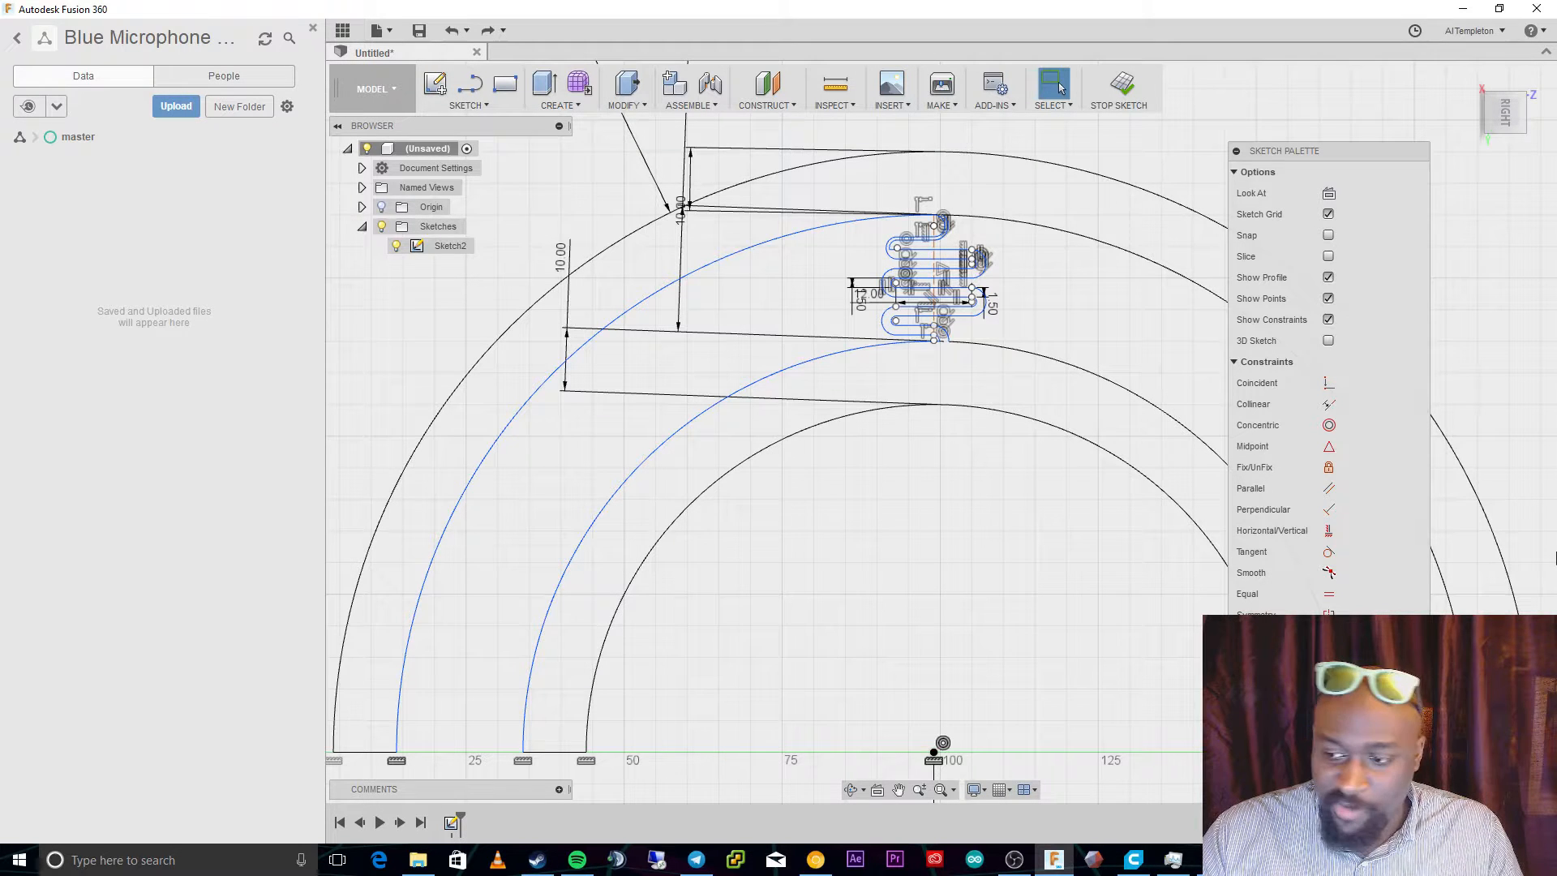
Delete the serpentine spring profile between the two middle arcs while keeping the arcs themselves.
mouse_move(1318, 160)
mouse_down()
mouse_move(1408, 104)
mouse_move(1329, 61)
mouse_up()
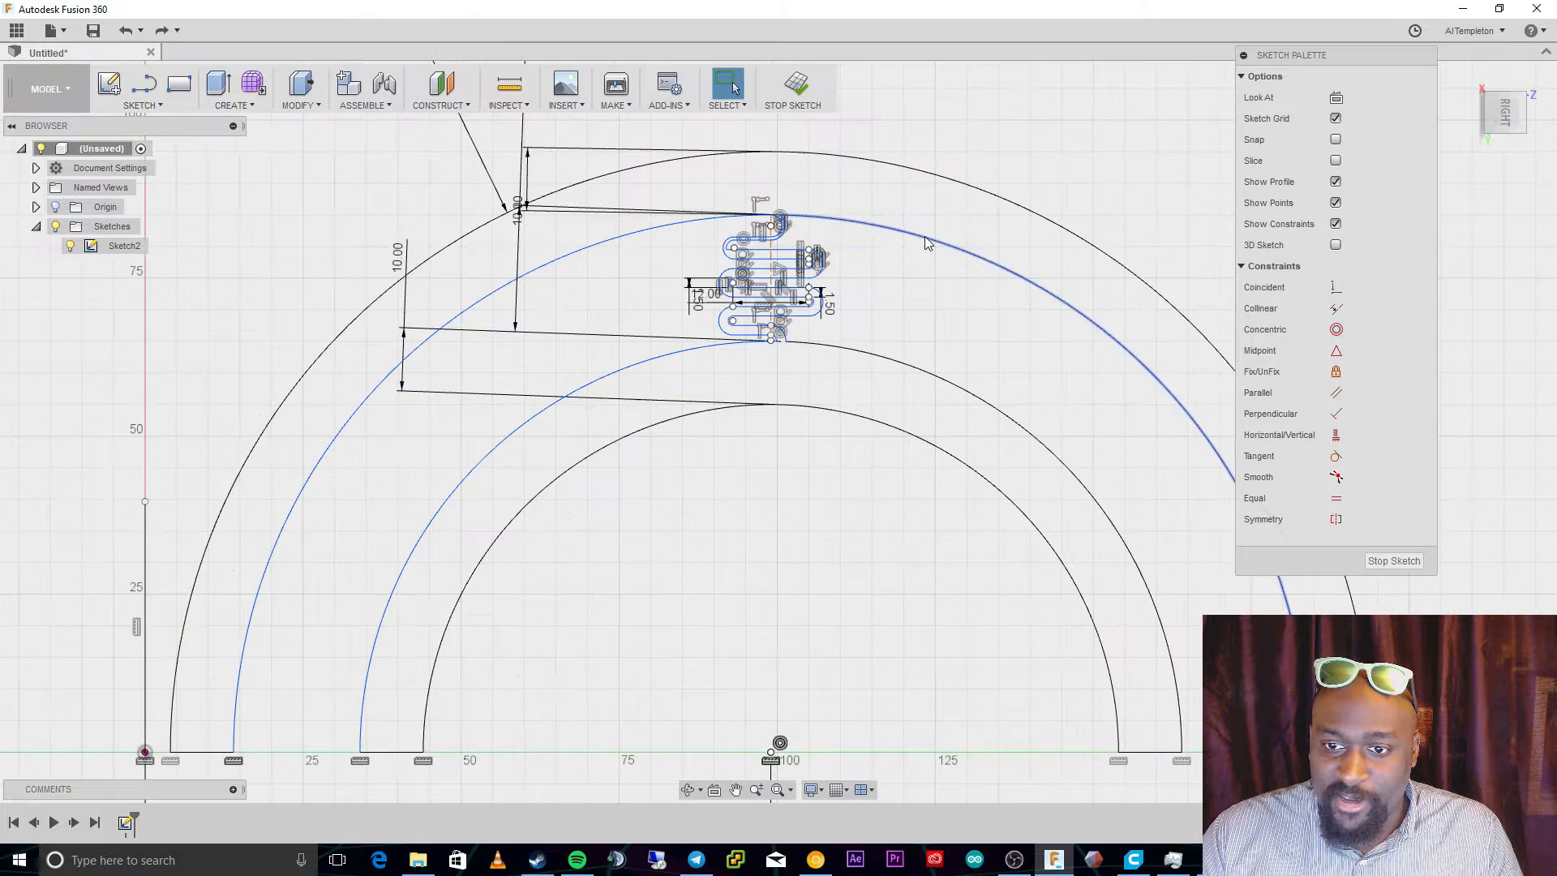
scroll(925, 236, up, 5)
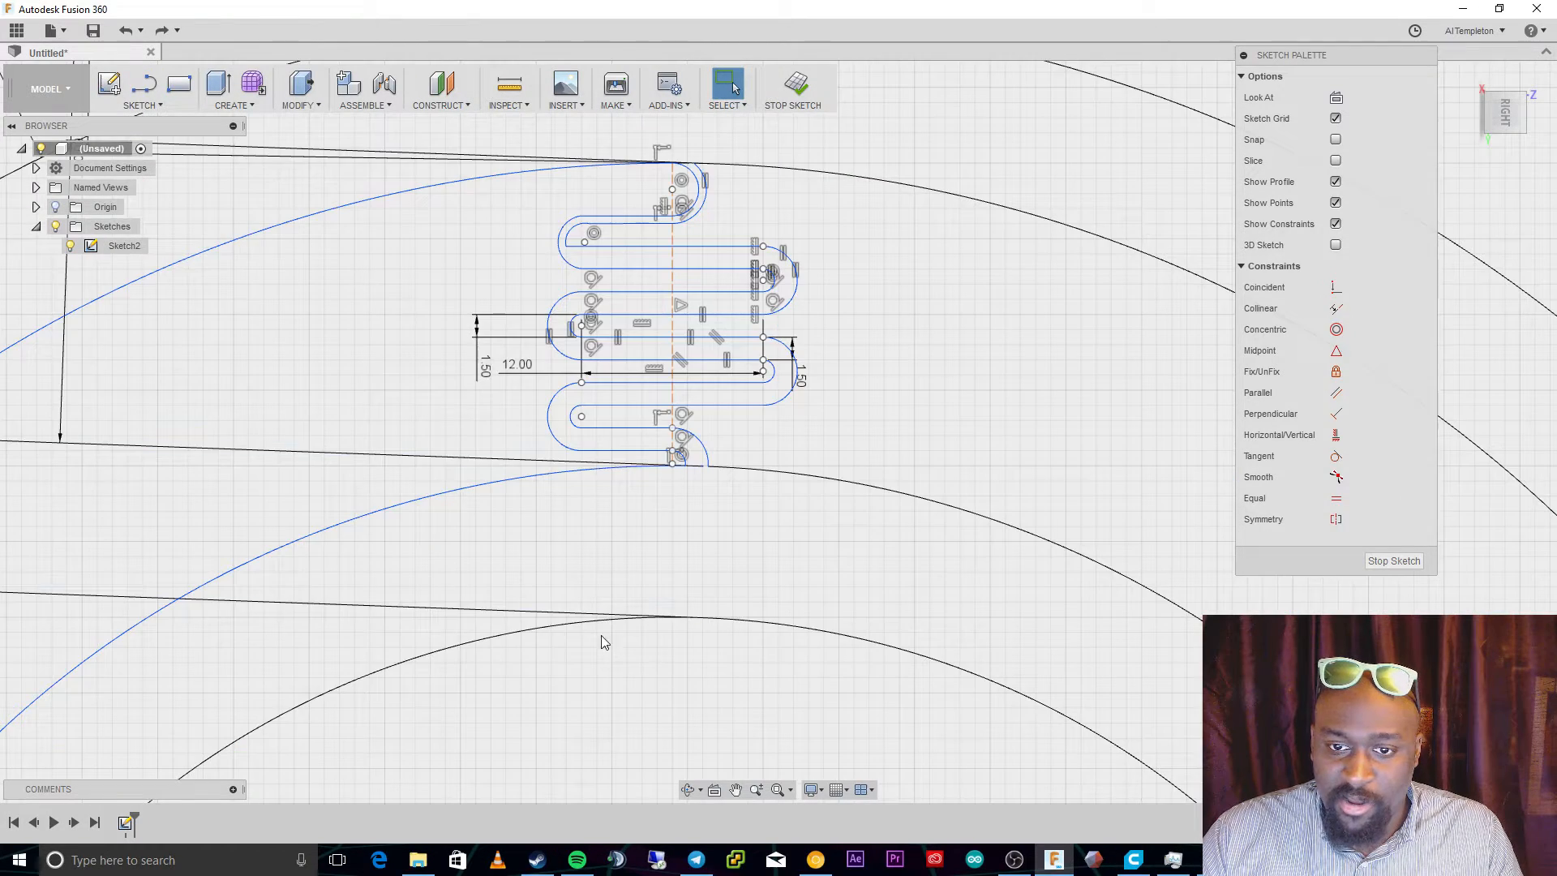
scroll(430, 297, down, 3)
scroll(431, 218, up, 2)
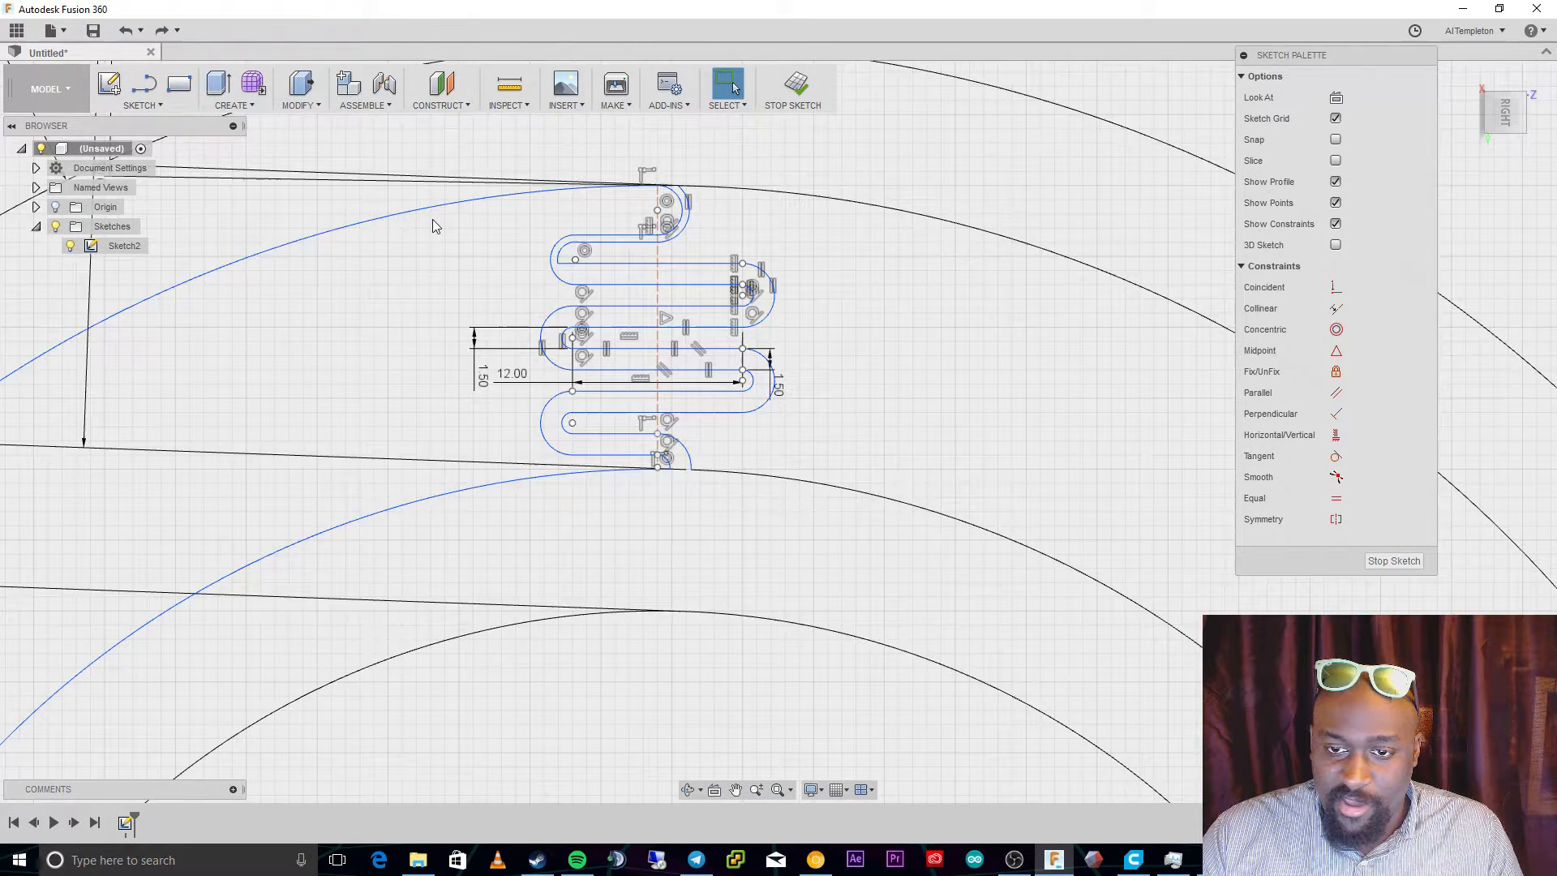
scroll(432, 219, up, 3)
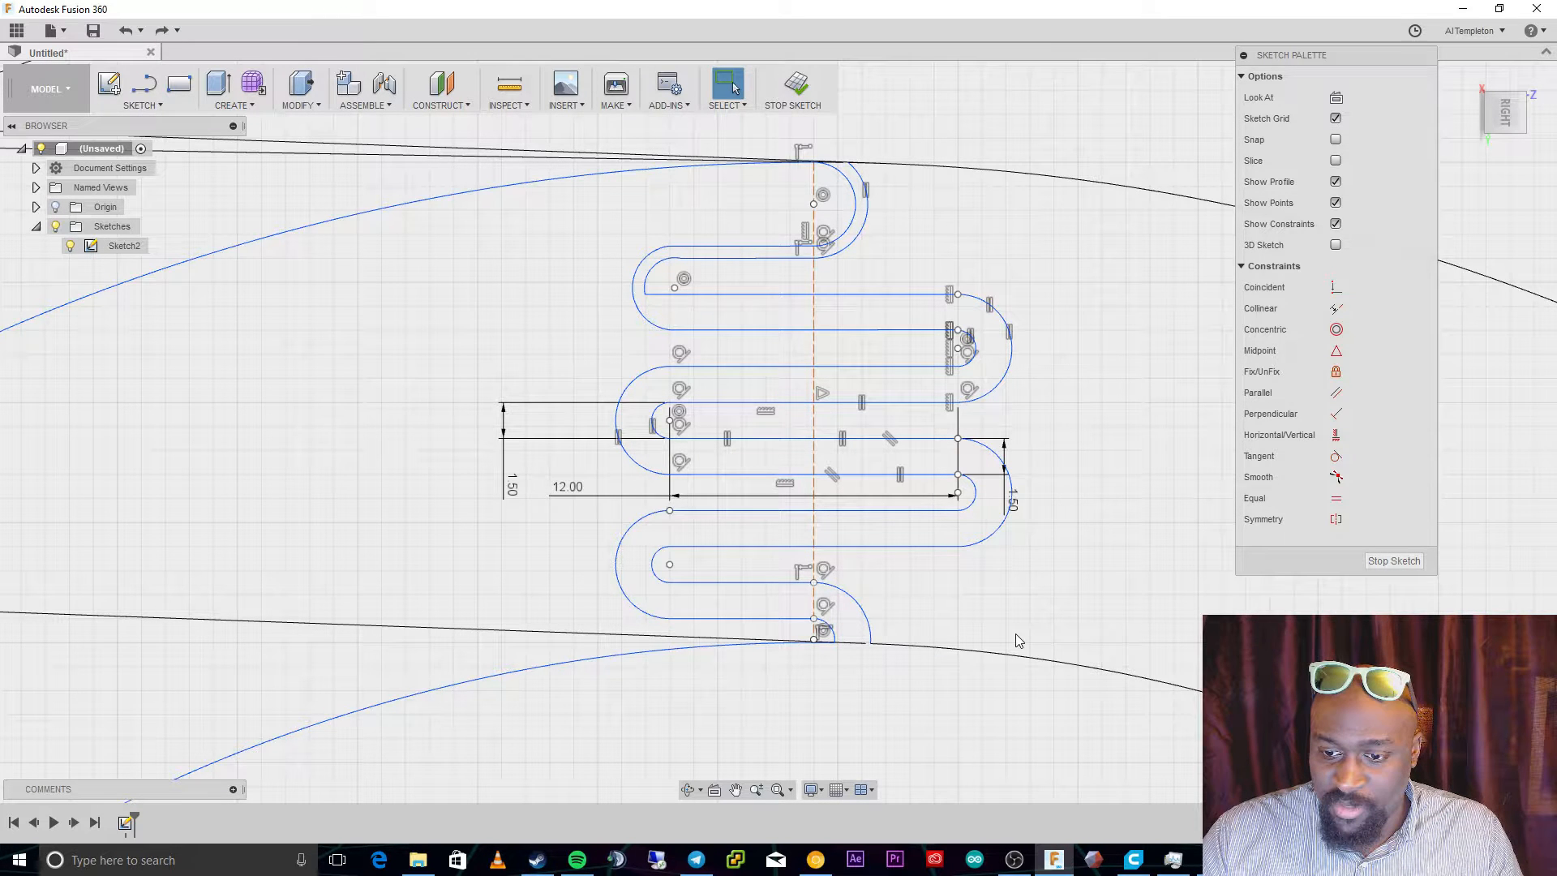
mouse_move(1024, 637)
mouse_down()
mouse_move(493, 245)
mouse_move(518, 191)
mouse_up()
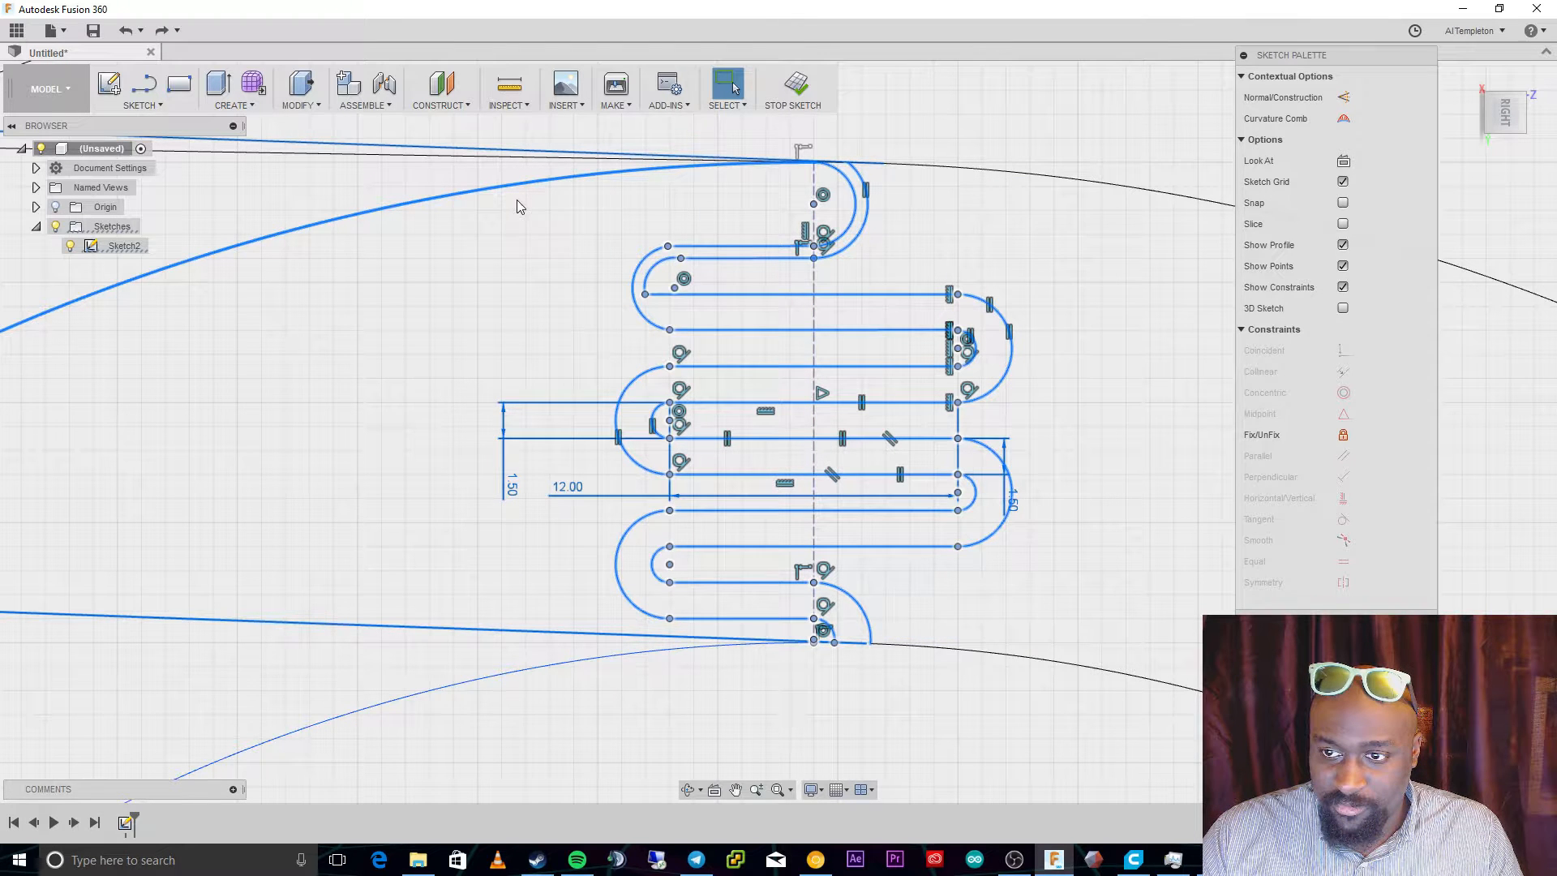
shift+click(572, 663)
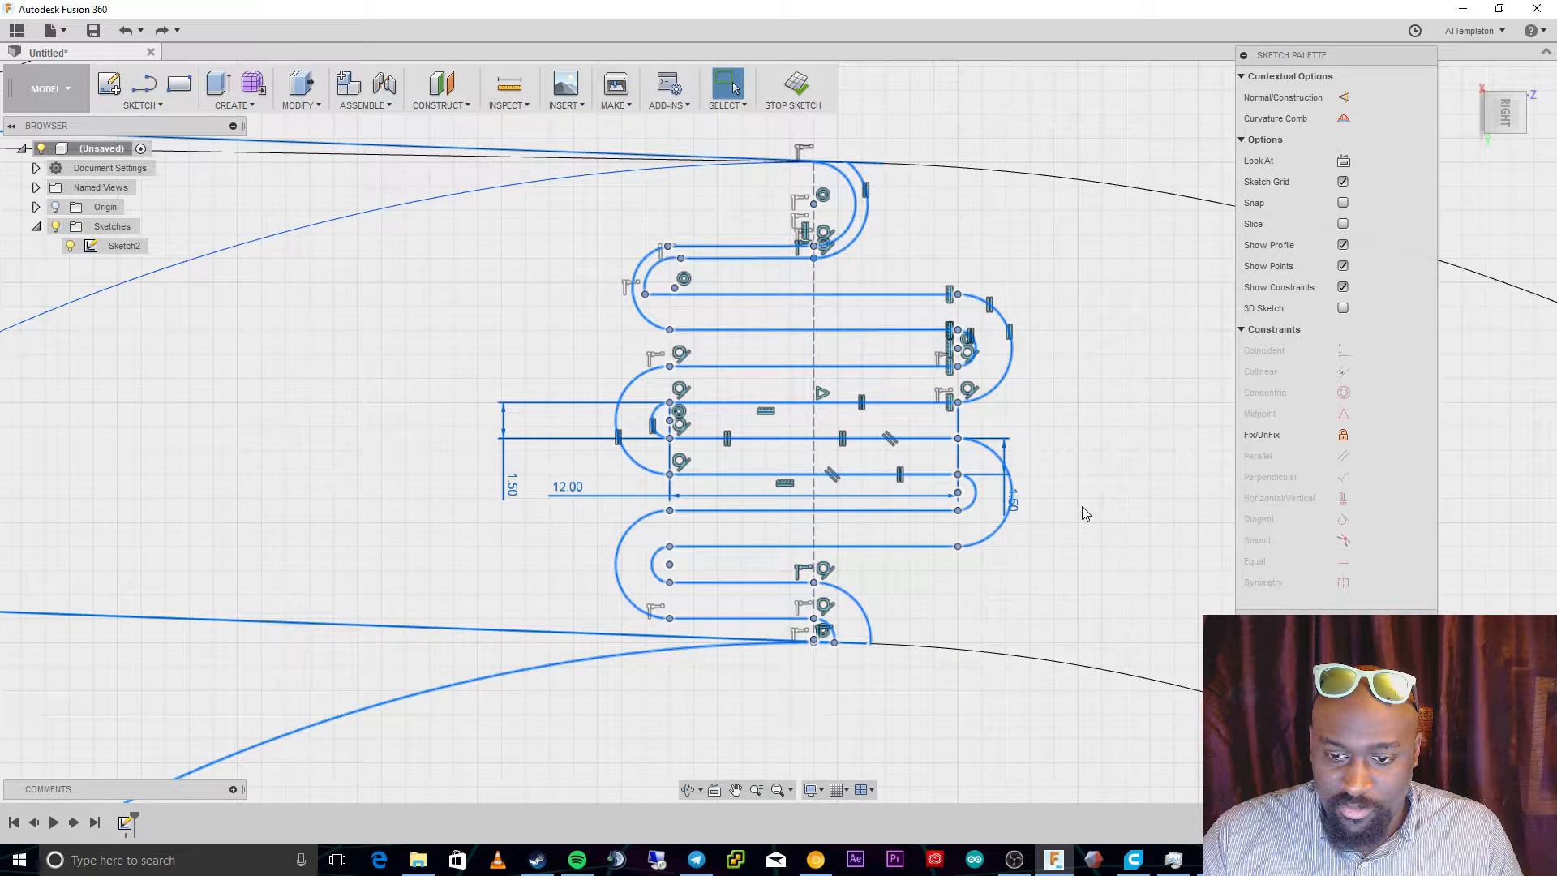
shift+click(861, 644)
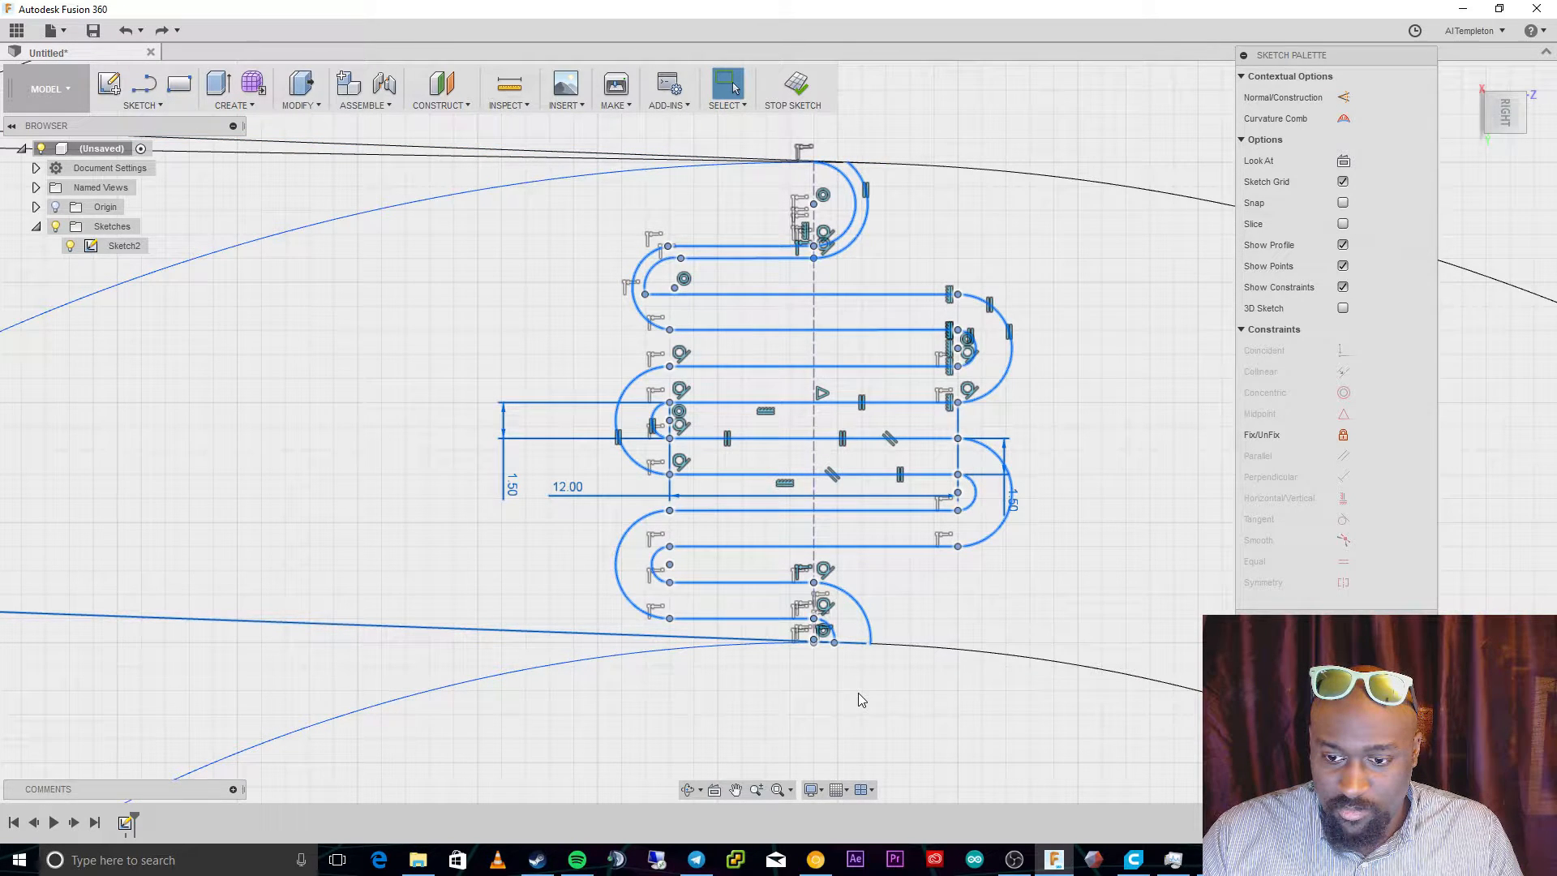
key(Delete)
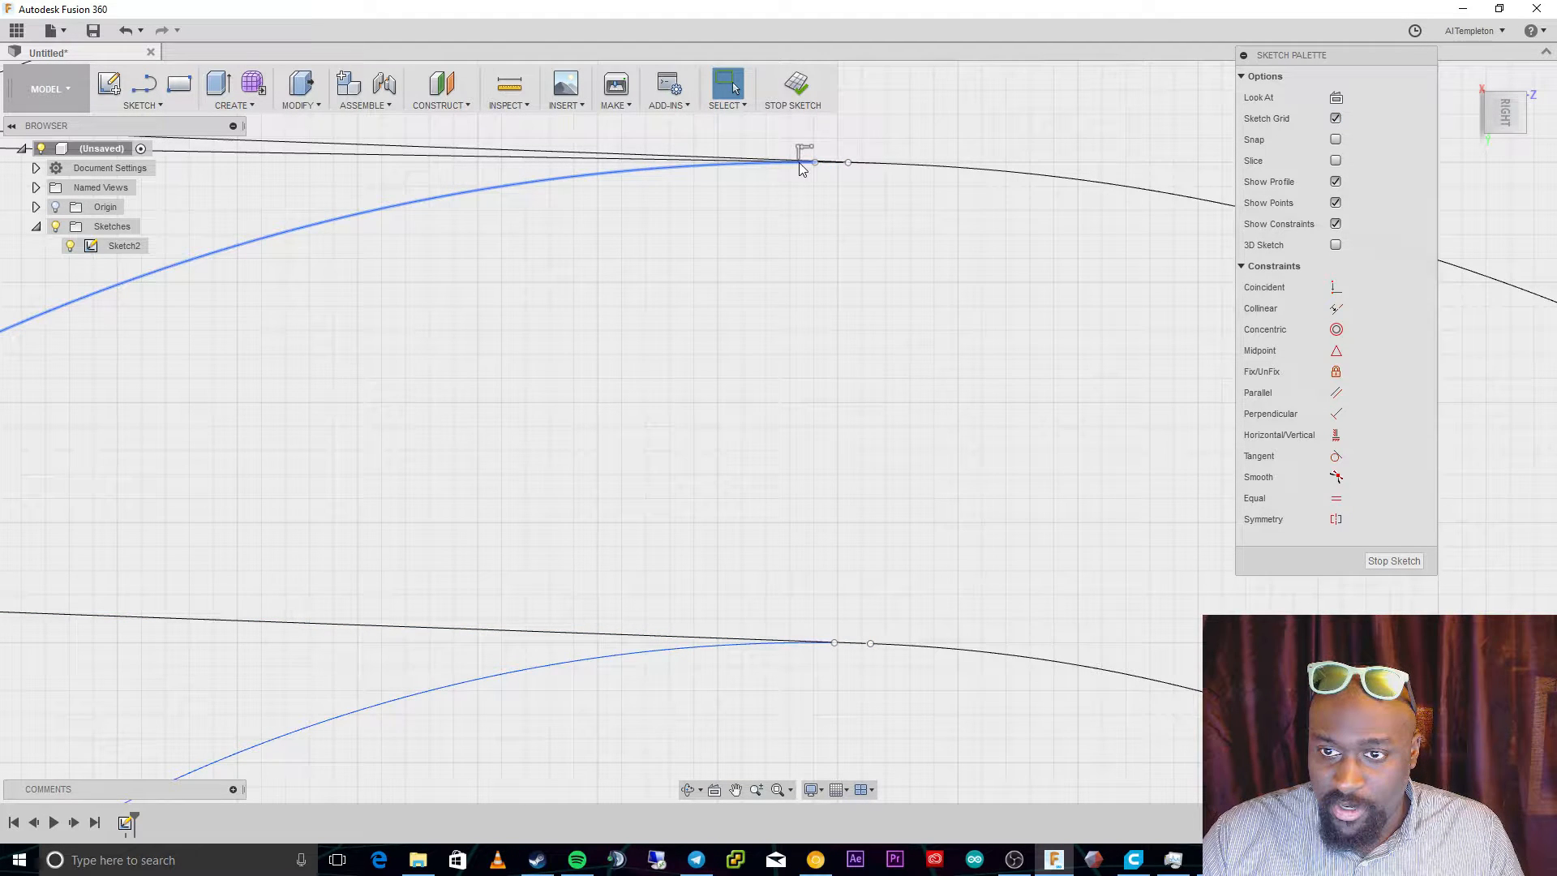
Place the 20 mm dimension across the two middle arcs' right half and move the outer band's 10 mm dimension to the same side.
scroll(763, 240, down, 5)
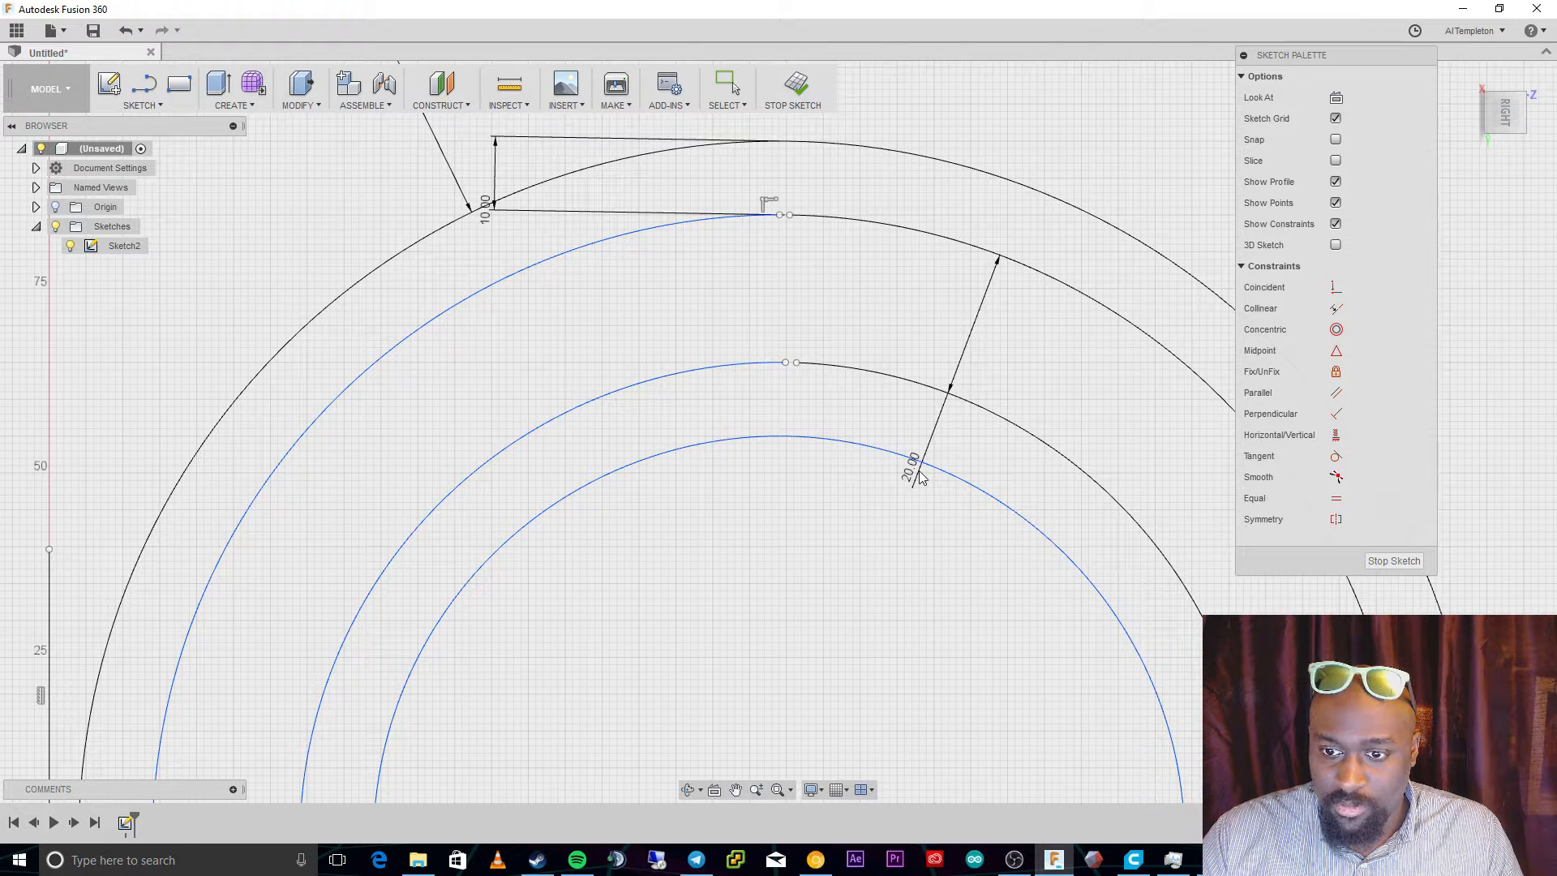
click(951, 469)
key(Escape)
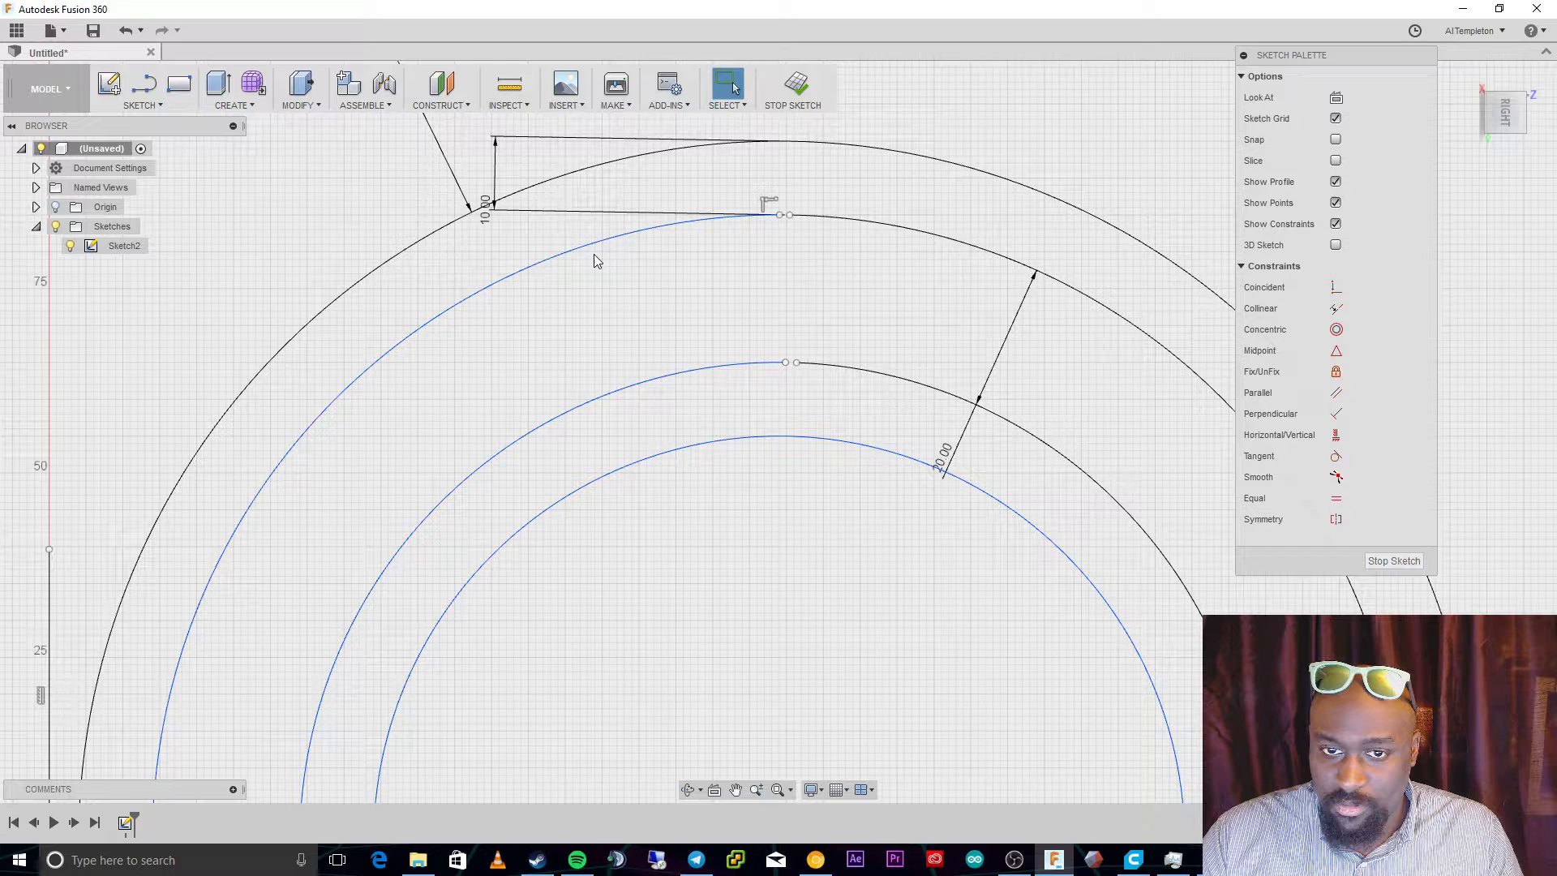
drag(485, 211, 1090, 283)
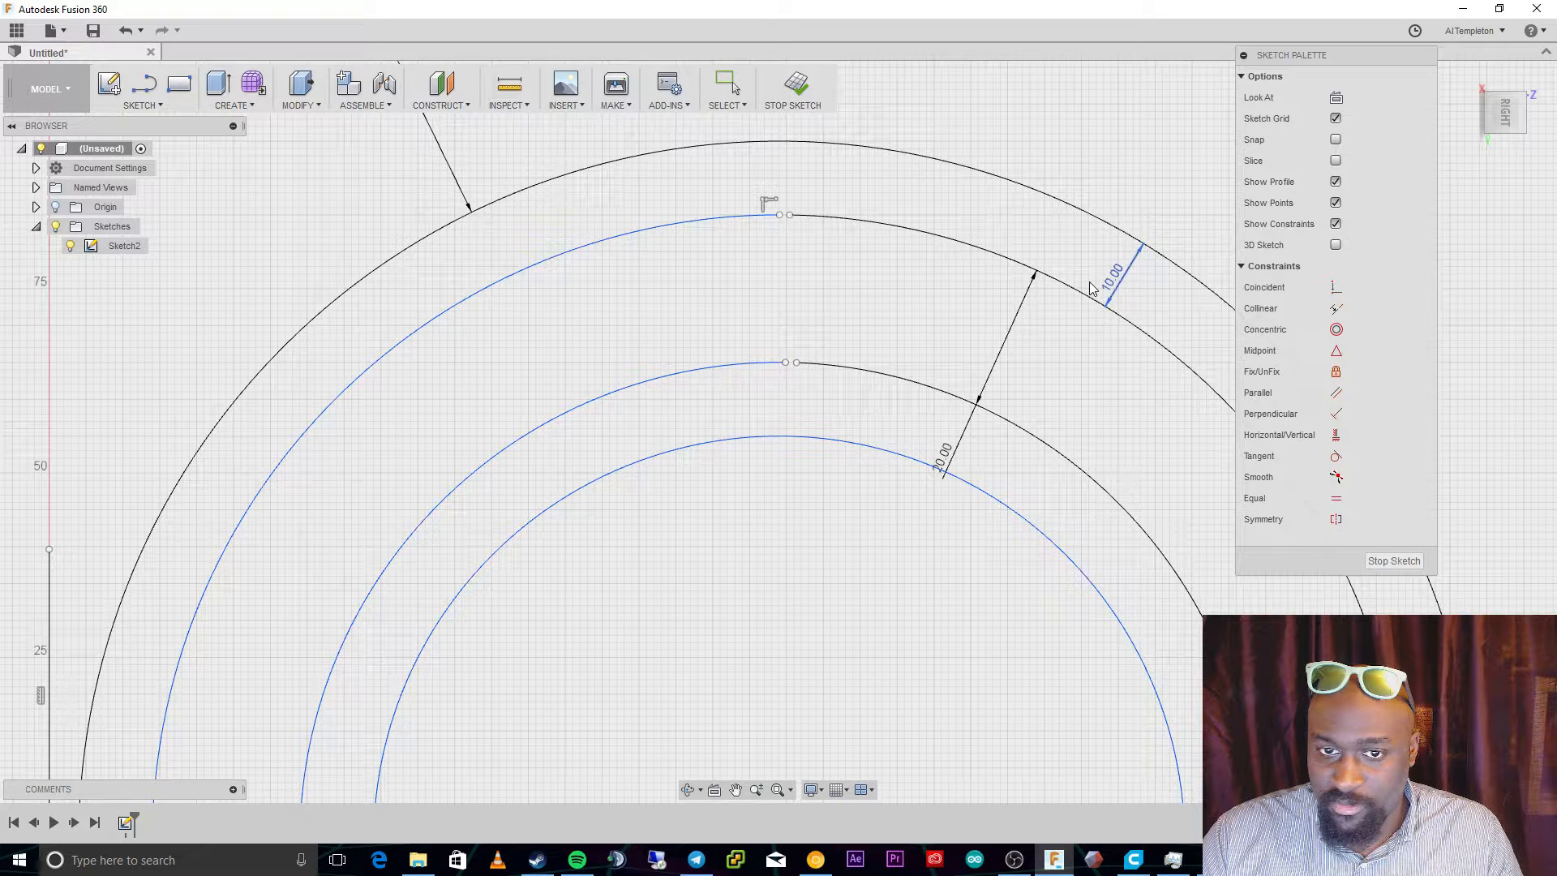
Move the open arc endpoints together to close the gaps at the crown of the two middle arcs.
scroll(785, 217, up, 5)
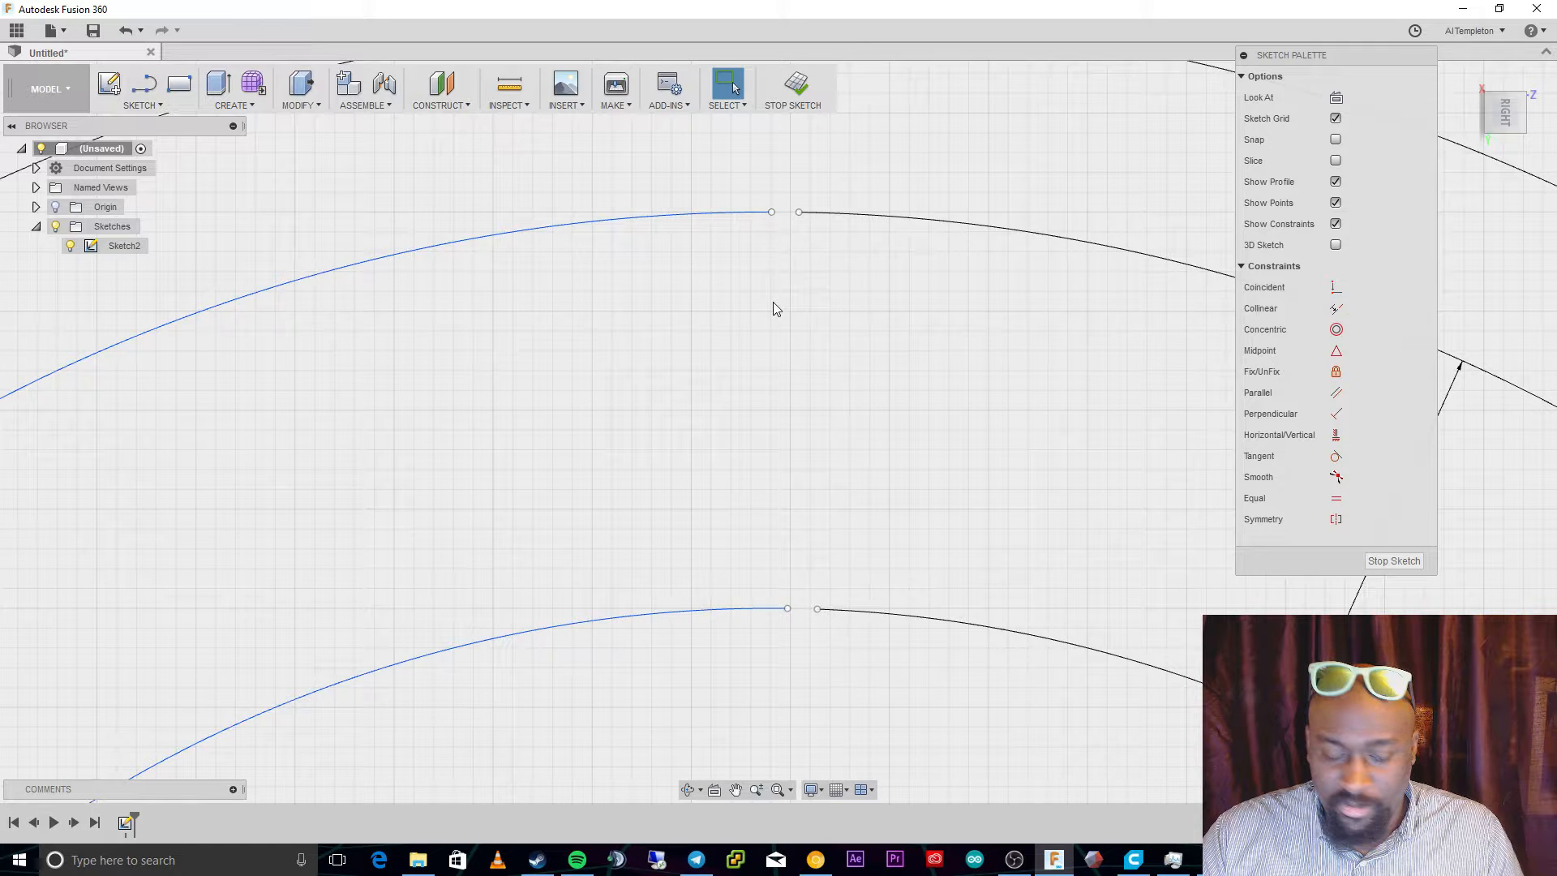
scroll(772, 307, down, 3)
click(799, 463)
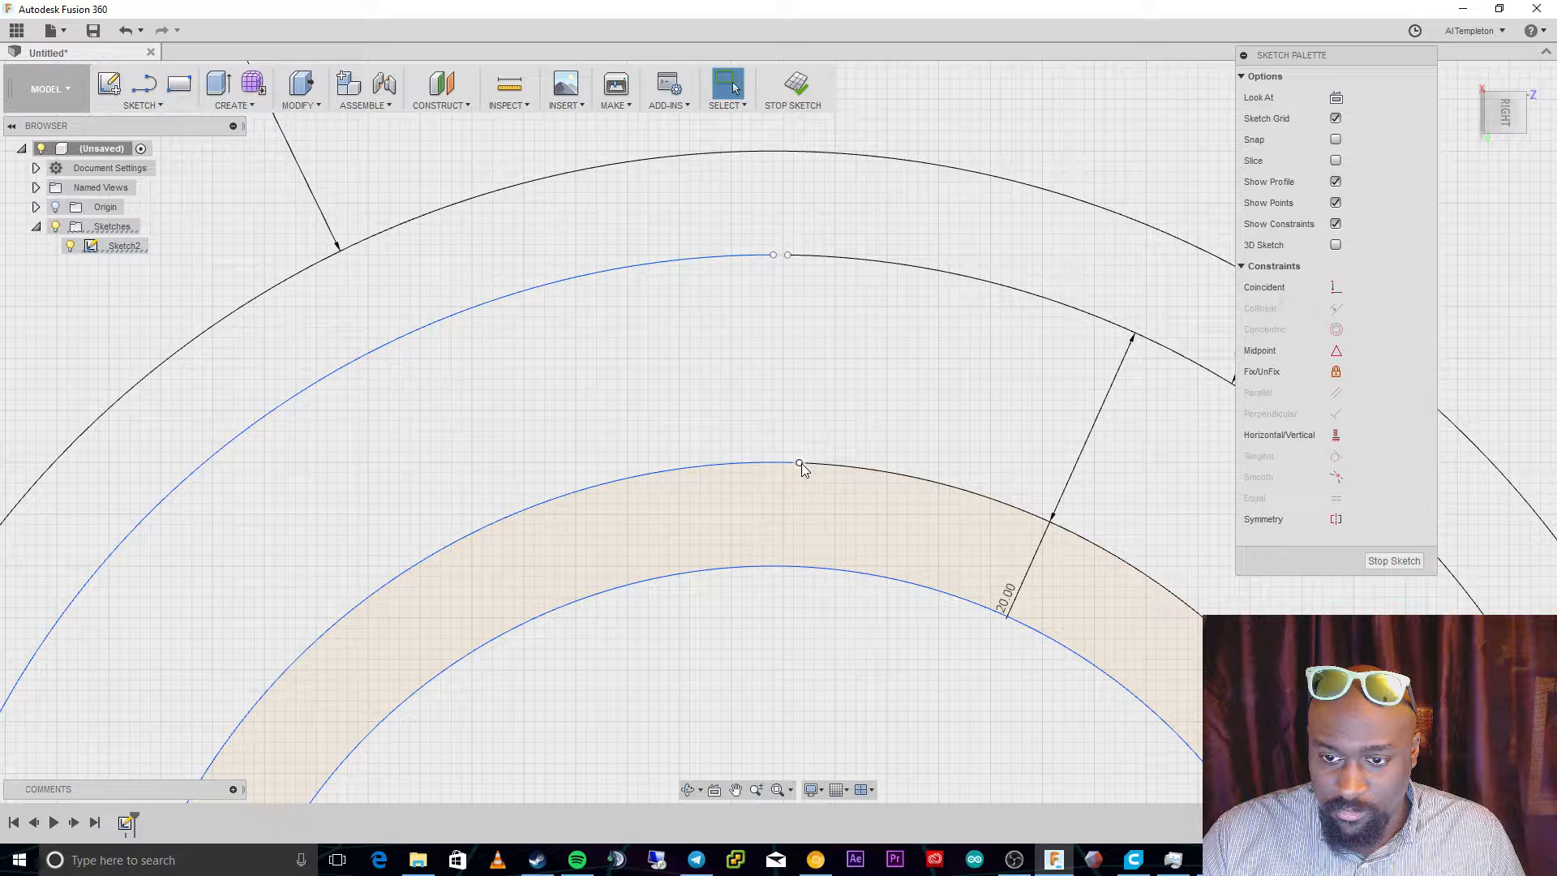
drag(801, 463, 835, 471)
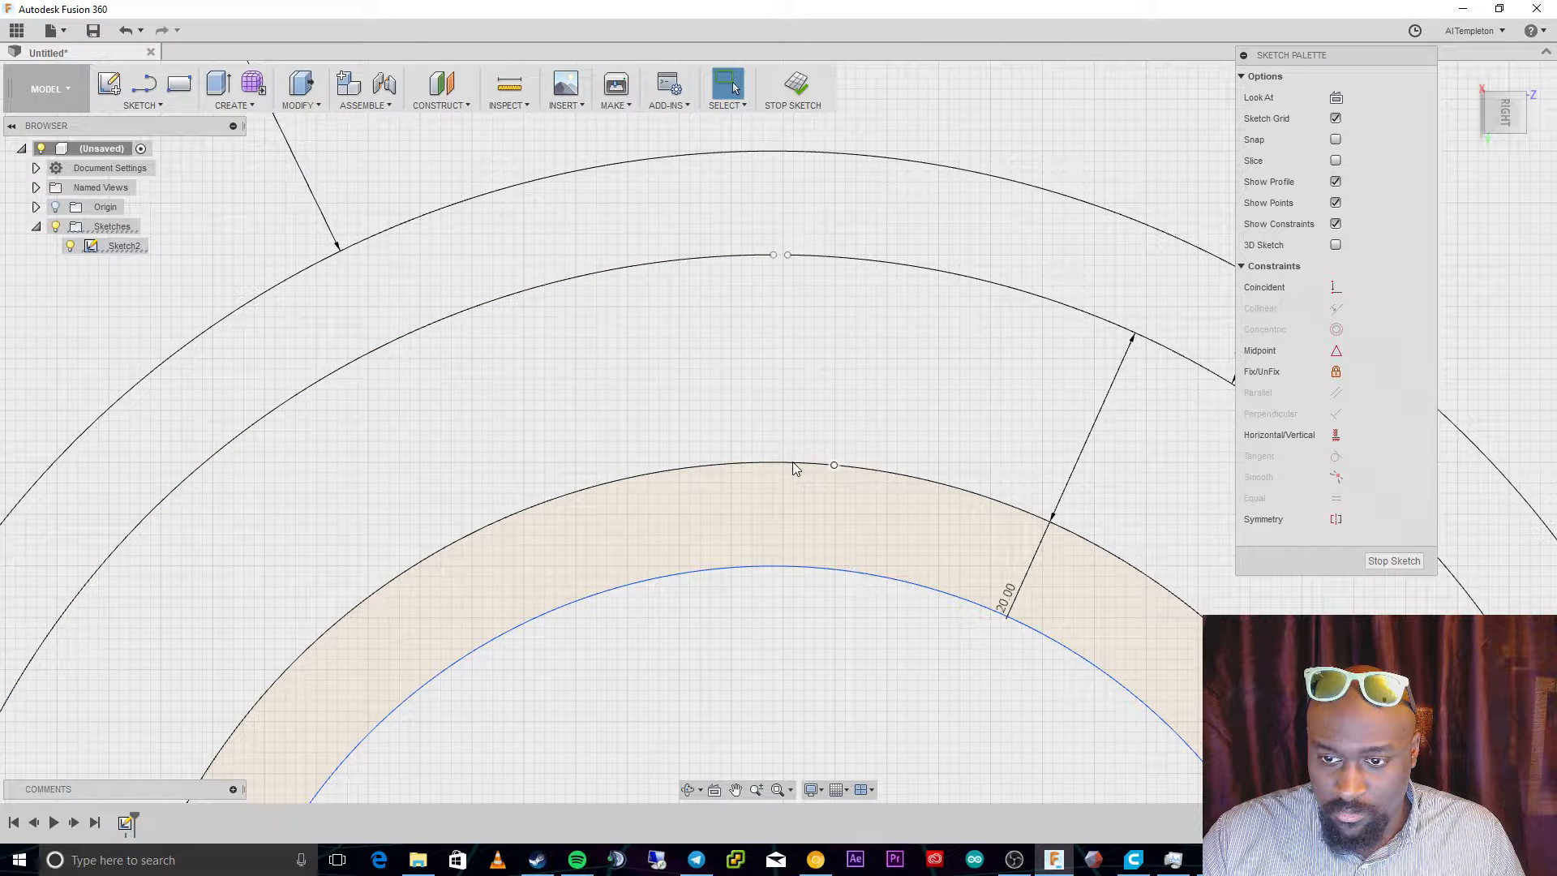
mouse_move(786, 255)
mouse_down()
mouse_move(771, 255)
mouse_move(788, 257)
mouse_move(792, 291)
mouse_up()
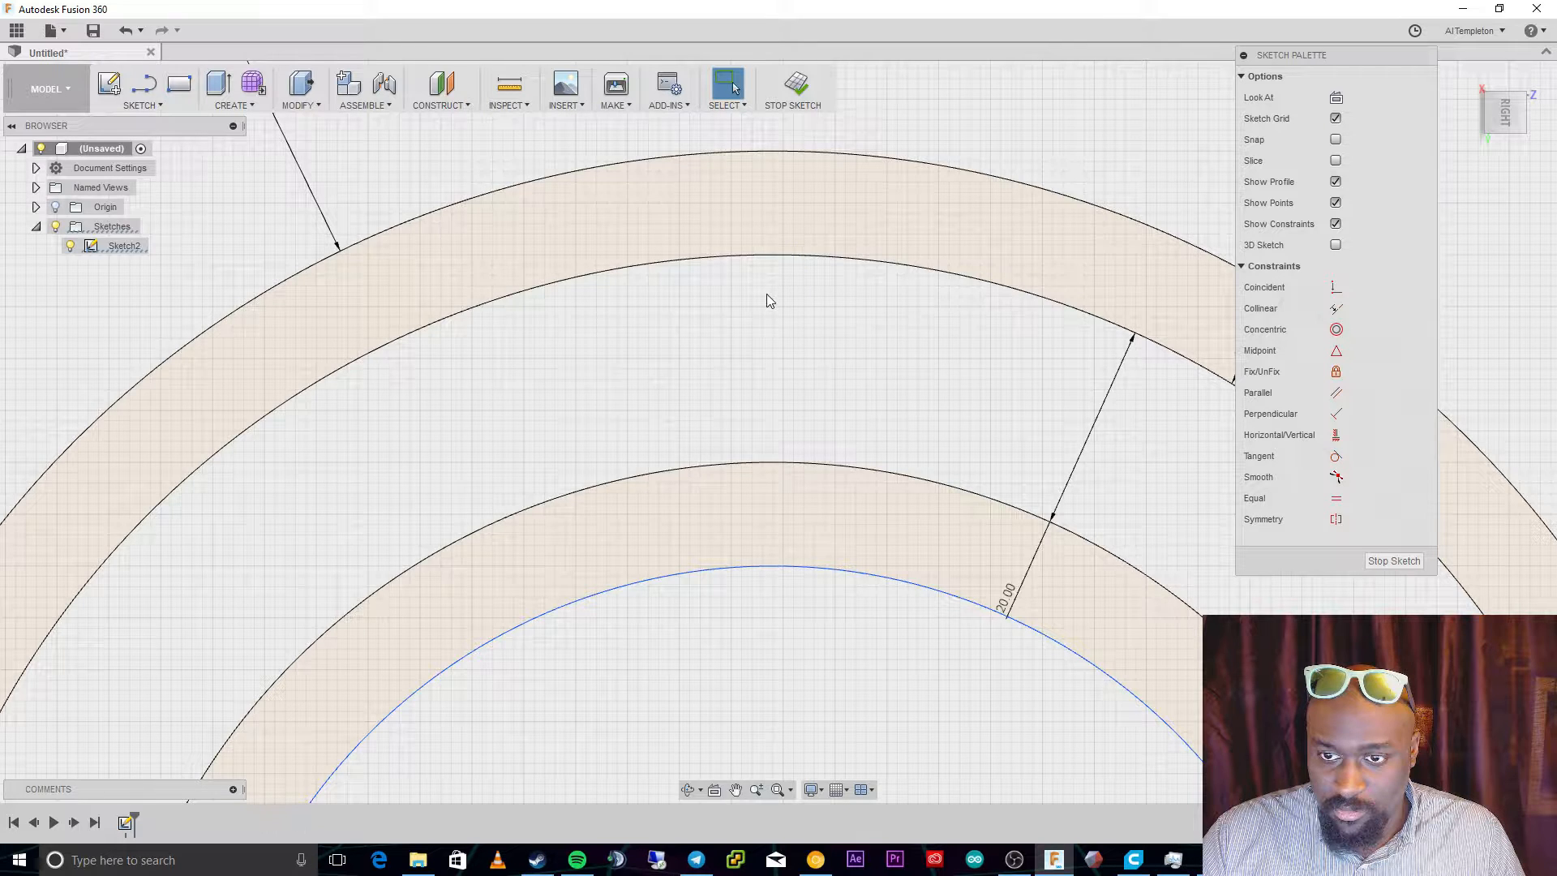
Draw a vertical line about 111 mm long up from the arcs' centre and convert it to construction geometry.
scroll(767, 293, down, 5)
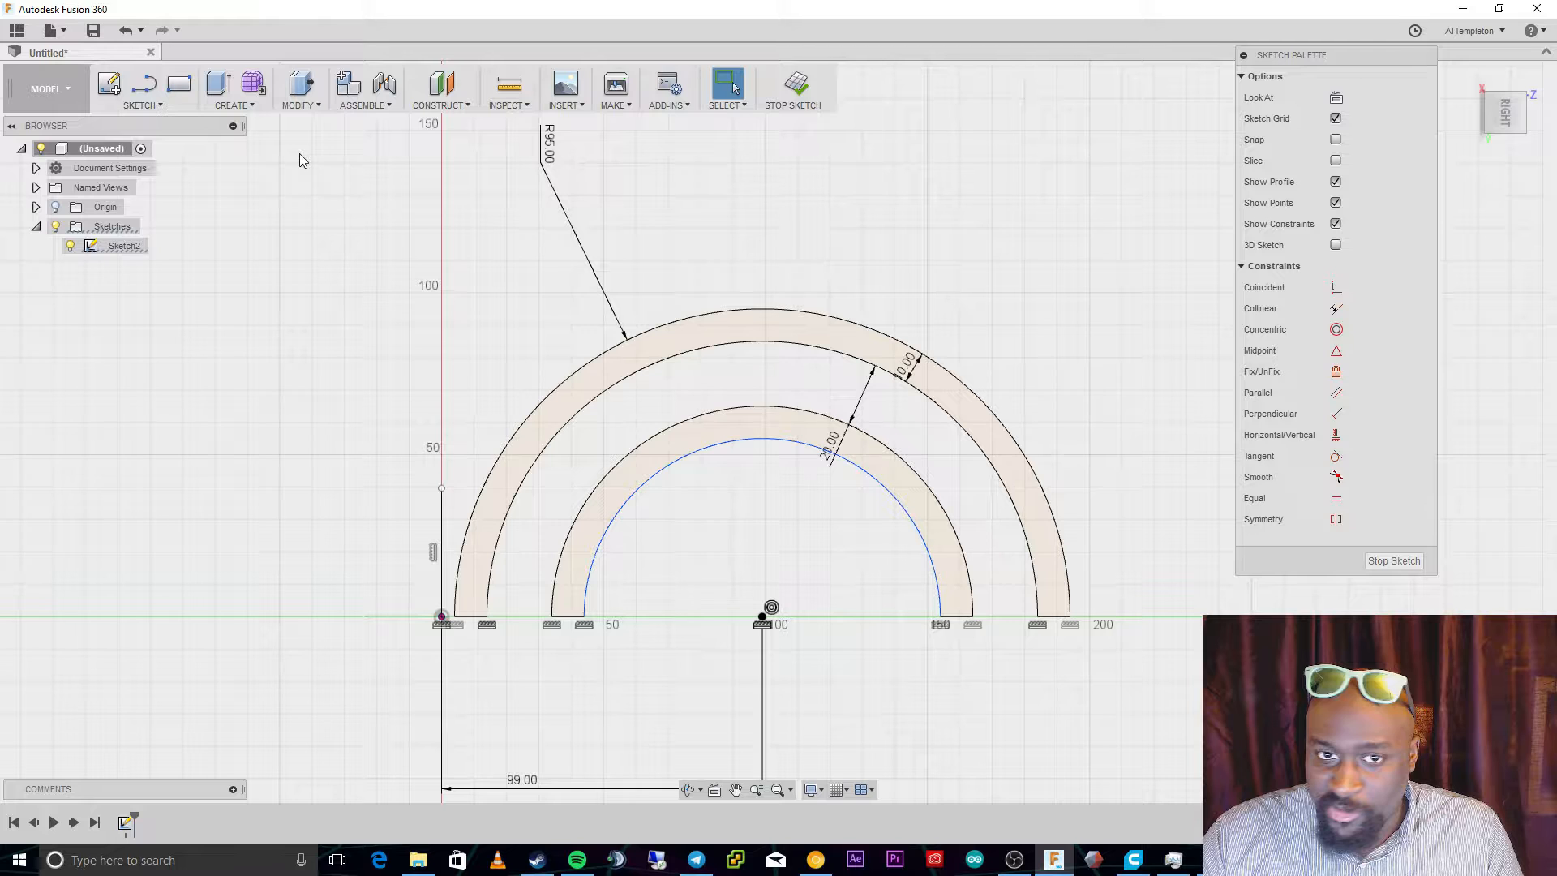
click(144, 84)
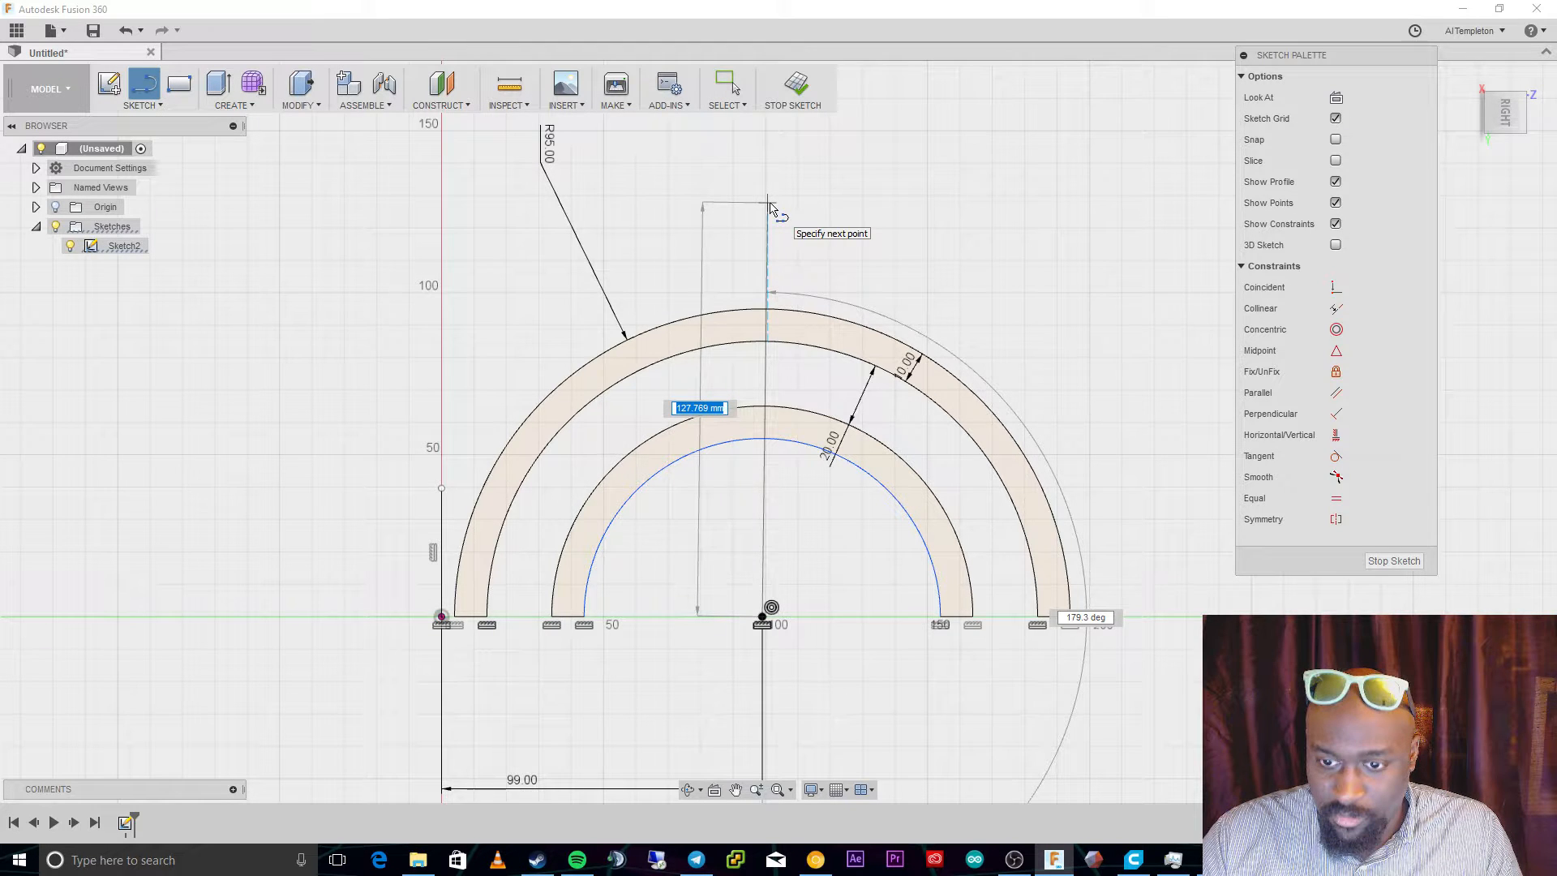
scroll(760, 259, down, 1)
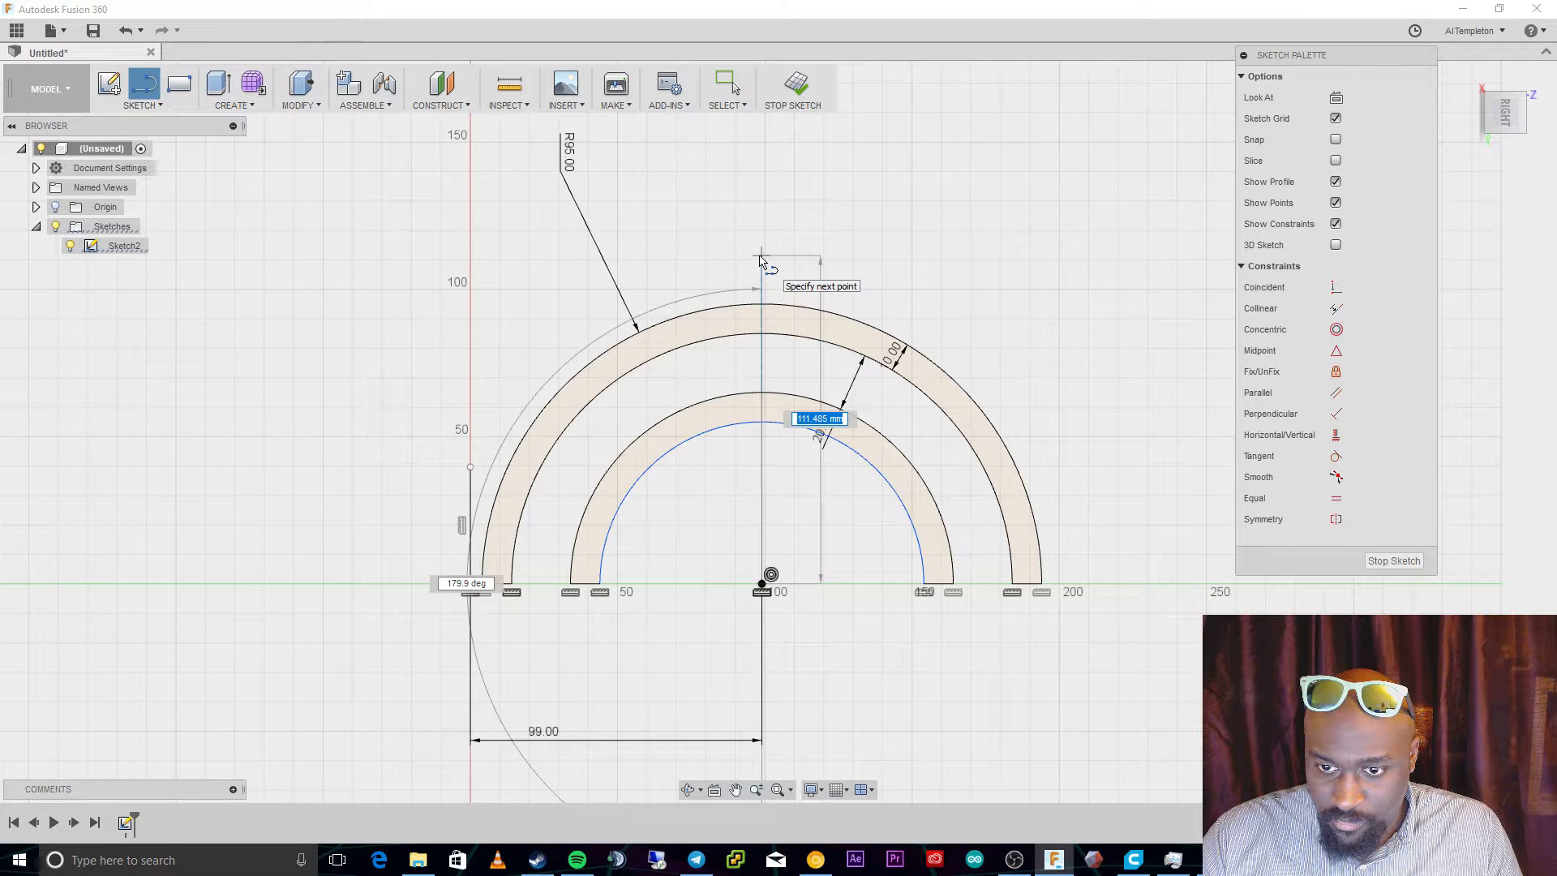
scroll(760, 260, up, 2)
click(760, 259)
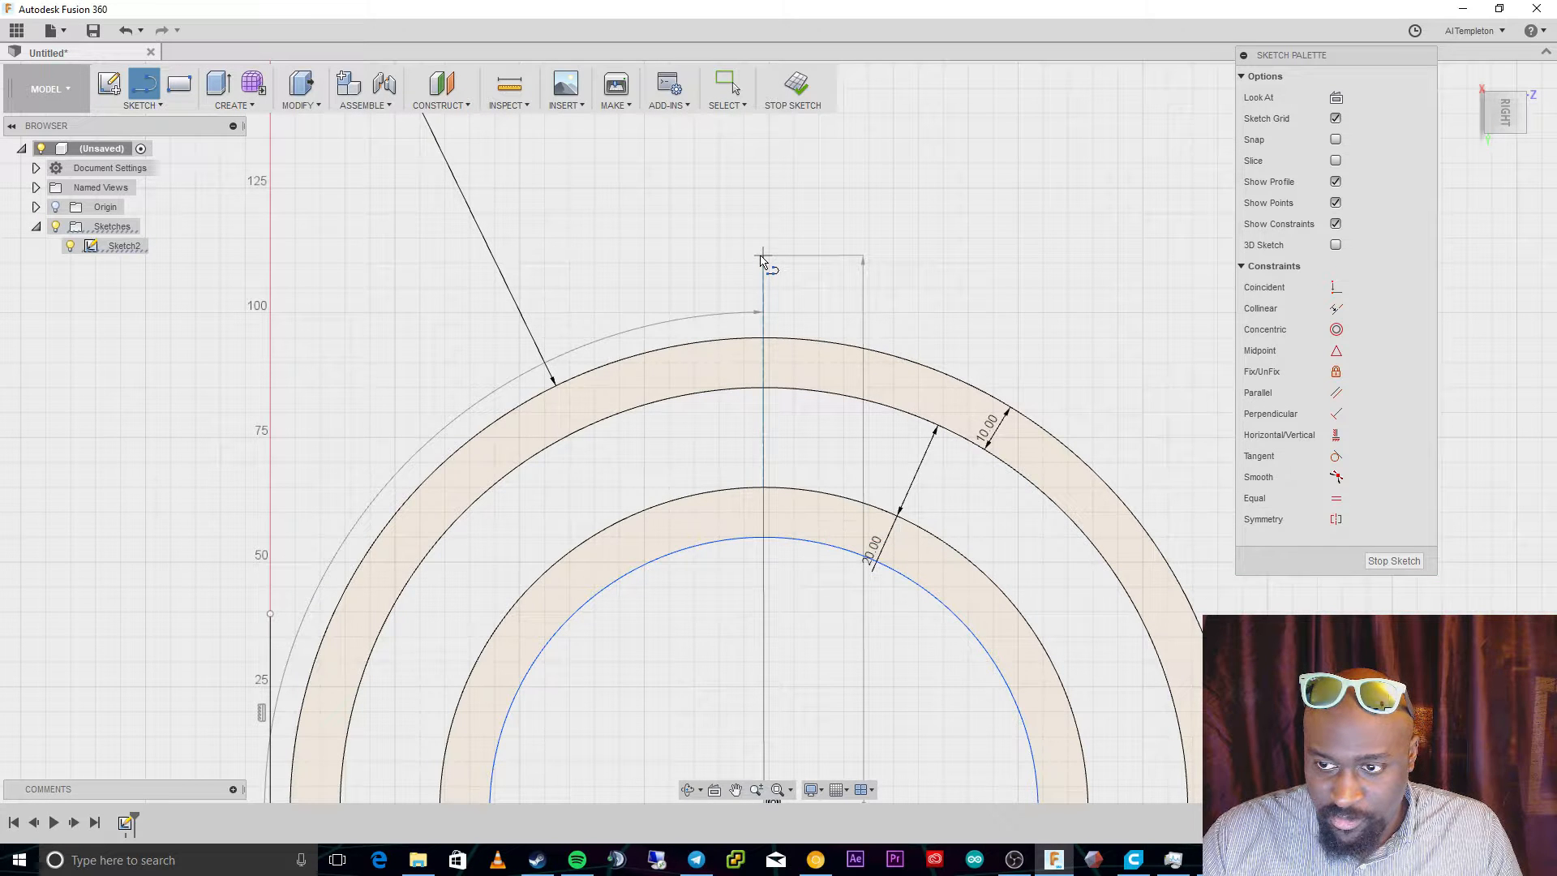
key(Escape)
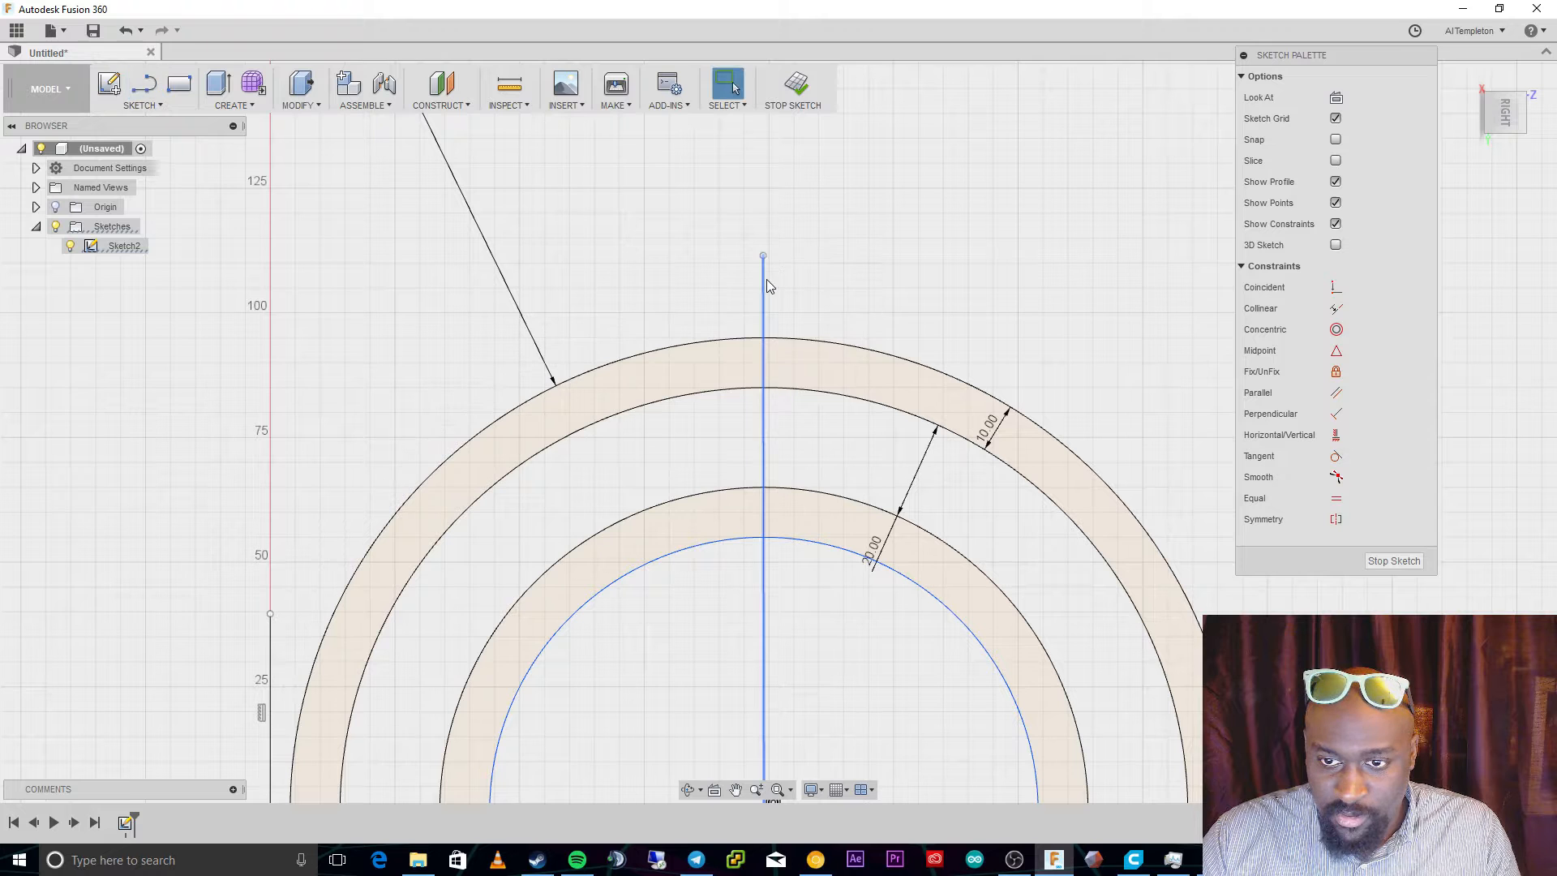
click(767, 279)
key(x)
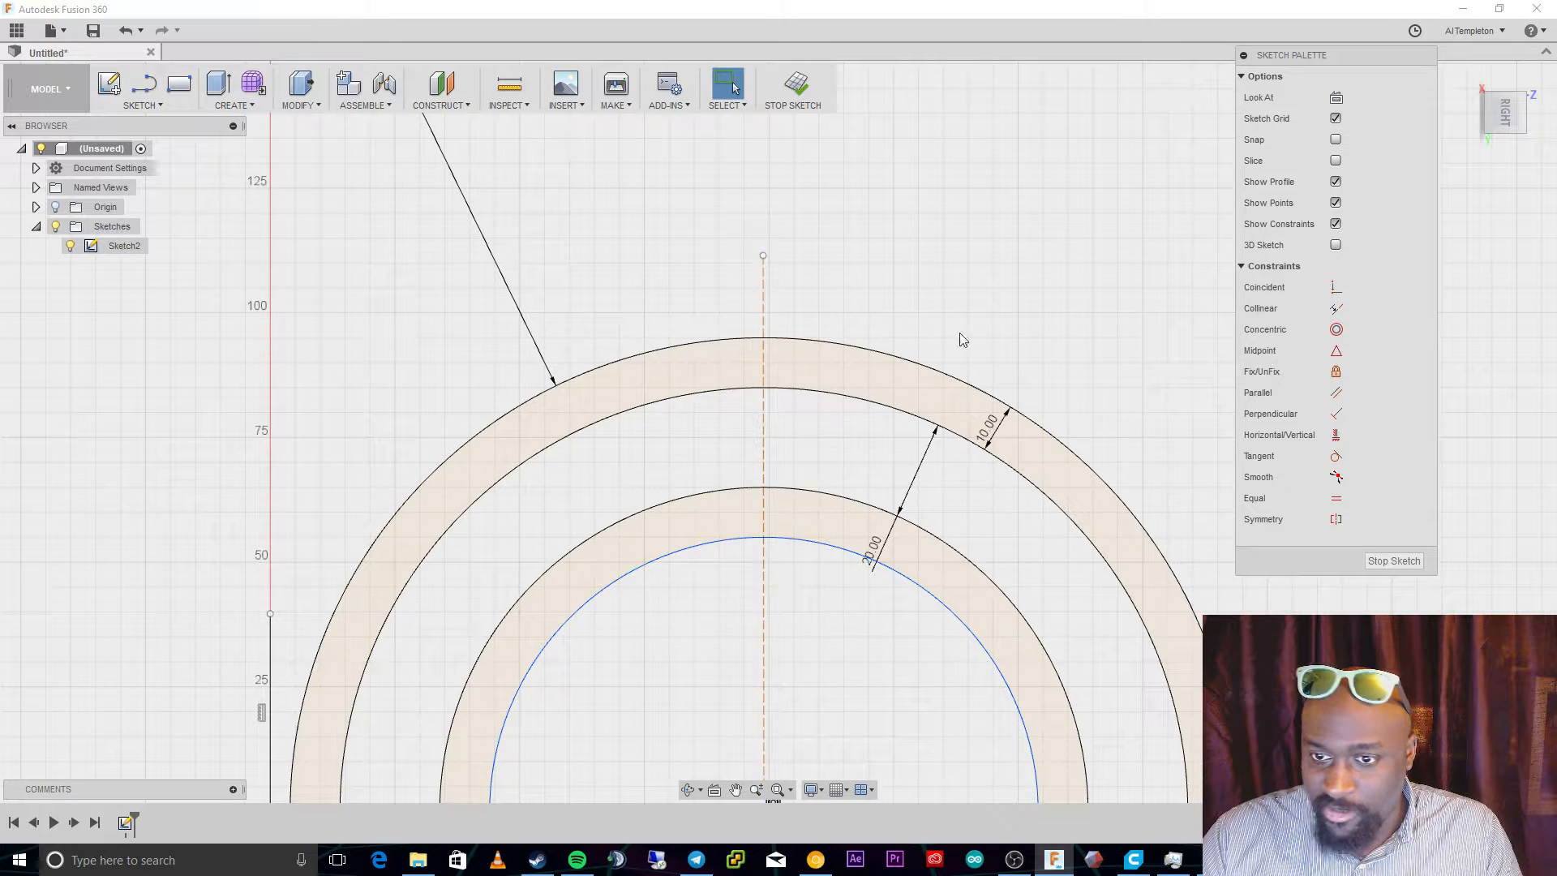
Draw a vertical line about 1.2 mm long down the centreline from the crown of the outermost arc.
scroll(762, 375, up, 5)
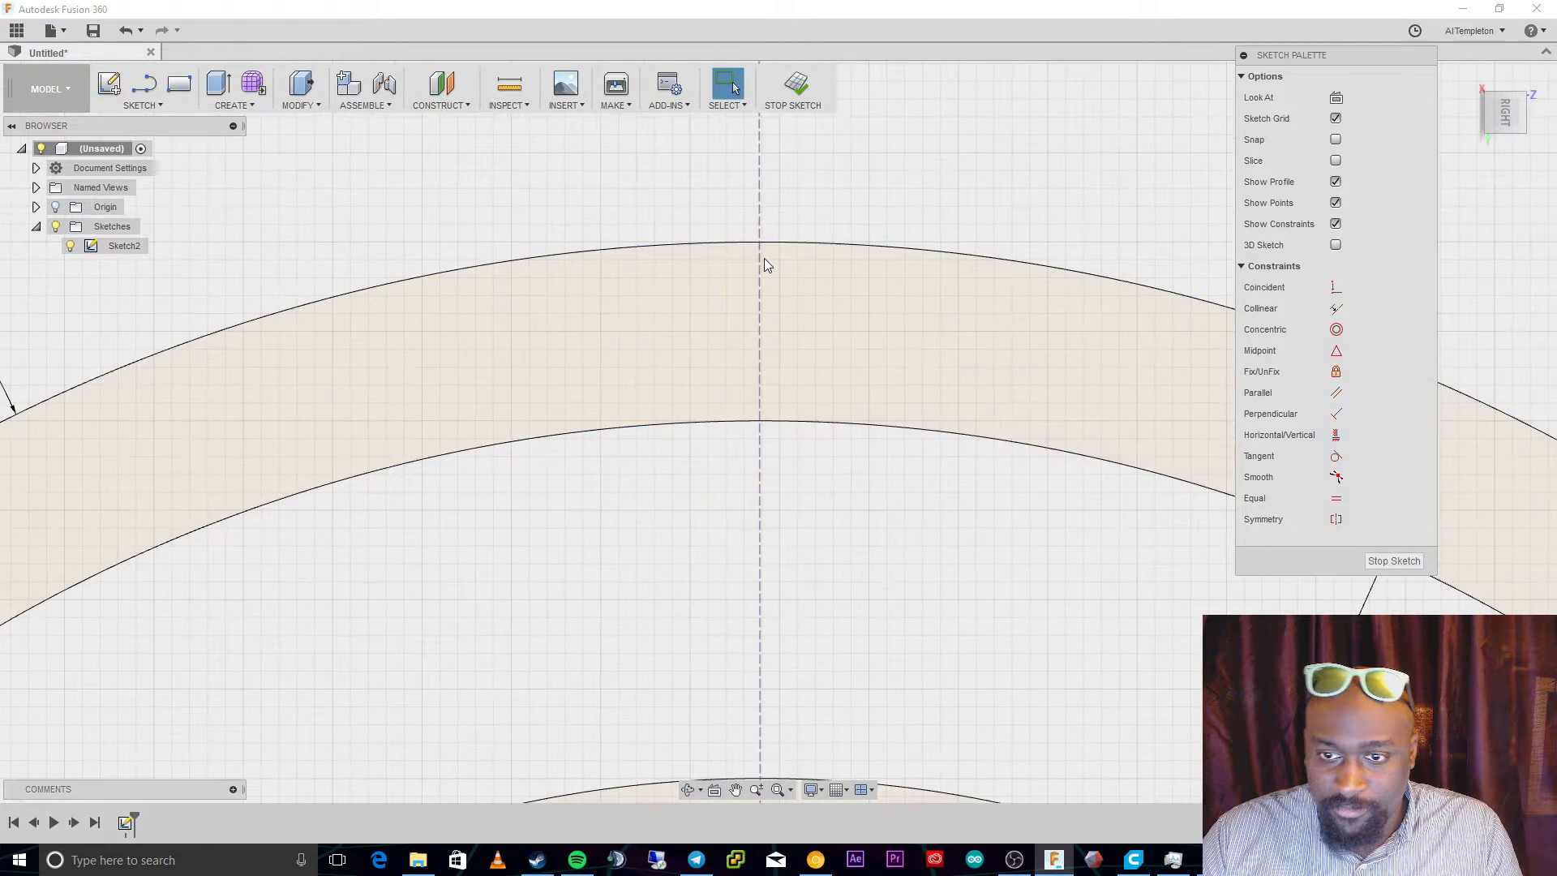
scroll(764, 259, up, 3)
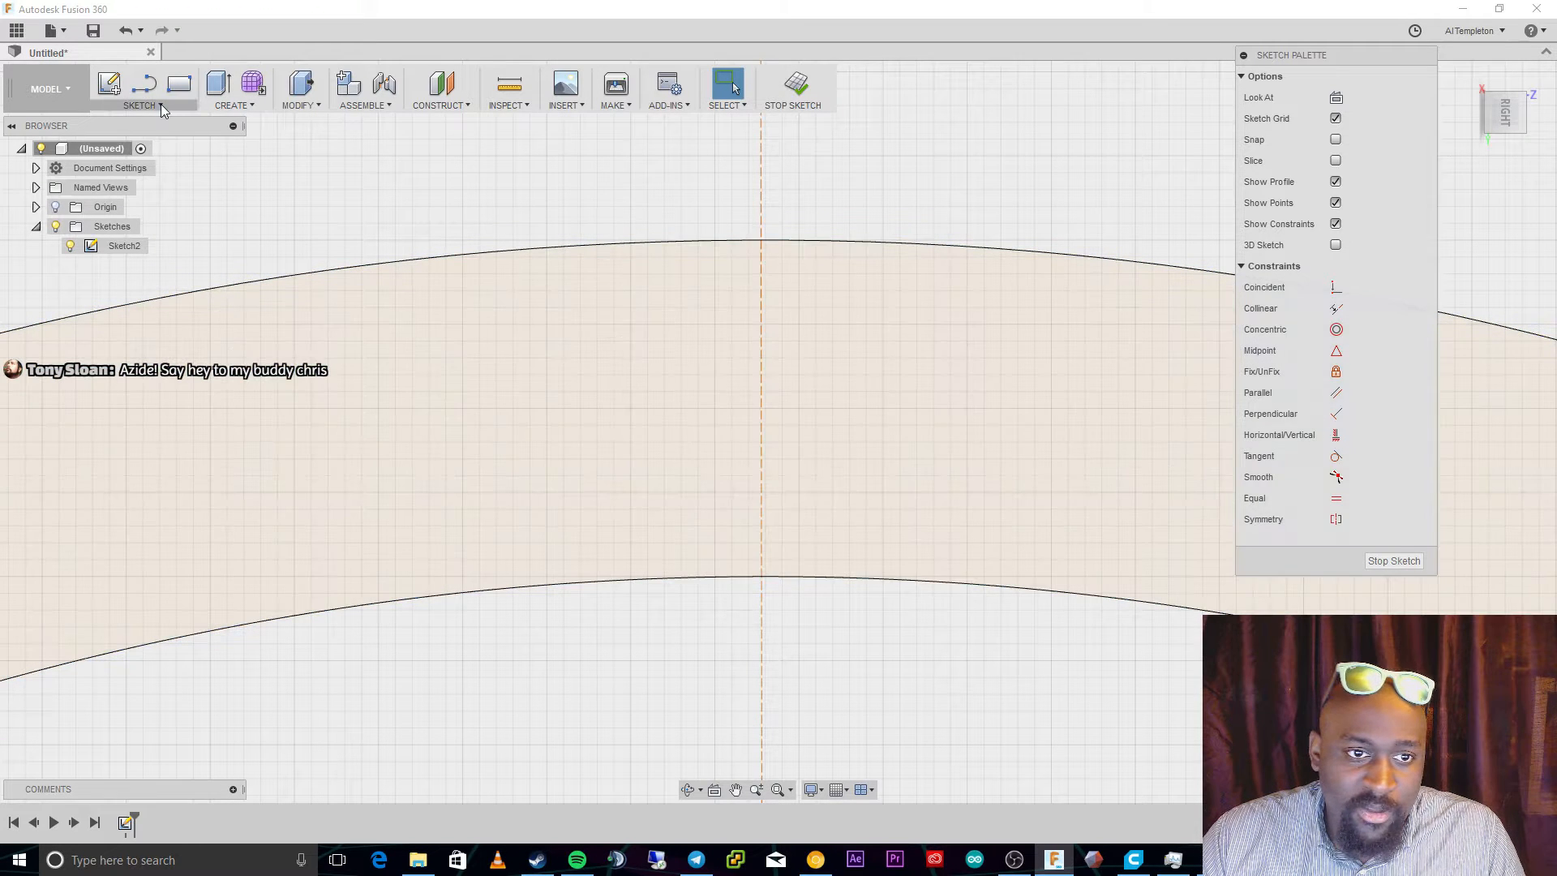
click(150, 85)
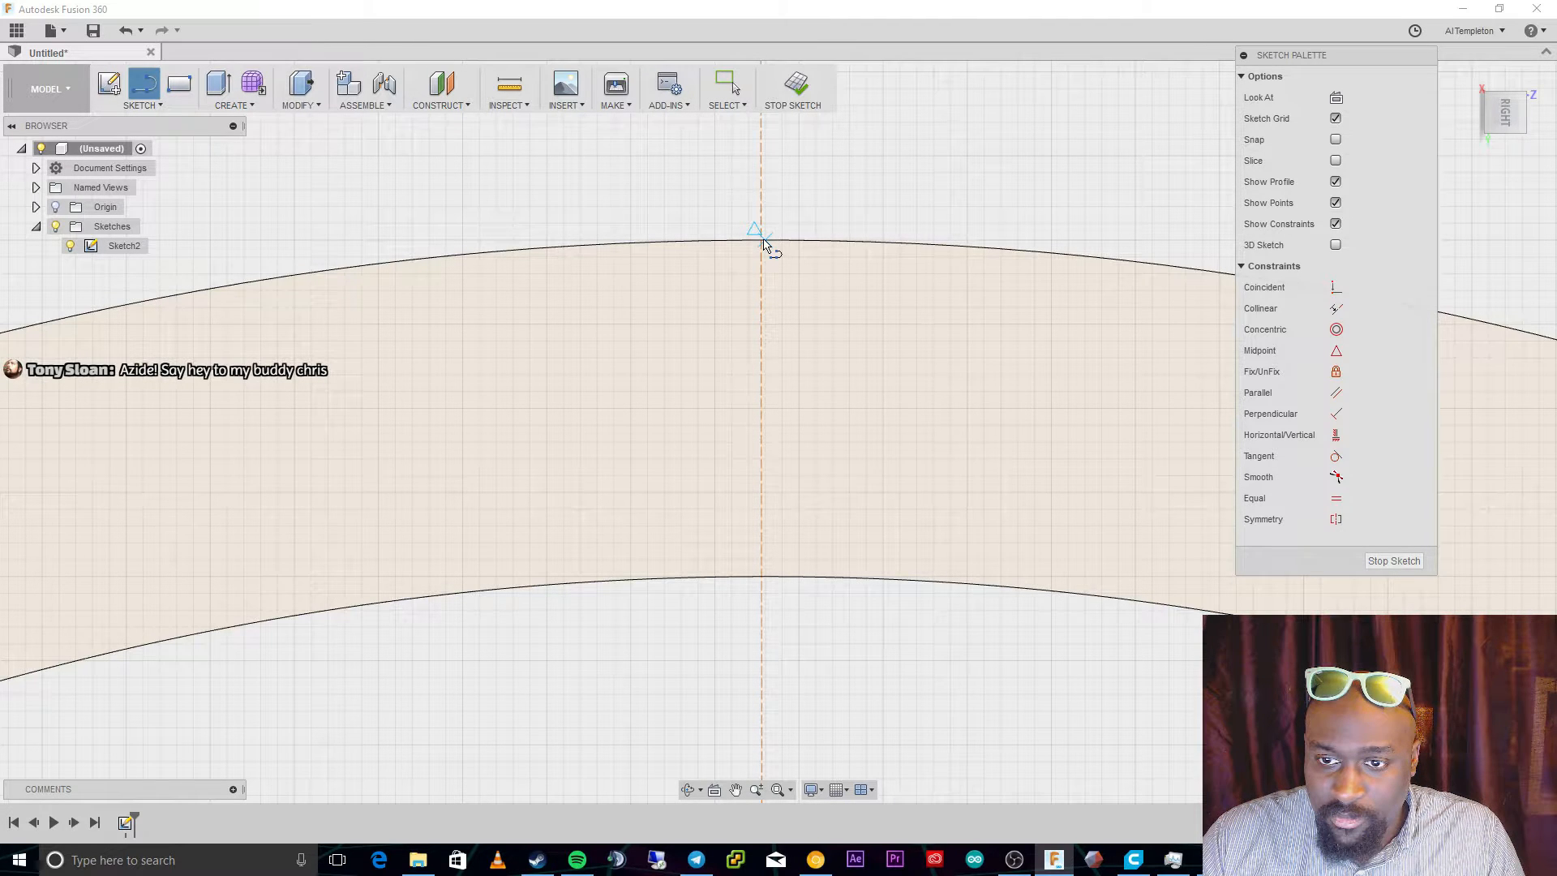
scroll(763, 243, up, 3)
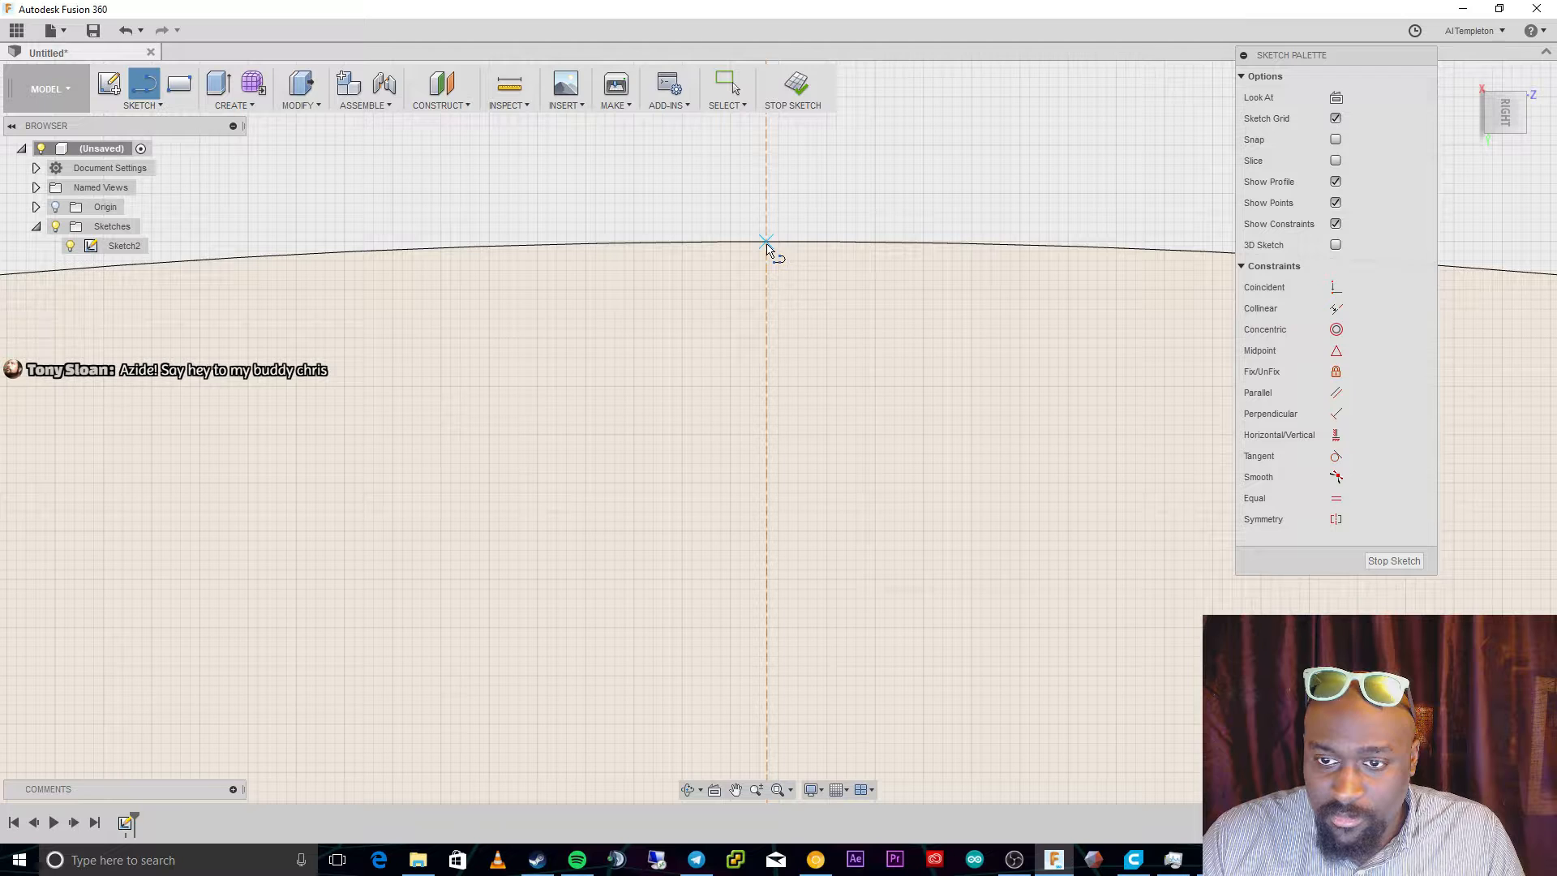
click(763, 241)
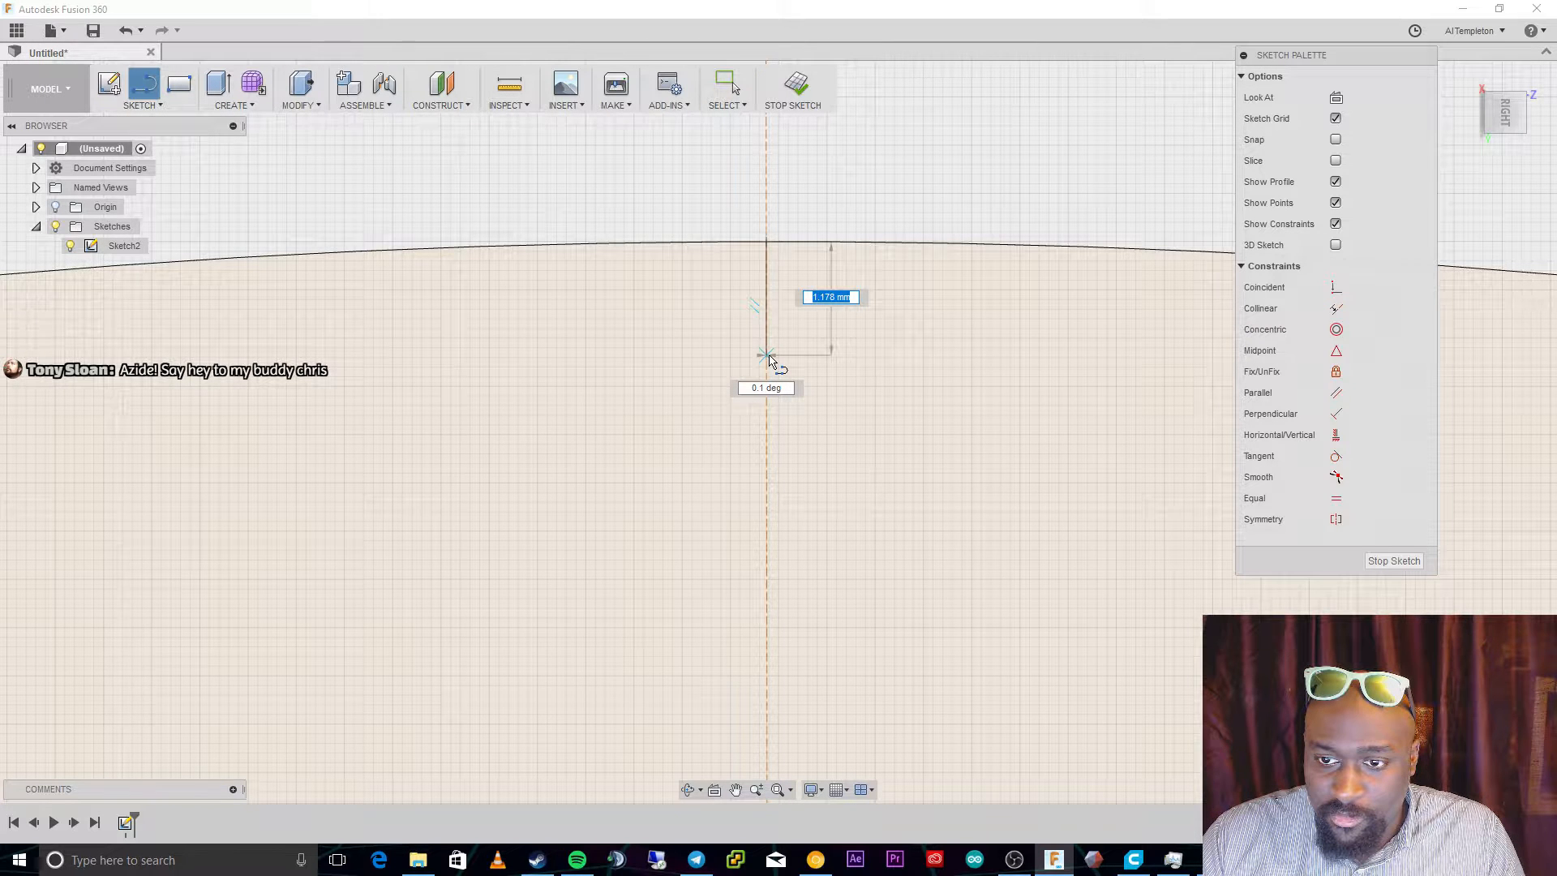
Draw a short vertical line up the centreline from the crown of the outer band's inner arc.
scroll(714, 649, down, 4)
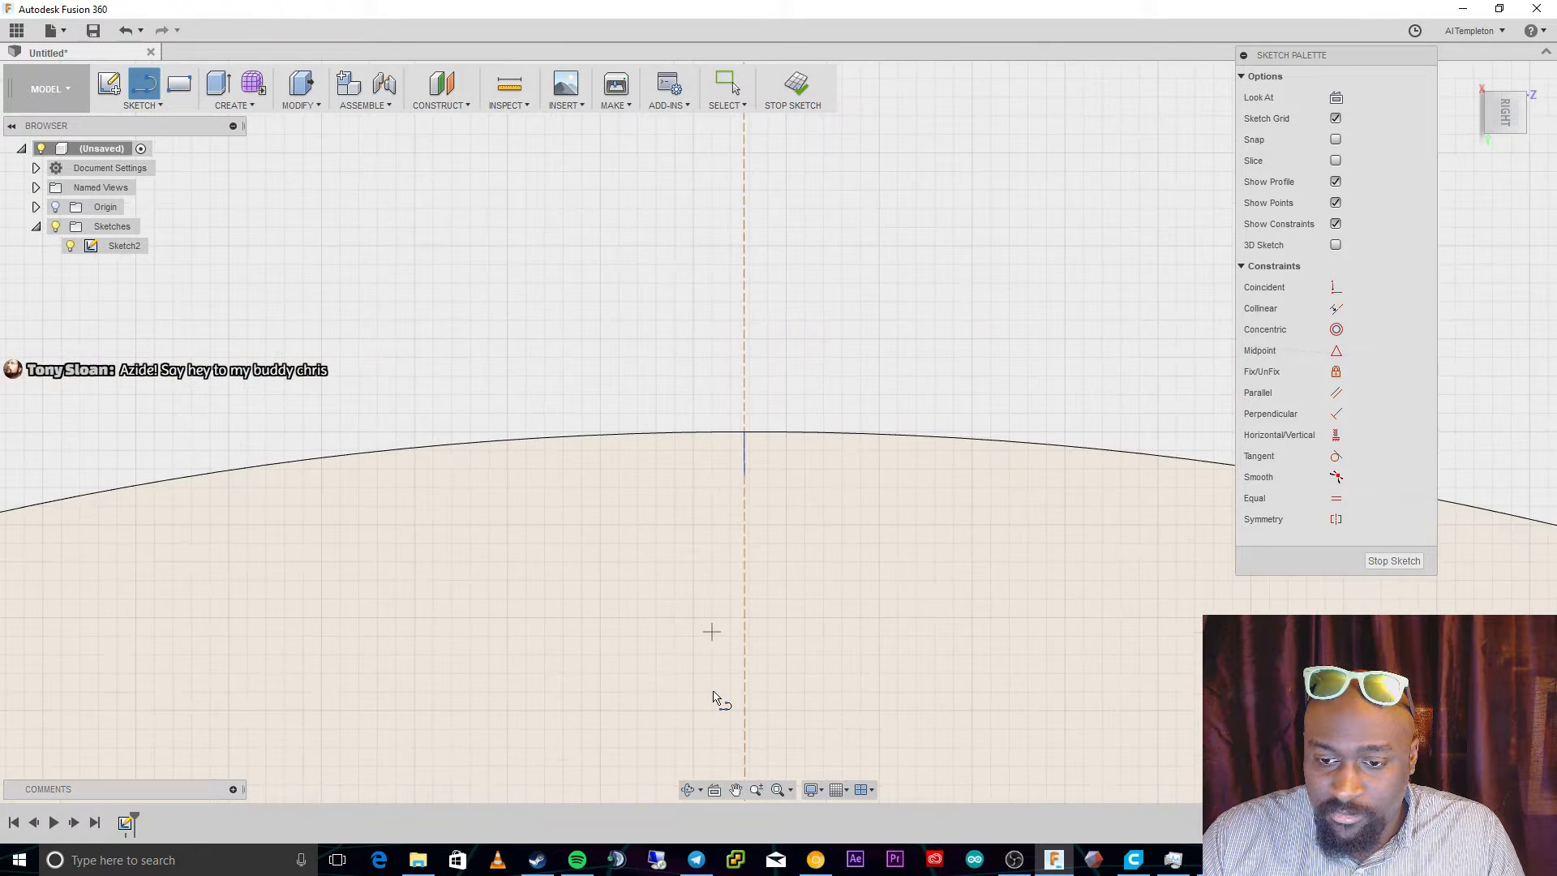
middle_drag(714, 698, 744, 450)
scroll(762, 560, up, 3)
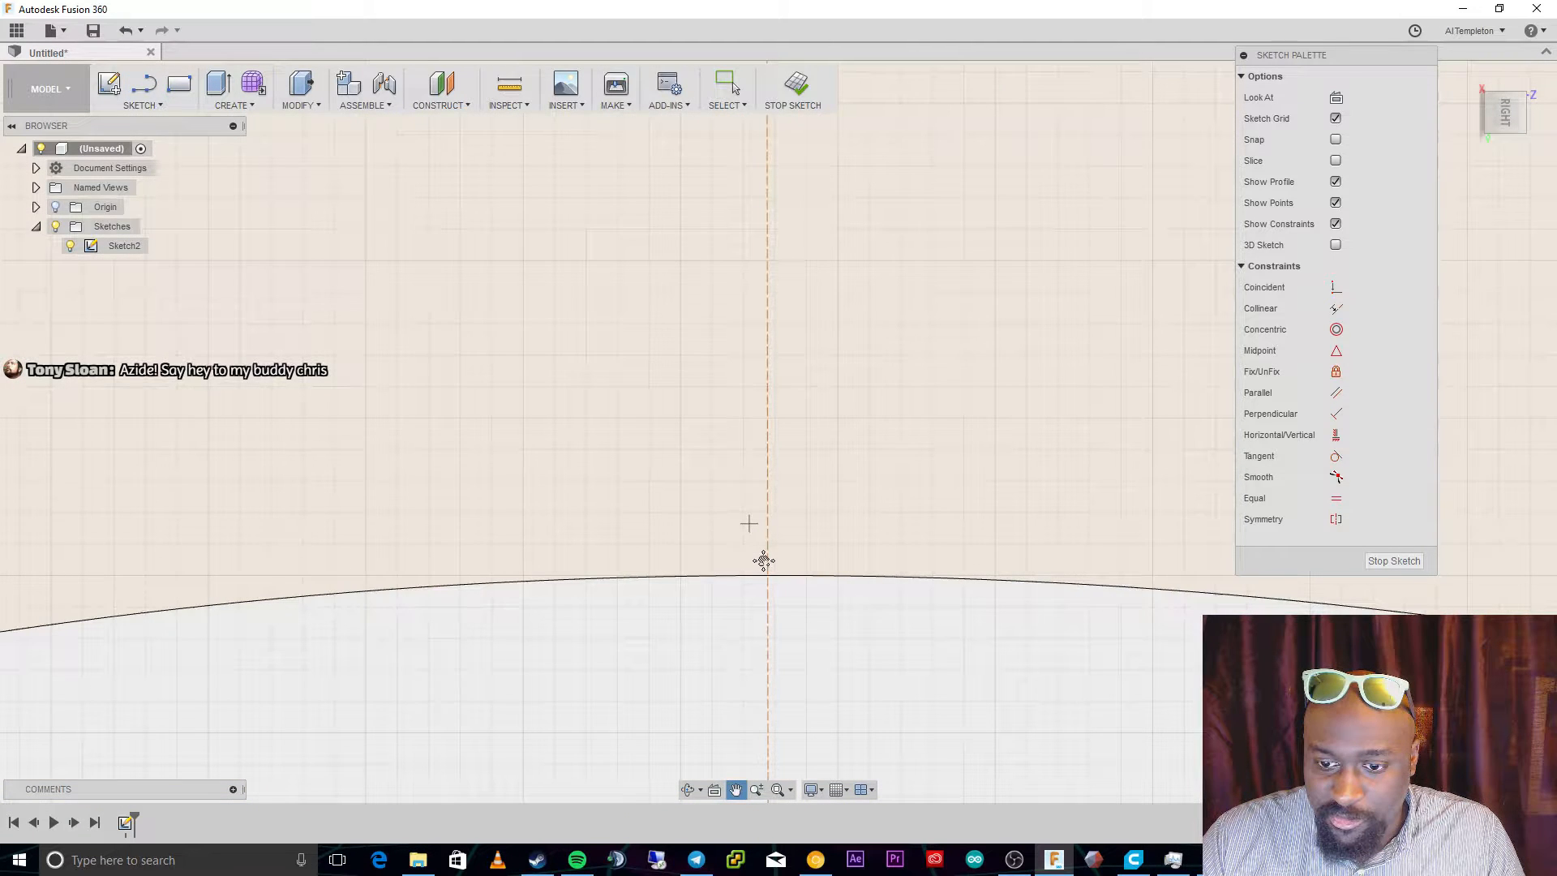
middle_drag(762, 559, 769, 567)
key(l)
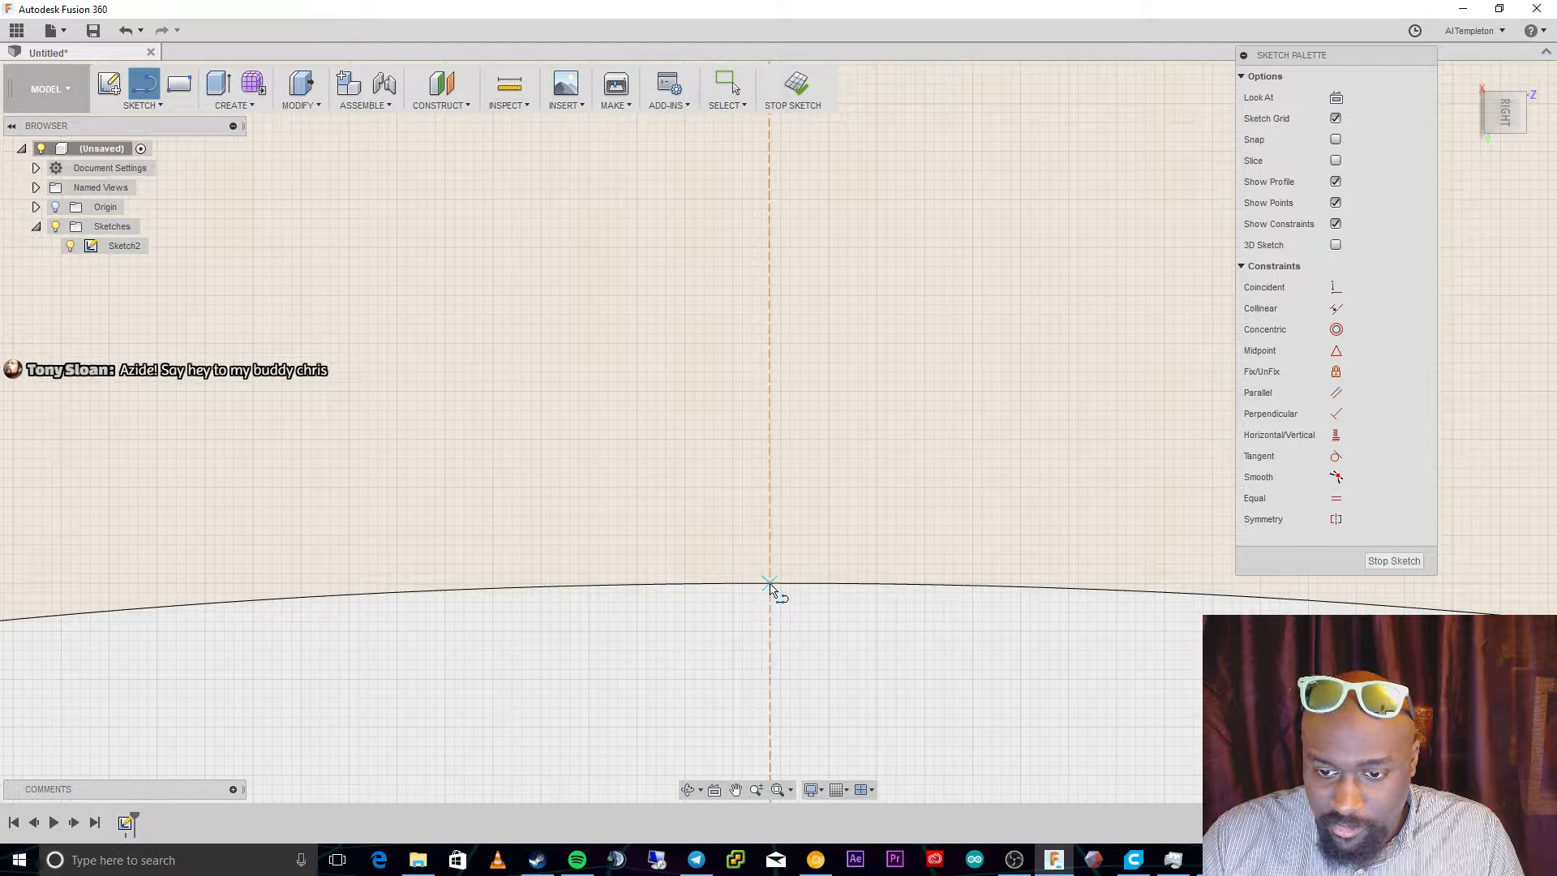
click(771, 567)
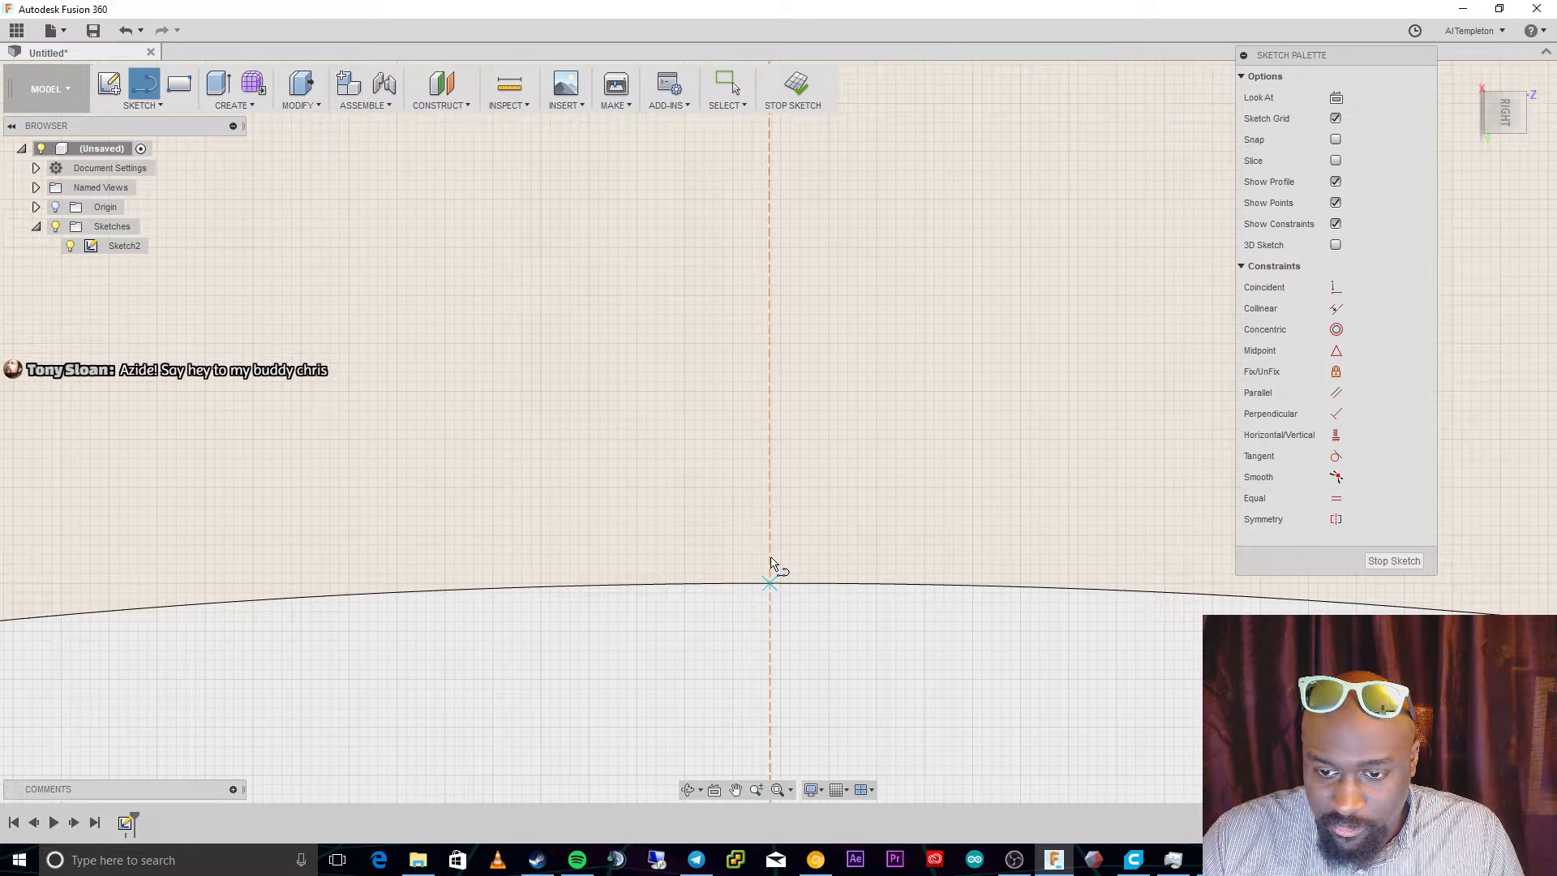
double_click(769, 493)
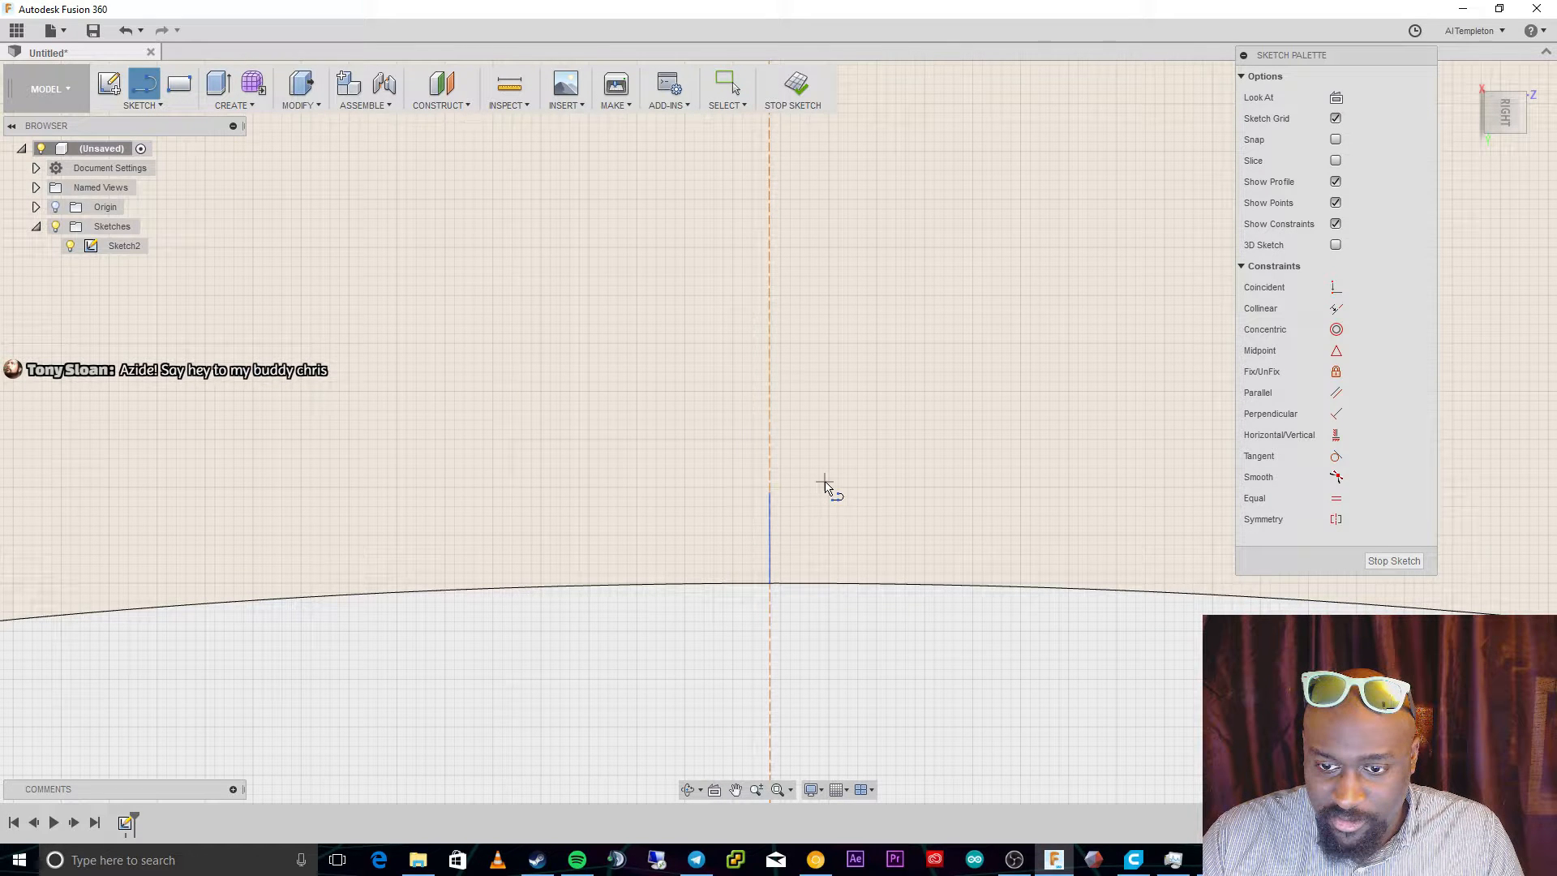
key(Escape)
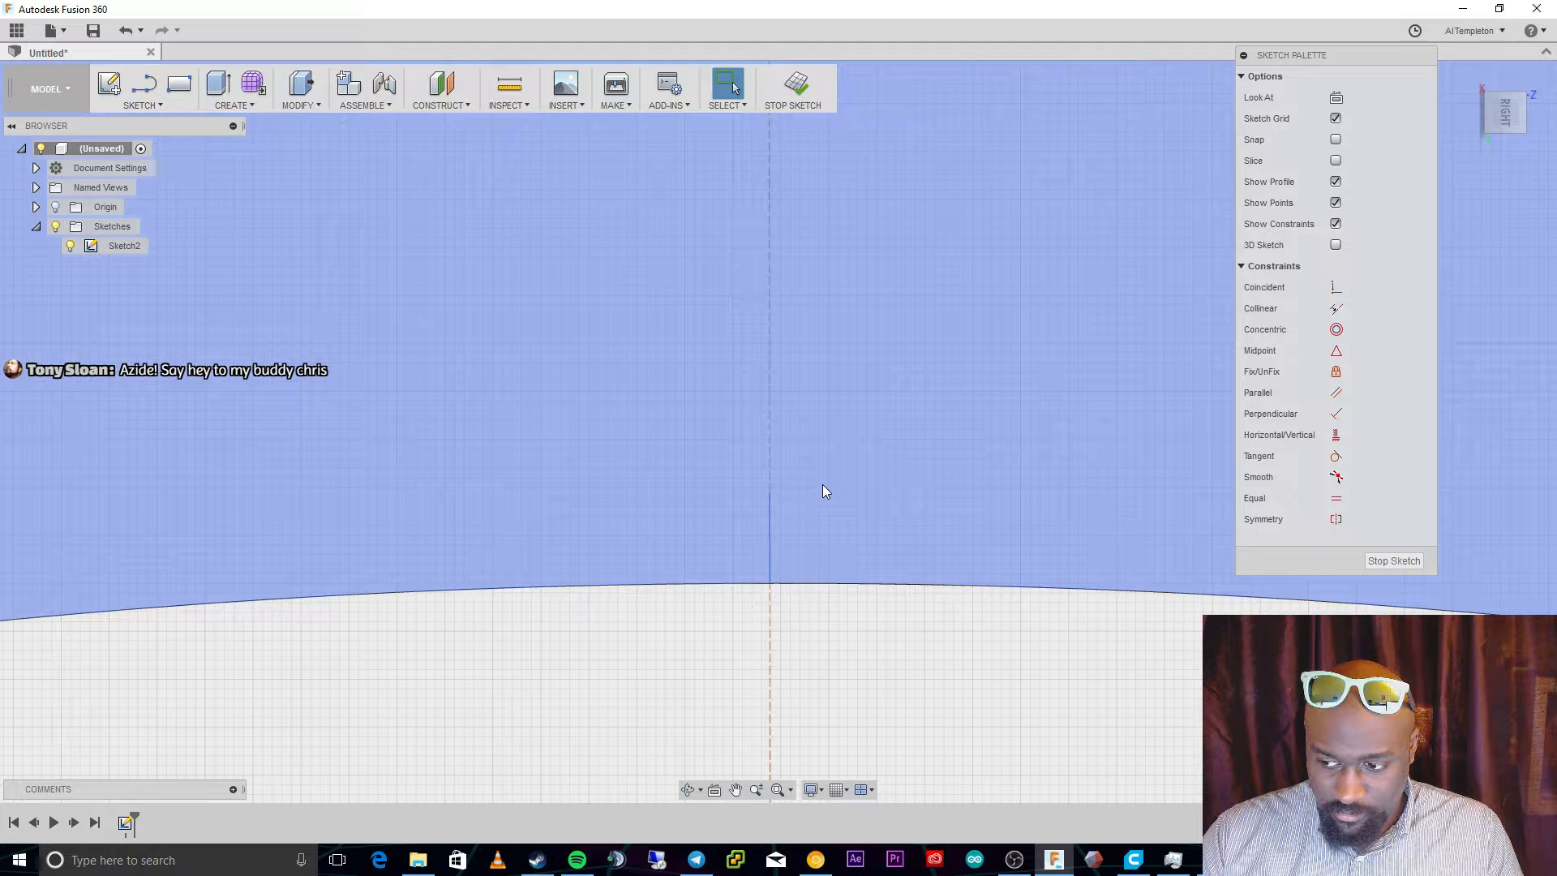
Draw a short horizontal line leftward from the upper end of the short vertical line at the inner arc's crown.
scroll(820, 414, up, 2)
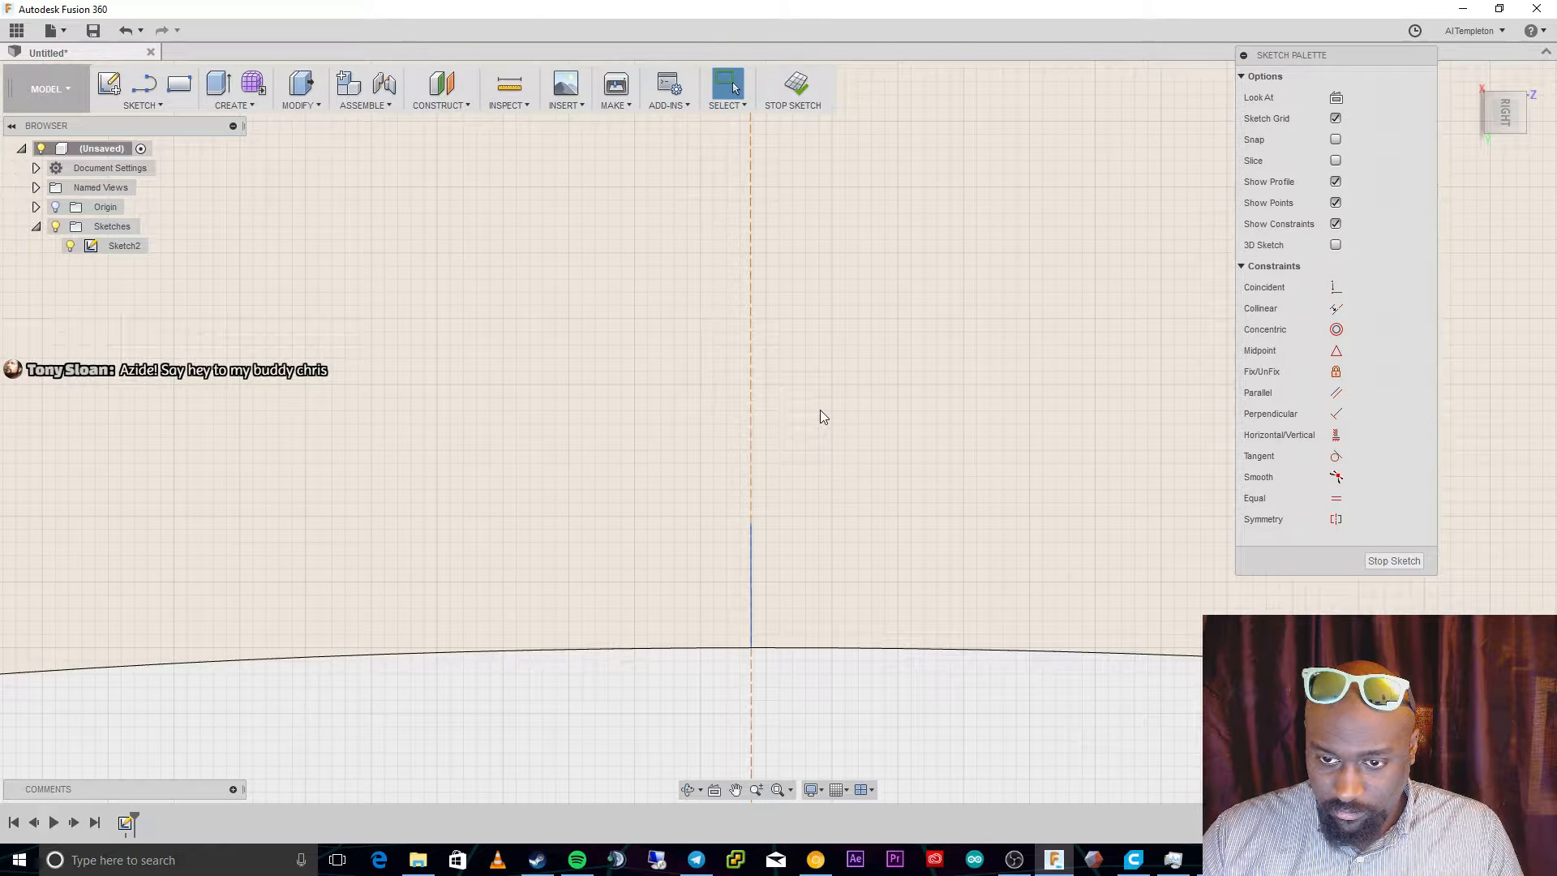
scroll(820, 416, down, 3)
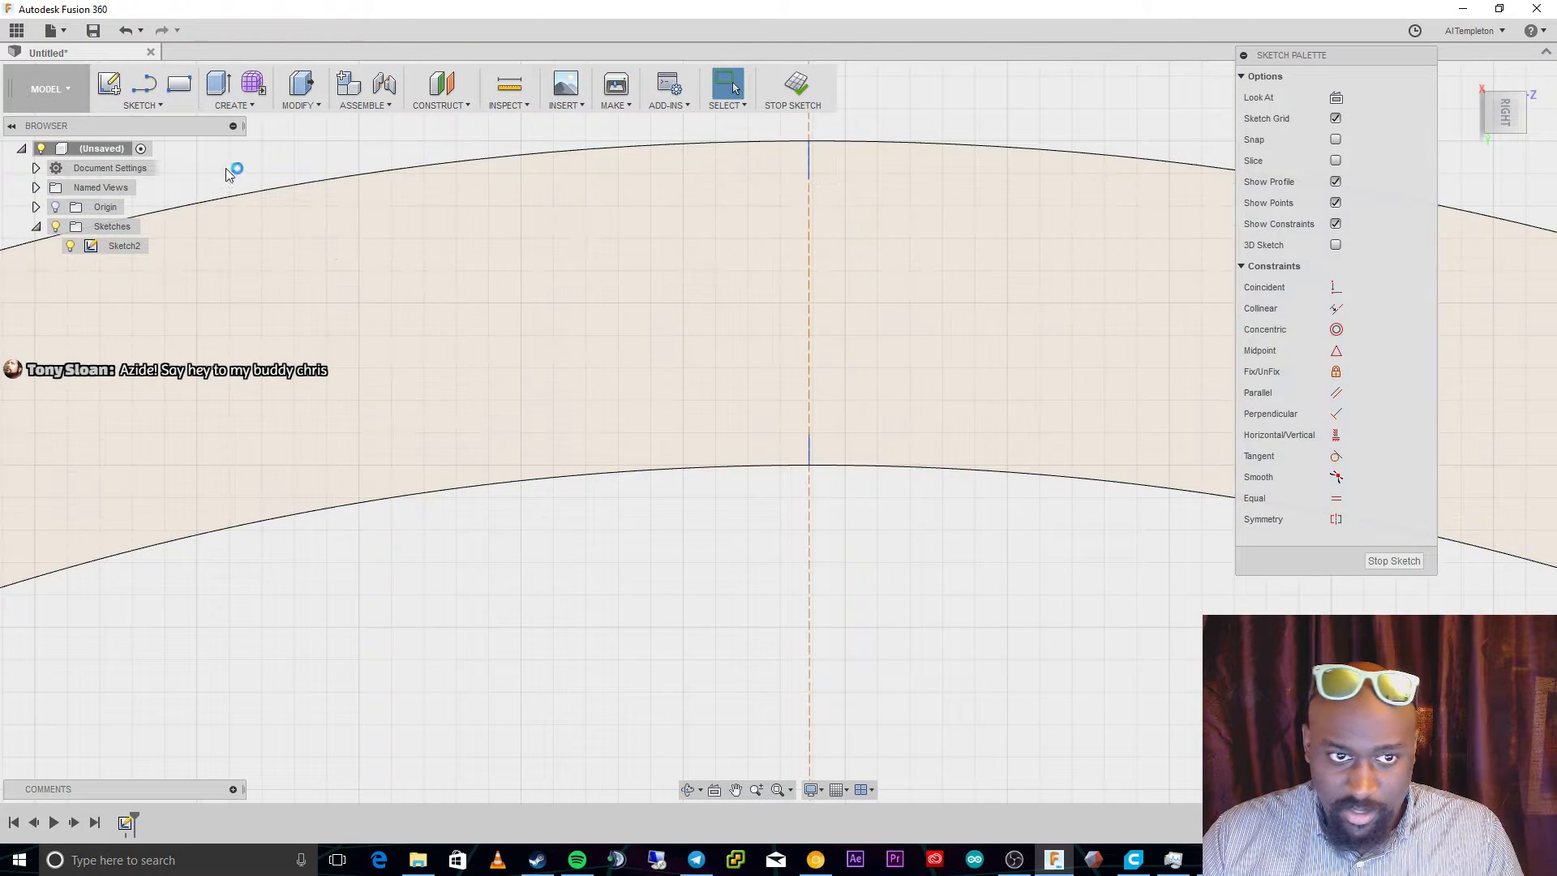
click(143, 84)
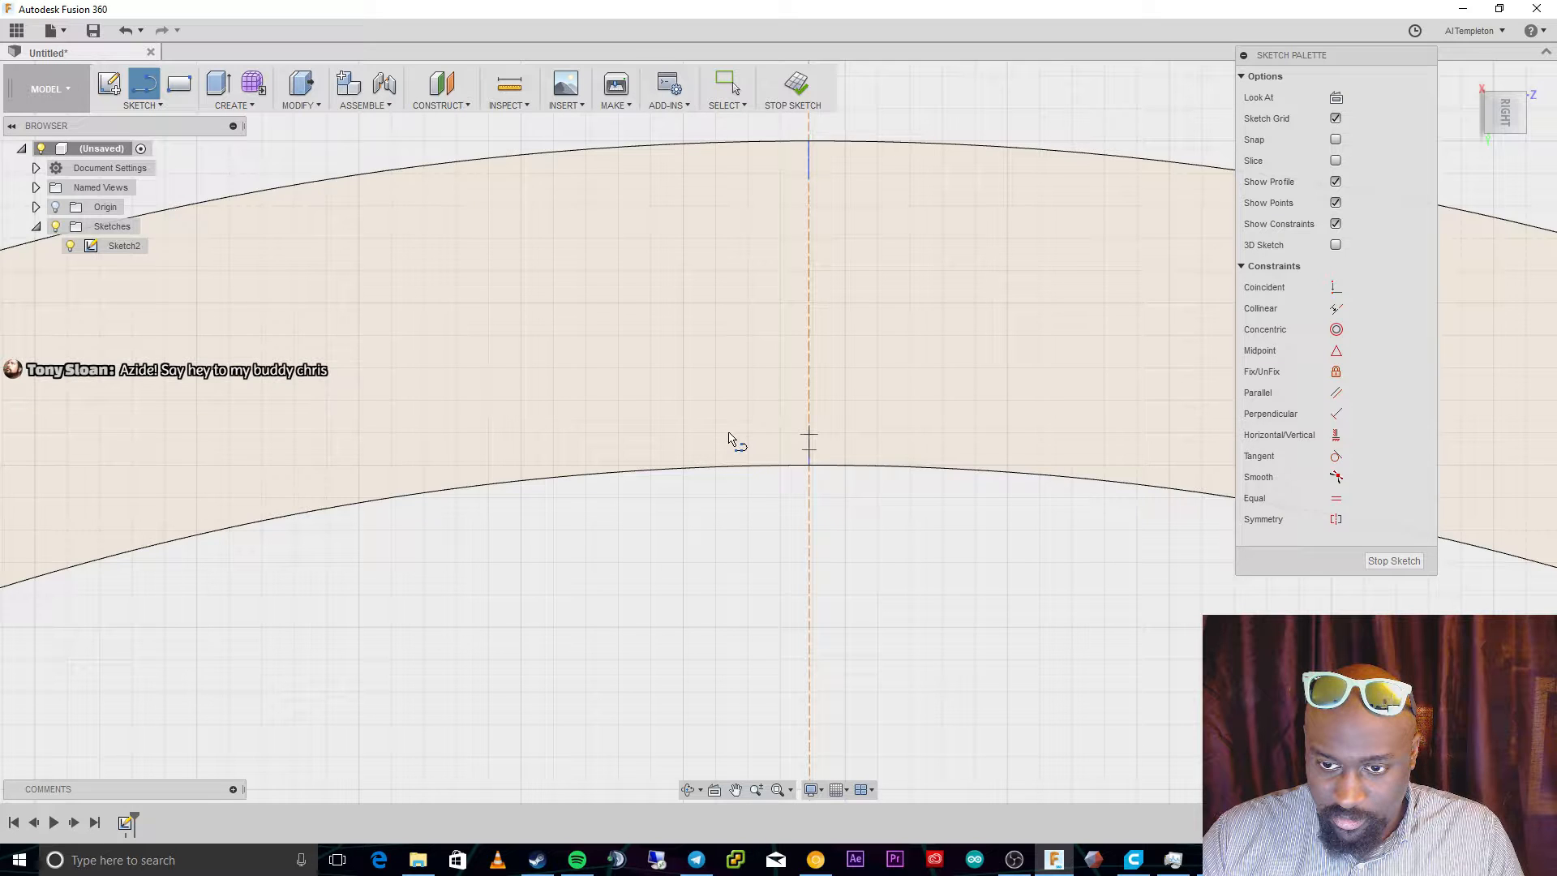
click(808, 437)
click(718, 436)
key(Escape)
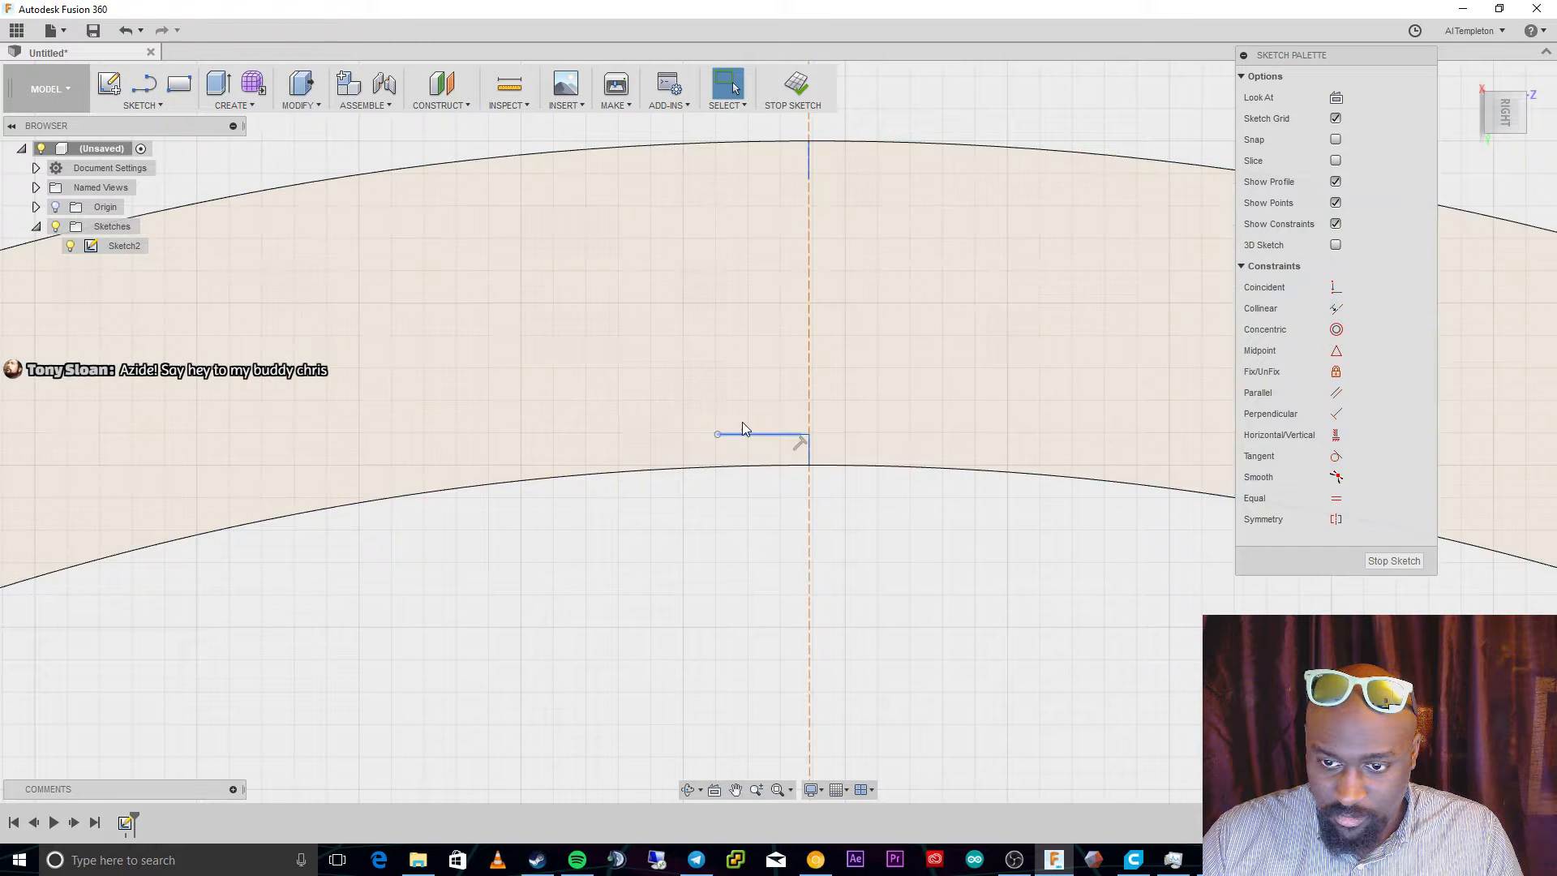
click(673, 401)
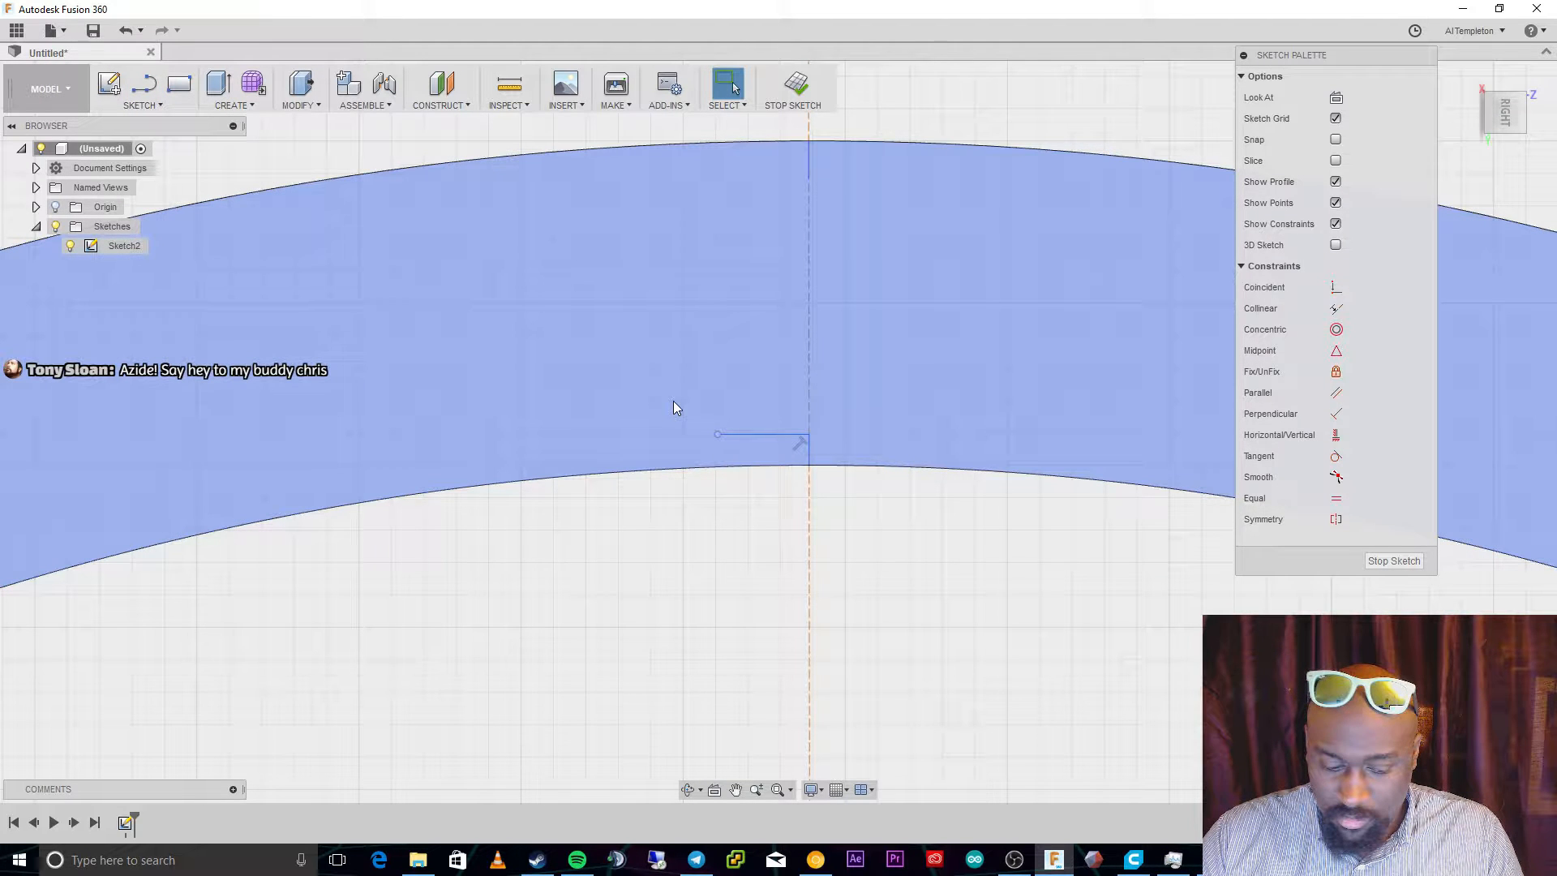
key(a)
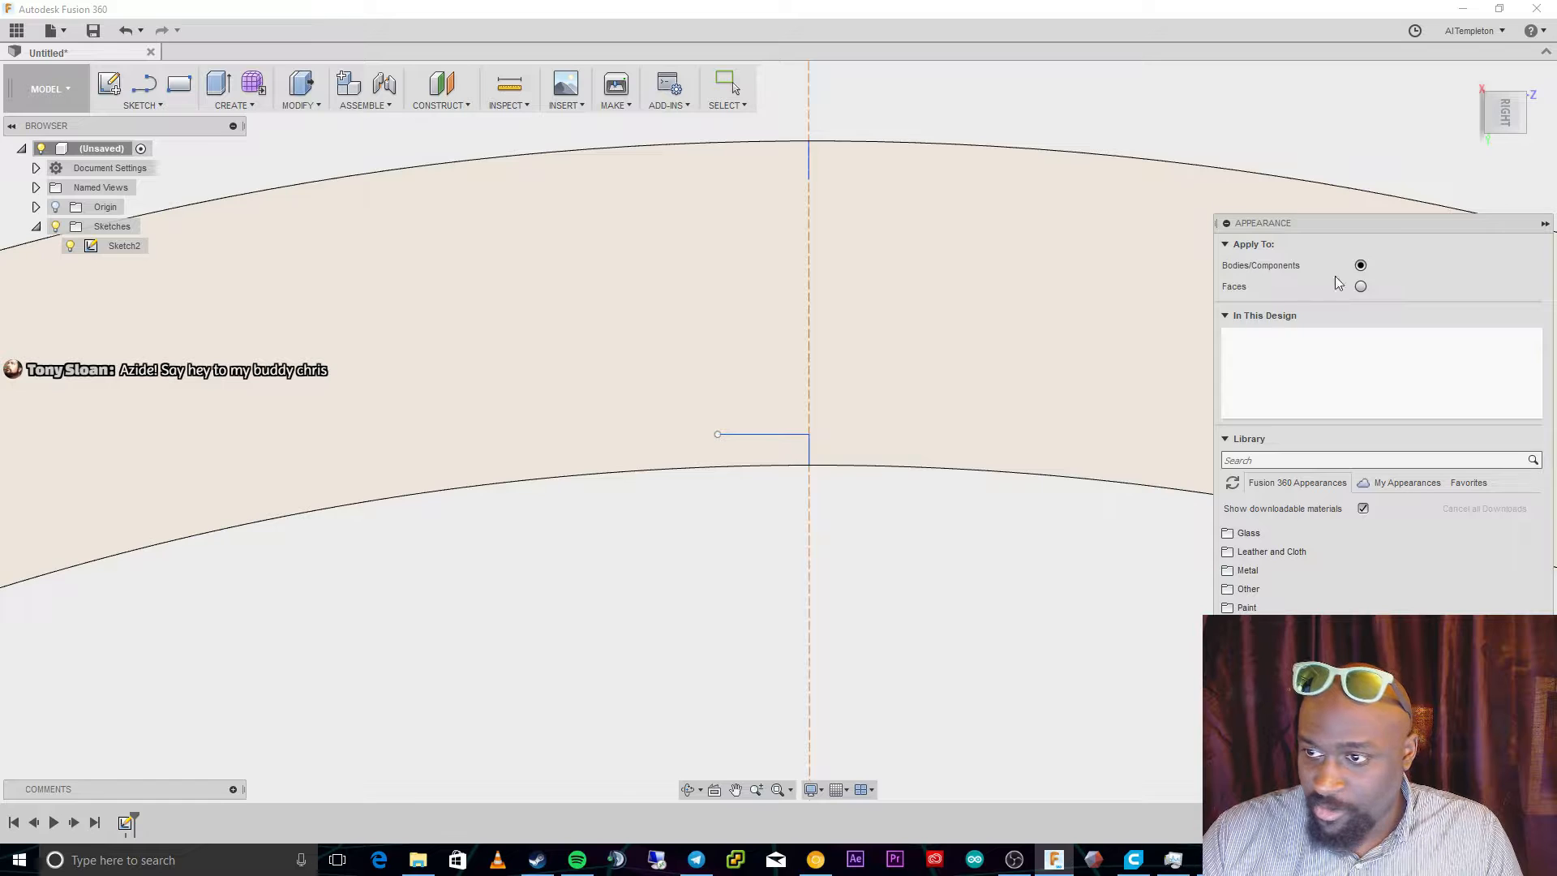
key(Escape)
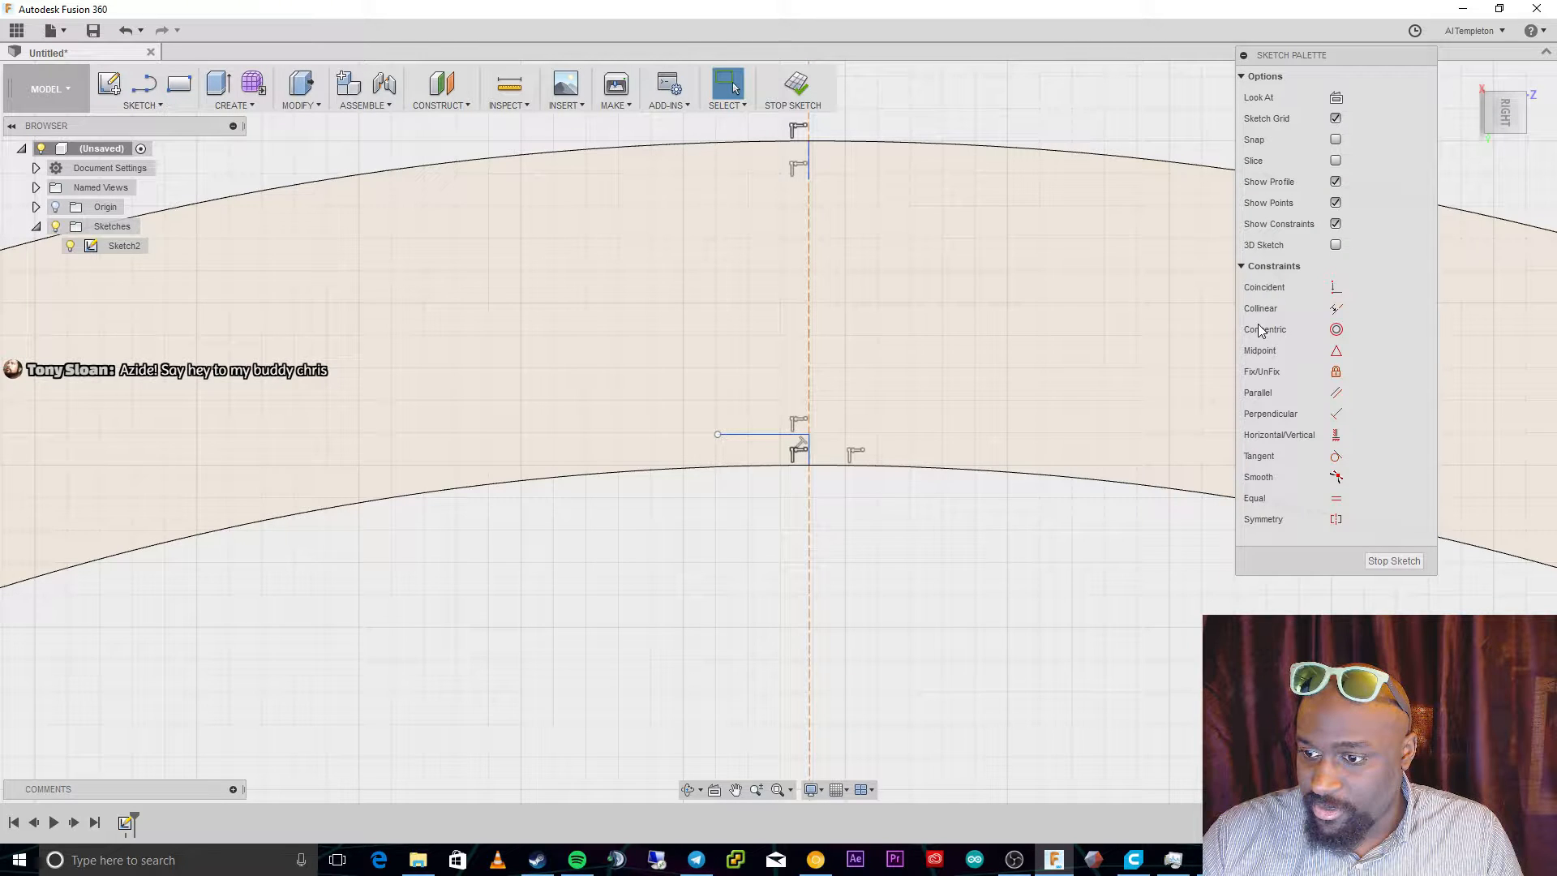
Draw a semicircular arc about 1 mm across, curving upward from the left end of the short horizontal line.
click(143, 106)
mouse_move(179, 197)
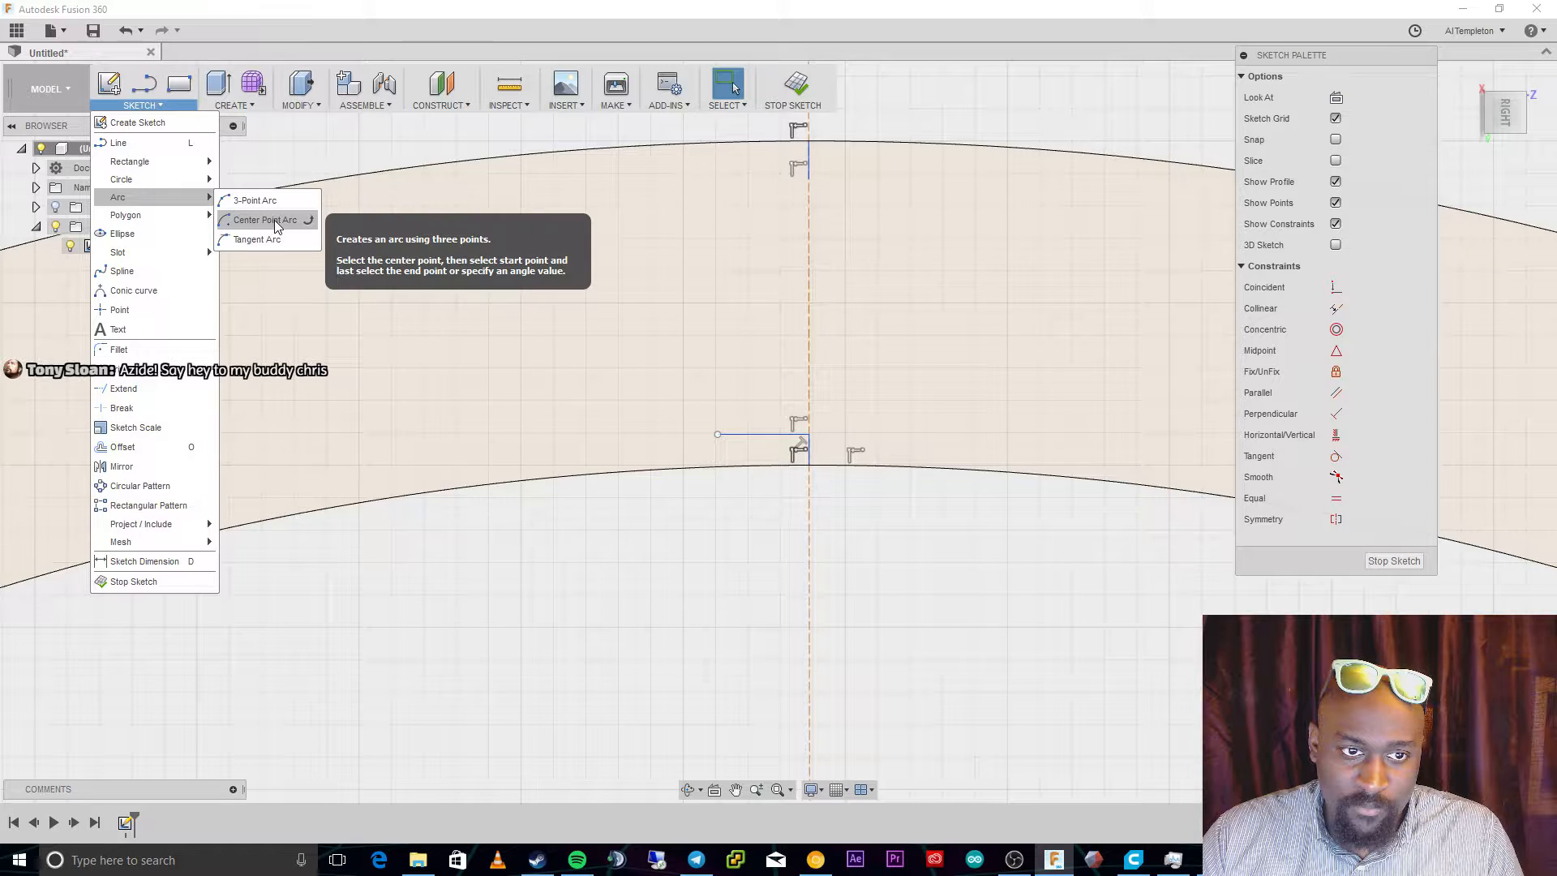
click(275, 220)
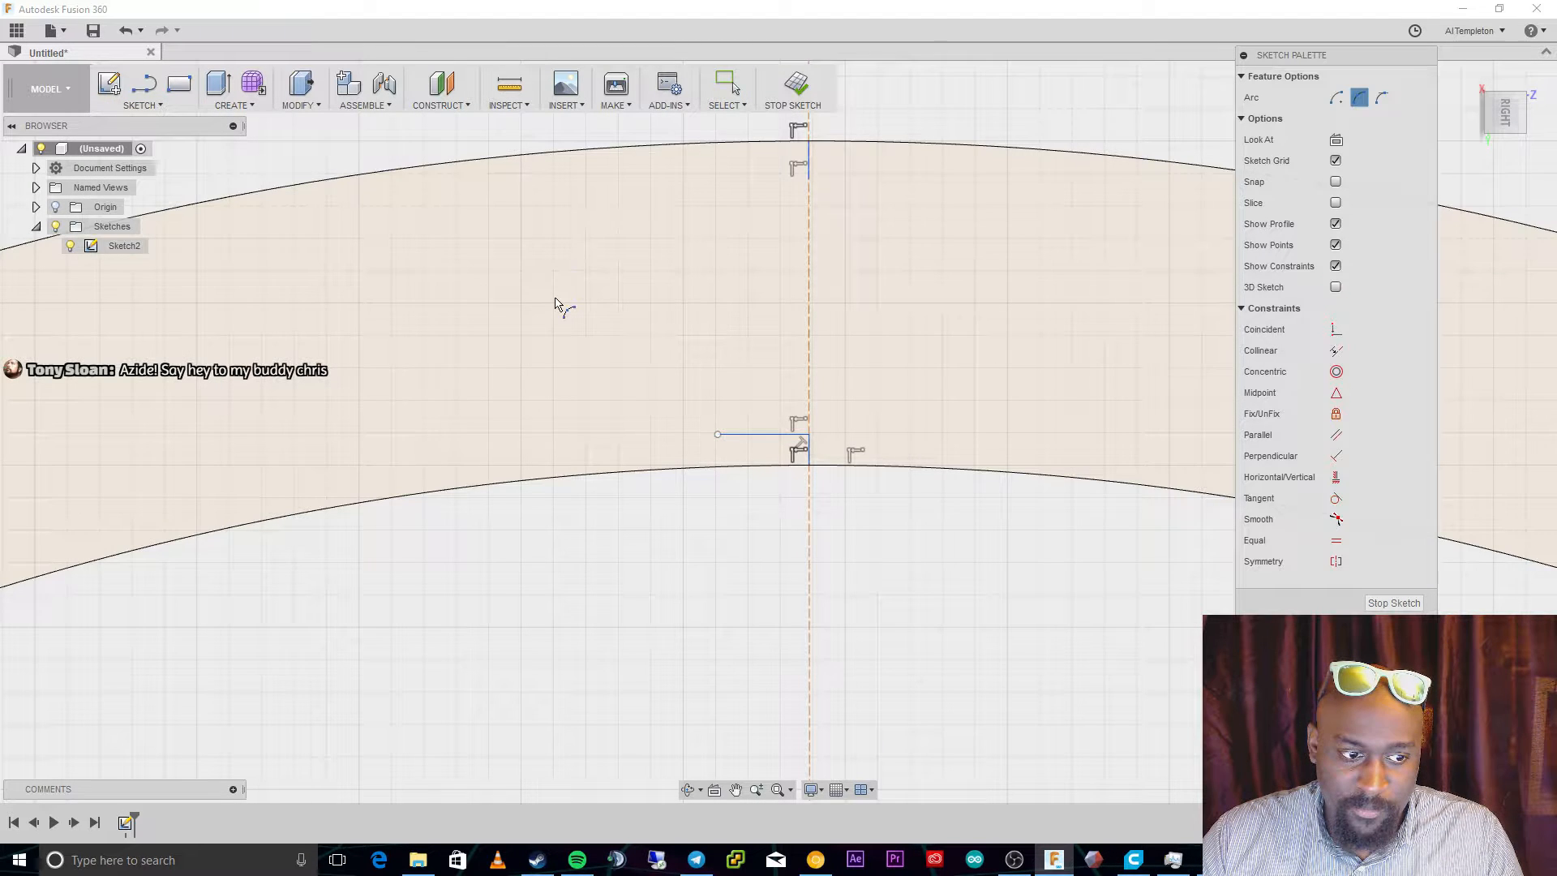
click(717, 437)
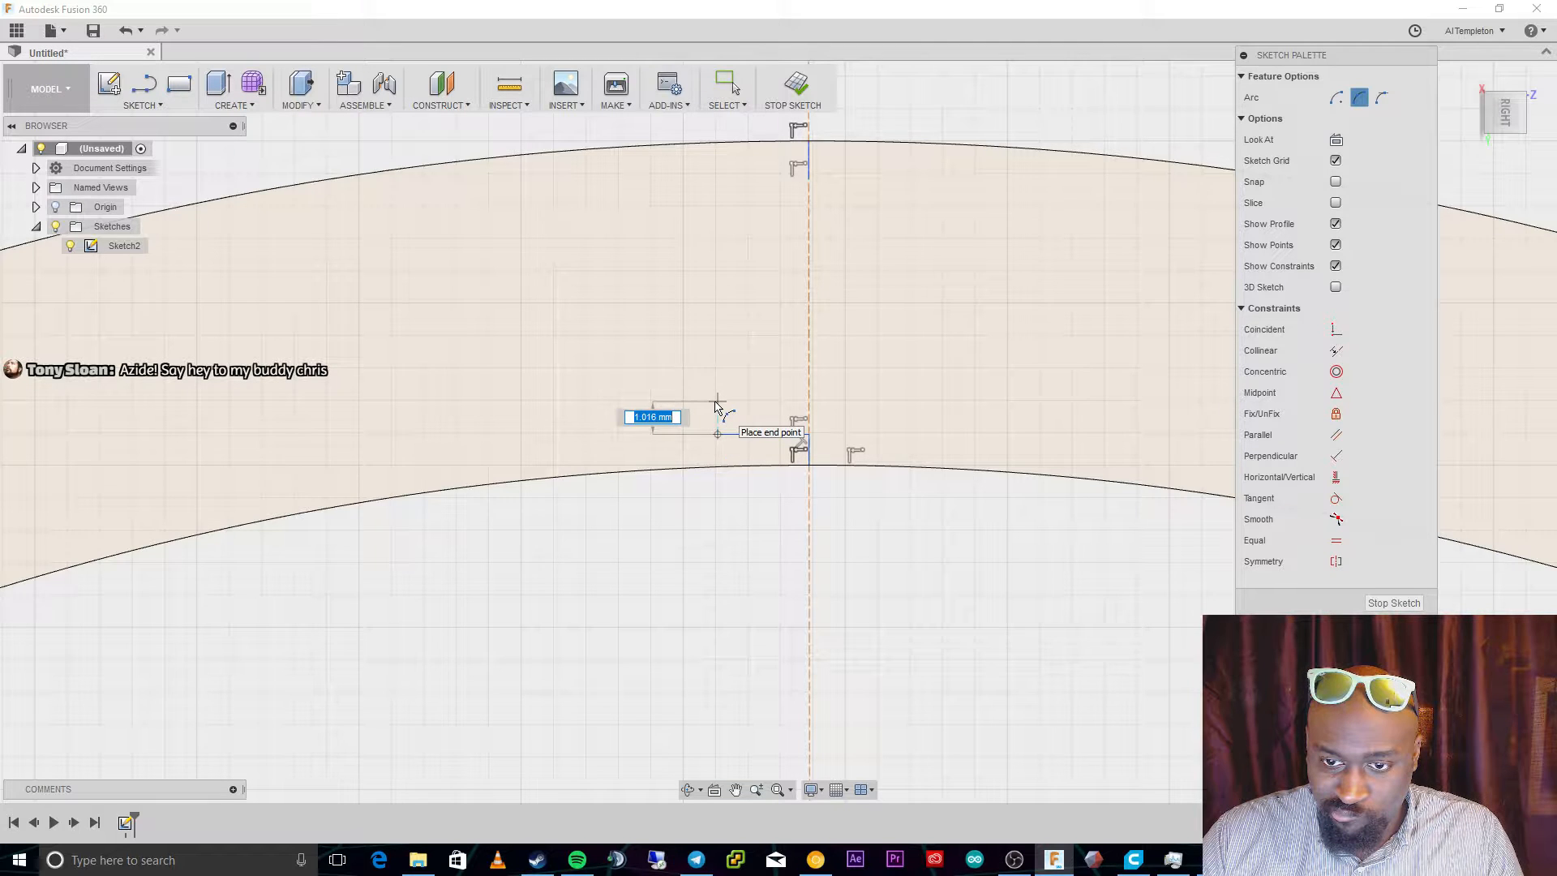
click(716, 406)
click(693, 411)
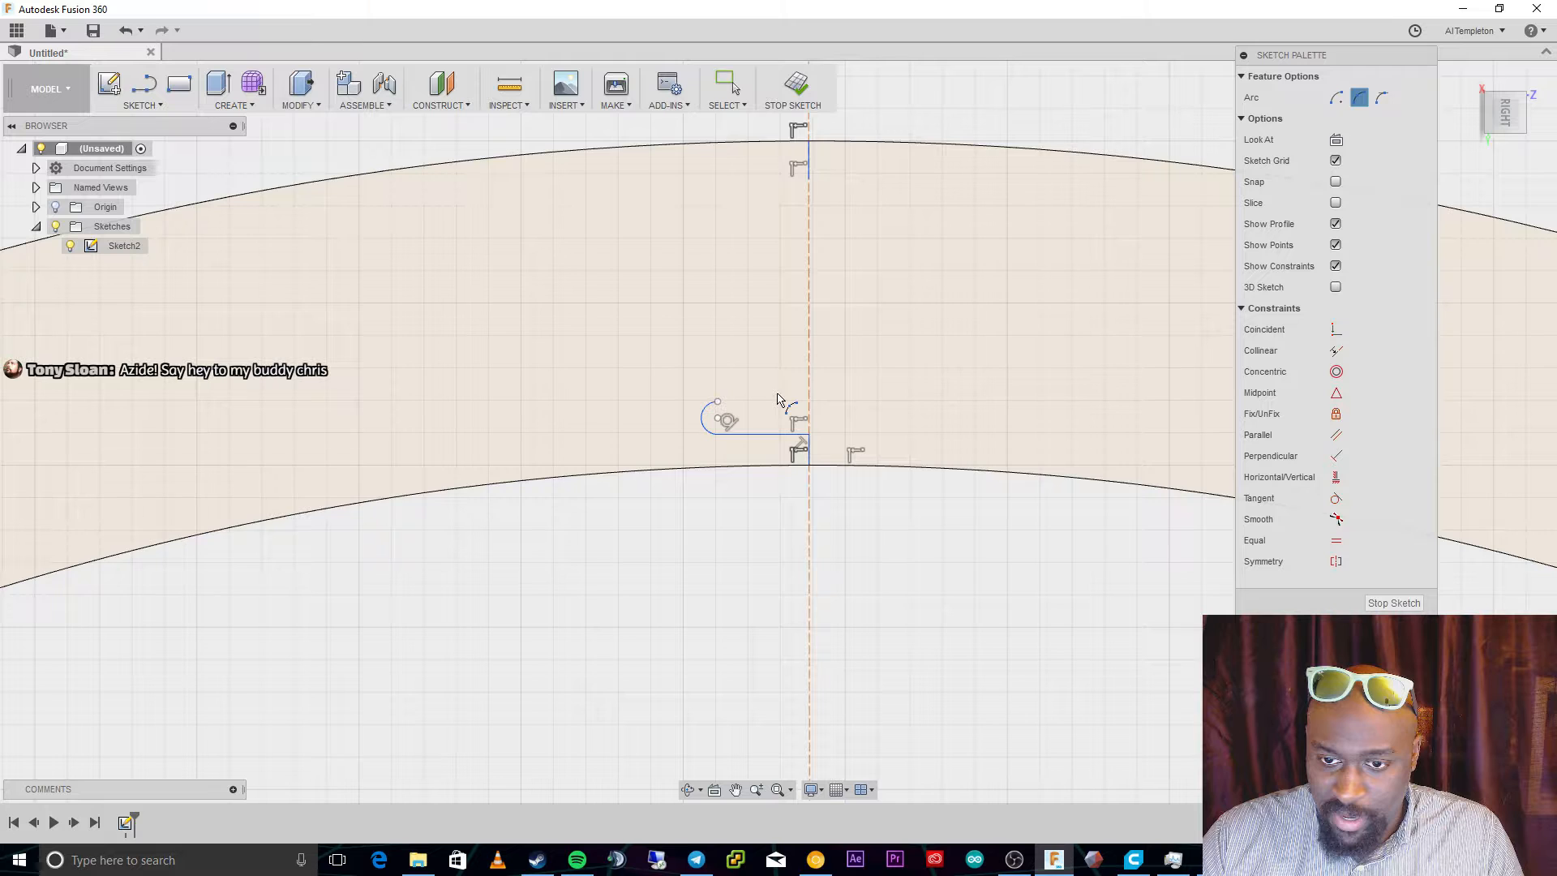
key(Escape)
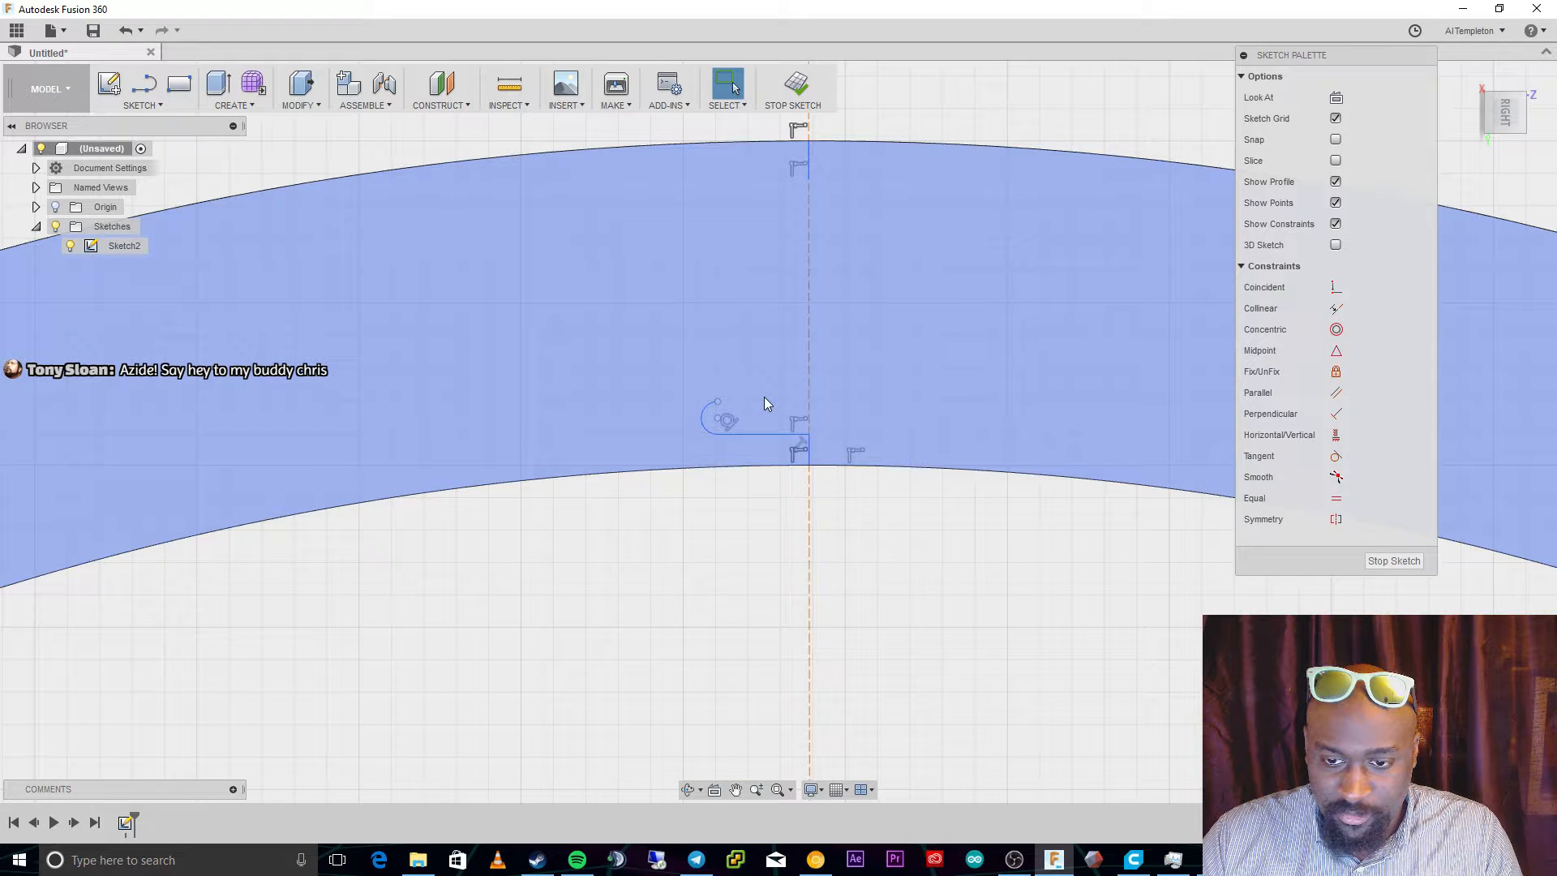
Draw a horizontal line about 6 mm long from the arc's upper end rightward across the centreline.
key(l)
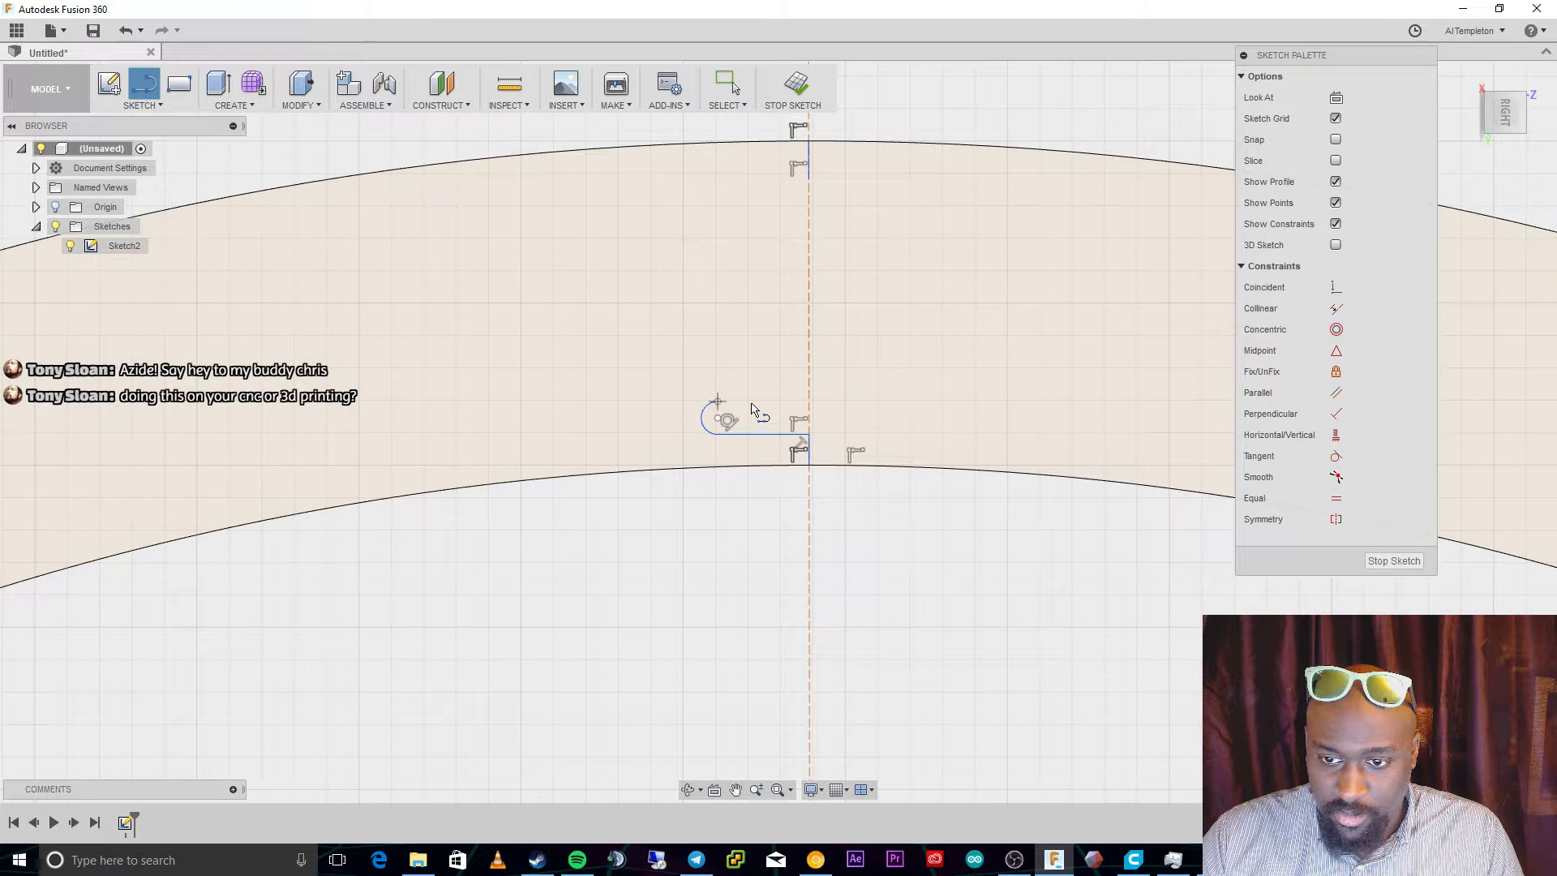
click(717, 400)
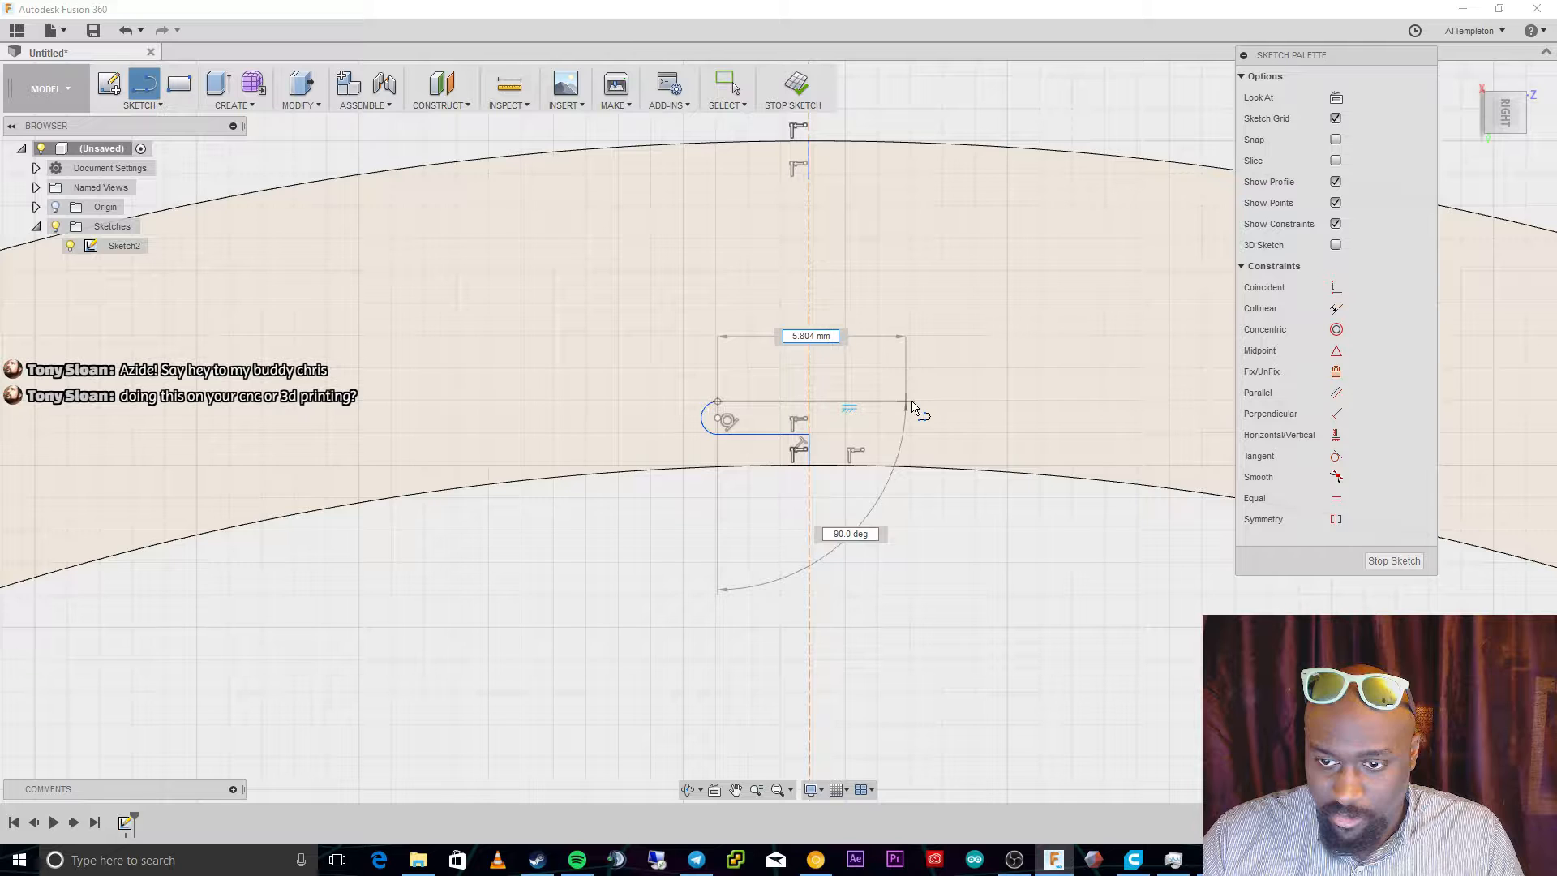
click(912, 403)
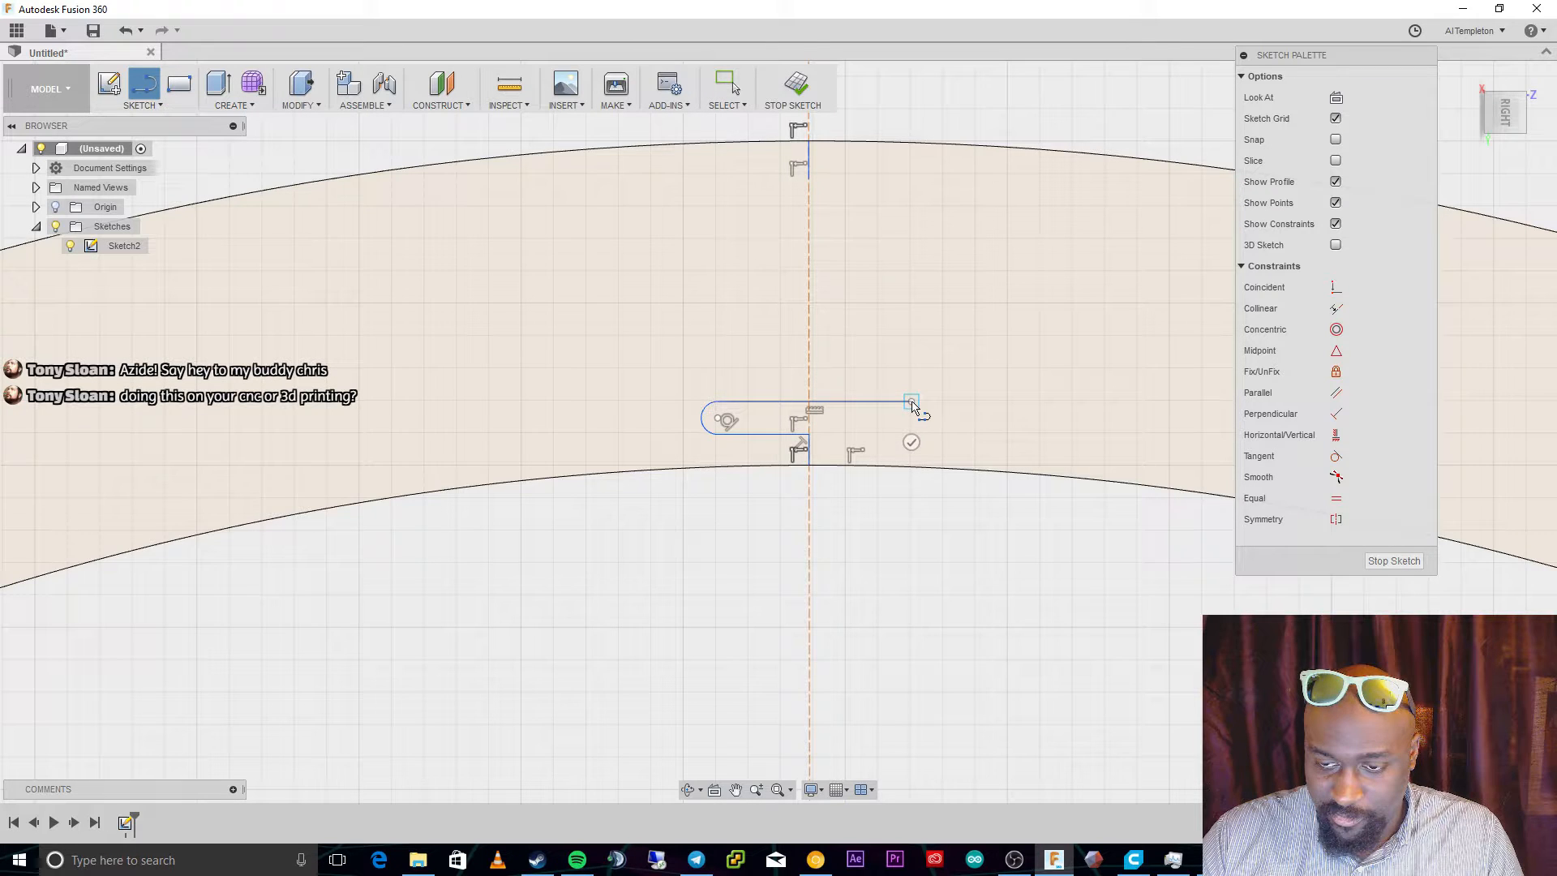
key(Escape)
Draw a semicircular arc curving upward from the right end of the long horizontal line.
click(139, 106)
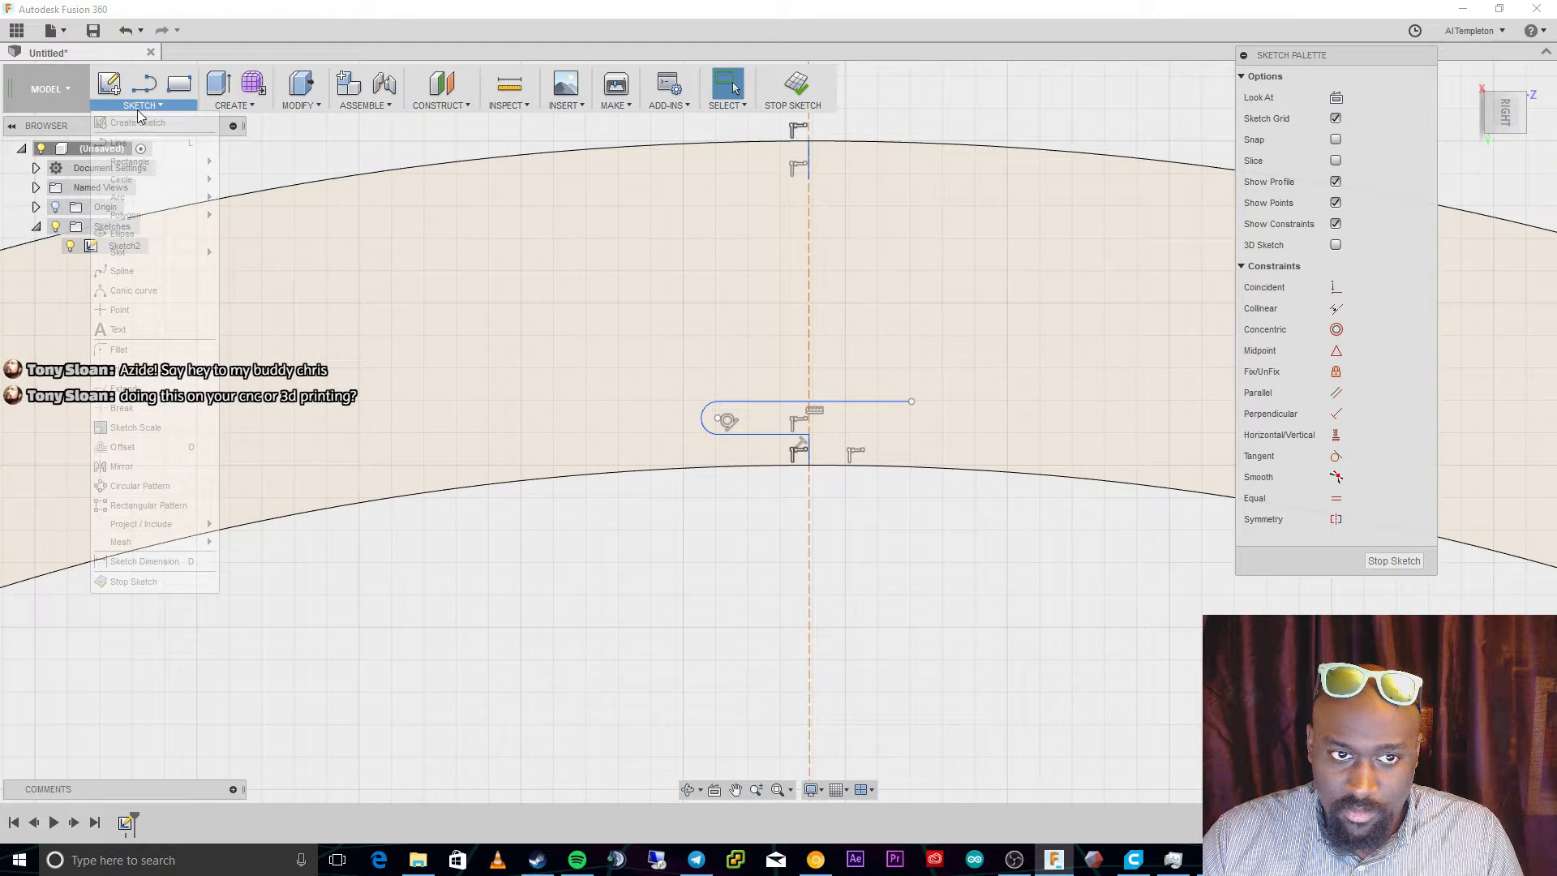
mouse_move(162, 197)
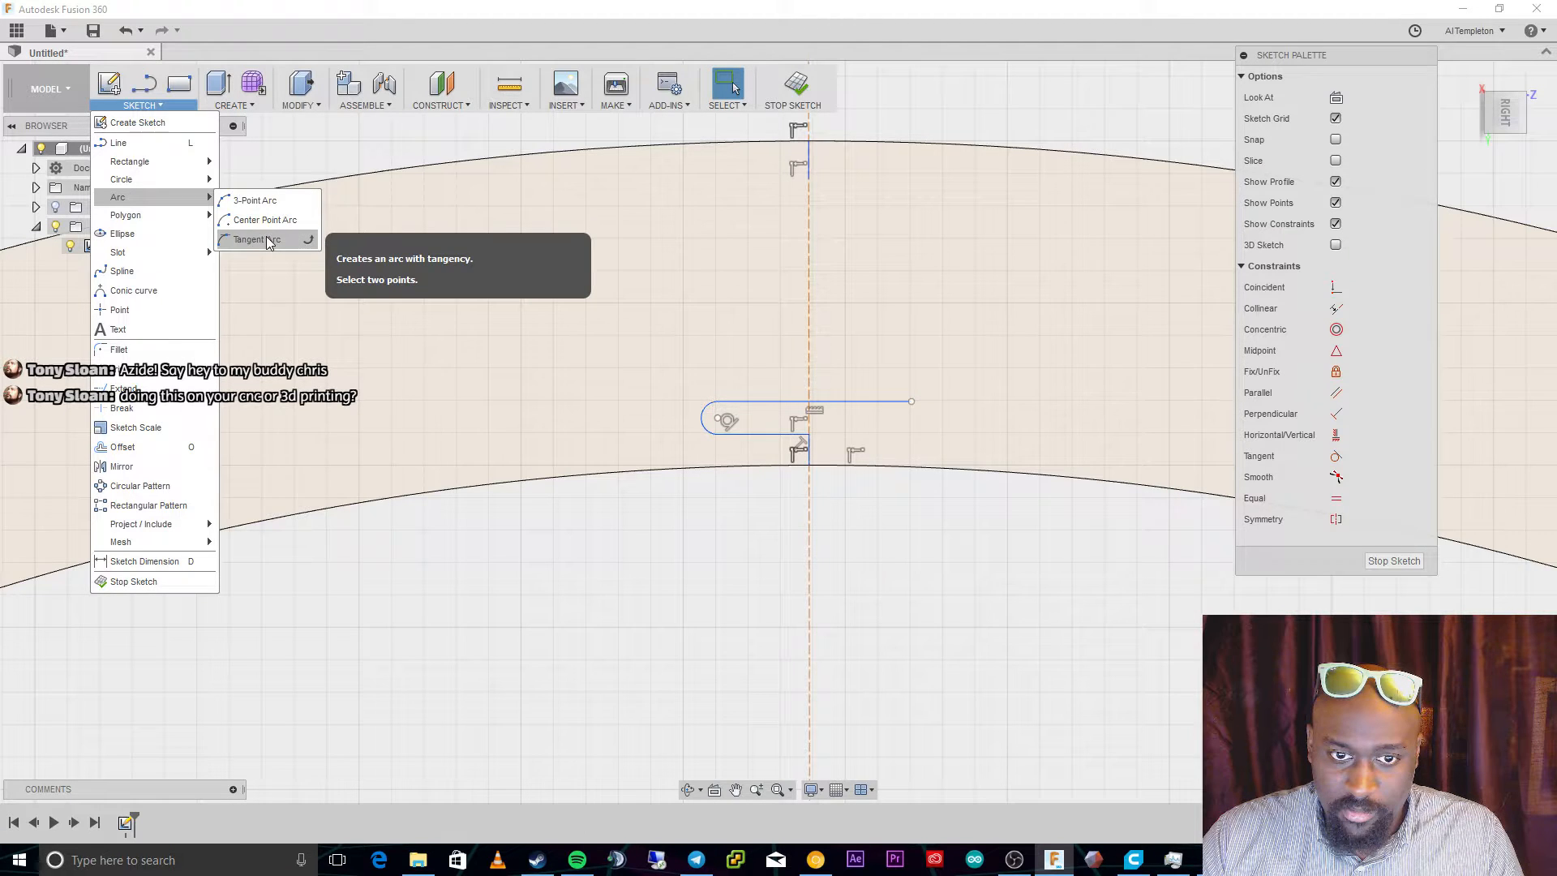
click(266, 219)
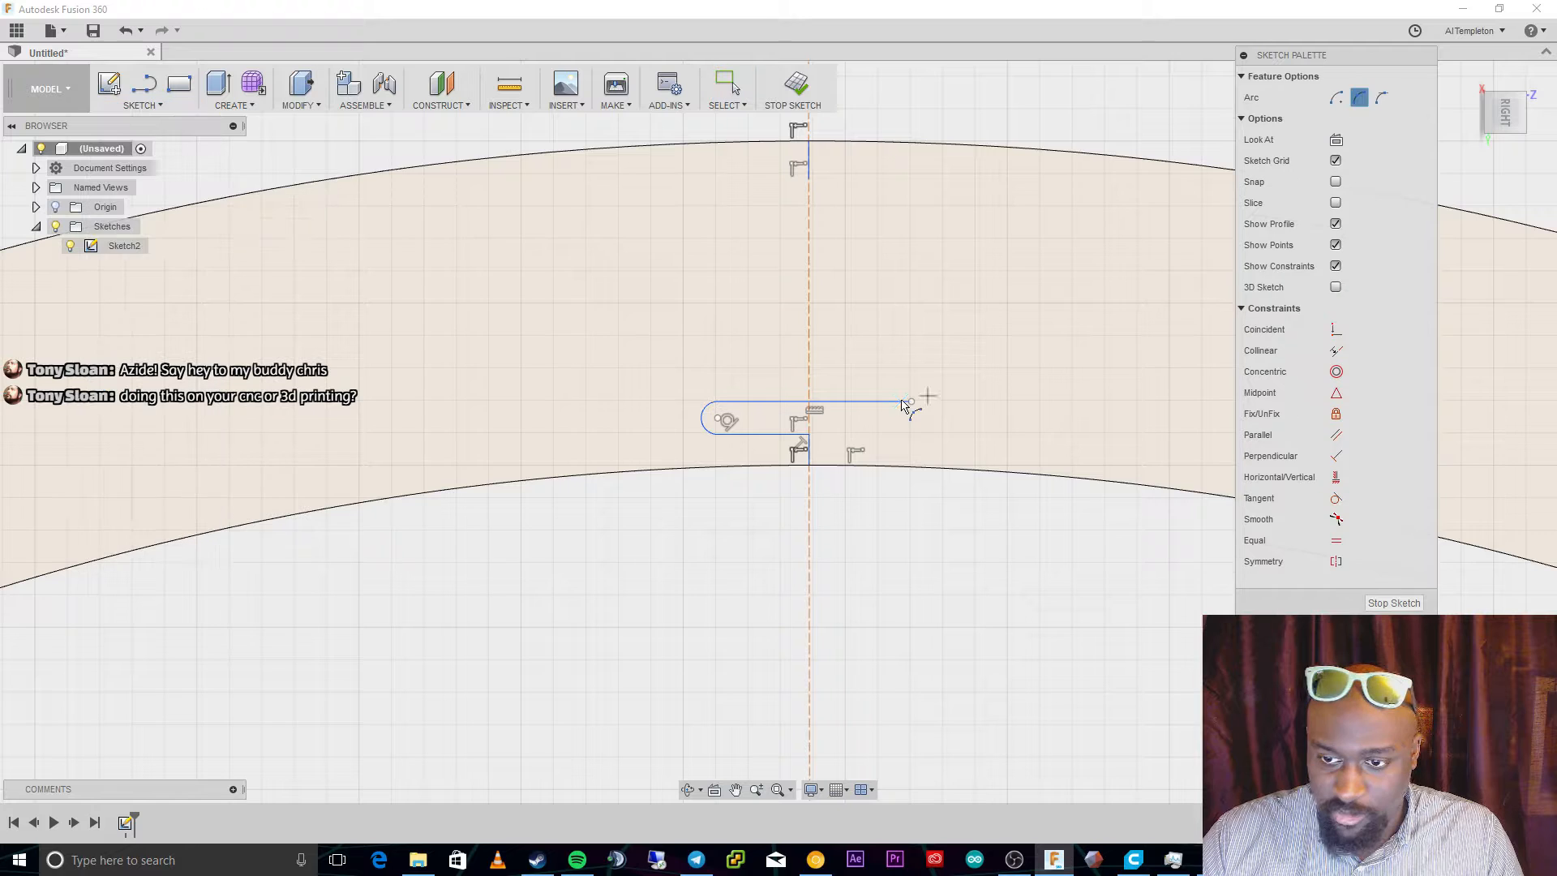
click(913, 402)
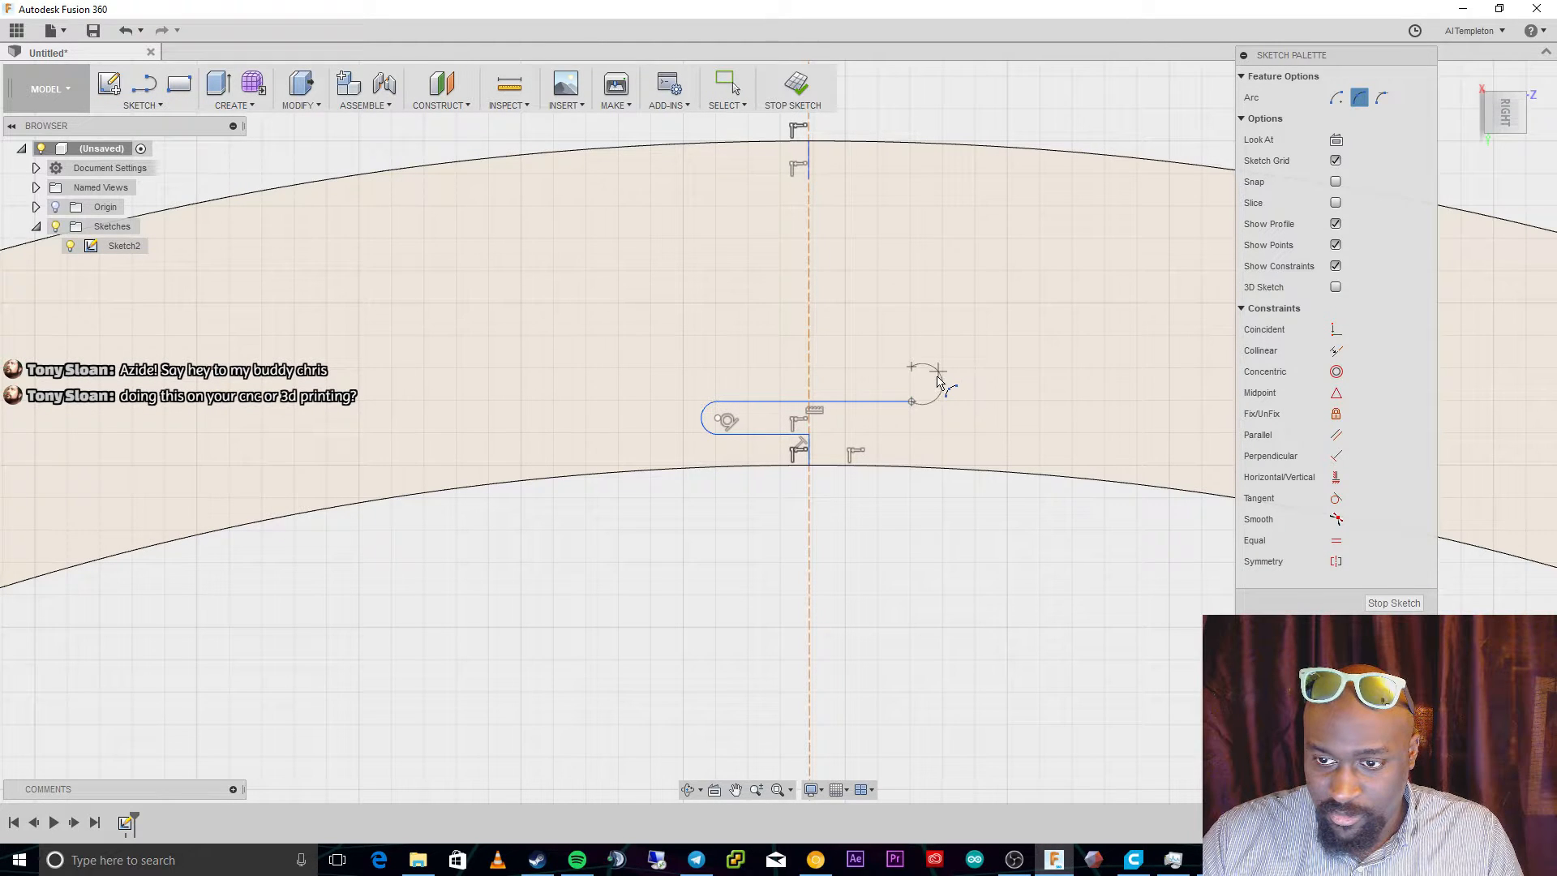
click(938, 381)
key(Escape)
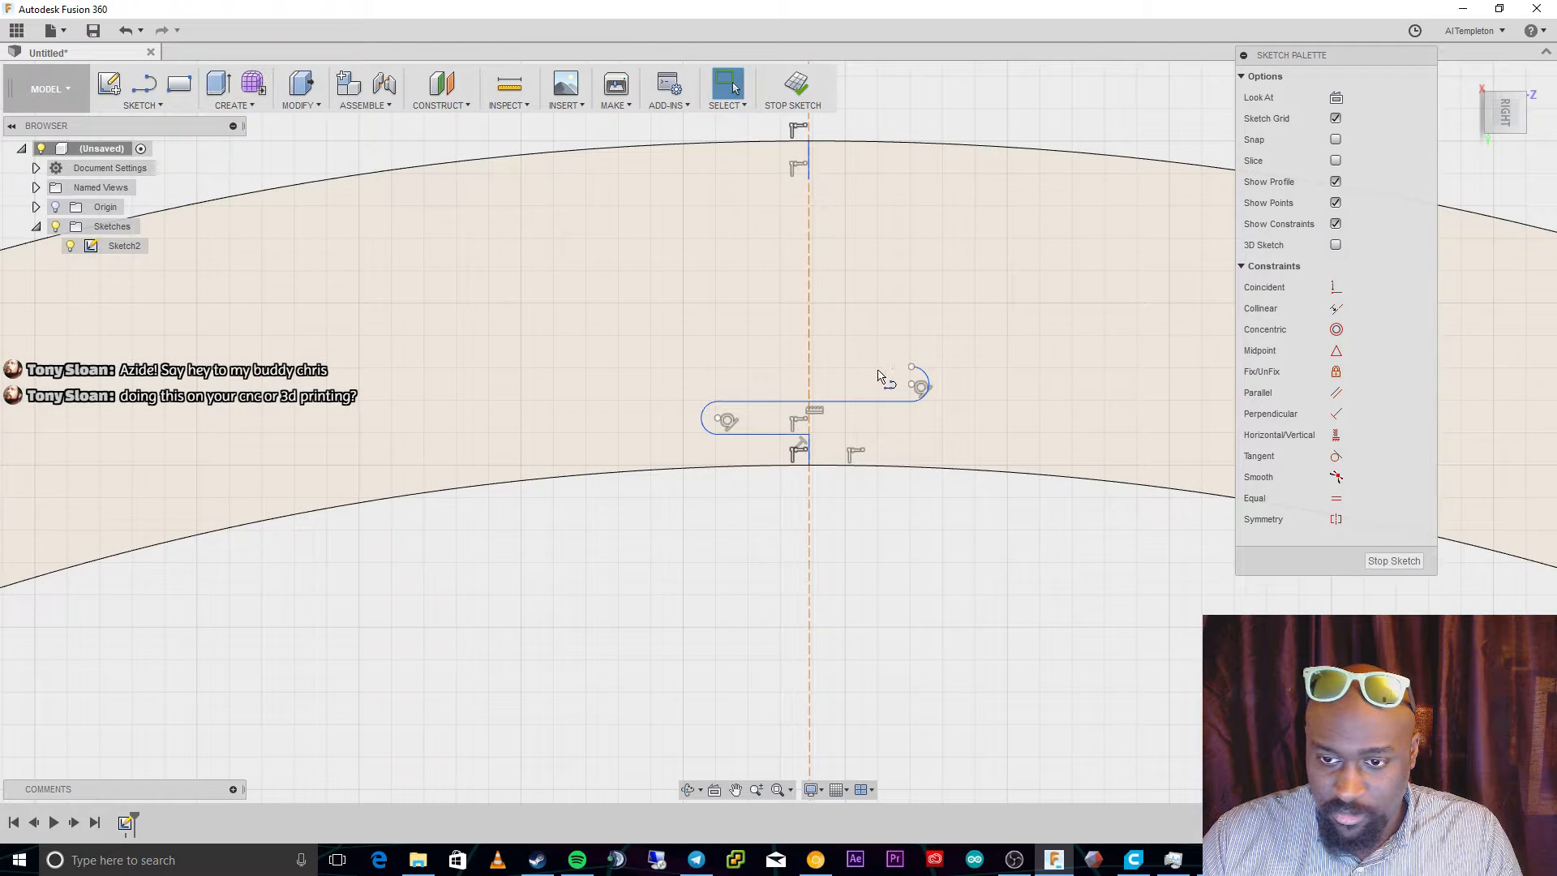
Draw a horizontal line from the upper end of the right-hand arc back to the centreline.
key(l)
click(912, 369)
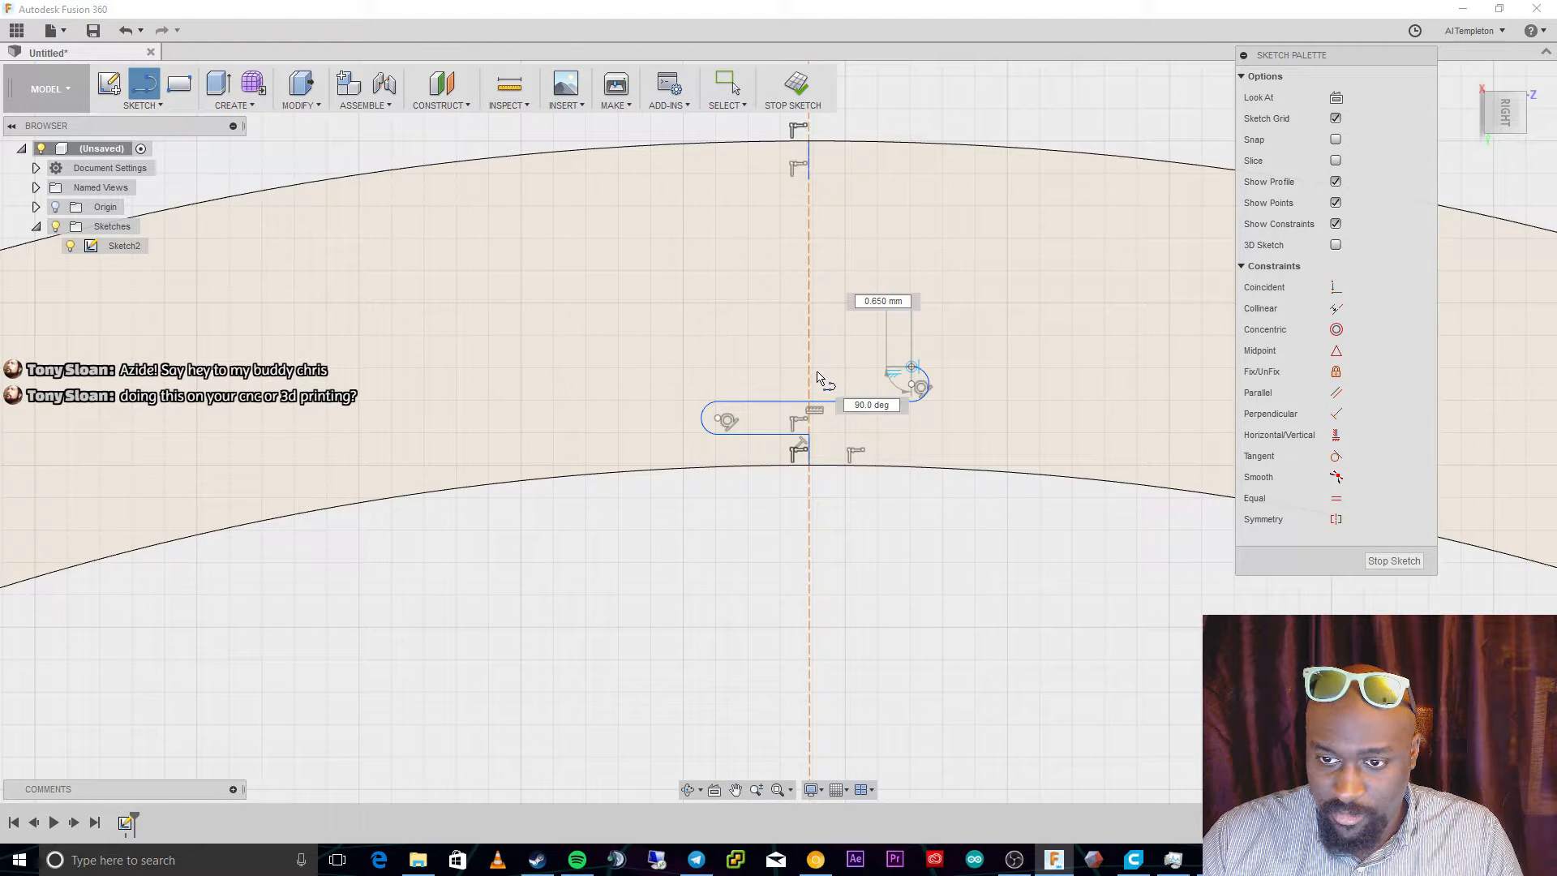
click(810, 370)
key(Escape)
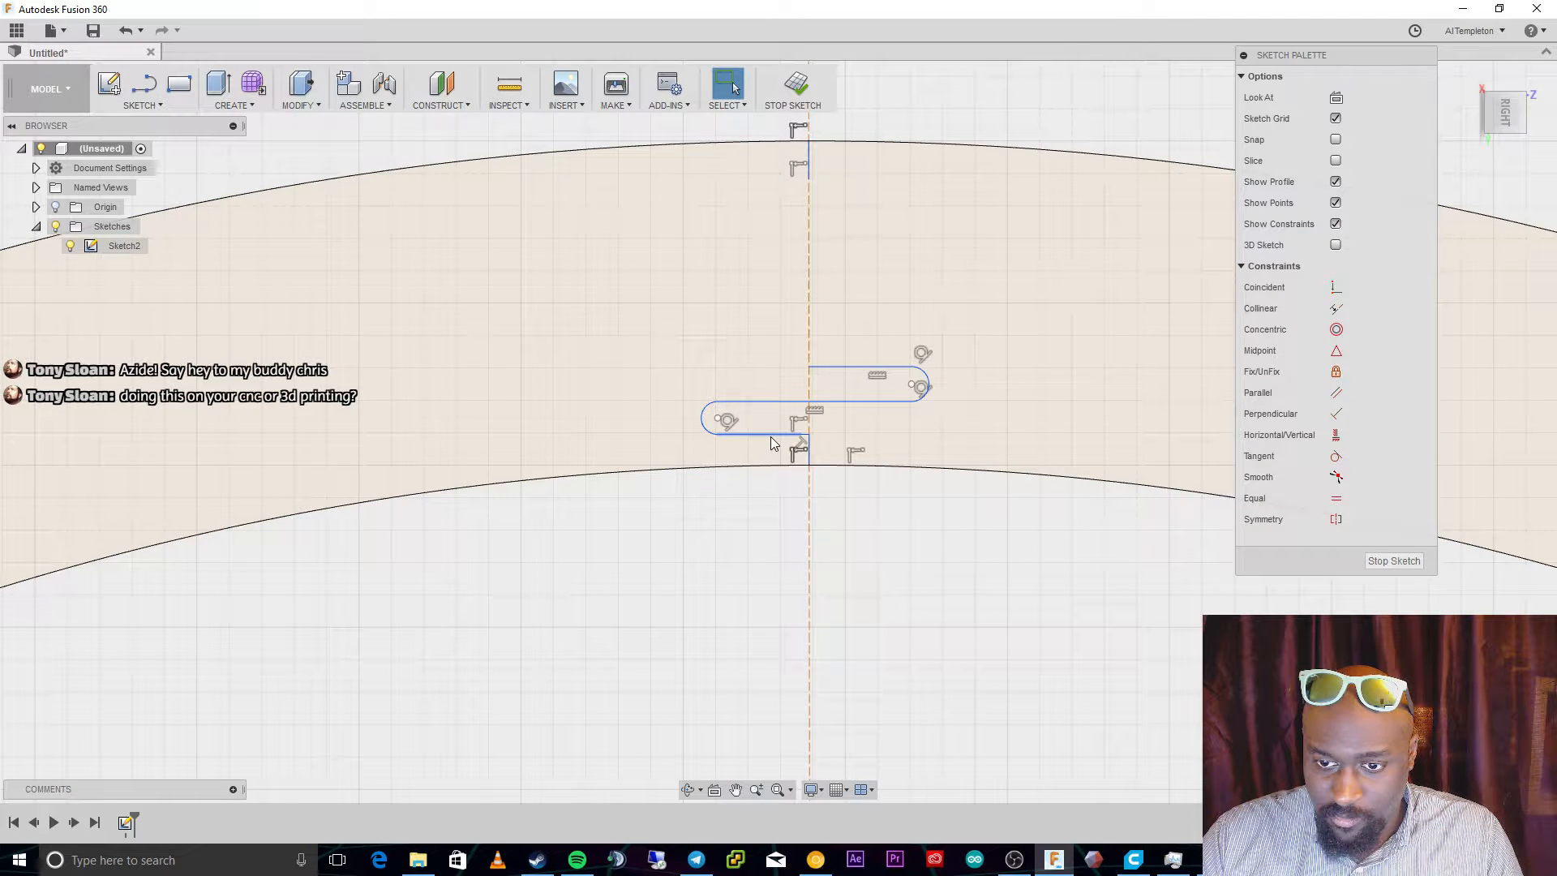
Delete the short stray segment beside the centreline and extend the lowest horizontal line to the vertical line's upper end.
click(771, 437)
scroll(822, 418, up, 3)
scroll(829, 381, up, 2)
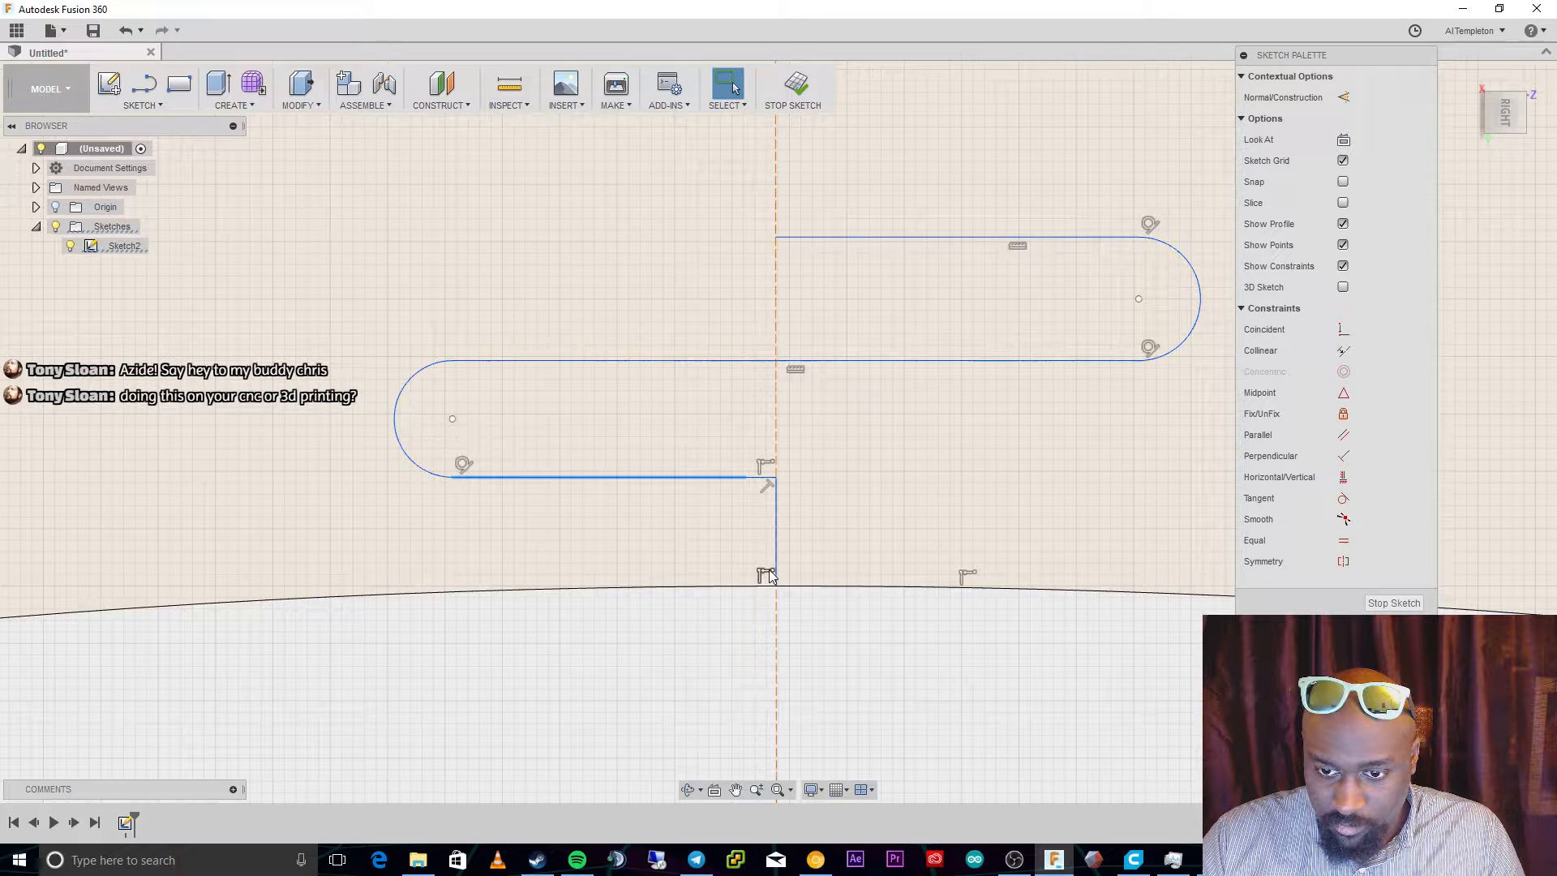
click(752, 476)
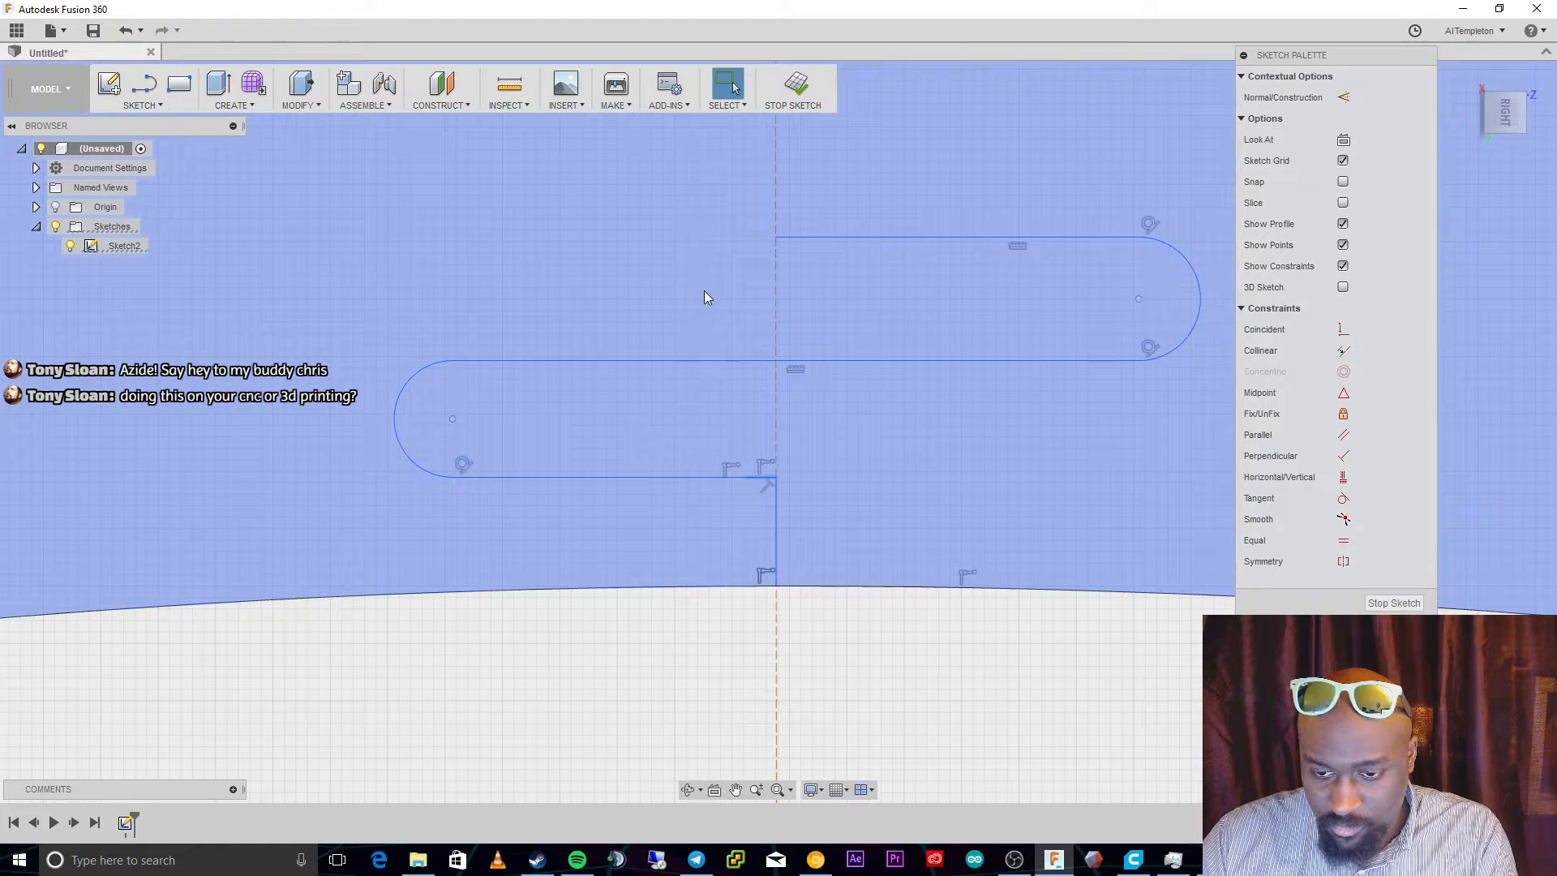
key(Delete)
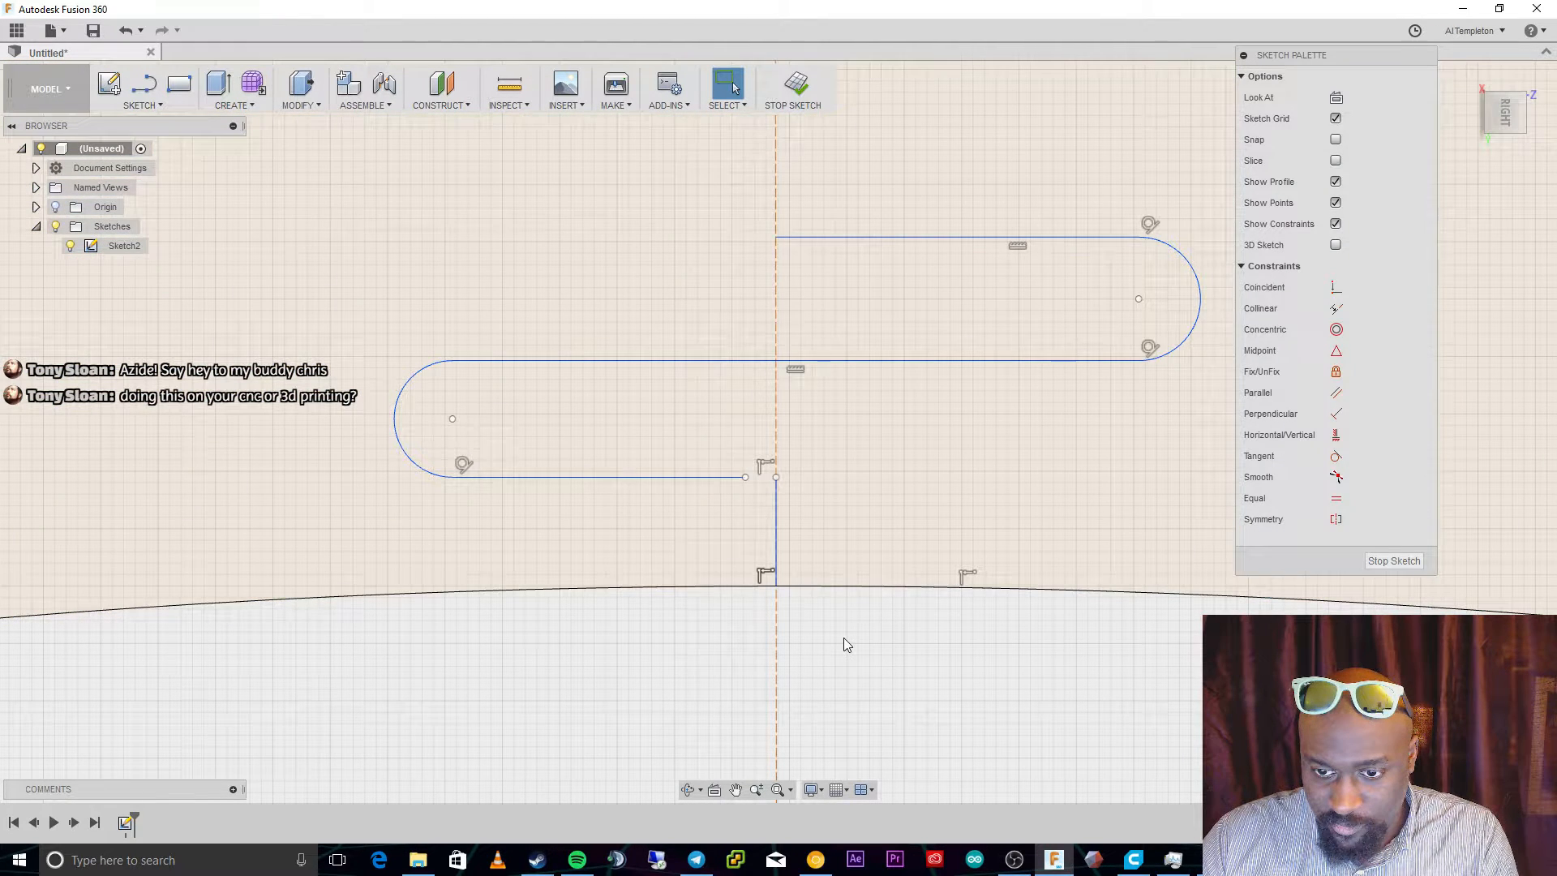
drag(745, 477, 776, 478)
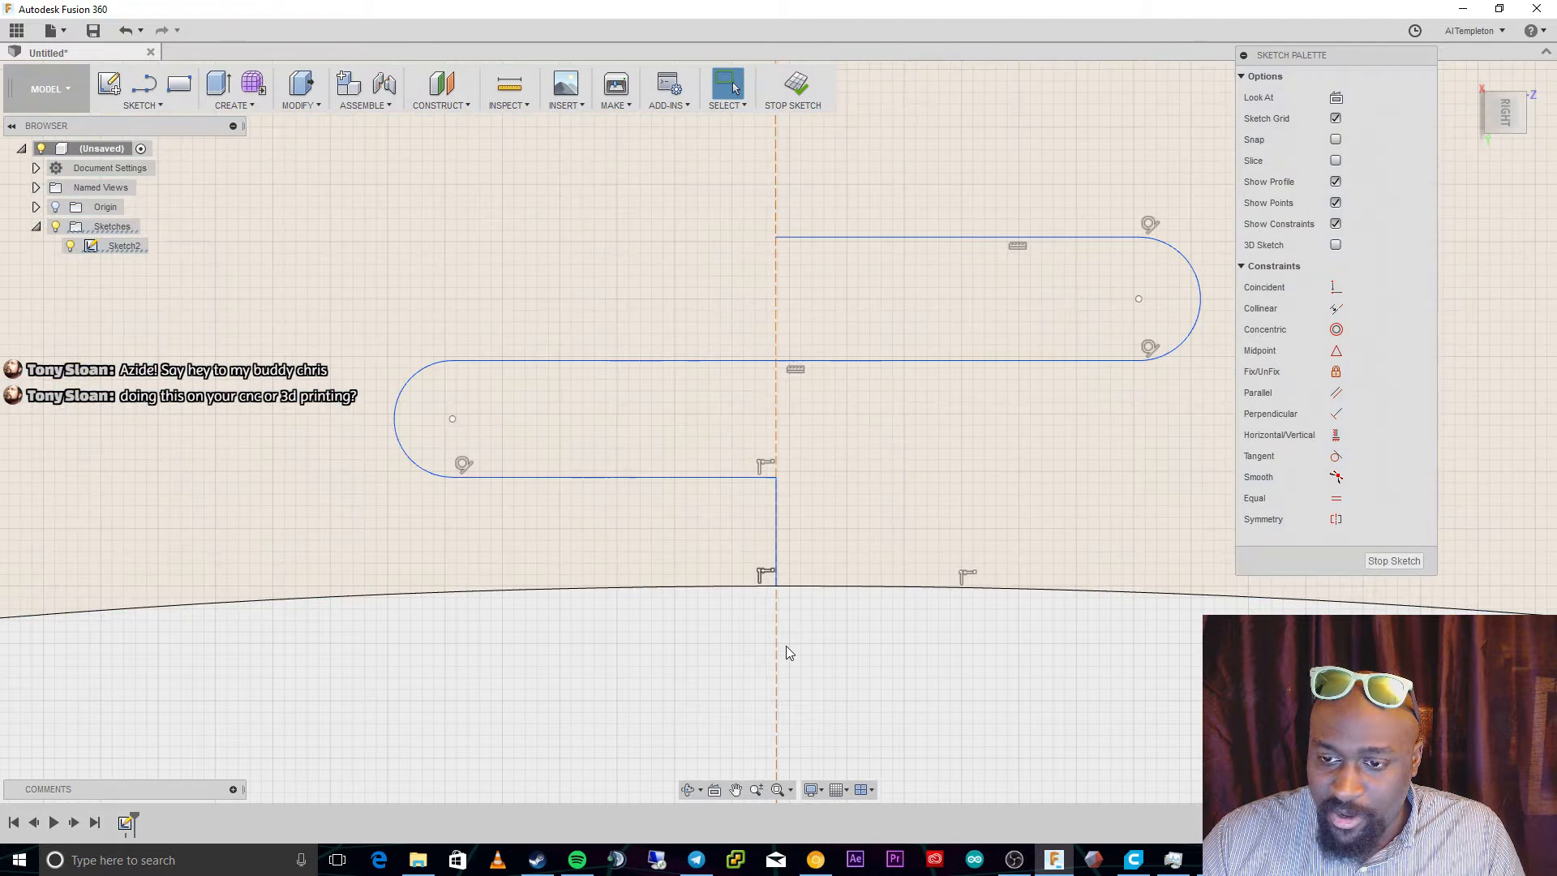
Try a rectangular pattern of the five connected serpentine curves upward across the band, with a quantity of 4 over -6 mm.
click(670, 477)
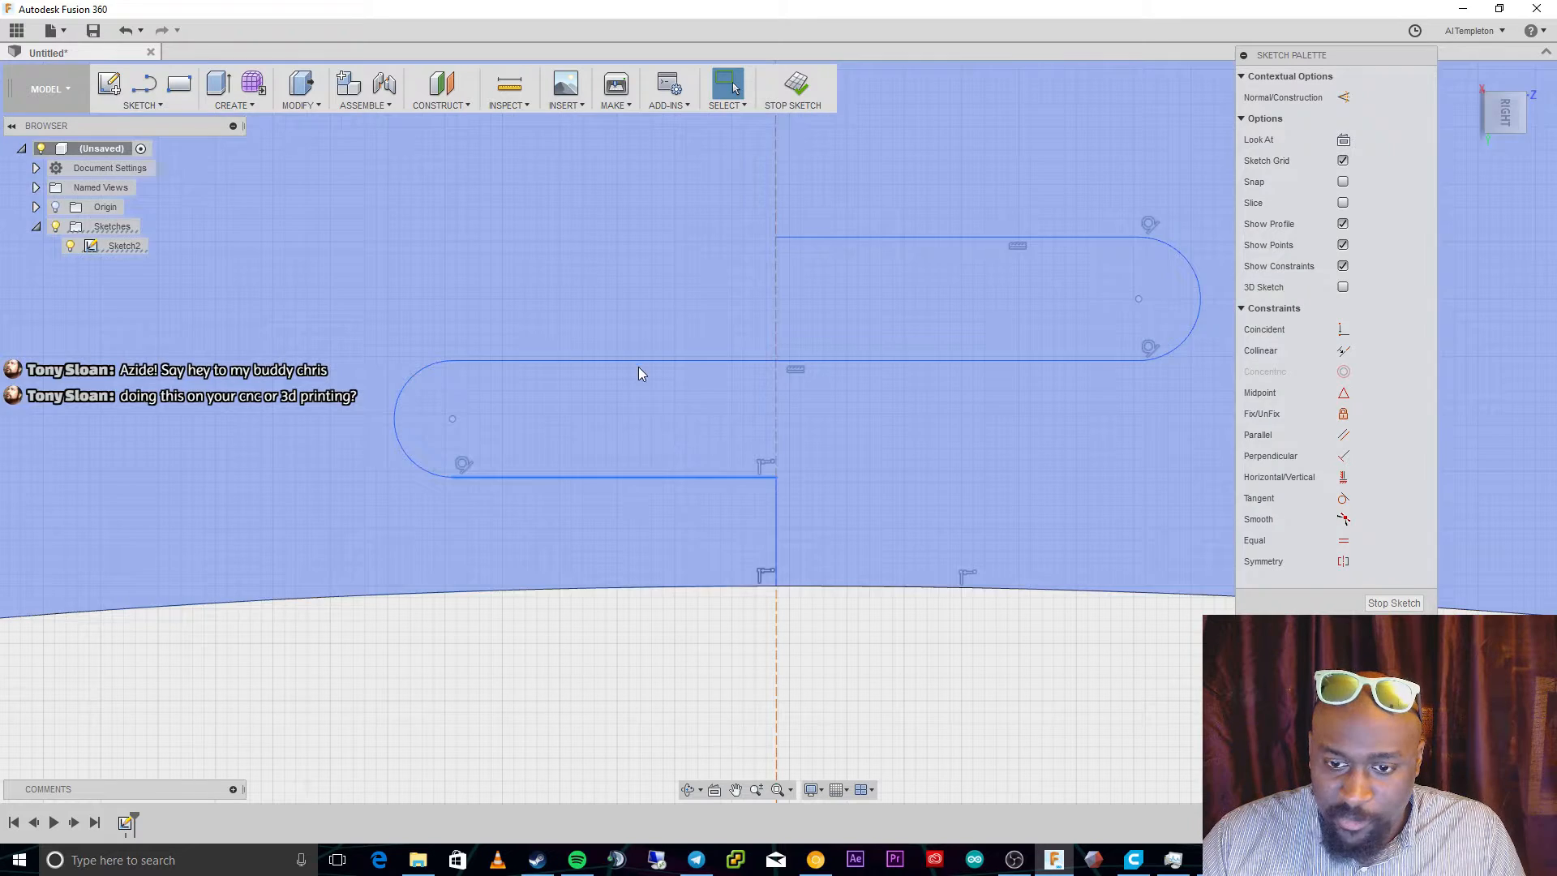
shift+click(428, 368)
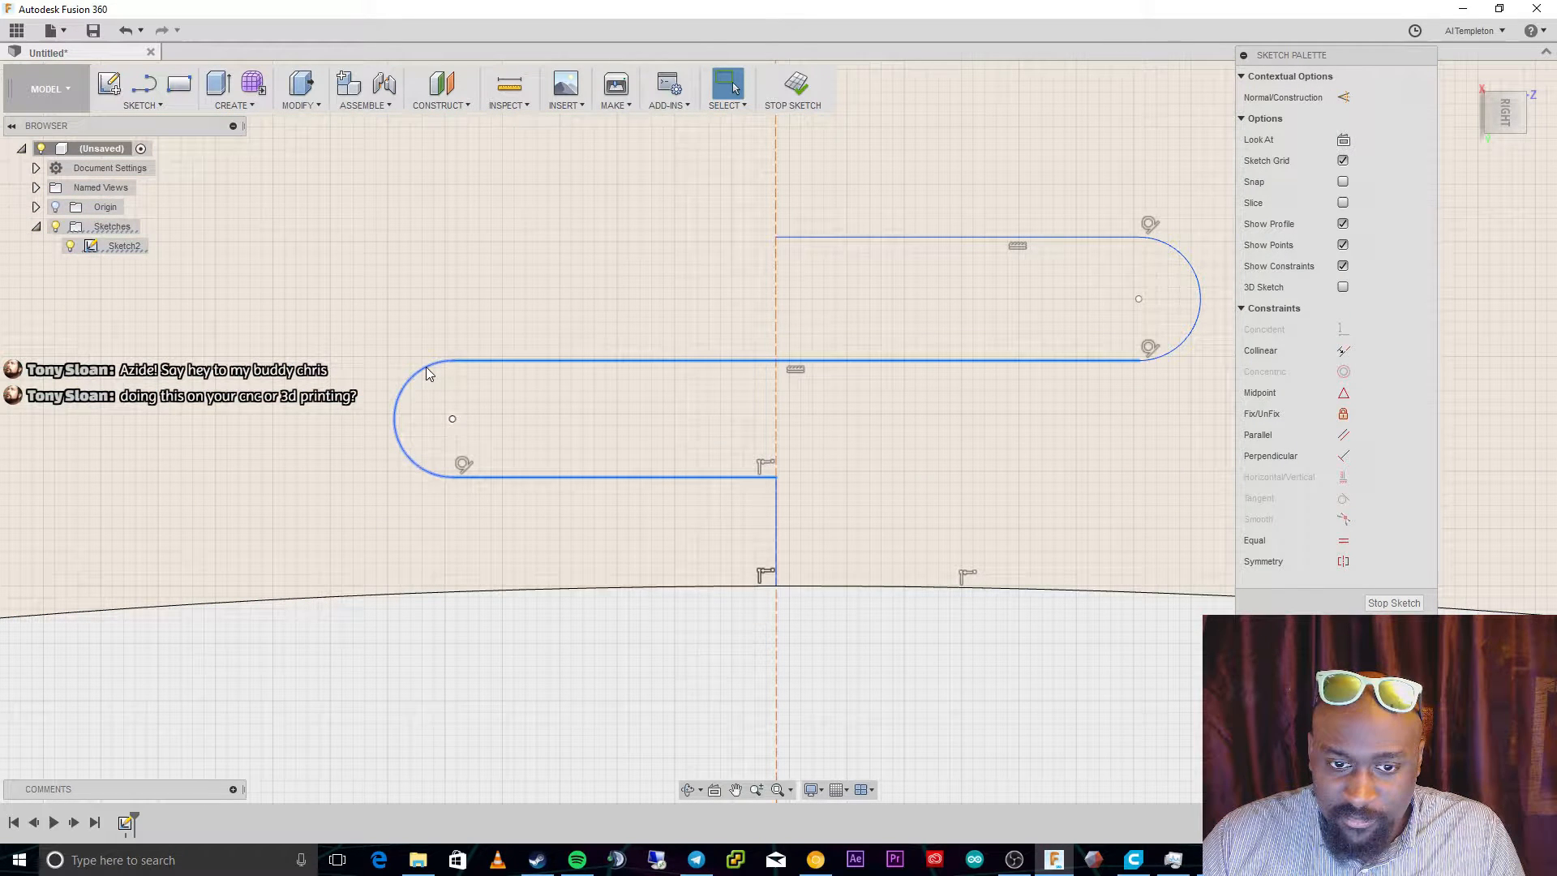
shift+click(1201, 299)
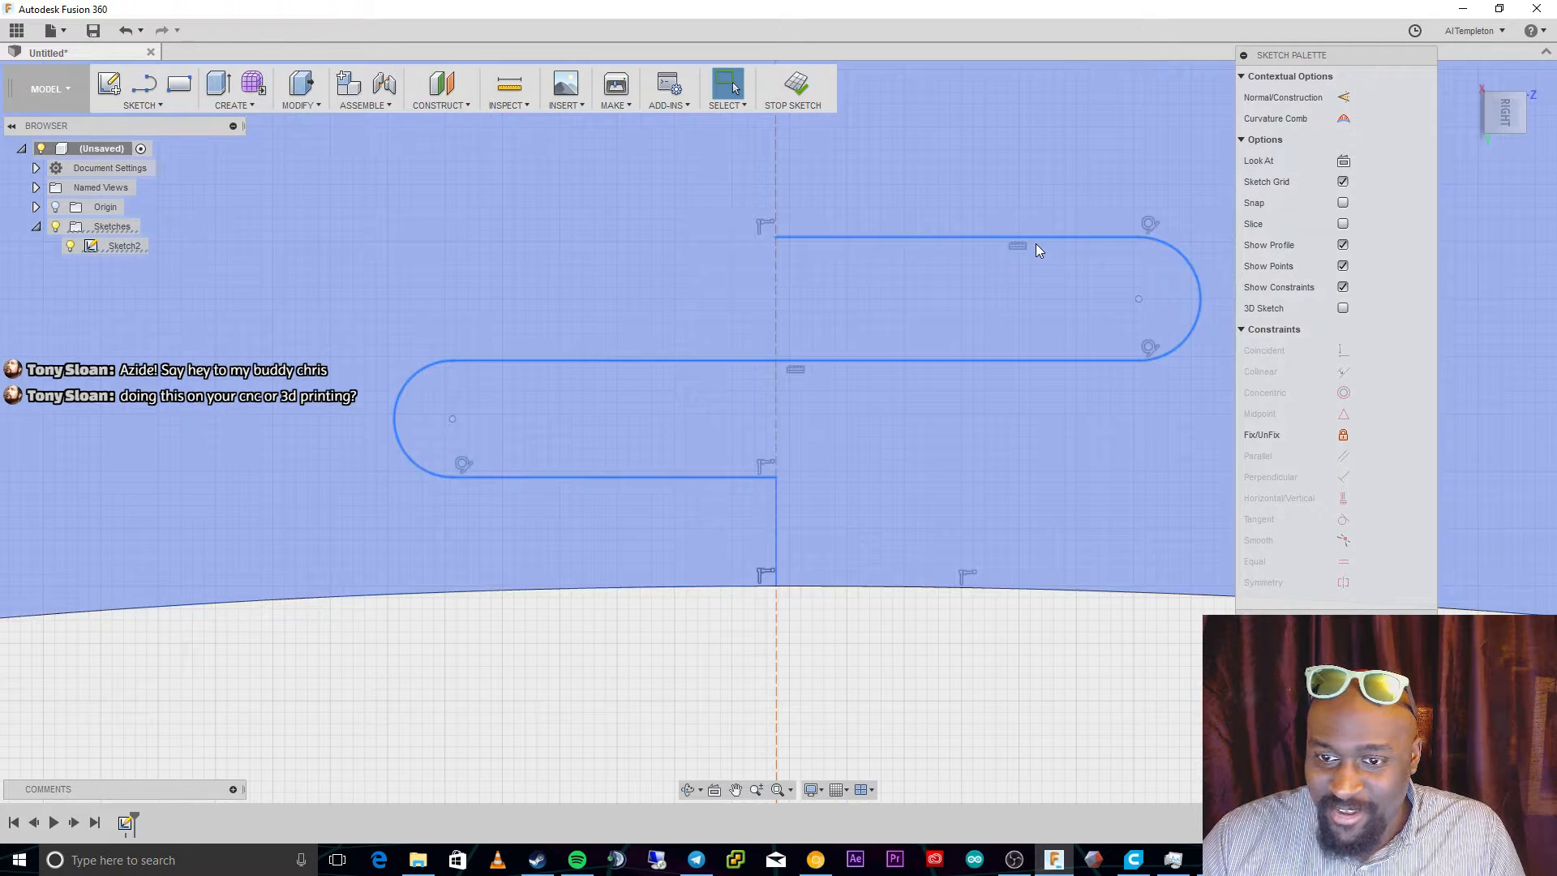
scroll(1035, 247, up, 2)
scroll(1037, 255, down, 4)
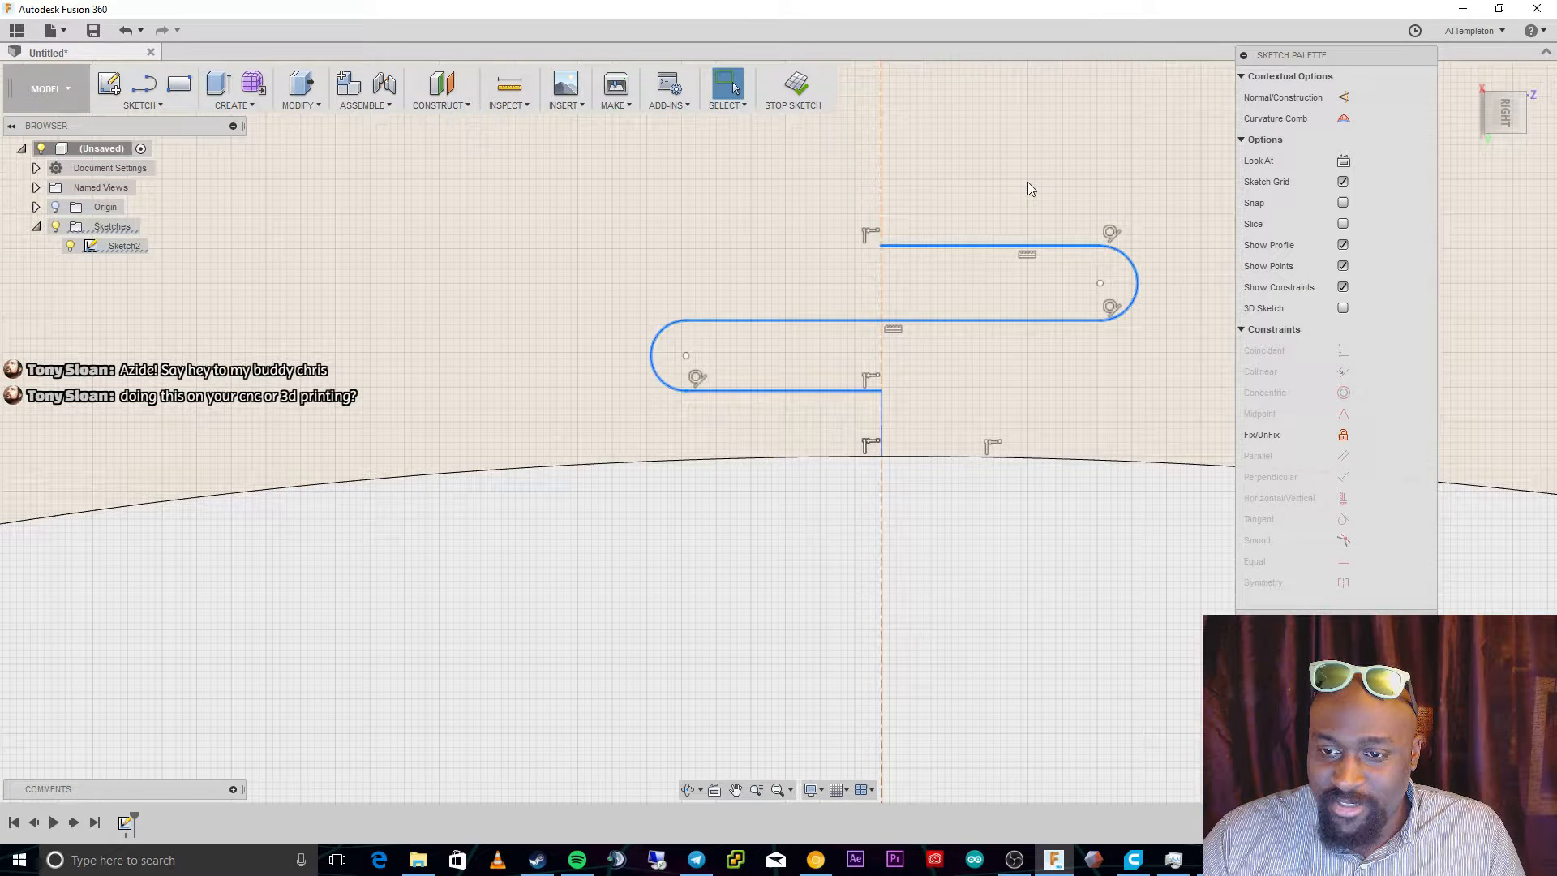
click(216, 108)
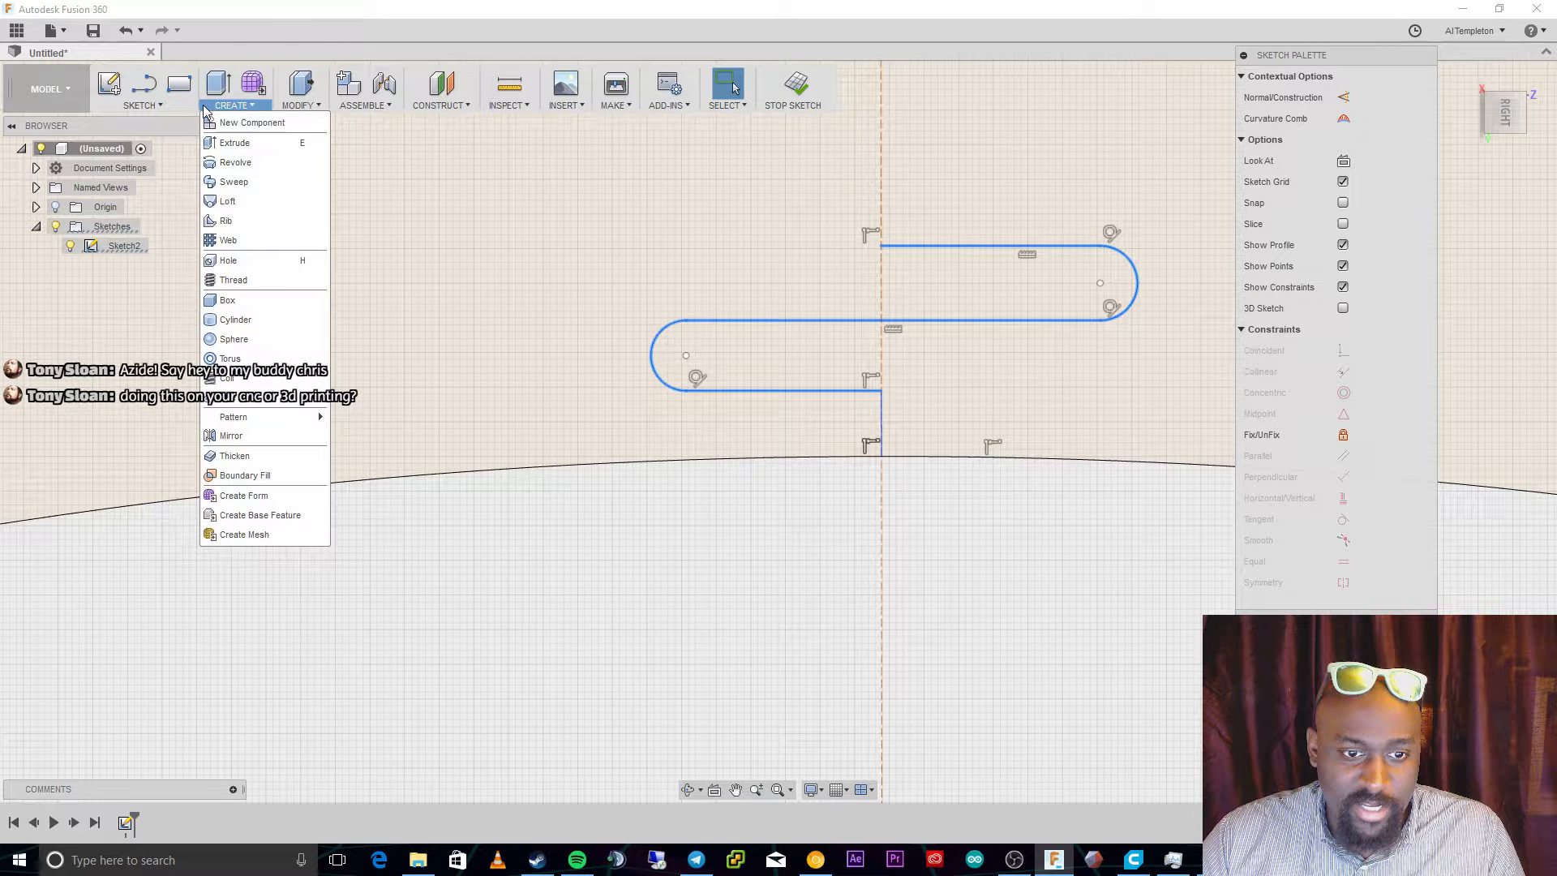
click(146, 503)
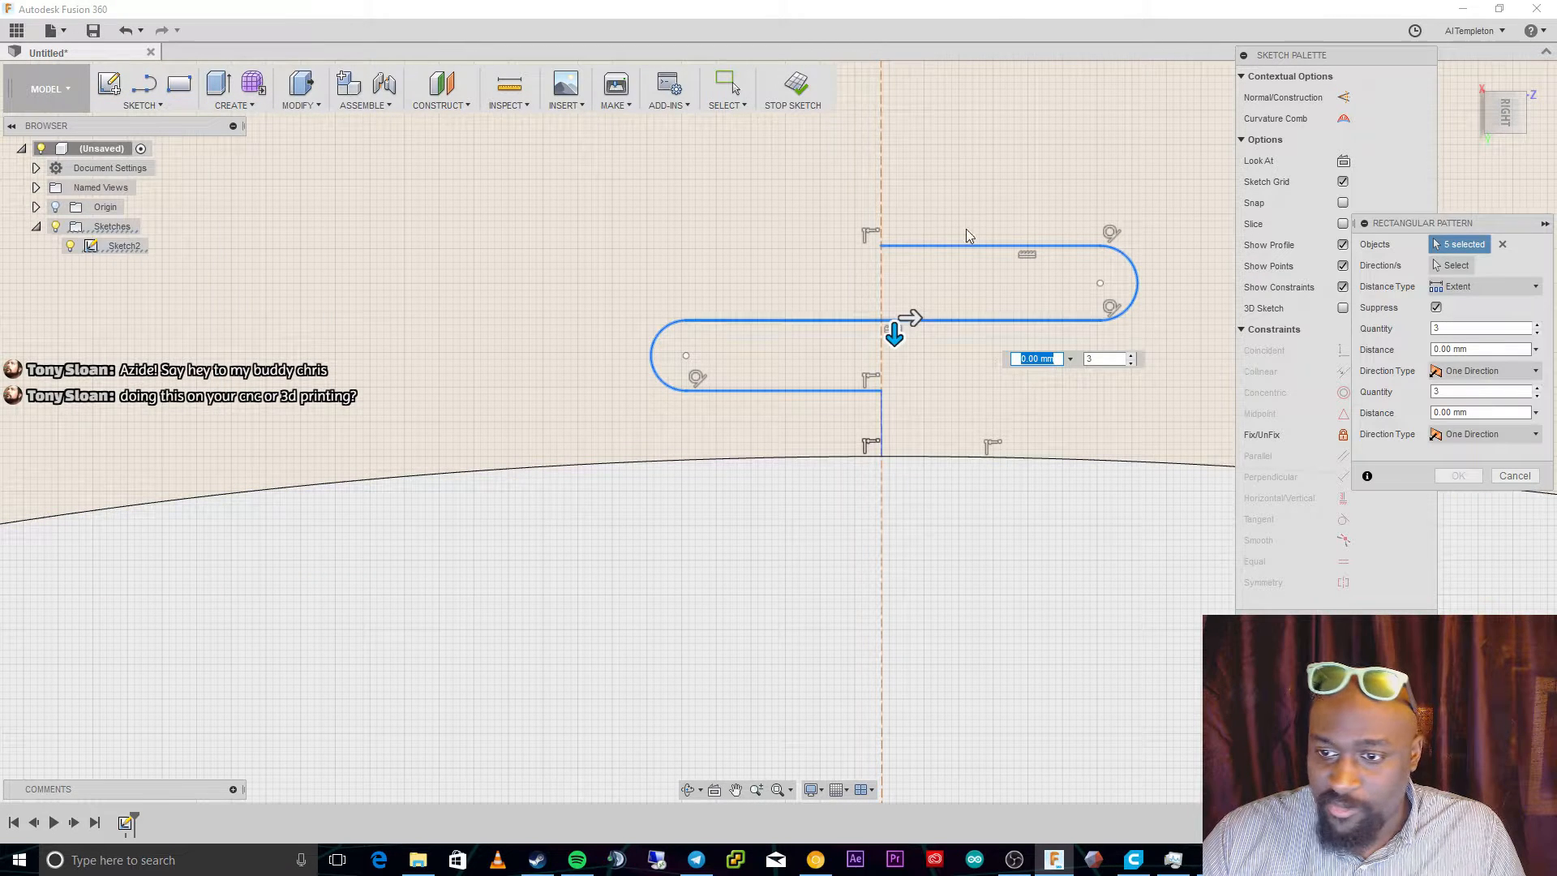
scroll(1019, 309, up, 2)
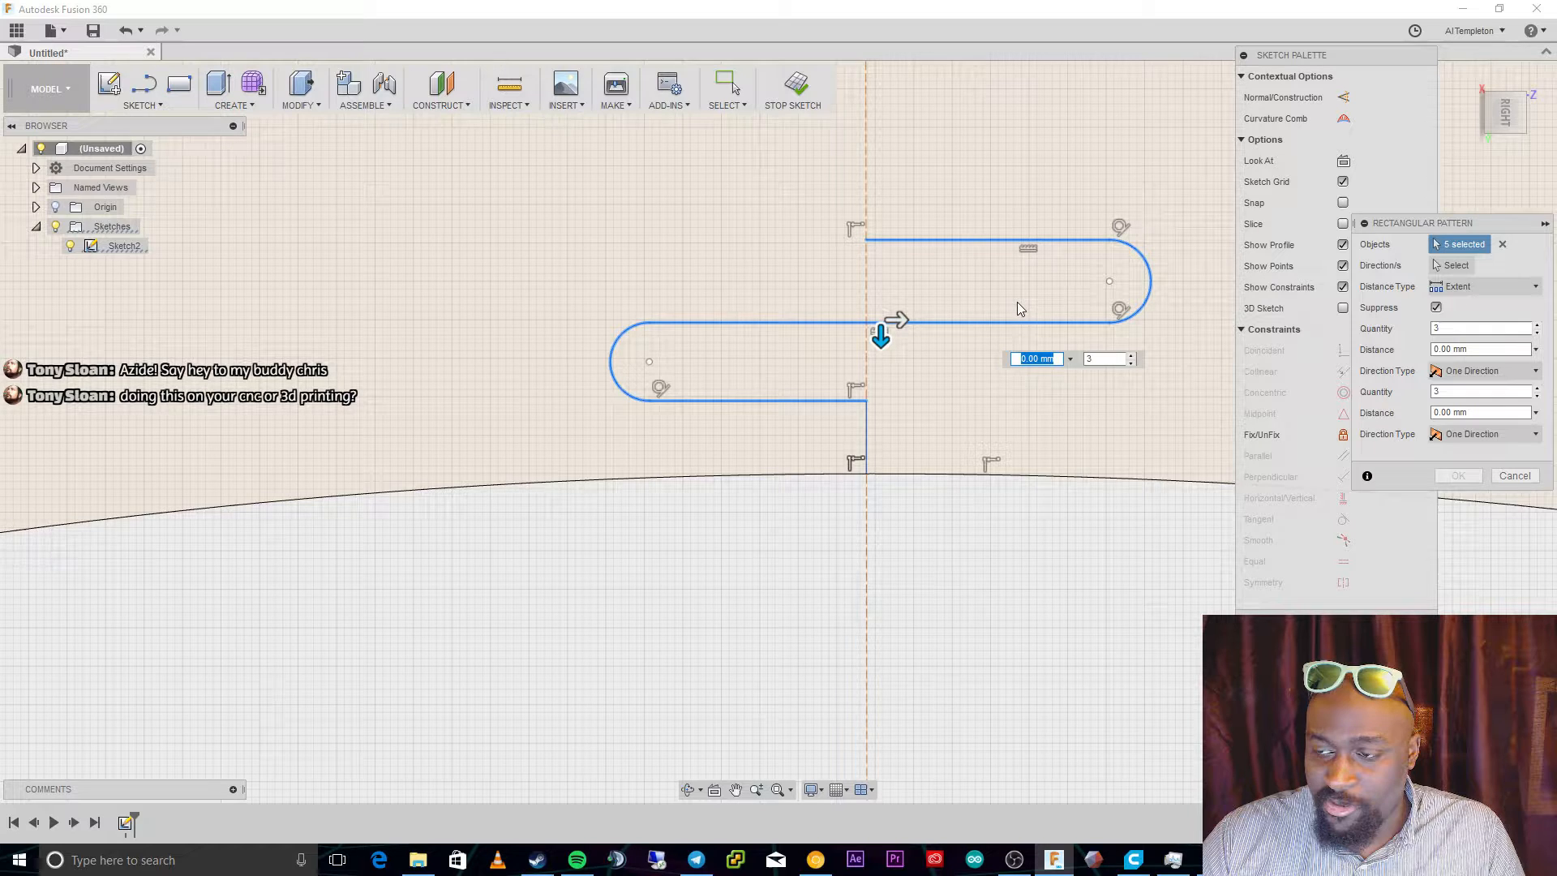
scroll(1117, 350, down, 3)
click(1130, 353)
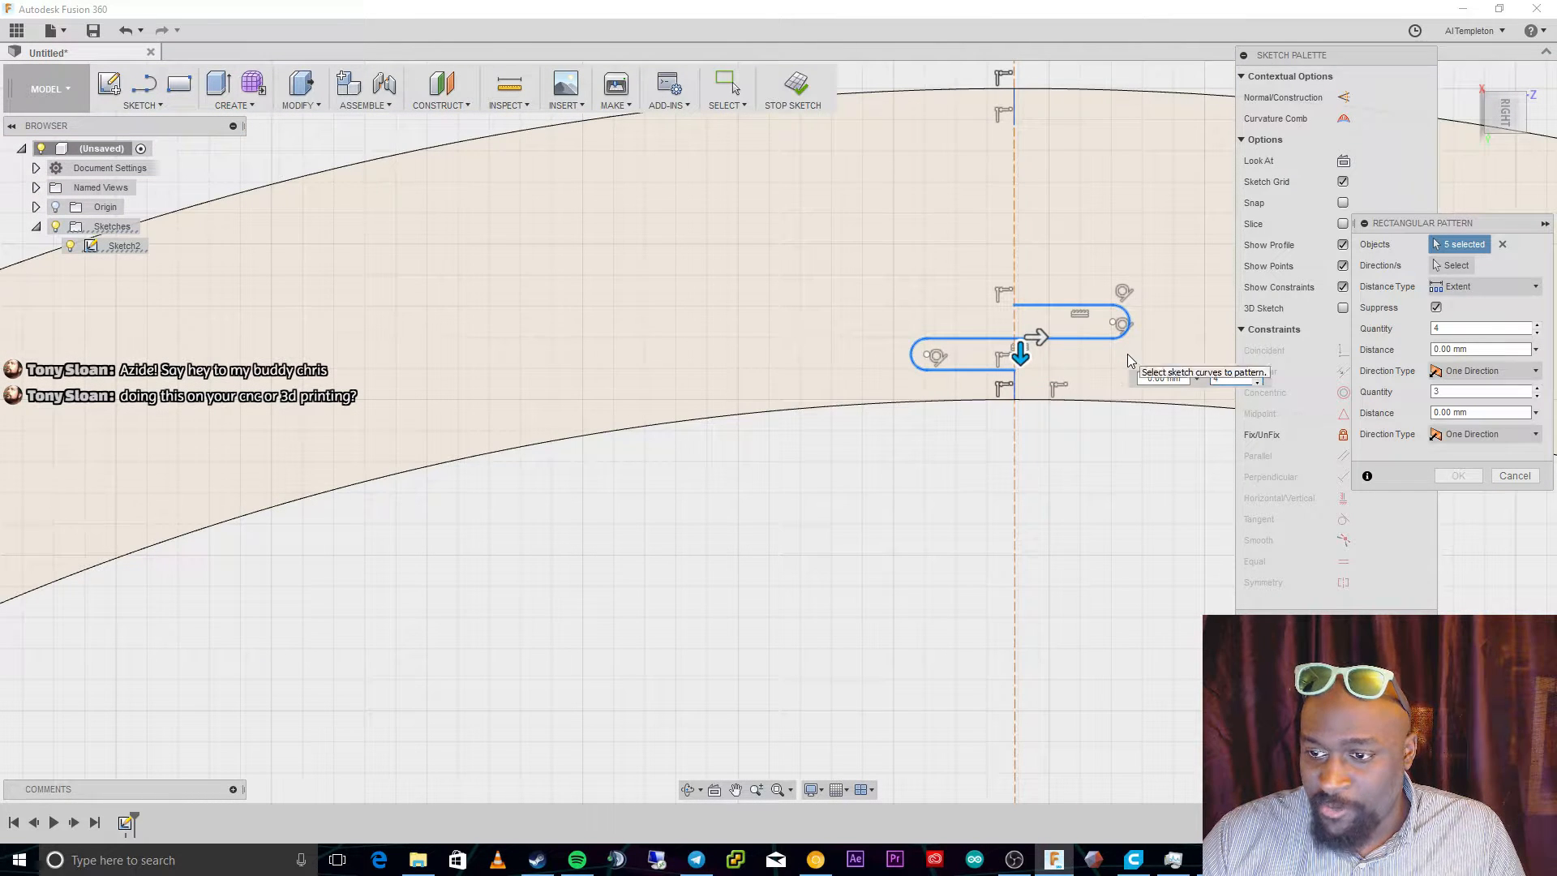
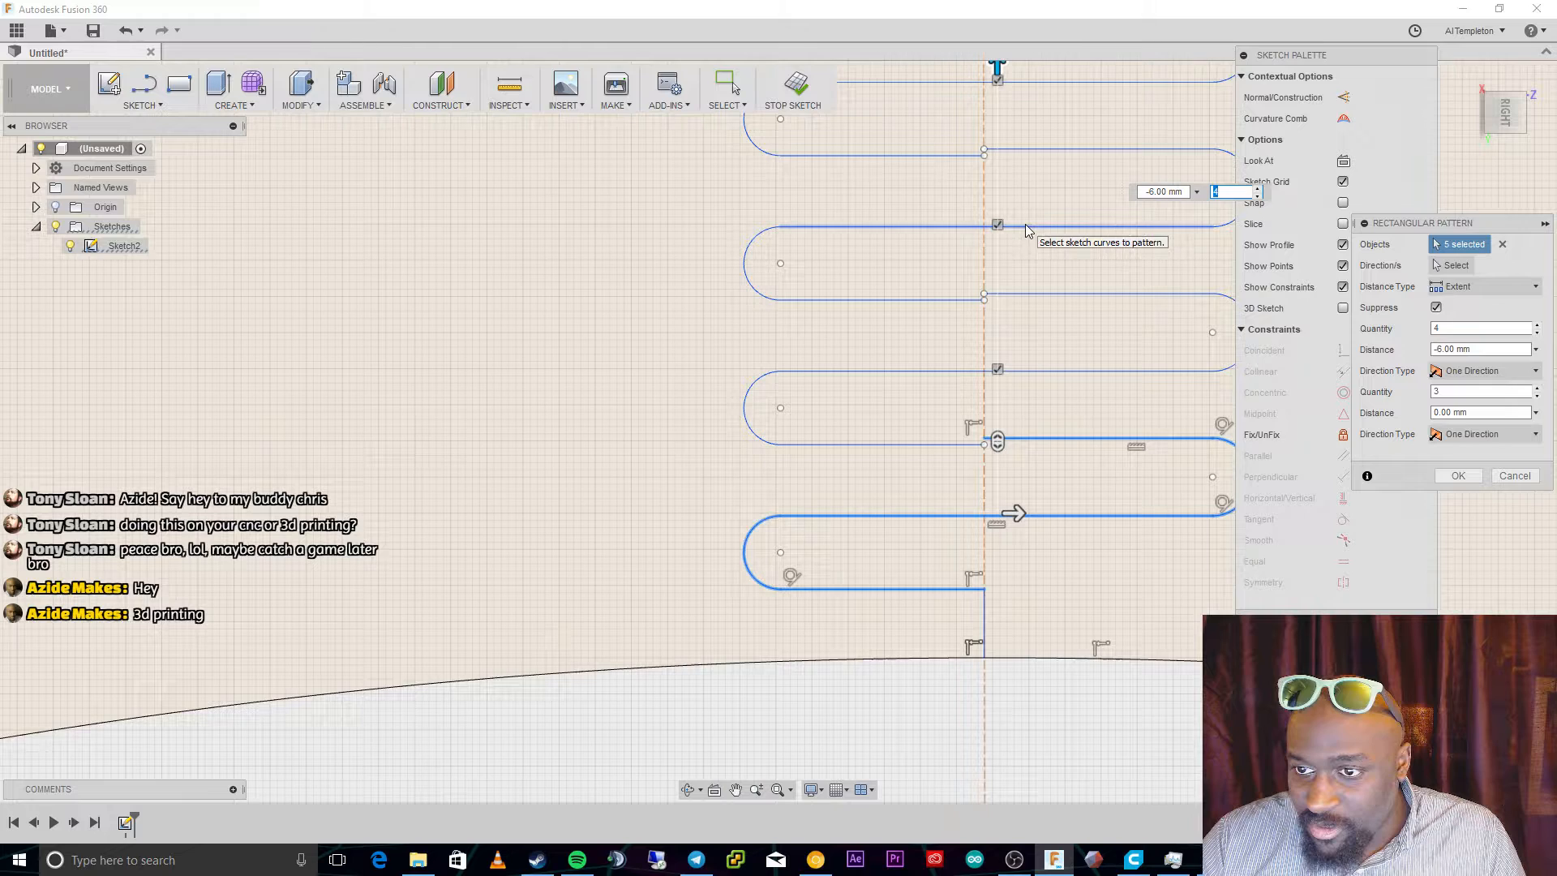
Try a quantity of 3 for the serpentine pattern, and discard the pattern.
scroll(1078, 130, down, 5)
scroll(1157, 76, up, 2)
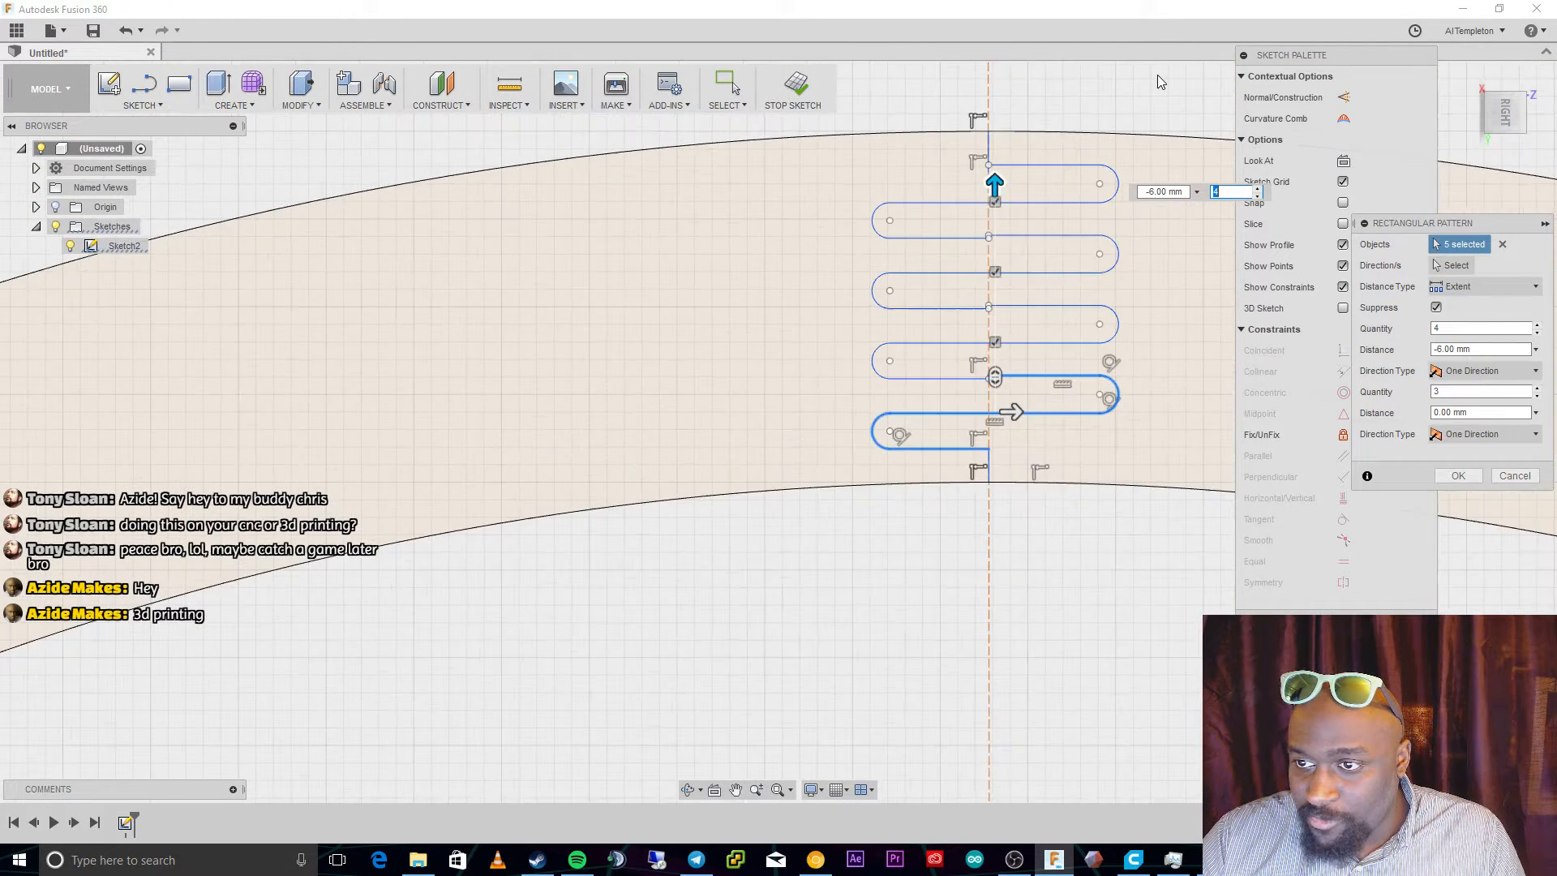
scroll(1156, 75, up, 2)
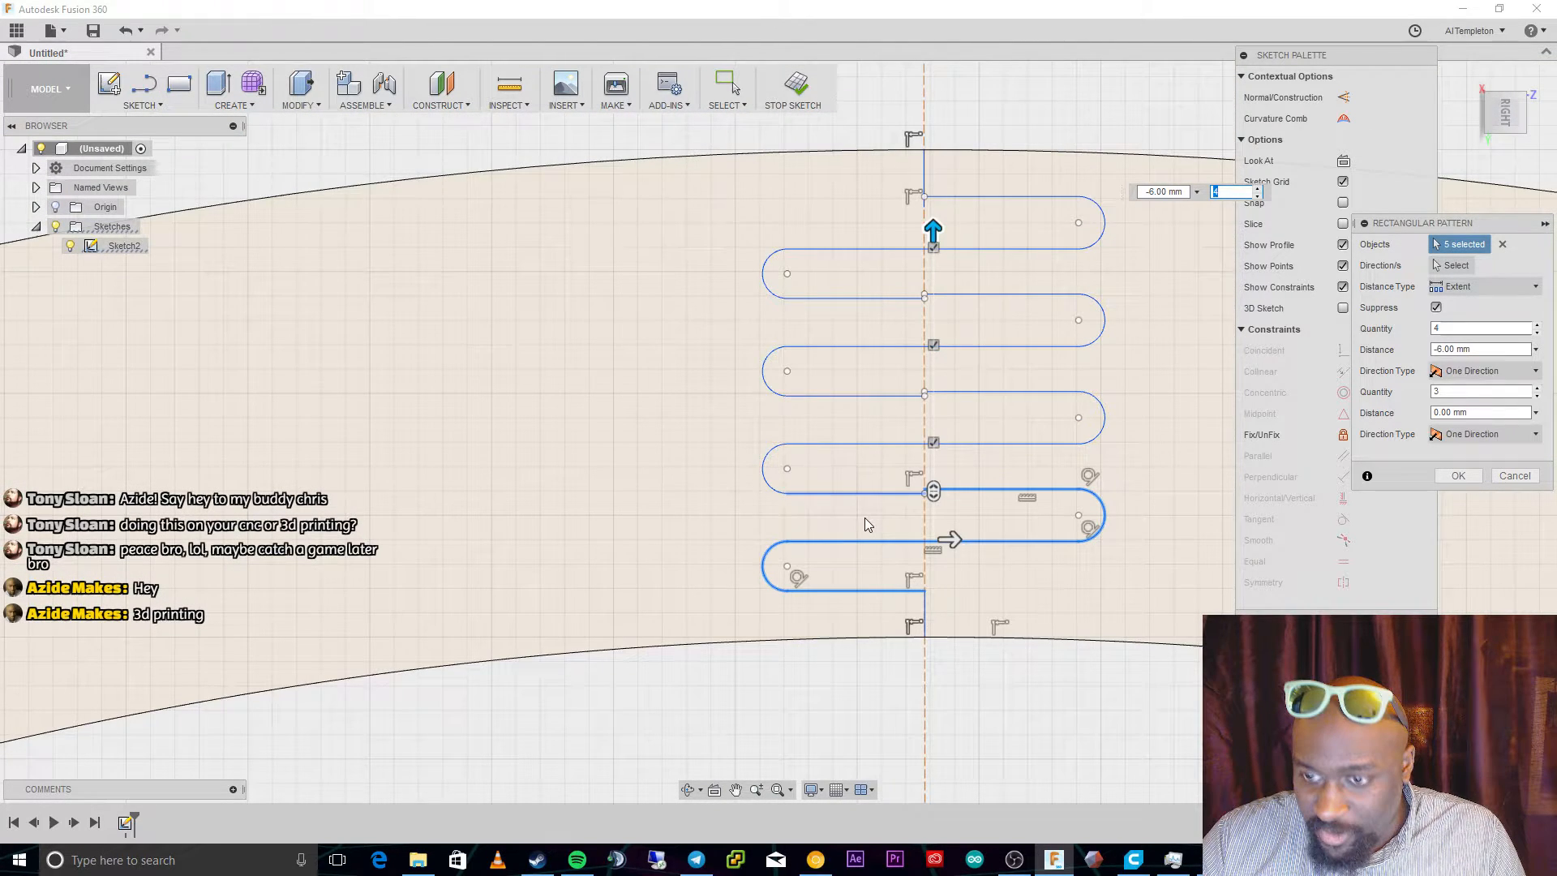
drag(933, 492, 933, 463)
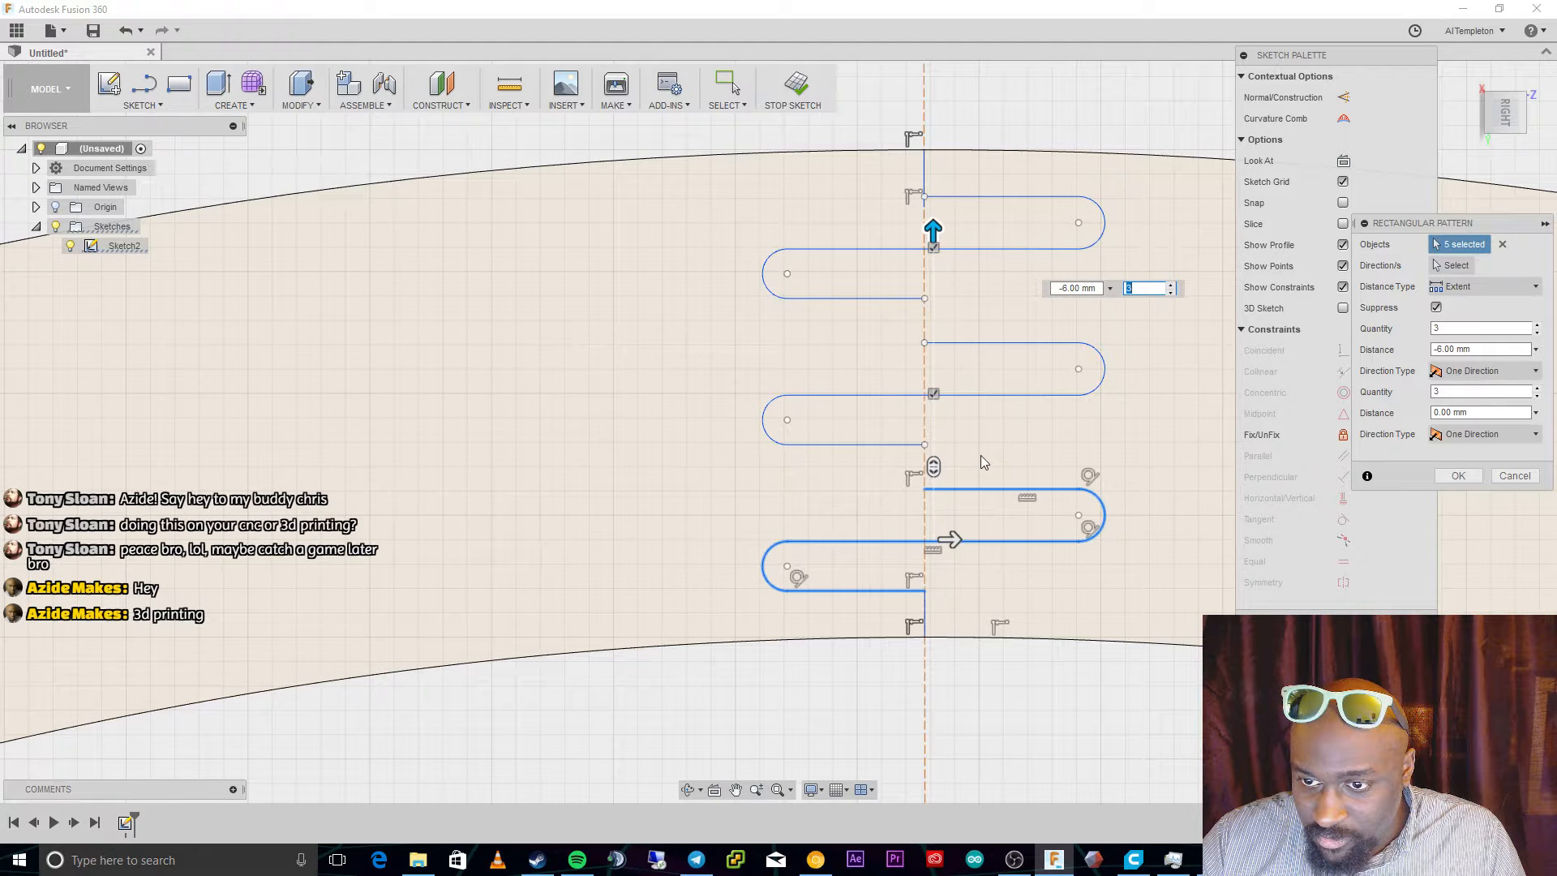
key(Escape)
click(935, 474)
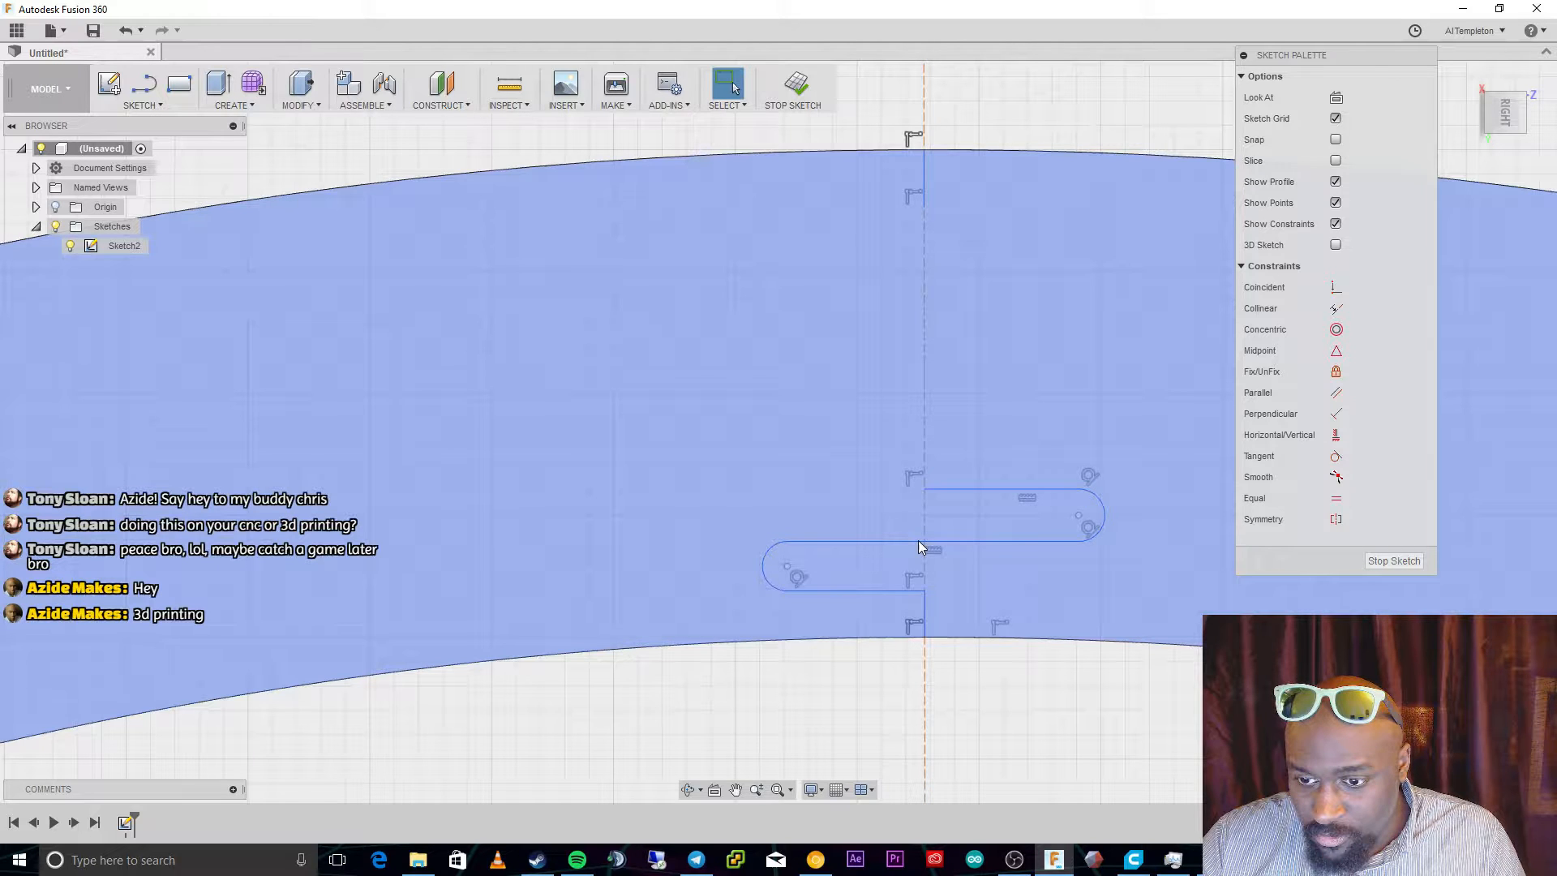
Try a new upward rectangular pattern of the five serpentine curves with a quantity of 3 over an extent of -4.5 mm.
click(812, 591)
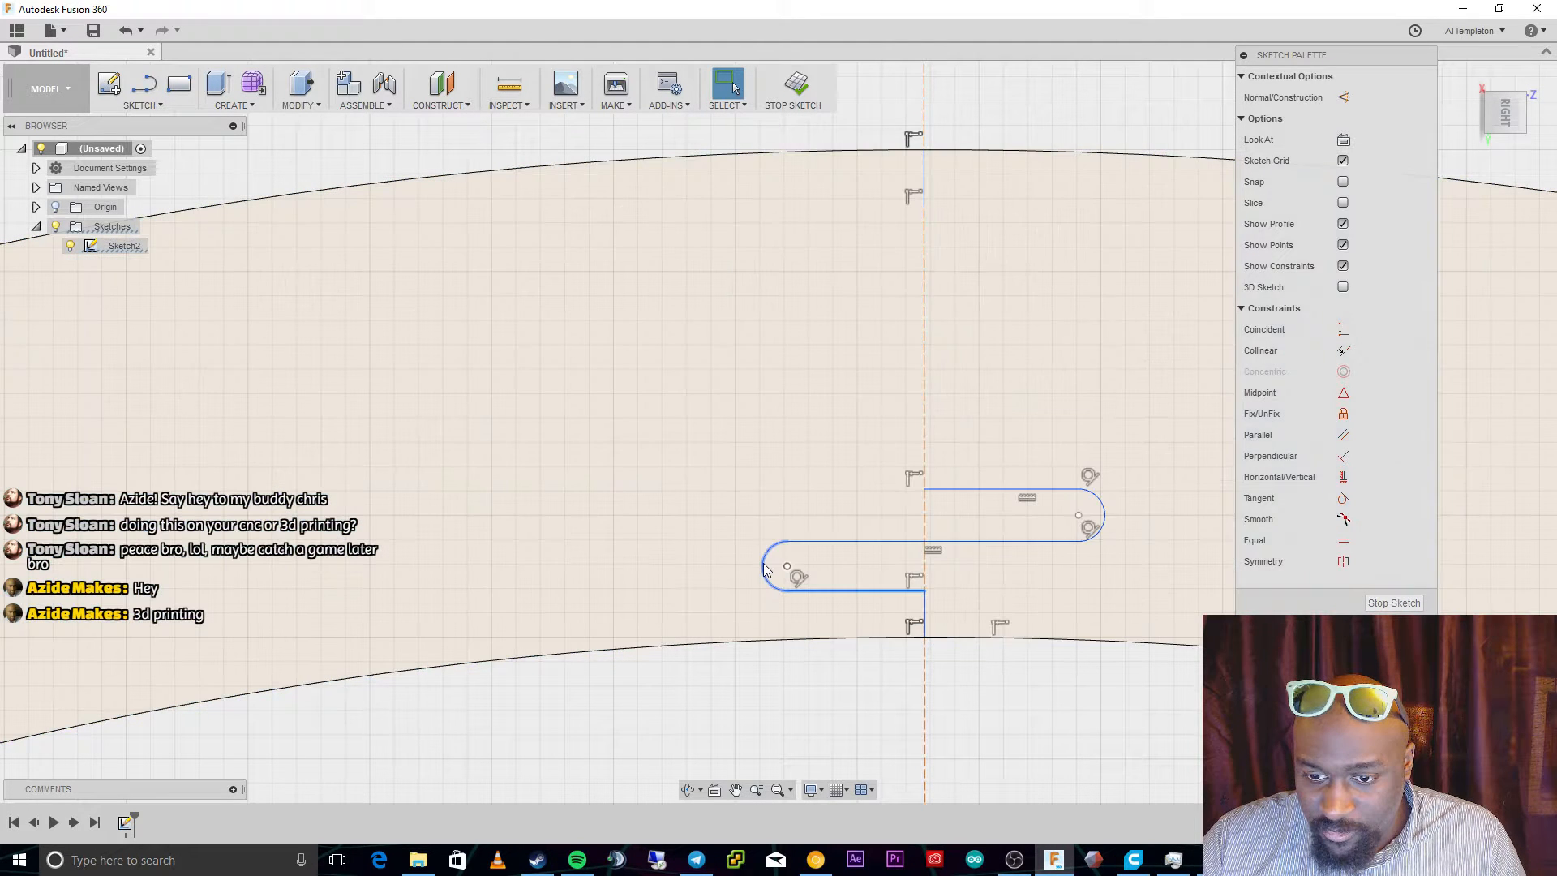
click(762, 564)
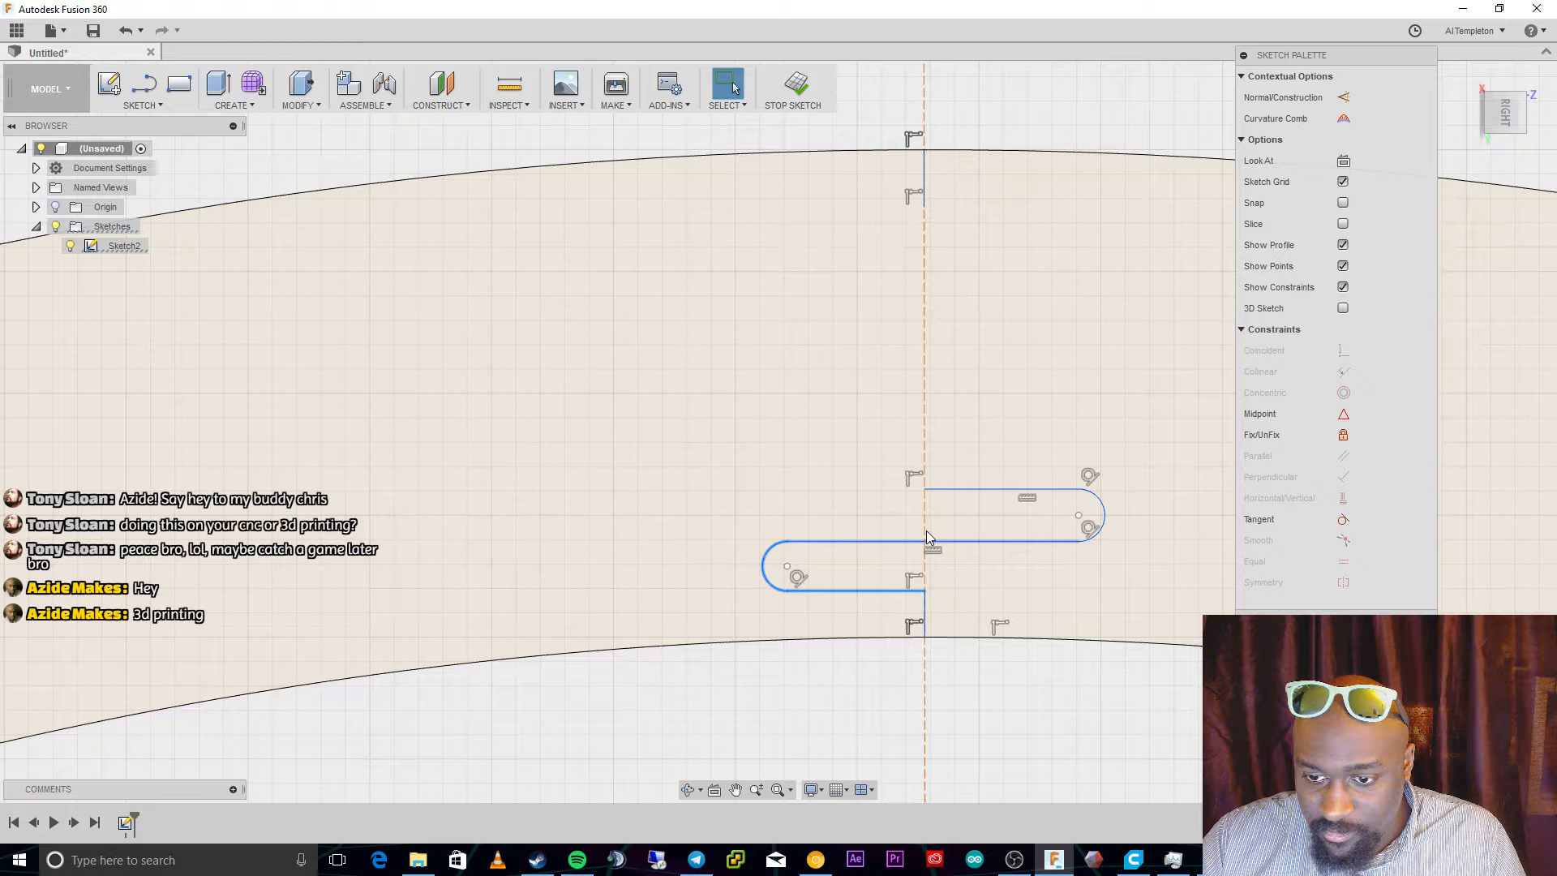
click(927, 539)
click(1097, 498)
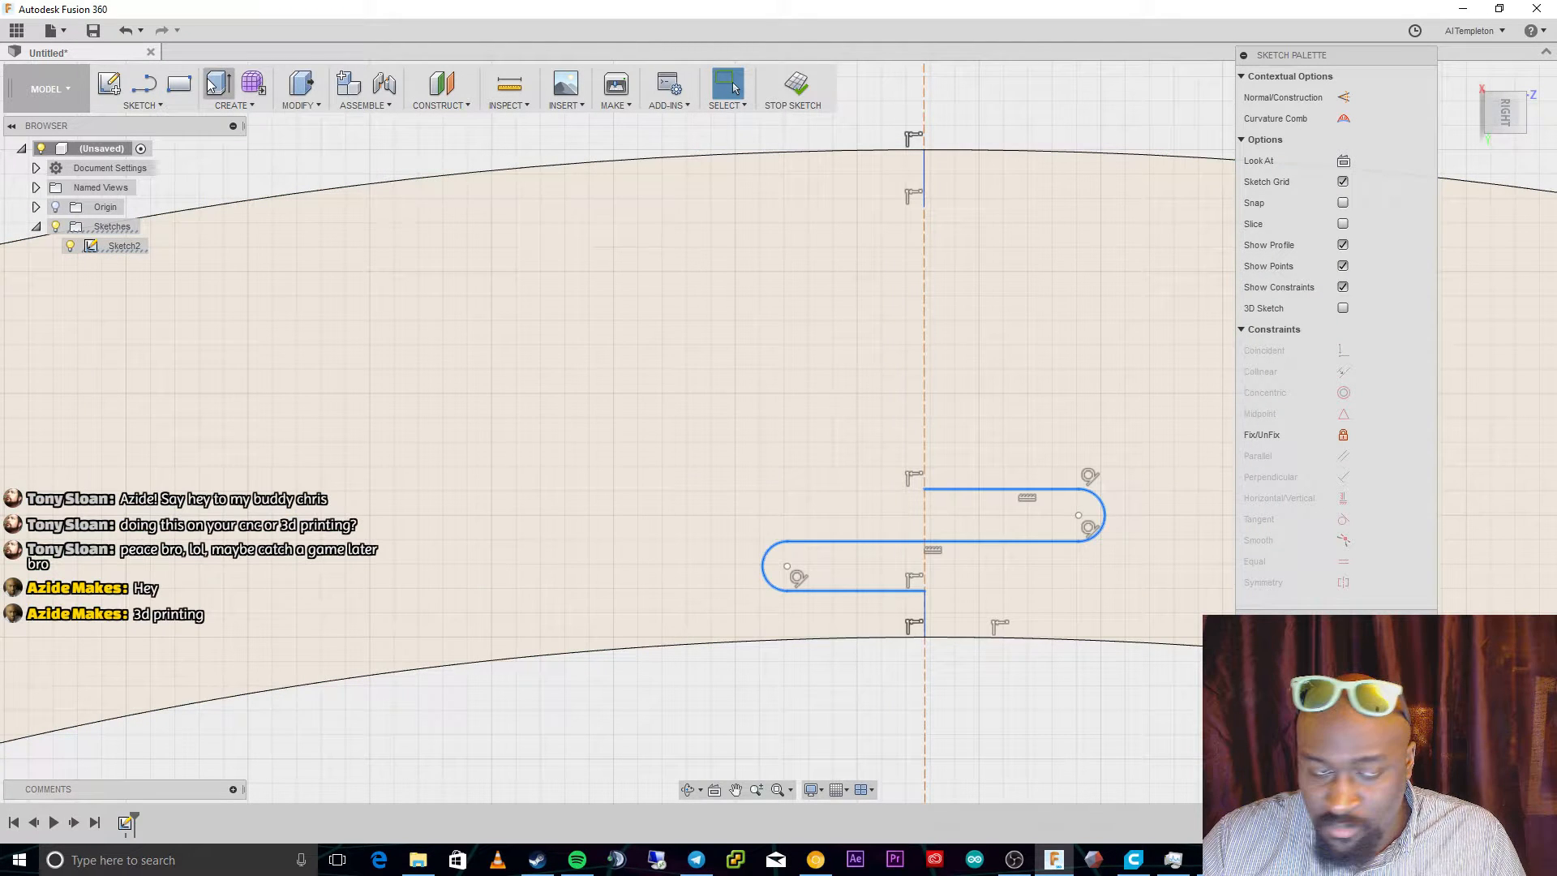
click(135, 106)
click(171, 385)
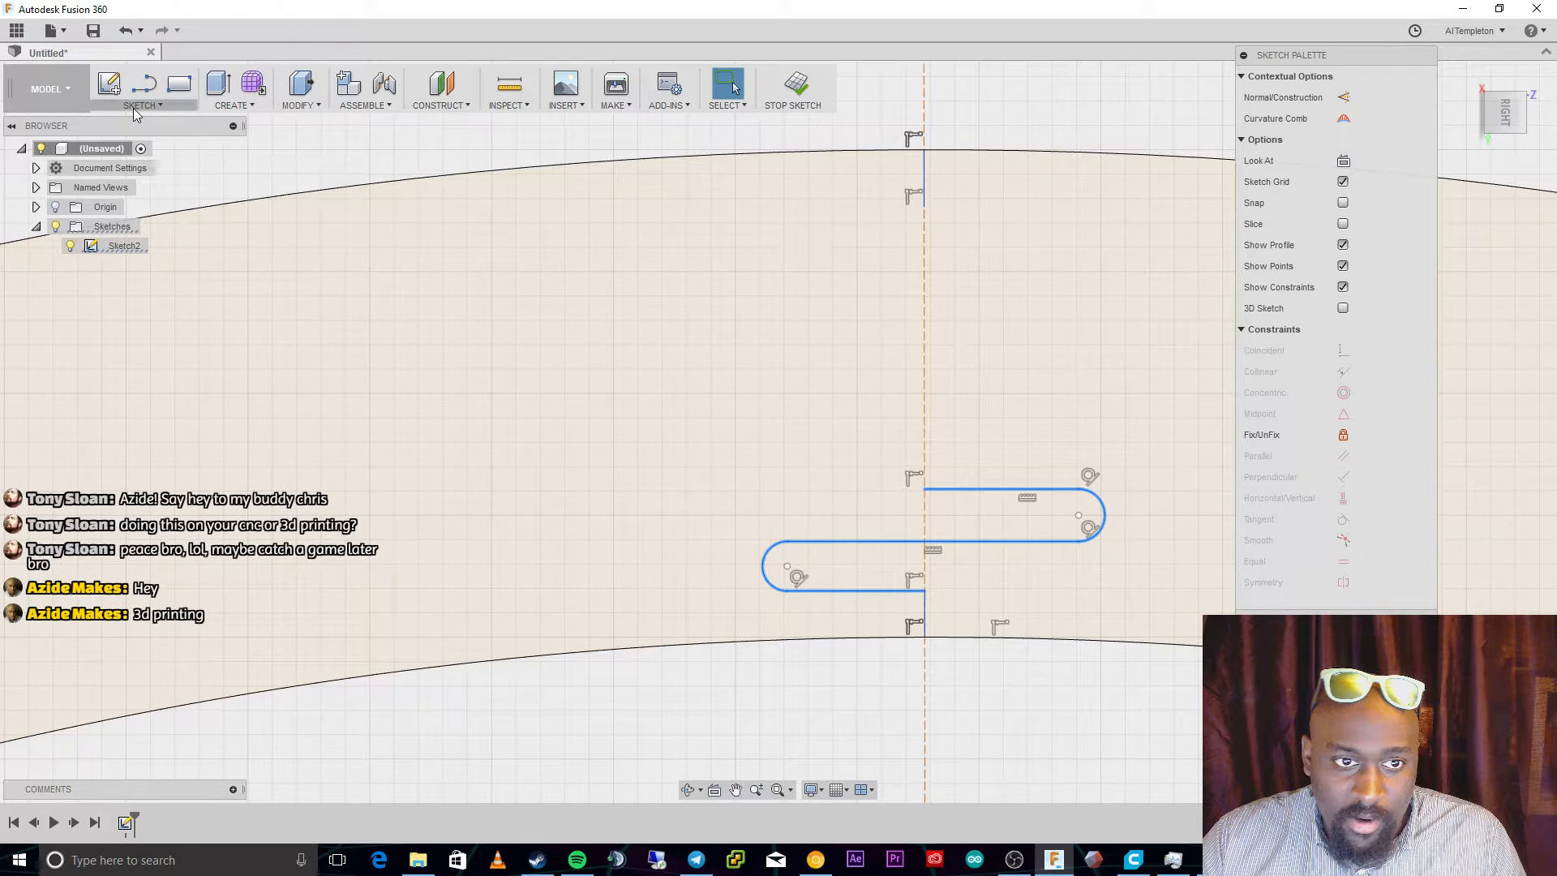
drag(946, 552, 924, 351)
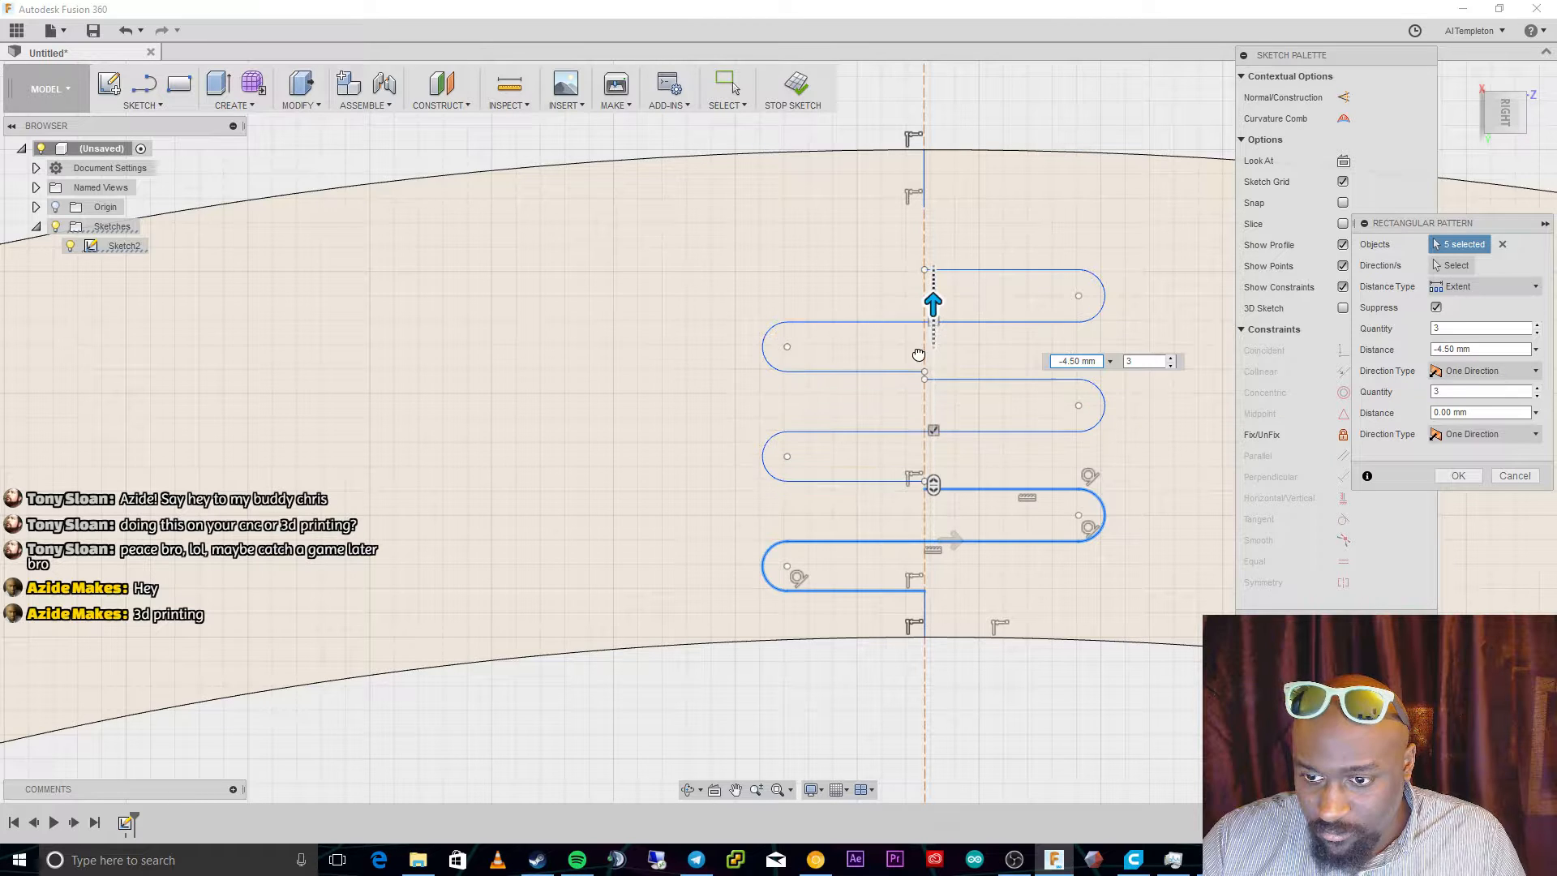
click(1072, 362)
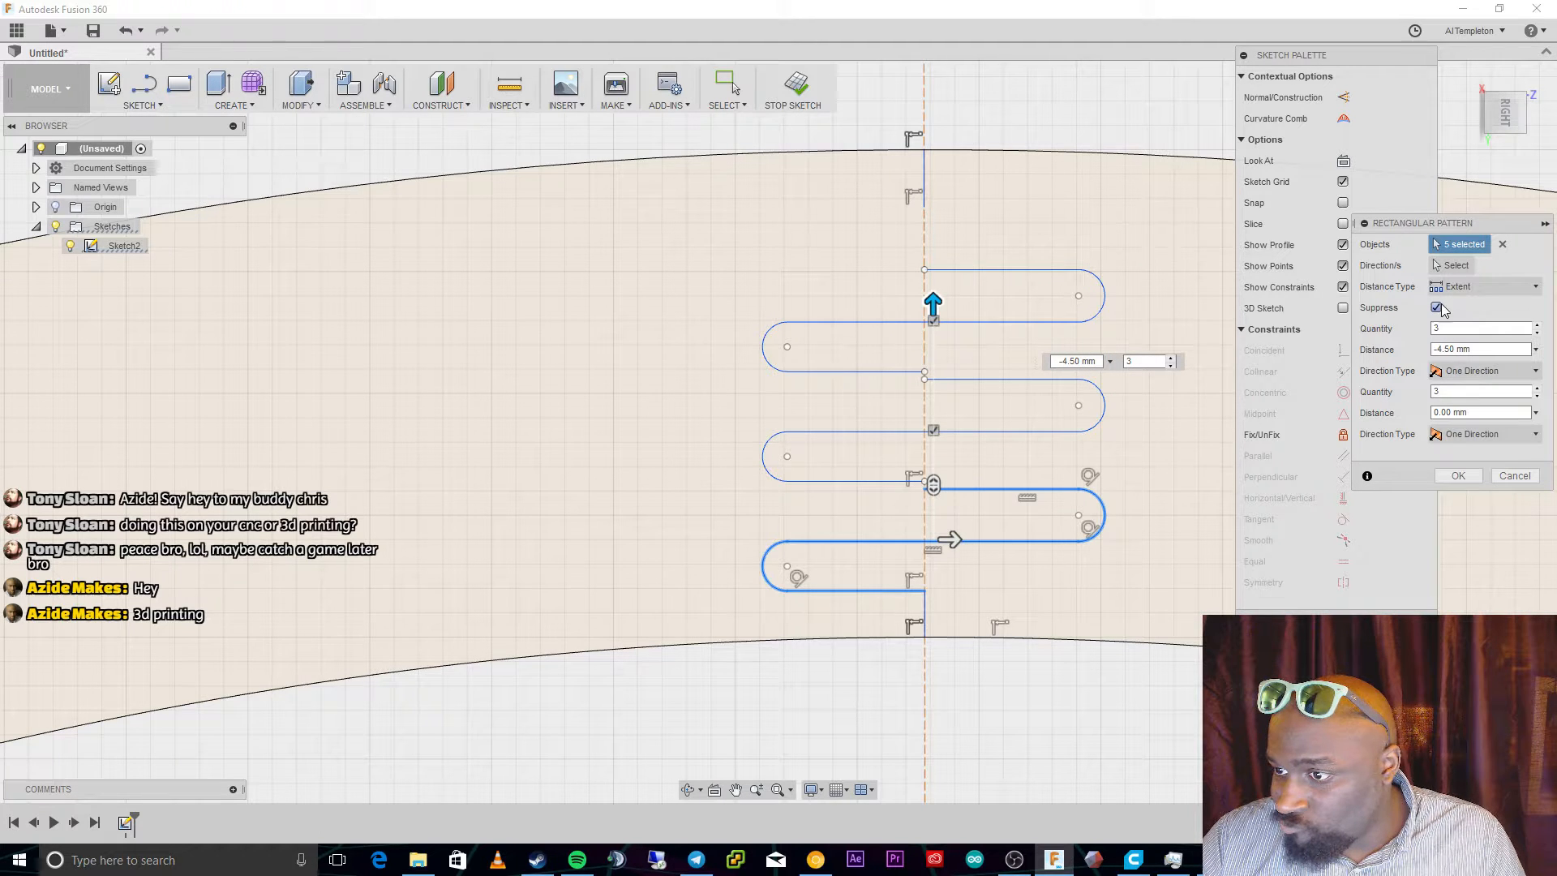
Try the Spacing distance type for the pattern with offsets of -2.5 mm and -2 mm, and discard the pattern.
click(1481, 286)
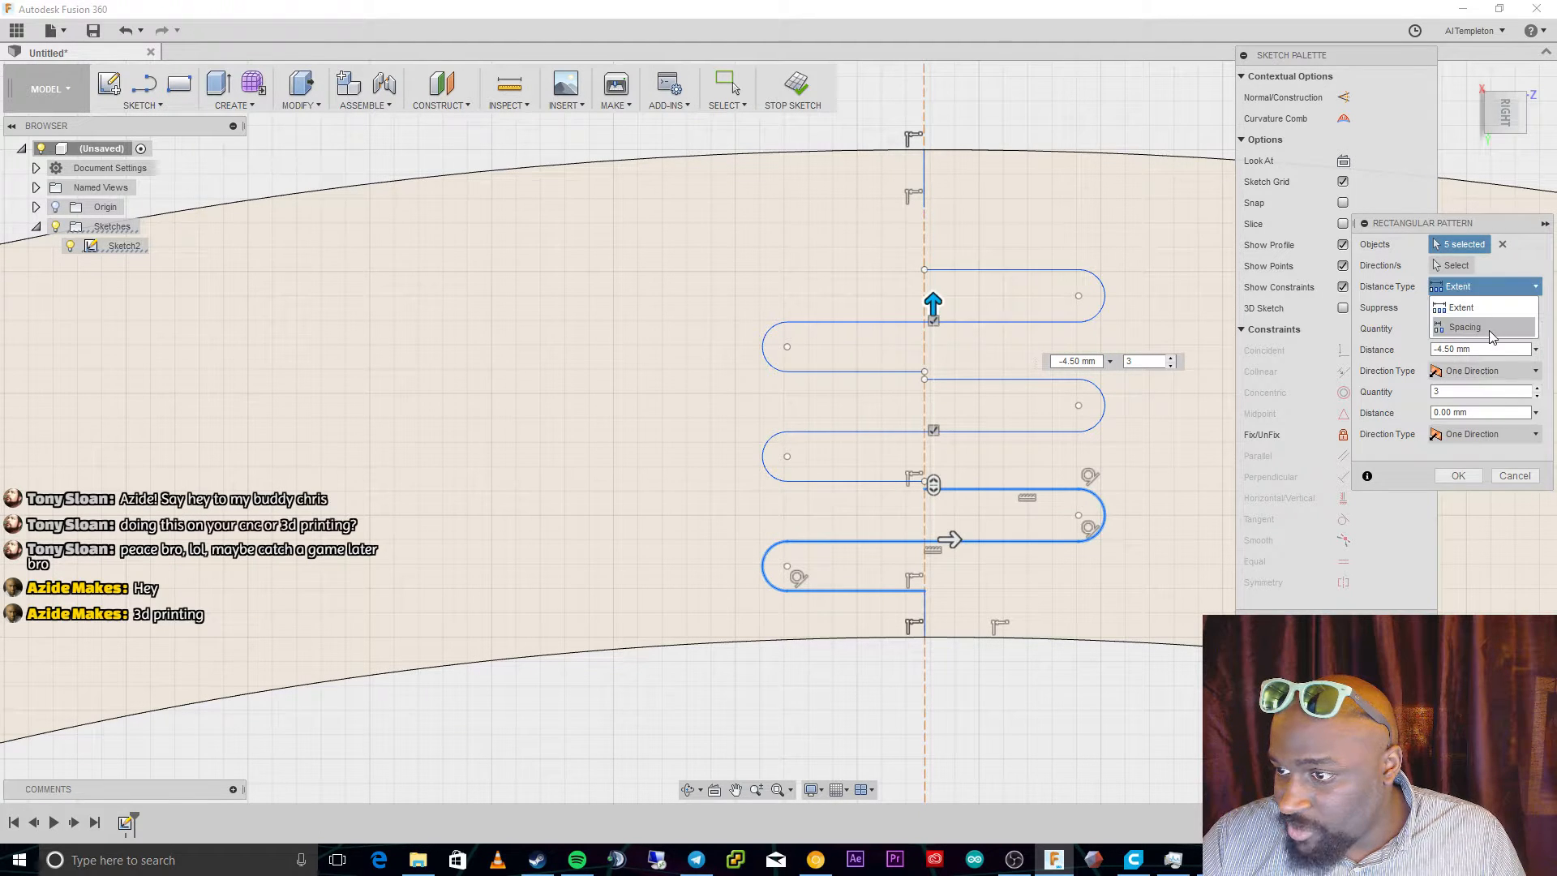
click(1489, 332)
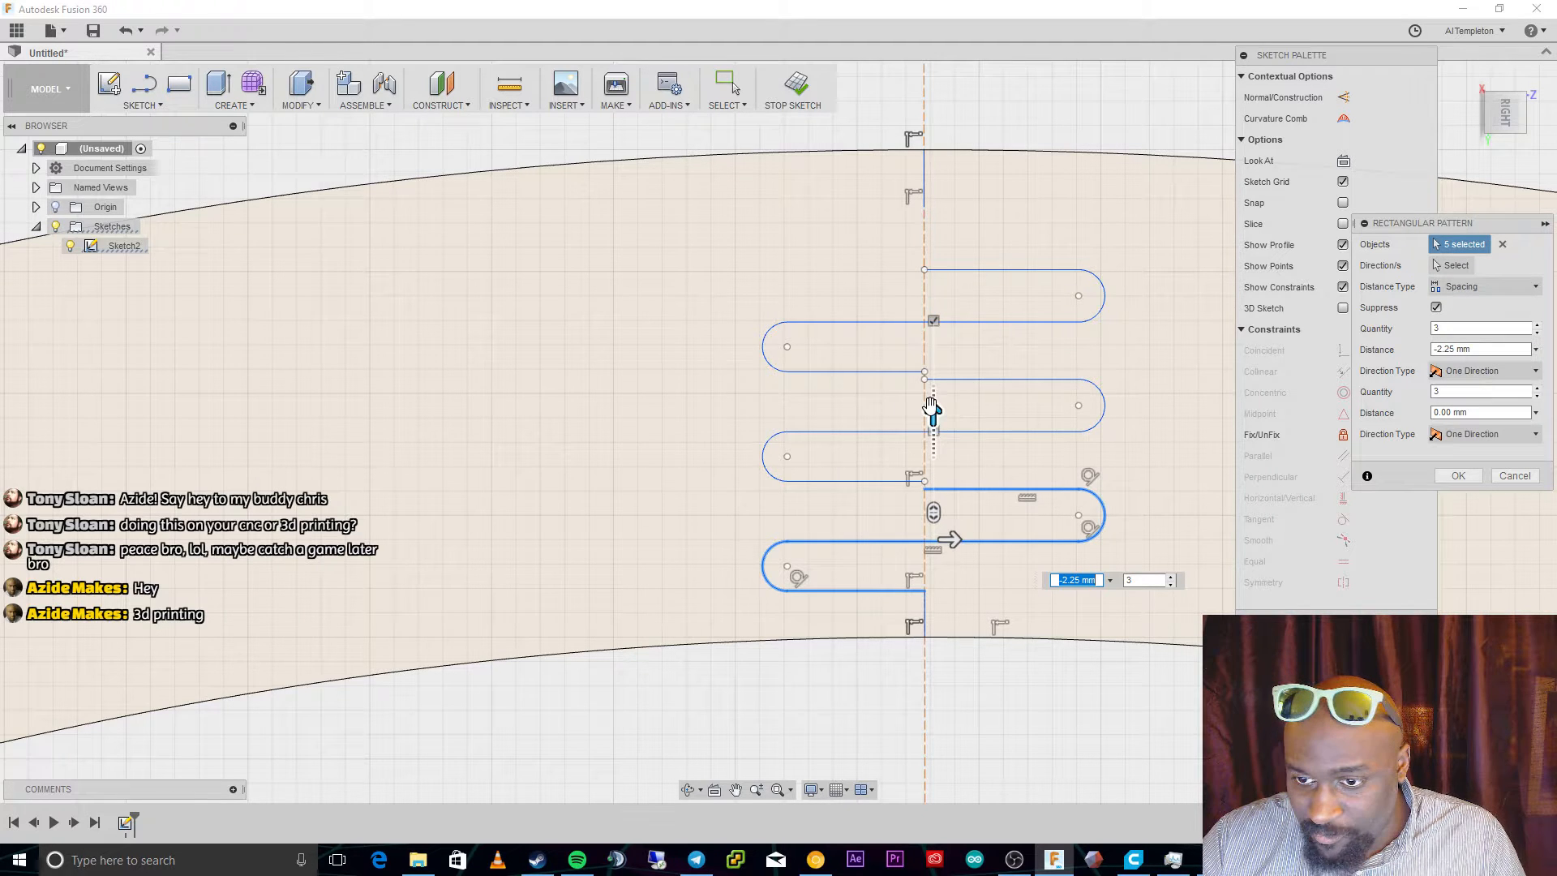
drag(931, 405, 932, 427)
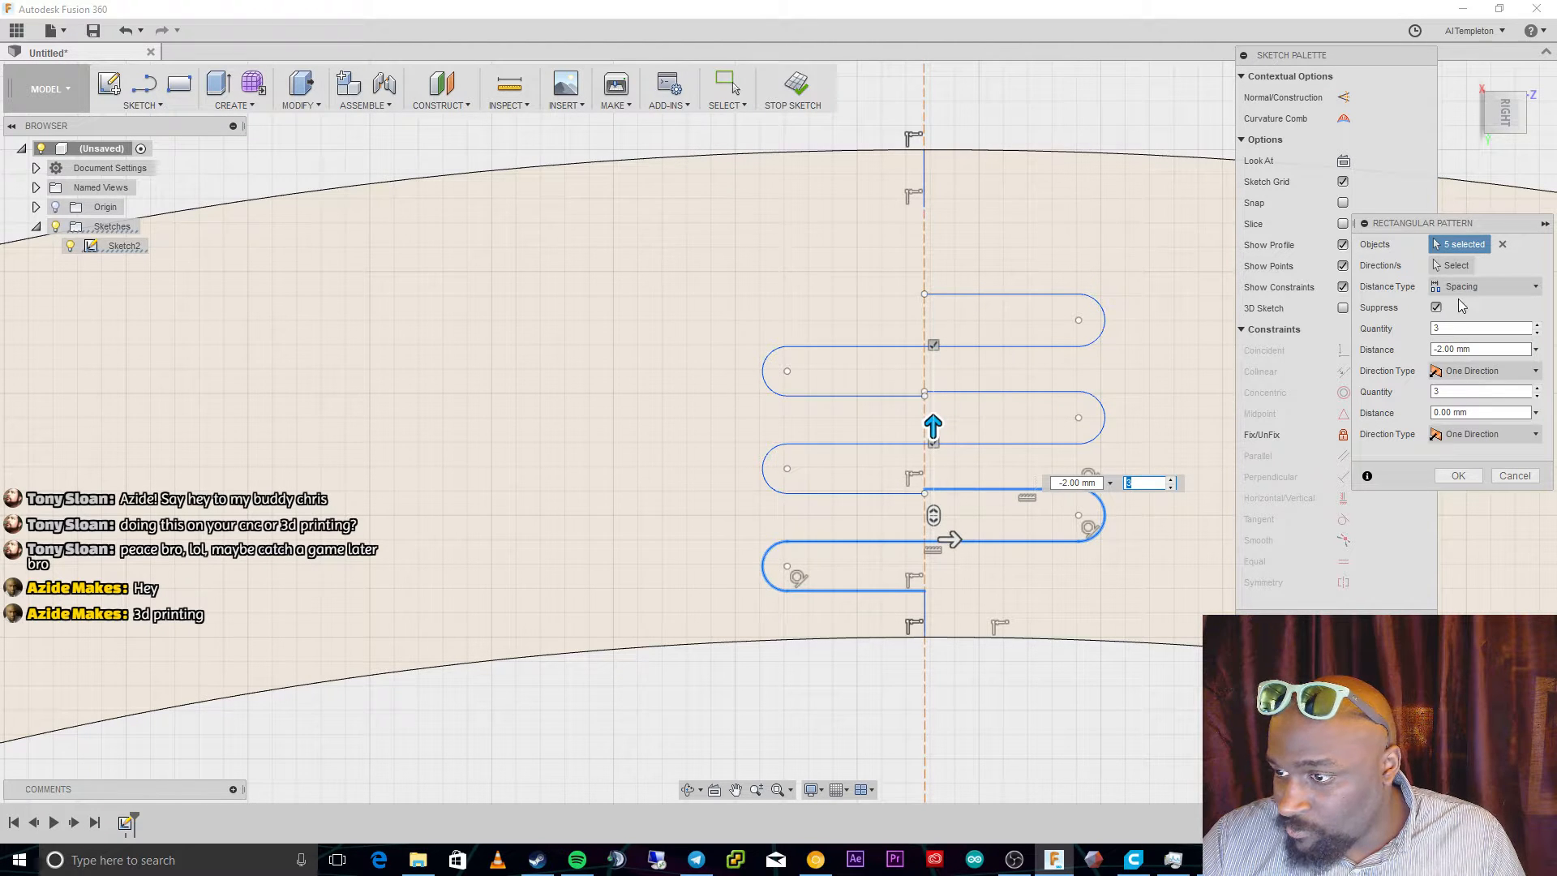
click(1452, 265)
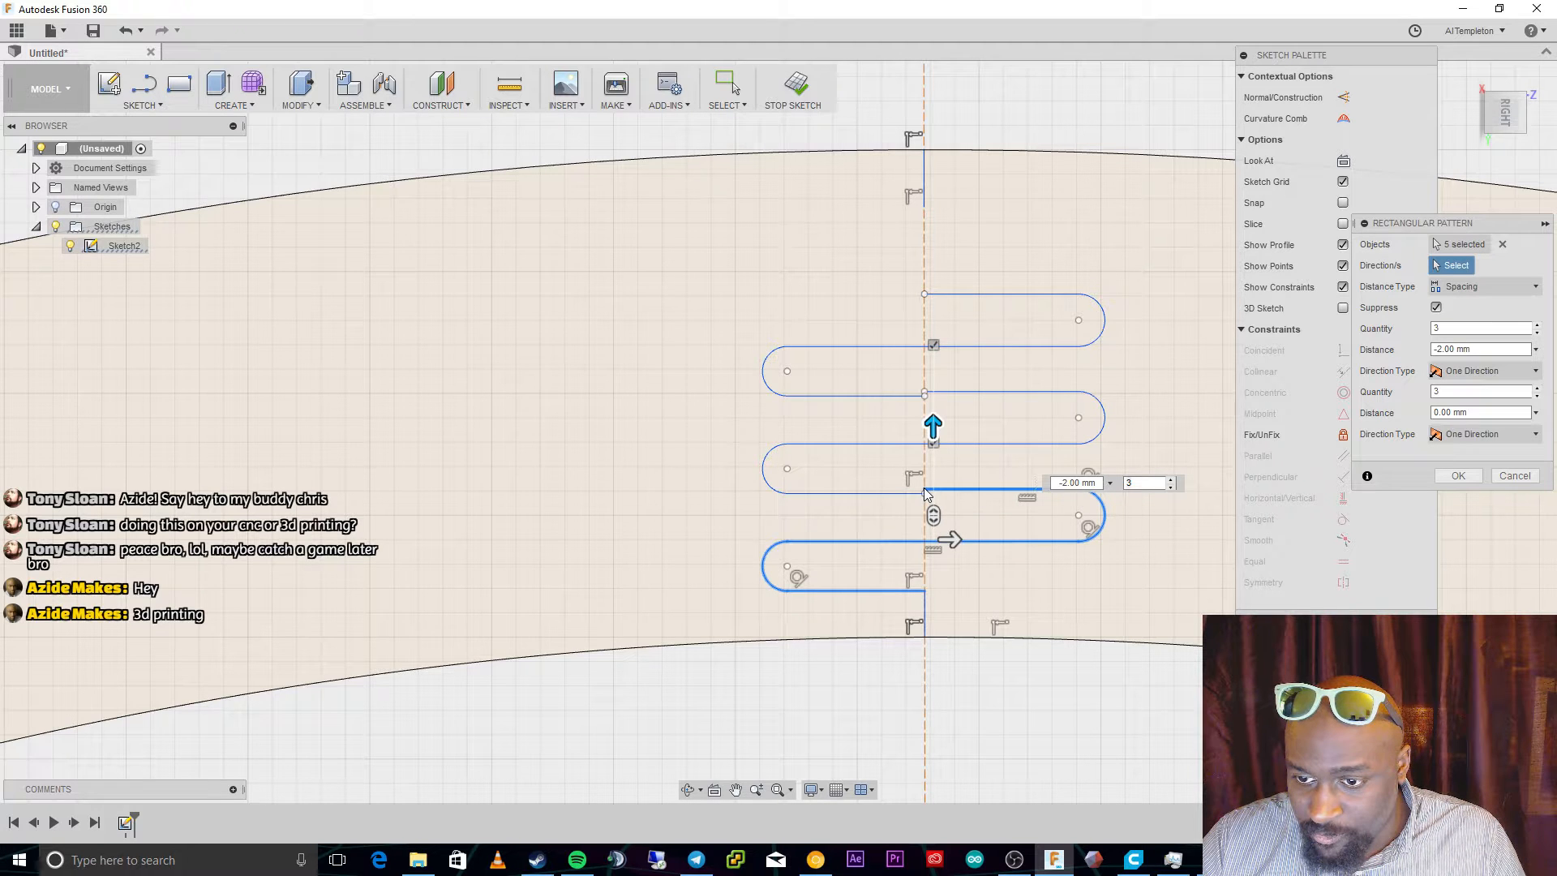
drag(932, 425, 933, 401)
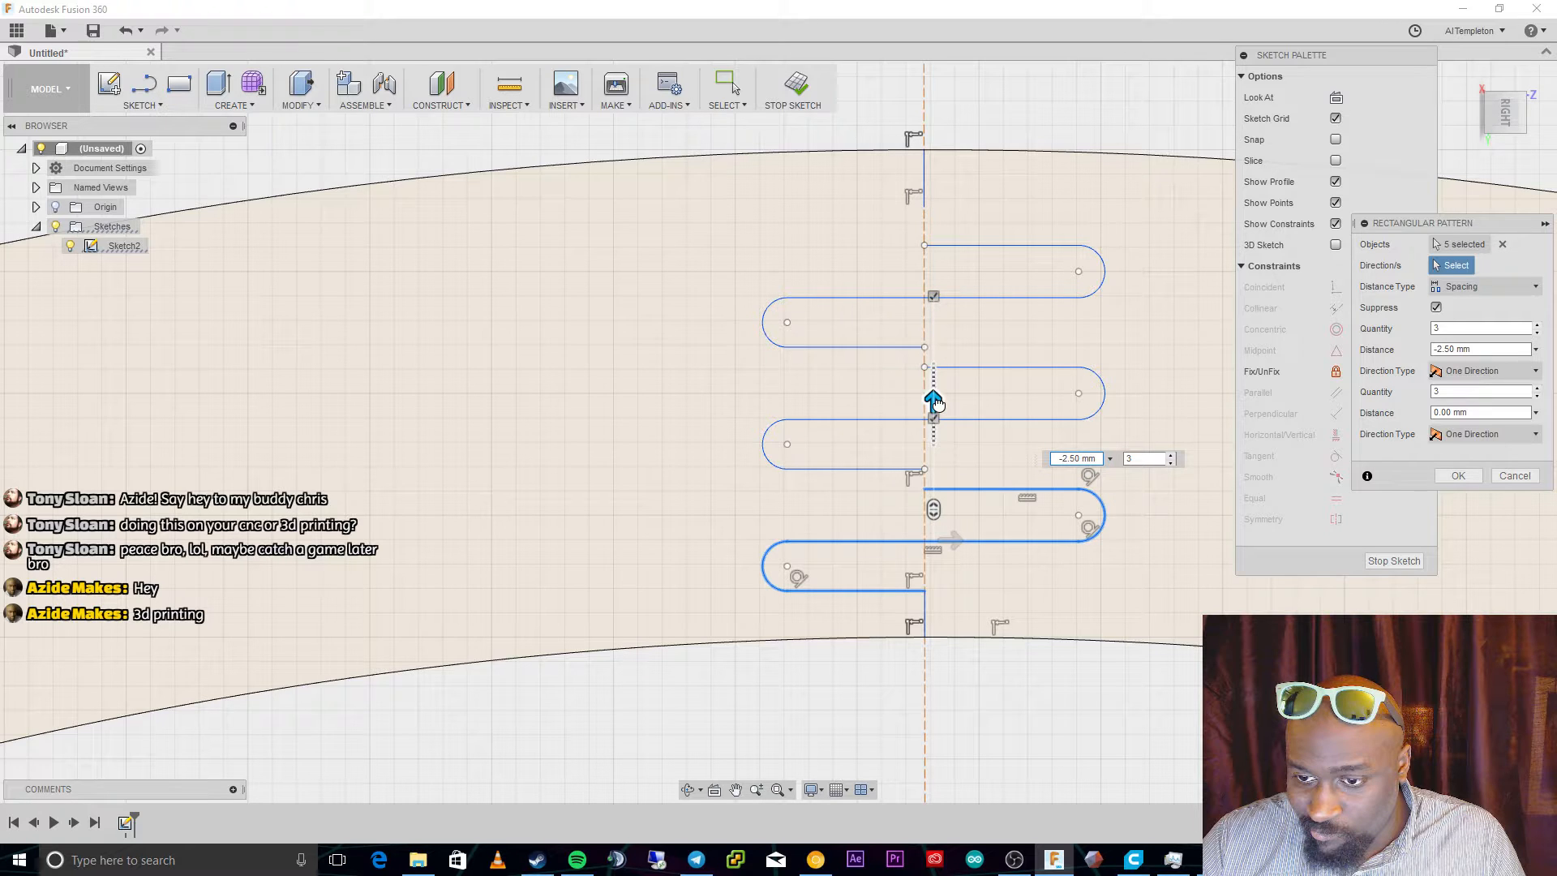
drag(935, 401, 933, 425)
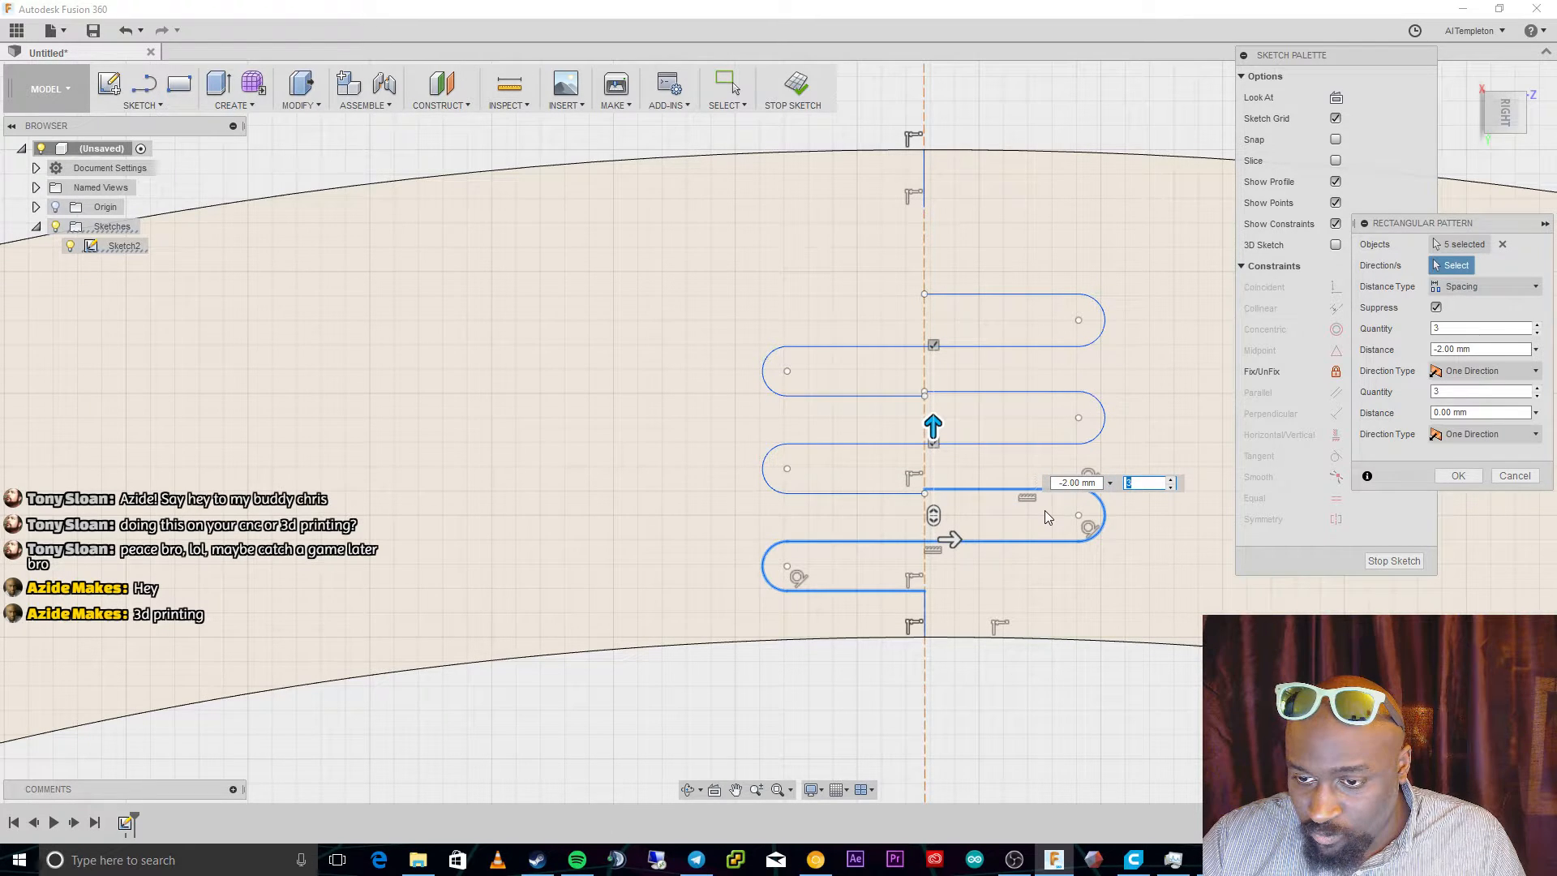
key(Escape)
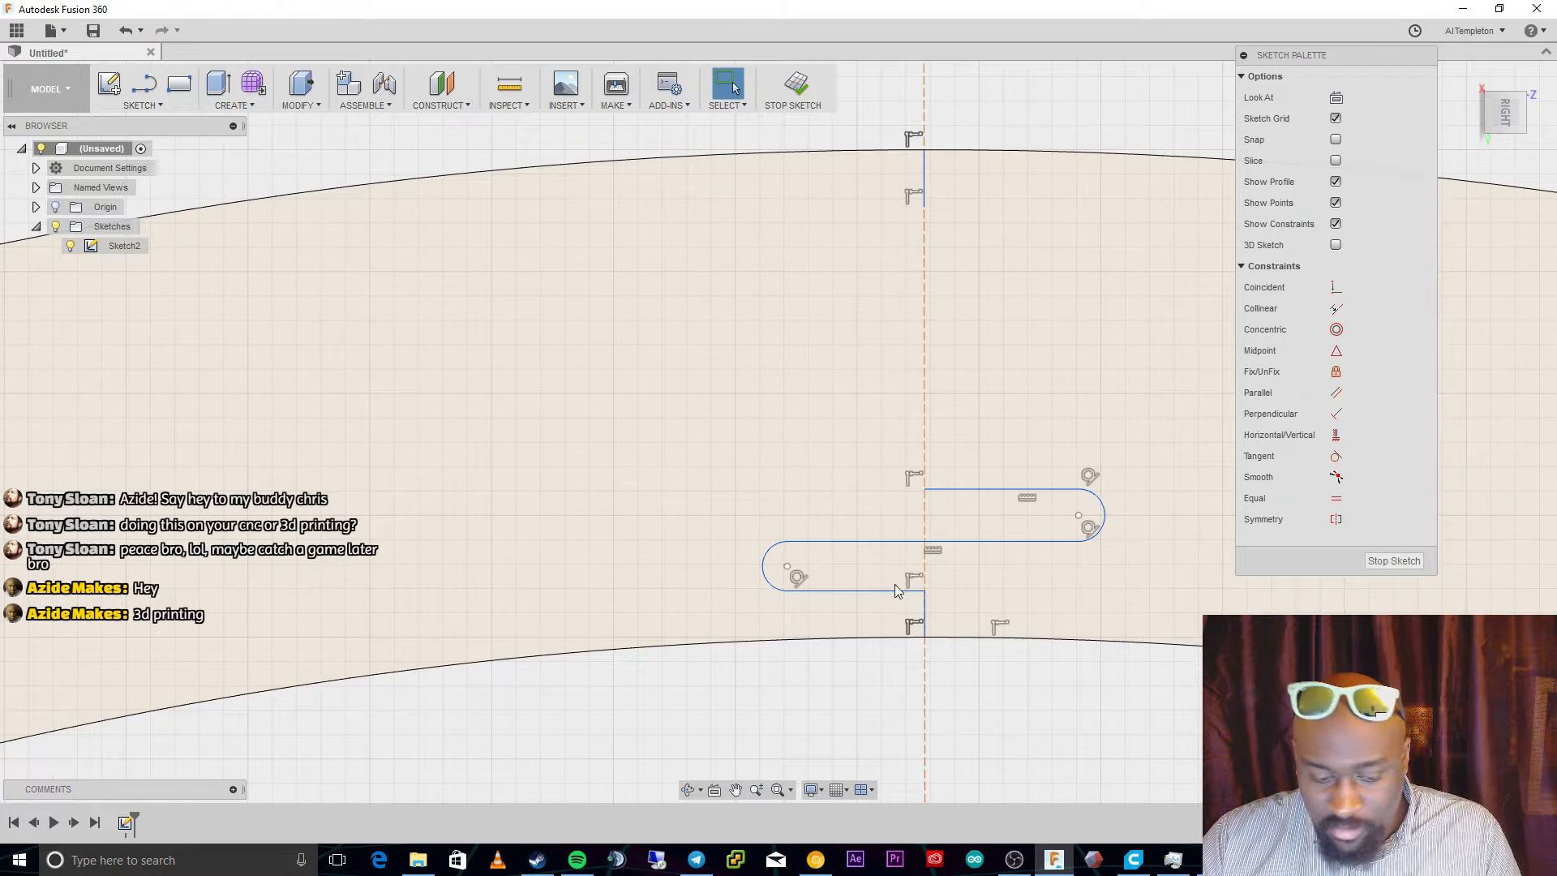
Dimension the vertical distance between the lowest and middle horizontal lines of the serpentine as 1 mm.
key(d)
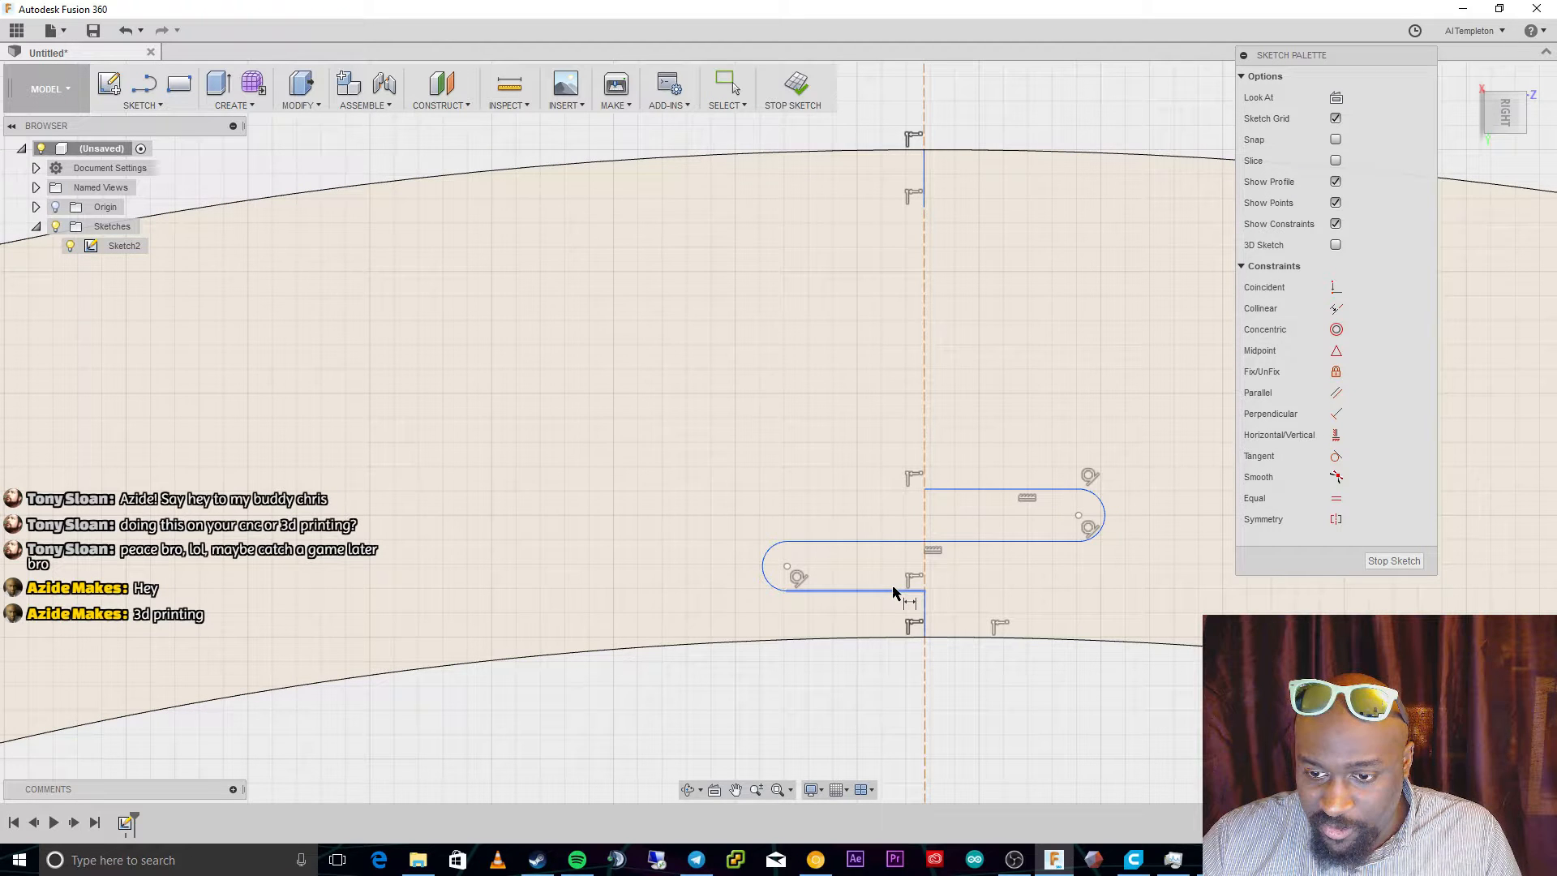
click(893, 593)
click(656, 532)
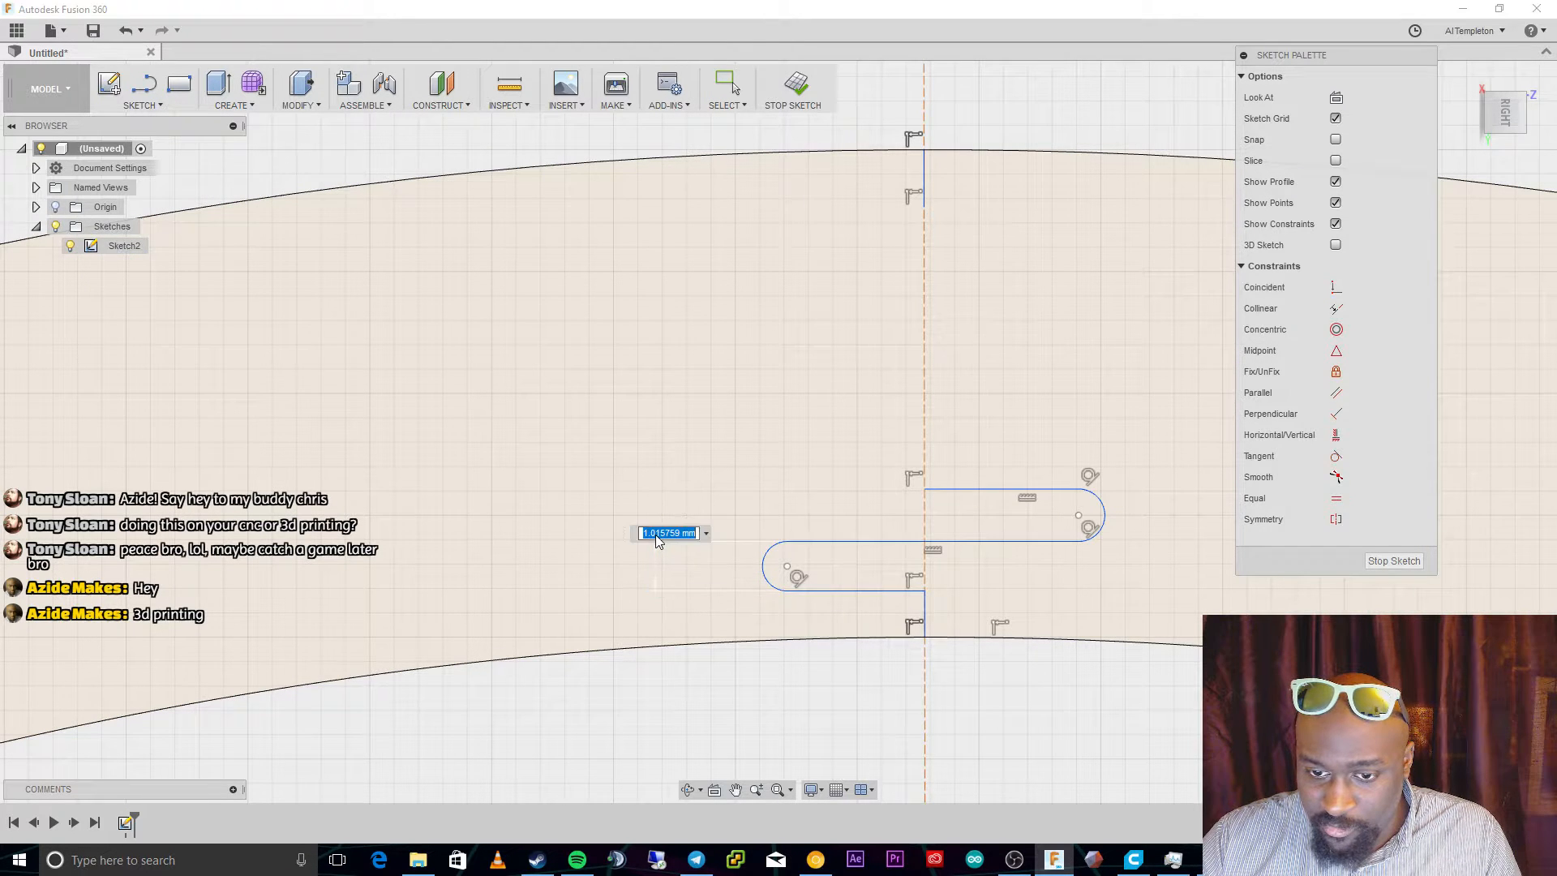
text(1)
key(Return)
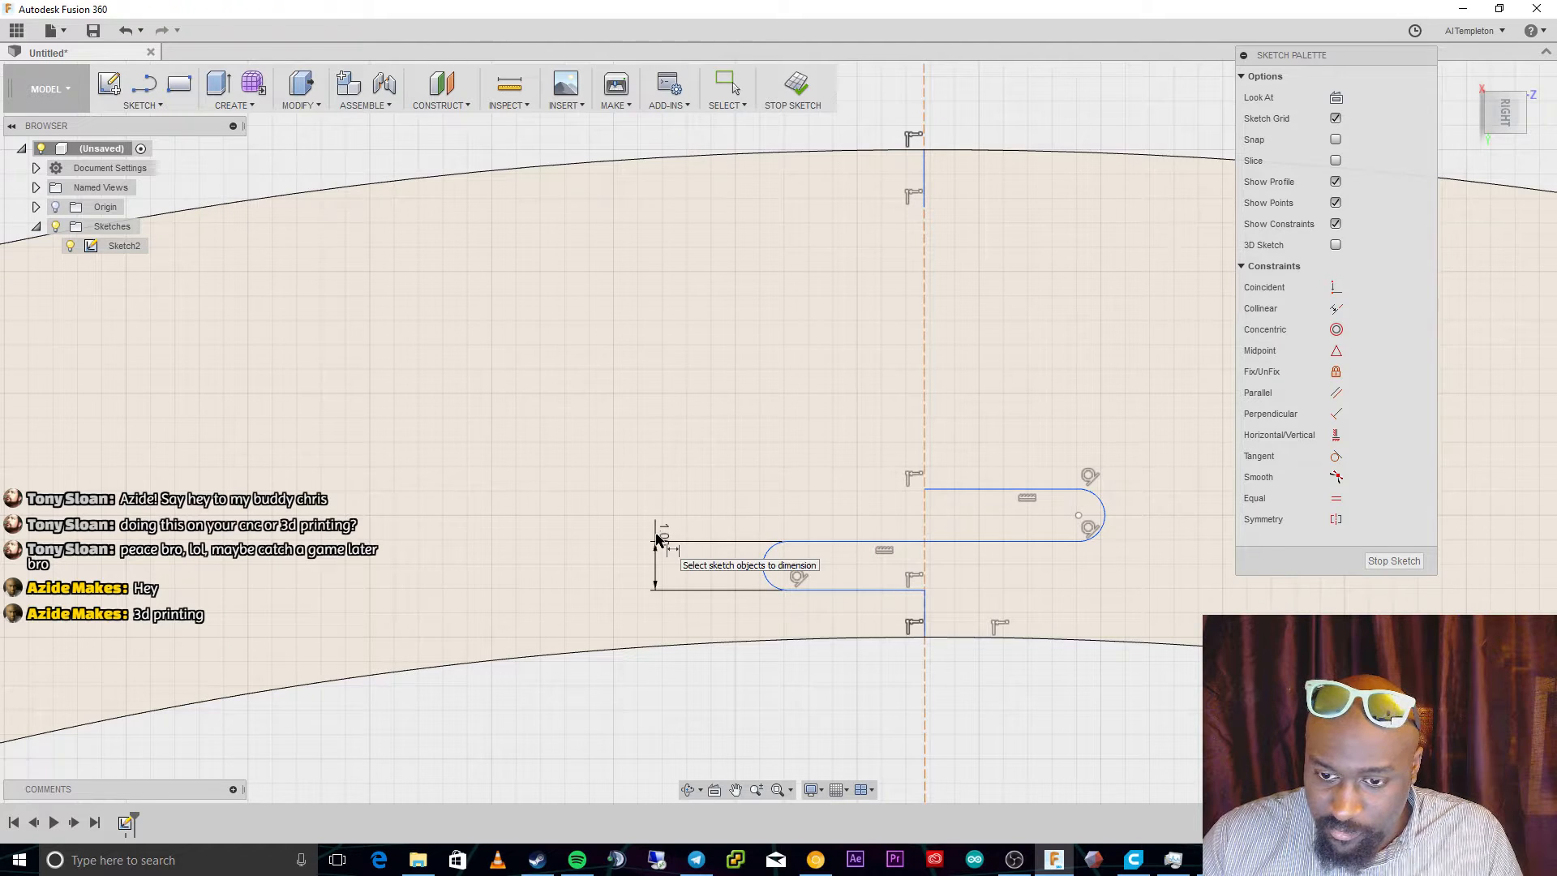
Dimension the vertical distance between the middle and uppermost horizontal lines of the serpentine as 1 mm.
click(965, 542)
click(957, 490)
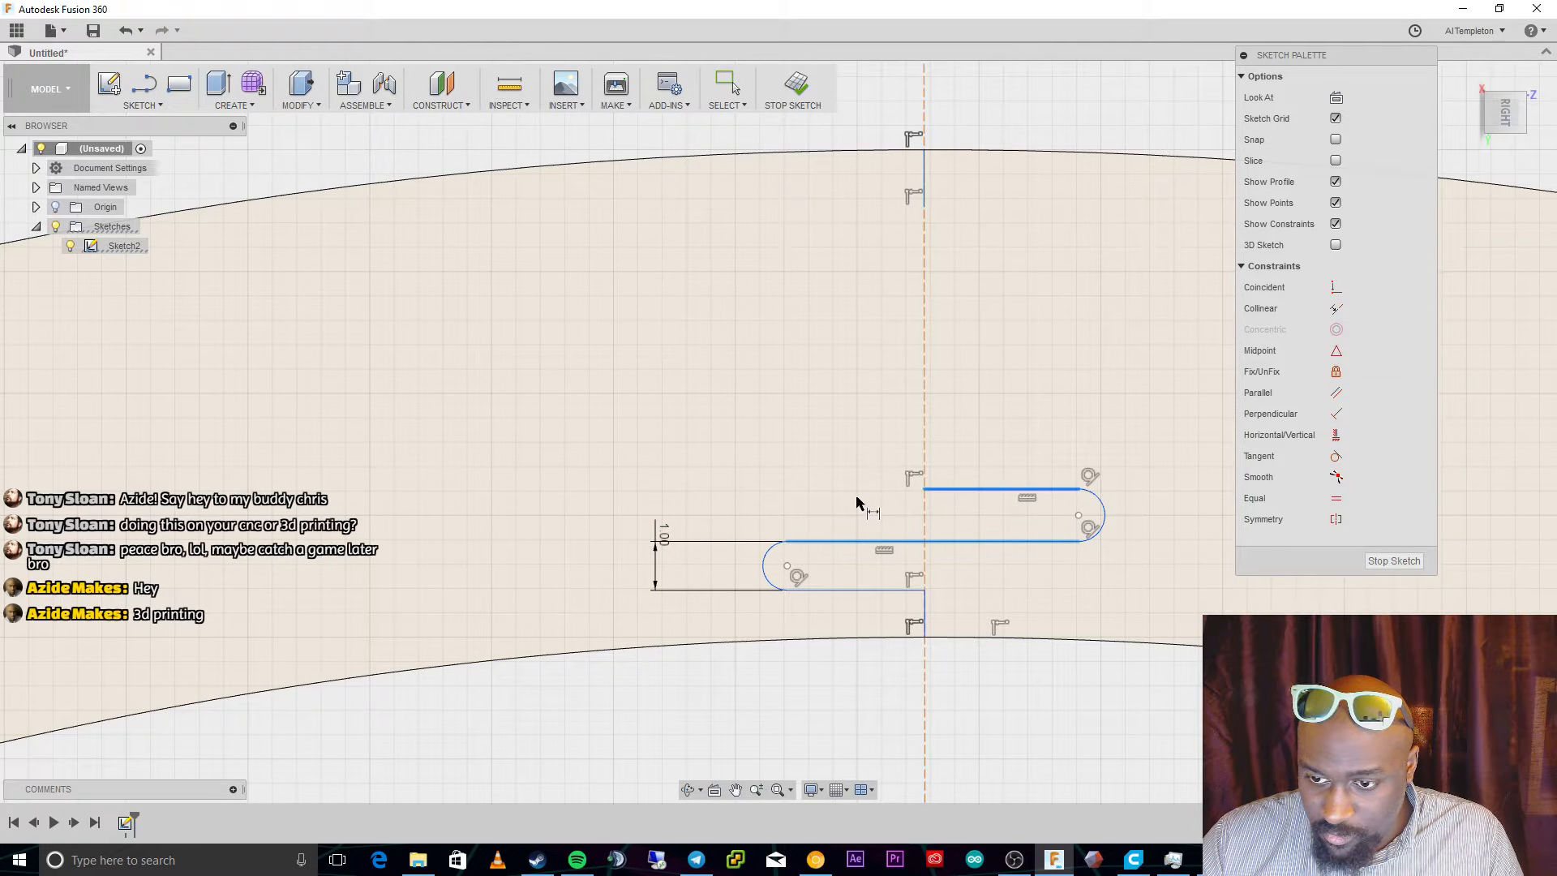
click(691, 484)
text(1)
key(Return)
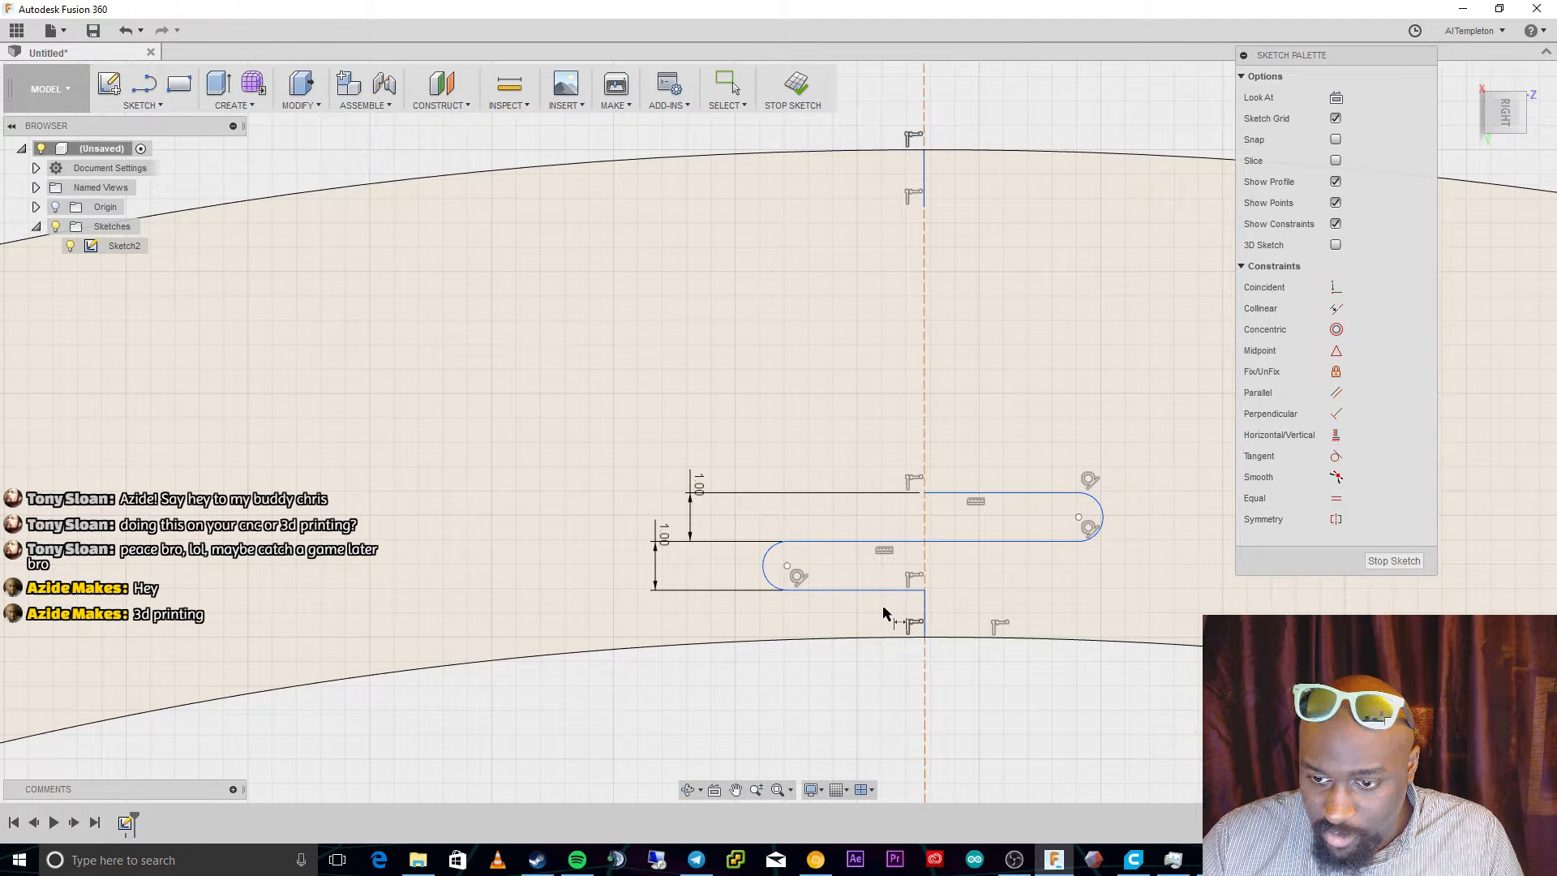
Try a 3 mm aligned dimension between the left arc's centre and the inner end of the serpentine's lowest line, and discard it.
click(767, 574)
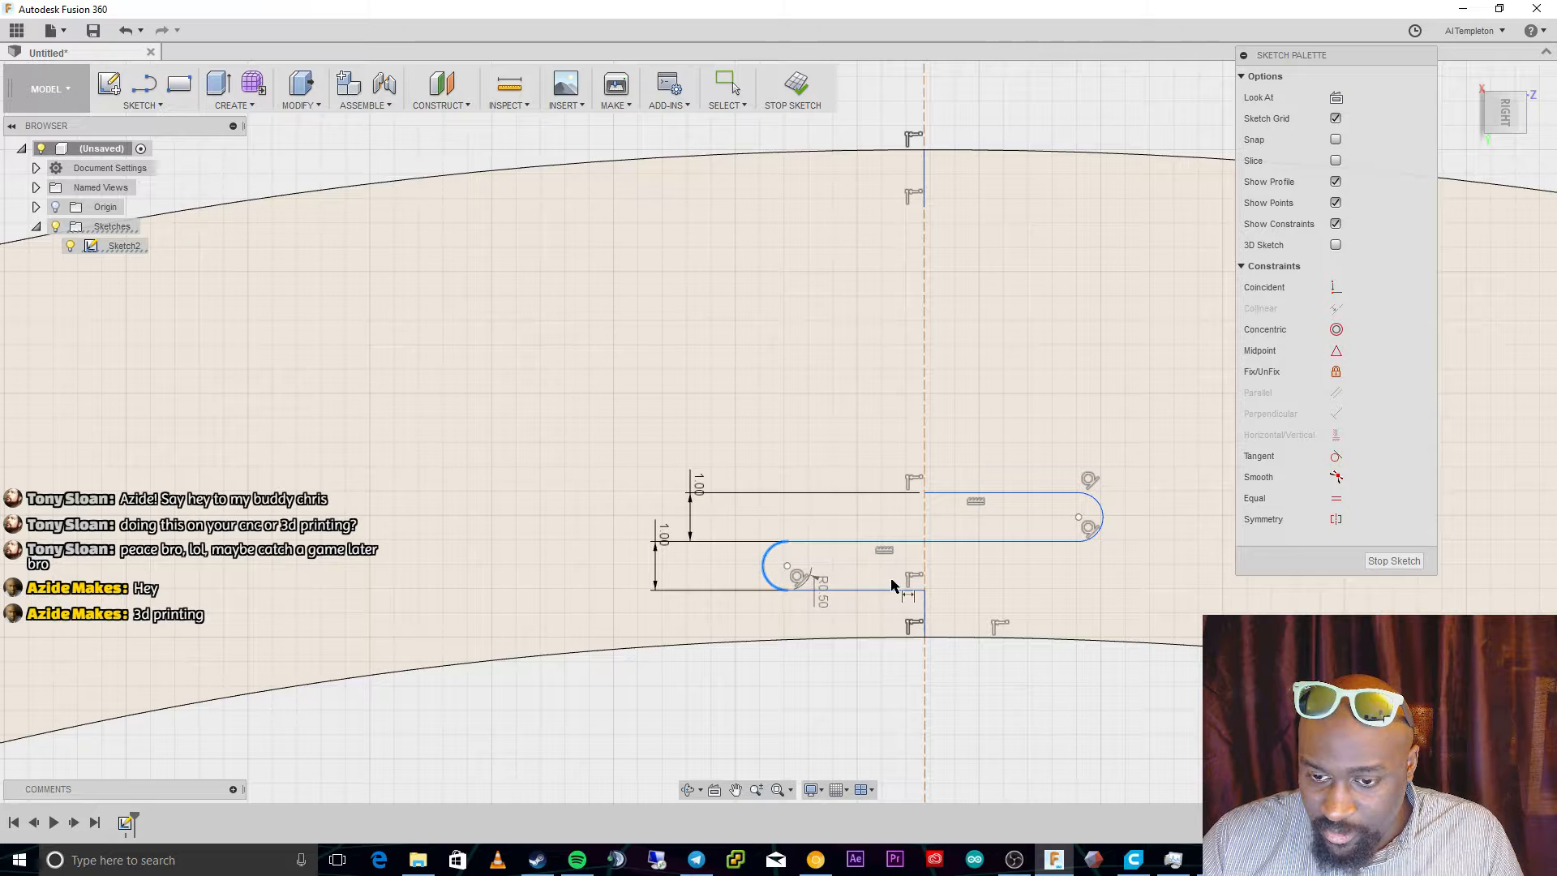
key(Escape)
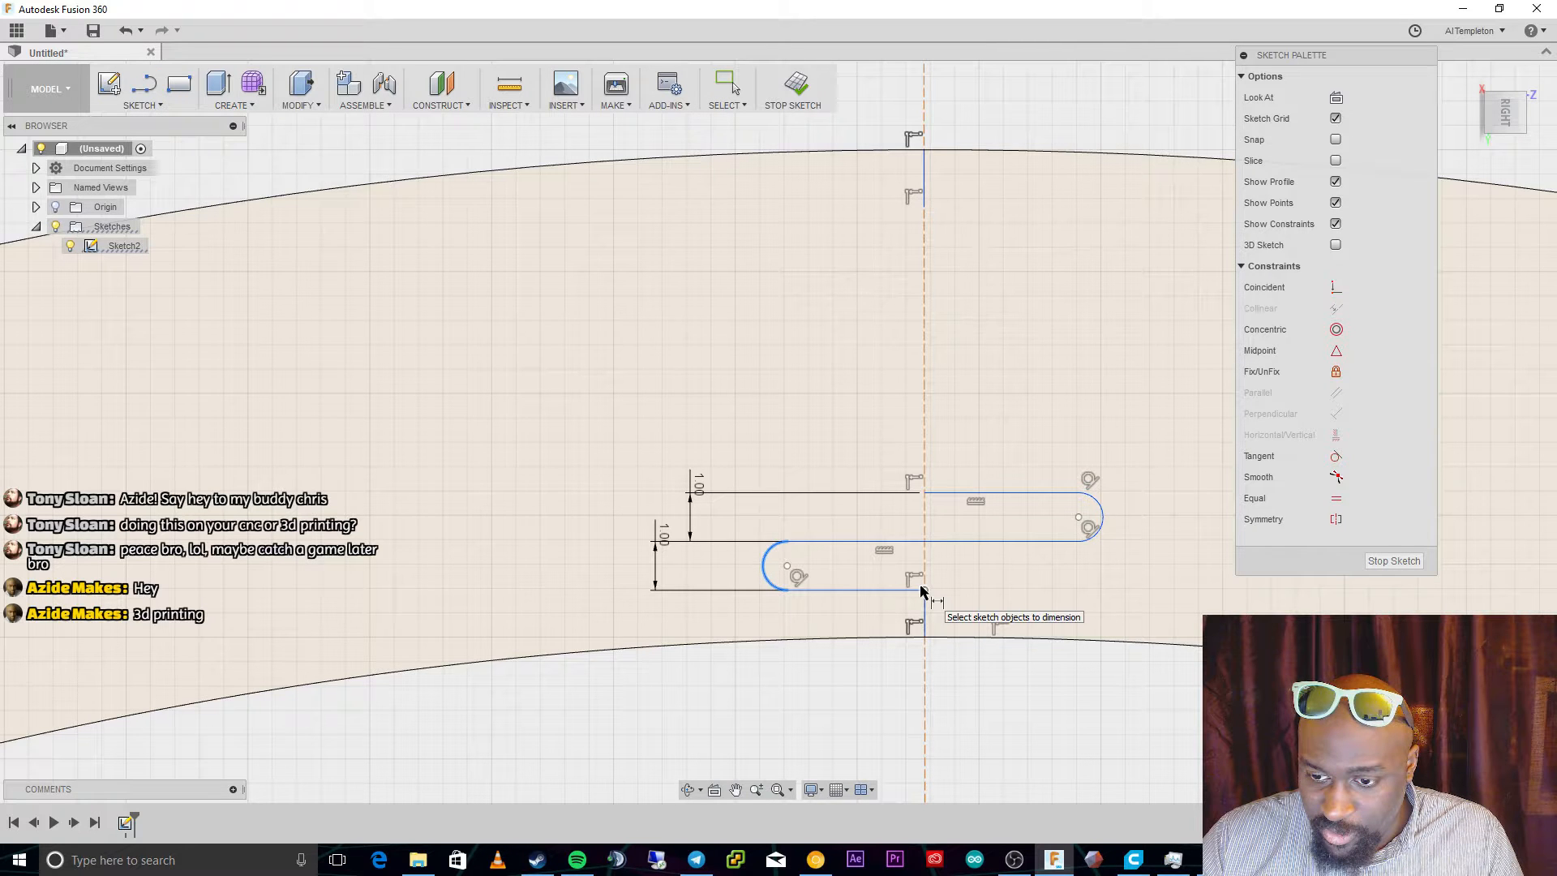
click(923, 589)
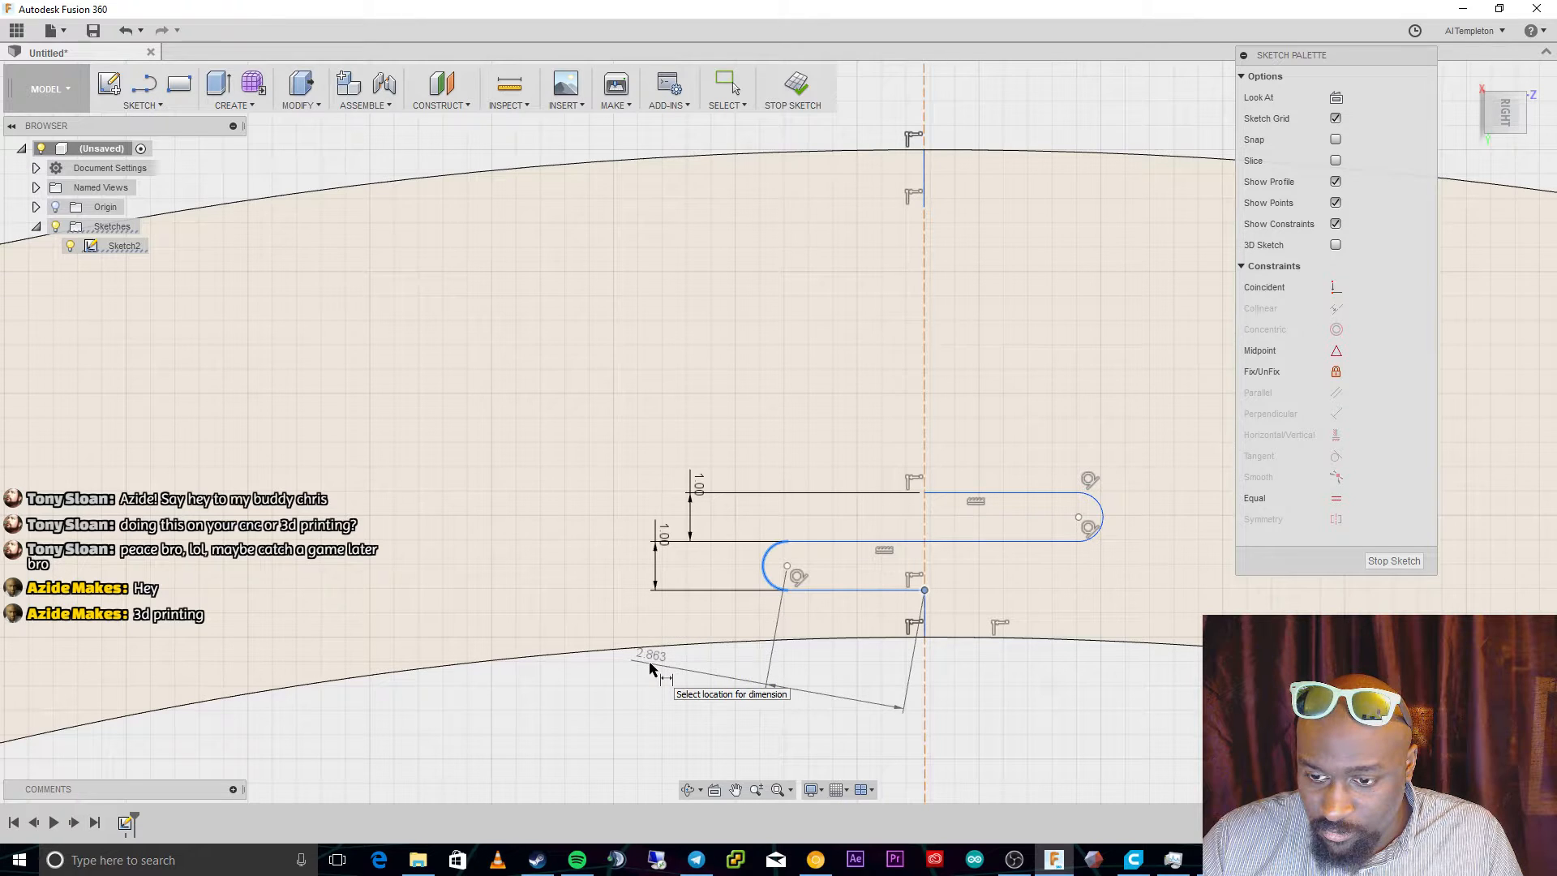
click(650, 664)
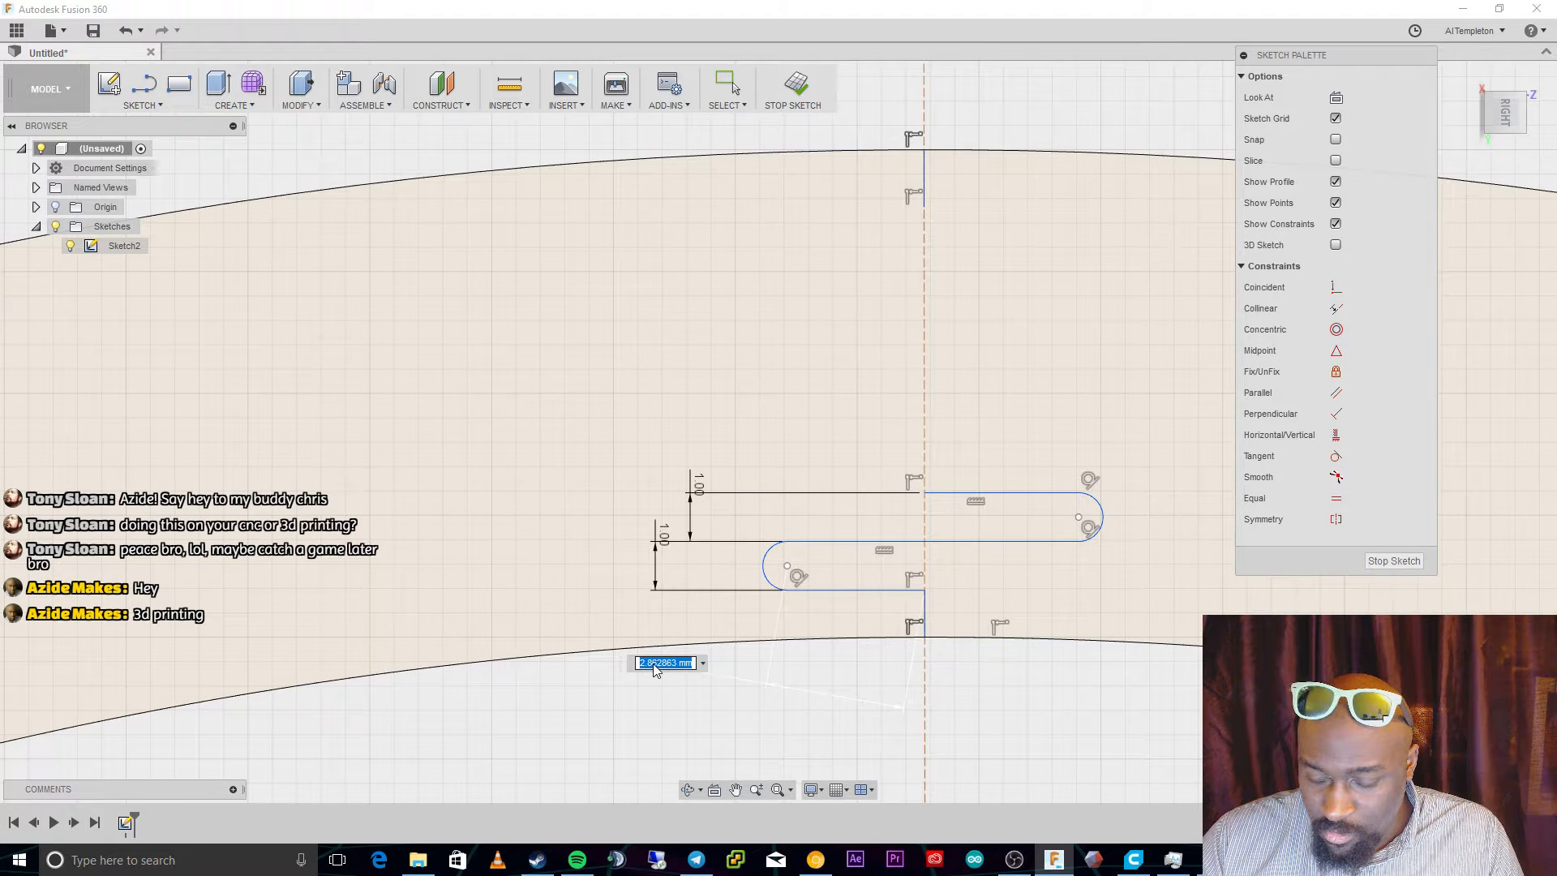
text(3)
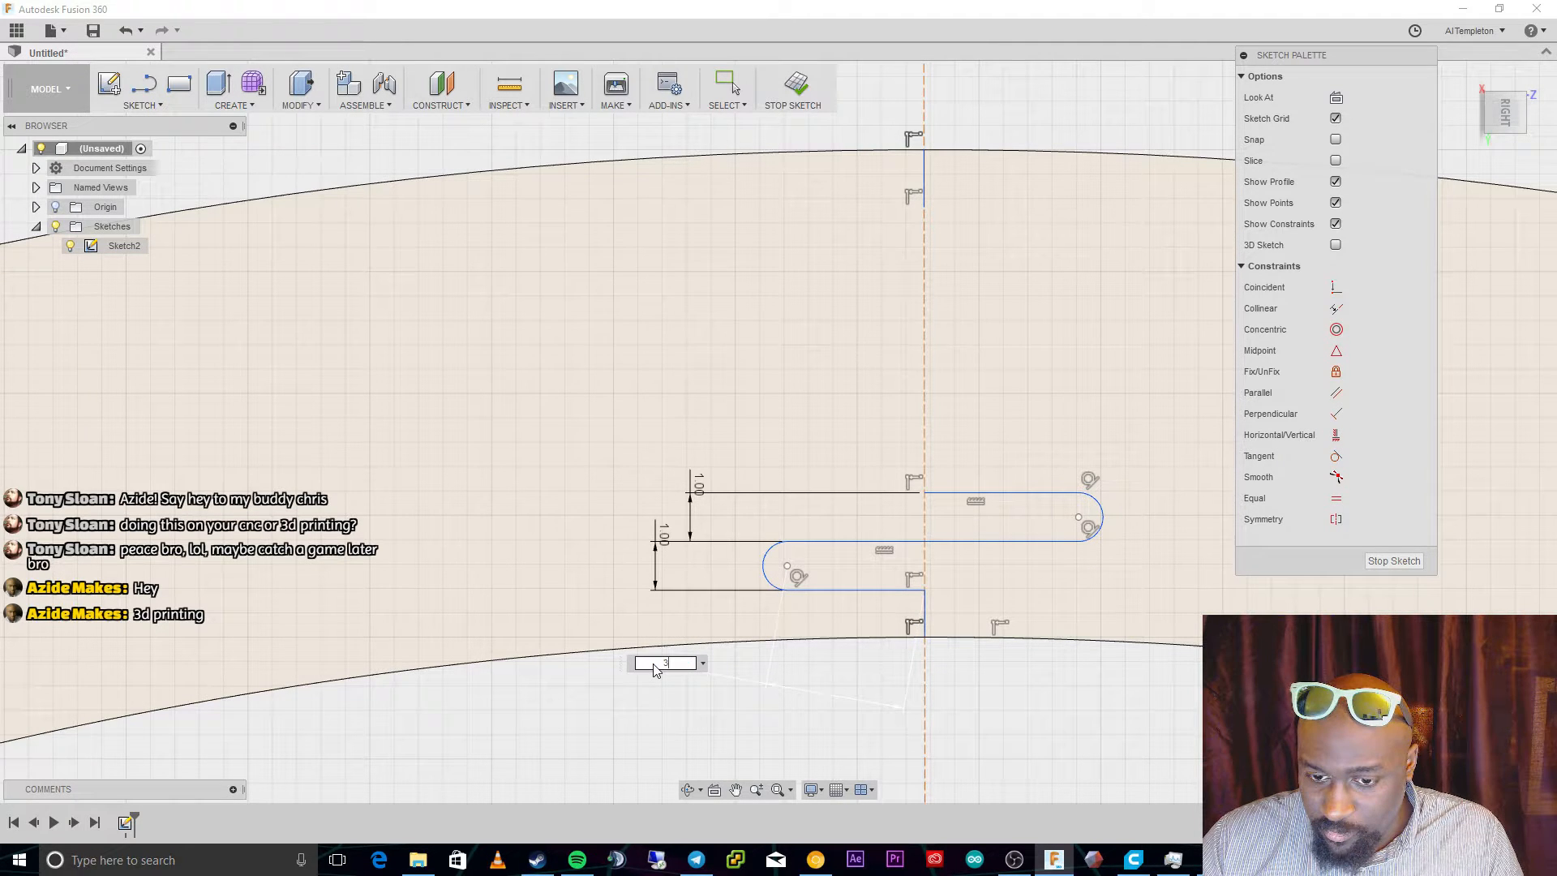
key(Return)
key(Escape)
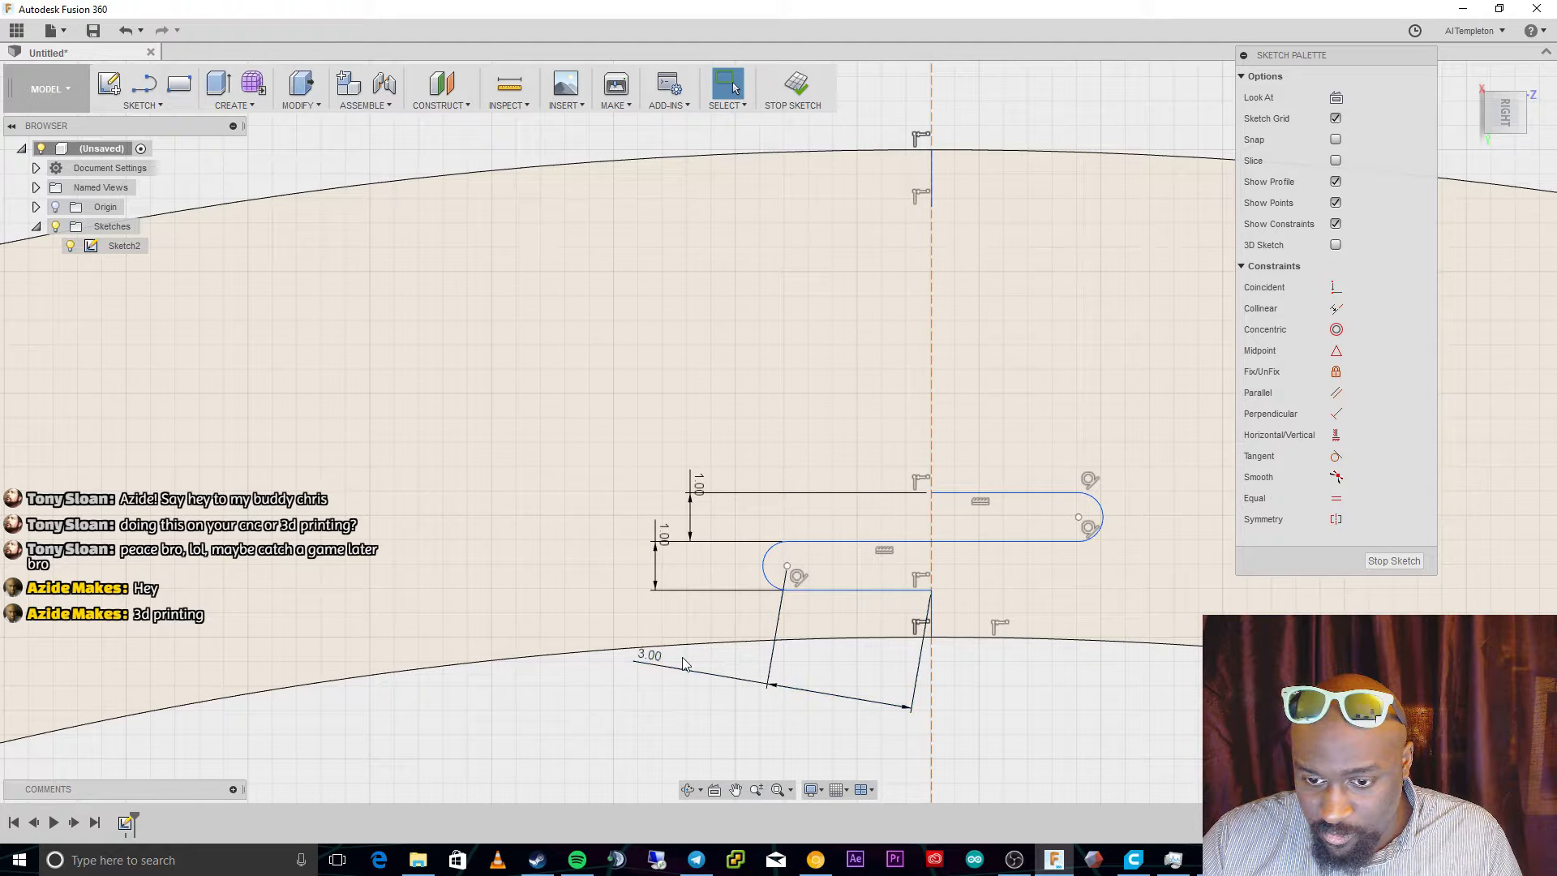
key(ctrl+z)
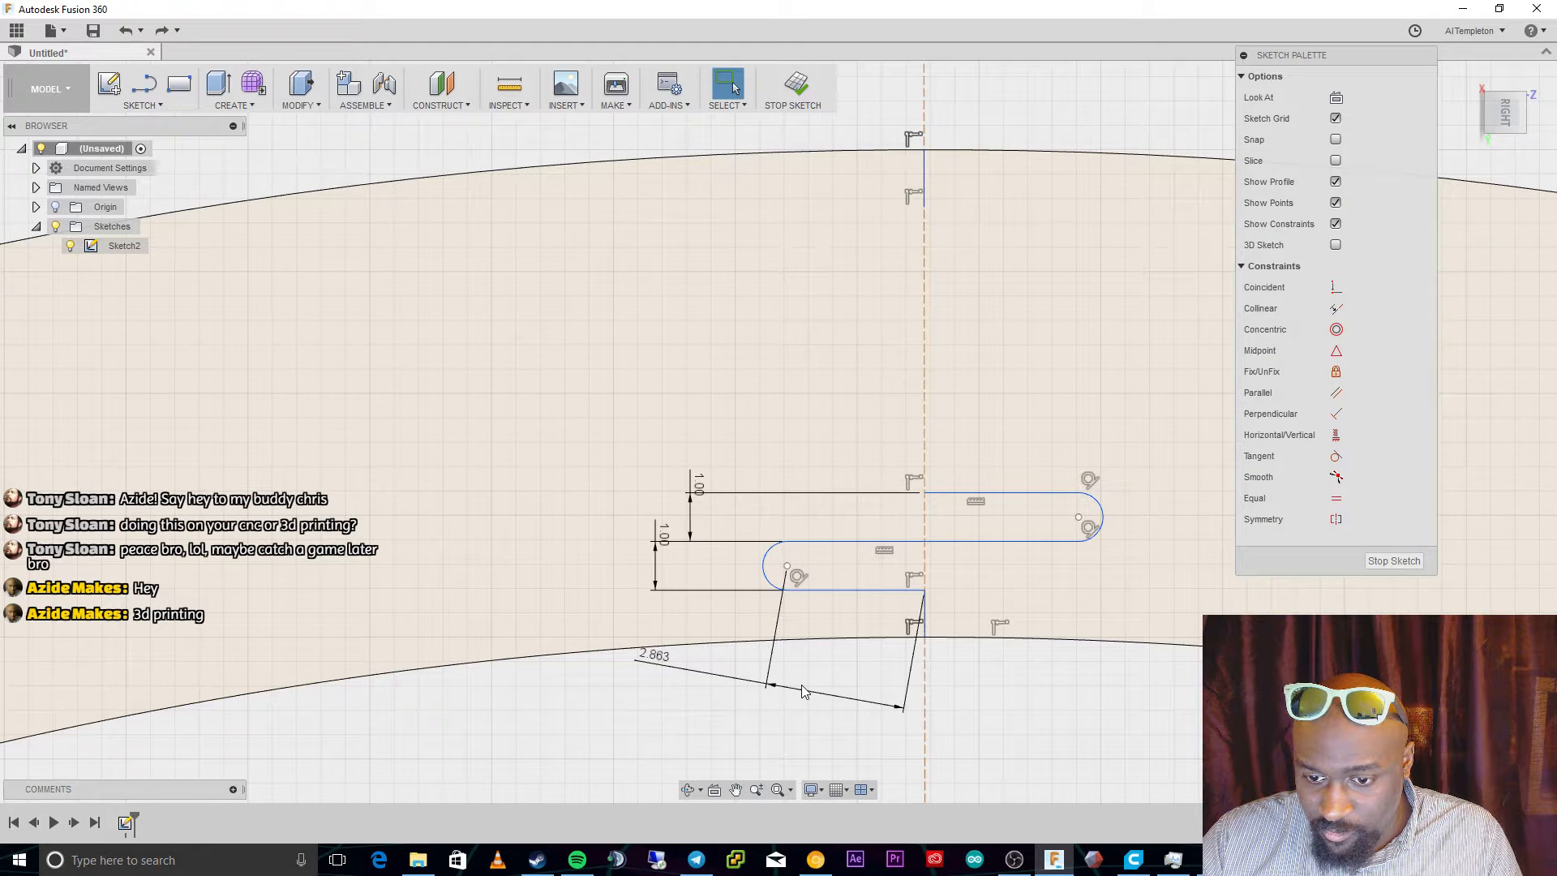
click(803, 691)
key(Delete)
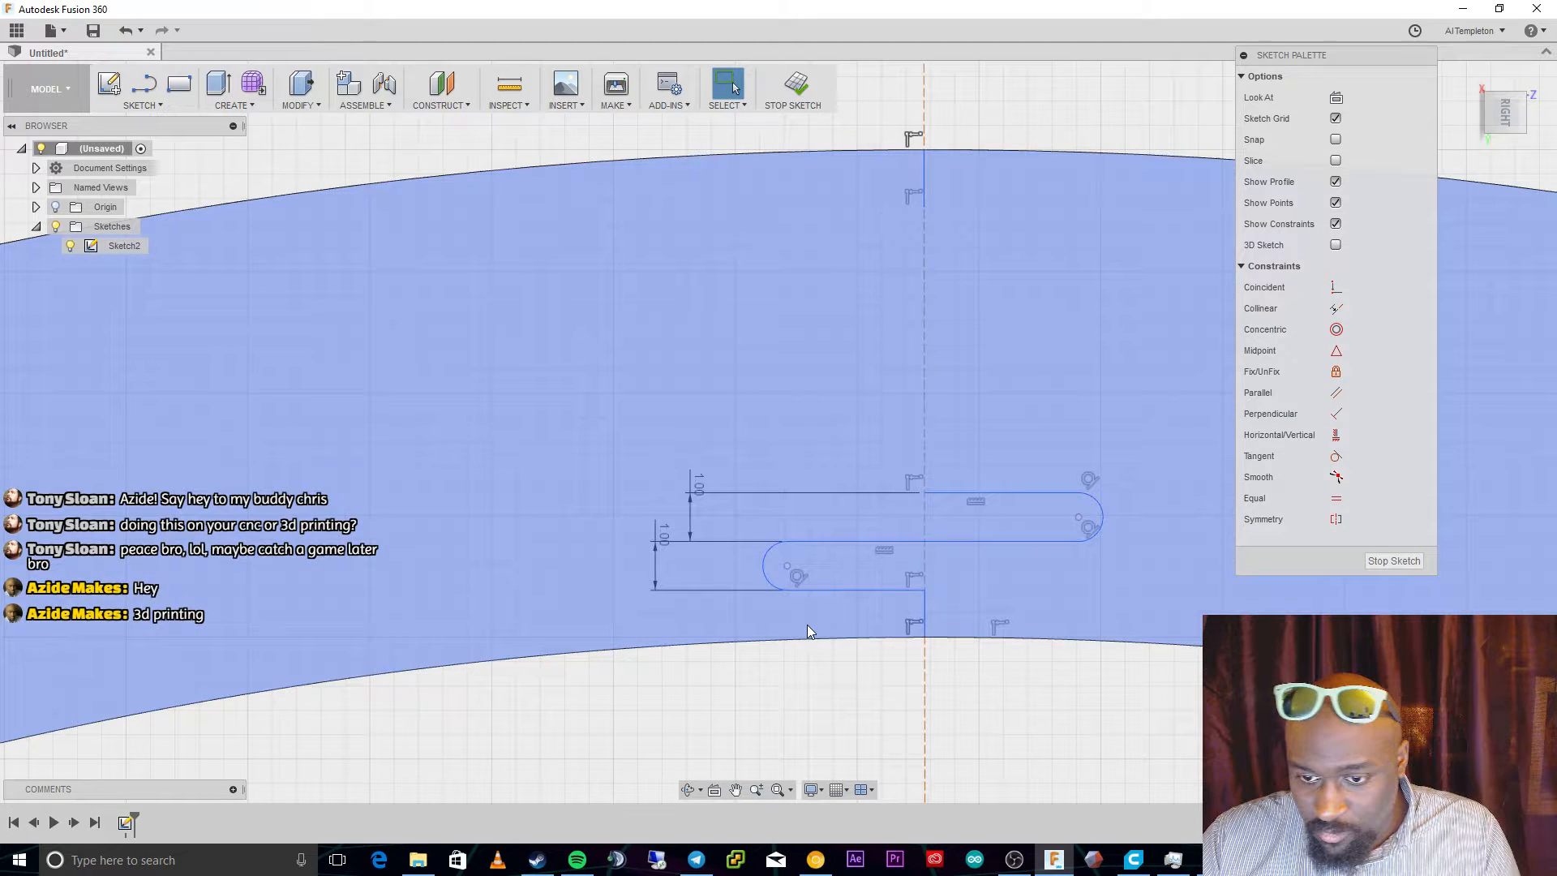
Apply a Fix constraint to the vertical construction centreline running through the arches.
scroll(912, 772, down, 4)
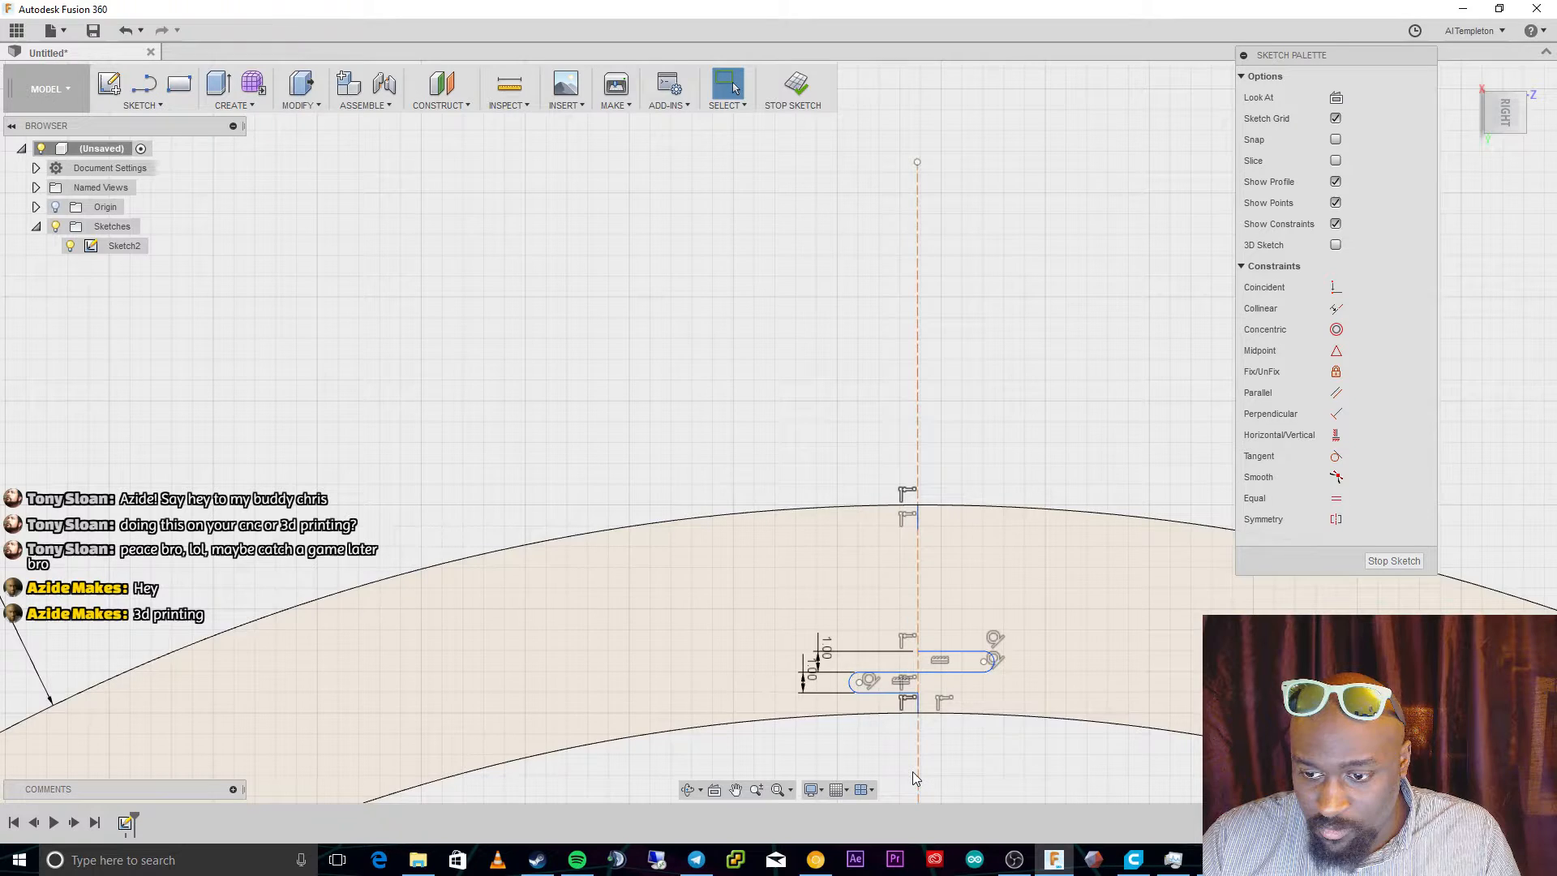
scroll(912, 771, down, 3)
click(782, 788)
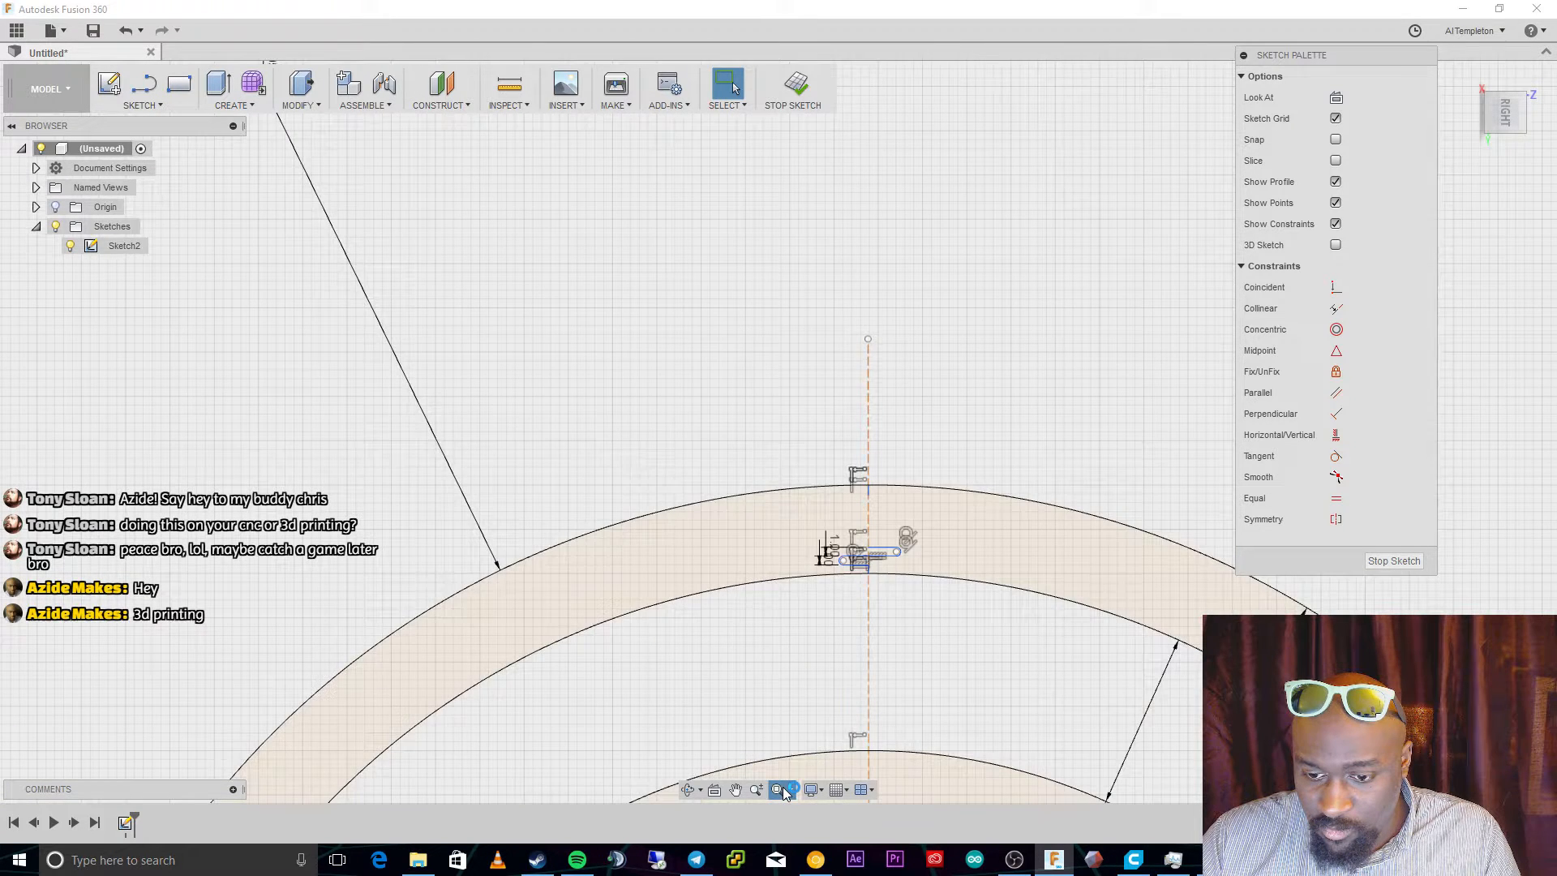
scroll(783, 519, up, 2)
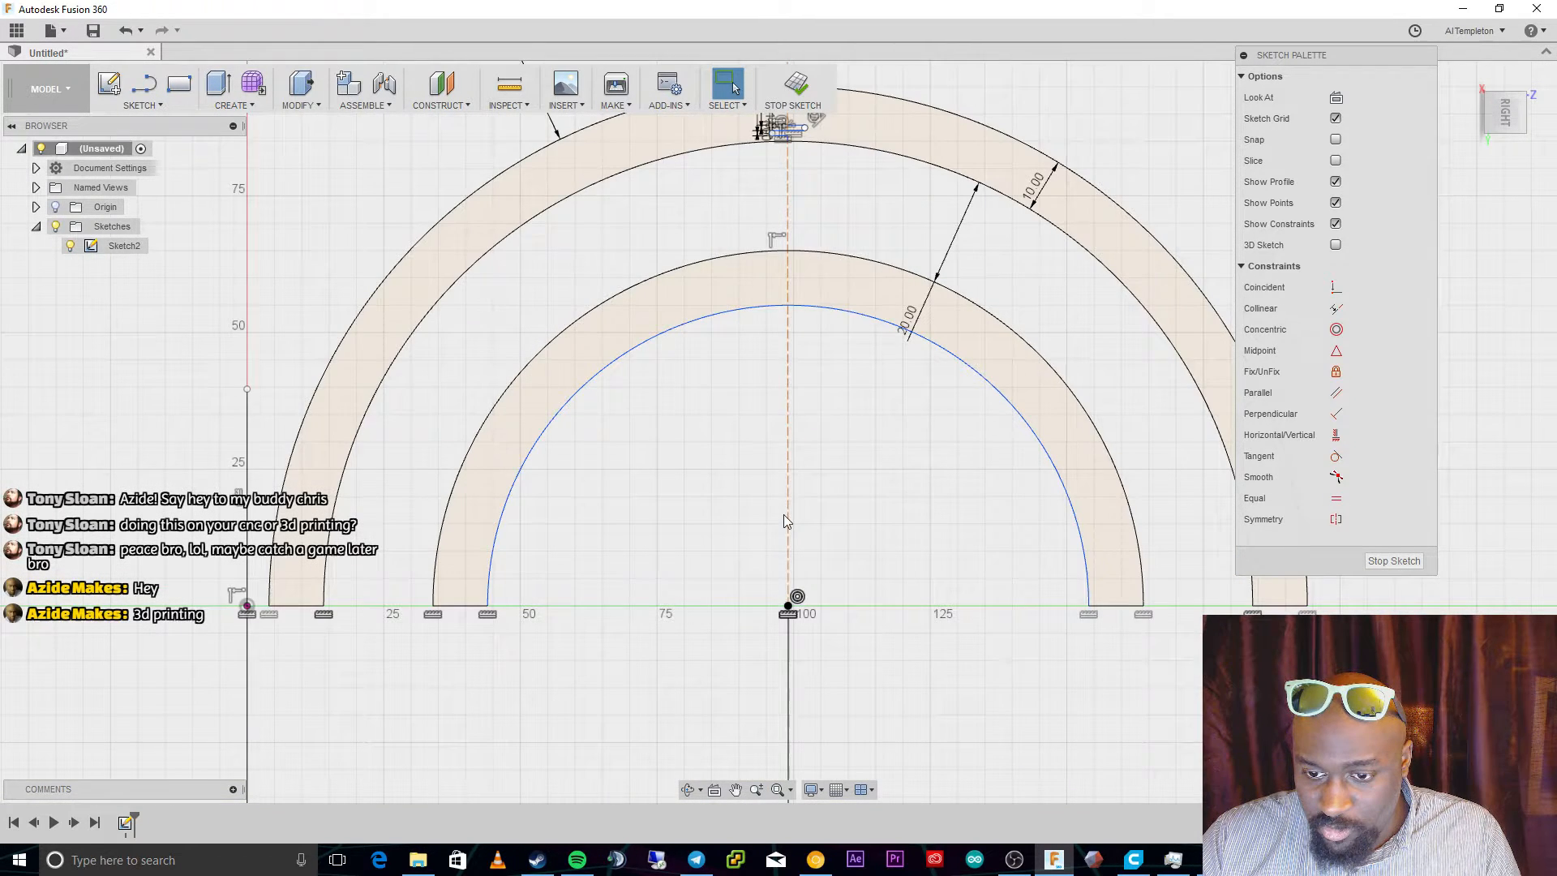
scroll(783, 514, down, 1)
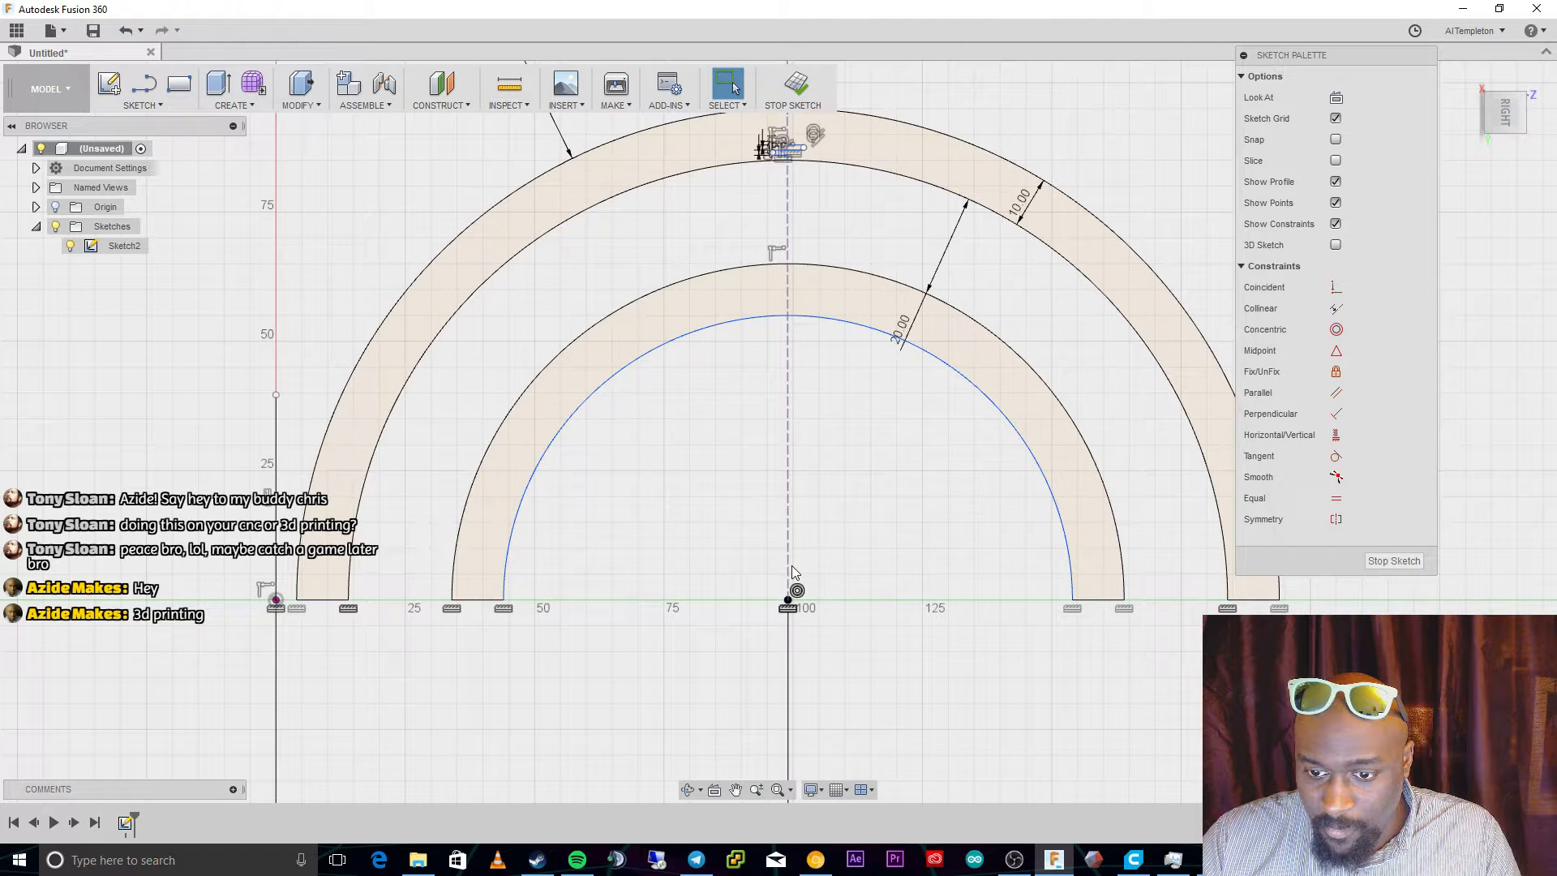
click(790, 567)
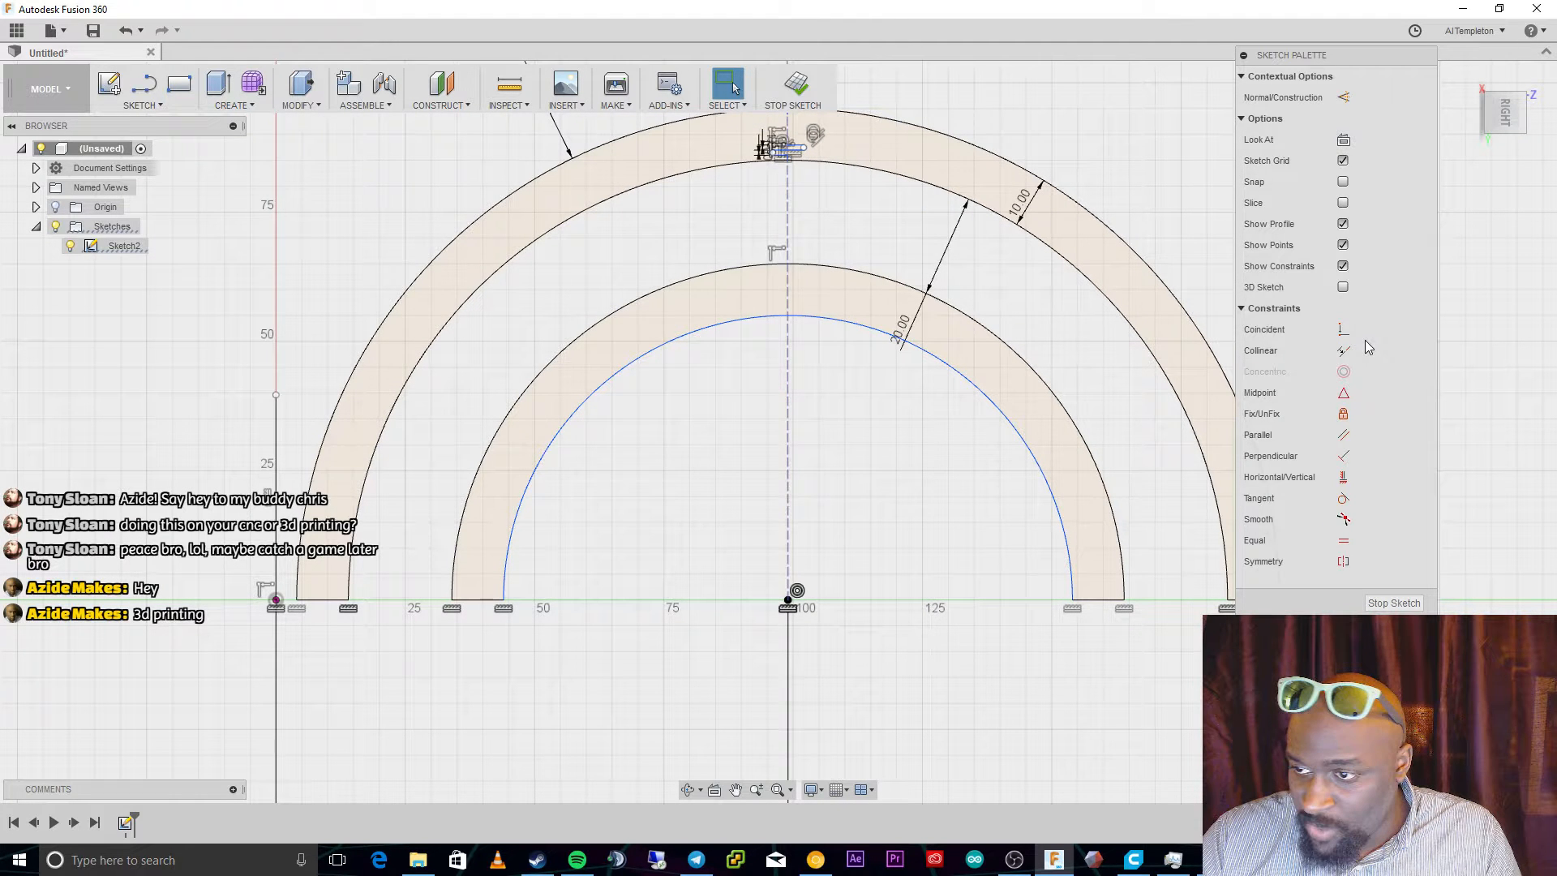
click(1343, 415)
scroll(747, 185, up, 3)
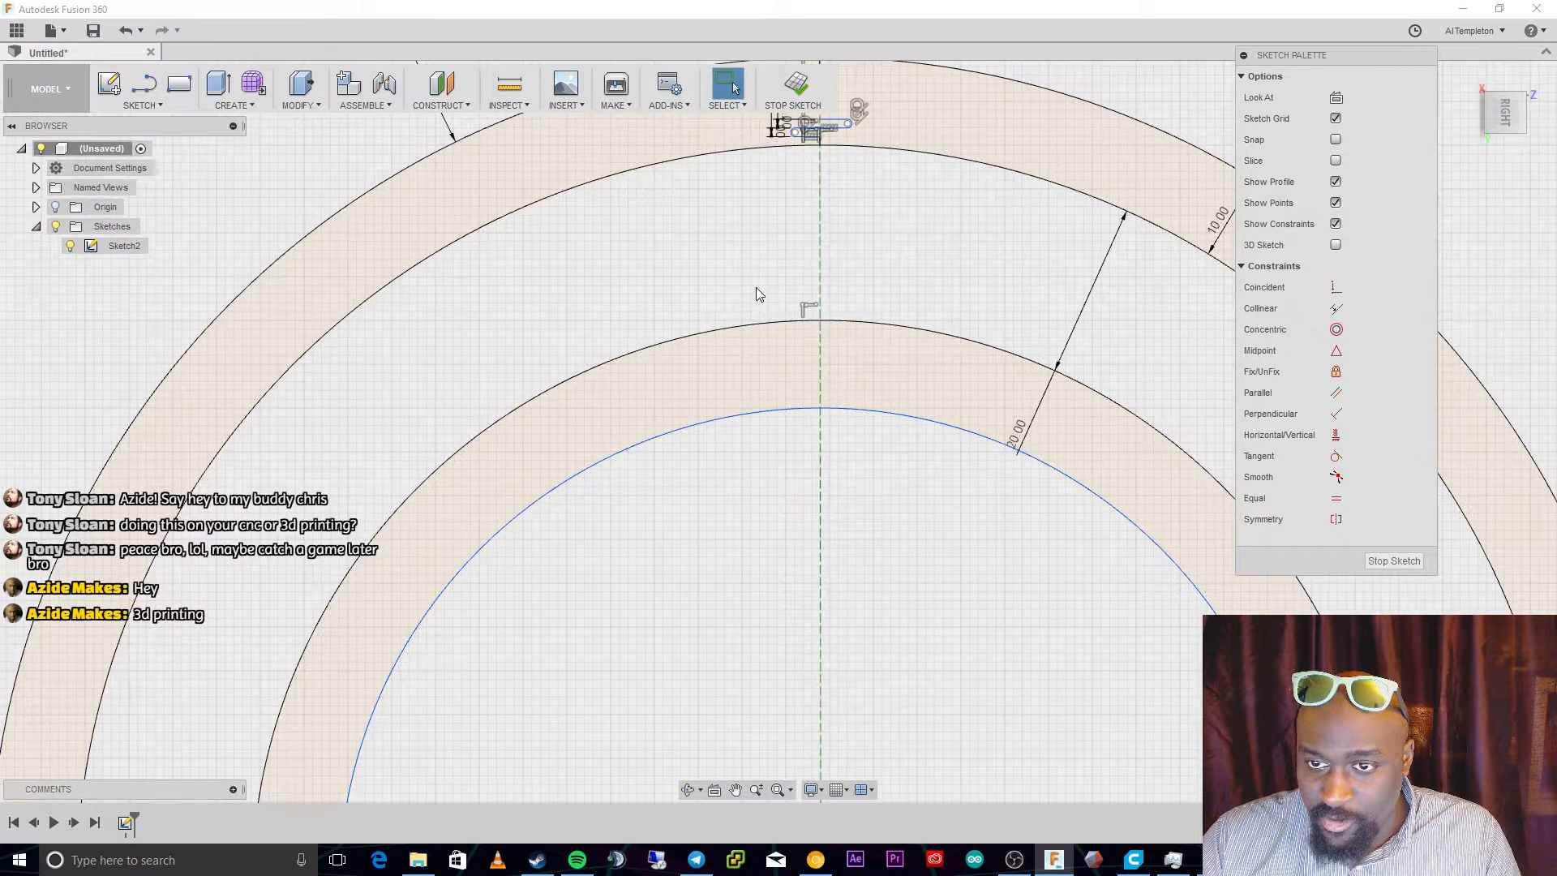
scroll(755, 287, down, 2)
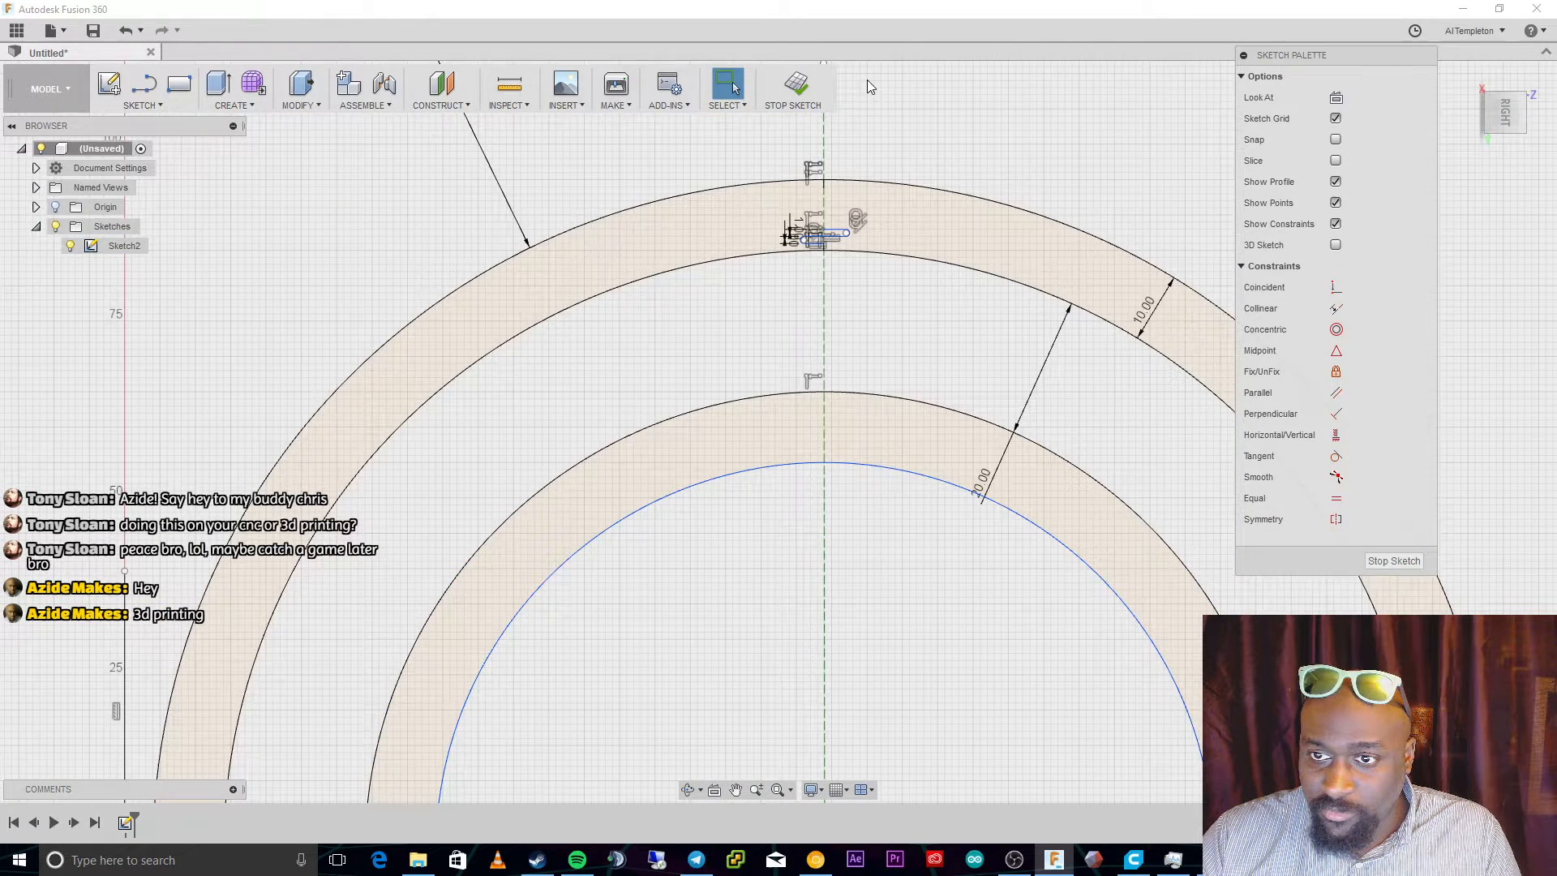
scroll(811, 219, up, 10)
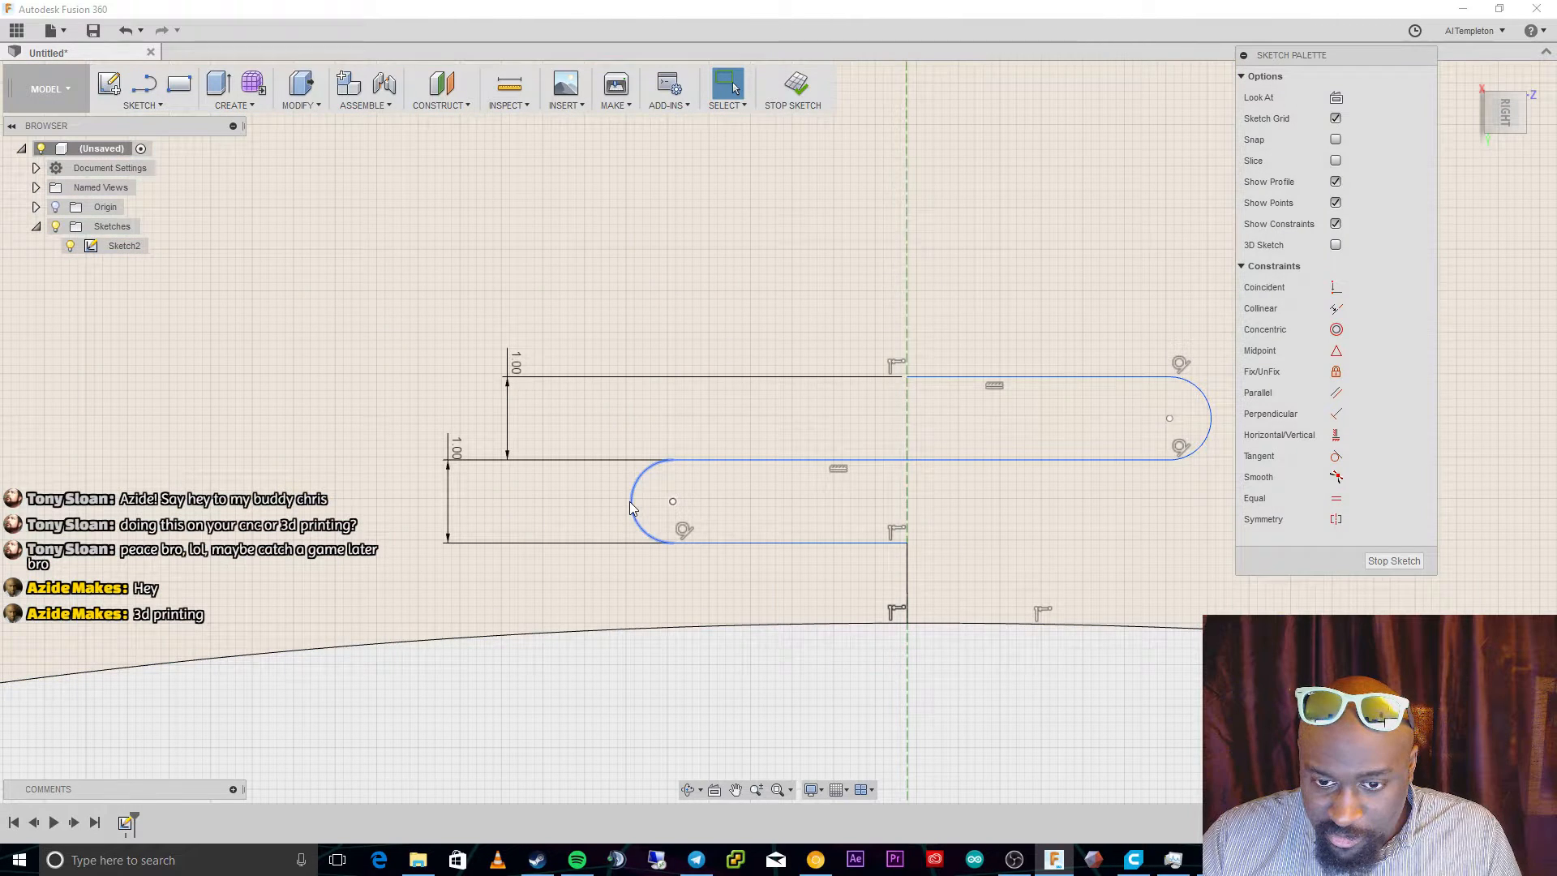
key(d)
click(630, 501)
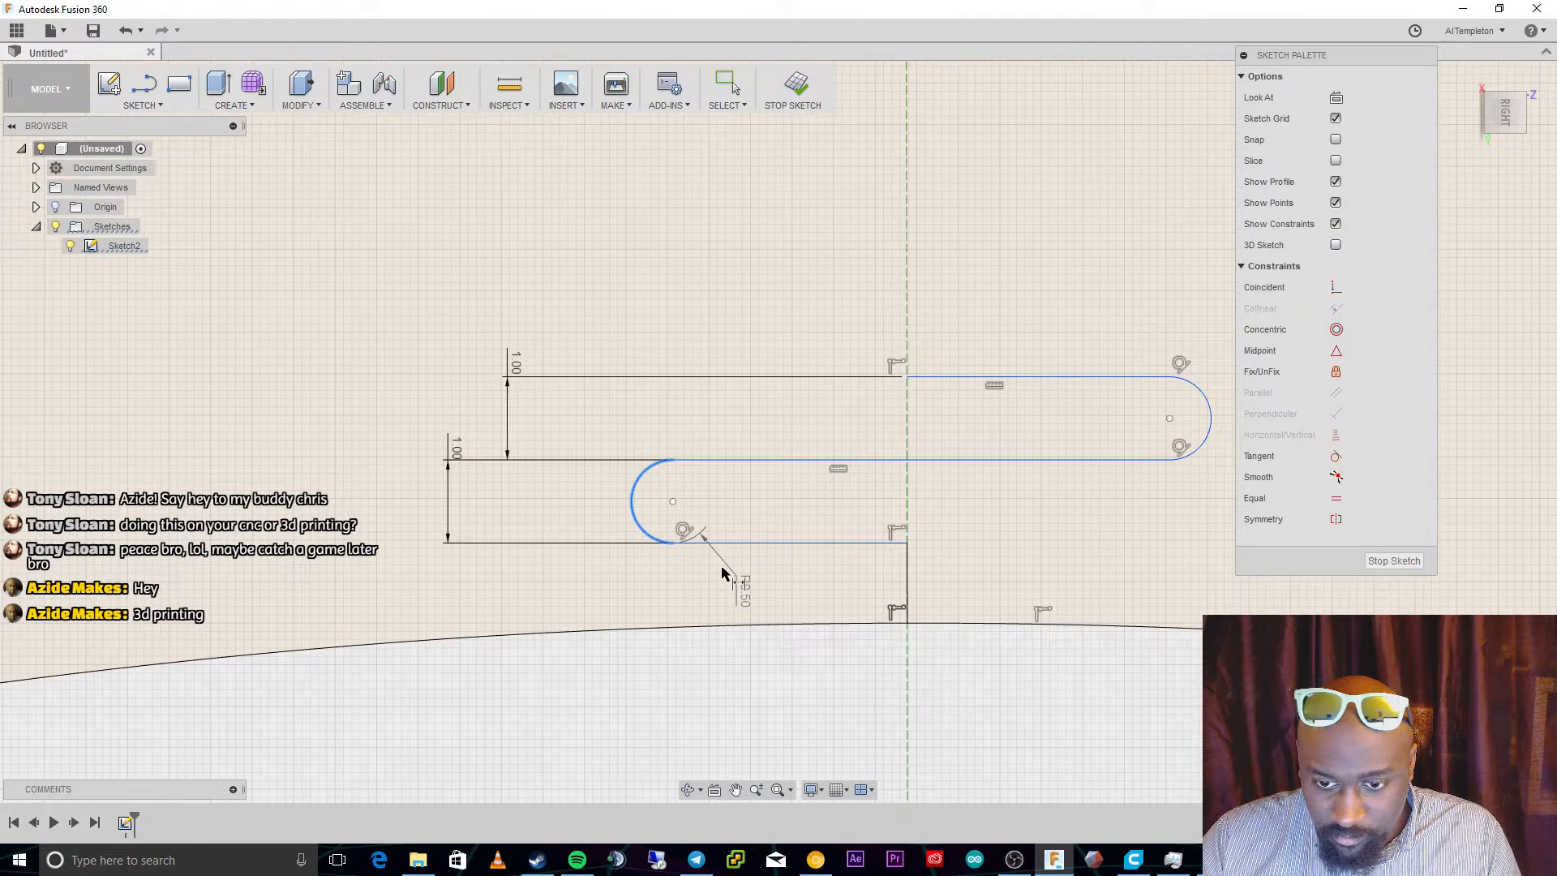
click(892, 542)
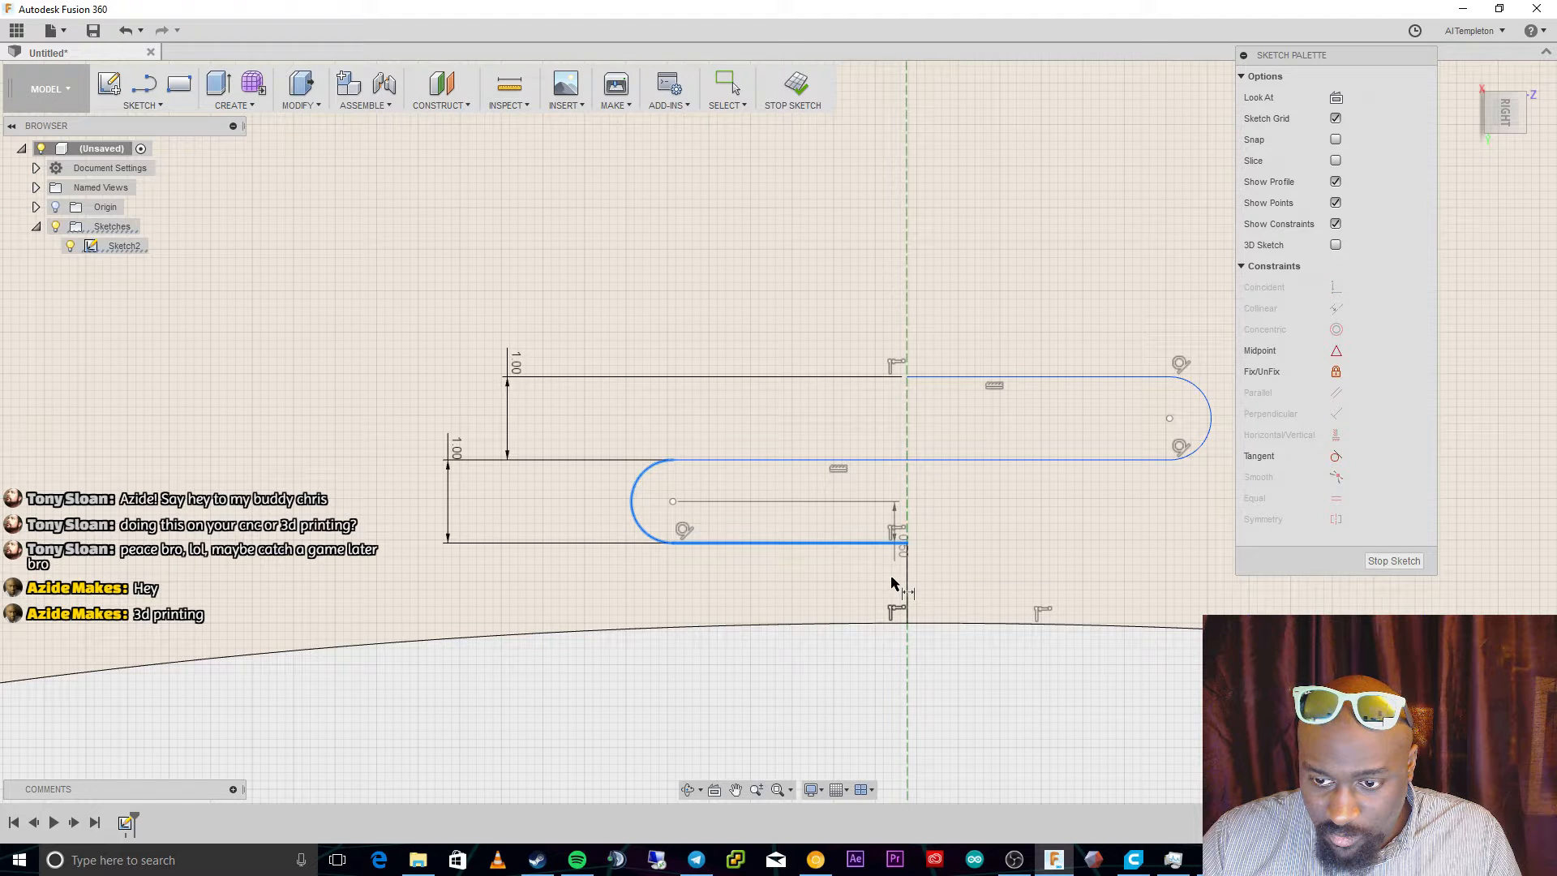
key(Escape)
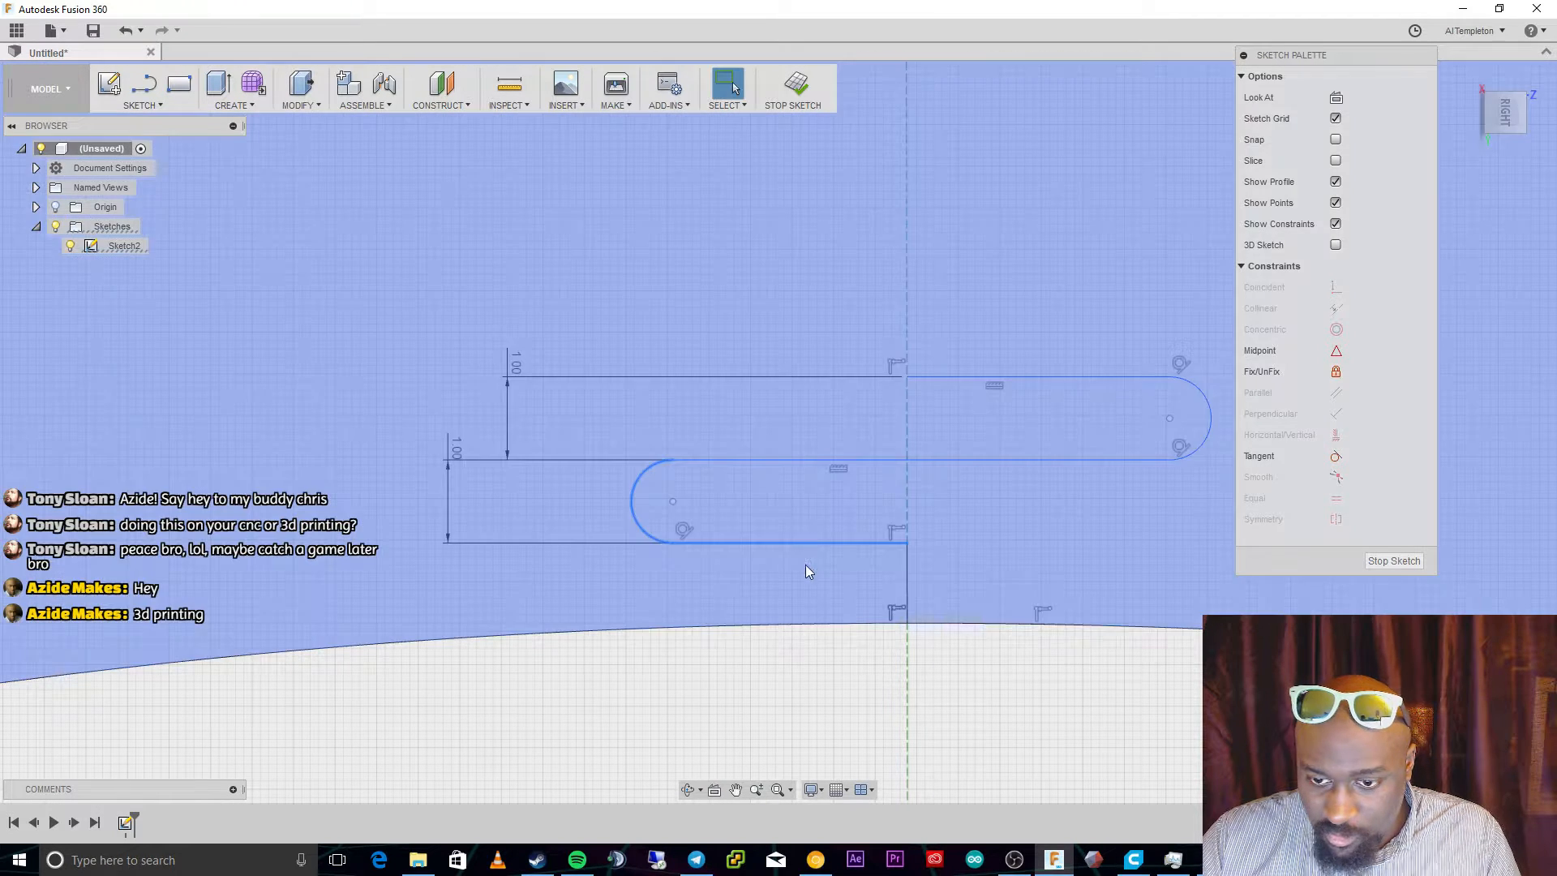
key(d)
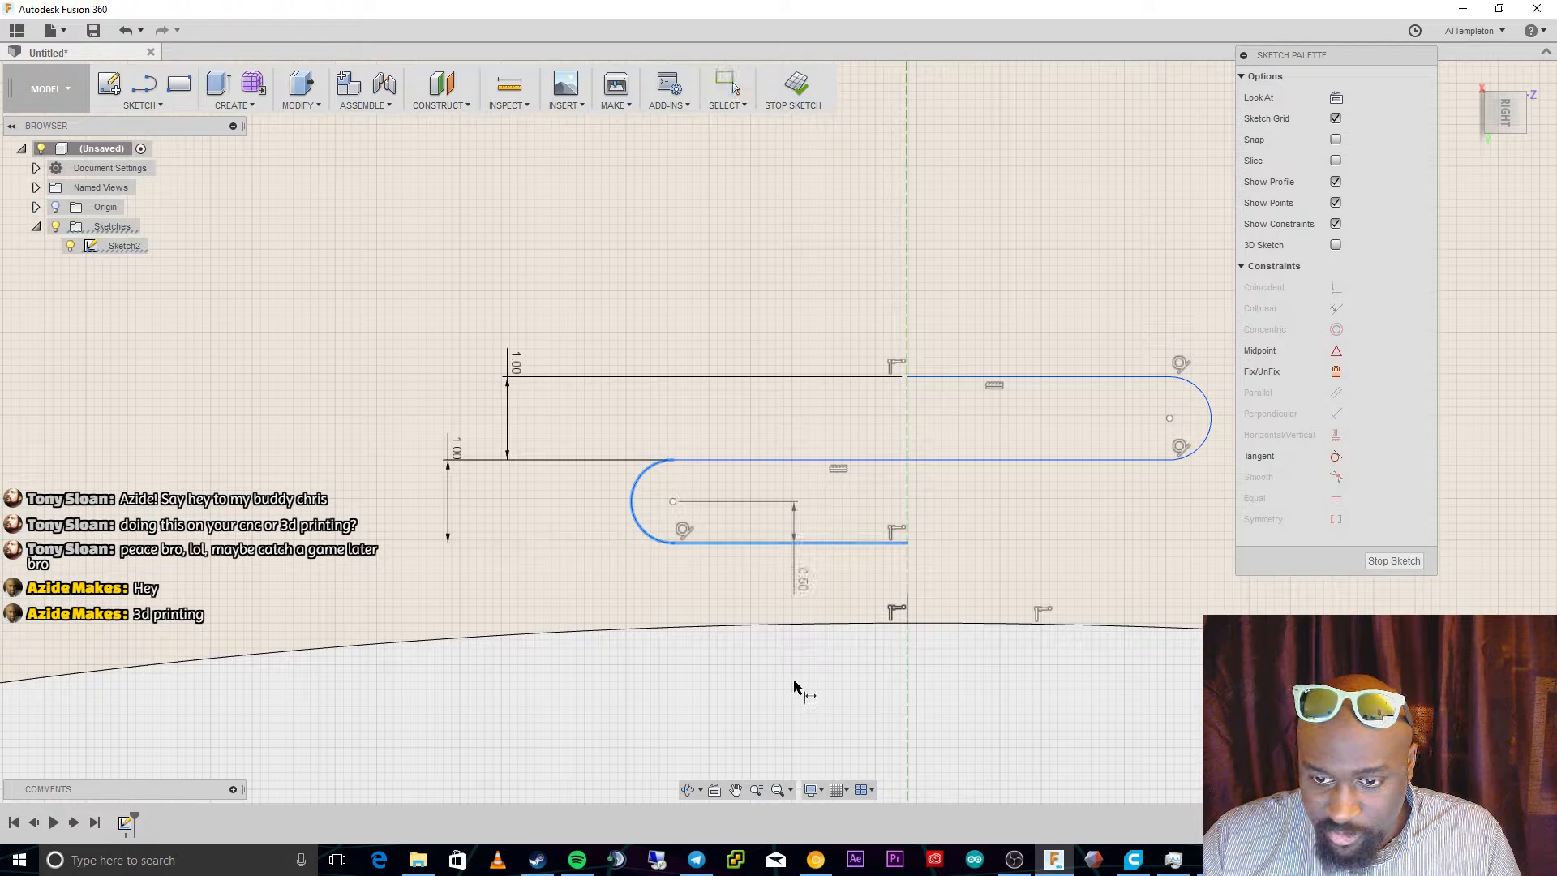
key(Escape)
Dimension the length of the serpentine's lowest horizontal line as 3 mm.
click(787, 542)
click(788, 672)
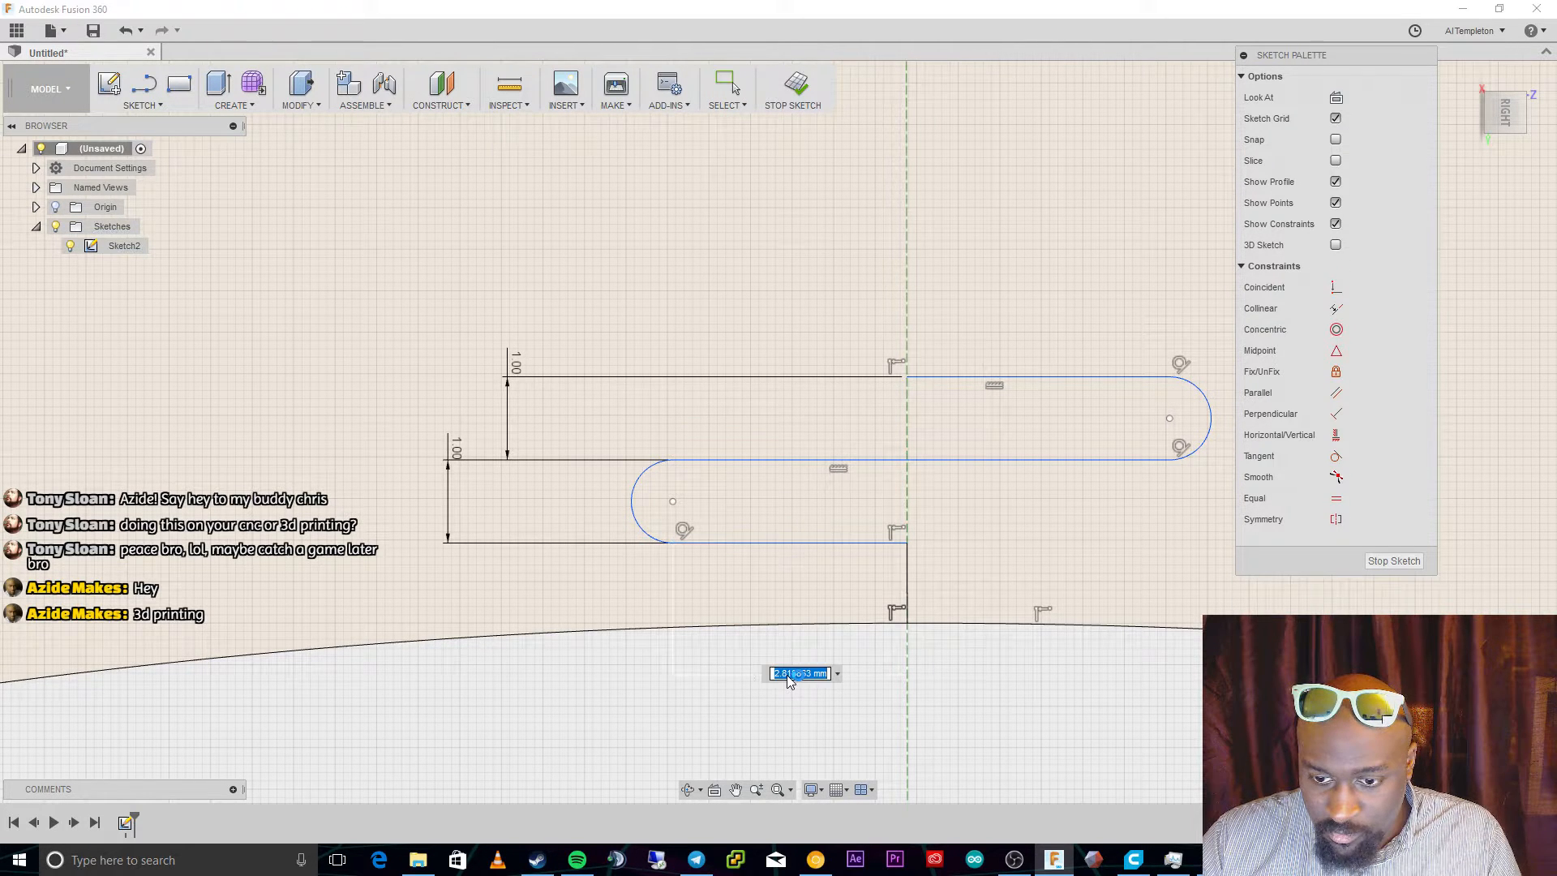
text(3)
key(Return)
key(Escape)
Try a 6 mm length dimension on the serpentine's middle horizontal line and delete it.
click(994, 461)
key(d)
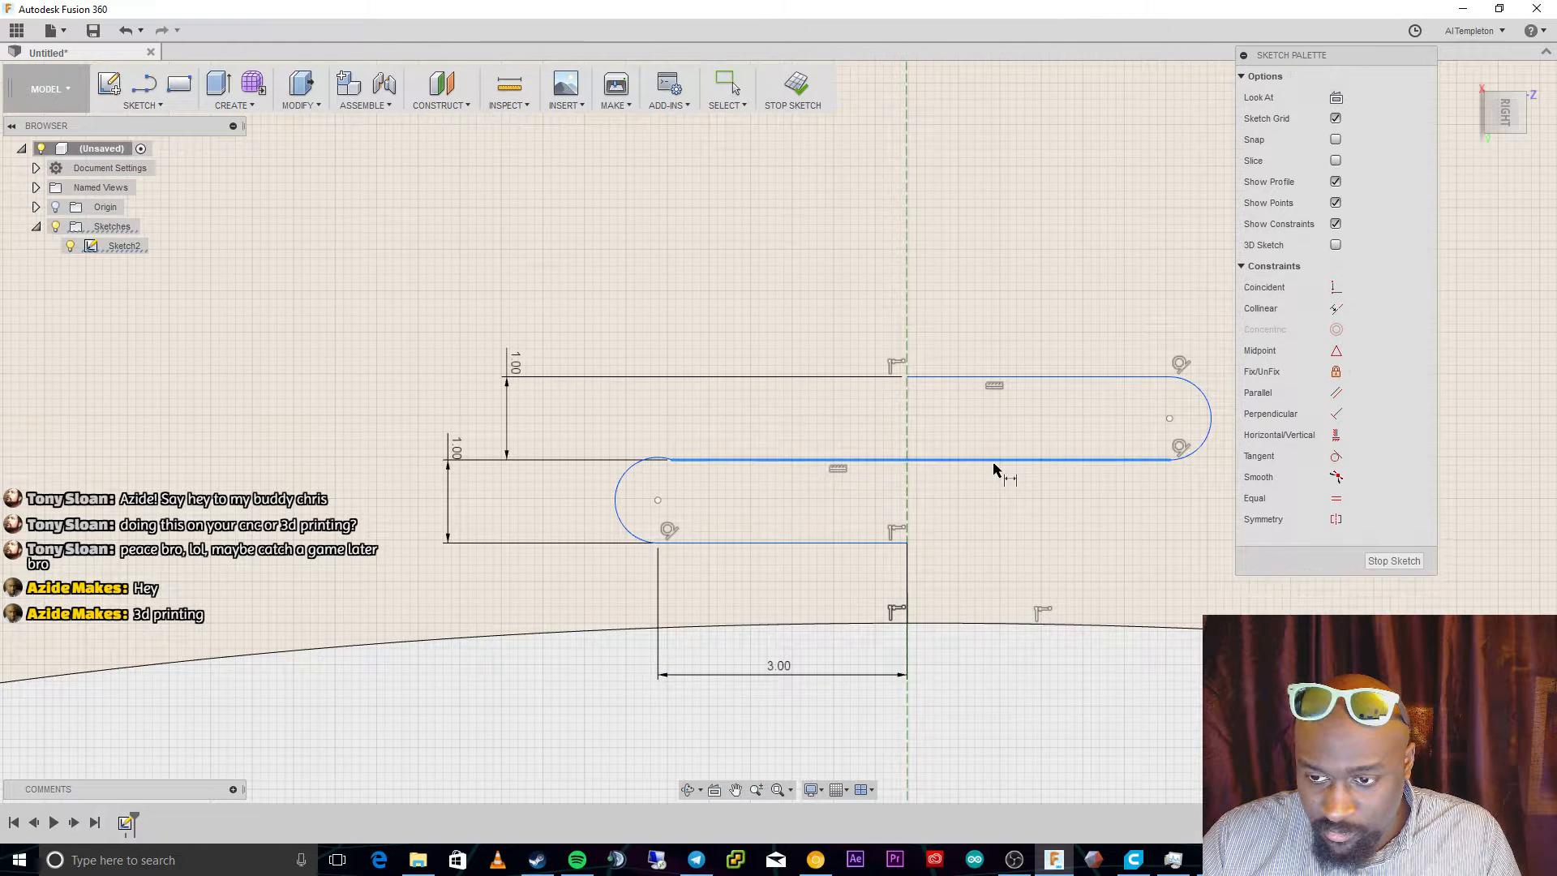
click(993, 461)
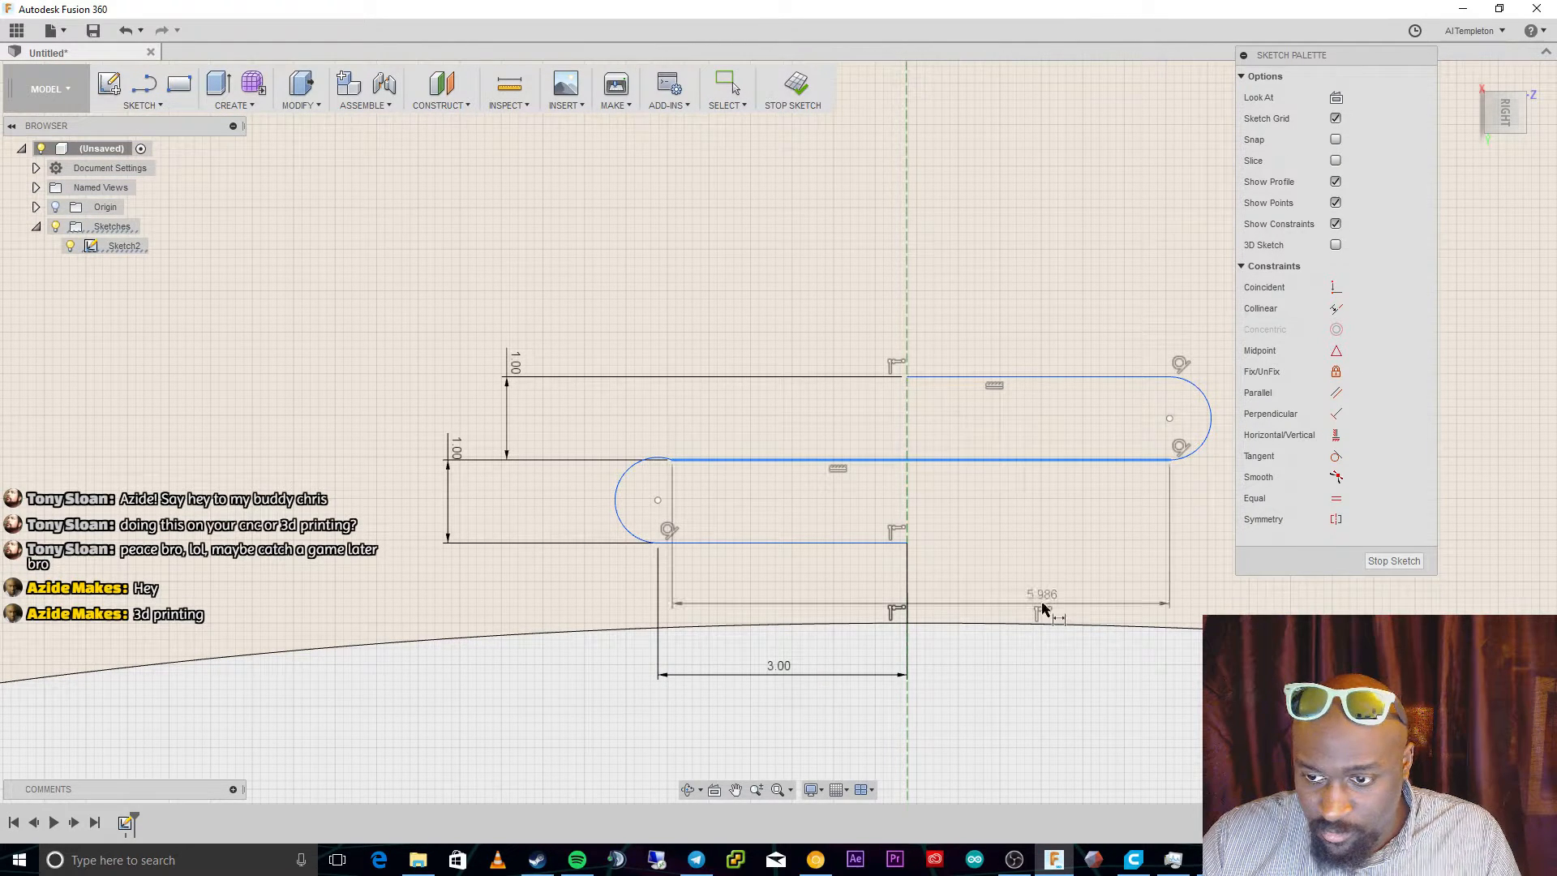
click(1031, 699)
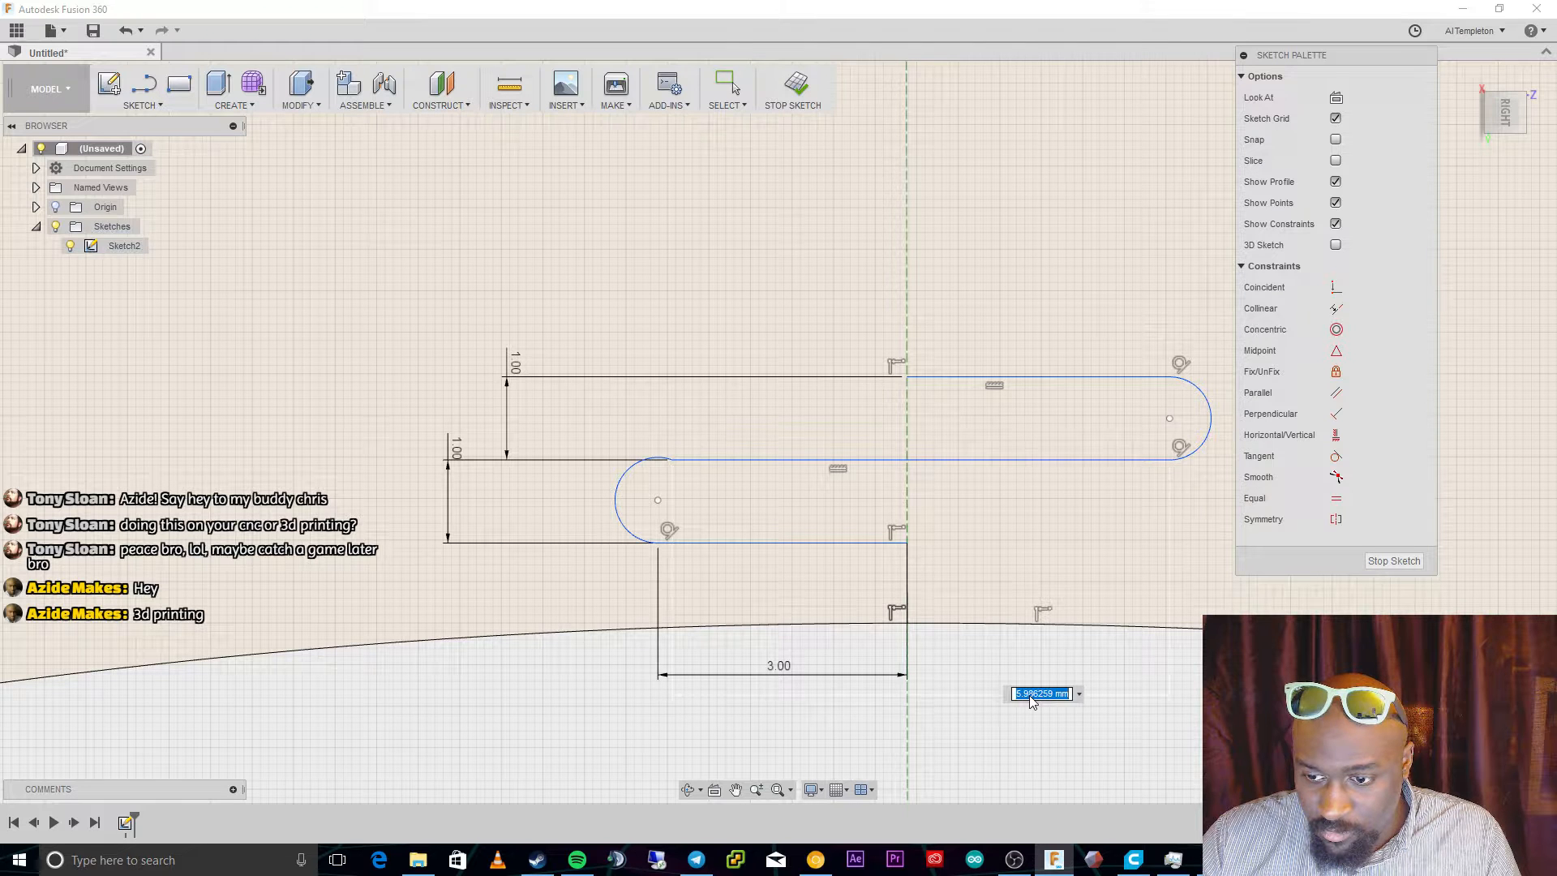
text(6)
key(Return)
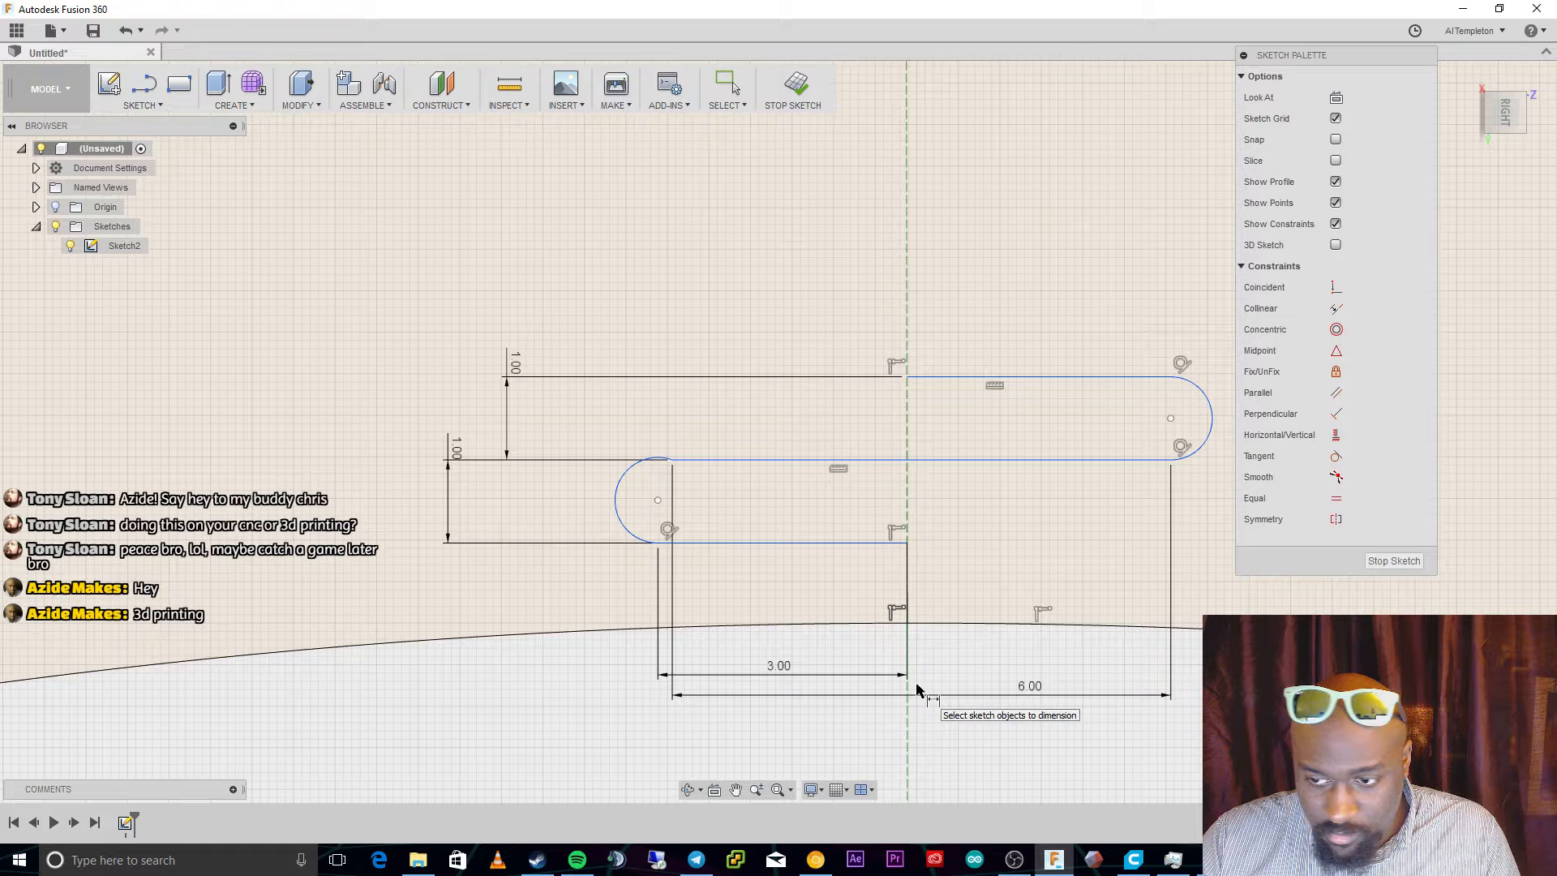
key(Escape)
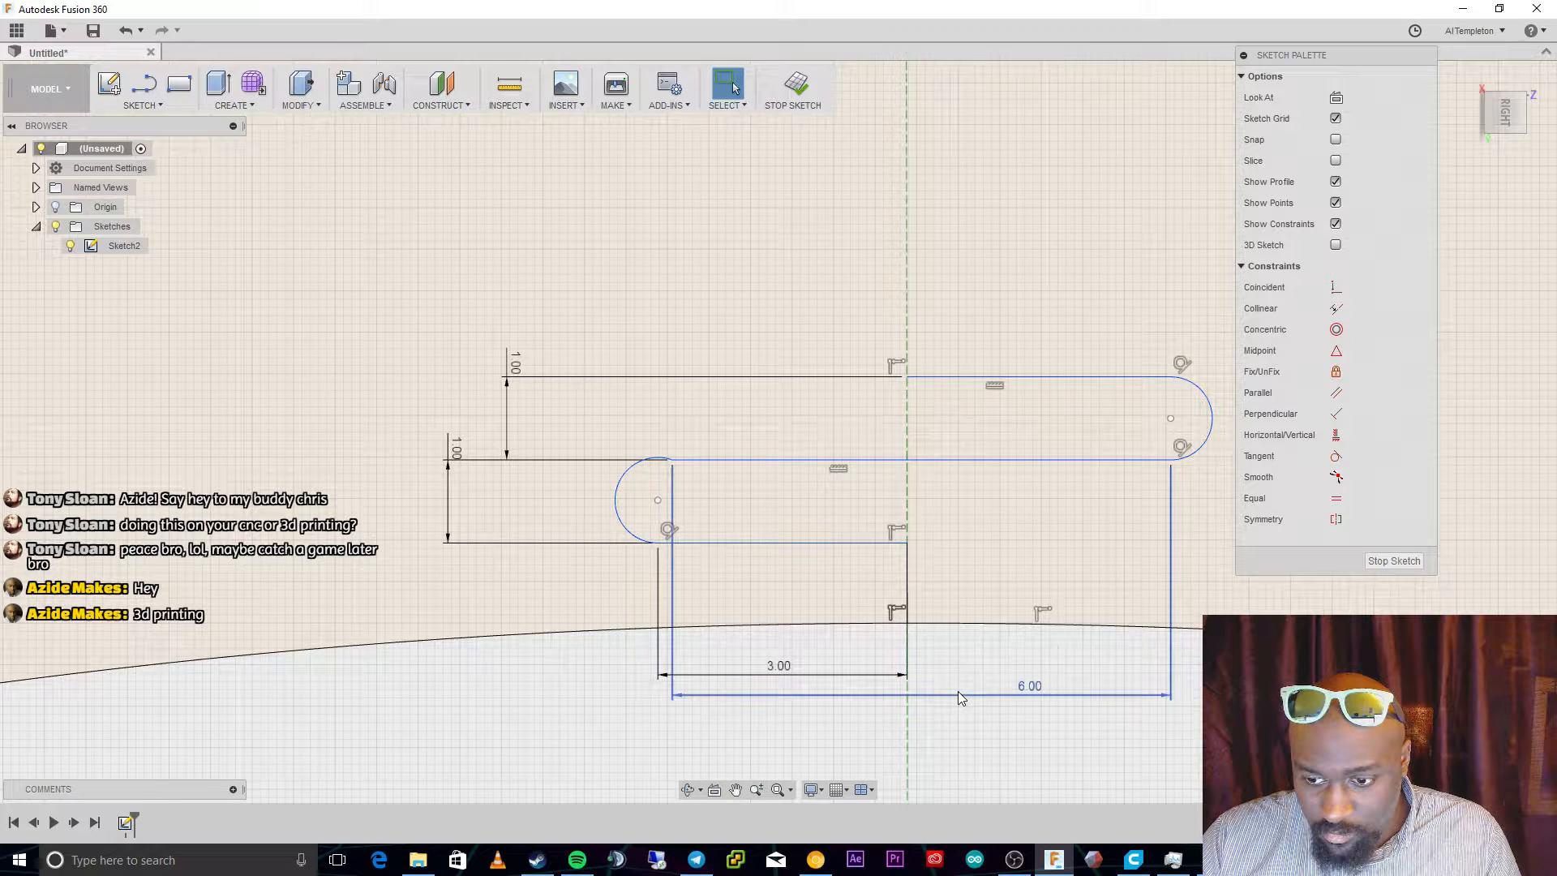
key(Delete)
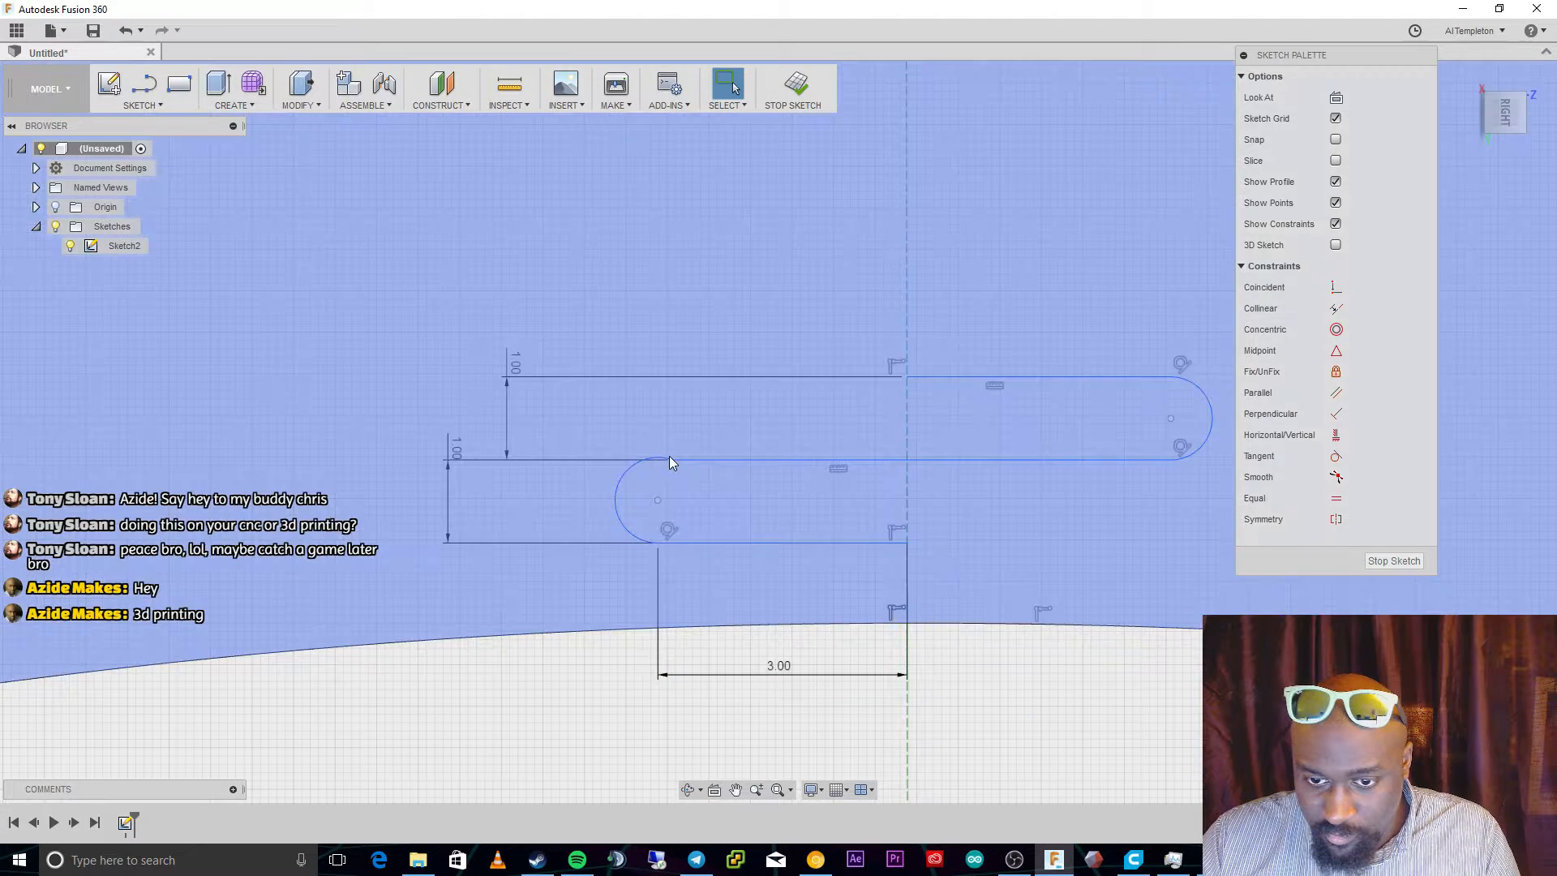
Make the serpentine's left arc tangent to its middle horizontal line.
click(670, 457)
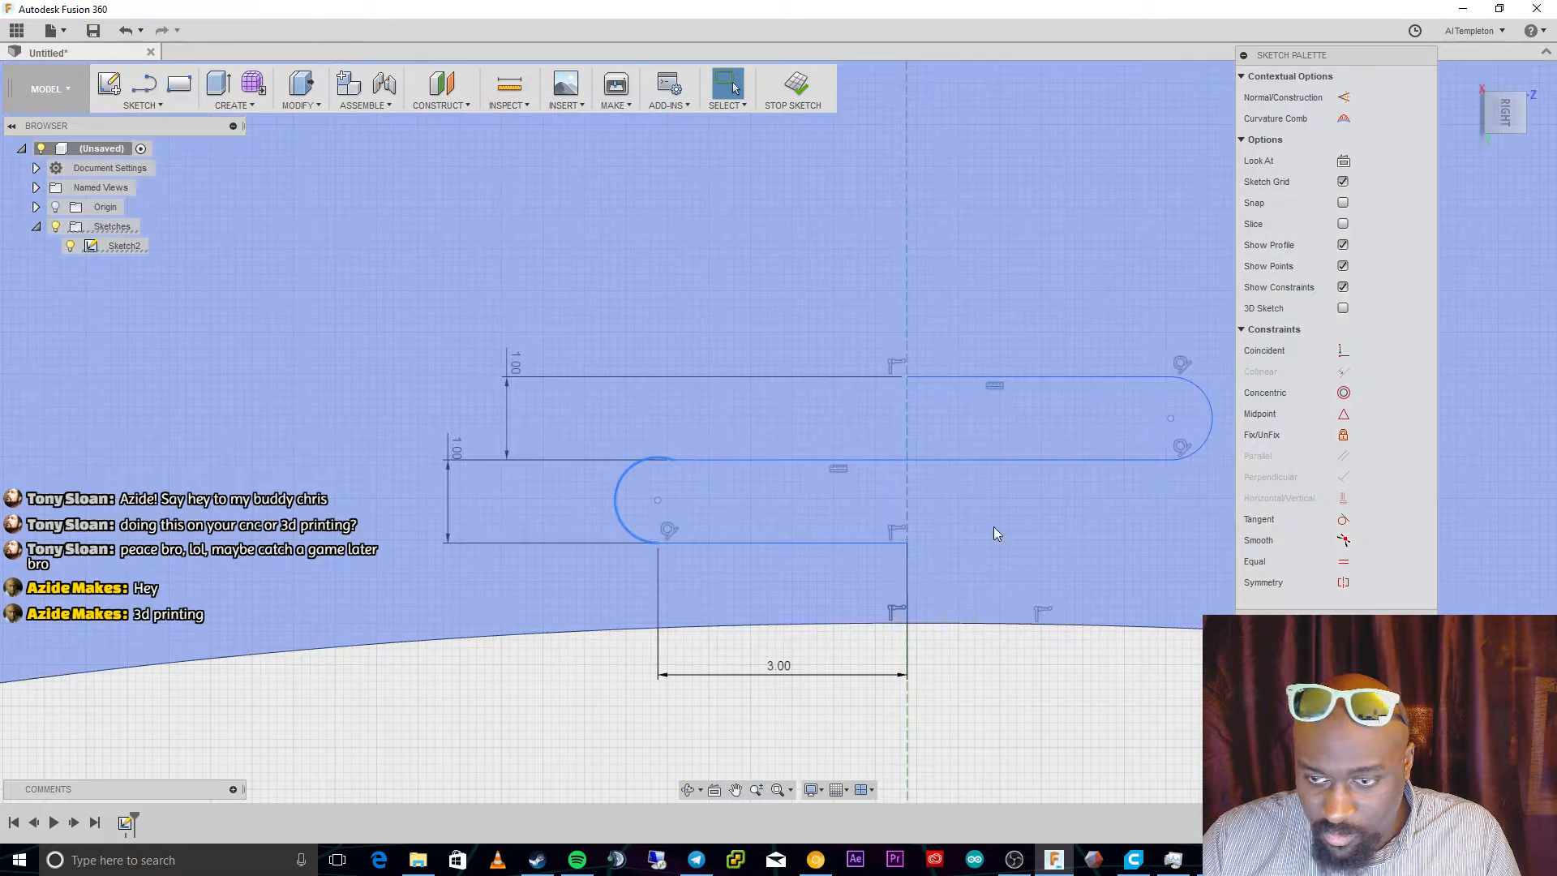
click(1343, 519)
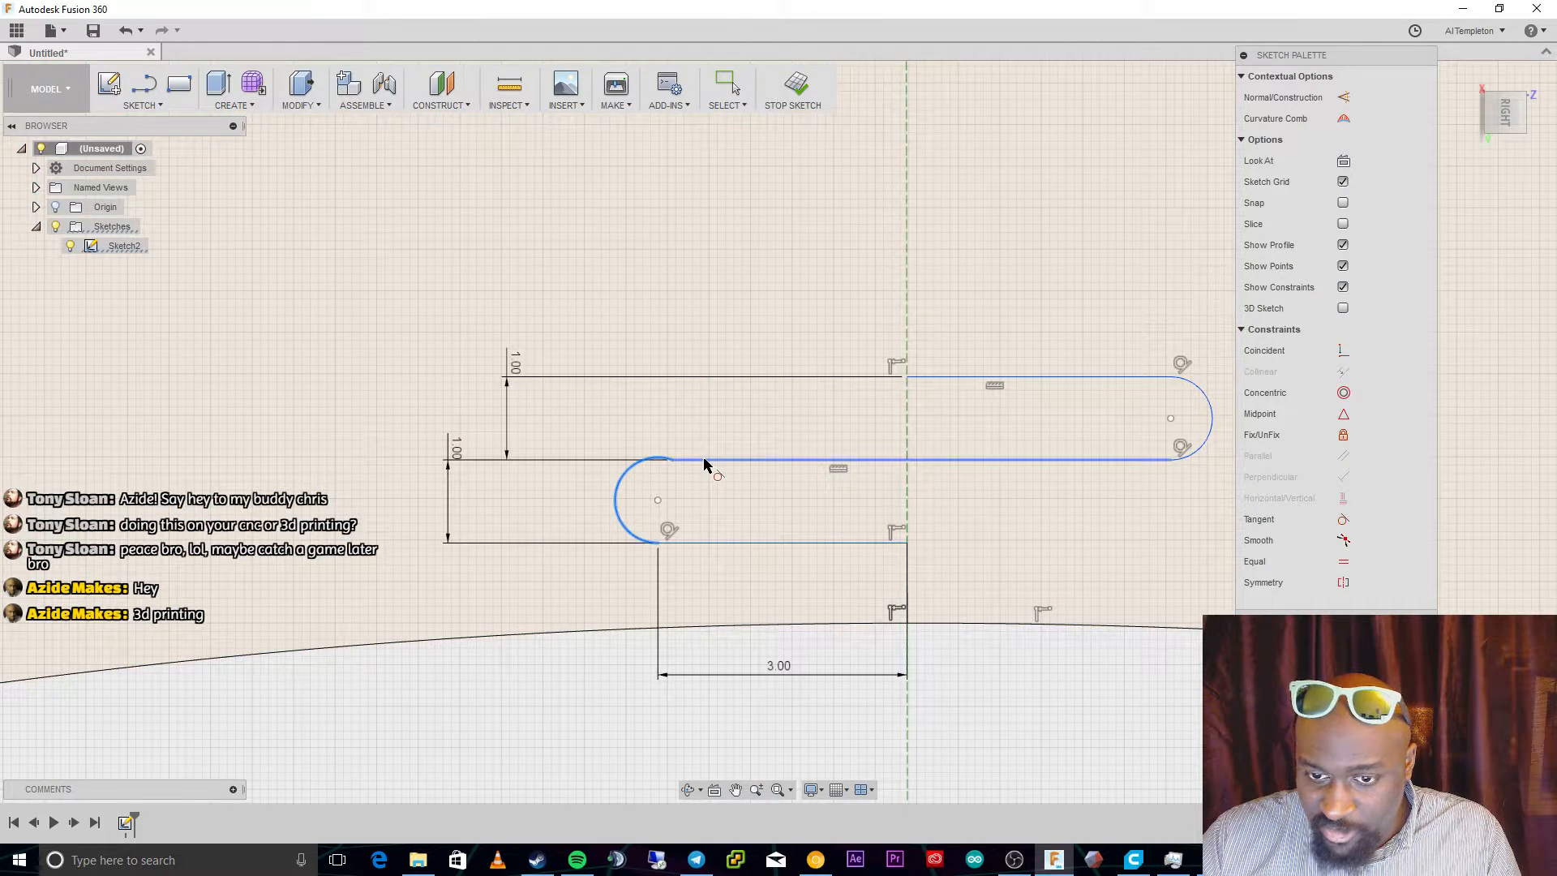
click(704, 460)
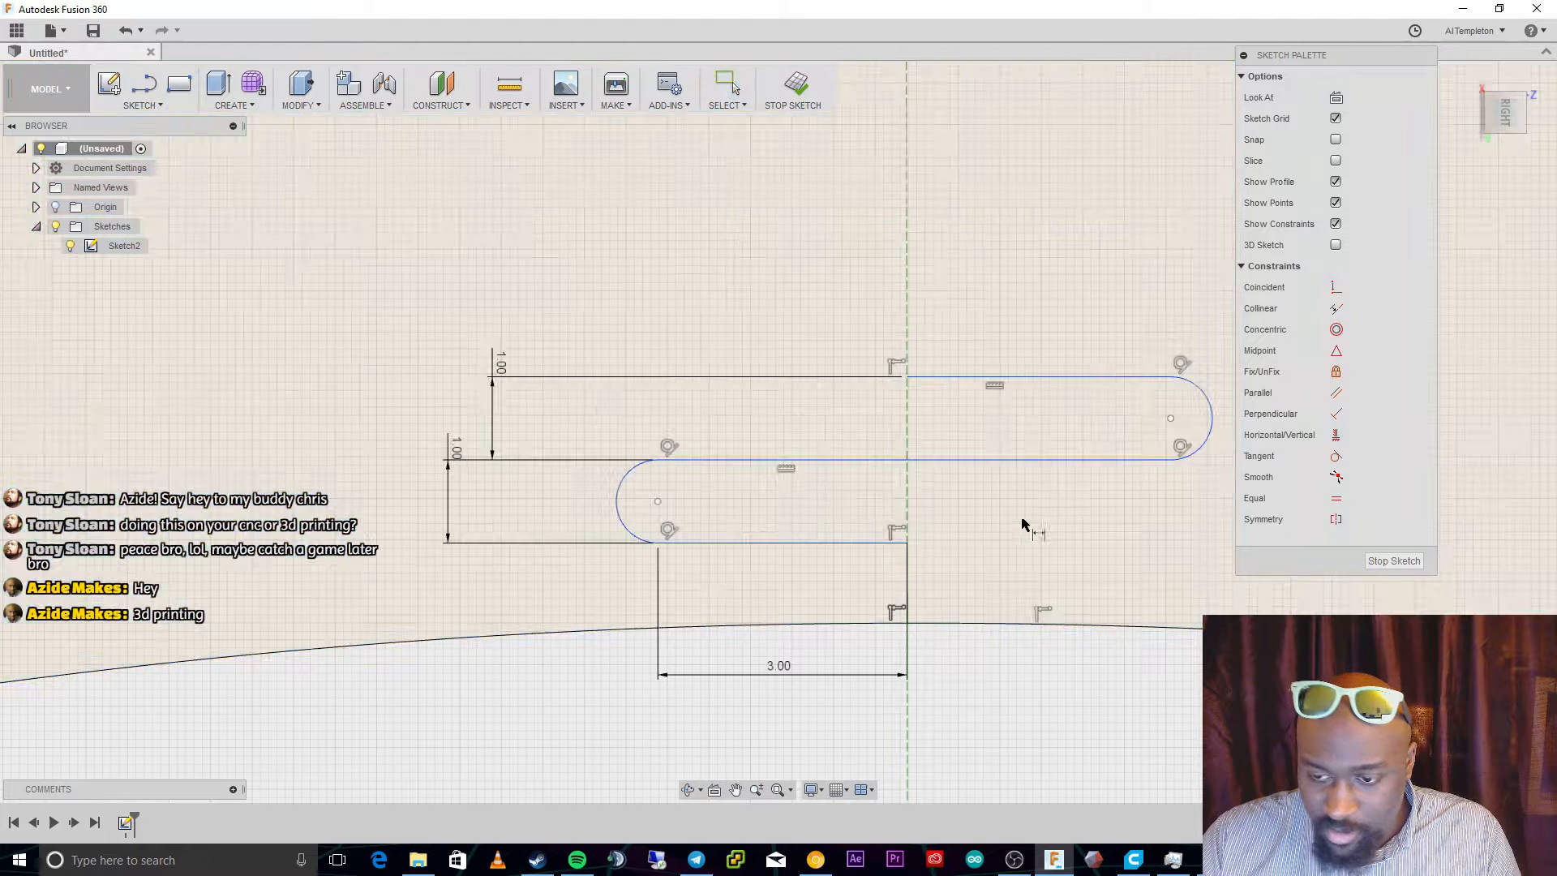
Dimension the length of the serpentine's middle horizontal line as 6 mm.
click(1025, 460)
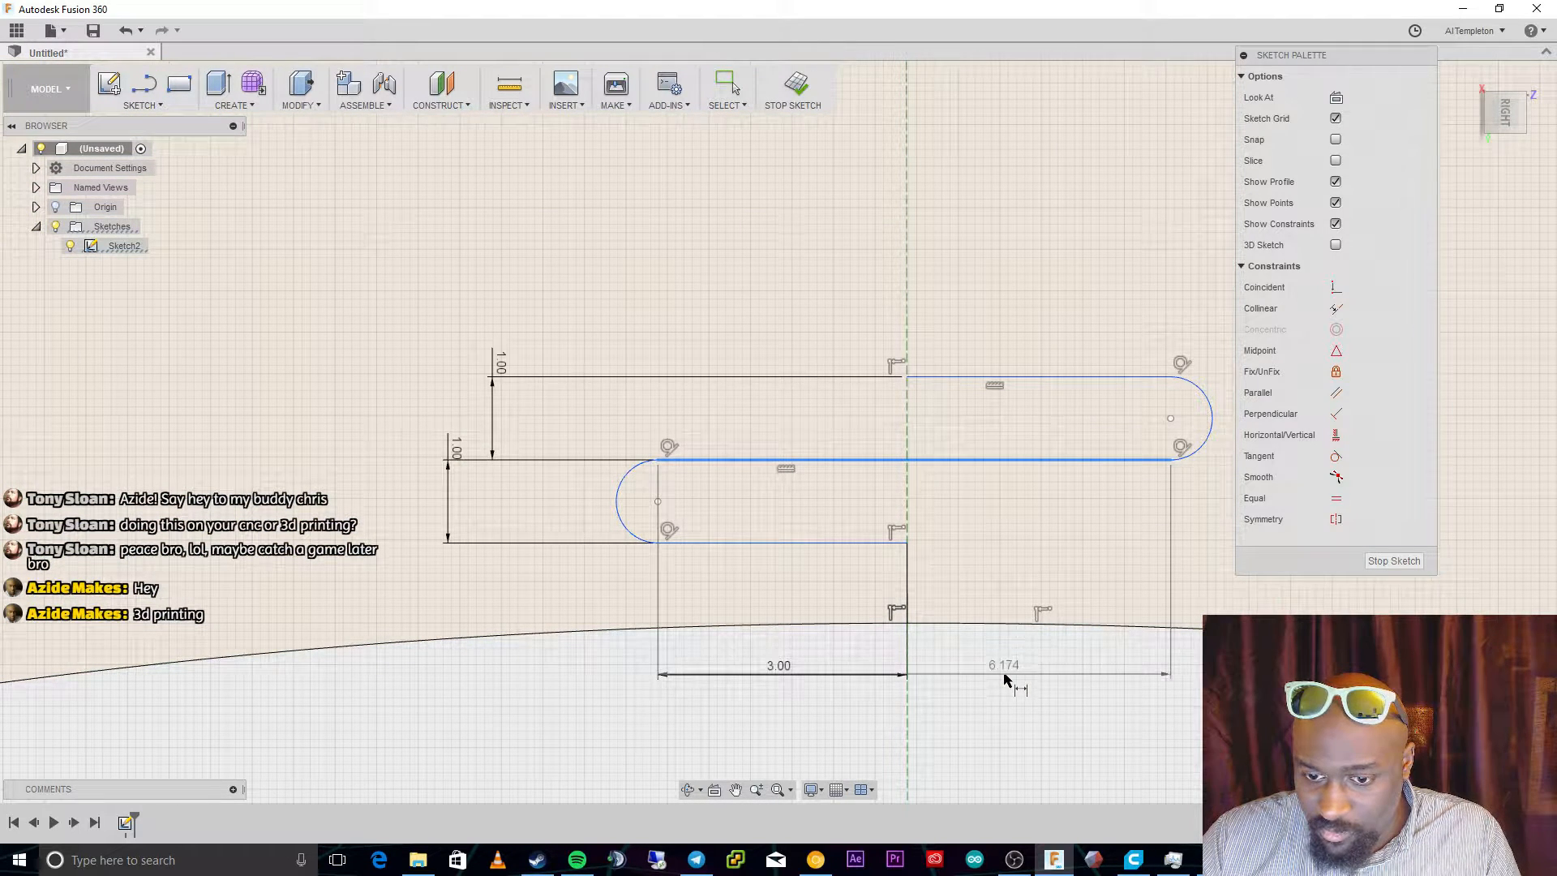
click(1005, 662)
text(6)
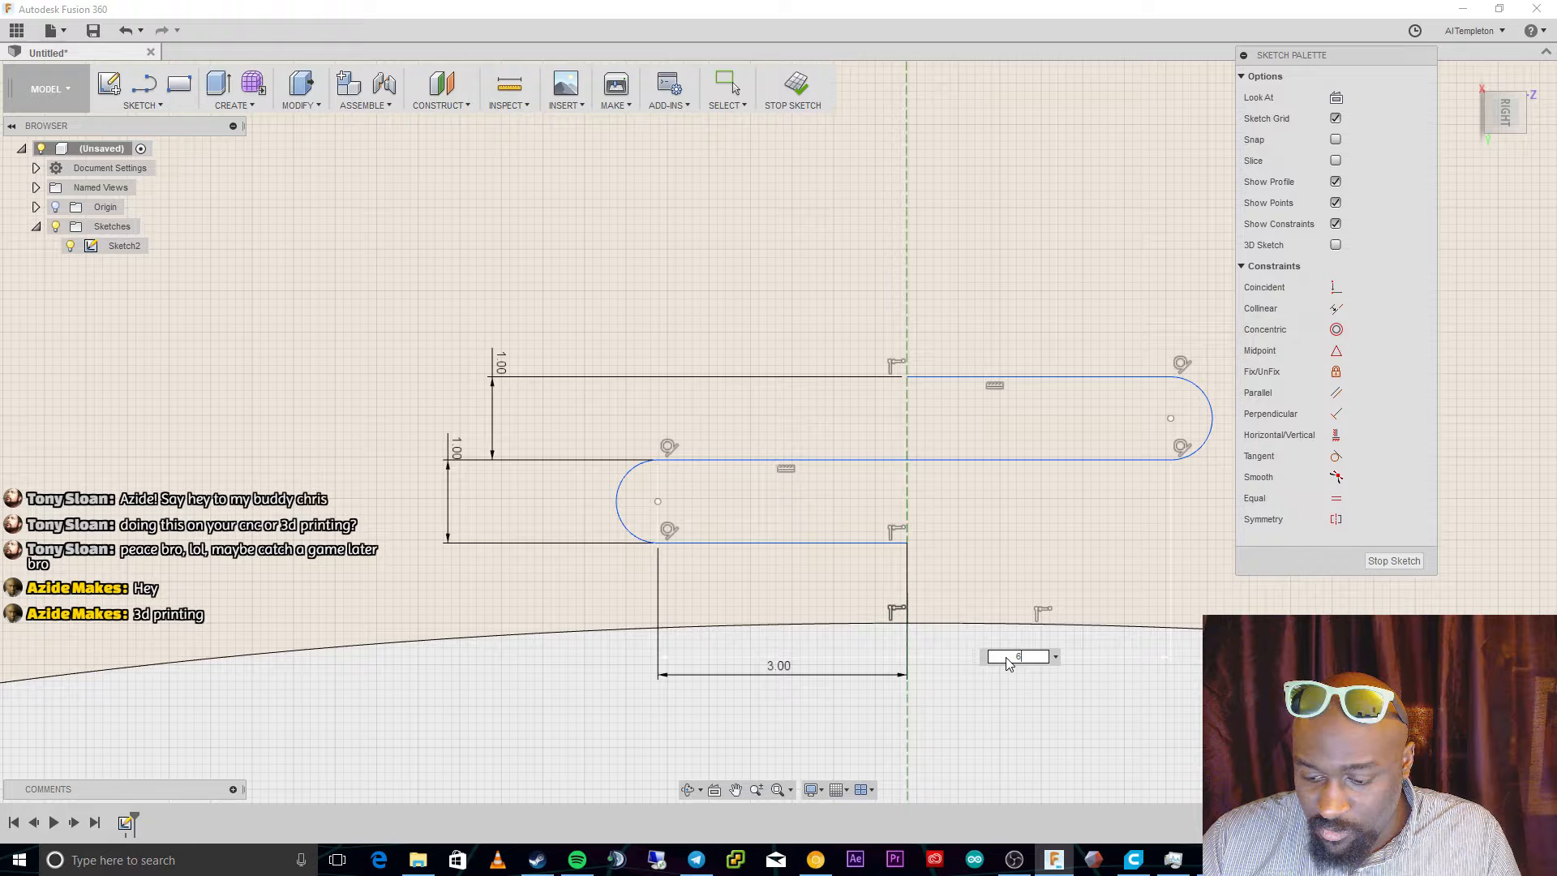
key(Return)
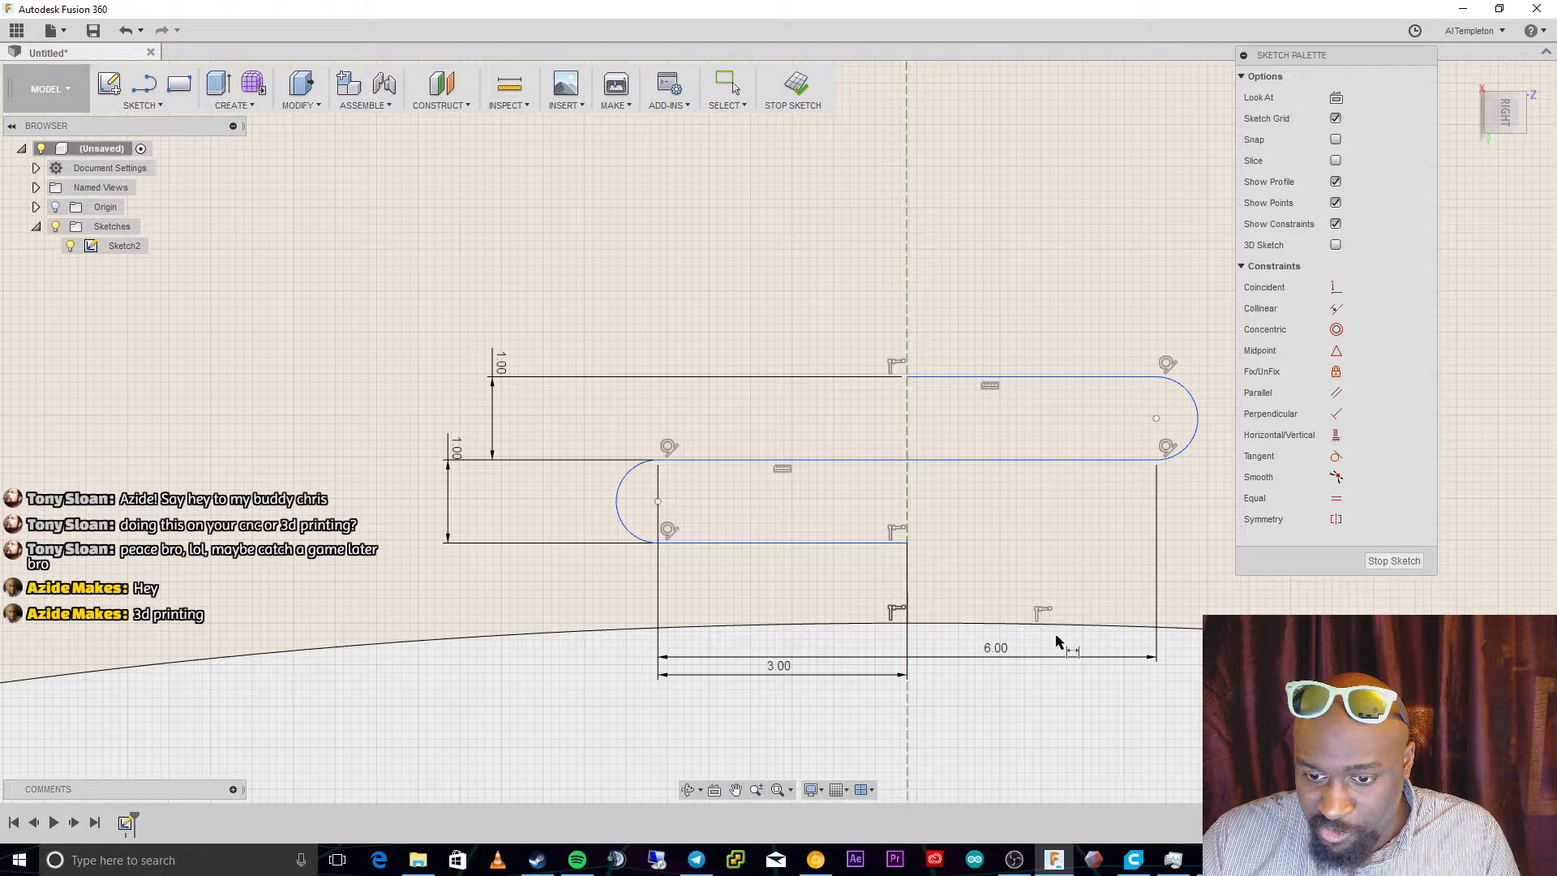
click(658, 502)
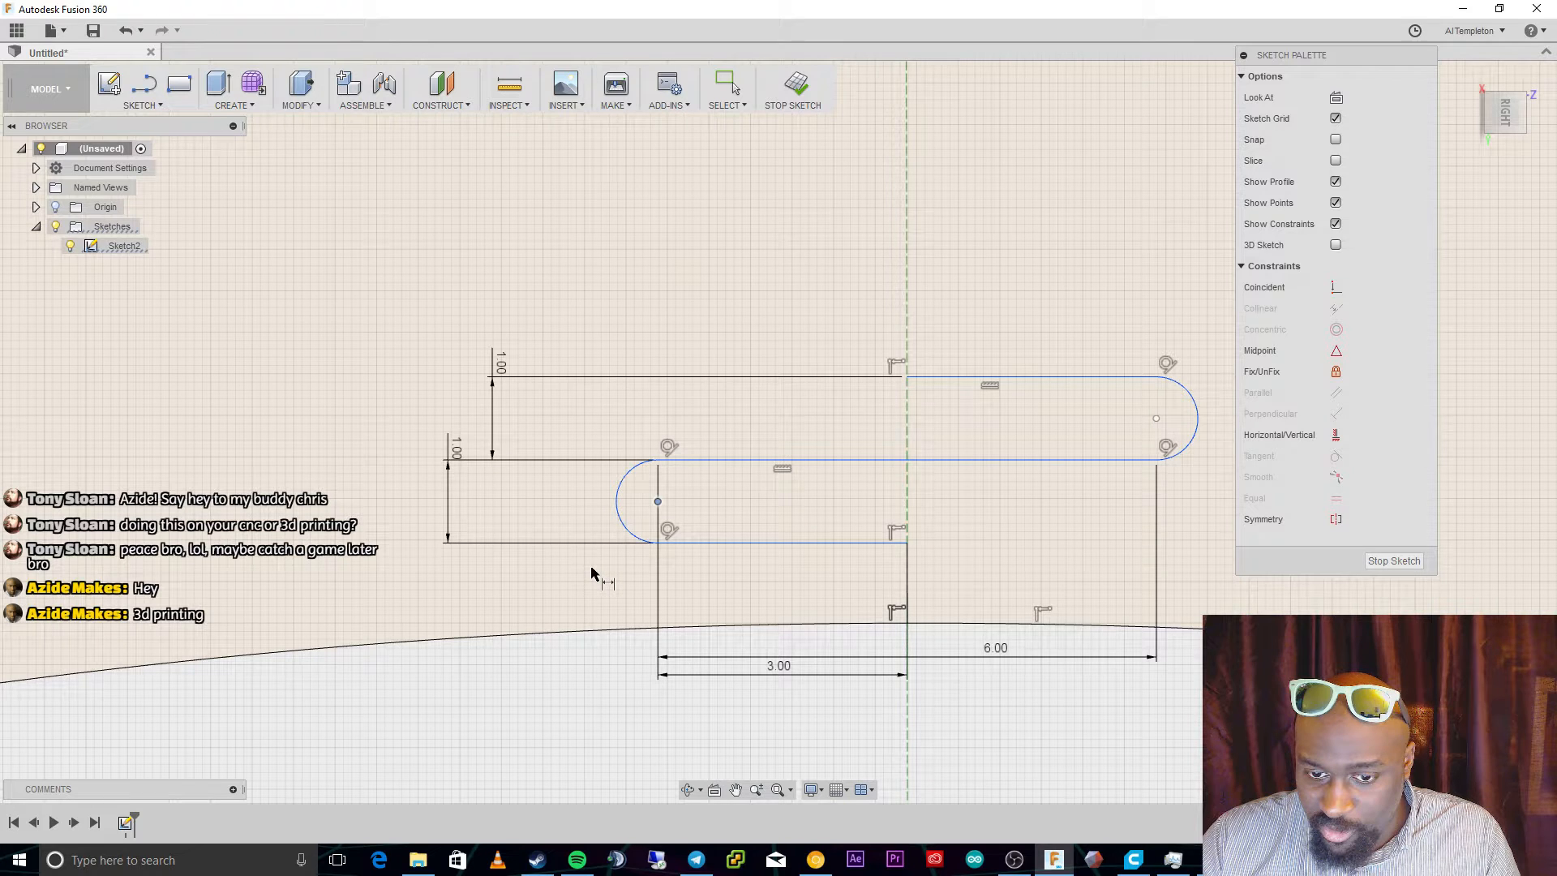
click(658, 501)
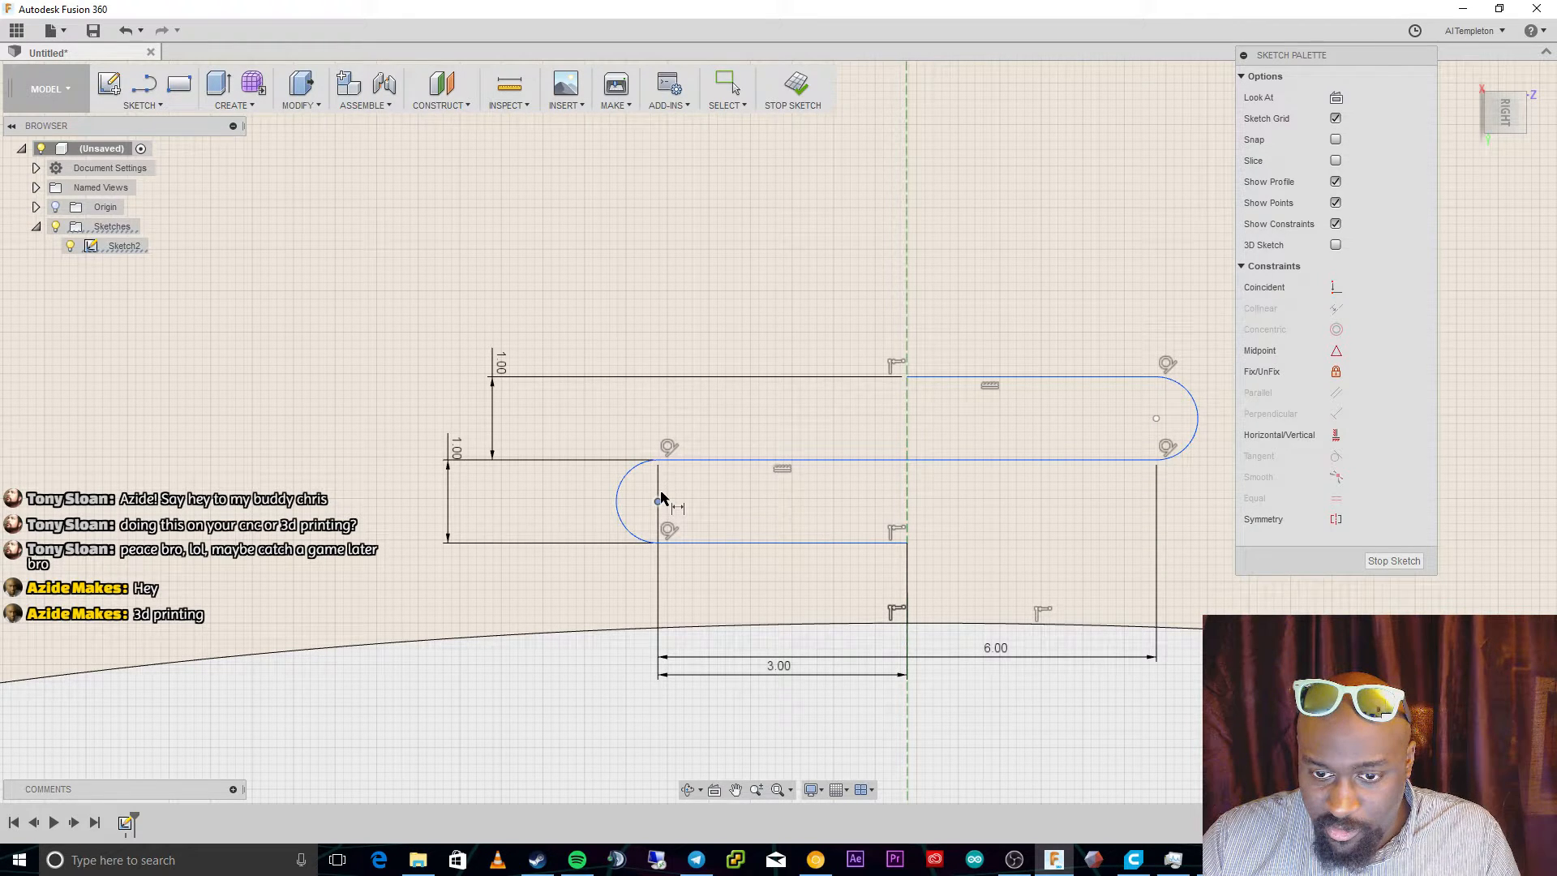
click(660, 494)
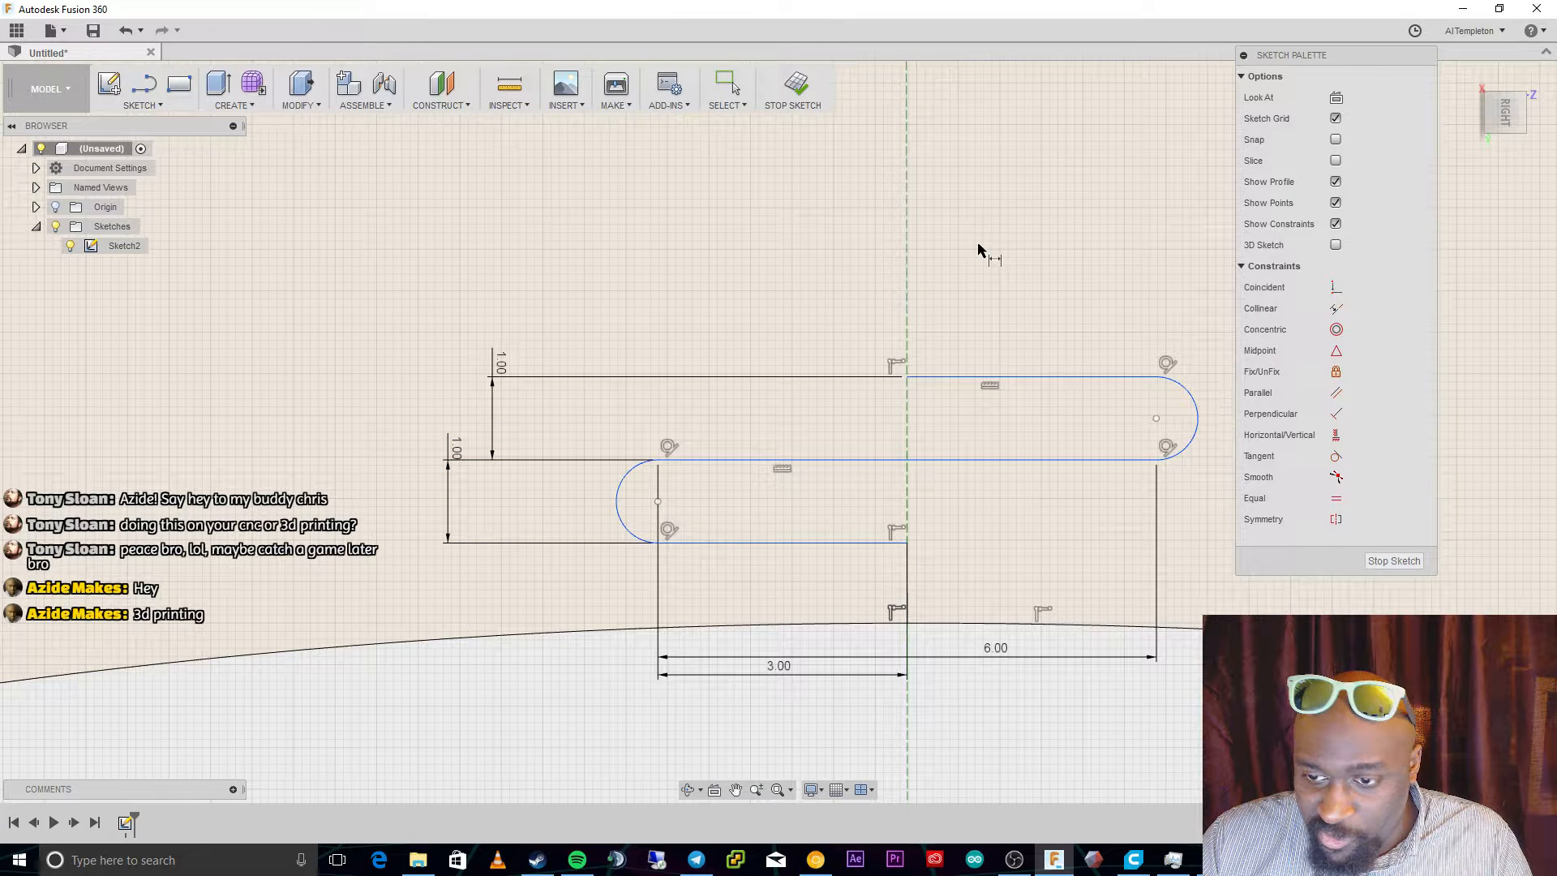
key(Escape)
Try a rectangular pattern of all five serpentine curves upward along the centreline with an extent of -2.00 mm.
click(949, 378)
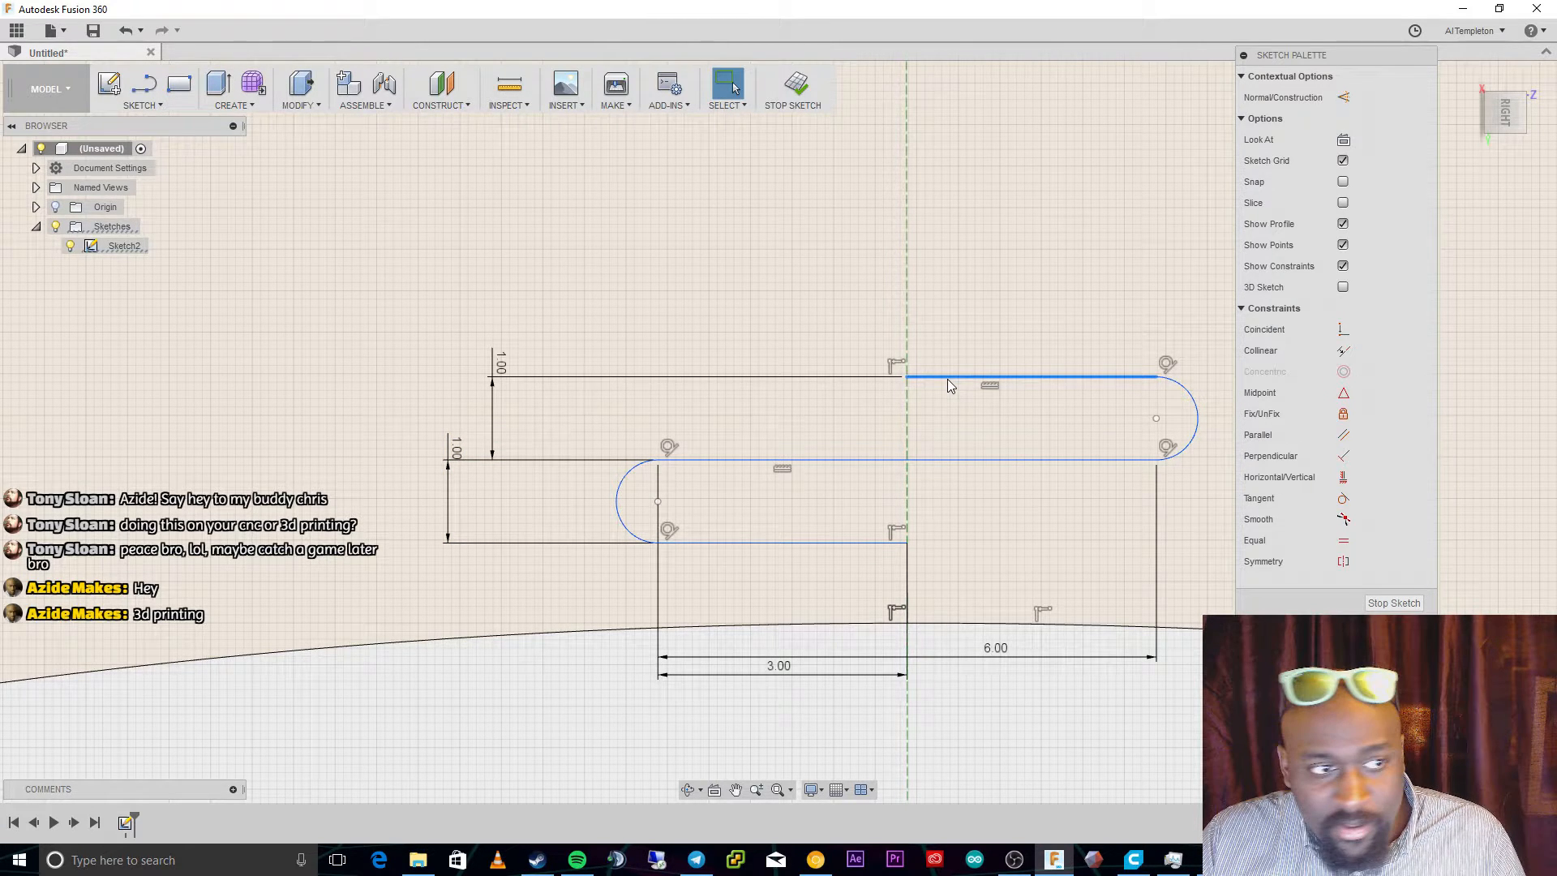
shift+click(963, 461)
shift+click(873, 542)
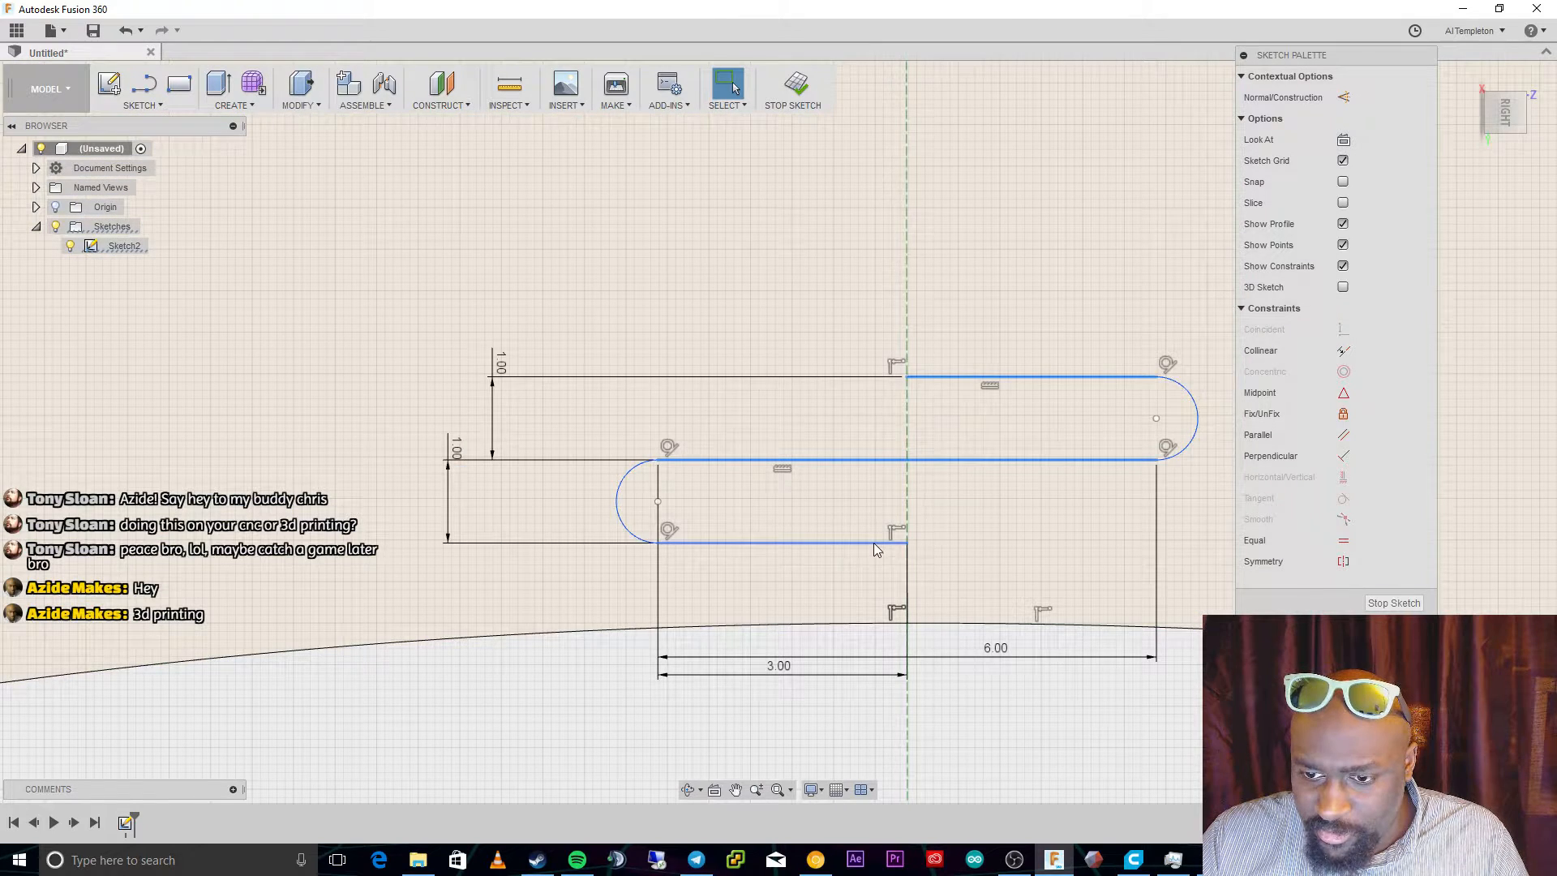
shift+click(631, 497)
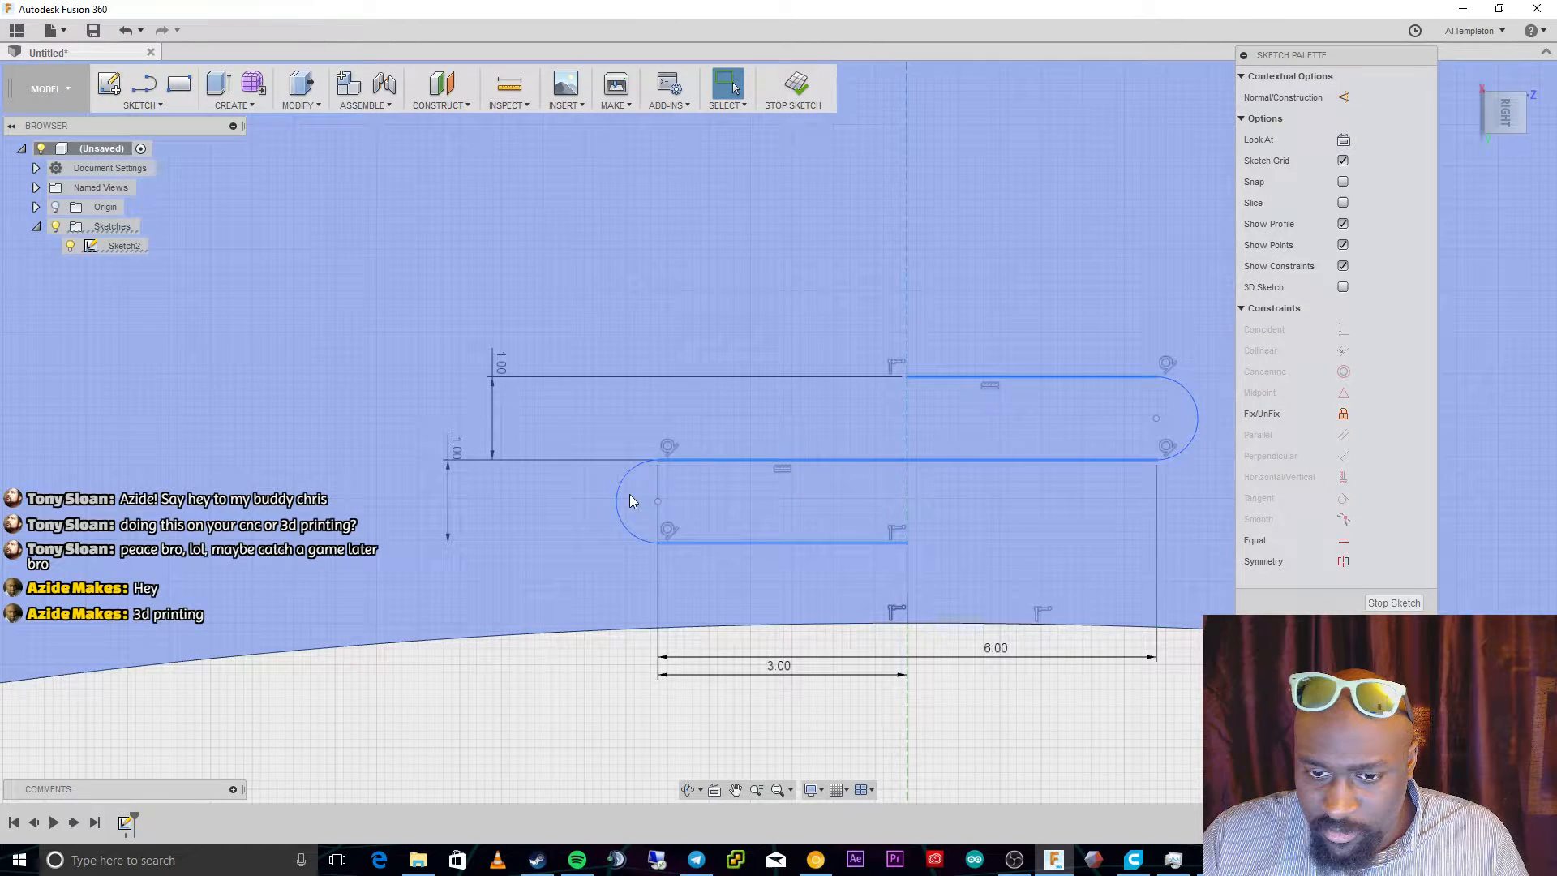
shift+click(631, 497)
shift+click(617, 501)
shift+click(1197, 422)
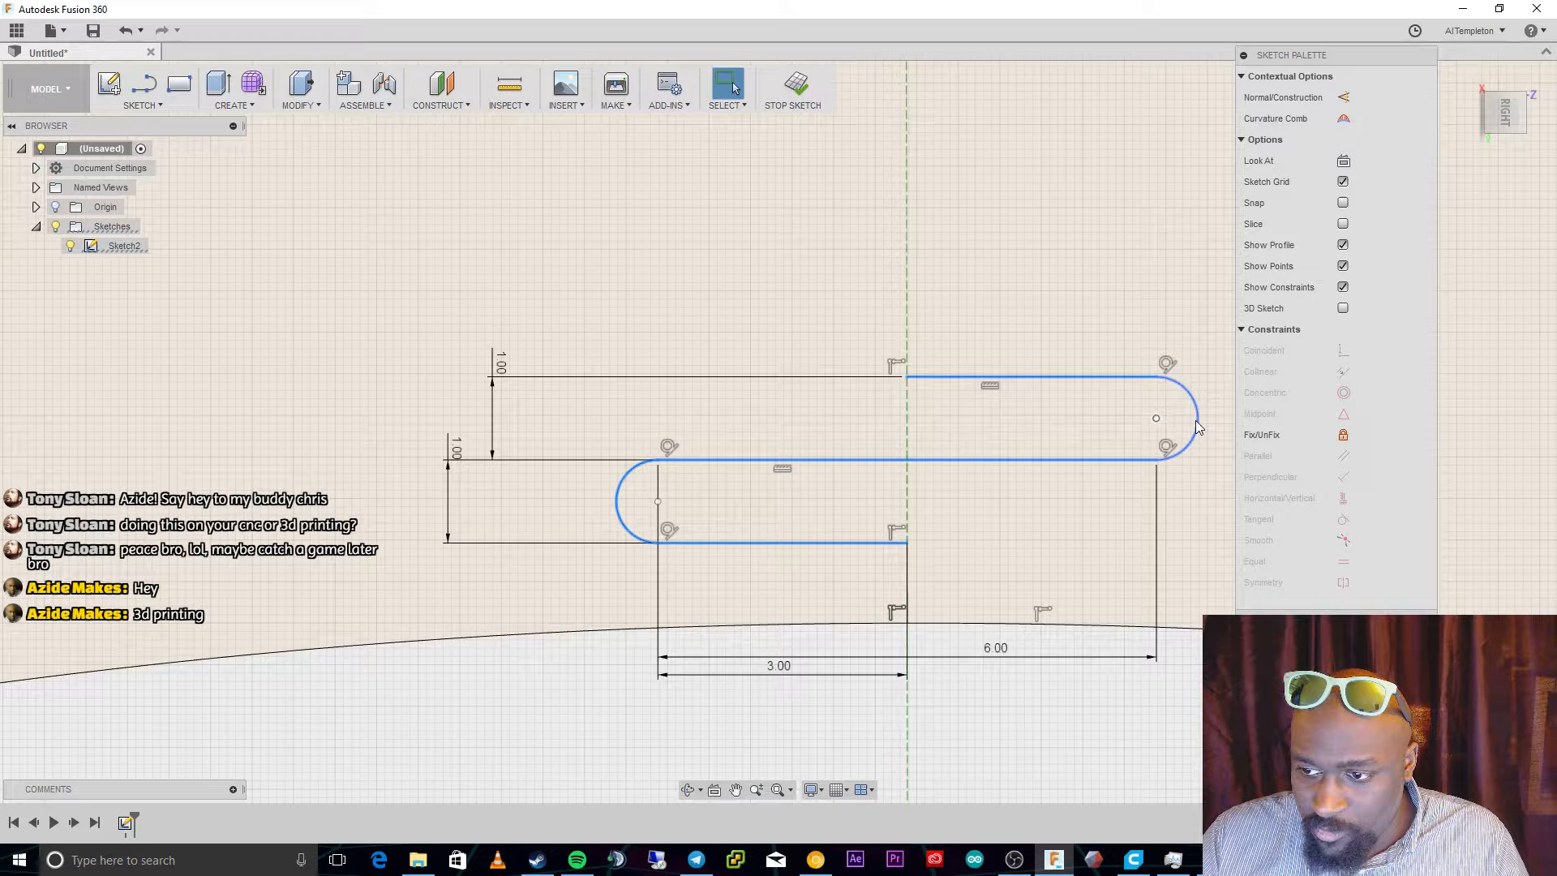
scroll(900, 300, down, 5)
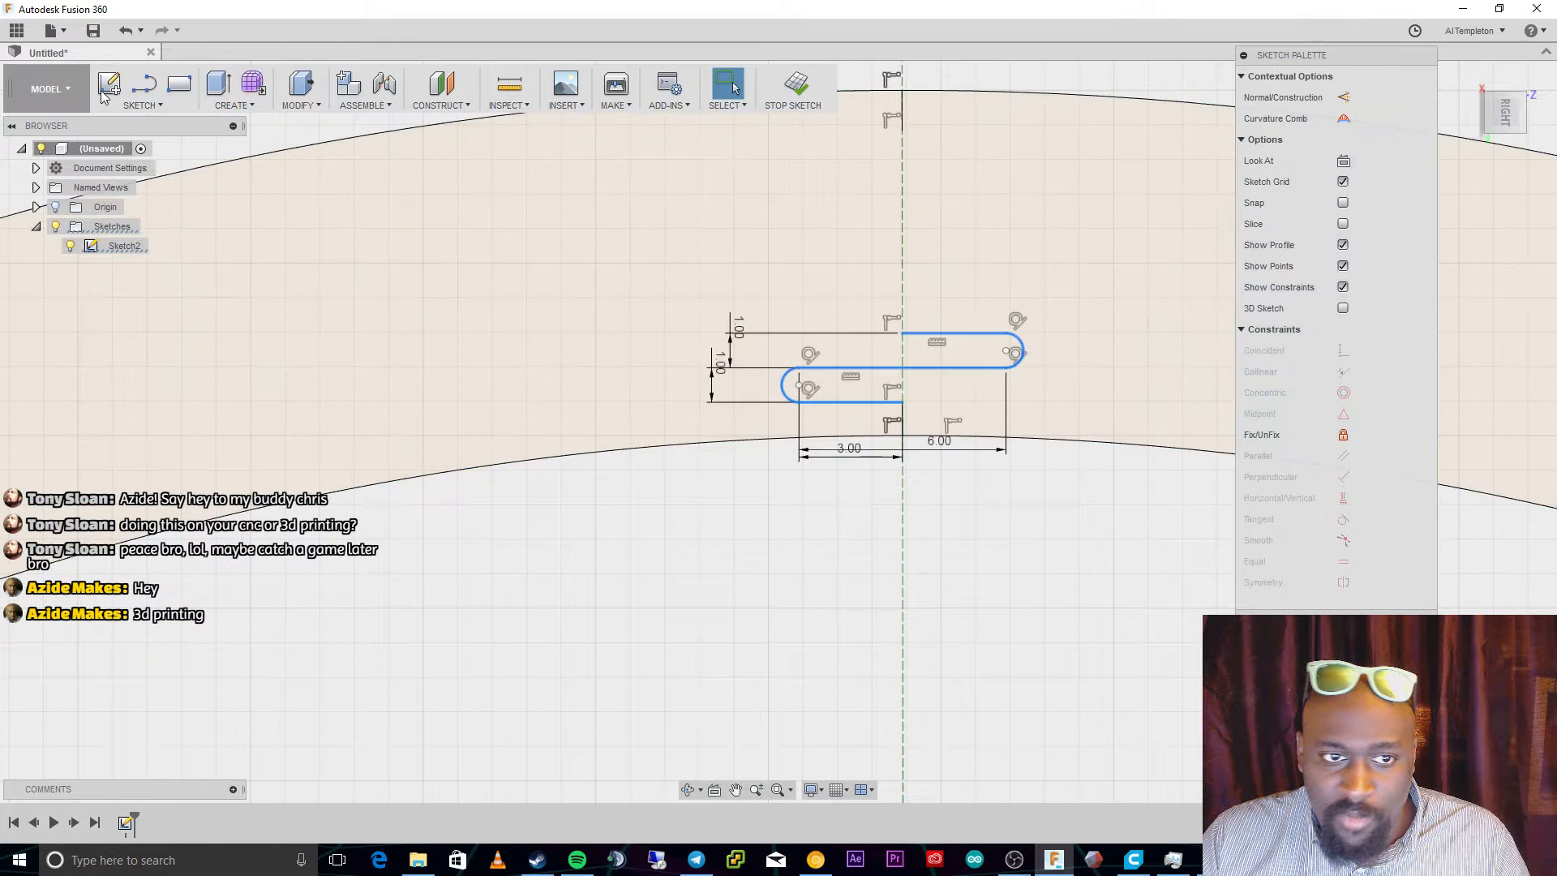
click(140, 105)
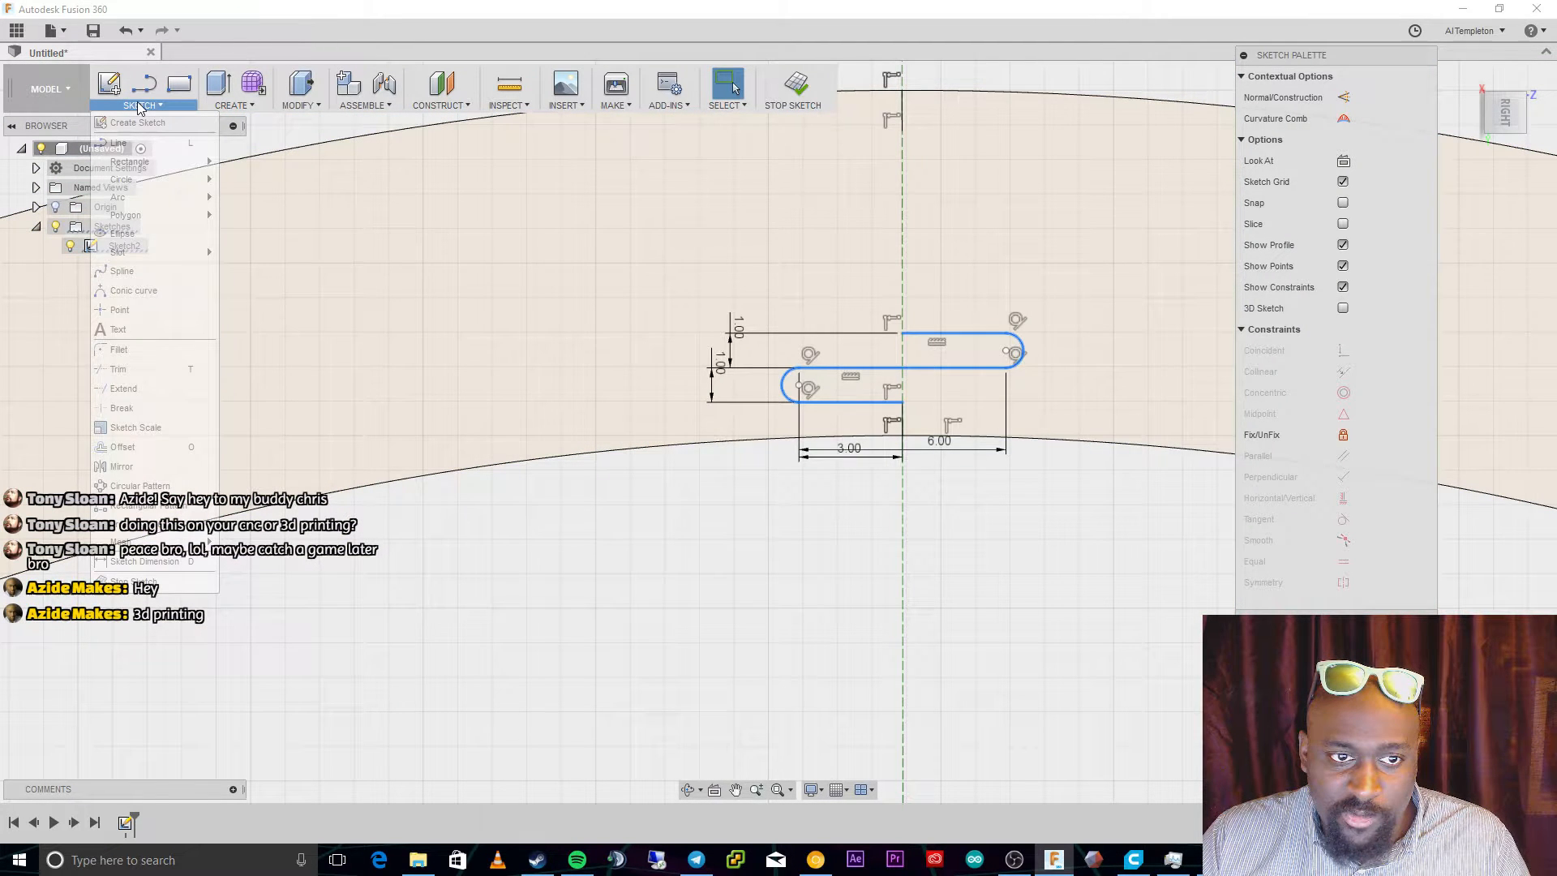
click(160, 504)
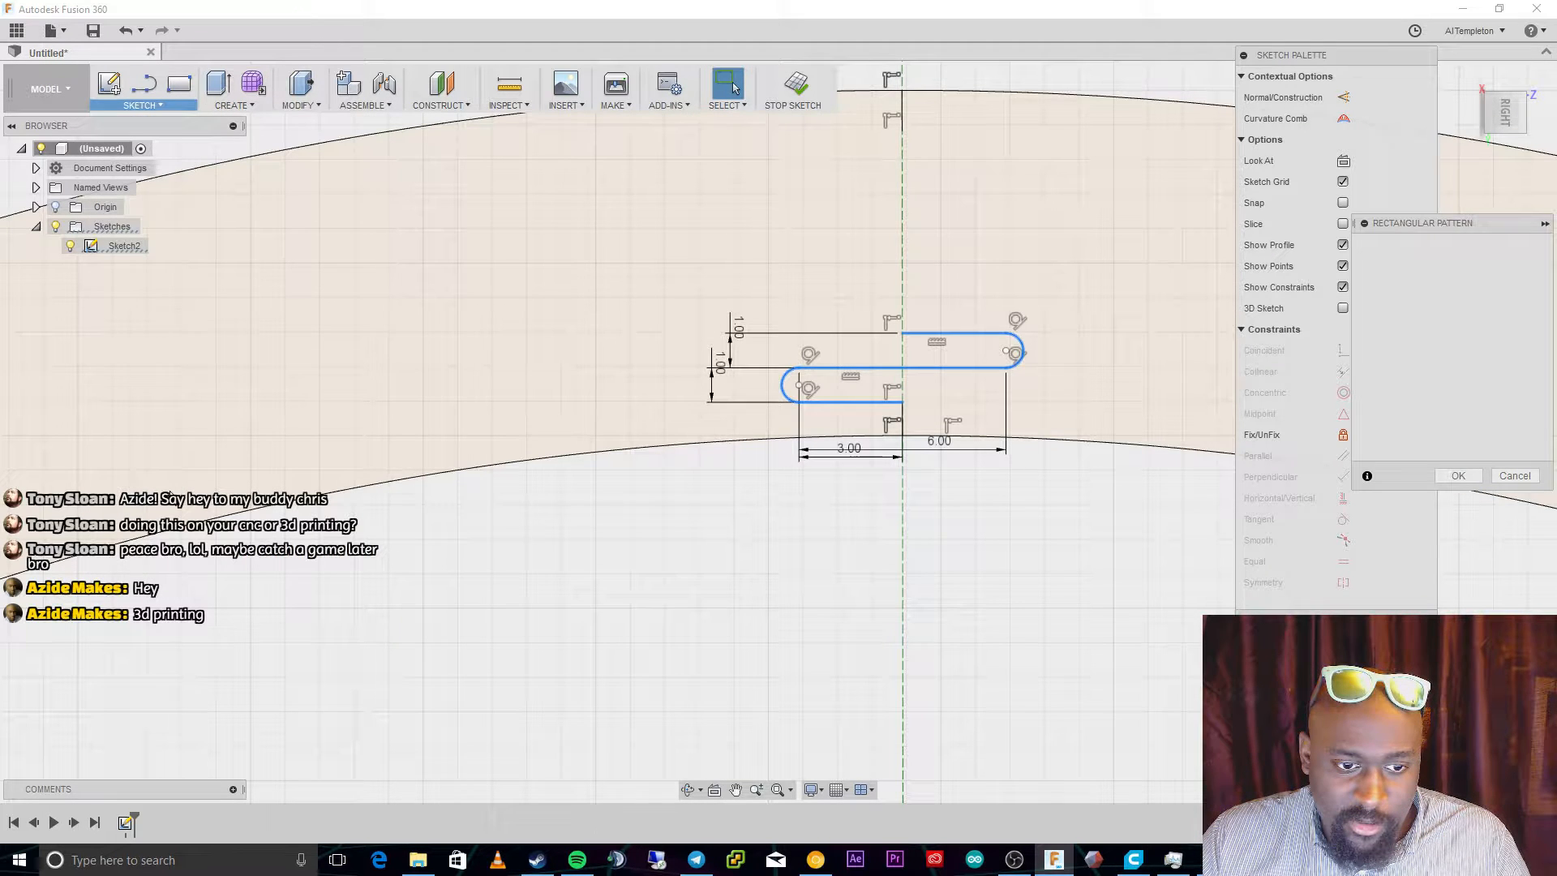
drag(904, 391, 903, 367)
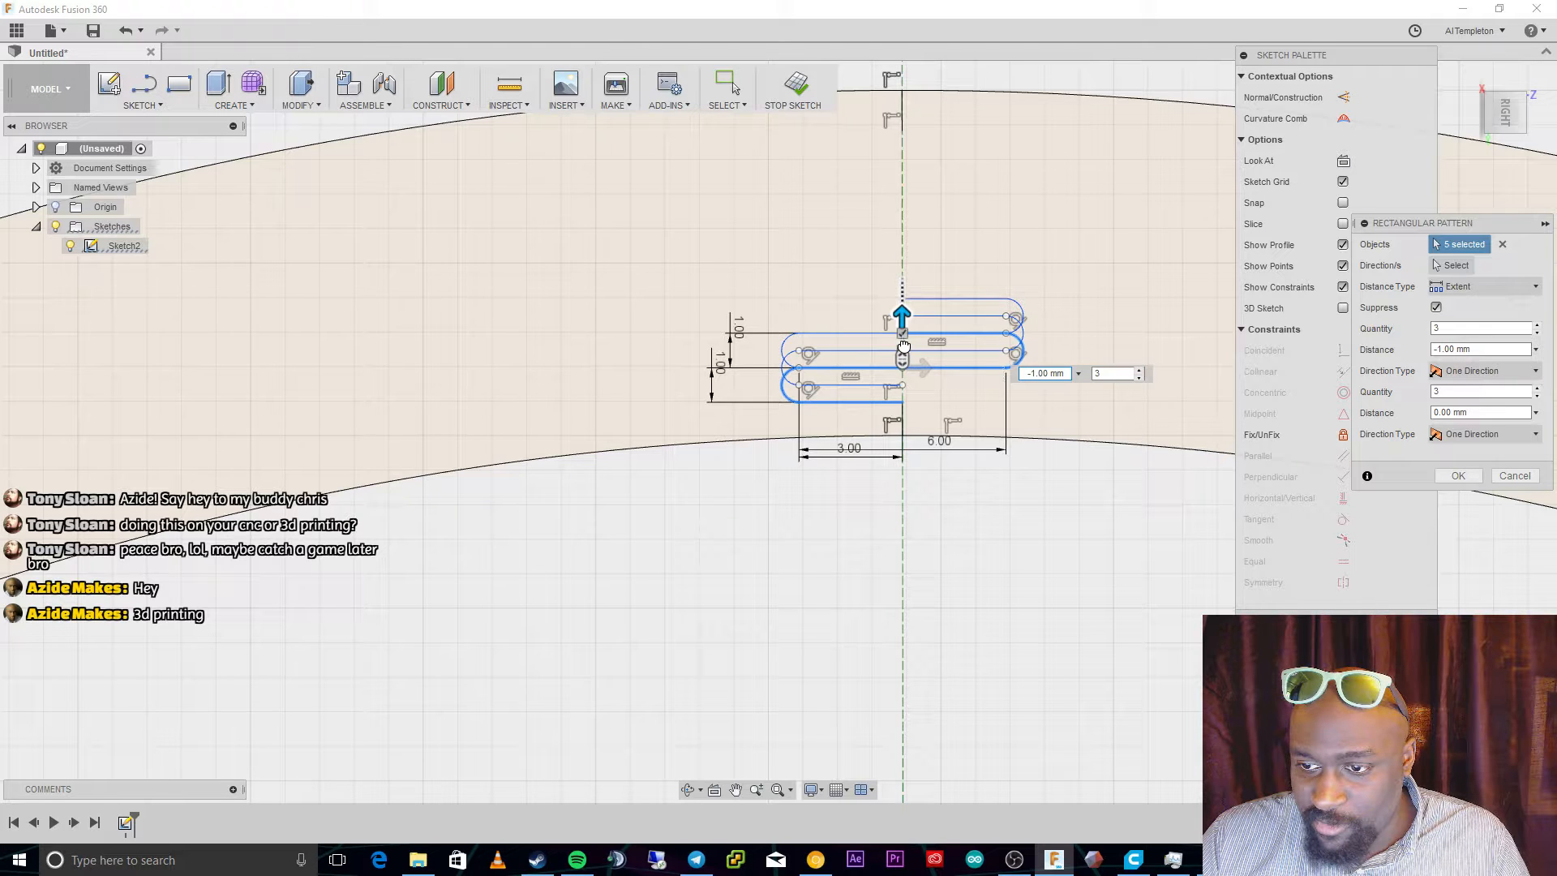
drag(904, 347, 903, 314)
Try the serpentine pattern with a quantity of 4 and an extent of -6.00 mm toward the ring's outer arc.
click(1138, 336)
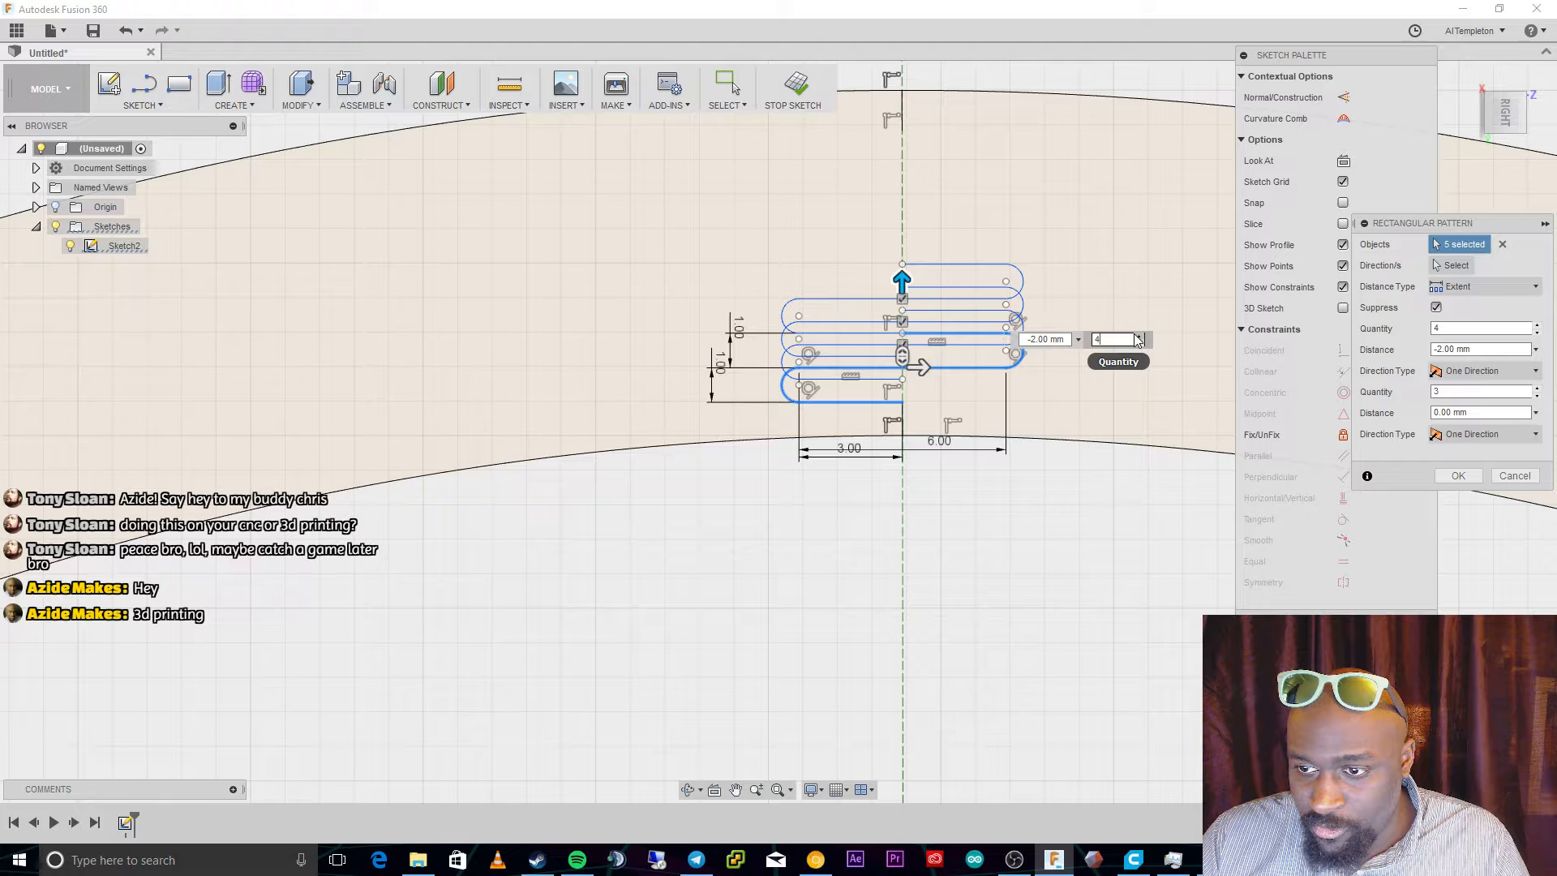
click(1139, 336)
drag(909, 282, 921, 77)
key(Tab)
click(1139, 136)
click(1139, 137)
drag(902, 77, 910, 209)
key(Tab)
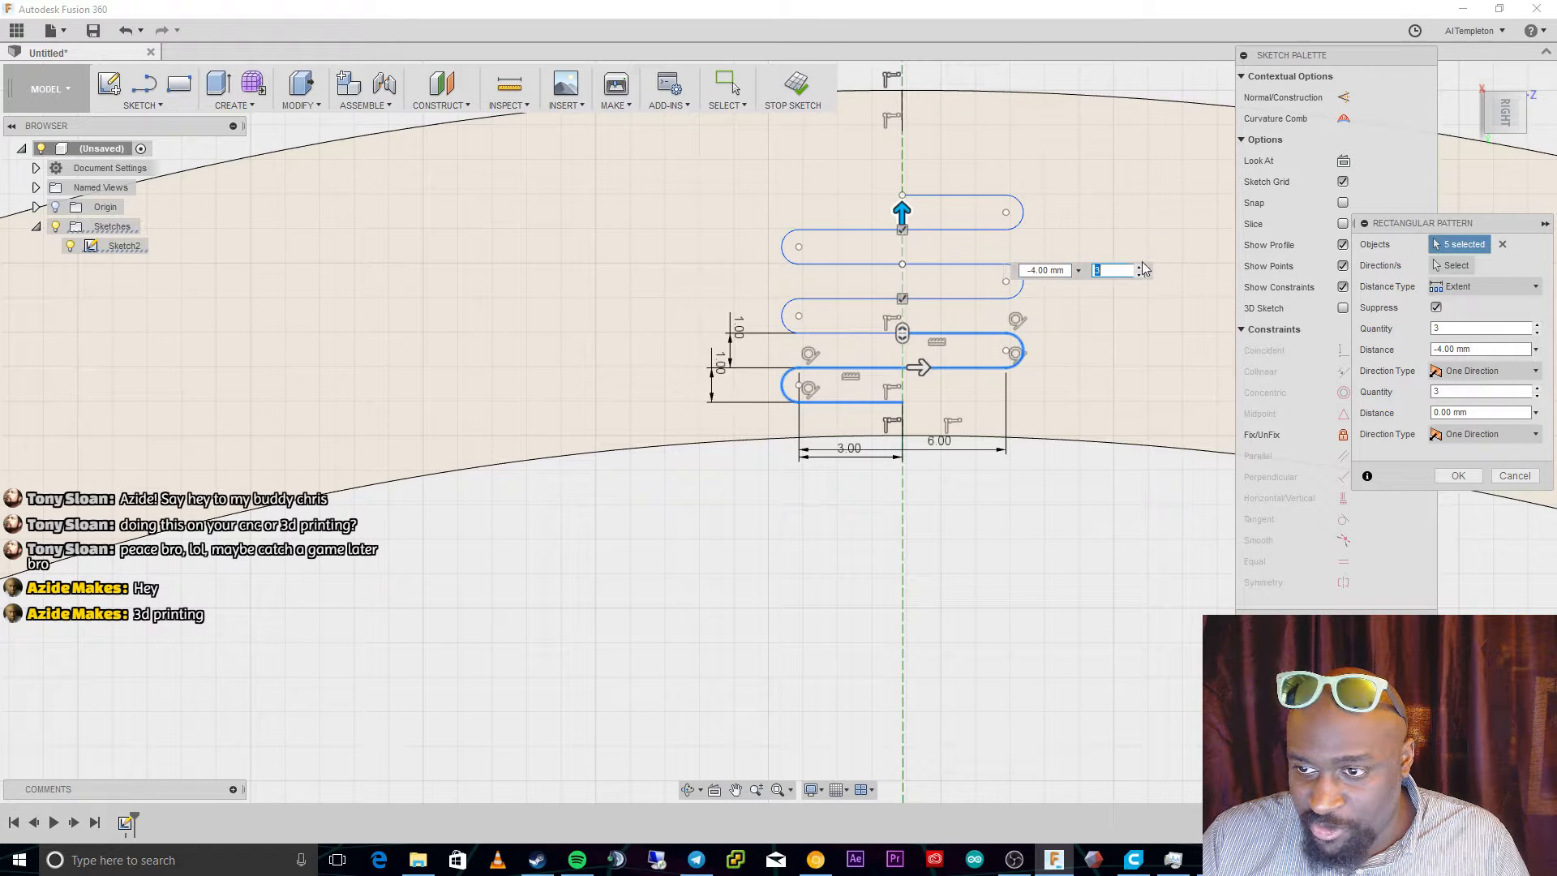
text(4)
drag(903, 209, 903, 140)
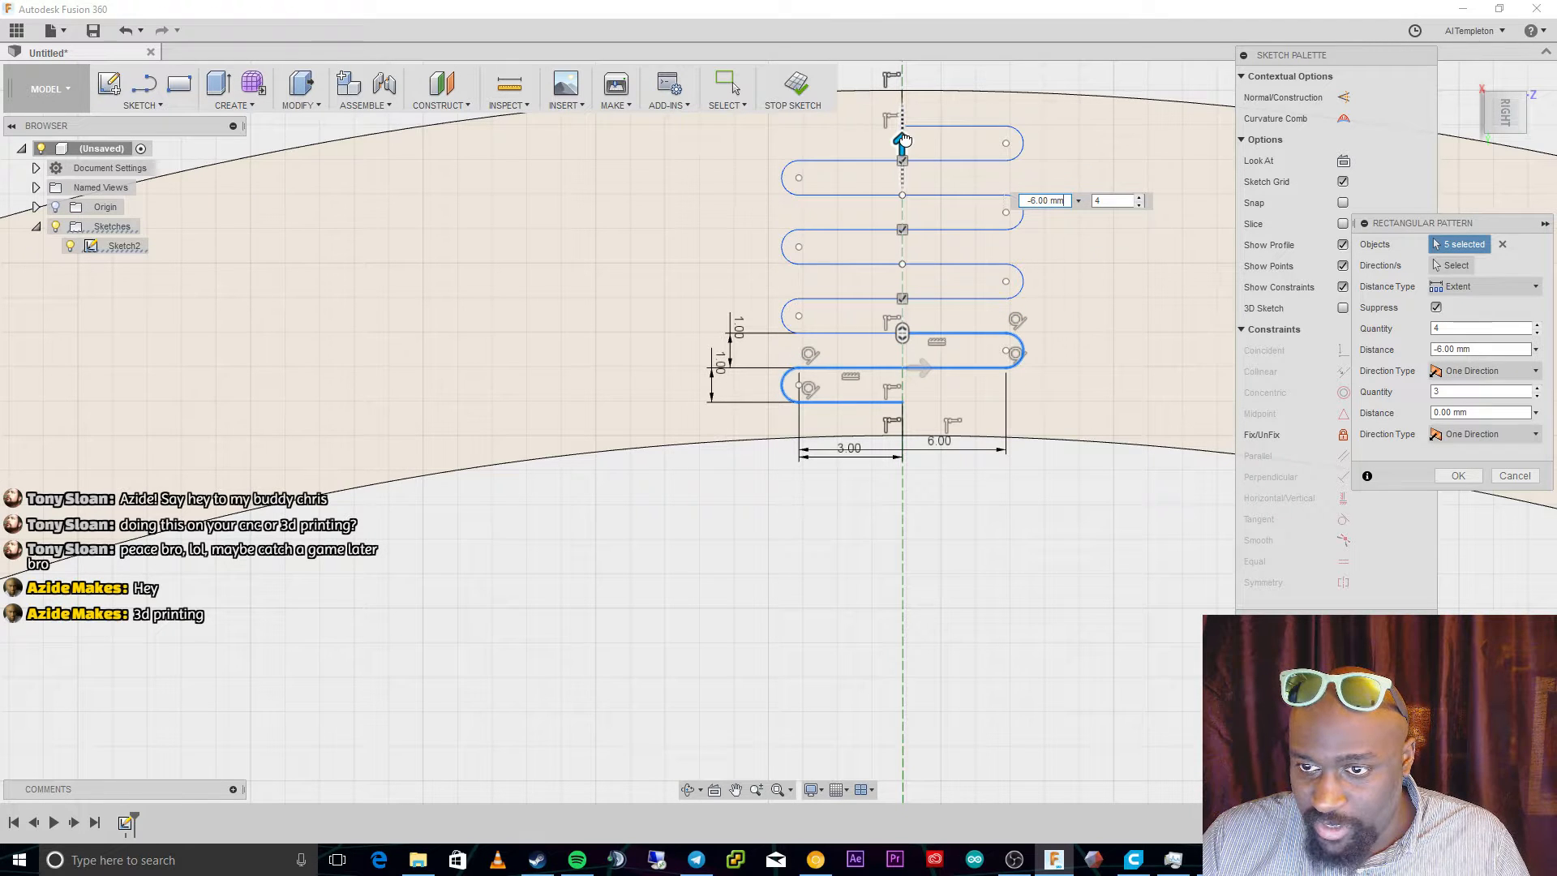
key(Tab)
key(Return)
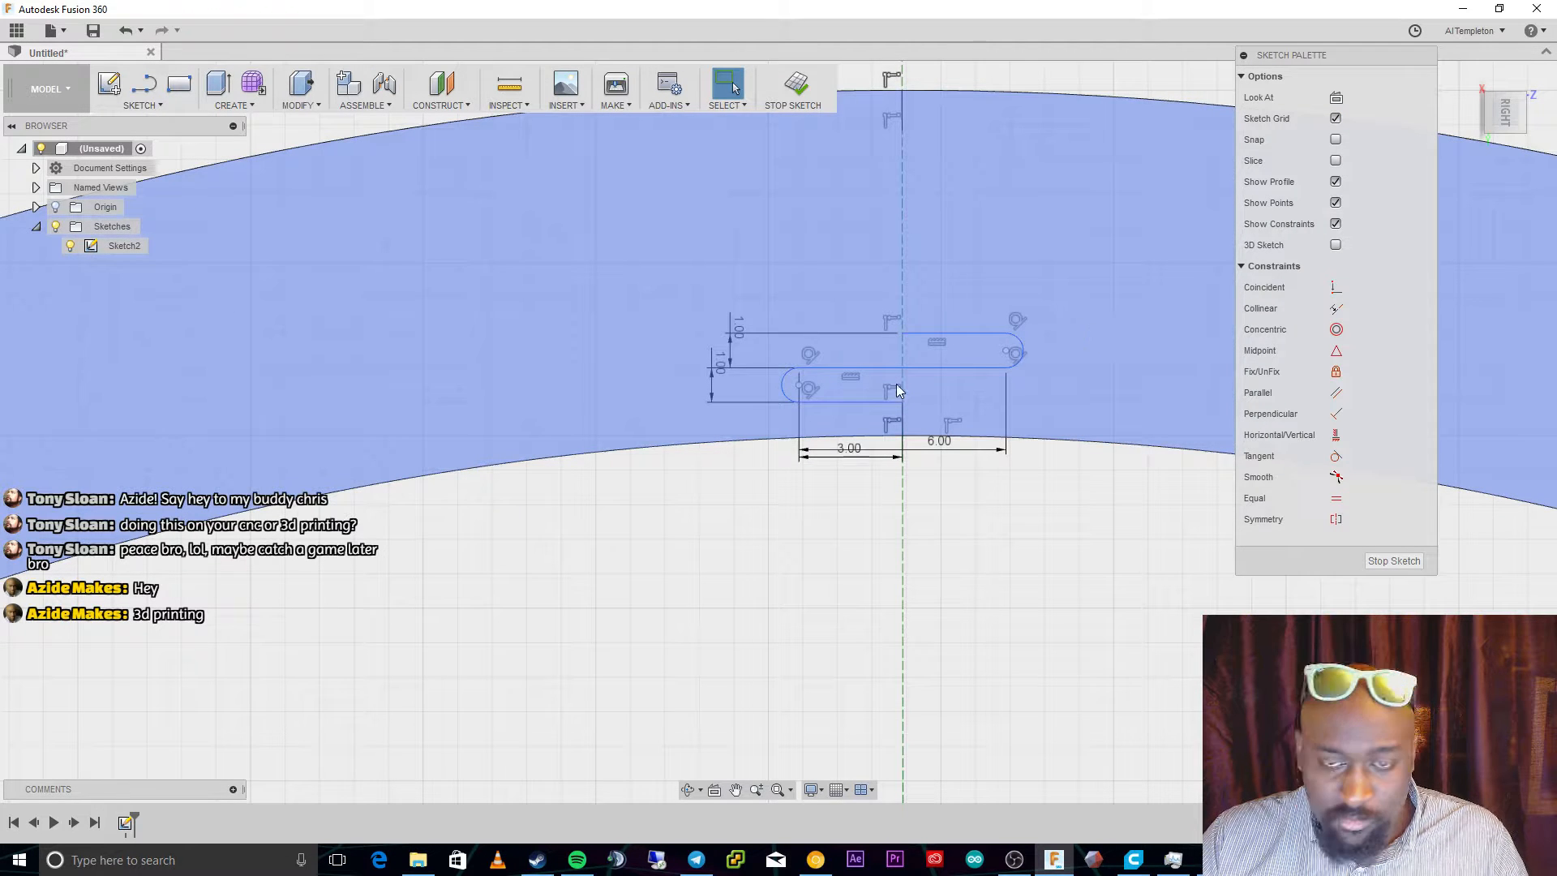
Create a rectangular pattern of the whole serpentine chain upward along the centreline, with quantity 4 and an extent of -6.00 mm.
double_click(875, 397)
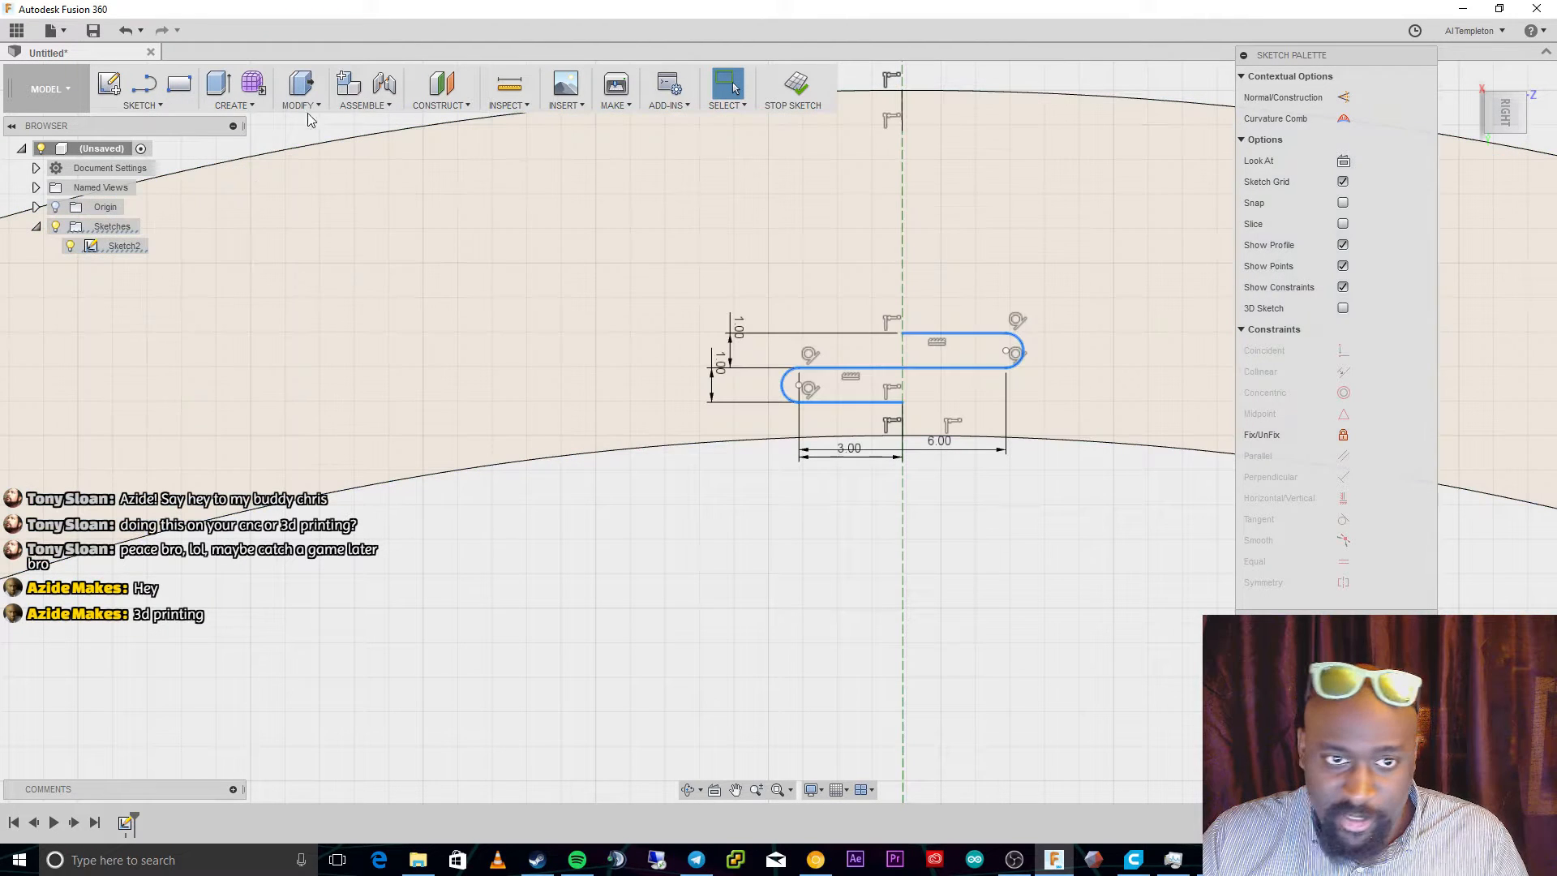
click(144, 105)
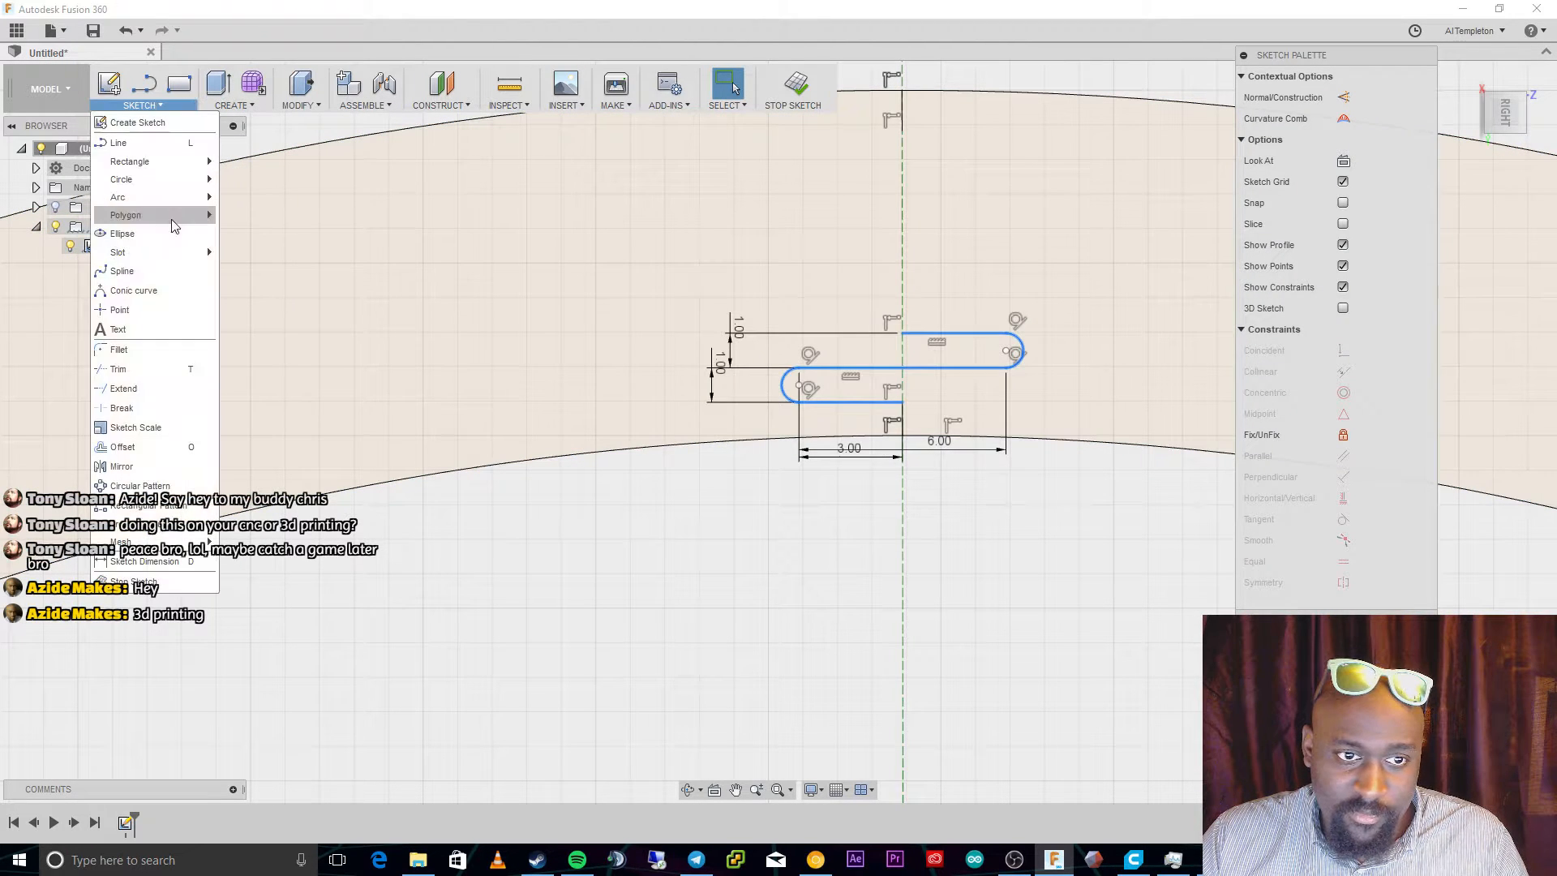
click(136, 504)
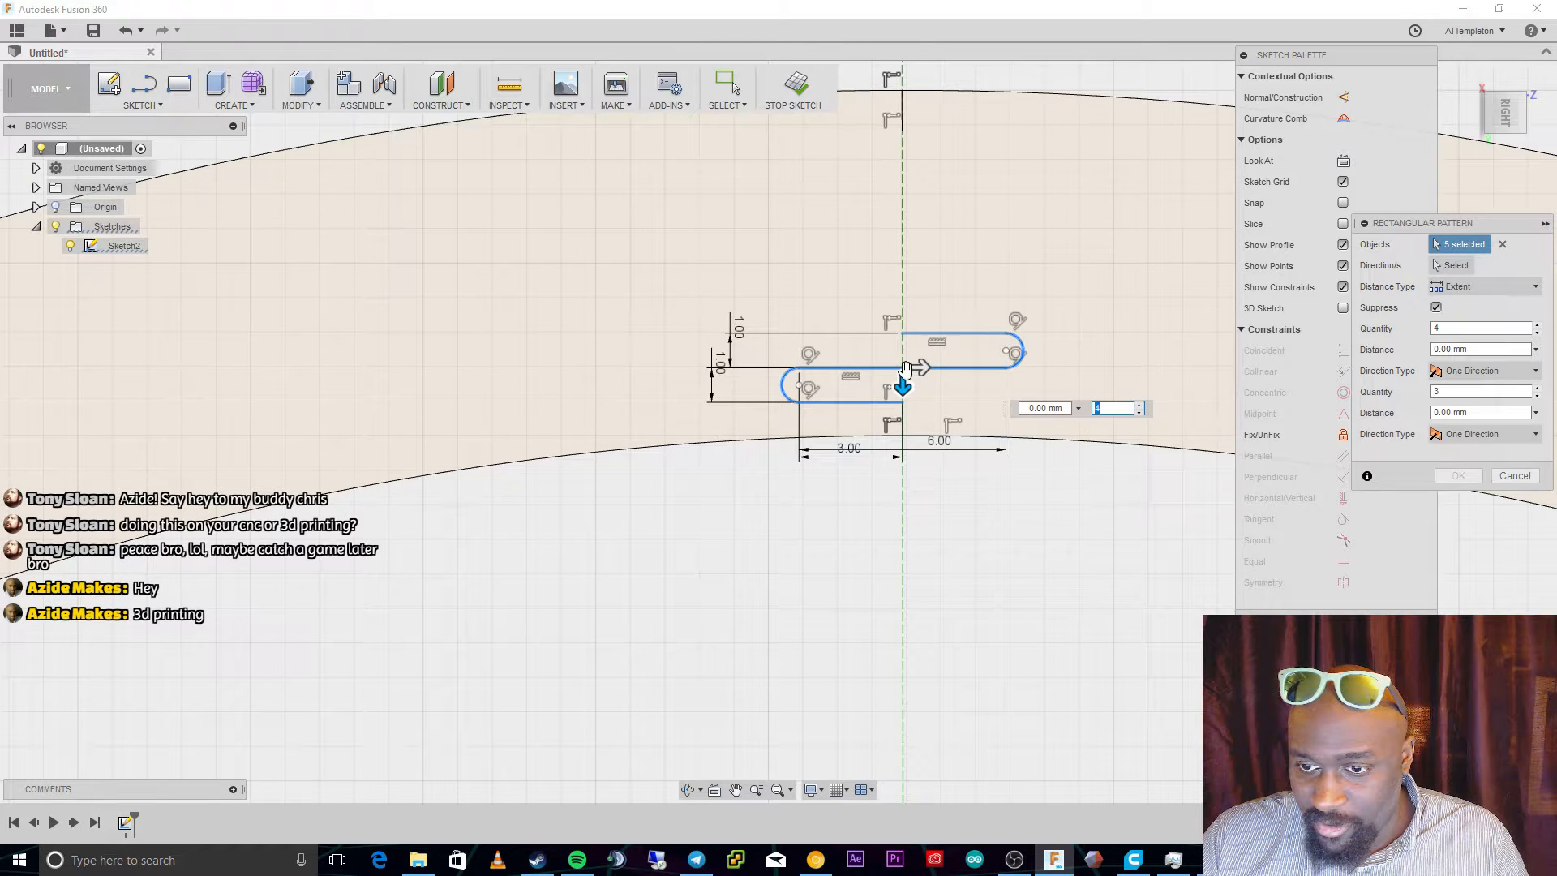
drag(906, 369, 892, 223)
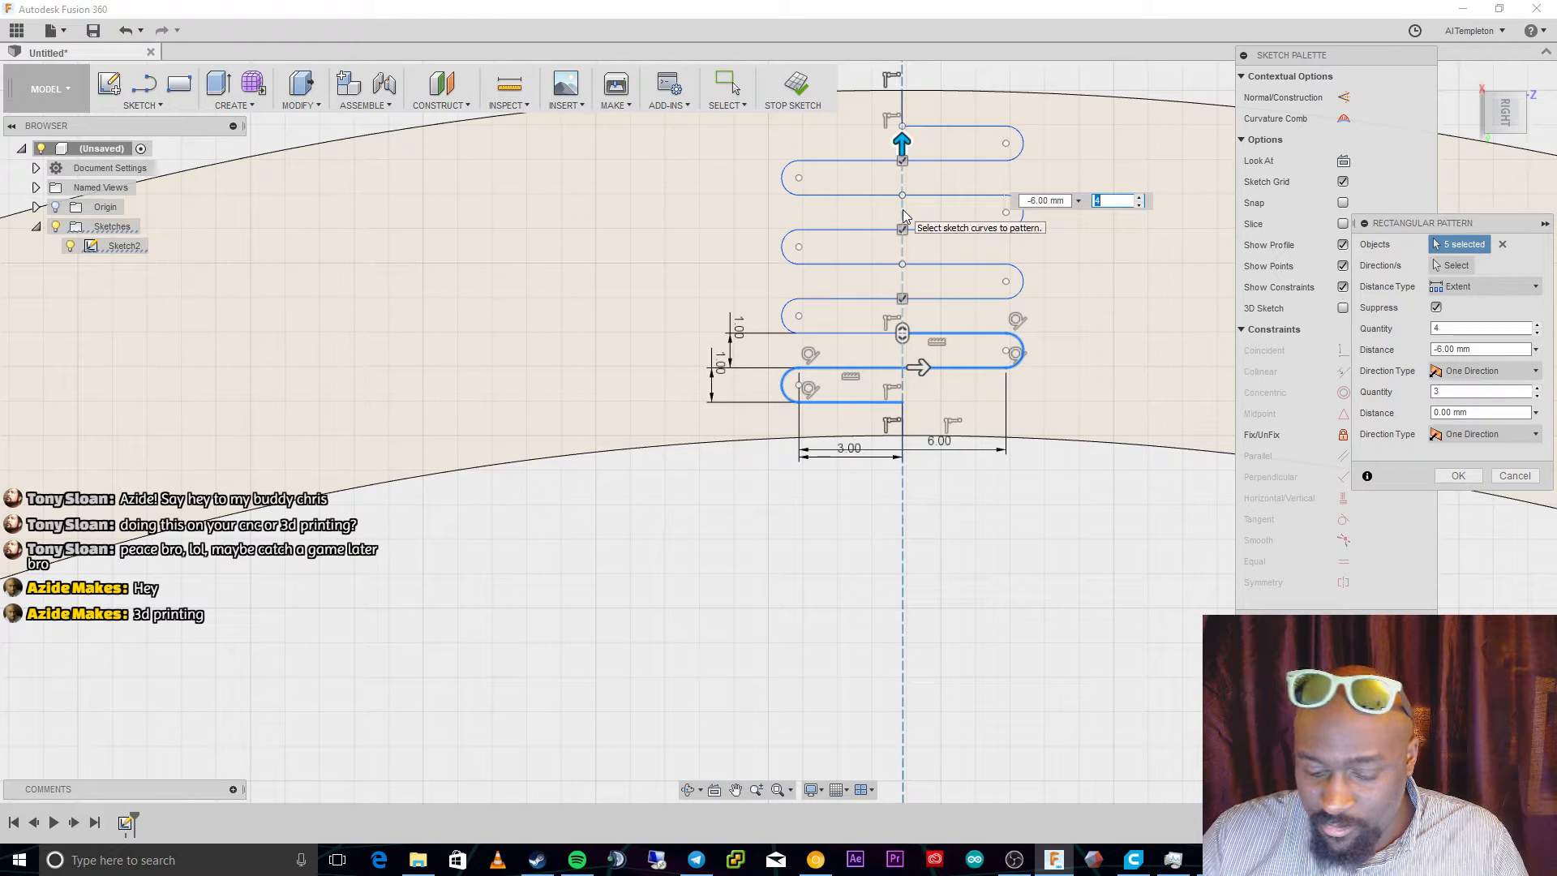
key(Return)
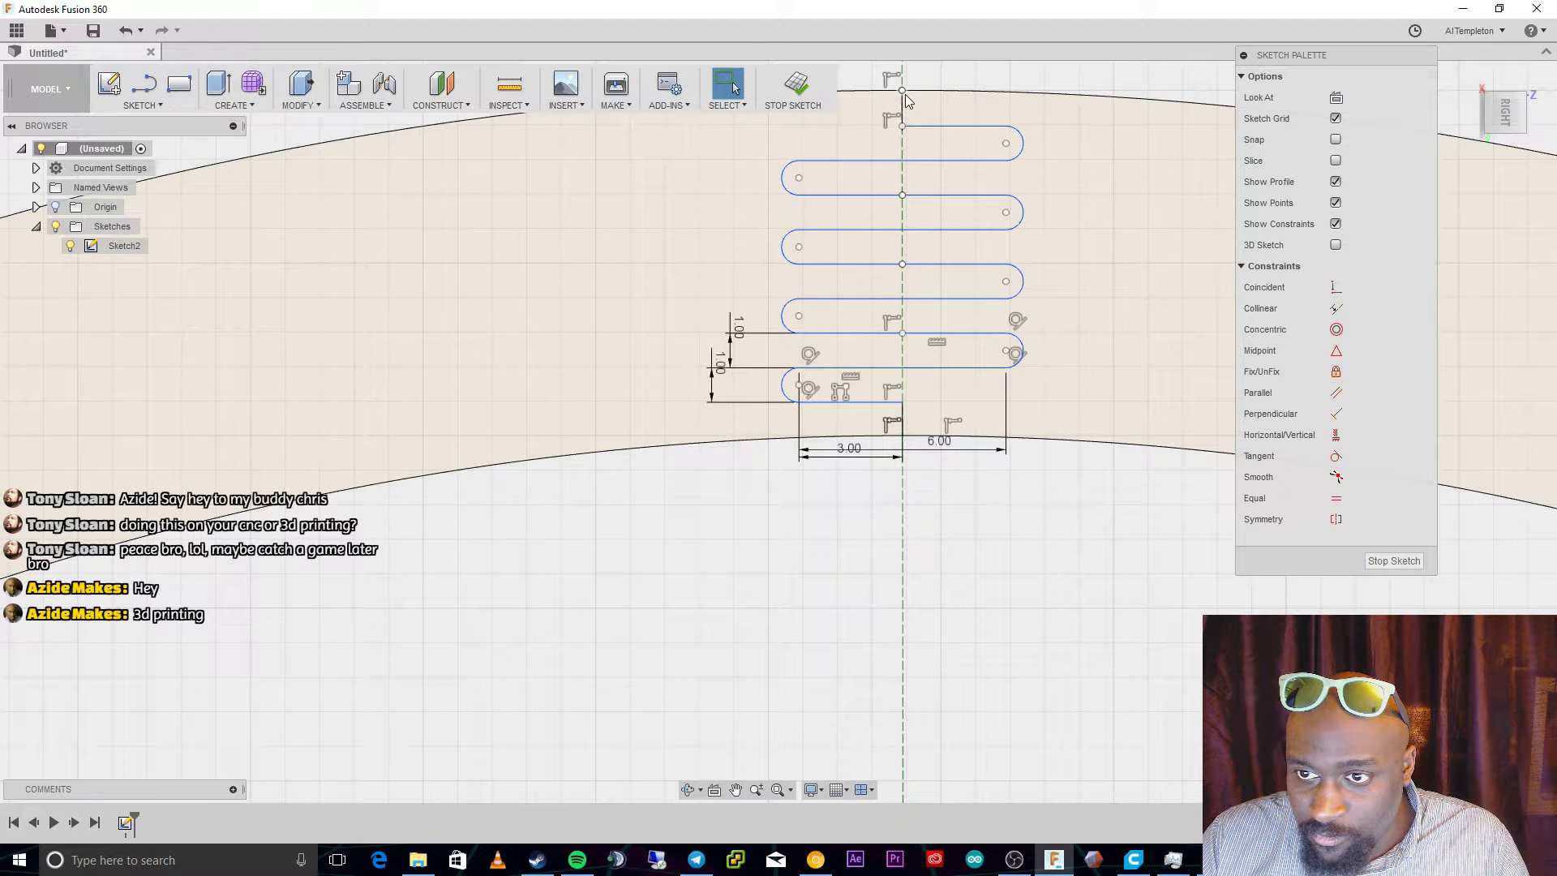
Try to drag the short upper vertical line's end down the centreline, and delete and restore the constraint where the original serpentine's upper line meets the centreline.
click(903, 99)
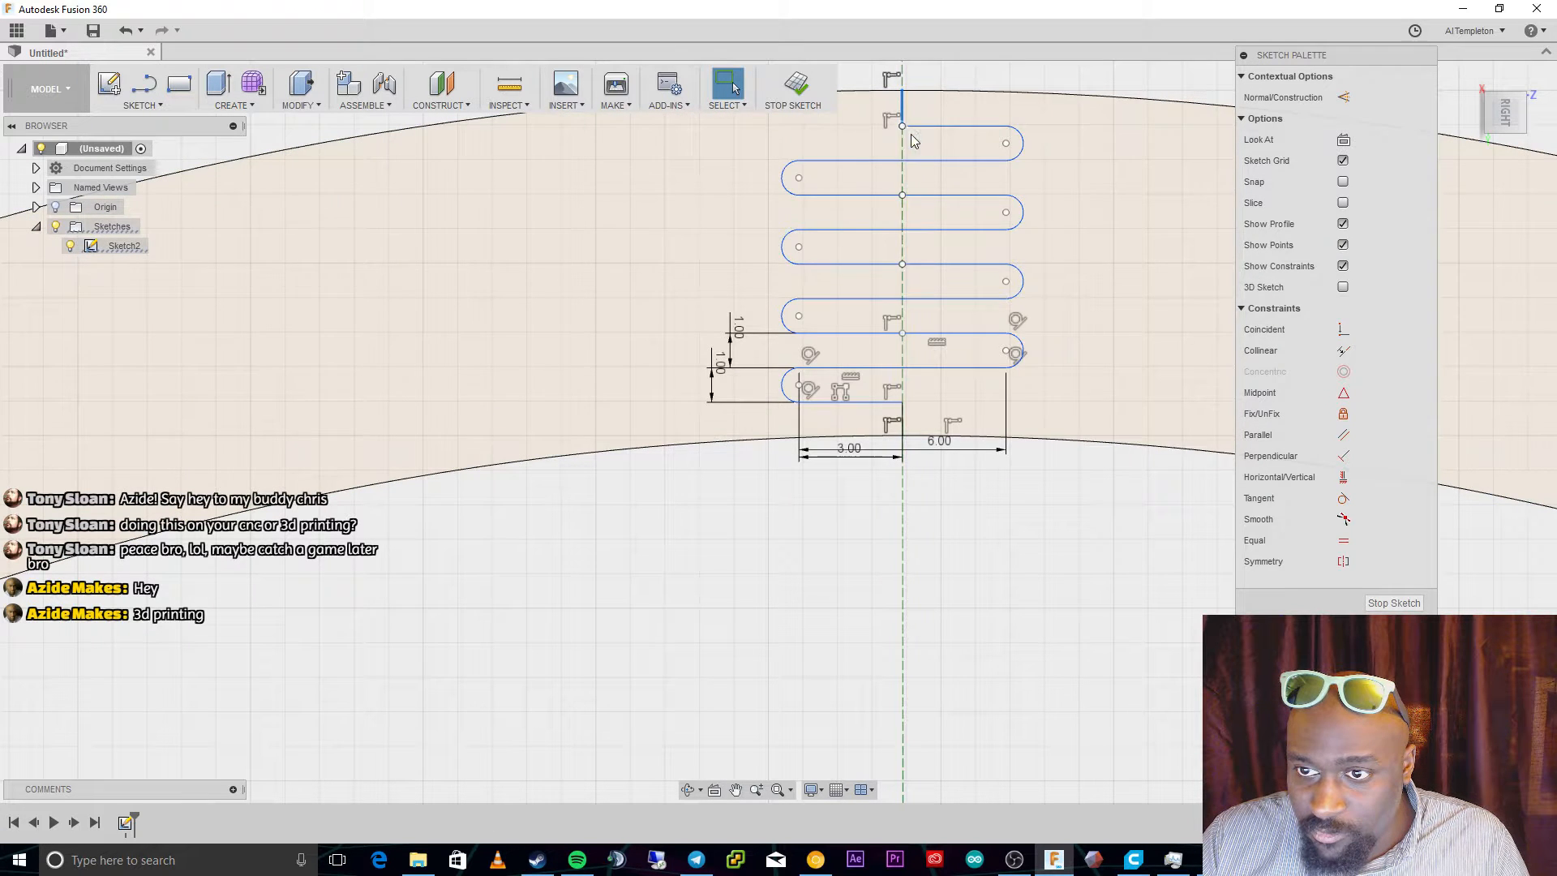
drag(903, 133, 903, 308)
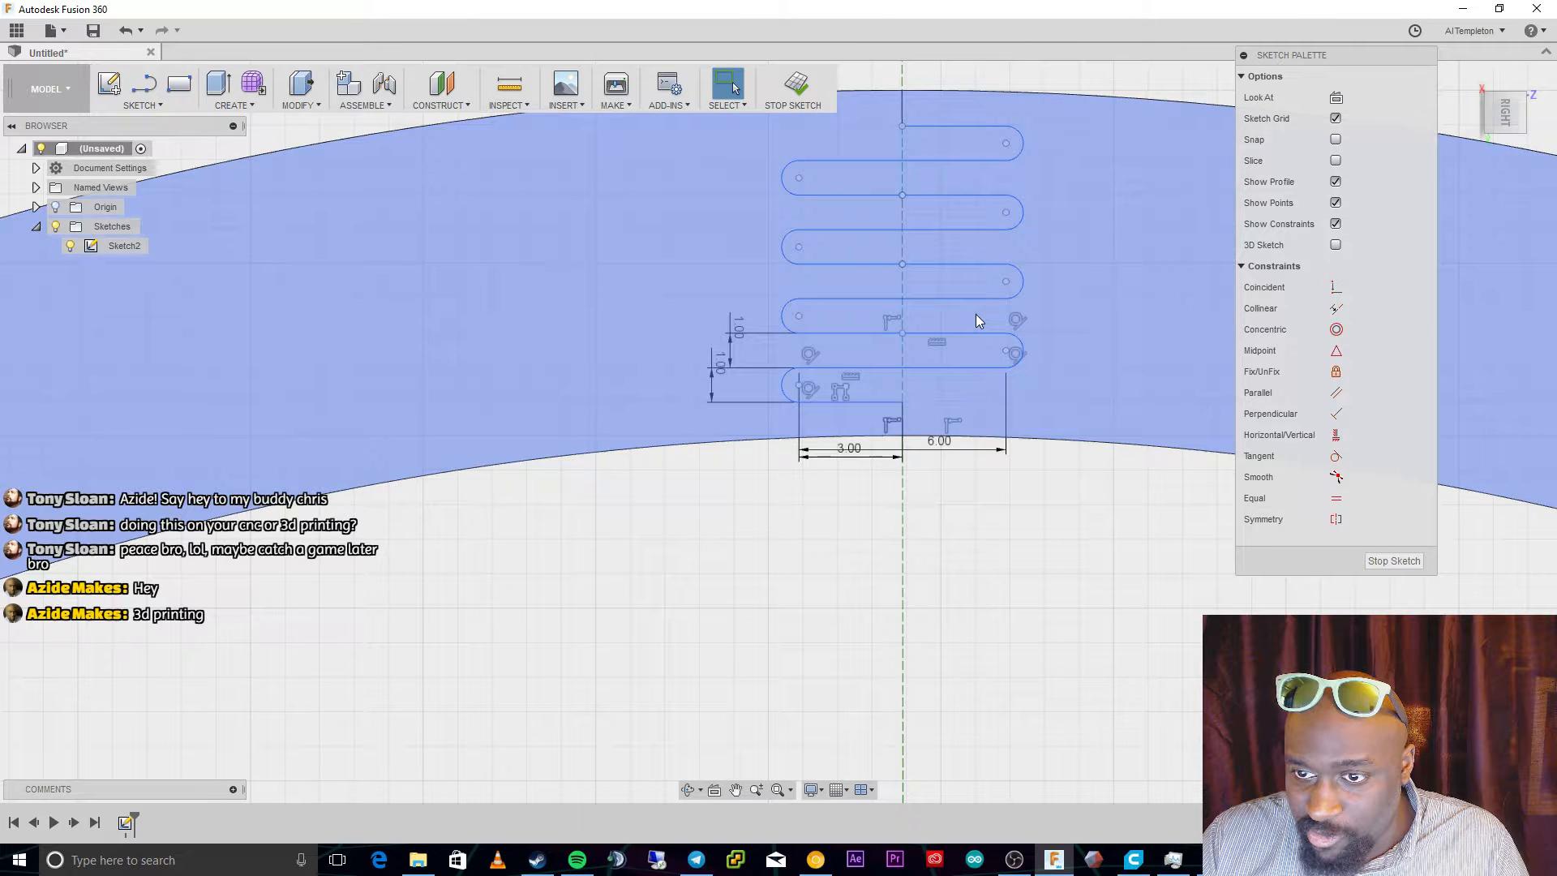
click(957, 367)
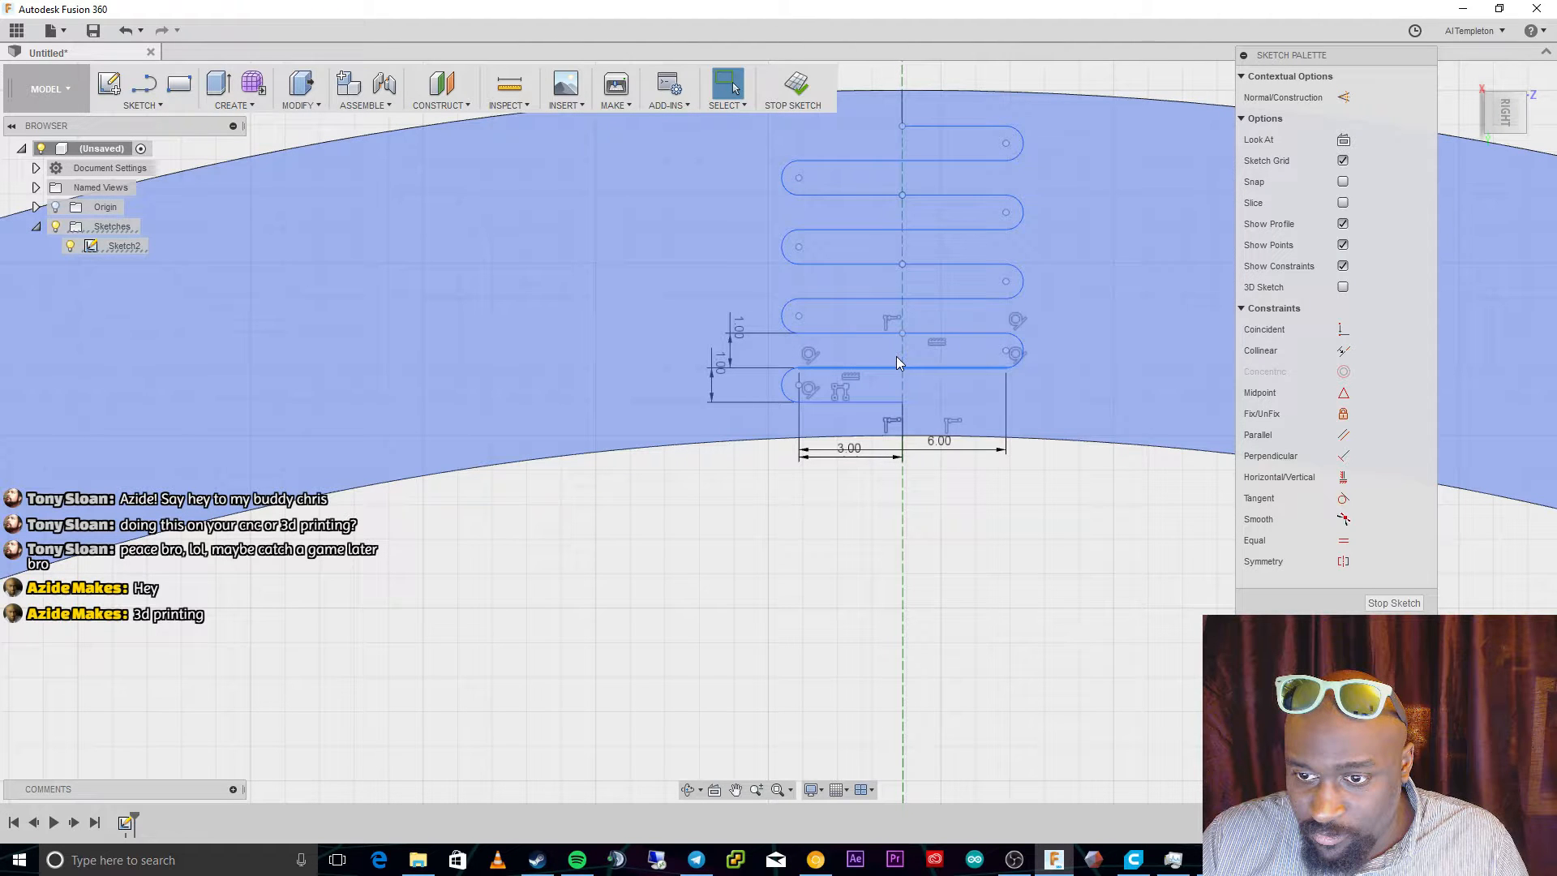
click(885, 329)
key(Delete)
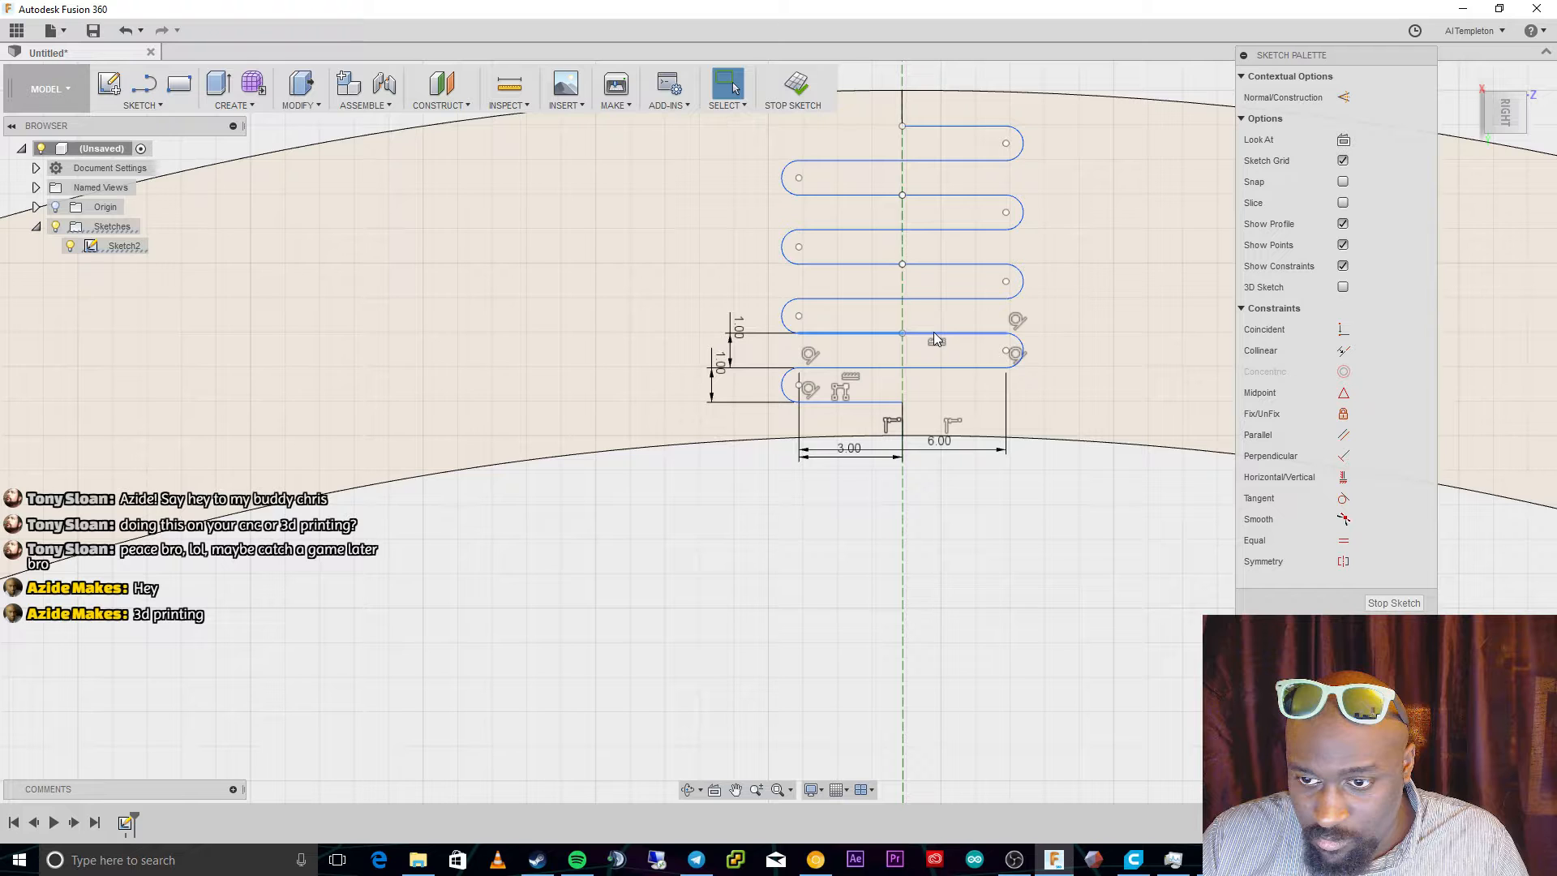
key(ctrl+z)
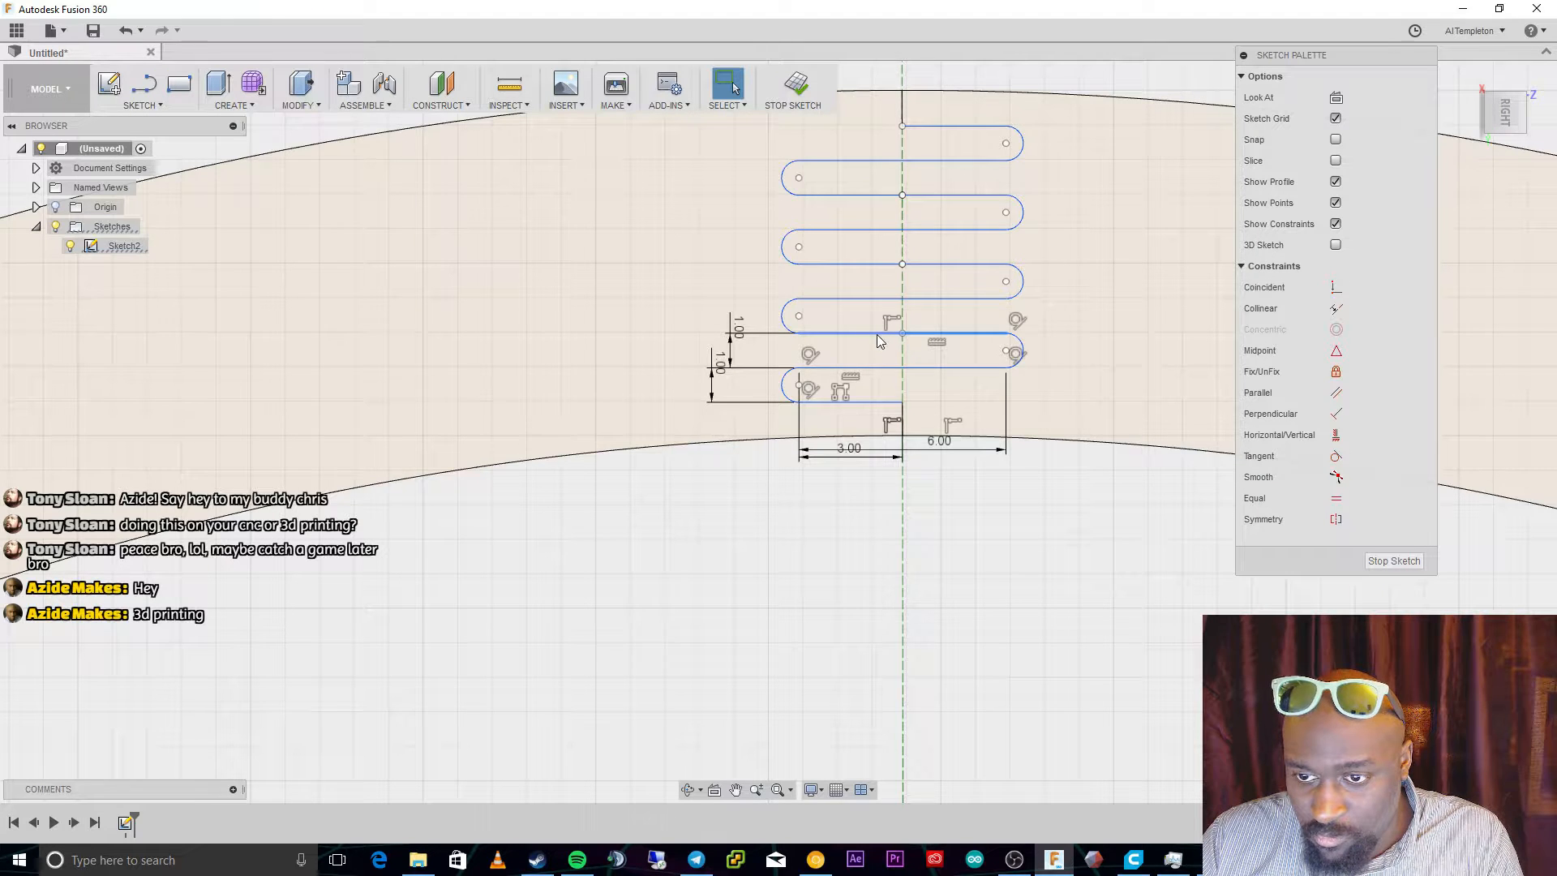
Delete the half-length horizontal lines meeting at the centreline at the three joints between the patterned serpentine copies.
click(878, 333)
key(Delete)
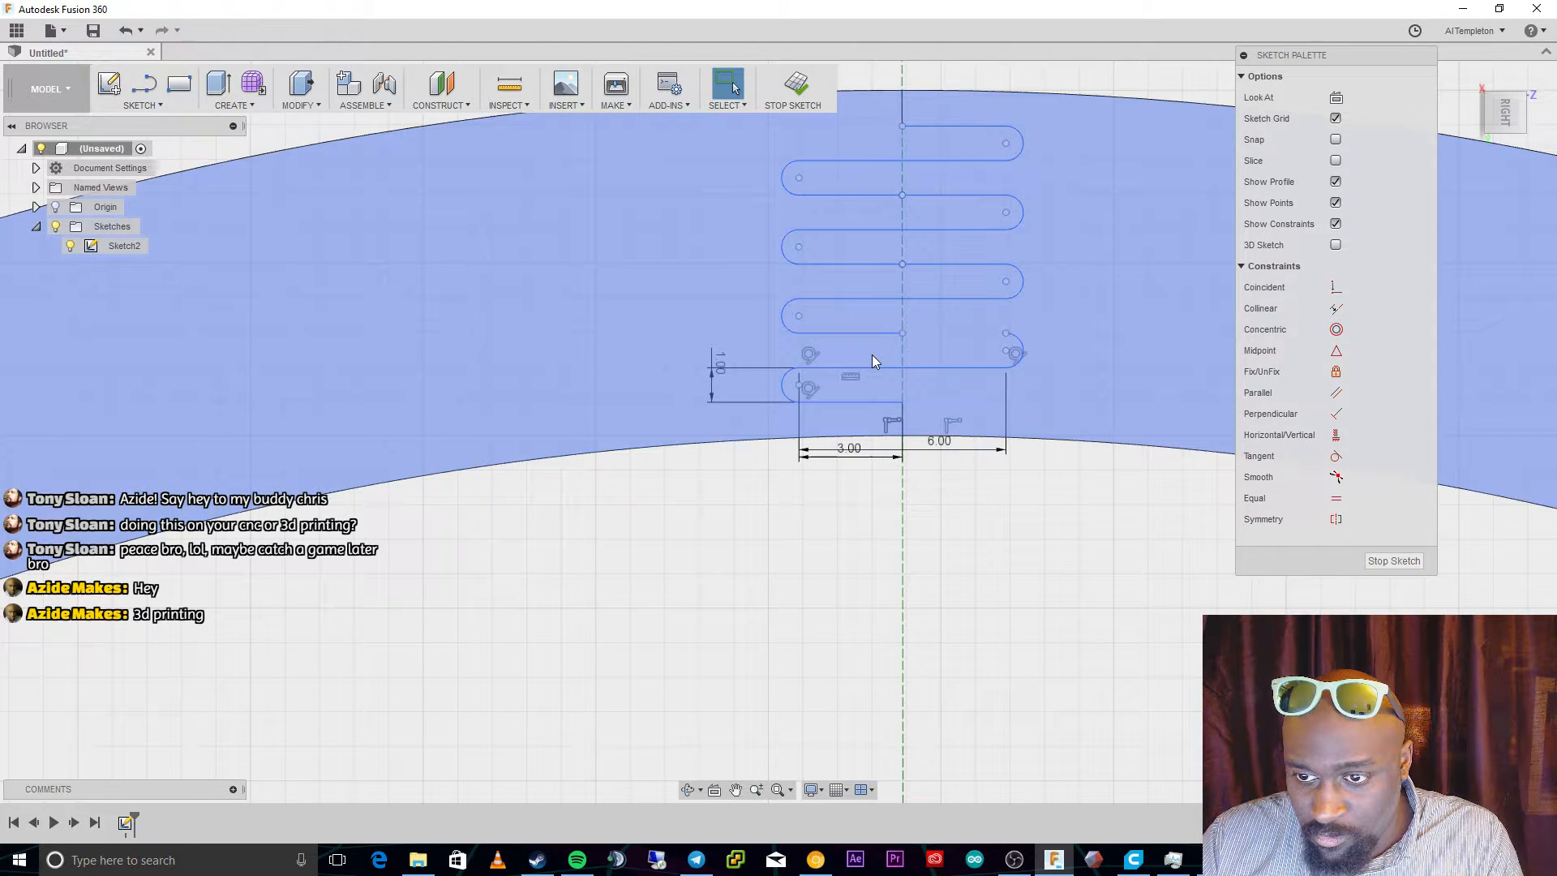
click(872, 333)
key(Delete)
click(870, 264)
key(Delete)
click(922, 263)
key(Delete)
click(923, 196)
key(Delete)
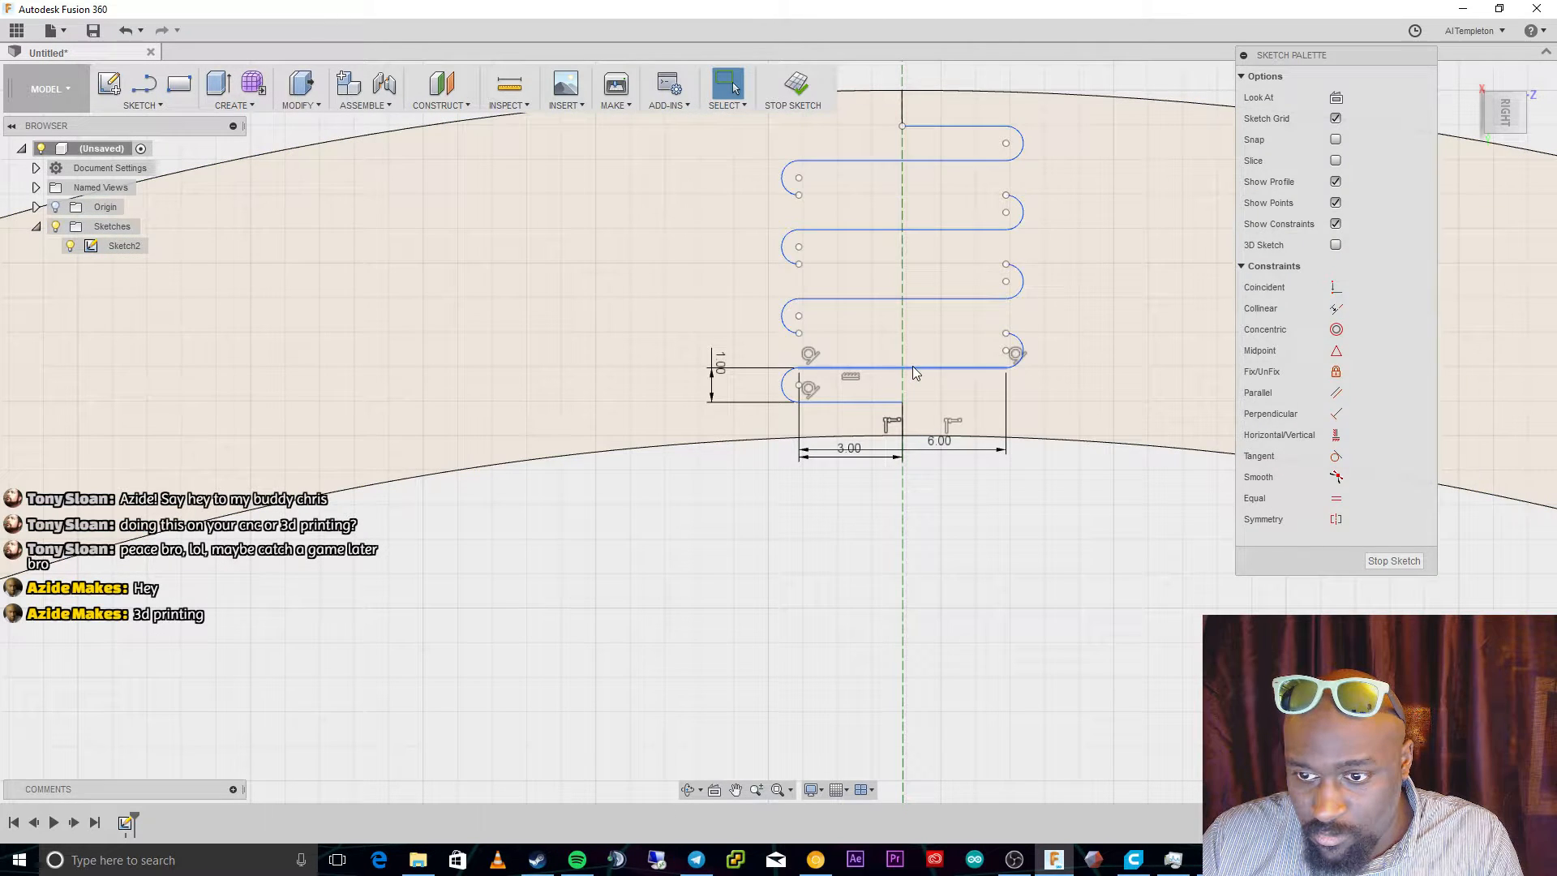
Draw three 6 mm horizontal lines that bridge the gaps between the open left and right arc ends.
click(913, 368)
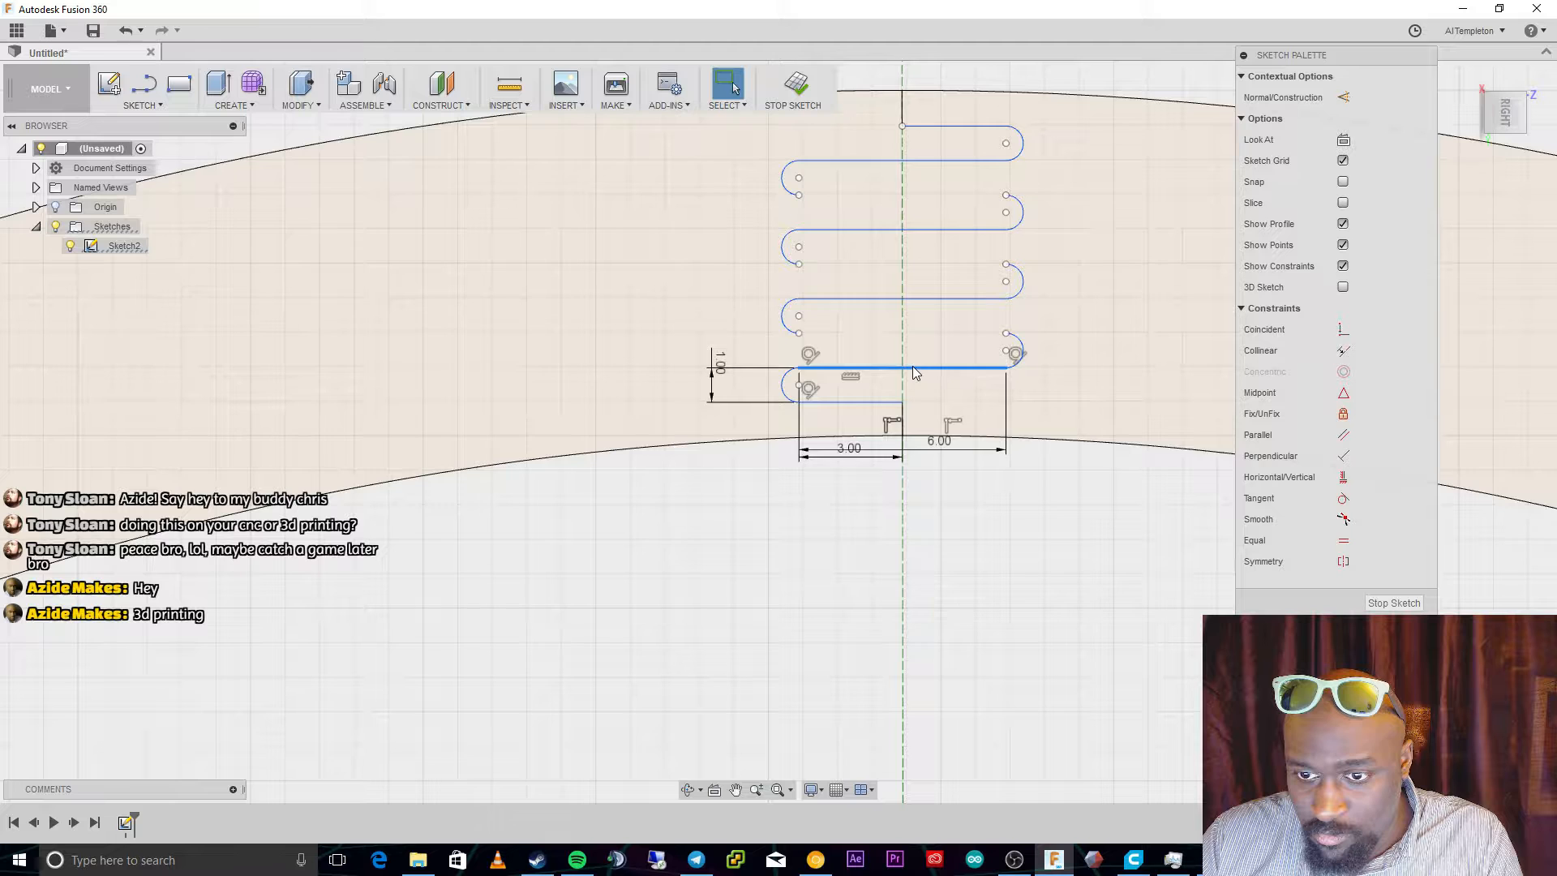
click(906, 298)
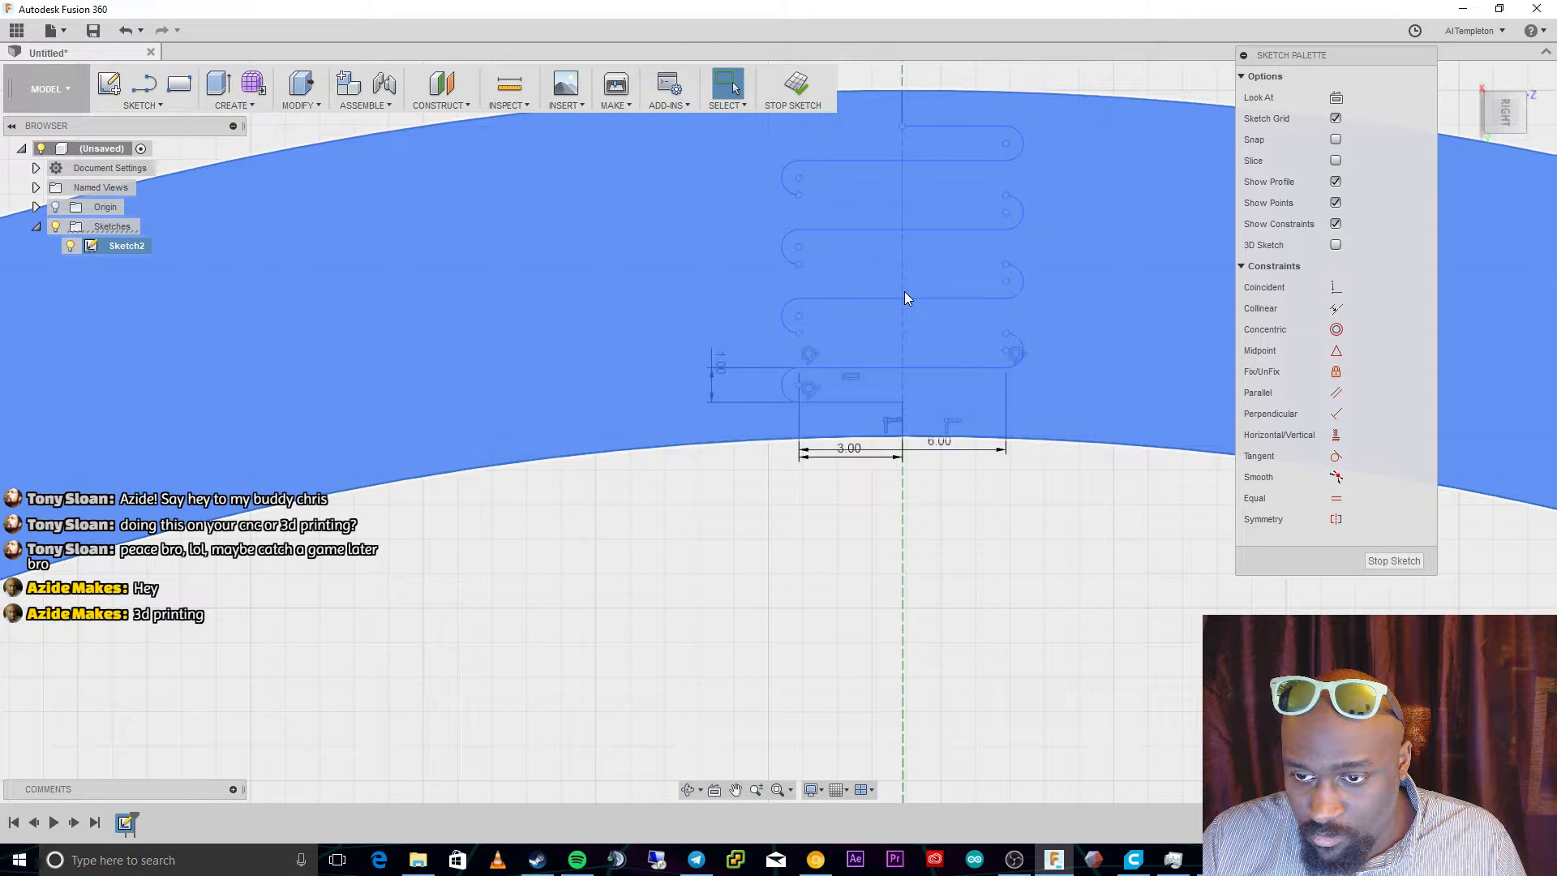
key(l)
click(798, 333)
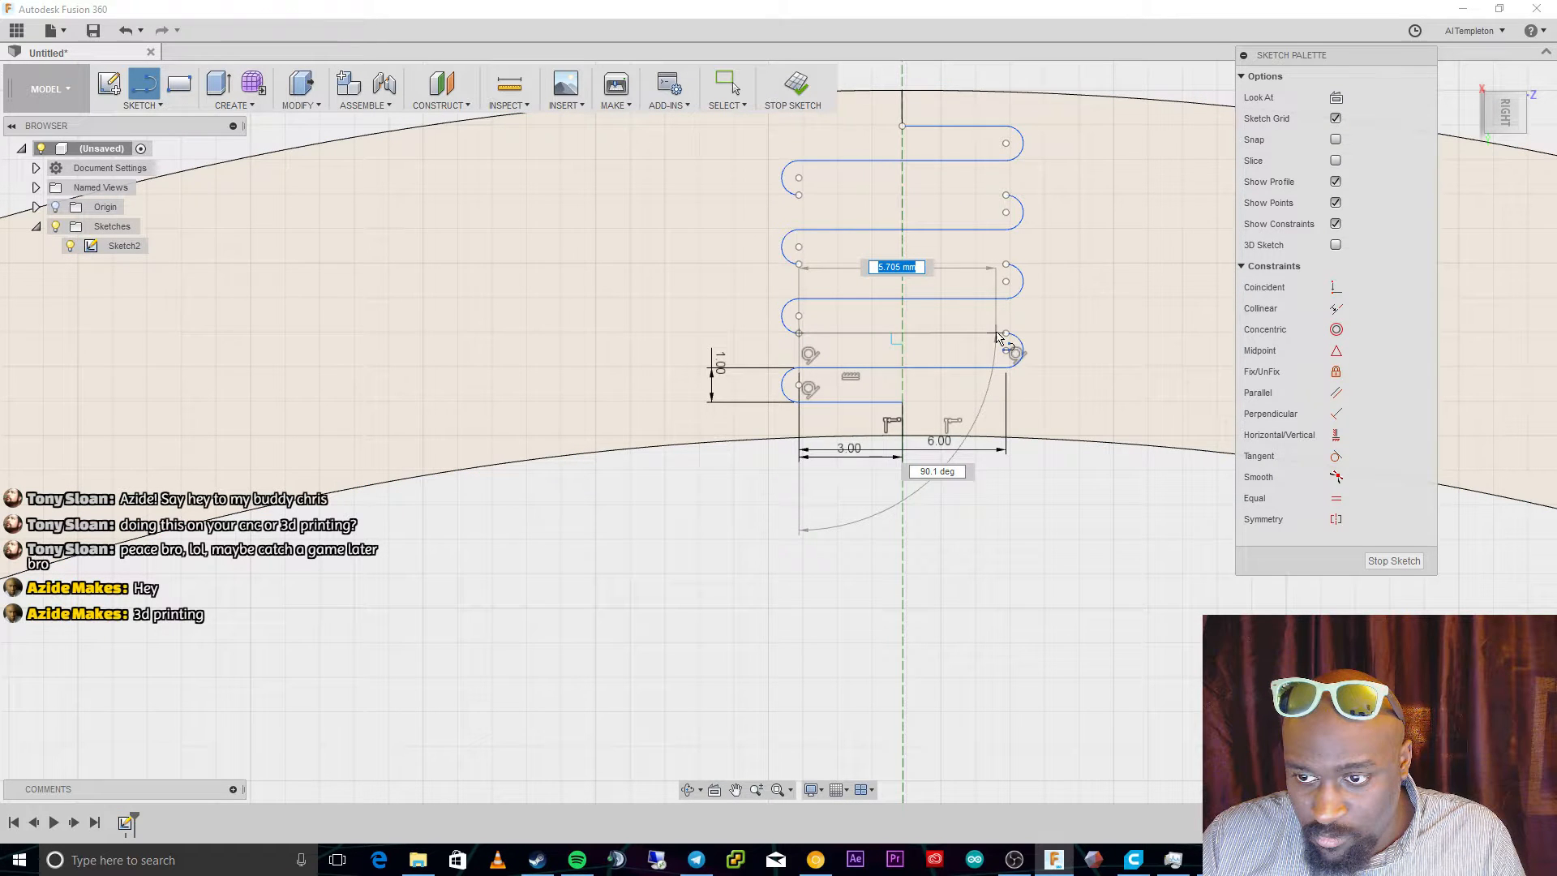
click(1006, 333)
click(1005, 264)
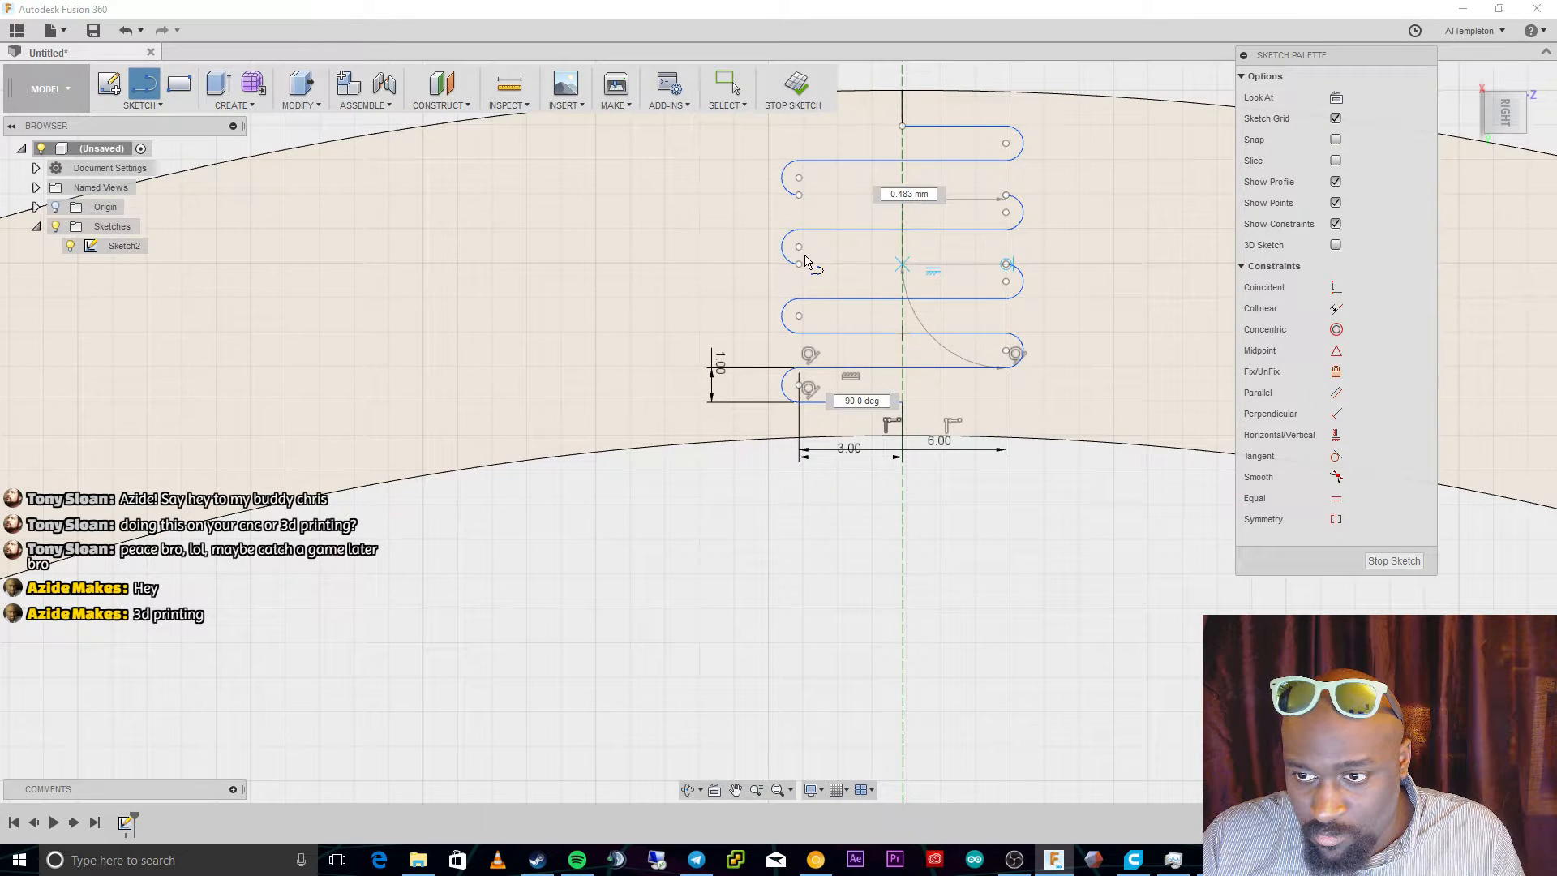
click(803, 263)
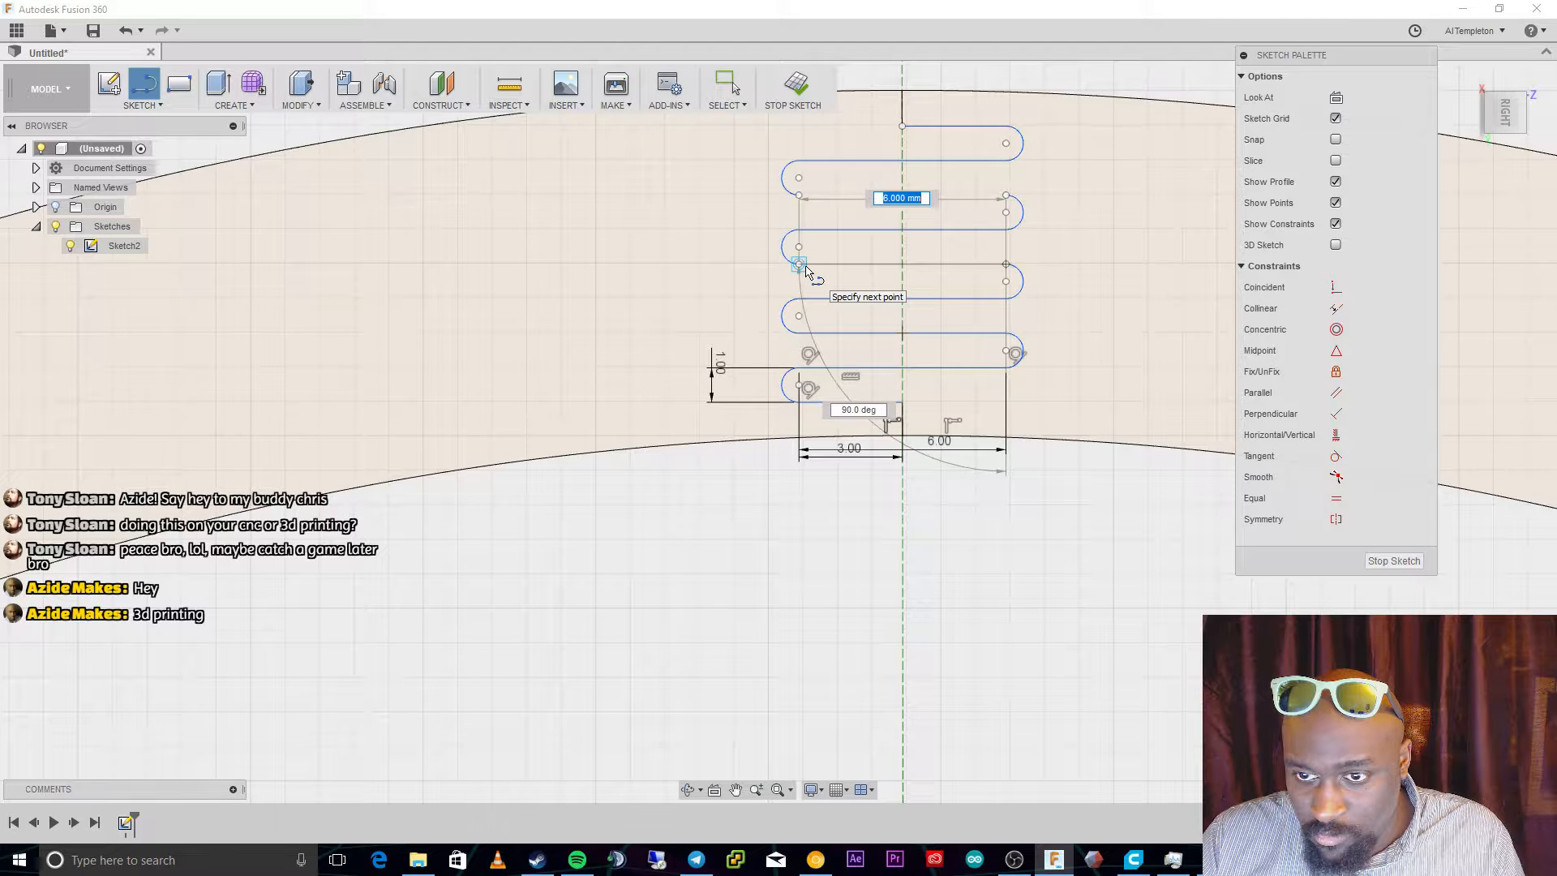
click(800, 264)
click(1006, 196)
click(800, 196)
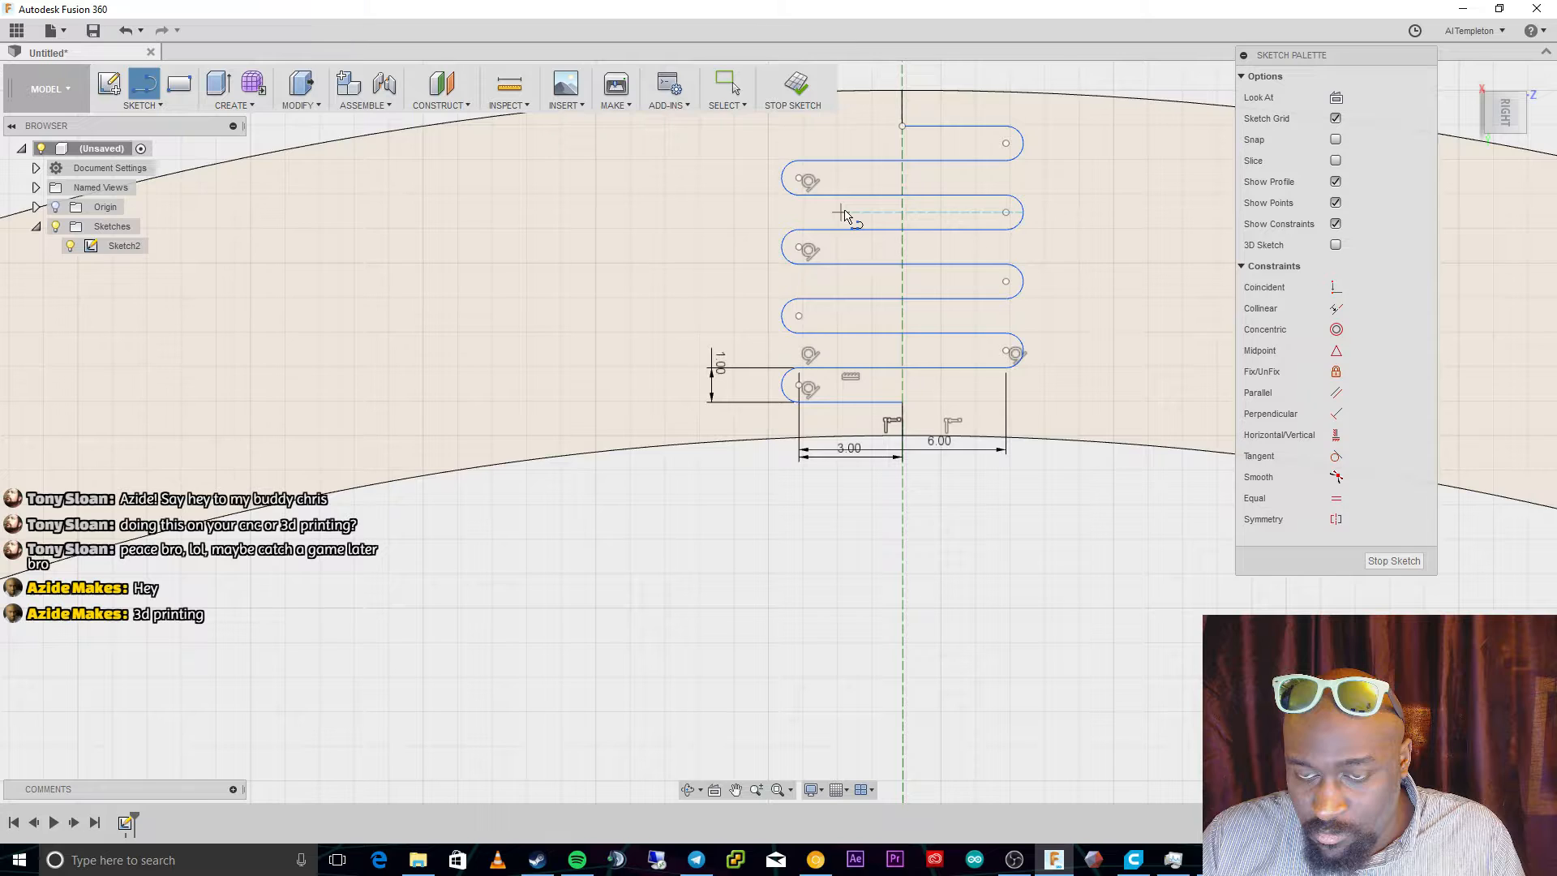
key(Escape)
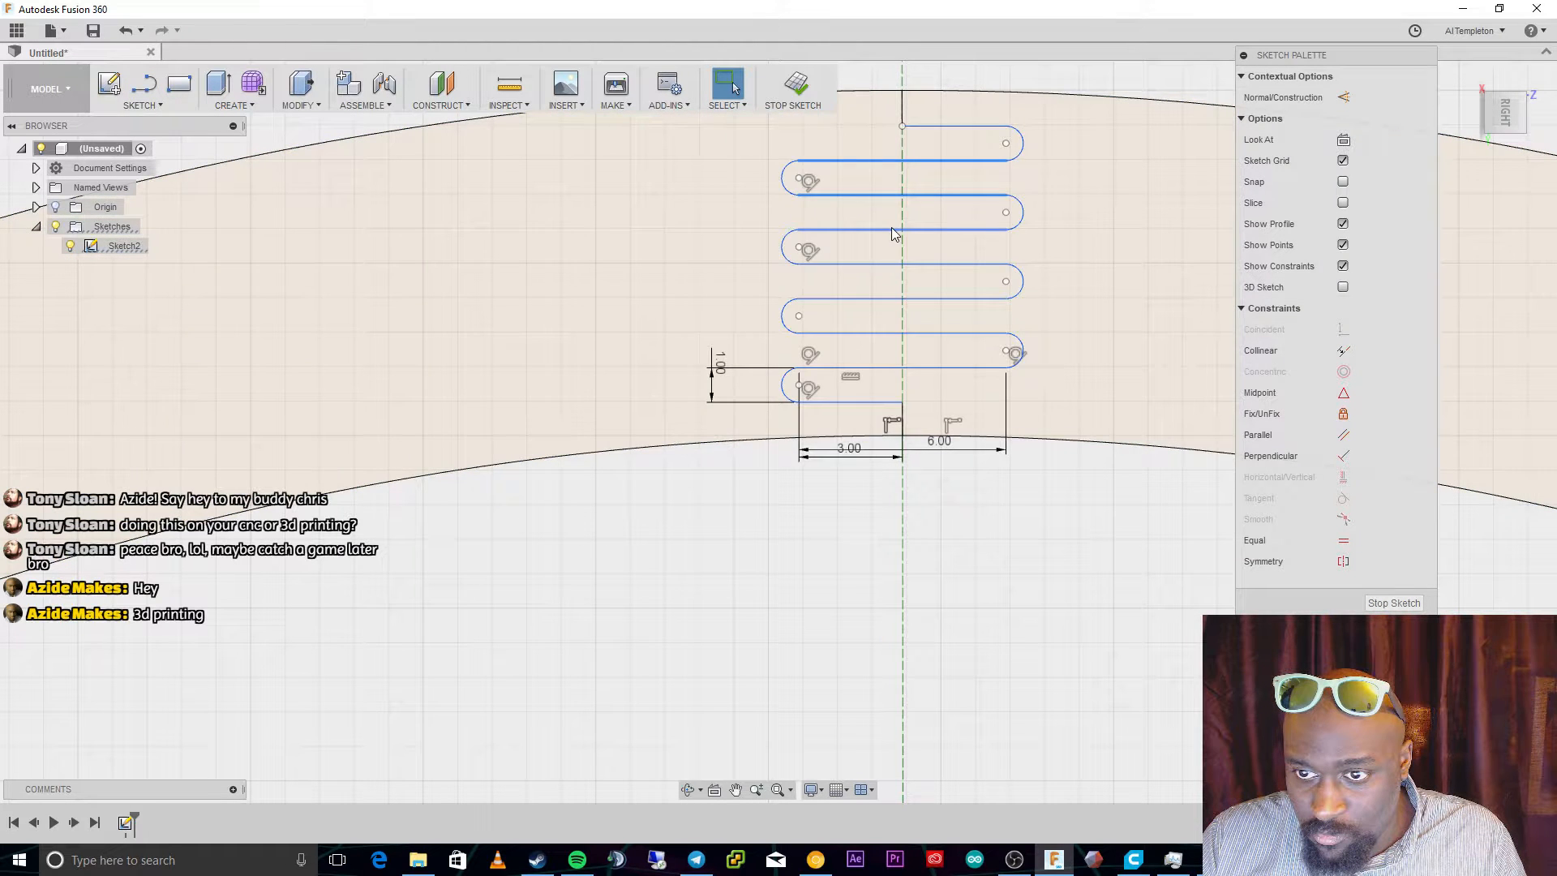
Apply an Equal constraint to the serpentine's seven full-length horizontal lines.
click(892, 268)
ctrl+click(893, 264)
ctrl+click(893, 299)
ctrl+click(893, 333)
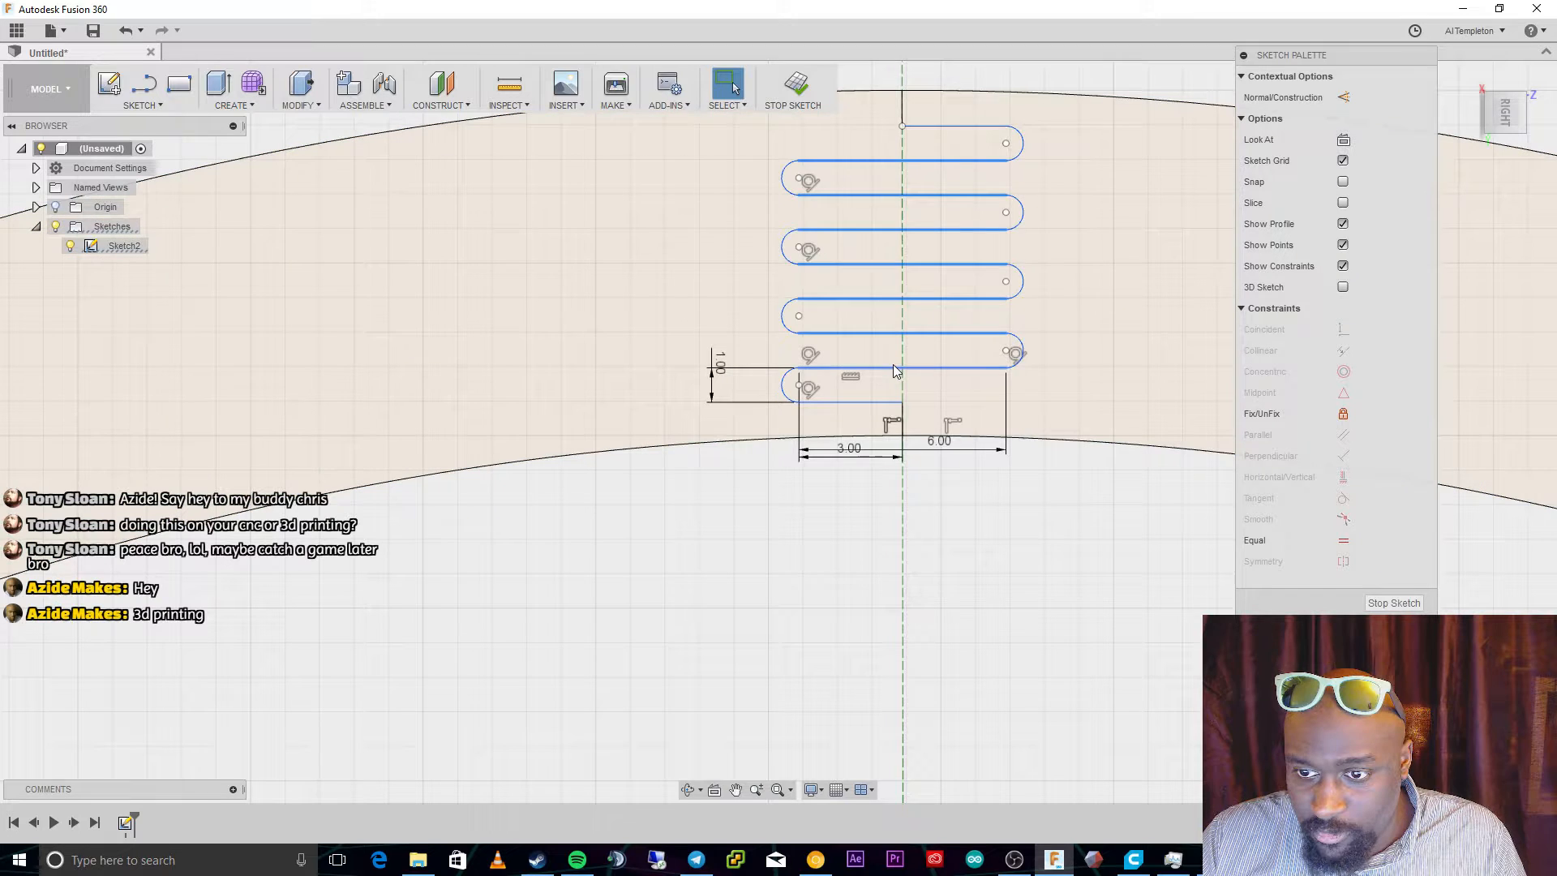
ctrl+click(894, 367)
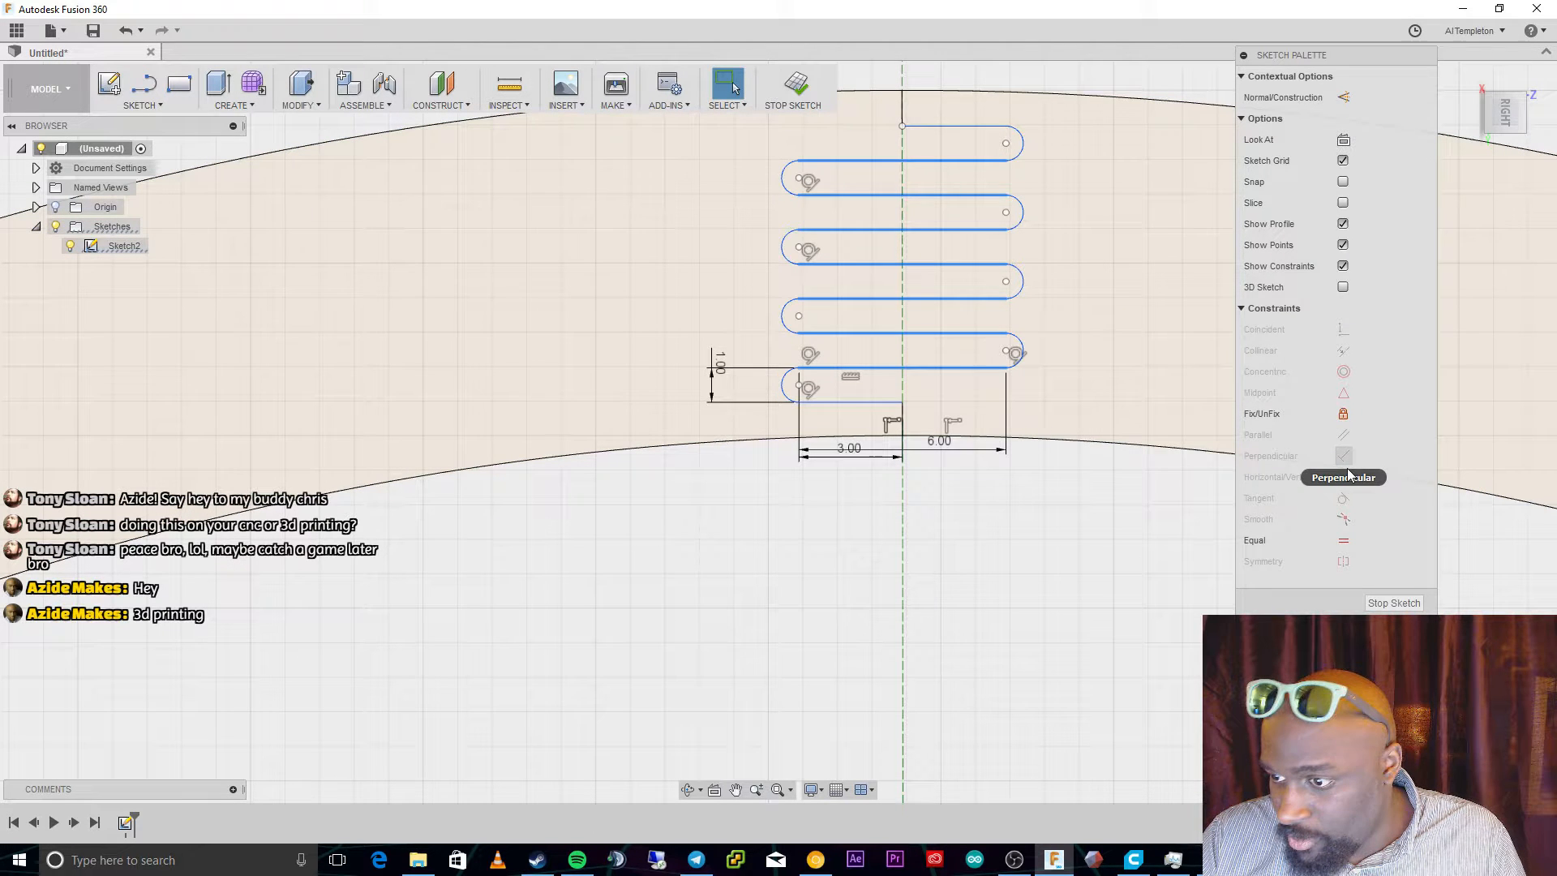
click(1344, 541)
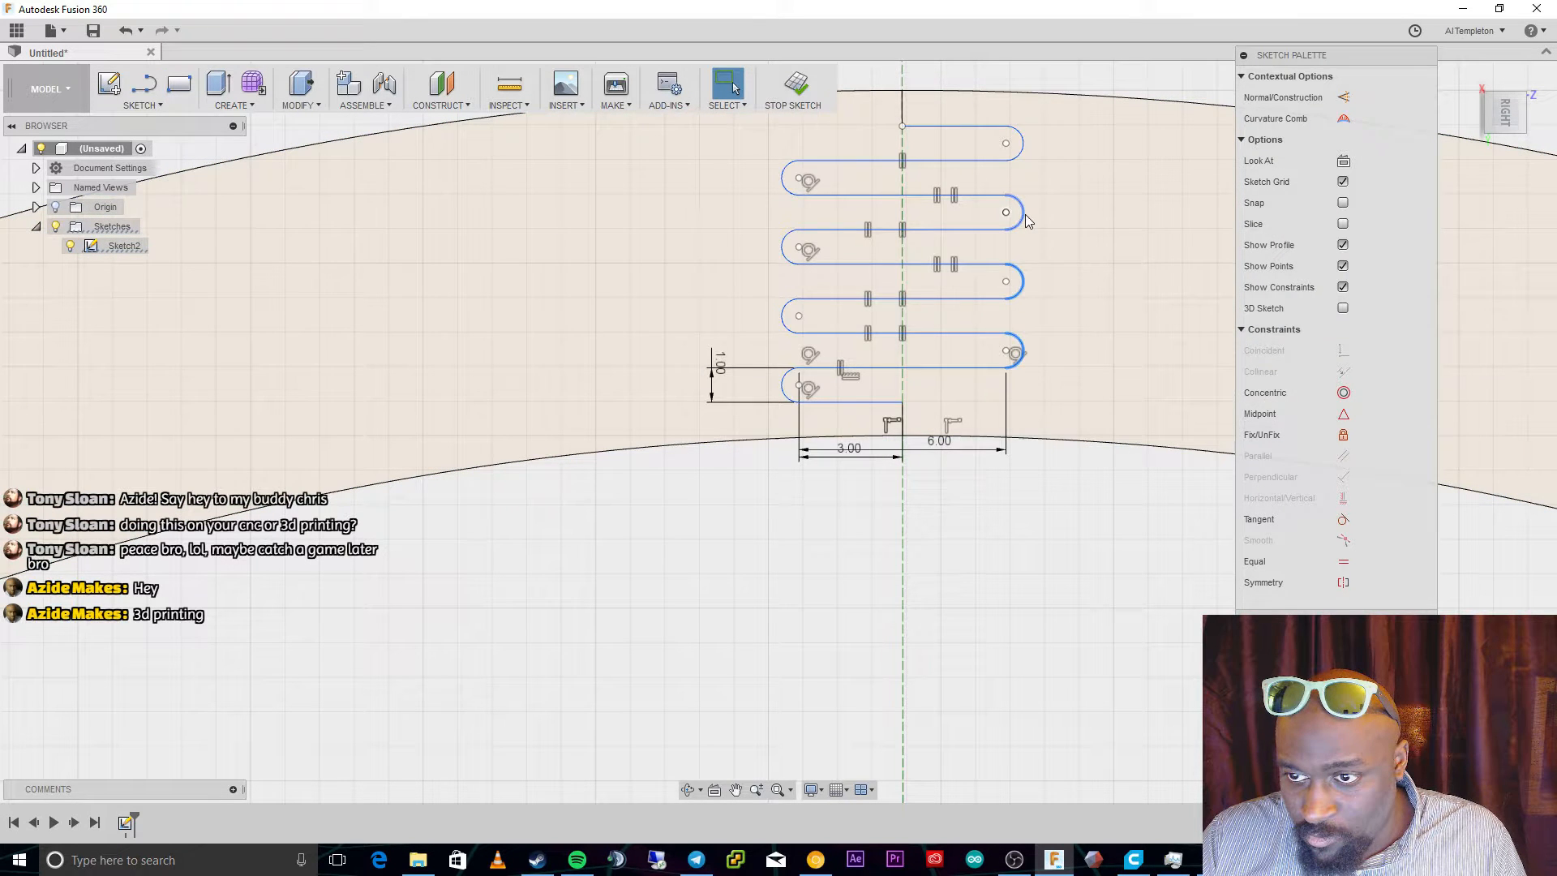
Try to apply an Equal constraint to all eight end arcs of the serpentine.
ctrl+click(1026, 215)
ctrl+click(1024, 146)
ctrl+click(782, 187)
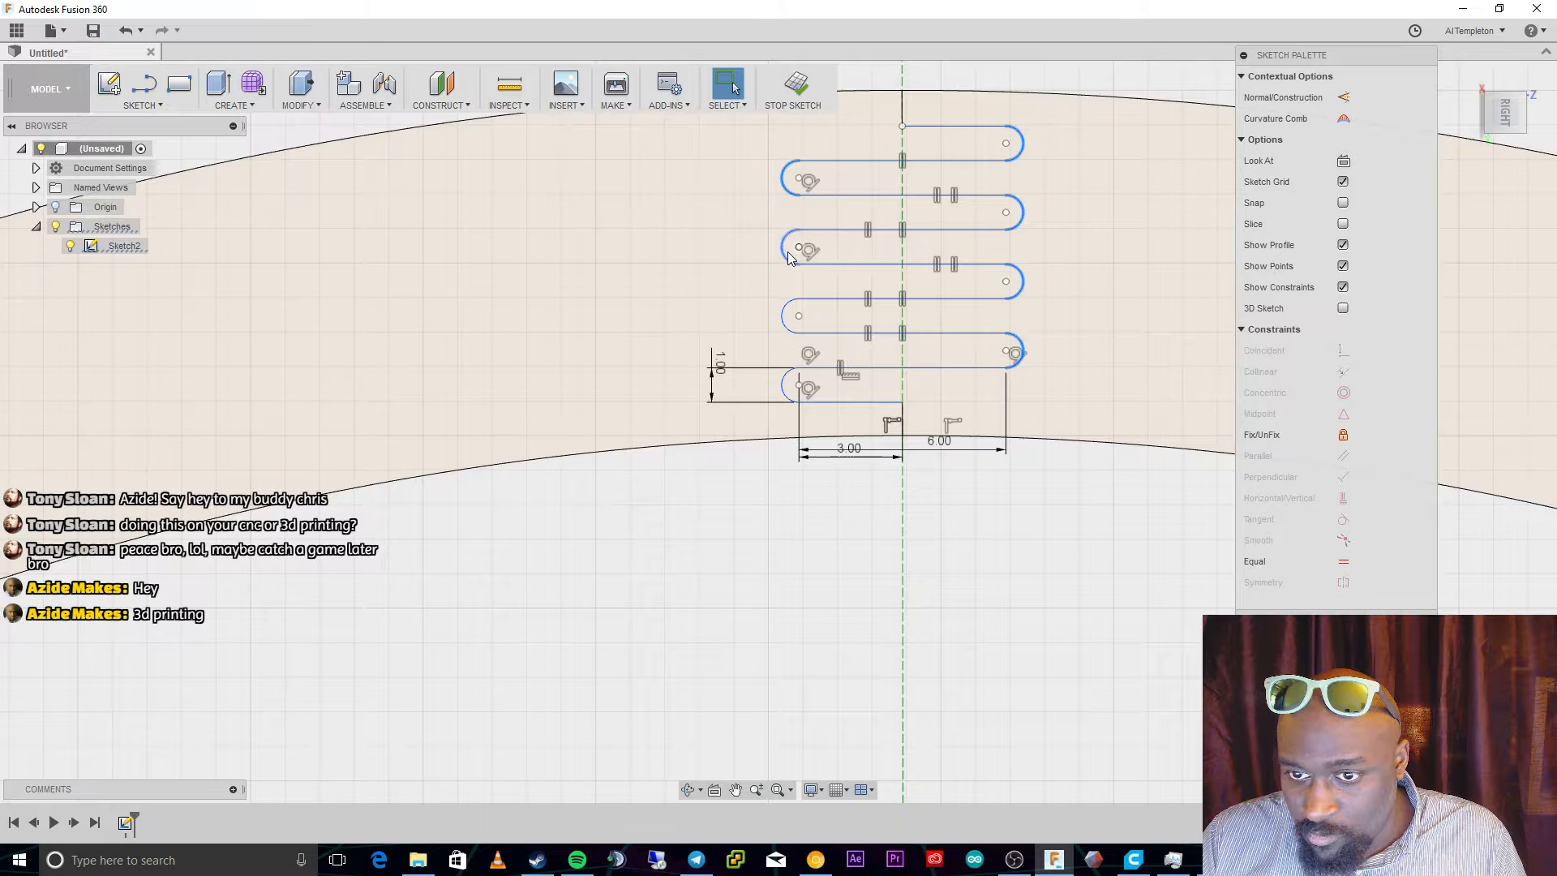
ctrl+click(787, 251)
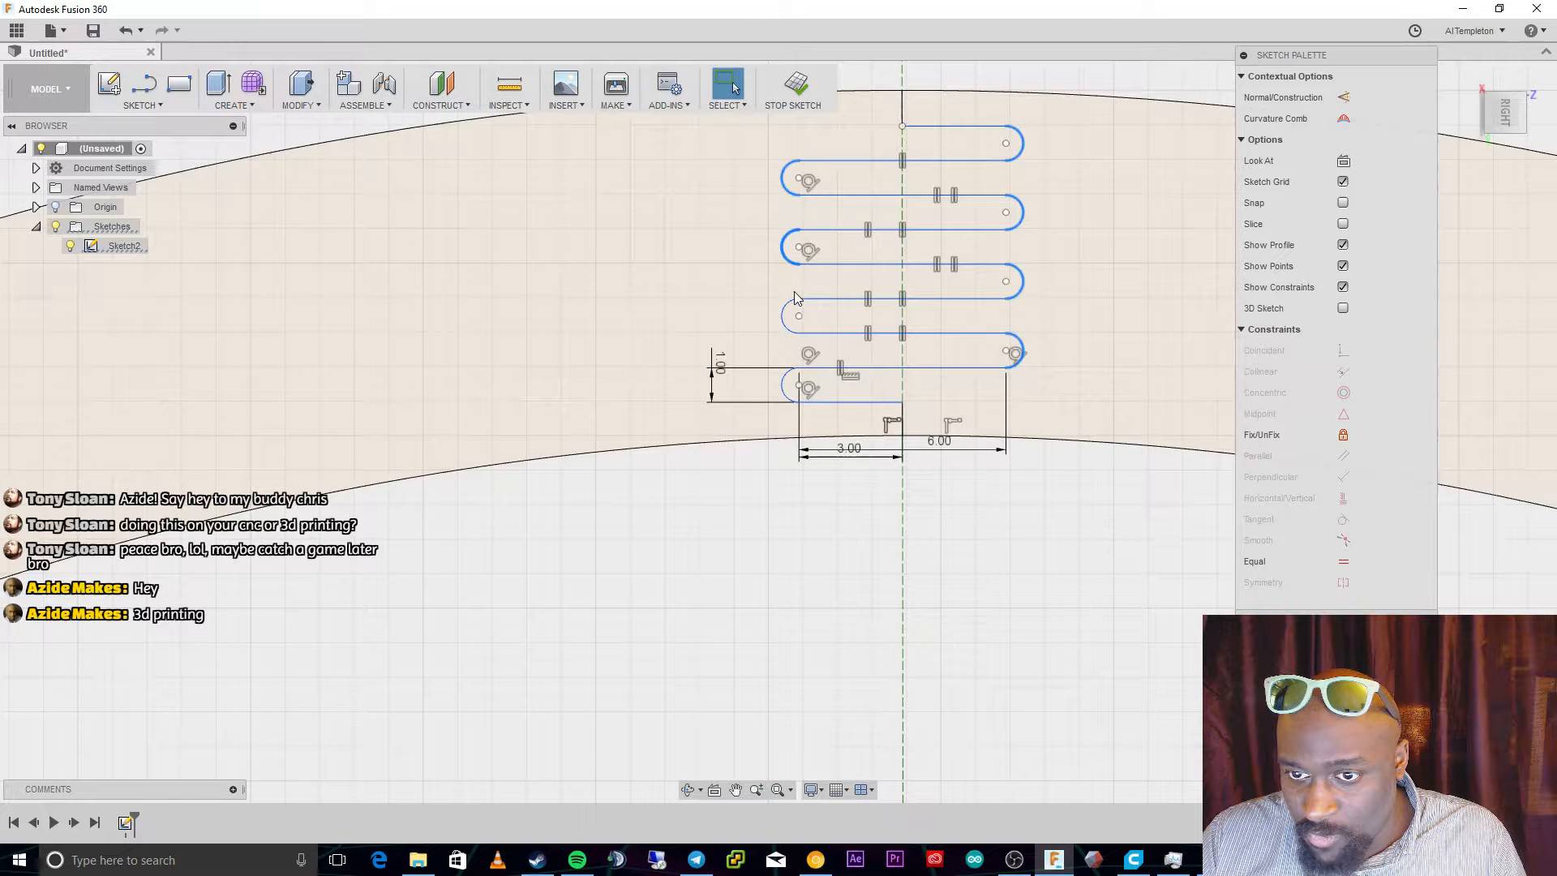
ctrl+click(783, 314)
ctrl+click(780, 388)
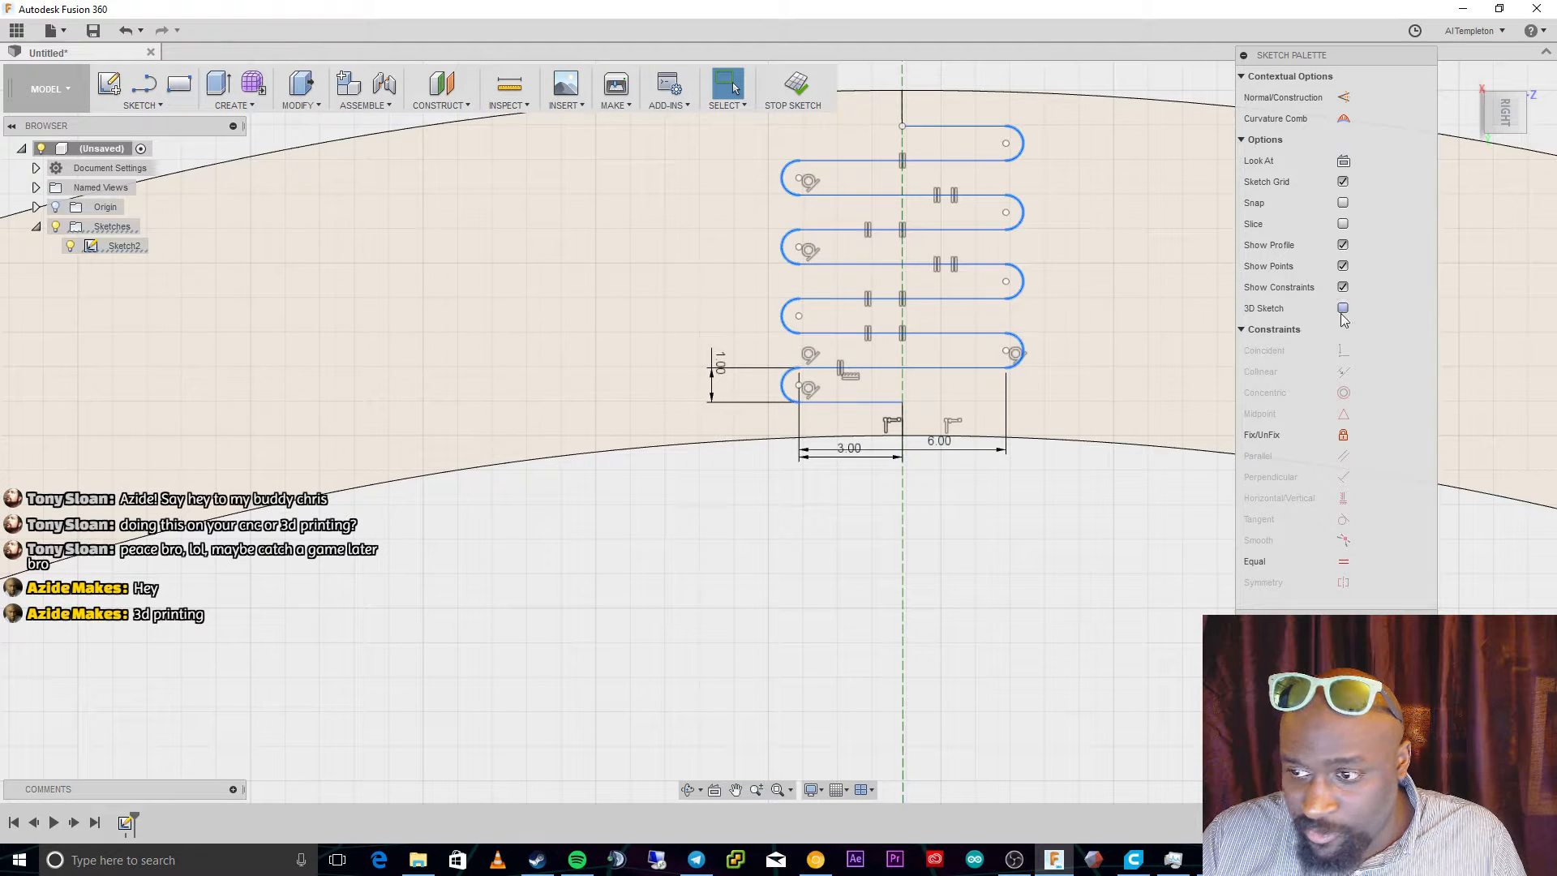
click(1344, 562)
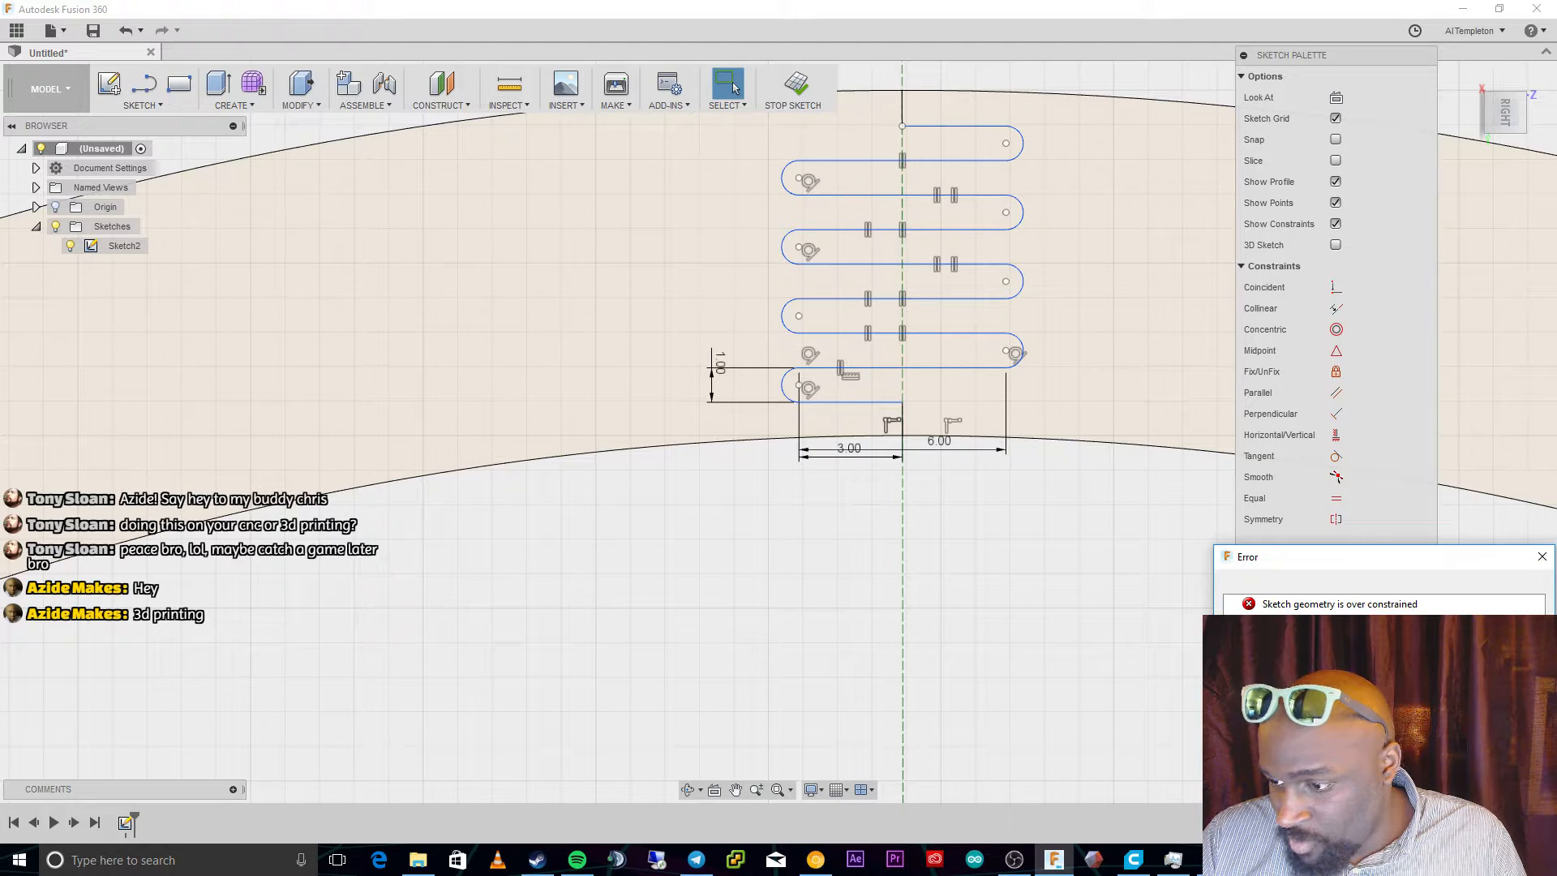
click(1510, 821)
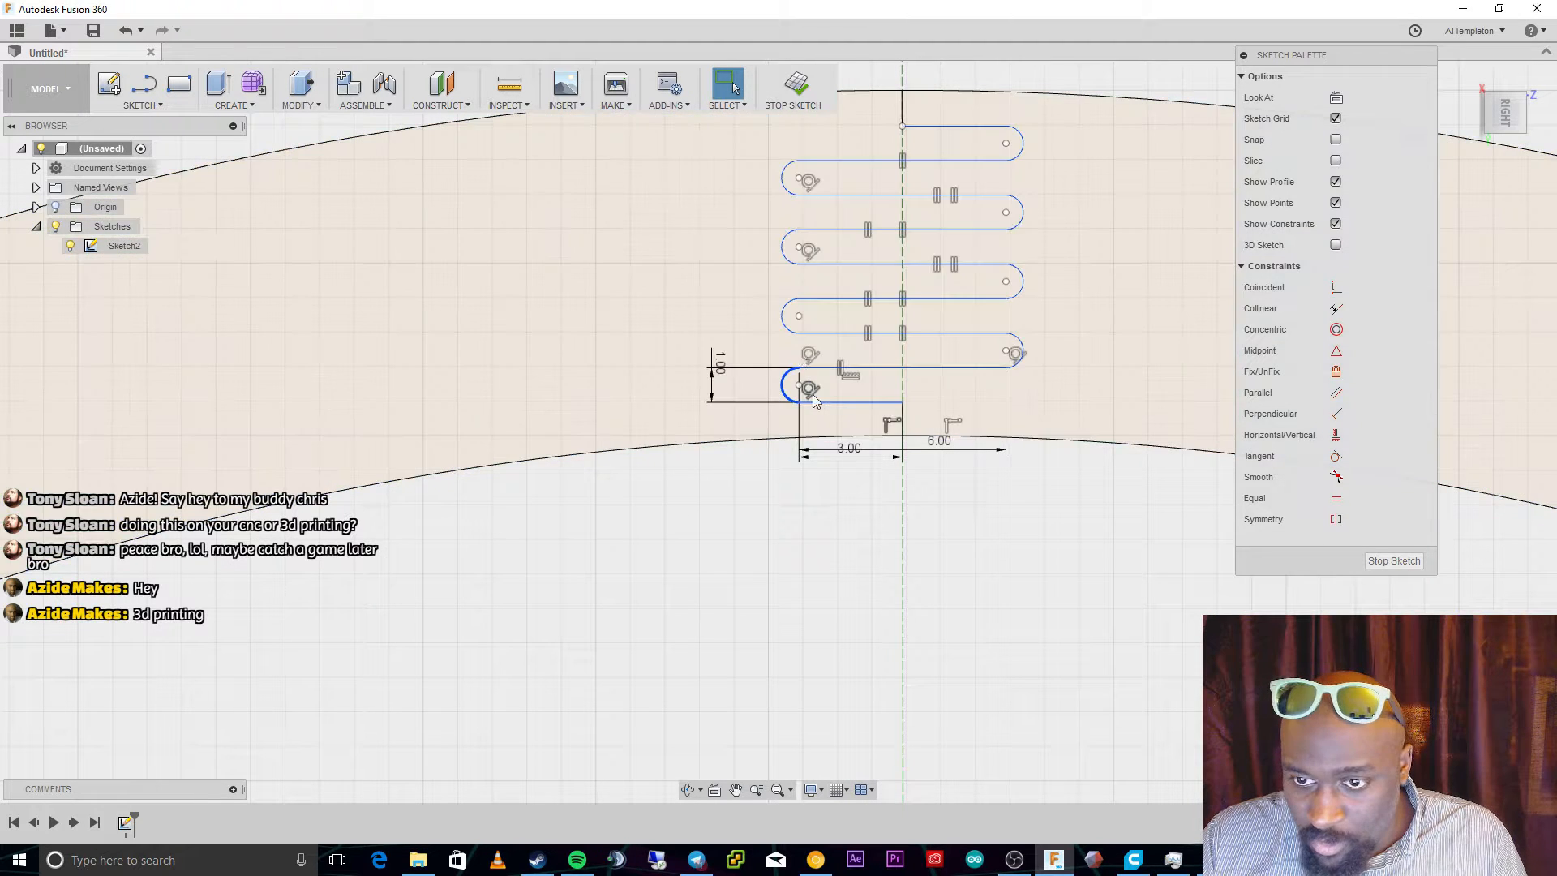
Try to delete the half-length horizontal line at the upper end of the serpentine.
click(991, 126)
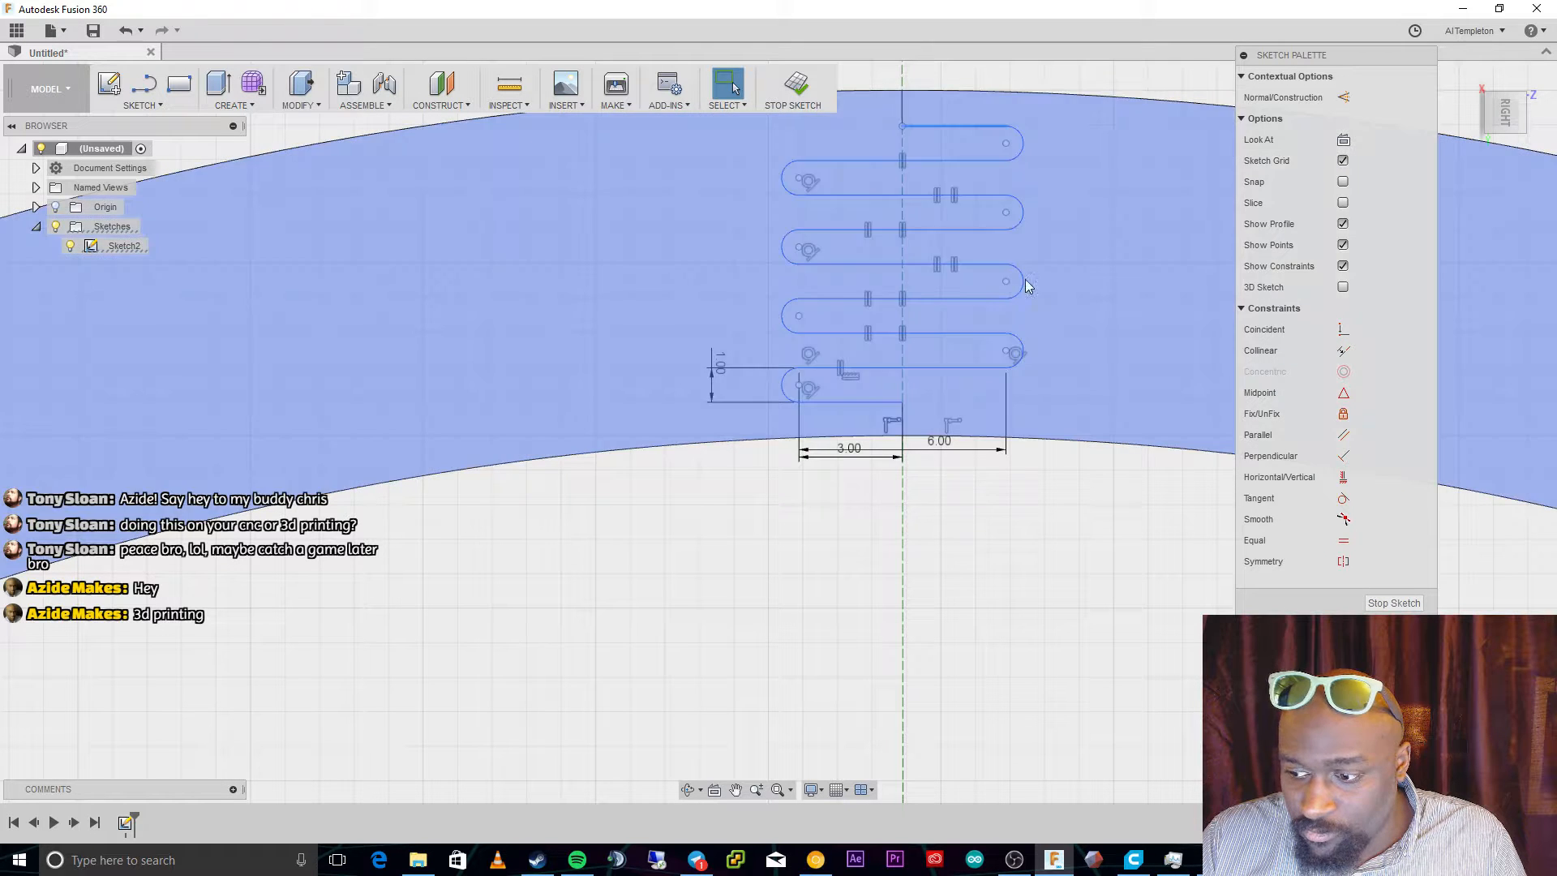
key(Delete)
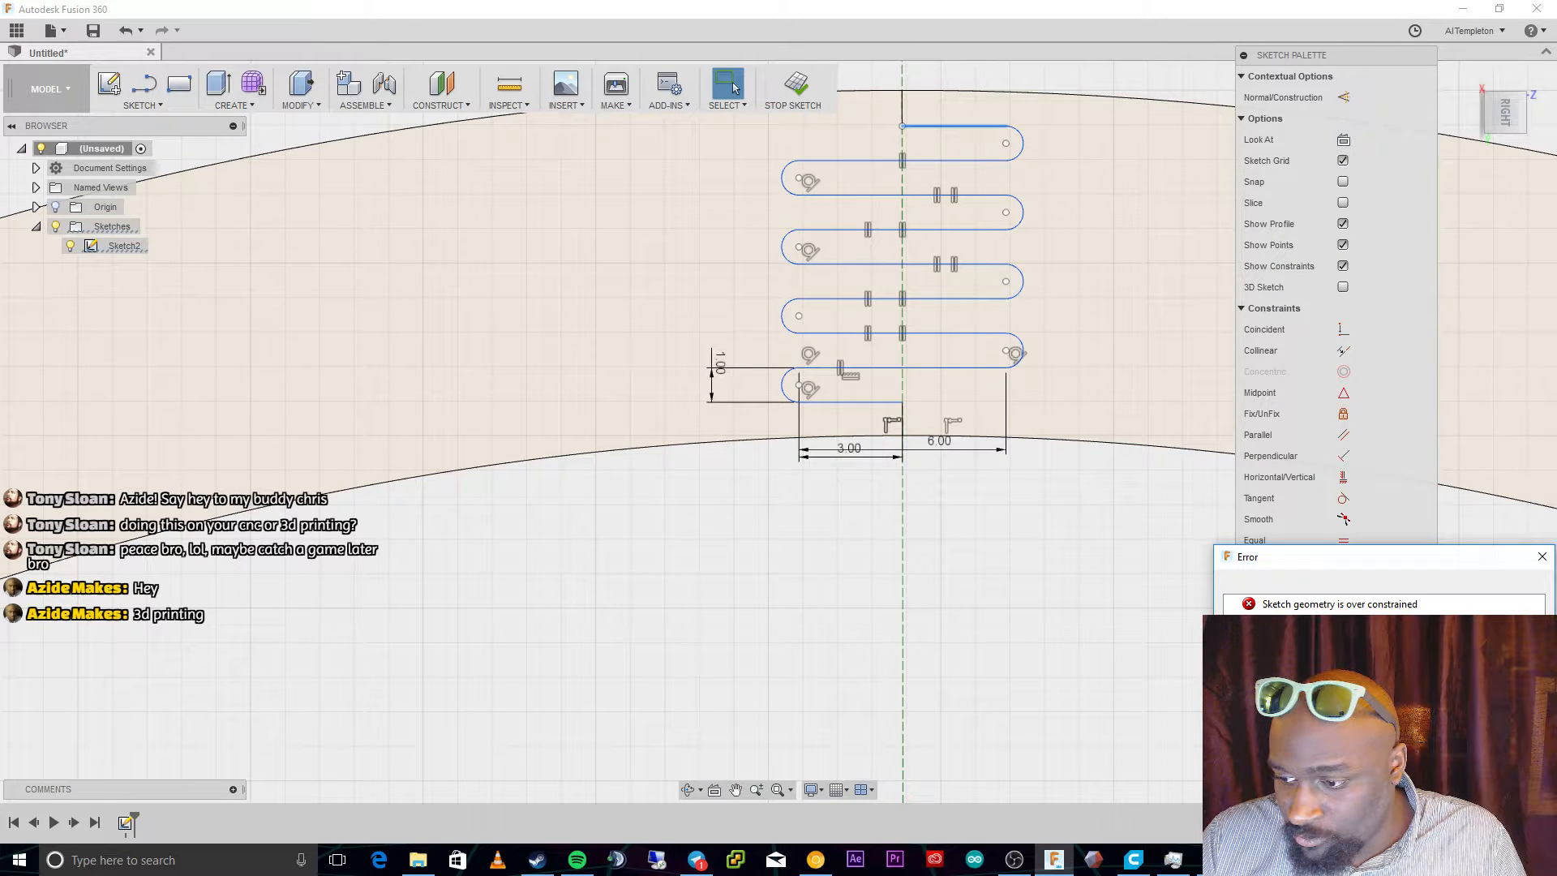
click(1513, 820)
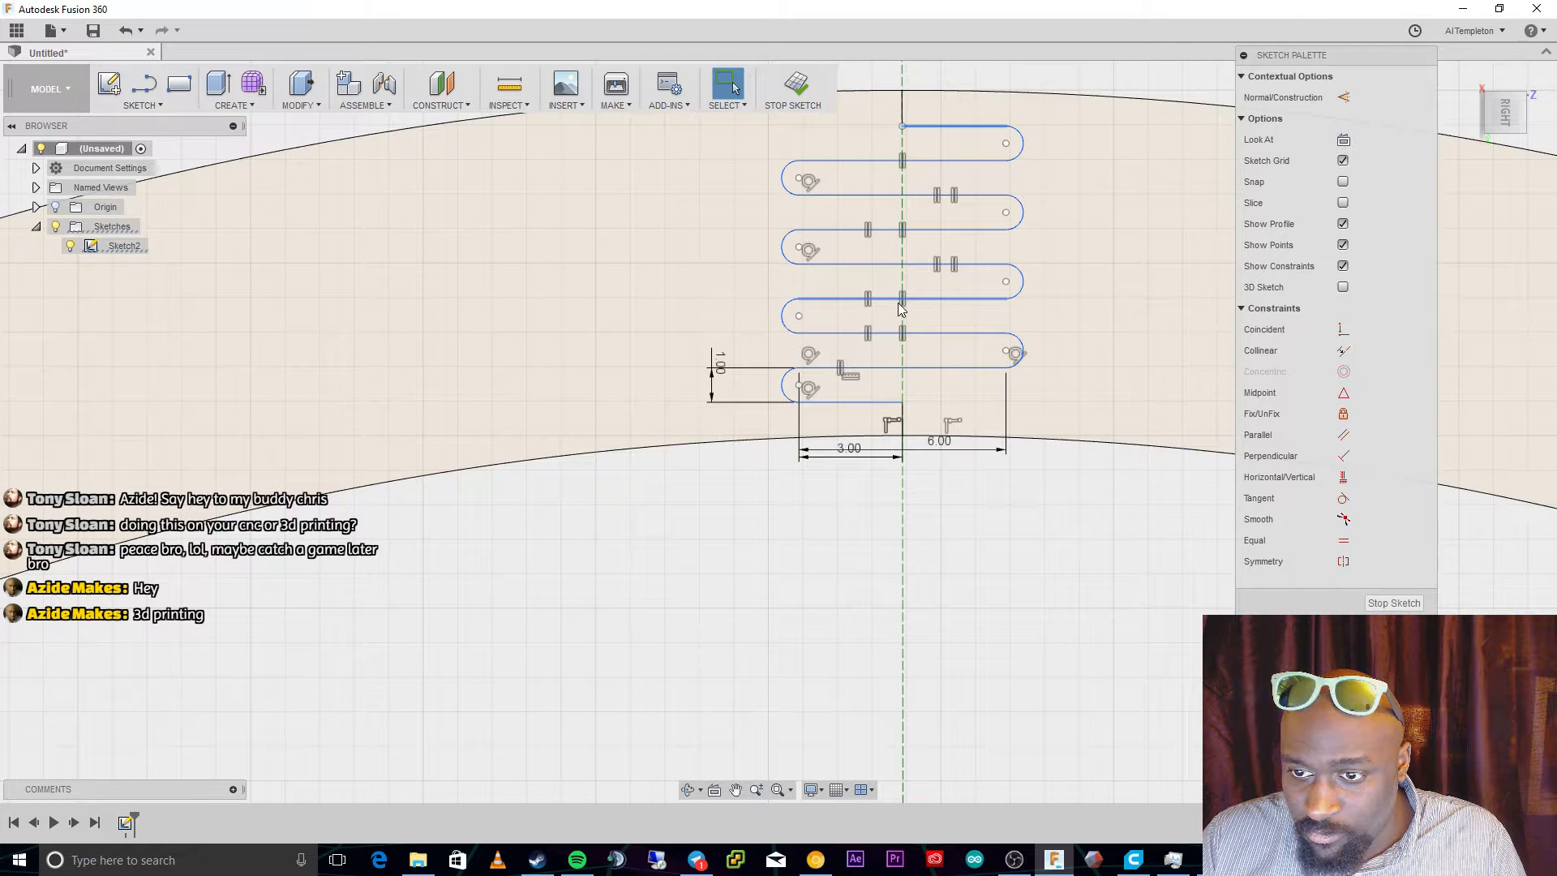
Delete all the equal constraints linking the serpentine's full-length horizontal lines.
click(901, 303)
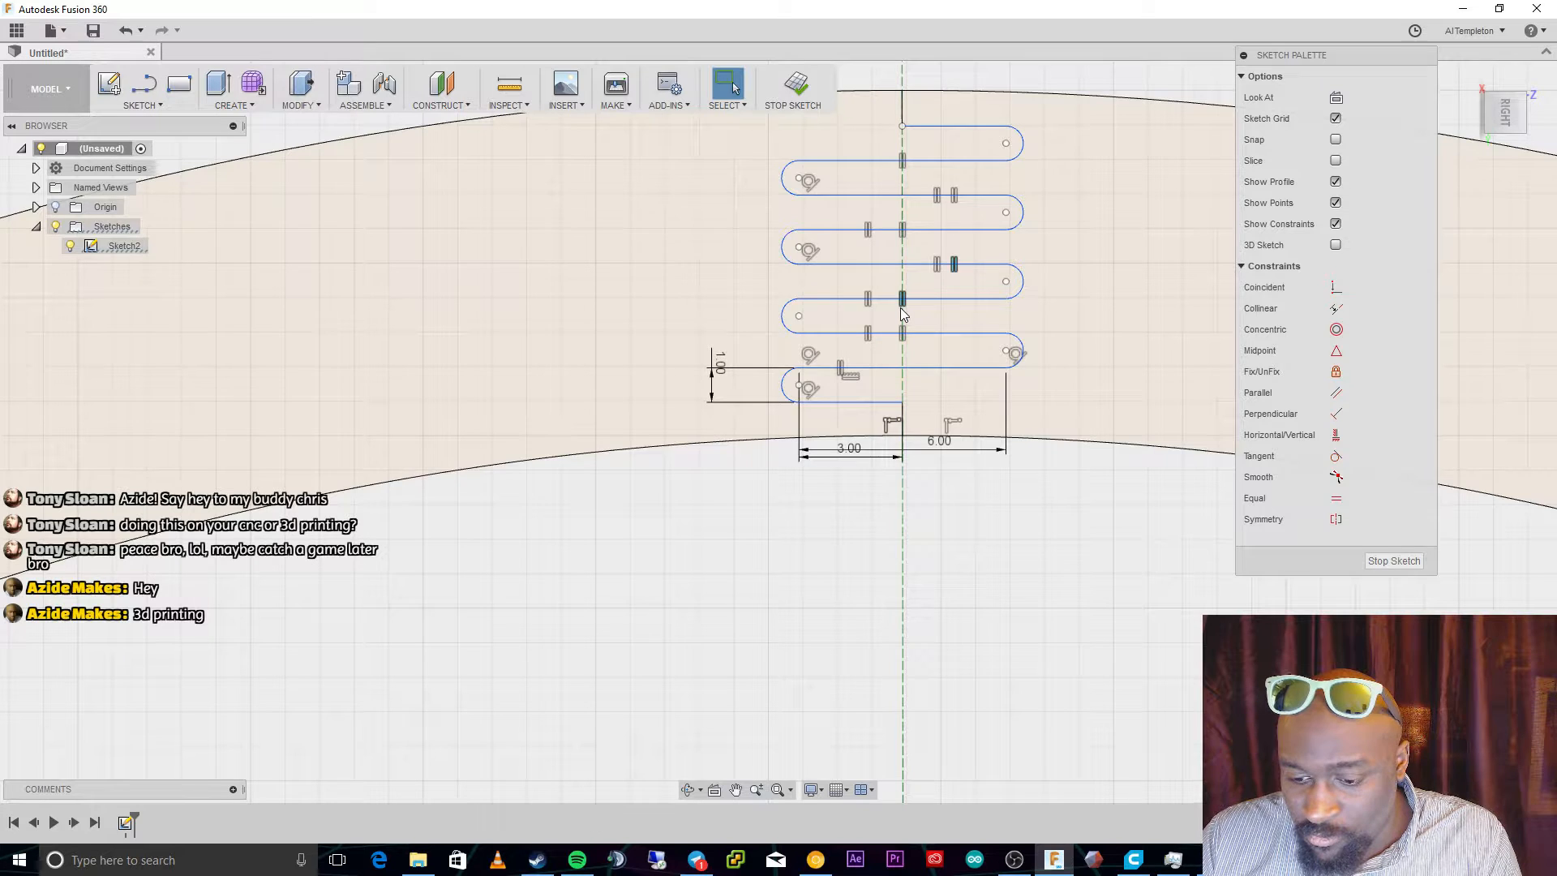
key(Delete)
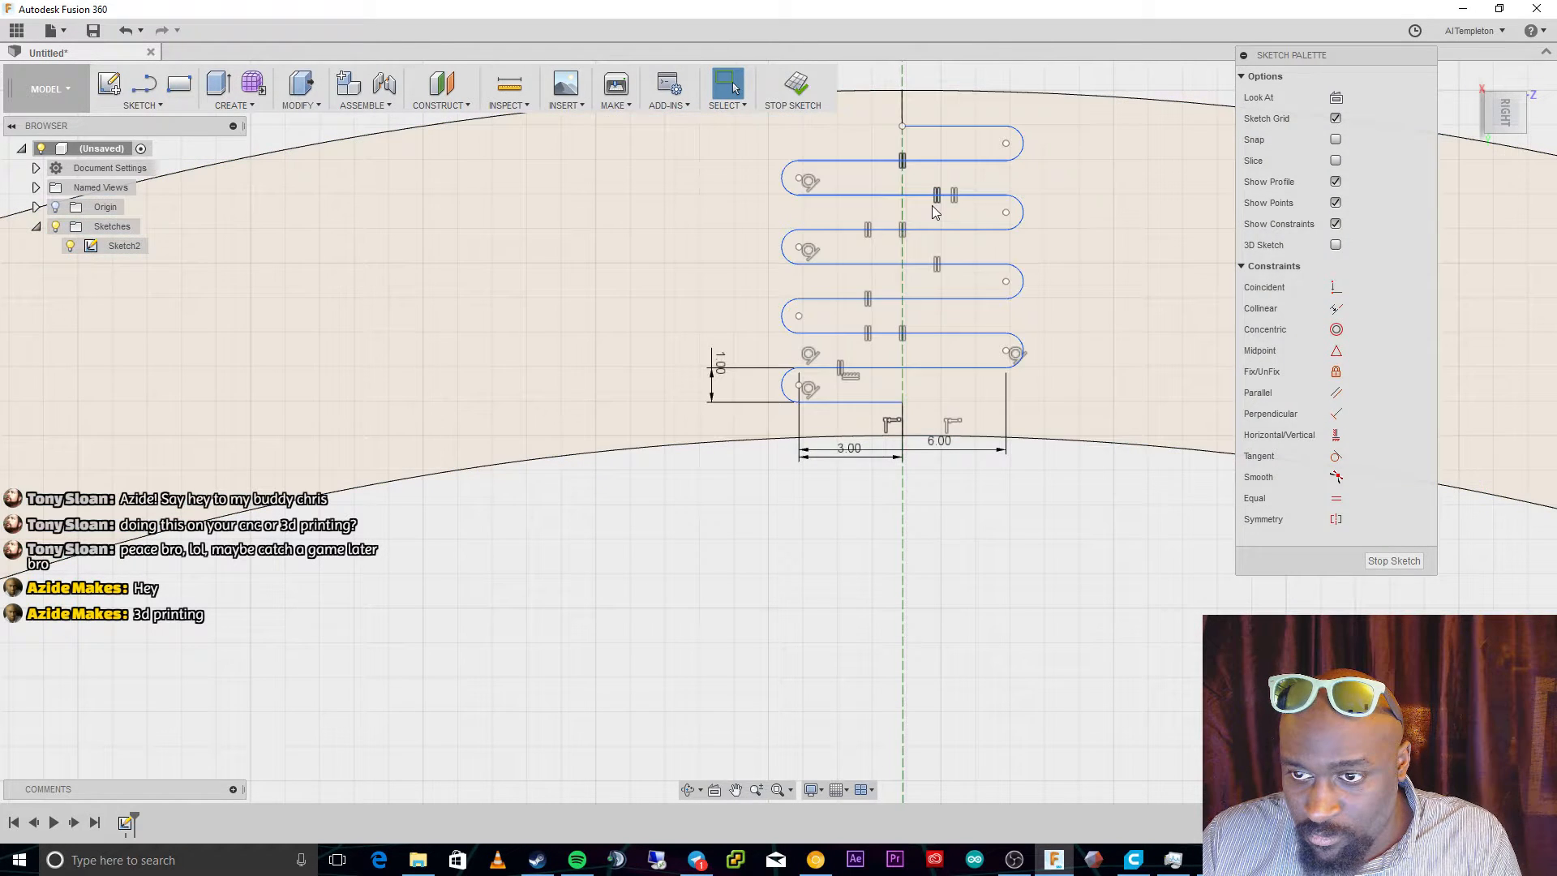
click(934, 203)
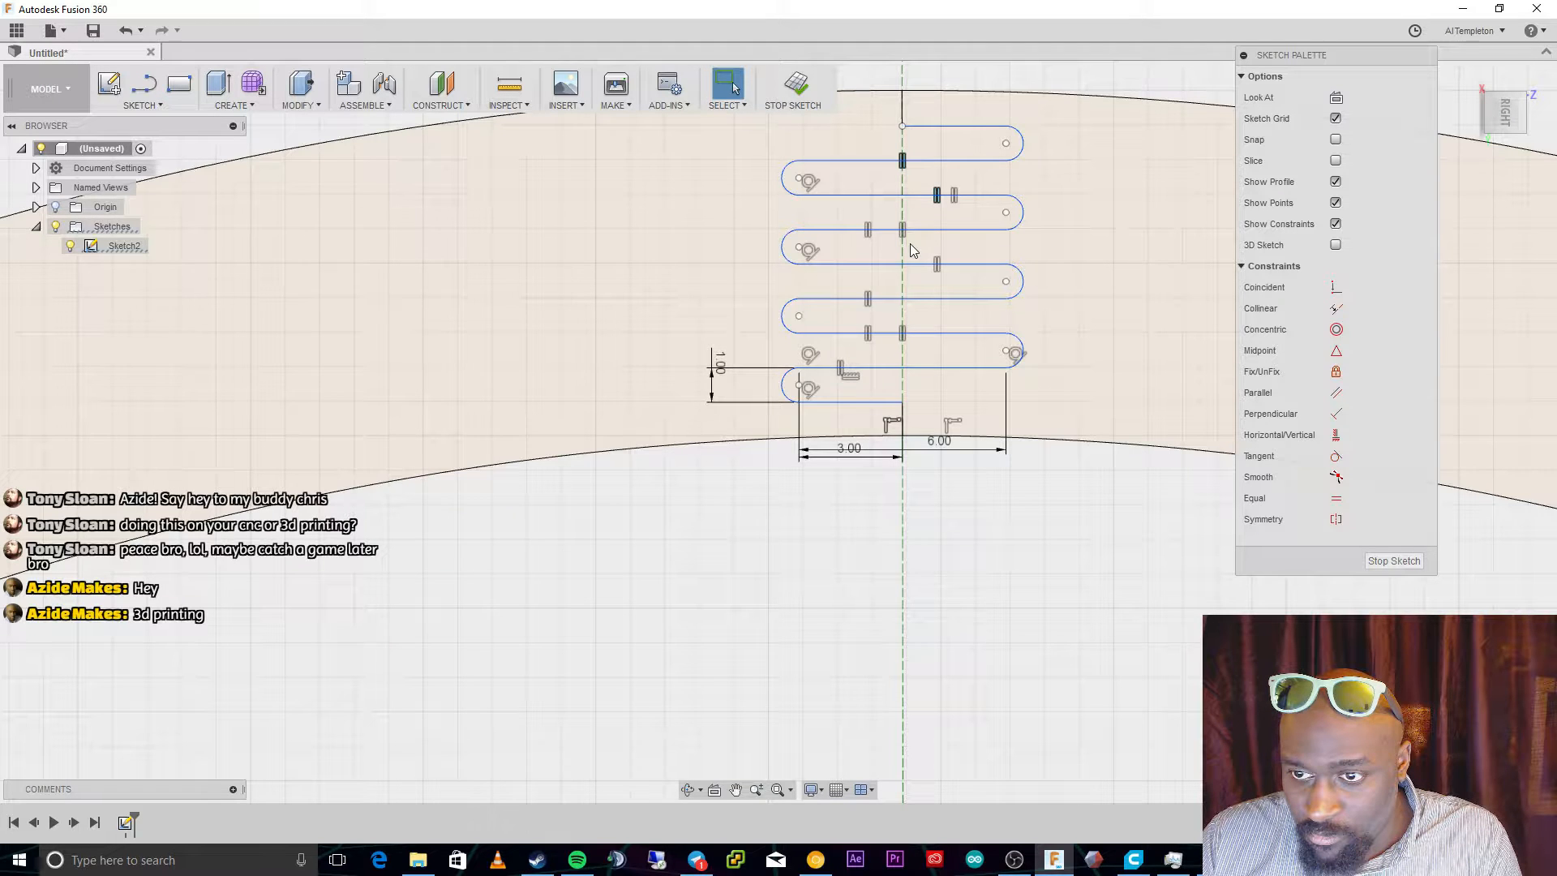
key(Delete)
click(906, 229)
click(904, 224)
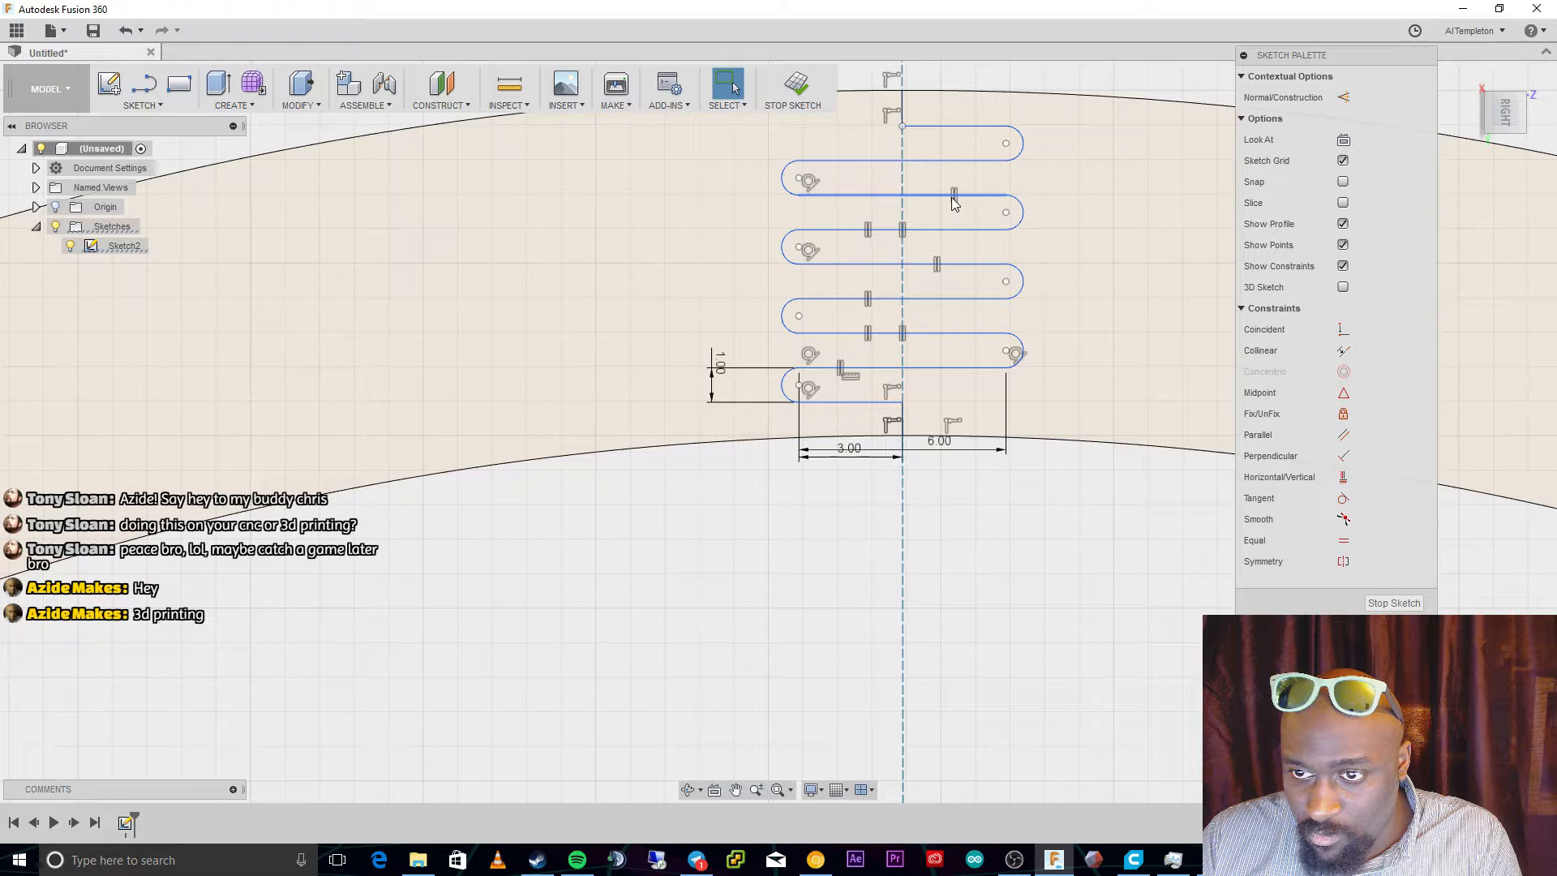
click(905, 299)
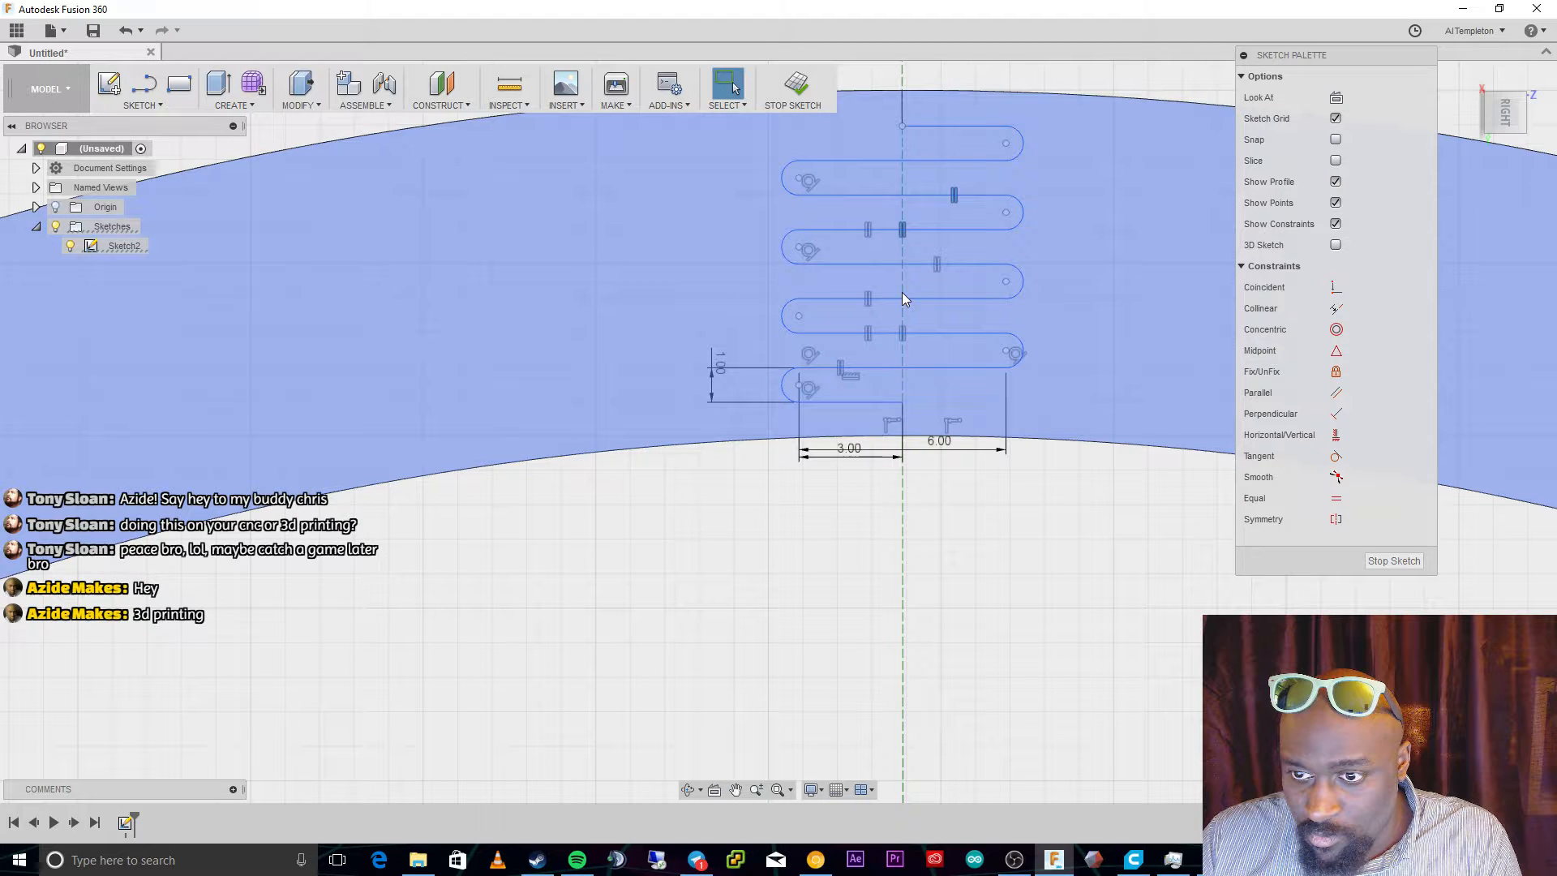
key(Delete)
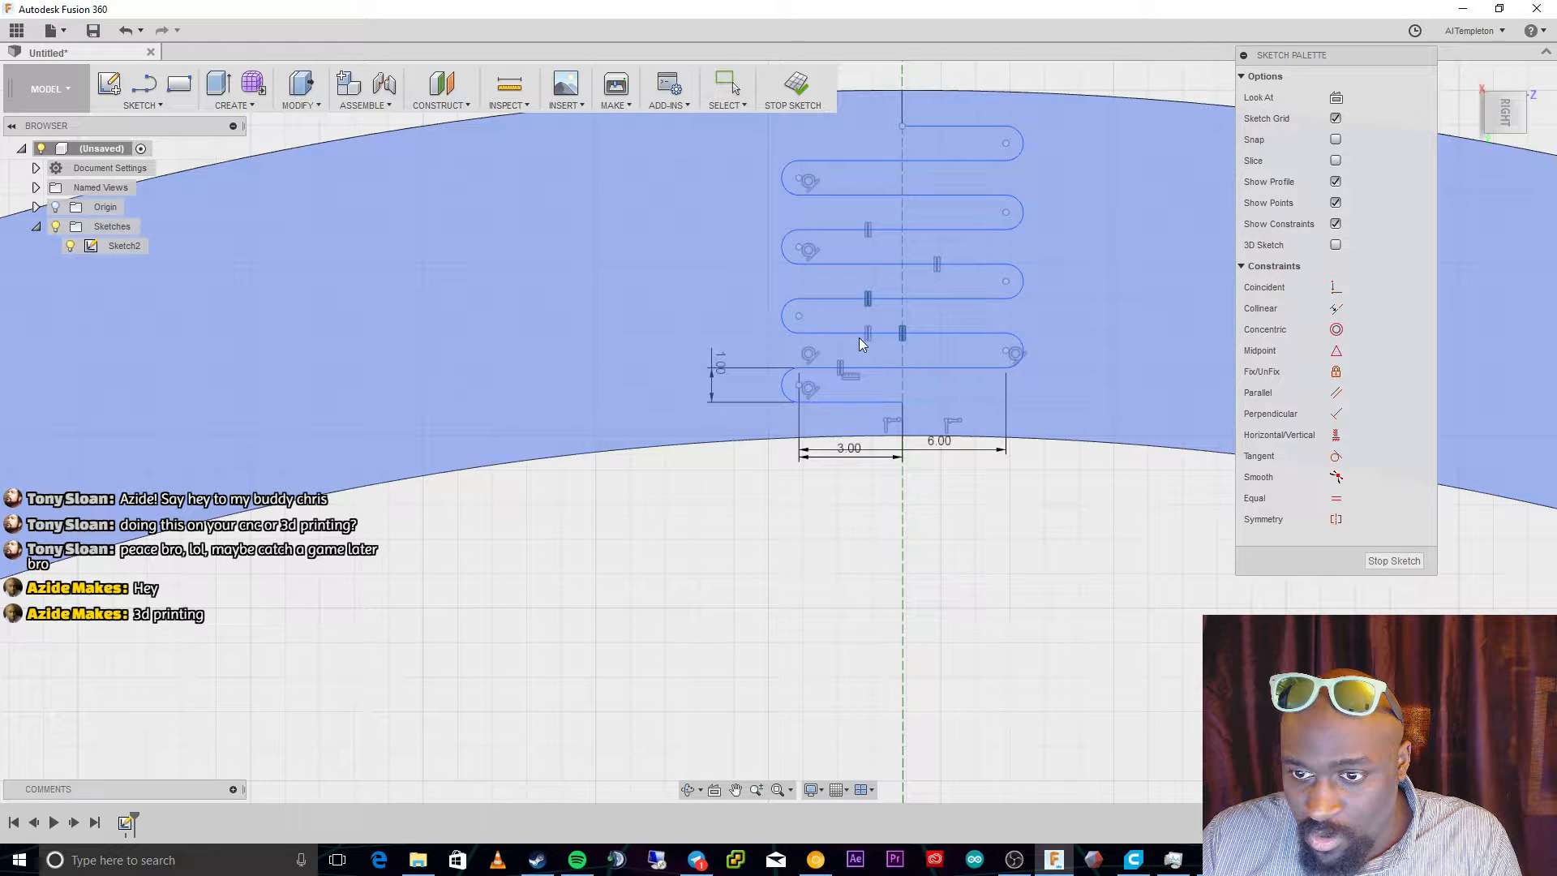
key(Delete)
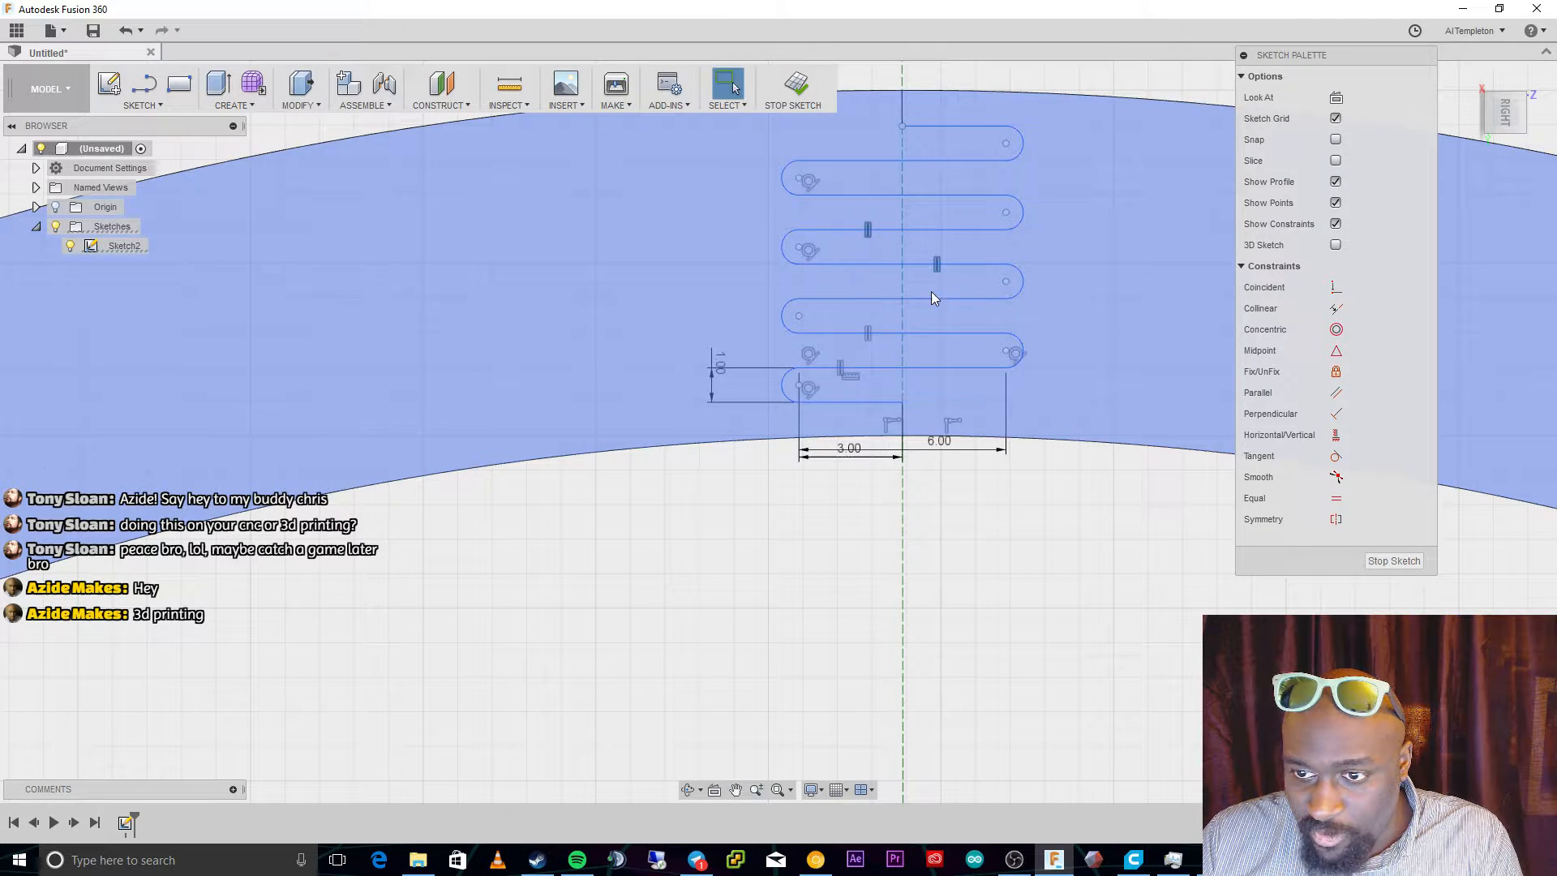
key(Delete)
click(867, 333)
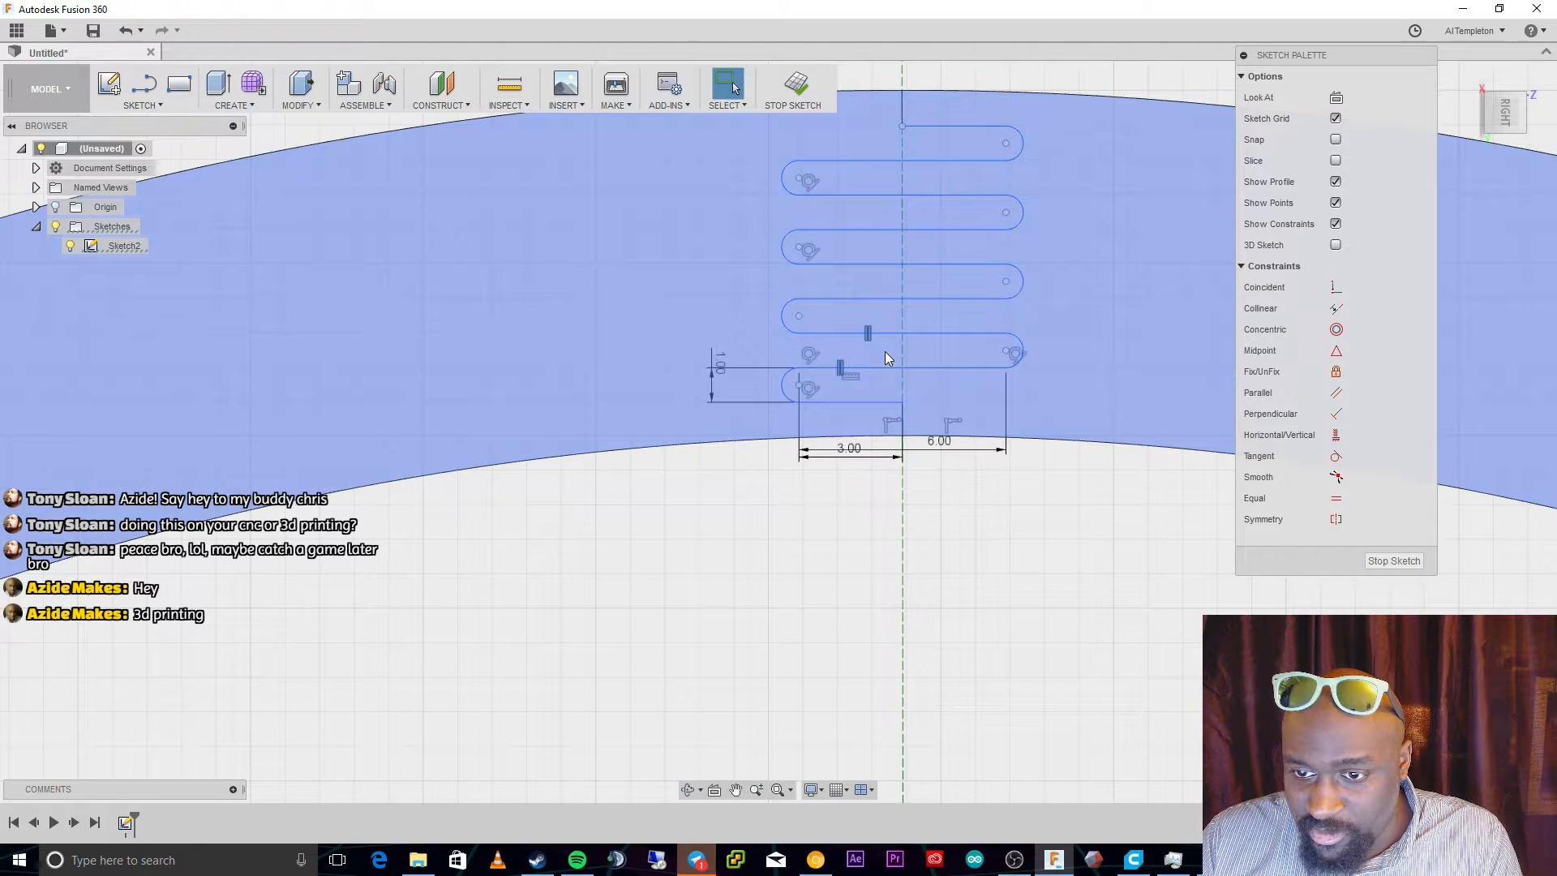
key(Delete)
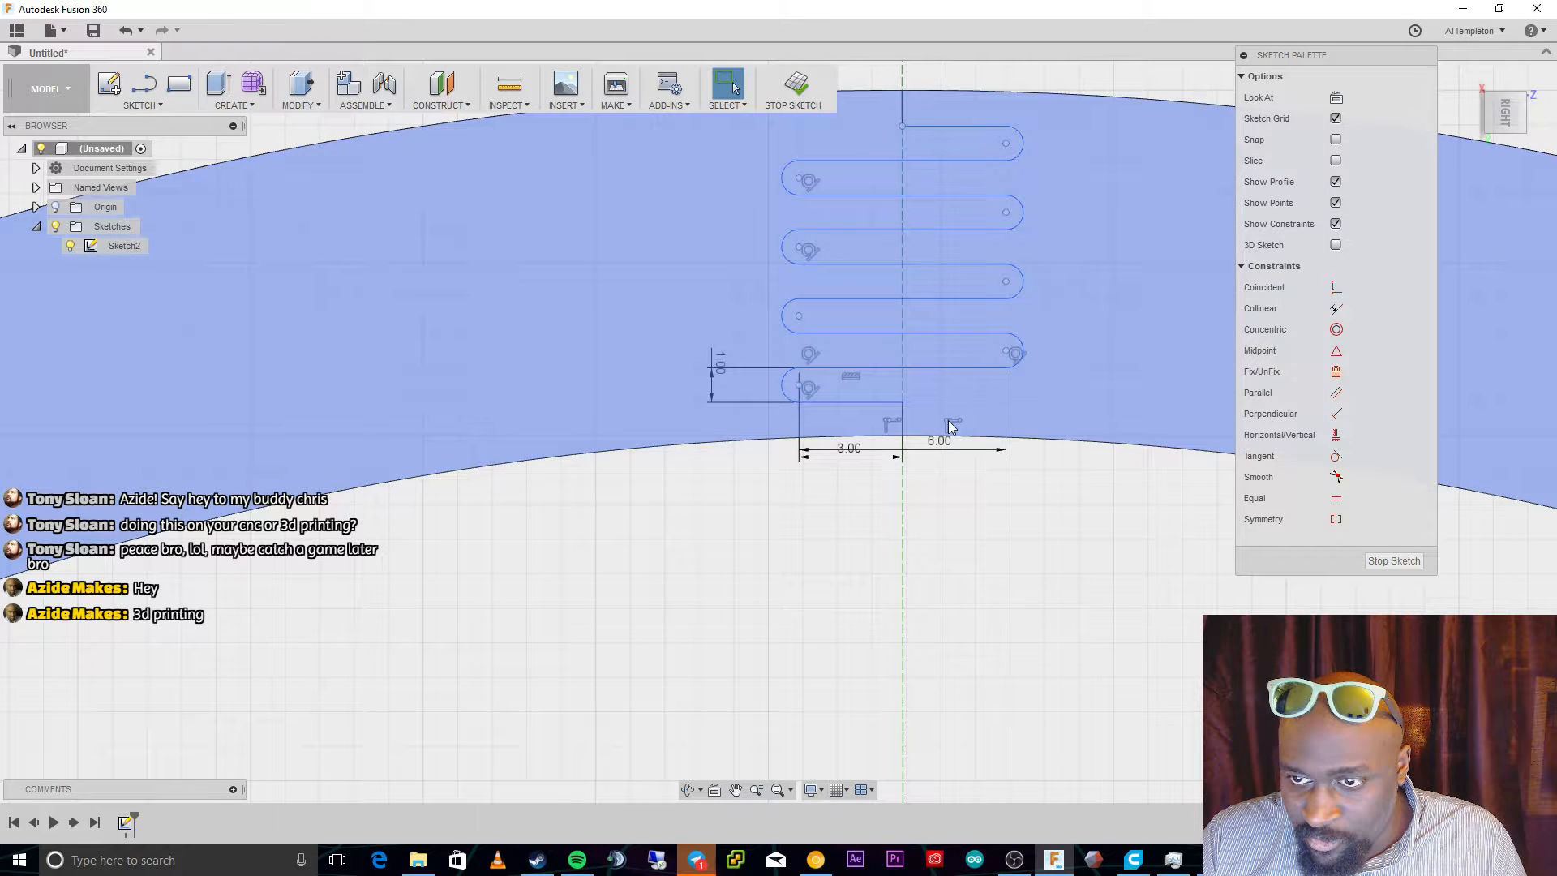
click(904, 412)
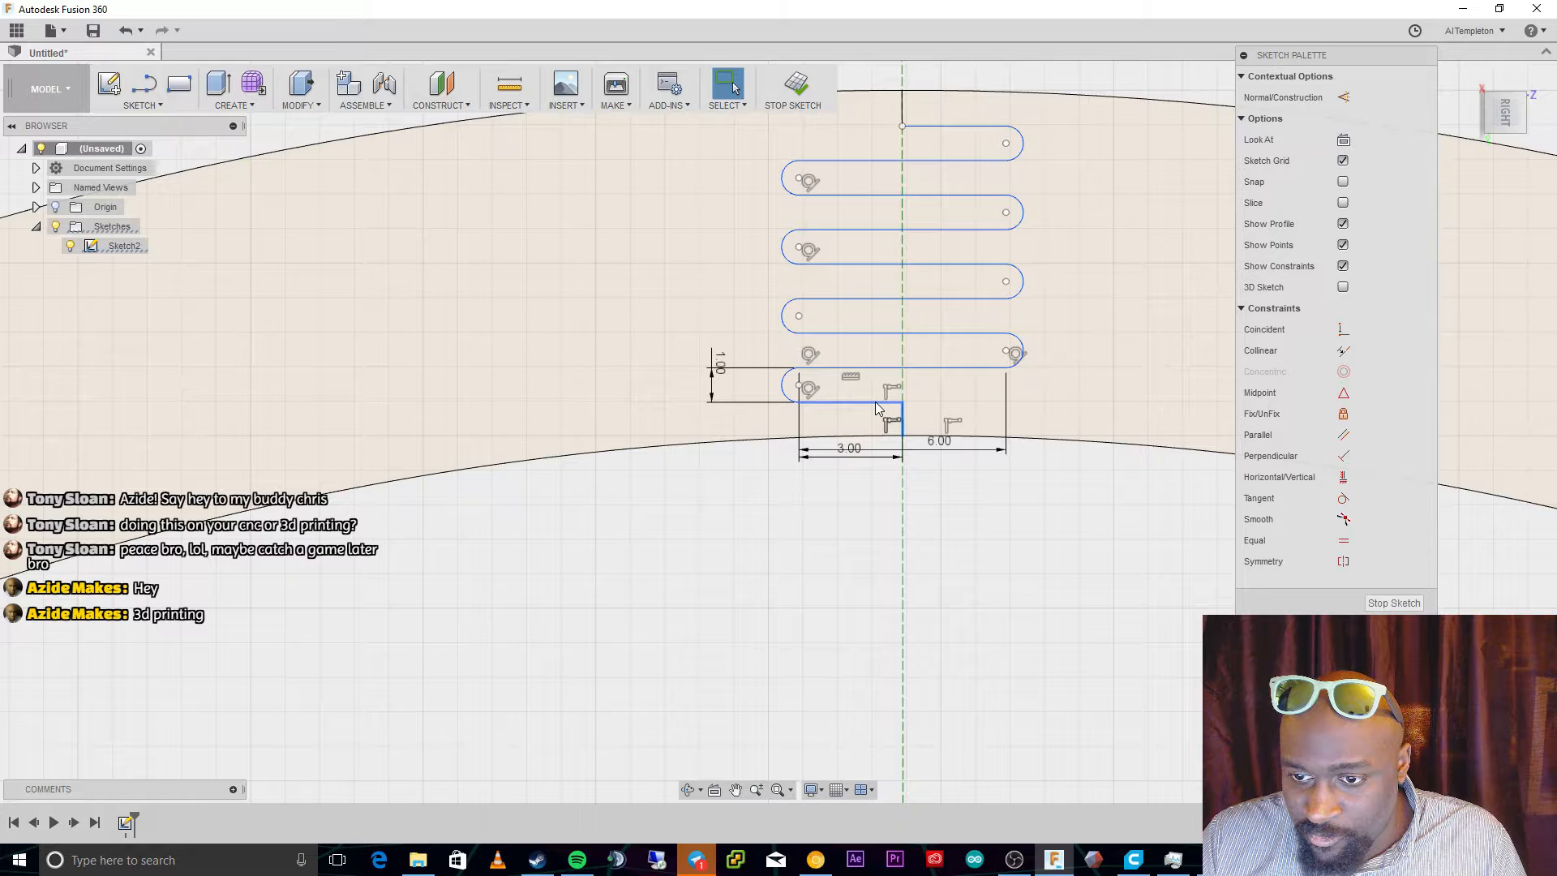
double_click(874, 401)
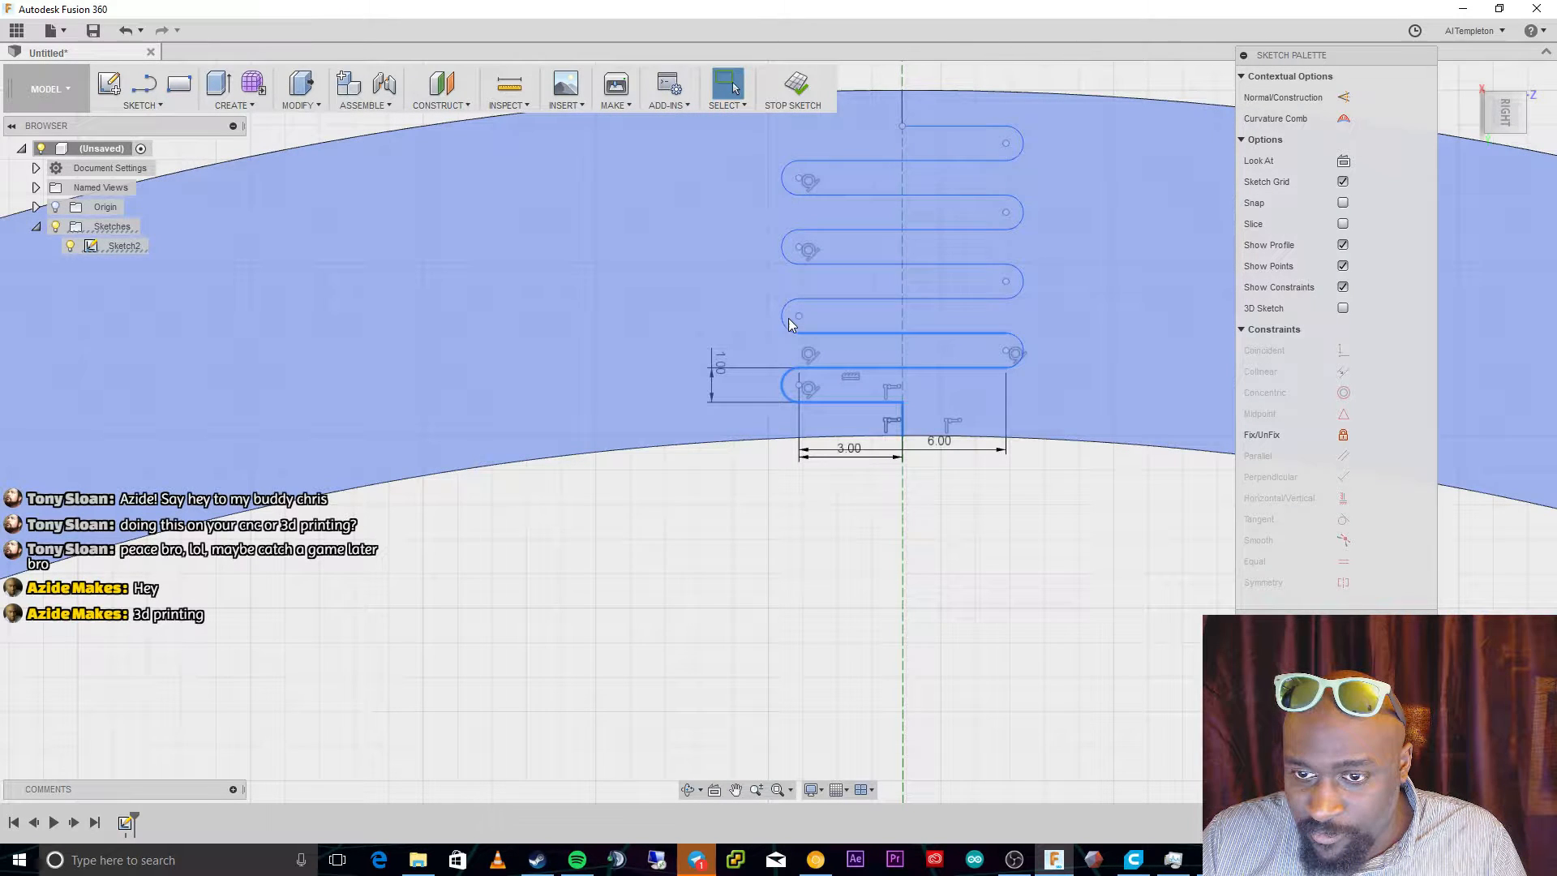
ctrl+double_click(795, 299)
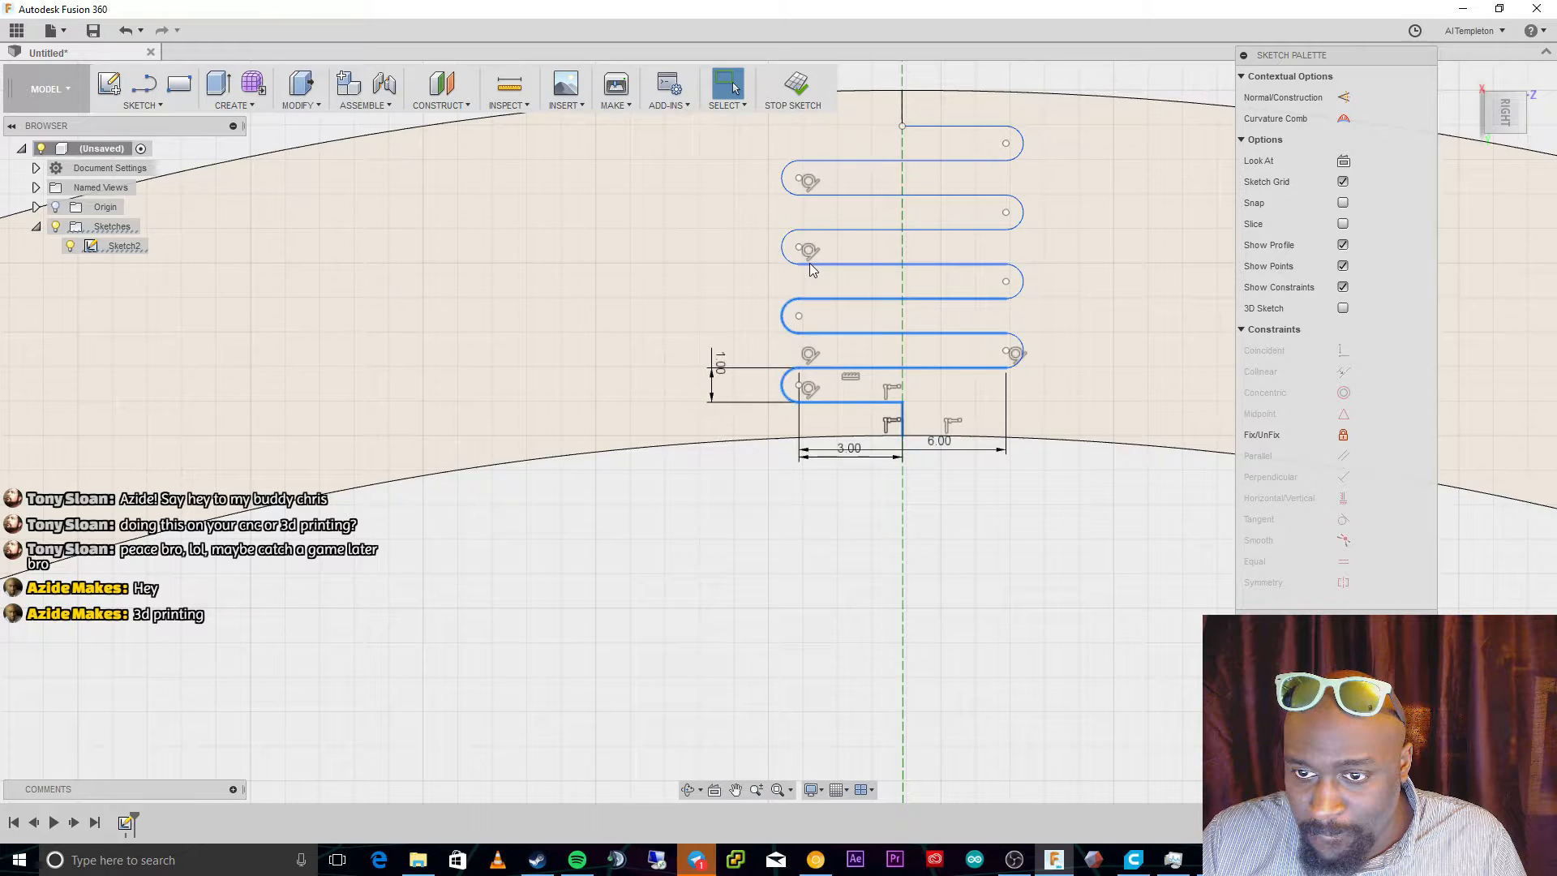
ctrl+double_click(809, 263)
ctrl+click(805, 195)
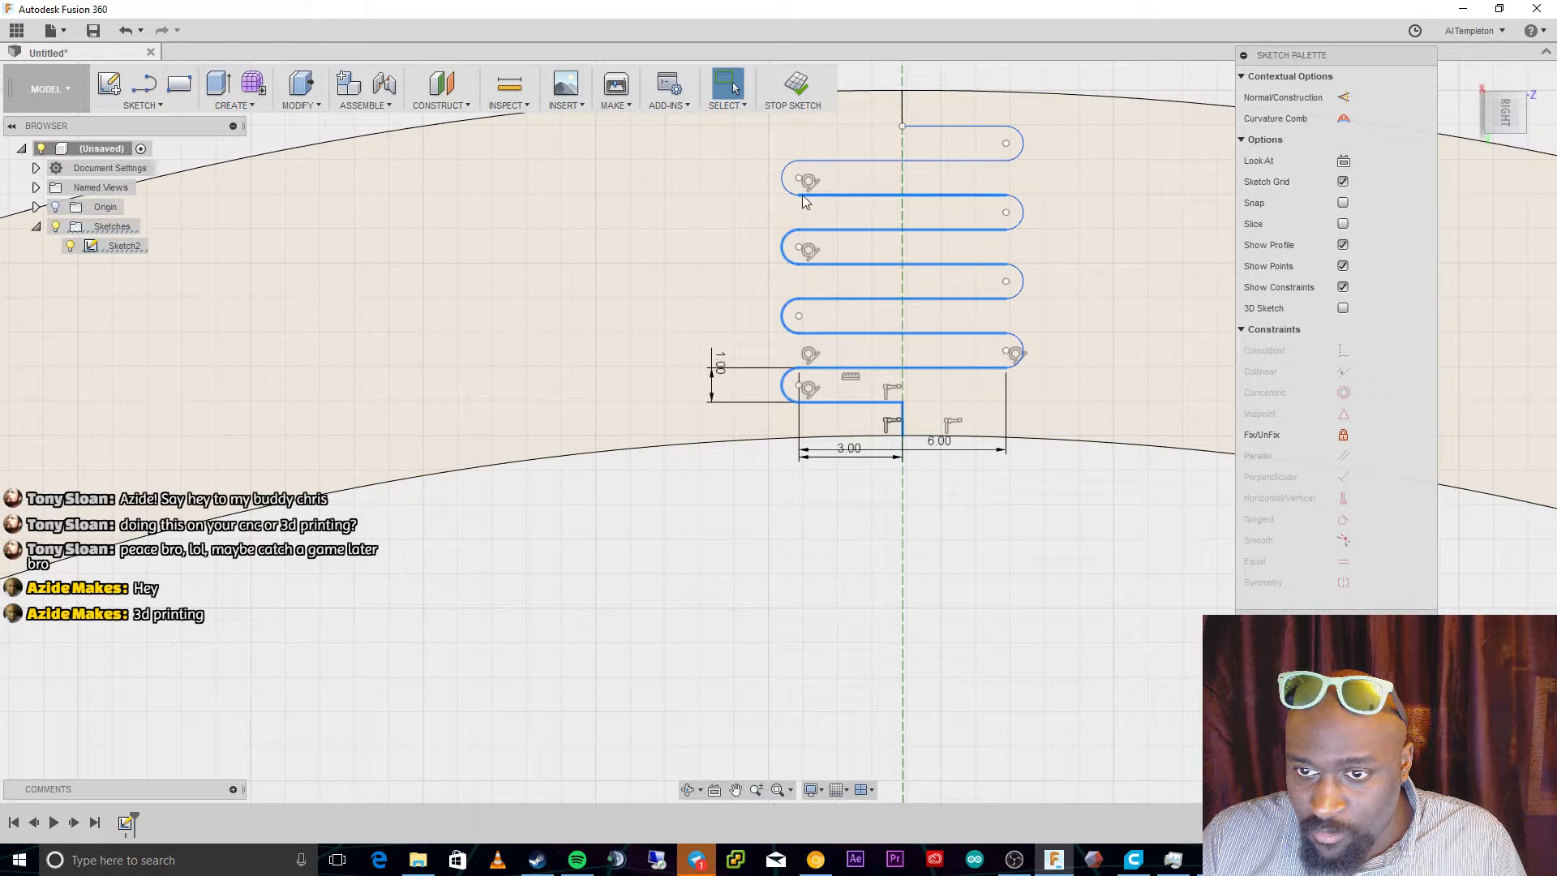
ctrl+click(789, 193)
ctrl+click(843, 160)
ctrl+click(993, 127)
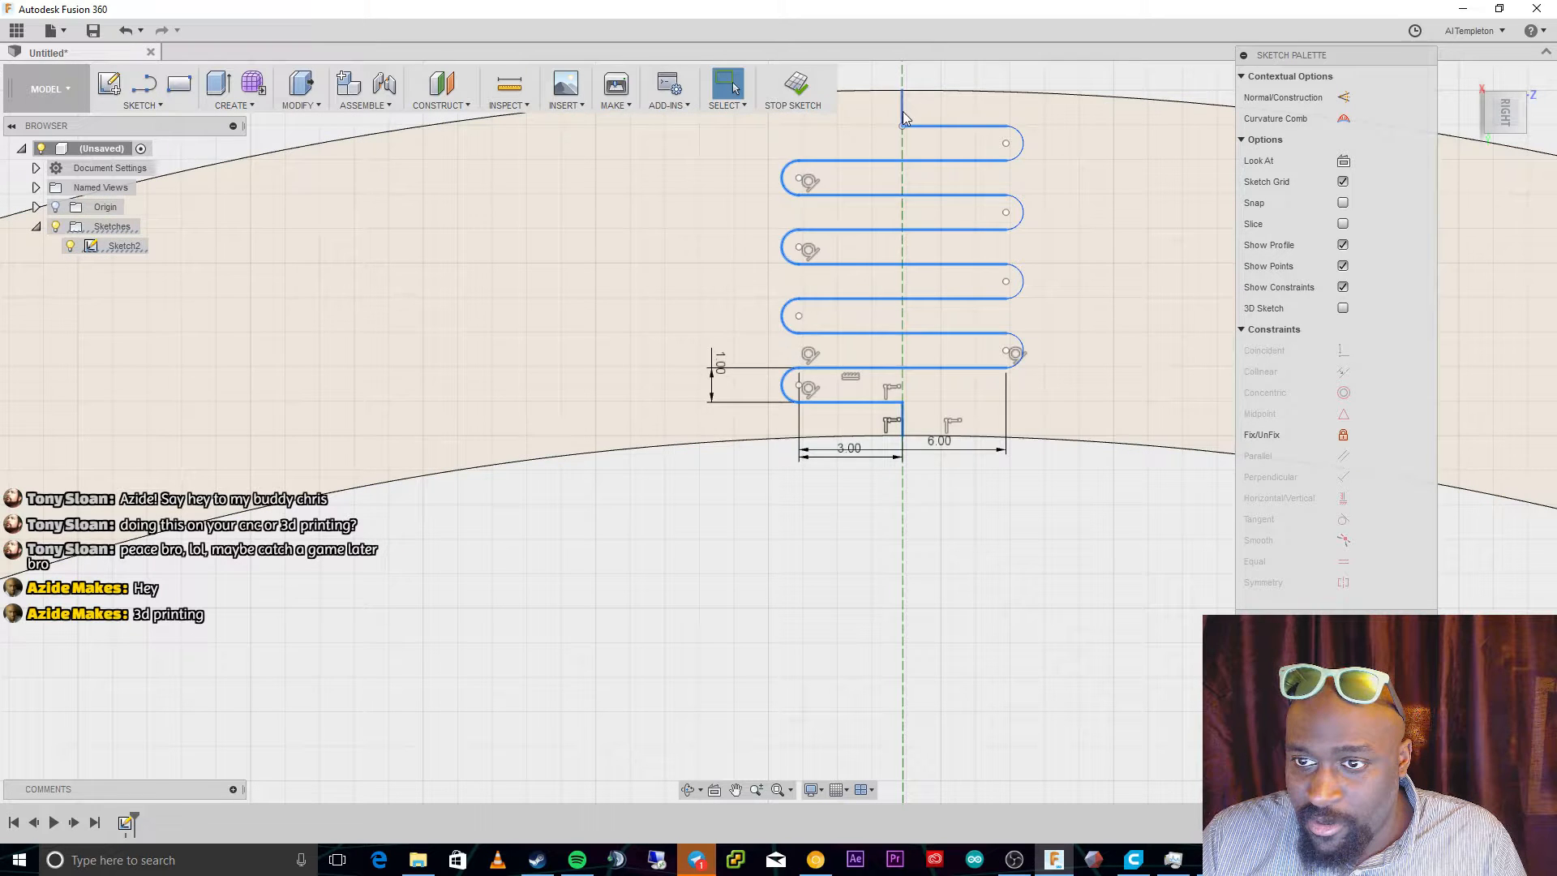
ctrl+click(903, 117)
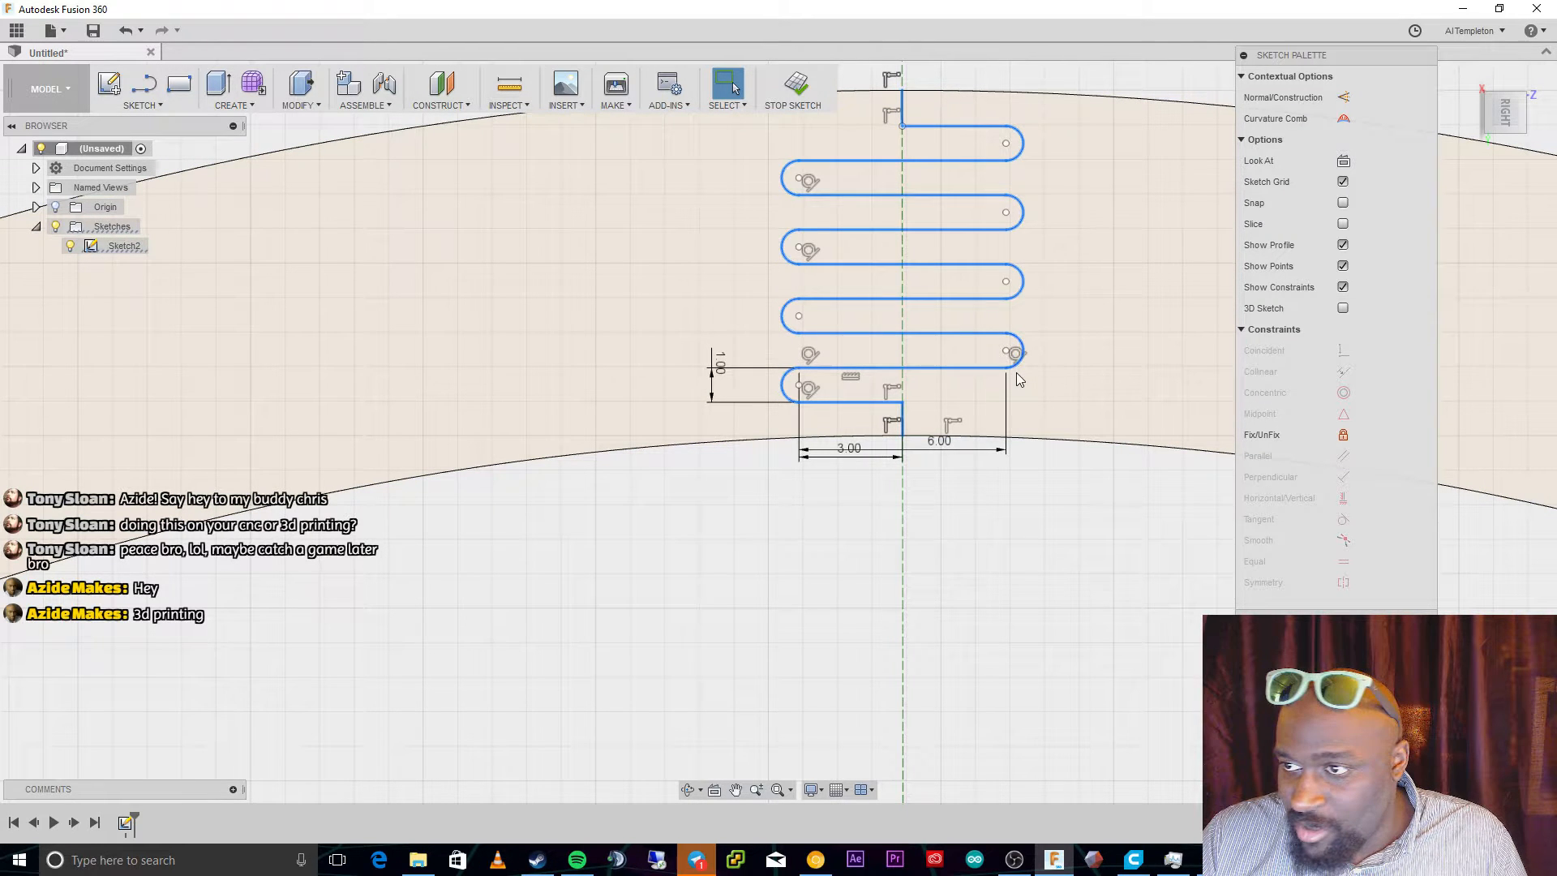
click(1149, 406)
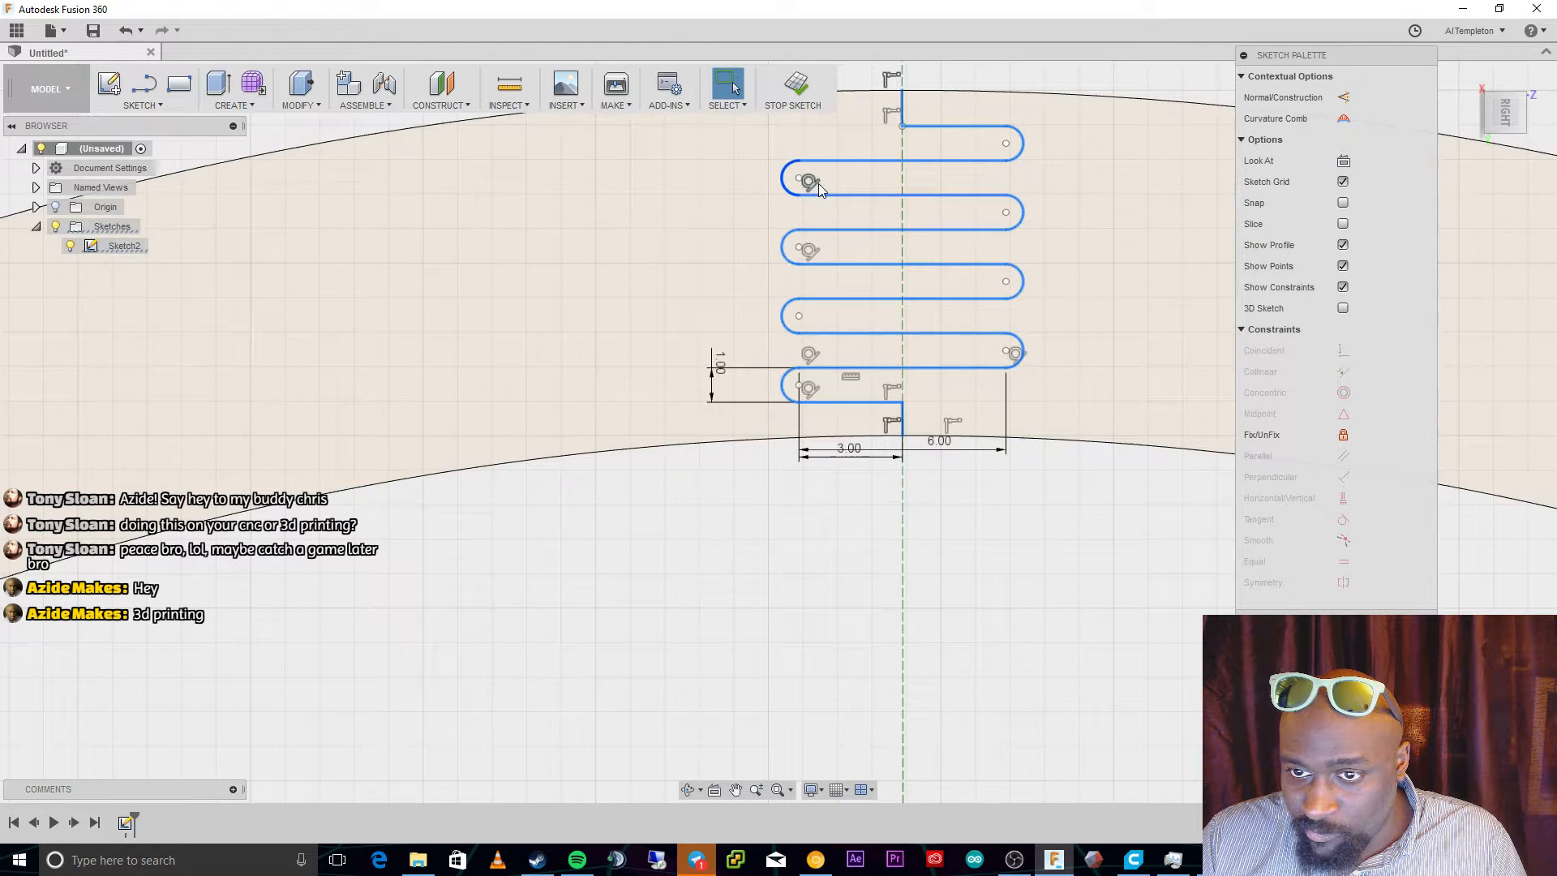
key(Escape)
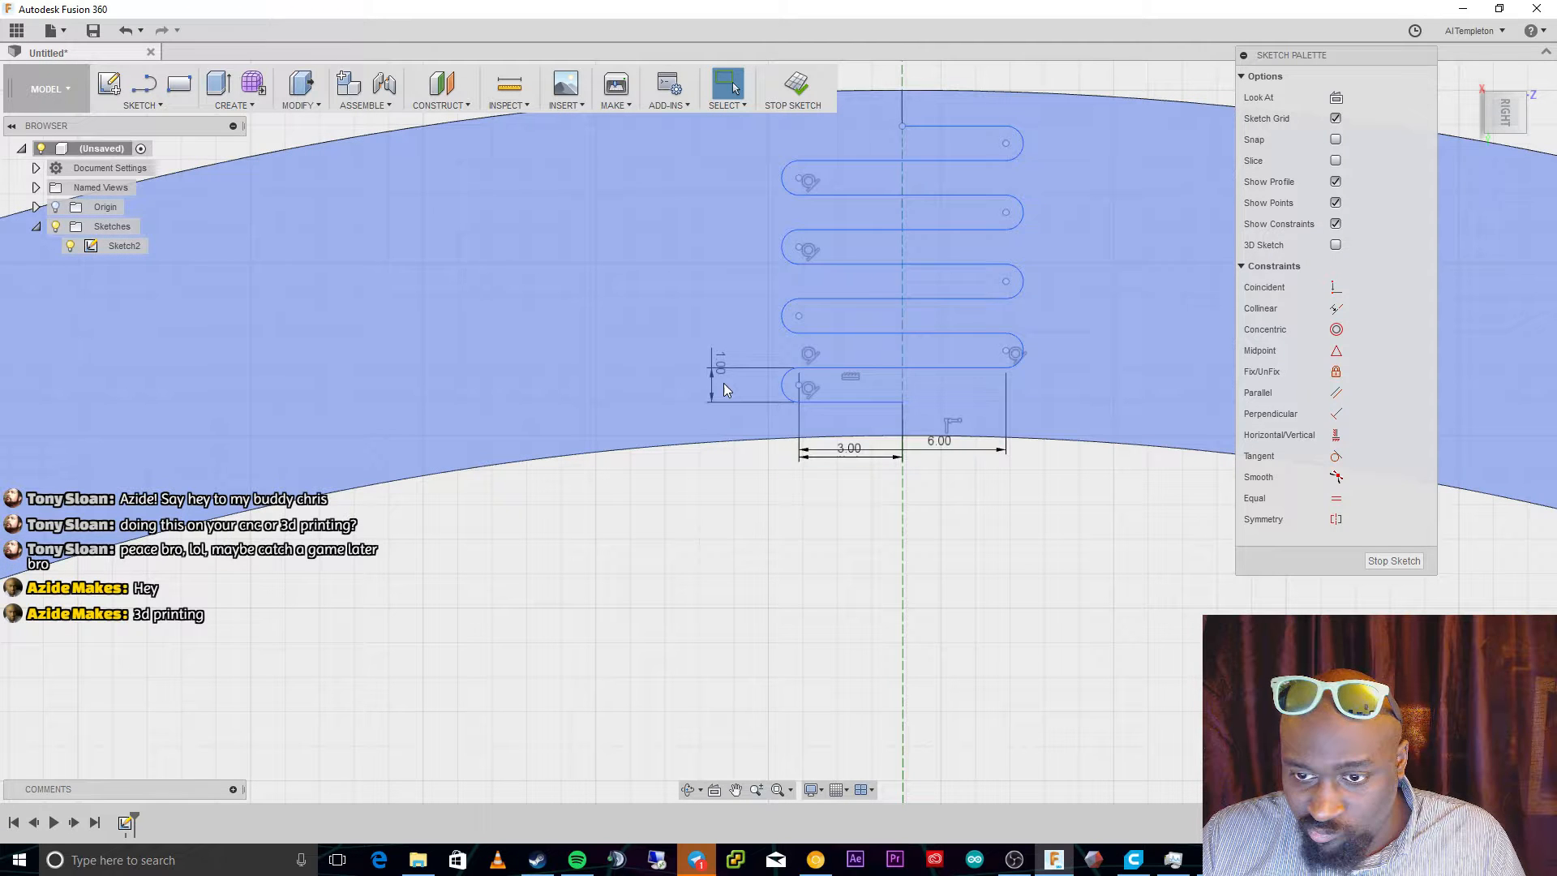
Dimension the spacing between the two lowest full-length horizontal lines as 1.00 mm.
key(d)
click(892, 334)
click(738, 335)
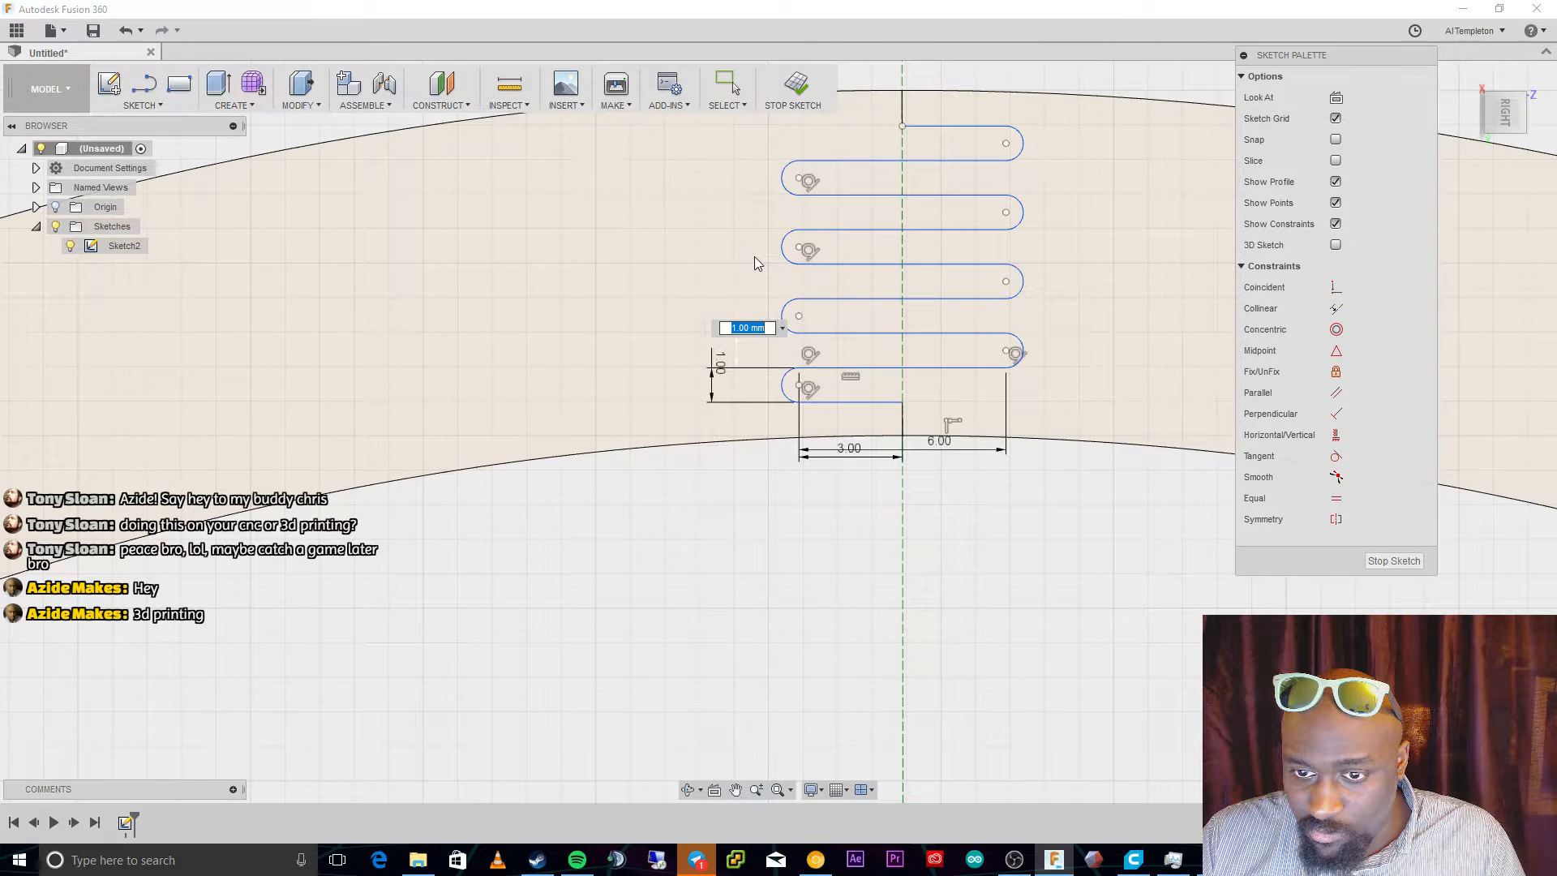
key(Return)
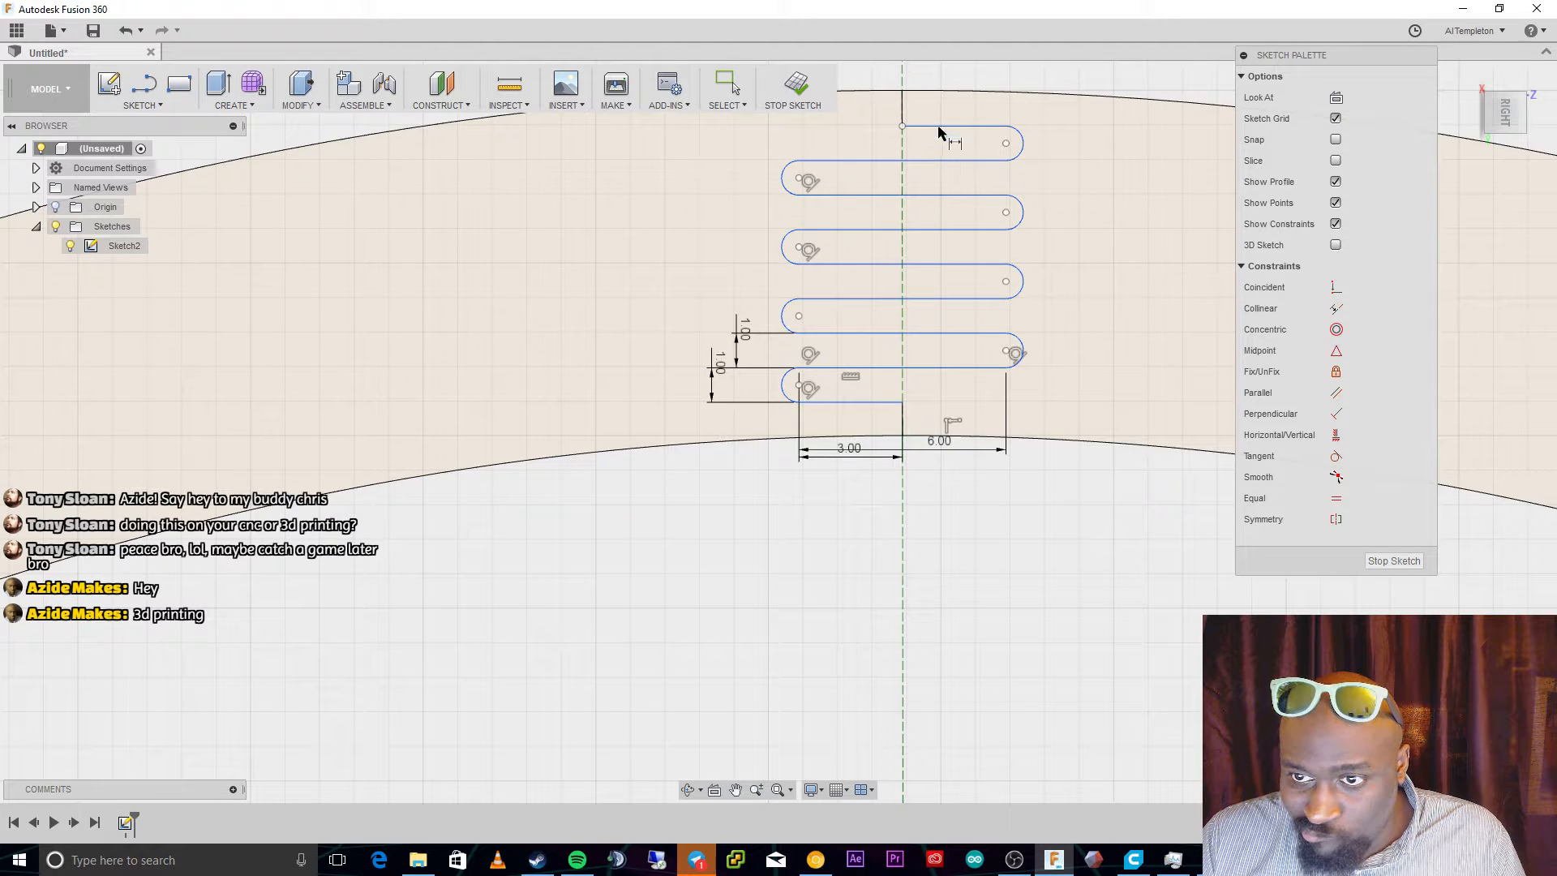
click(903, 104)
key(Escape)
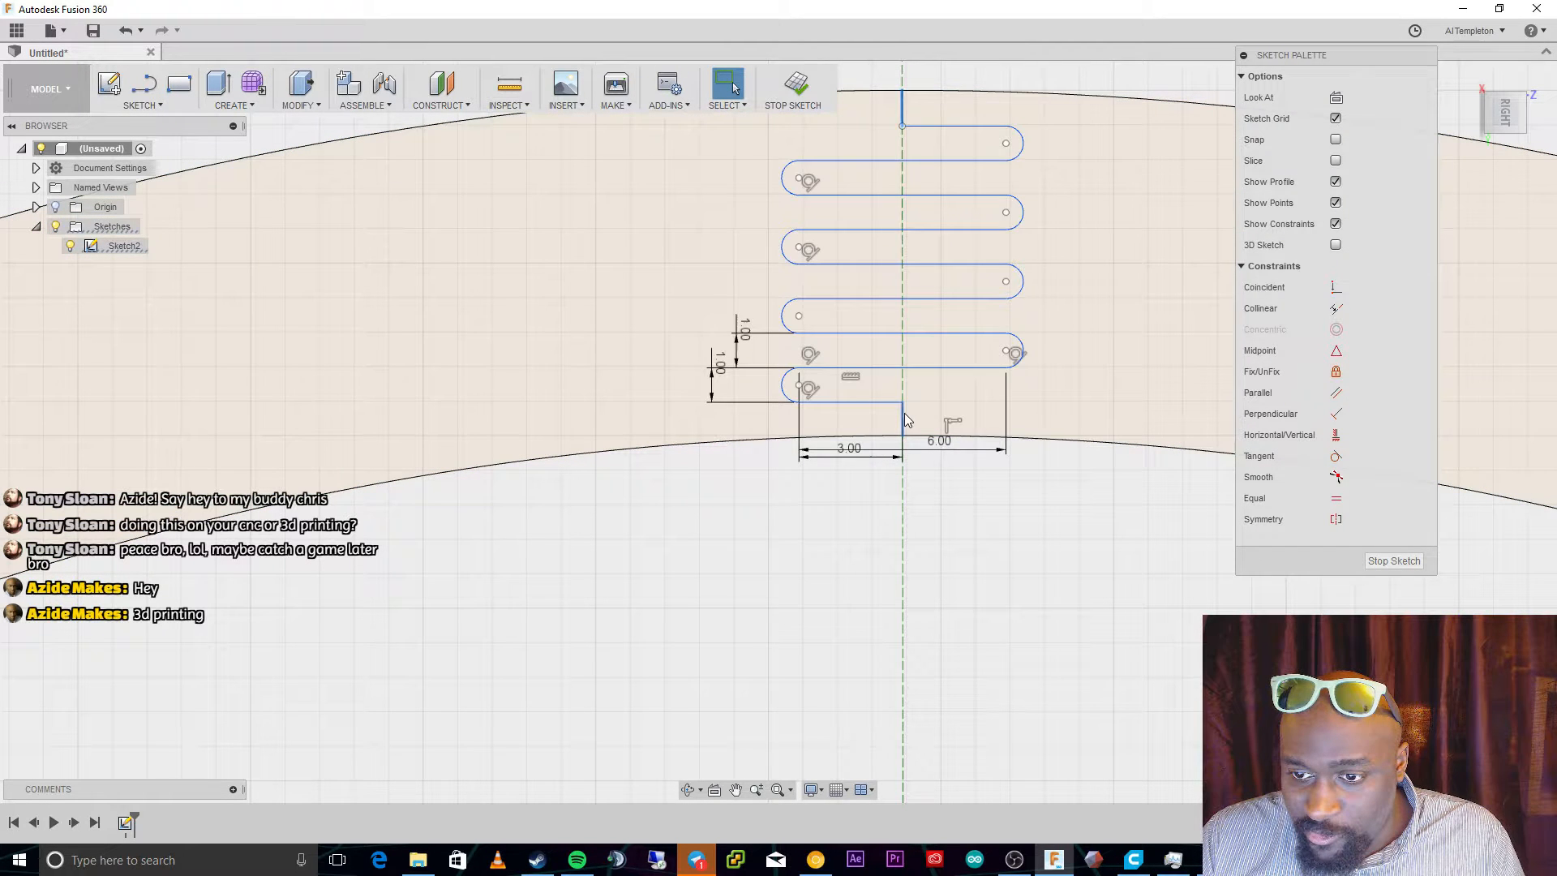
Try to offset the serpentine's lines and arcs by 1.00 mm, picking the short vertical line at its upper end.
click(904, 412)
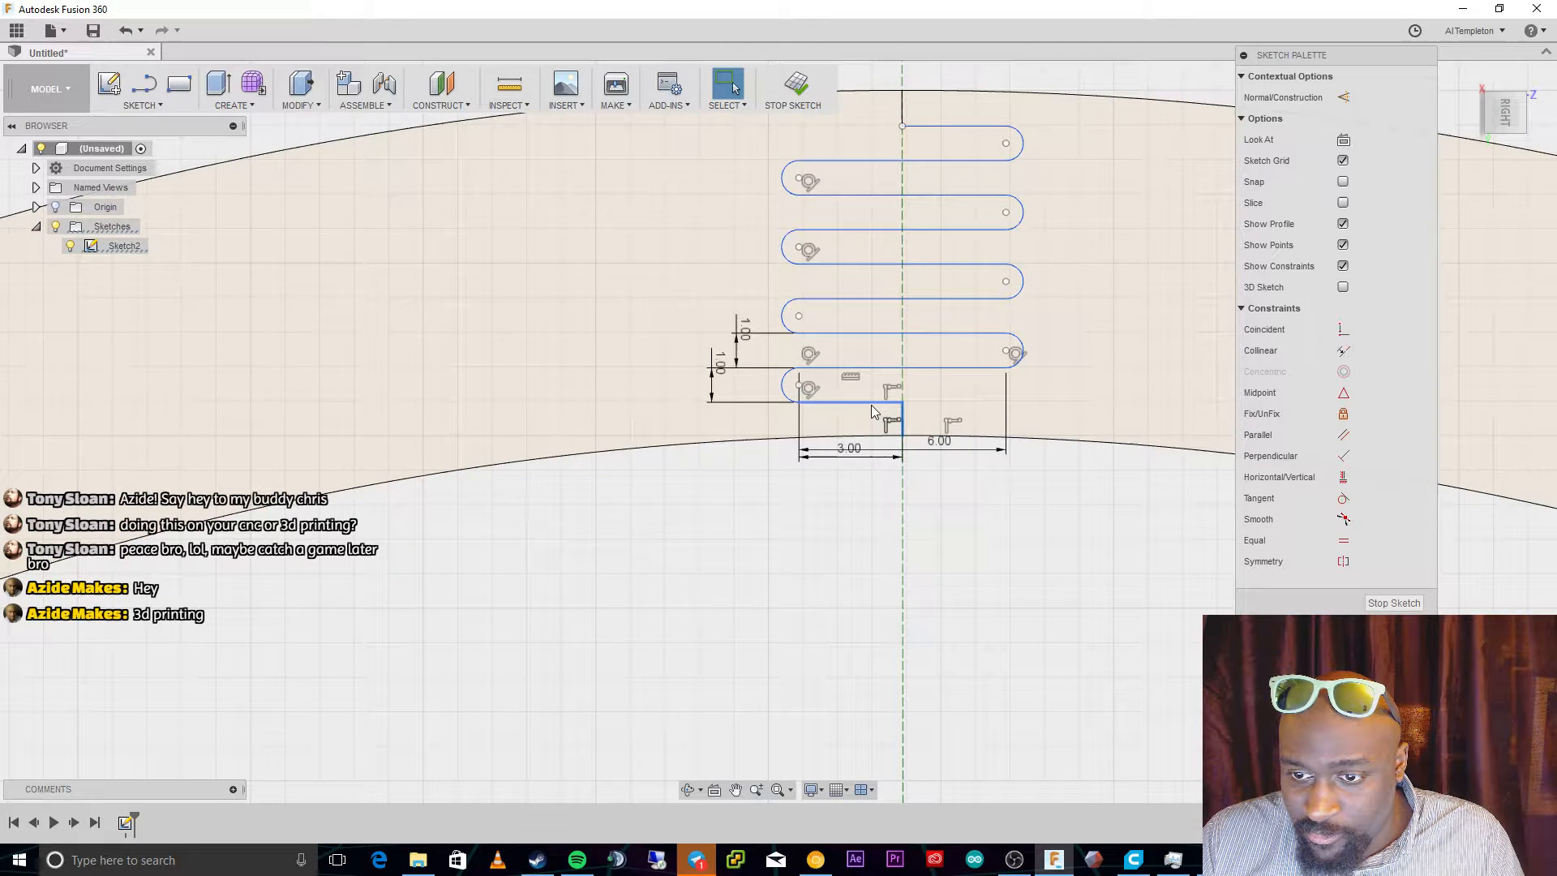
ctrl+click(872, 405)
ctrl+click(783, 391)
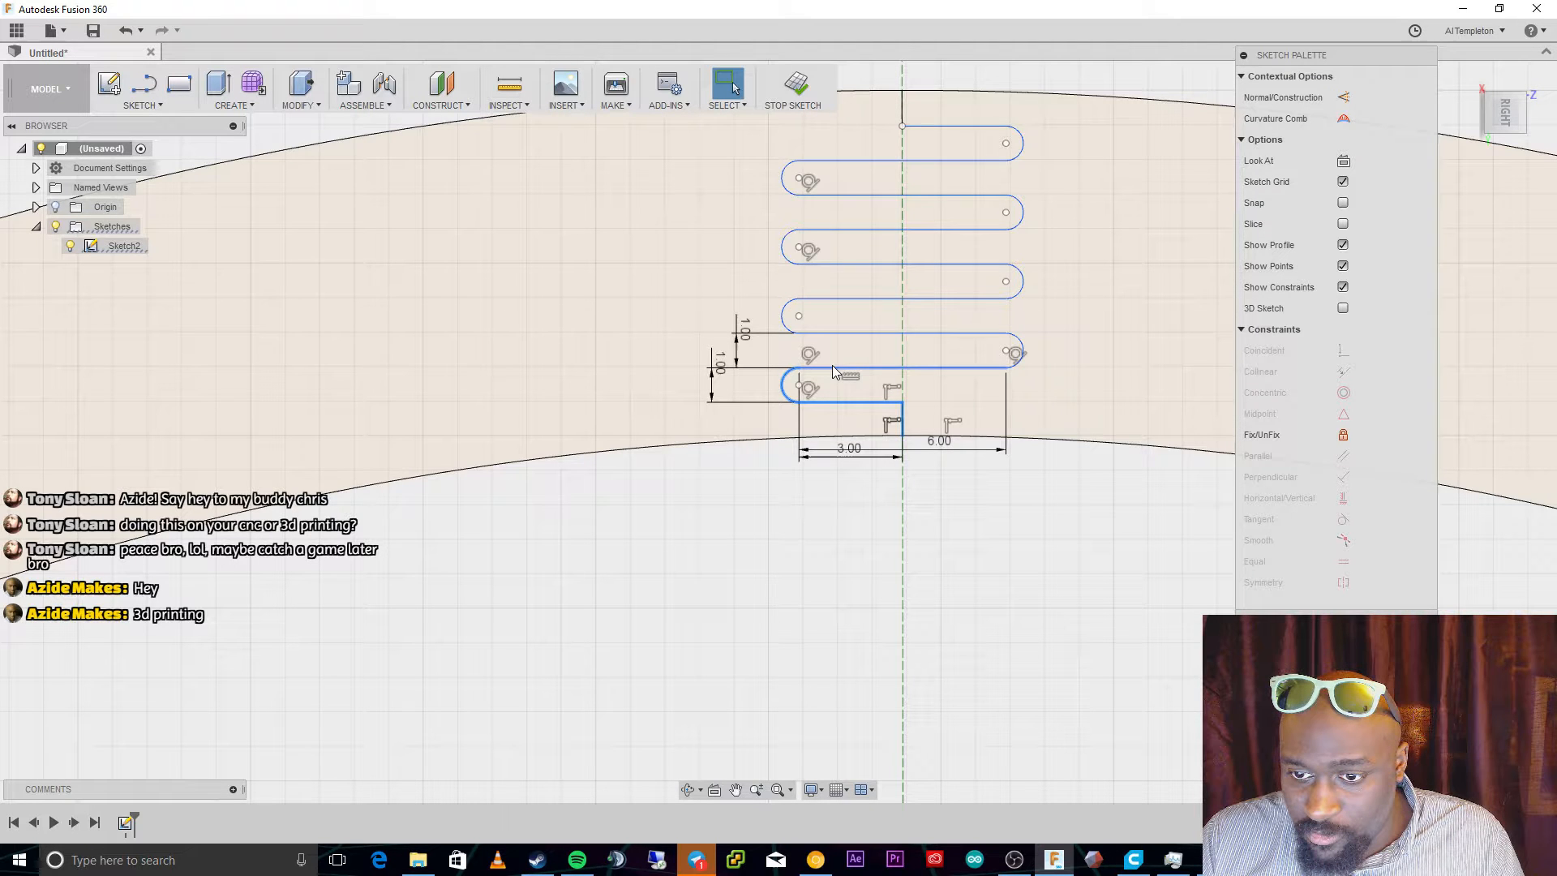
ctrl+click(833, 368)
ctrl+click(819, 334)
ctrl+click(785, 308)
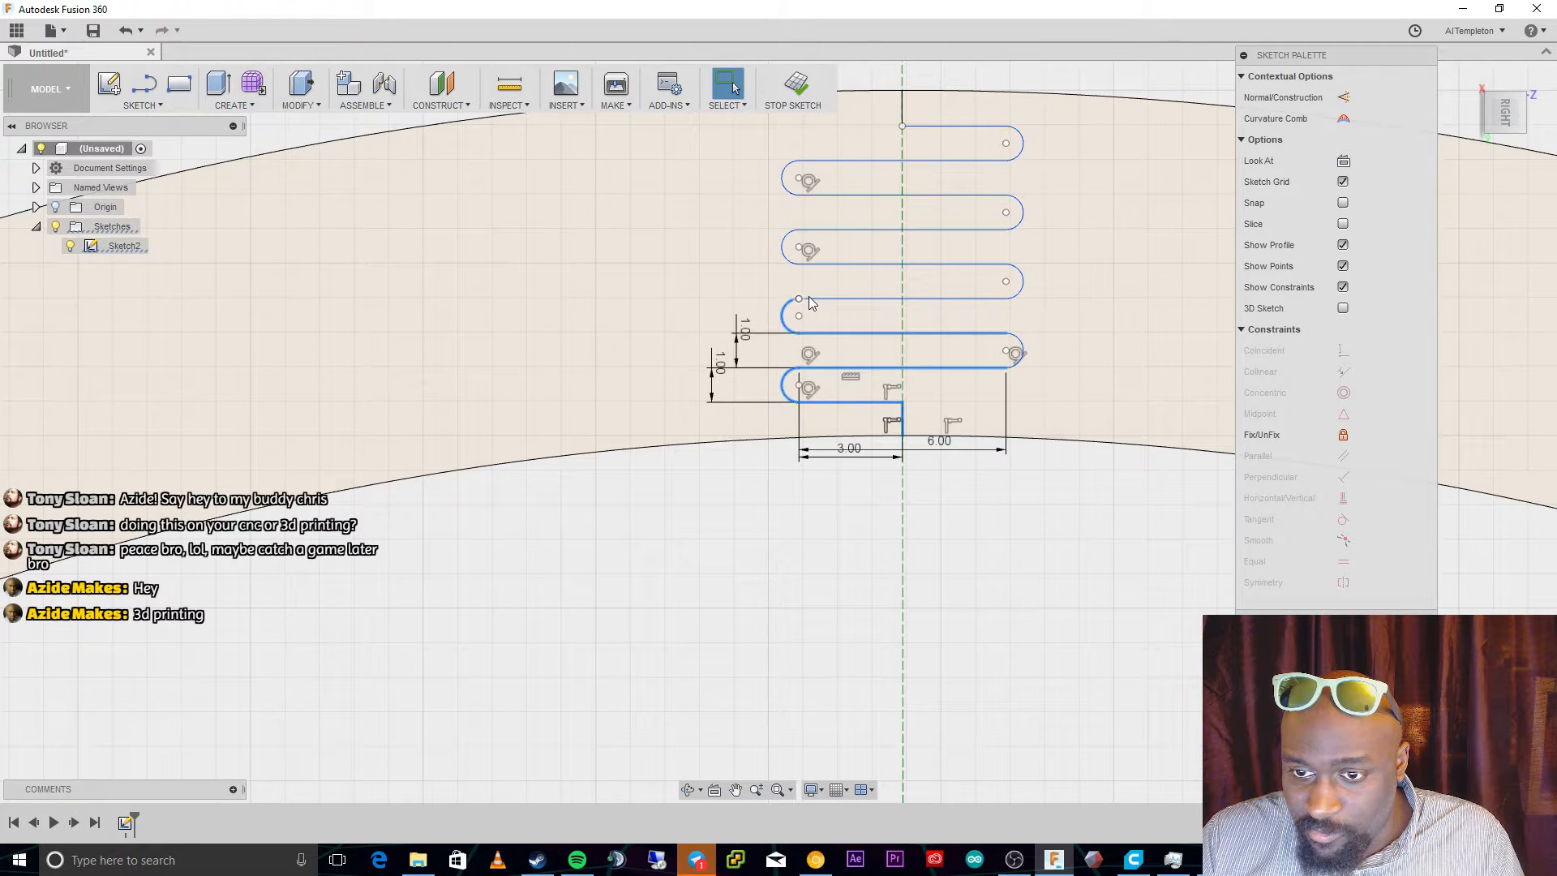
ctrl+click(814, 296)
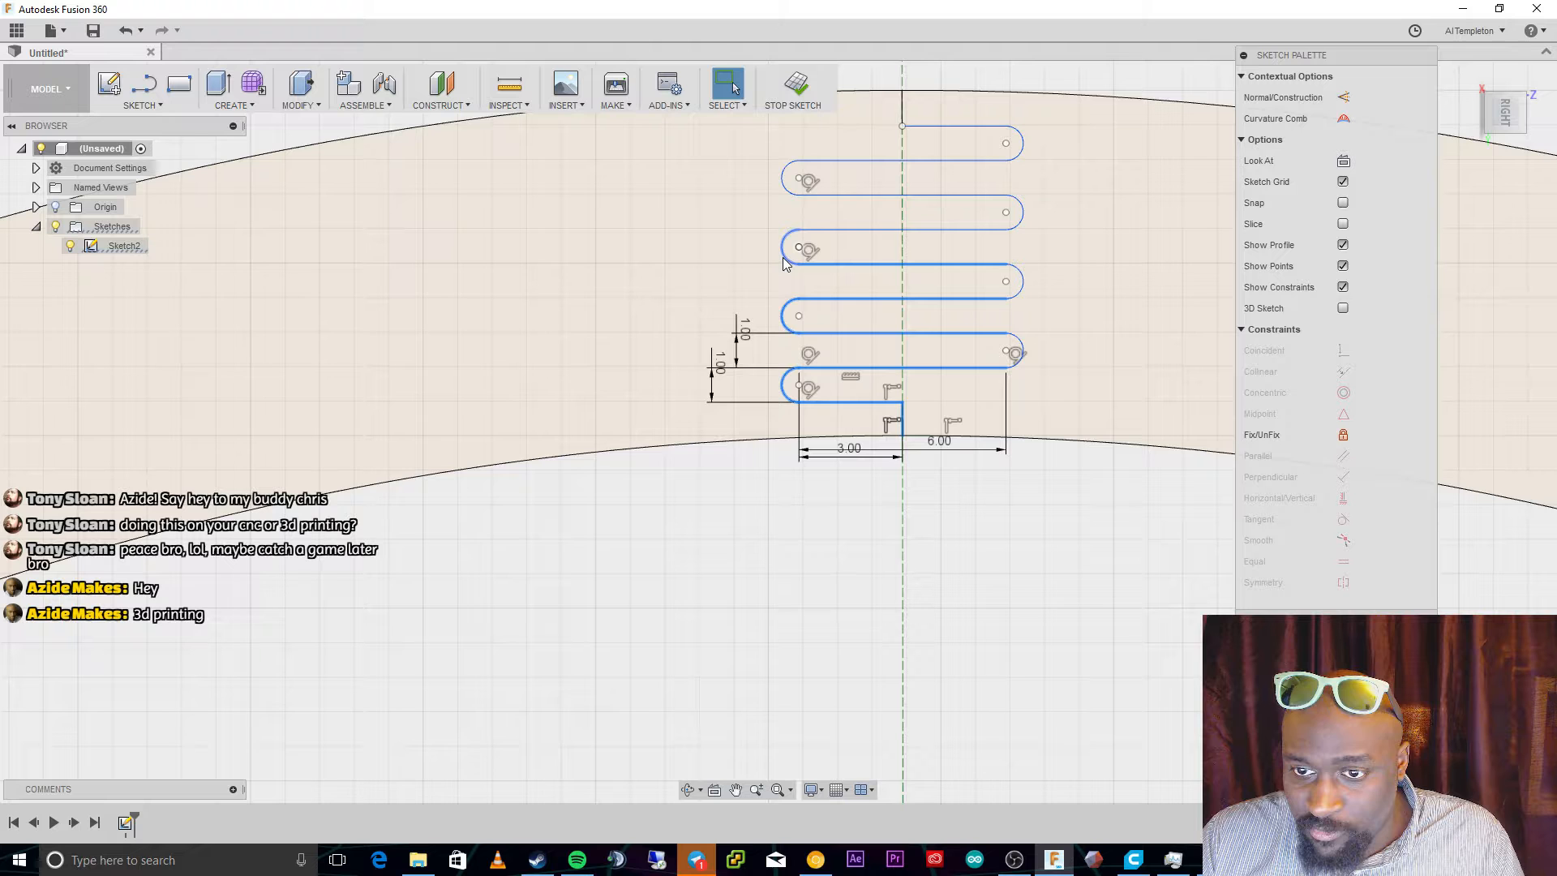
ctrl+click(782, 257)
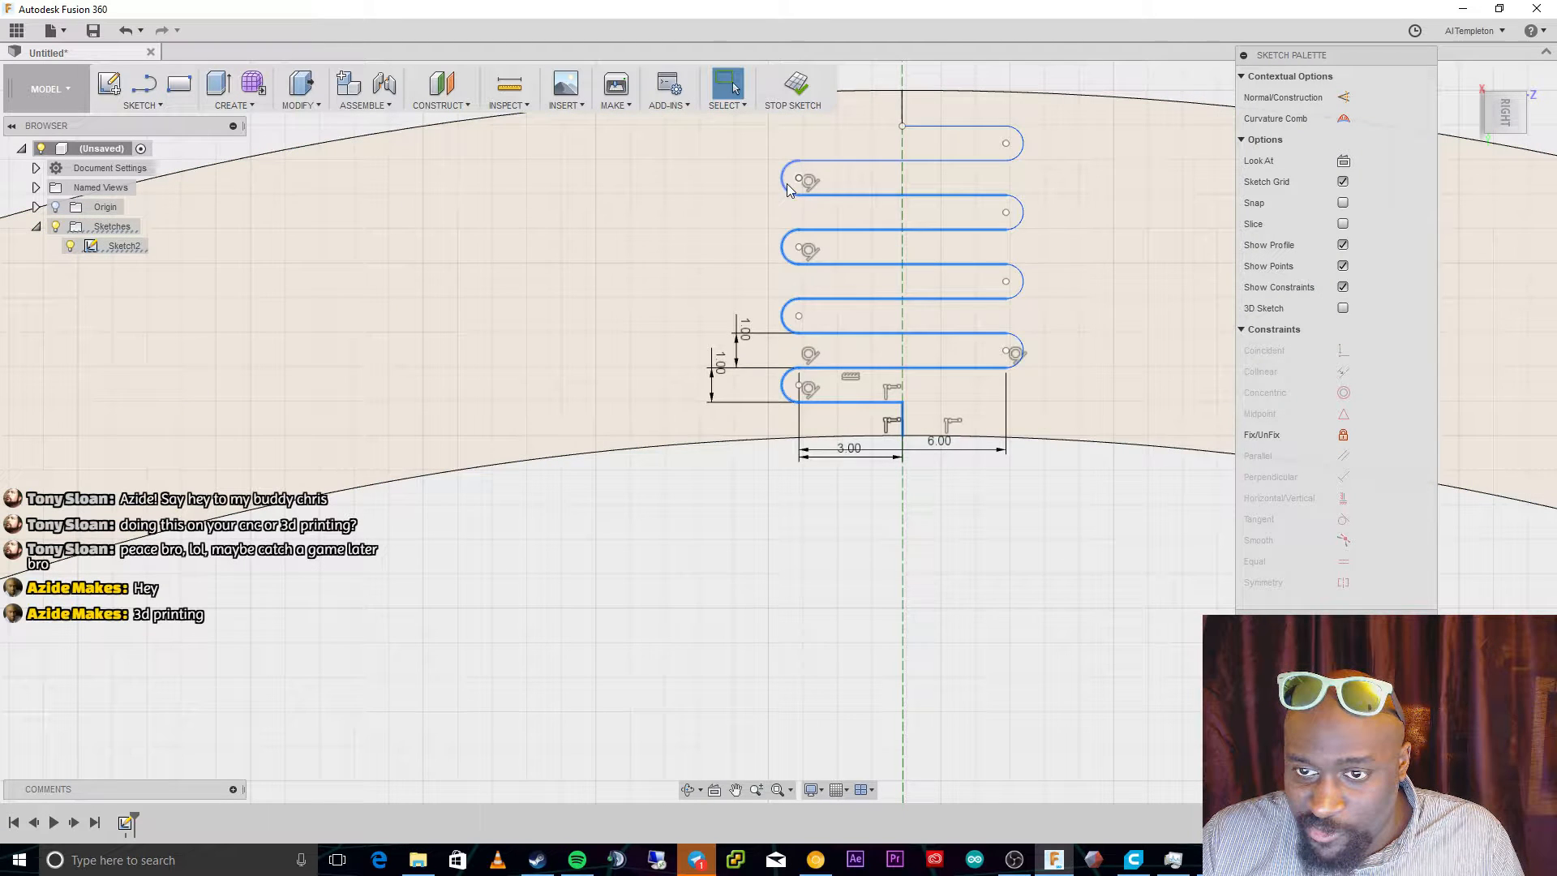
ctrl+click(787, 183)
ctrl+click(853, 161)
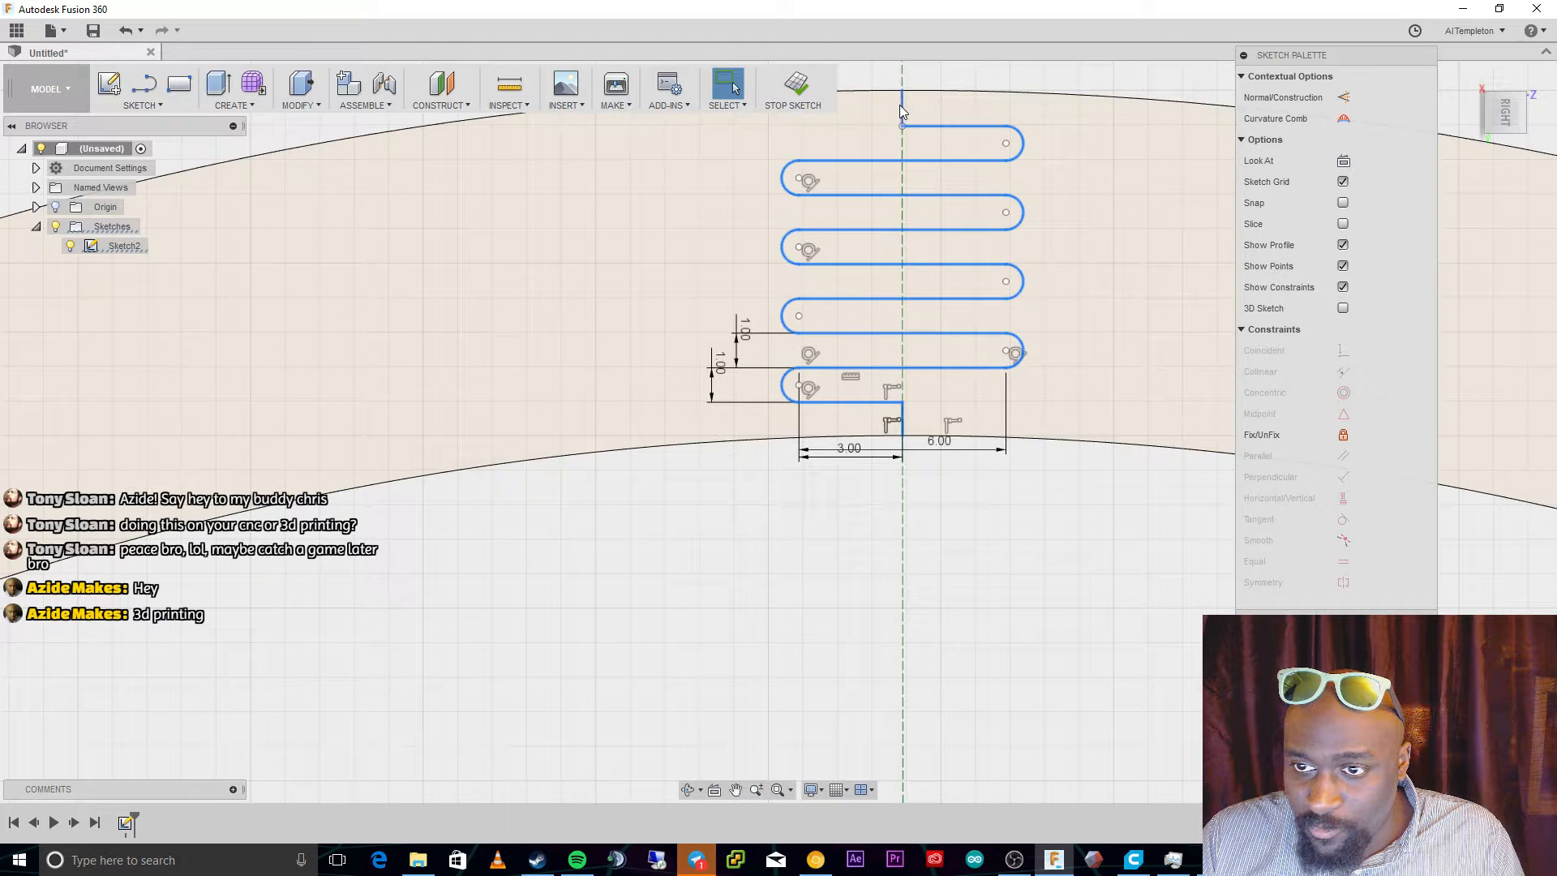
ctrl+click(901, 105)
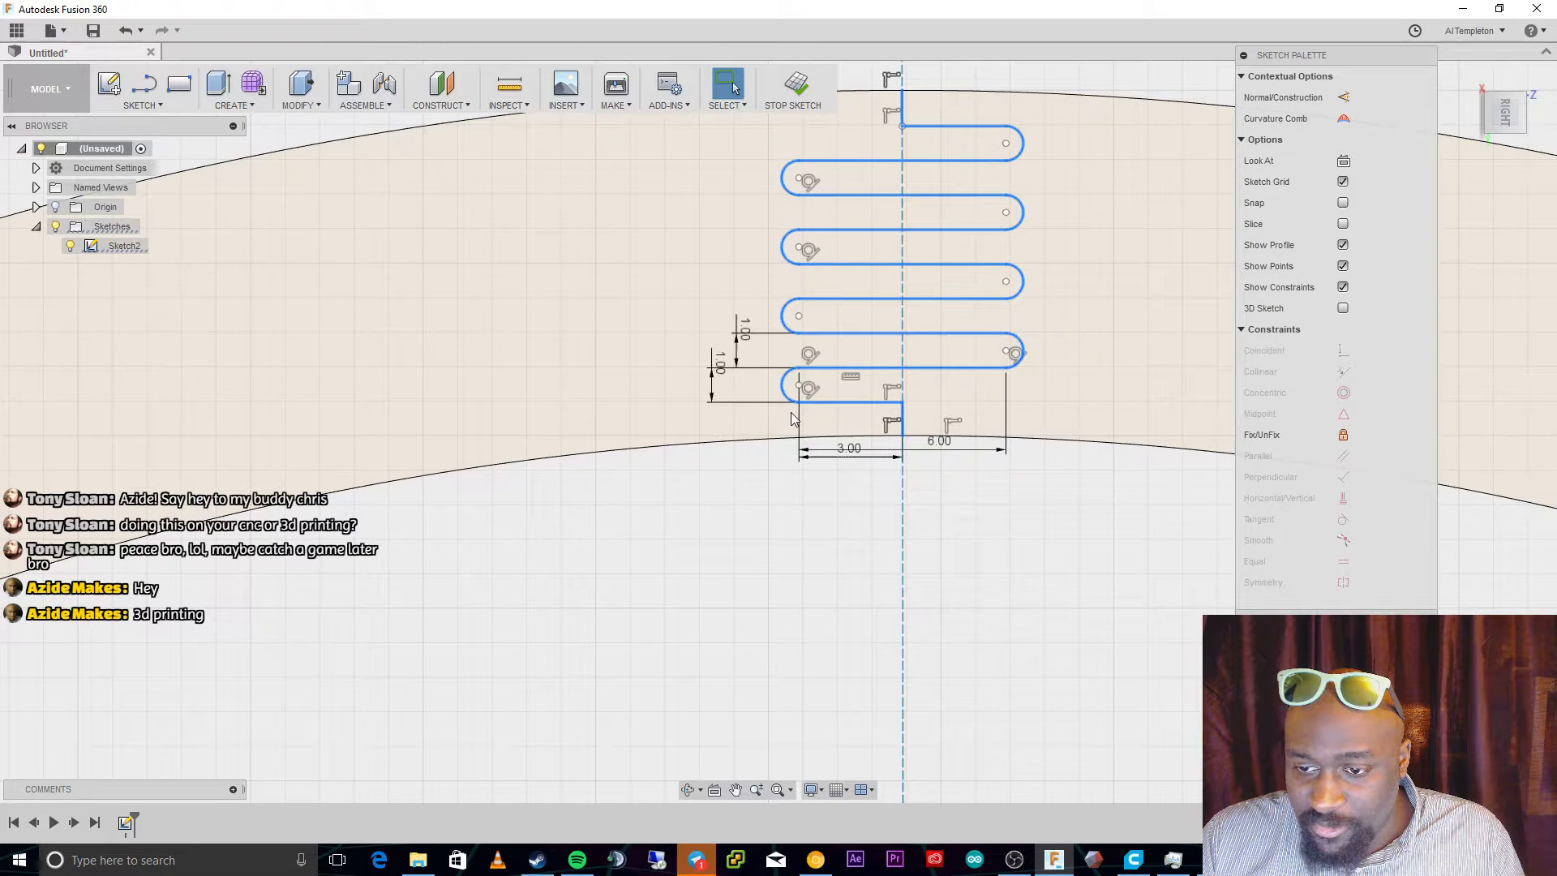
click(143, 105)
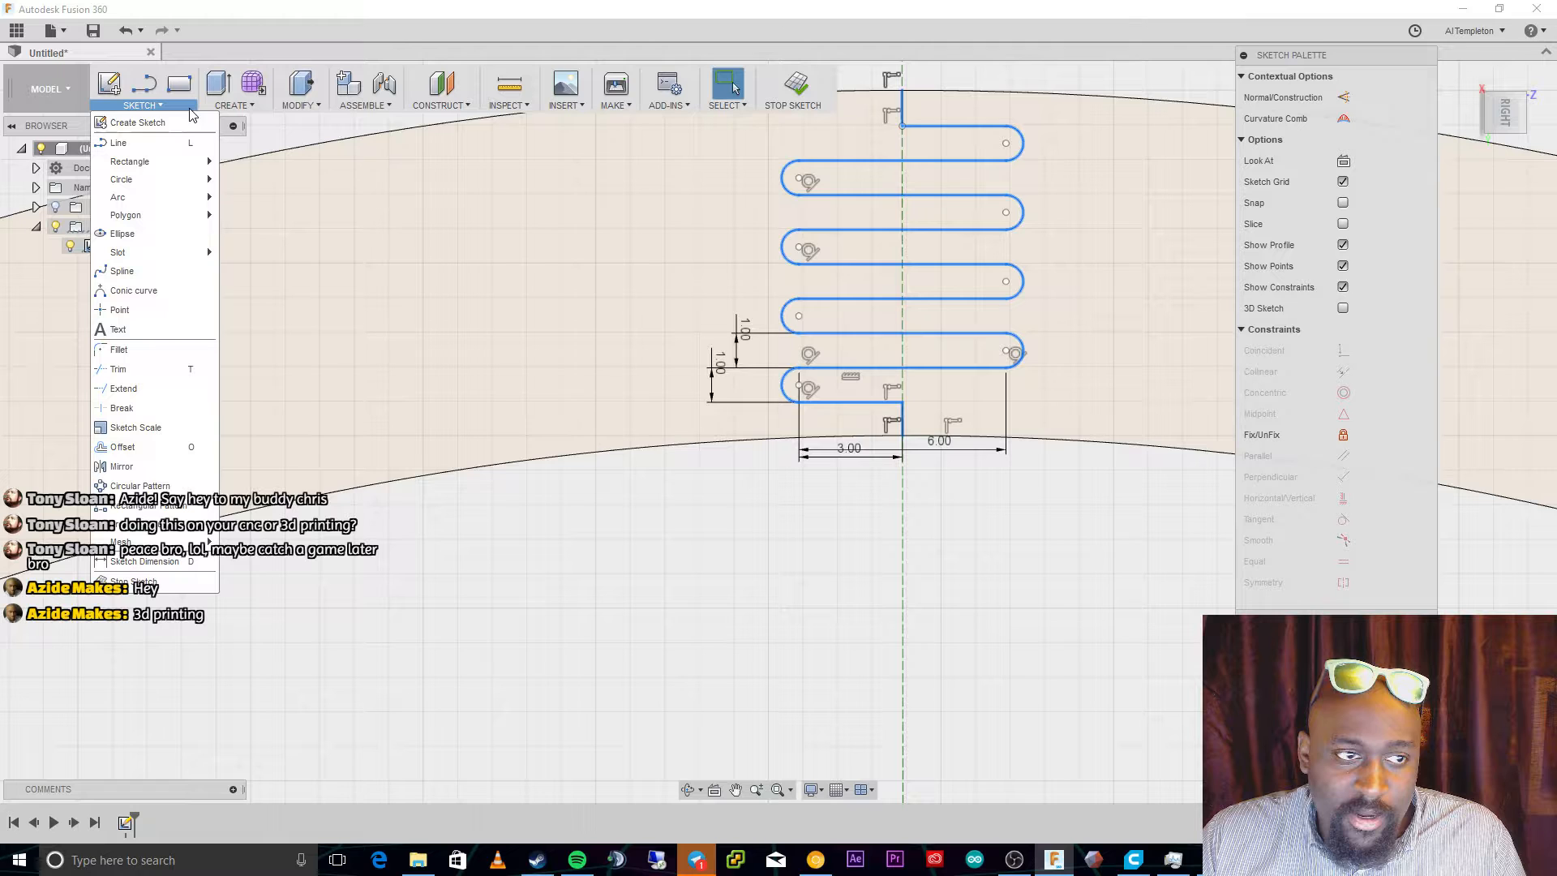
click(170, 456)
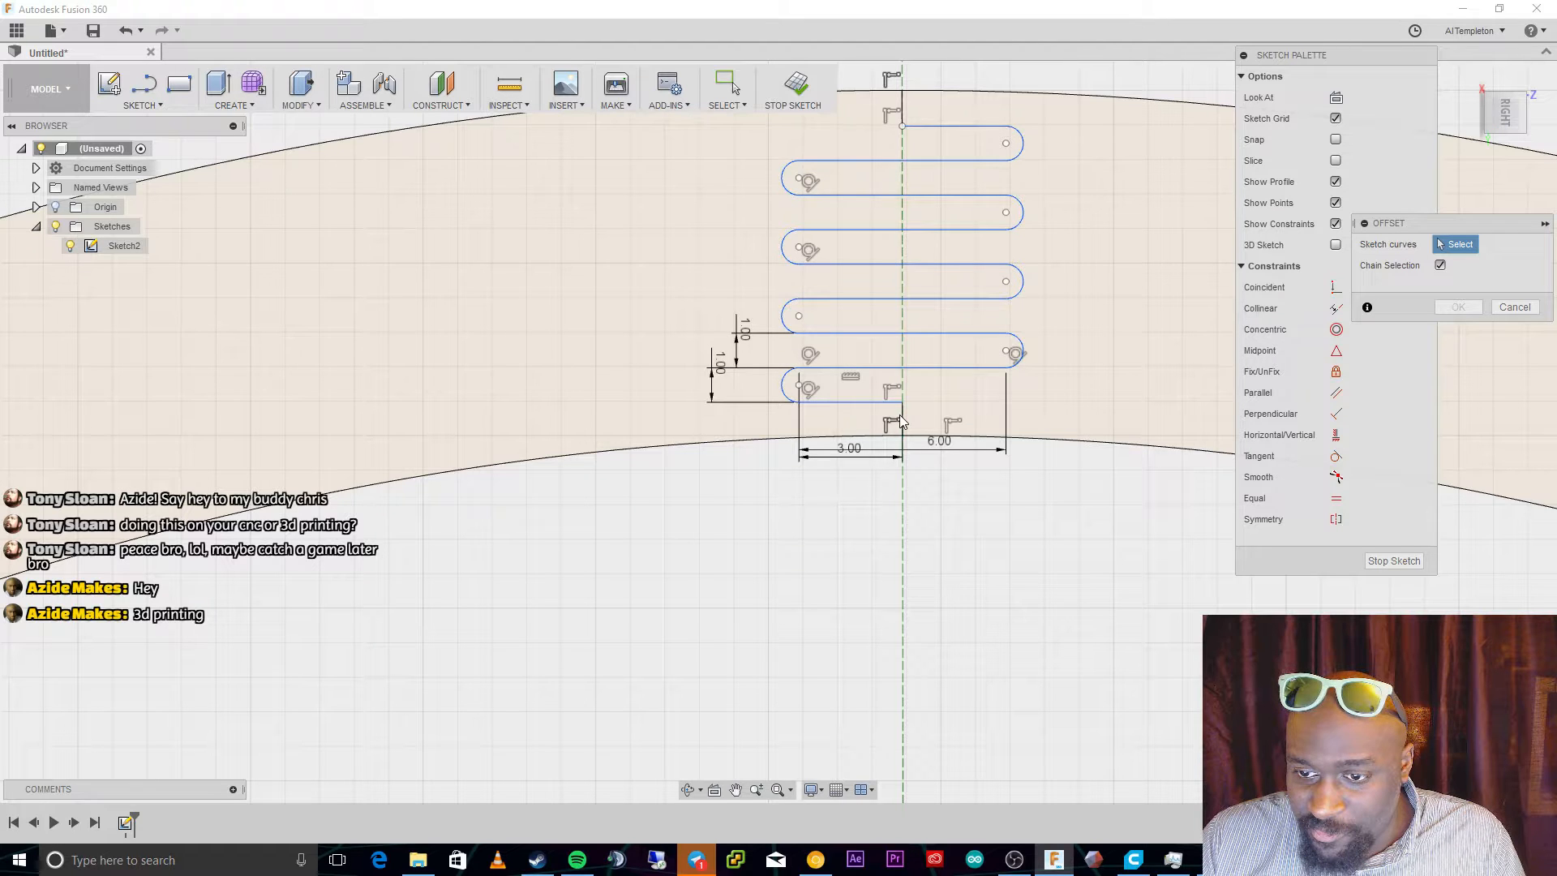
click(905, 107)
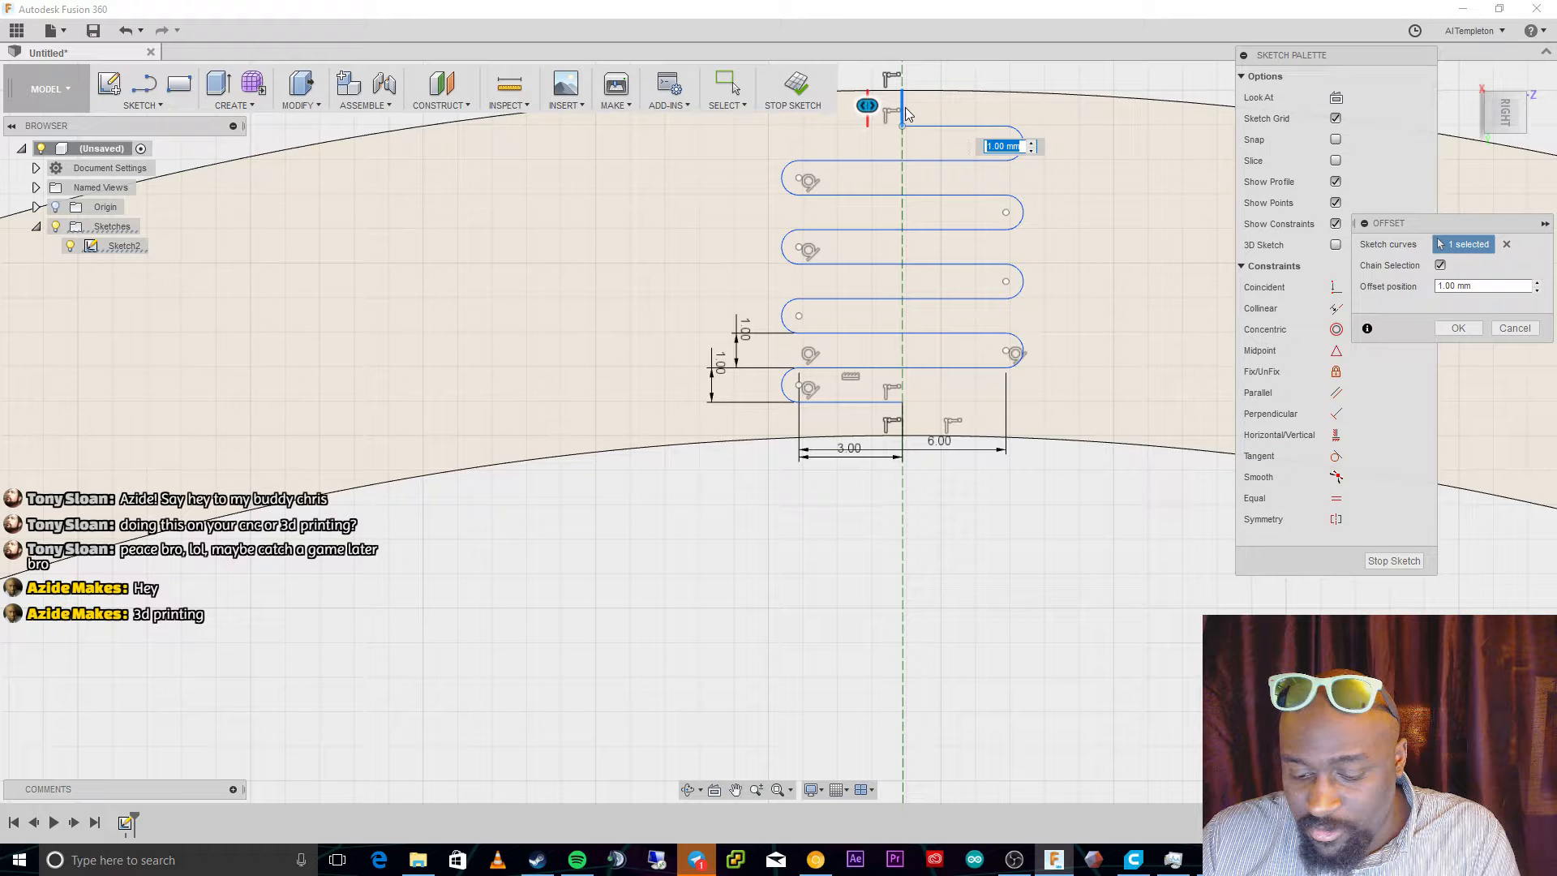
key(Return)
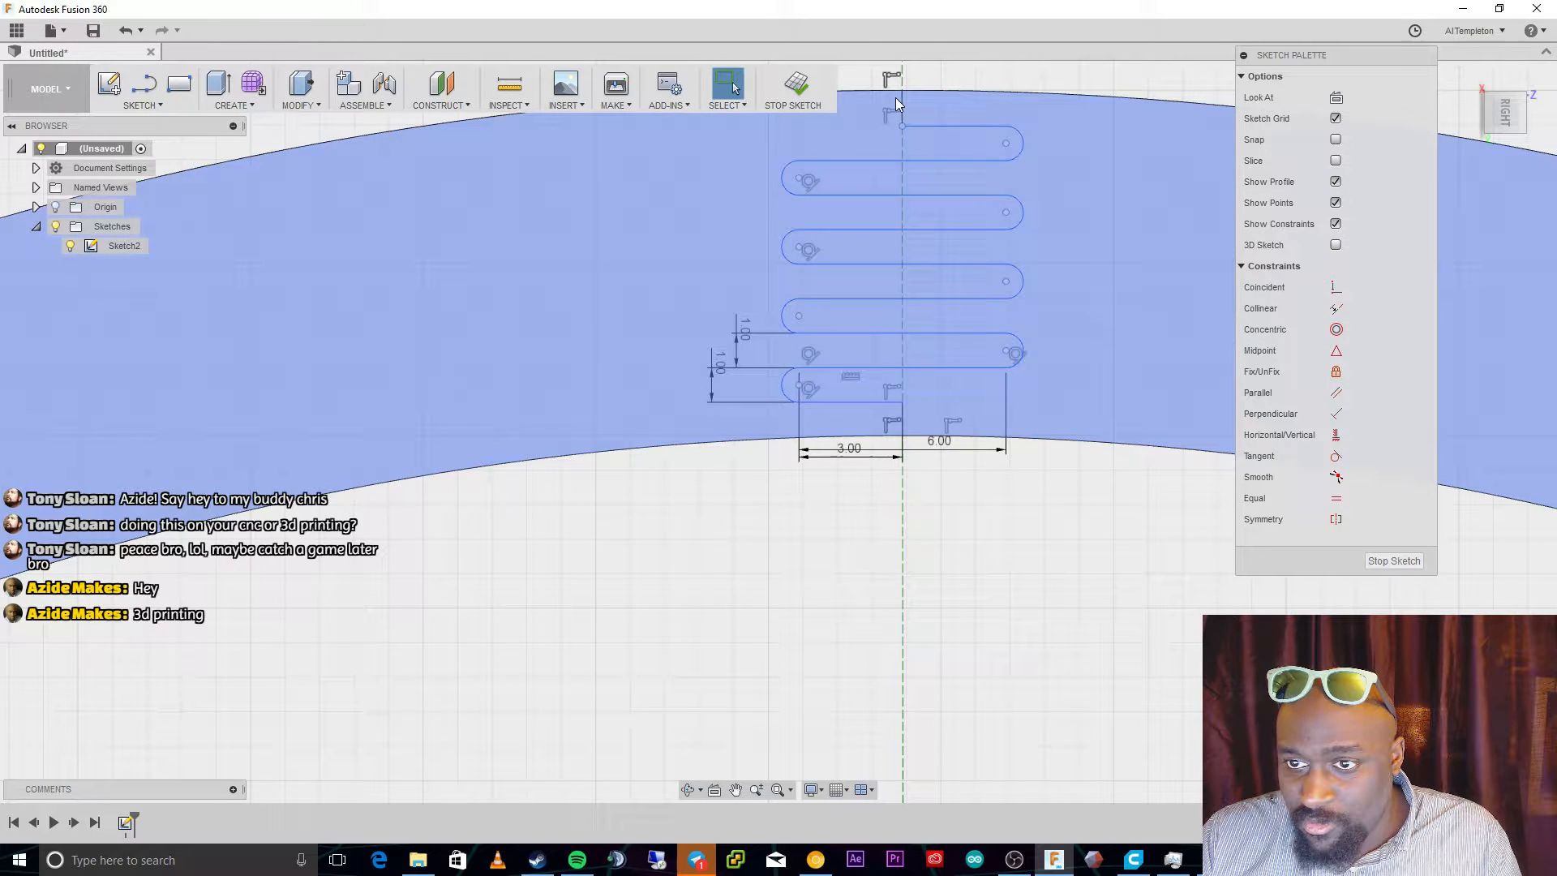
Delete the short vertical line joining the serpentine's upper end to the ring's outer edge.
click(902, 103)
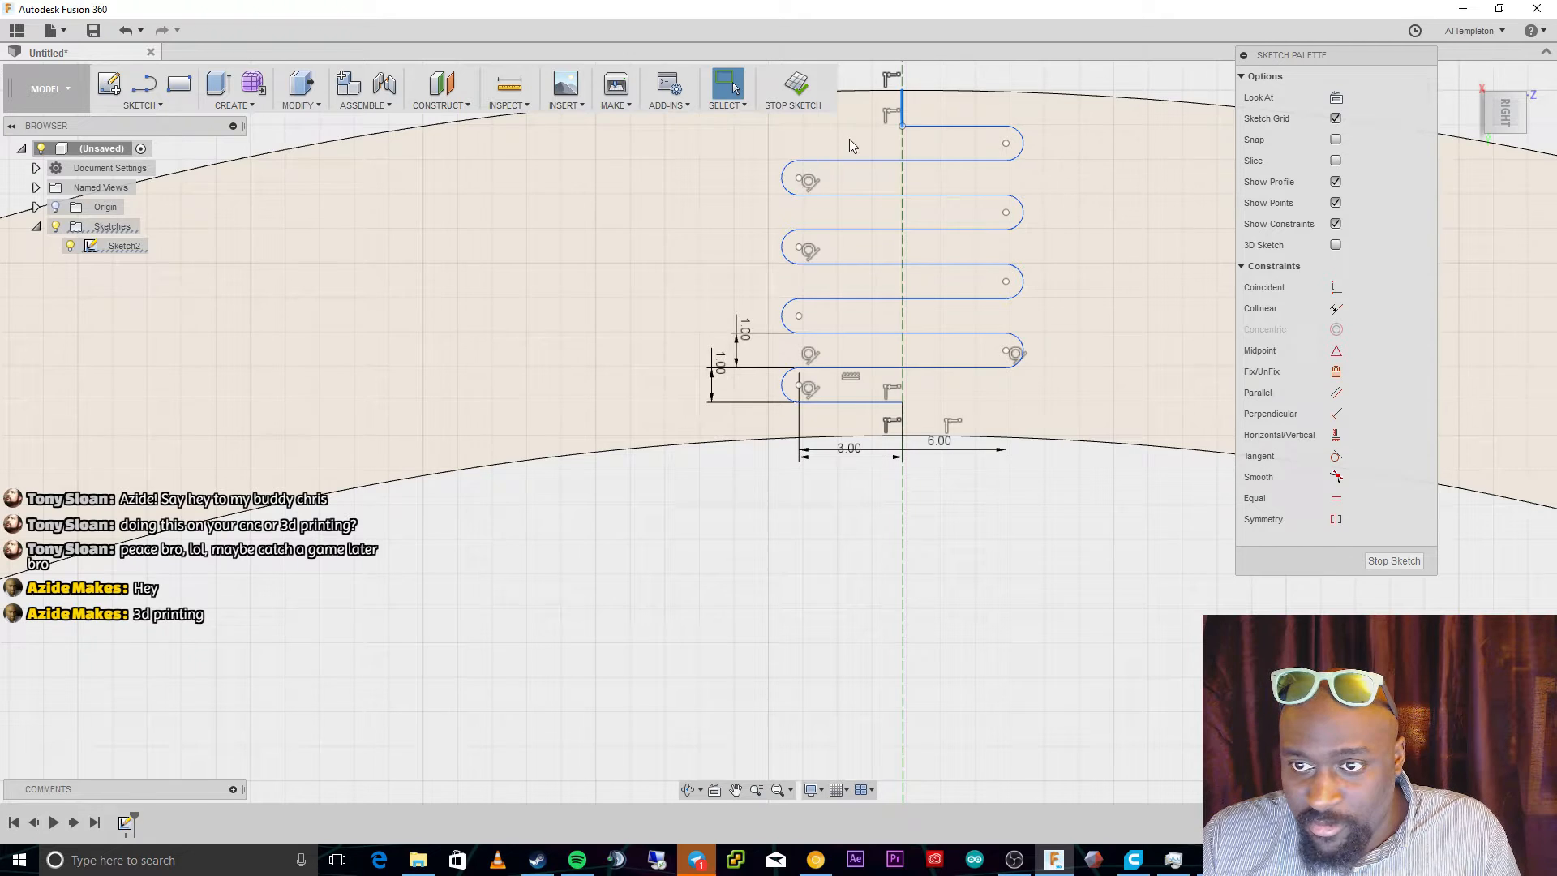
key(Delete)
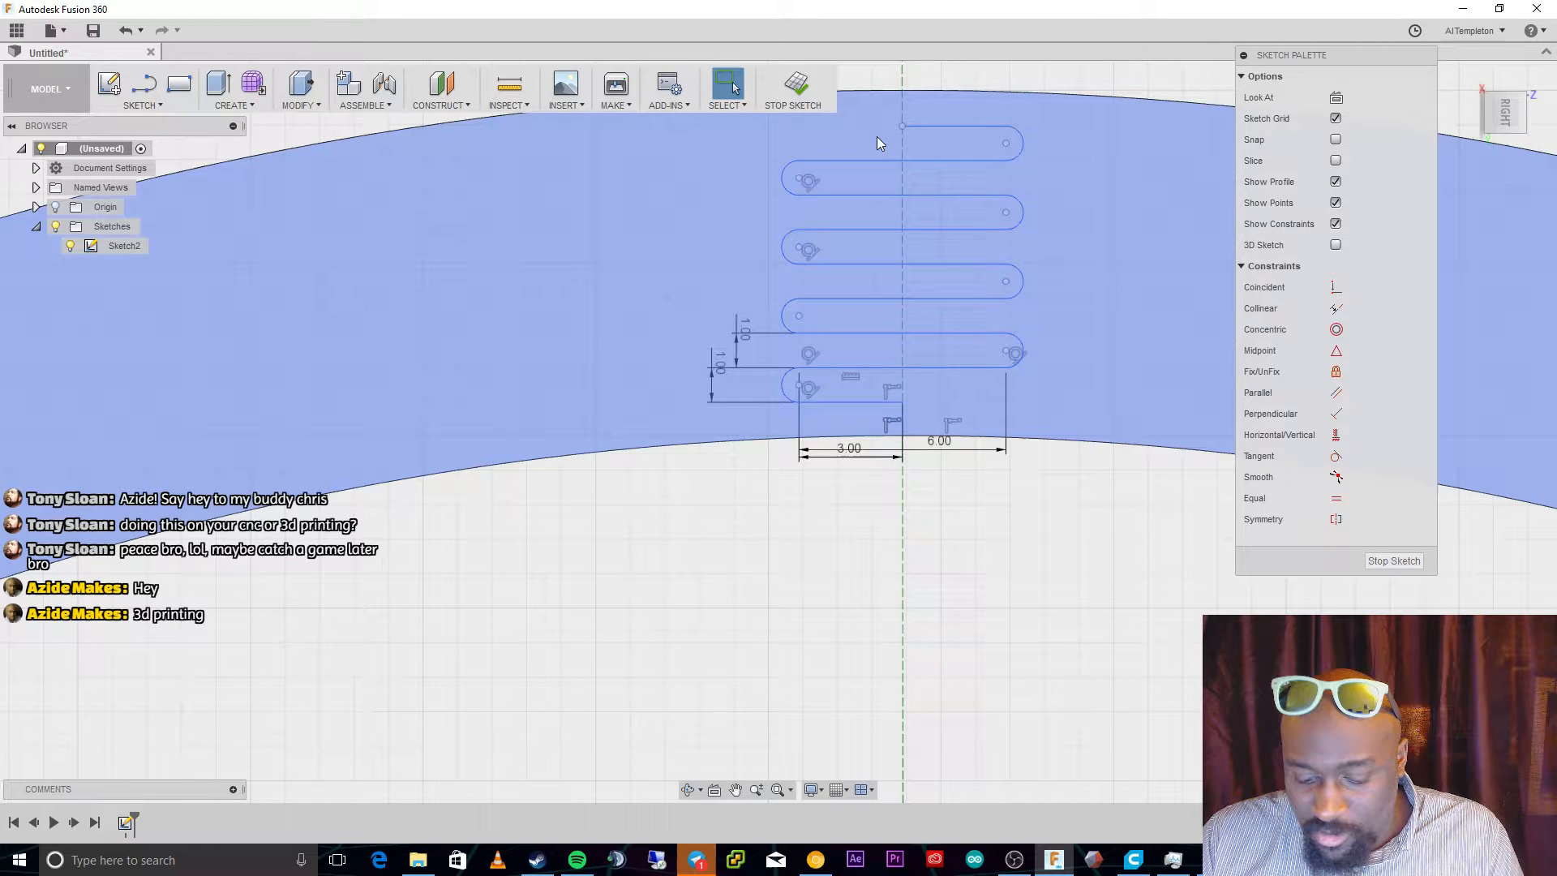
Try to redraw the short vertical line from the serpentine's upper end to the ring's outer edge, and undo it.
key(l)
click(902, 126)
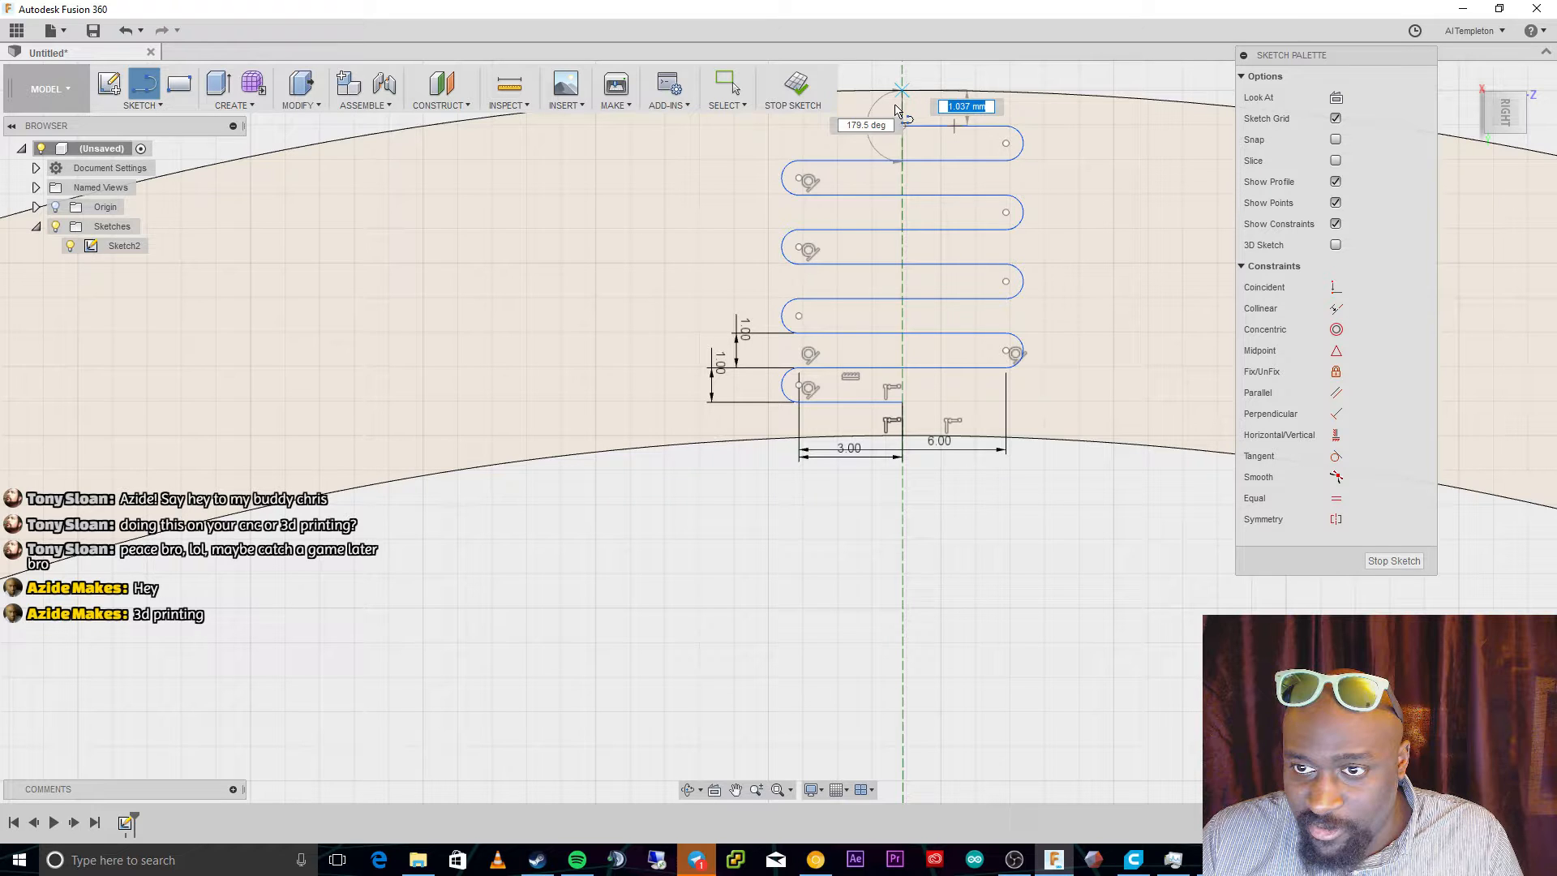
click(896, 106)
scroll(905, 95, up, 4)
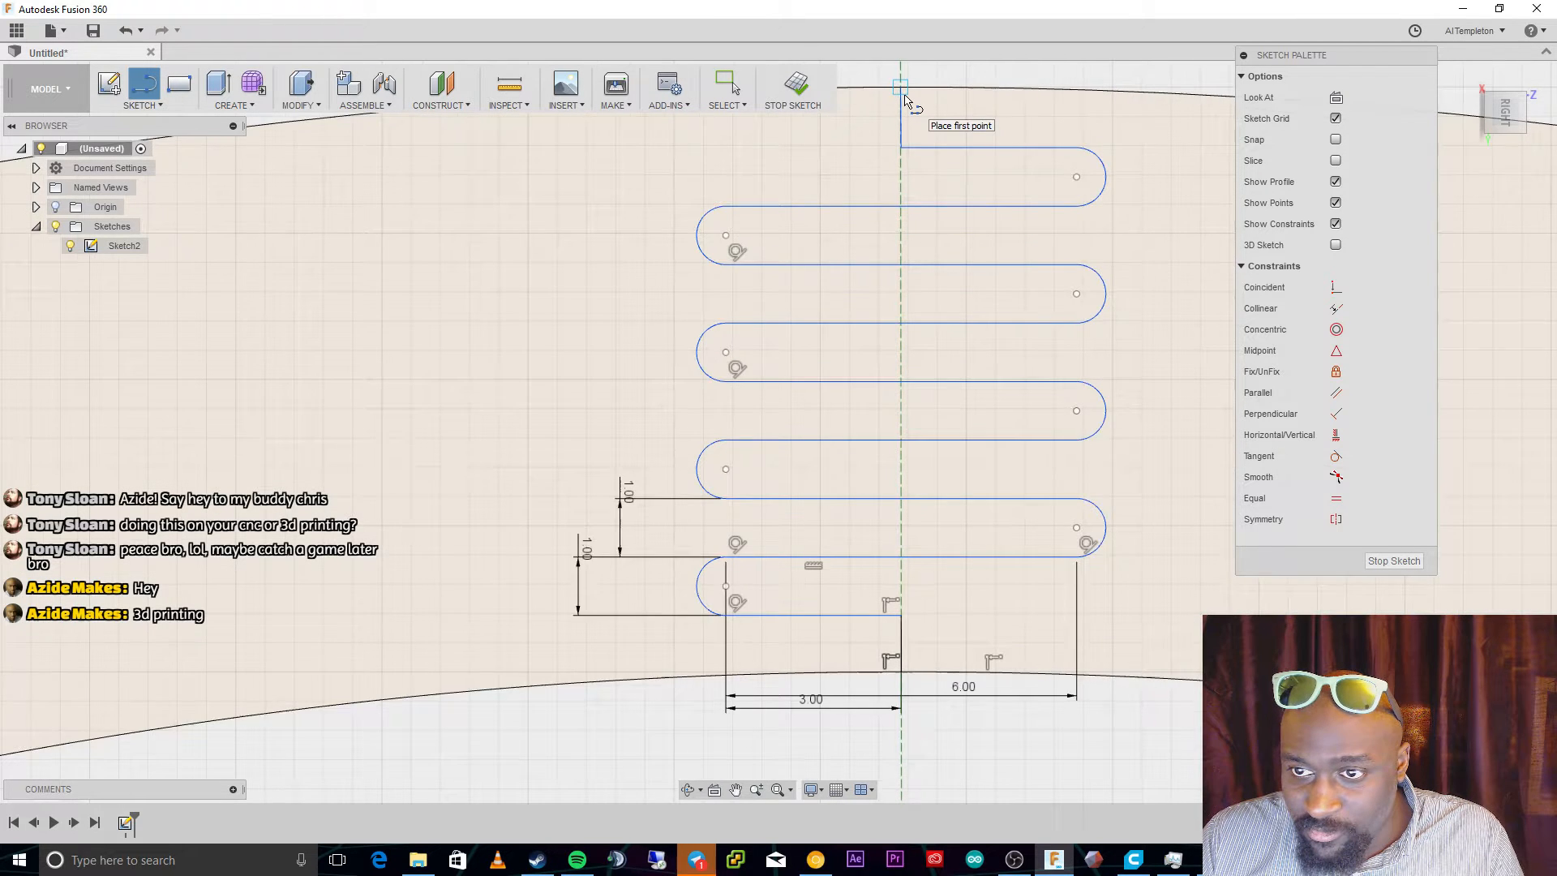
scroll(905, 98, up, 5)
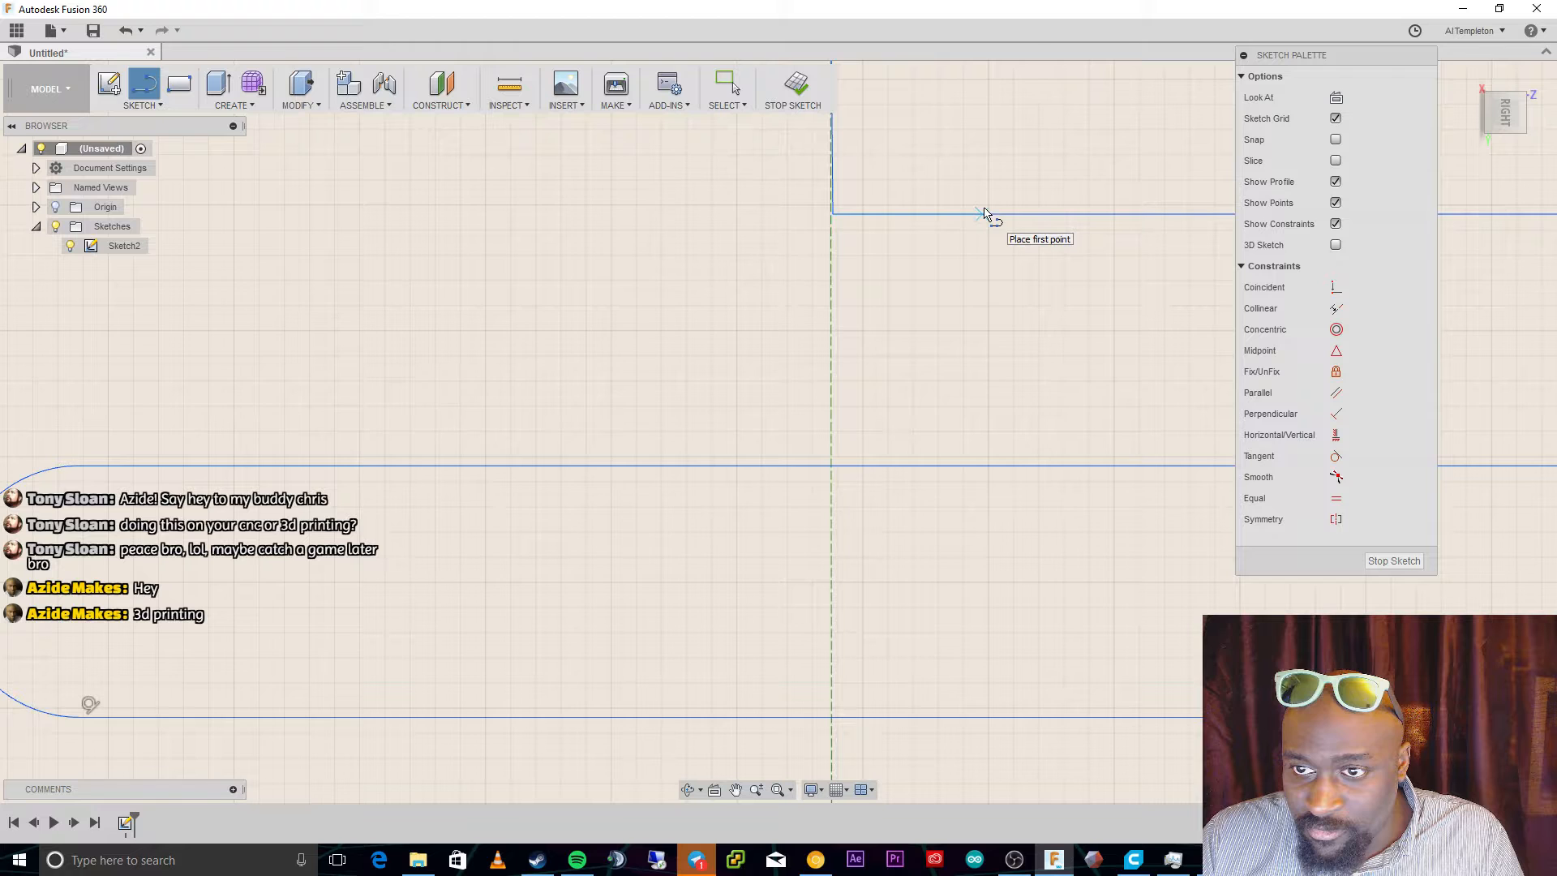
scroll(826, 182, down, 2)
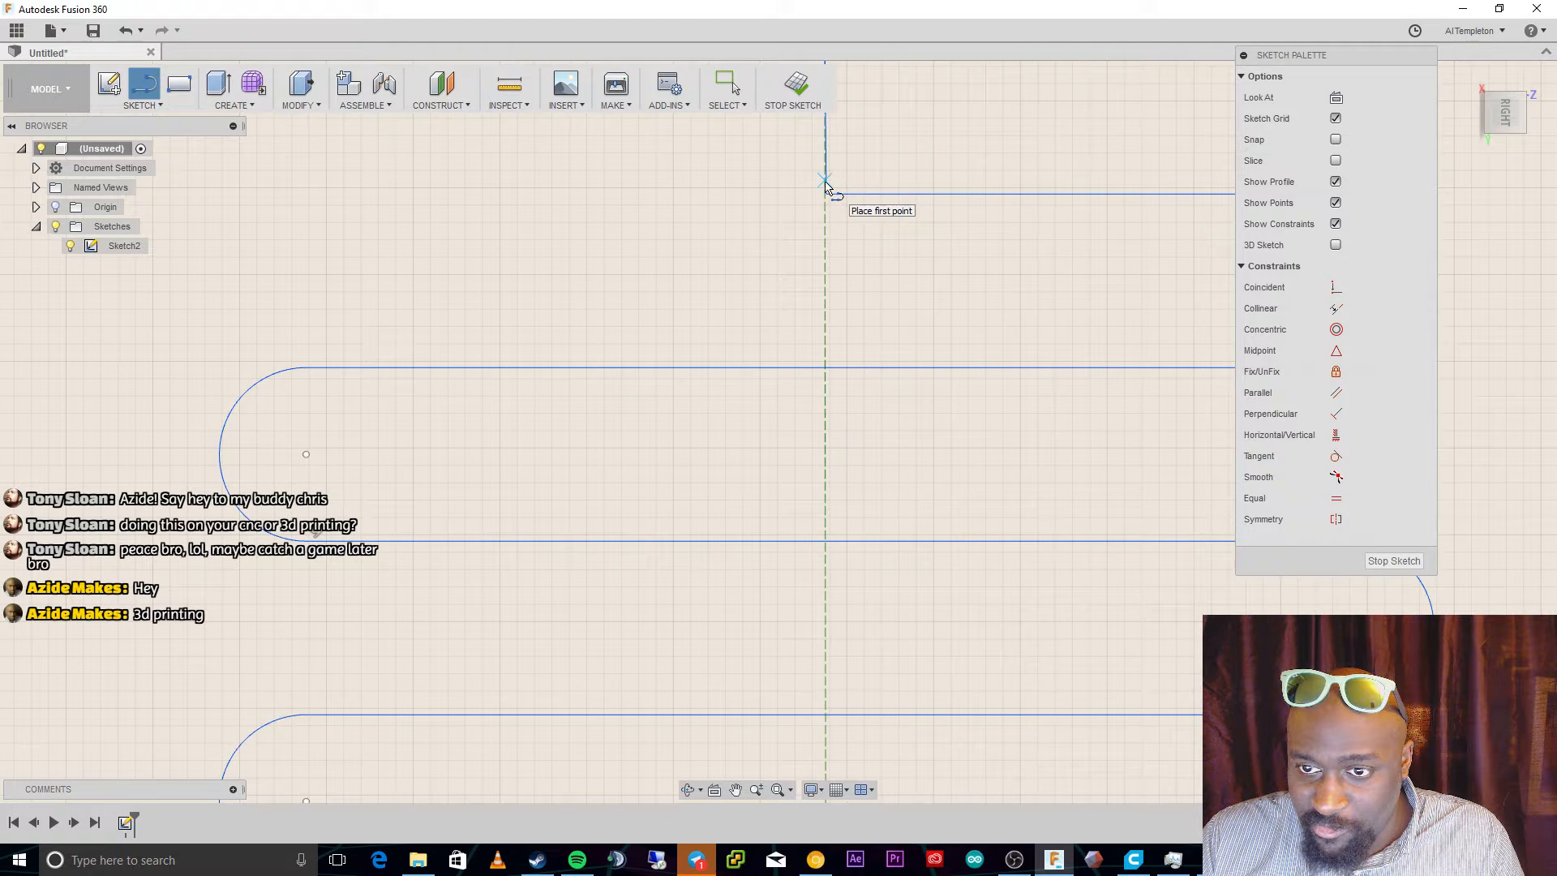
key(Escape)
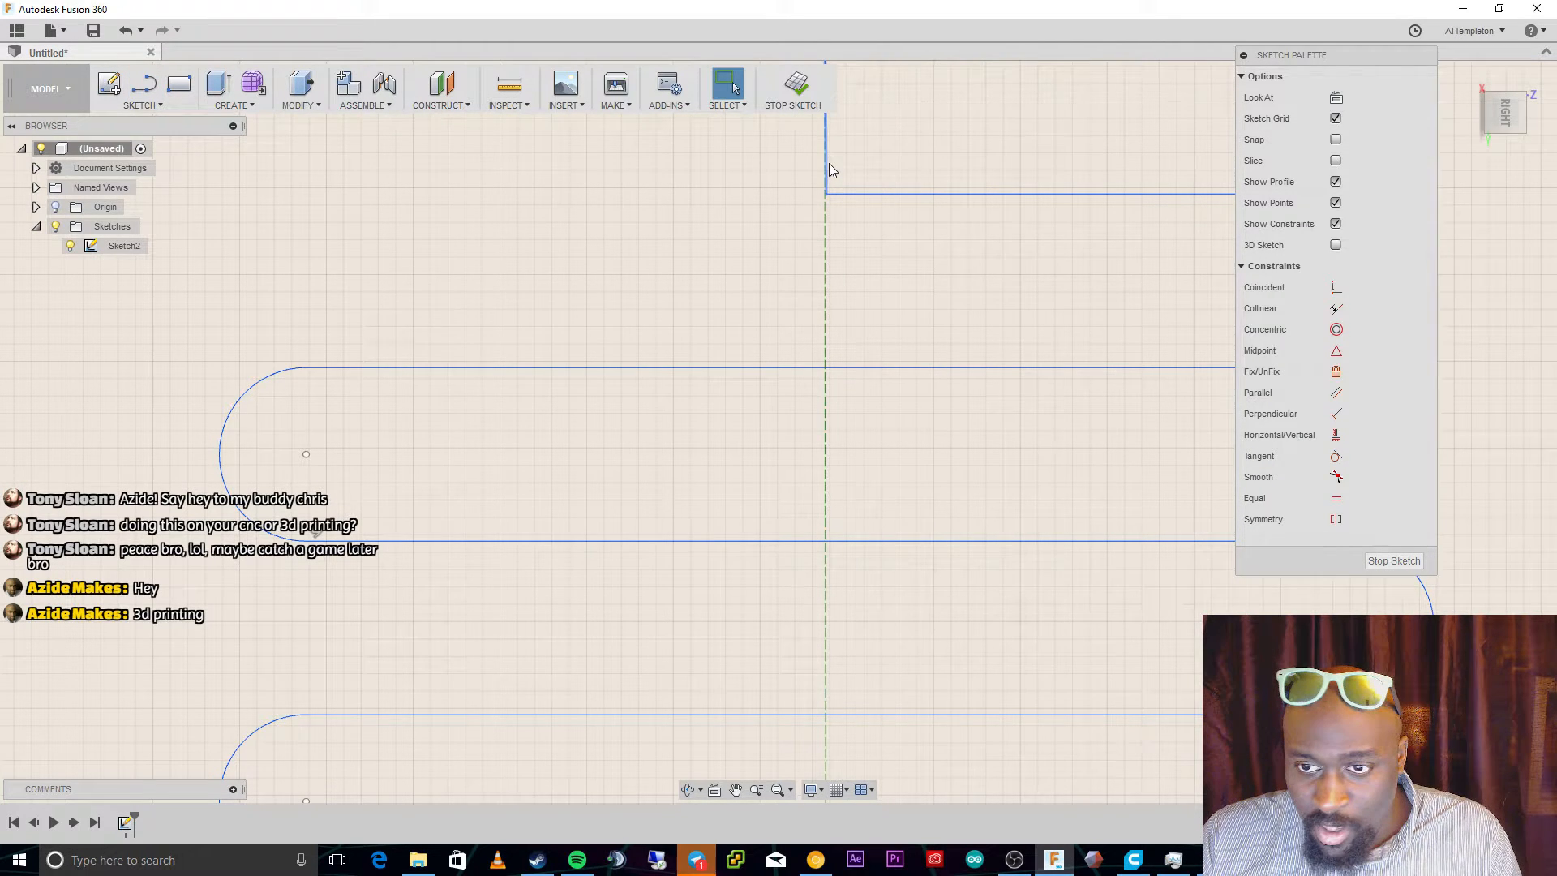
key(ctrl+z)
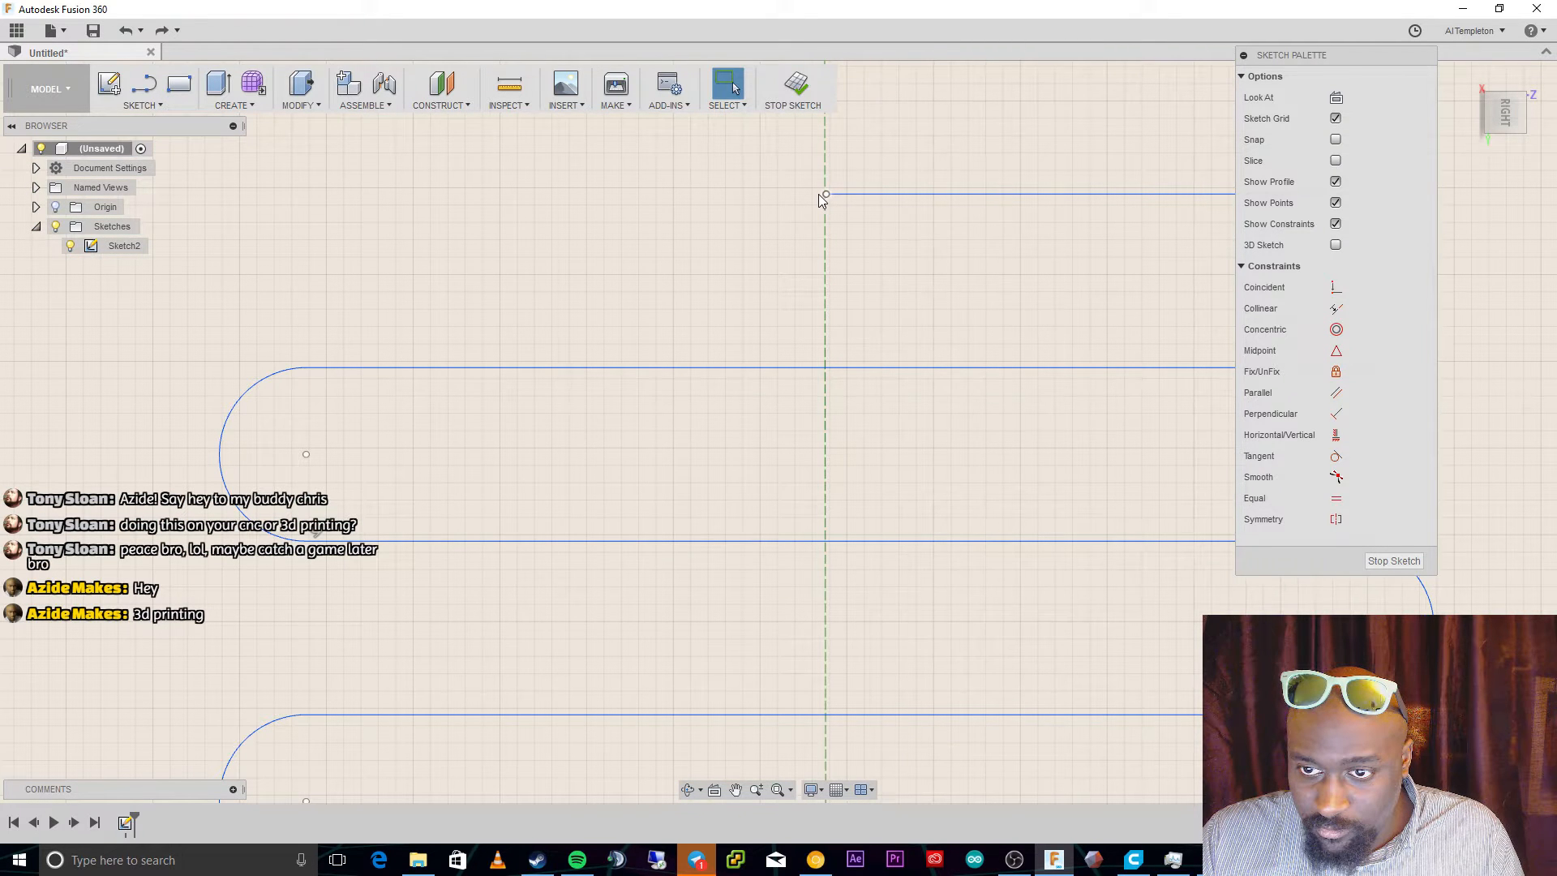
Snap the open endpoint of the serpentine's upper half-length line onto the vertical centreline.
click(828, 194)
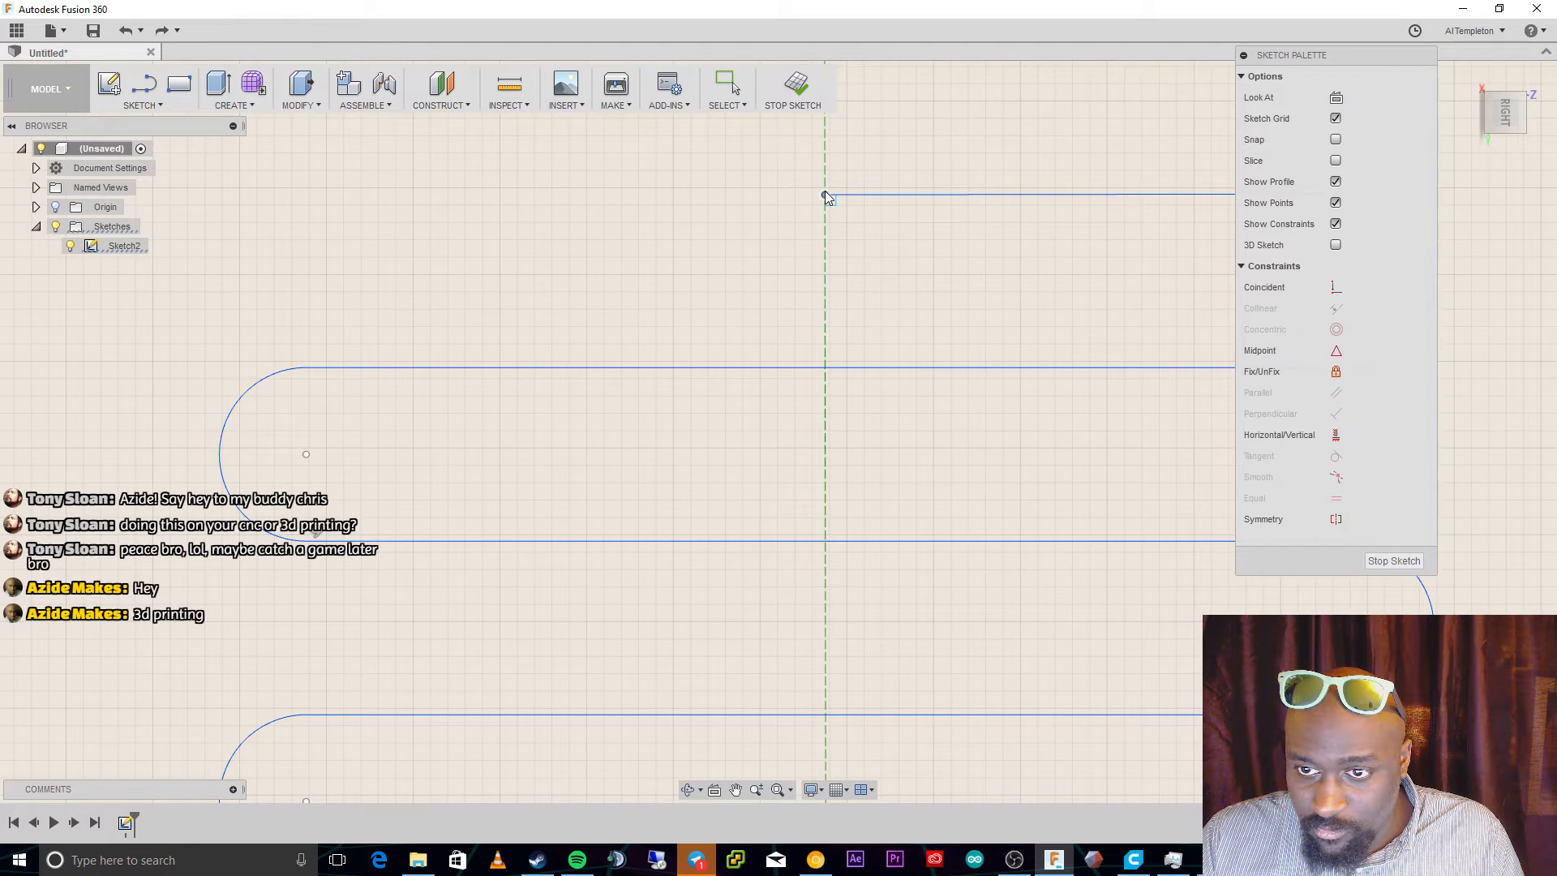
drag(825, 191, 825, 191)
scroll(828, 241, up, 1)
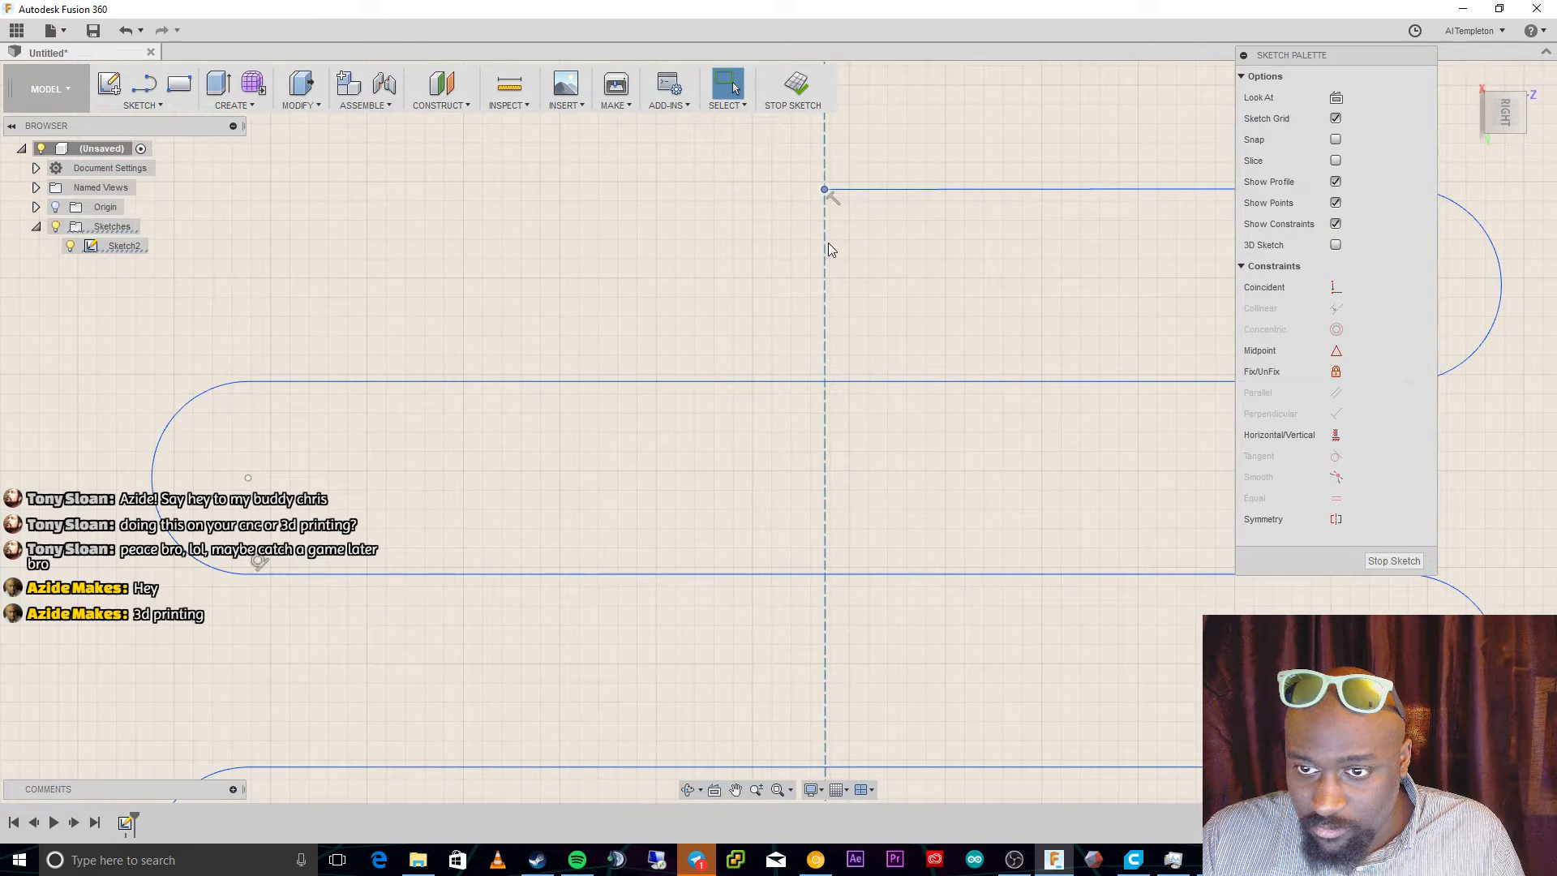
Draw a vertical line from the upper half-length line's centreline endpoint to the ring's outer edge.
scroll(829, 242, down, 3)
scroll(847, 96, up, 1)
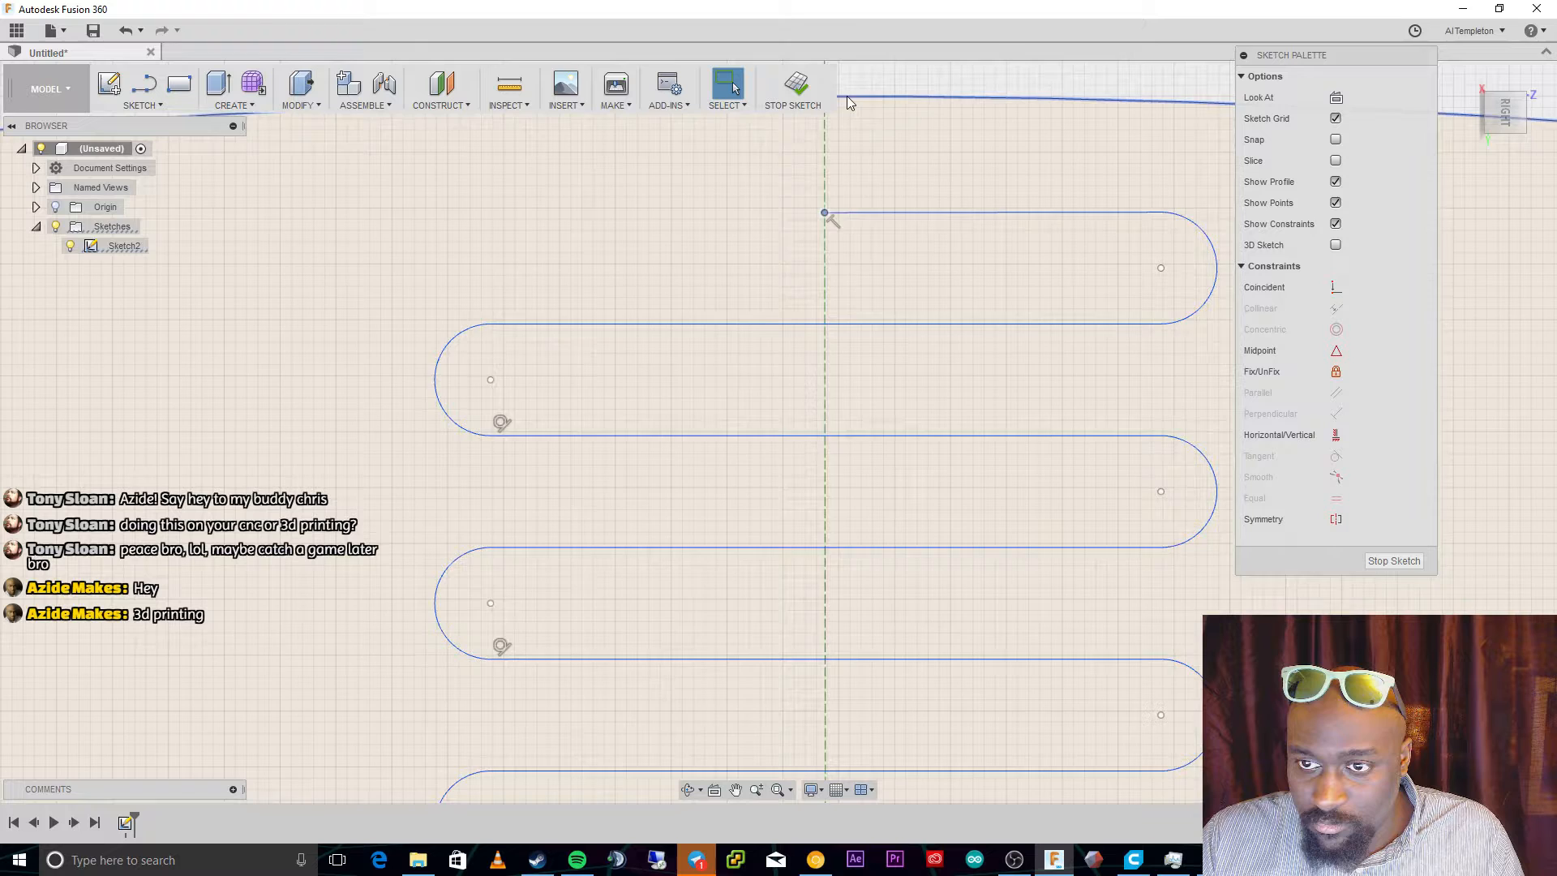
scroll(847, 97, up, 2)
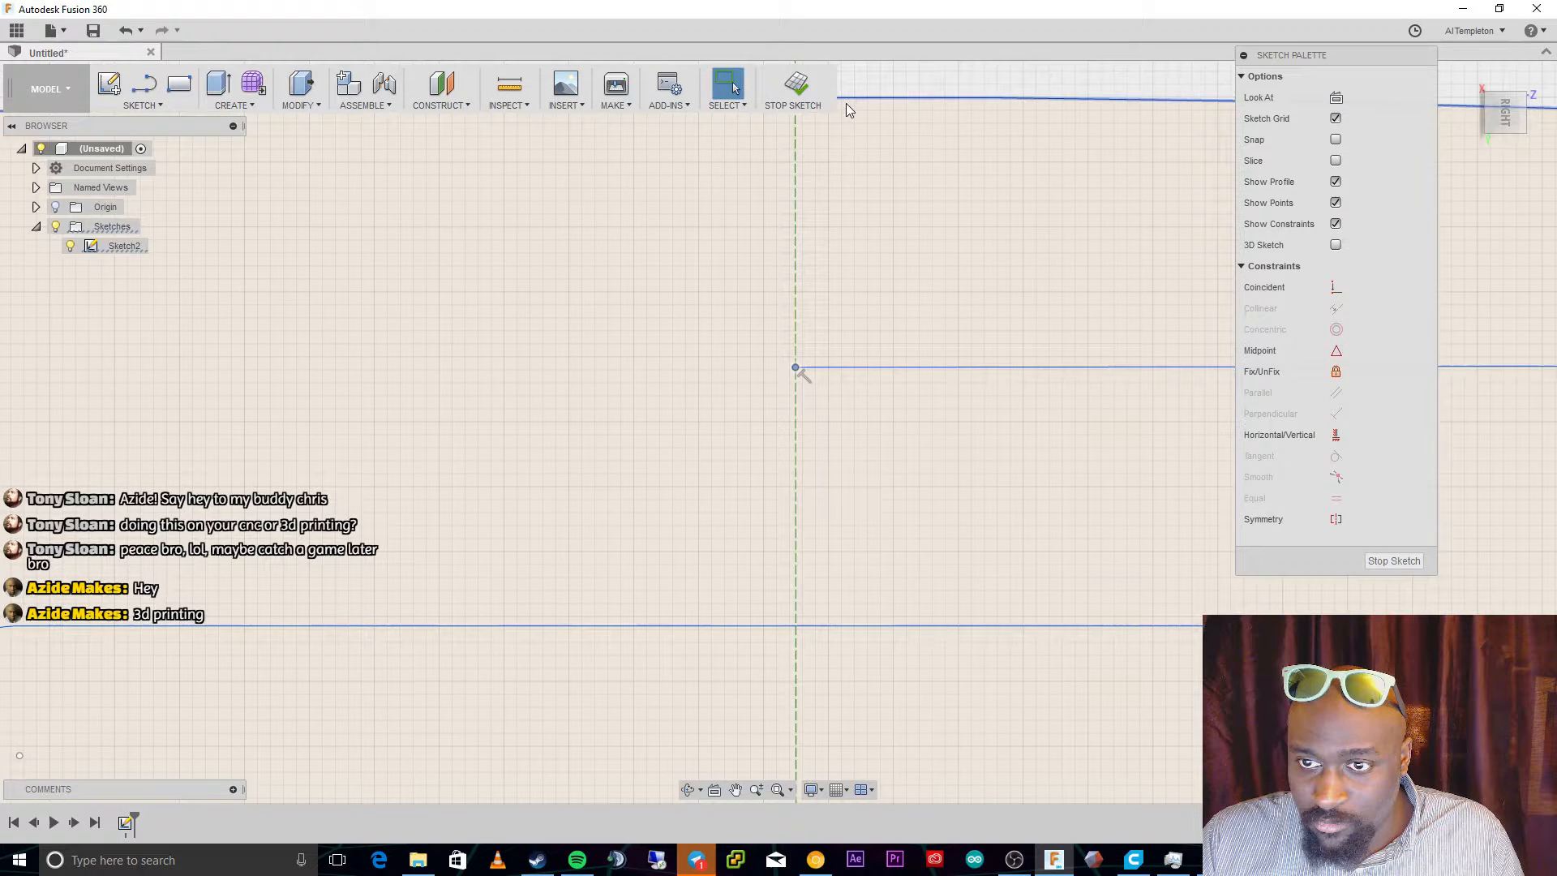
middle_drag(687, 422, 709, 528)
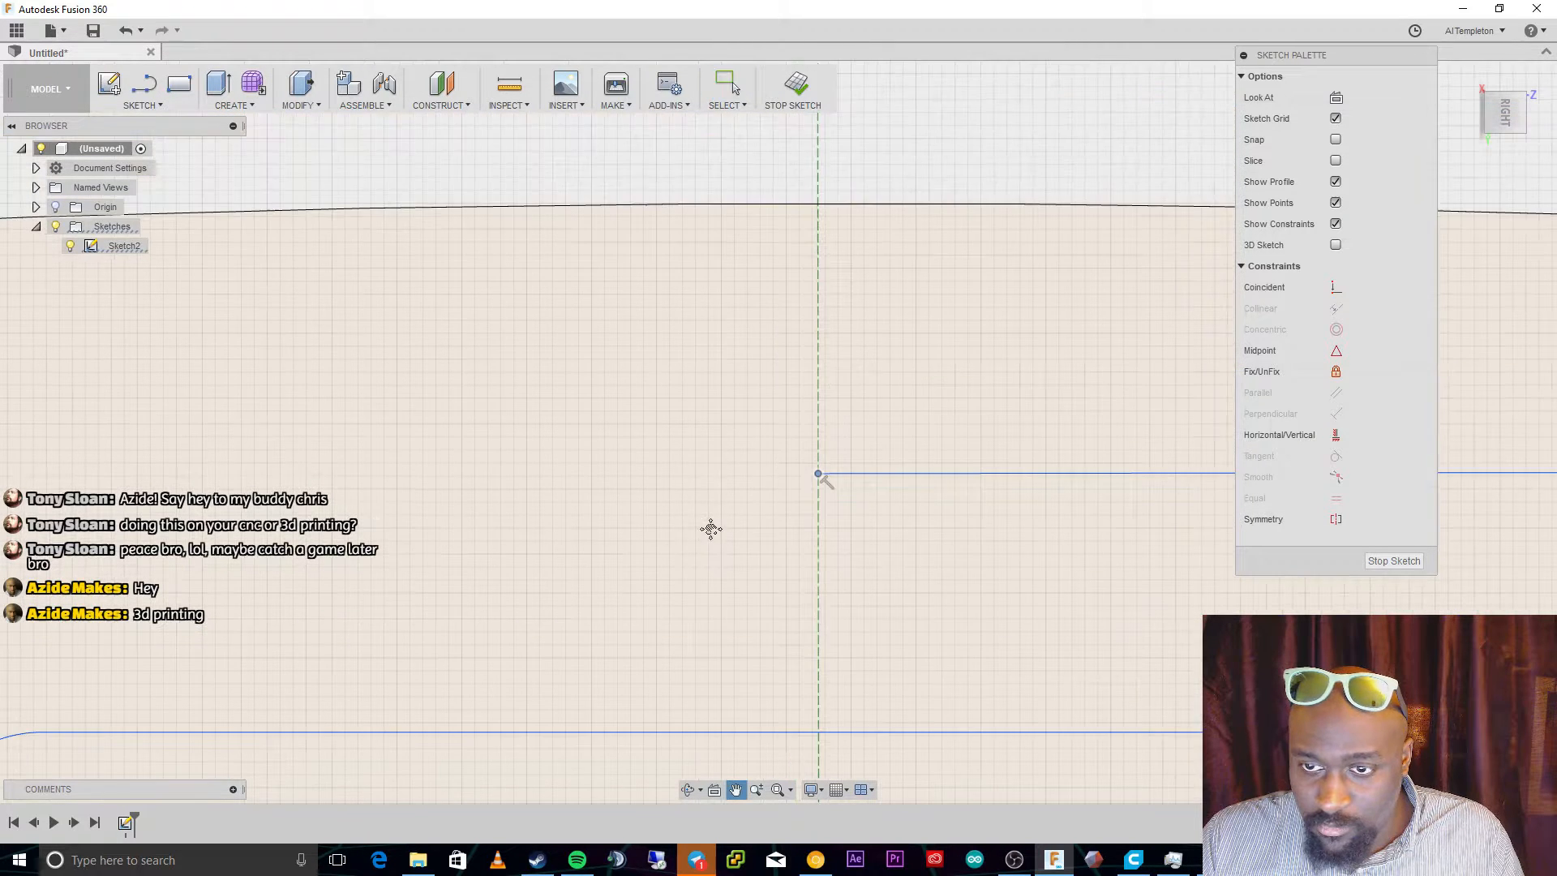
key(l)
click(818, 474)
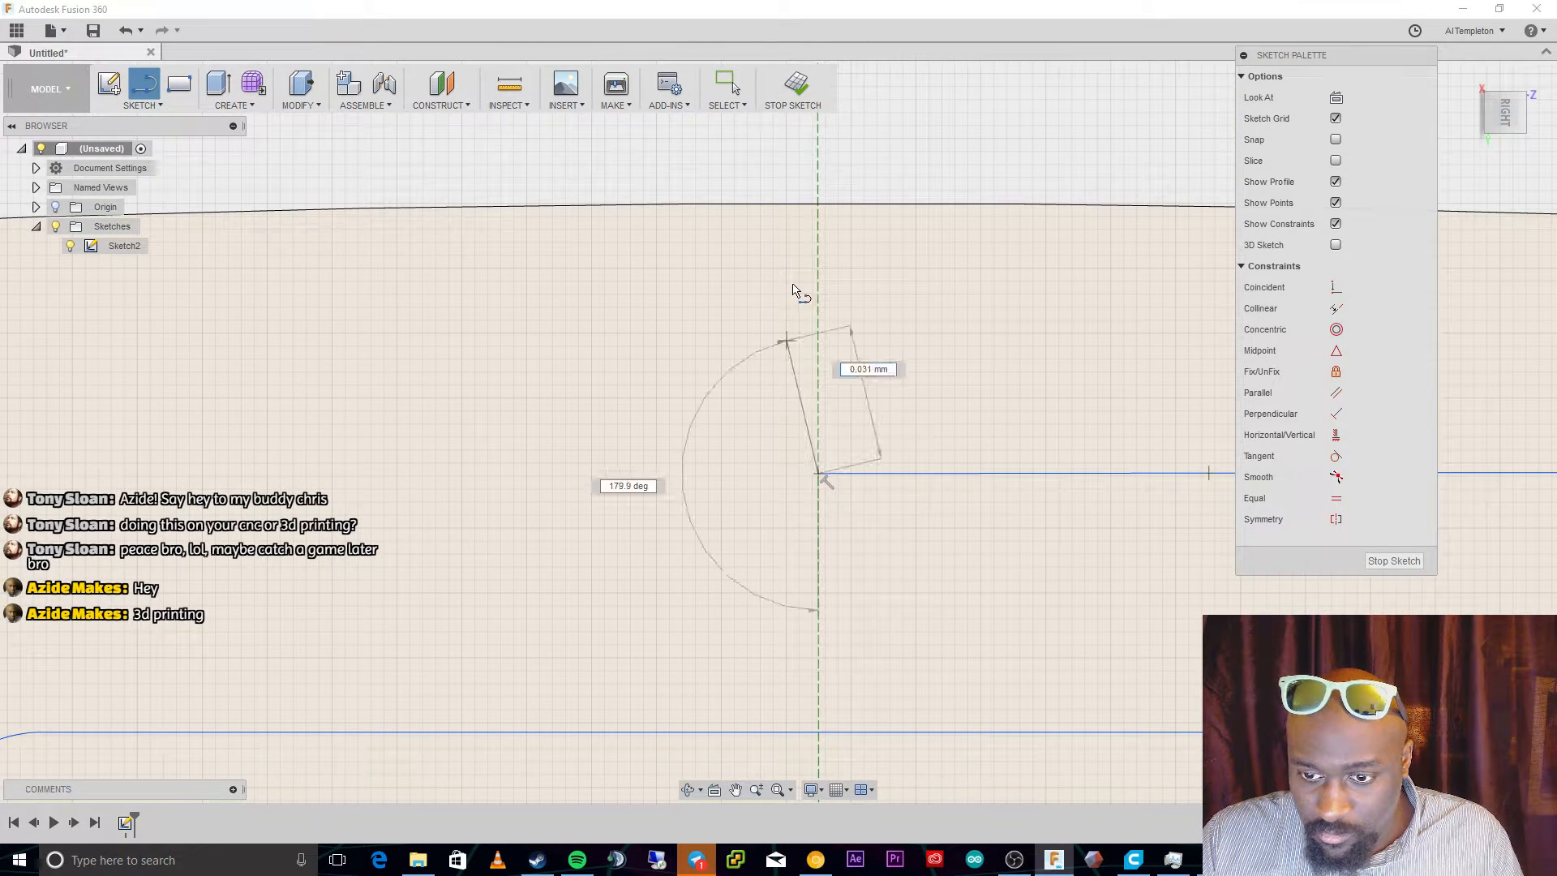
click(820, 203)
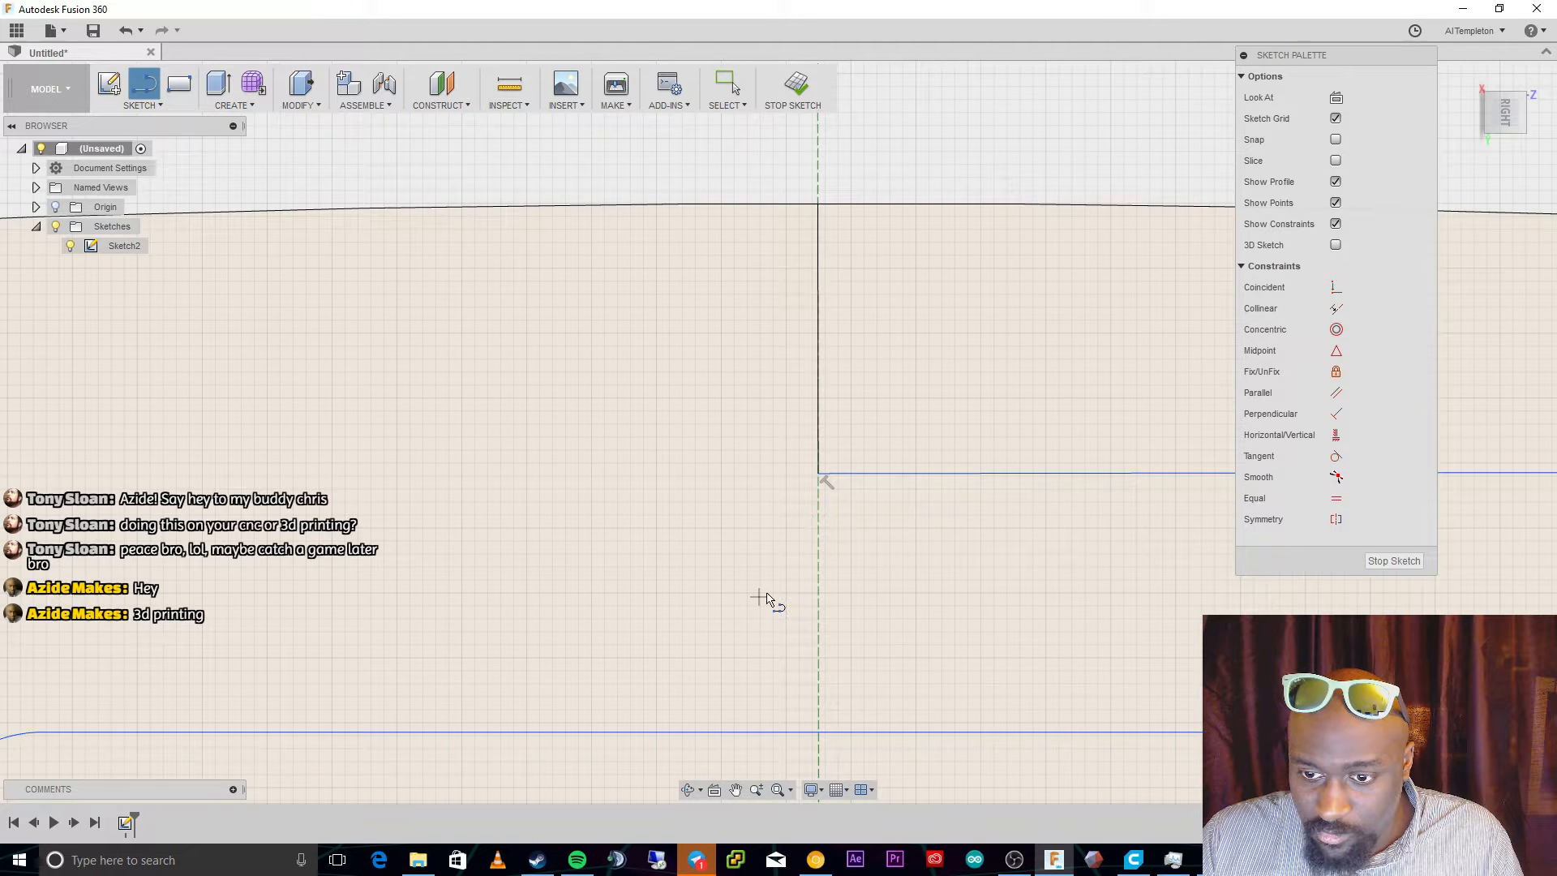
Dimension the serpentine's upper half-length horizontal line as 3 mm.
scroll(978, 531, down, 3)
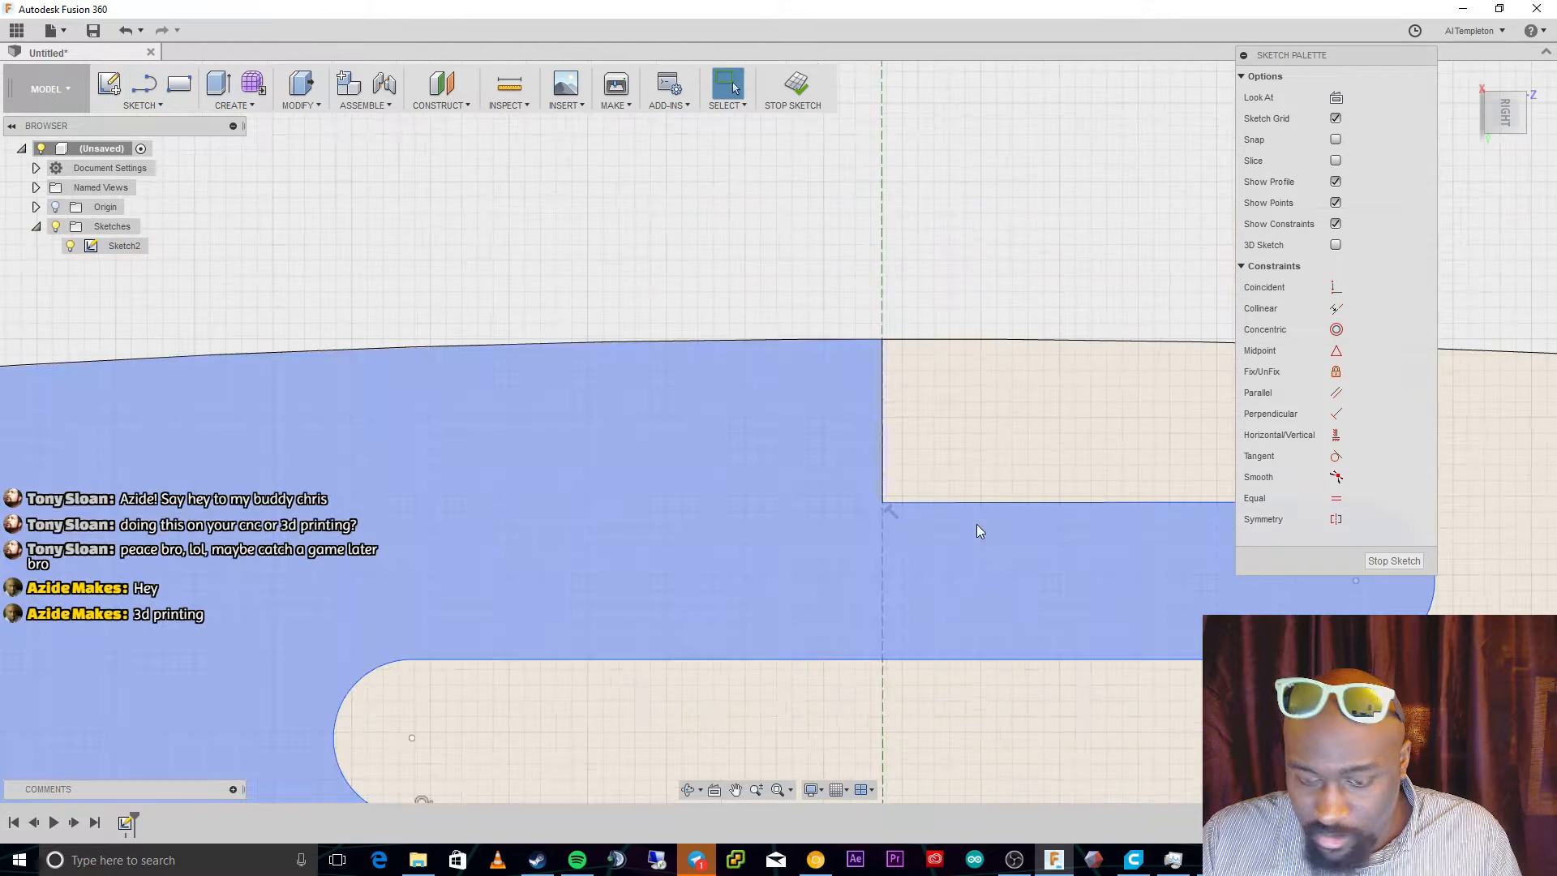
click(960, 482)
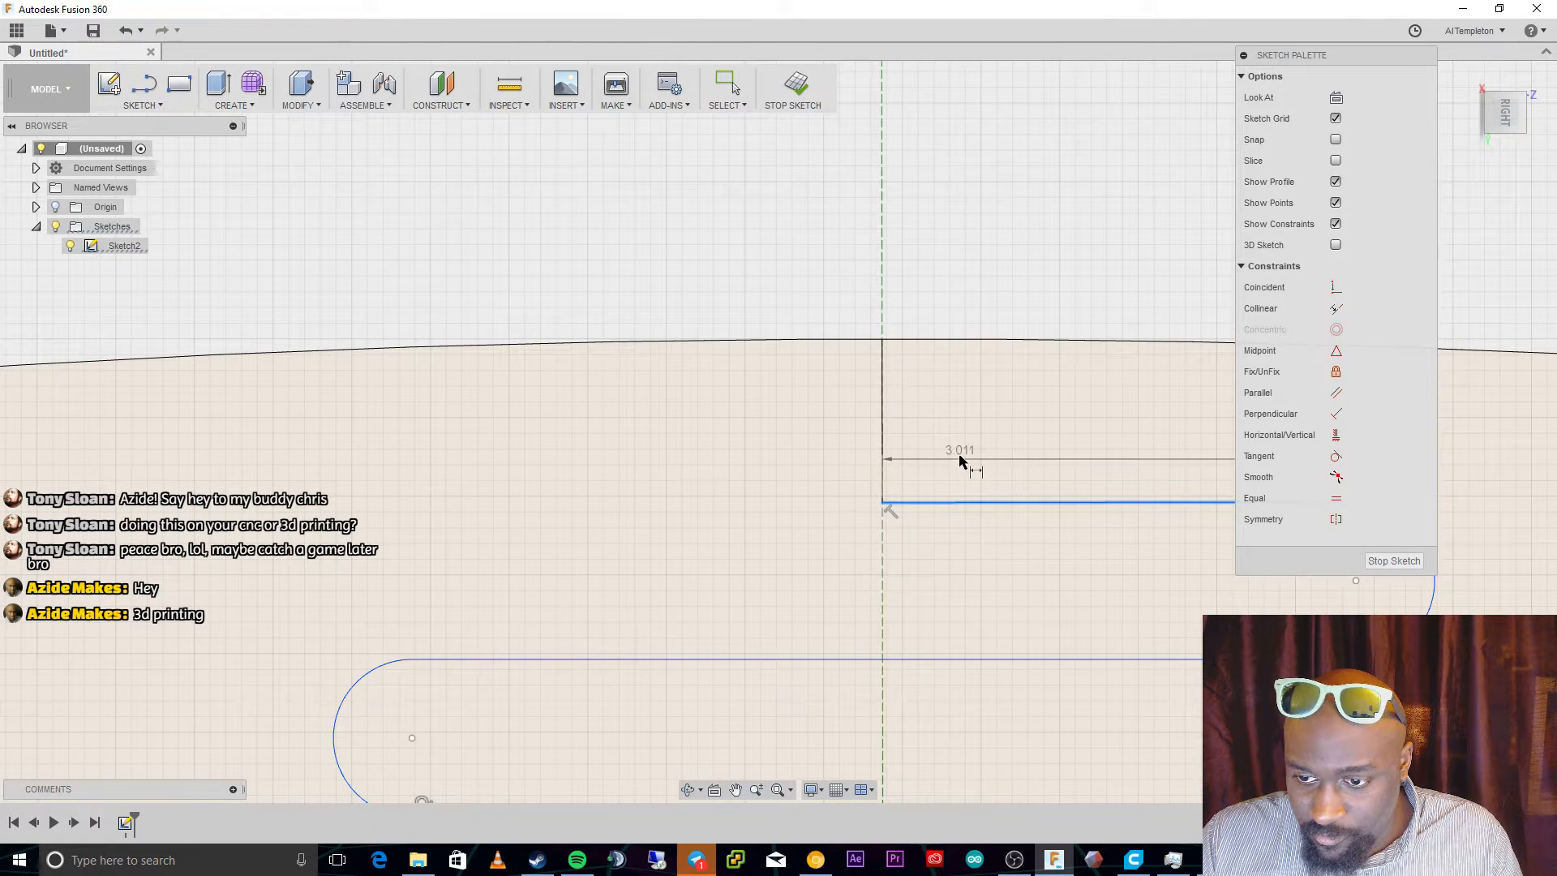
click(960, 460)
text(3)
key(Return)
Try to dimension the angle between the upper half-length line and the full-length line below as 0 degrees, and delete that dimension.
click(919, 508)
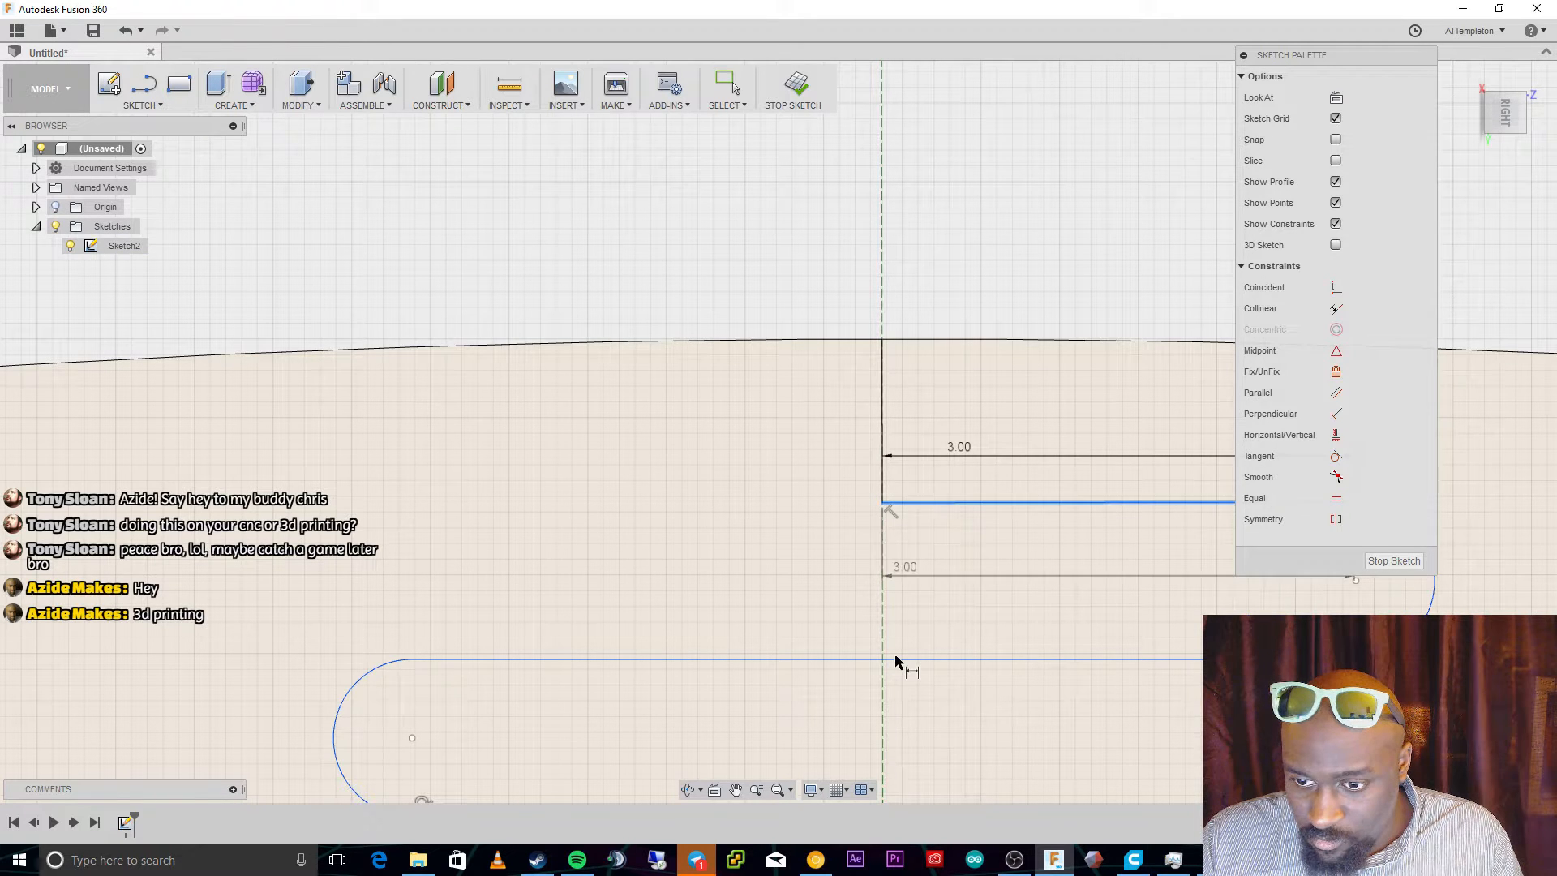
click(896, 661)
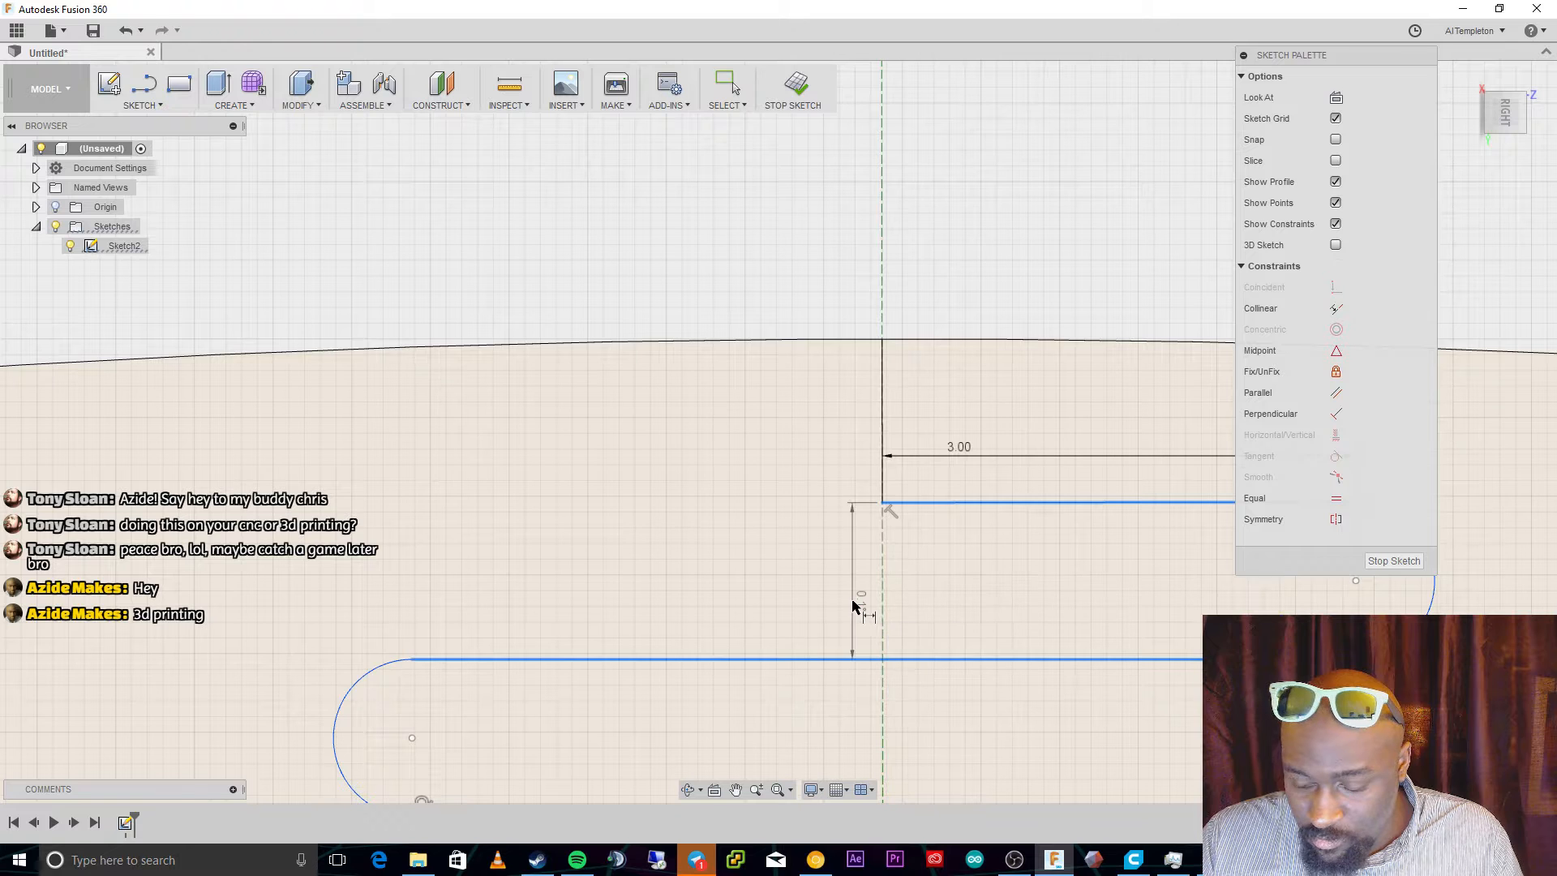
click(854, 600)
key(Return)
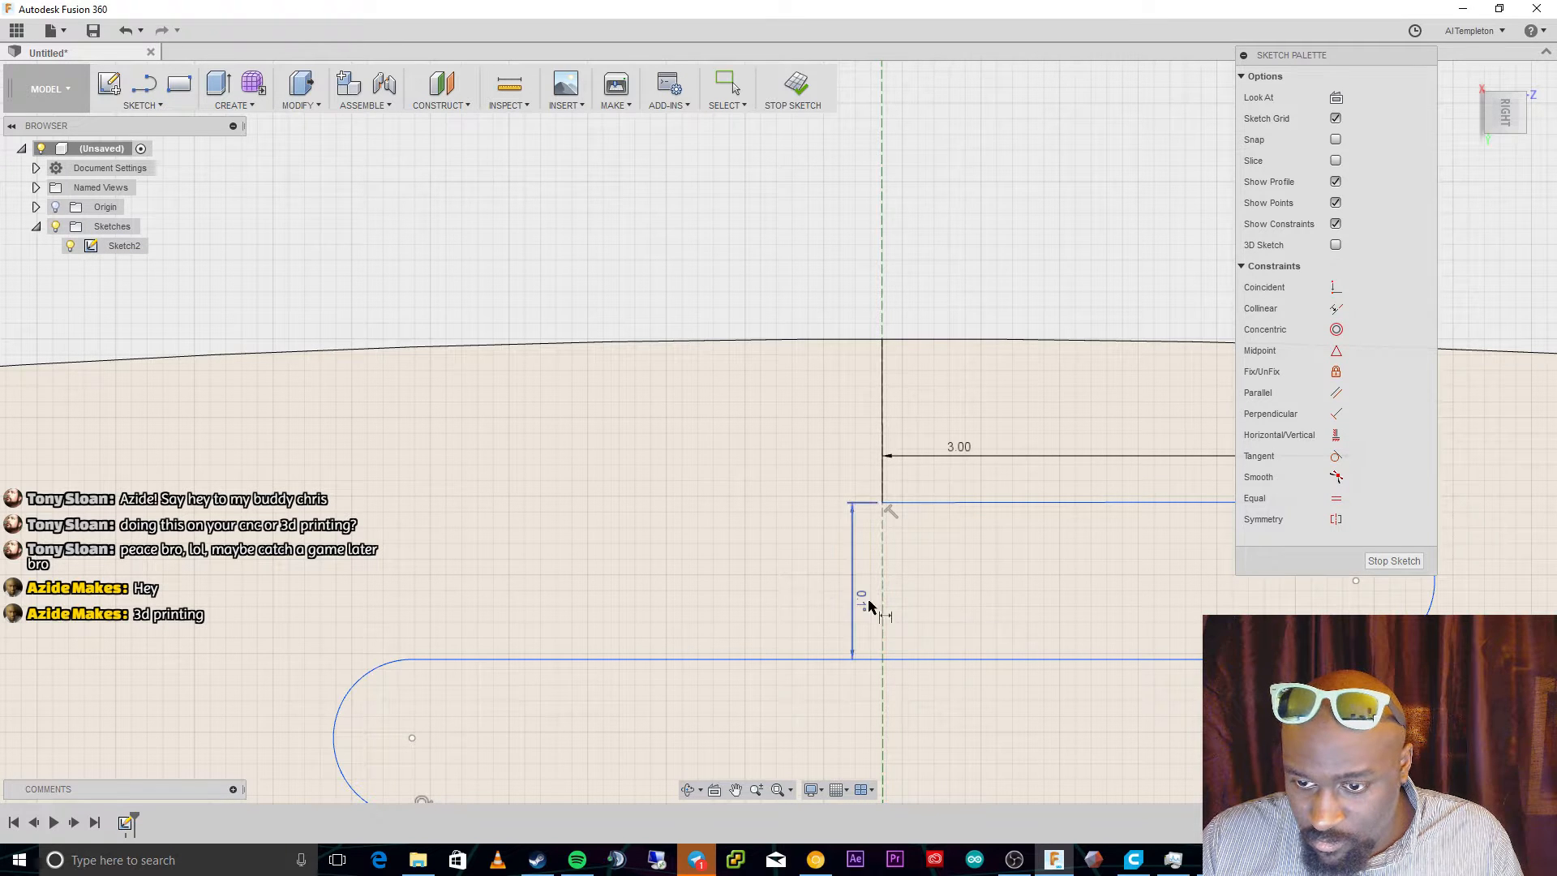
double_click(861, 598)
key(BackSpace)
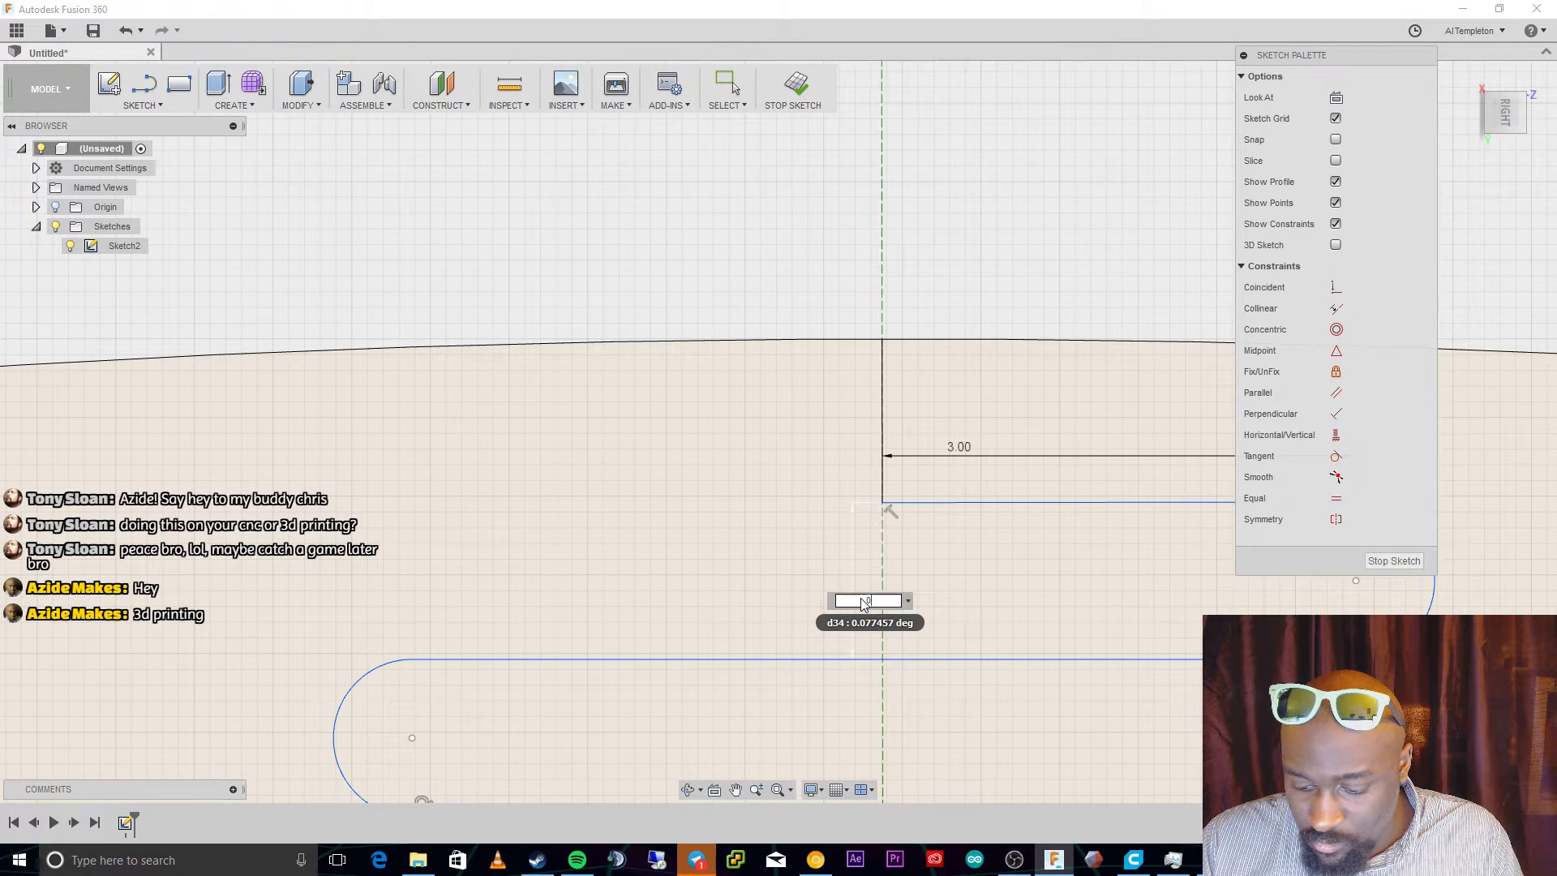
text(0)
key(Return)
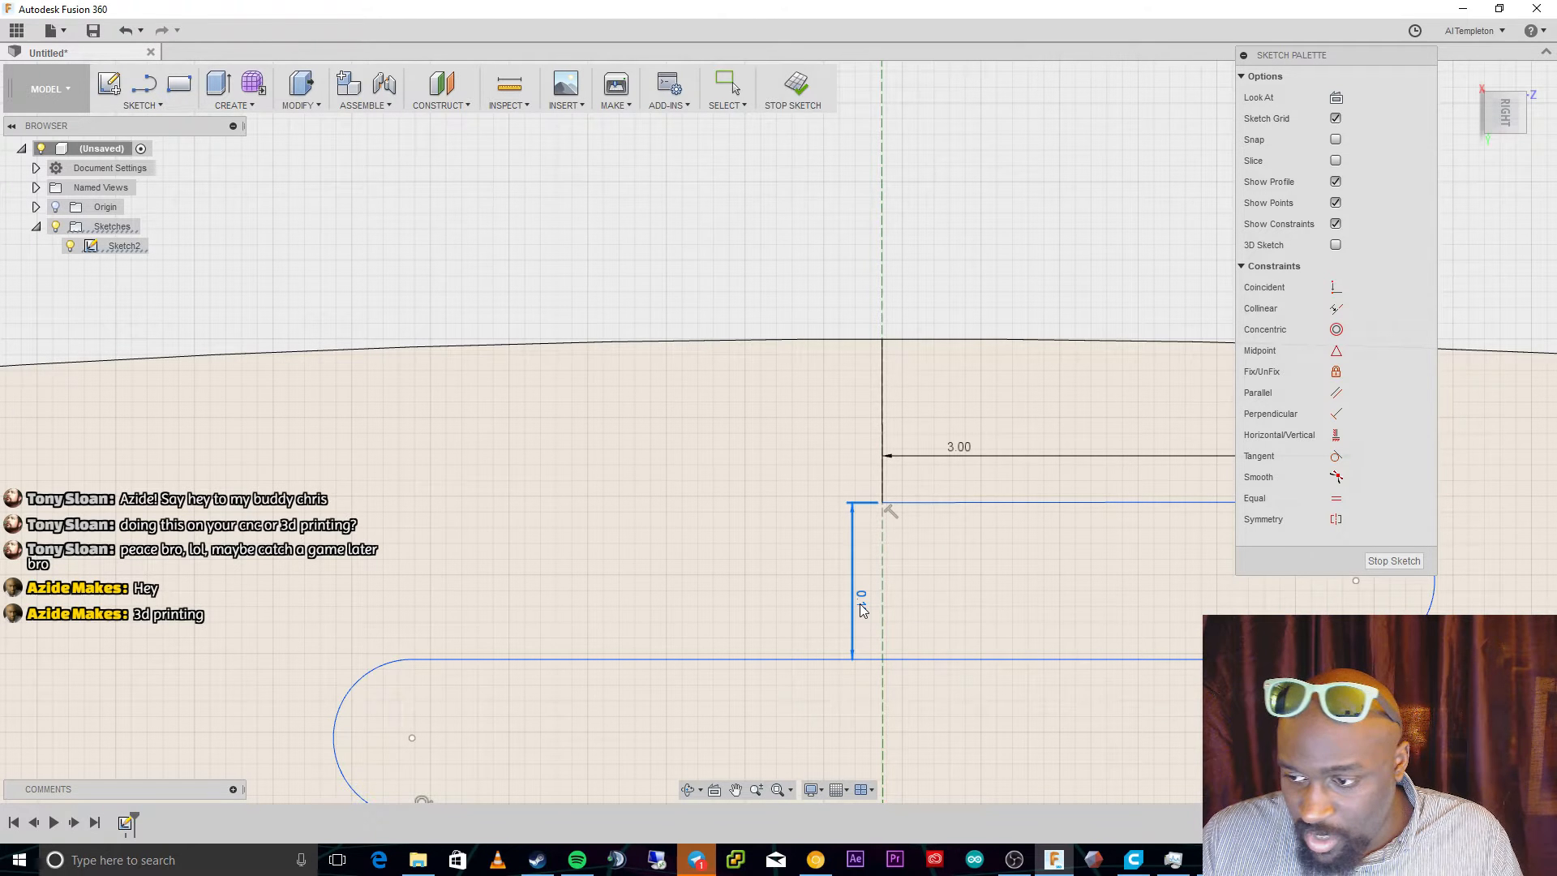
key(Delete)
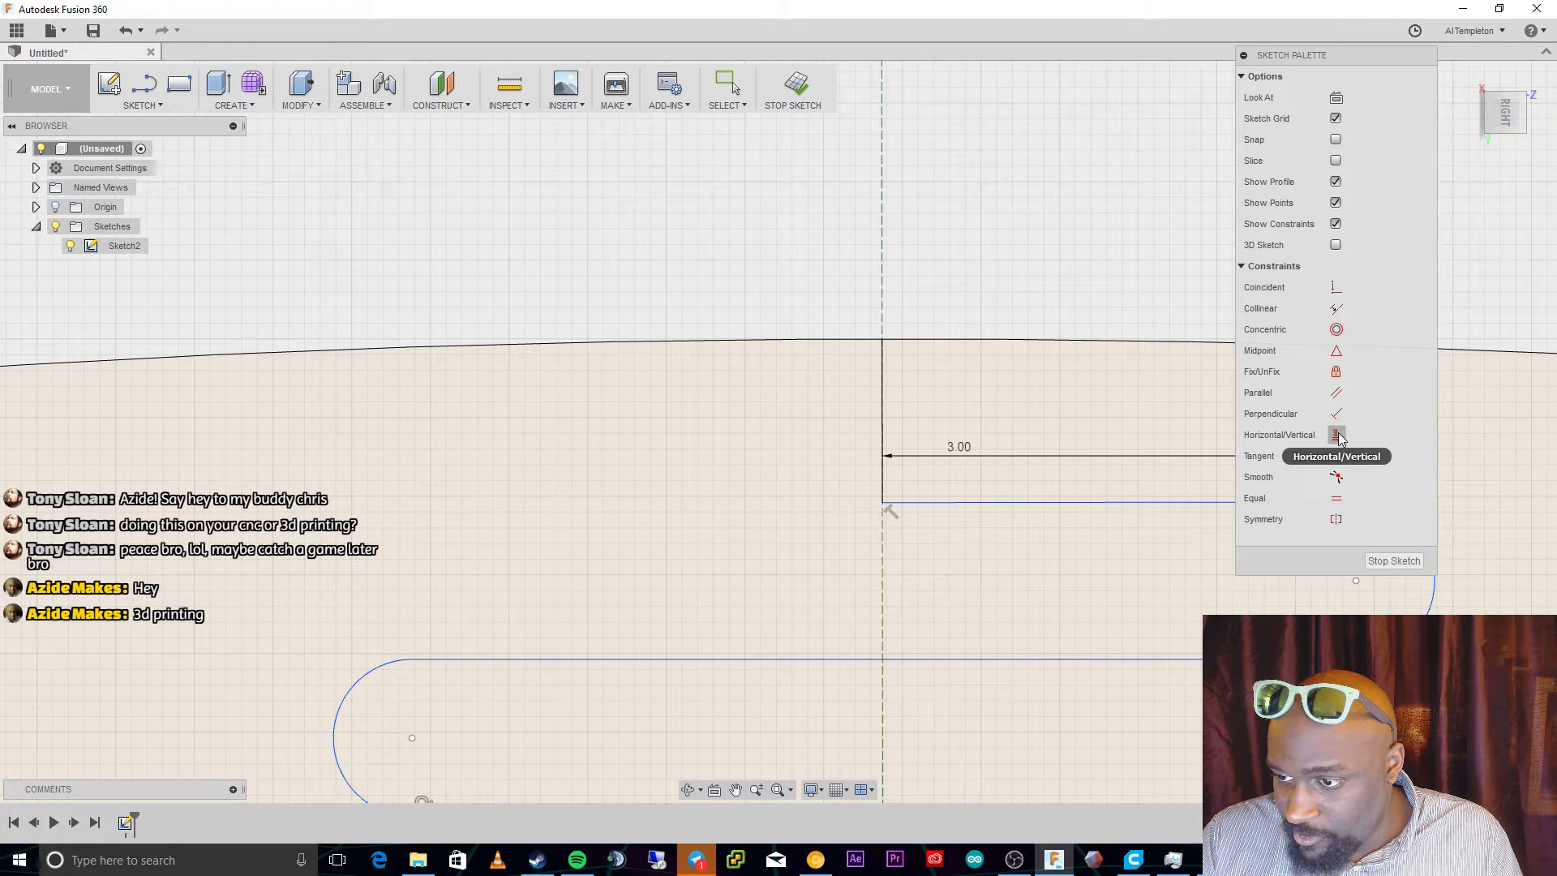
Apply a parallel constraint between the serpentine's upper half-length line and the full-length line directly below it.
click(1337, 392)
click(1054, 502)
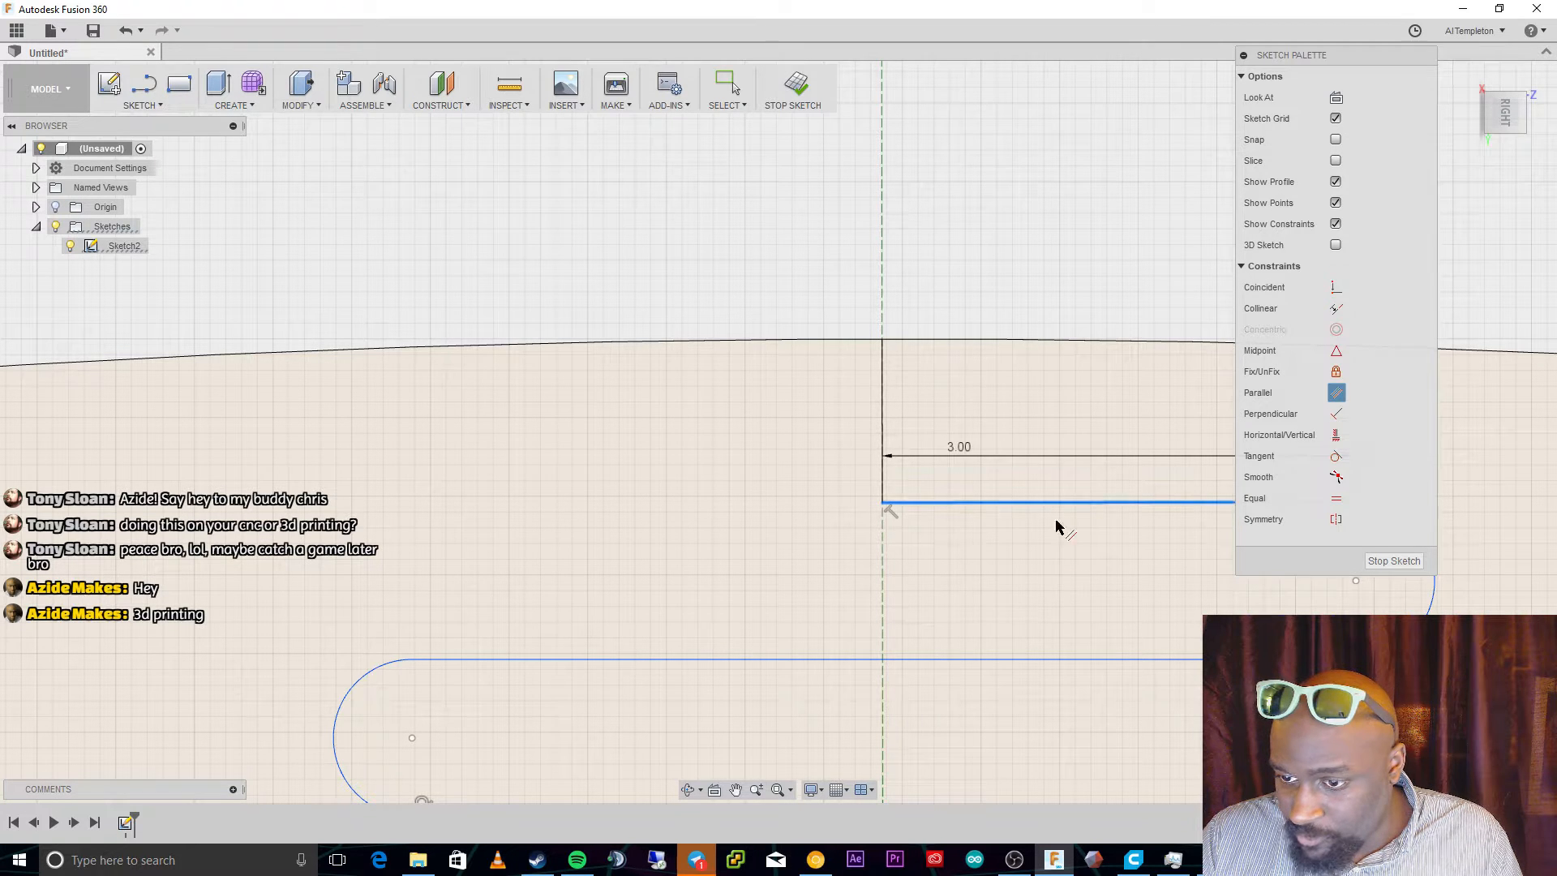
click(1044, 664)
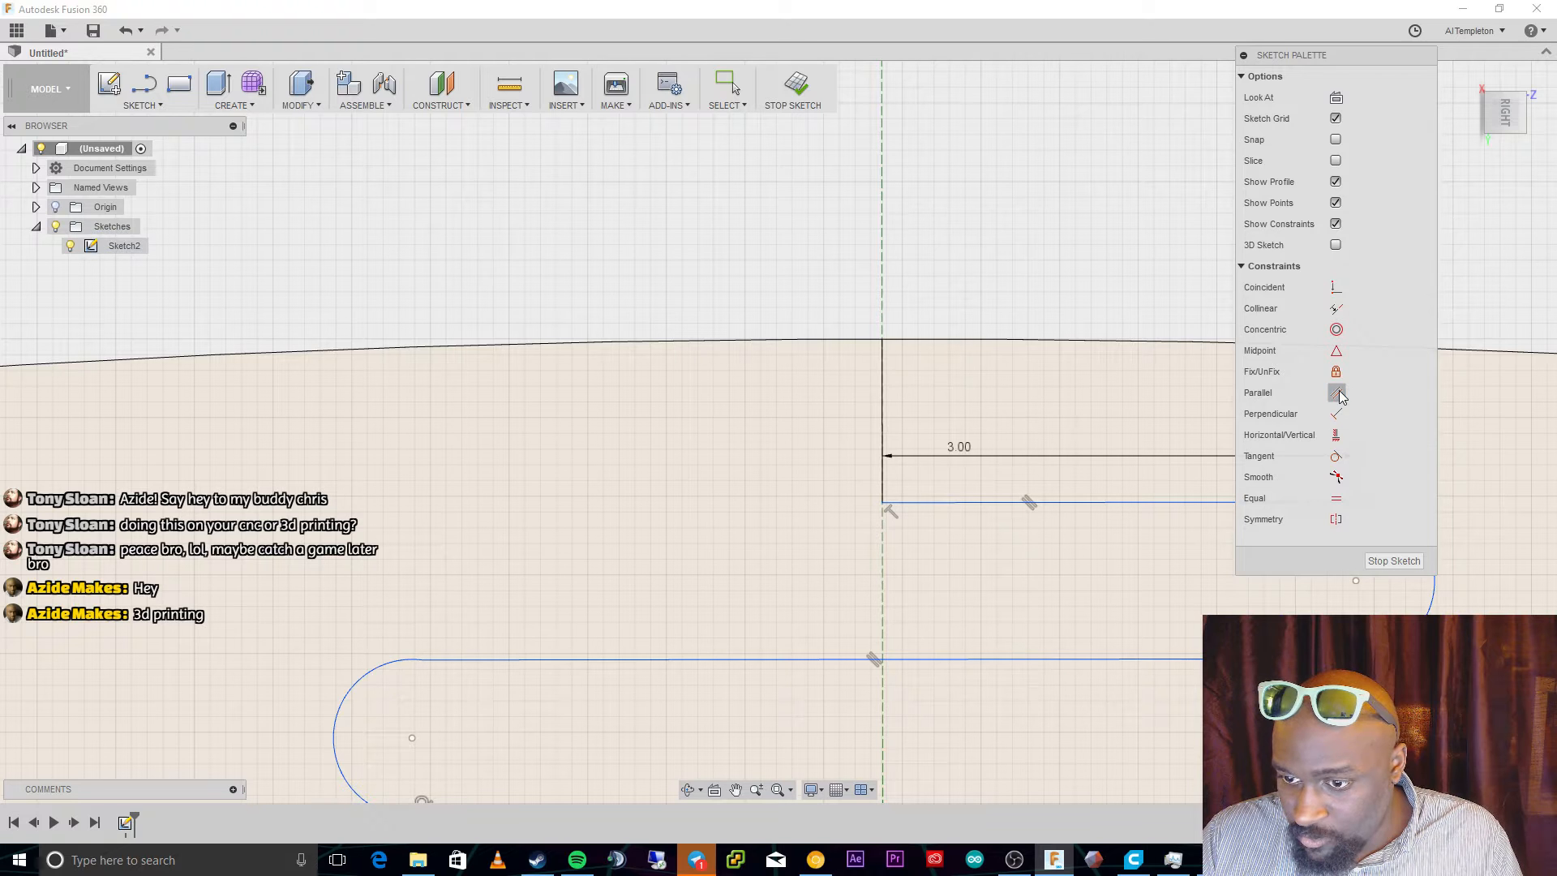
scroll(1065, 576, up, 3)
scroll(1019, 663, down, 4)
scroll(1035, 752, down, 3)
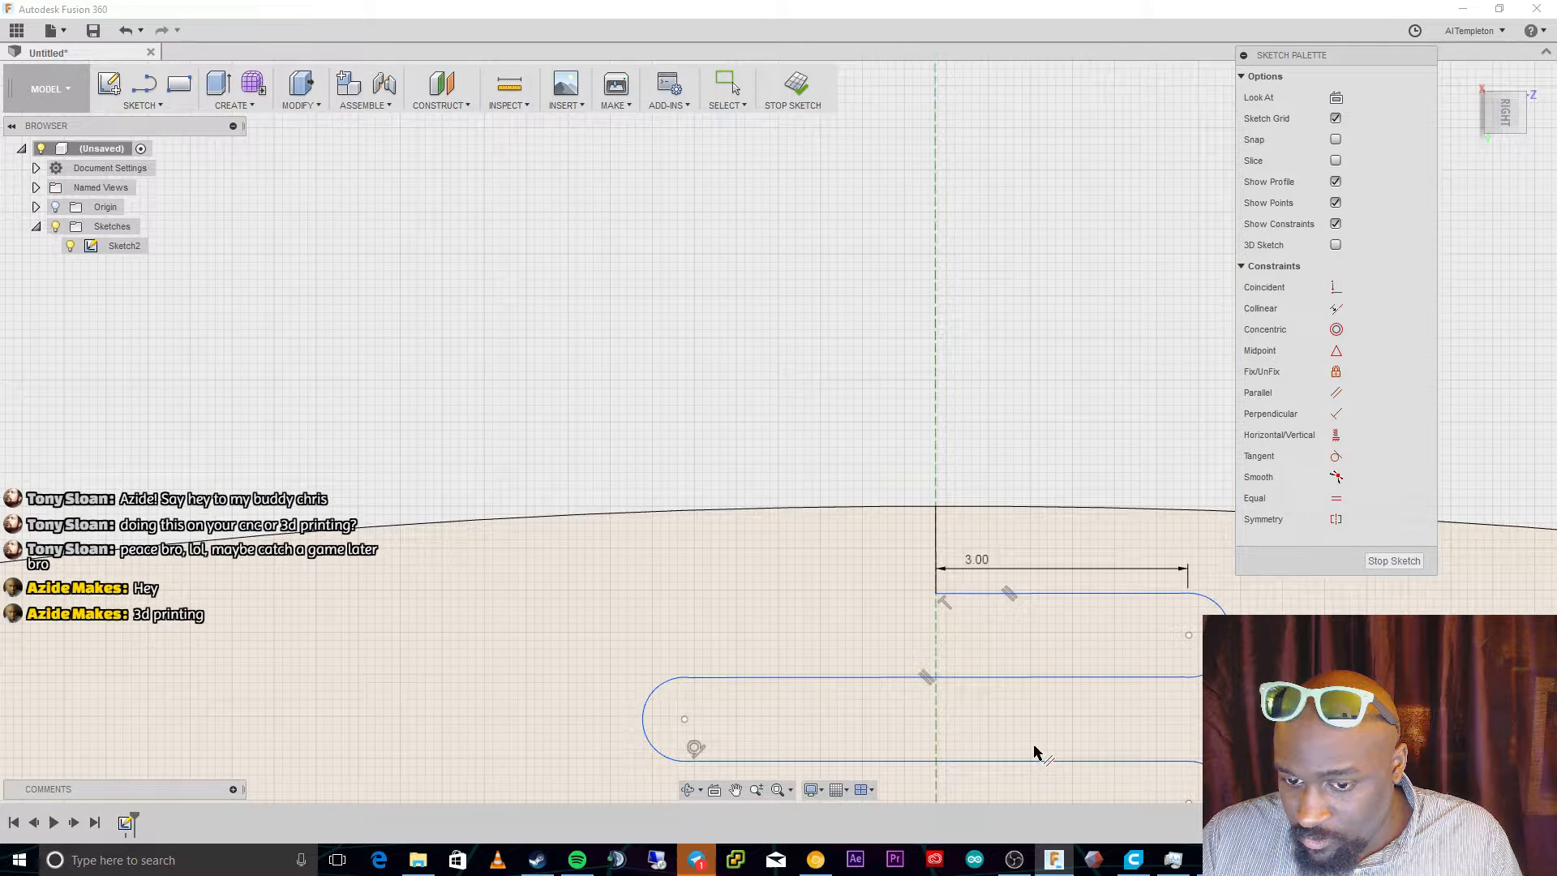
scroll(1032, 750, up, 2)
key(Escape)
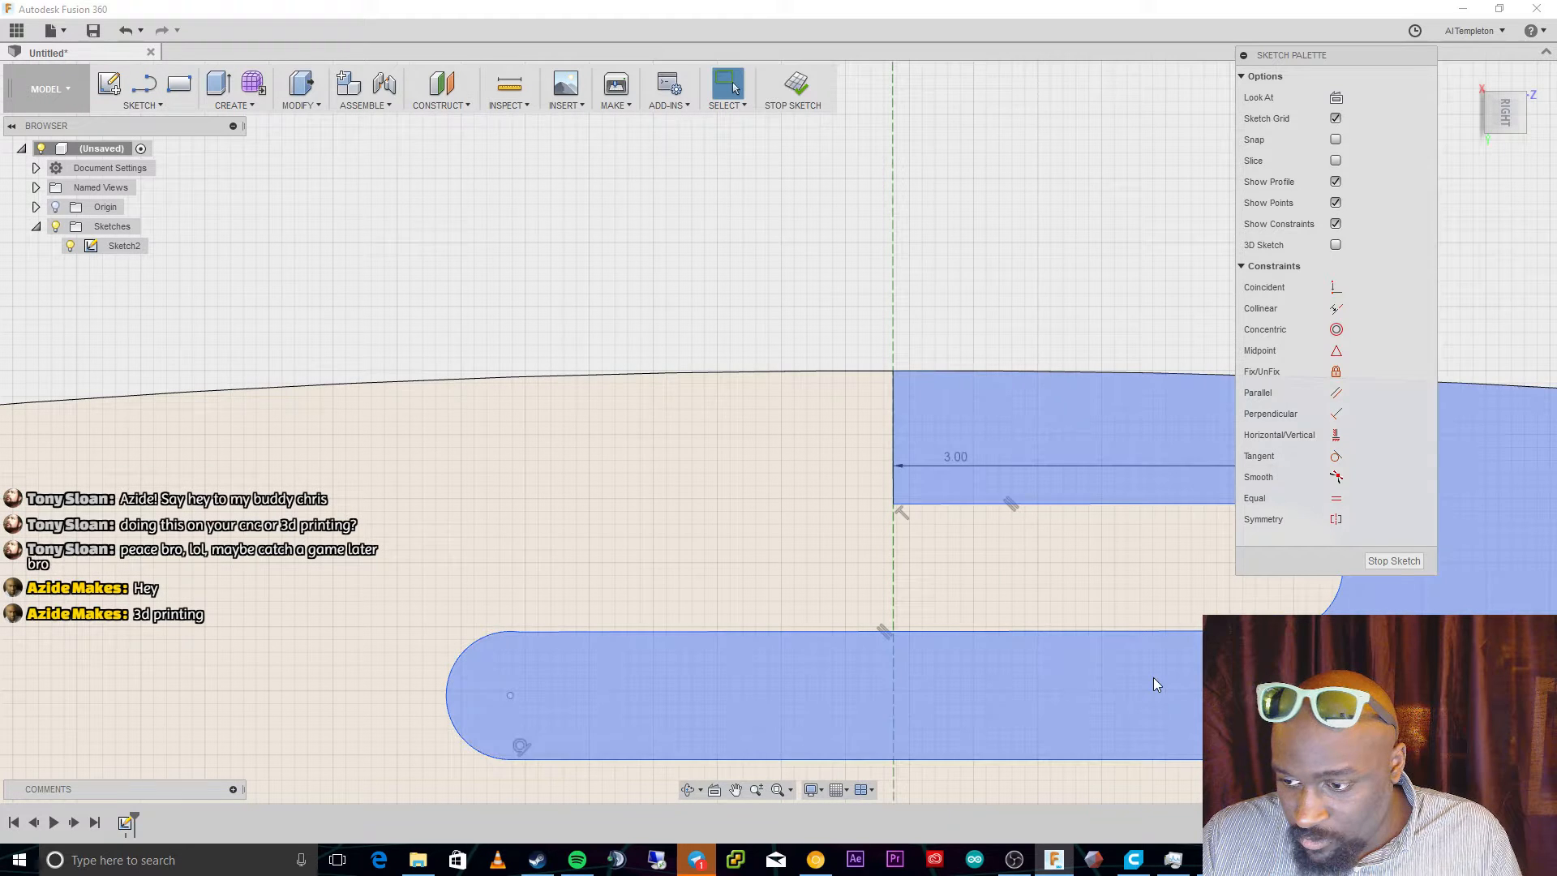
Make the serpentine's uppermost full-length line tangent to the arcs at both of its ends.
double_click(1153, 678)
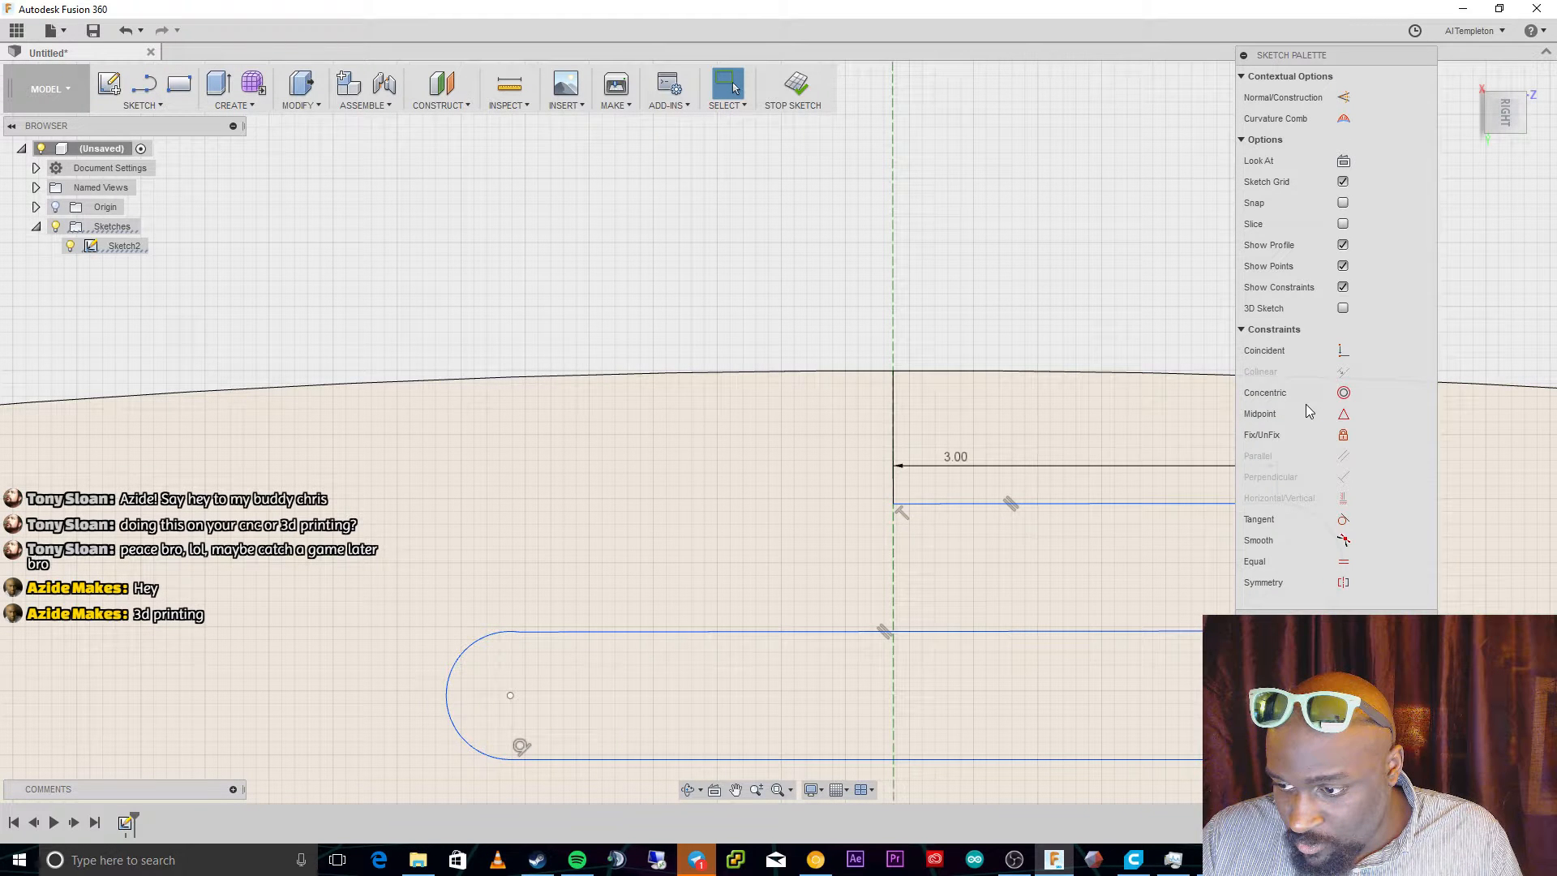
mouse_move(1321, 58)
mouse_down()
mouse_move(307, 116)
mouse_move(297, 100)
mouse_up()
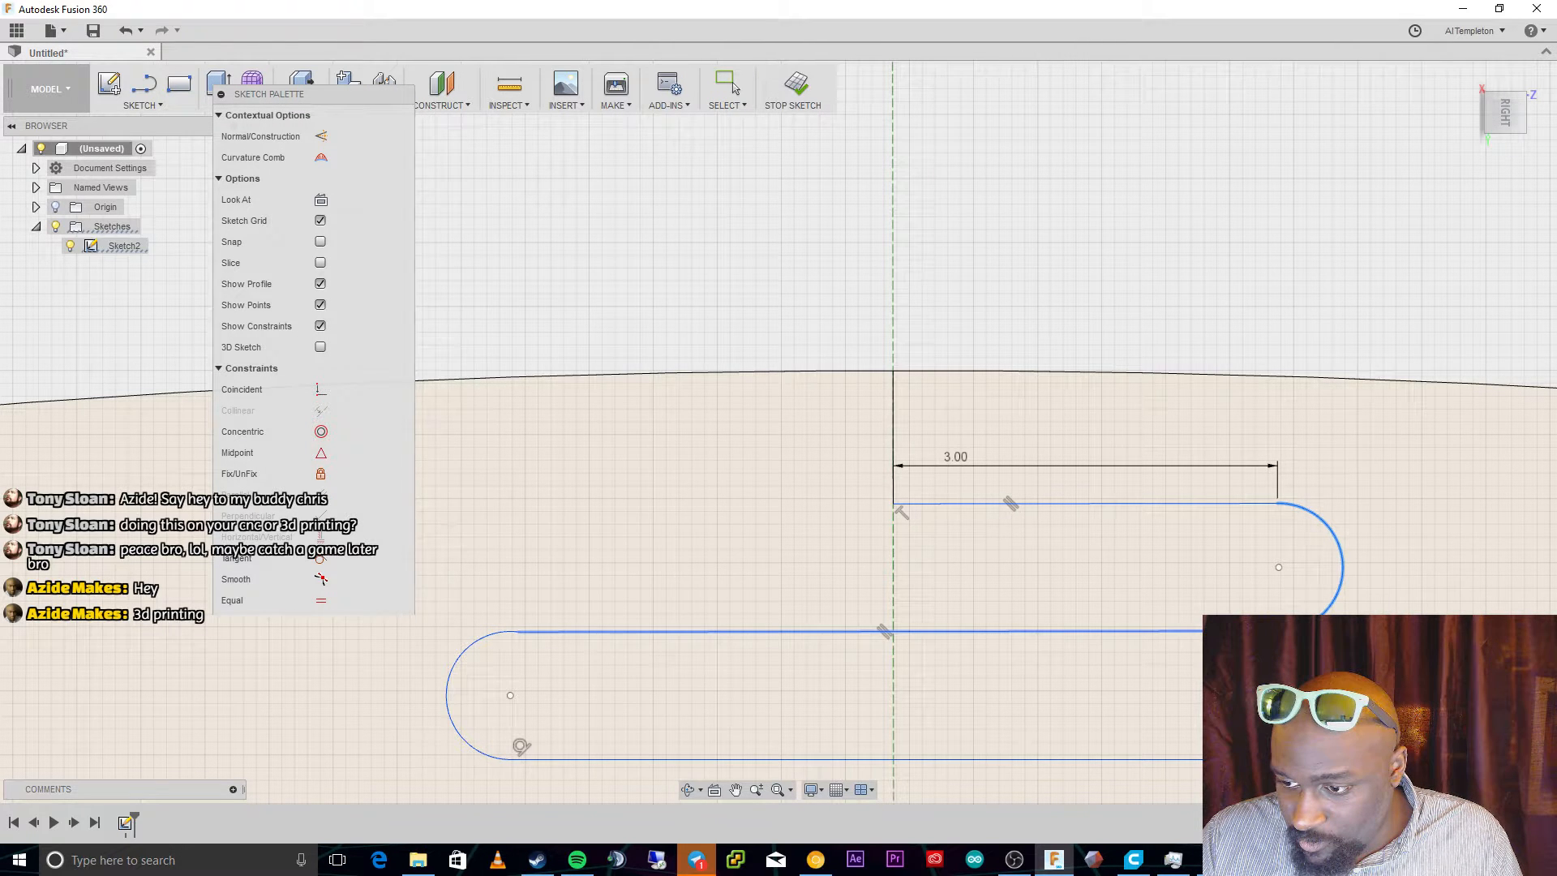
key(Escape)
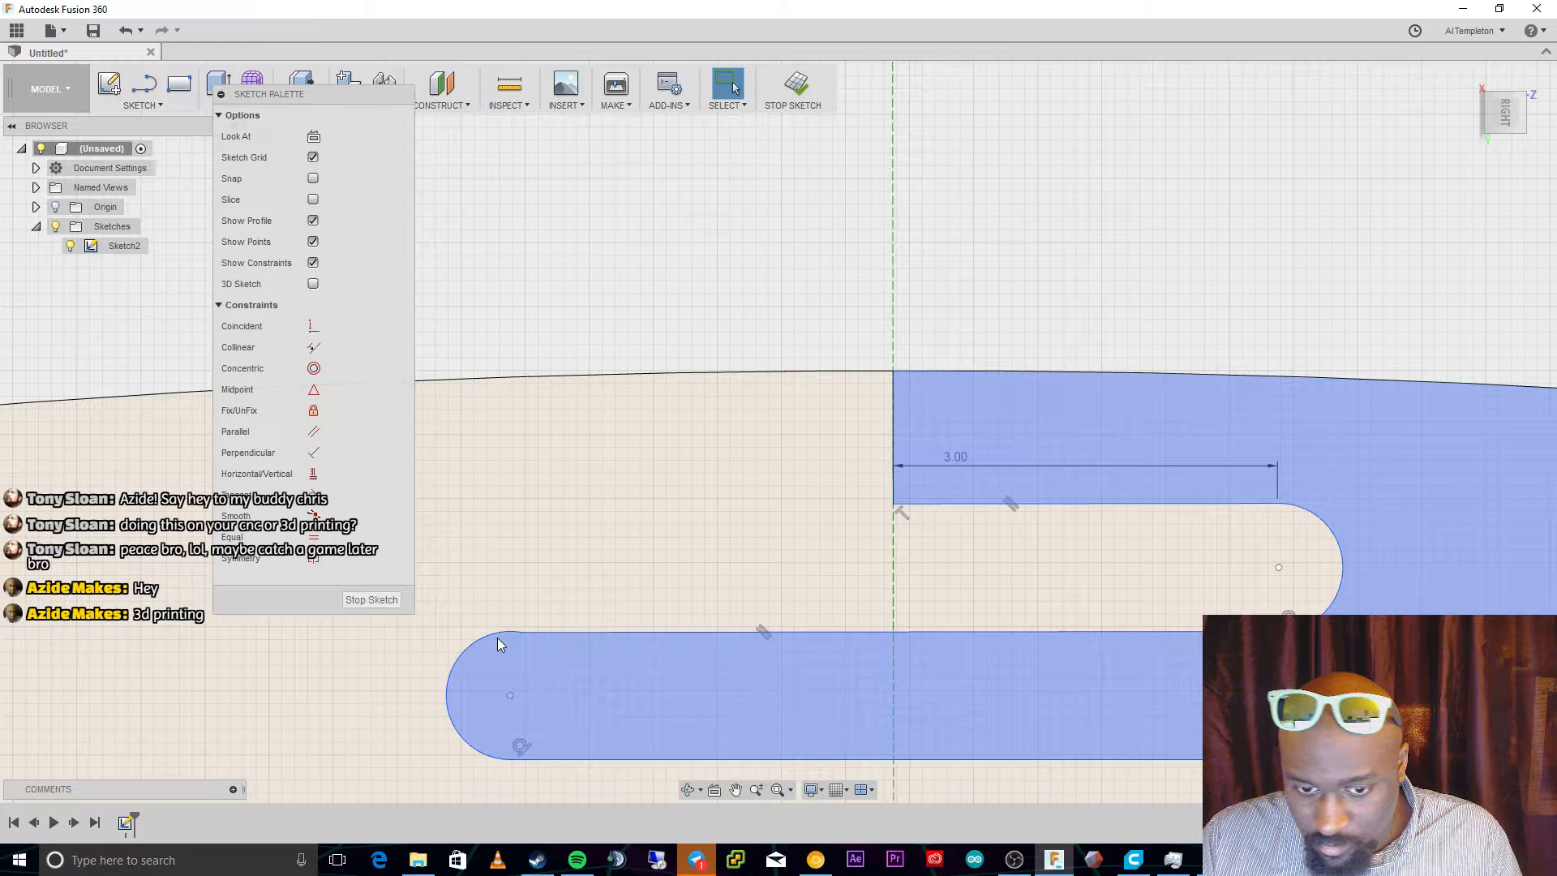
click(498, 638)
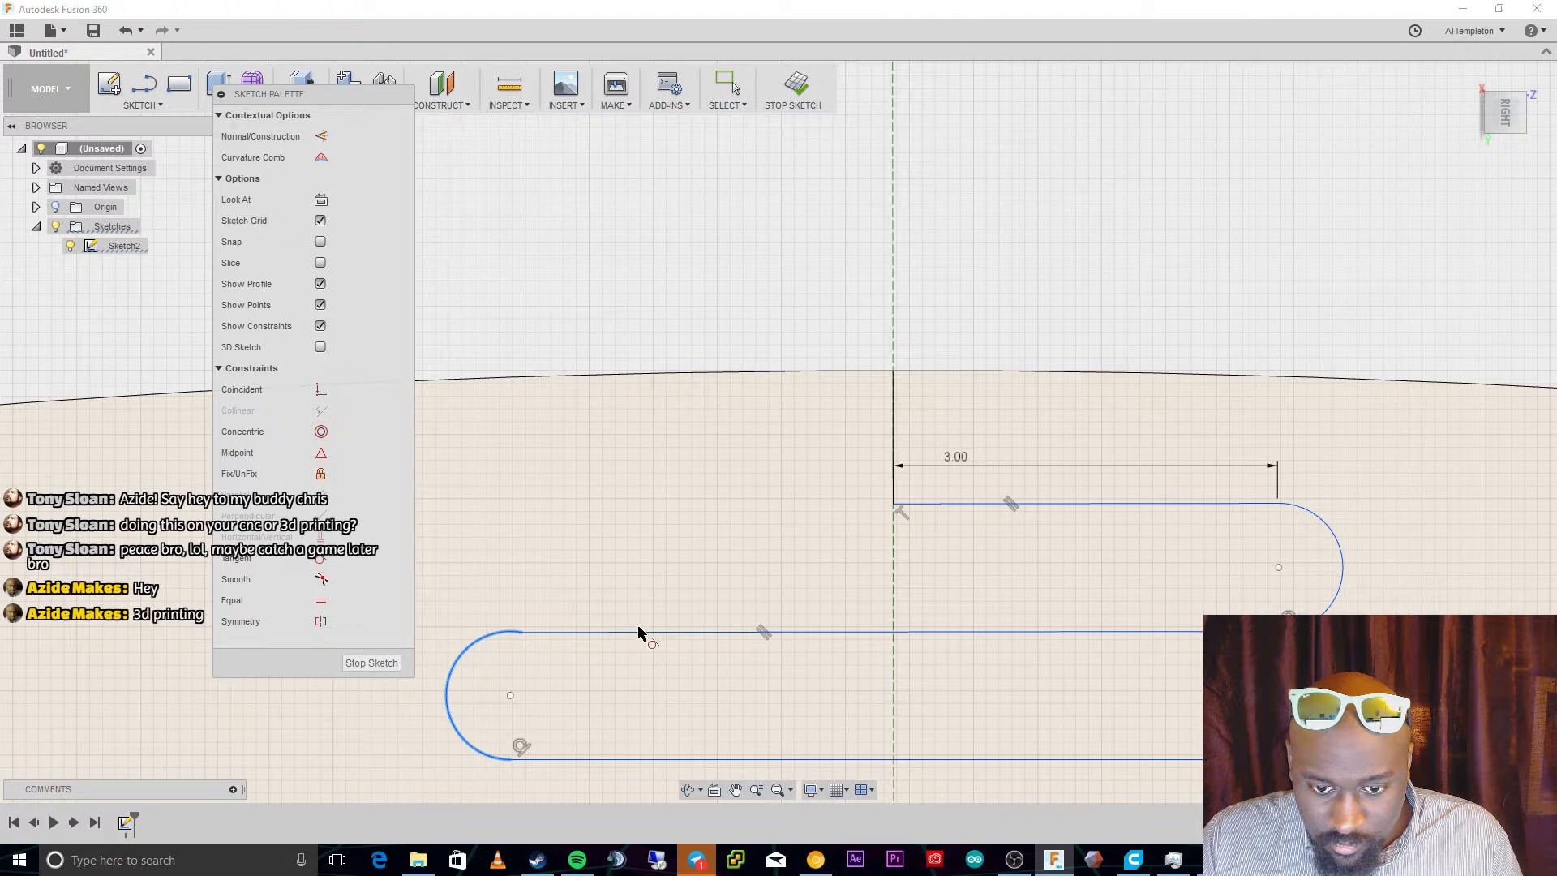
click(589, 632)
Apply tangent constraints between the second and third right-hand arcs from the top and their adjoining horizontal lines.
middle_drag(590, 645, 942, 720)
scroll(942, 720, down, 3)
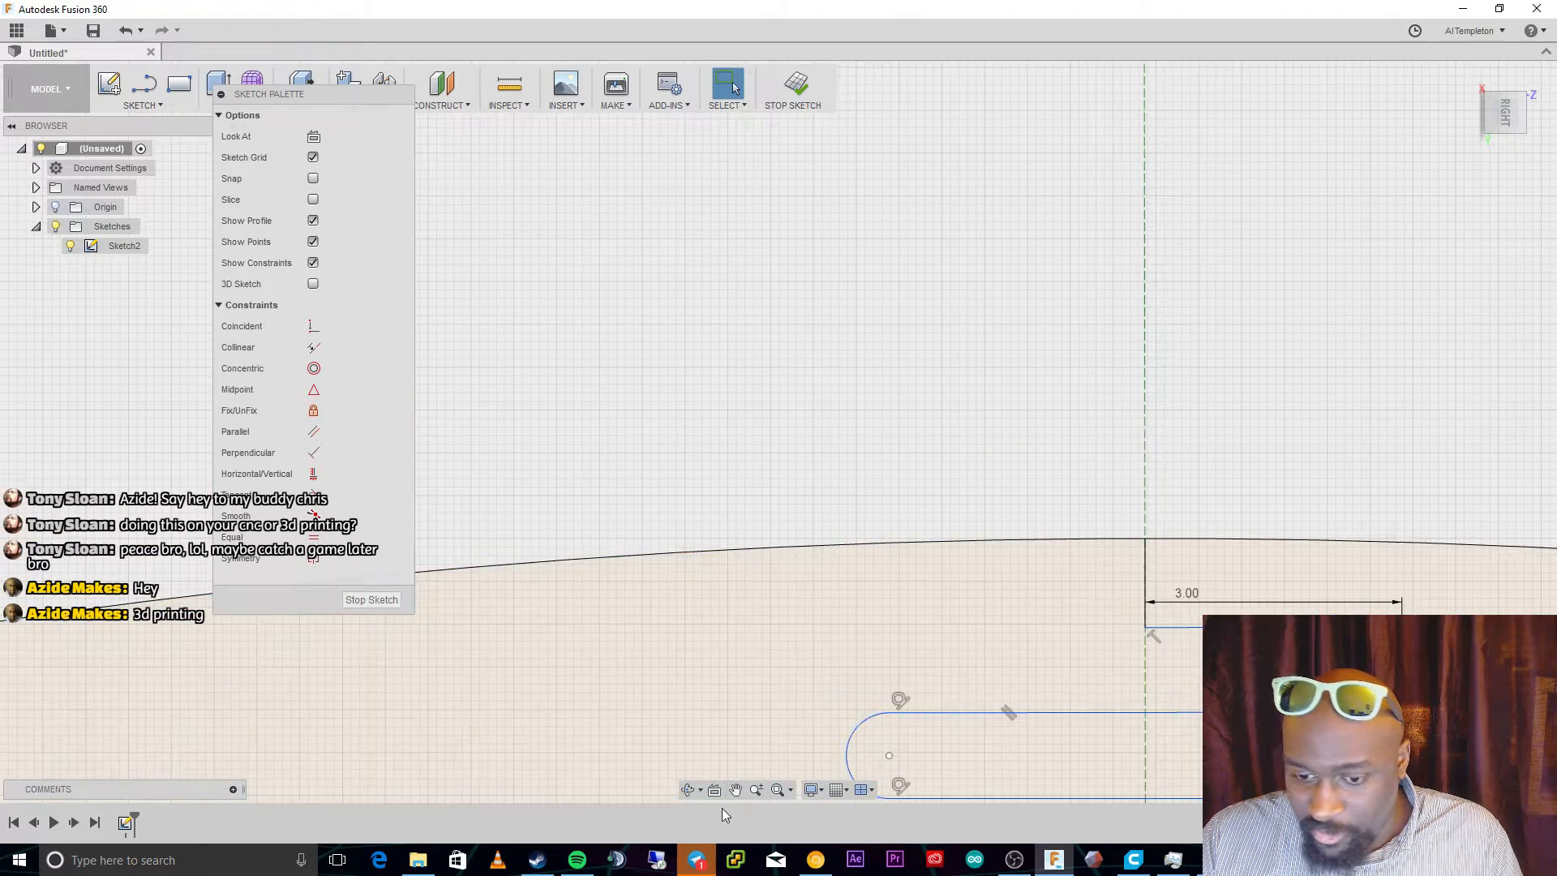
click(781, 796)
scroll(596, 290, up, 3)
scroll(597, 290, up, 2)
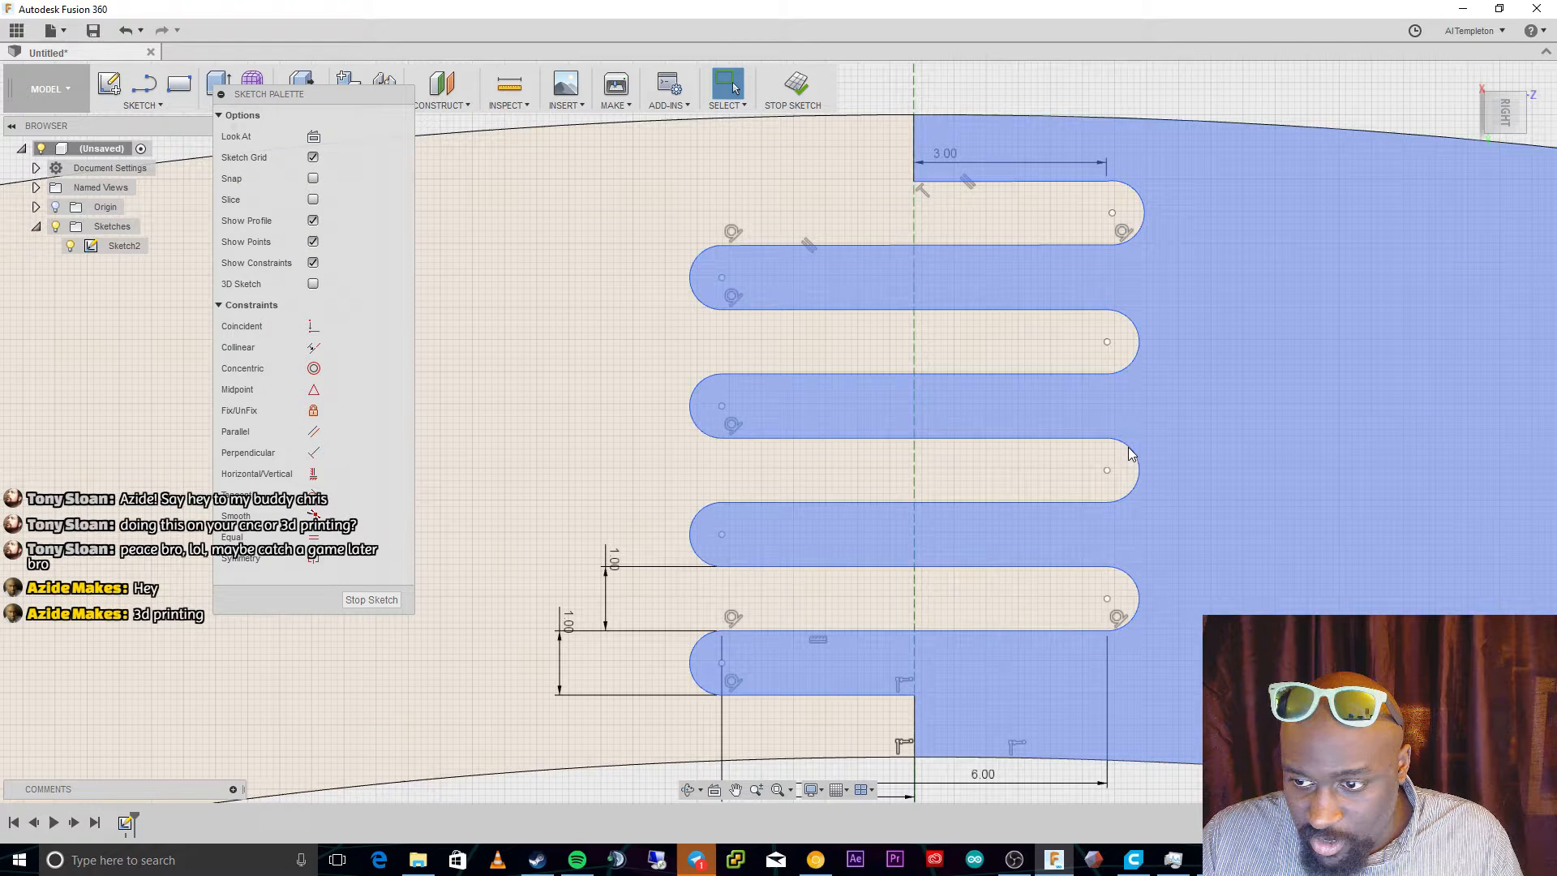
click(314, 493)
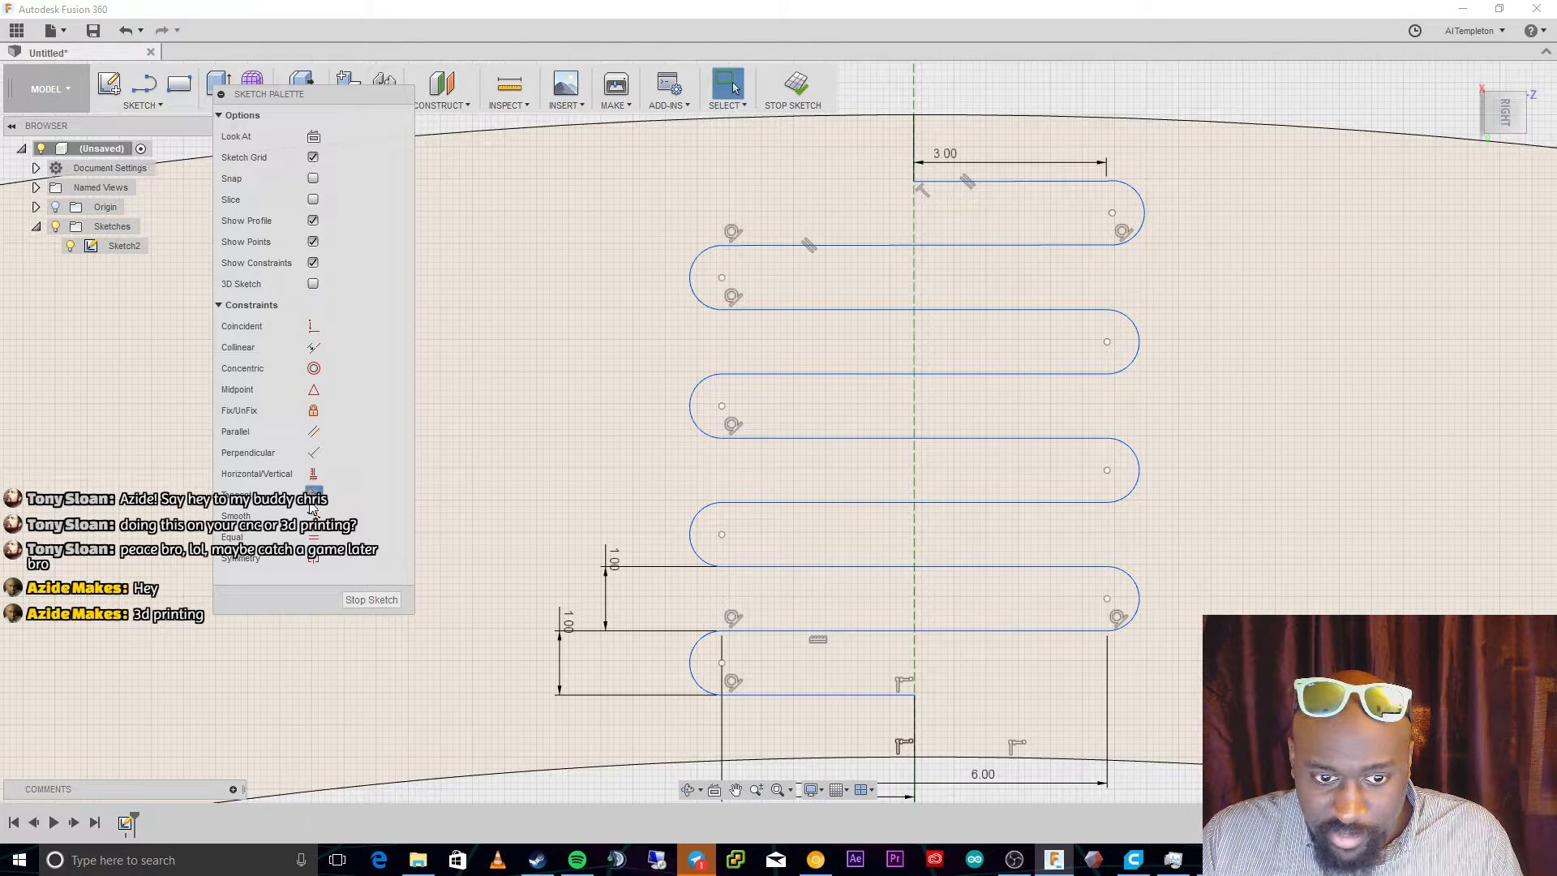
click(1123, 319)
click(1125, 375)
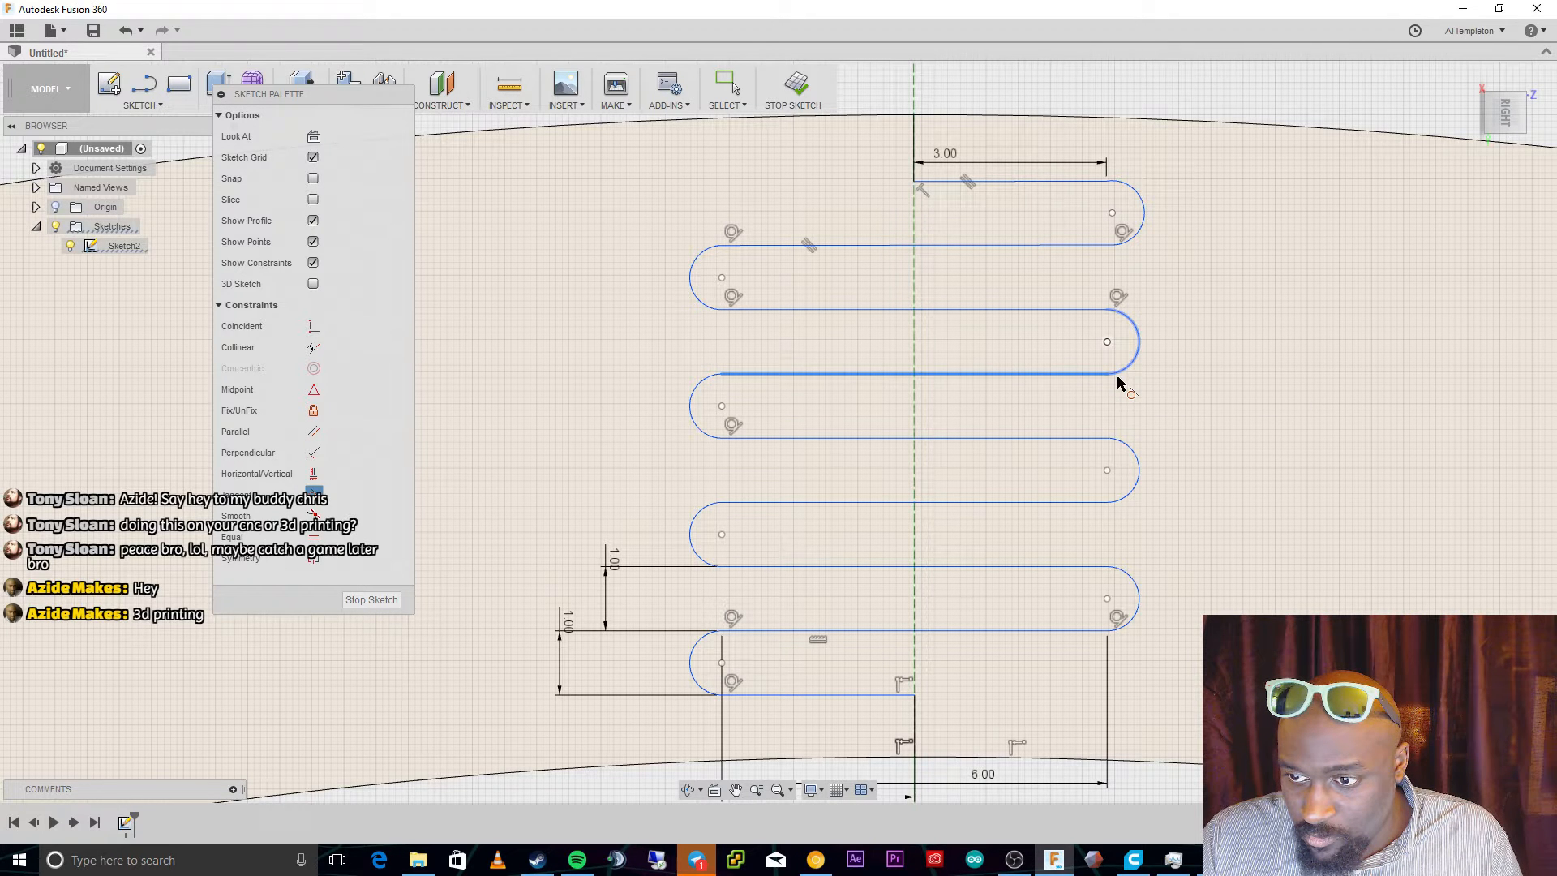
click(1117, 376)
click(1097, 438)
click(1123, 442)
click(1089, 503)
click(1118, 501)
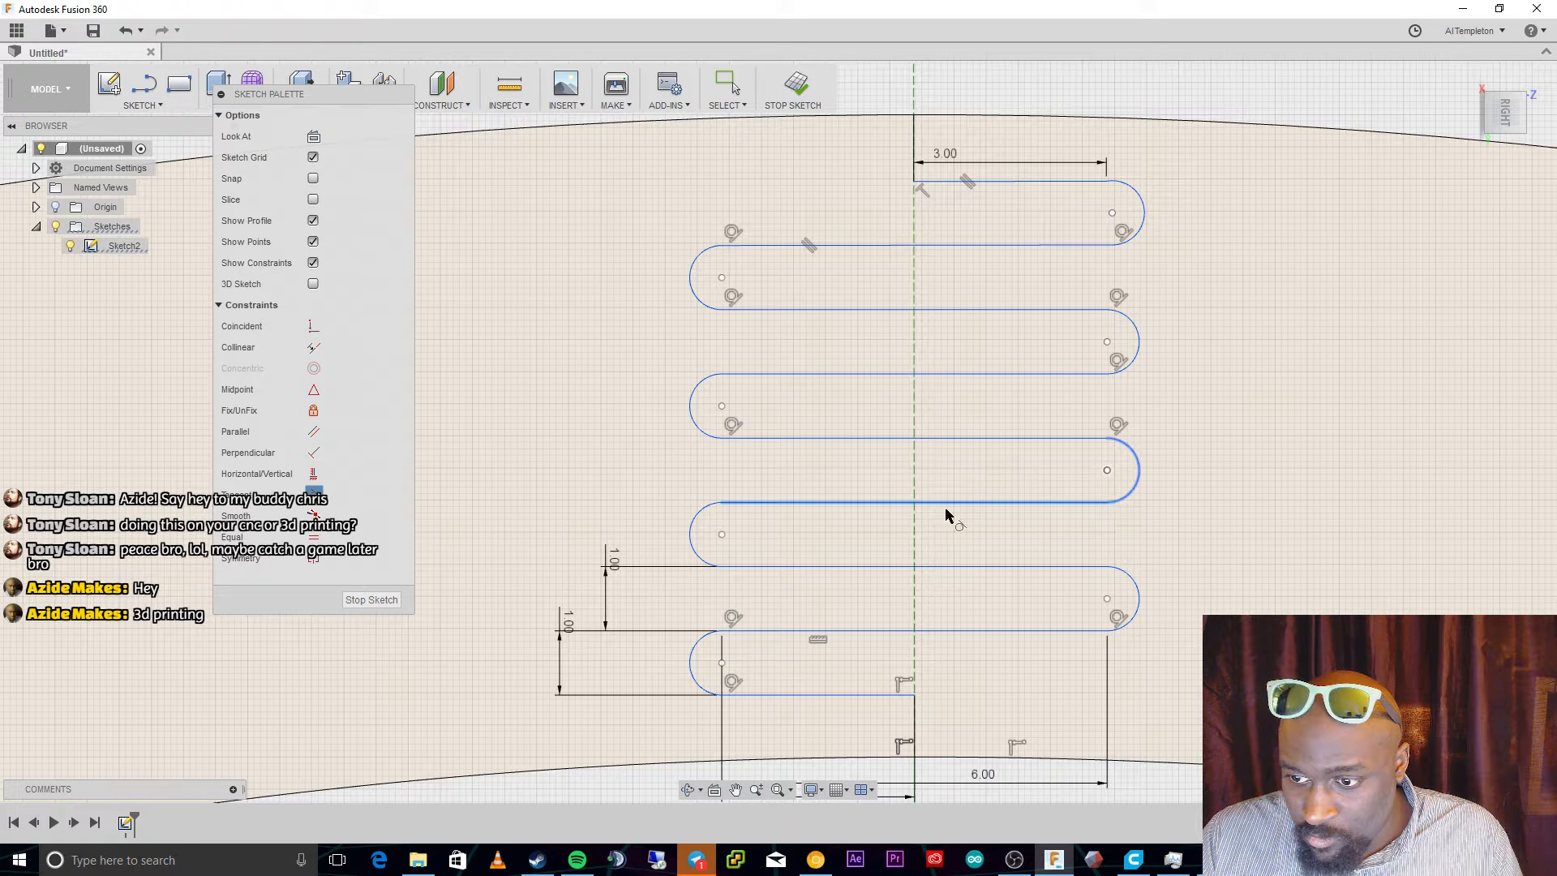
Add the missing tangent constraints joining the second and third left-hand arcs and the lowest right-hand arc to their horizontal lines.
click(730, 503)
click(706, 506)
click(705, 379)
click(728, 374)
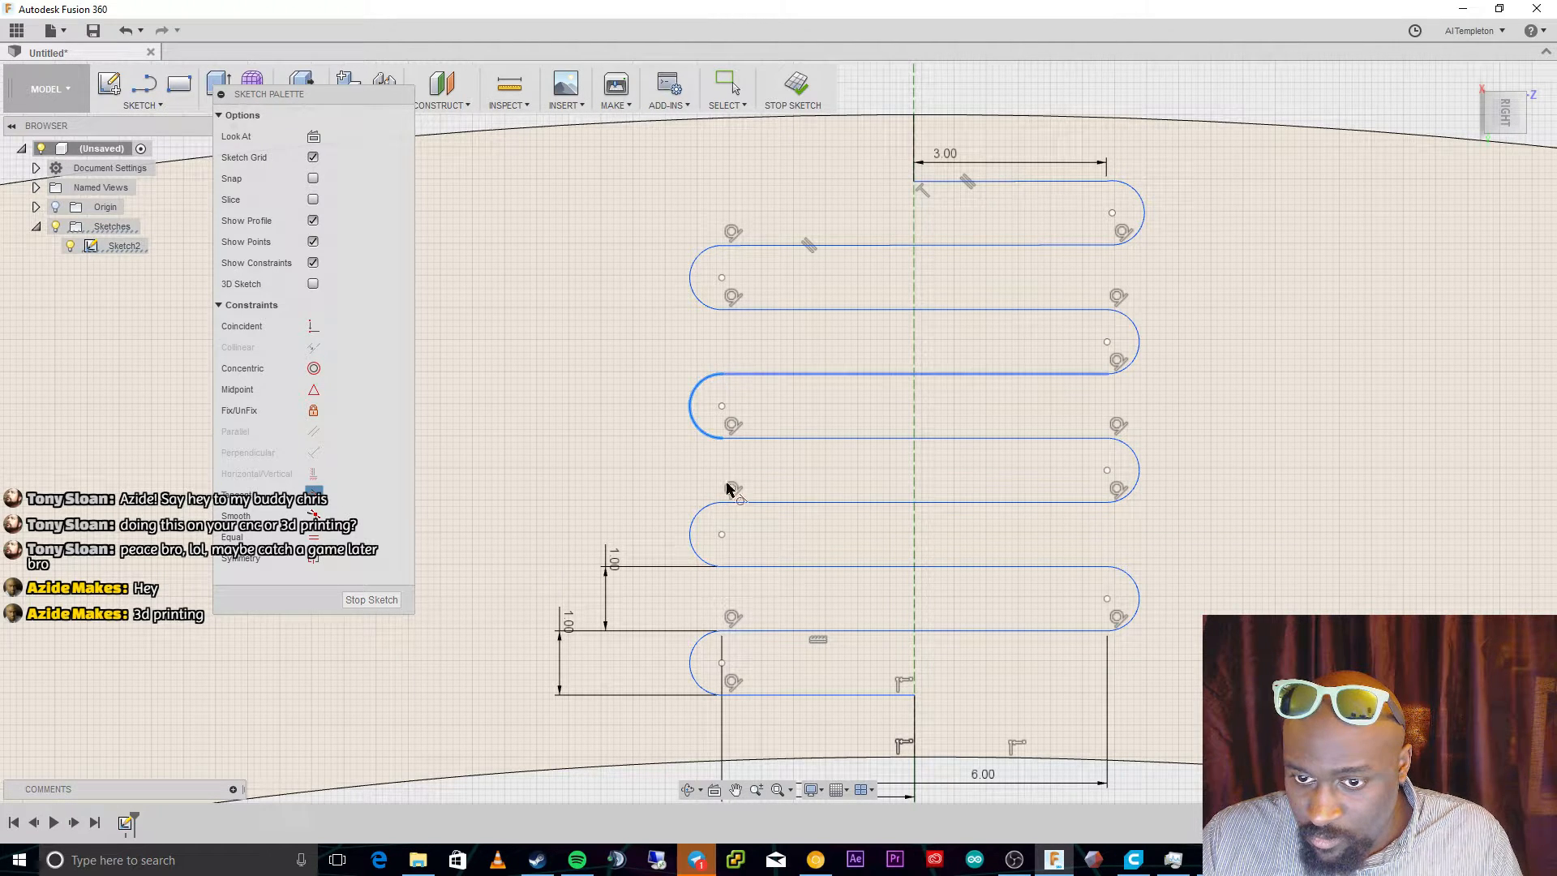
click(700, 558)
click(1135, 584)
click(1092, 566)
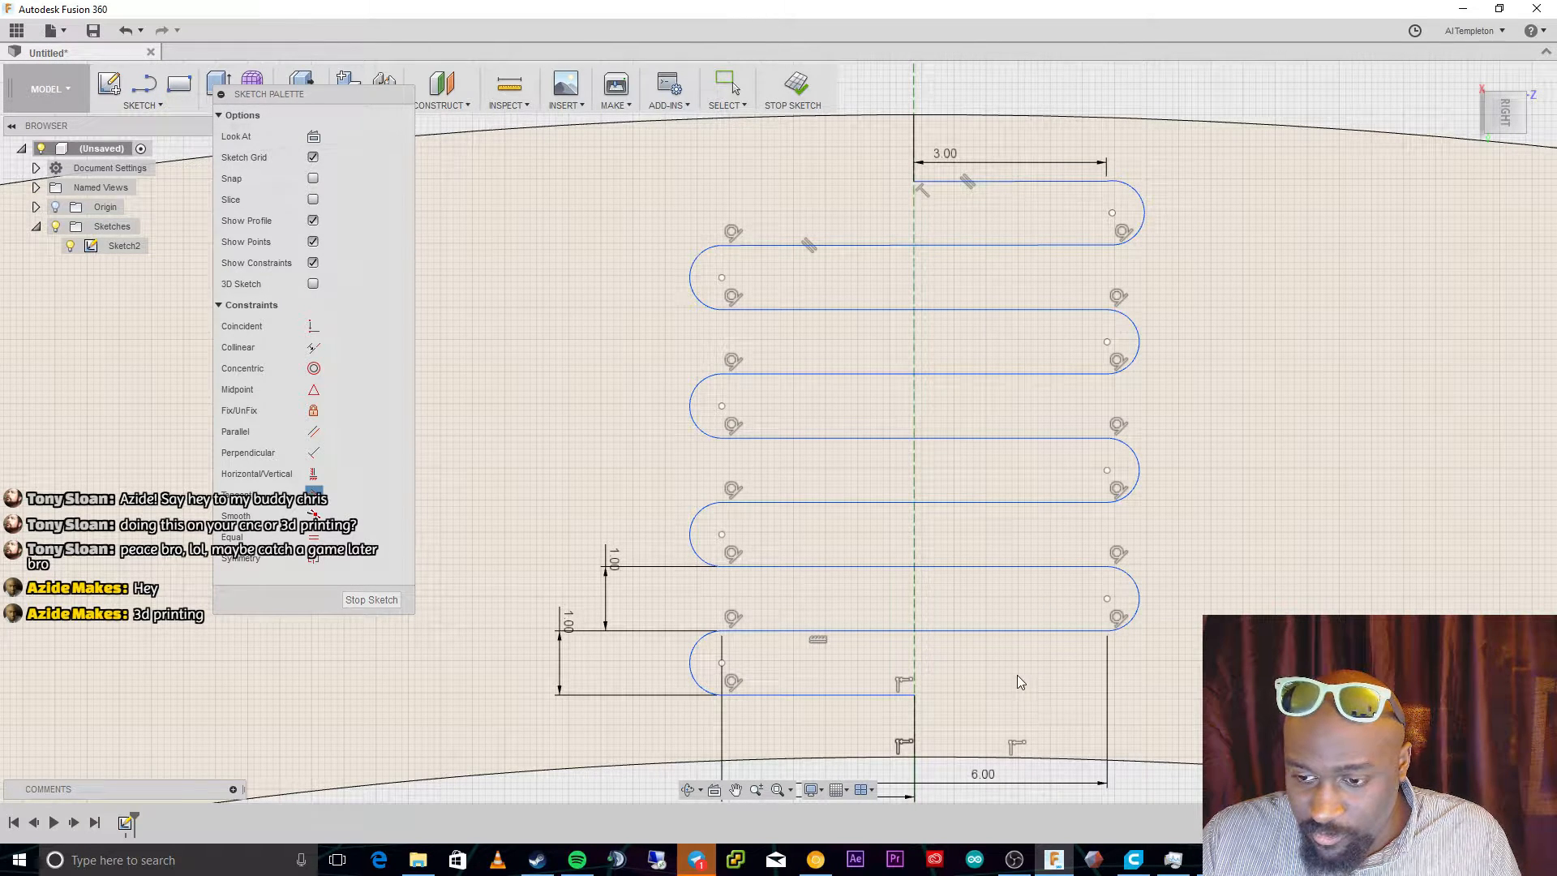
key(Escape)
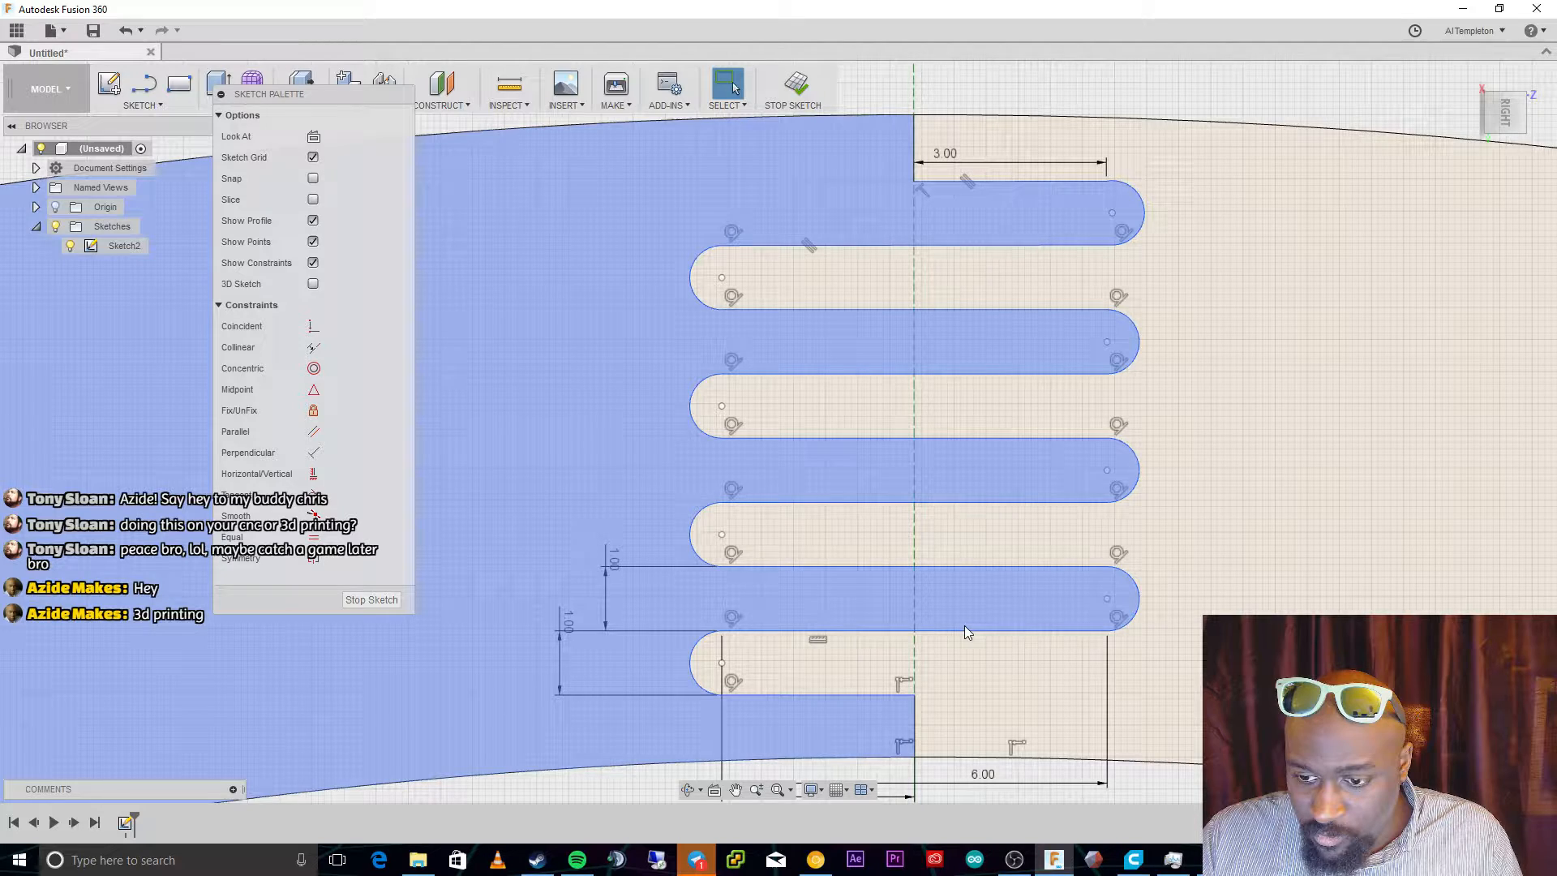
click(965, 627)
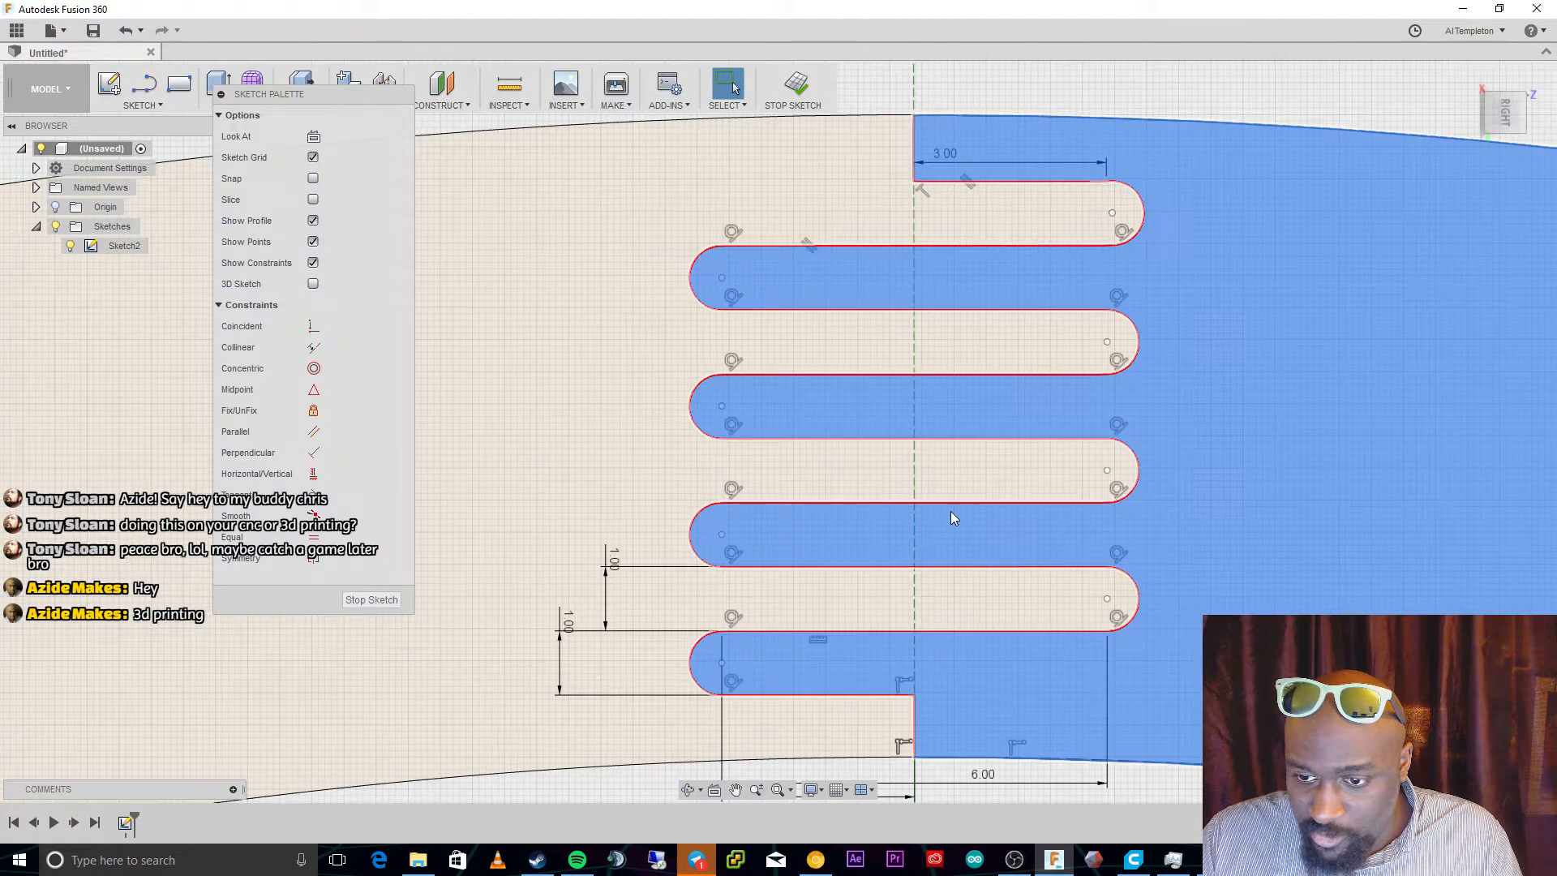
click(950, 502)
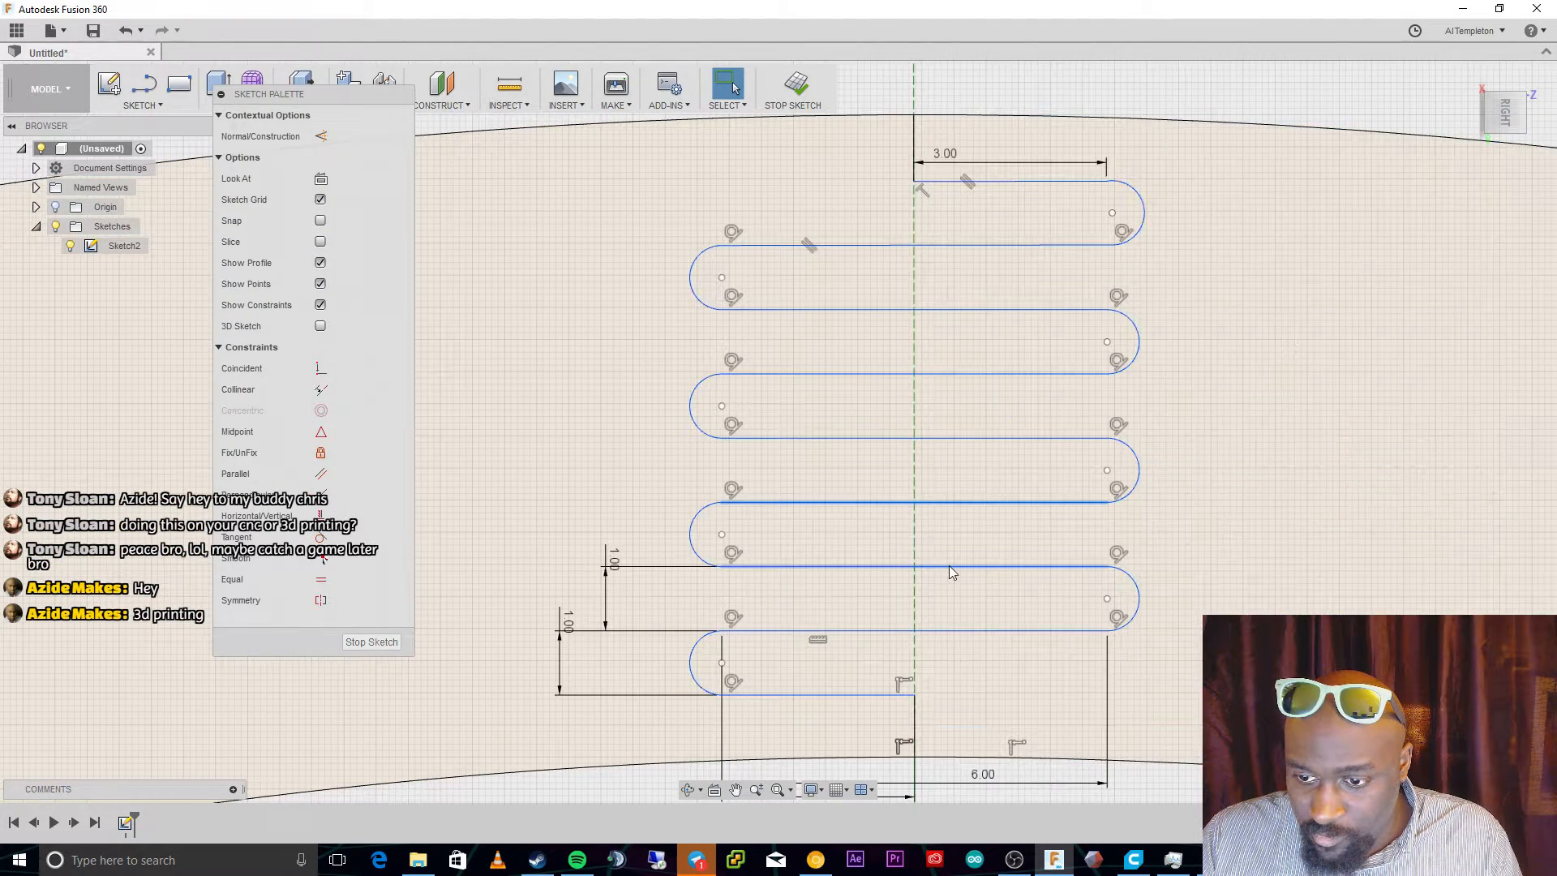
click(946, 620)
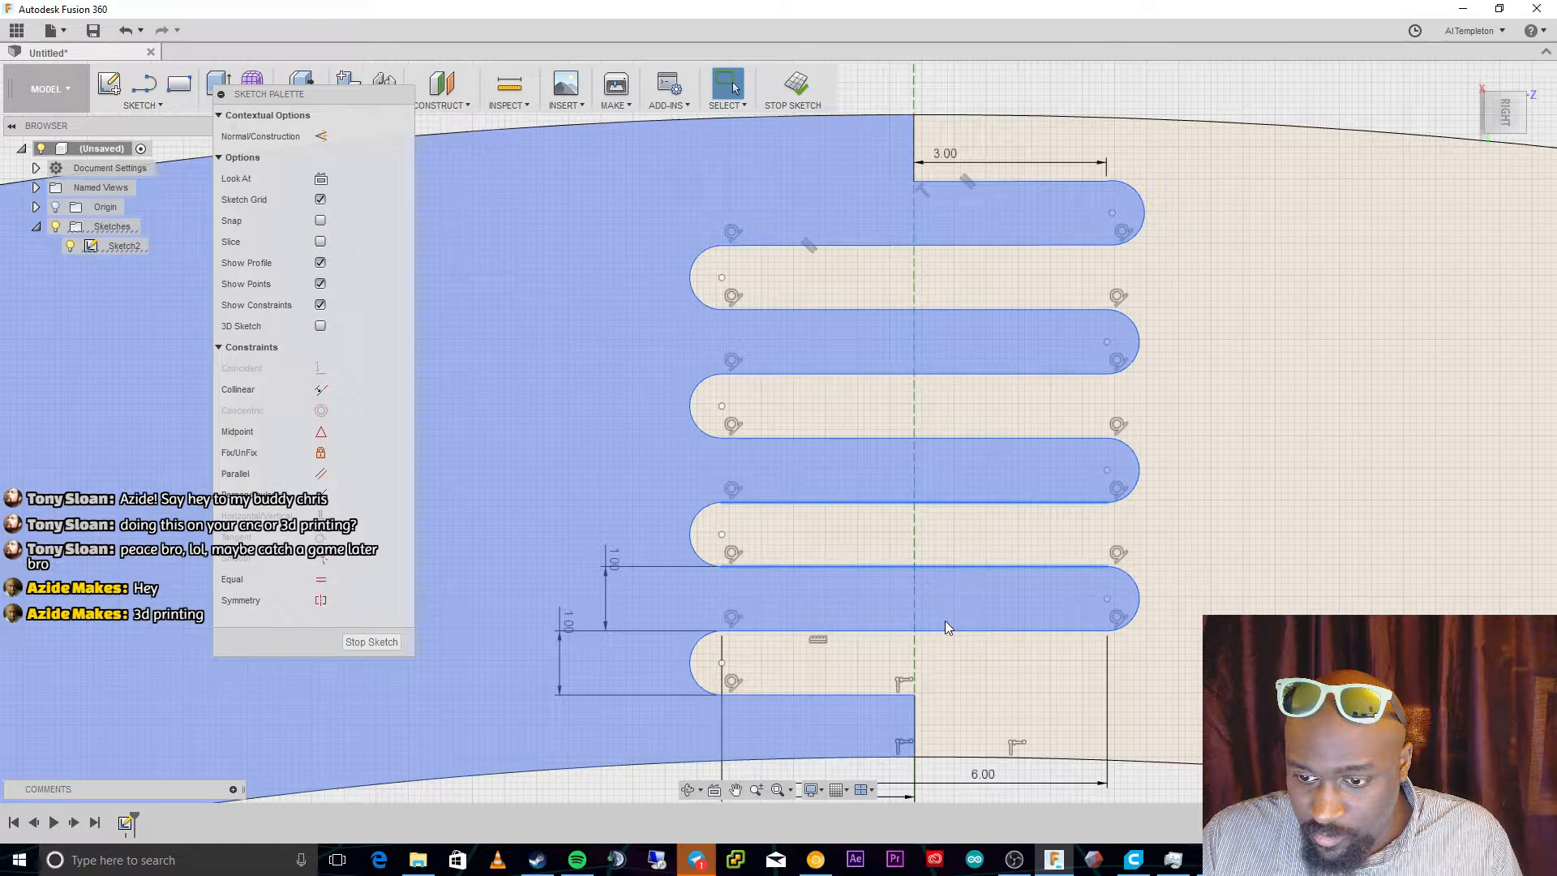
click(946, 620)
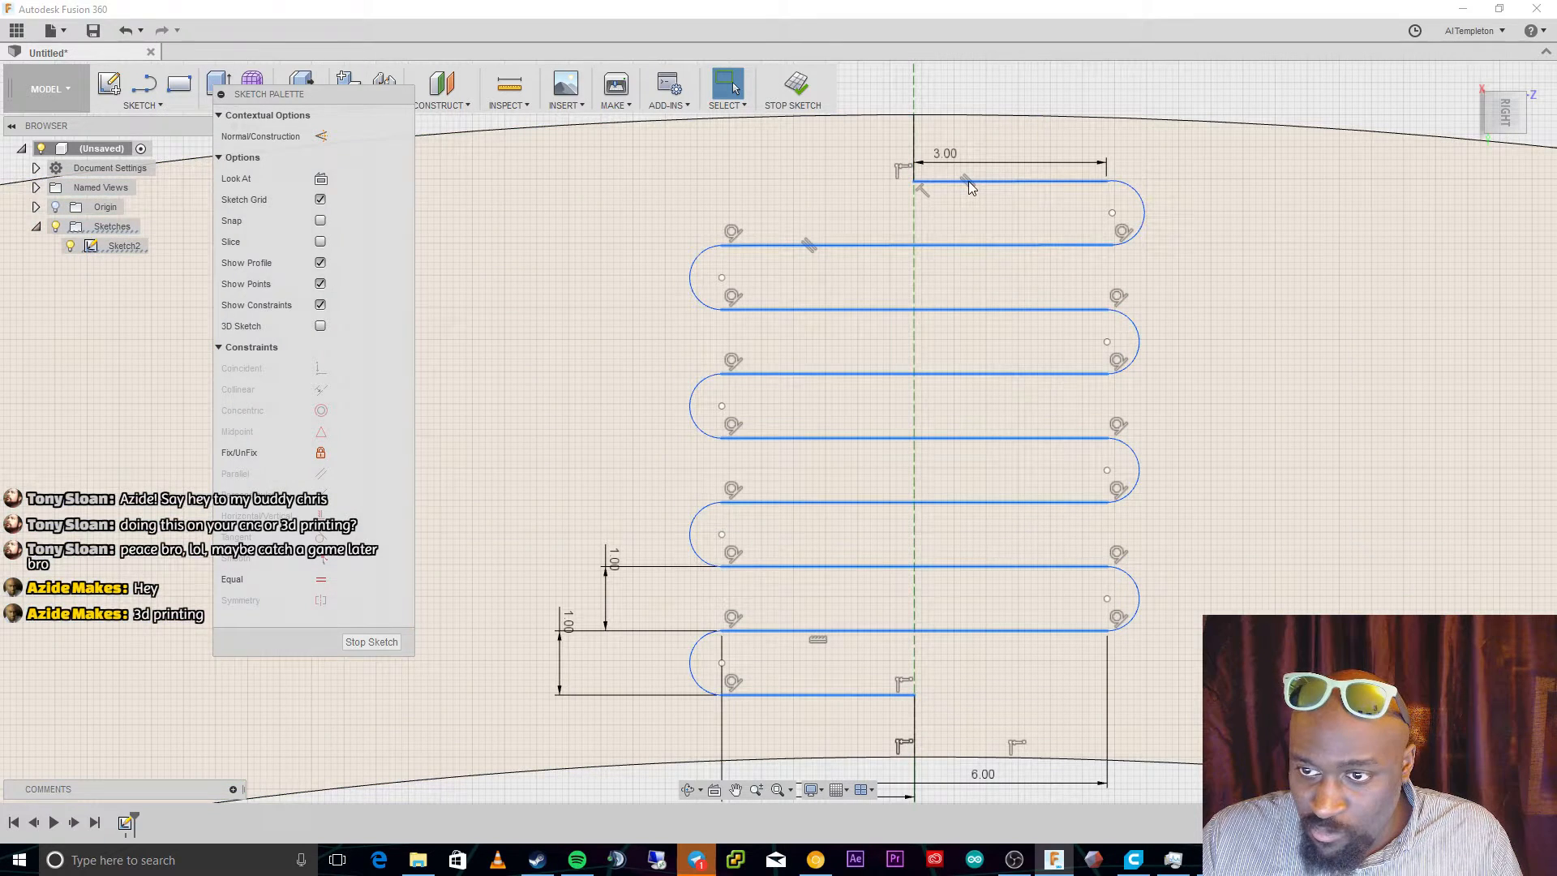
Delete the parallel constraint between the upper half-length line and the full-length line below it.
click(968, 183)
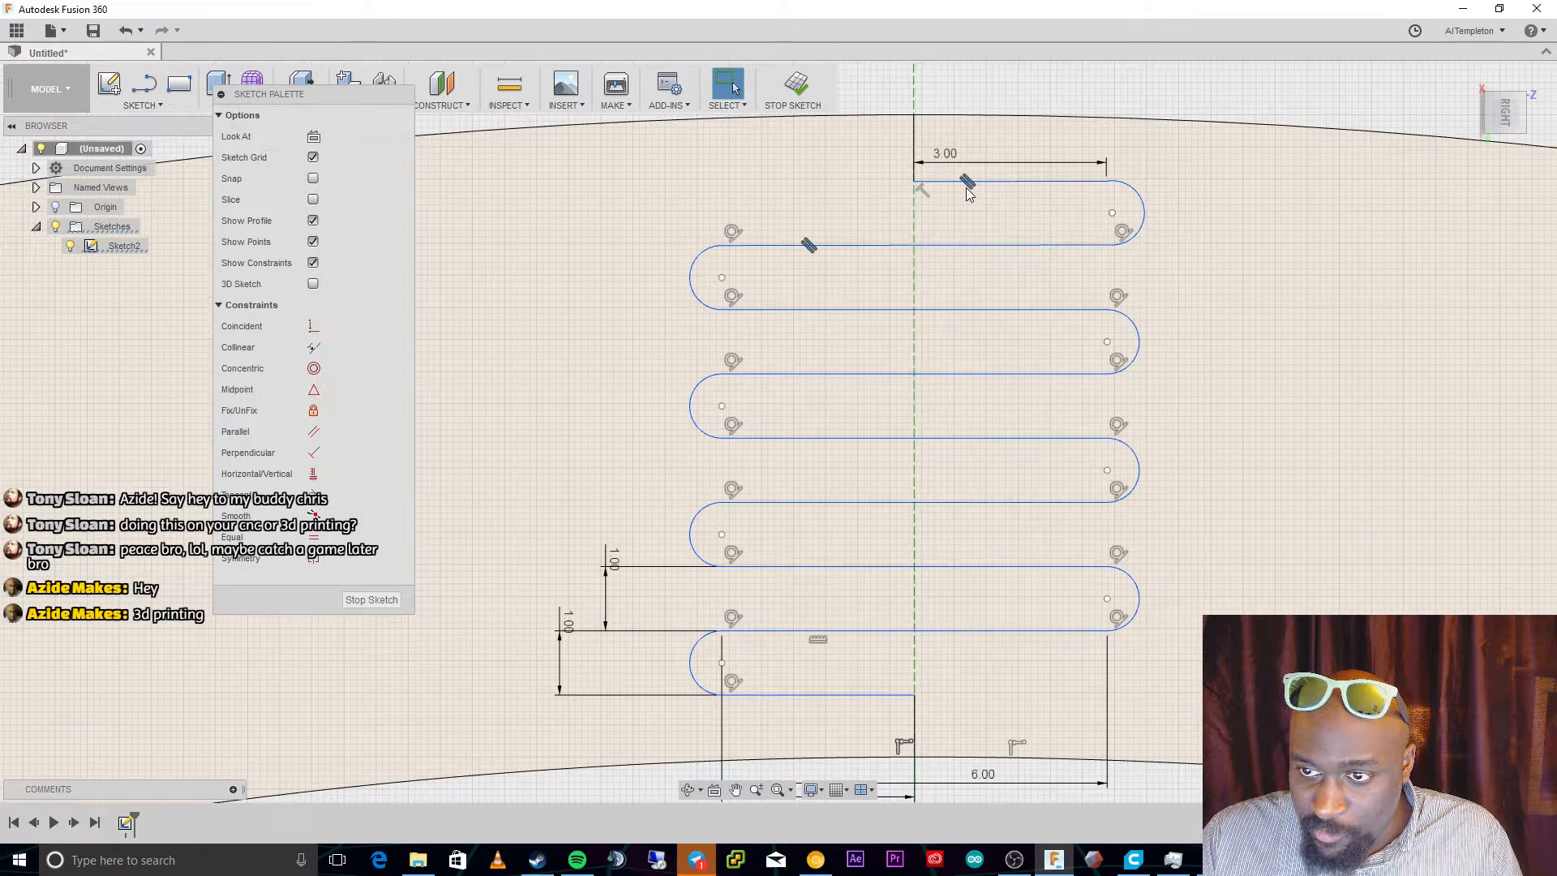
key(Delete)
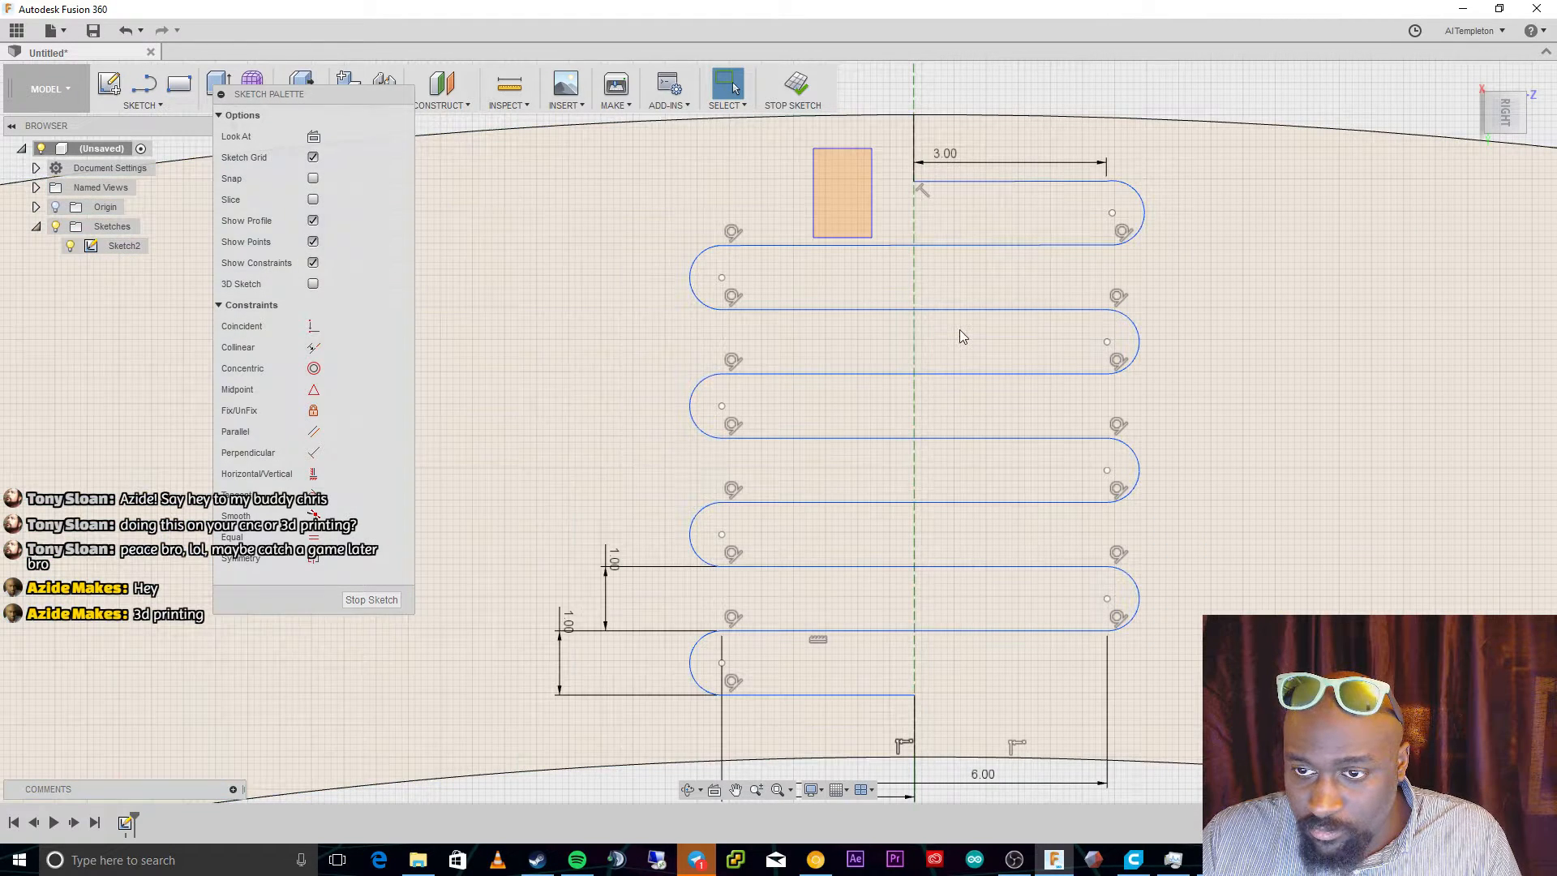
click(1031, 709)
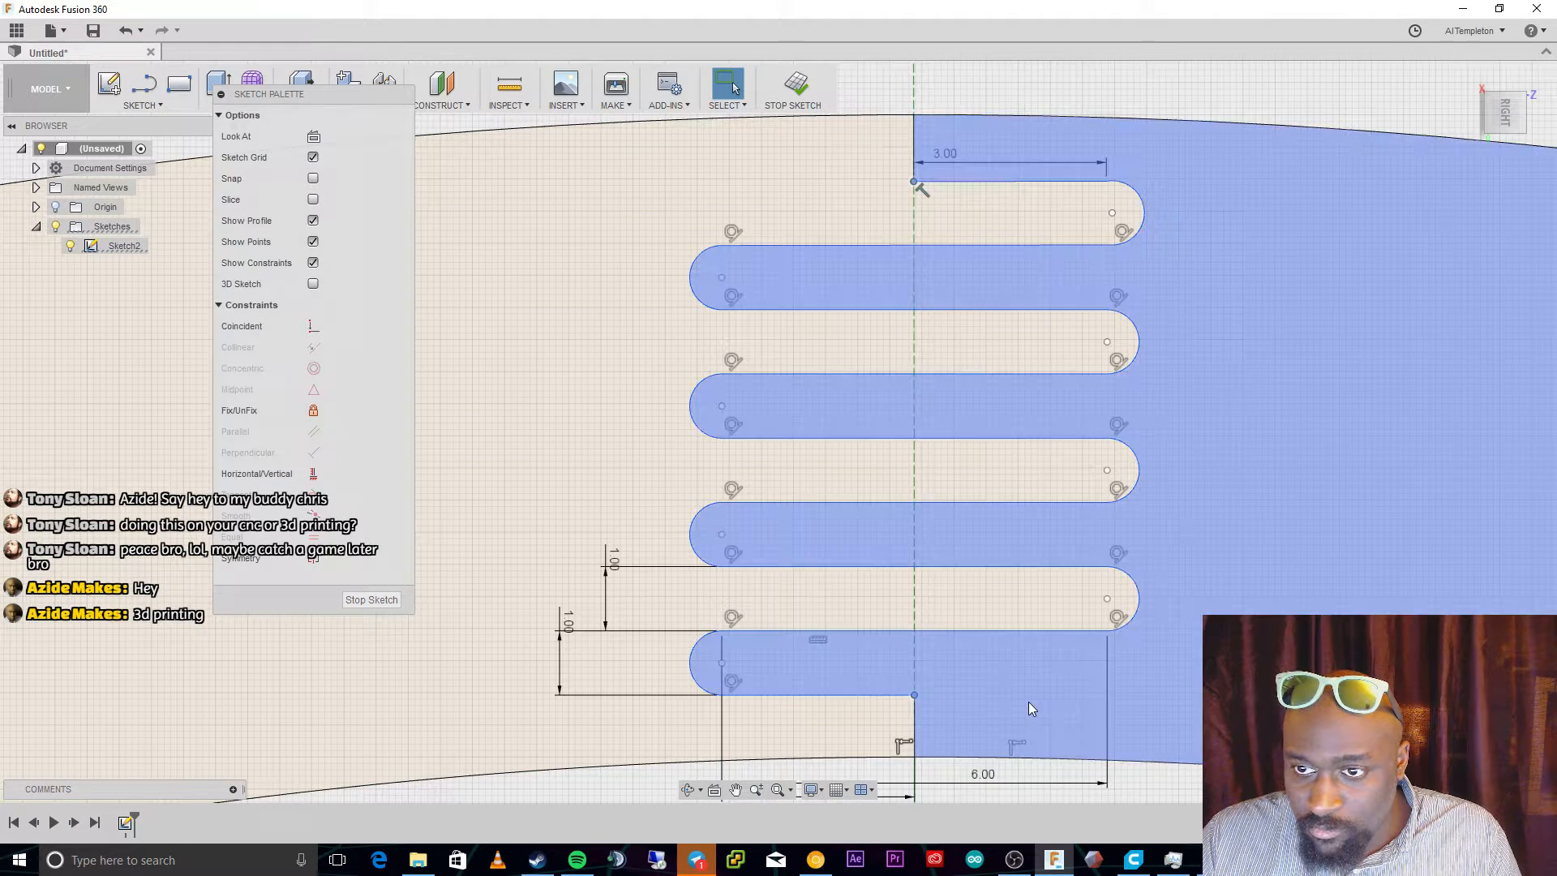
key(Escape)
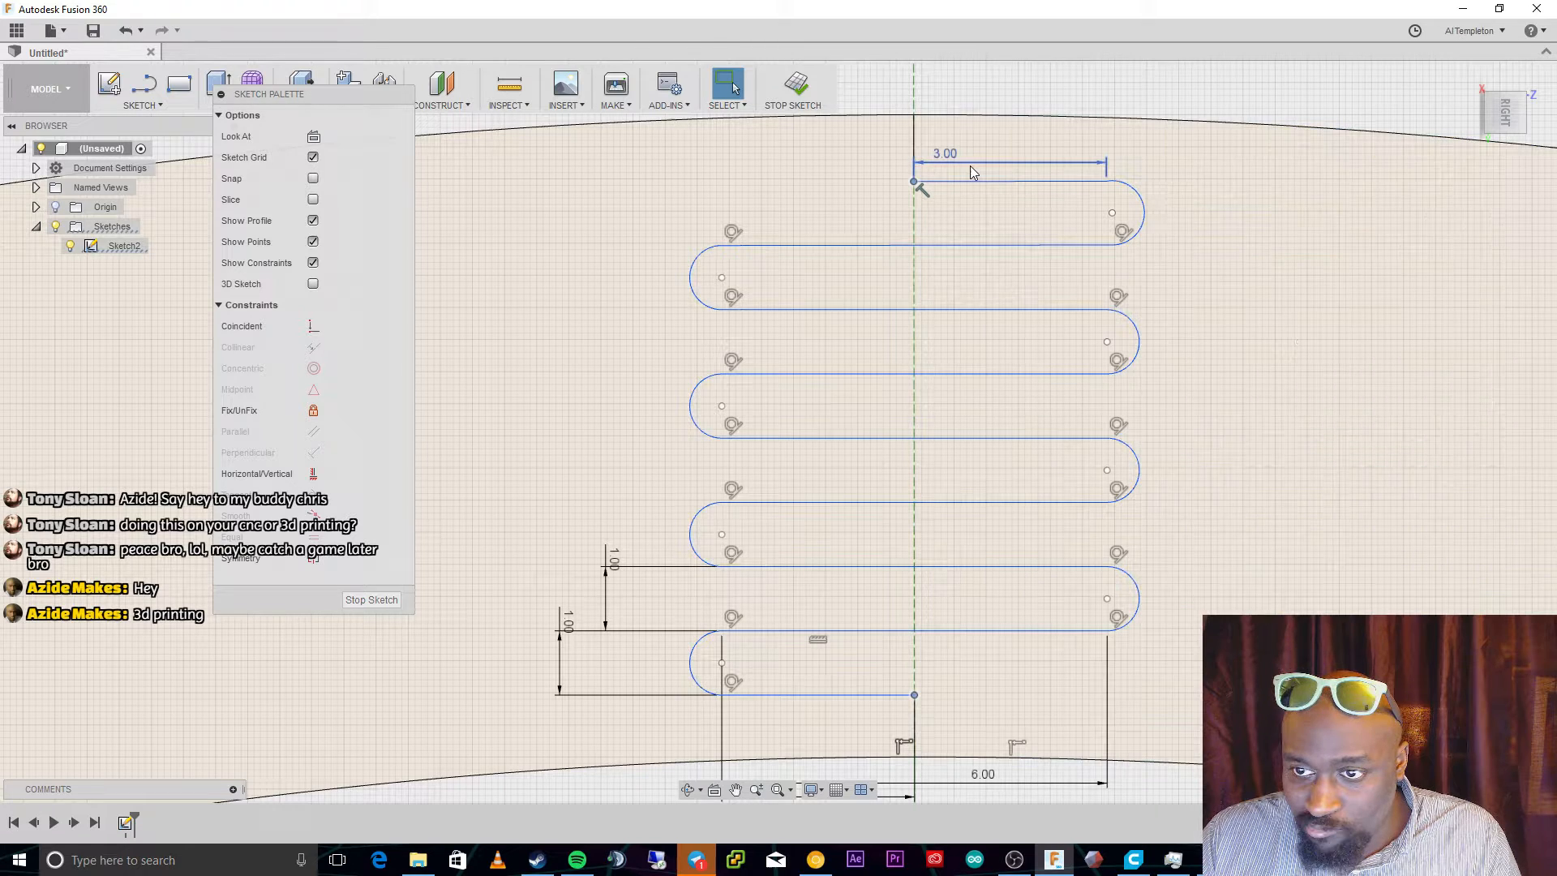
click(822, 244)
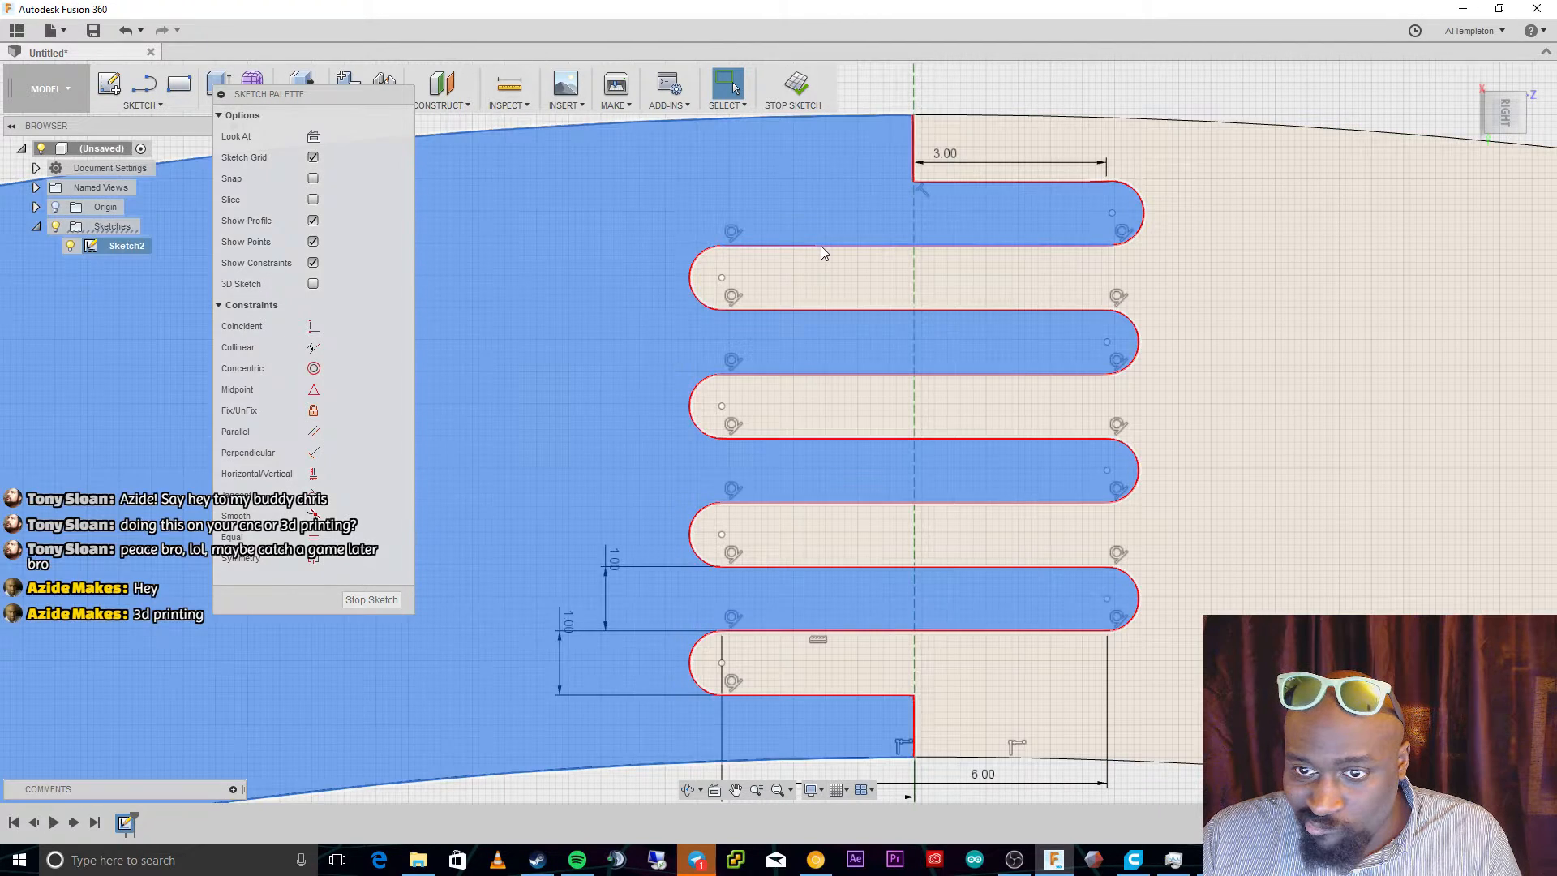
click(991, 390)
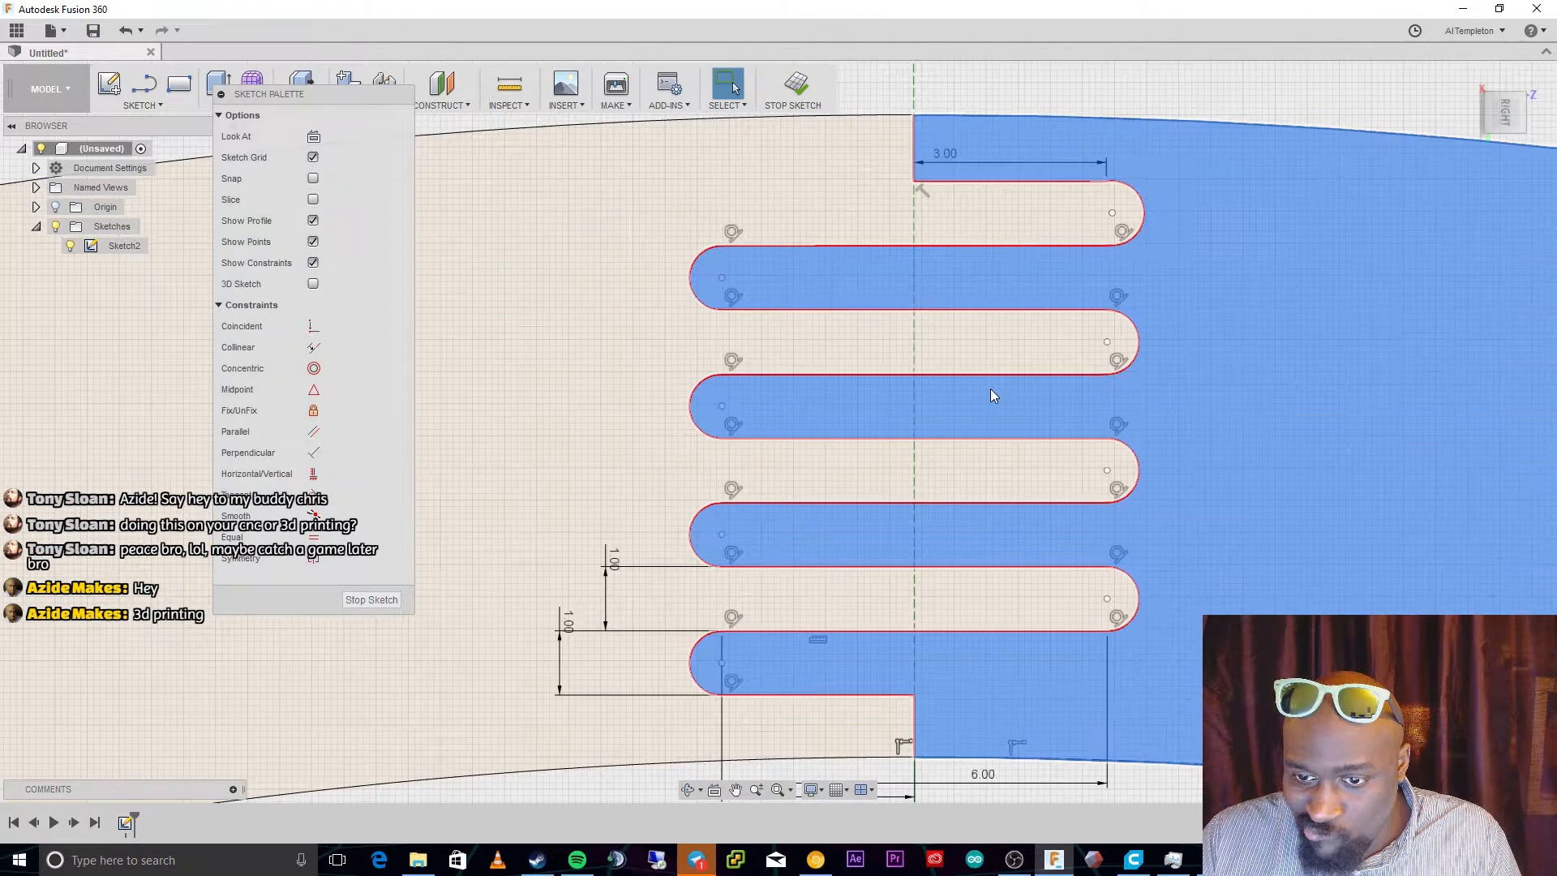
click(1069, 86)
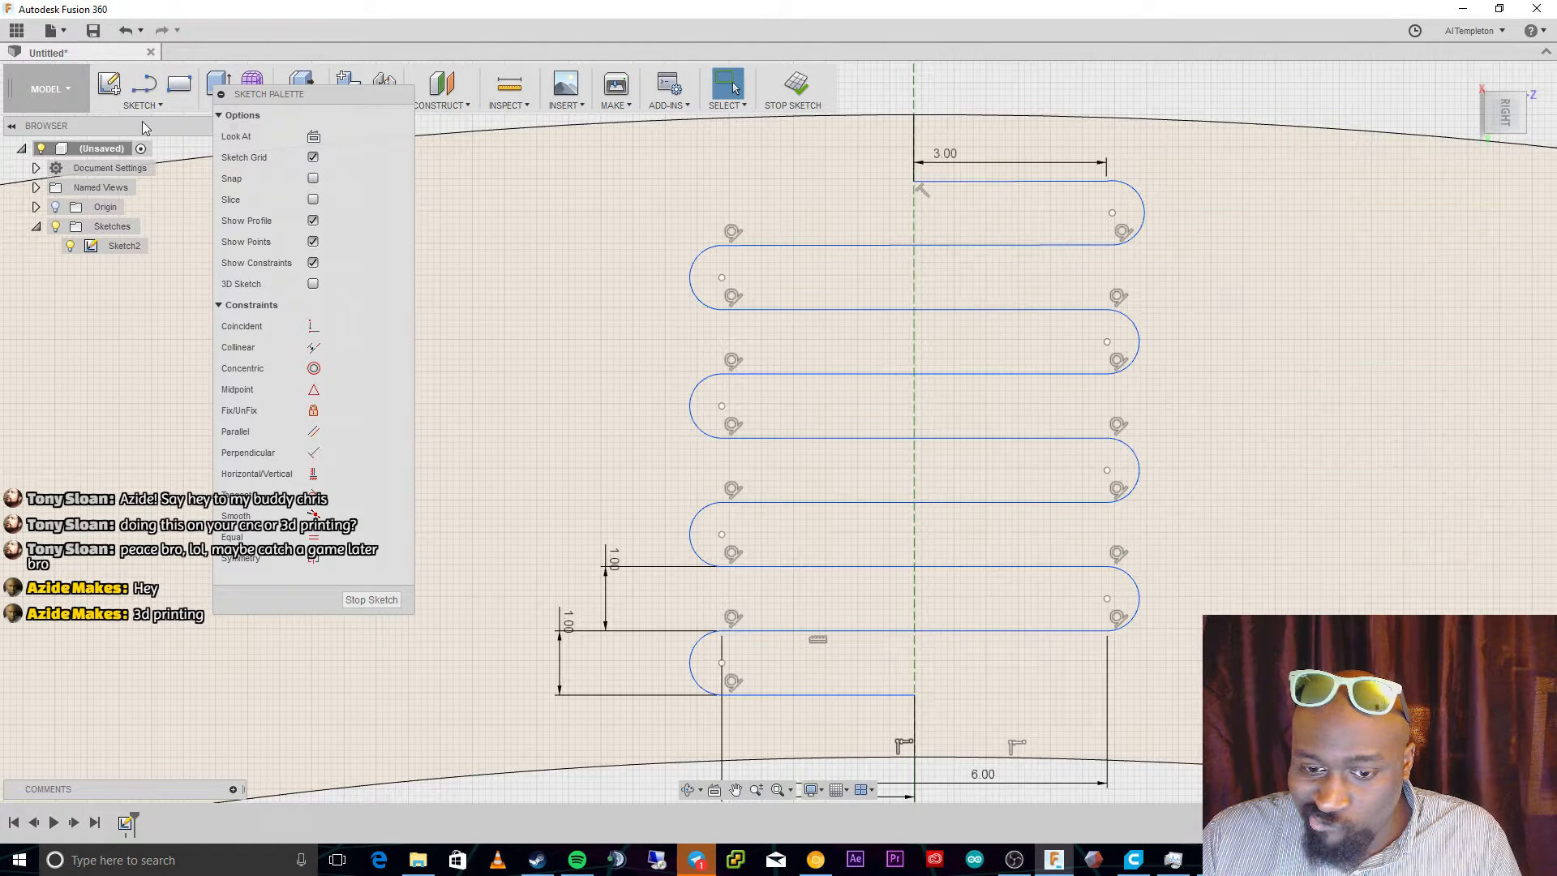
click(154, 102)
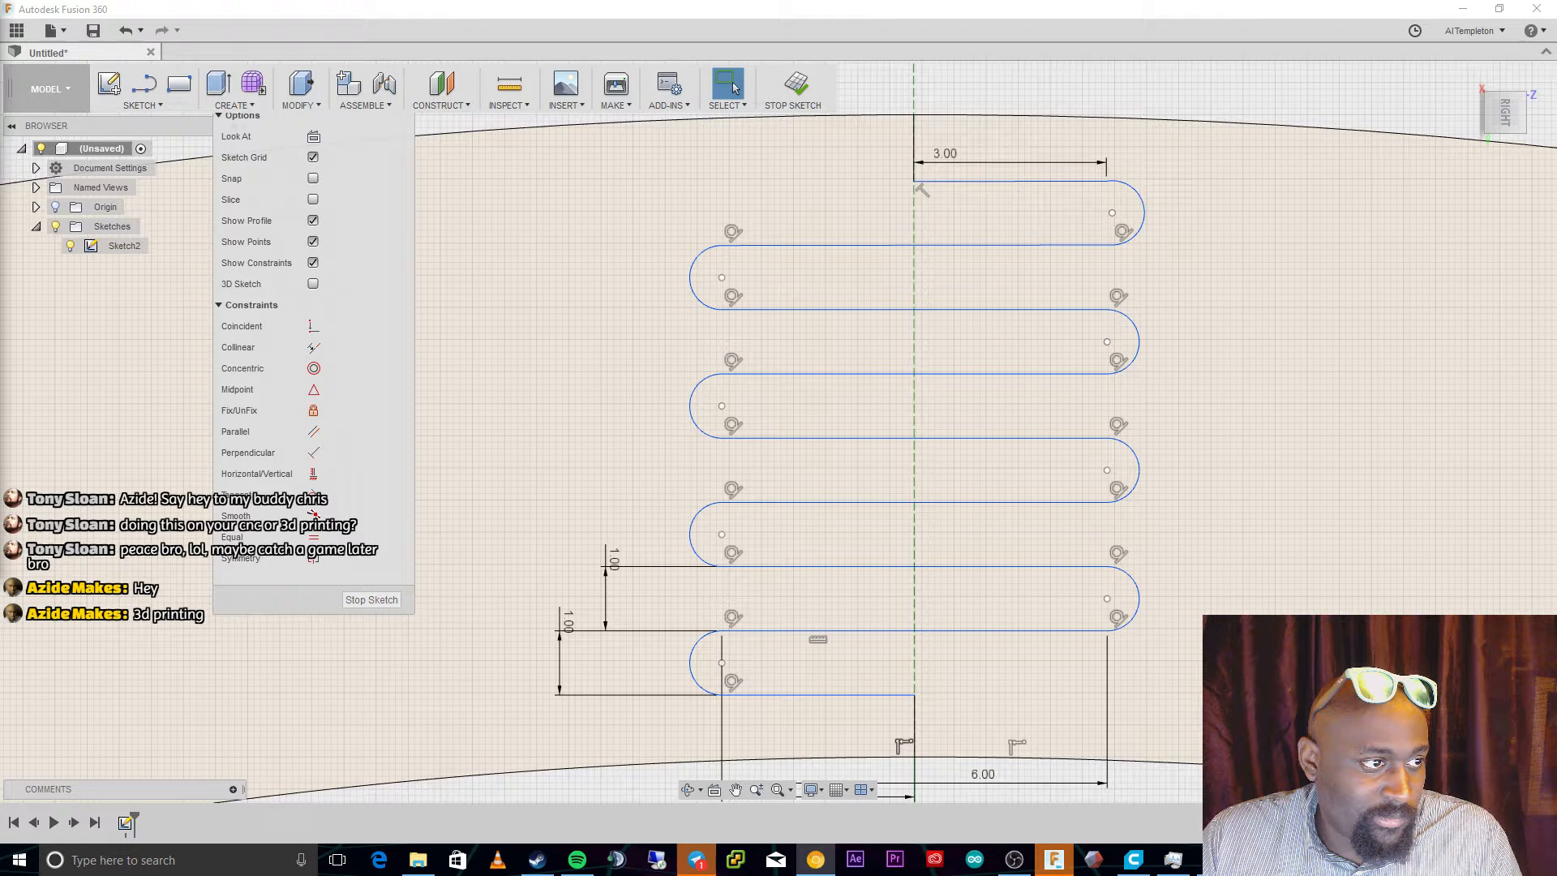
click(538, 502)
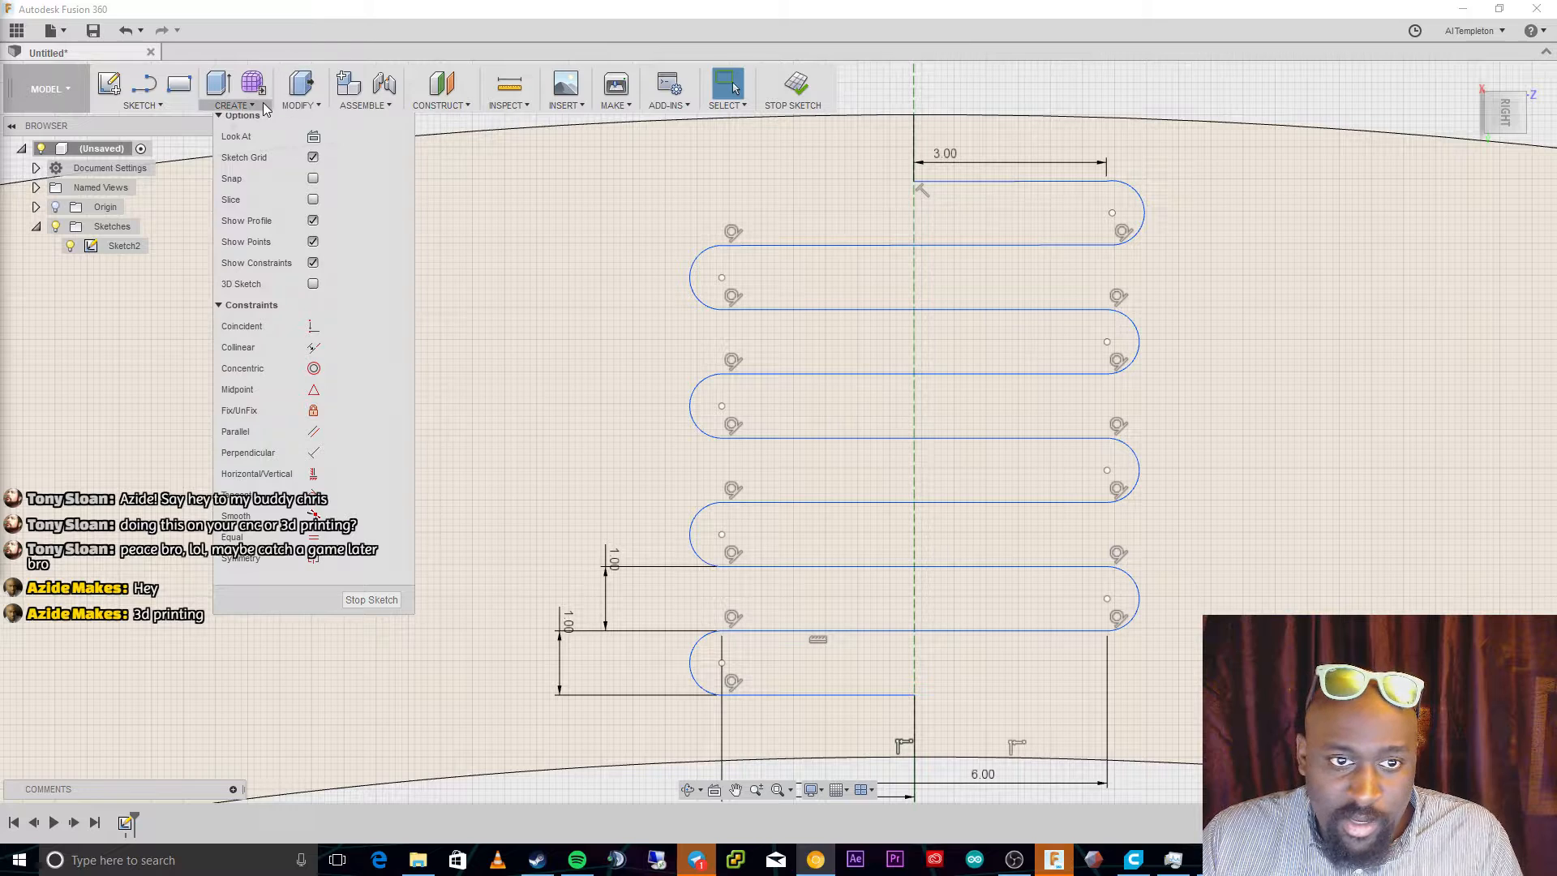
click(244, 105)
click(301, 106)
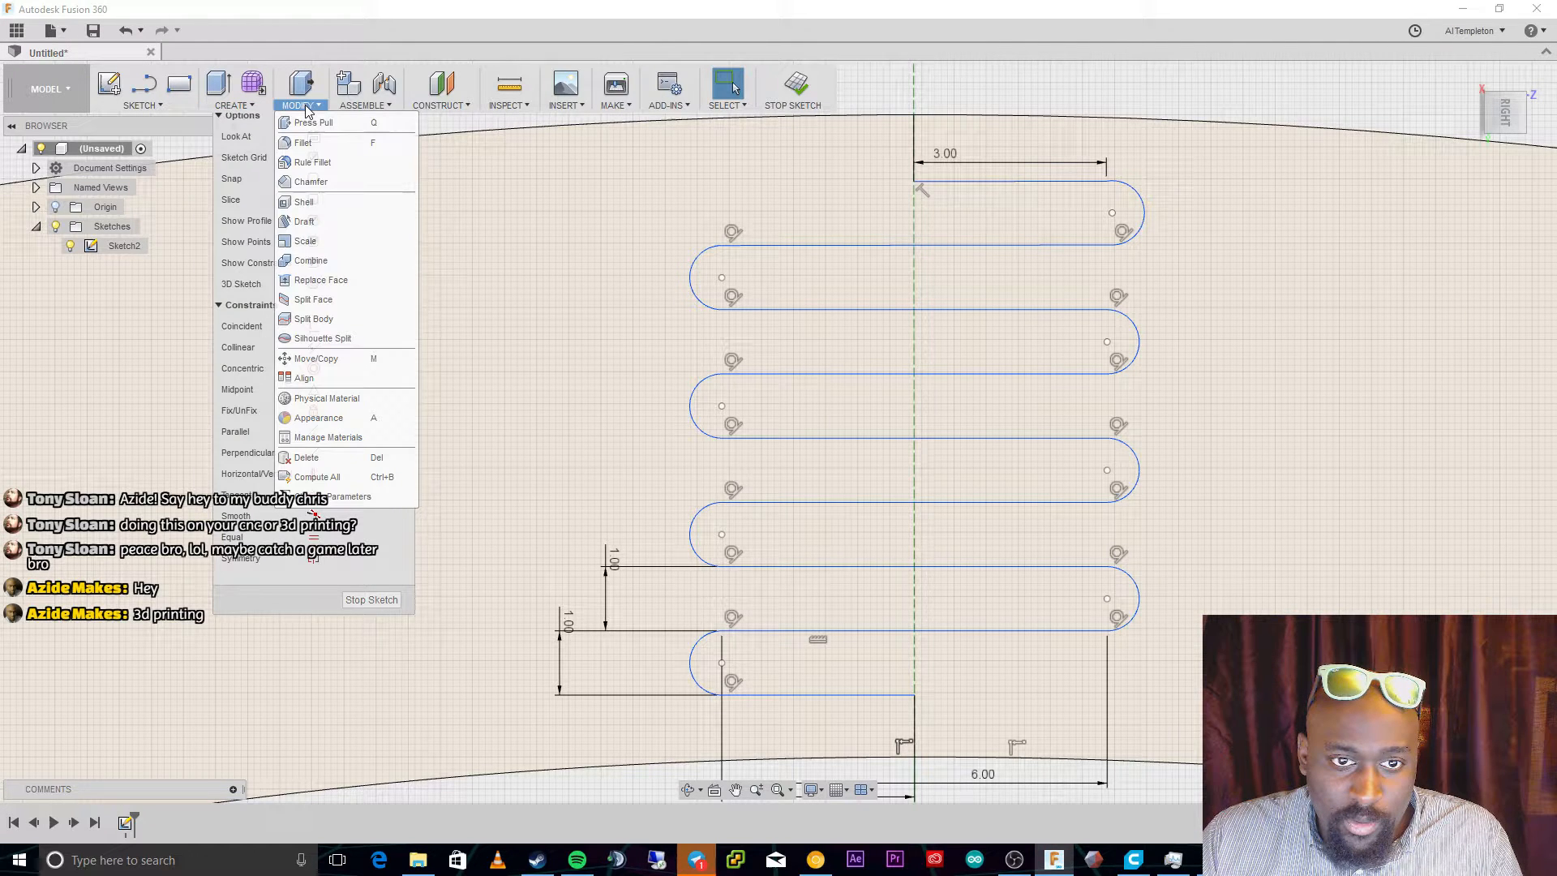
Try to offset the whole serpentine chain by 0.3 mm.
click(142, 106)
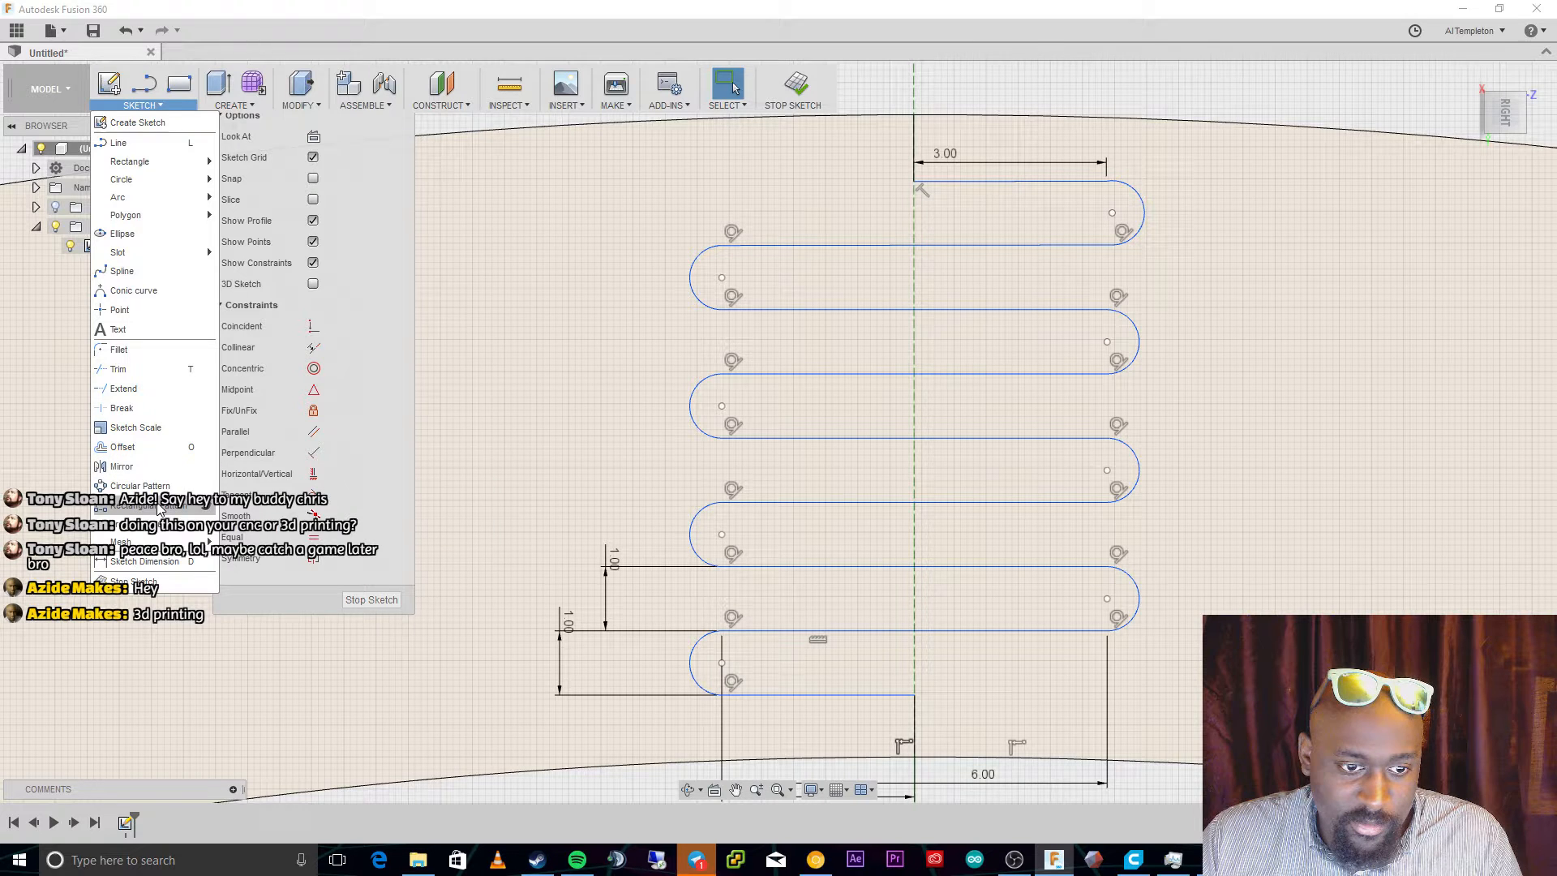
key(o)
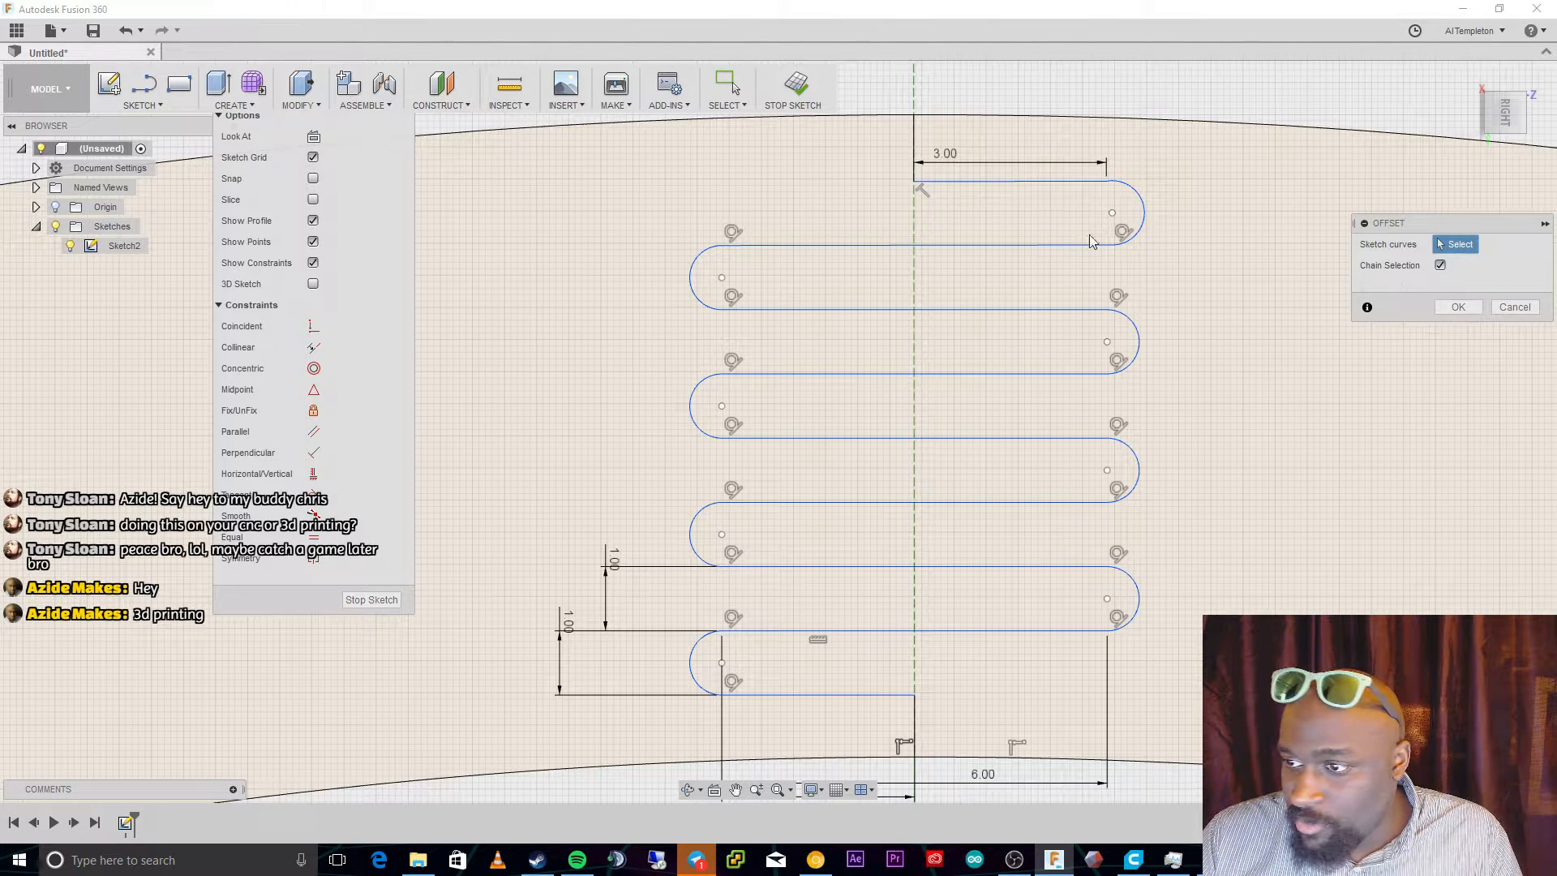
click(914, 138)
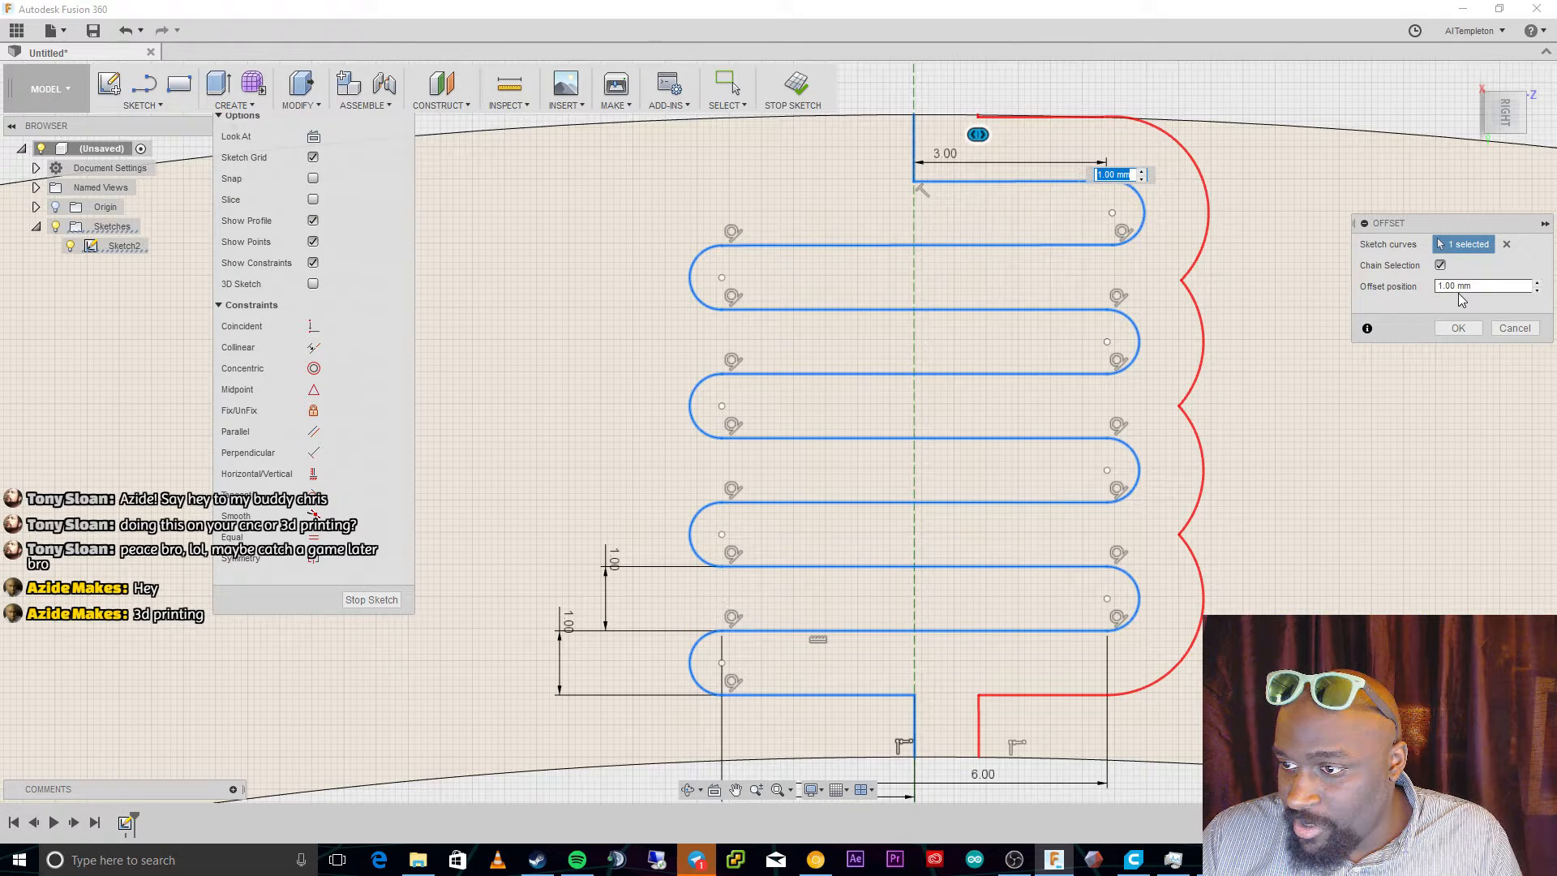
click(1538, 291)
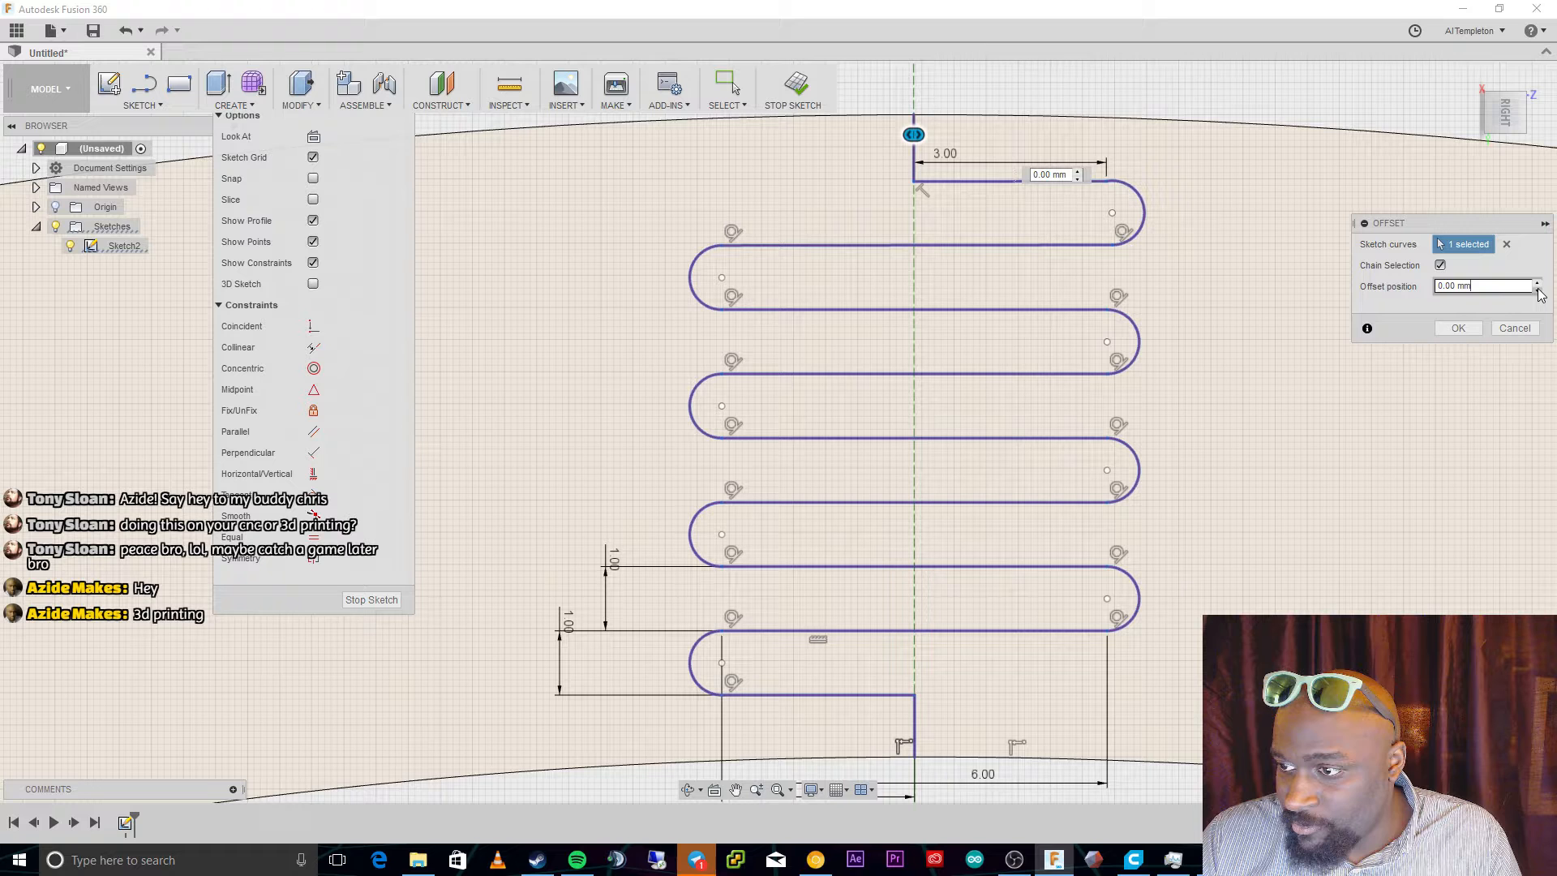
drag(1494, 288, 1372, 299)
text(03)
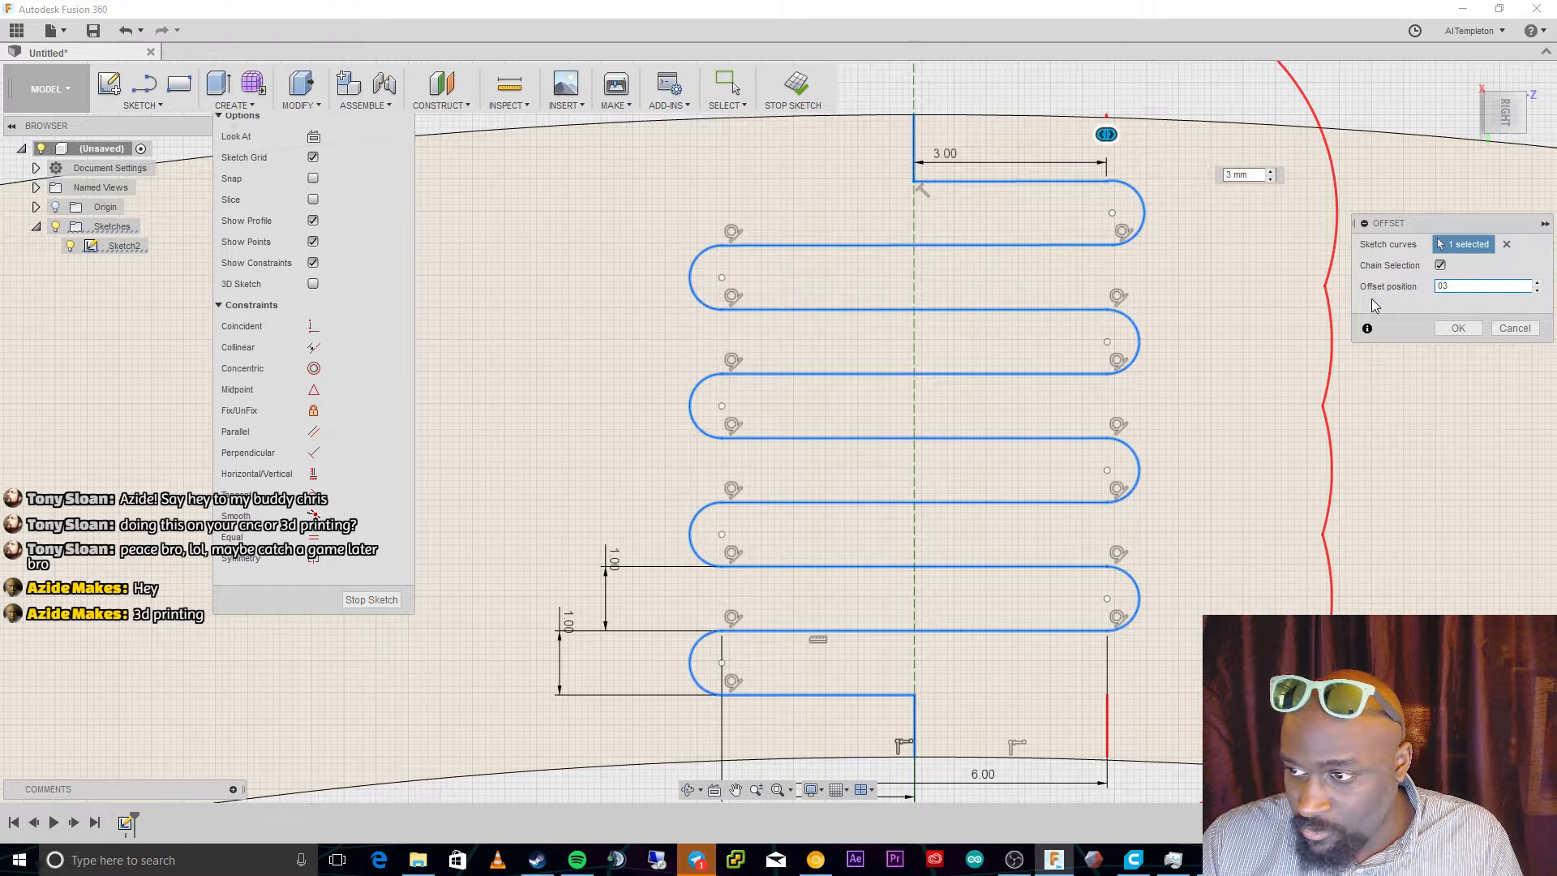
key(Left)
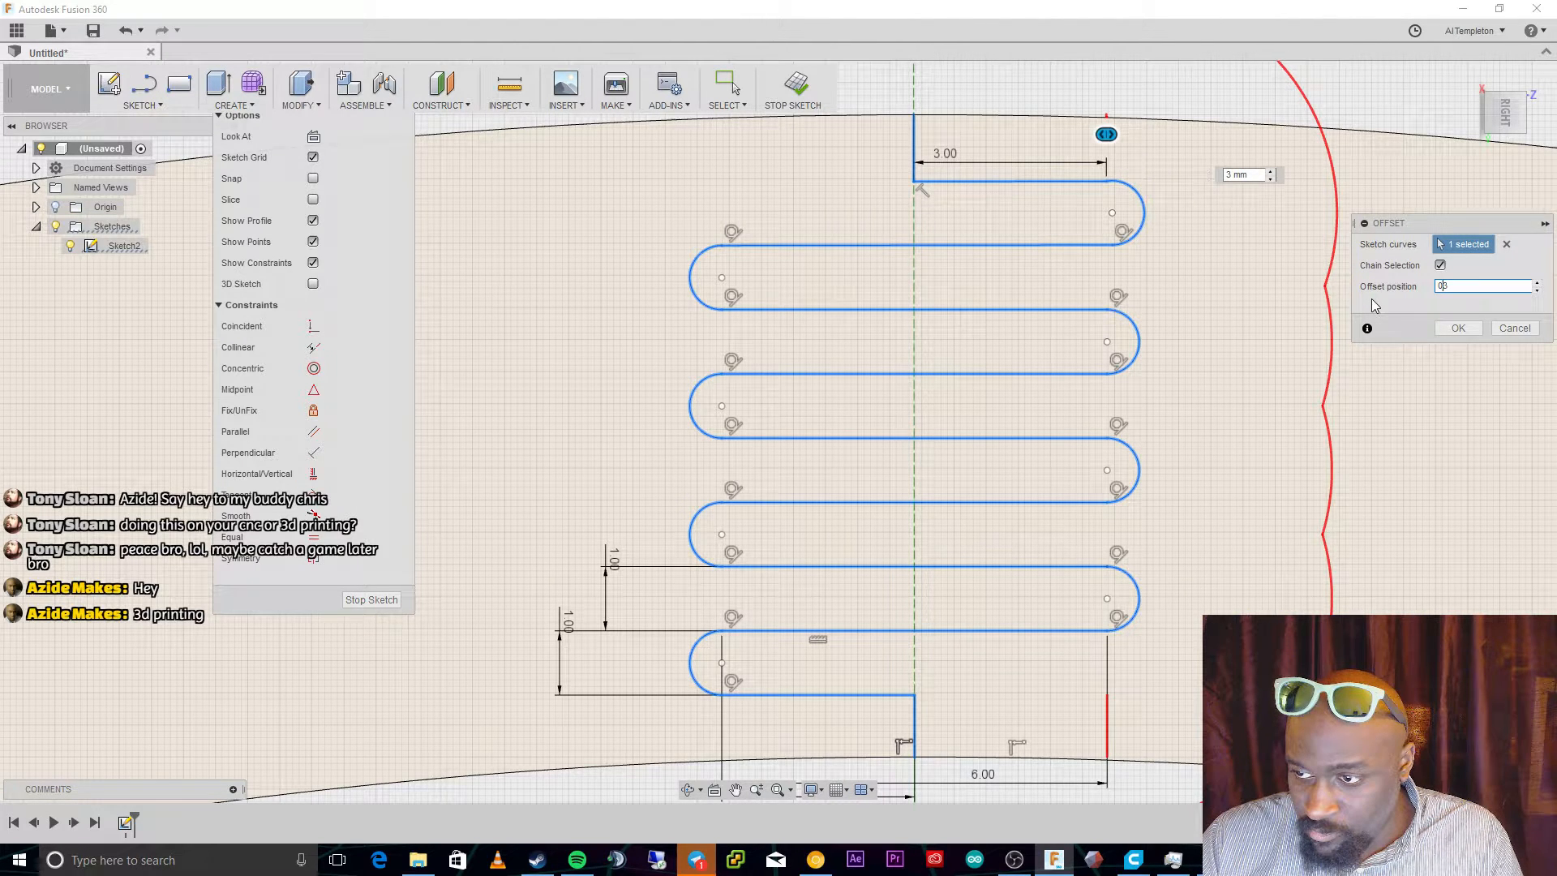
text(.)
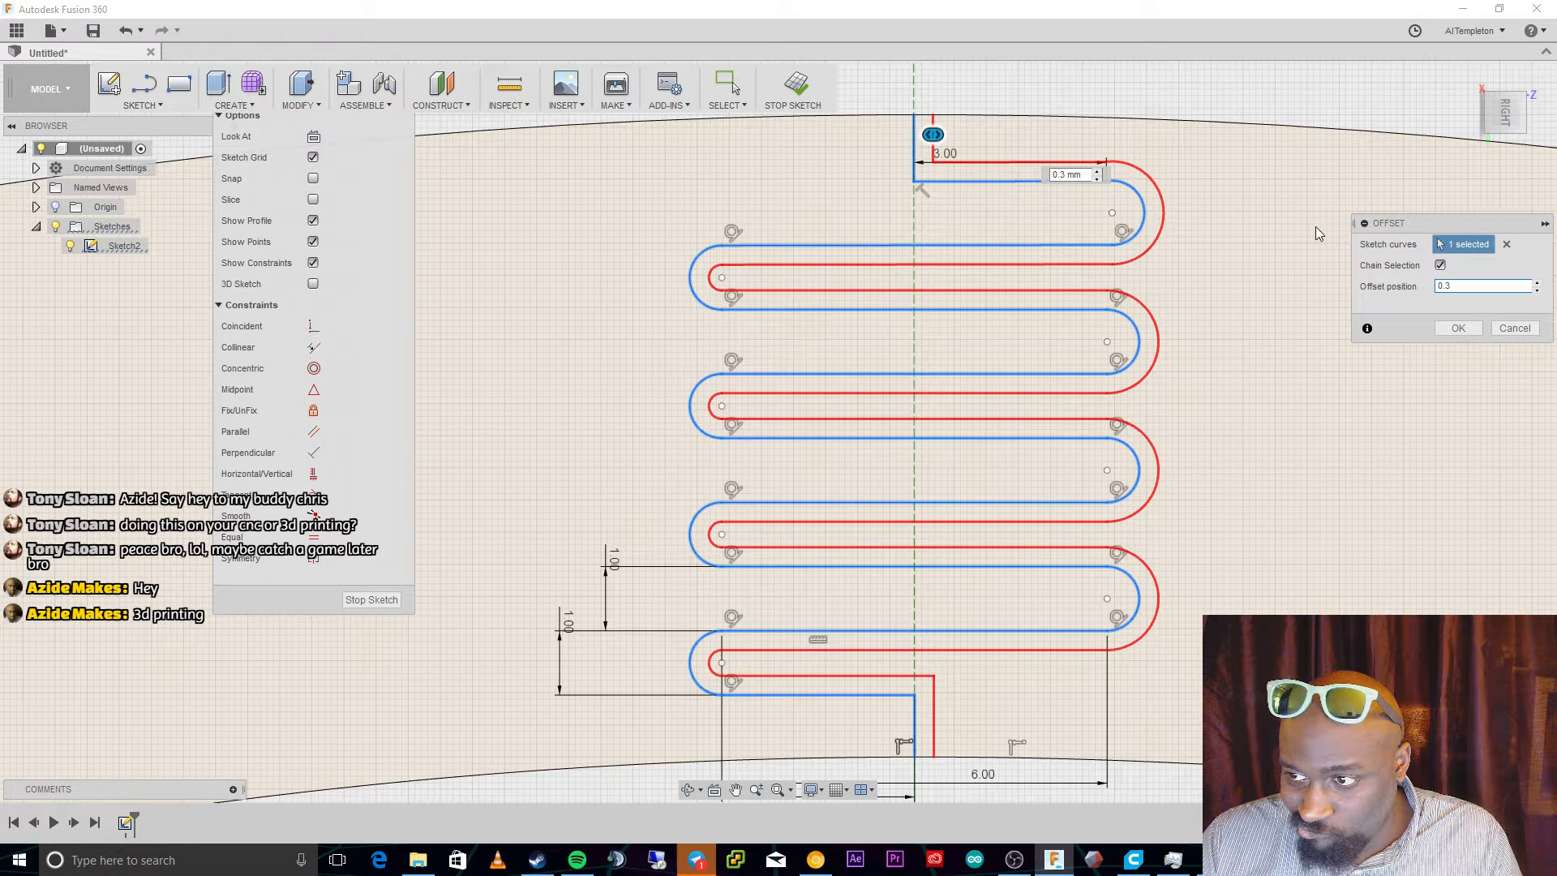
Try offset distances of about 0.15 mm, 0.1 mm and 1 mm on the serpentine chain, and leave the Offset command.
drag(933, 135, 936, 135)
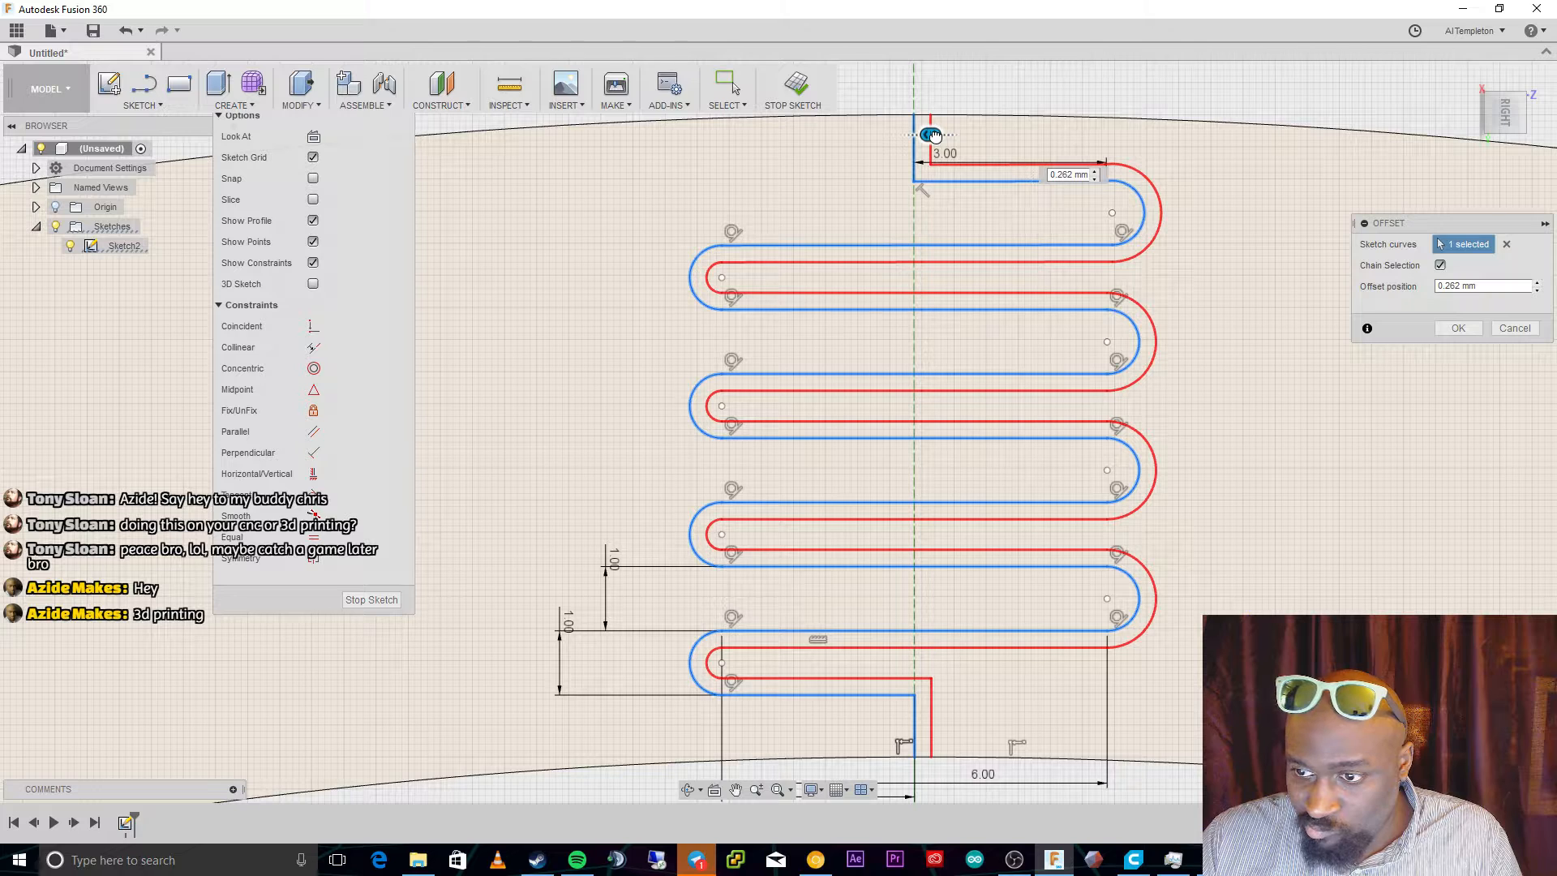
drag(934, 134, 927, 134)
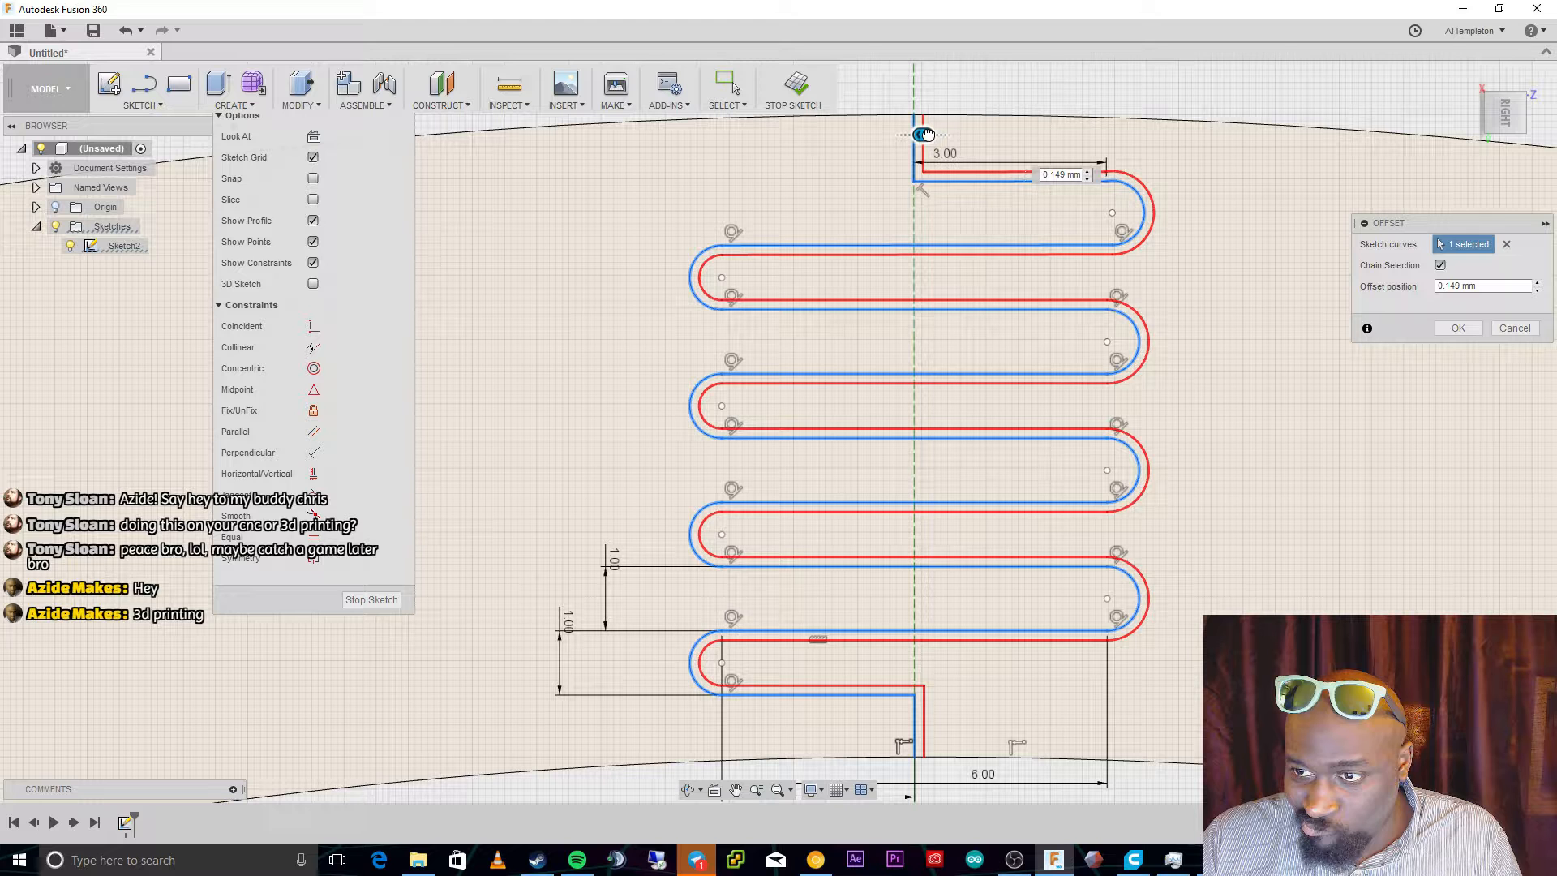
double_click(1455, 286)
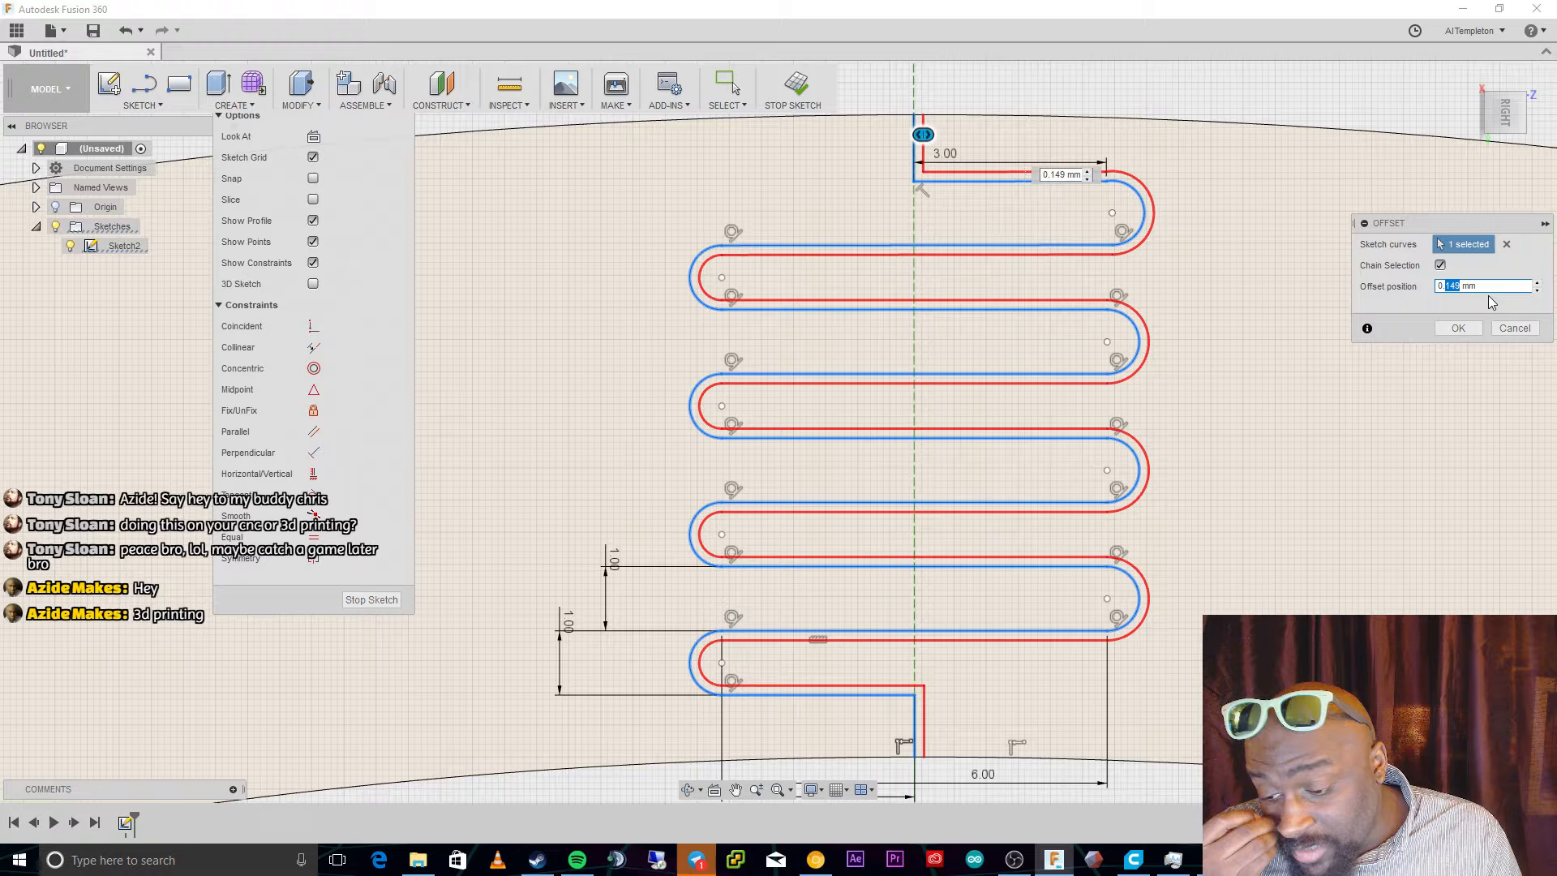
text(1)
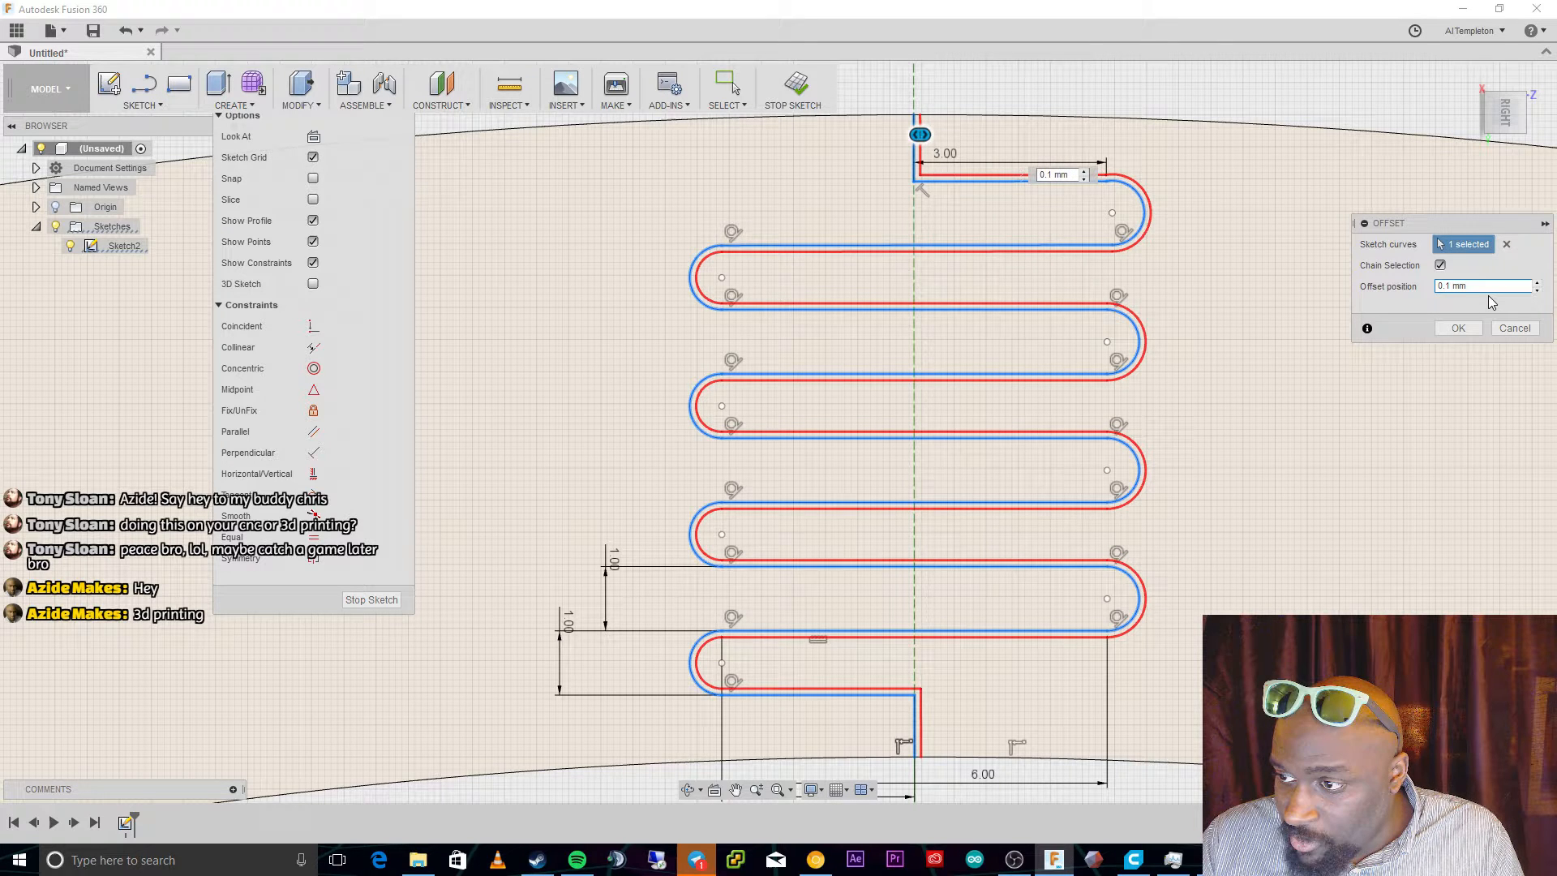
key(BackSpace)
key(BackSpace)
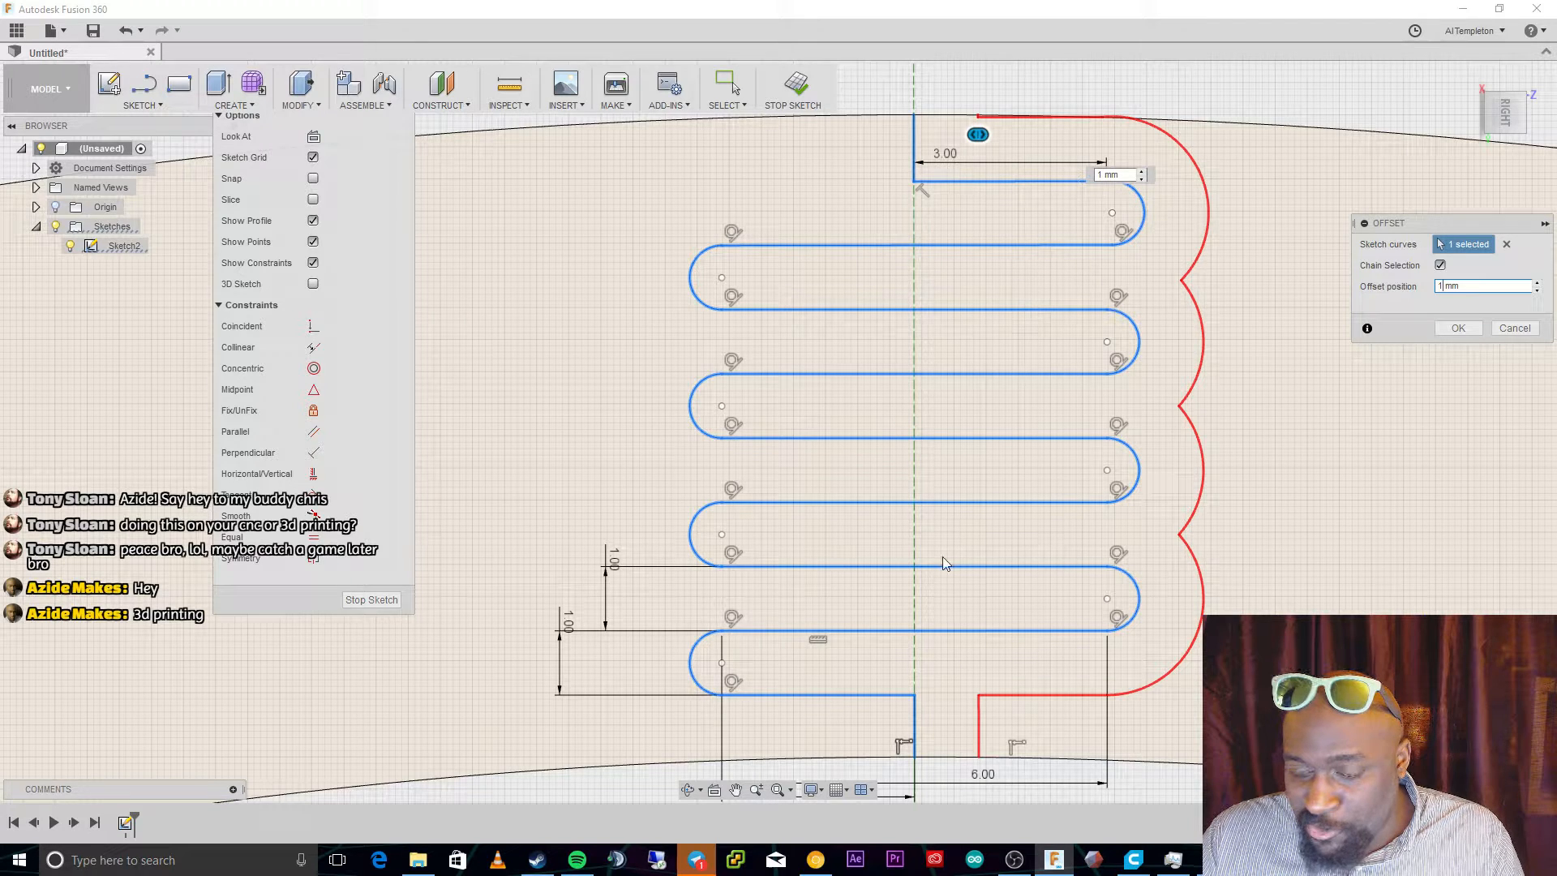
key(Return)
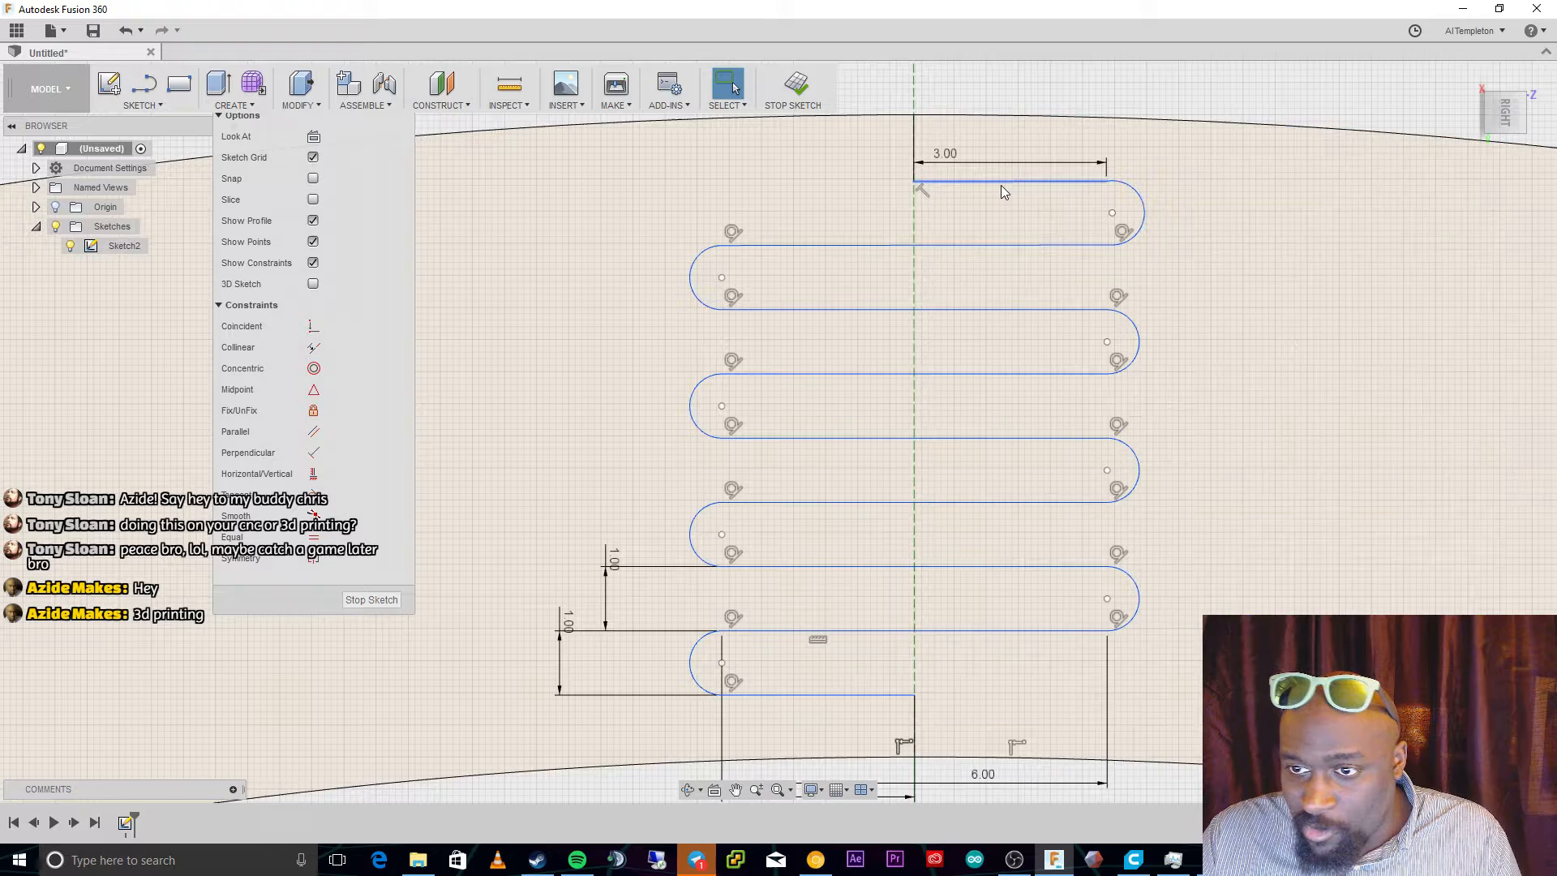
Delete the serpentine's uppermost right-hand arc, the two uppermost full-length lines and the left-hand arc between them.
click(1001, 185)
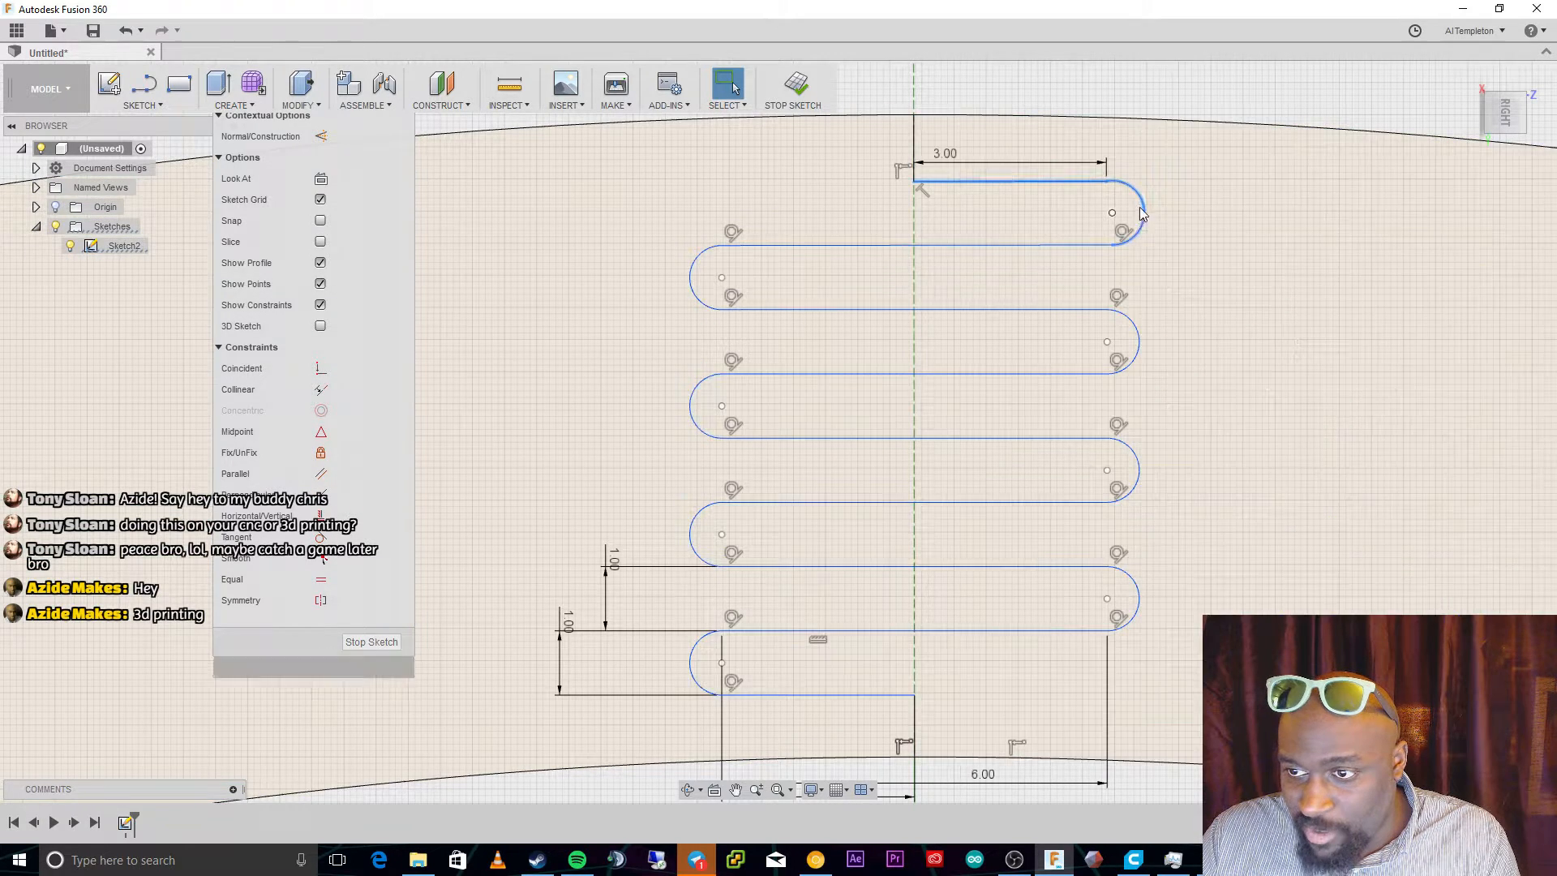
click(1143, 220)
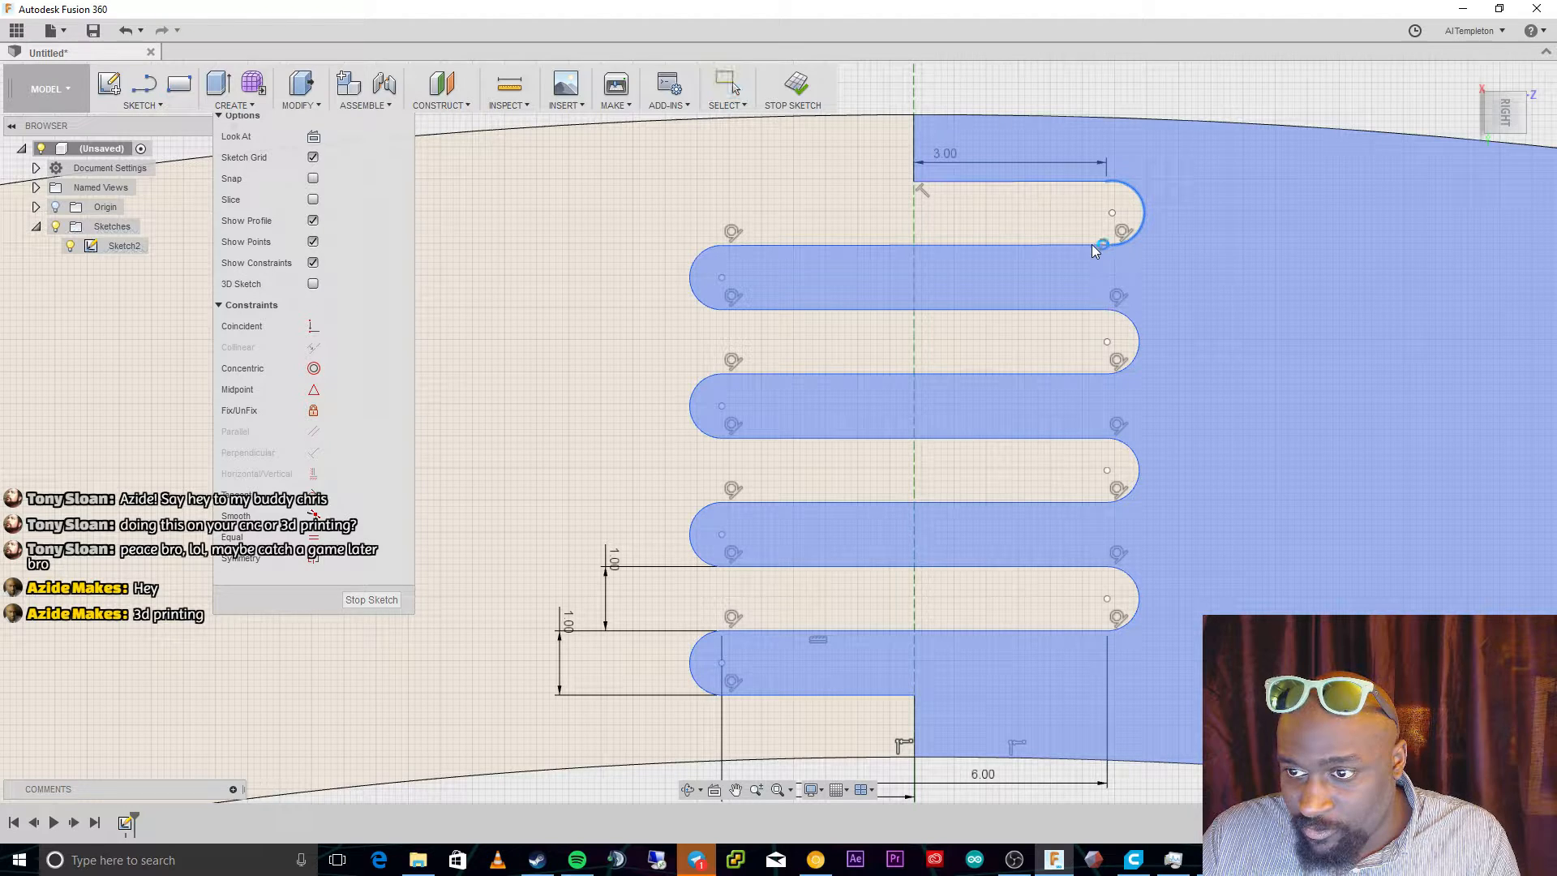
key(Delete)
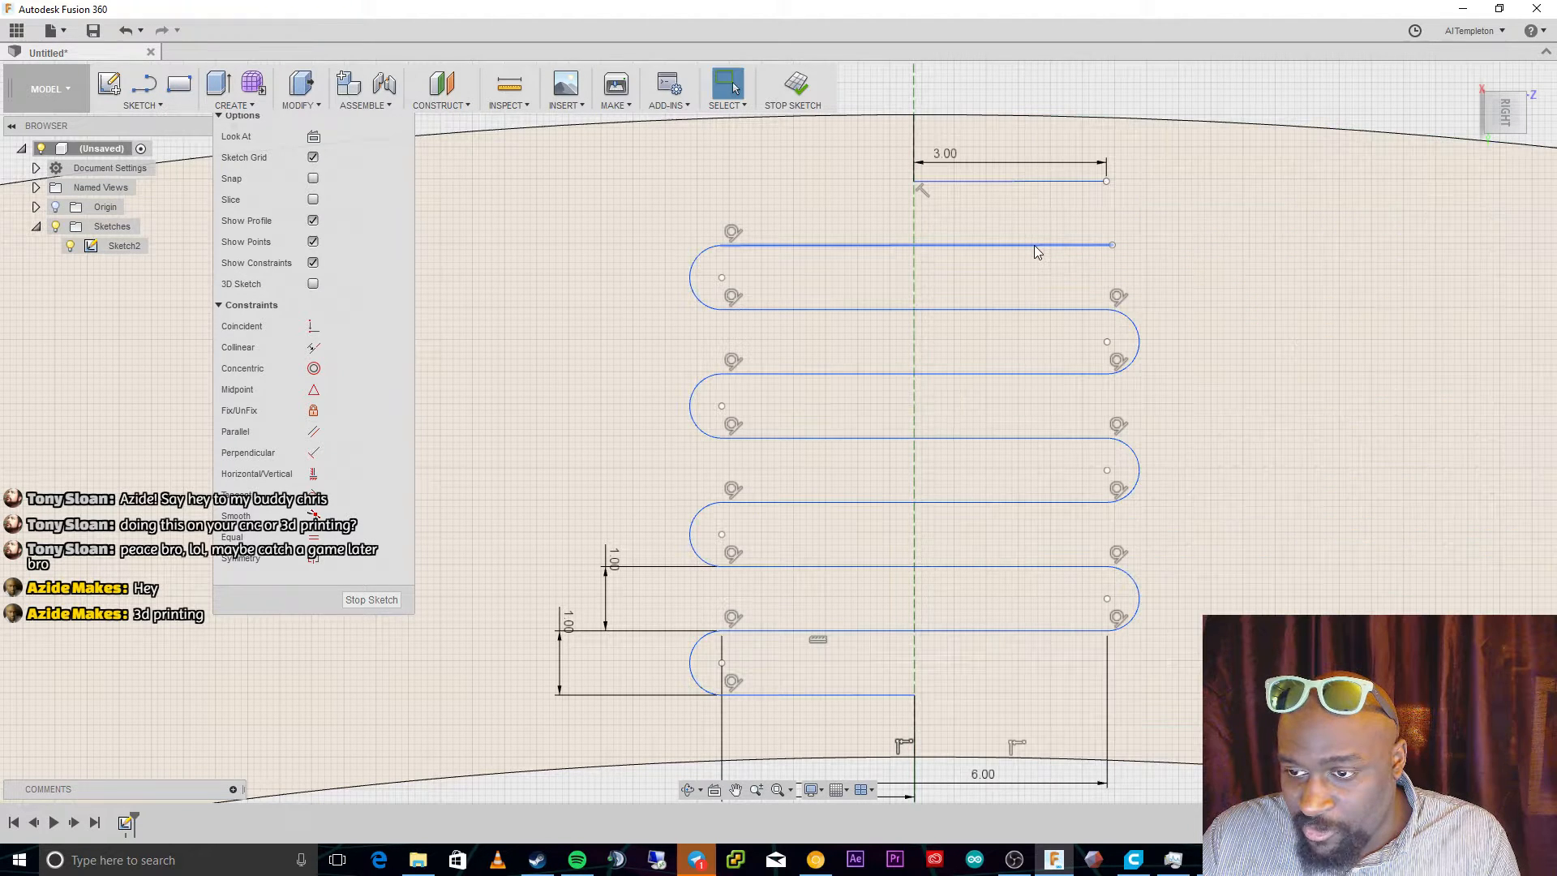
click(1034, 245)
click(1032, 279)
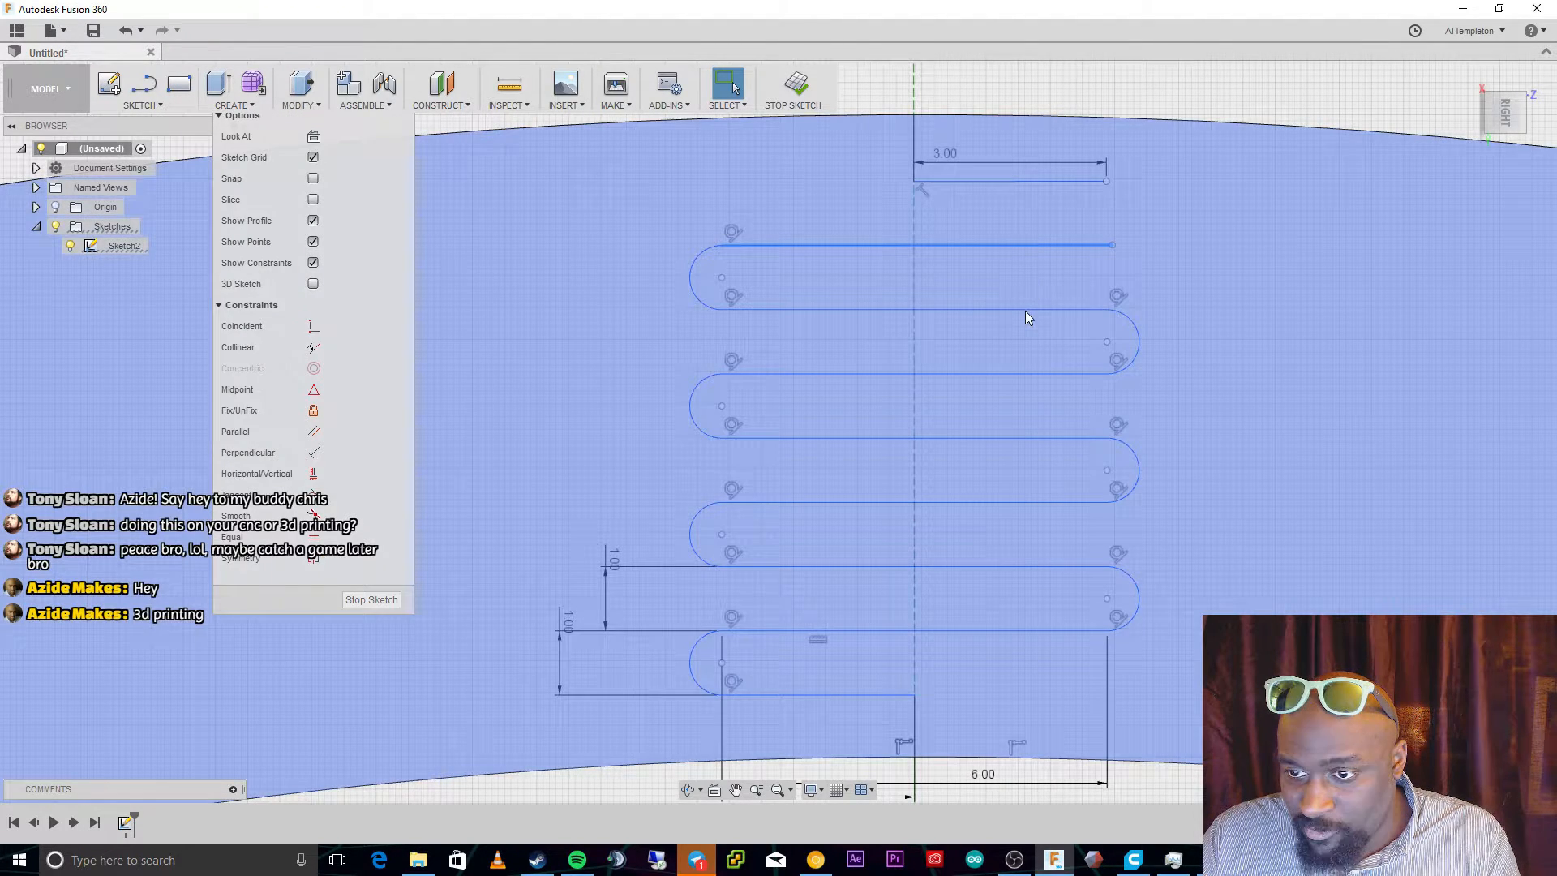
key(Delete)
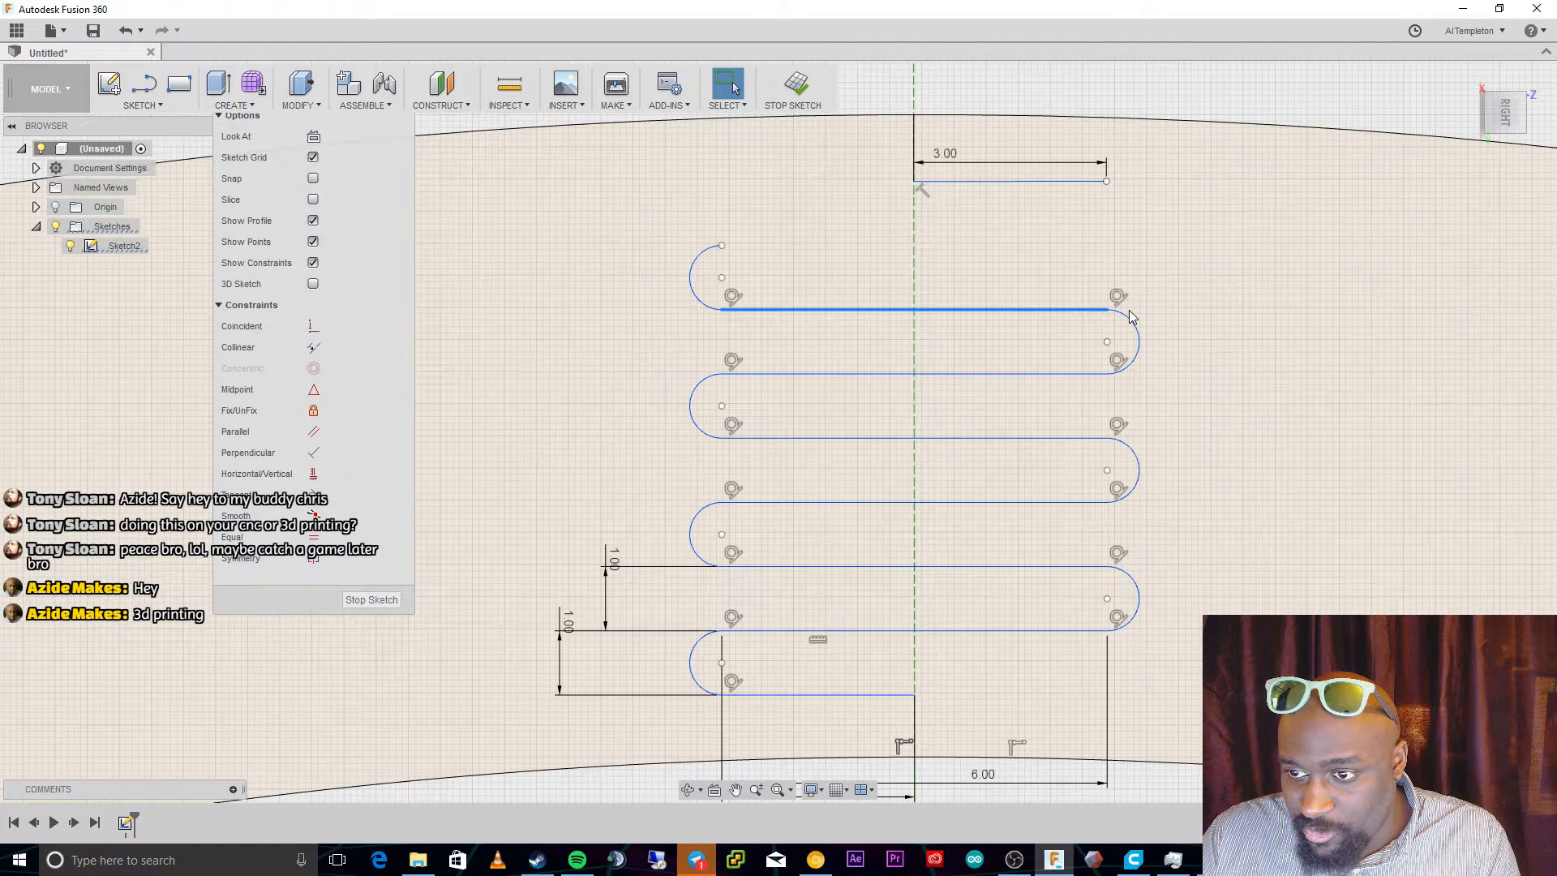
key(Delete)
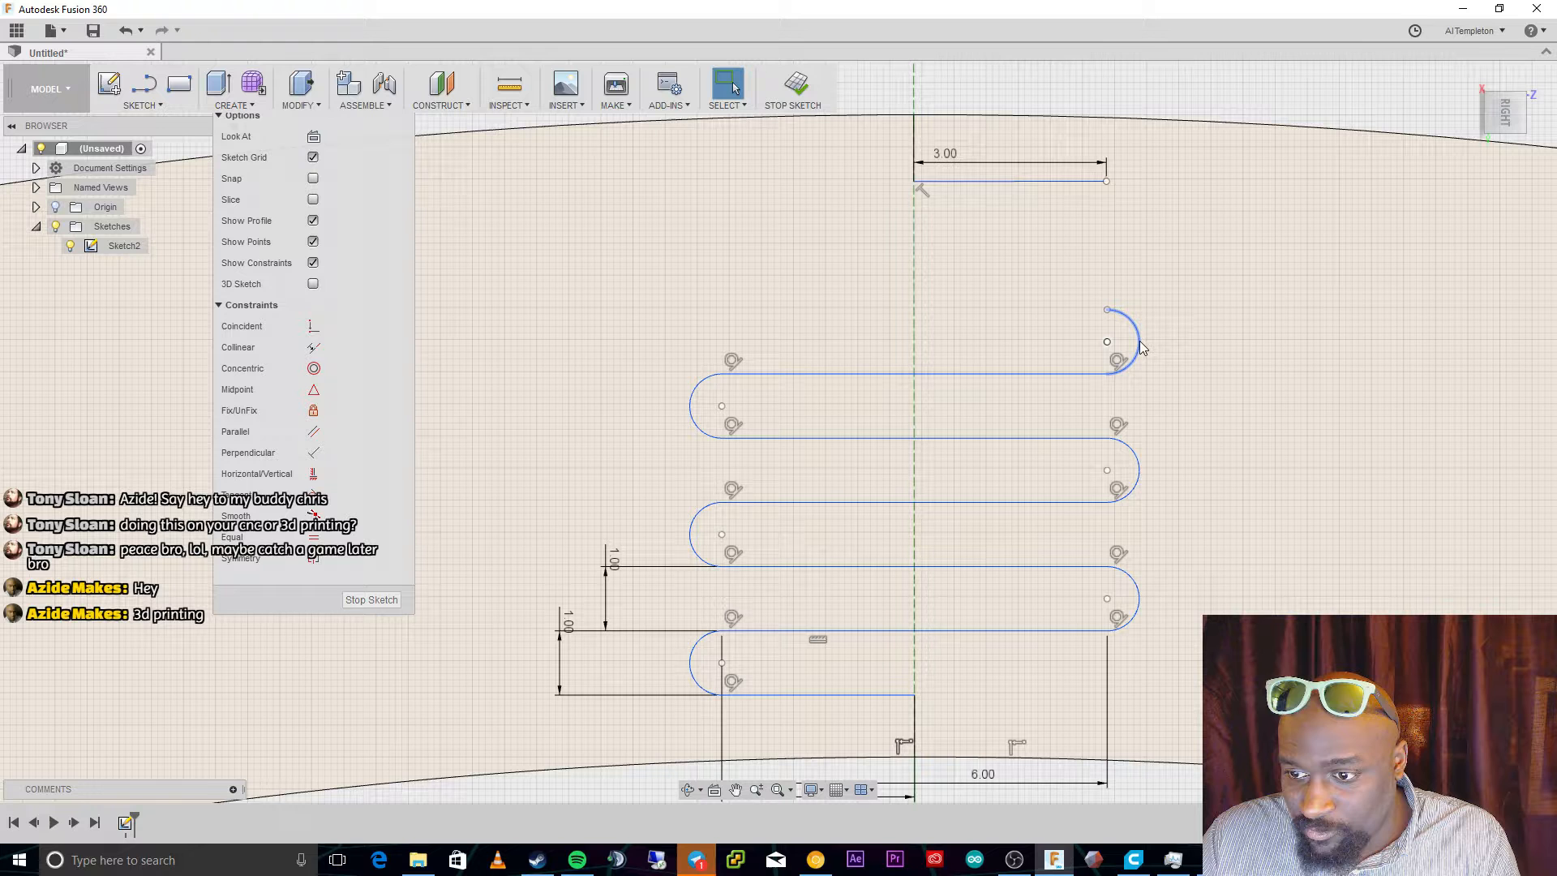
Delete the next right-hand arc down, the left-hand arc below it and the full-length lines attached to that left-hand arc.
click(1140, 345)
key(Delete)
click(1015, 373)
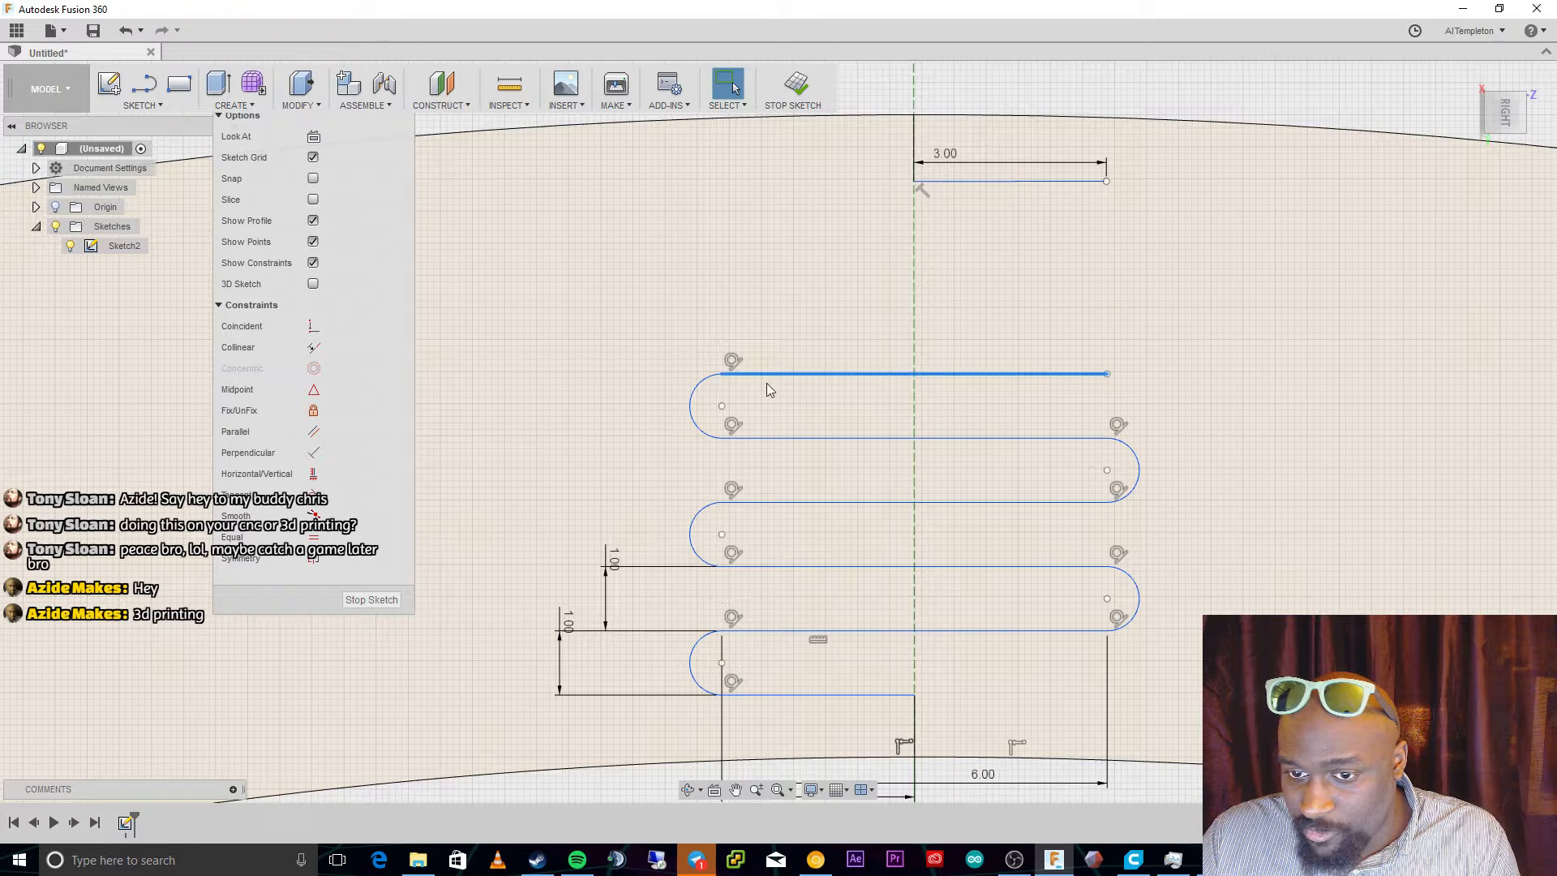
key(Delete)
click(688, 414)
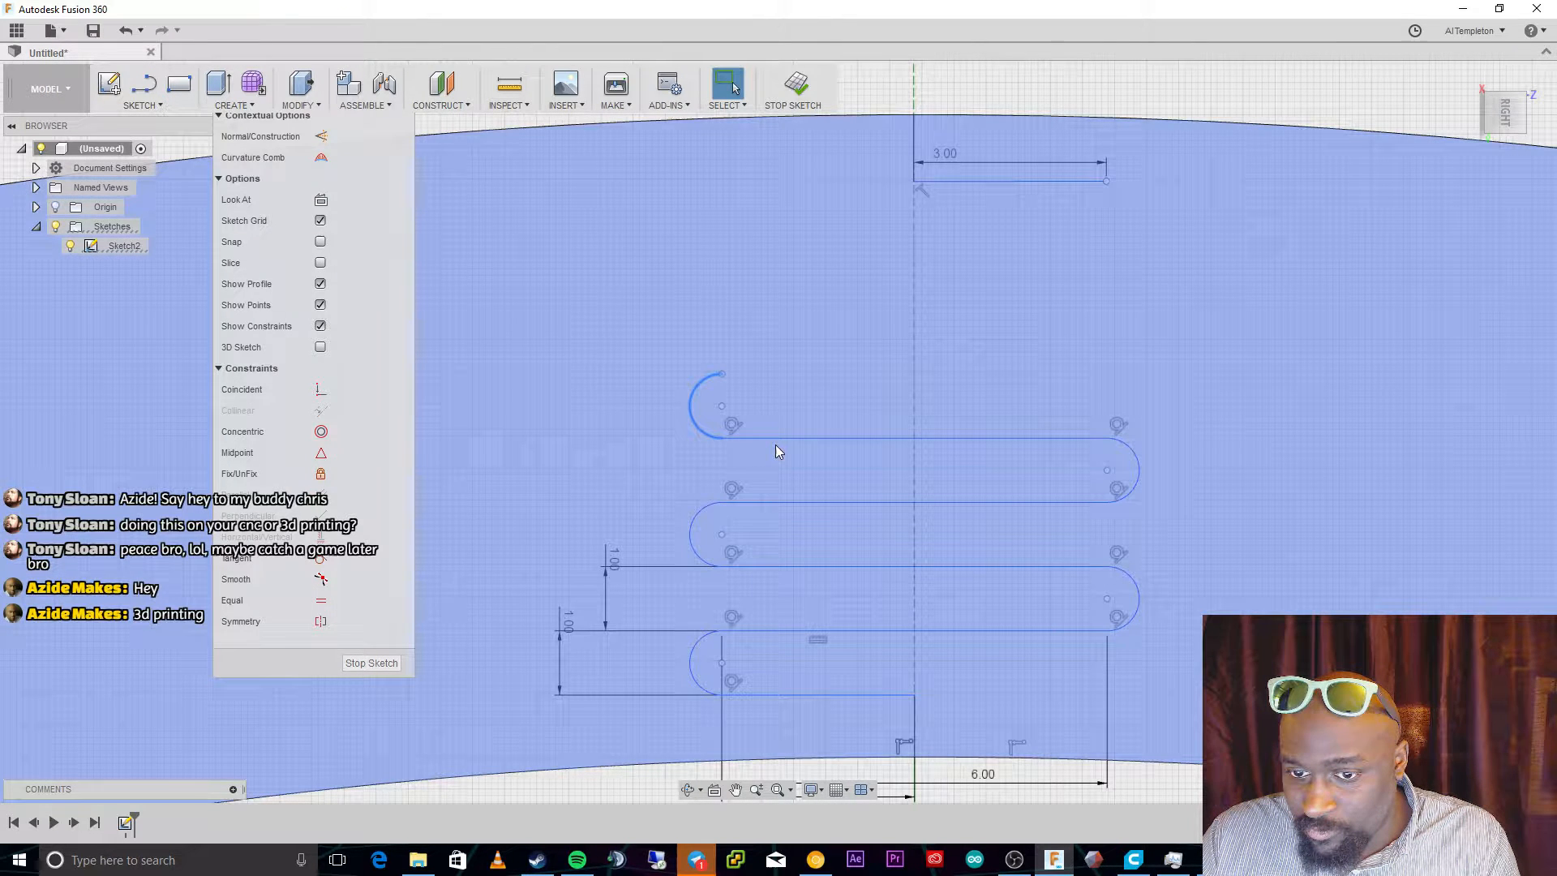
key(Delete)
click(776, 441)
key(Delete)
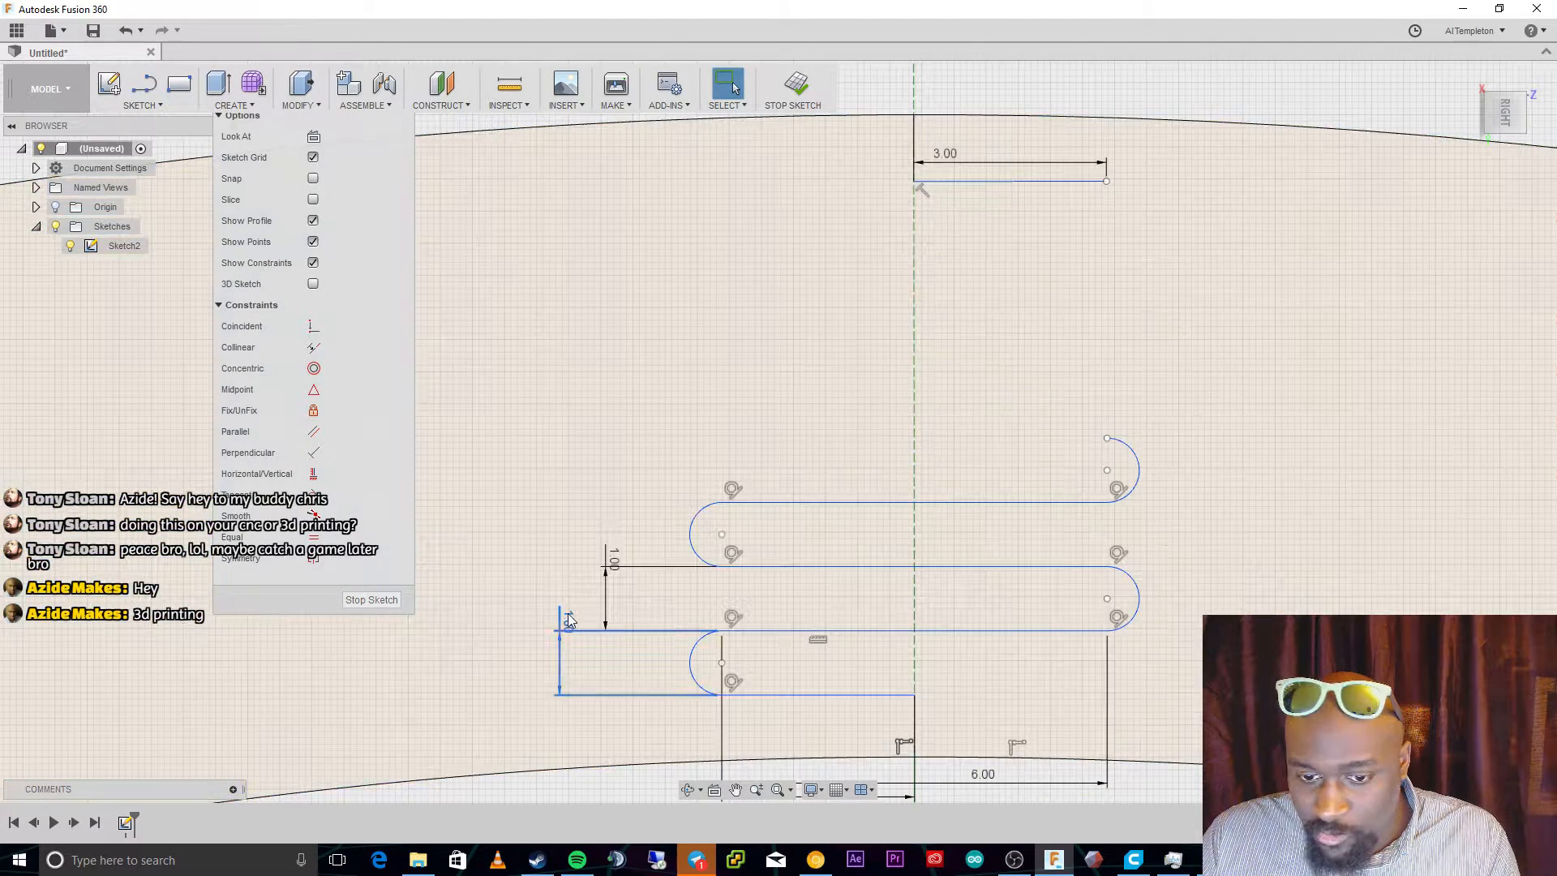
Try a height of 2 mm for the lowest left-hand loop and undo the change.
double_click(568, 620)
text(2)
key(Return)
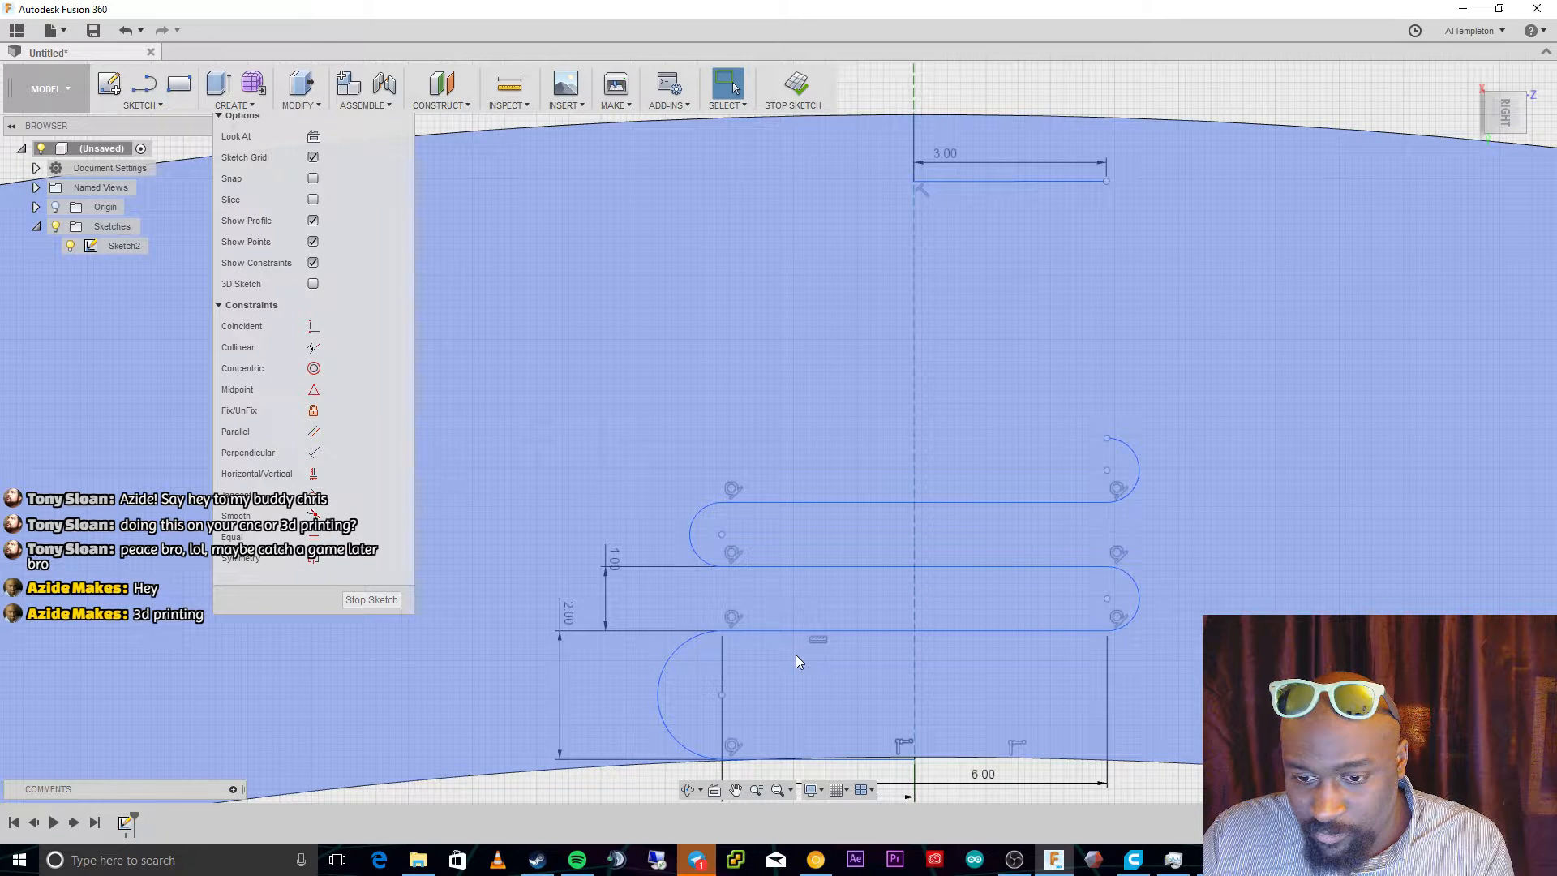
key(ctrl+z)
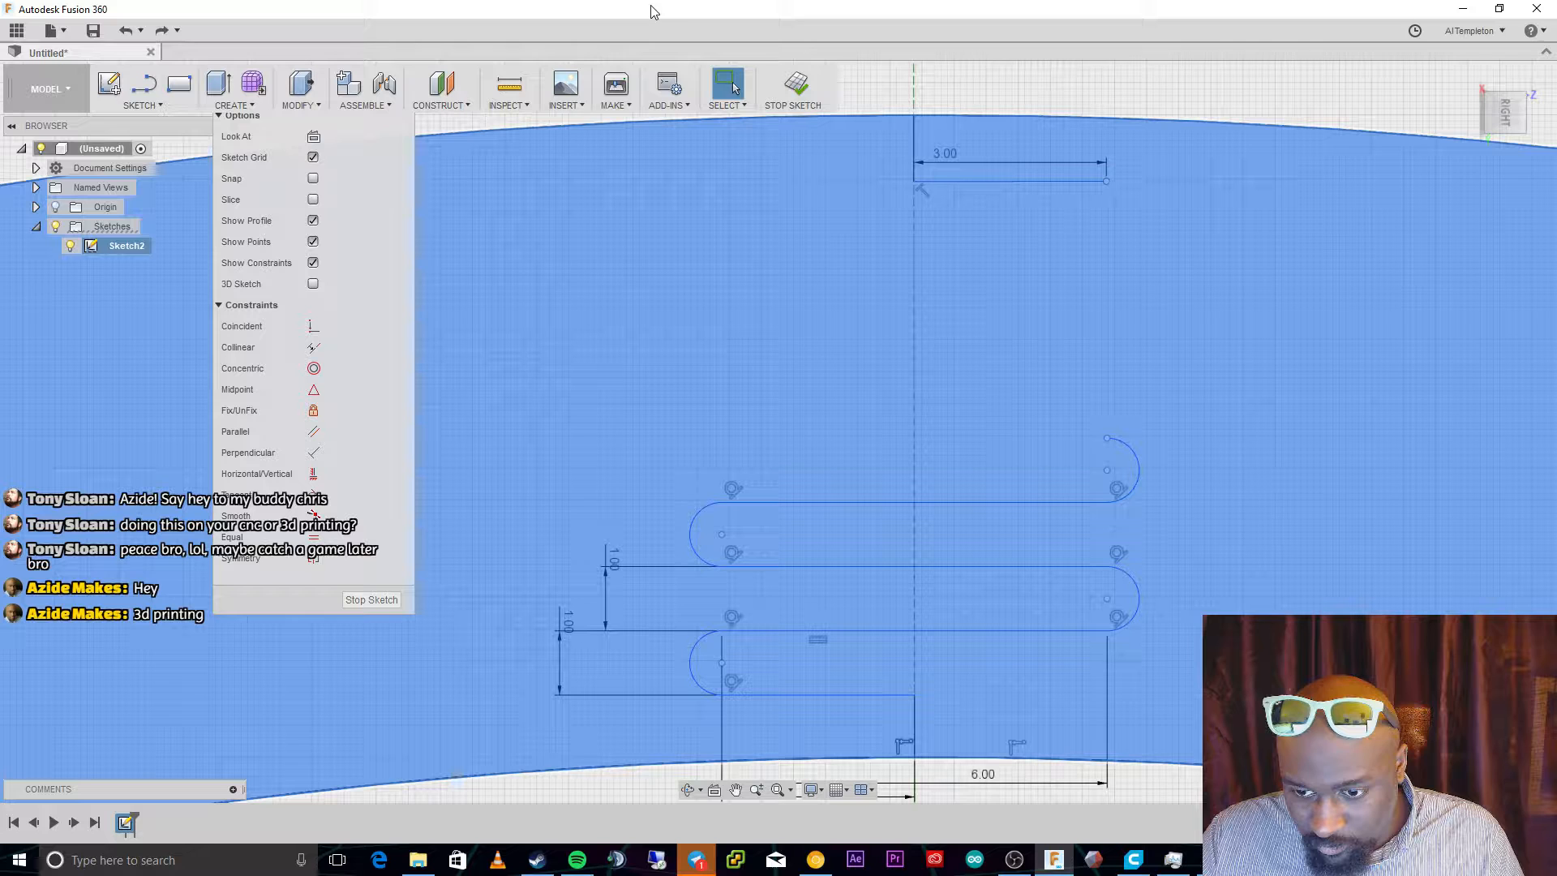
Dimension the short vertical line at the serpentine's lower end to 1 mm.
click(914, 714)
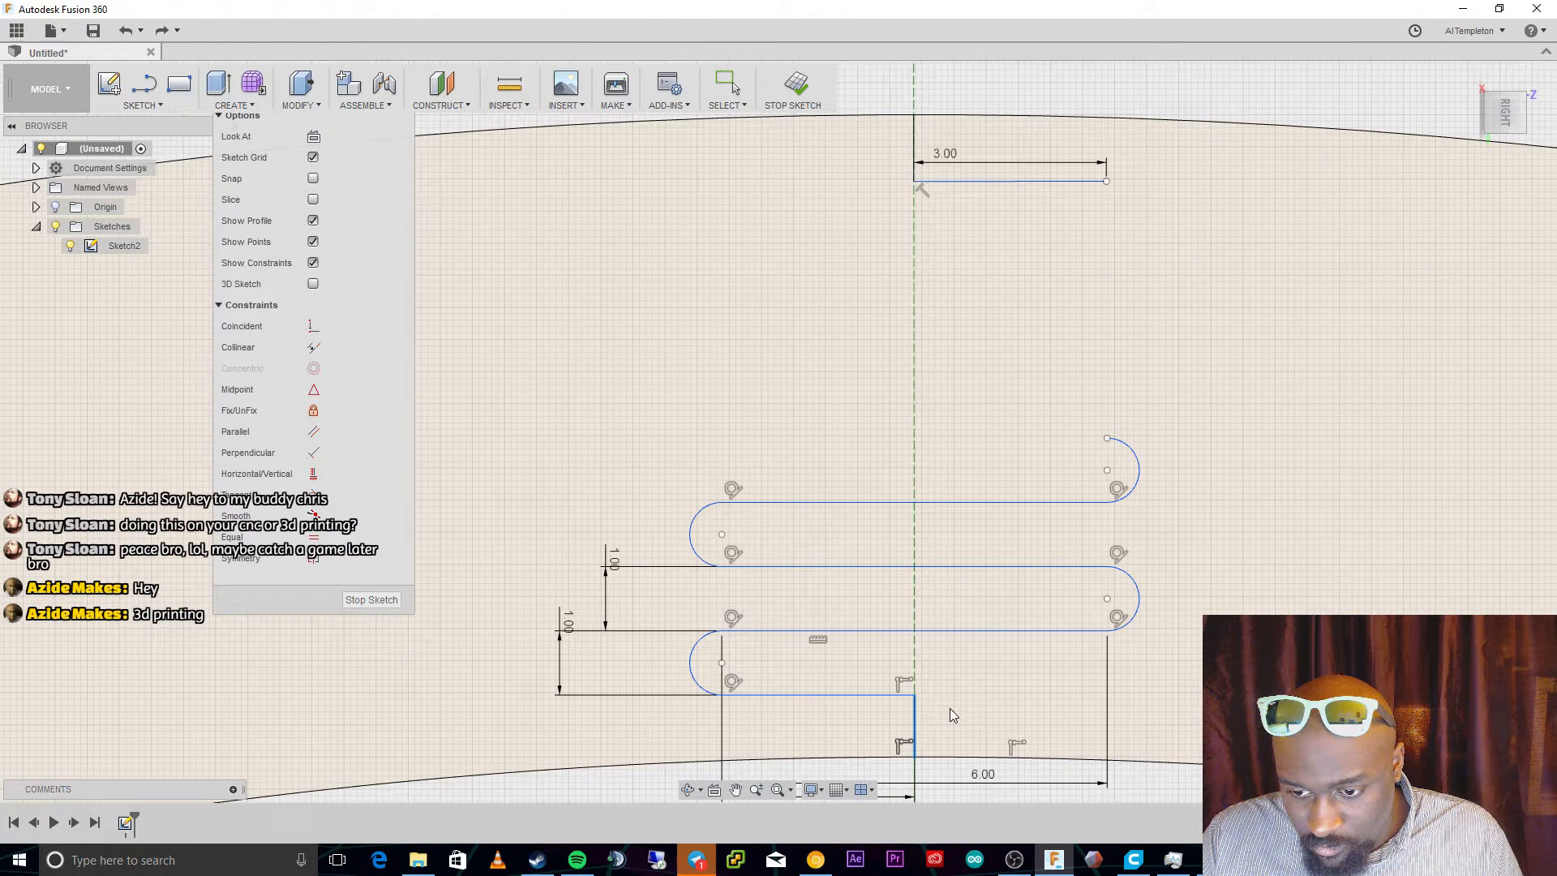
key(d)
click(972, 718)
text(1)
key(Return)
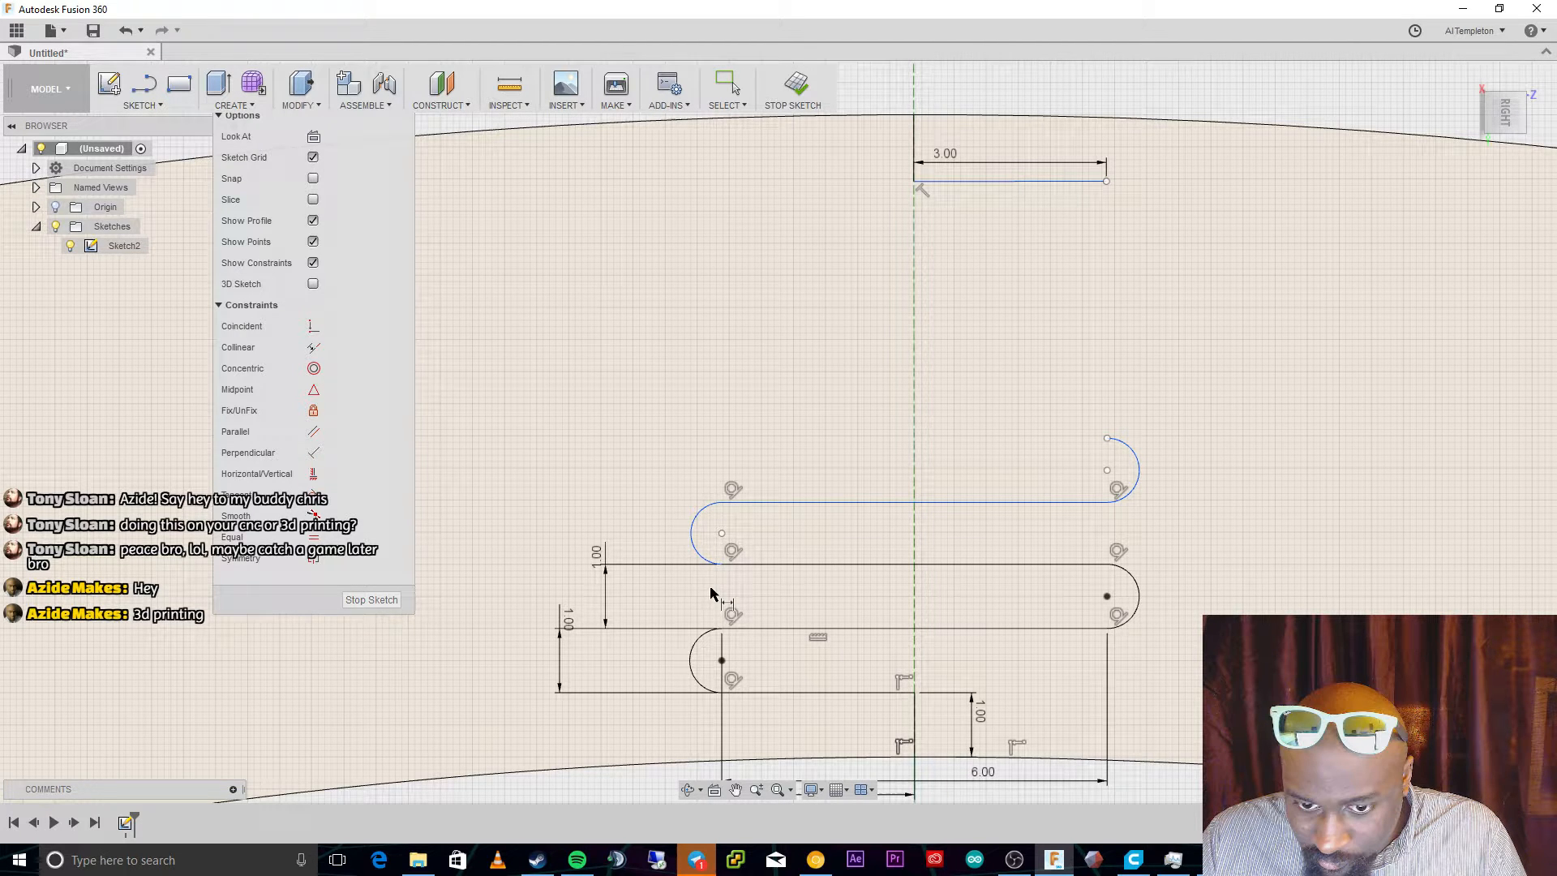
Set the lowest left-hand loop's height to 2 mm and delete the leftover right-hand arc and full-length line above it.
double_click(570, 619)
text(2)
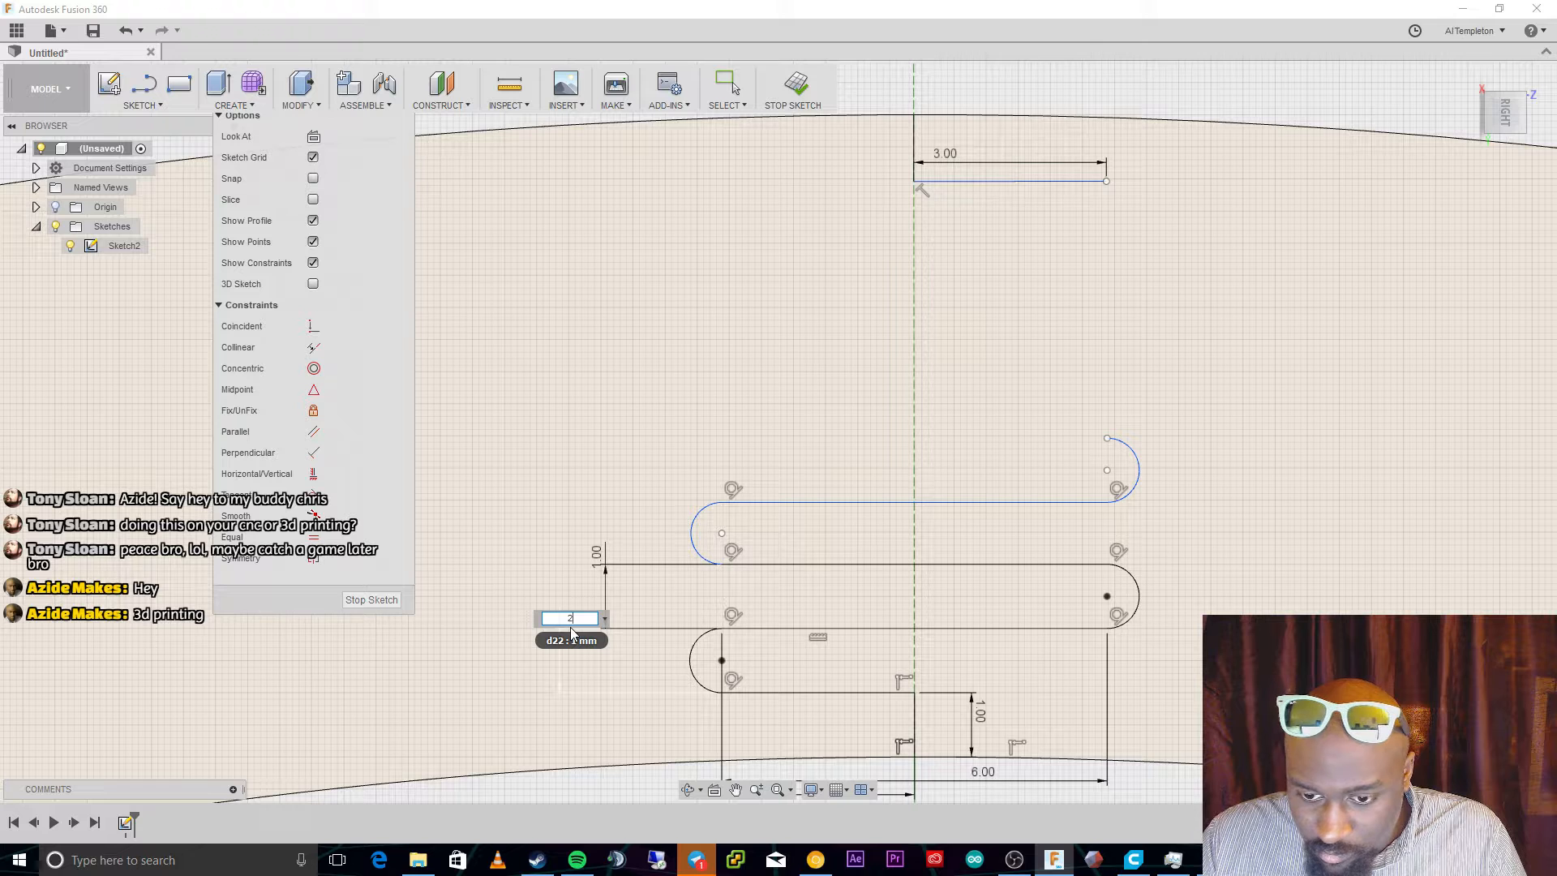
key(Return)
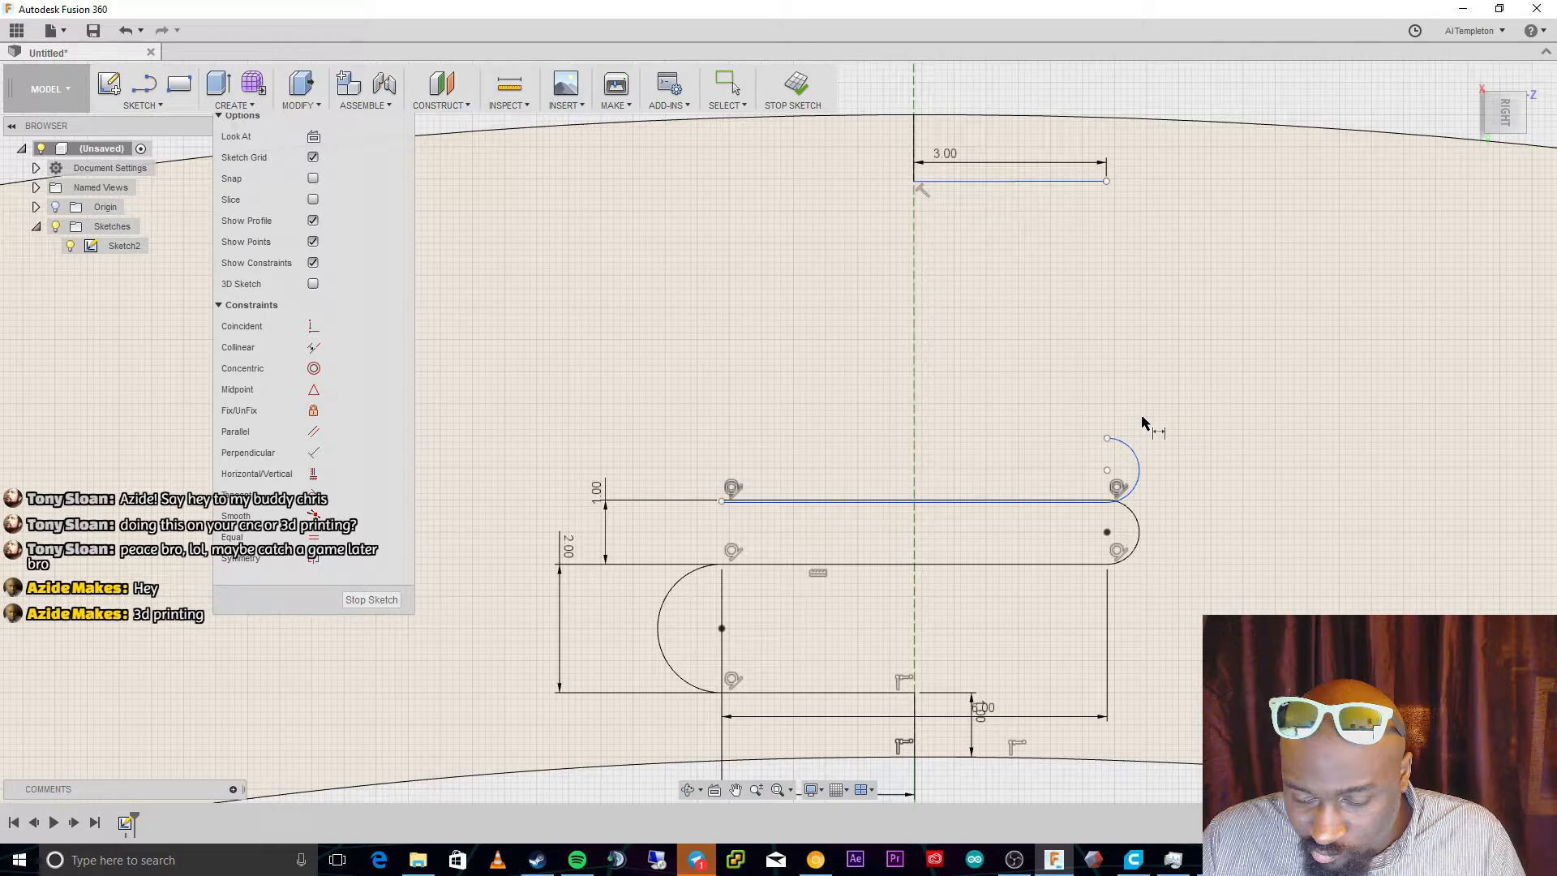
key(Escape)
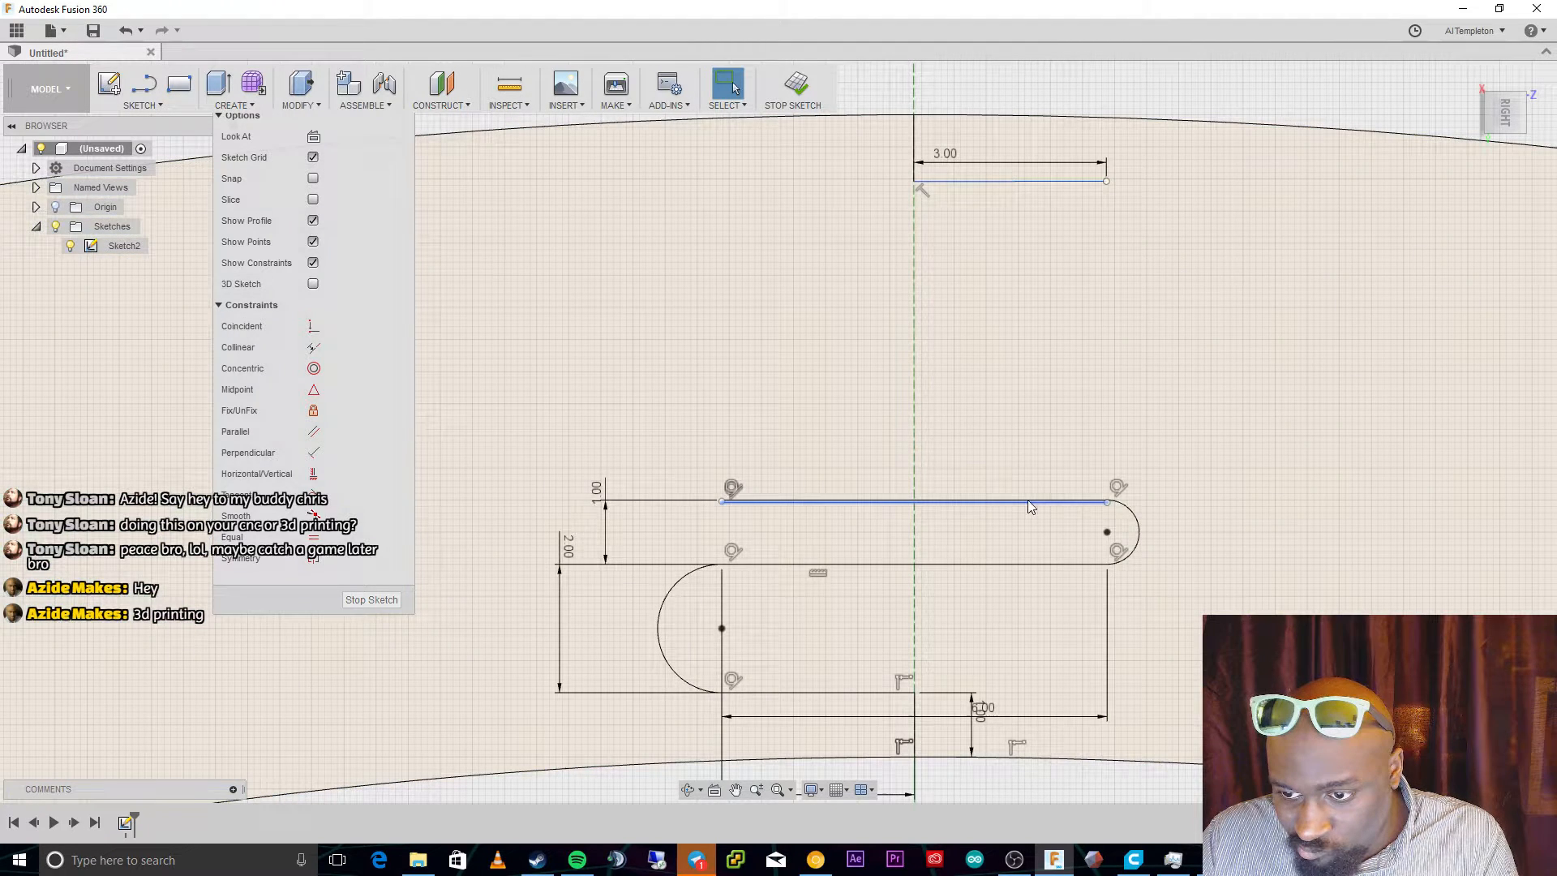
click(1020, 523)
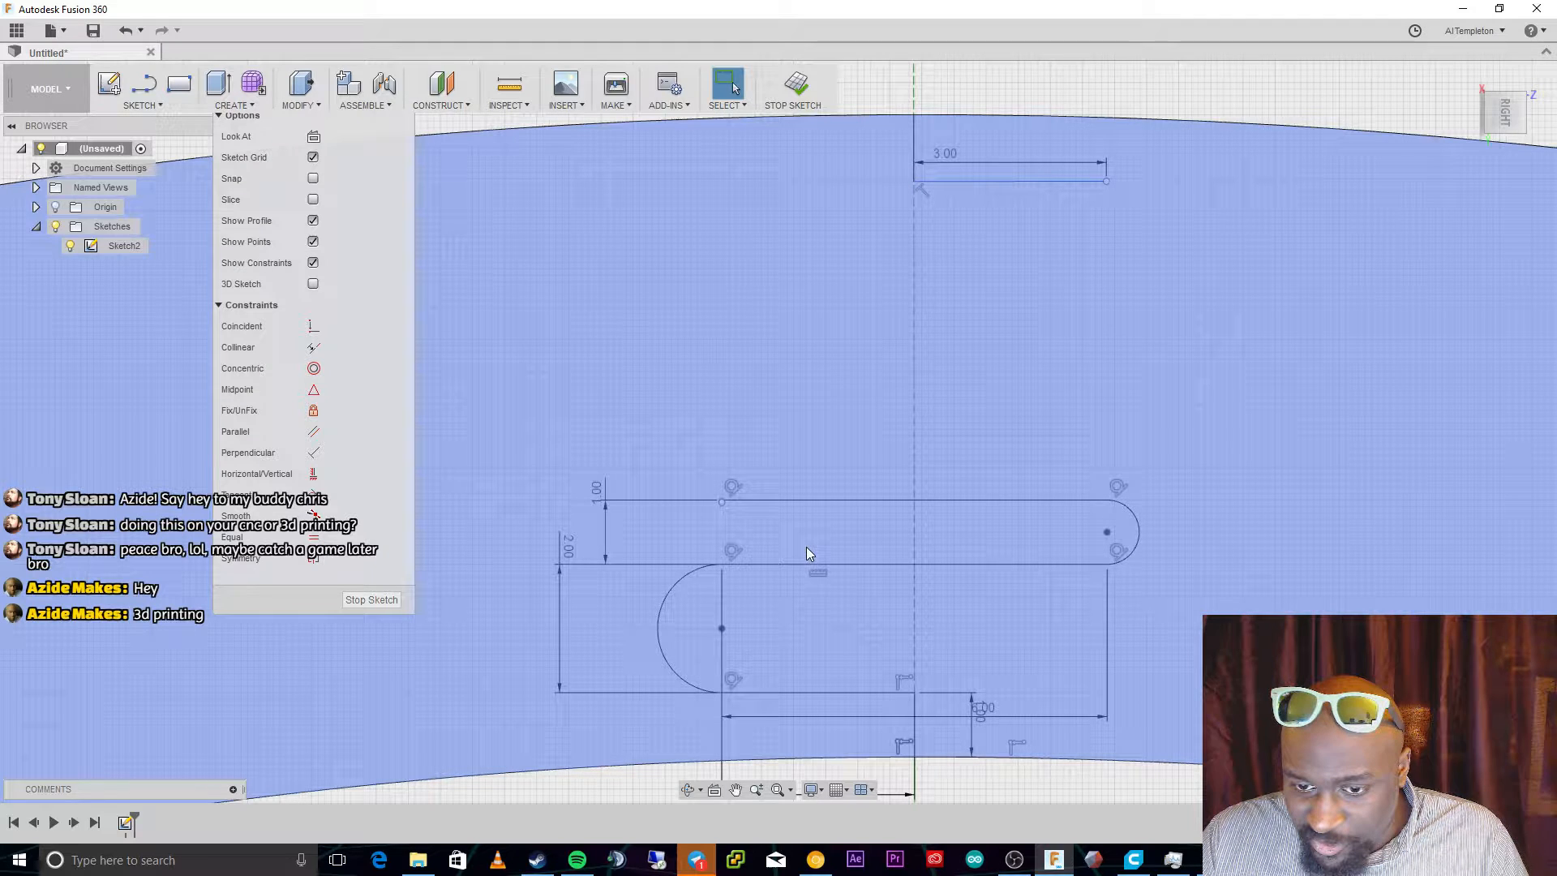
Set the right-hand loop's height to 2 mm and delete the small inverted arc at the left end of its upper line.
double_click(599, 489)
text(20)
key(Return)
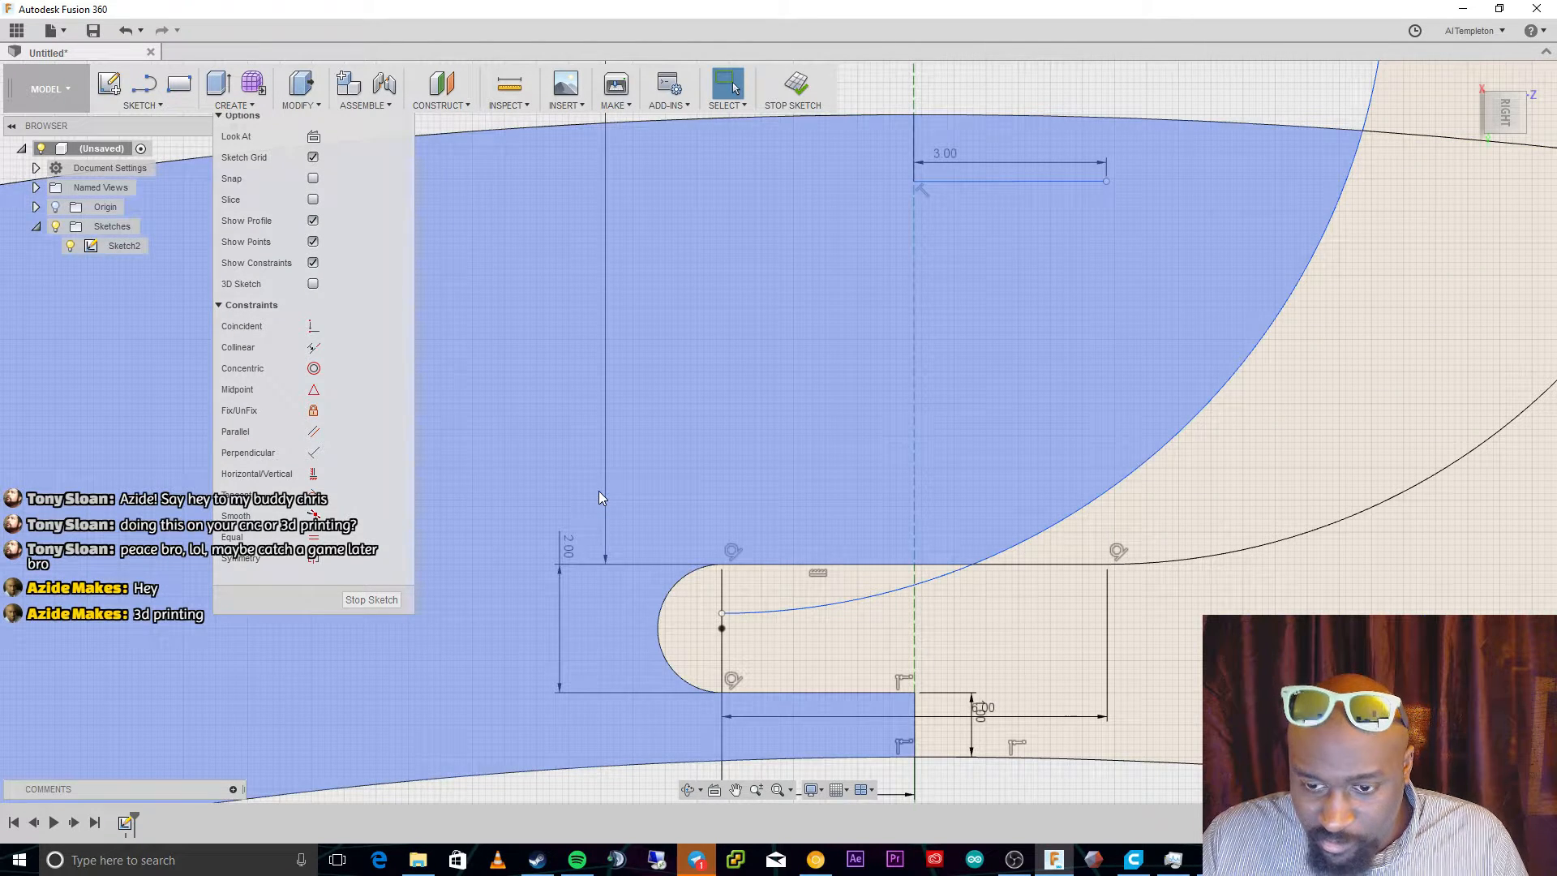
key(ctrl+z)
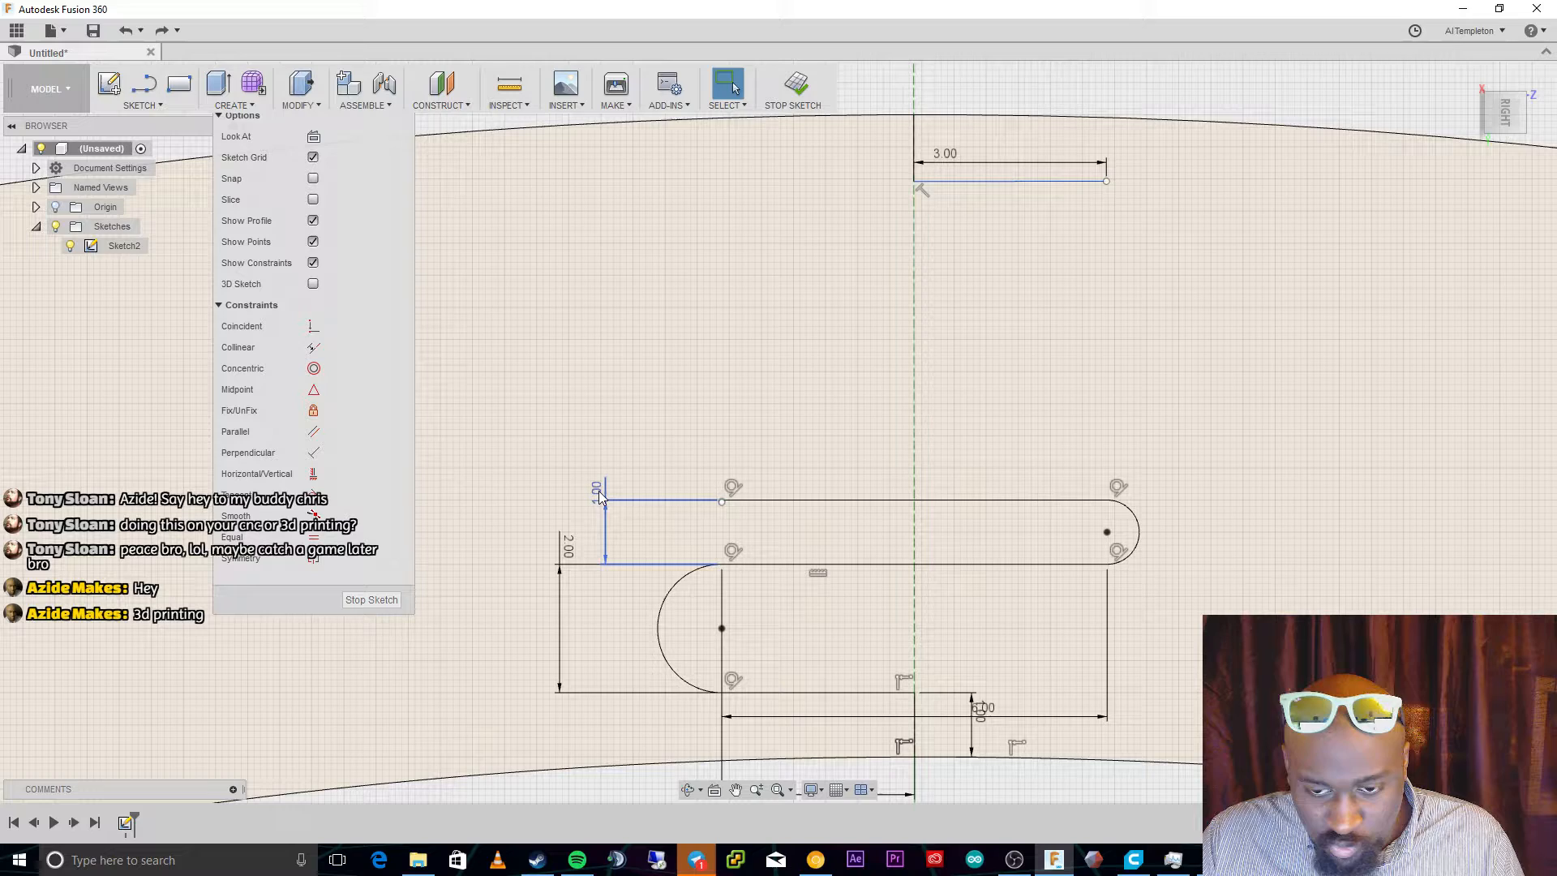
key(ctrl+z)
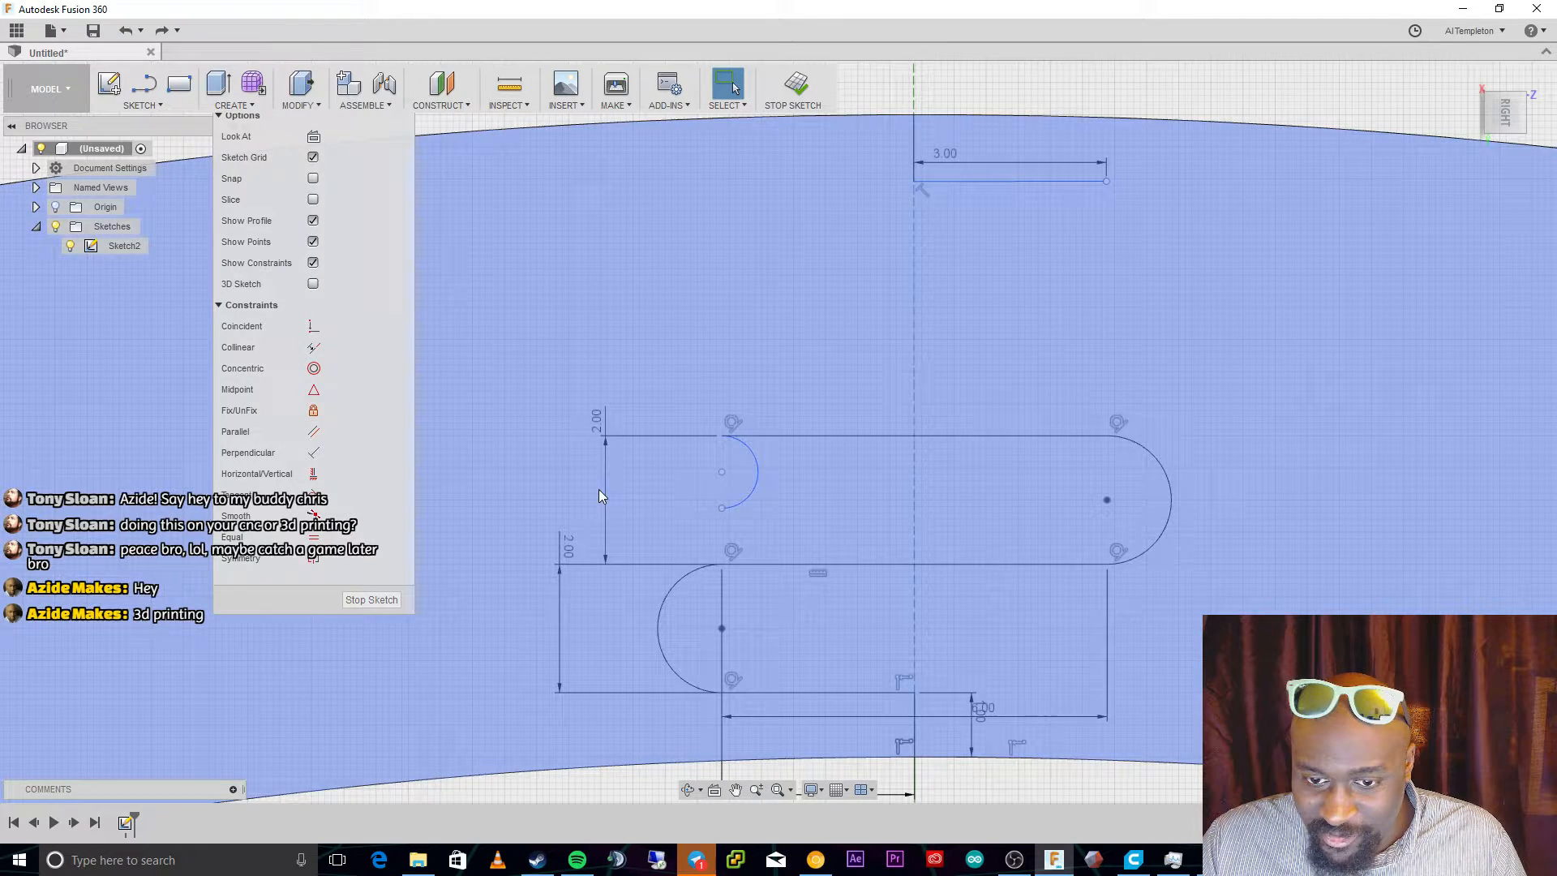
click(757, 472)
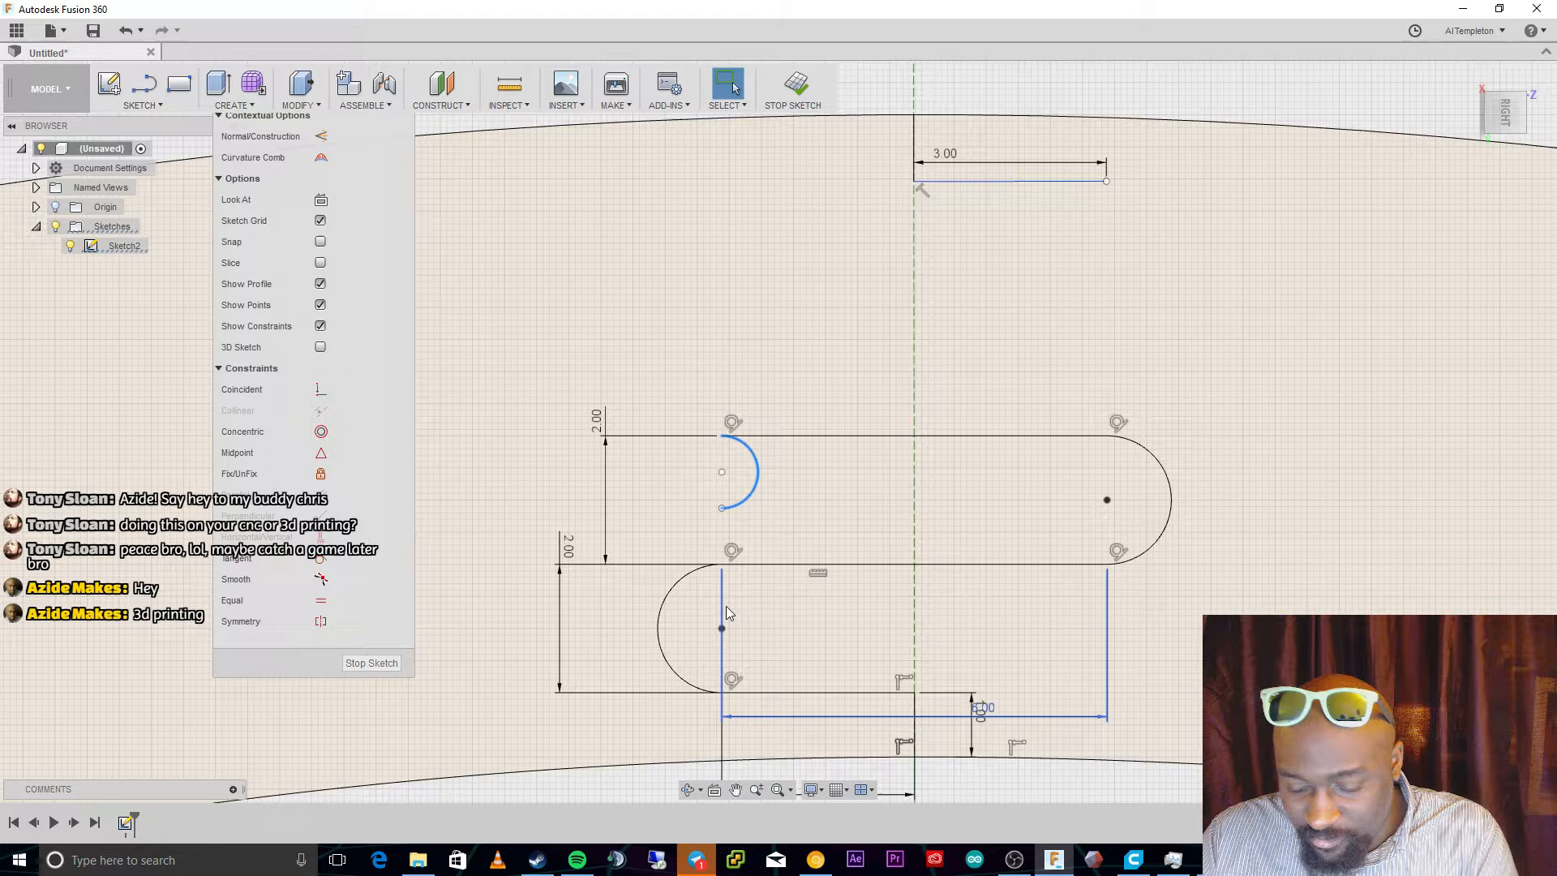
key(Delete)
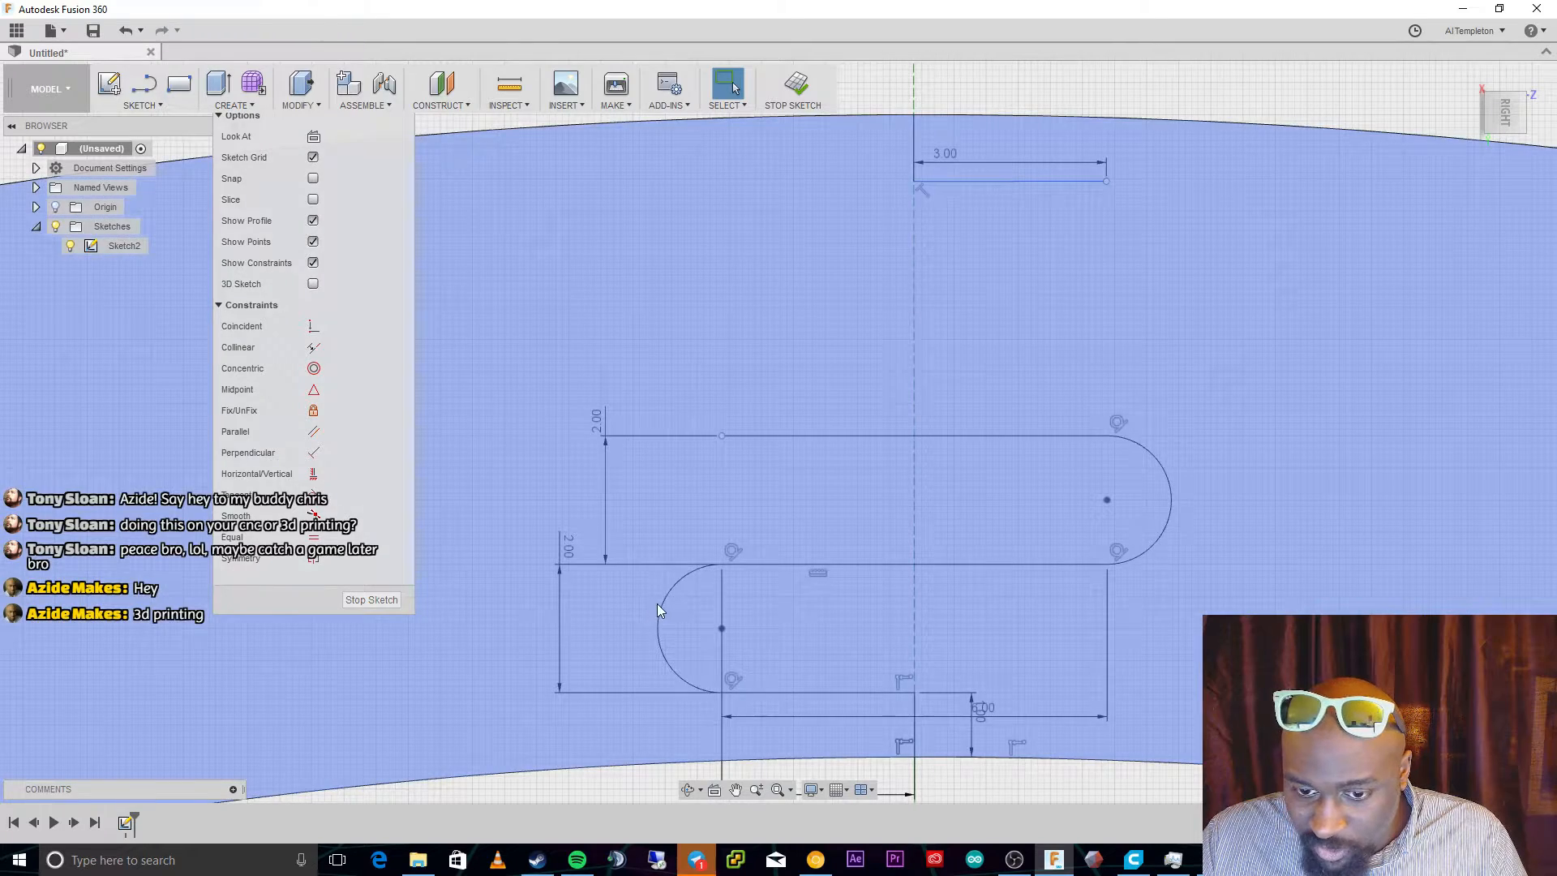
click(659, 610)
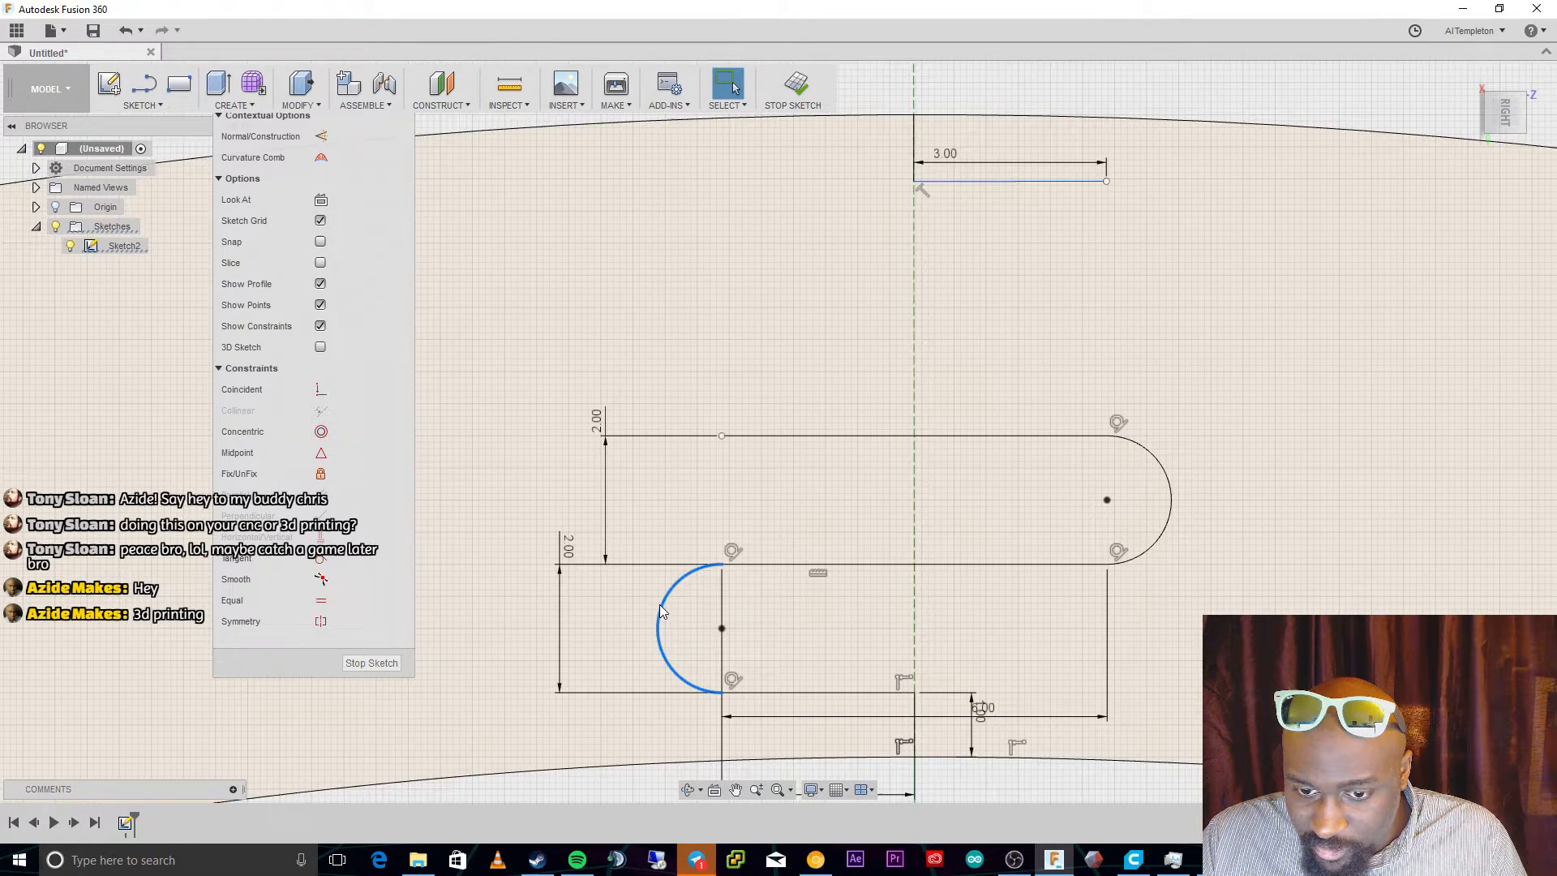
ctrl+click(859, 564)
ctrl+click(1168, 488)
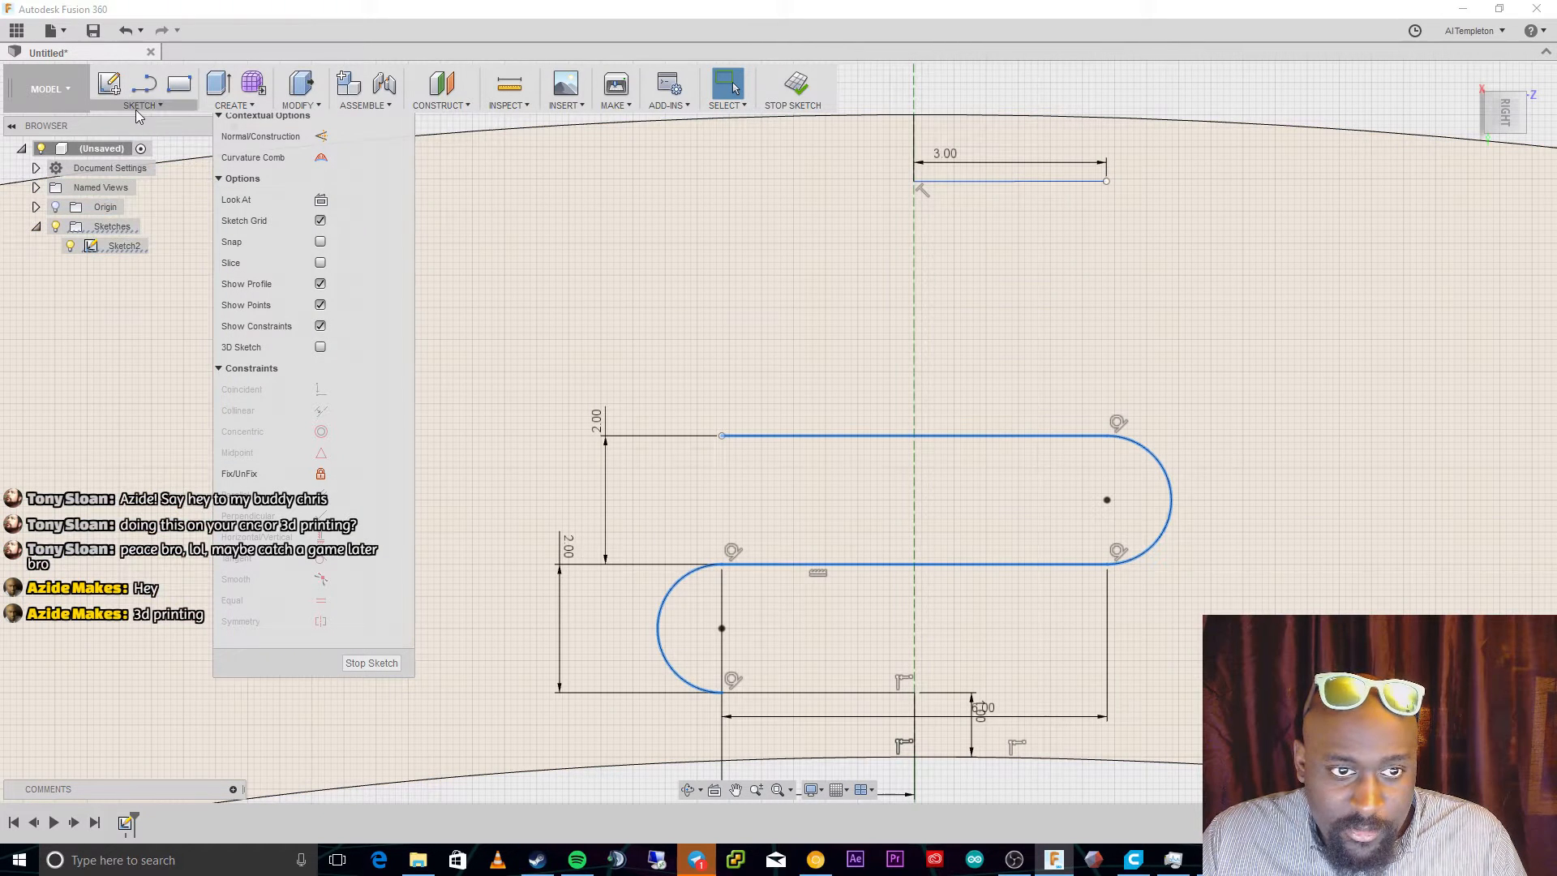
click(137, 108)
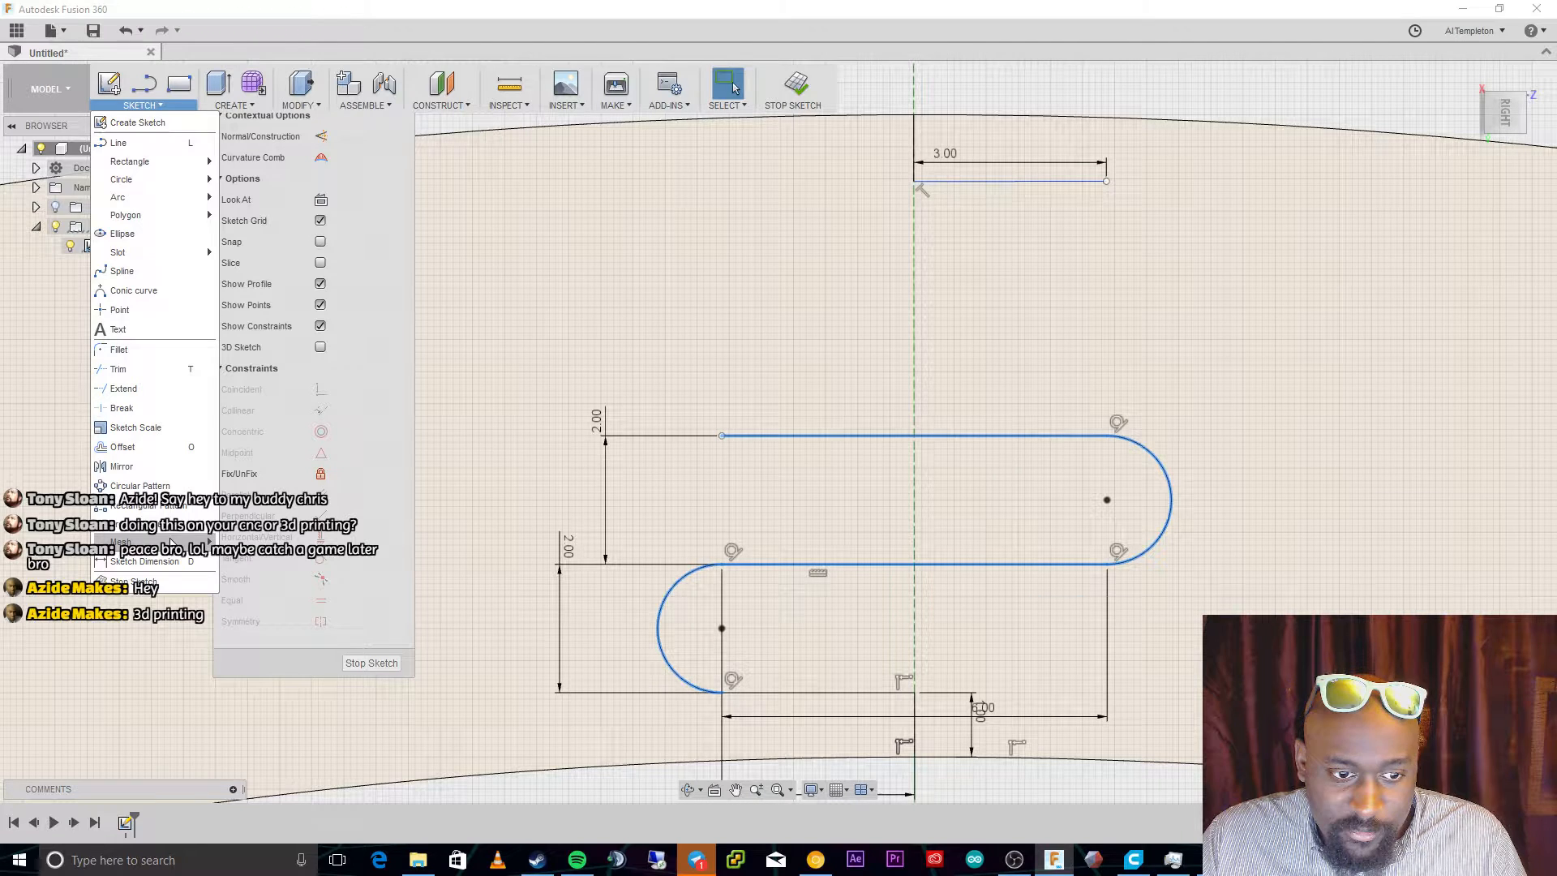
click(146, 504)
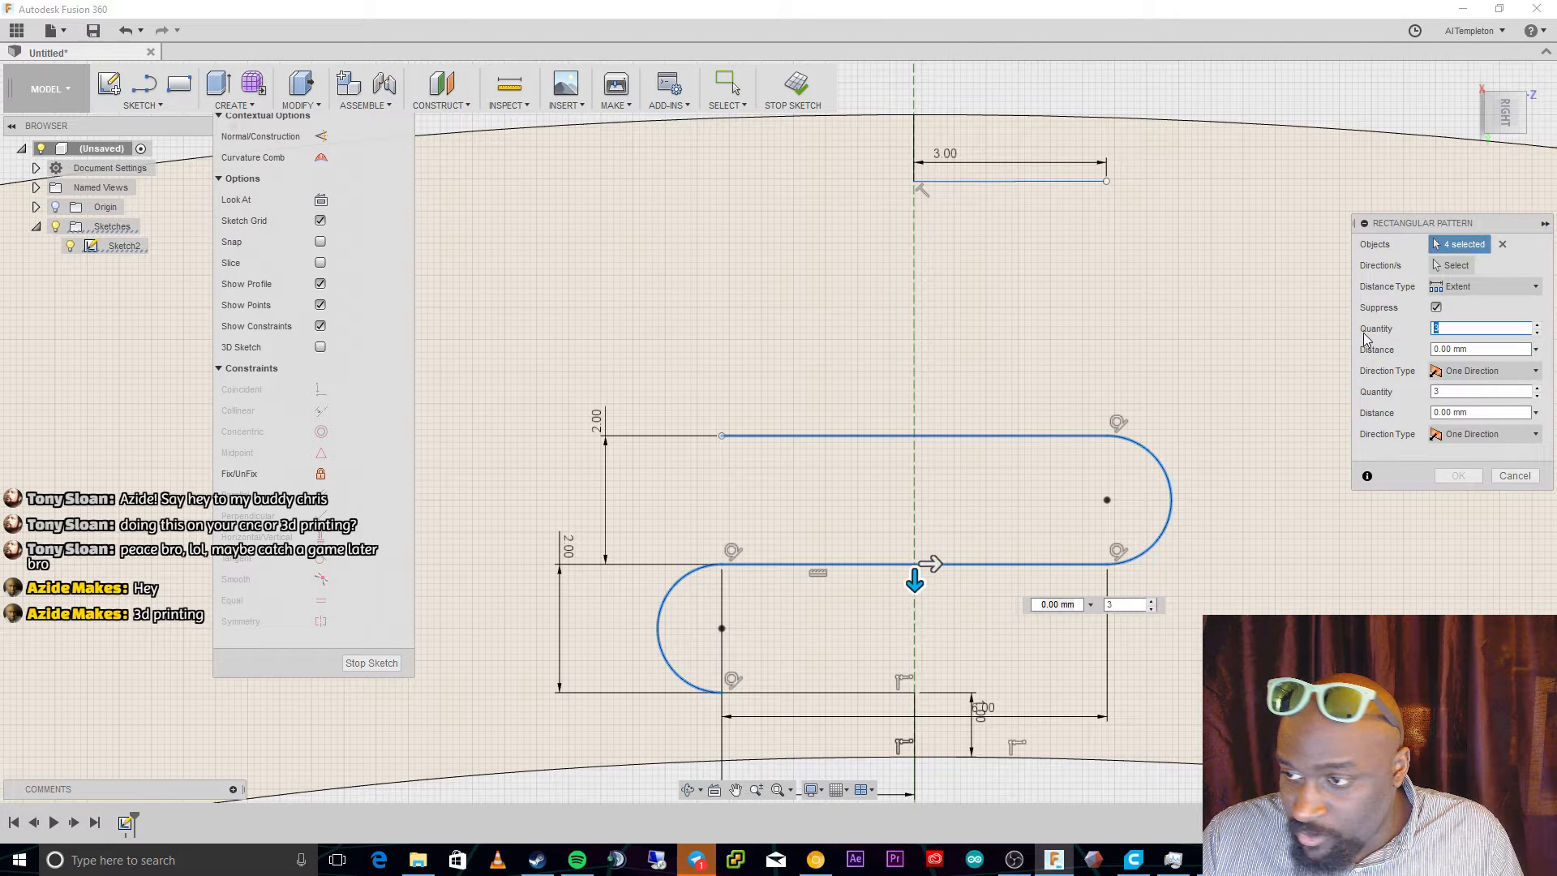
text(1)
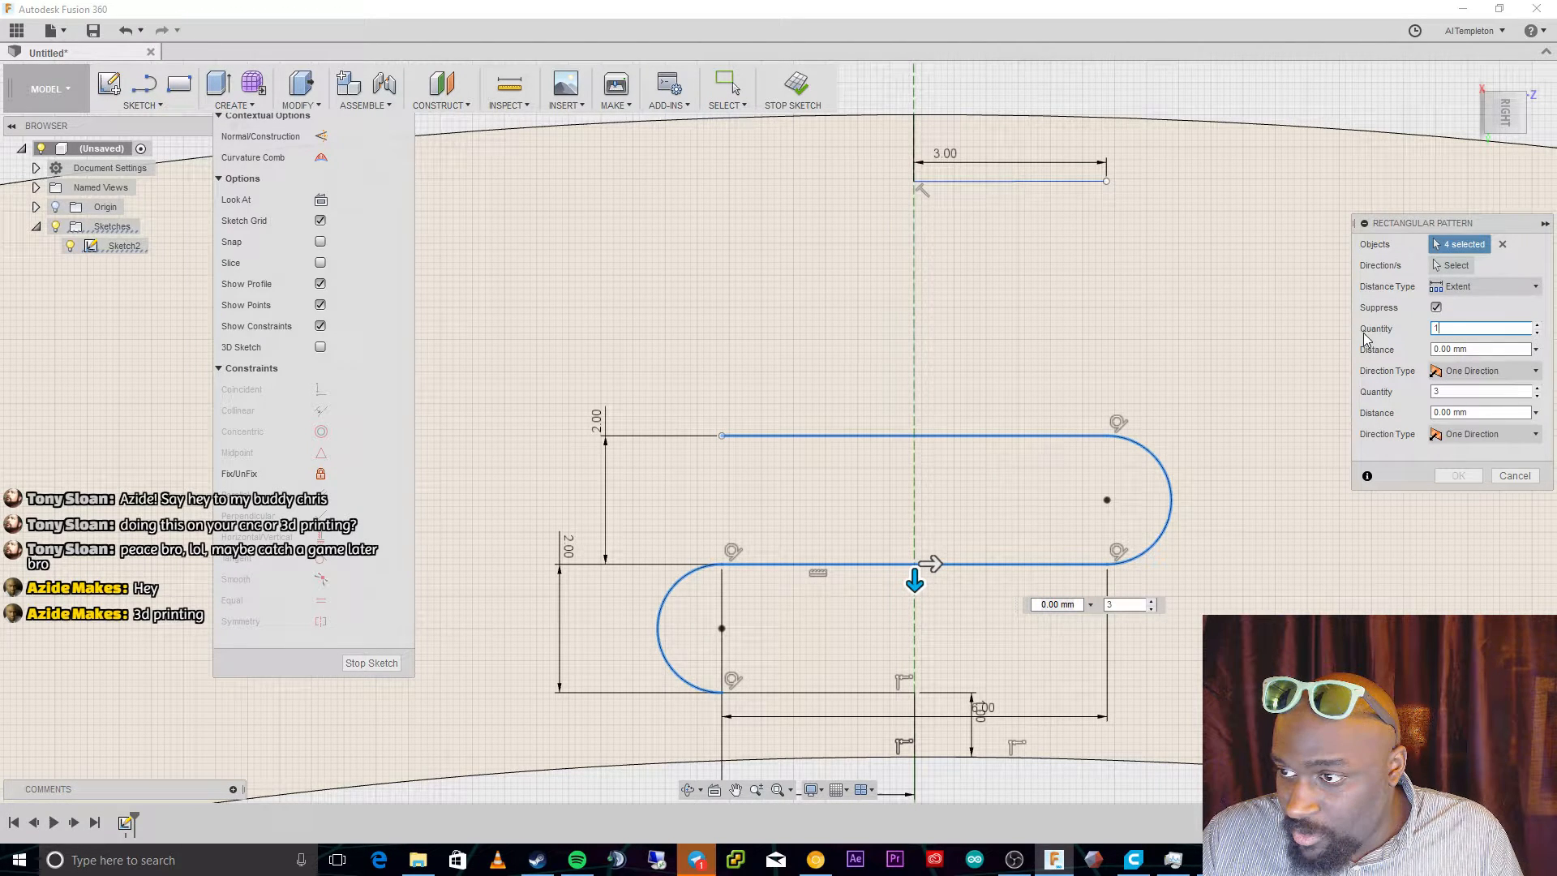
click(1500, 354)
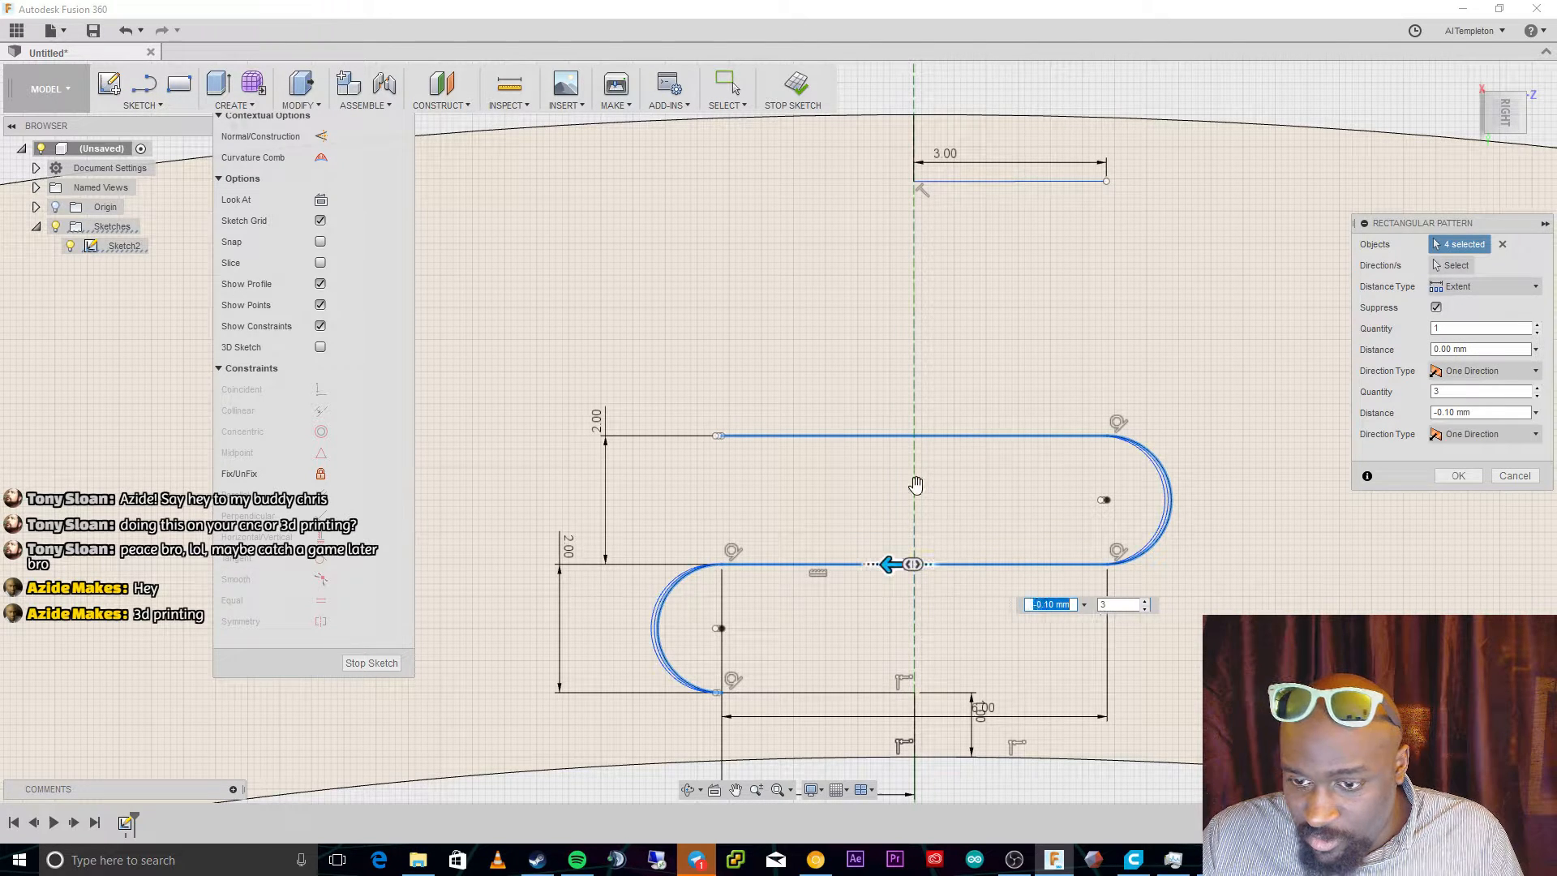
key(Escape)
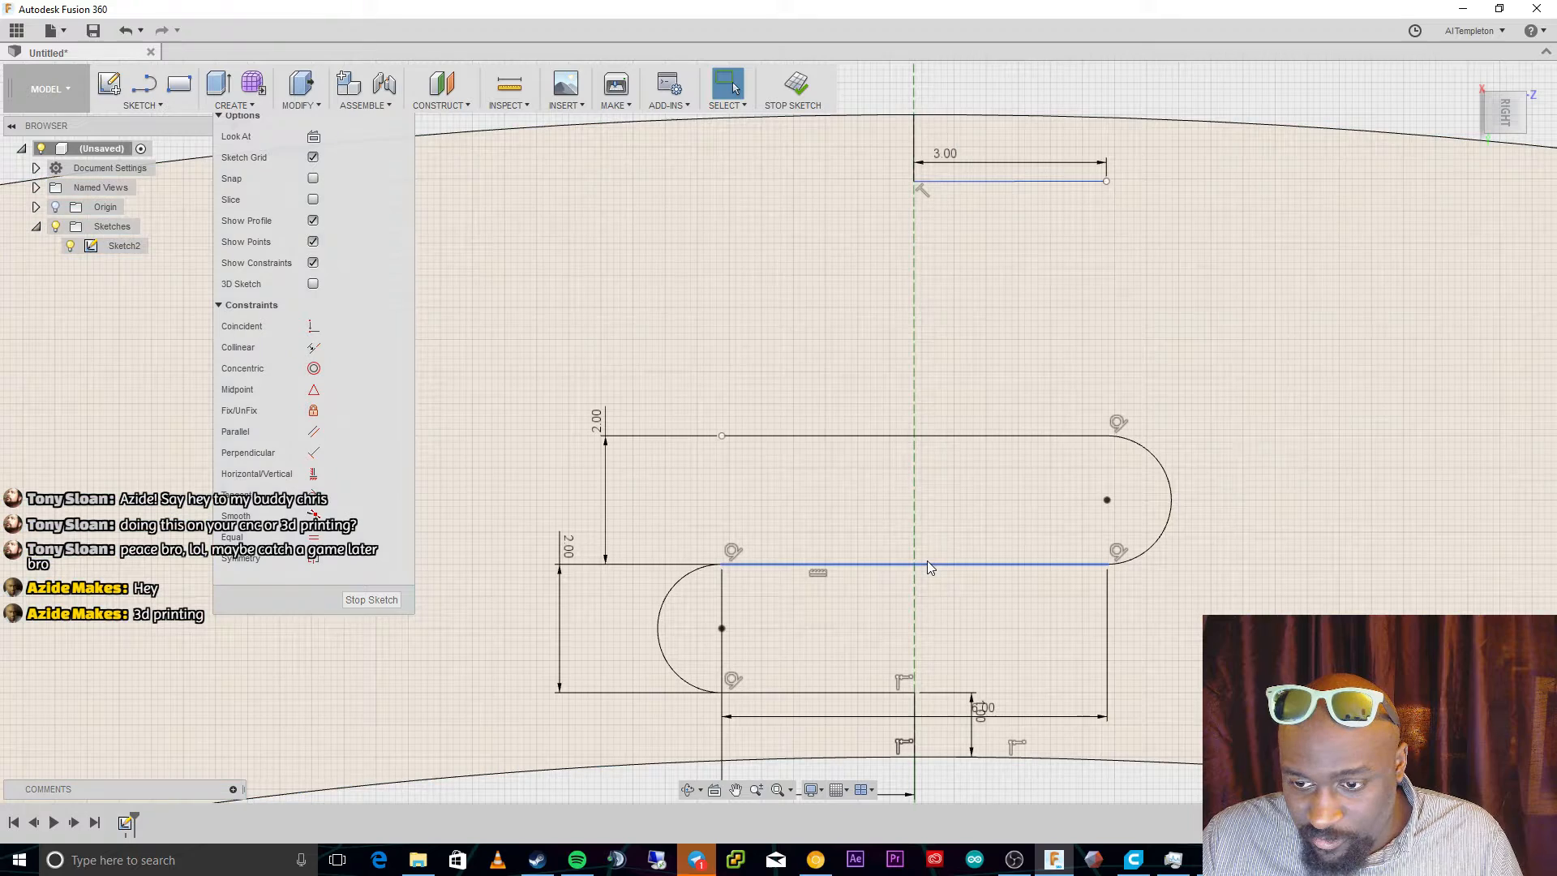
Create a rectangular sketch pattern of the two full-length lines and both arcs upward, with quantity 2 and distance -4.00 mm.
click(927, 563)
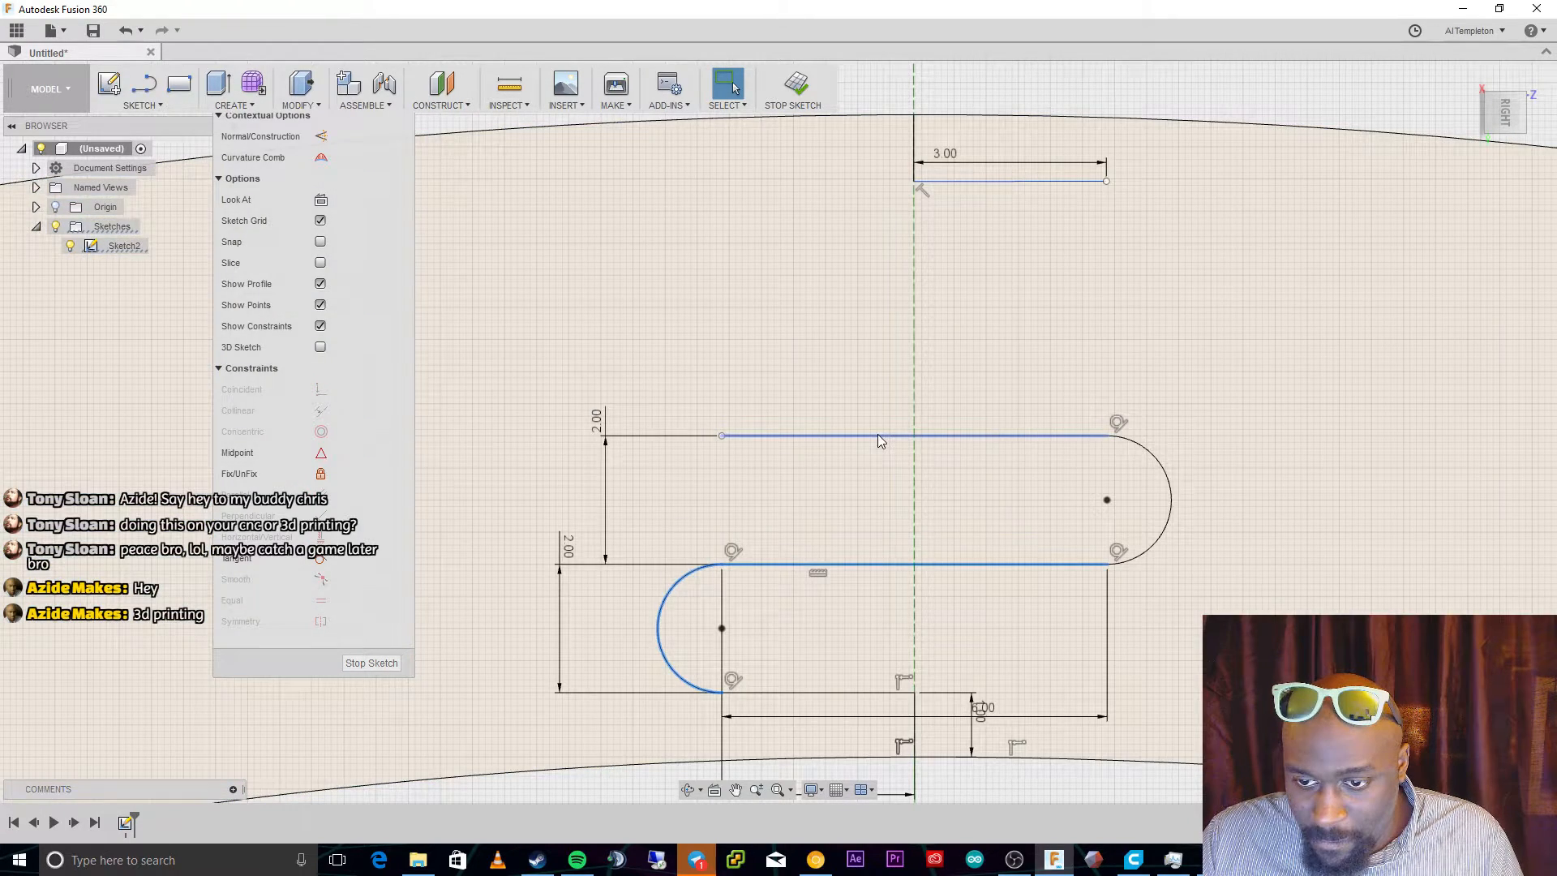
click(878, 435)
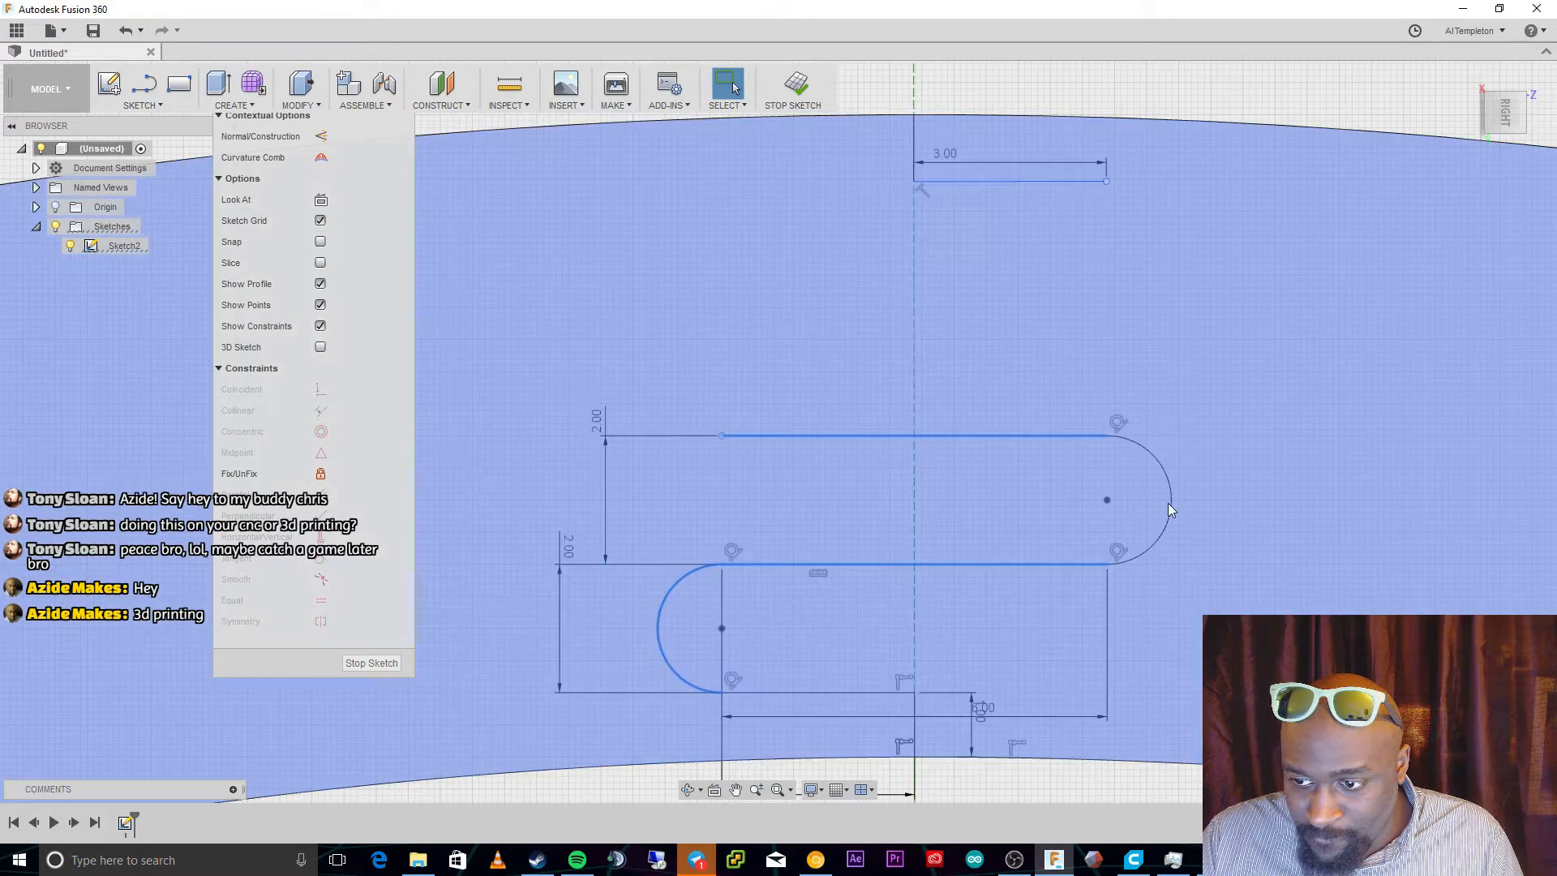
click(1170, 510)
click(143, 105)
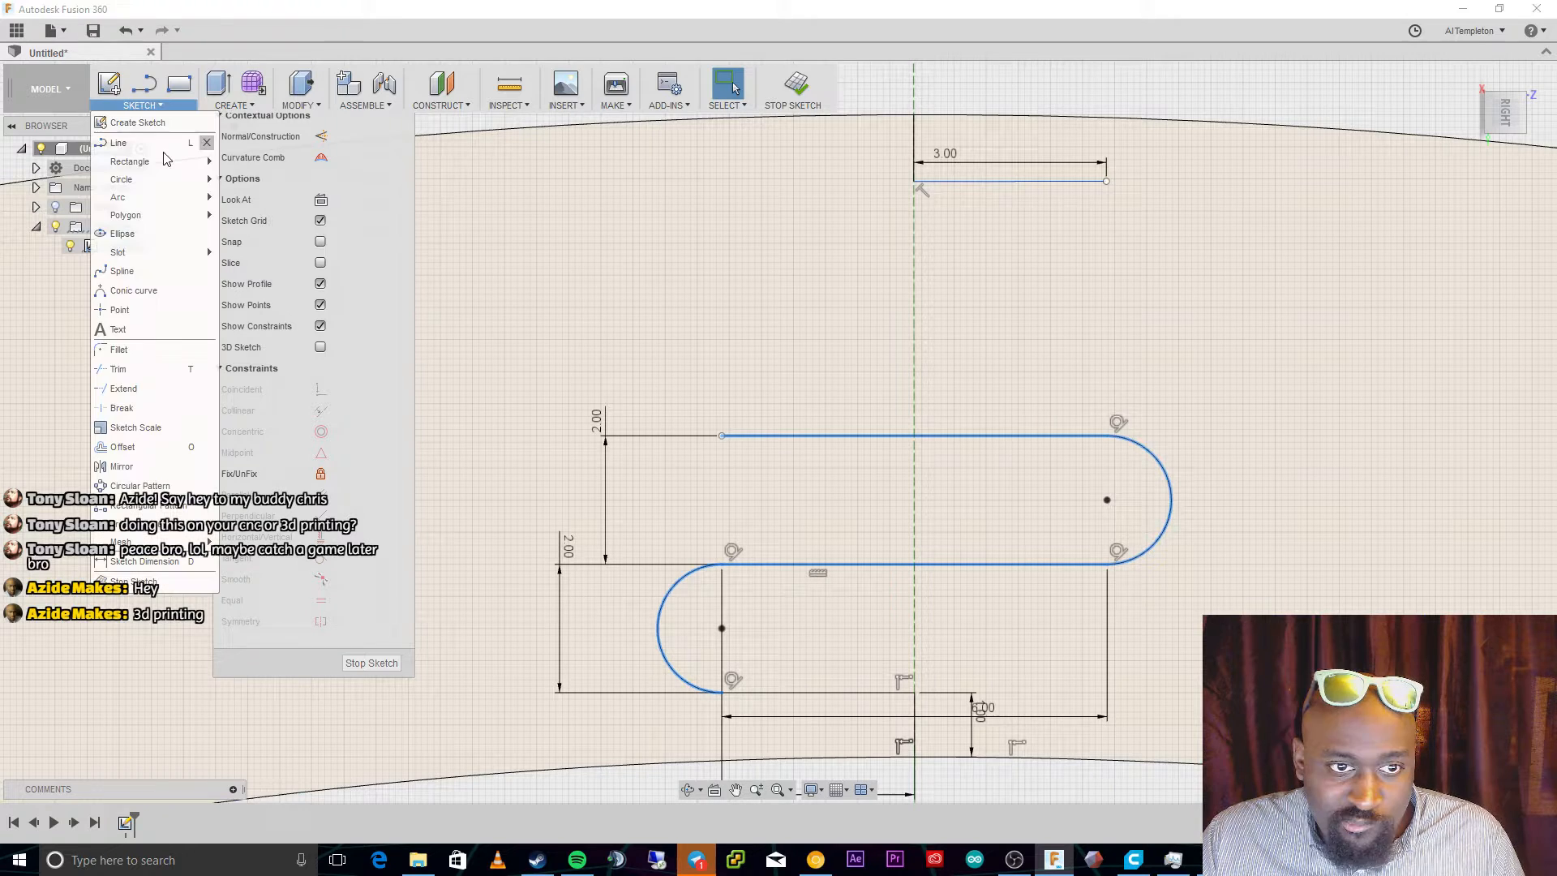
click(146, 505)
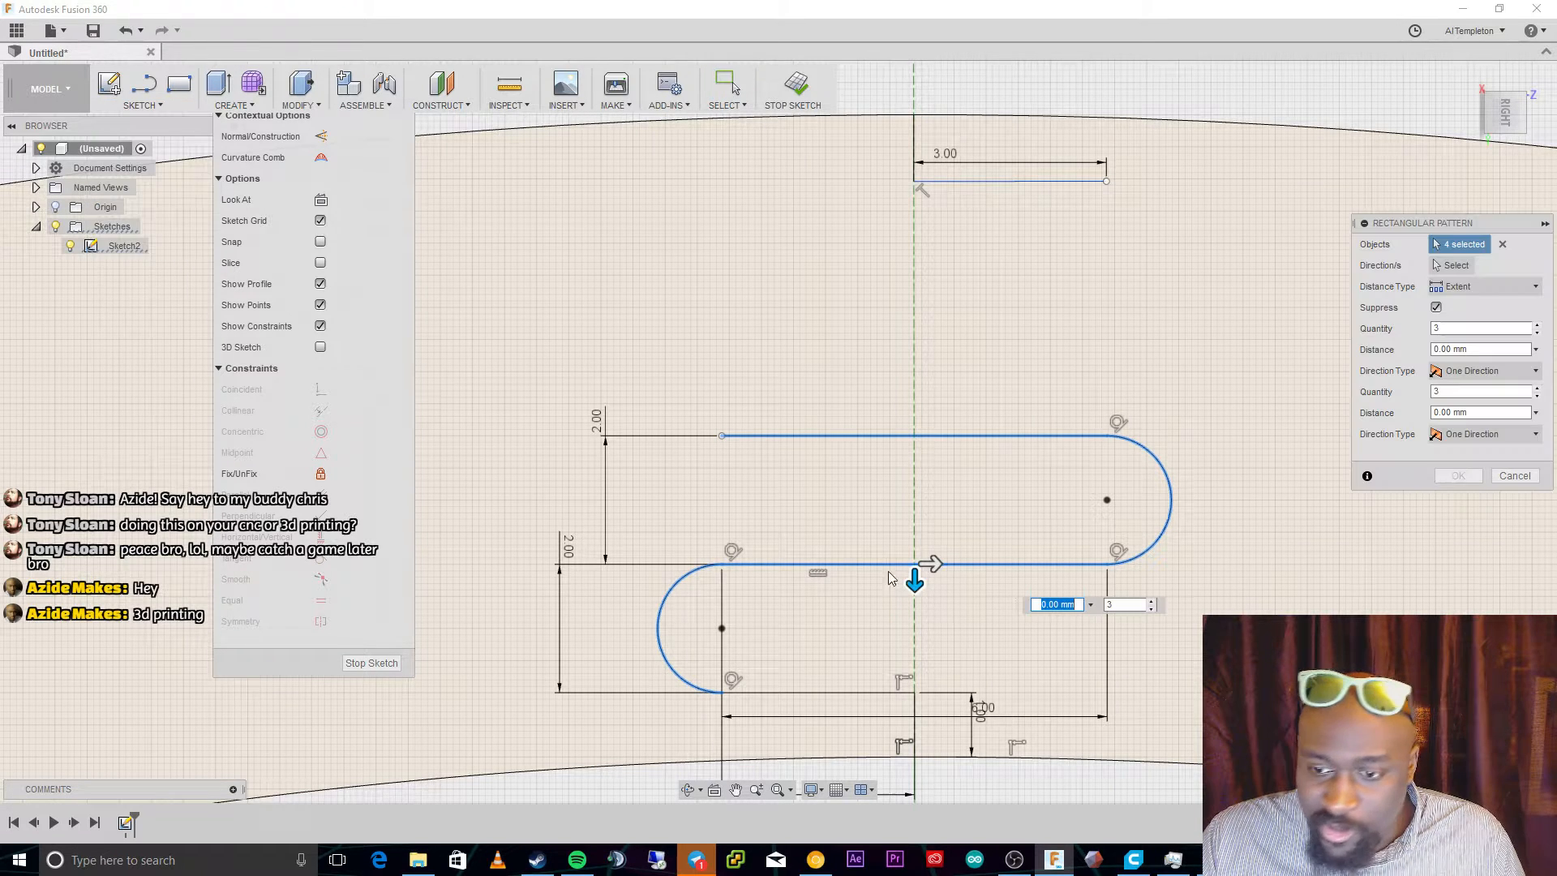
drag(908, 538, 899, 335)
click(1152, 396)
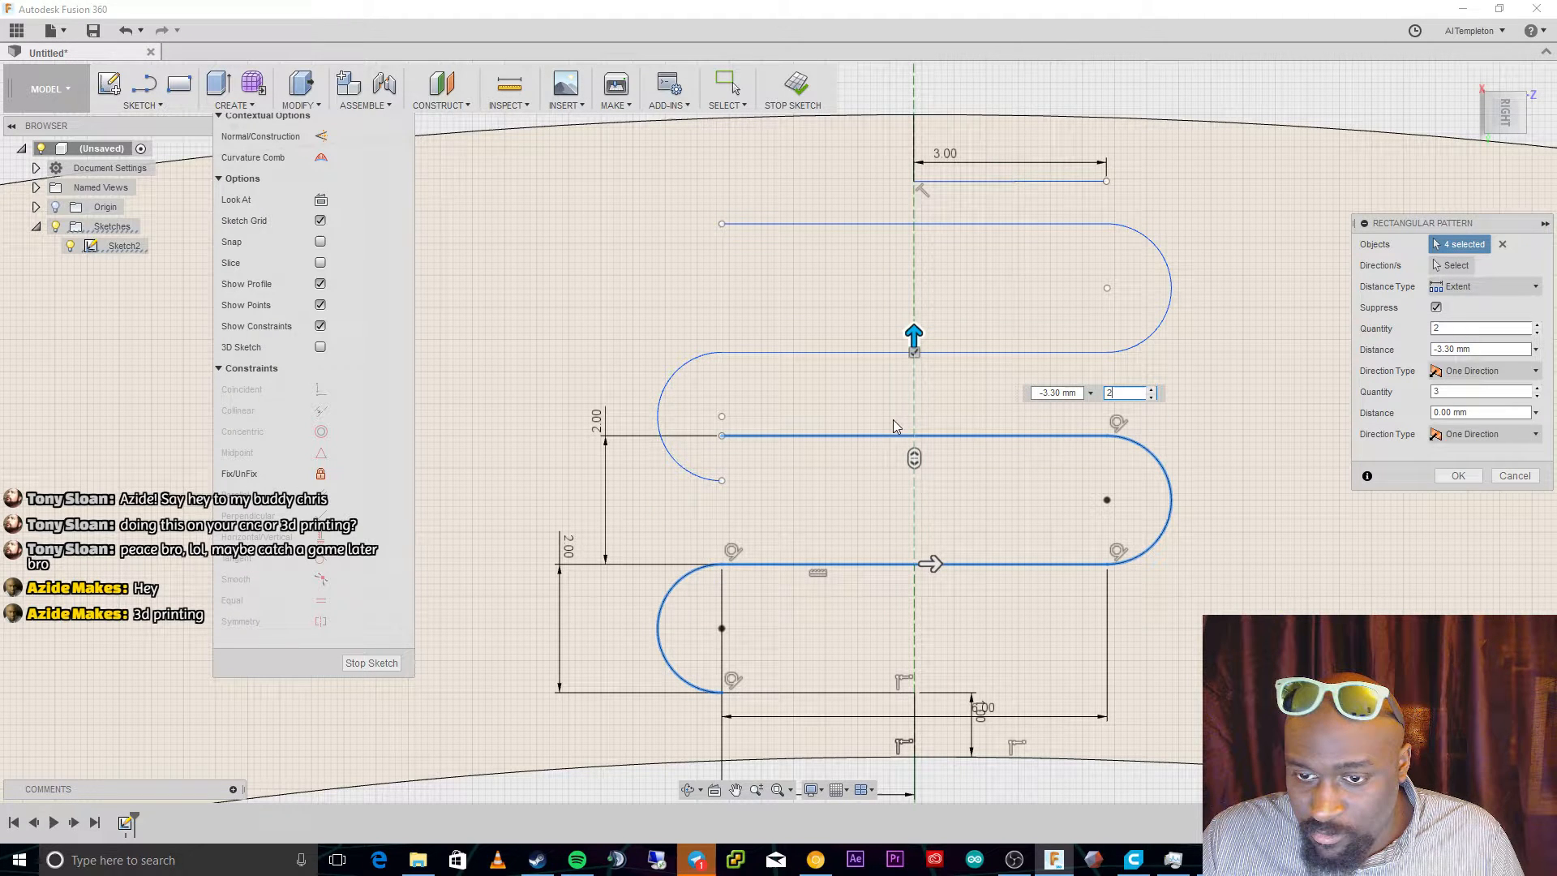
drag(914, 335, 913, 291)
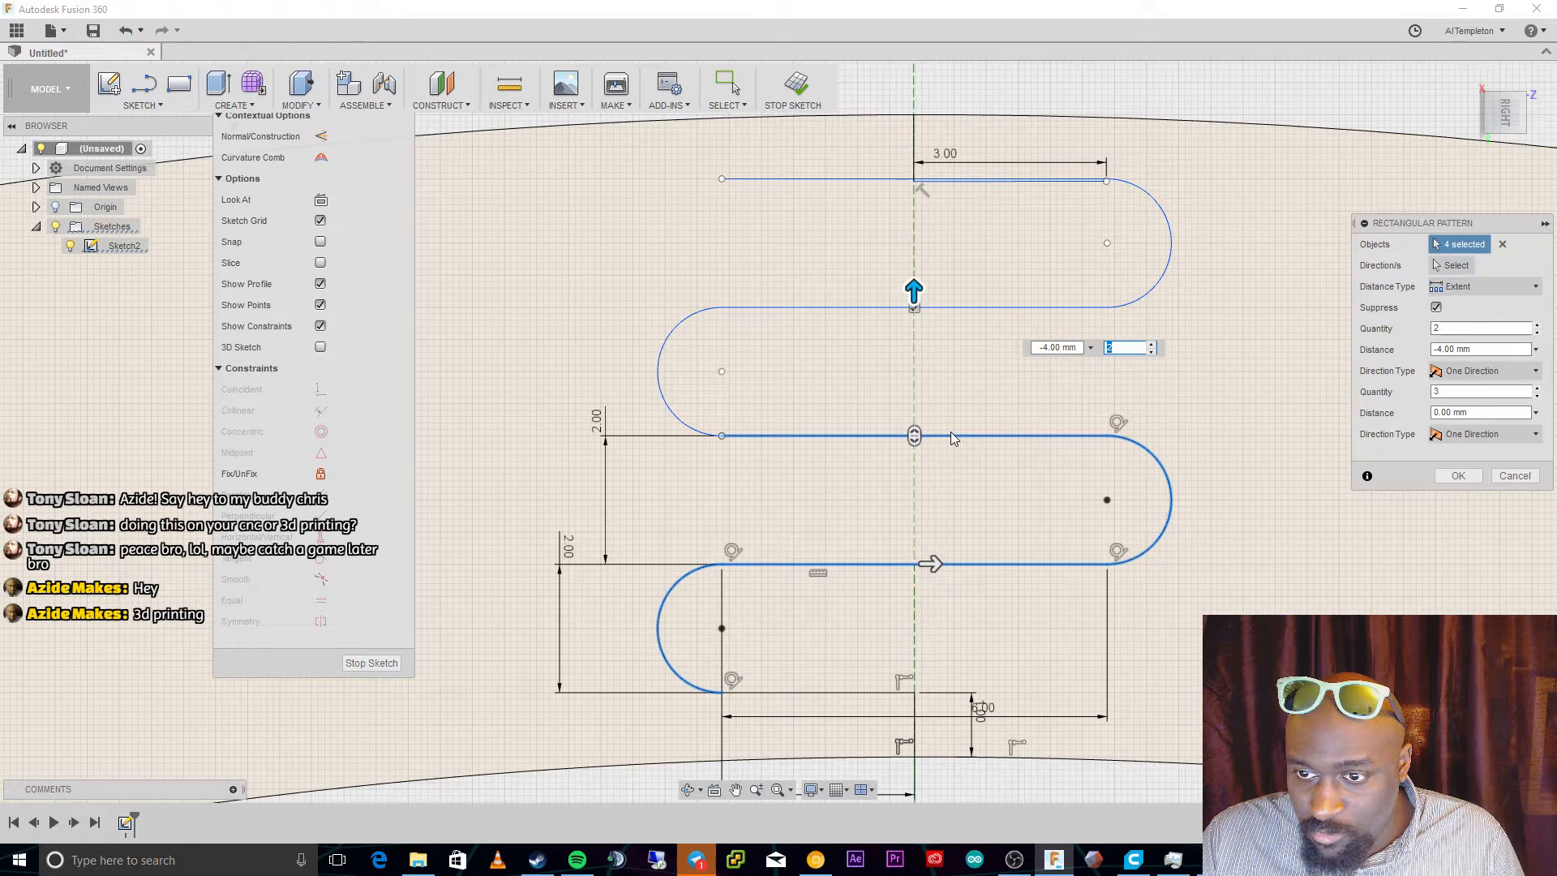
key(Return)
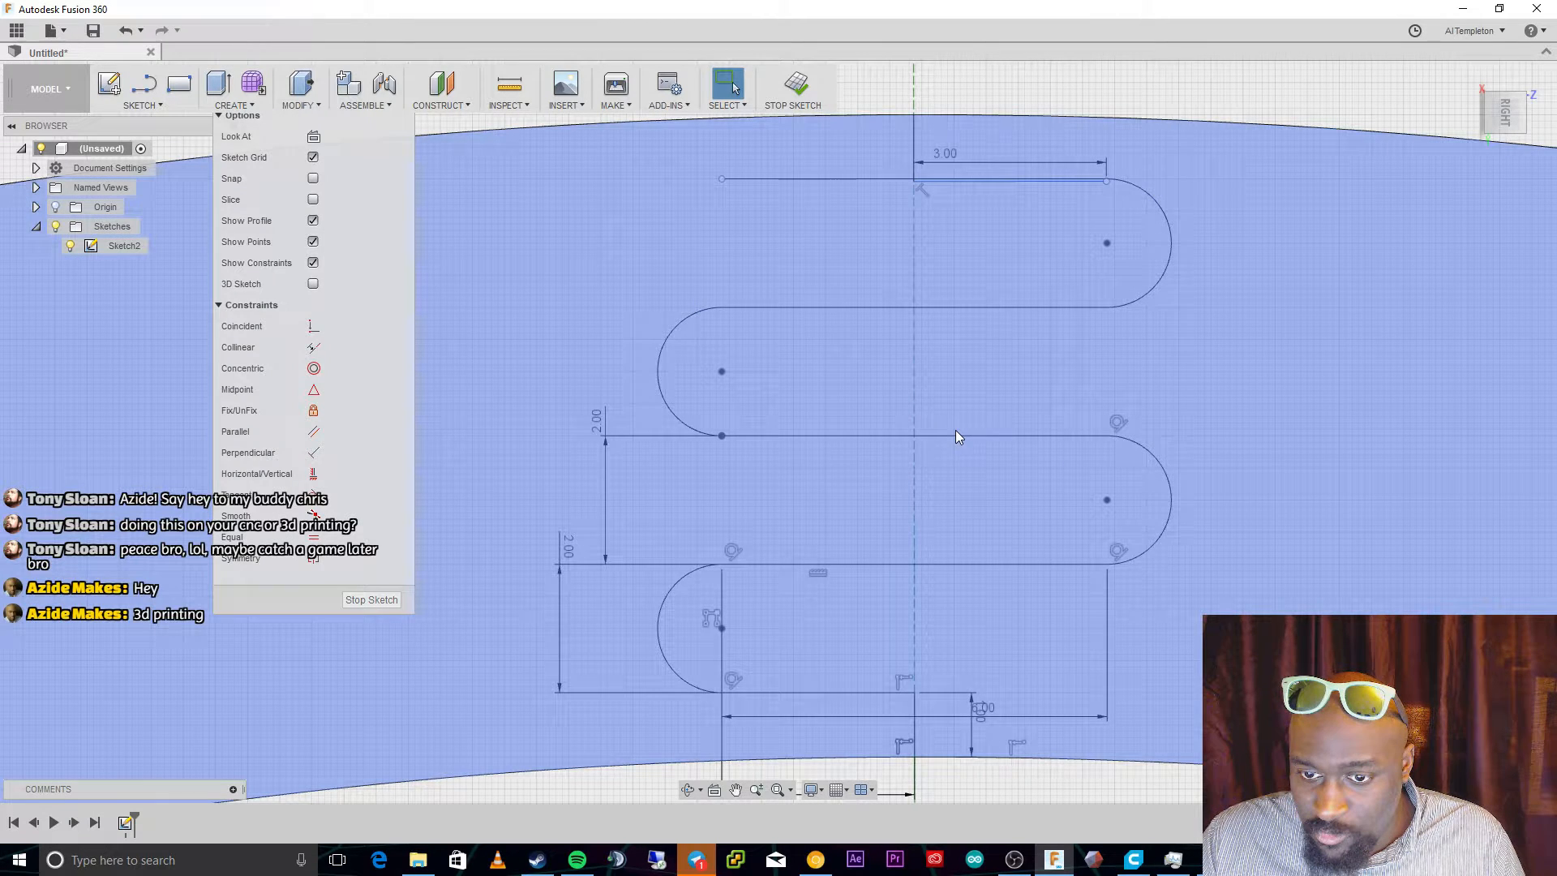
Try moving the point where the original serpentine meets its patterned copy, and undo the move.
click(730, 442)
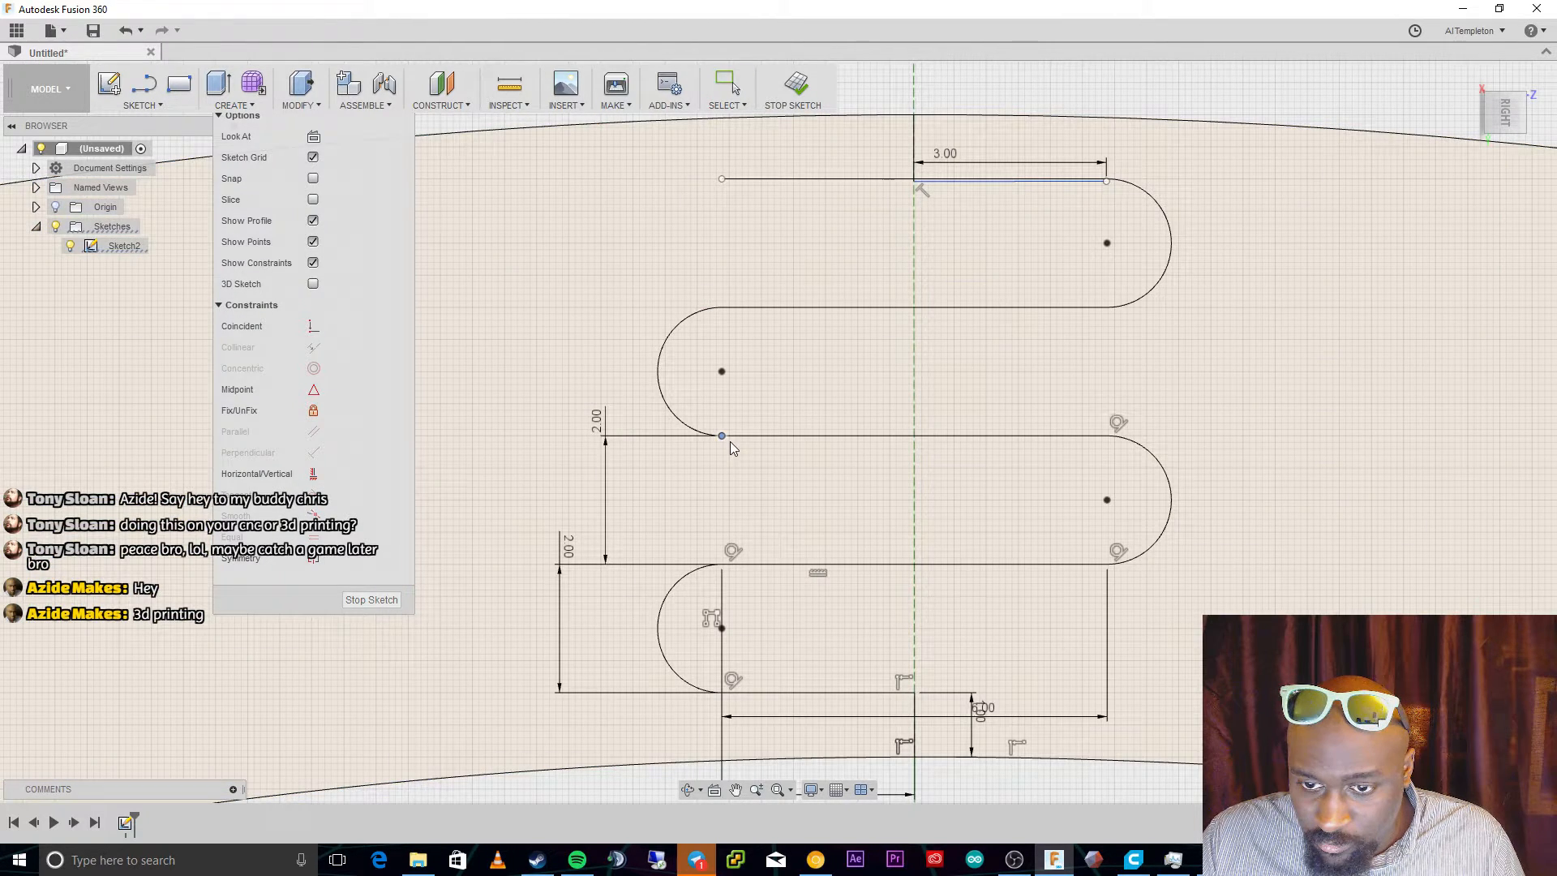
drag(730, 441, 760, 437)
key(ctrl+z)
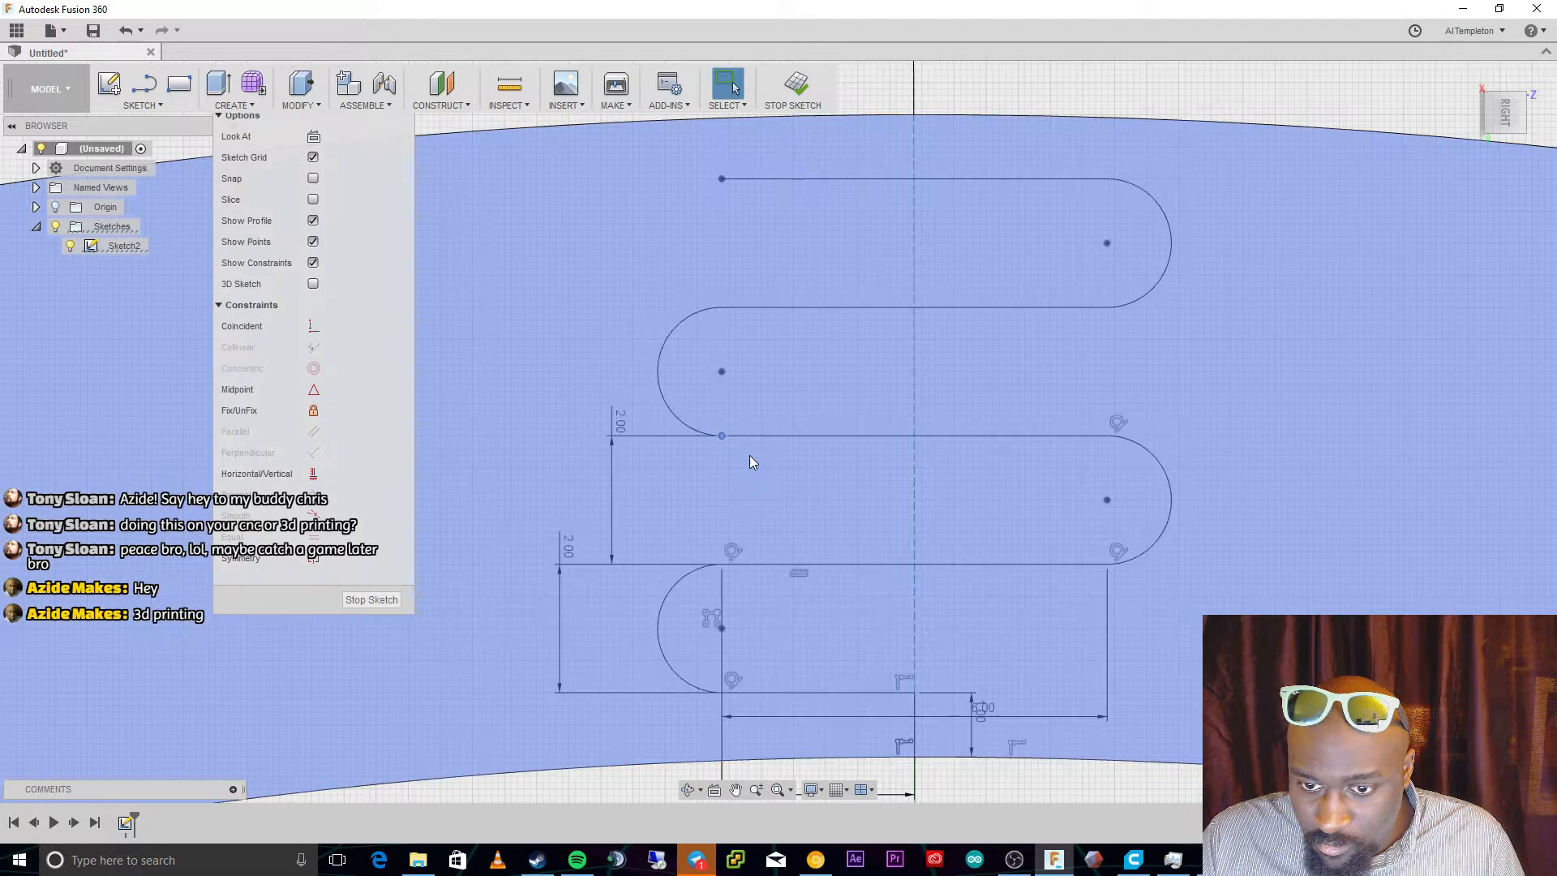
click(750, 455)
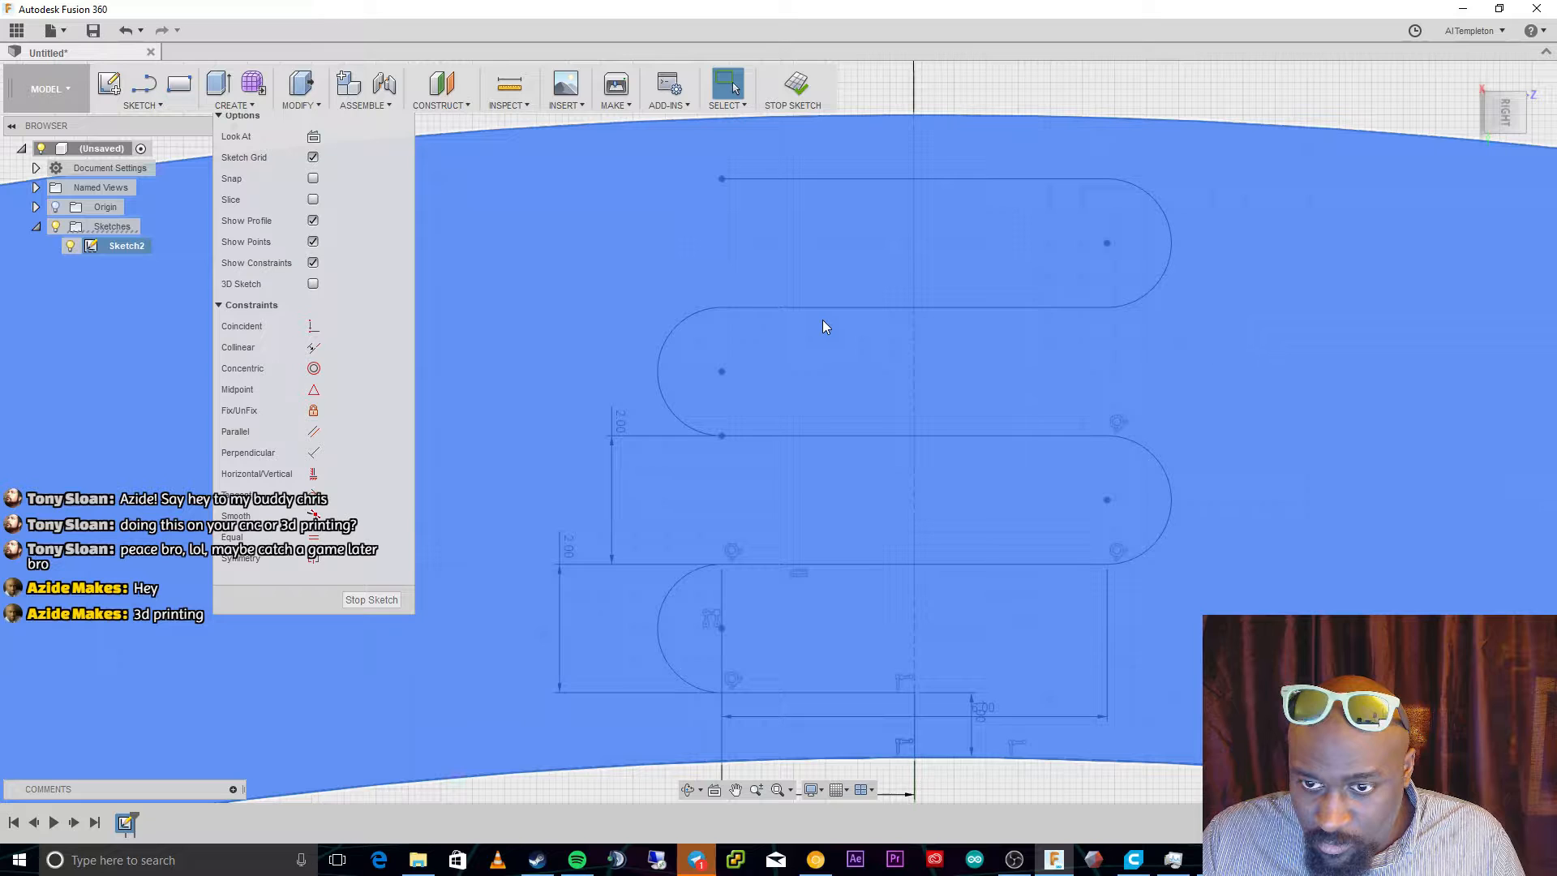
click(1008, 97)
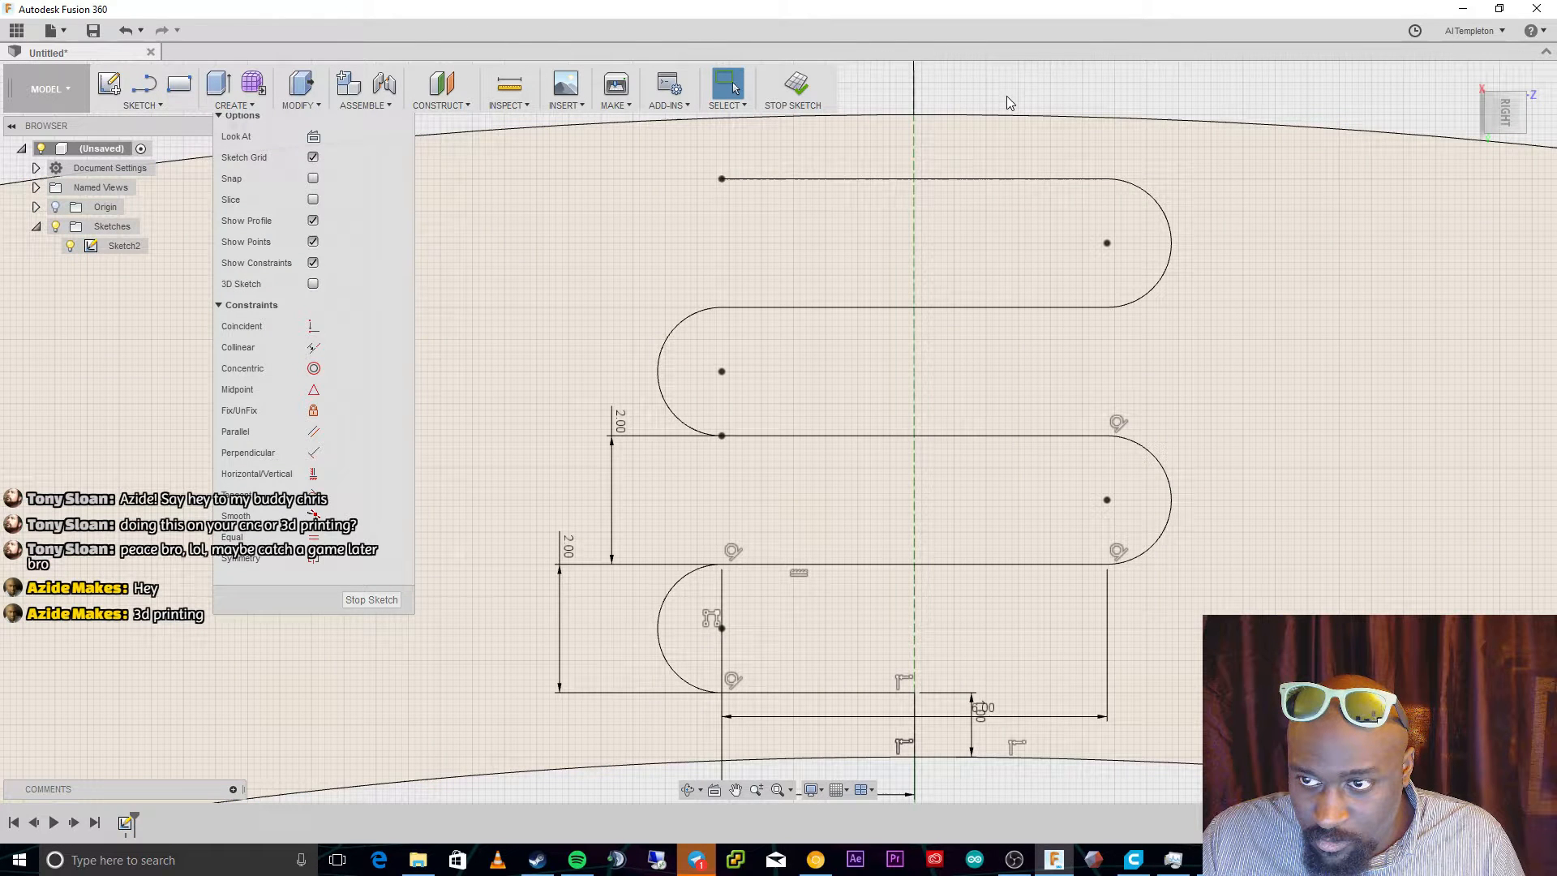
Replace the copy's full-length top line with a horizontal line from the upper right arc to the vertical line, perpendicular to it.
click(877, 178)
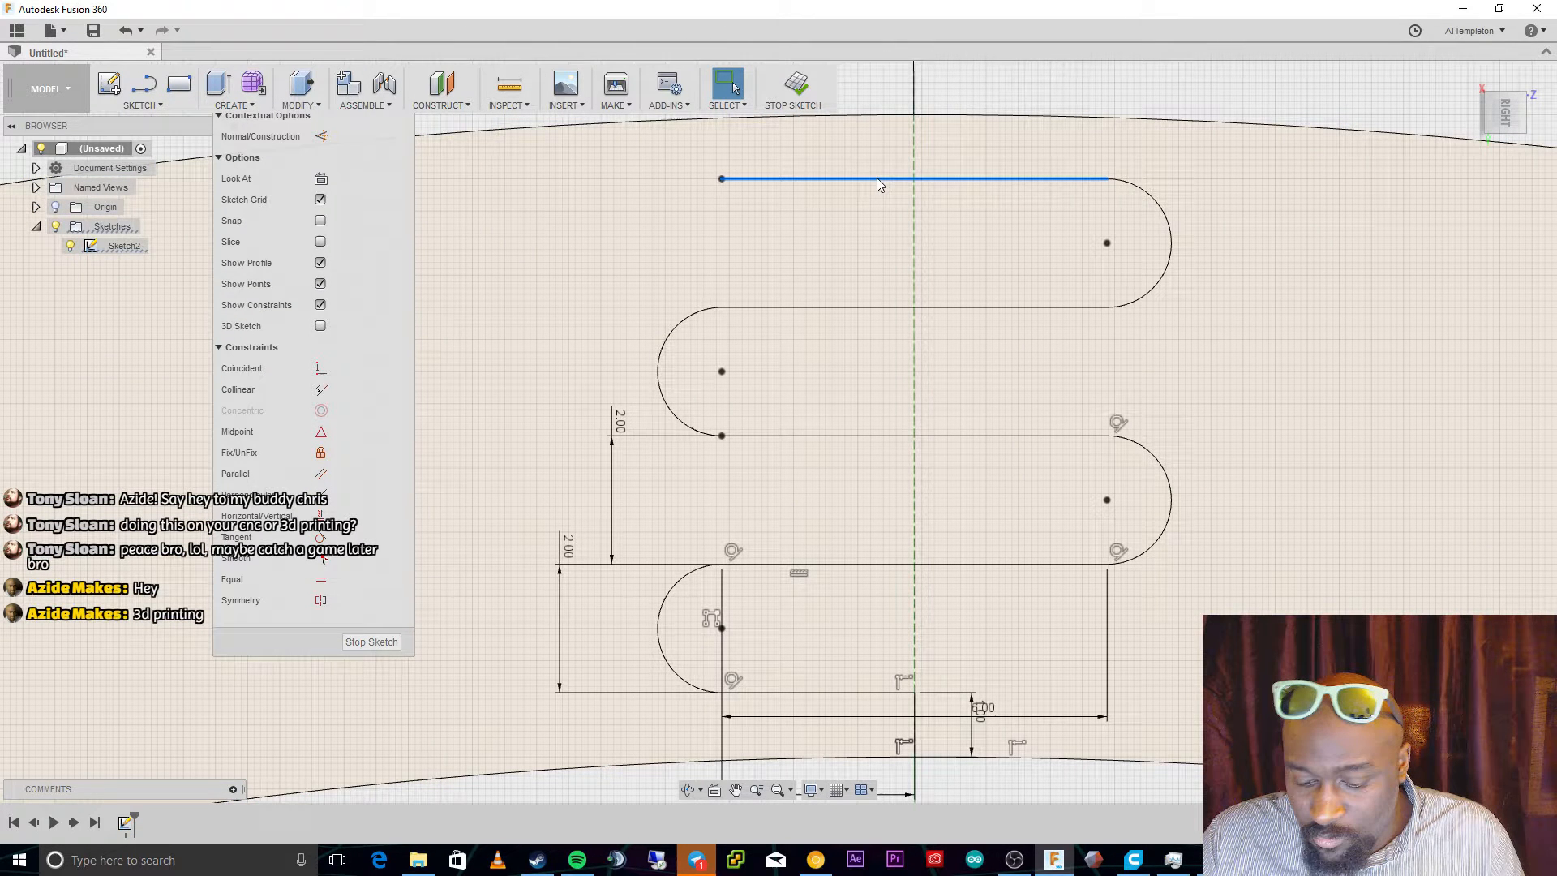
key(Delete)
key(l)
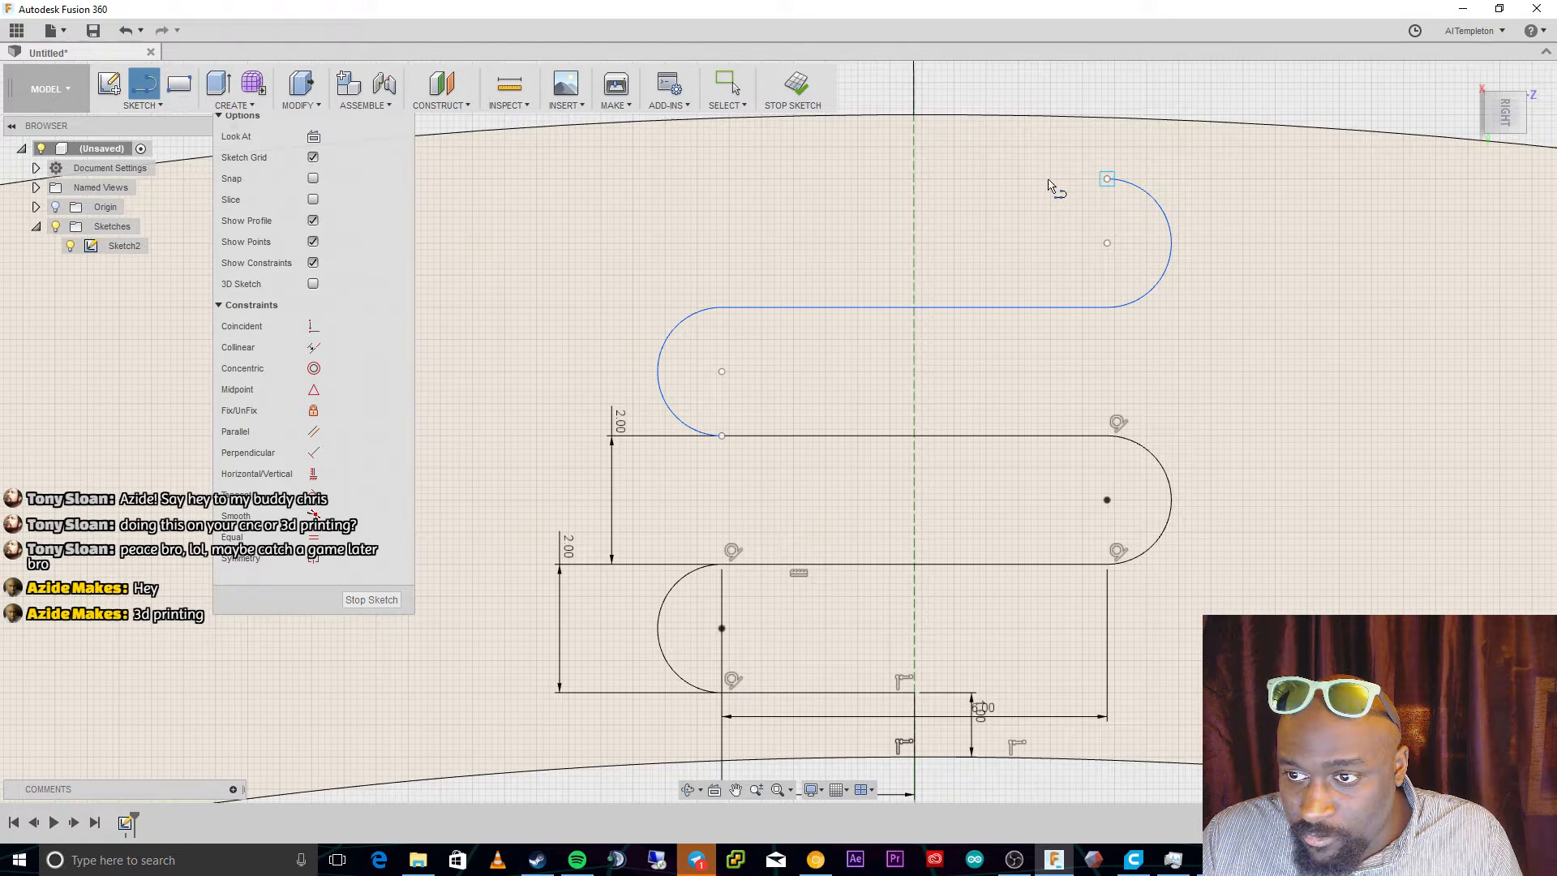
click(1107, 179)
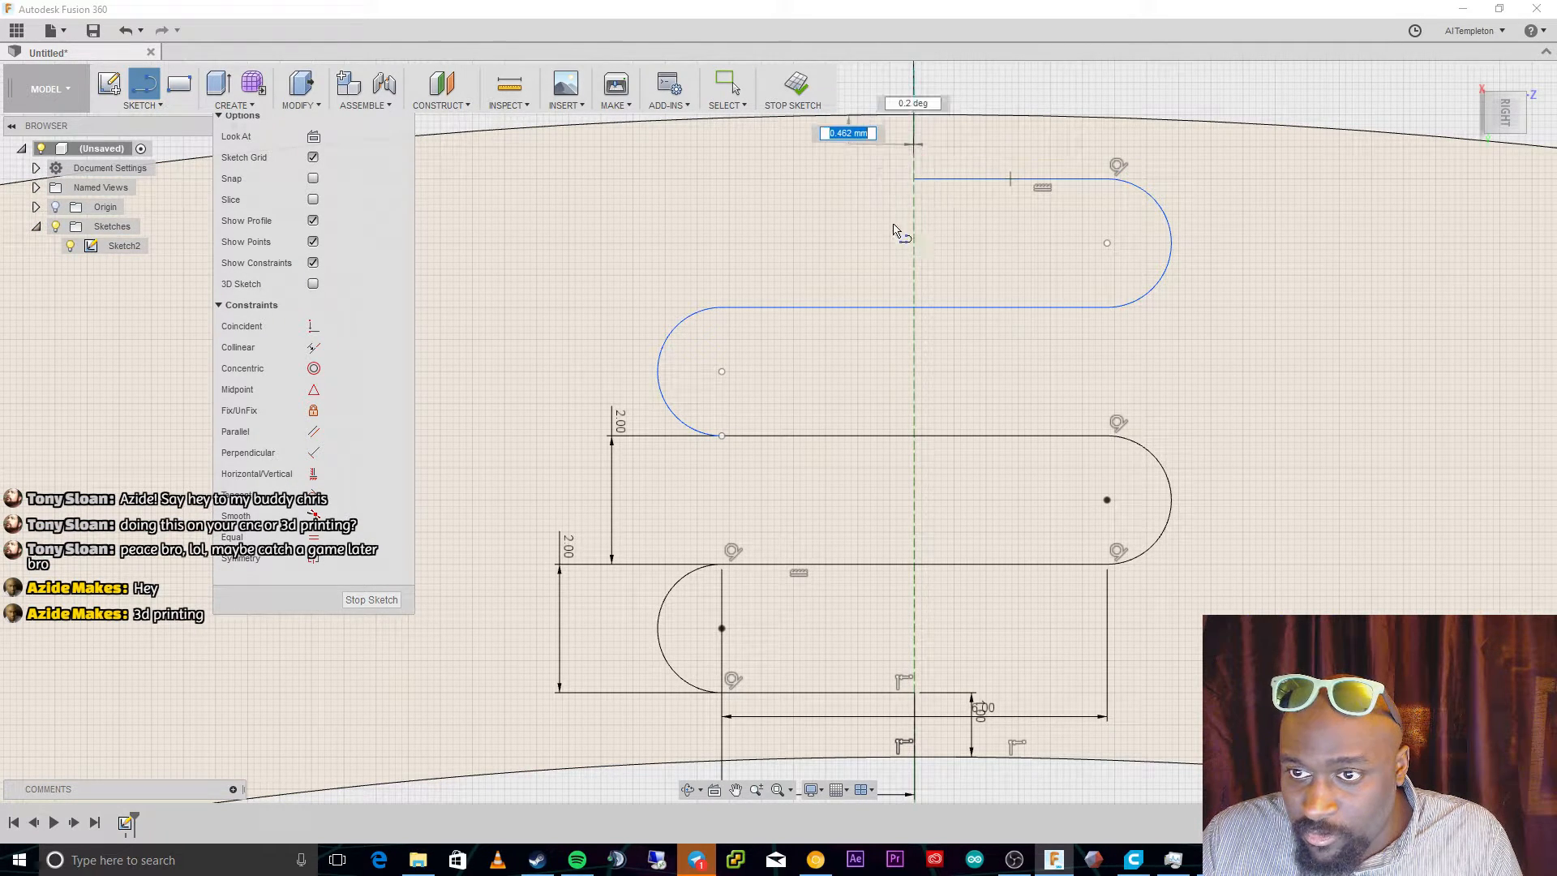
click(913, 179)
key(Escape)
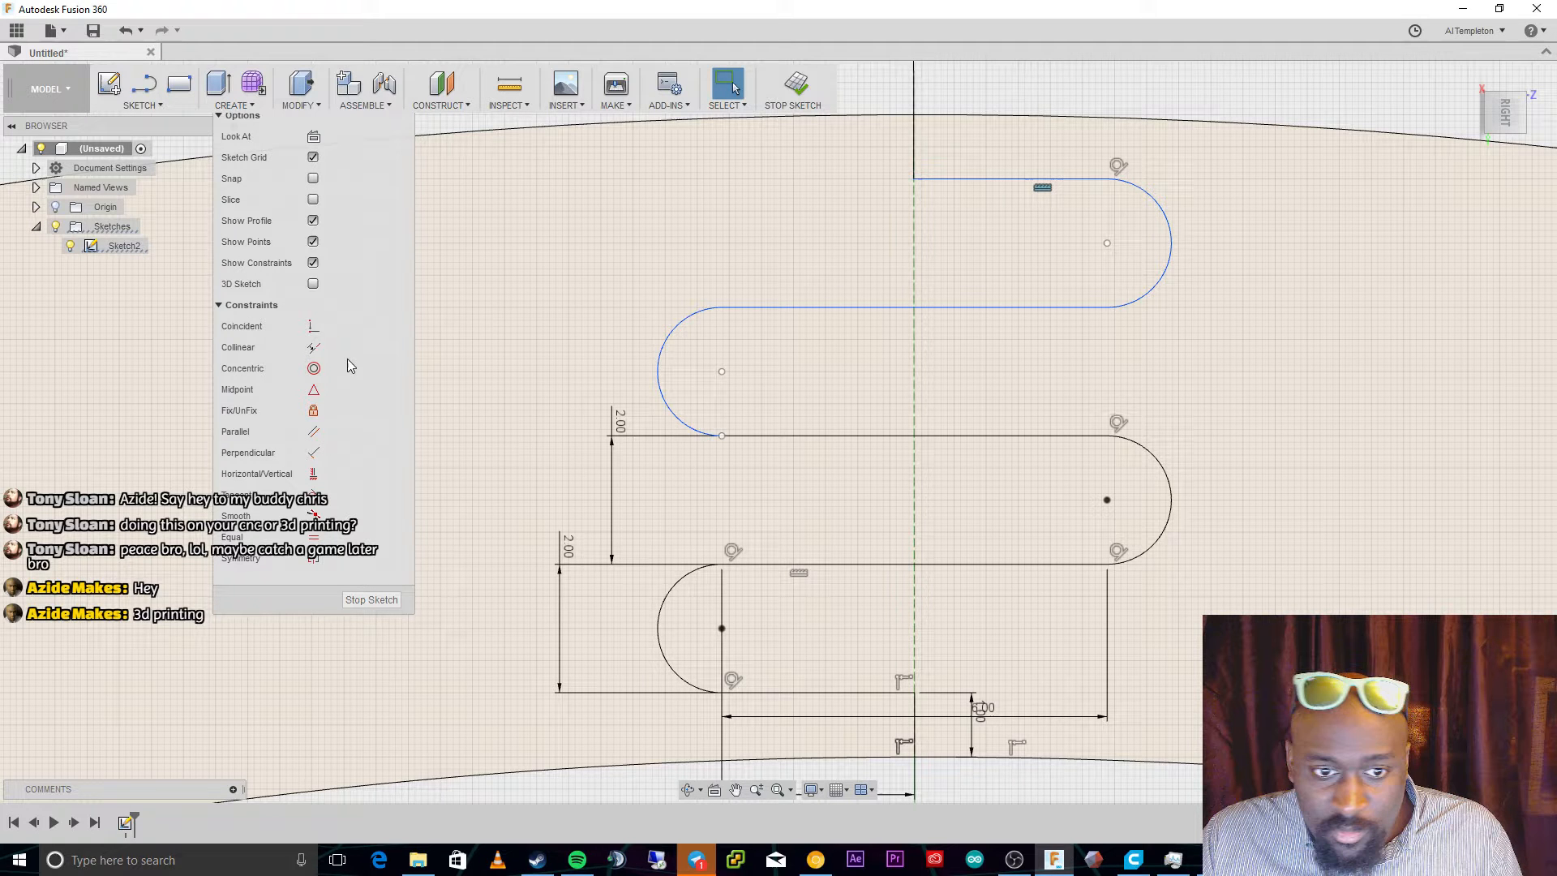
click(933, 179)
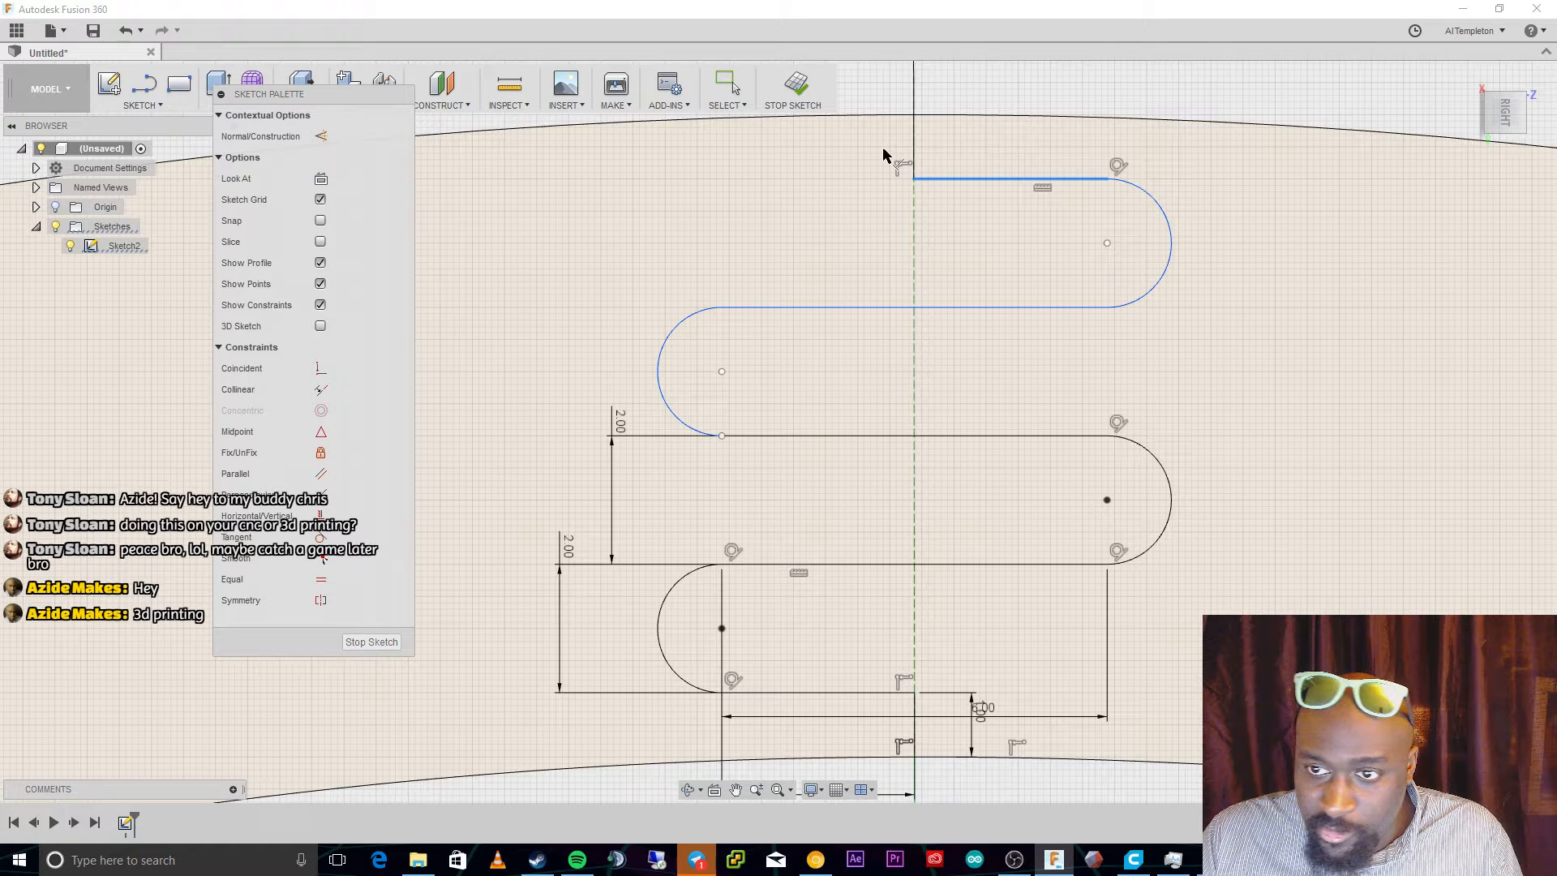
key(Escape)
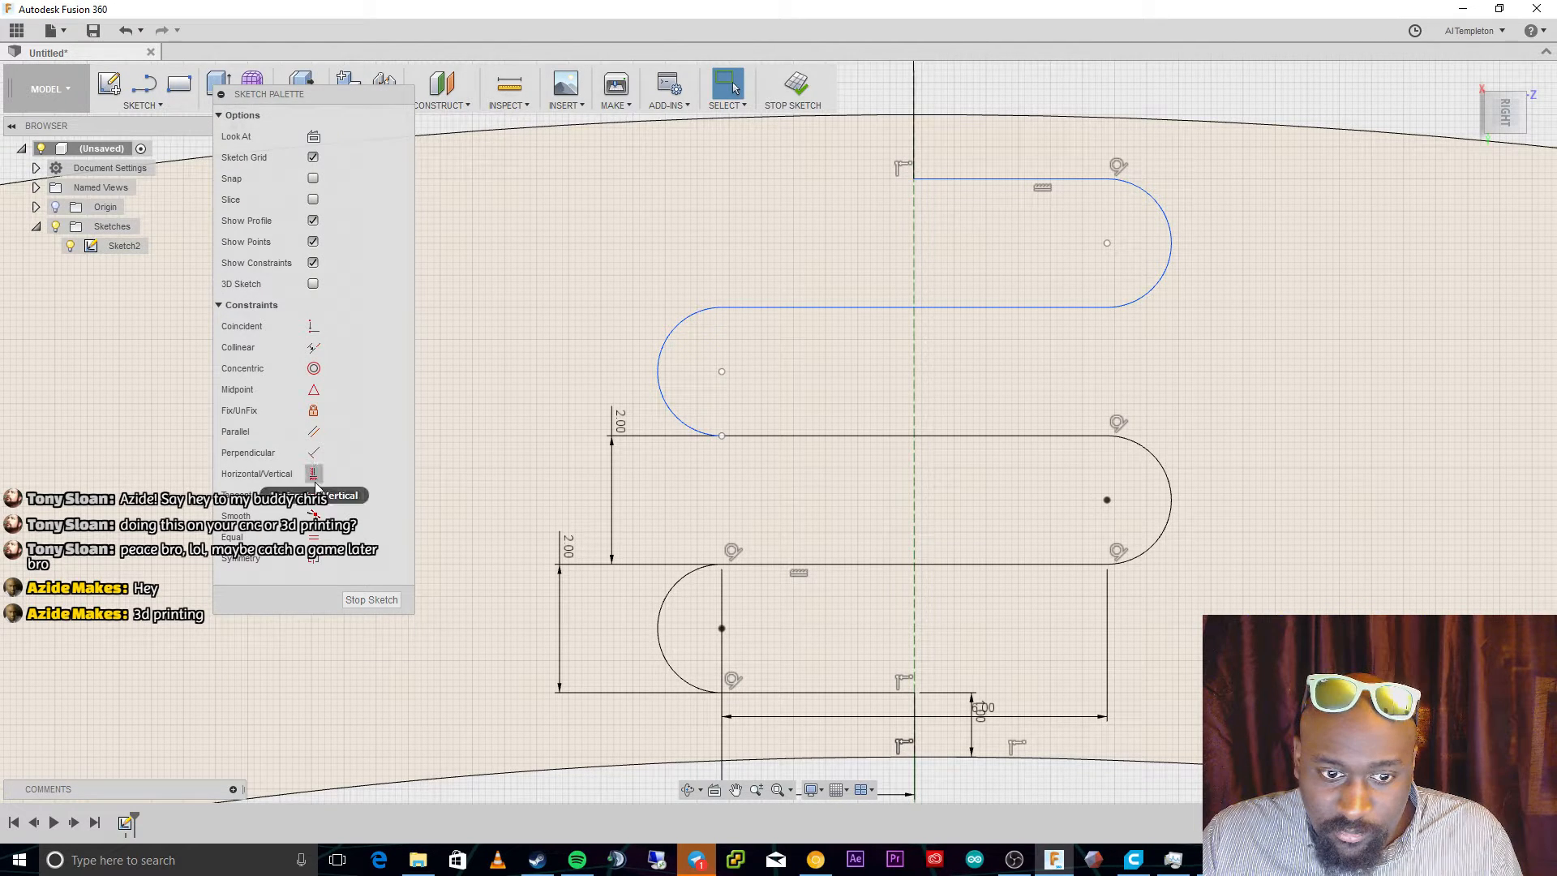
Try to apply a tangent constraint between the upper right arc and the short top line.
click(314, 495)
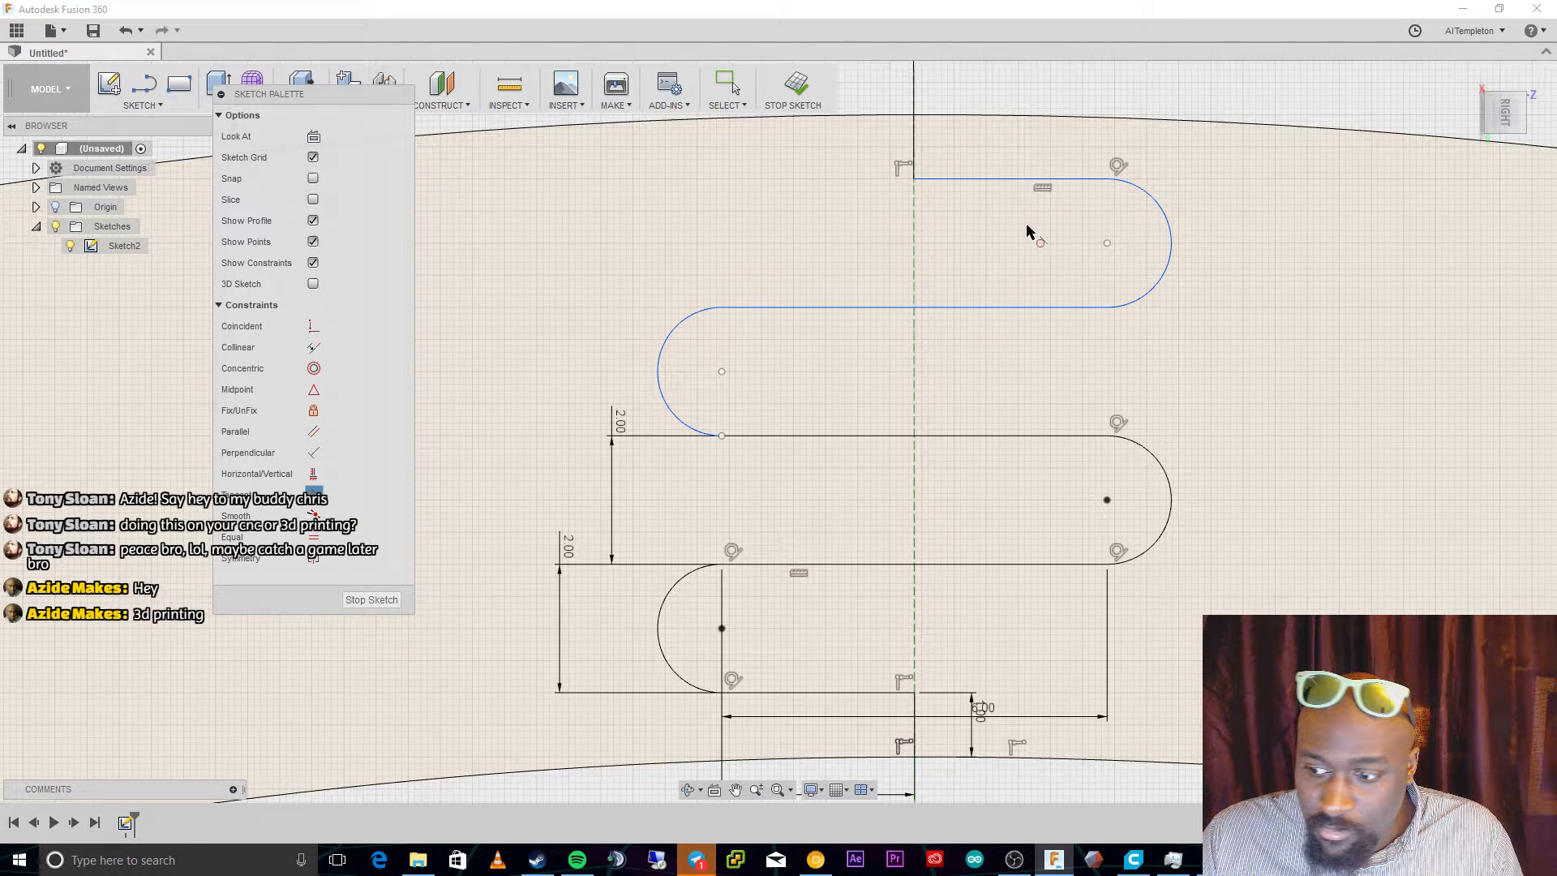
click(1107, 181)
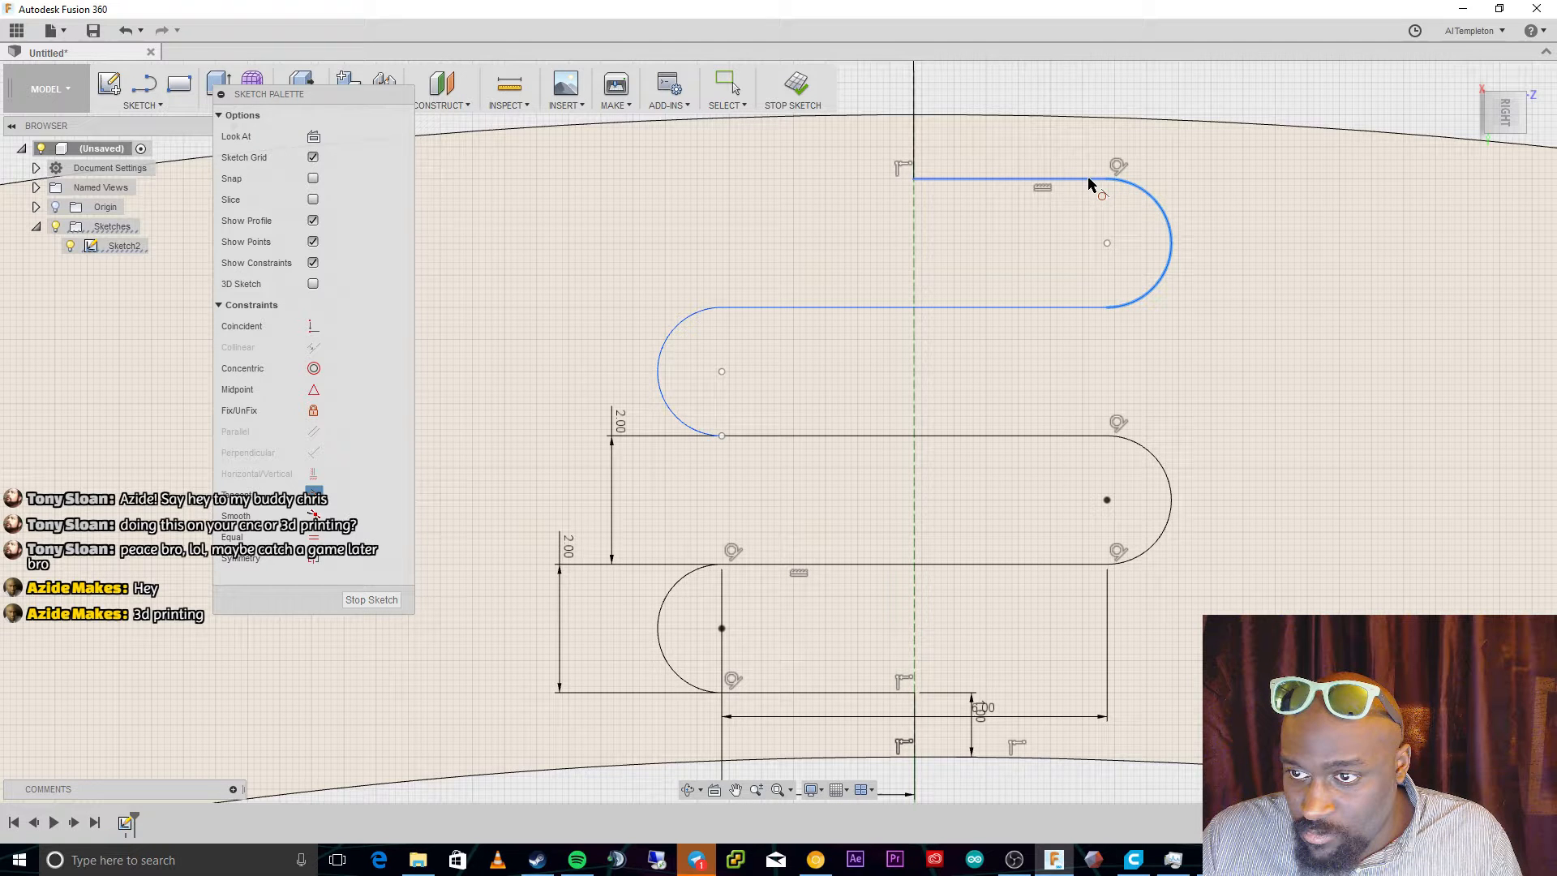
click(1089, 179)
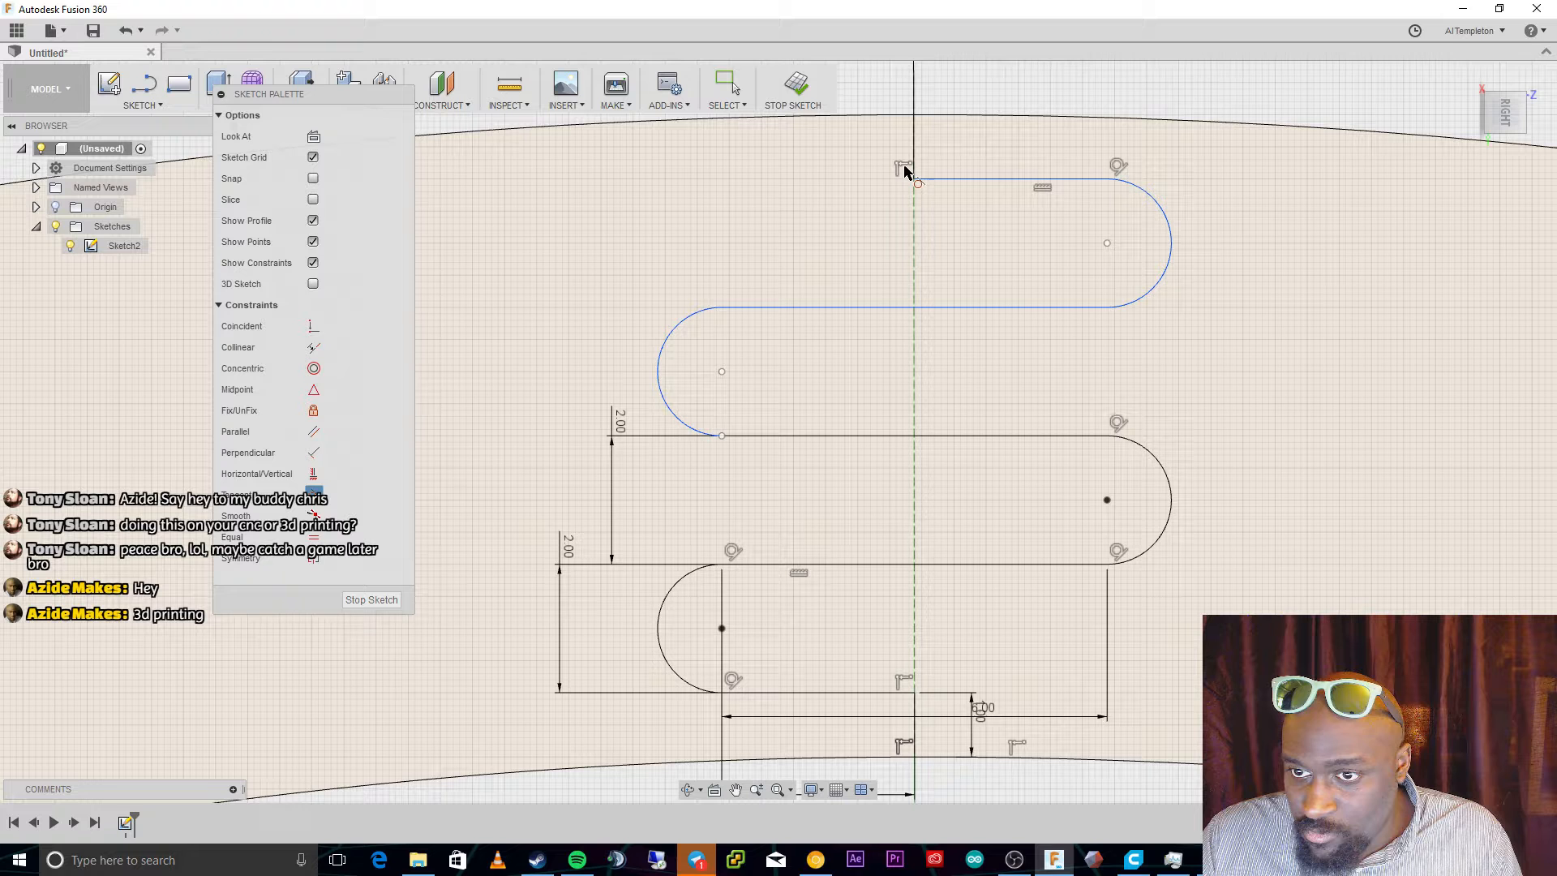
click(1249, 767)
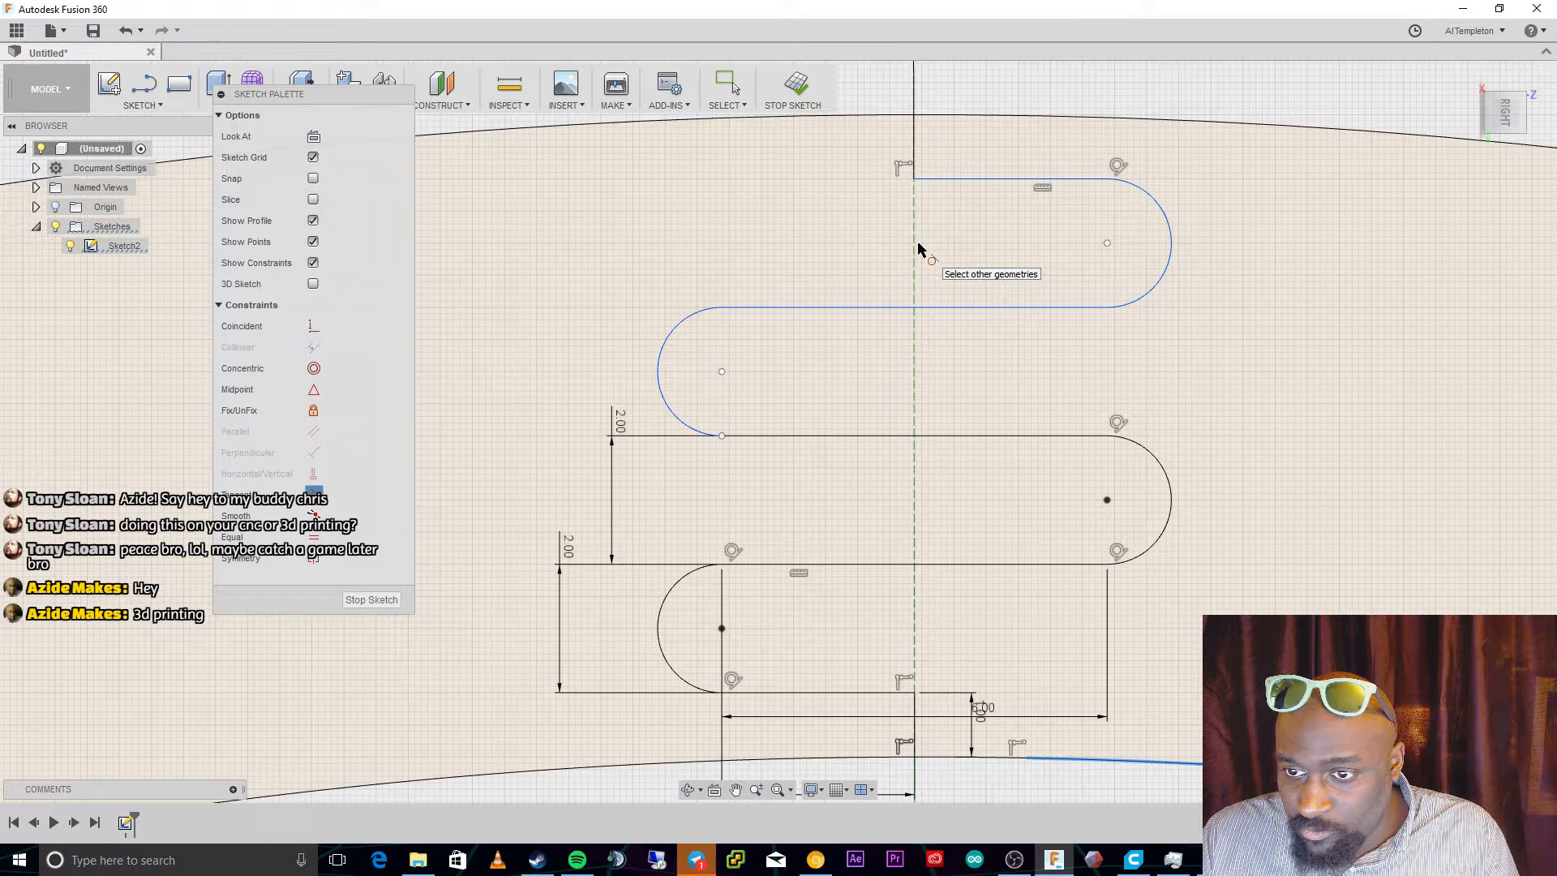
key(Escape)
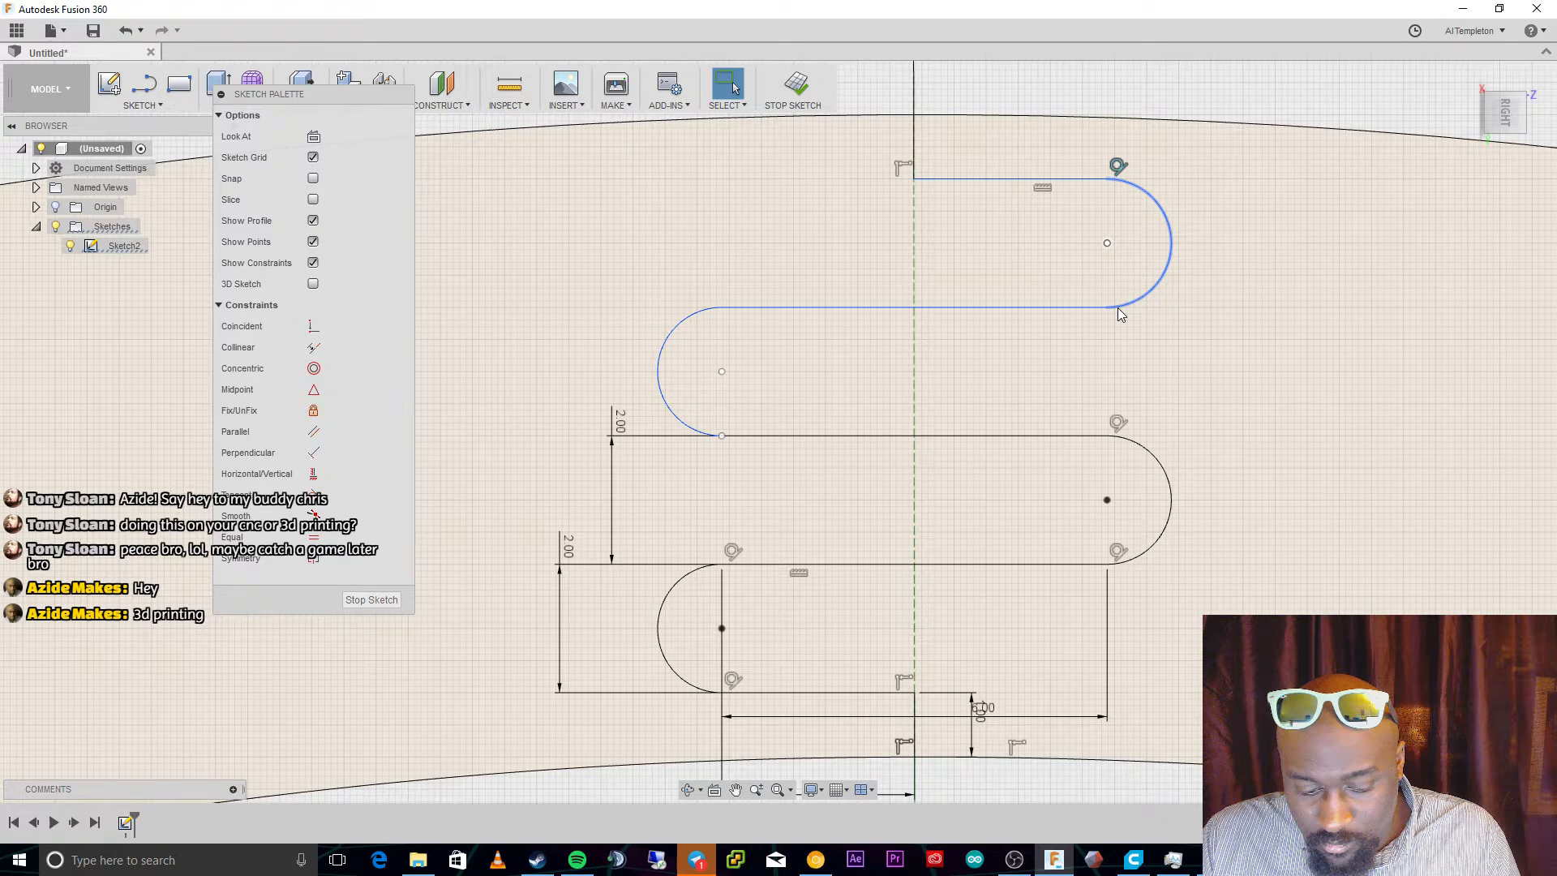
Add tangent constraints between the copied left arc, the copied full-length line and the upper right arc.
click(314, 494)
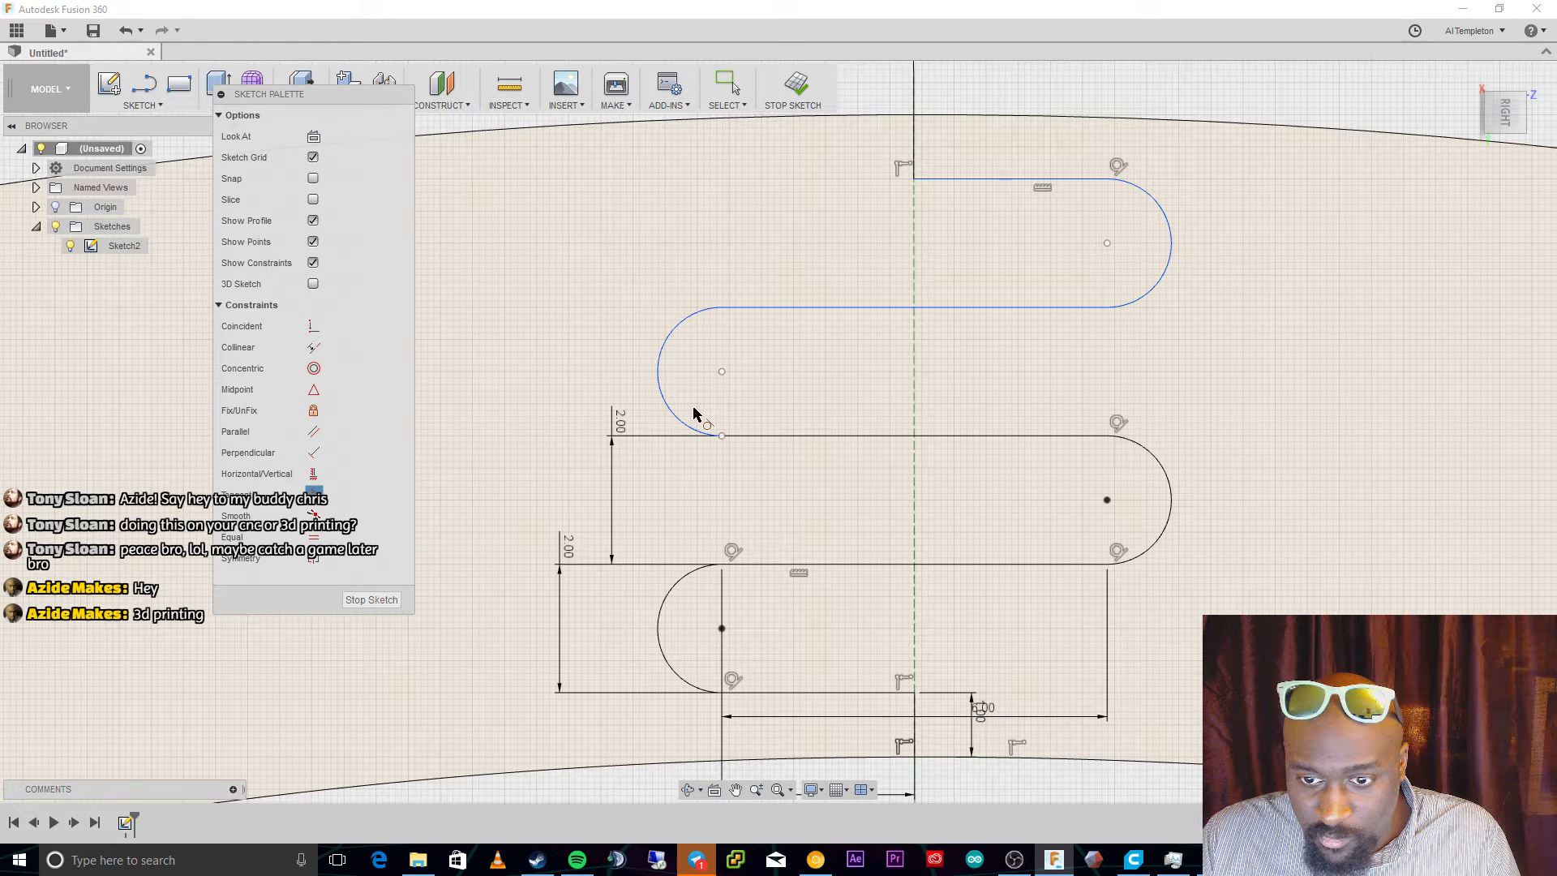
click(693, 316)
click(738, 310)
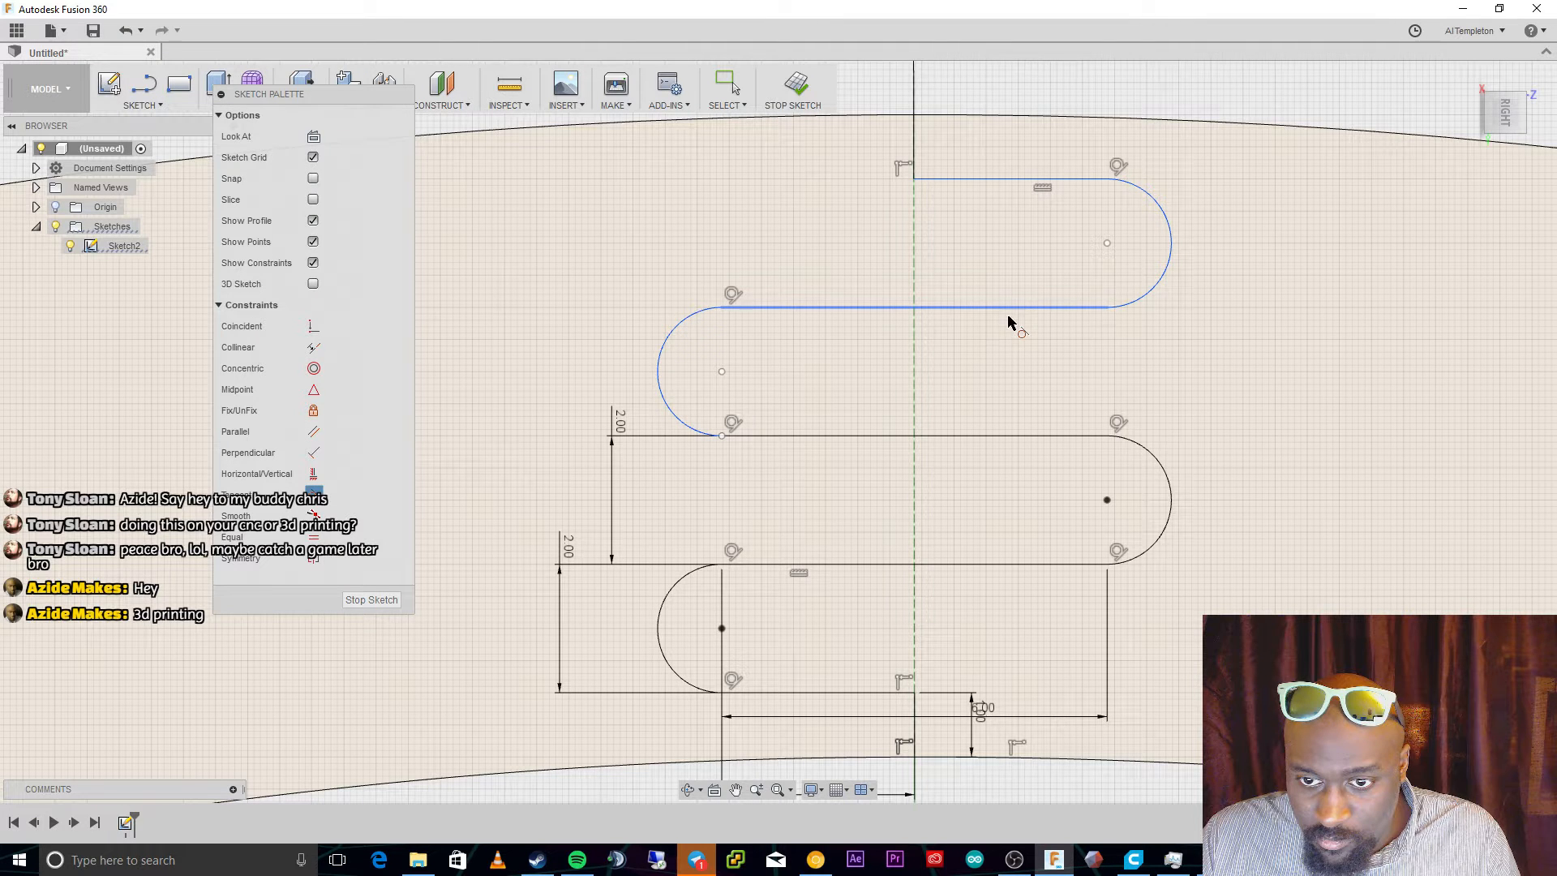
click(1009, 323)
click(1133, 310)
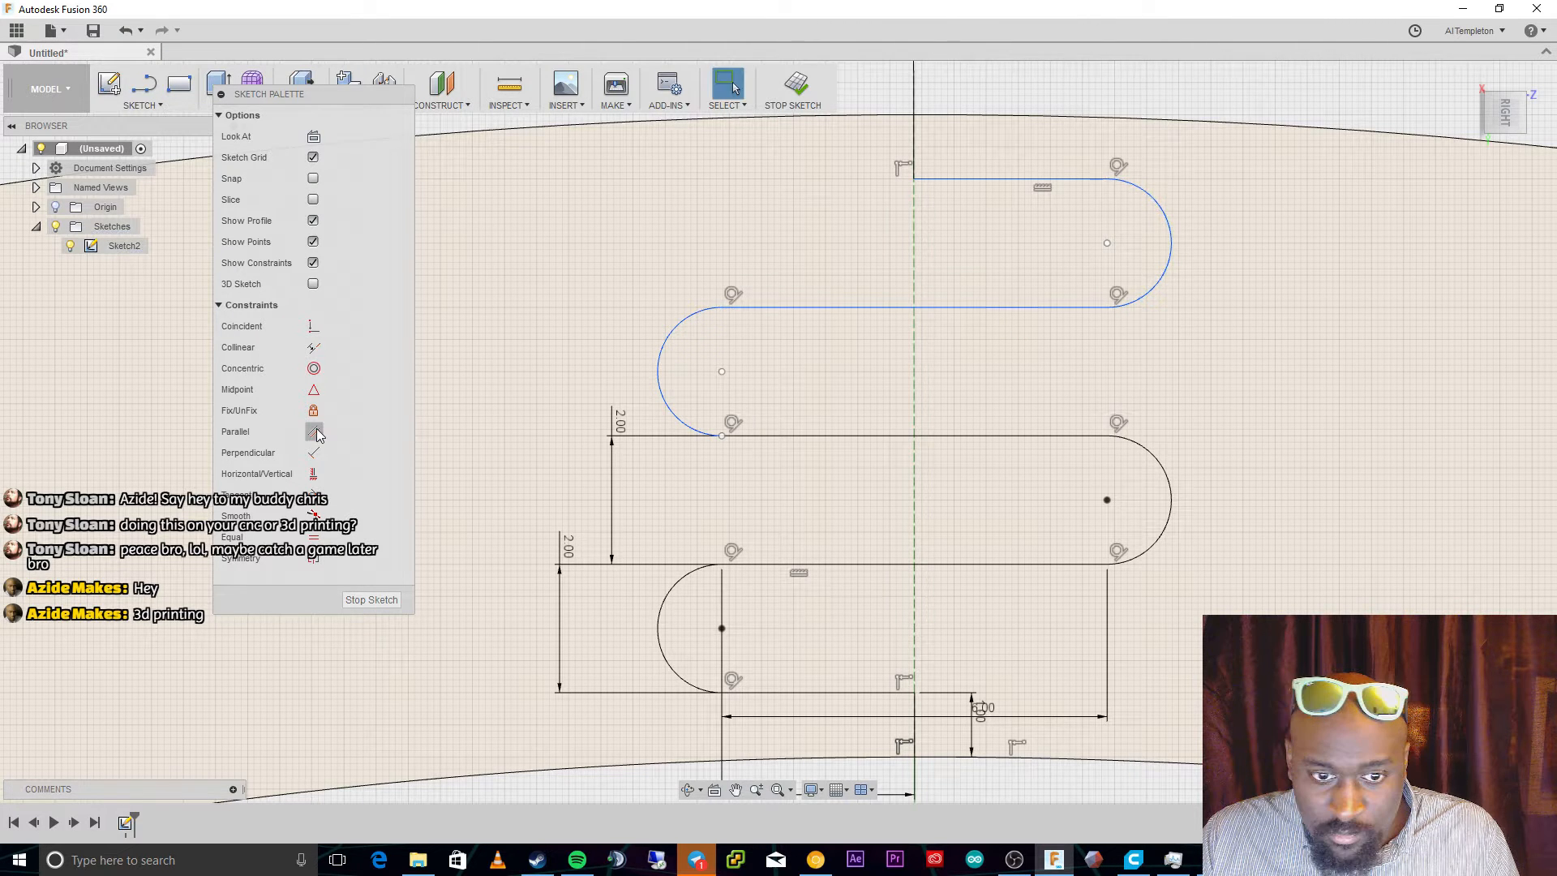
Constrain the copied full-length line parallel to the original full-length line directly below it.
click(314, 432)
click(802, 308)
click(808, 436)
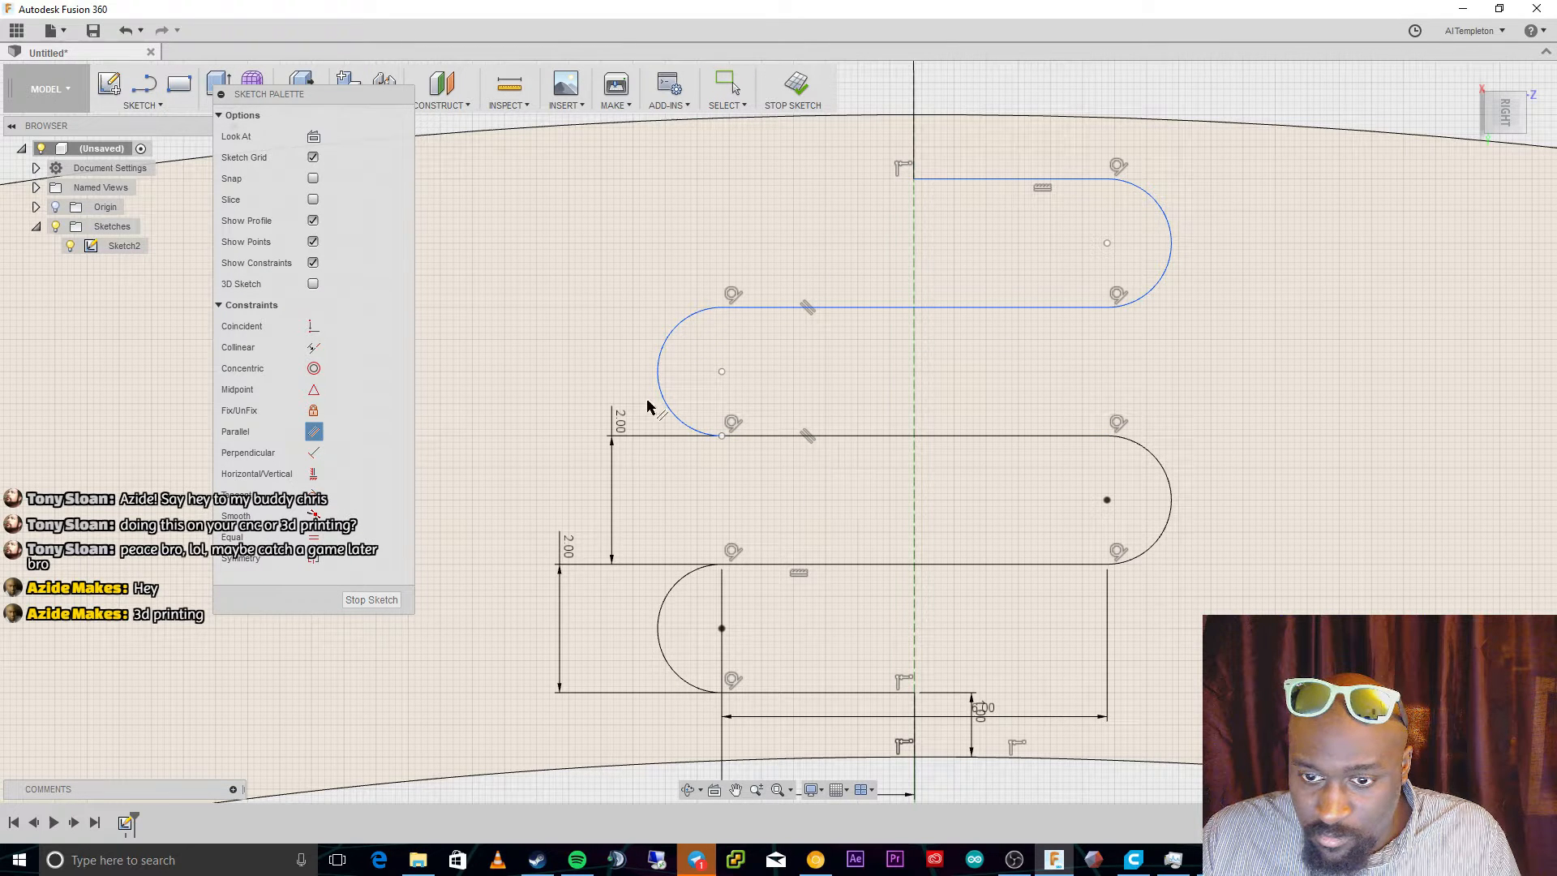
key(Escape)
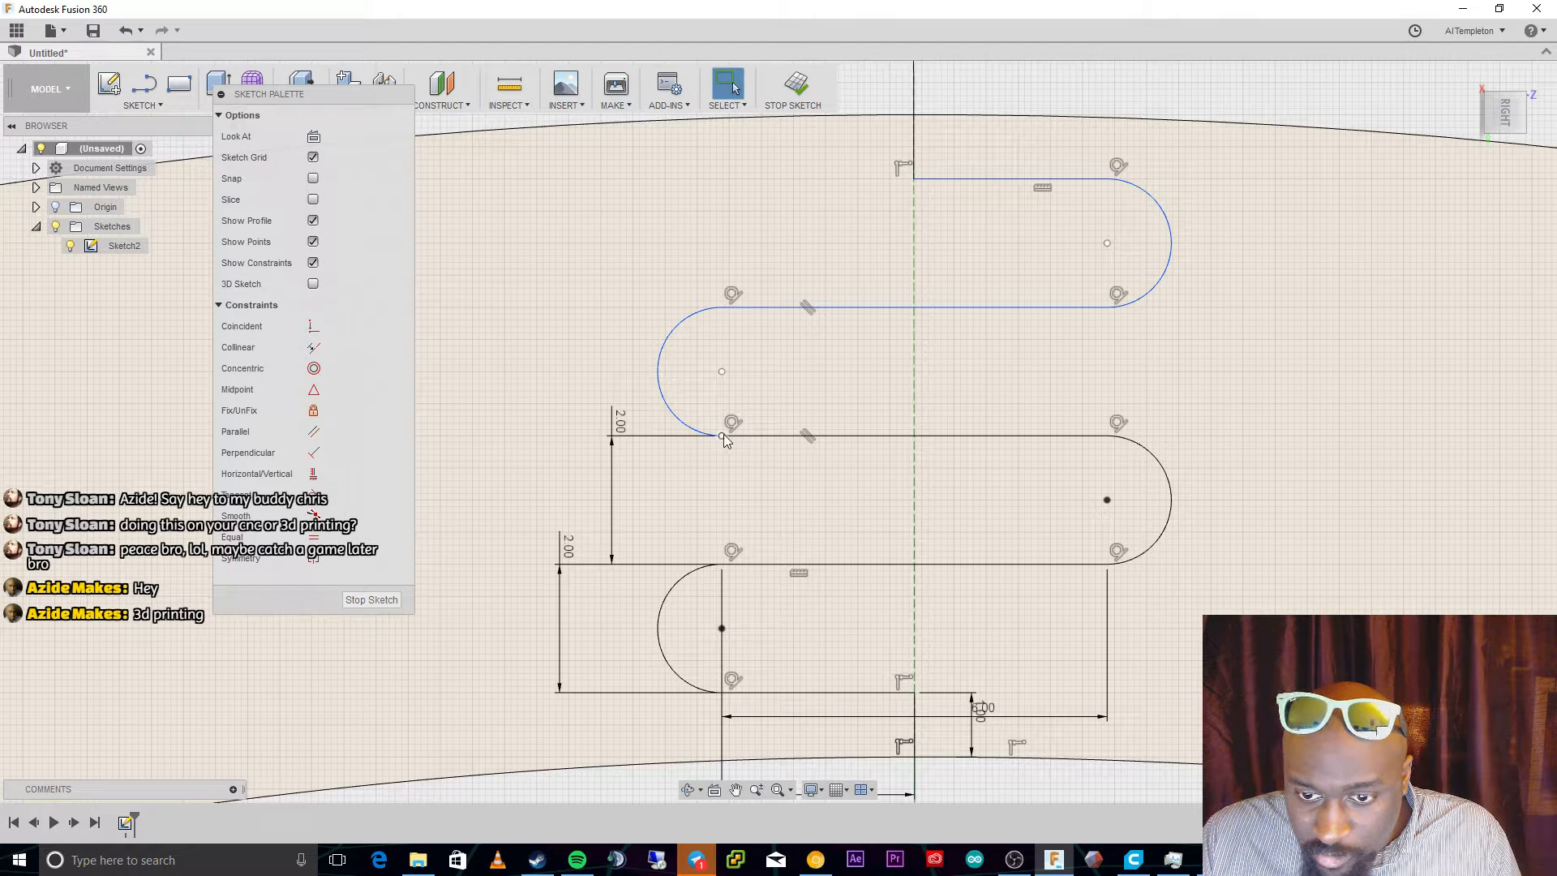
mouse_move(721, 436)
mouse_down()
mouse_move(677, 412)
mouse_move(941, 481)
mouse_move(794, 429)
mouse_move(888, 452)
mouse_move(720, 435)
mouse_up()
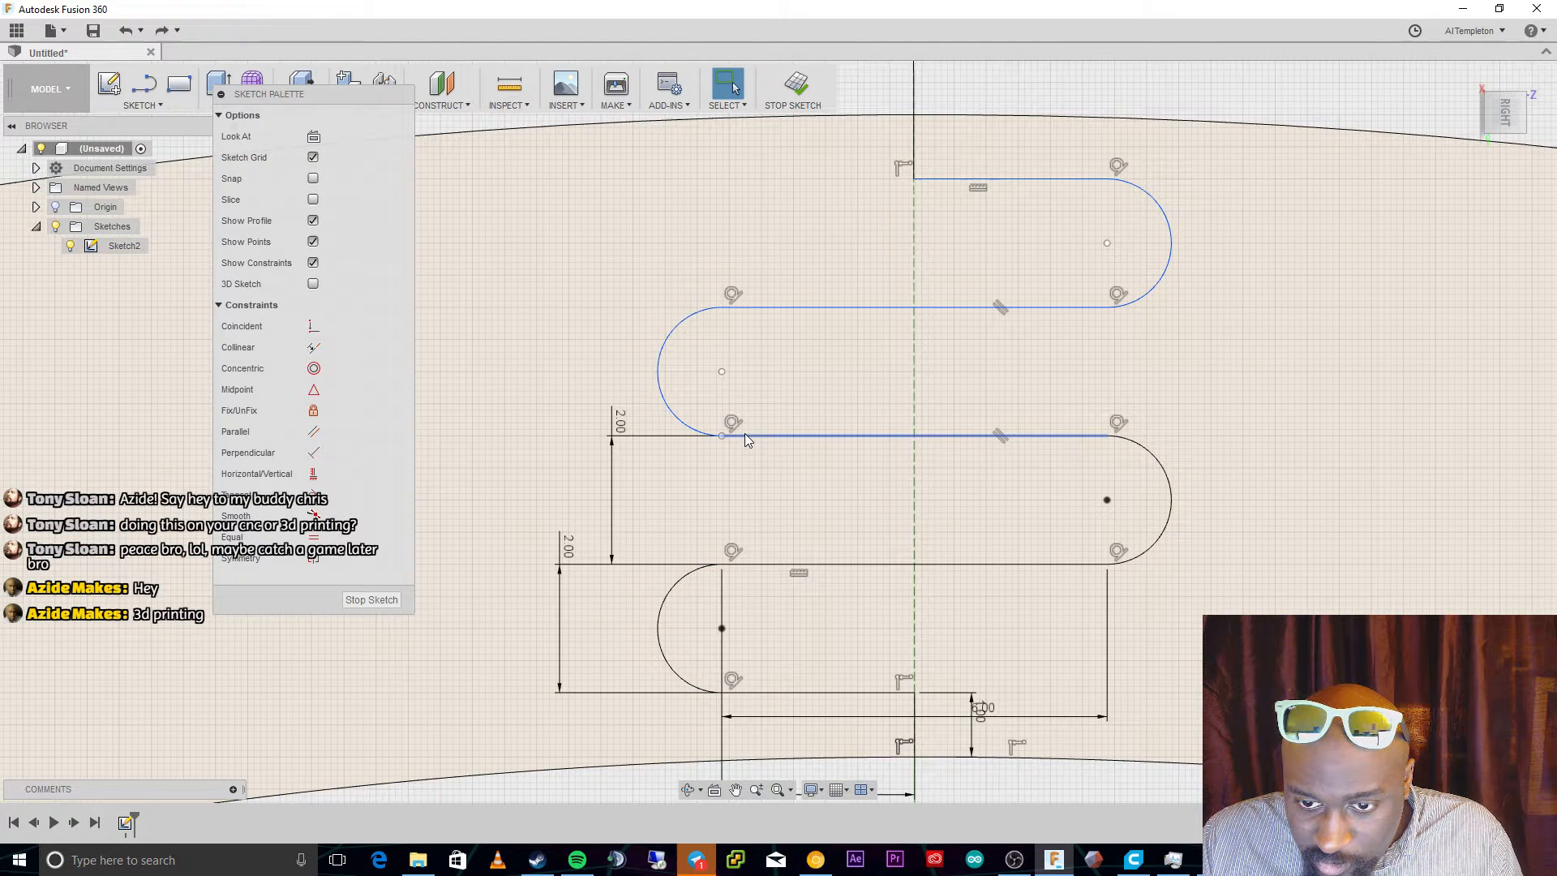
Test the freedom of the copied left arc's lower endpoint by moving it outward, and undo the move.
drag(723, 436, 678, 440)
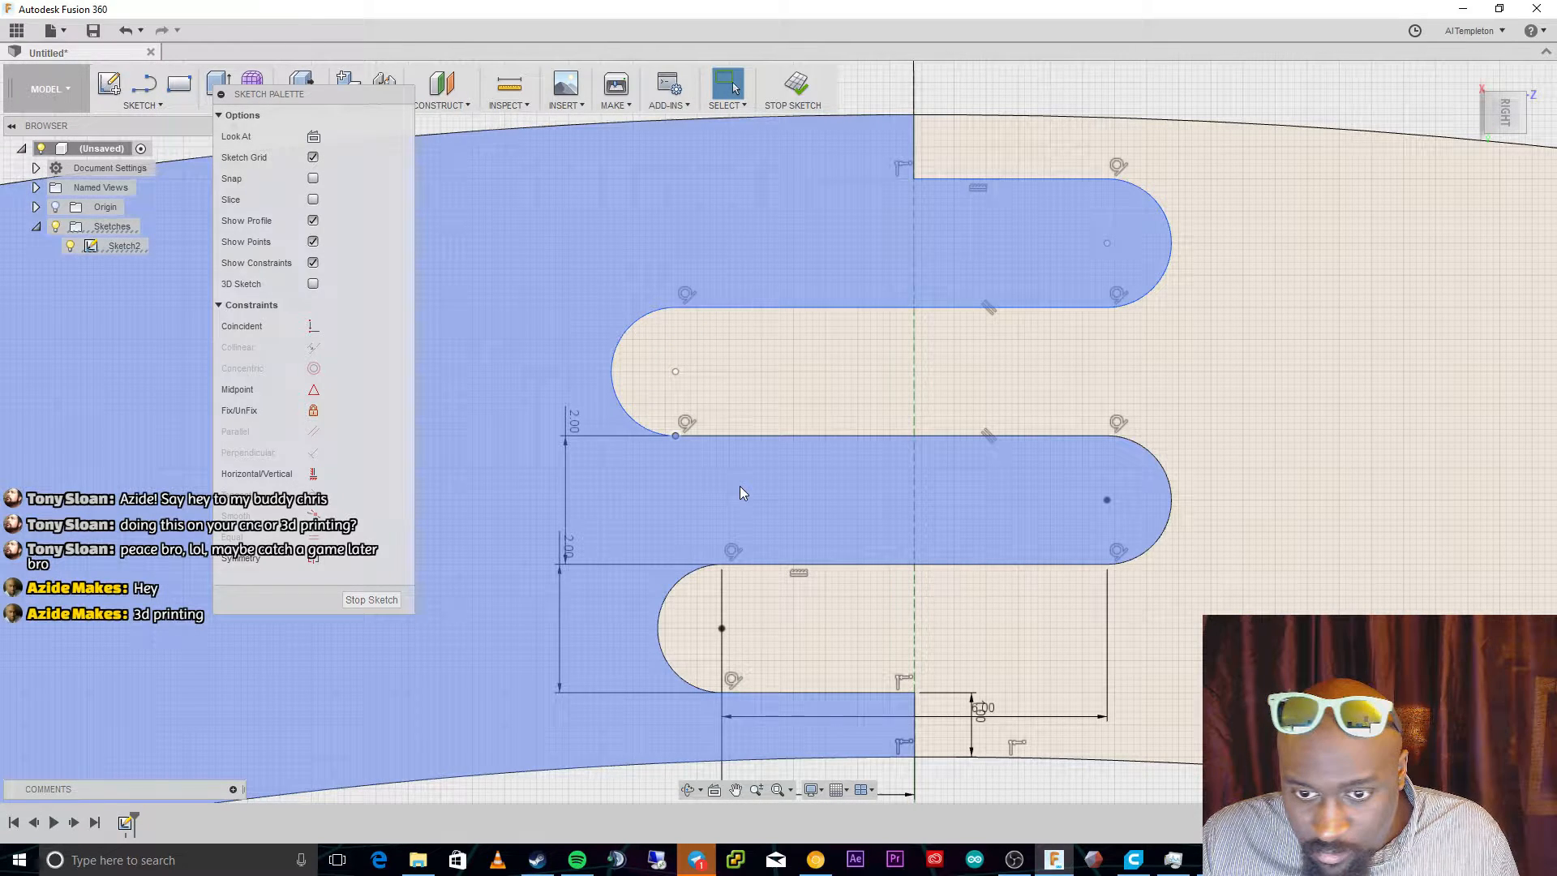
key(ctrl+z)
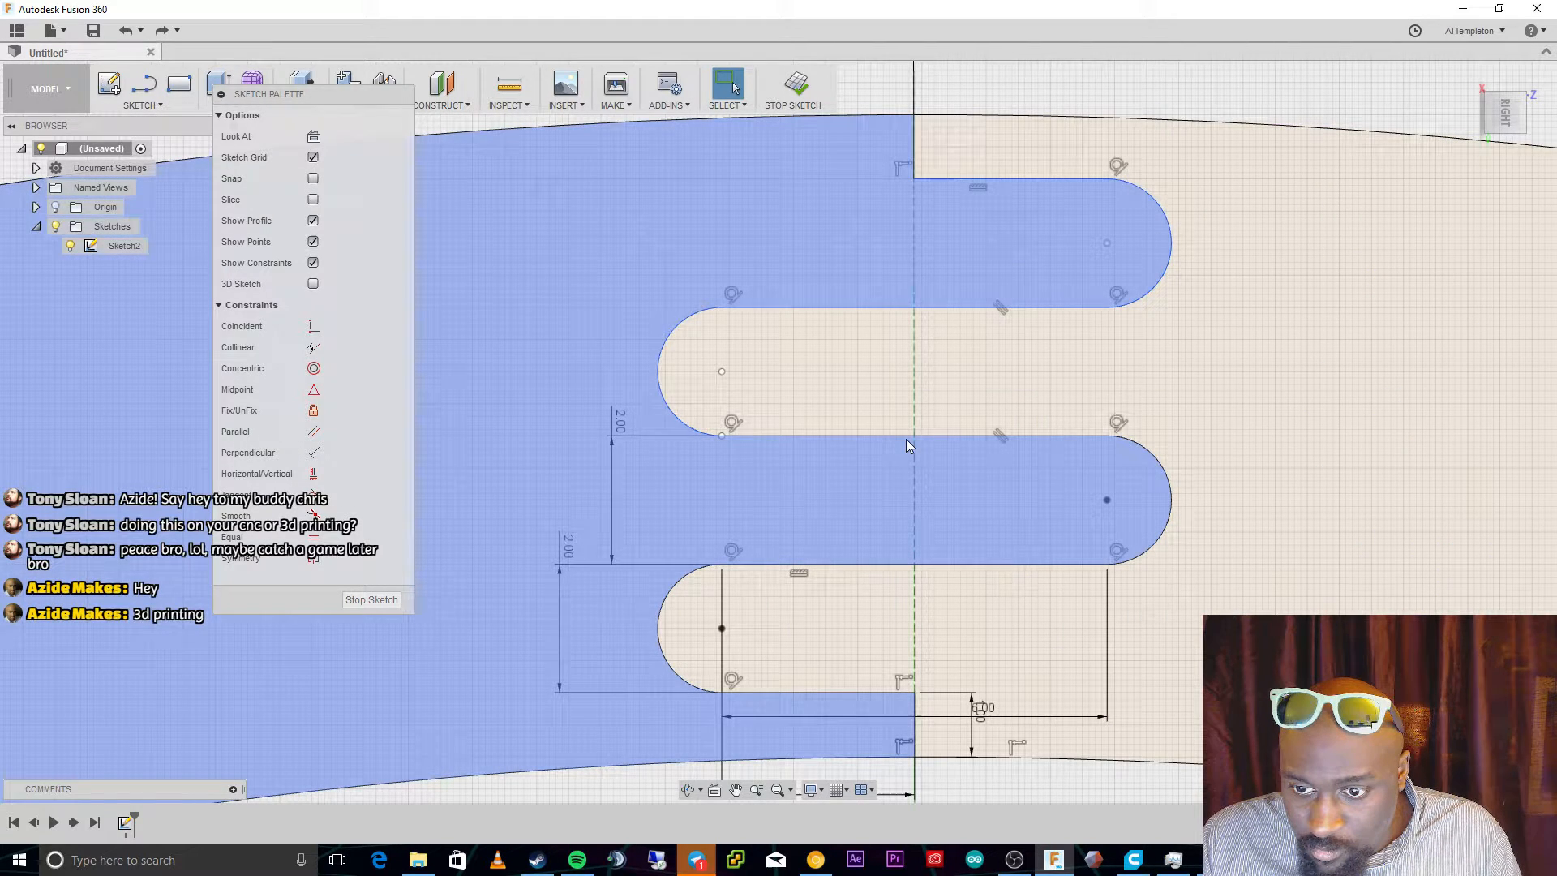
Apply equal constraints between the copied full-length line and the two original full-length lines below it.
click(907, 437)
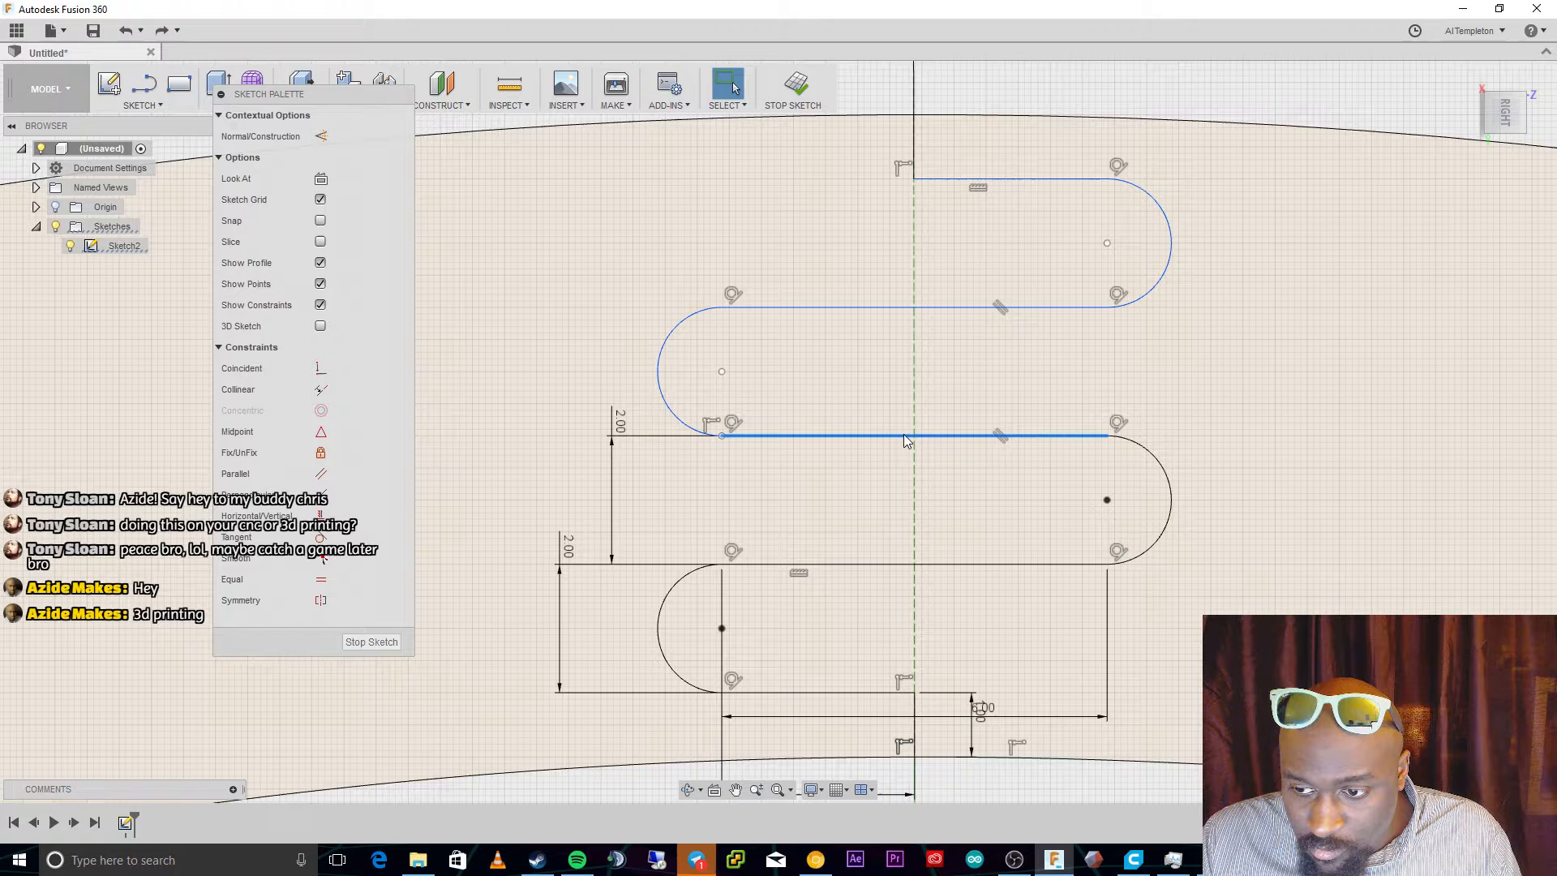
click(874, 313)
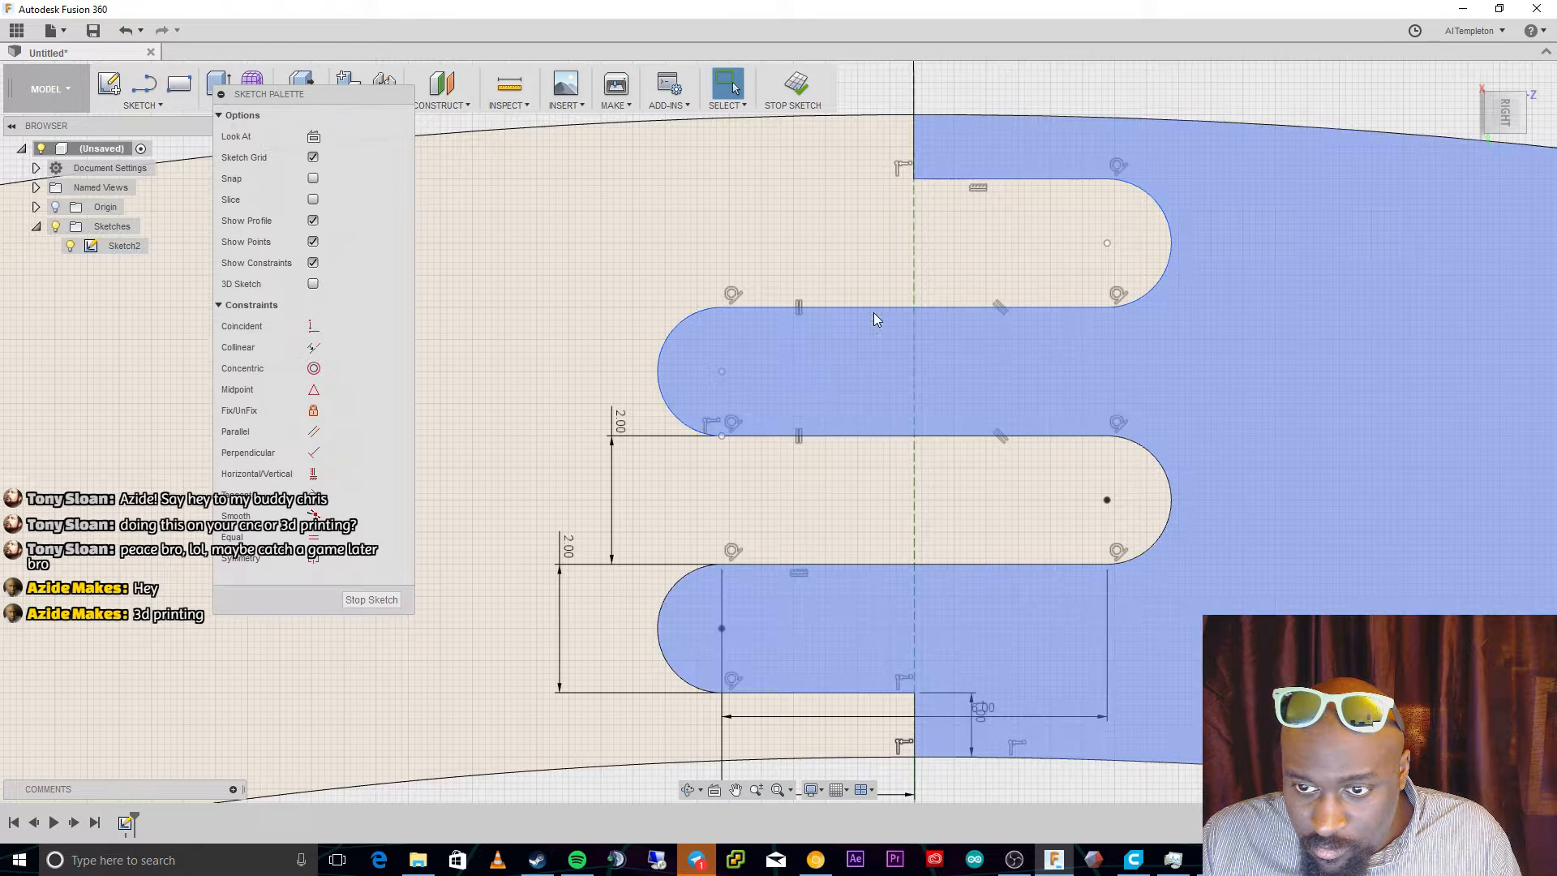
click(314, 537)
click(849, 436)
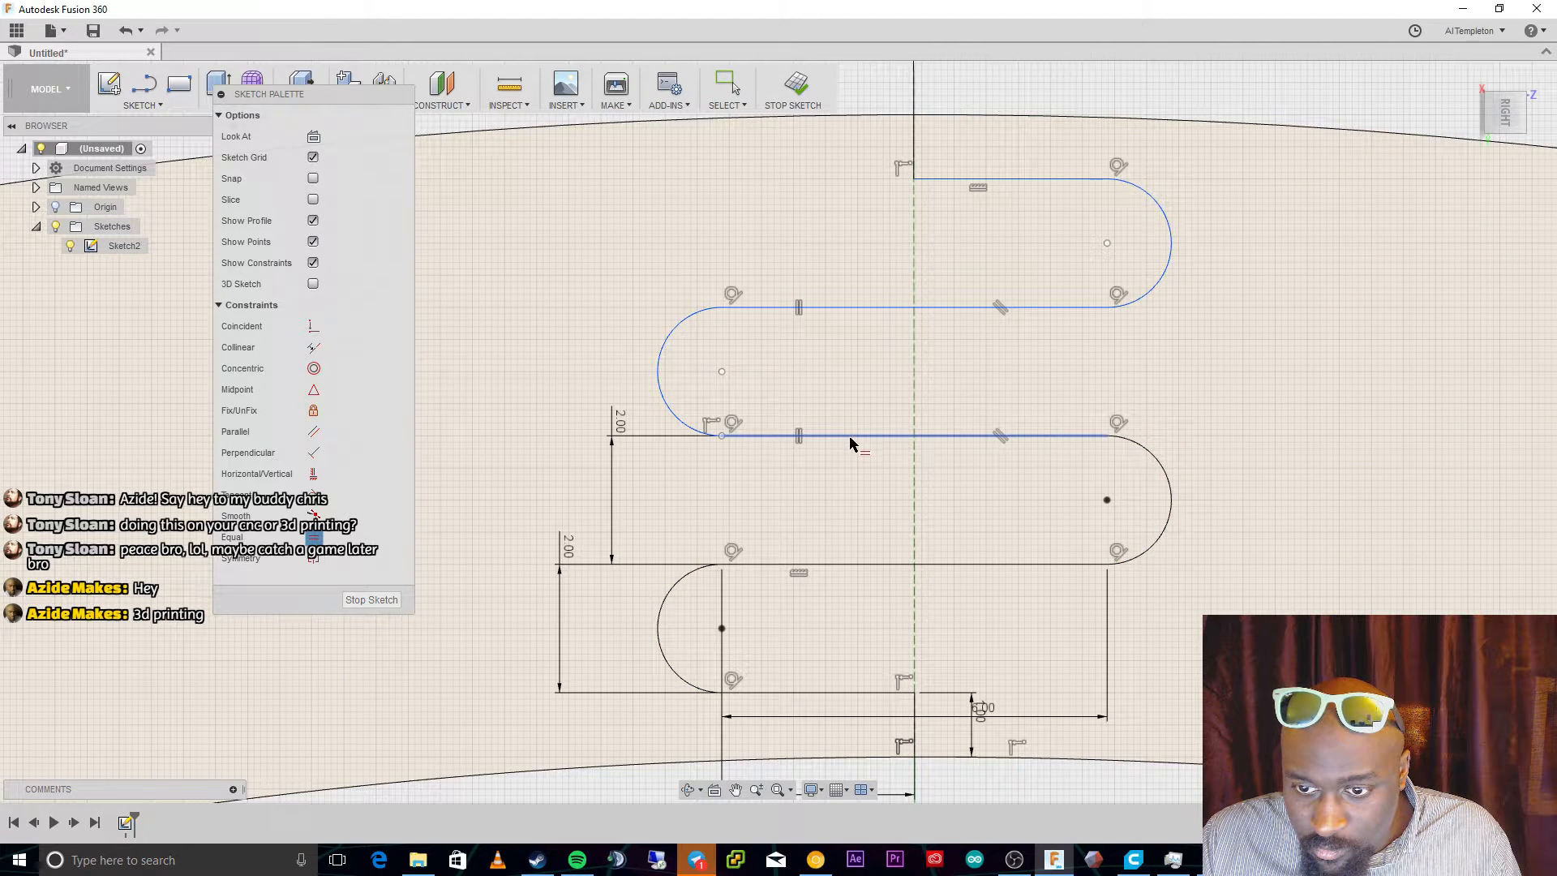
click(851, 563)
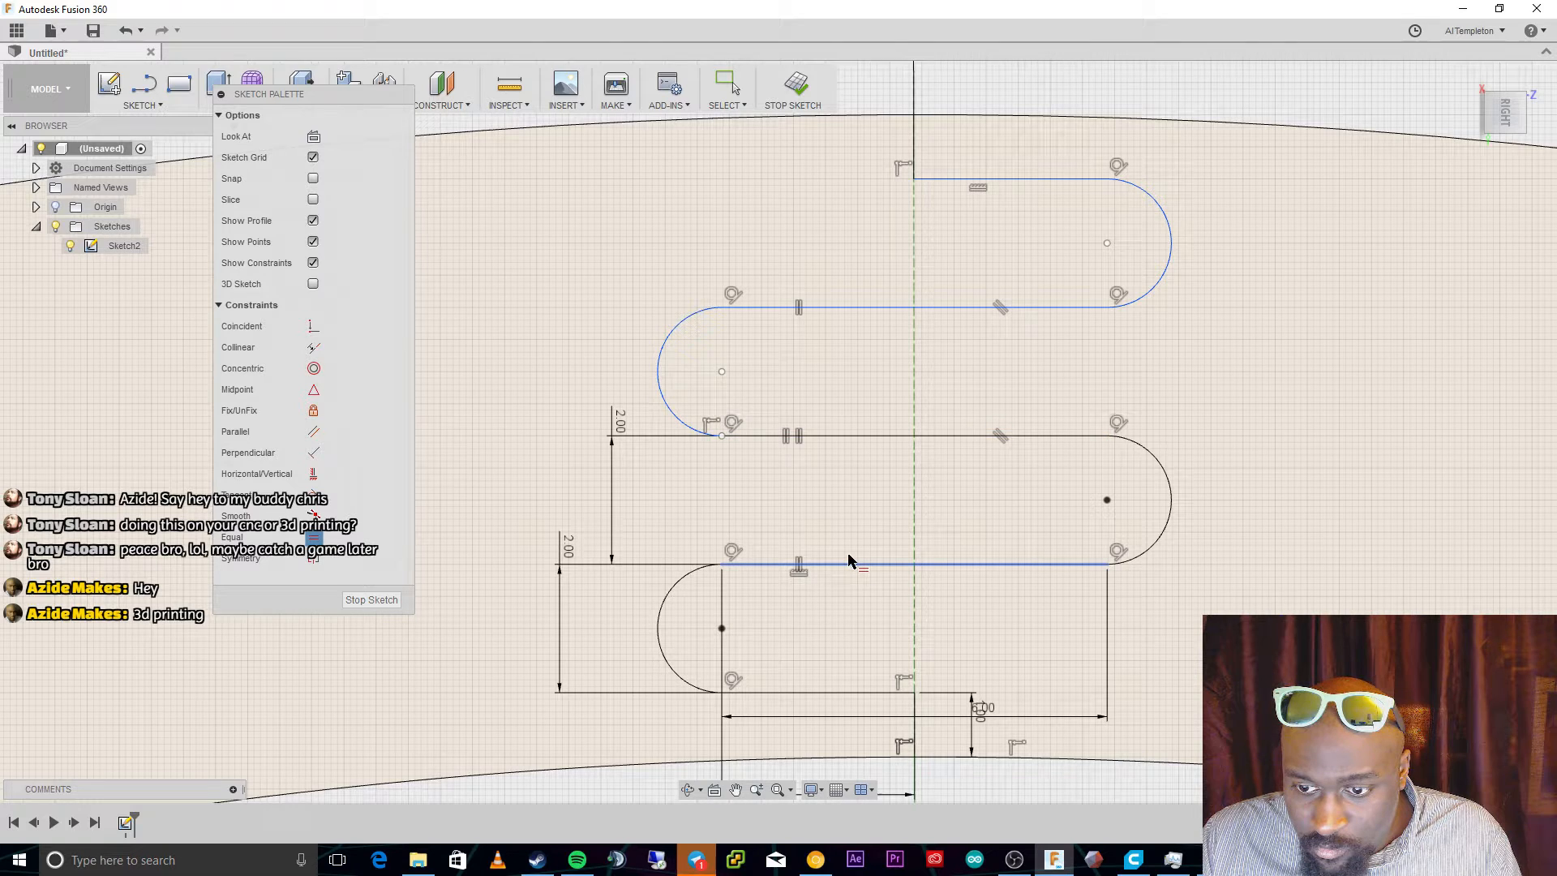
Delete the upper left arc of the serpentine path, between the second and third full-length horizontal lines.
key(Escape)
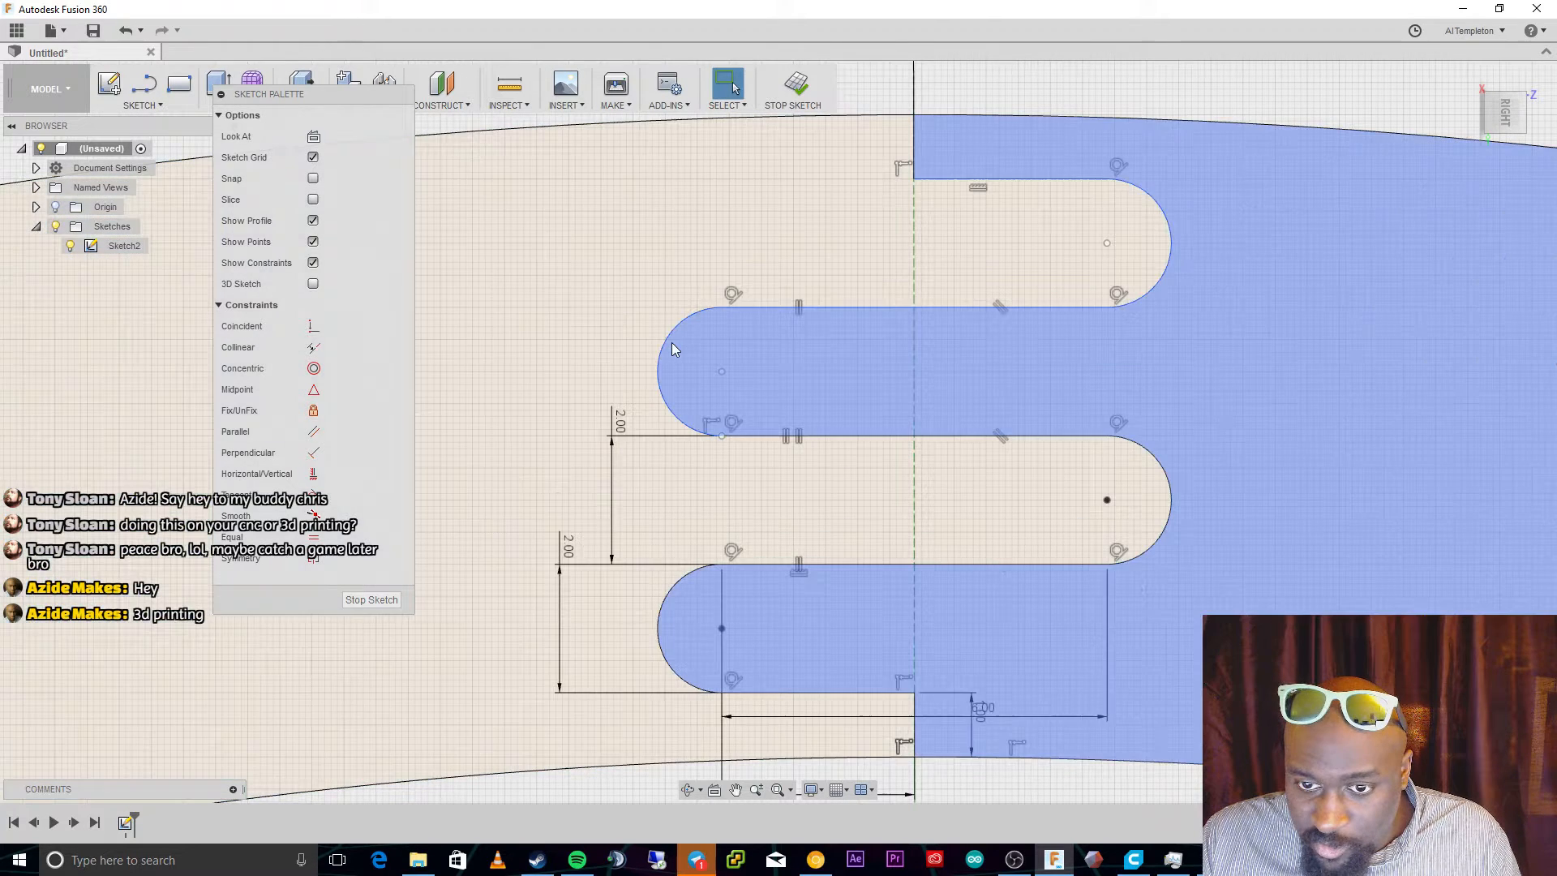
click(664, 351)
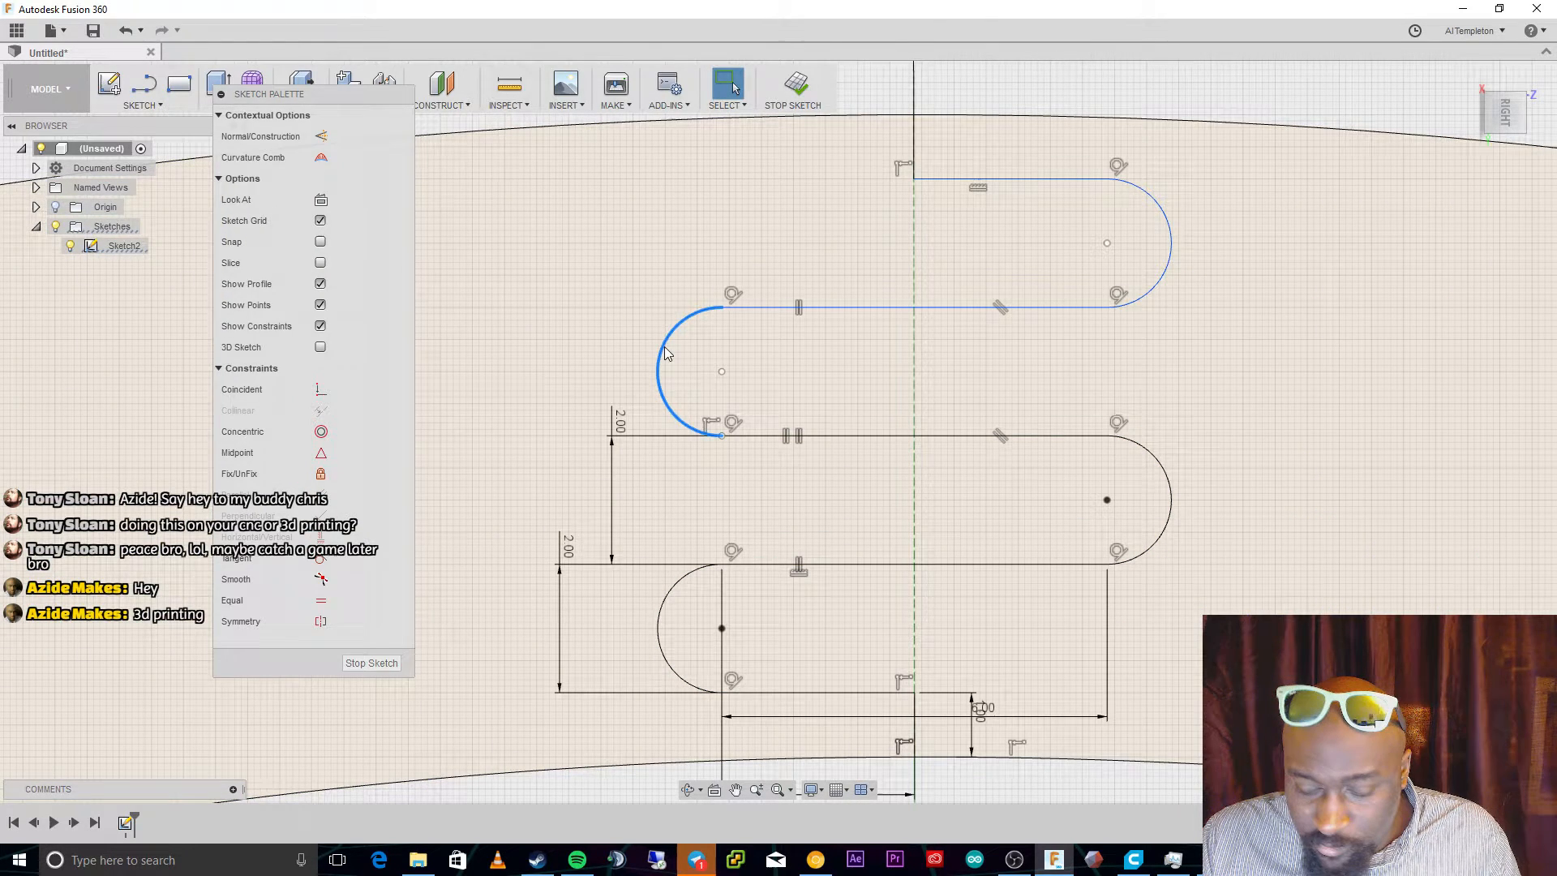
key(Delete)
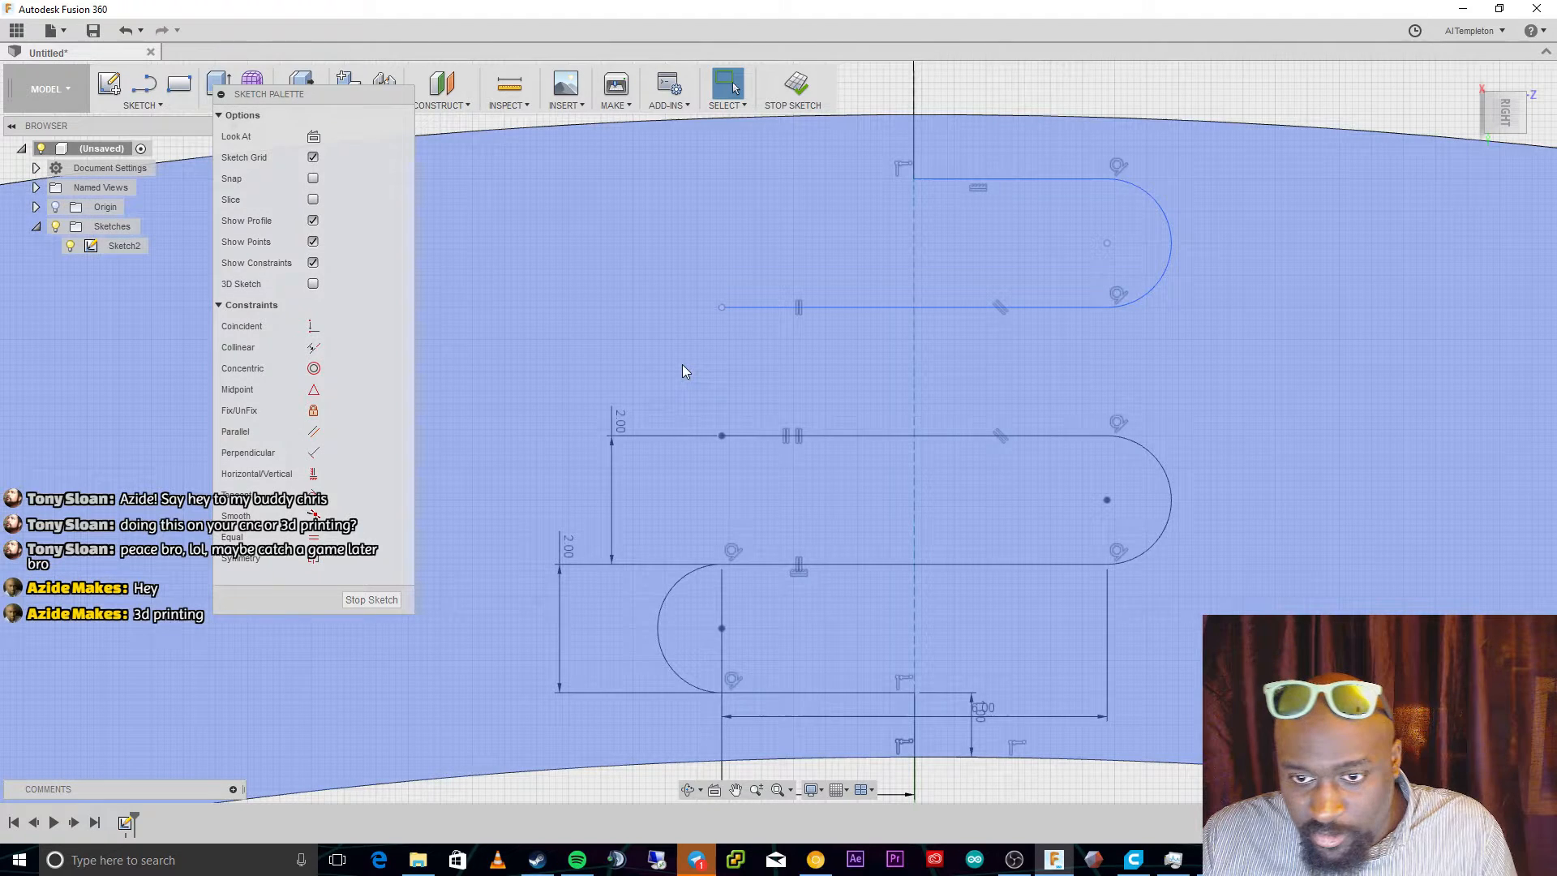
Draw a tangent arc joining the open left ends of the two horizontal lines in the upper half of the serpentine.
click(142, 105)
mouse_move(195, 198)
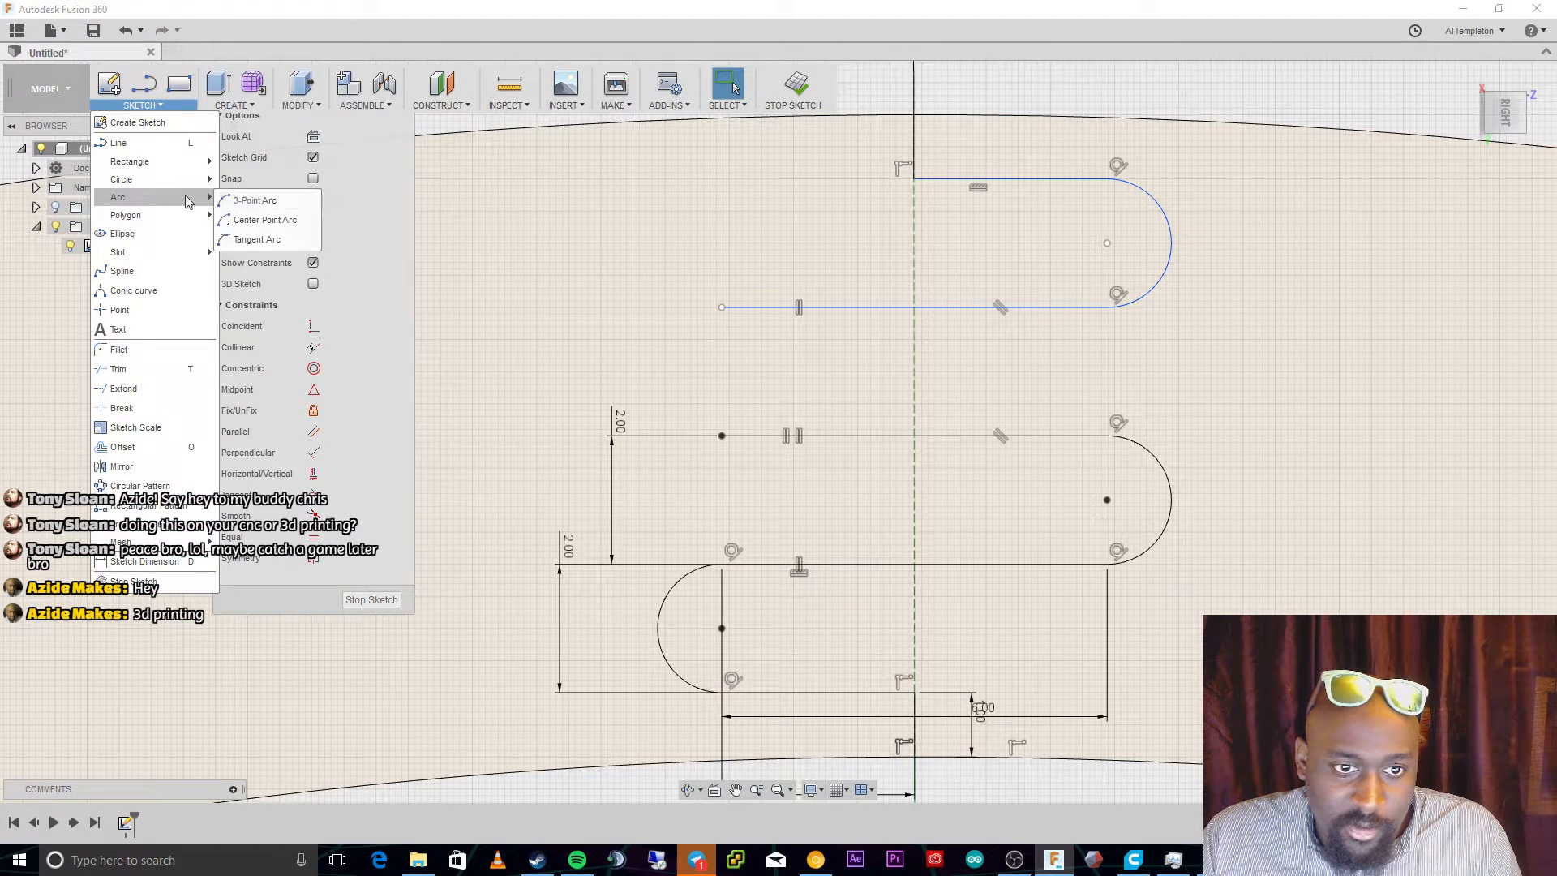
click(258, 240)
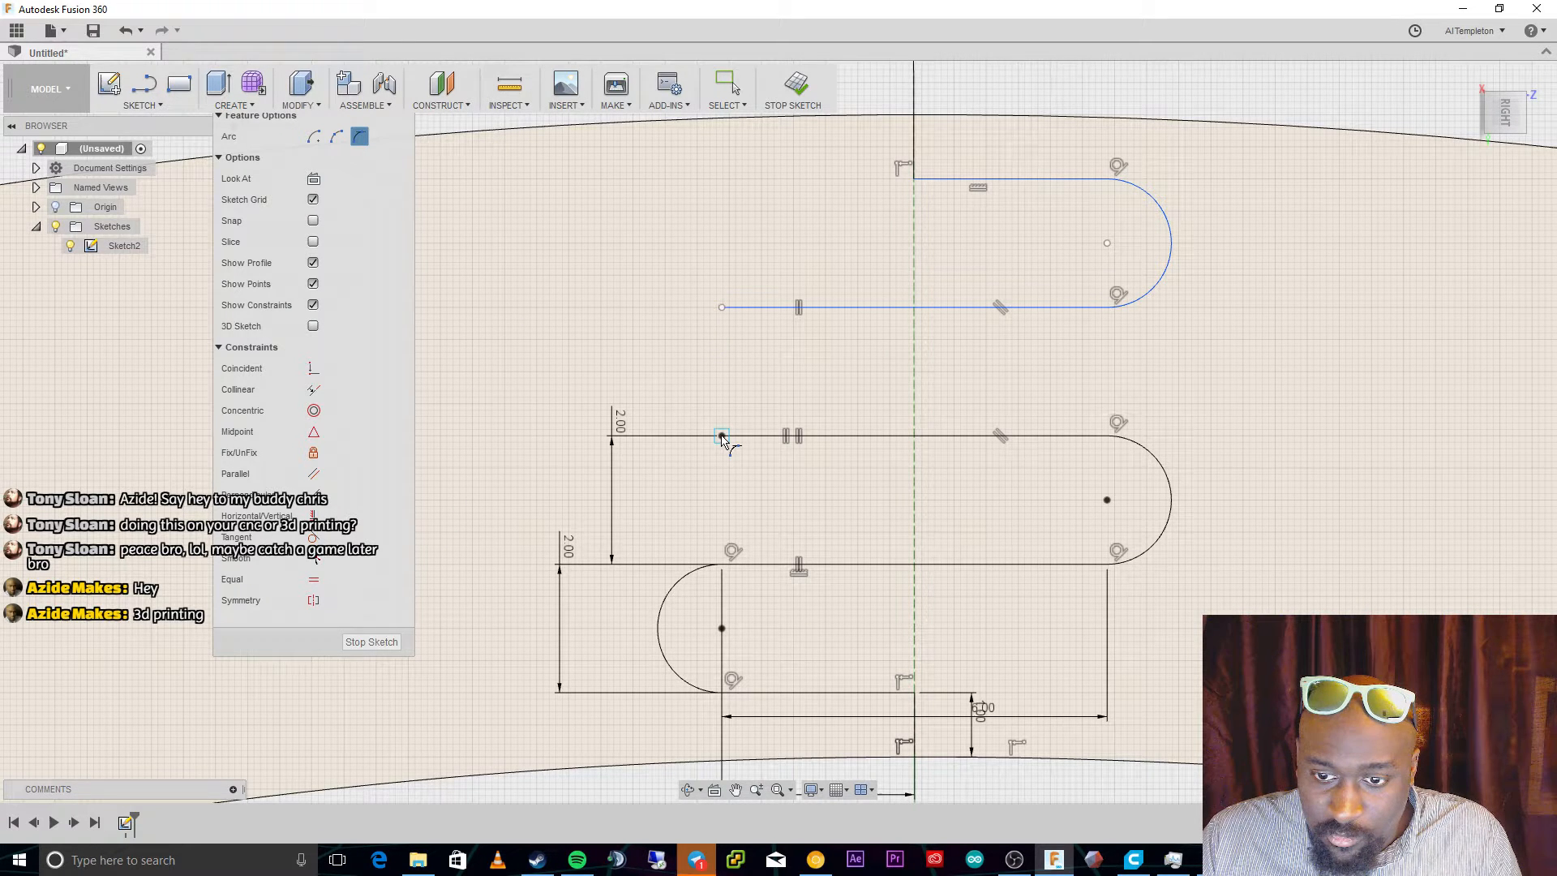
click(722, 307)
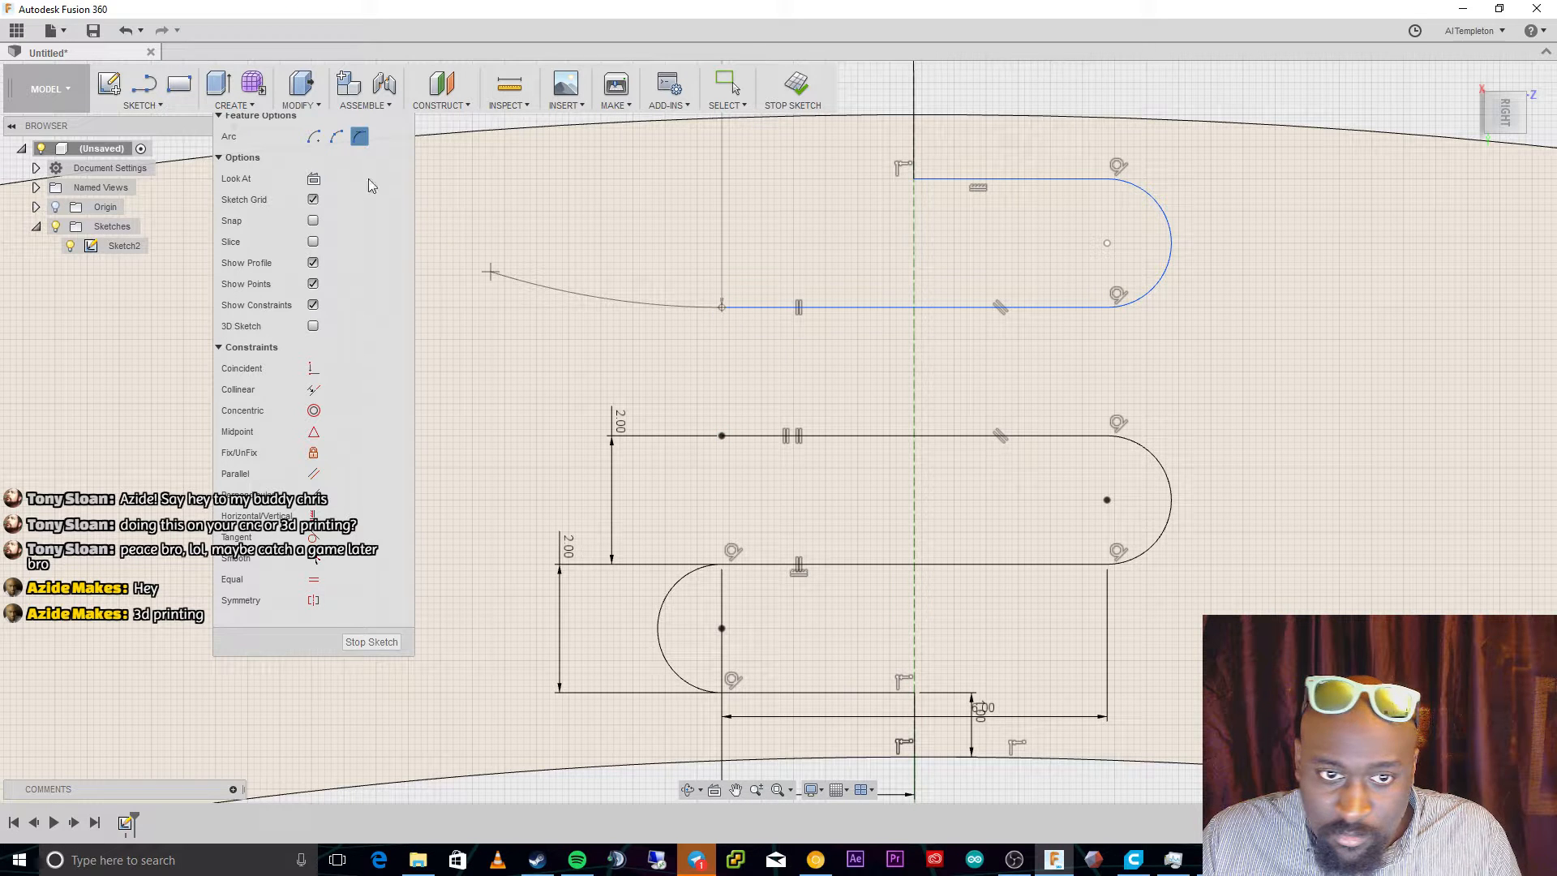
click(721, 436)
key(Escape)
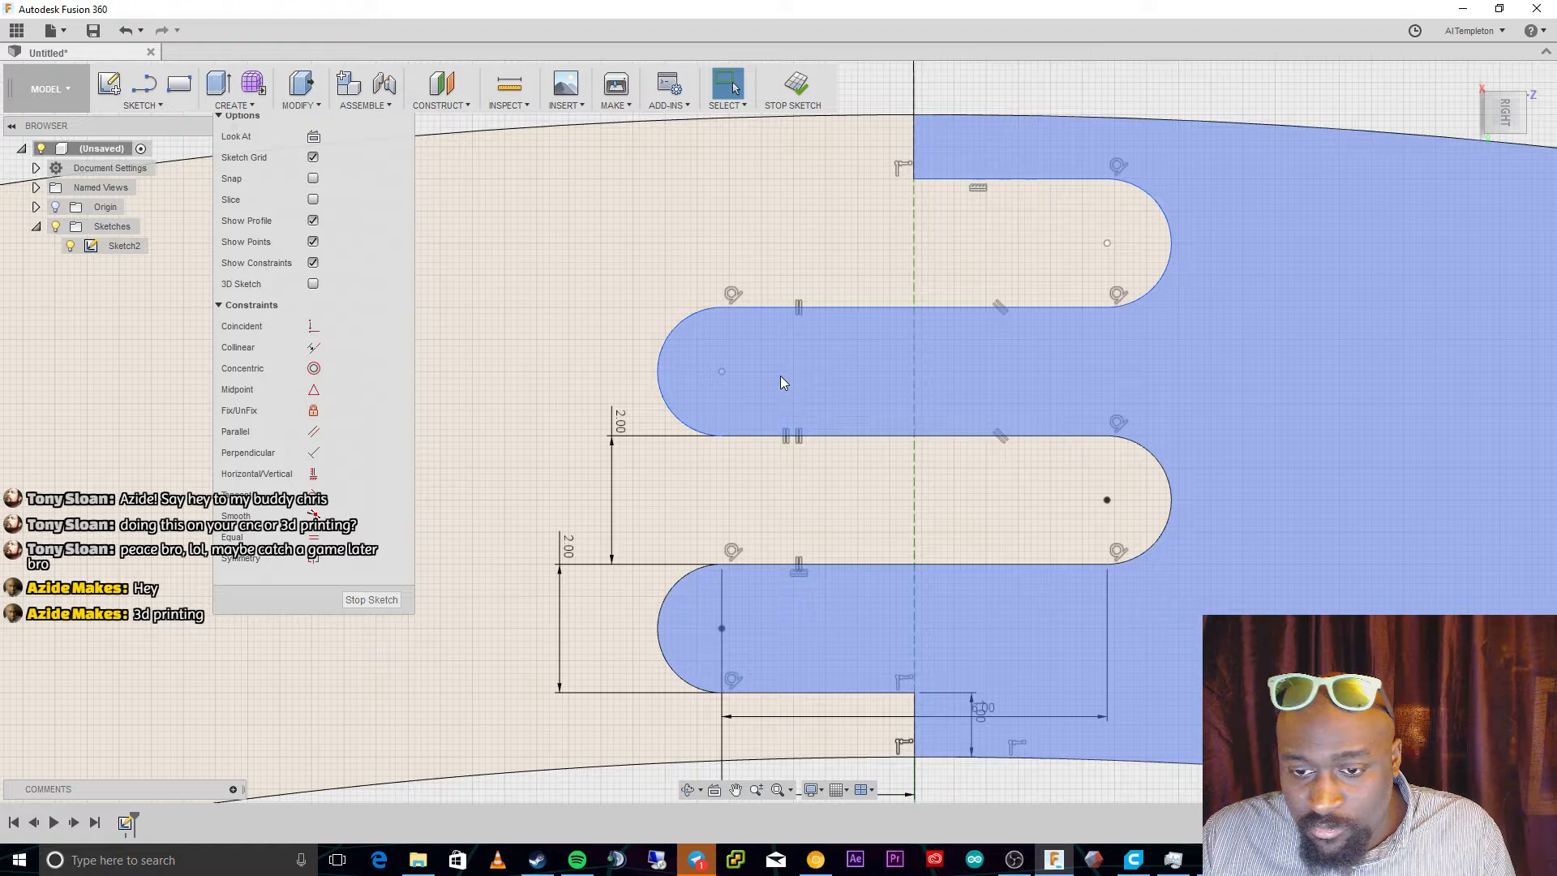
Apply a tangent constraint between the new left arc and the horizontal line at its lower end.
click(660, 387)
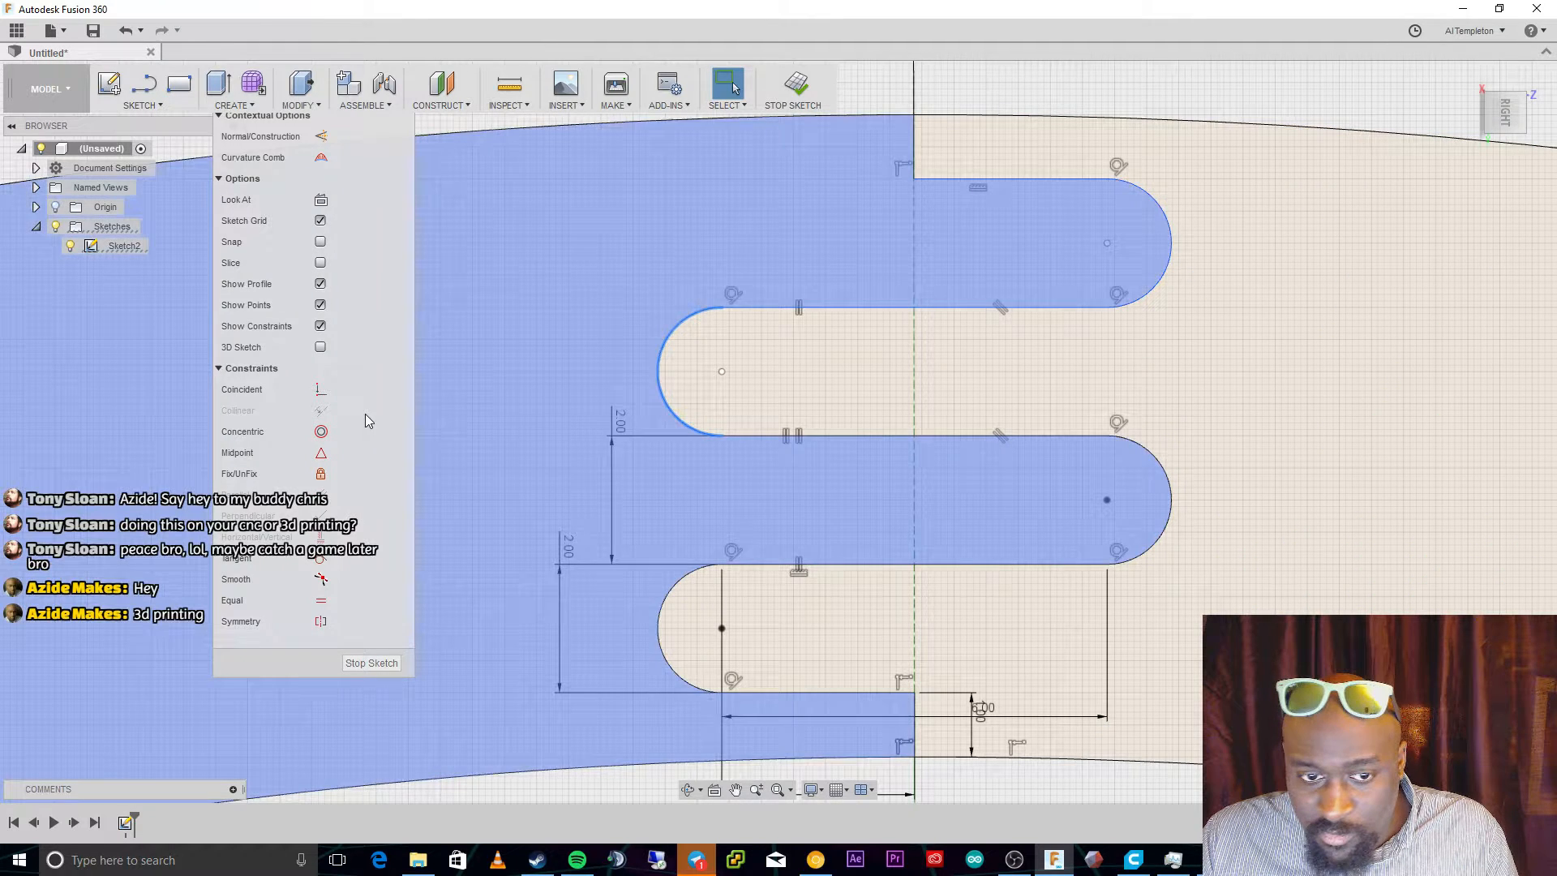
click(320, 558)
click(740, 435)
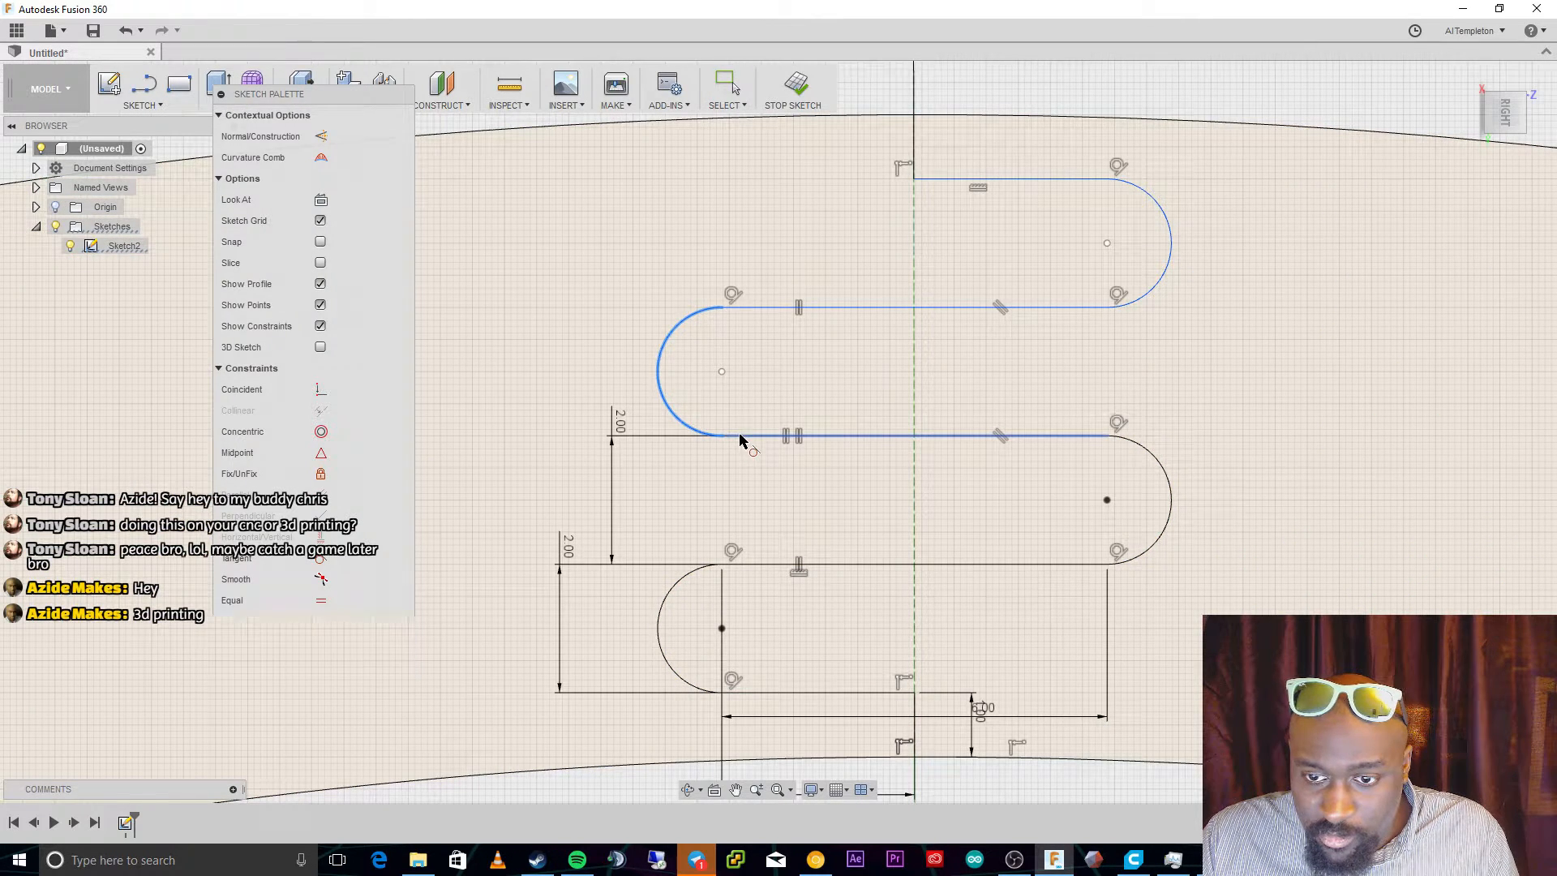
key(Escape)
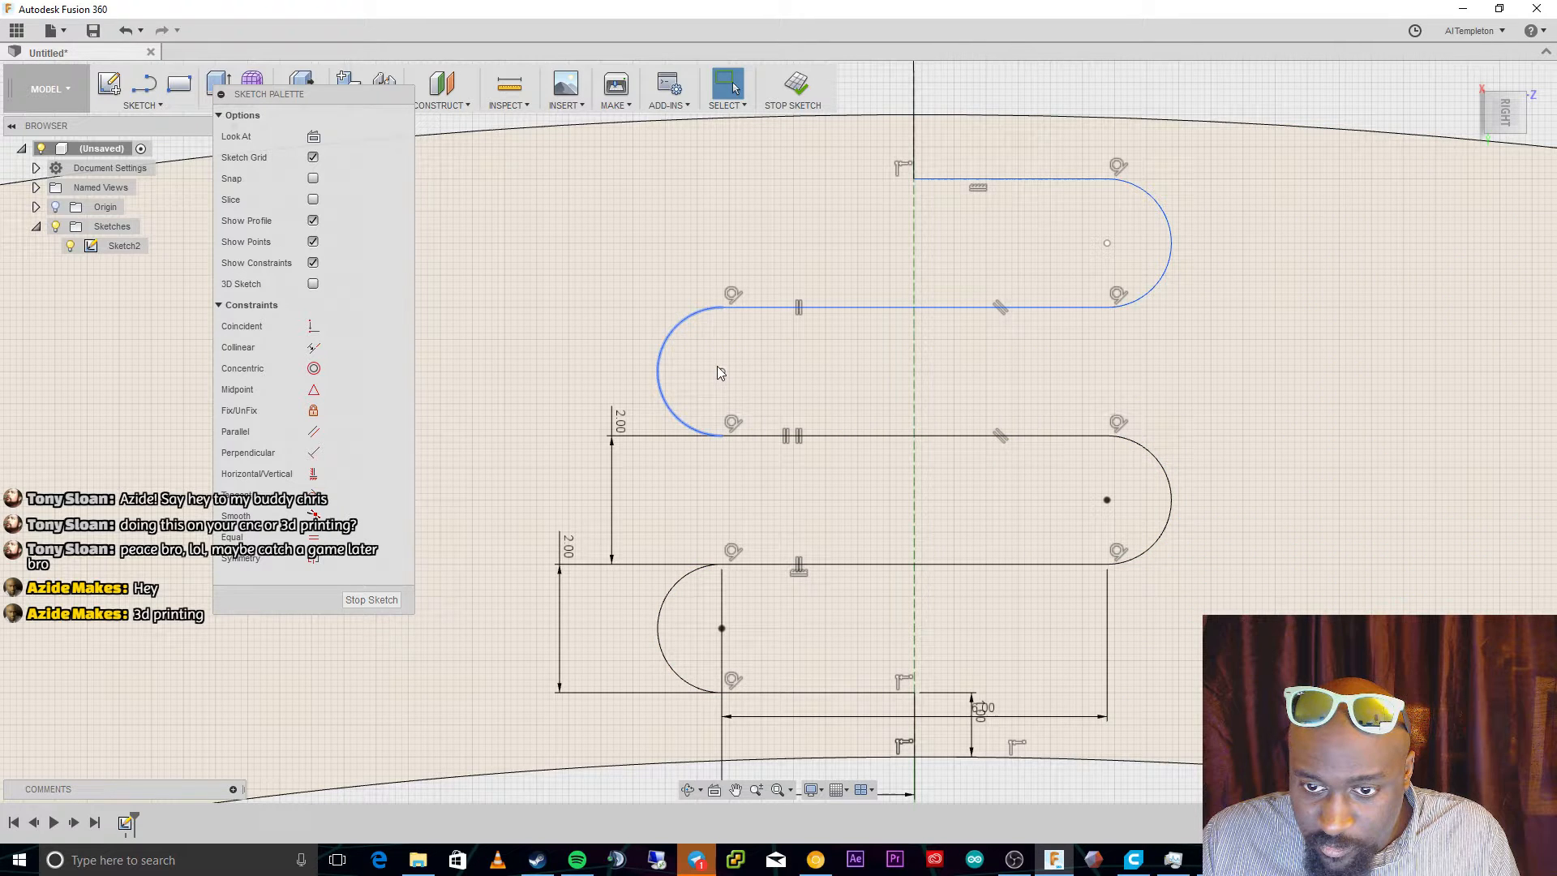
Dimension the vertical spacing of the serpentine's two upper bends at 2 mm each.
click(719, 370)
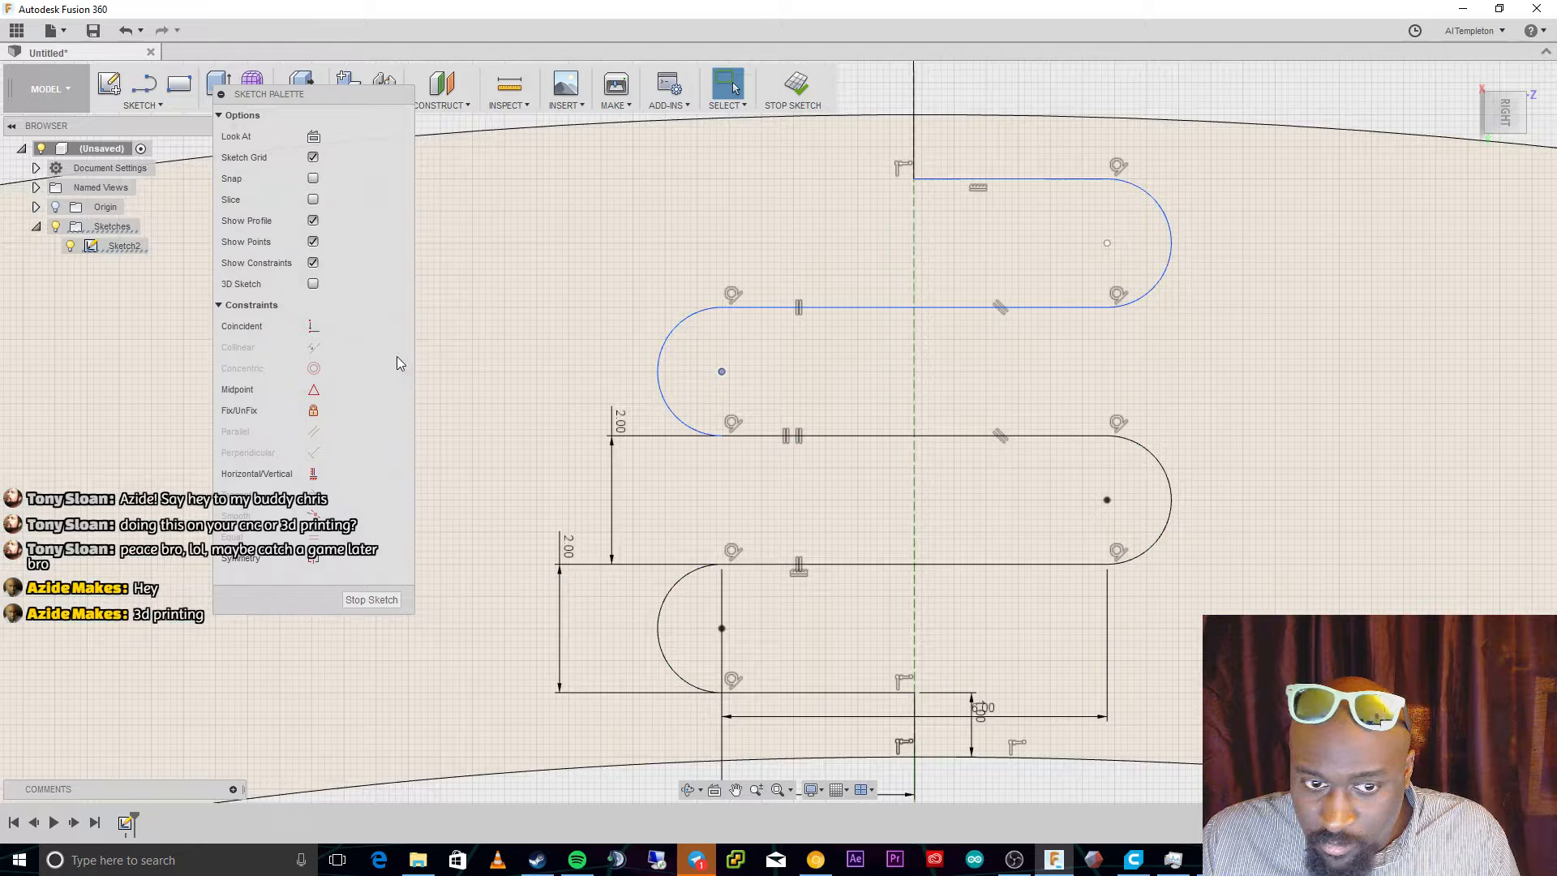
key(d)
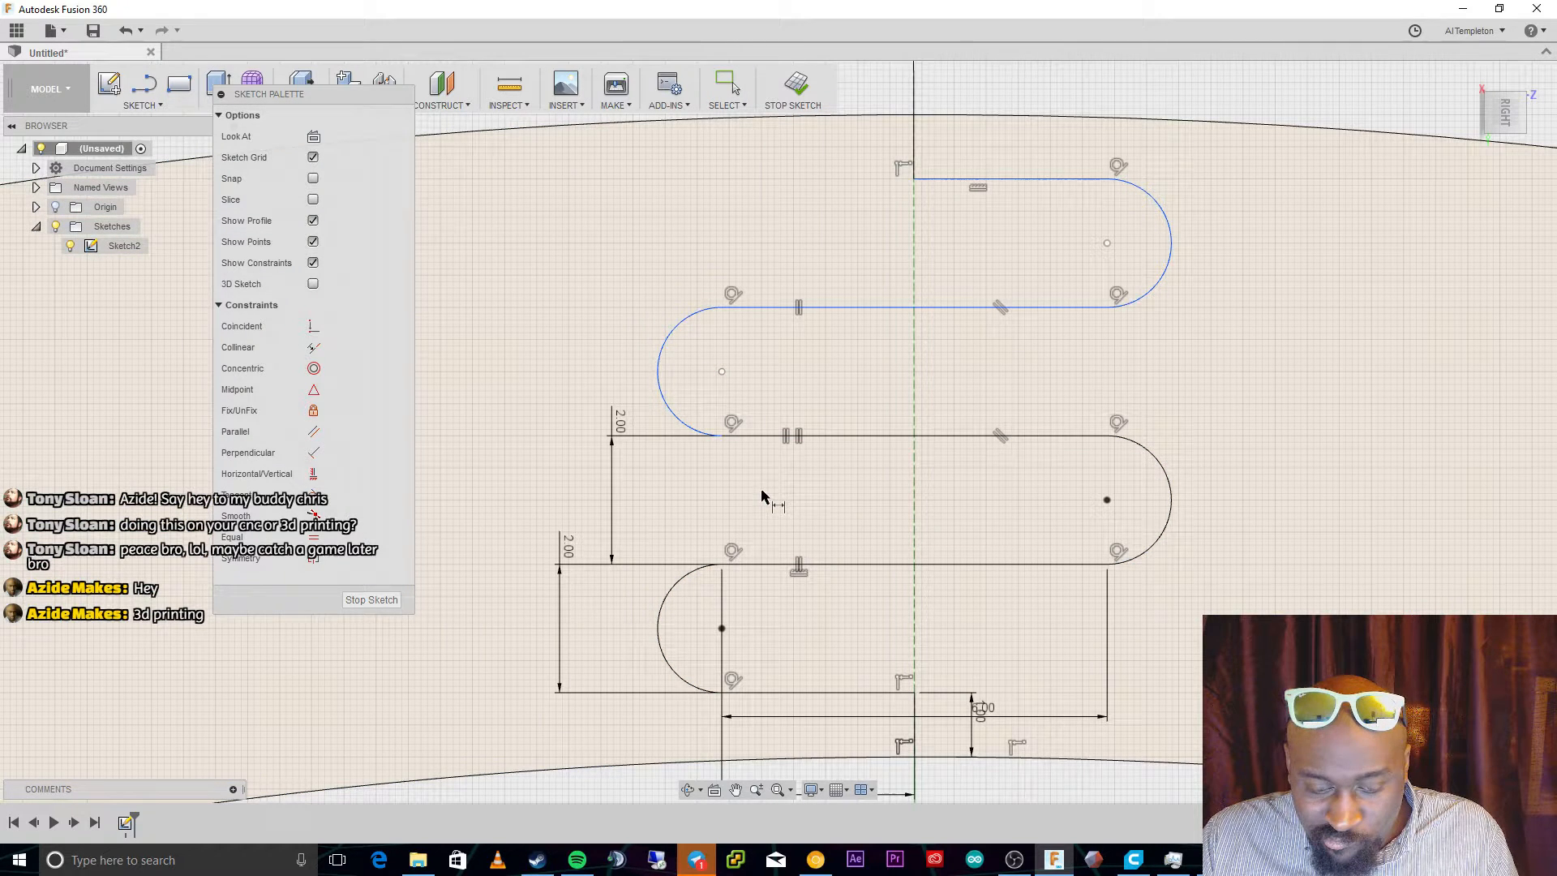
click(820, 307)
click(838, 437)
click(641, 391)
key(Return)
click(1070, 308)
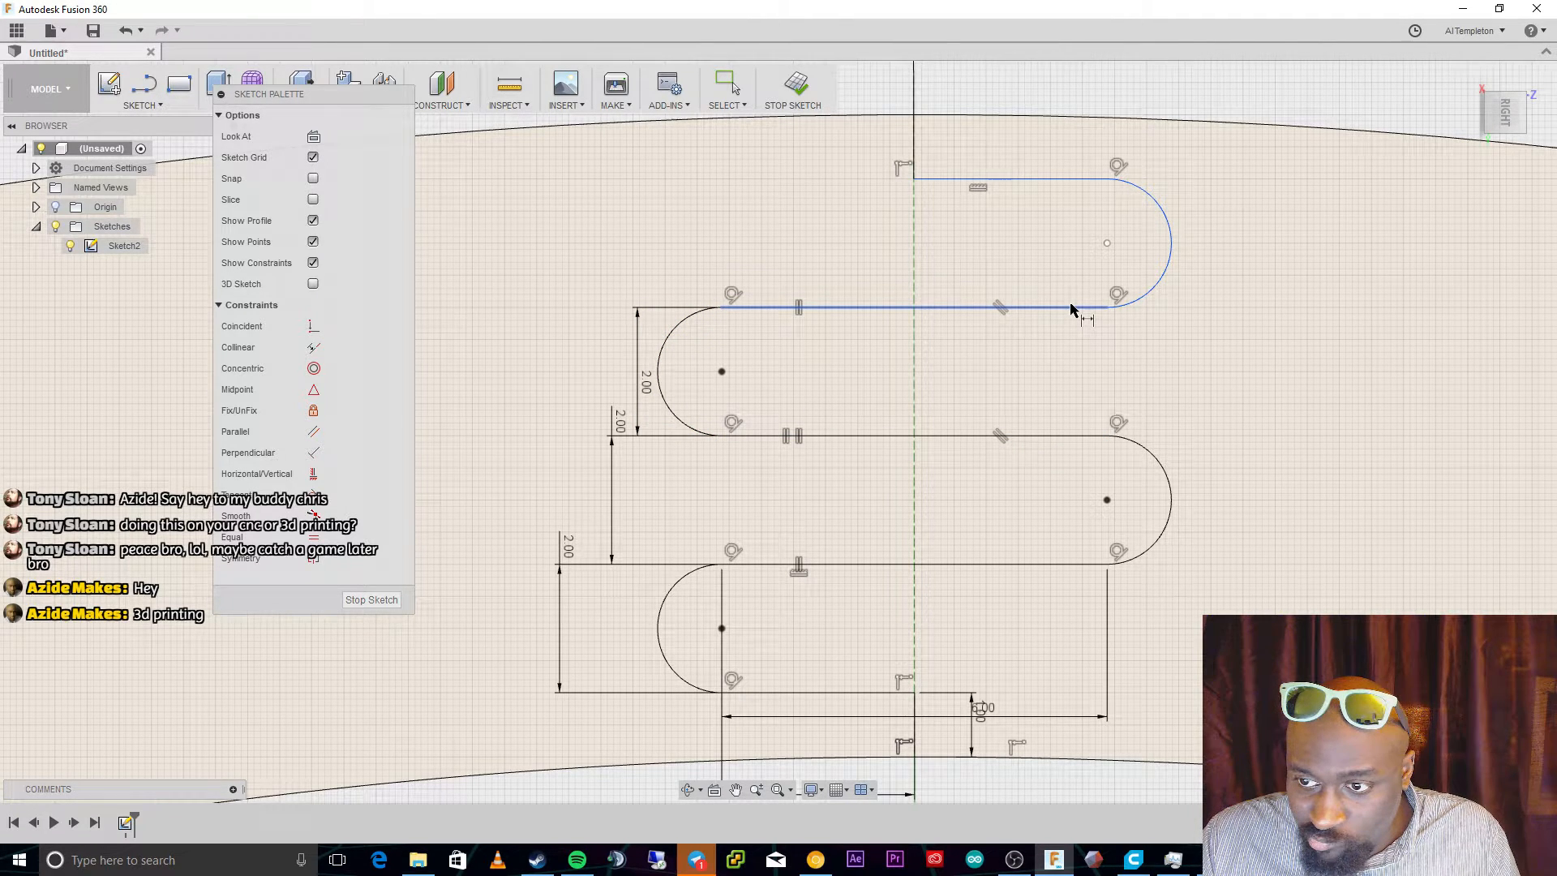
click(660, 191)
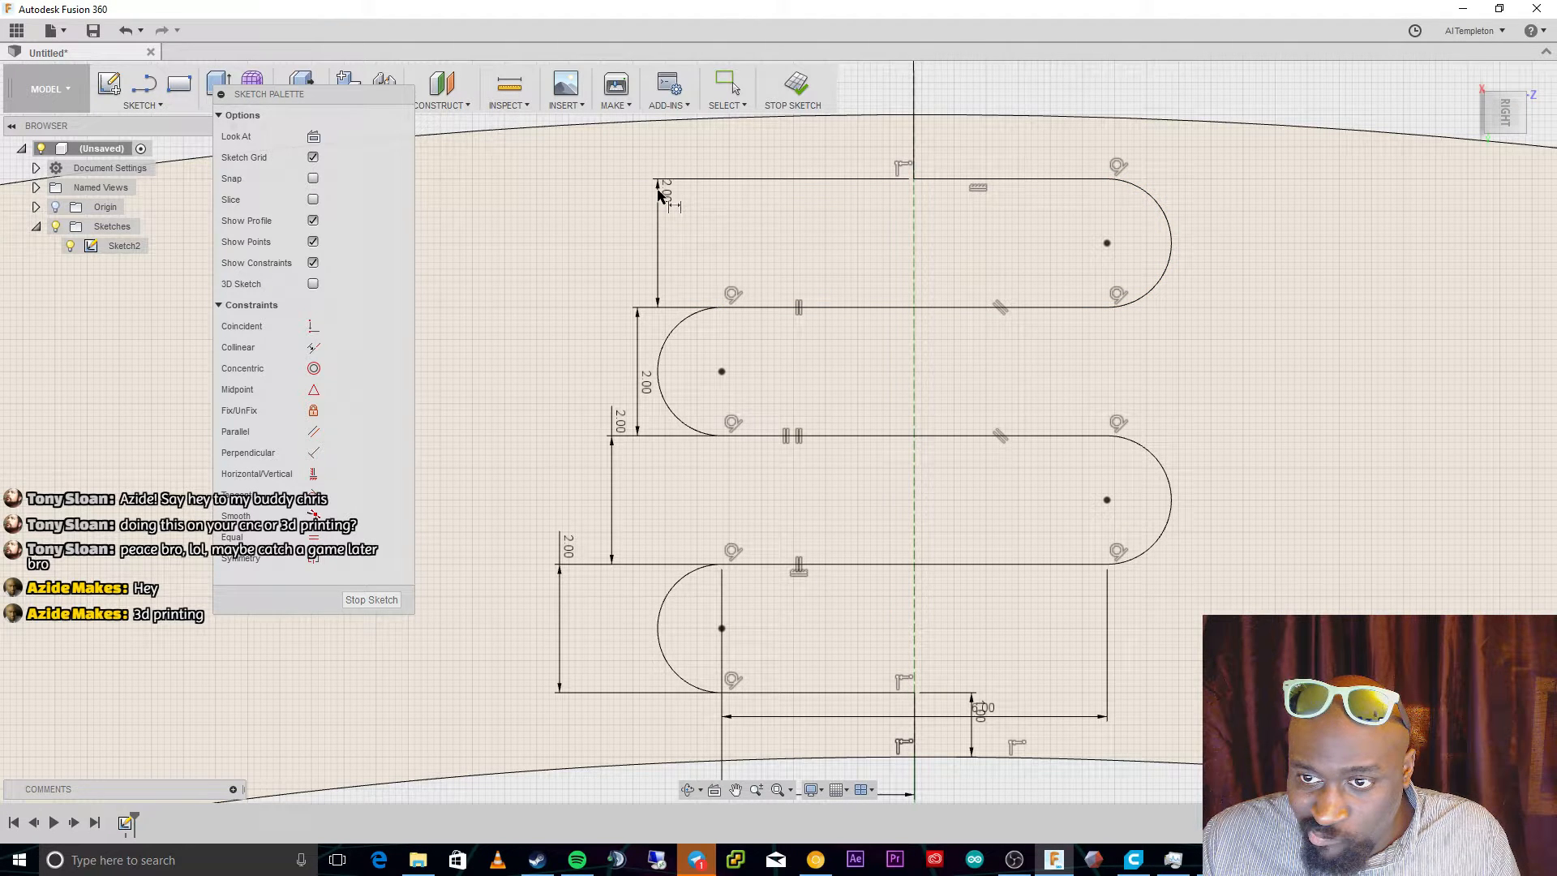
click(143, 101)
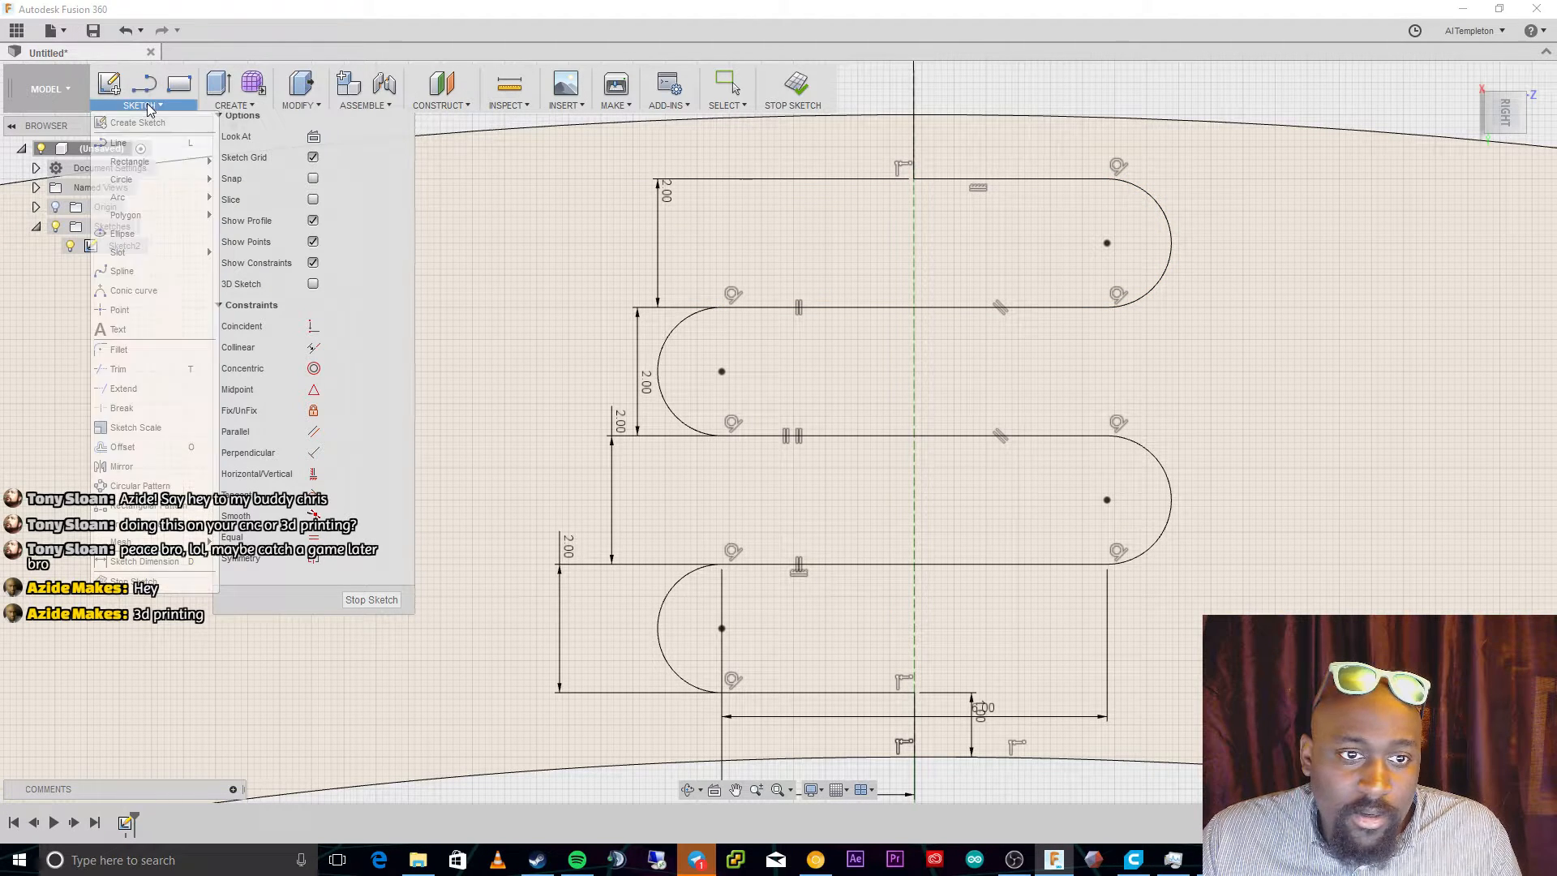
click(134, 447)
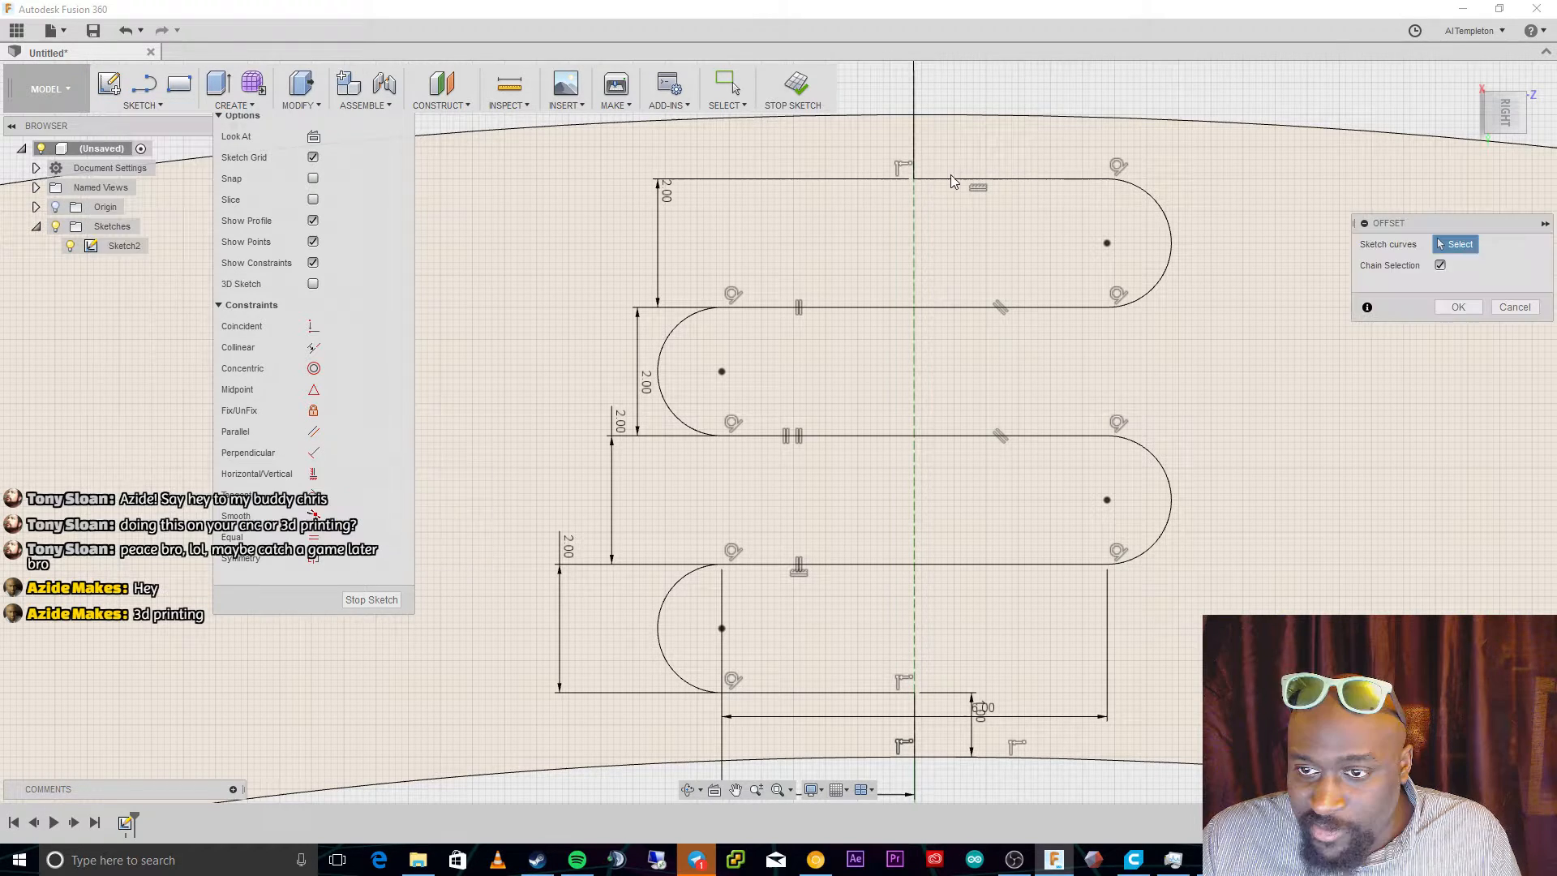
scroll(953, 180, down, 4)
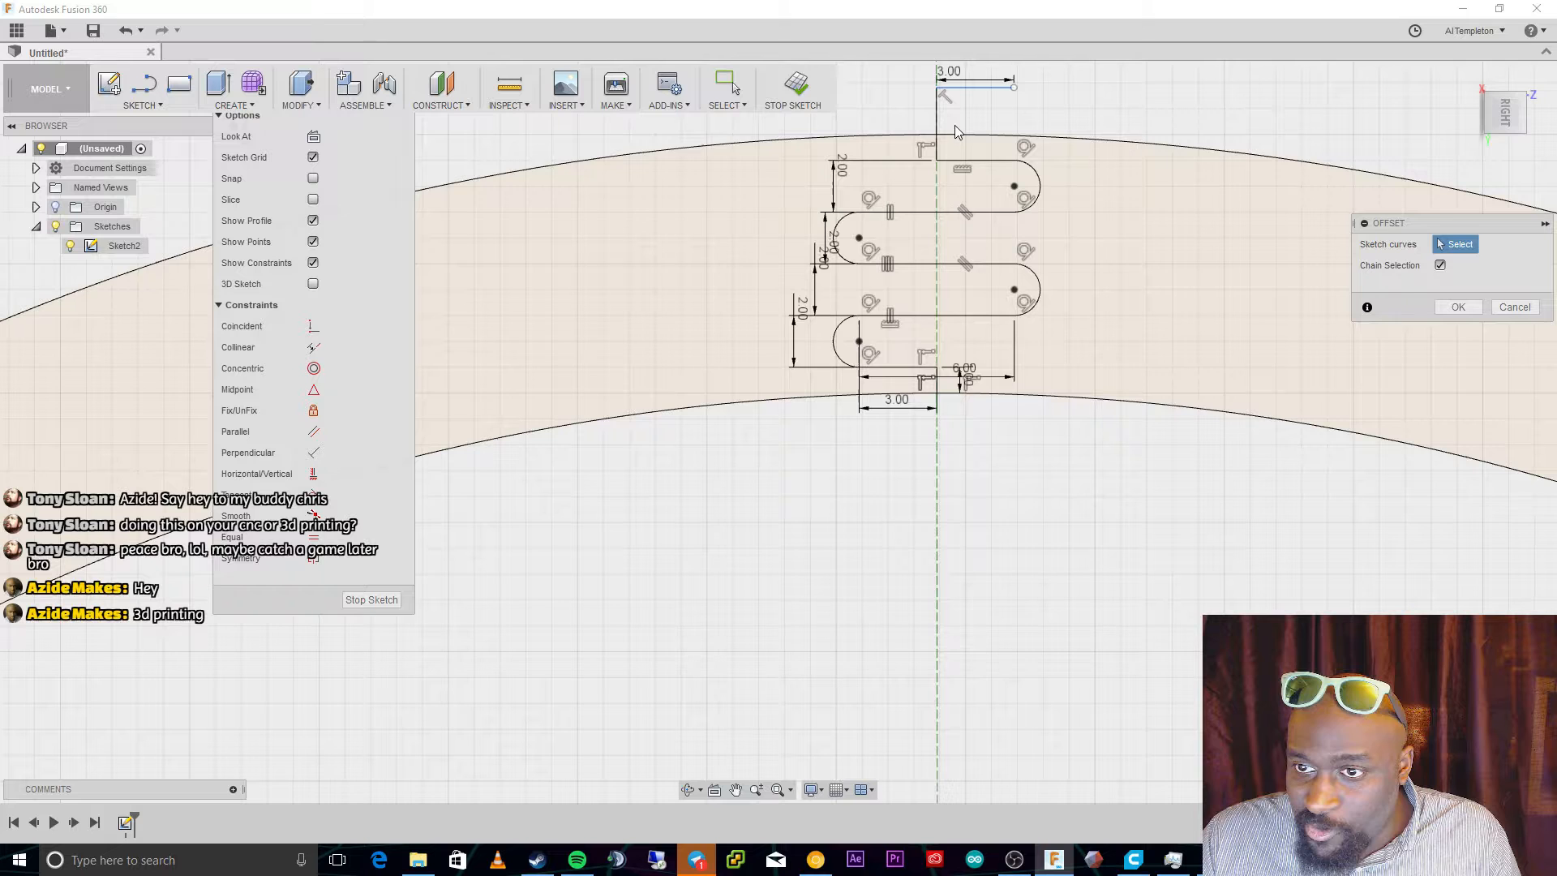
key(Escape)
Delete the stray 3 mm horizontal line above the outer circle.
click(977, 89)
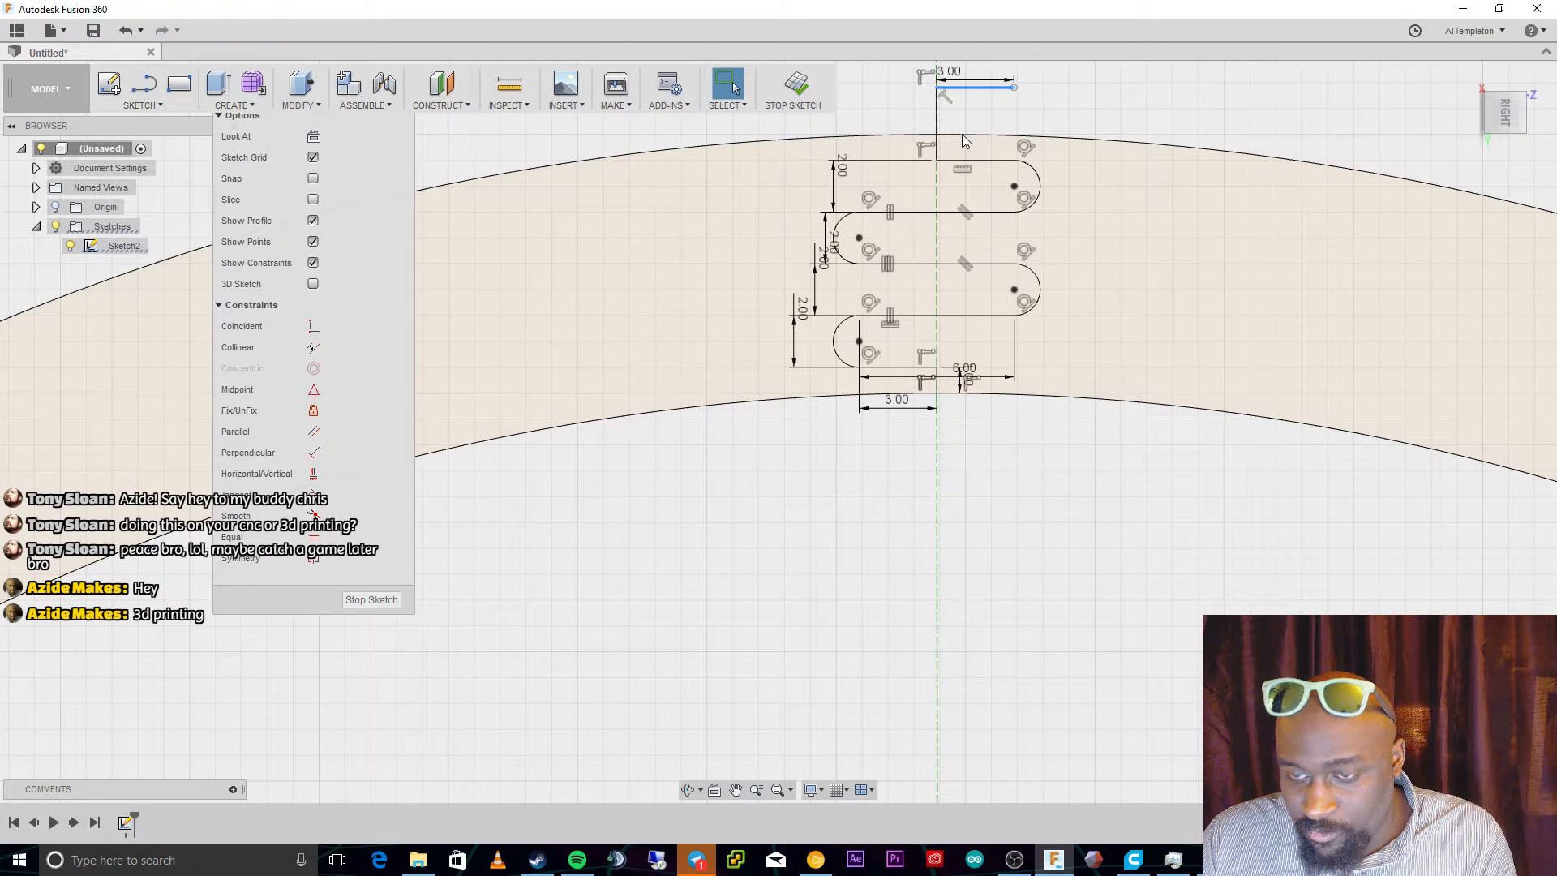
key(Delete)
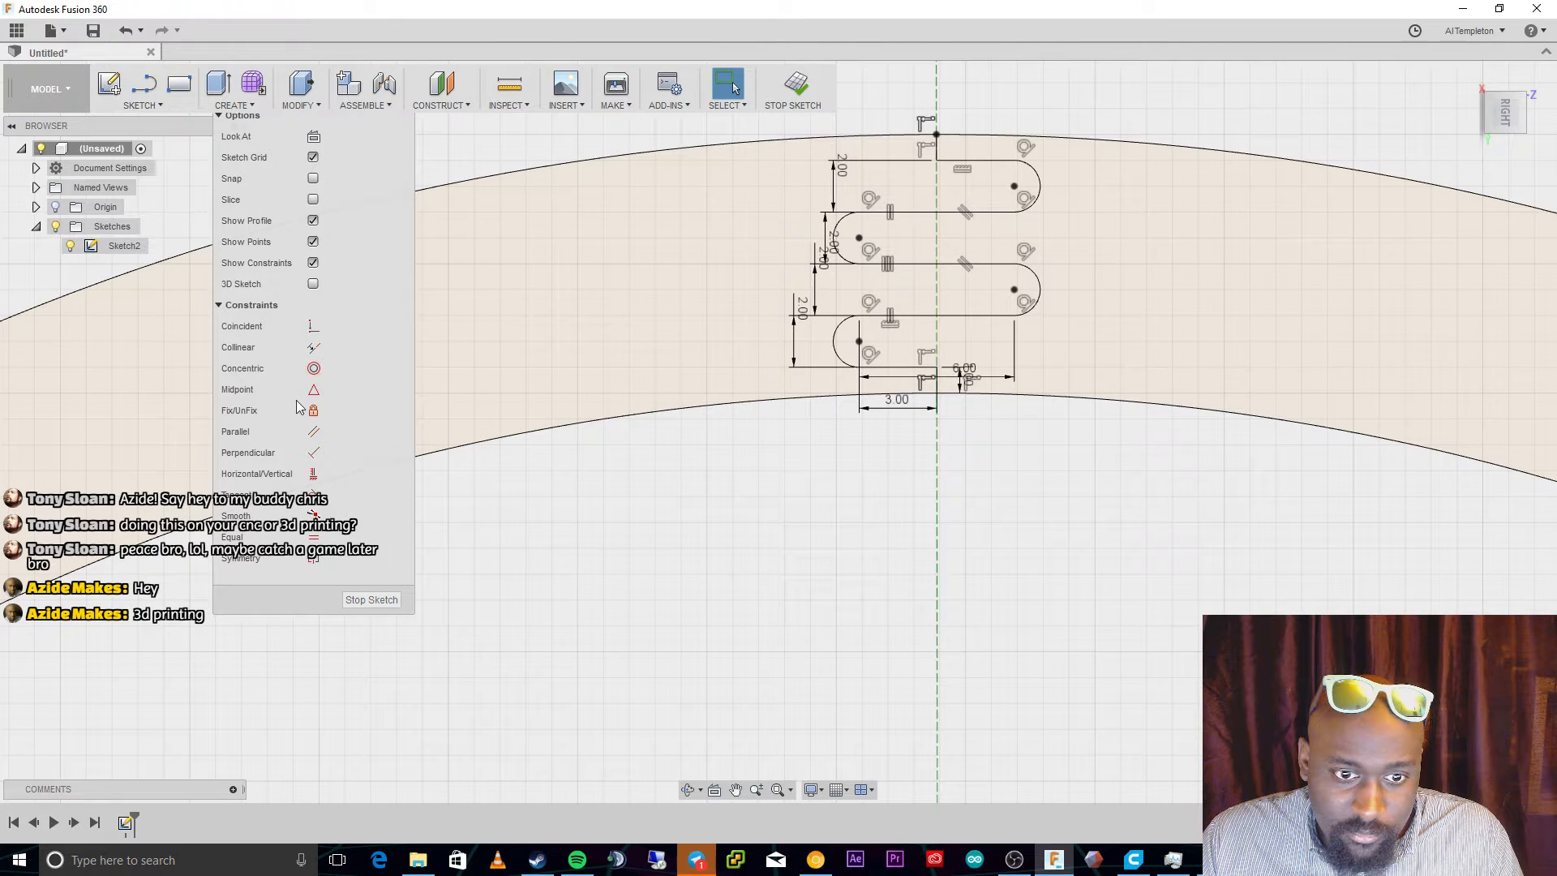
Offset the whole serpentine chain by 0.75 mm, including its vertical end segments.
click(144, 110)
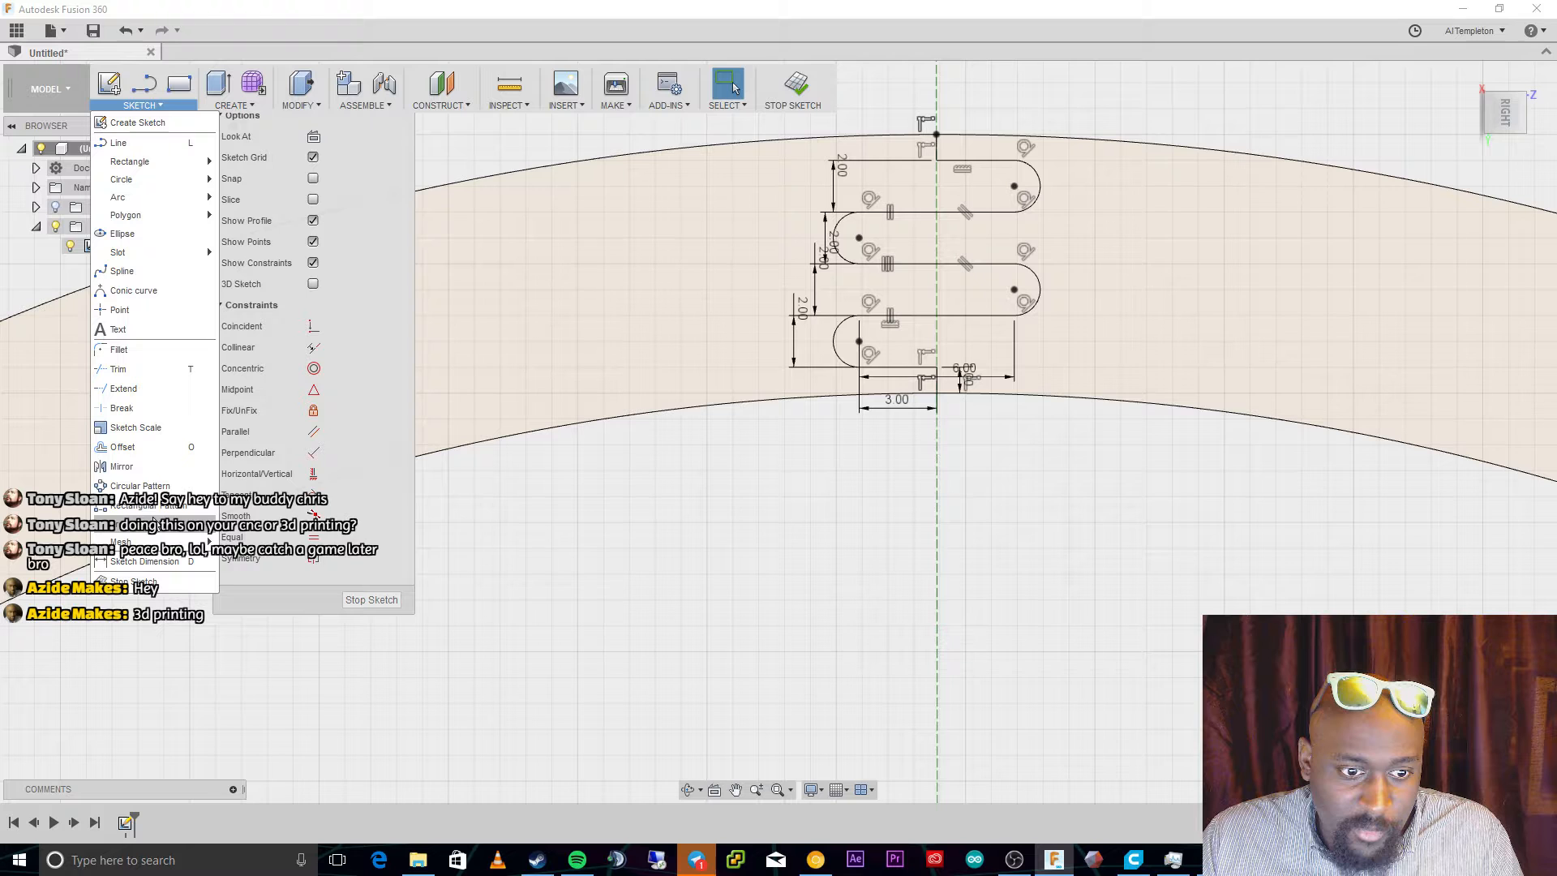
click(130, 447)
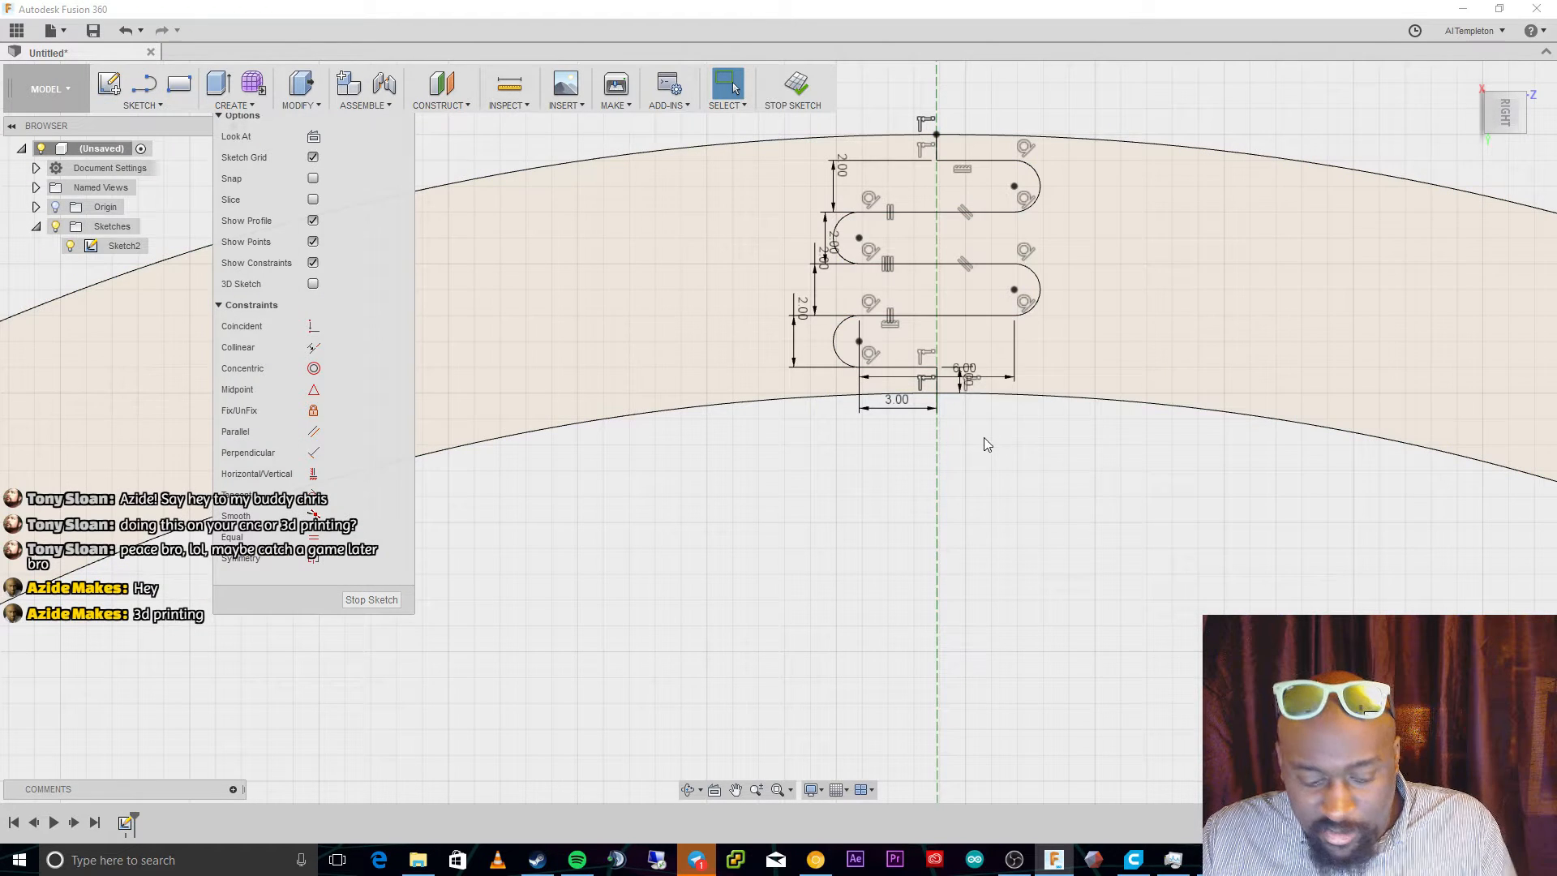
click(938, 387)
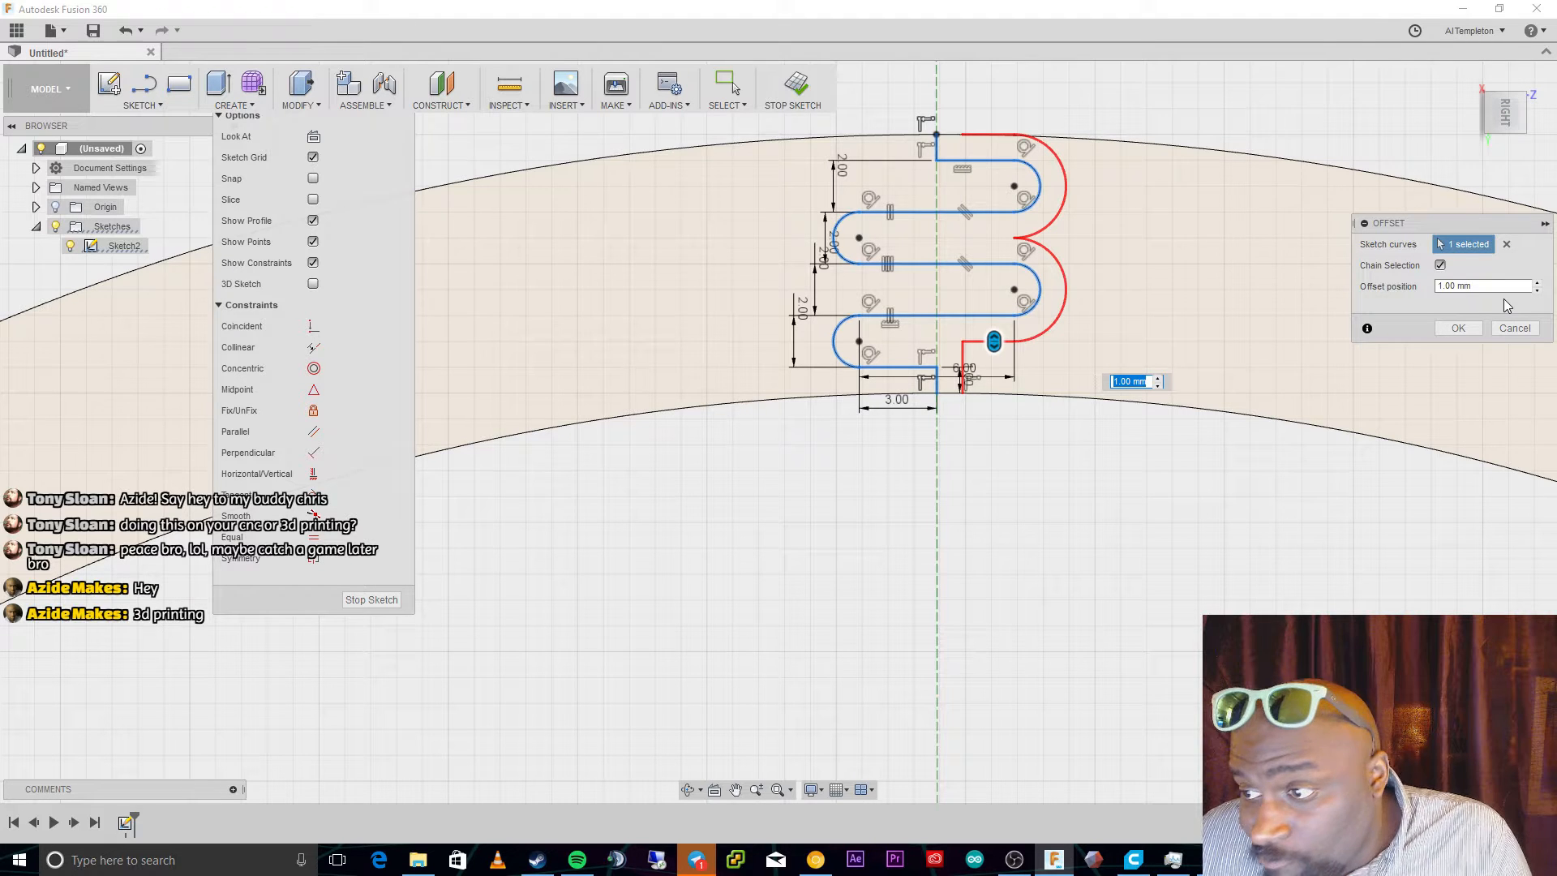
click(1443, 288)
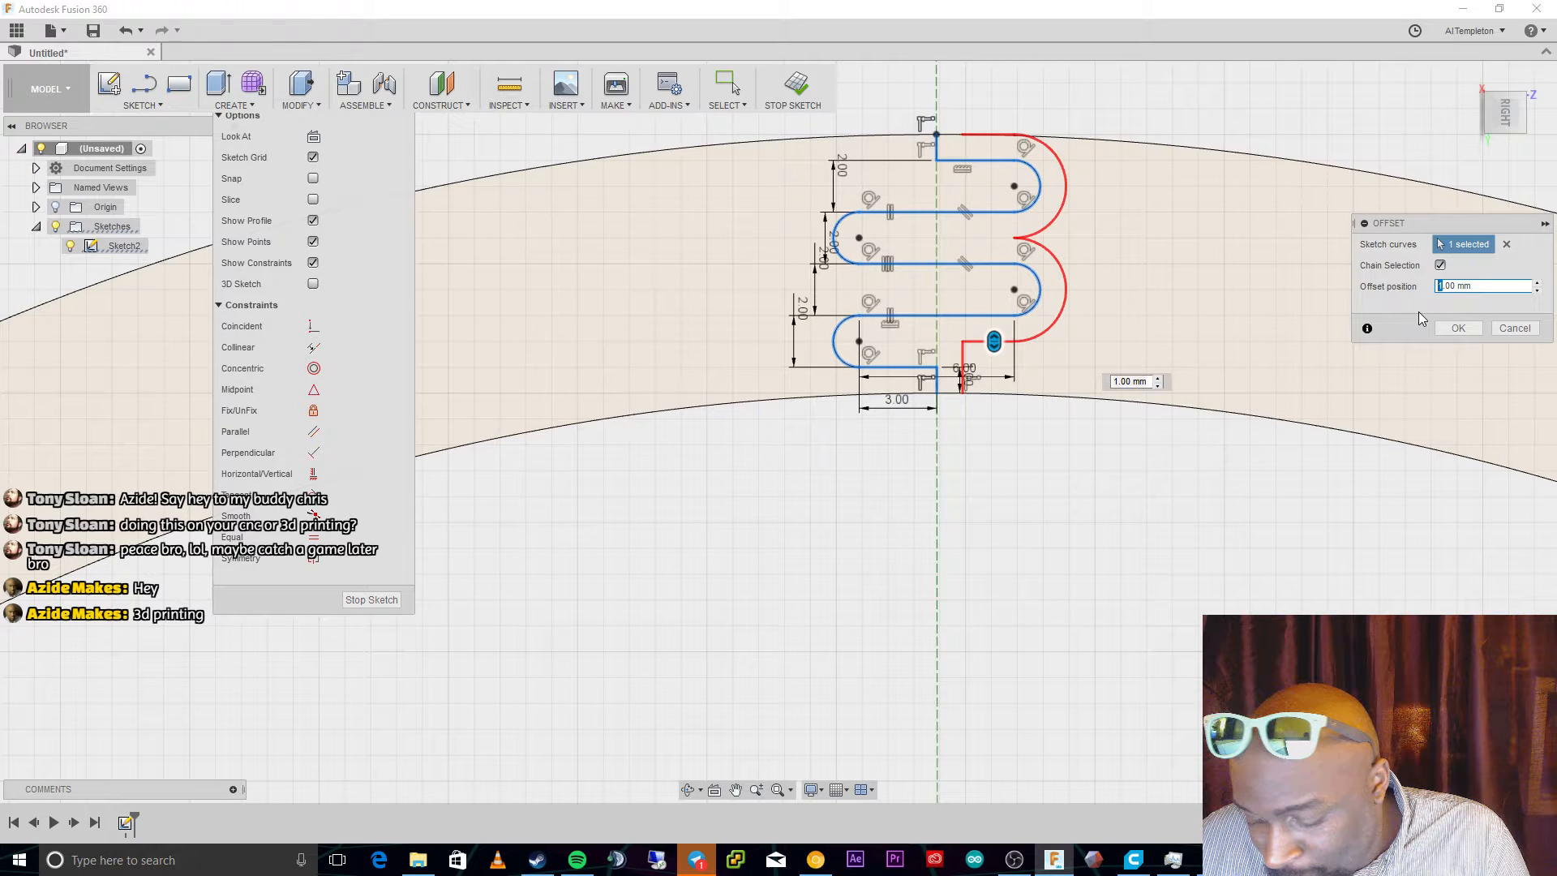
text(.750)
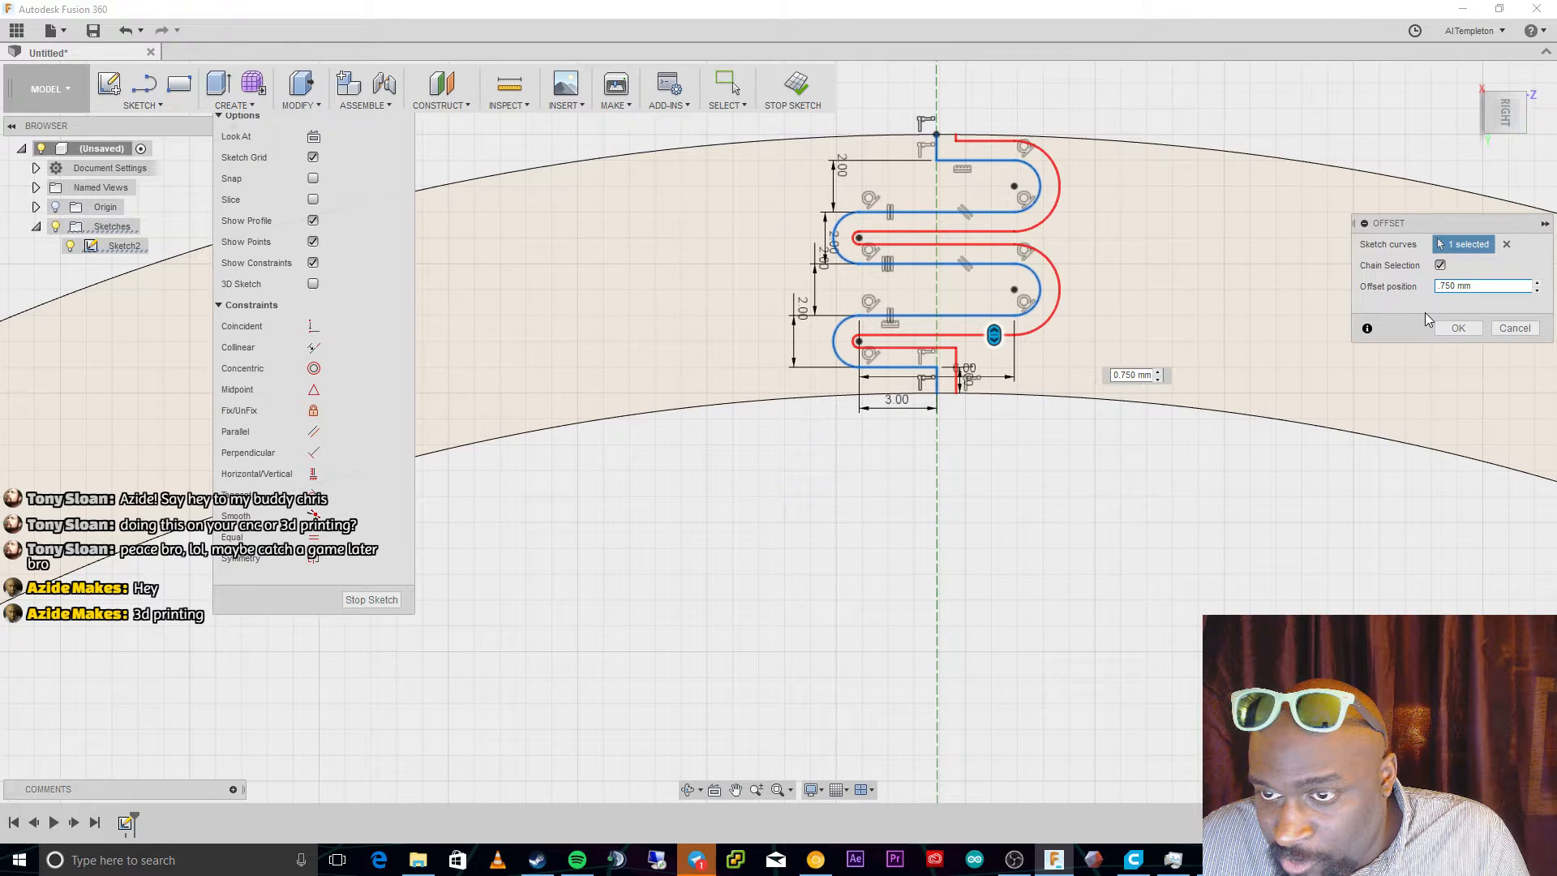
click(1450, 328)
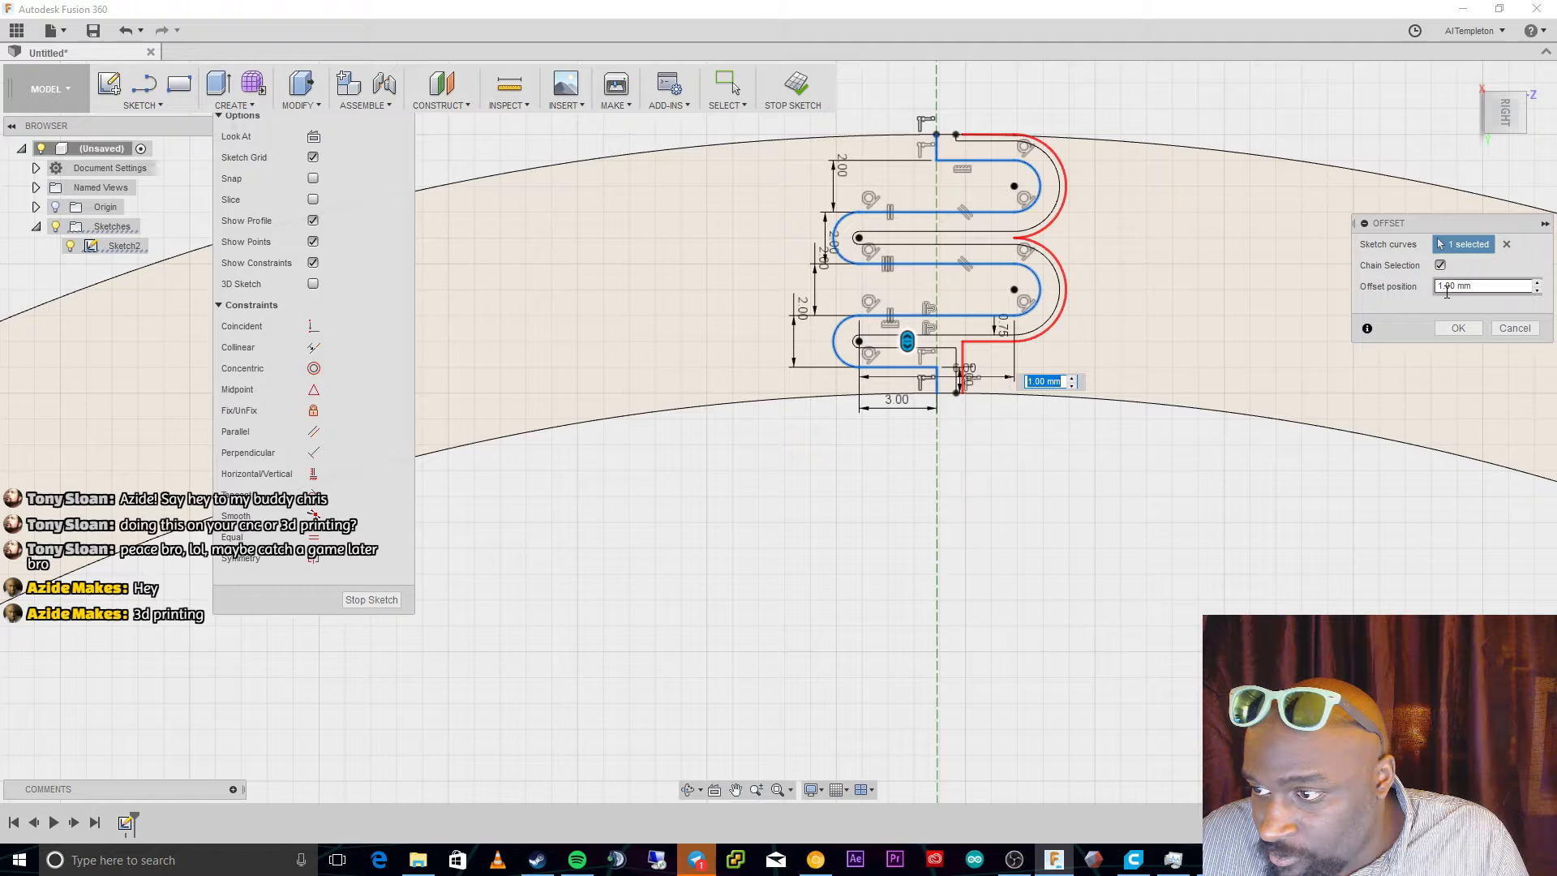
Offset the original serpentine chain to its opposite side by -0.75 mm.
click(1447, 289)
drag(1447, 290, 1417, 295)
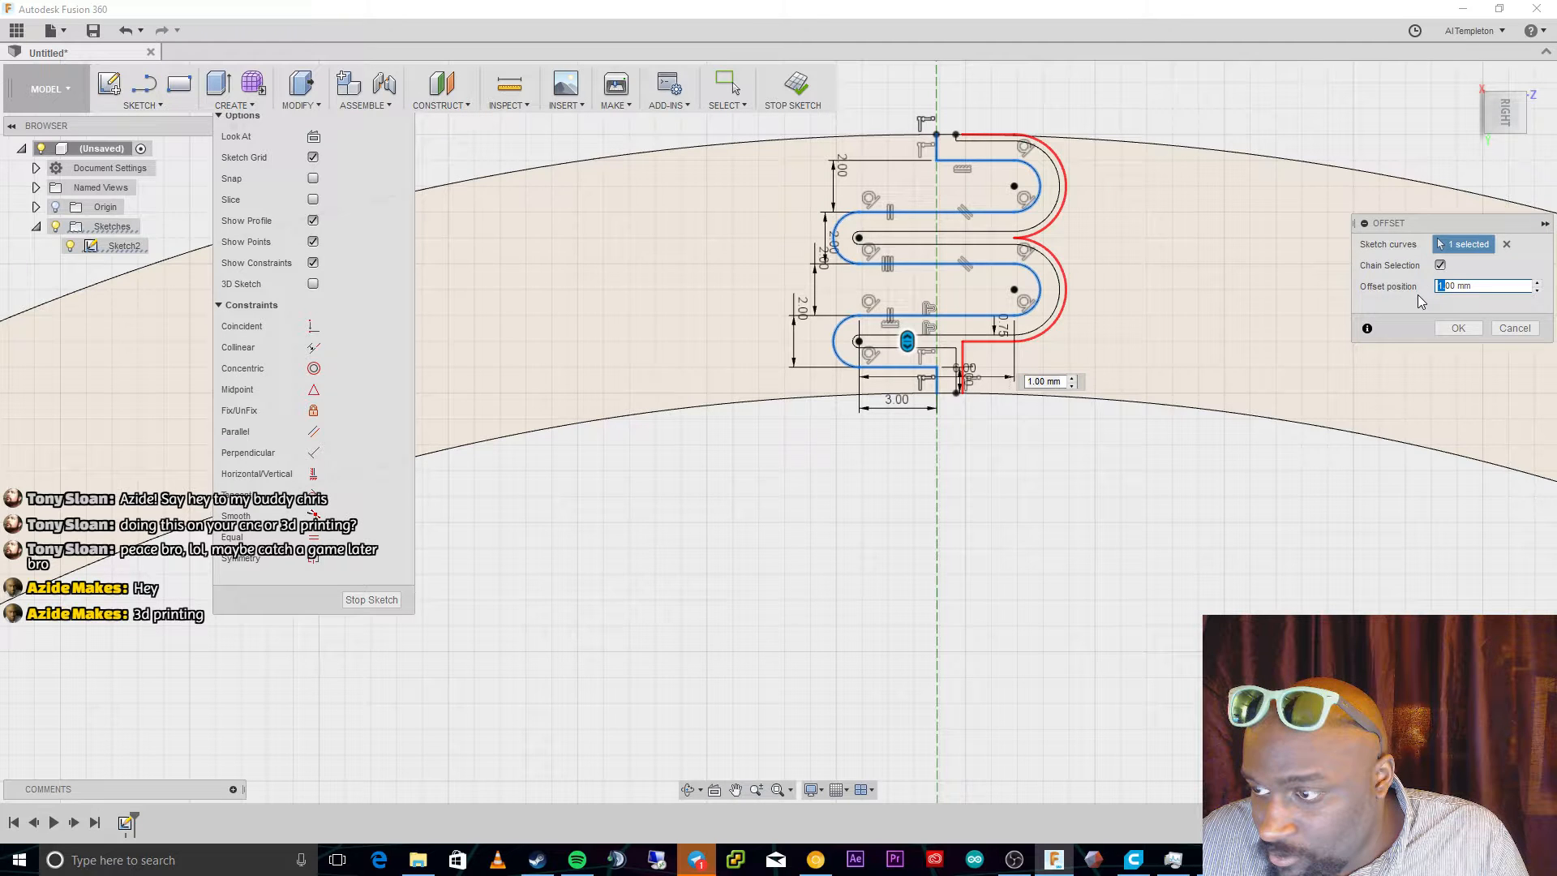
text(.75)
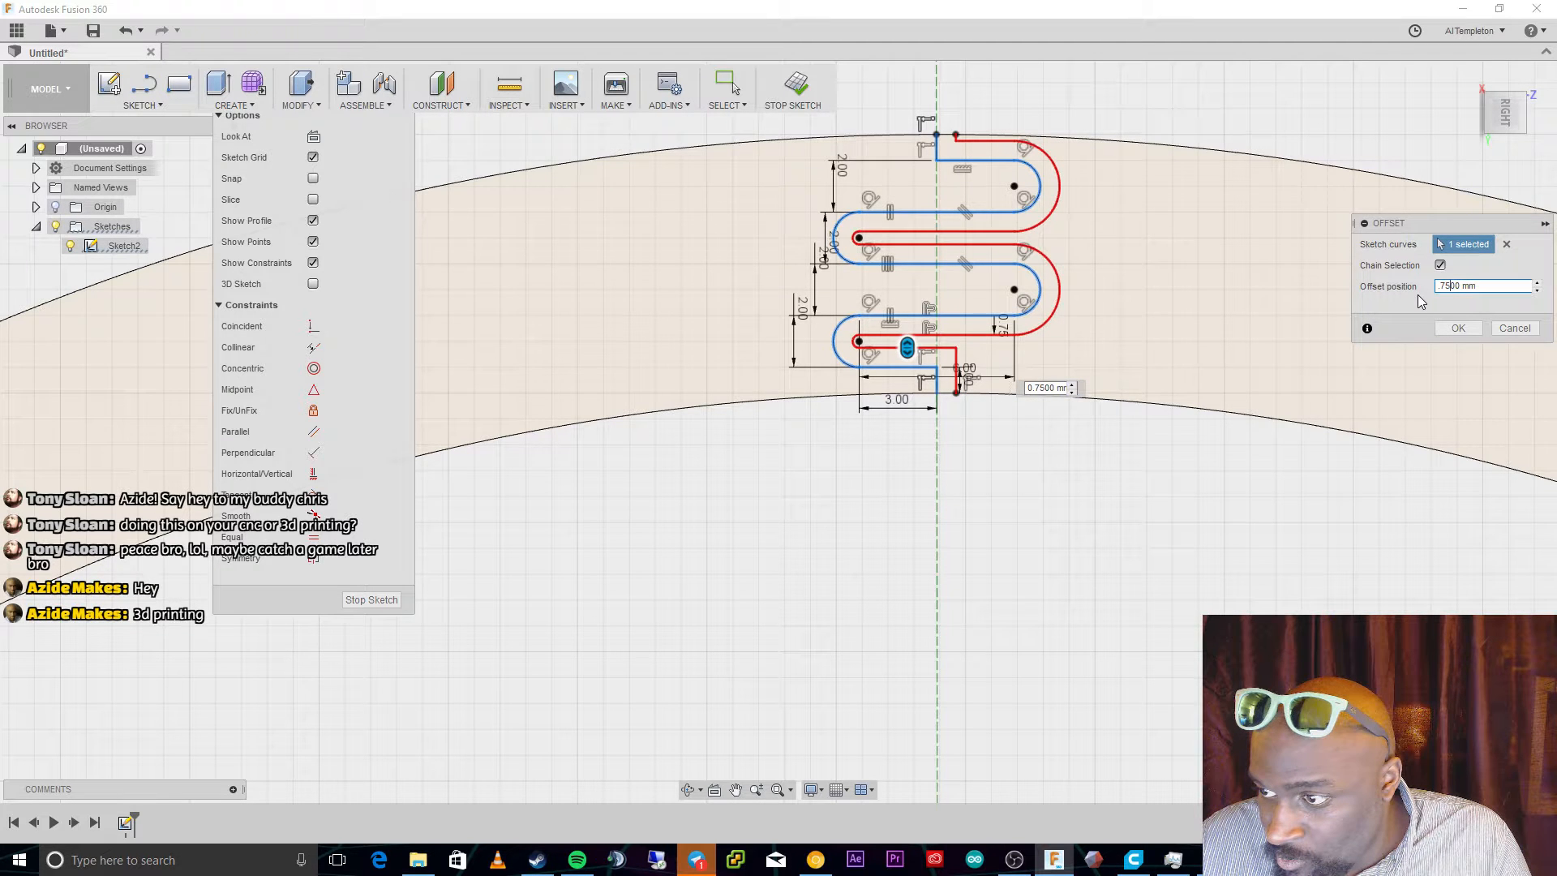
key(Home)
text(-)
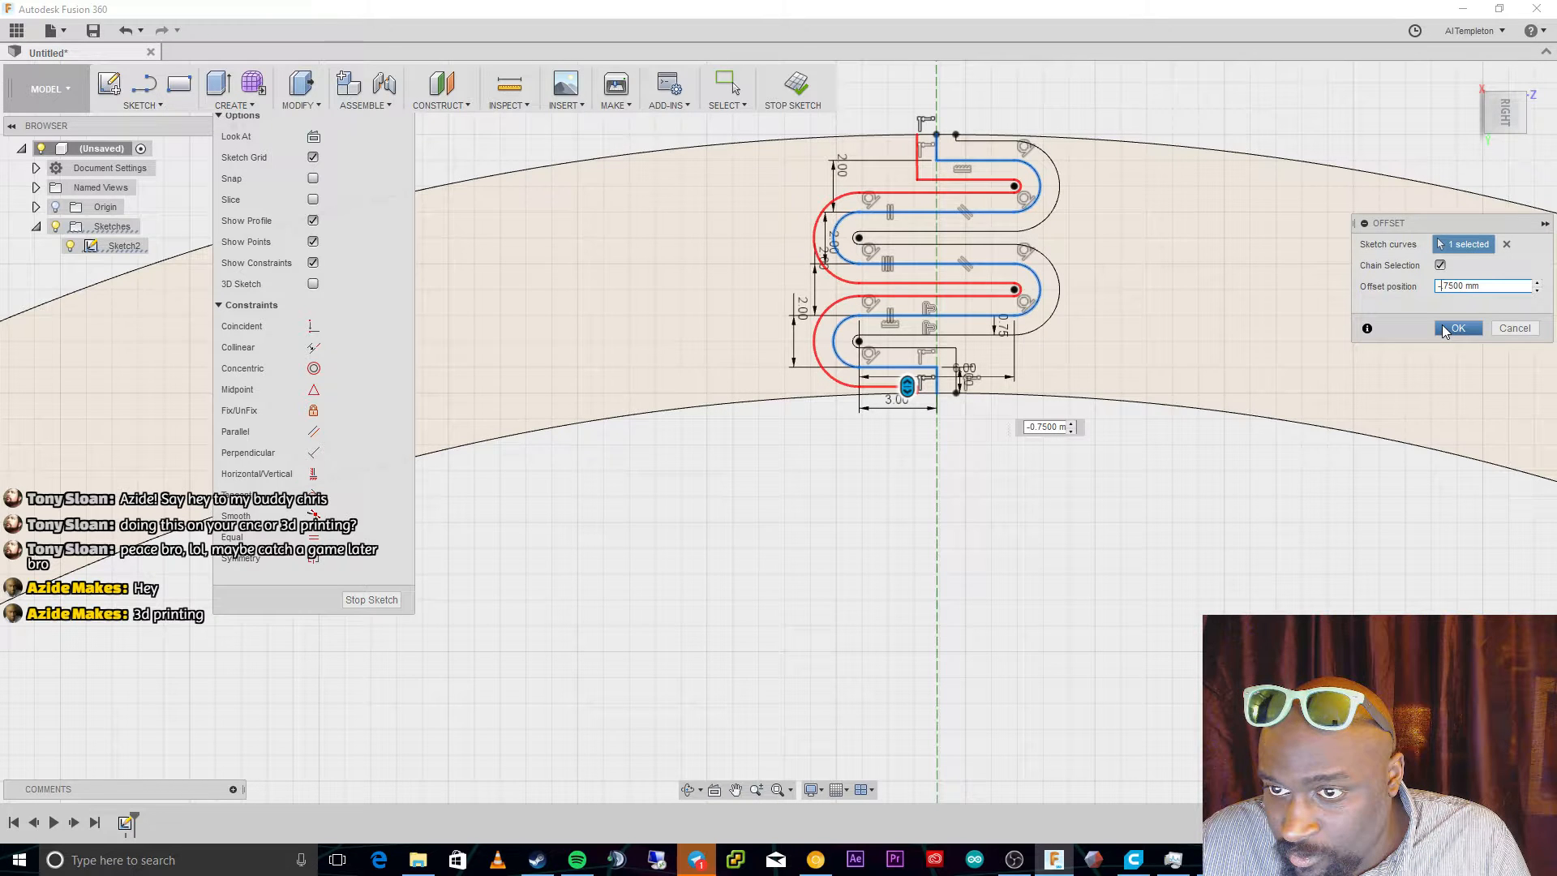
click(1443, 327)
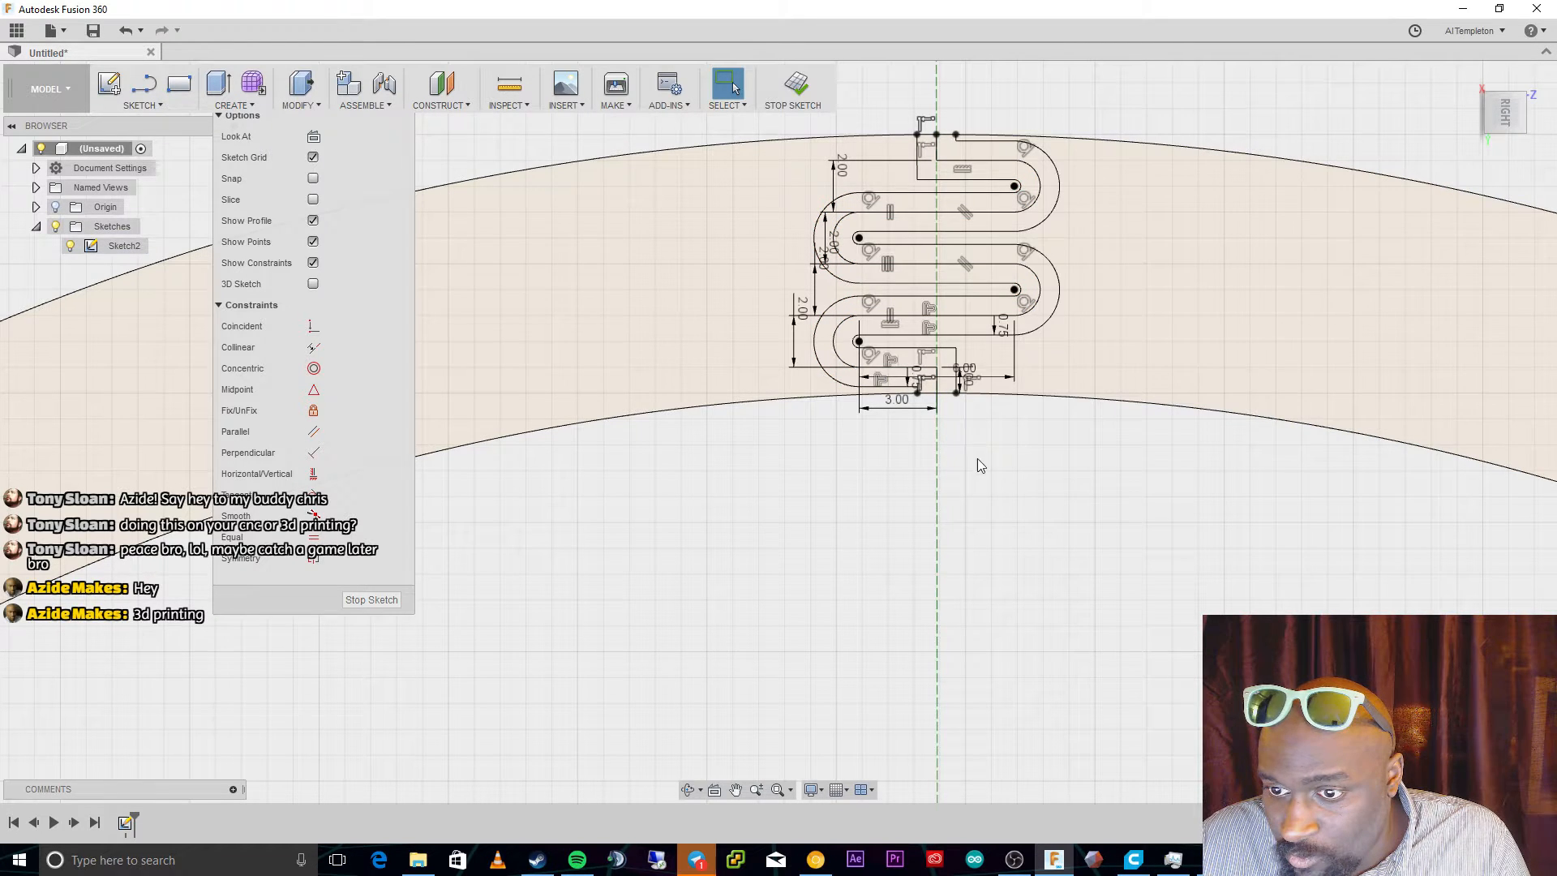
scroll(988, 277, up, 3)
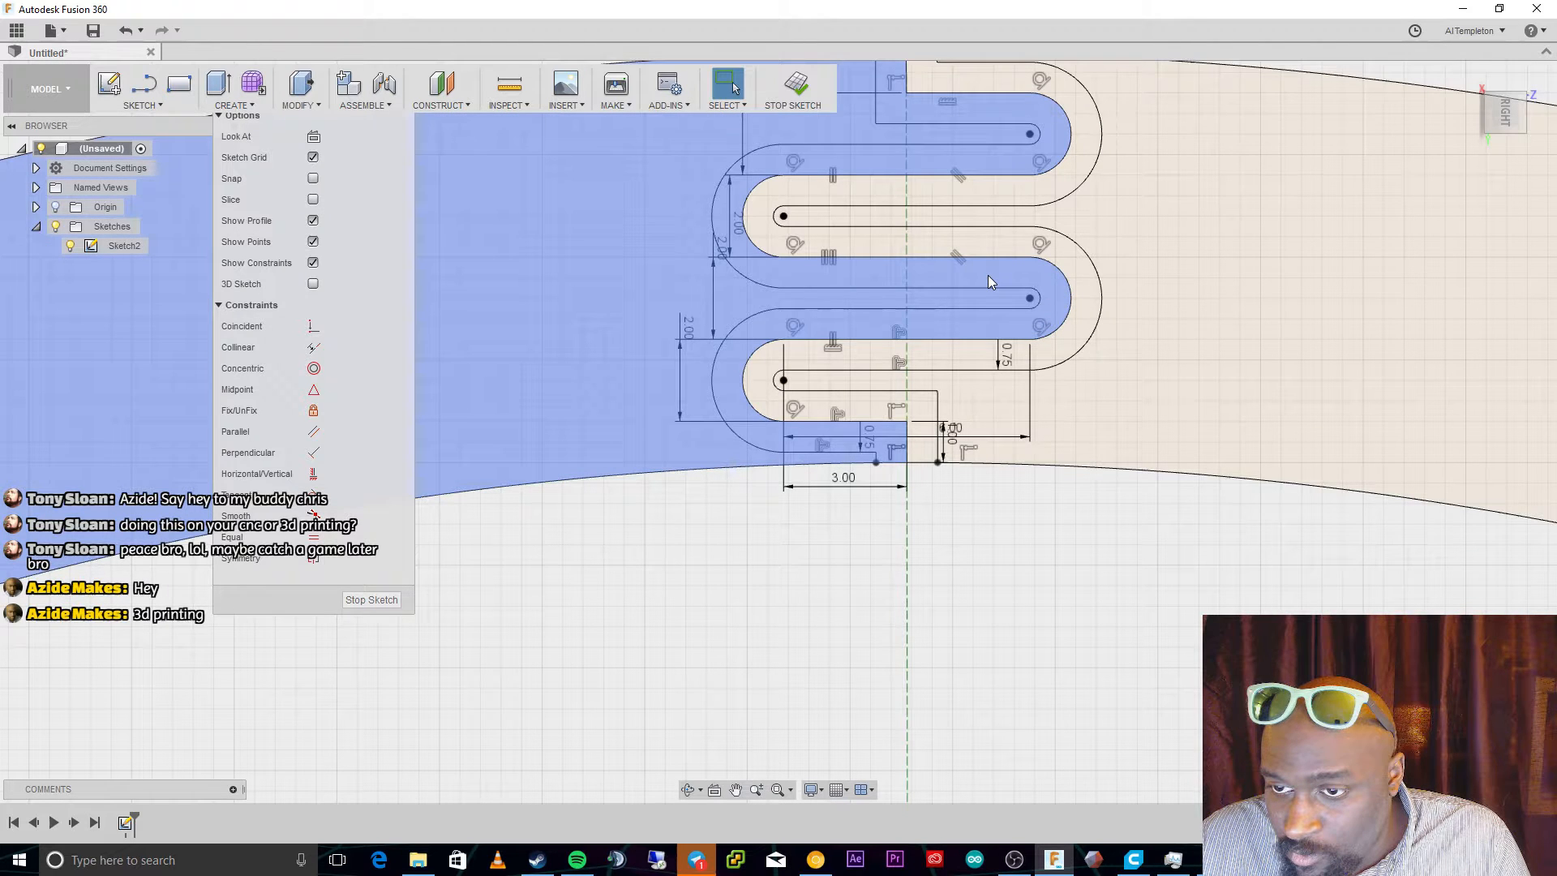
scroll(988, 275, down, 2)
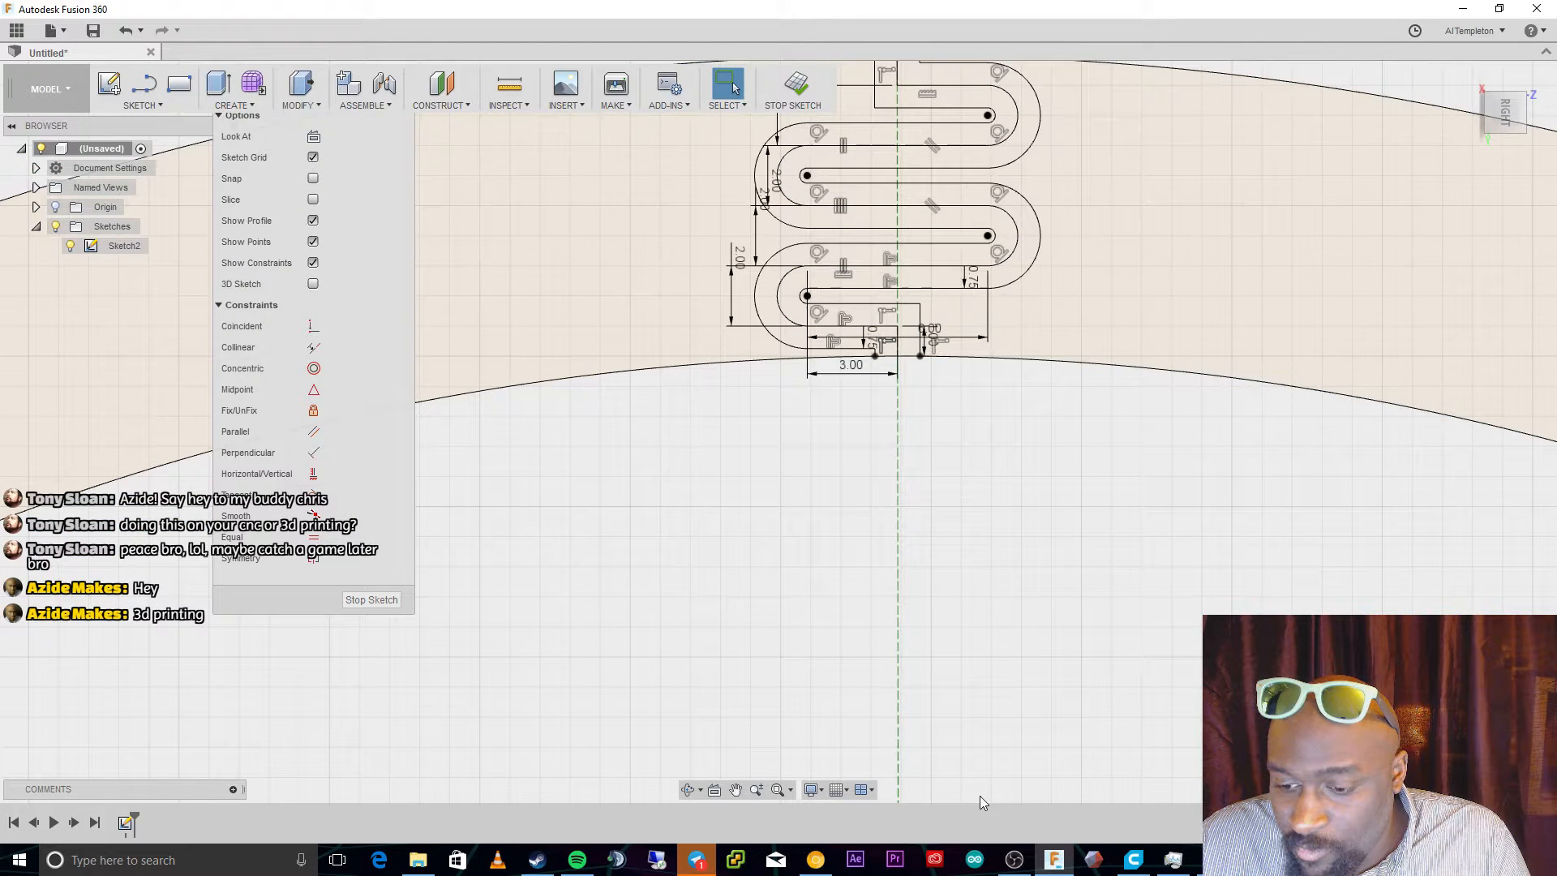
click(777, 789)
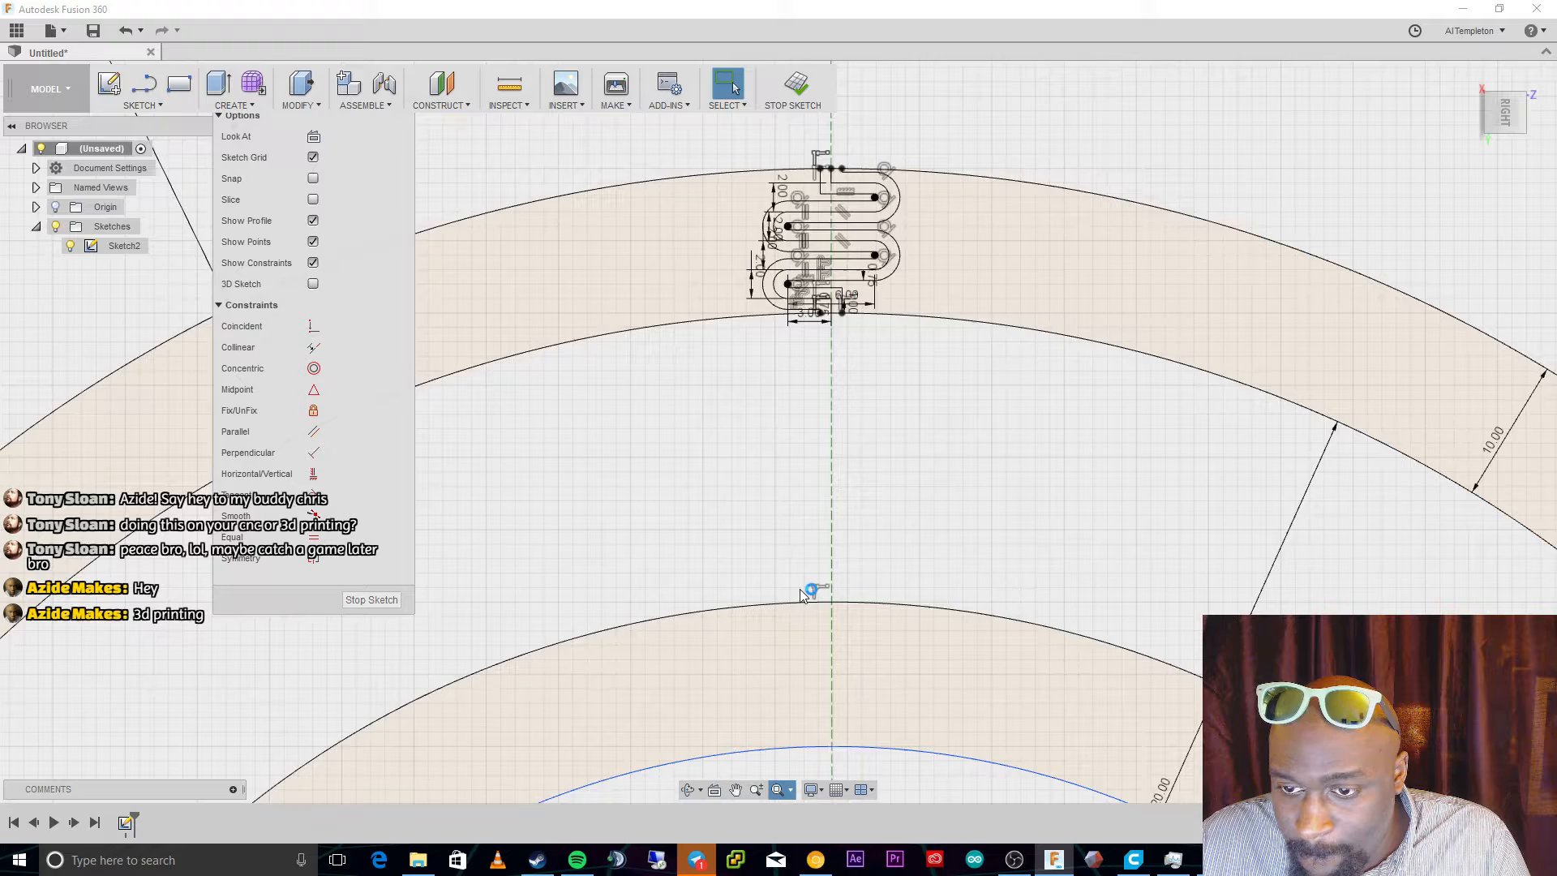
scroll(802, 595, down, 2)
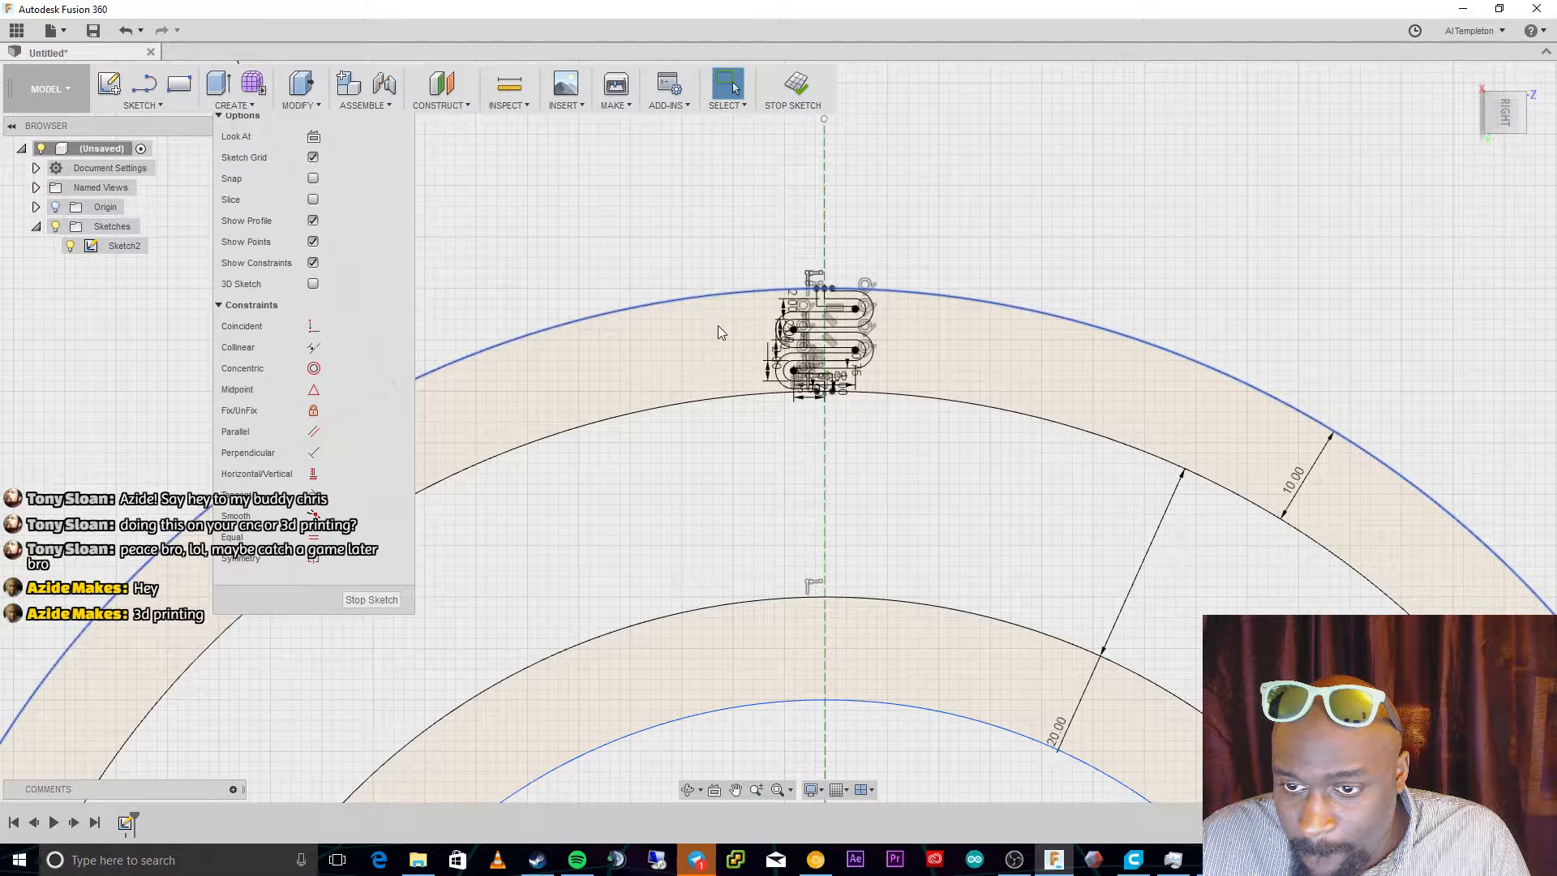
scroll(722, 327, up, 10)
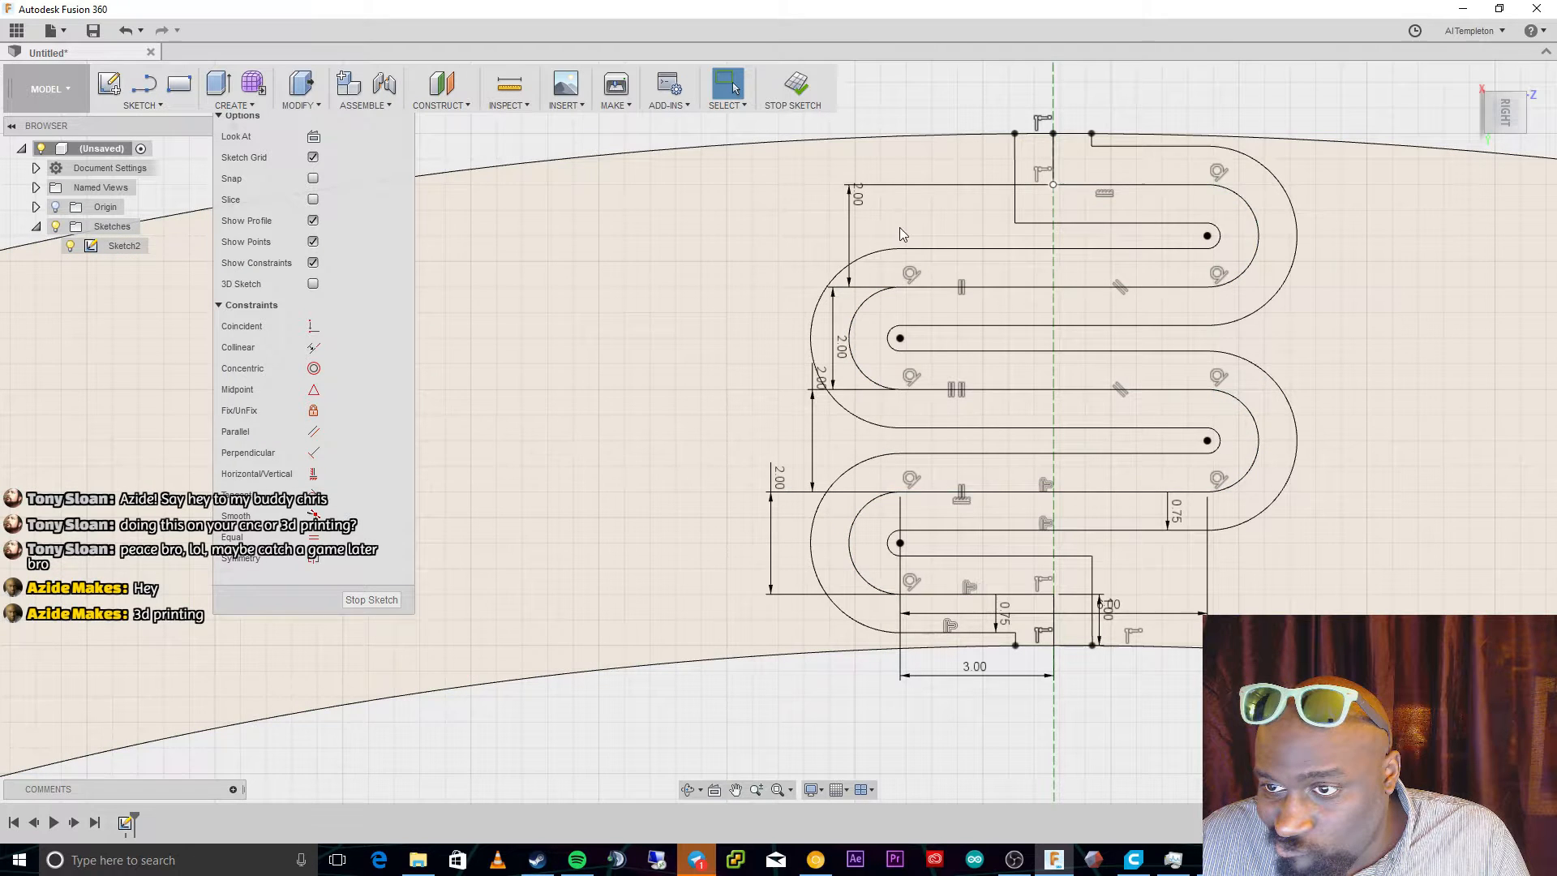
scroll(1019, 416, down, 3)
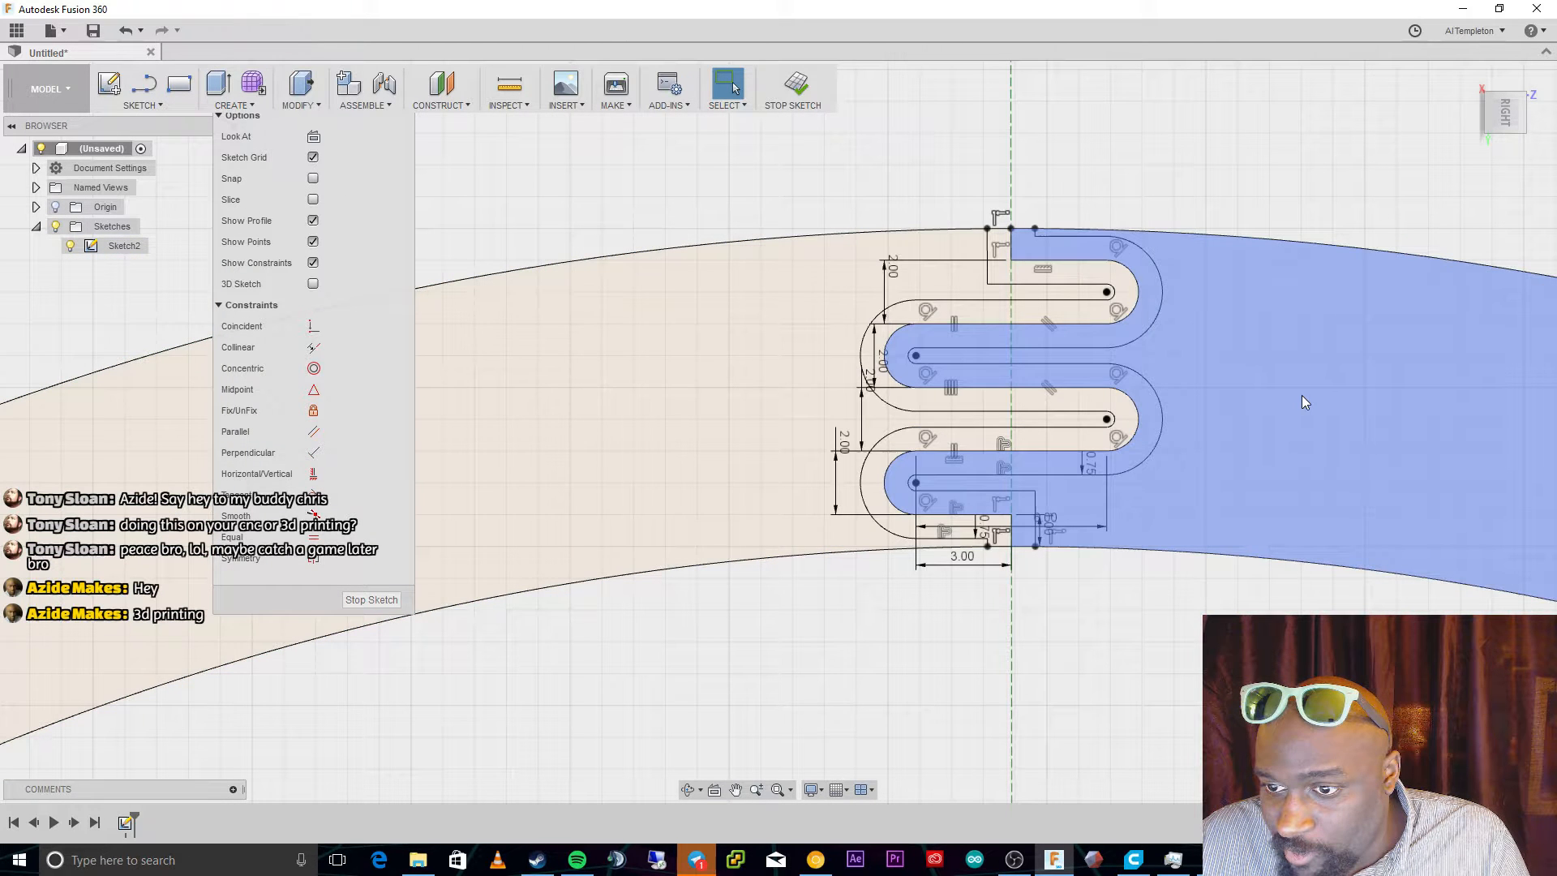
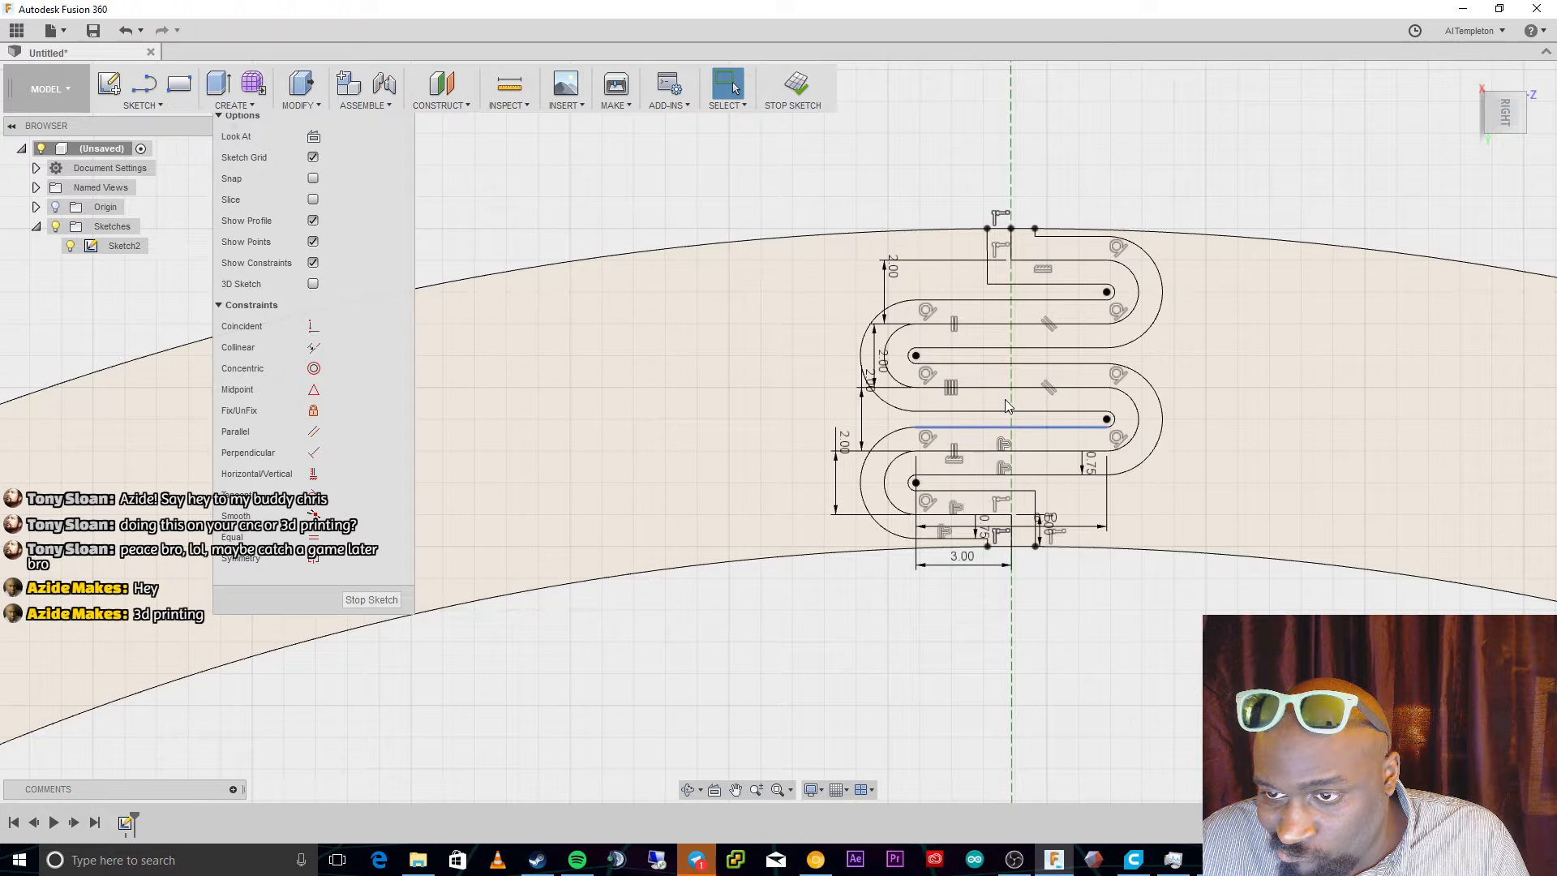
scroll(1006, 365, up, 3)
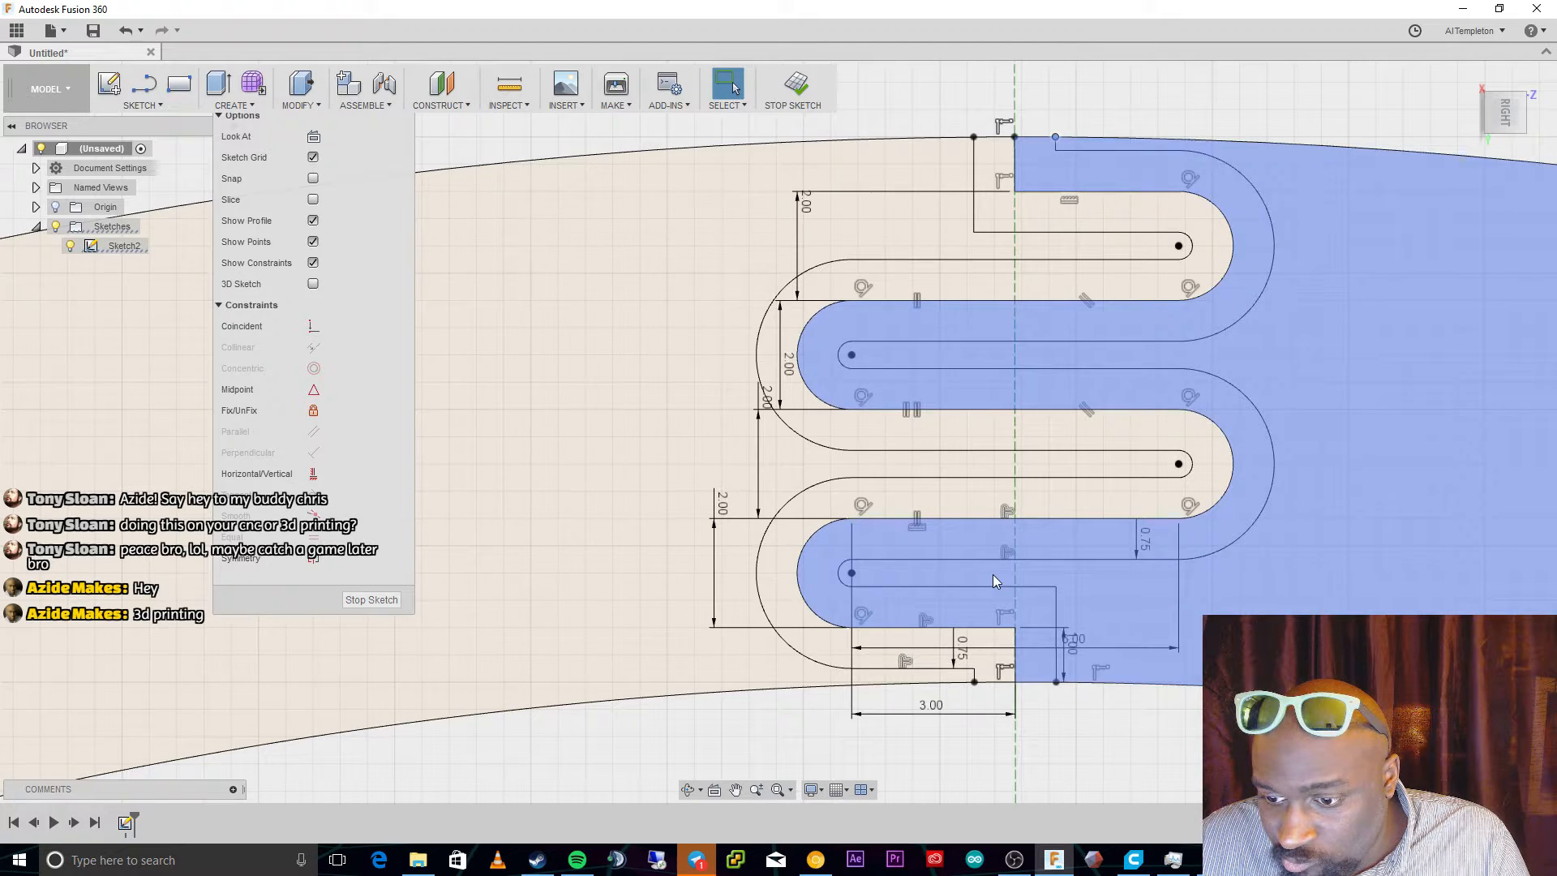
key(q)
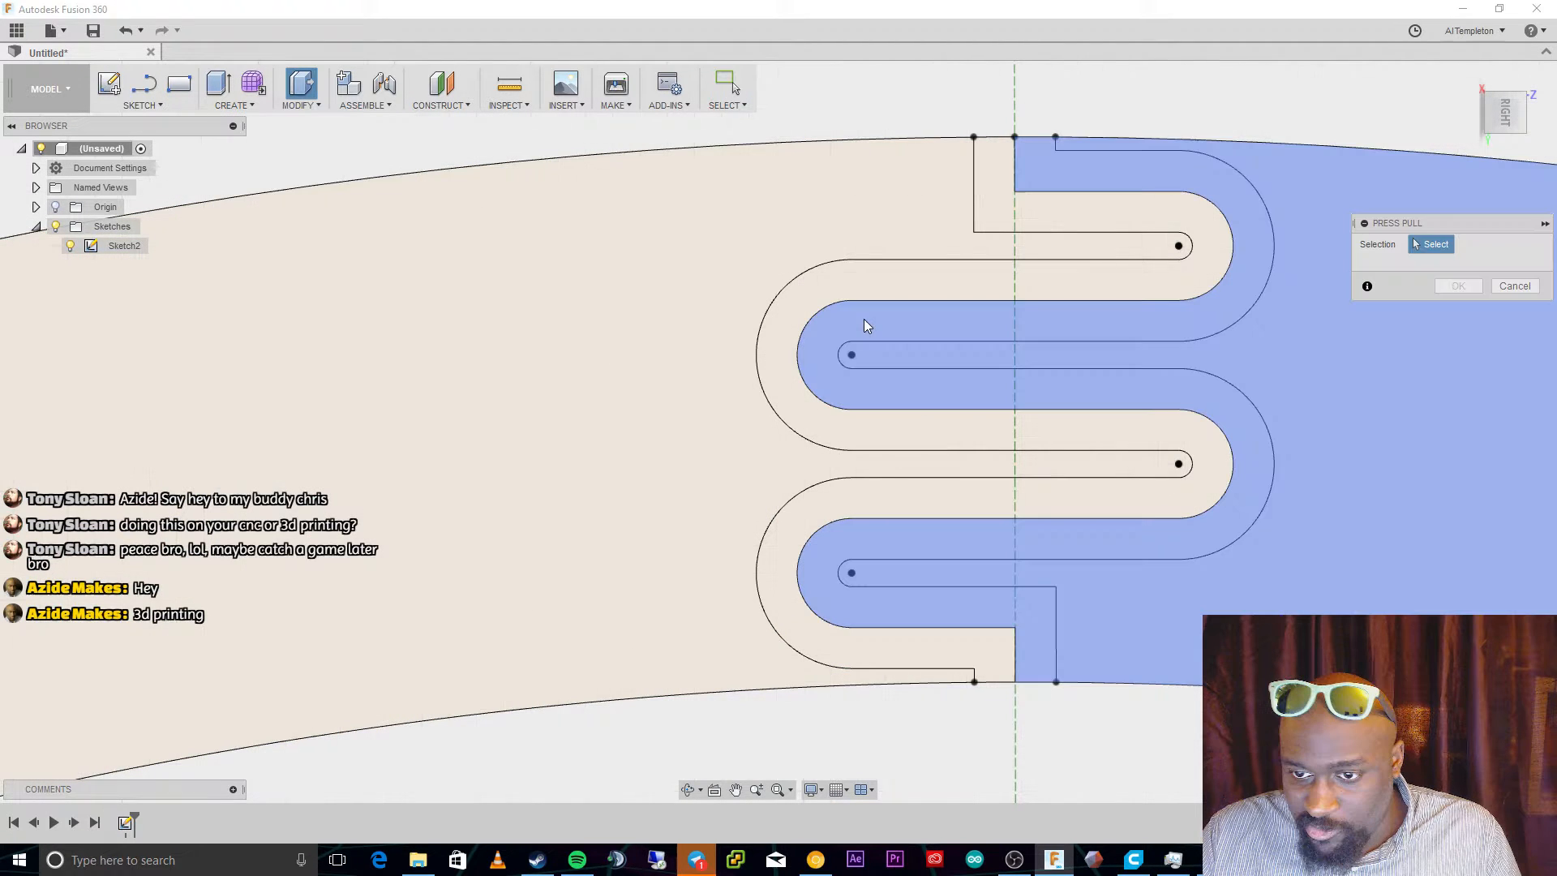
click(864, 321)
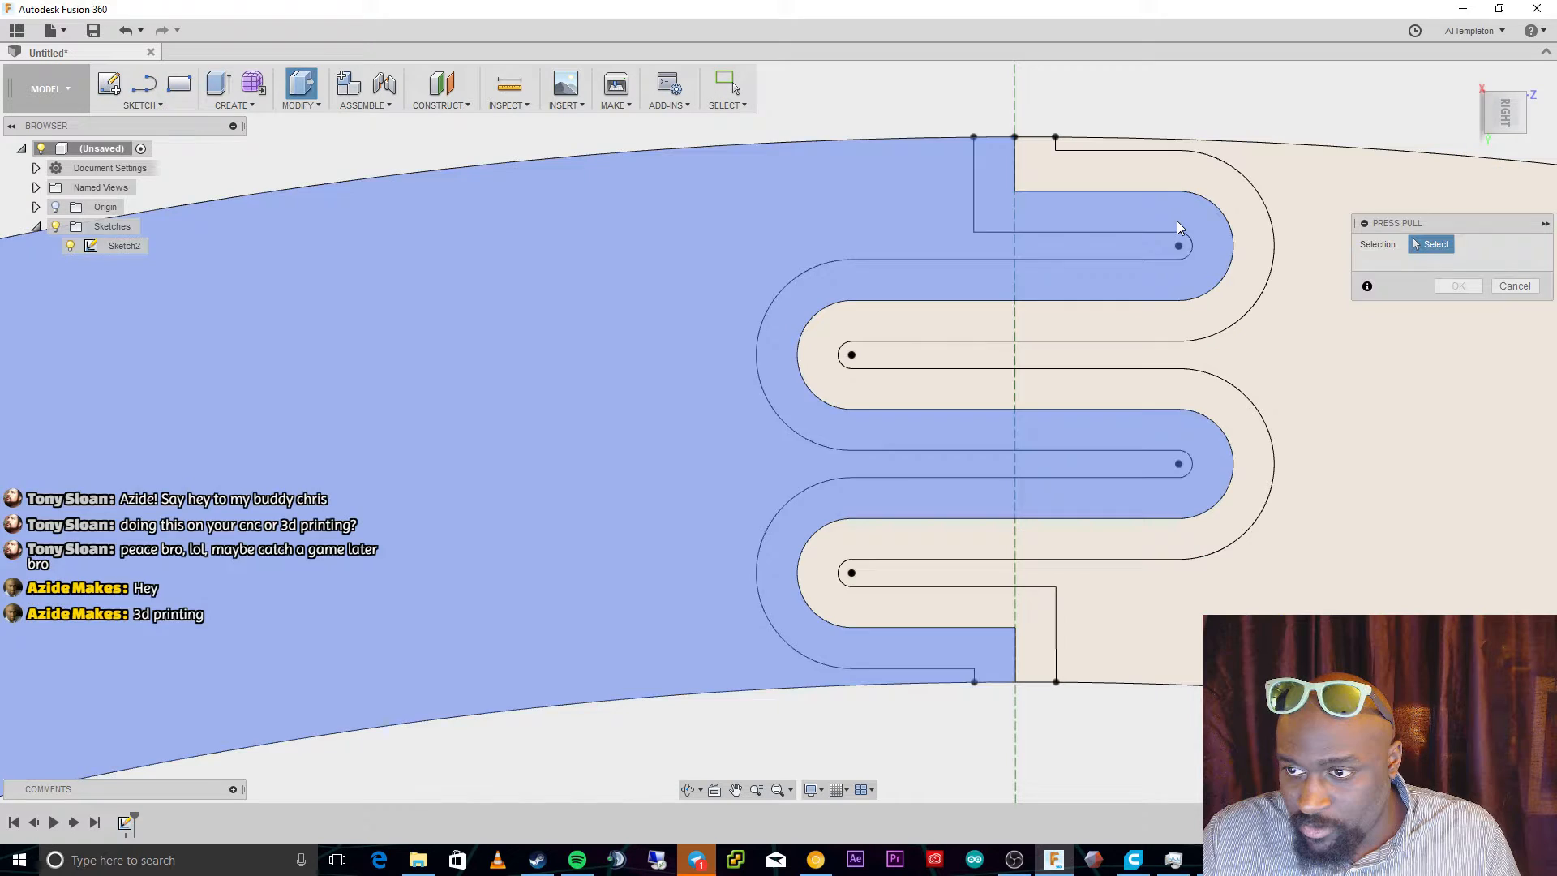
click(1232, 187)
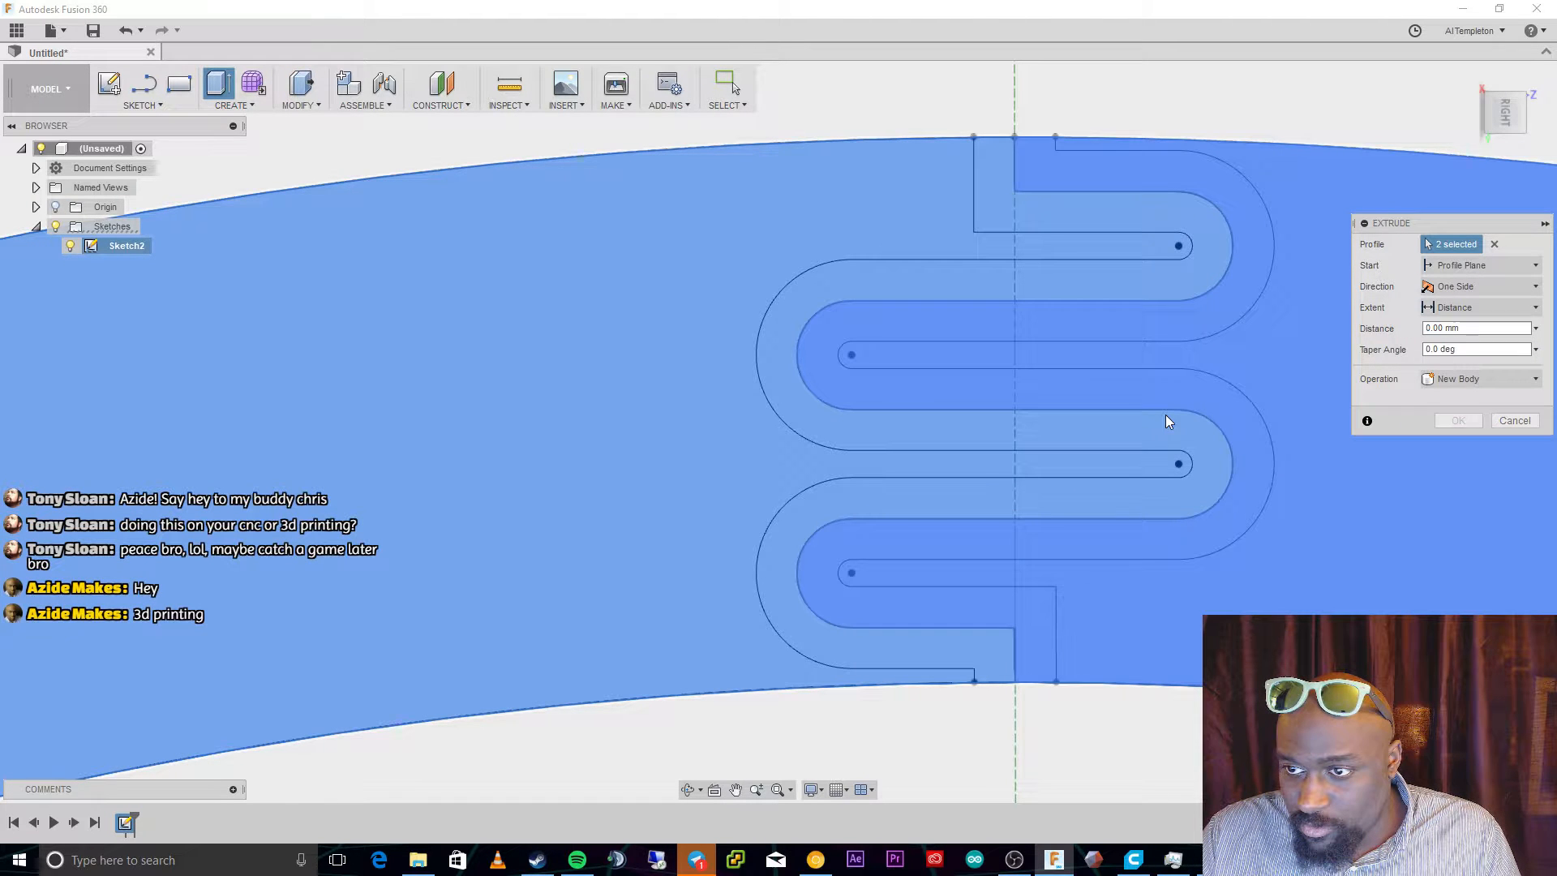
key(Escape)
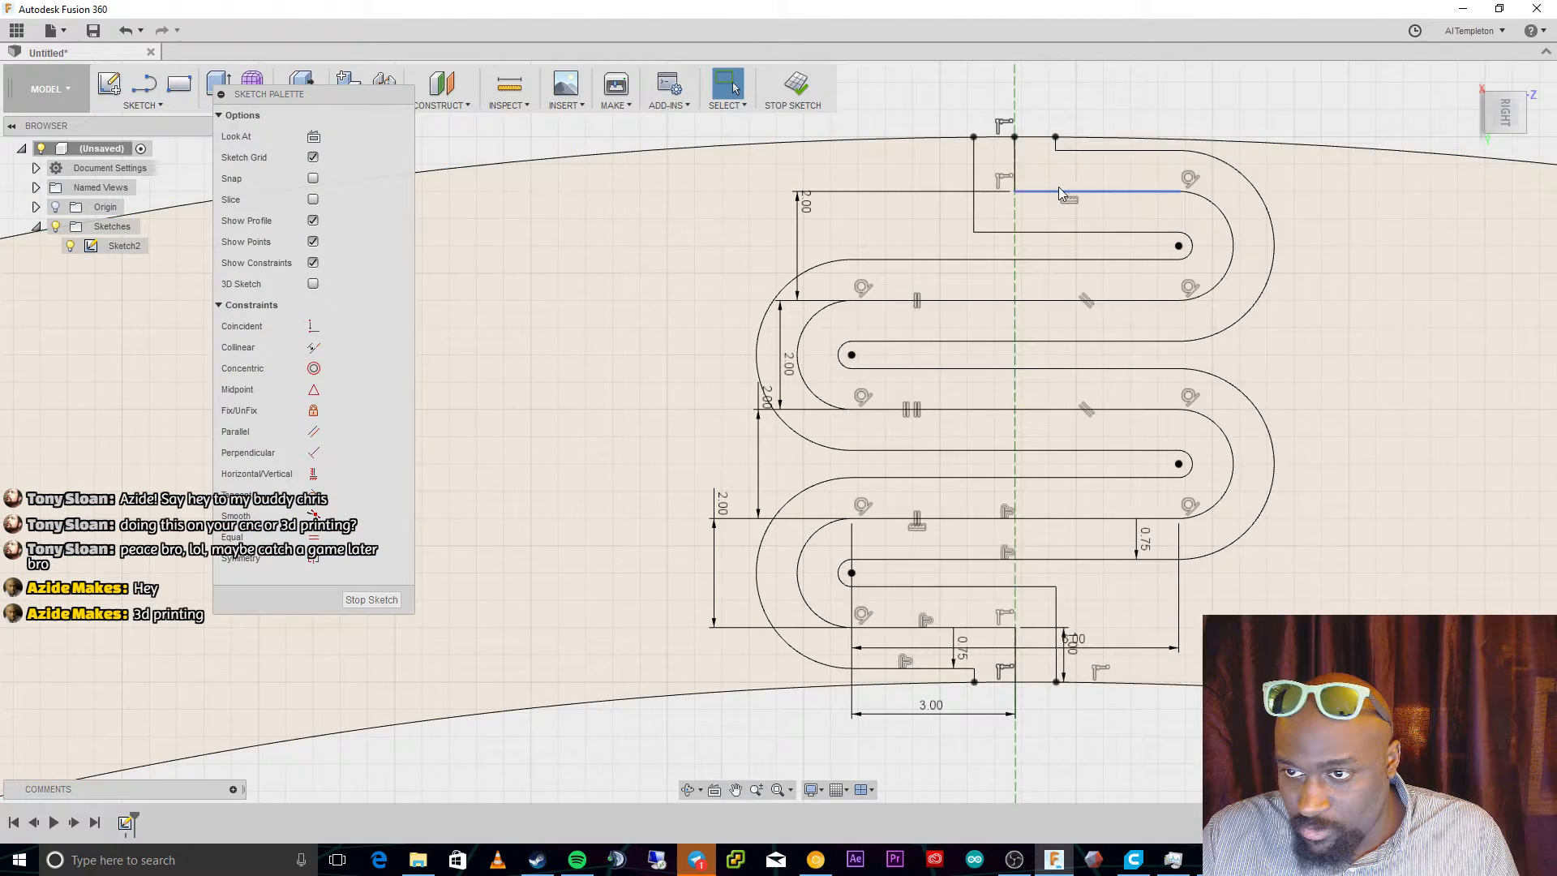
click(974, 138)
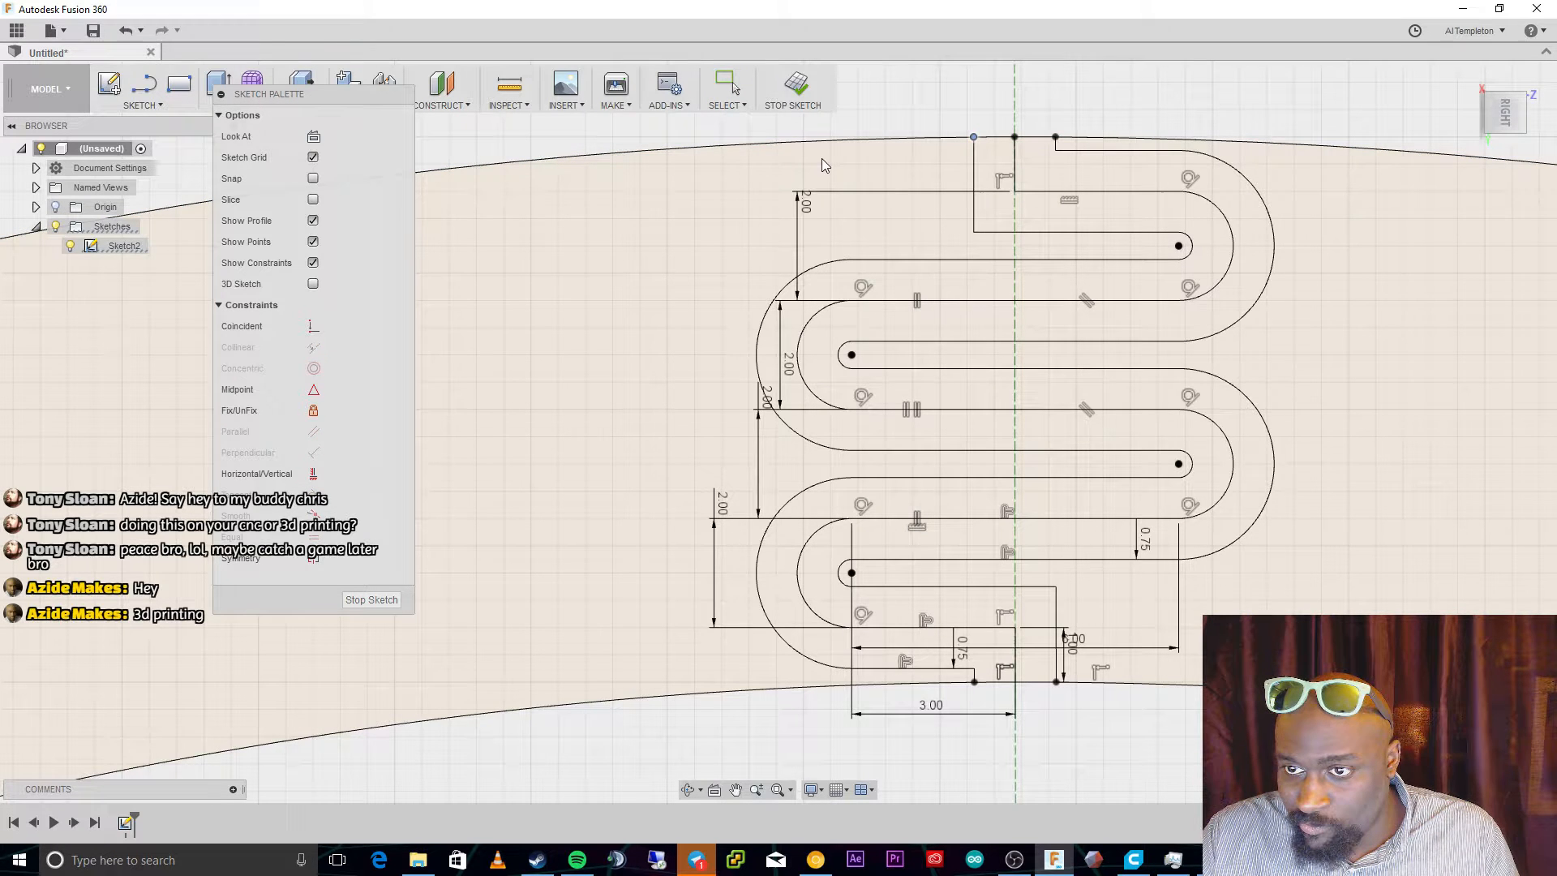
double_click(1102, 259)
click(1204, 257)
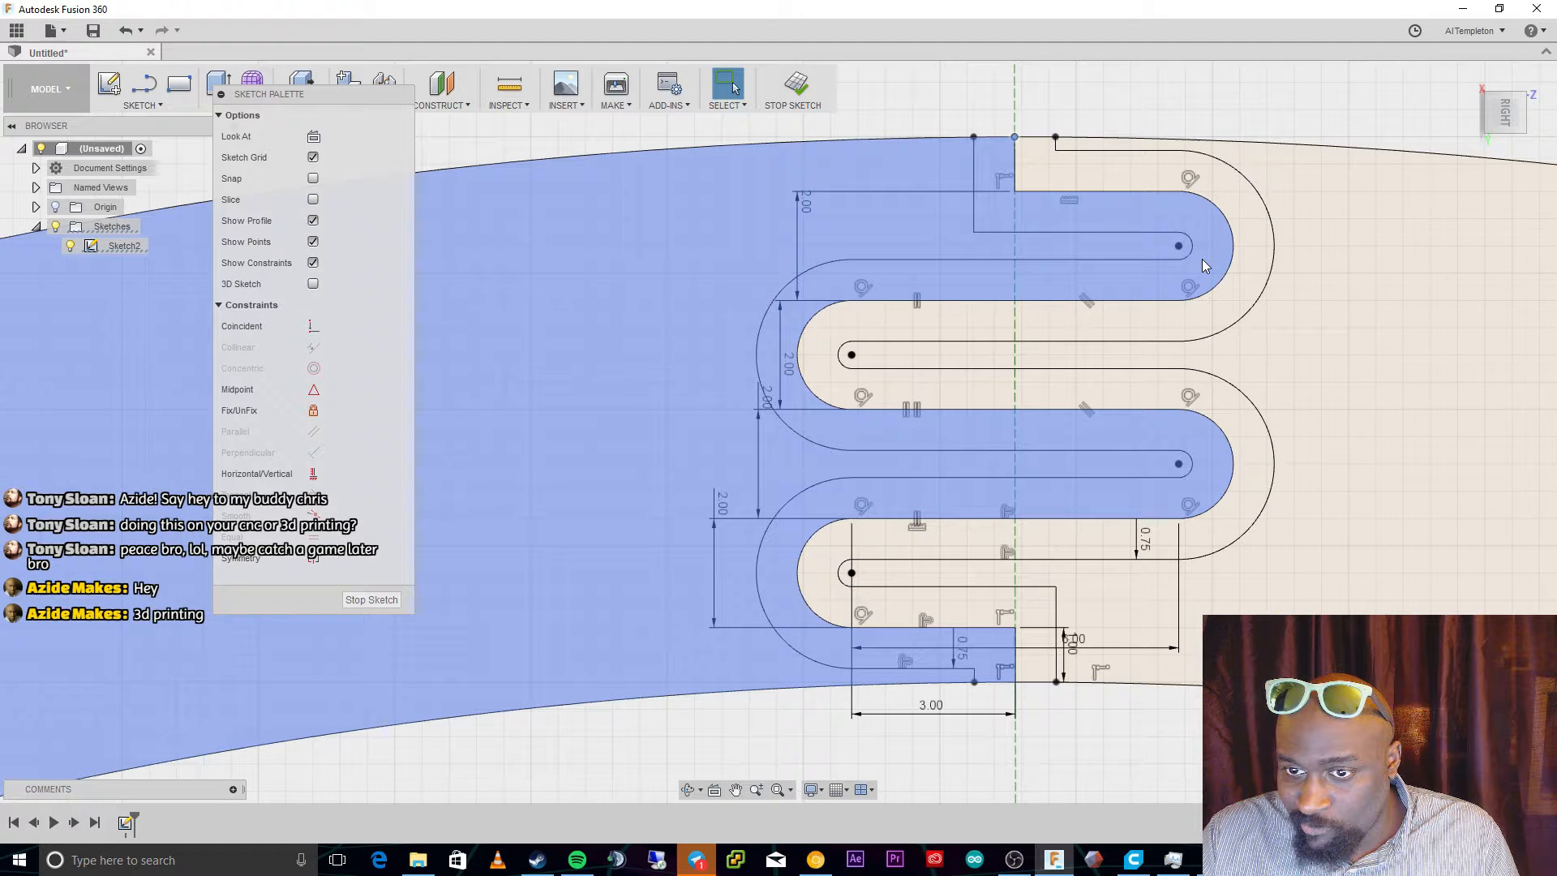
key(Escape)
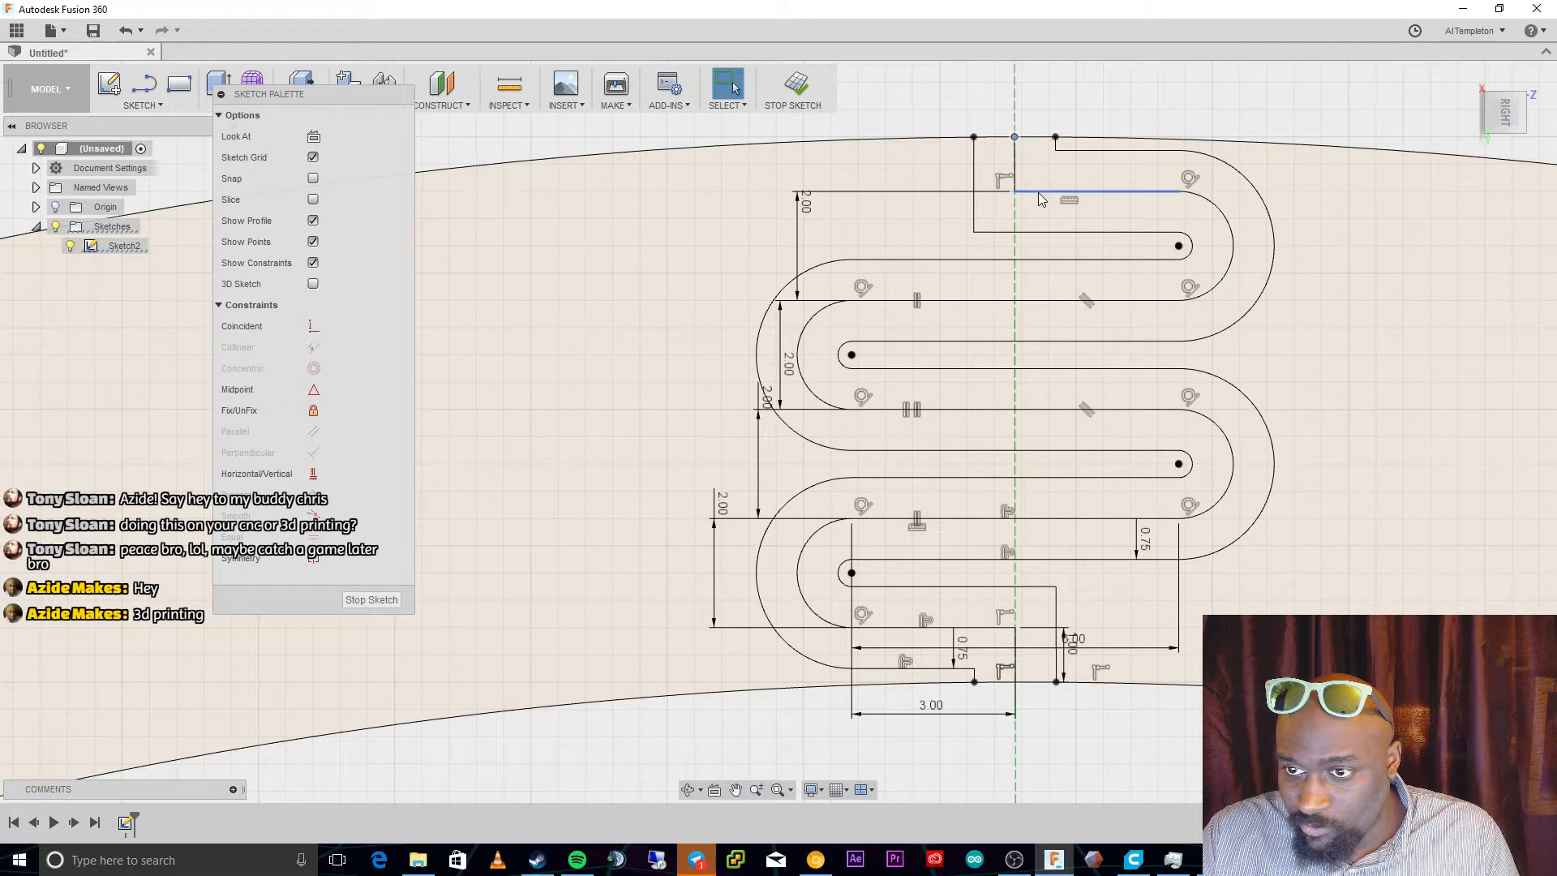
Delete the top horizontal segment of the original middle serpentine and the vertical construction line through it.
click(1040, 192)
key(Delete)
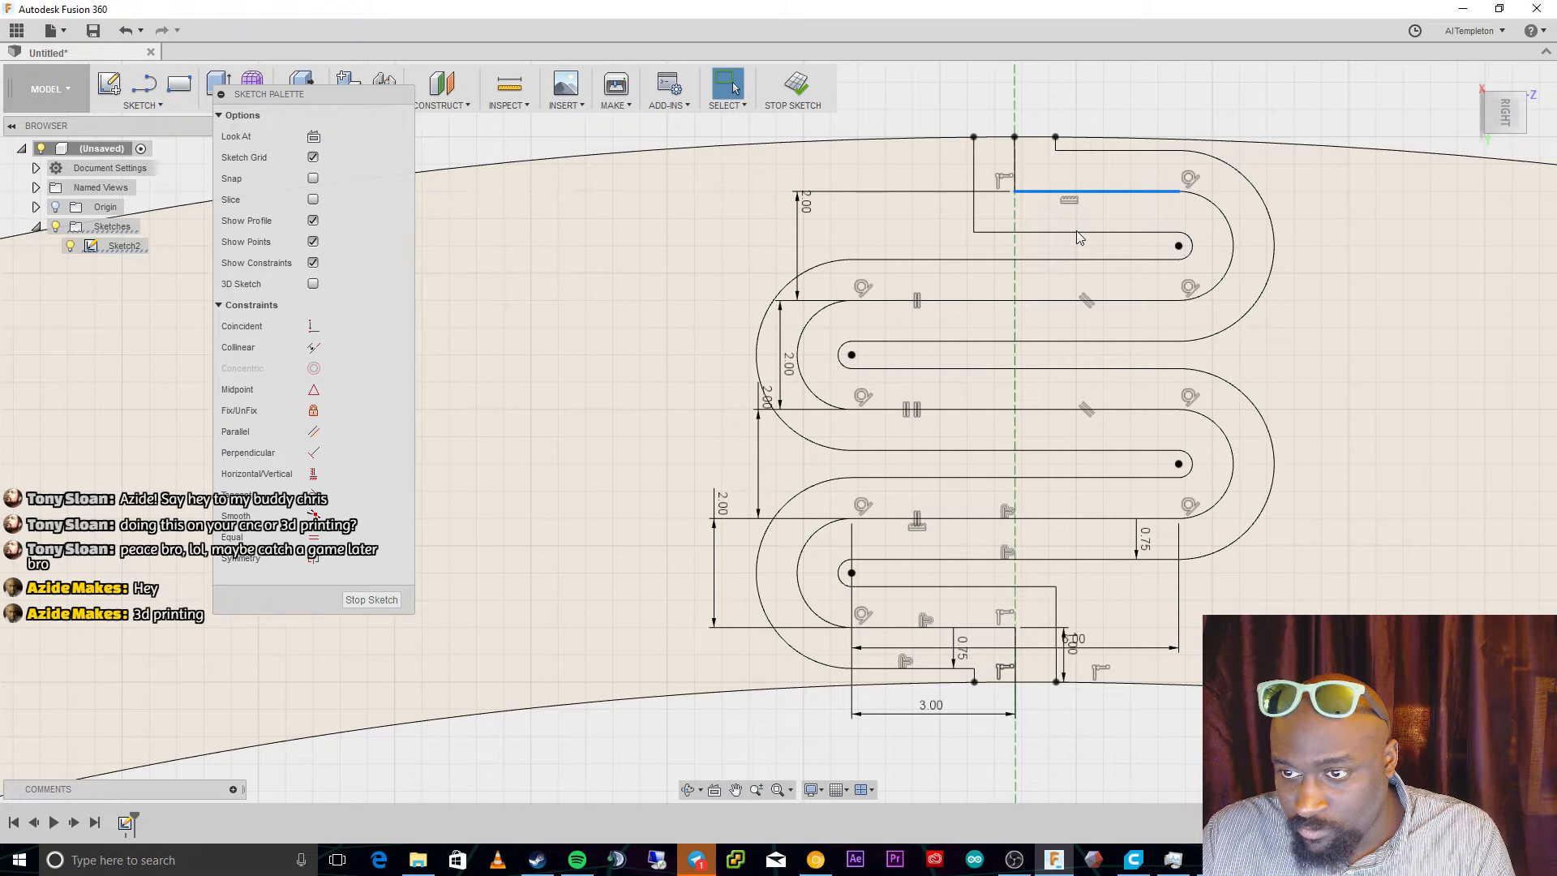
key(Delete)
double_click(1018, 166)
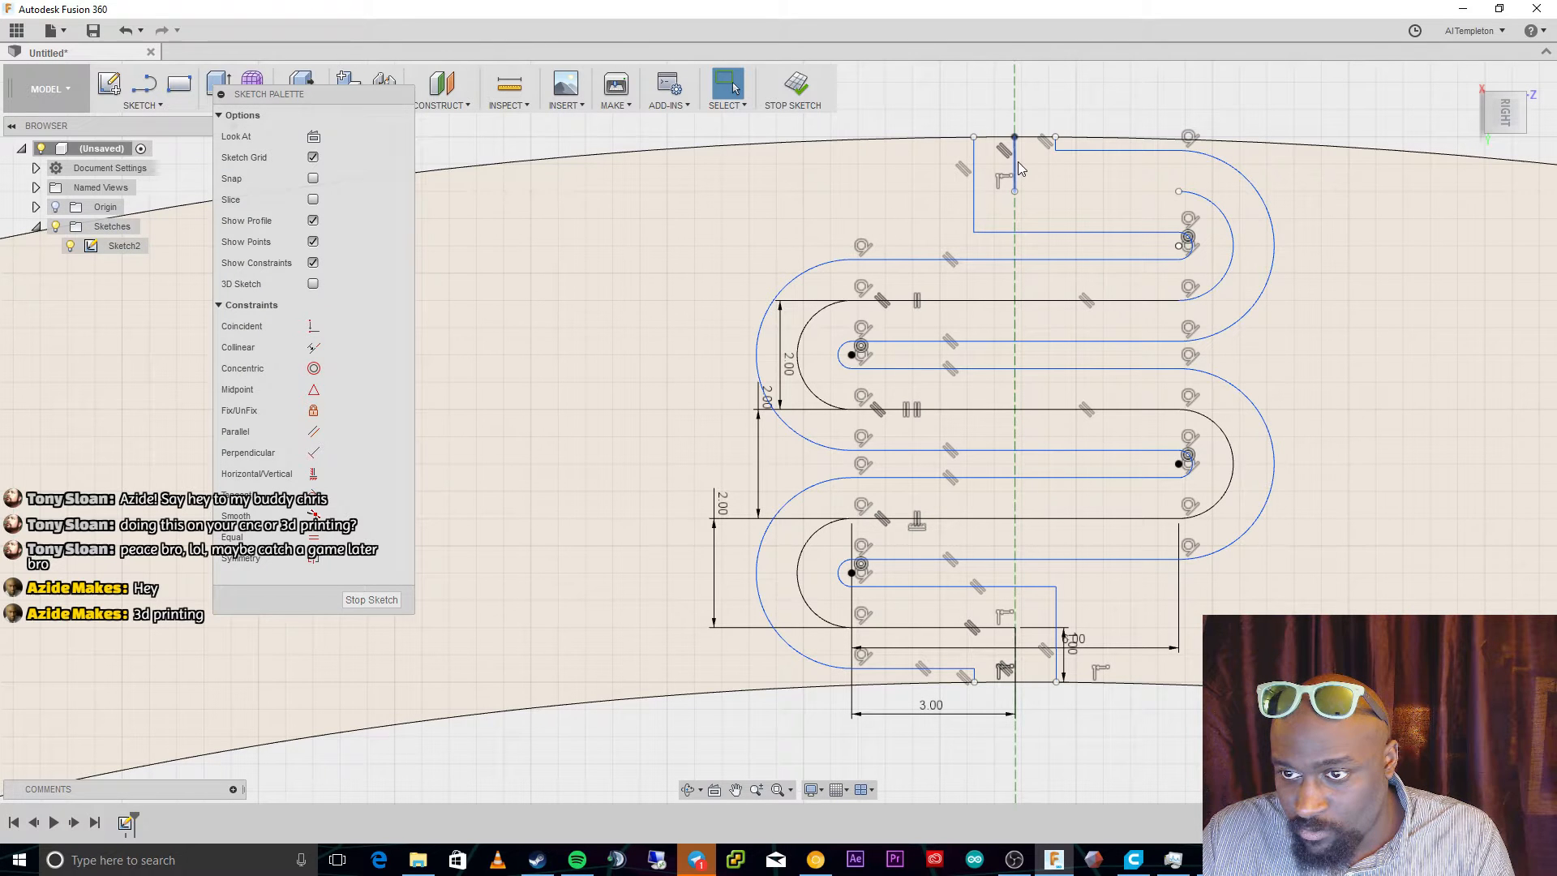
click(1026, 209)
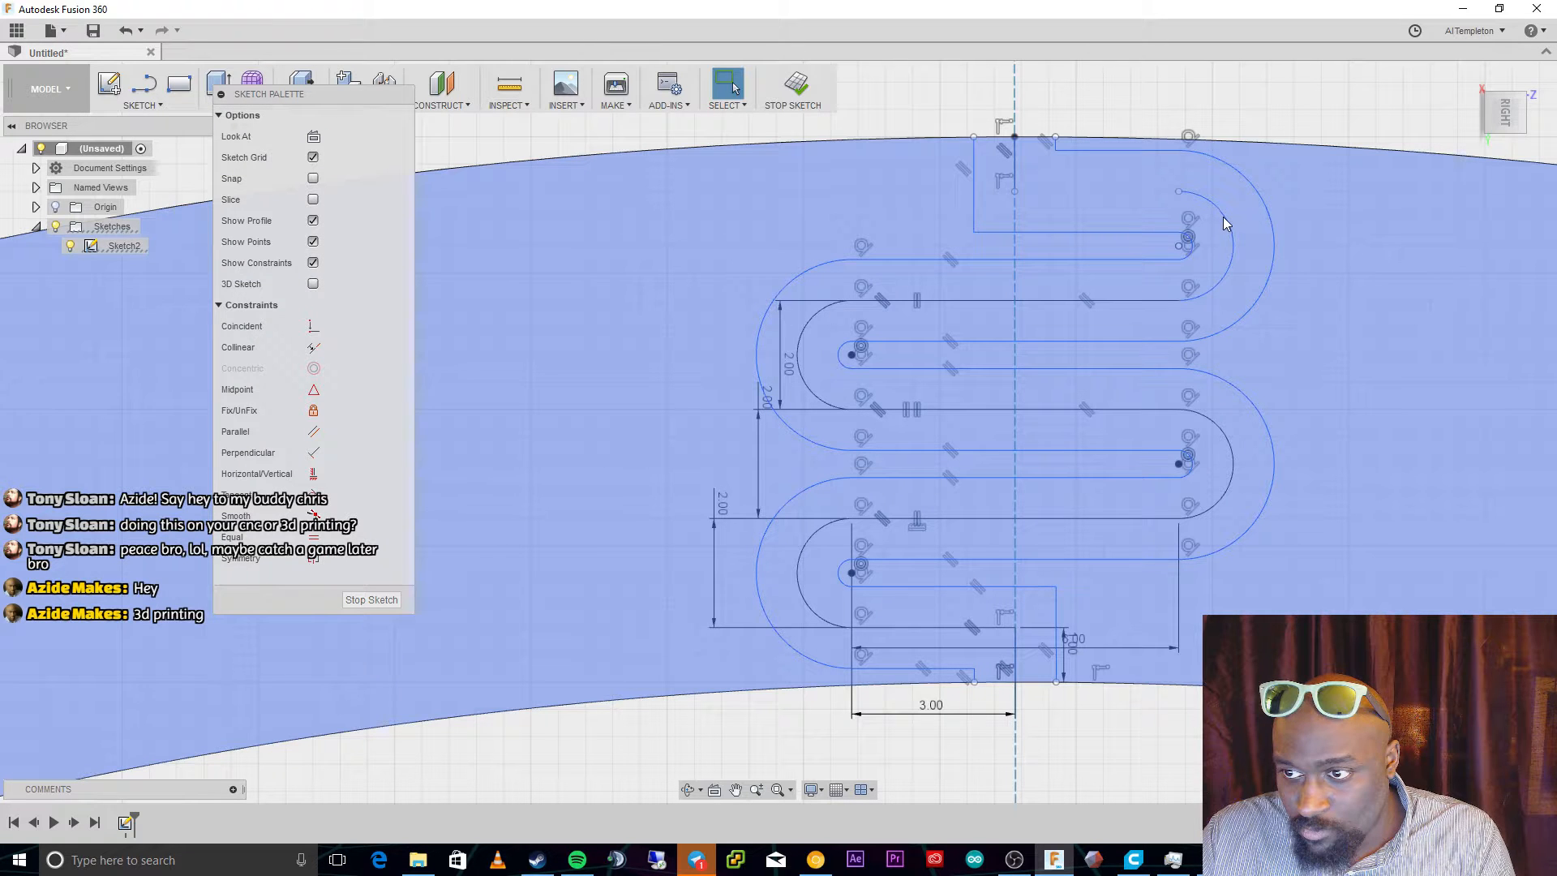
click(1016, 395)
key(Delete)
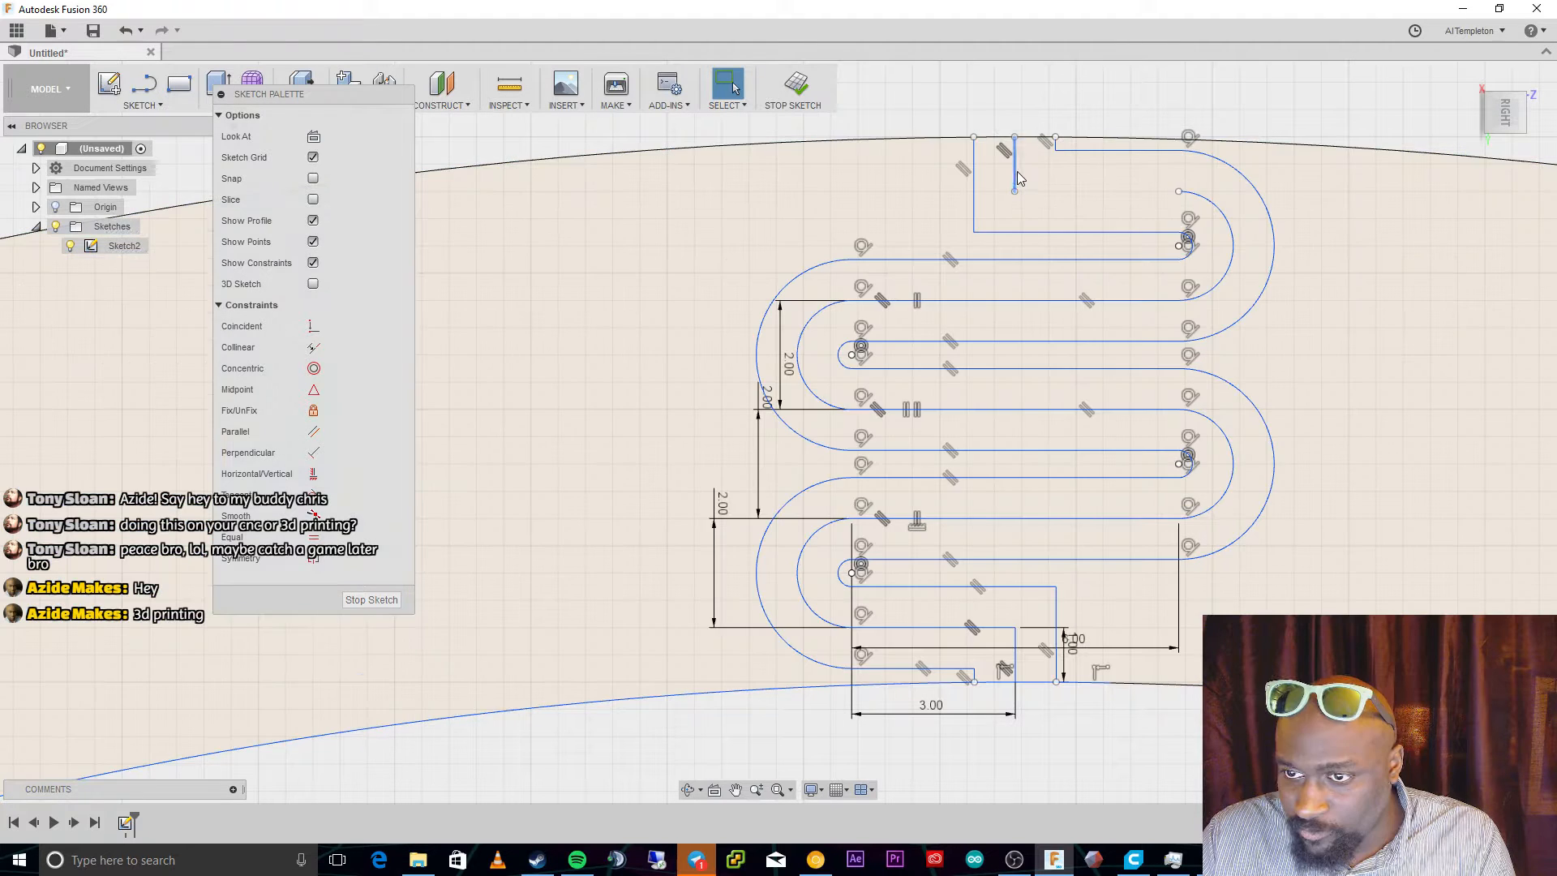
Delete the remaining lines and arcs of the original middle serpentine, including both vertical end segments, keeping the two offset chains.
click(1015, 172)
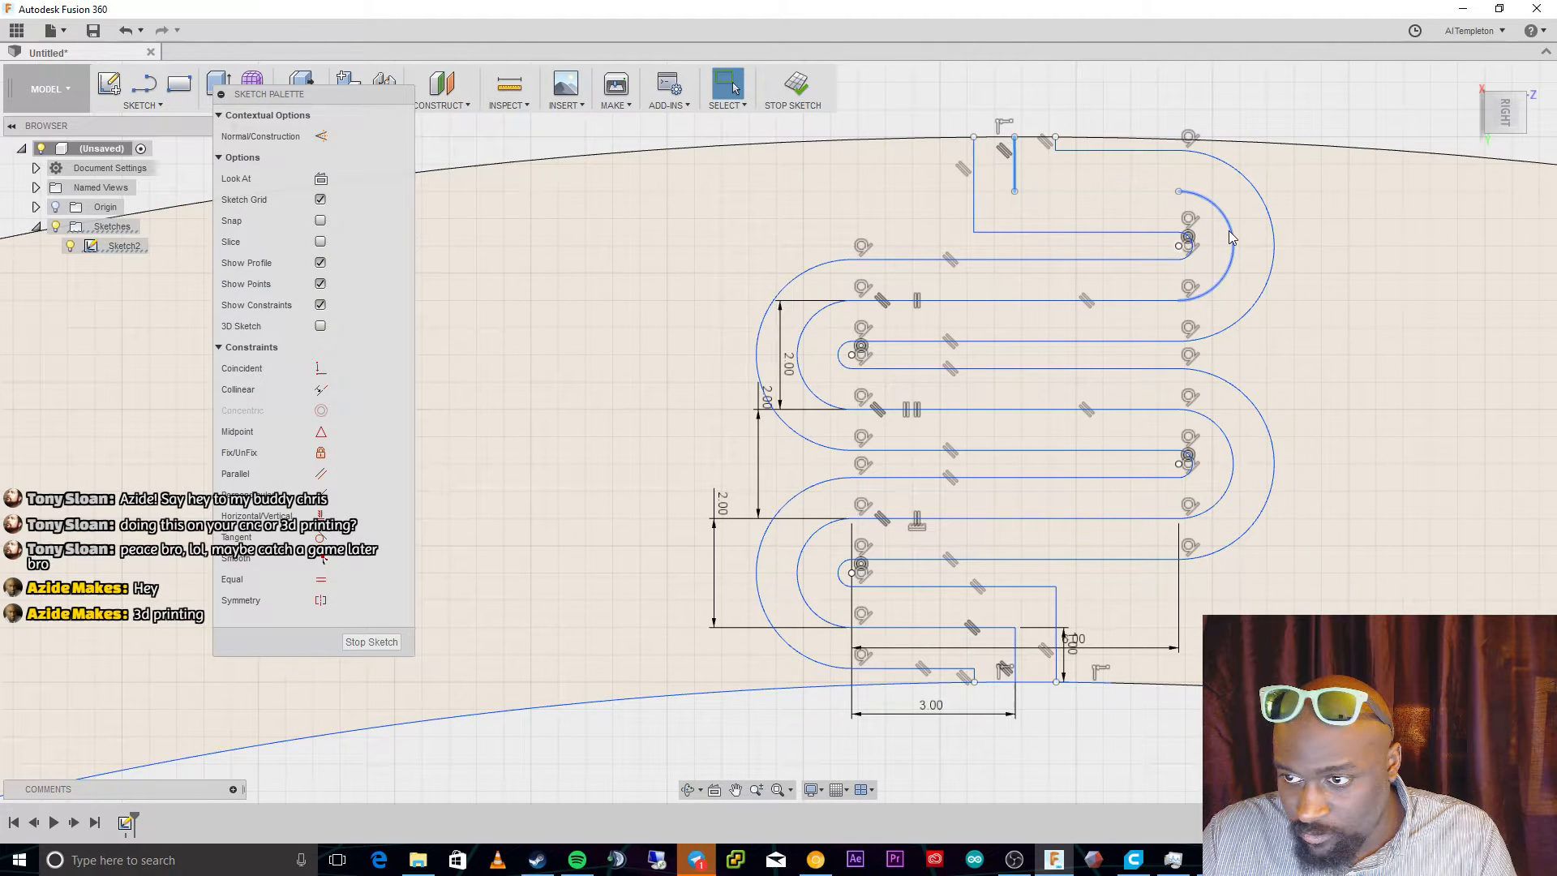
double_click(1230, 233)
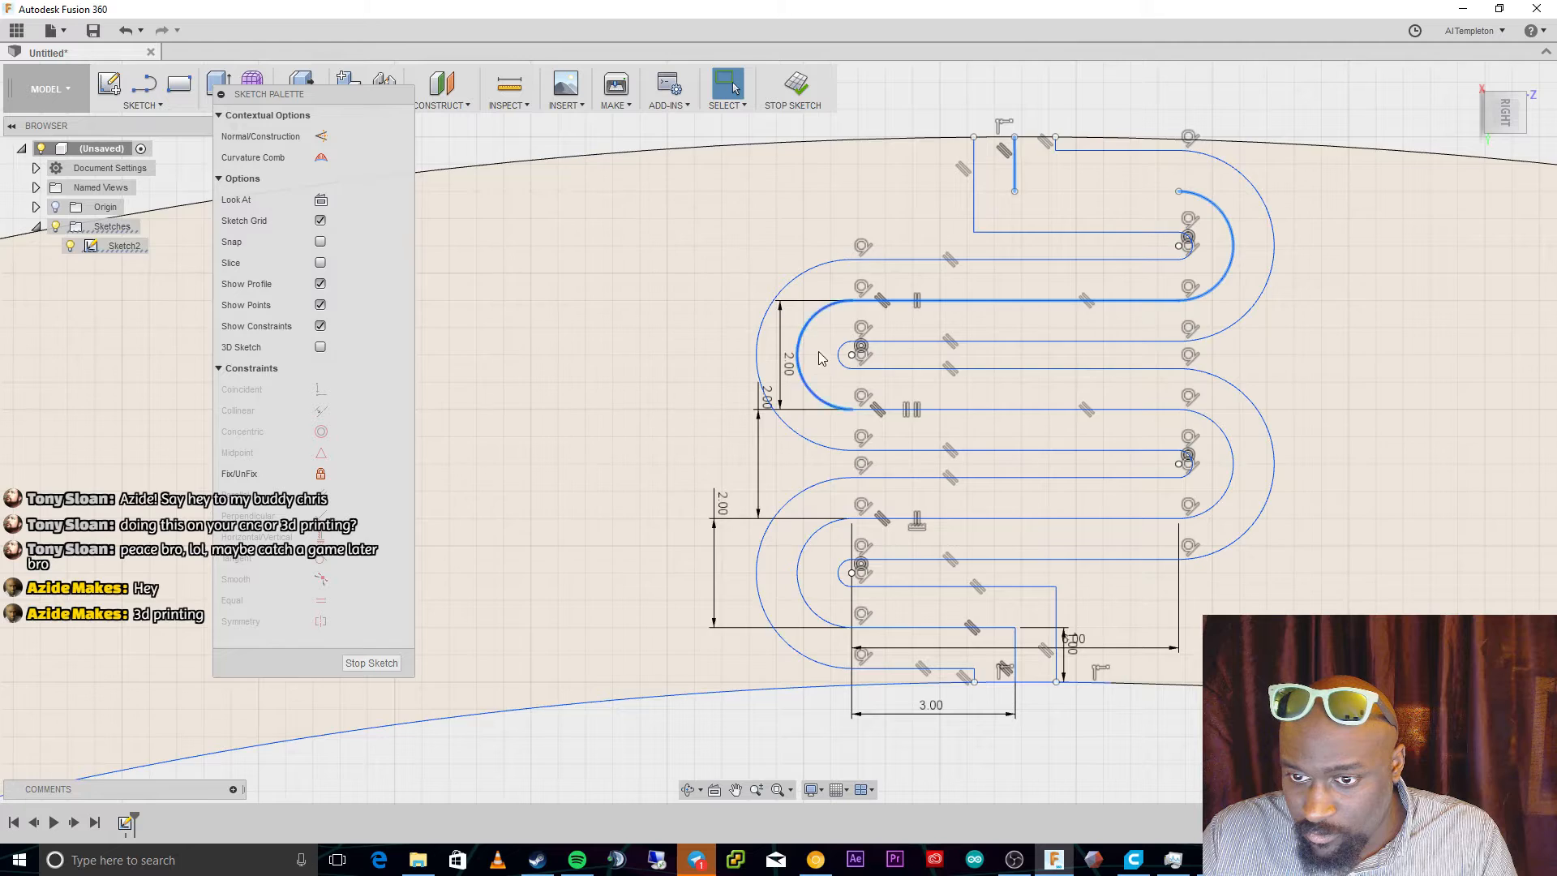
shift+click(898, 412)
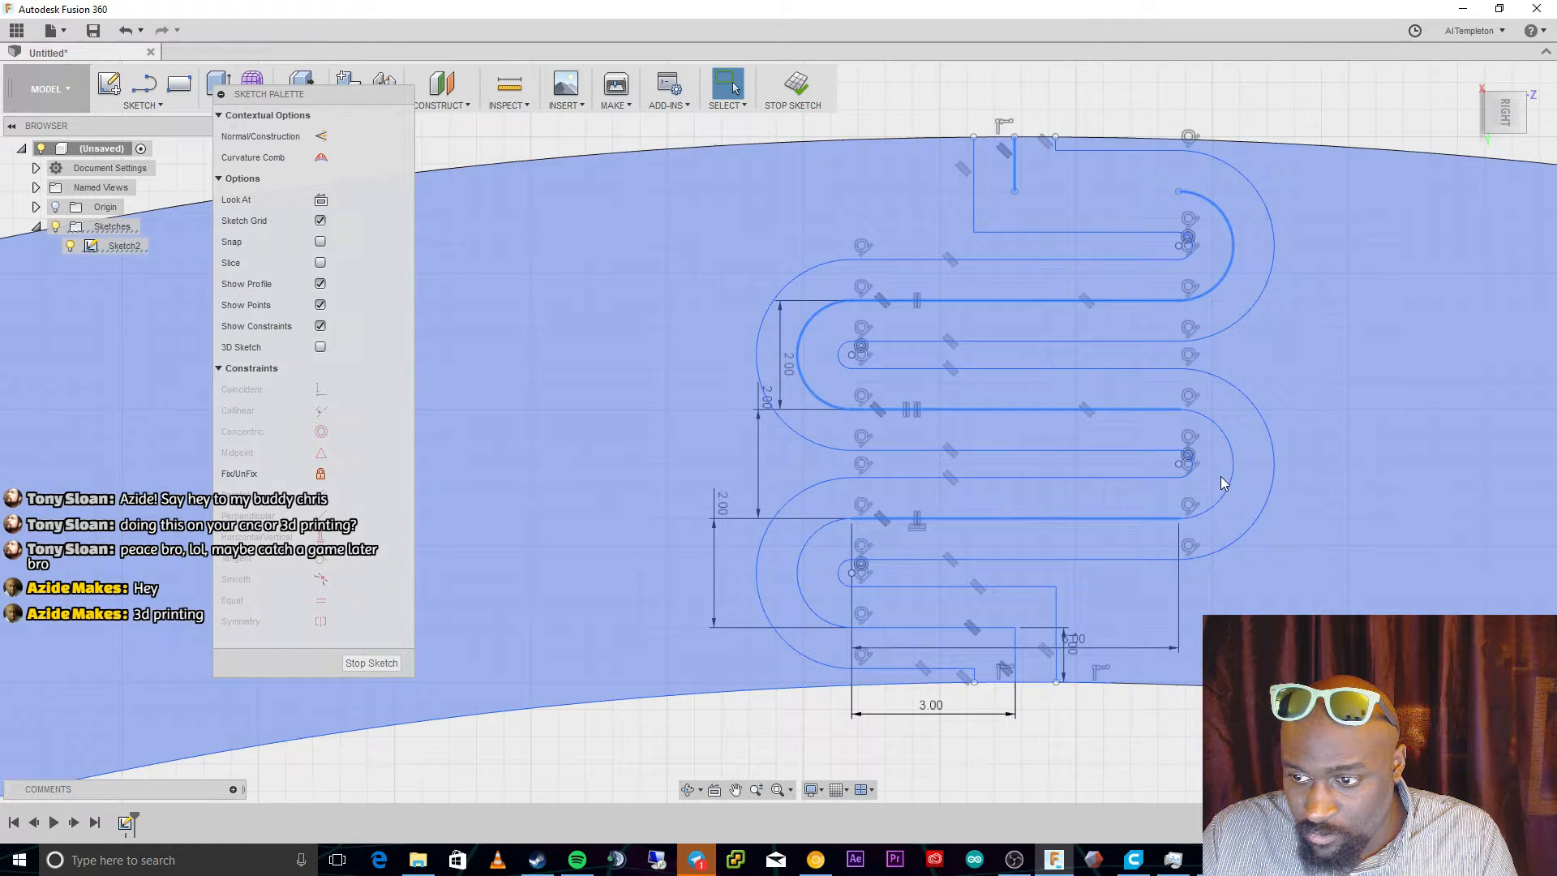
shift+double_click(1222, 478)
shift+click(890, 625)
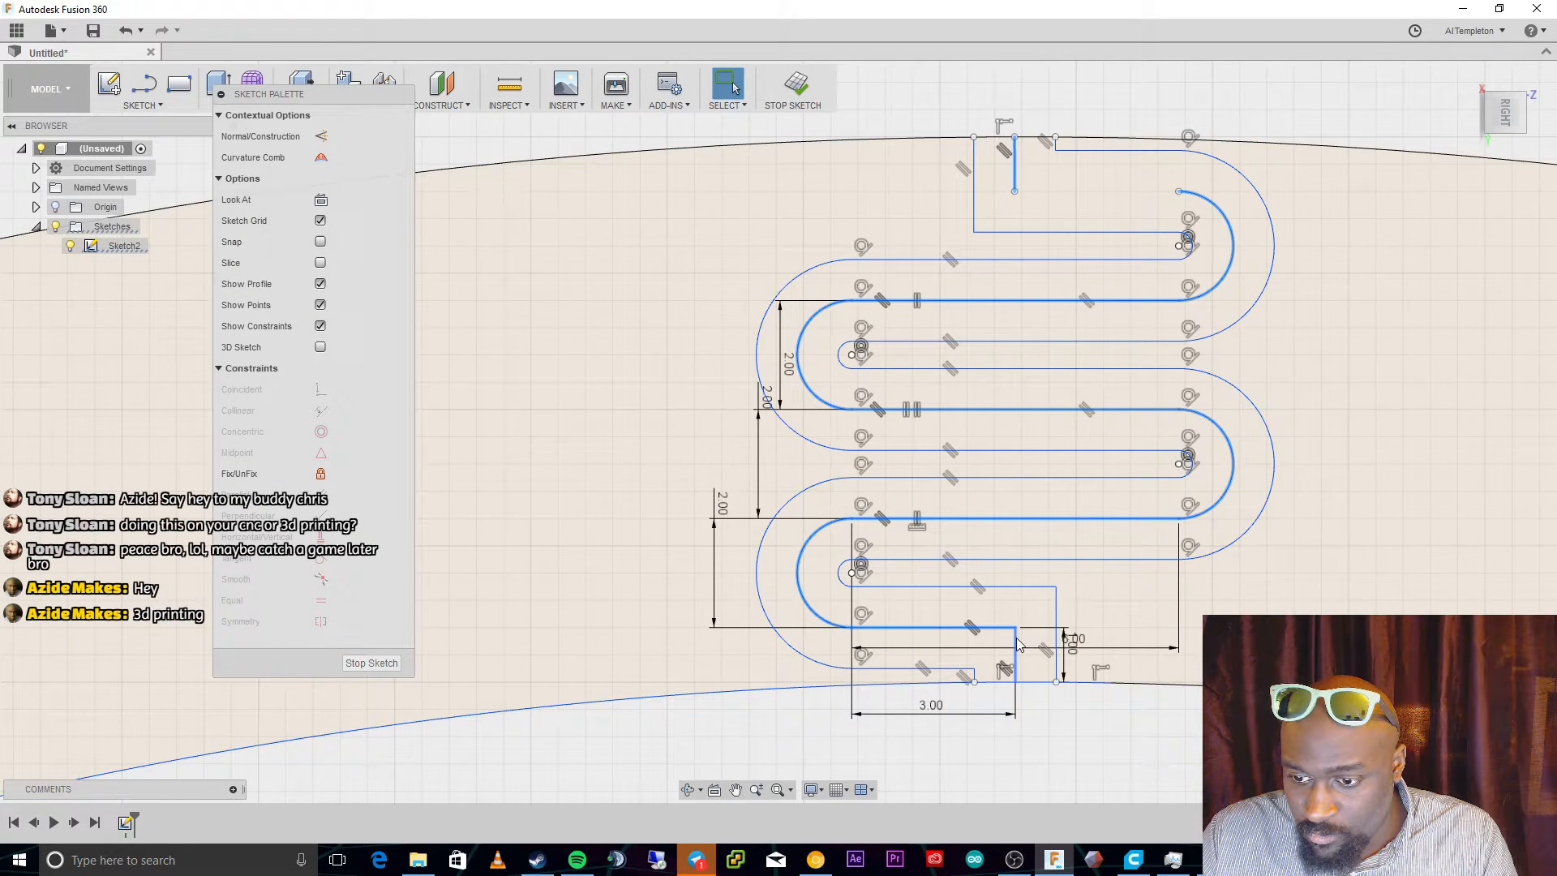
key(Delete)
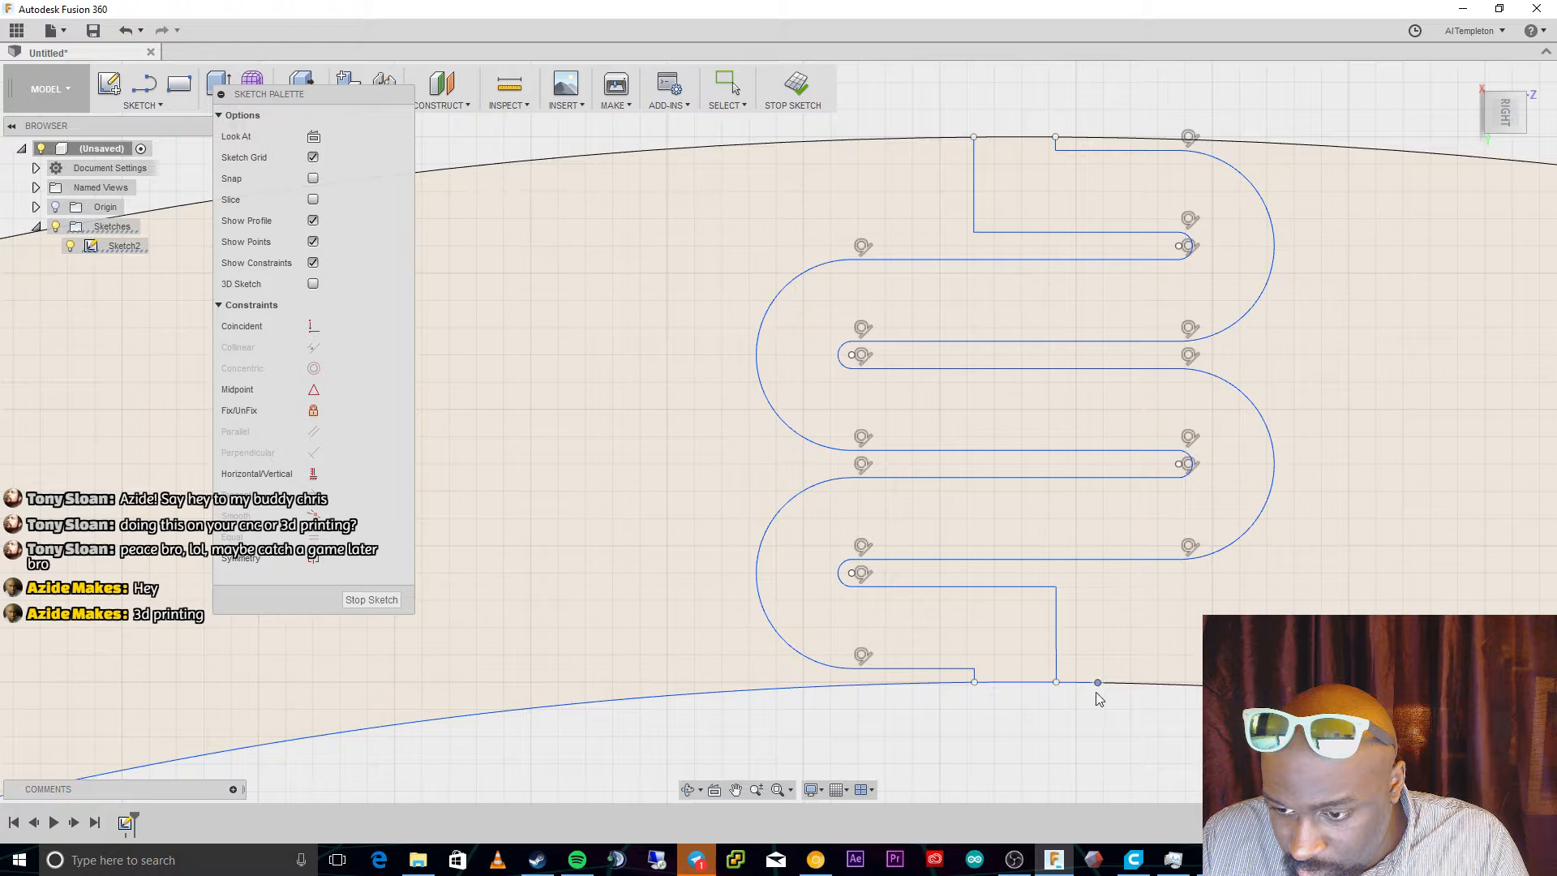
Align the lower endpoints of the two offset serpentines on the ring's inner arc so that their end lines are vertical.
click(1097, 683)
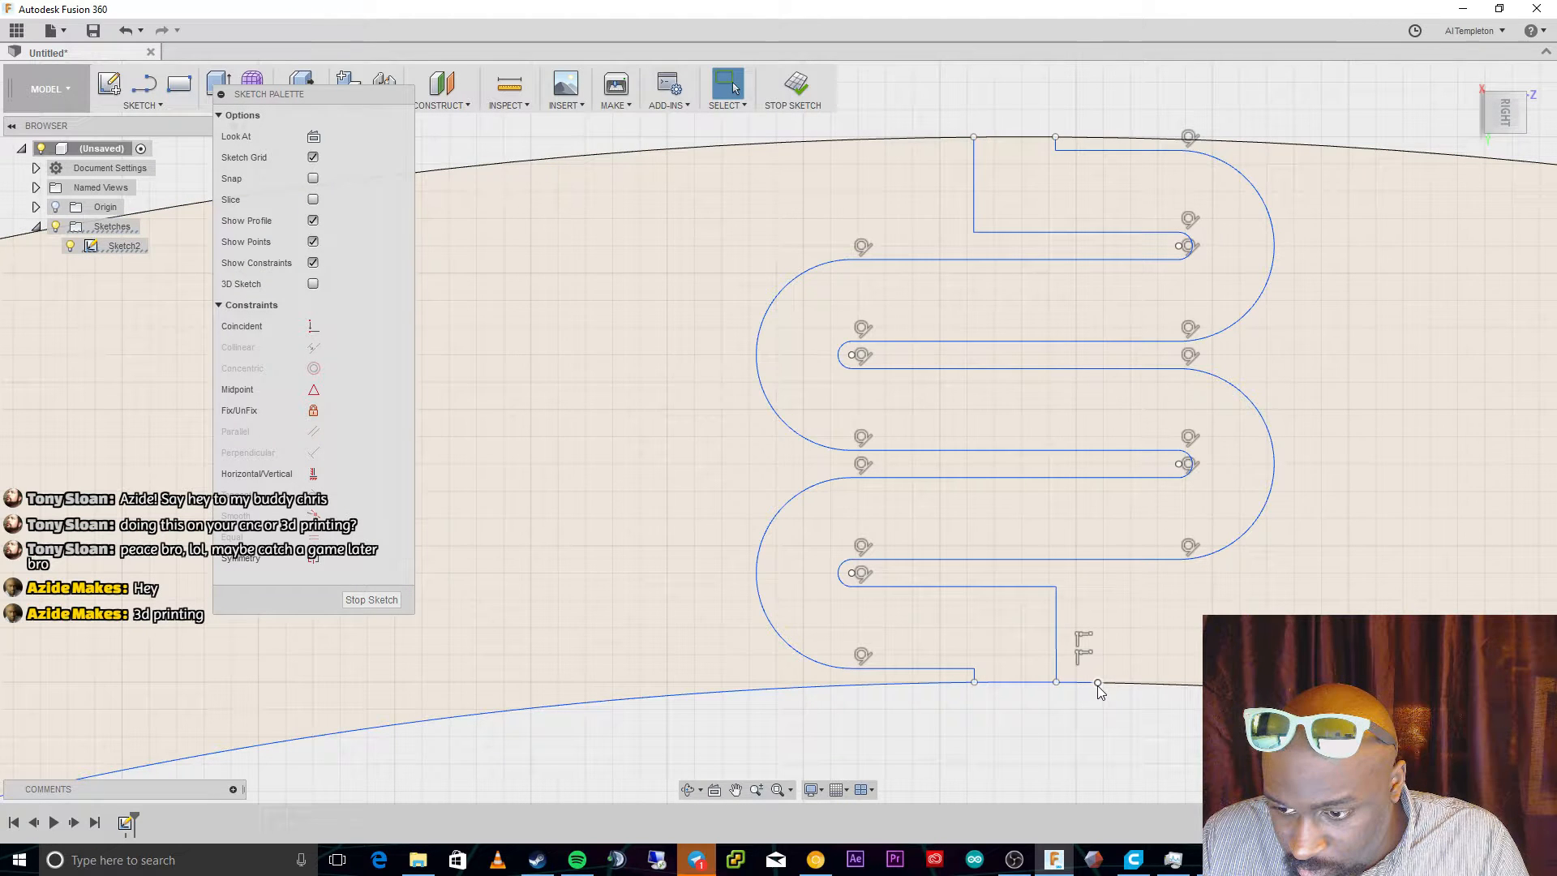
mouse_move(1057, 683)
mouse_down()
mouse_move(1057, 703)
mouse_move(1057, 680)
mouse_up()
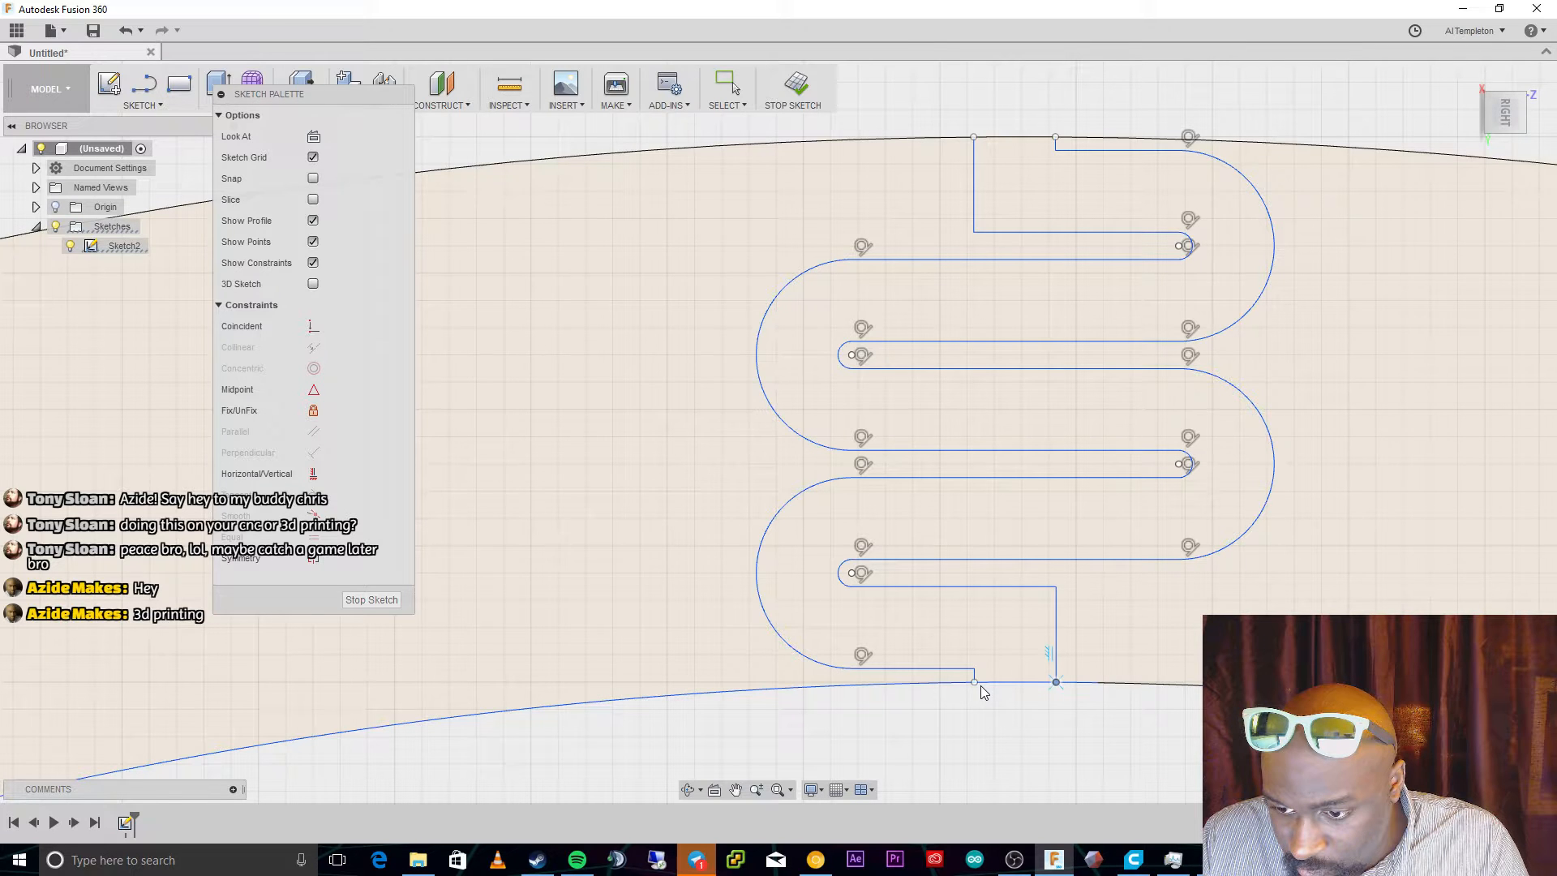
drag(975, 683, 975, 683)
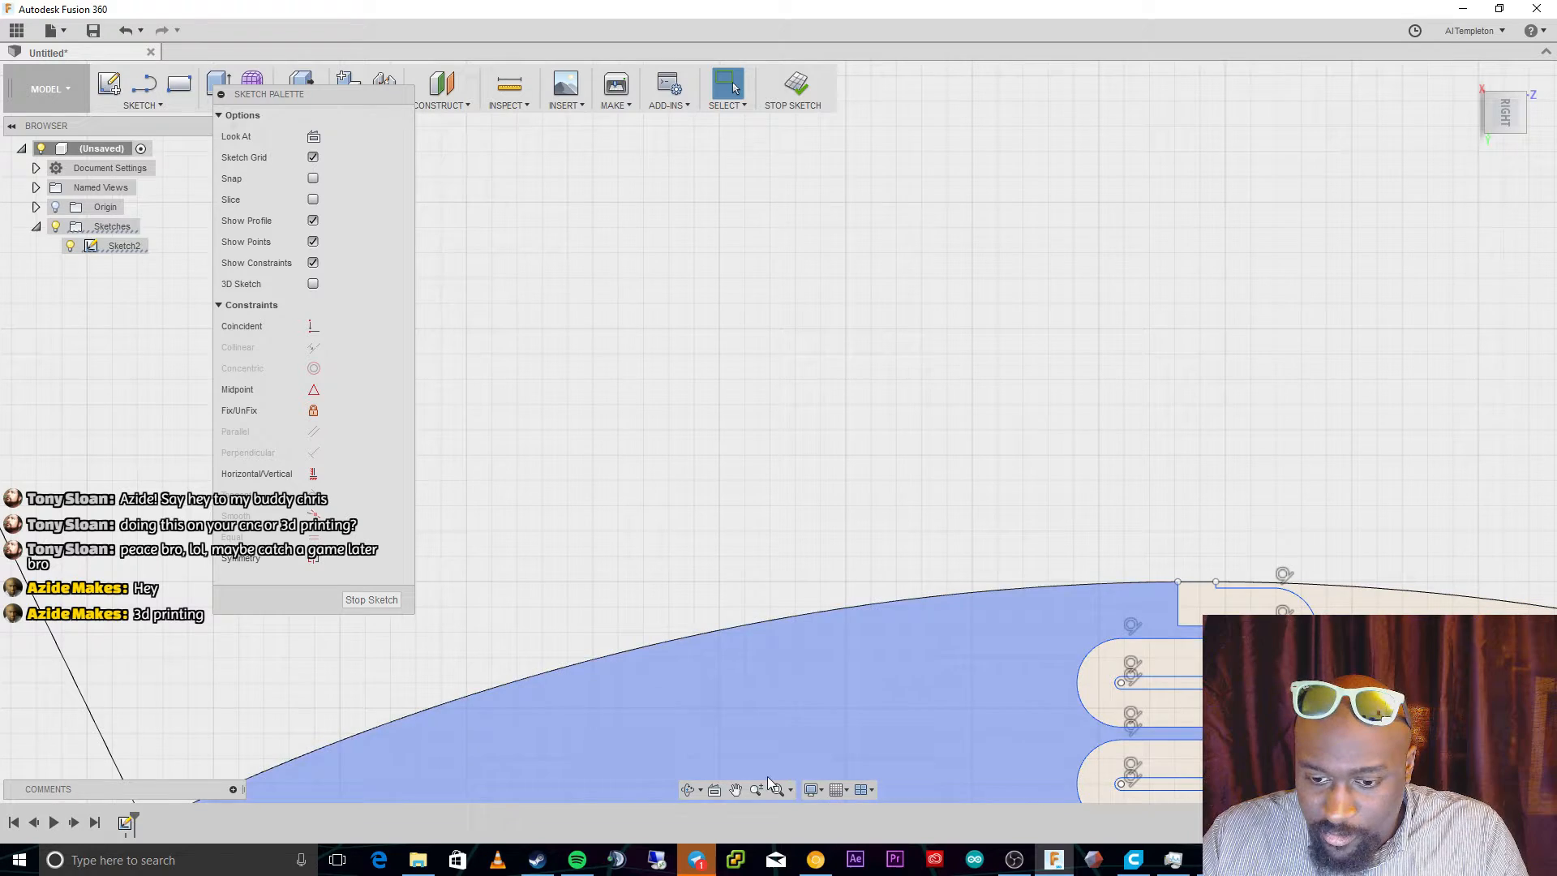
Examine the position and scale of the serpentine strip within the complete ring sketch.
click(775, 790)
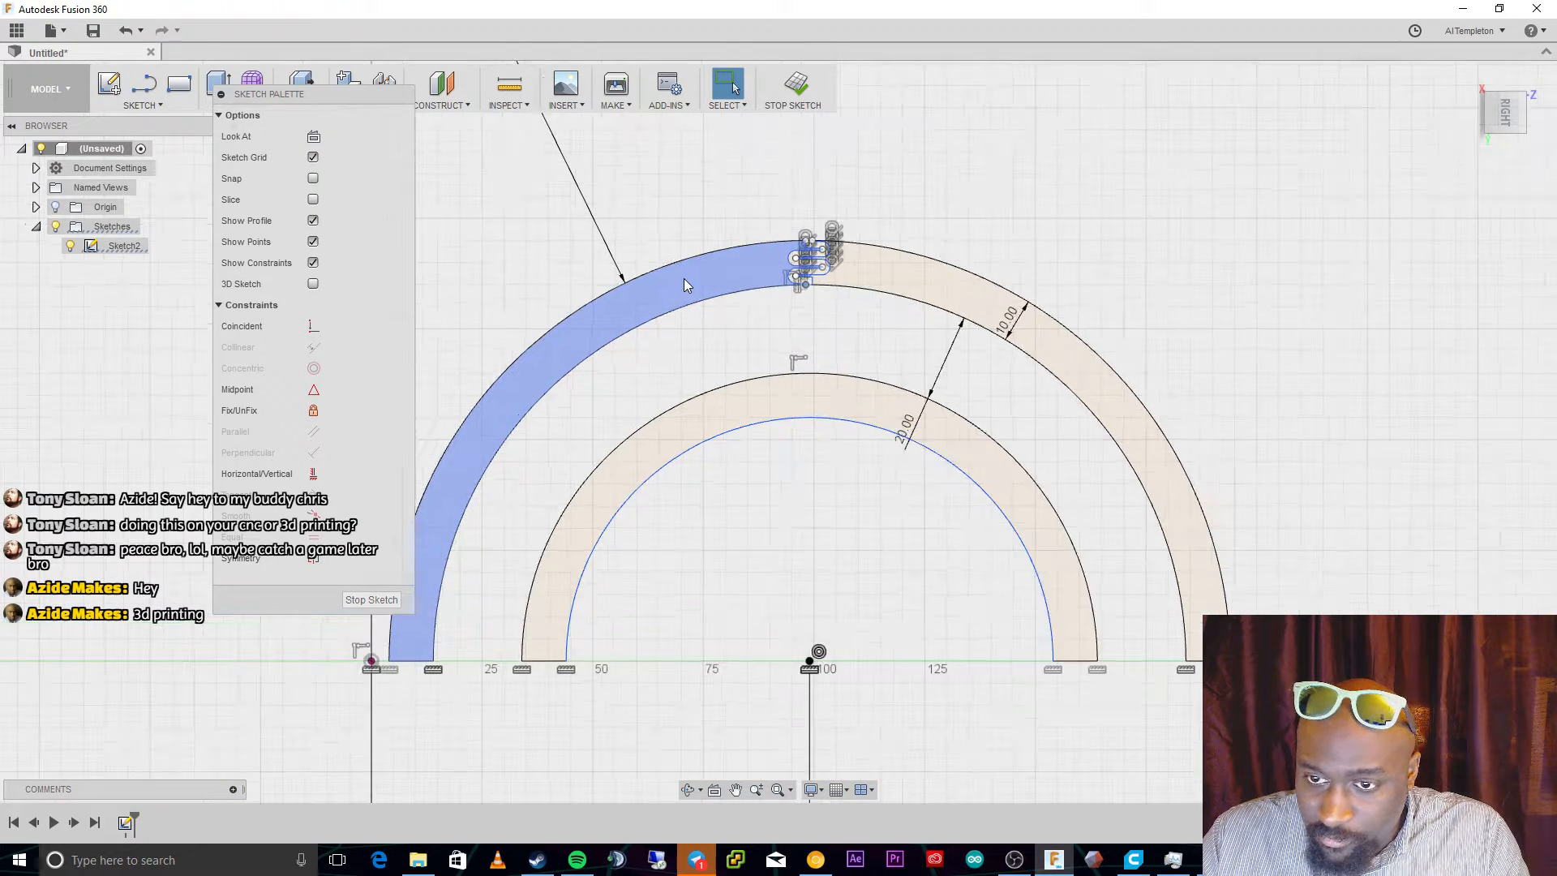
scroll(683, 282, up, 3)
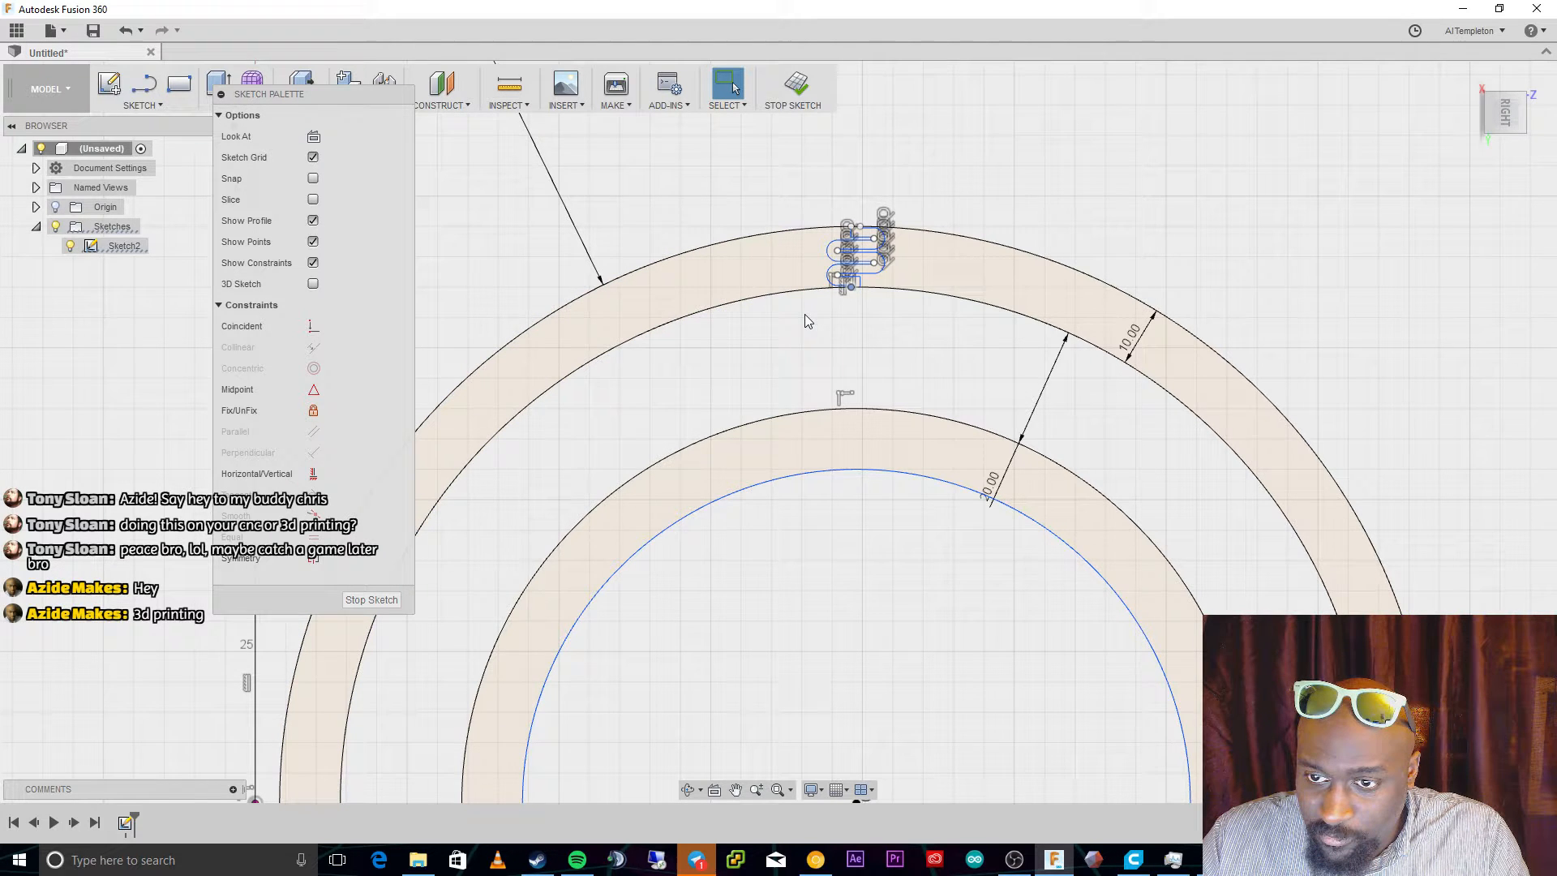
scroll(787, 224, up, 3)
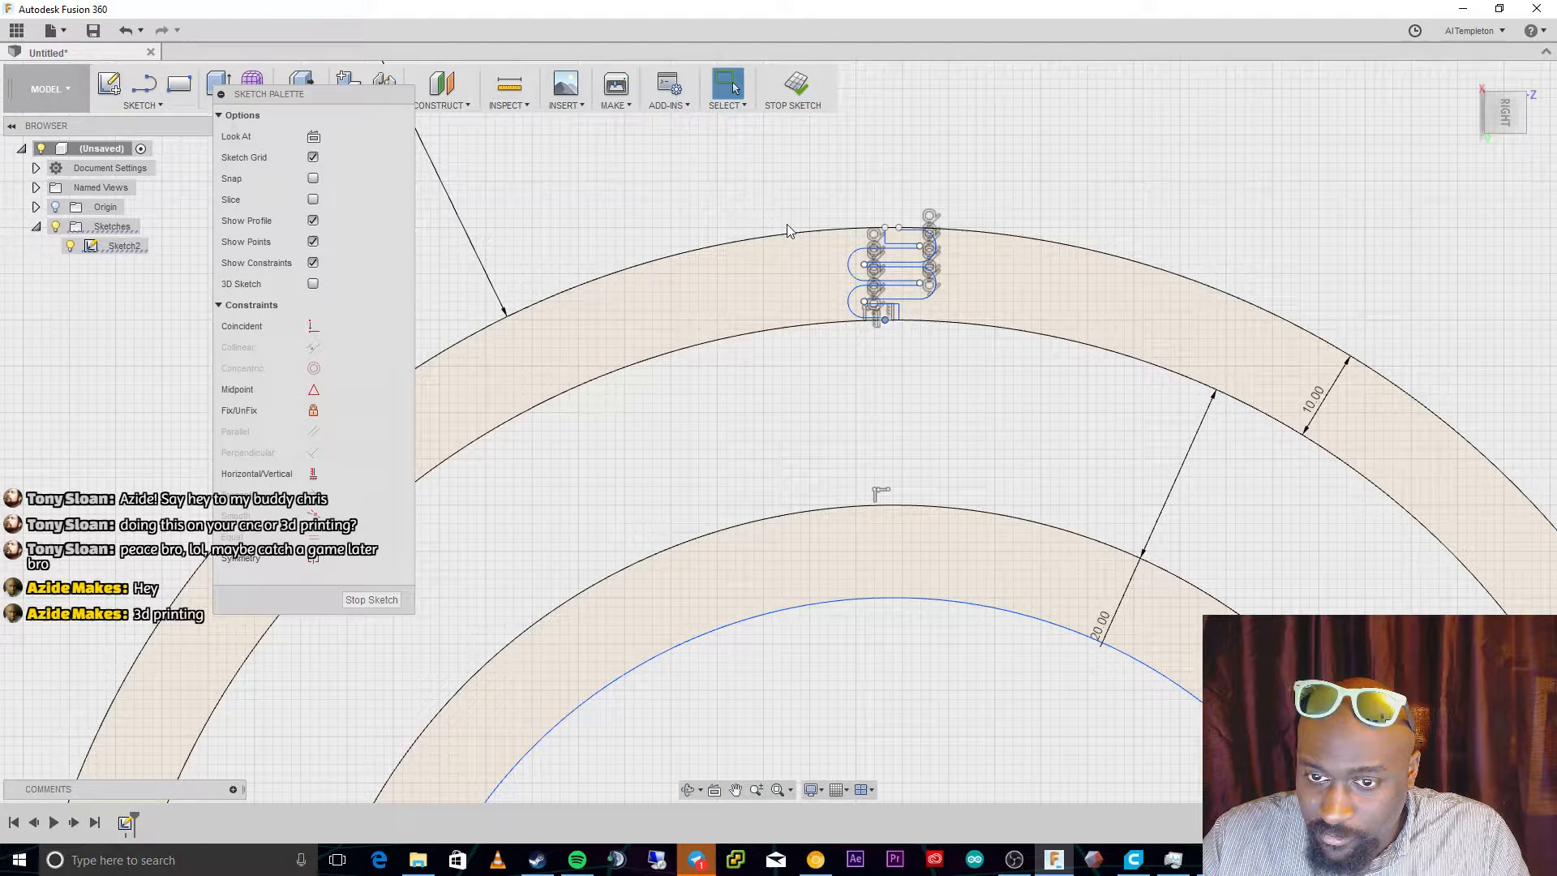
scroll(787, 224, down, 3)
middle_drag(787, 224, 1083, 777)
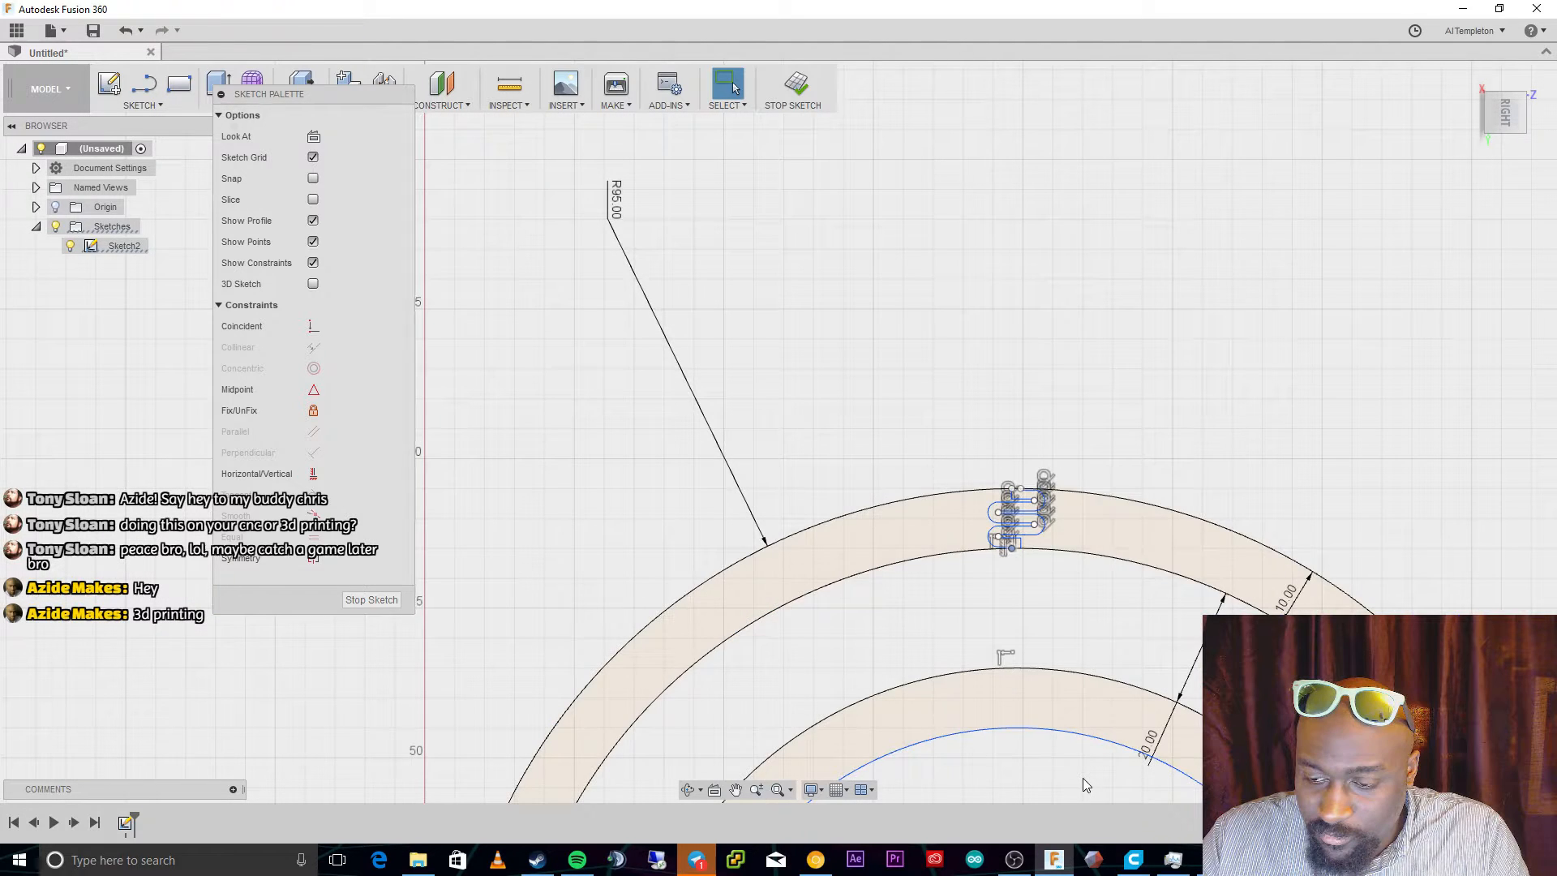
scroll(1082, 777, up, 2)
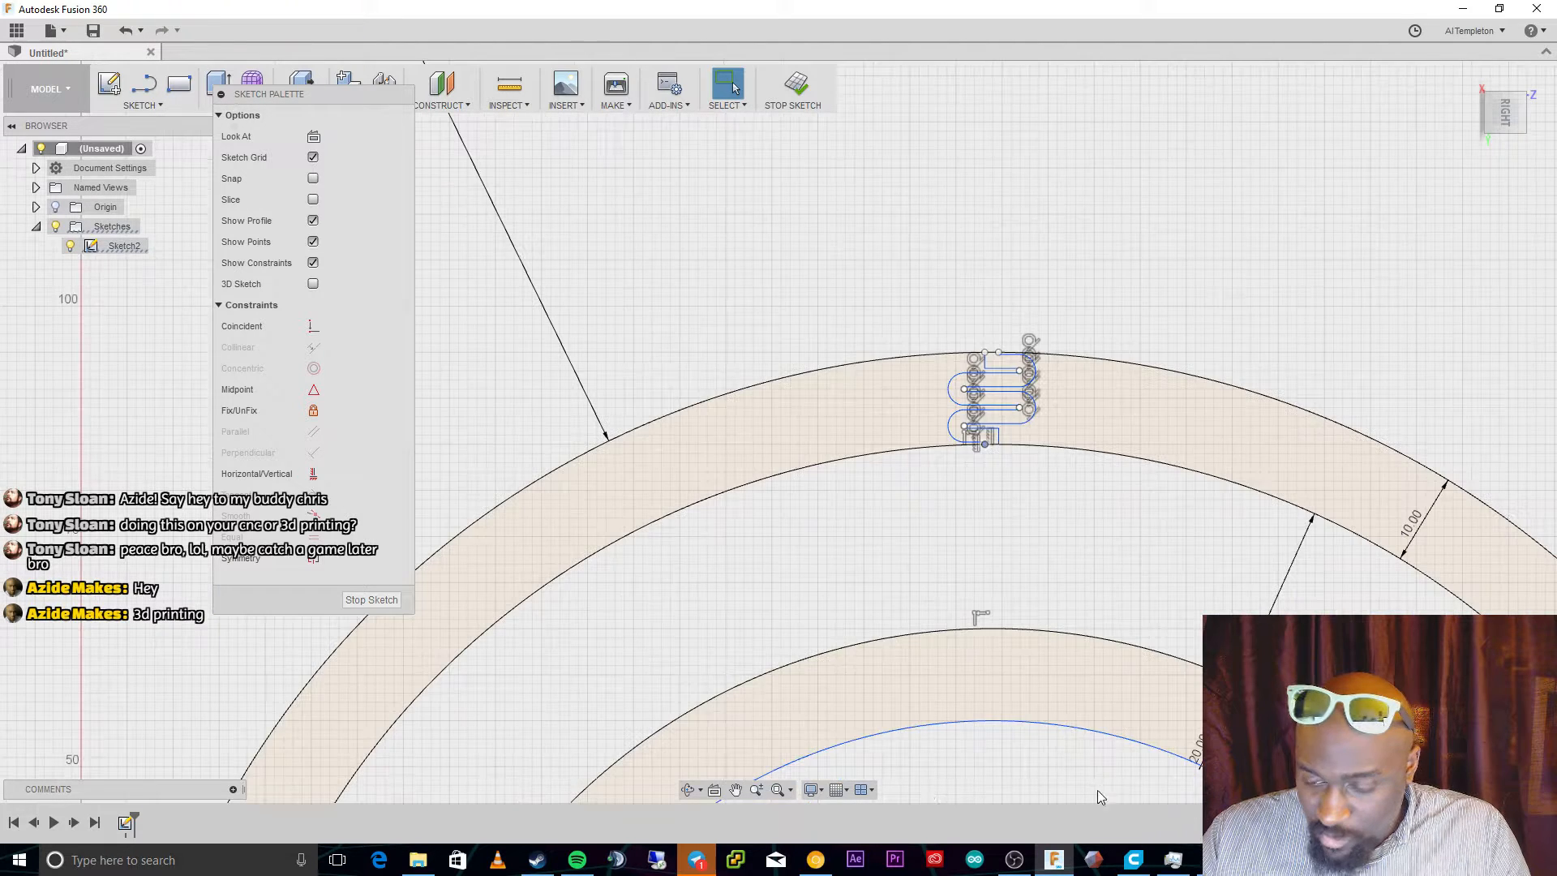
click(775, 784)
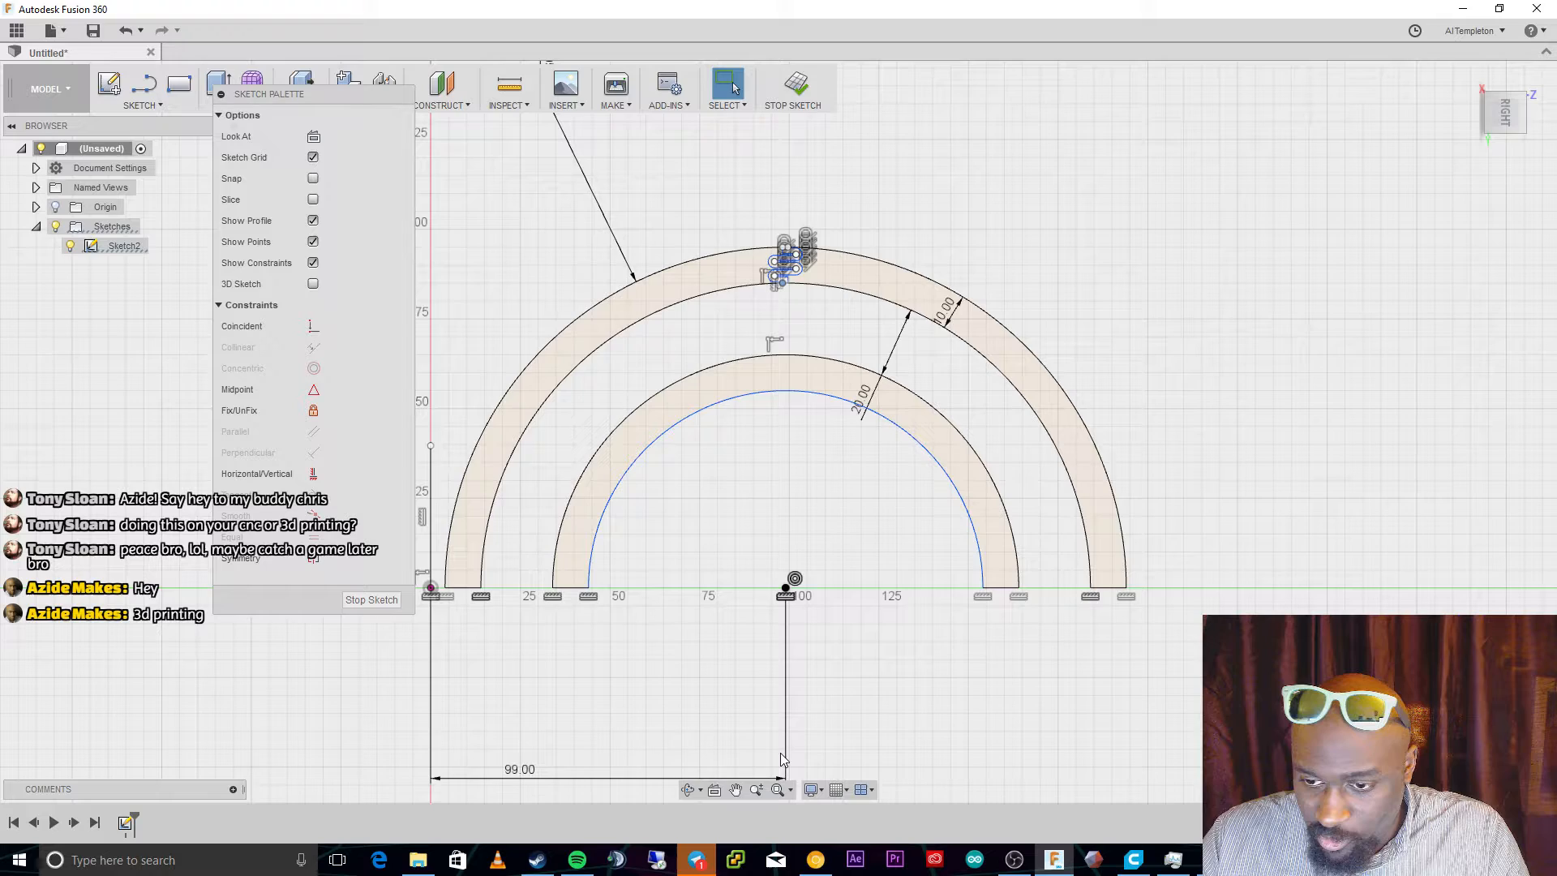
scroll(746, 288, up, 4)
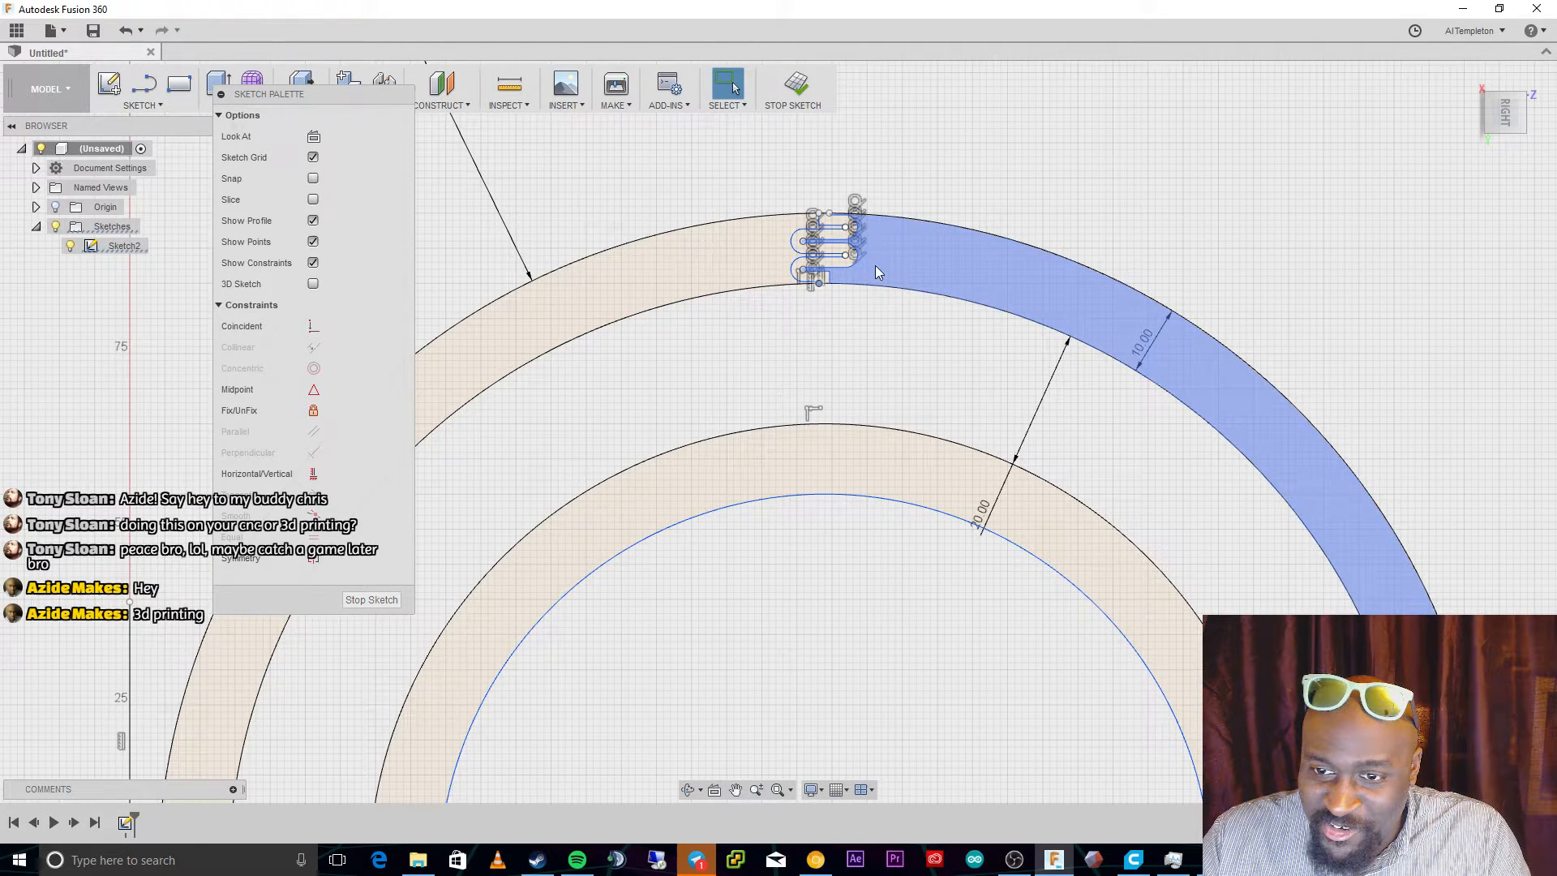
scroll(816, 321, up, 1)
scroll(816, 318, up, 2)
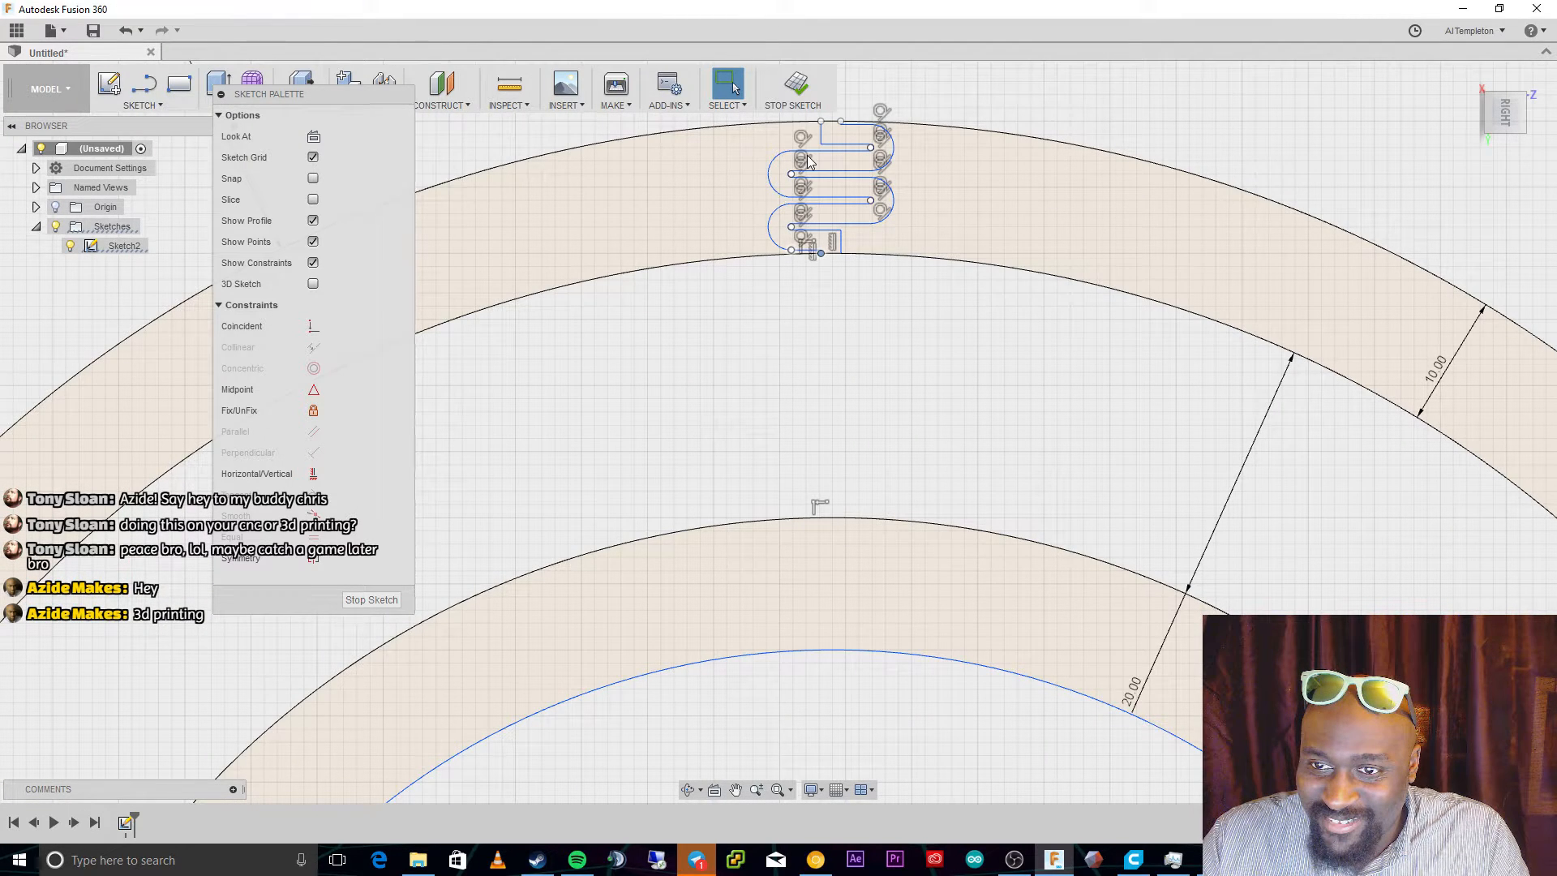
Select the upper lines and arcs of both offset serpentine outlines on the outer ring.
click(861, 243)
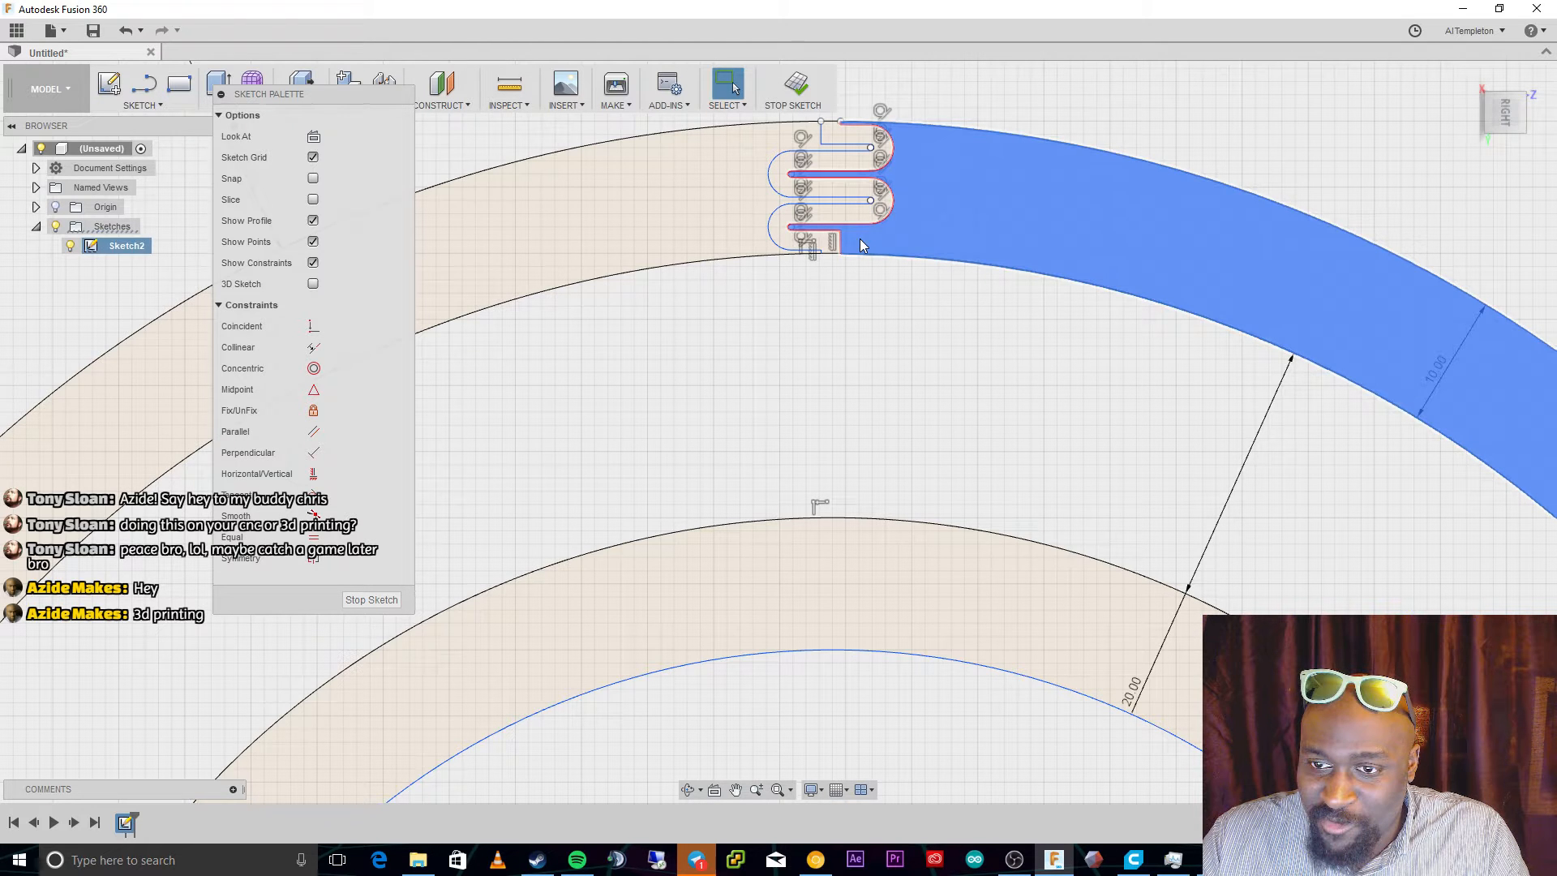
click(820, 201)
click(833, 177)
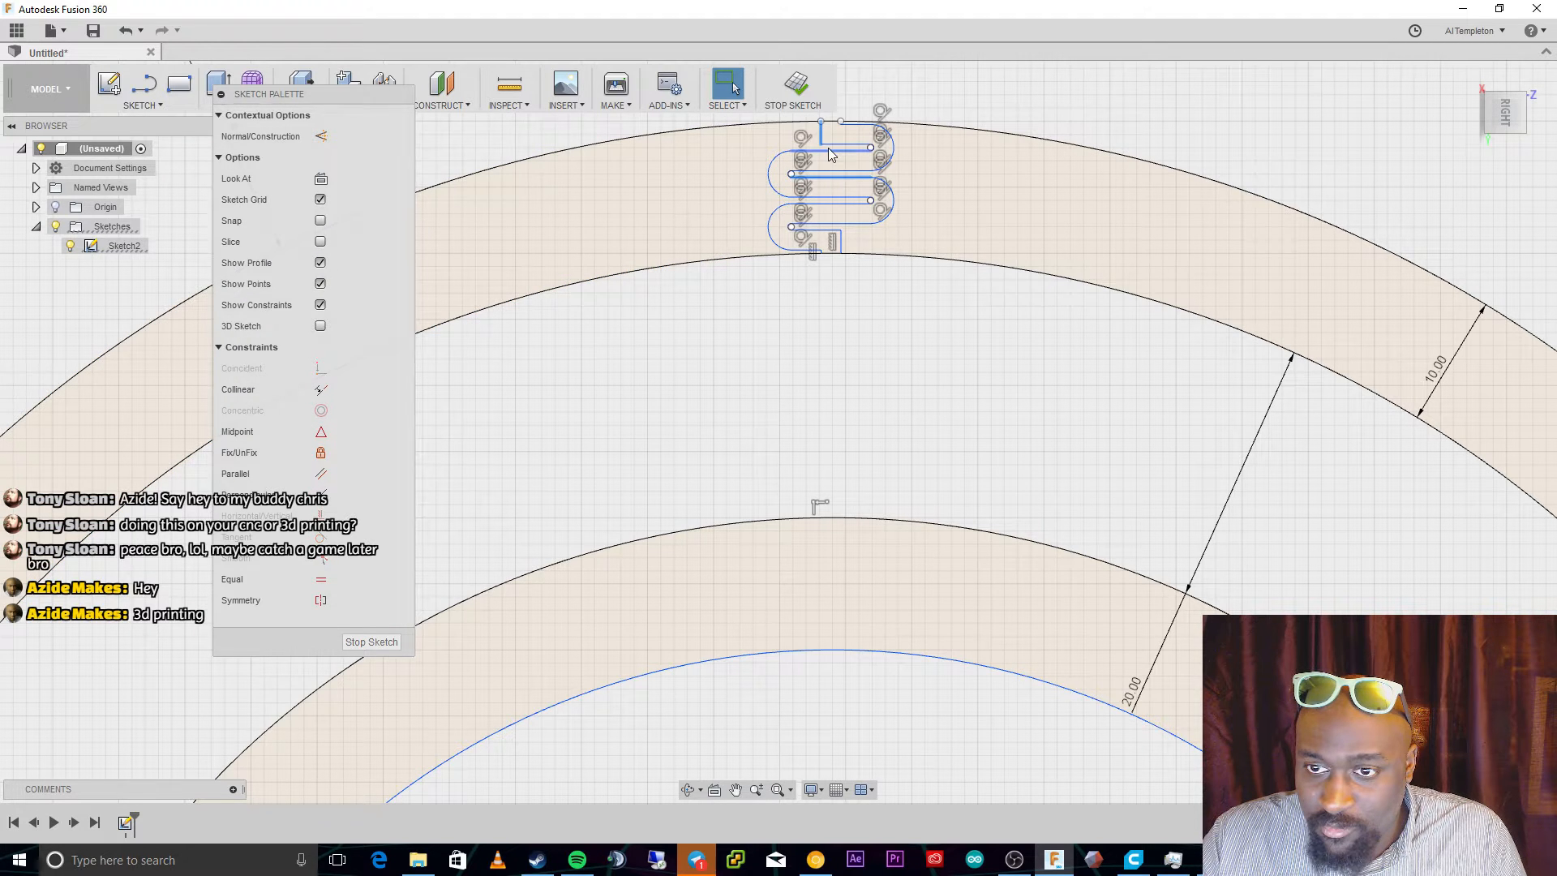
scroll(830, 156, up, 3)
scroll(844, 81, up, 2)
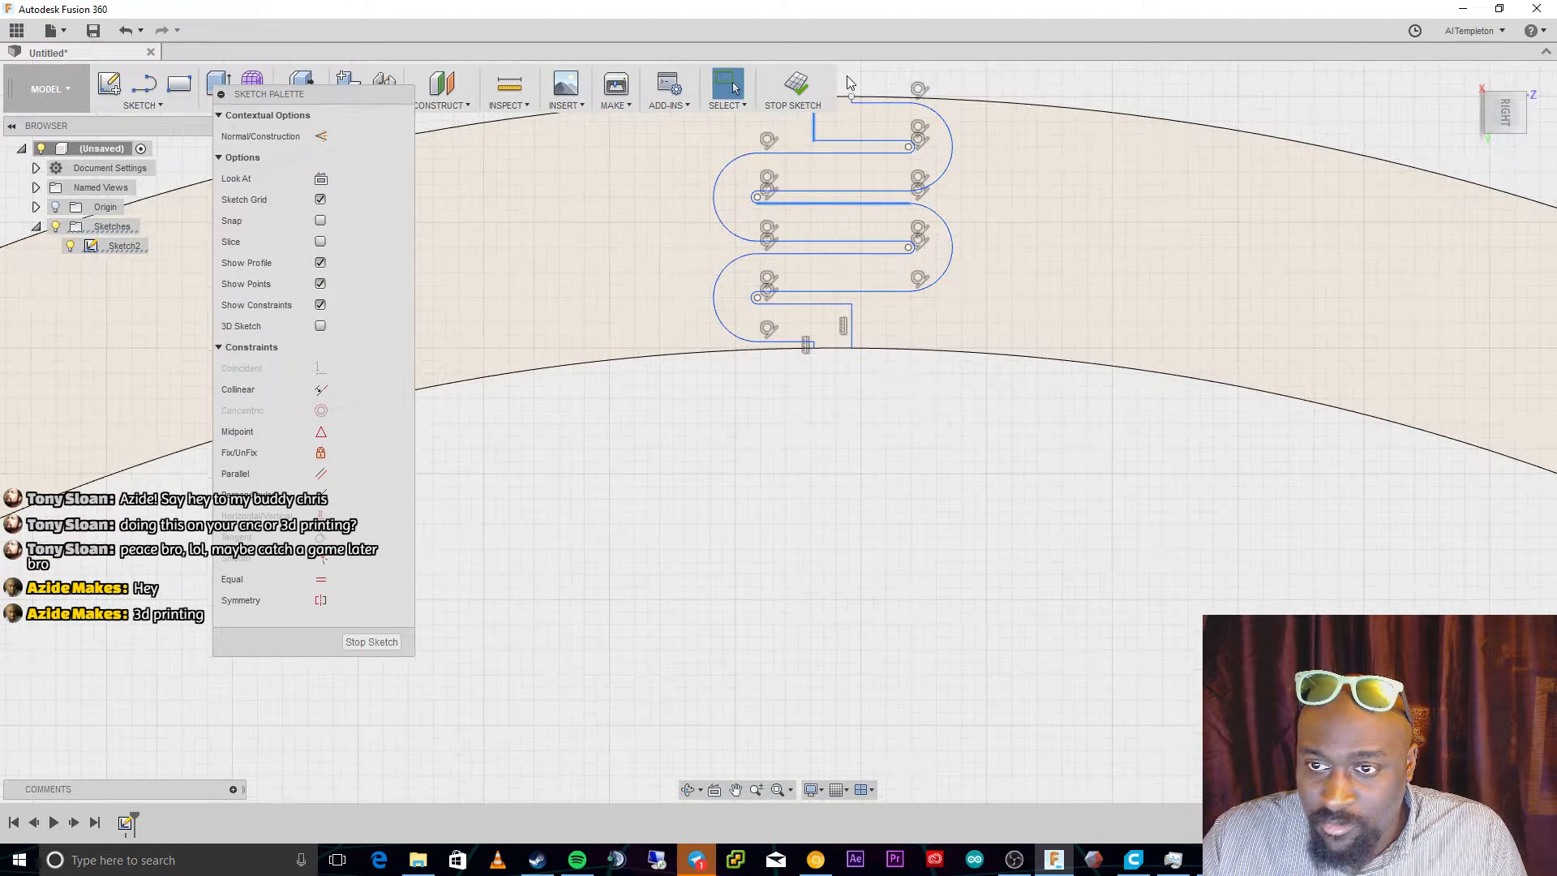
scroll(854, 71, up, 3)
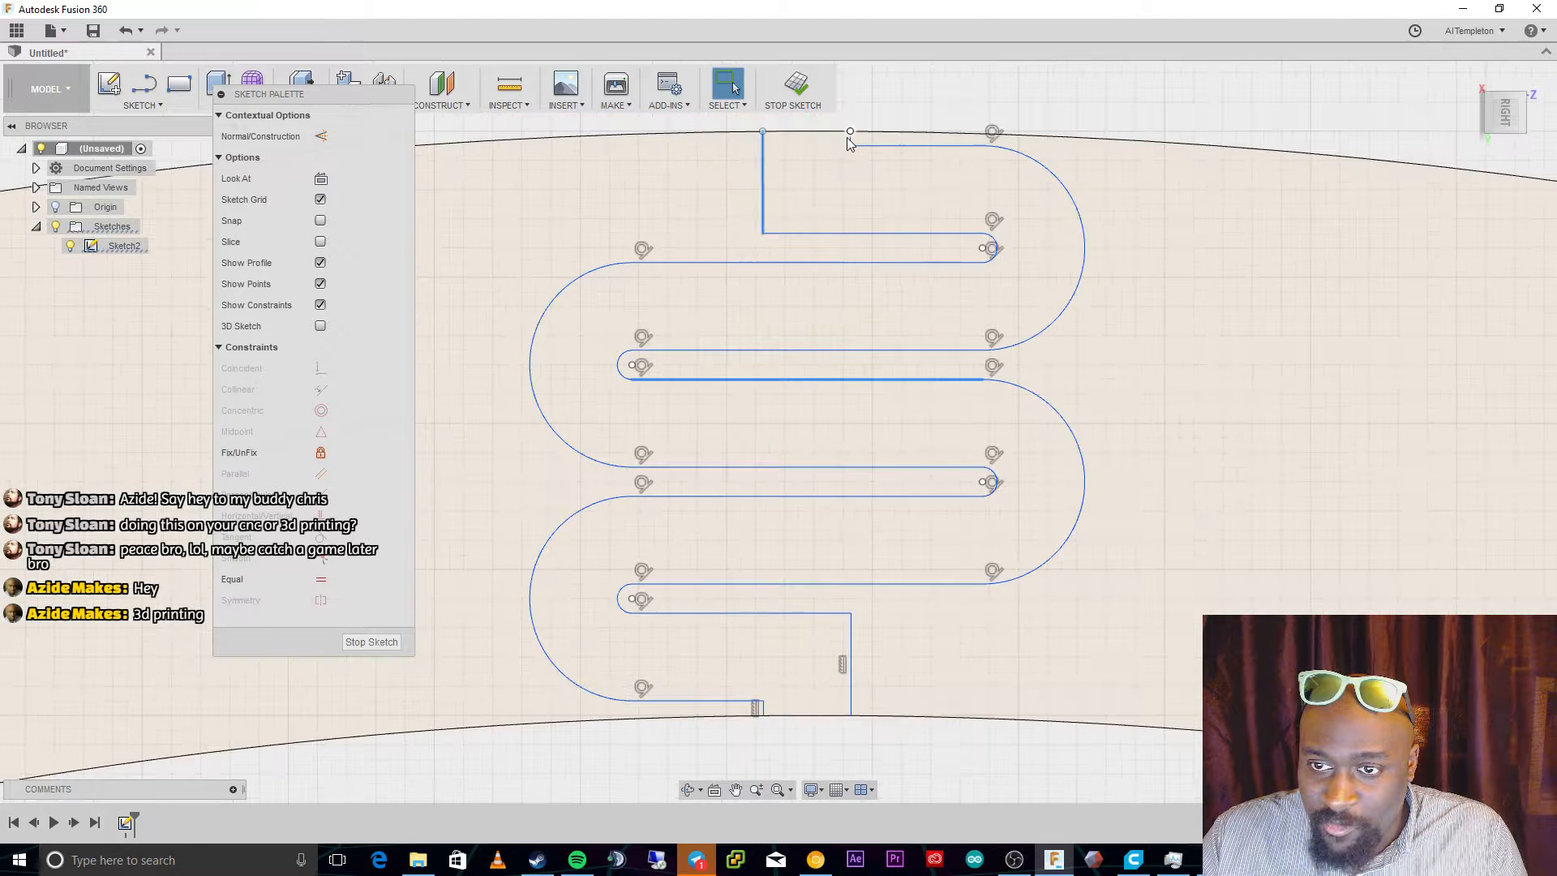
click(866, 146)
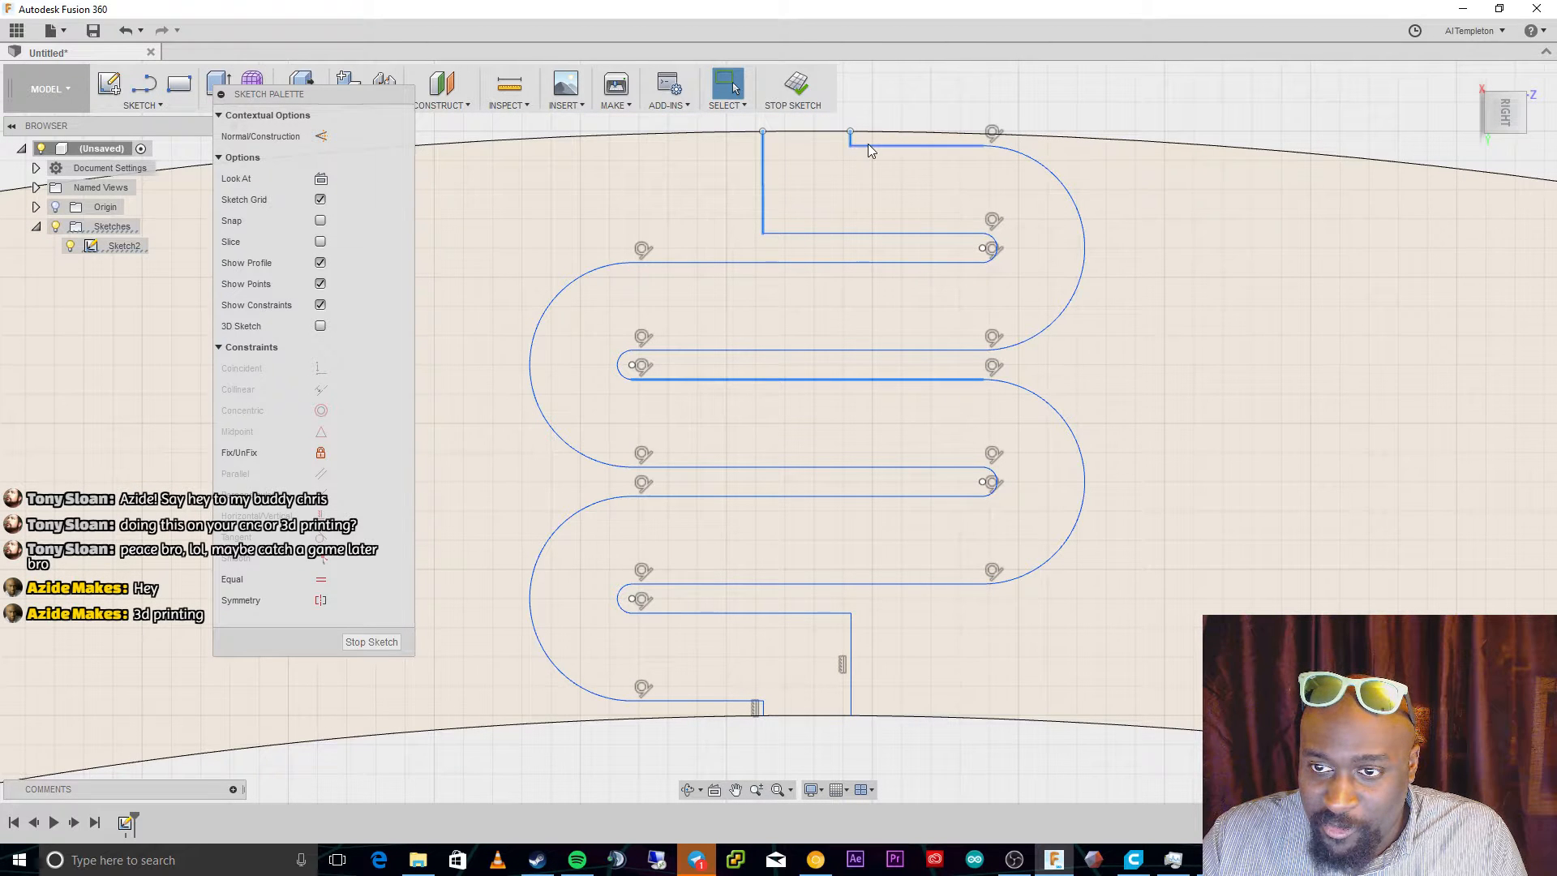
double_click(868, 143)
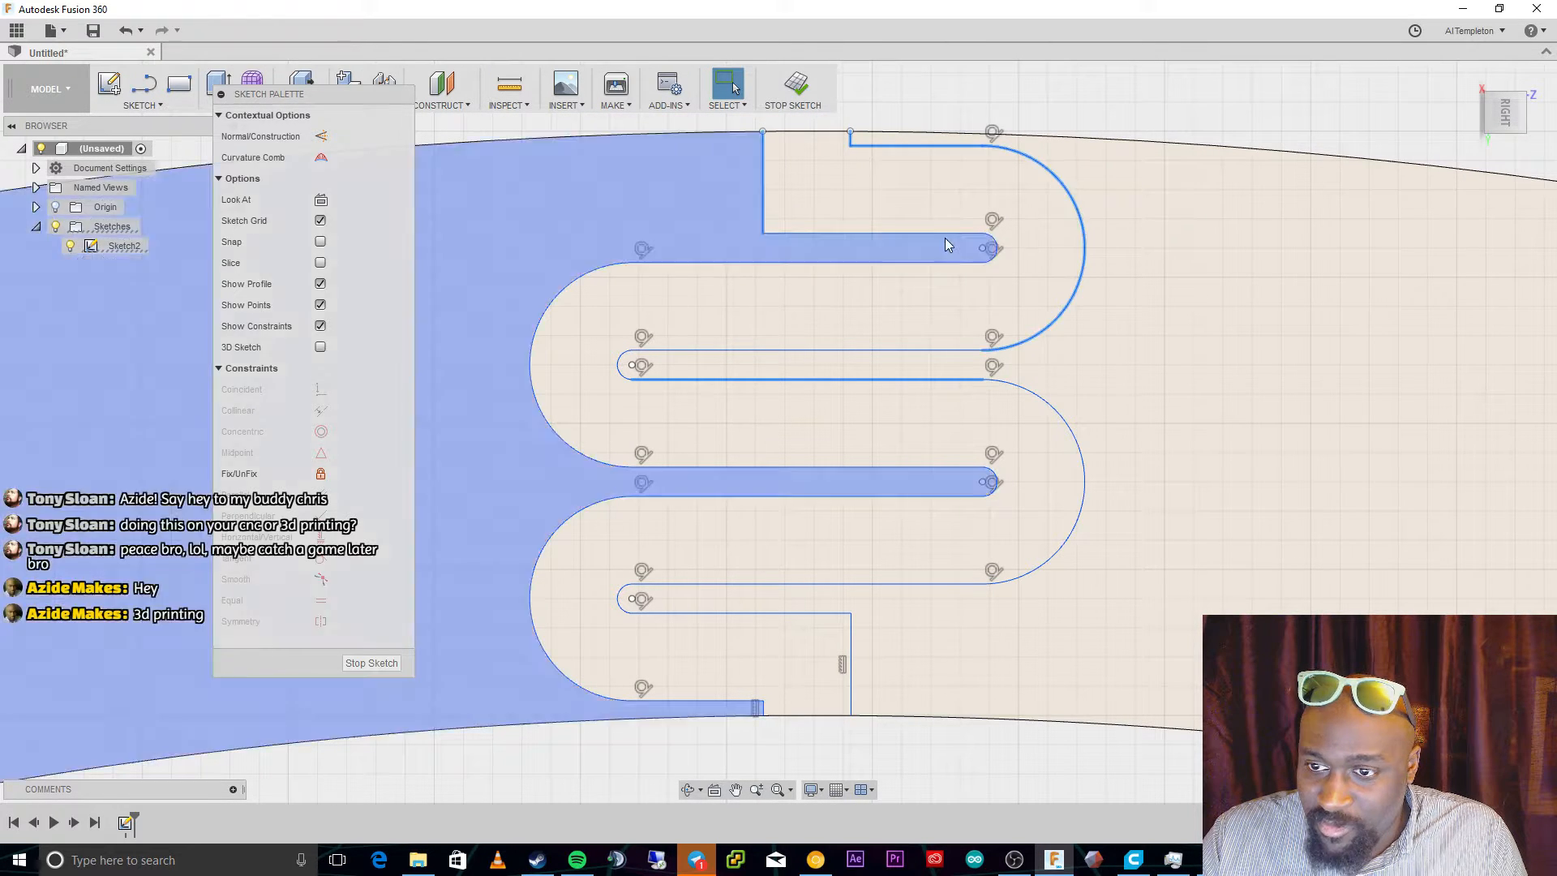
ctrl+click(946, 236)
ctrl+click(988, 241)
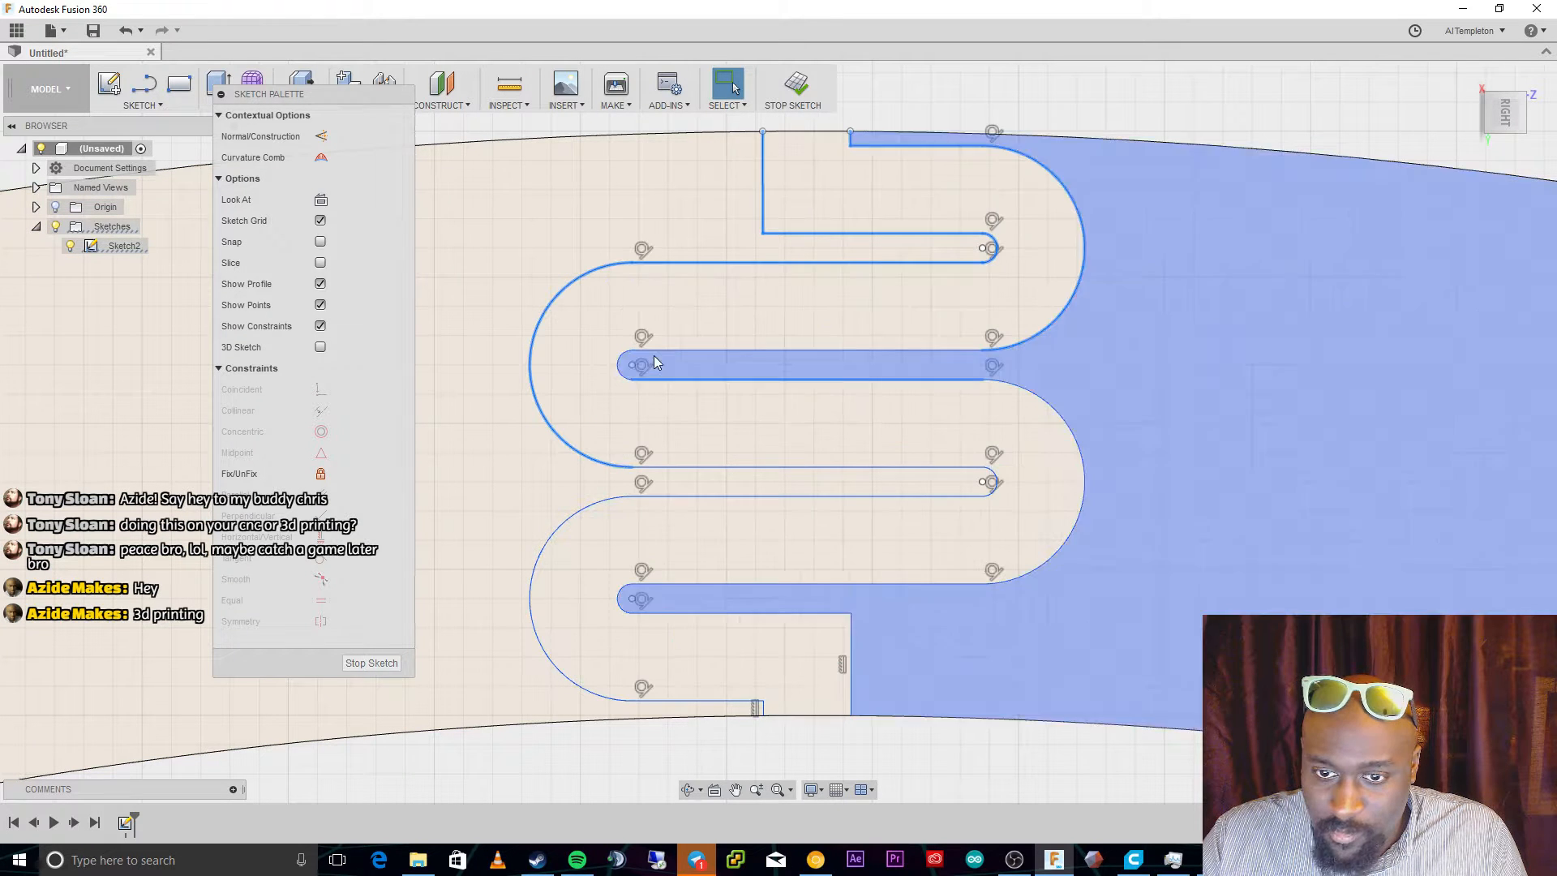
Add the remaining lower turns, straight lines and vertical end segments of both offset outlines to the selection.
ctrl+click(616, 365)
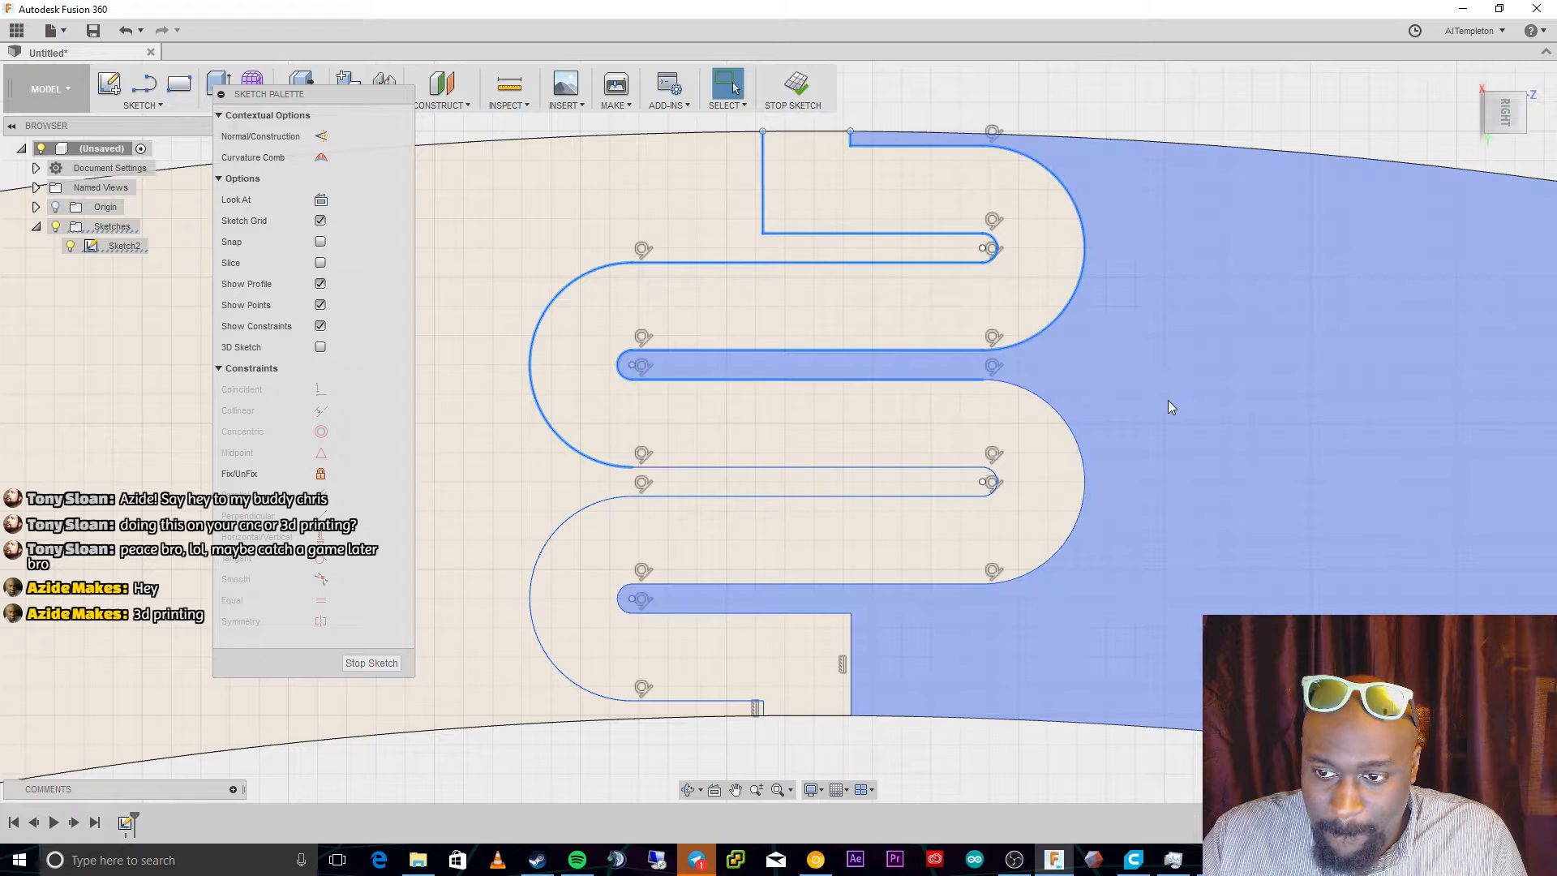
ctrl+click(1072, 431)
ctrl+click(951, 468)
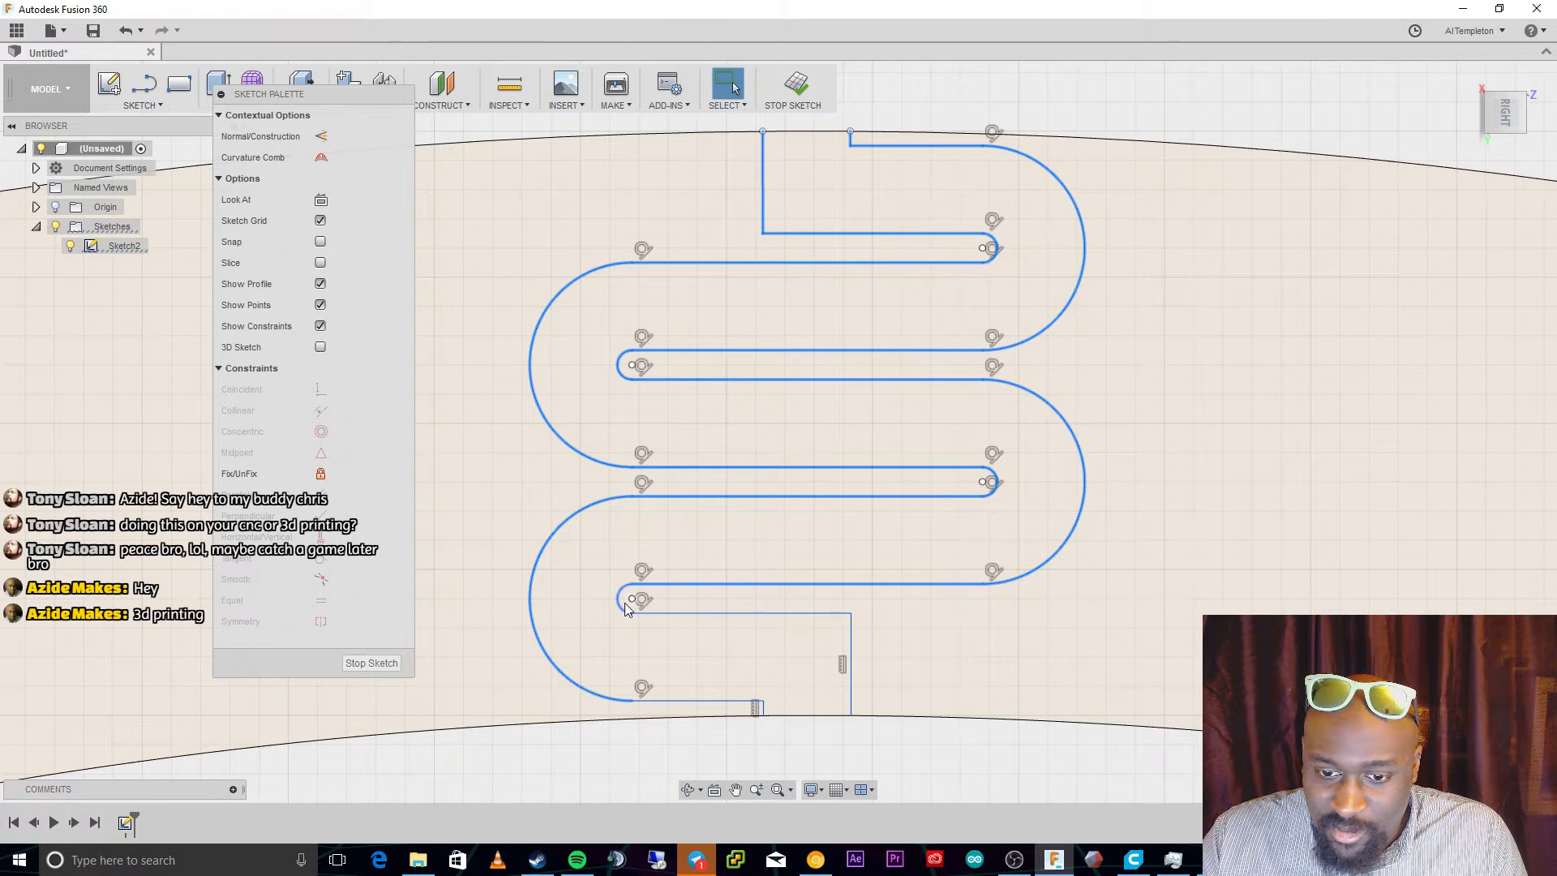
shift+click(659, 613)
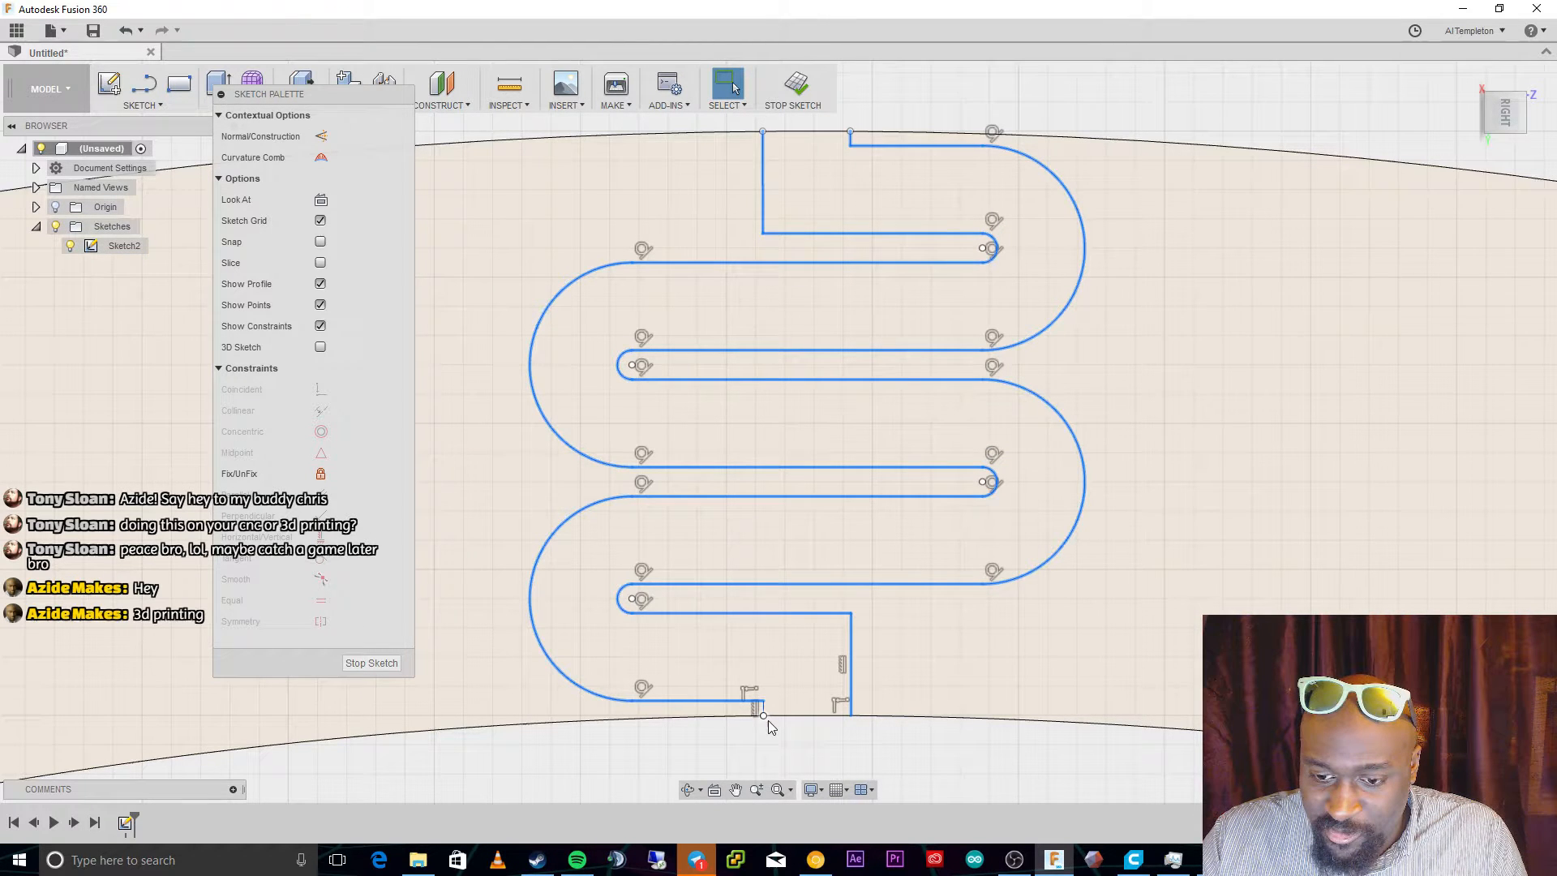
scroll(767, 720, up, 5)
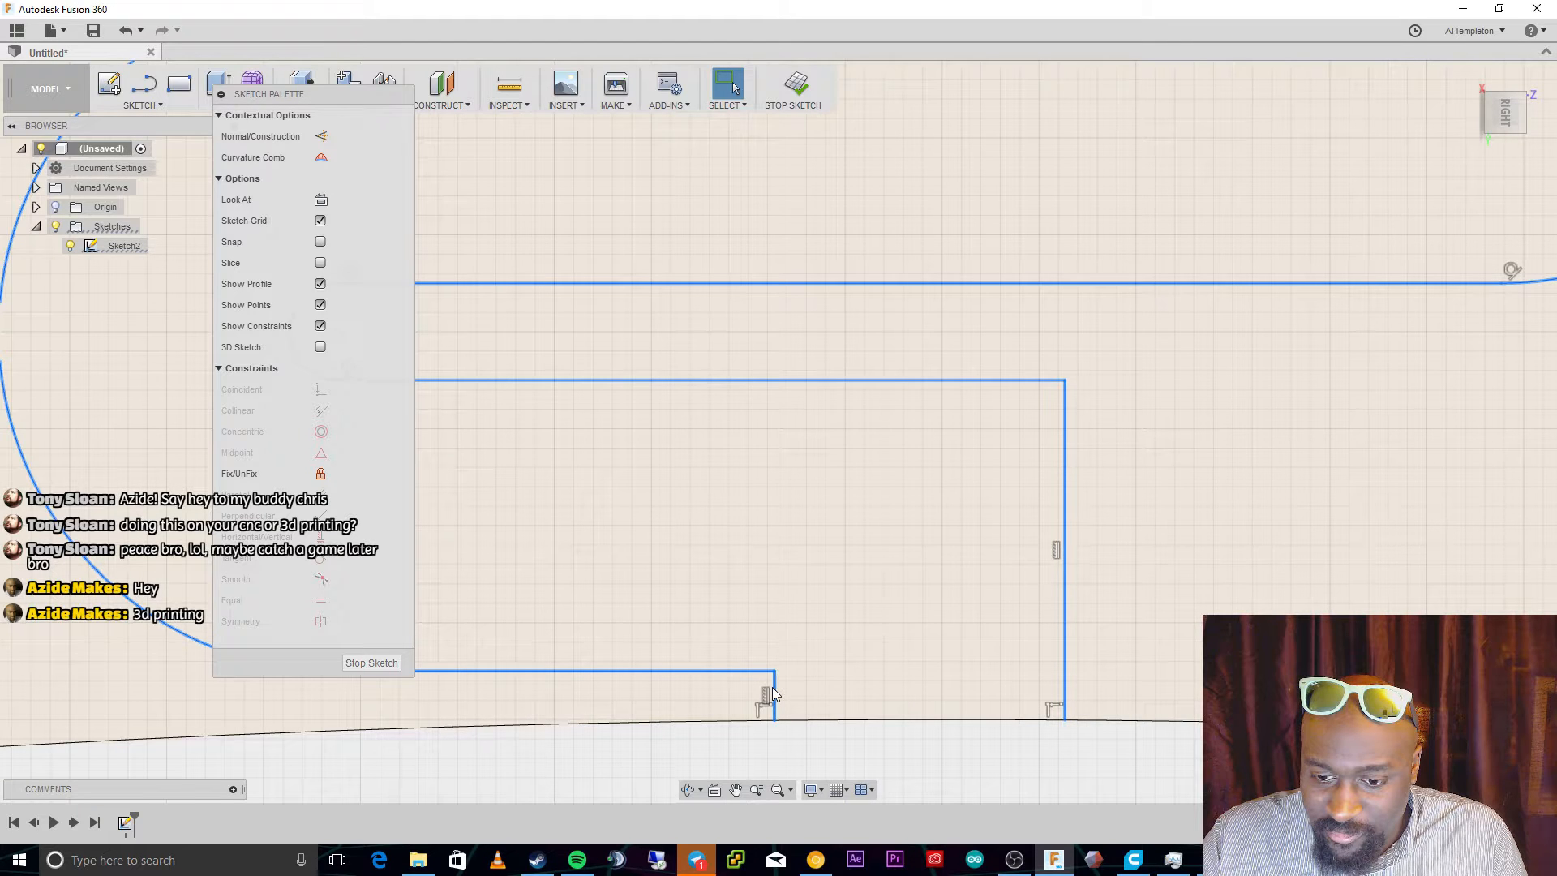
scroll(986, 458, down, 6)
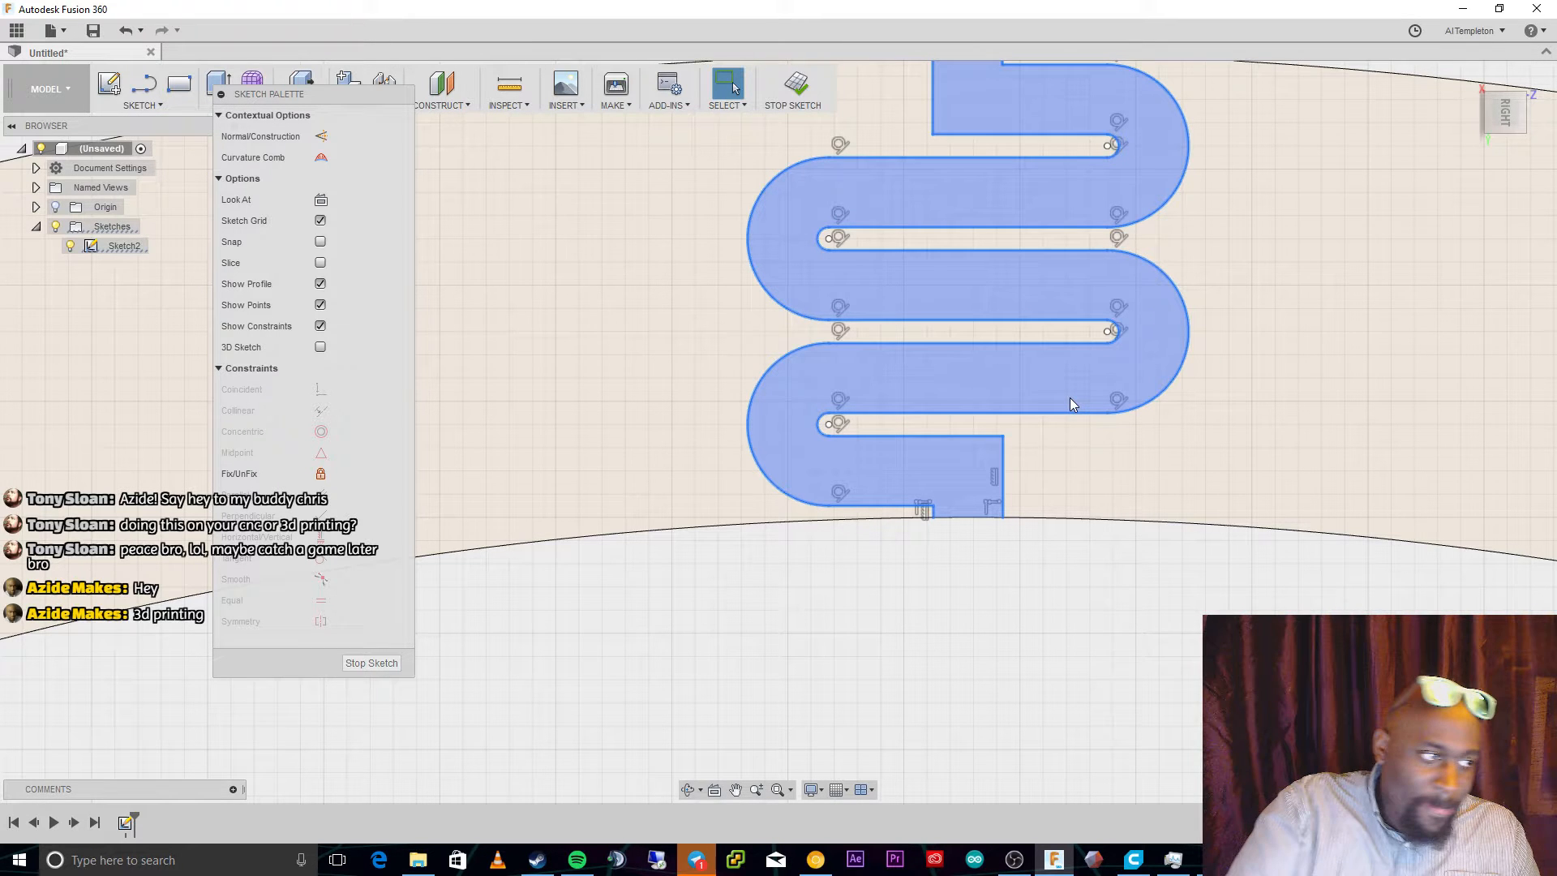
scroll(1250, 273, down, 1)
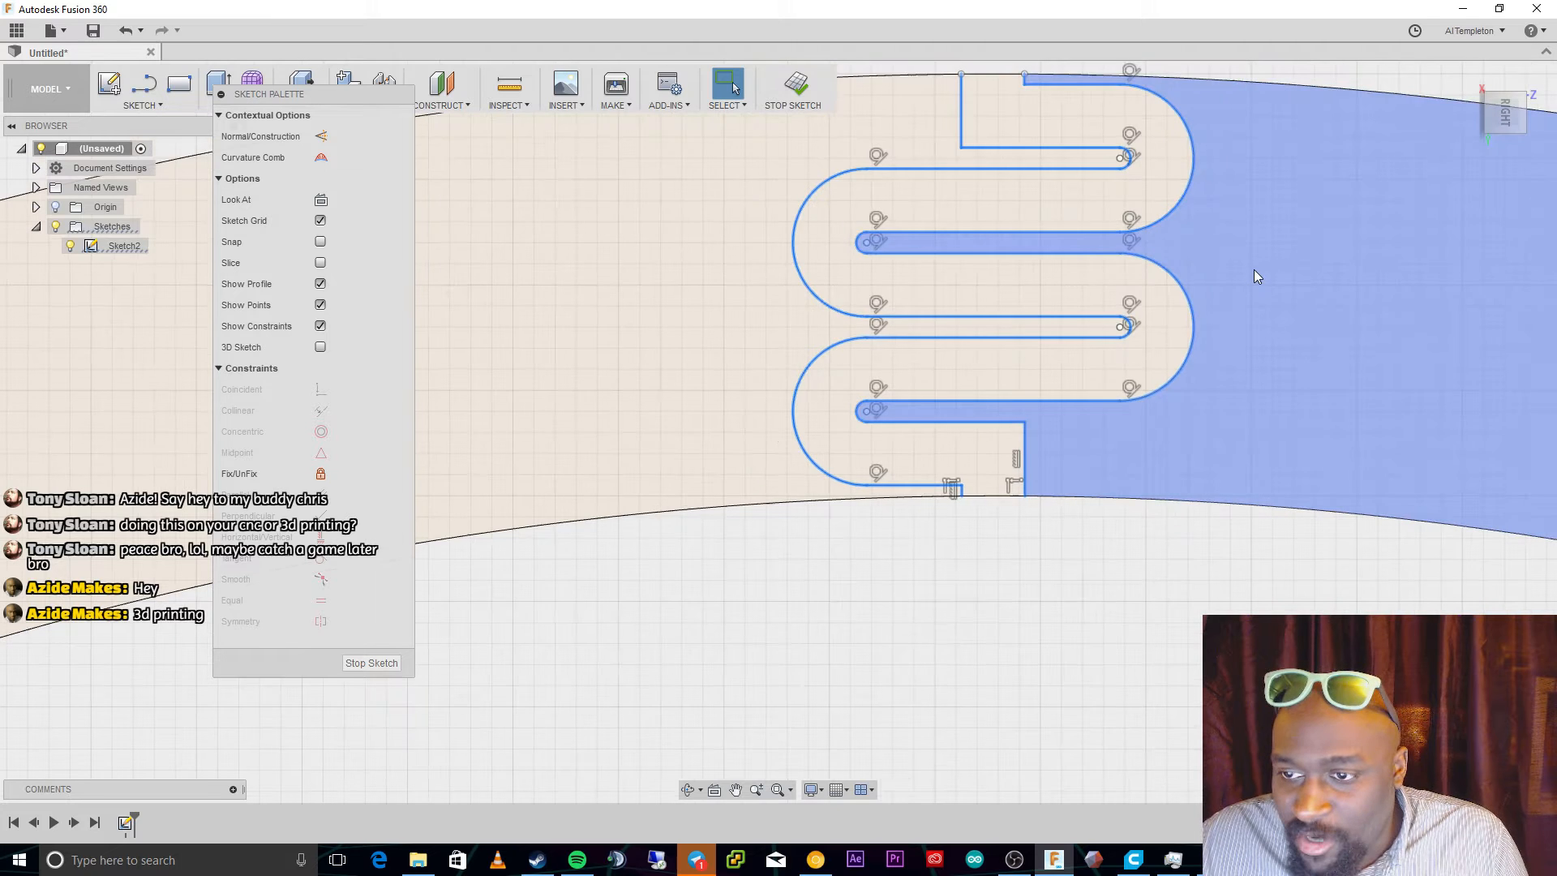
middle_drag(1254, 269, 1155, 356)
scroll(1156, 356, up, 1)
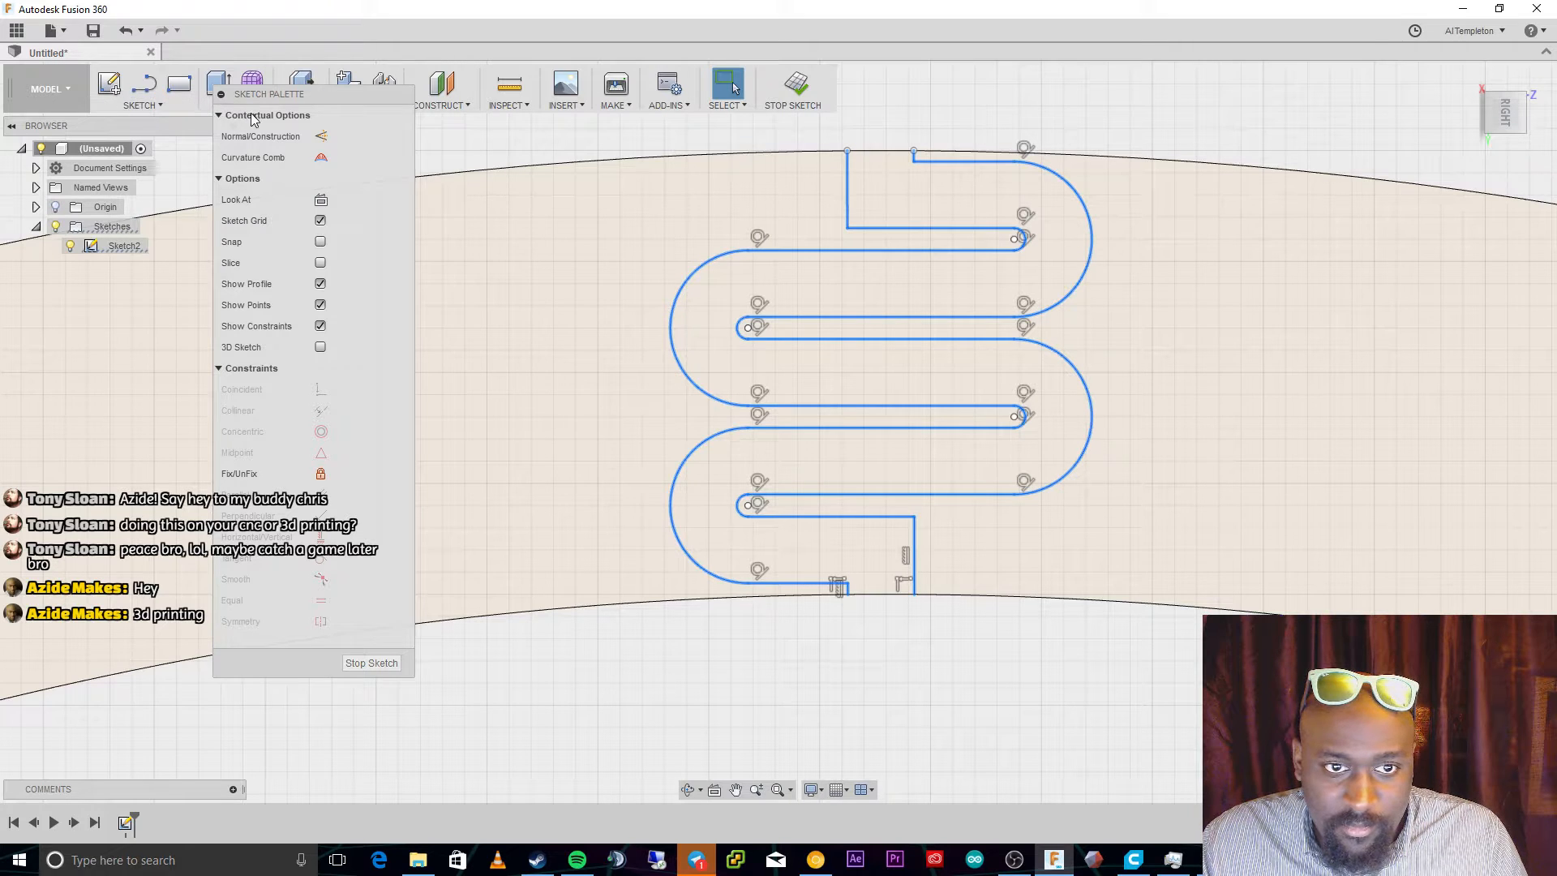
Try to move the selected serpentine outlines 13 mm in X from the outer ring toward the inner one.
drag(275, 99, 235, 190)
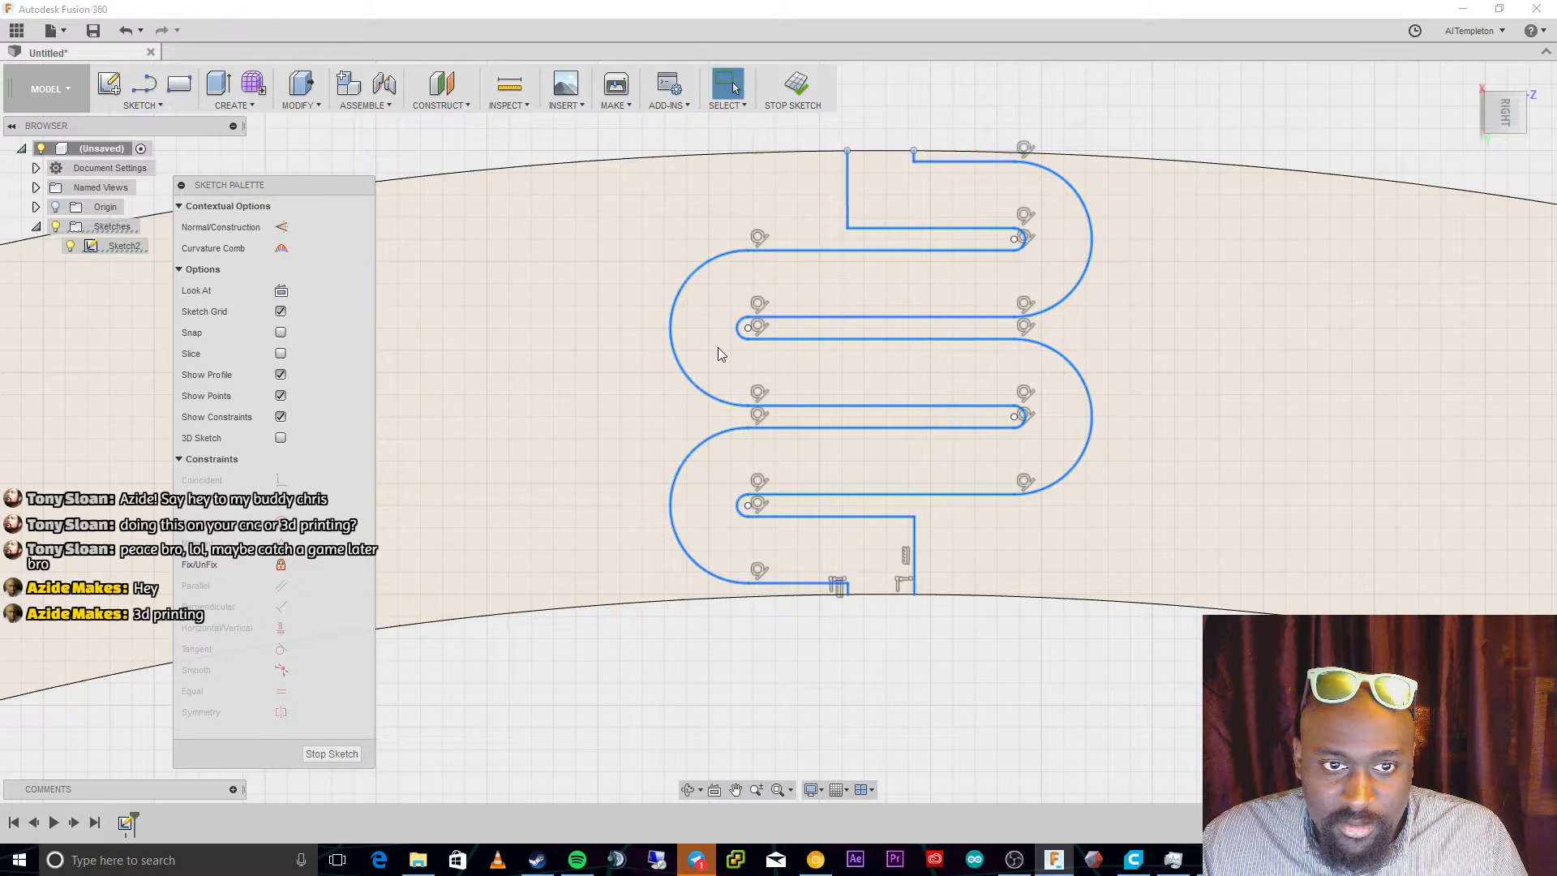
right_click(880, 406)
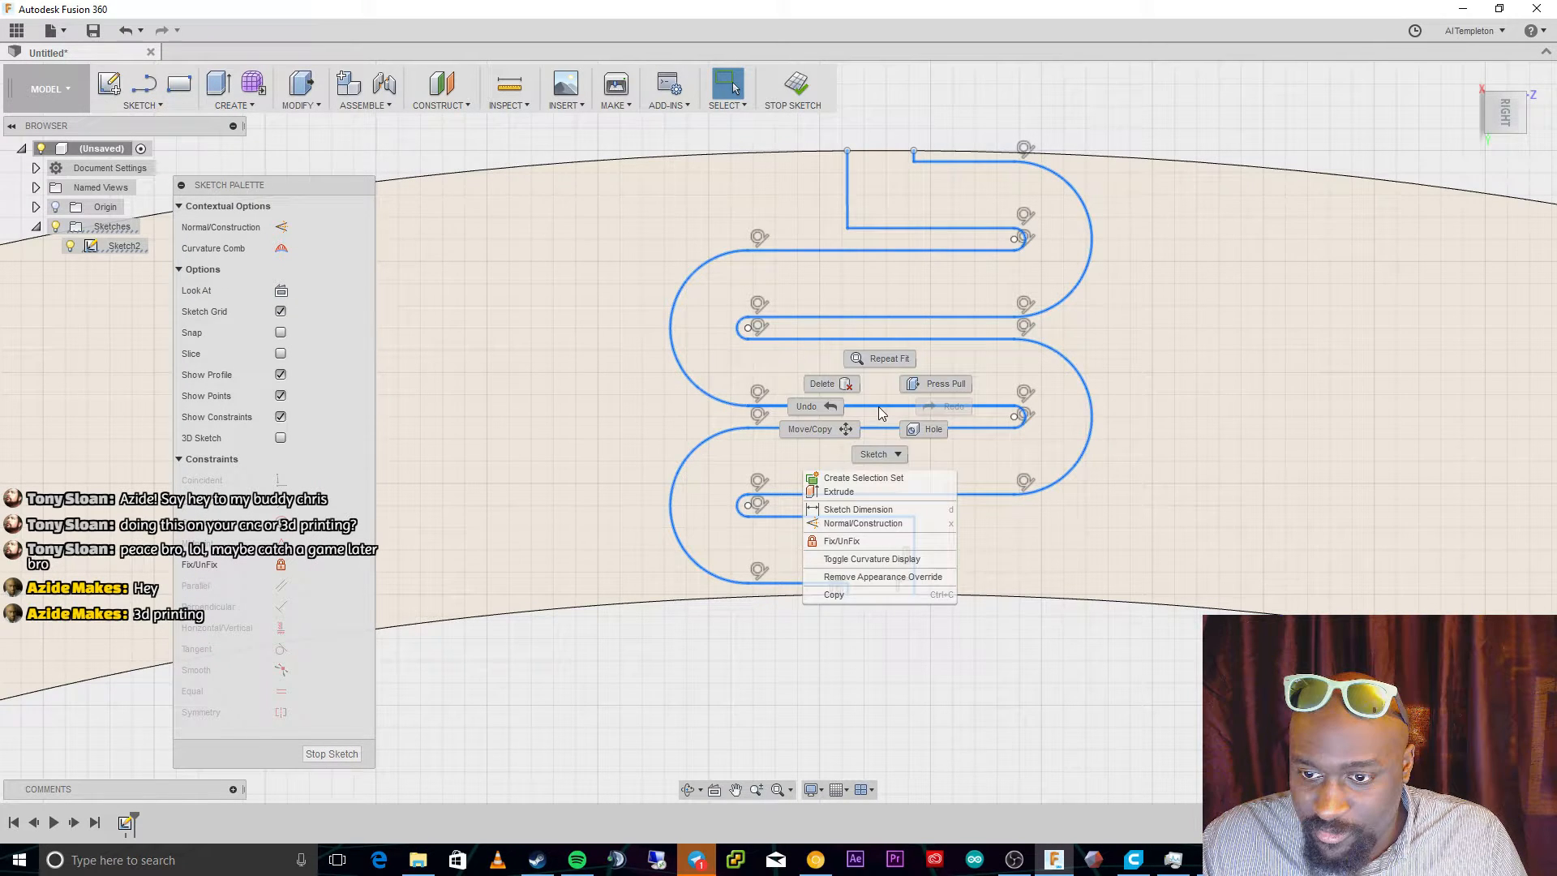
click(810, 429)
scroll(896, 629, up, 2)
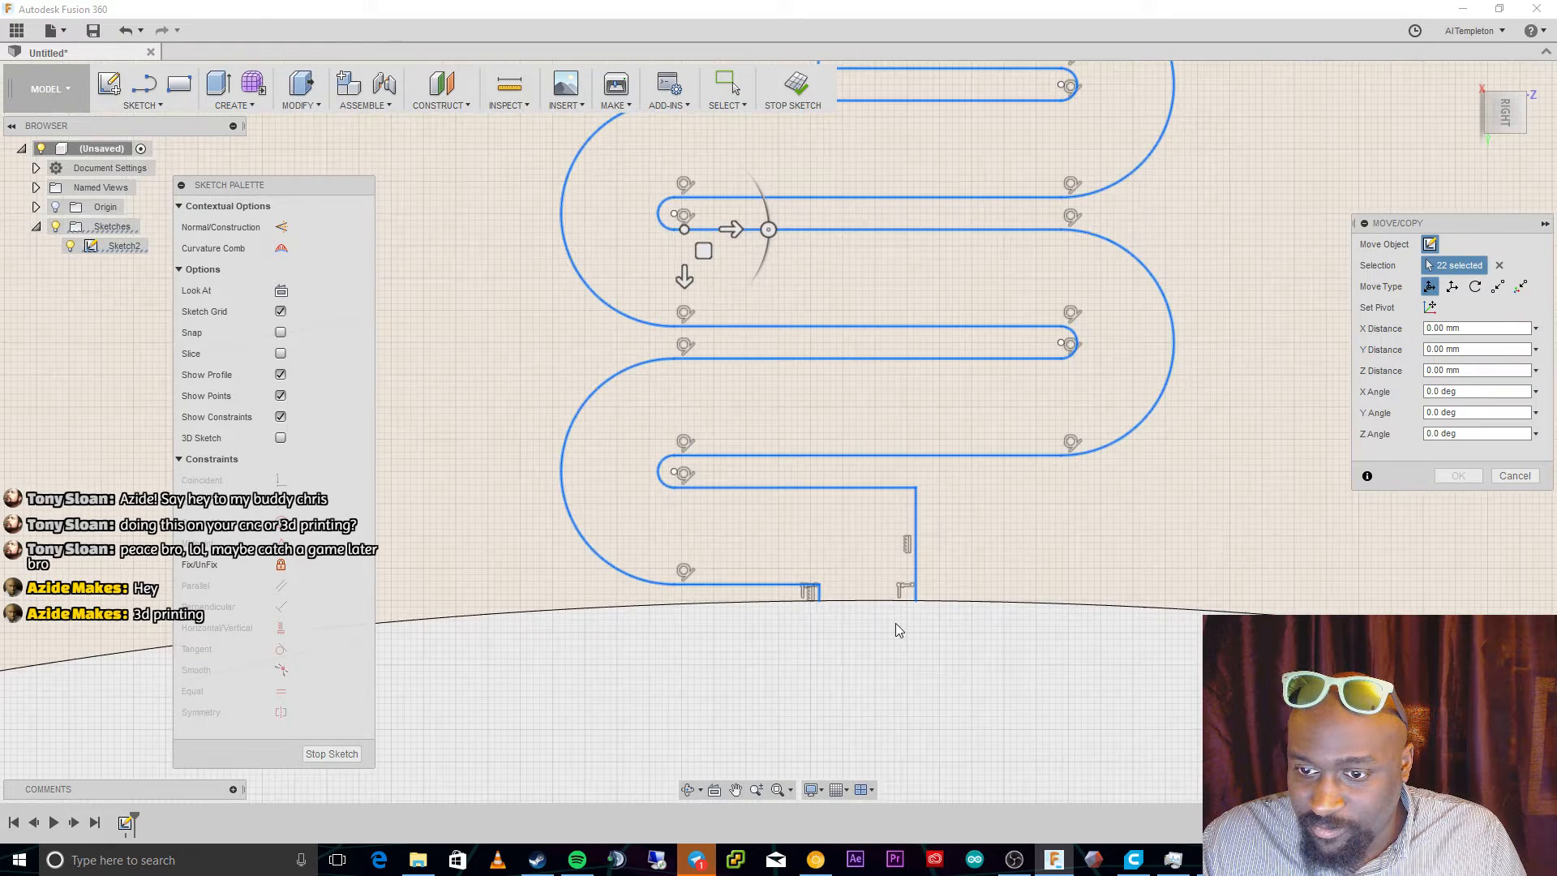
scroll(895, 623, down, 2)
click(776, 791)
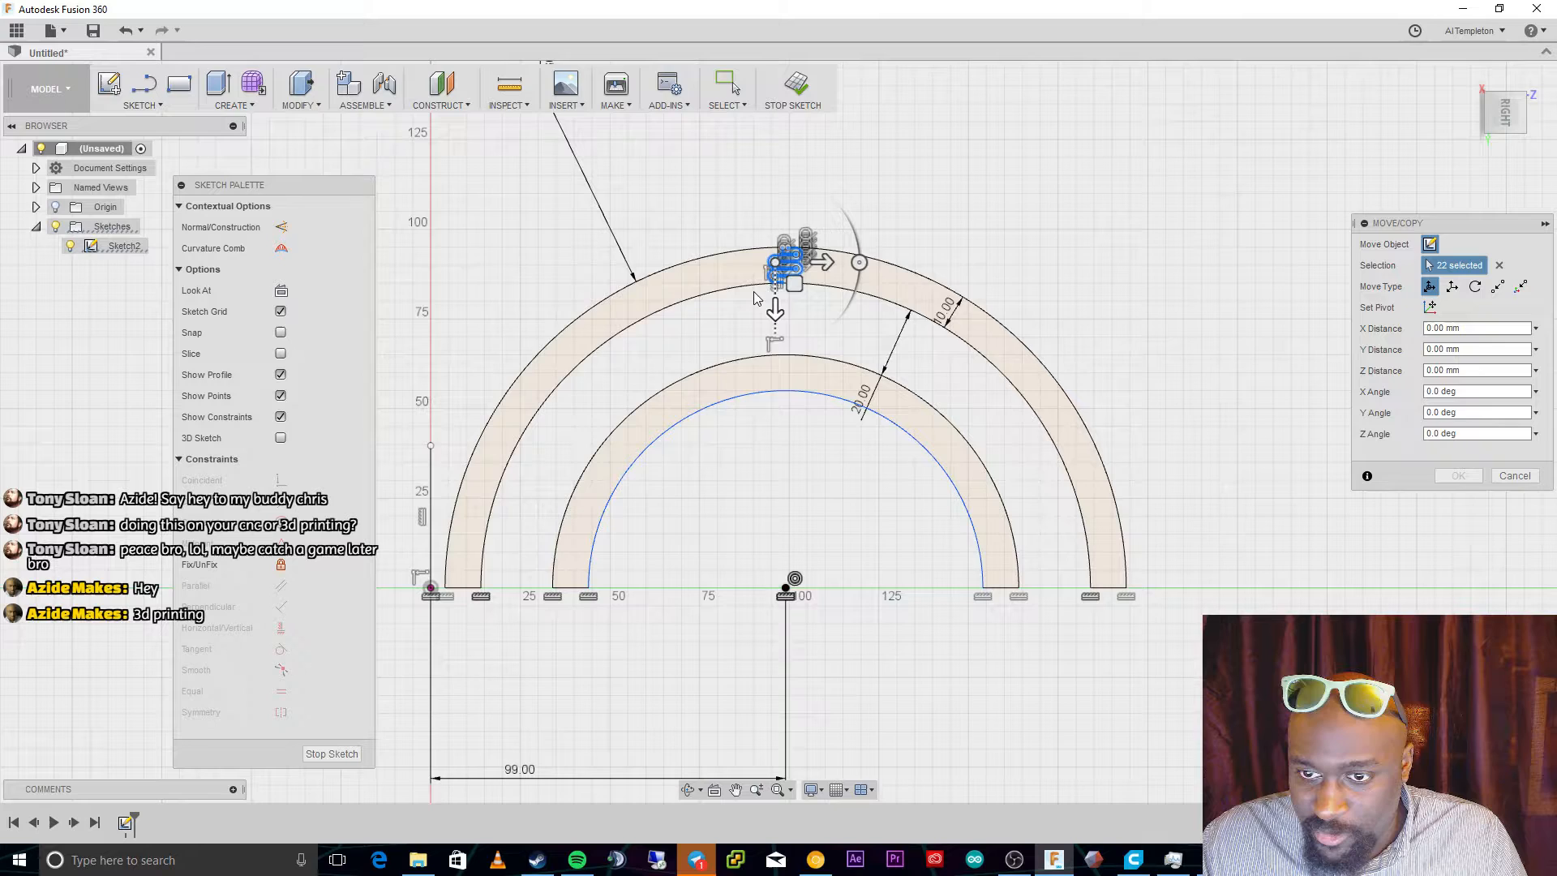
scroll(754, 296, up, 2)
drag(806, 264, 805, 373)
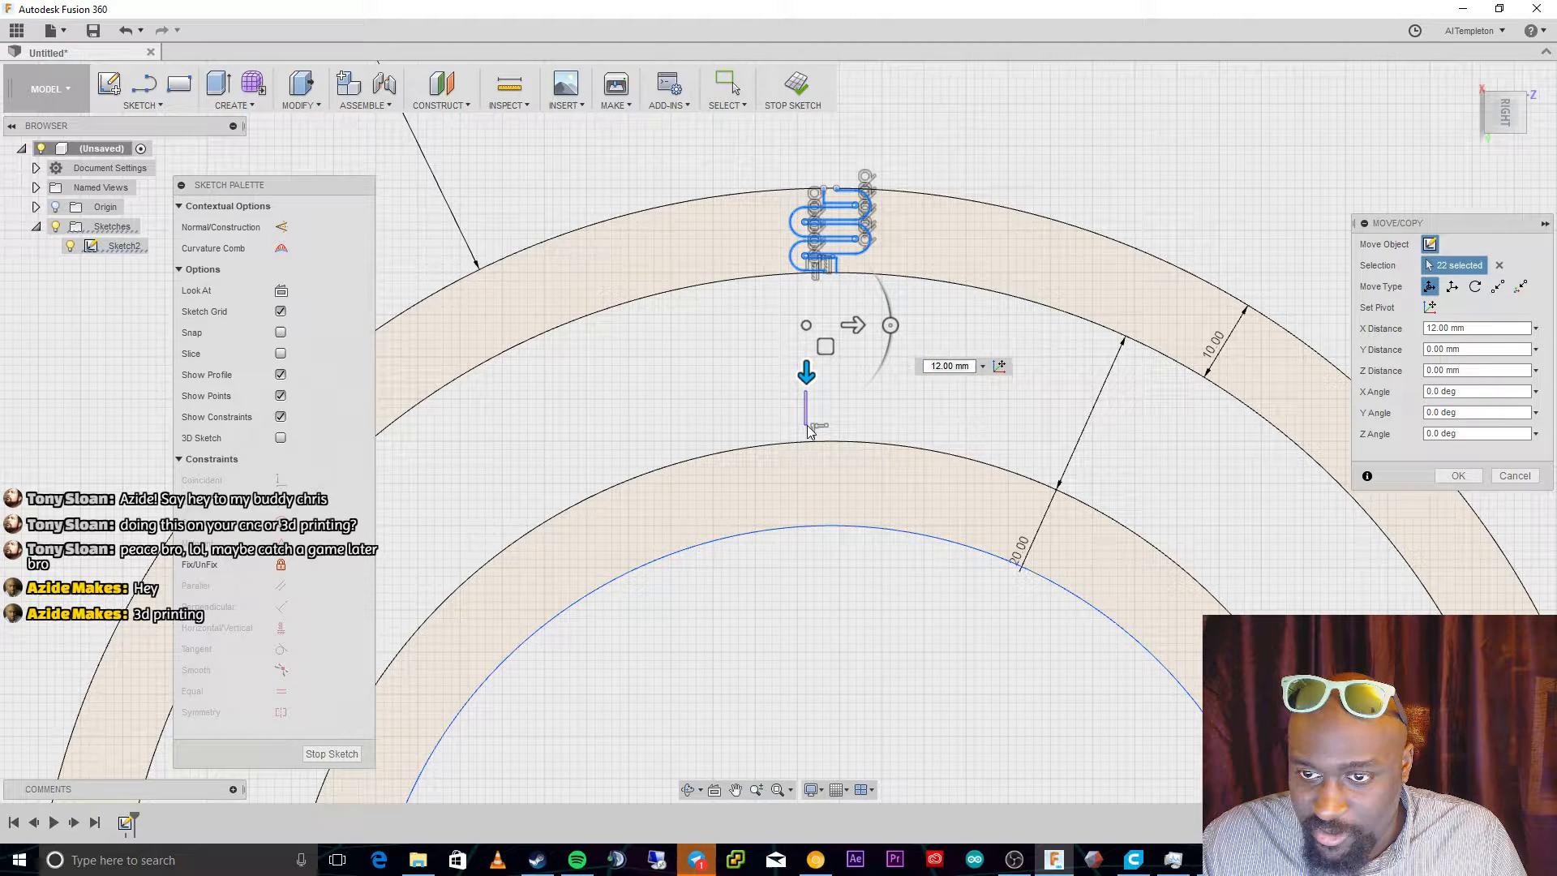
mouse_move(807, 373)
mouse_down()
mouse_move(804, 399)
mouse_move(806, 381)
mouse_up()
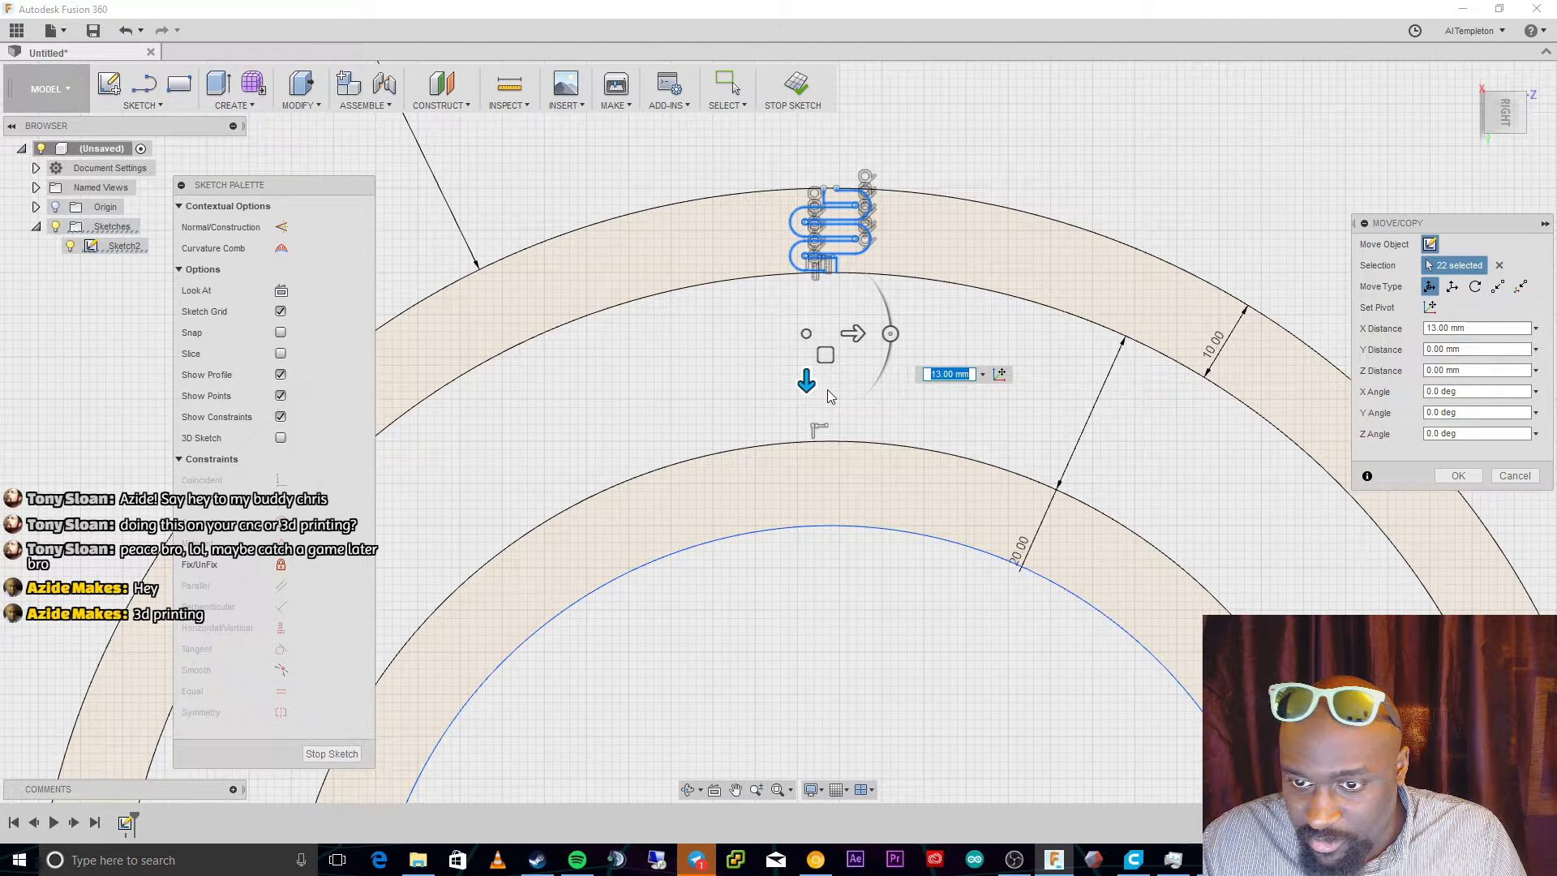
key(Return)
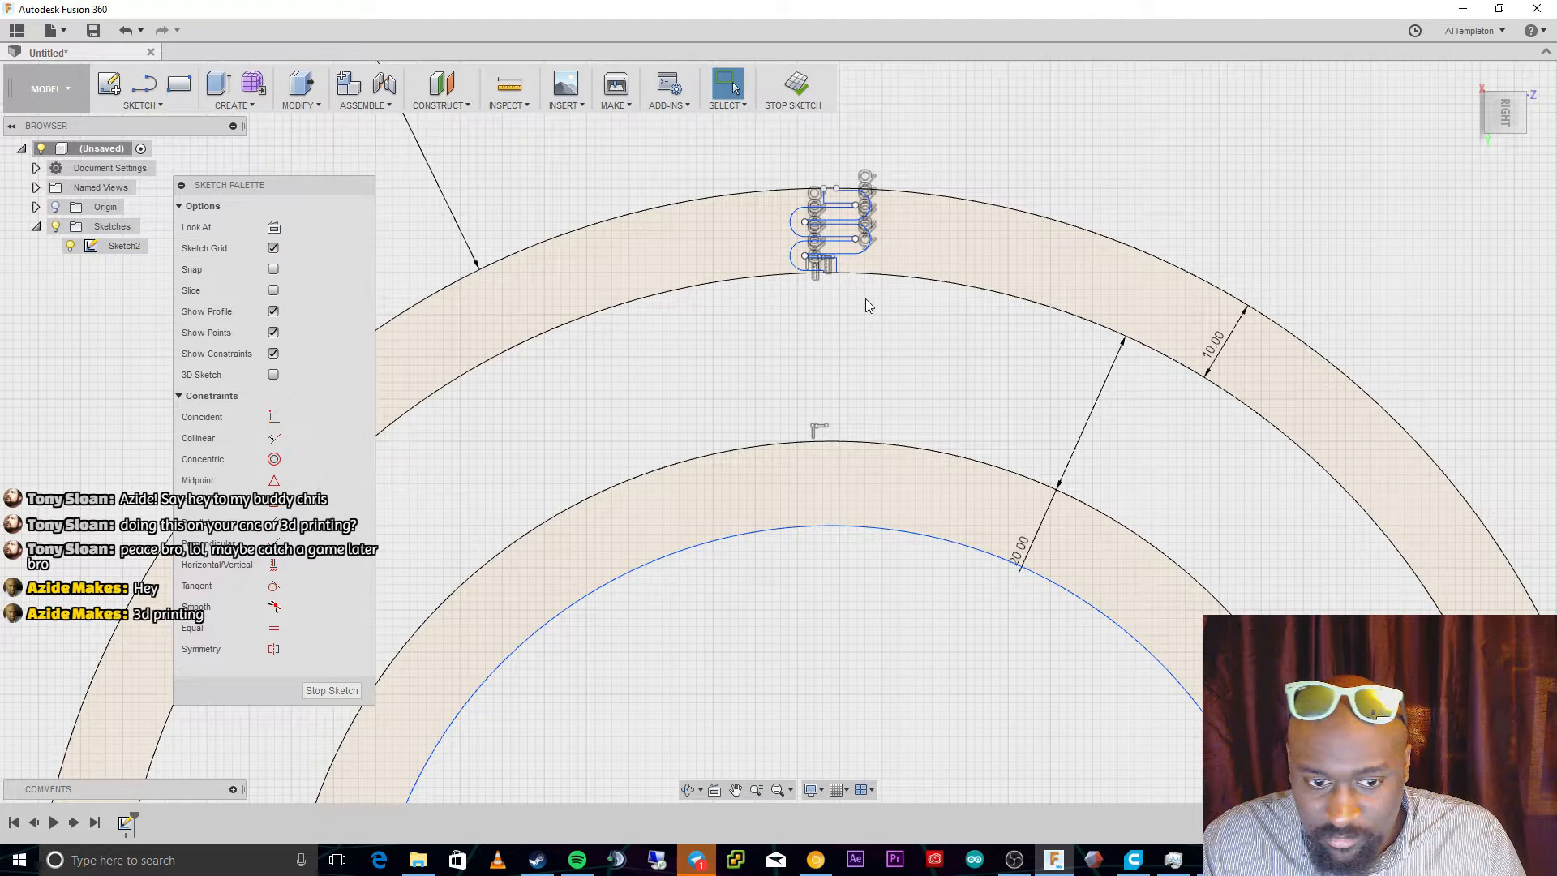
scroll(892, 276, up, 5)
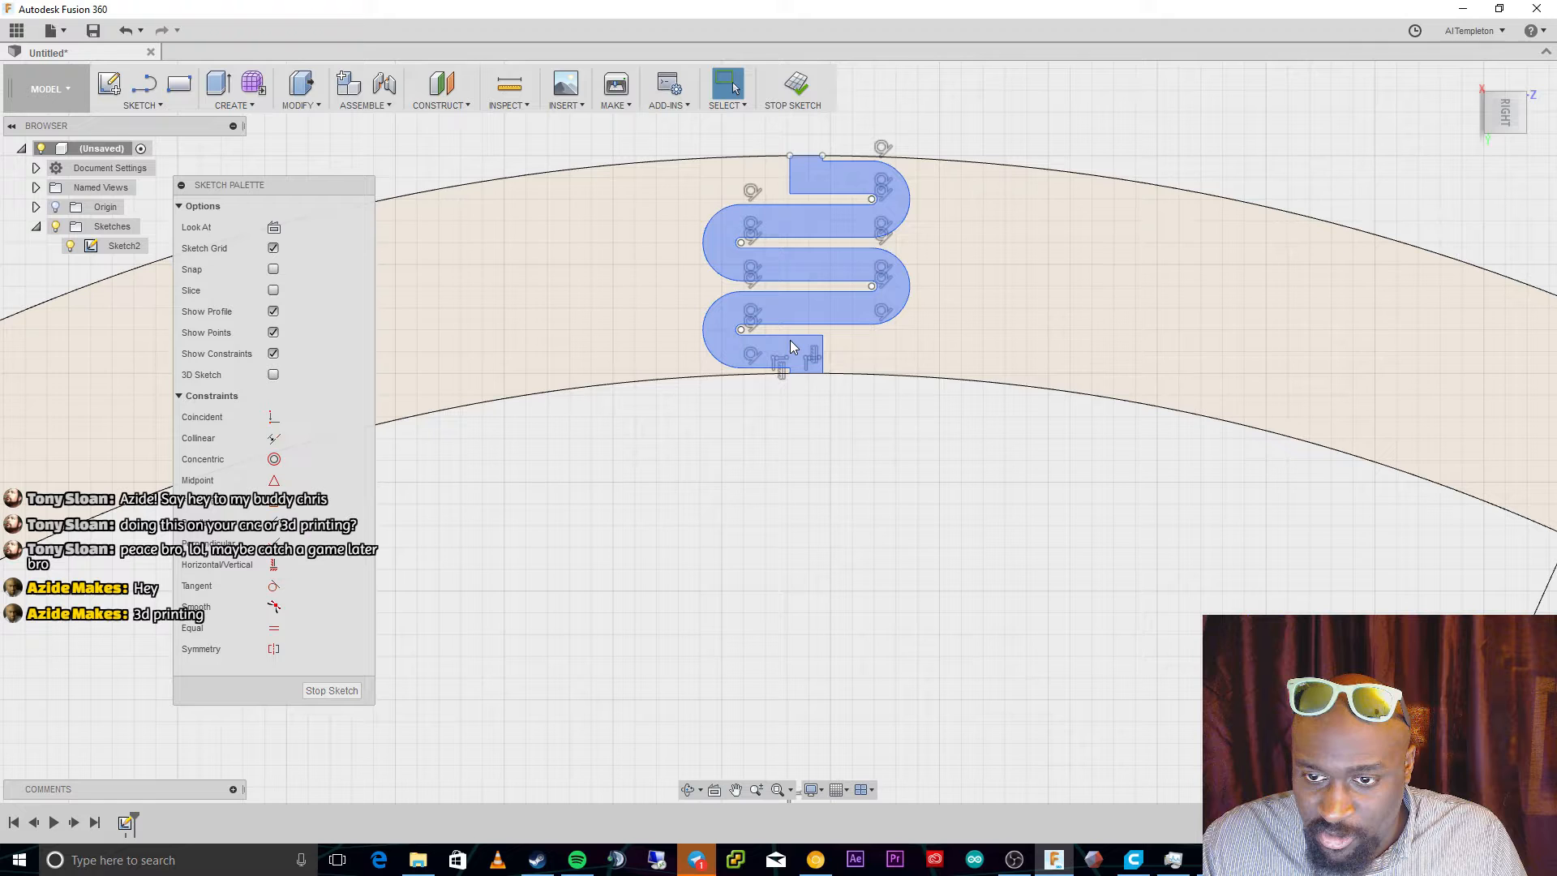
click(790, 339)
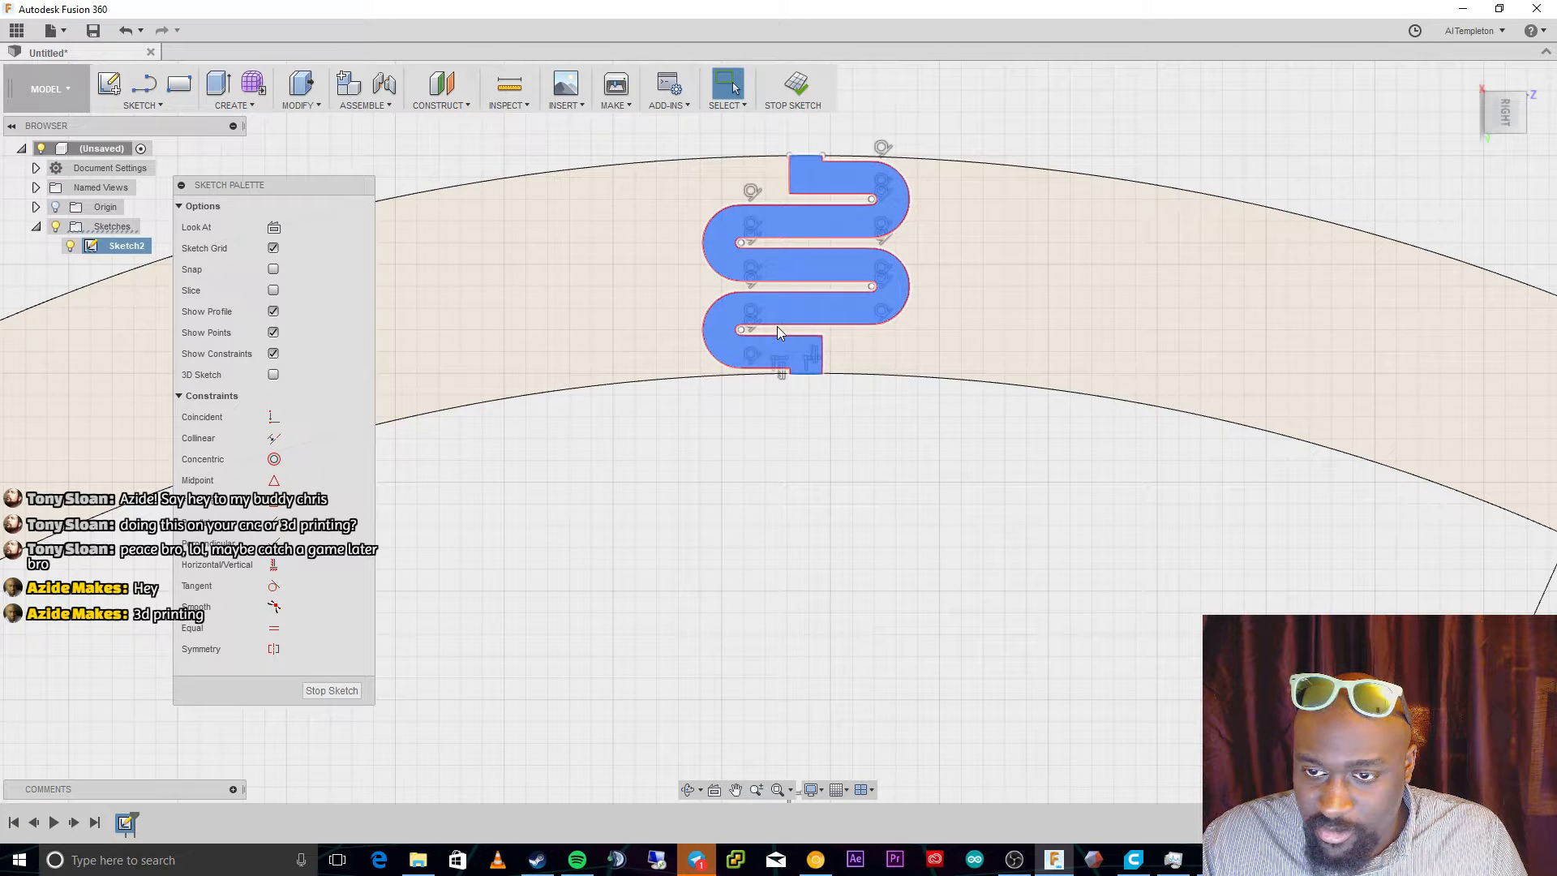
click(796, 464)
scroll(796, 464, down, 3)
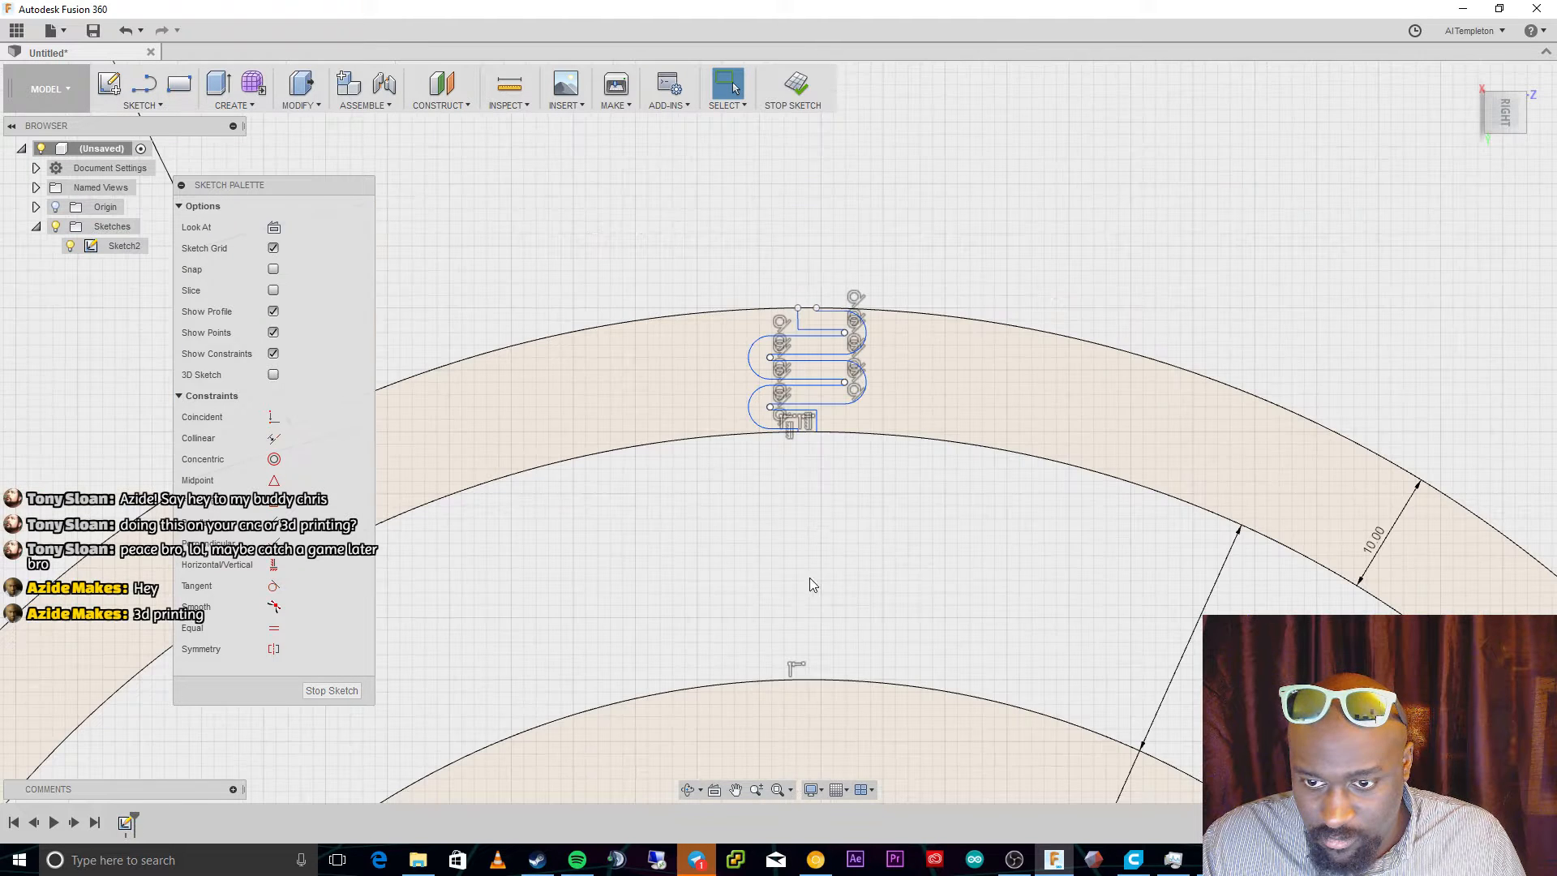
click(805, 396)
right_click(805, 397)
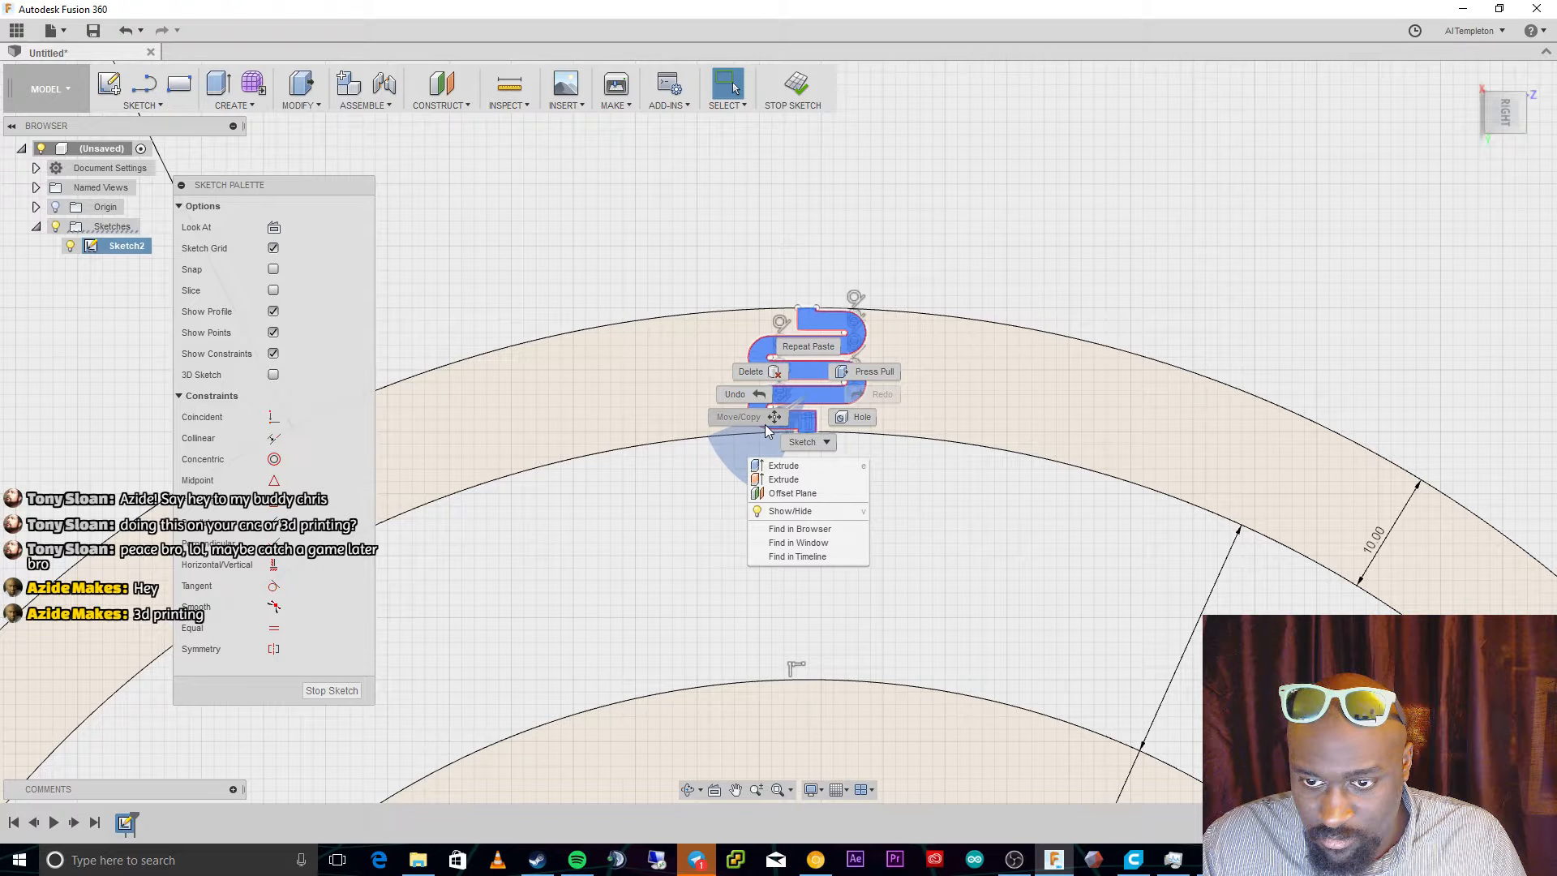
click(773, 371)
scroll(827, 366, down, 2)
scroll(840, 369, up, 1)
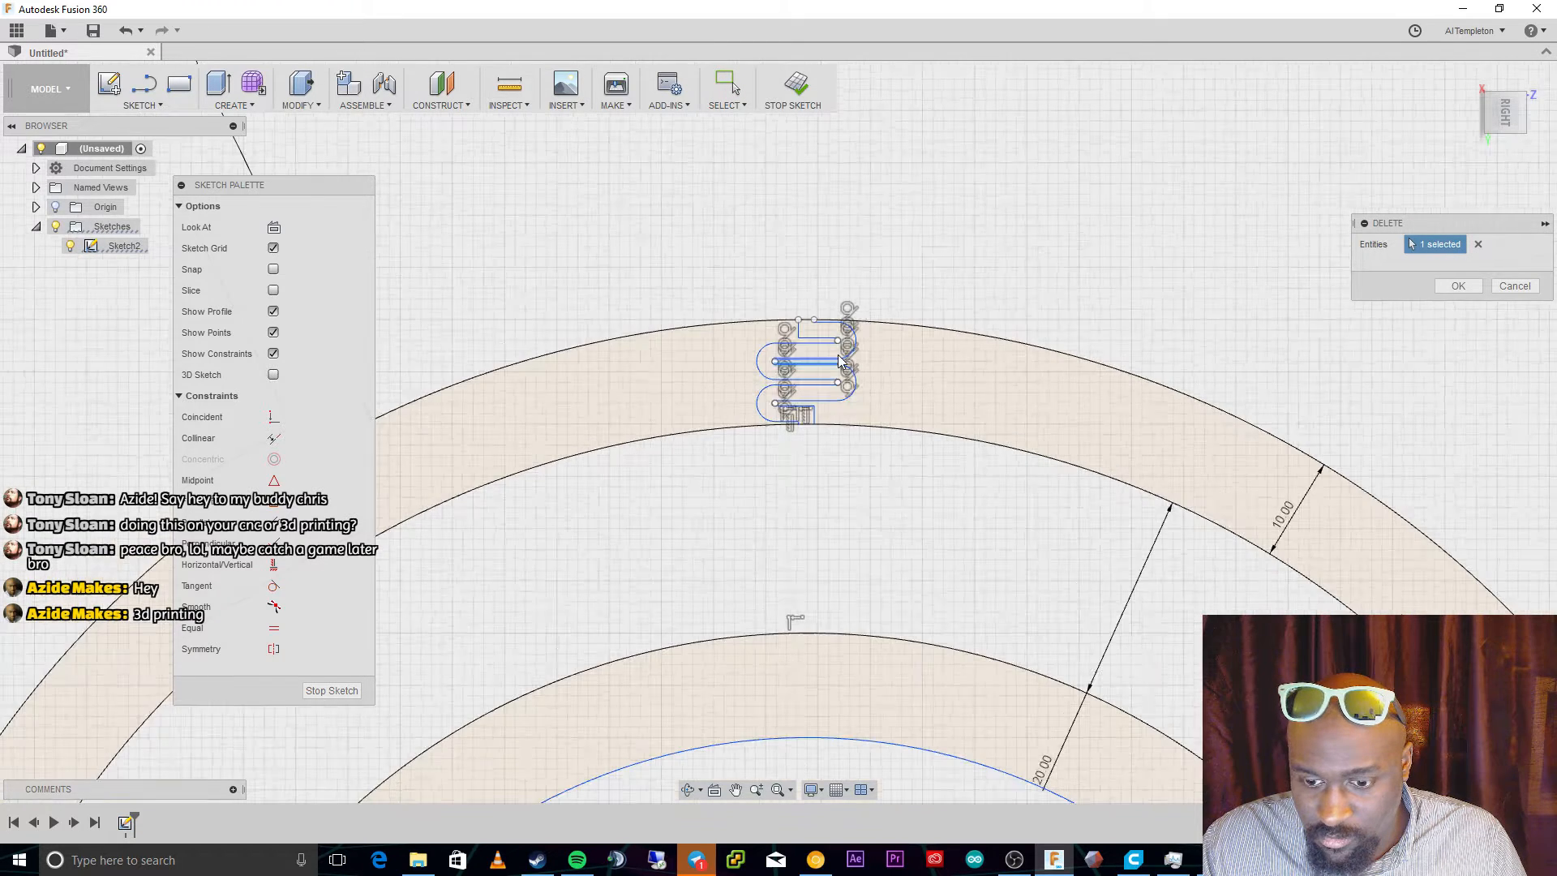
scroll(840, 363, up, 3)
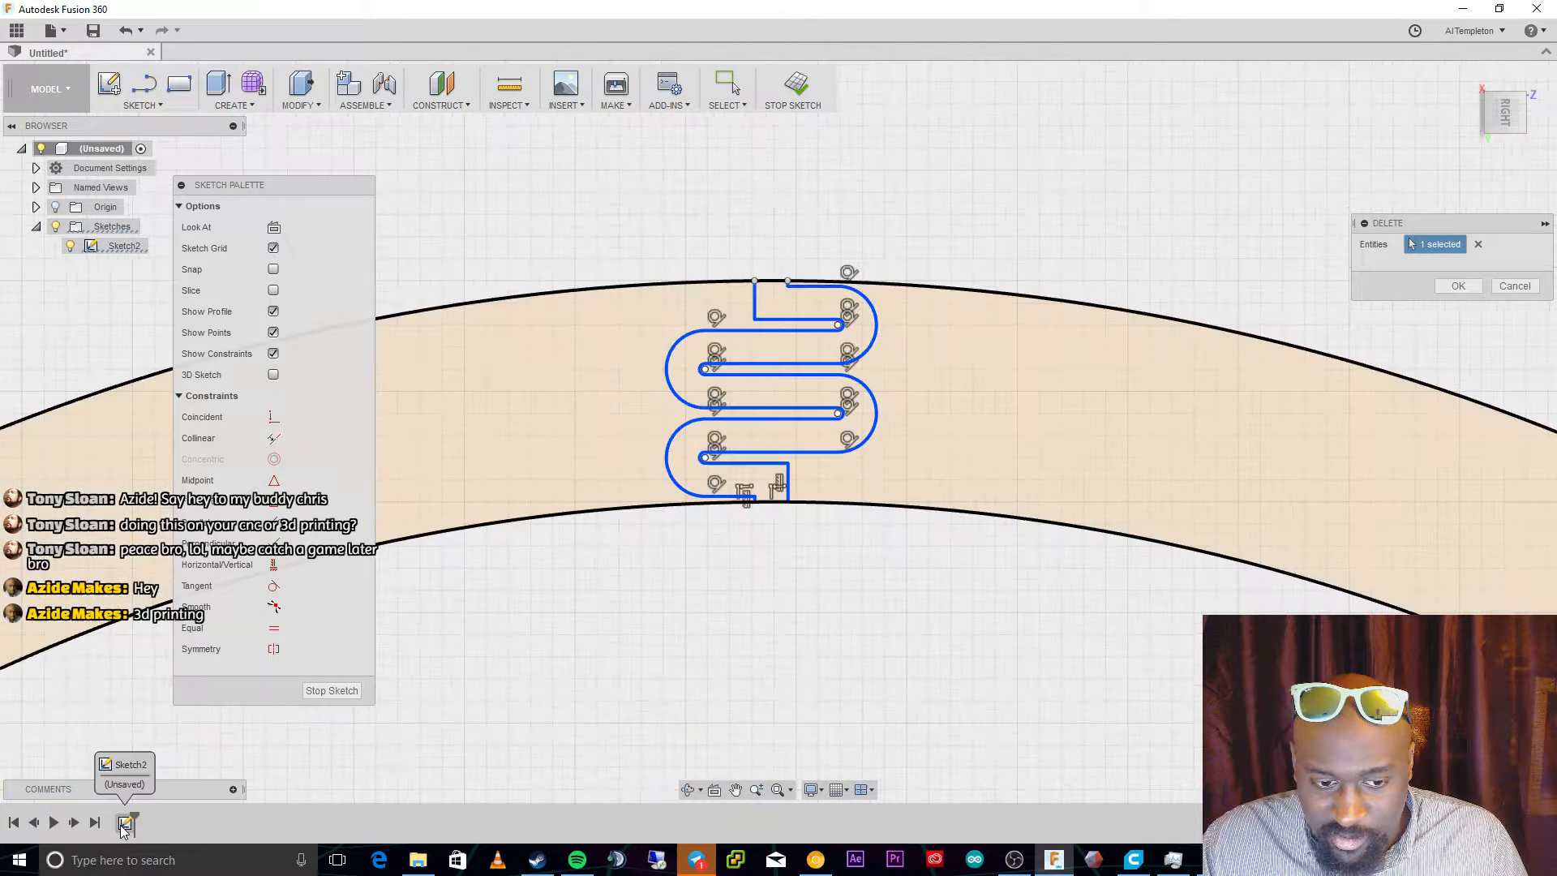
click(124, 824)
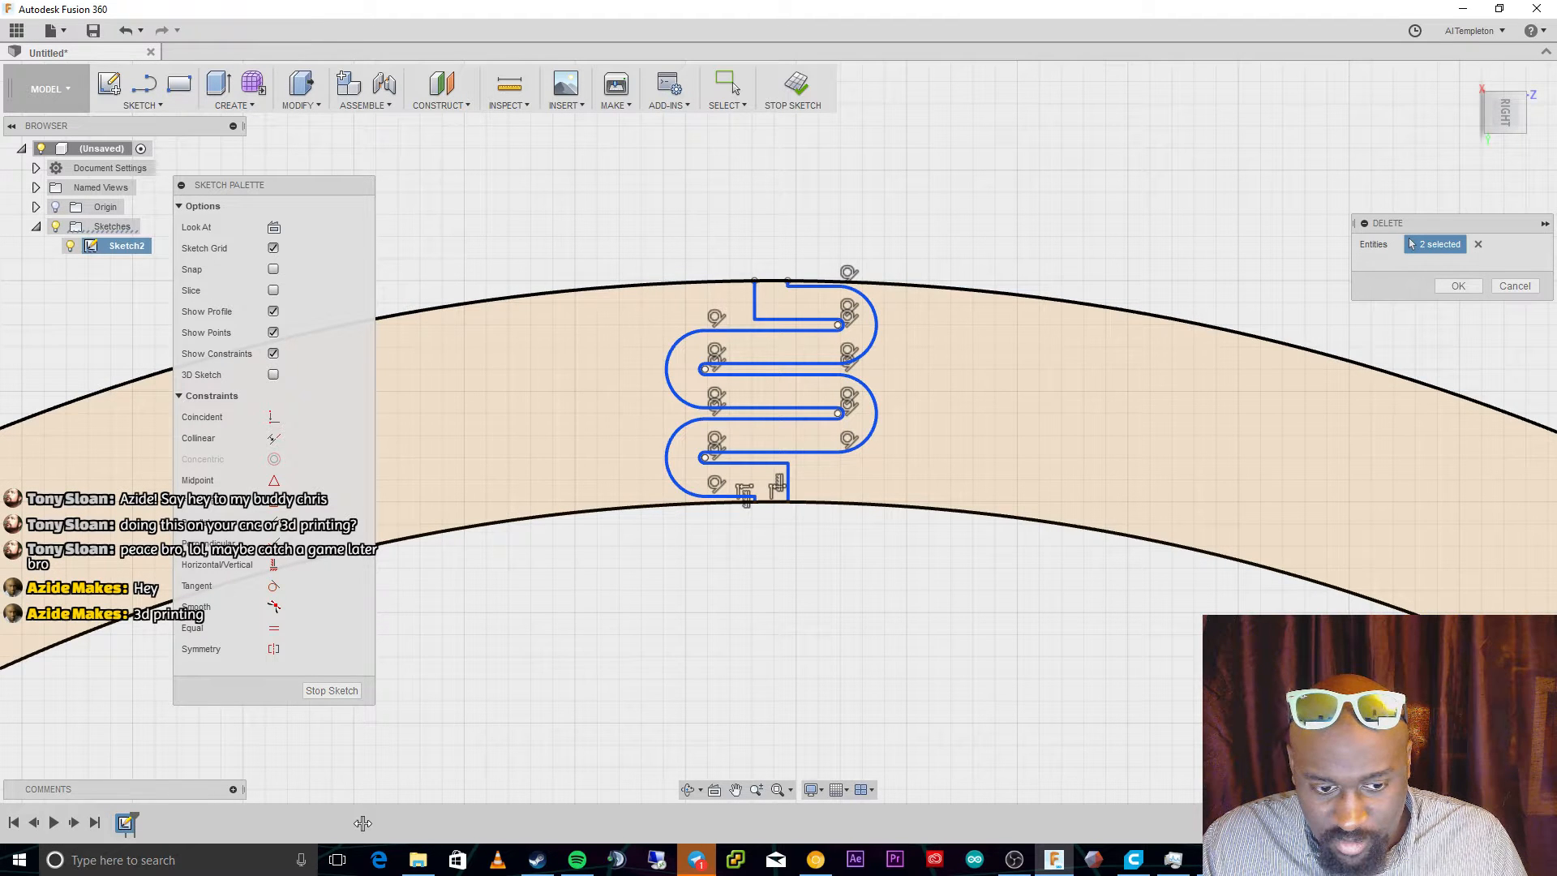
key(Escape)
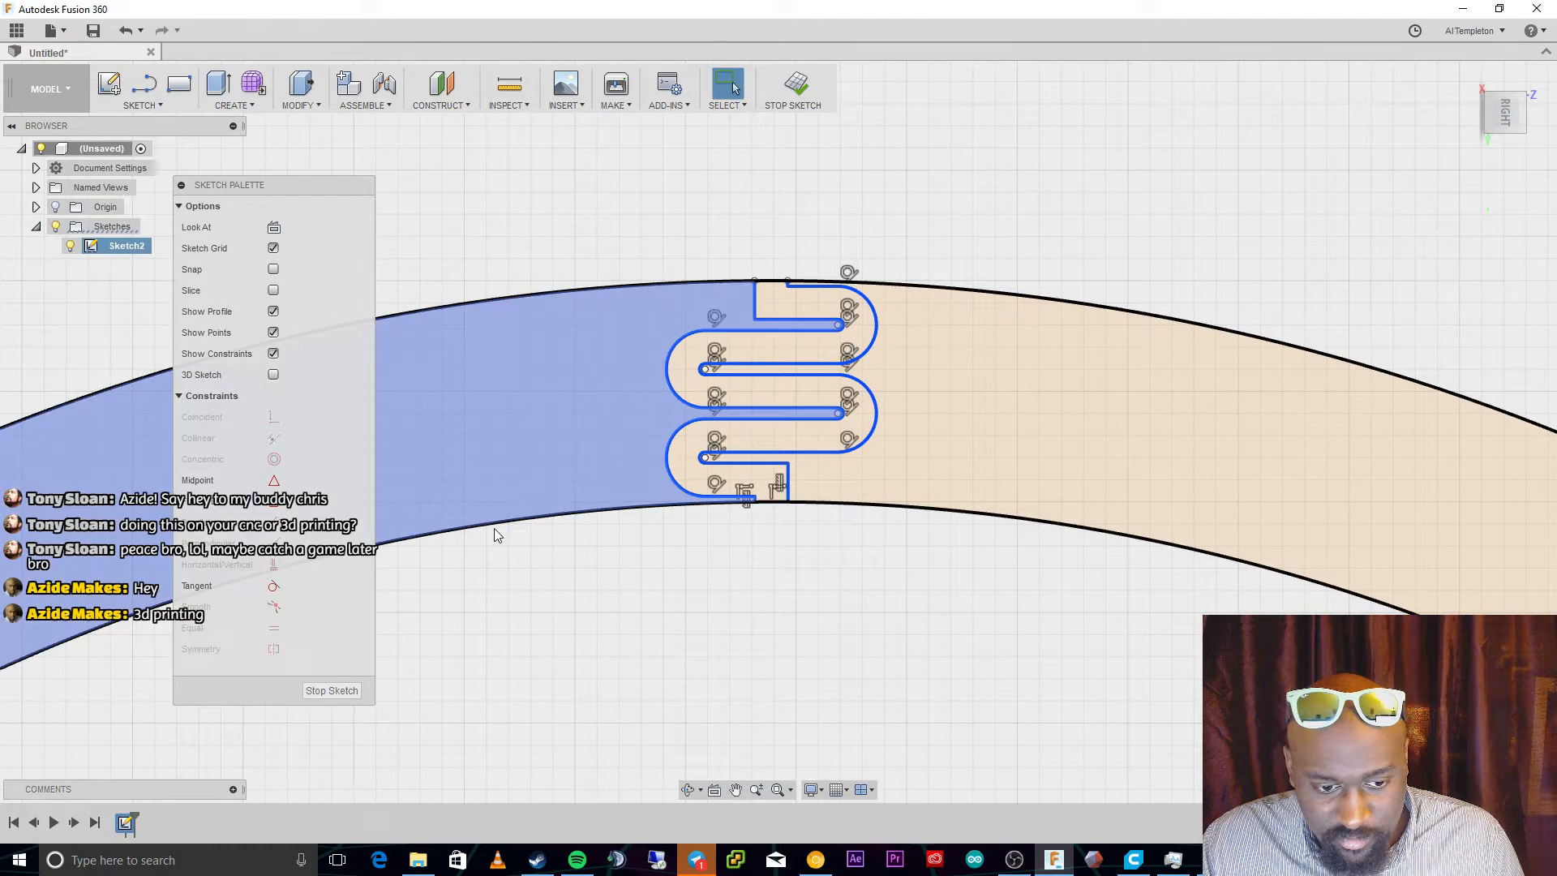
Undo the earlier deletion and offsetting to return to the original dimensioned middle serpentine.
key(ctrl+z)
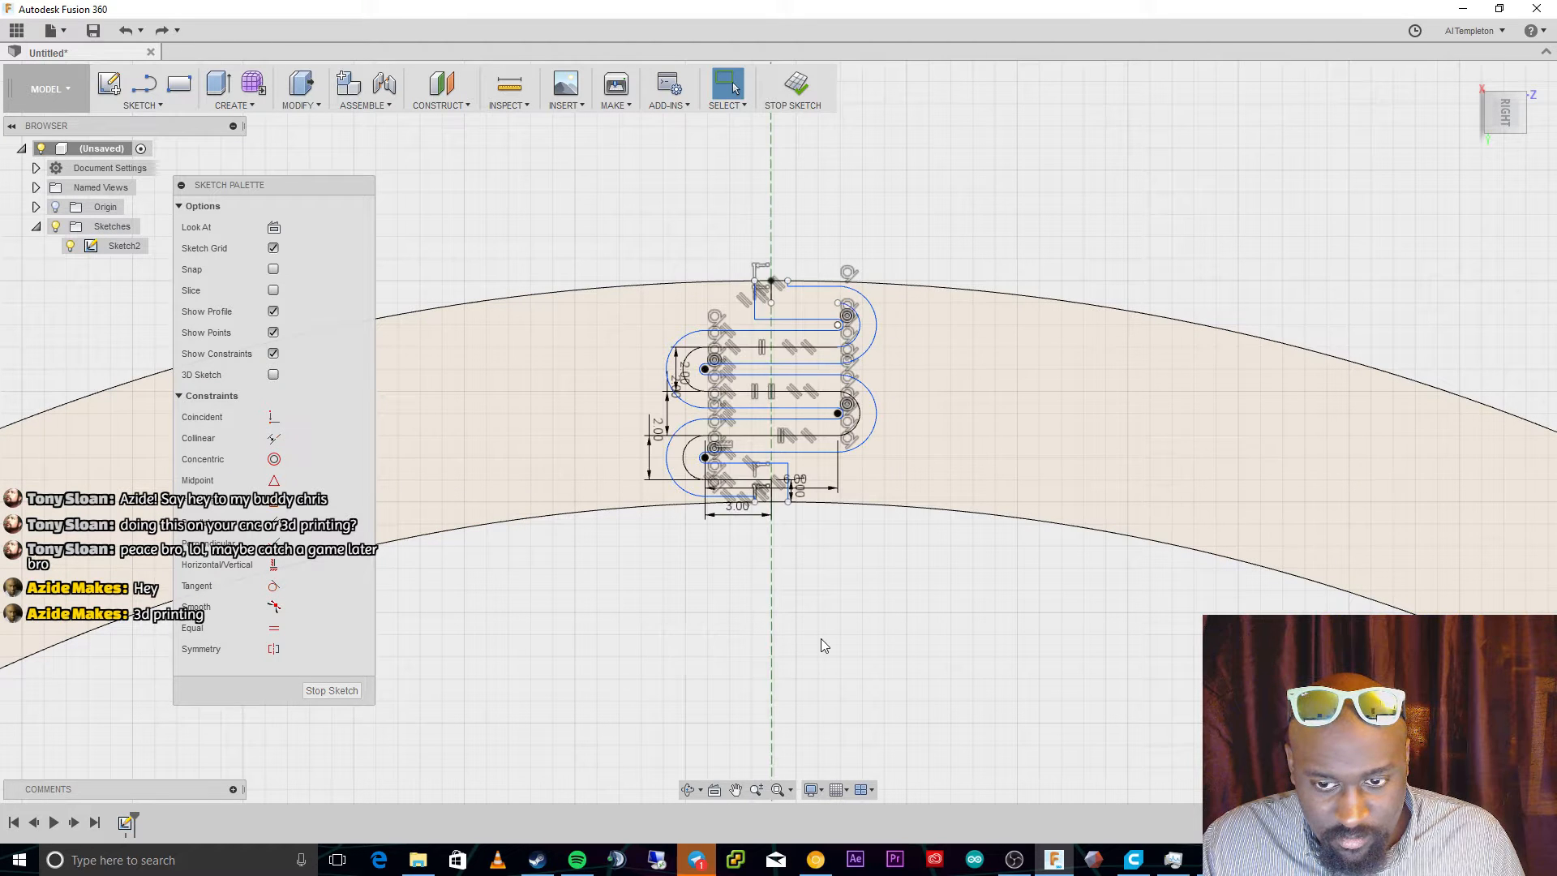
key(ctrl+z)
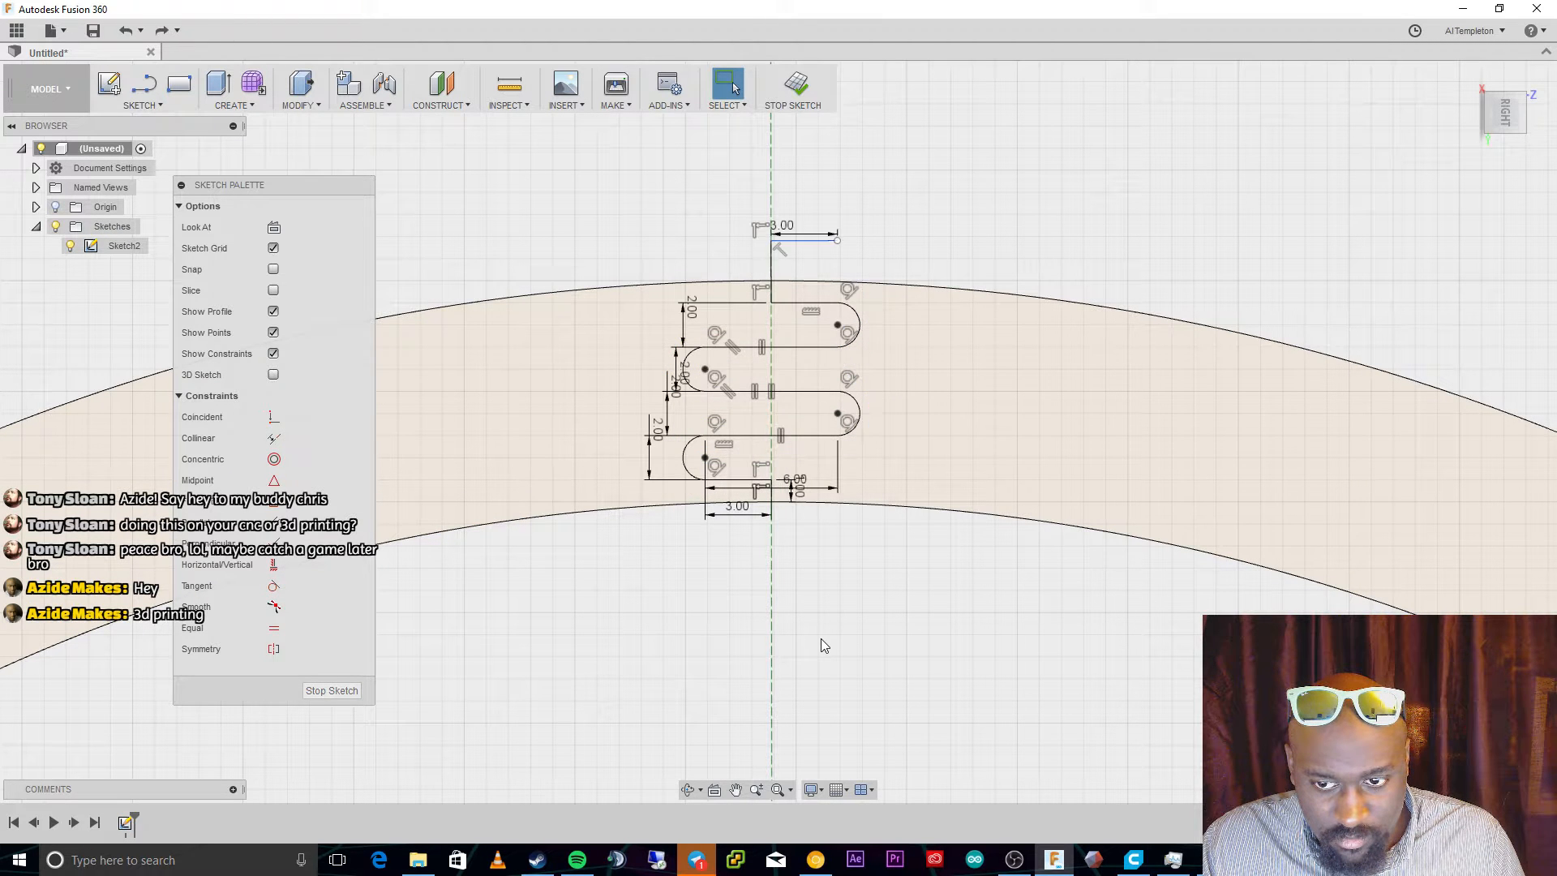
Select the serpentine's vertical end segments, horizontal lines and arcs on the outer ring and delete them.
click(761, 485)
ctrl+click(771, 494)
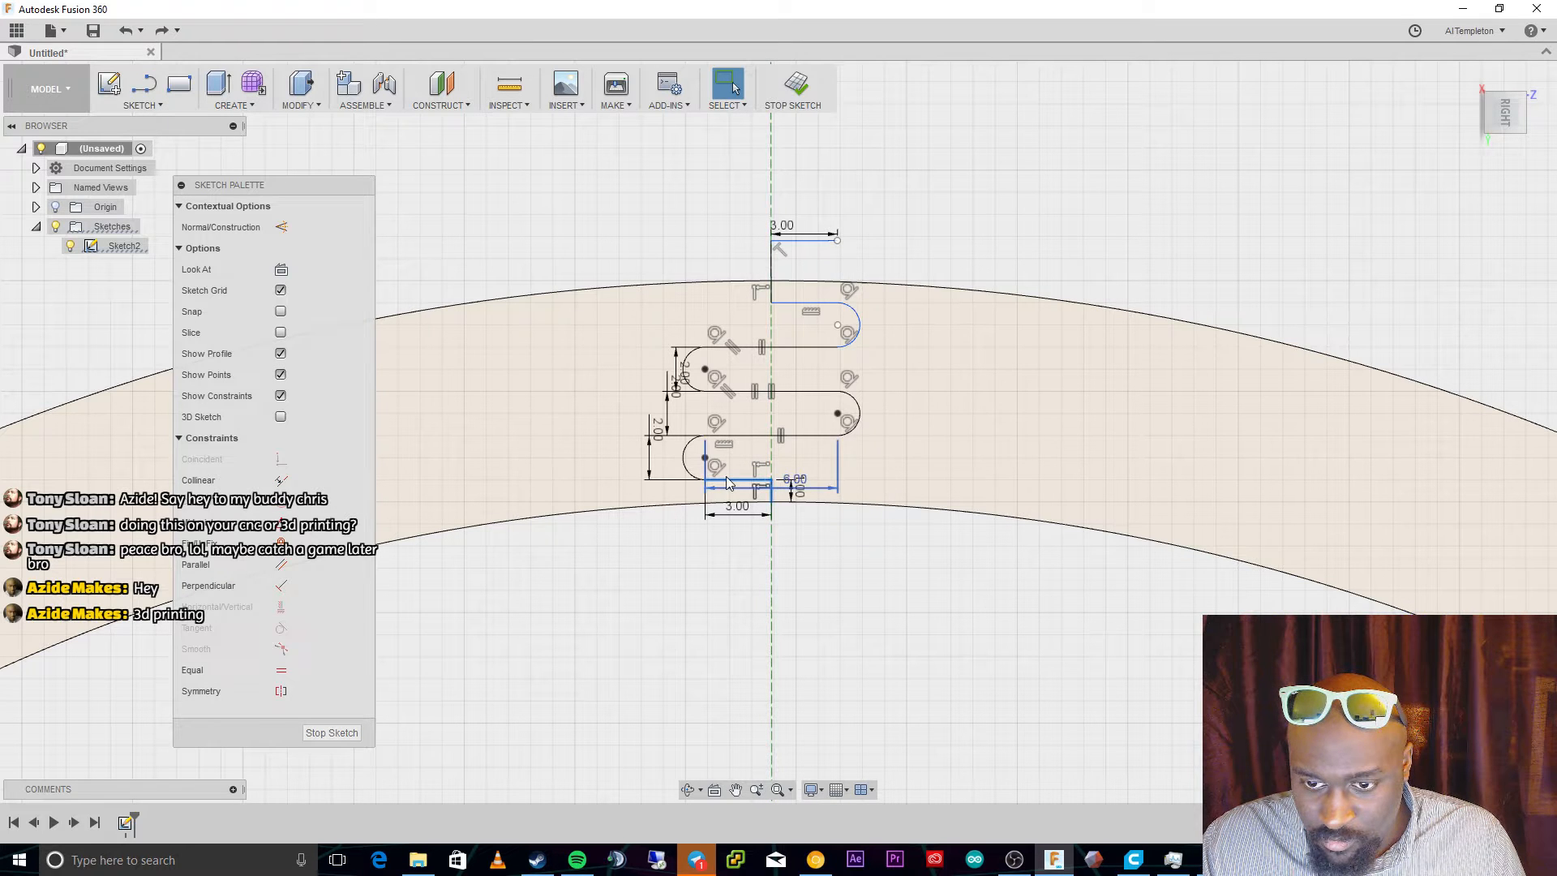
ctrl+click(685, 458)
ctrl+click(758, 435)
ctrl+click(861, 412)
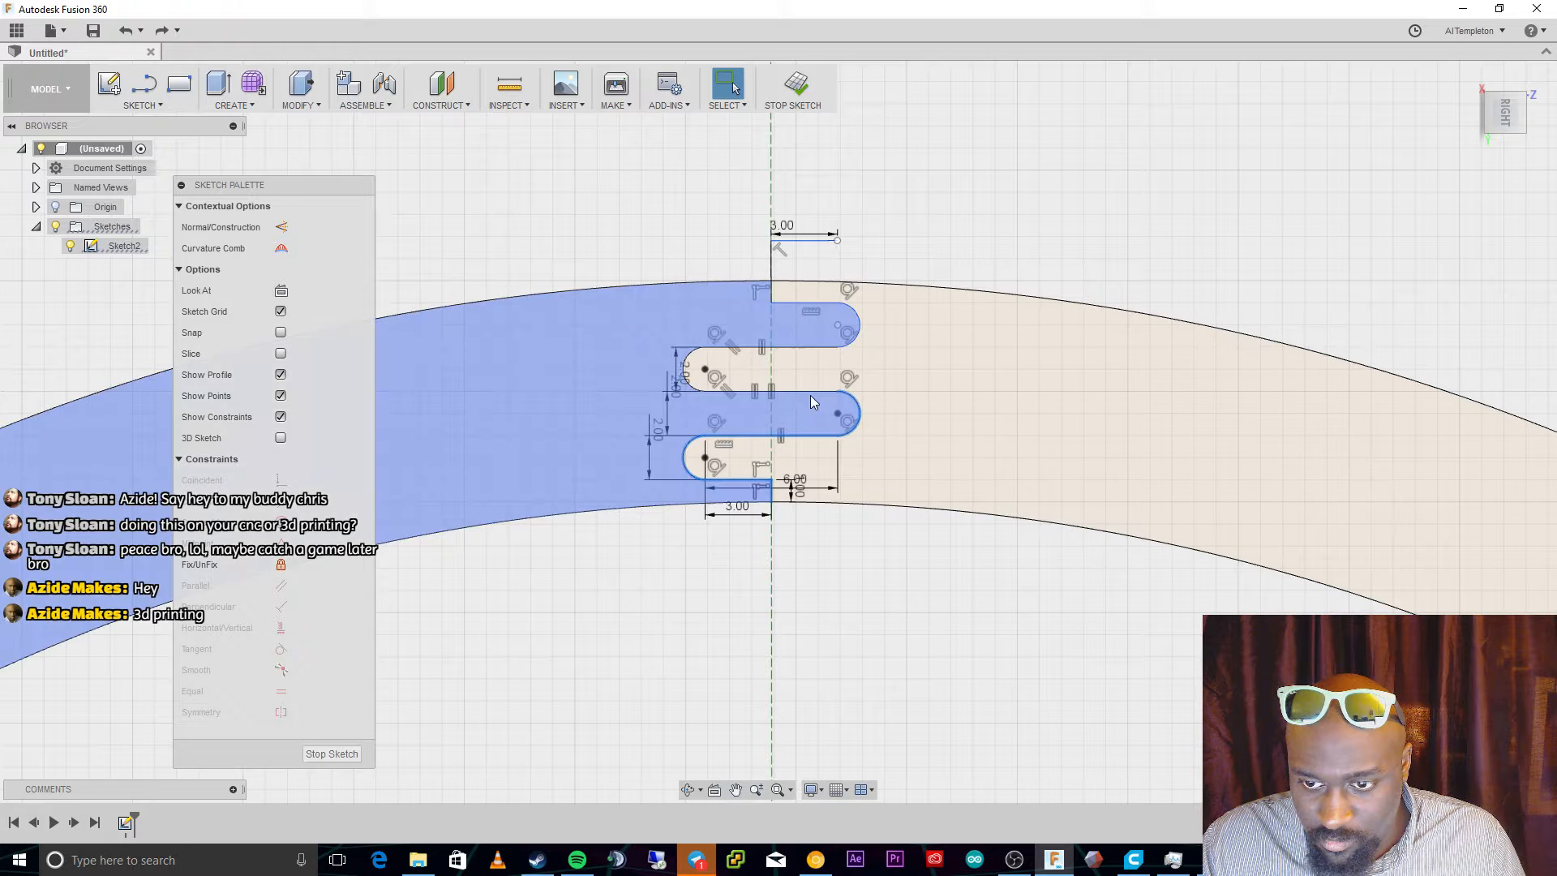
ctrl+click(799, 392)
ctrl+click(686, 365)
ctrl+click(718, 347)
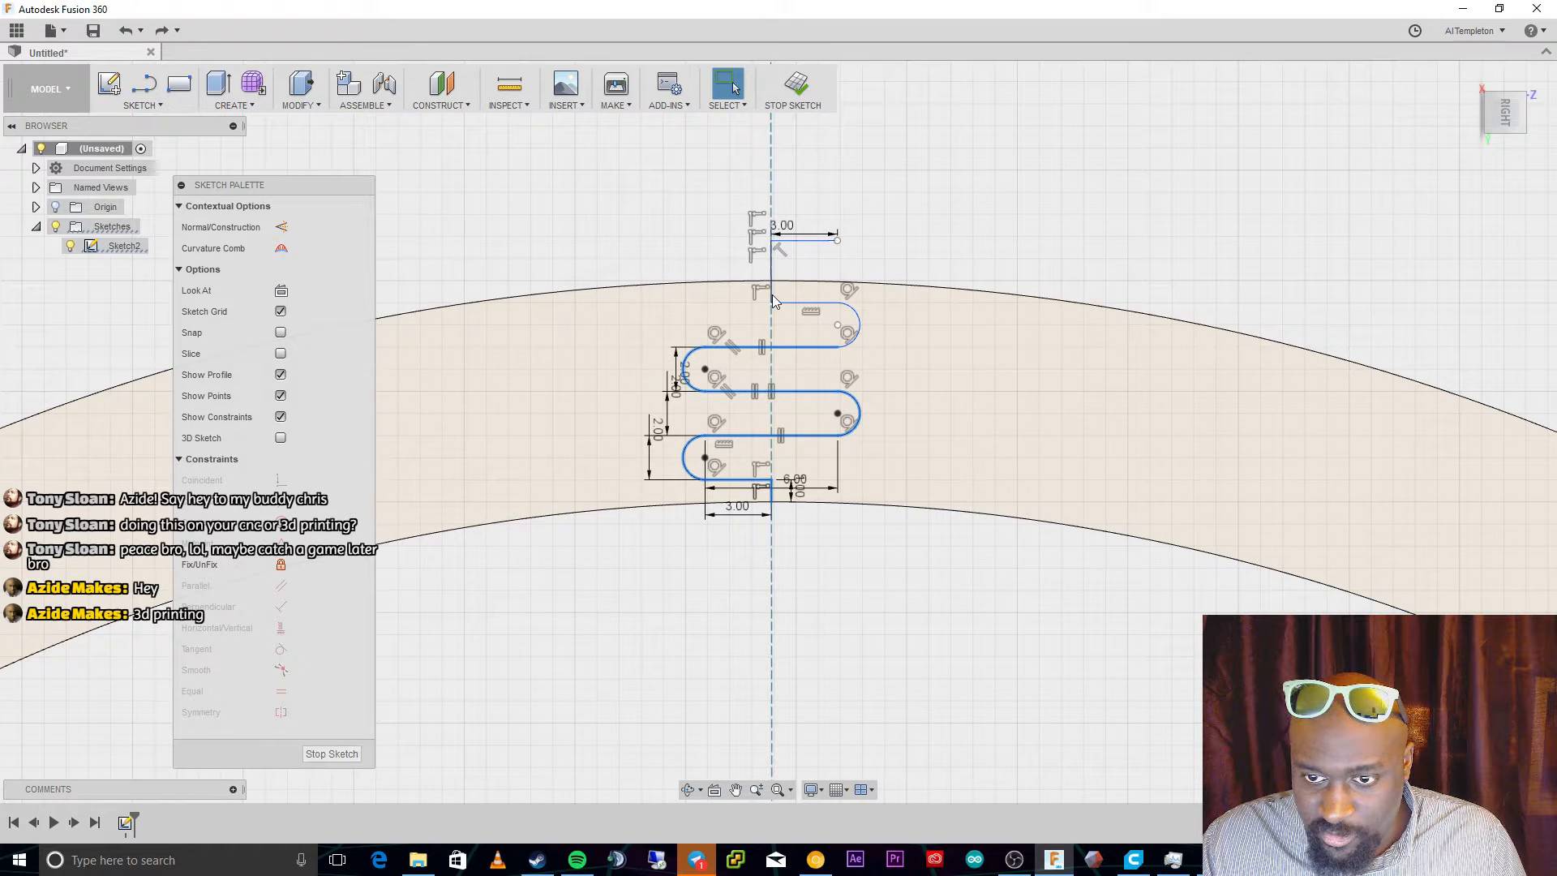
click(811, 307)
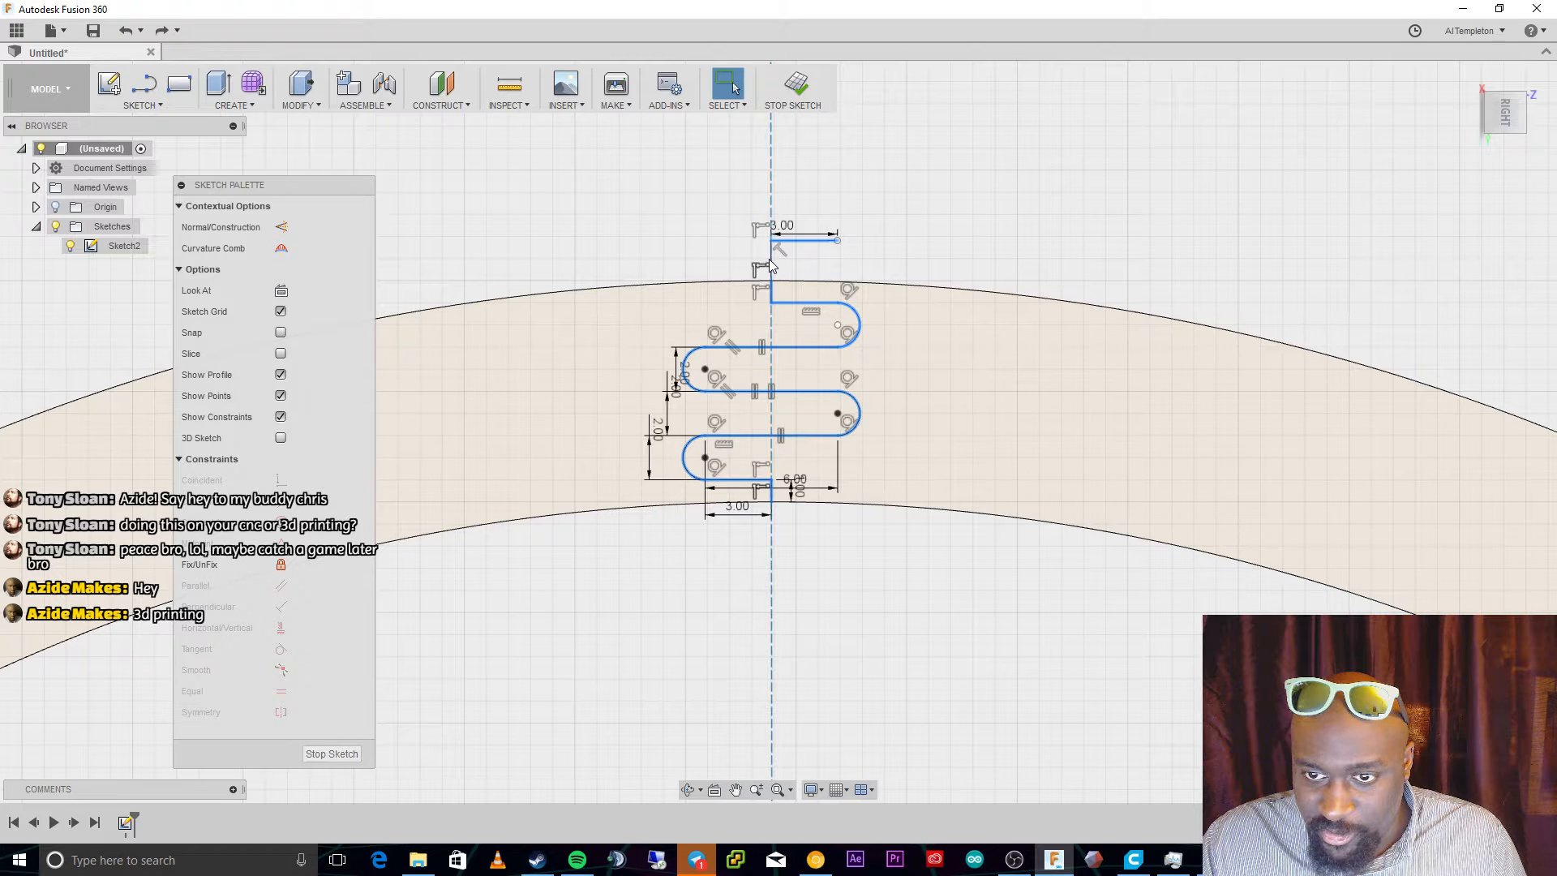
key(Delete)
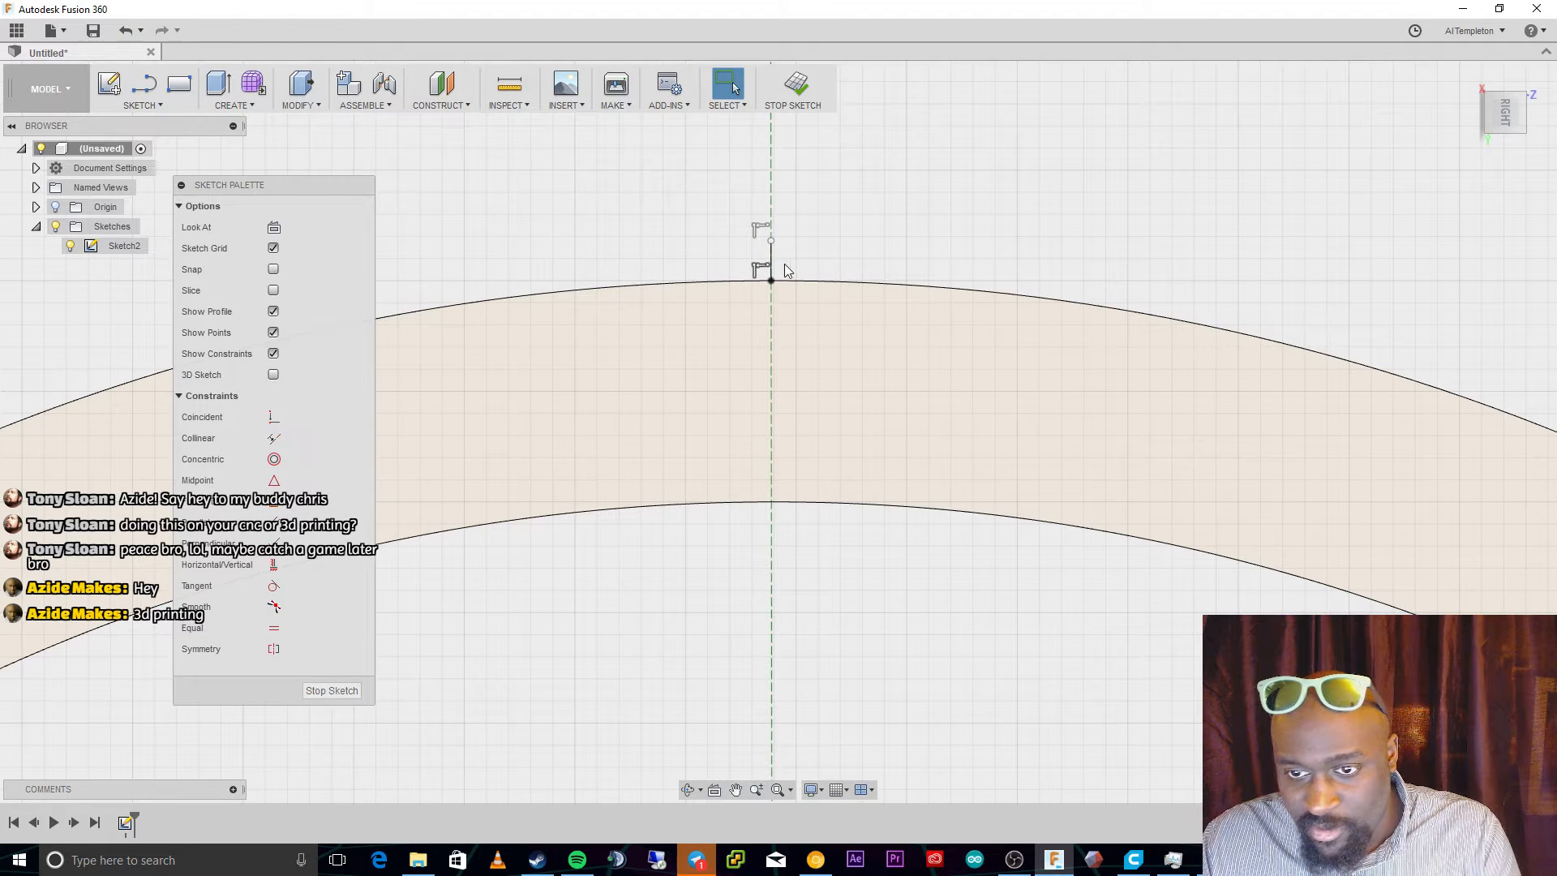
Delete the short vertical line left above the outer ring's outer edge on the centerline.
scroll(762, 259, down, 3)
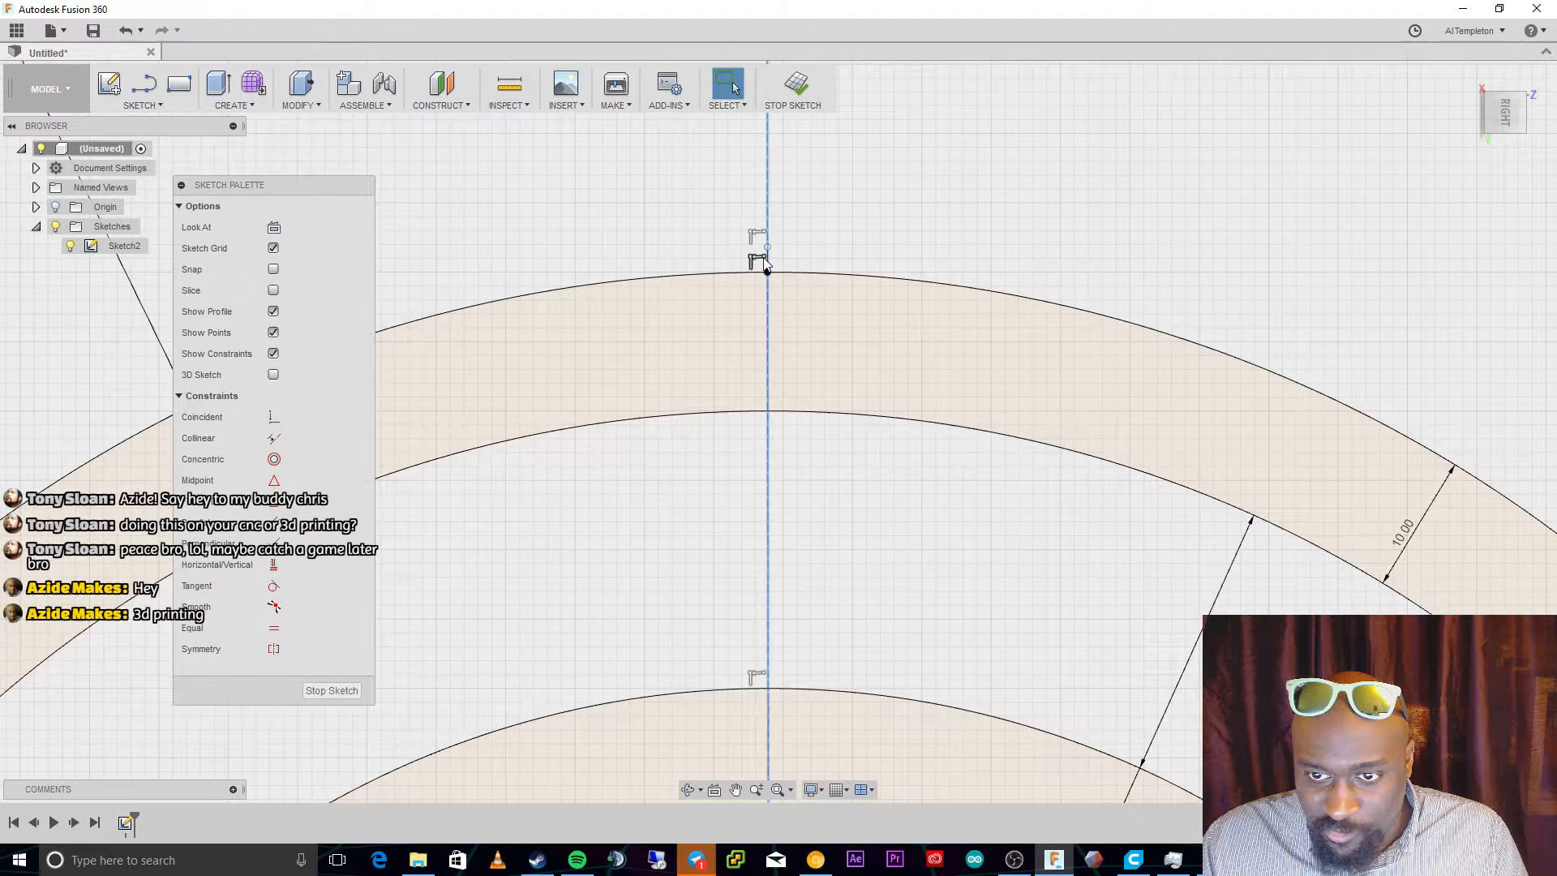
scroll(764, 261, up, 5)
click(791, 270)
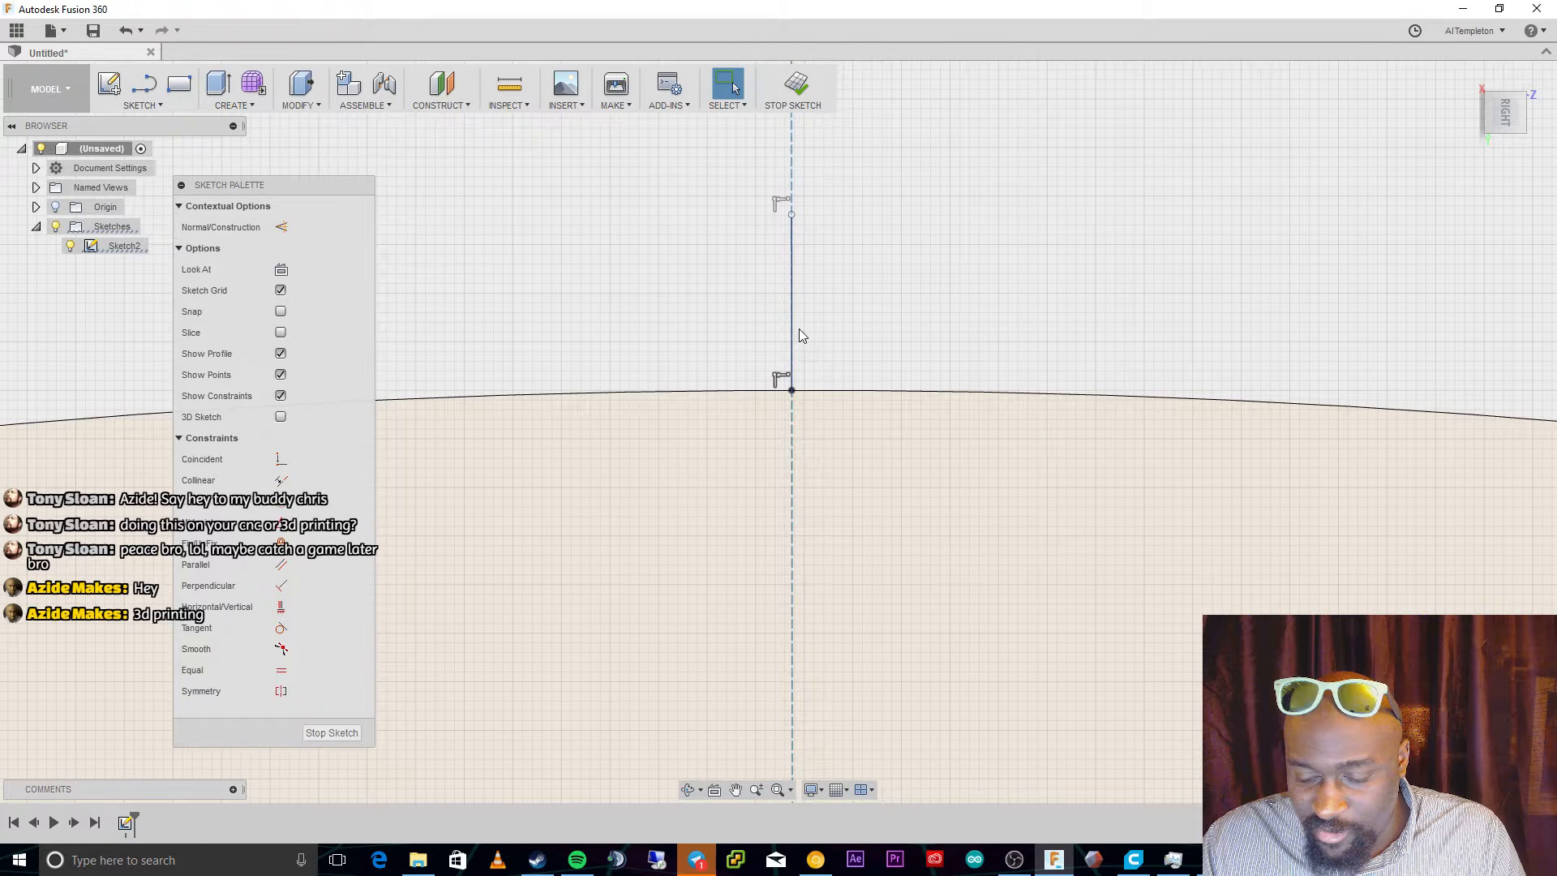
key(Escape)
click(794, 229)
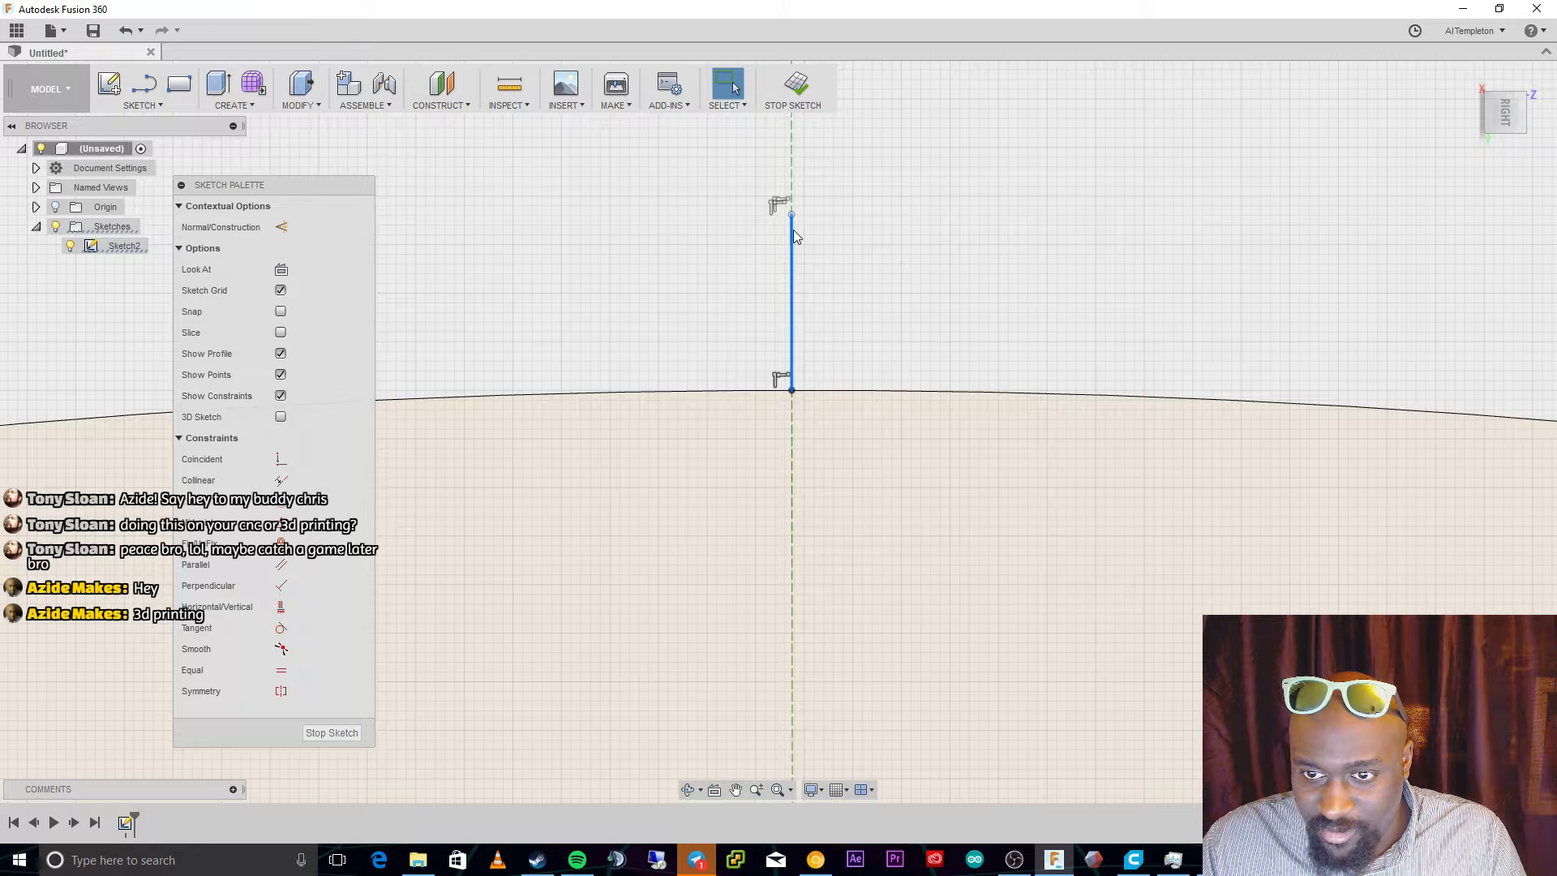
key(Delete)
Draw a short line down the centerline from the outer ring's inner edge into the gap between the rings.
scroll(786, 618, down, 3)
scroll(786, 618, up, 4)
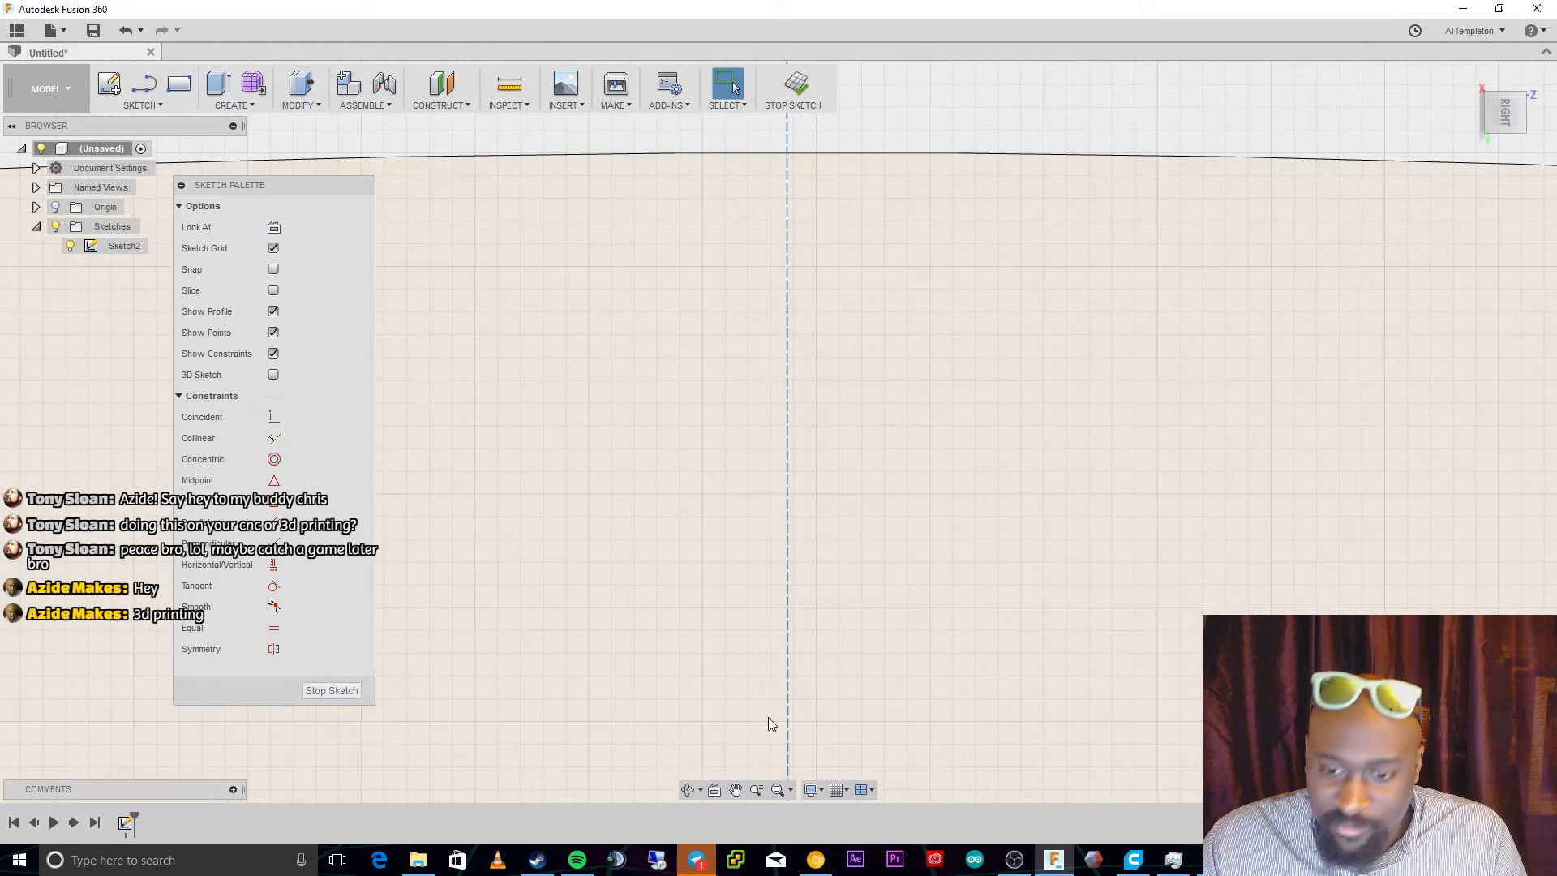
scroll(770, 743, up, 3)
scroll(773, 748, up, 3)
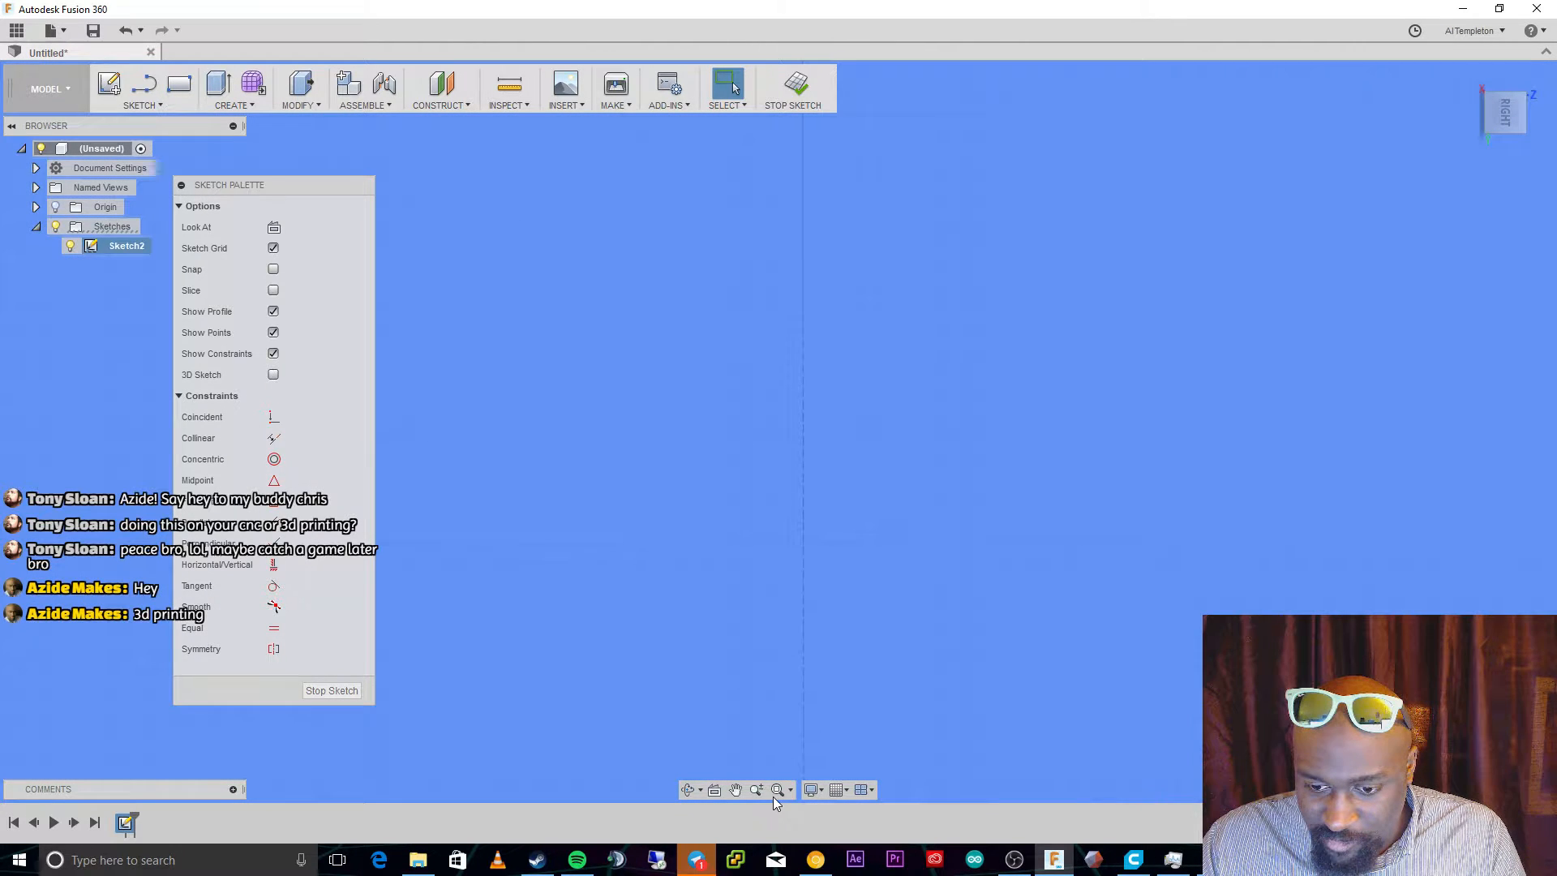
click(774, 795)
scroll(789, 317, up, 3)
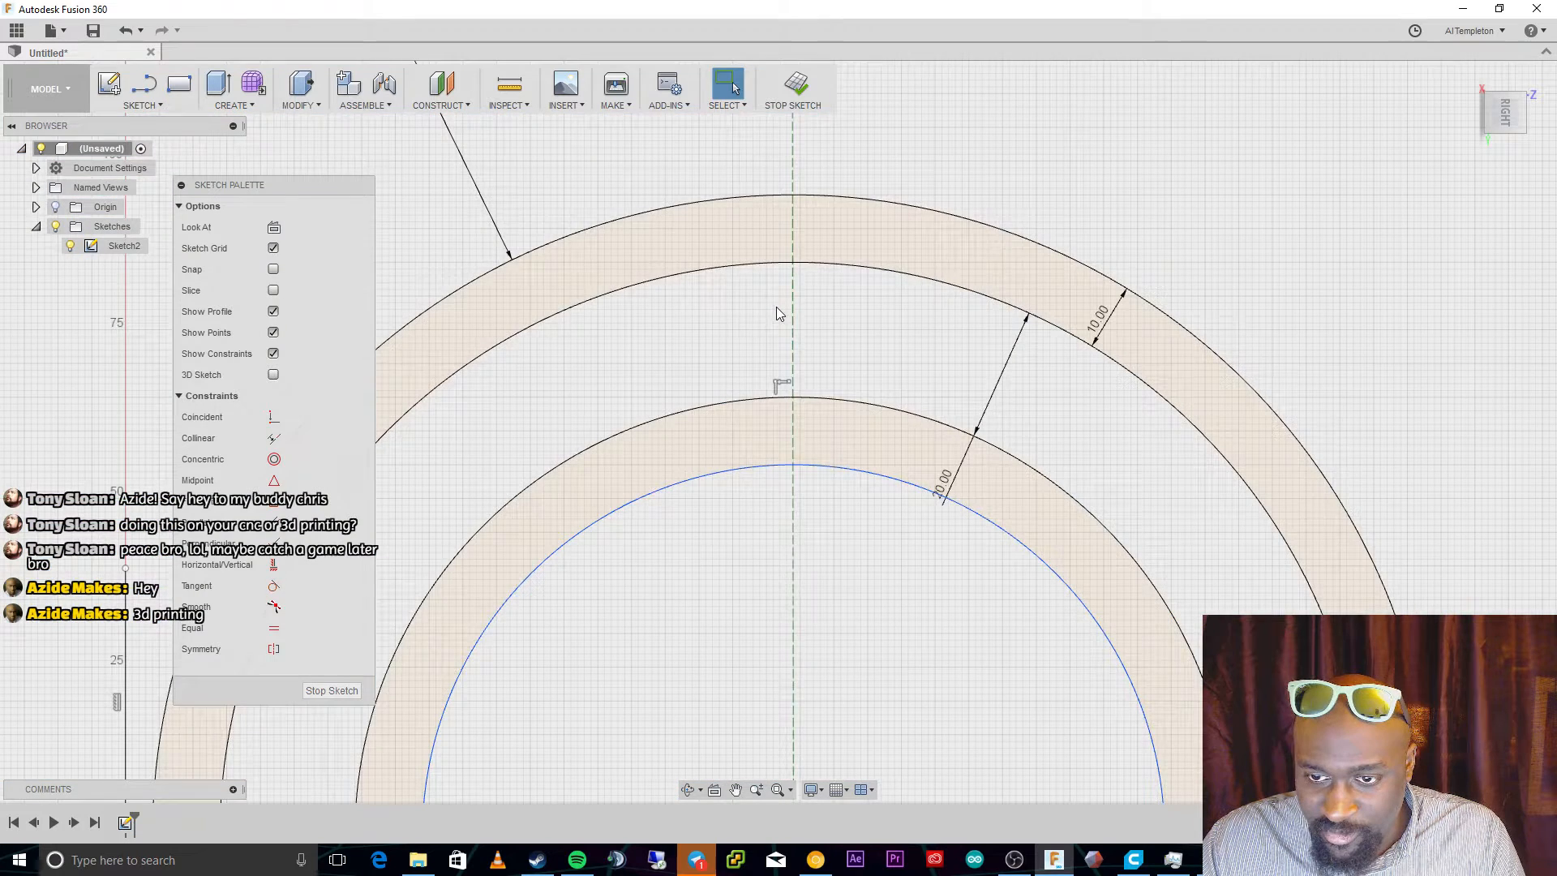
scroll(776, 313, up, 3)
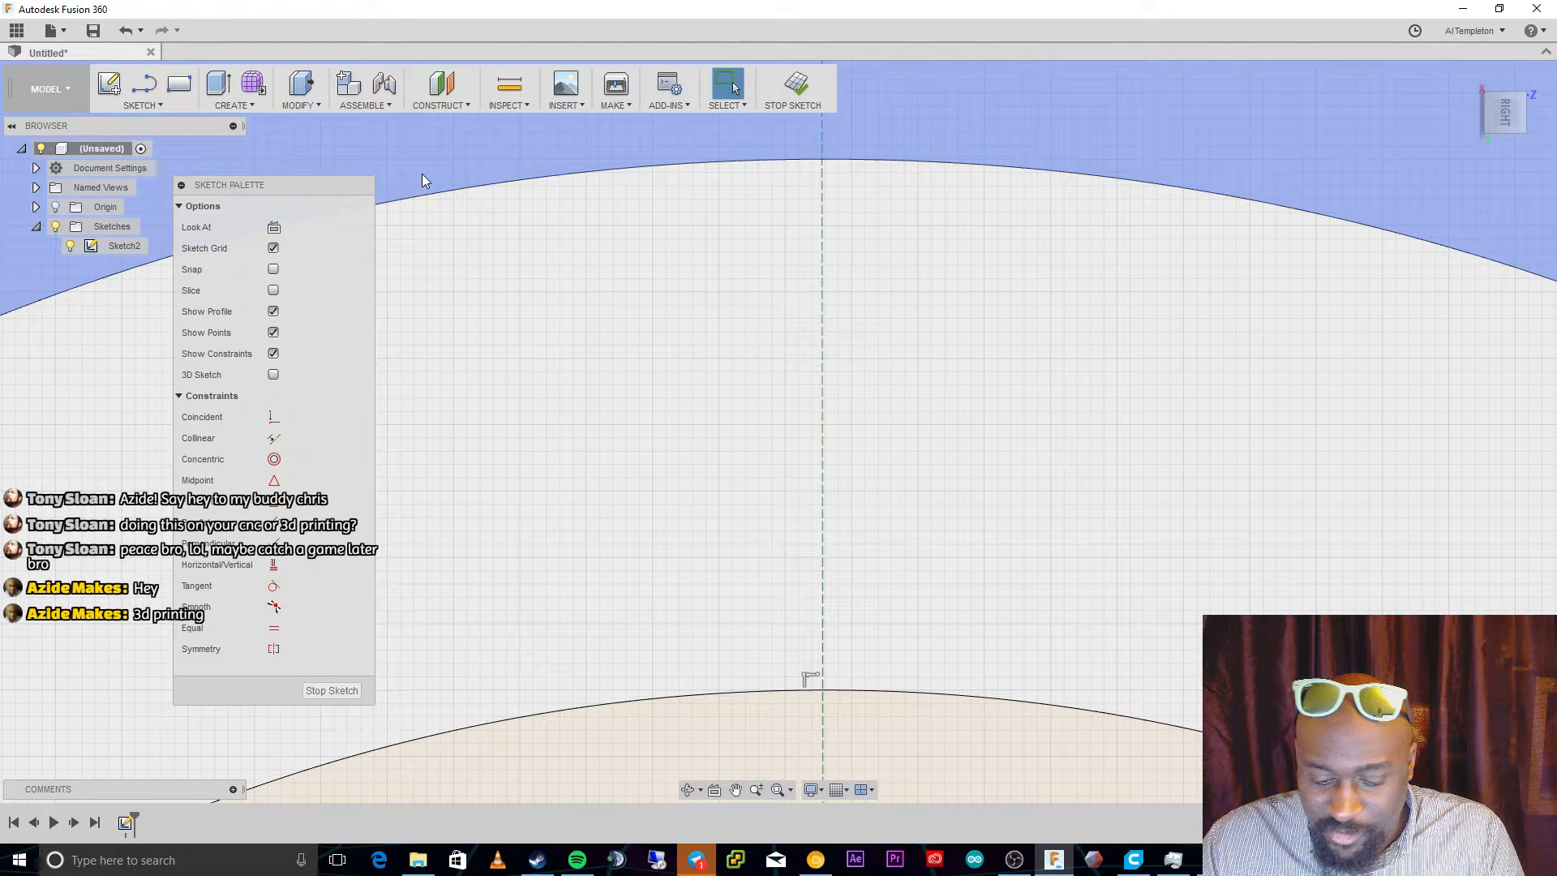
key(l)
click(822, 159)
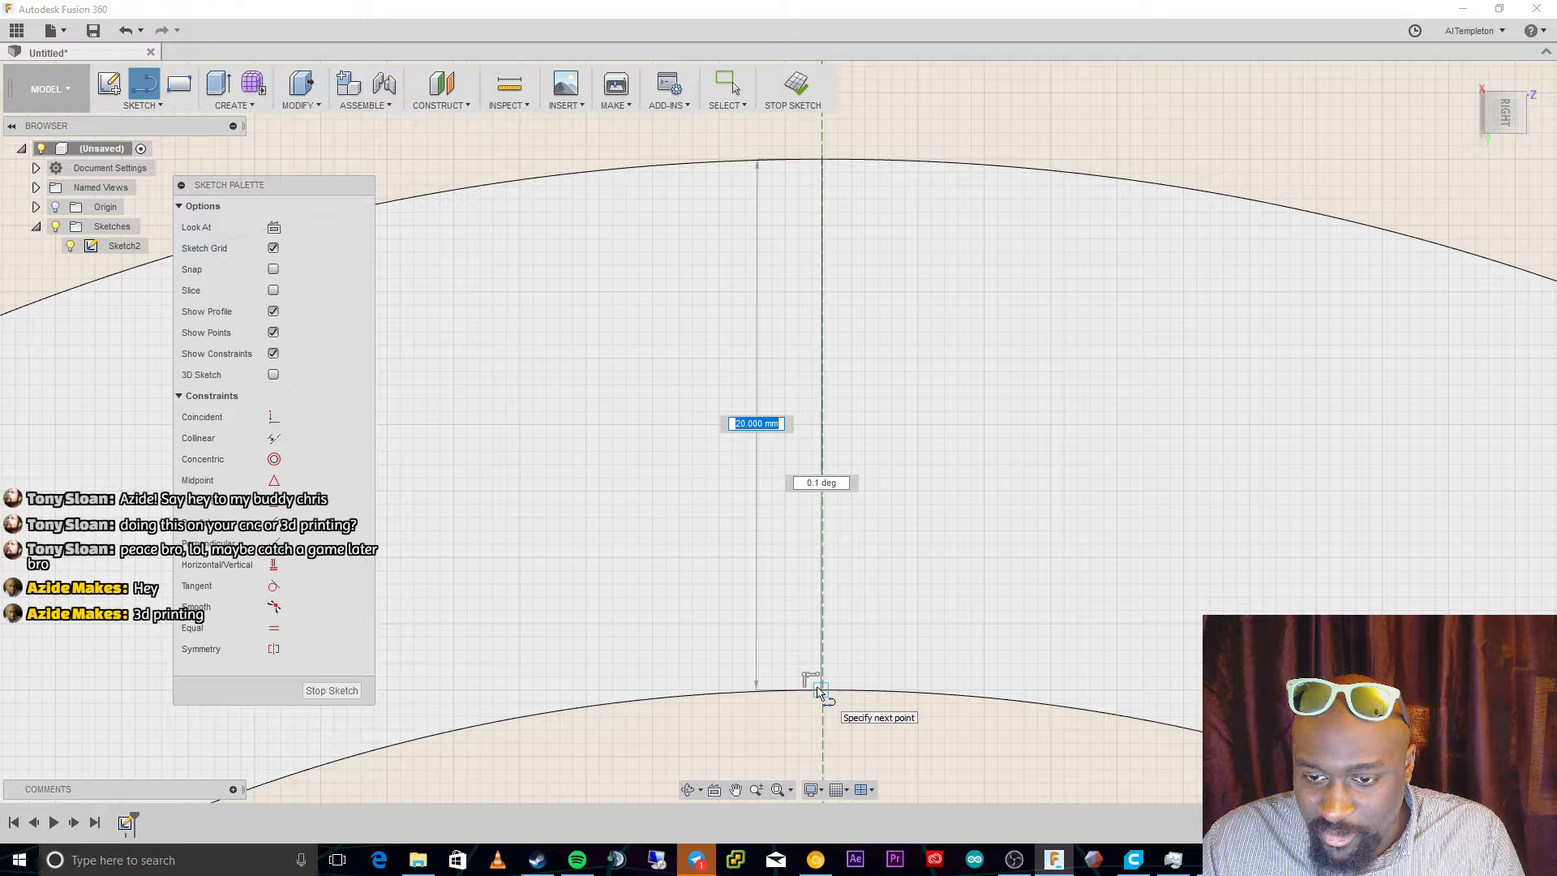
click(821, 208)
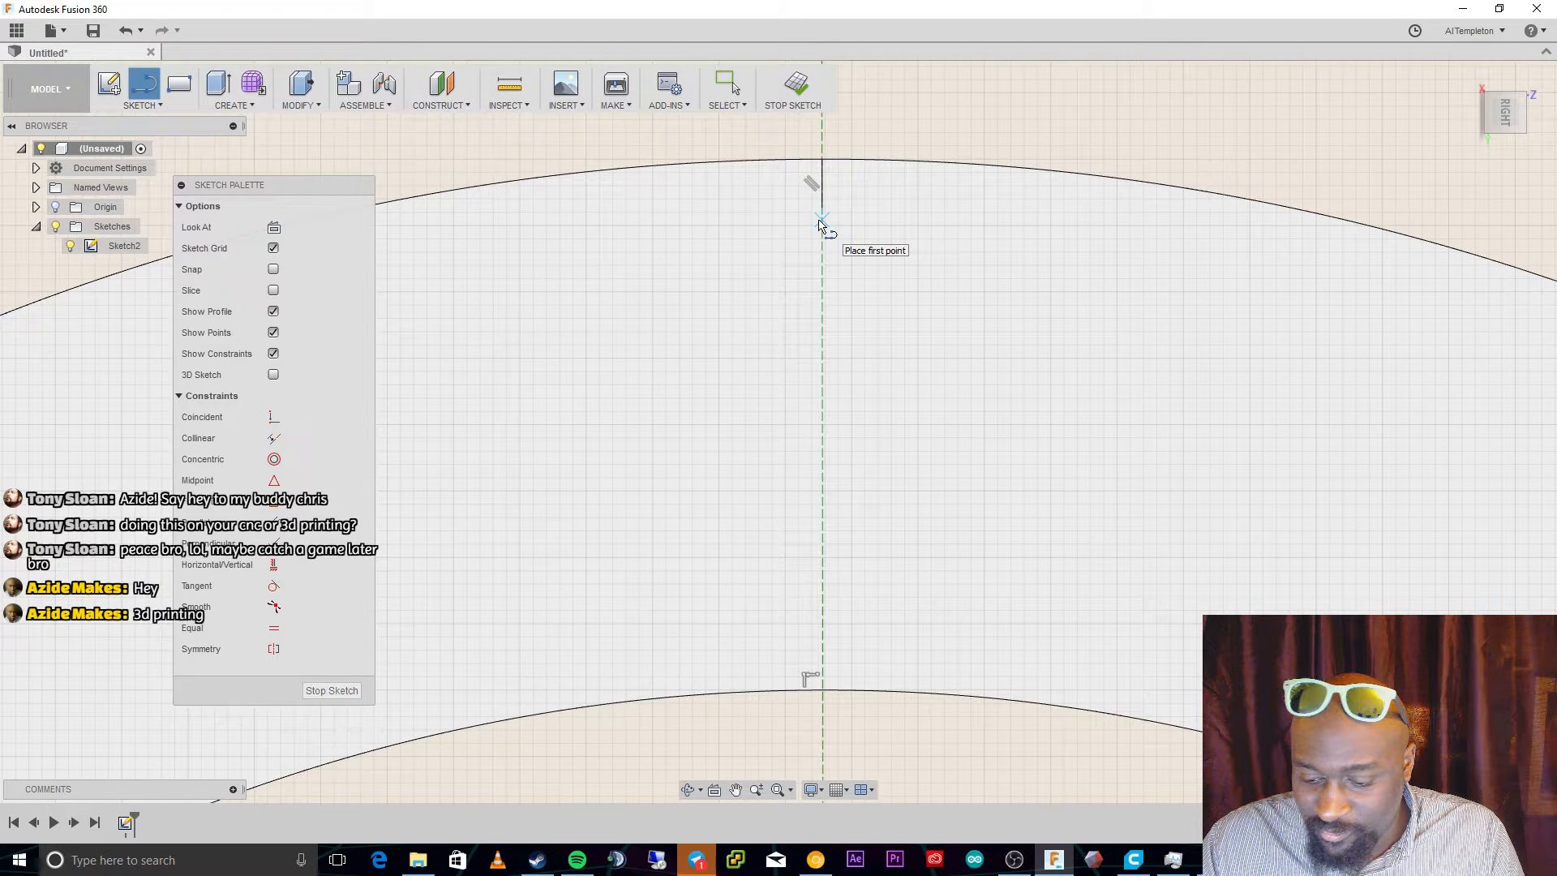
key(d)
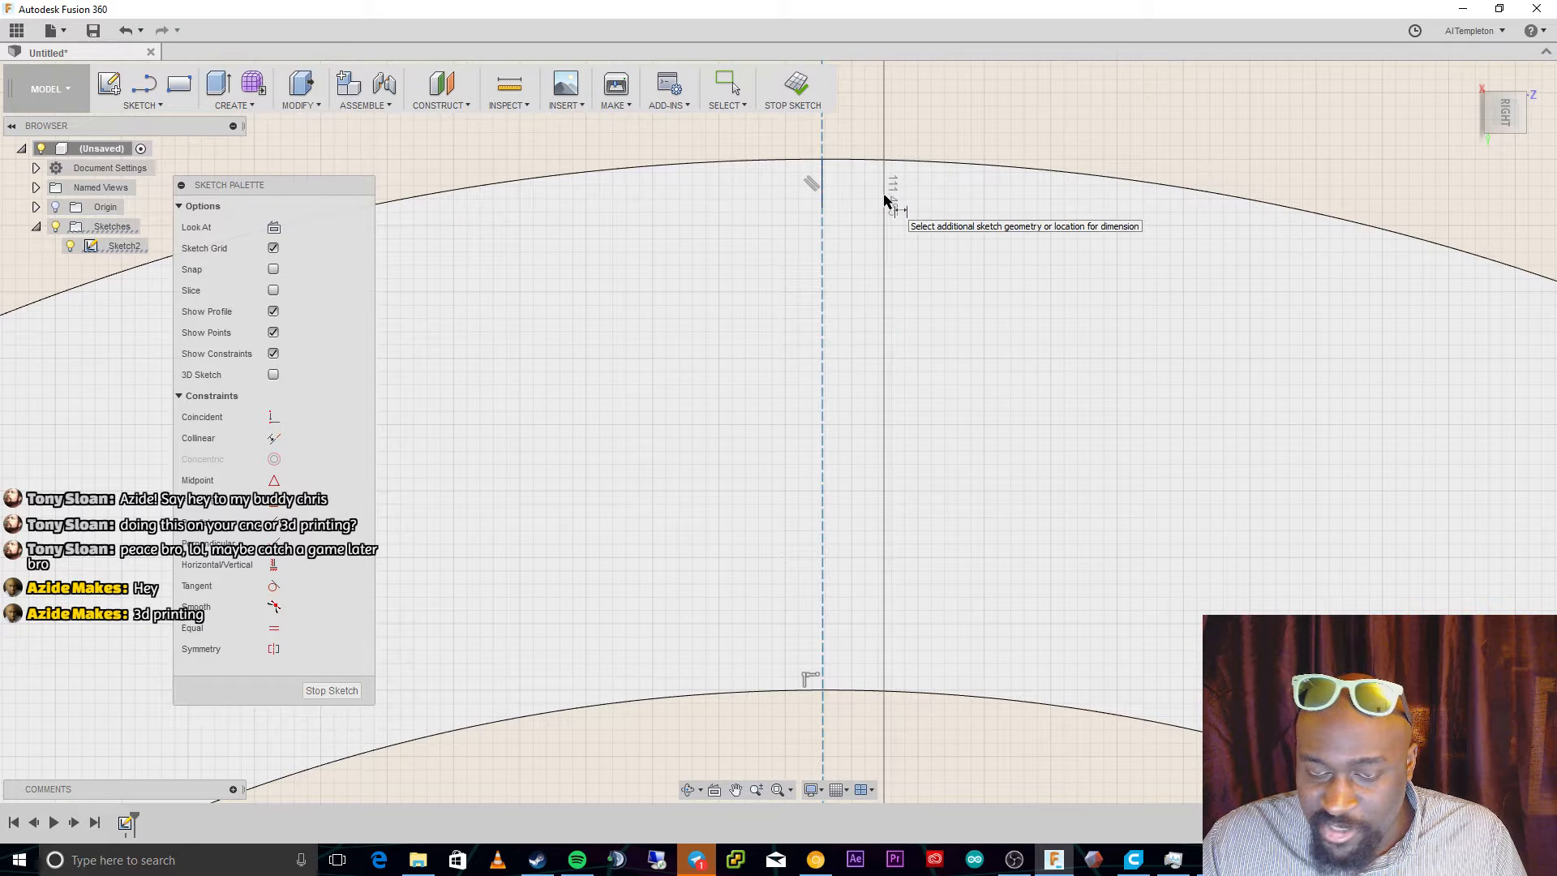
key(Escape)
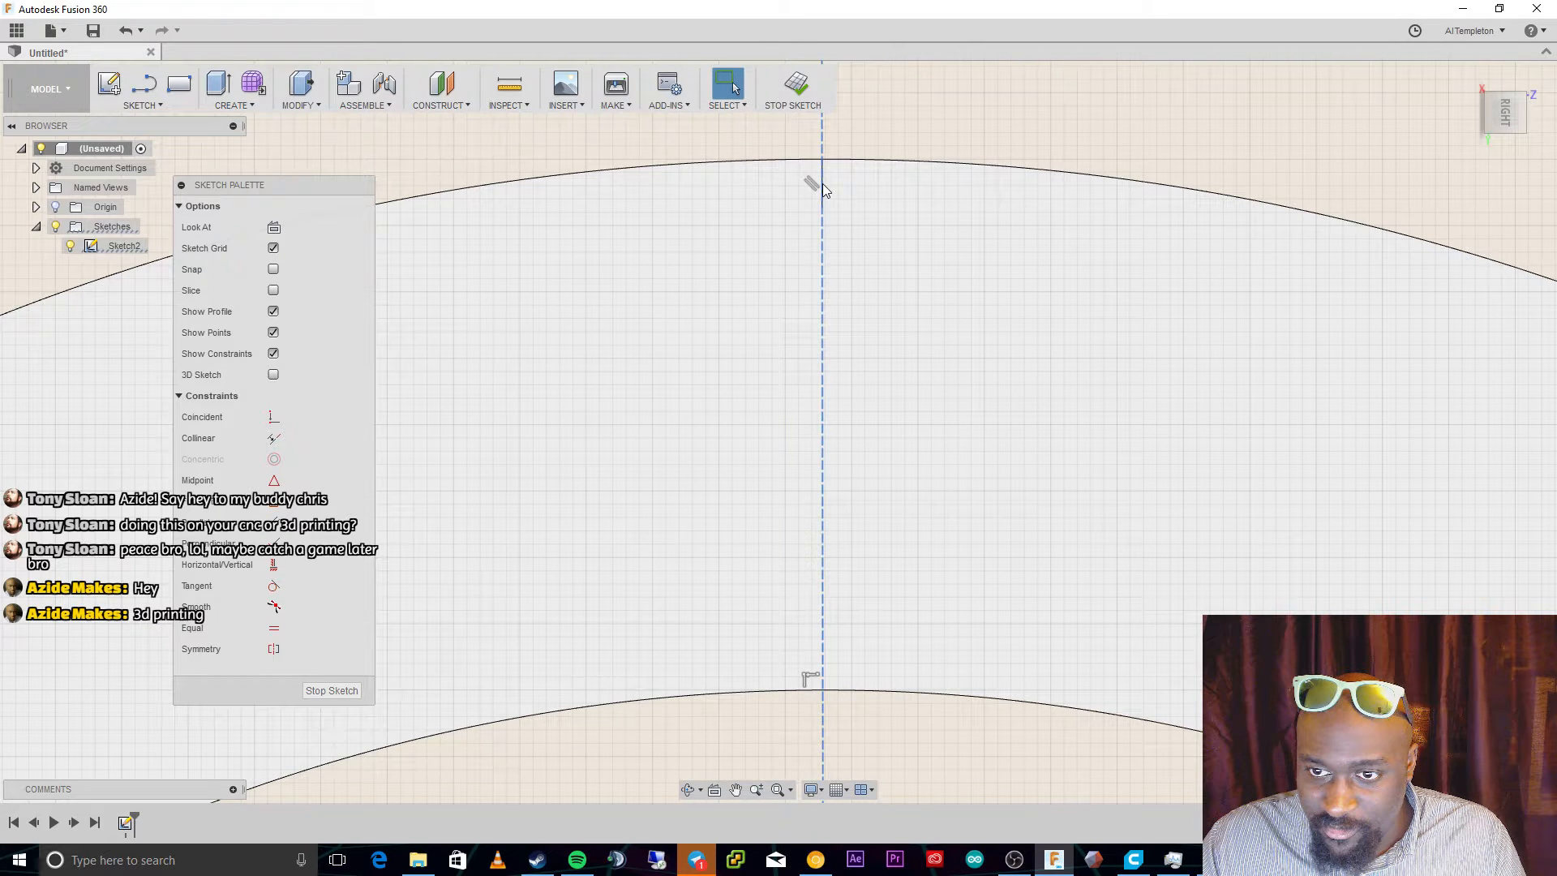
scroll(822, 188, up, 5)
key(d)
click(819, 227)
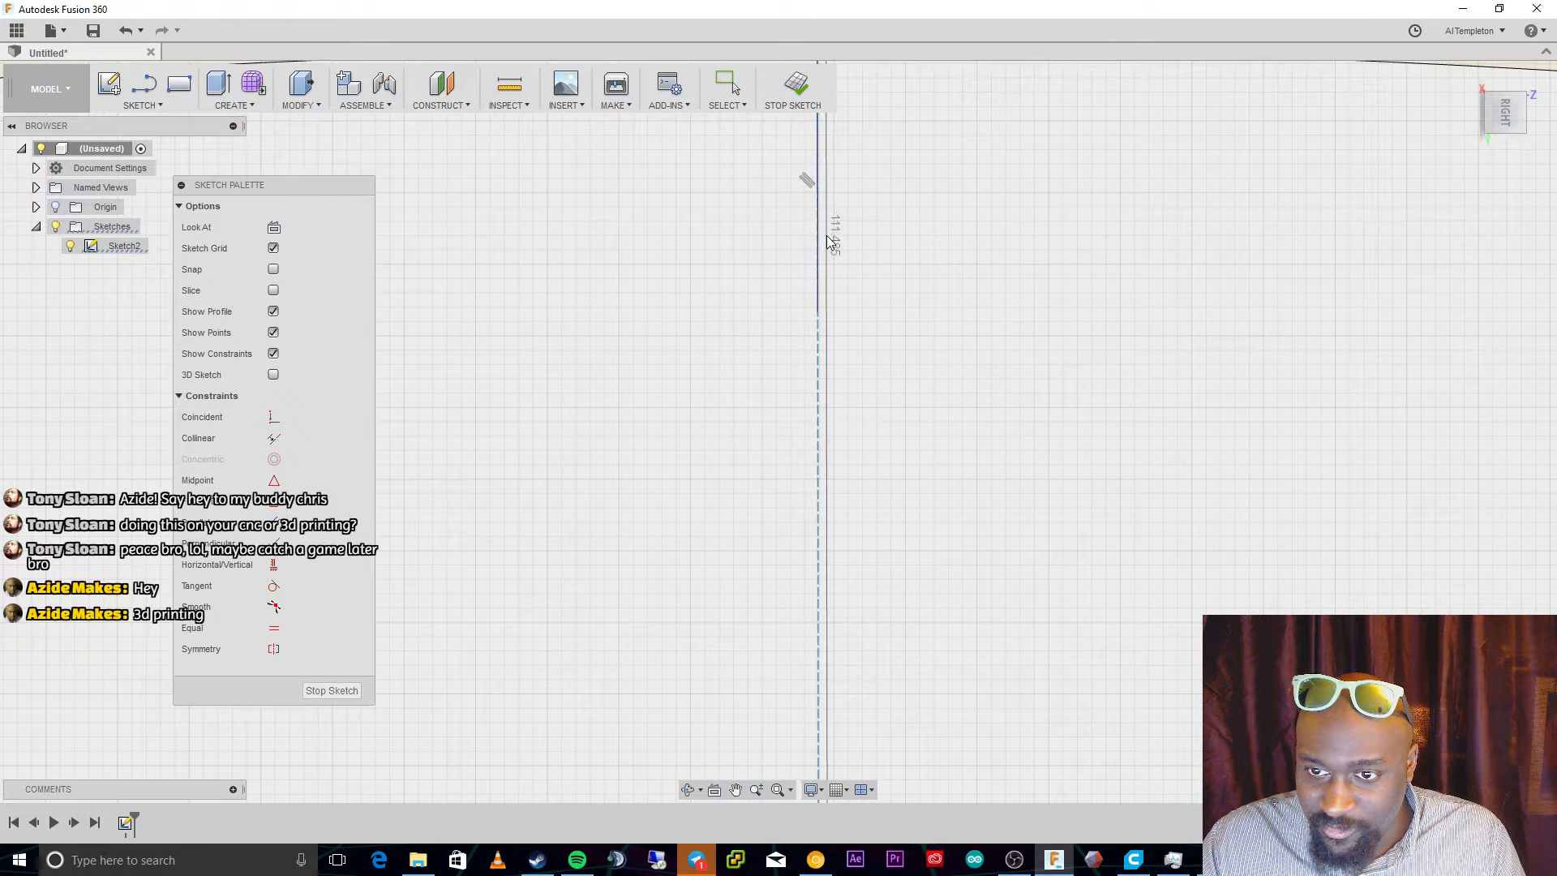
key(Escape)
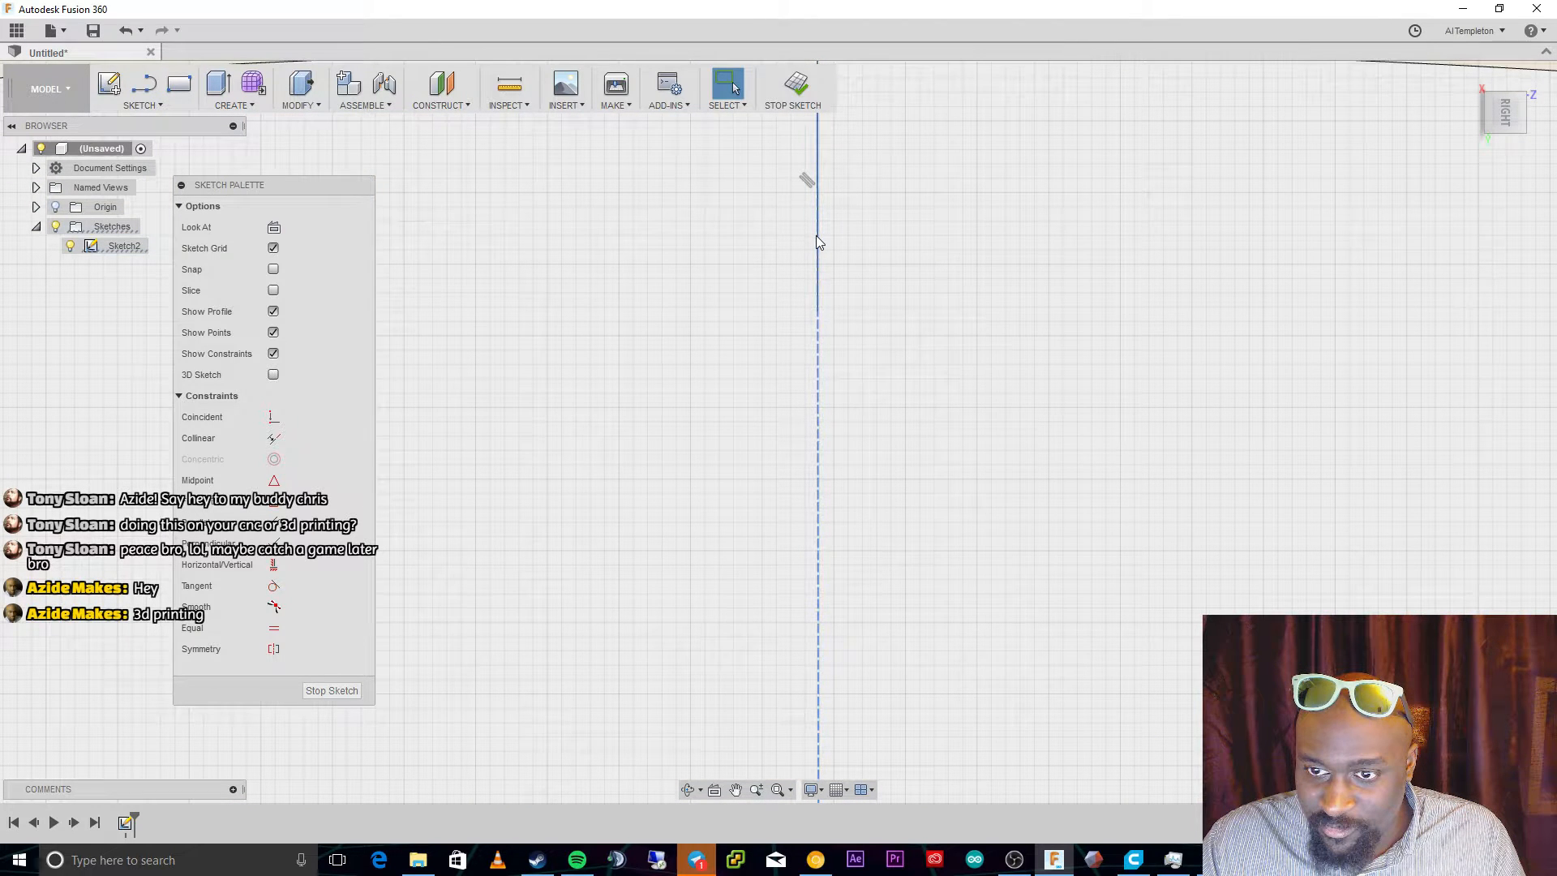
Dimension the short line below the outer ring's inner edge to 2 mm.
click(816, 235)
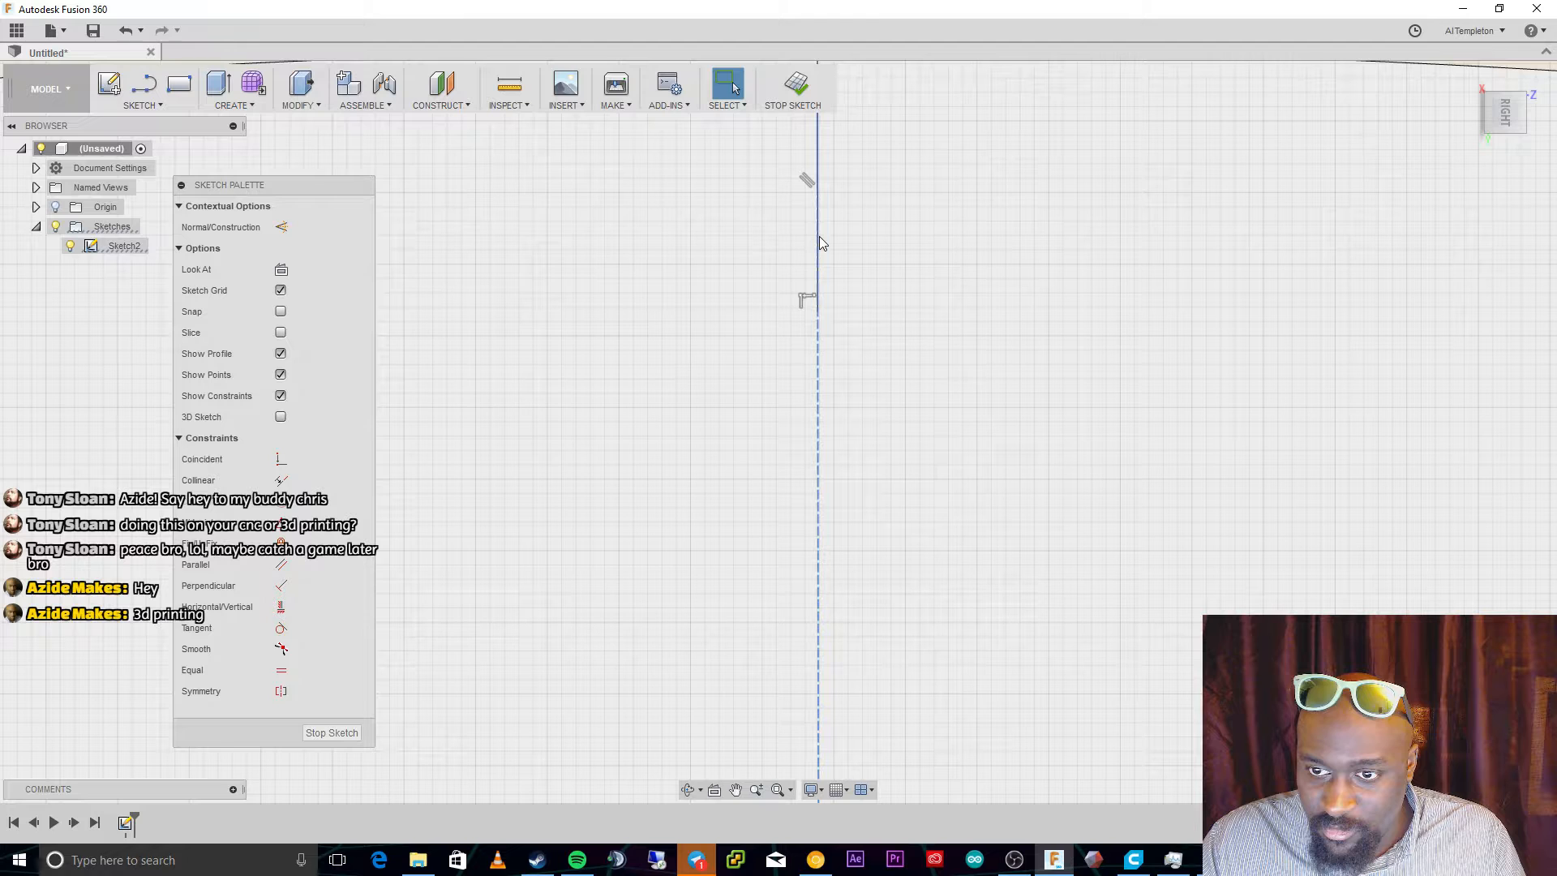
key(d)
click(819, 241)
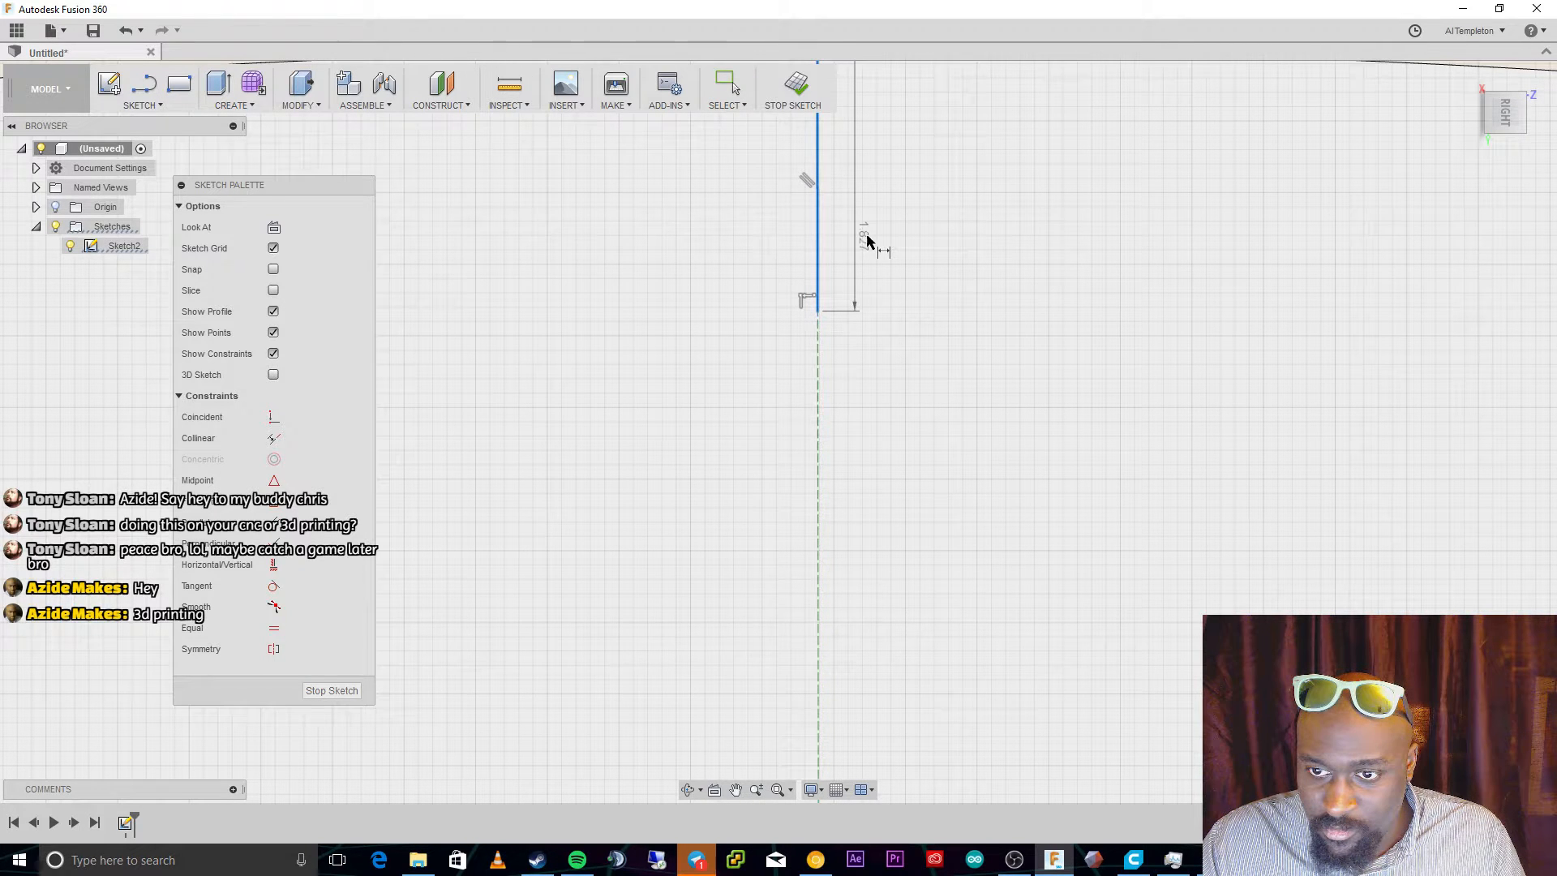
click(892, 244)
text(2)
key(Return)
Draw a 2 mm line at 180 degrees from the inner ring's outer edge up toward the outer ring.
scroll(898, 253, up, 3)
scroll(904, 466, down, 6)
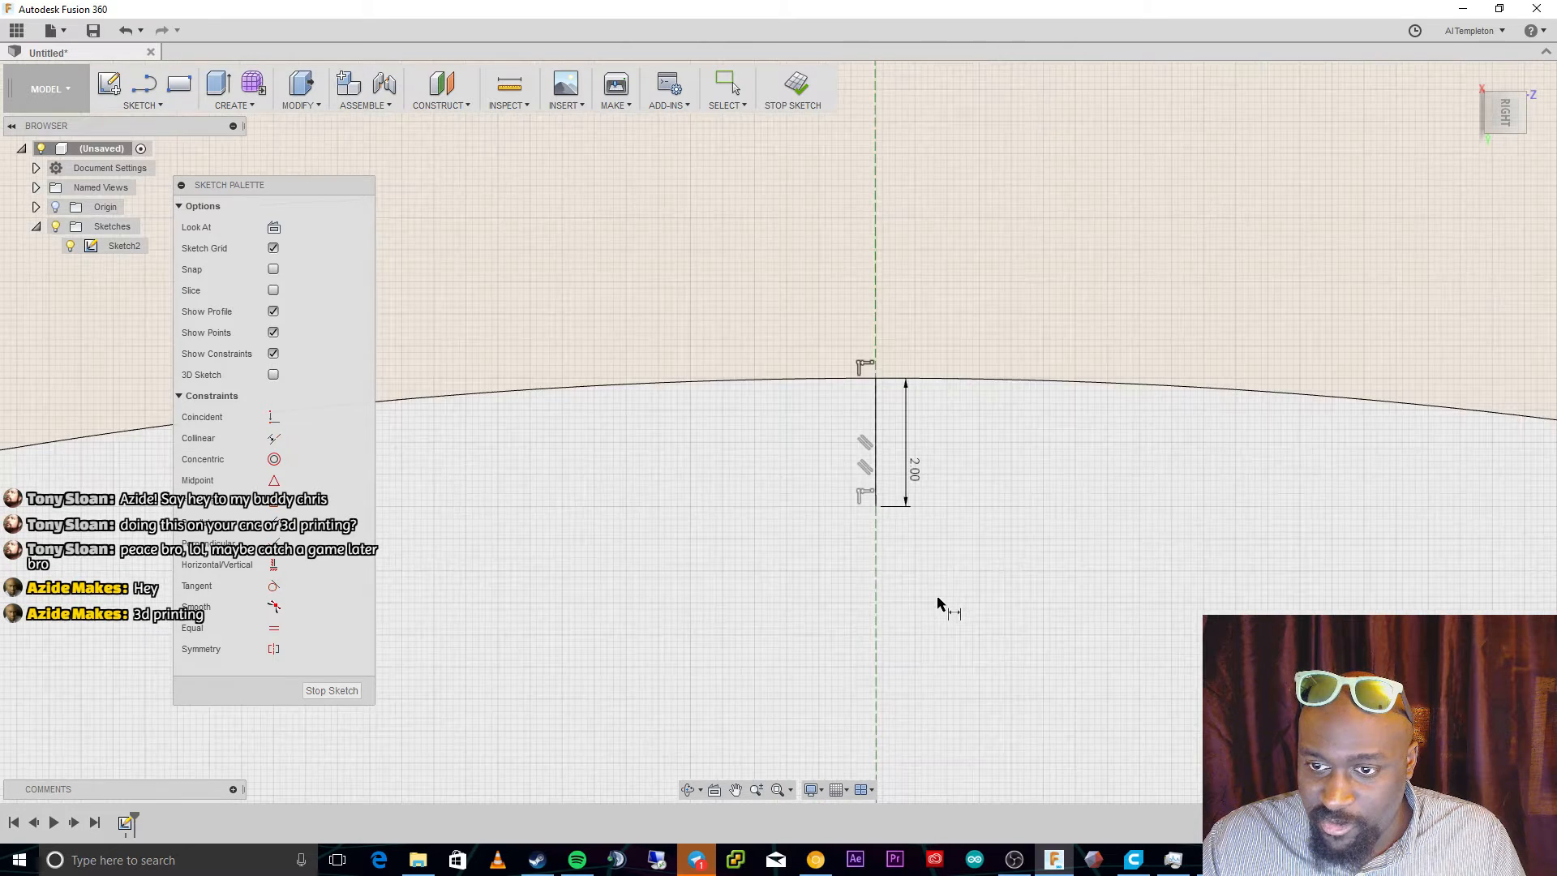
scroll(938, 605, down, 2)
middle_drag(729, 692, 749, 327)
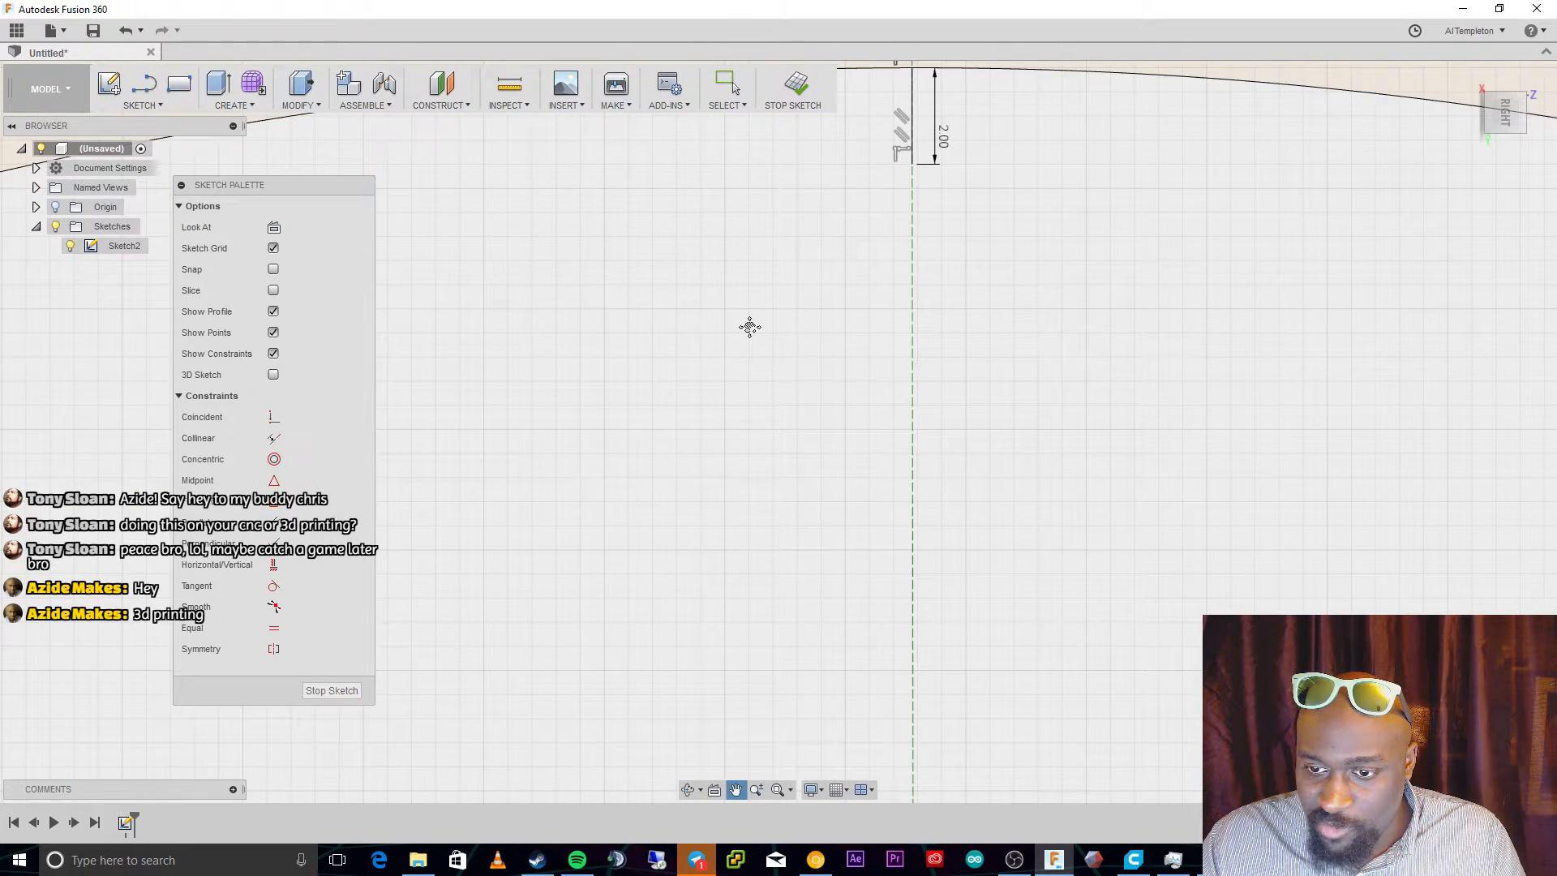
scroll(824, 600, down, 3)
mouse_move(822, 649)
middle_down()
mouse_move(837, 476)
mouse_move(837, 511)
middle_up()
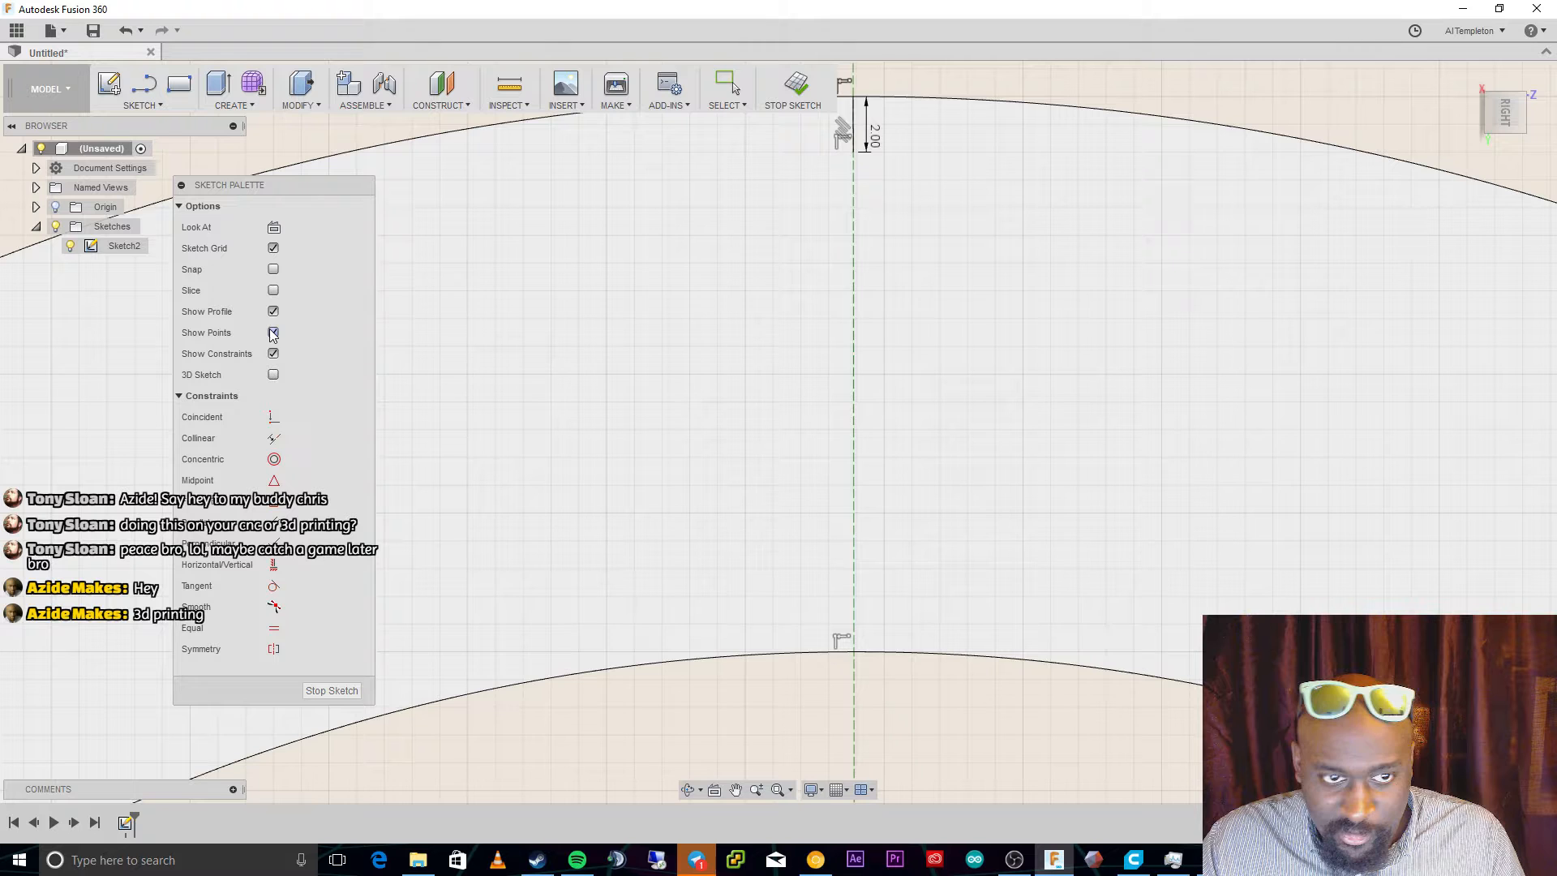
key(l)
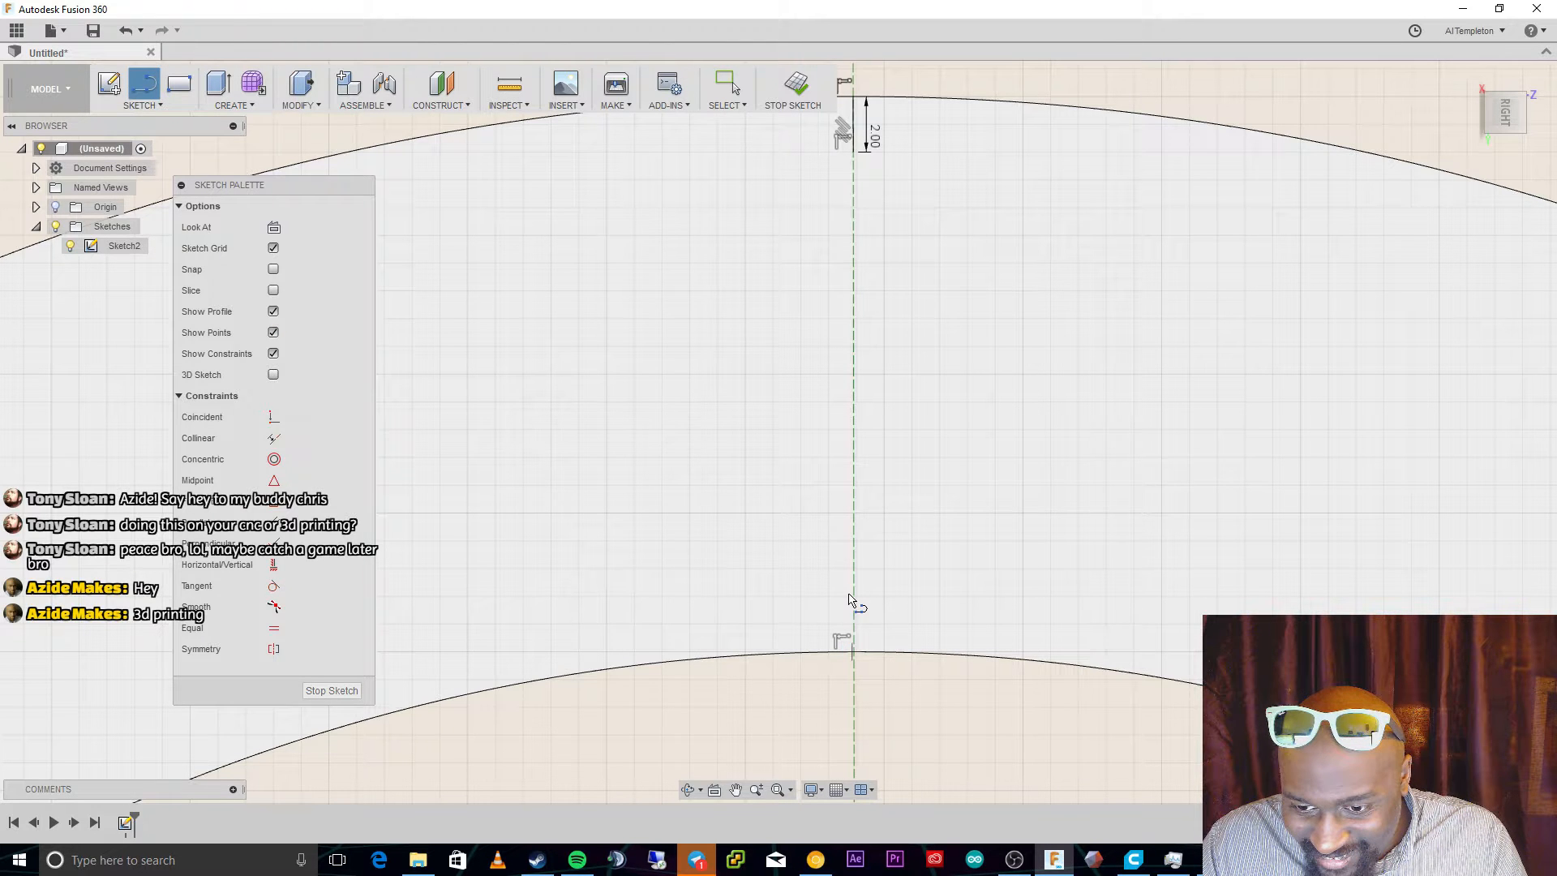
click(852, 651)
text(180)
key(Tab)
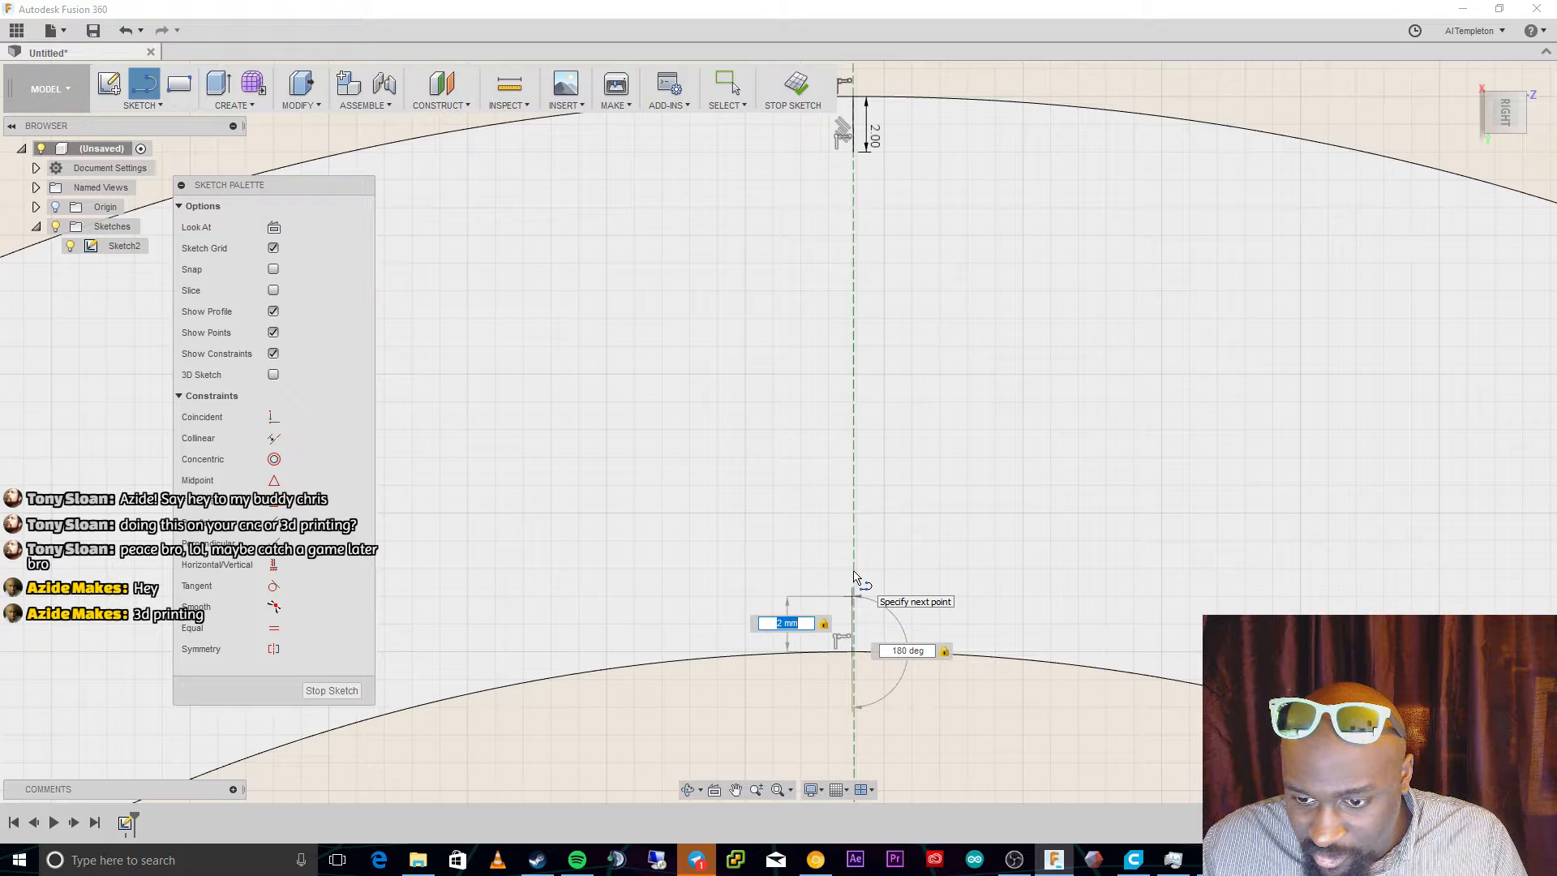
key(Return)
key(Escape)
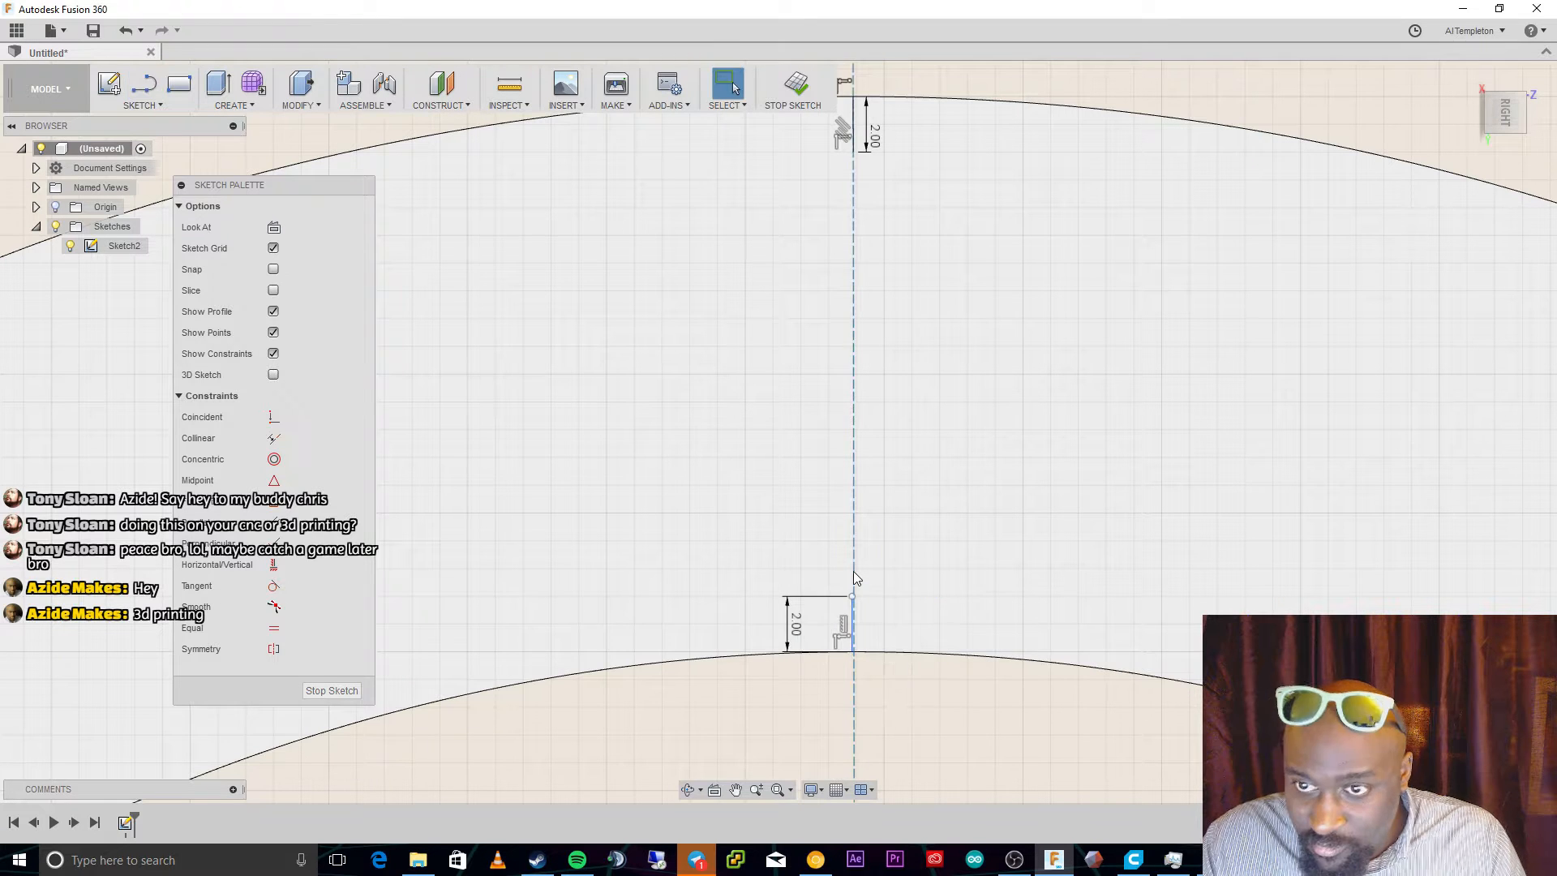
Delete the 2 mm line standing on the inner ring's outer edge.
scroll(851, 605, up, 3)
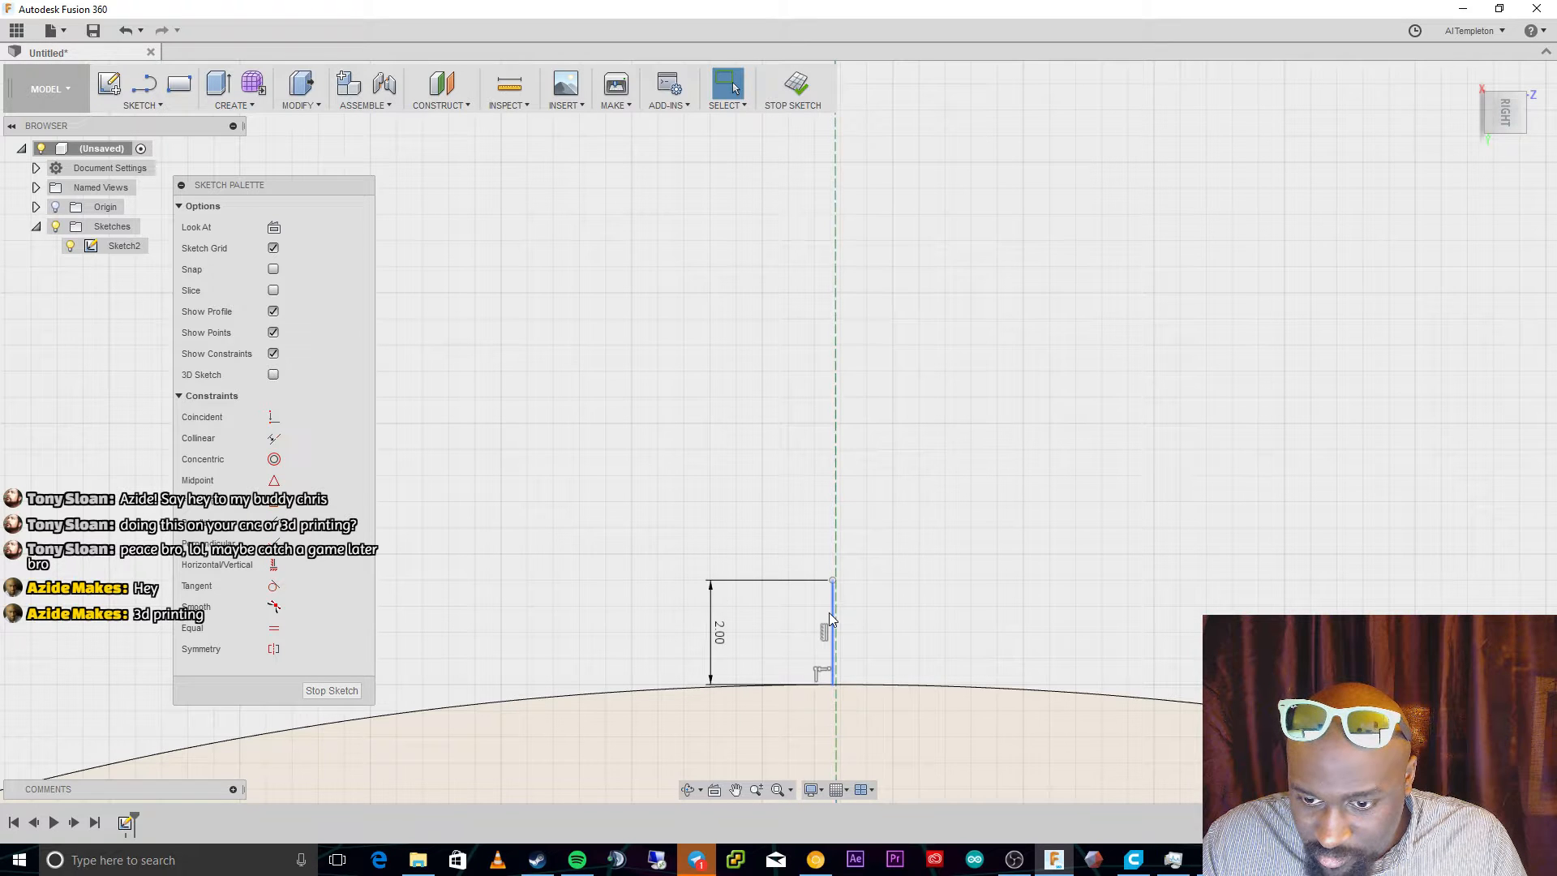
click(830, 613)
key(Delete)
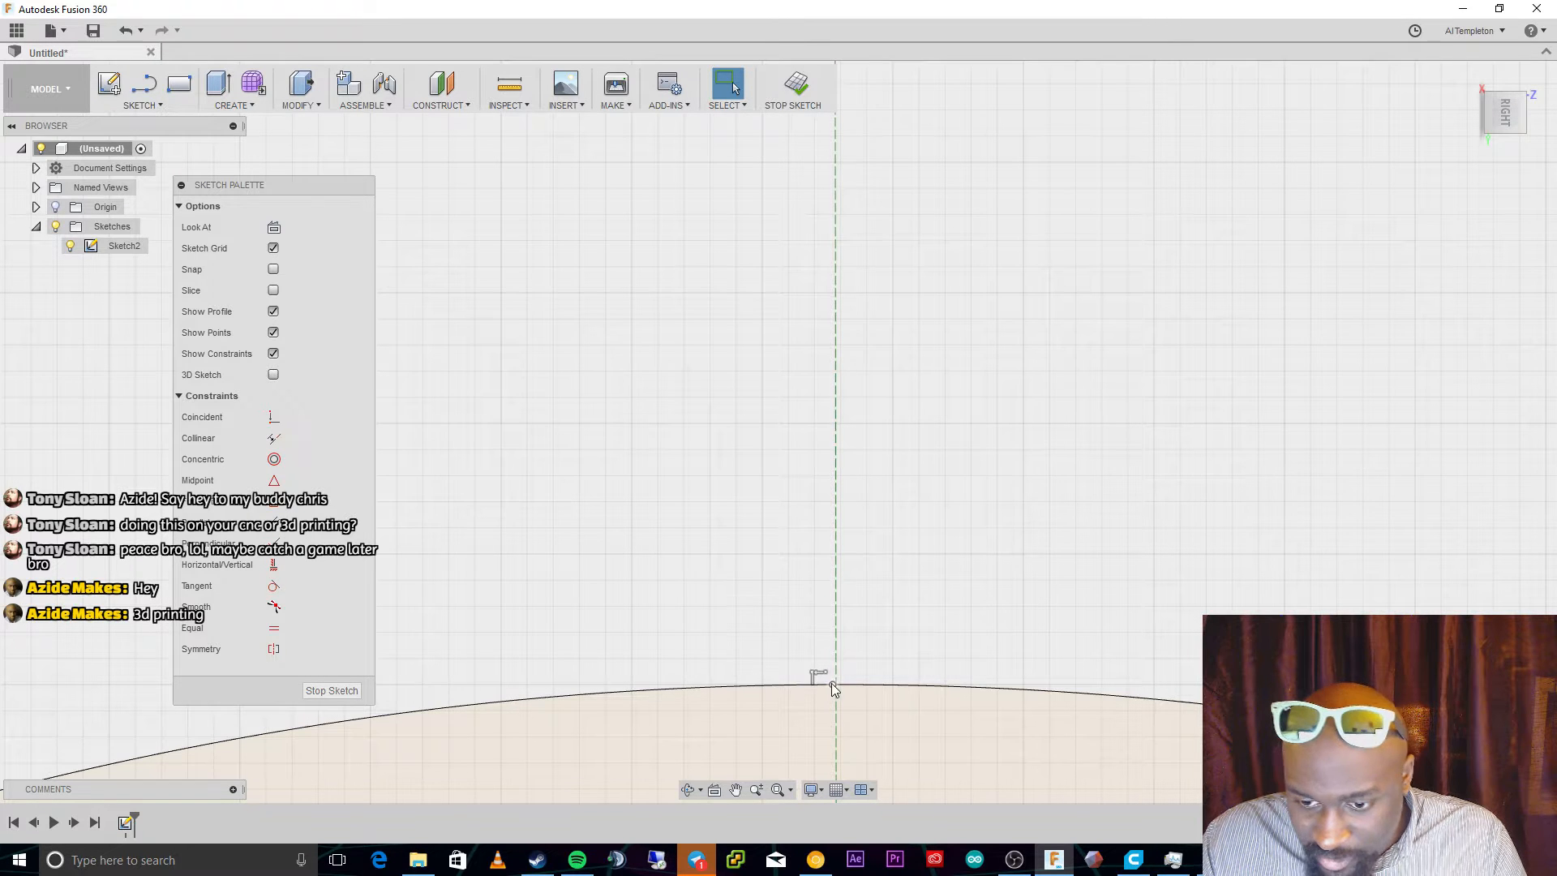
key(l)
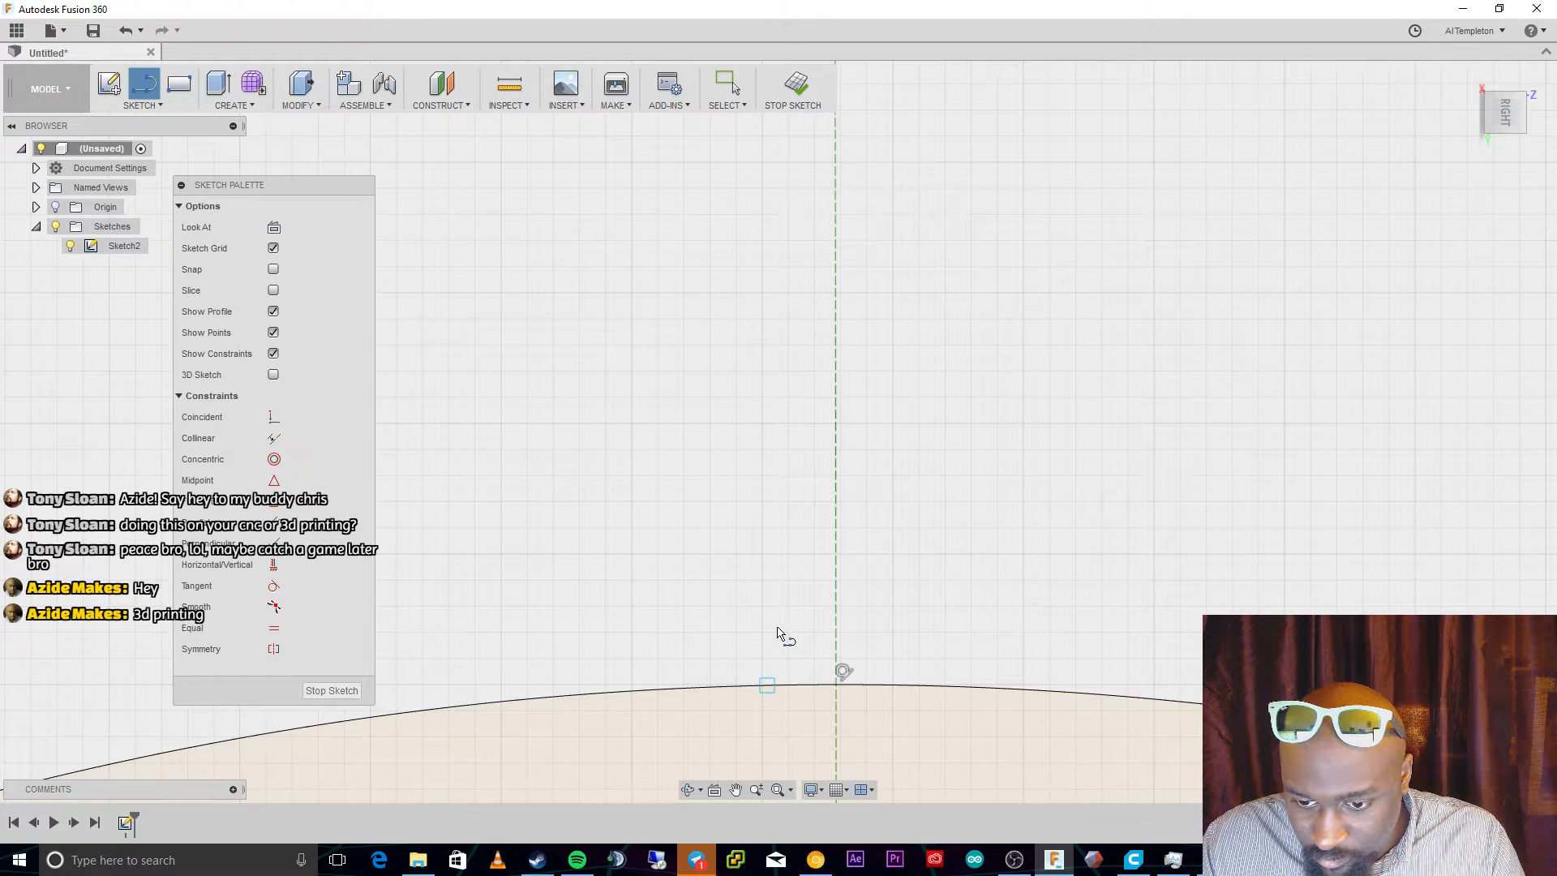
click(838, 686)
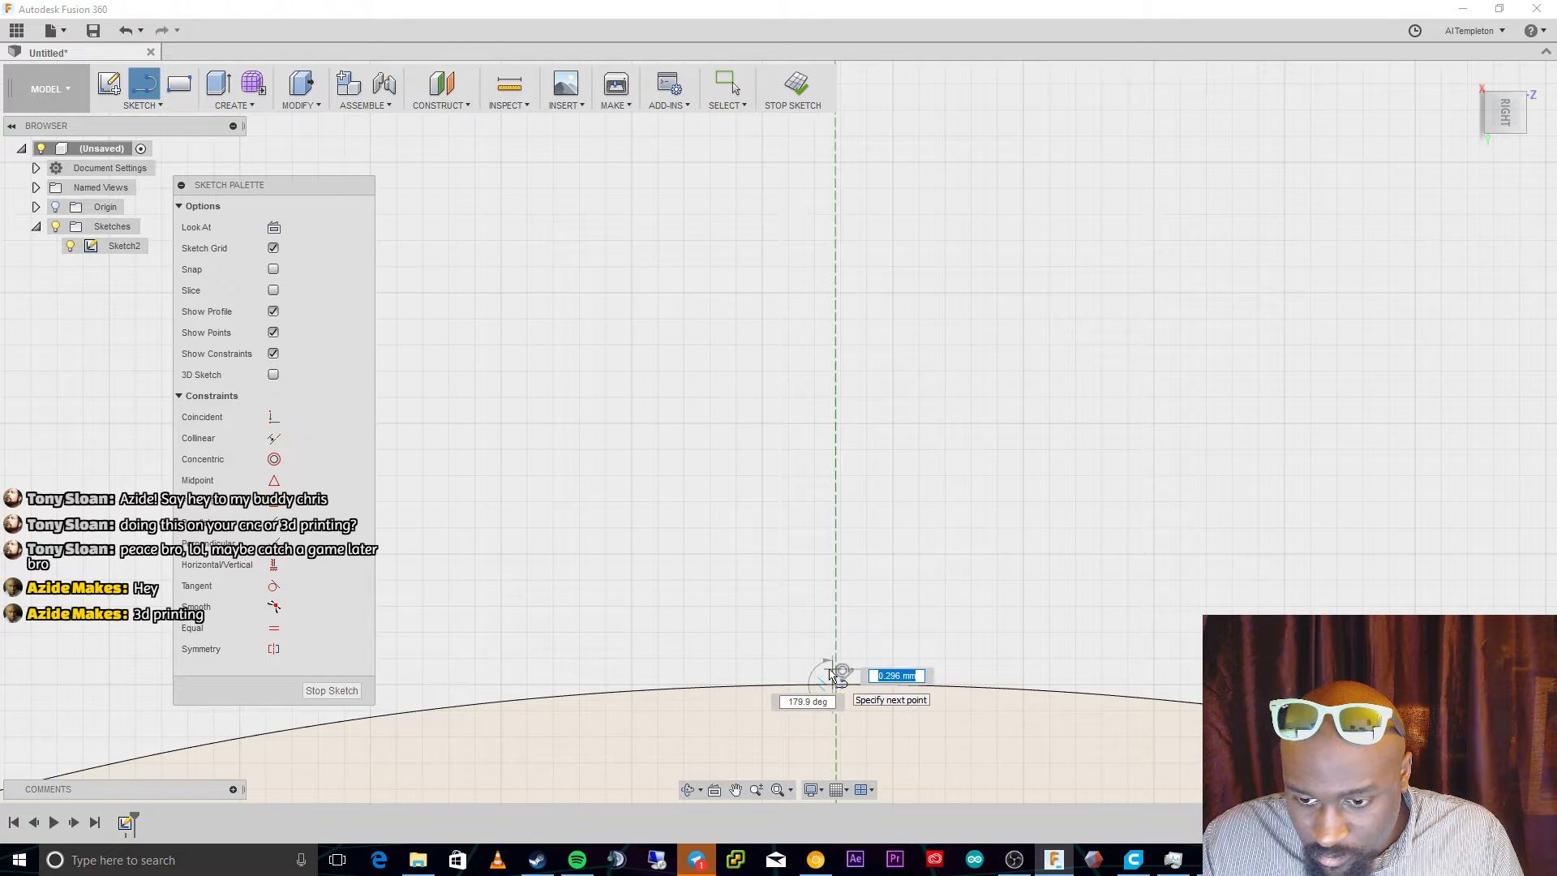
key(Escape)
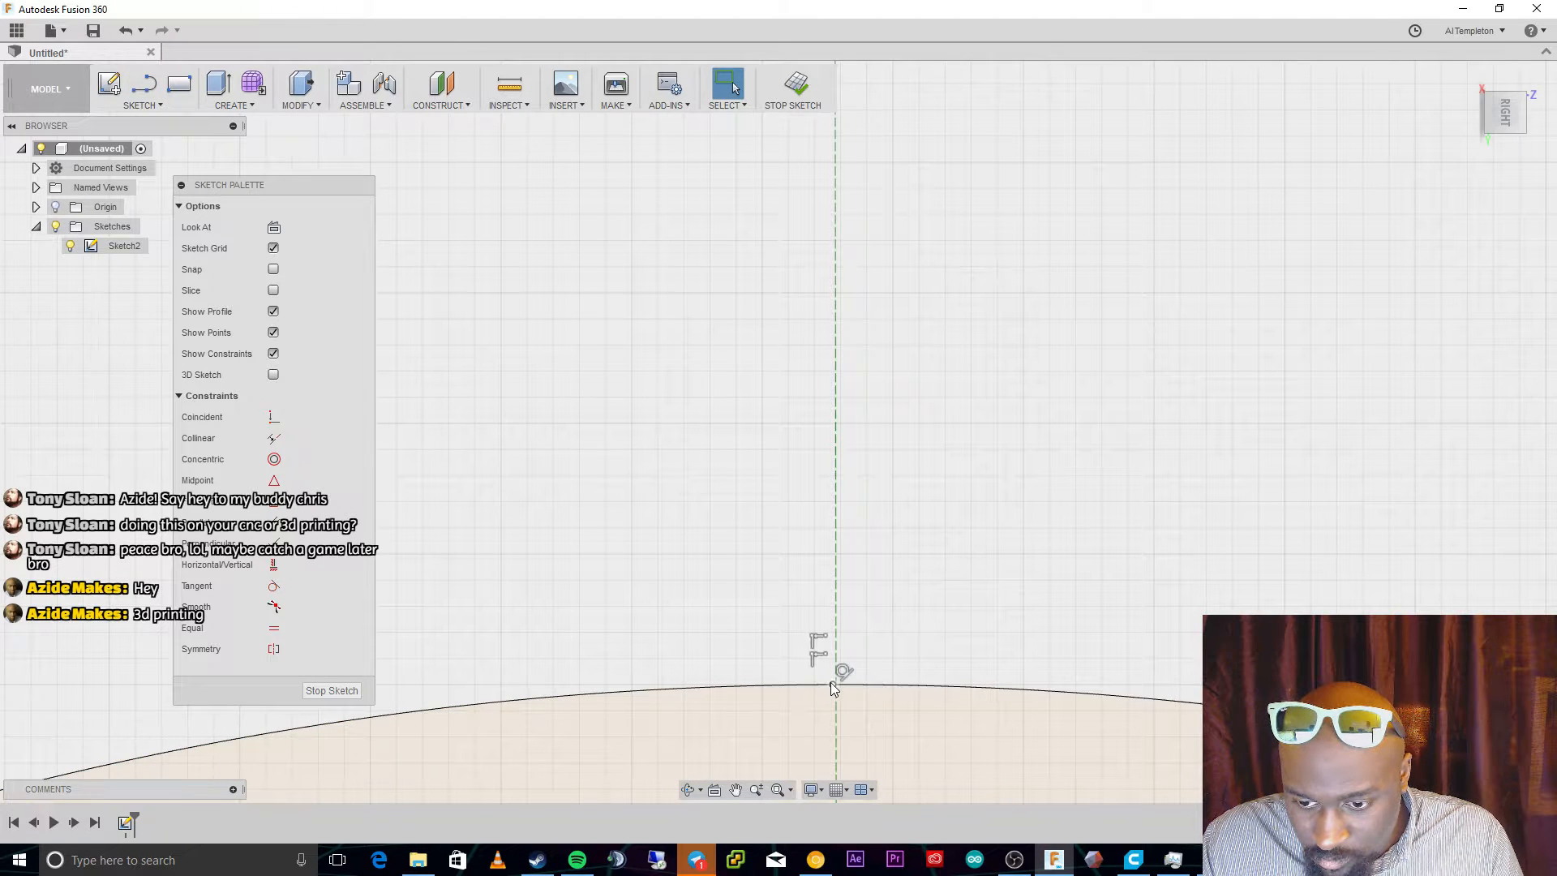
Move the stray point off the centerline along the inner ring's outer edge and delete it.
drag(831, 683, 51, 644)
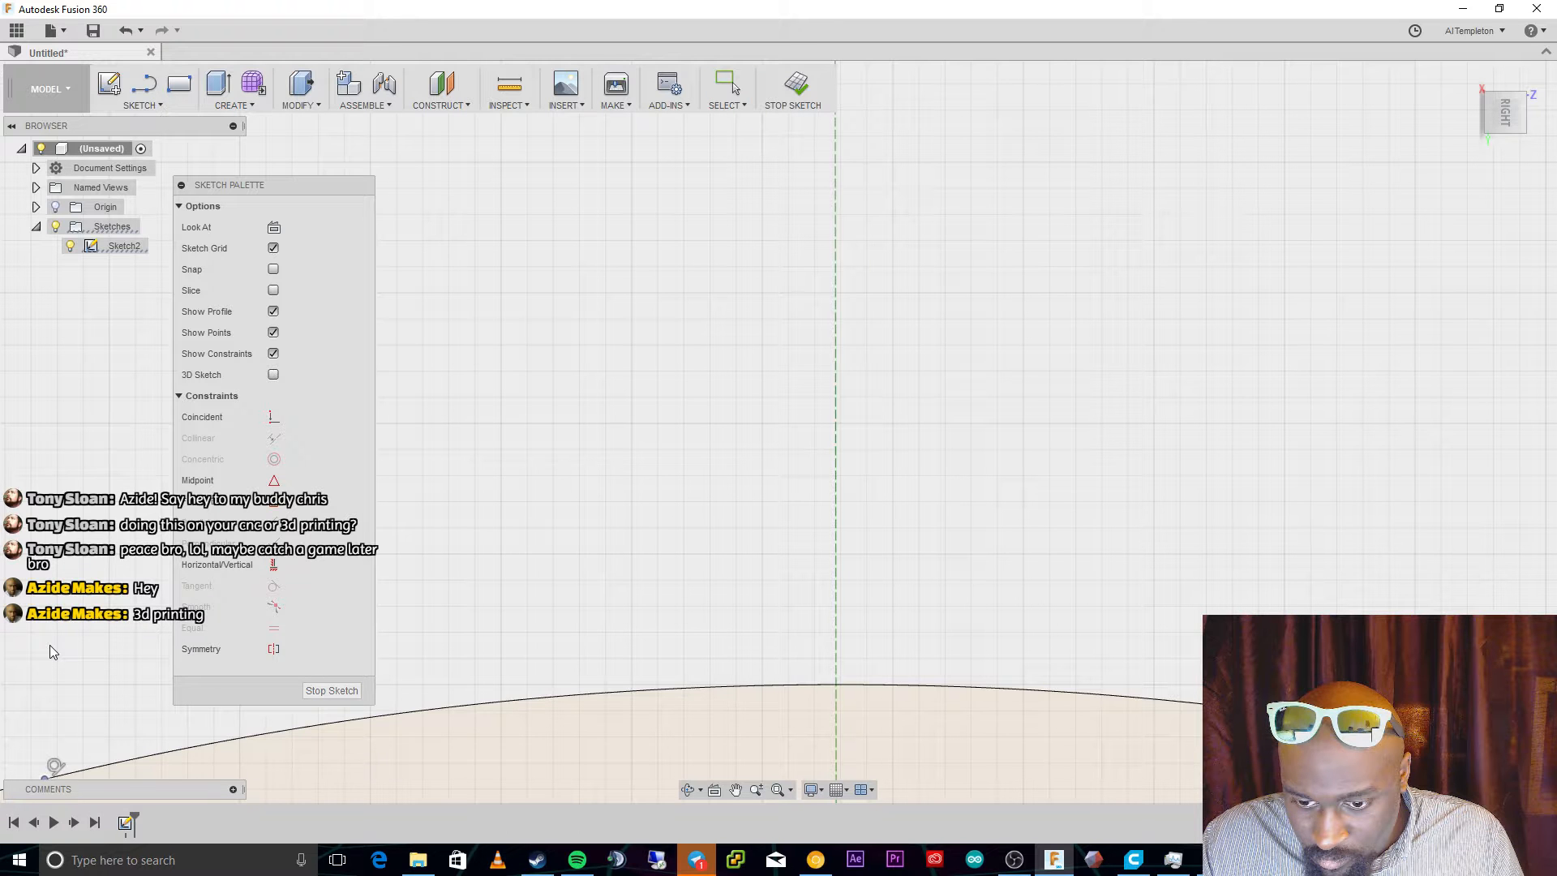
key(Delete)
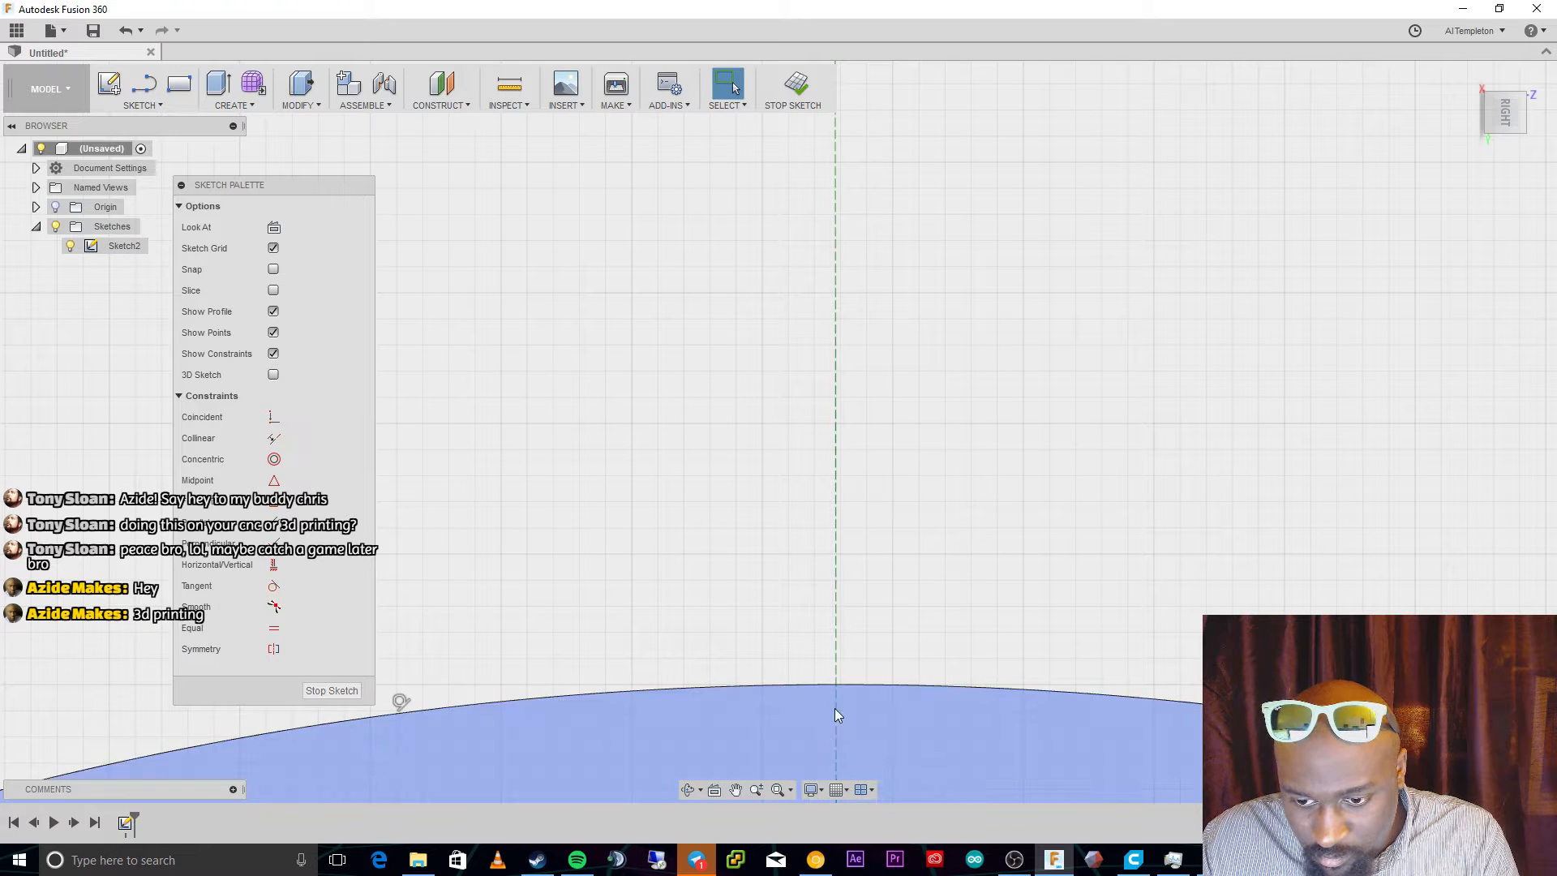
scroll(803, 689, up, 3)
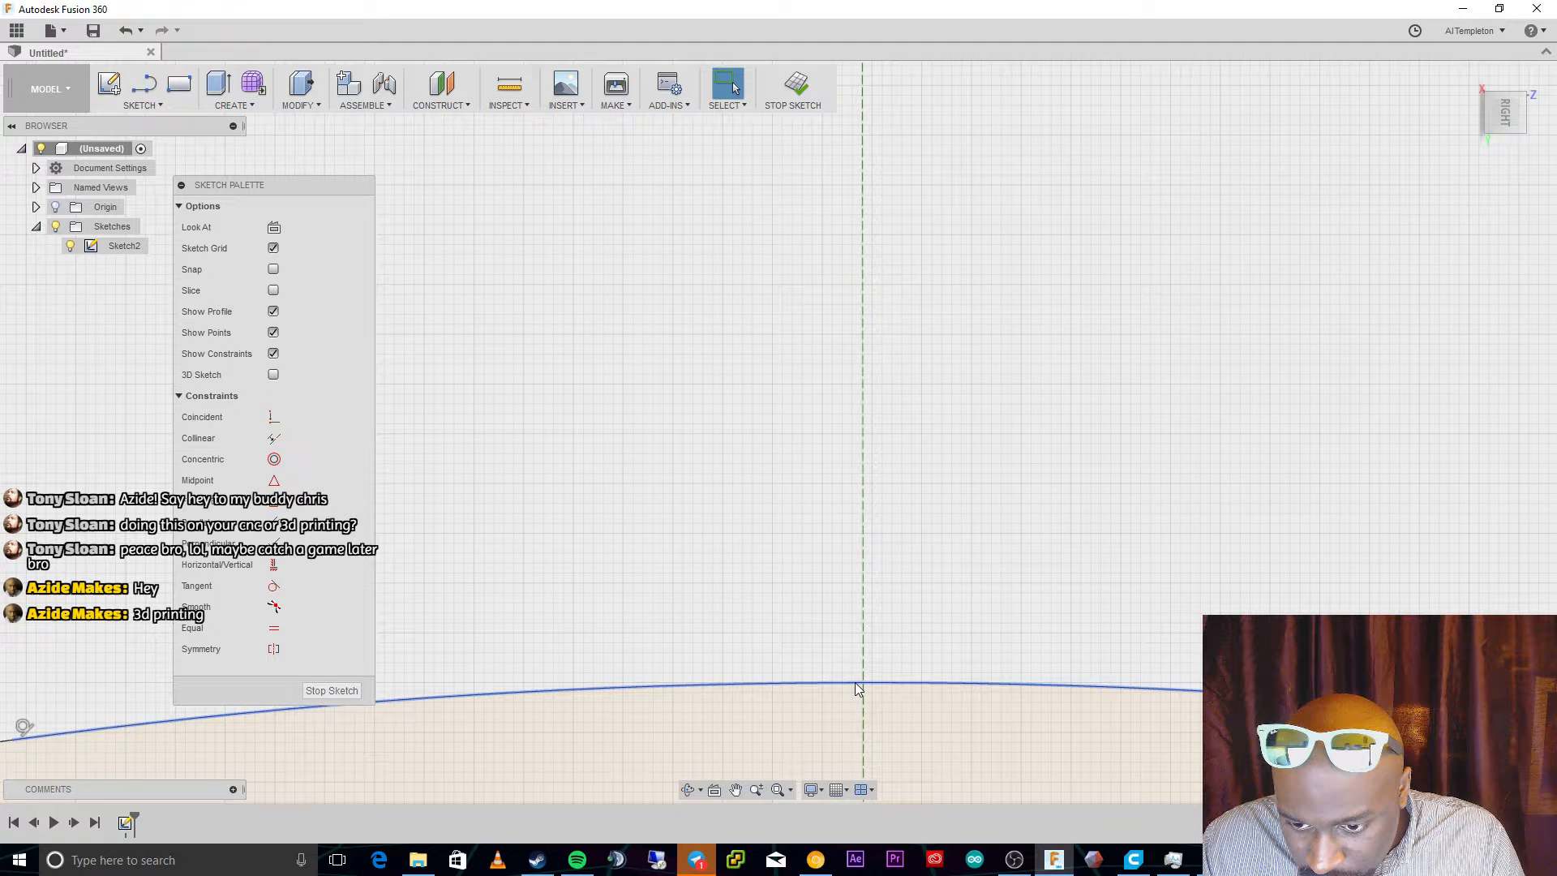
scroll(882, 762, down, 5)
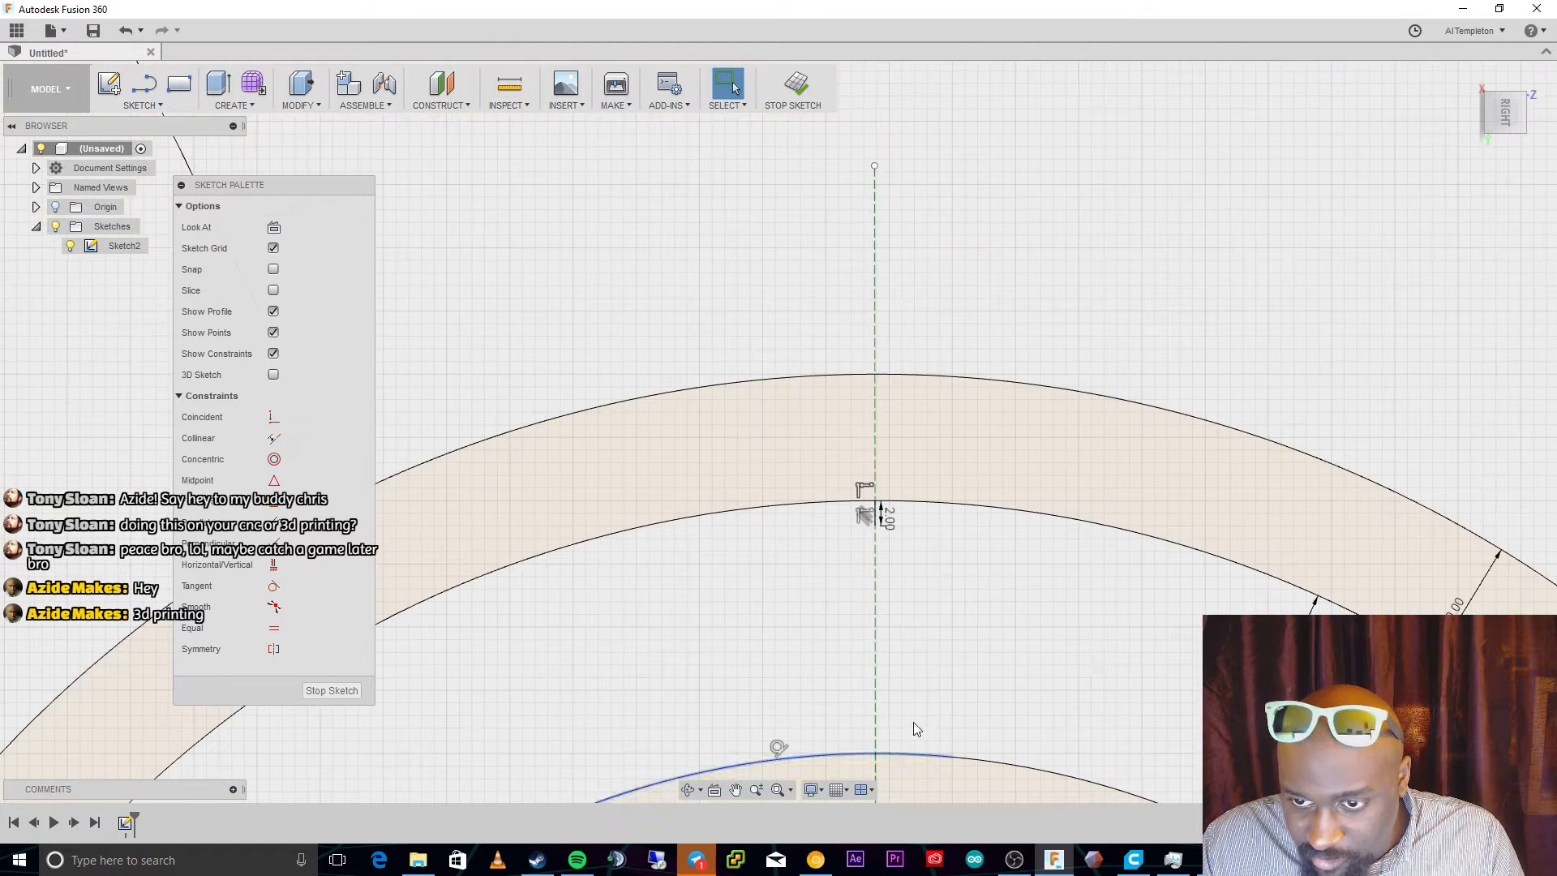
click(774, 787)
scroll(805, 489, up, 5)
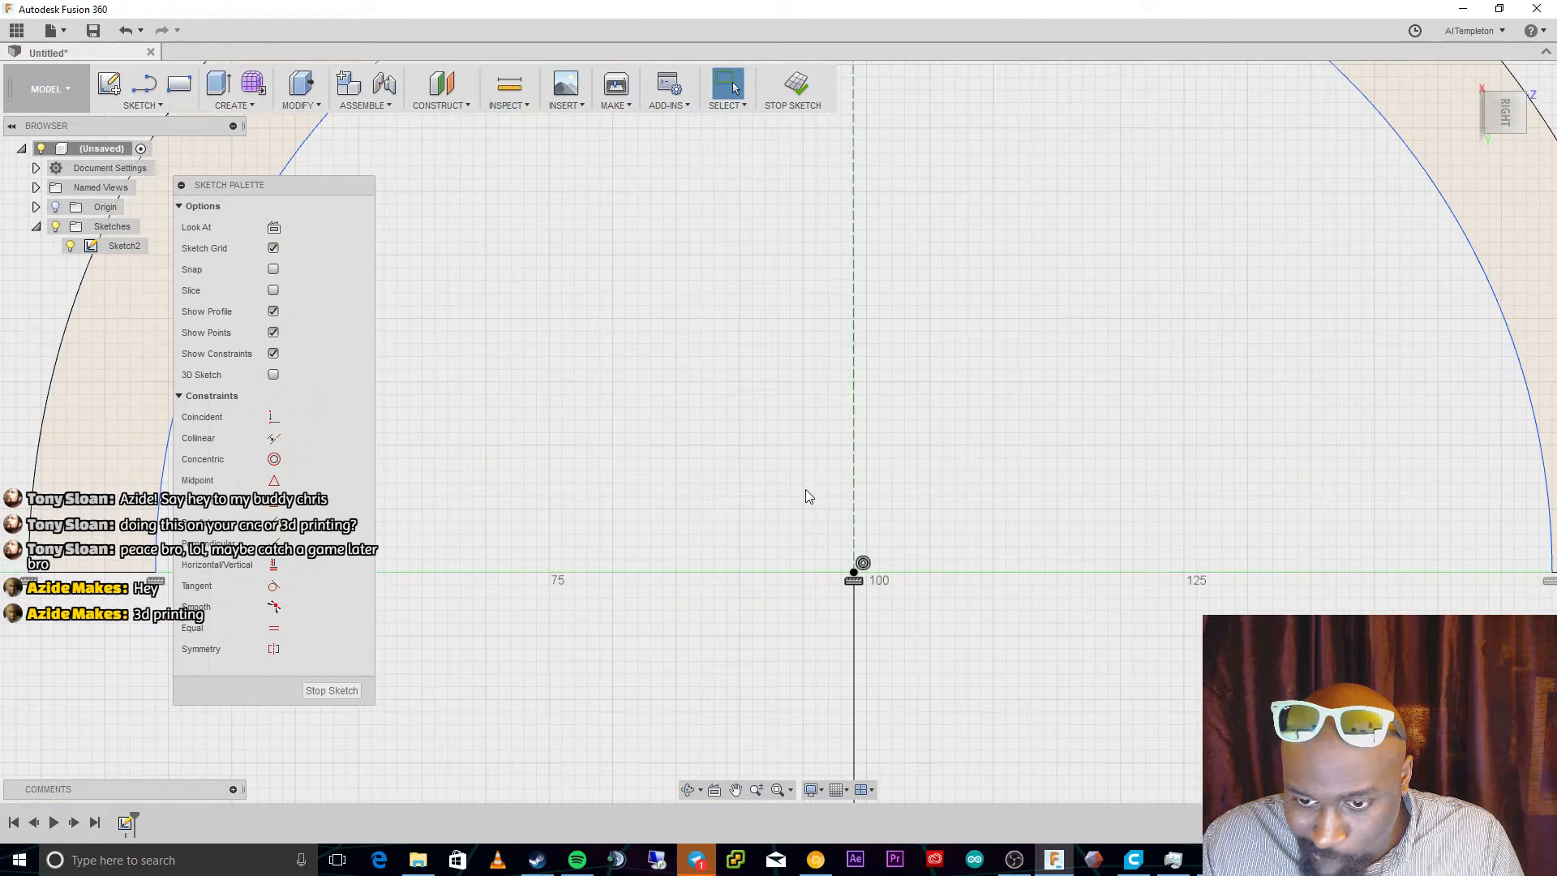
scroll(843, 546, up, 2)
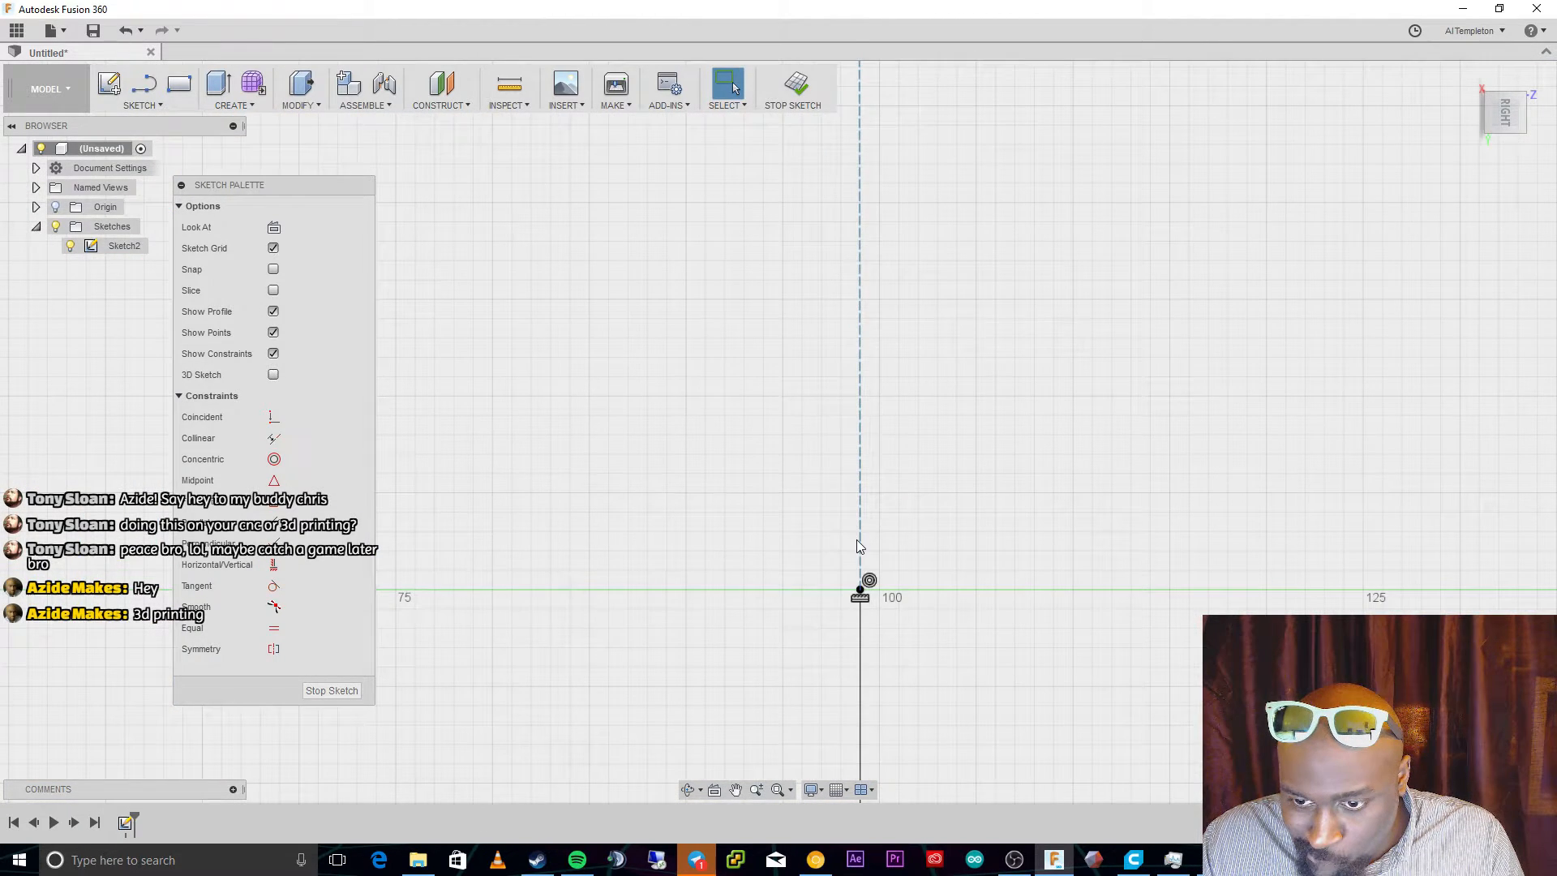
click(857, 540)
scroll(857, 540, down, 5)
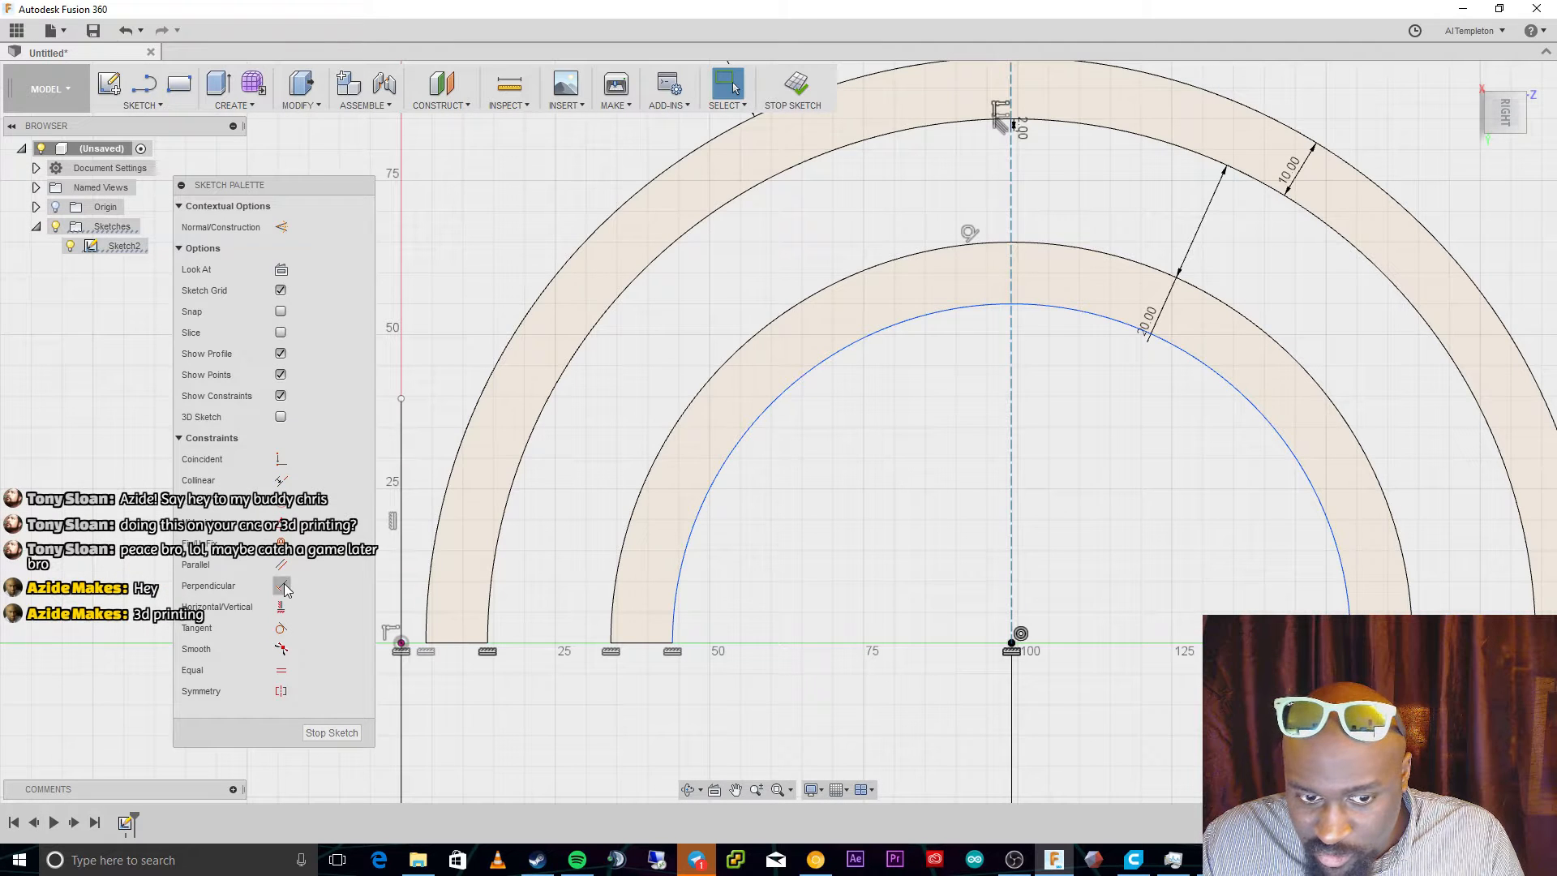
click(282, 586)
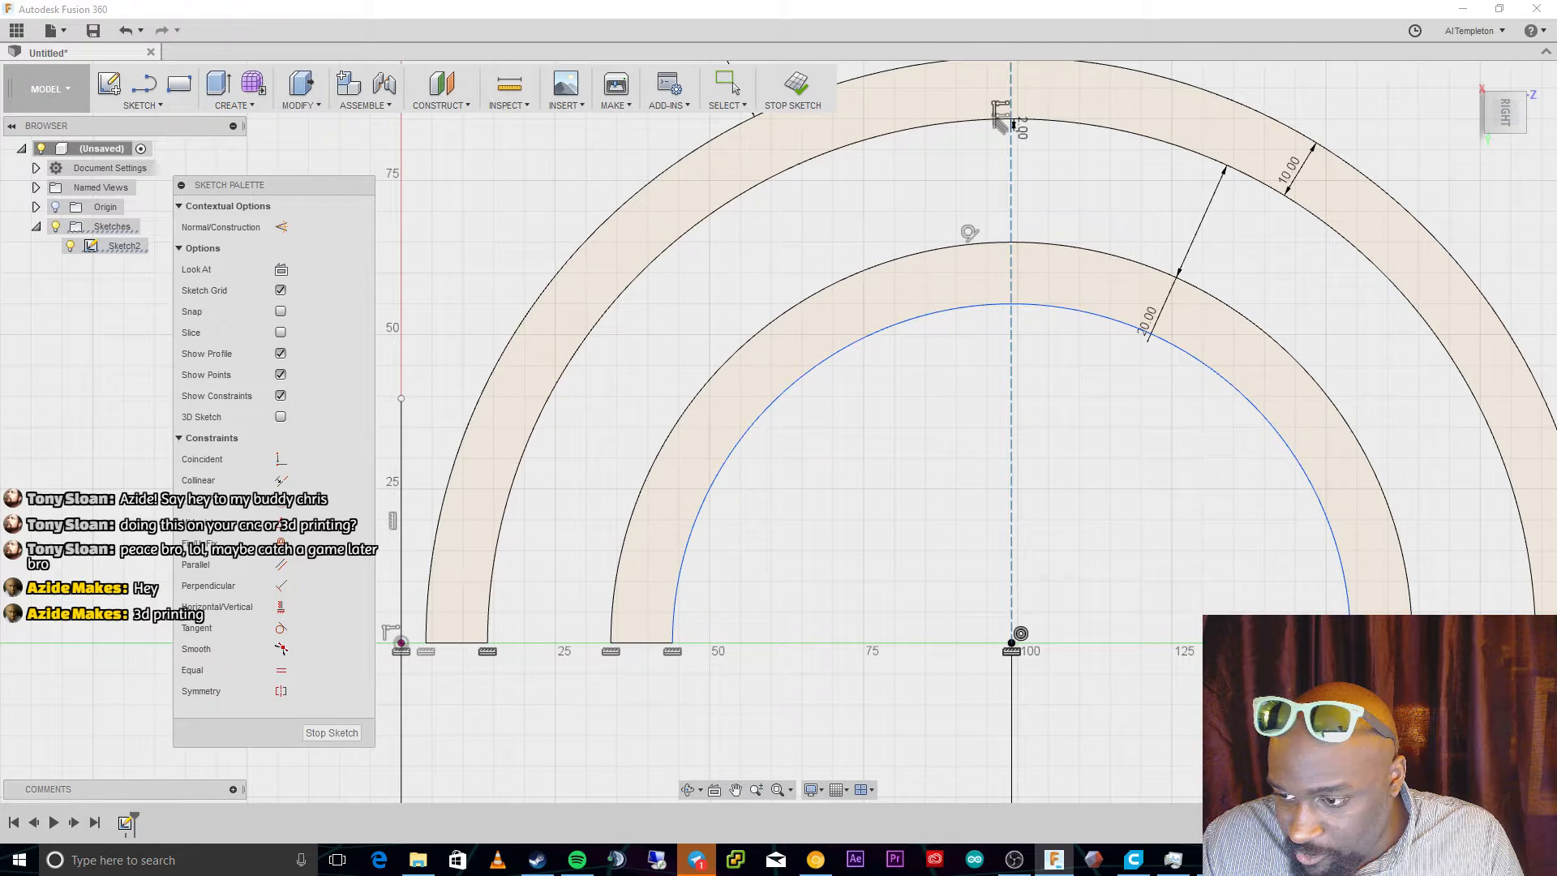
key(Escape)
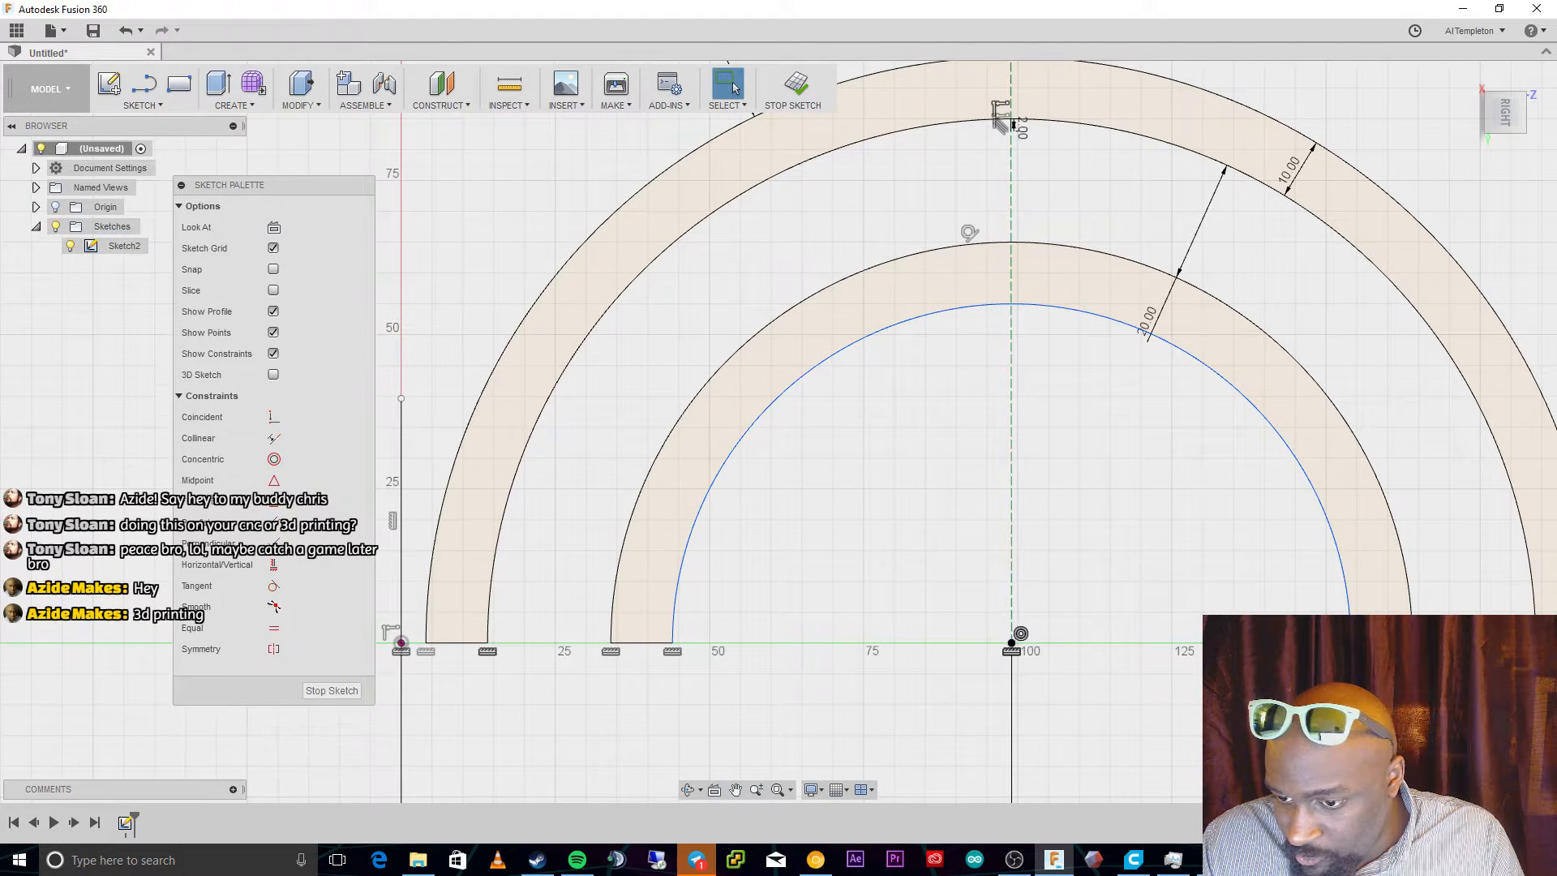
Delete the dashed vertical centerline running up from the rings' common center.
click(1013, 567)
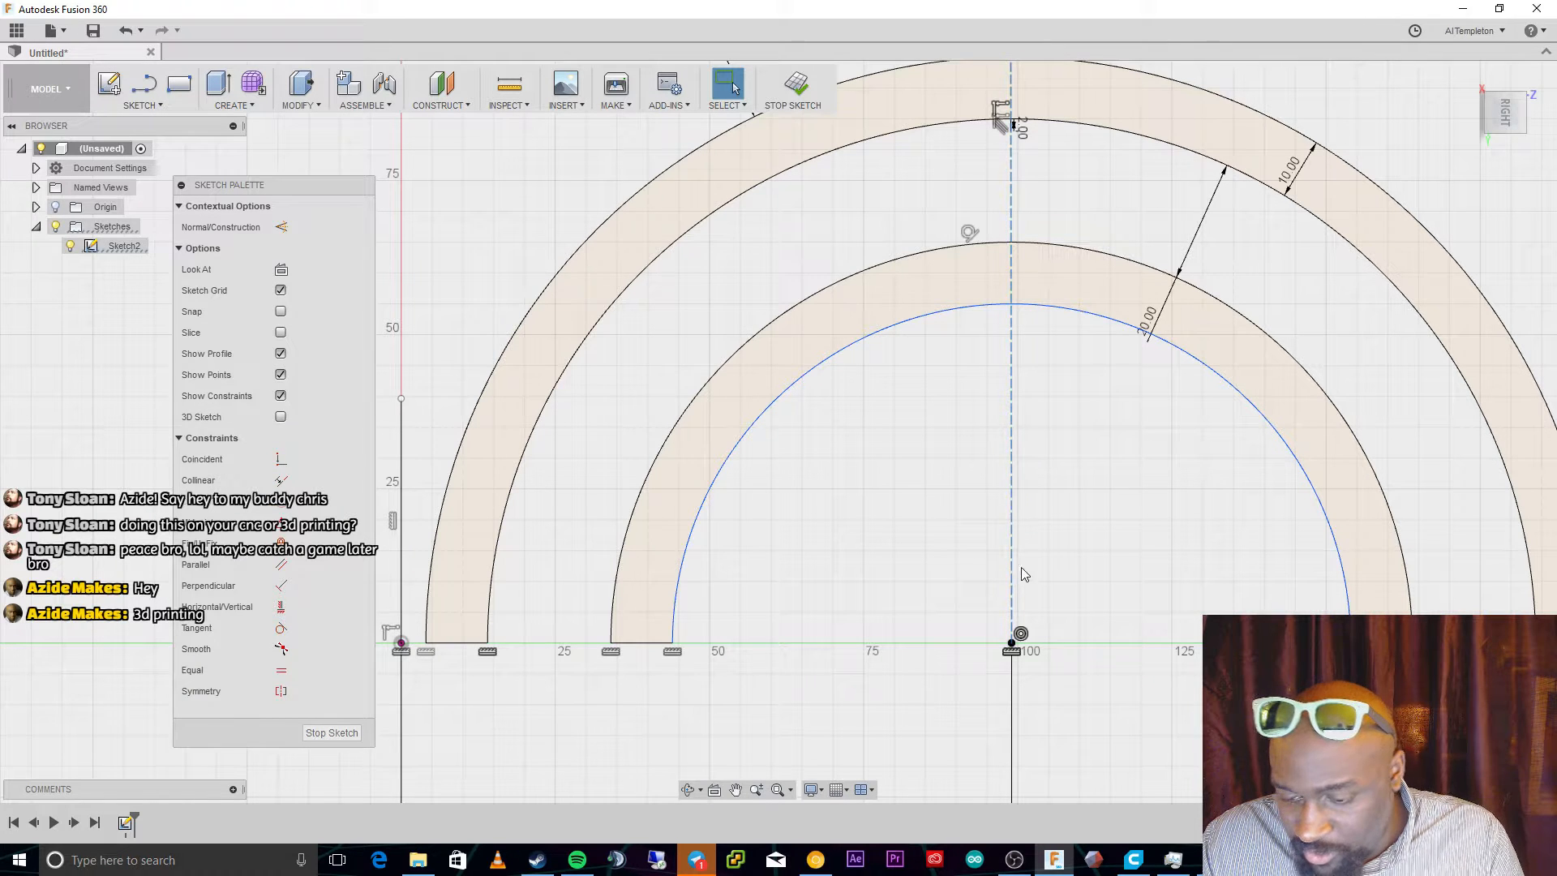
key(Delete)
key(Delete)
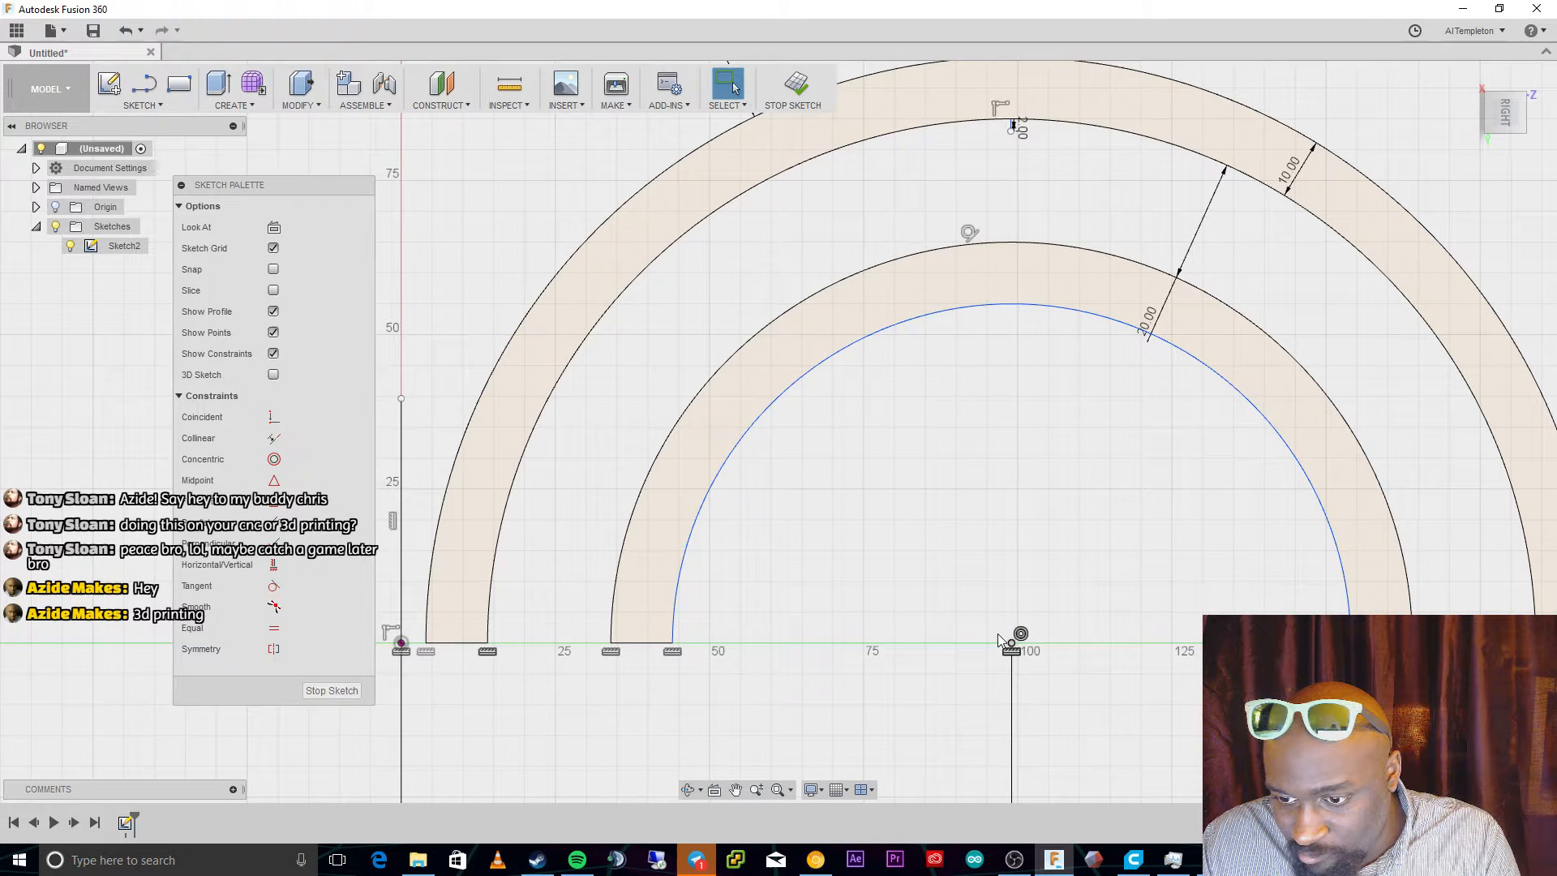
click(1013, 646)
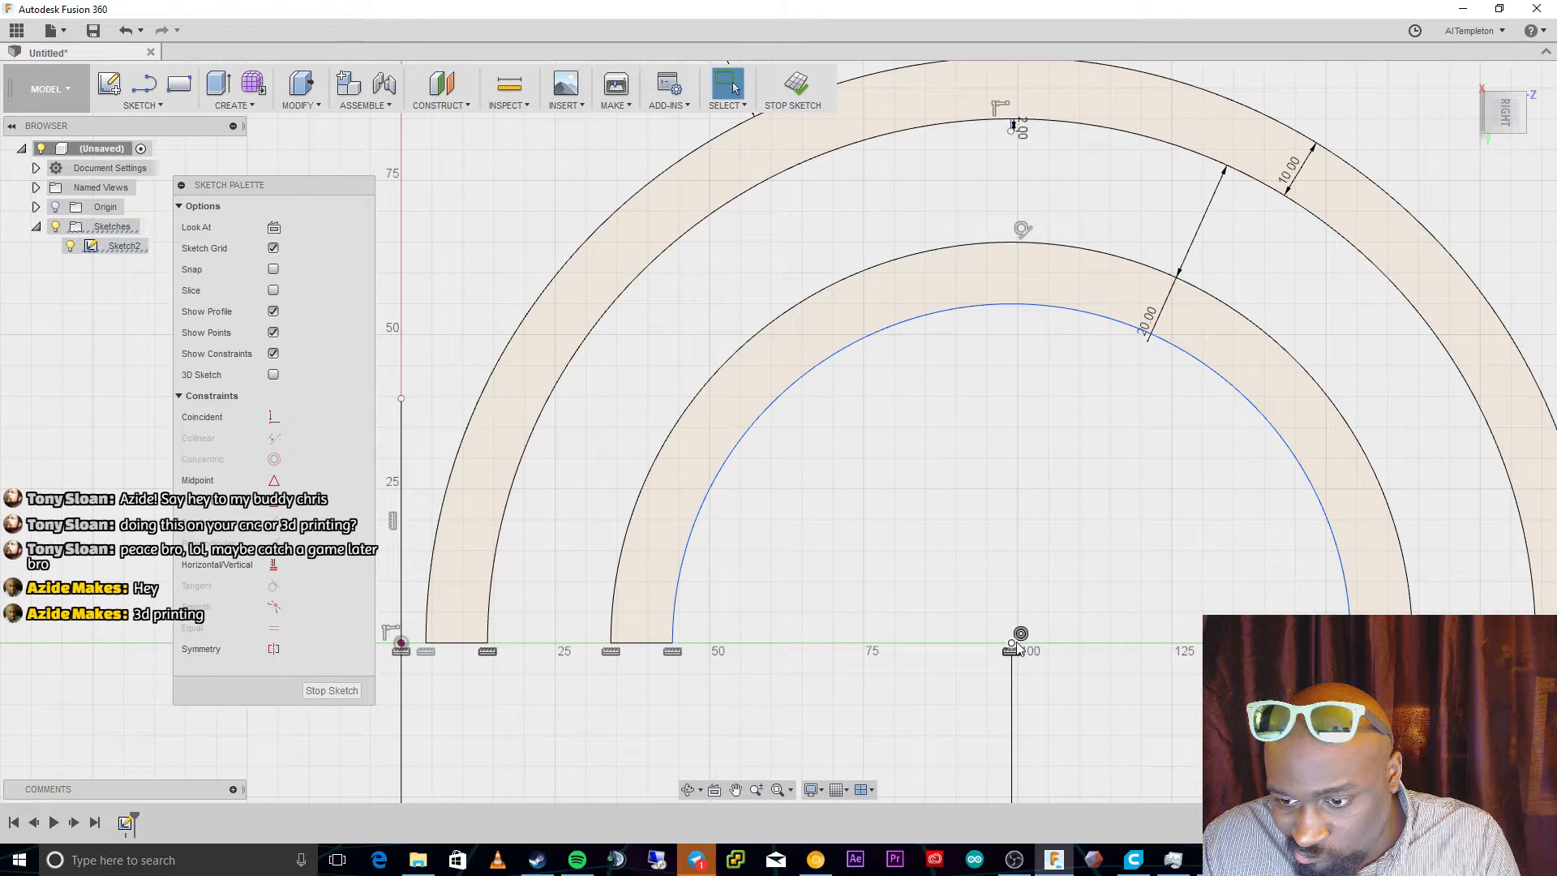
click(896, 321)
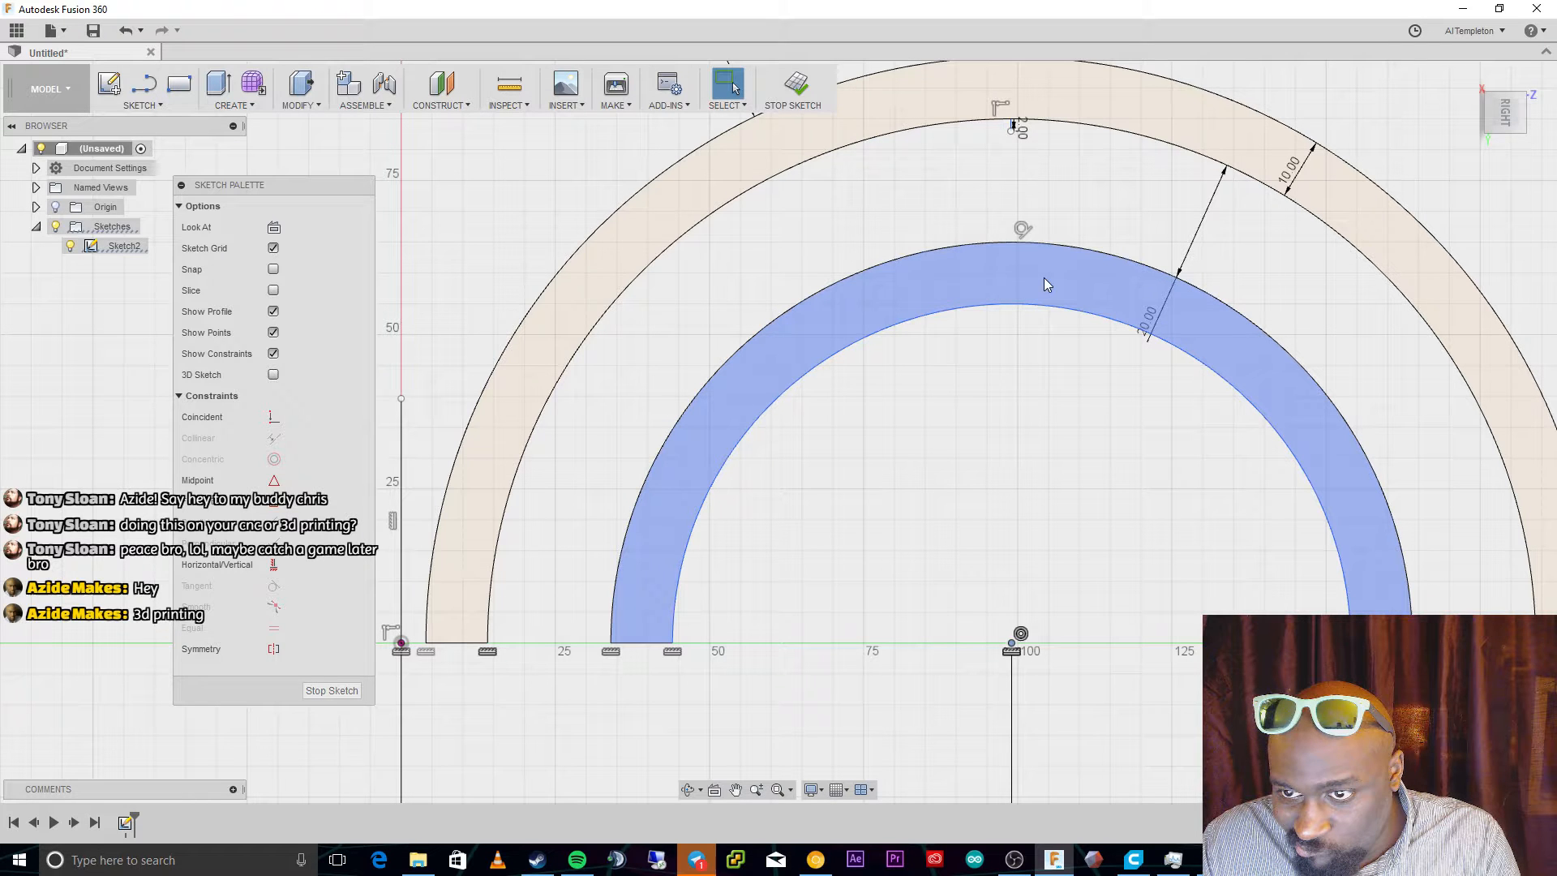
click(1053, 306)
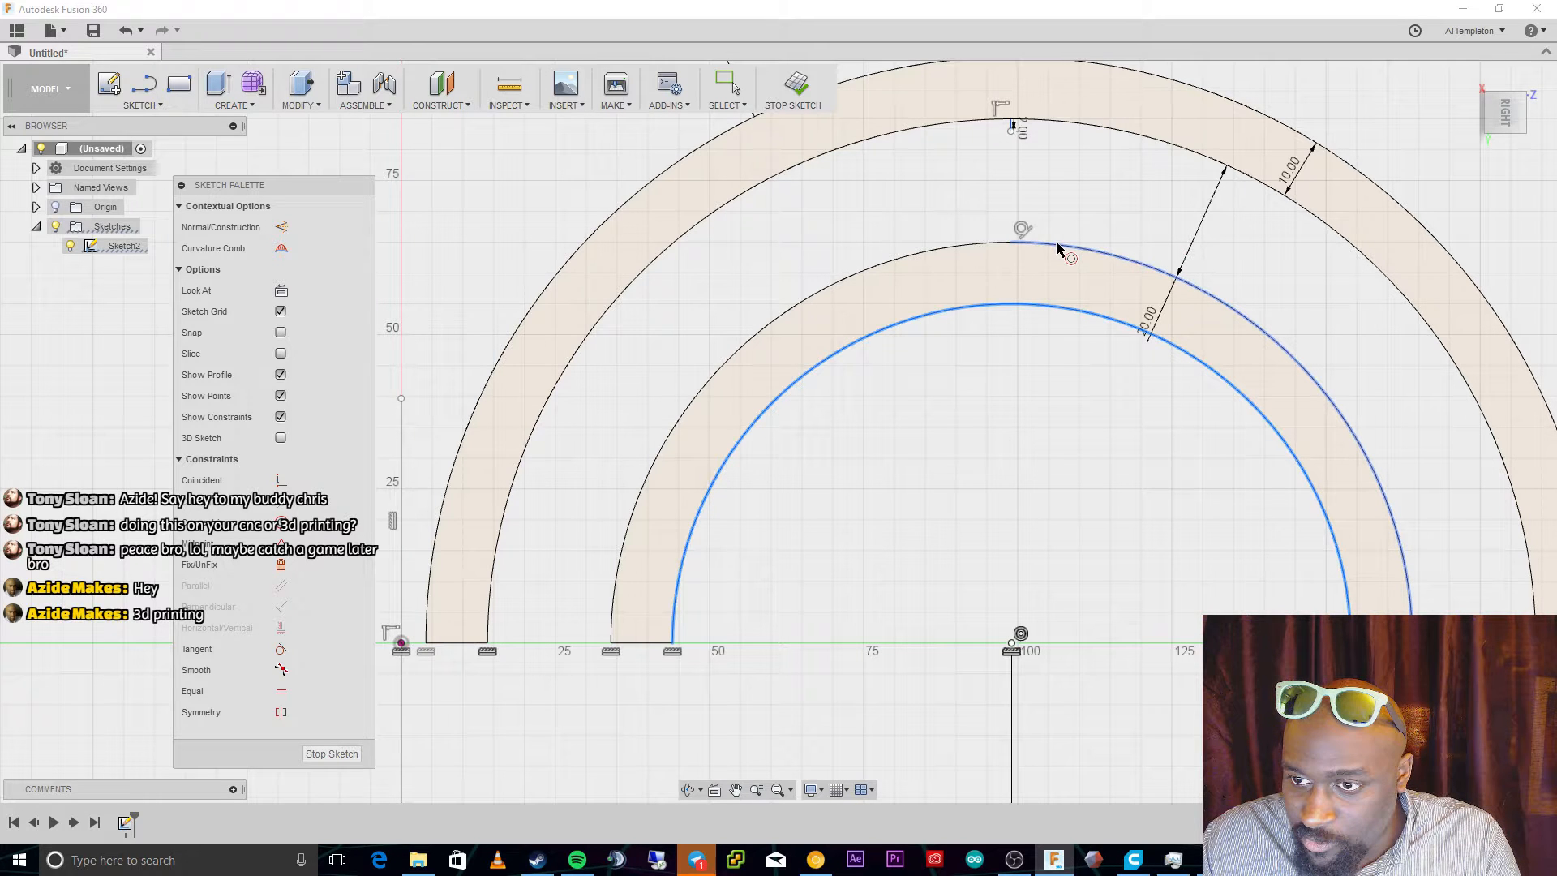
key(Escape)
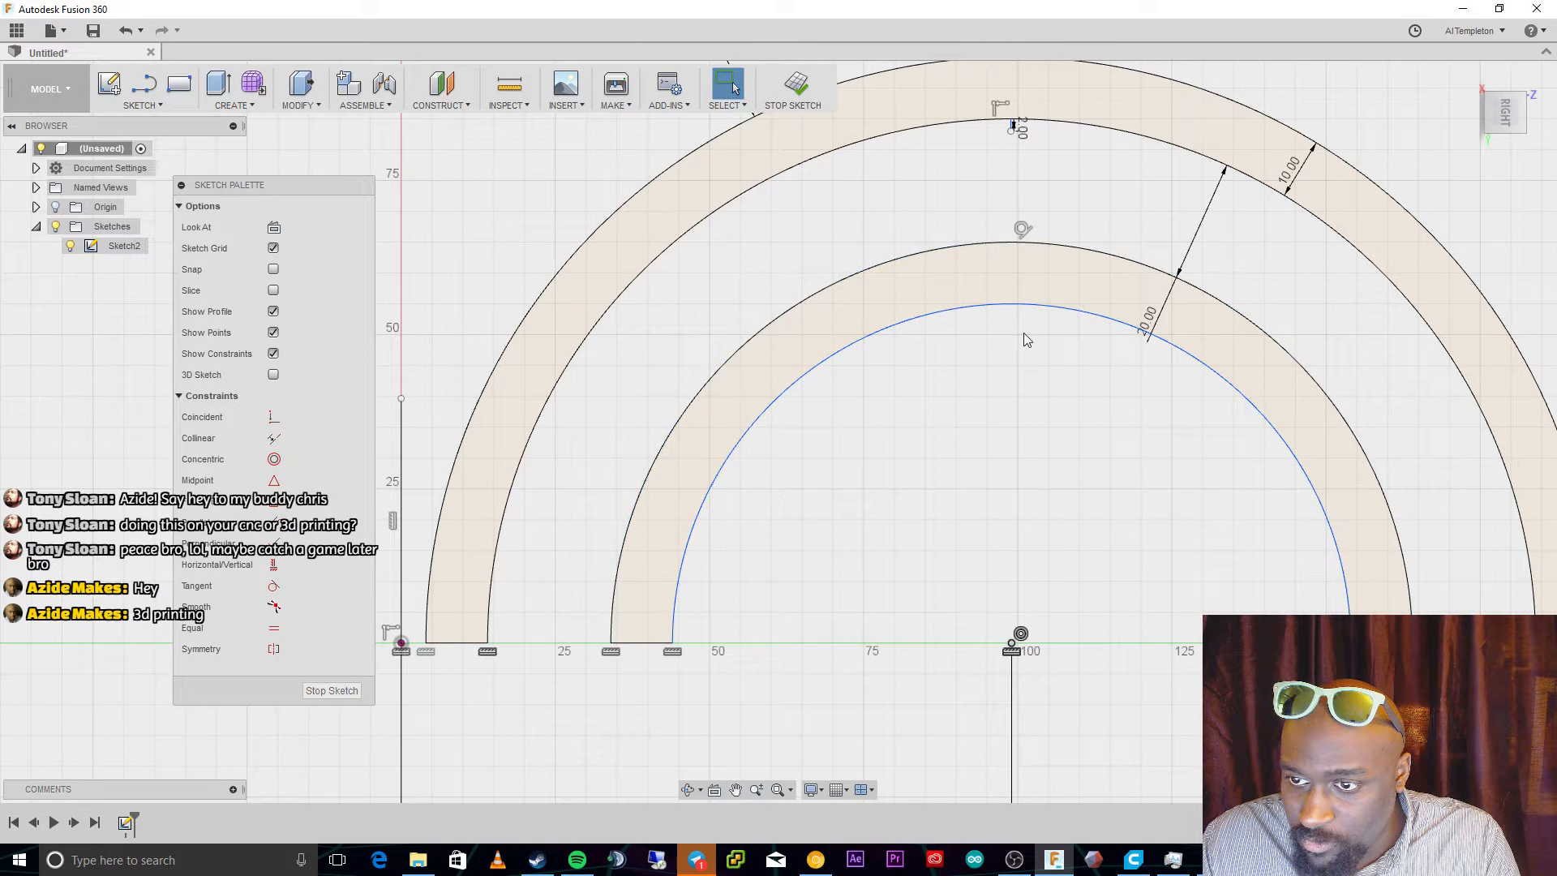
Delete the short arc overlapping the inner ring's outer edge just left of its apex.
click(989, 248)
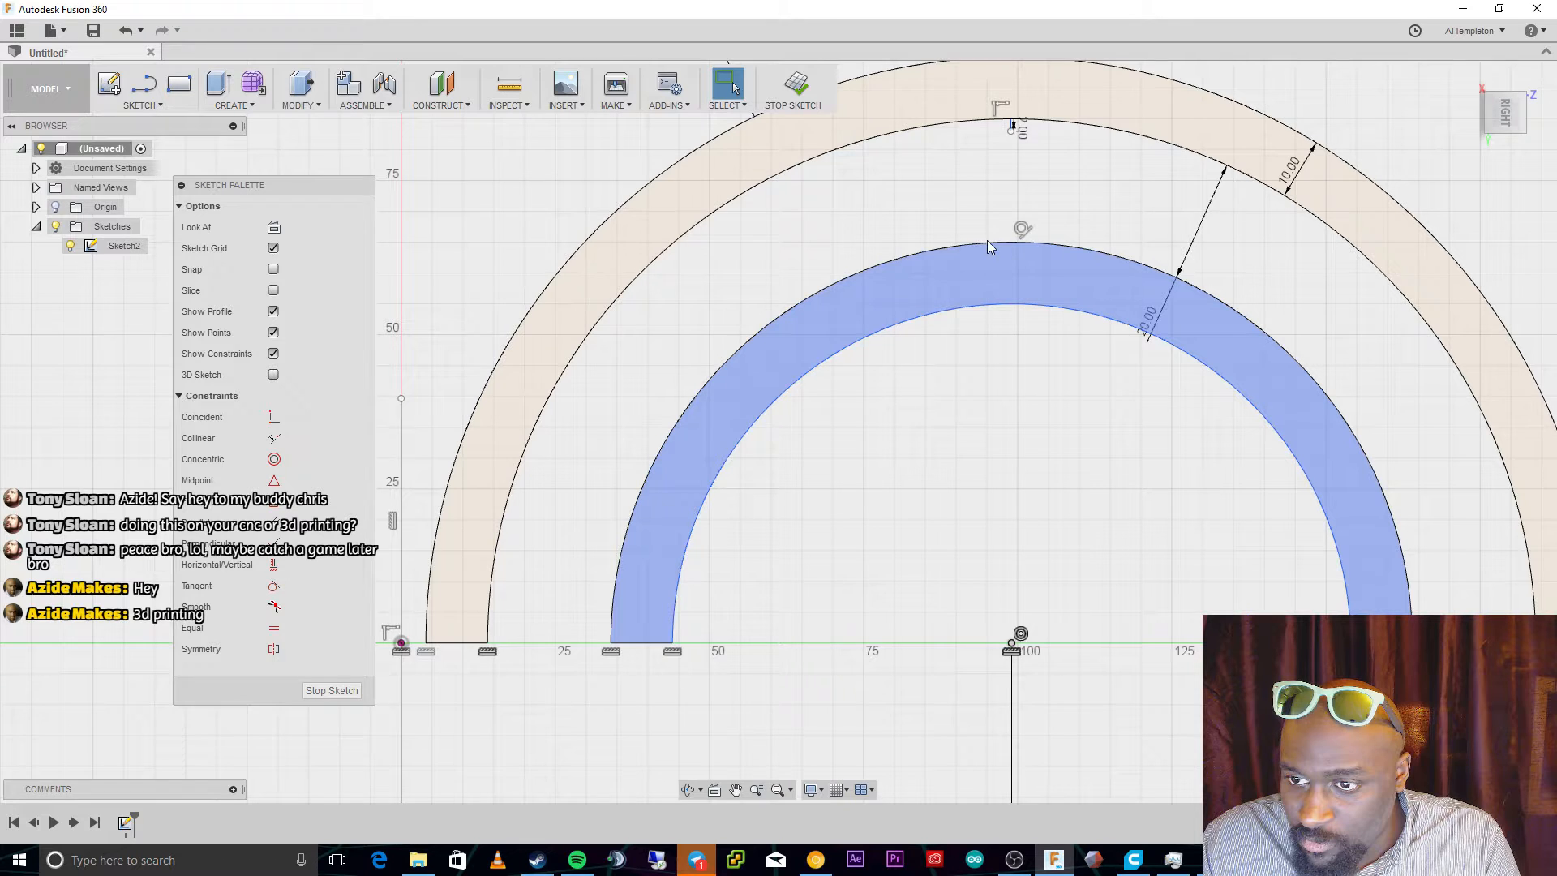
scroll(986, 240, up, 3)
click(999, 241)
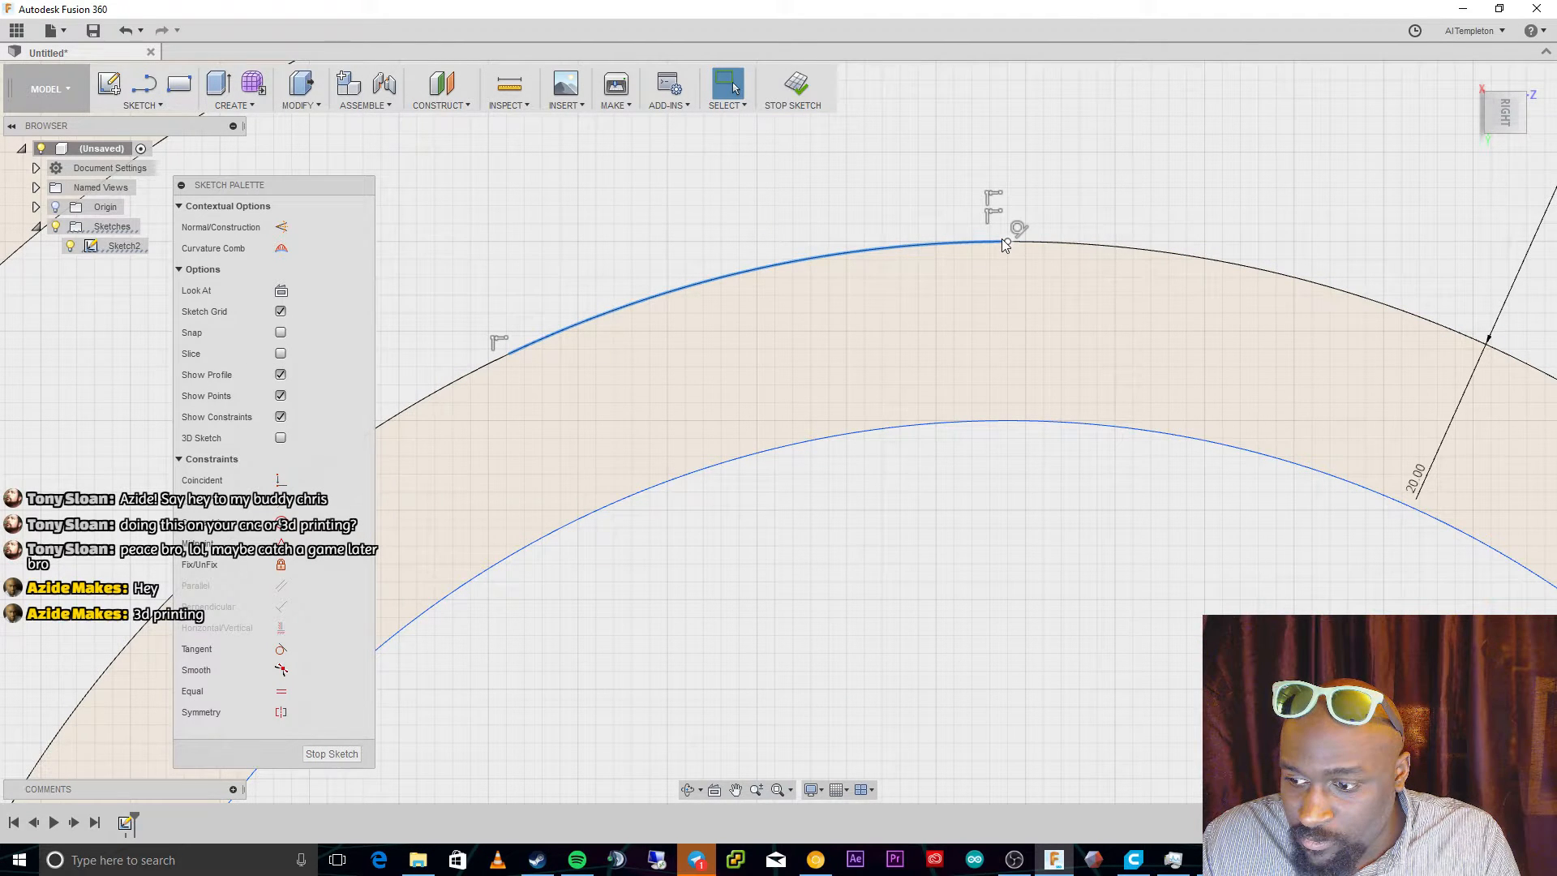
key(Delete)
click(1010, 276)
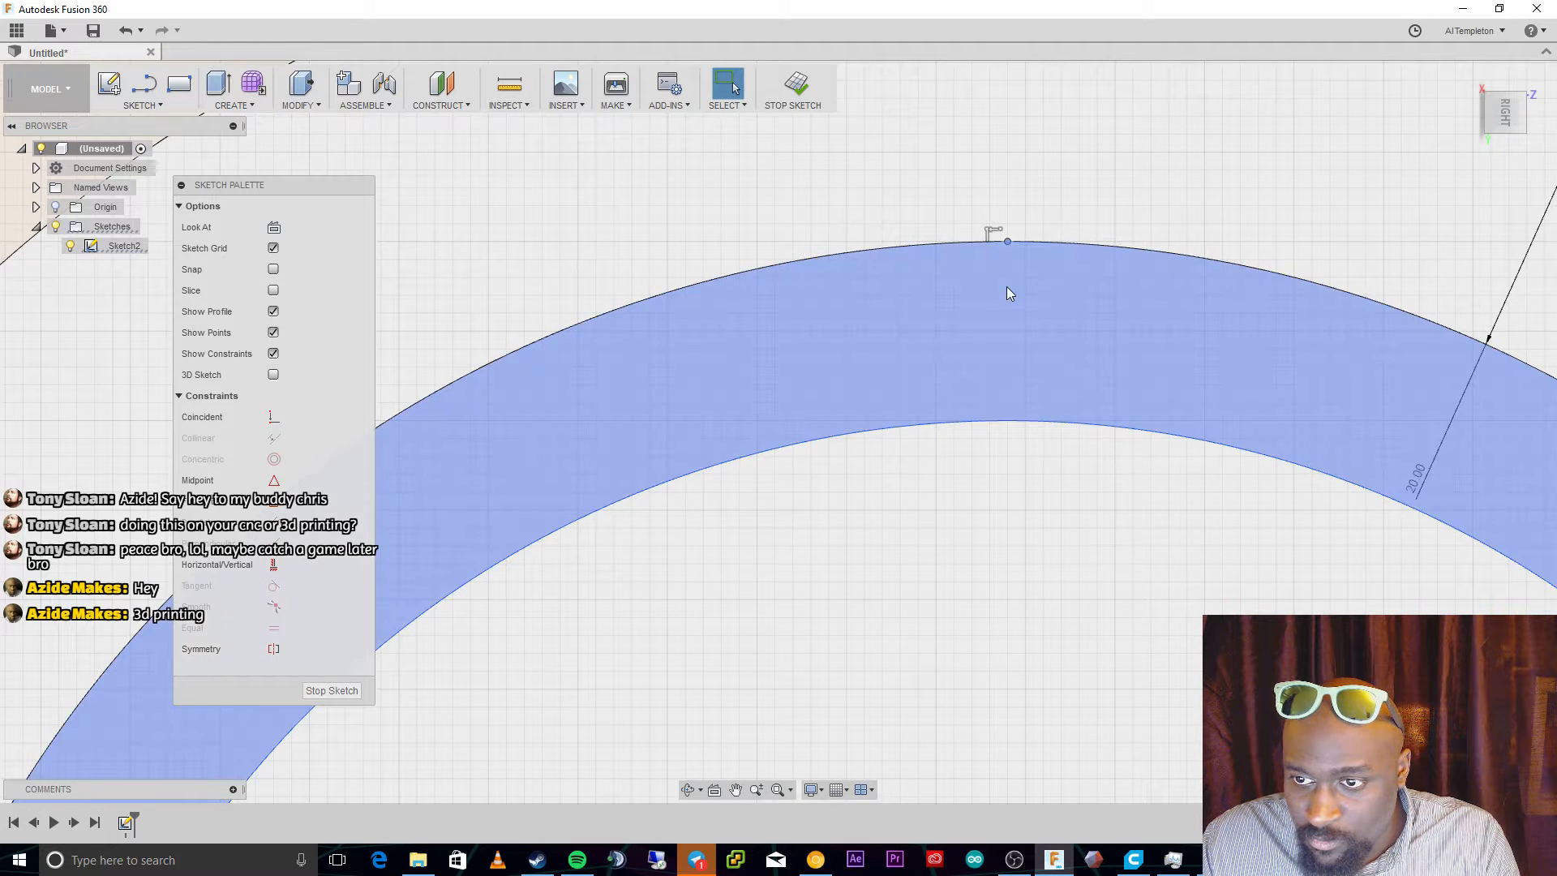
key(Escape)
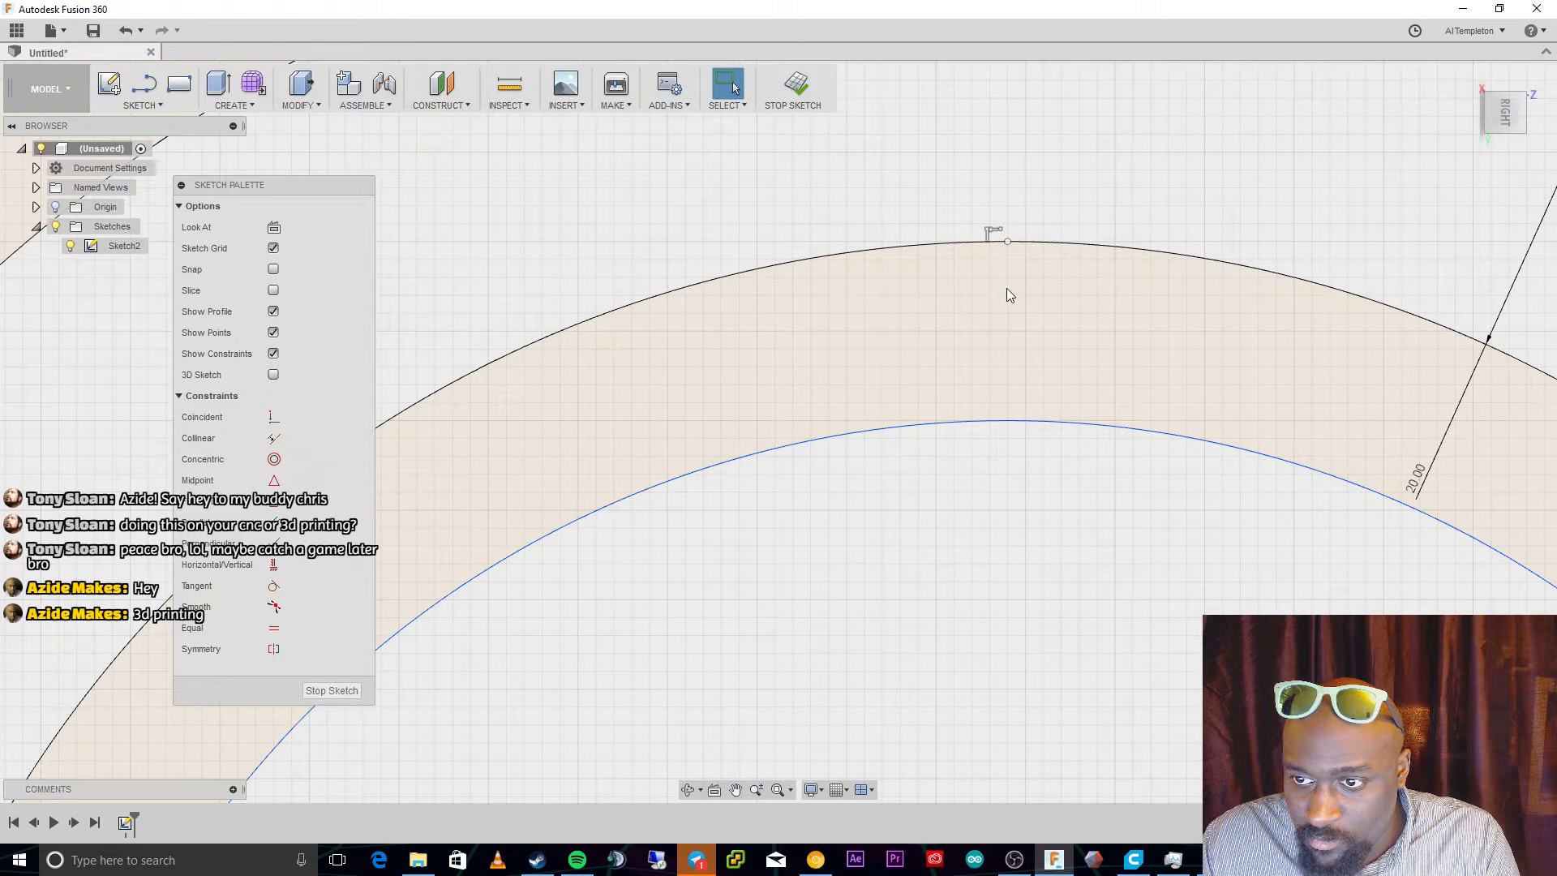
Move the joint at the apex of the inner ring's outer edge slightly left and delete the right arc segment.
drag(1007, 241, 970, 243)
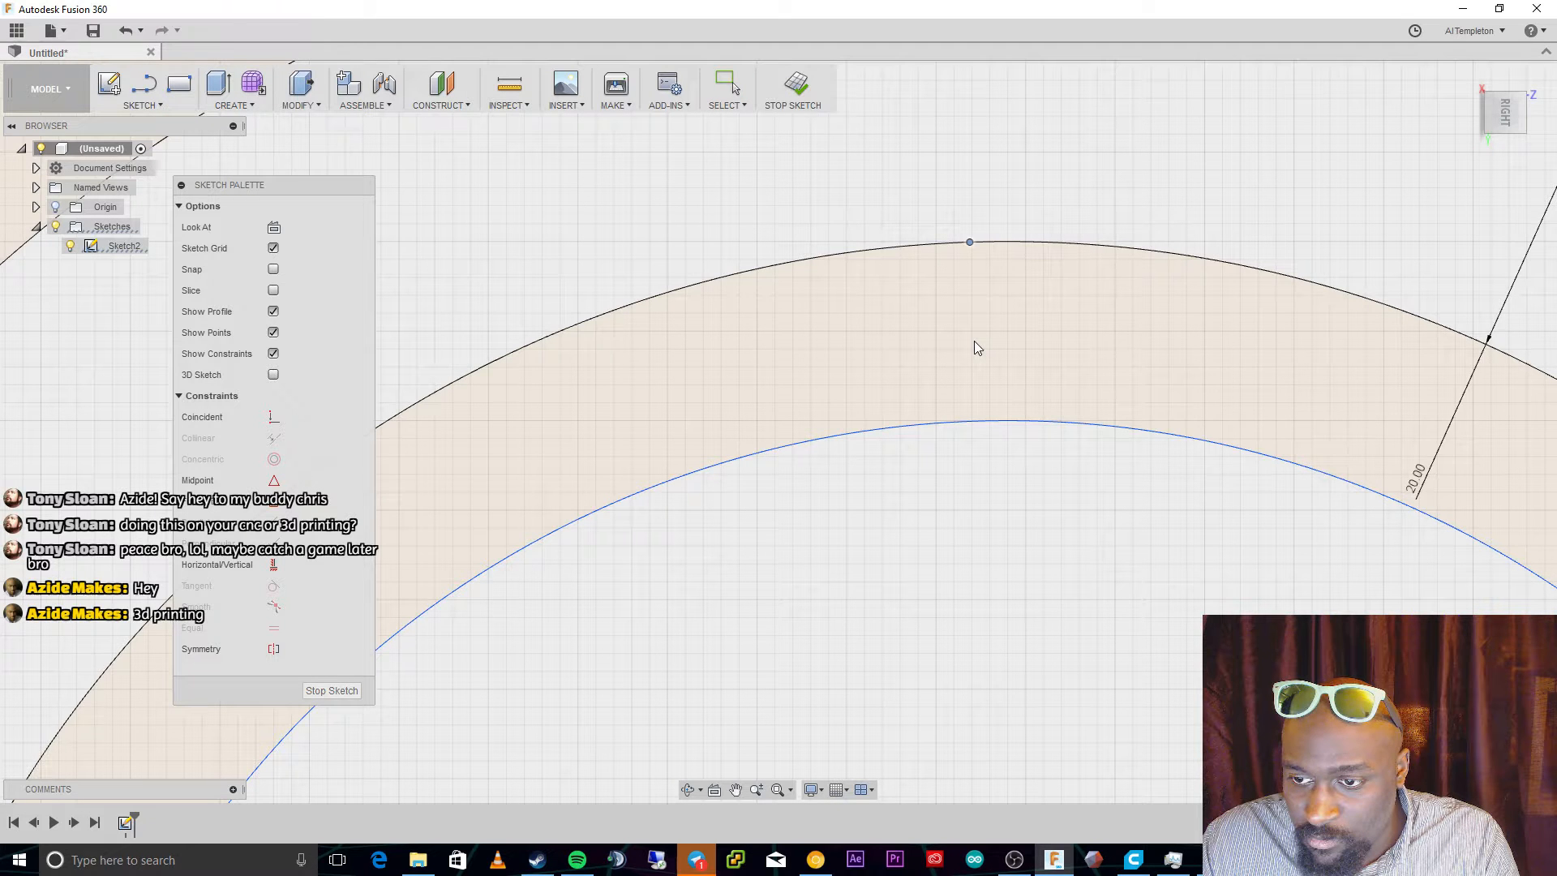
click(991, 242)
key(Delete)
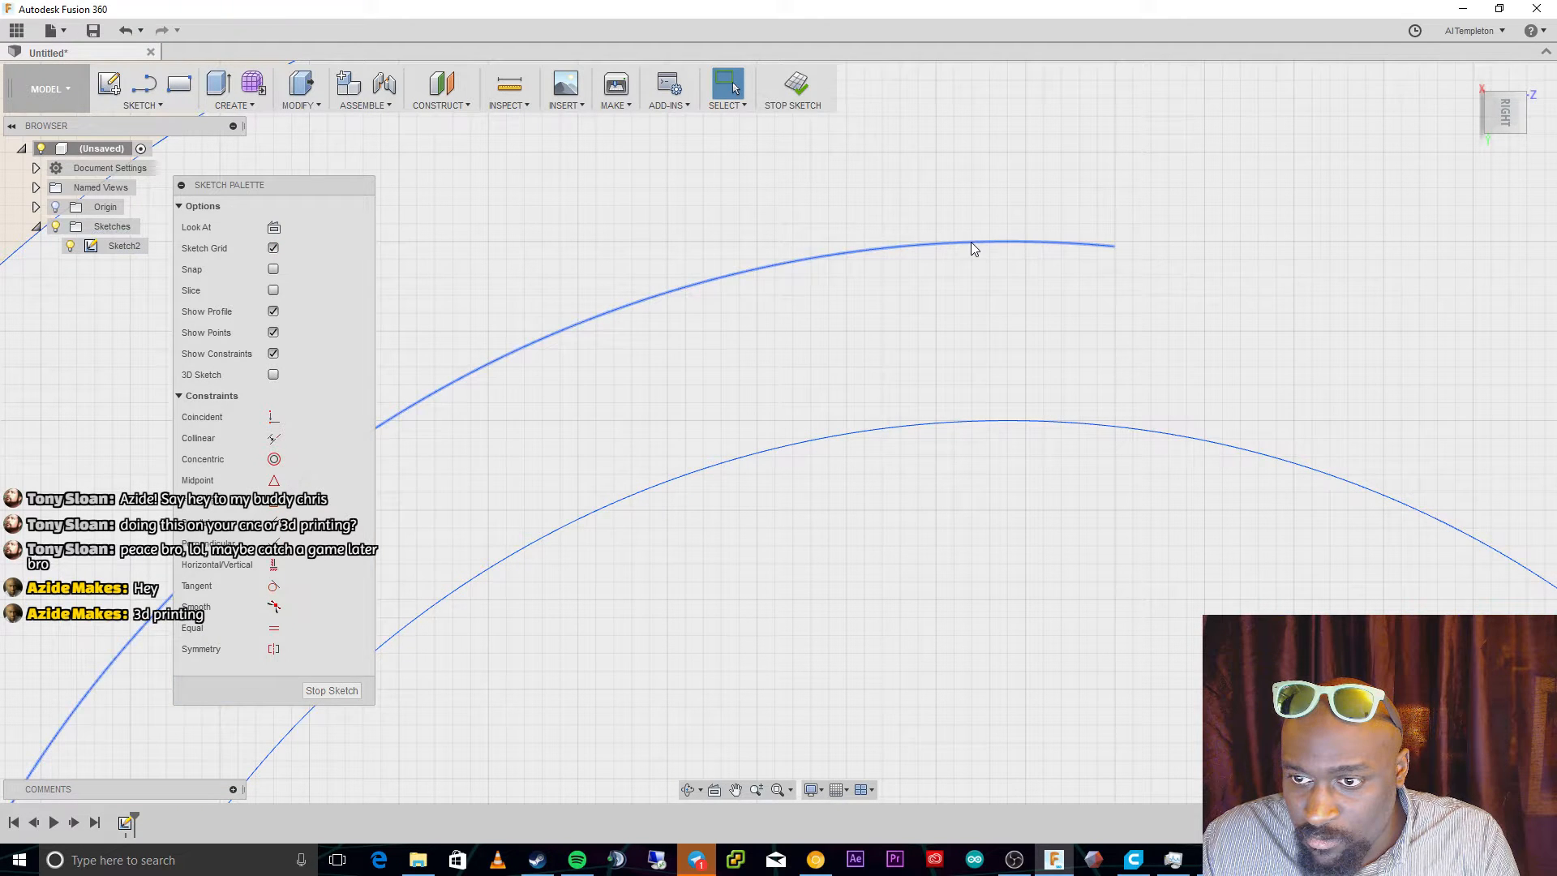
Extend the remaining arc to the right end of the inner ring's baseline and make it concentric with the ring center.
click(970, 242)
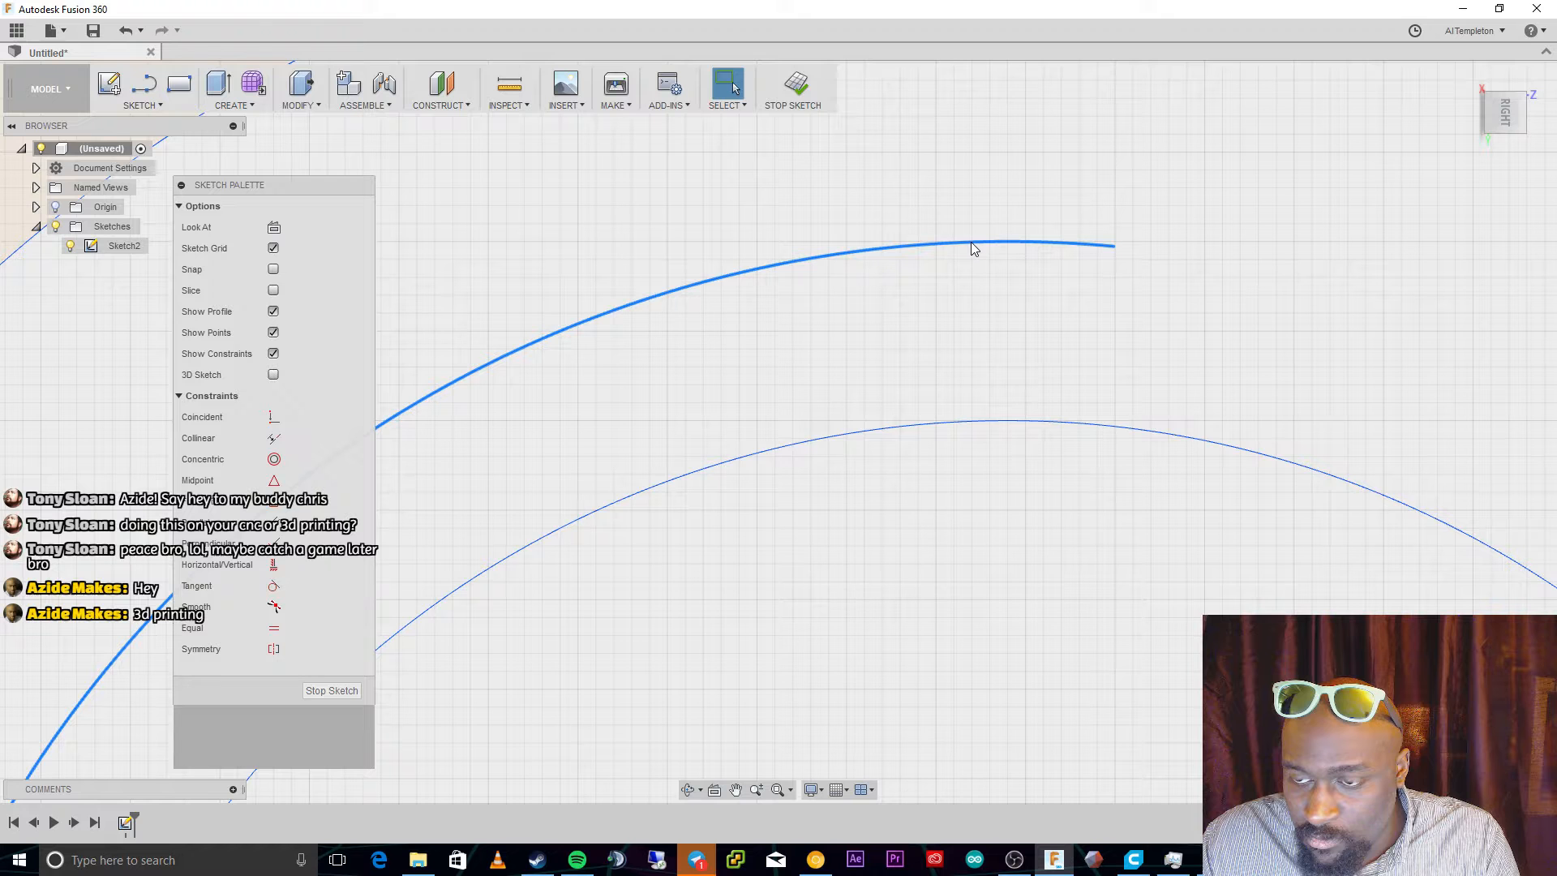
scroll(971, 241, down, 5)
drag(1040, 313, 1382, 678)
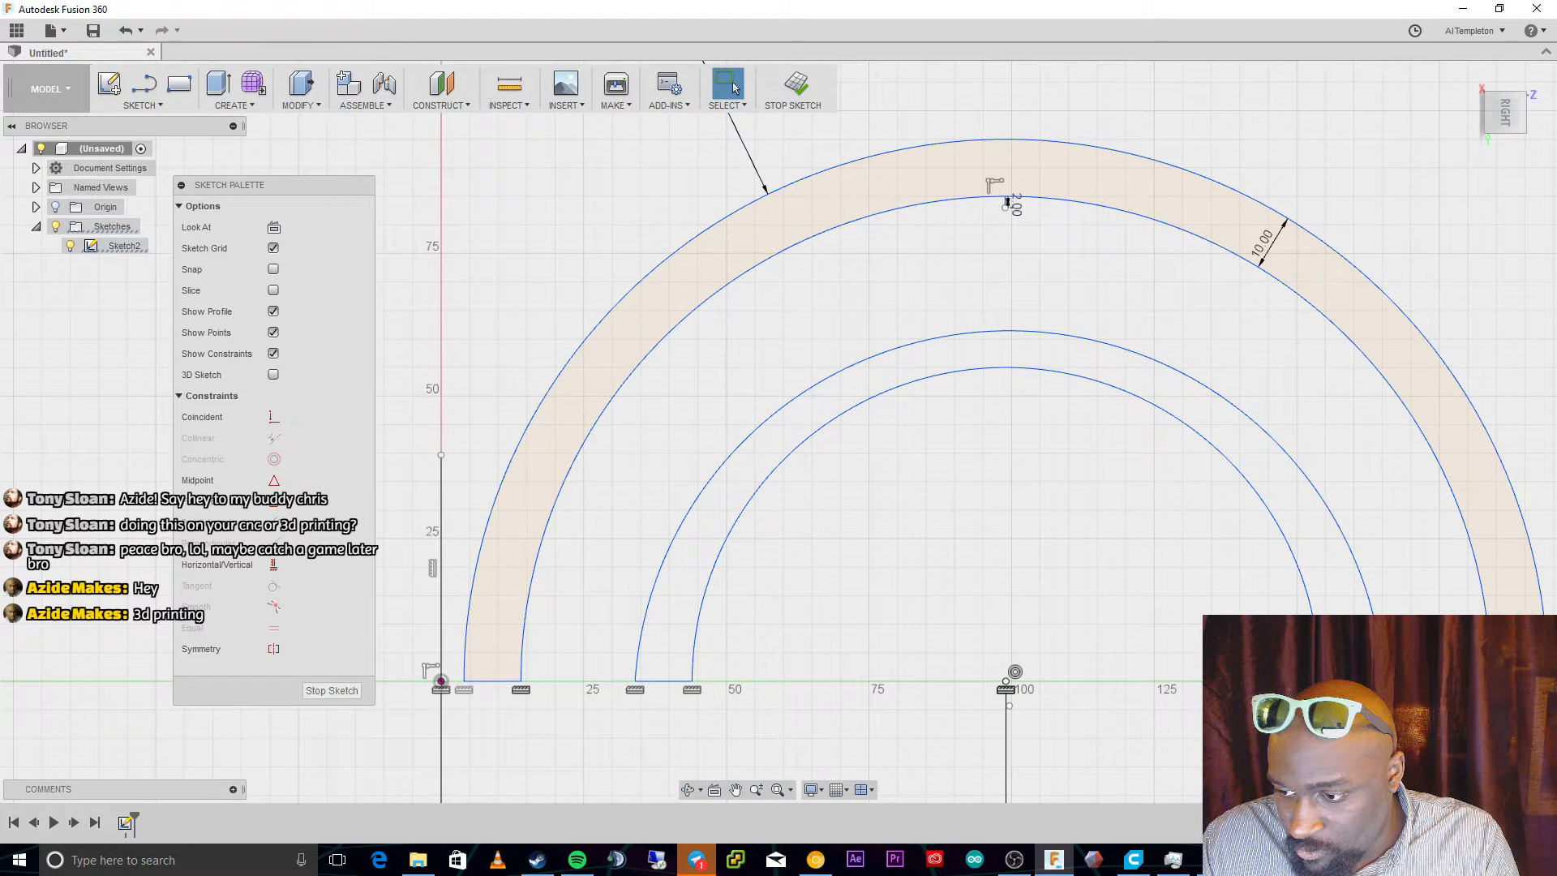
click(1108, 351)
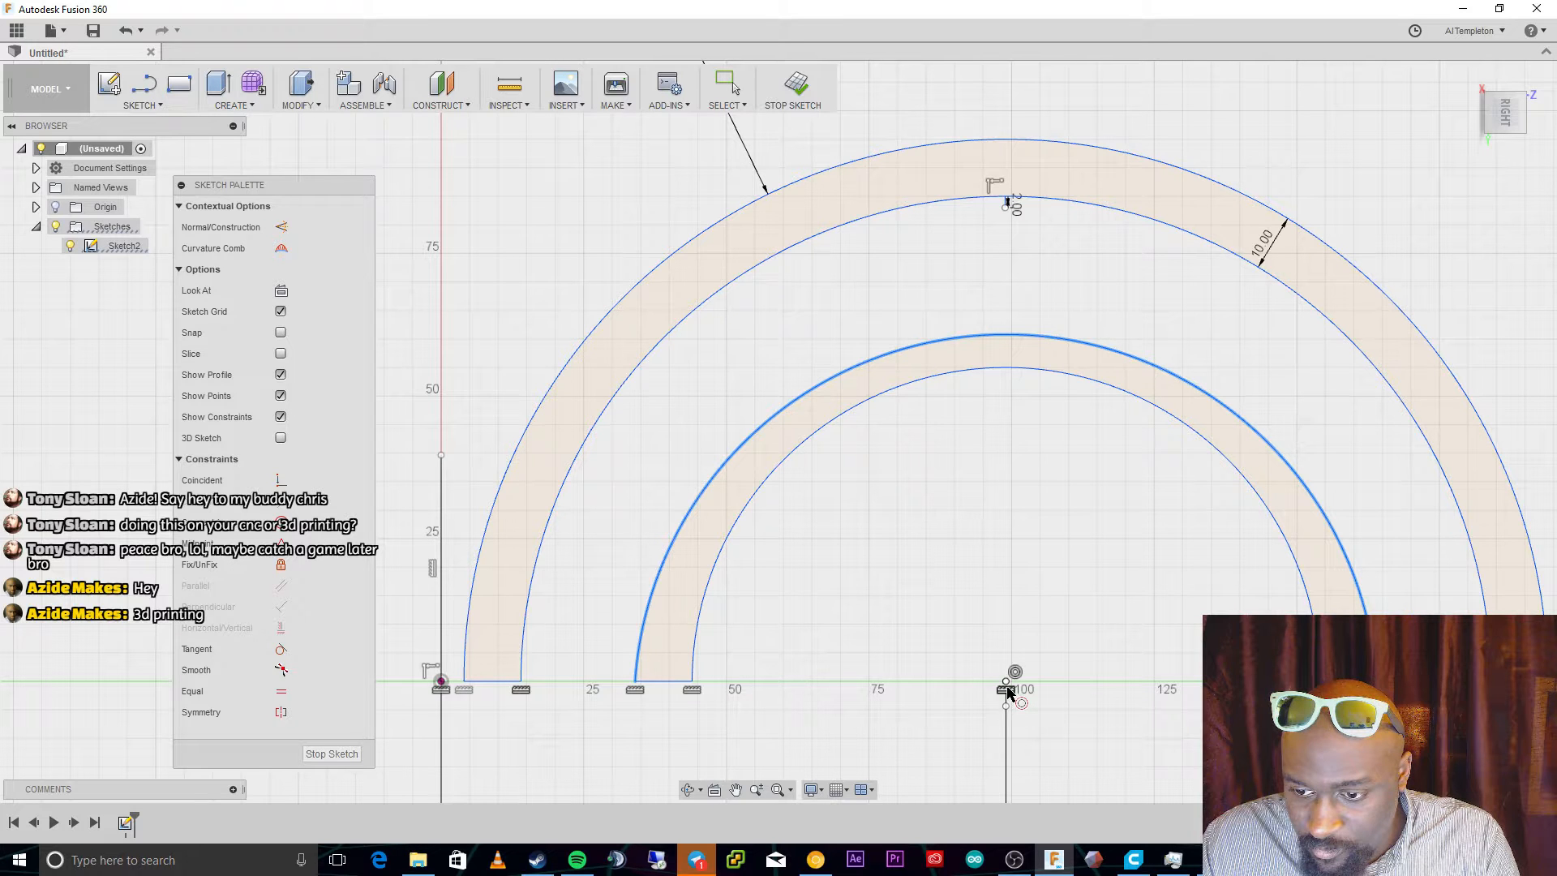
key(Escape)
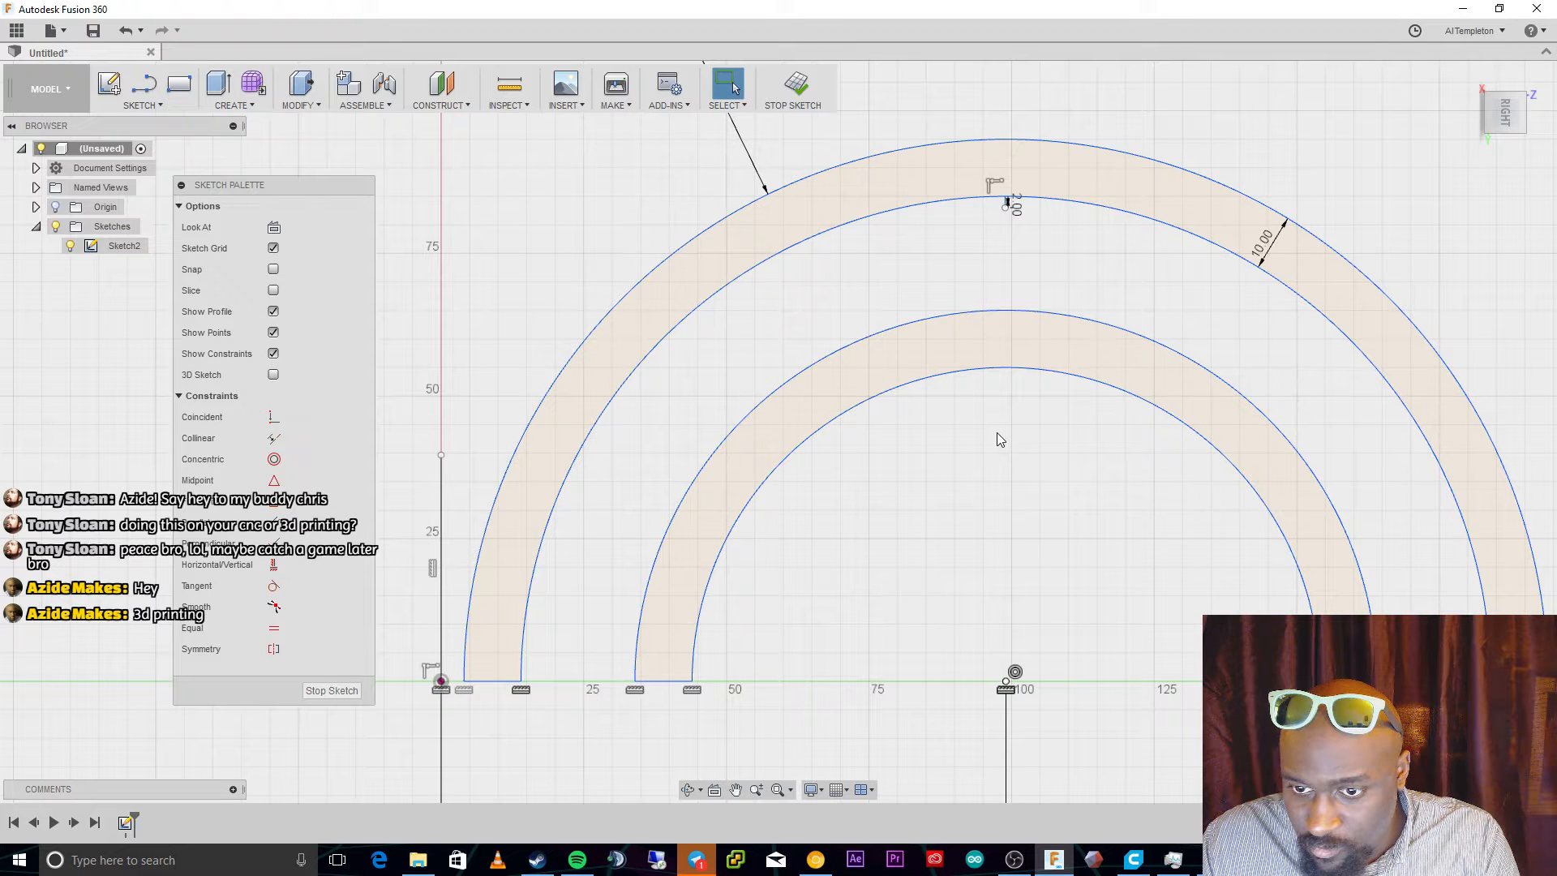
Apply the Concentric constraint to the outer ring's edge.
click(976, 188)
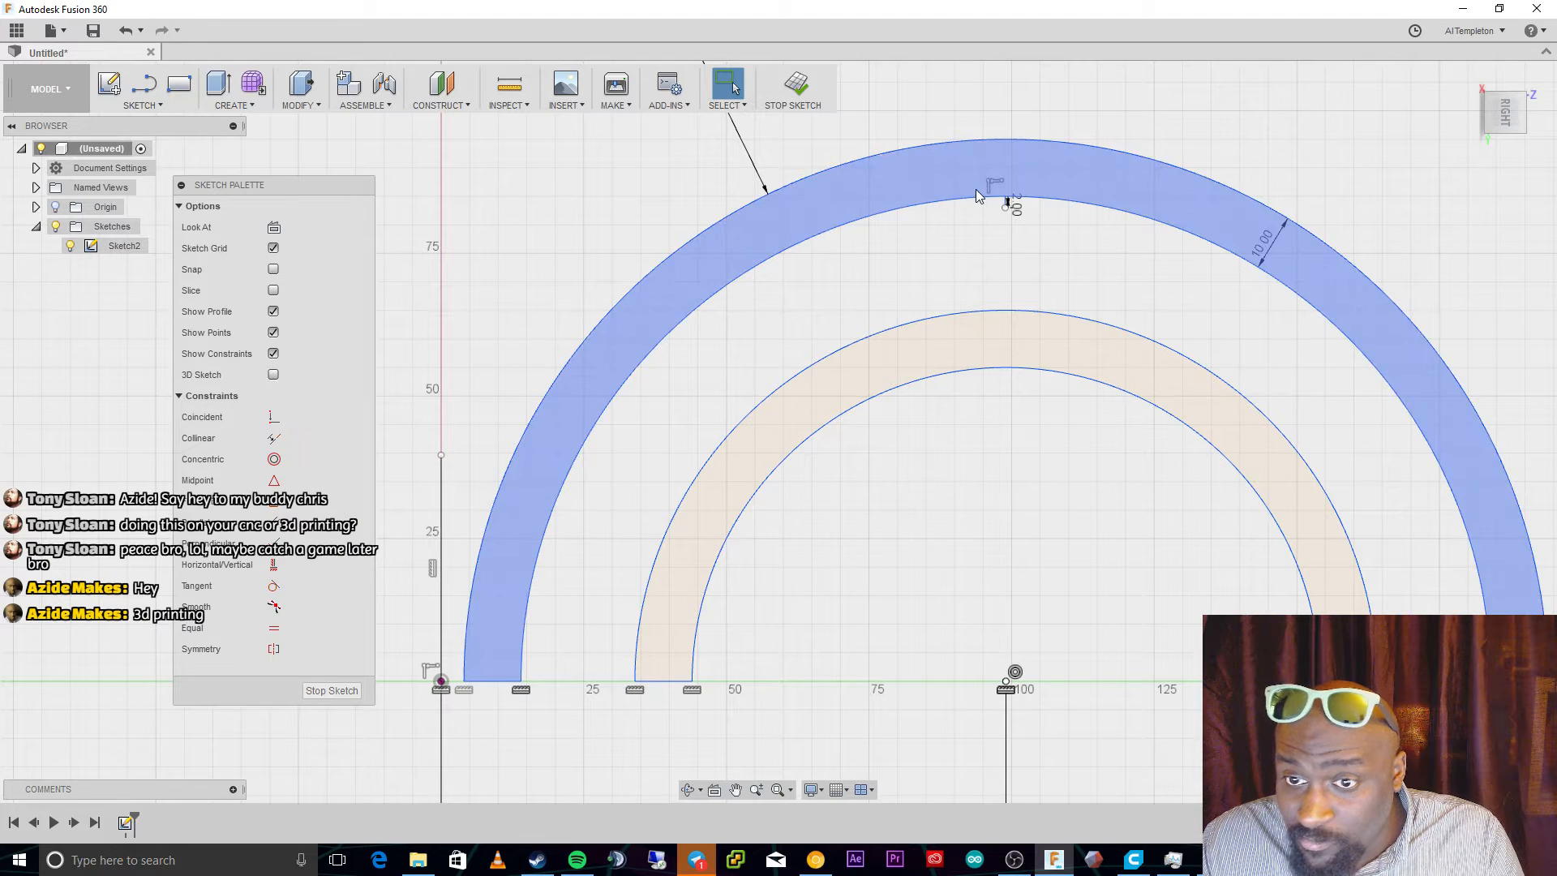
click(273, 459)
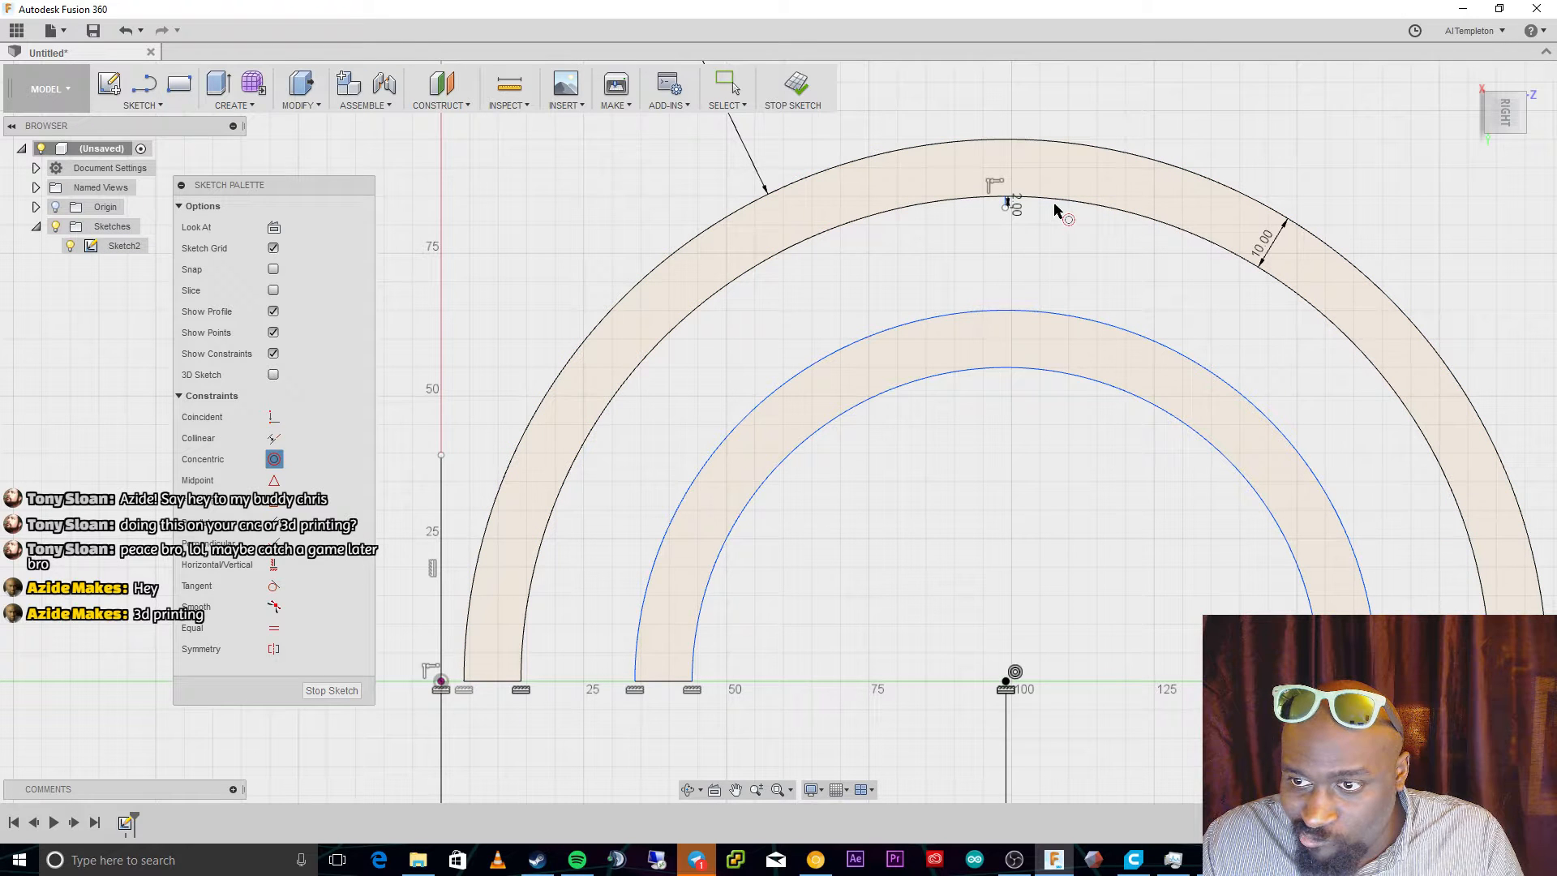
key(Escape)
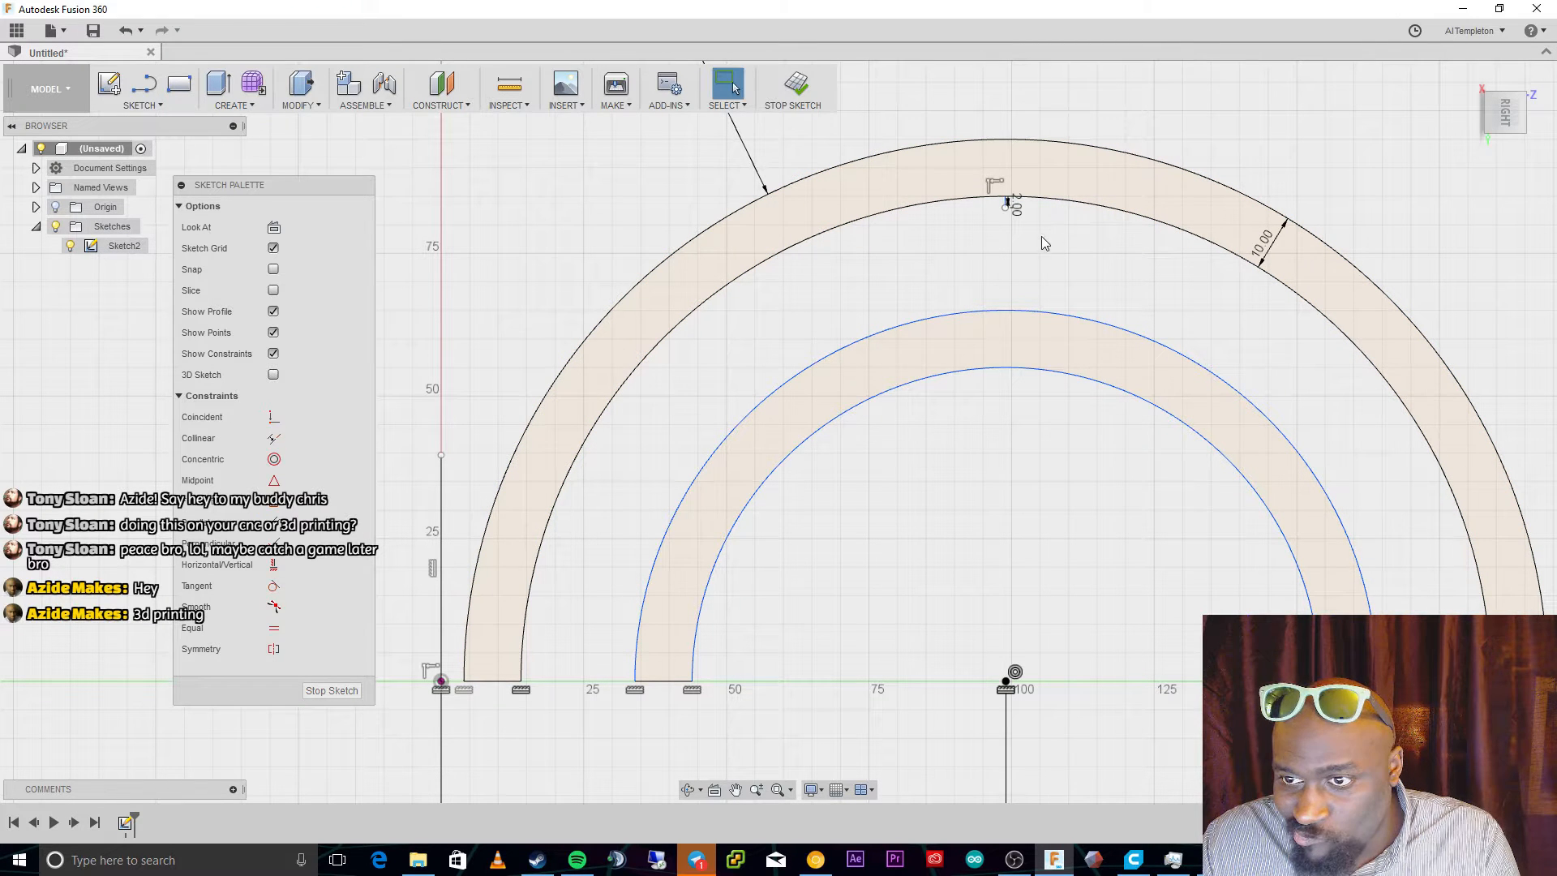
Delete the right half of the outer ring's inner edge and pull the remaining arc's end away from the 2 mm line.
click(1048, 195)
key(Delete)
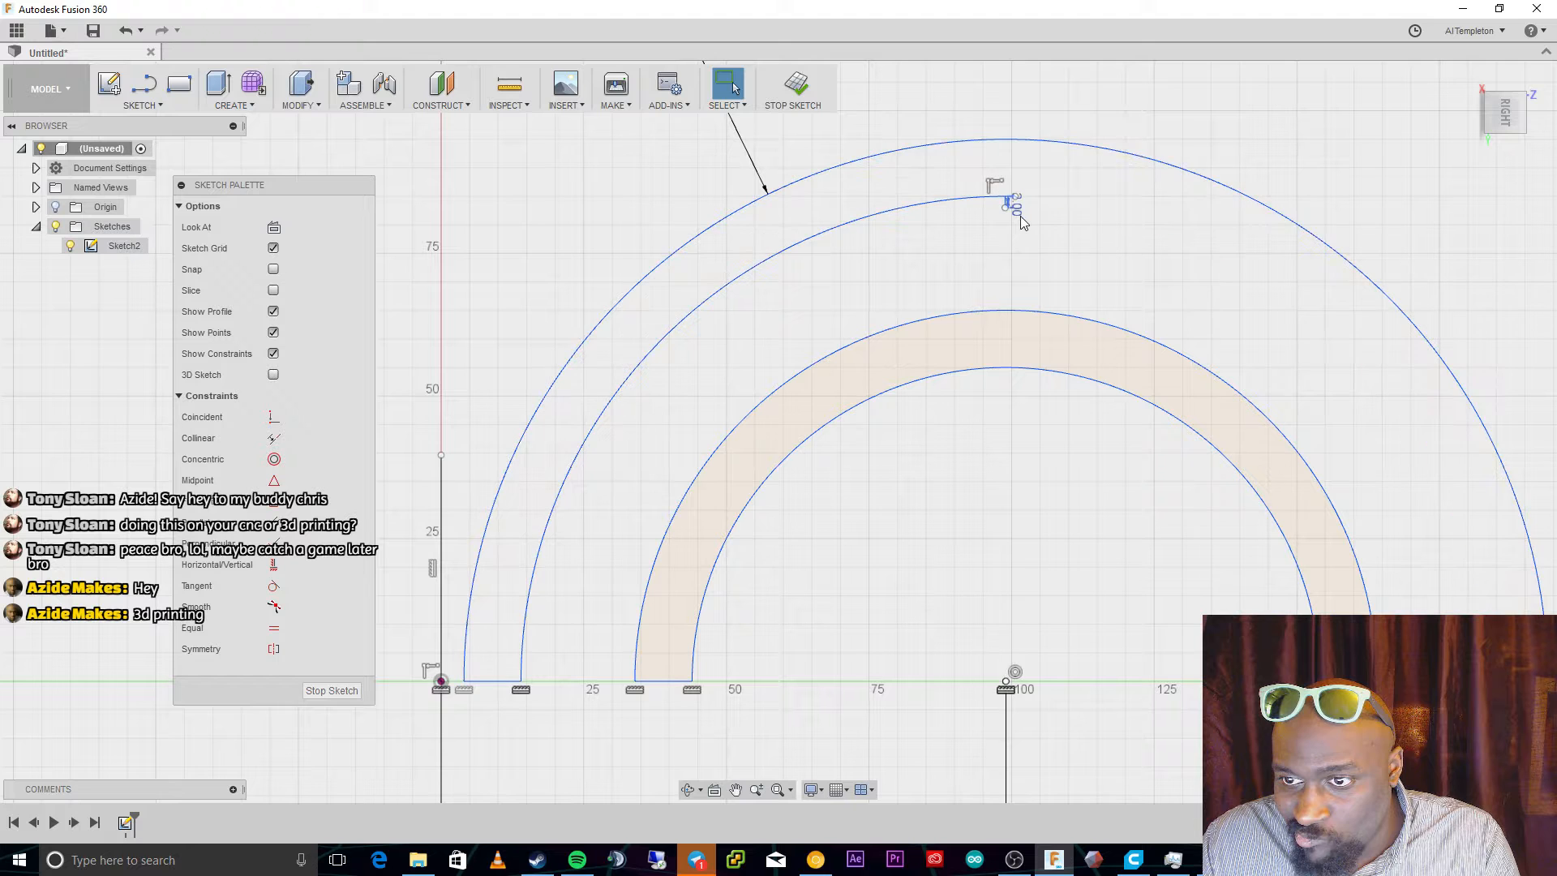
click(1048, 143)
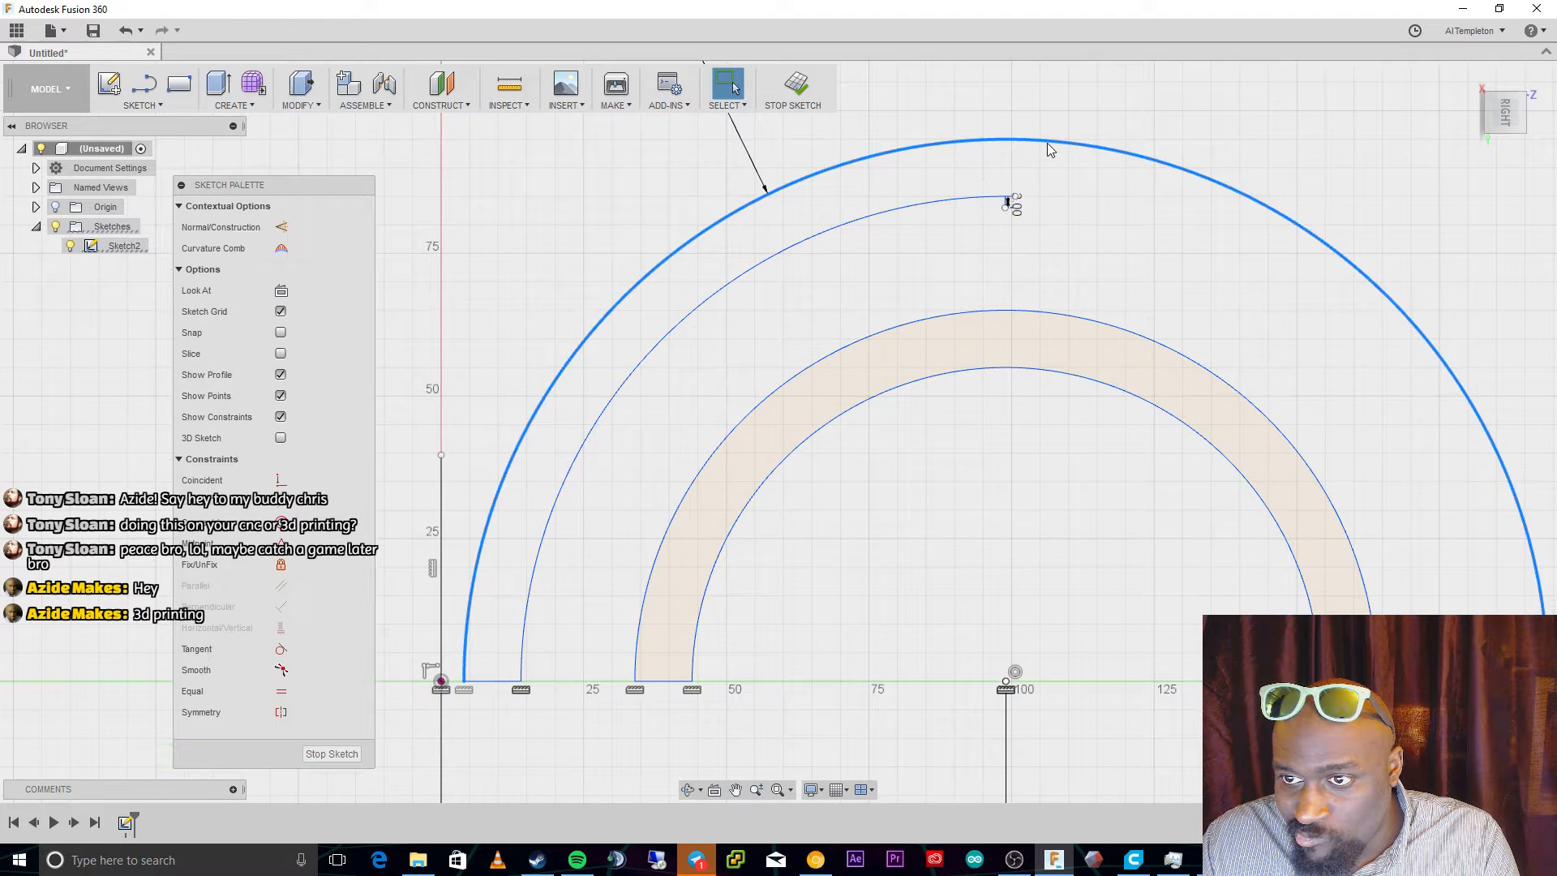
click(996, 198)
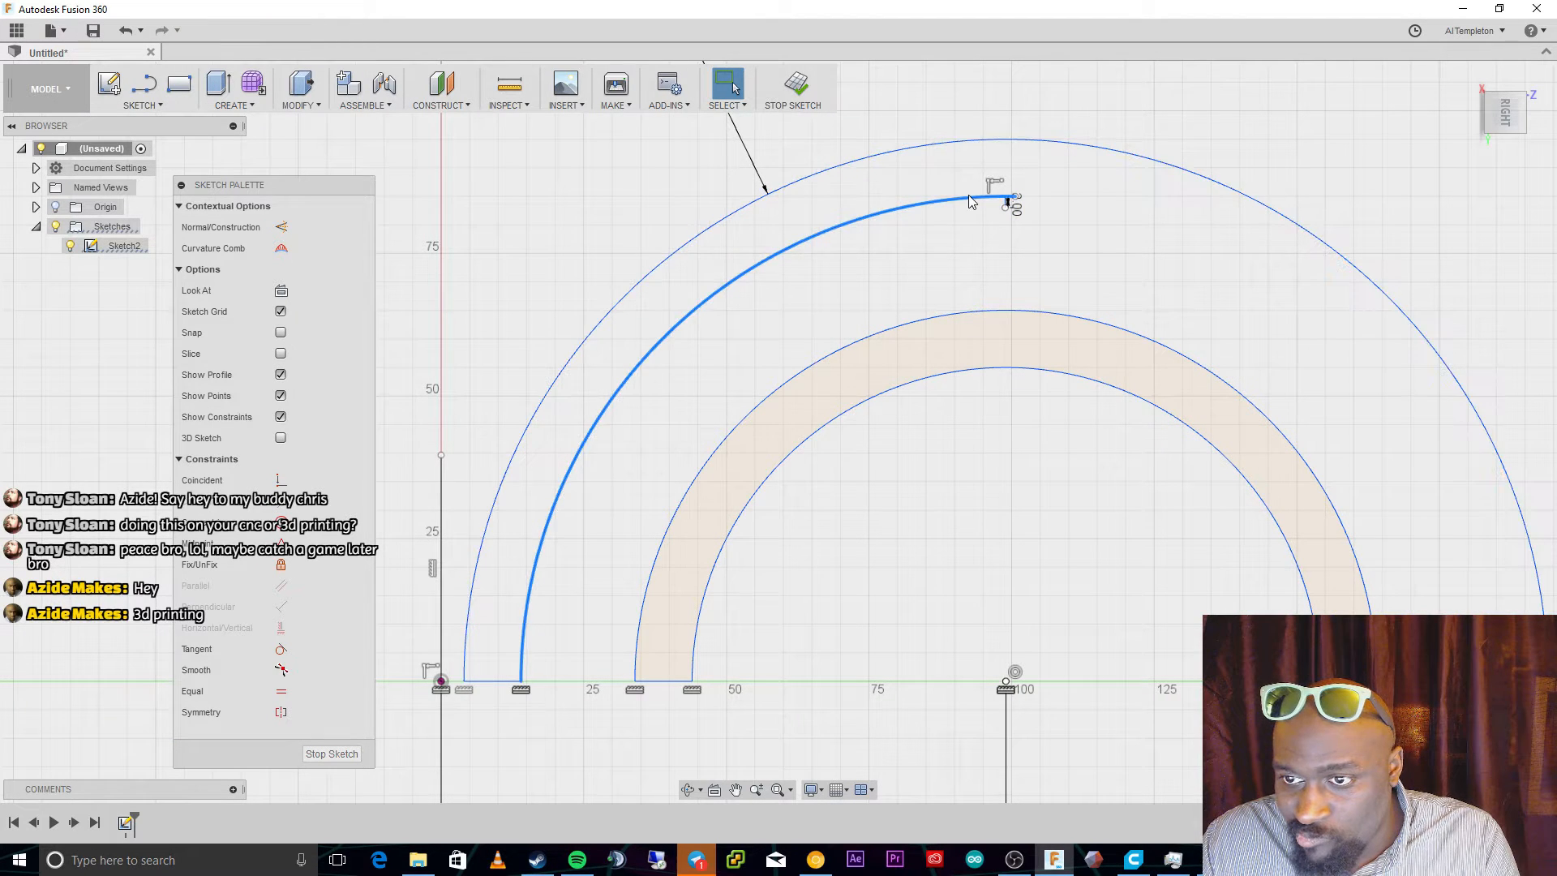
click(1024, 222)
drag(1007, 198, 976, 256)
Delete the leftover vertical 2 mm line between the two rings.
scroll(971, 216, up, 3)
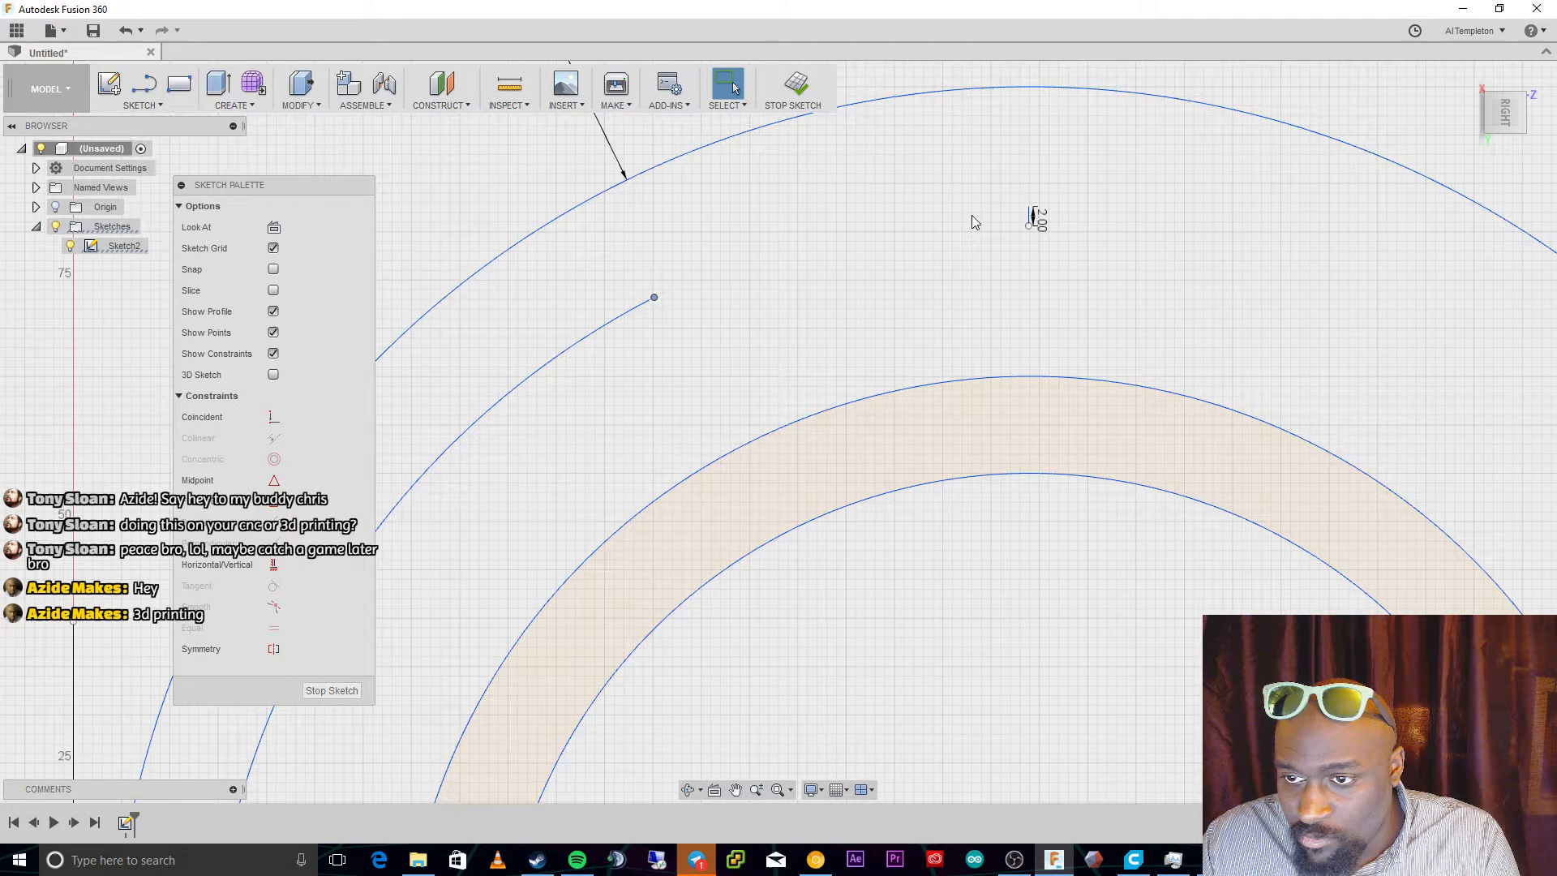
scroll(971, 216, up, 3)
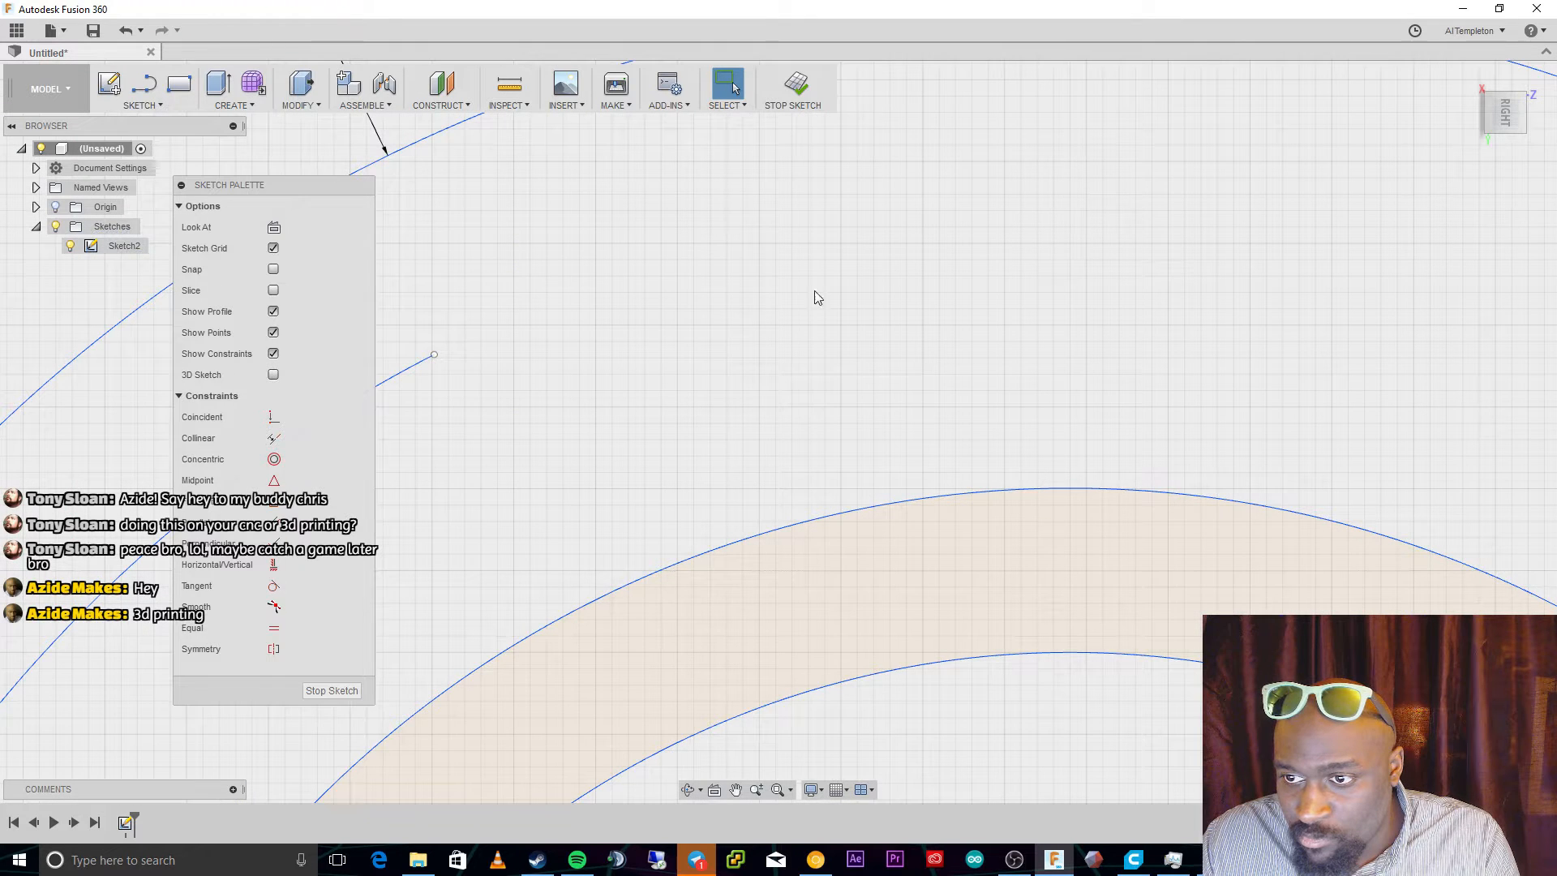
scroll(759, 494, down, 5)
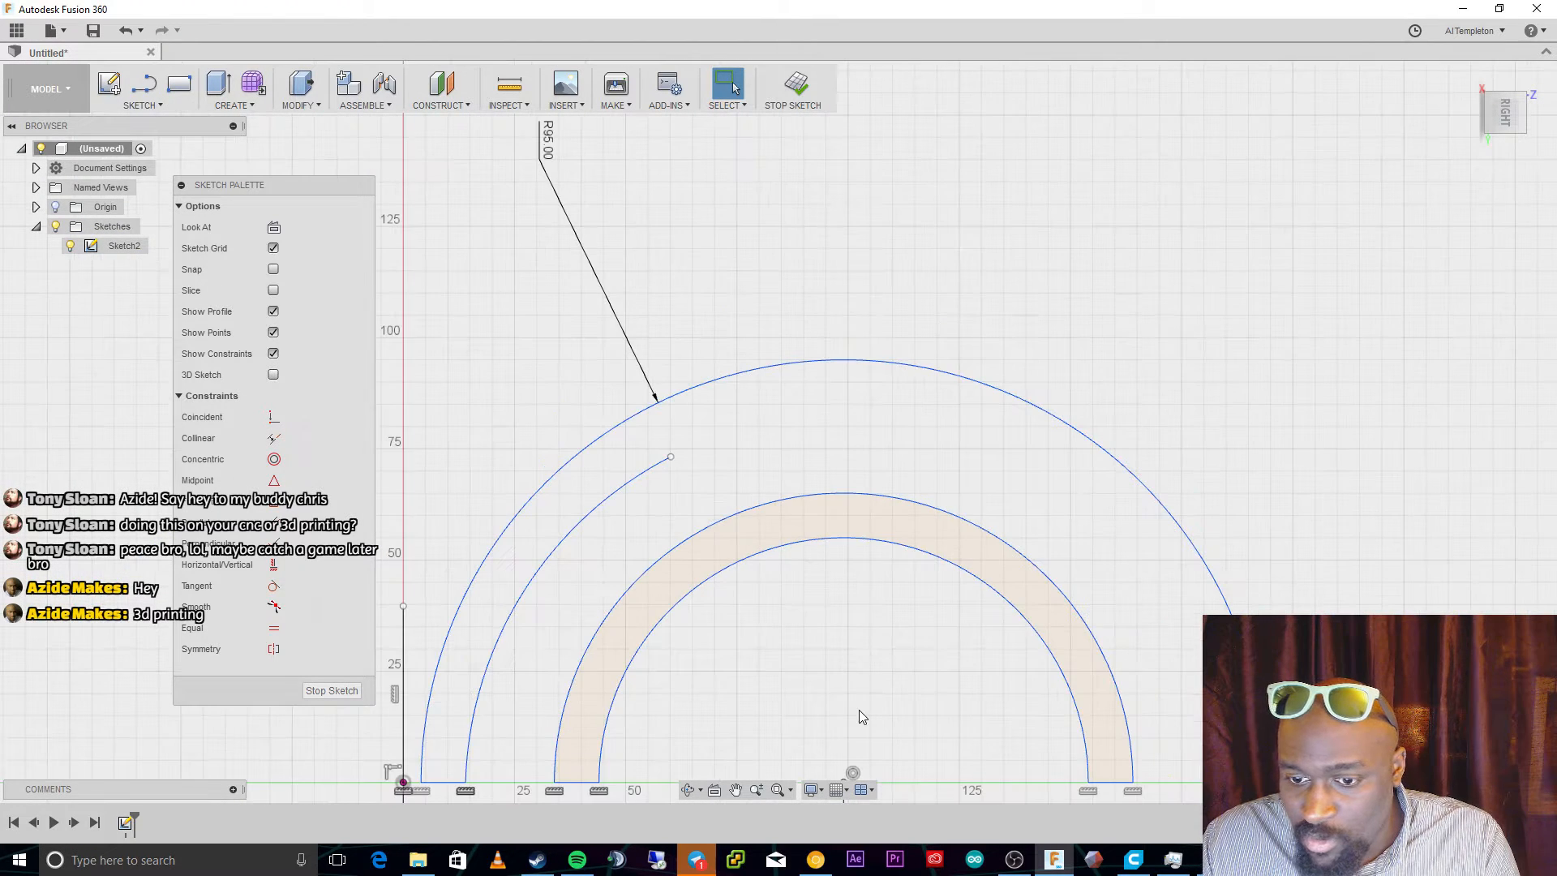
Extend the remaining arc to the right end of the outer ring's baseline and make it concentric with the inner ring's inner edge.
drag(671, 458, 752, 477)
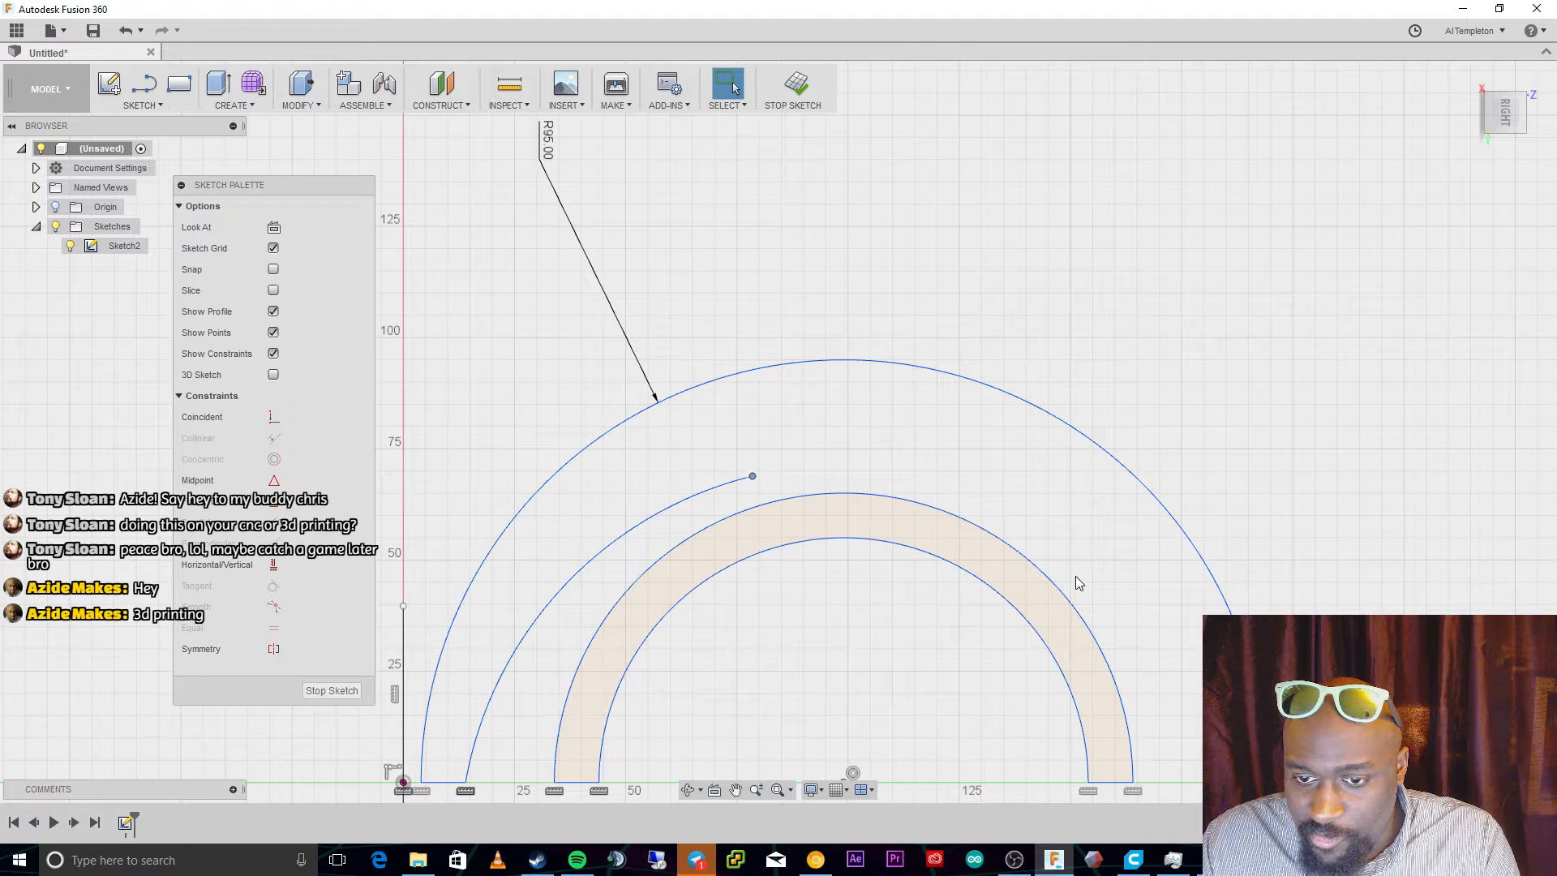
key(ctrl+z)
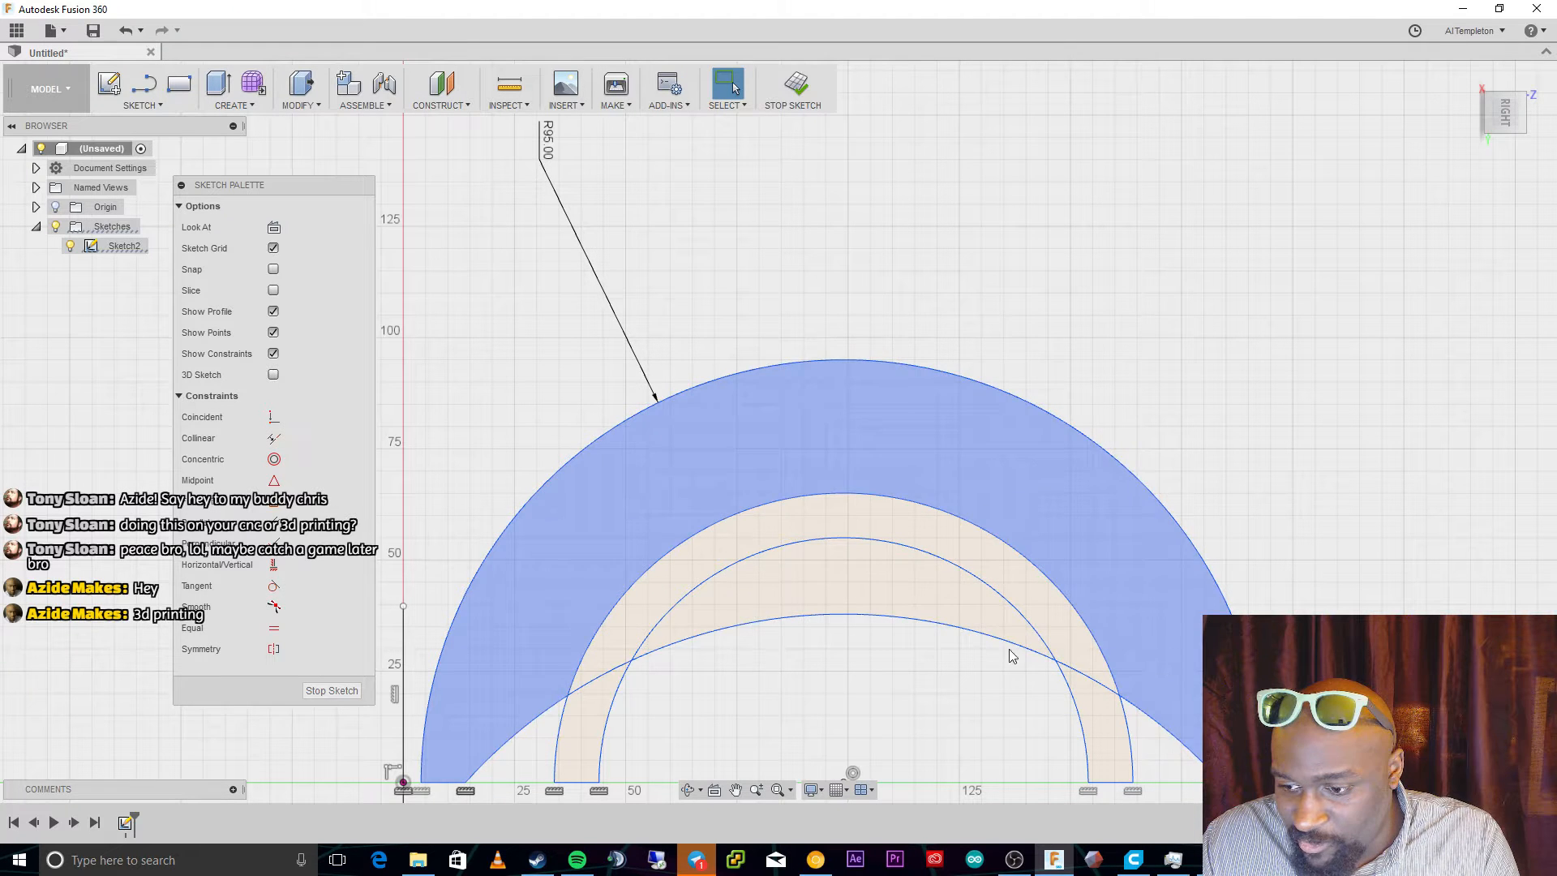
click(827, 614)
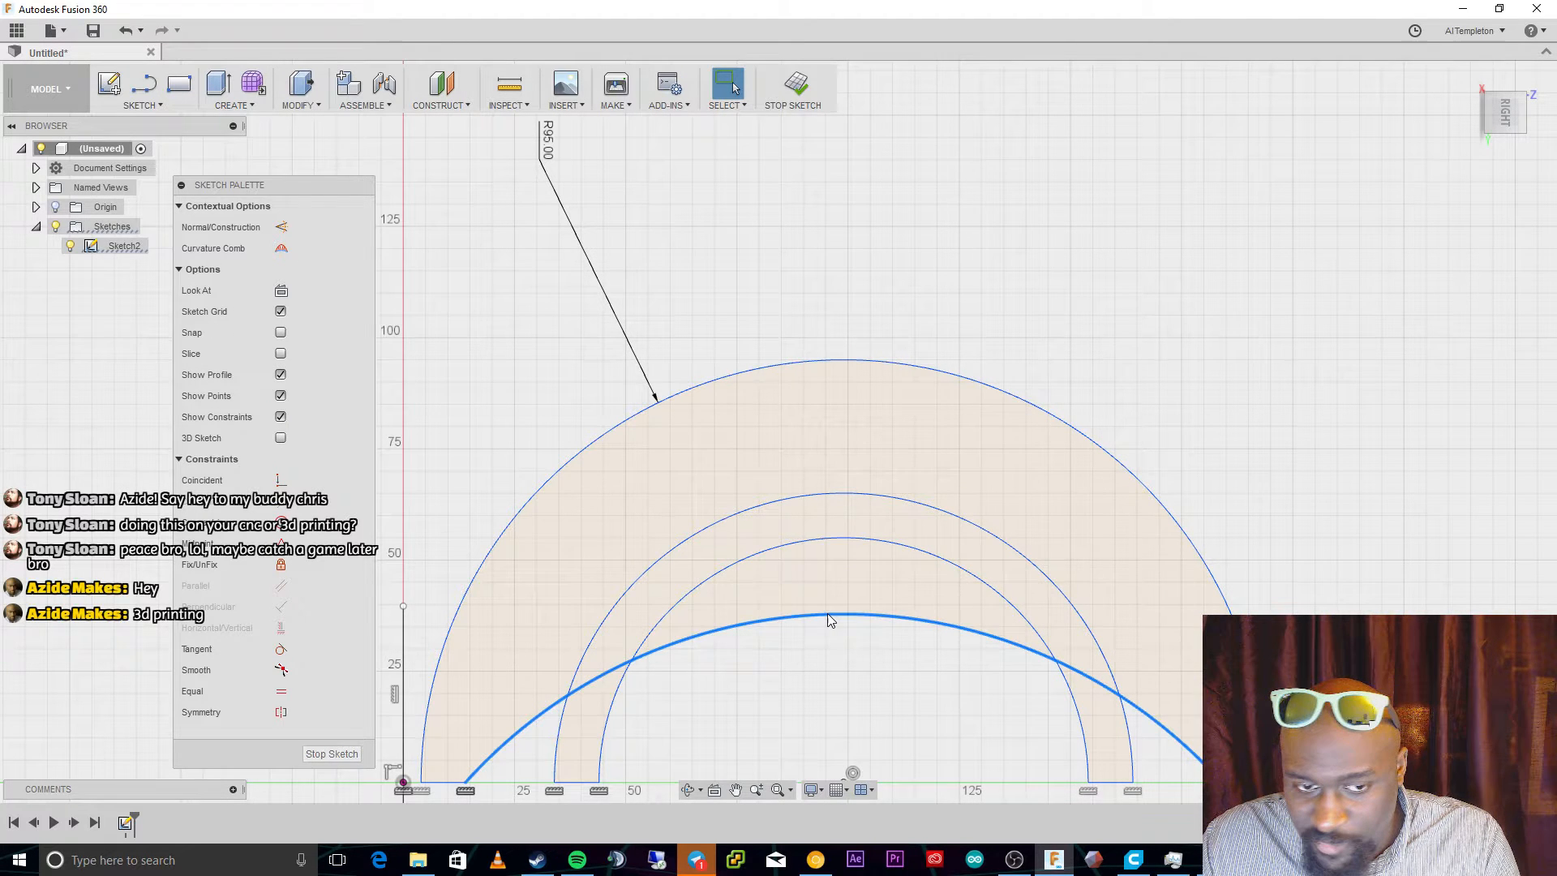
click(827, 538)
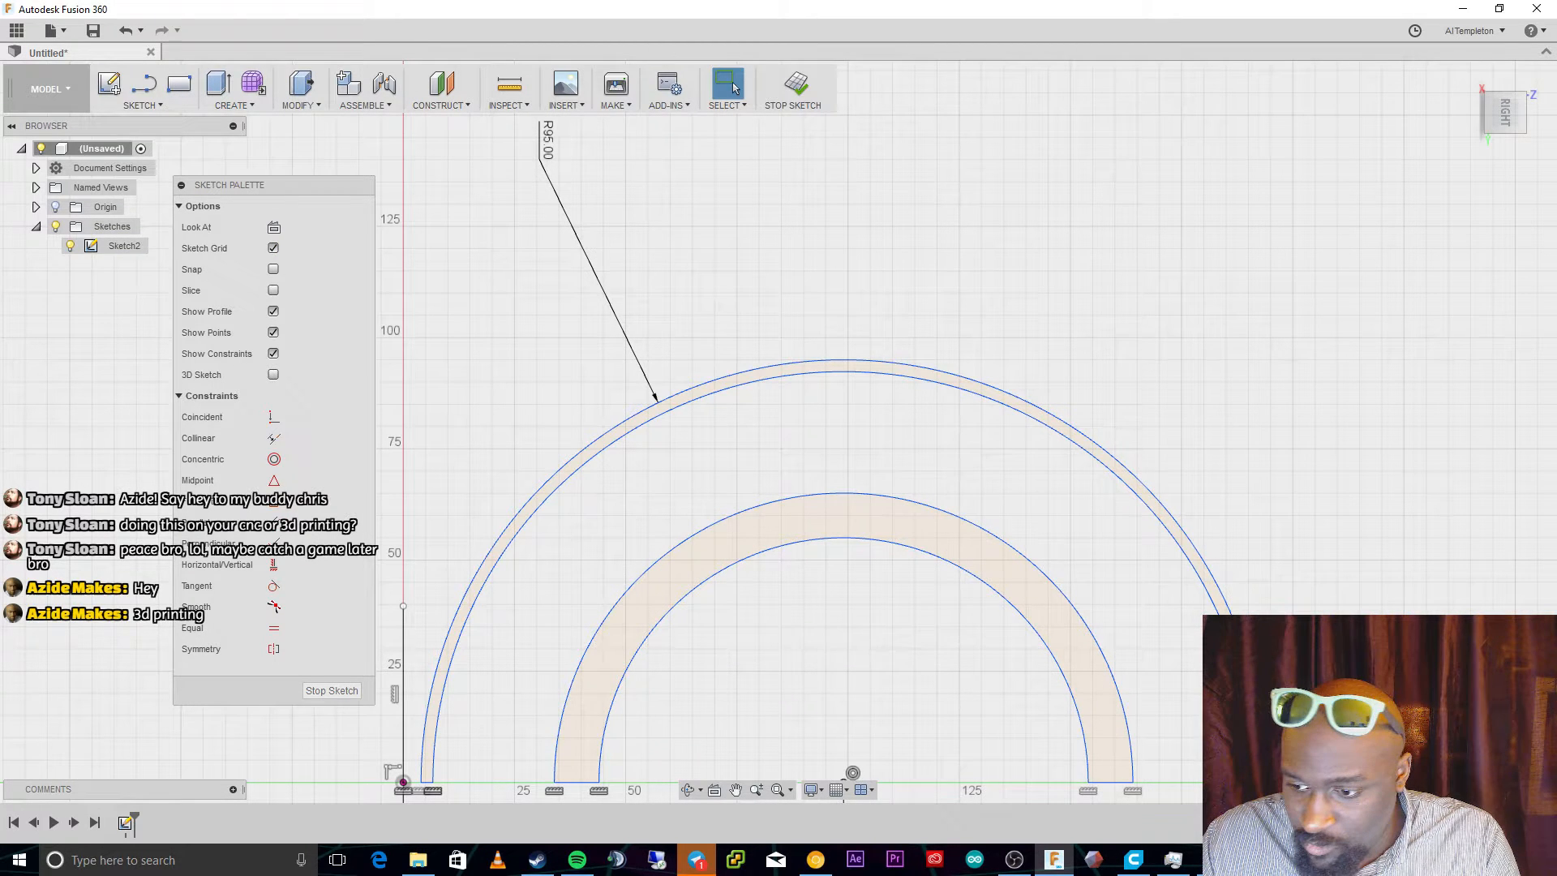
Dimension the width of the inner ring's right end and set it to 10 mm.
key(d)
click(1111, 783)
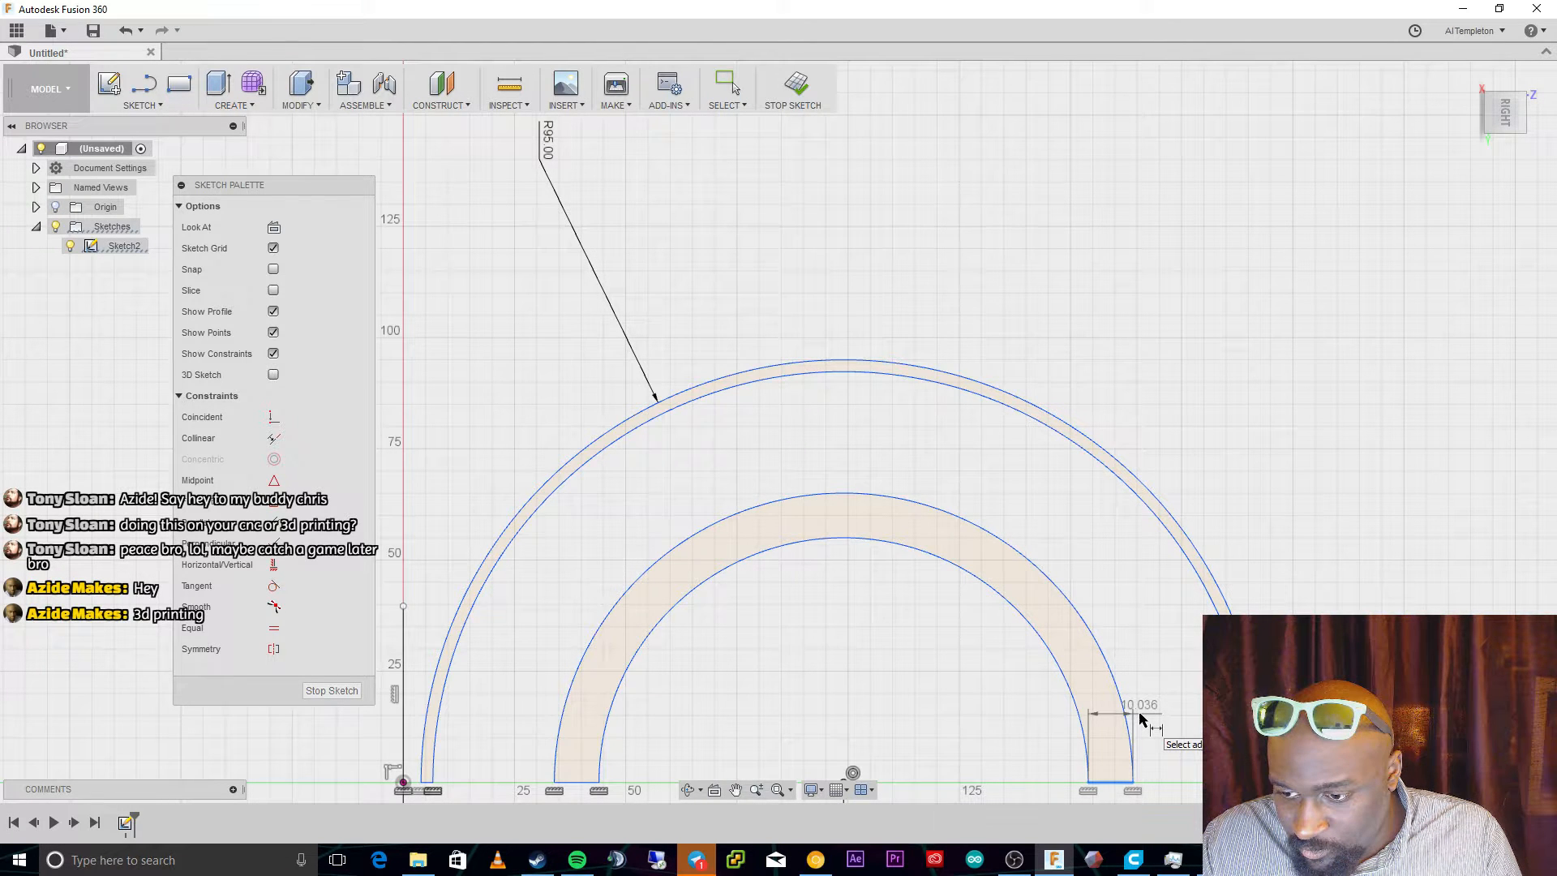
click(1139, 714)
text(10)
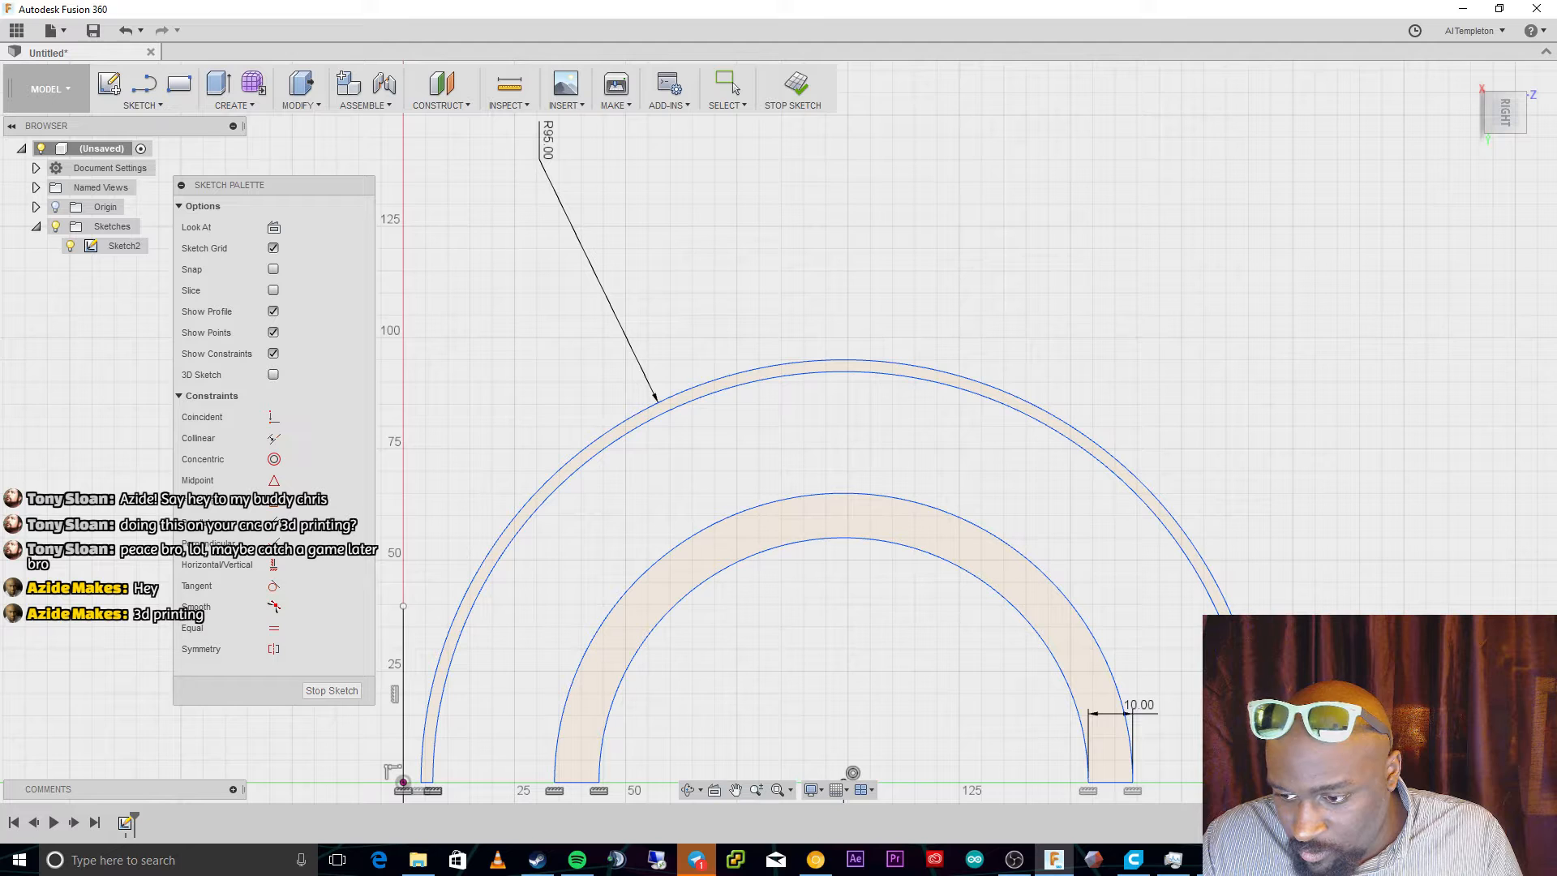
key(Return)
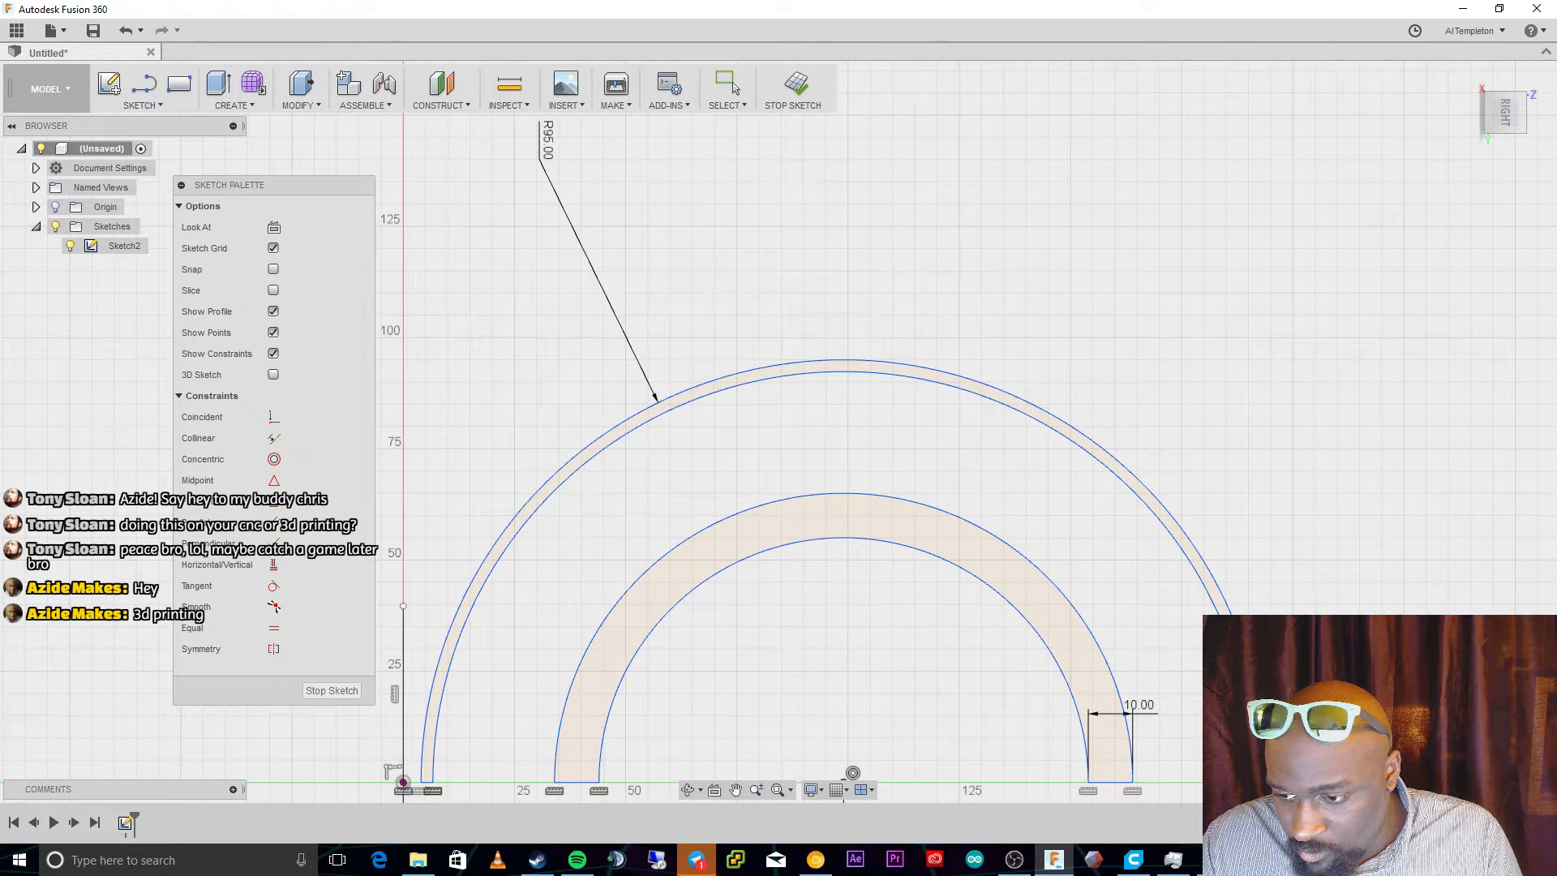
scroll(1236, 765, up, 3)
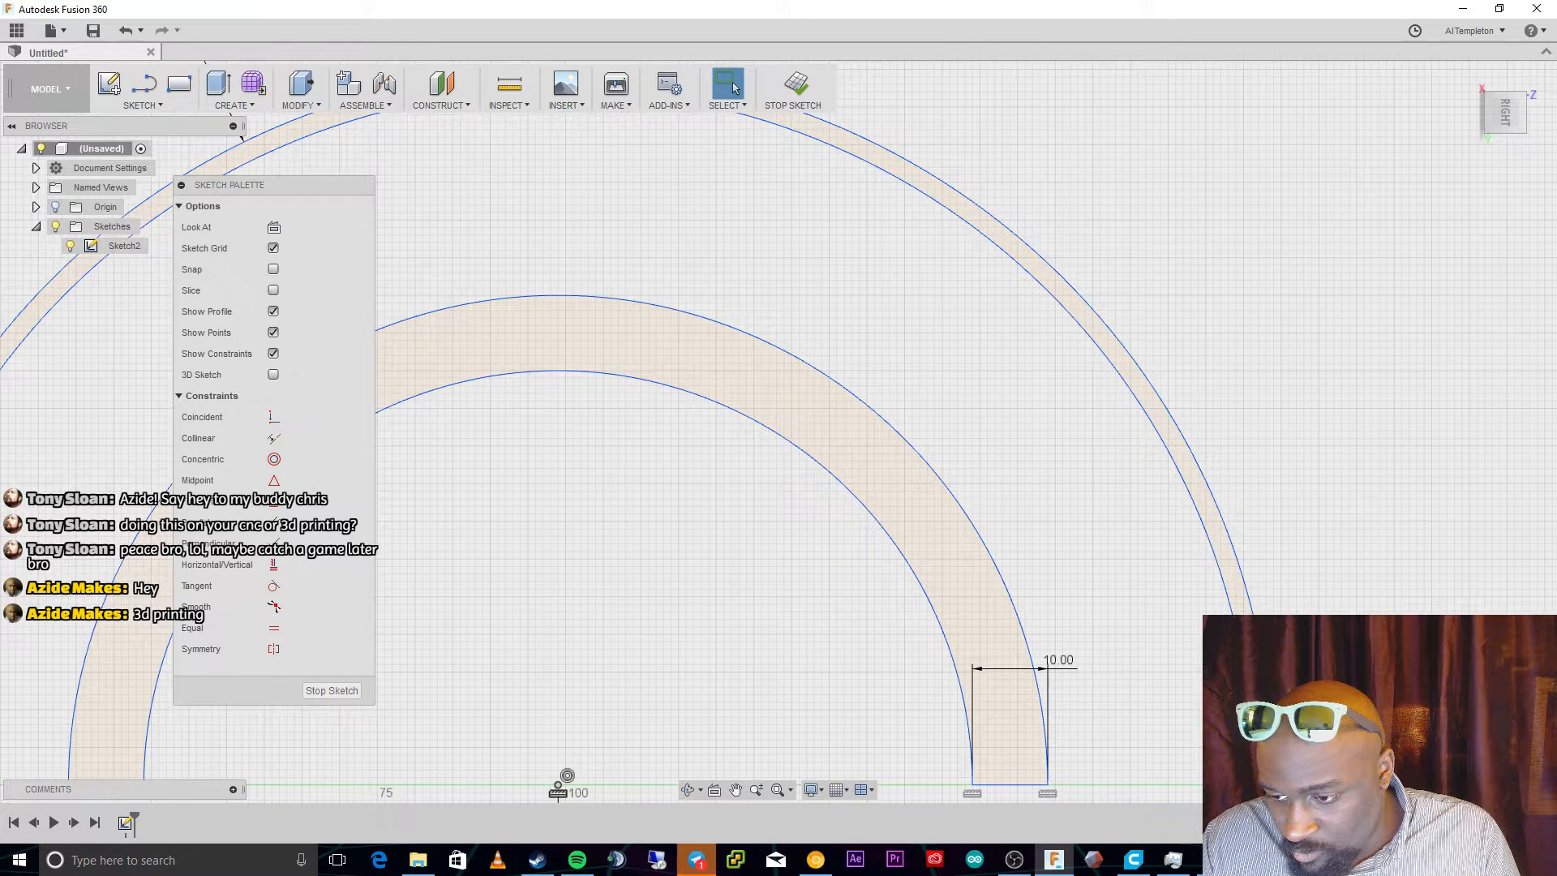
scroll(1245, 784, up, 2)
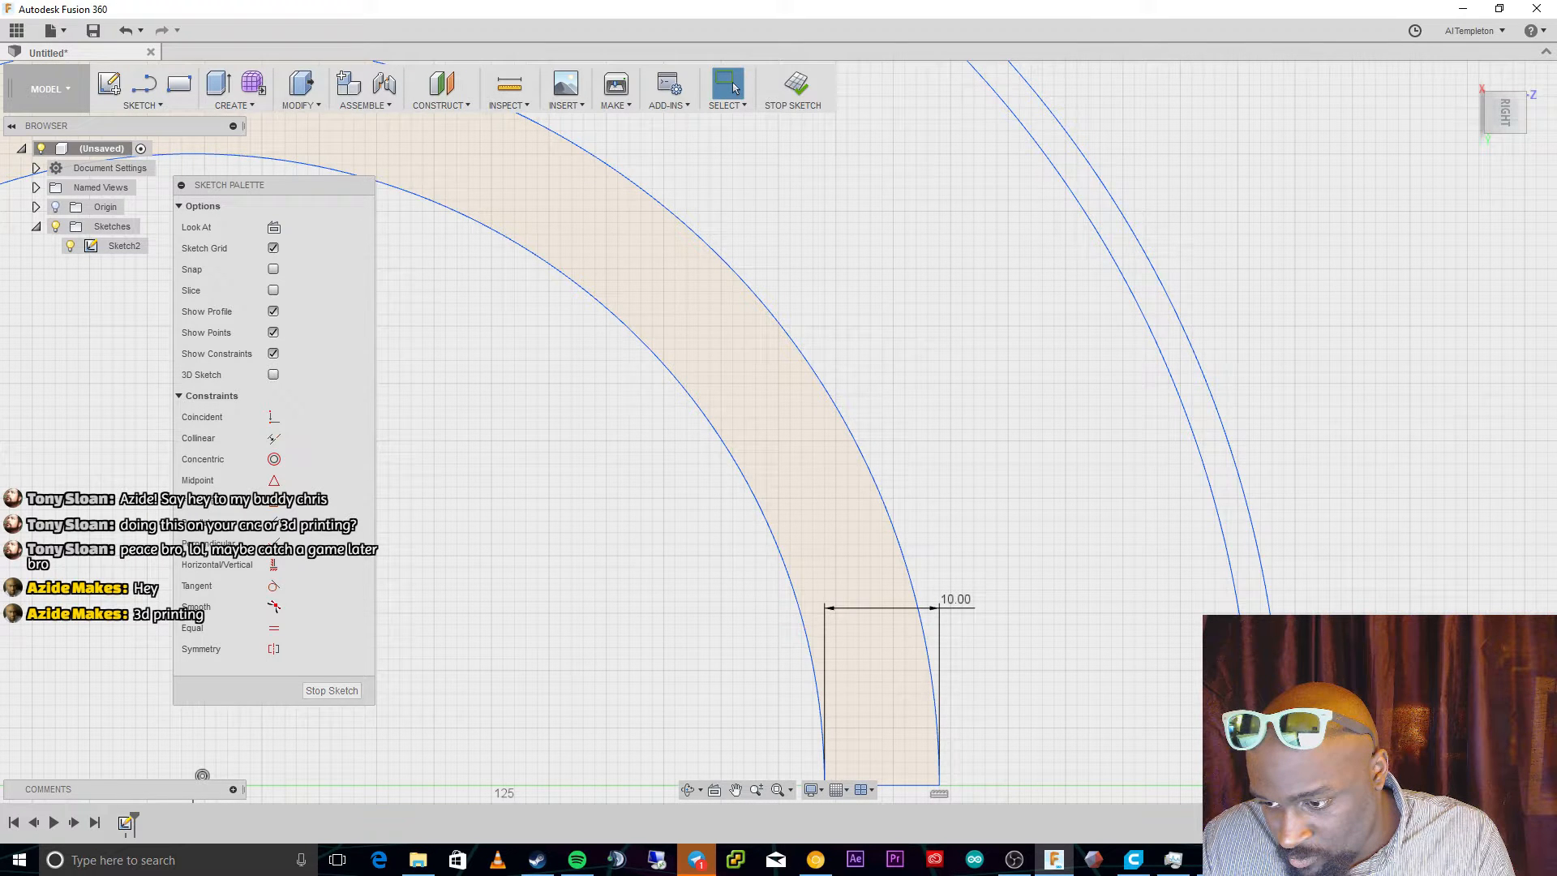
key(l)
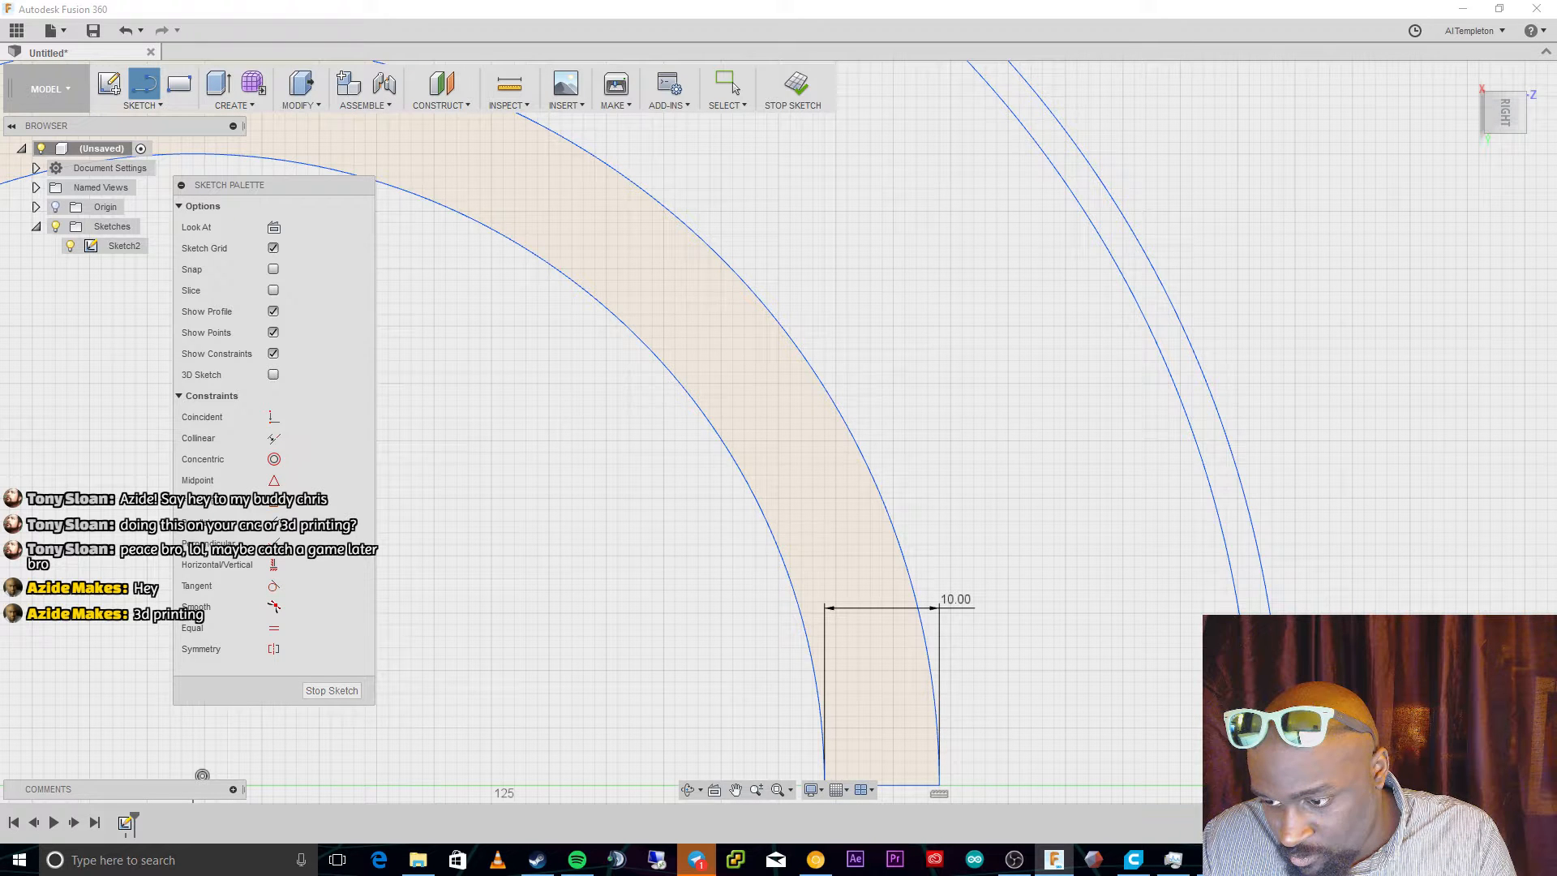
scroll(1275, 779, up, 1)
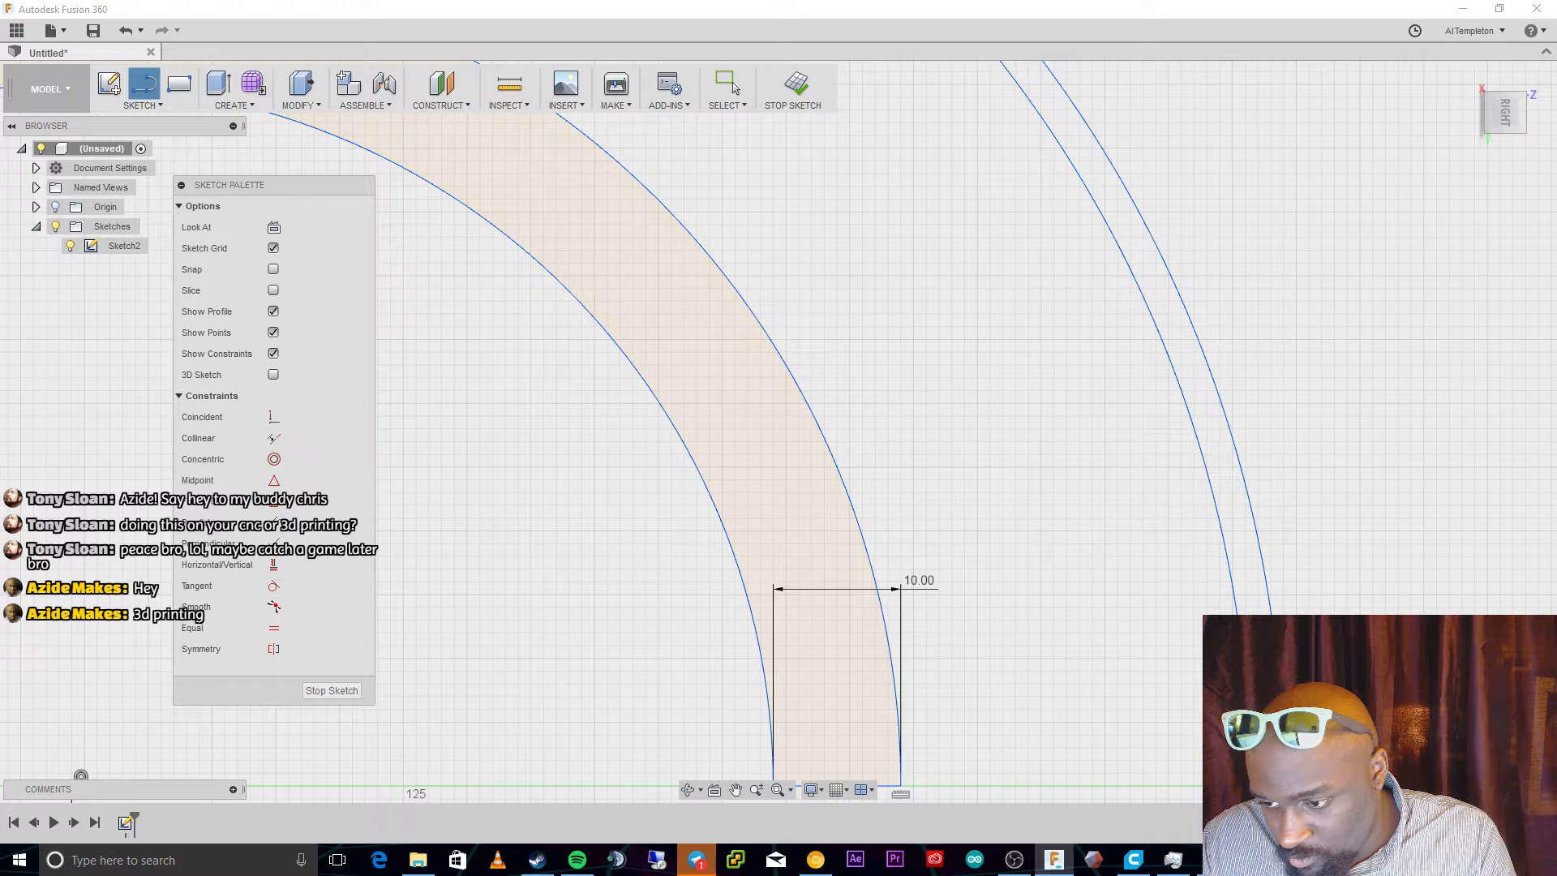
right_click(1265, 734)
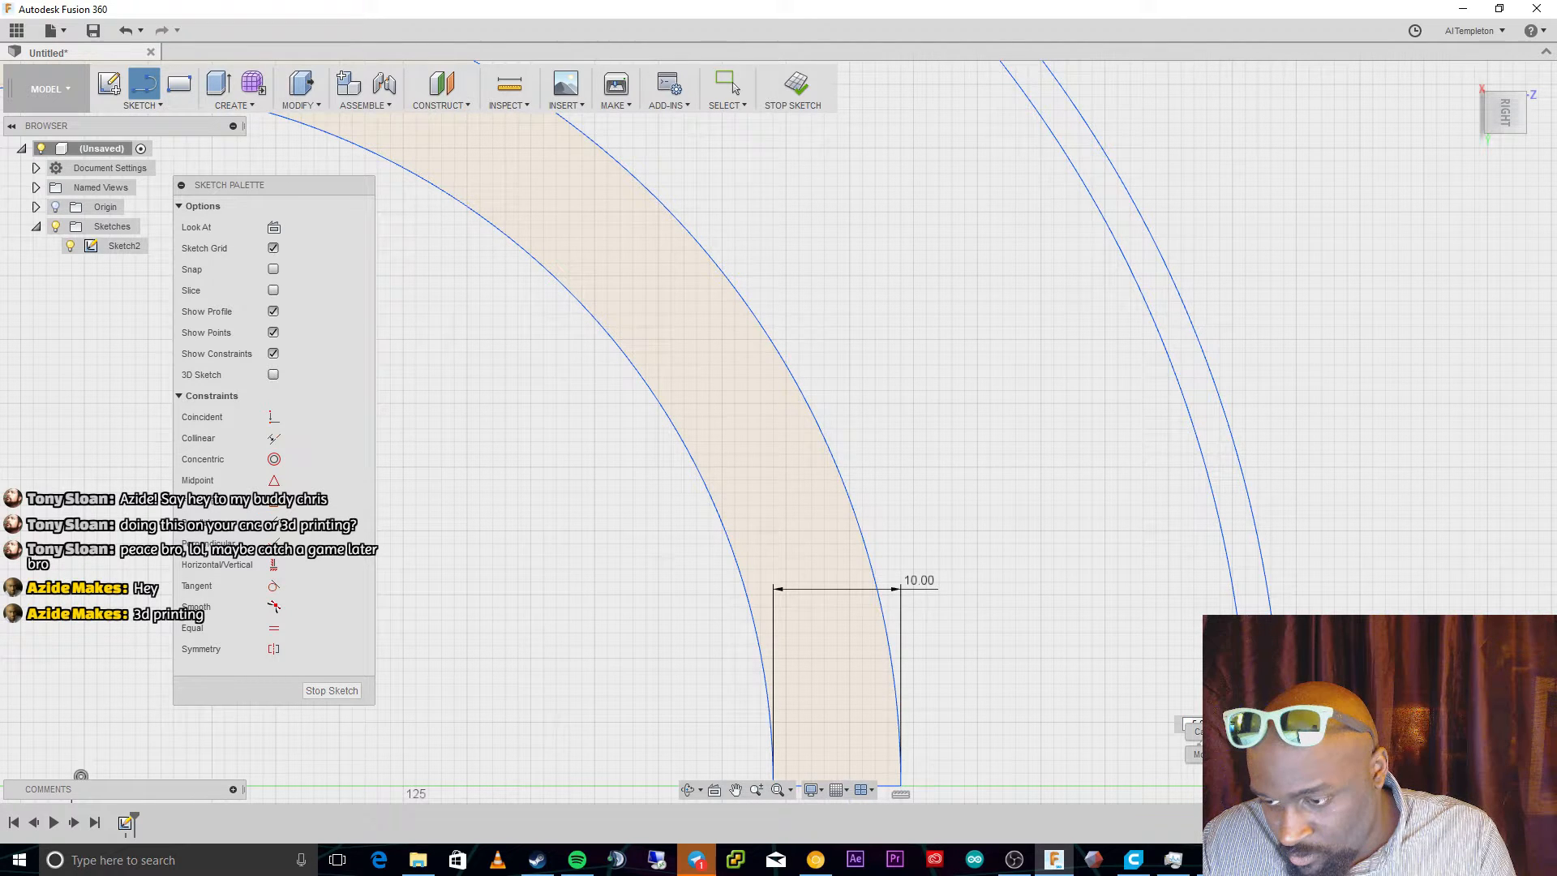
key(Escape)
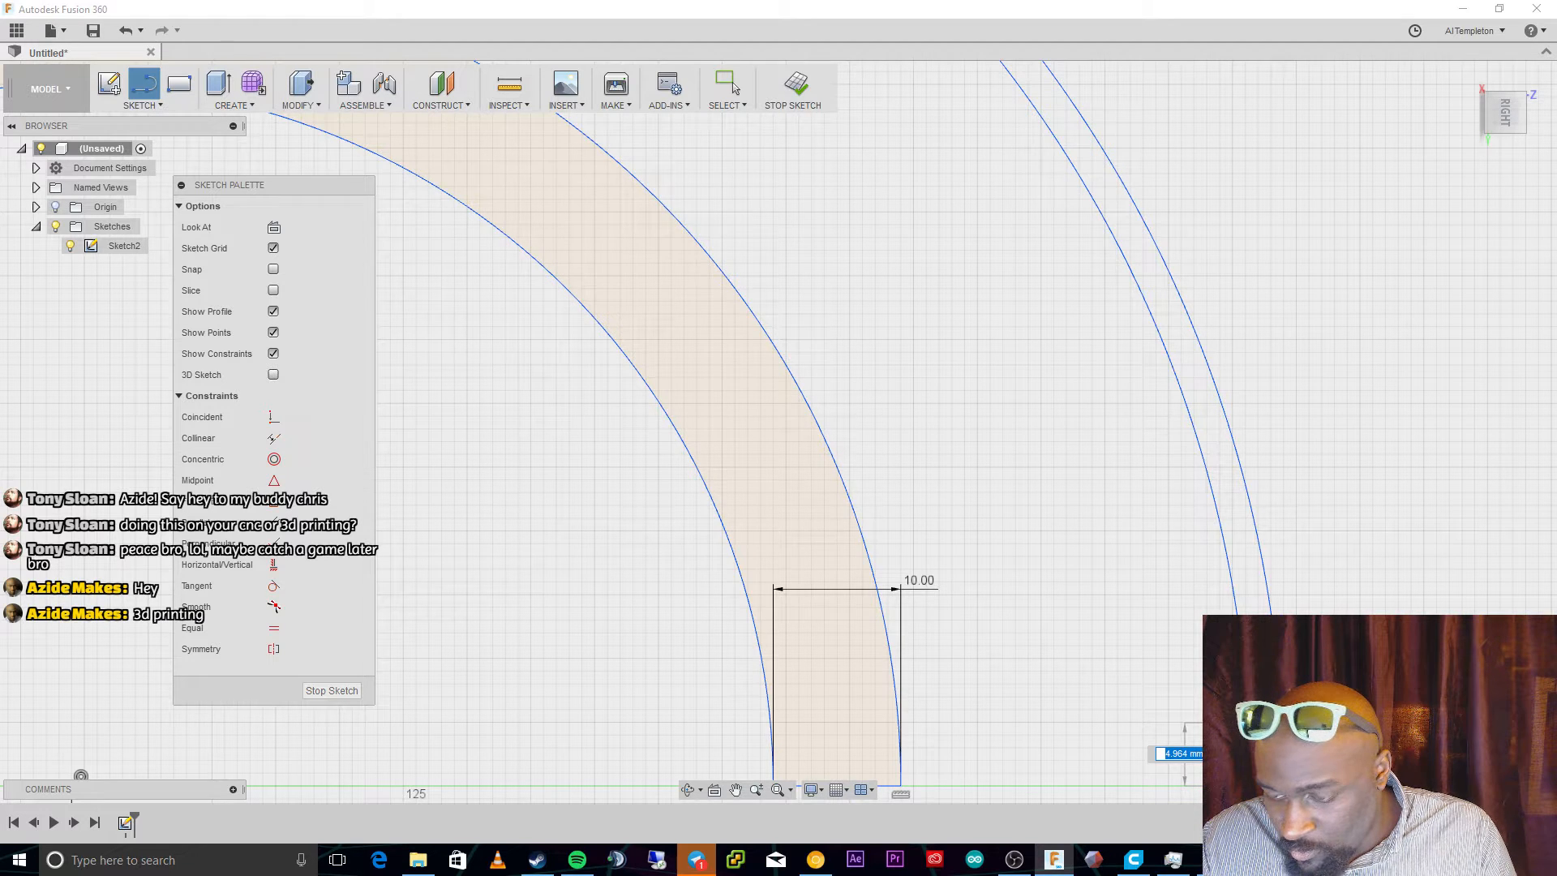
scroll(1269, 732, down, 3)
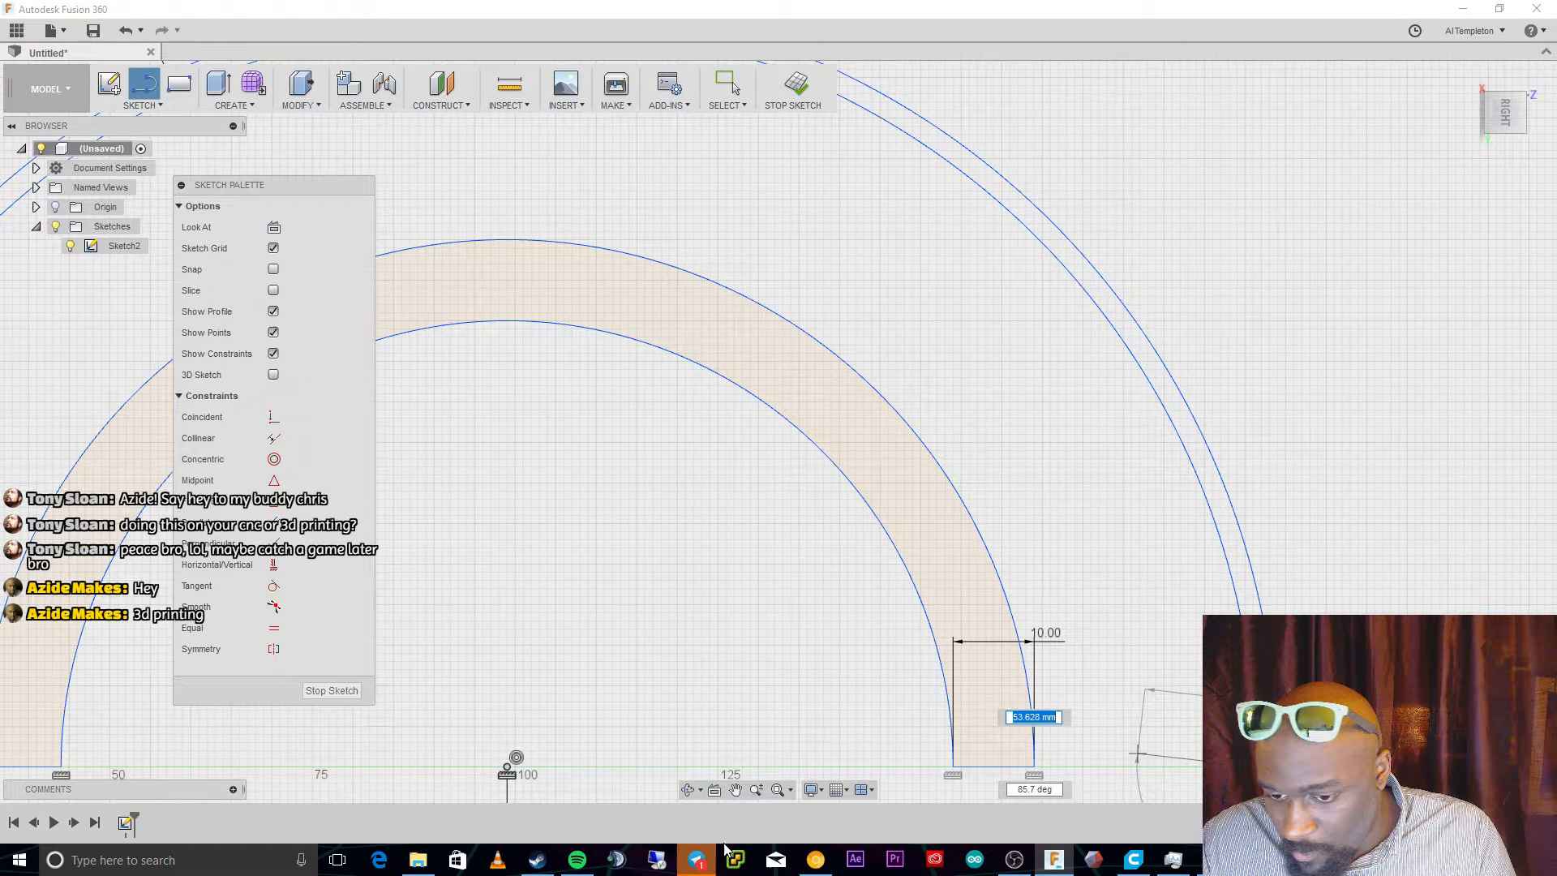
scroll(1012, 454, down, 5)
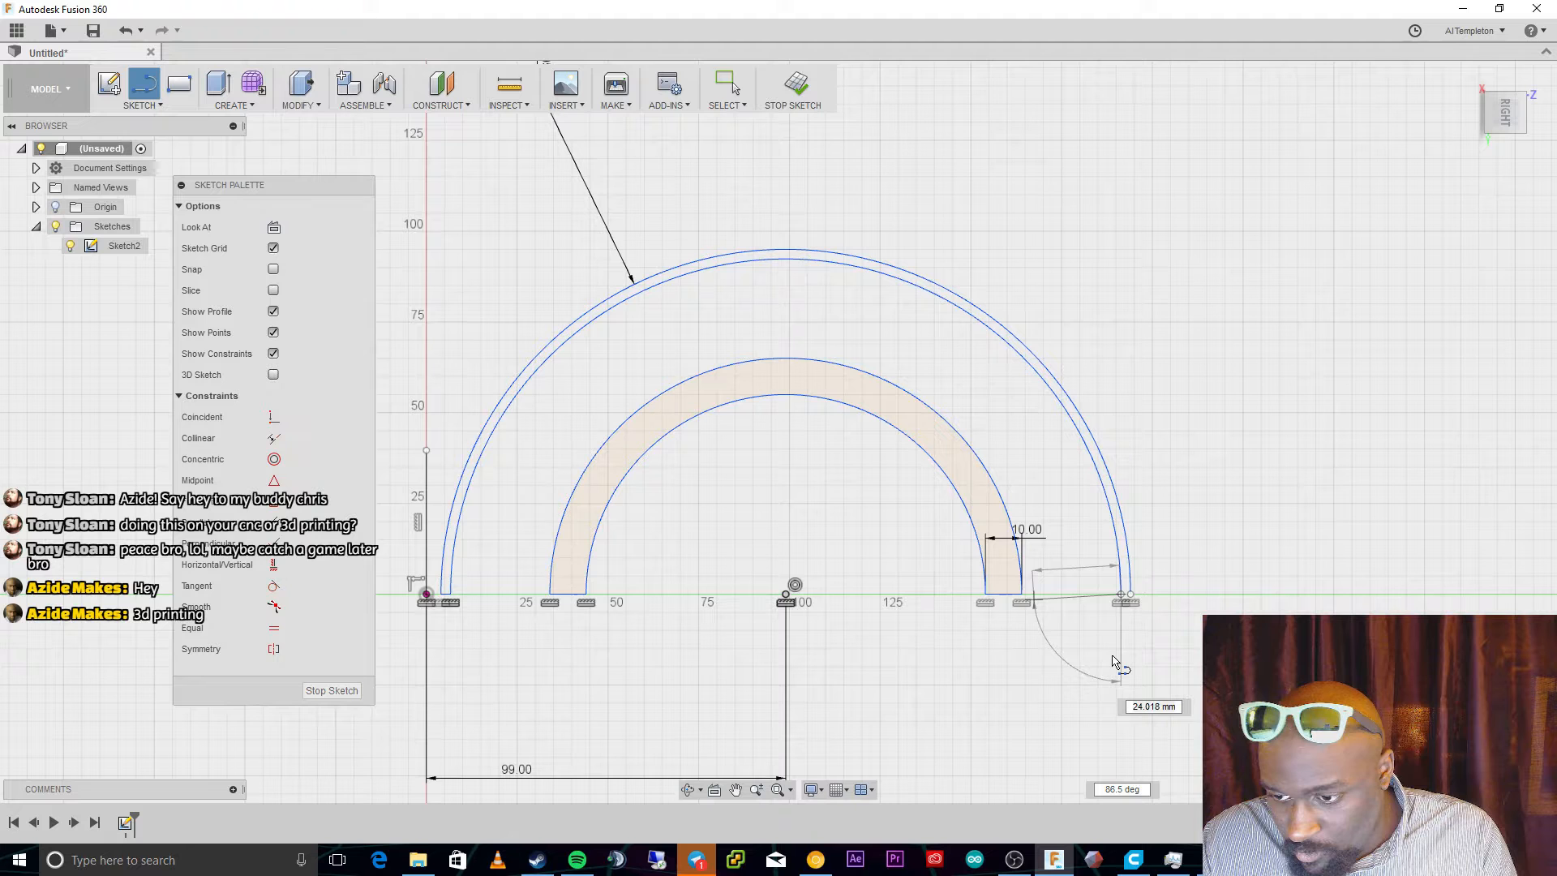
key(Escape)
Dimension the width of the outer ring's right end and set it to 10 mm.
scroll(1133, 598, up, 3)
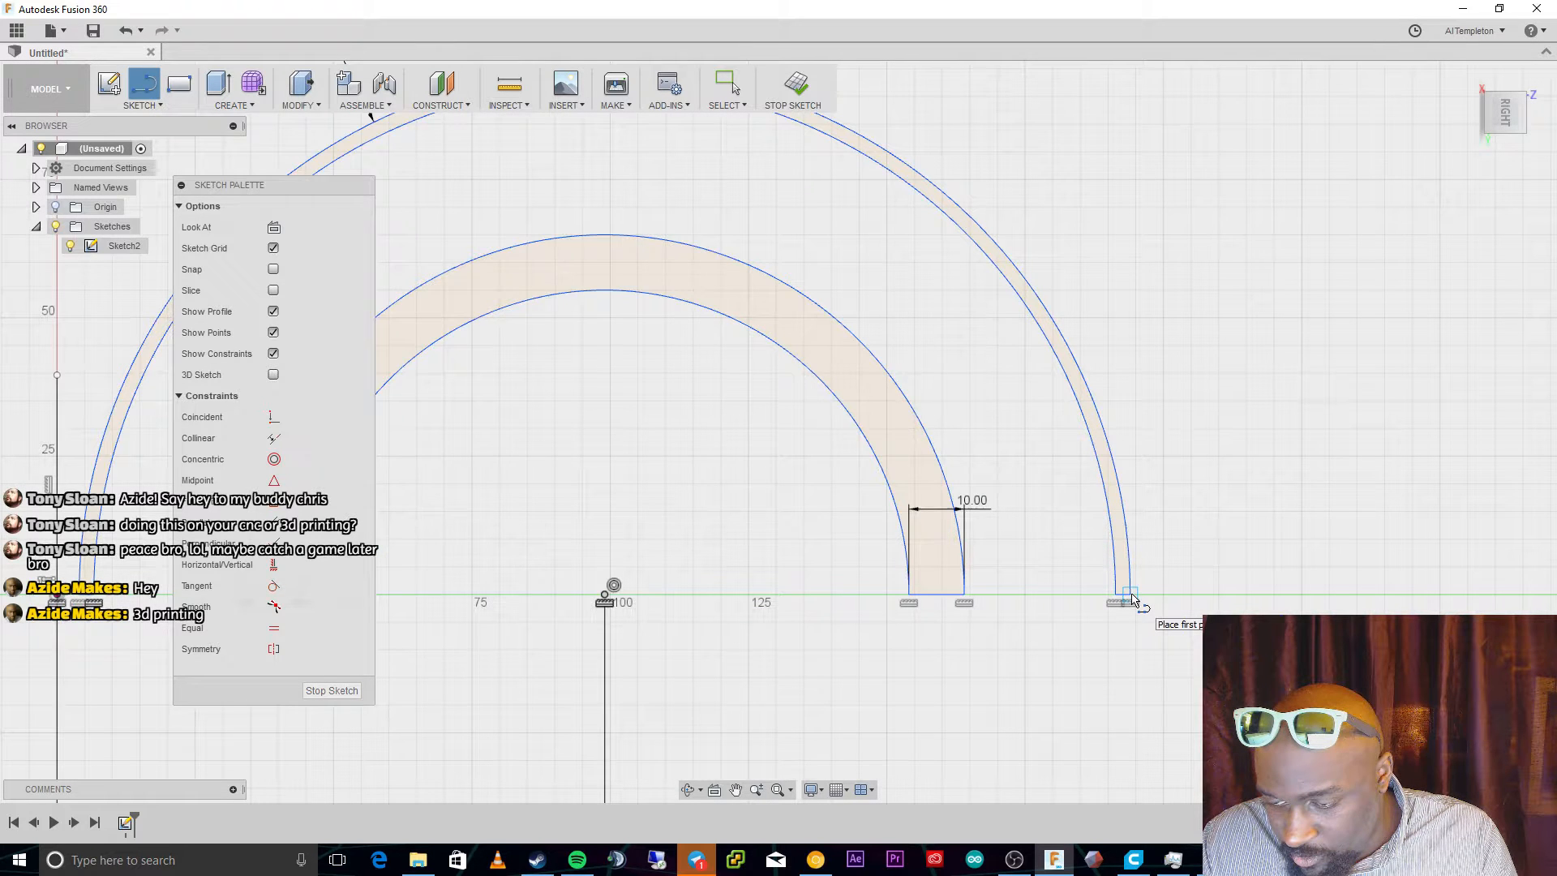
scroll(1133, 599, up, 6)
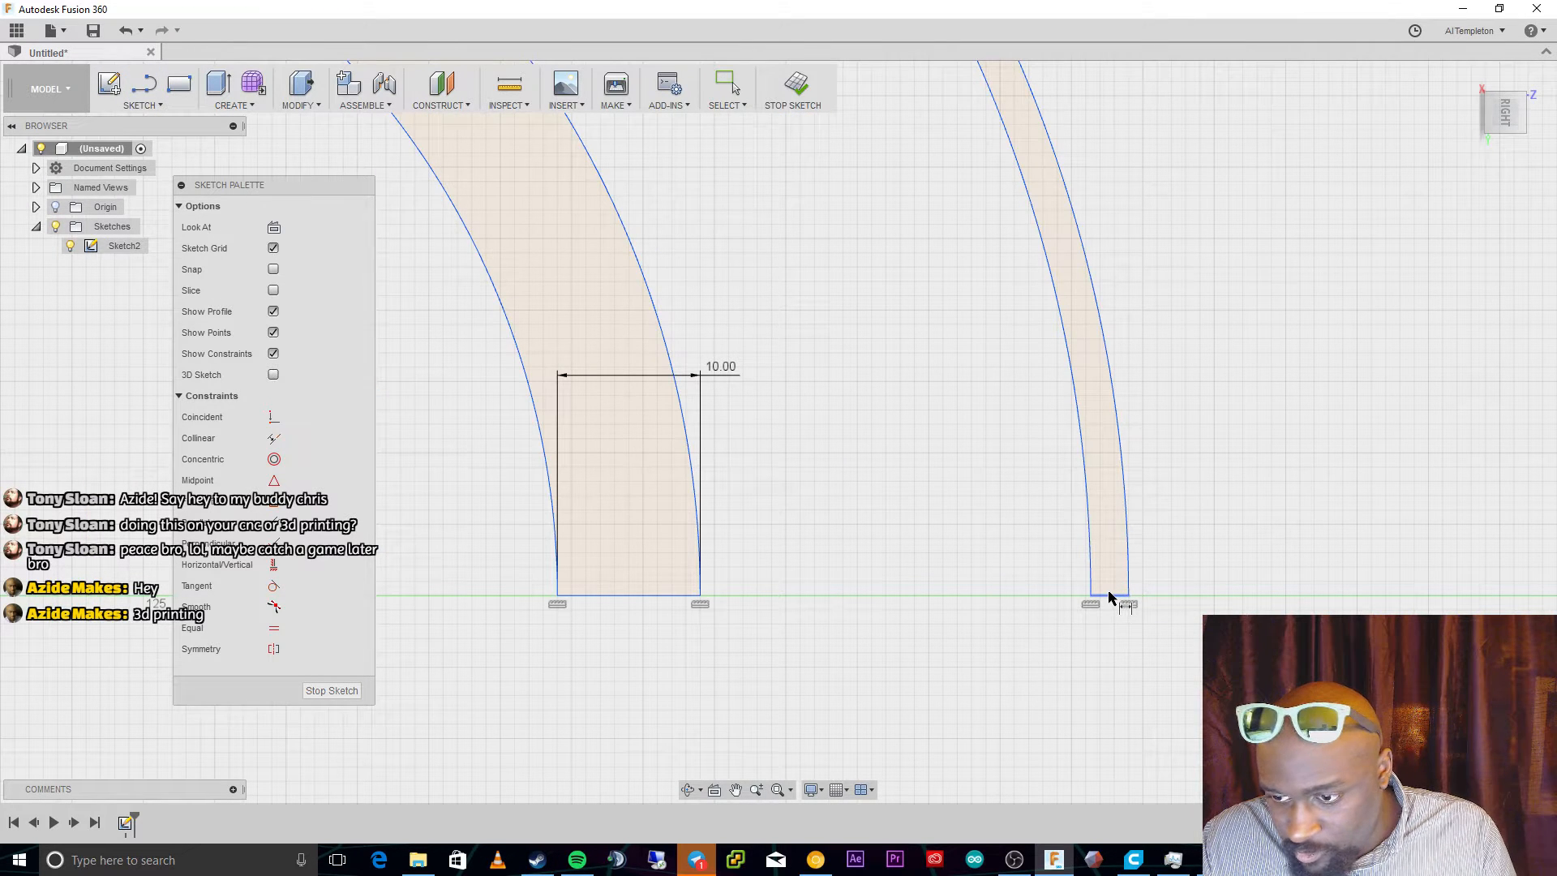
click(1110, 596)
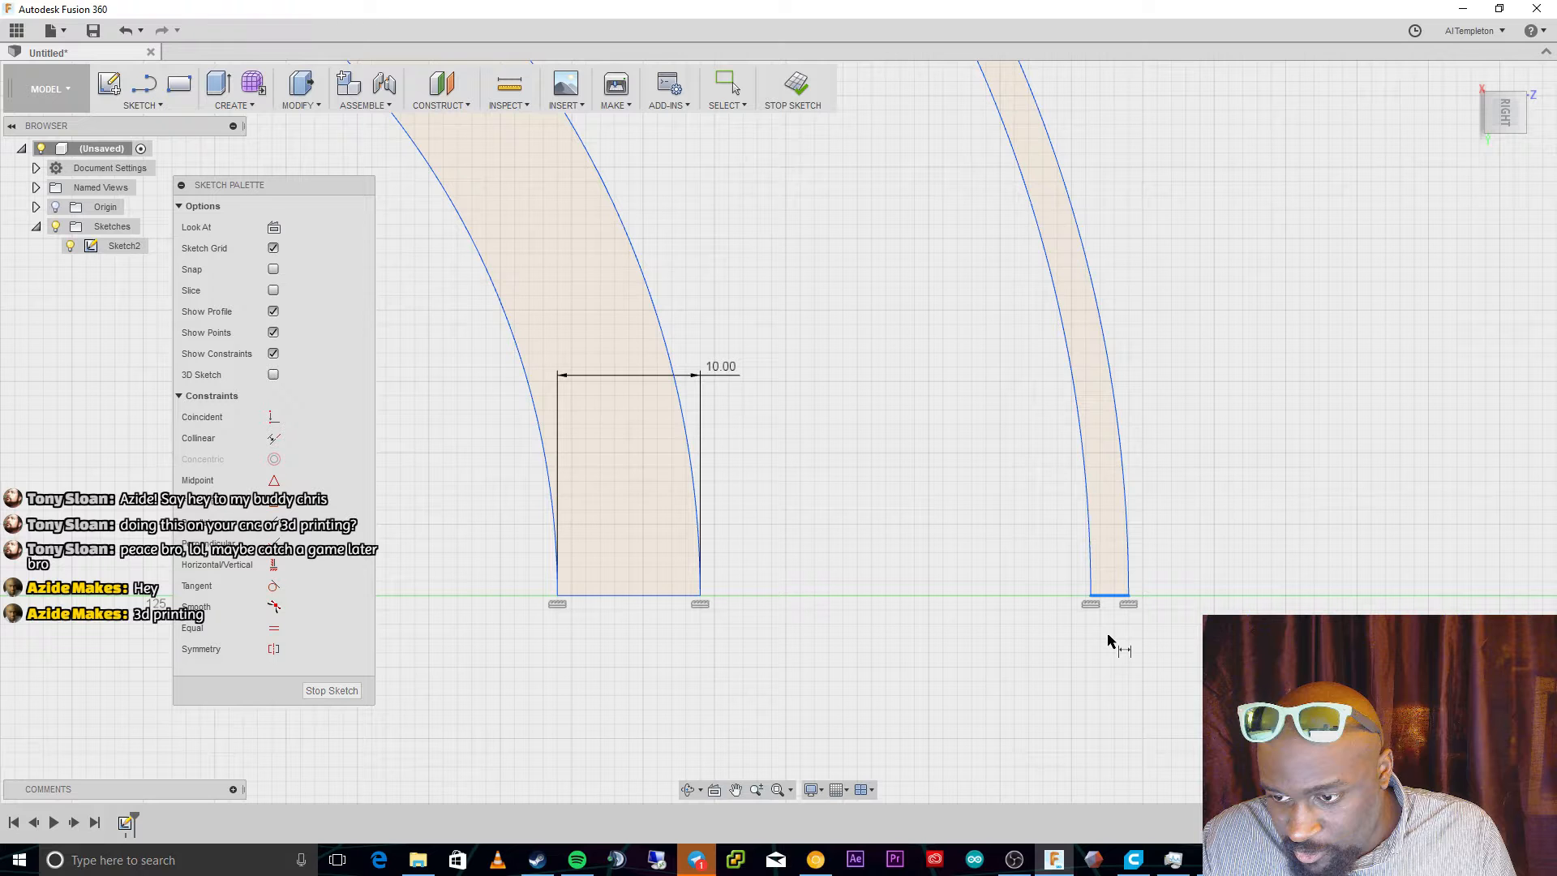
click(1109, 229)
text(10)
key(Return)
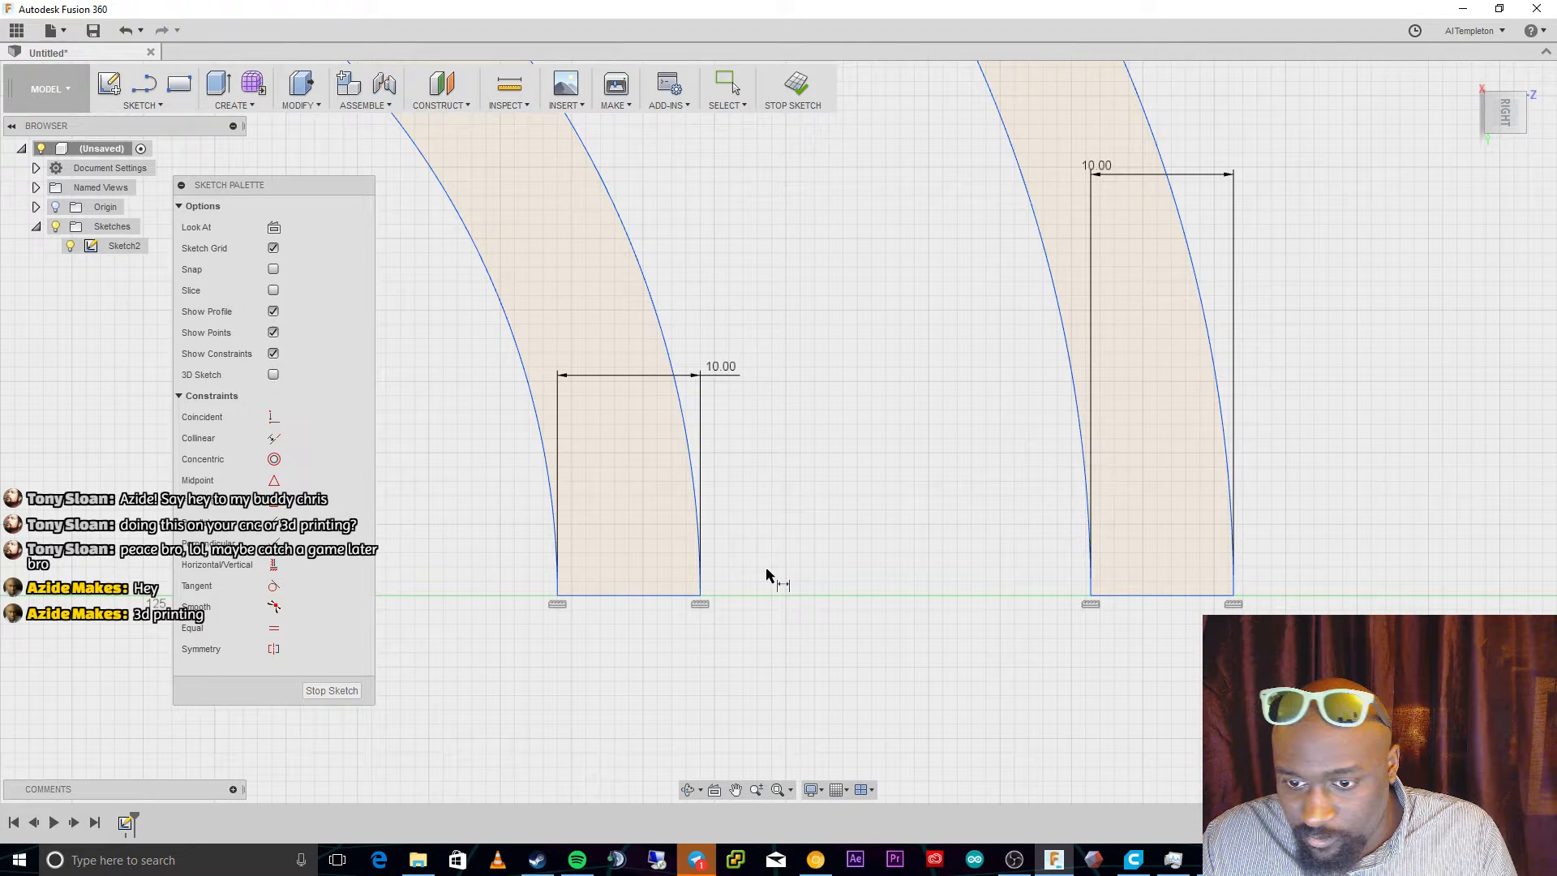
Dimension the gap between the right ends of the inner and outer rings and set it to 25 mm.
click(700, 596)
click(1091, 596)
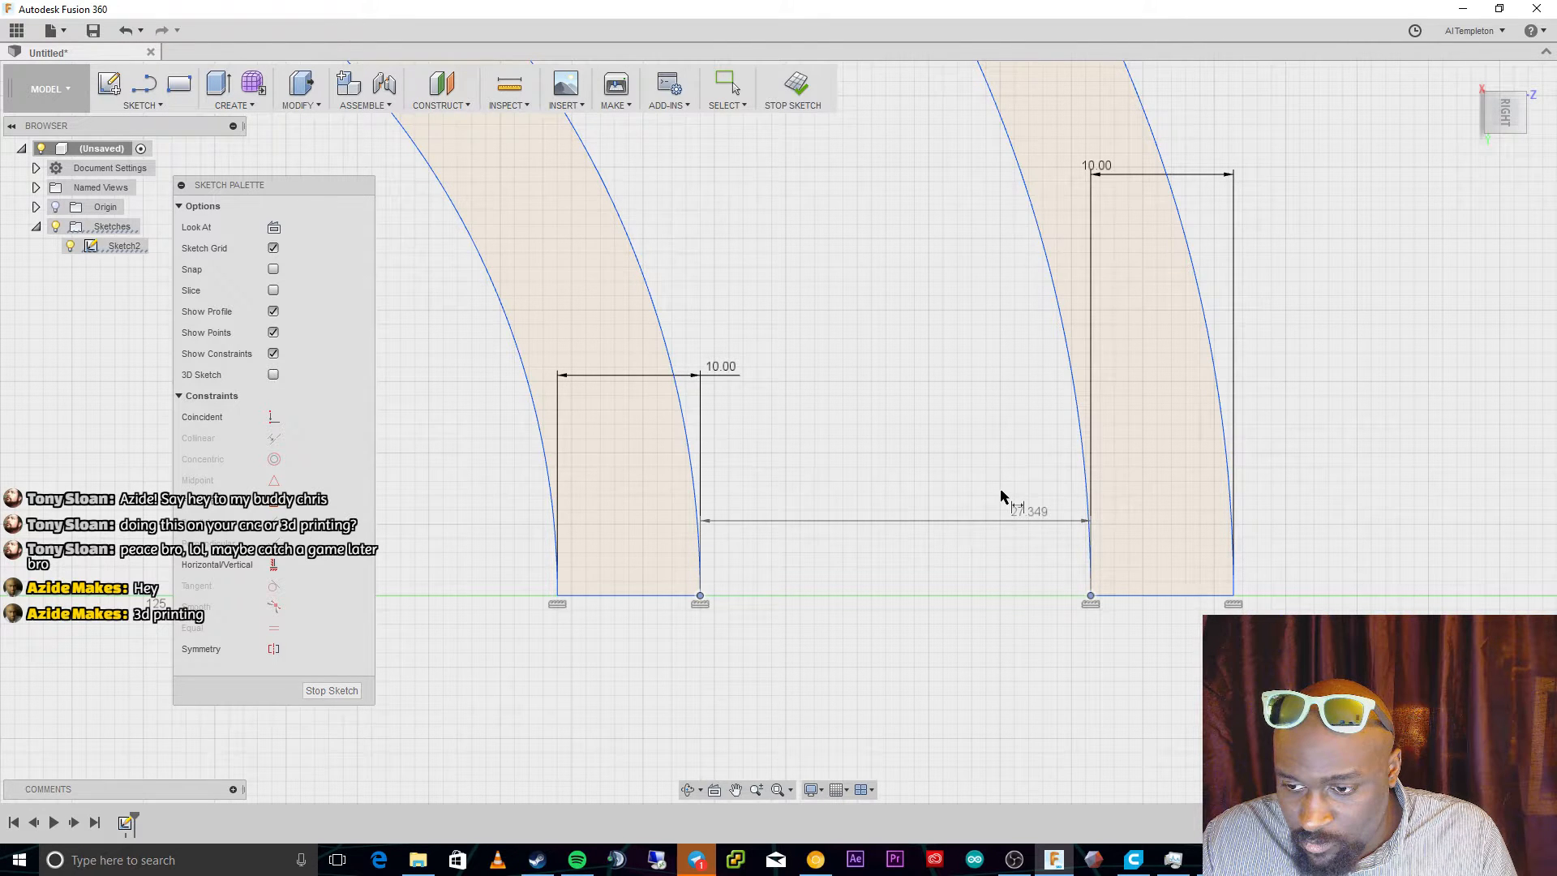
click(827, 521)
text(25)
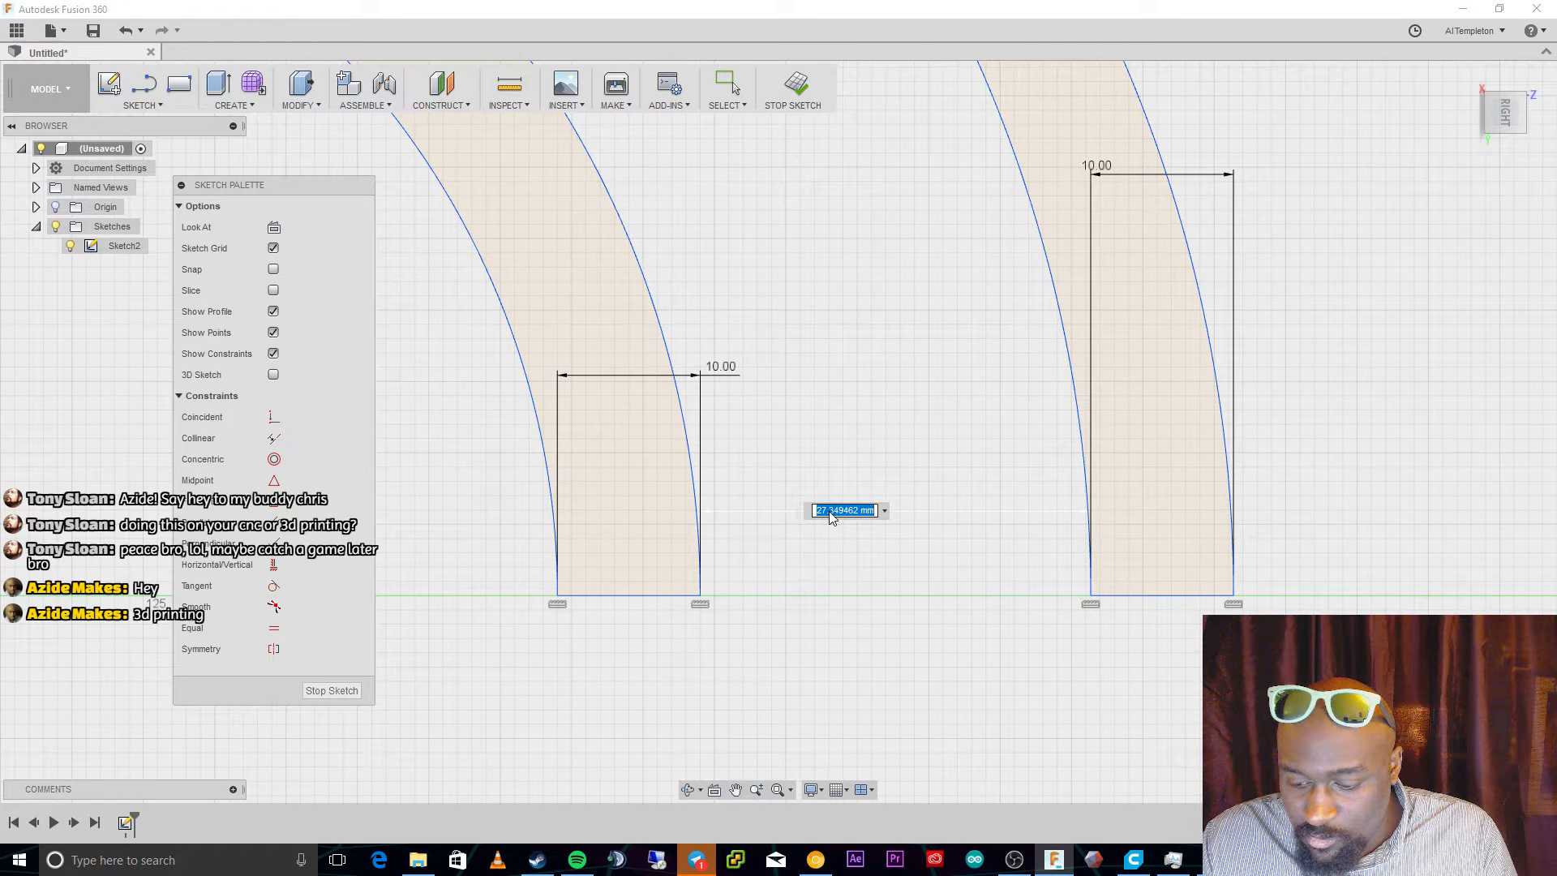
key(Return)
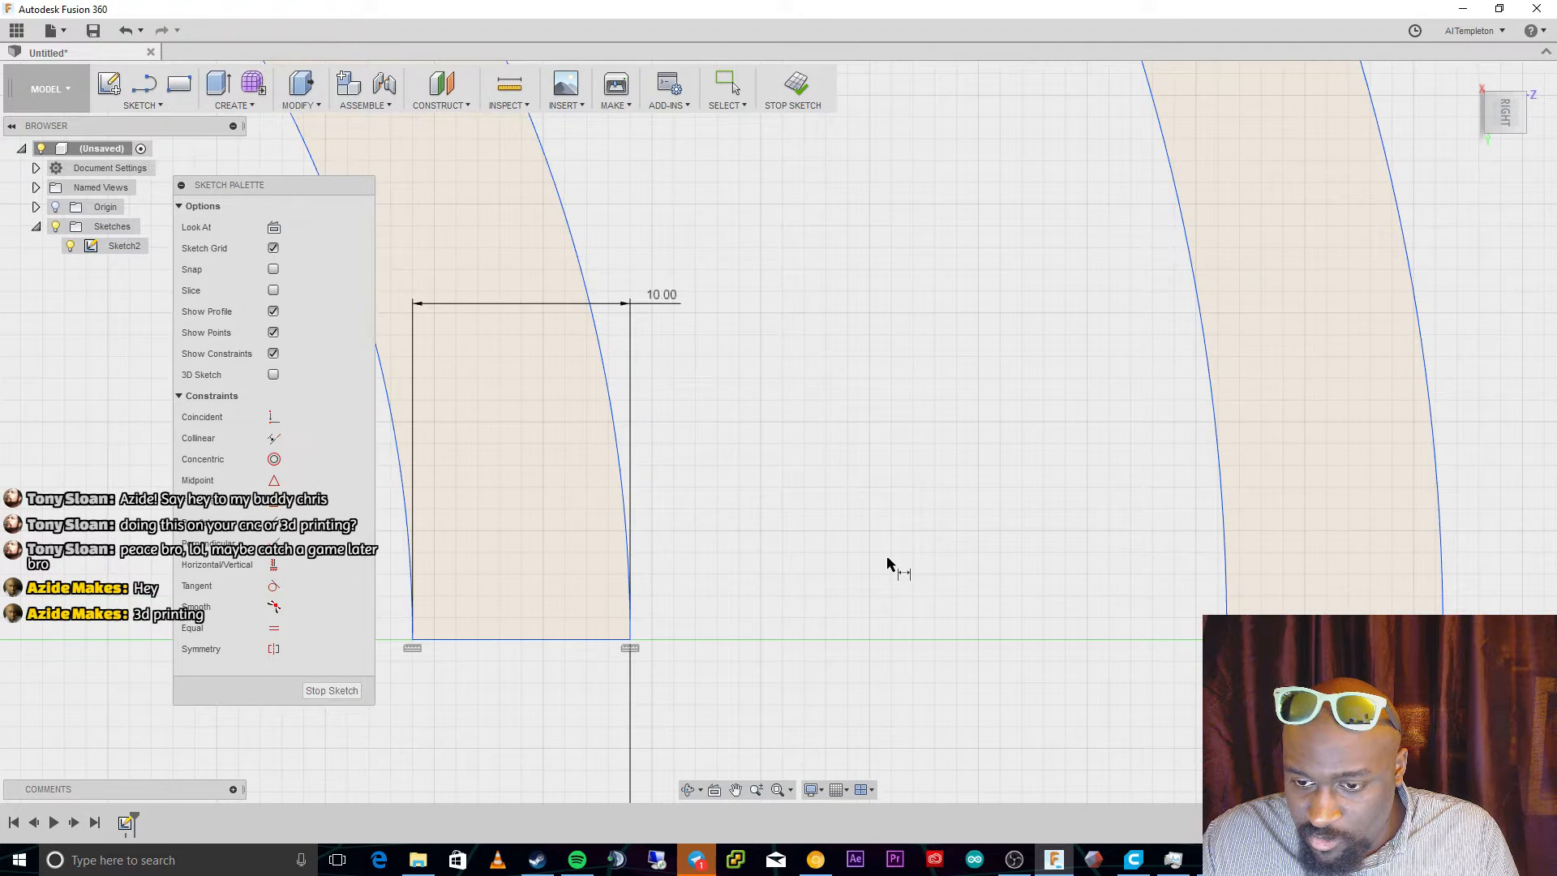
scroll(937, 607, down, 5)
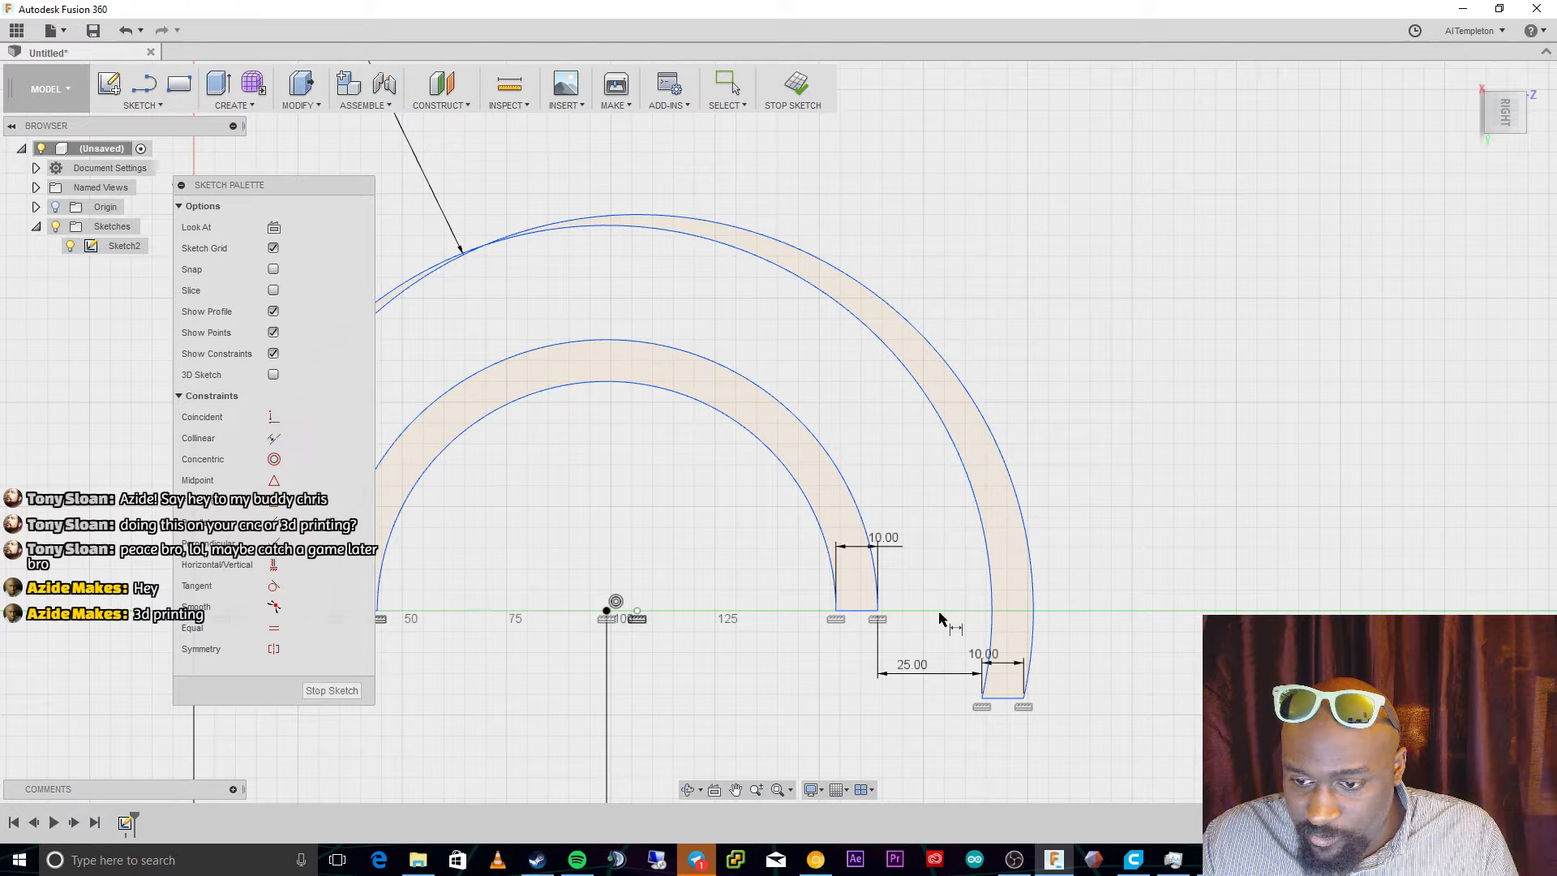
key(Escape)
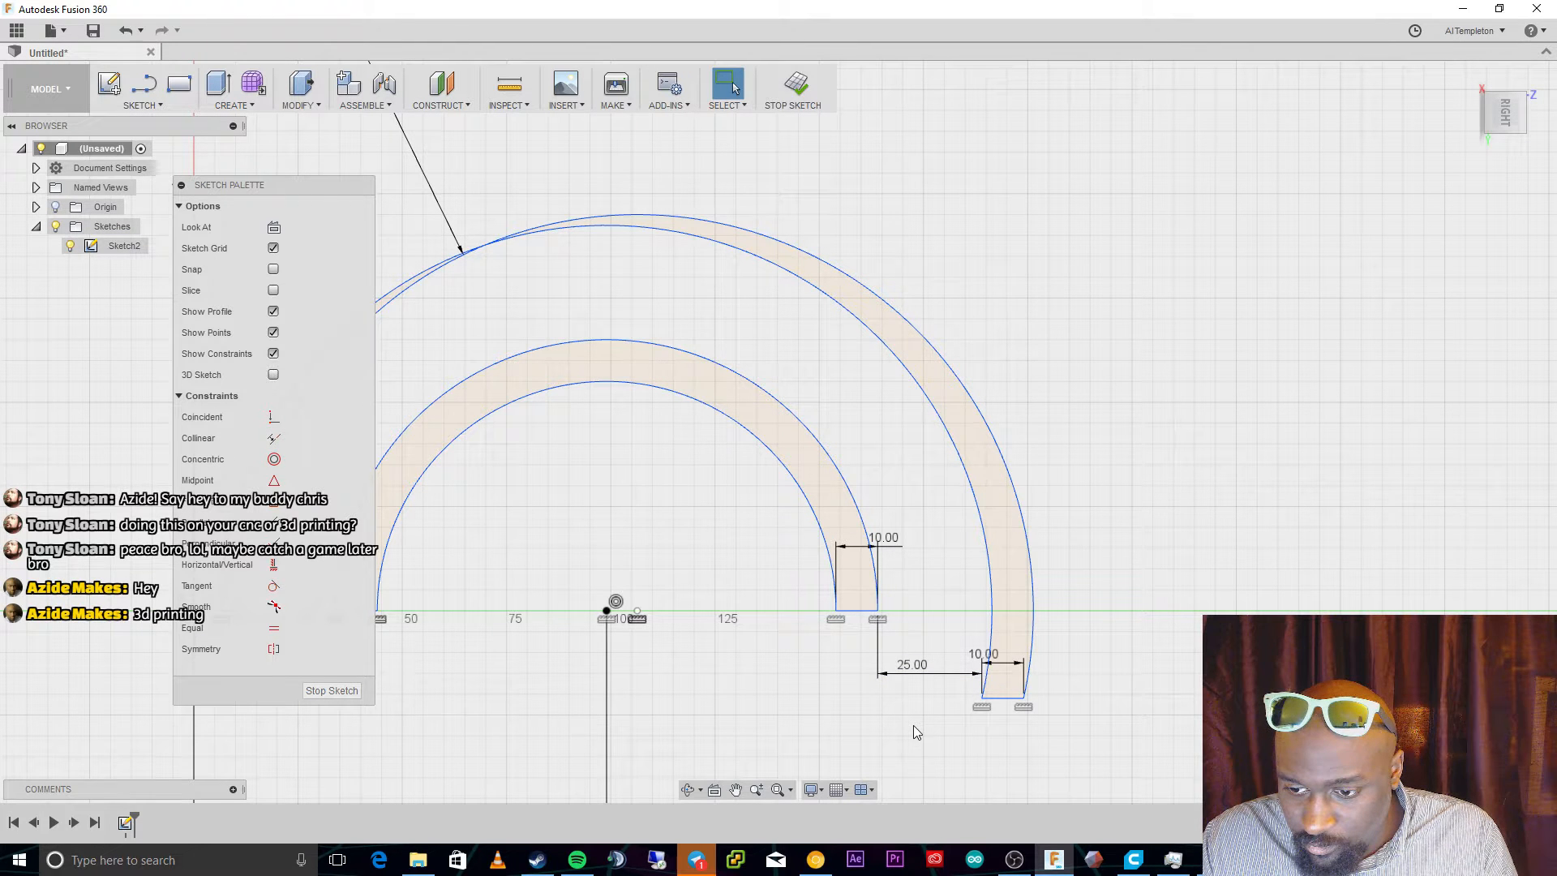
Make the right end lines of the outer and inner rings collinear.
click(1003, 699)
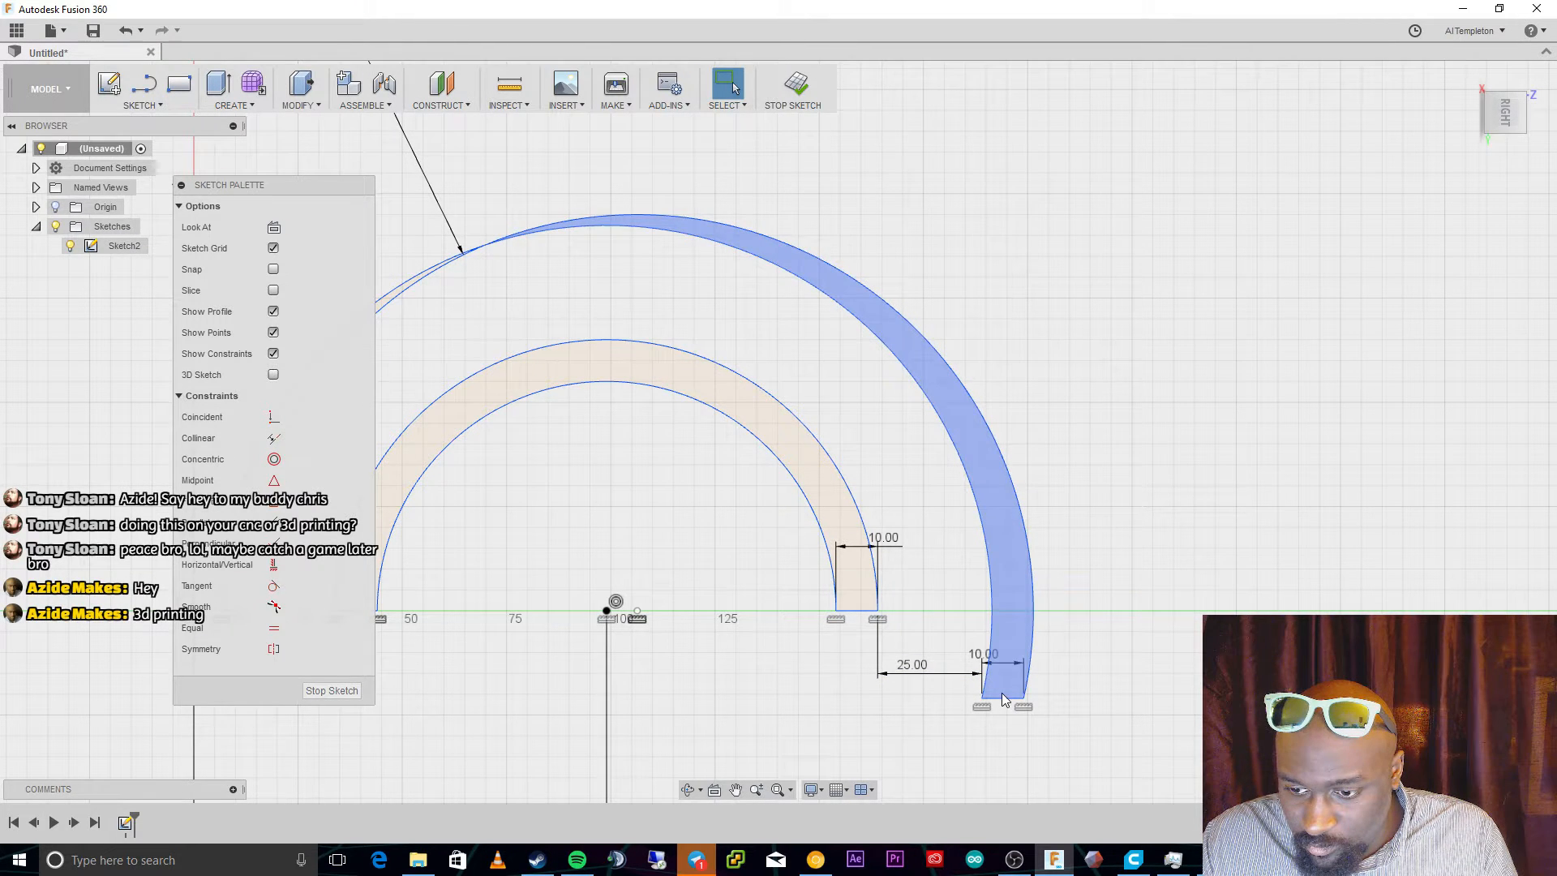
click(1003, 698)
ctrl+click(857, 611)
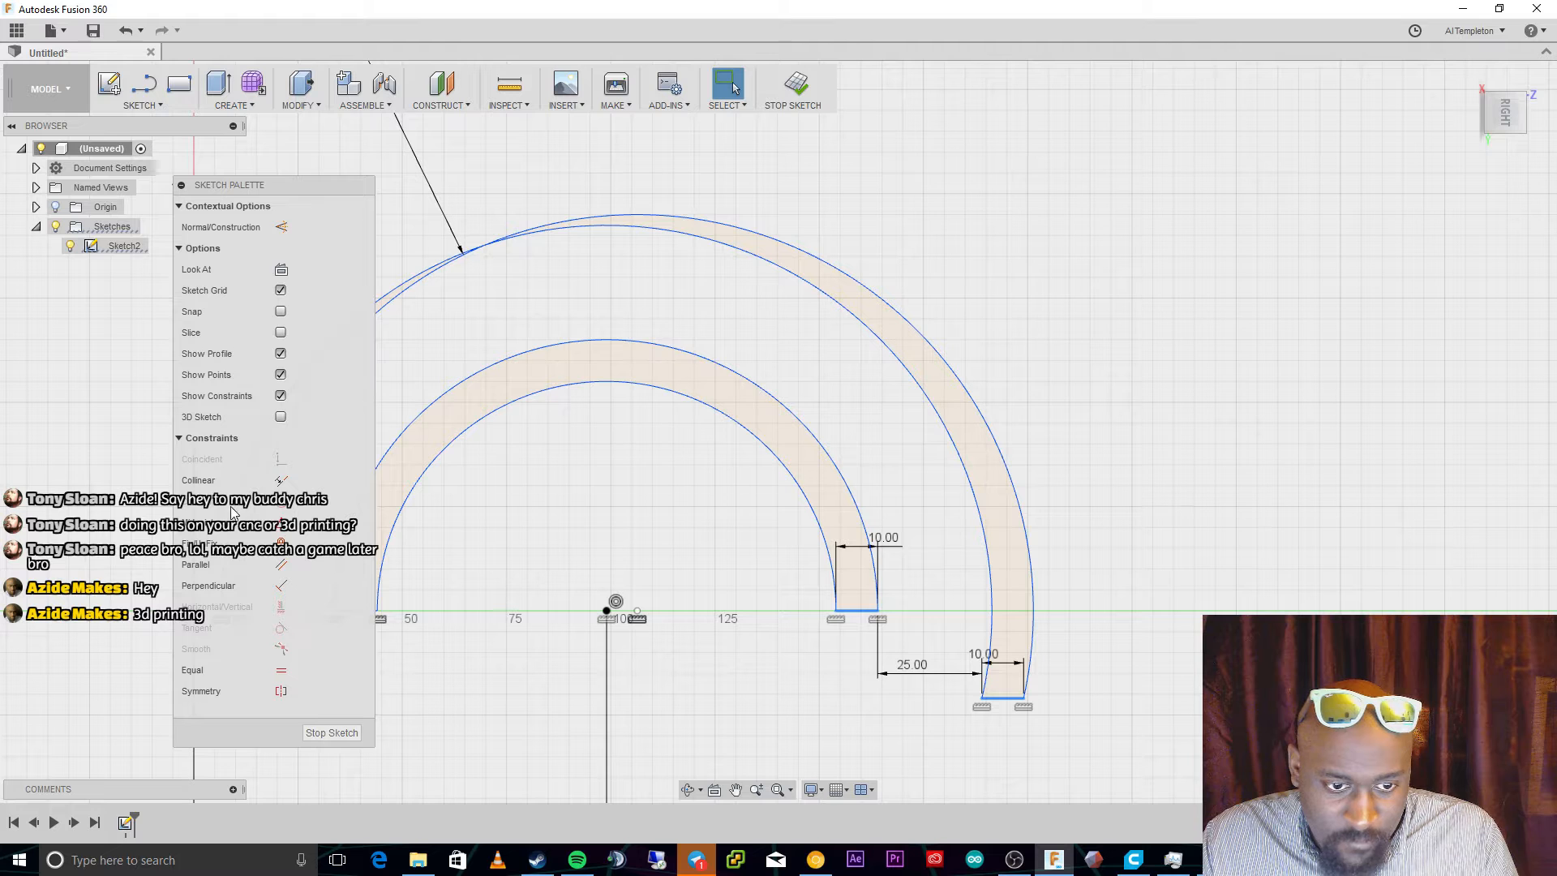
click(281, 481)
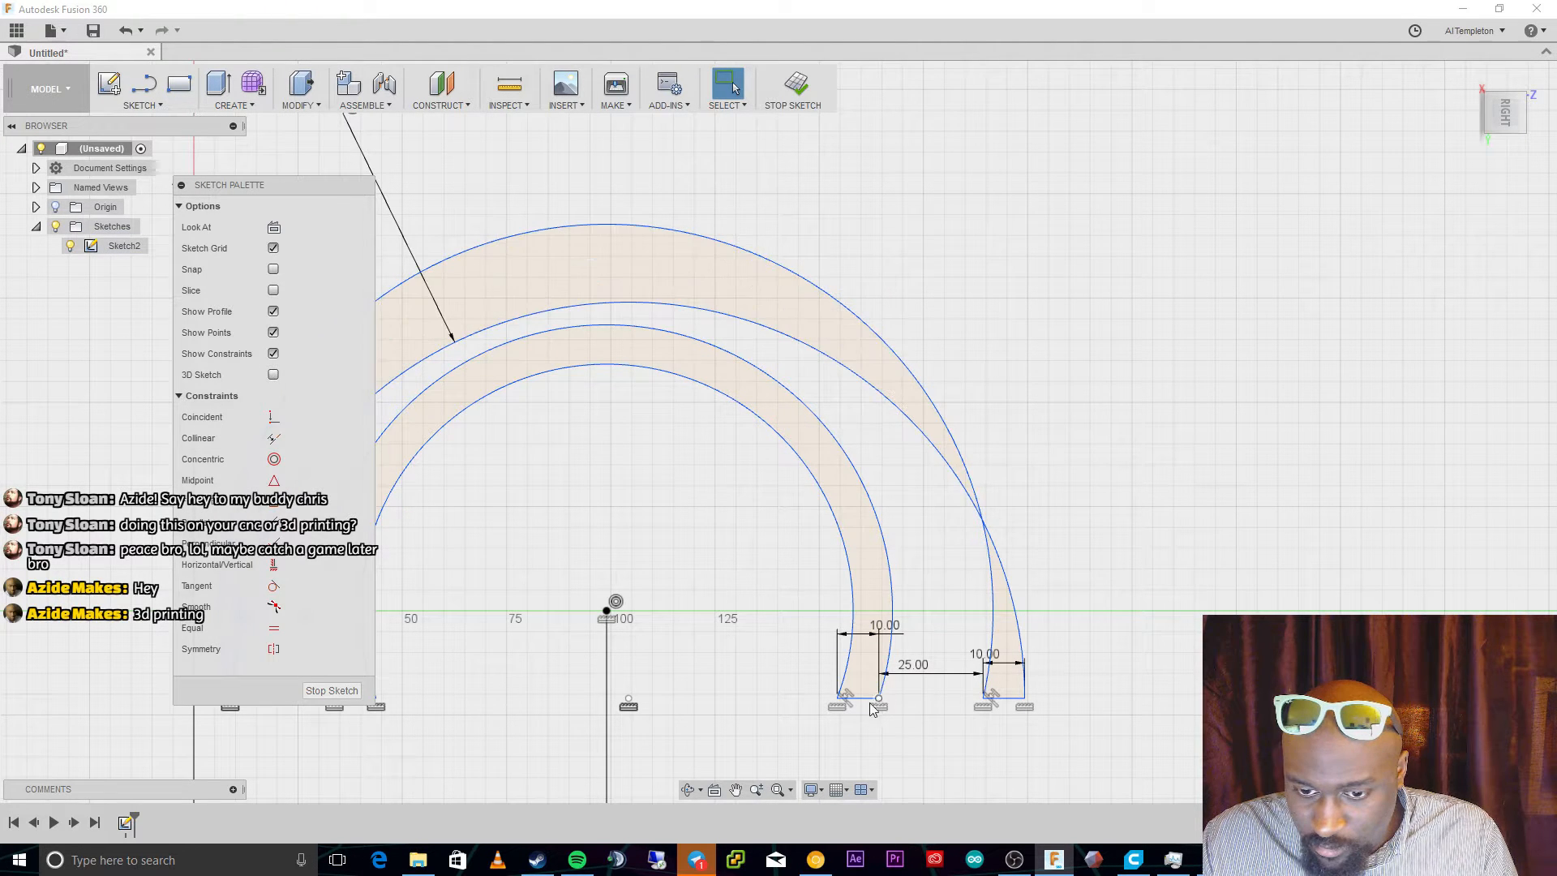
Move the inner ring's right end line back up close to the horizontal axis.
scroll(721, 670, up, 3)
scroll(747, 670, down, 3)
scroll(902, 640, down, 2)
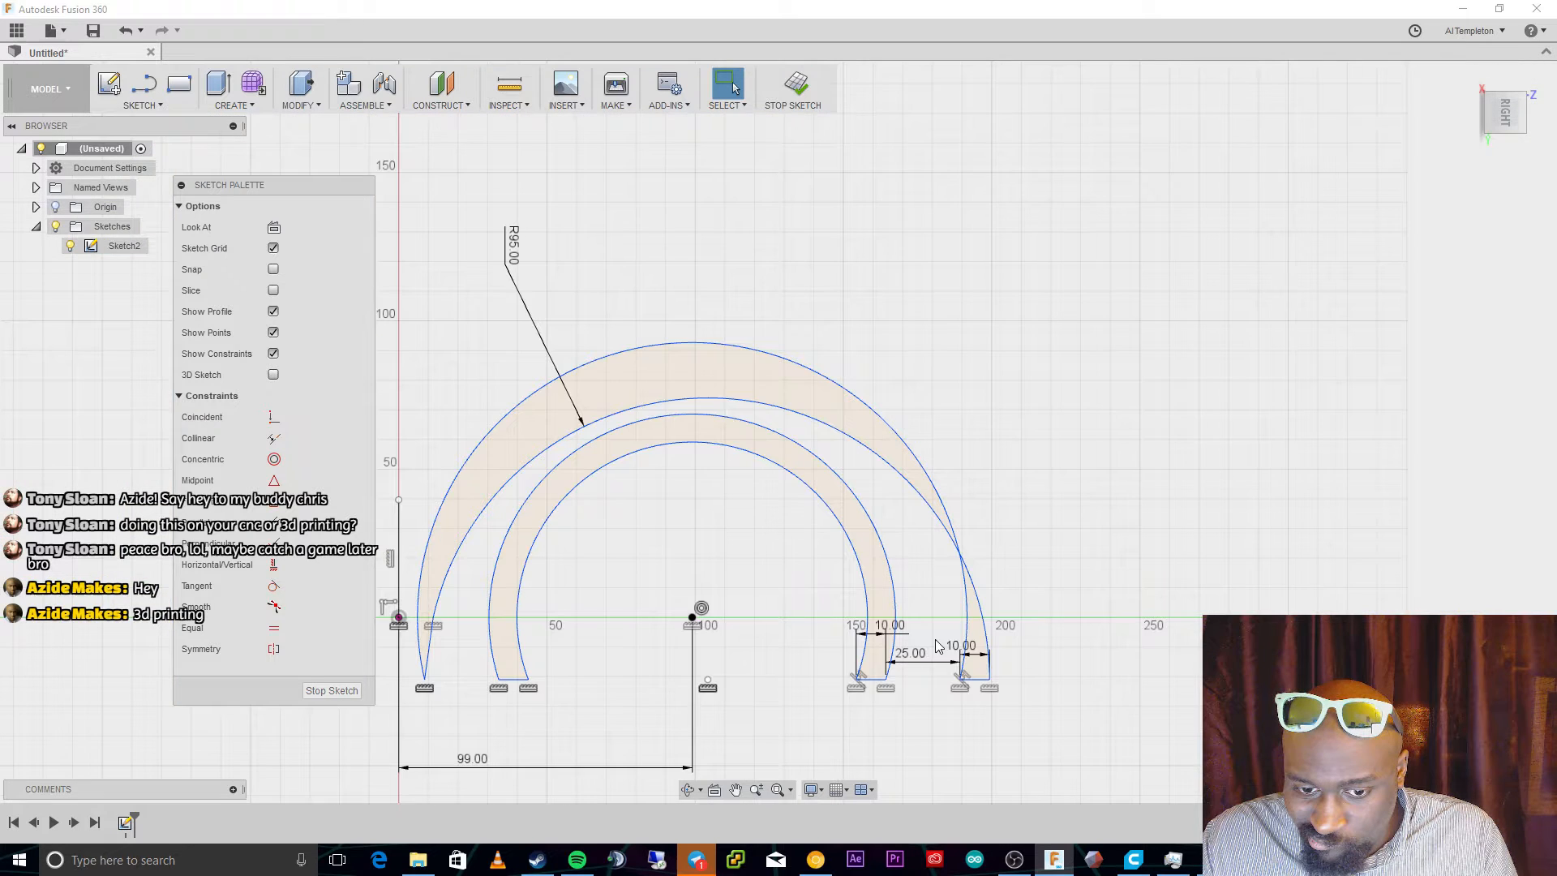
drag(873, 679, 691, 614)
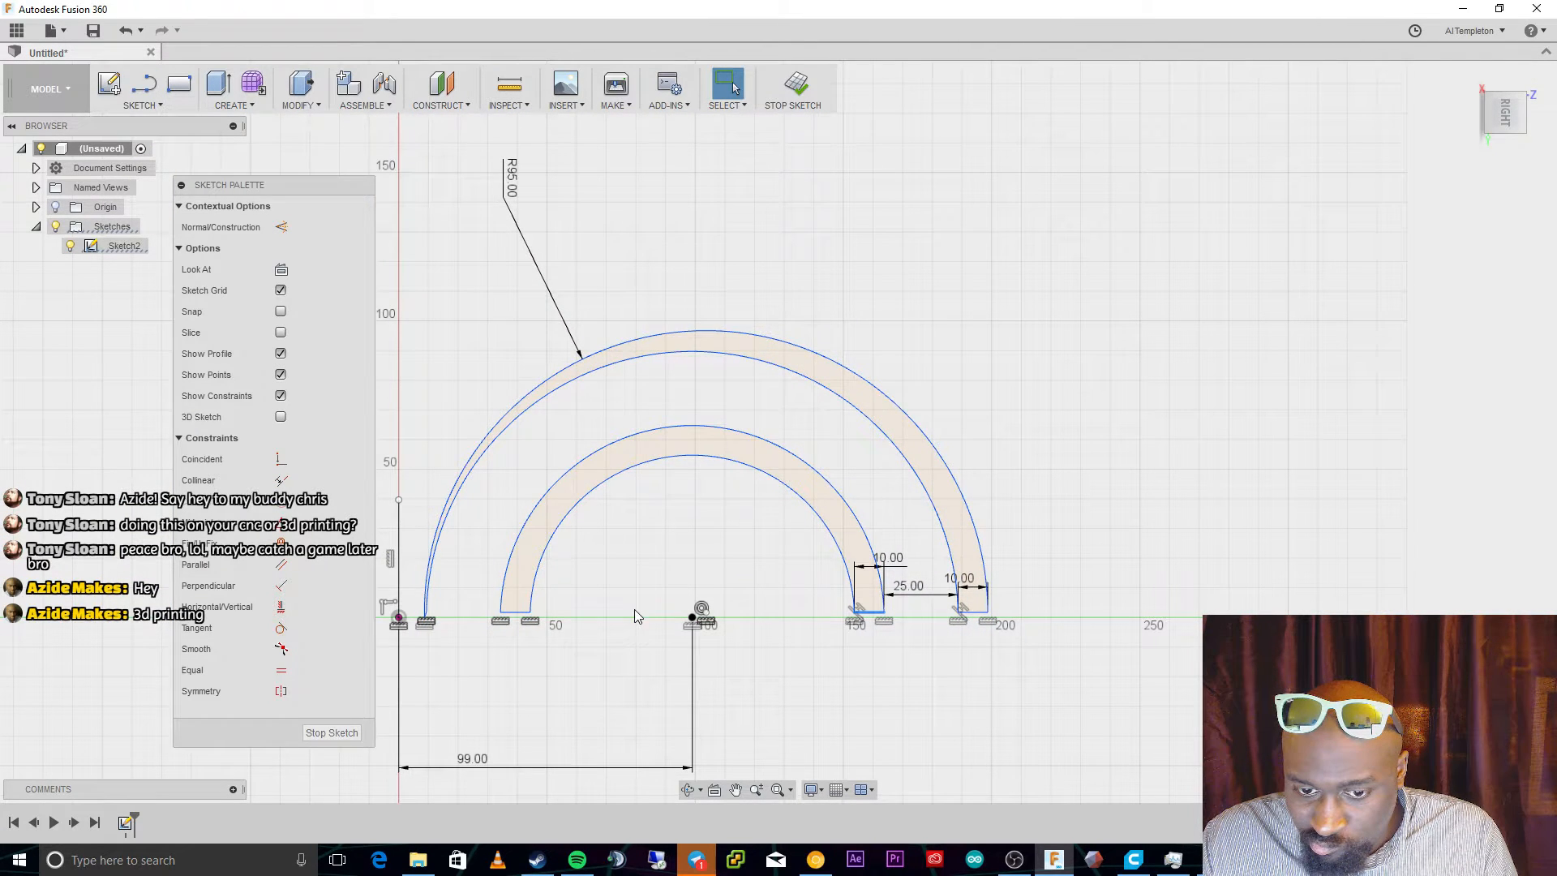
Align the end point of the inner ring's left baseline with the rings' center point using the Horizontal/Vertical constraint.
click(516, 612)
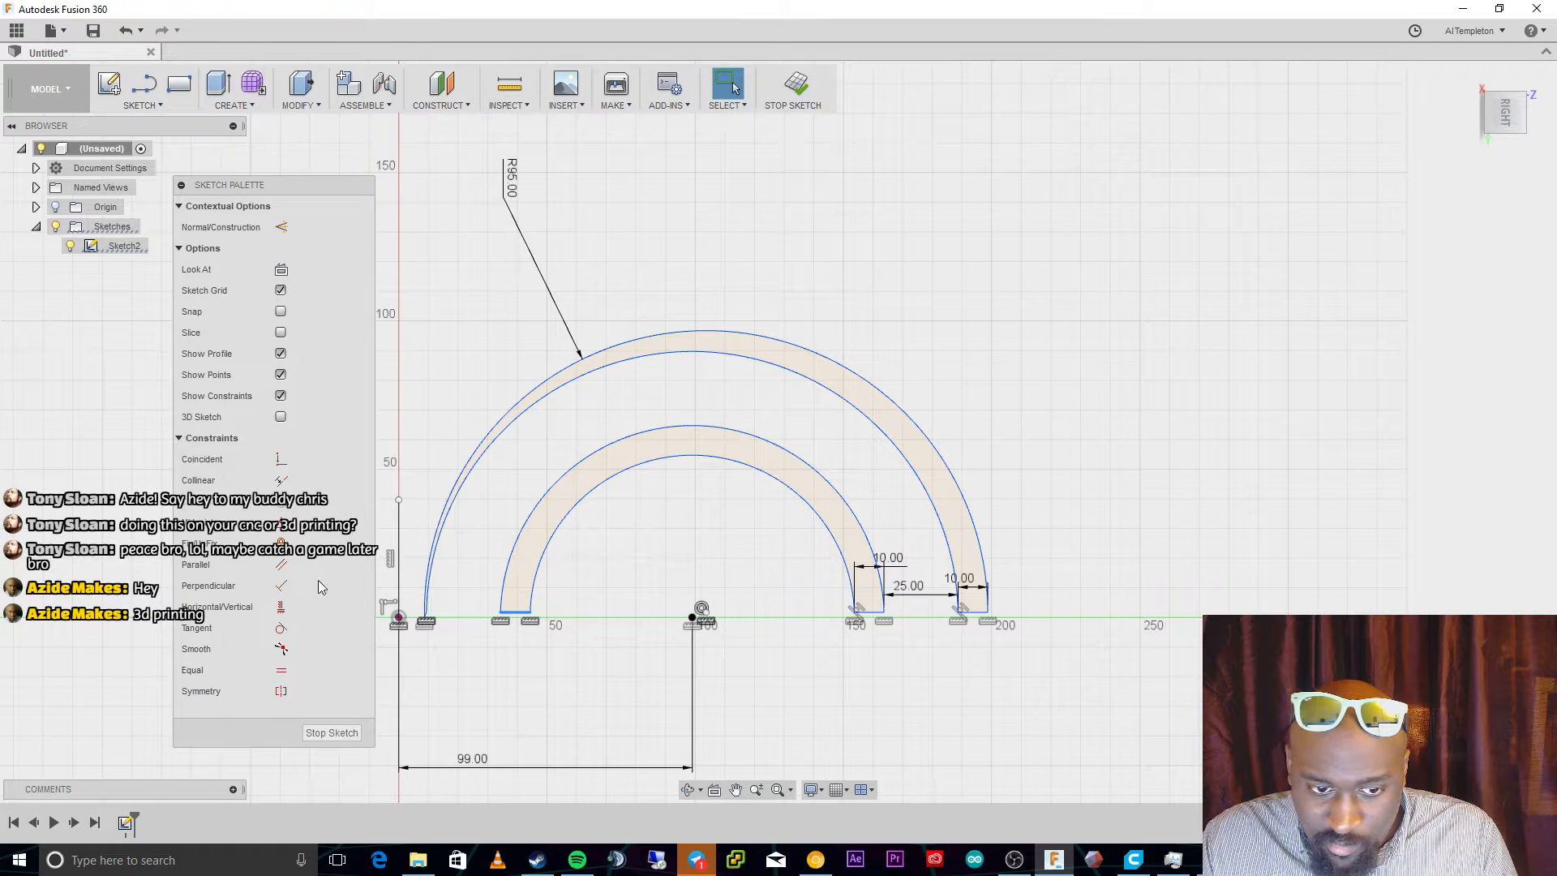
click(696, 620)
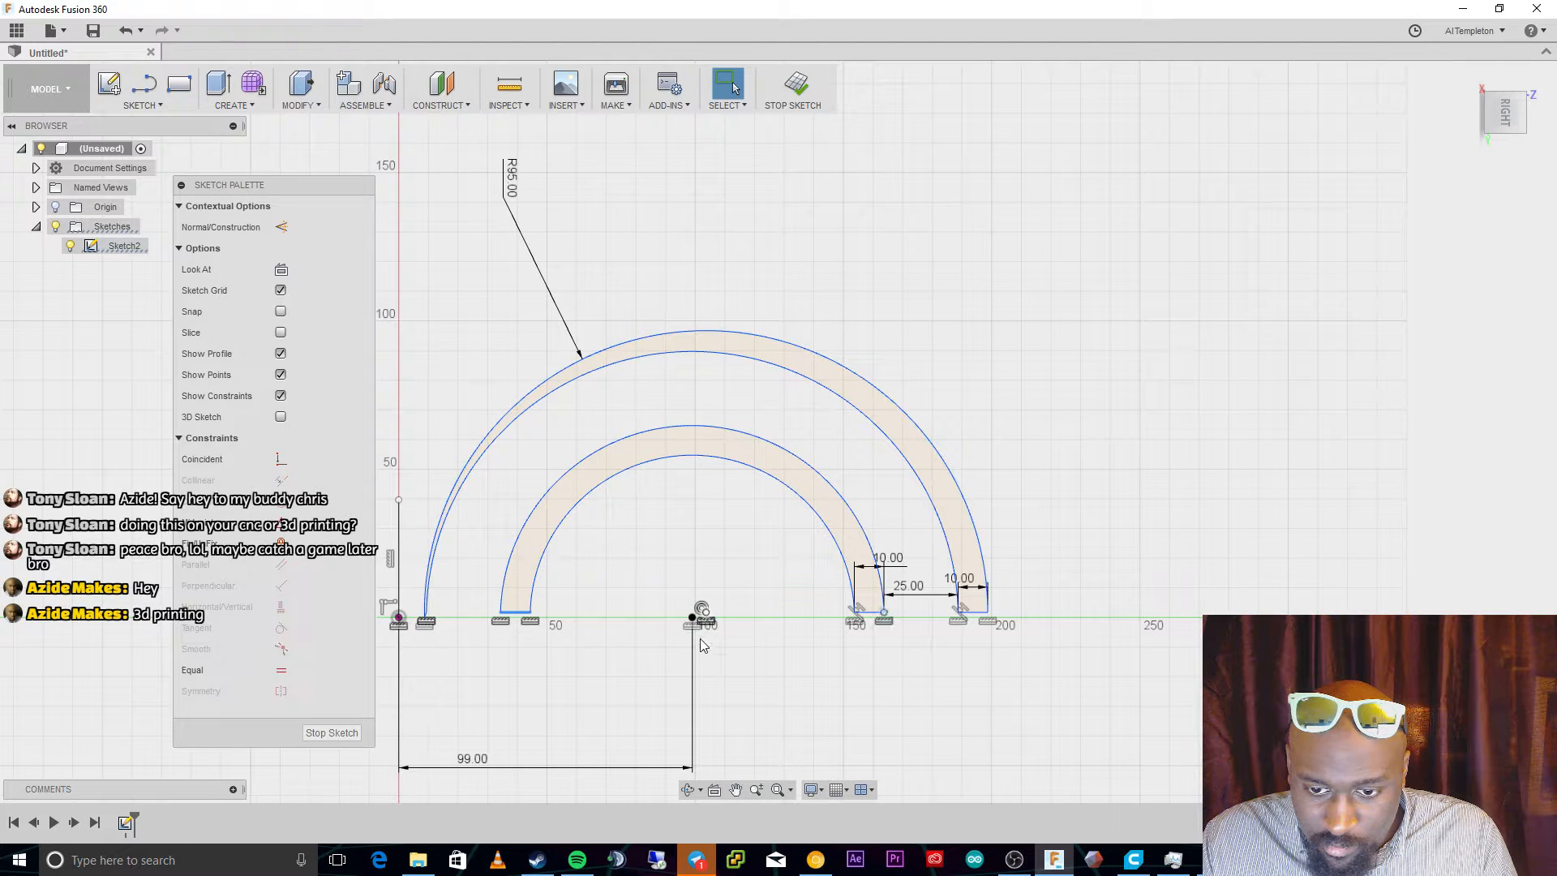
click(693, 616)
click(687, 621)
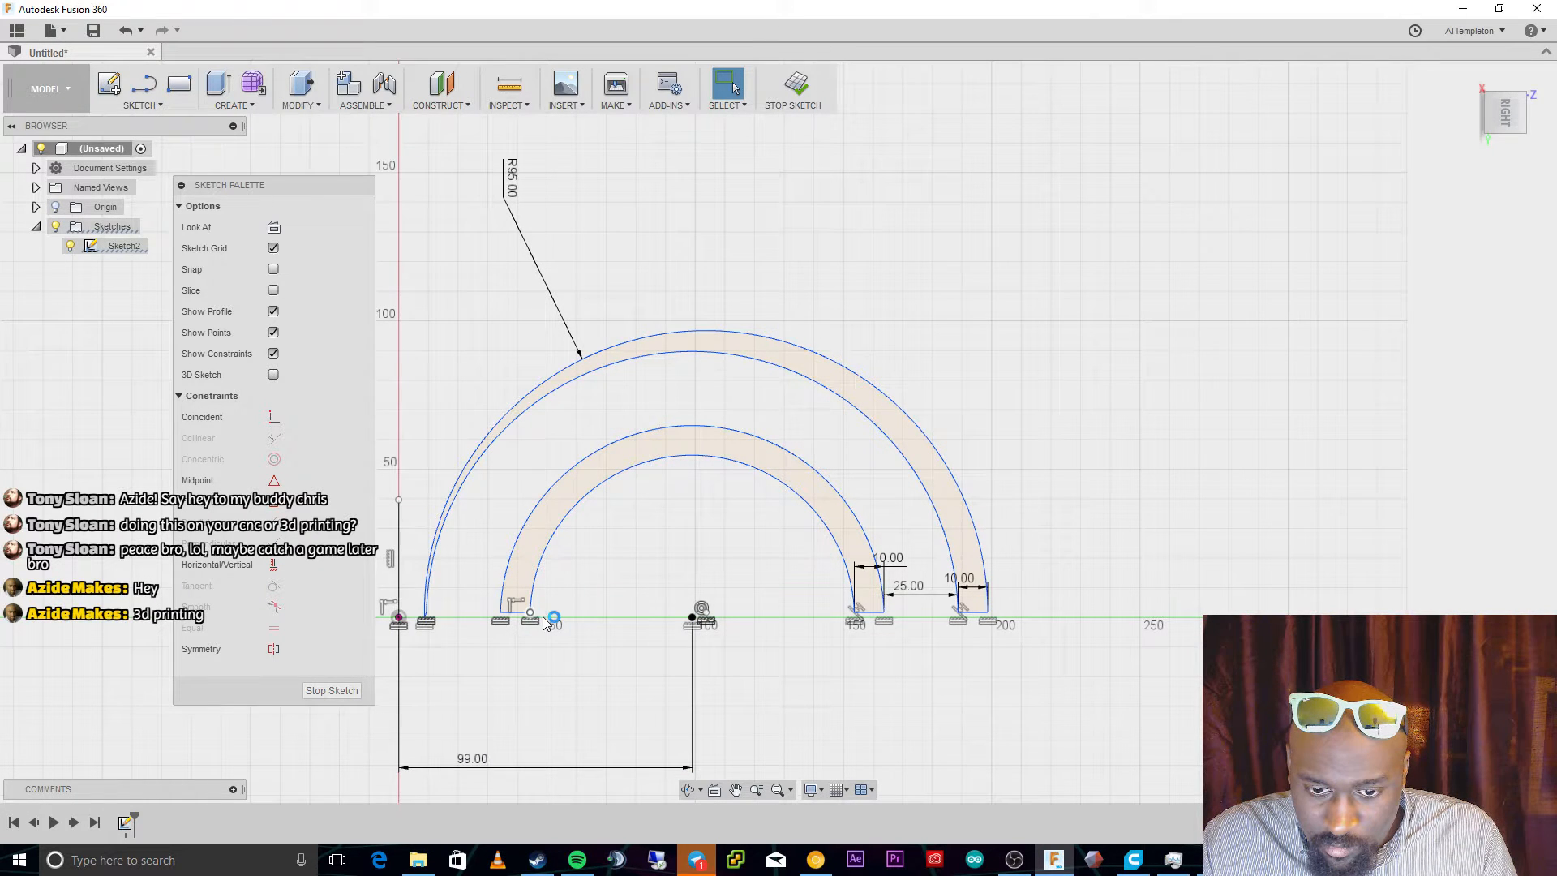
ctrl+click(693, 617)
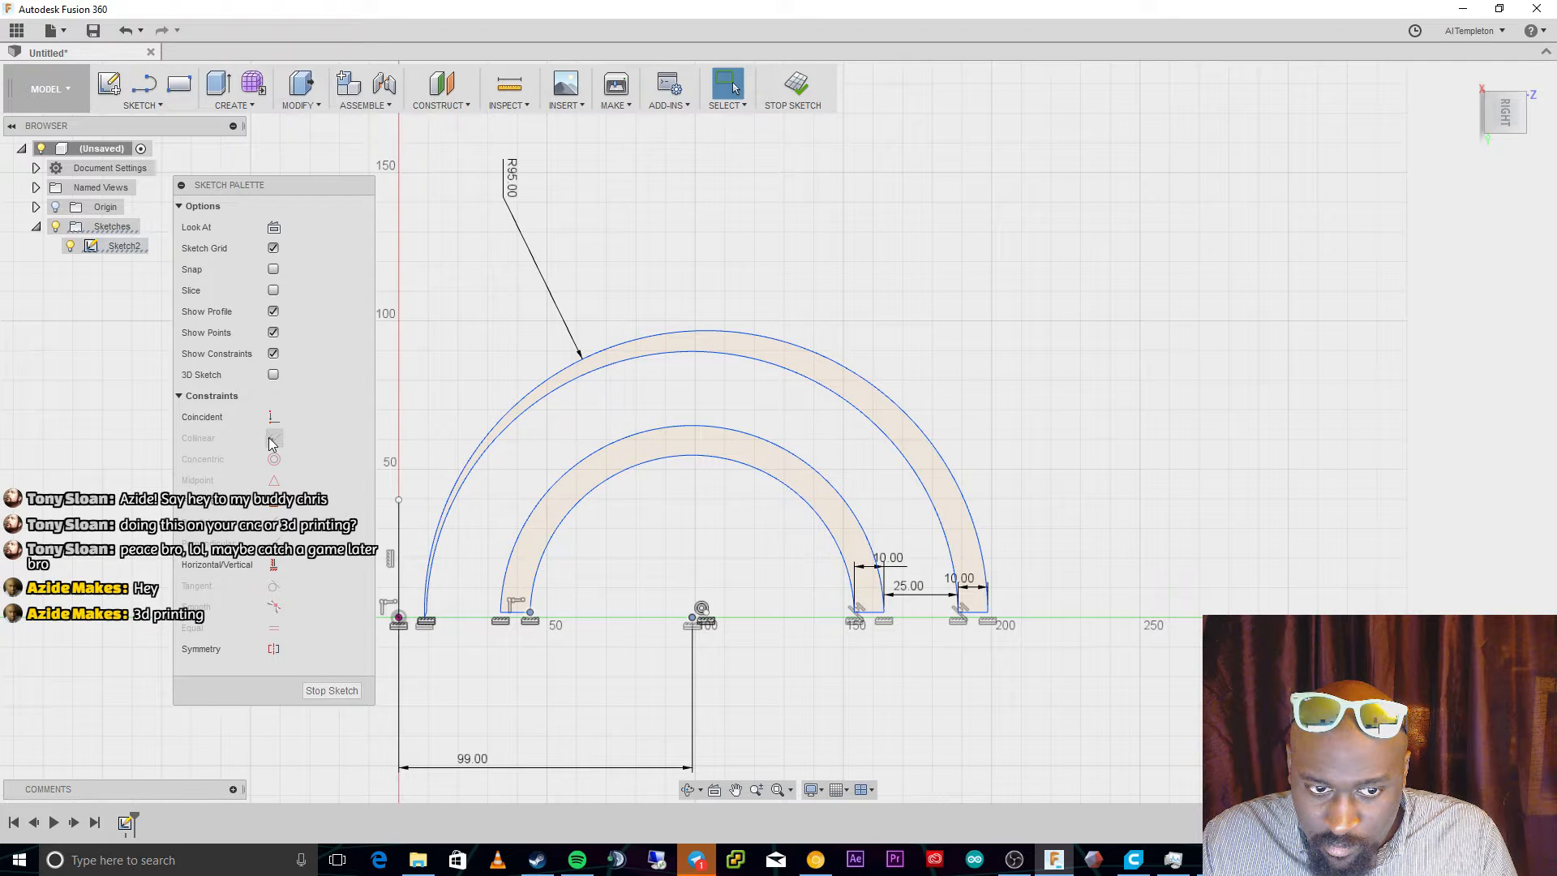
click(274, 564)
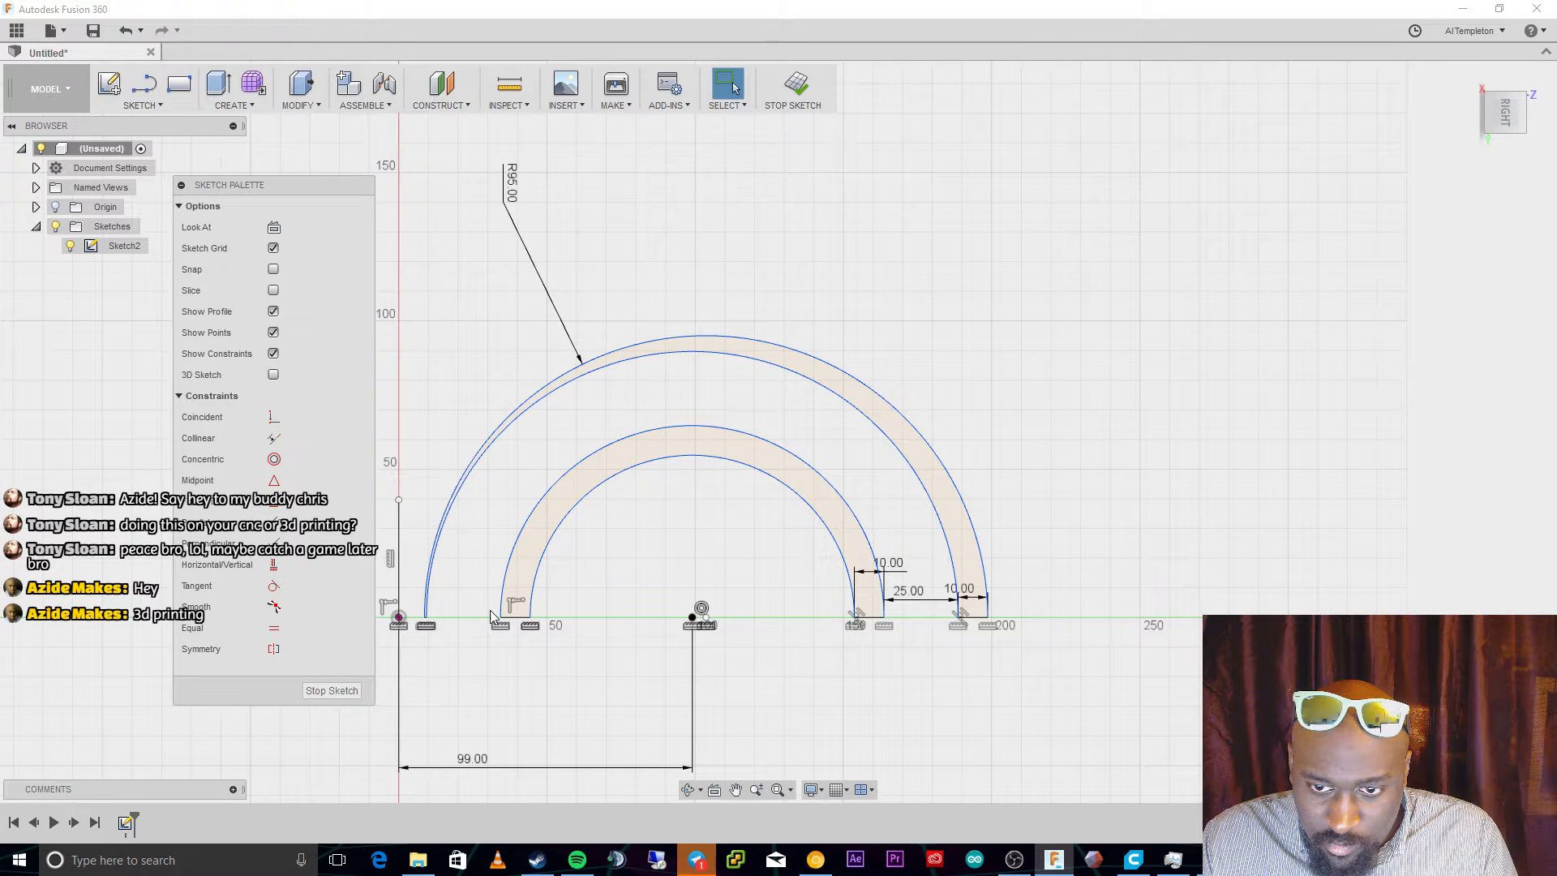
Make the outer ring's outer arc concentric with the inner ring's outer arc.
click(911, 424)
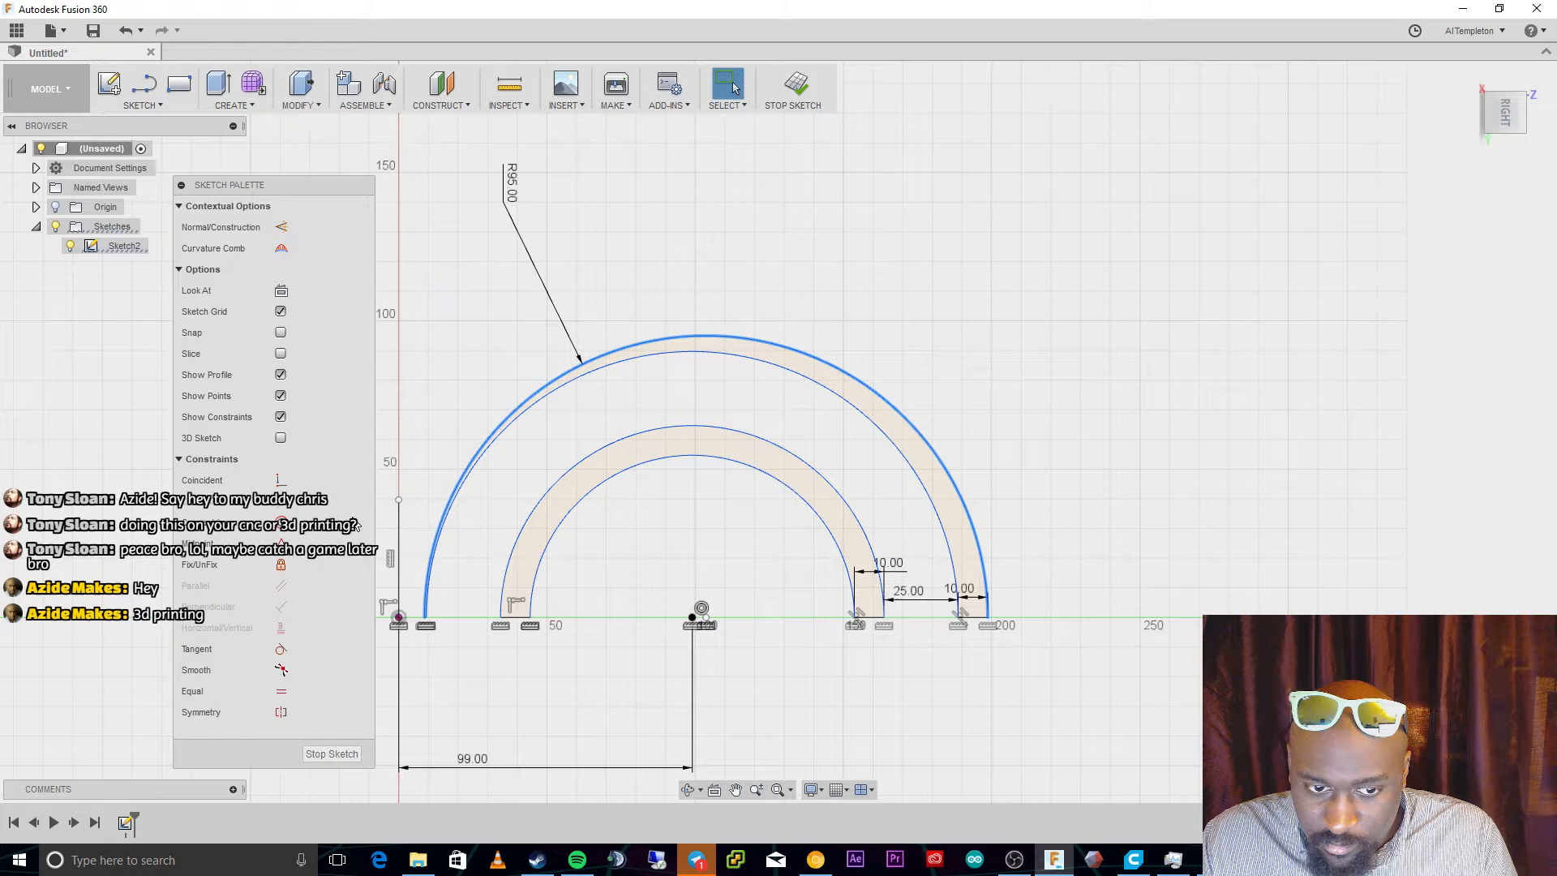
click(281, 523)
click(772, 445)
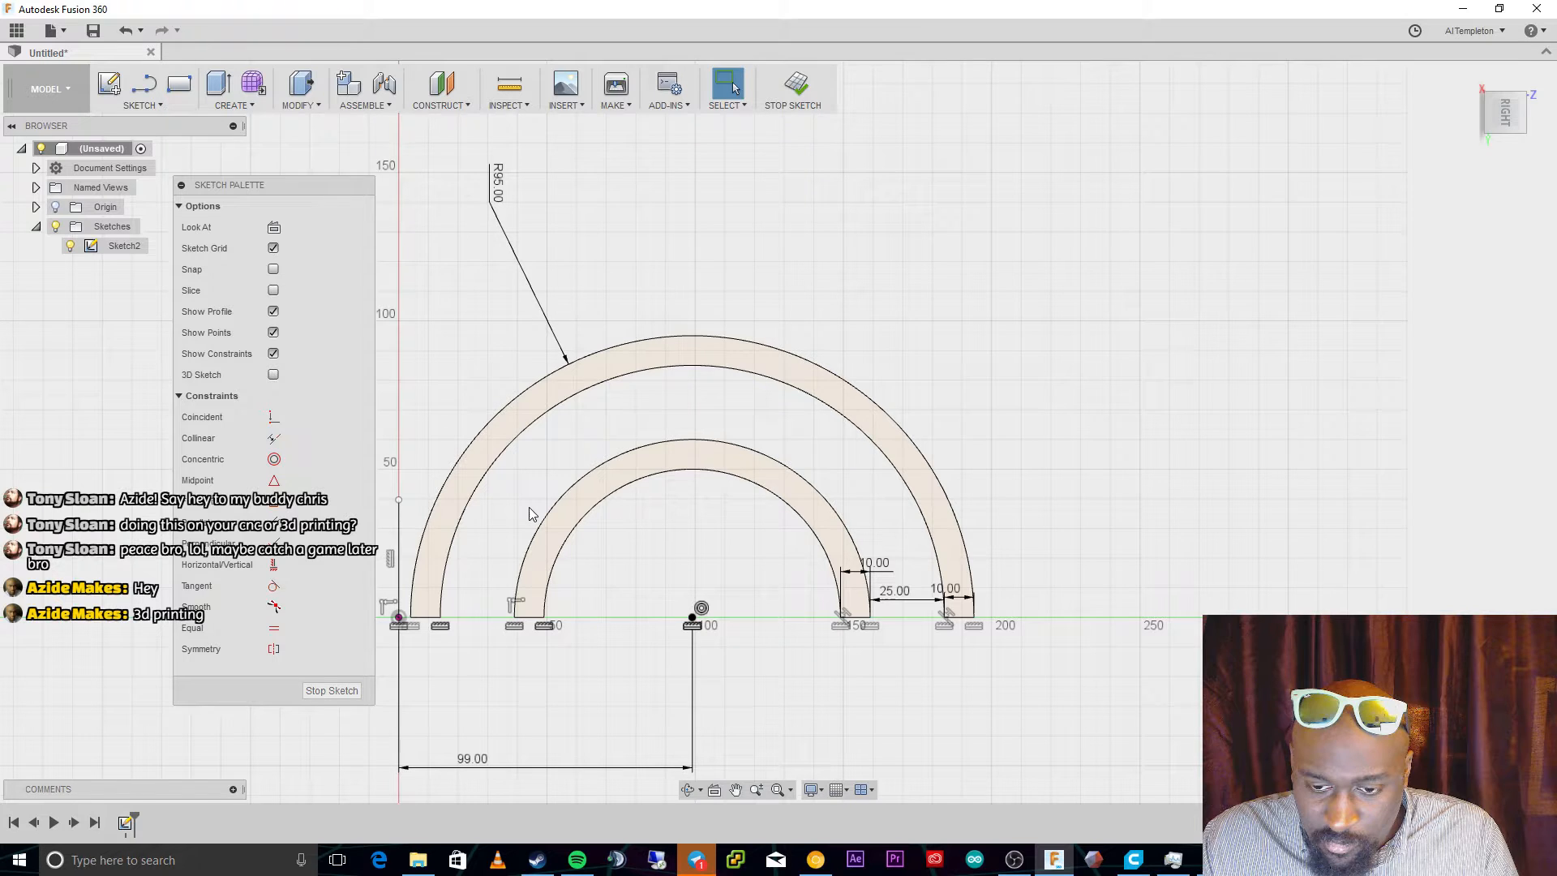
scroll(442, 462, up, 4)
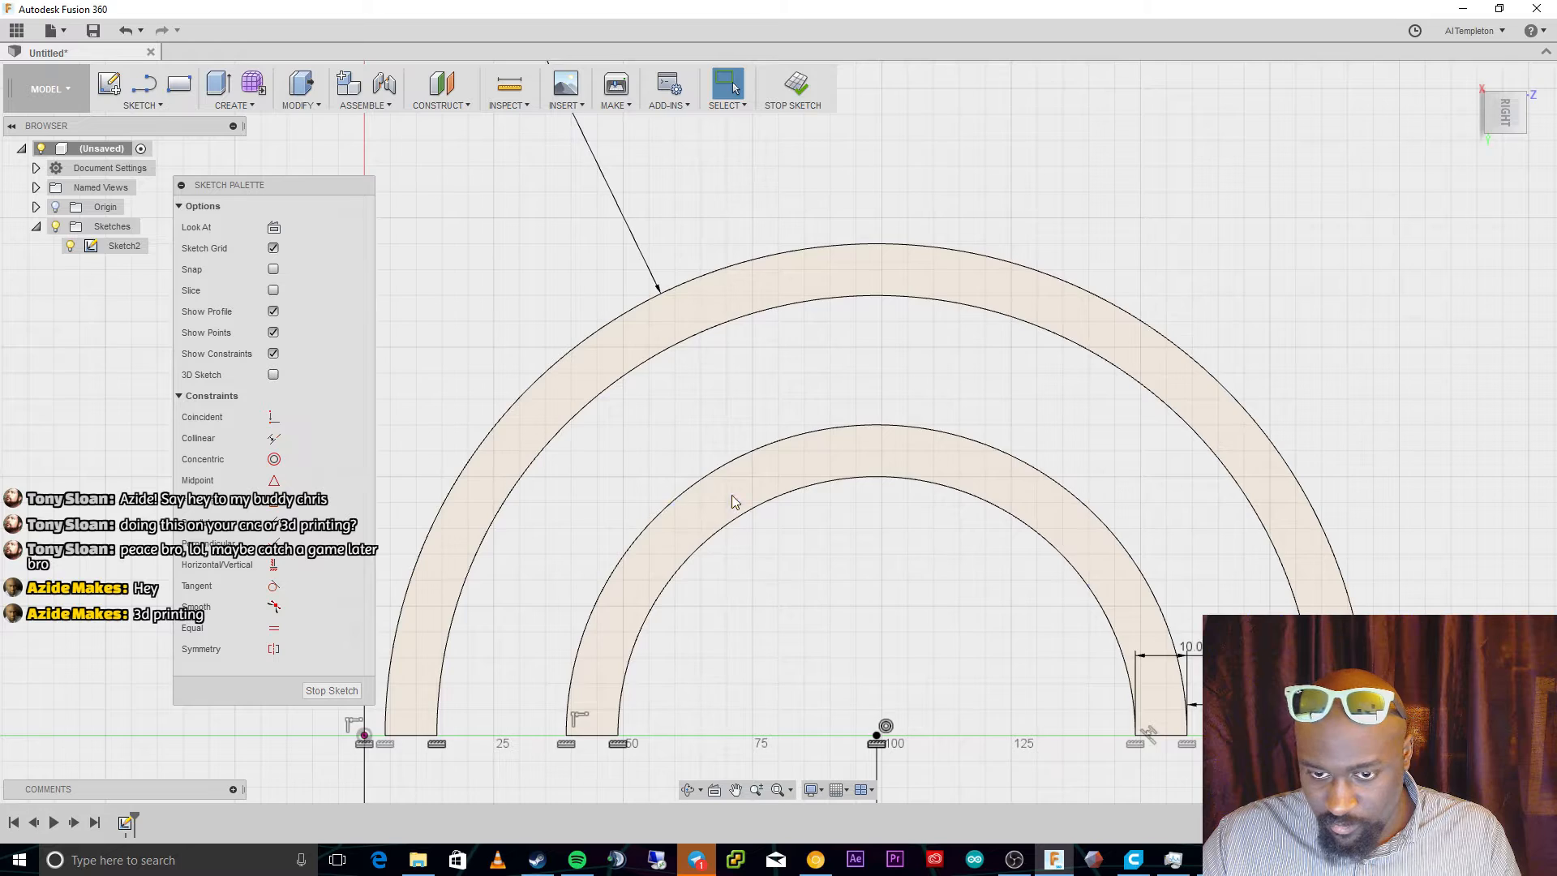
scroll(725, 510, up, 2)
scroll(726, 539, down, 3)
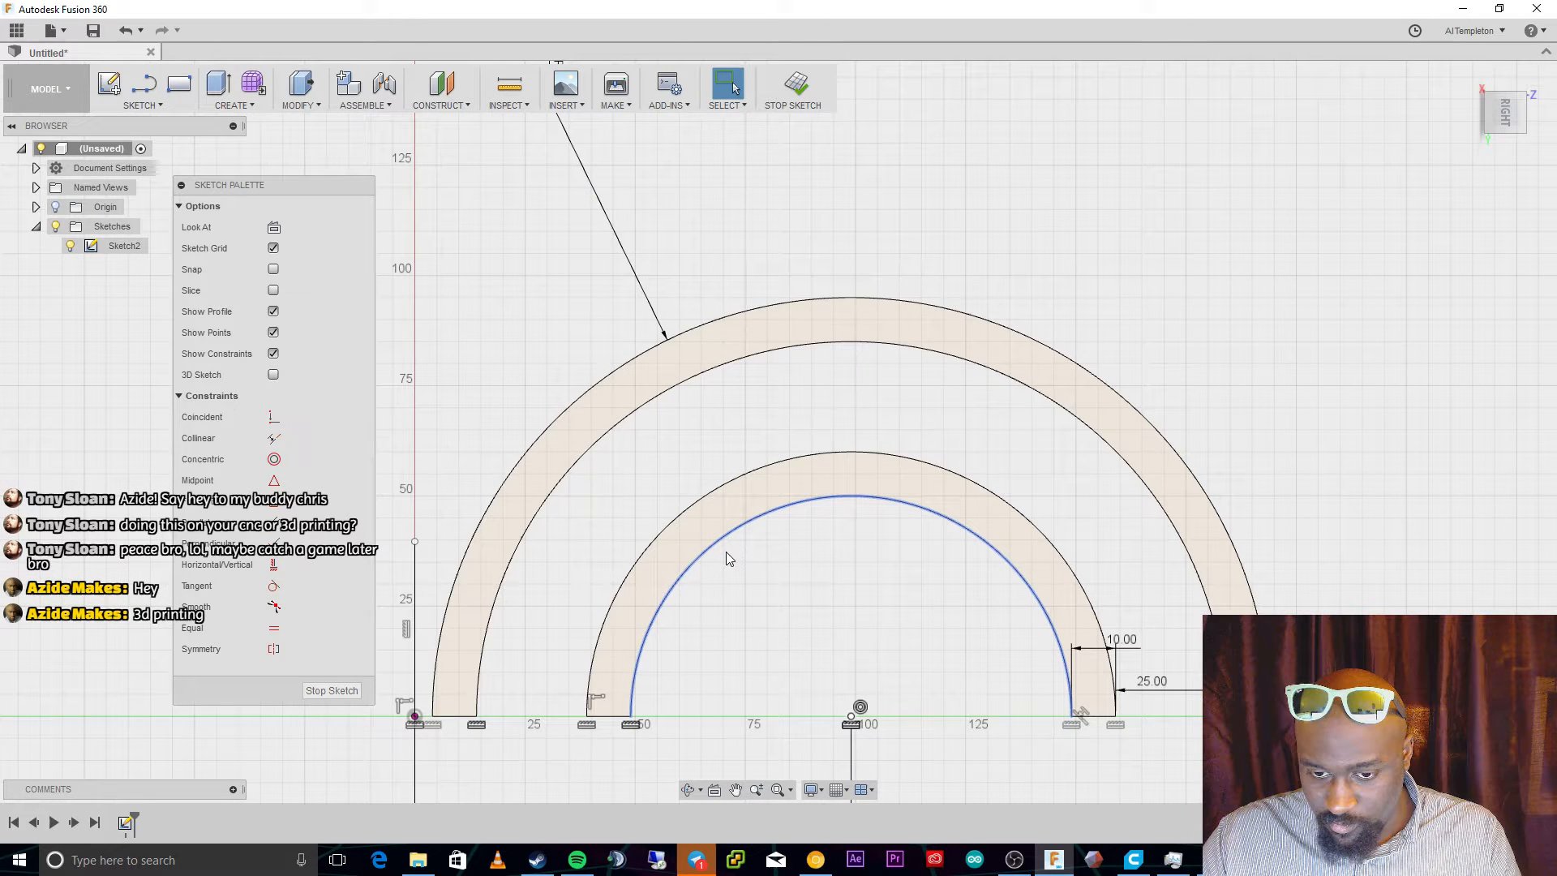
scroll(754, 690, down, 2)
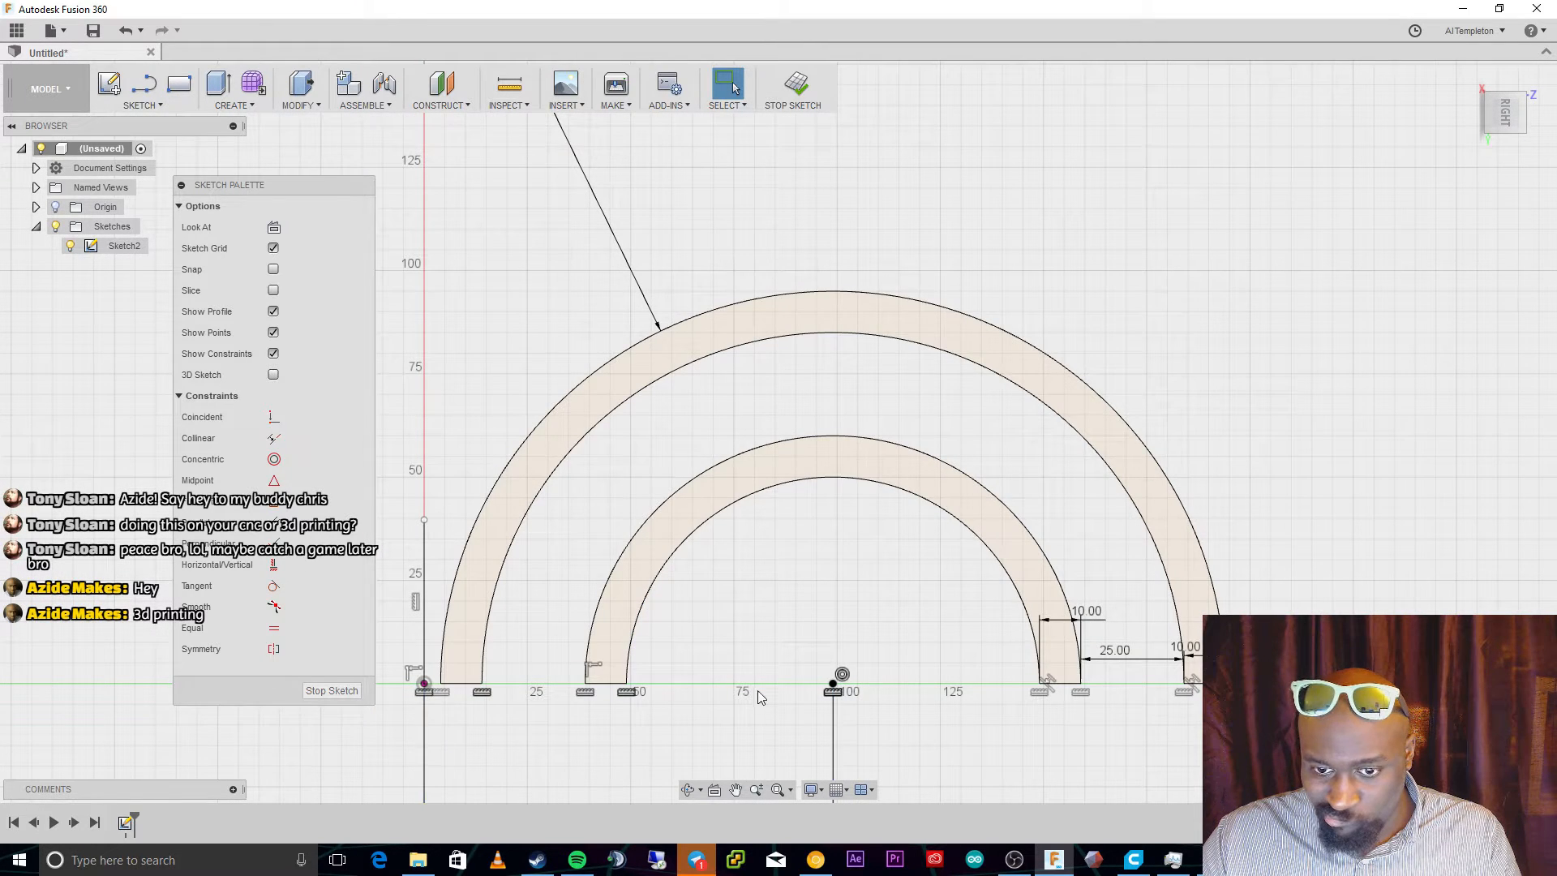
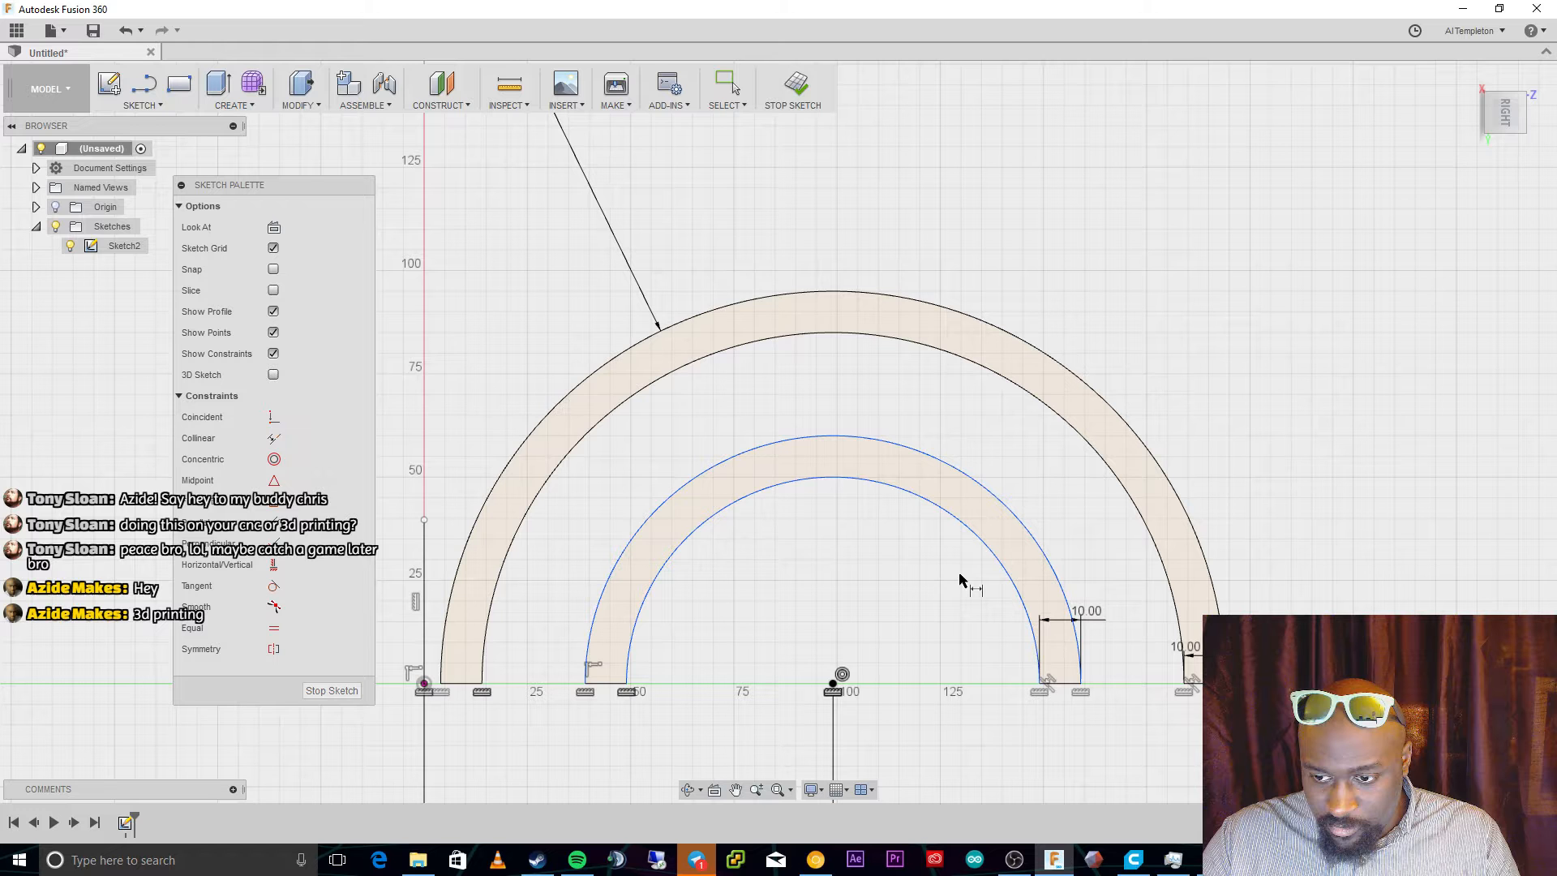
Dimension the inner ring's inner arc with a radius of 60 mm.
click(993, 552)
click(888, 621)
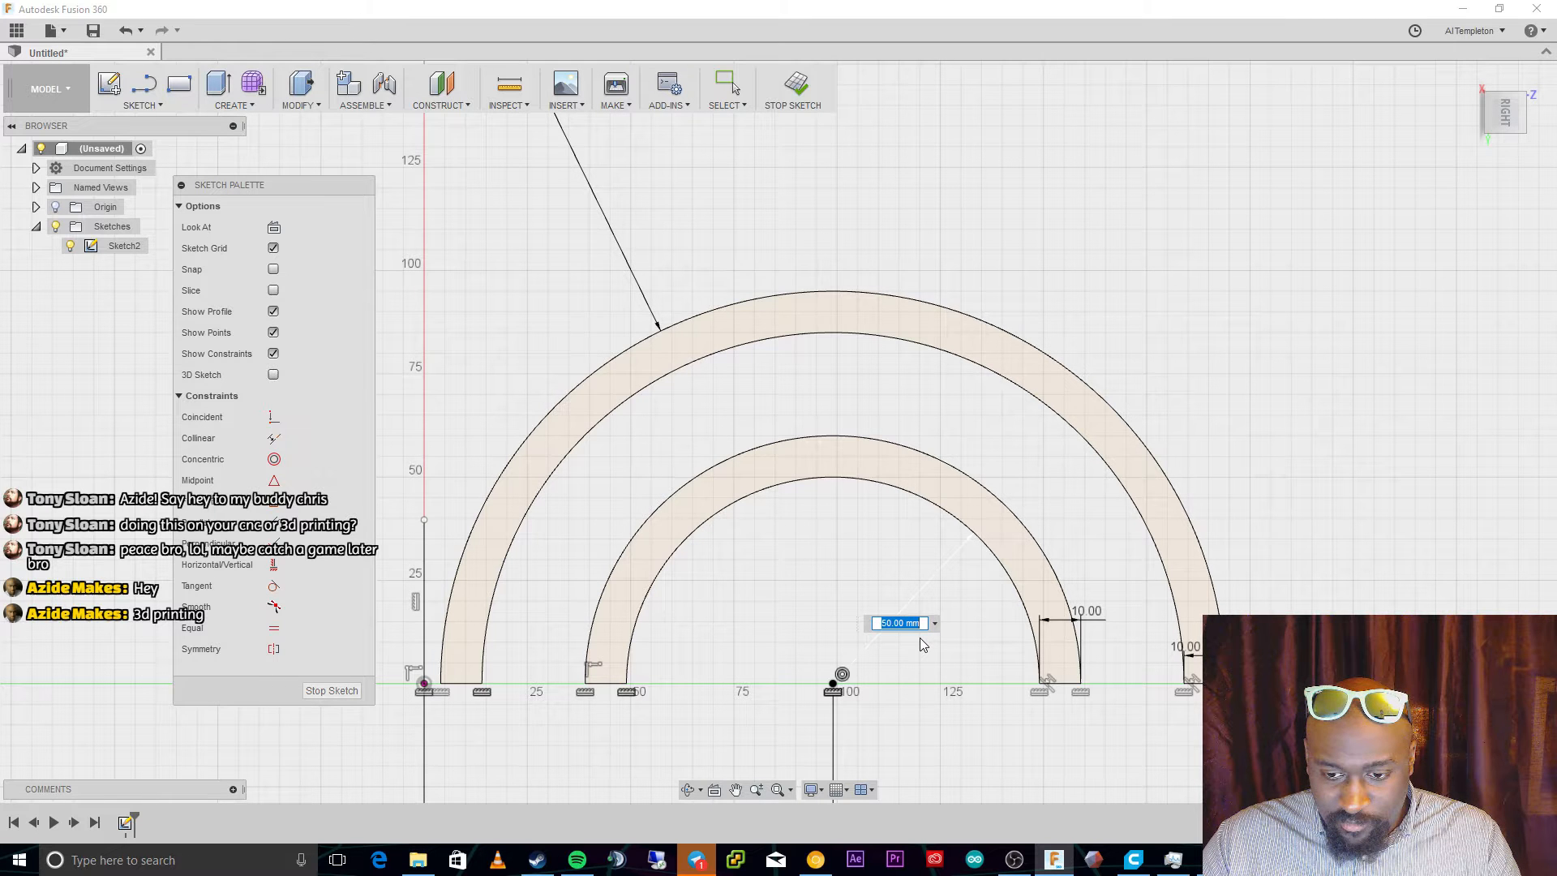
text(60)
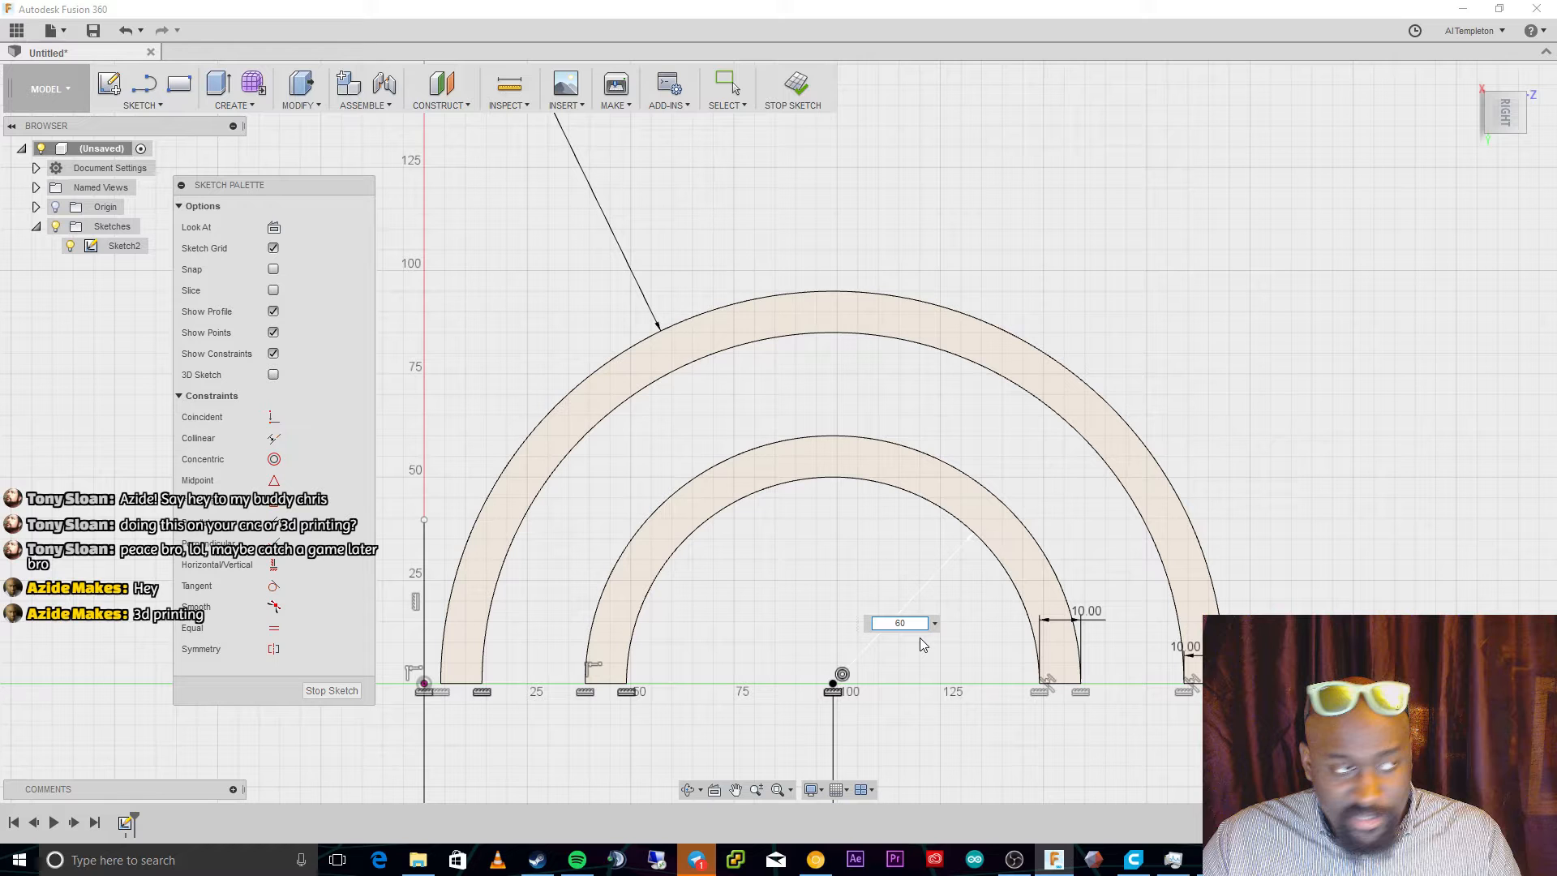
key(Return)
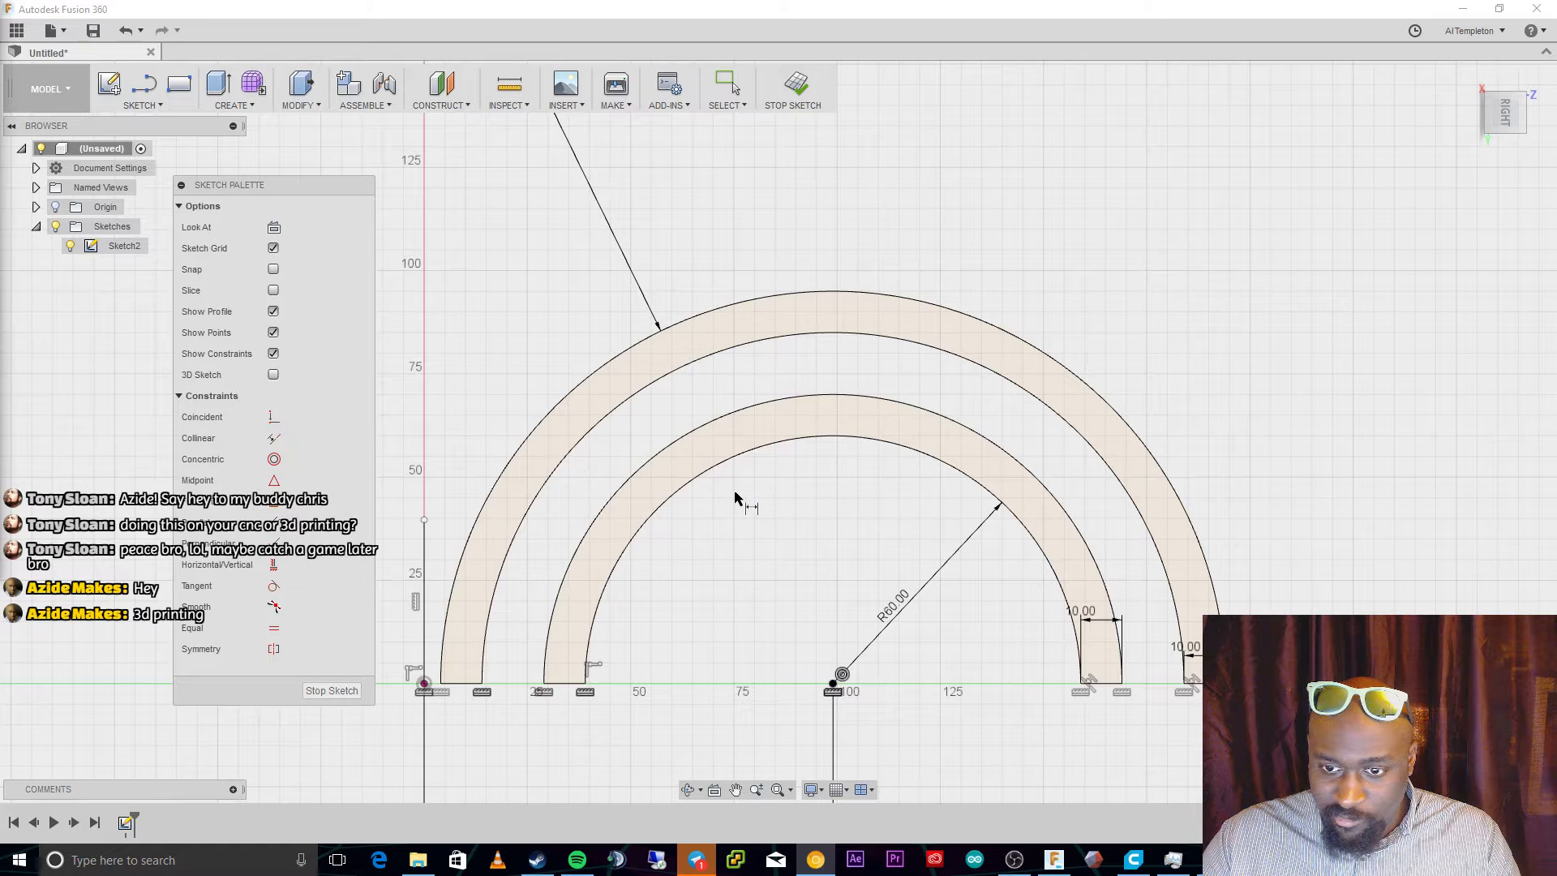
Try to dimension the gap between the outer ring's inner arc and the inner ring's outer arc.
scroll(814, 590, up, 2)
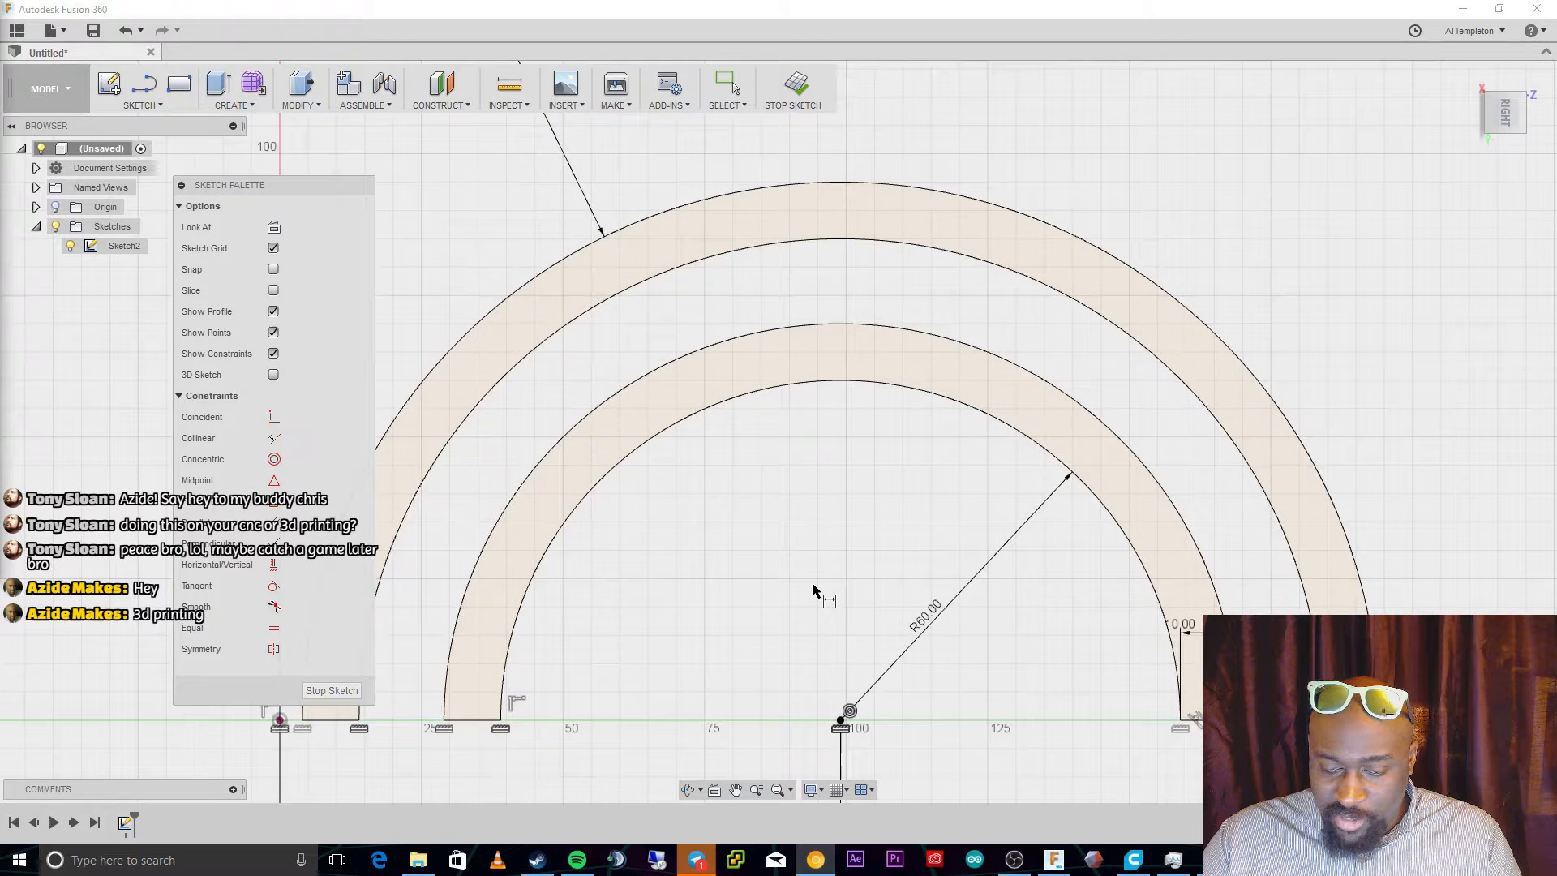
scroll(813, 590, down, 5)
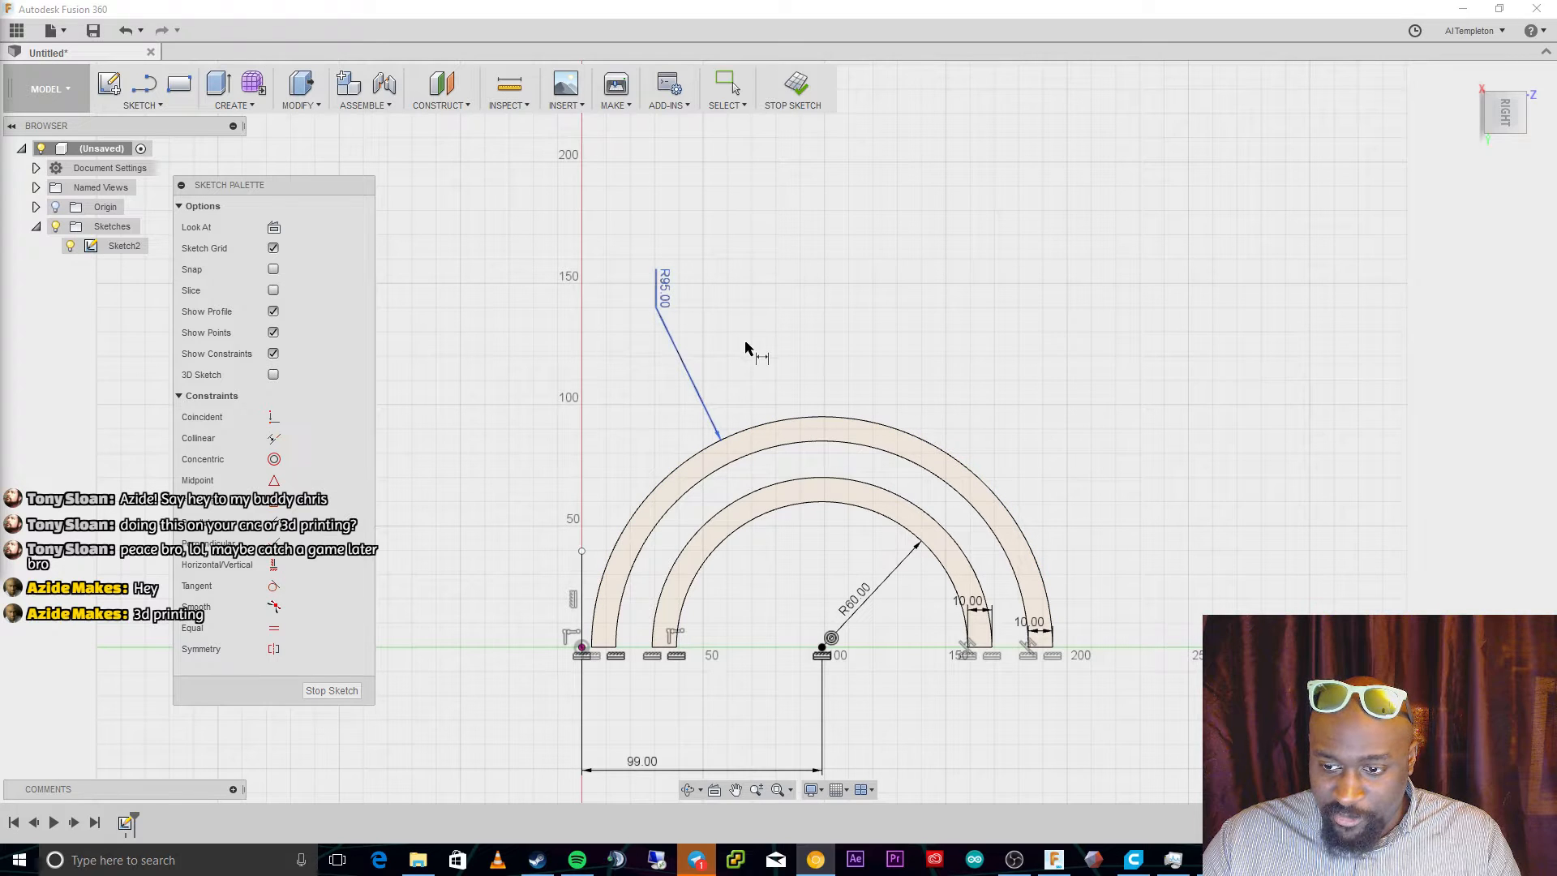
click(922, 510)
click(923, 480)
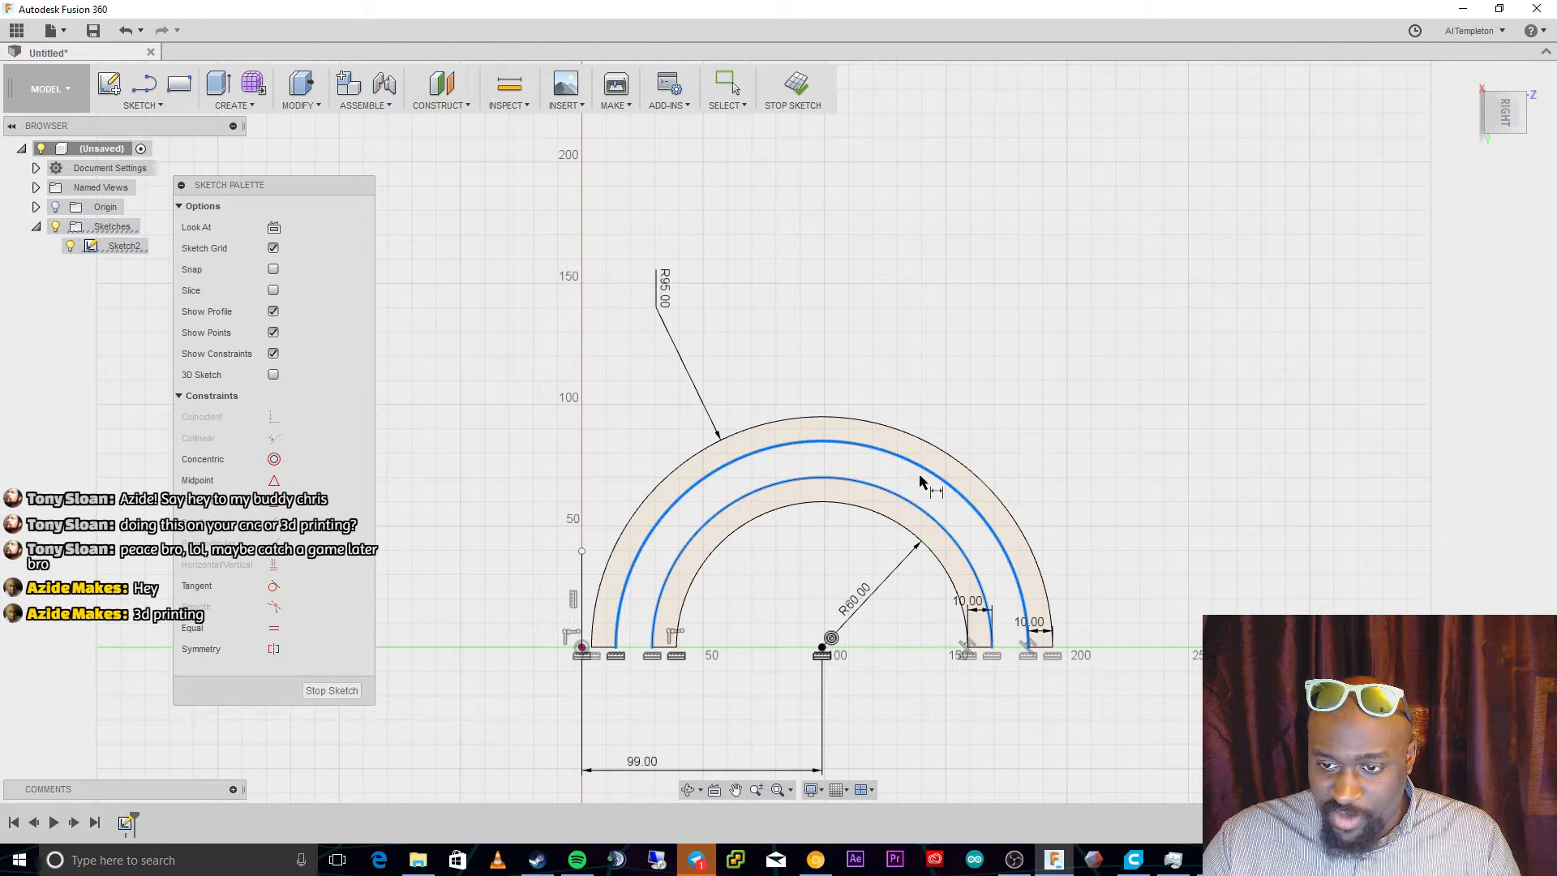
click(922, 482)
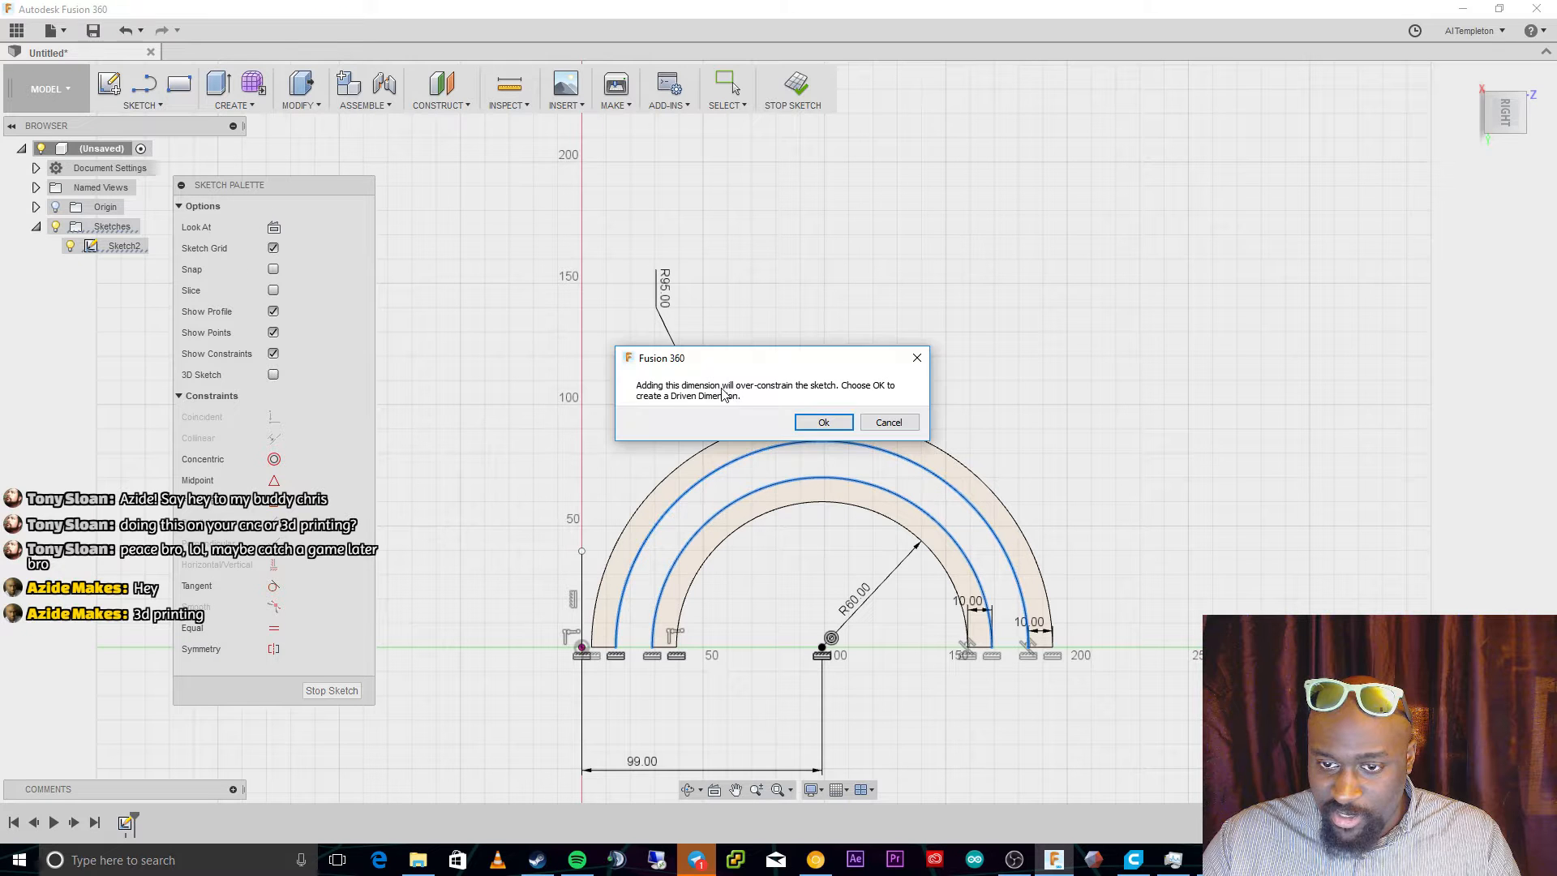
click(880, 422)
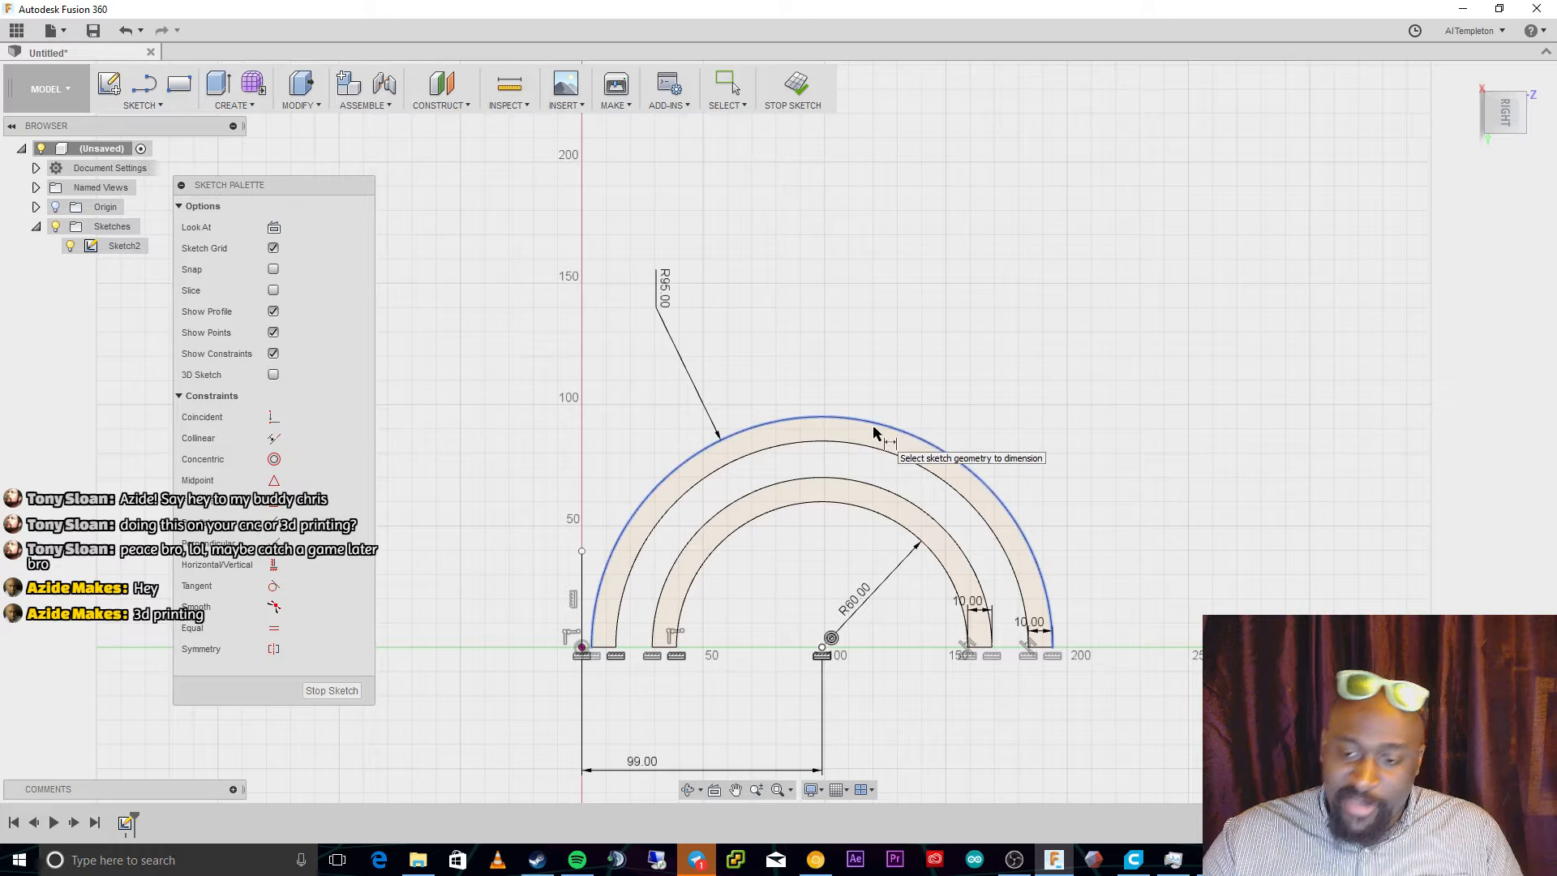
Draw a vertical line about 112 mm long upward from the rings' center point and convert it to a construction line.
scroll(800, 696, up, 2)
scroll(800, 696, up, 1)
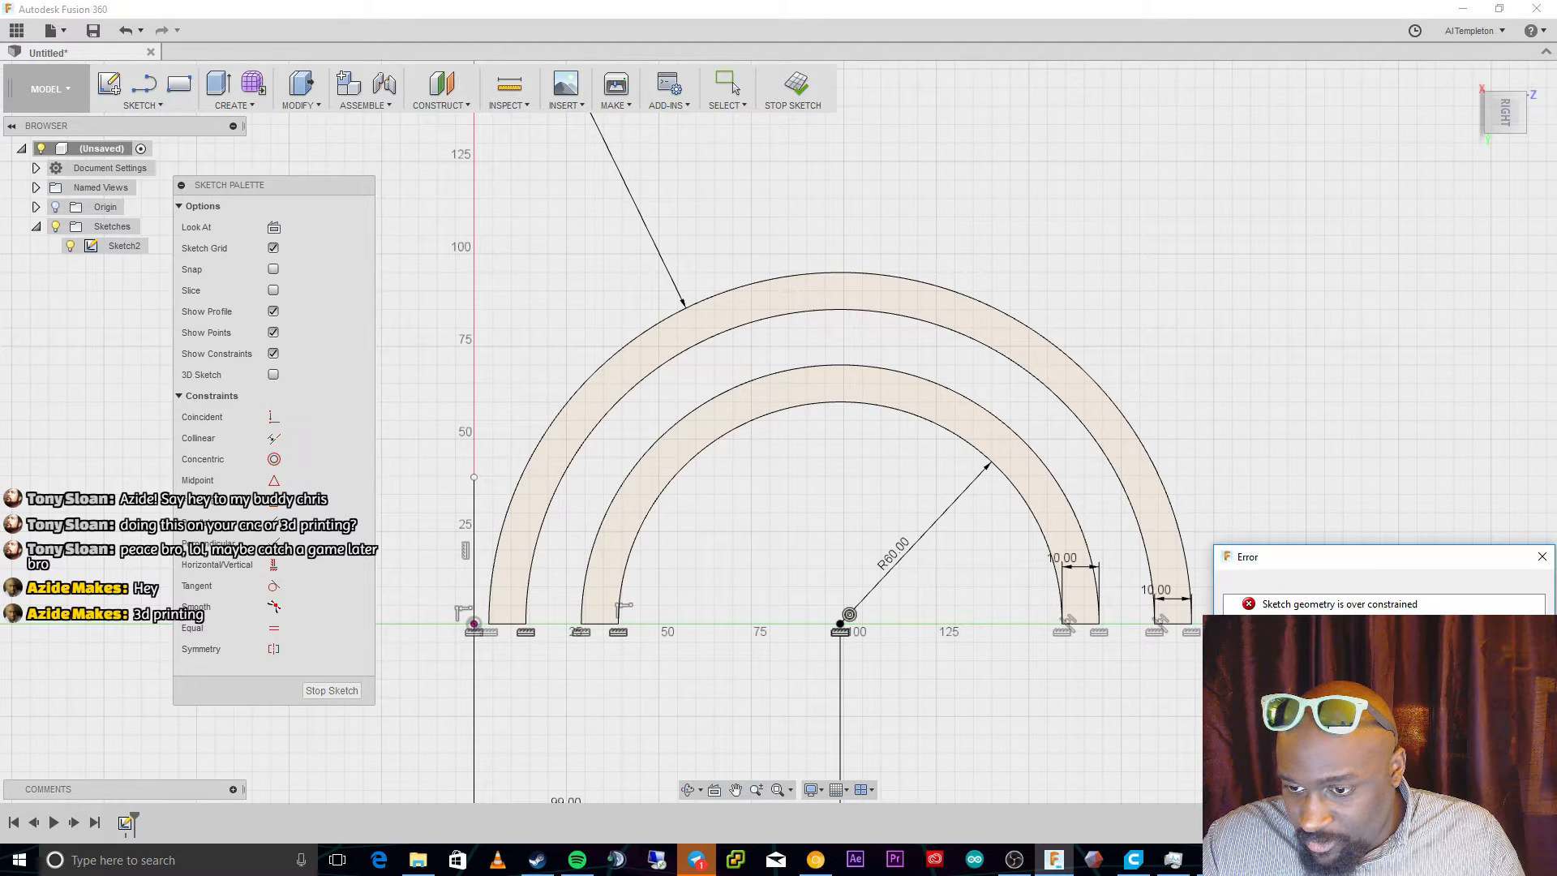
scroll(799, 318, up, 6)
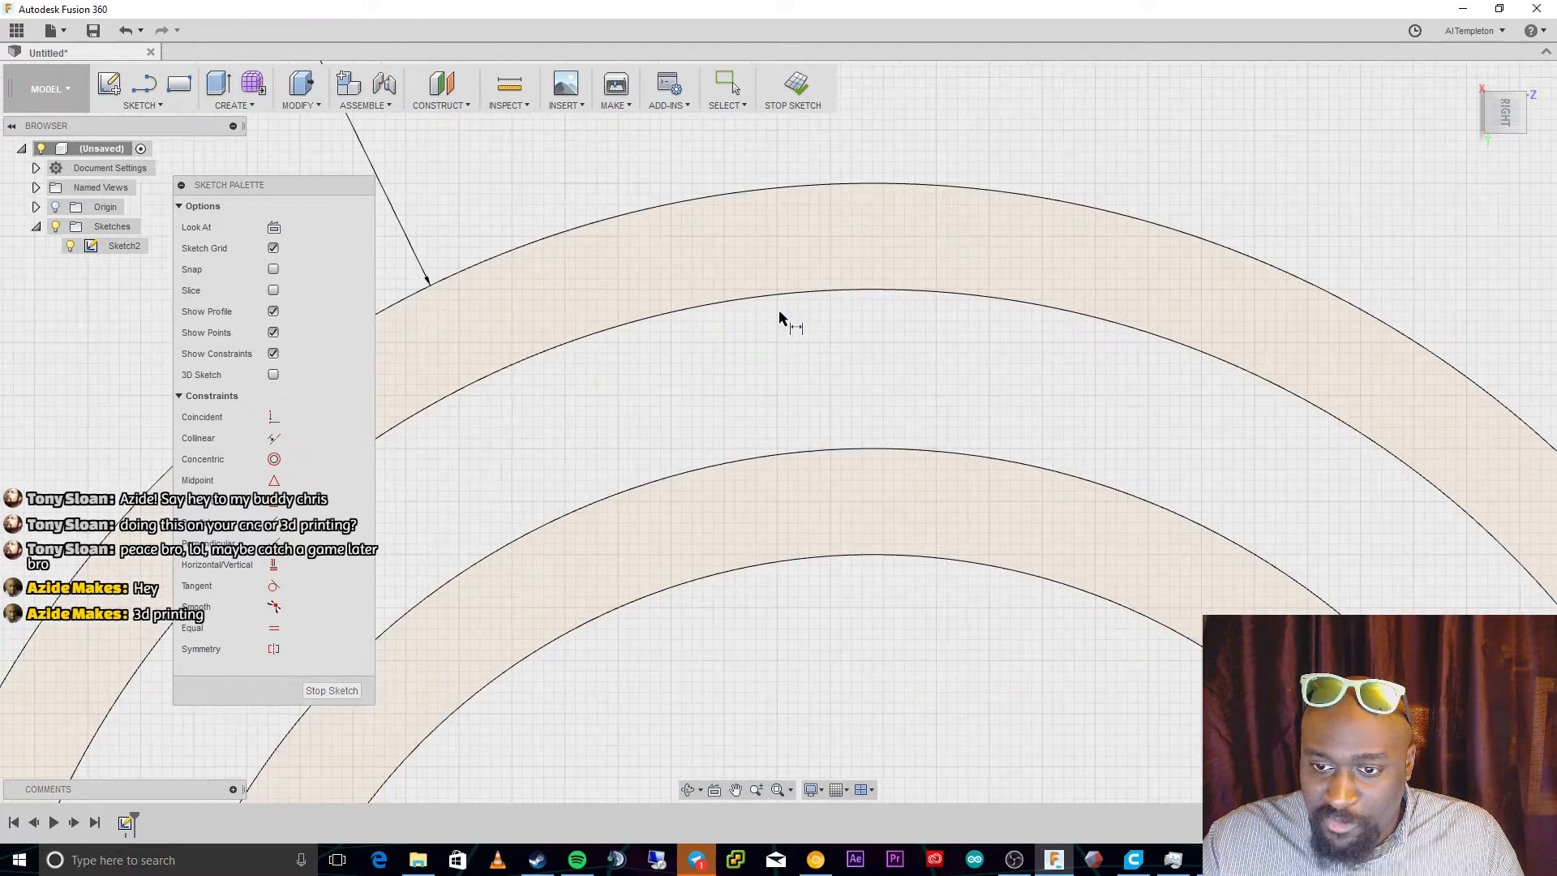
scroll(897, 403, down, 4)
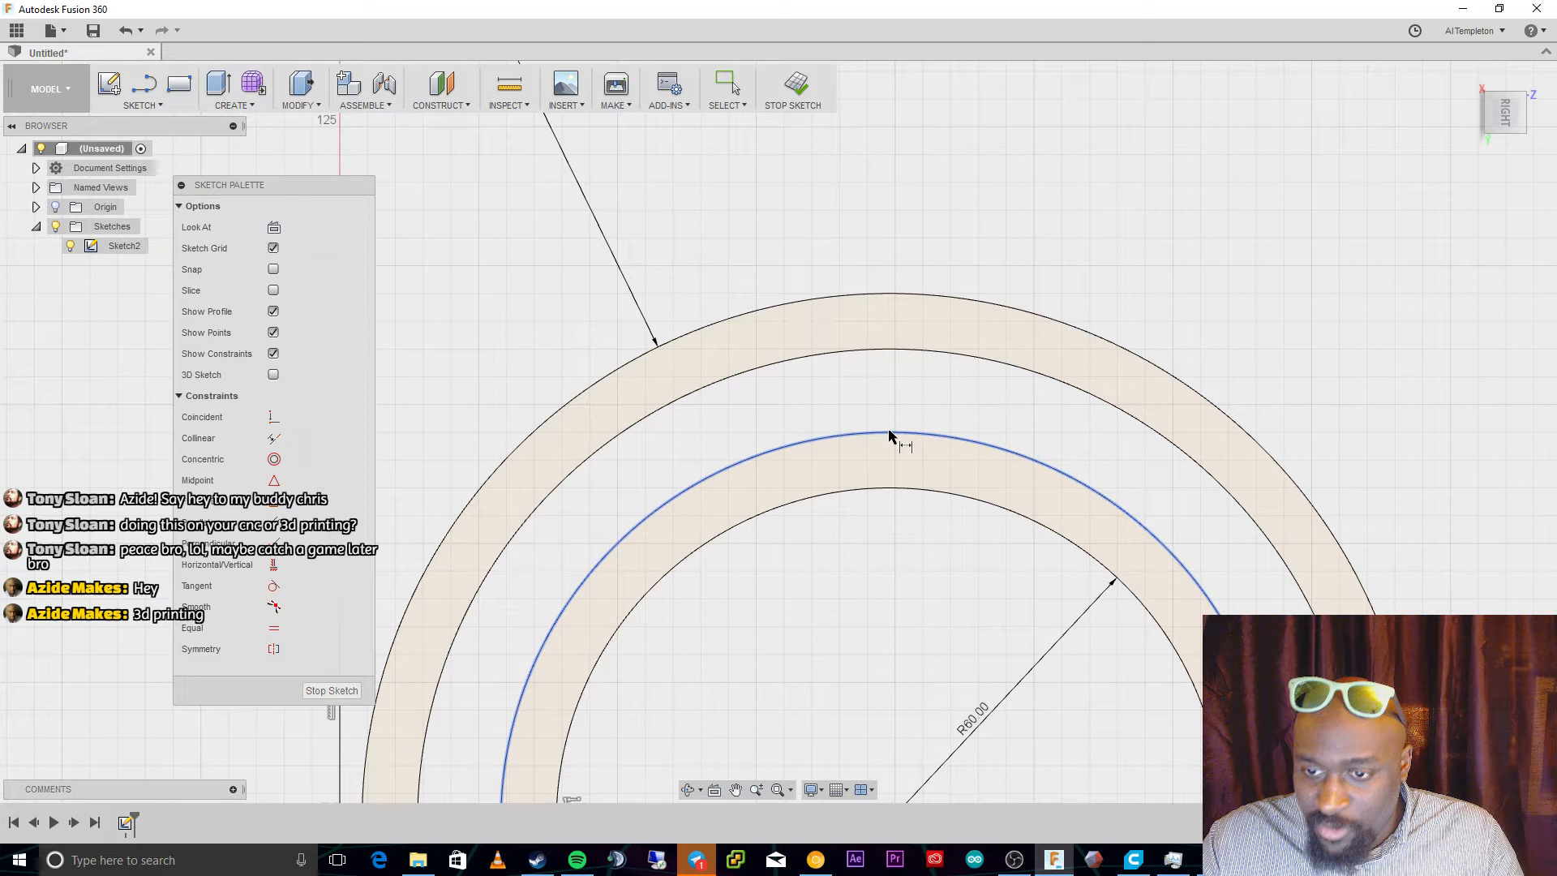
scroll(890, 435, down, 4)
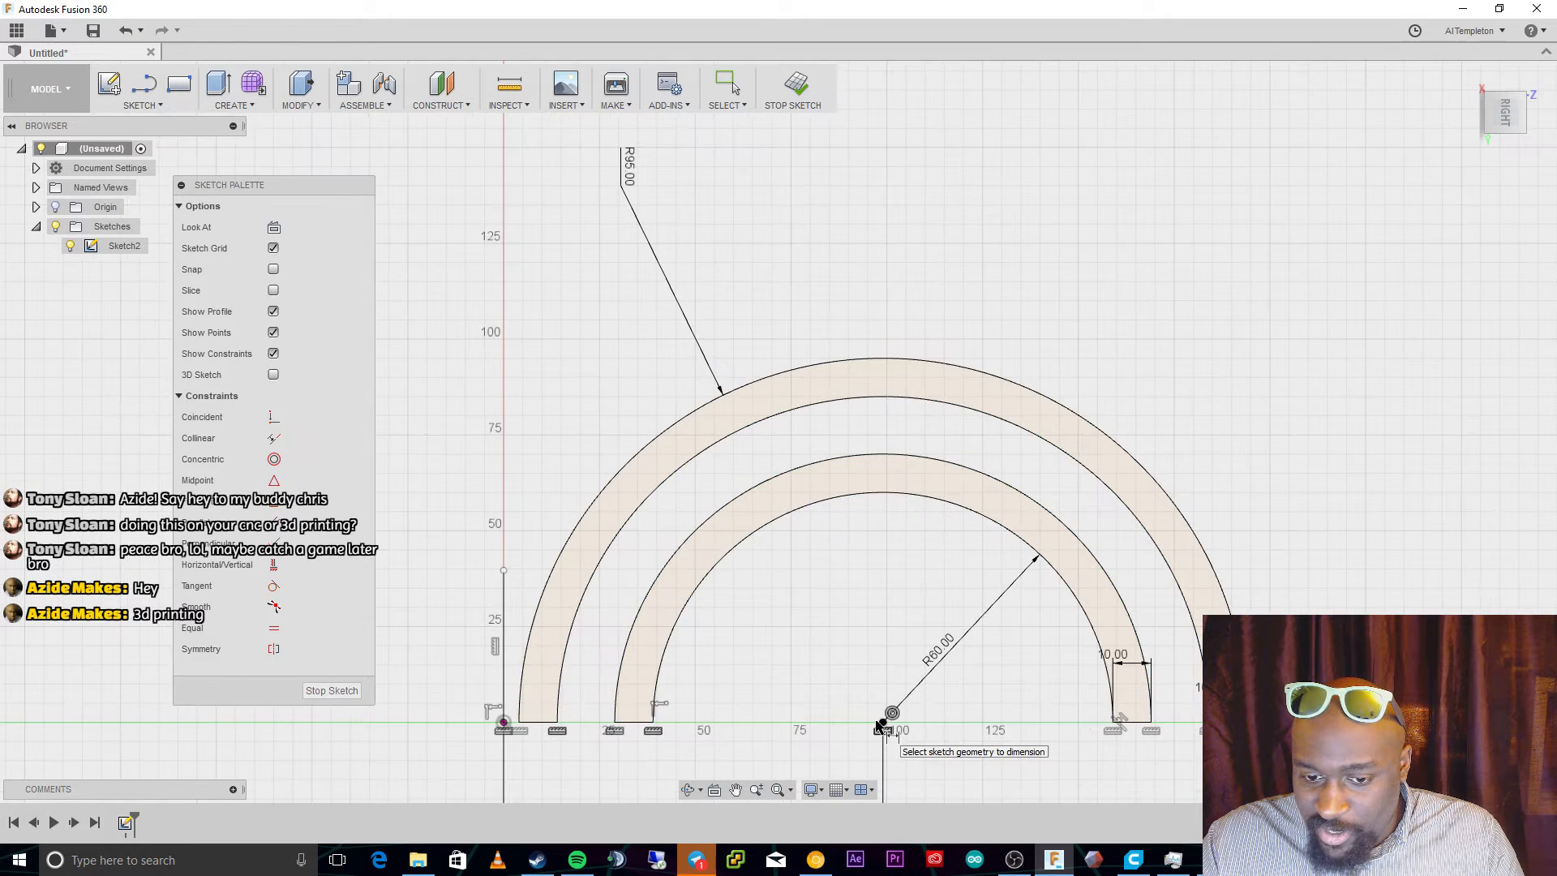
scroll(851, 642, up, 1)
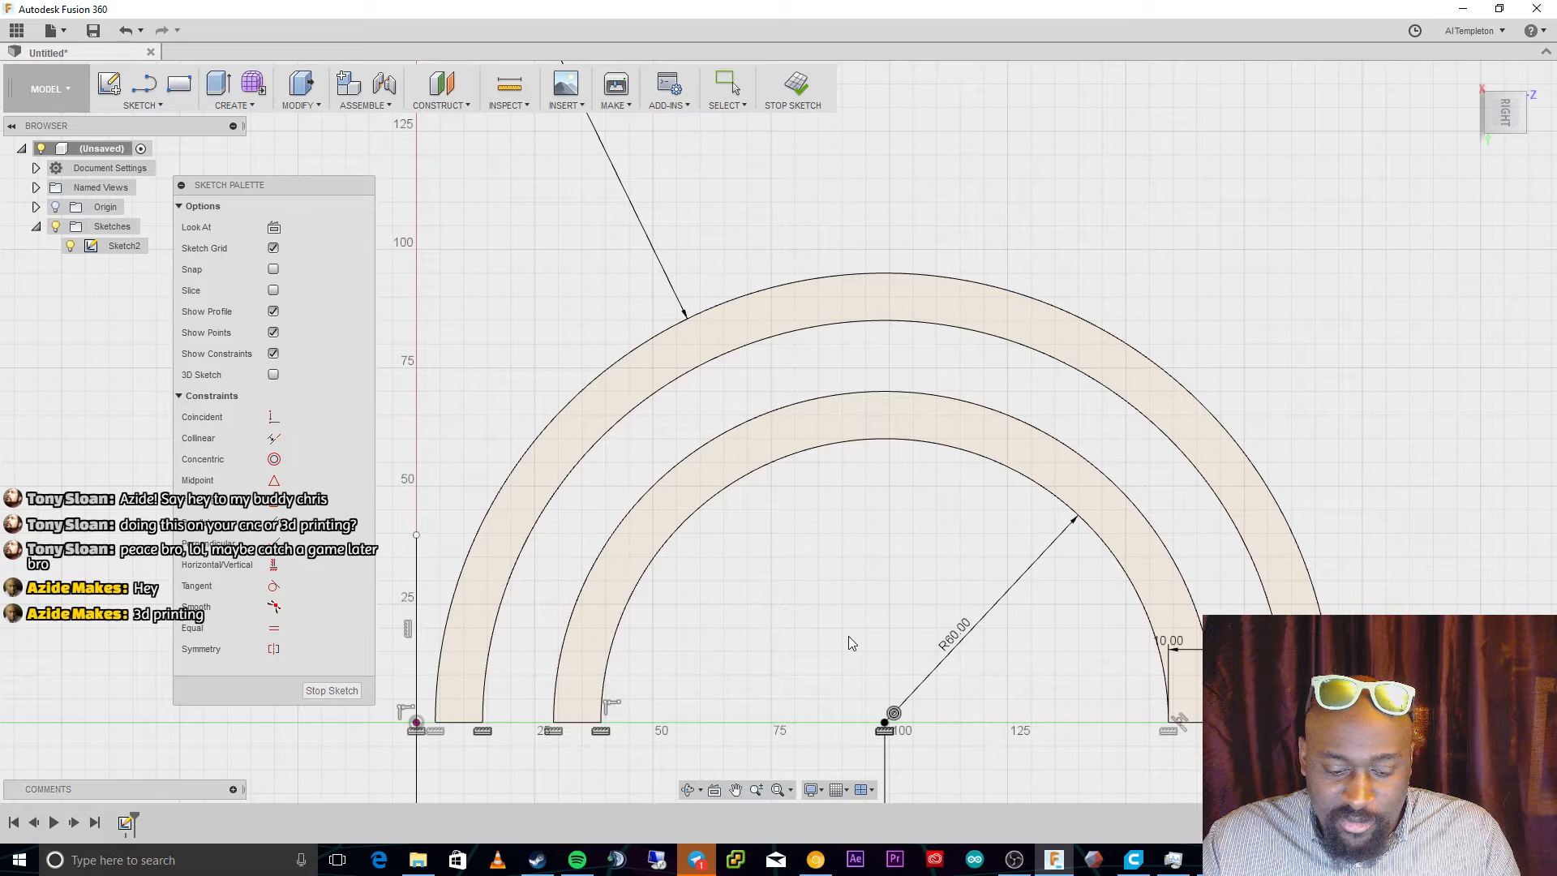
key(l)
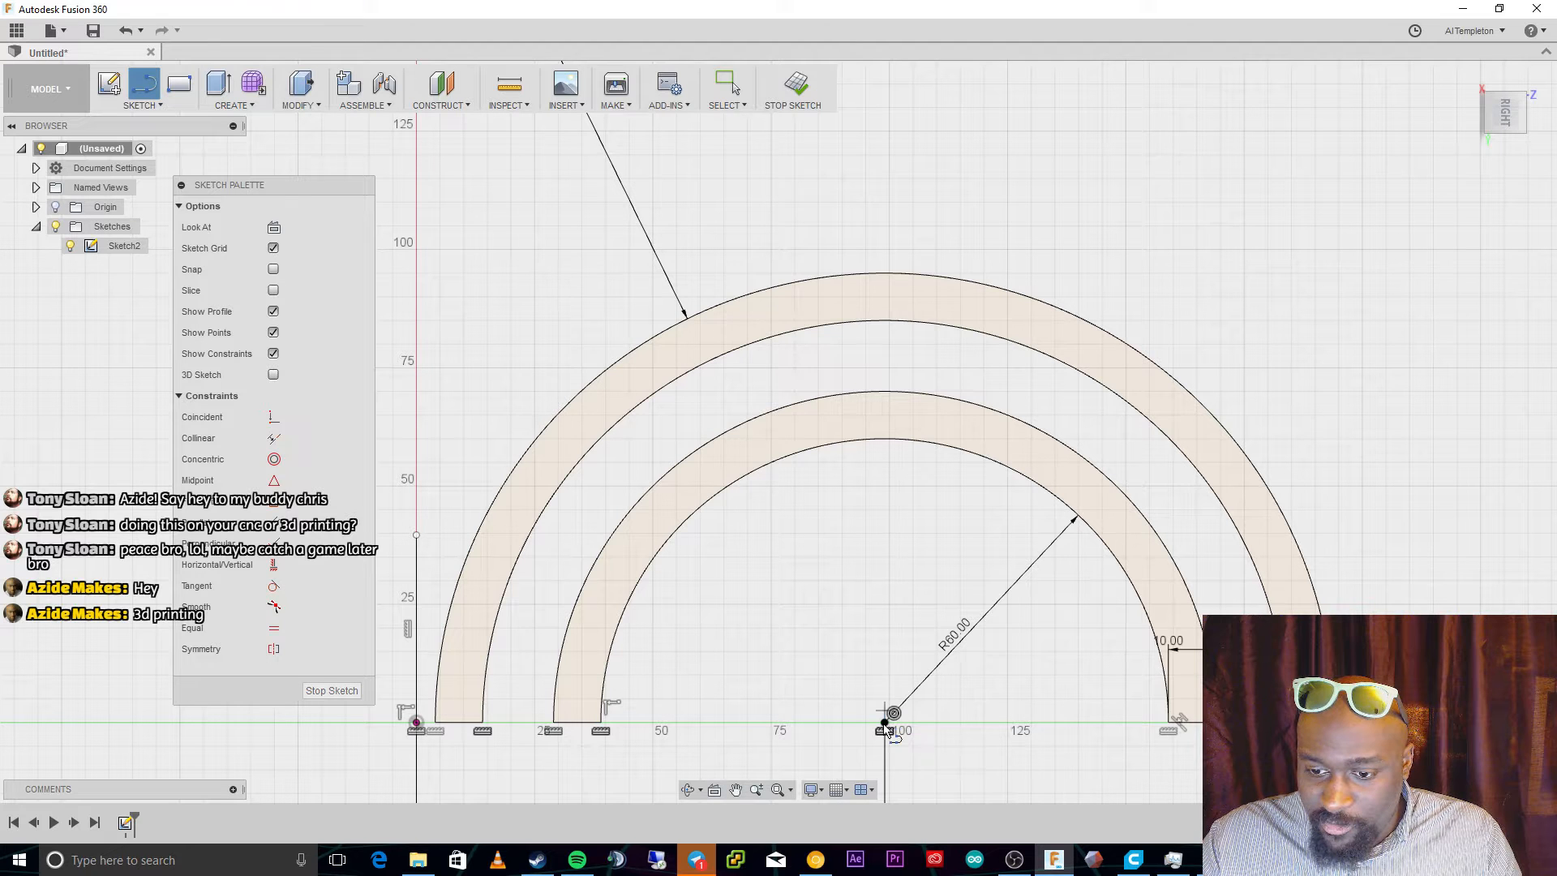
click(885, 722)
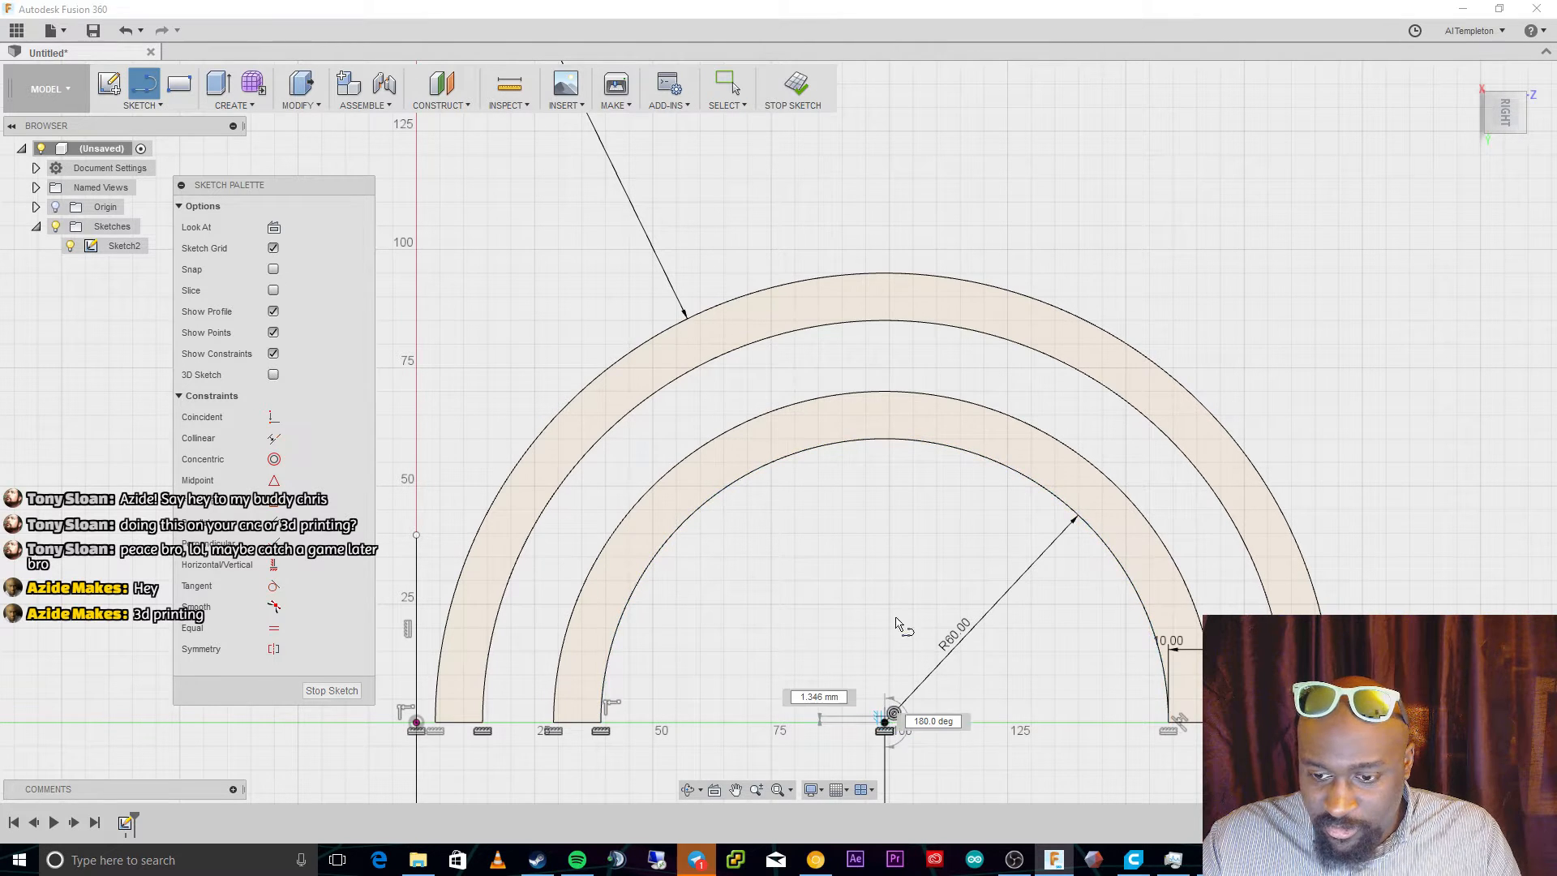
click(885, 193)
key(Escape)
click(884, 248)
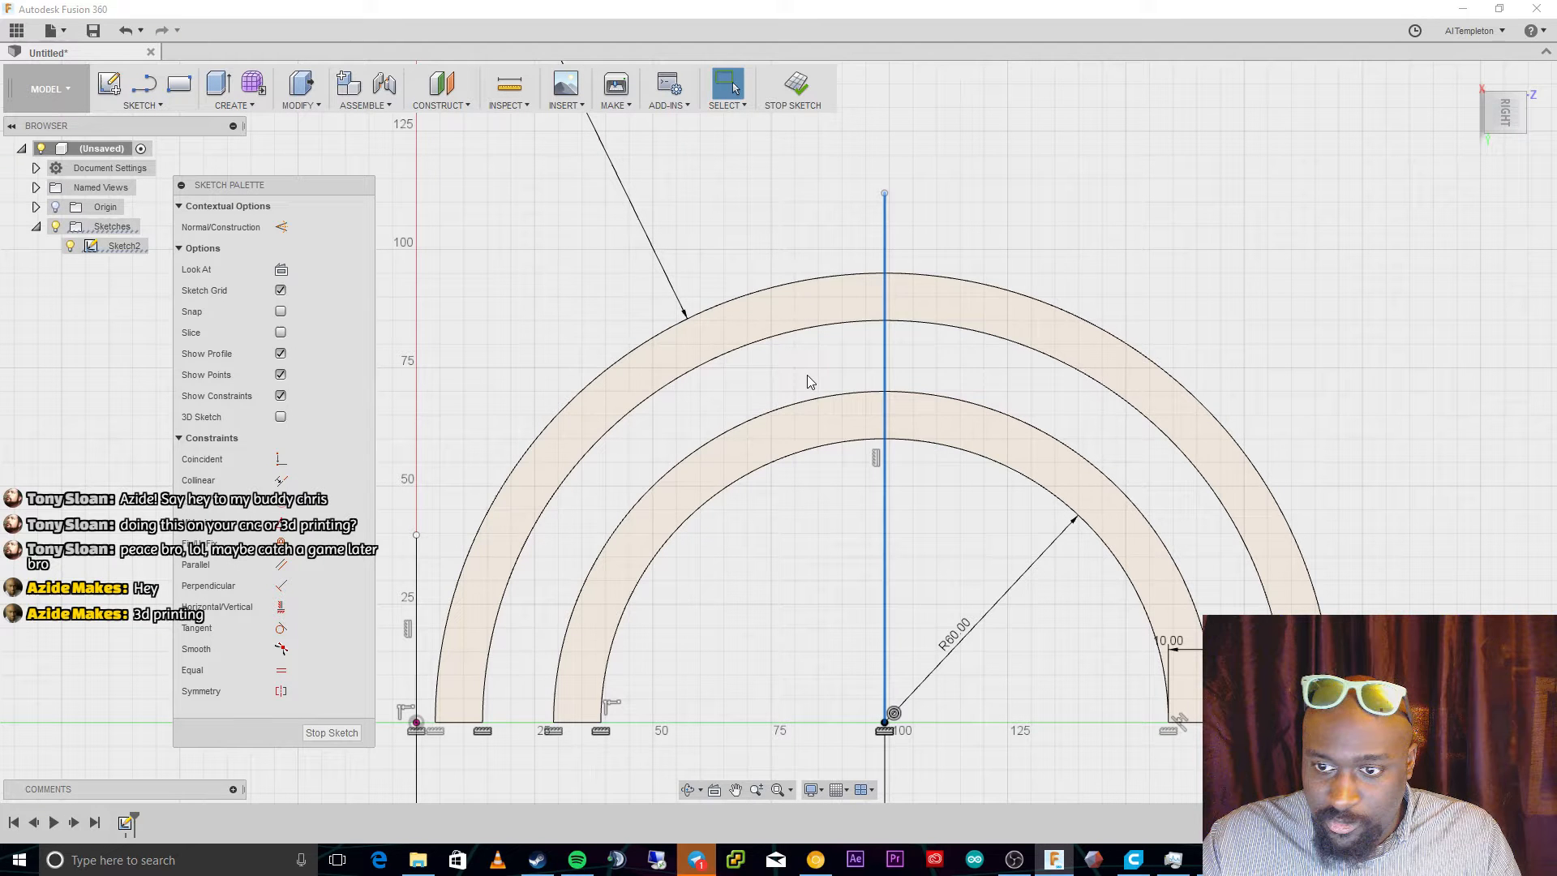
scroll(892, 333, up, 5)
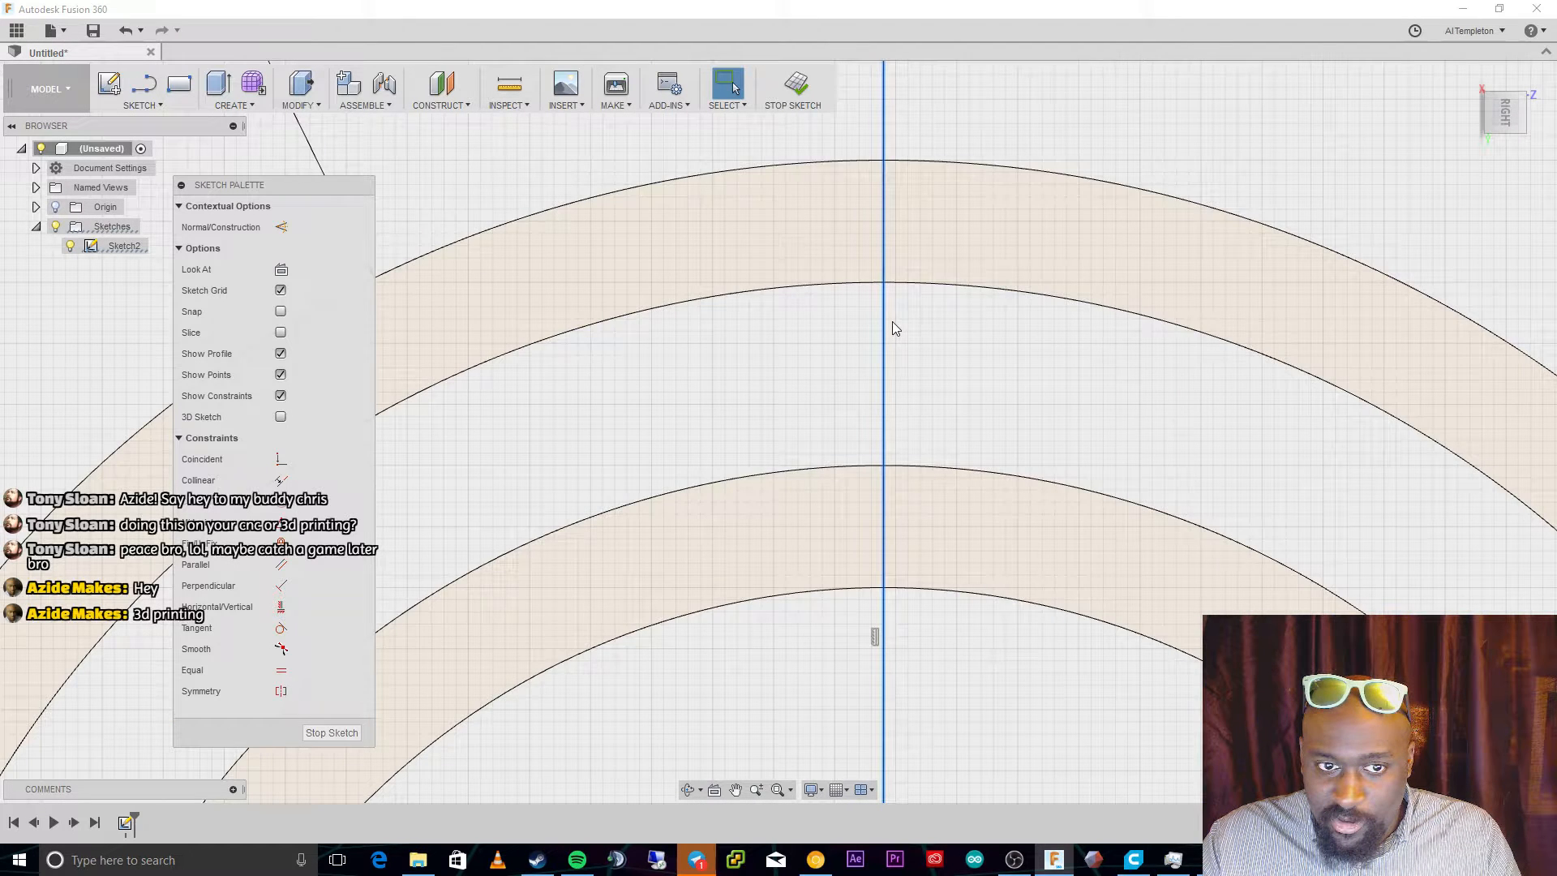
scroll(892, 322, up, 1)
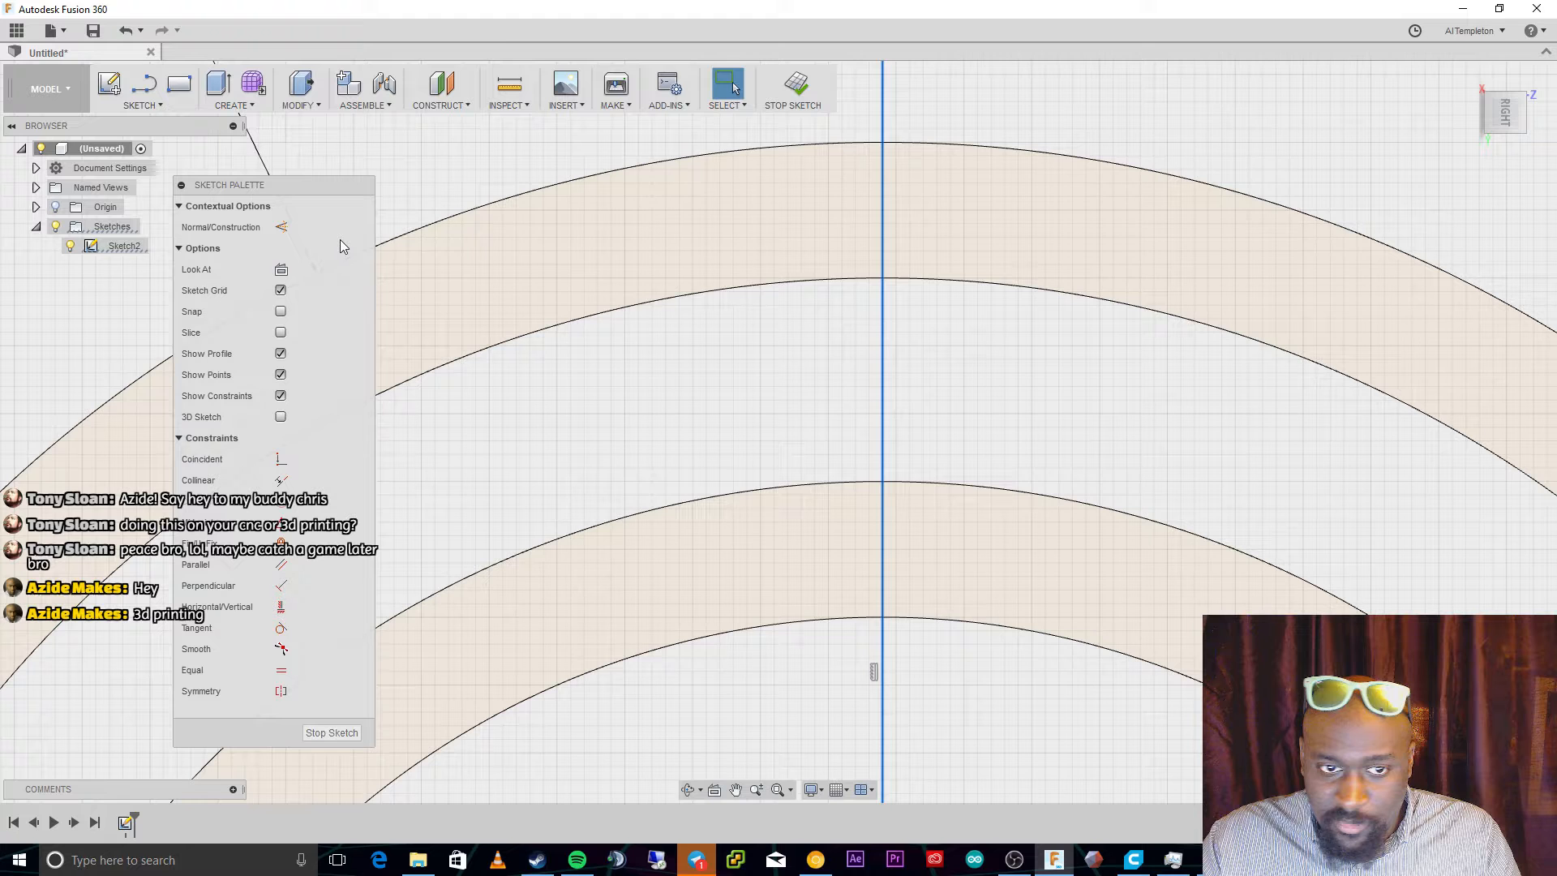
click(281, 227)
scroll(878, 308, up, 4)
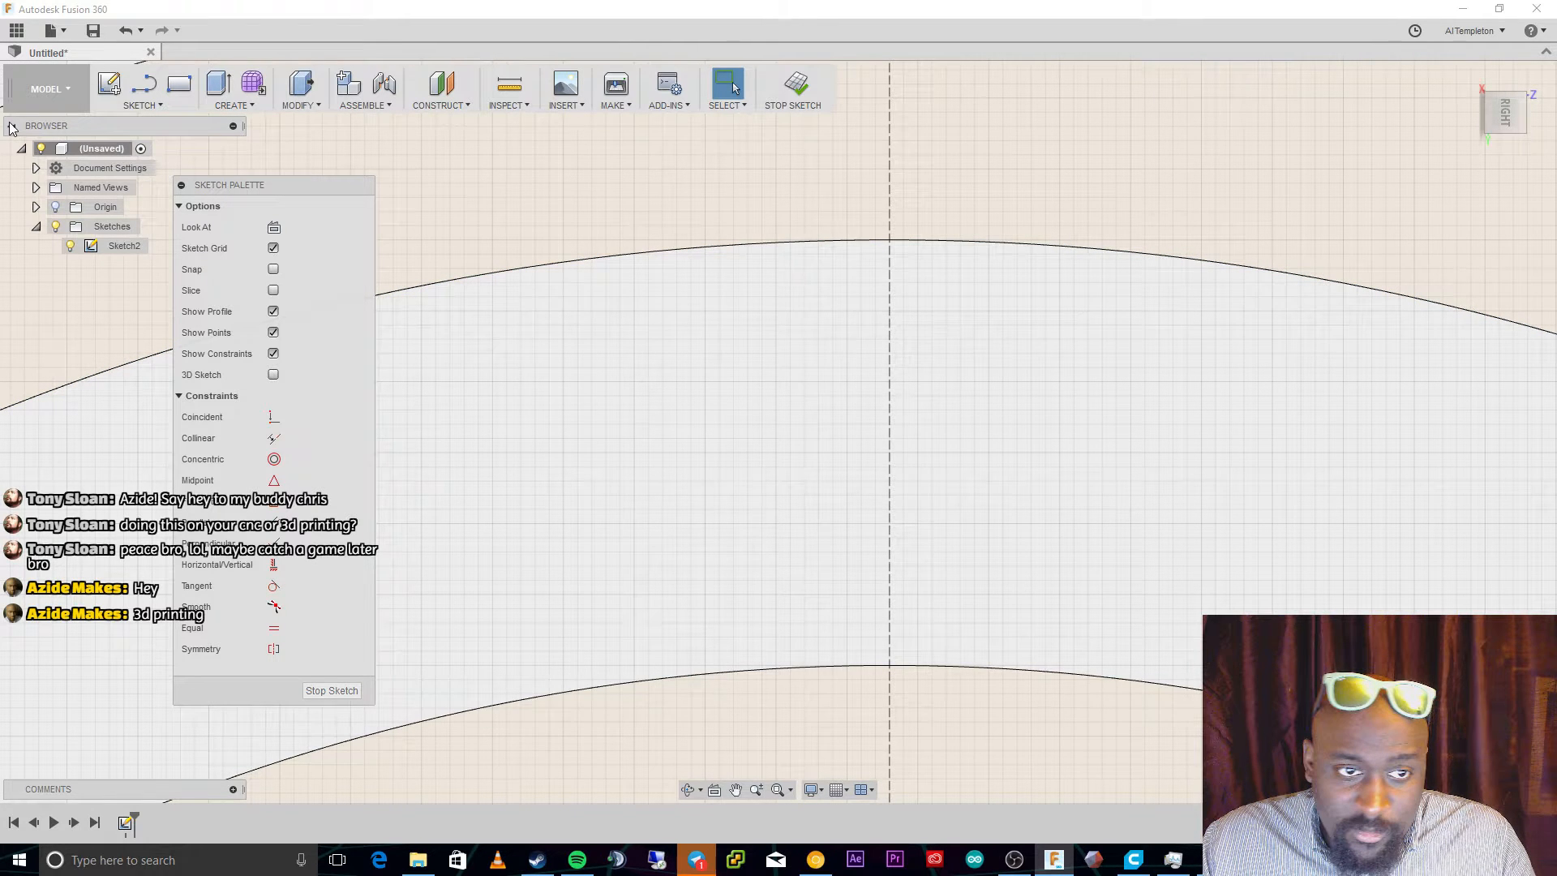
click(142, 106)
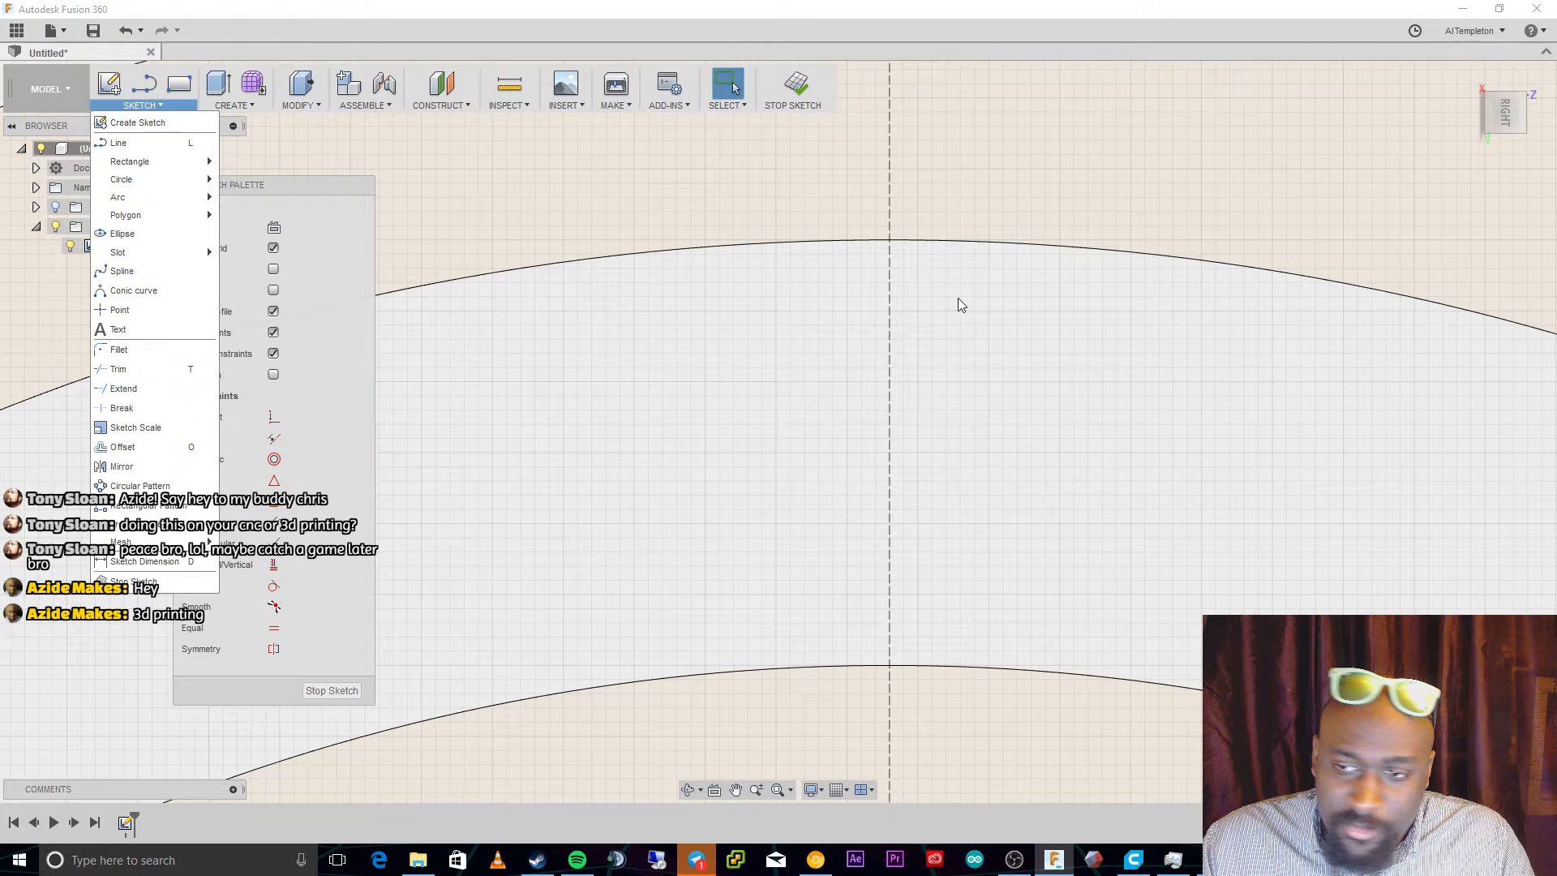
click(892, 247)
key(l)
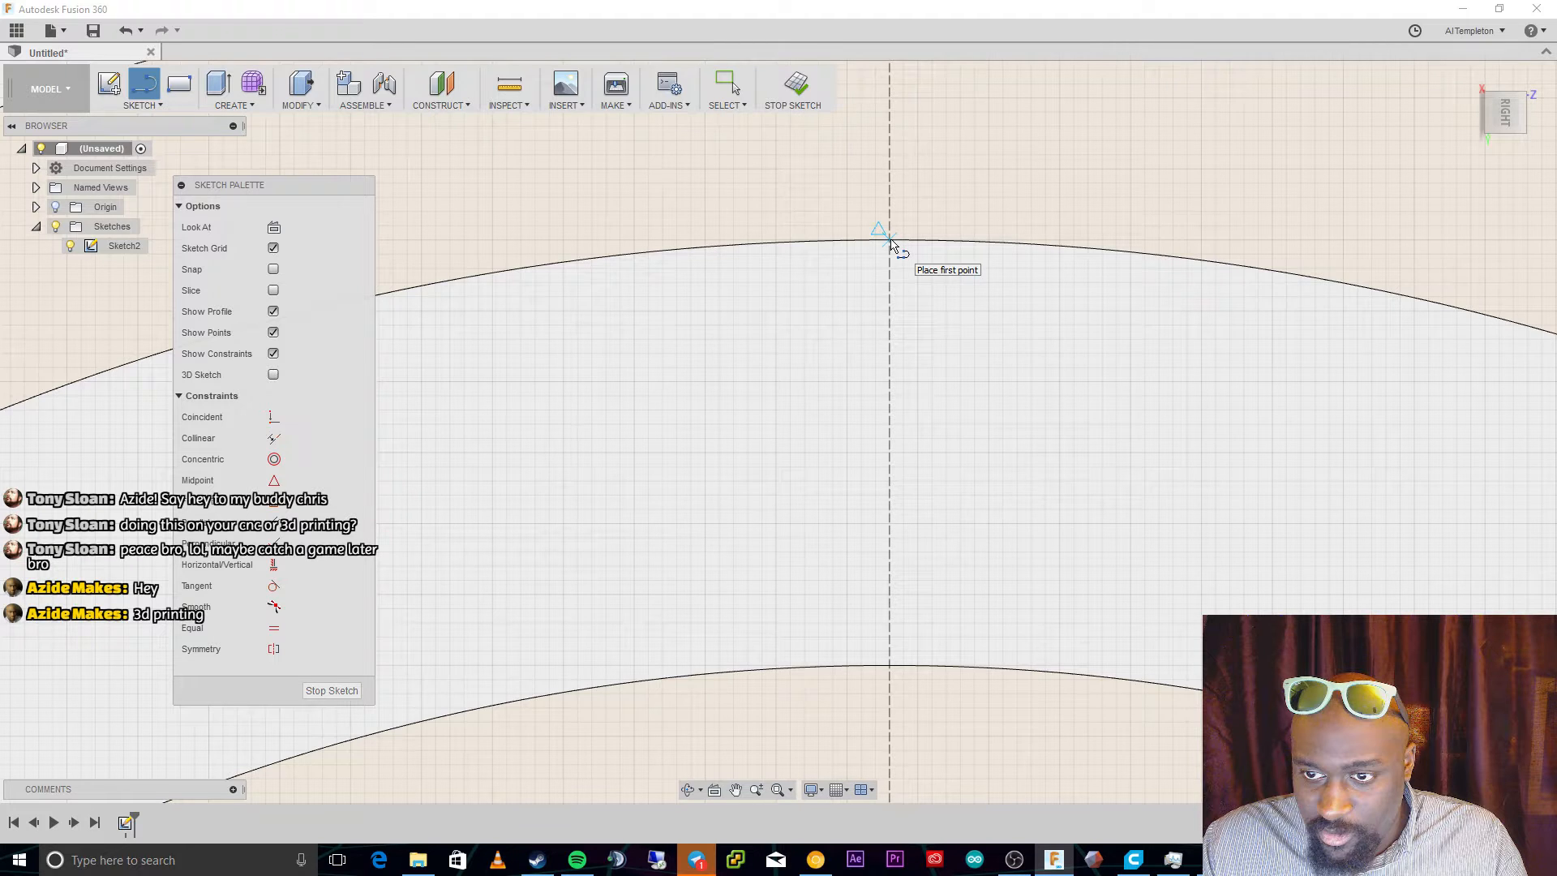
click(891, 241)
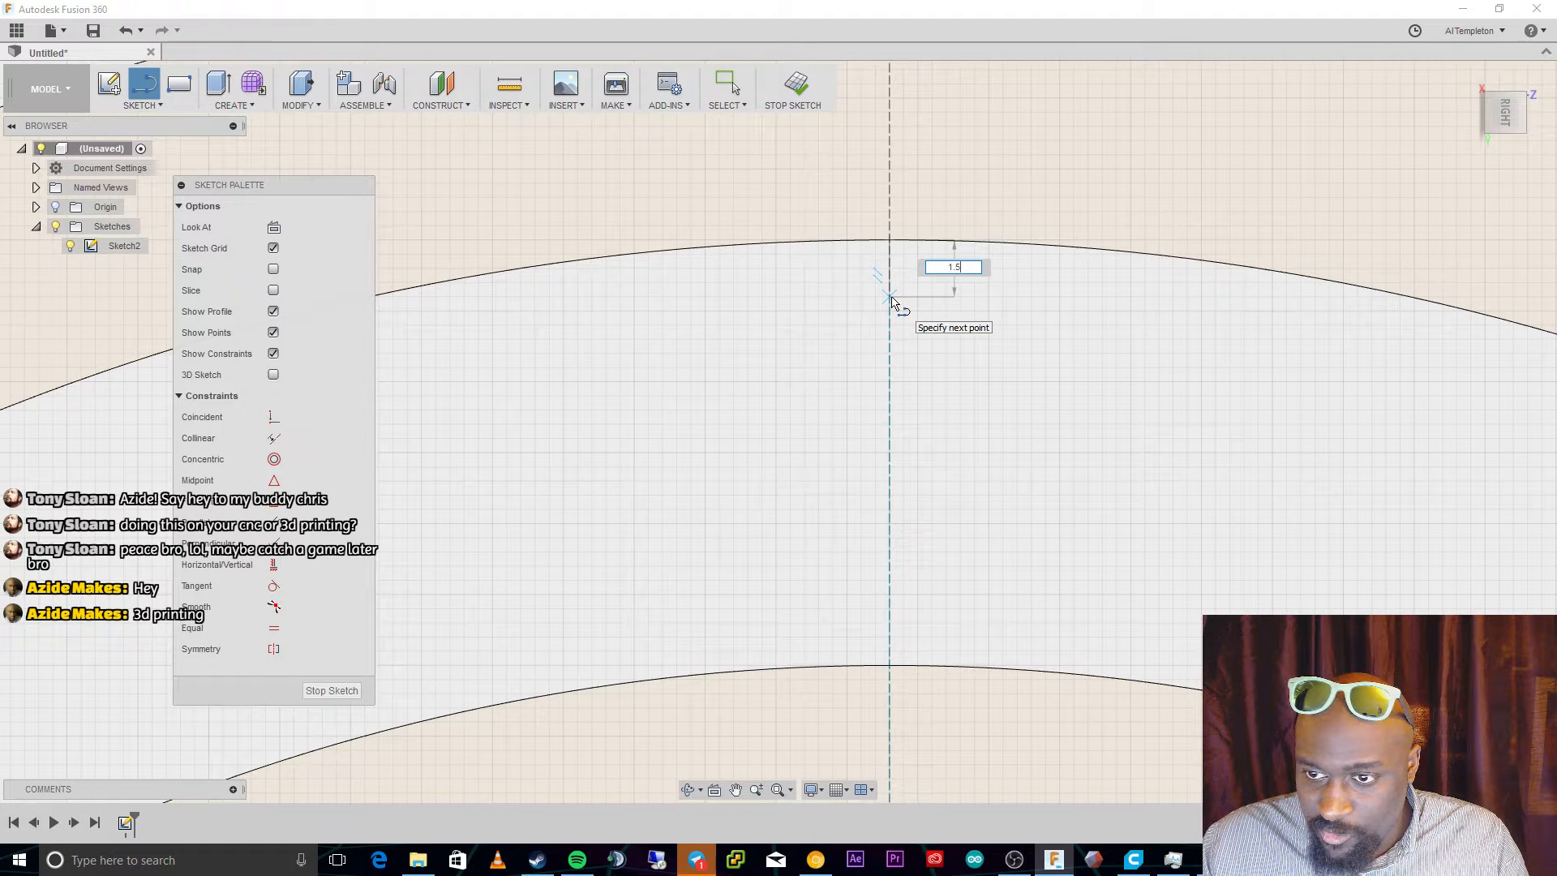
text(1.5)
key(Tab)
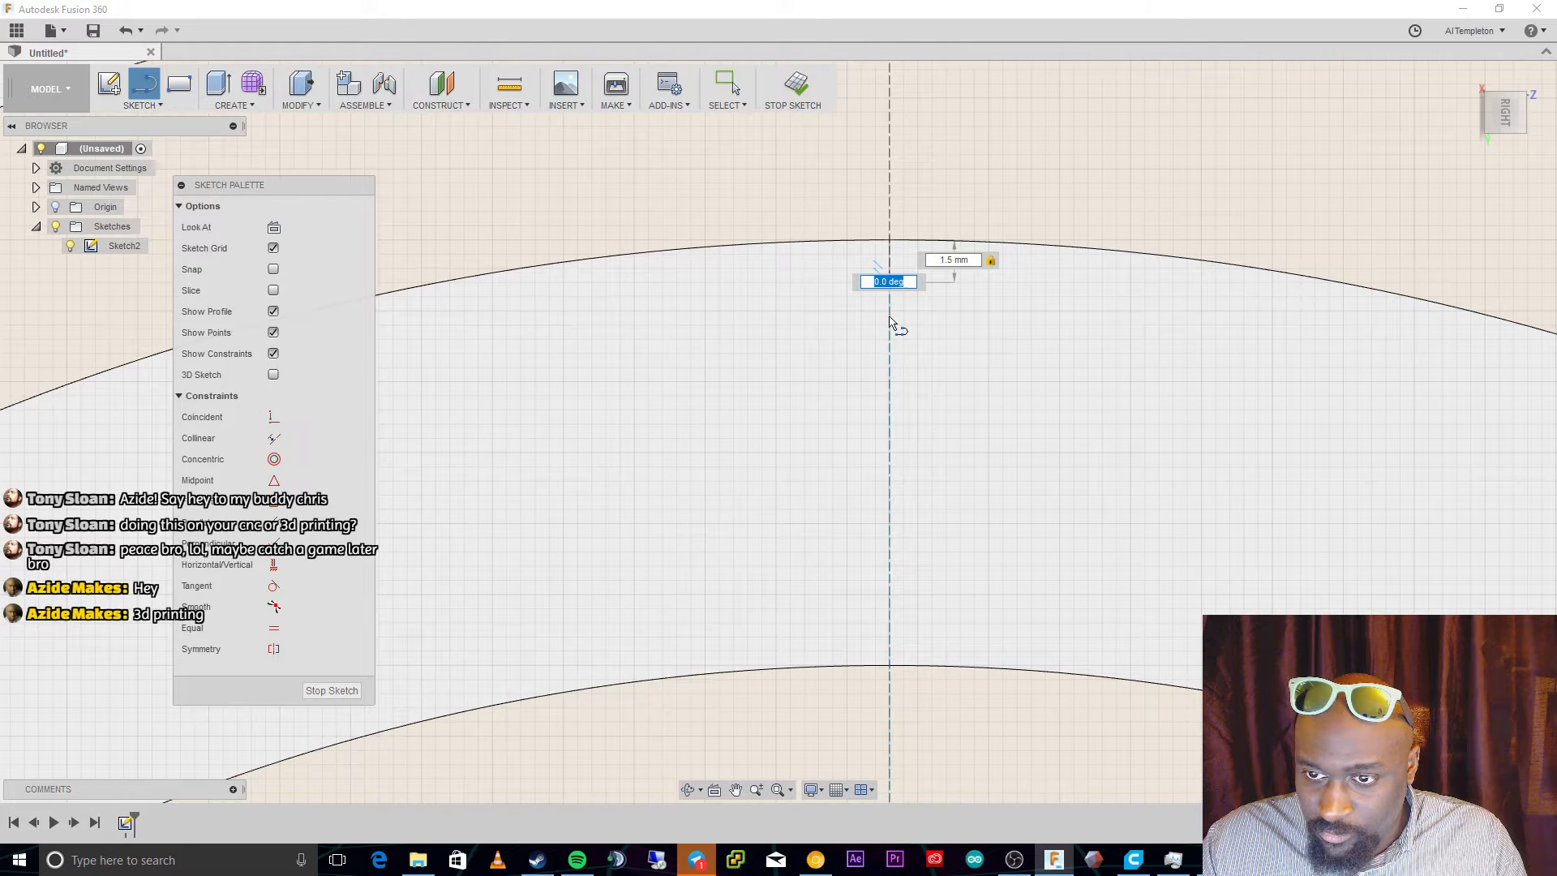
key(Escape)
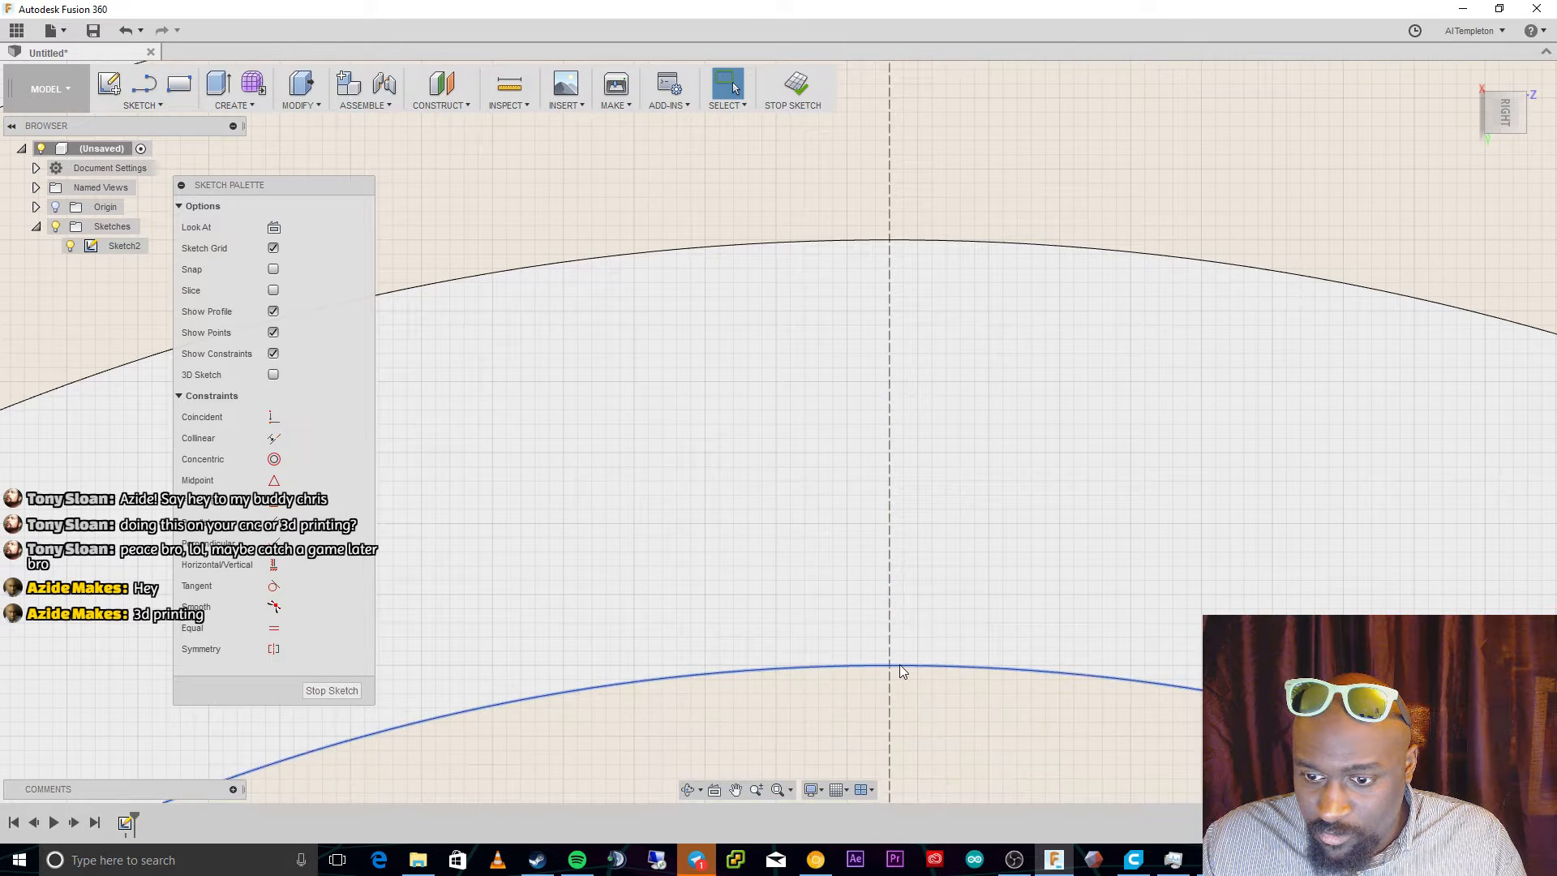
Draw two short lines along the construction line, one down from the outer ring's inner arc and one up from the inner ring's outer arc.
key(l)
click(890, 241)
click(889, 296)
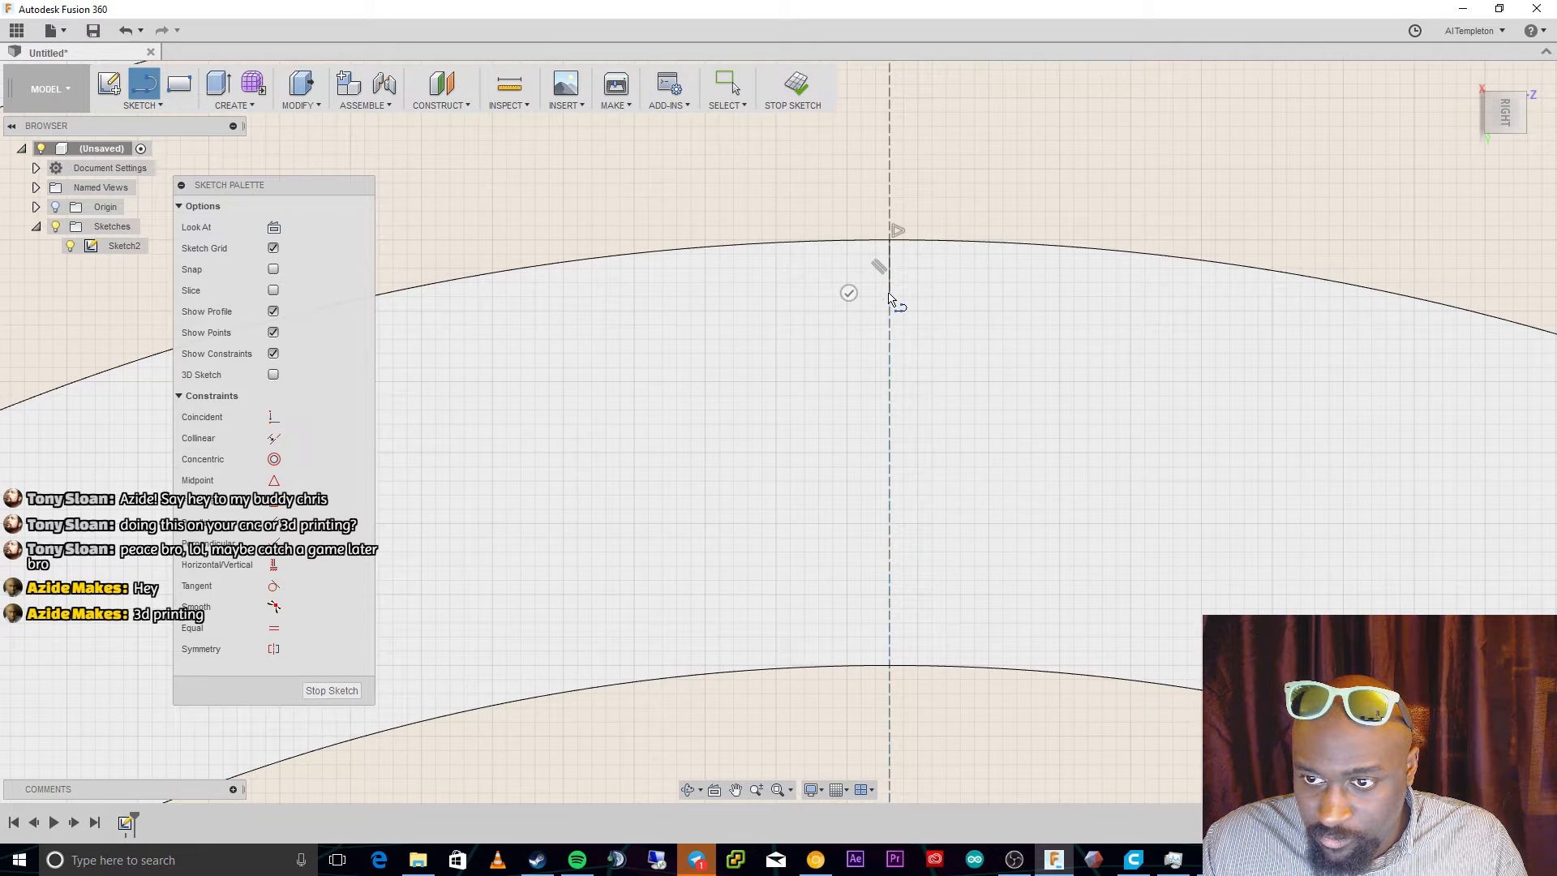
click(889, 665)
double_click(890, 598)
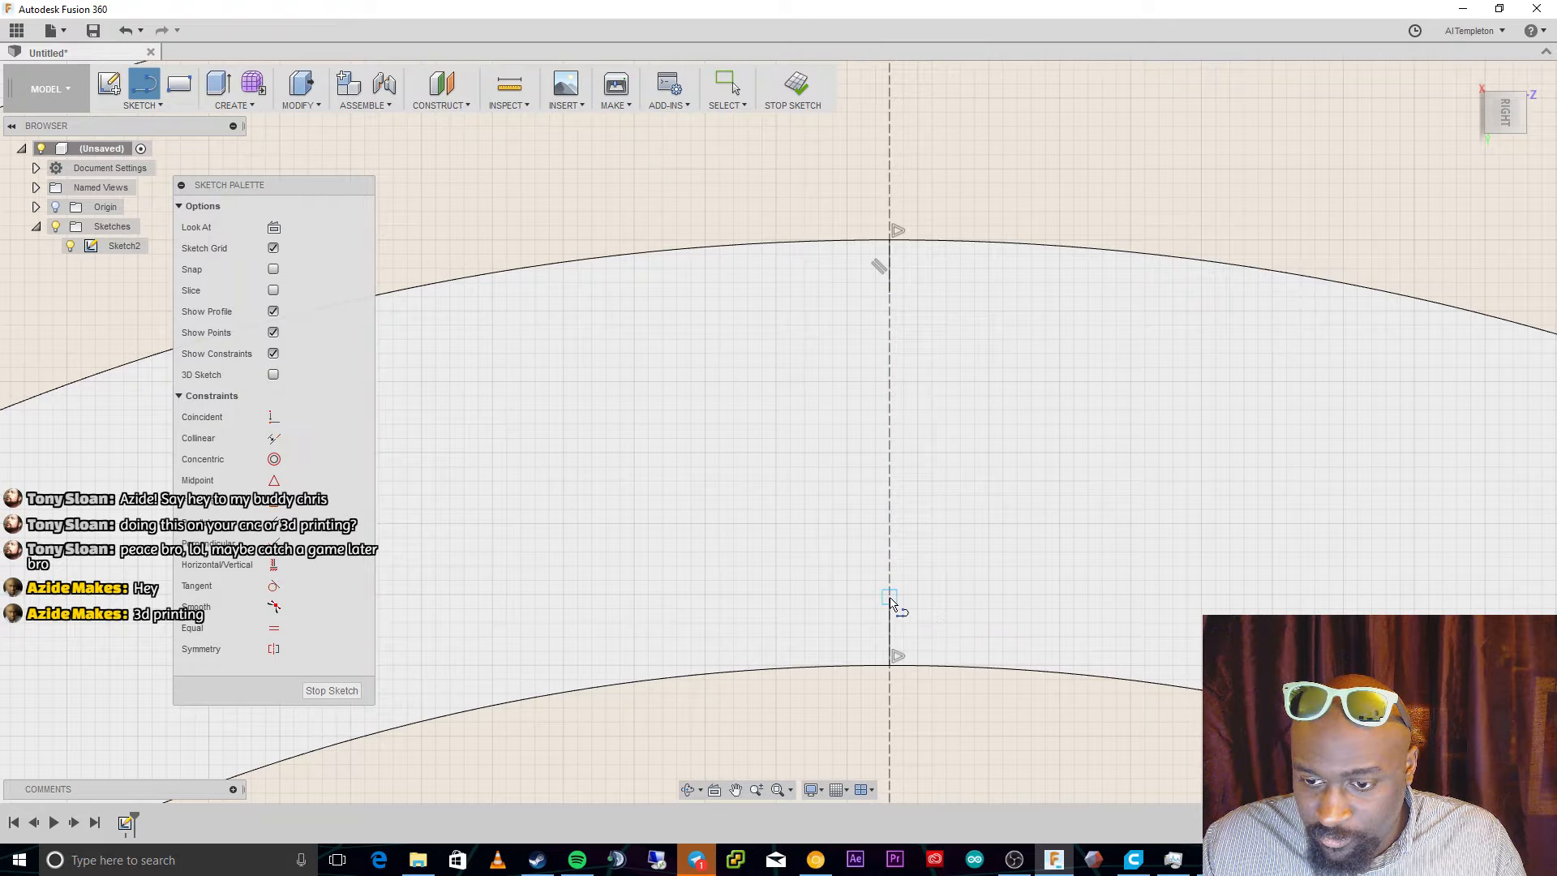
key(Escape)
drag(891, 624, 955, 621)
click(955, 621)
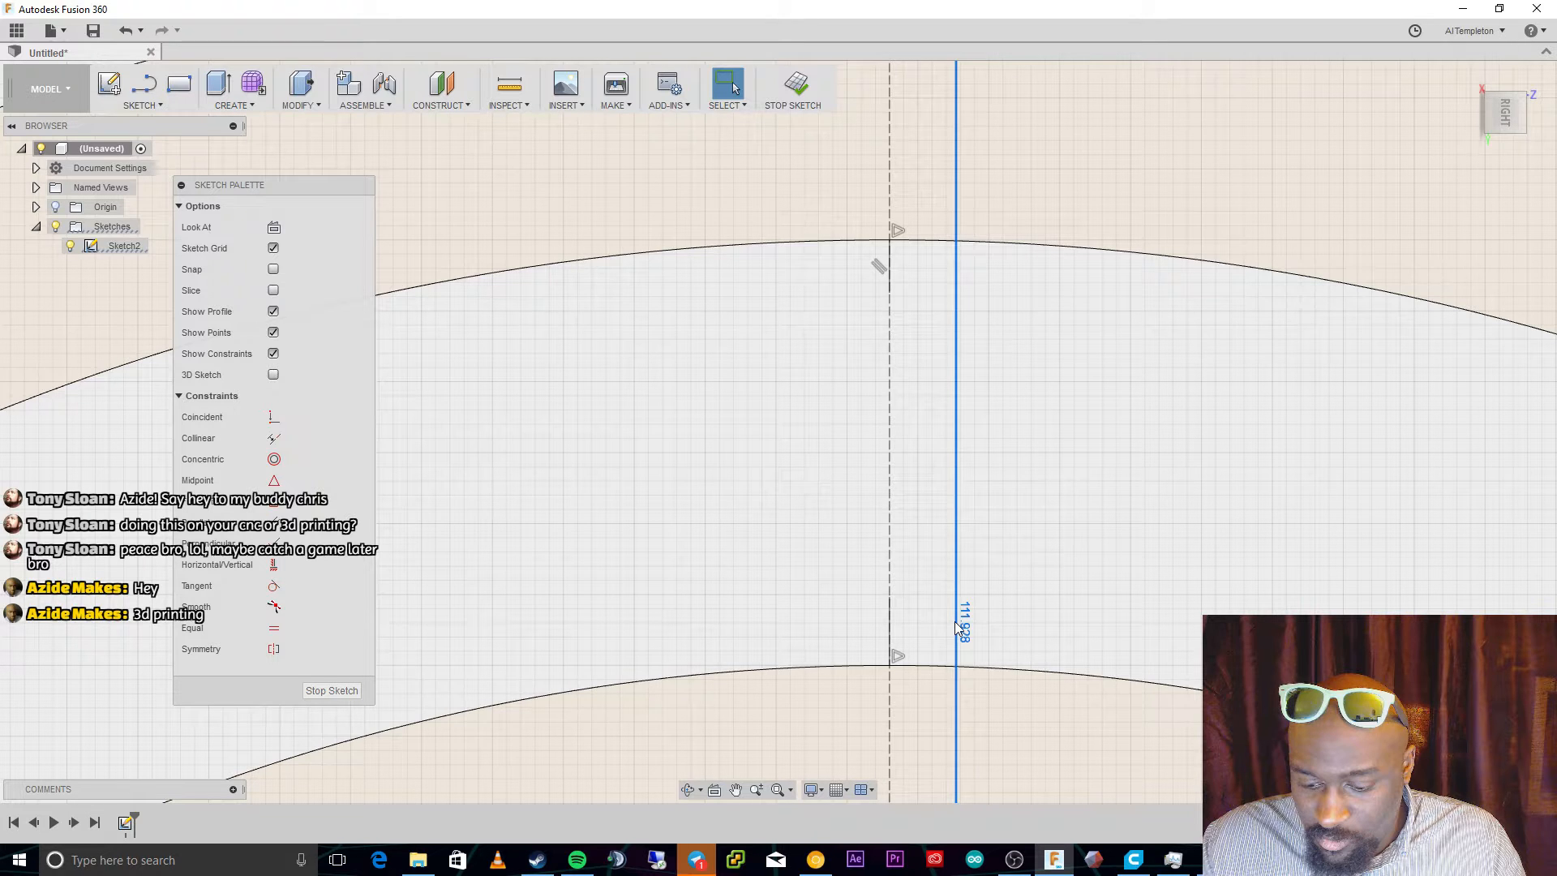
key(Delete)
Dimension the short line rising from the inner ring's outer arc to 1.5 mm.
click(889, 623)
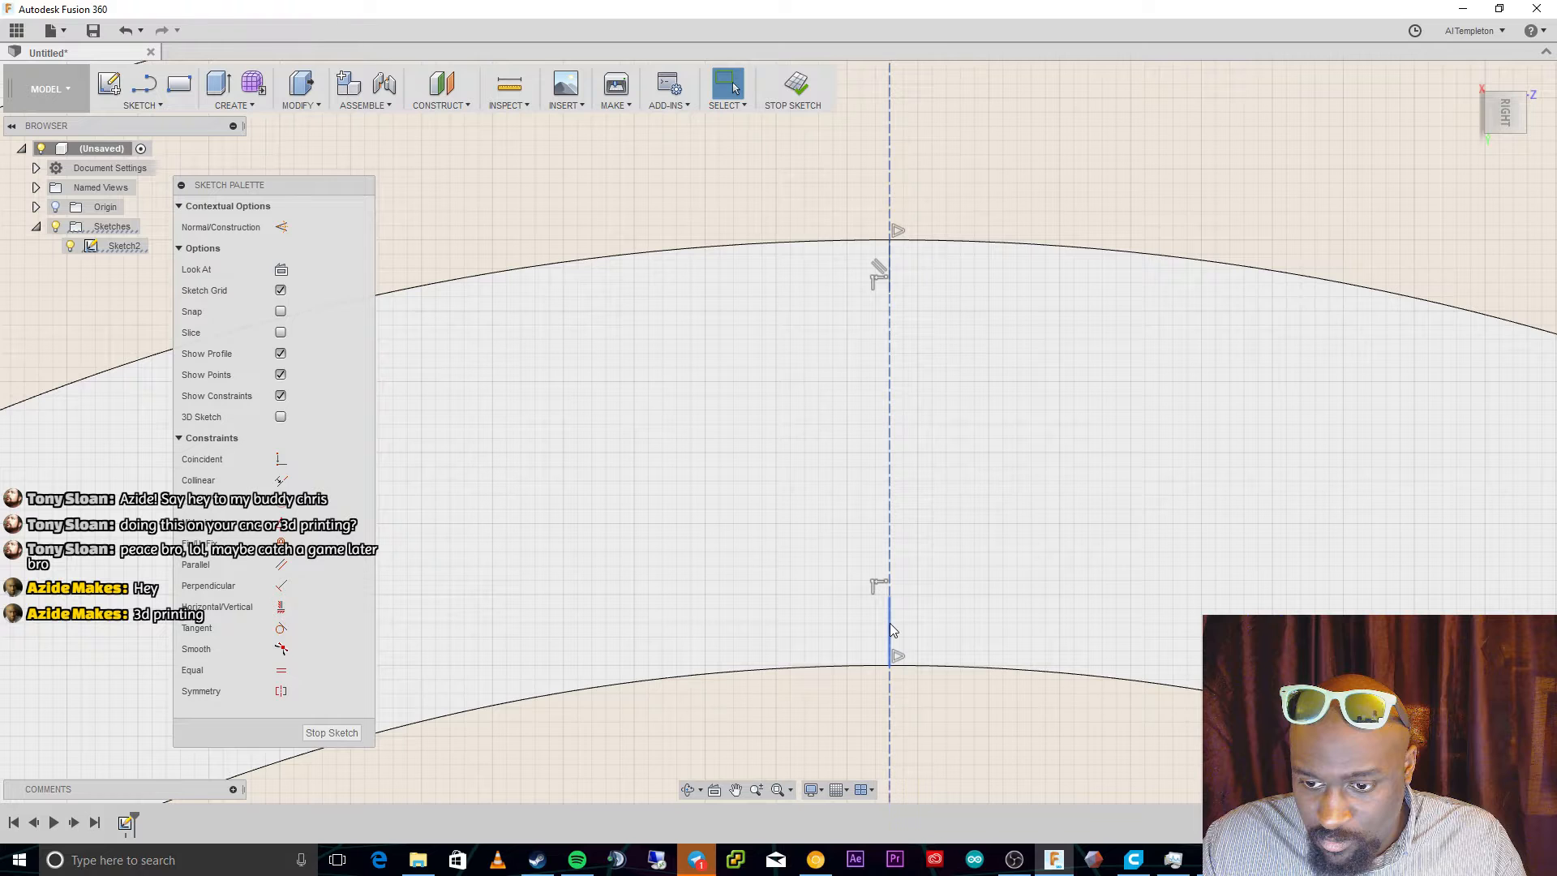
key(d)
click(892, 630)
click(933, 635)
text(1)
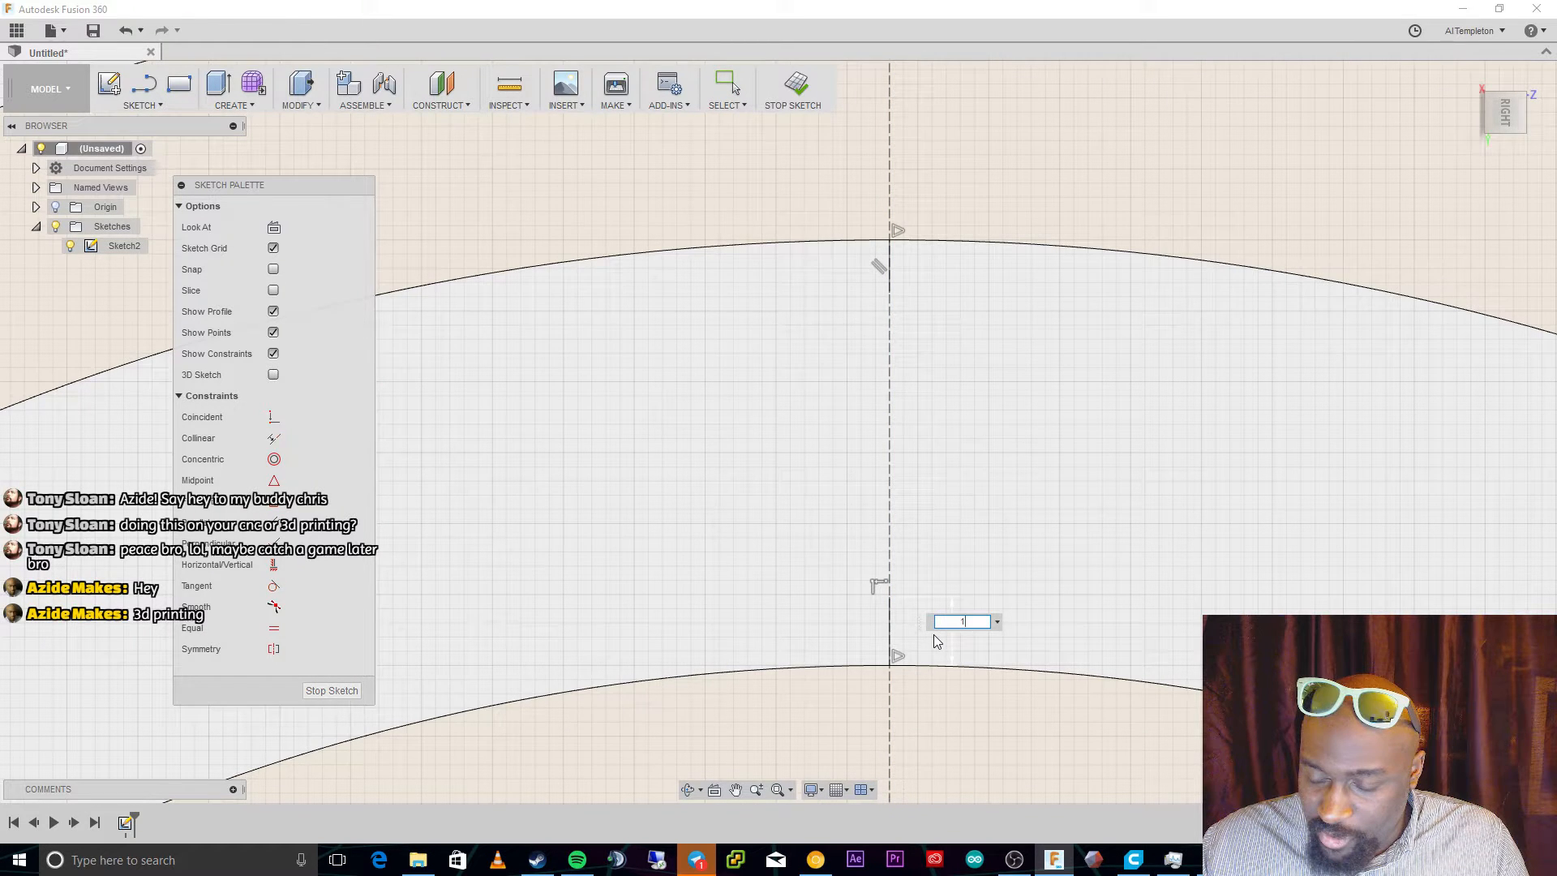
key(BackSpace)
text(1.5)
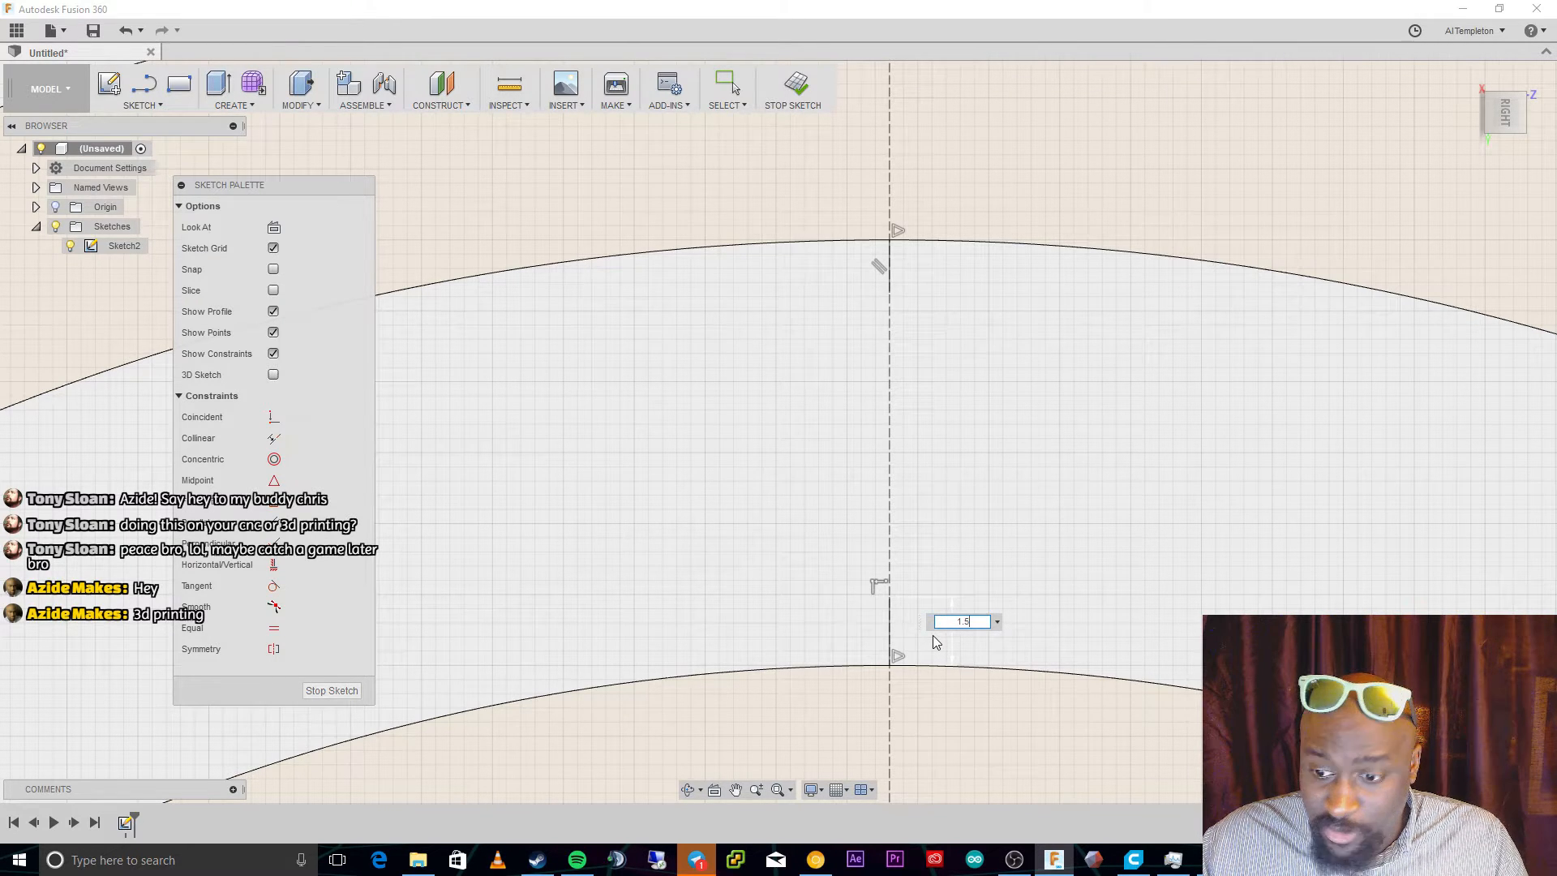
key(Return)
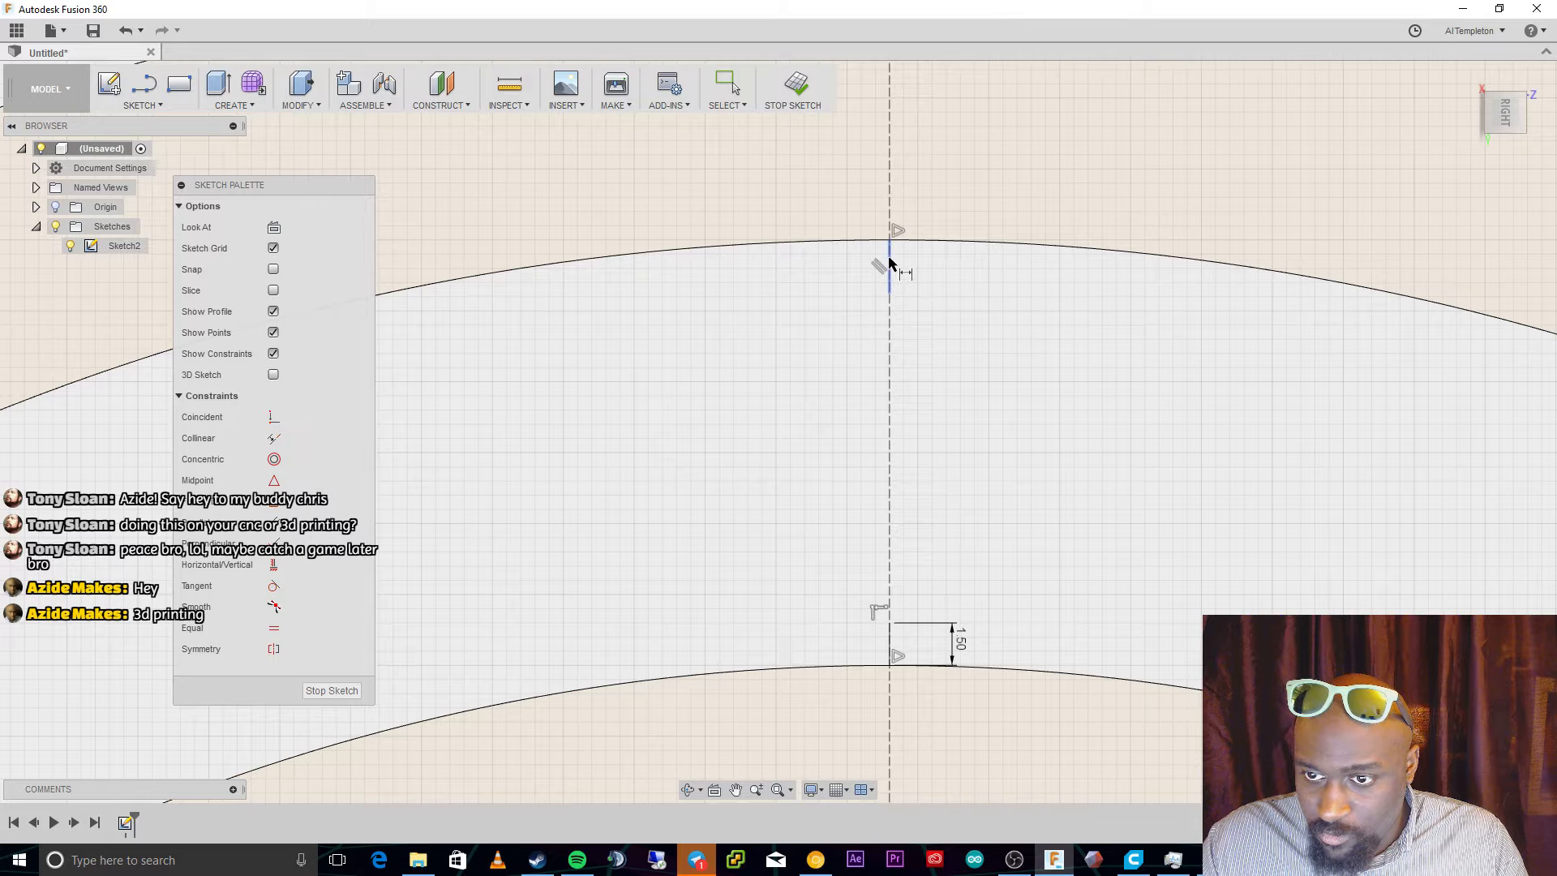
Dimension the short line hanging from the outer ring's inner arc to 1.5 mm.
click(890, 266)
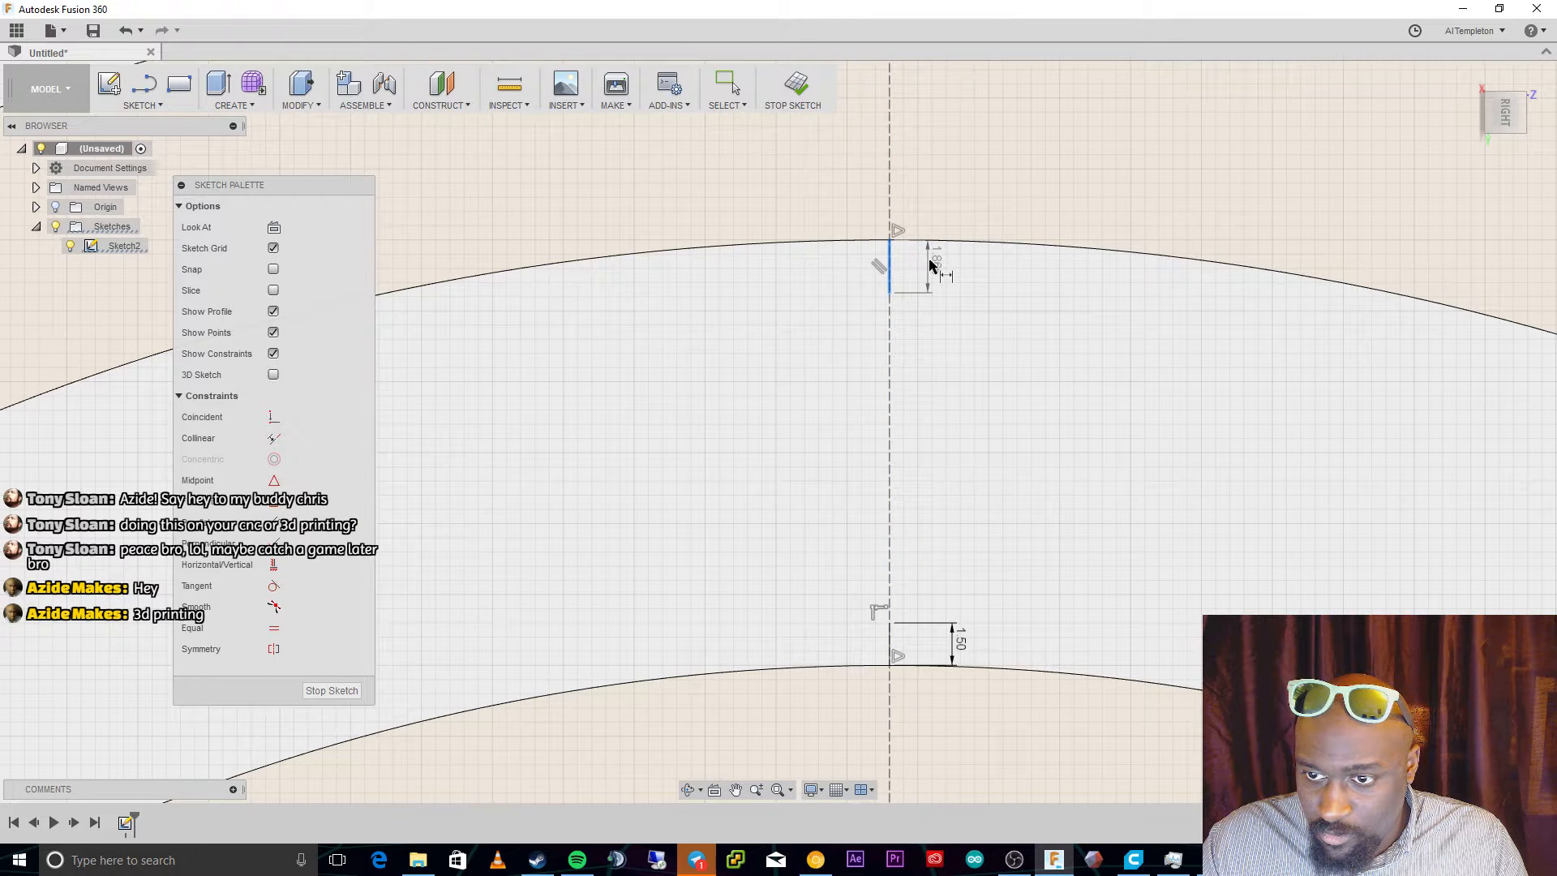
click(932, 266)
text(1.5)
key(Return)
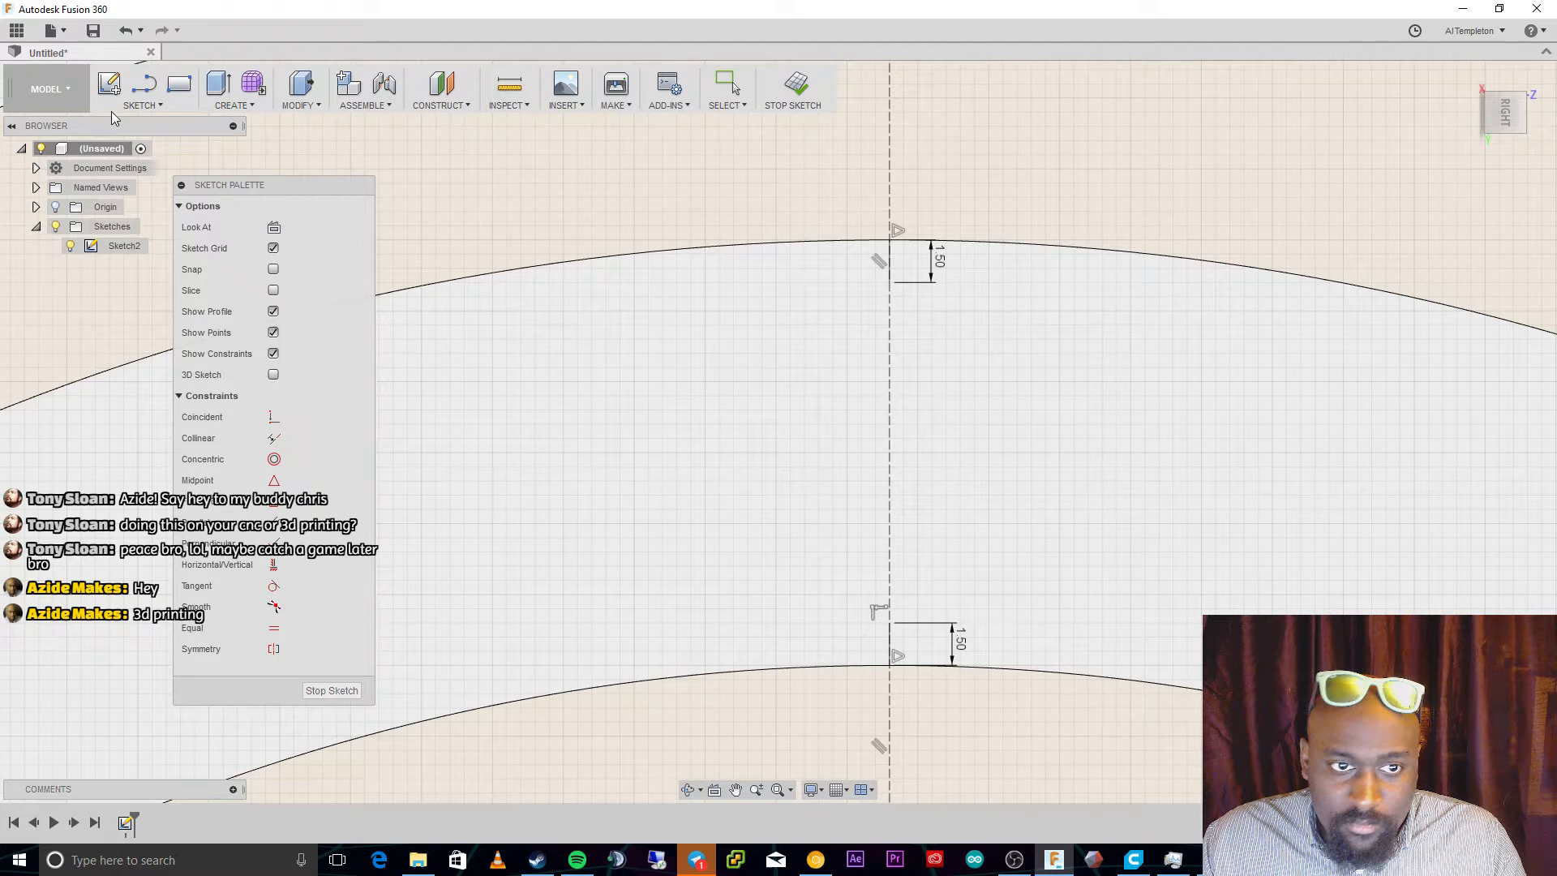
Draw a 5 mm horizontal line leftward from the lower end of the short line under the outer ring's inner arc.
key(l)
click(890, 282)
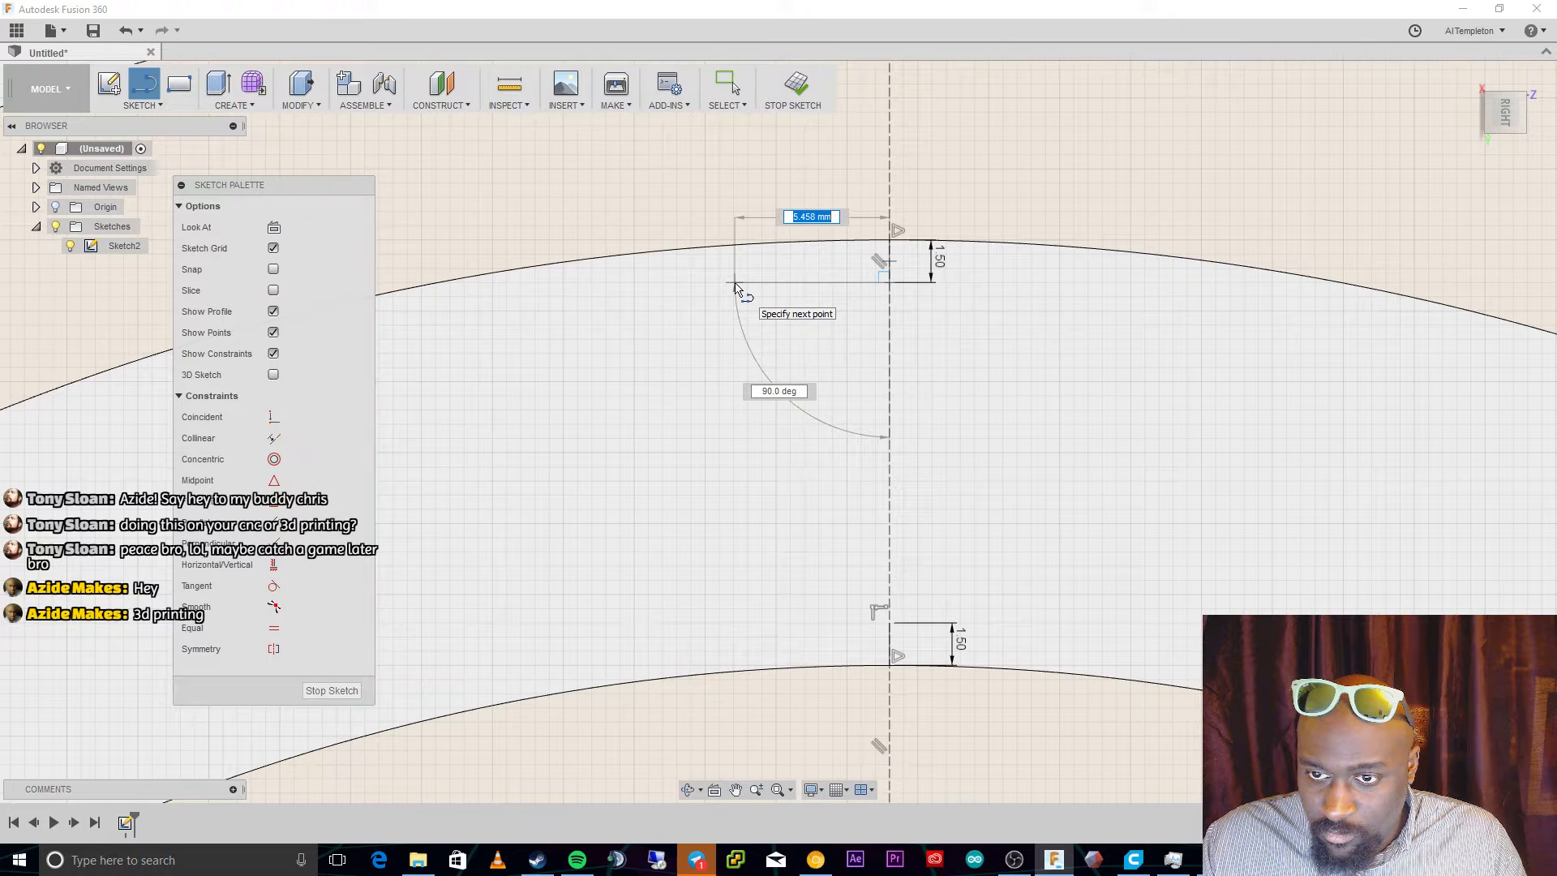
text(5)
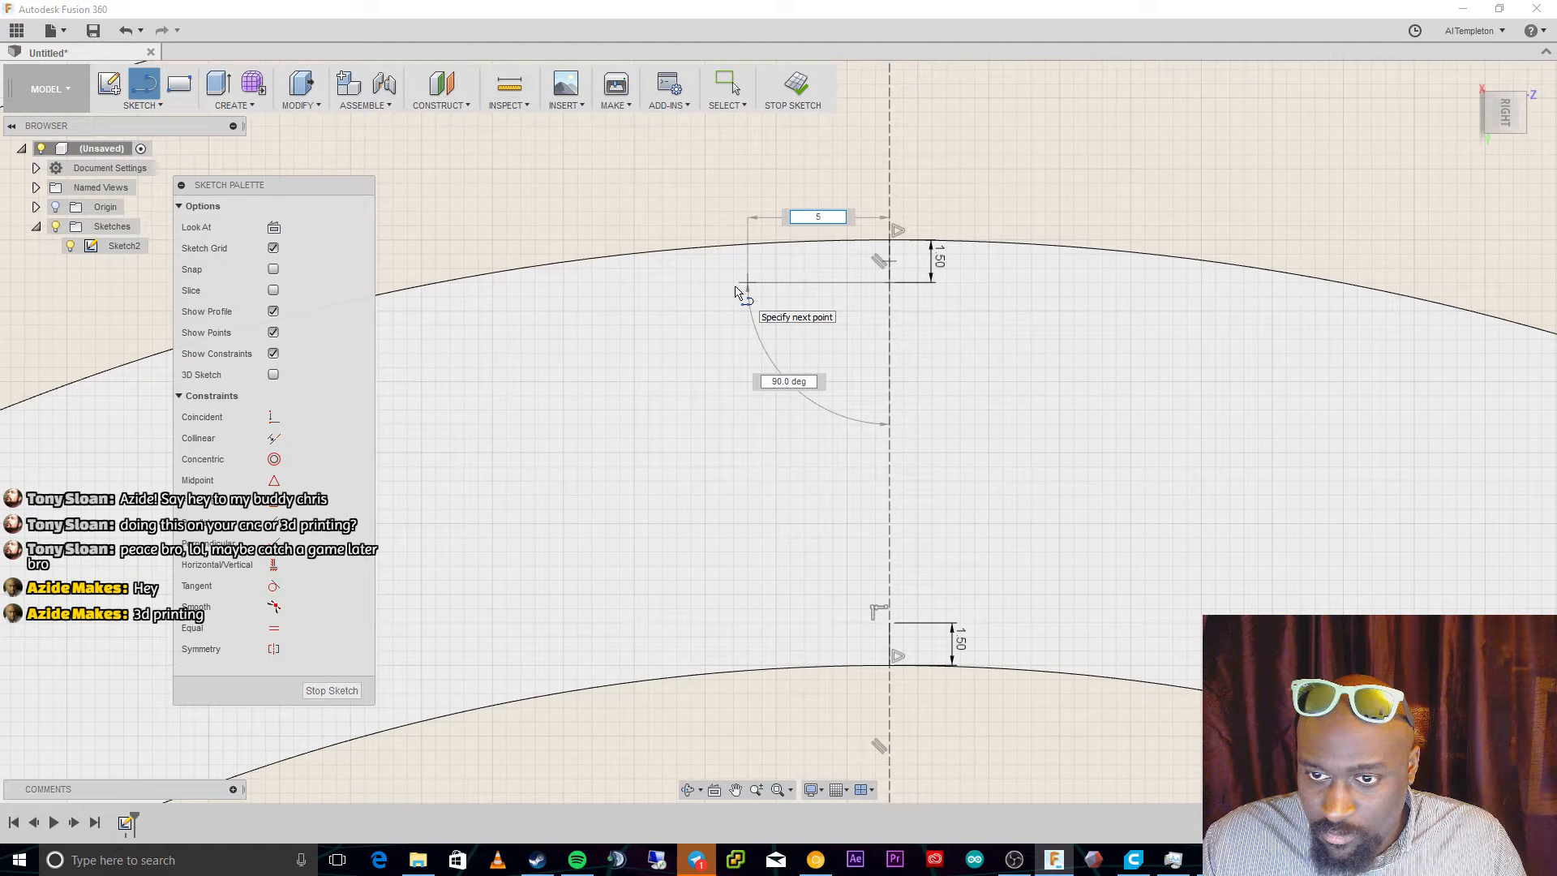
key(Return)
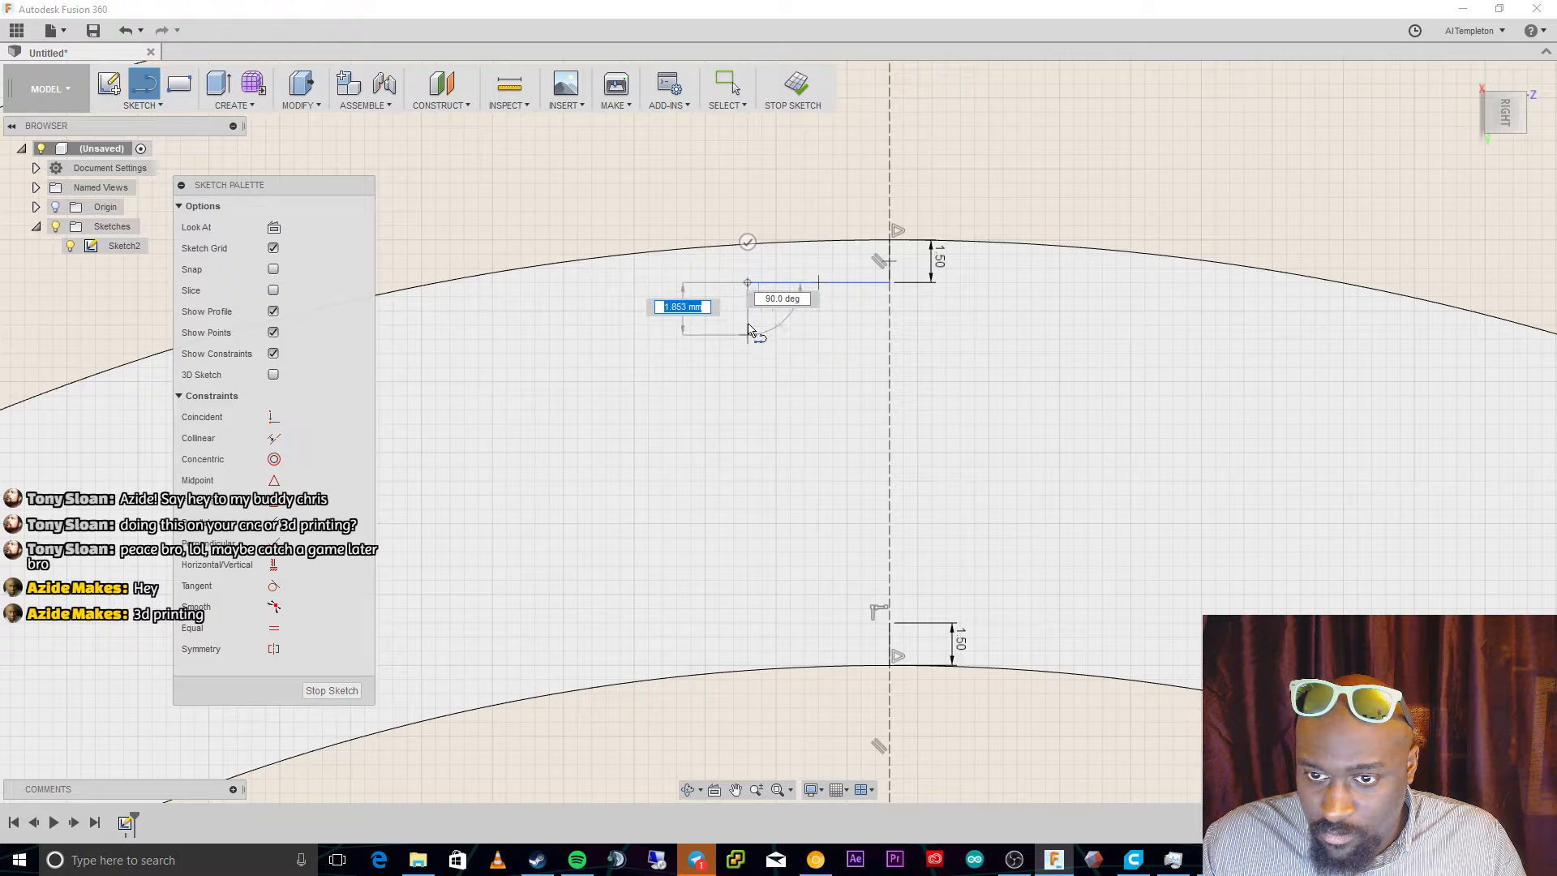
key(Escape)
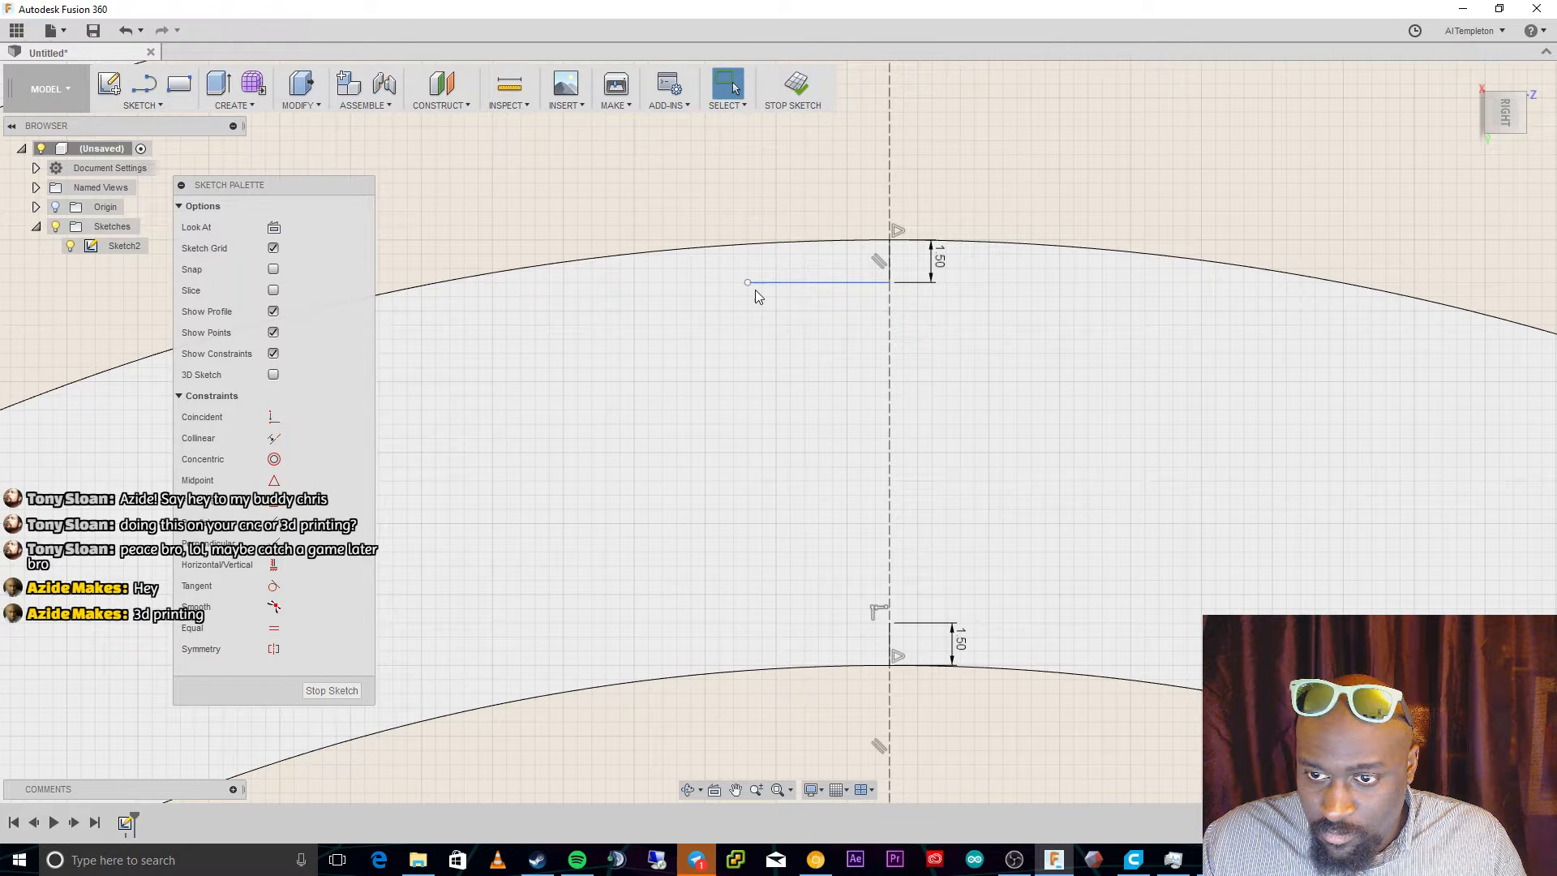
Draw a three-point half-round arc bulging left, spanning 1.5 mm downward from the 5 mm line's left end.
click(144, 84)
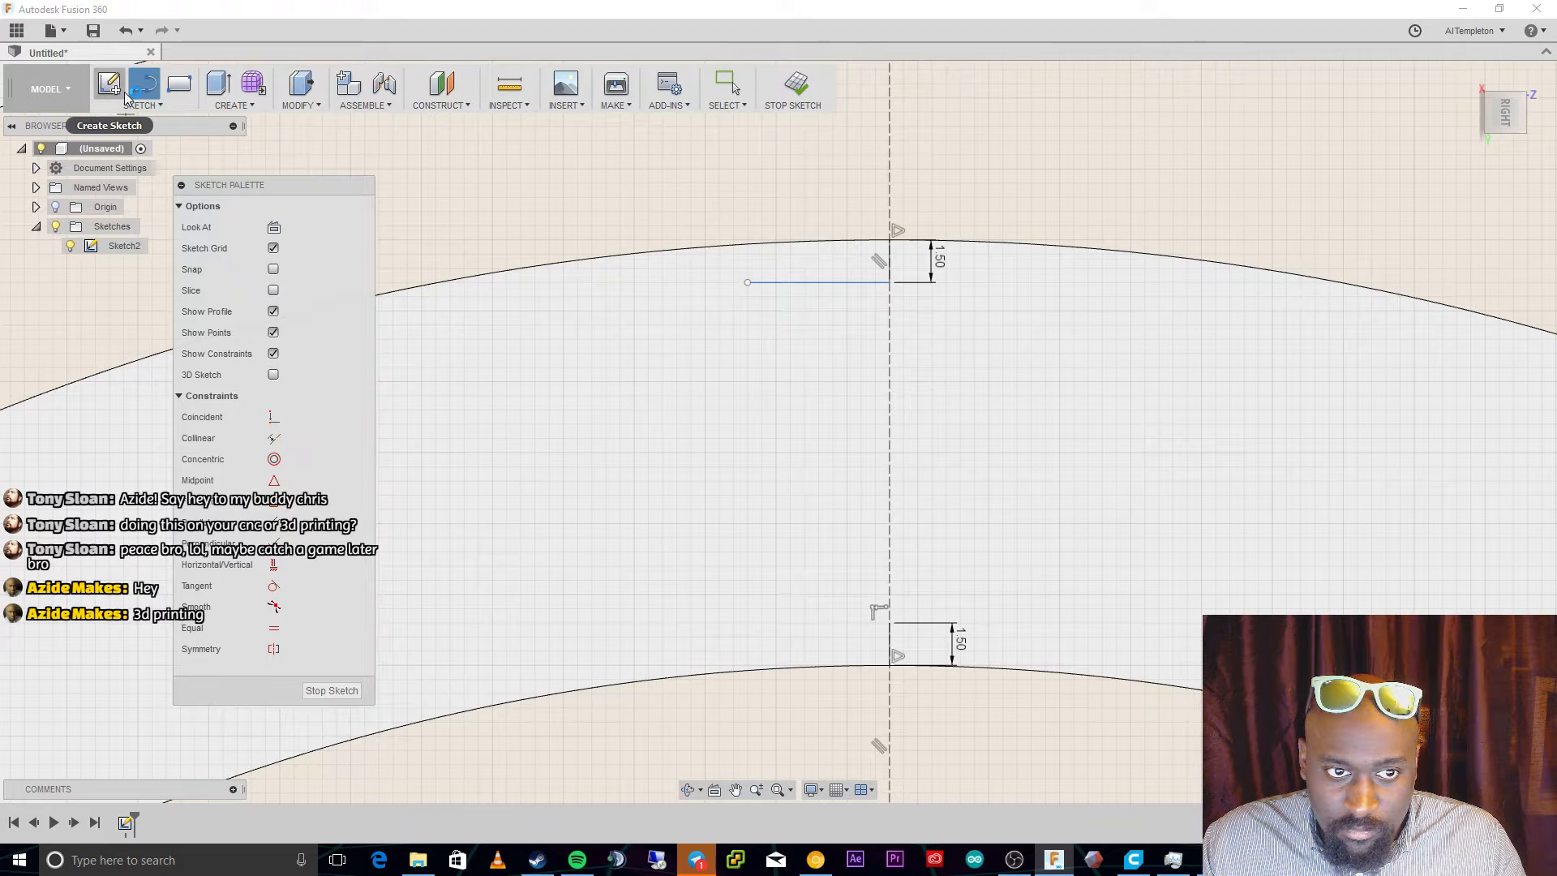
click(143, 105)
click(267, 200)
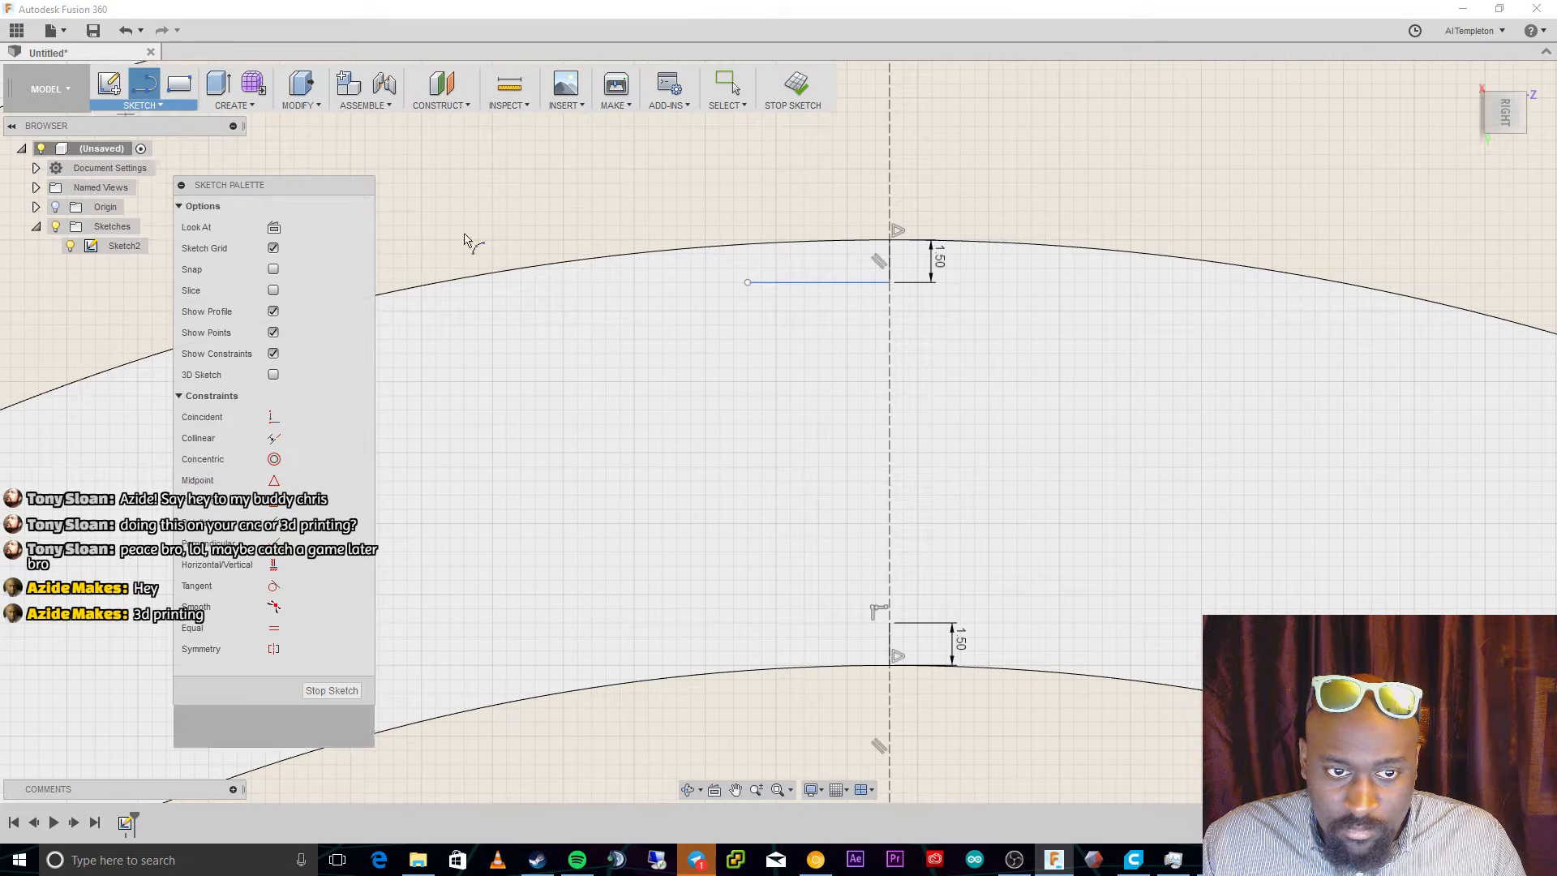
click(748, 283)
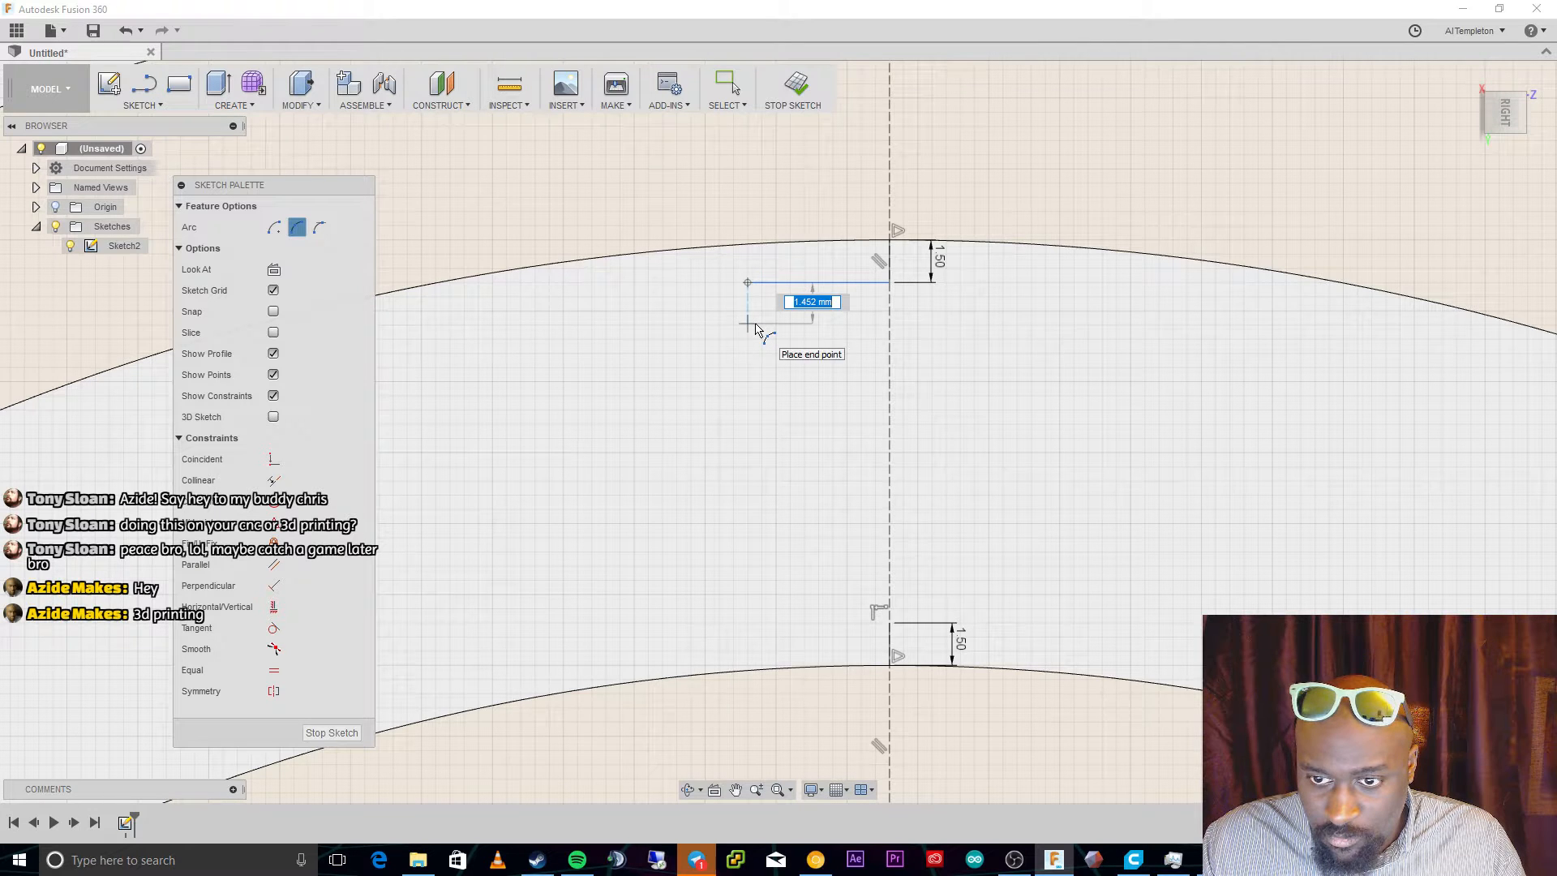
text(1)
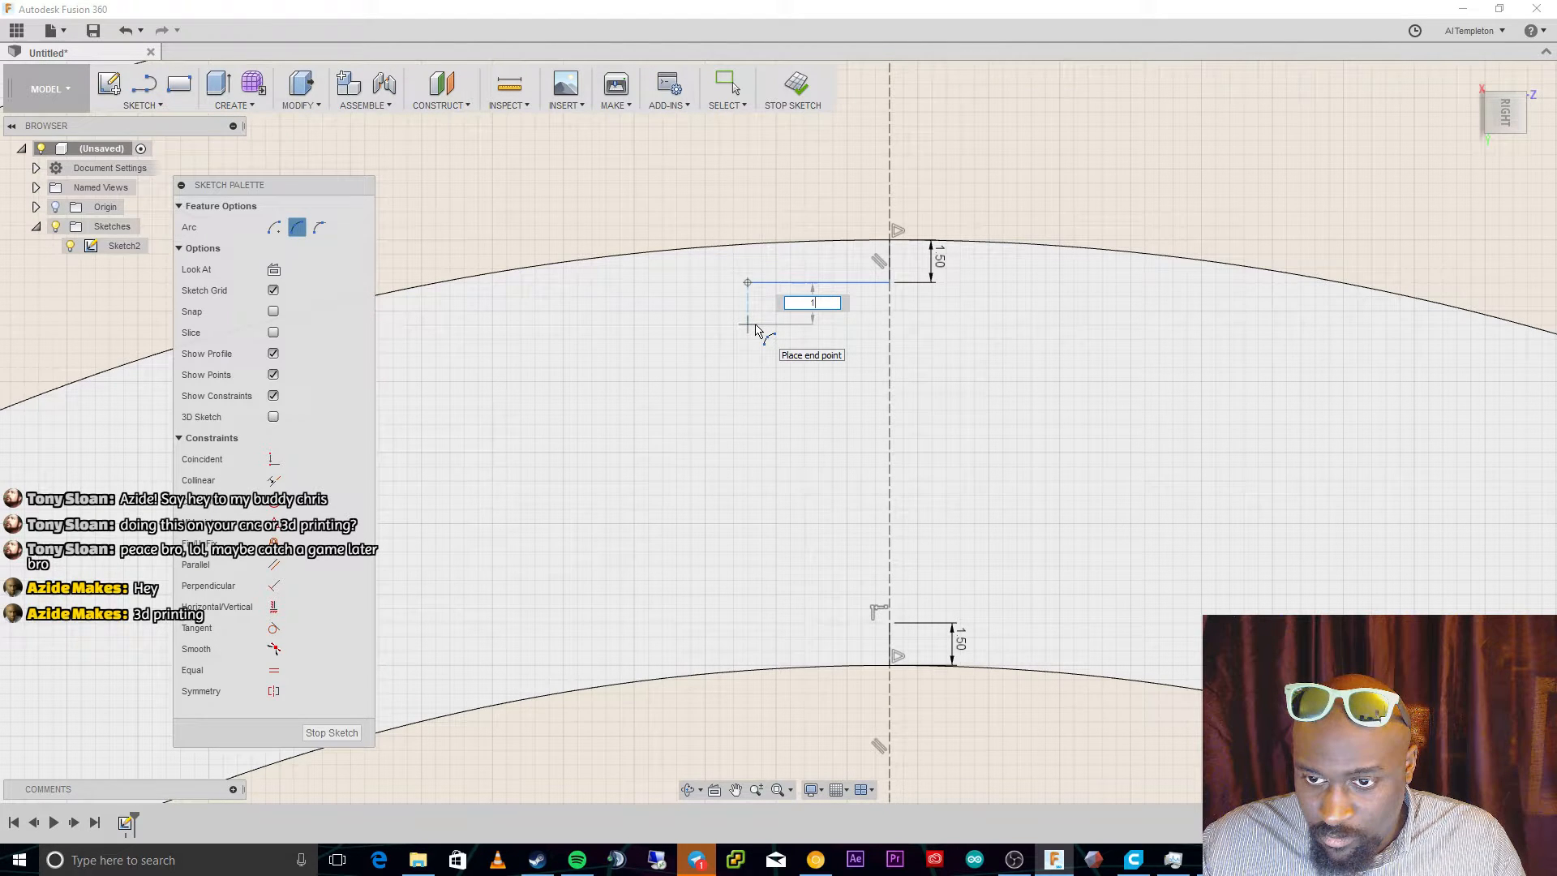
text(.5)
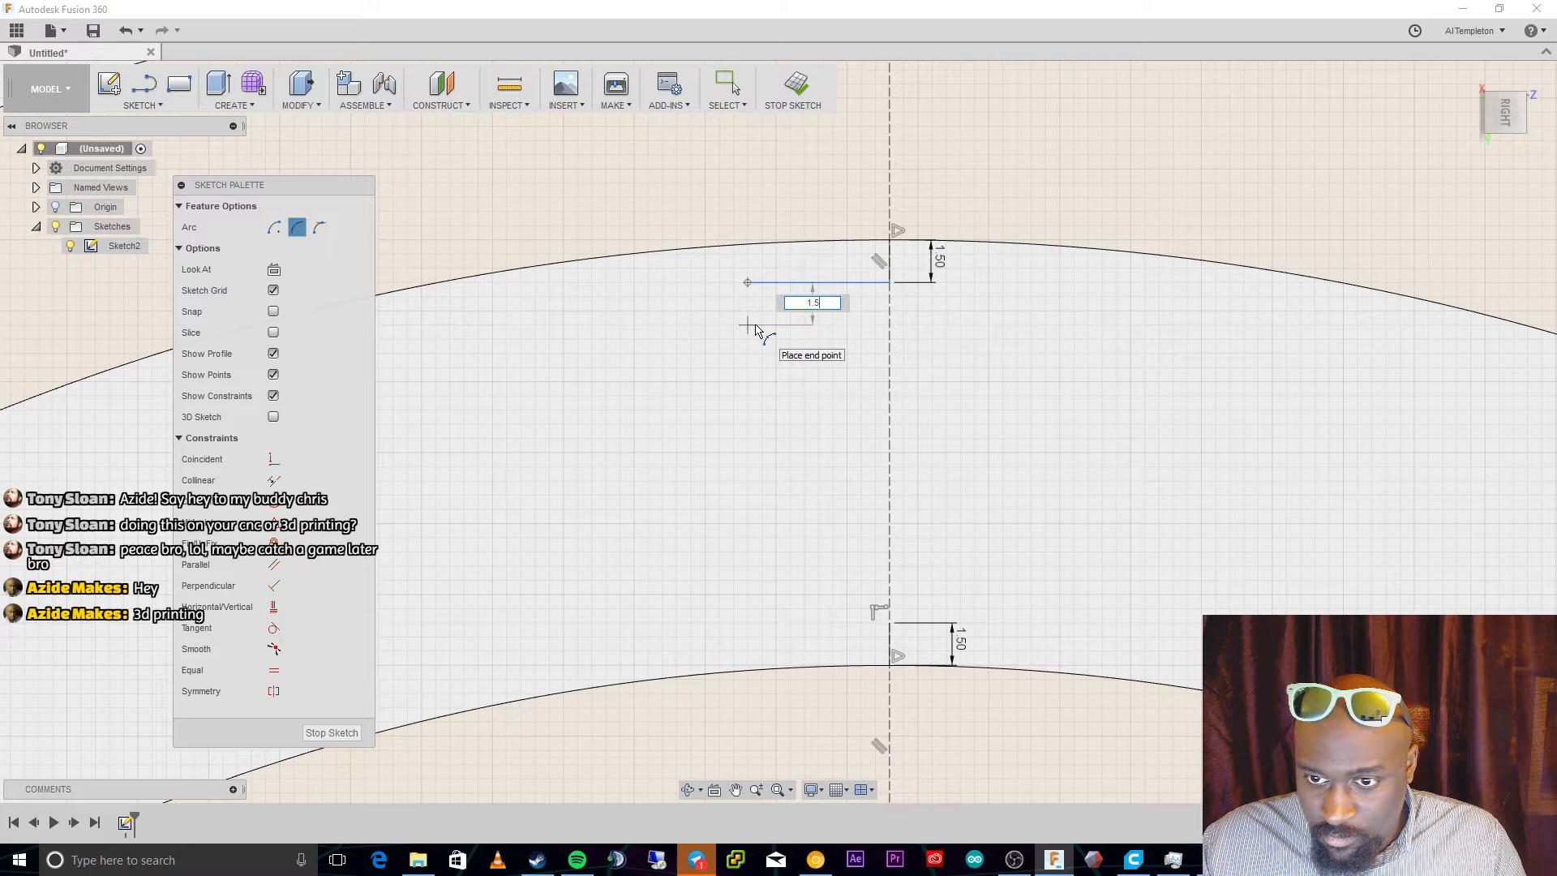
key(Tab)
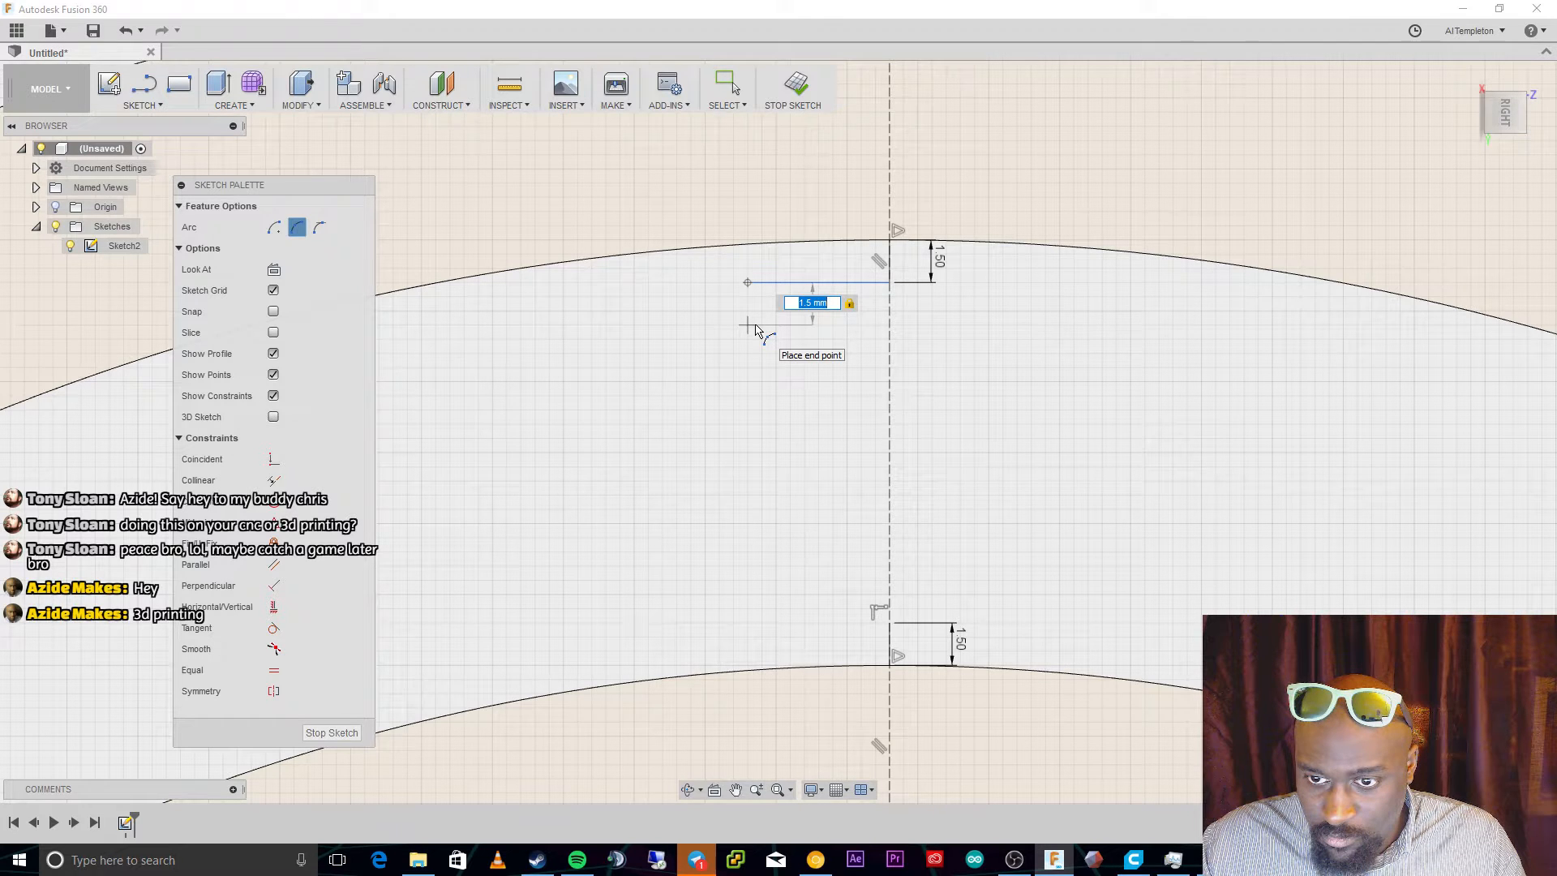
key(Escape)
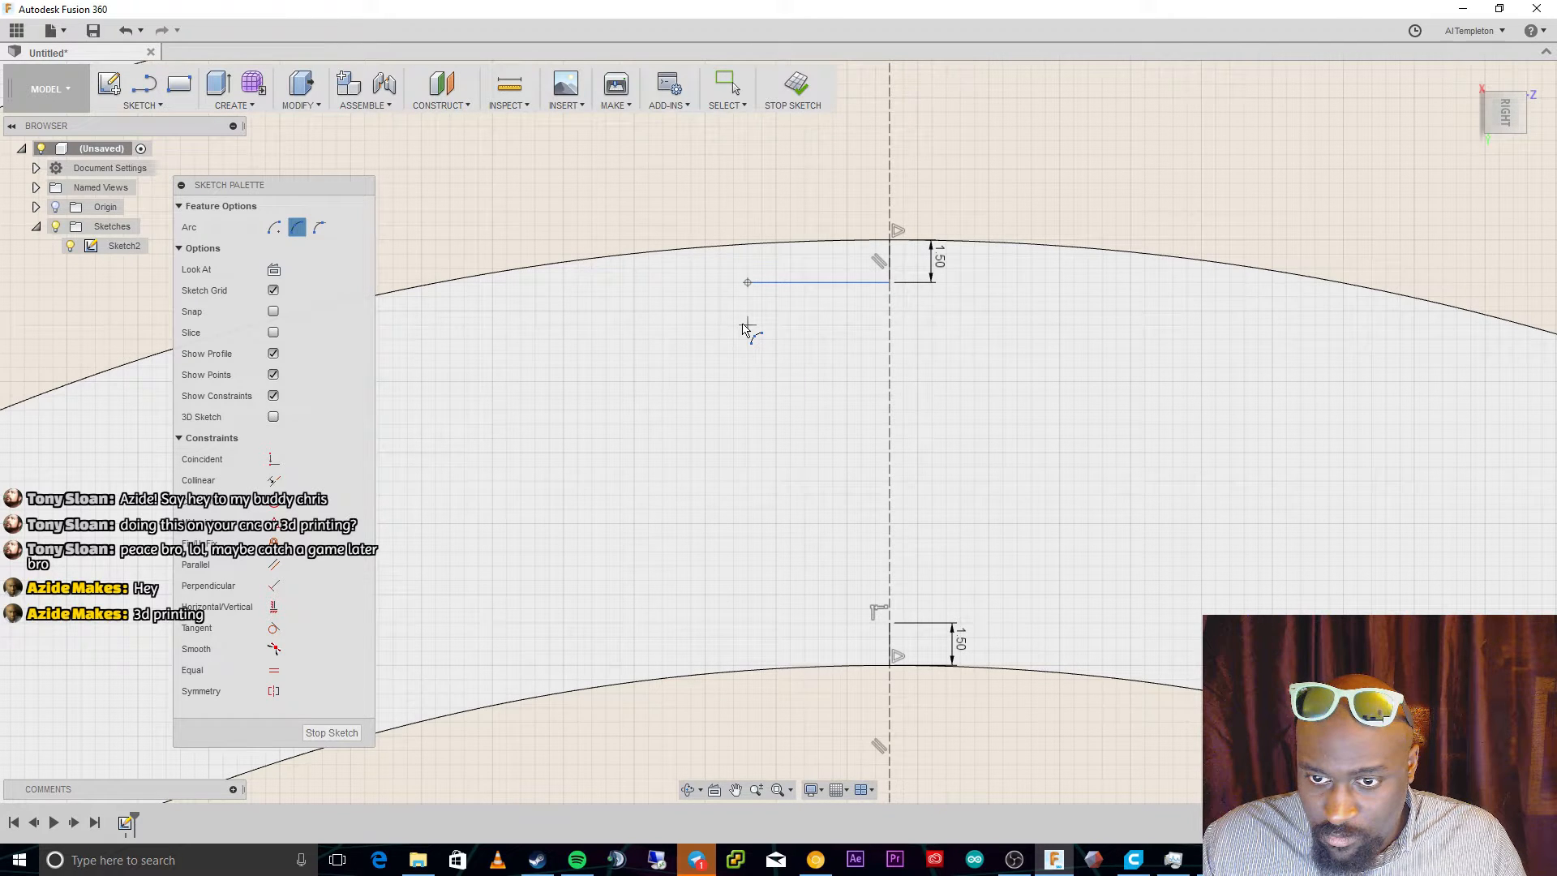
click(747, 283)
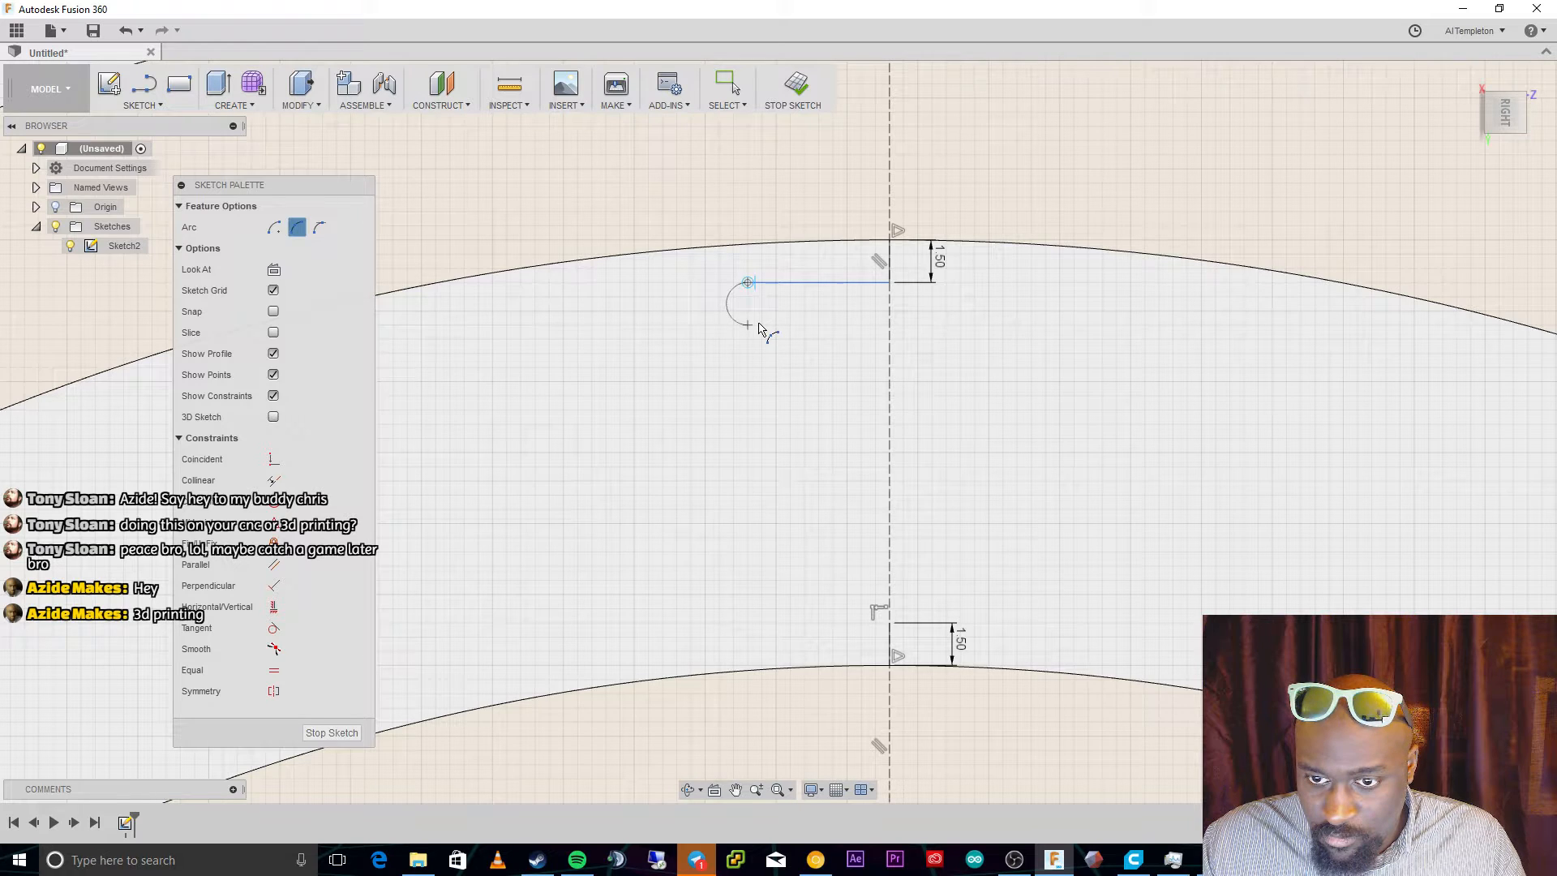
click(760, 328)
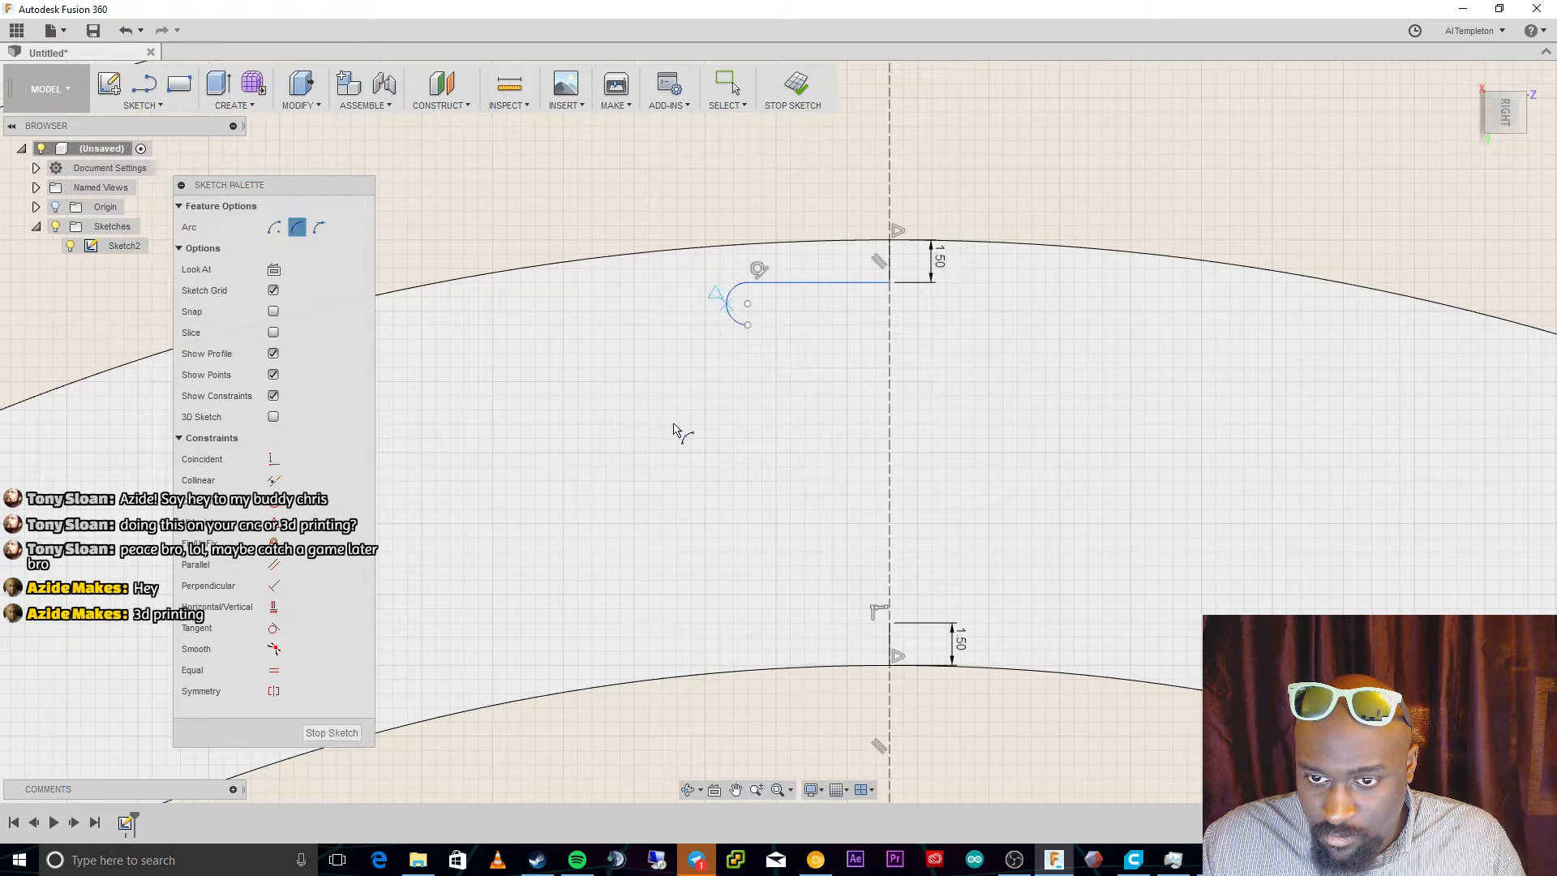
key(Escape)
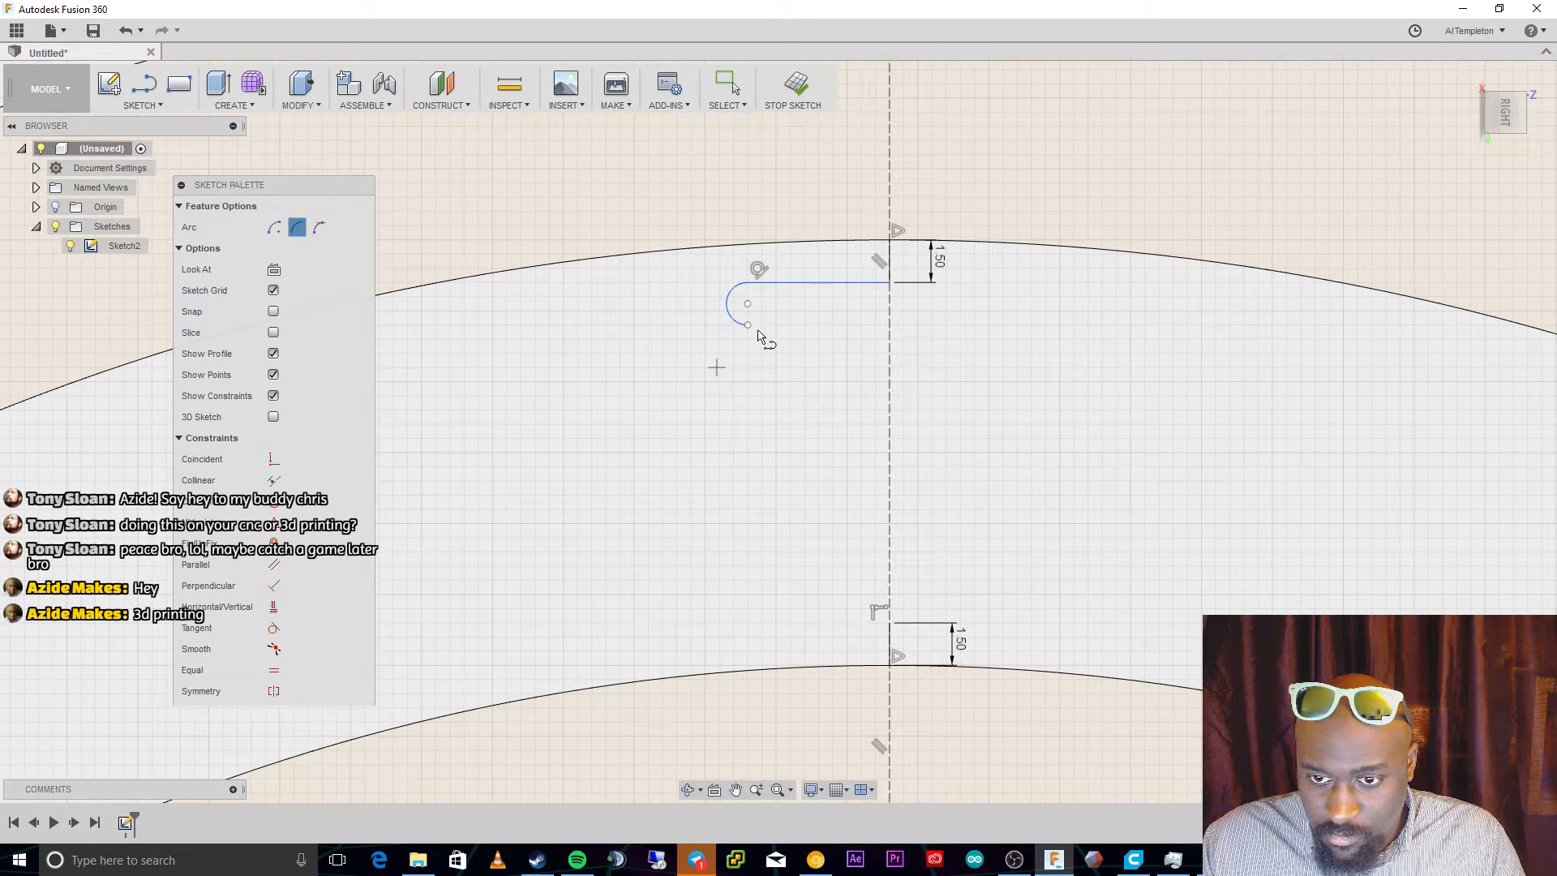
Draw a 10 mm horizontal line rightward from the left arc's lower end, crossing the construction line.
key(l)
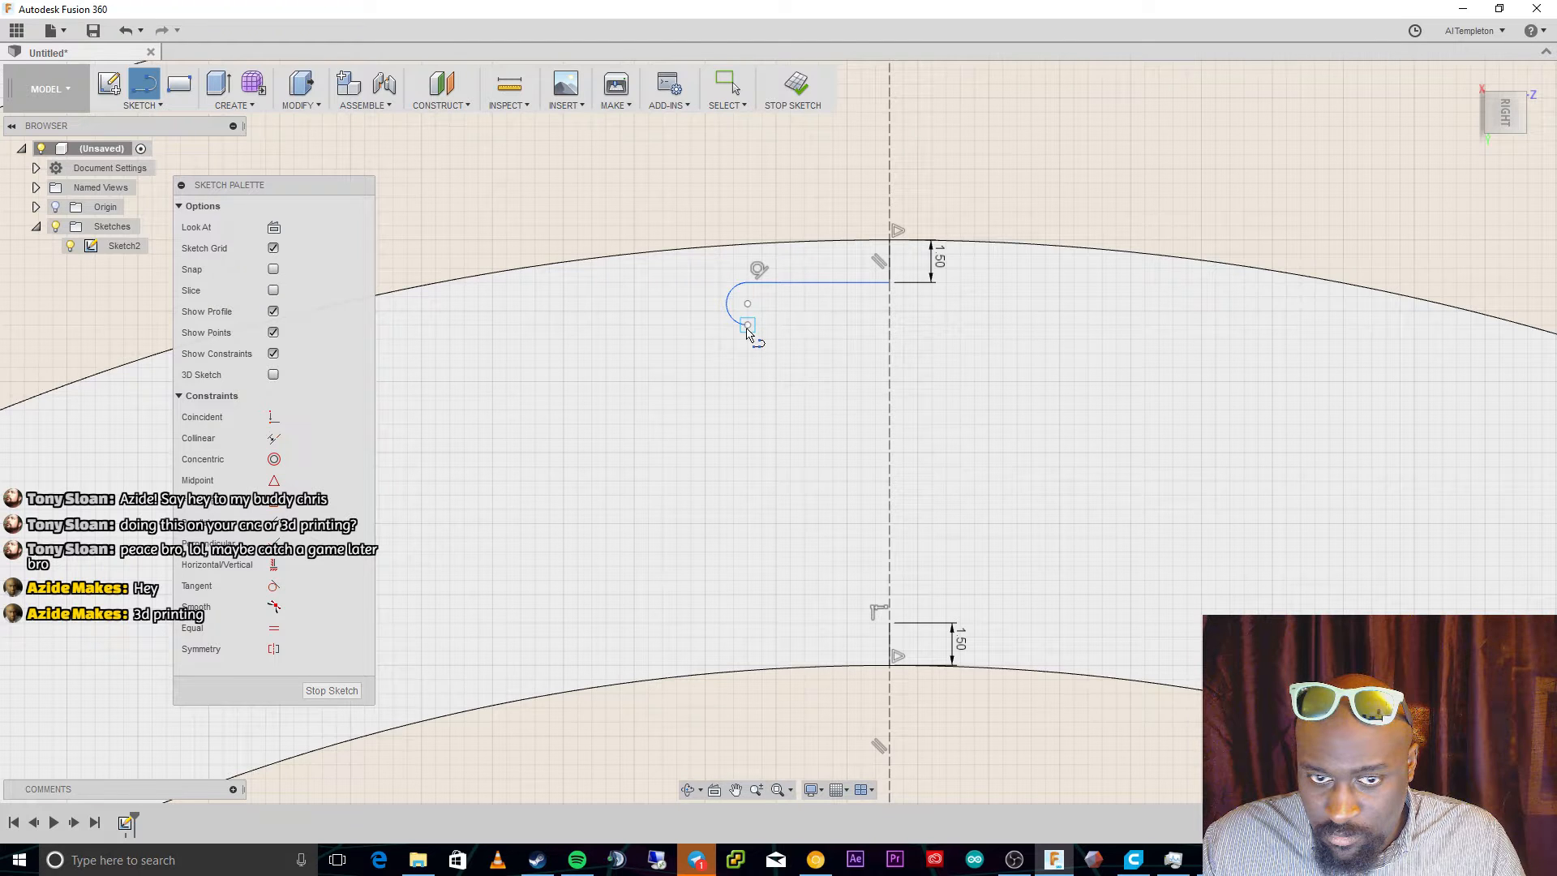
click(746, 325)
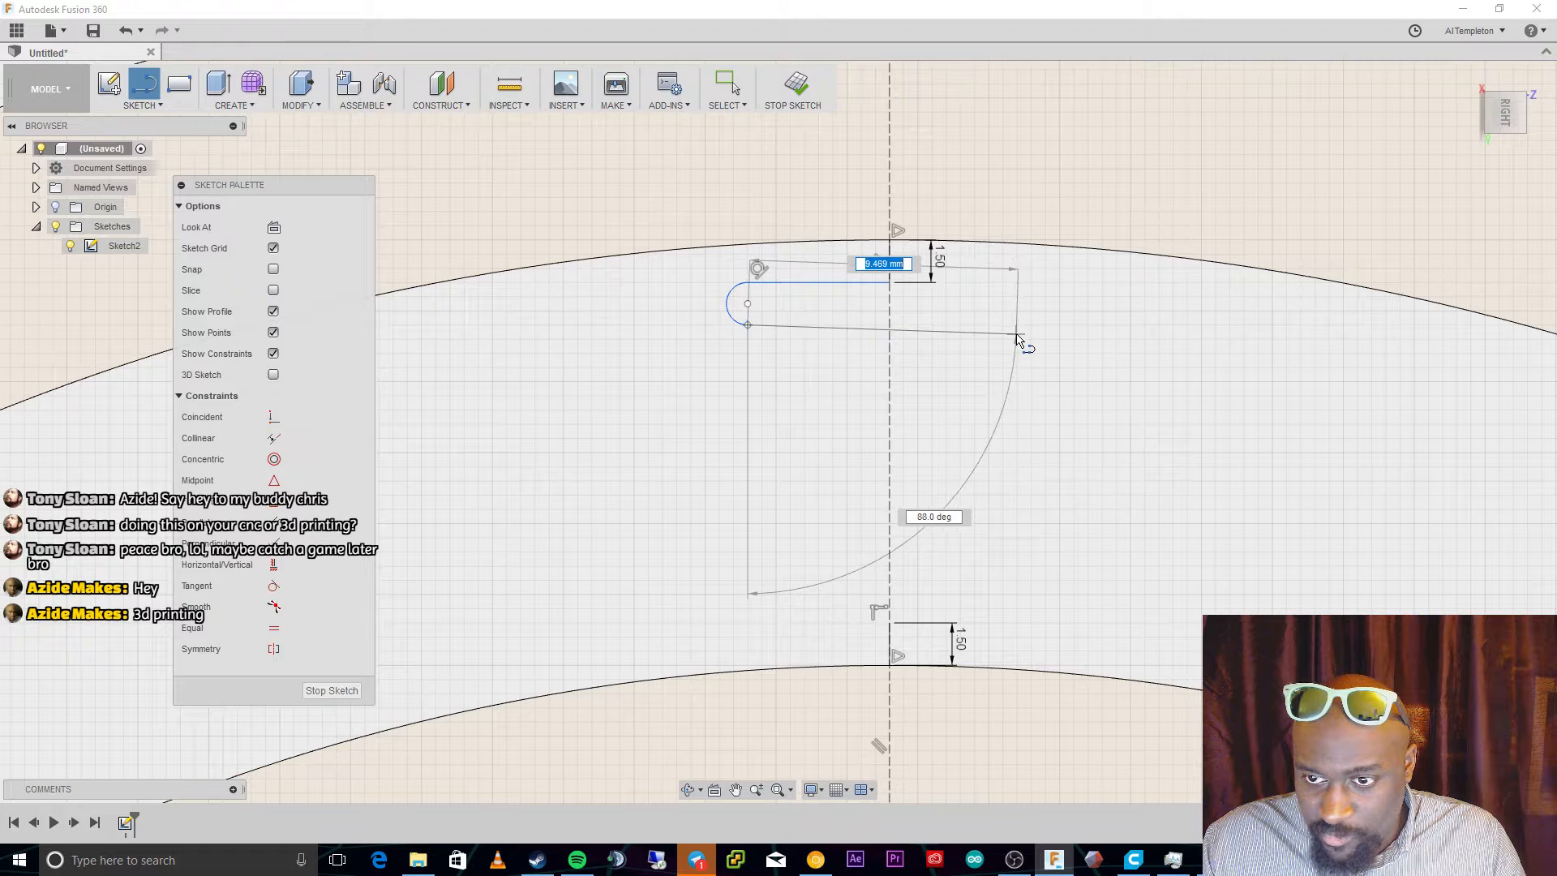
text(10)
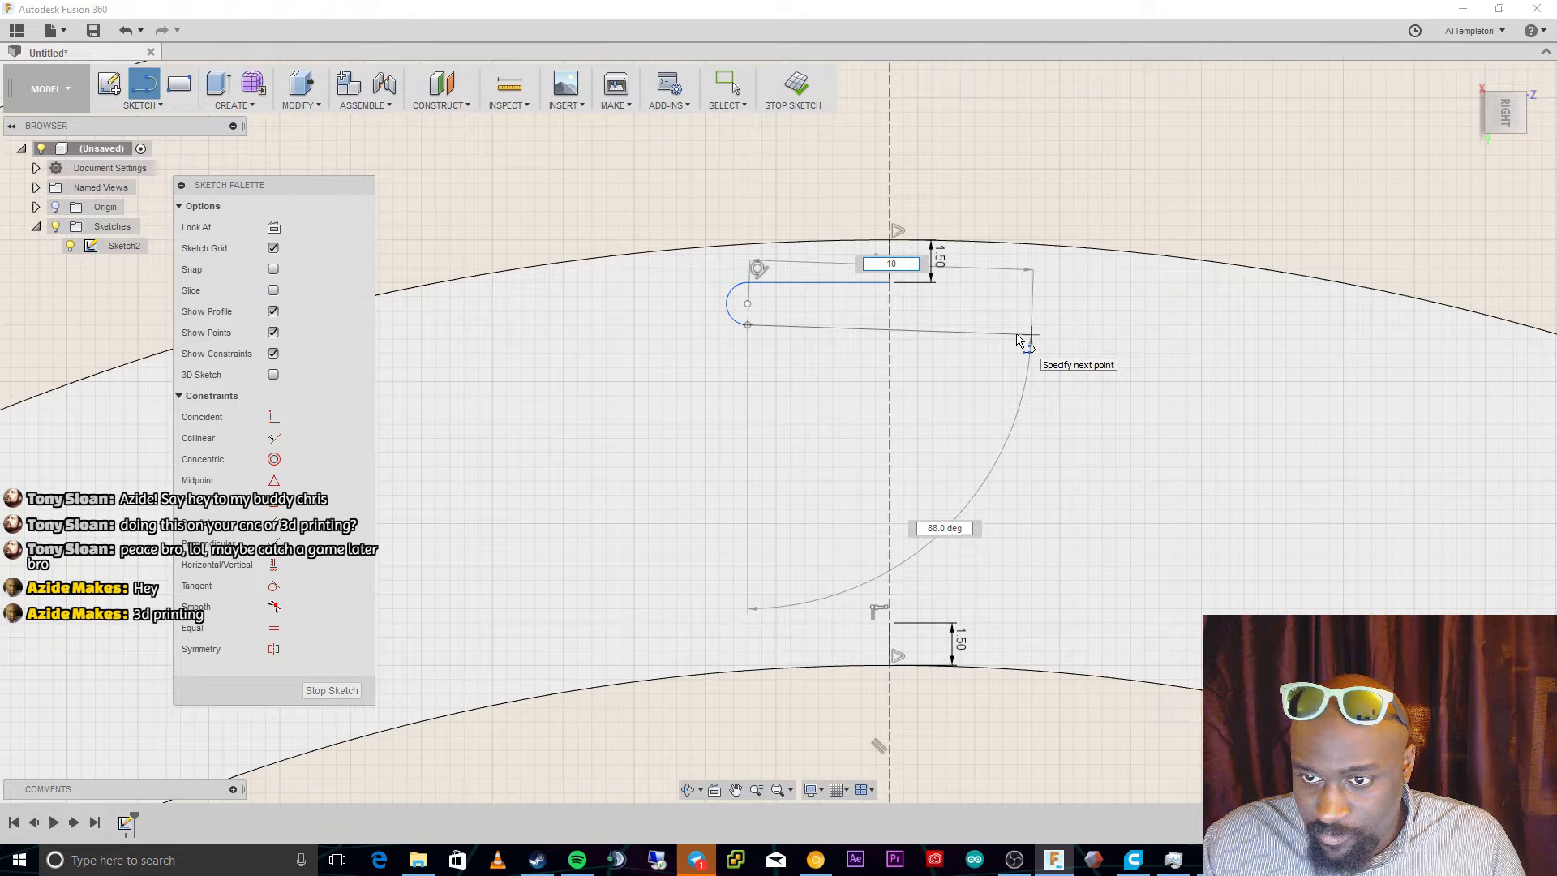
key(Tab)
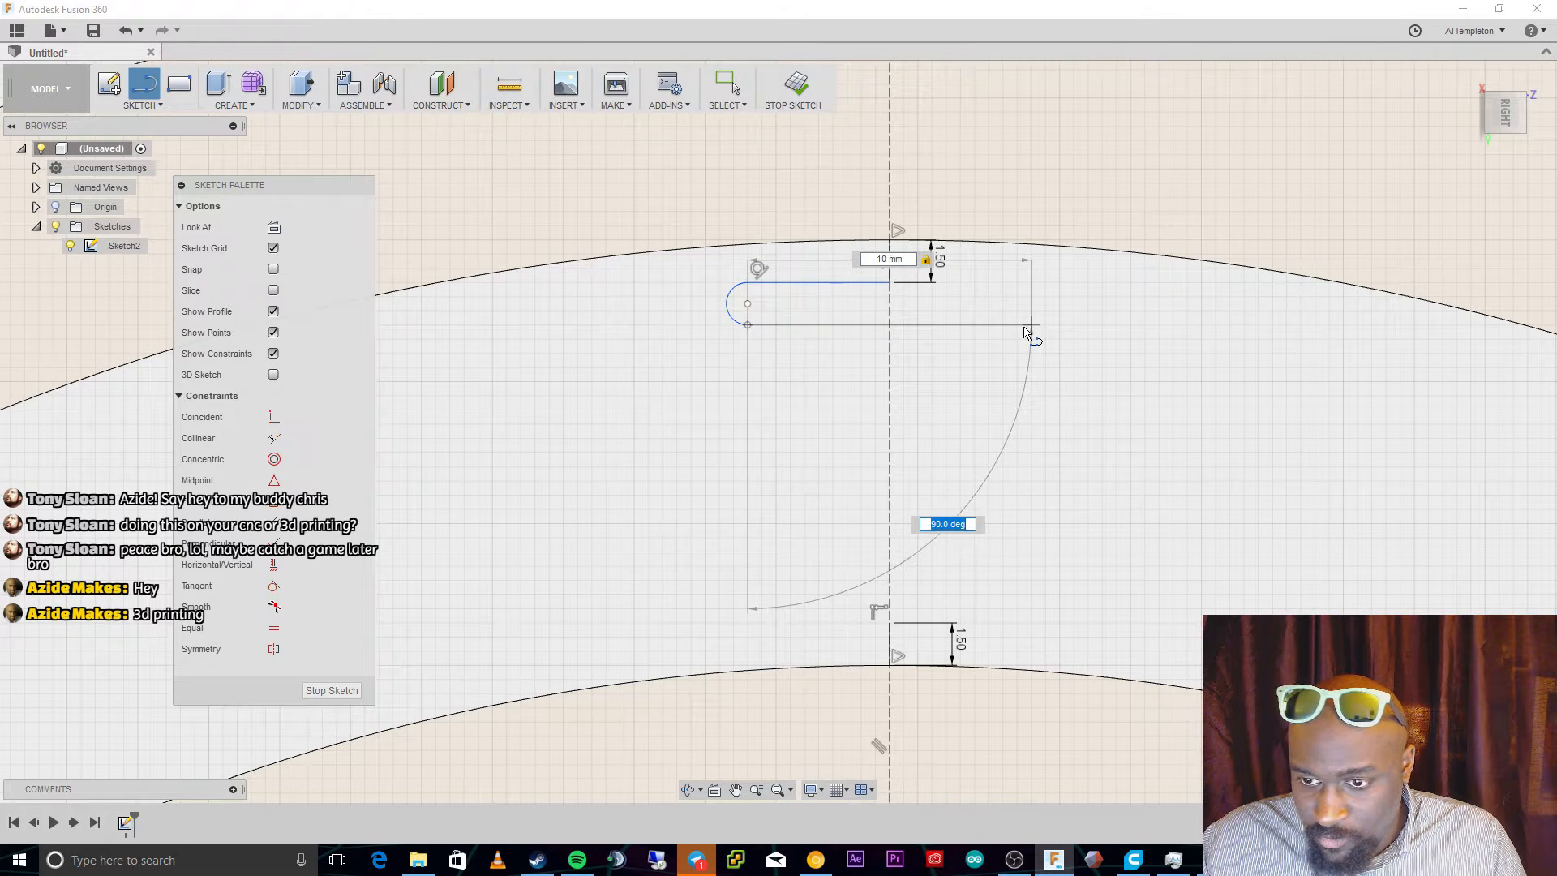
key(Tab)
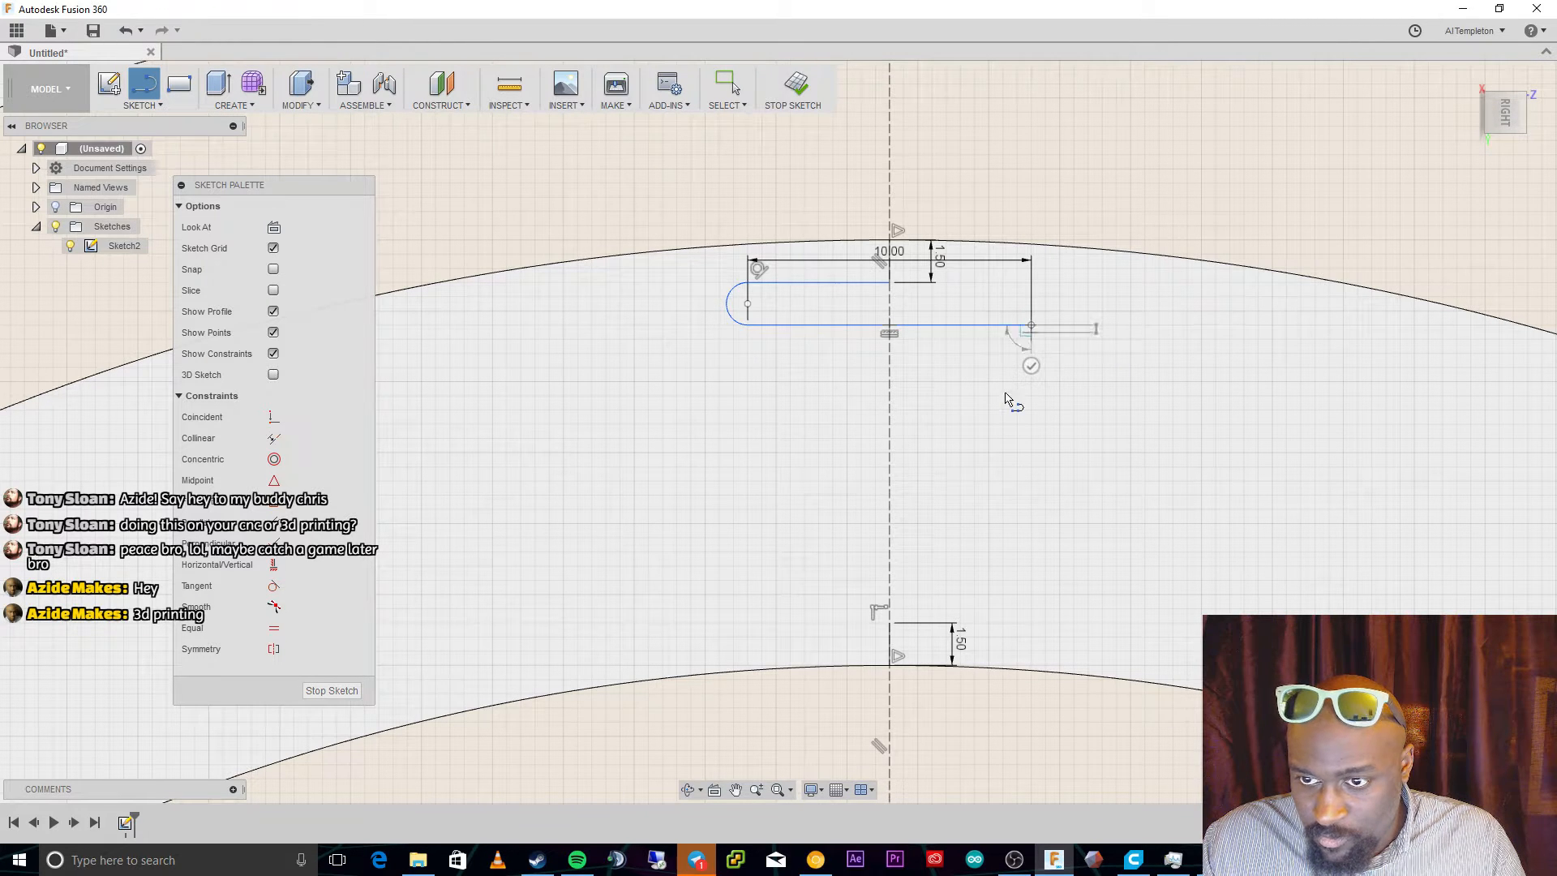
key(Escape)
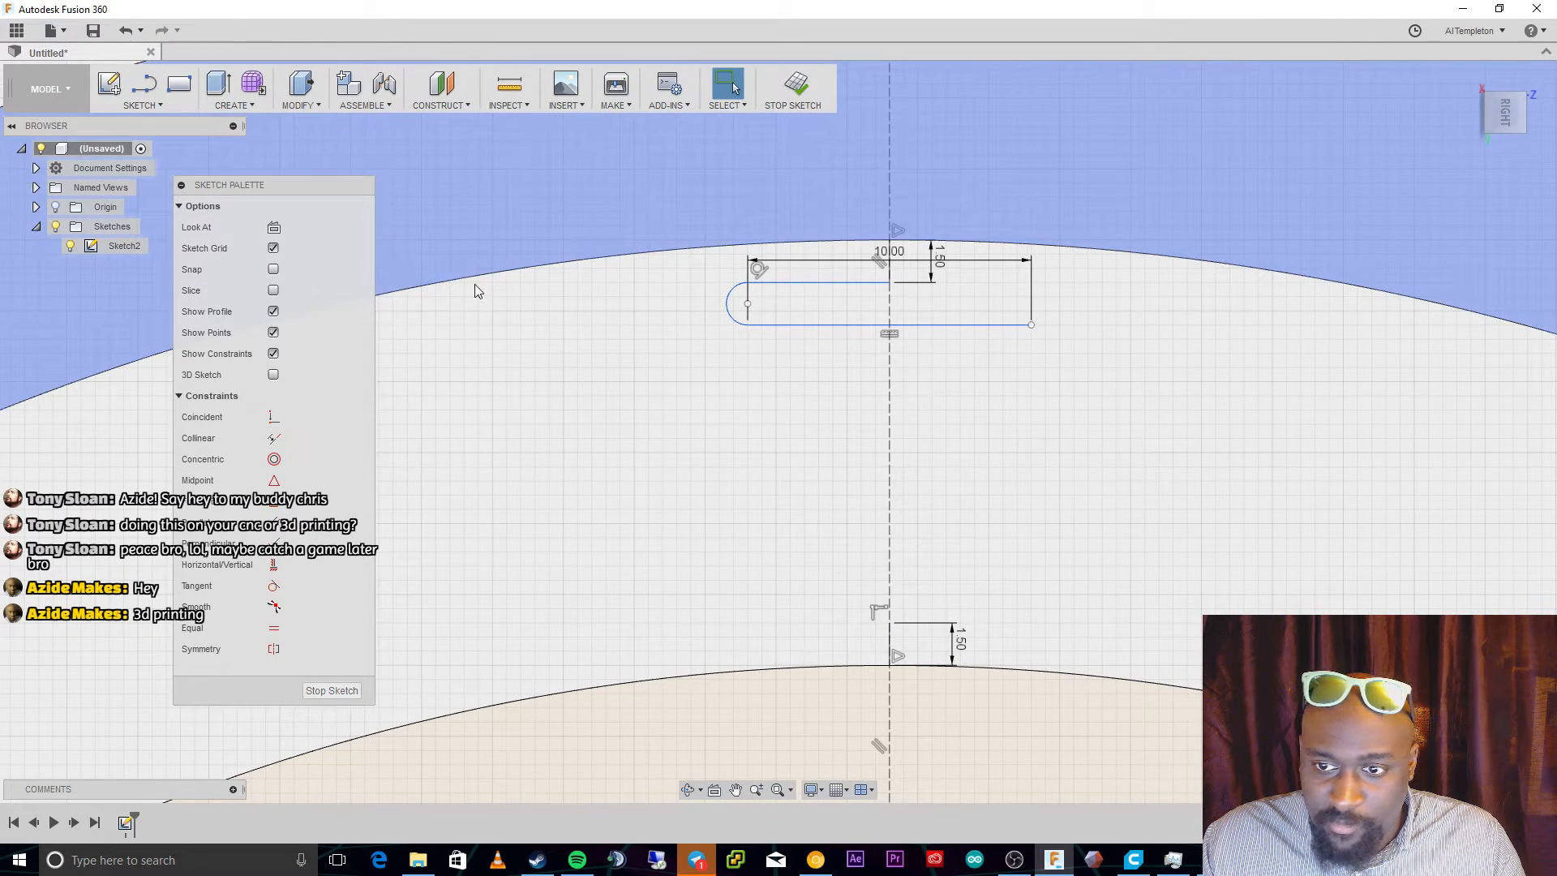
Draw a three-point half-round arc bulging right, spanning 1.5 mm downward from the 10 mm line's right end.
click(172, 105)
mouse_move(154, 199)
click(260, 219)
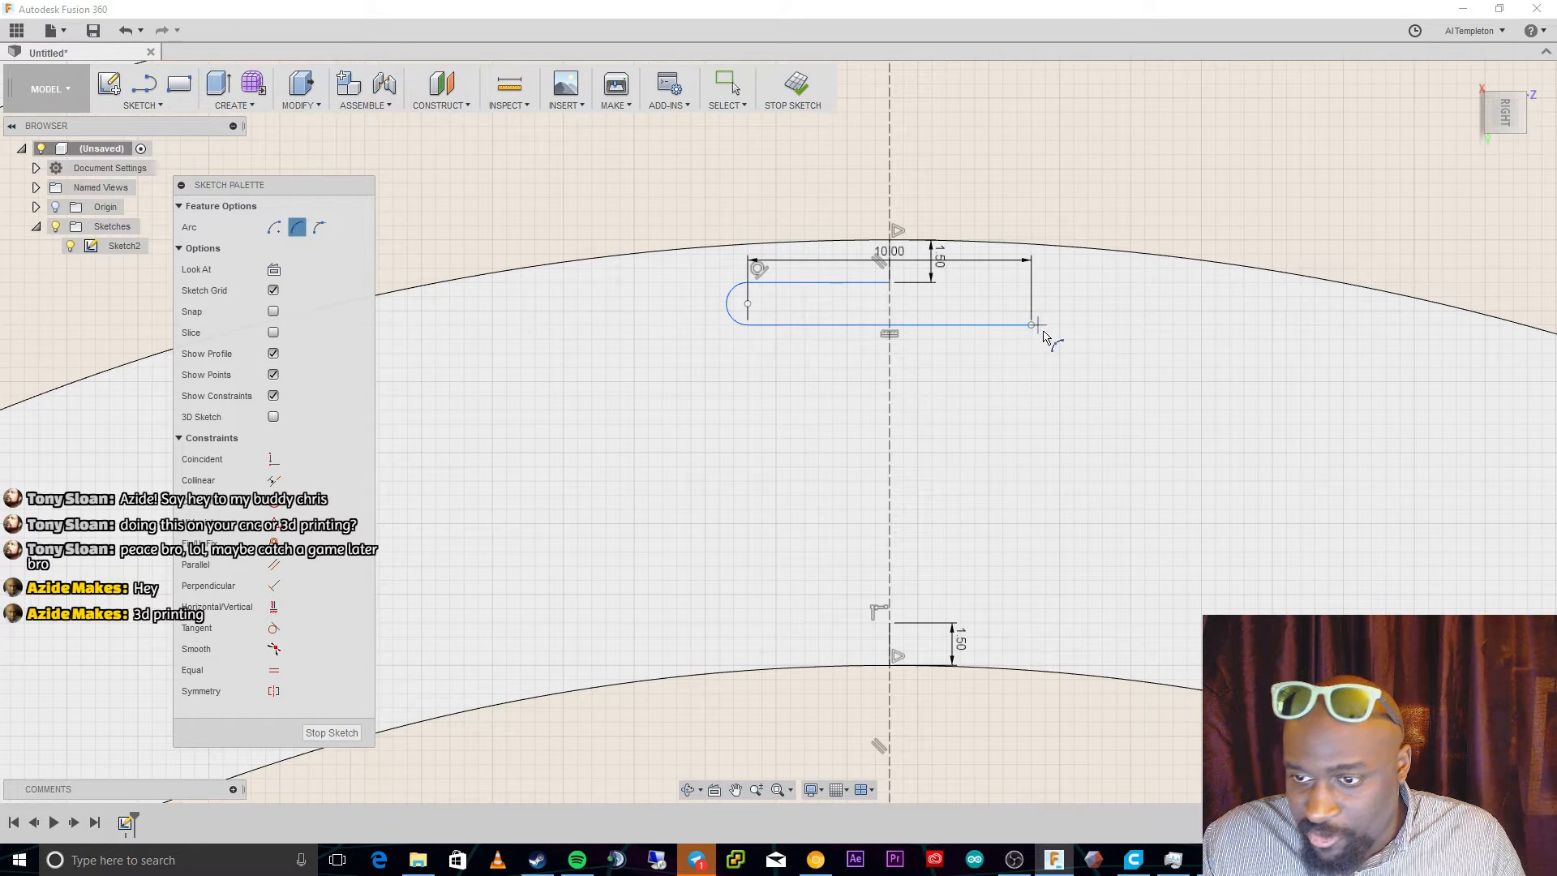
click(1031, 326)
text(1.)
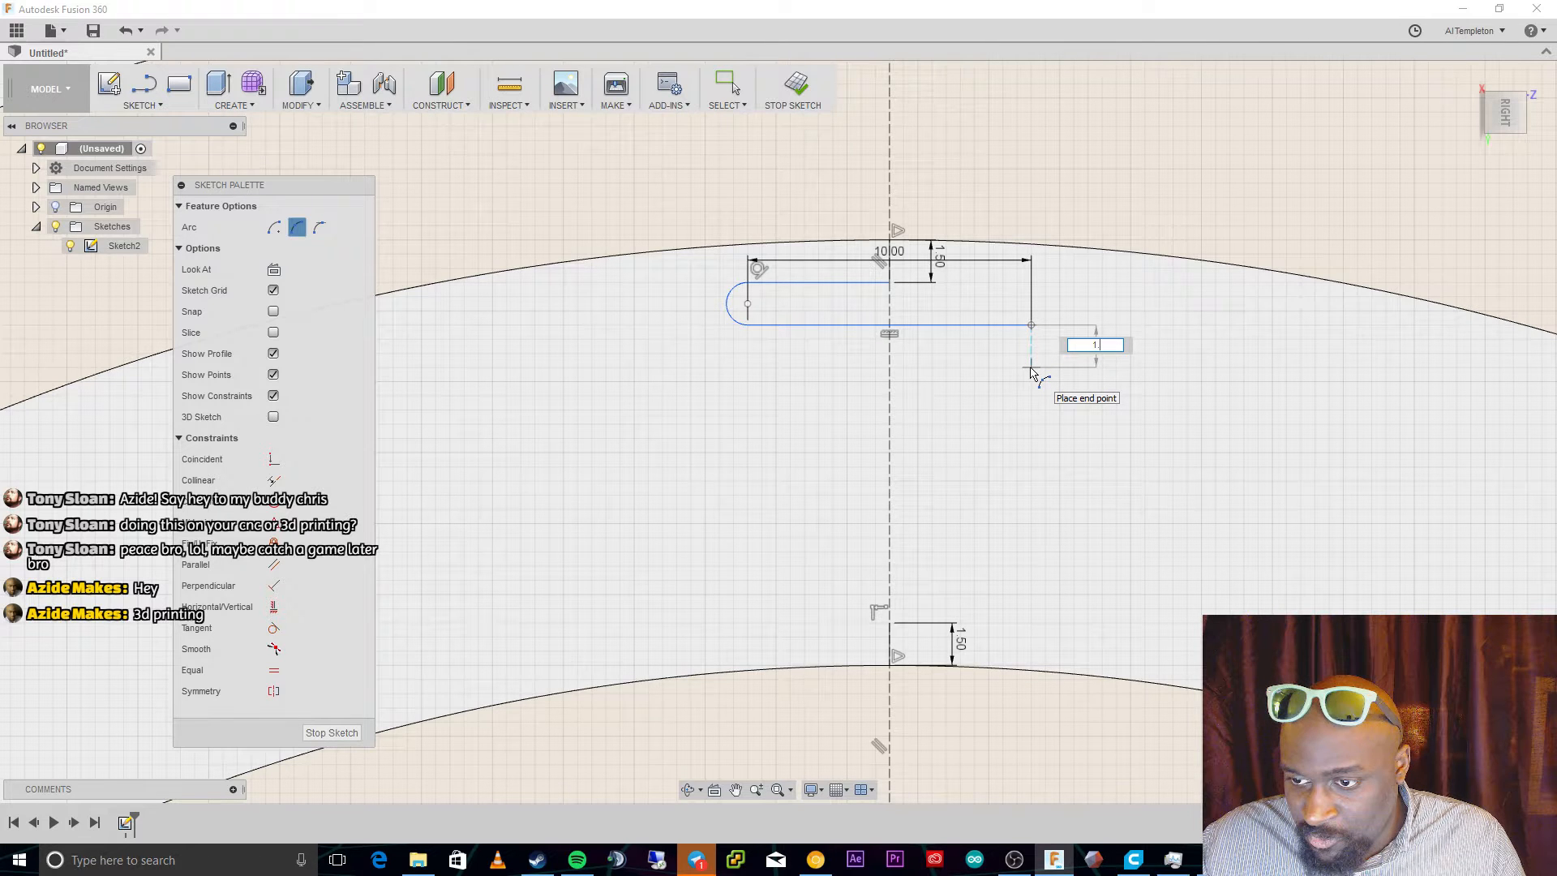
text(5)
key(Tab)
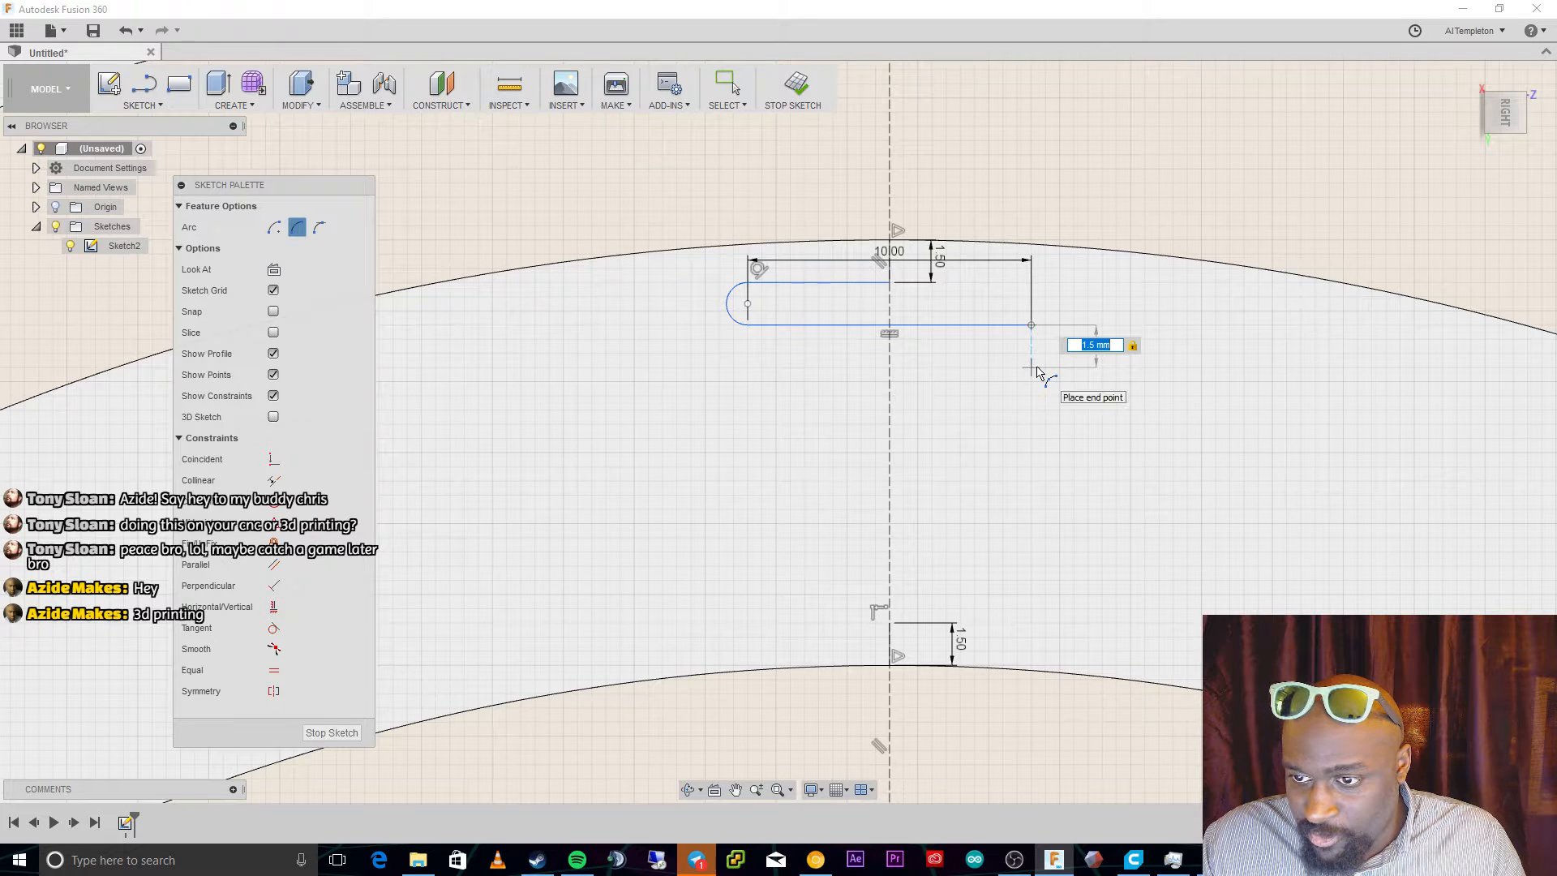
key(Escape)
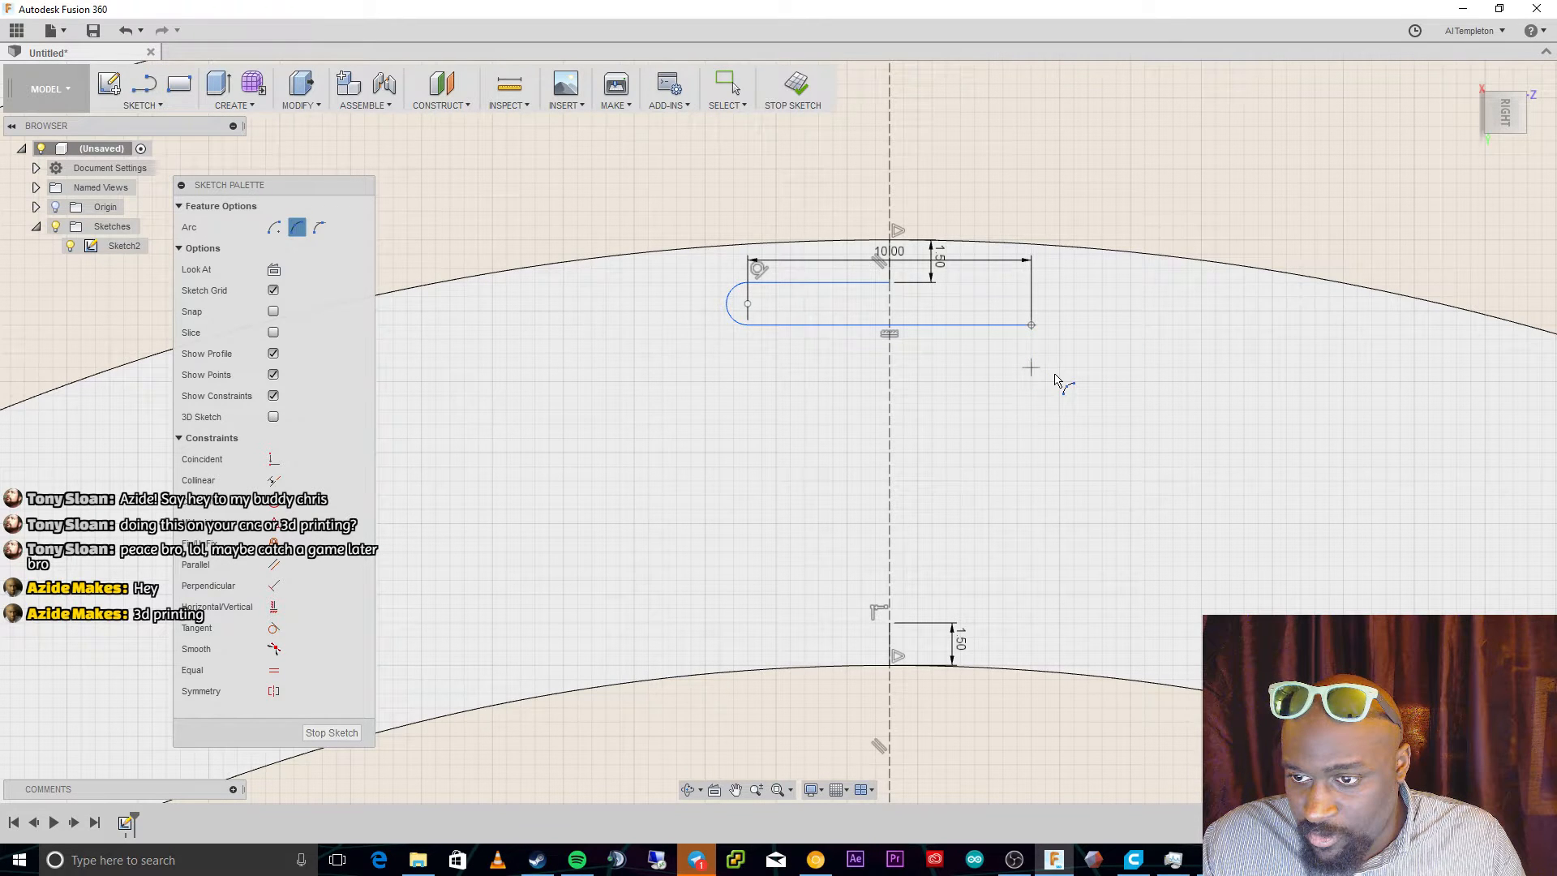
click(1031, 325)
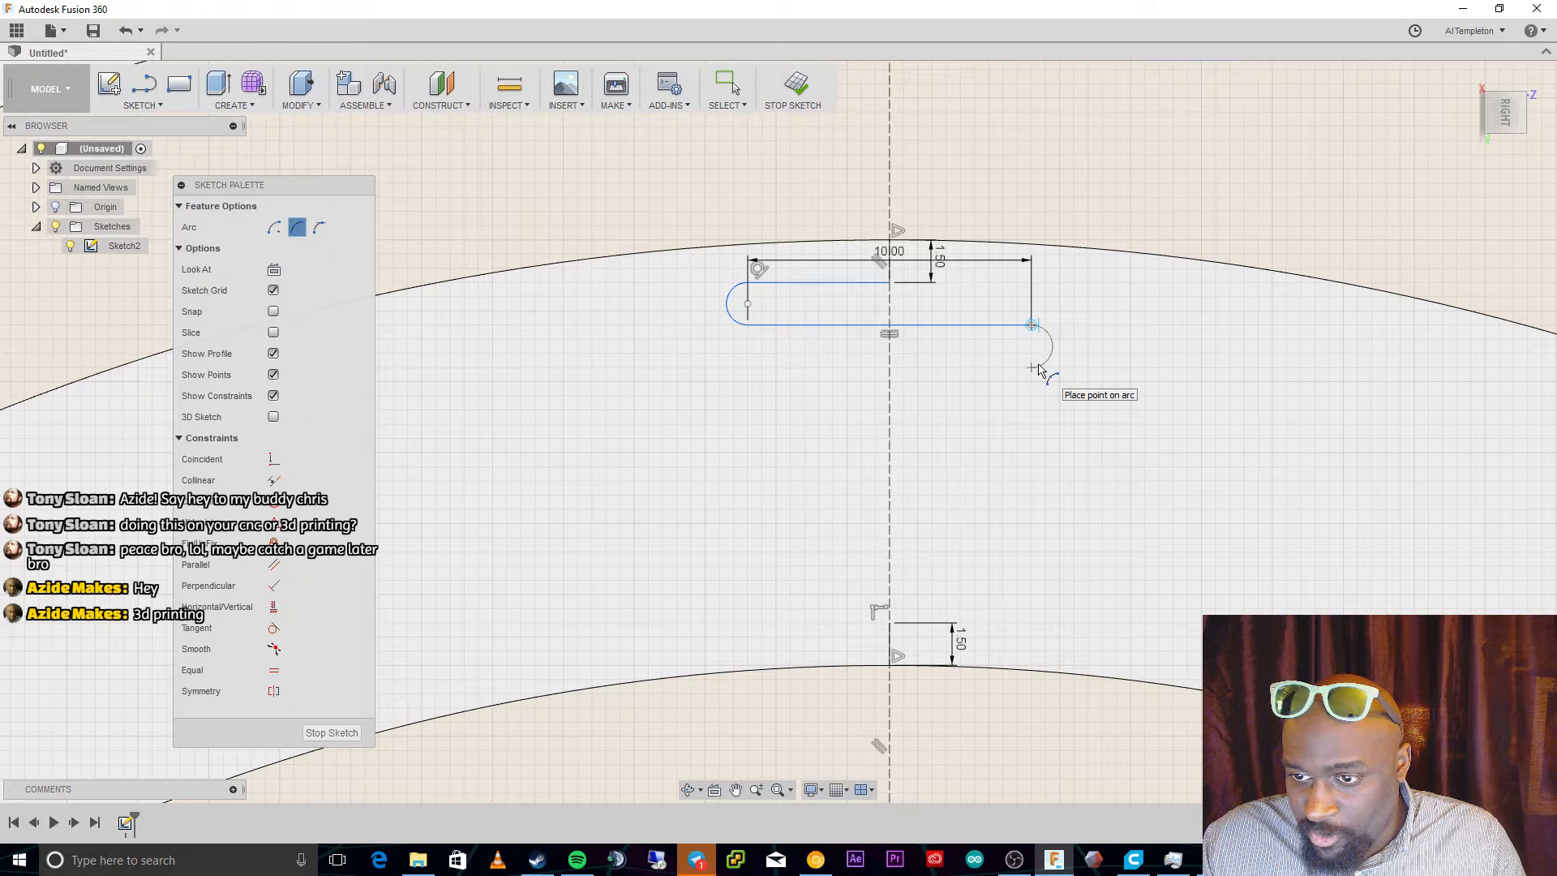
click(1034, 369)
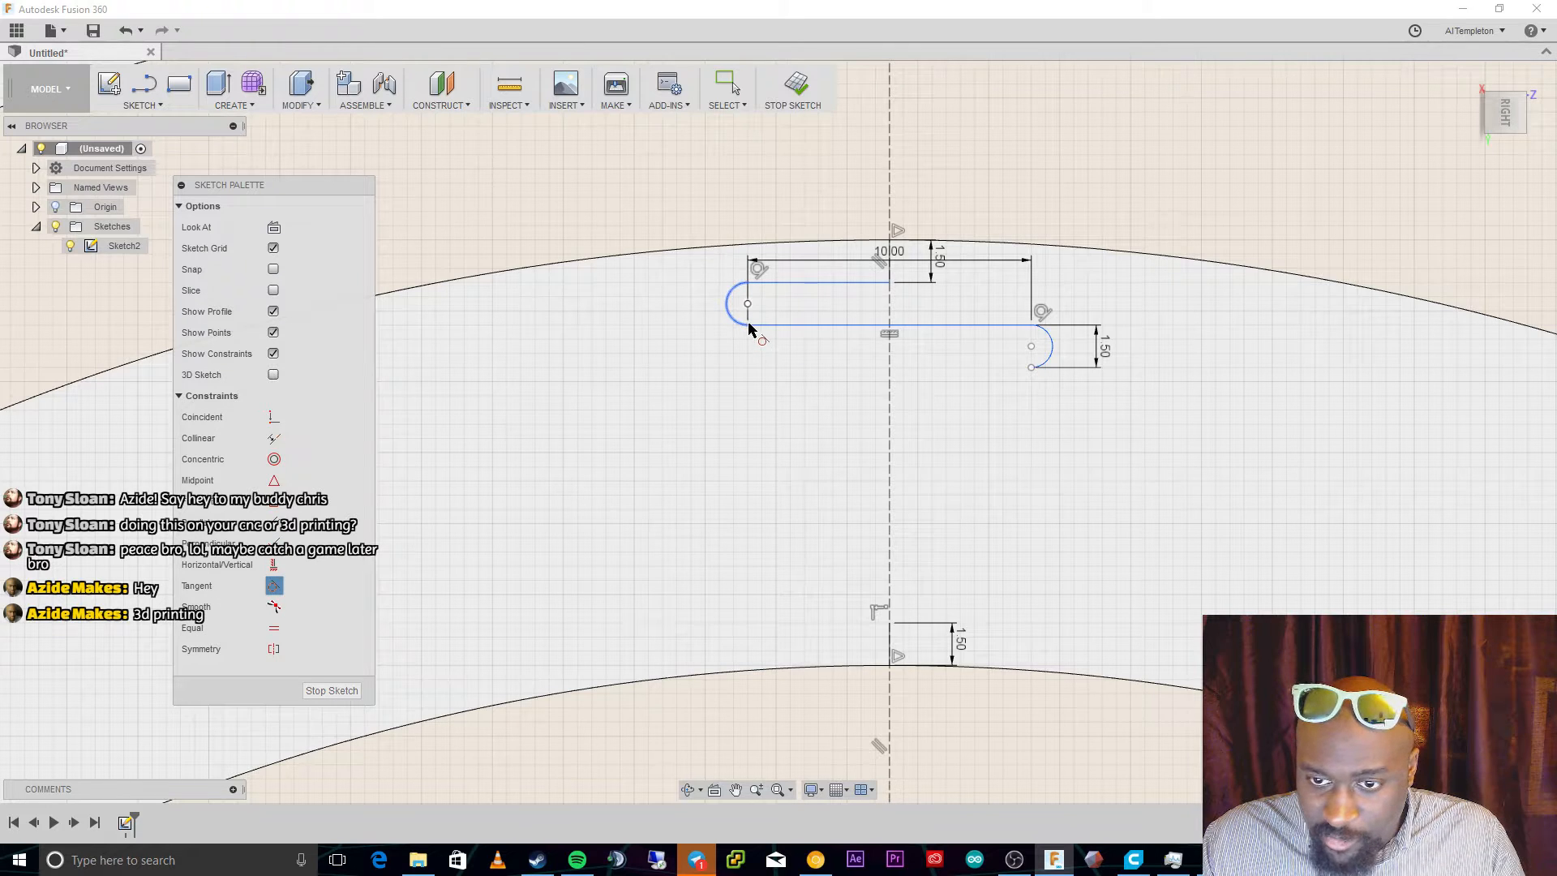
Make the left arc tangent to the 10 mm line and the upper 5 mm line perpendicular to the vertical centre line.
click(743, 325)
click(763, 326)
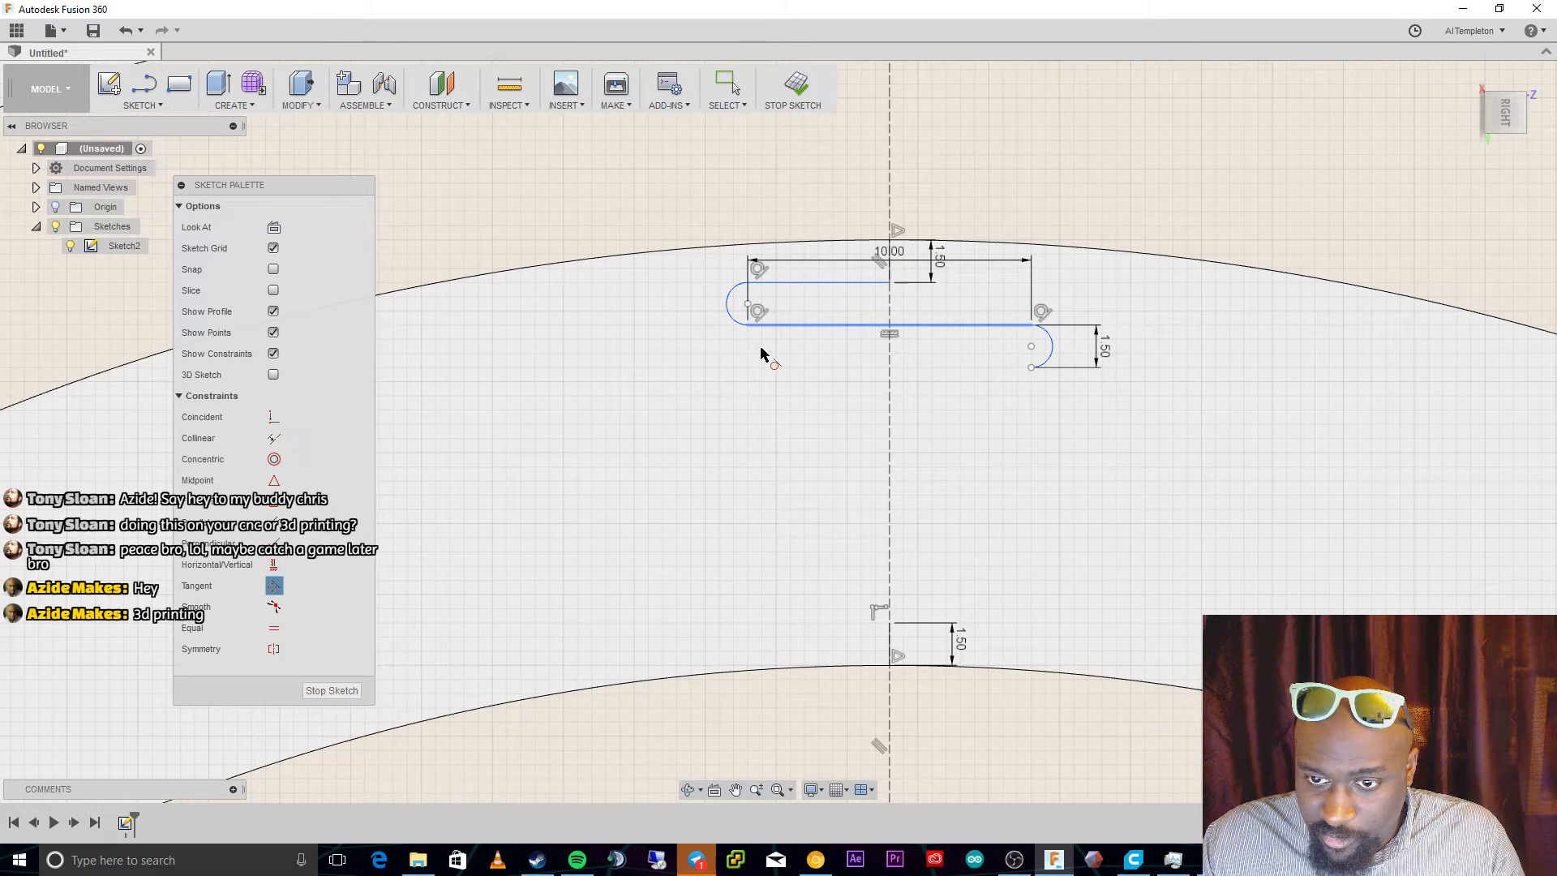
key(Escape)
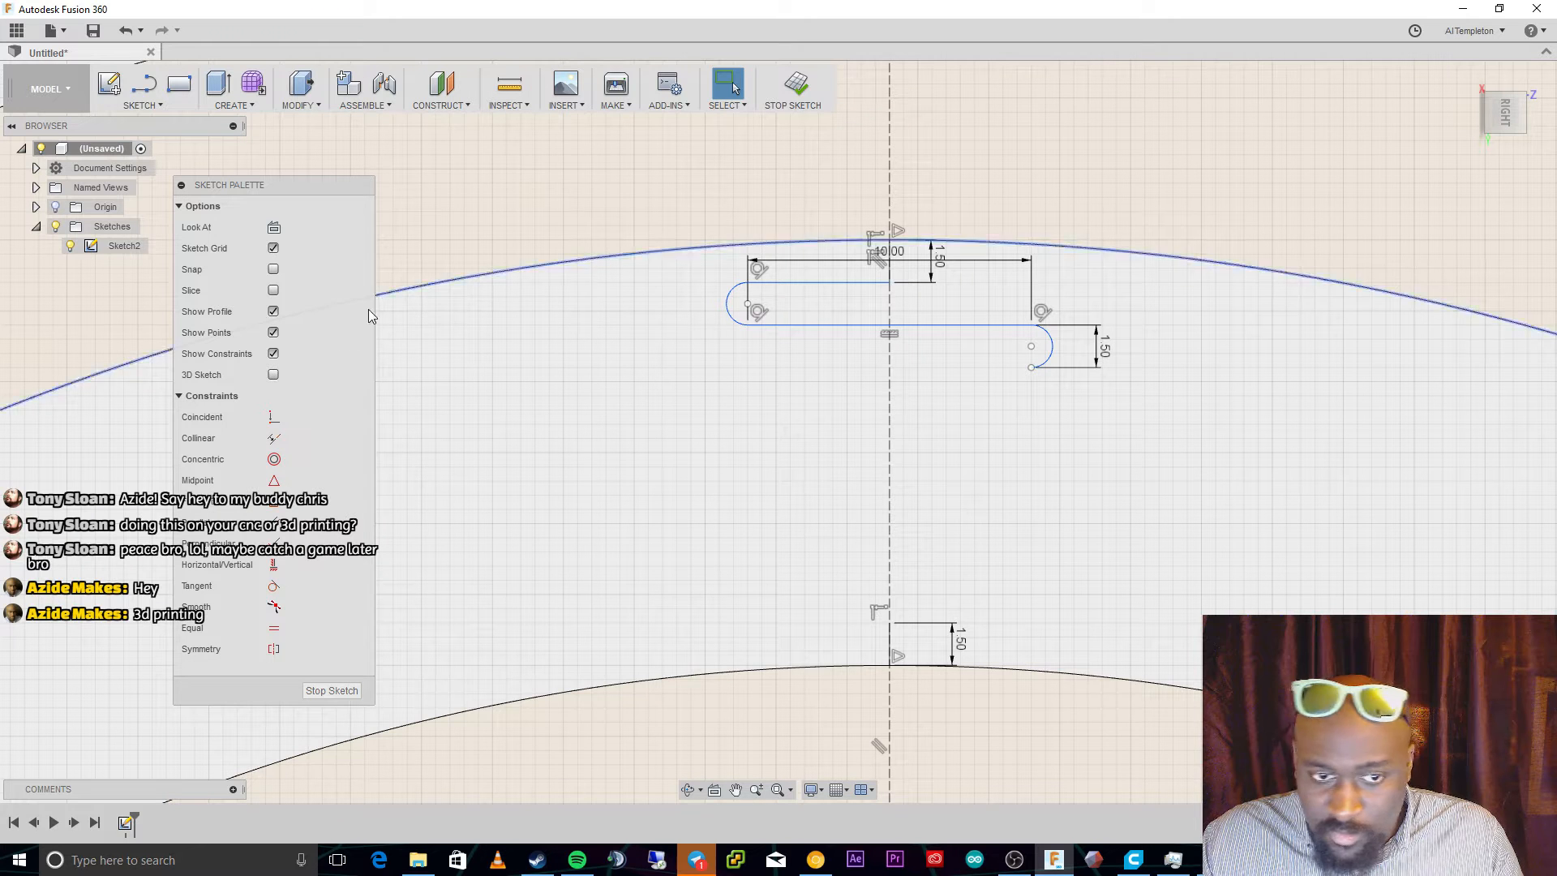
click(274, 543)
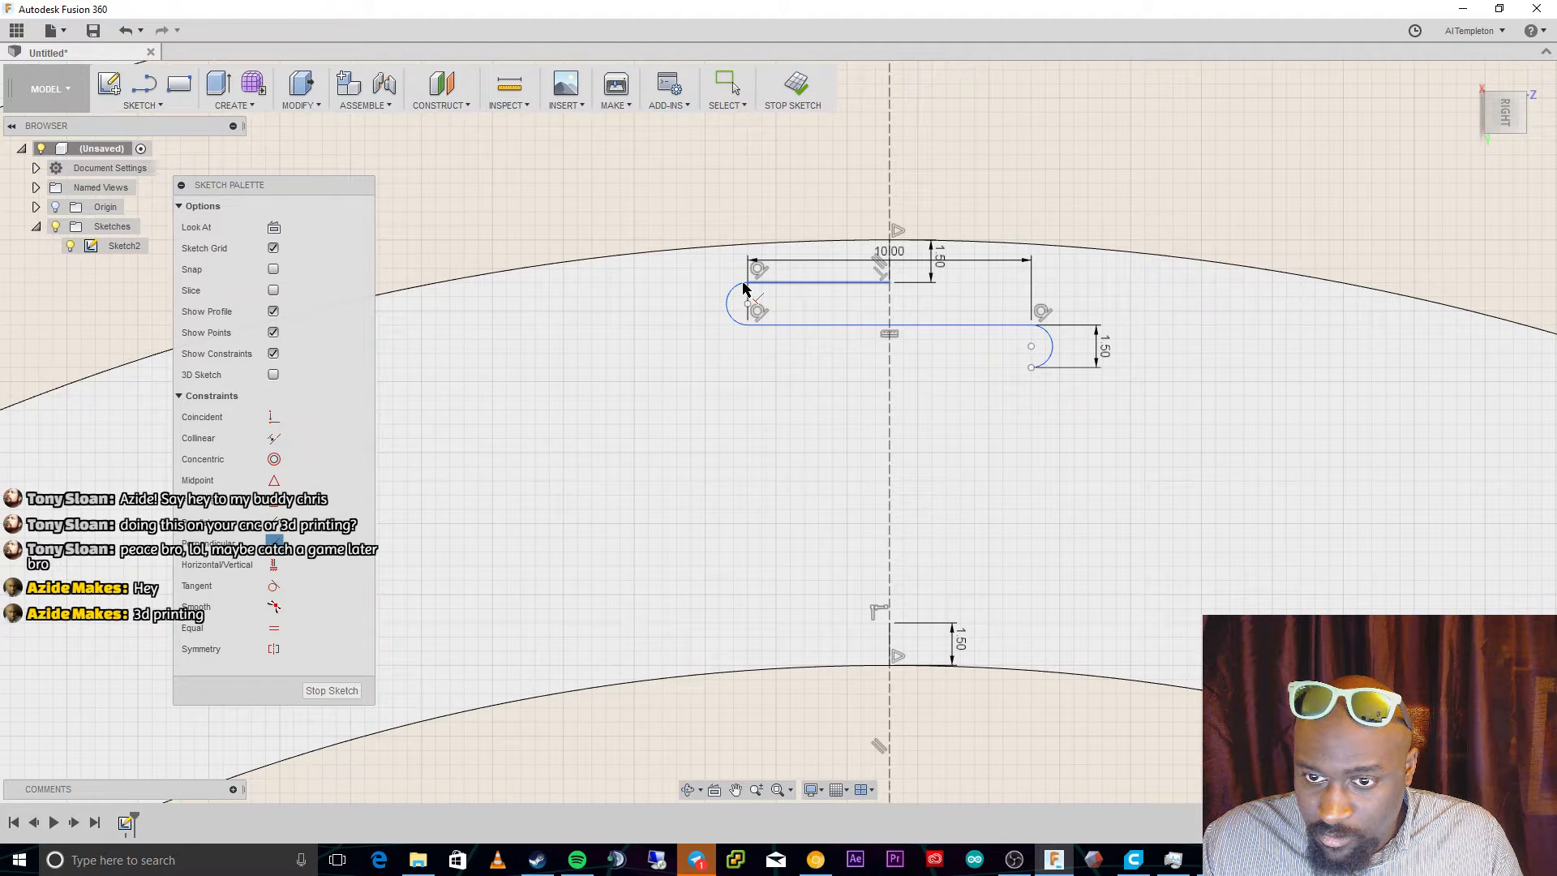
key(Escape)
Dimension the left arc's radius.
click(726, 301)
key(d)
key(Escape)
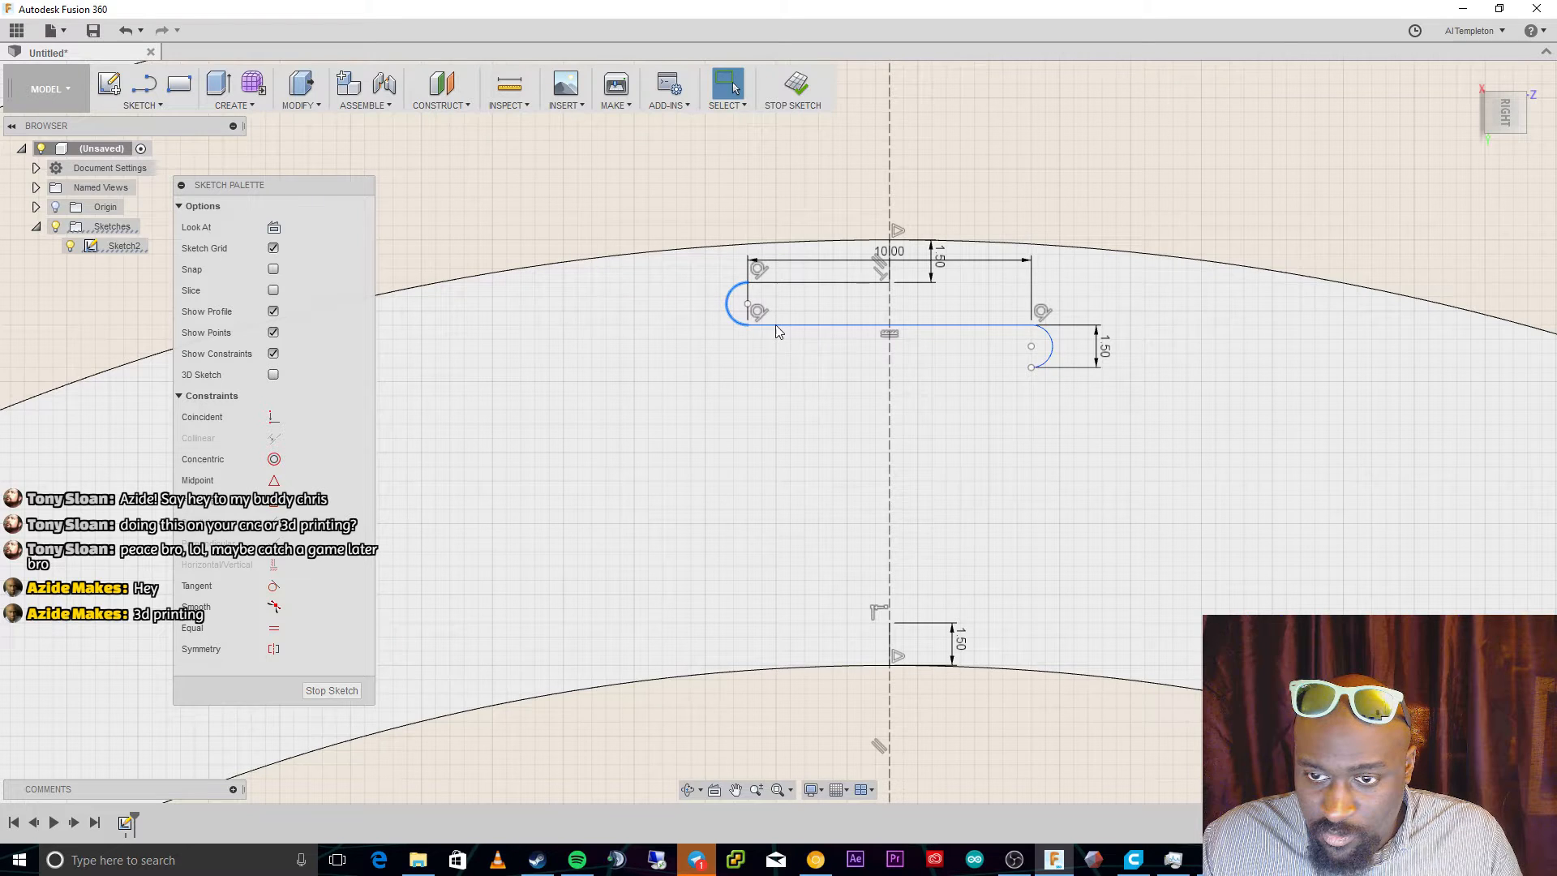
click(727, 306)
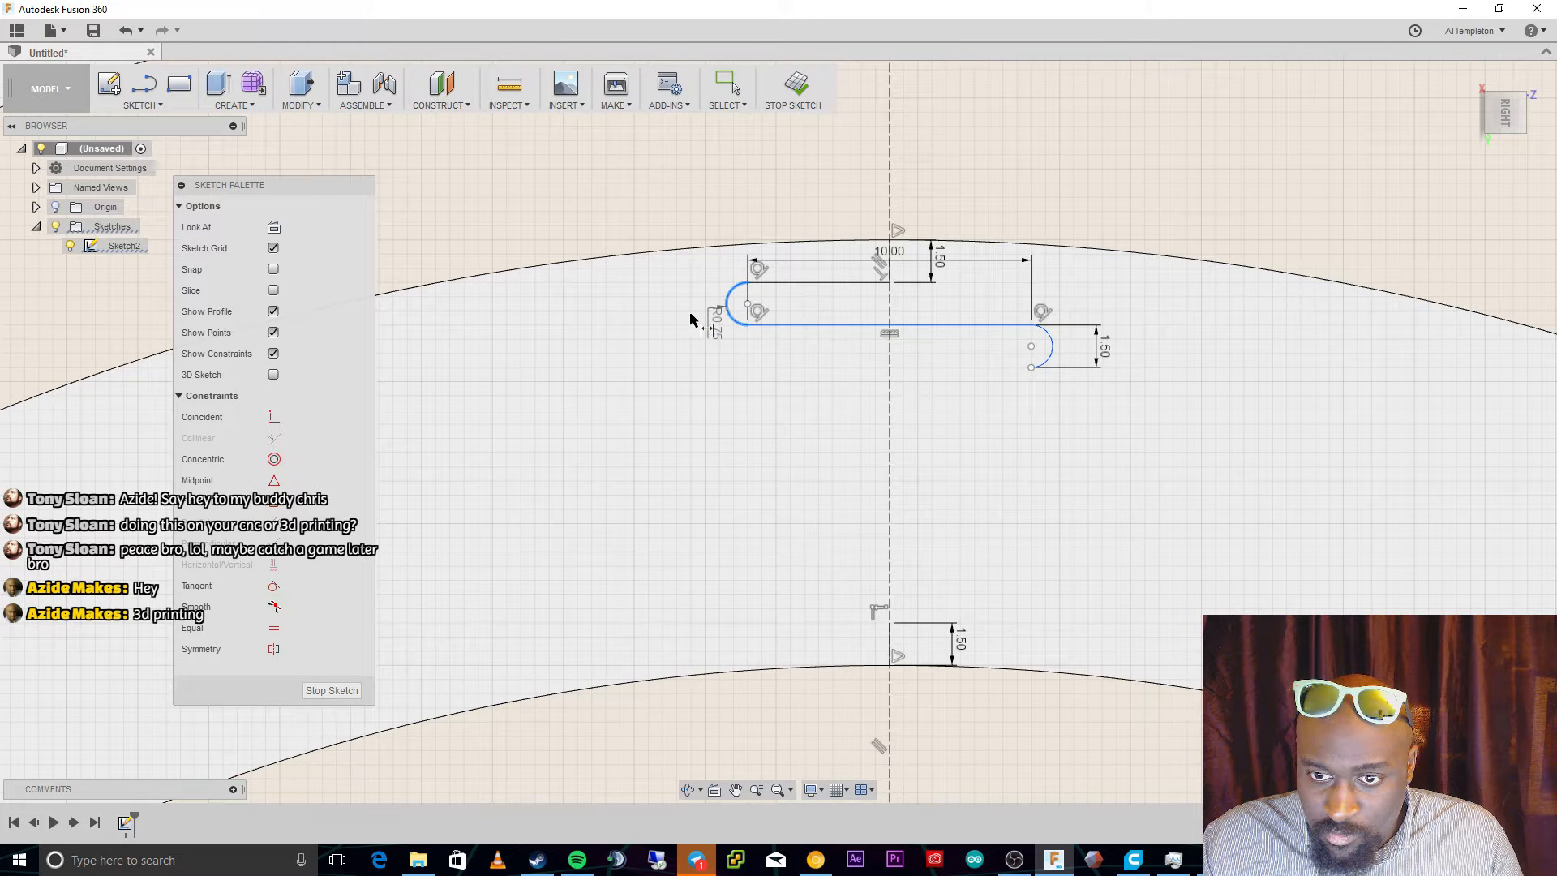
click(679, 324)
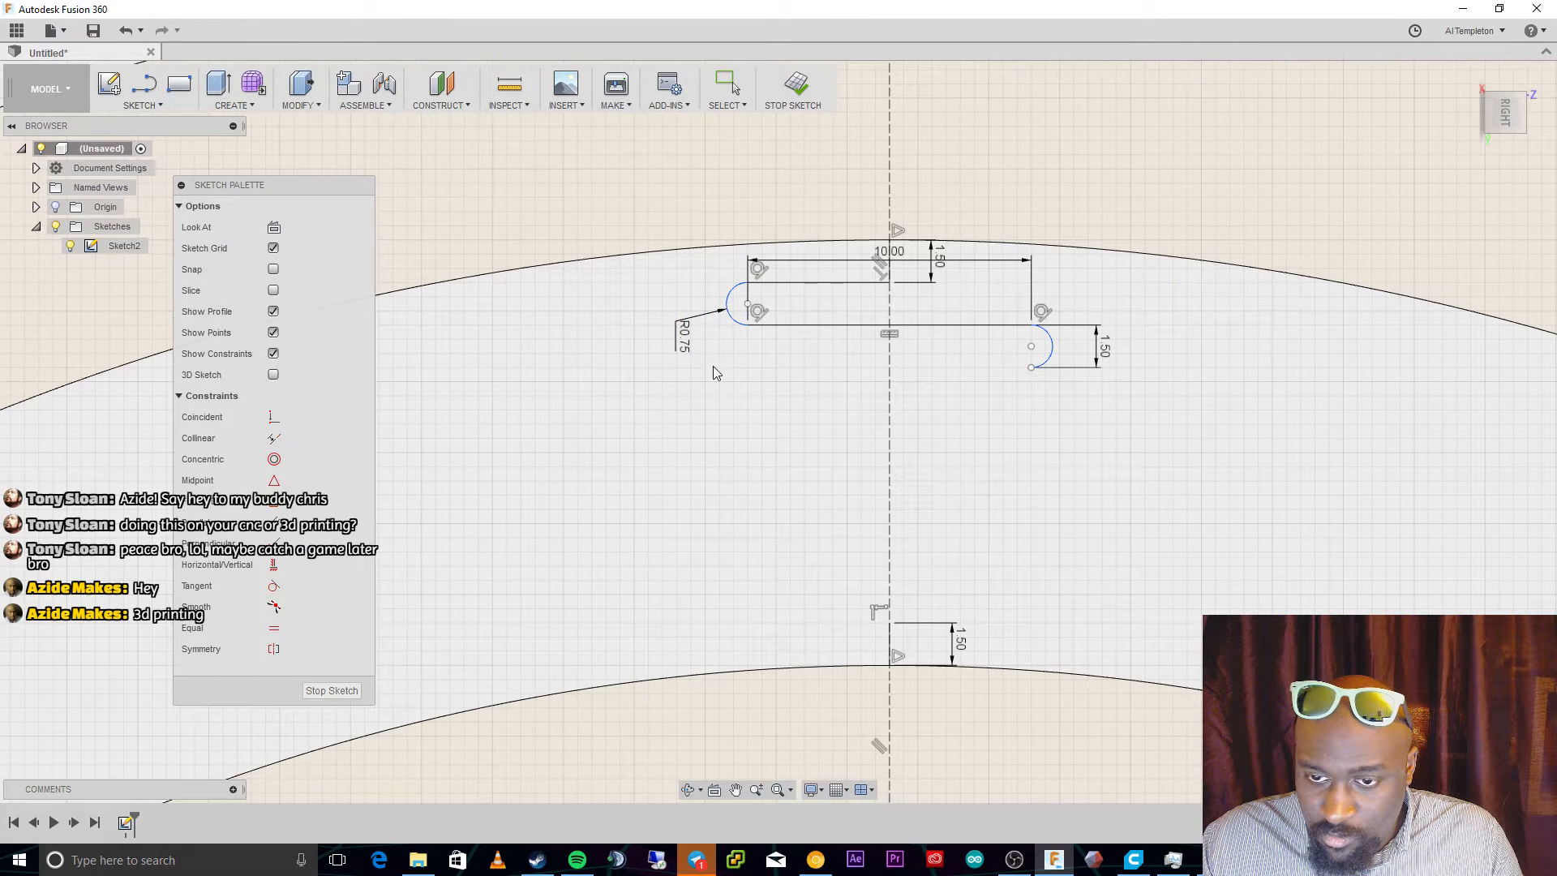
key(Escape)
Test how freely the left arc moves in the sketch and undo the displacement.
click(747, 306)
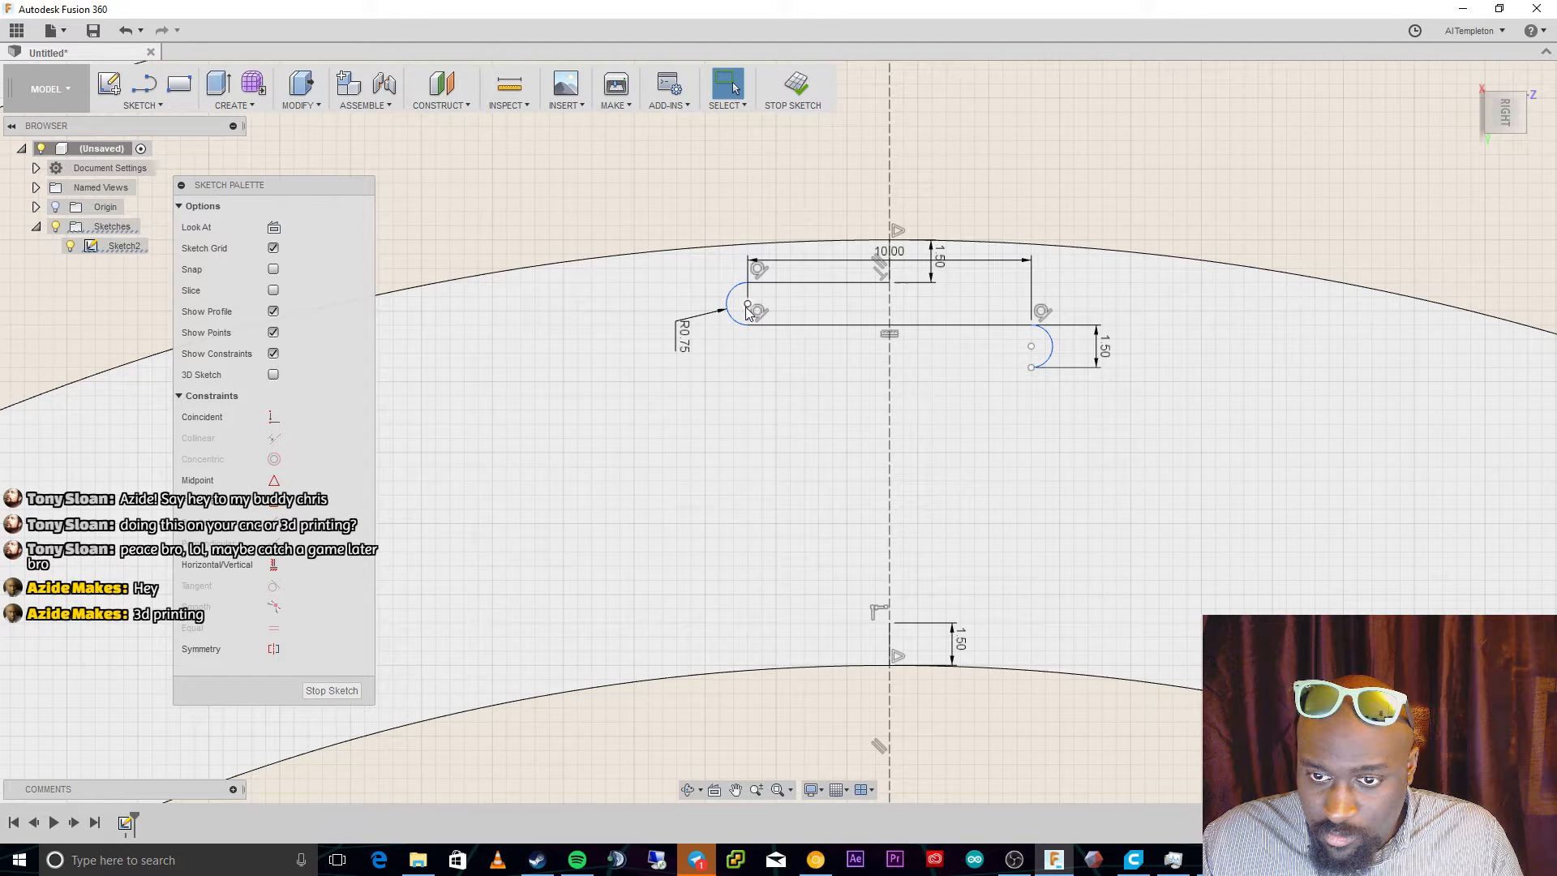
drag(733, 318, 703, 340)
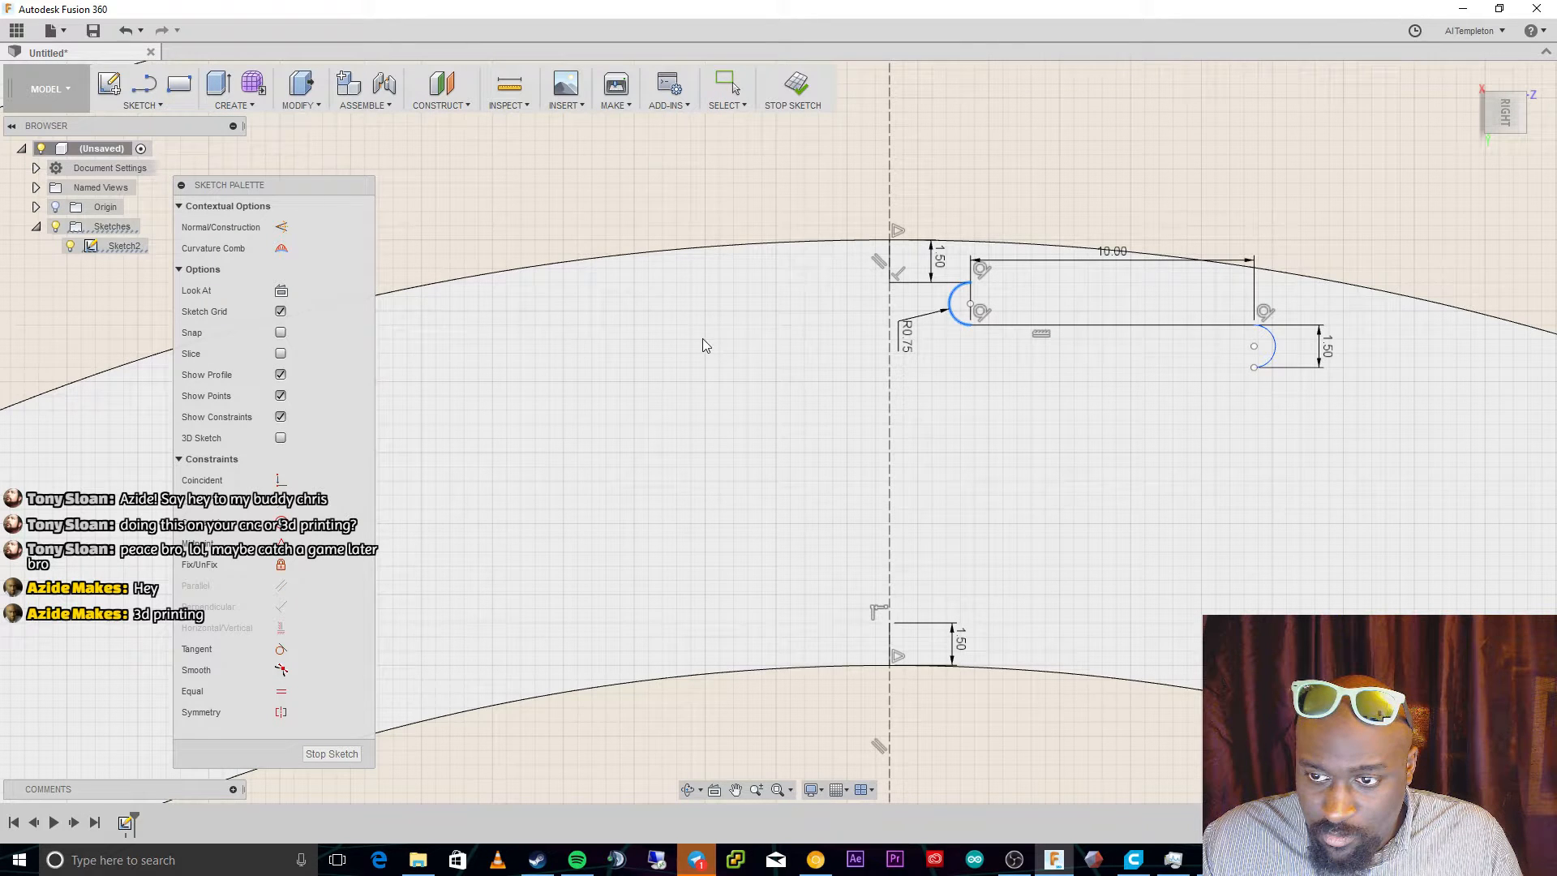
key(ctrl+z)
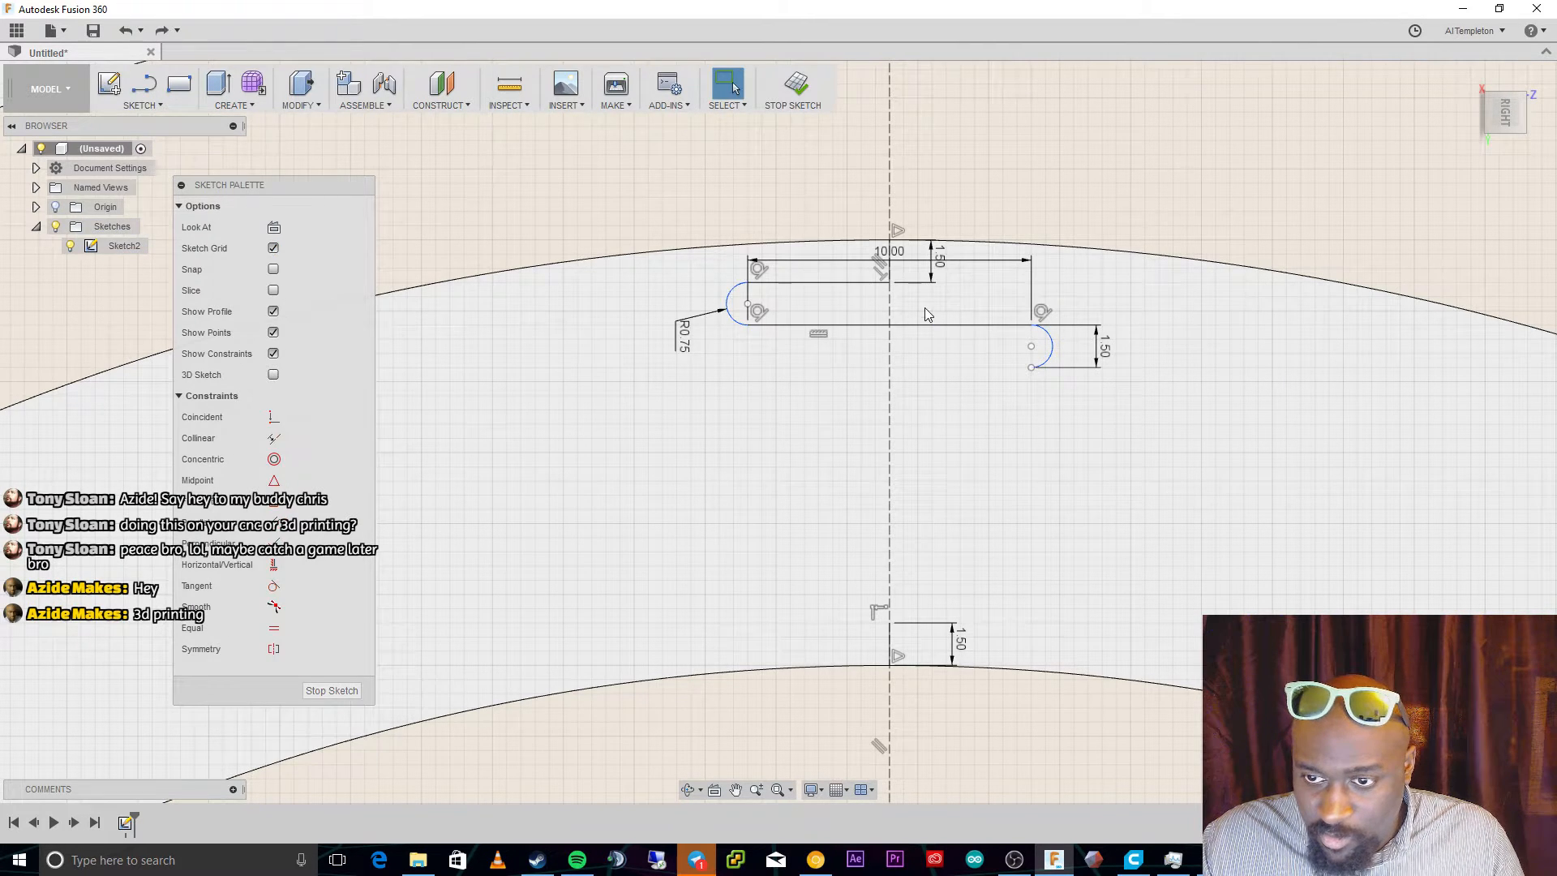
Dimension the length of the upper horizontal line between the left arc and the vertical centre line.
key(d)
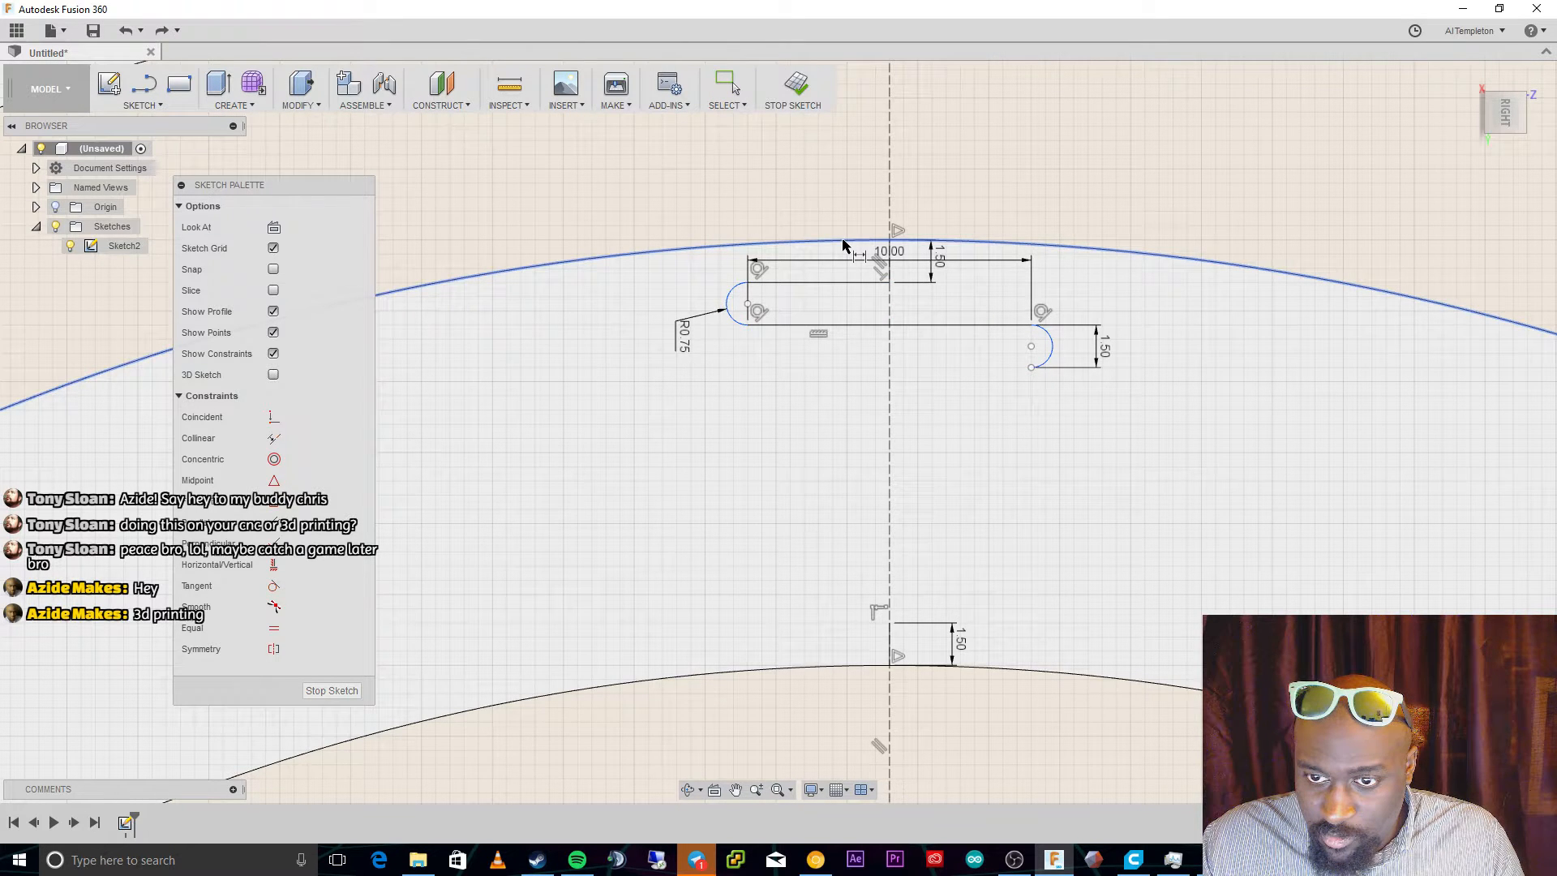
click(831, 283)
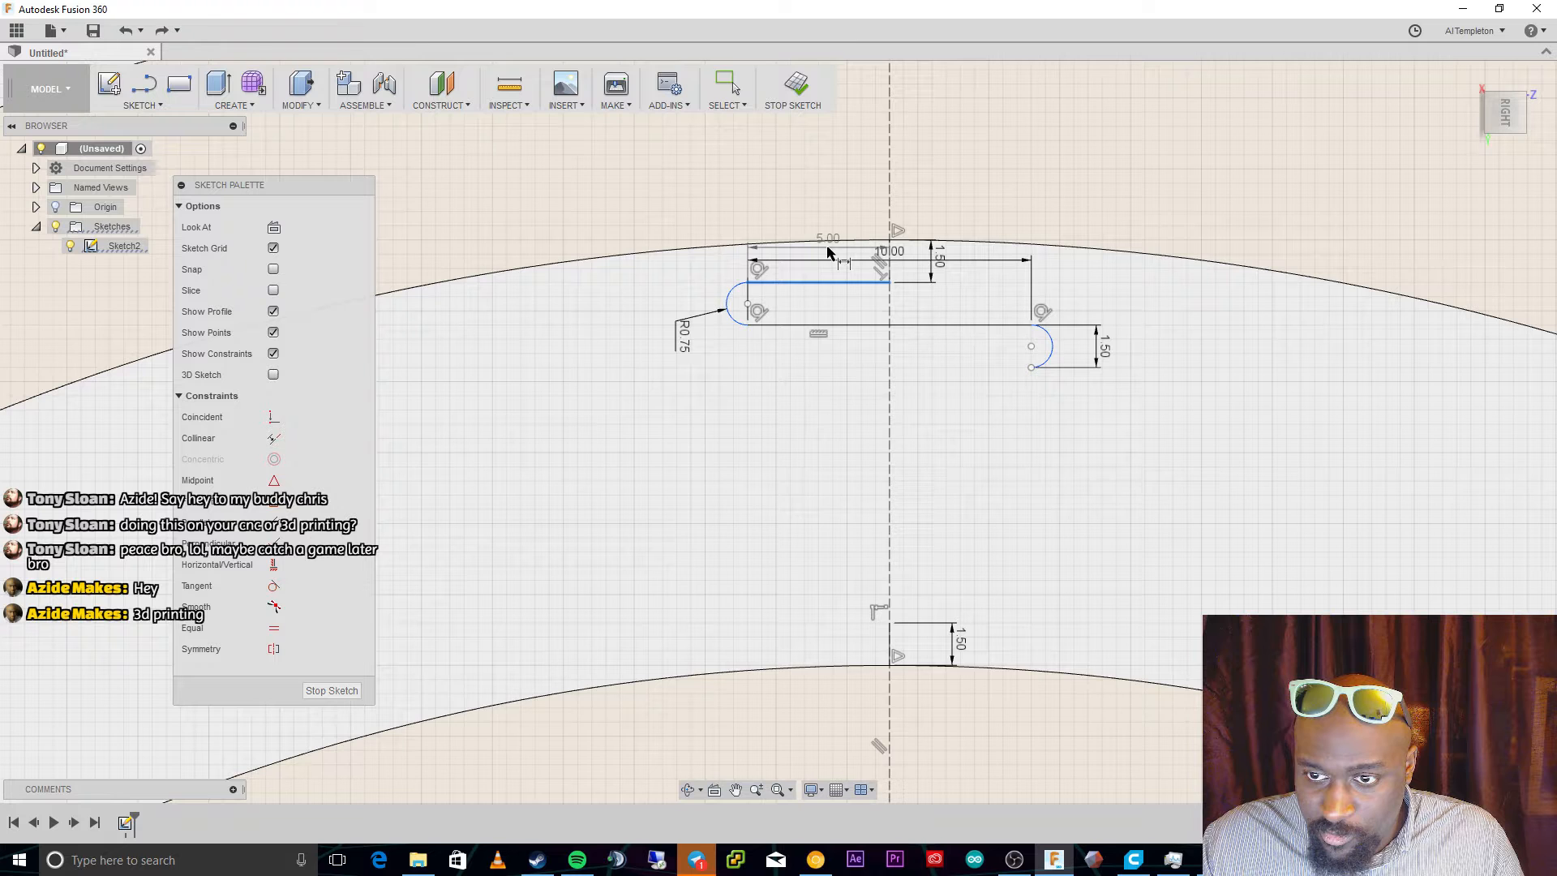
click(738, 280)
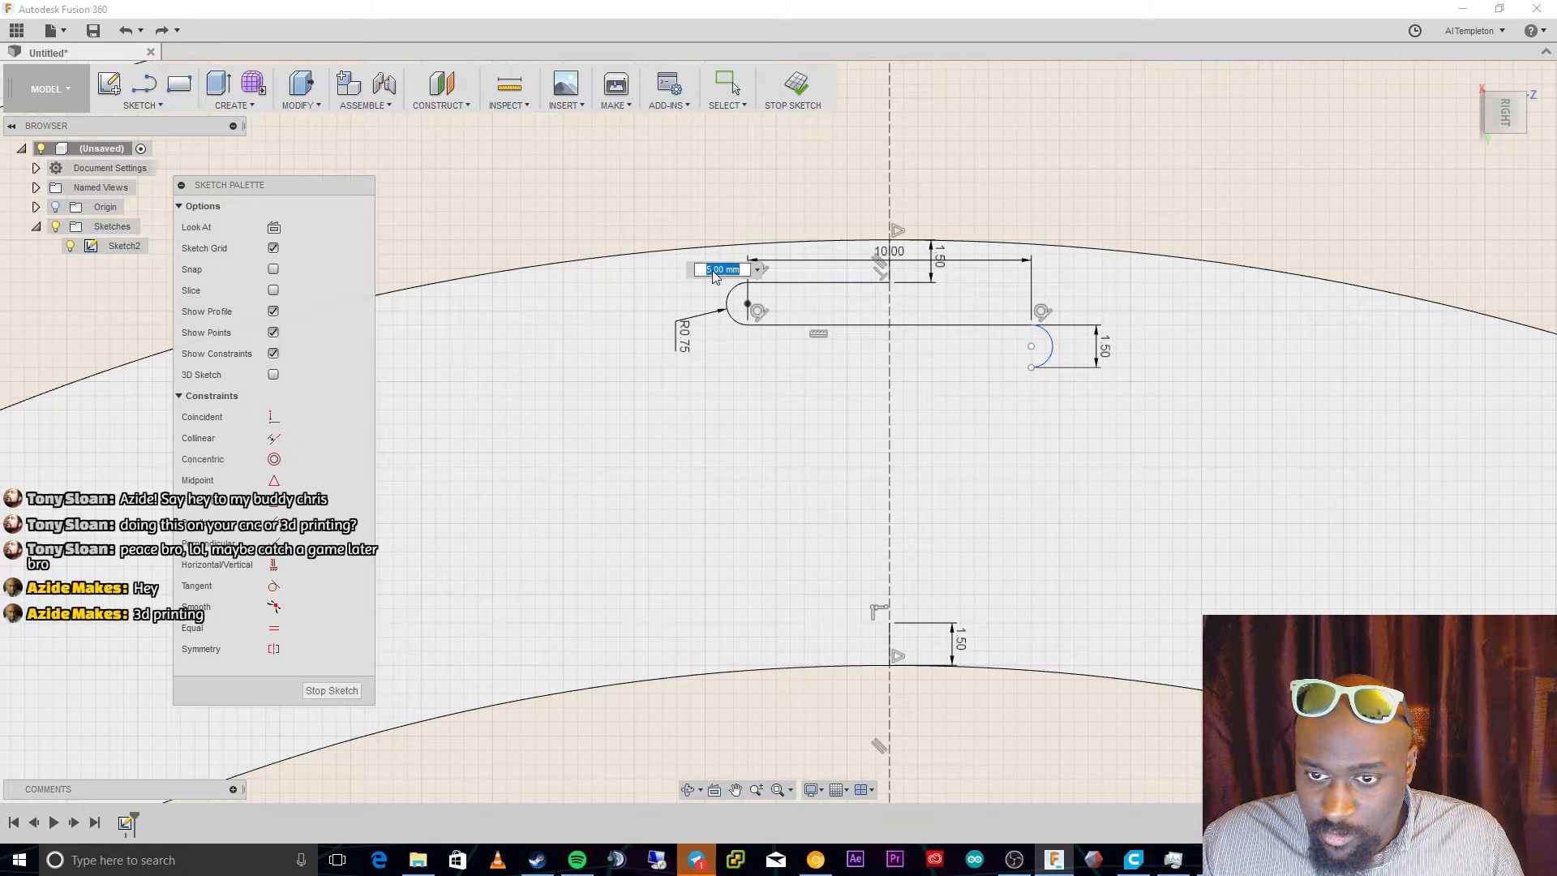
key(Return)
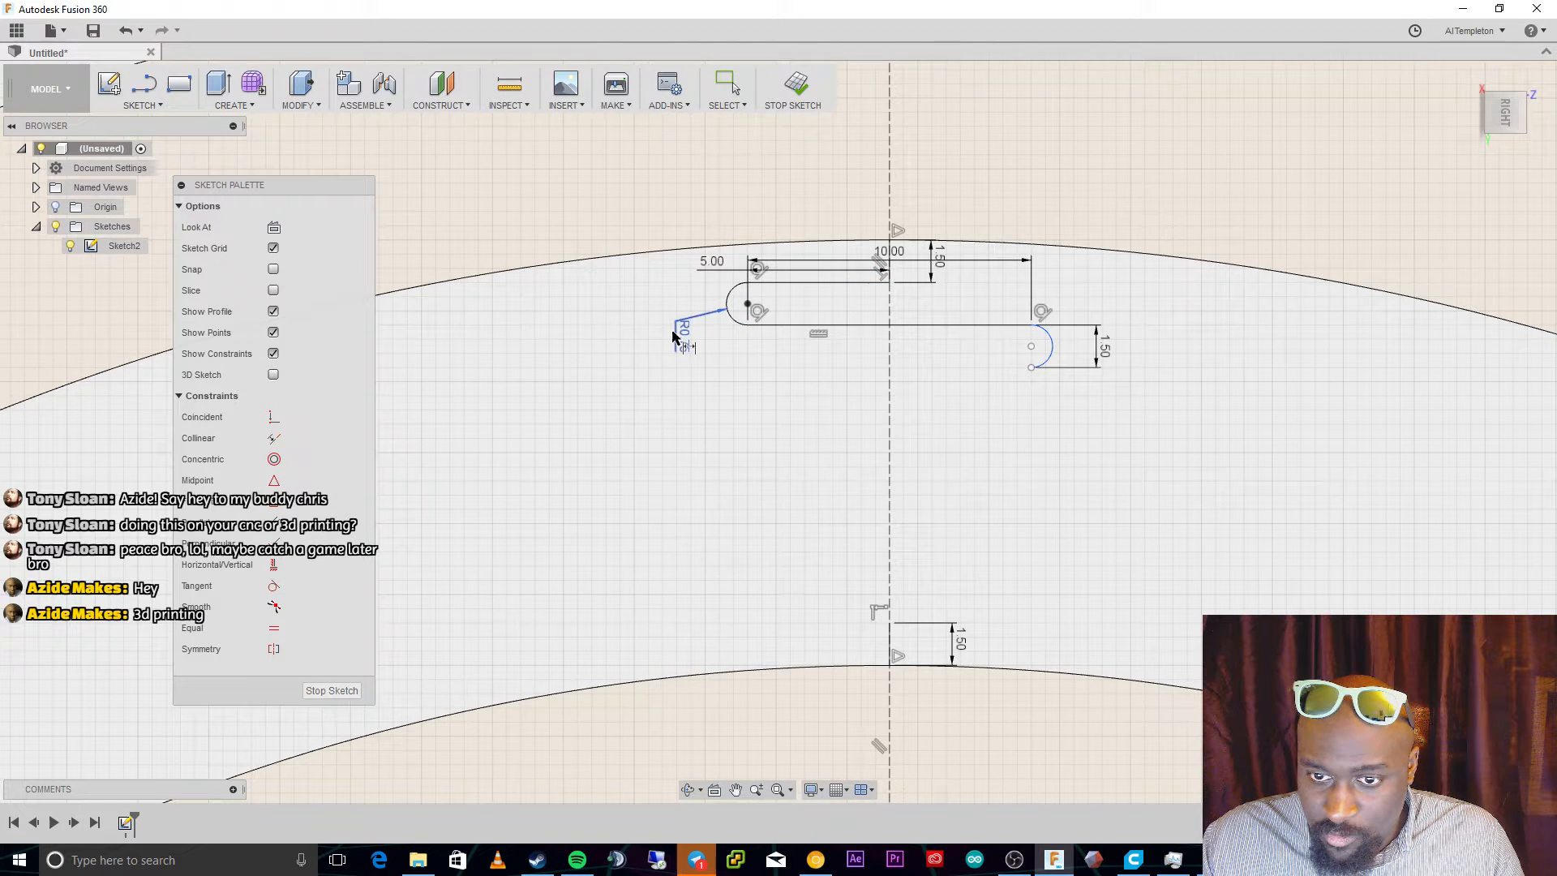
Delete the left arc's radius dimension and dimension that arc's radius again.
key(Delete)
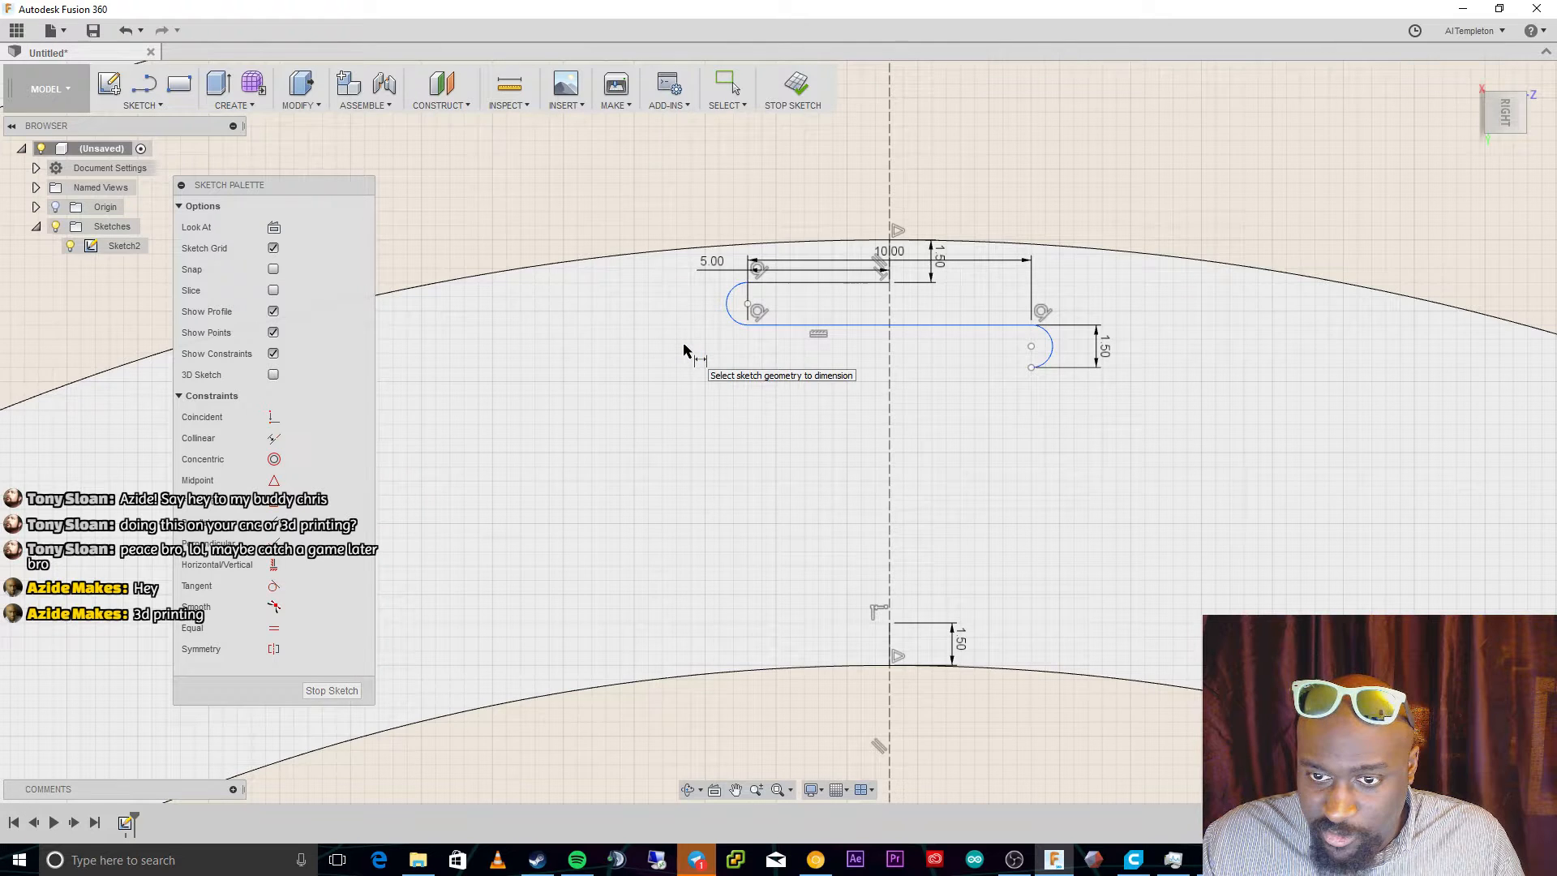
key(Escape)
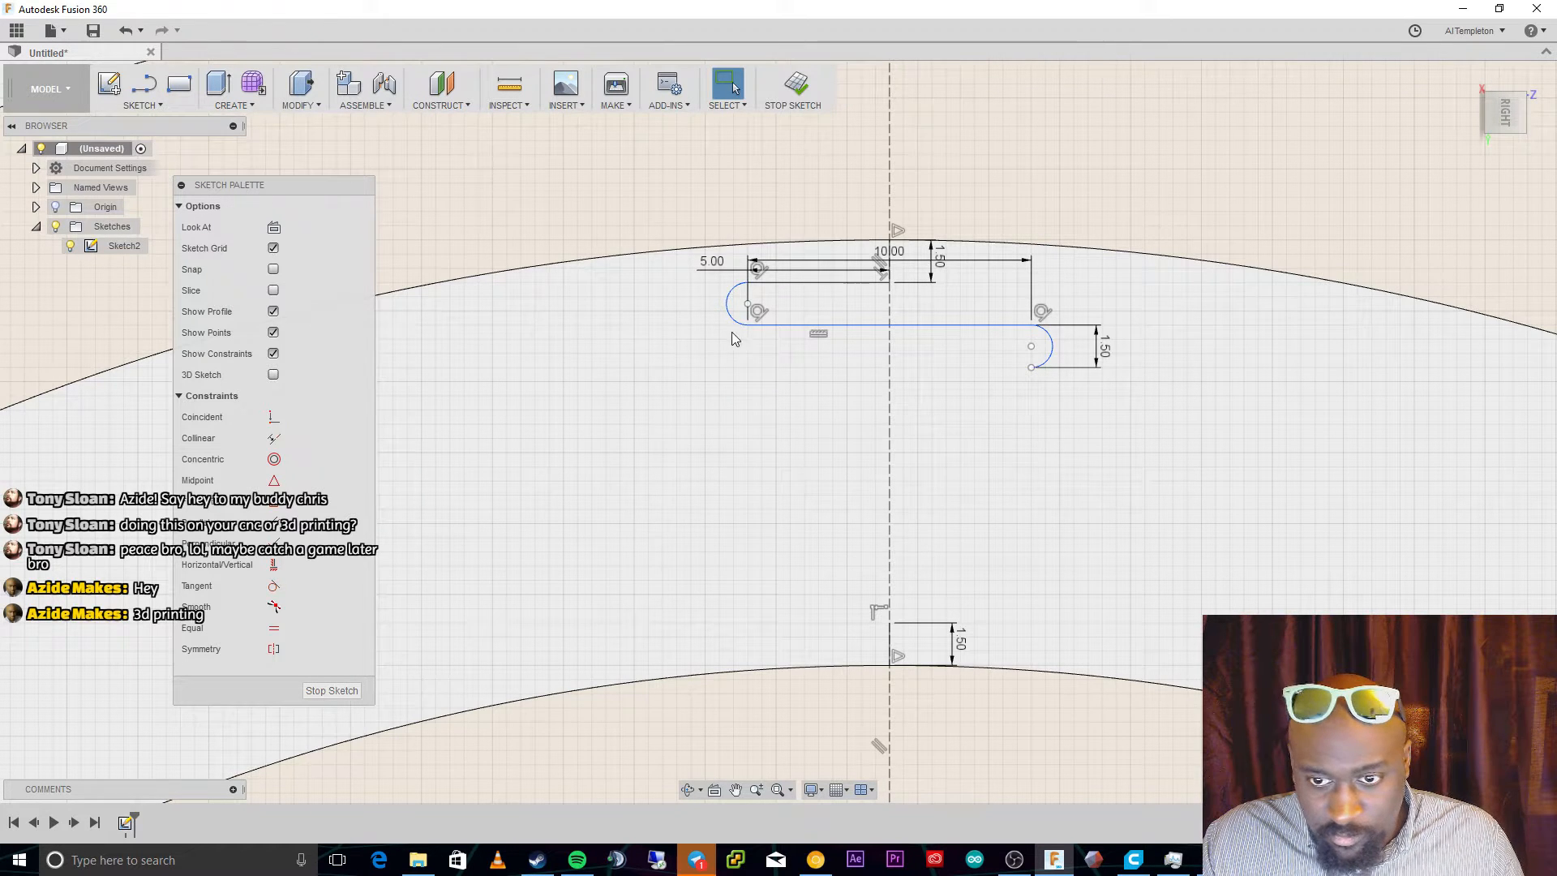
key(d)
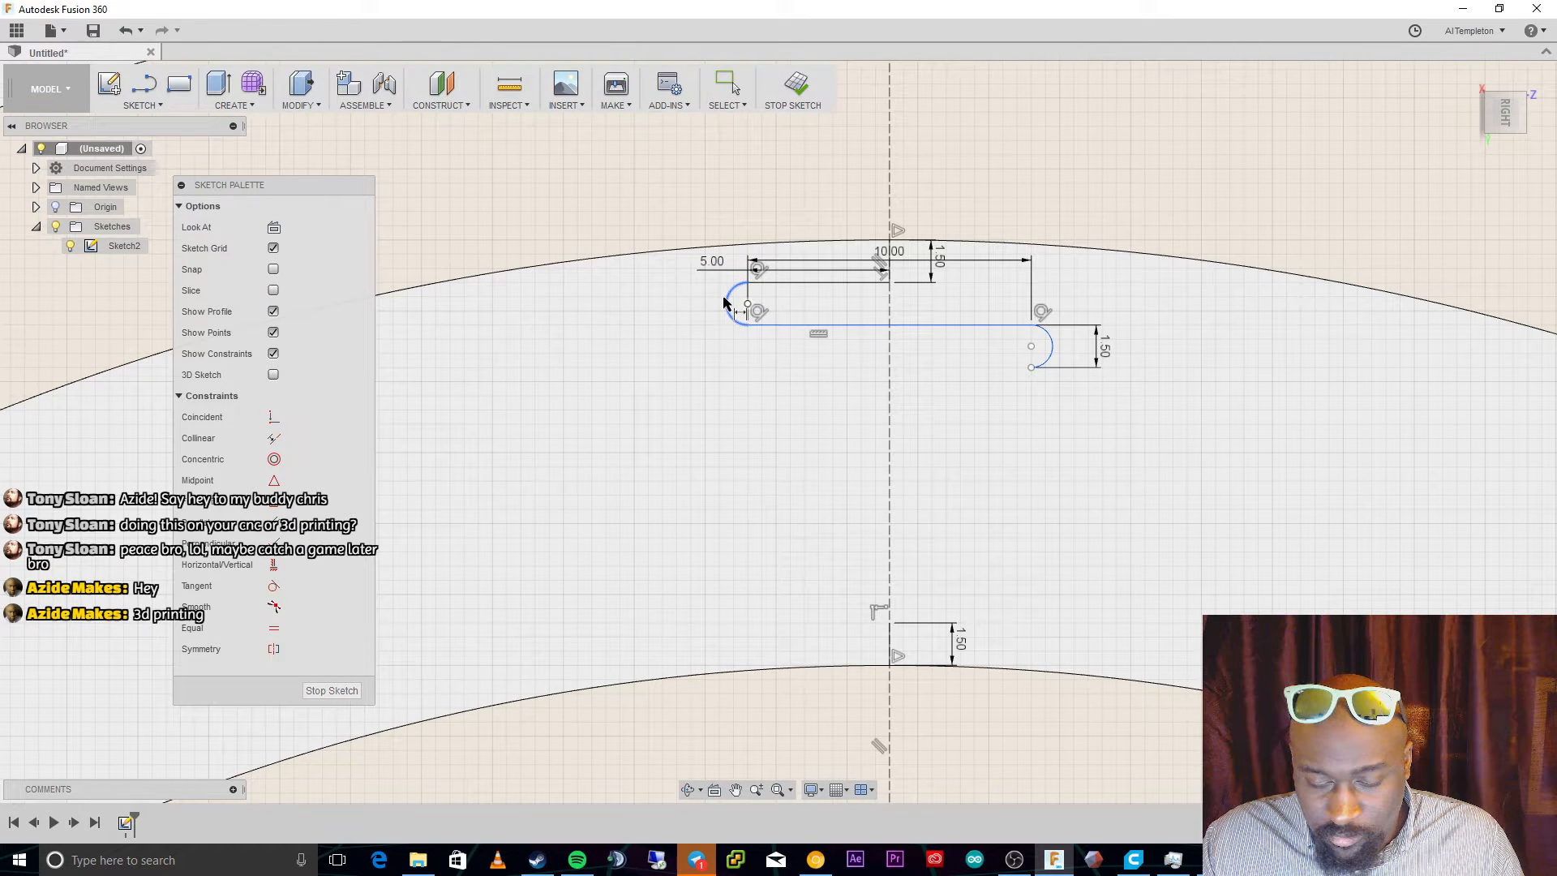
click(725, 303)
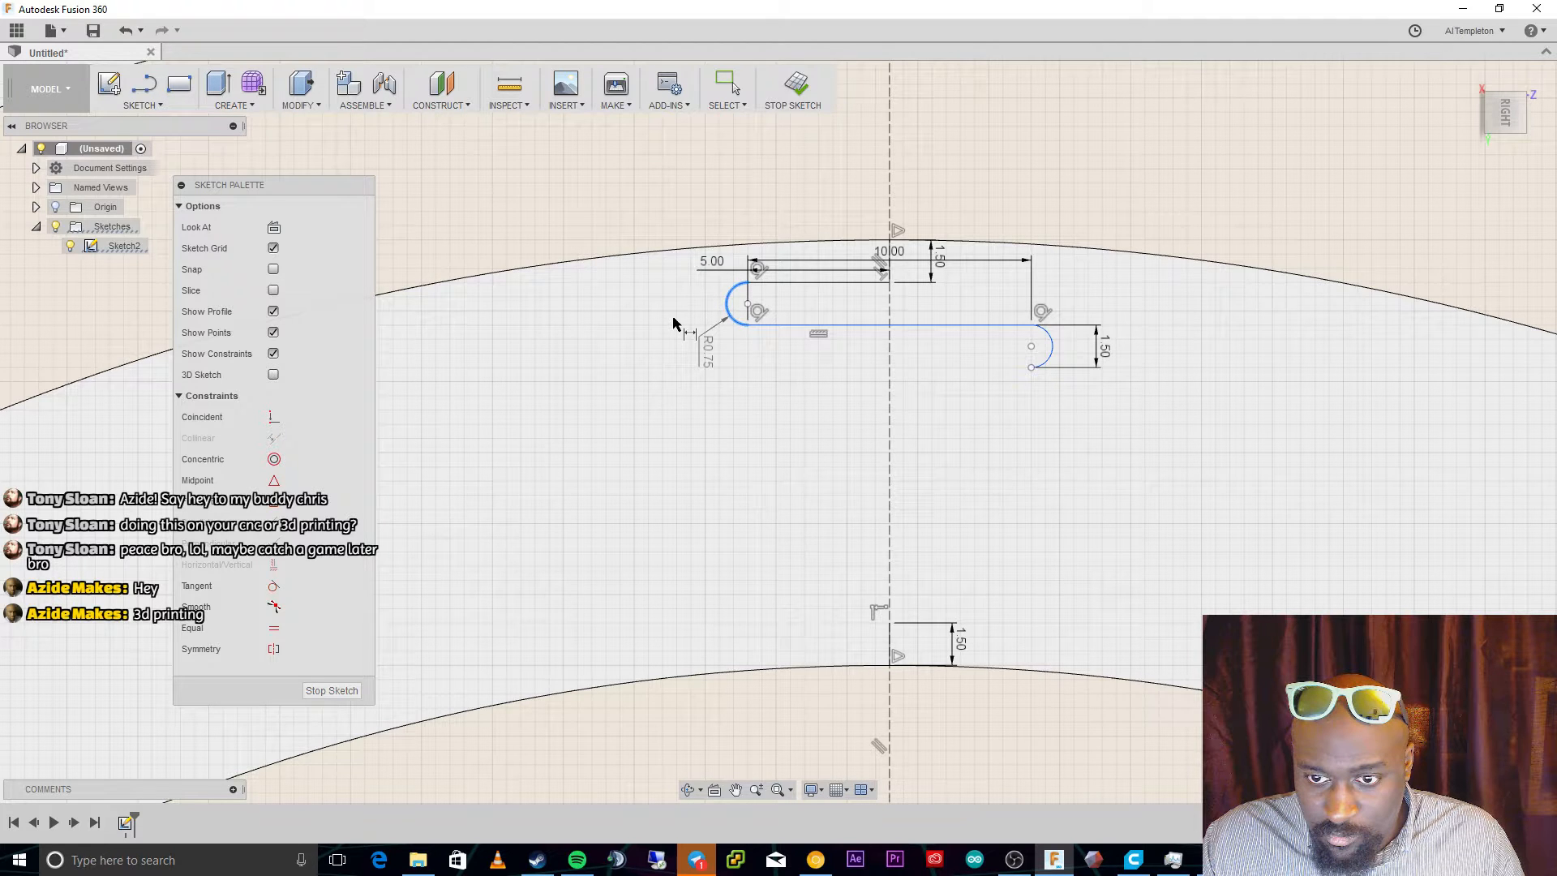
click(661, 310)
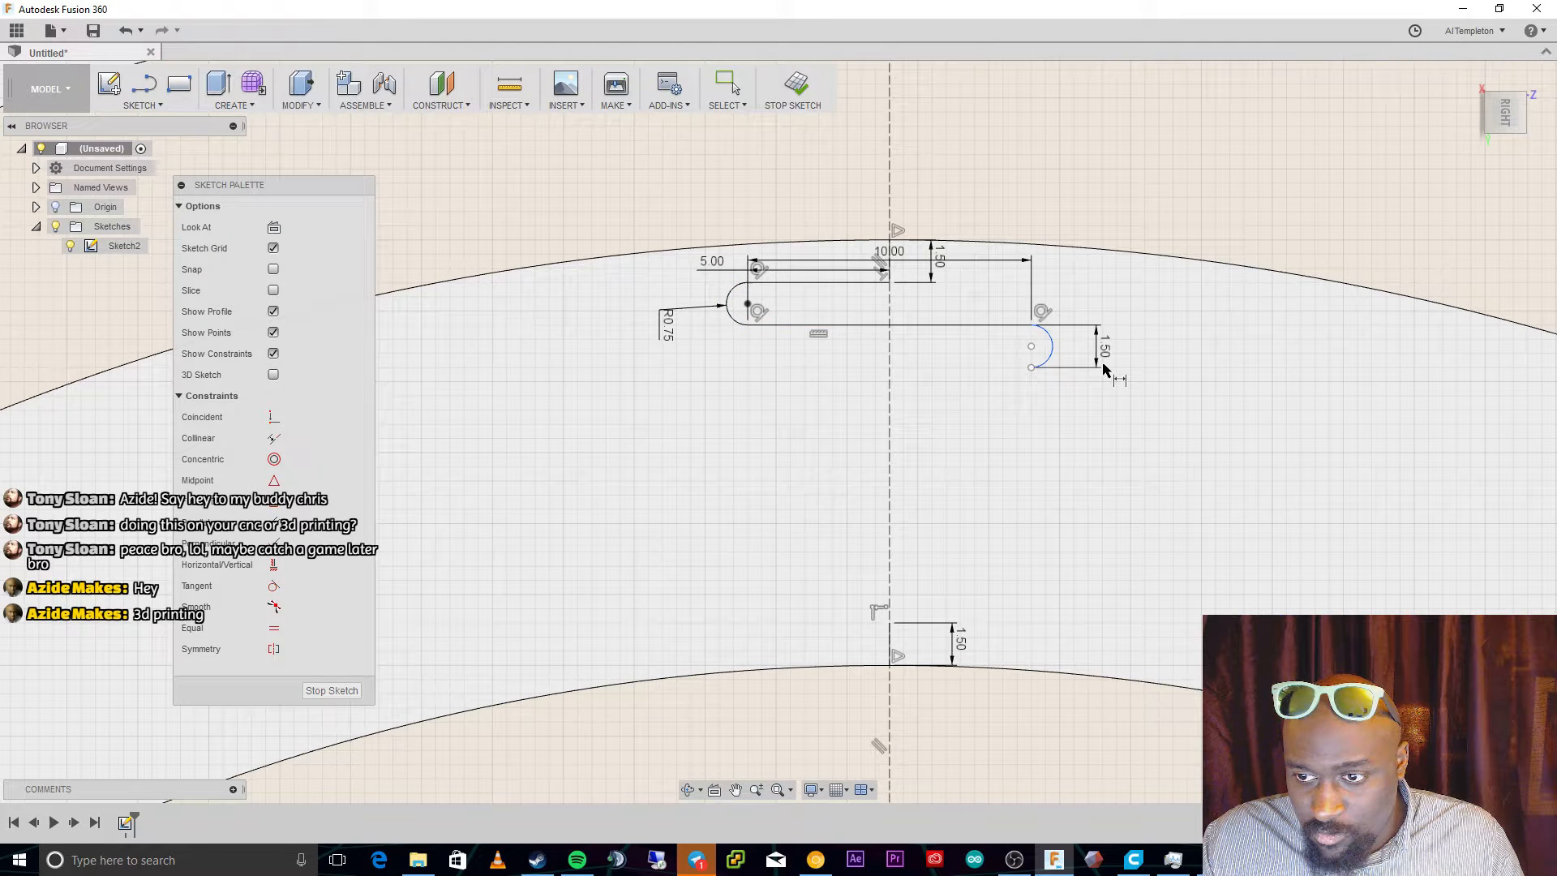
Dimension the radius of the right half-round arc.
click(1048, 348)
click(1131, 319)
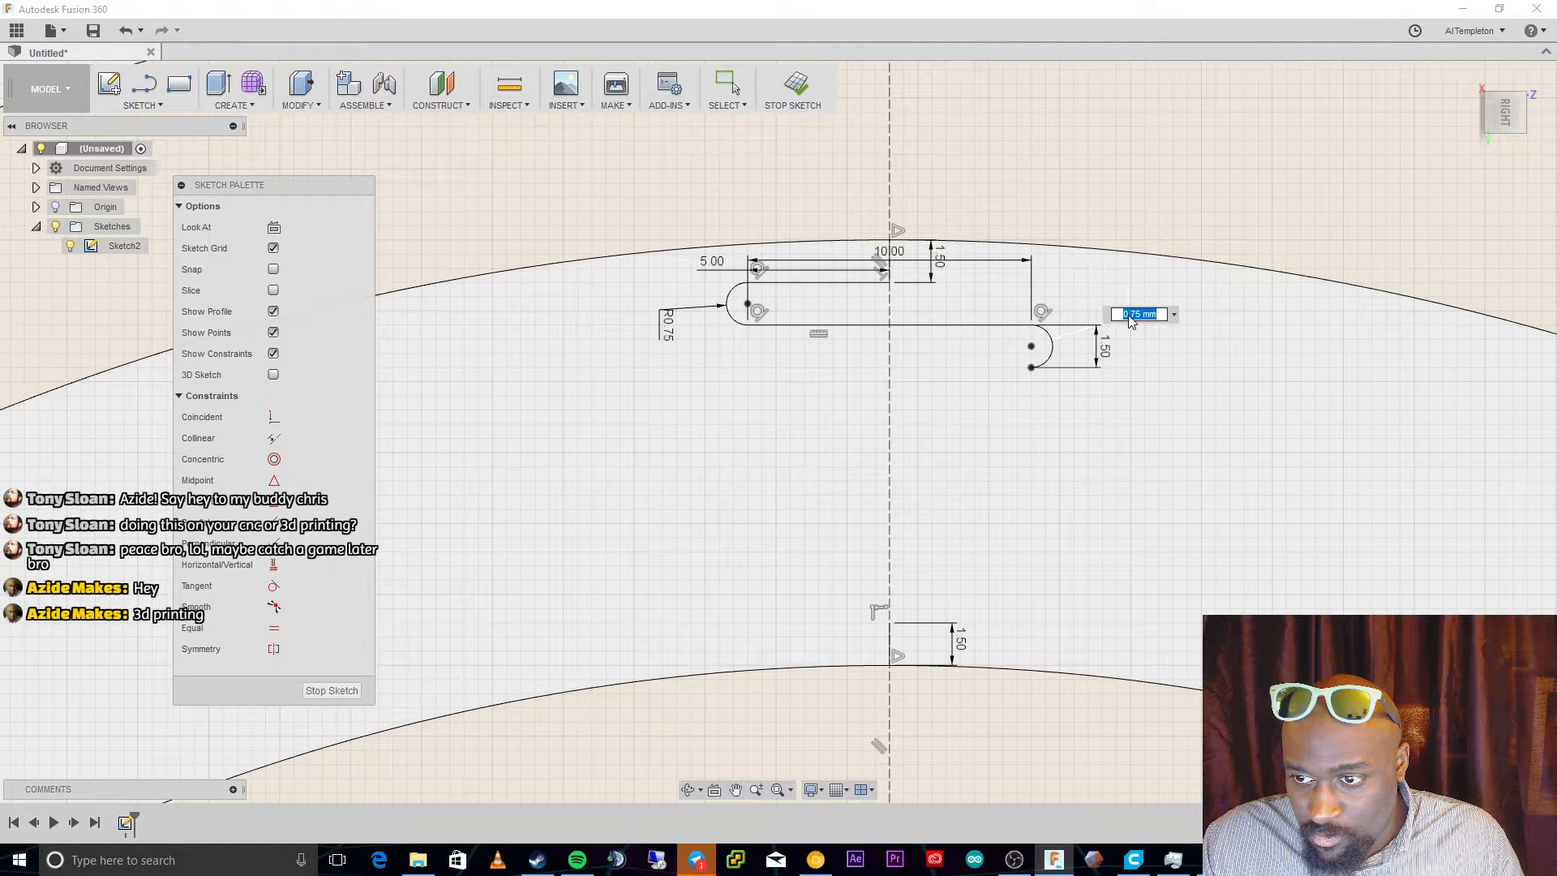
key(Return)
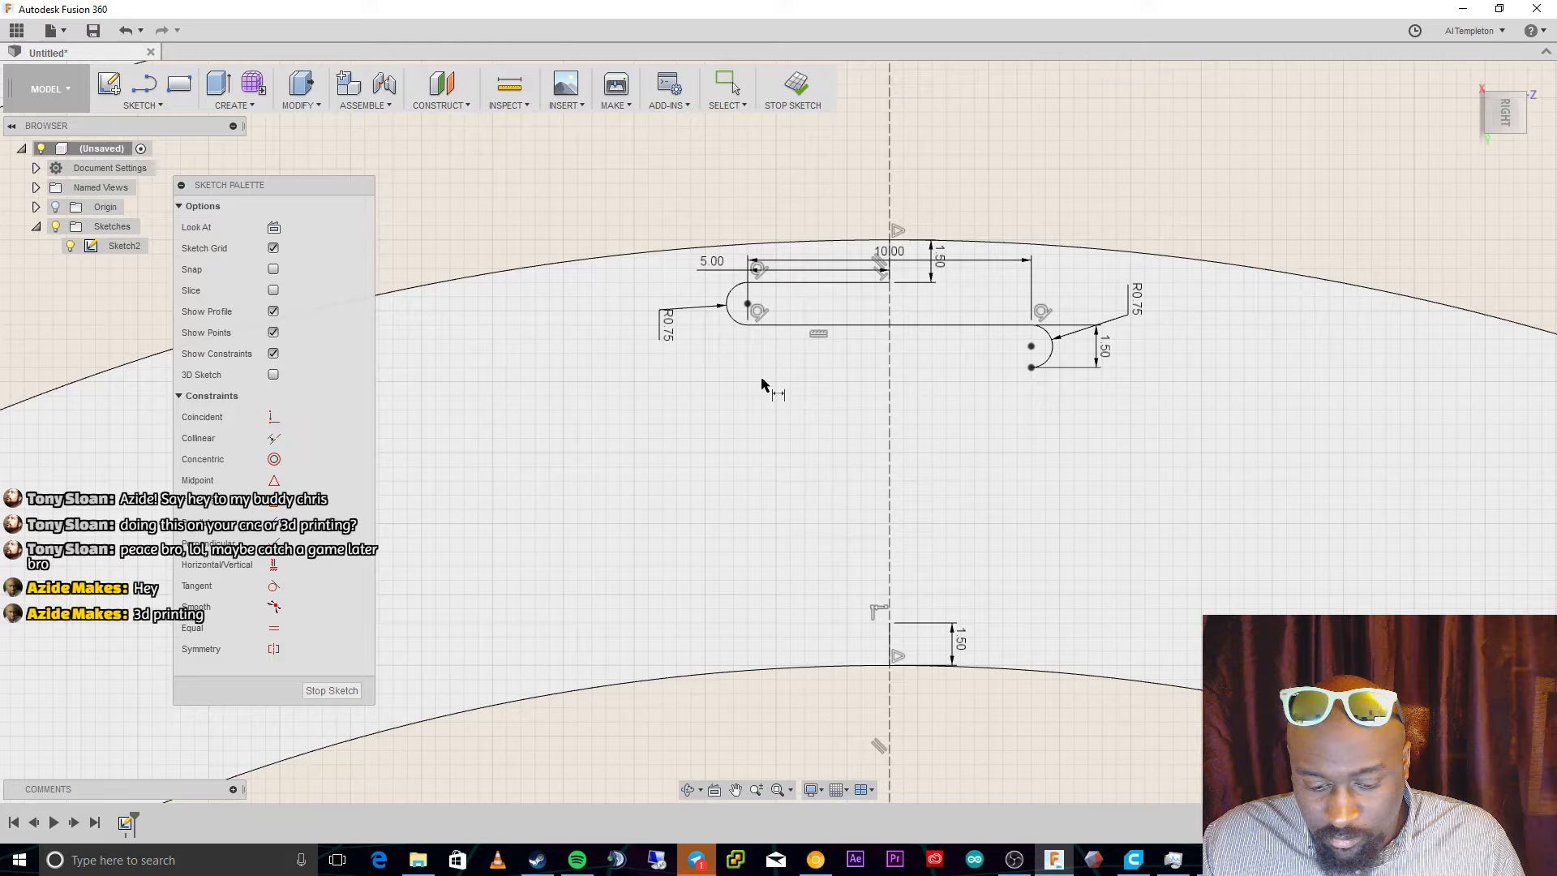
key(l)
click(1031, 368)
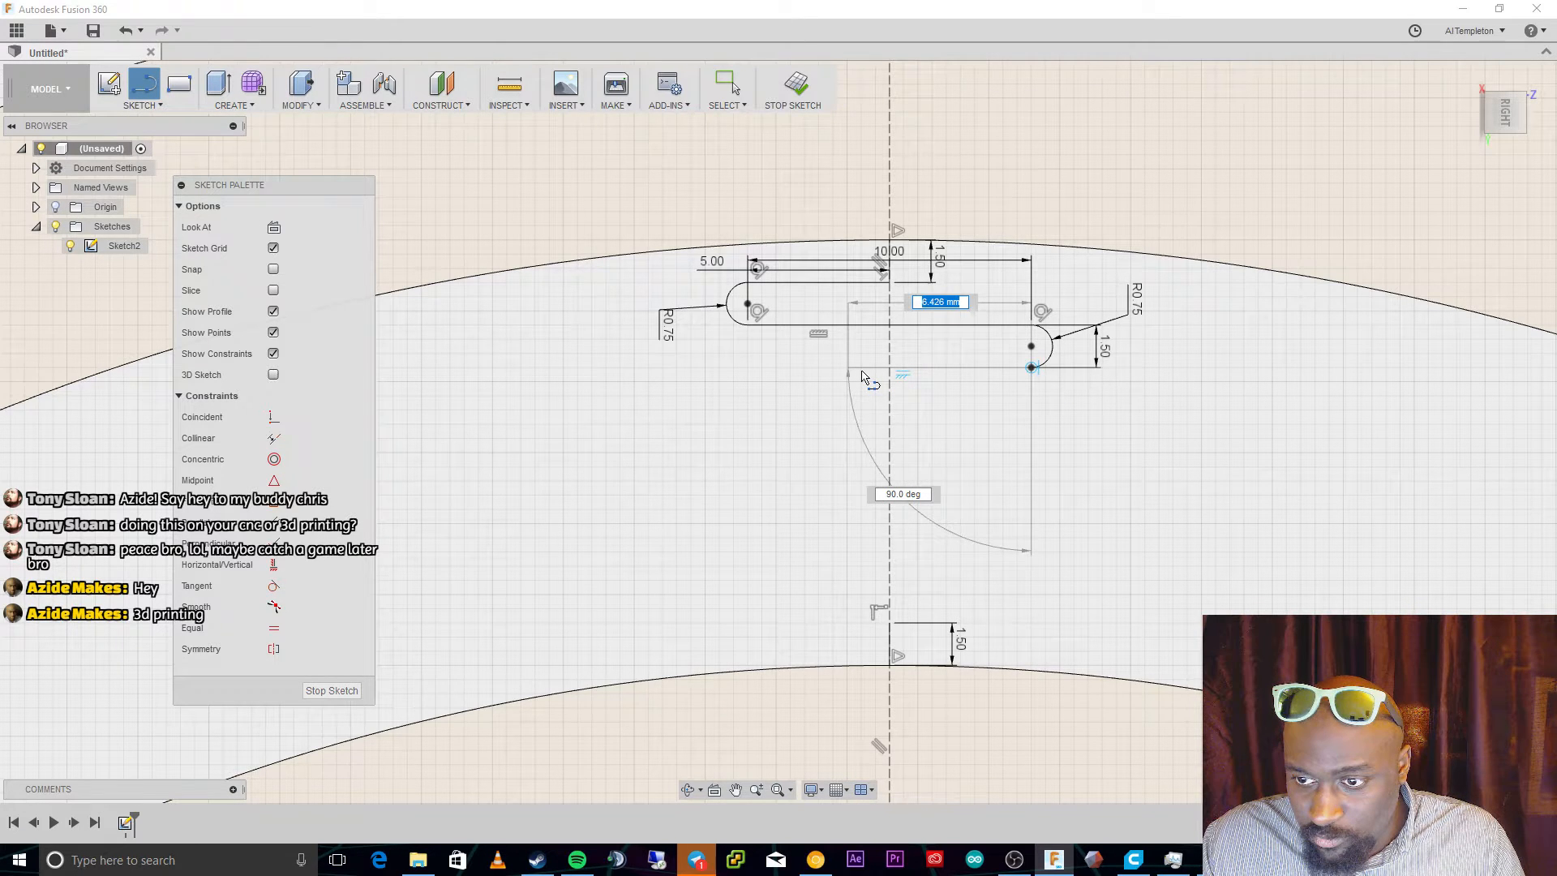
key(Escape)
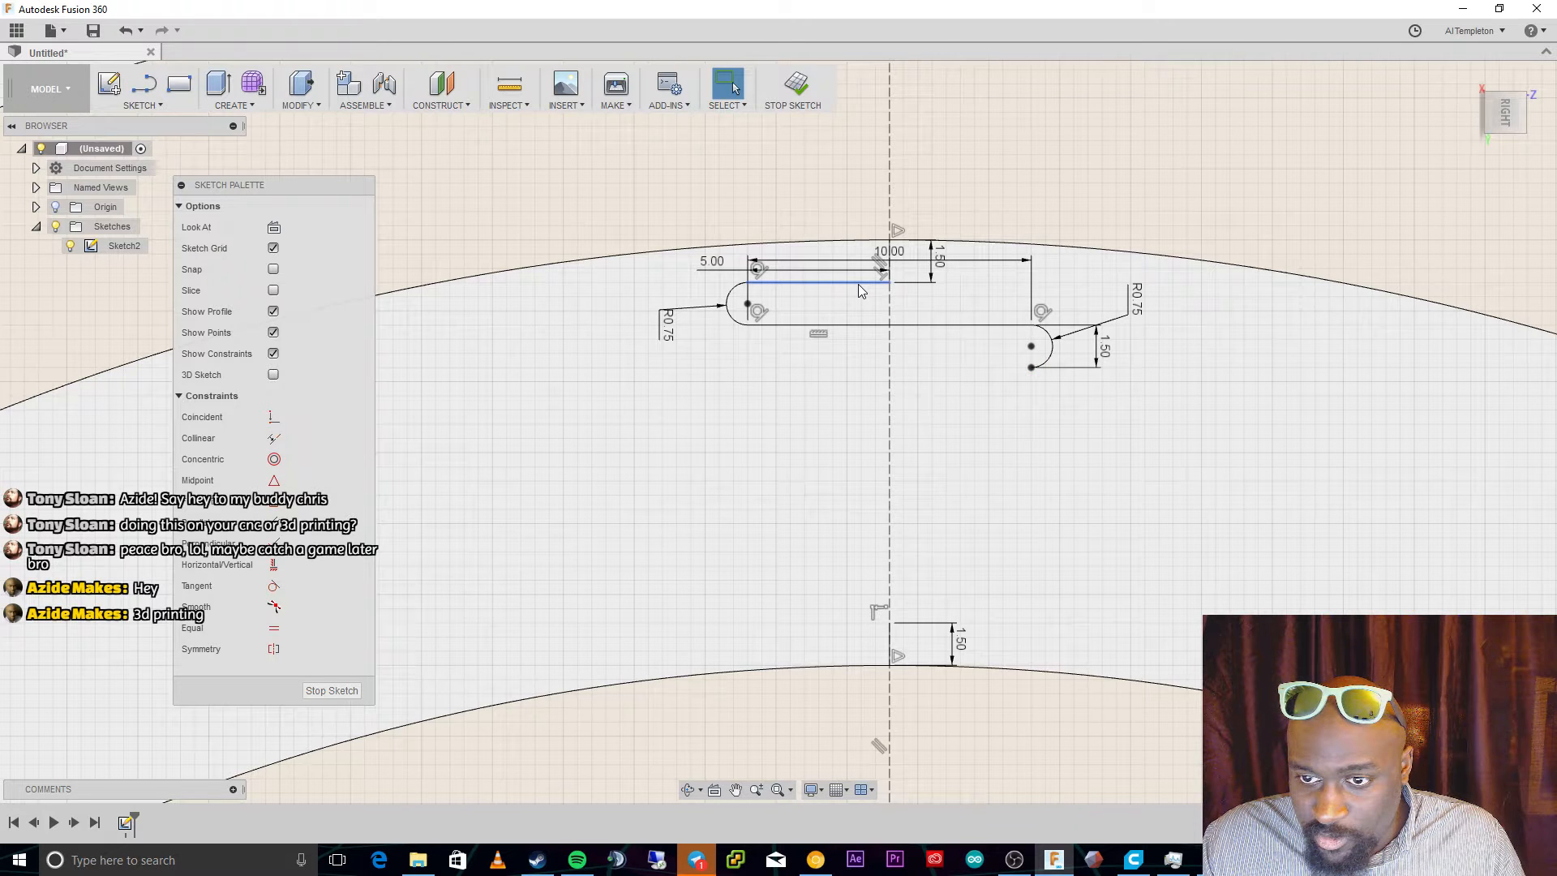
Start a rectangular pattern of both horizontal lines and both arcs, extending it 5.5 mm downward with a quantity of 3.
double_click(858, 284)
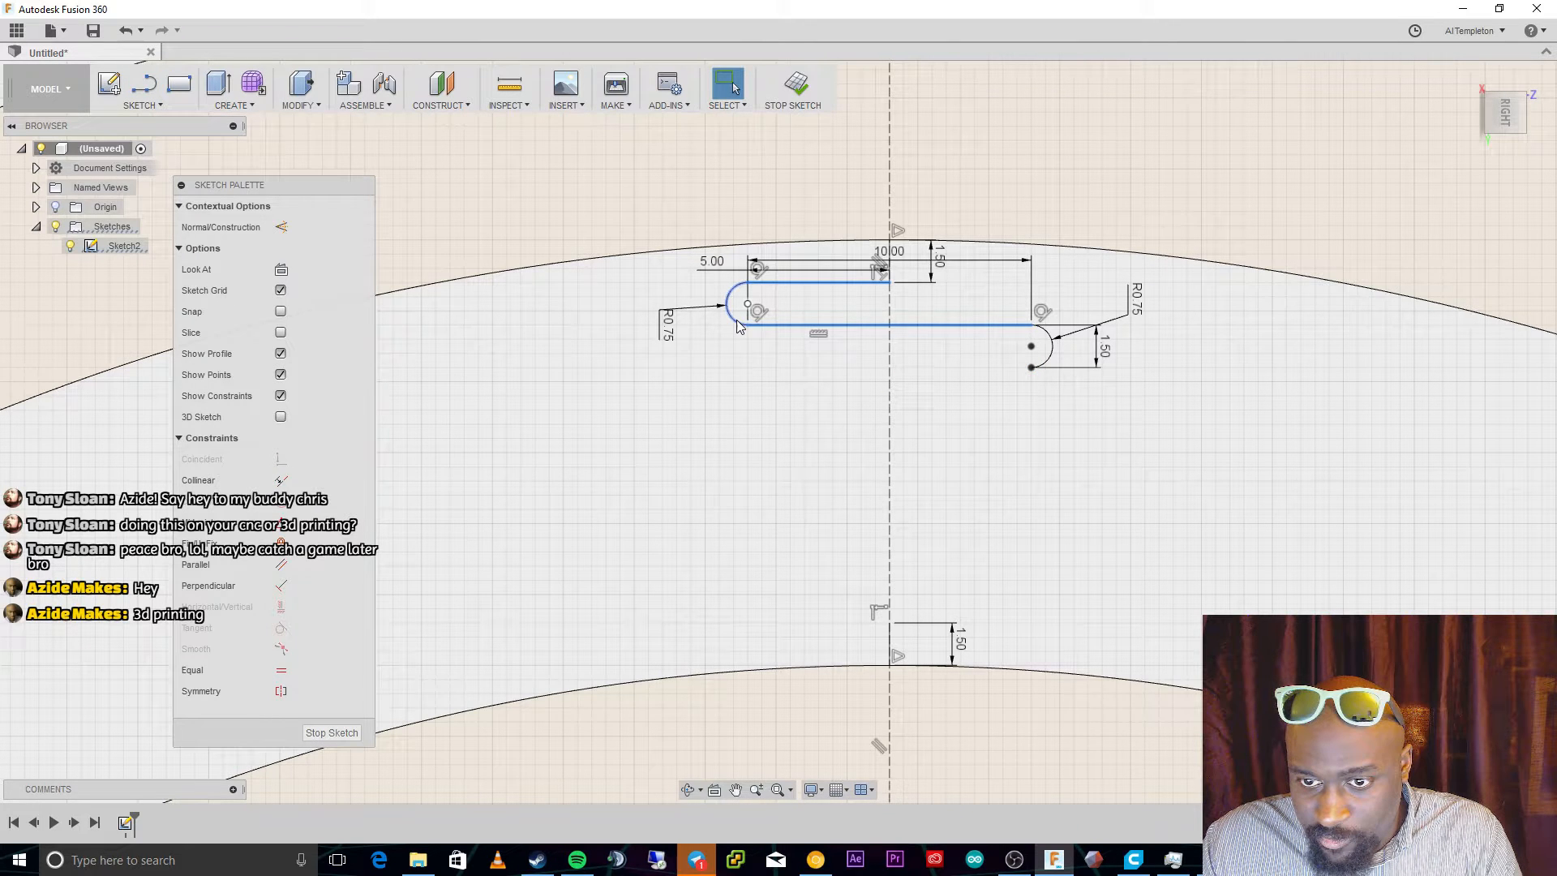
shift+click(1052, 355)
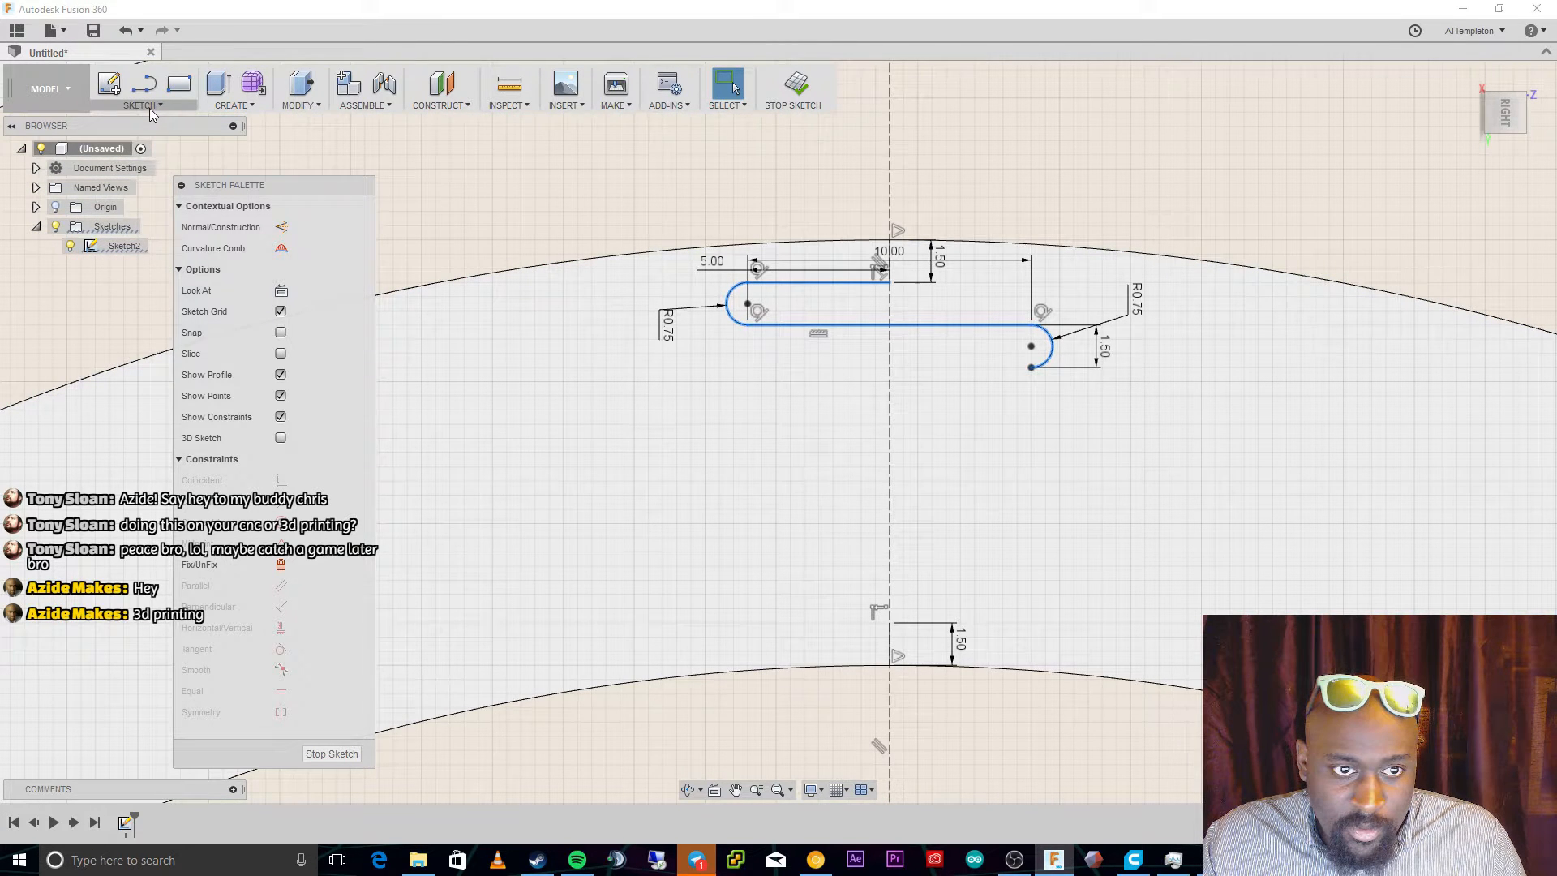
click(149, 109)
click(130, 496)
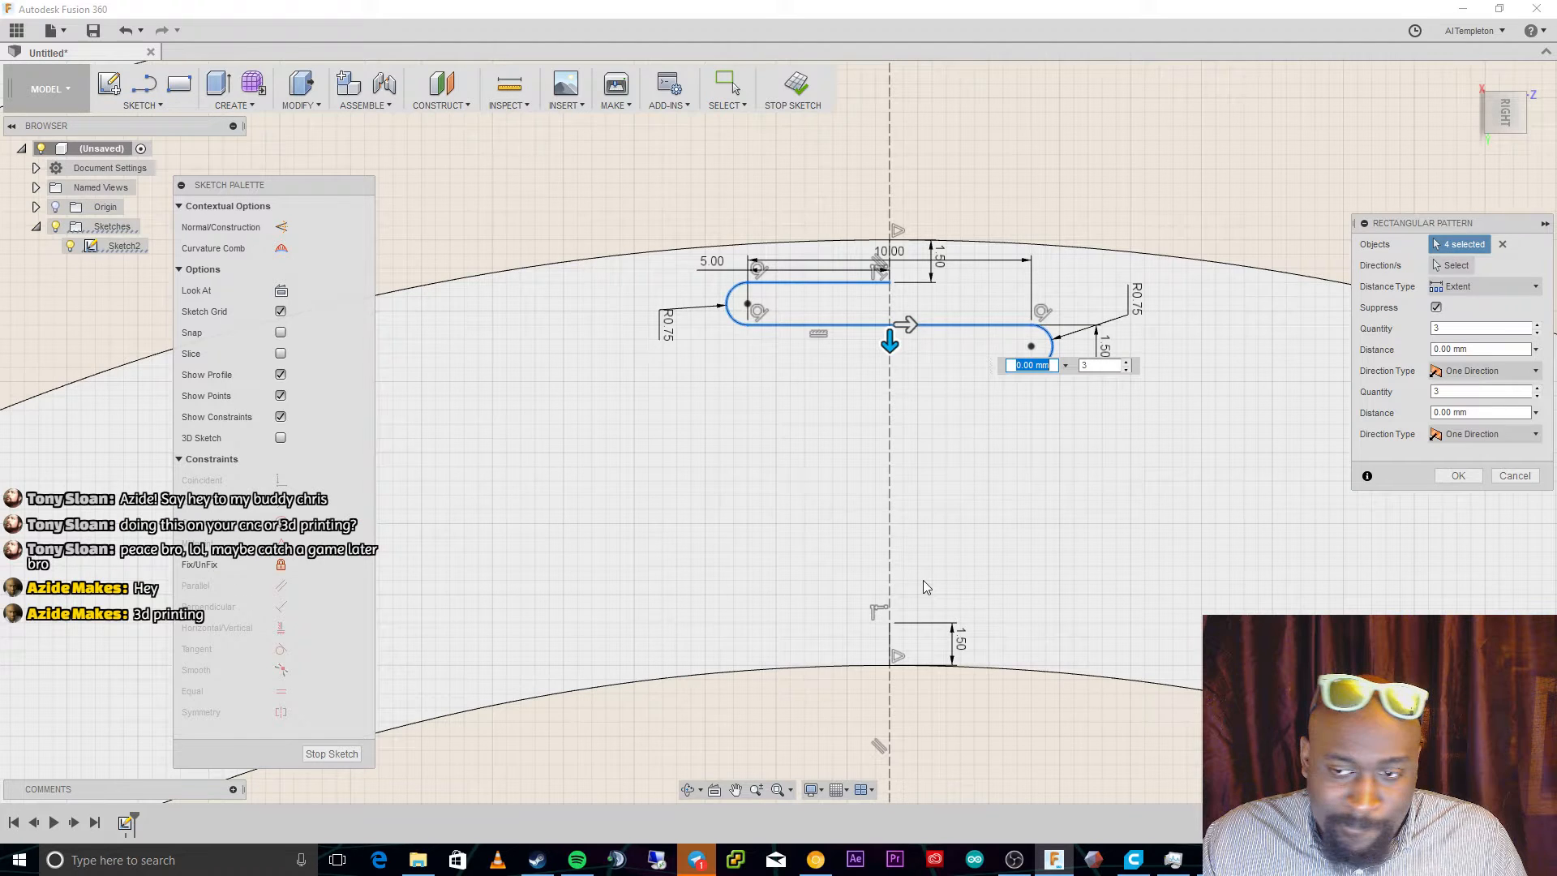
drag(890, 343, 896, 514)
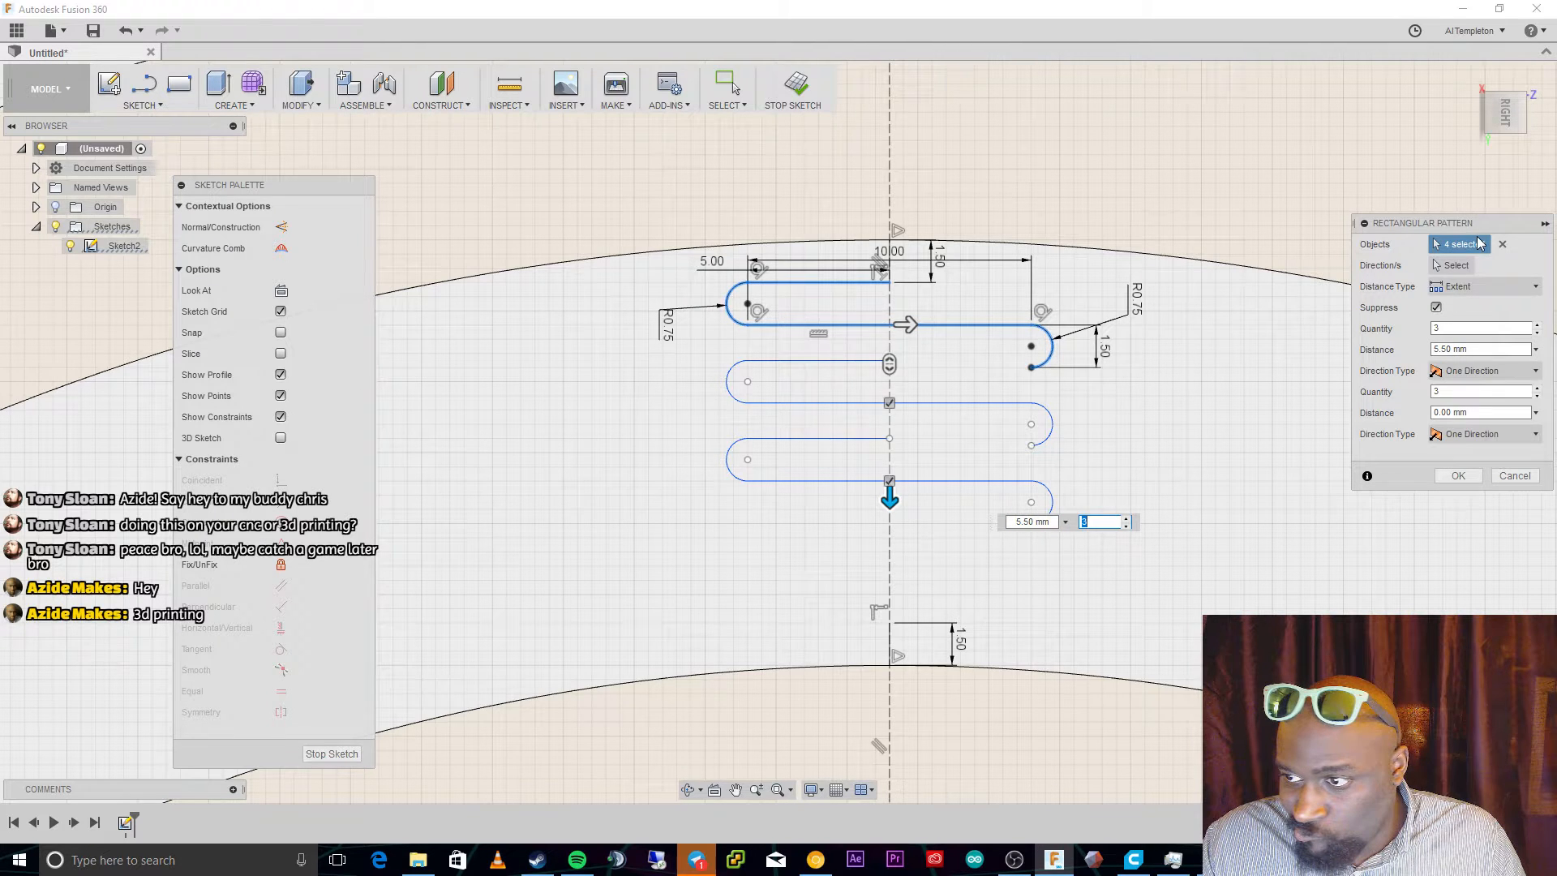
Replace the pattern's objects with only the left arc, the 10 mm line and the right arc.
click(1503, 244)
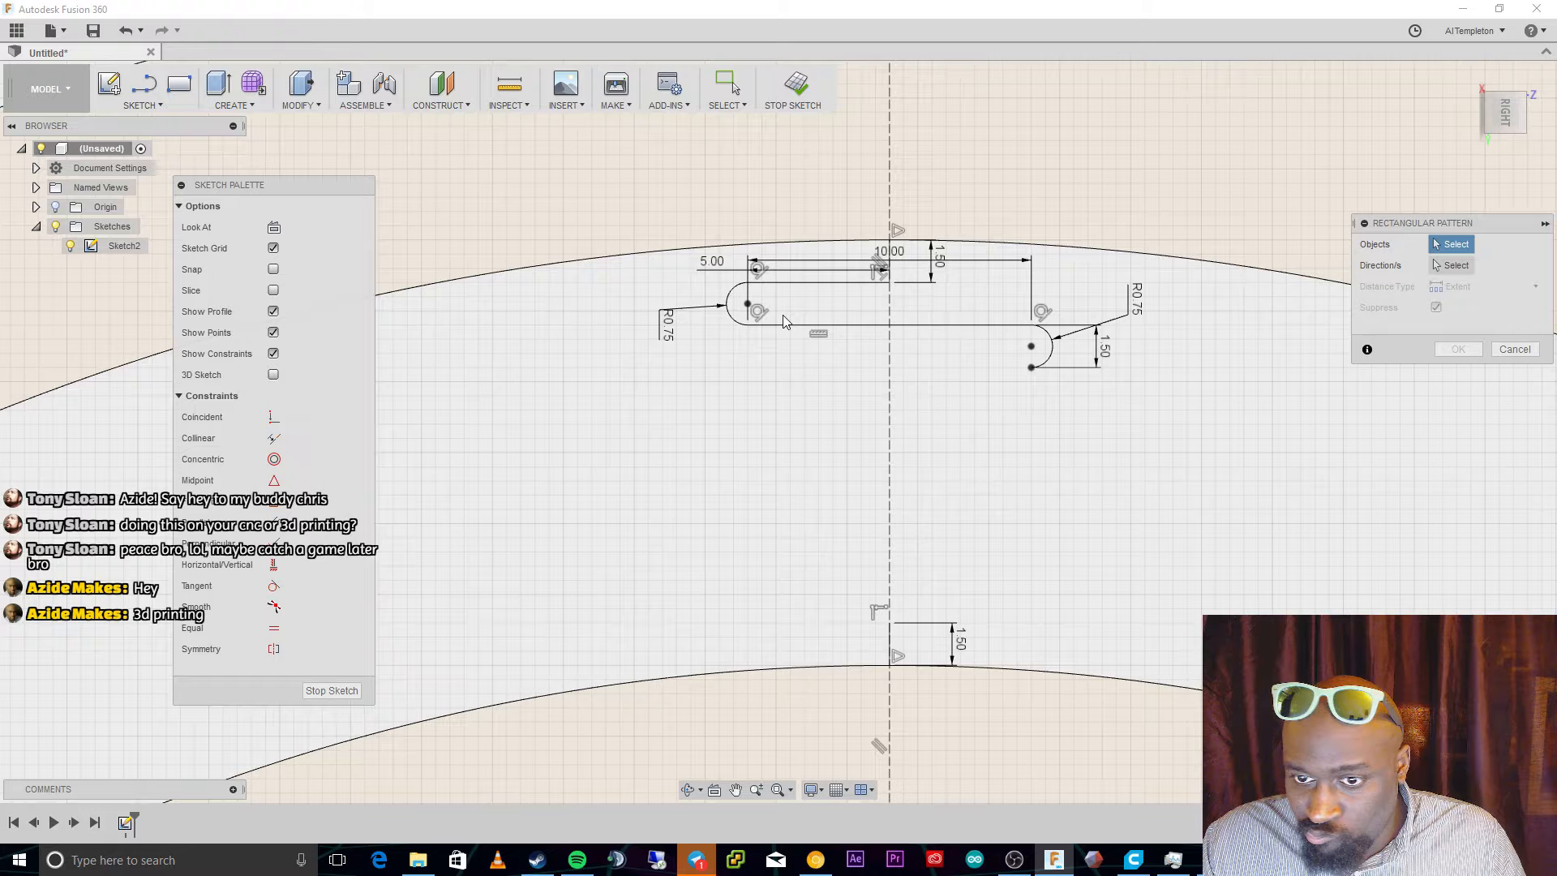
click(734, 320)
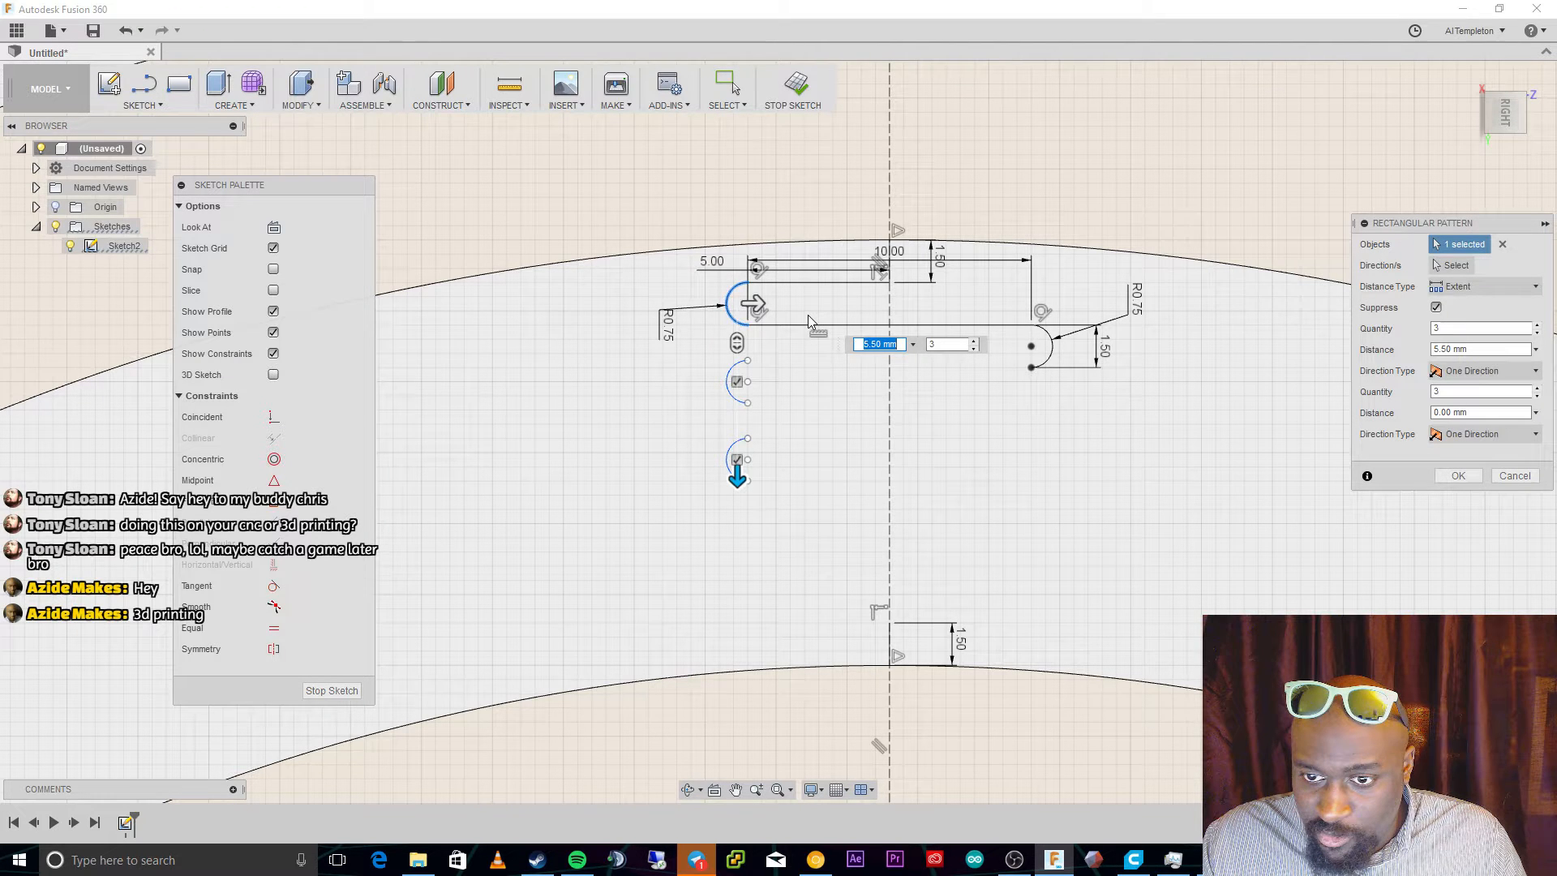
click(808, 316)
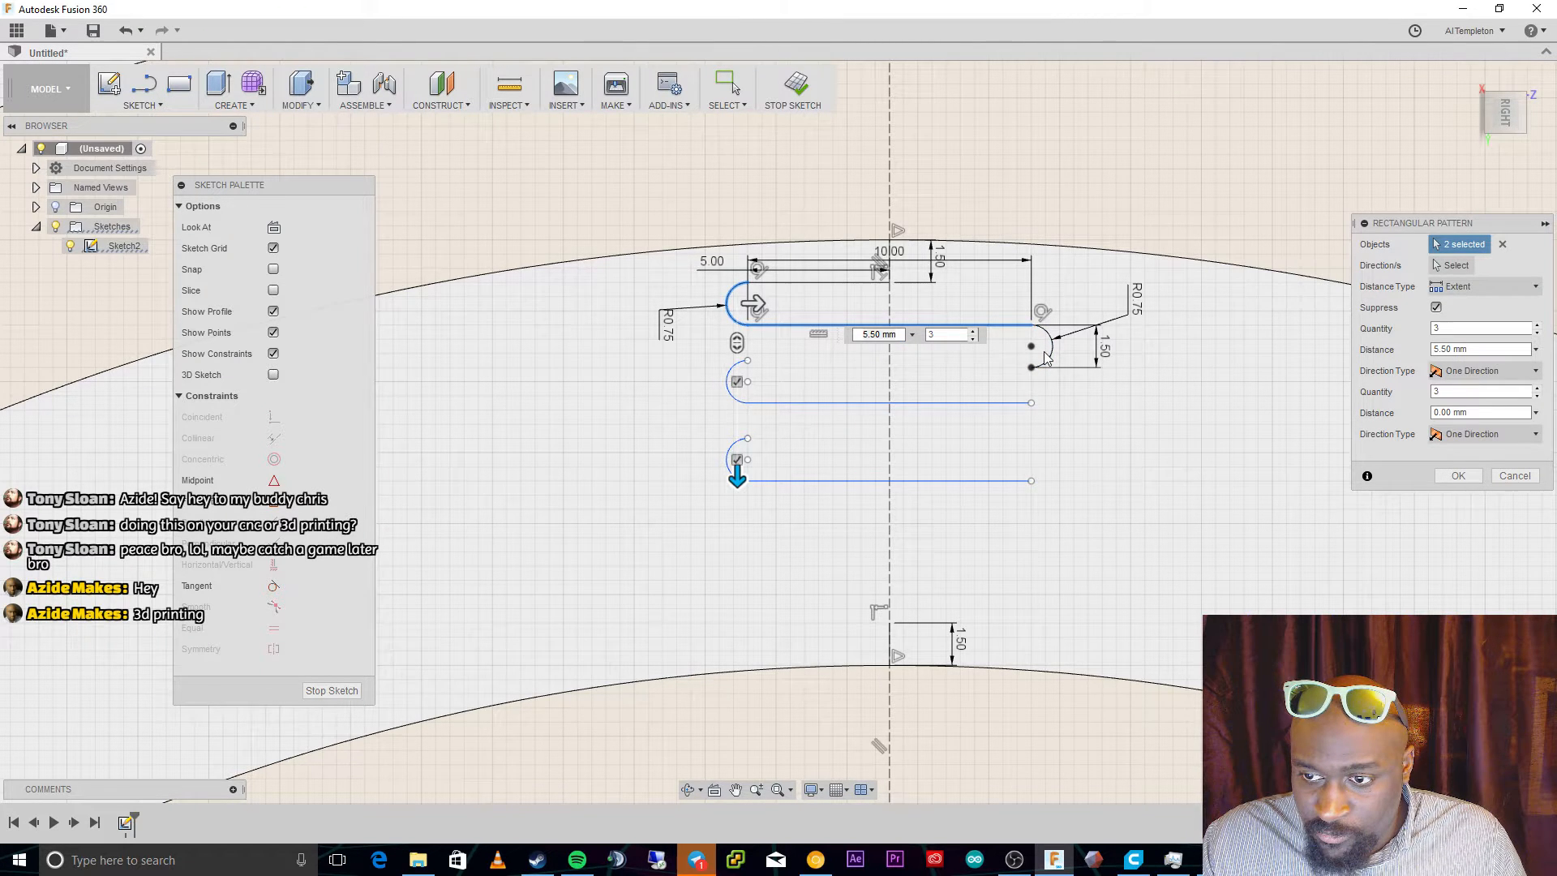
click(1046, 357)
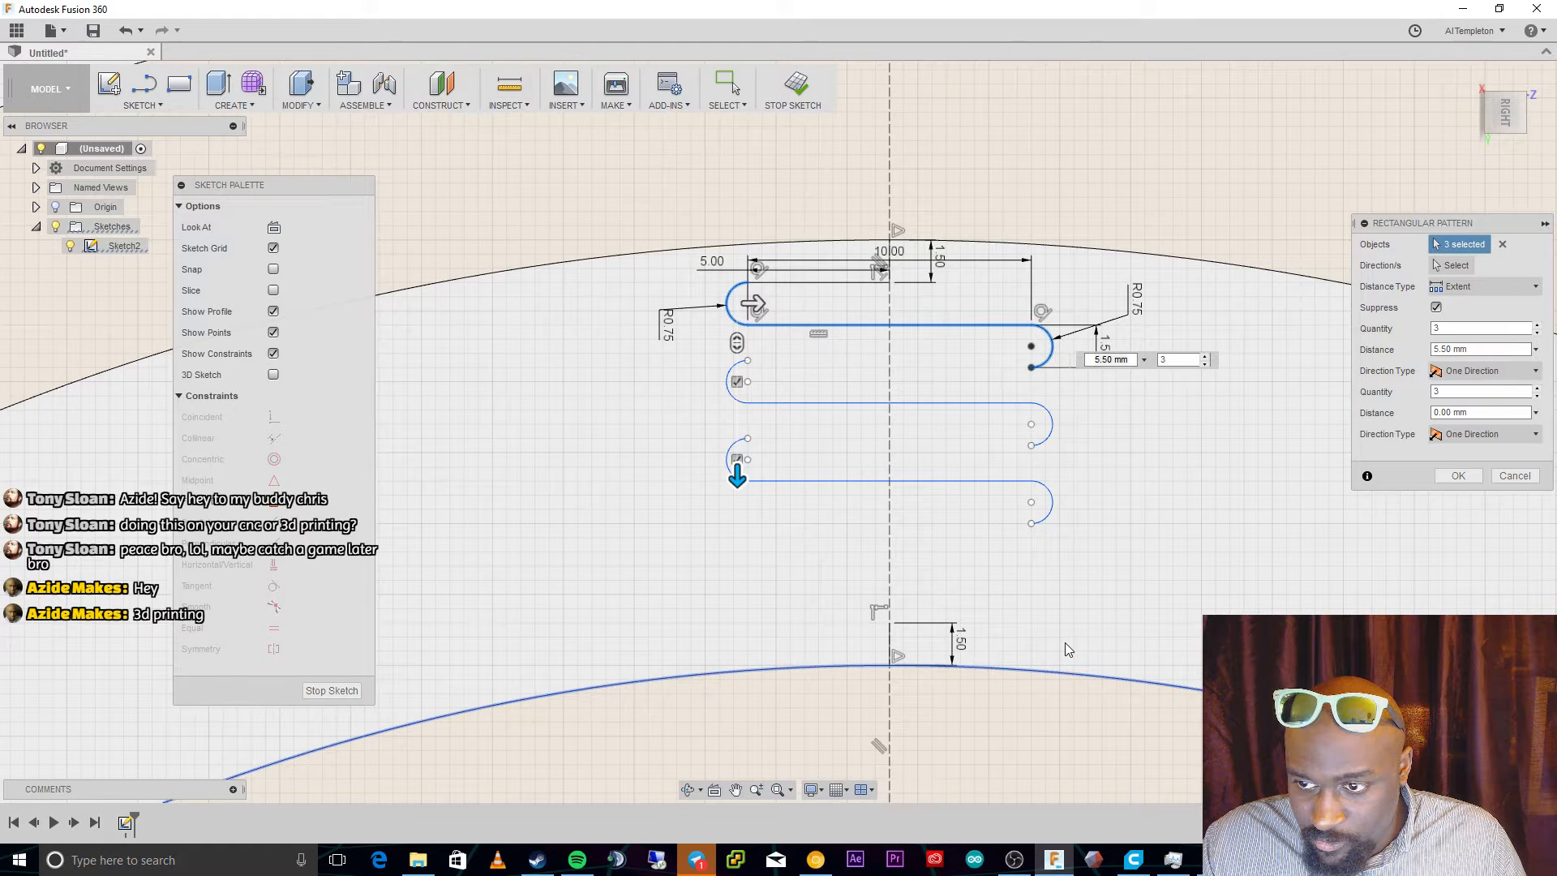
Set the pattern to a quantity of 4 over a 9 mm downward extent and create it.
click(1206, 356)
click(1476, 349)
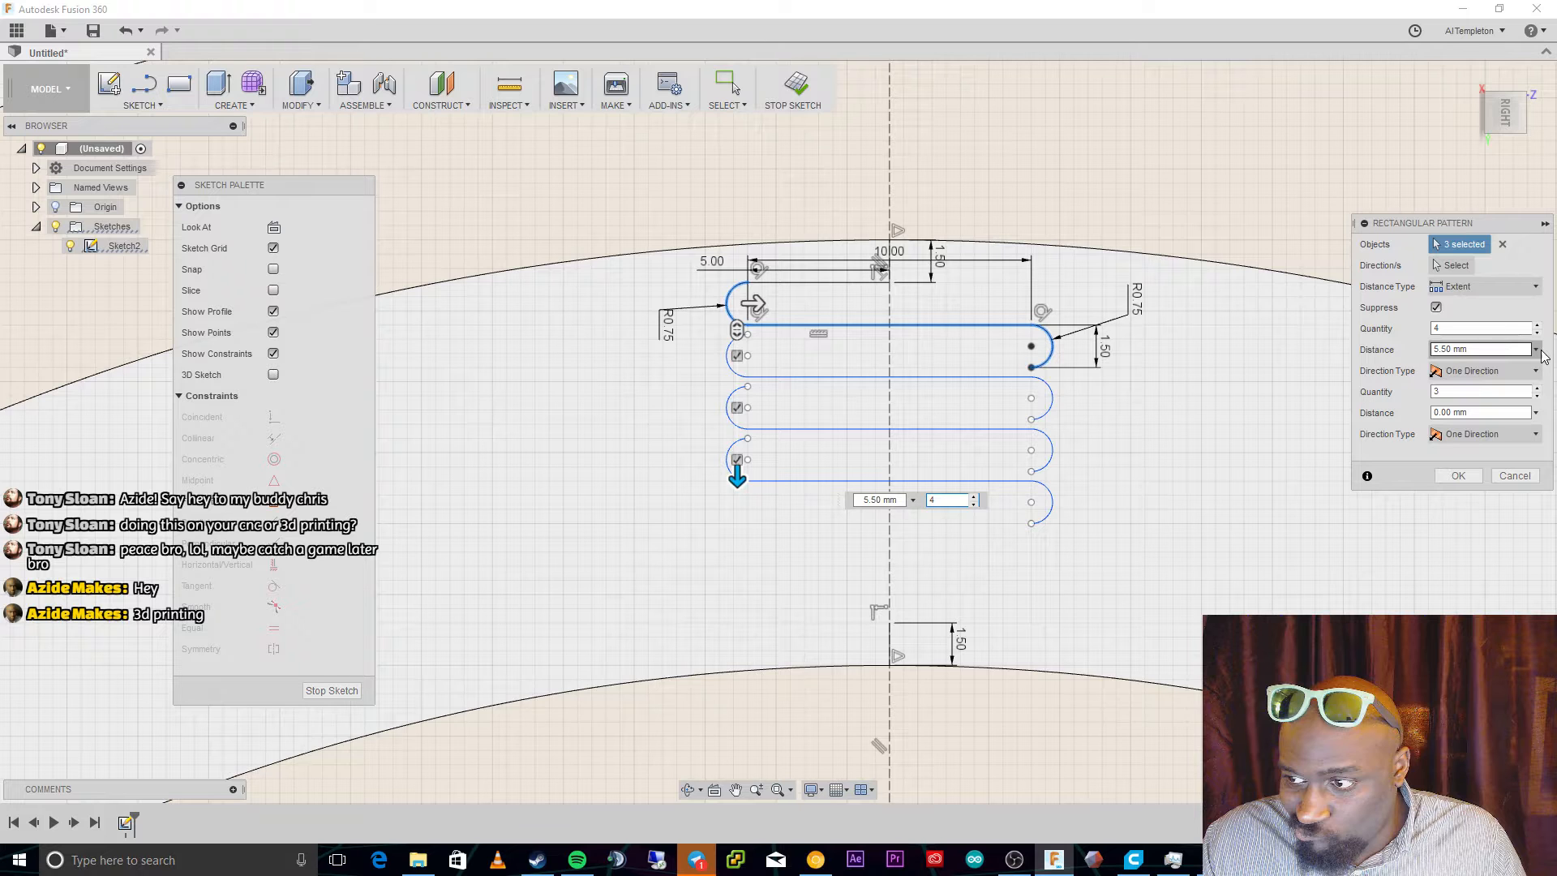
drag(737, 479, 744, 579)
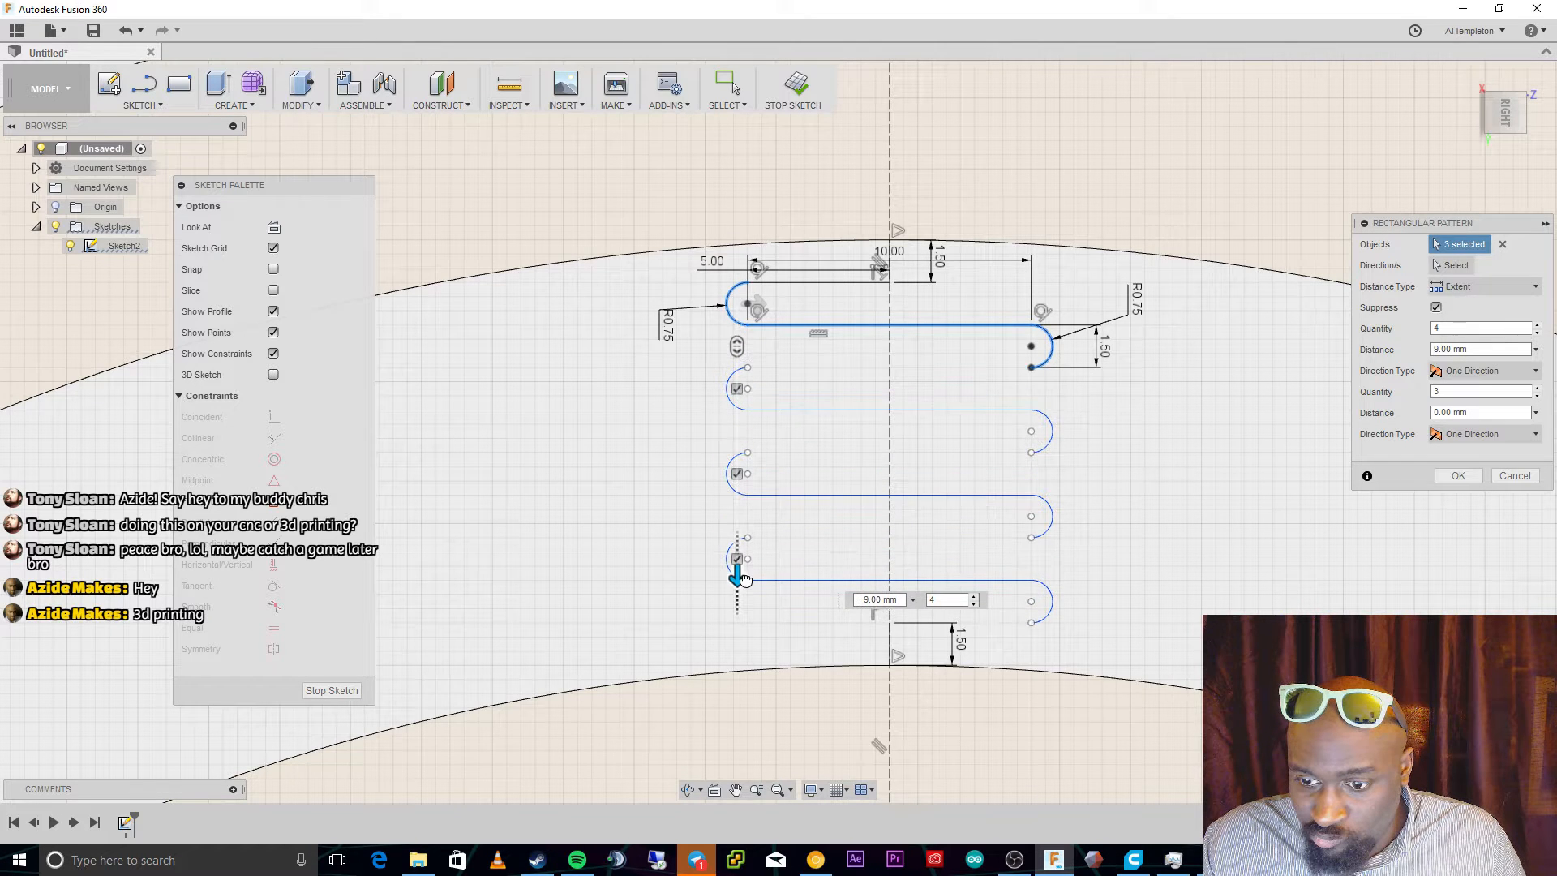
key(Tab)
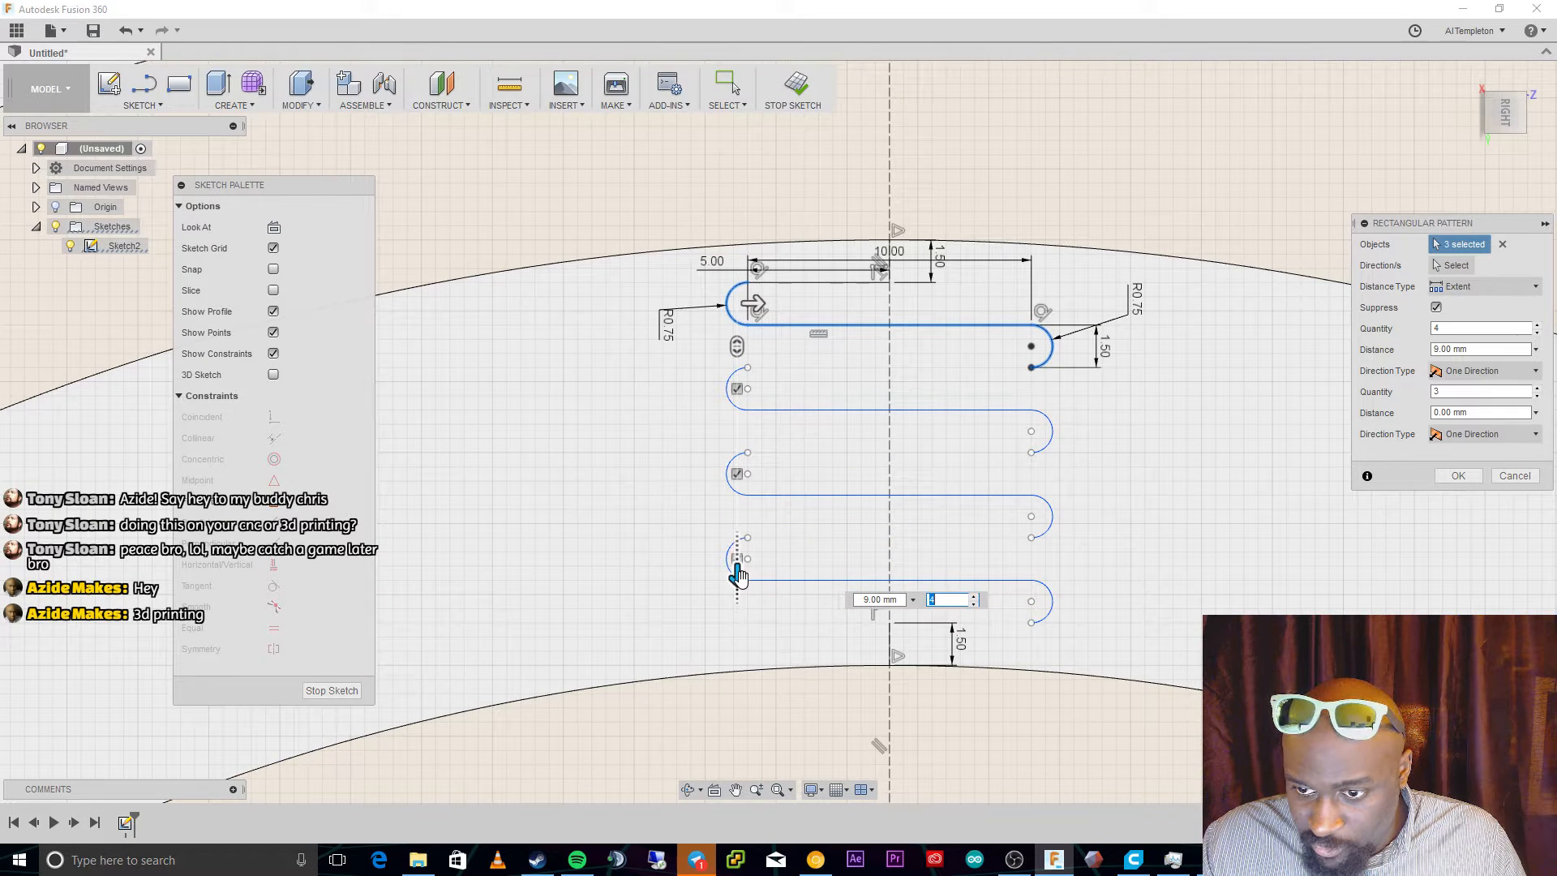
key(Return)
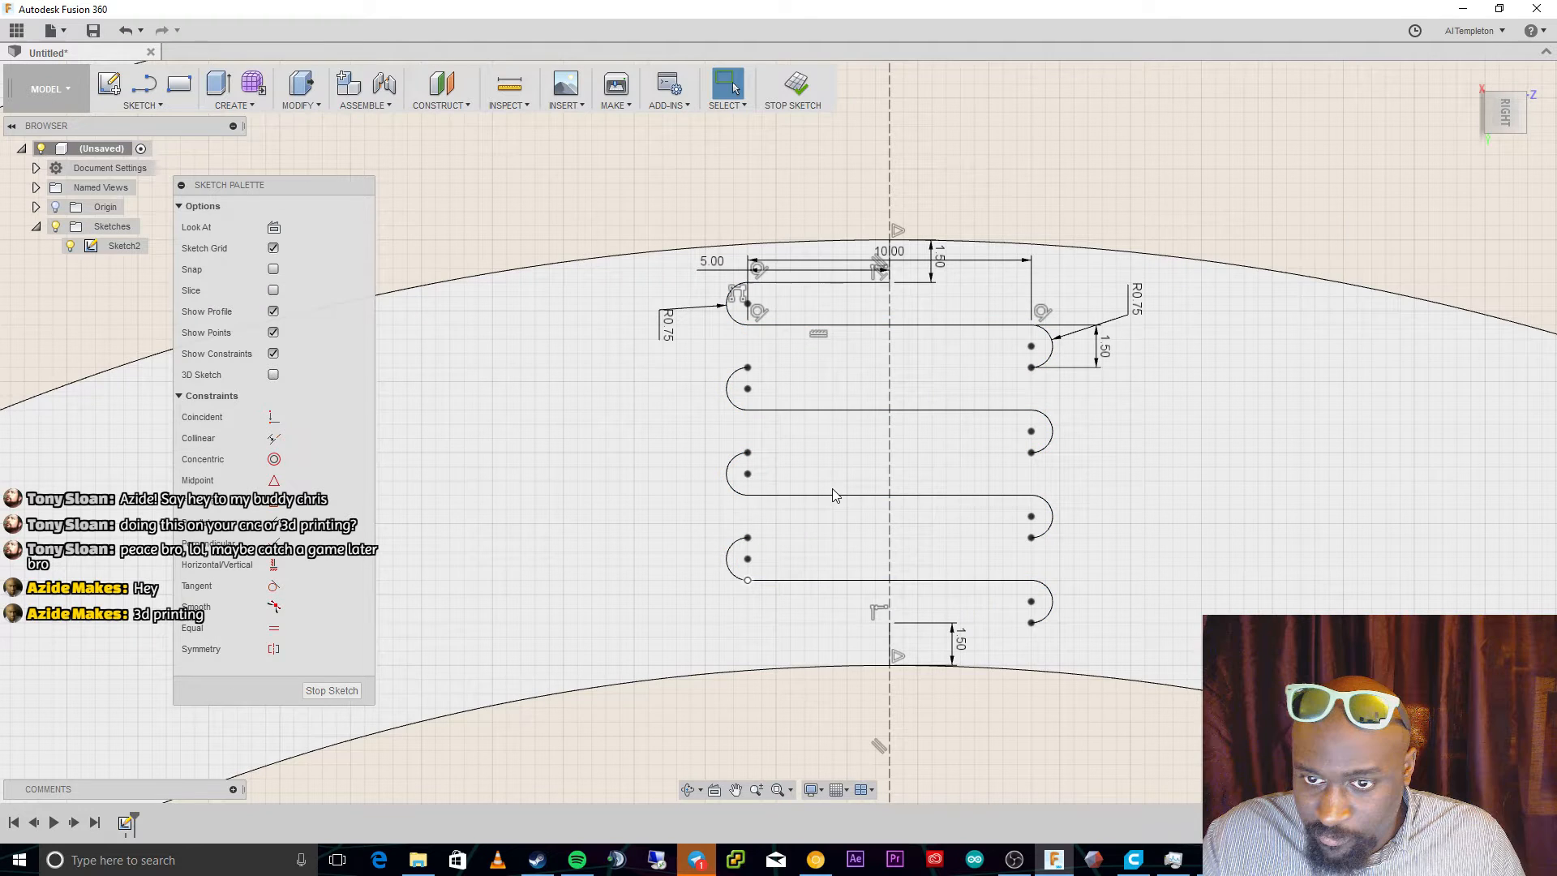
Join the open arc ends with three horizontal lines and draw a 5 mm line from the lowest arc to the centre line.
key(l)
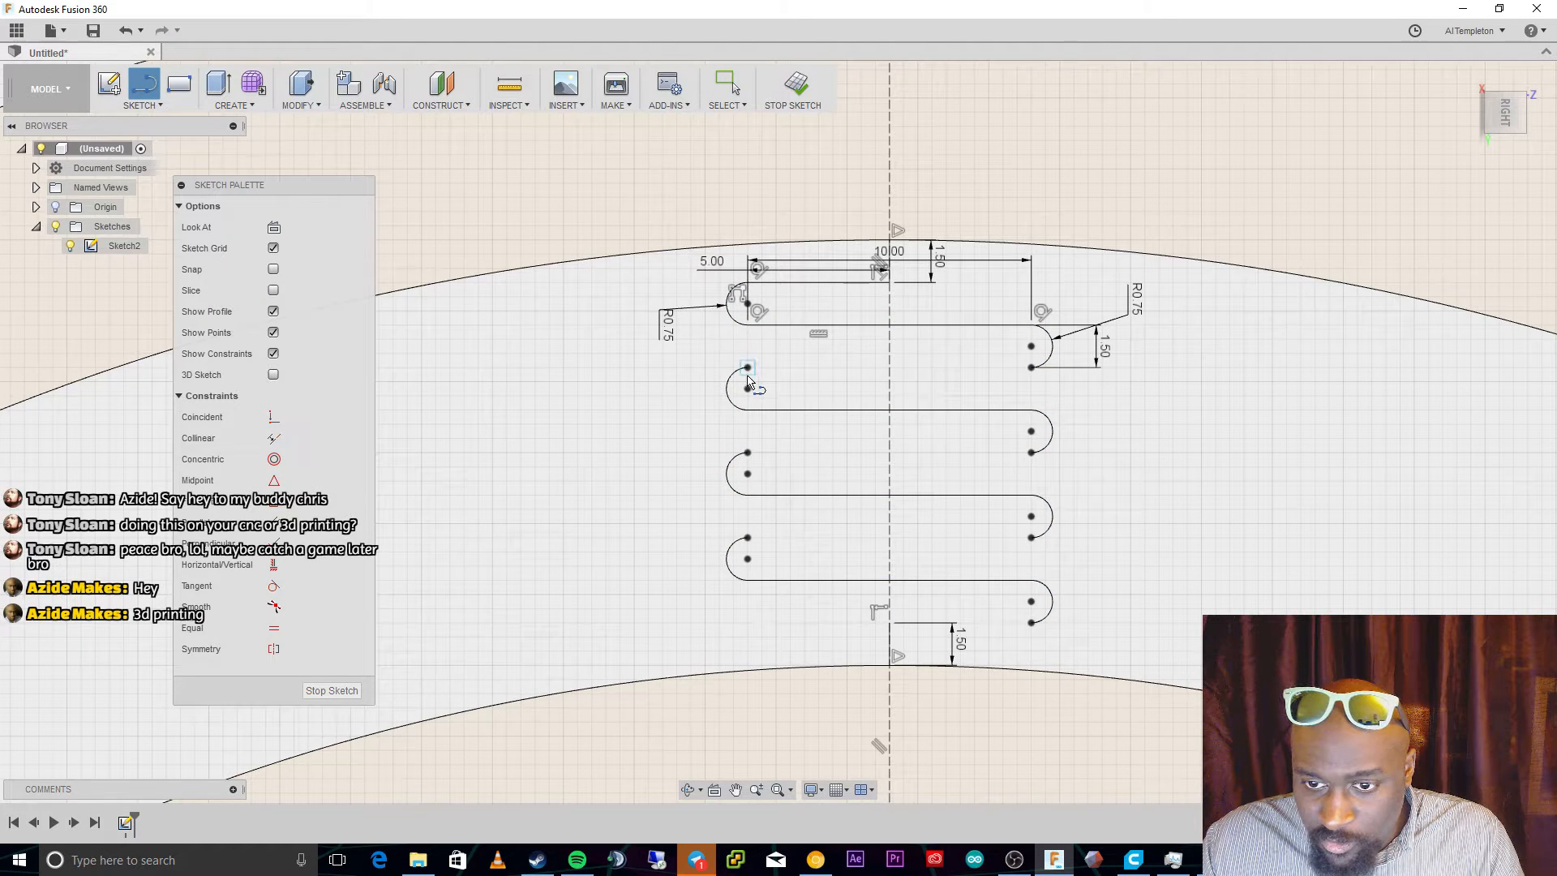
click(748, 367)
click(1031, 367)
click(1031, 452)
click(748, 453)
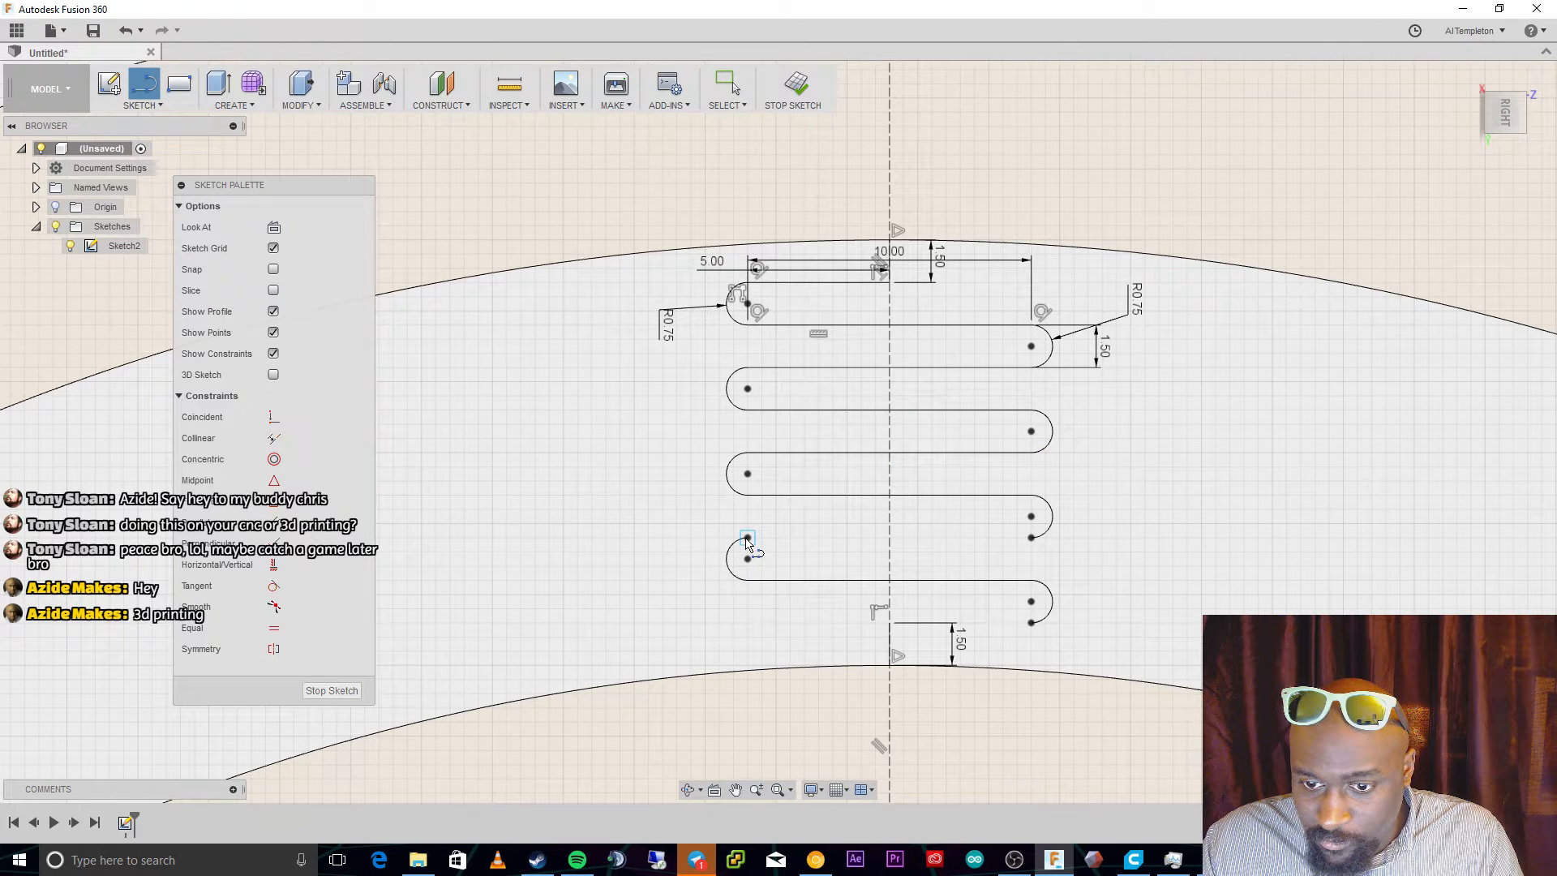
click(748, 538)
click(1031, 538)
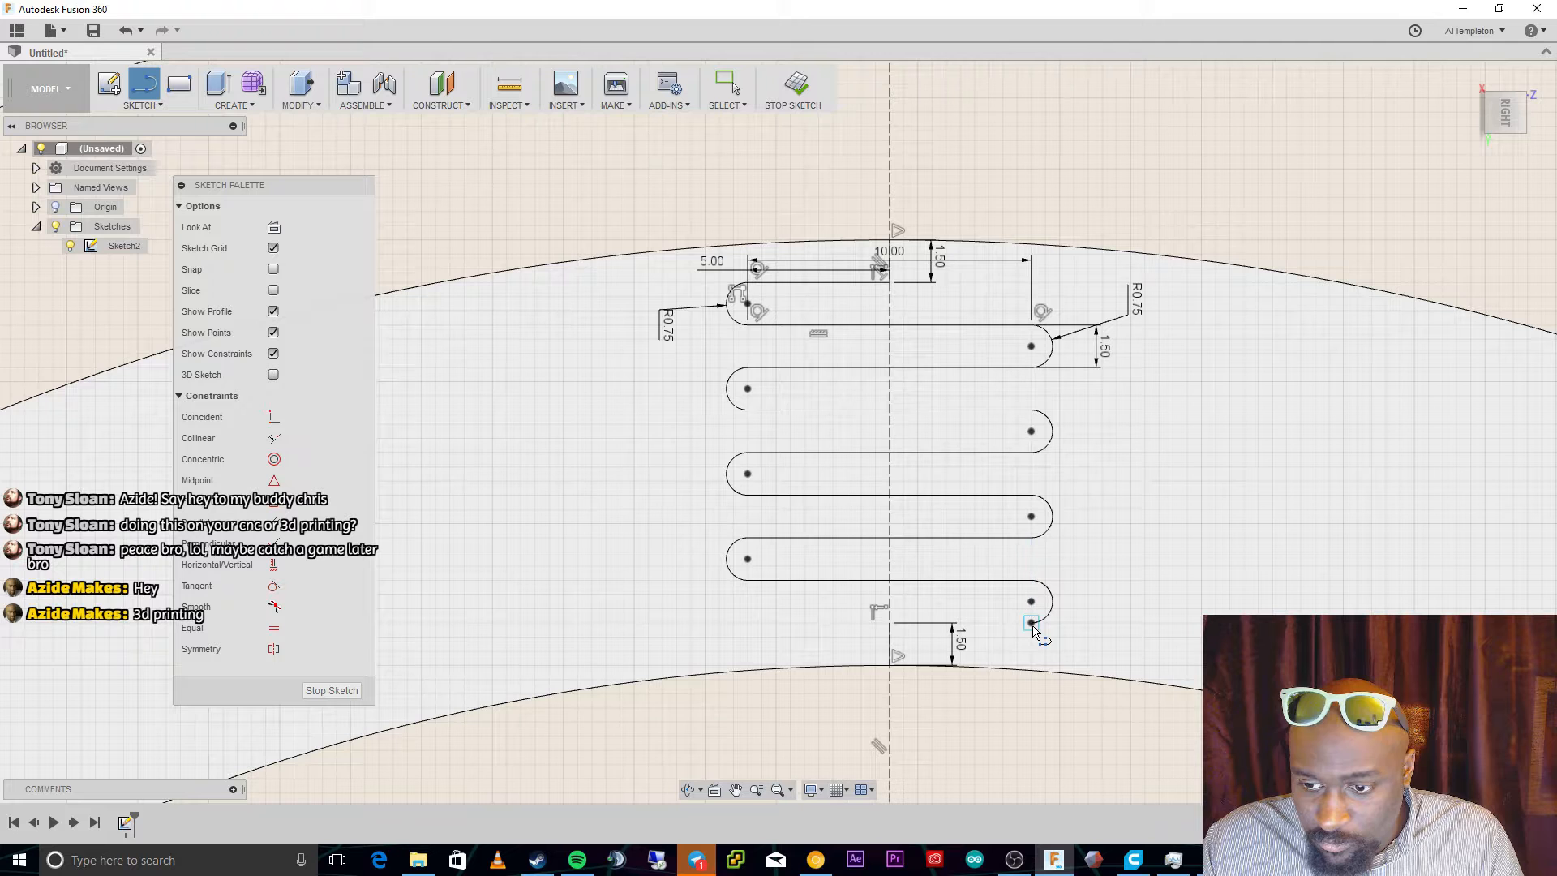
click(1032, 623)
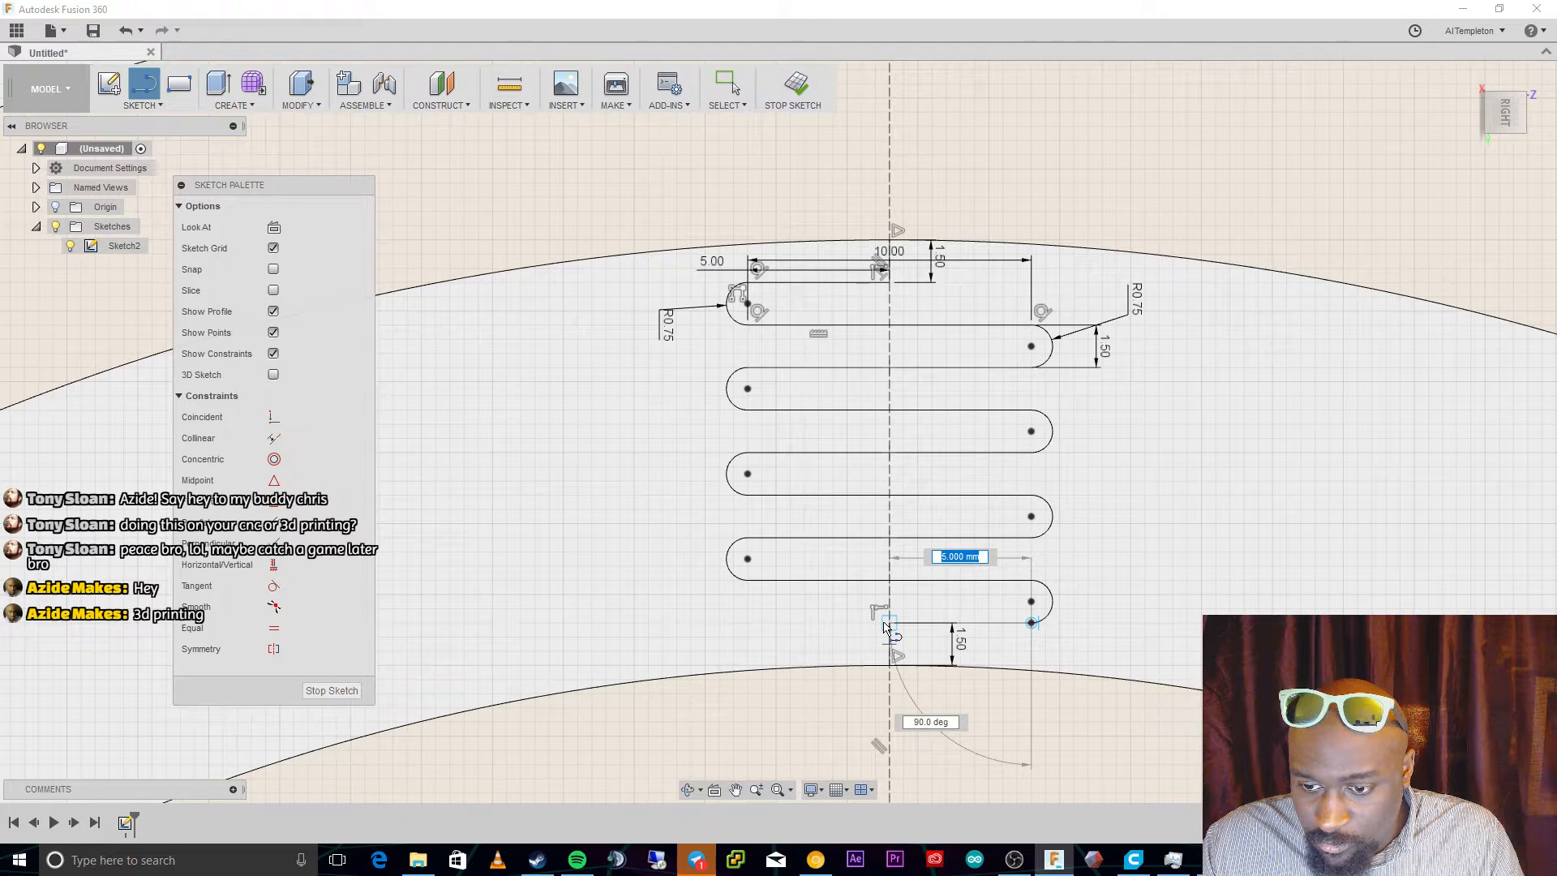
double_click(890, 623)
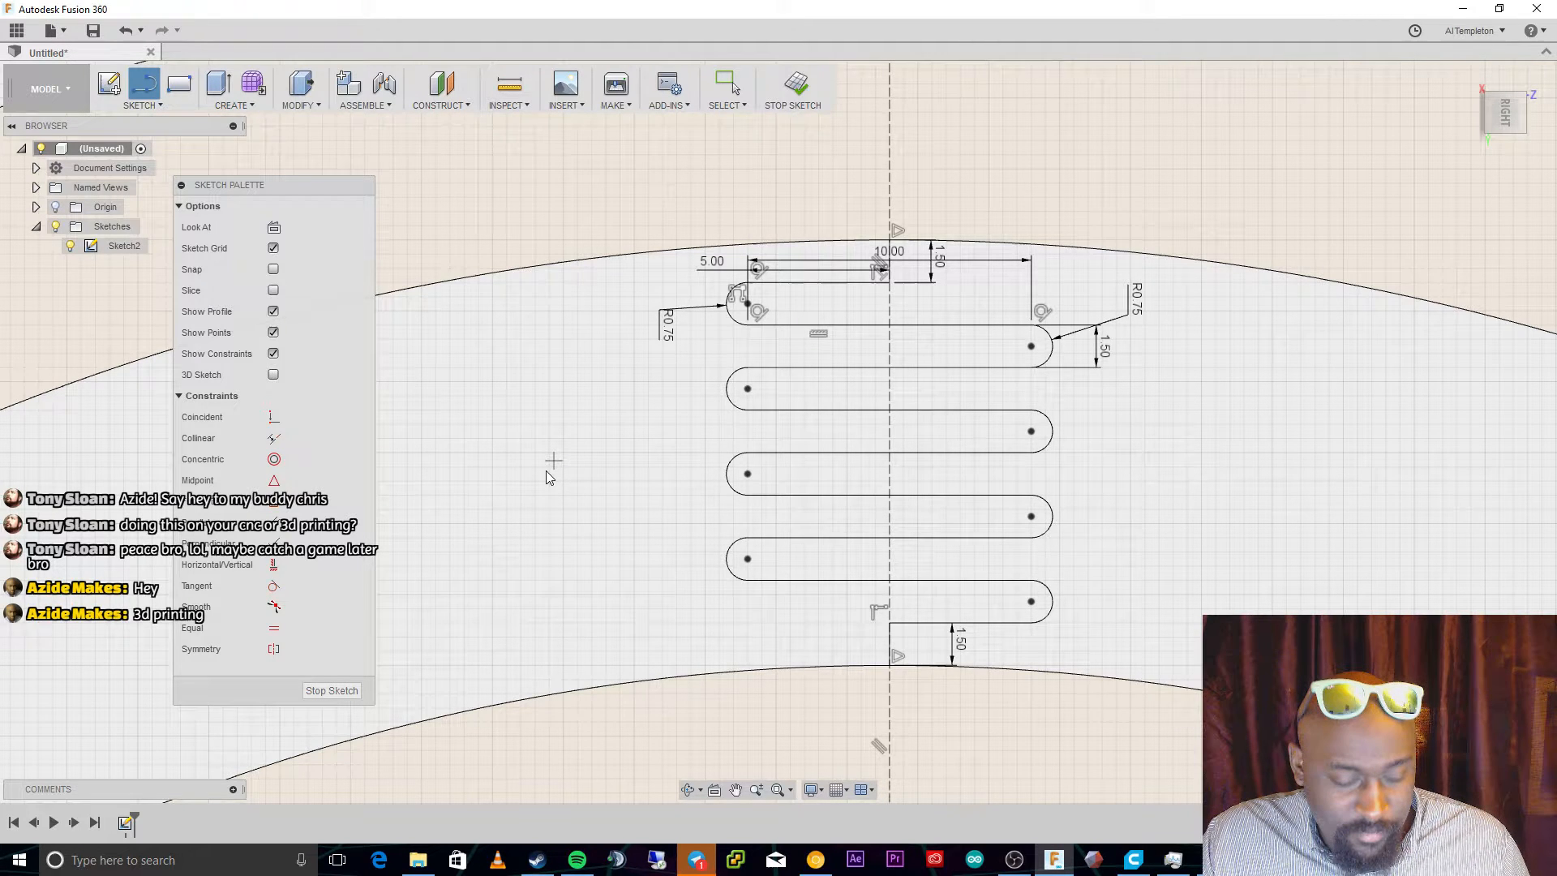
Save the design as "Ring Section" in the Blue Microphone Shock Mount project's master location.
key(ctrl+s)
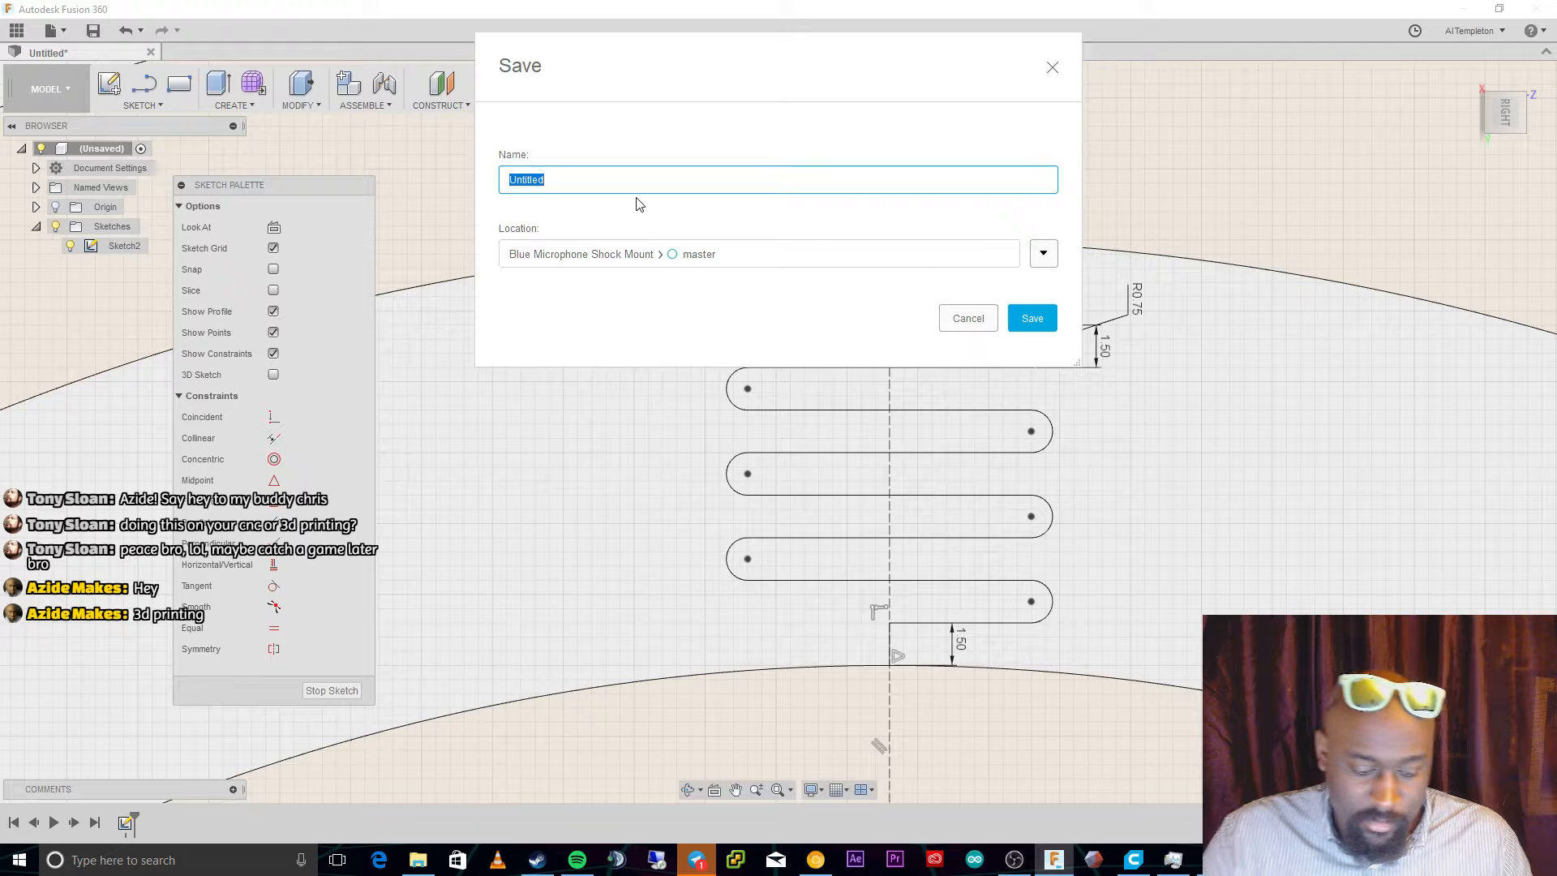
text(Inn)
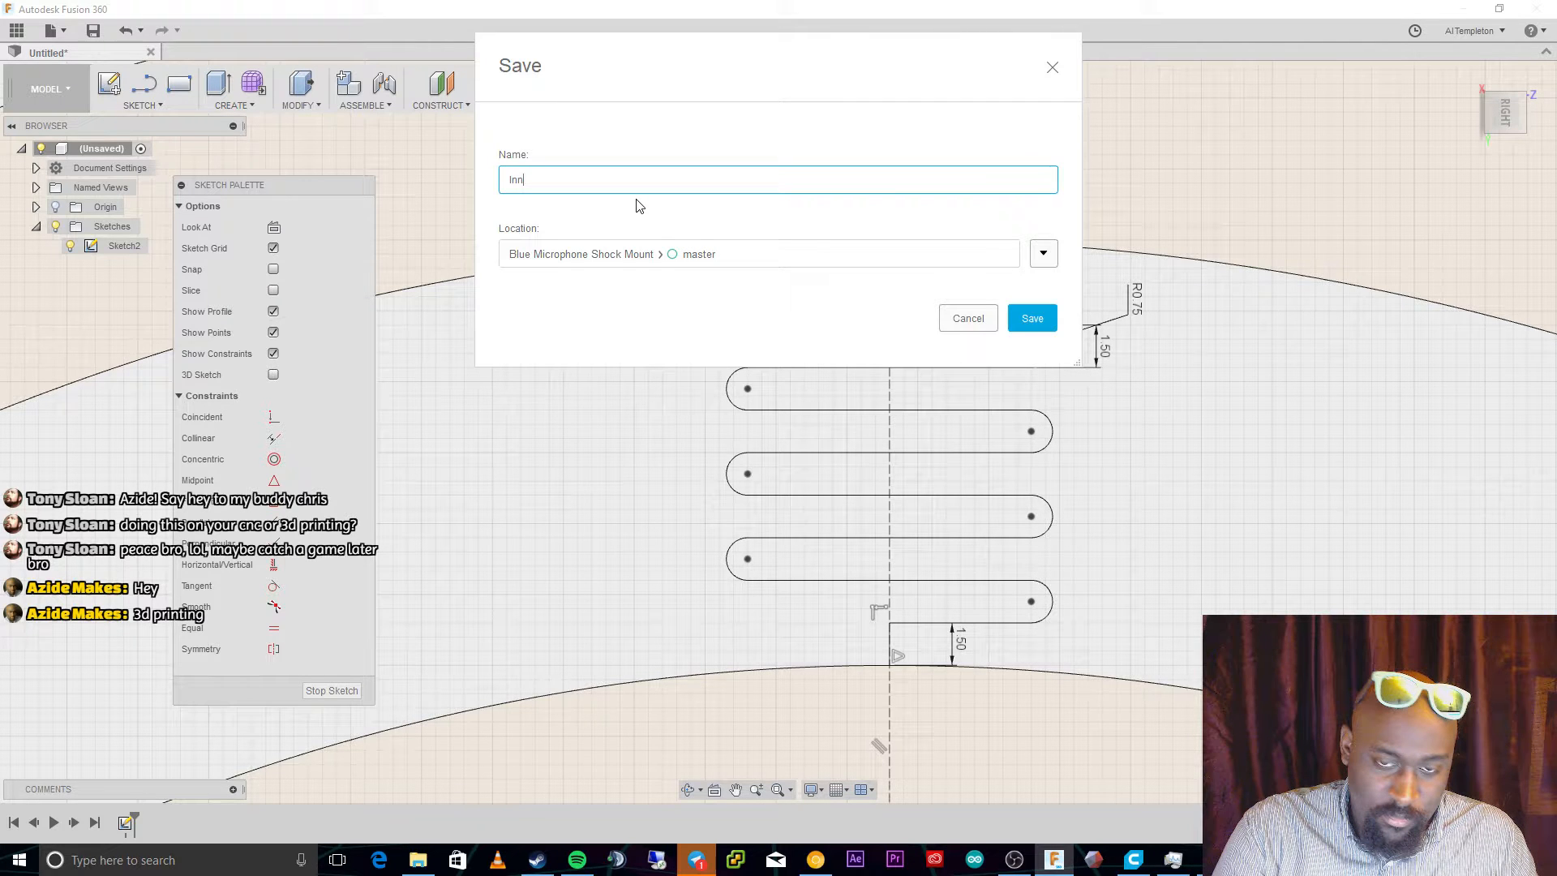
key(BackSpace)
key(BackSpace)
key(BackSpace)
text(Ring Sec)
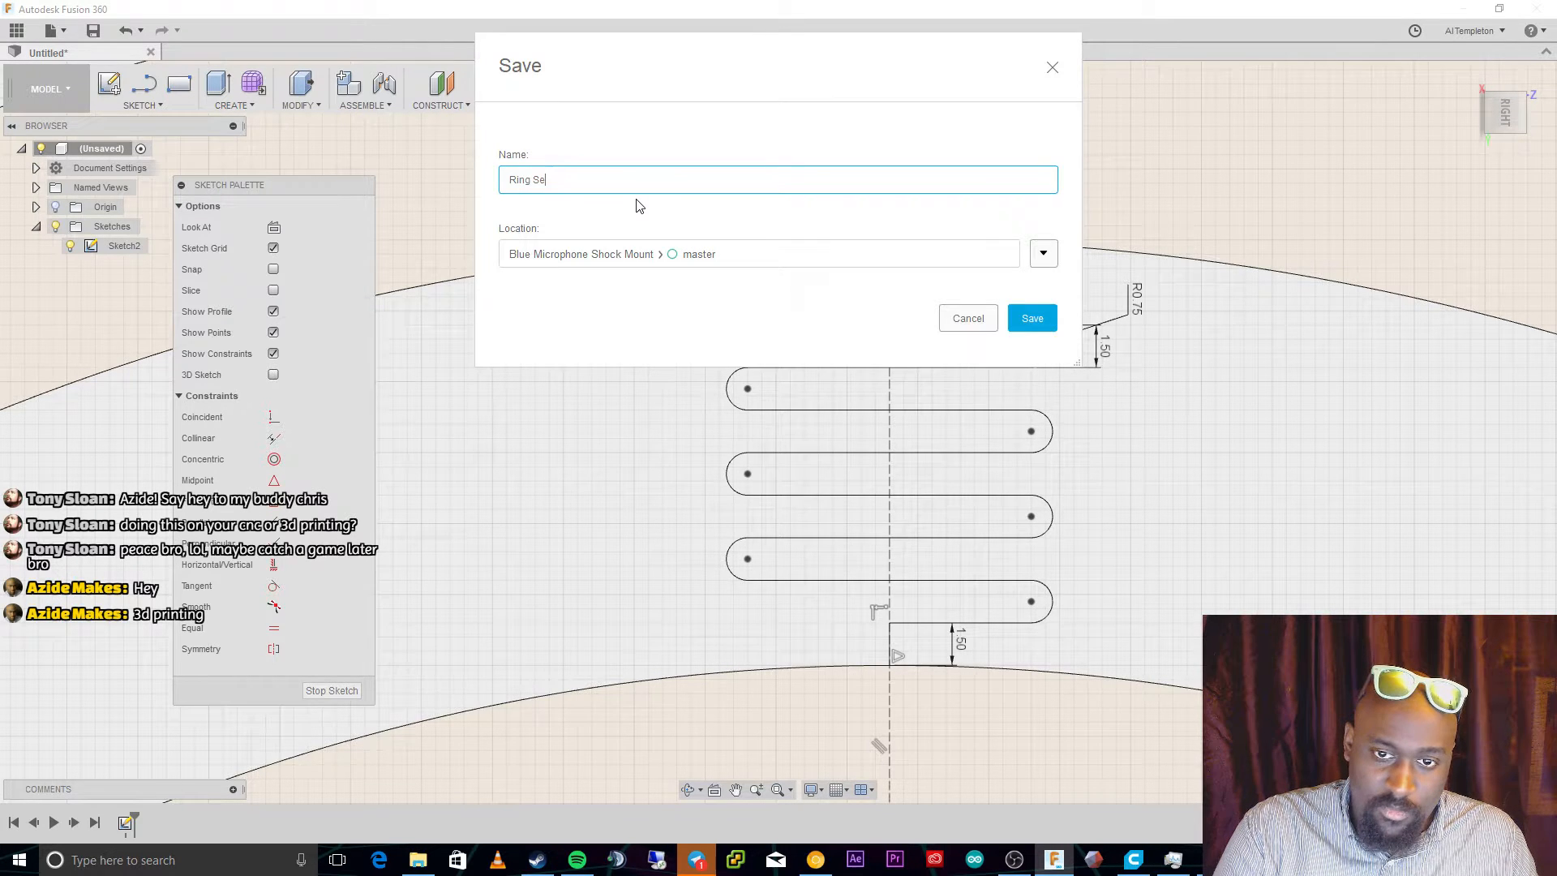
text(tion)
key(Return)
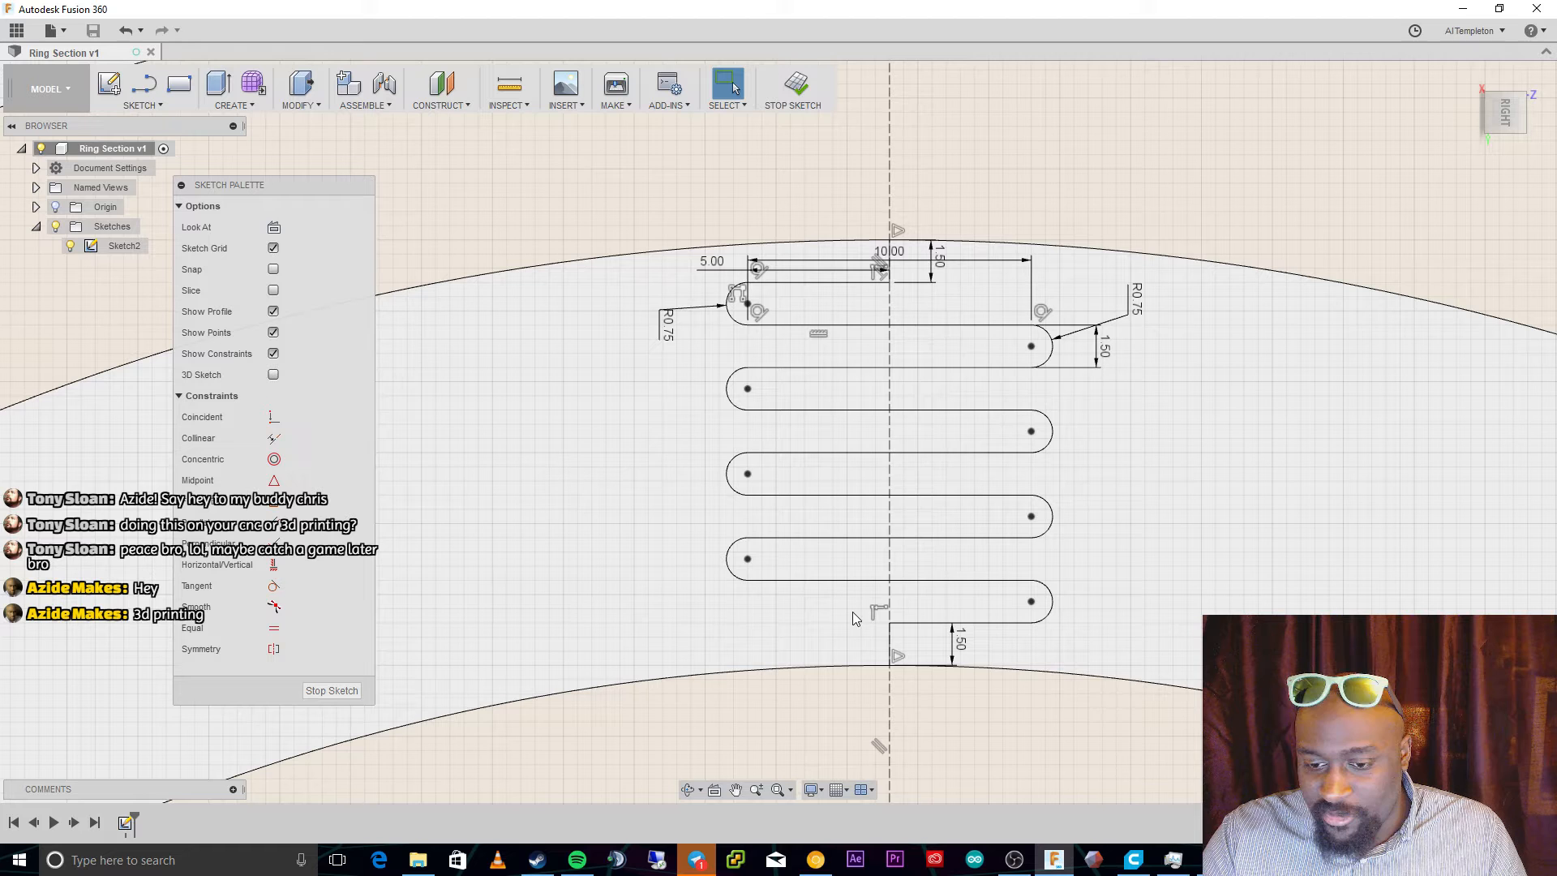
Offset every line and arc of the serpentine path 0.5 mm outward on the side of its left bends.
click(892, 648)
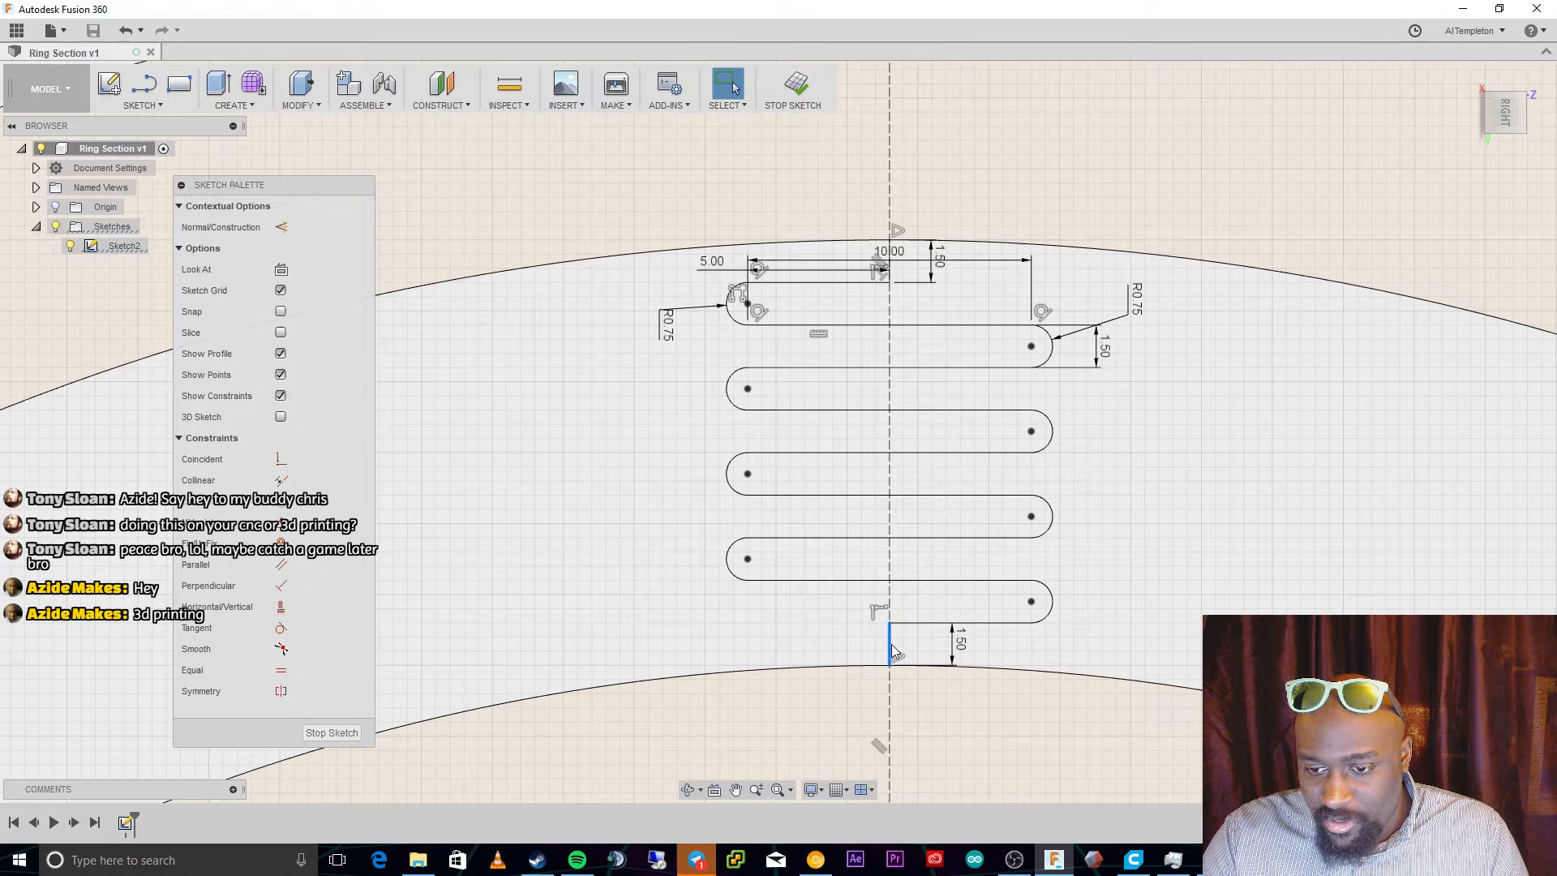
ctrl+click(965, 622)
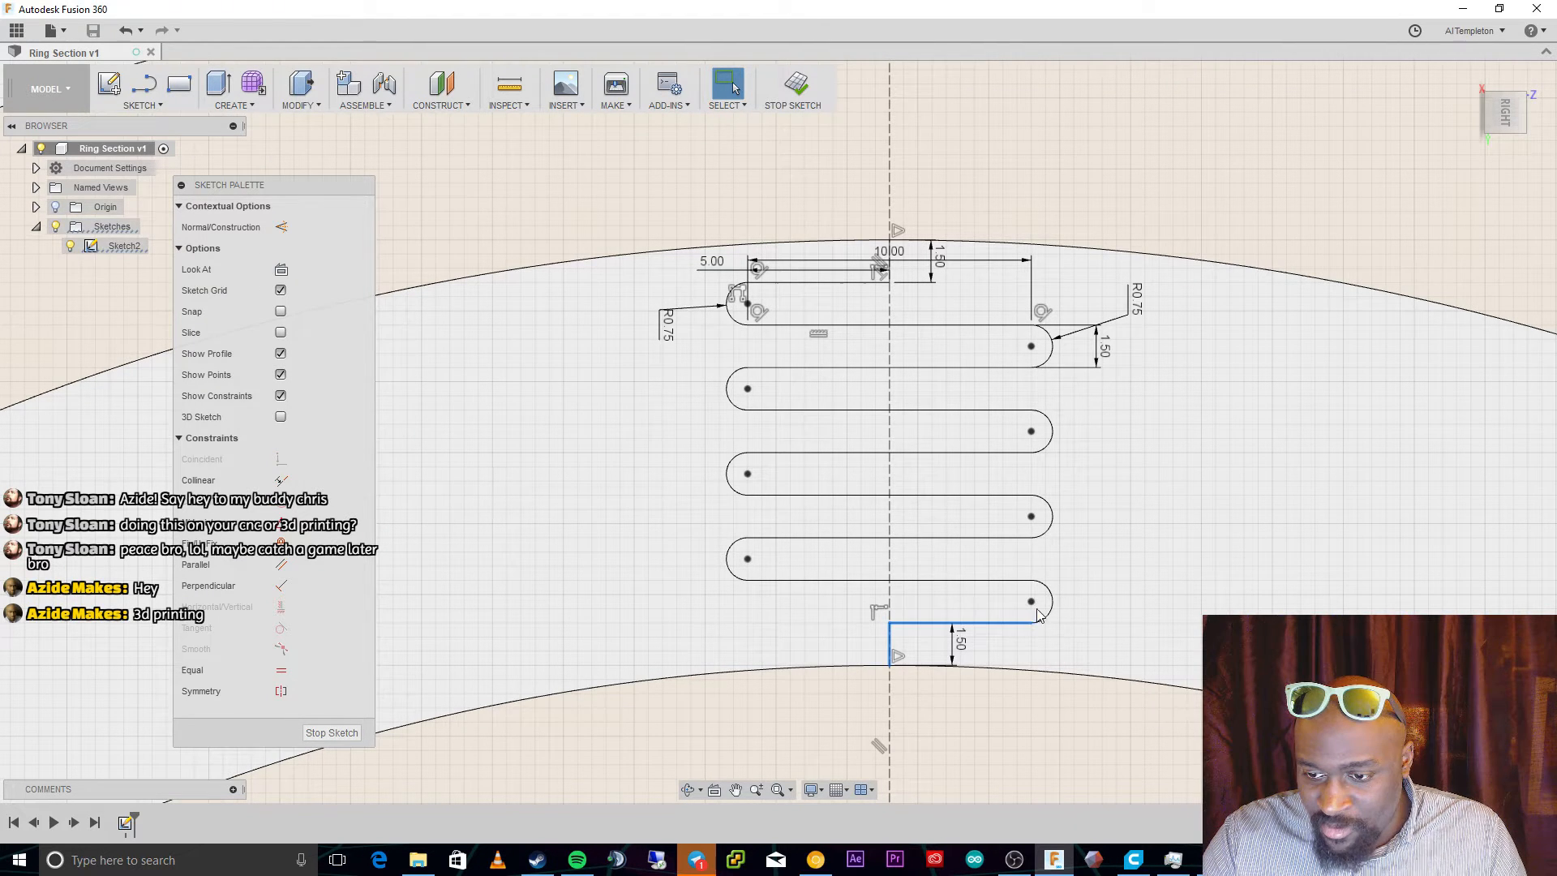
ctrl+click(1049, 614)
ctrl+click(980, 580)
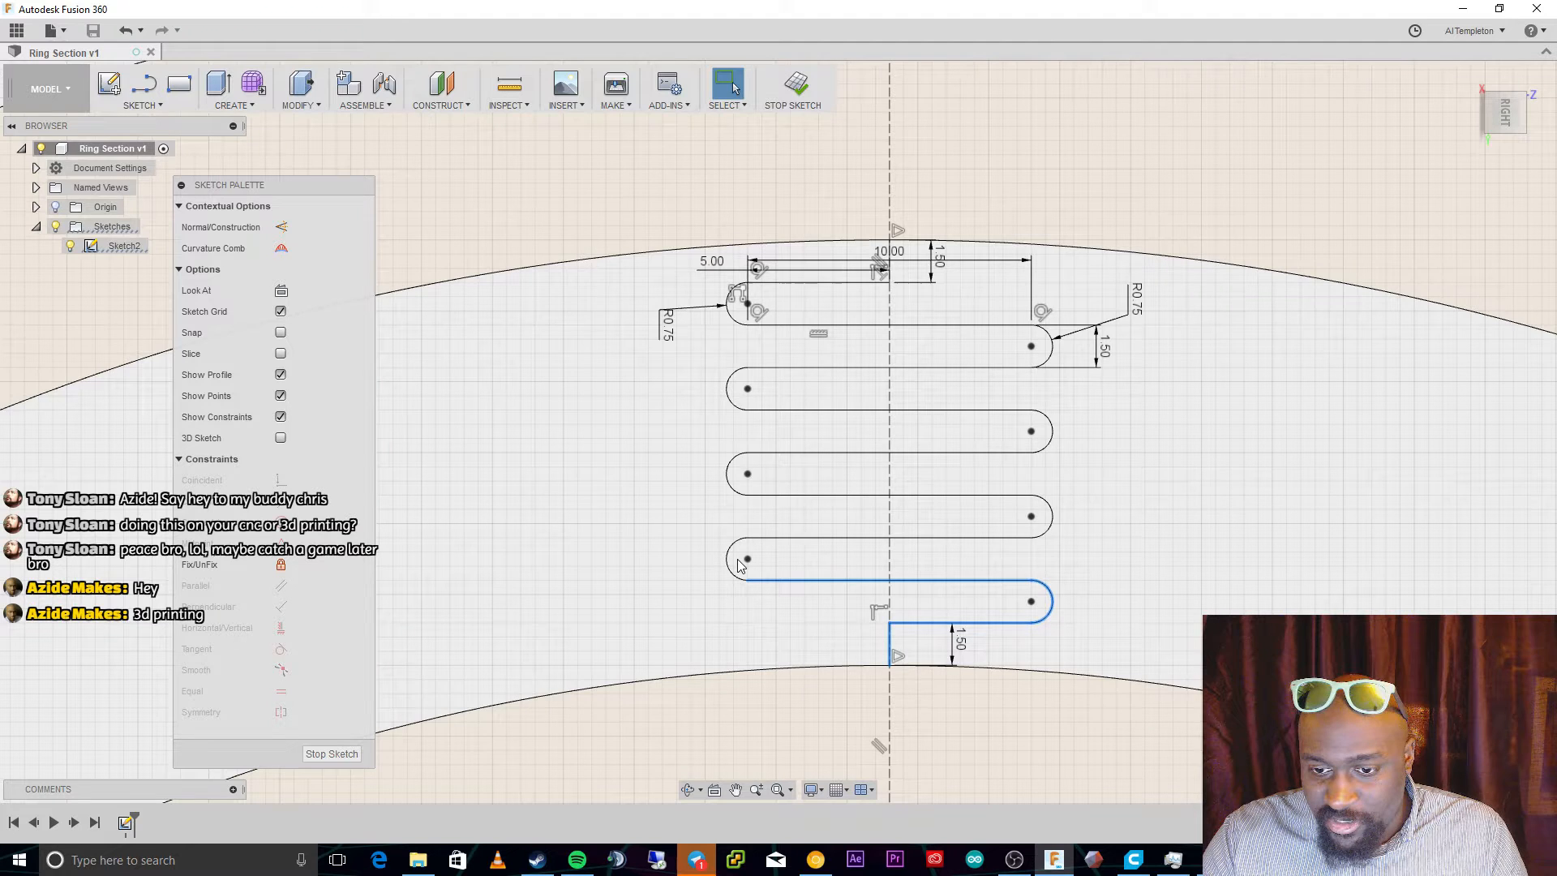
ctrl+click(734, 565)
ctrl+click(773, 537)
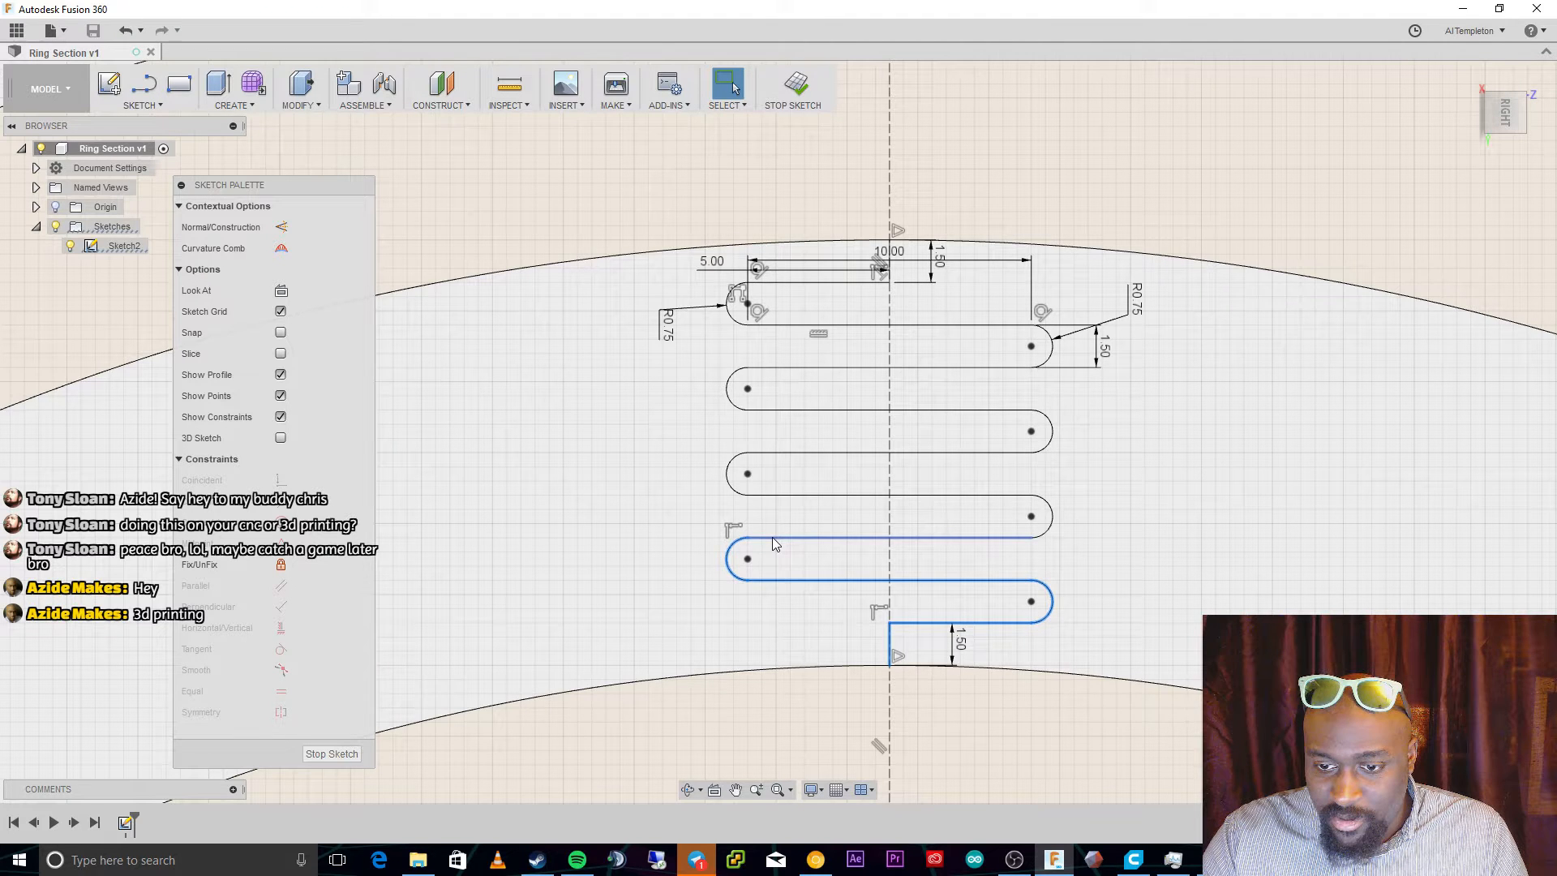
ctrl+click(1051, 517)
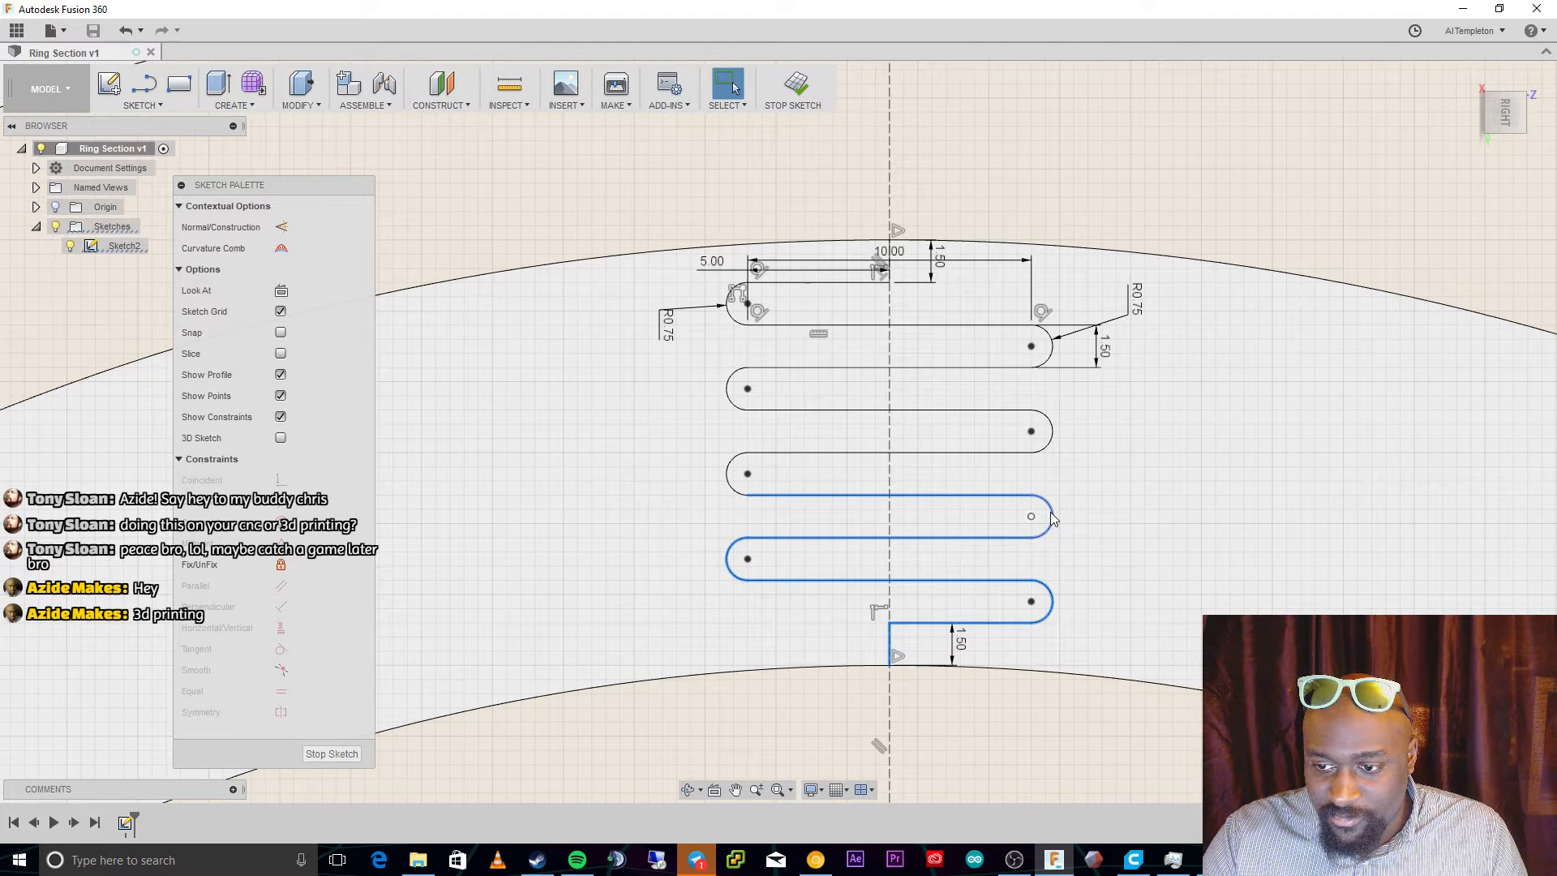
ctrl+click(728, 477)
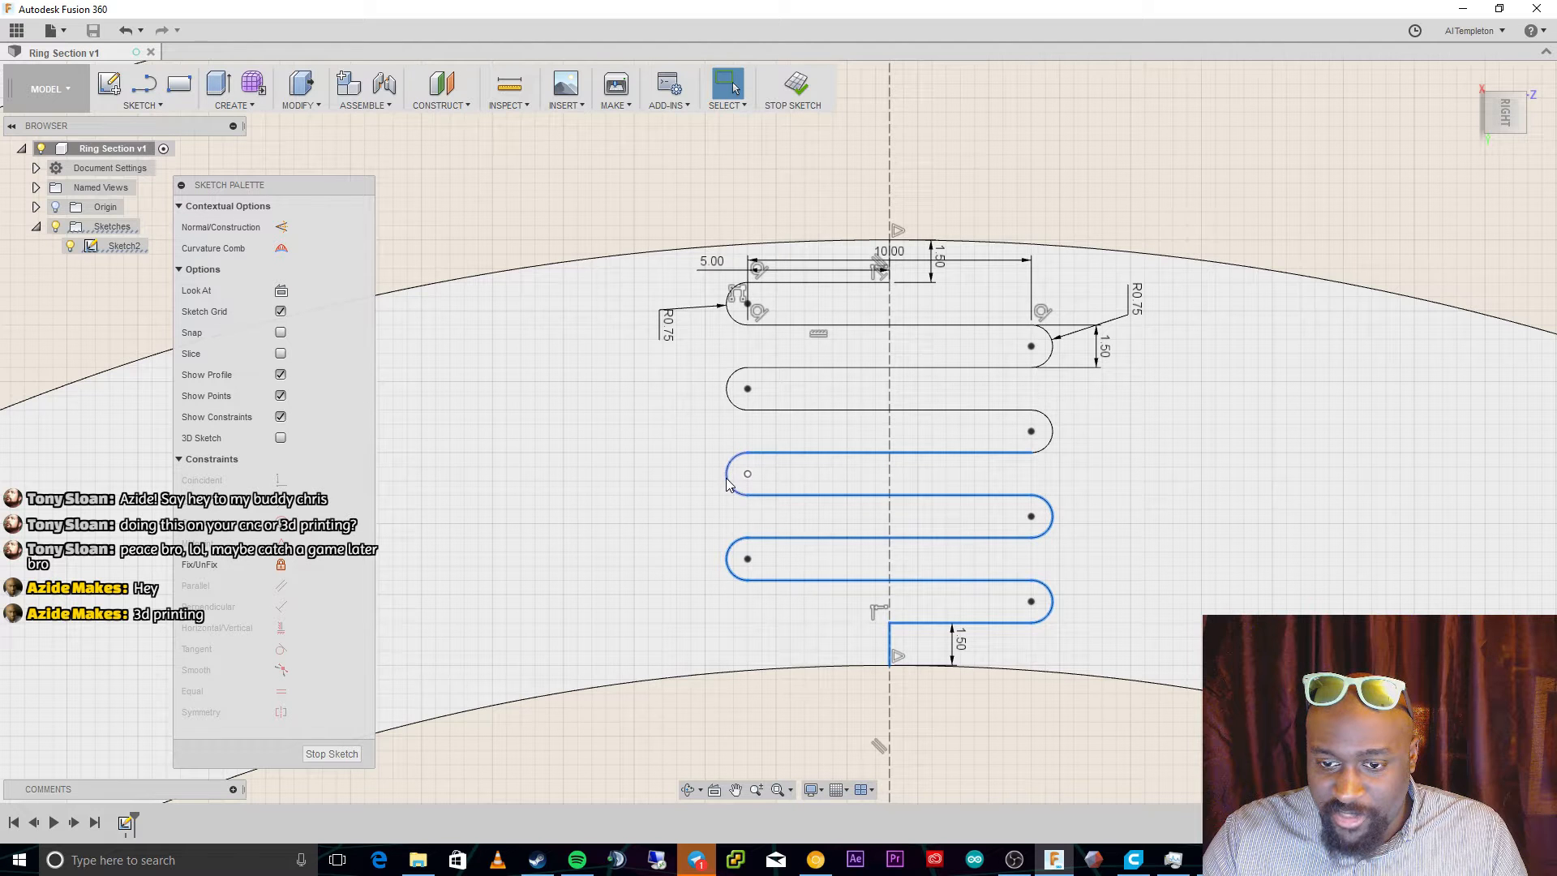
ctrl+click(926, 455)
ctrl+click(1052, 431)
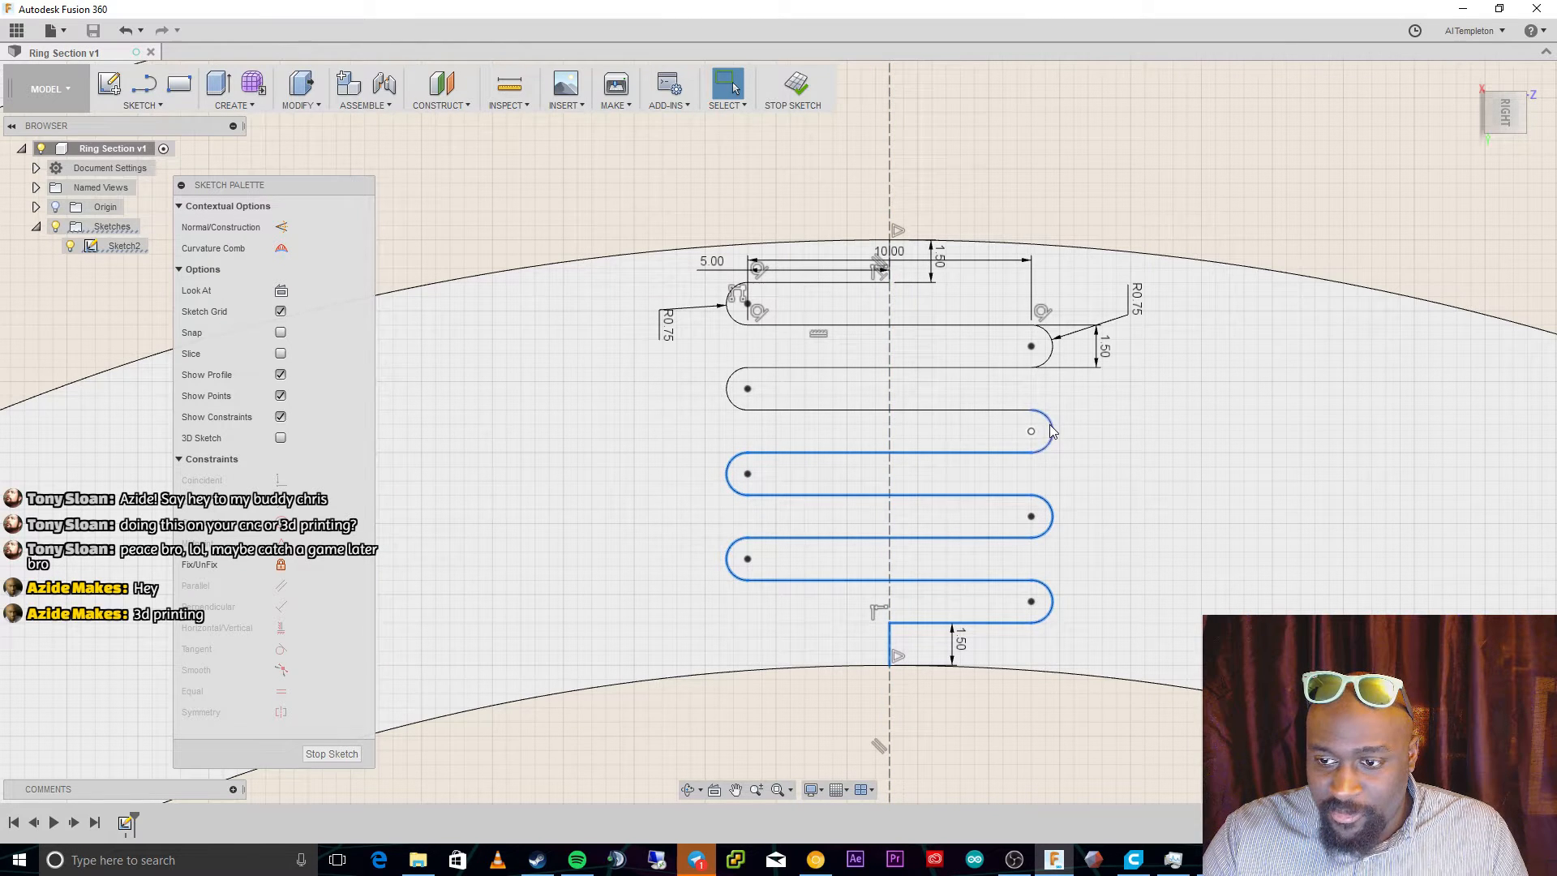
ctrl+click(985, 409)
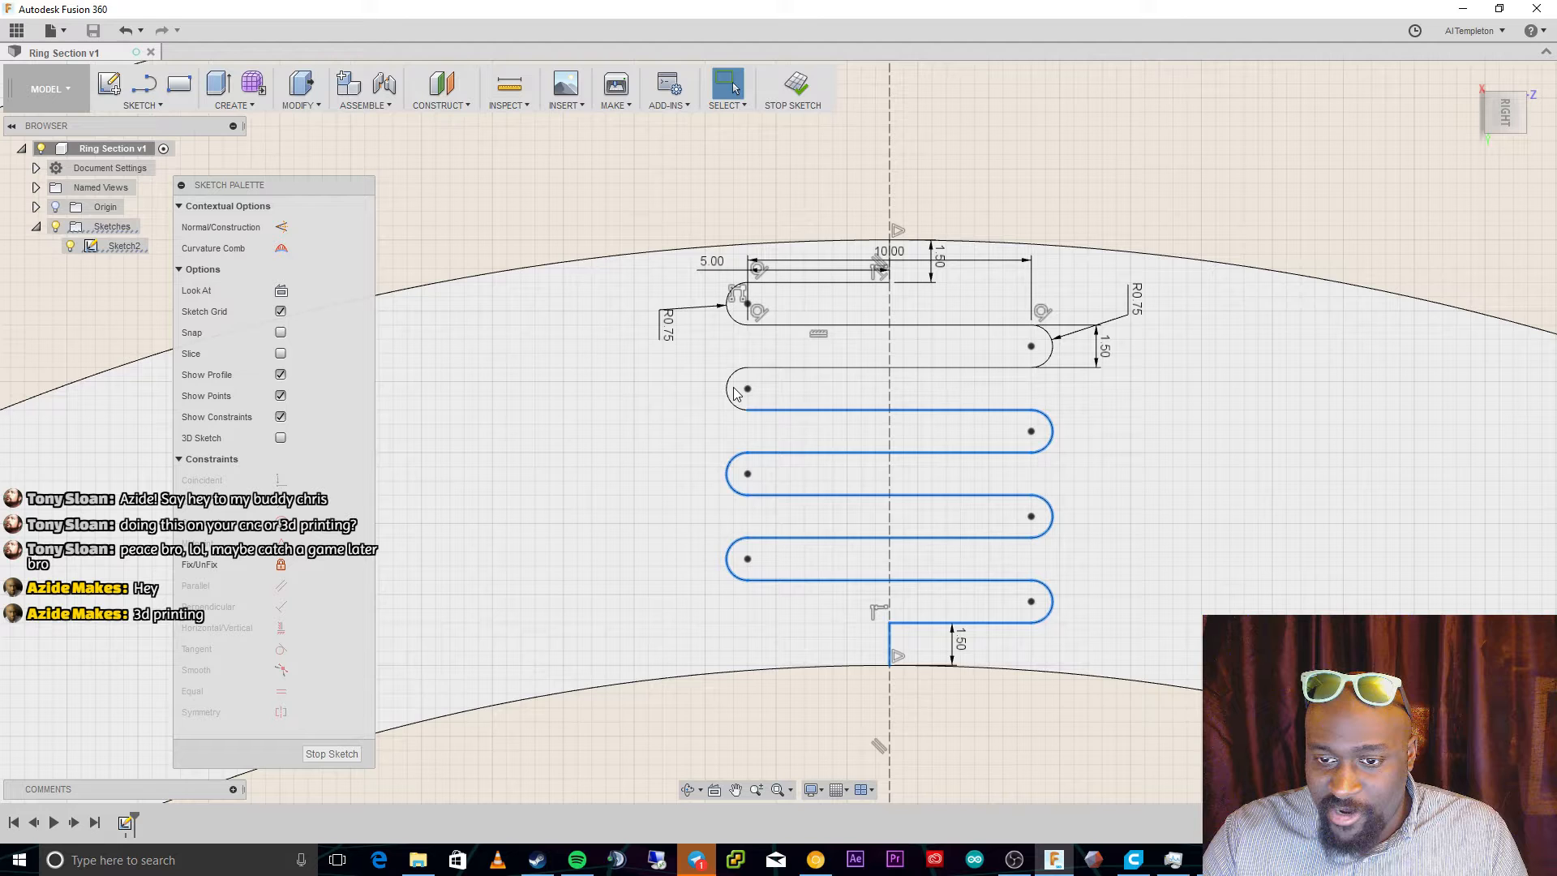
ctrl+click(728, 389)
ctrl+click(941, 368)
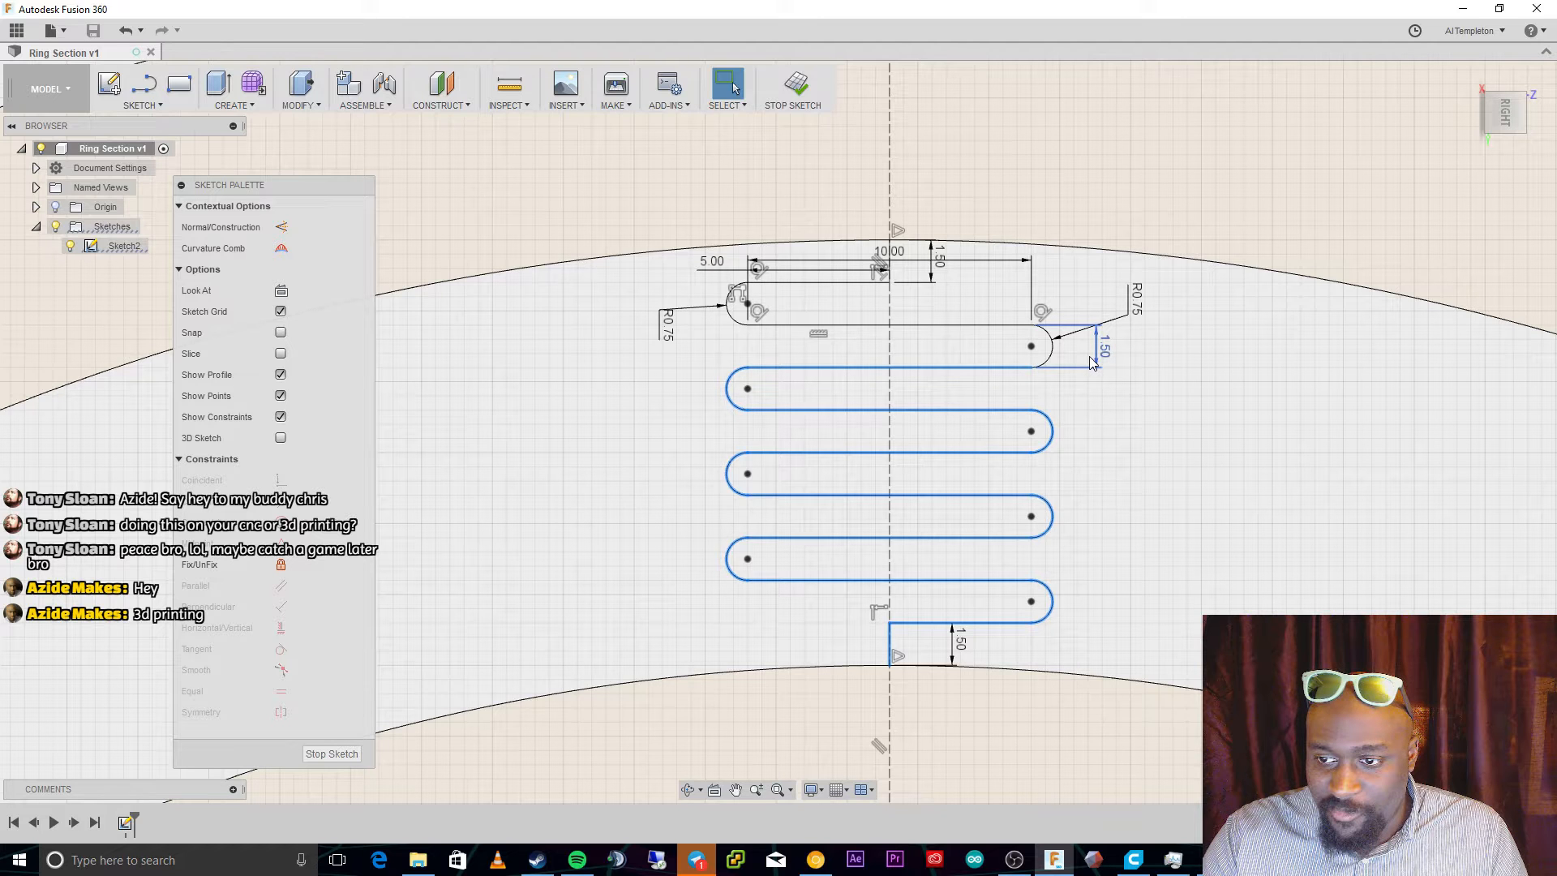
ctrl+click(1052, 346)
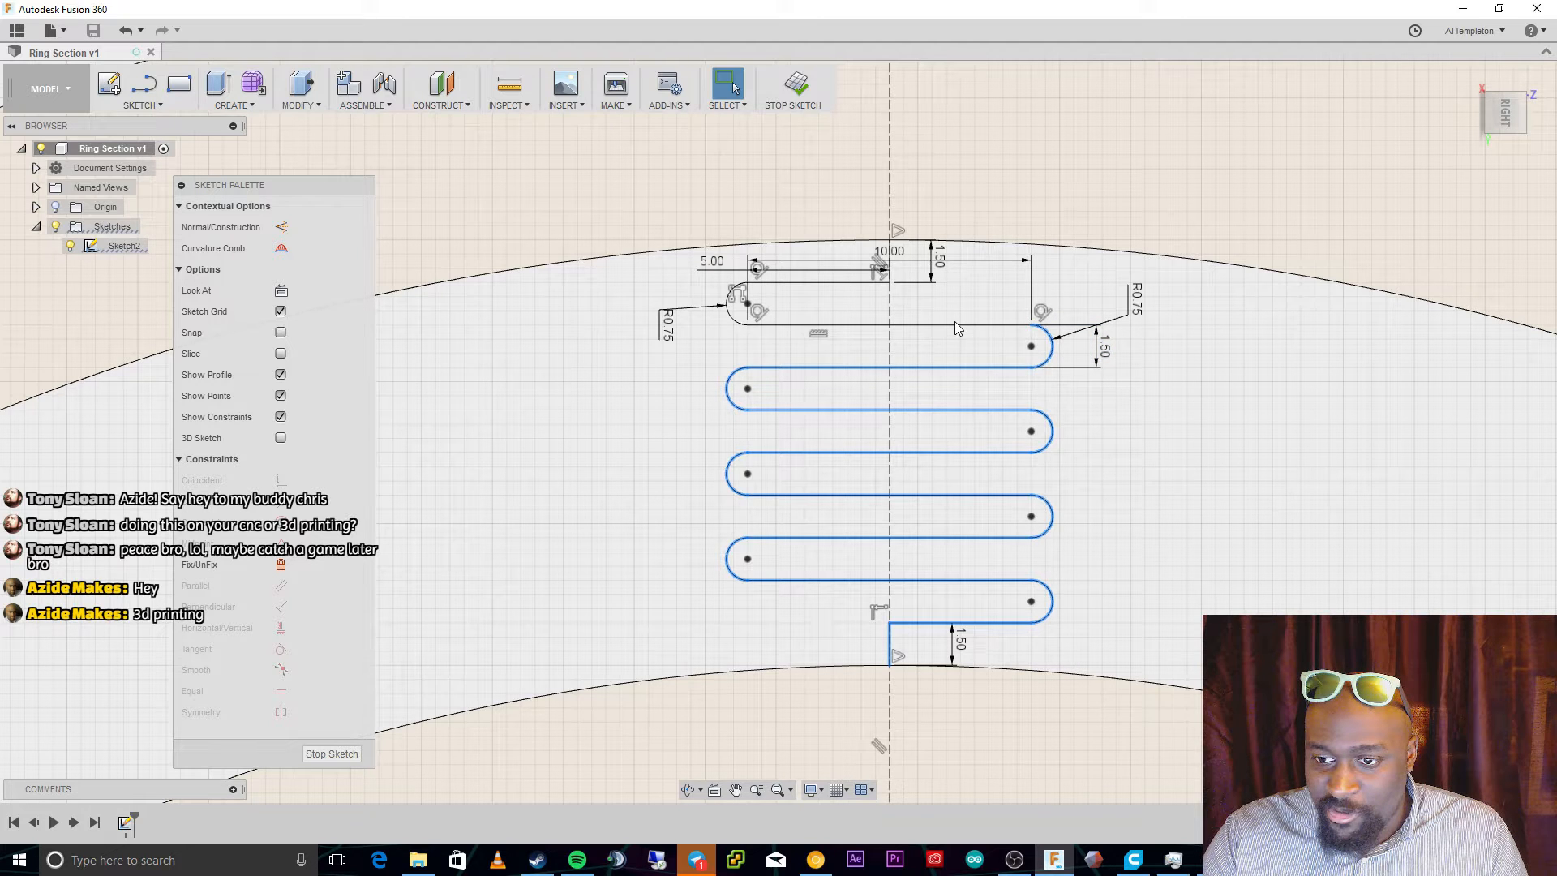
ctrl+click(956, 323)
ctrl+click(876, 282)
ctrl+click(891, 271)
ctrl+click(730, 312)
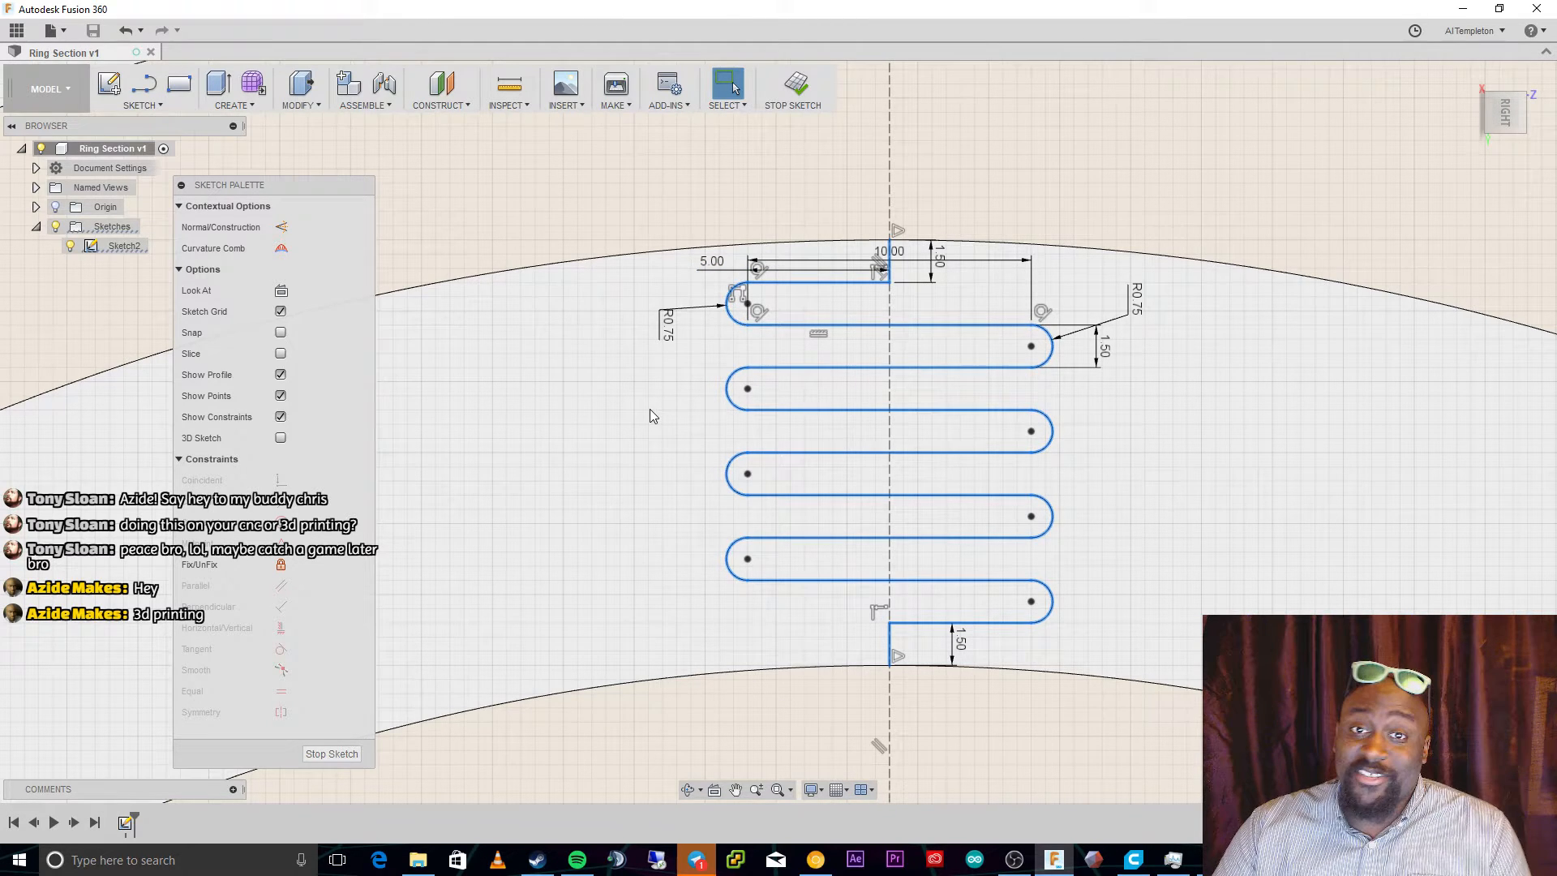
ctrl+click(534, 274)
key(o)
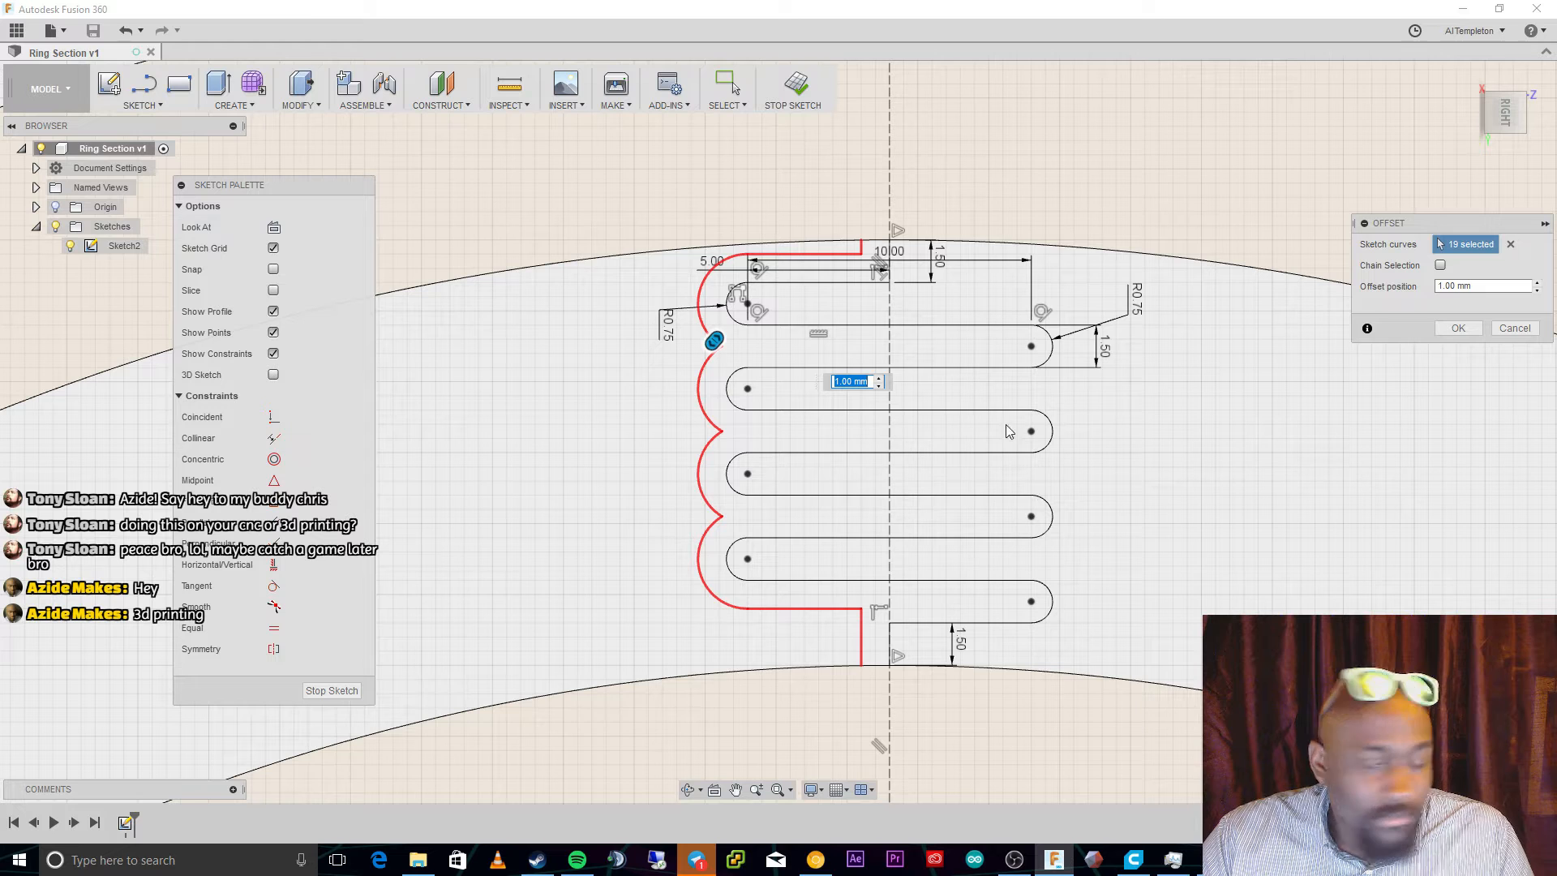
double_click(1448, 285)
text(.750)
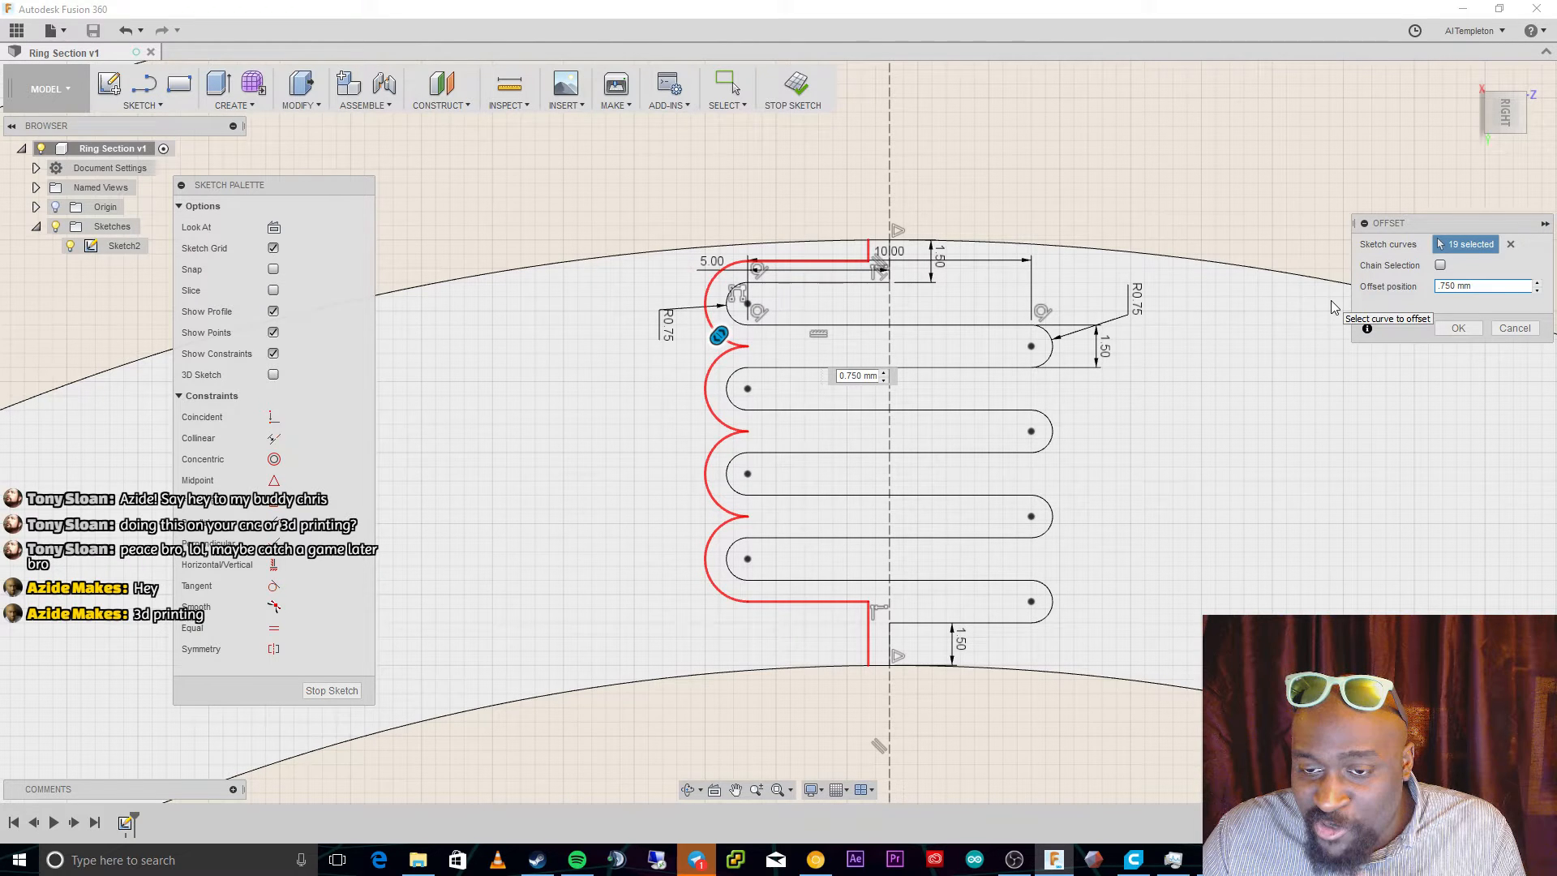
key(BackSpace)
key(BackSpace)
text(6)
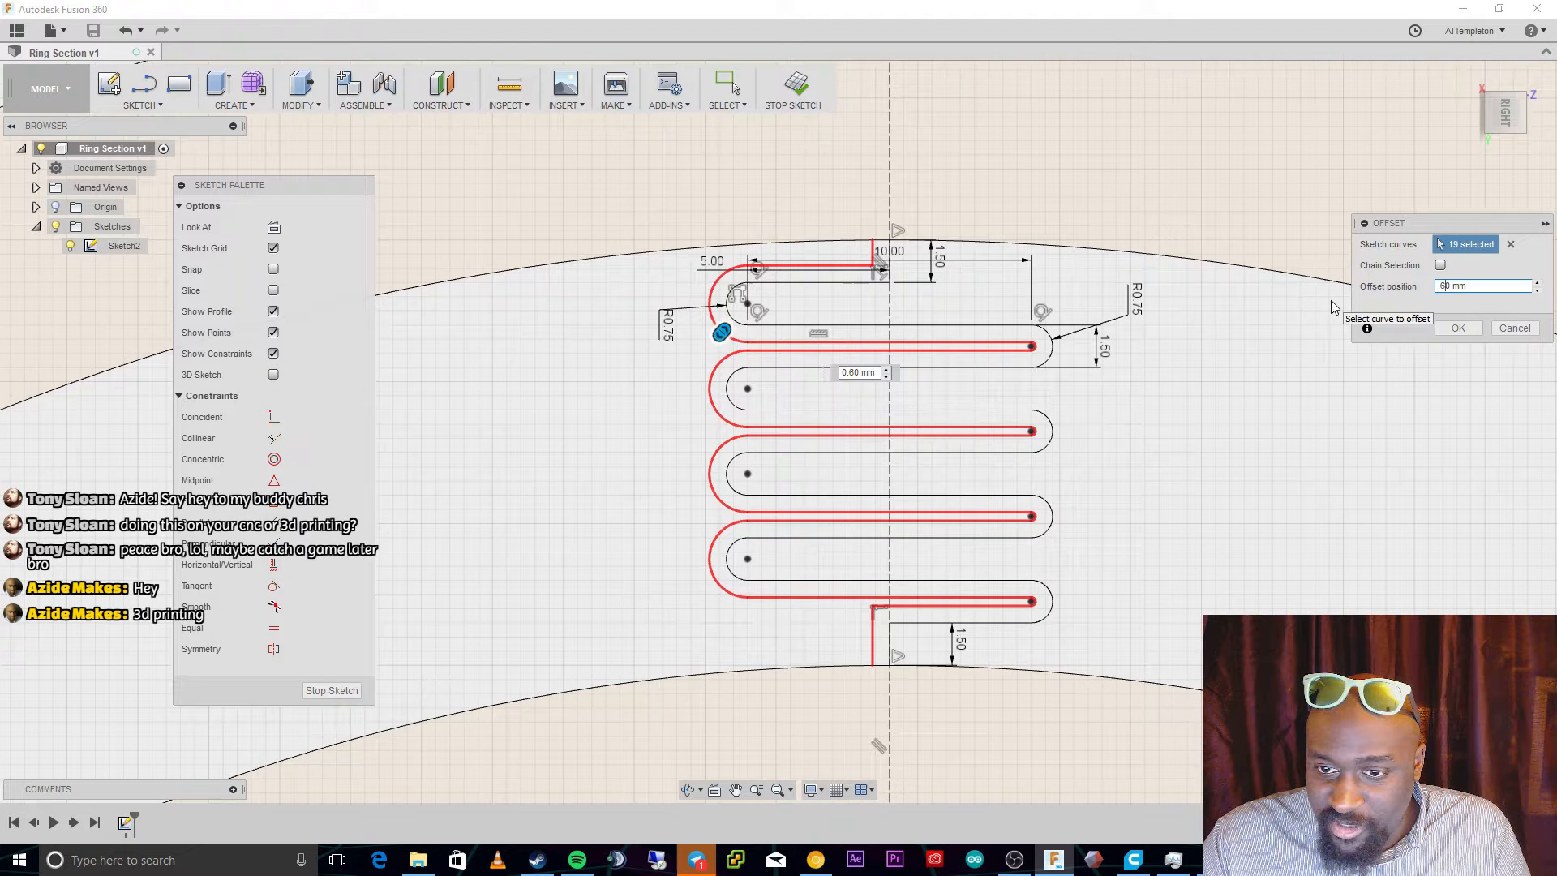
key(BackSpace)
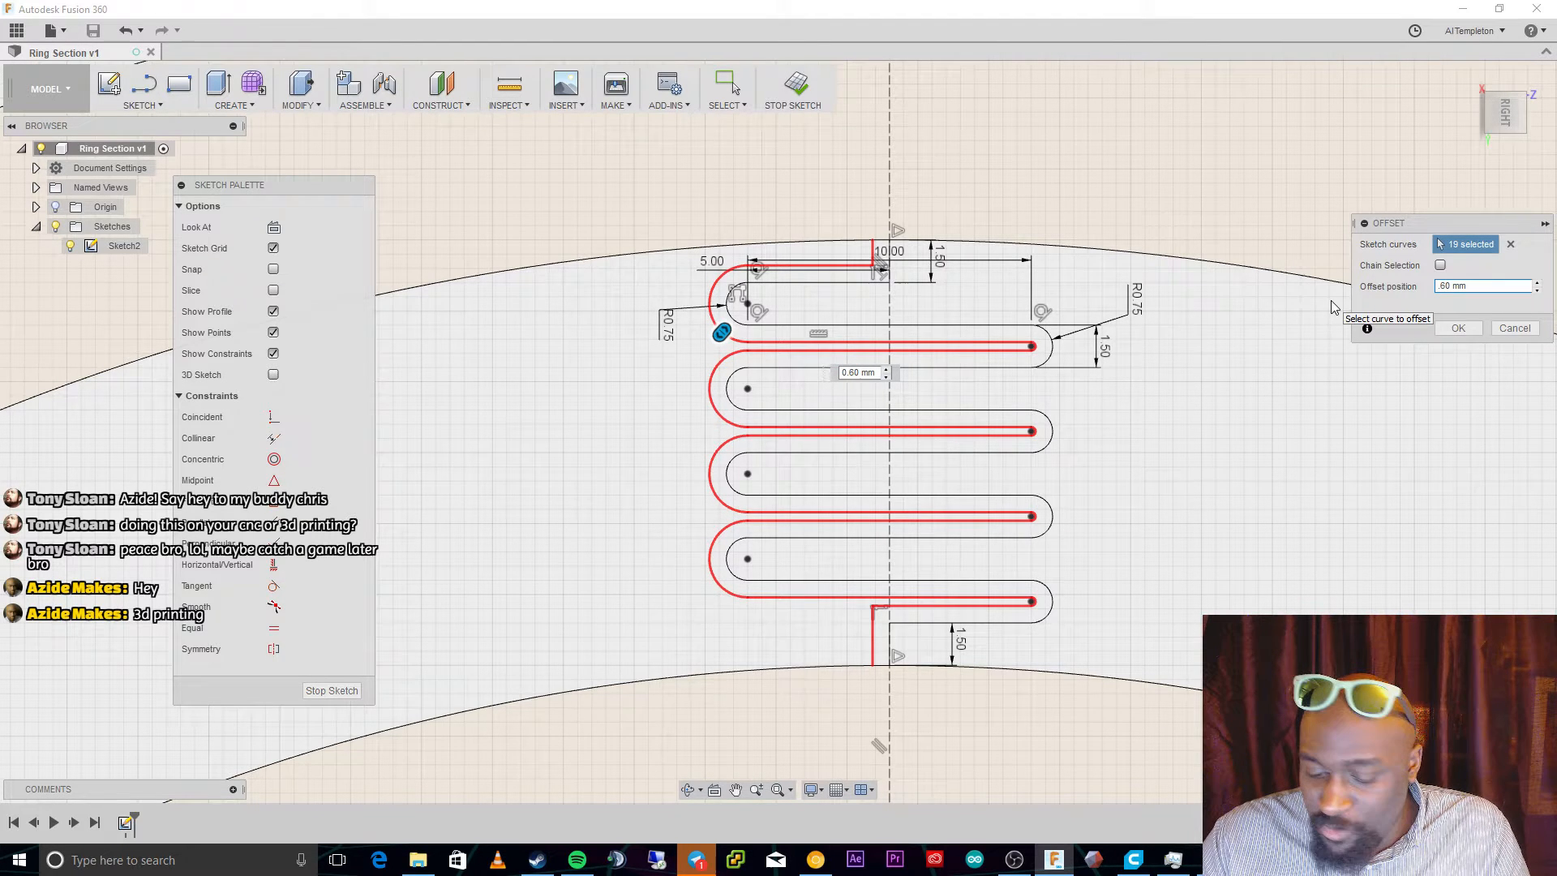
text(5)
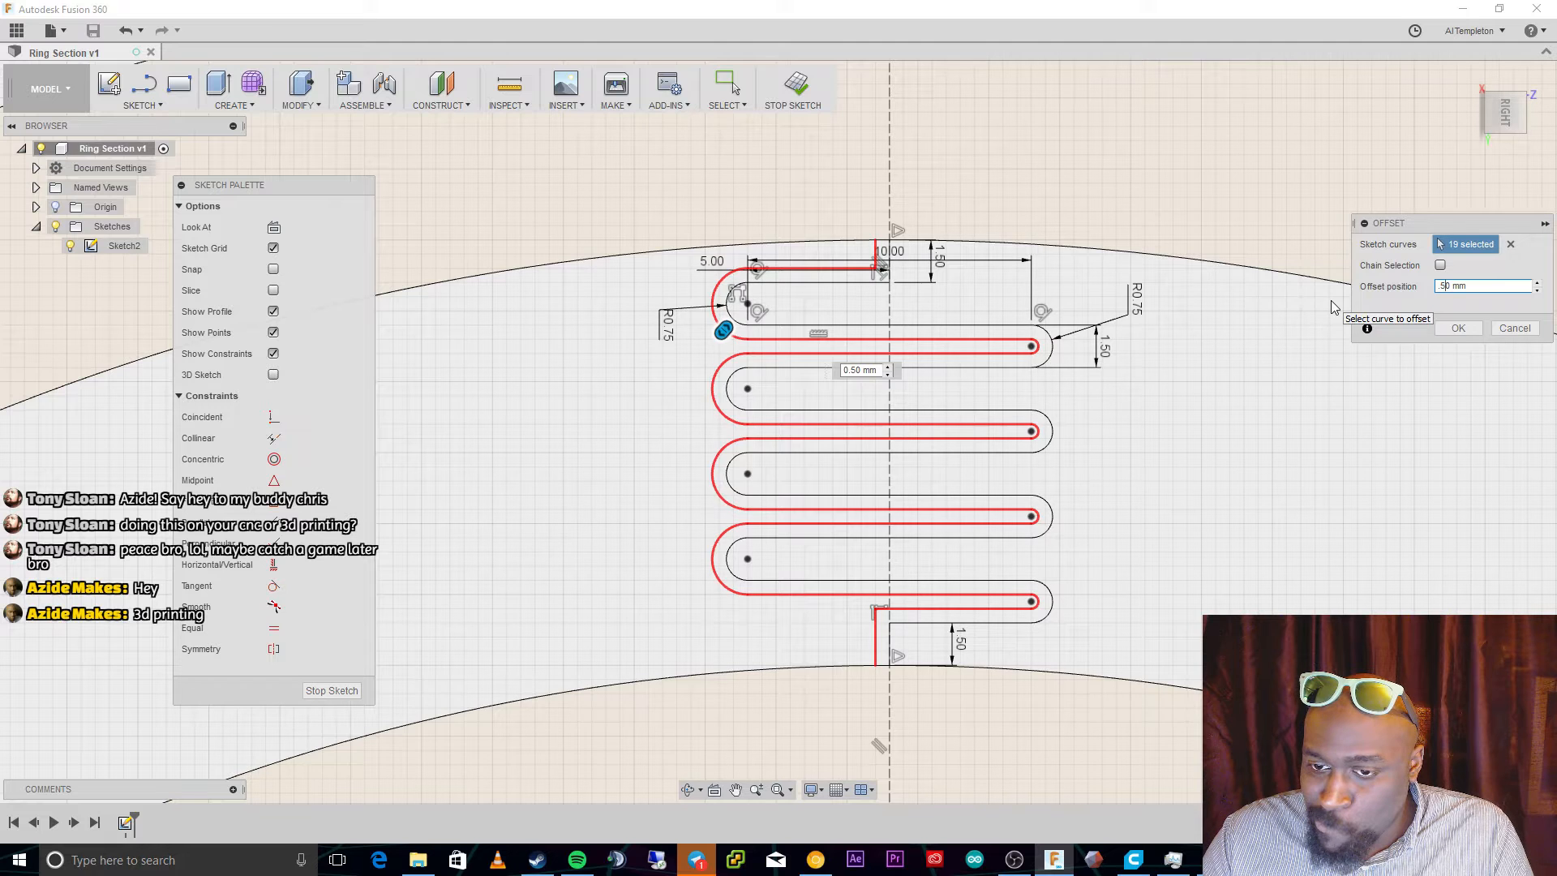
key(Return)
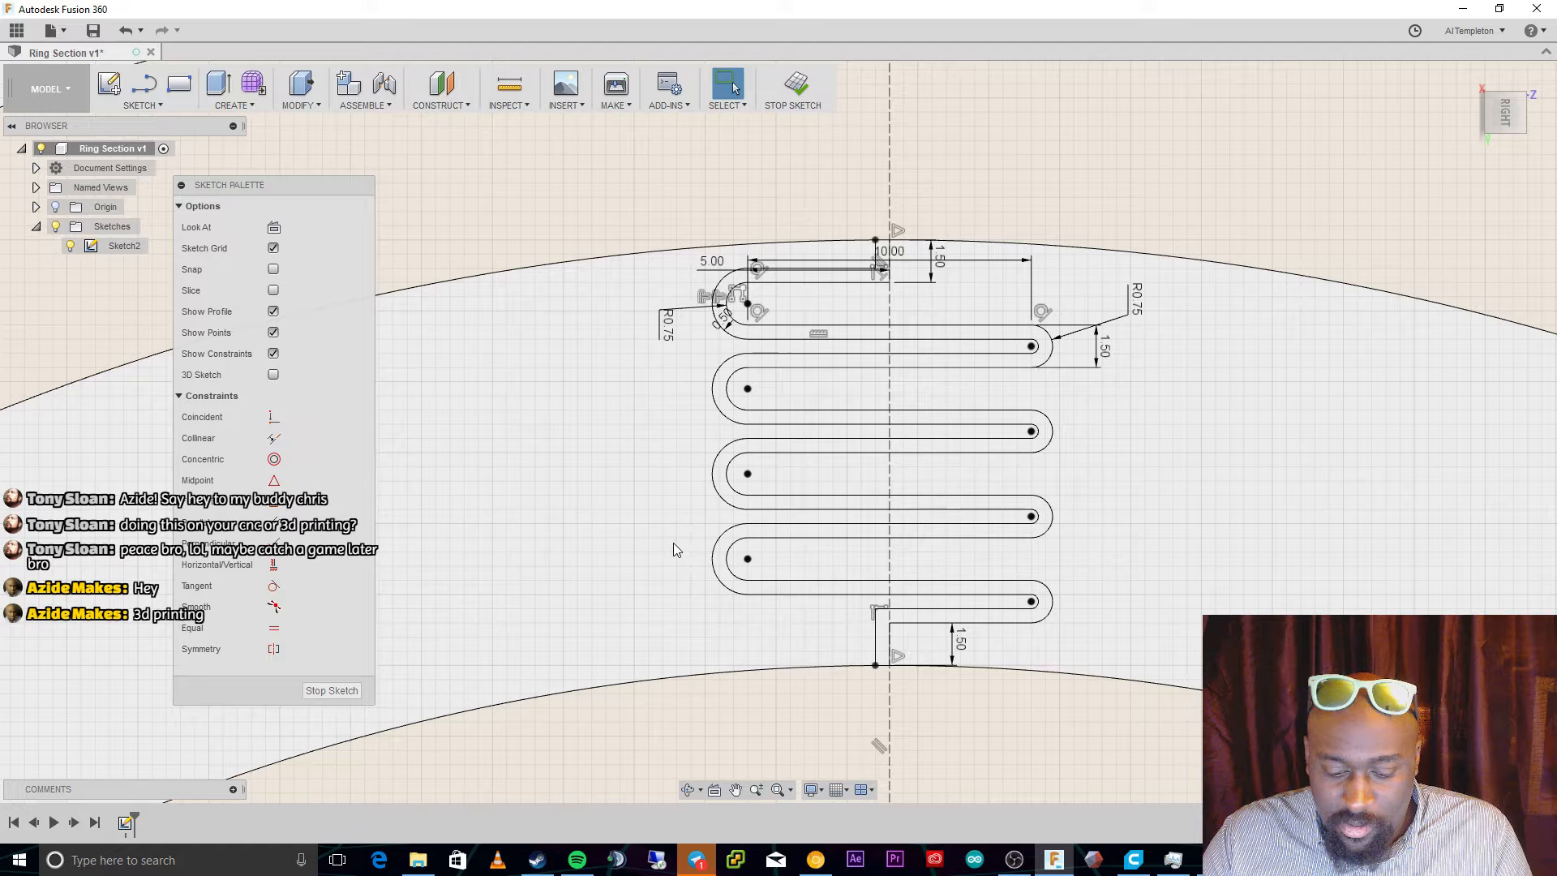
Offset the original serpentine path as a chain 0.5 mm toward the opposite side, outward at its right bends.
key(o)
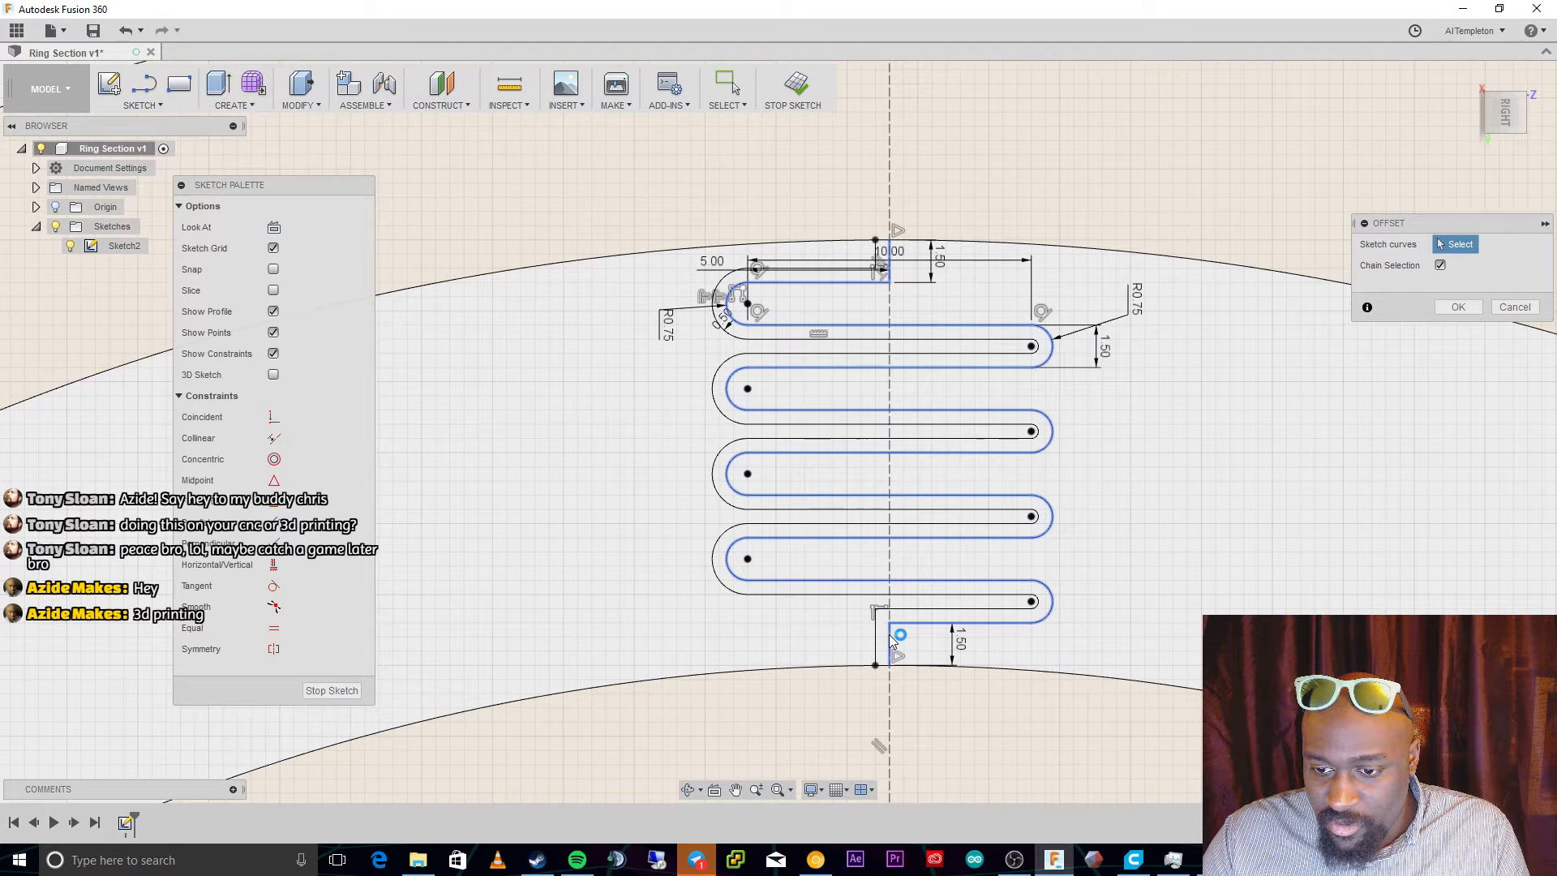
click(891, 641)
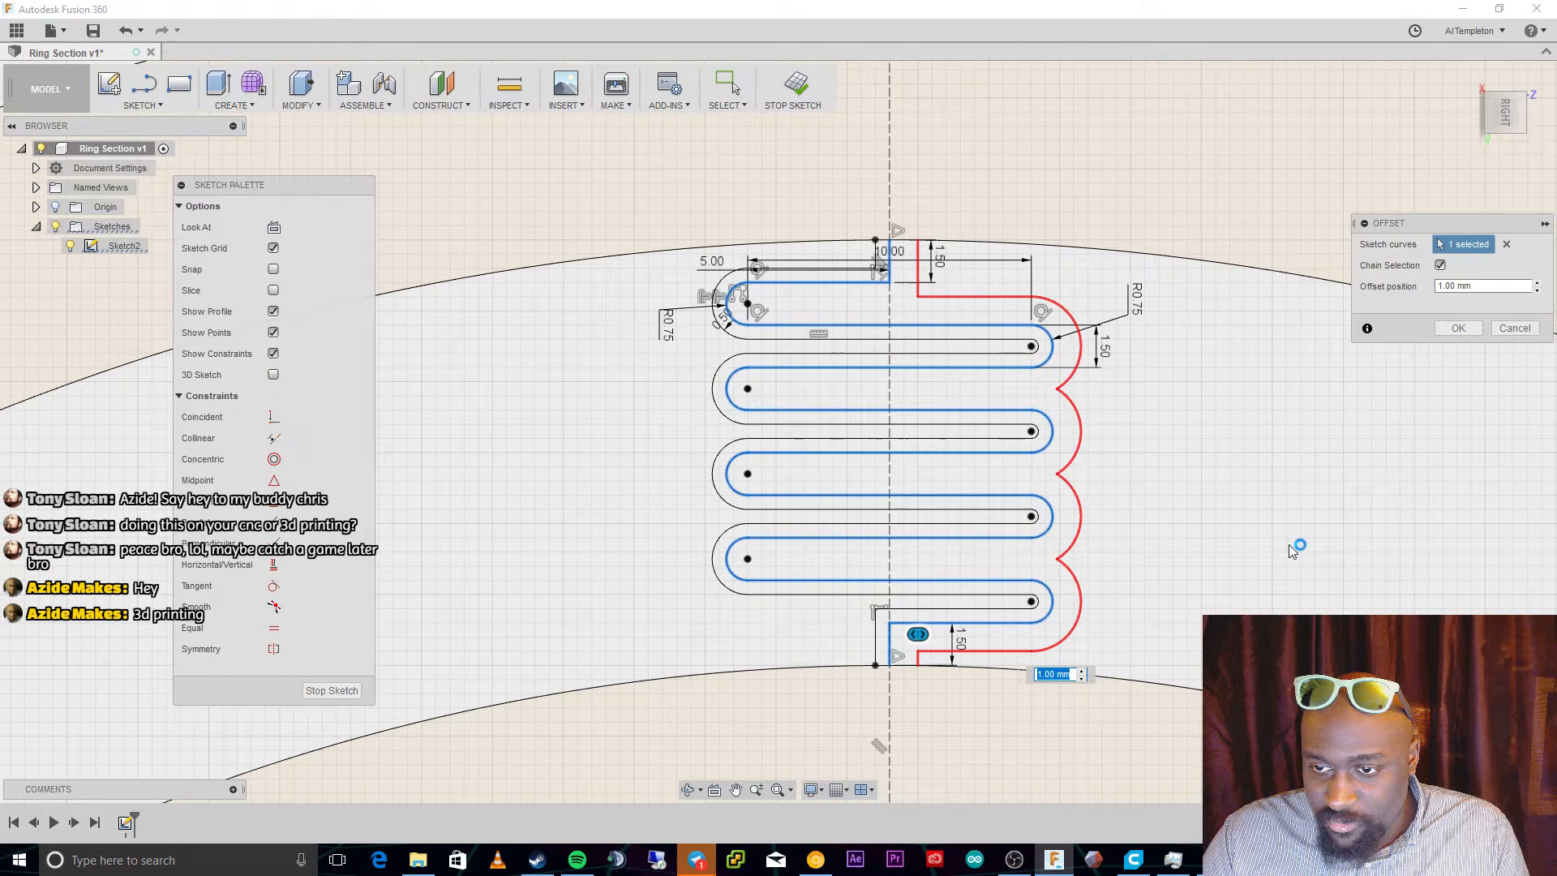
click(1437, 286)
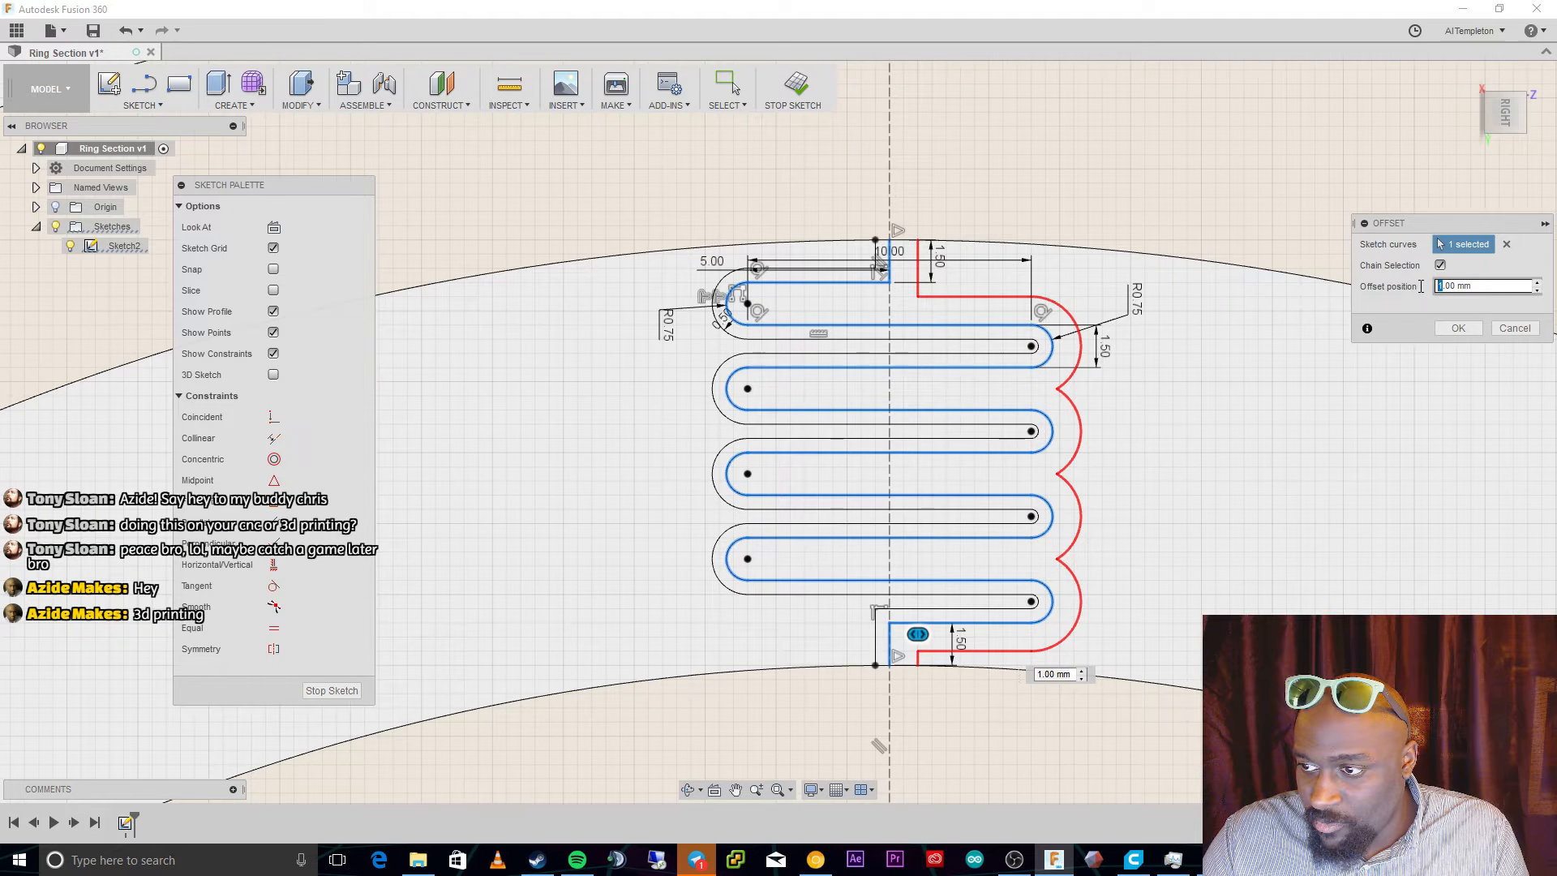
text(0.)
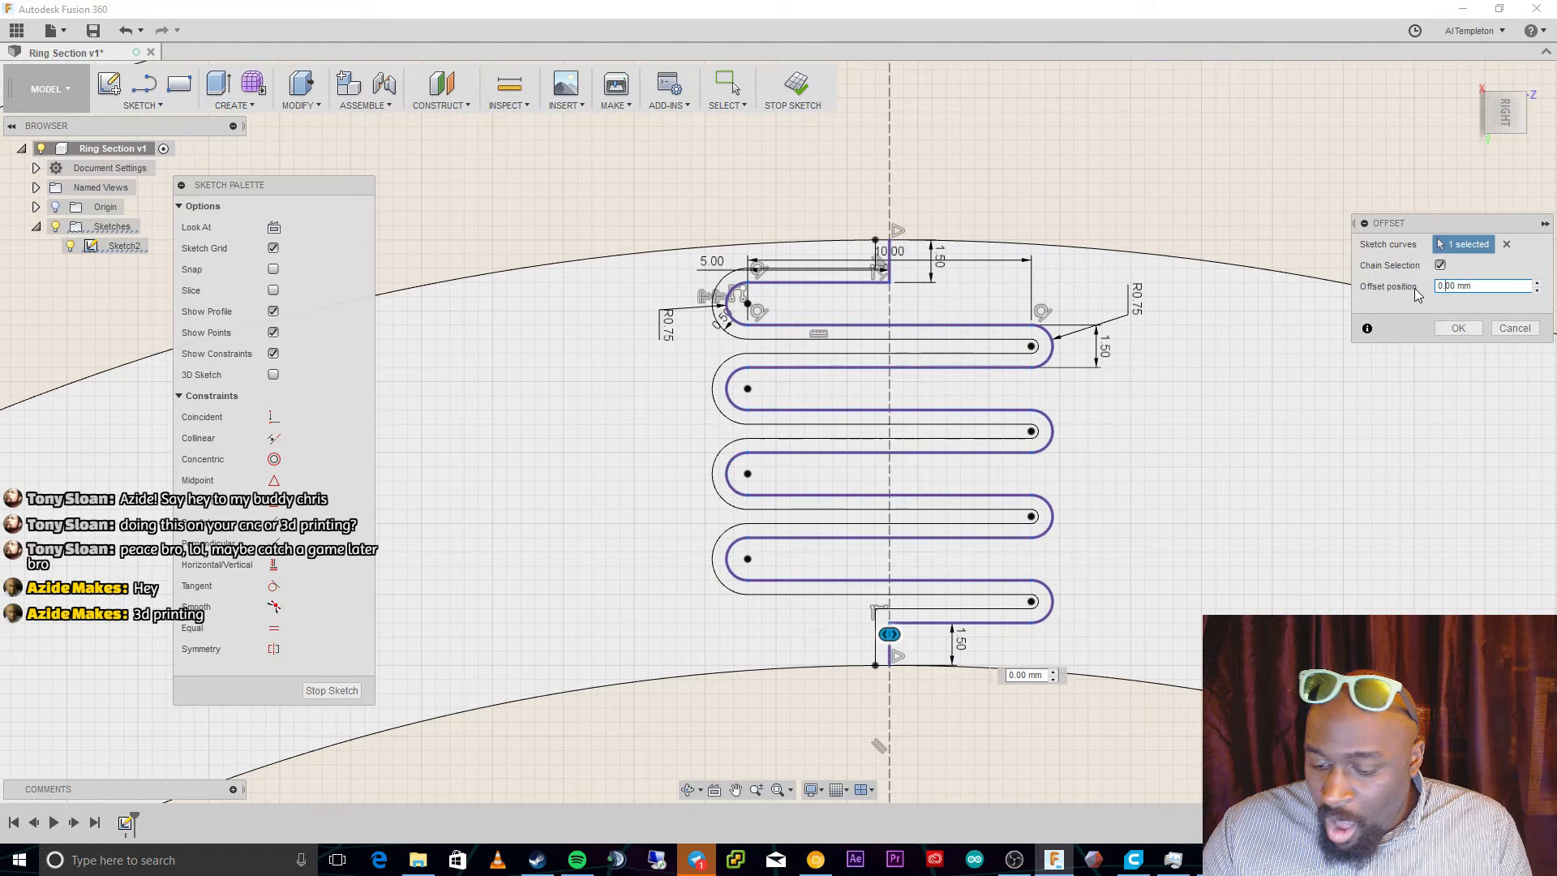
text(5)
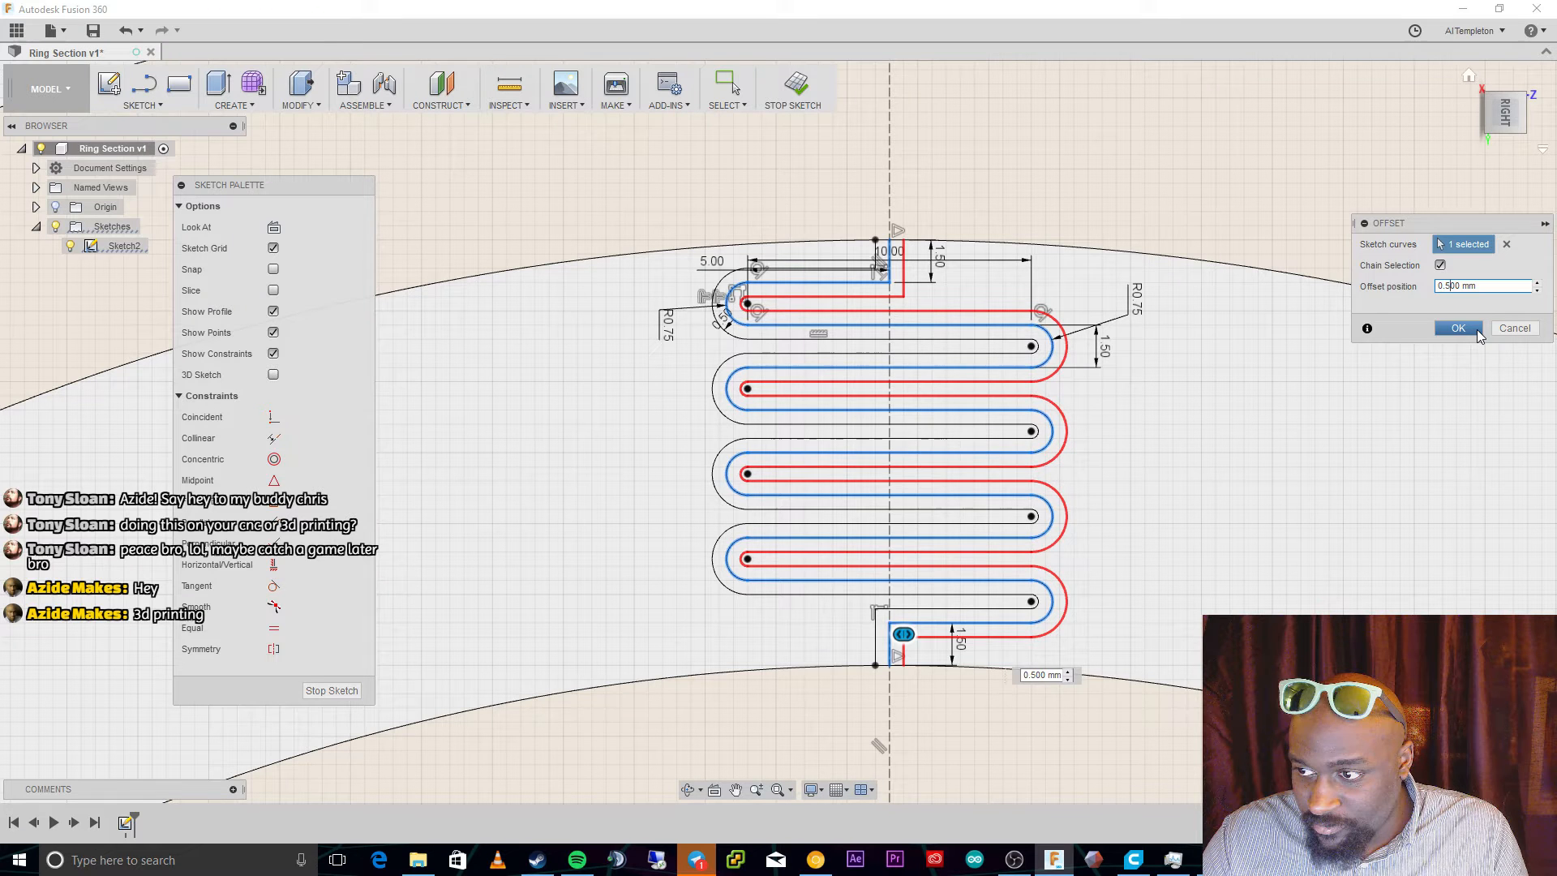
click(1458, 328)
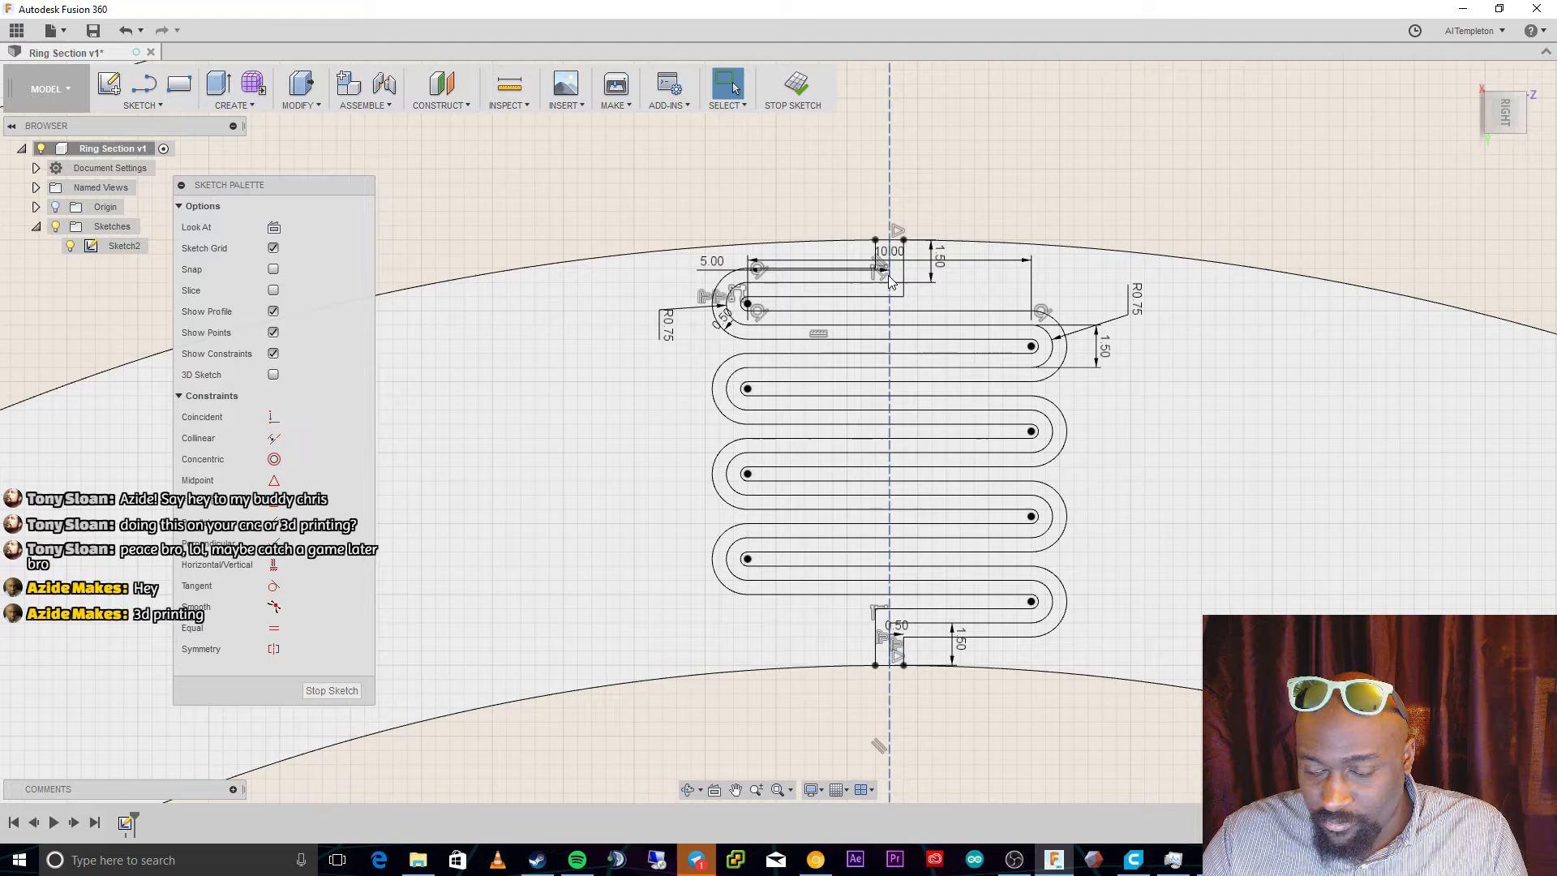
Select the dashed vertical centre line running through the serpentine spring.
click(907, 160)
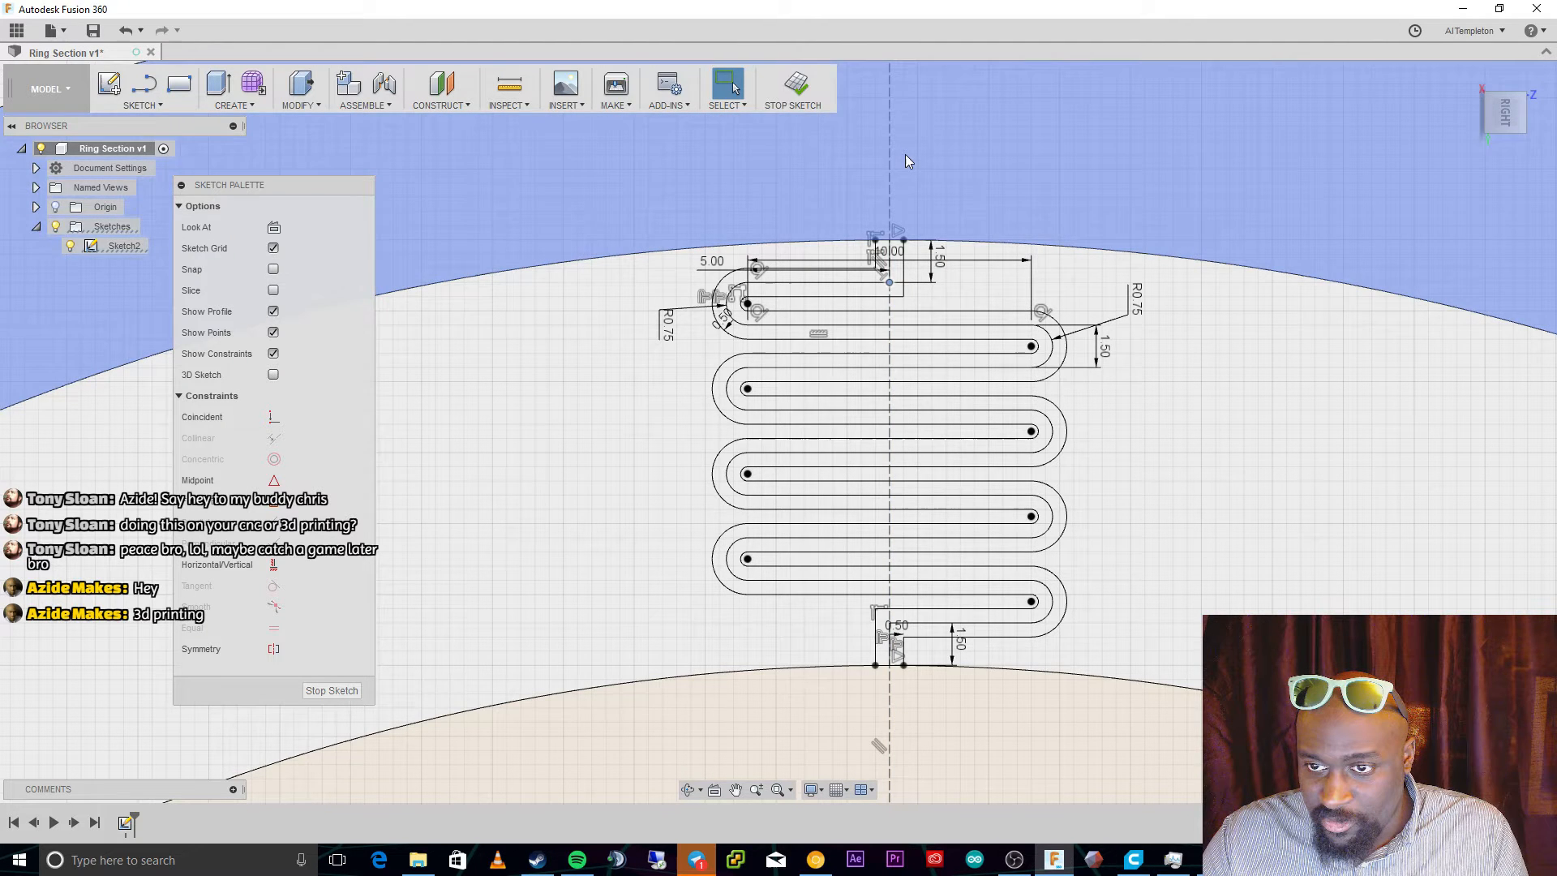
click(889, 166)
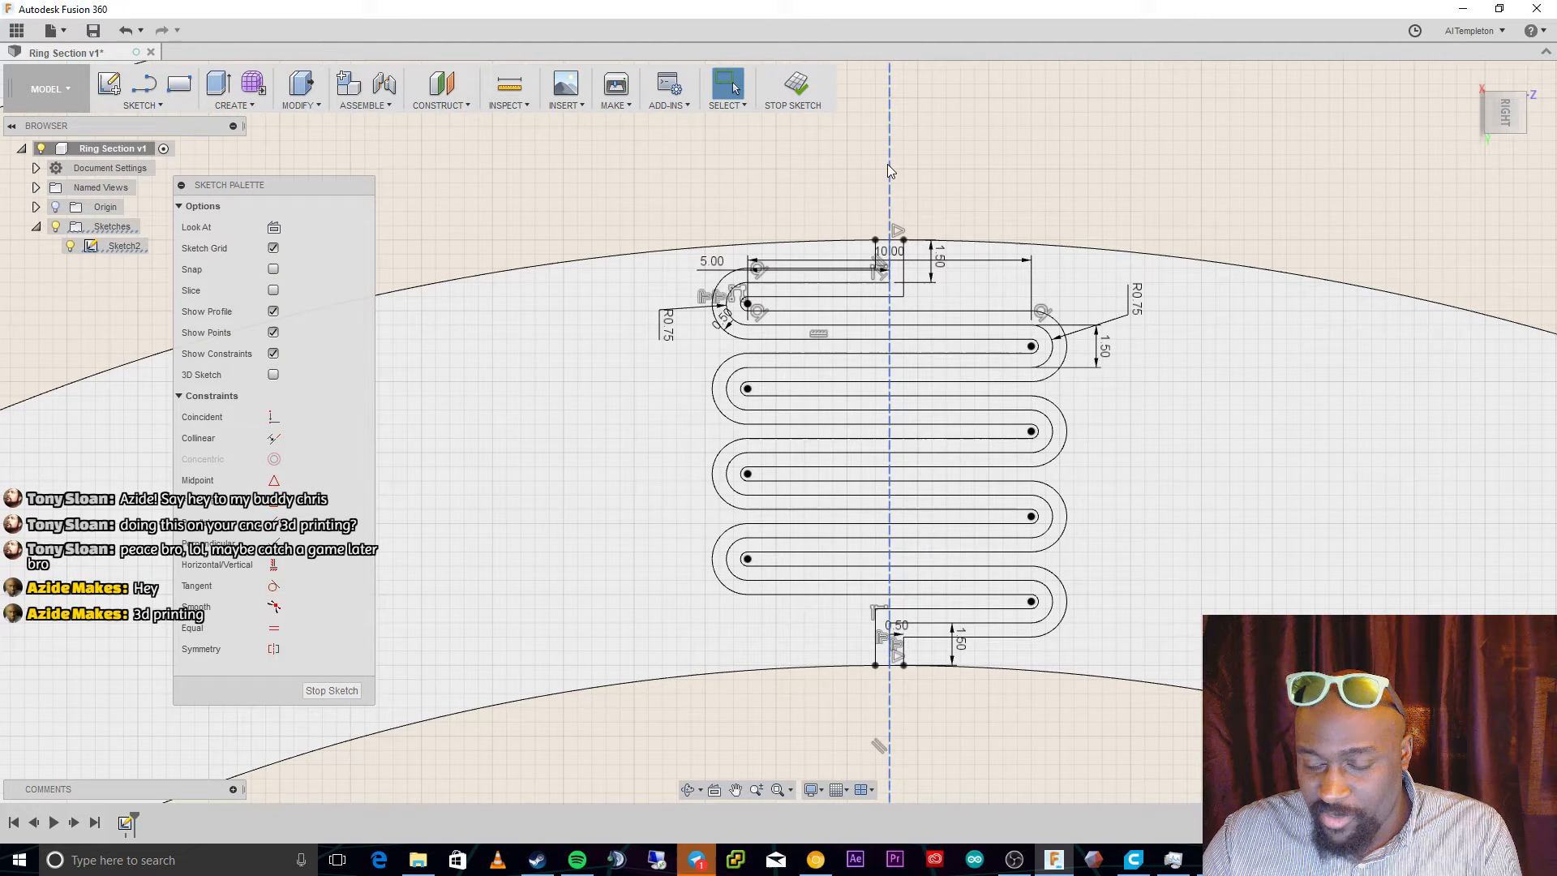
Delete the dashed vertical construction axis and the uppermost vertical segment of the serpentine's centreline.
key(Delete)
click(888, 279)
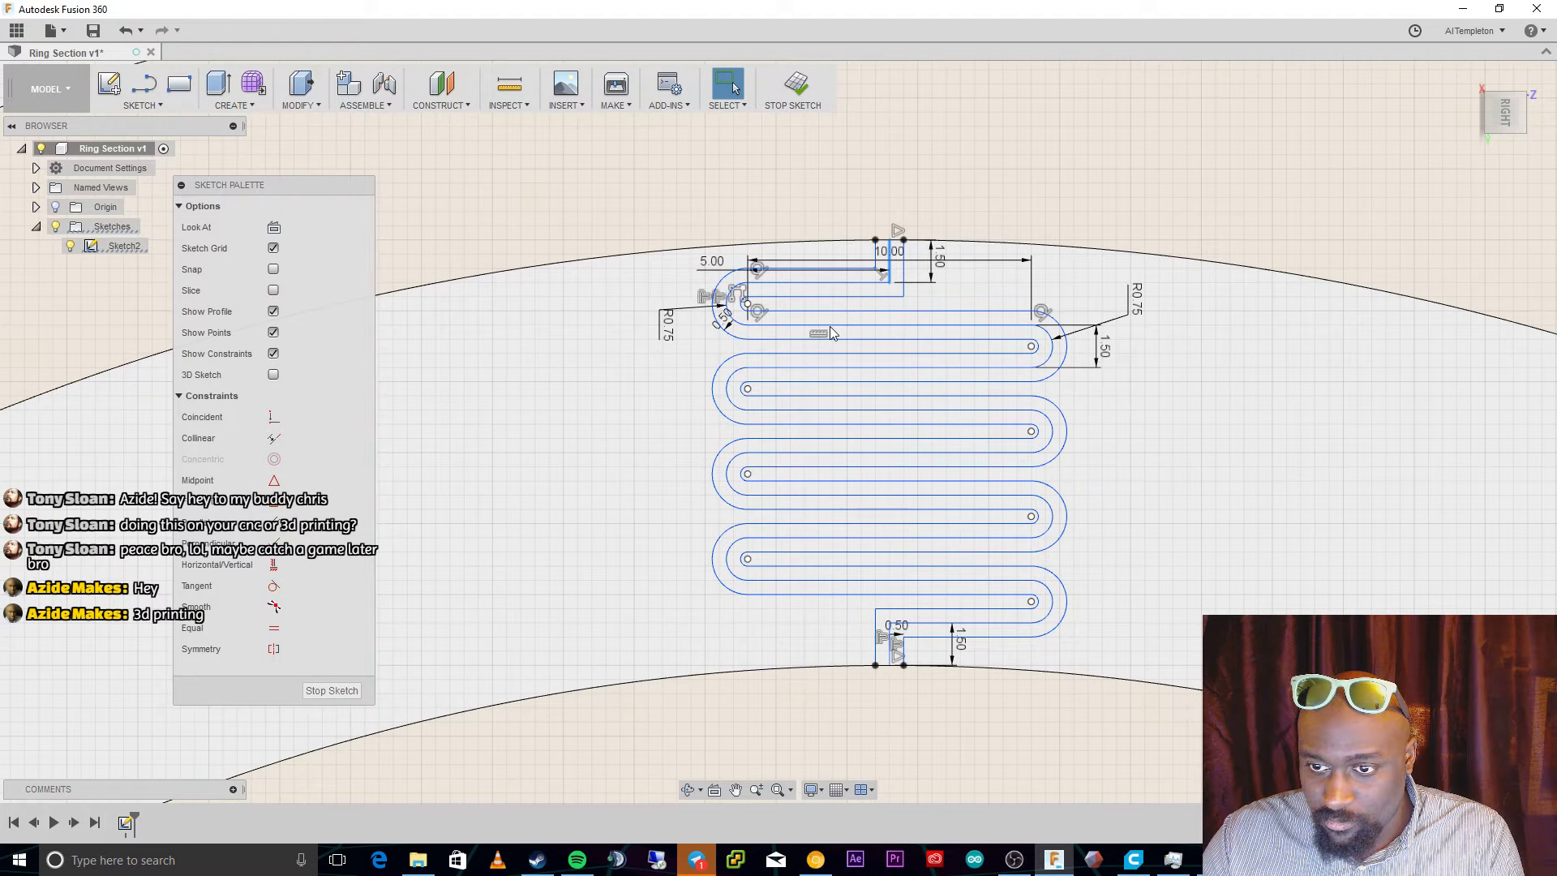
key(Delete)
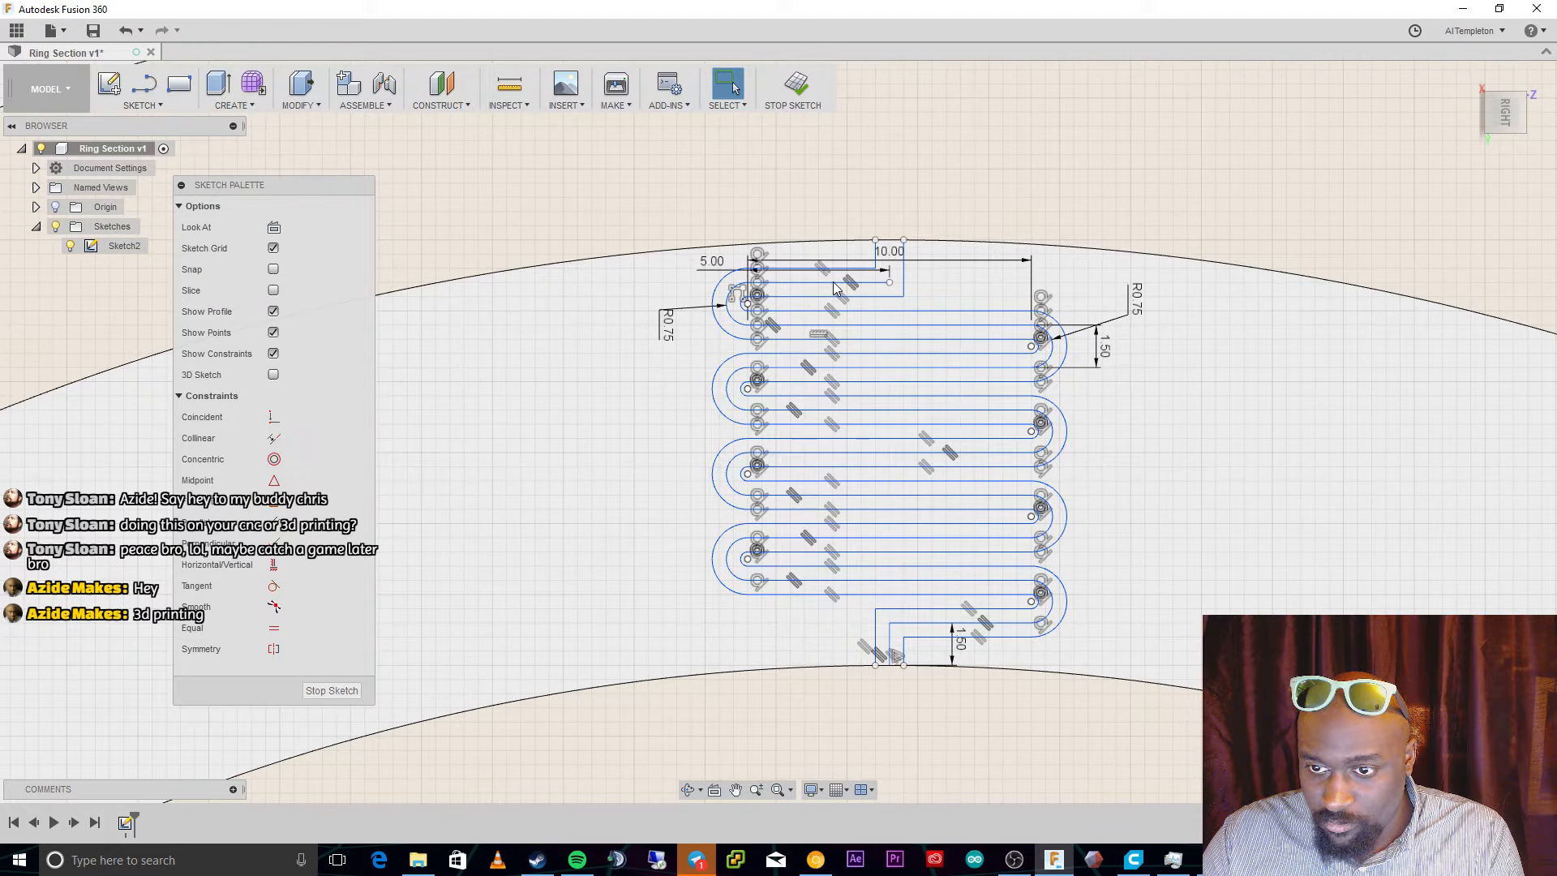
Delete the straight centreline segments and centreline bends inside the lower half of the serpentine.
scroll(834, 283, up, 3)
scroll(1039, 724, down, 1)
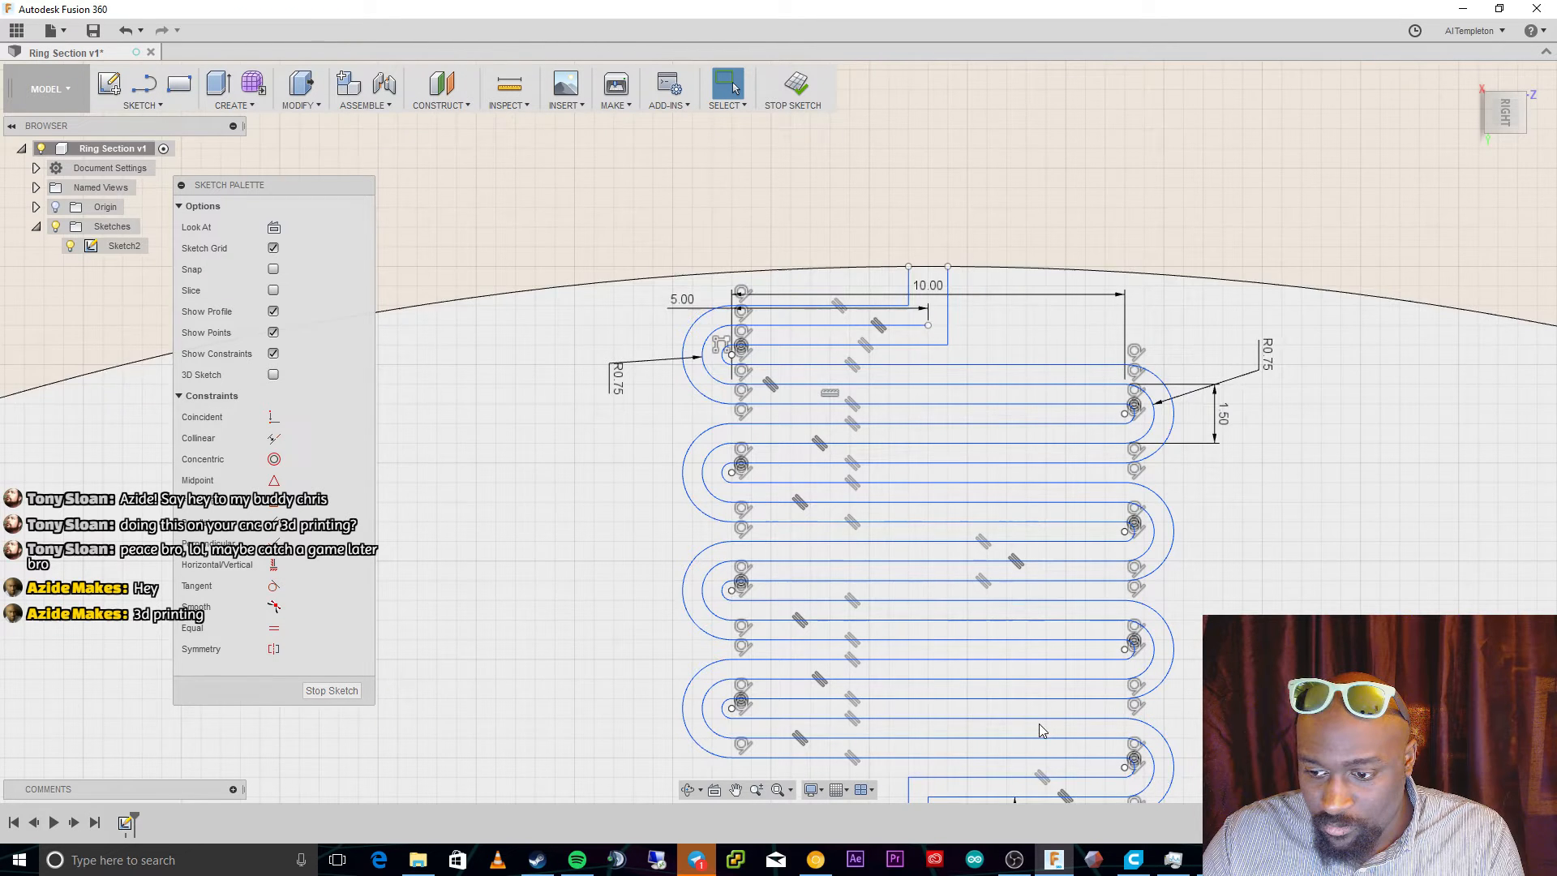
scroll(1042, 729, down, 1)
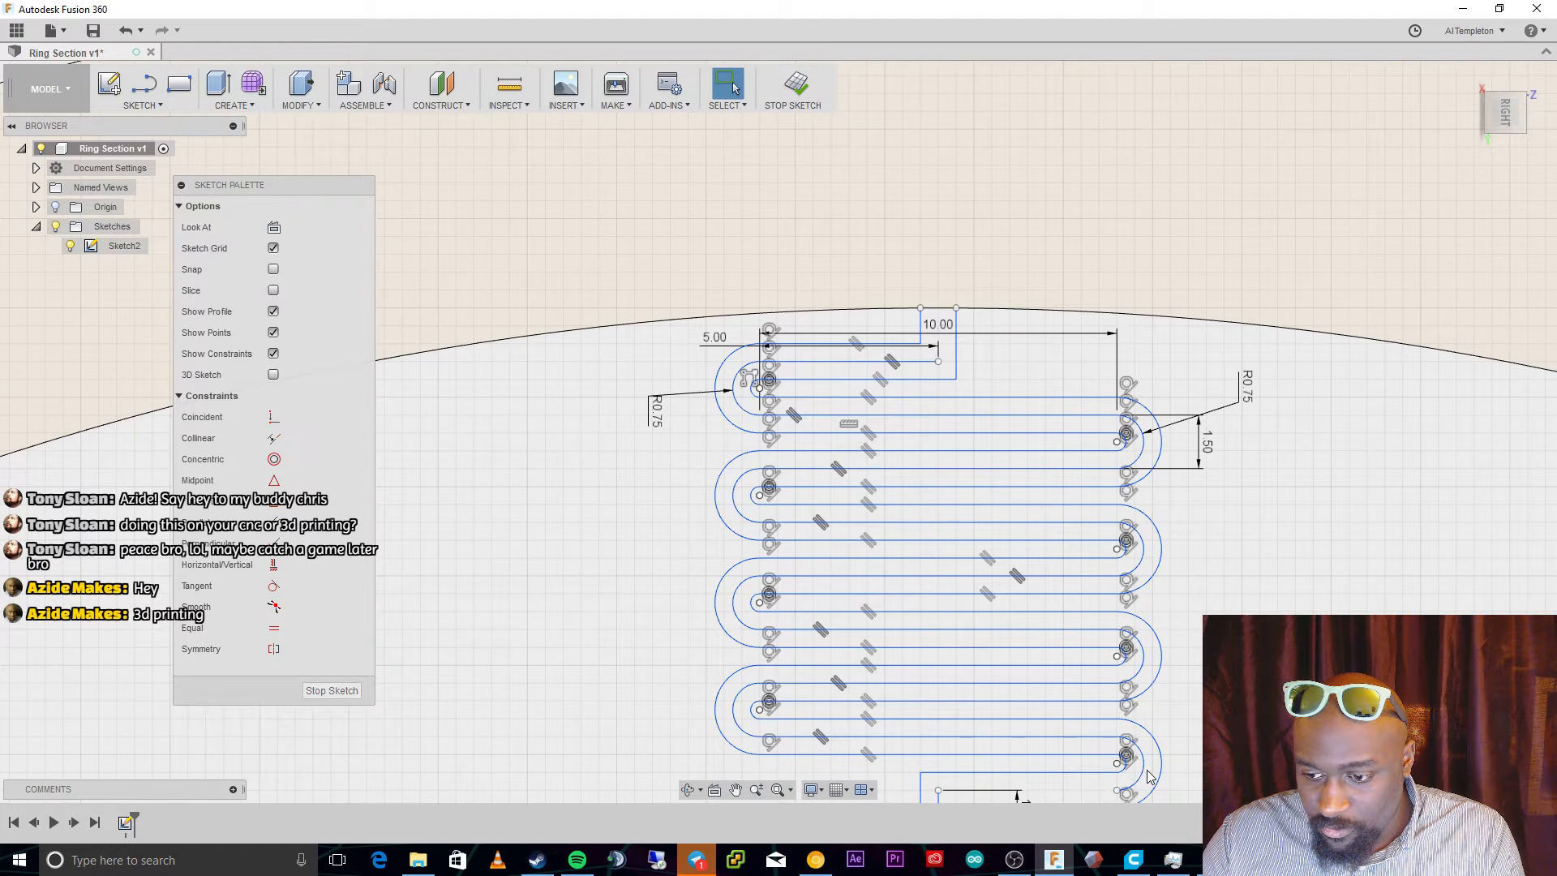
click(1073, 738)
key(Delete)
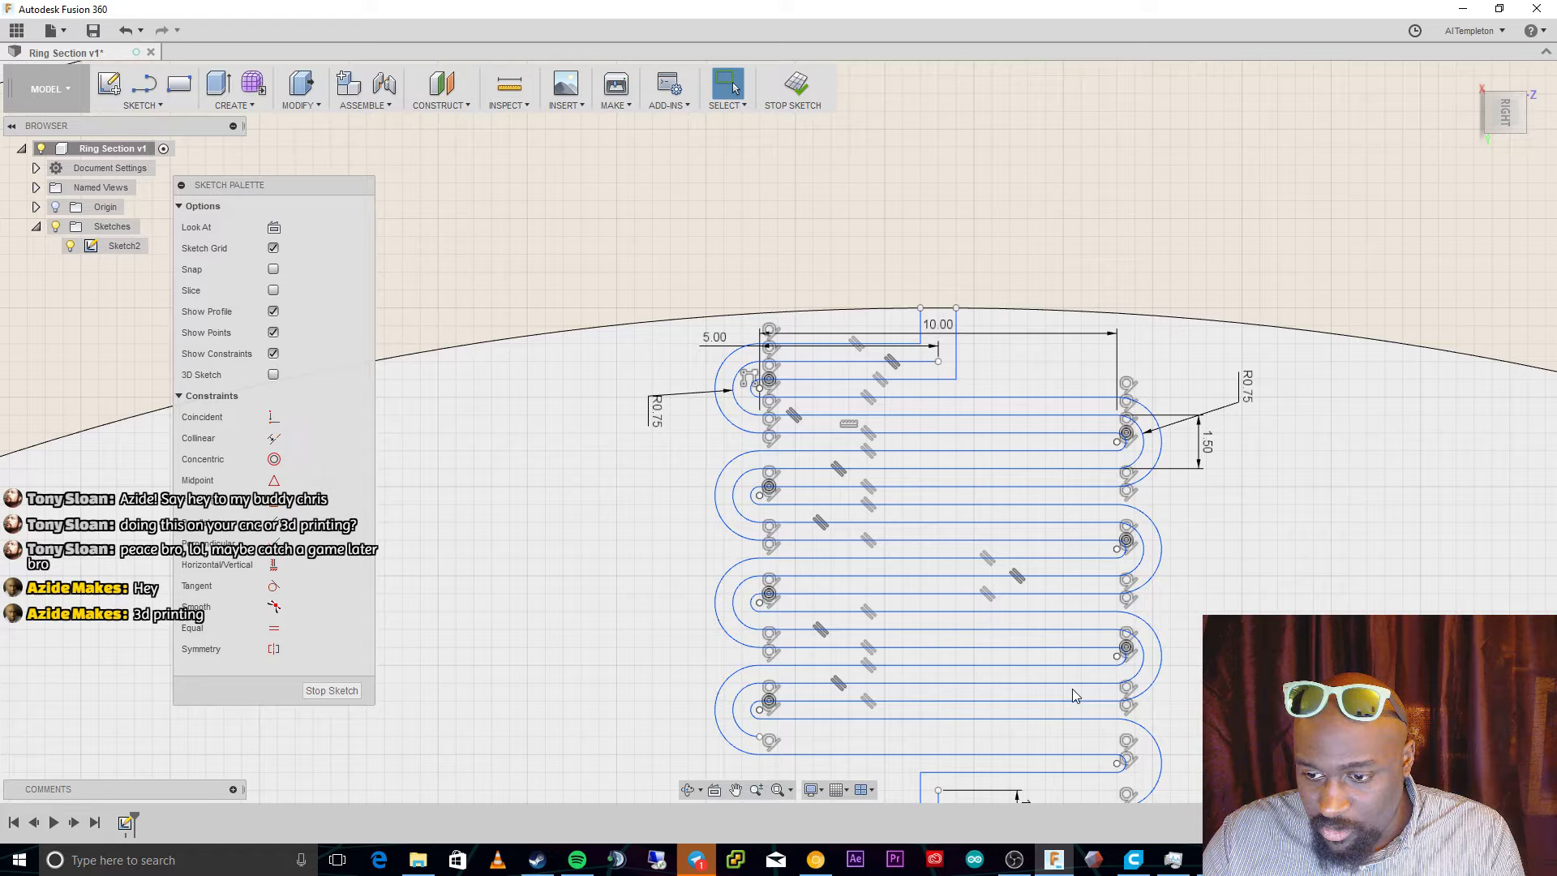
click(747, 696)
key(Delete)
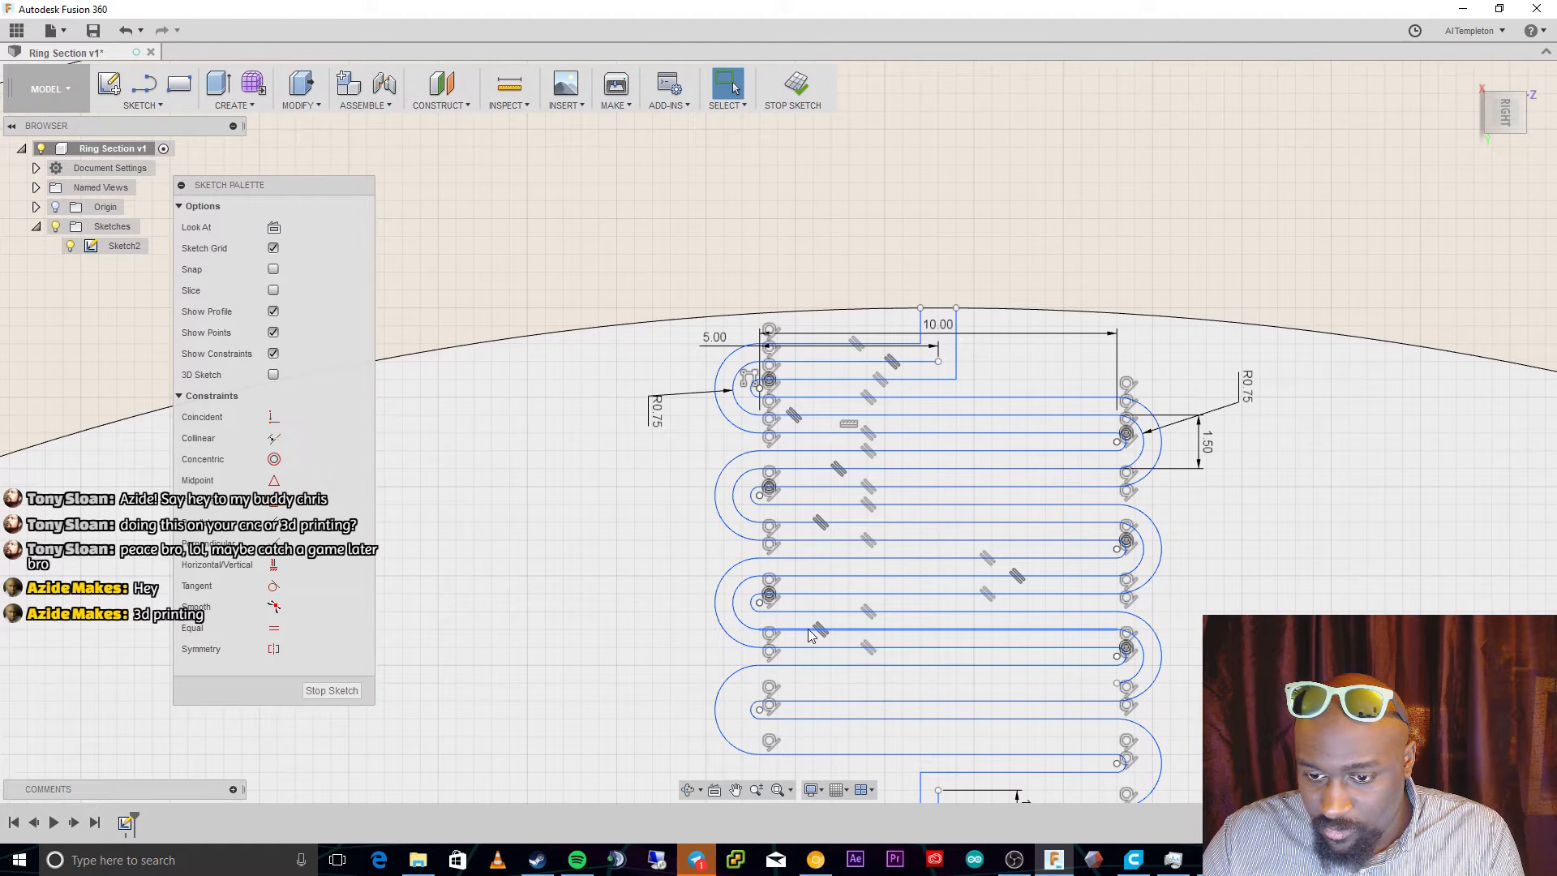
click(808, 631)
key(Delete)
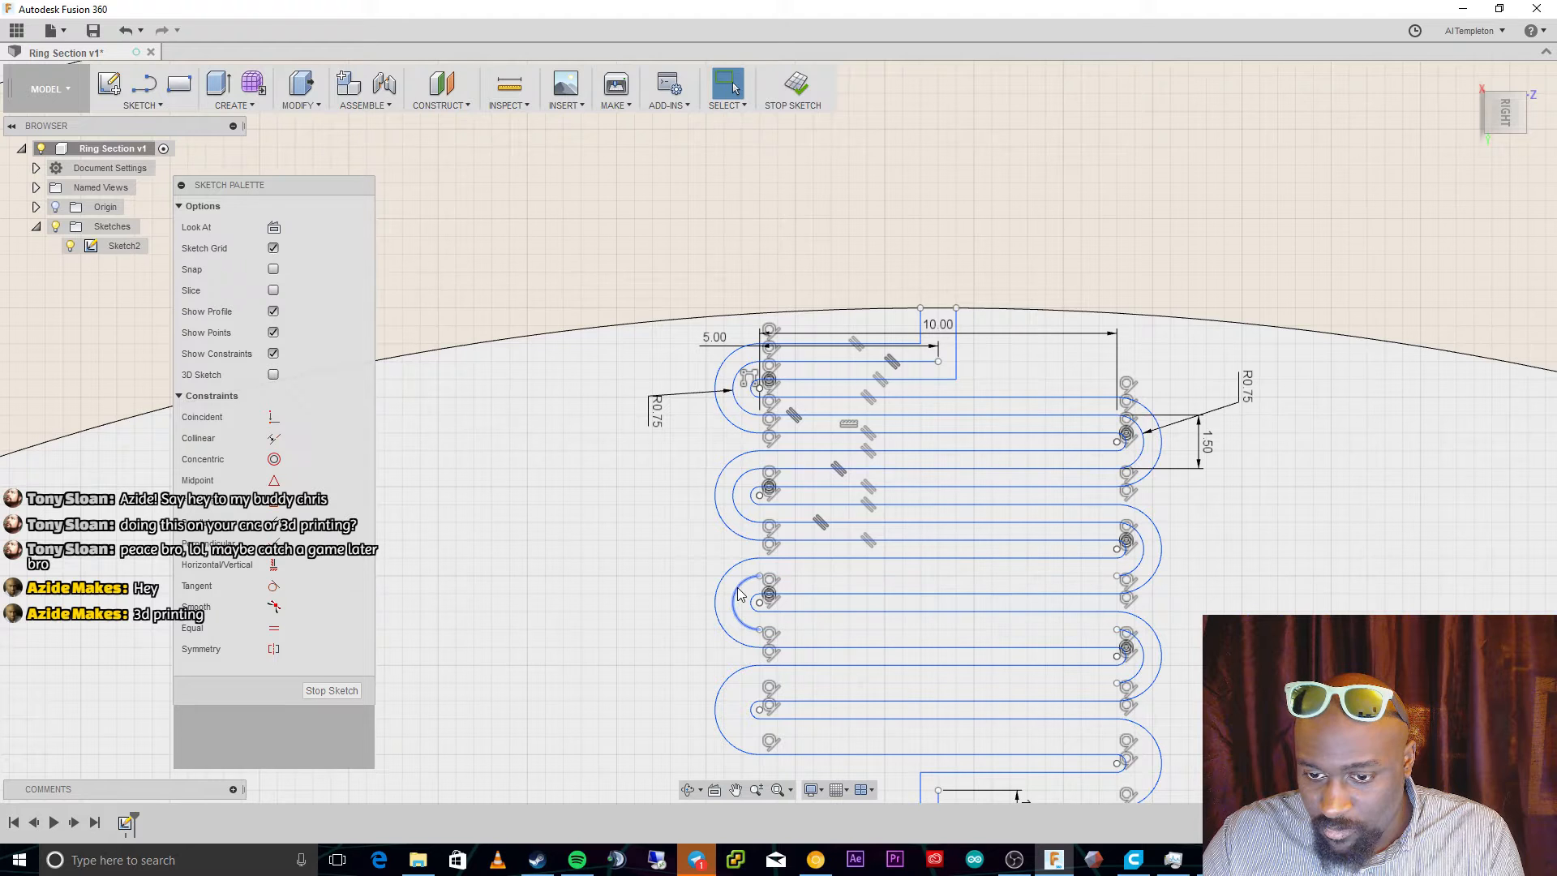
click(740, 597)
key(Delete)
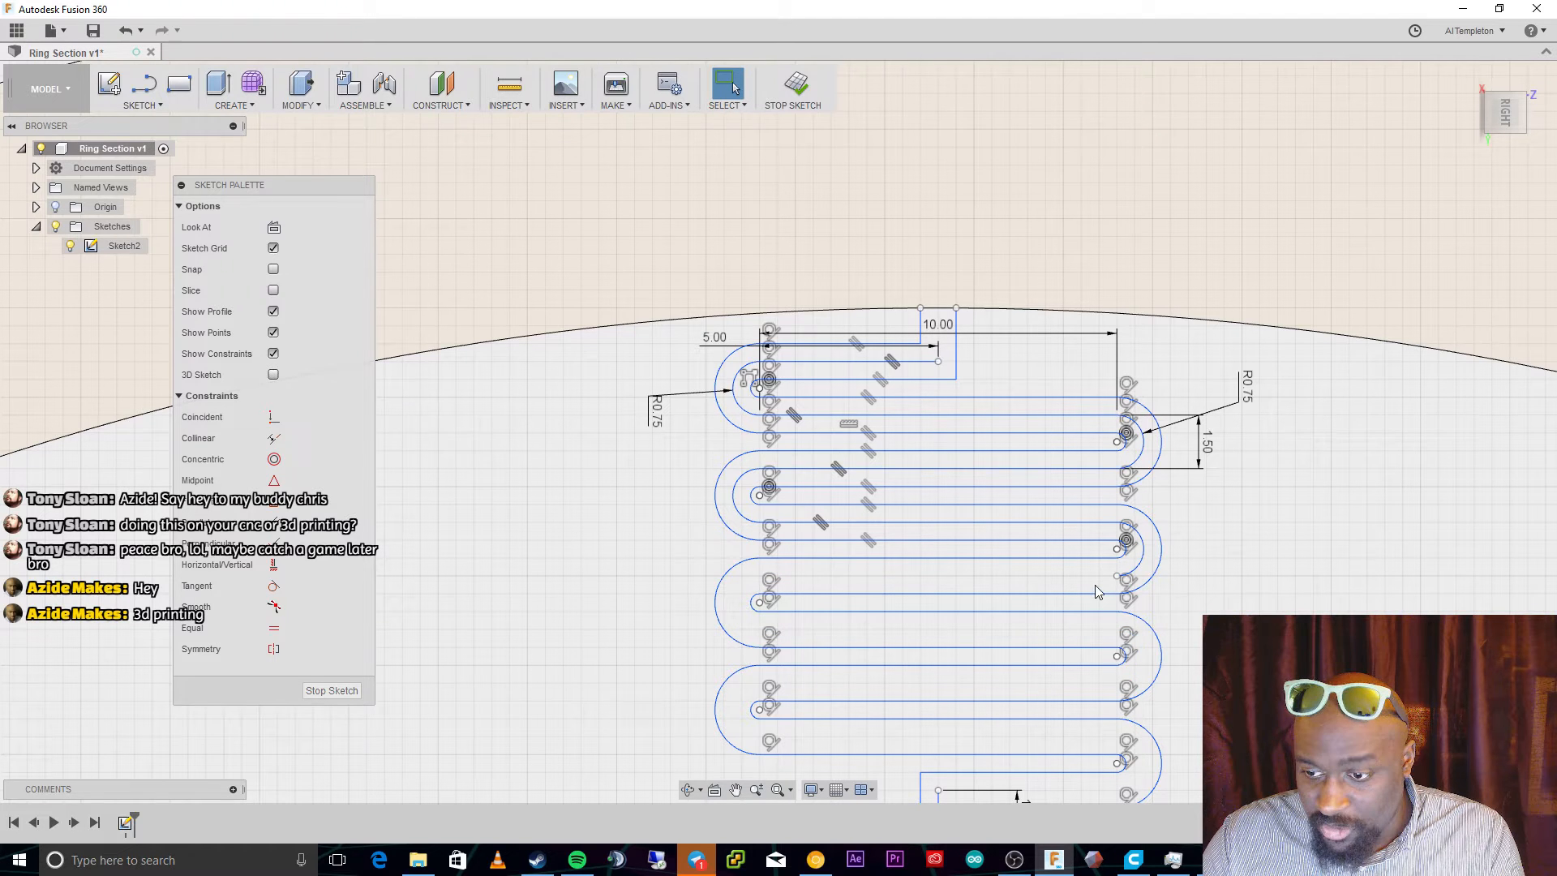
Delete the centreline segments and bends inside the upper half of the serpentine, including the short uppermost horizontal one.
click(1079, 524)
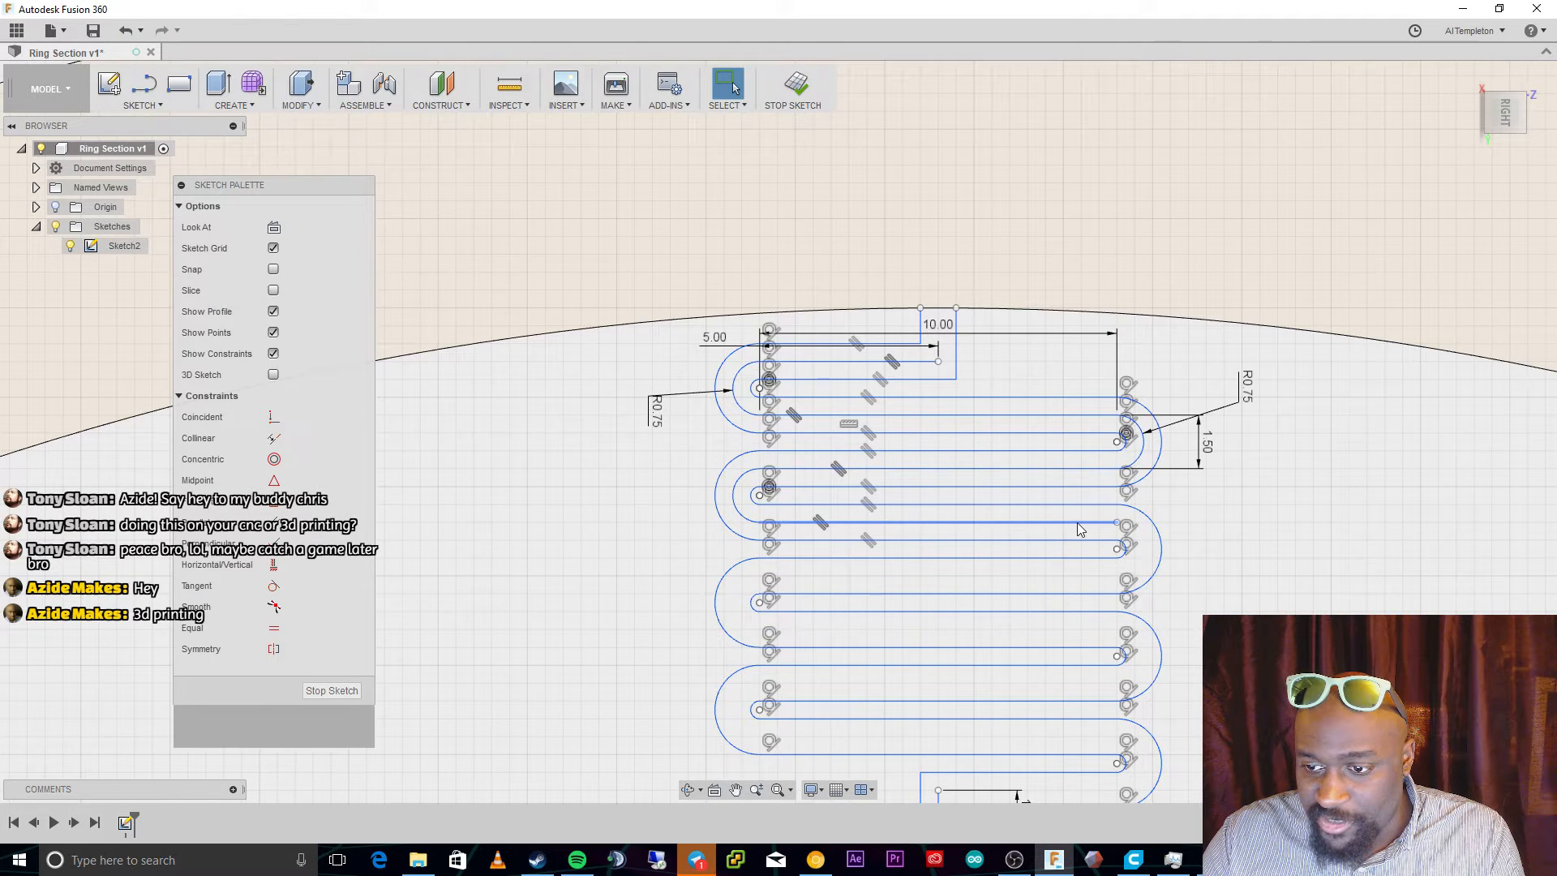
key(Delete)
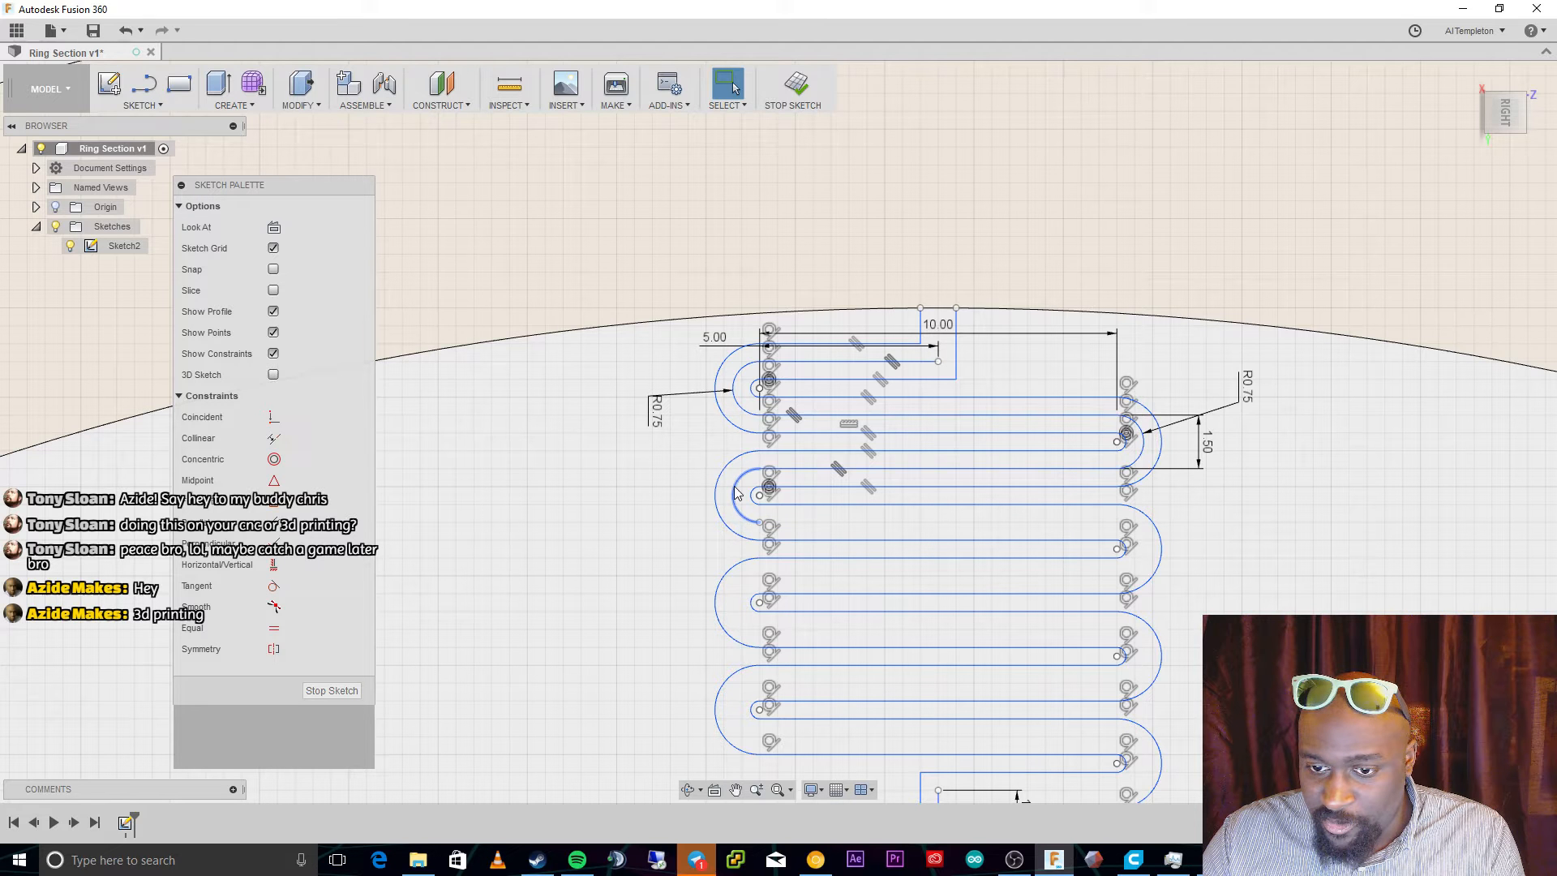
key(Delete)
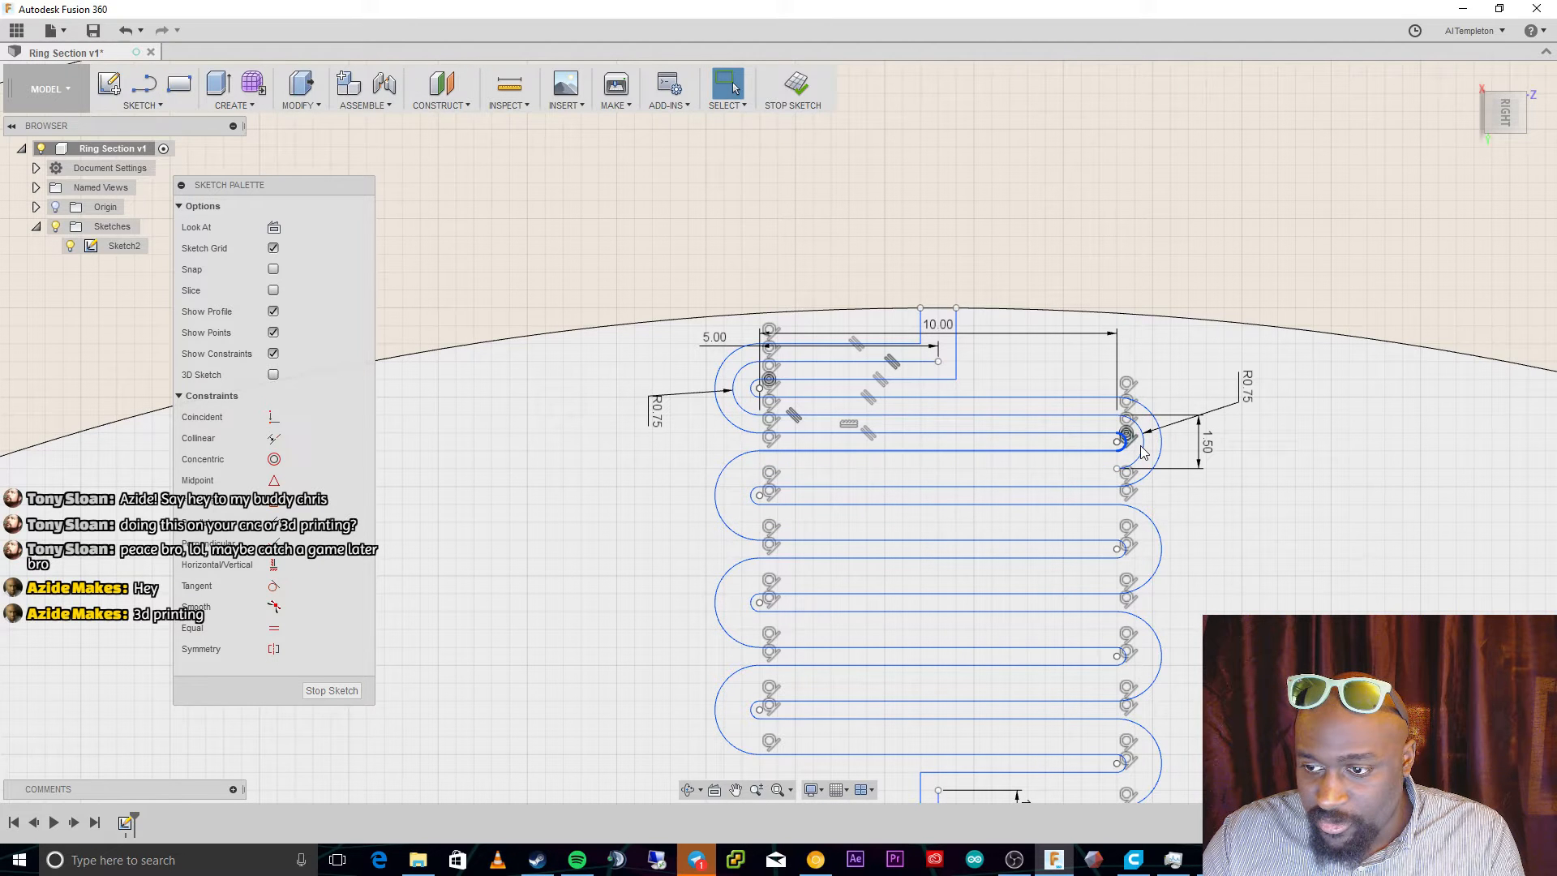
key(Delete)
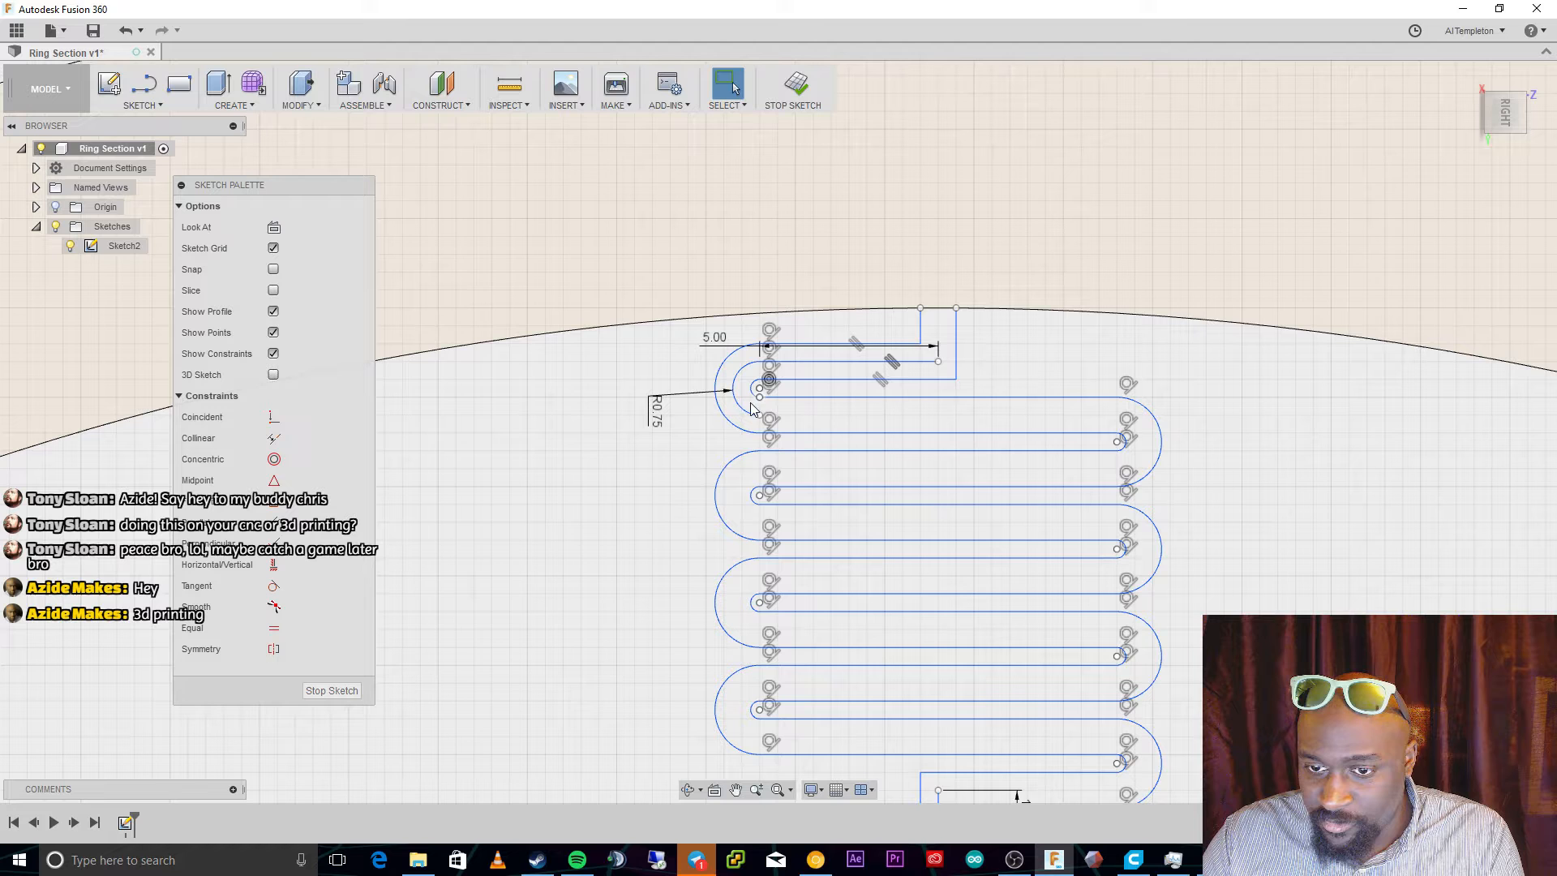
click(740, 409)
key(Delete)
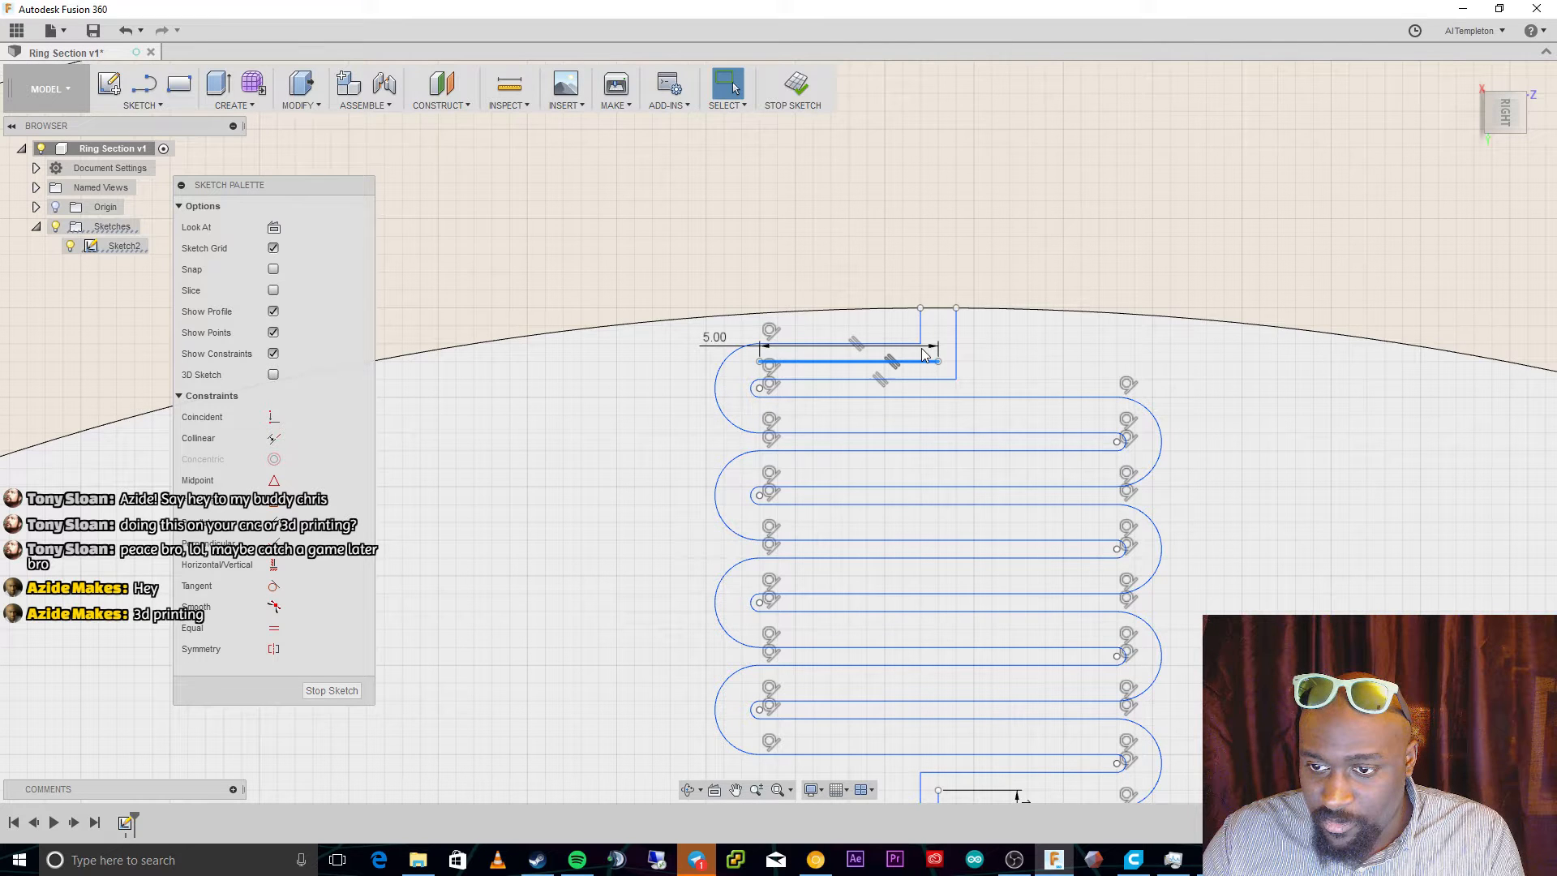
key(Delete)
Delete the short vertical centreline segment at the serpentine's lower end.
scroll(1108, 712, down, 3)
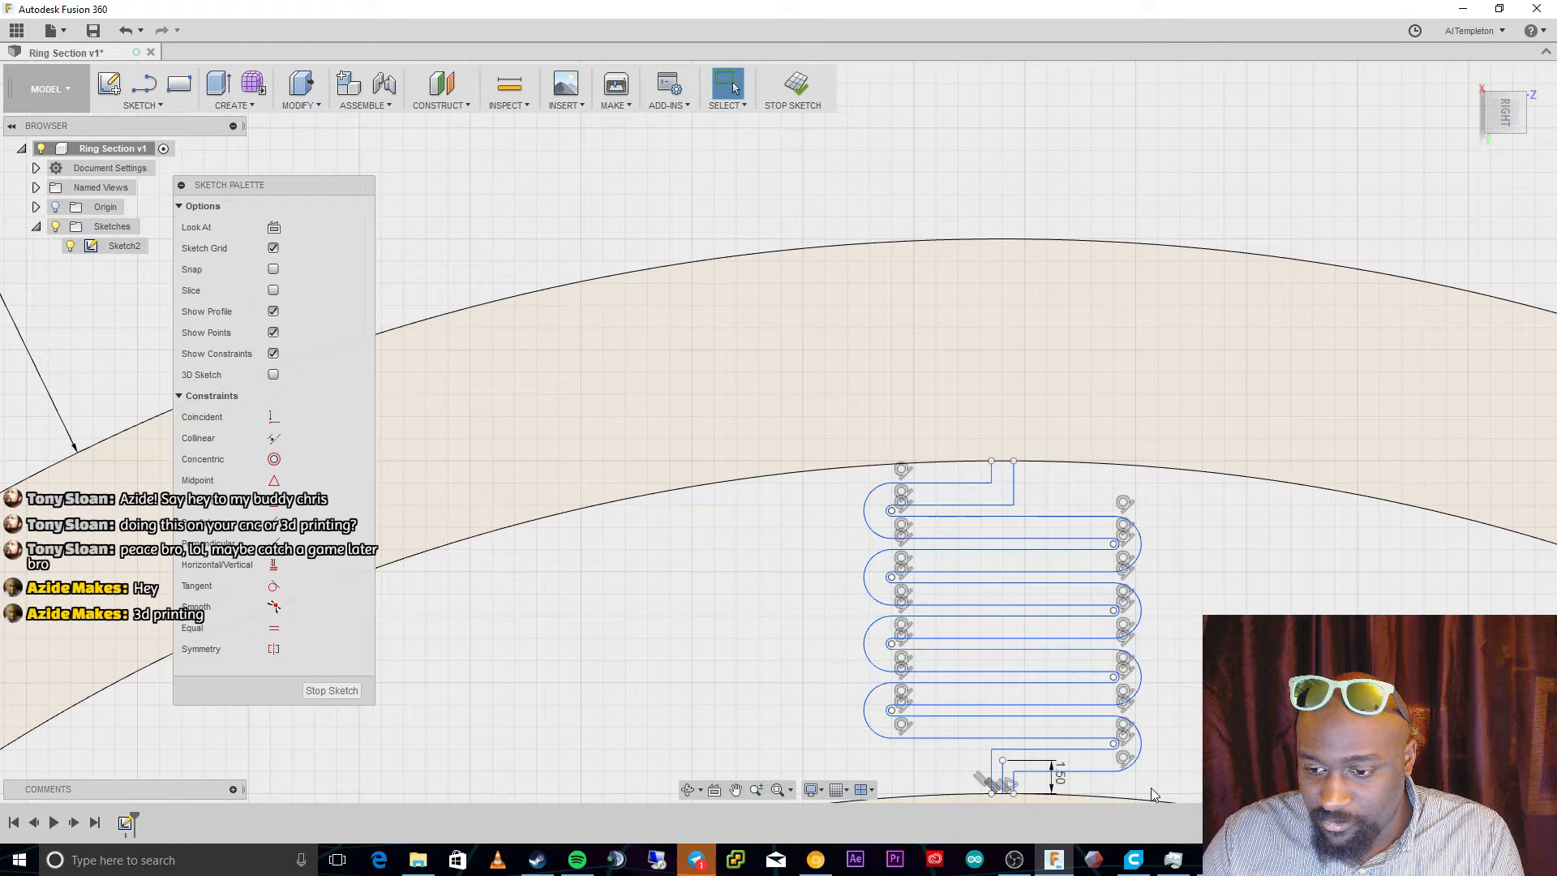
scroll(1151, 787, up, 2)
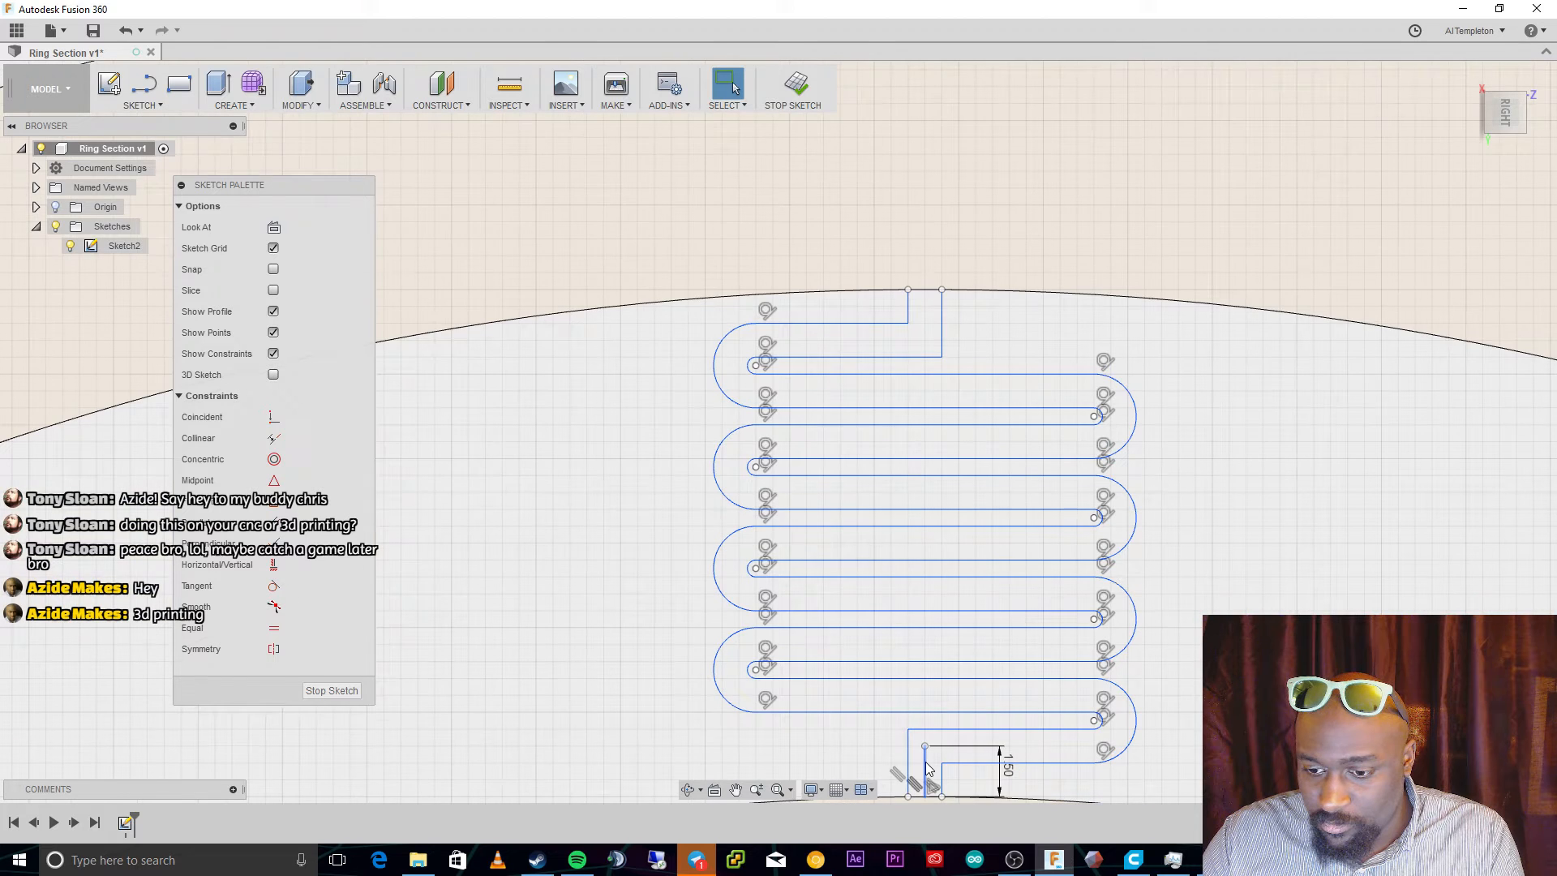
scroll(1035, 636, up, 4)
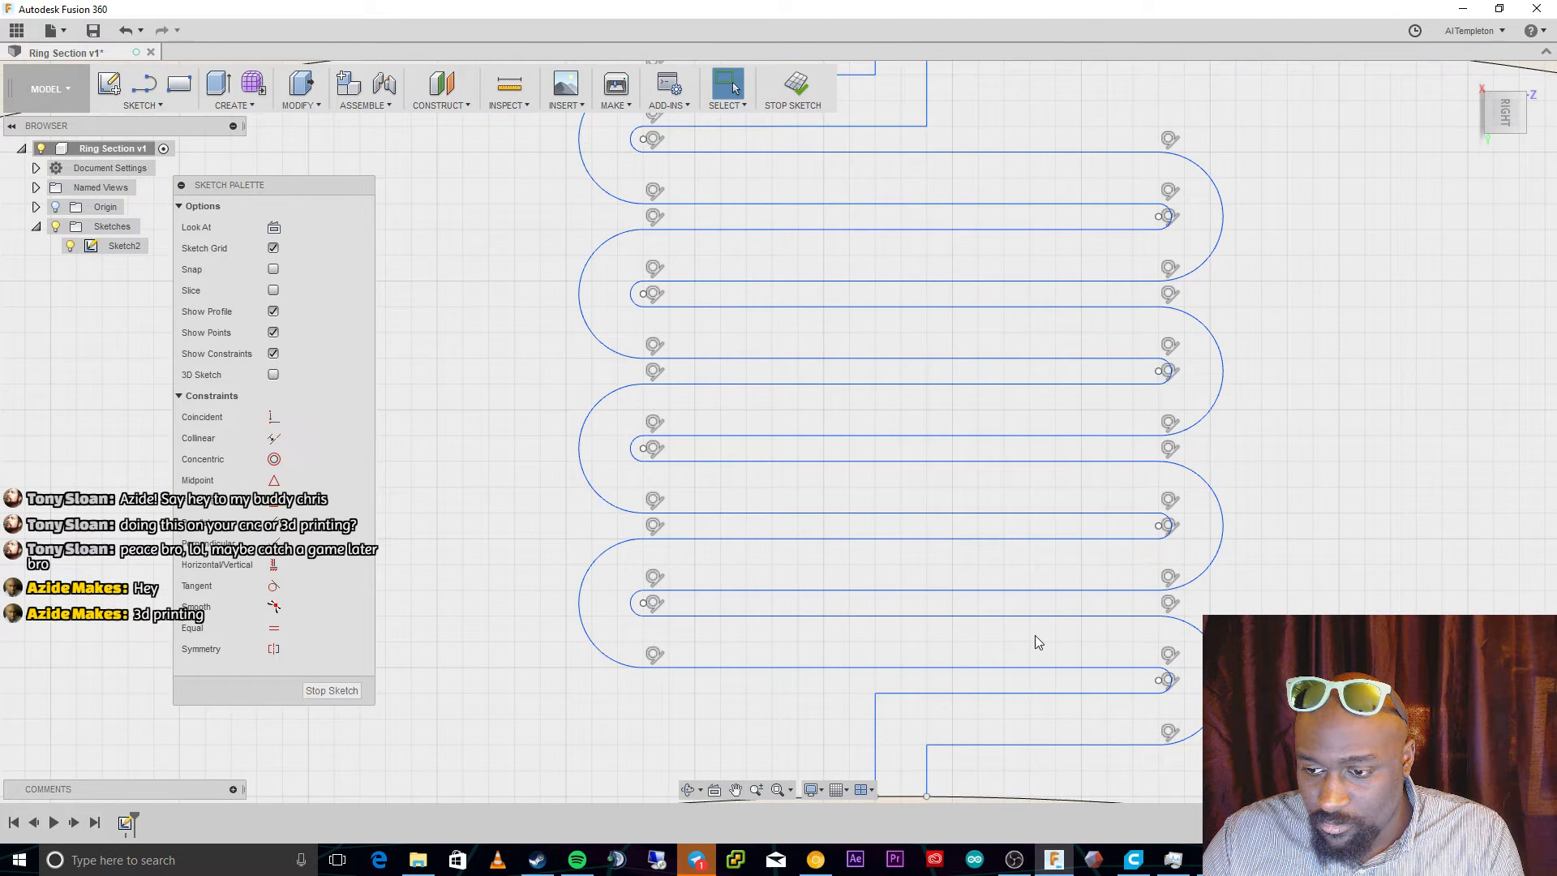
scroll(1048, 636, down, 5)
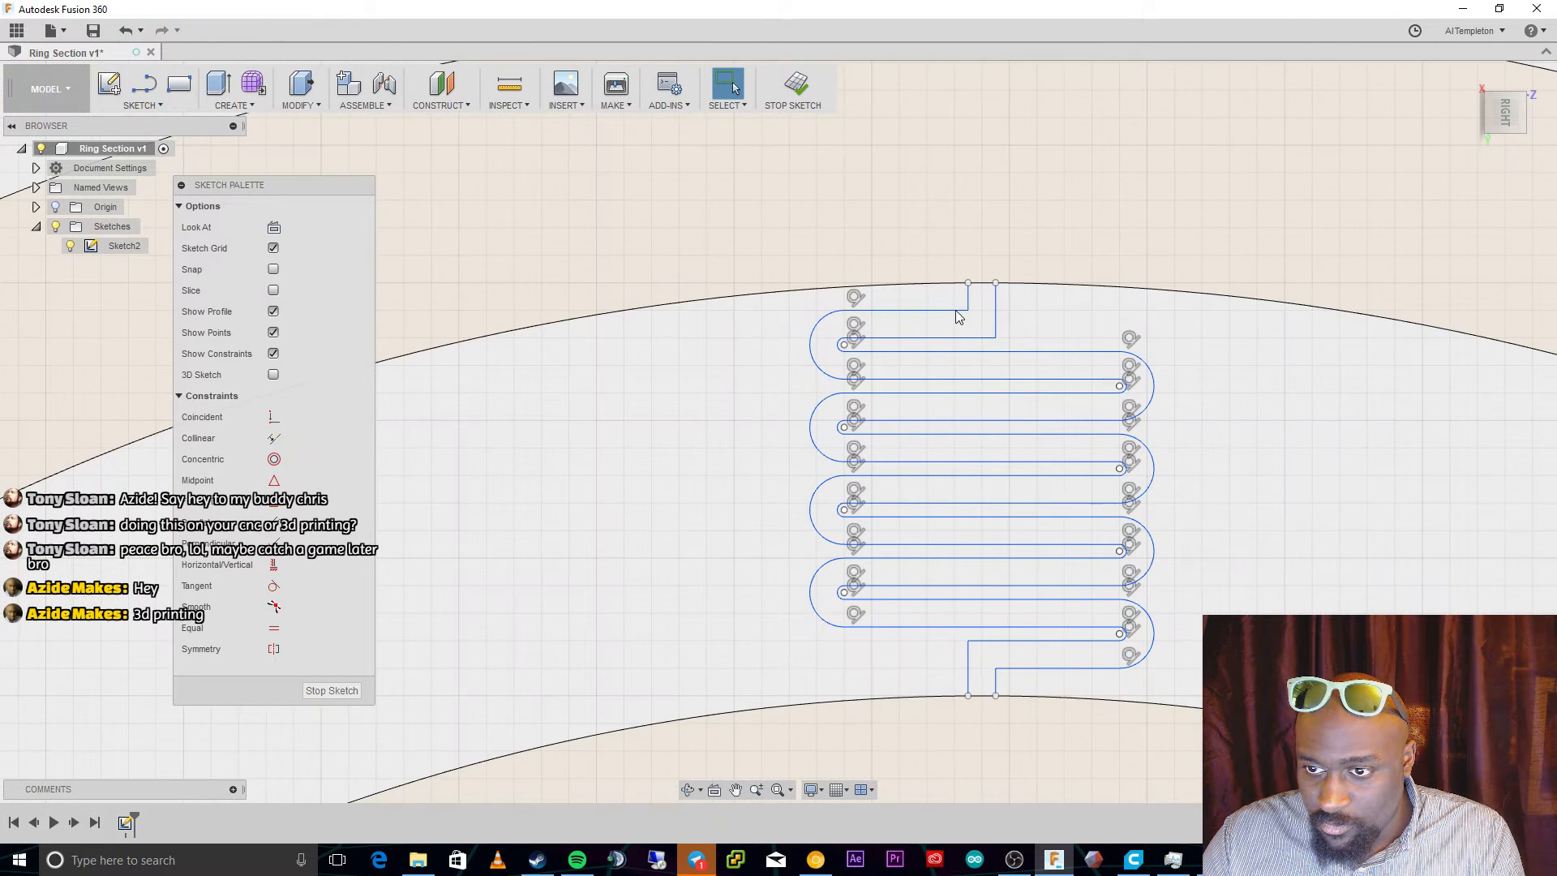
Reattach the open end points of the serpentine's four vertical end lines to the upper and lower arcs, keeping the lines vertical.
click(967, 296)
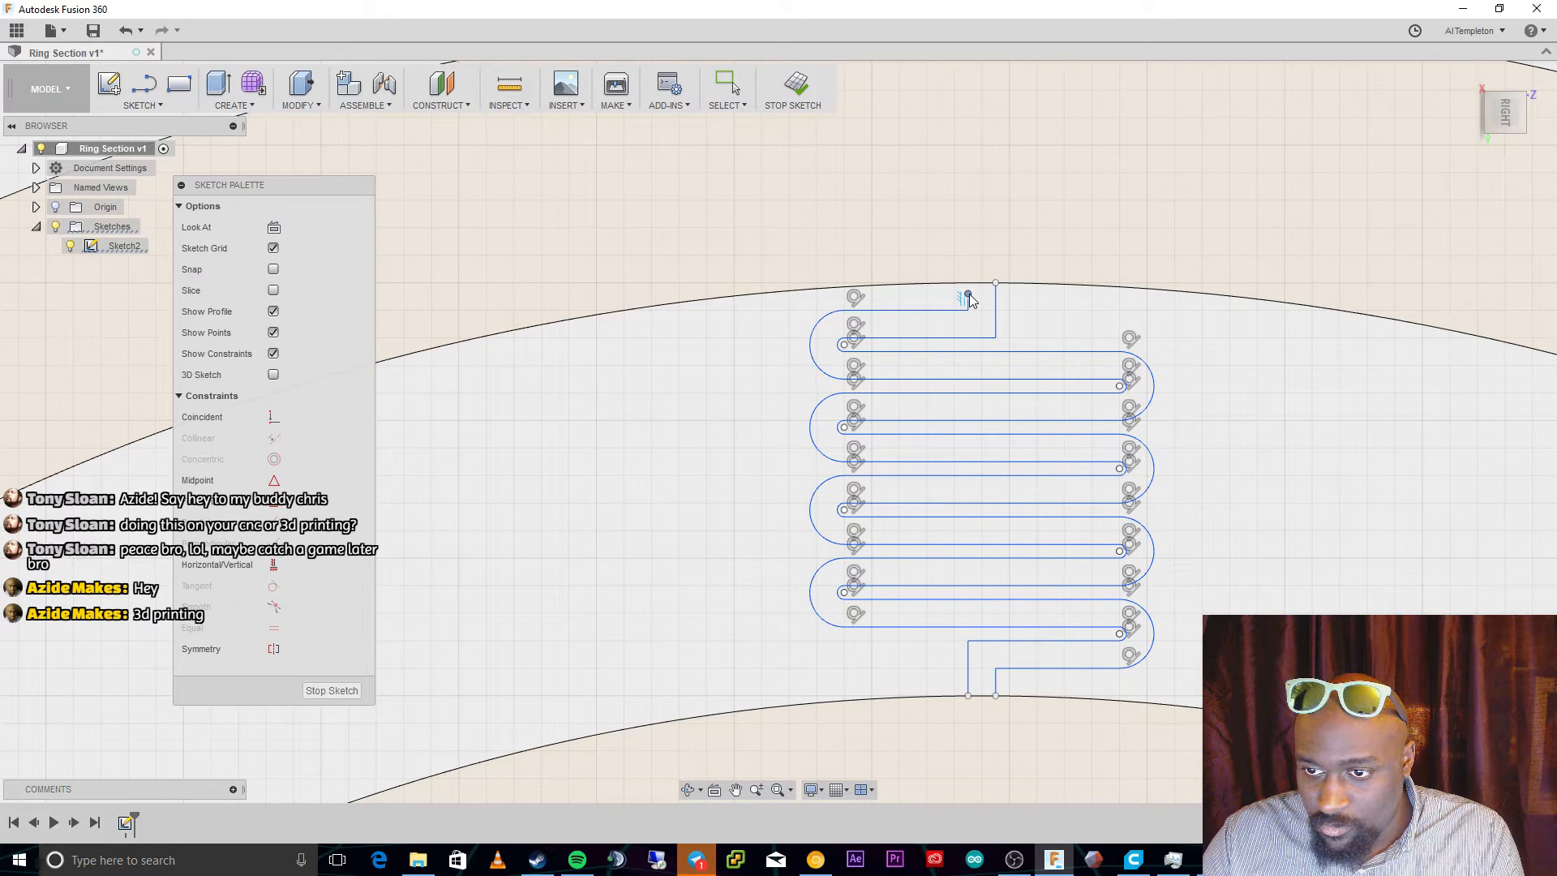
click(969, 299)
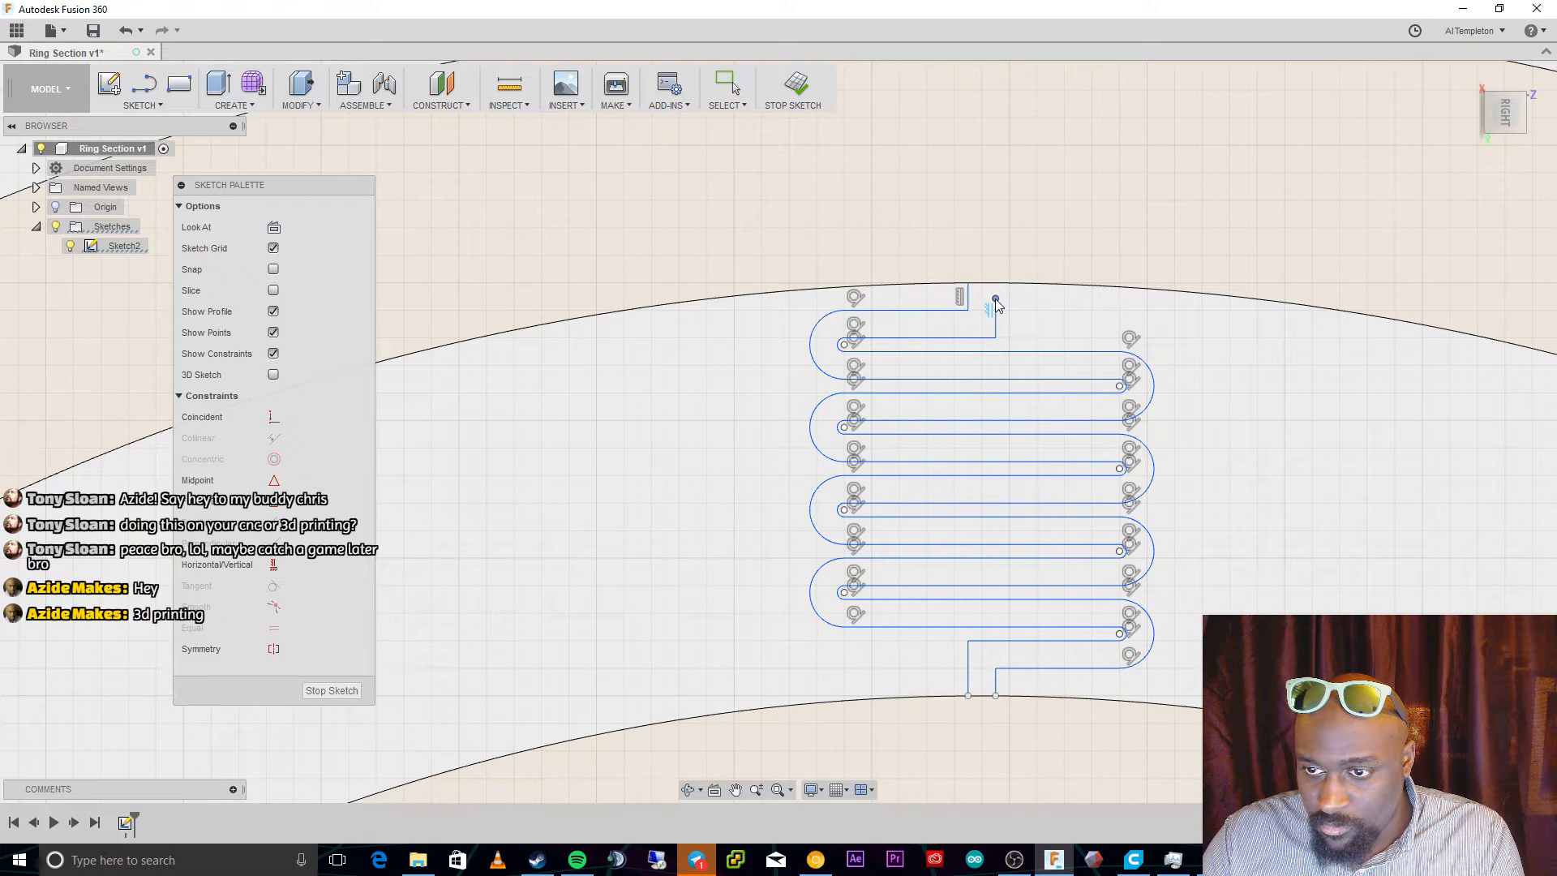
click(996, 300)
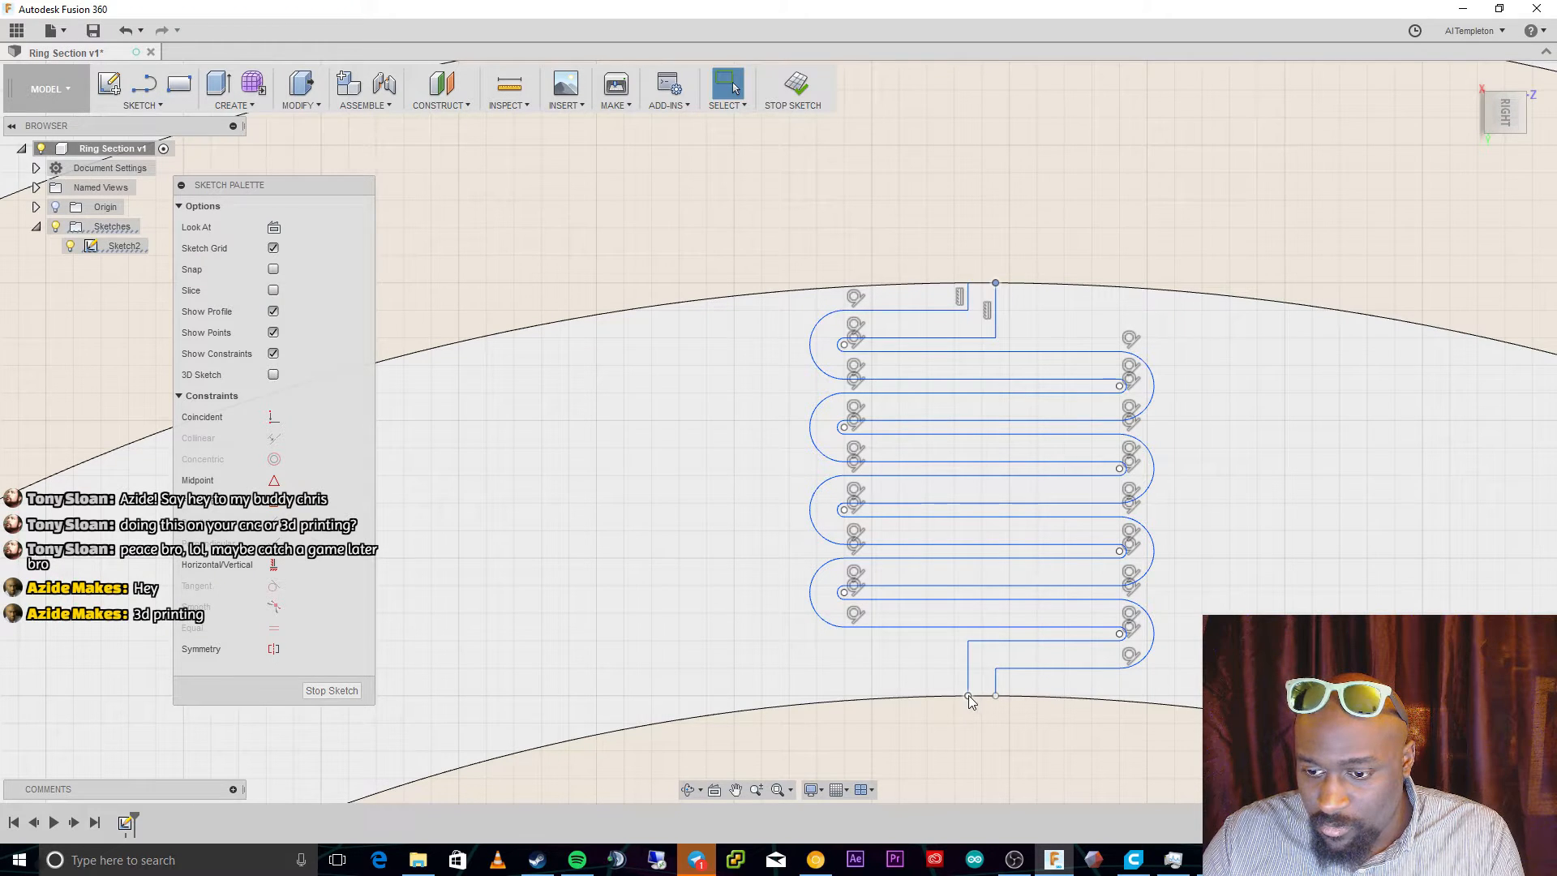
drag(969, 670, 970, 706)
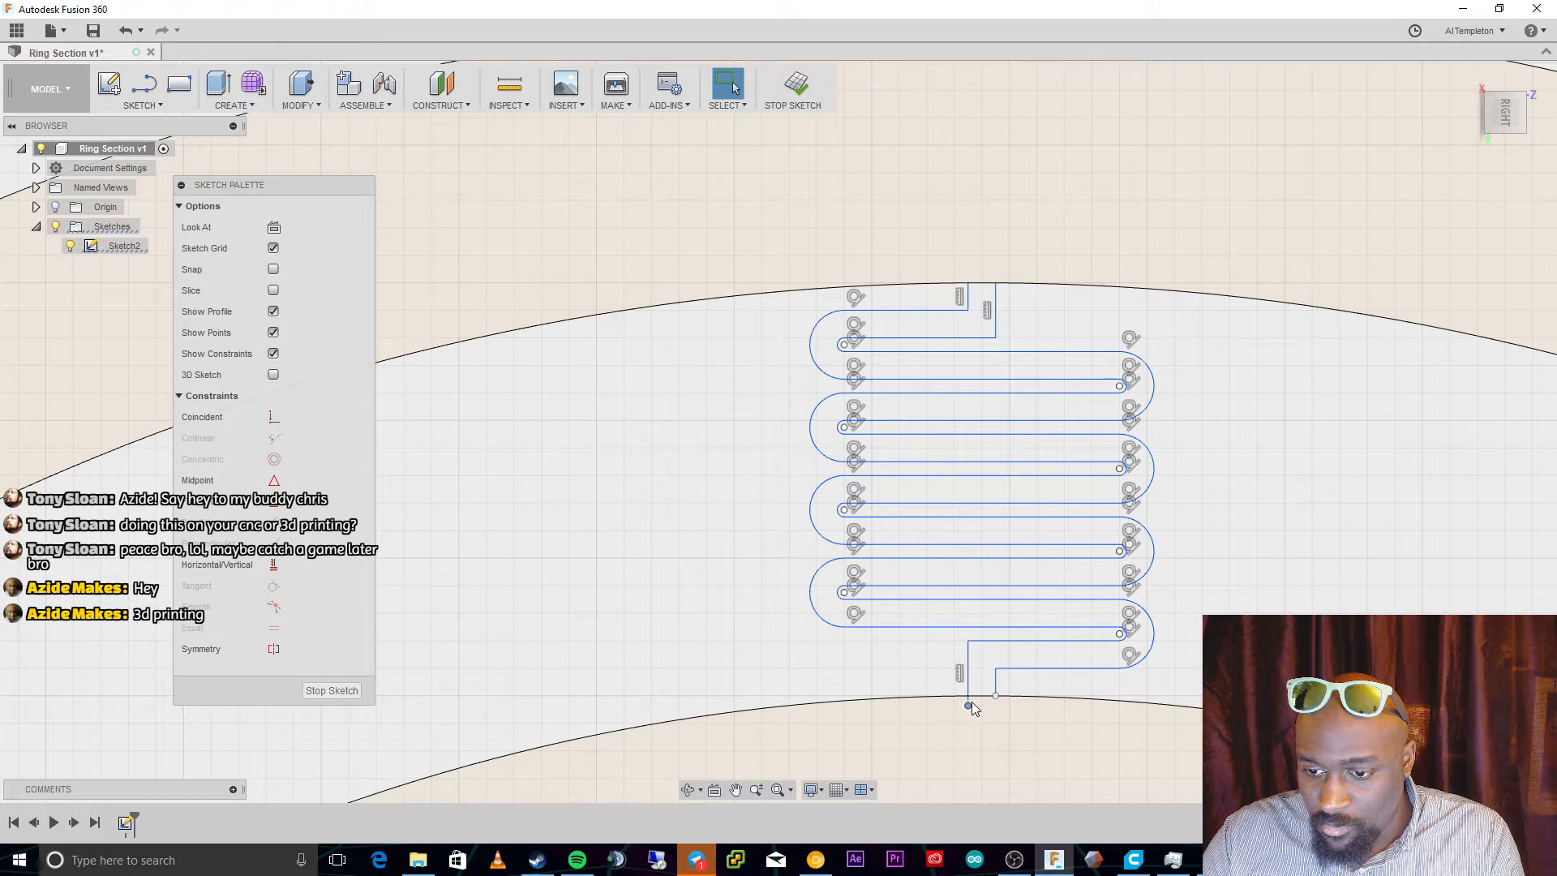
click(994, 698)
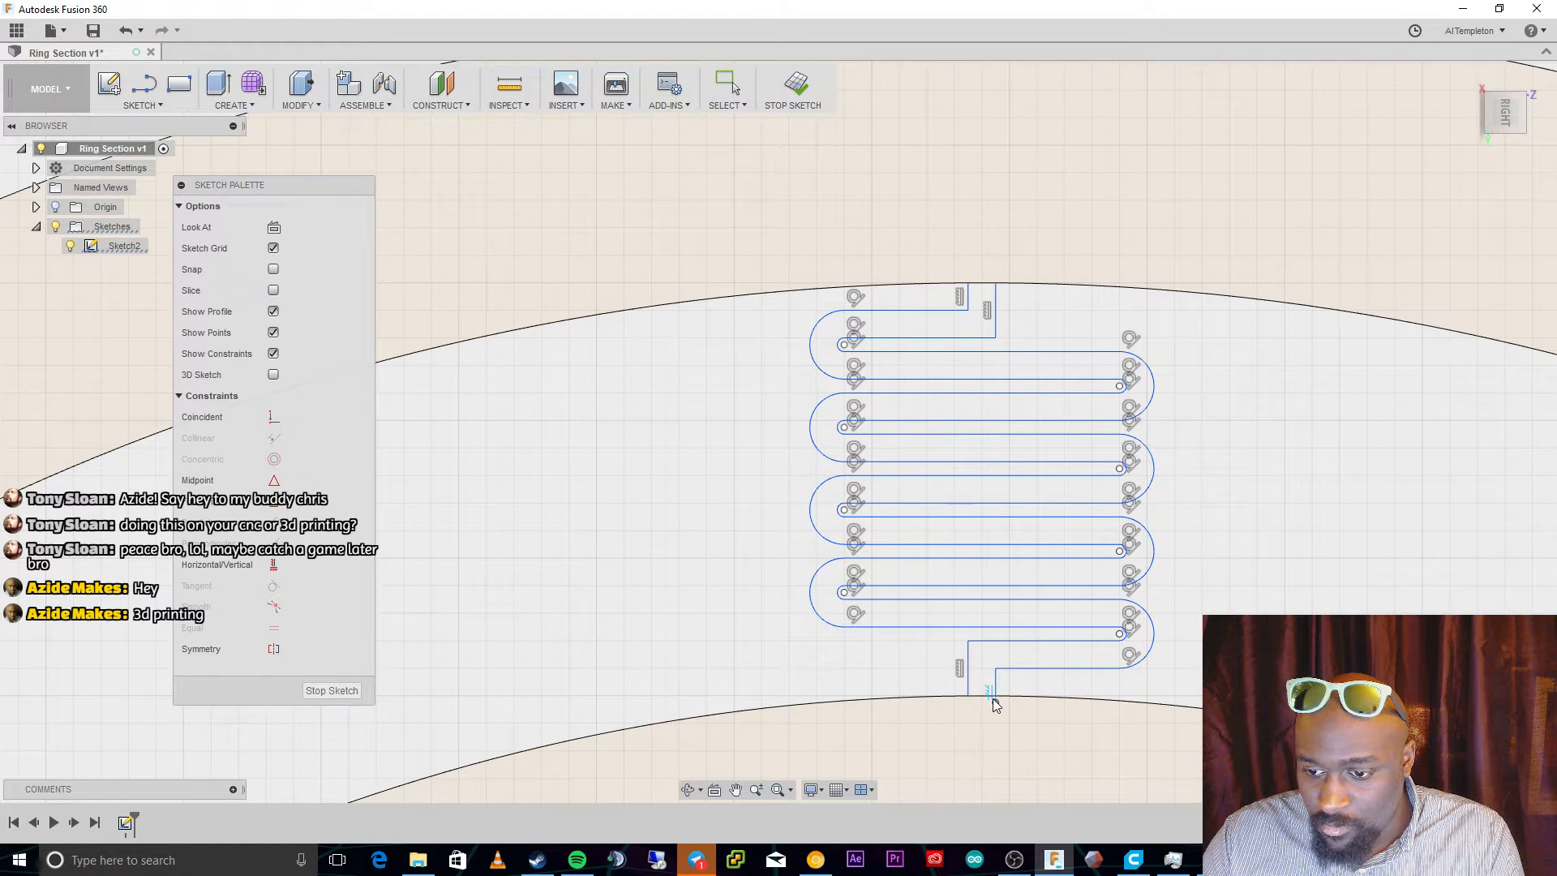
key(Escape)
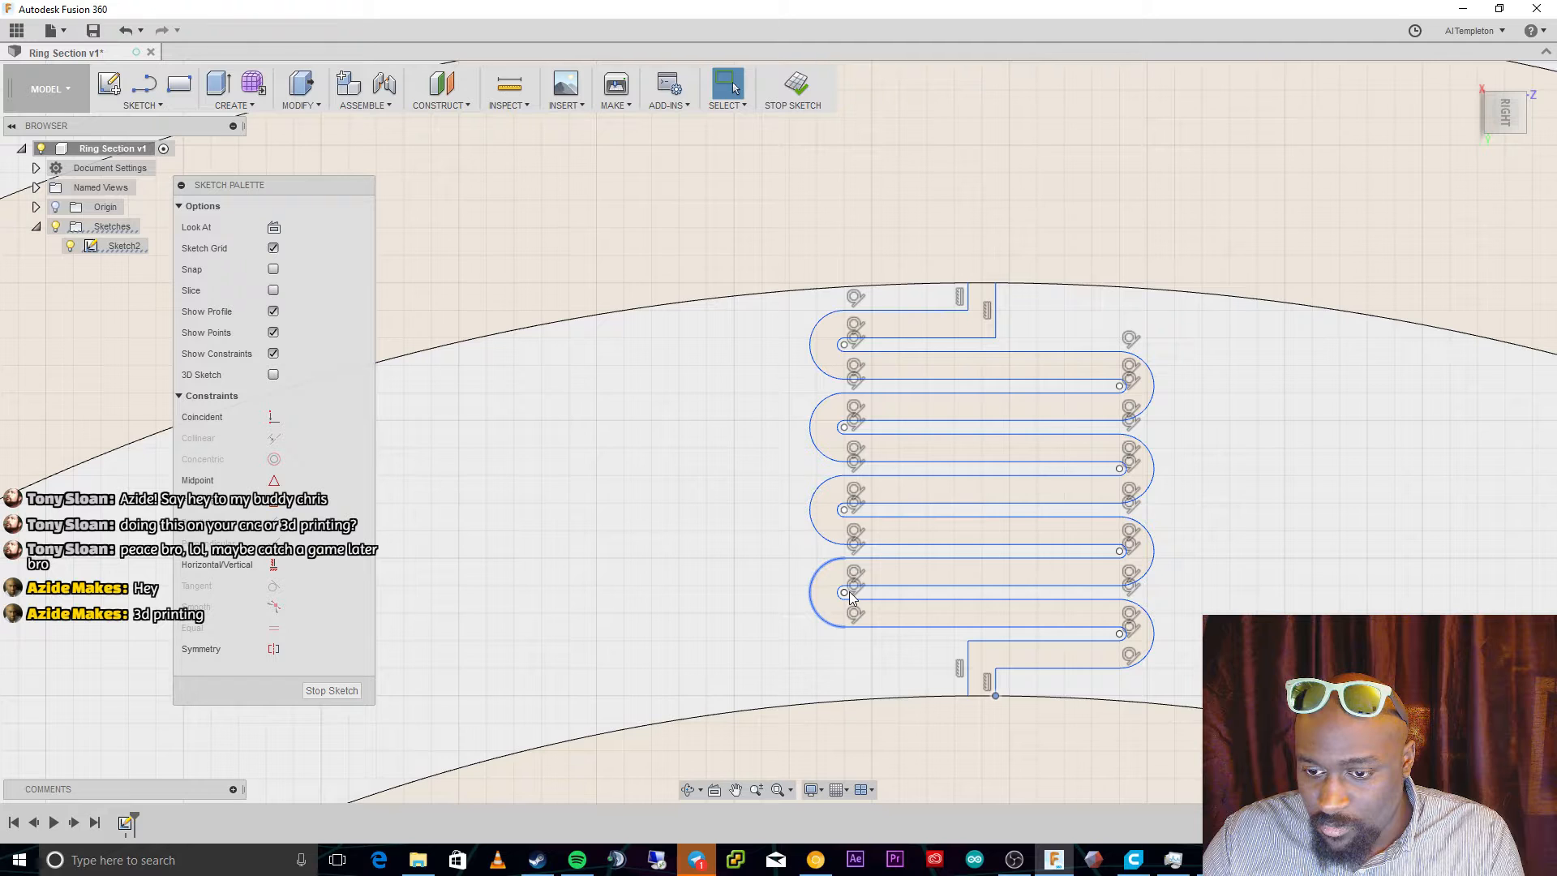
Try moving the small inner bends of the serpentine to test how freely the outline shifts, and undo the moves.
drag(849, 593, 1032, 585)
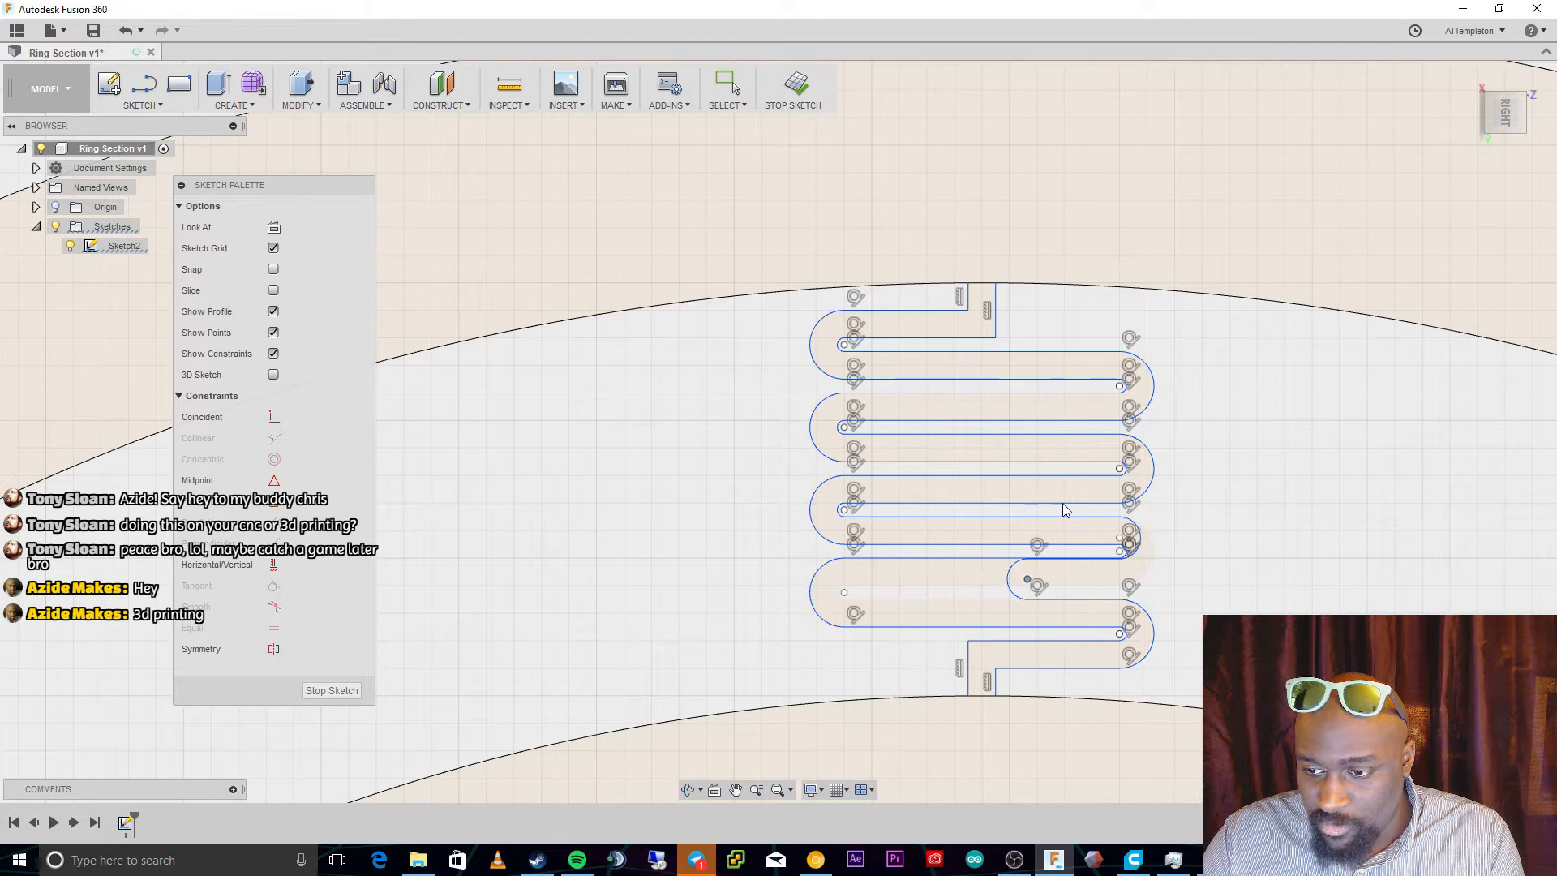
mouse_move(1063, 505)
mouse_down()
mouse_move(904, 598)
mouse_move(924, 560)
mouse_up()
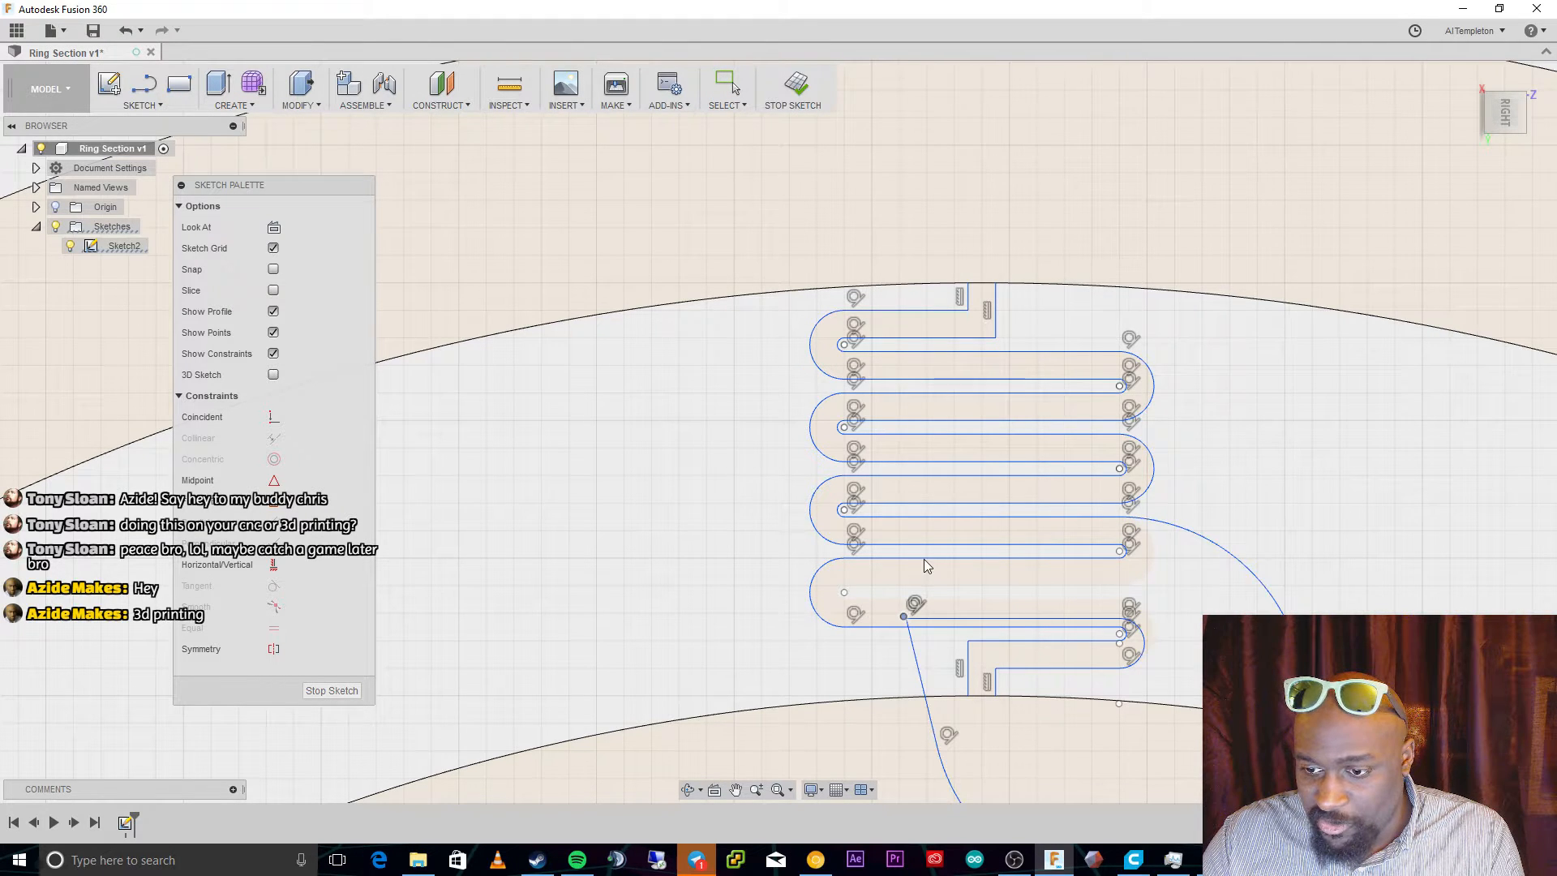
key(Escape)
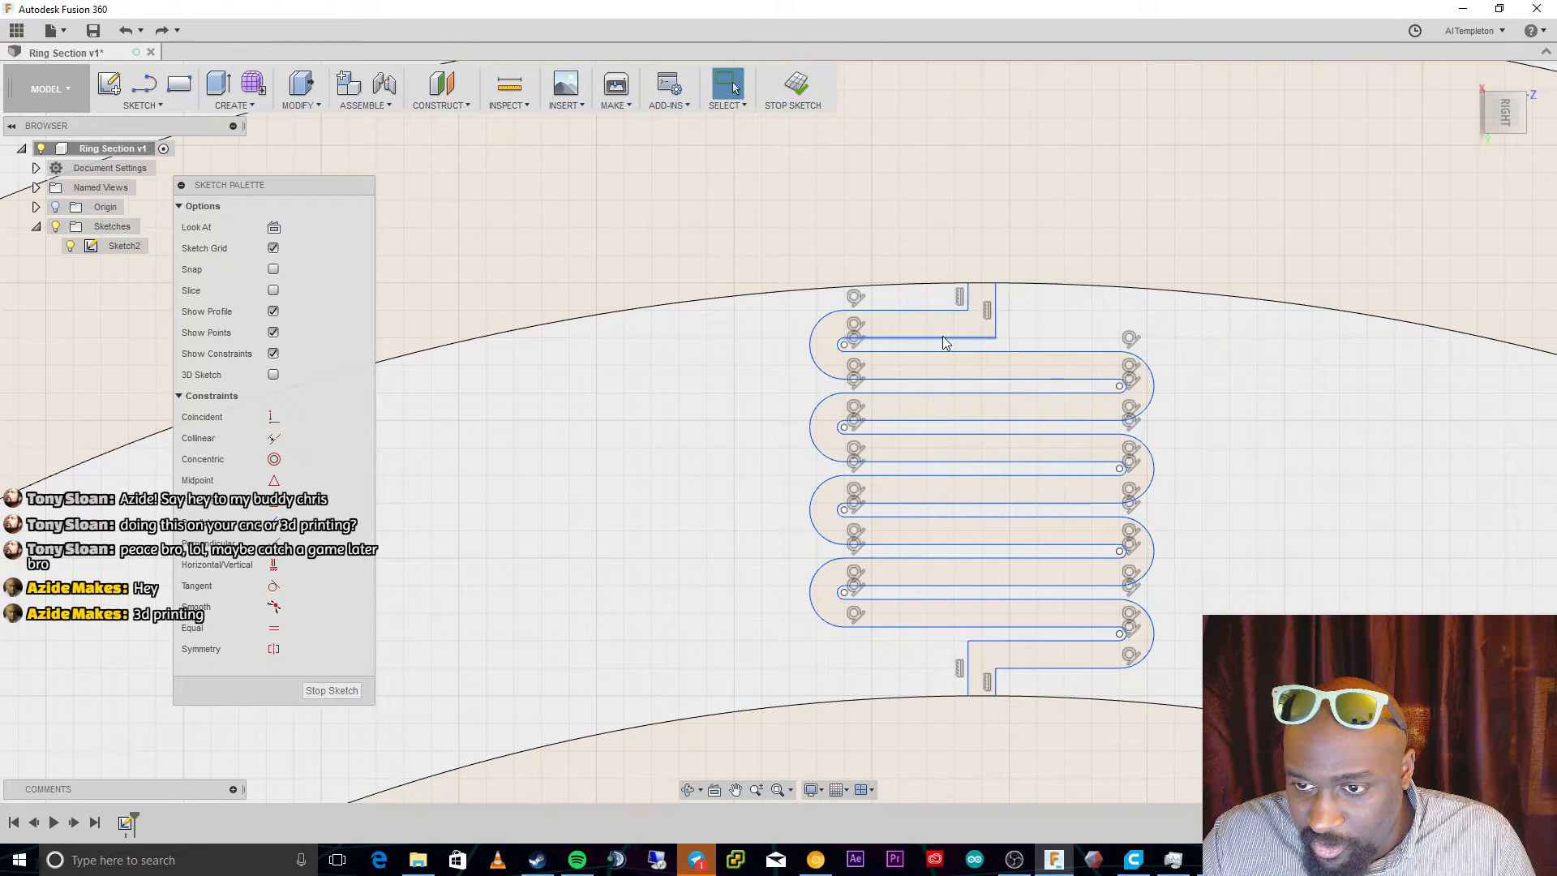
Try a length dimension on the right vertical line at the serpentine's upper end, and delete it.
key(d)
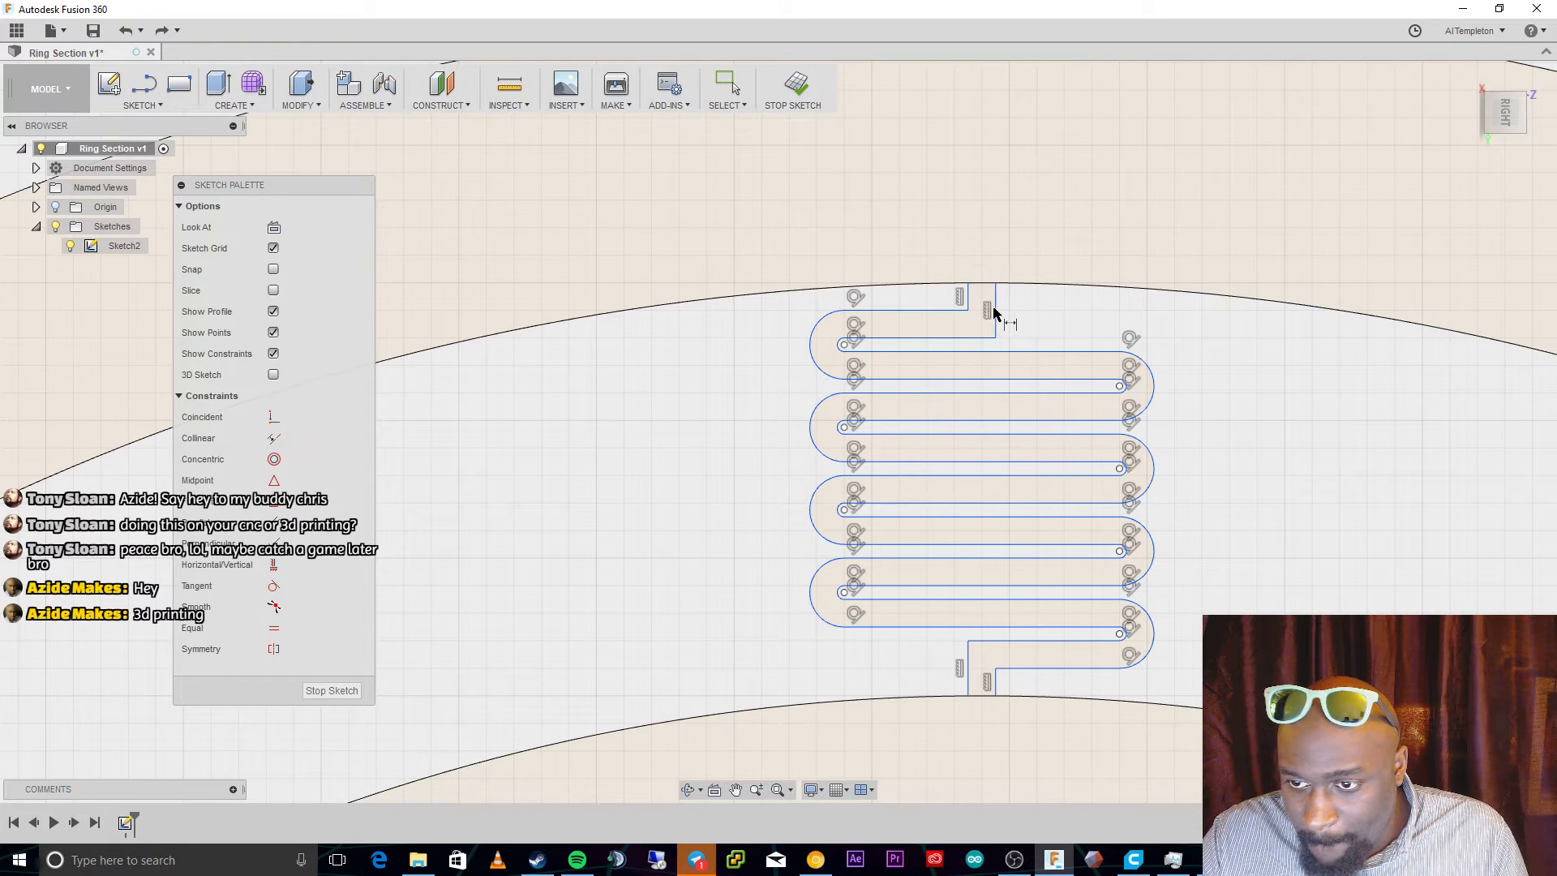
click(995, 313)
click(1022, 315)
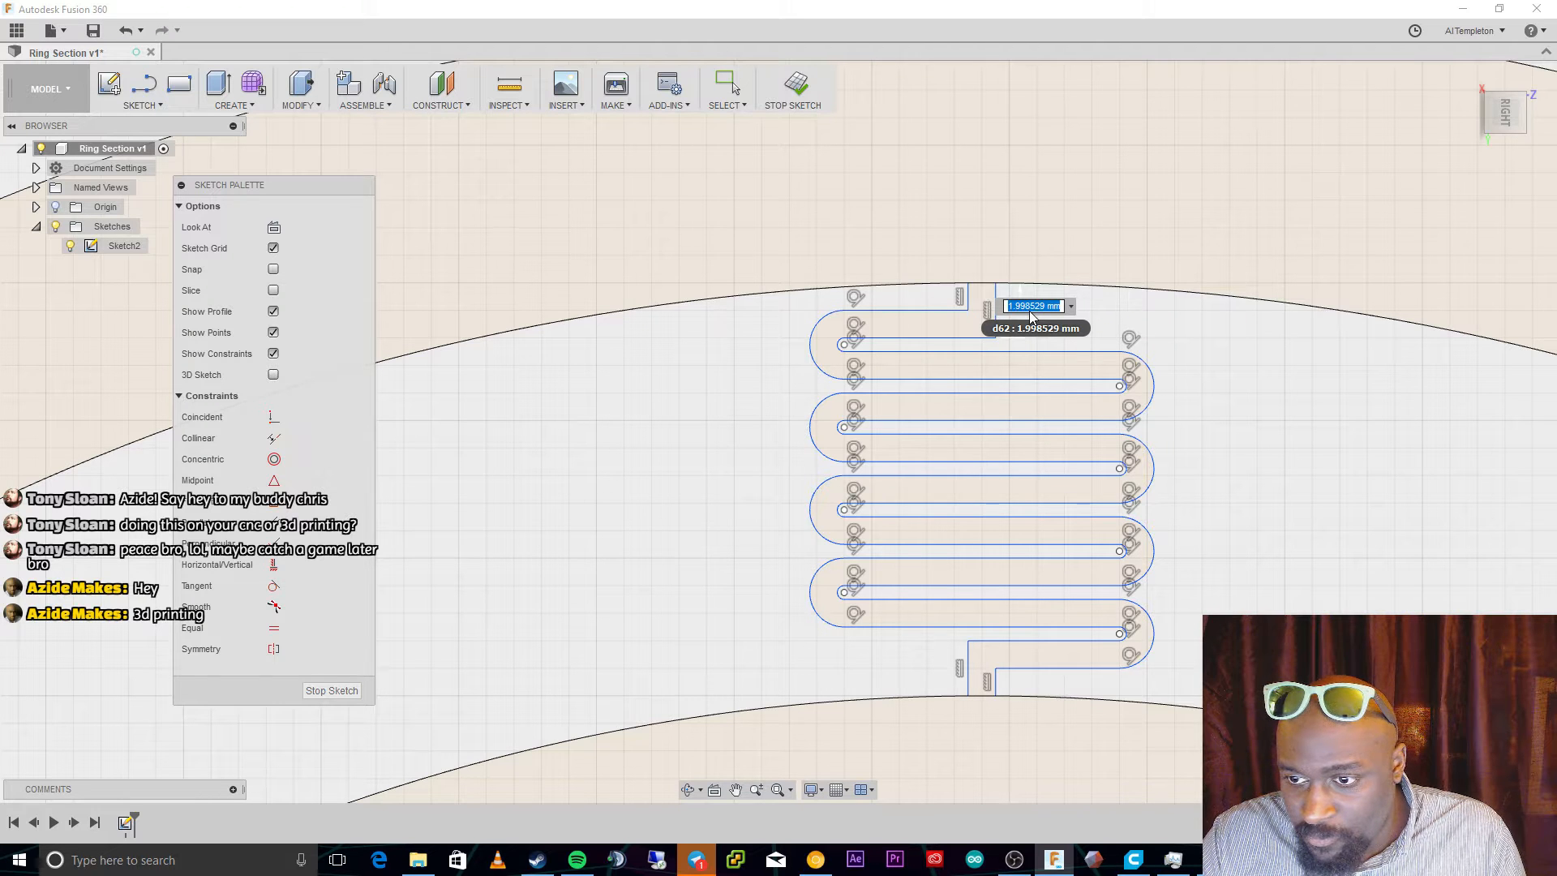
key(Return)
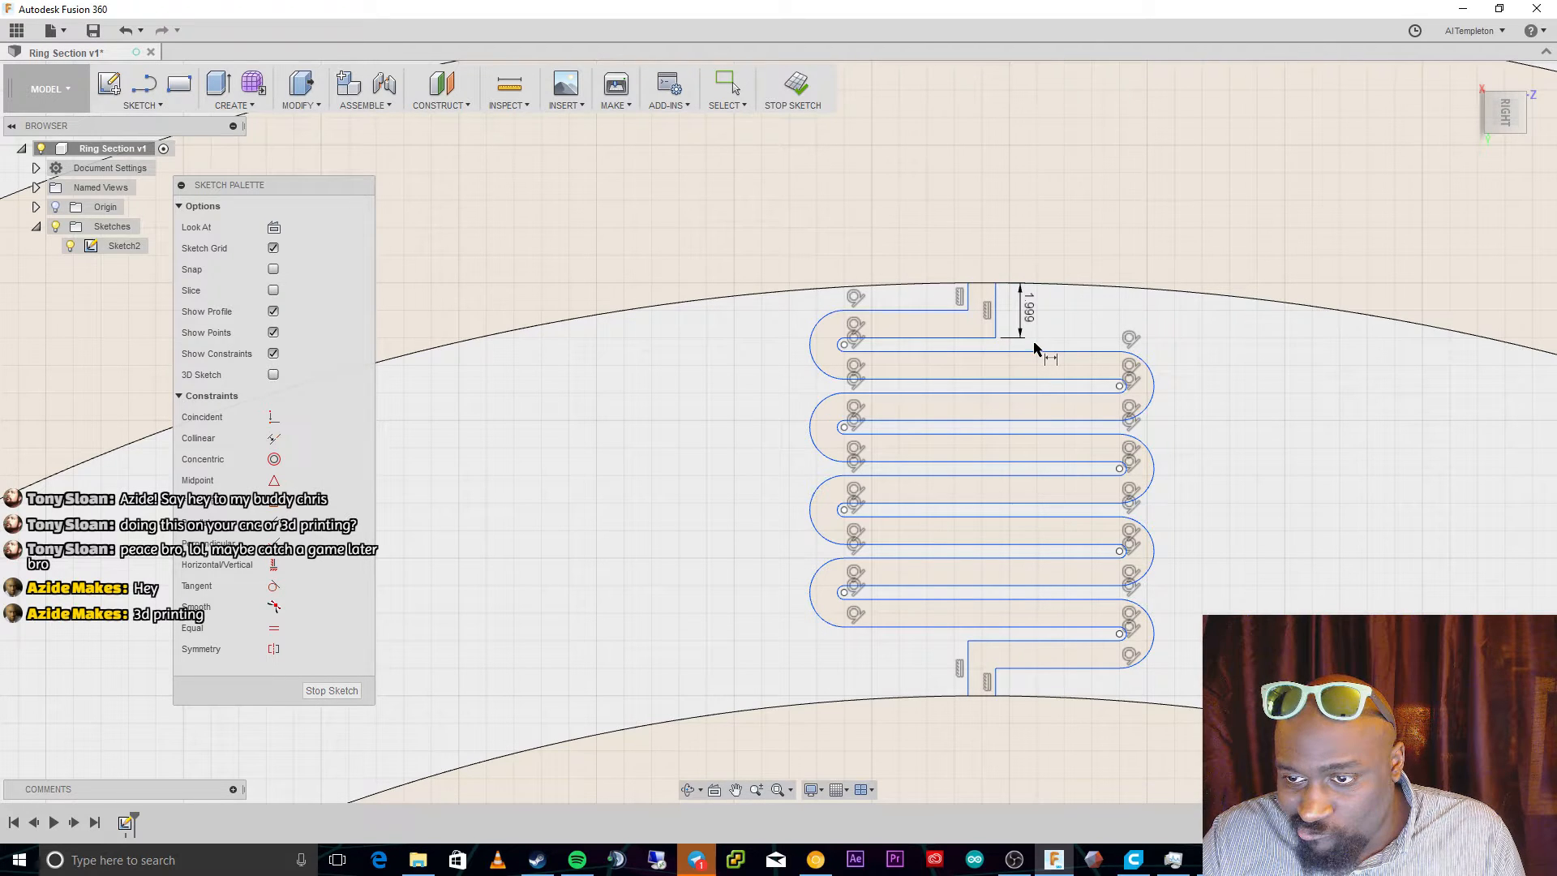
click(1028, 319)
key(Delete)
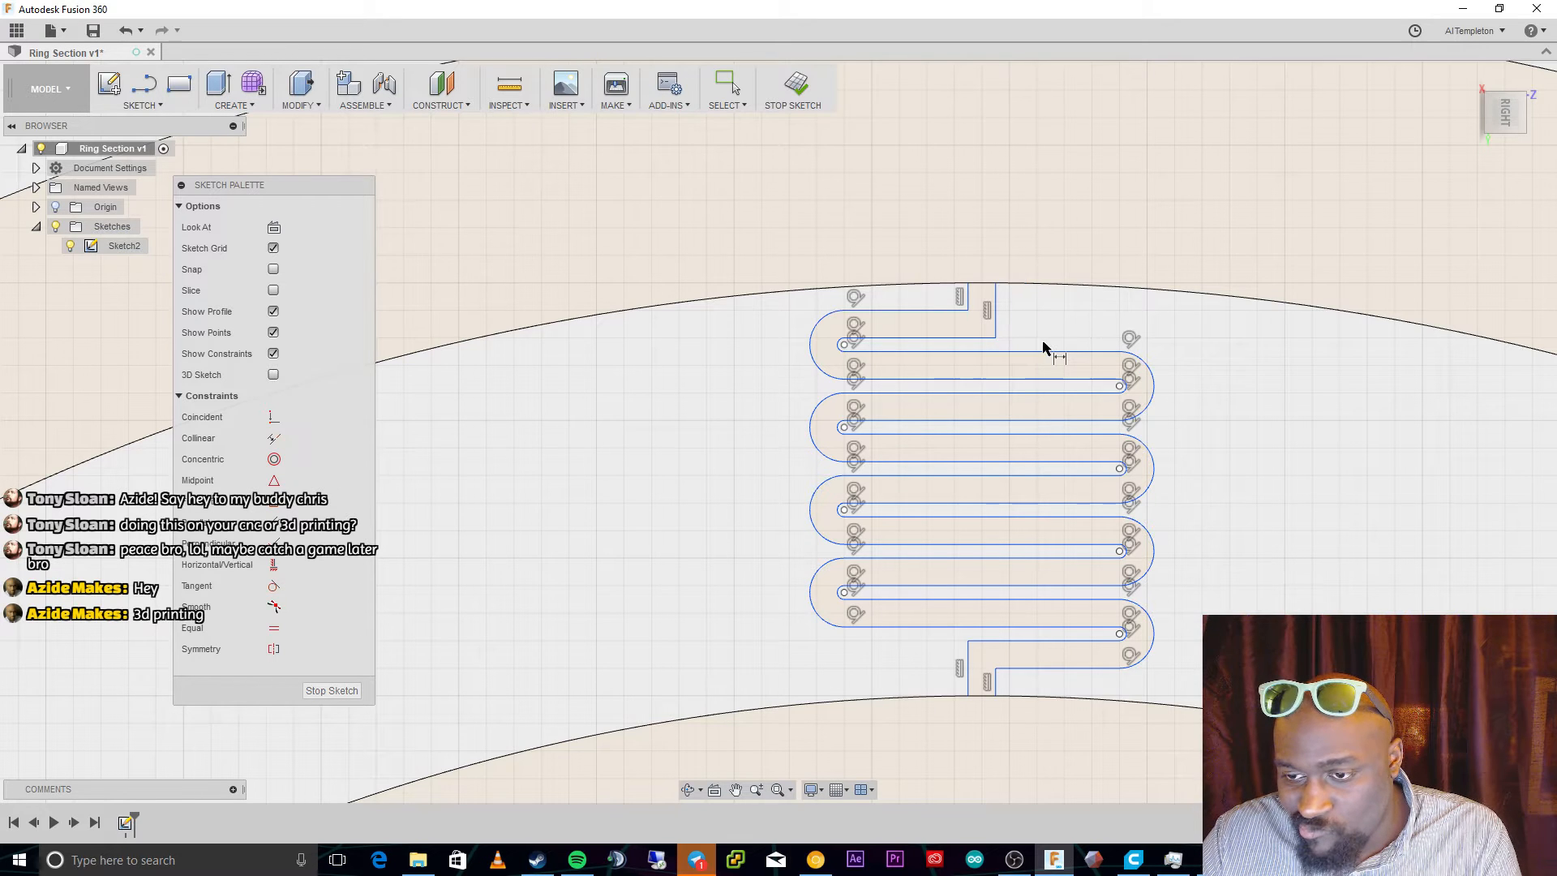
scroll(1045, 349, up, 2)
scroll(1062, 592, down, 2)
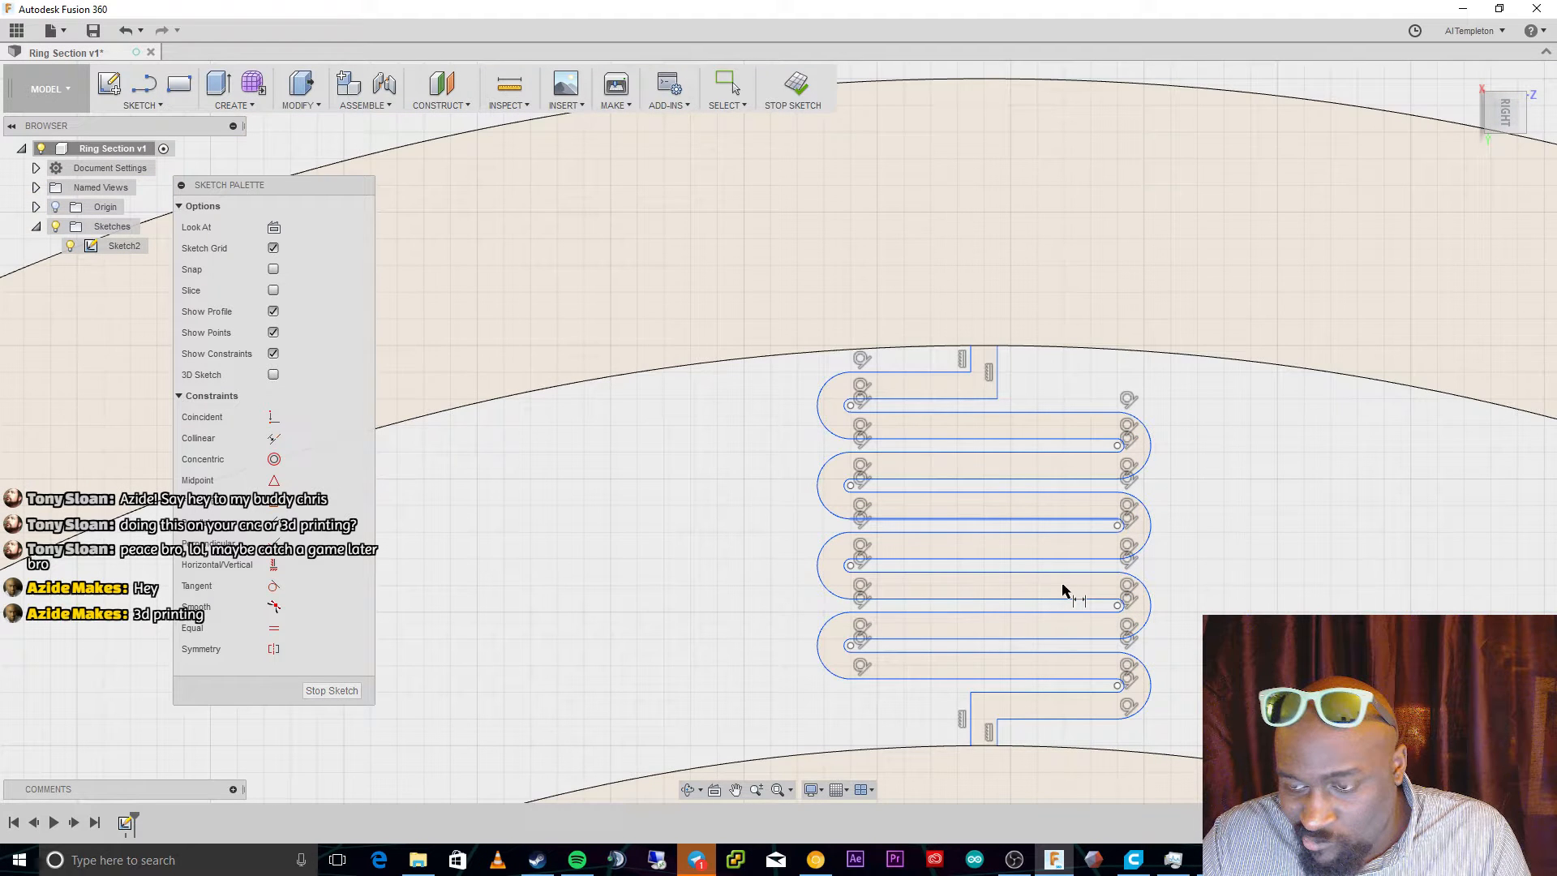
scroll(1062, 592, up, 1)
middle_drag(1062, 592, 1040, 463)
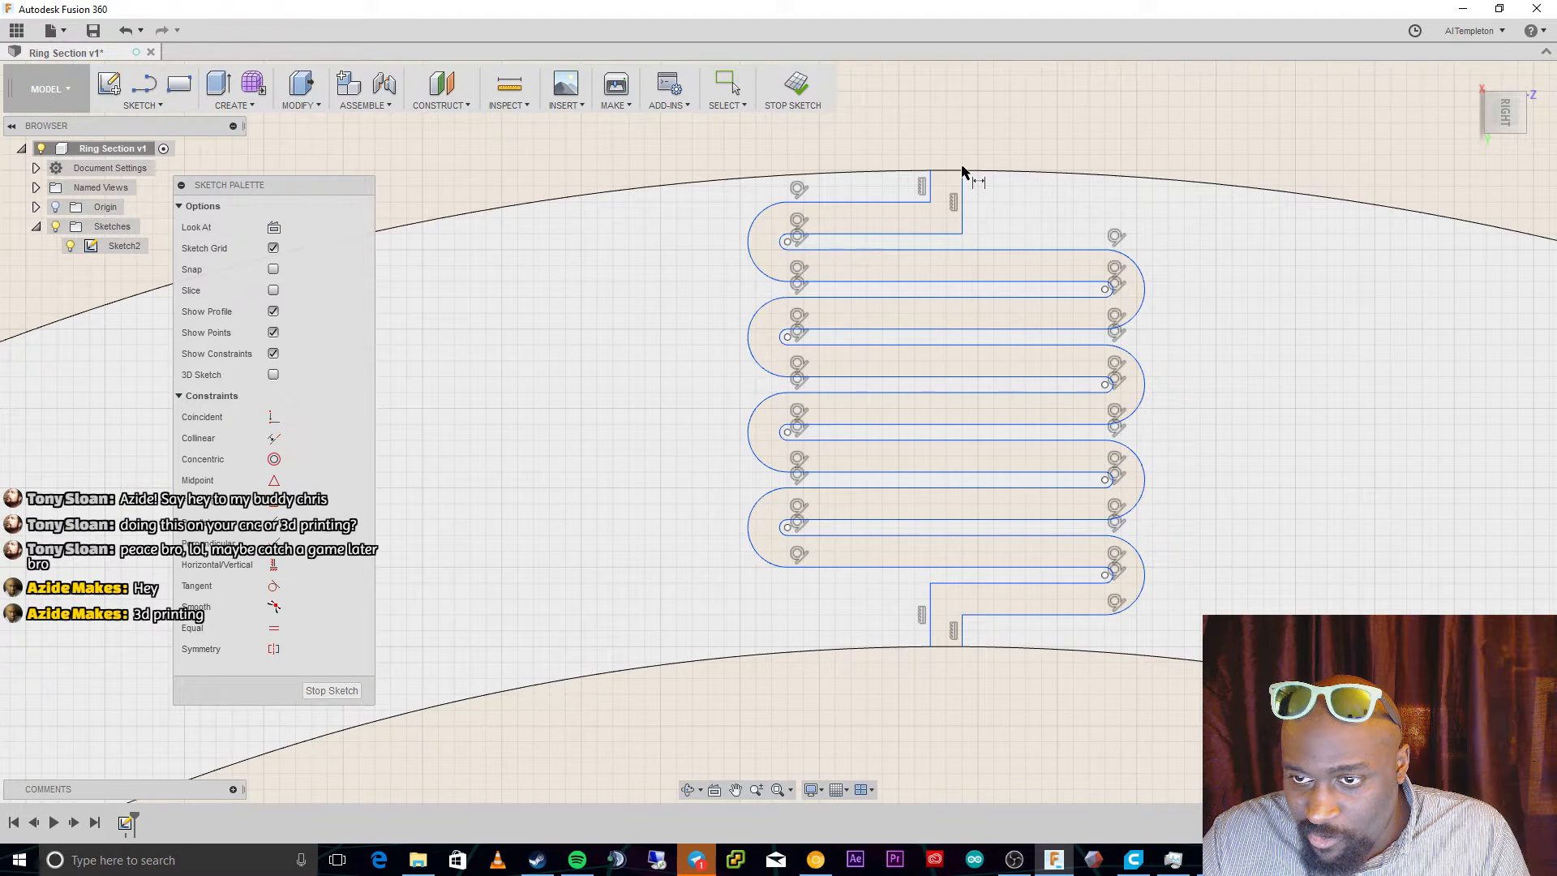
click(964, 172)
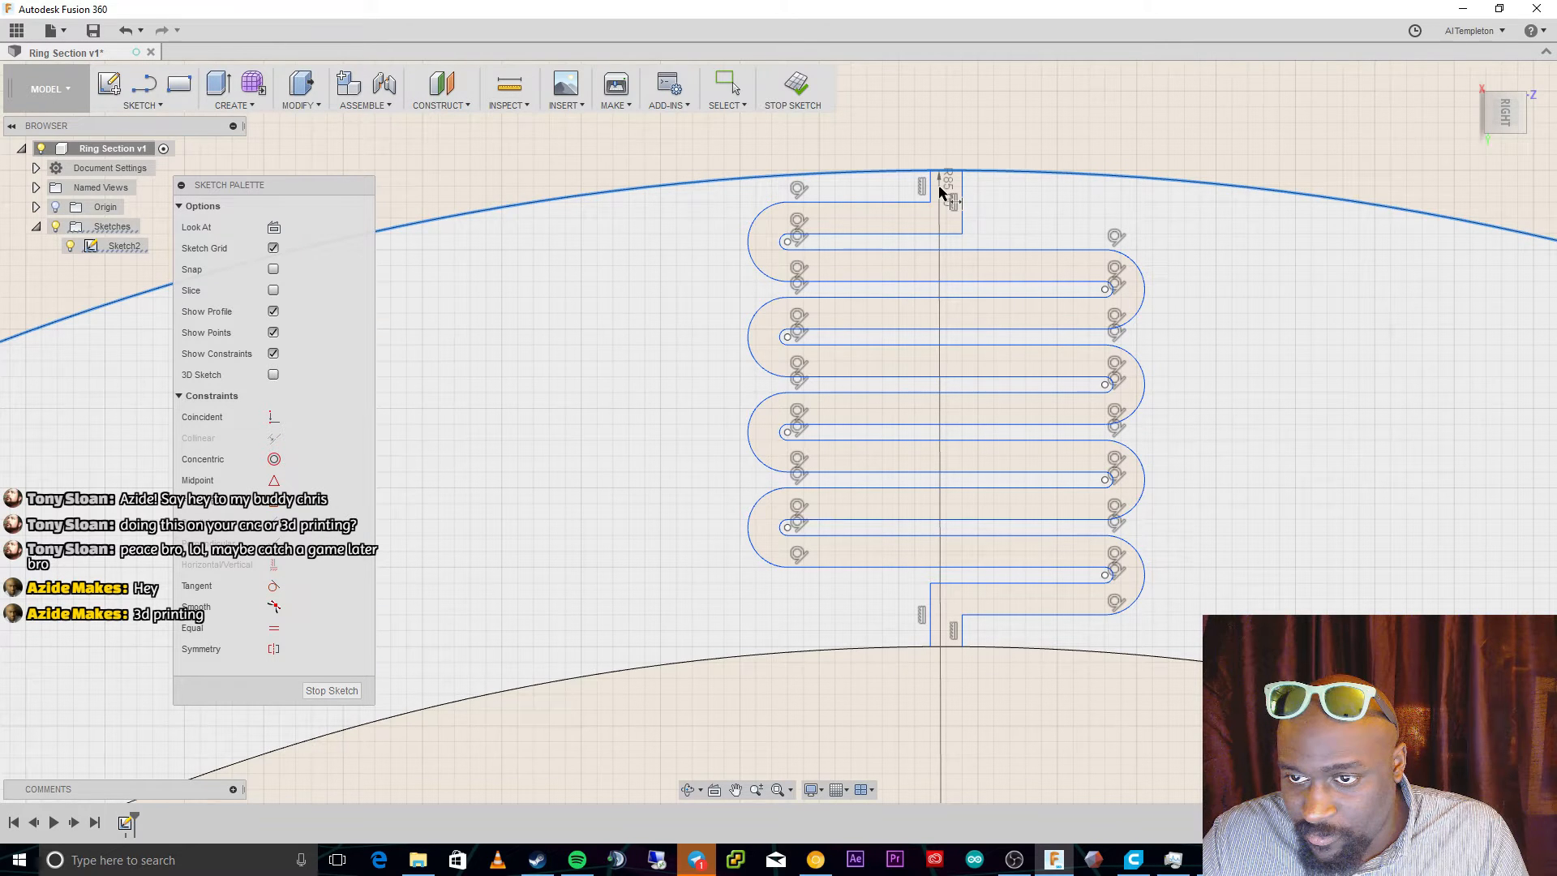
key(Escape)
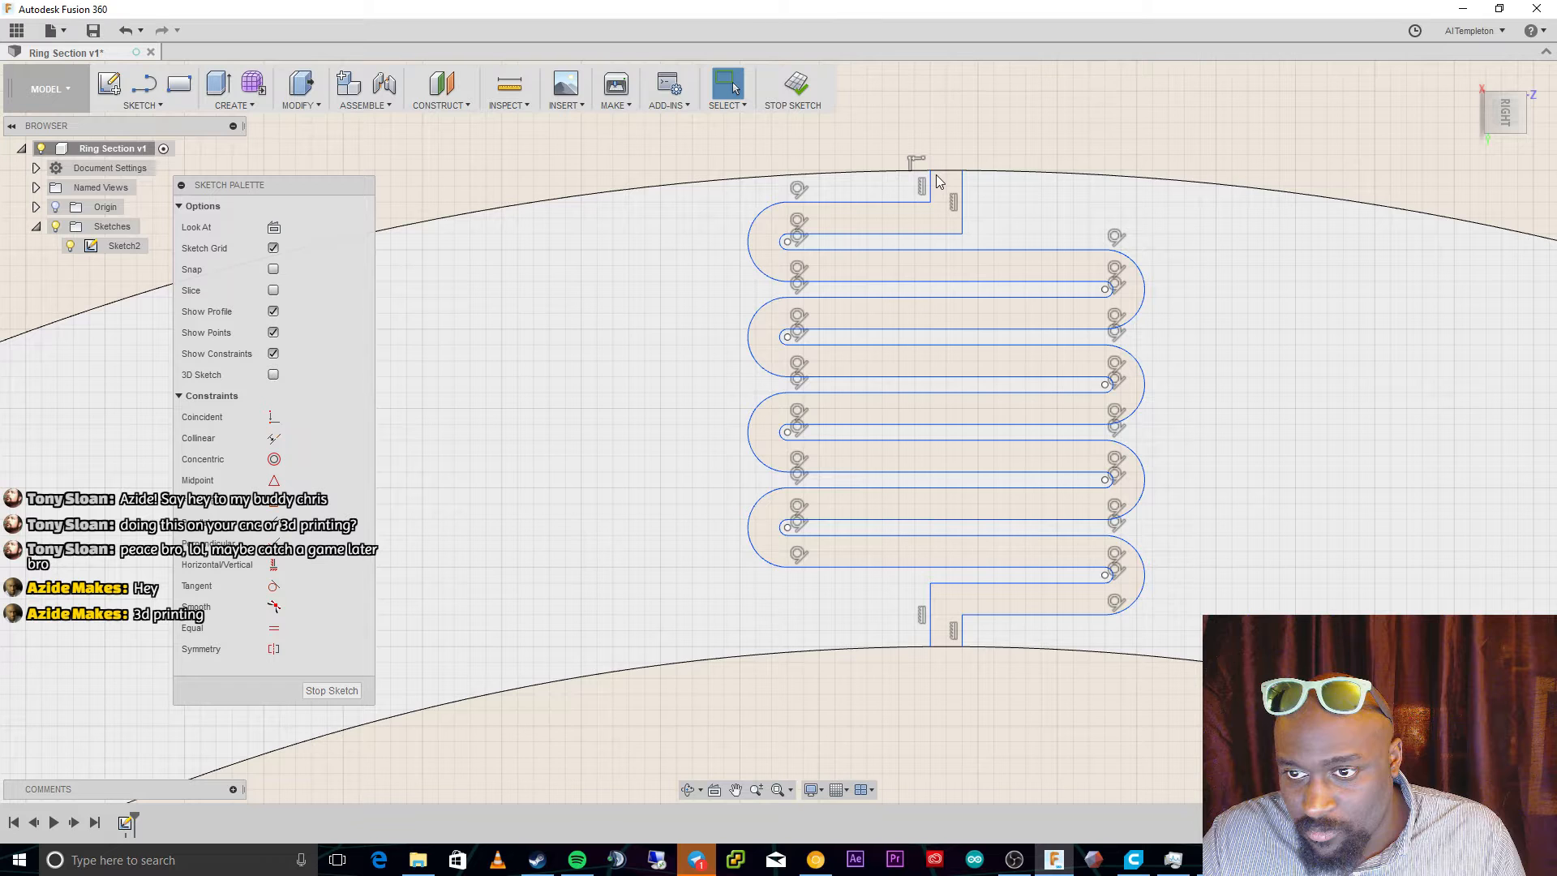
click(931, 170)
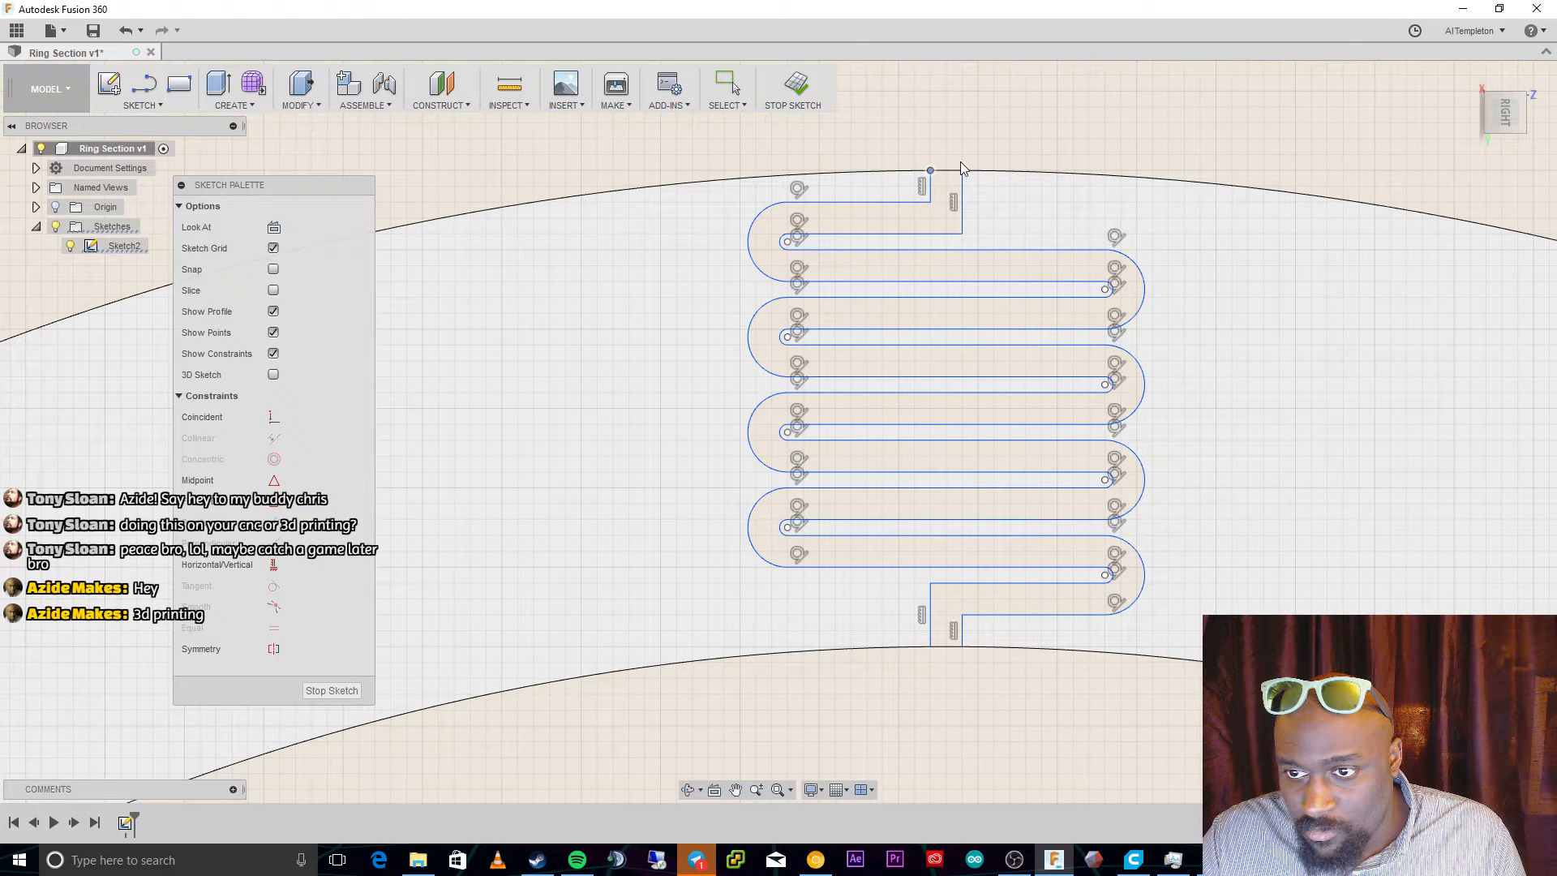
key(Escape)
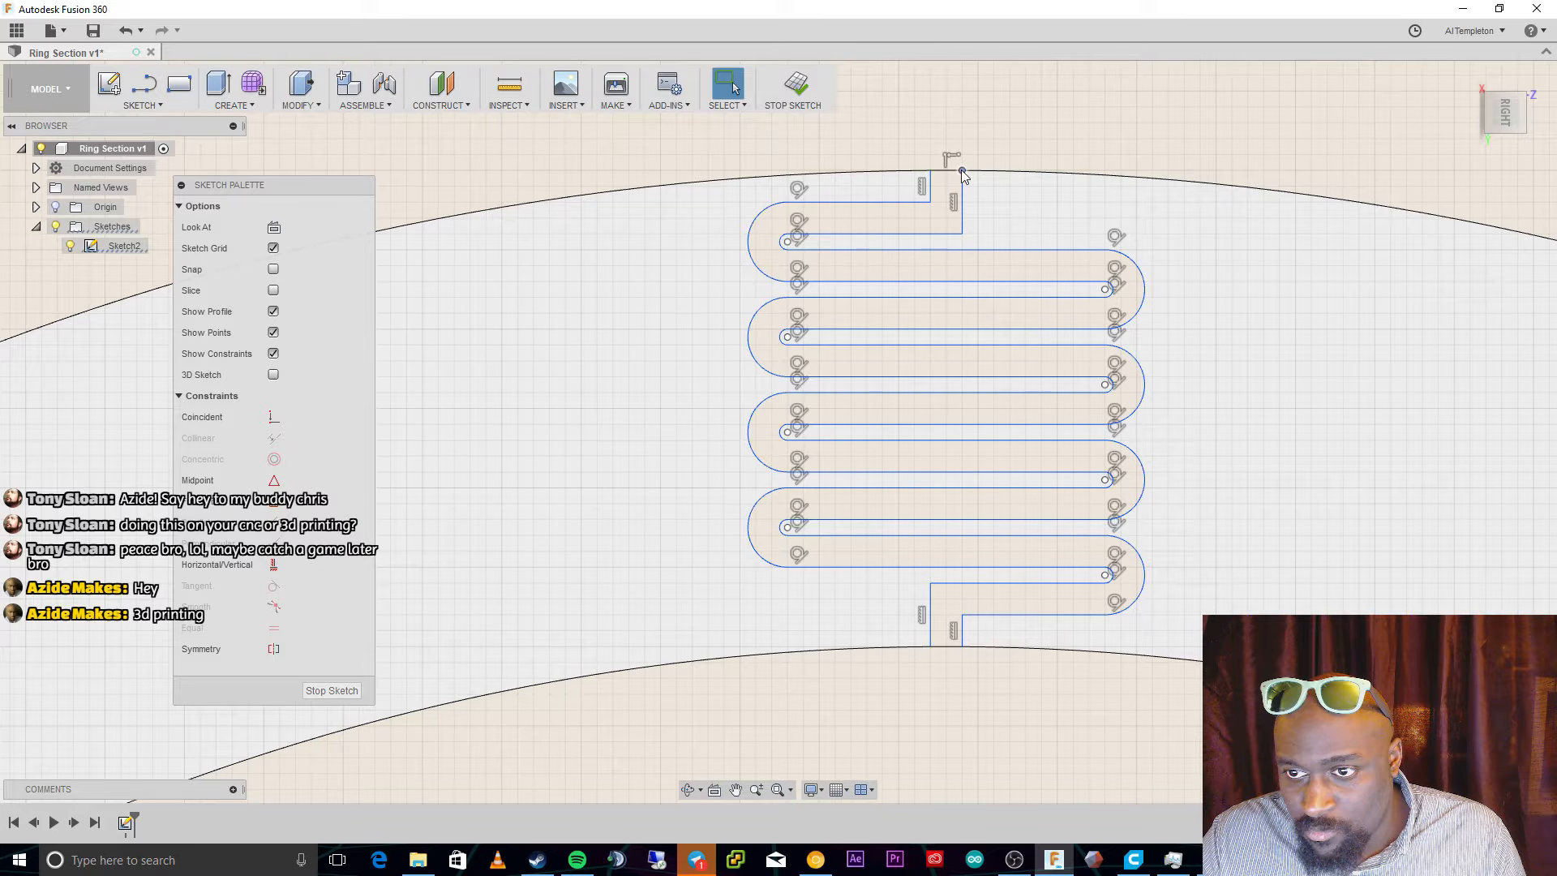
click(962, 172)
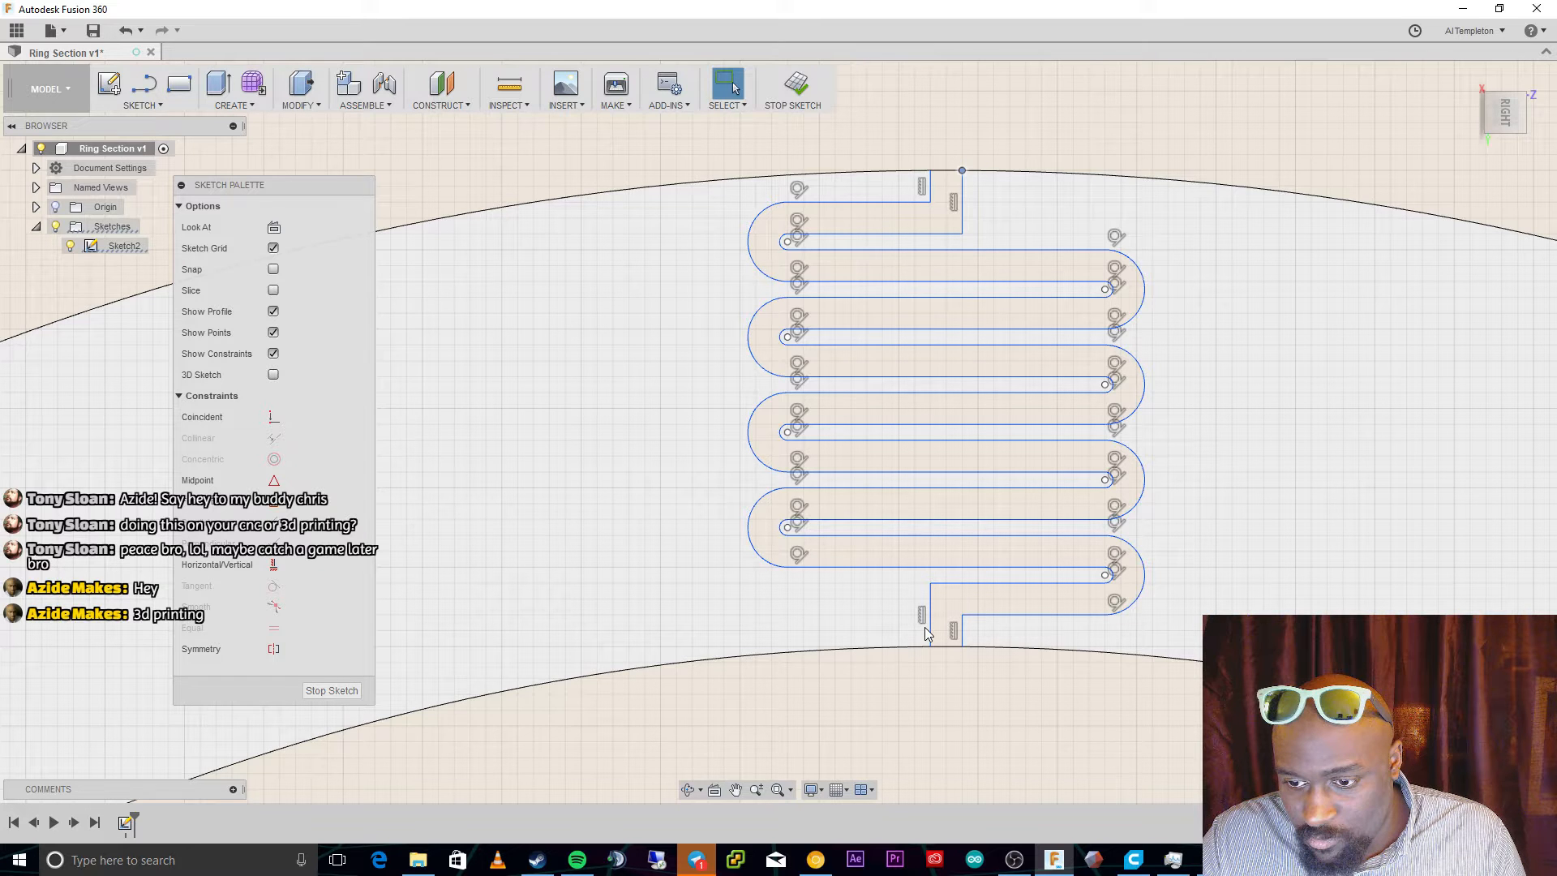
click(940, 169)
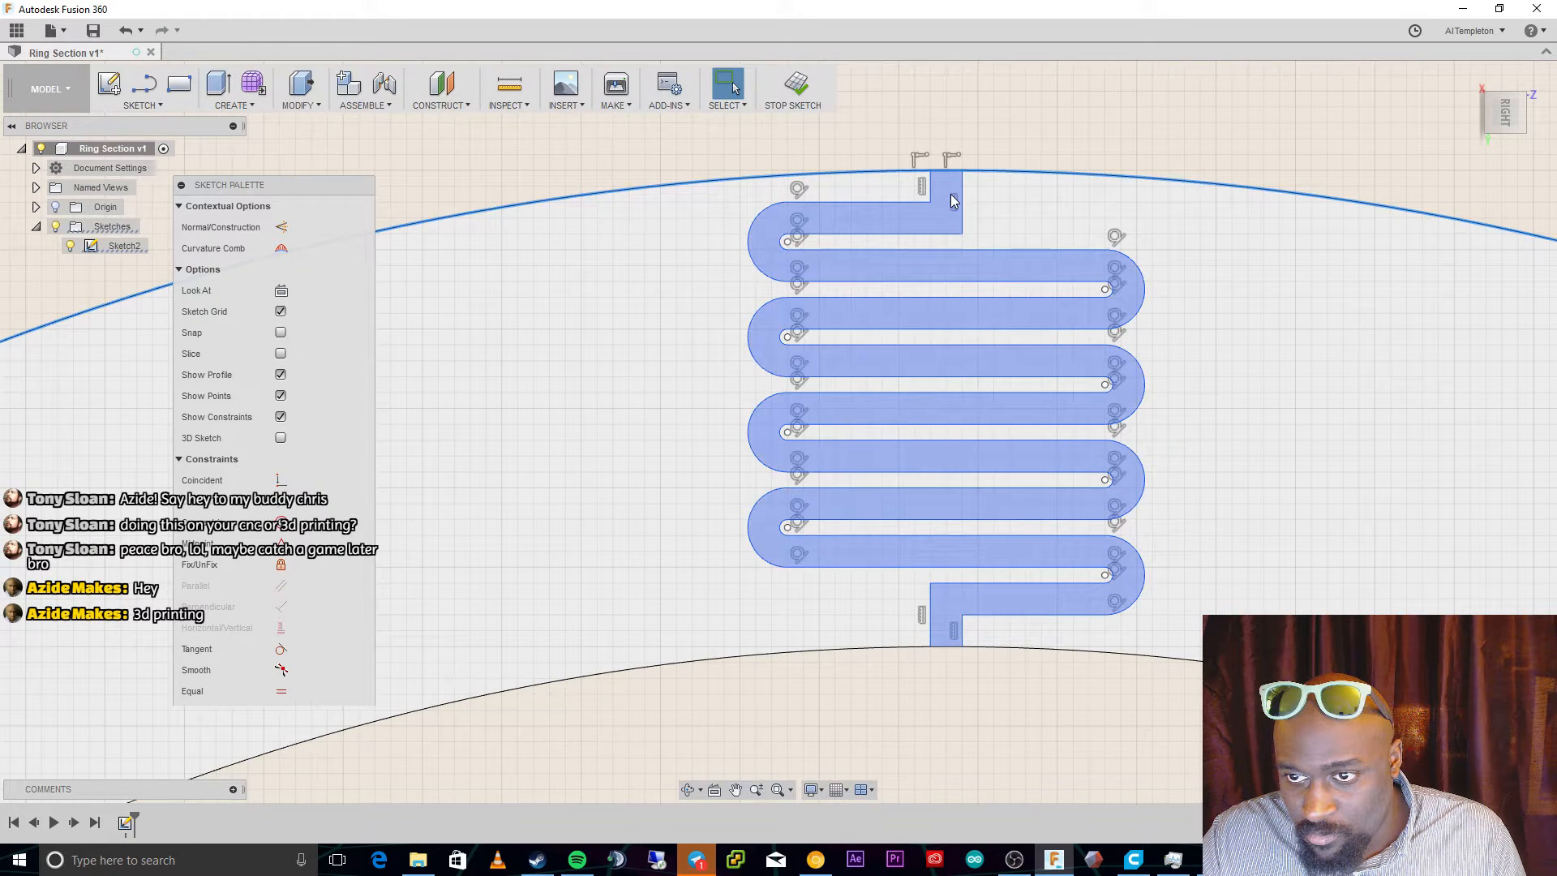
key(Escape)
Try trimming the upper and lower arc pieces between the serpentine's vertical end lines, and undo the trims.
click(941, 179)
click(947, 647)
click(919, 690)
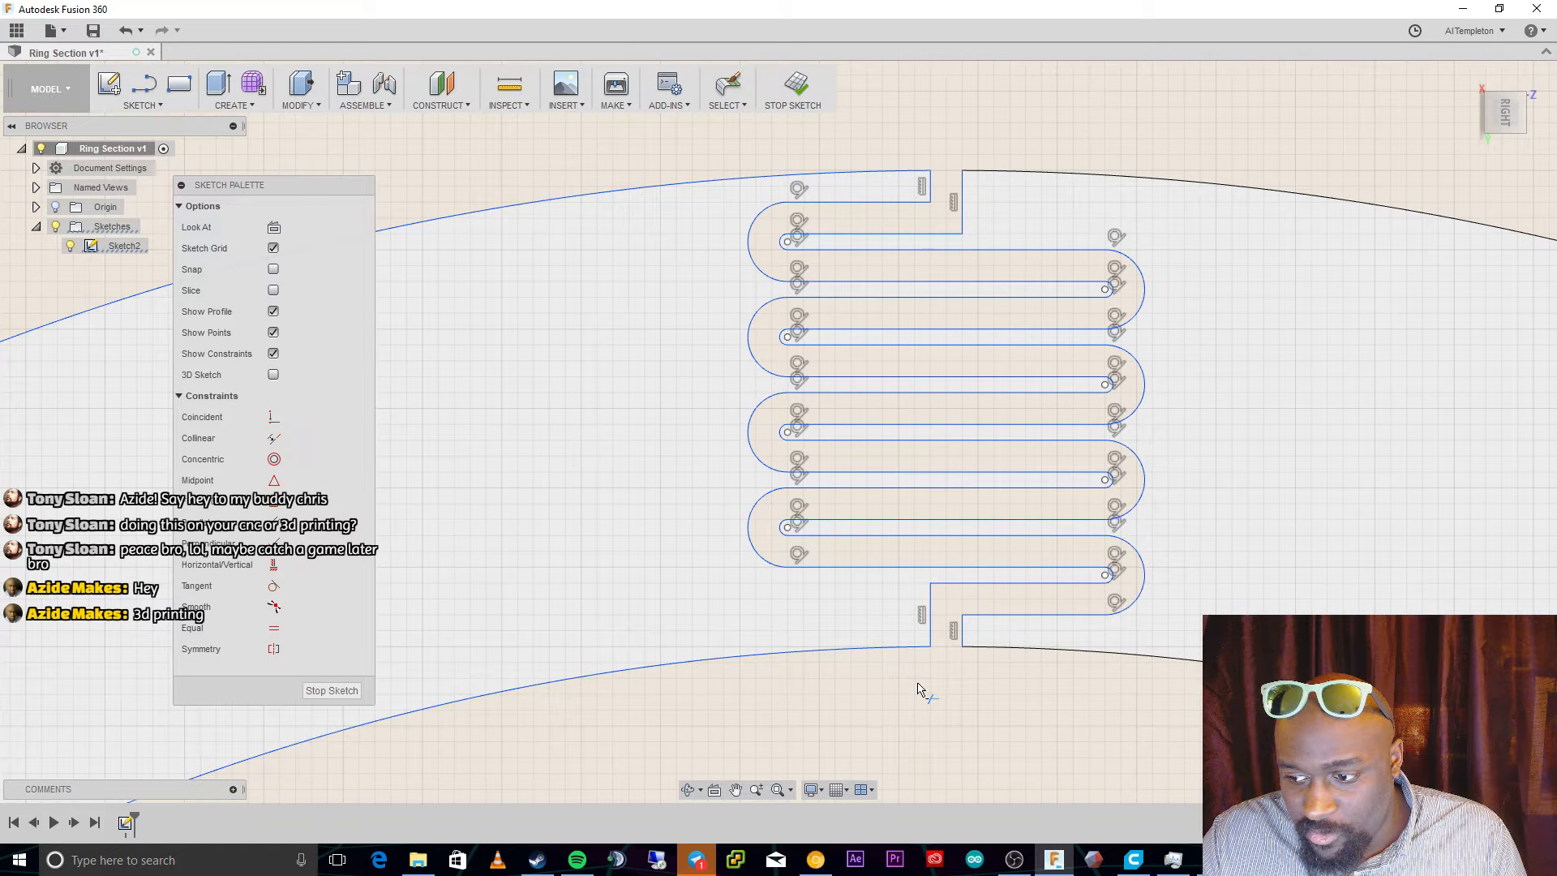
key(Escape)
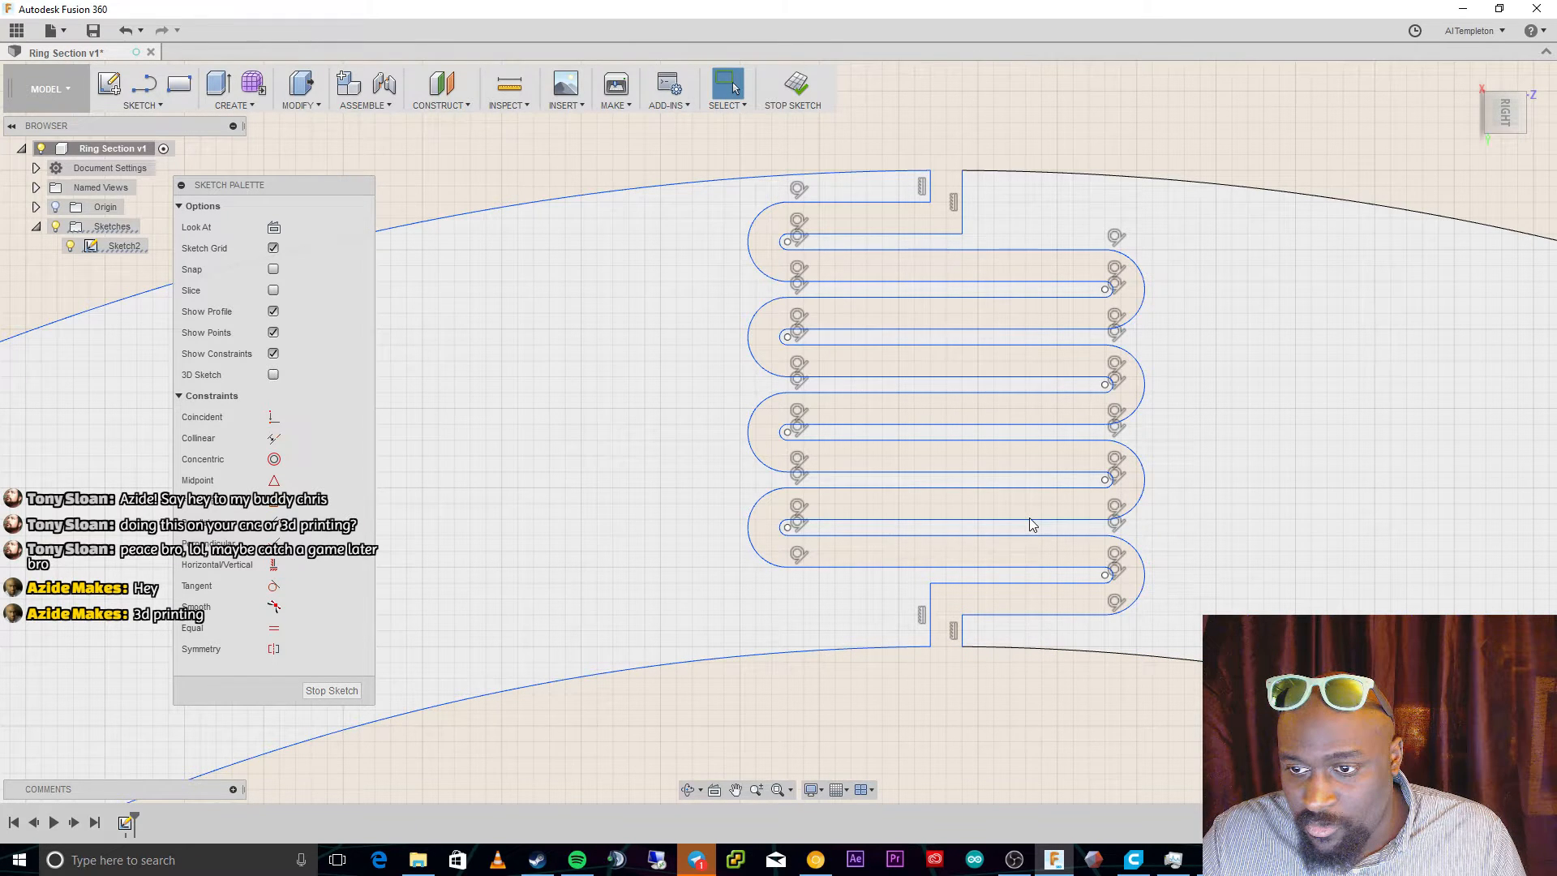
drag(1111, 637, 725, 348)
mouse_move(1158, 632)
mouse_down()
mouse_move(641, 301)
mouse_move(670, 180)
mouse_up()
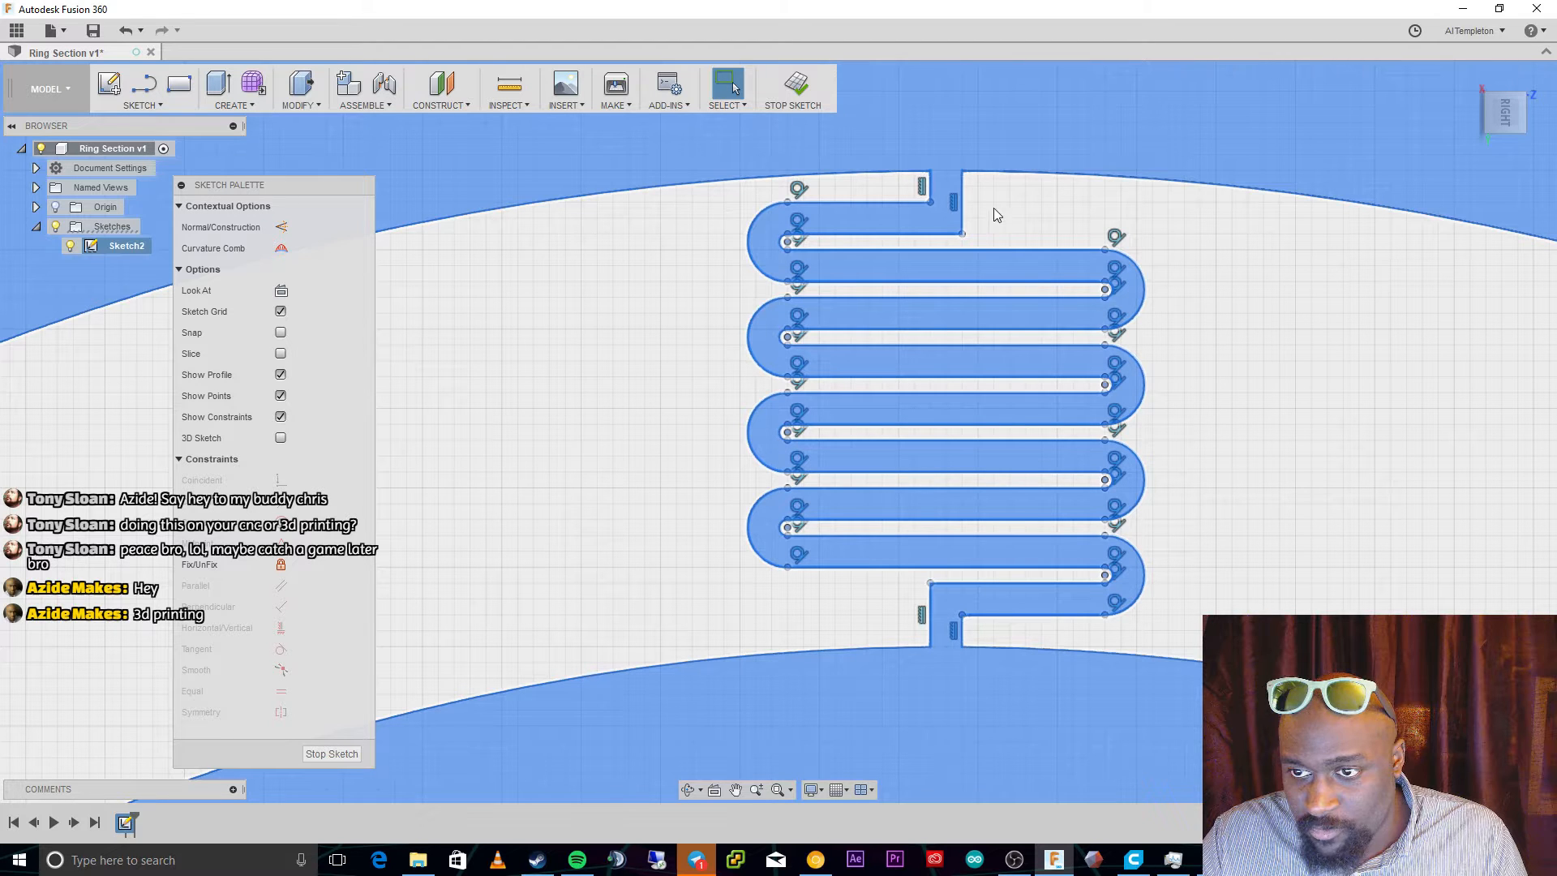
click(1004, 242)
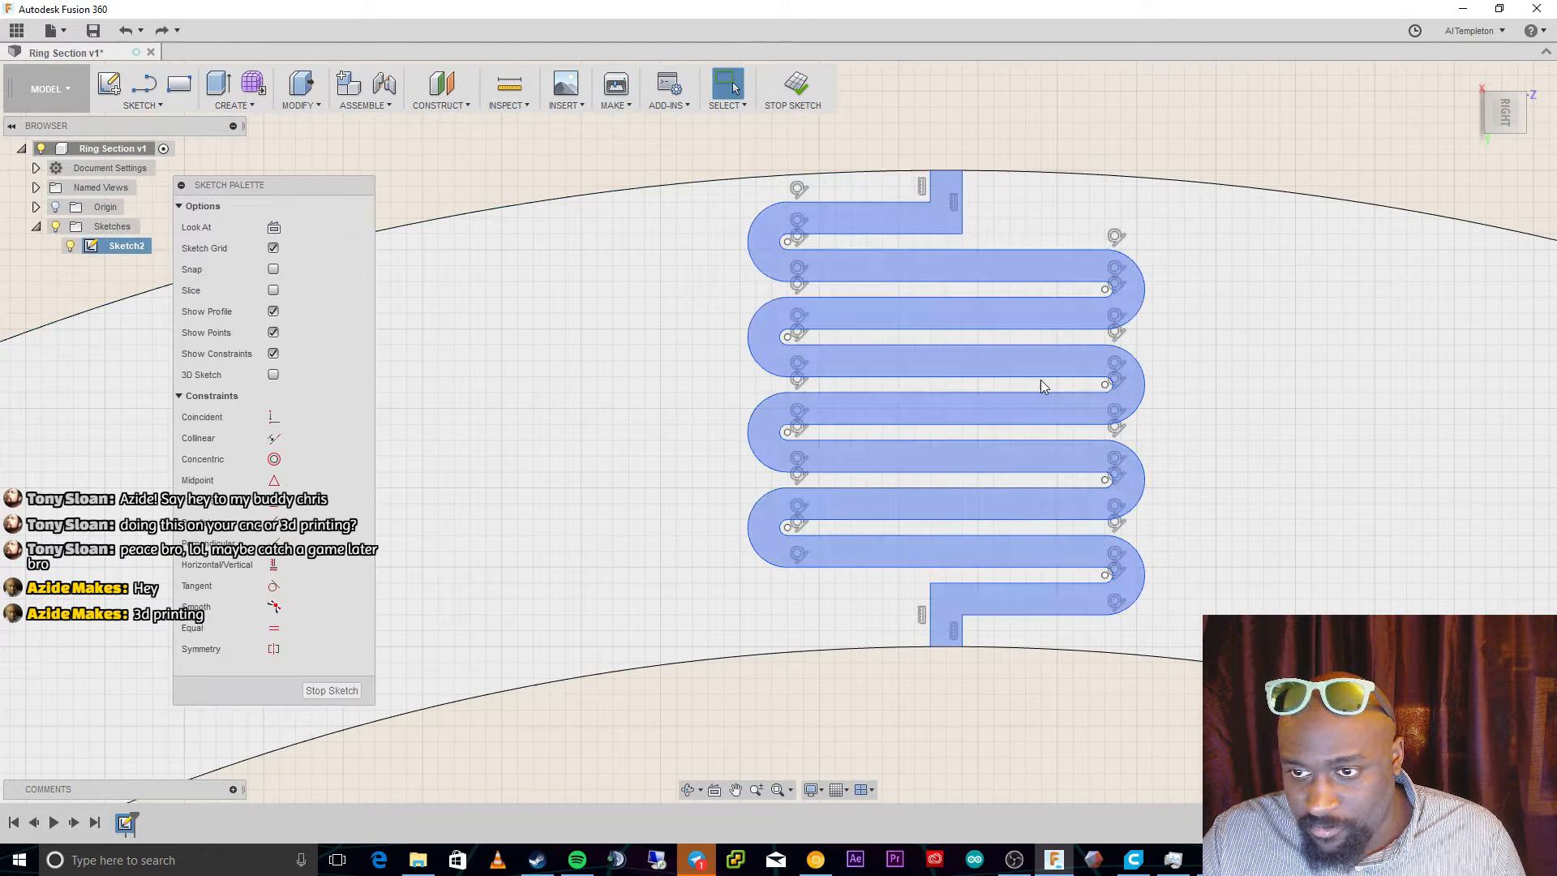
Select the whole serpentine outline and start a circular sketch pattern of it about the arcs' common centre point.
mouse_move(1150, 629)
mouse_down()
mouse_move(692, 246)
mouse_move(683, 174)
mouse_move(681, 199)
mouse_up()
drag(680, 193, 681, 195)
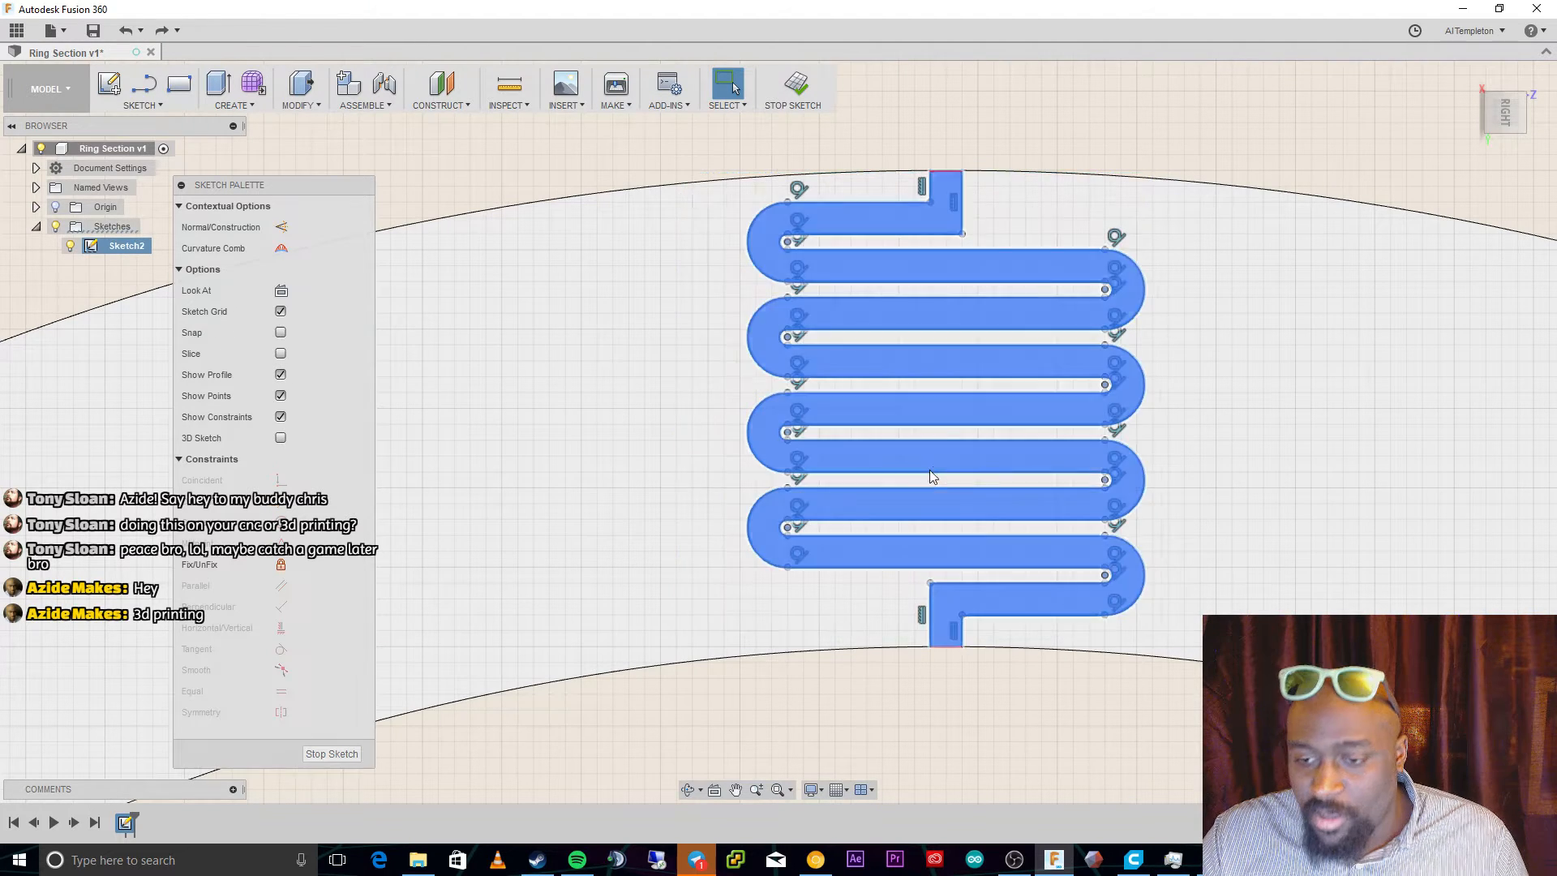
scroll(933, 463, up, 2)
scroll(1030, 741, down, 5)
click(778, 789)
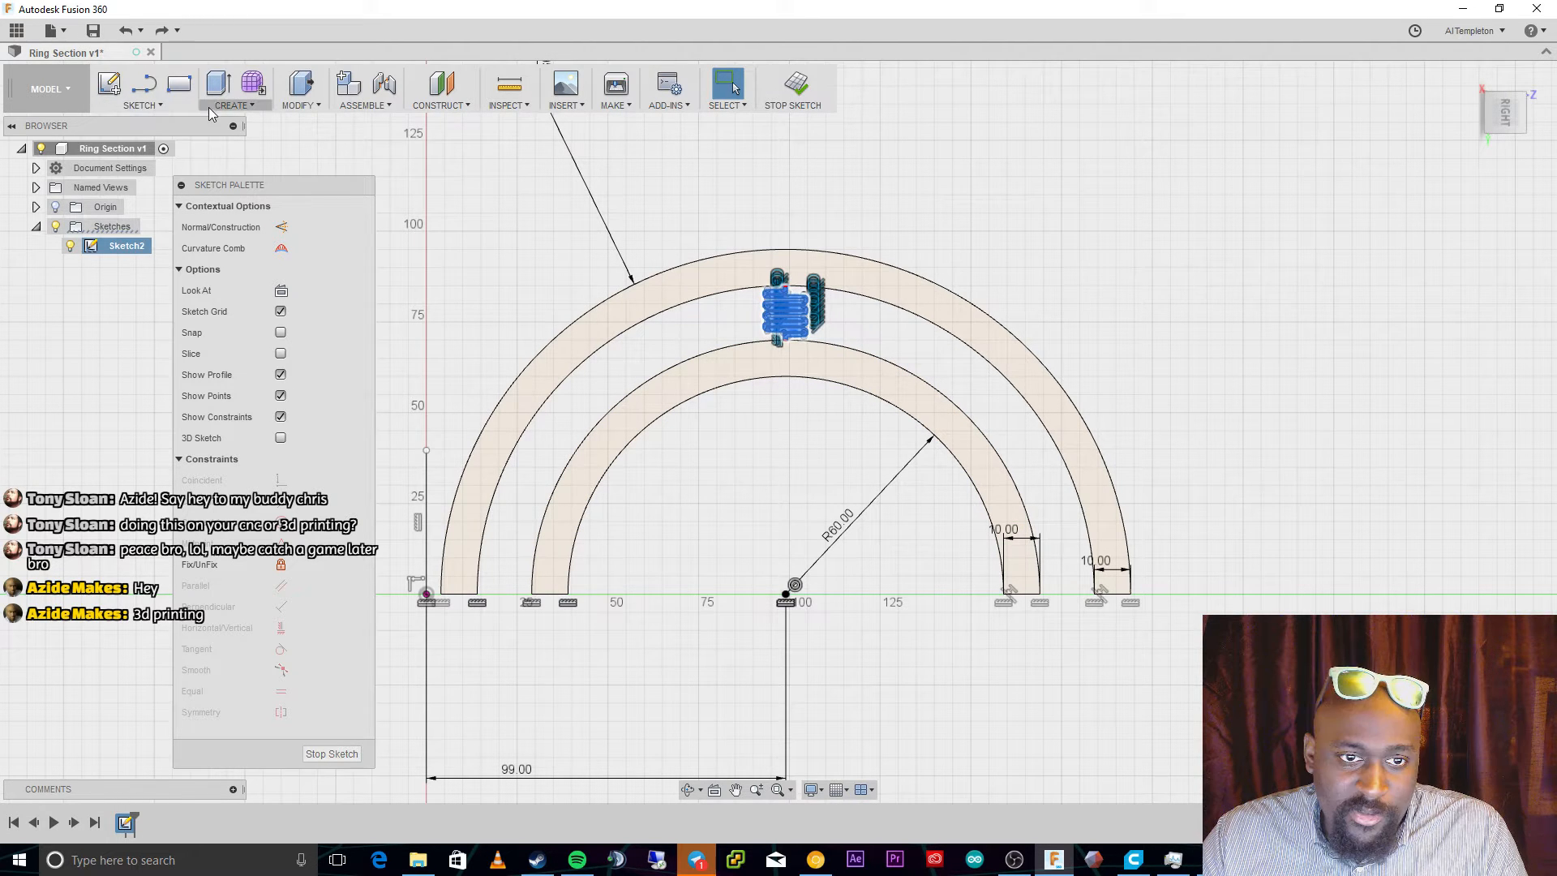
click(148, 106)
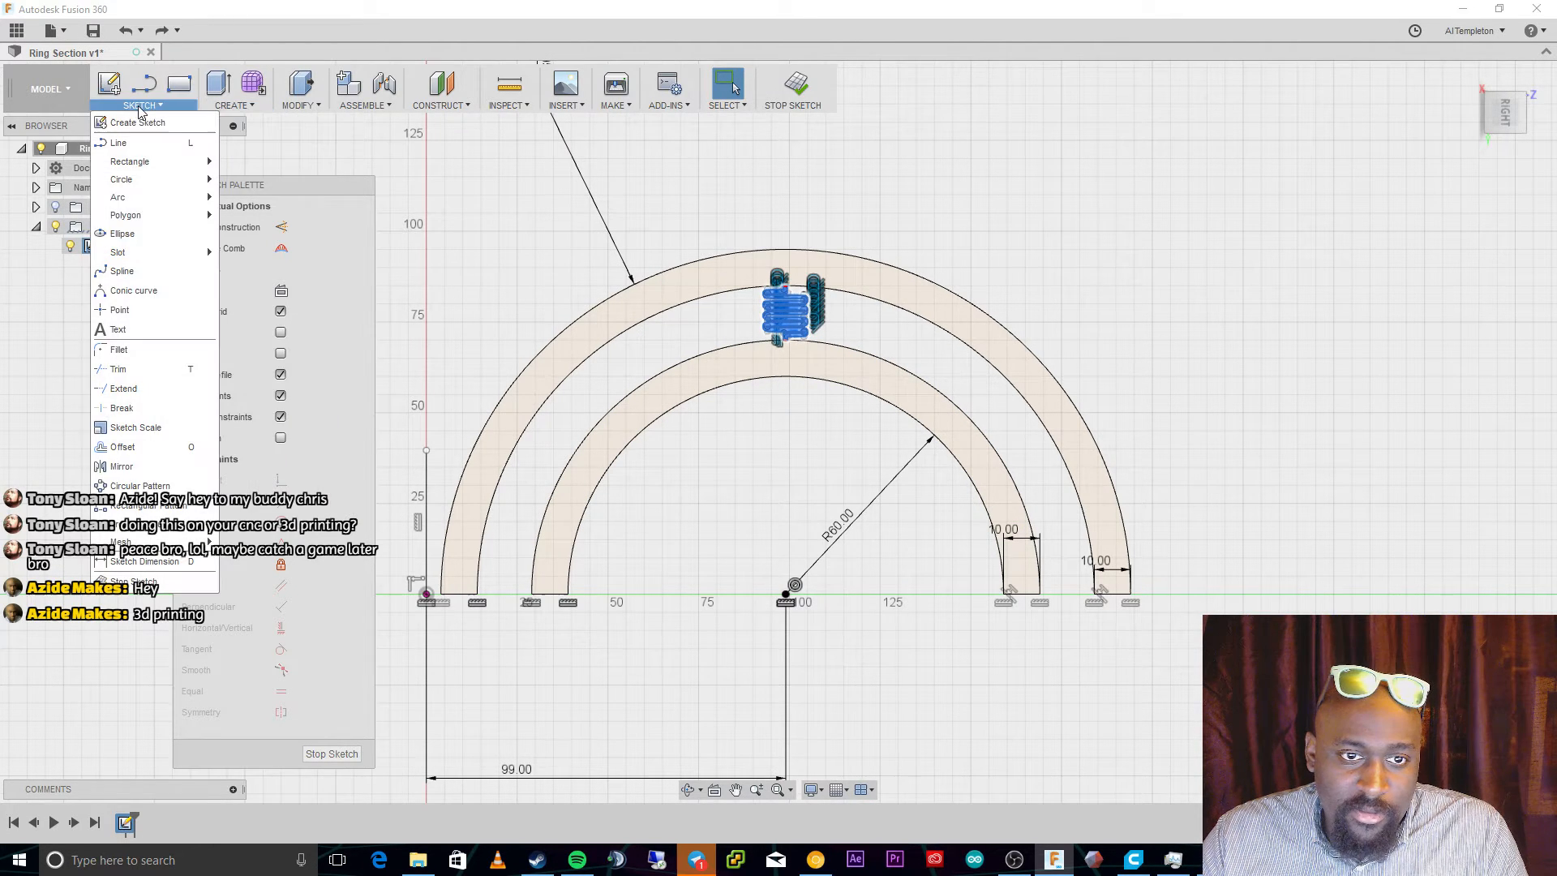
click(140, 485)
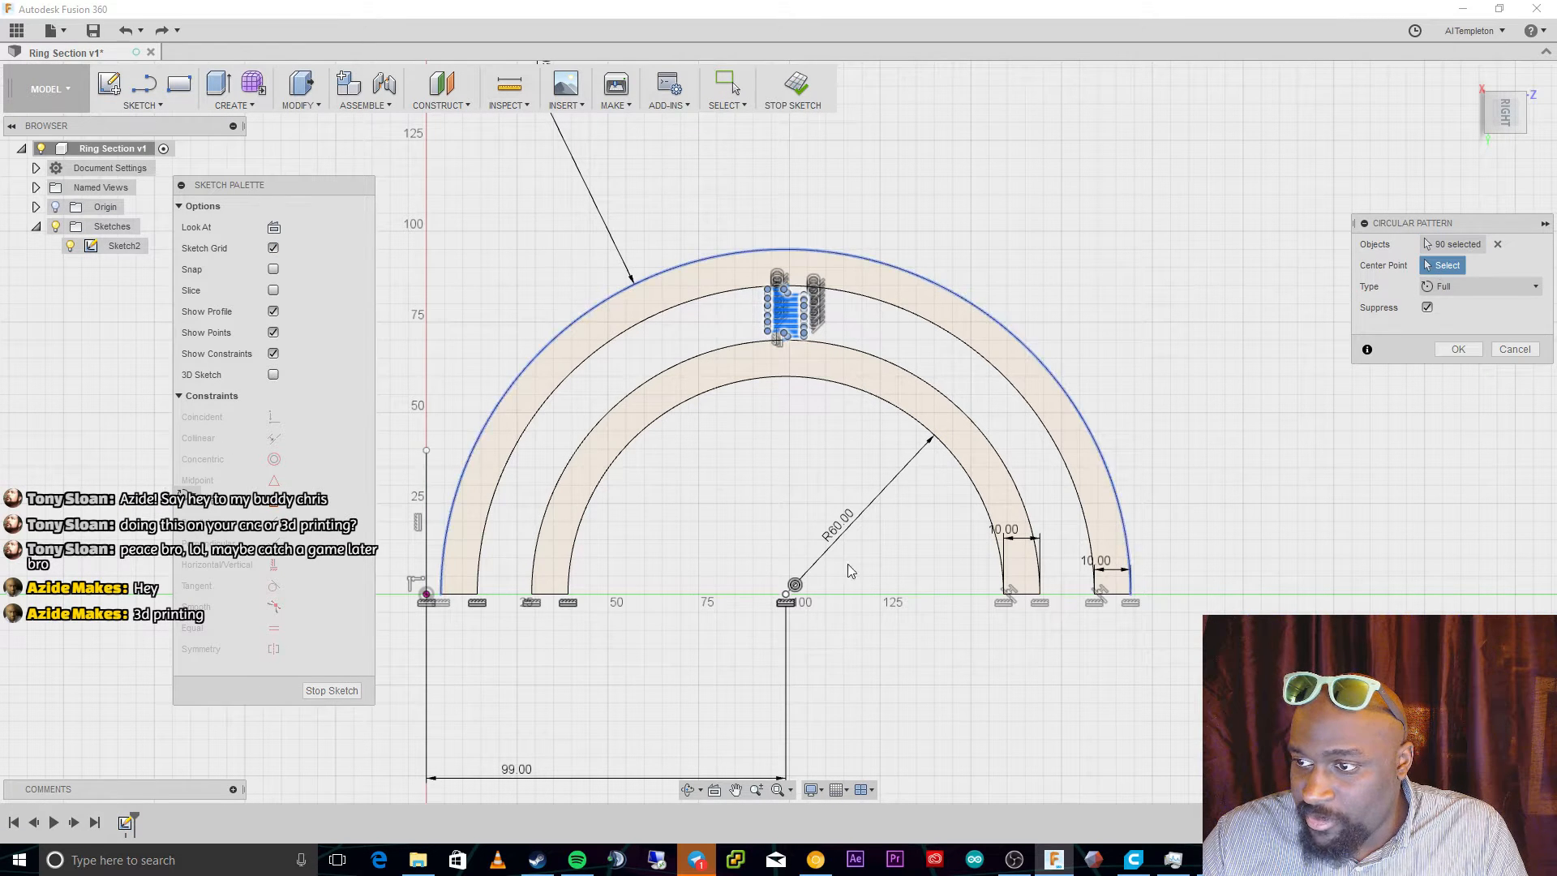
click(786, 594)
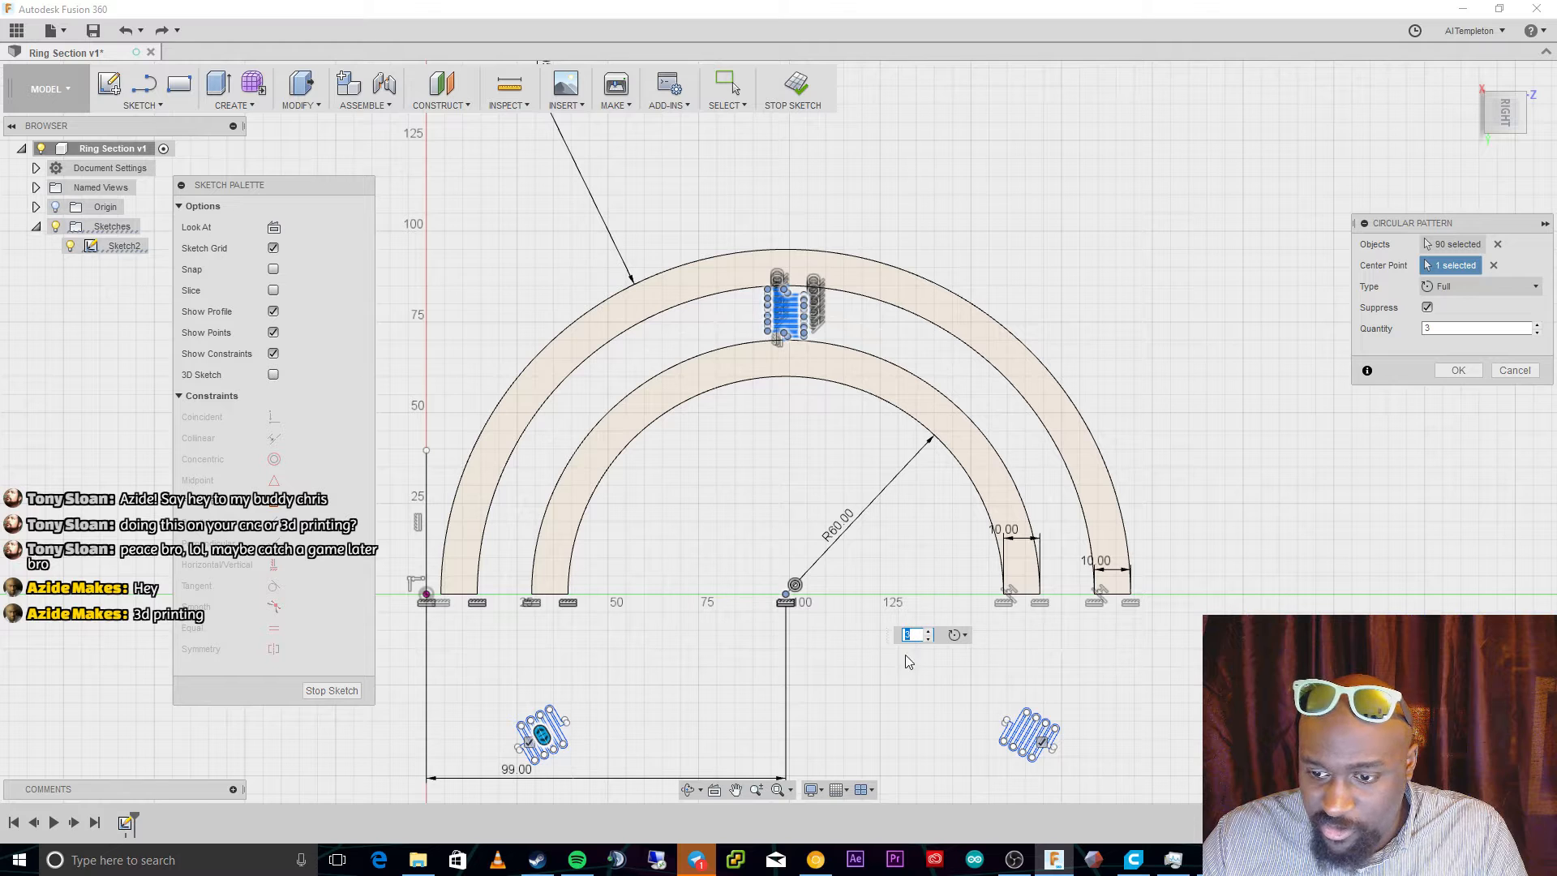
Try the Angle type with a total angle of 90 degrees for the serpentine's circular pattern.
click(1489, 288)
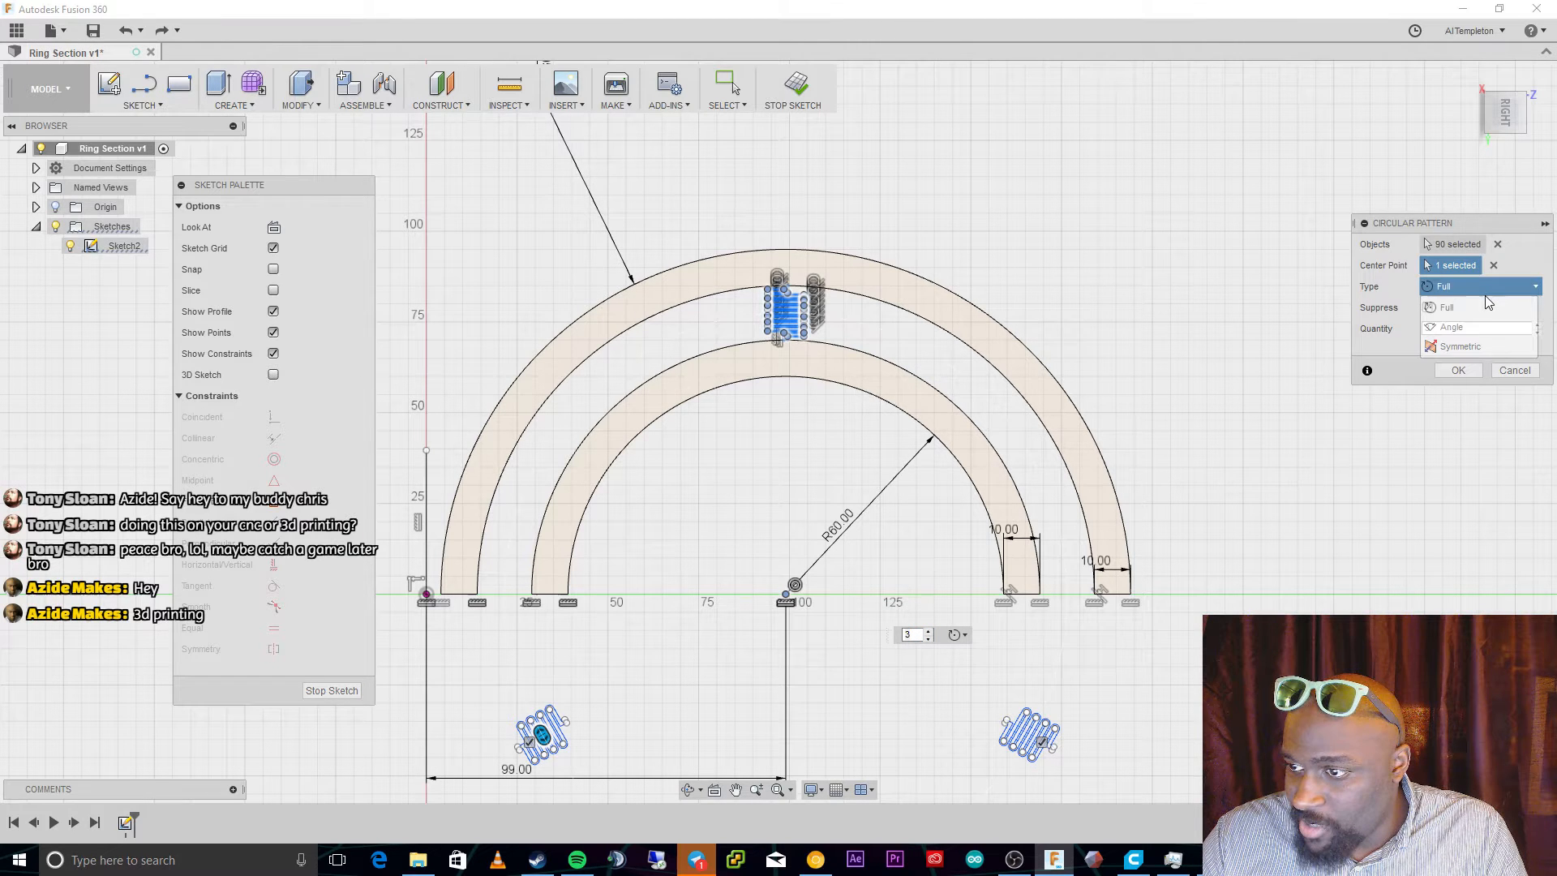
click(1474, 326)
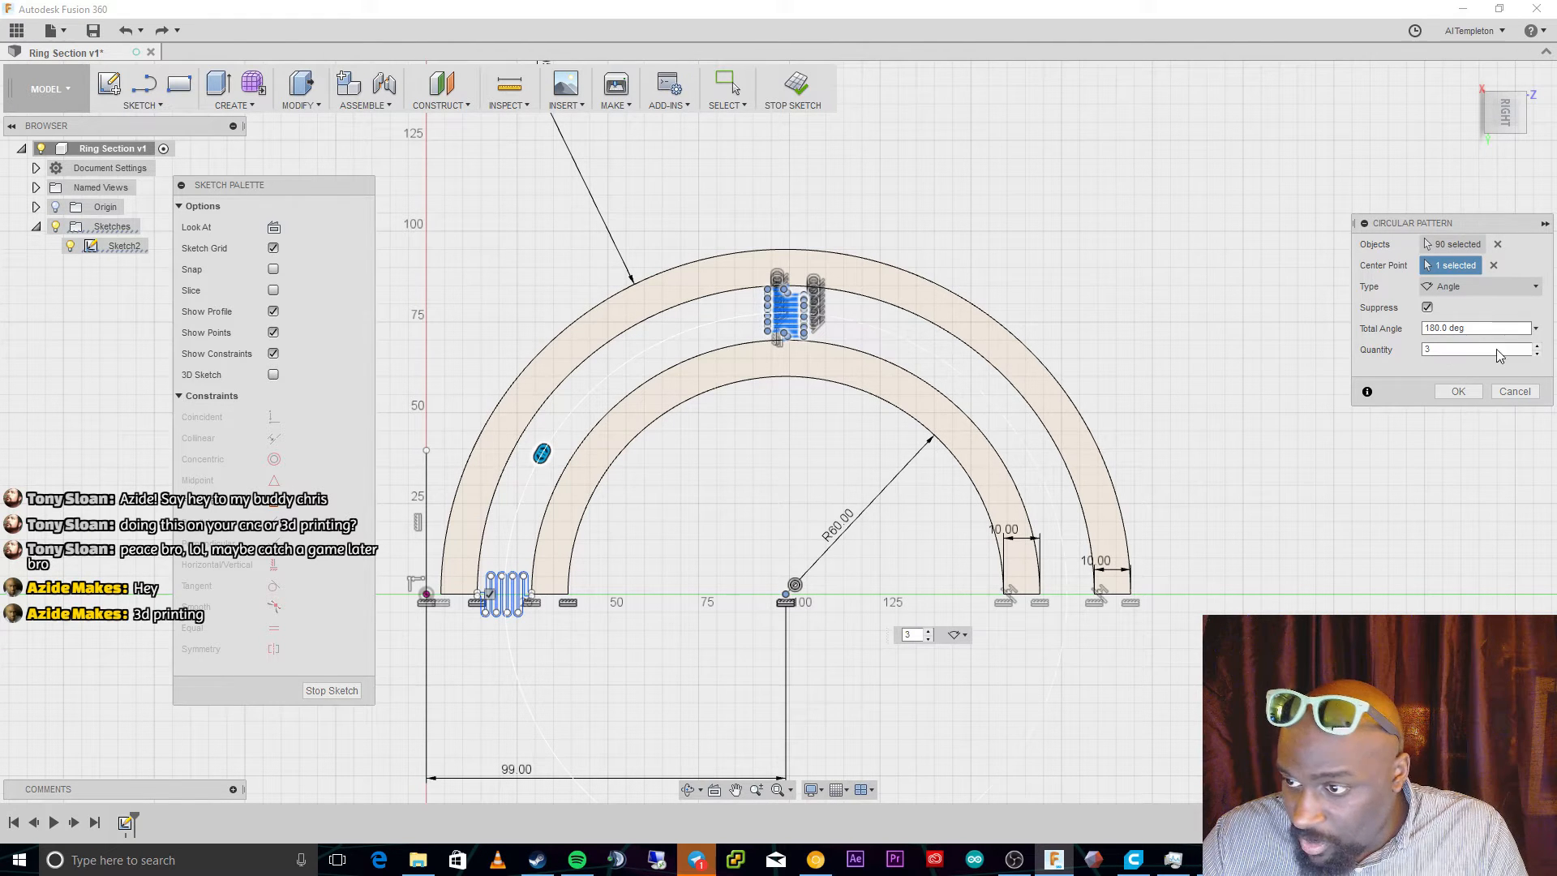
scroll(1059, 678, down, 2)
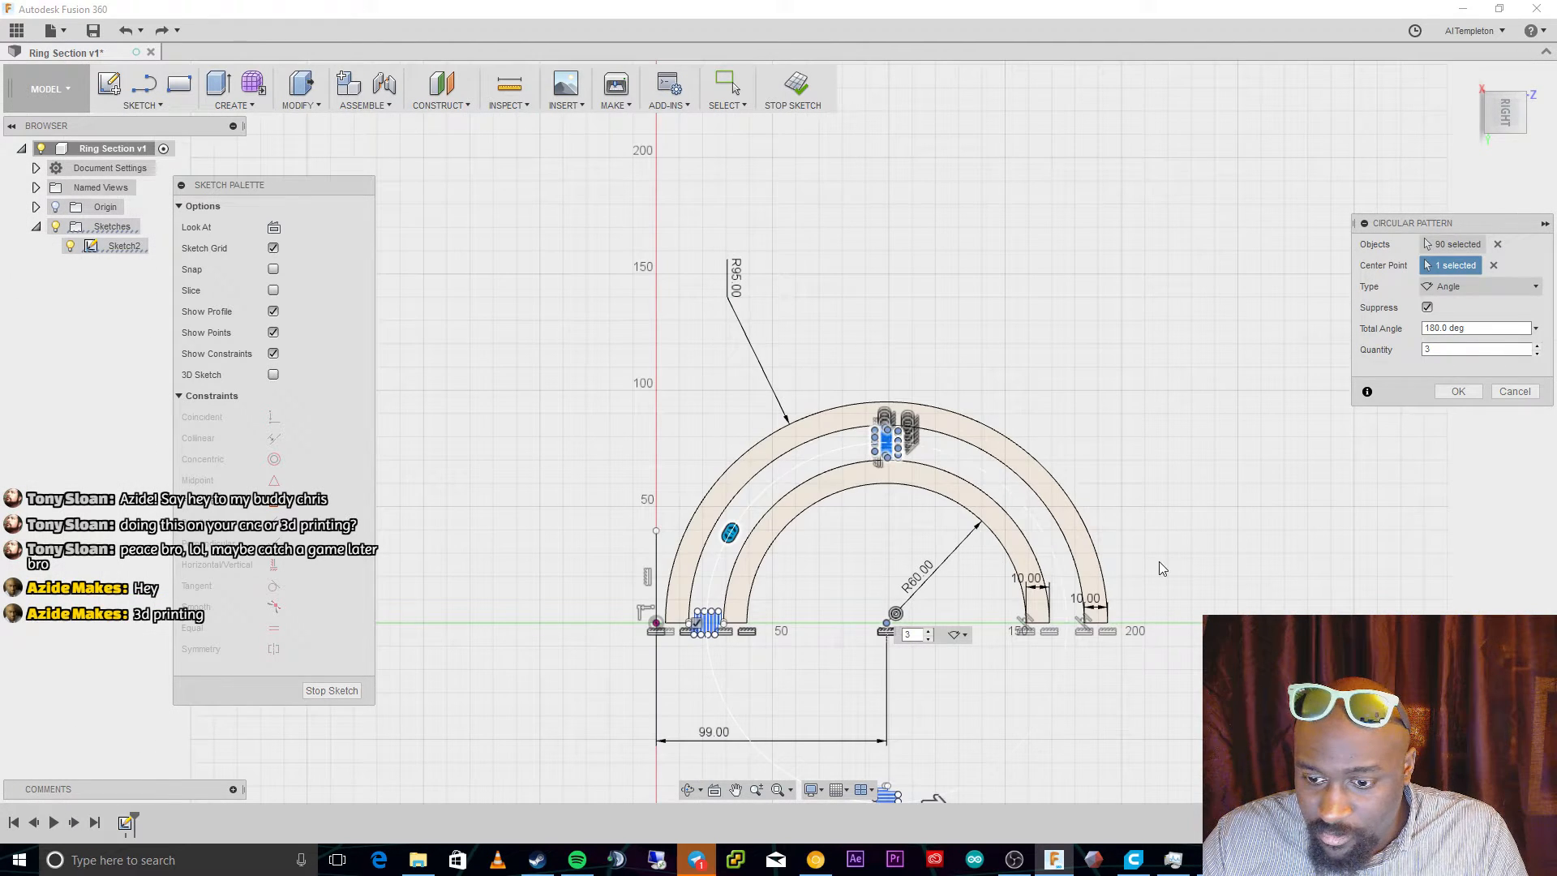
click(1475, 327)
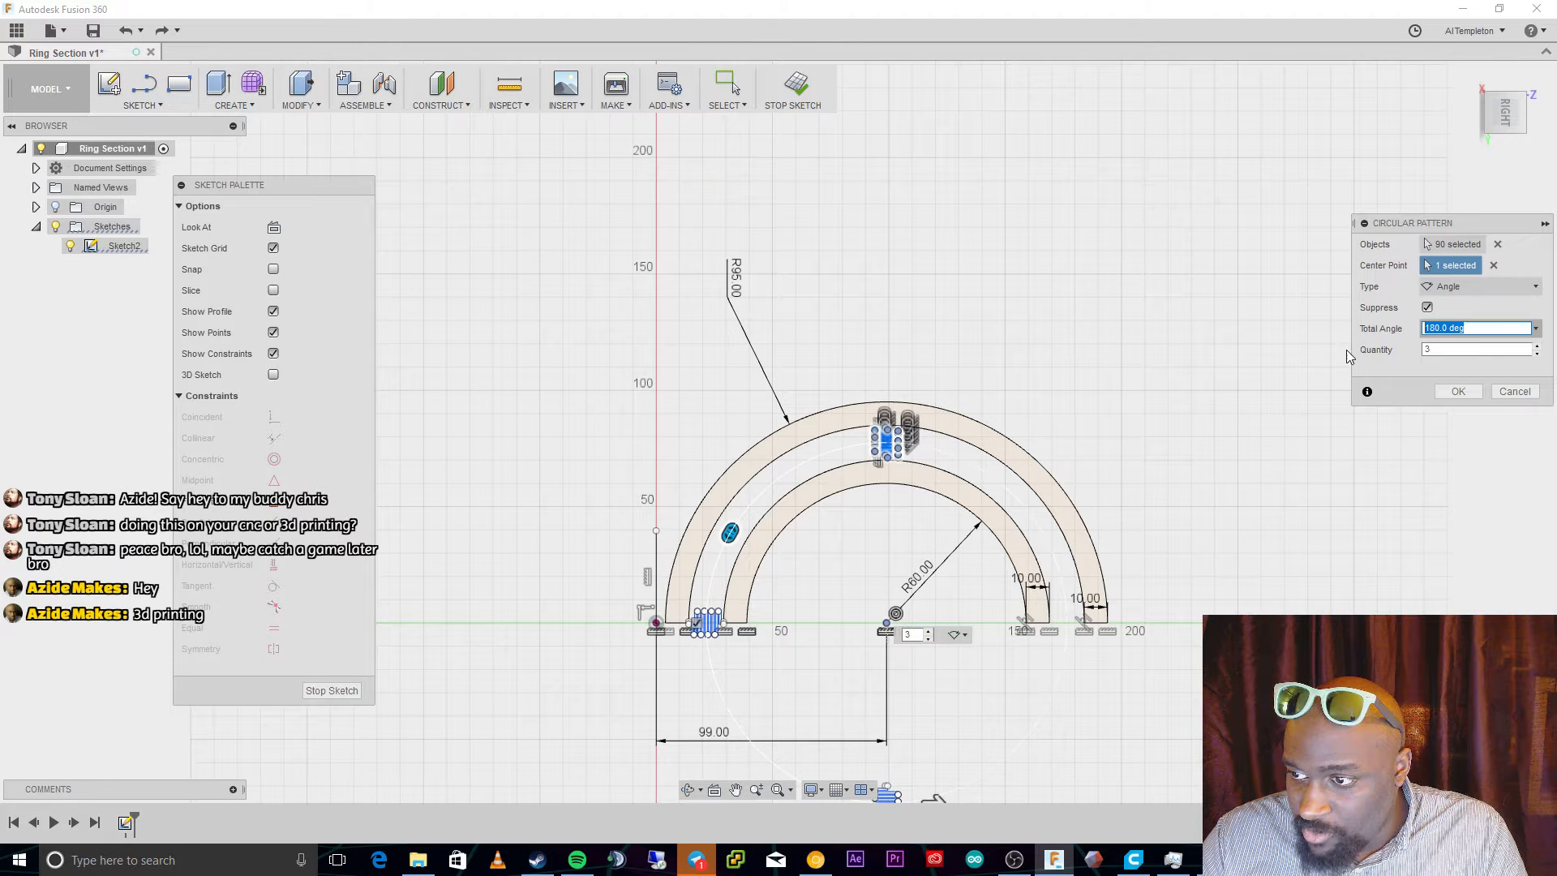
text(90)
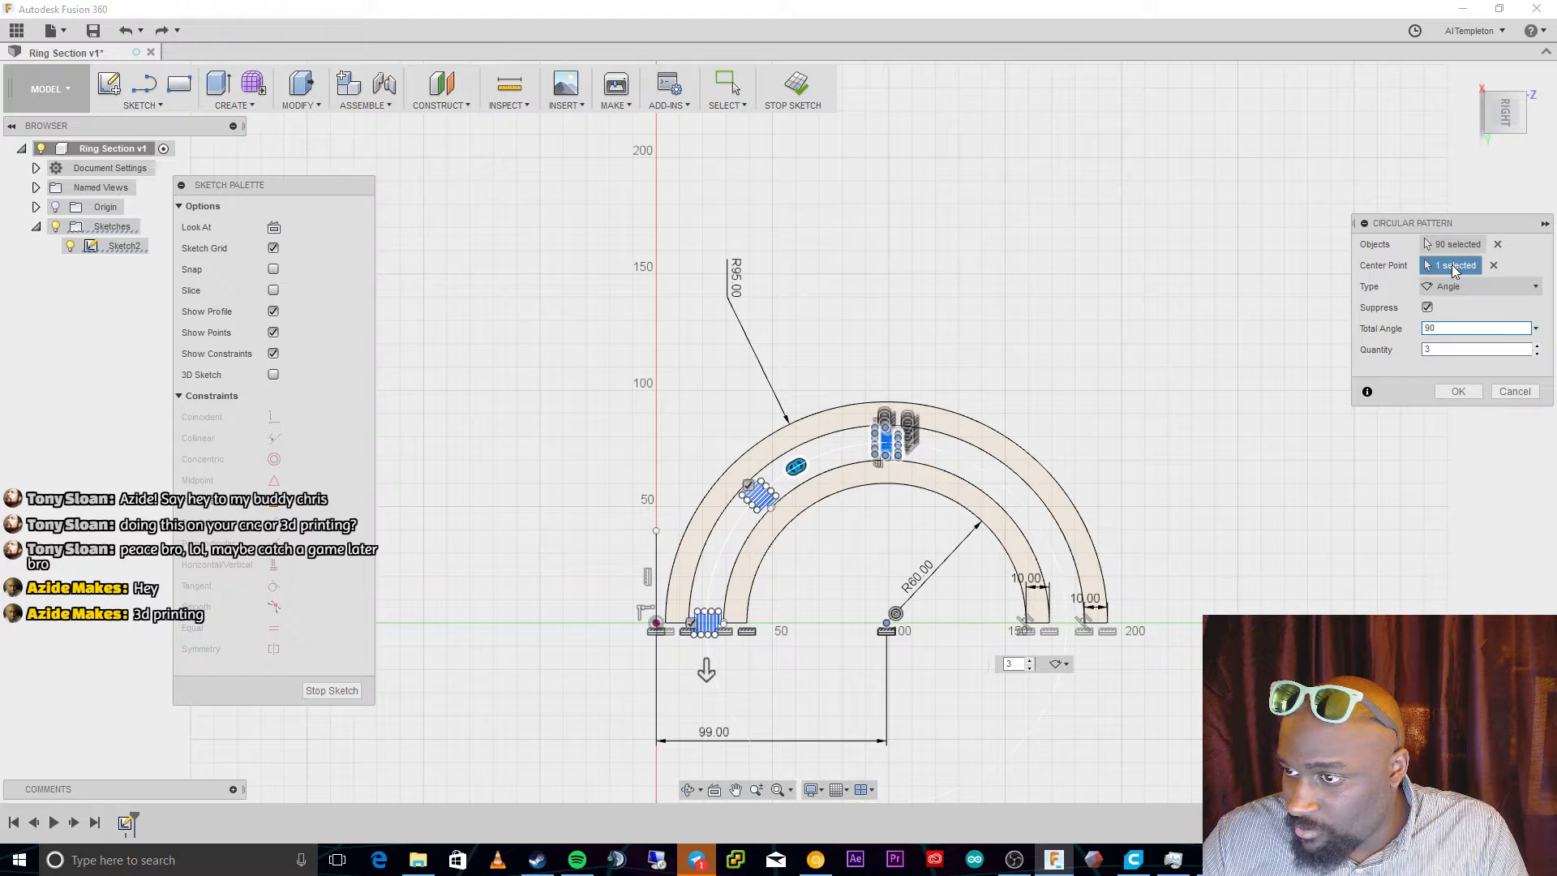
Make the circular pattern of the serpentine Symmetric with a total angle of 180 degrees.
click(1457, 292)
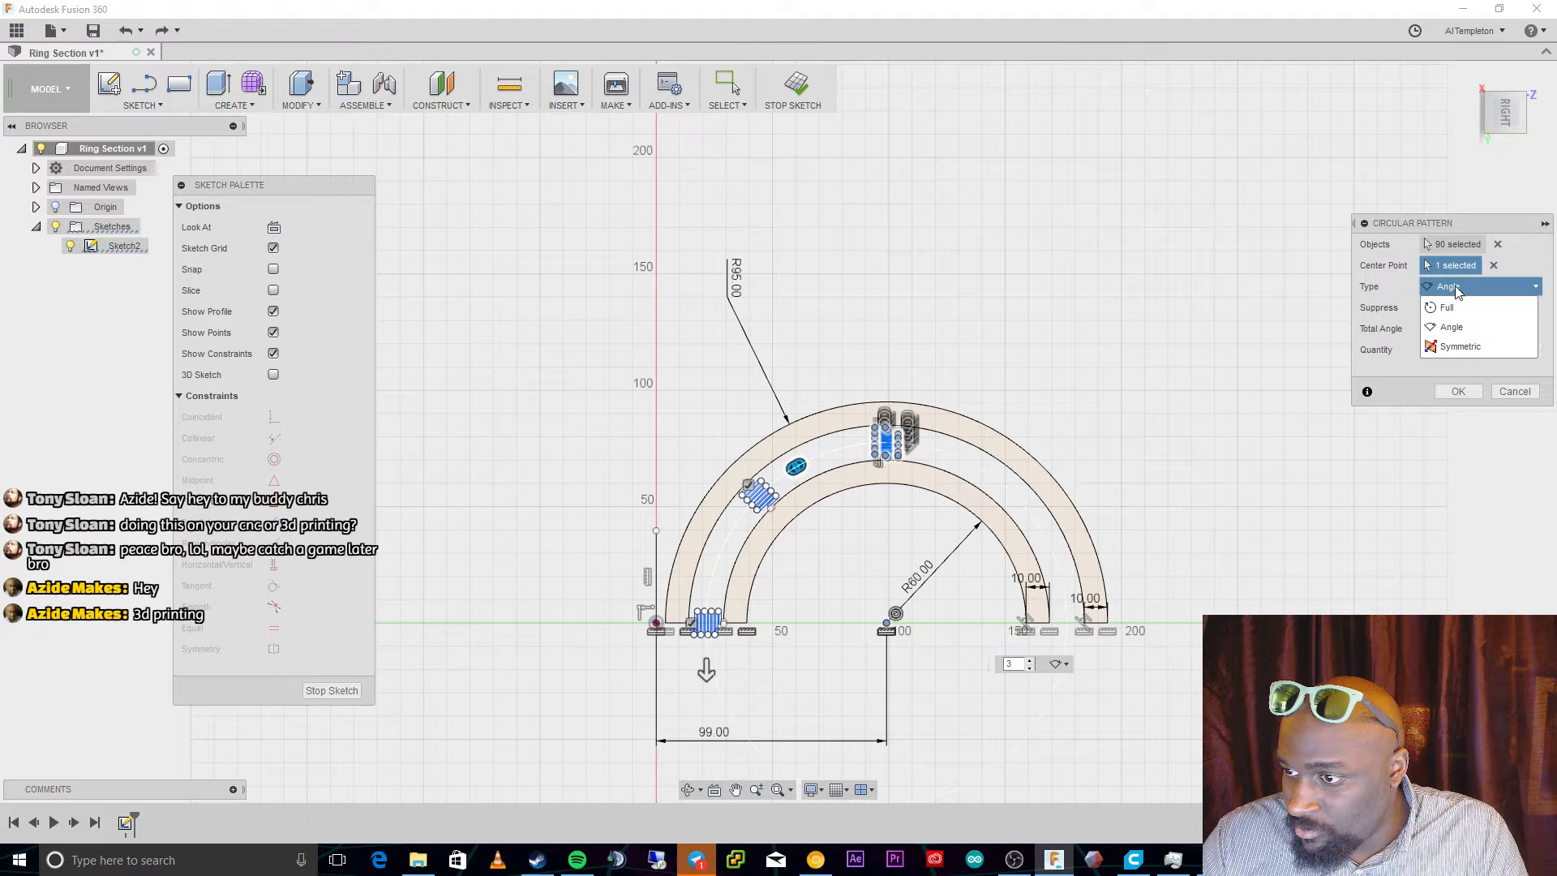
click(1460, 347)
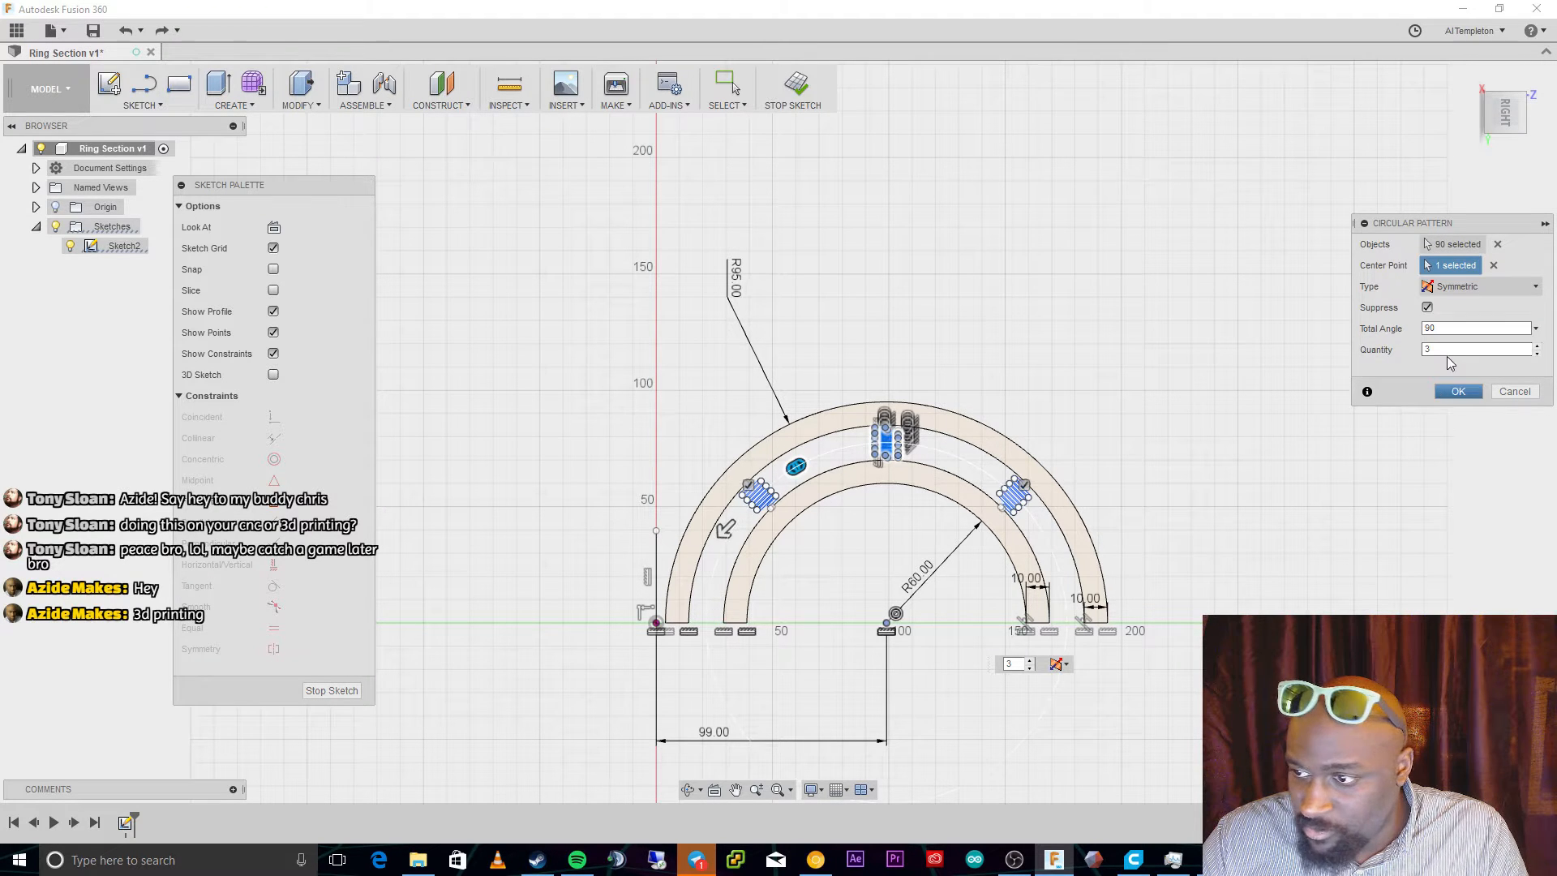
double_click(1450, 328)
text(180)
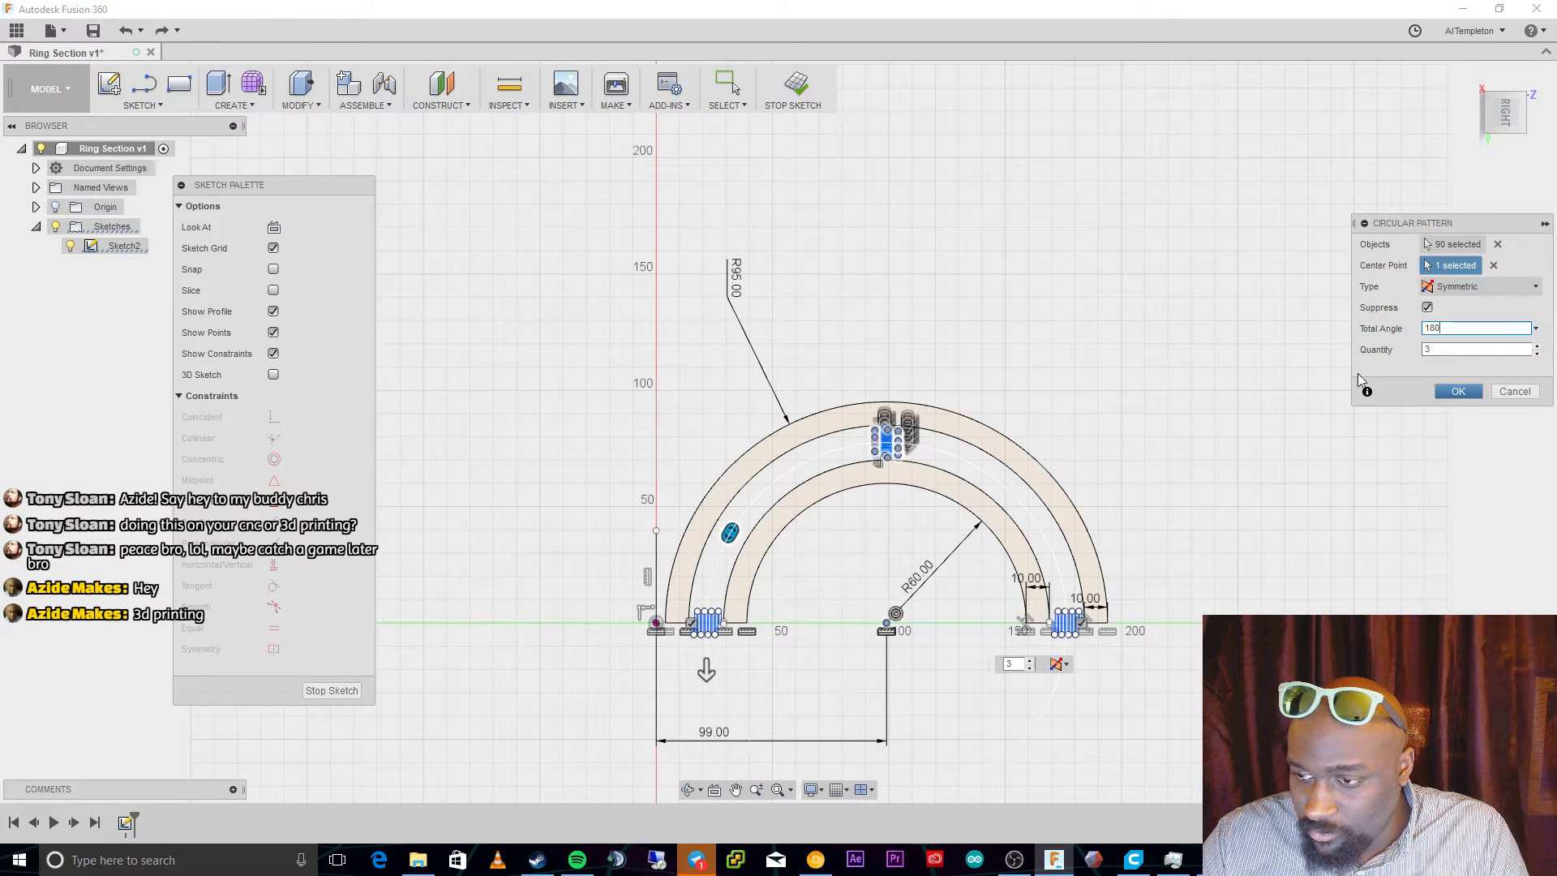
Try raising the pattern quantity step by step to 9 and examine the spacing of the serpentines between the arcs.
click(1538, 346)
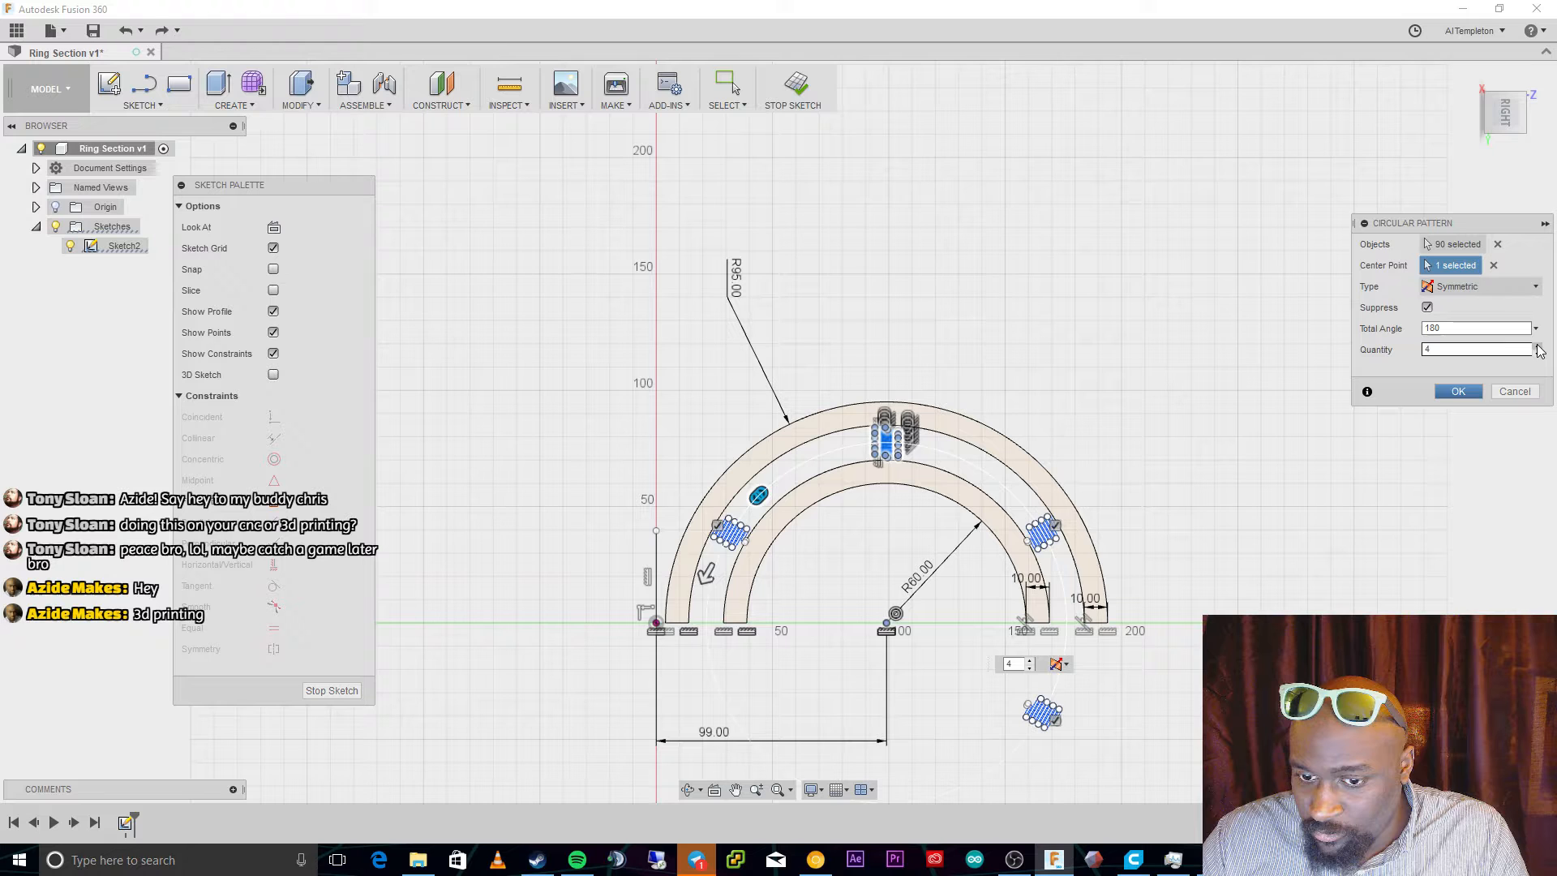
click(1539, 346)
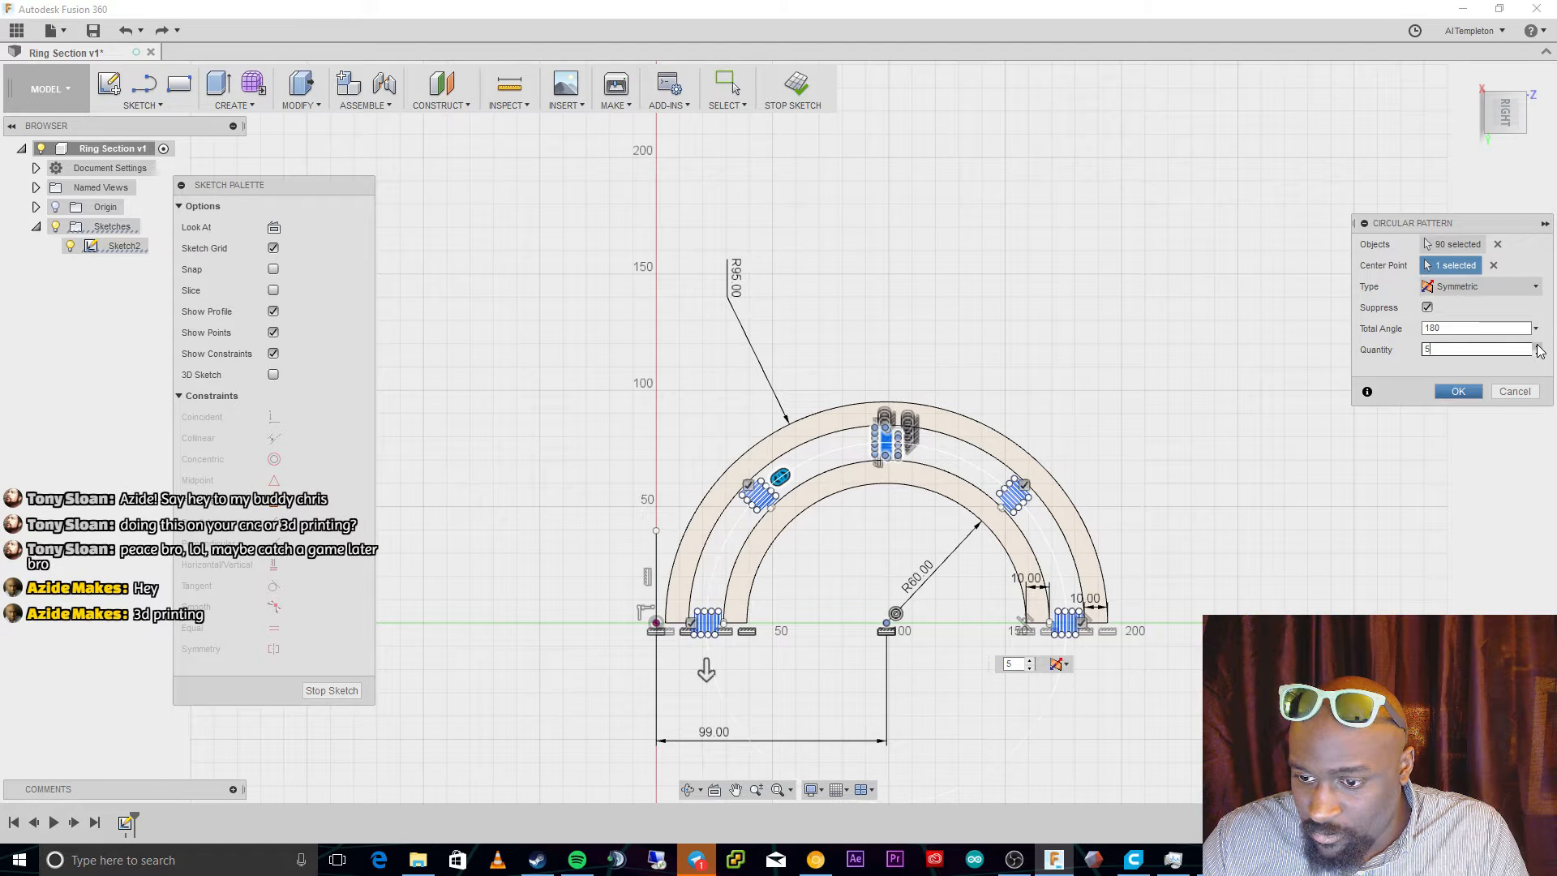
click(1538, 346)
click(1539, 346)
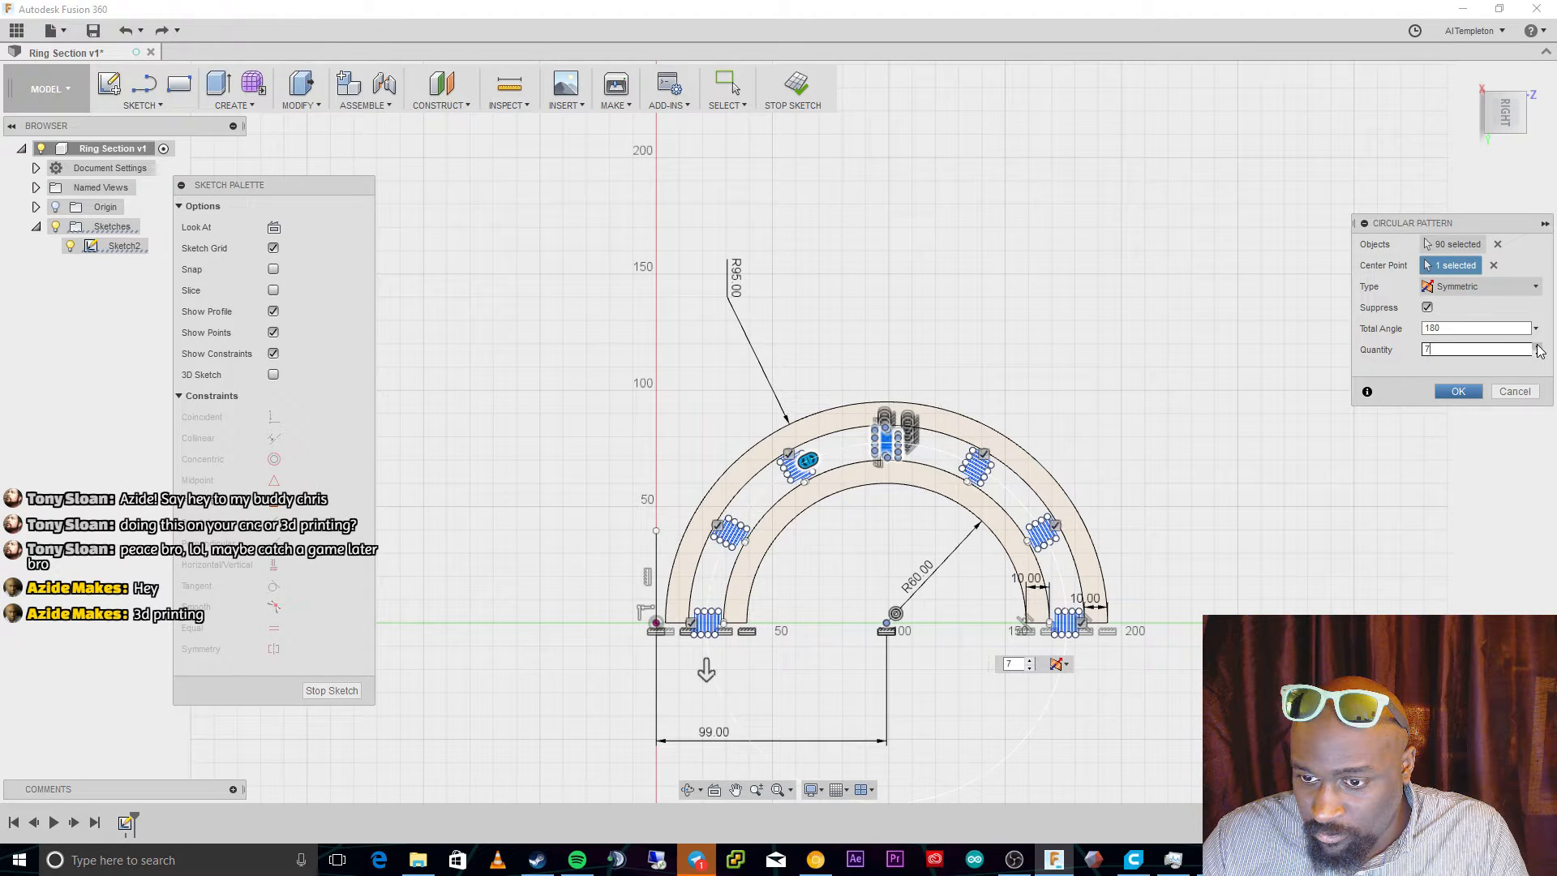
click(1538, 346)
click(1538, 347)
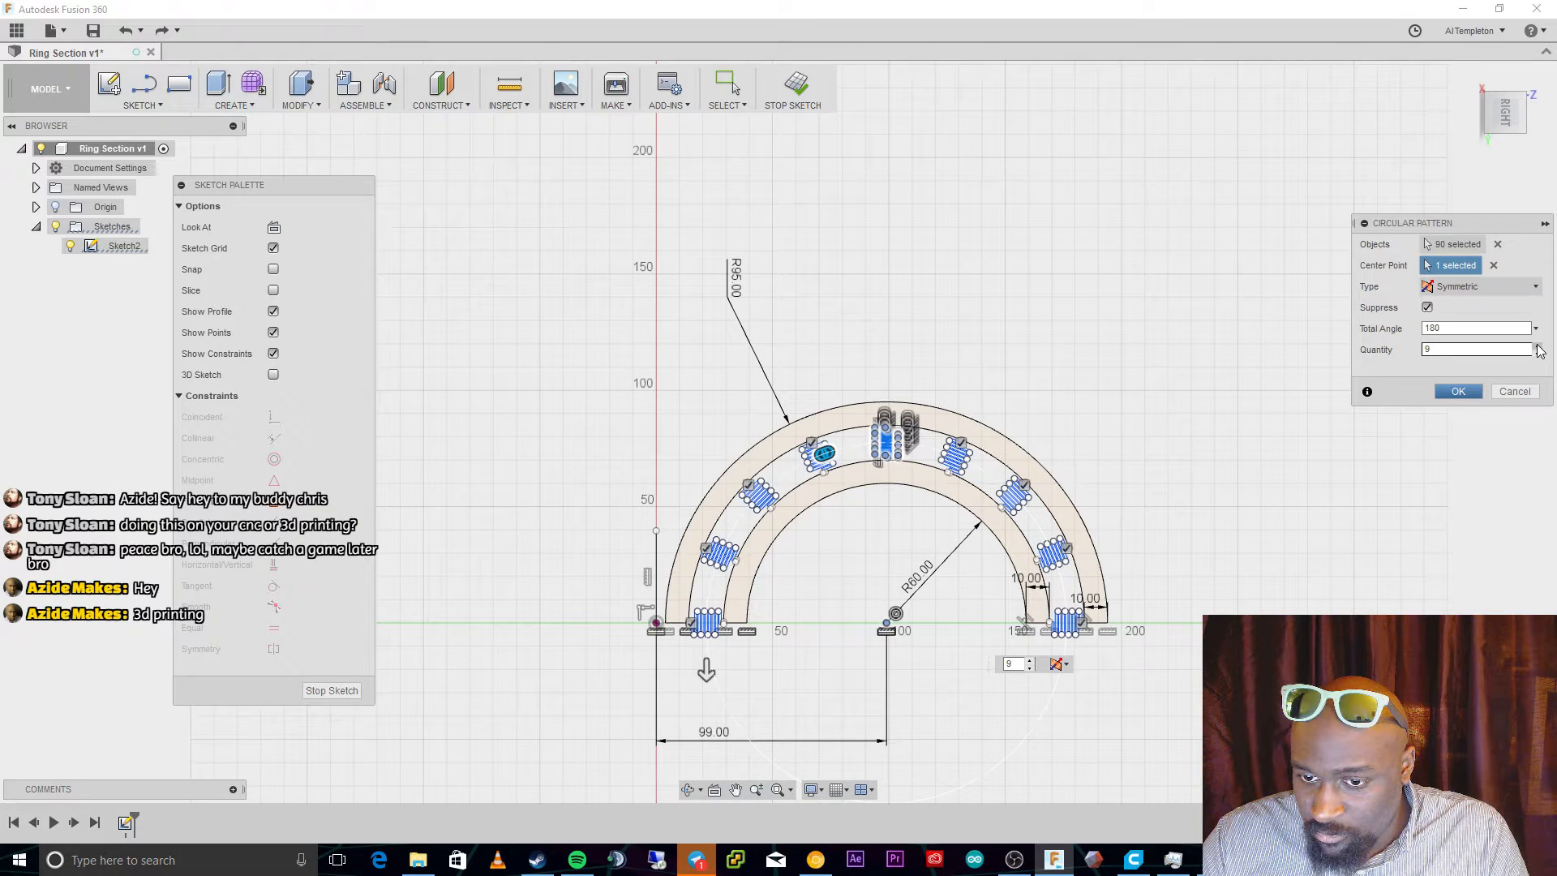
scroll(803, 432, up, 6)
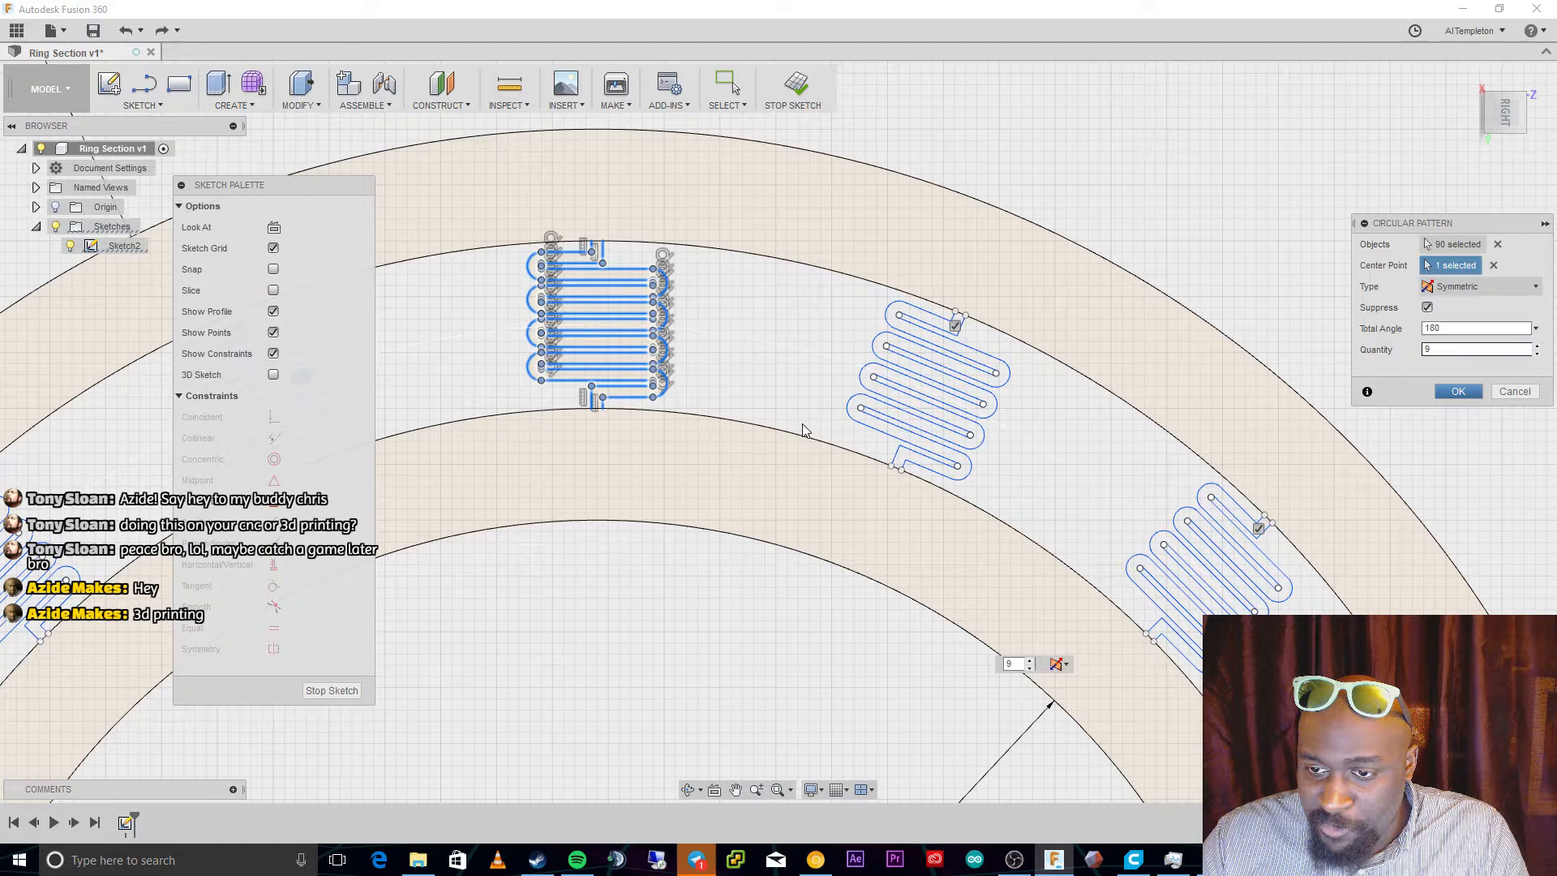
scroll(803, 432, down, 8)
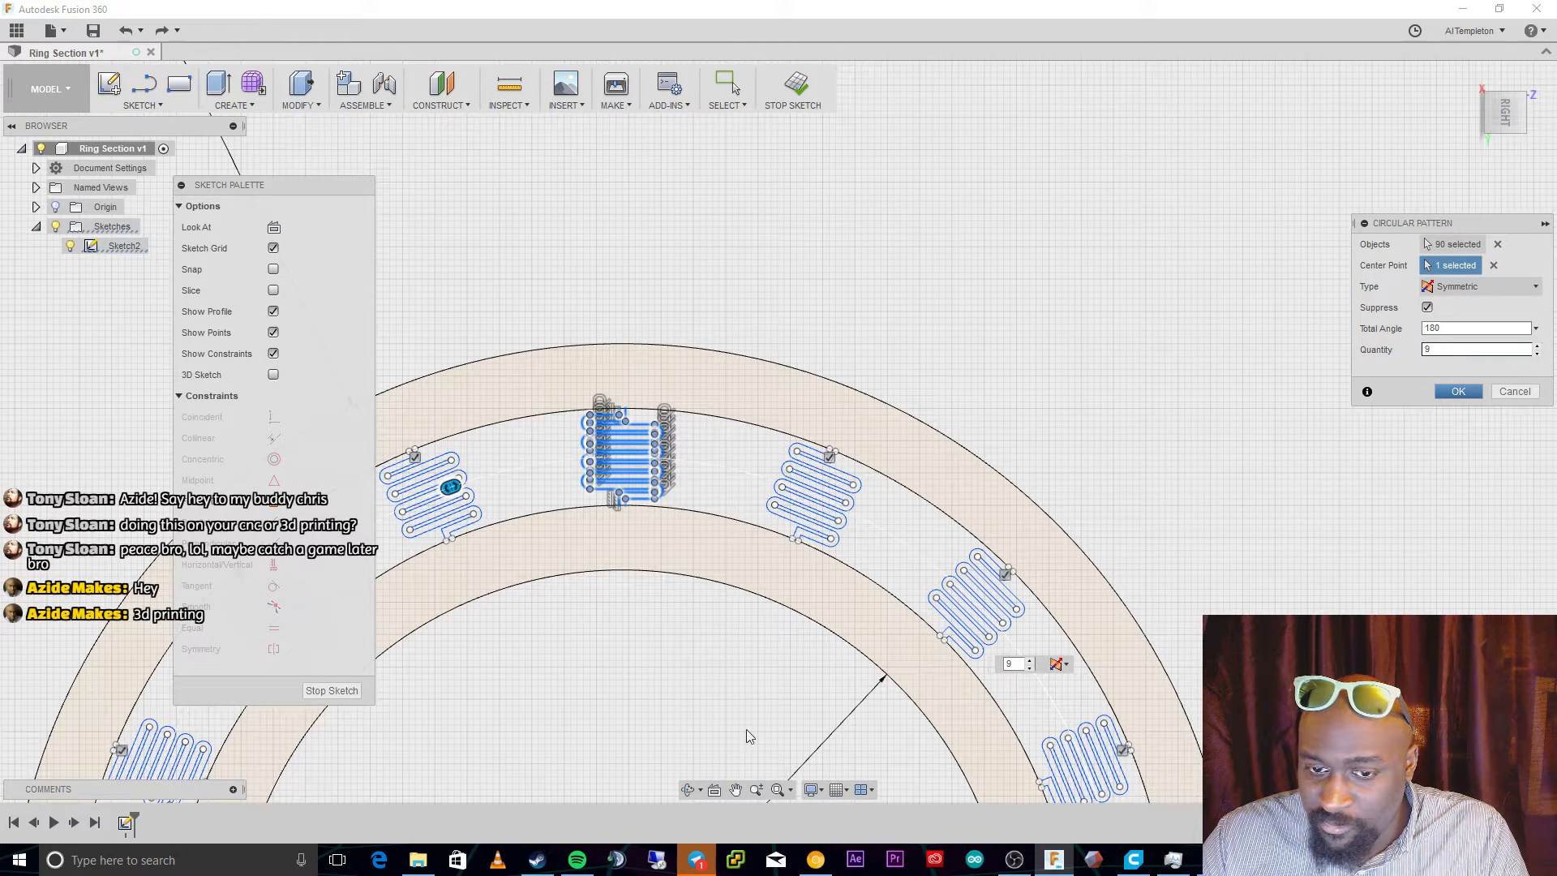
click(781, 790)
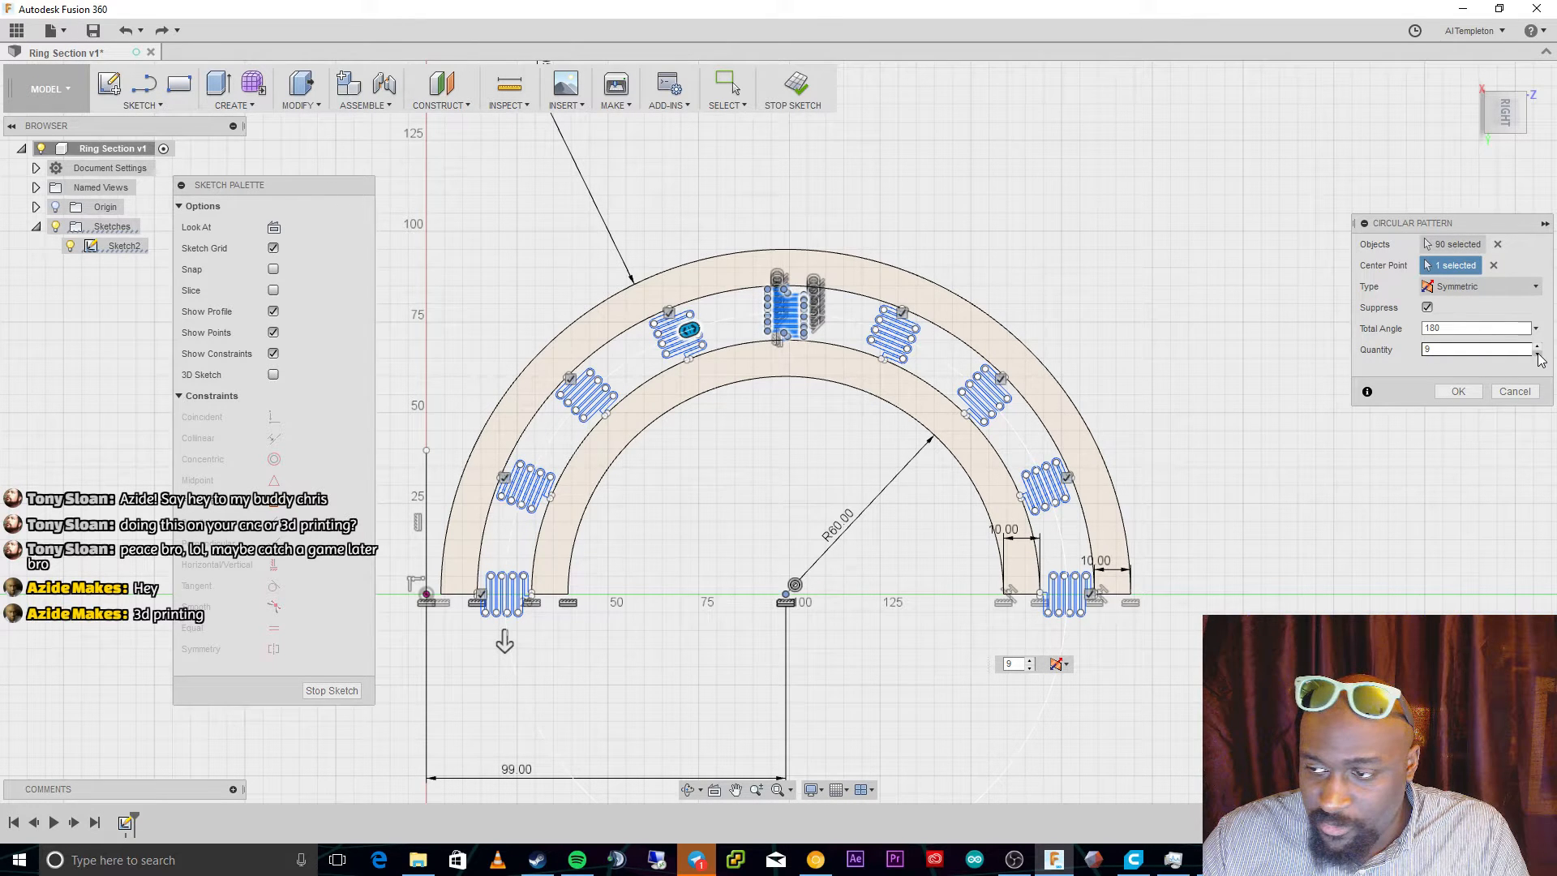
Set the pattern quantity to 5 and create the circular pattern of serpentines.
click(1538, 355)
click(1538, 354)
click(1538, 355)
click(1538, 354)
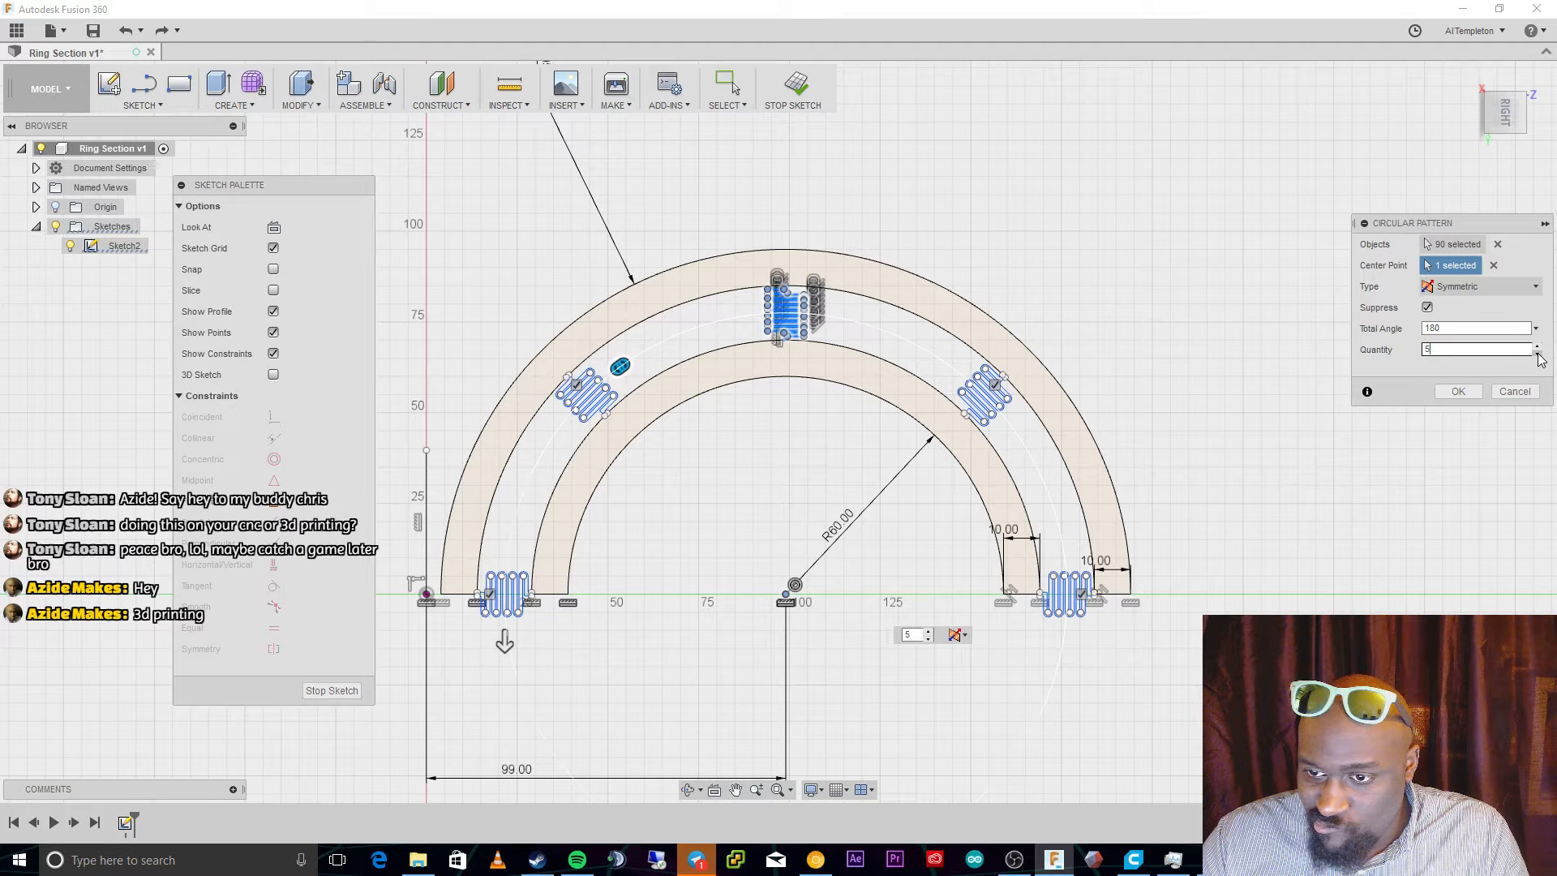
click(1465, 392)
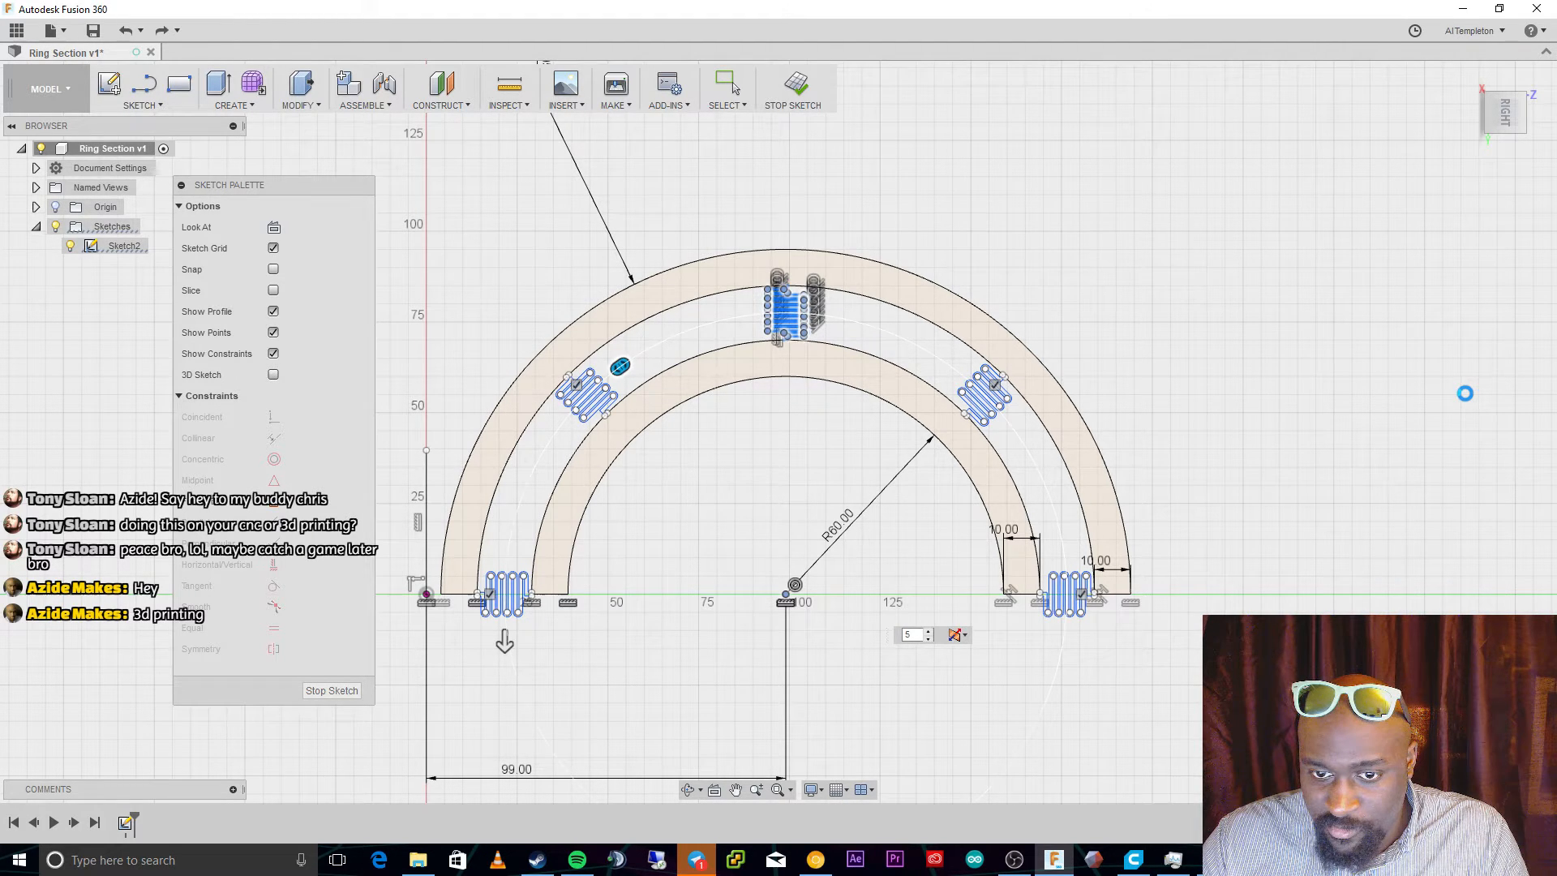
Trim the two arc segments between the legs of the top serpentine, where it joins the outer and inner bands.
scroll(775, 289, up, 4)
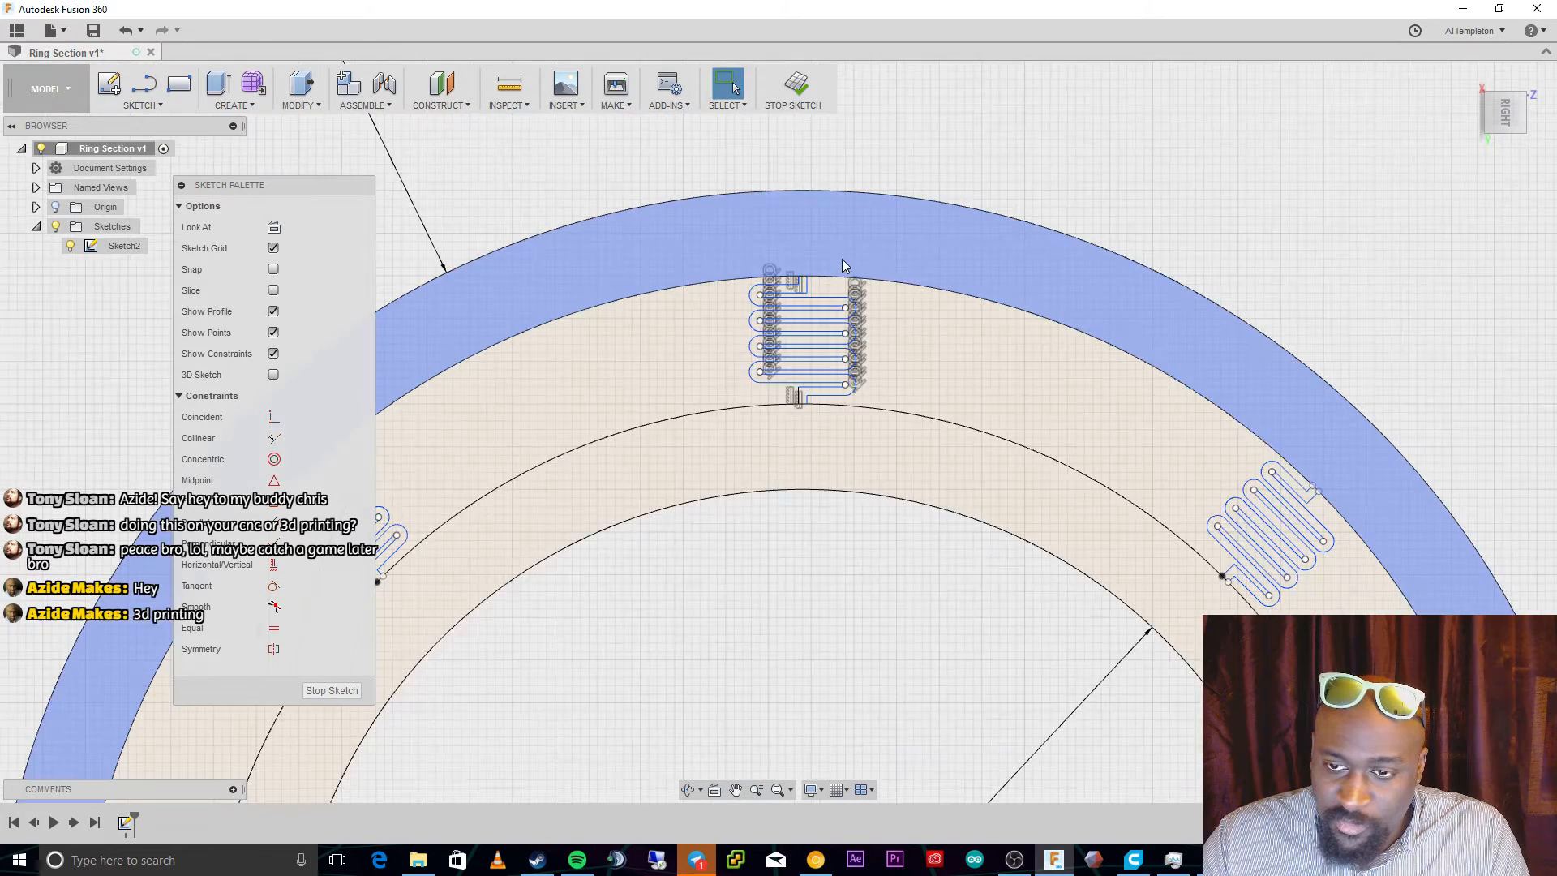
scroll(813, 258, up, 1)
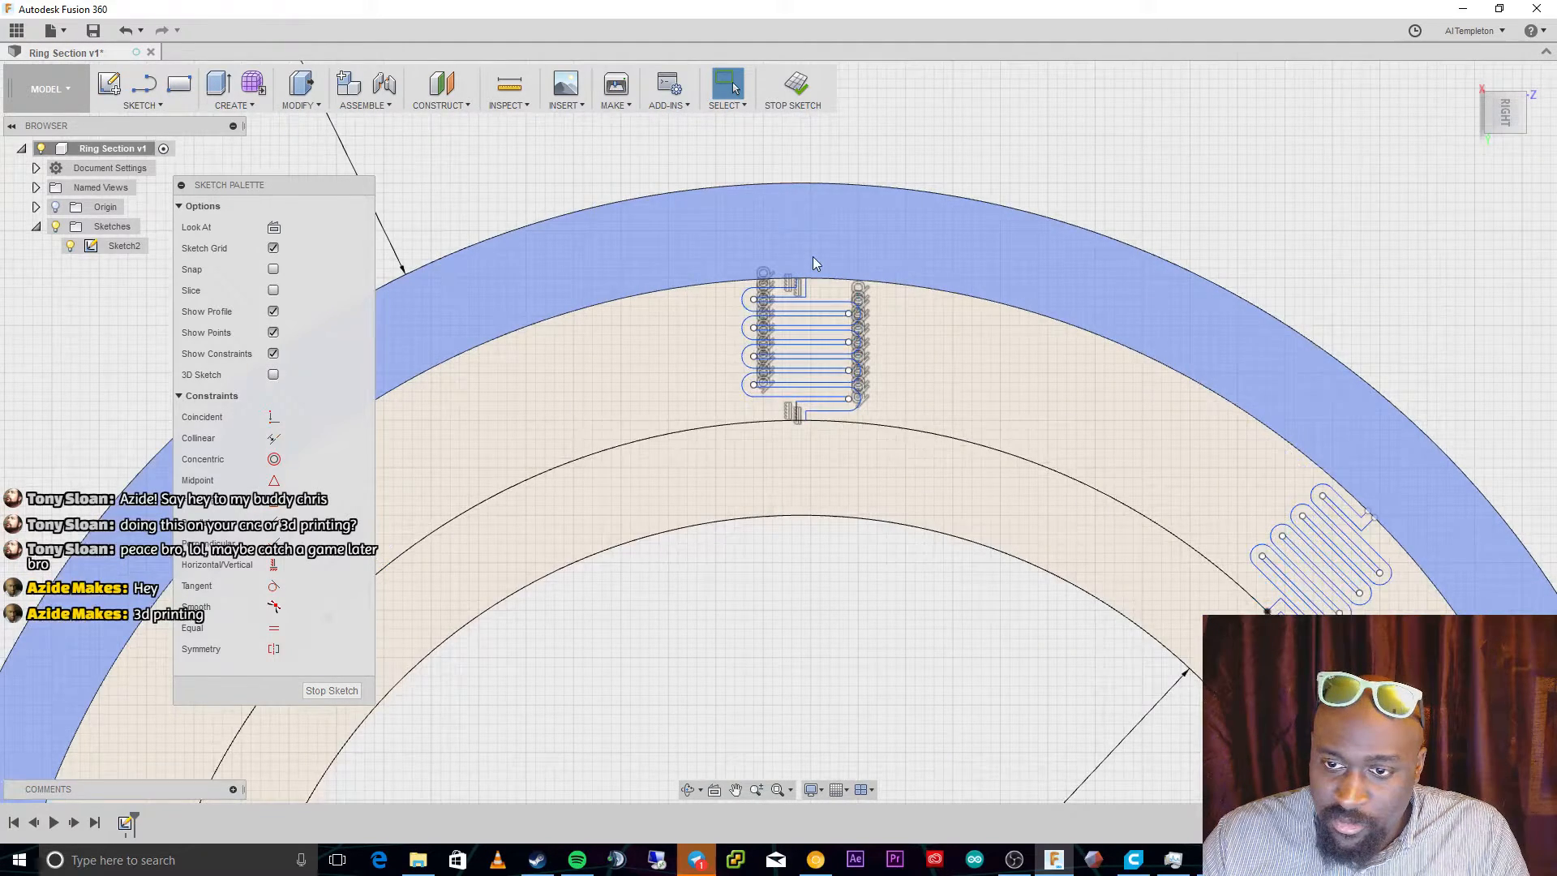
scroll(813, 257, up, 5)
key(t)
click(844, 230)
scroll(837, 593, down, 3)
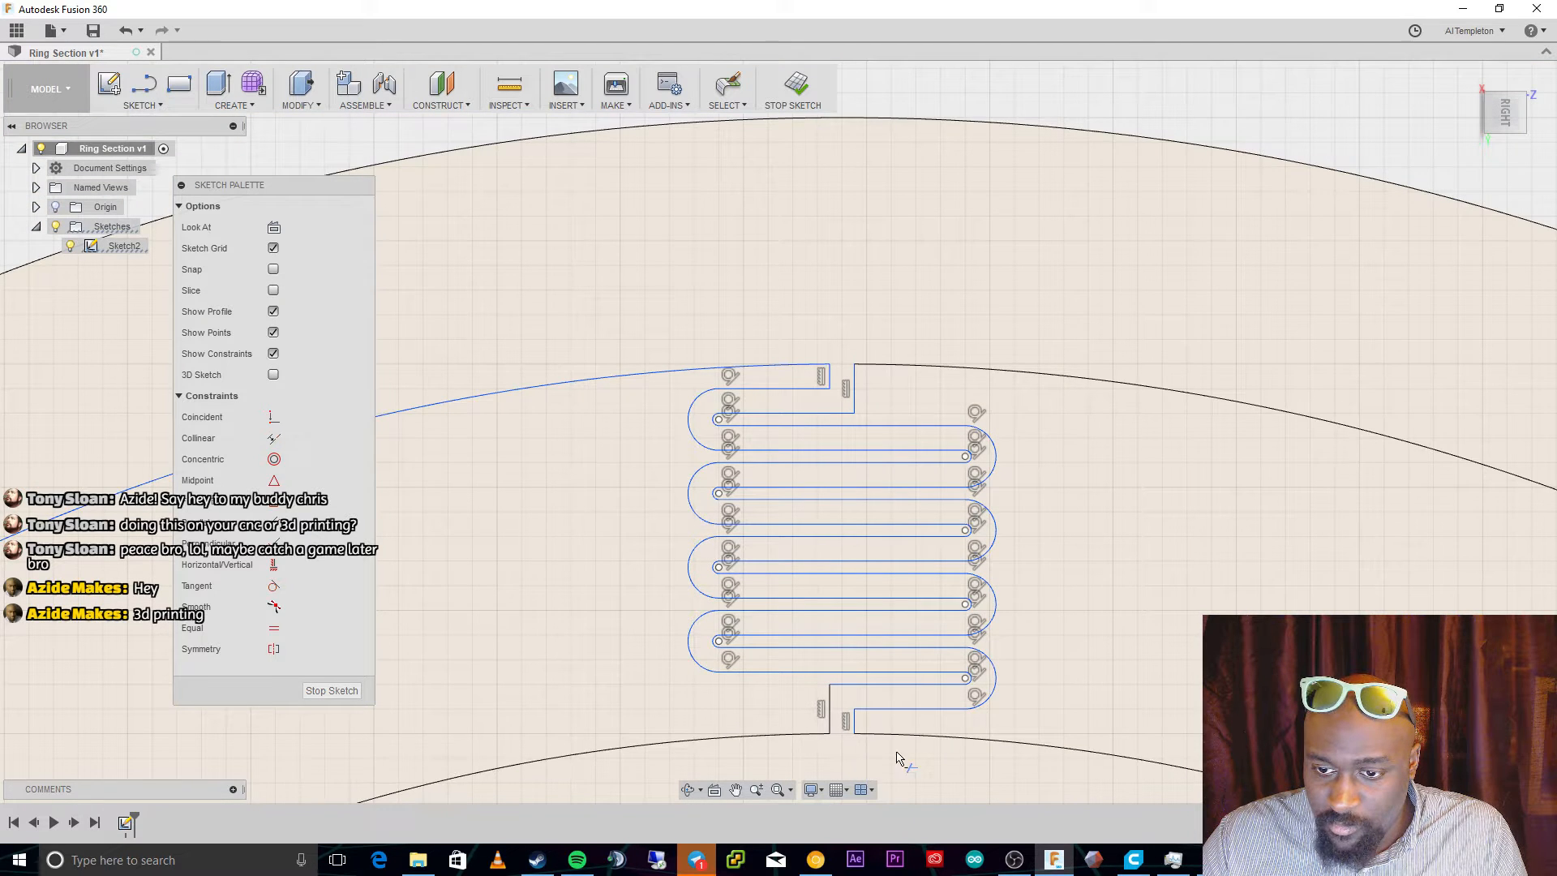
scroll(897, 754, up, 4)
scroll(1112, 754, down, 3)
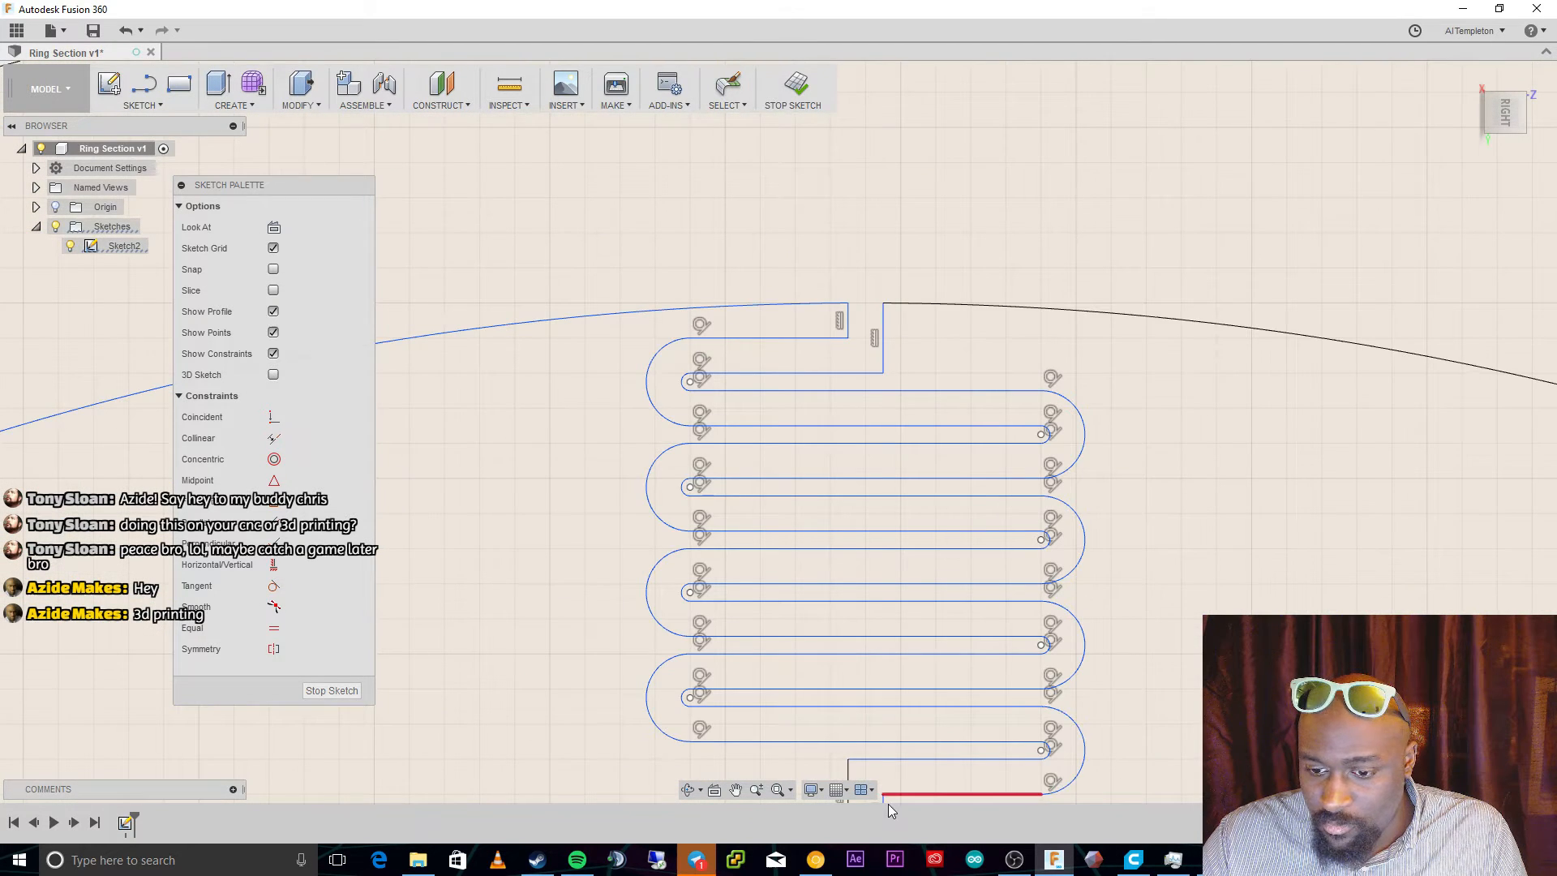
Trim the band arcs between the legs of the serpentine midway down the ring's right side.
scroll(888, 804, down, 8)
scroll(1023, 580, up, 5)
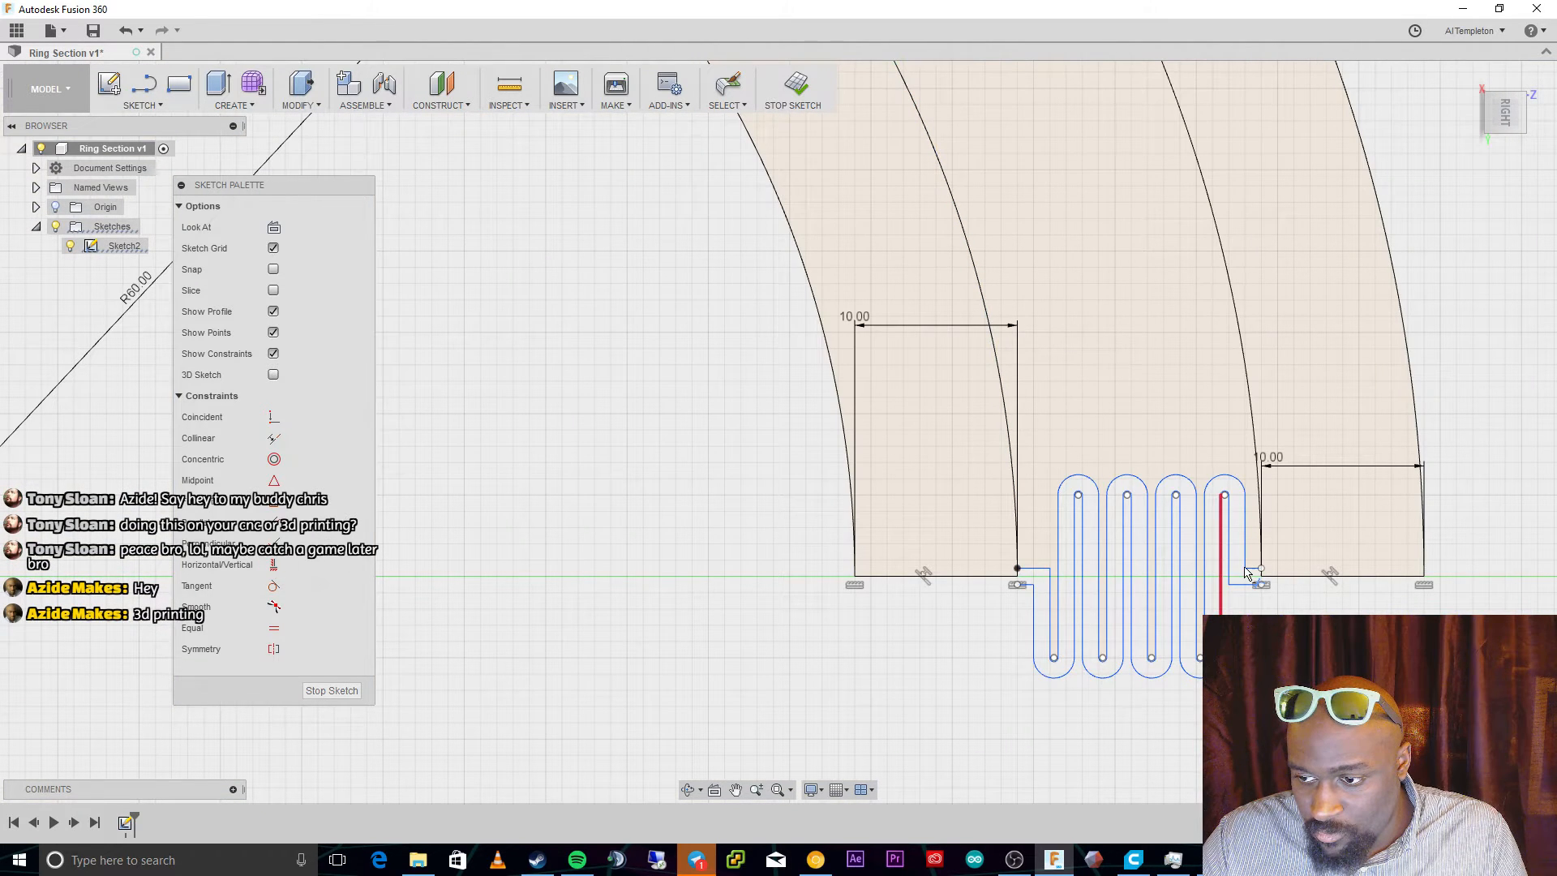
scroll(1246, 572, down, 5)
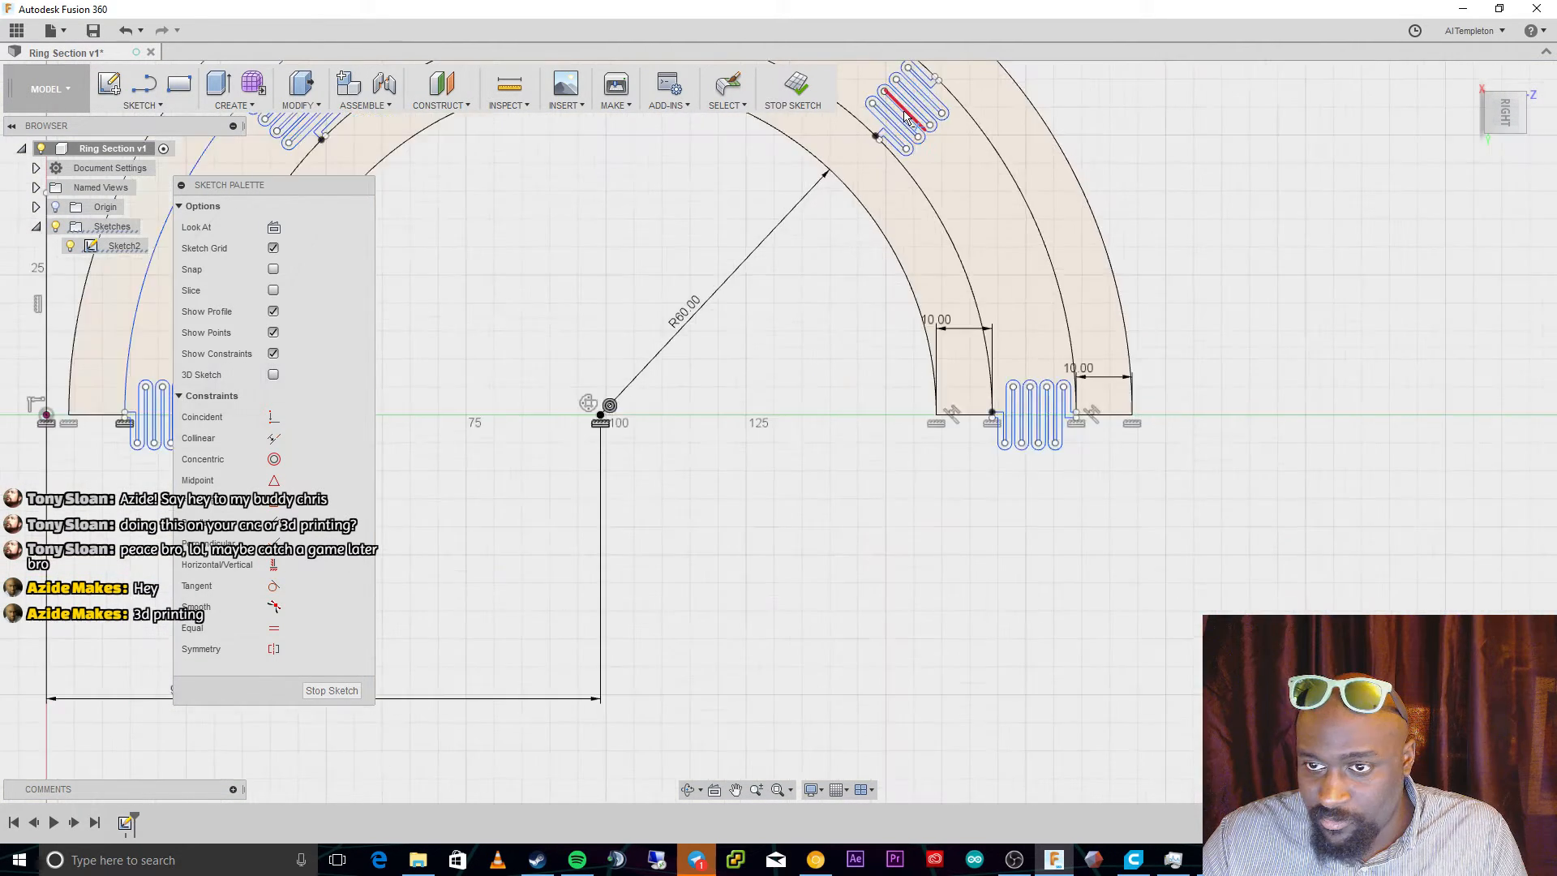
scroll(831, 183, up, 5)
click(830, 180)
scroll(895, 154, up, 2)
scroll(917, 193, down, 2)
scroll(965, 105, down, 2)
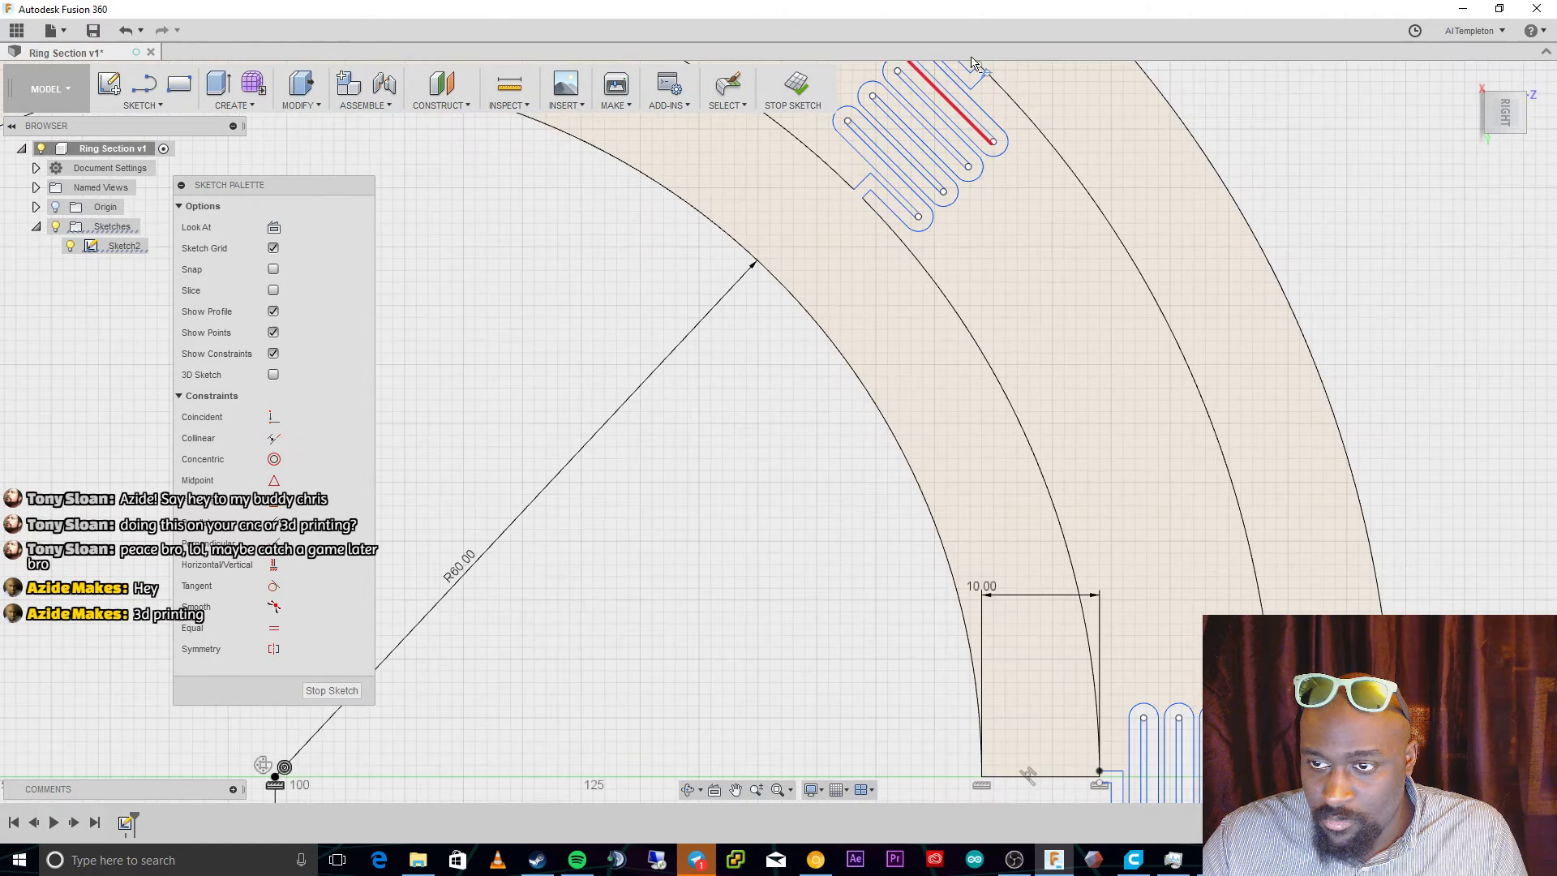
scroll(972, 69, down, 1)
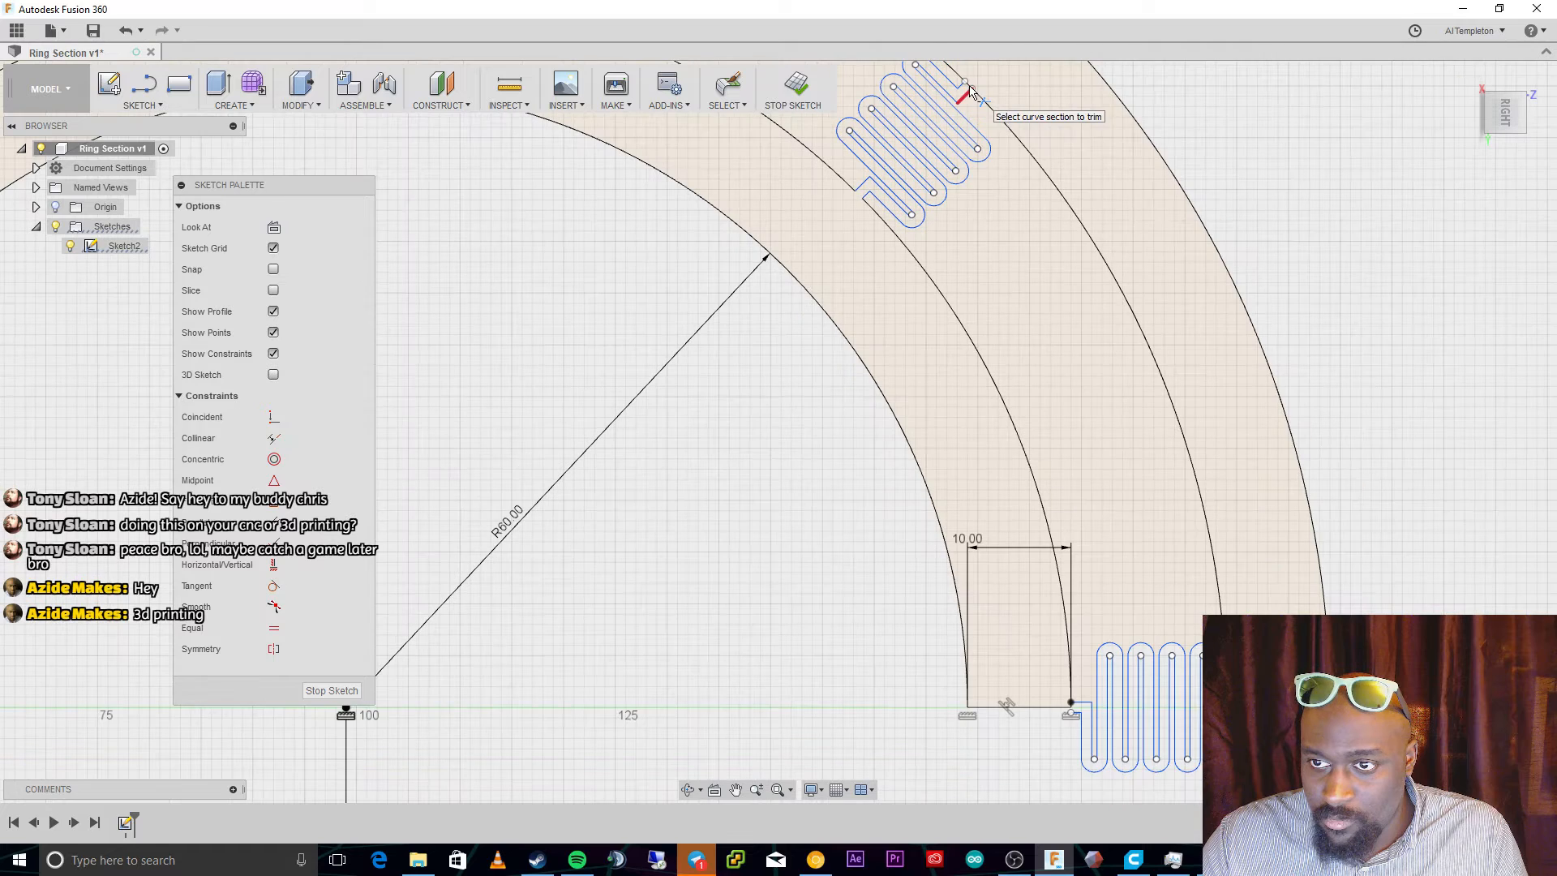
scroll(789, 232, down, 4)
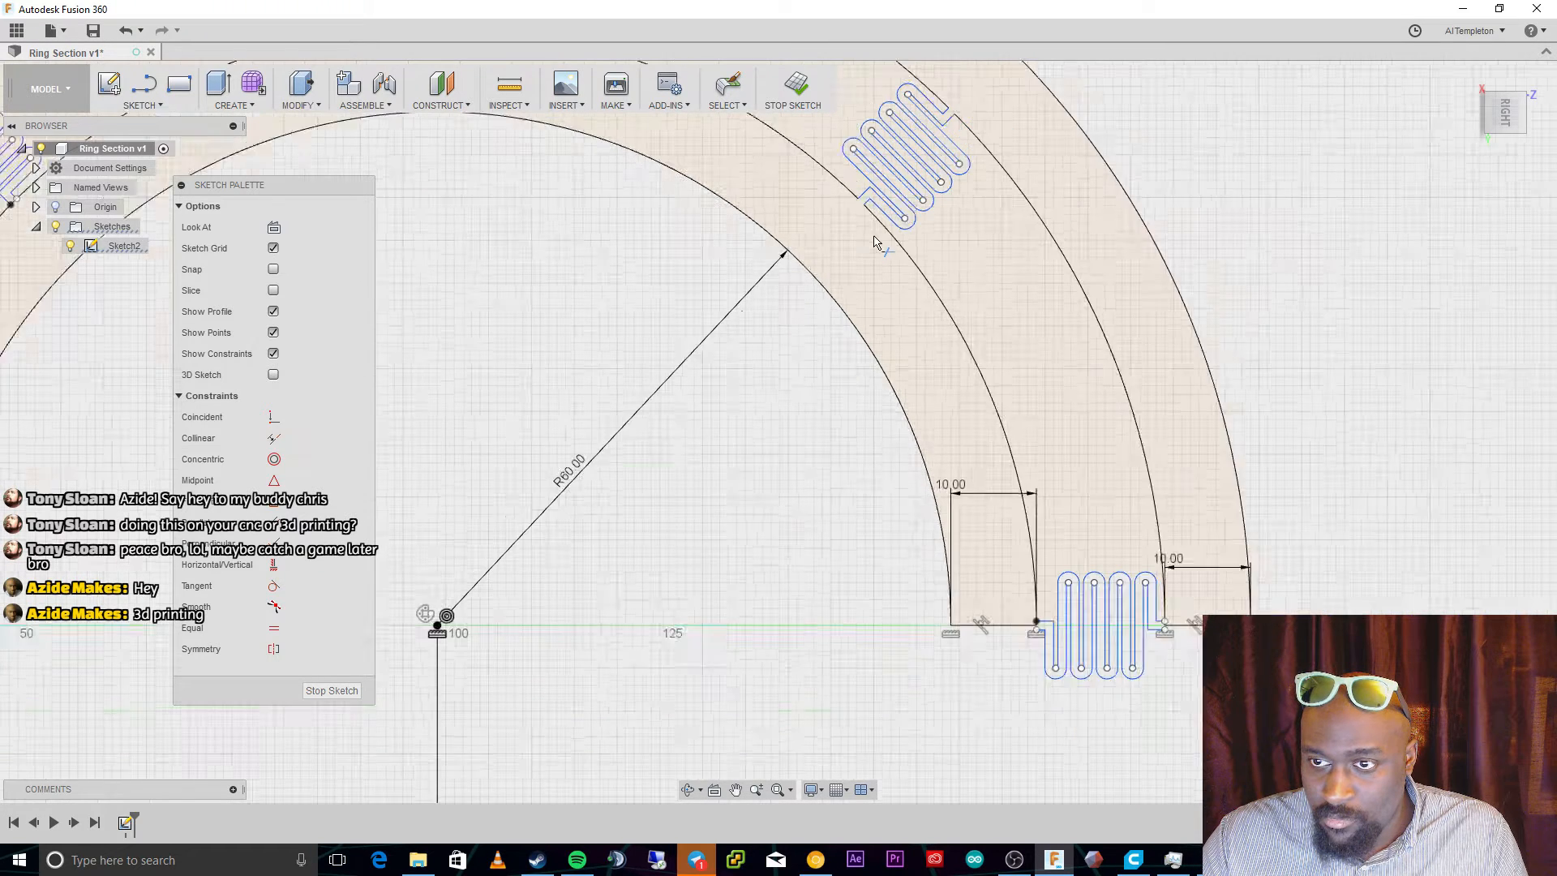
Trim the band arcs between the legs of the serpentine midway down the ring's left side.
scroll(753, 329, down, 3)
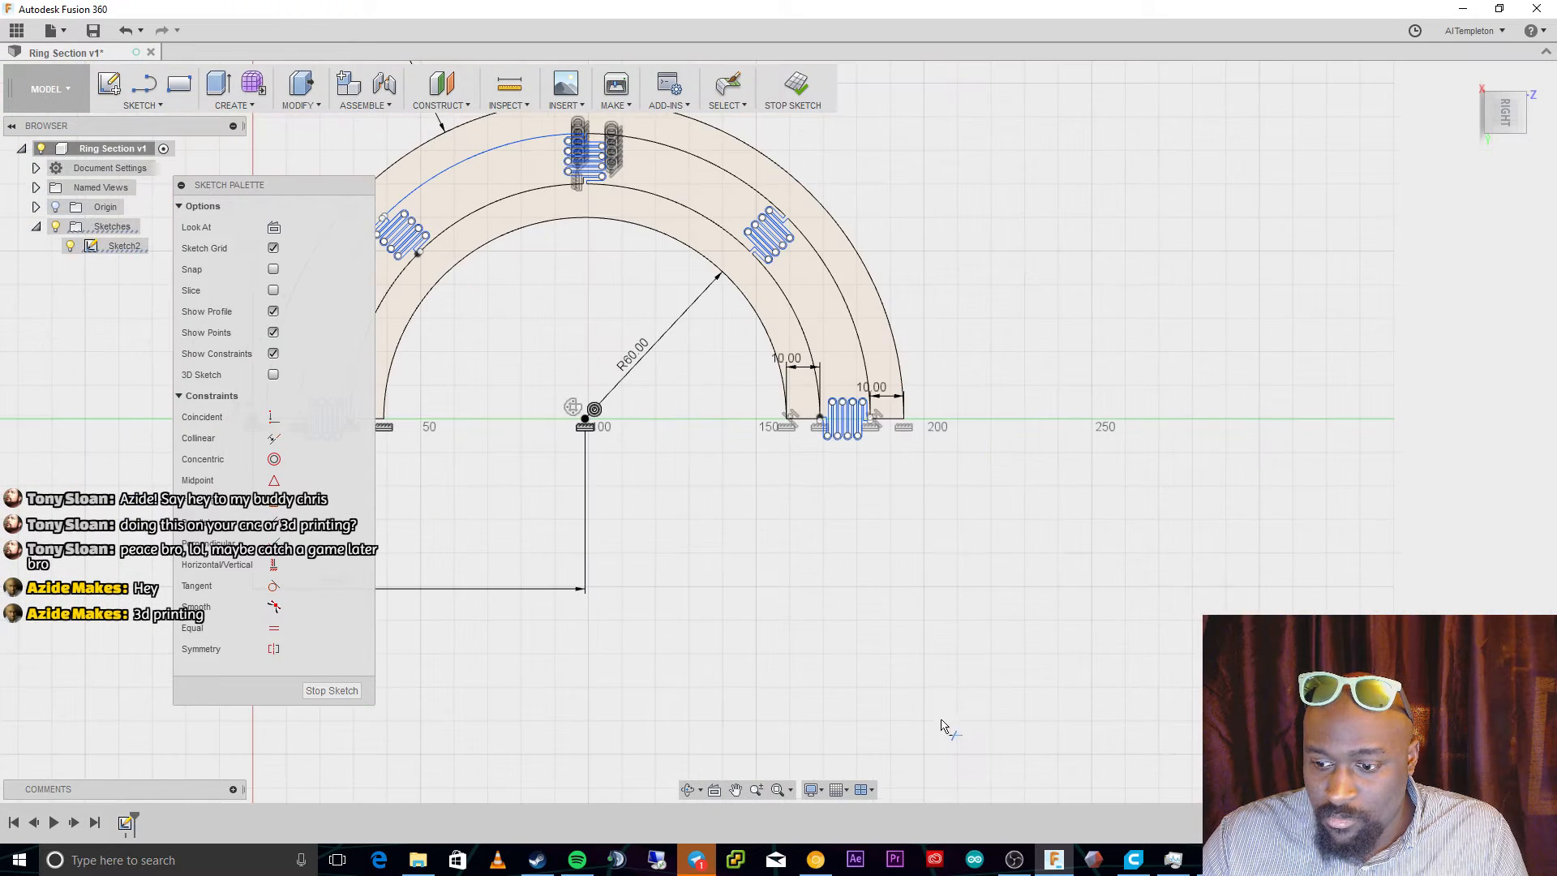
scroll(382, 242, up, 2)
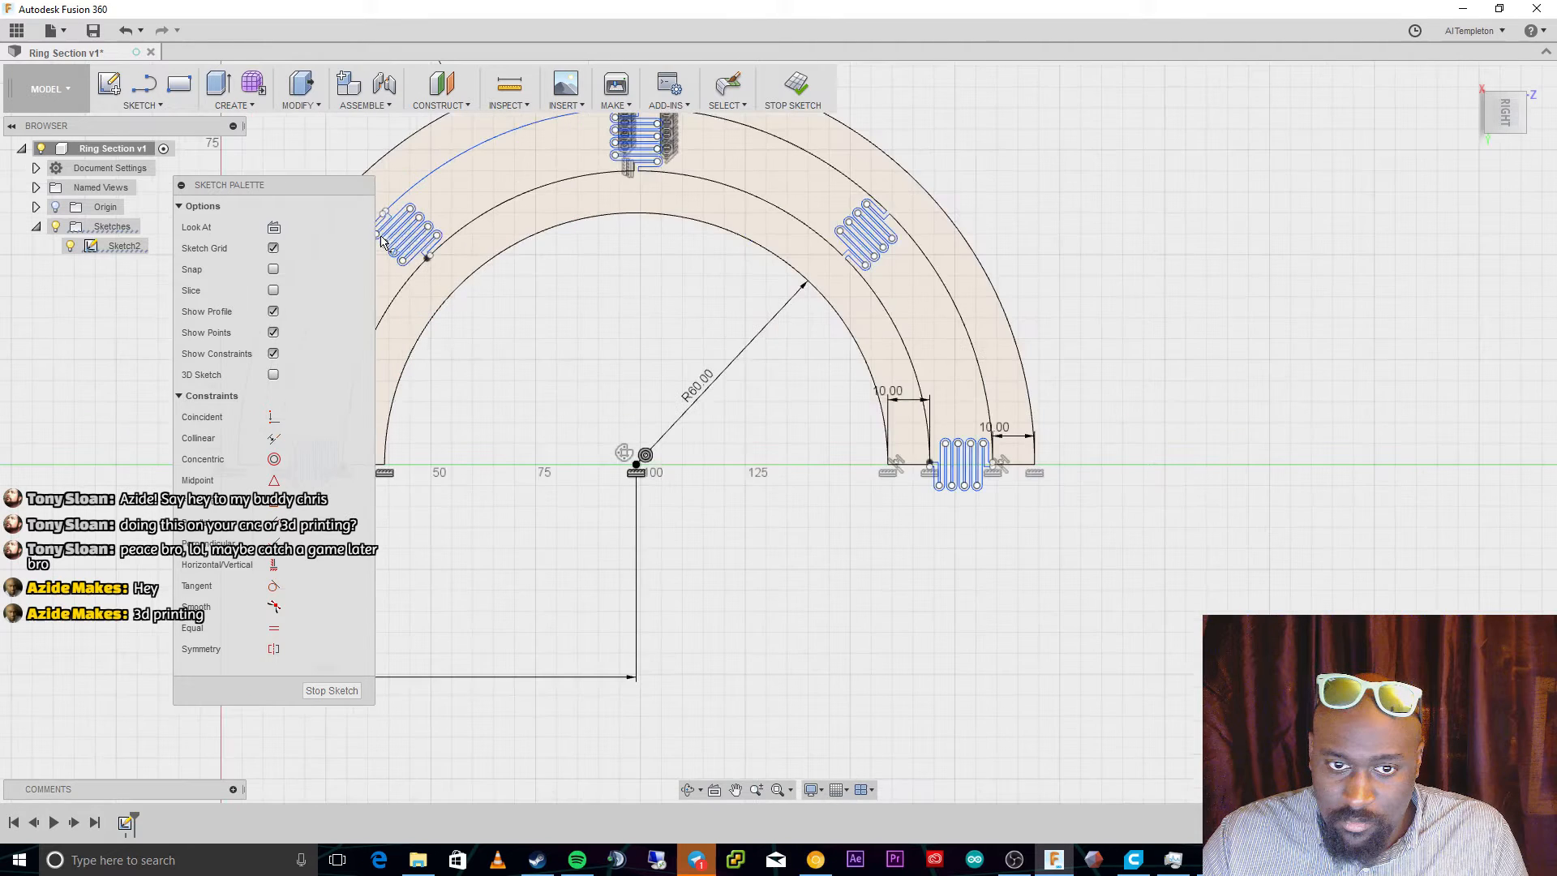
scroll(382, 242, up, 4)
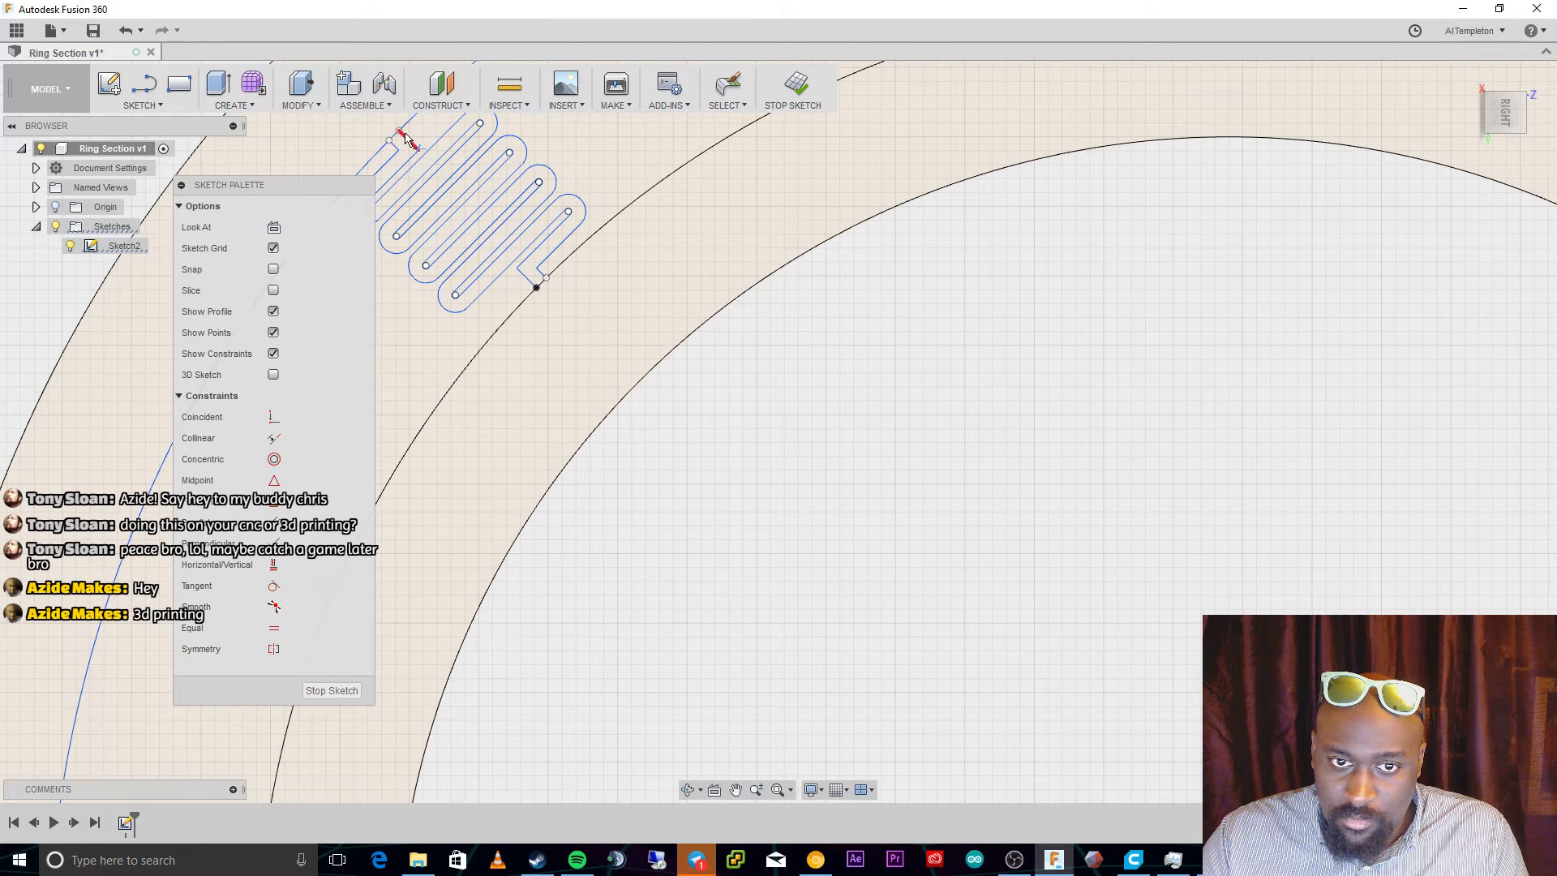
click(542, 281)
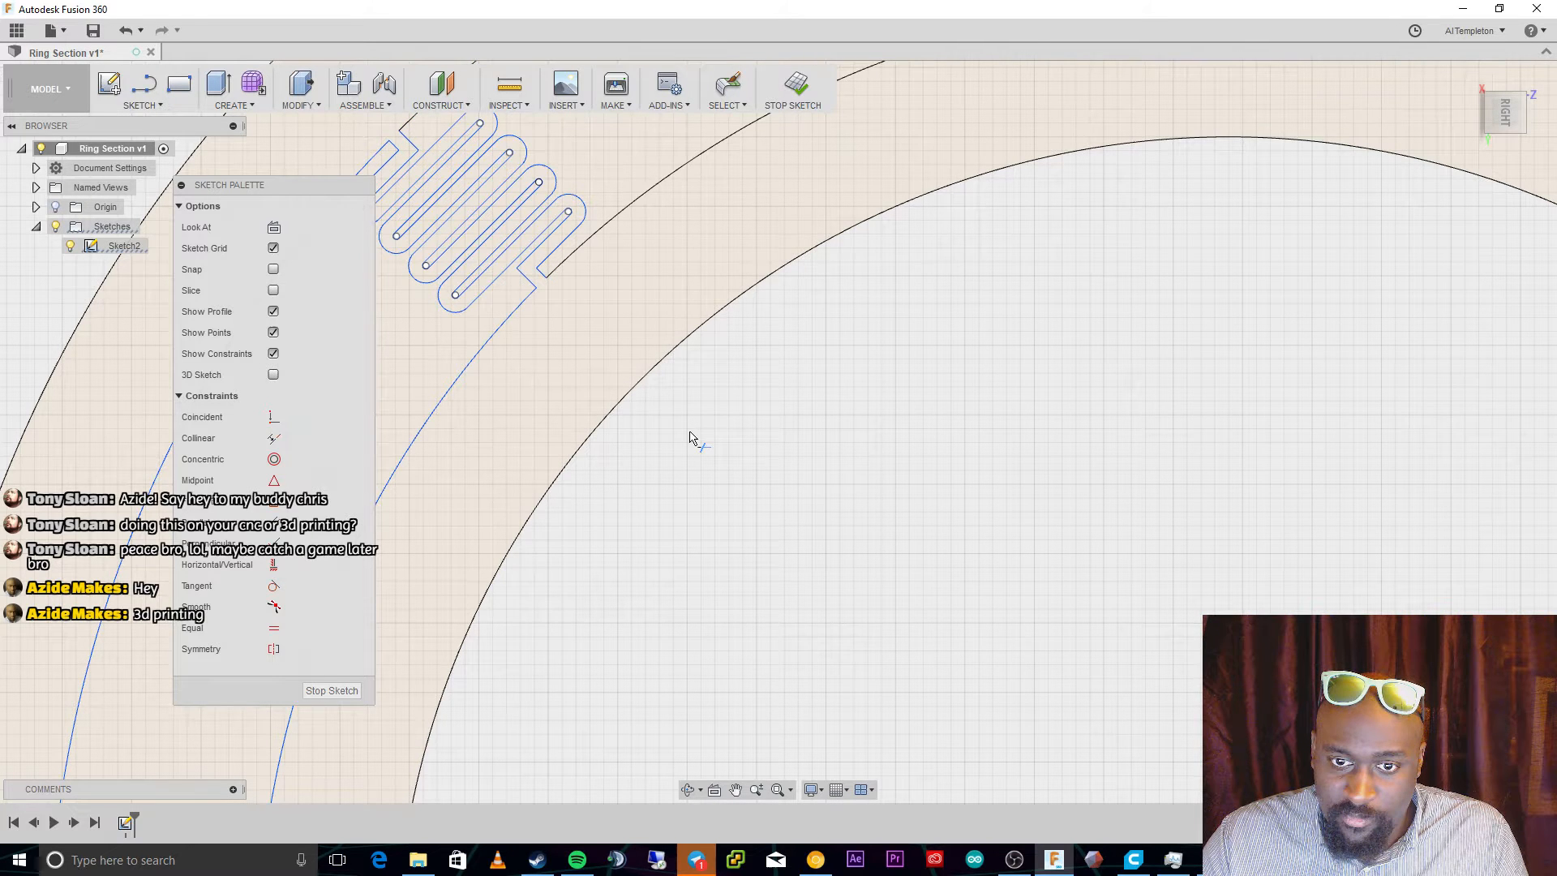
scroll(691, 438, down, 5)
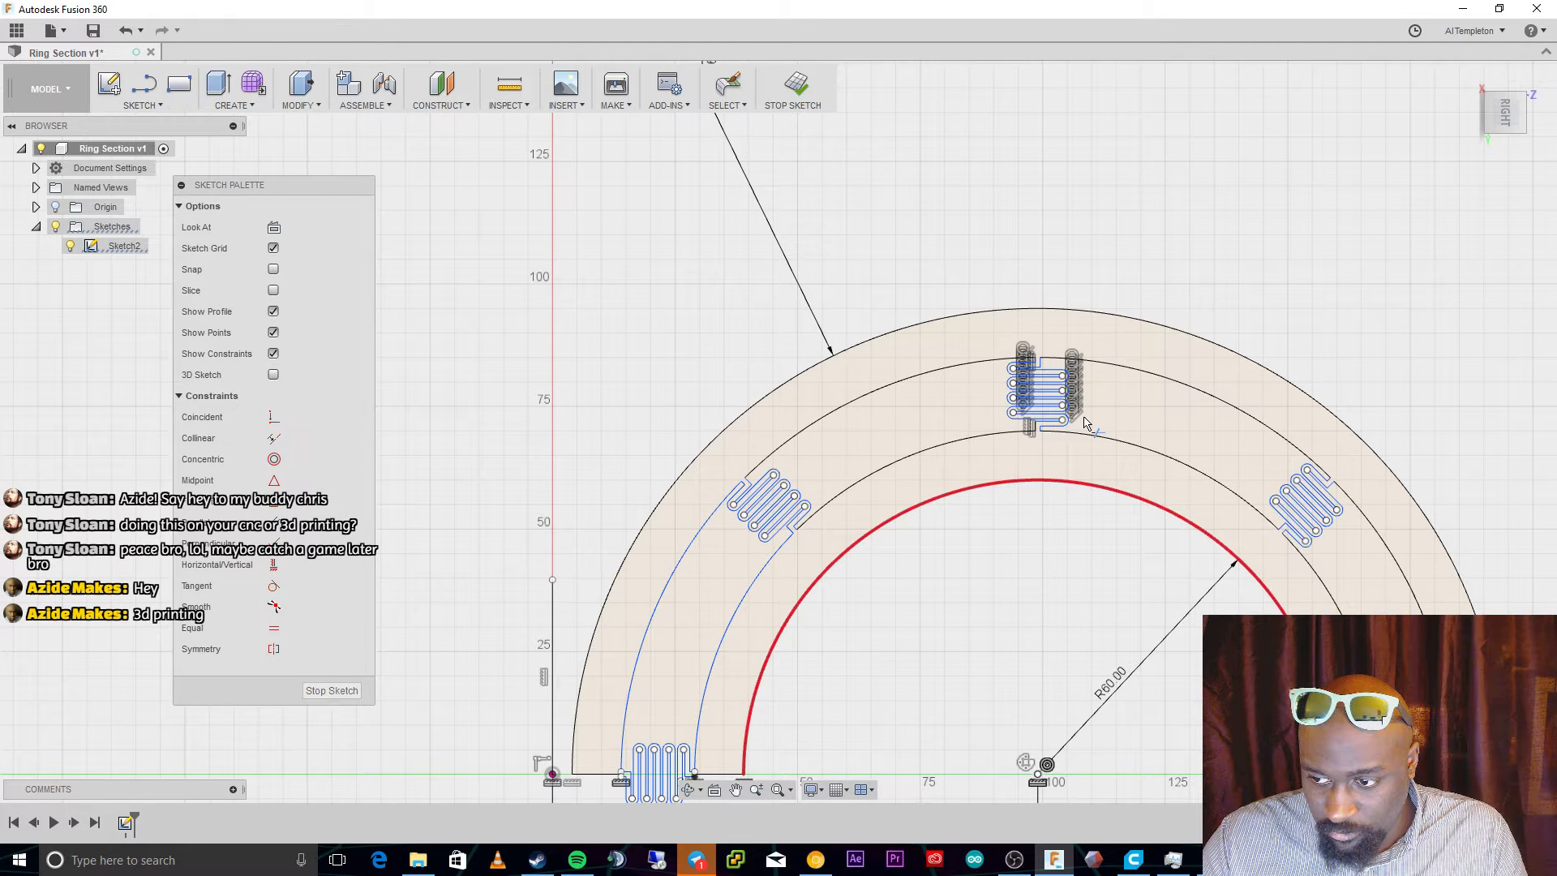
Undo the arc trims and the circular pattern, leaving only the original serpentine at the top.
scroll(1085, 422, down, 5)
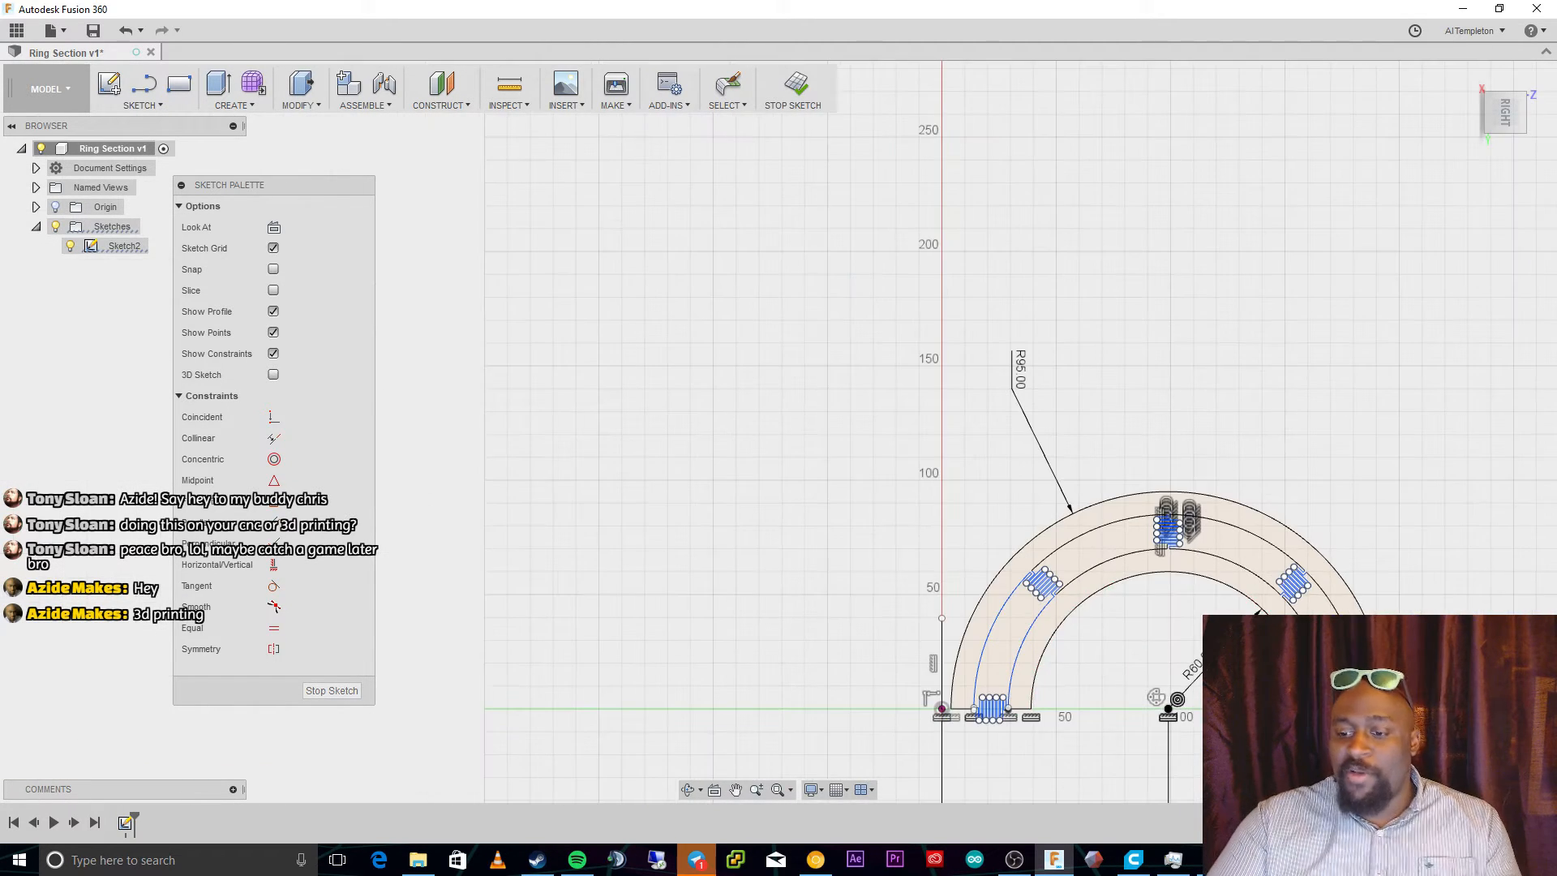
click(777, 791)
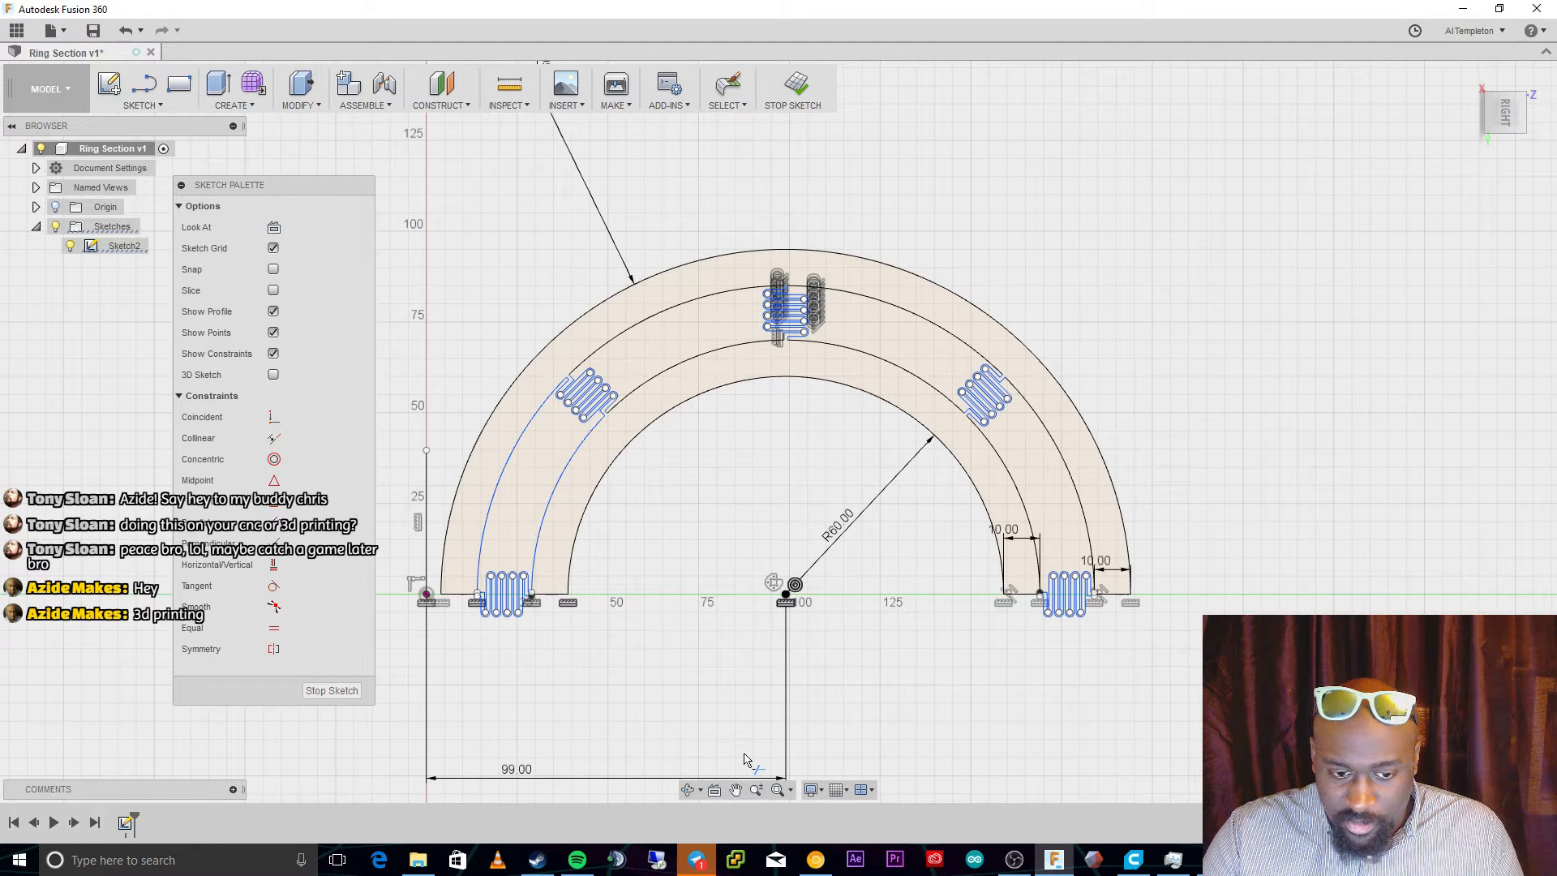
key(Escape)
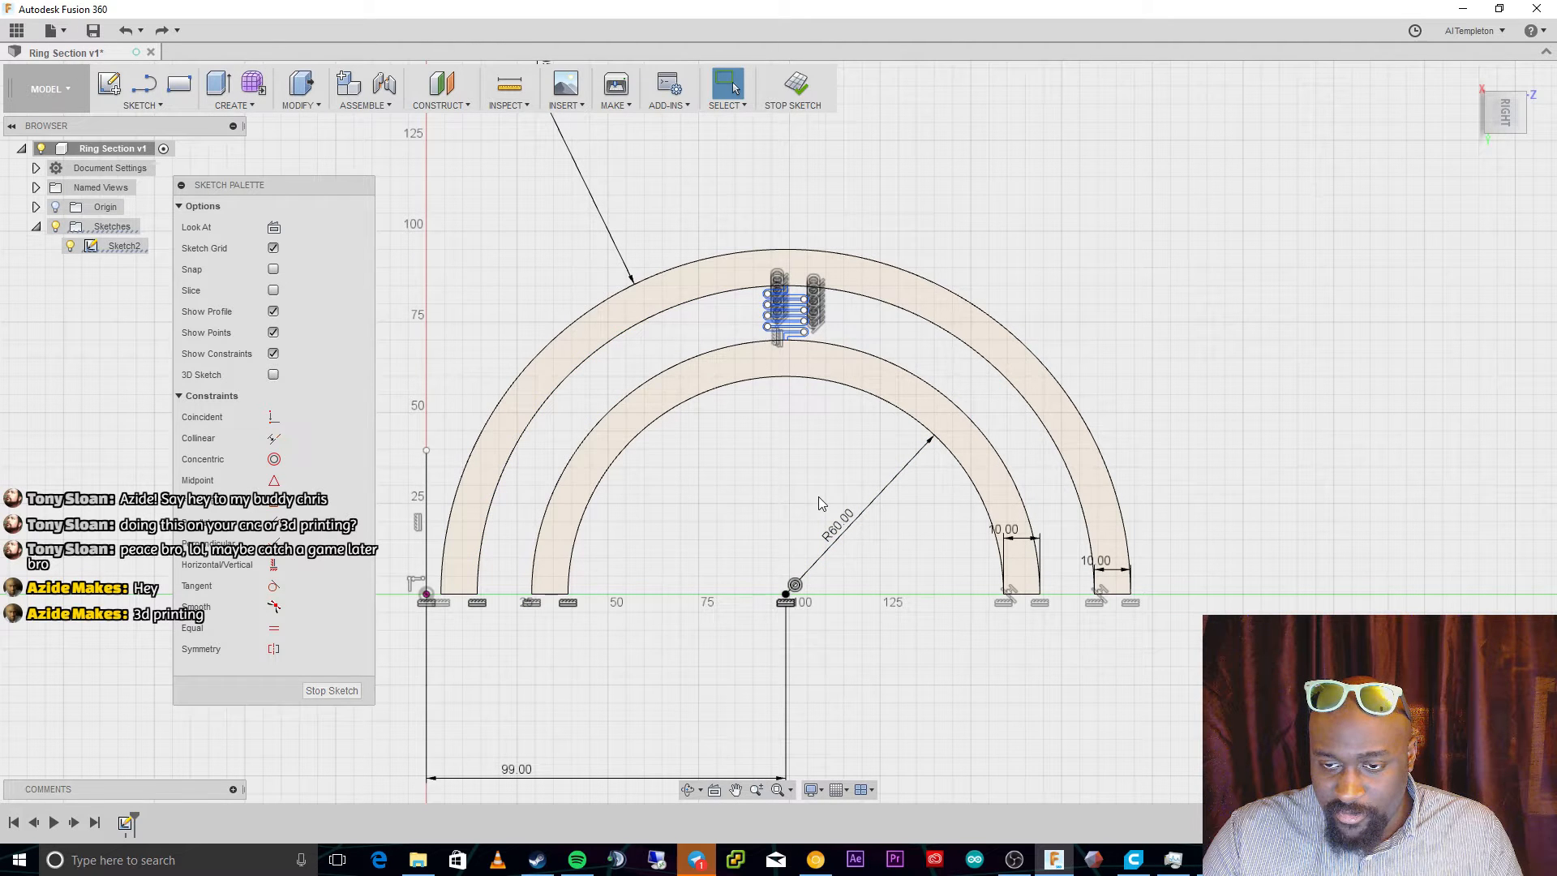
click(711, 385)
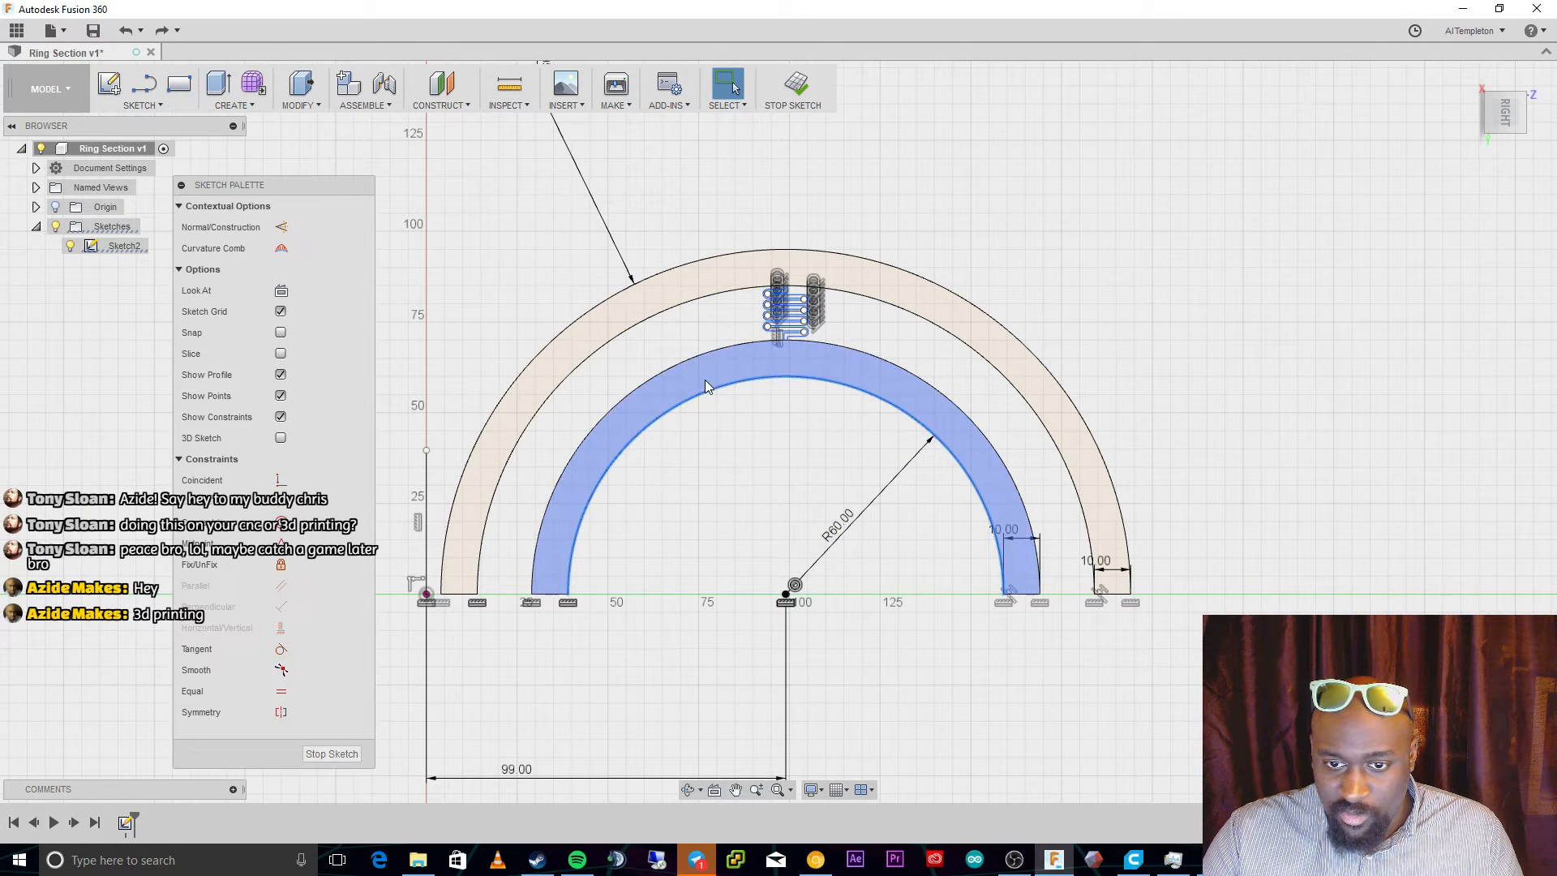
shift+click(582, 329)
click(234, 105)
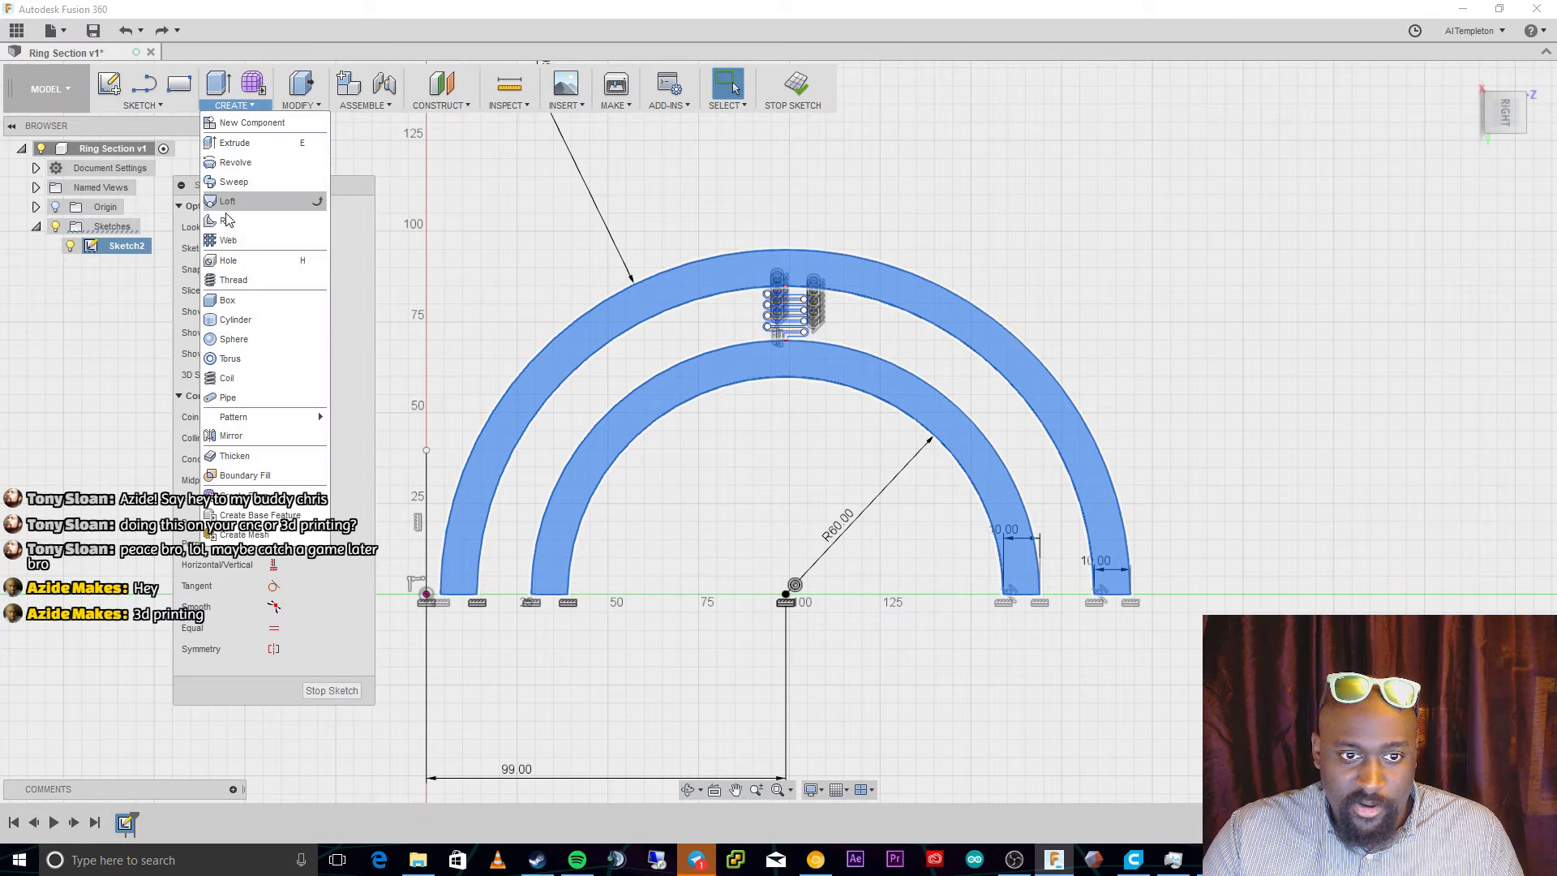
click(230, 436)
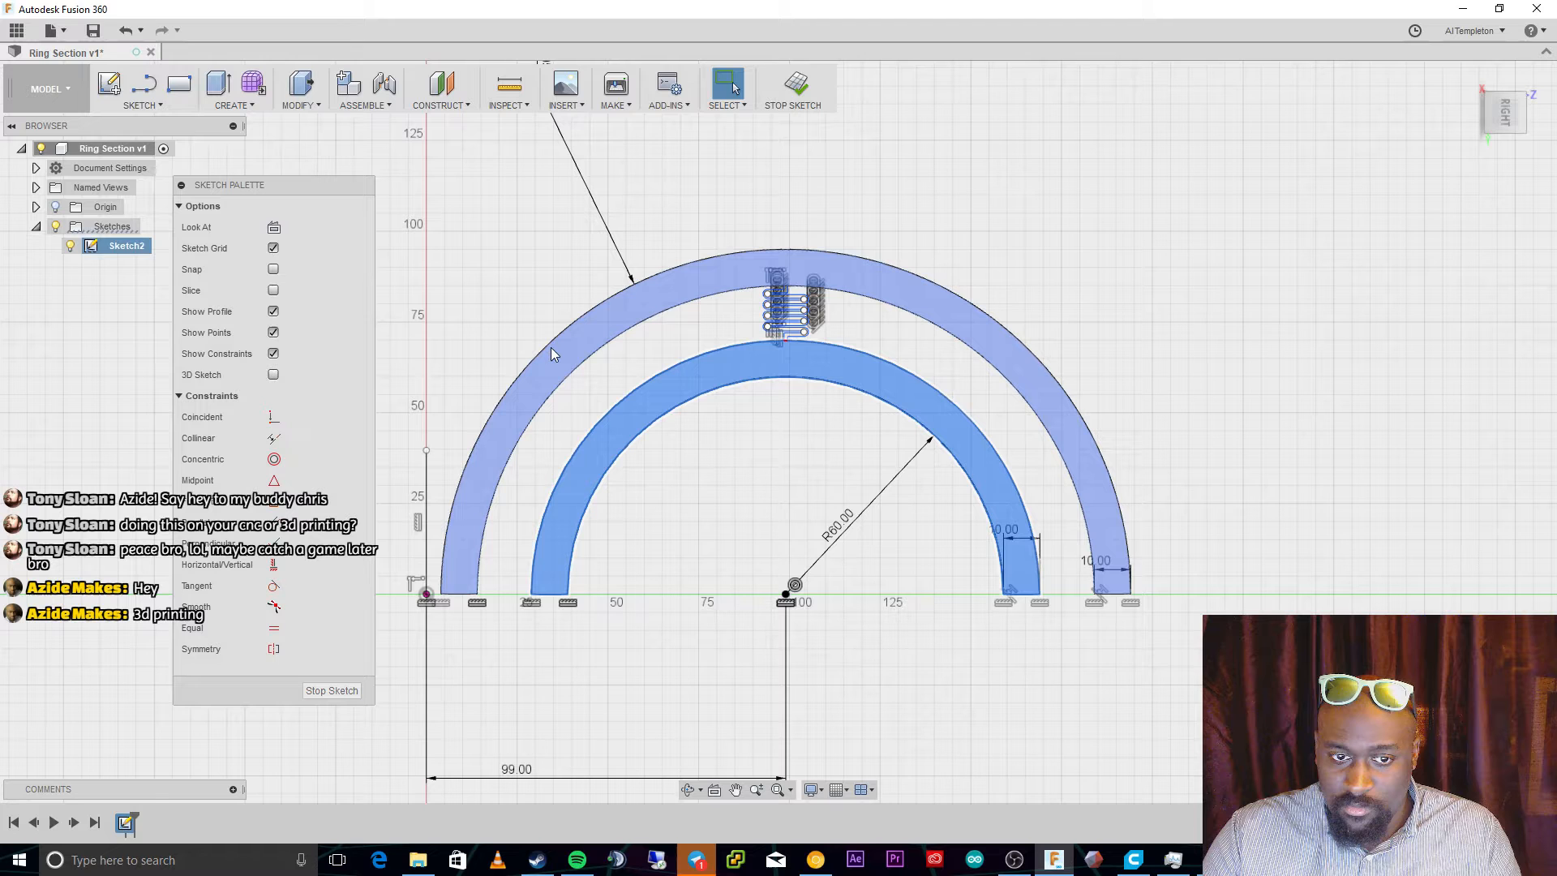
click(551, 347)
Mirror the four concentric band arcs in the sketch across the inner band's horizontal end line to complete the full rings.
click(143, 105)
click(163, 468)
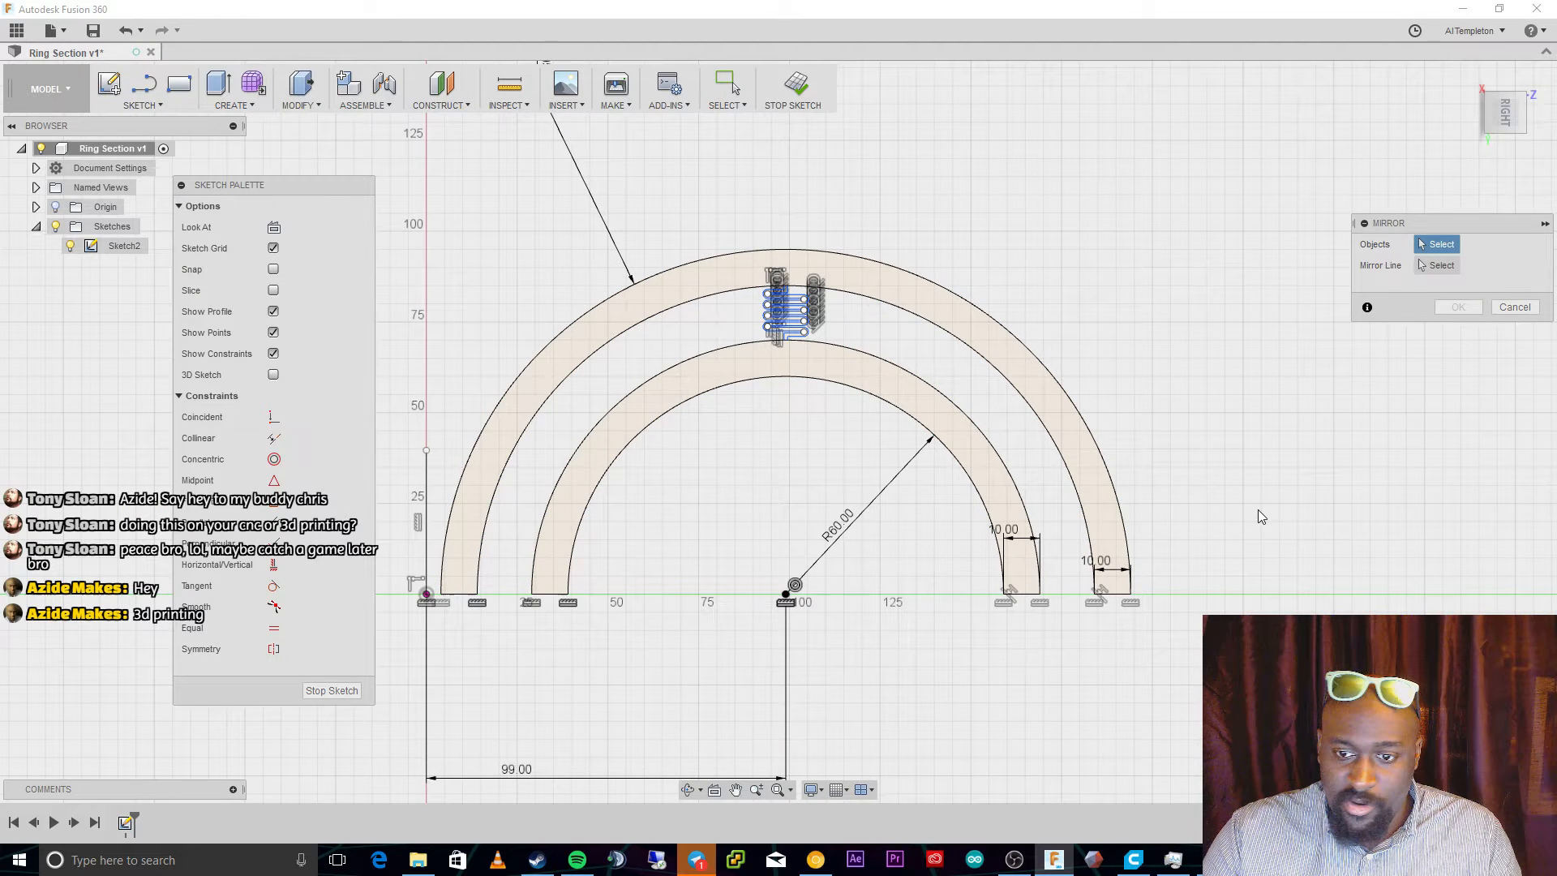
click(995, 528)
click(1002, 463)
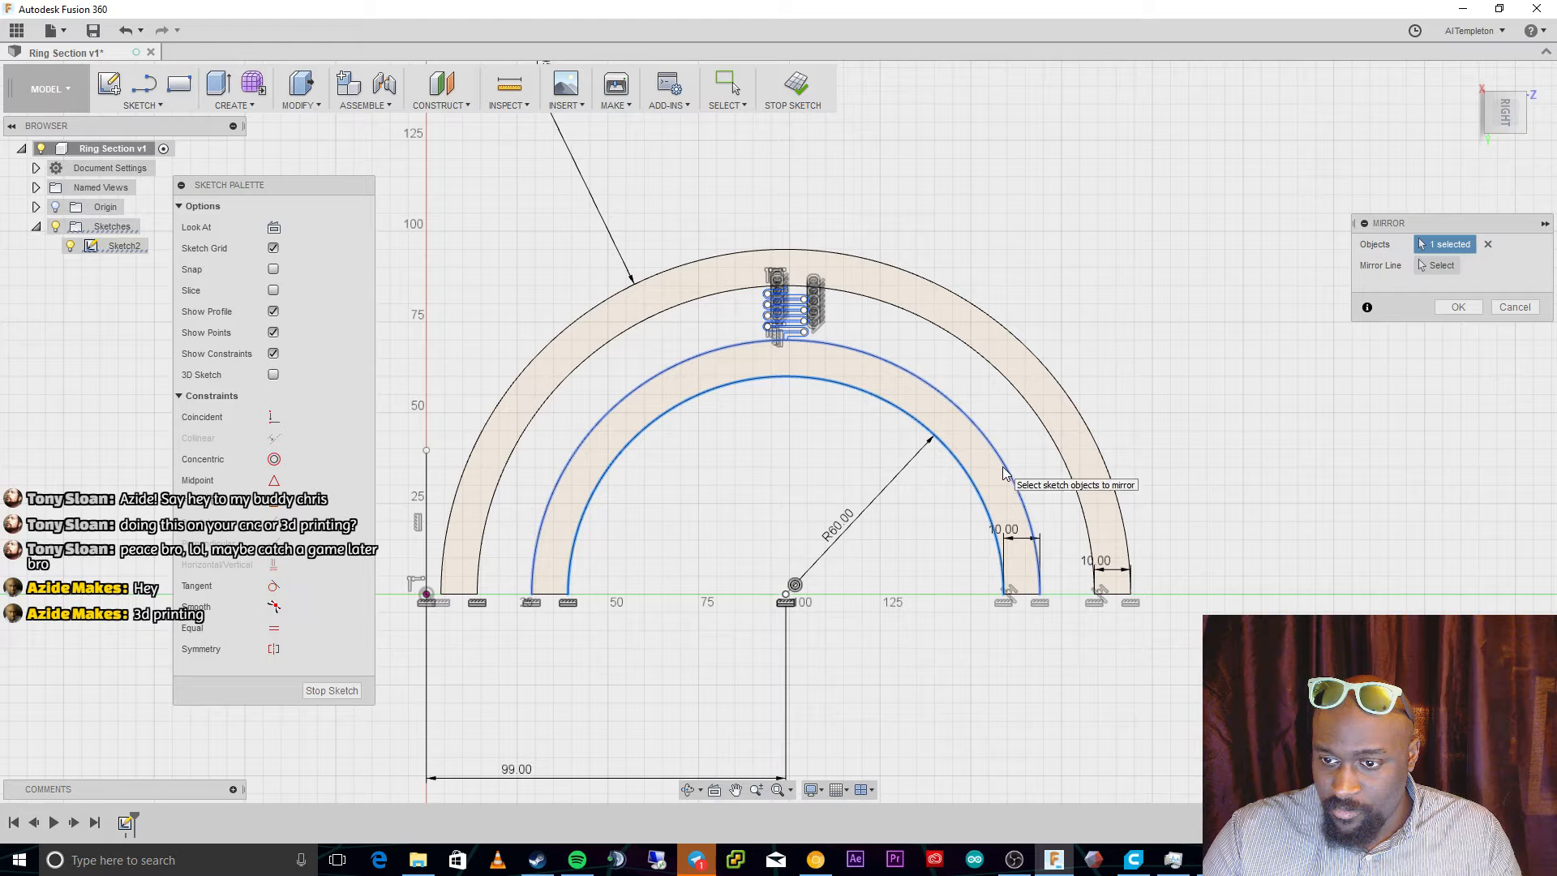
click(1027, 593)
click(1094, 580)
click(1113, 593)
click(1126, 589)
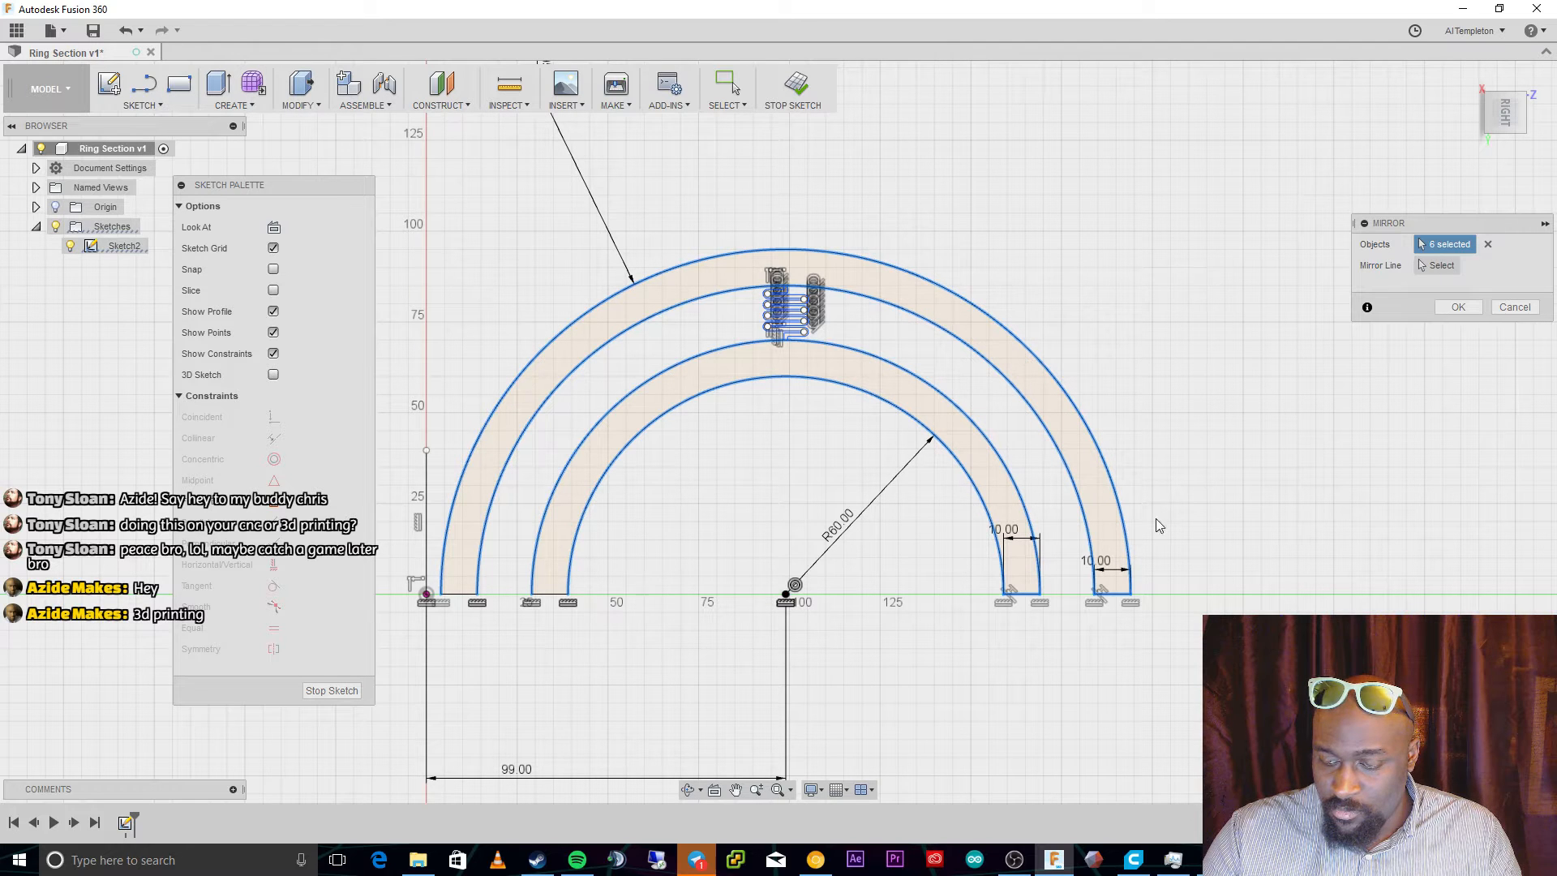
click(1023, 594)
click(1114, 594)
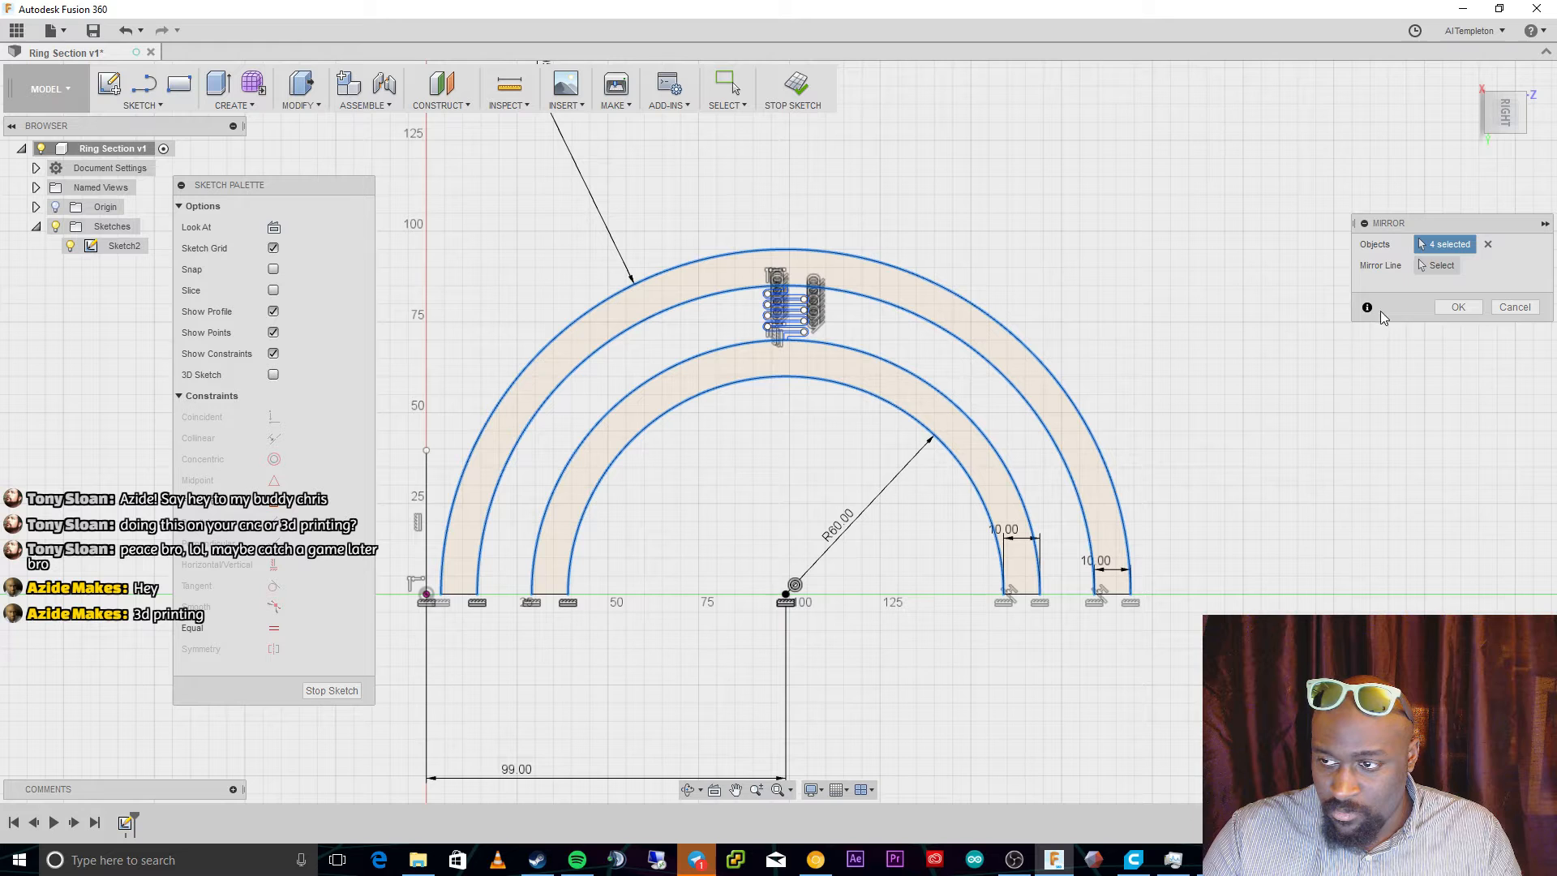
click(1439, 265)
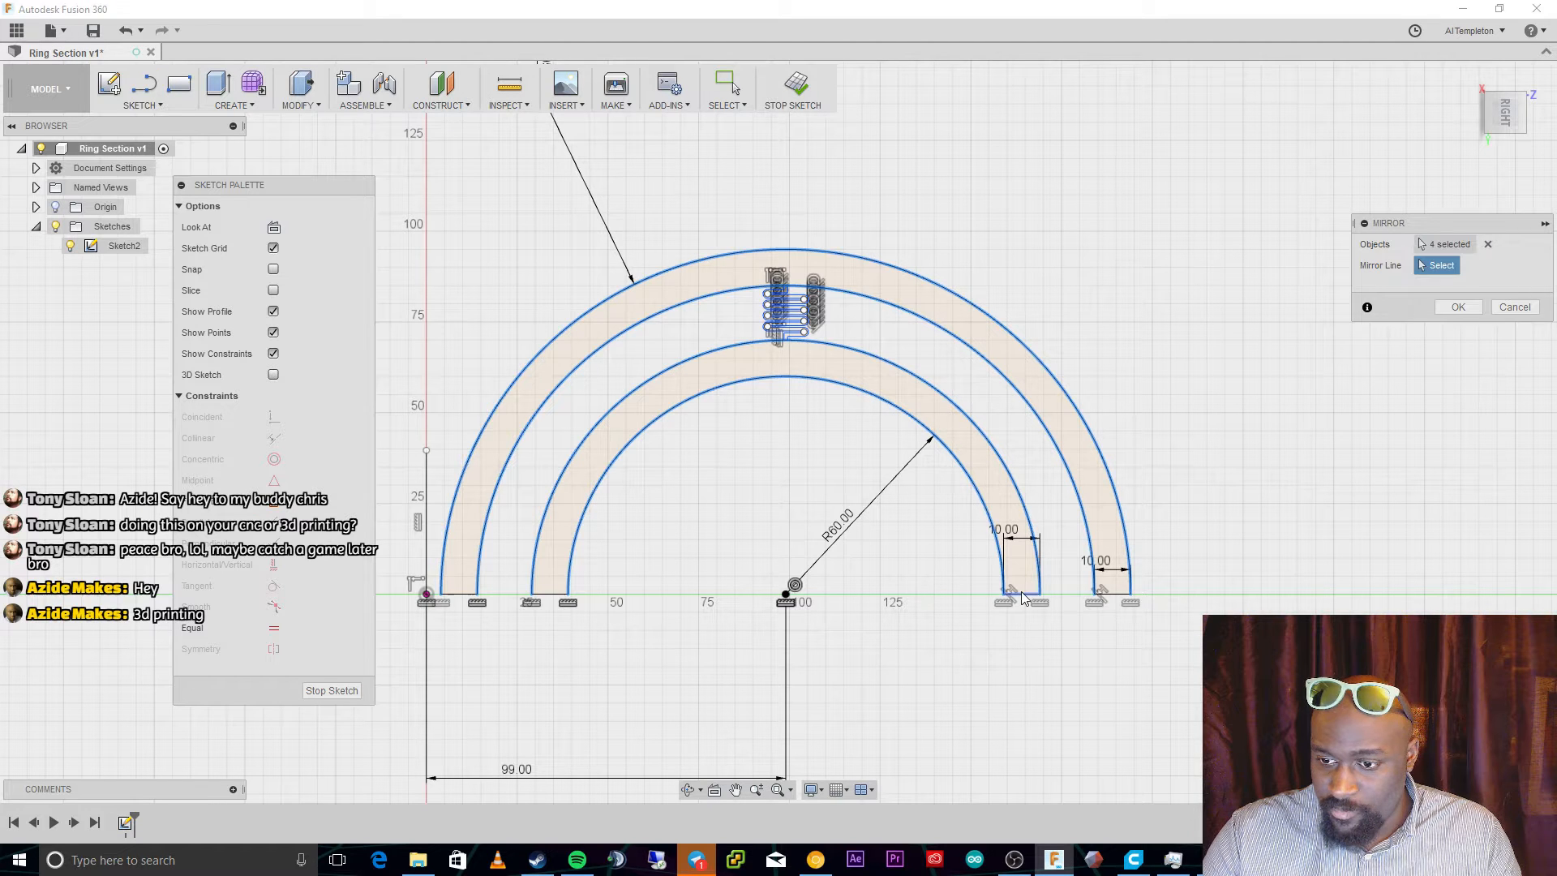
click(1022, 594)
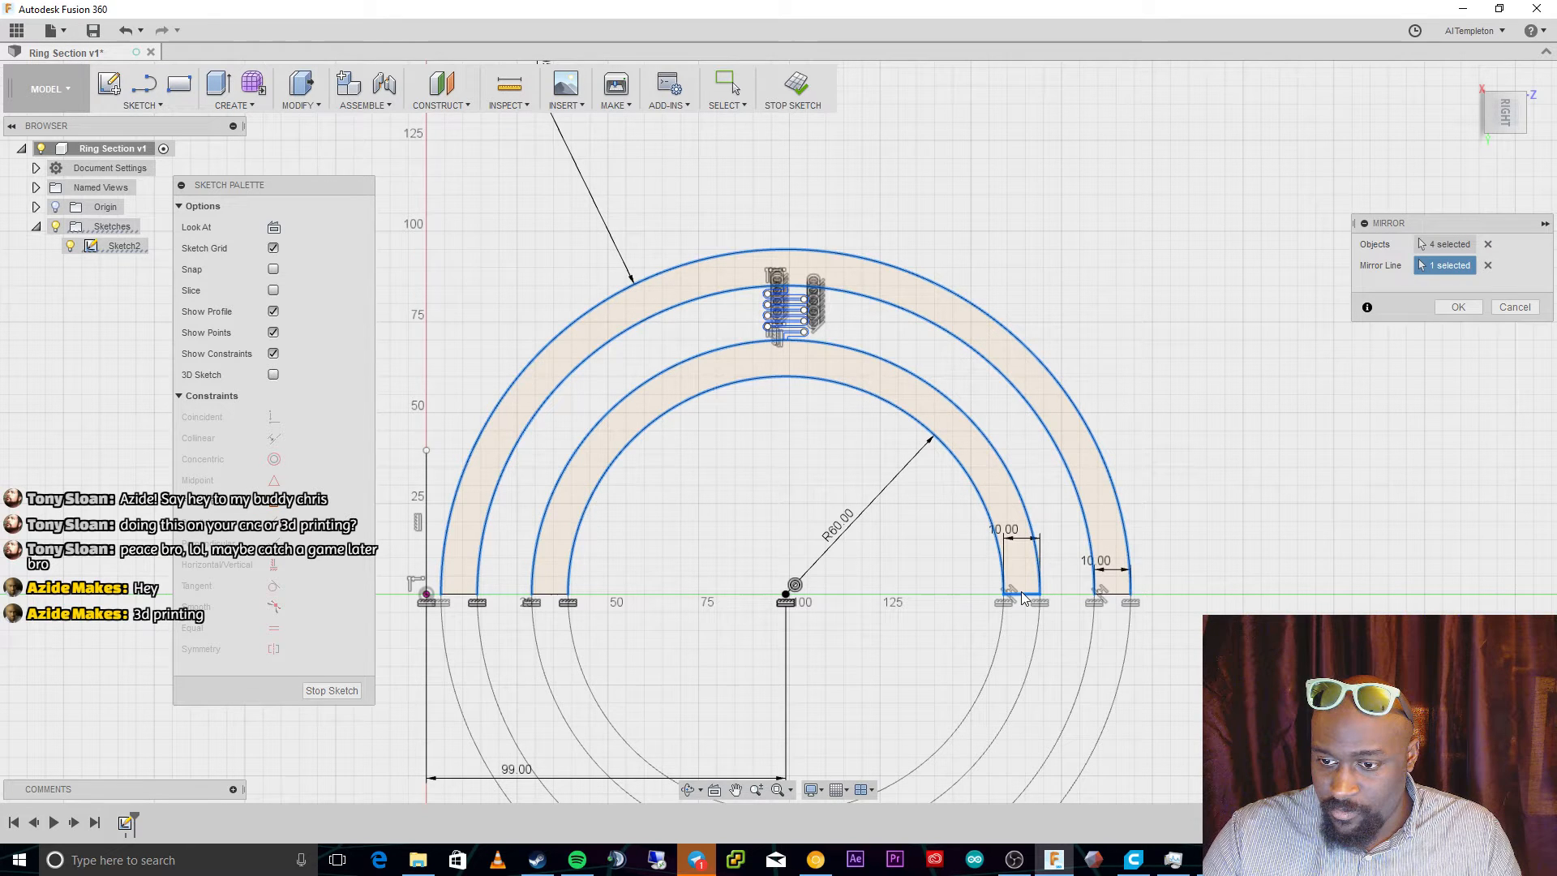
click(1457, 307)
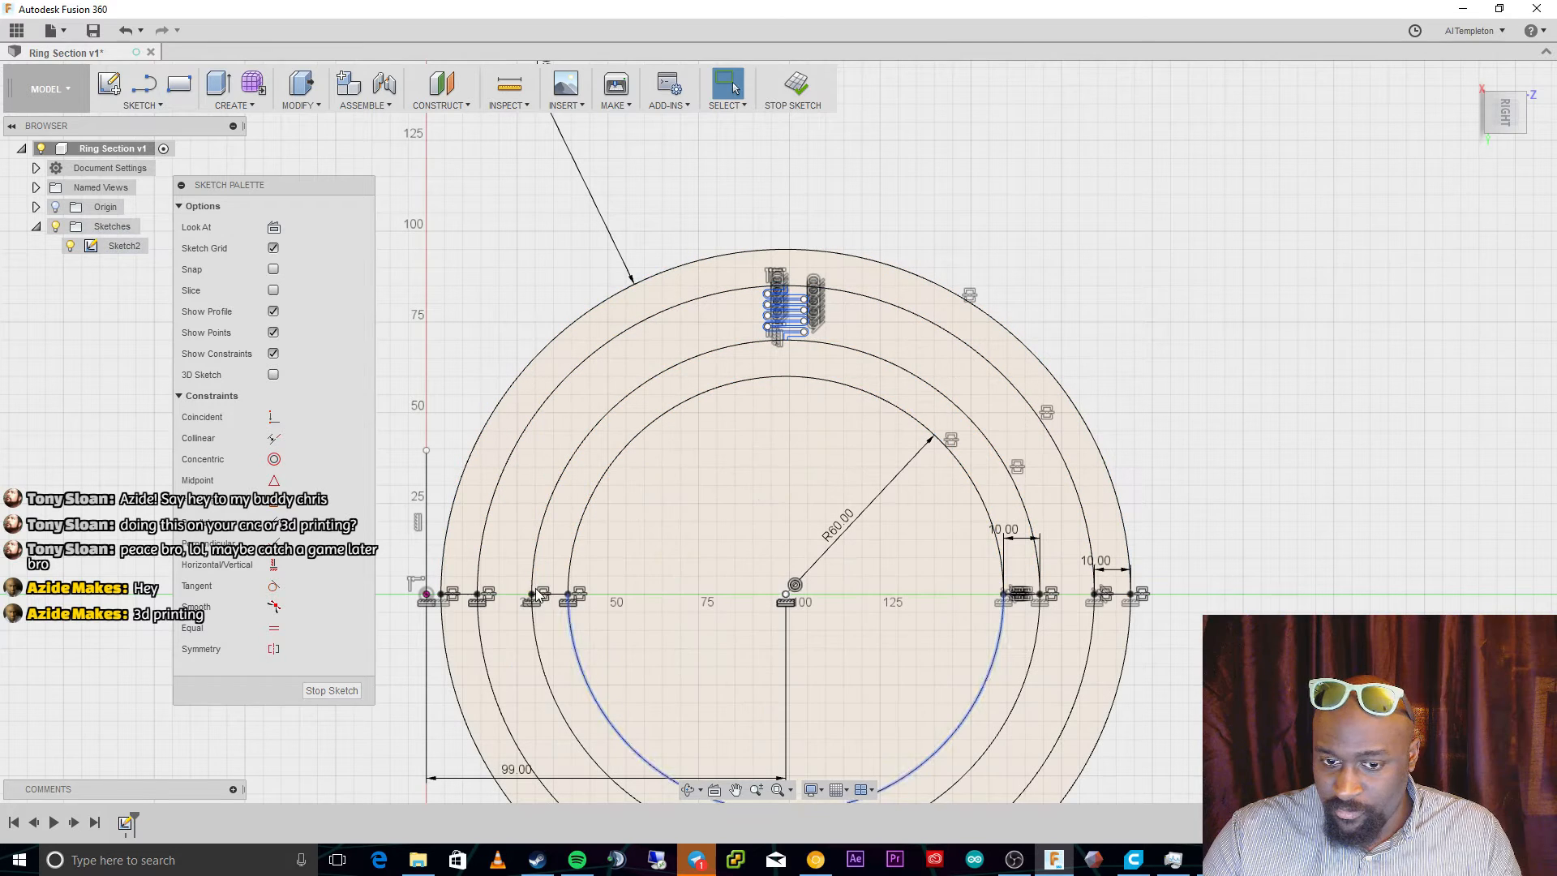
Delete the short horizontal end lines that divide the inner and outer bands on both sides of the ring.
click(562, 597)
key(Escape)
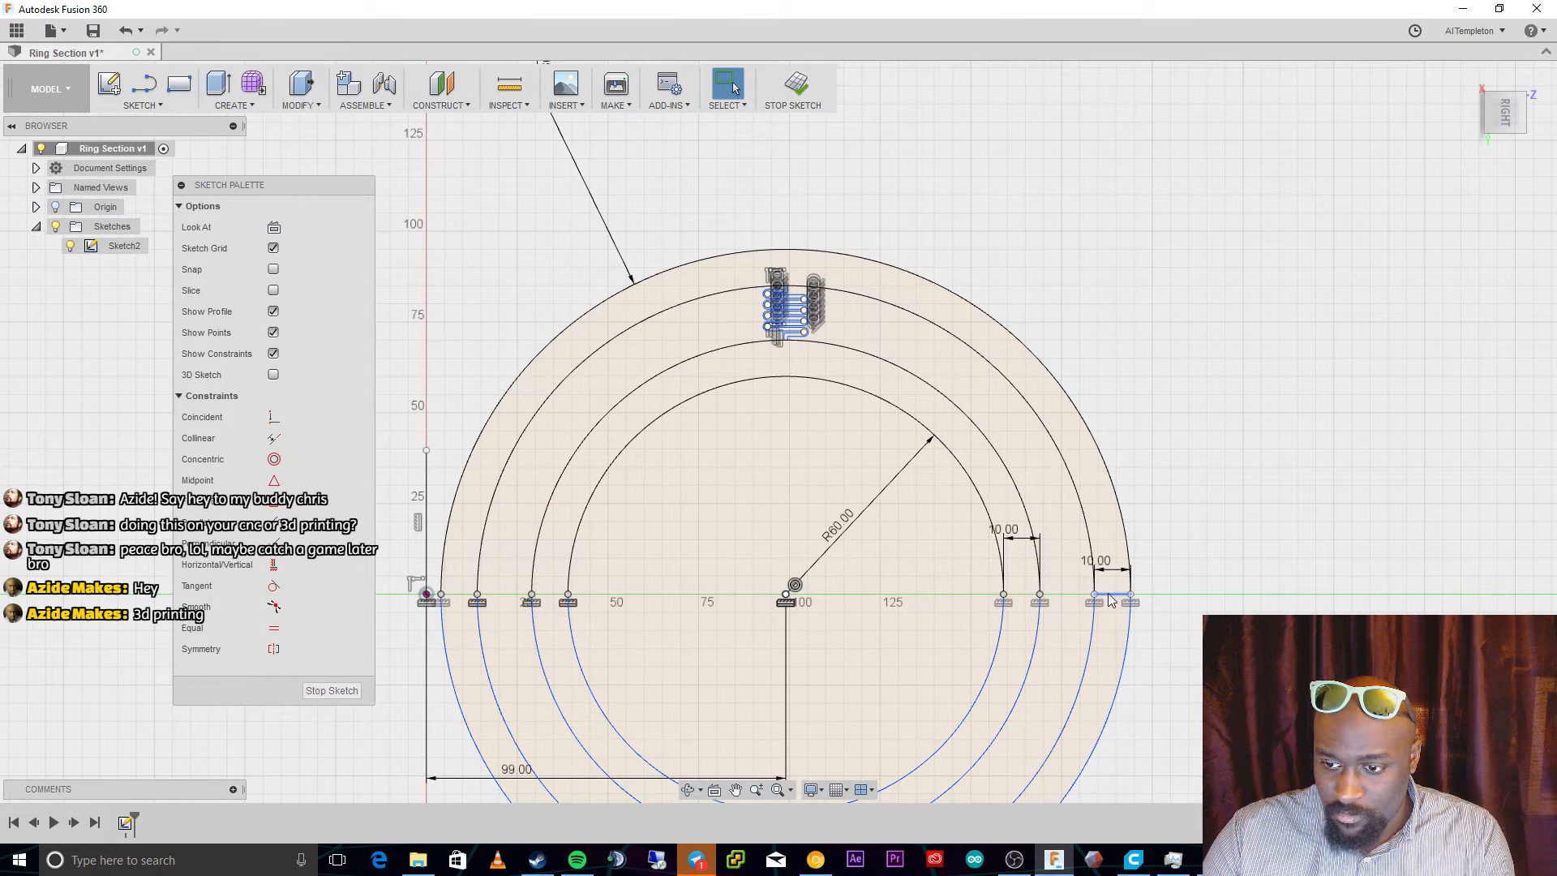
click(1073, 699)
click(1180, 648)
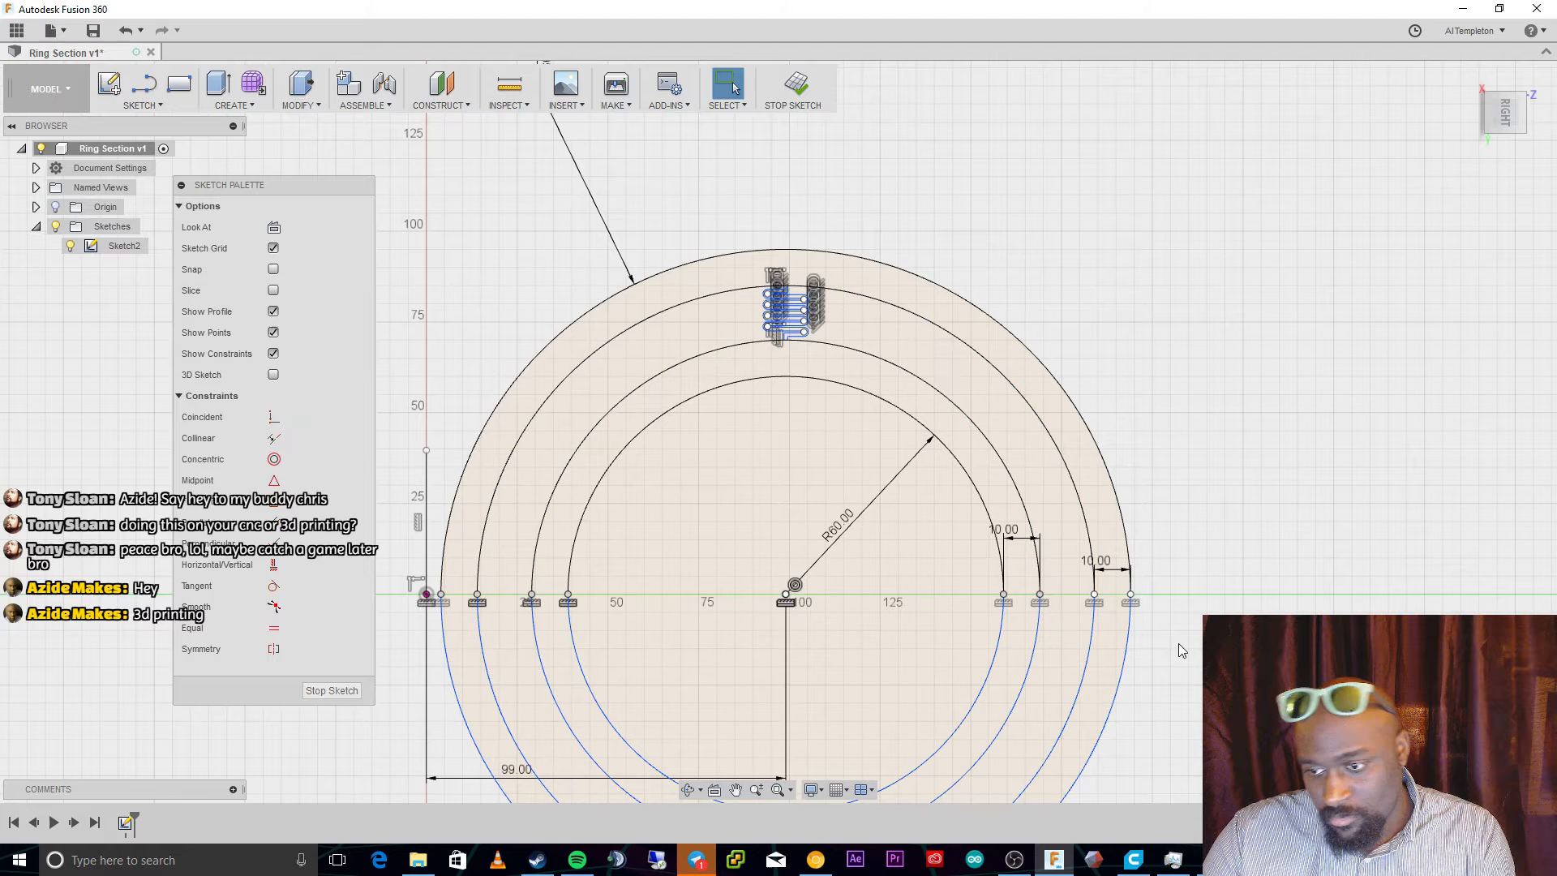
scroll(1181, 649, up, 3)
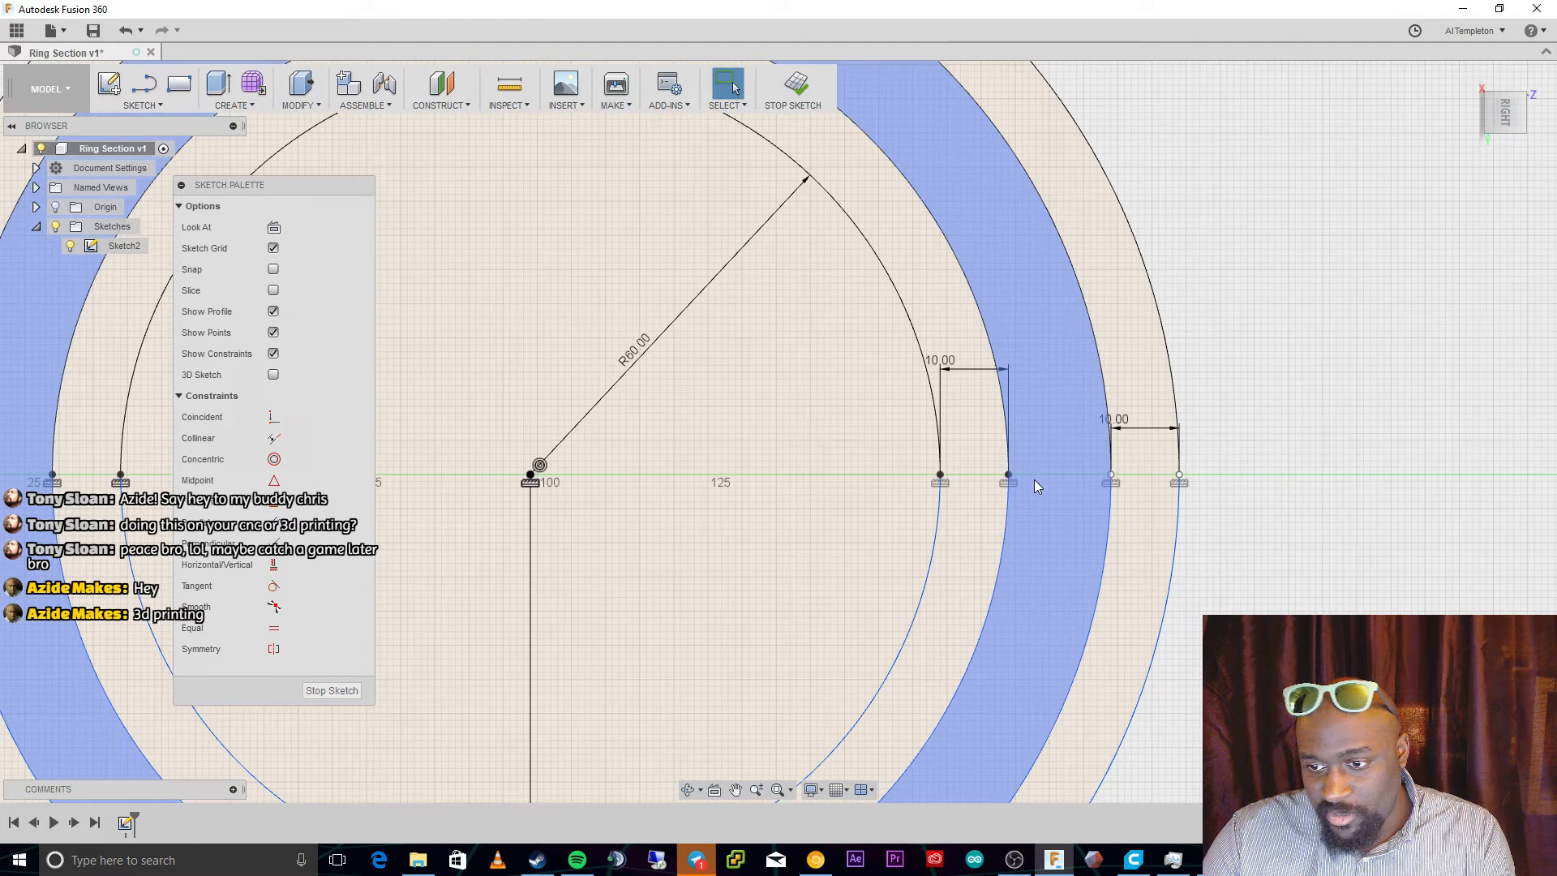
click(959, 505)
right_click(962, 503)
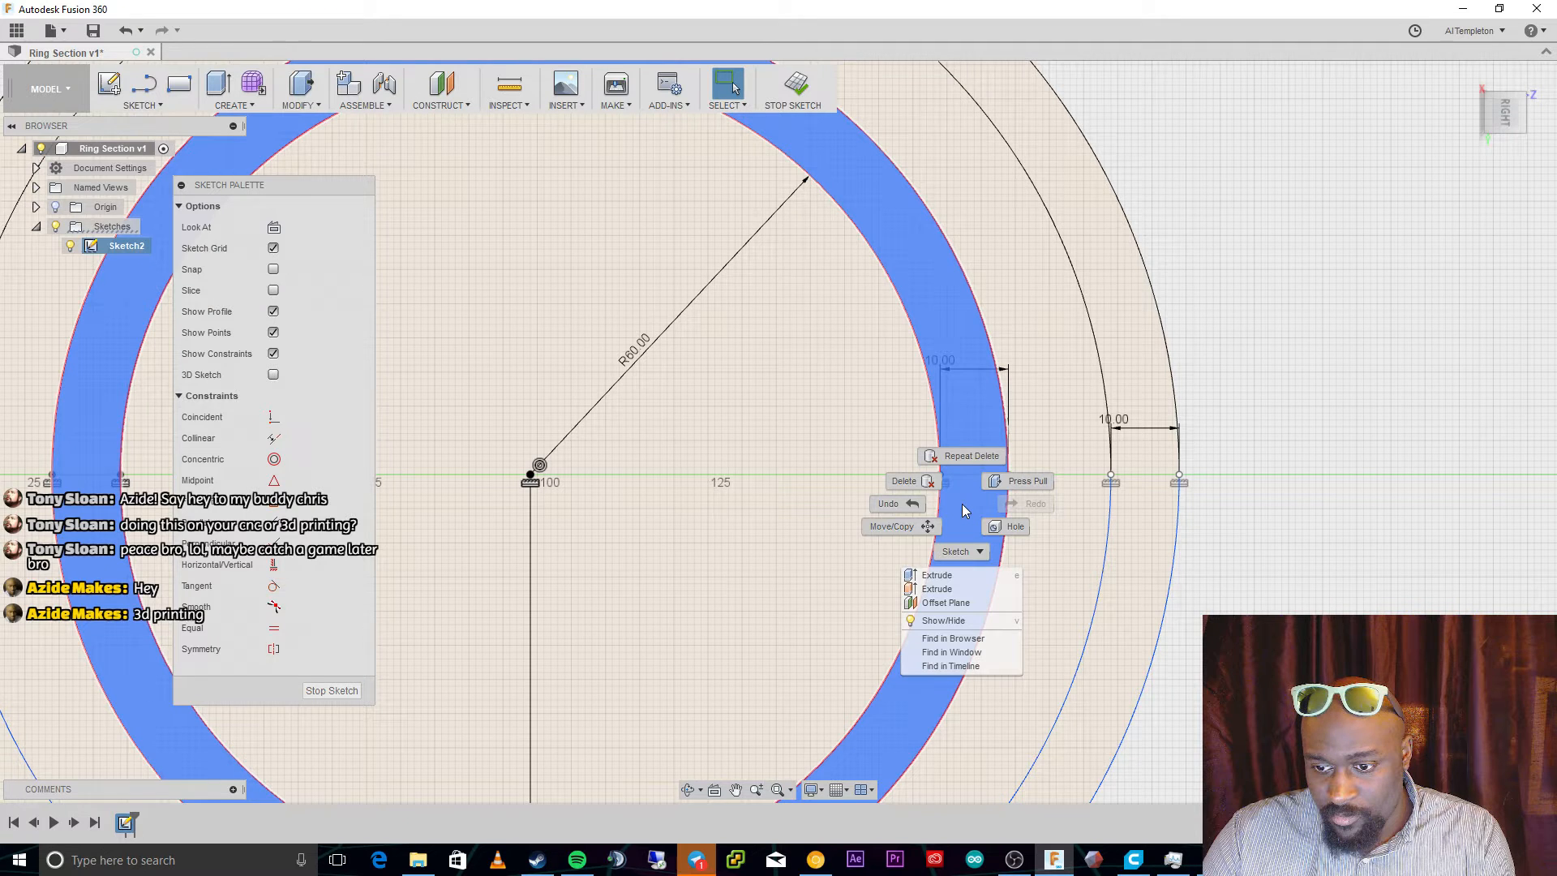
click(962, 503)
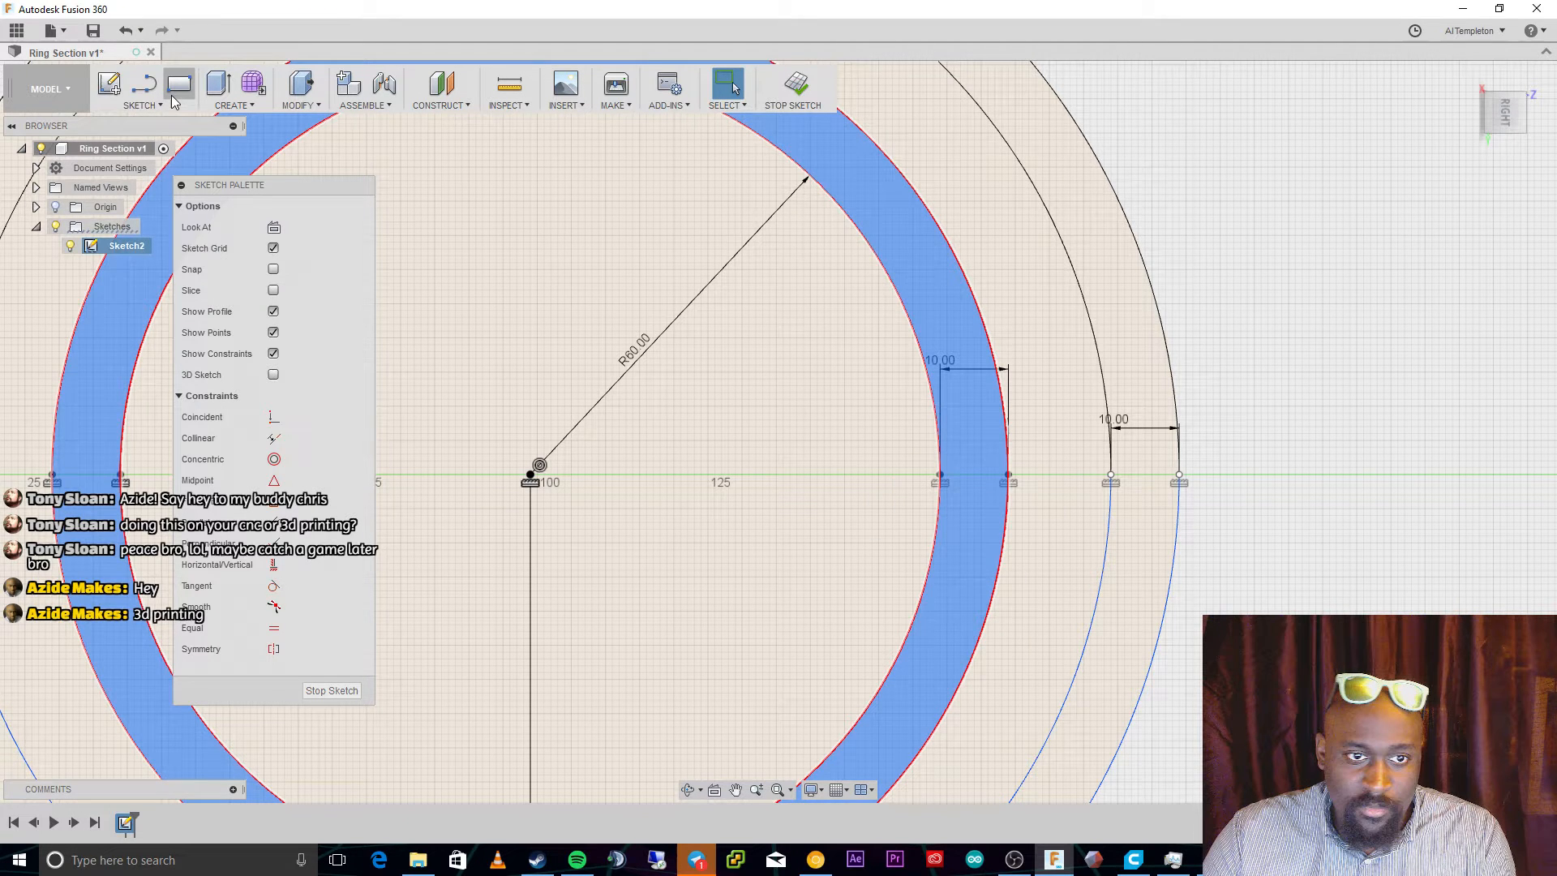
click(154, 104)
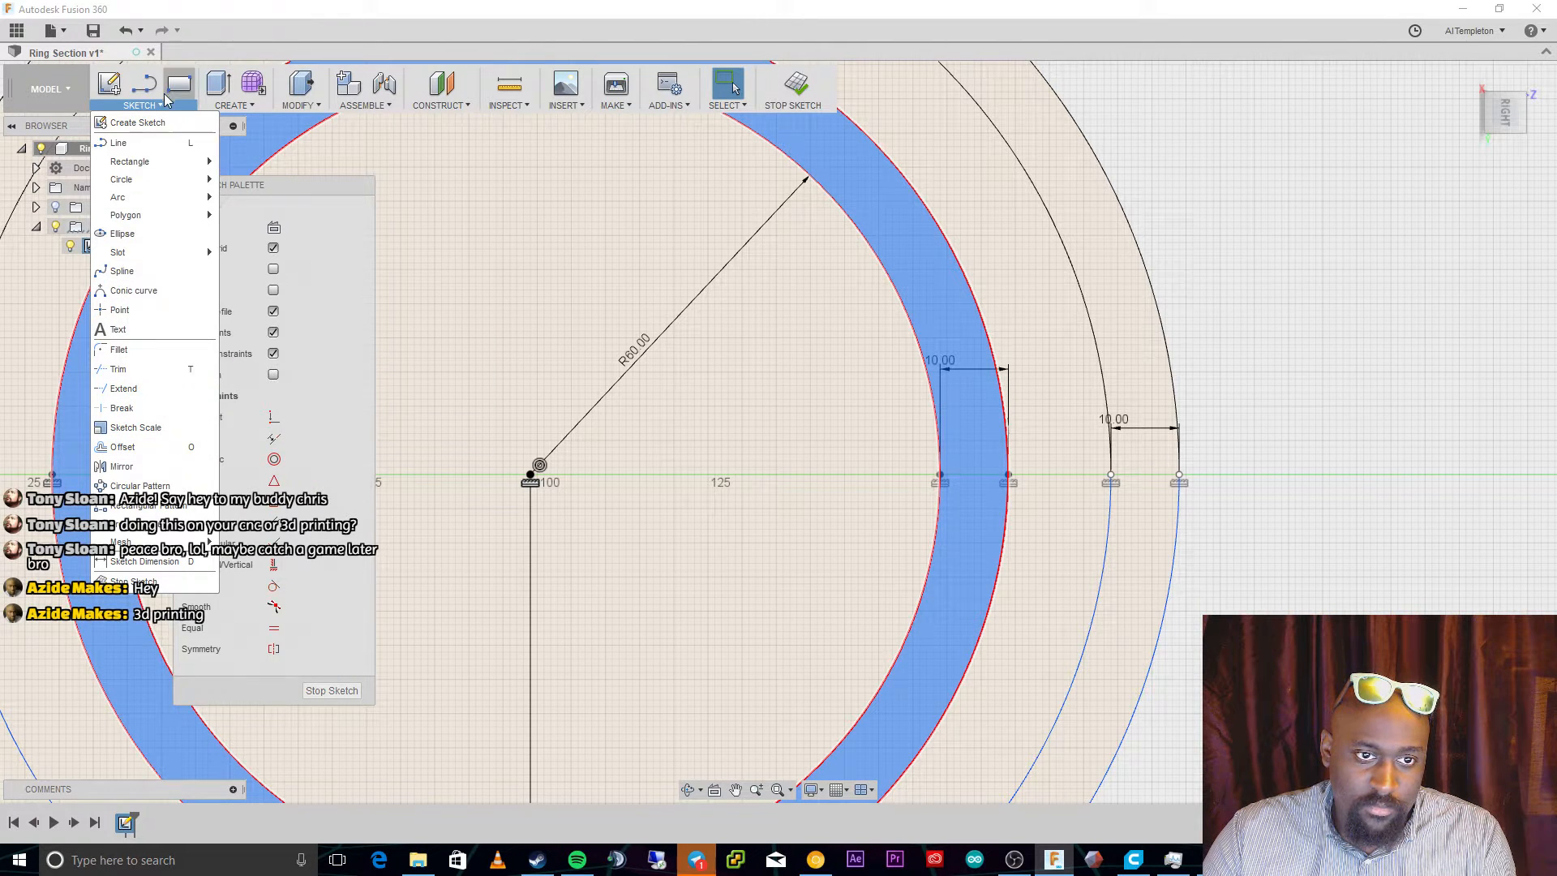
click(231, 105)
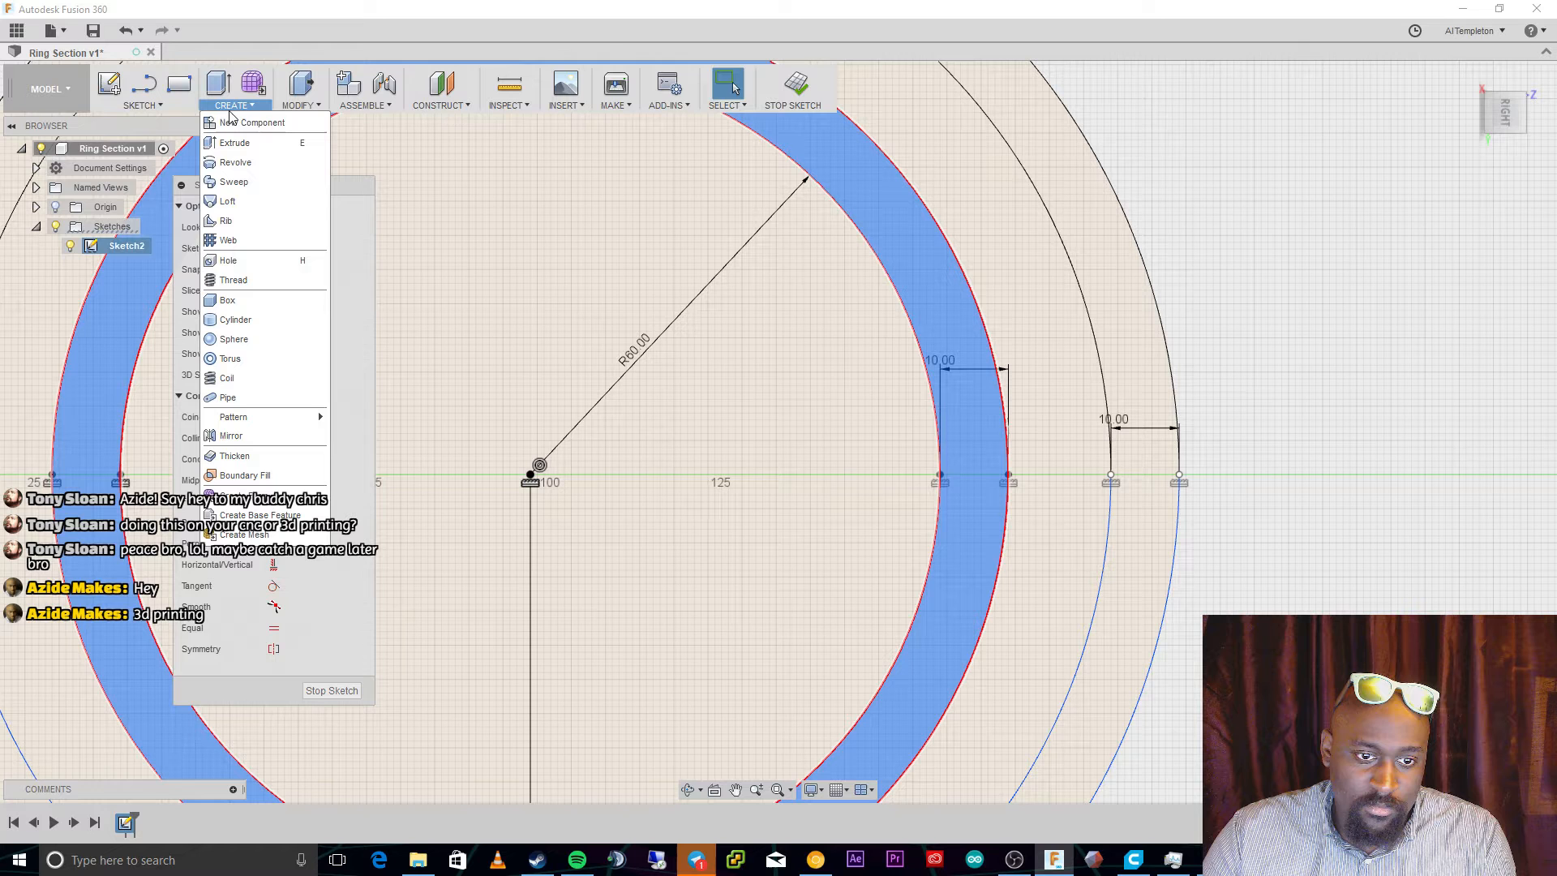
click(300, 105)
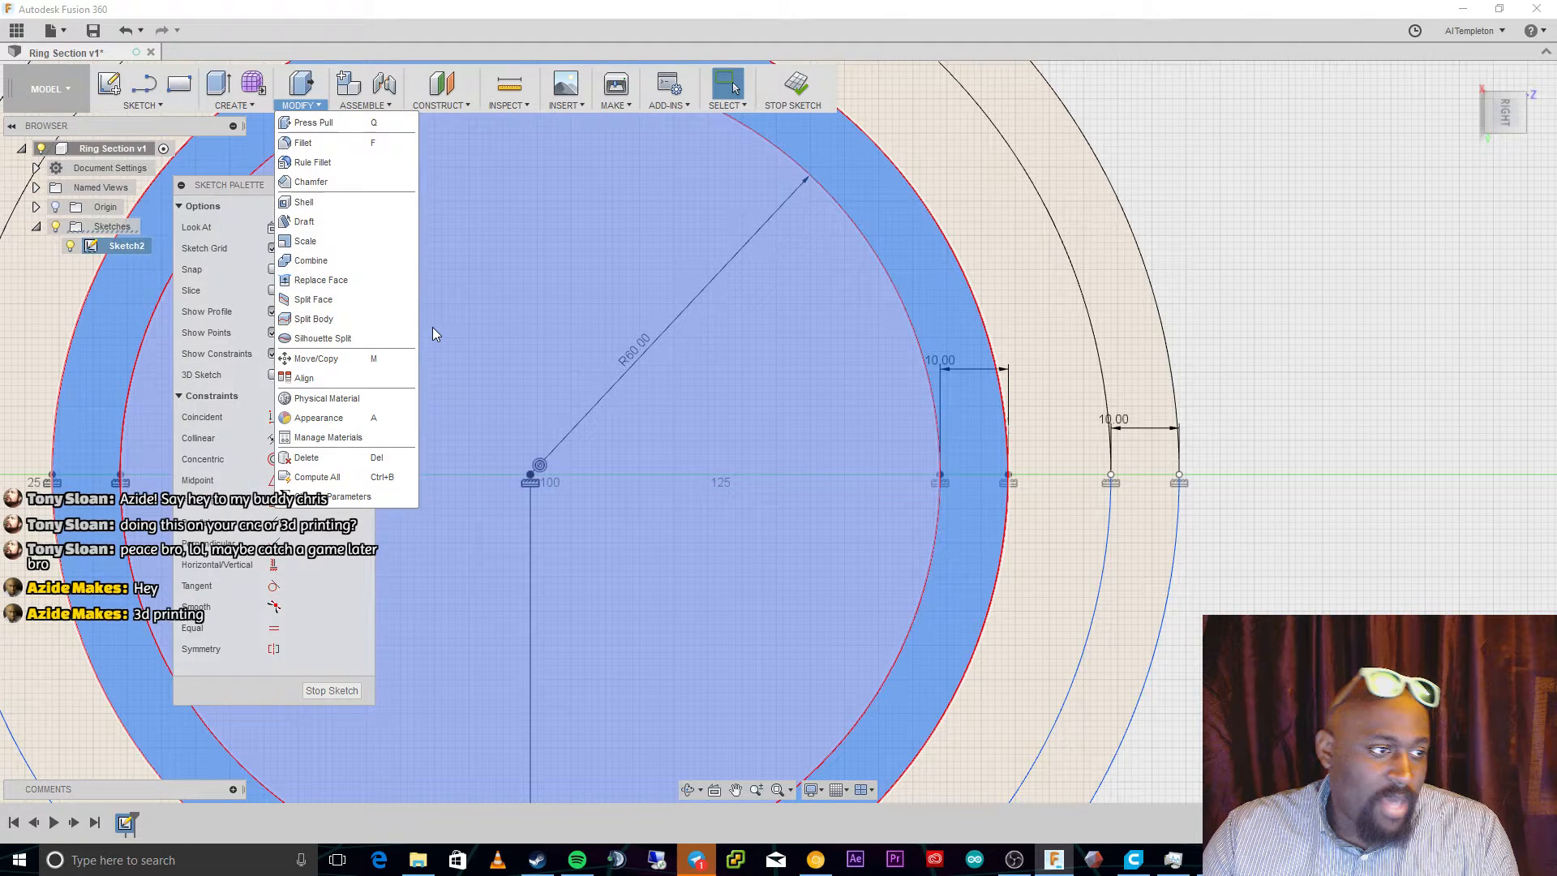
click(432, 329)
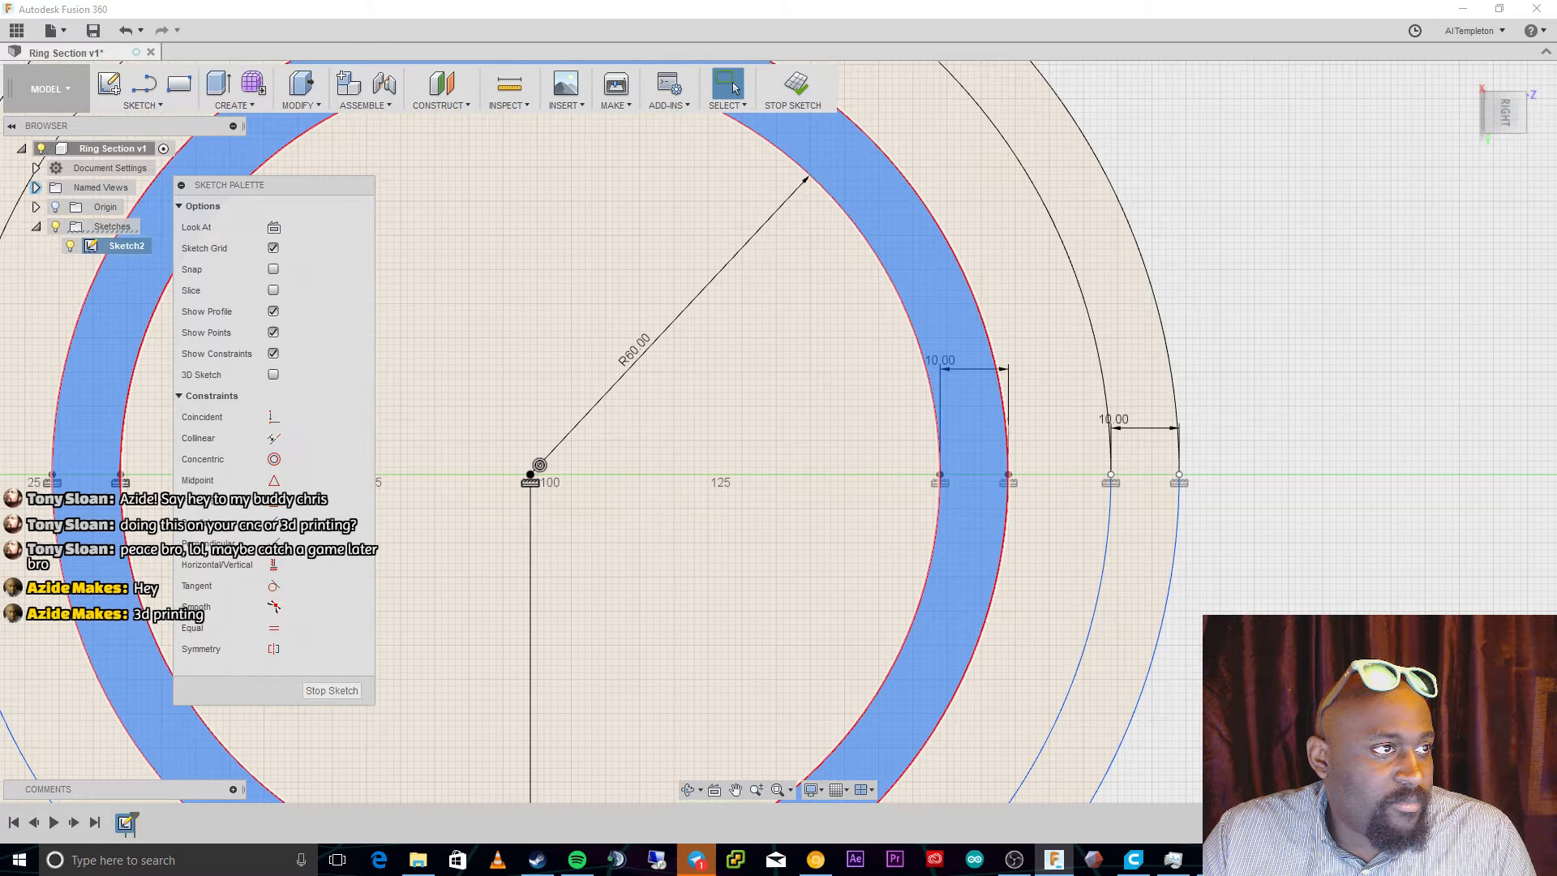
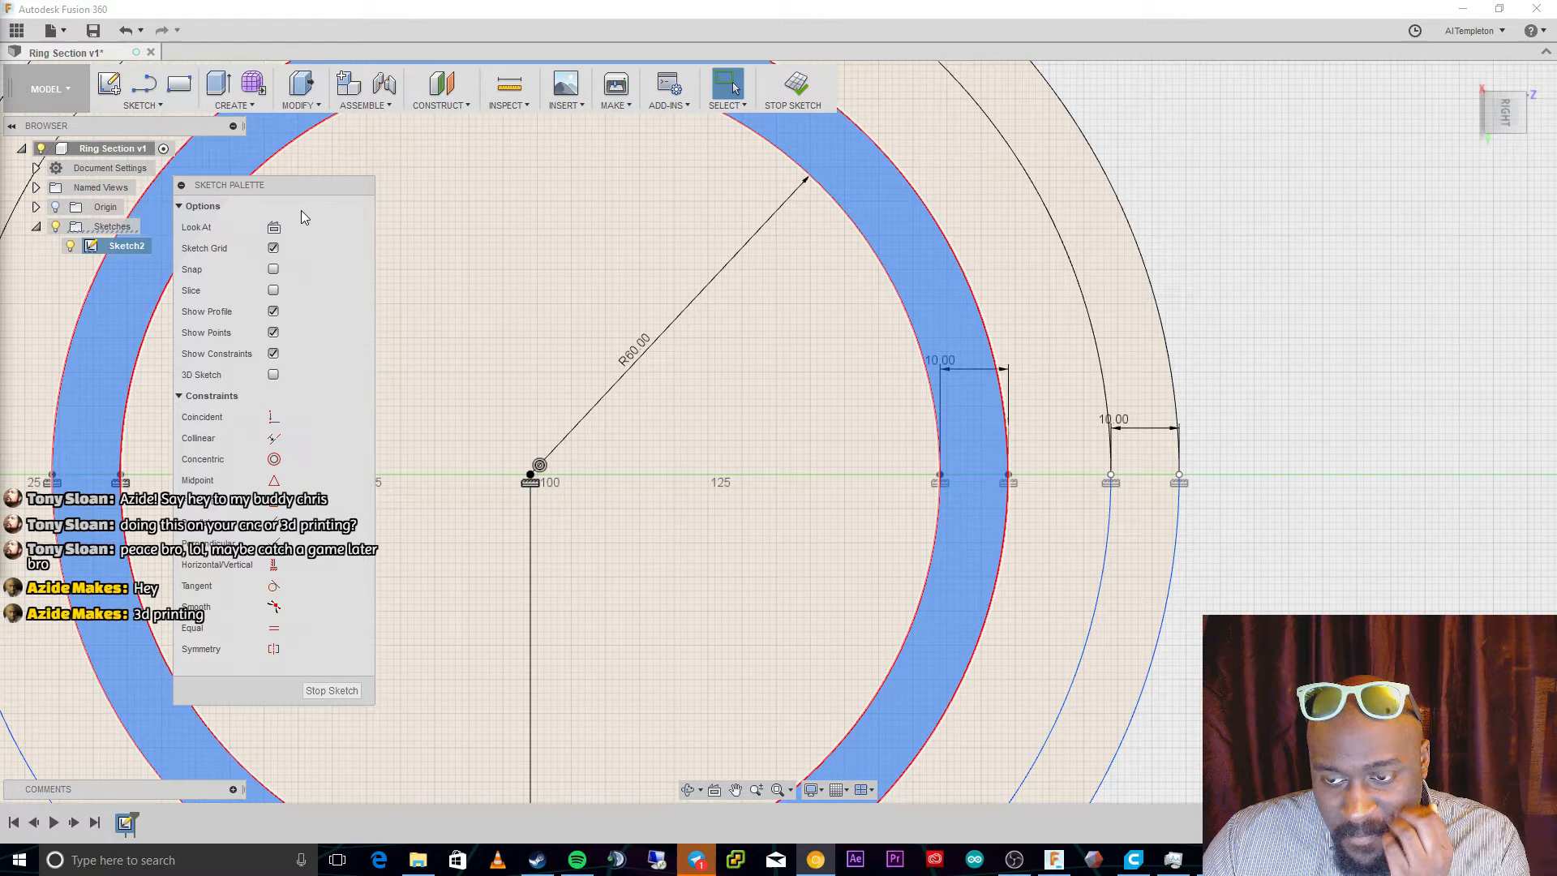
click(697, 860)
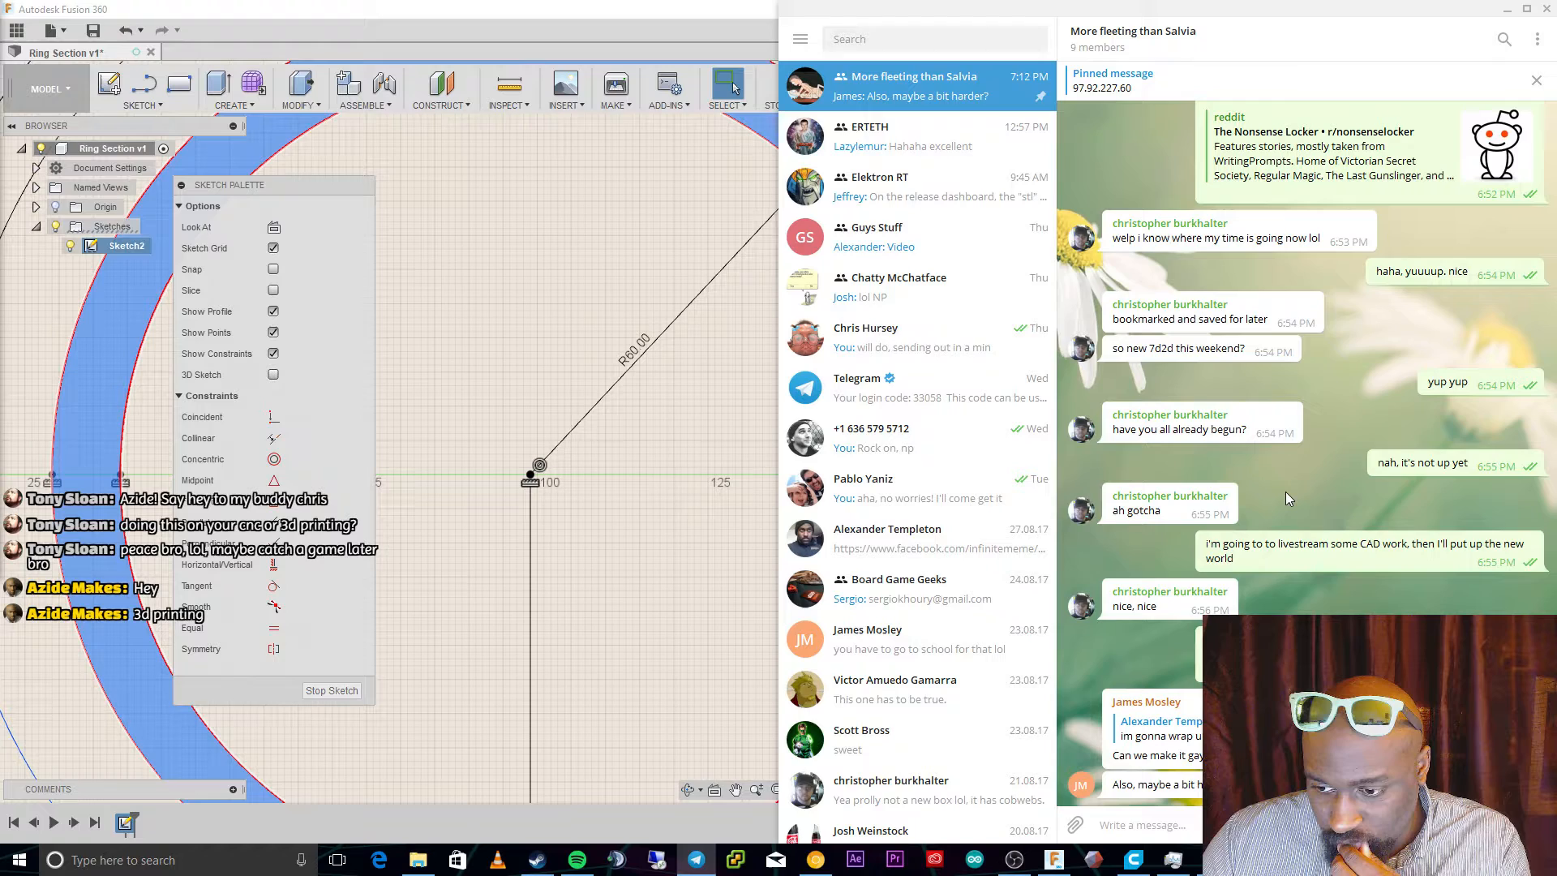
click(521, 366)
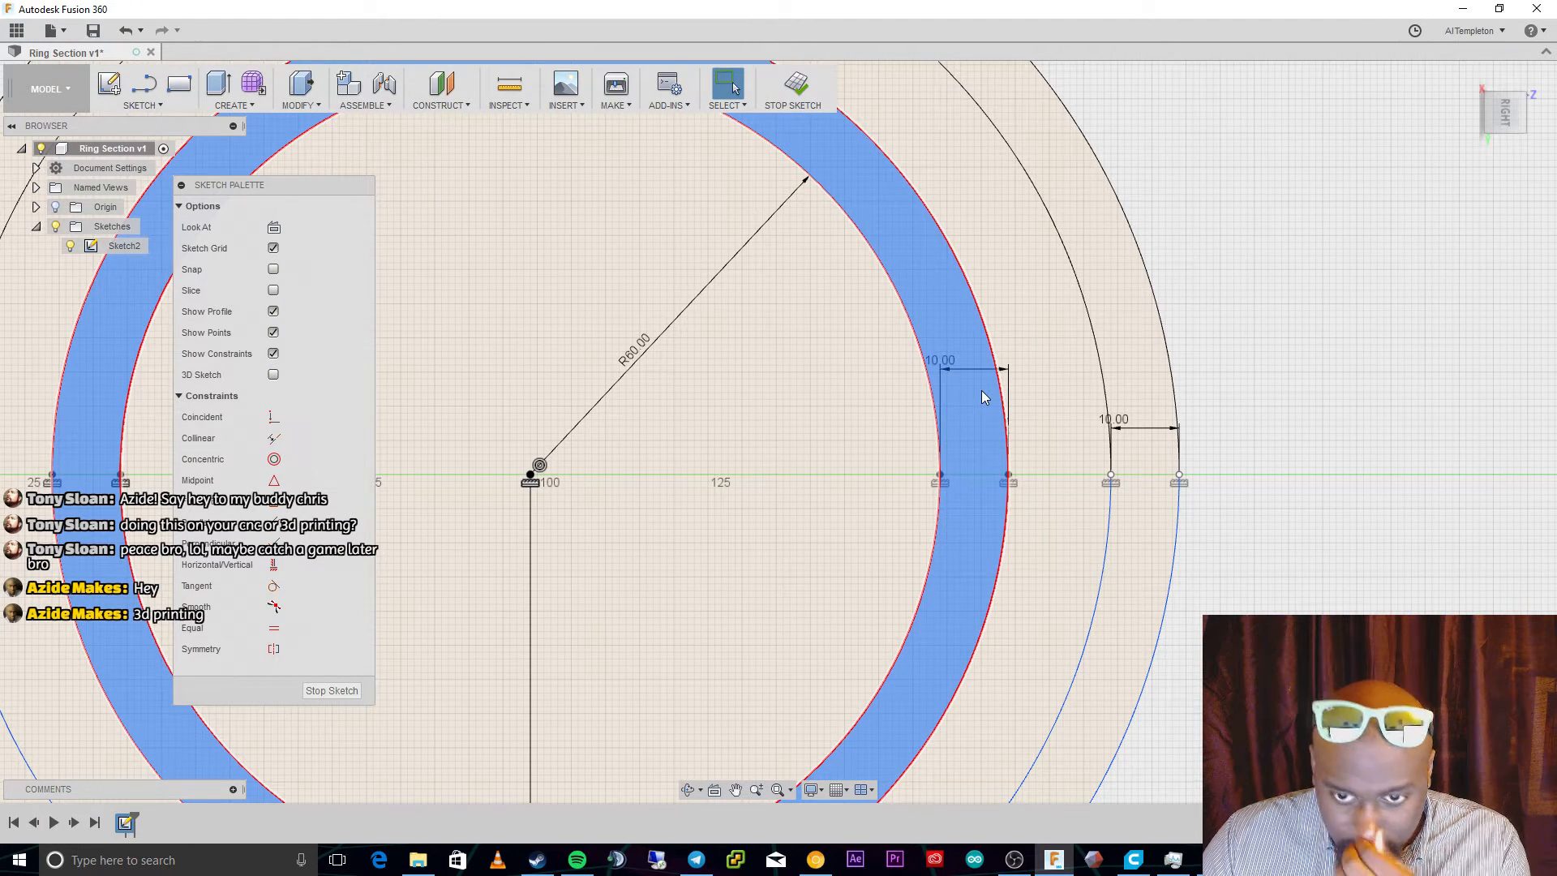
right_click(983, 397)
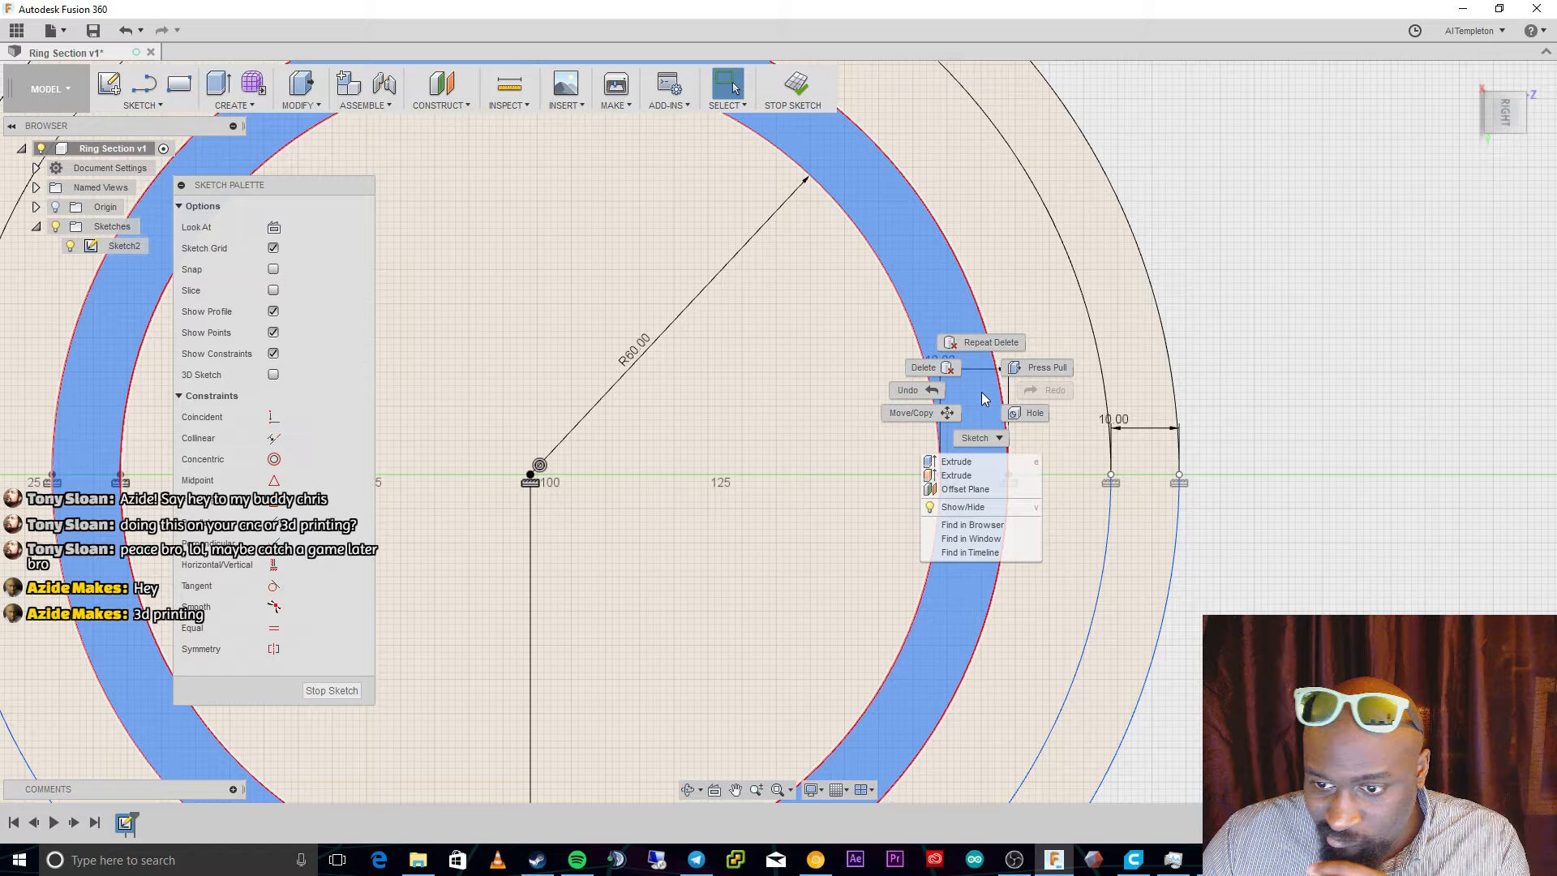
click(667, 393)
scroll(667, 394, up, 2)
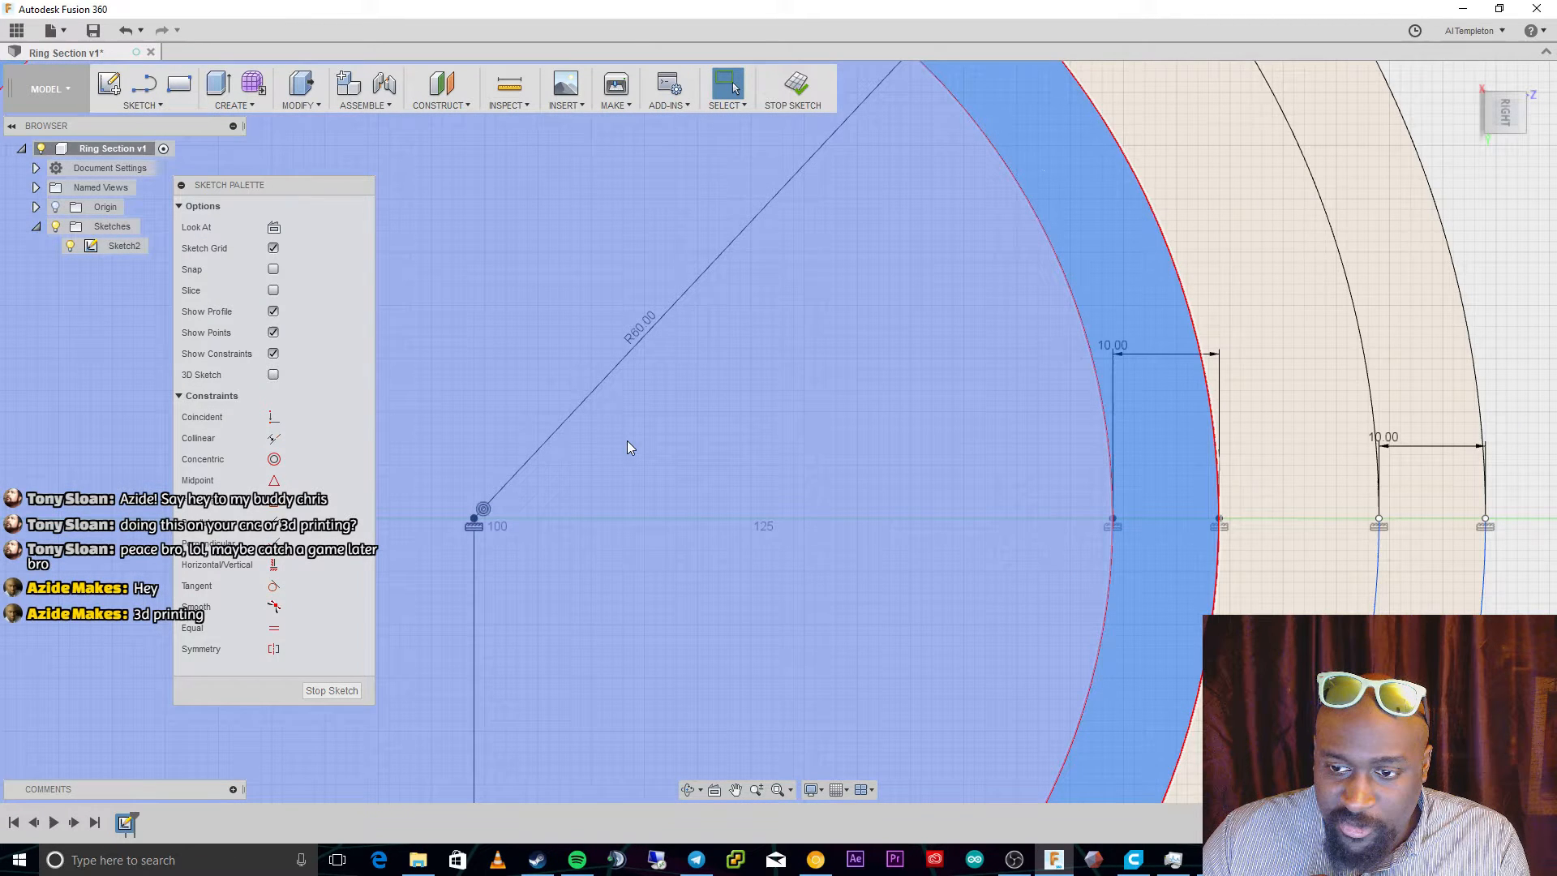
scroll(627, 527, down, 5)
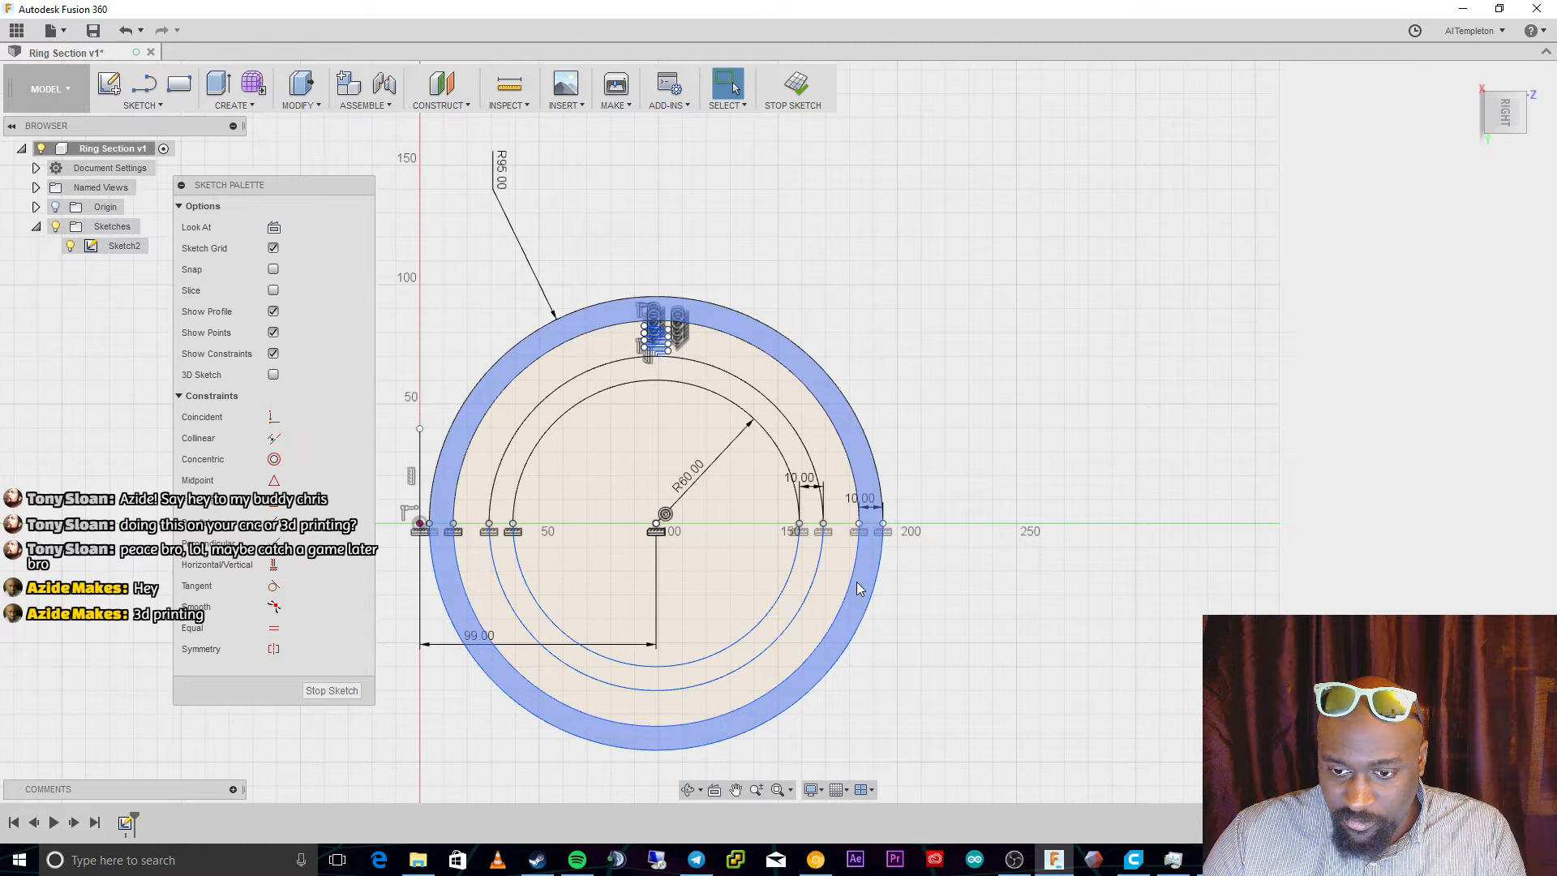
Extrude the inner and outer ring bands together as new bodies, symmetrically with a distance of 3.5 mm.
click(801, 580)
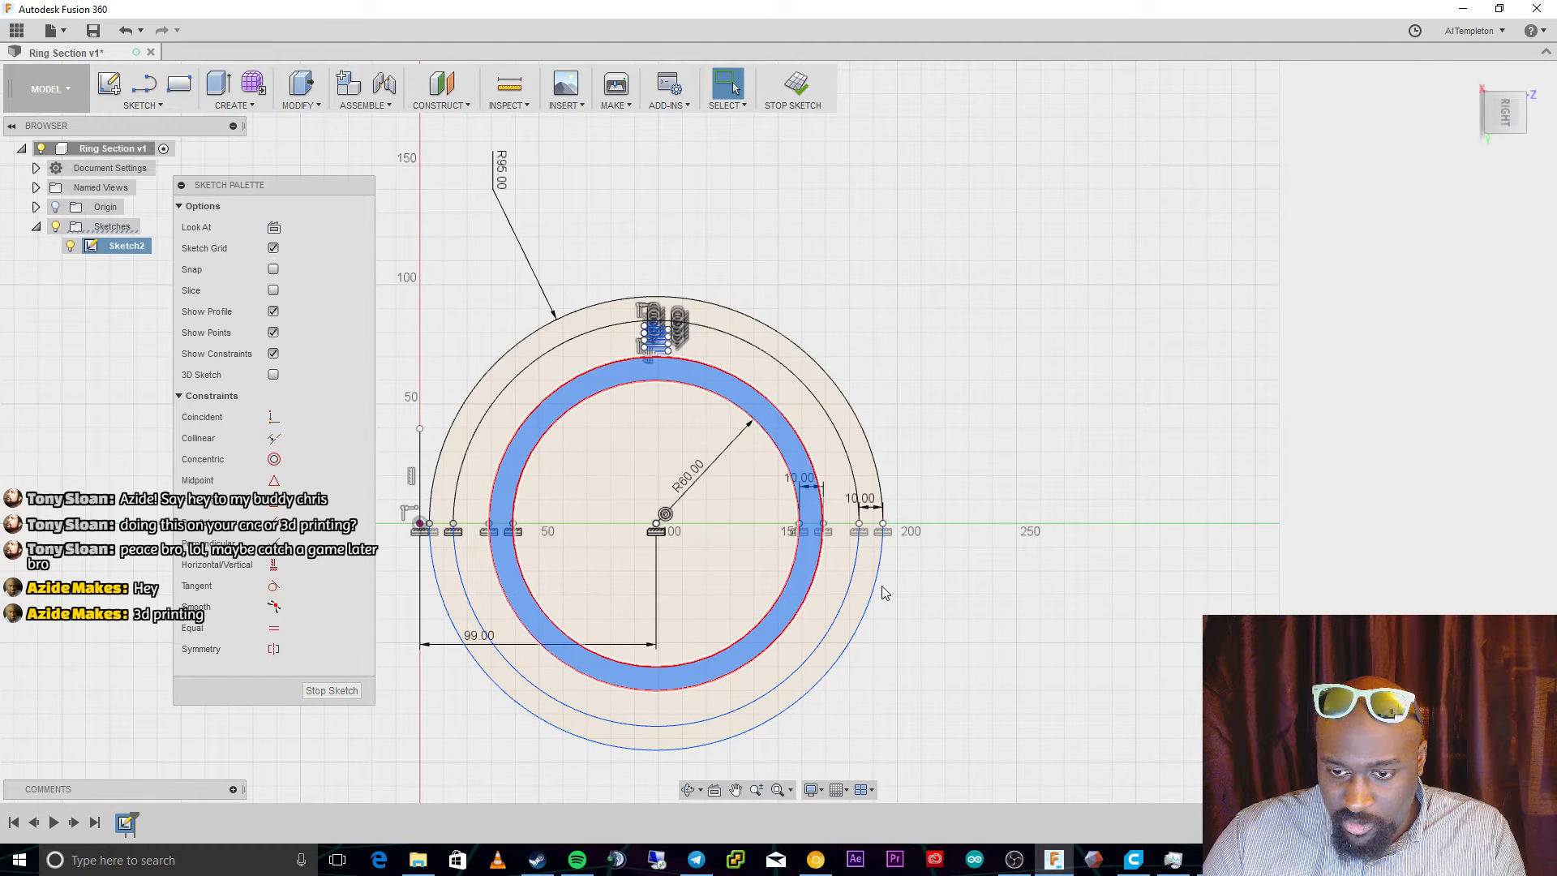
click(868, 590)
key(q)
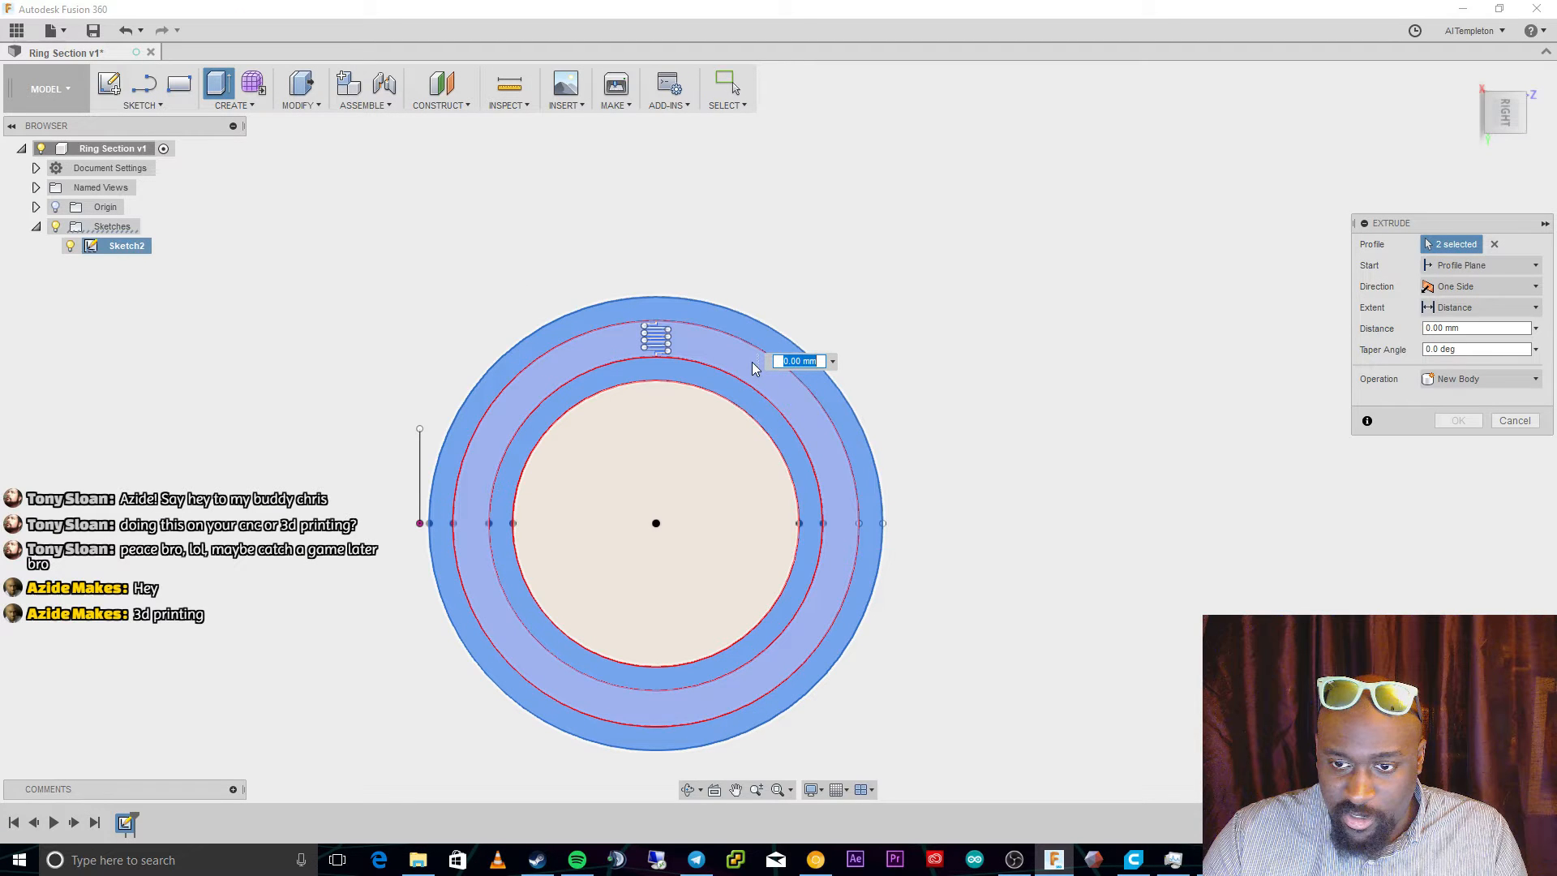
click(1469, 76)
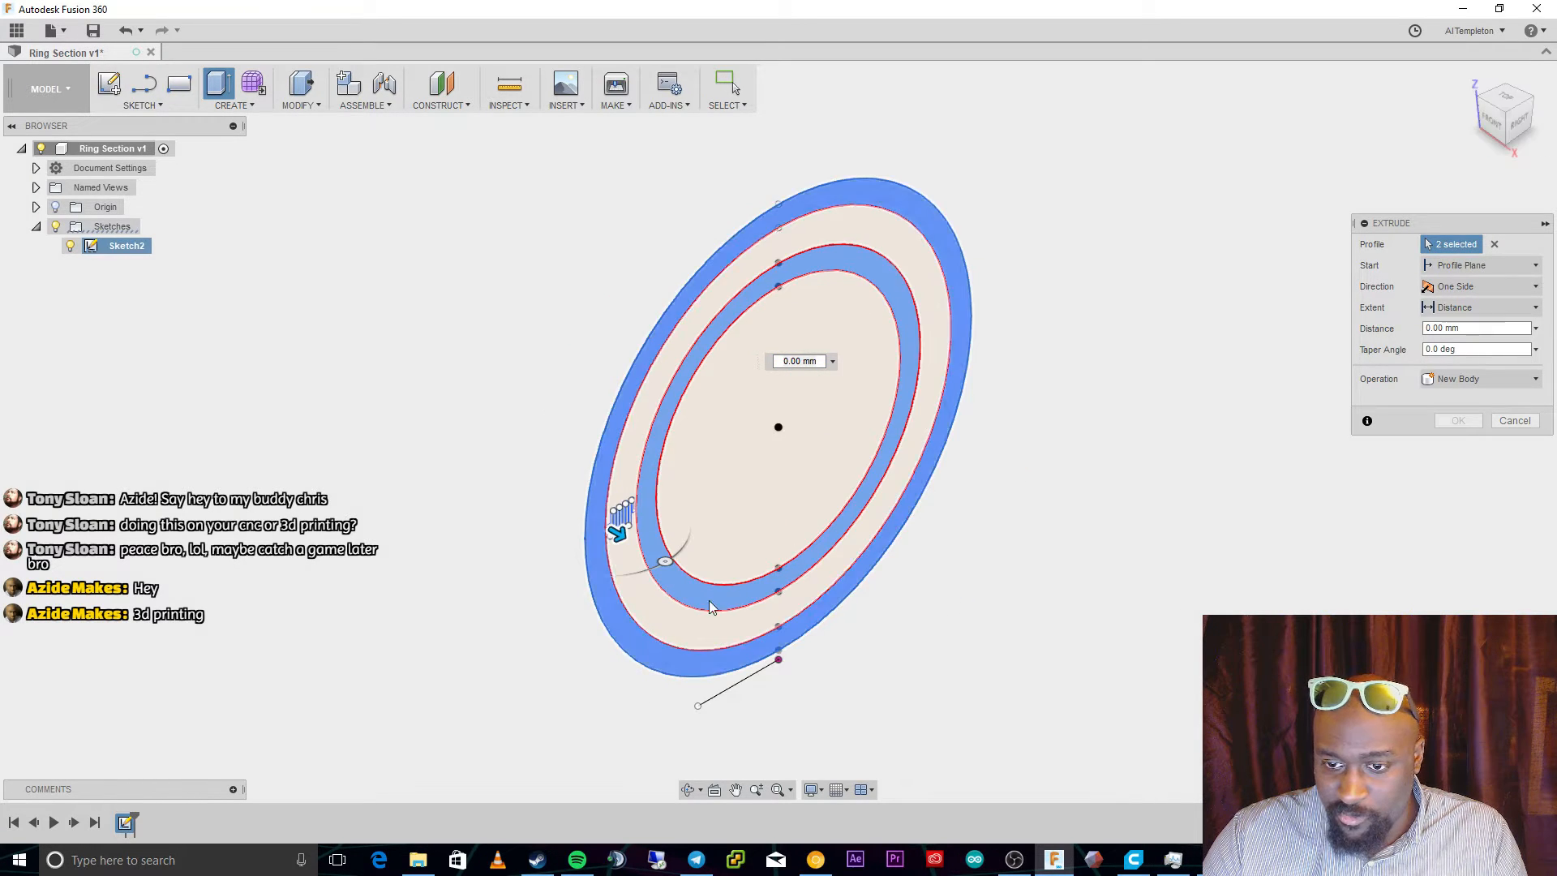
mouse_move(619, 529)
mouse_down()
mouse_move(567, 508)
mouse_move(619, 528)
mouse_up()
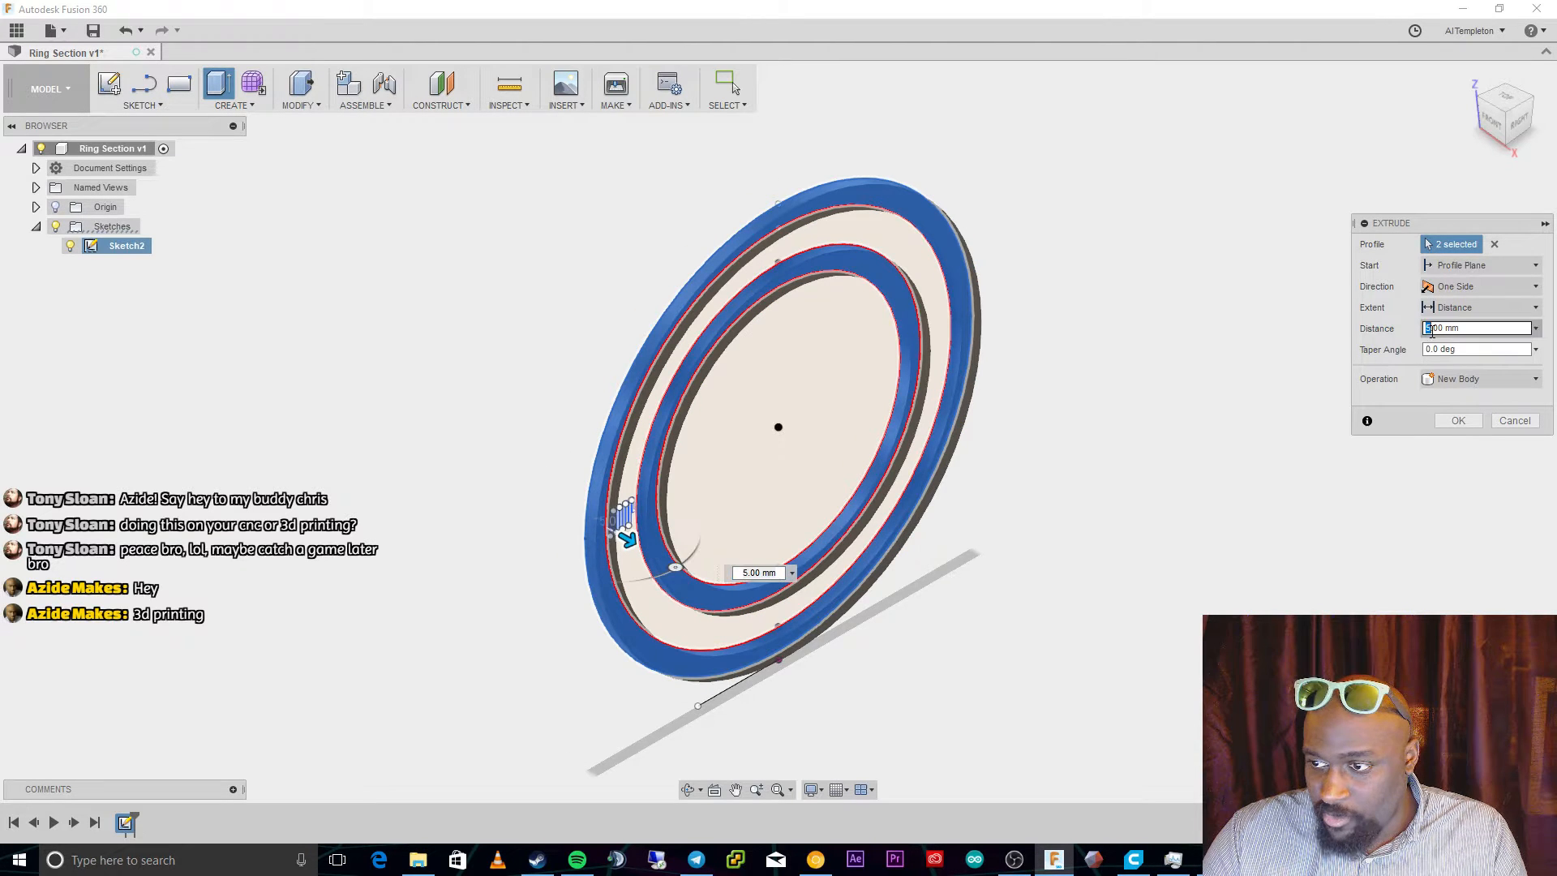
click(1428, 328)
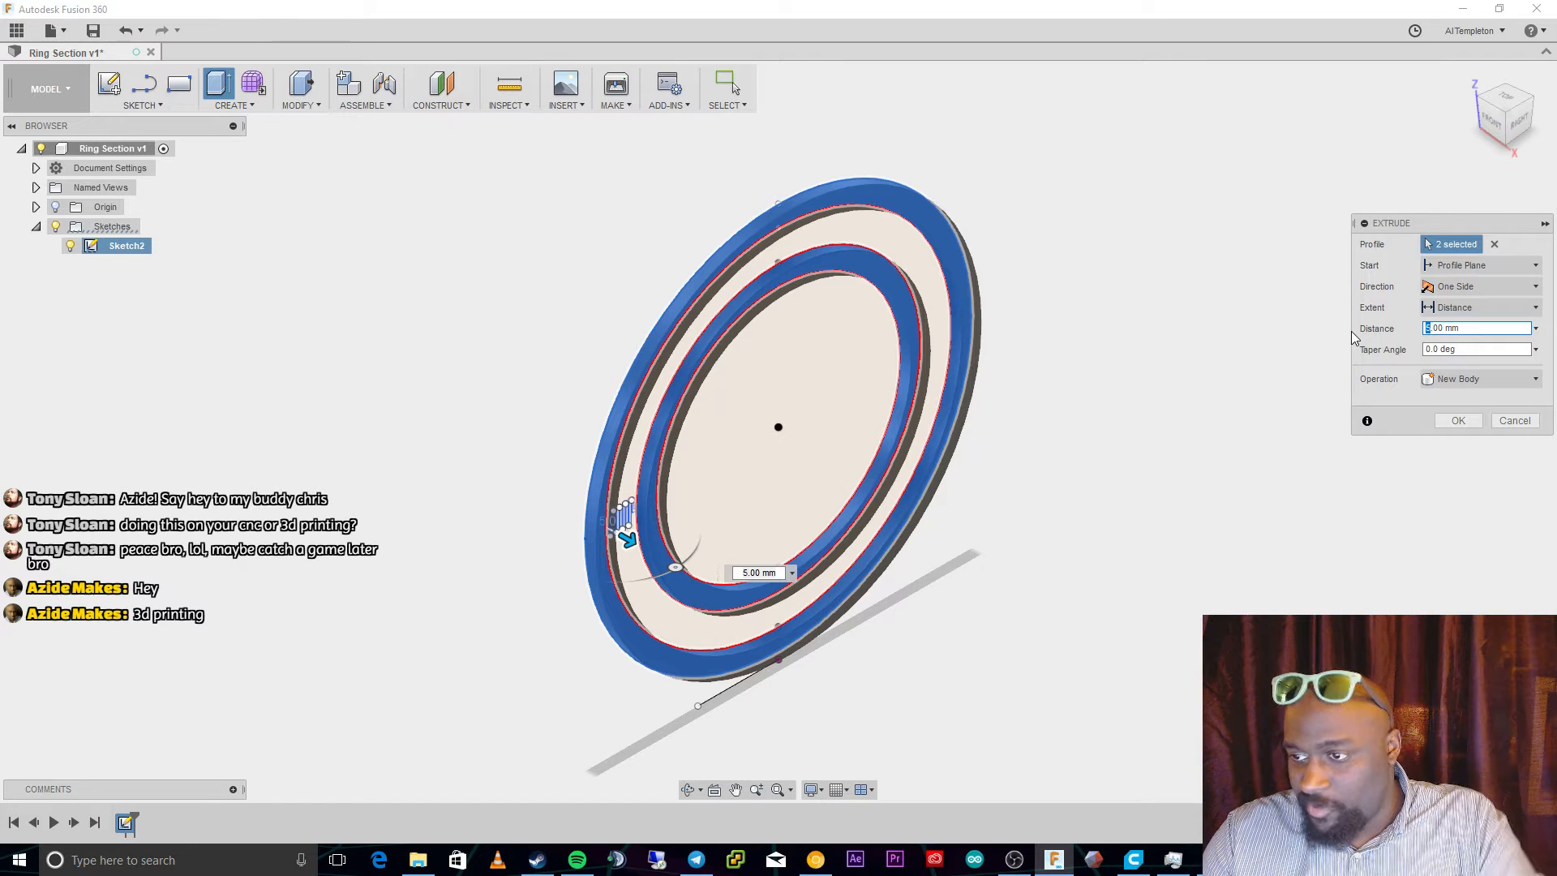
text(7)
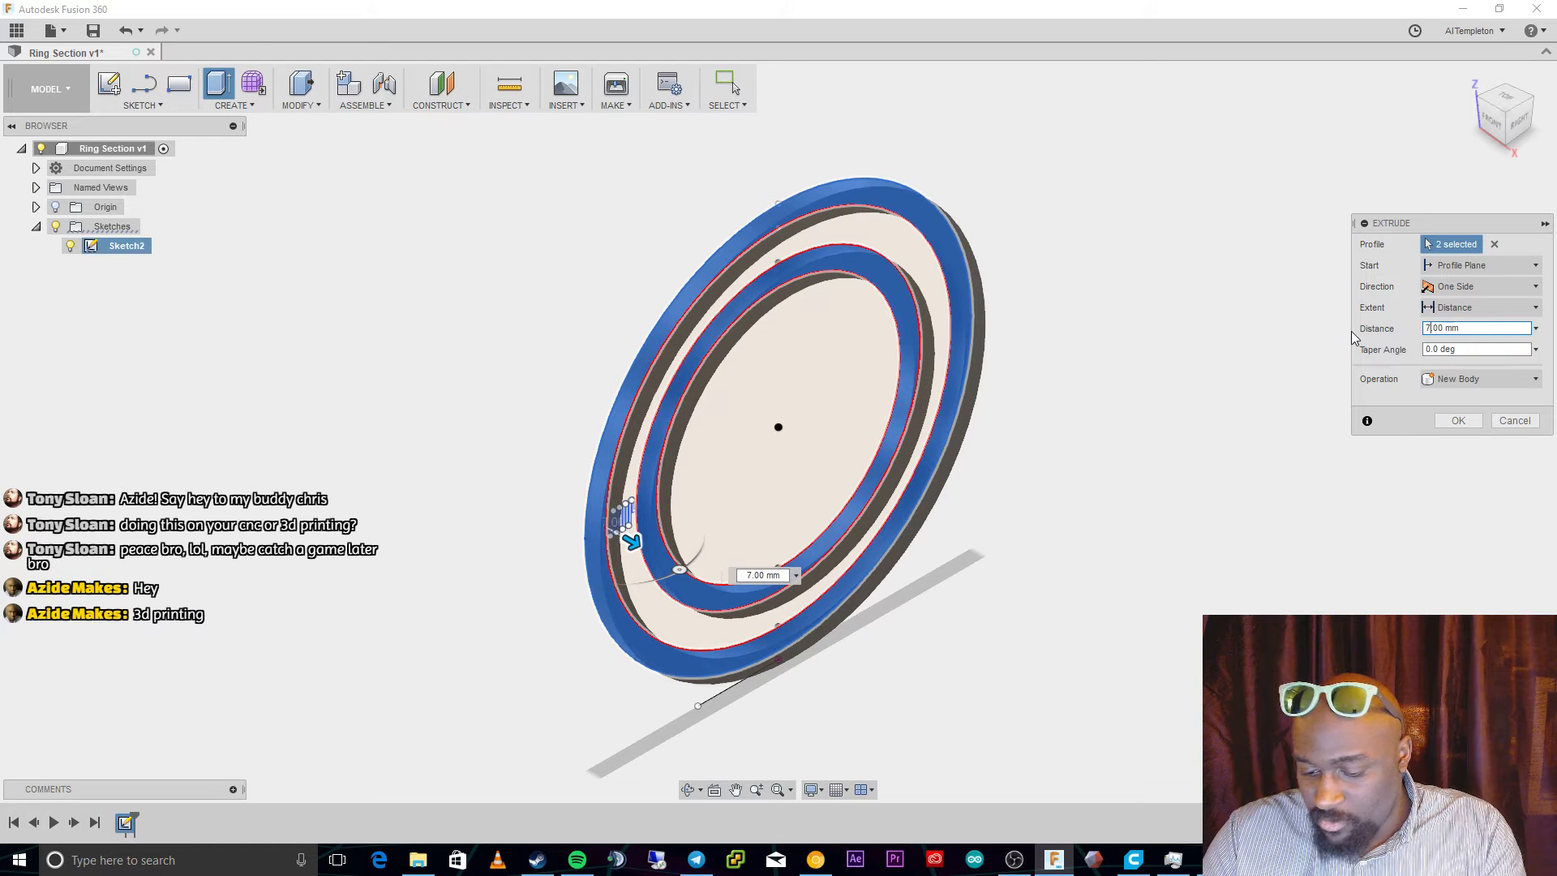
key(BackSpace)
text(3.5)
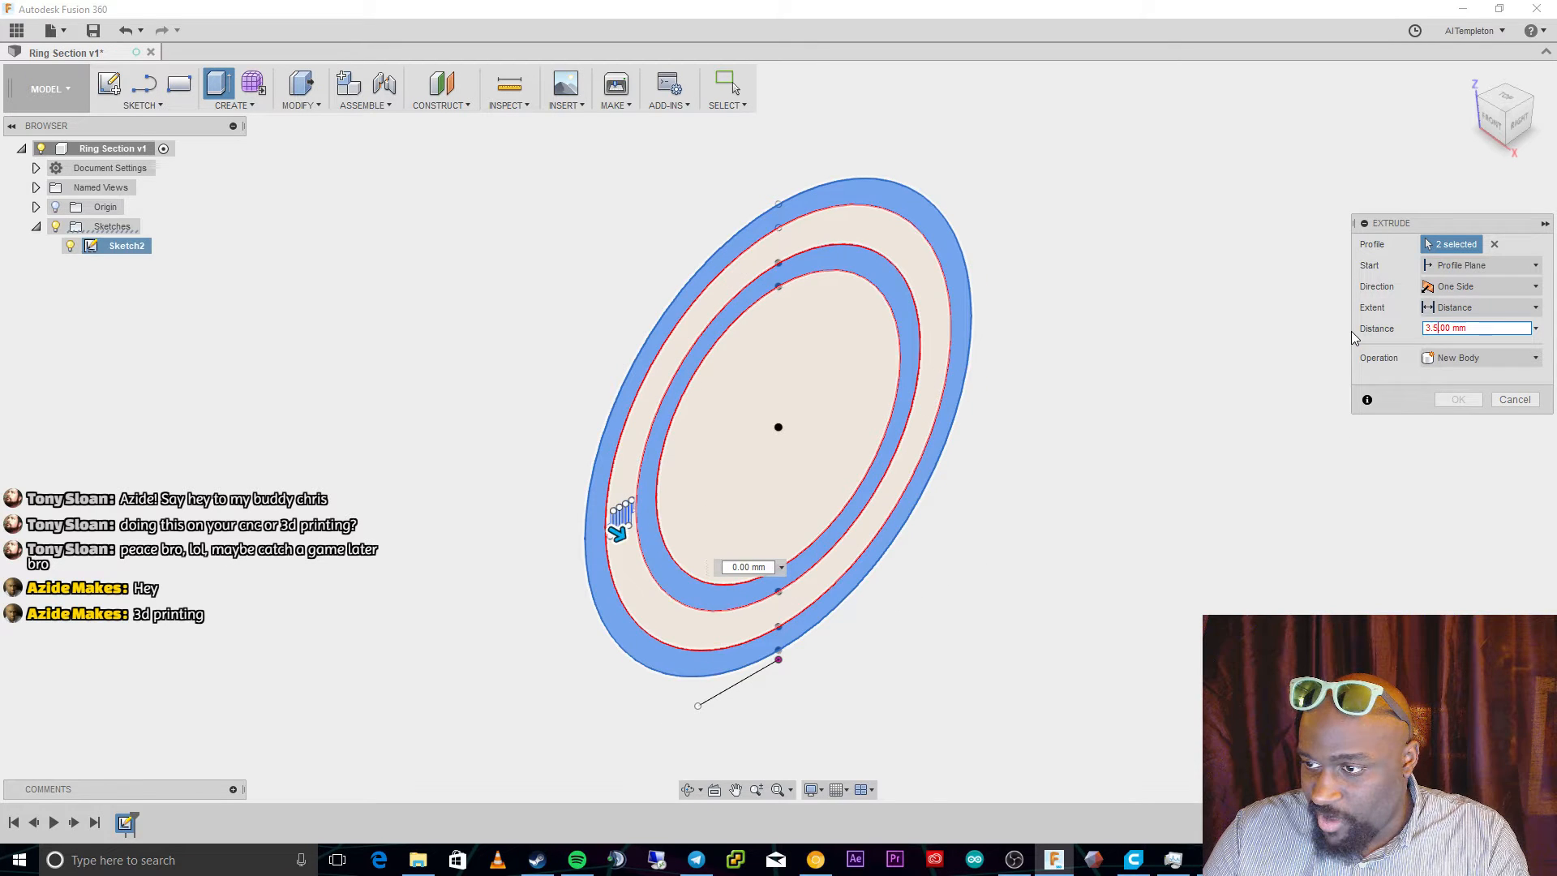
click(1484, 286)
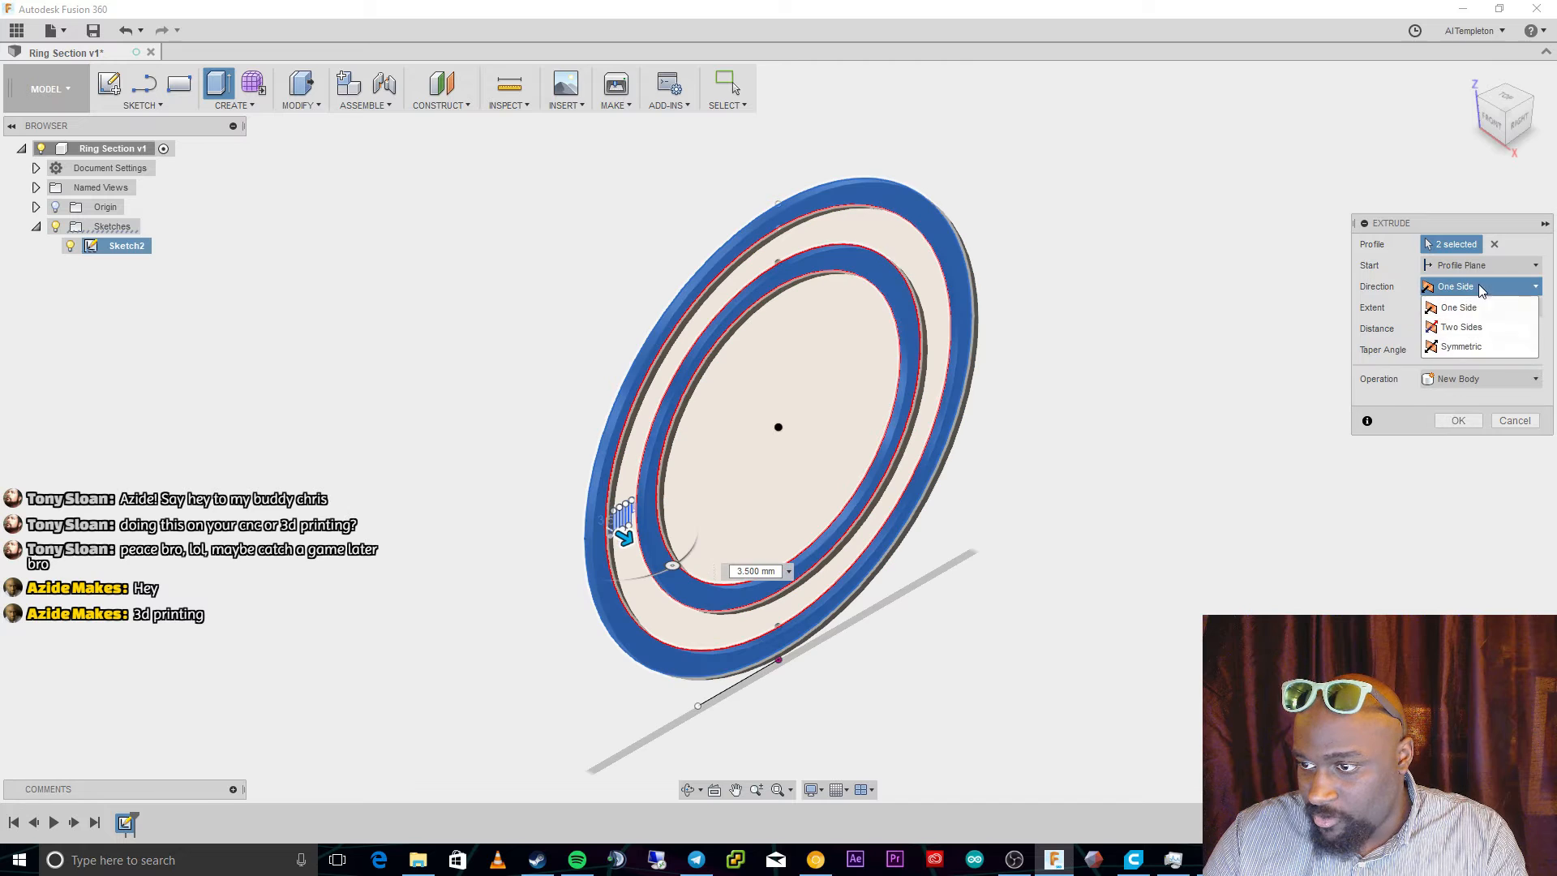
click(1452, 343)
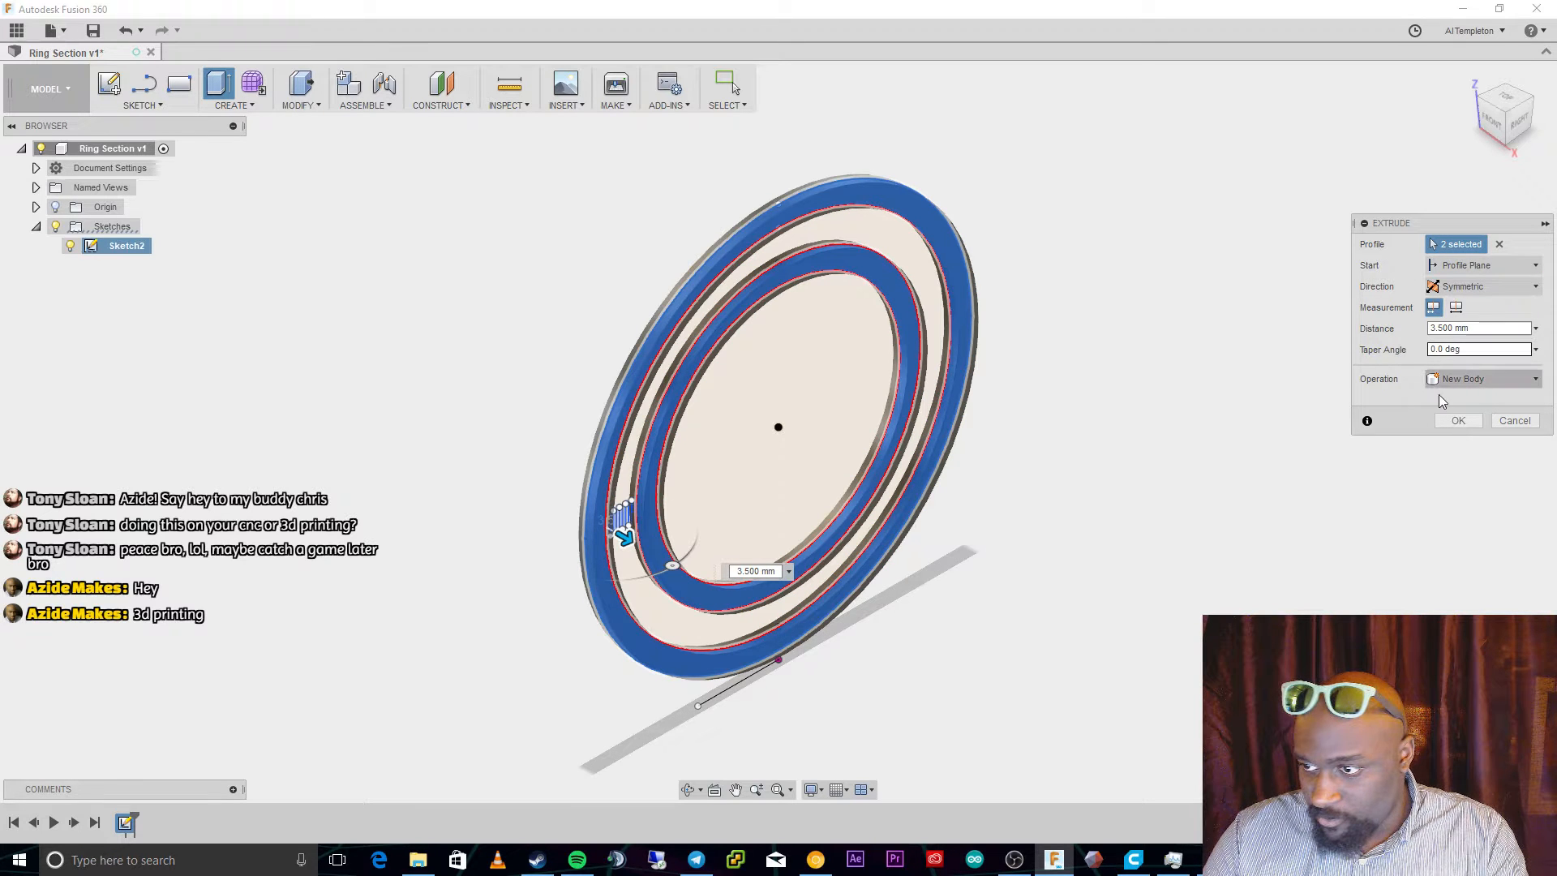
click(1458, 420)
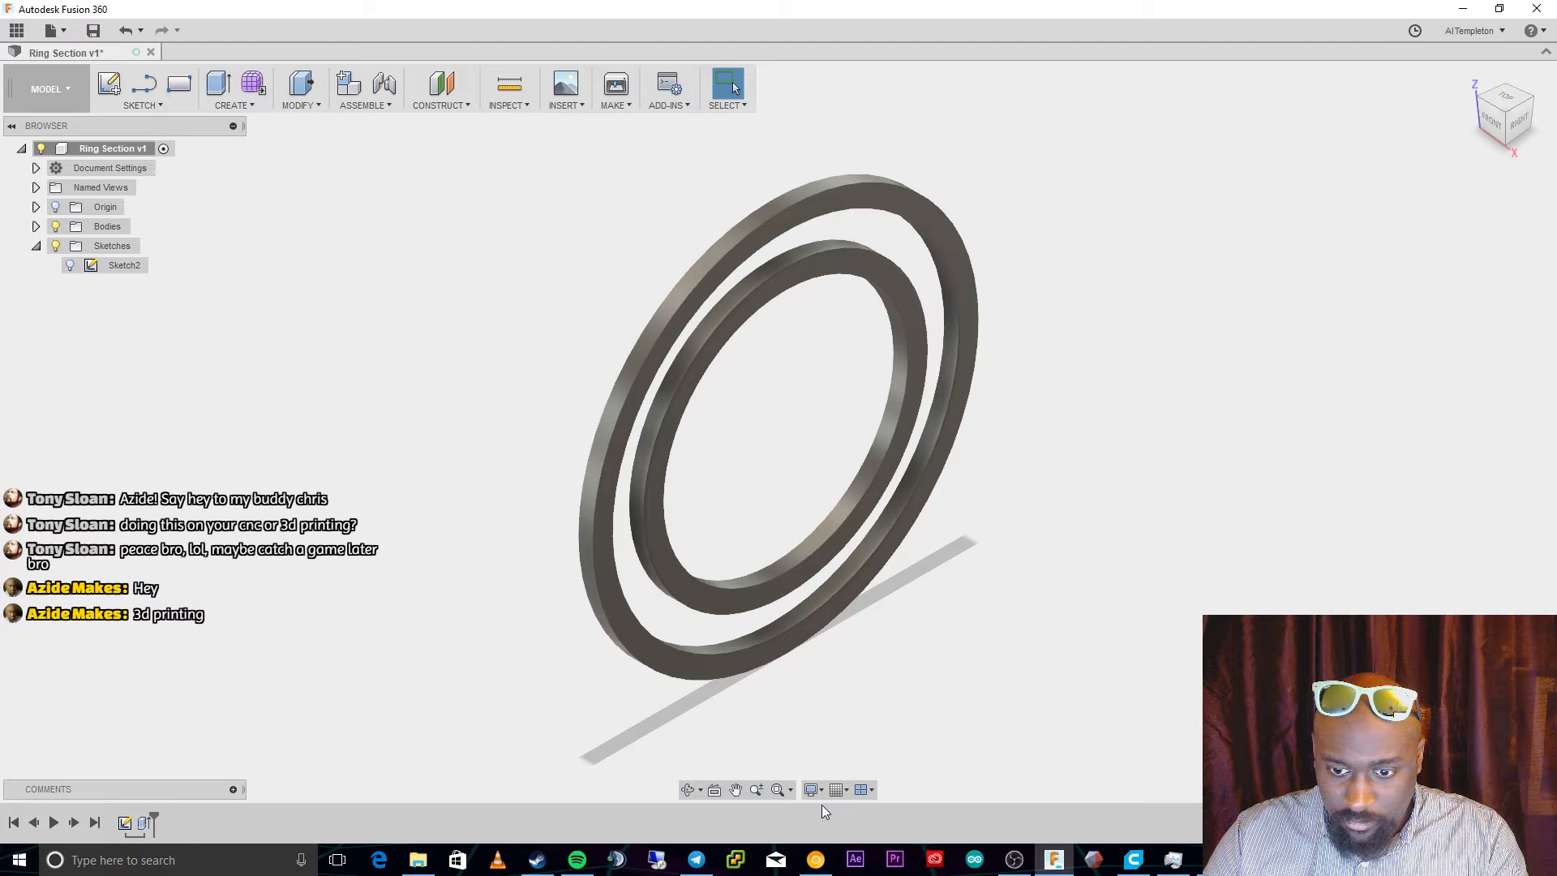
Reopen Sketch2 for editing and select the serpentine spring's profile between the two bands.
shift+middle_drag(821, 805, 243, 328)
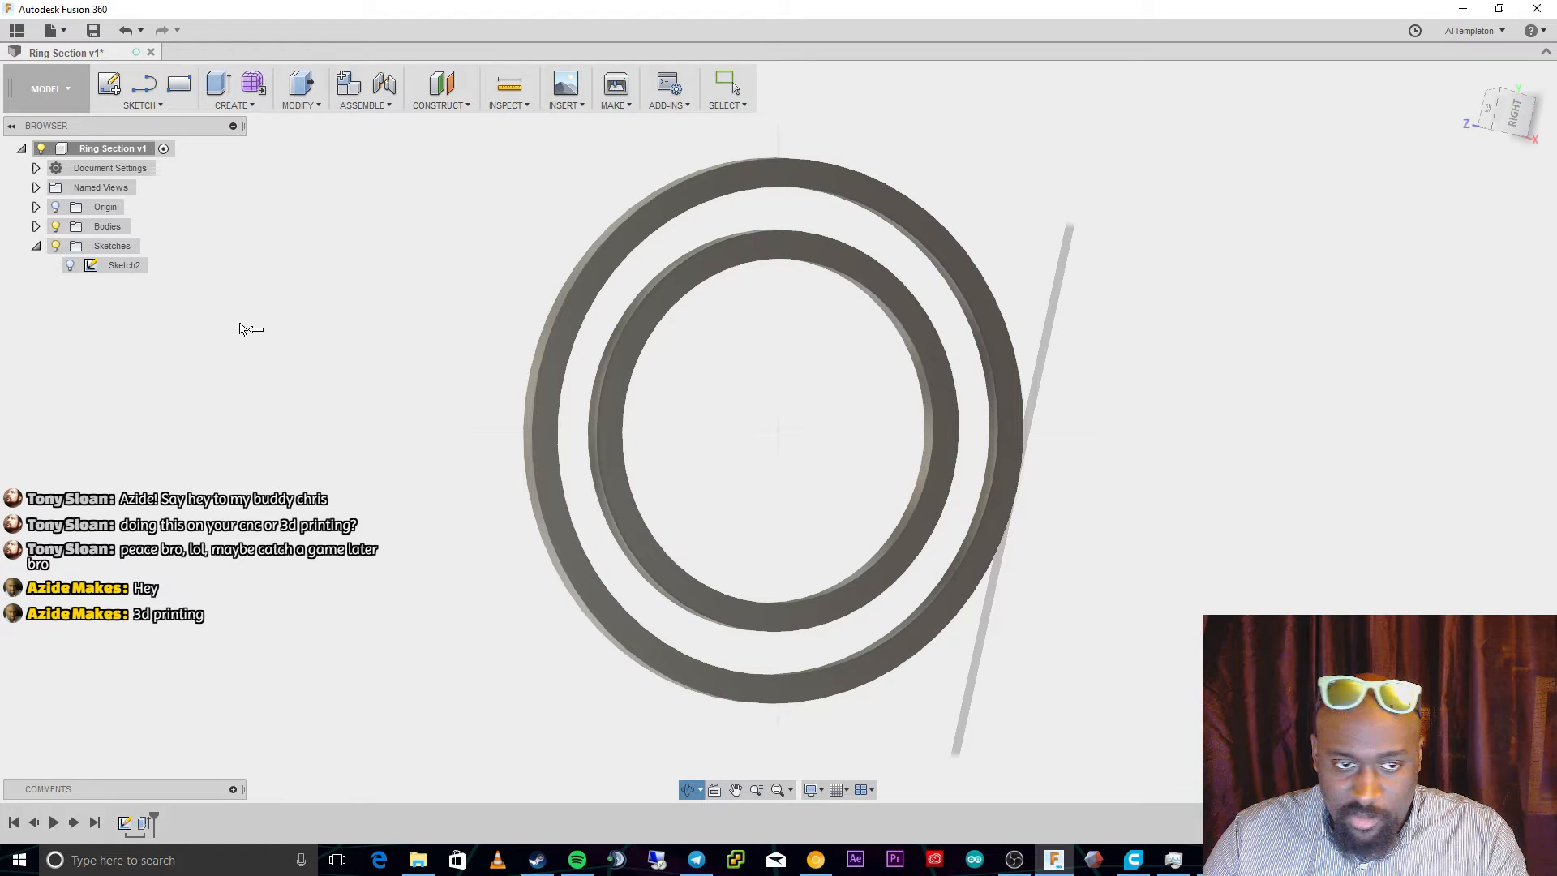
double_click(124, 265)
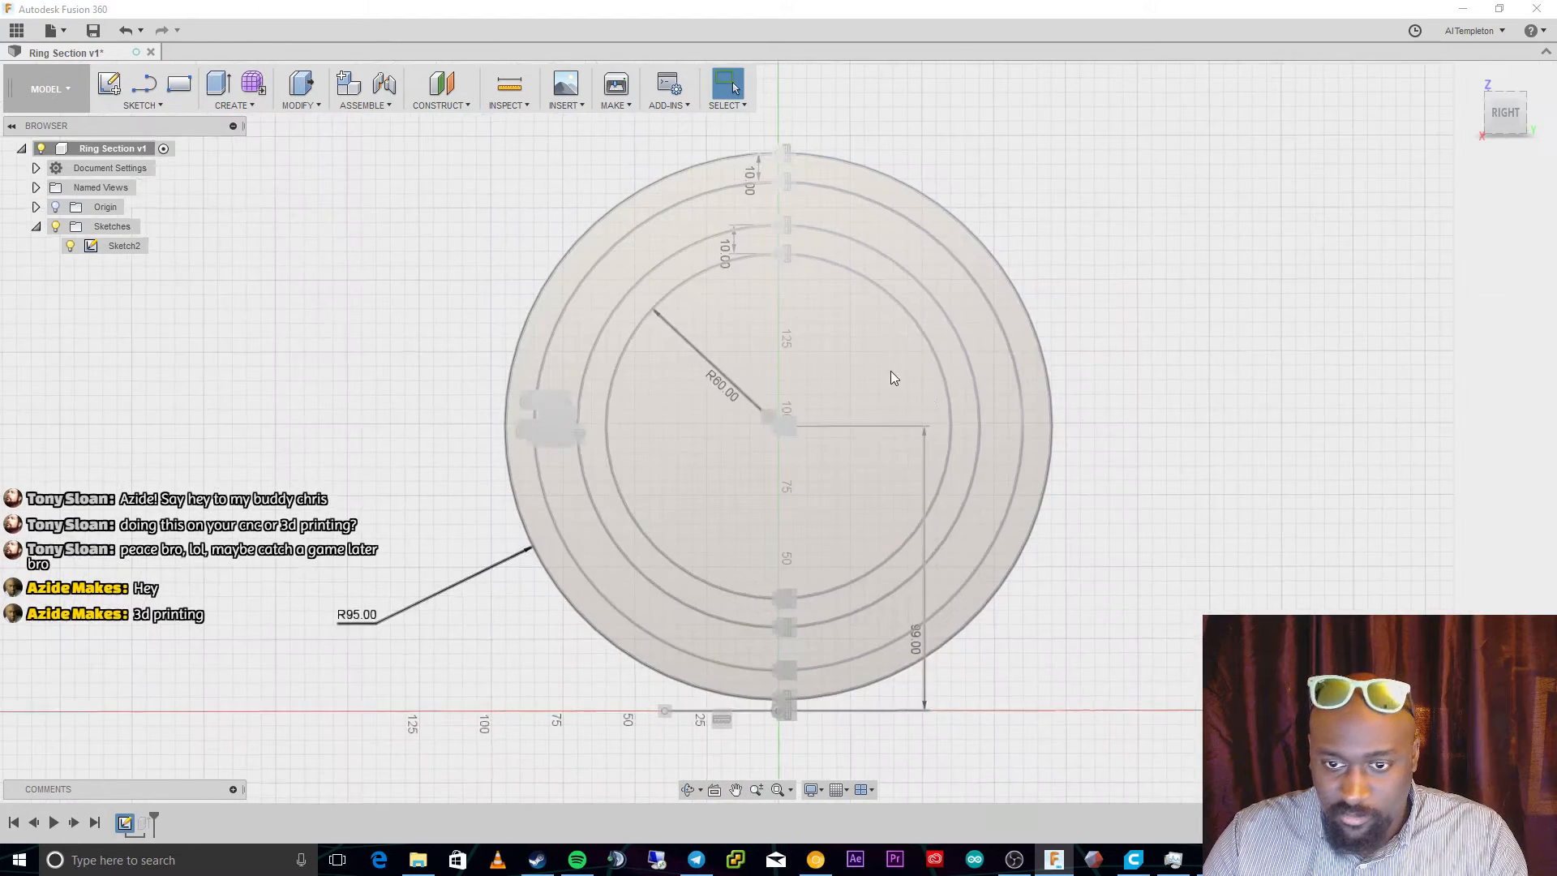
scroll(568, 414, up, 3)
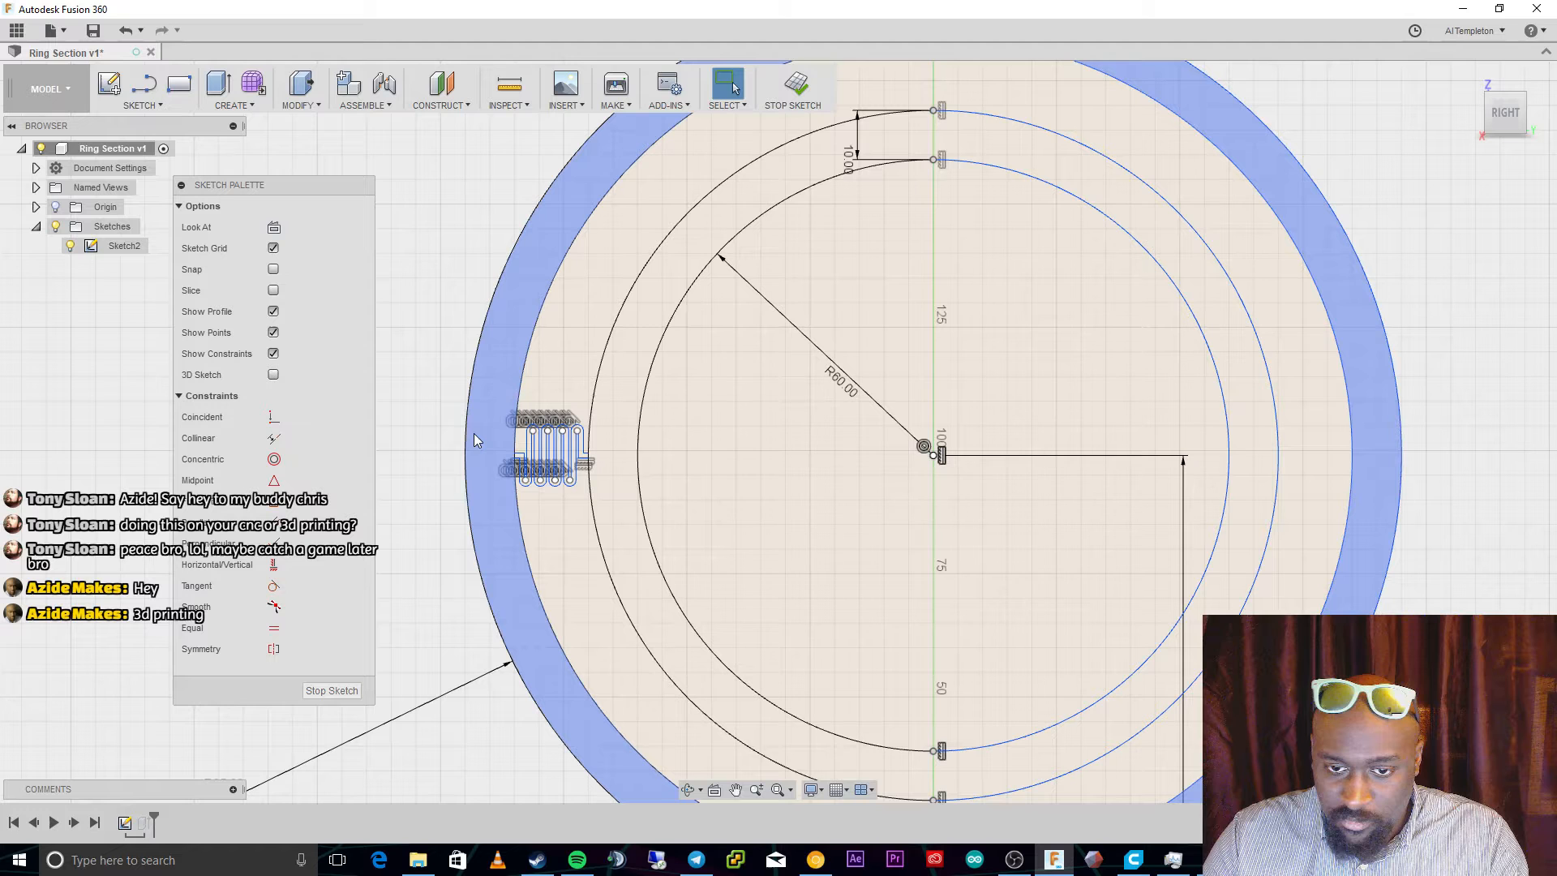
scroll(475, 439, up, 5)
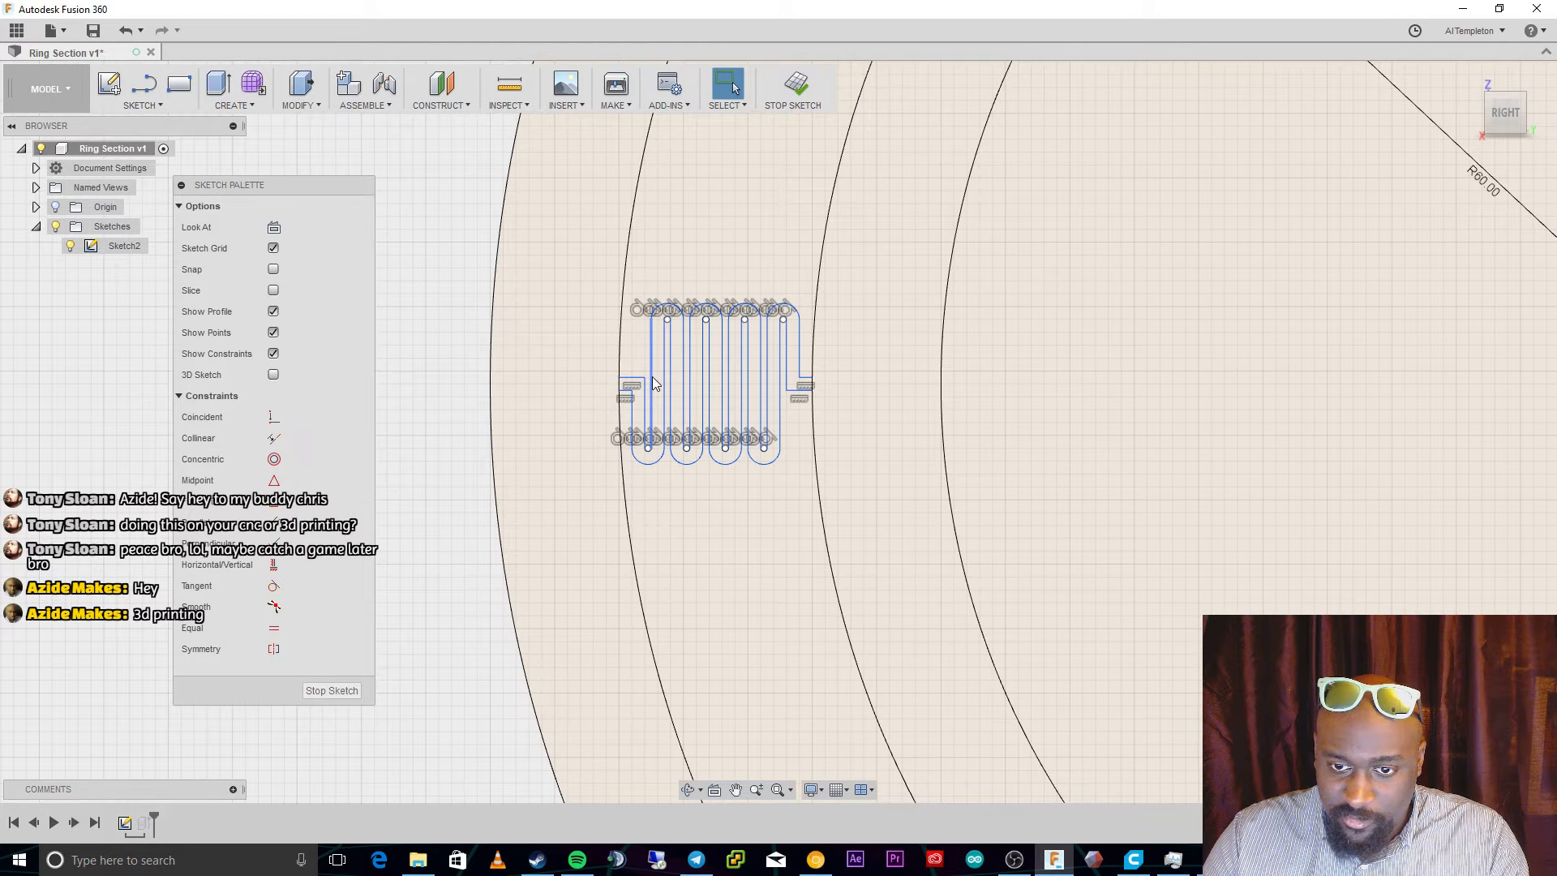
click(657, 381)
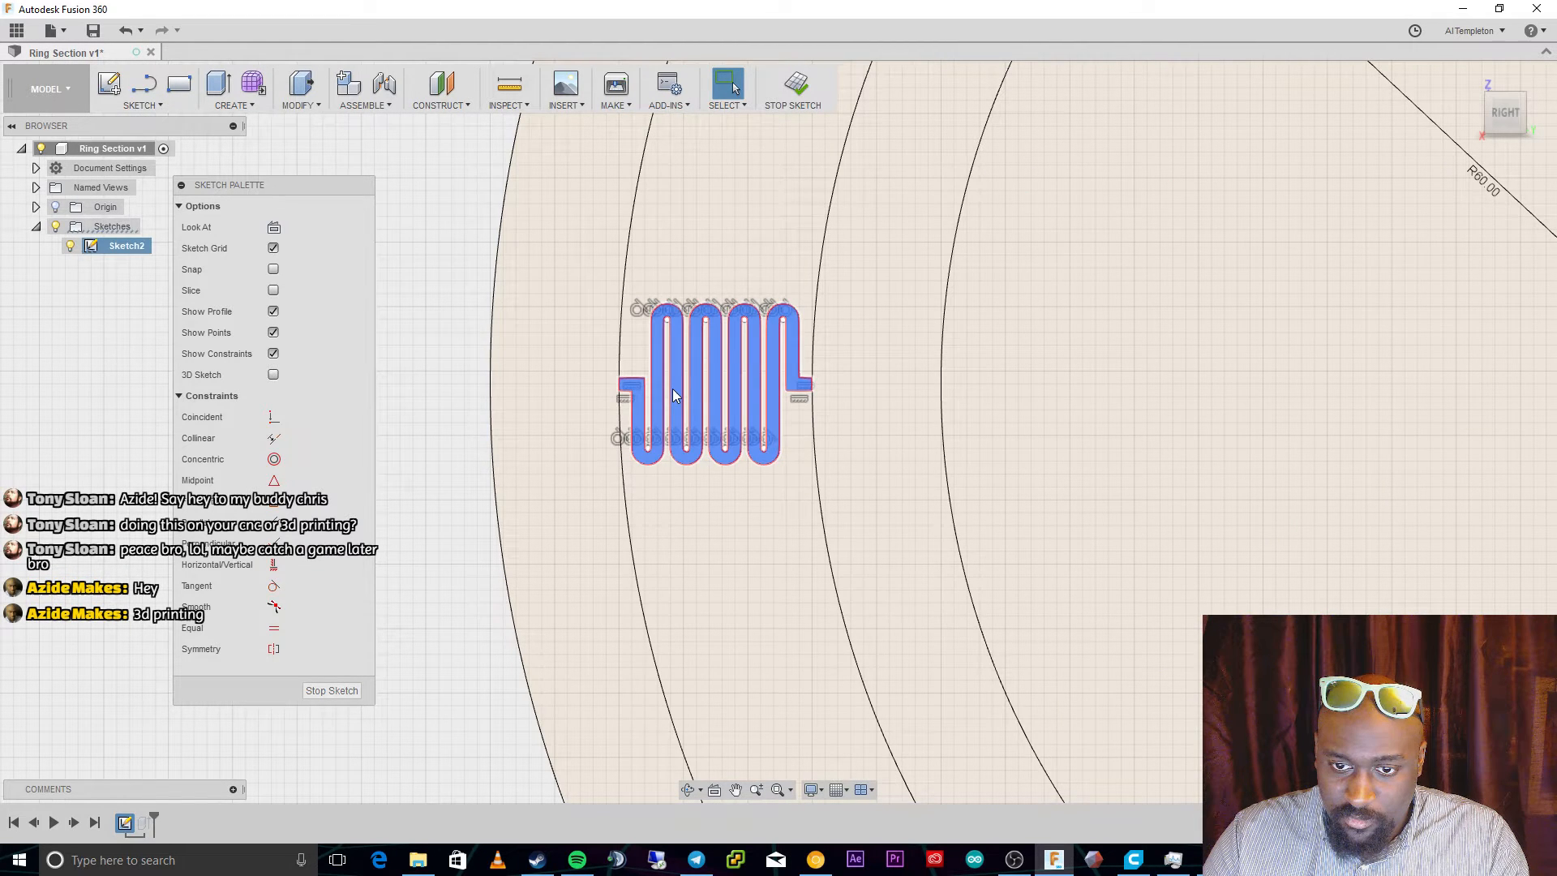
scroll(673, 387, down, 5)
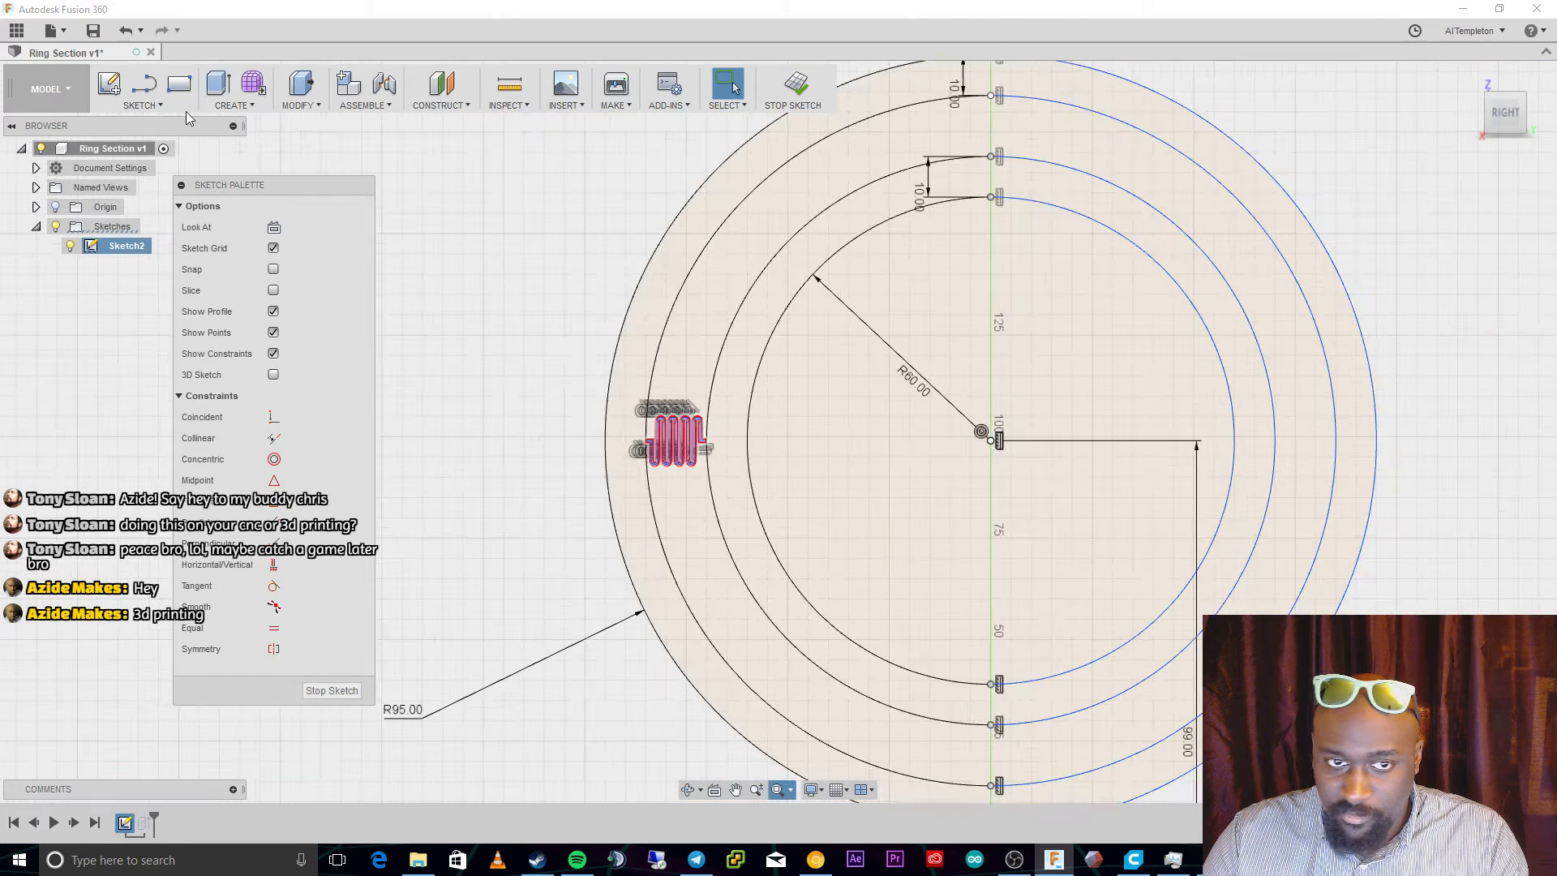
Set up a full circular sketch pattern of all the serpentine spring's curves about the rings' centre point.
click(142, 106)
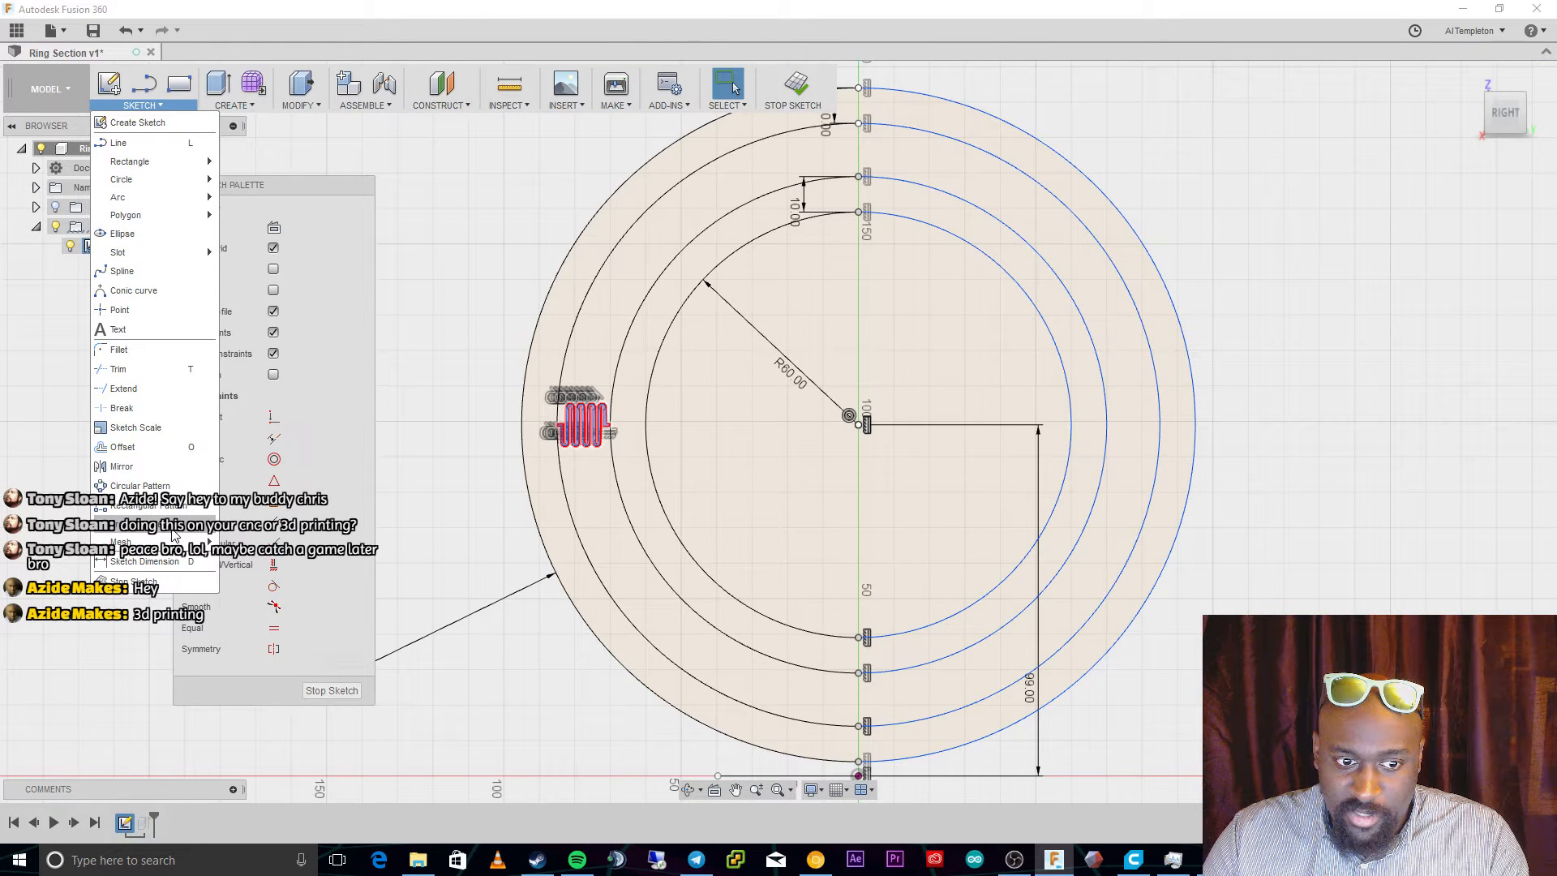
click(139, 485)
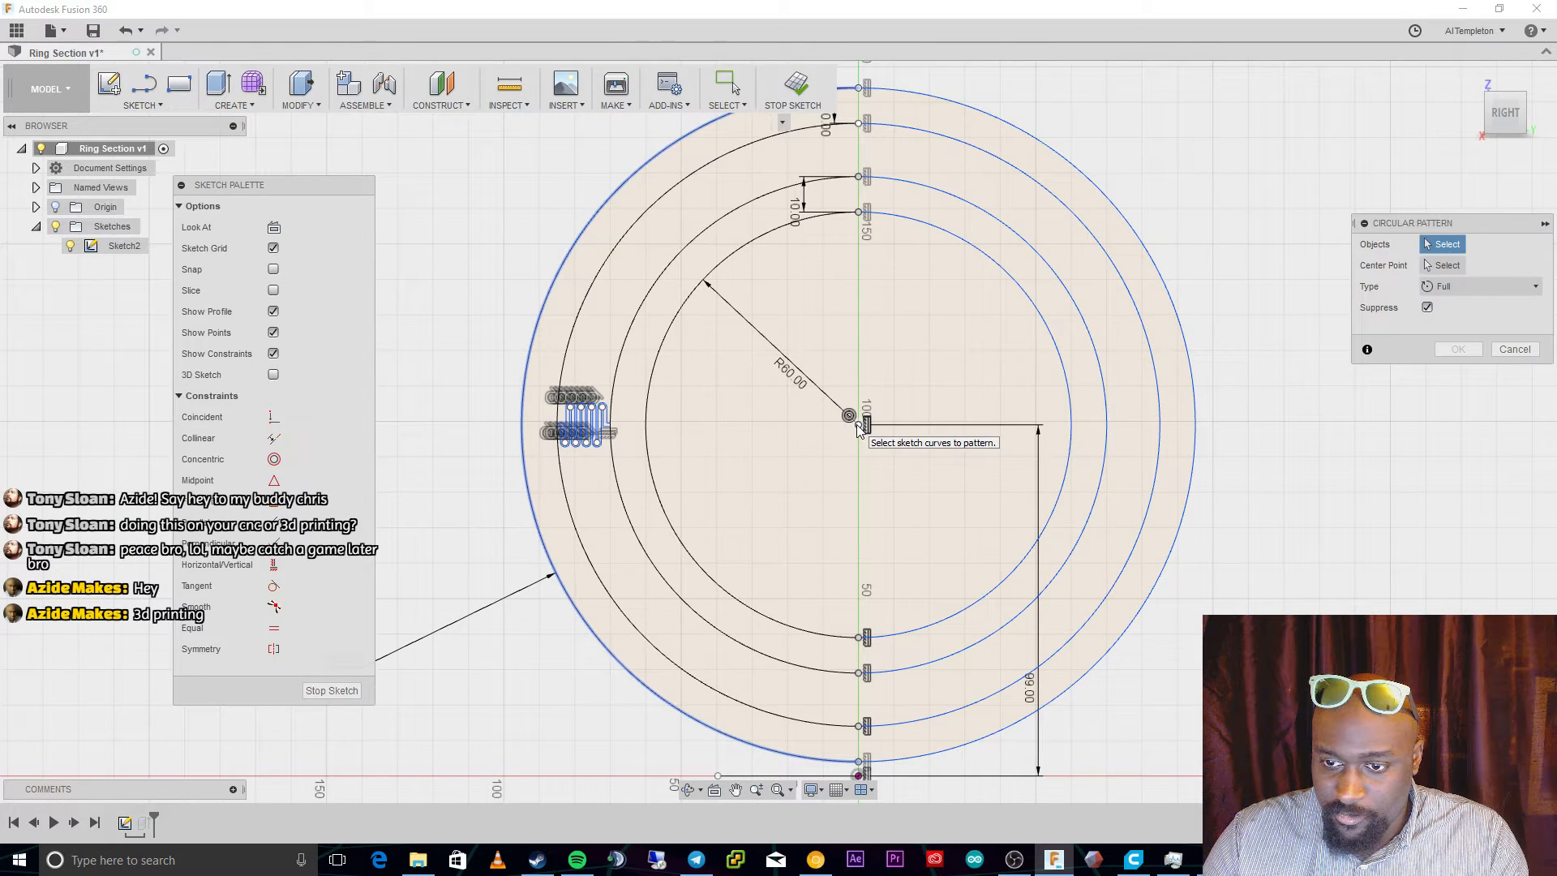
click(856, 425)
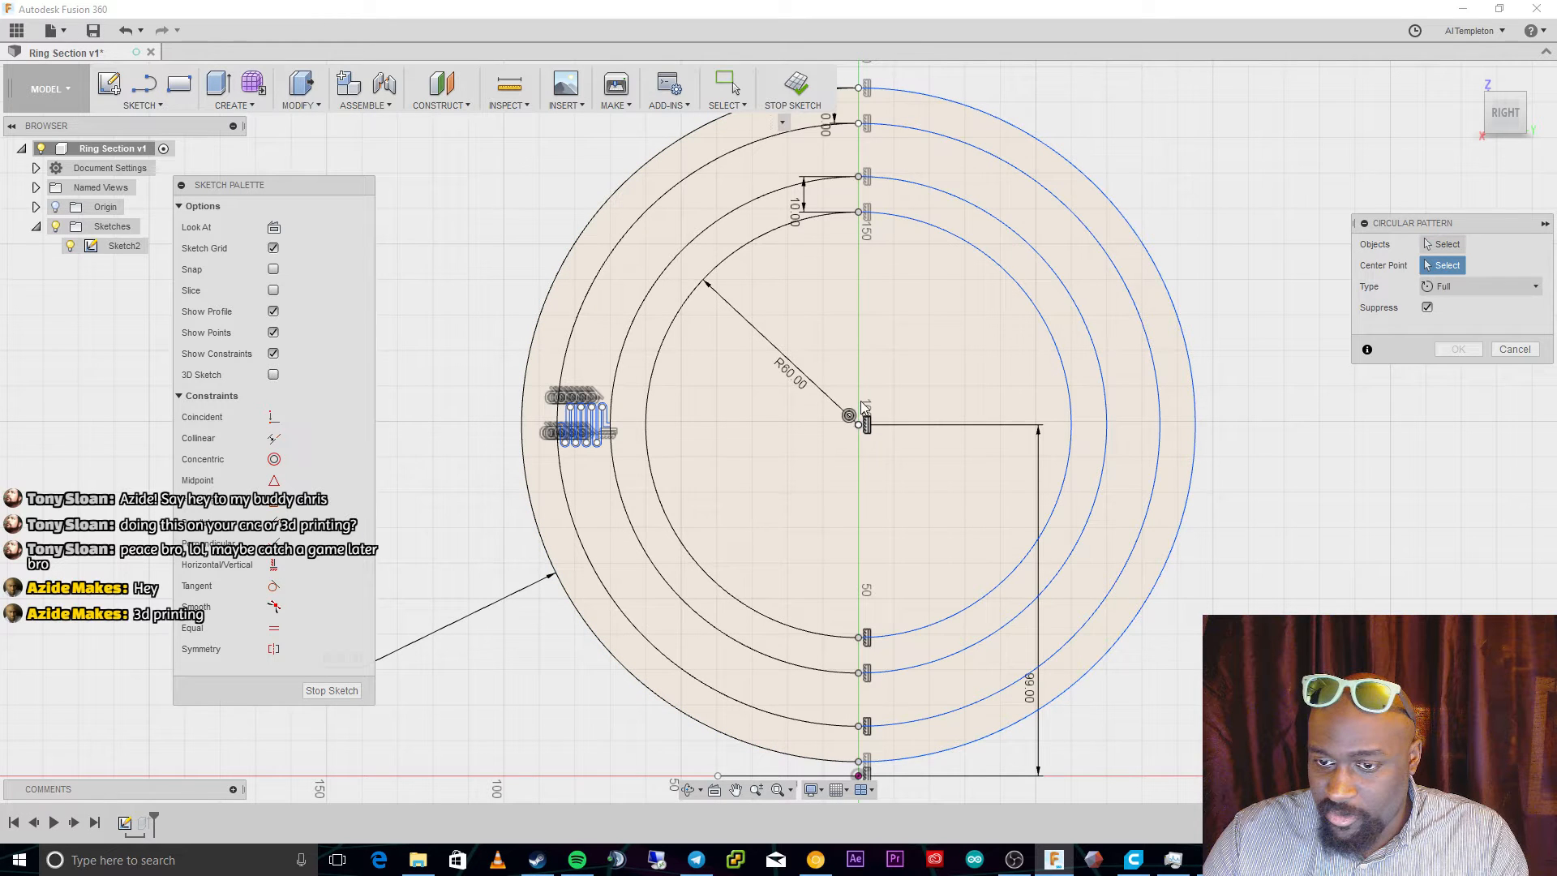
click(861, 403)
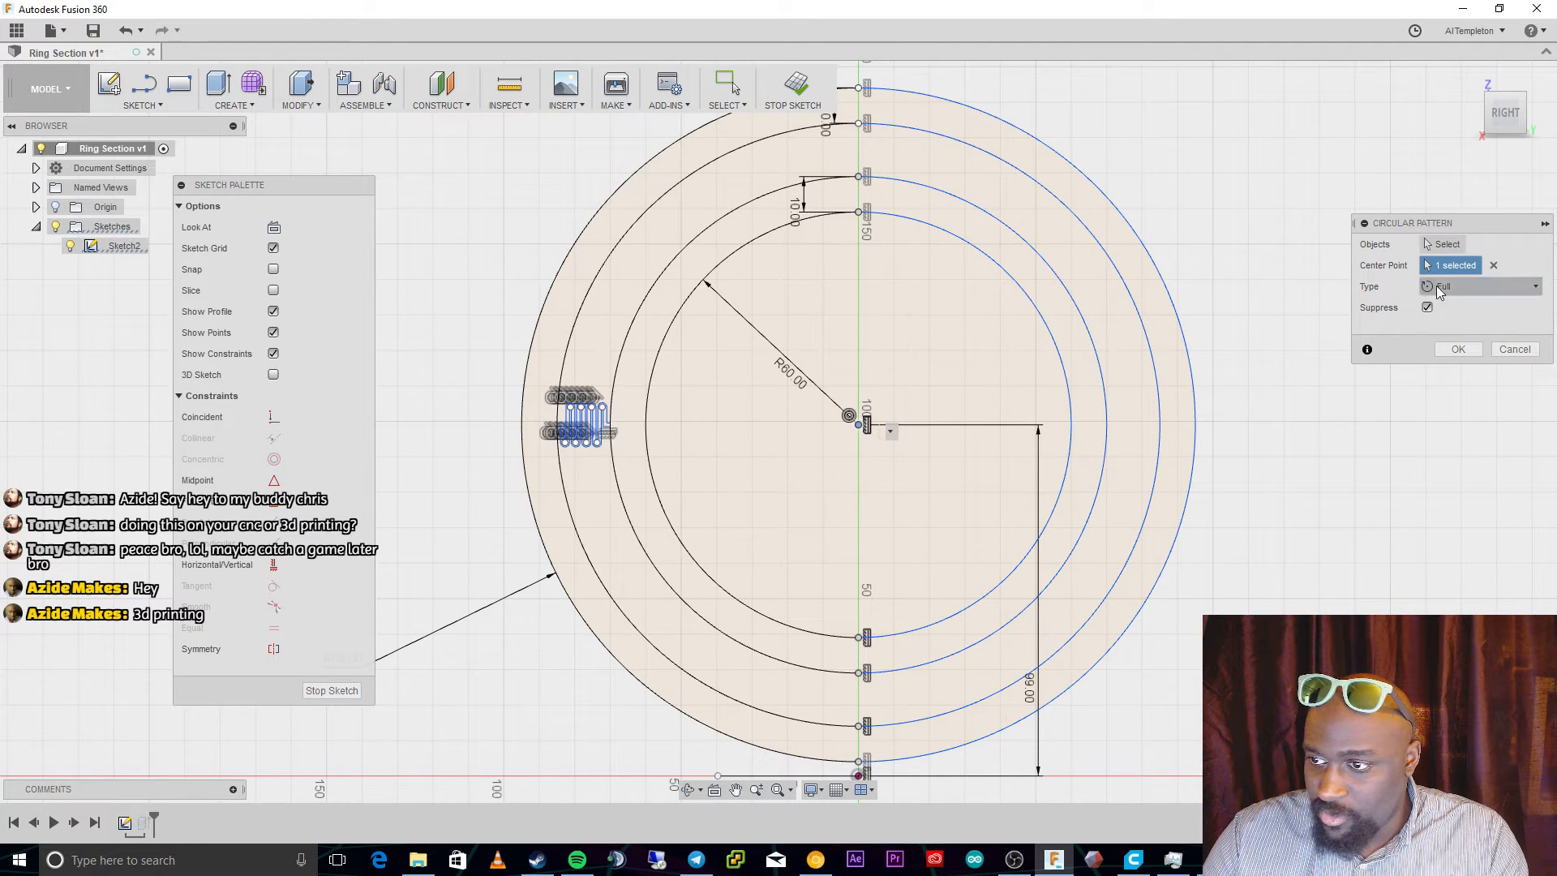
click(1476, 286)
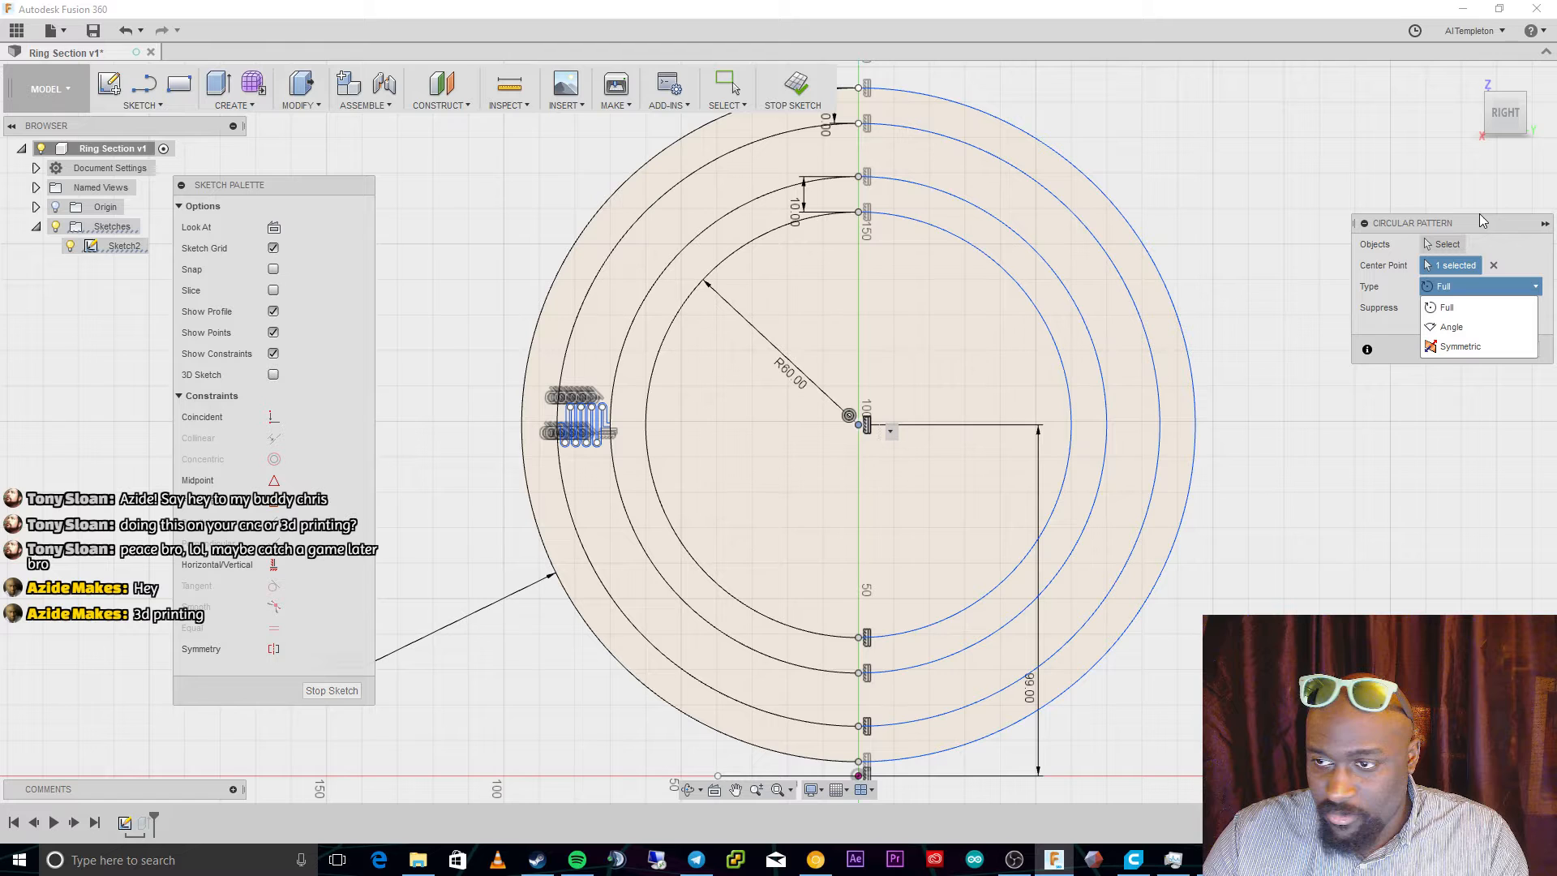
click(1481, 218)
click(1444, 244)
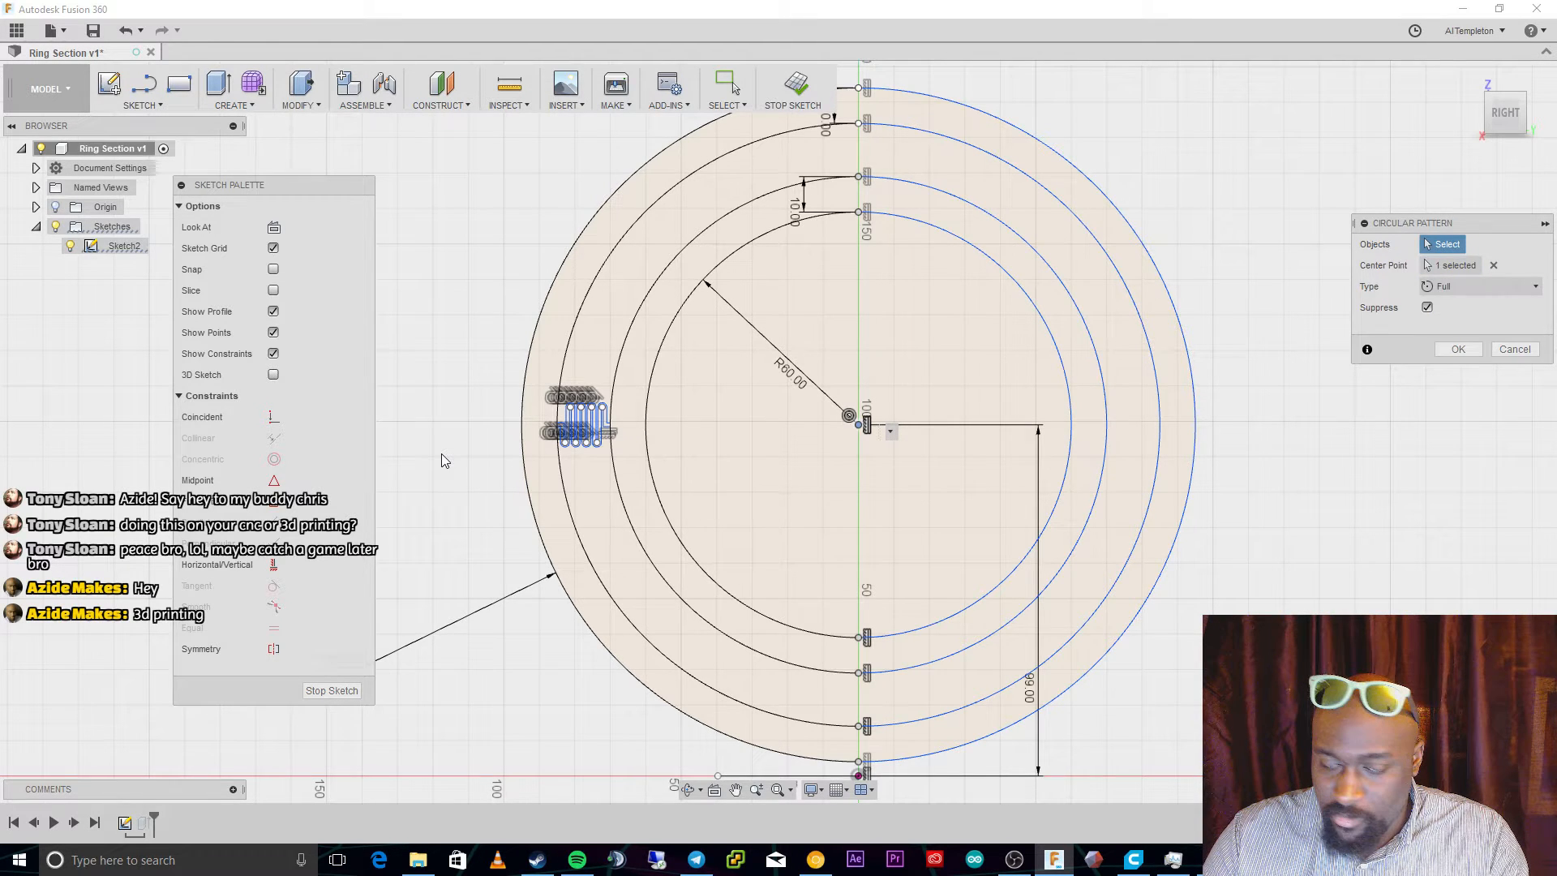
scroll(579, 451, up, 5)
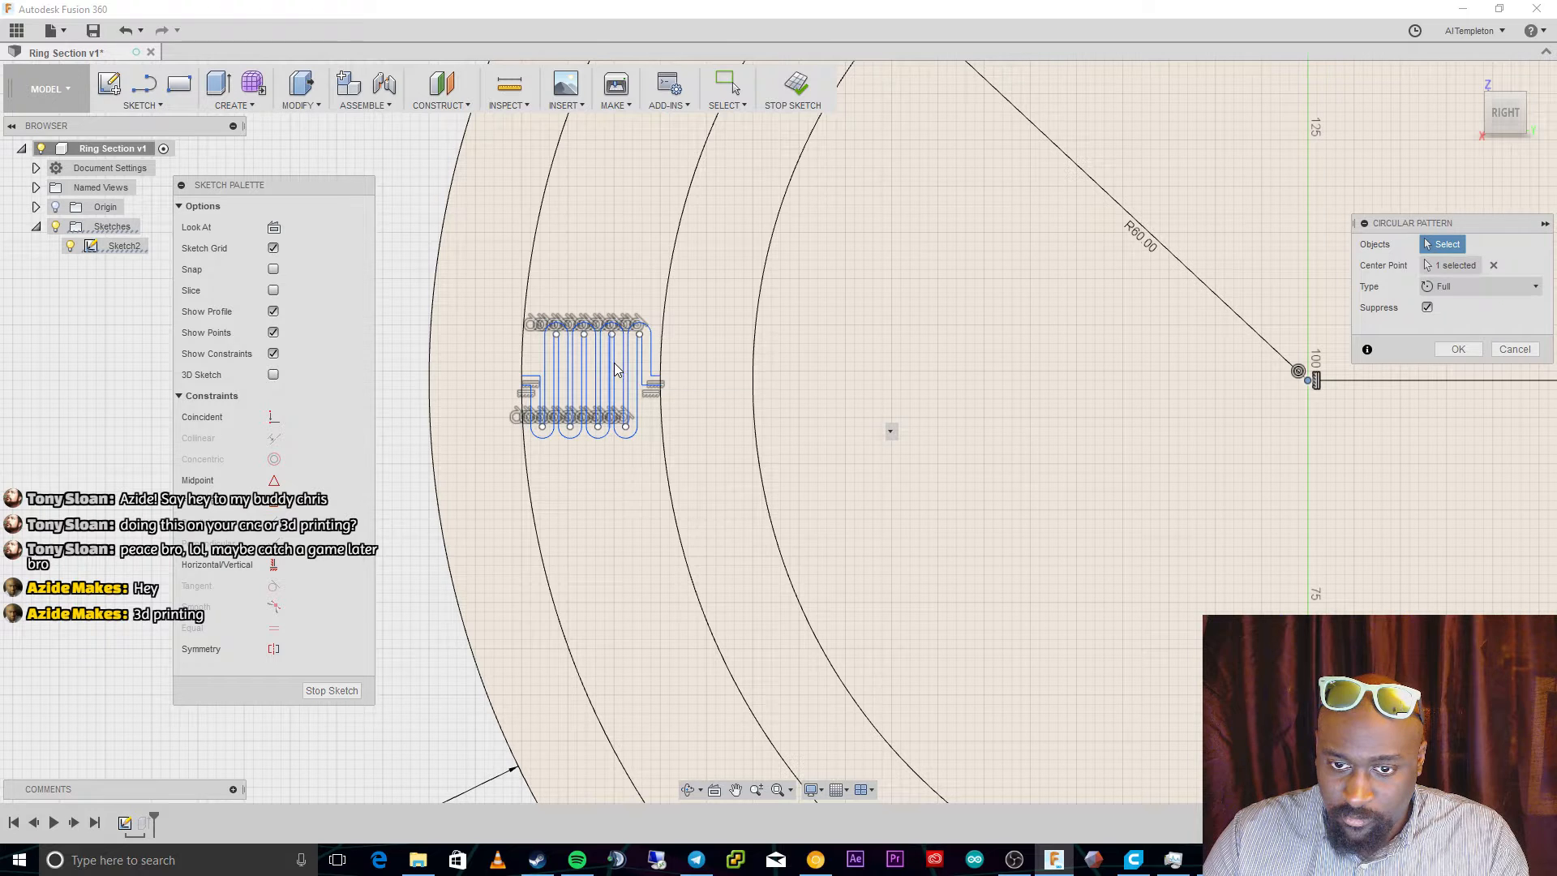
click(625, 371)
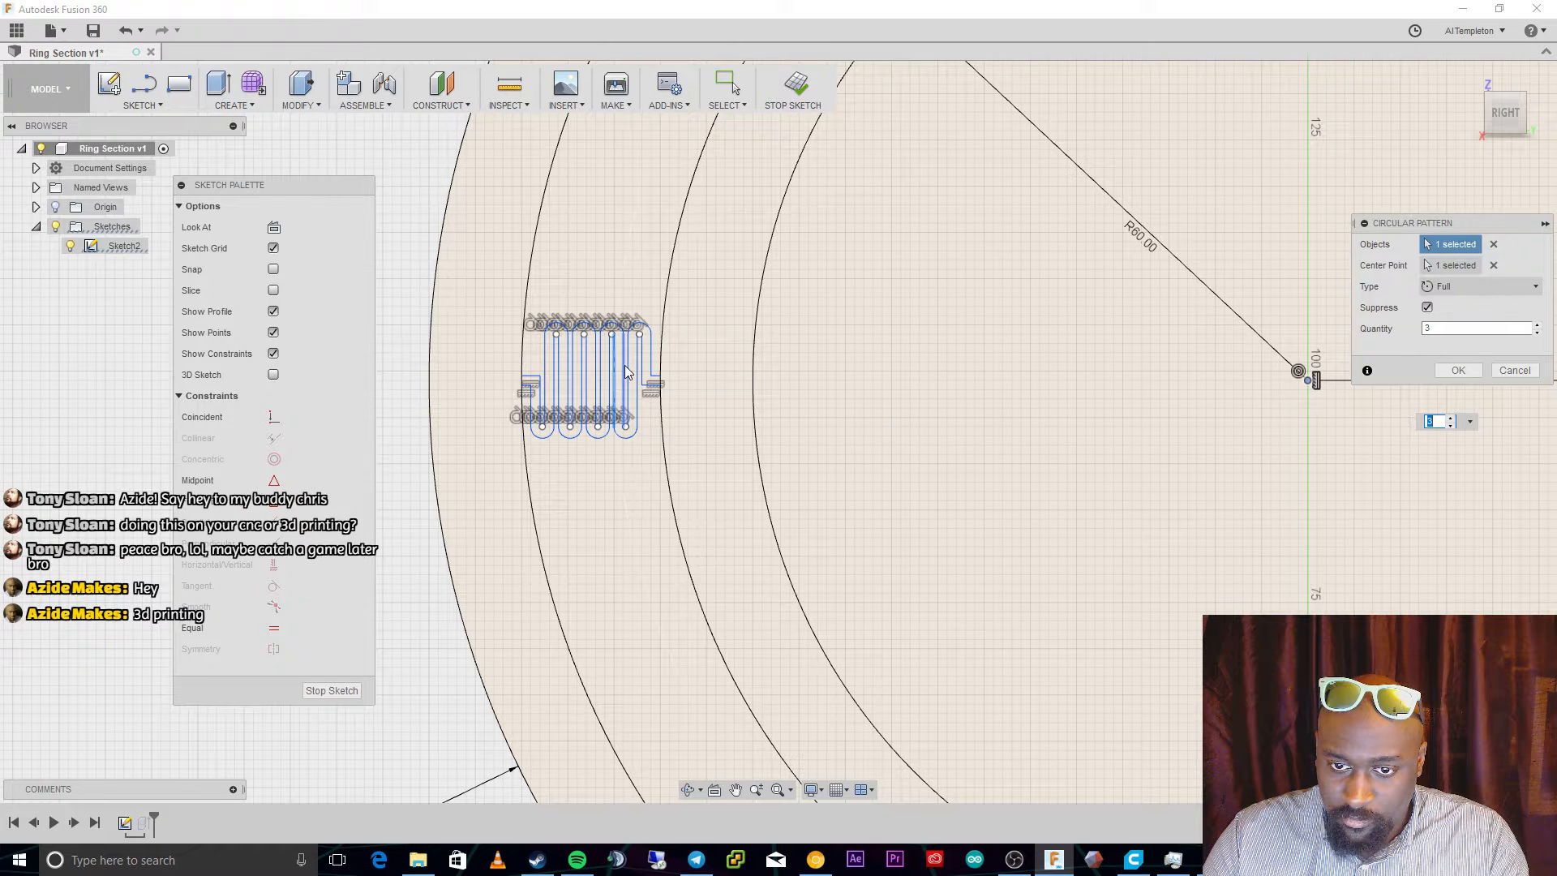
mouse_move(655, 316)
mouse_down()
mouse_move(609, 404)
mouse_move(528, 449)
mouse_up()
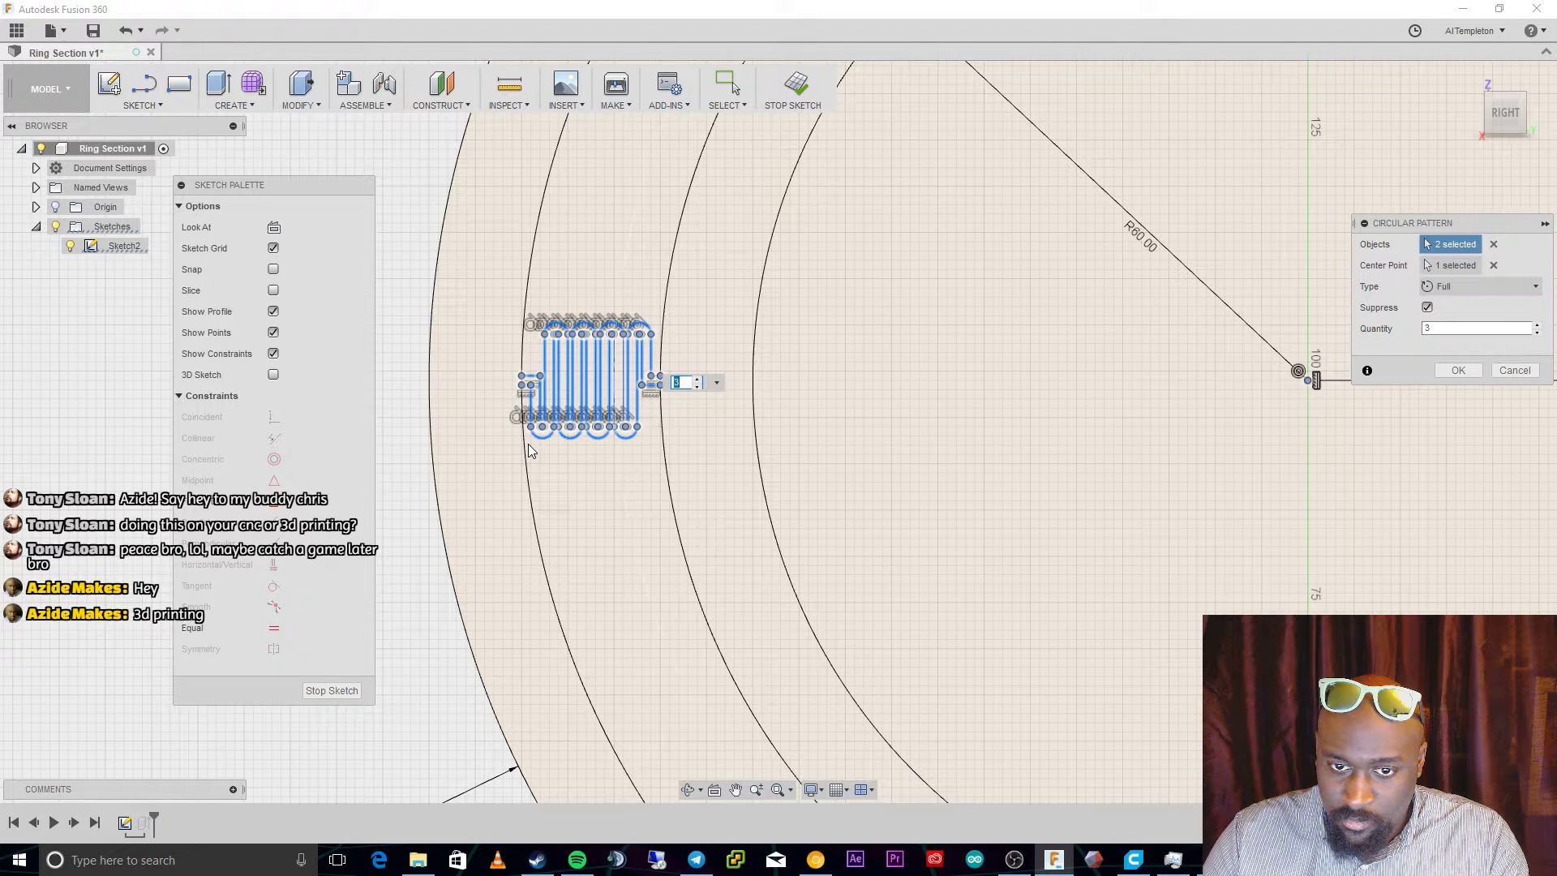
scroll(528, 444, up, 3)
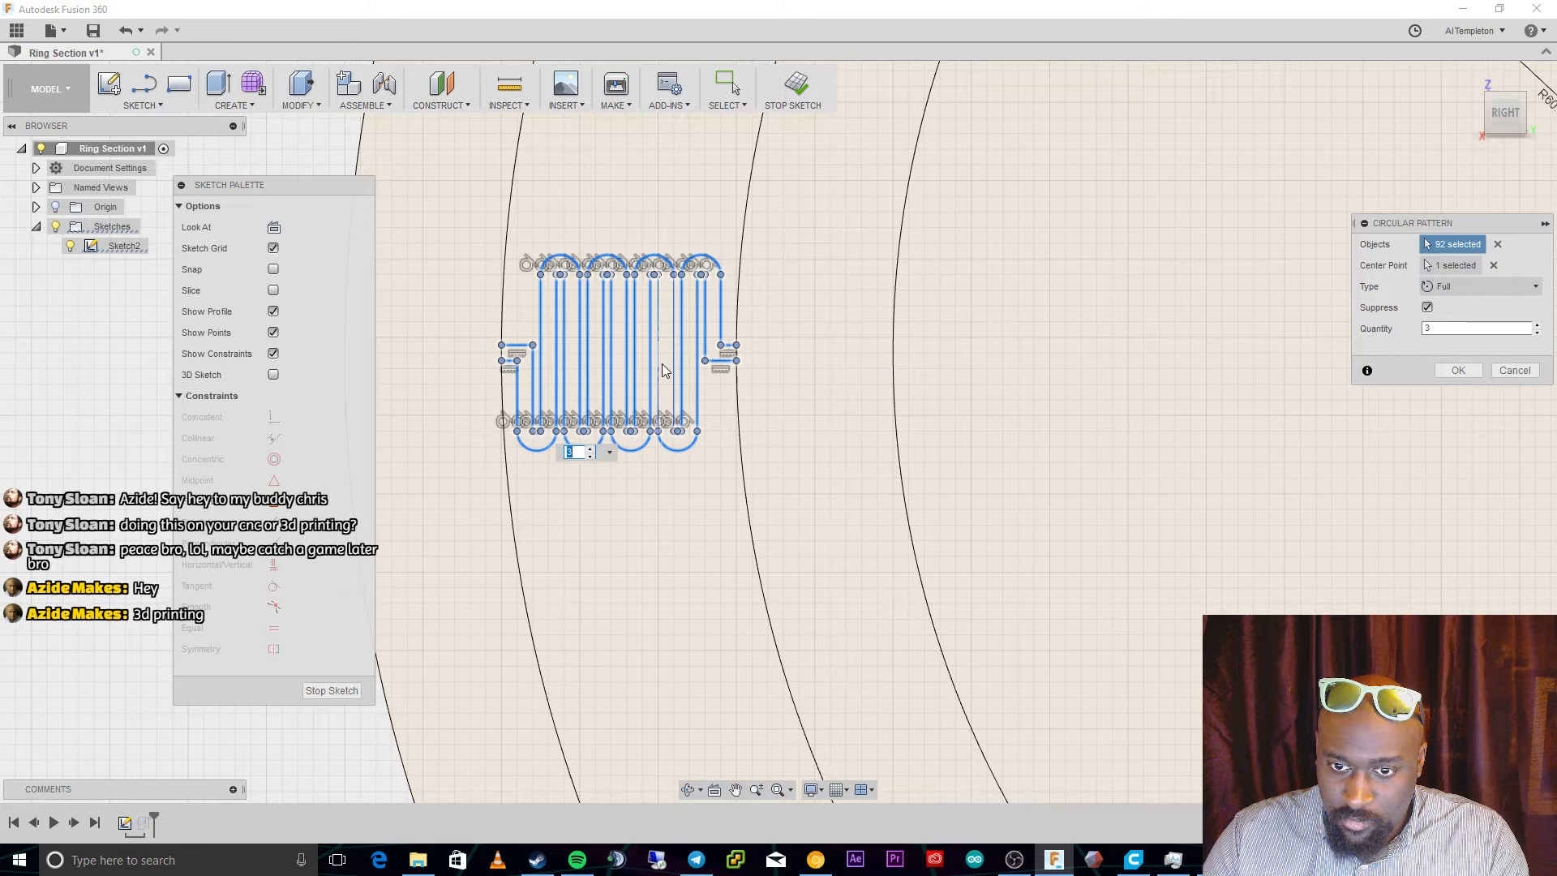
scroll(1452, 590, down, 3)
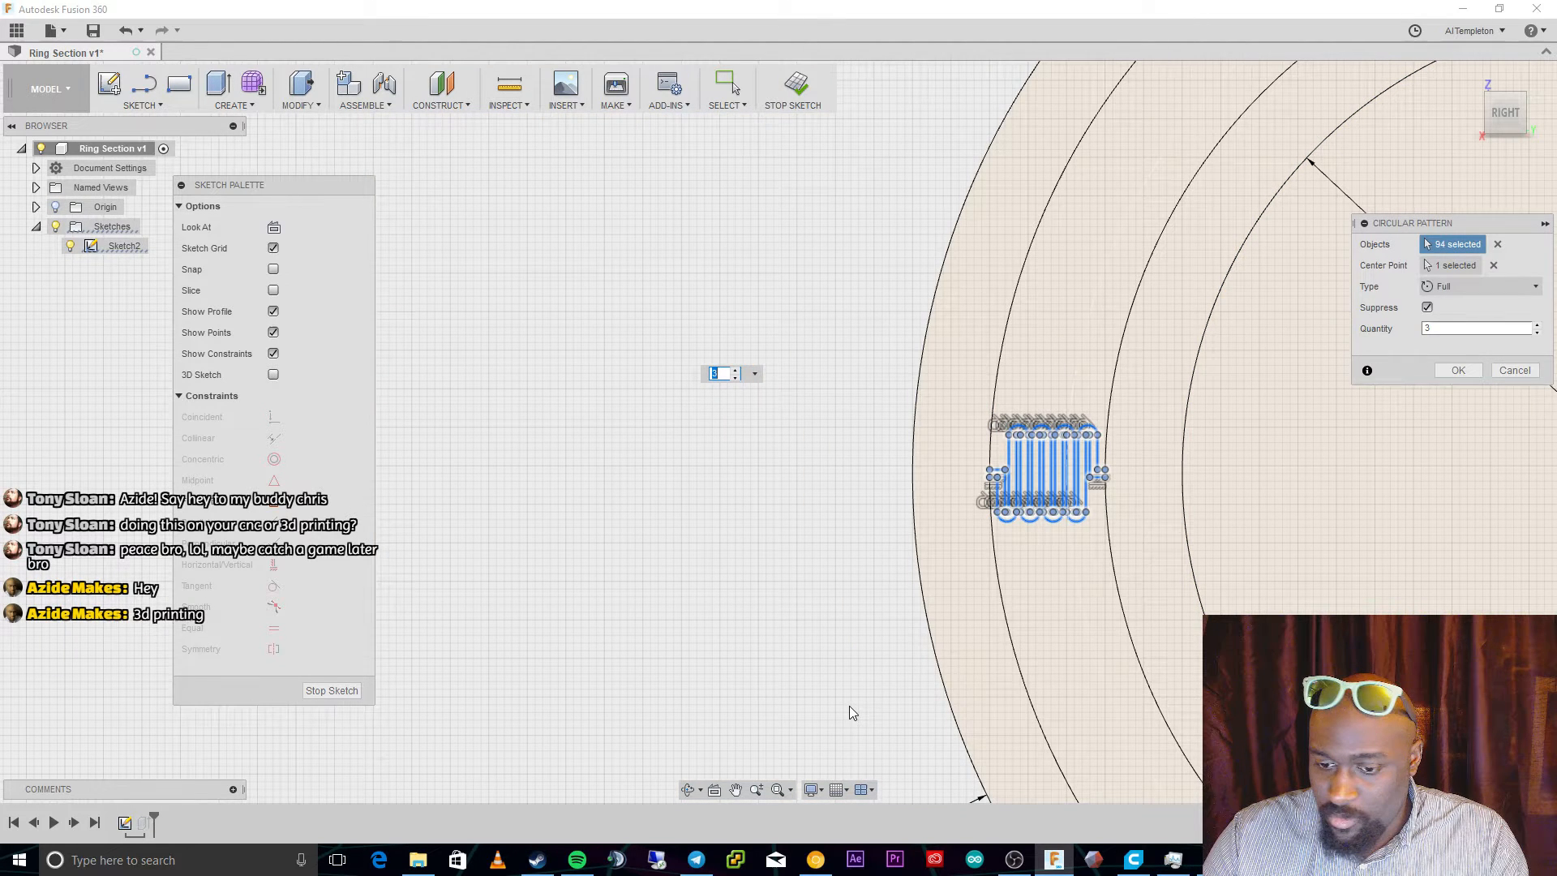
key(F6)
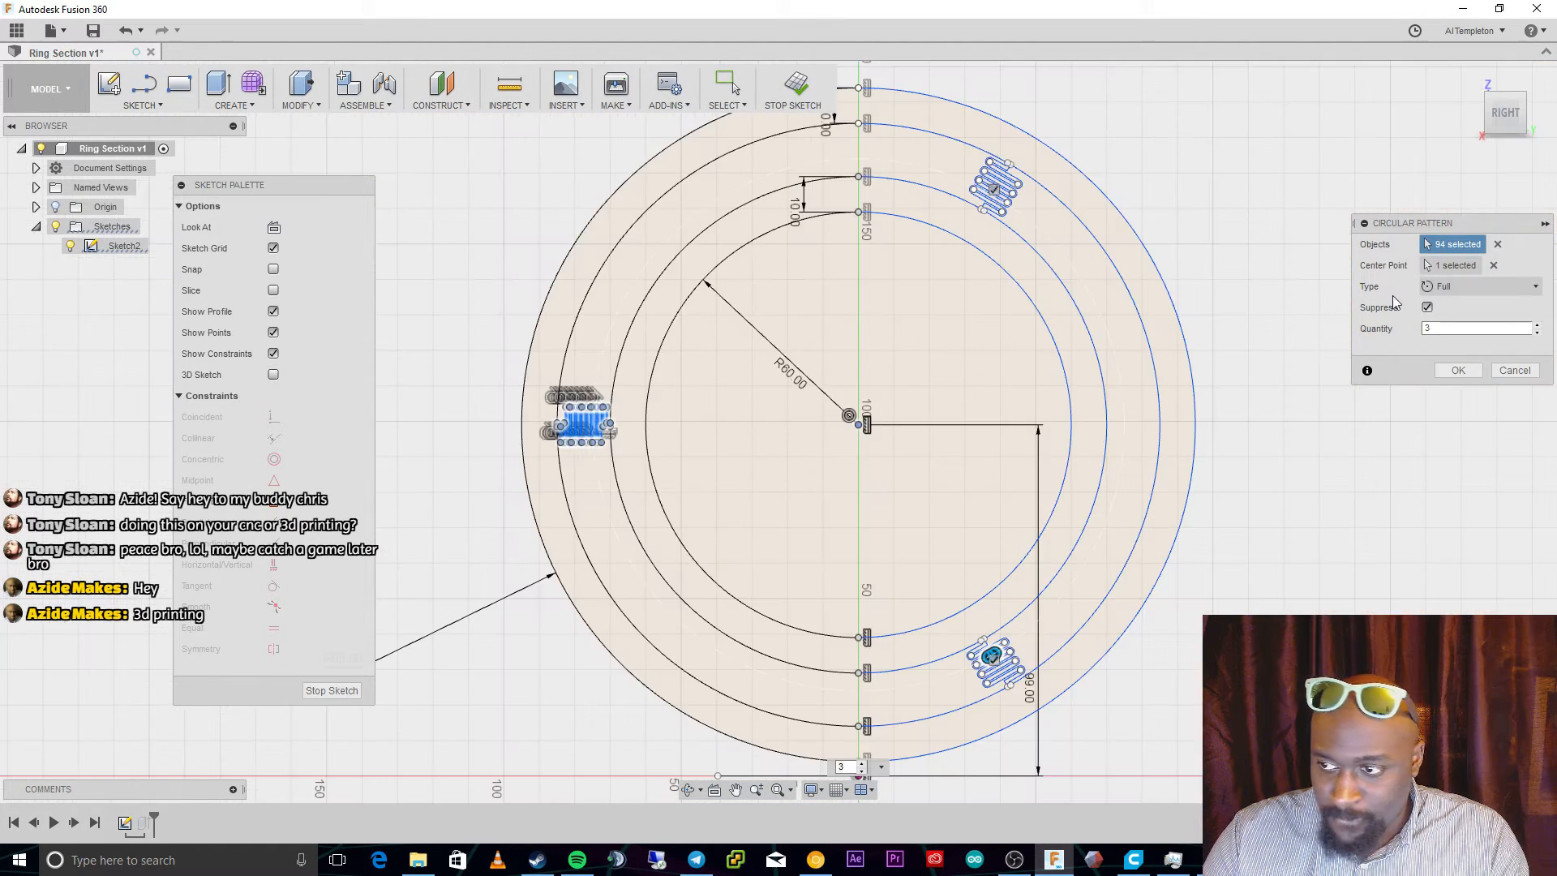
Set the circular pattern's quantity to 13 and create the spring copies around the ring.
click(1537, 325)
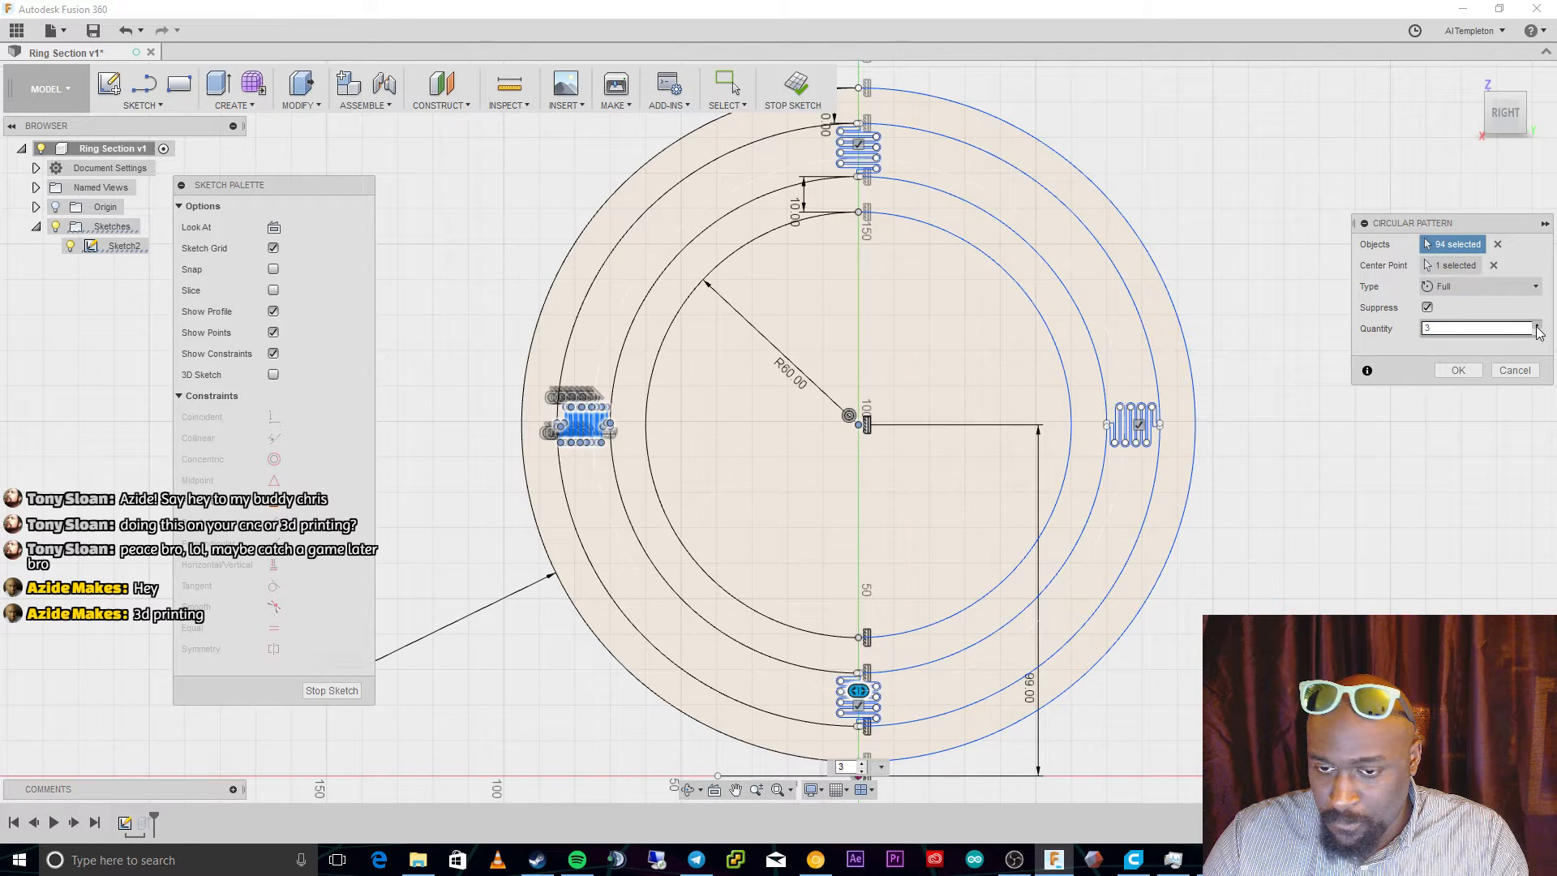
click(1537, 325)
click(1537, 325)
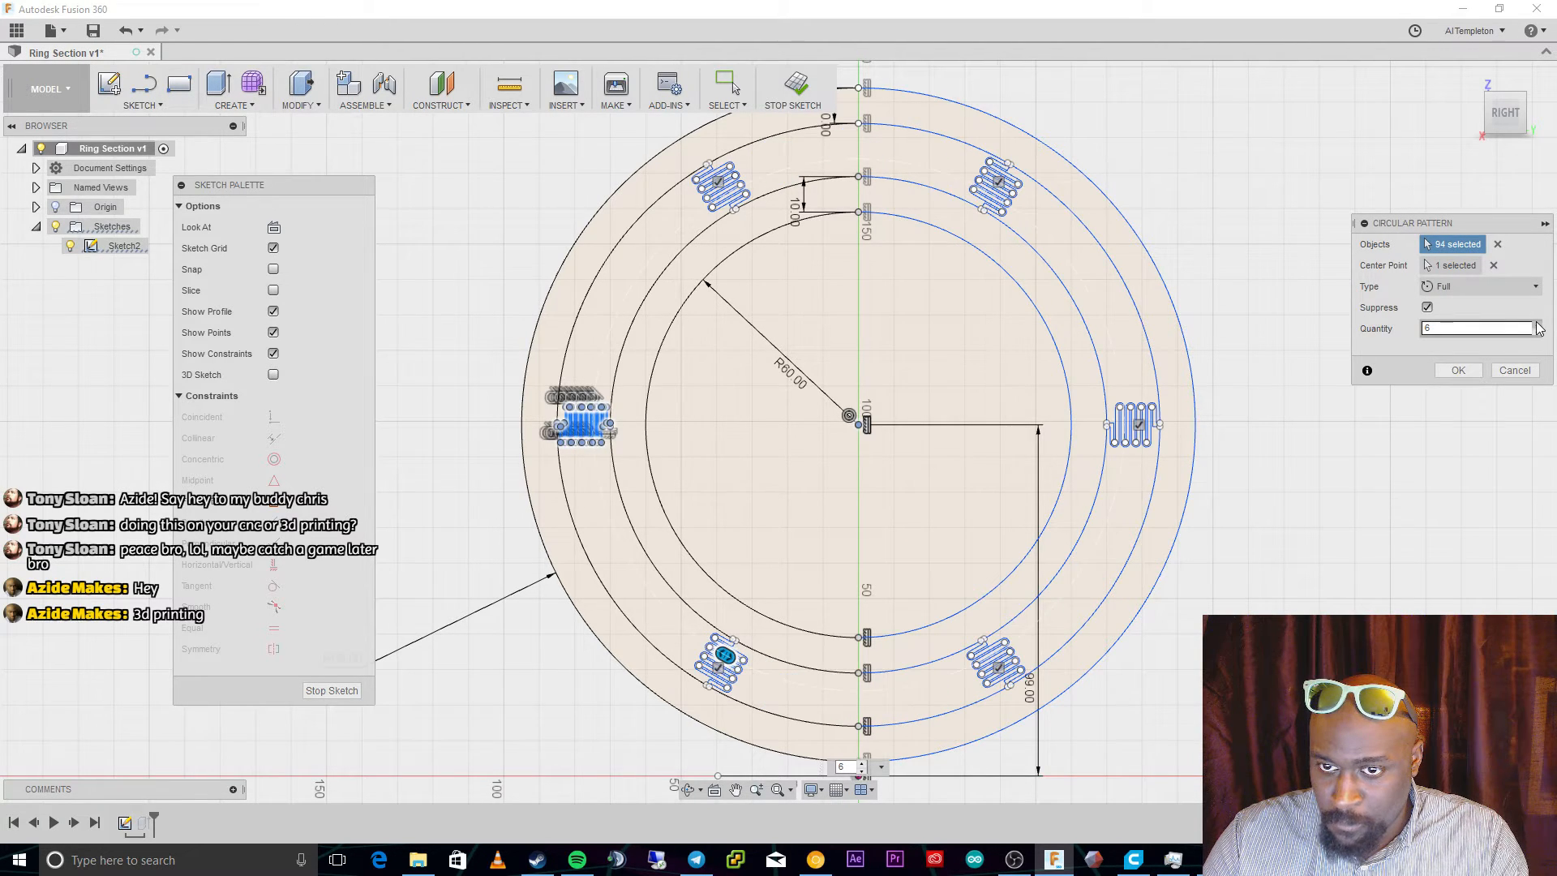
click(1537, 325)
click(1536, 324)
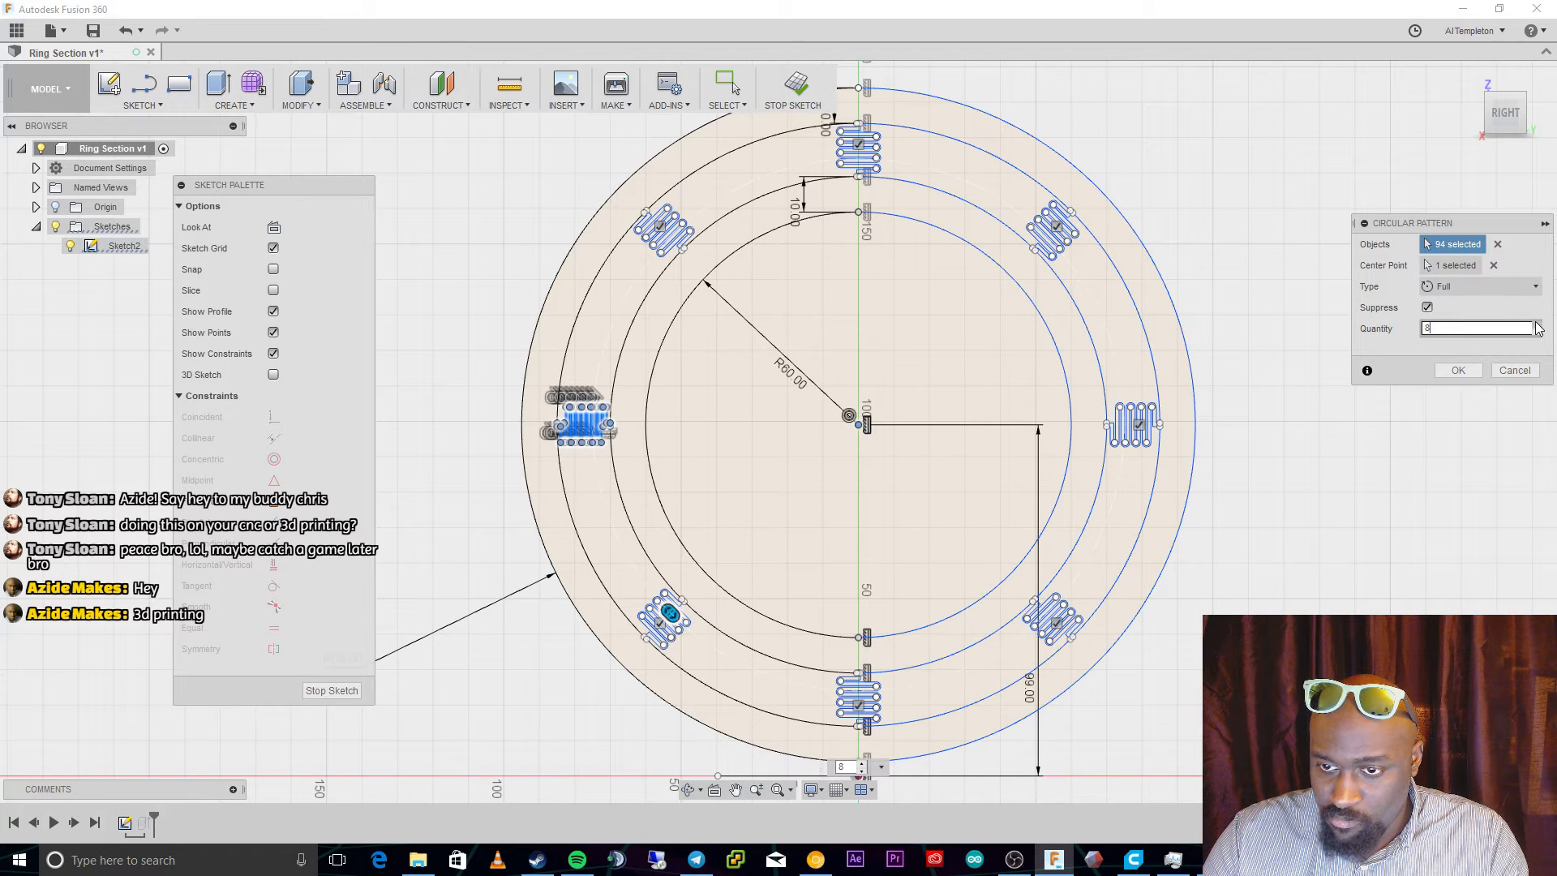
click(1536, 325)
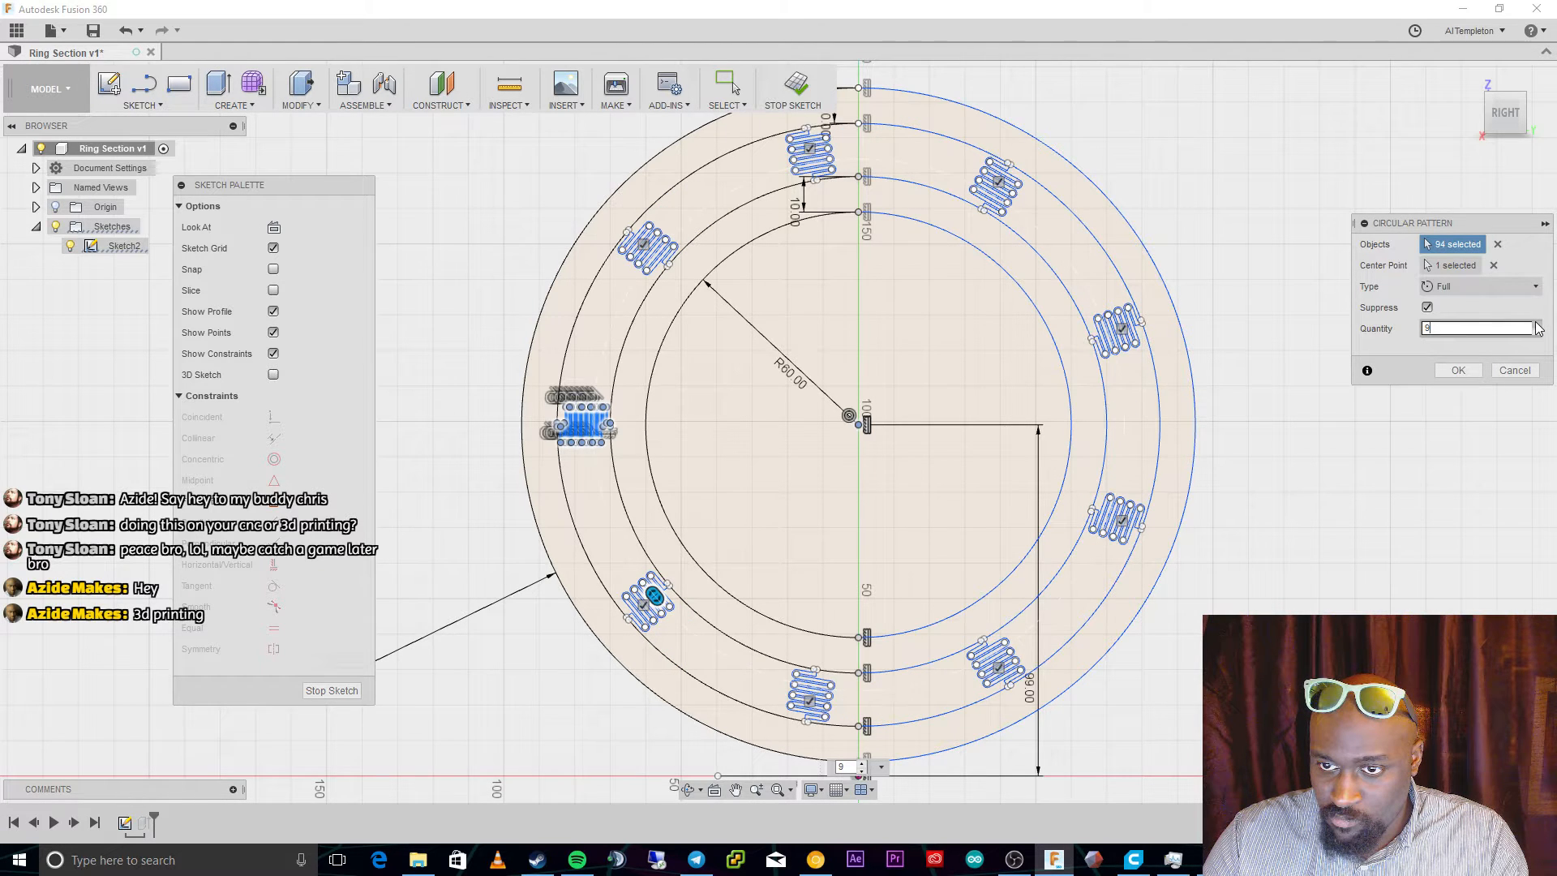
click(1537, 325)
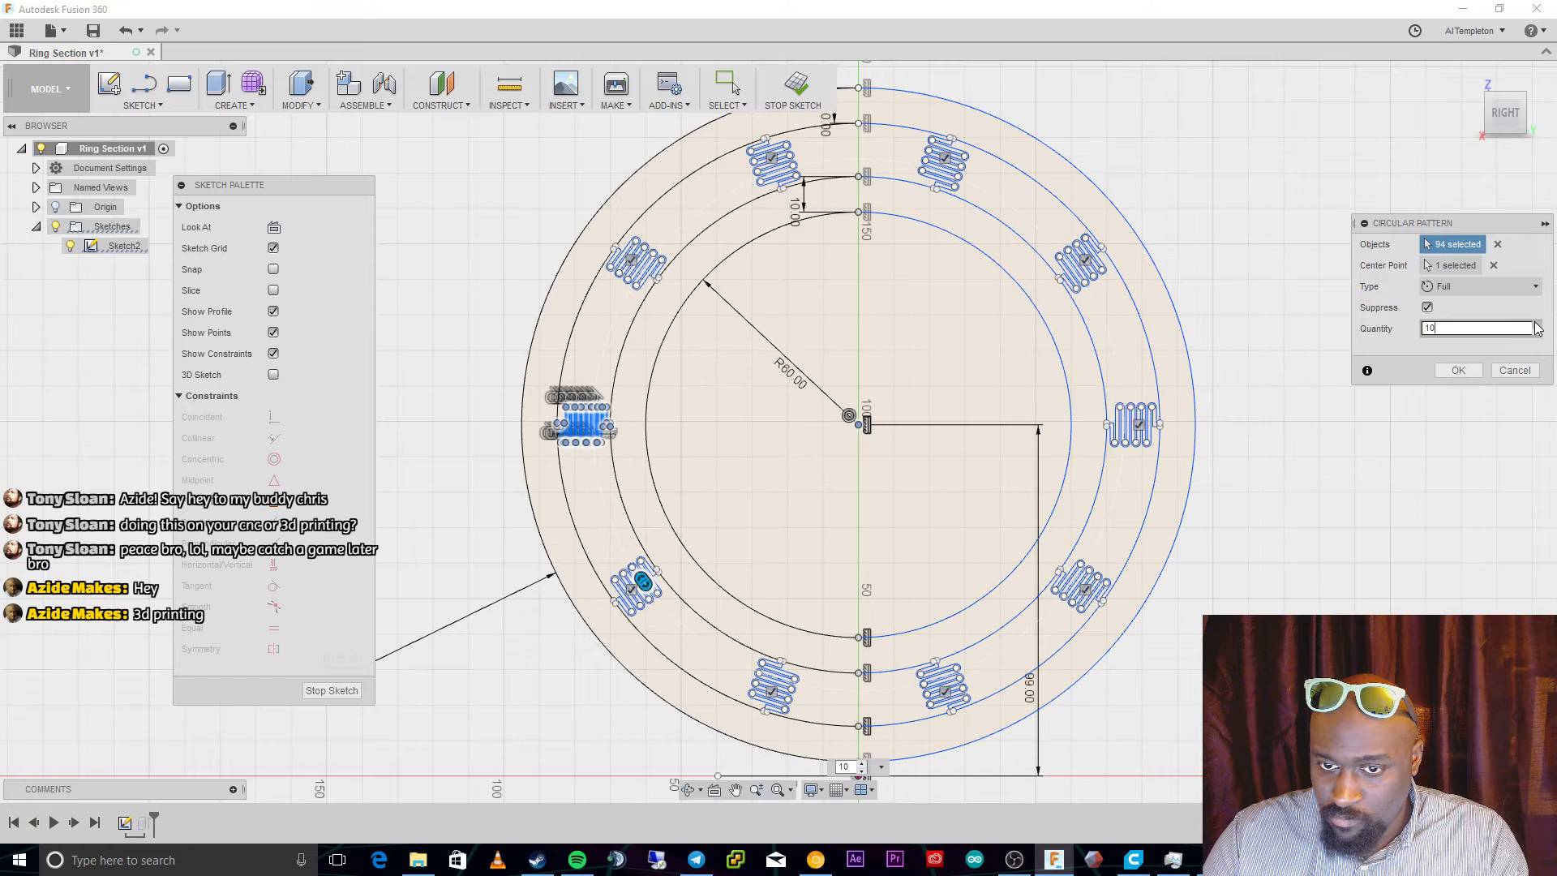
click(1537, 325)
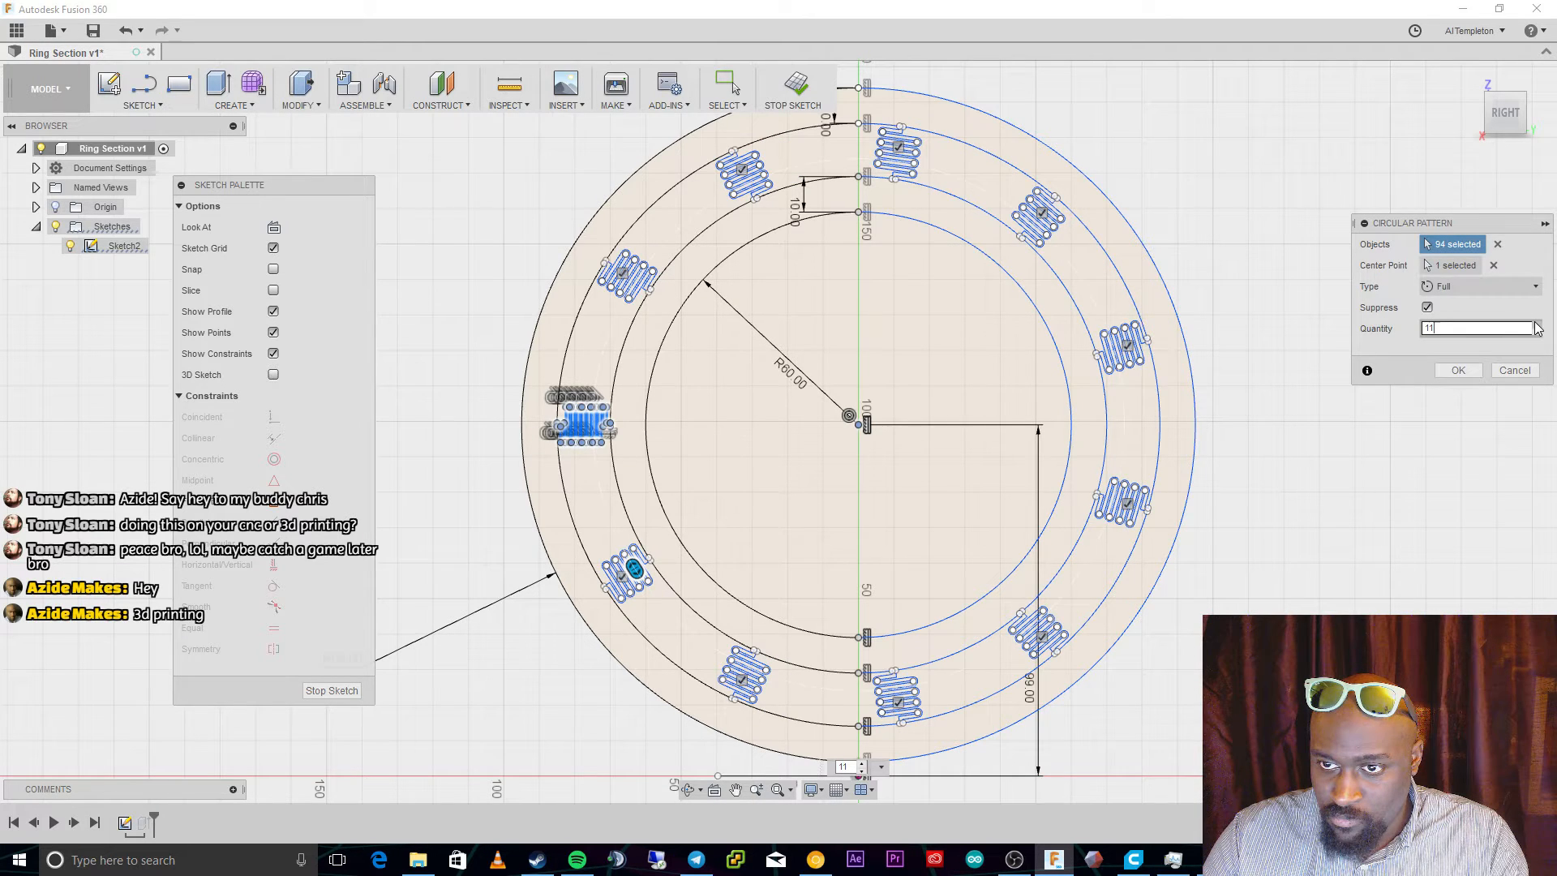
click(1537, 325)
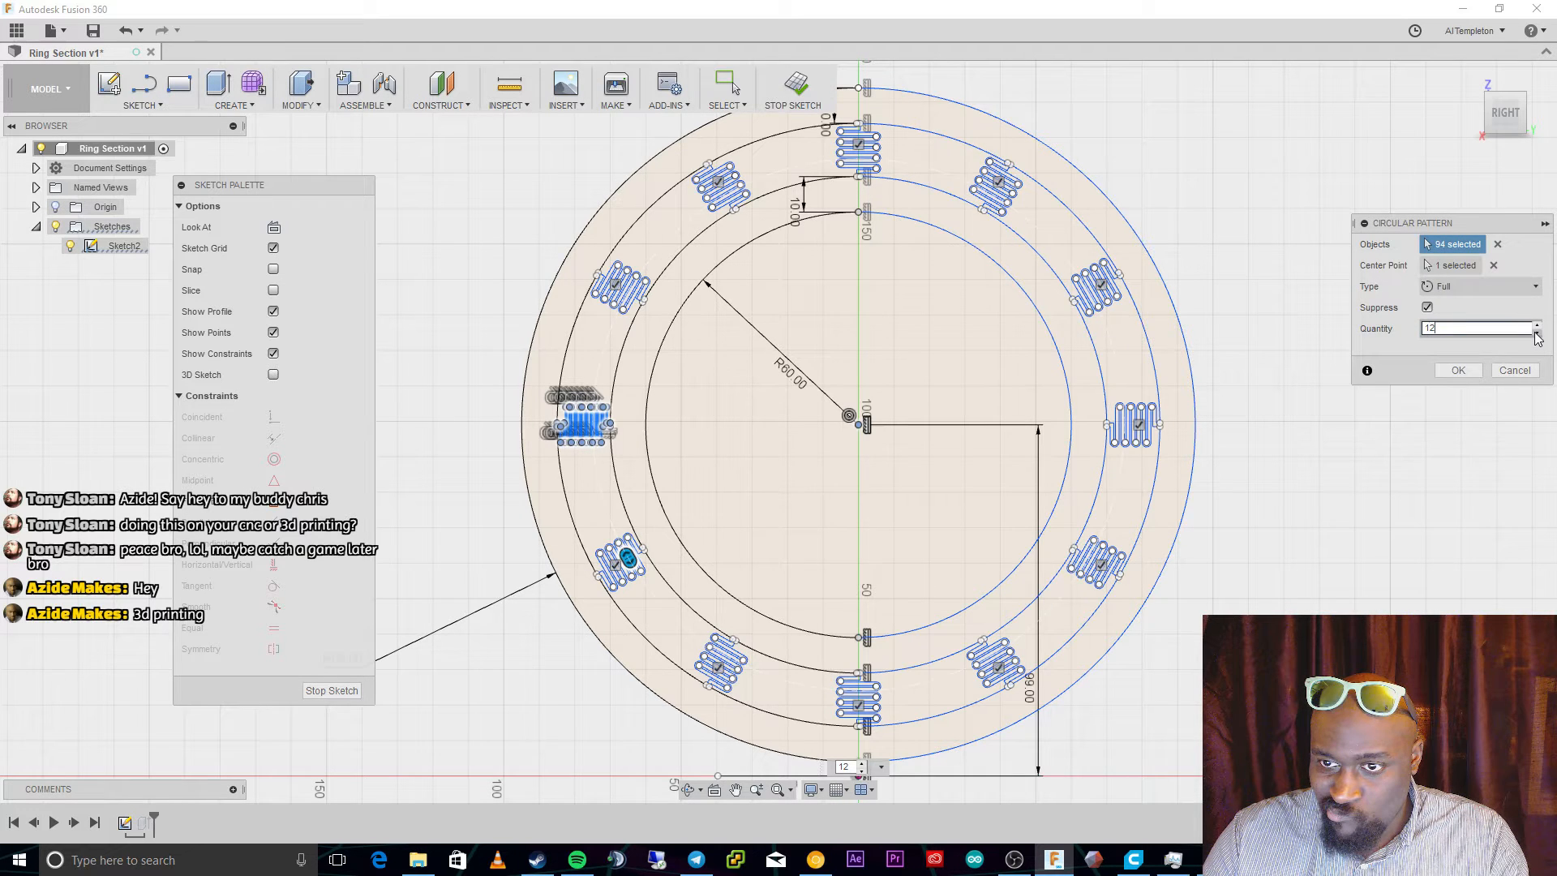
click(1536, 326)
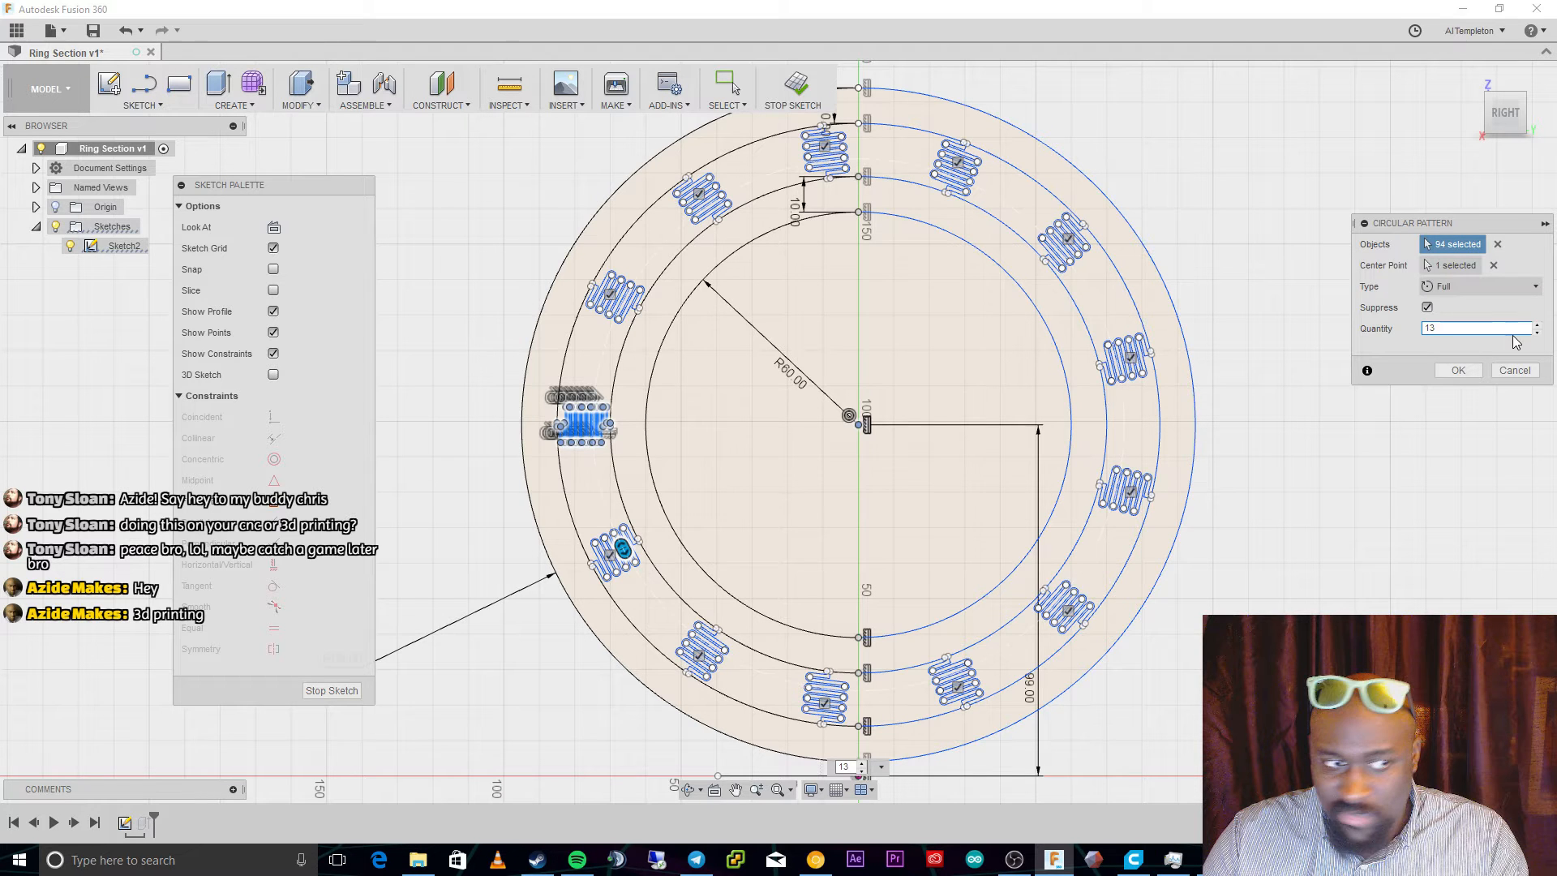
click(1452, 371)
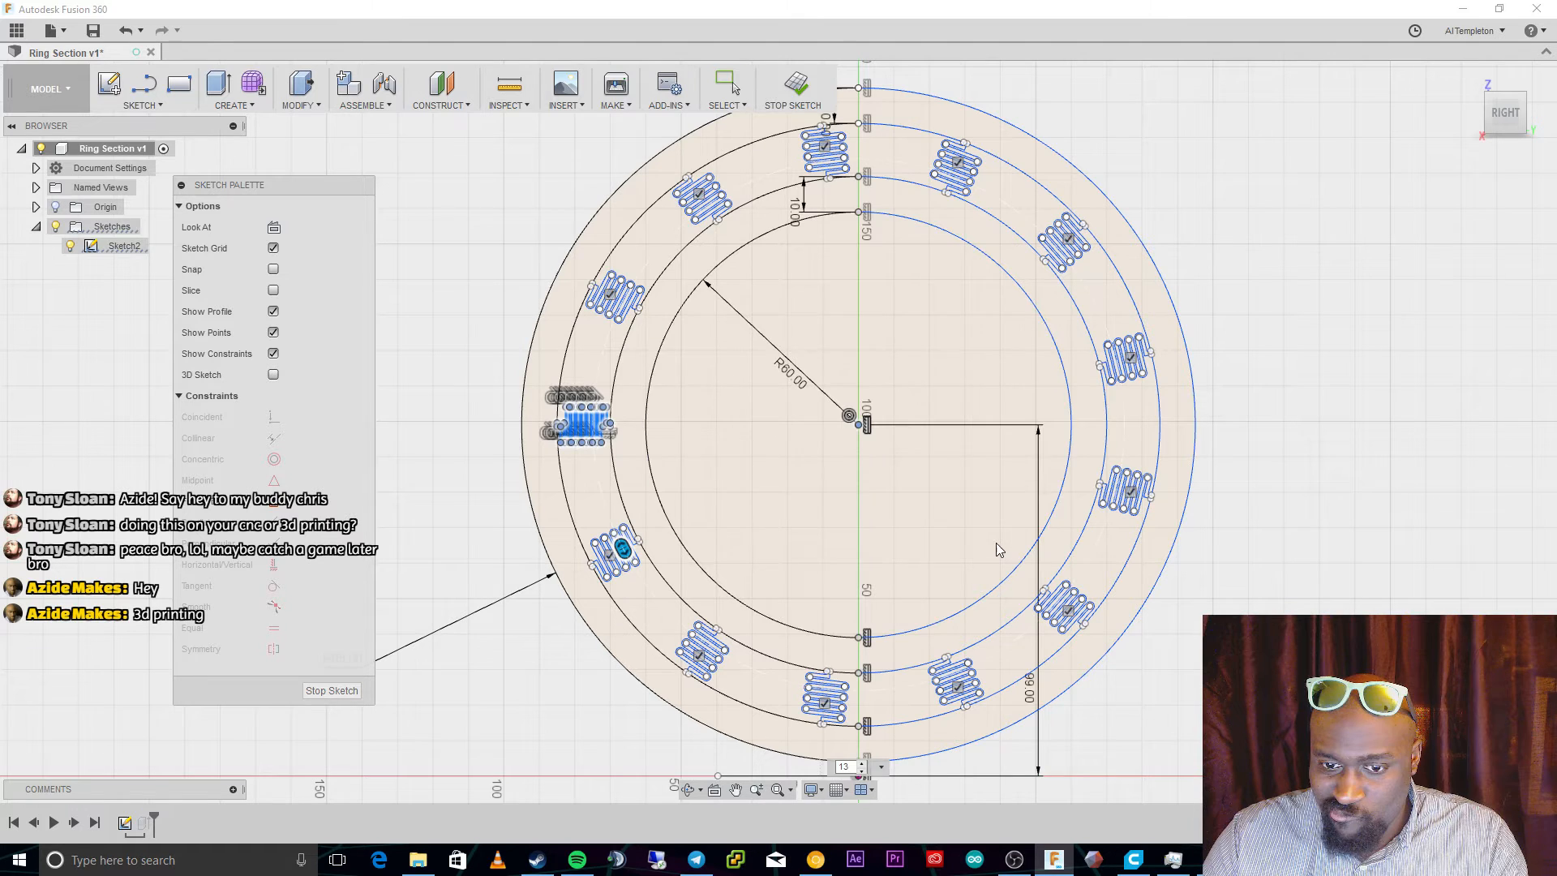
key(Escape)
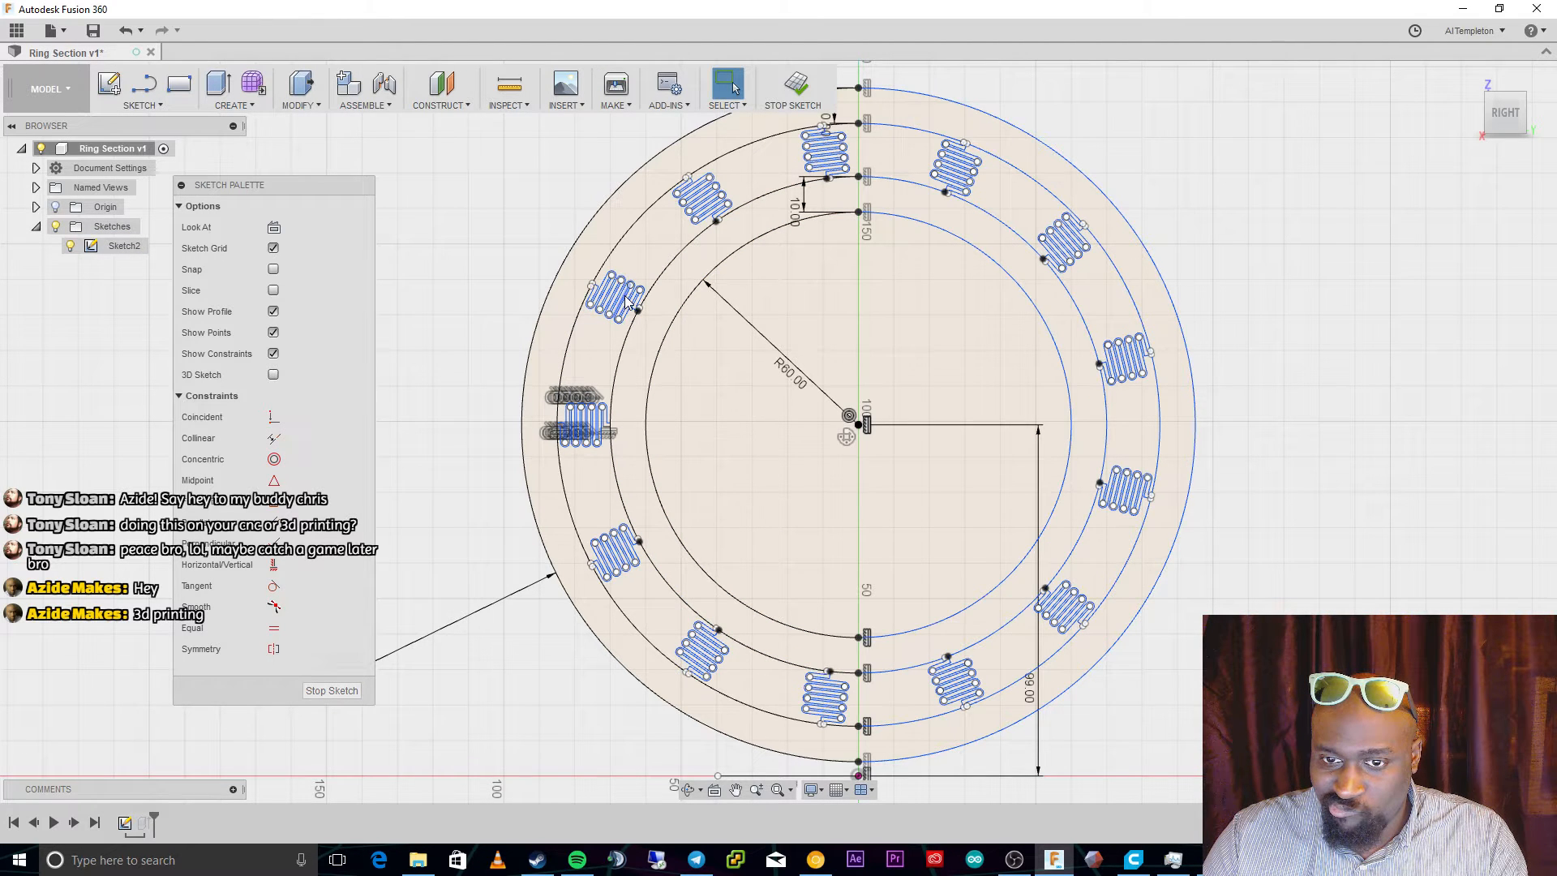
Try to select the original spring's profile together with its neighbouring patterned copy, and undo the circular sketch pattern.
scroll(854, 235, up, 2)
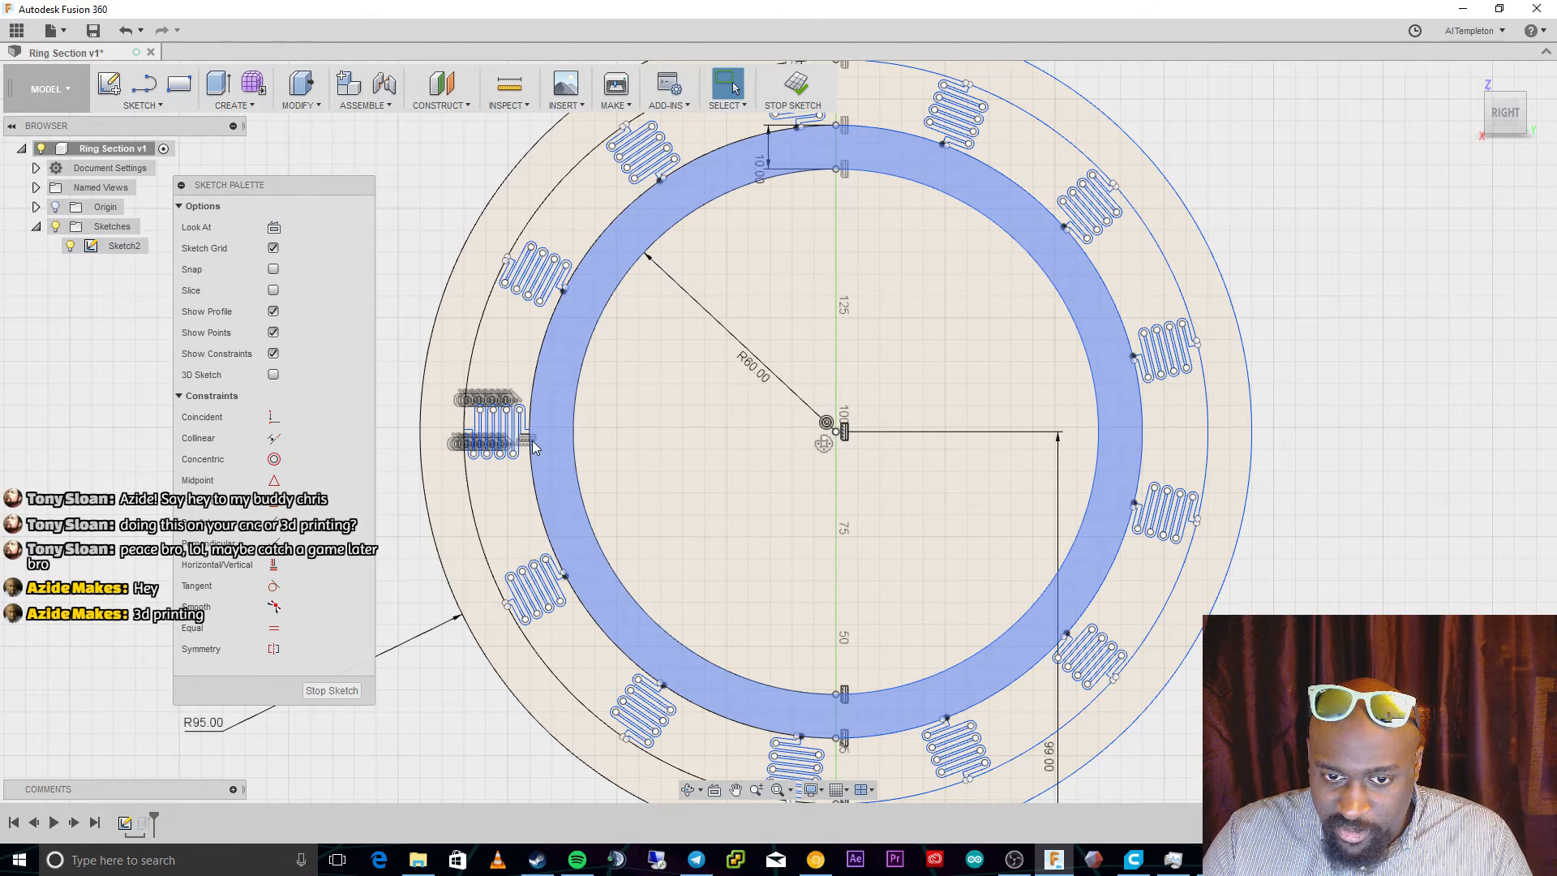
click(533, 447)
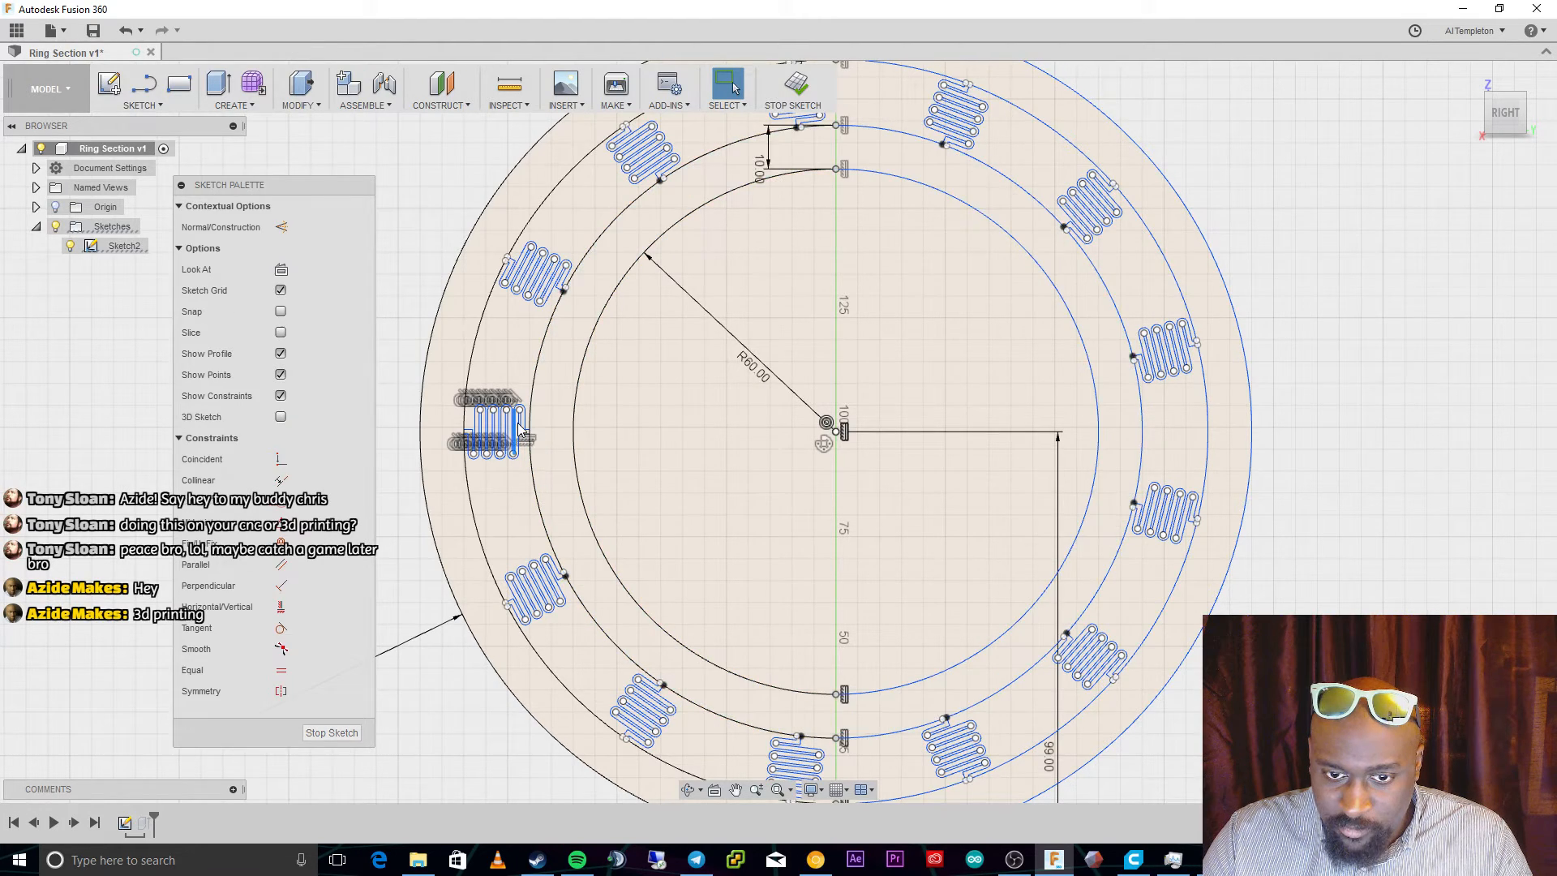
scroll(527, 438, up, 5)
click(516, 422)
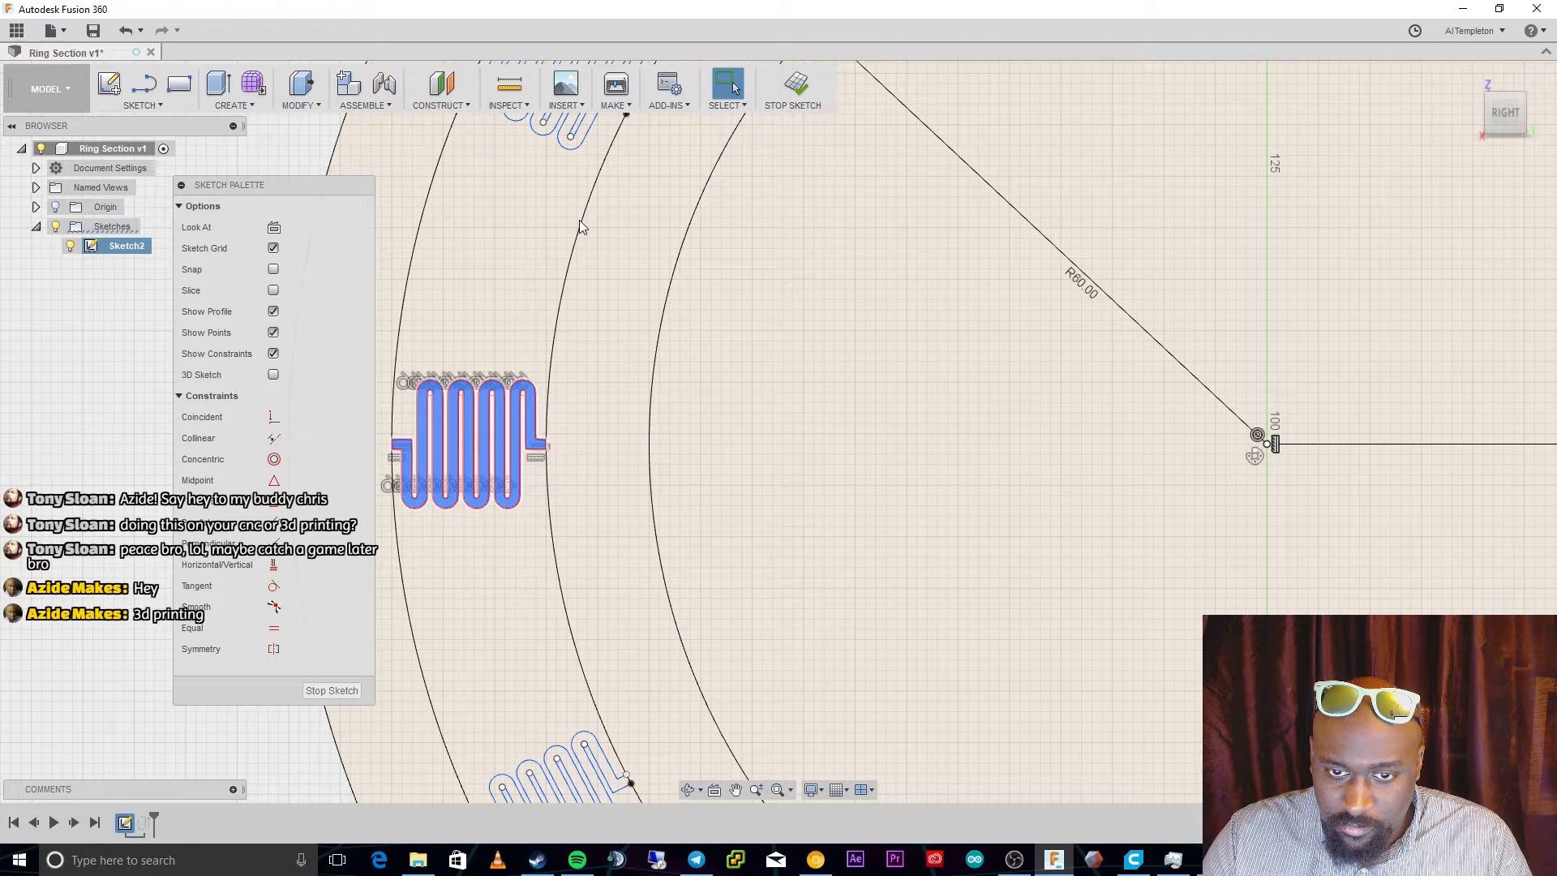
click(581, 130)
key(Escape)
click(583, 137)
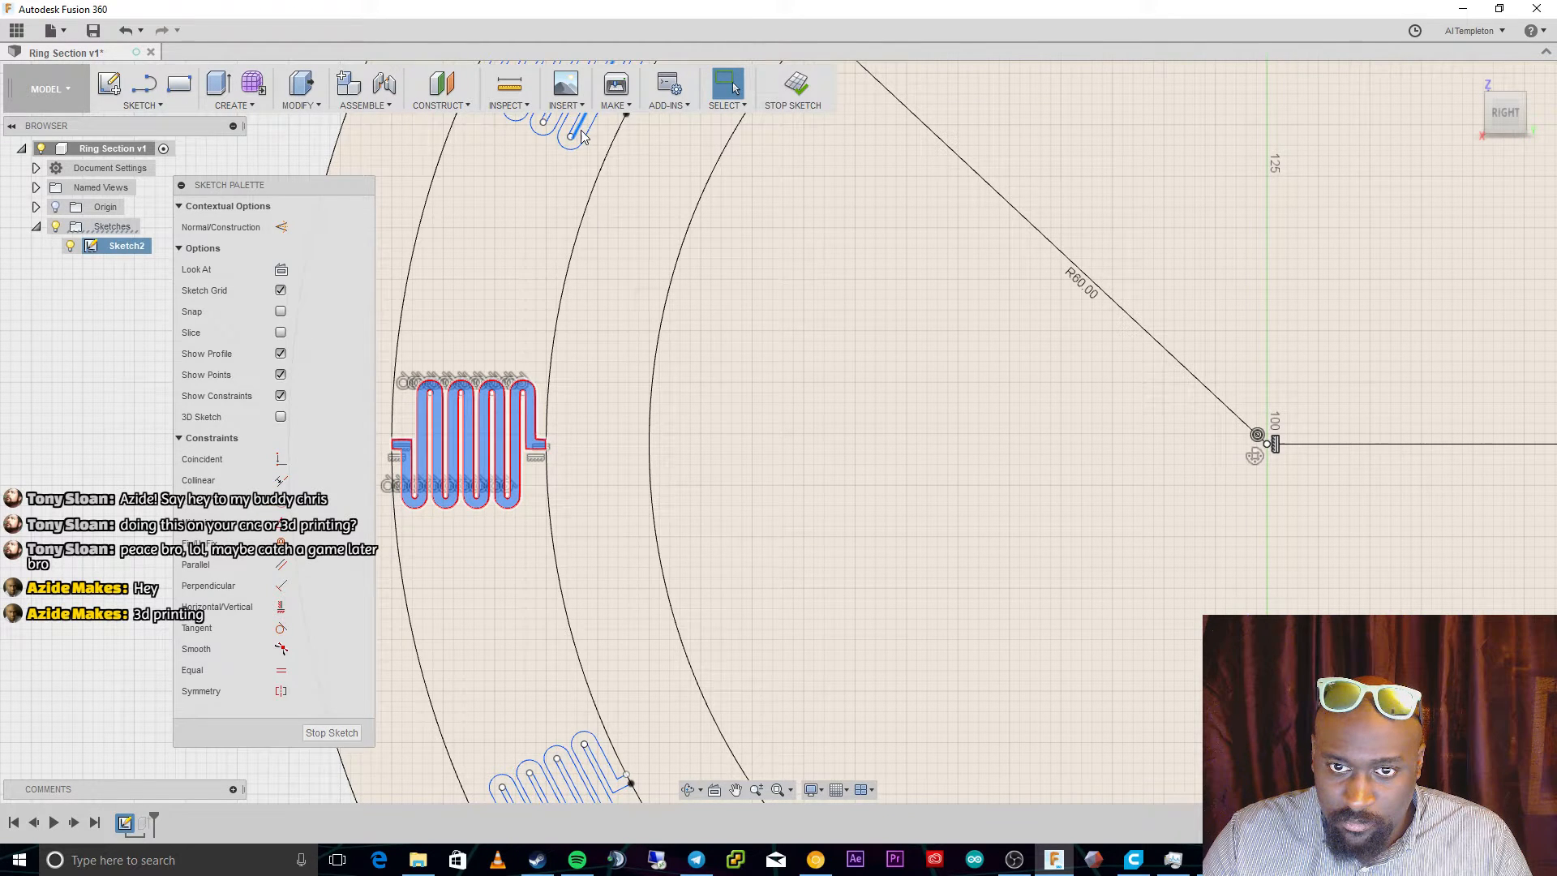
key(Escape)
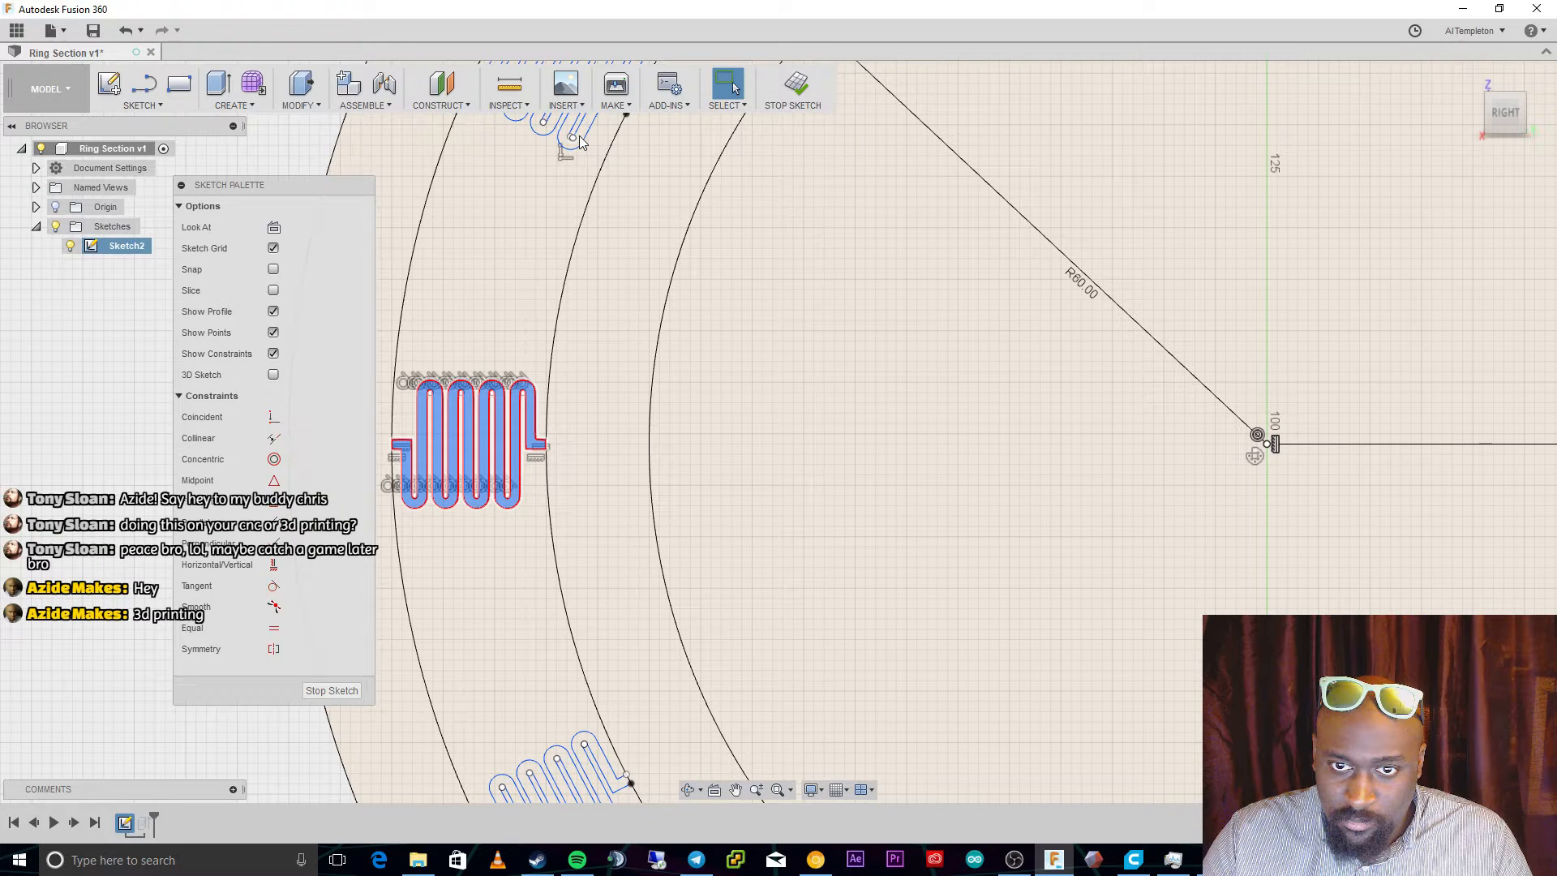
scroll(892, 552, down, 5)
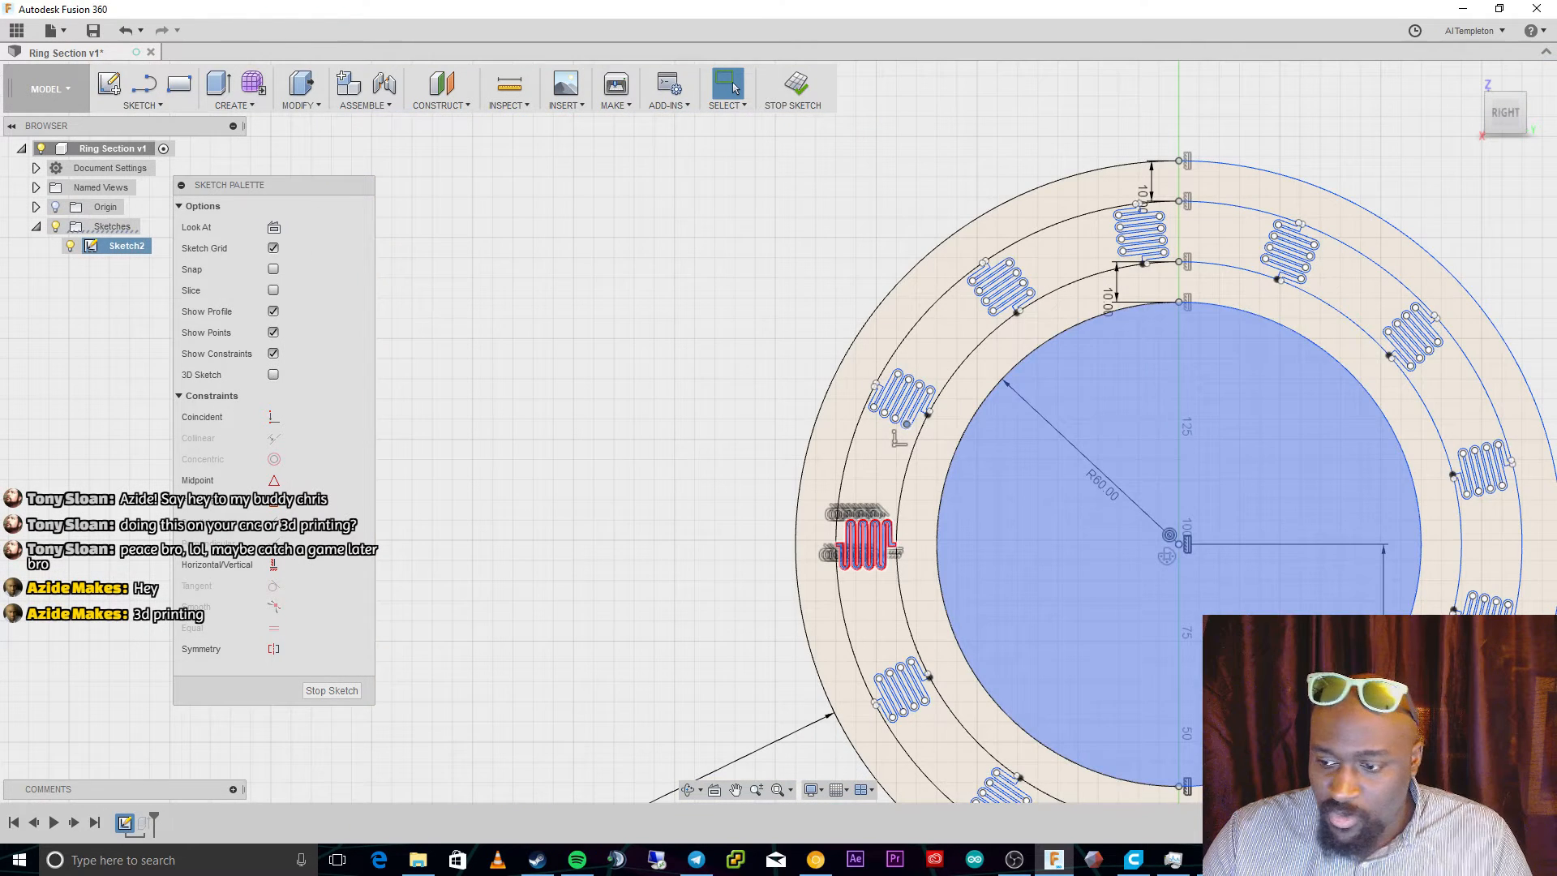
scroll(896, 552, up, 3)
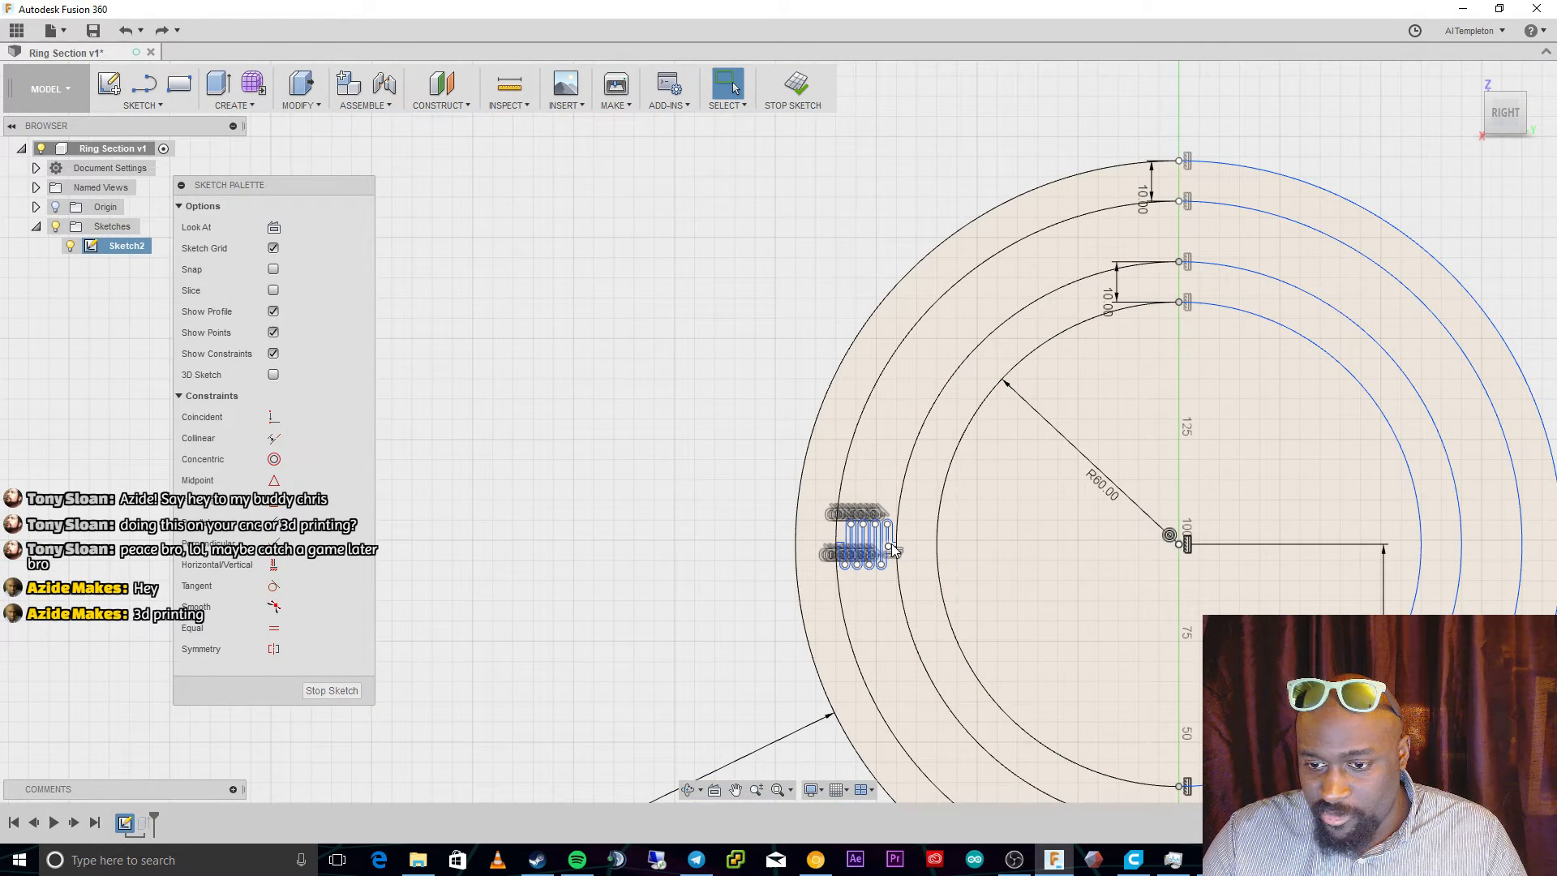
Extrude the serpentine spring's profile symmetrically with a distance of 1 mm as a new component.
scroll(893, 550, up, 4)
click(893, 524)
key(e)
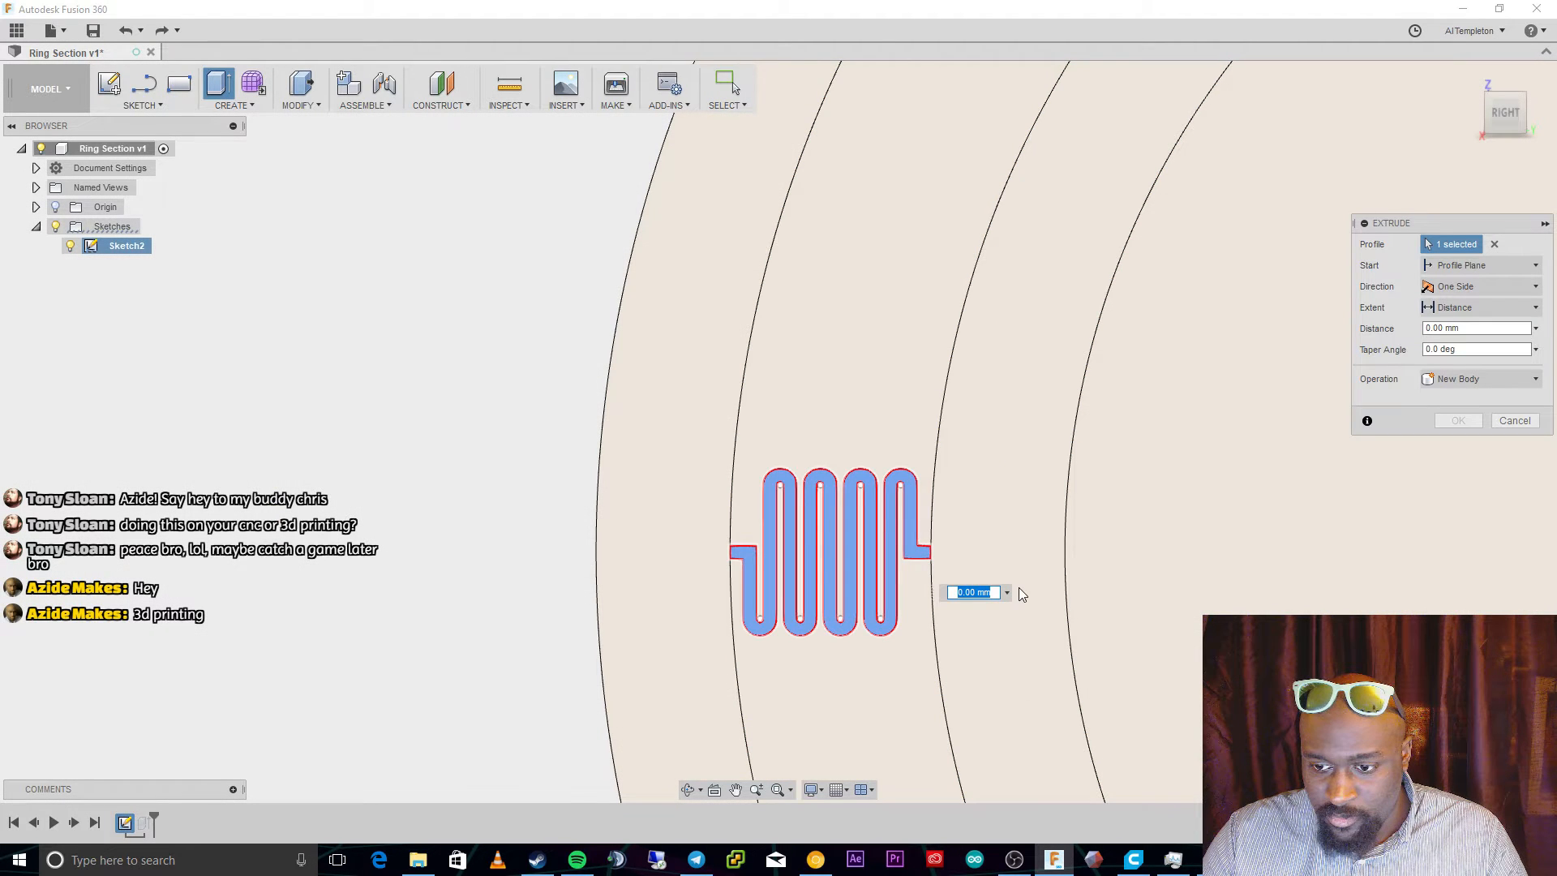
click(1492, 286)
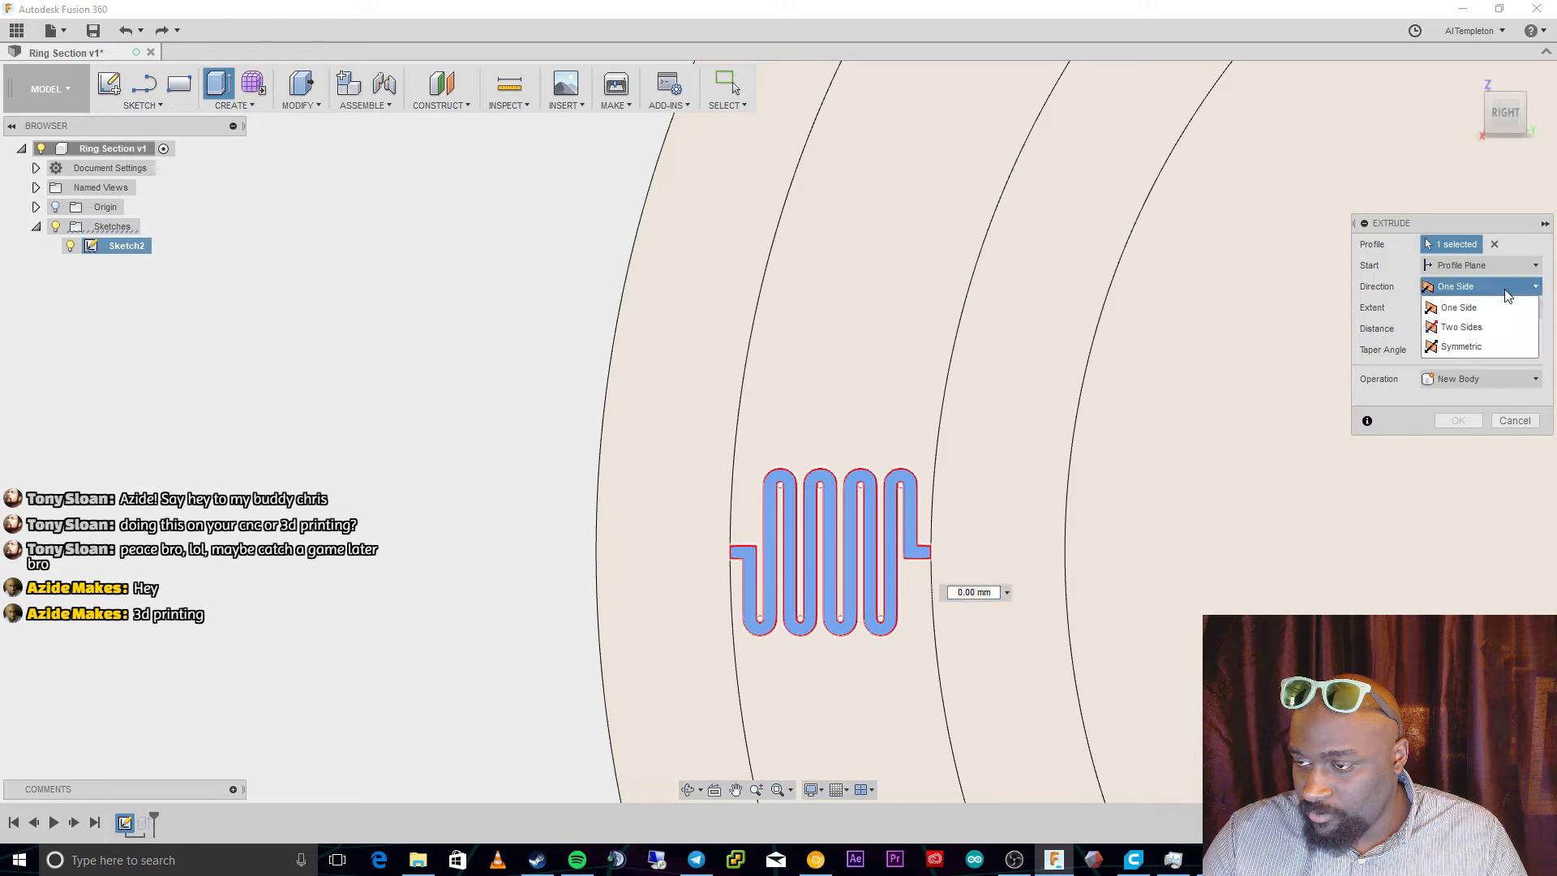
click(1460, 345)
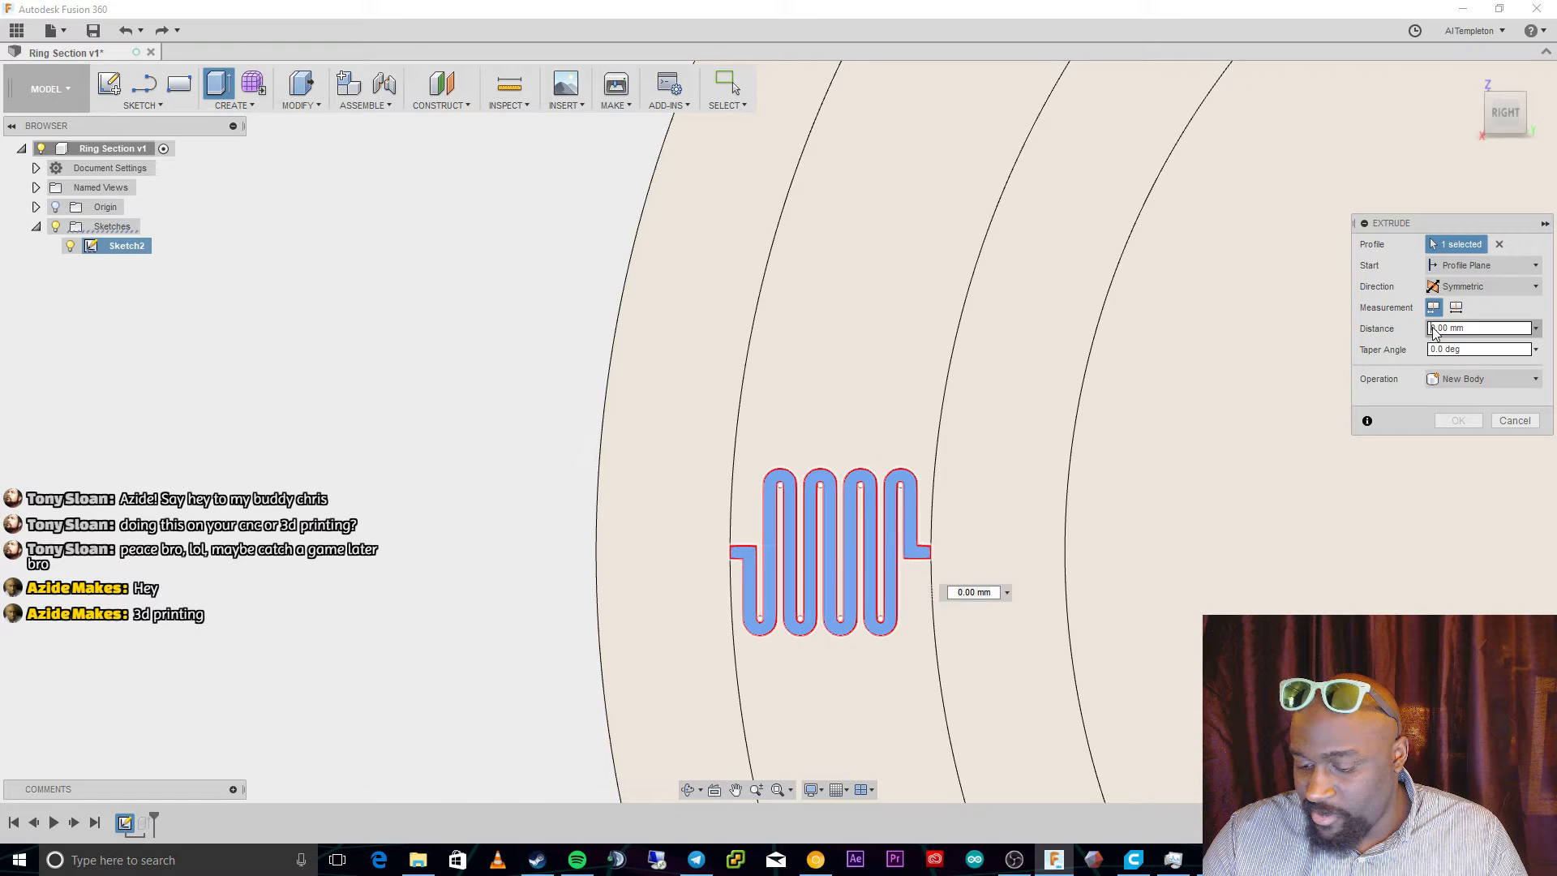
click(1433, 328)
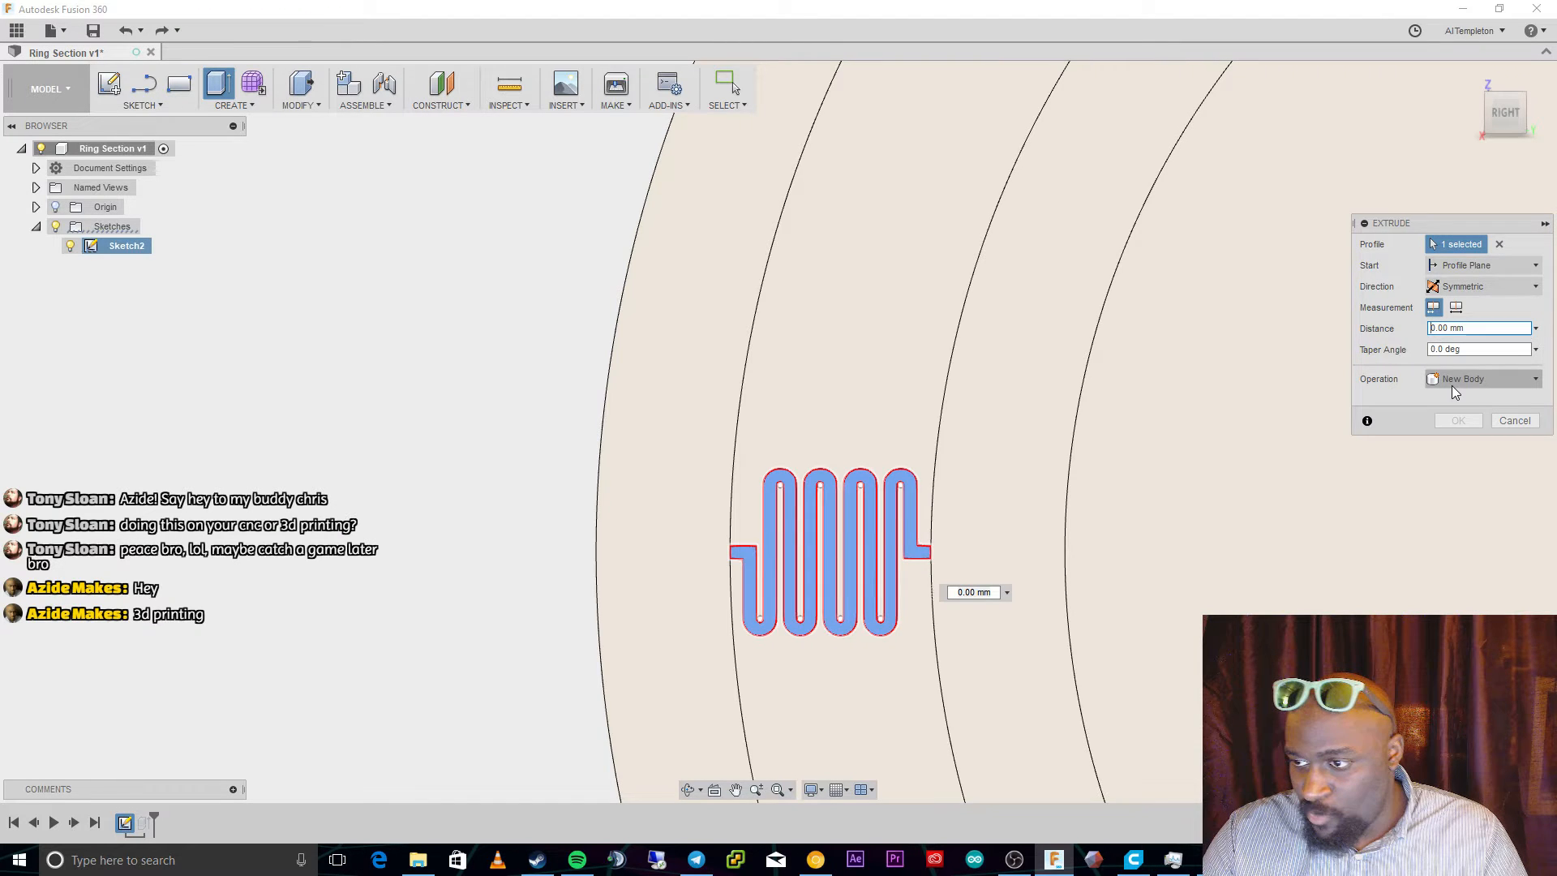
text(1)
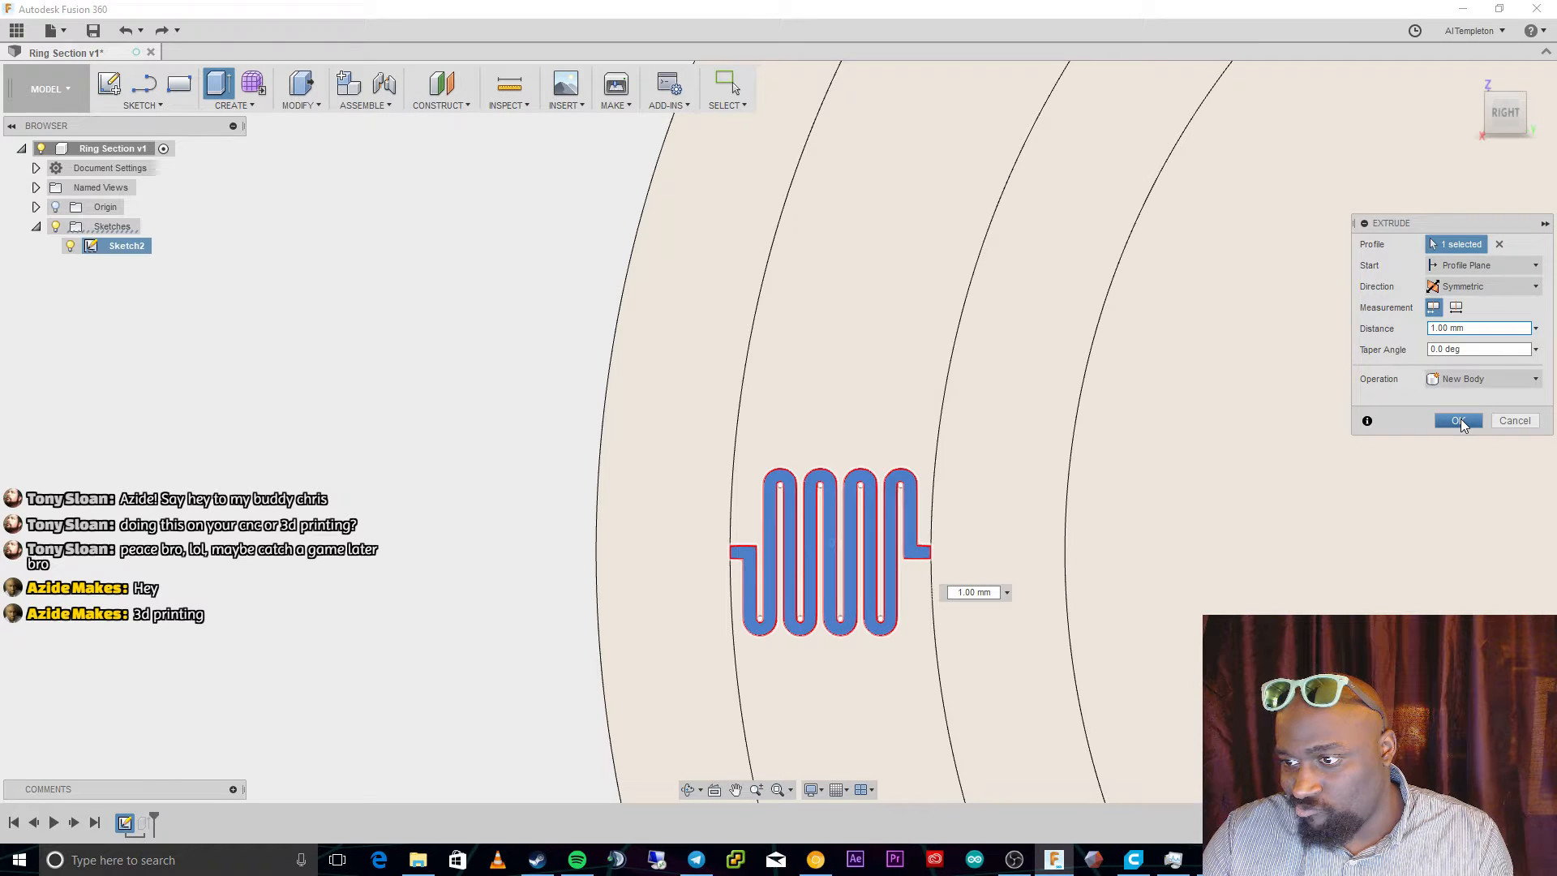
click(1471, 378)
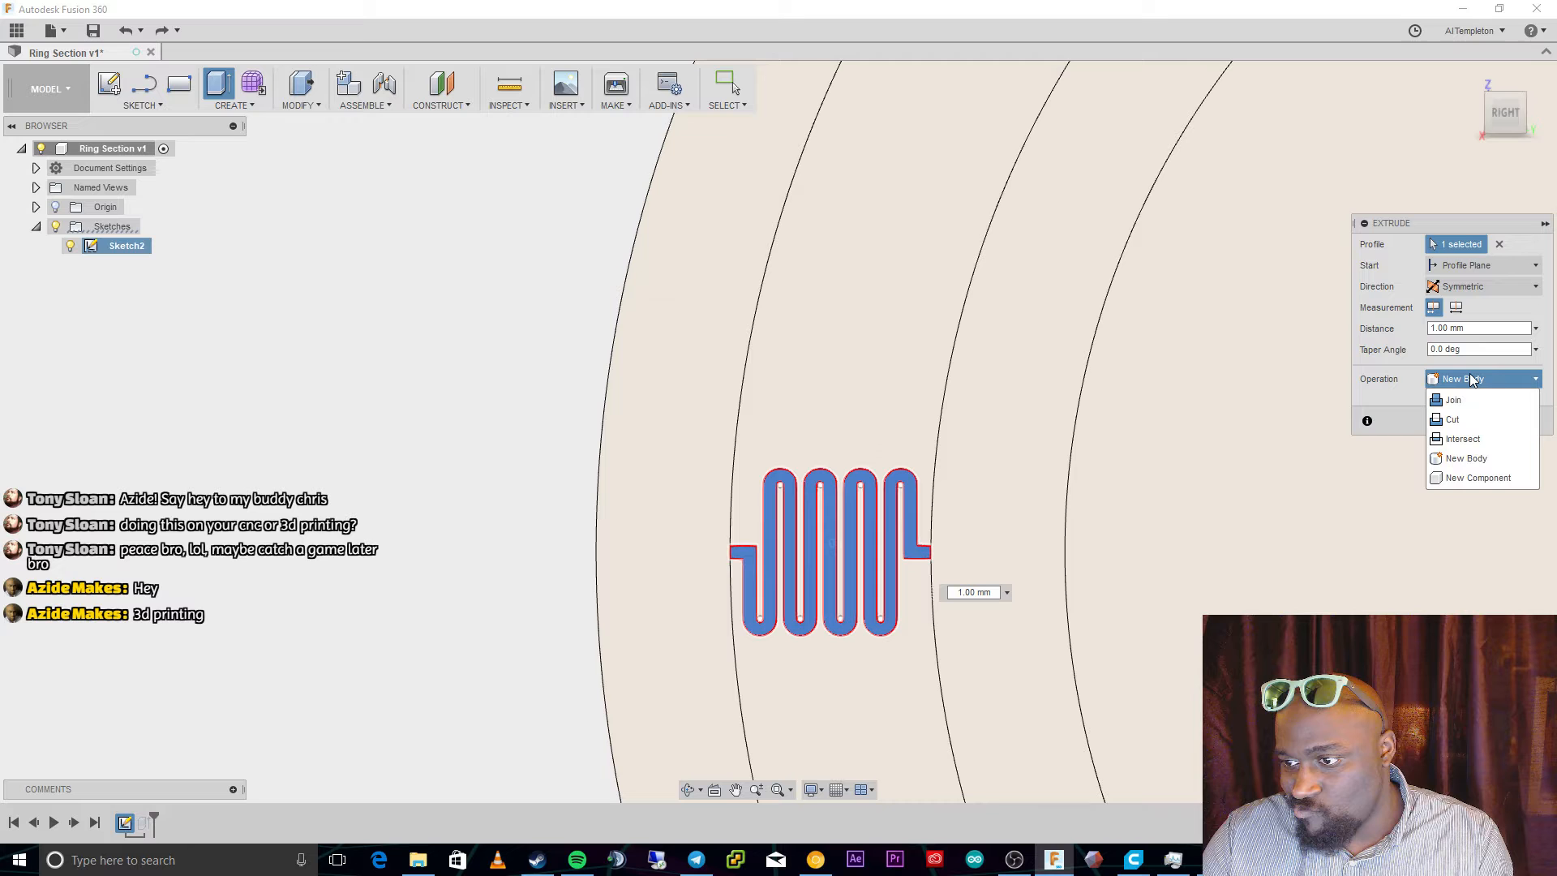
click(1478, 477)
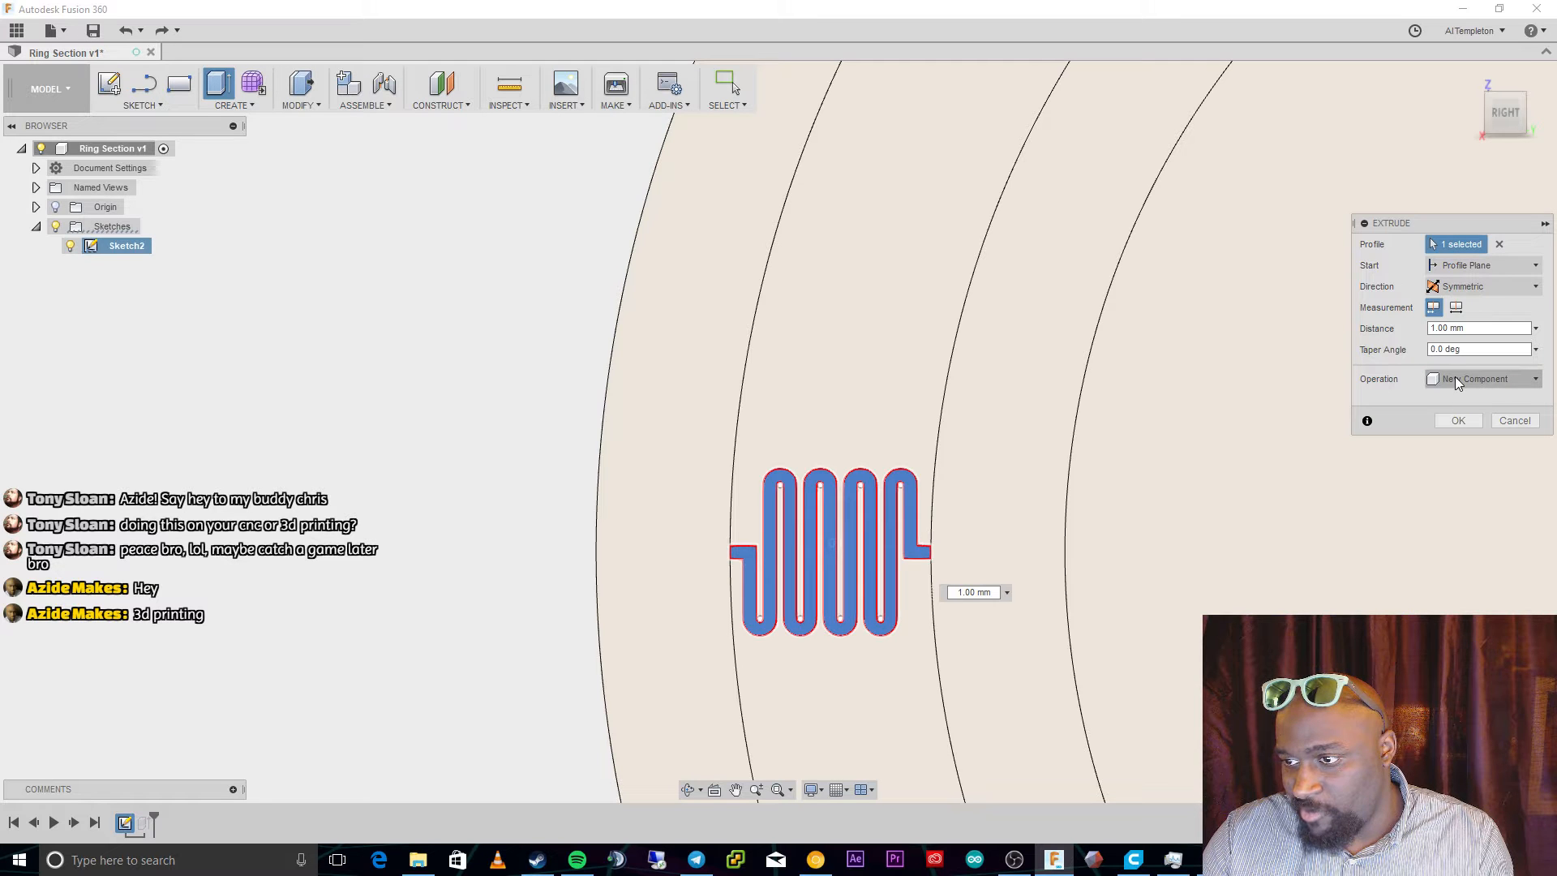
click(1457, 381)
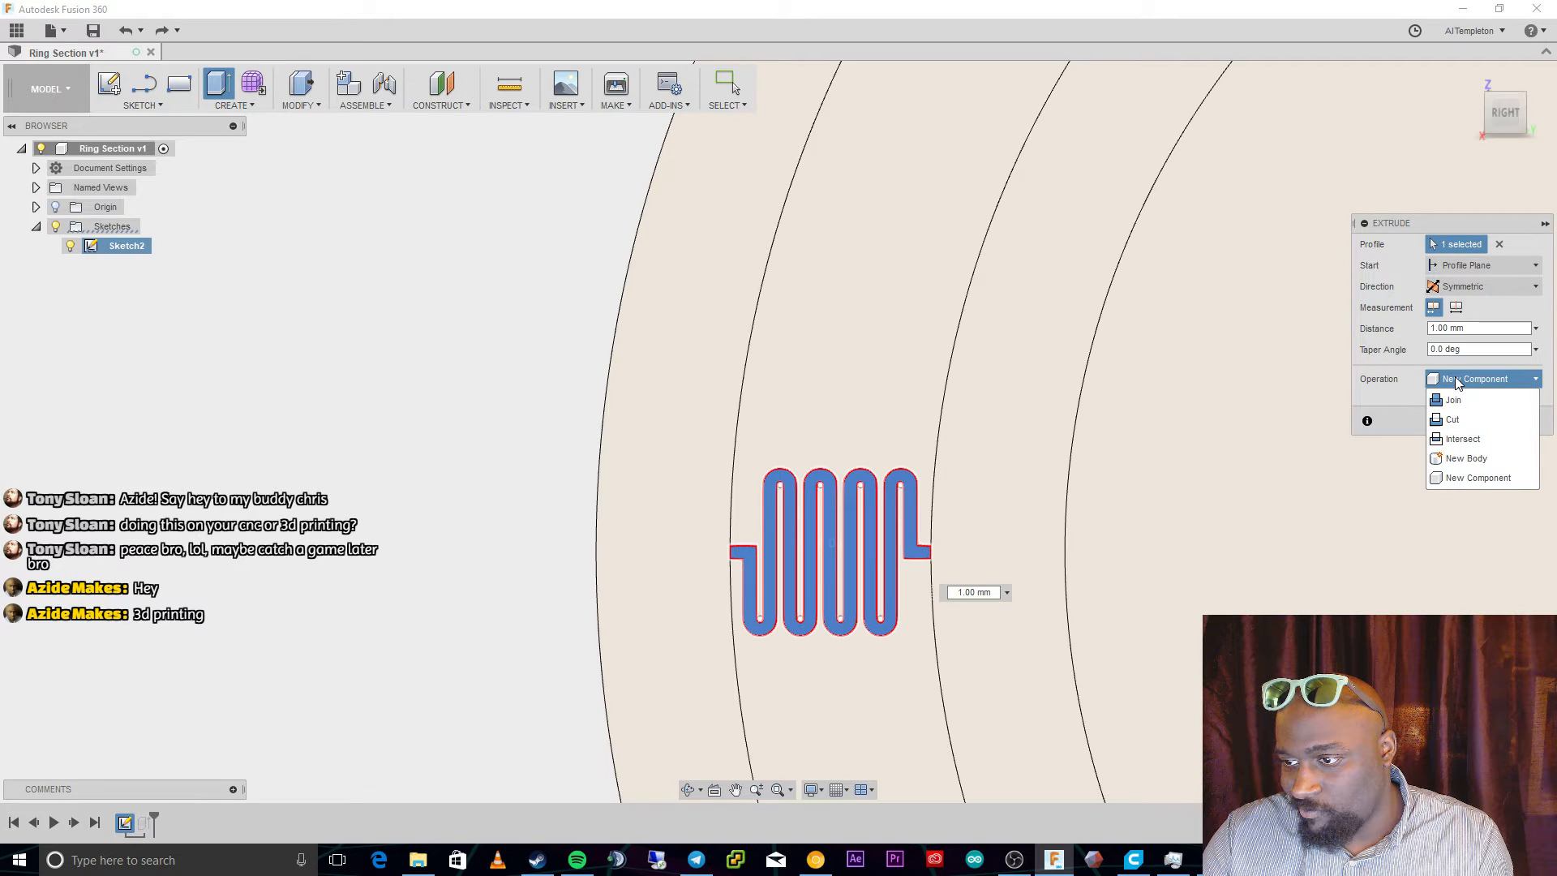
click(1456, 381)
click(1466, 419)
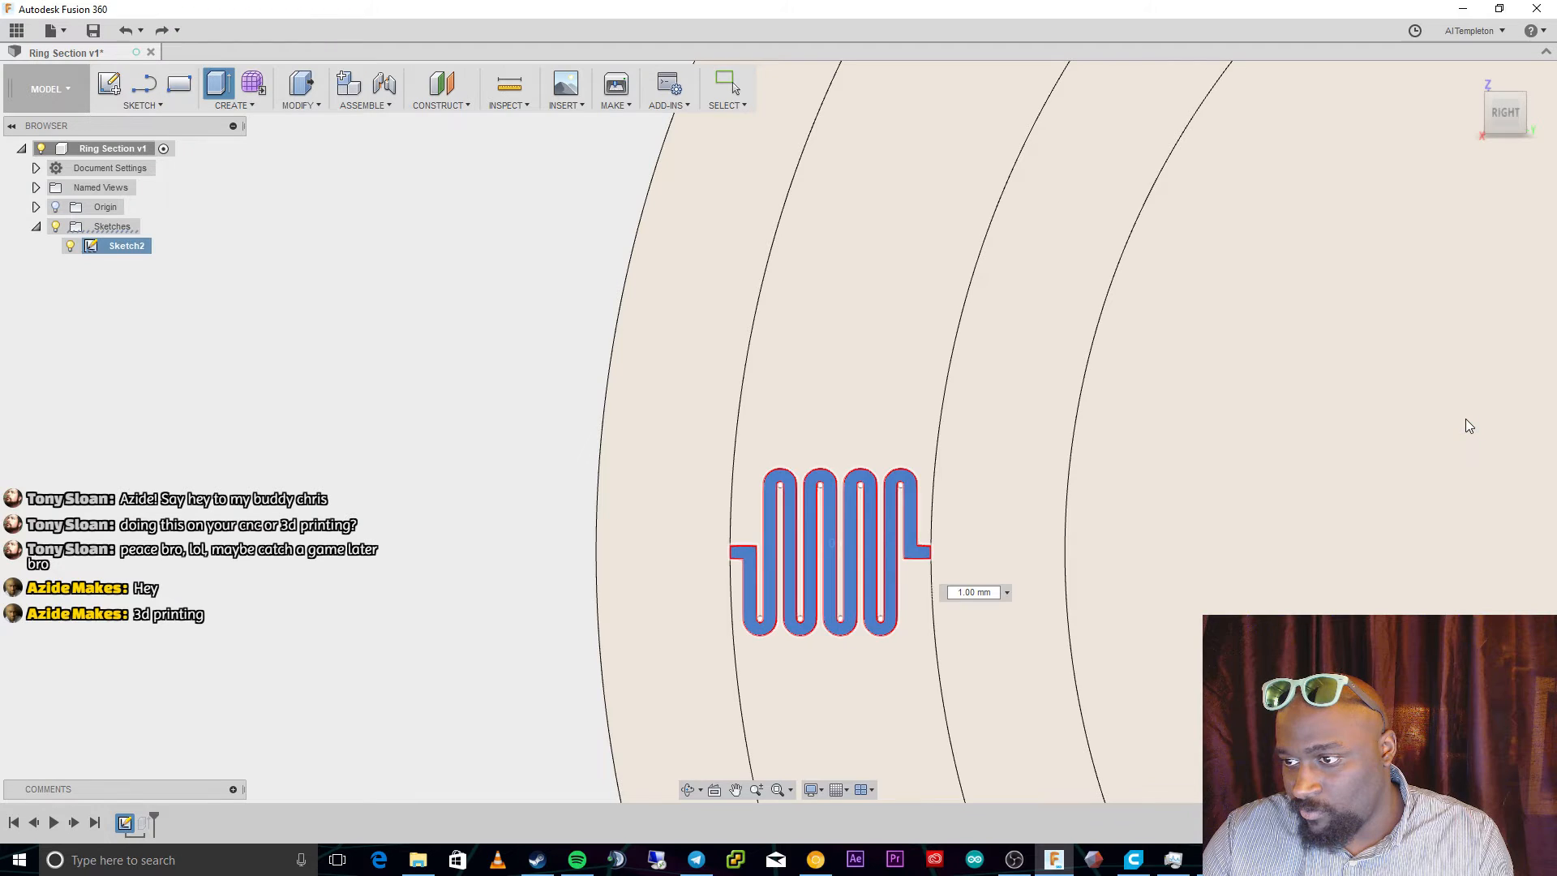
Examine the extruded spring's depth and its connection to the two rings from several angles.
scroll(1424, 485, up, 3)
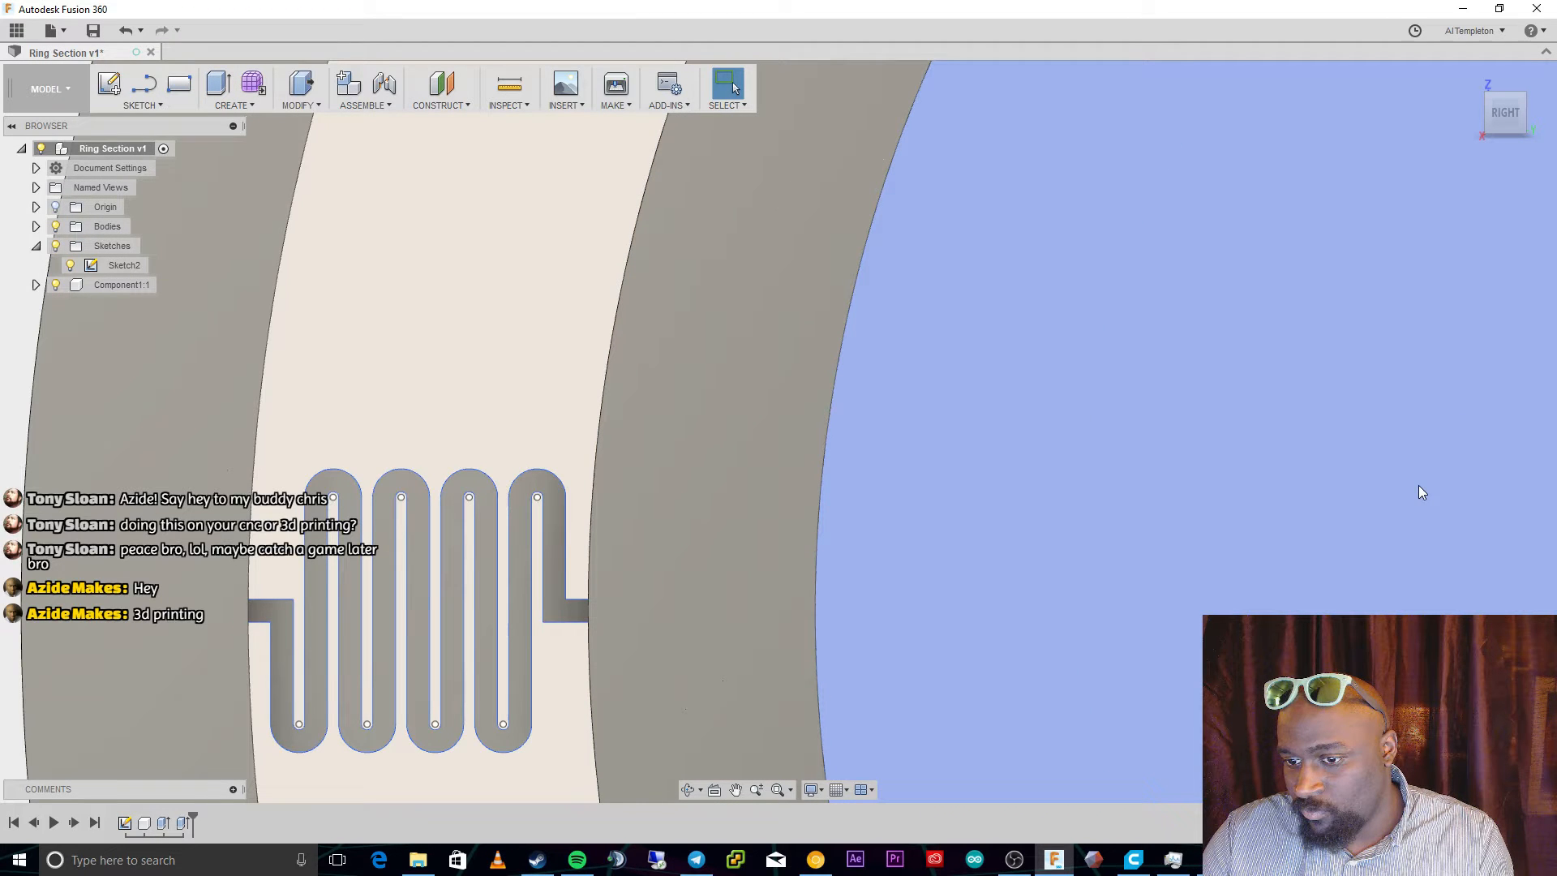
scroll(1418, 485, down, 3)
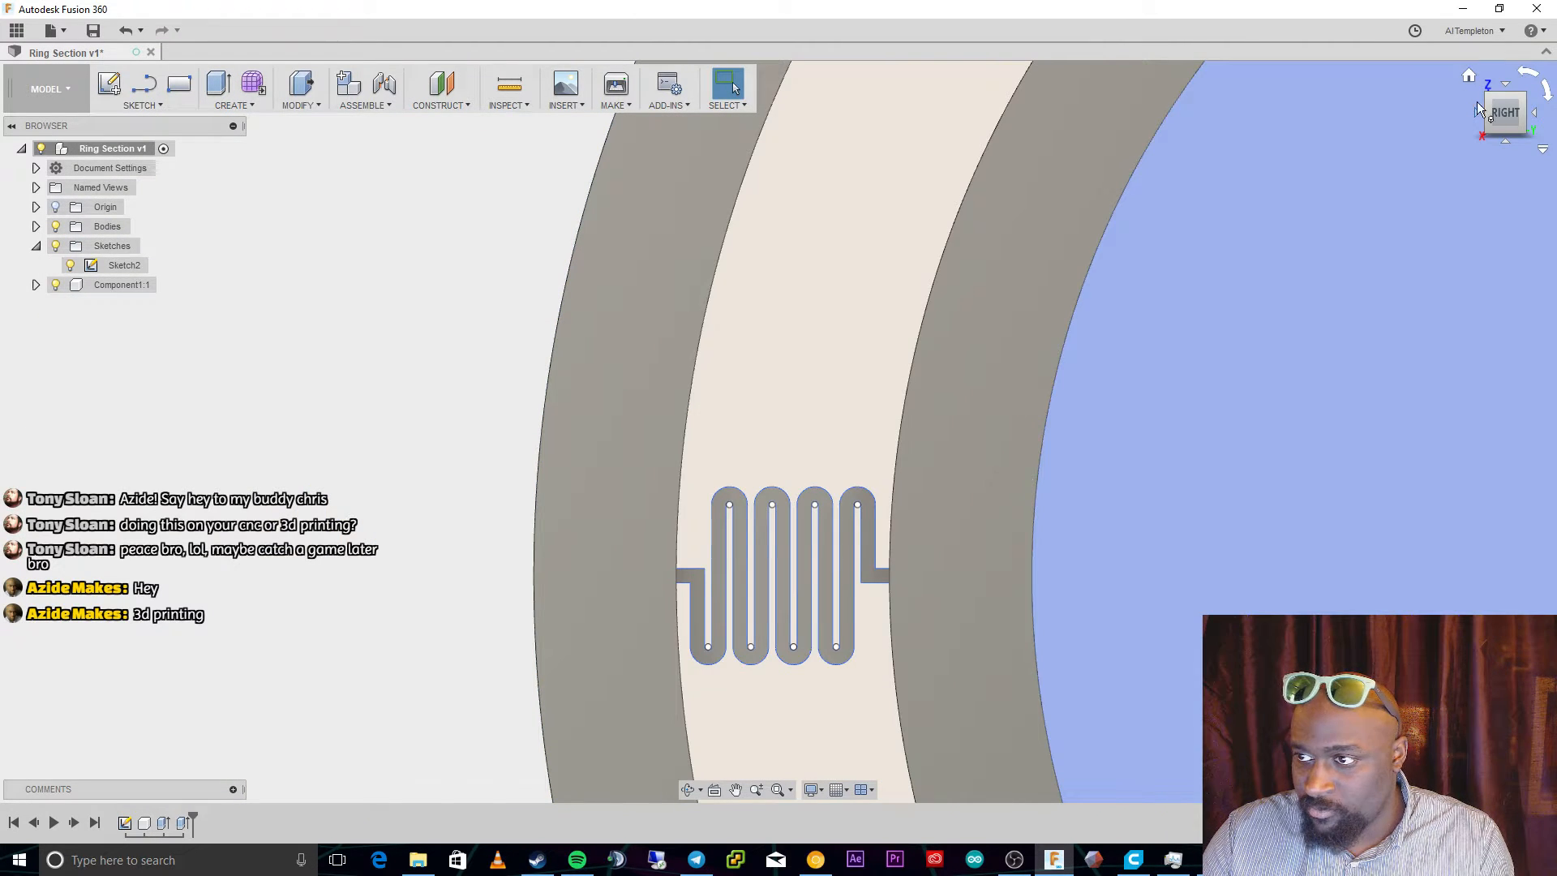
click(1471, 77)
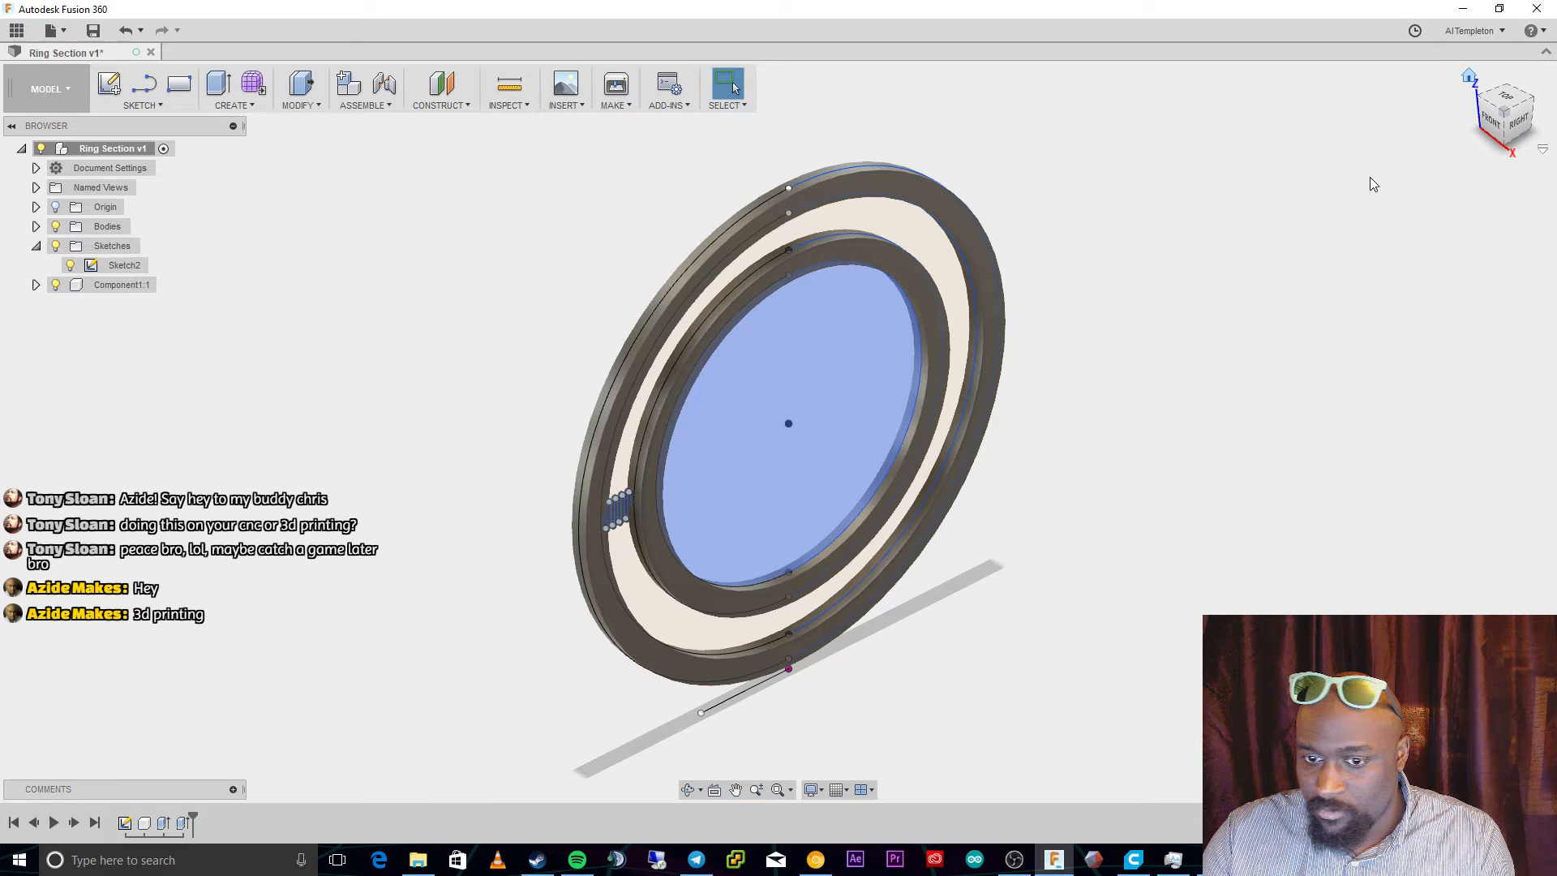
scroll(718, 581, up, 10)
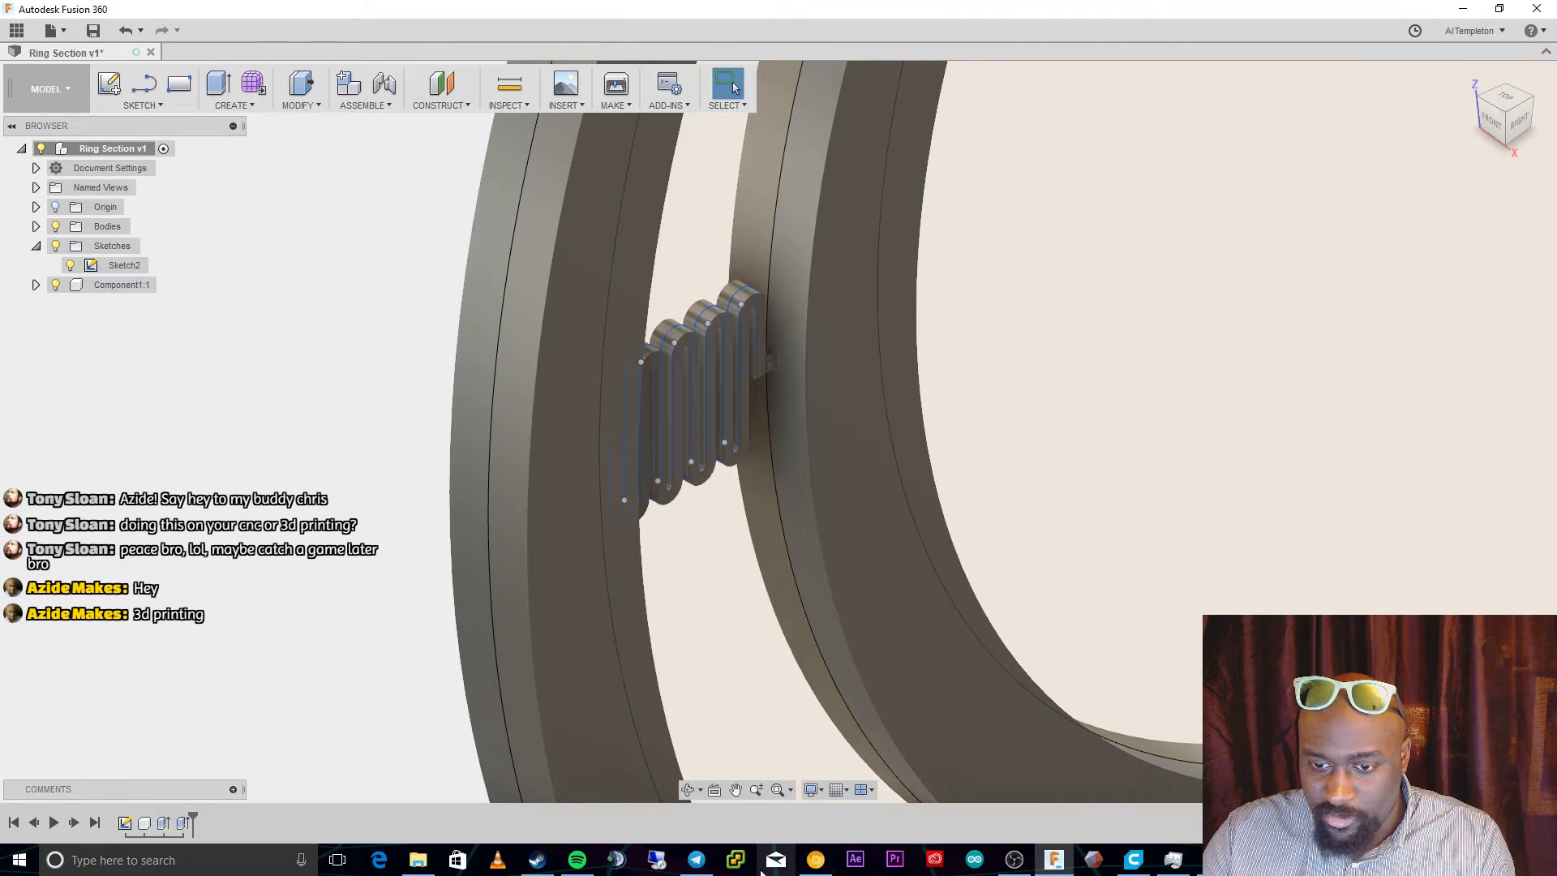
click(689, 789)
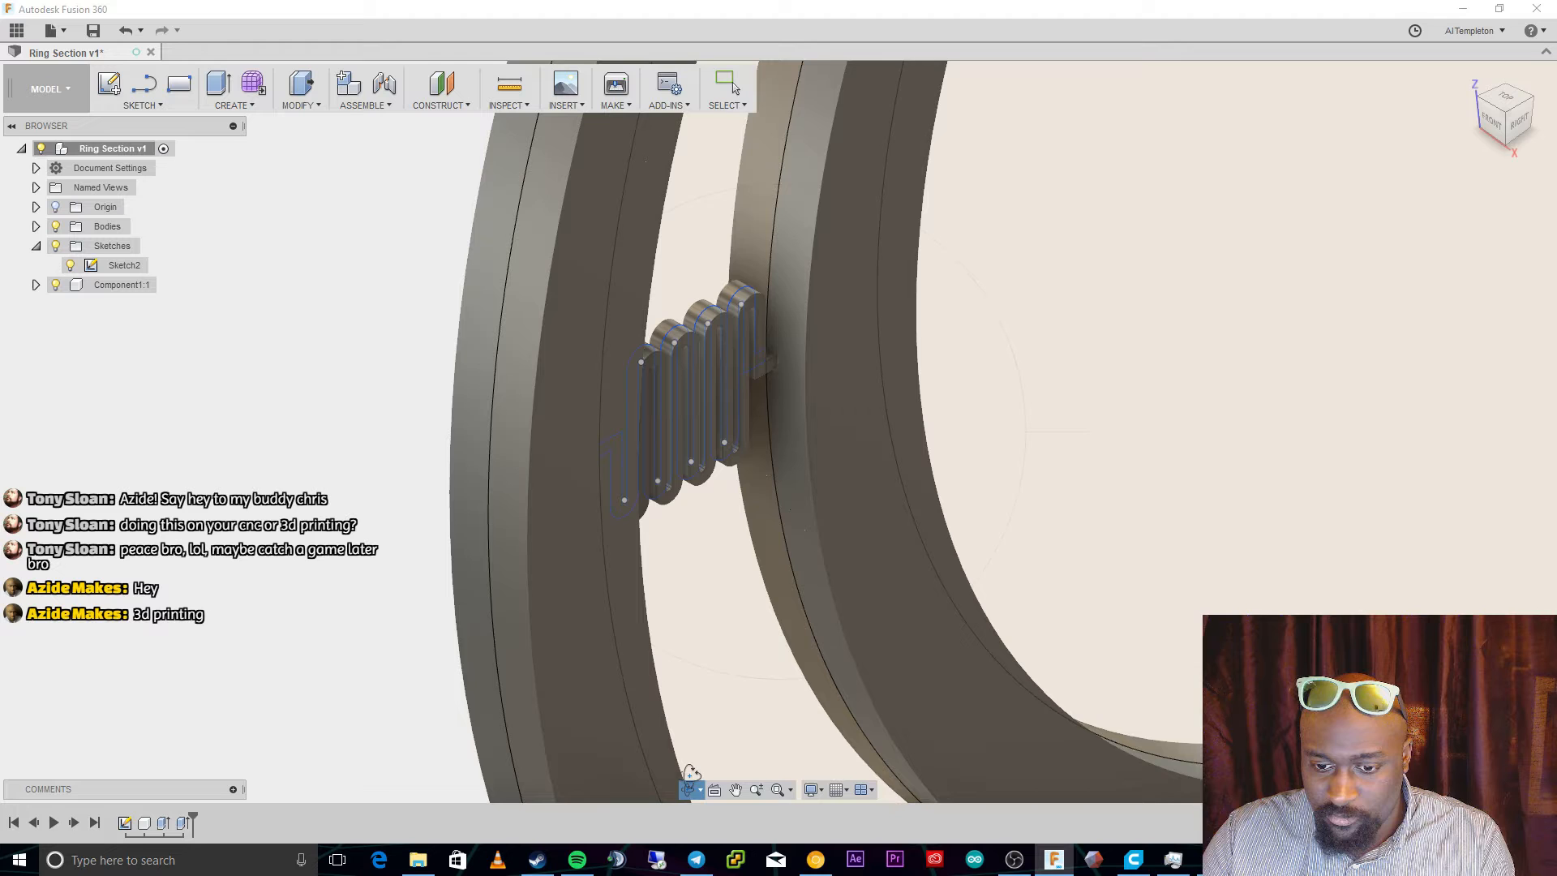
drag(691, 772, 665, 637)
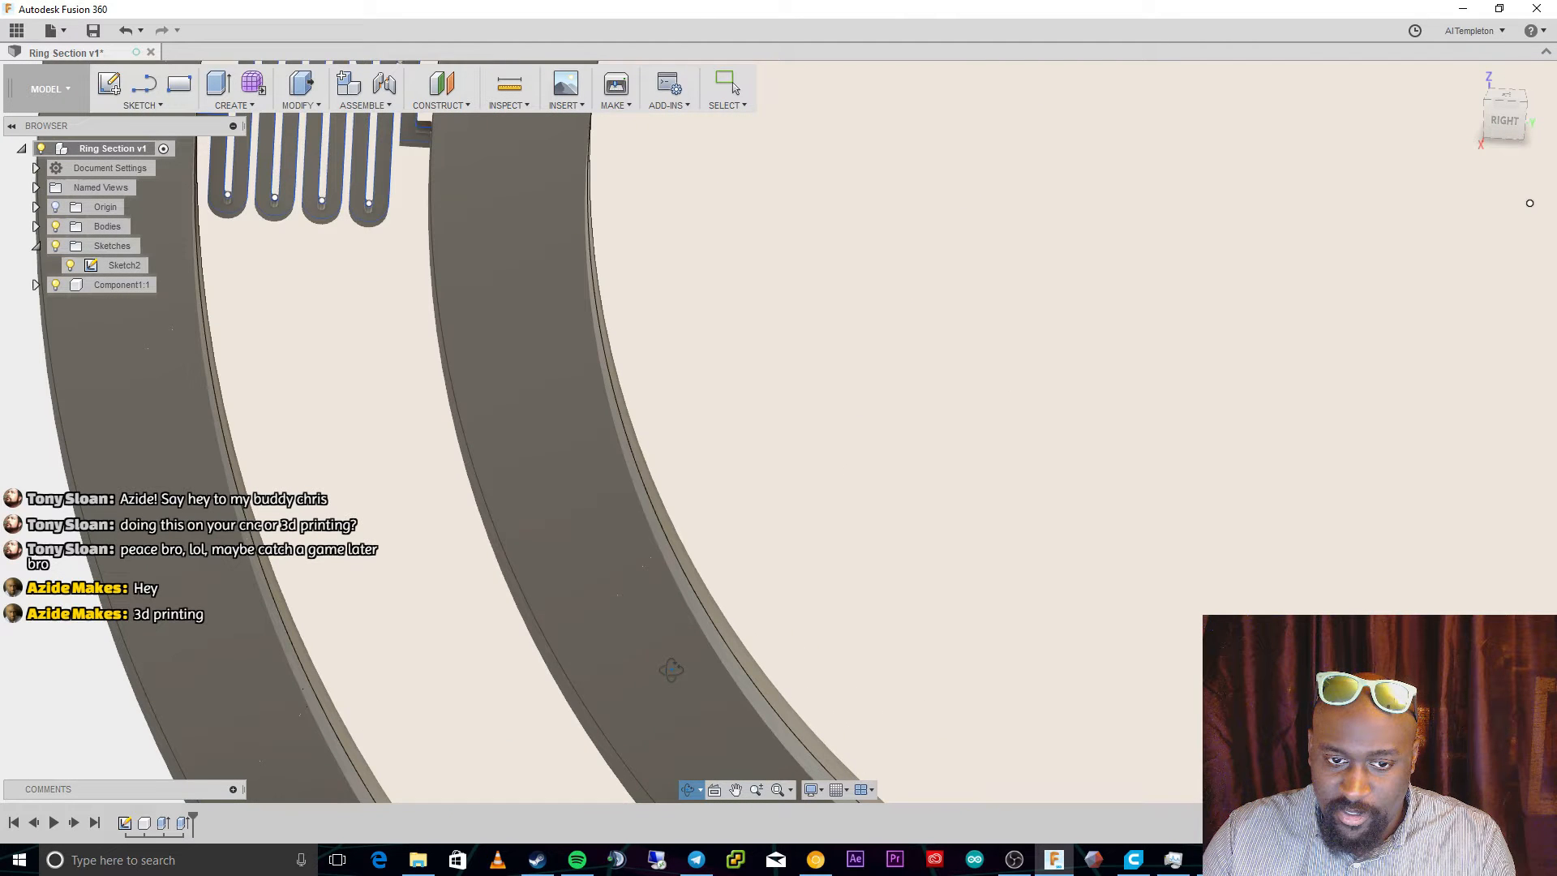
drag(672, 669, 559, 605)
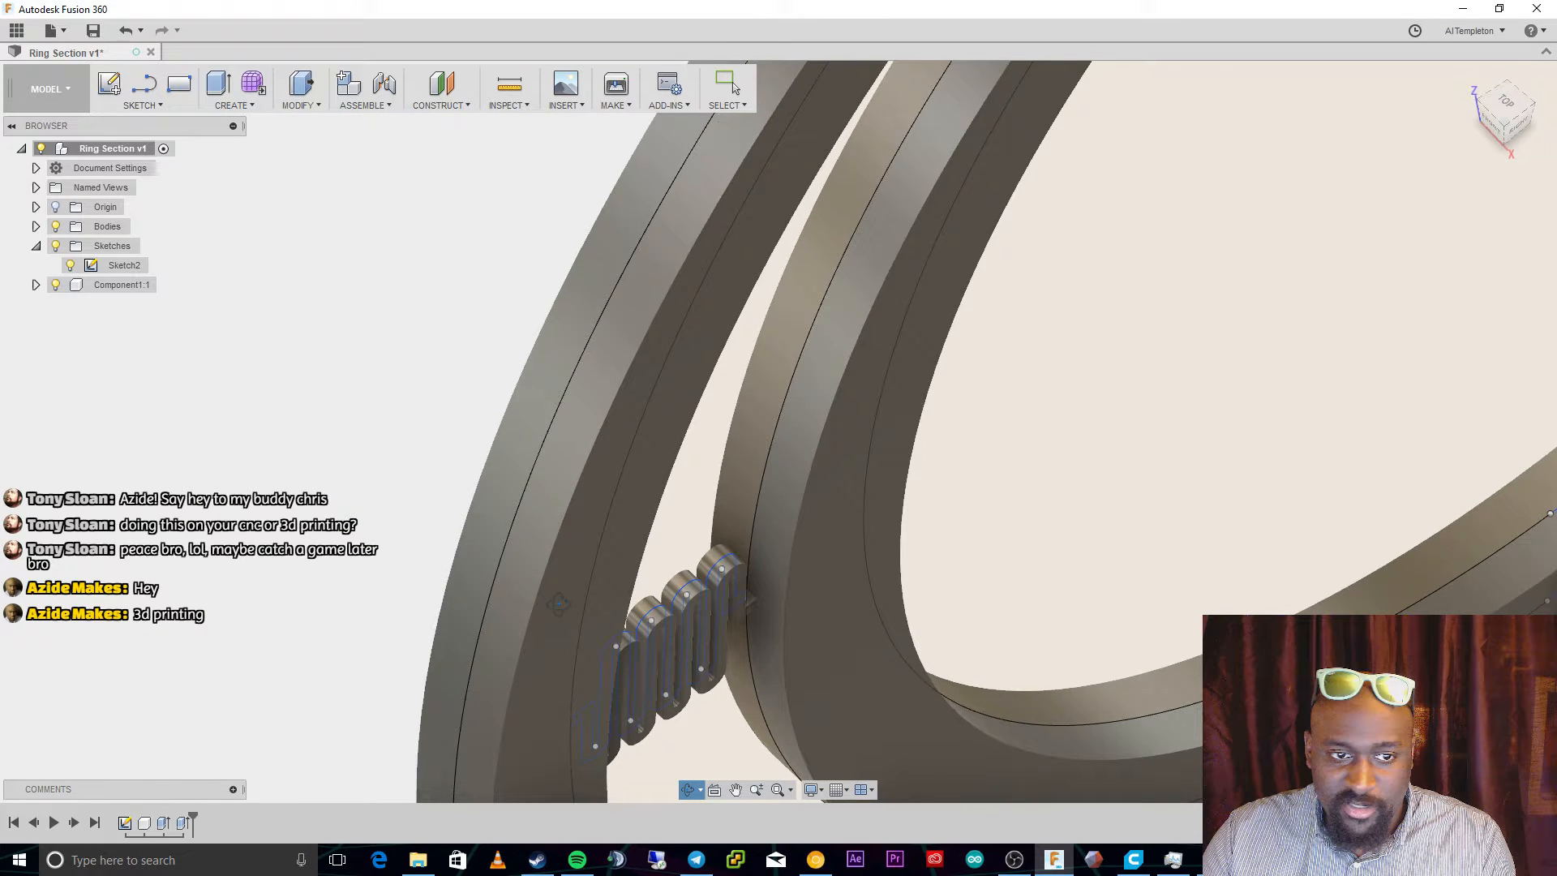
key(Escape)
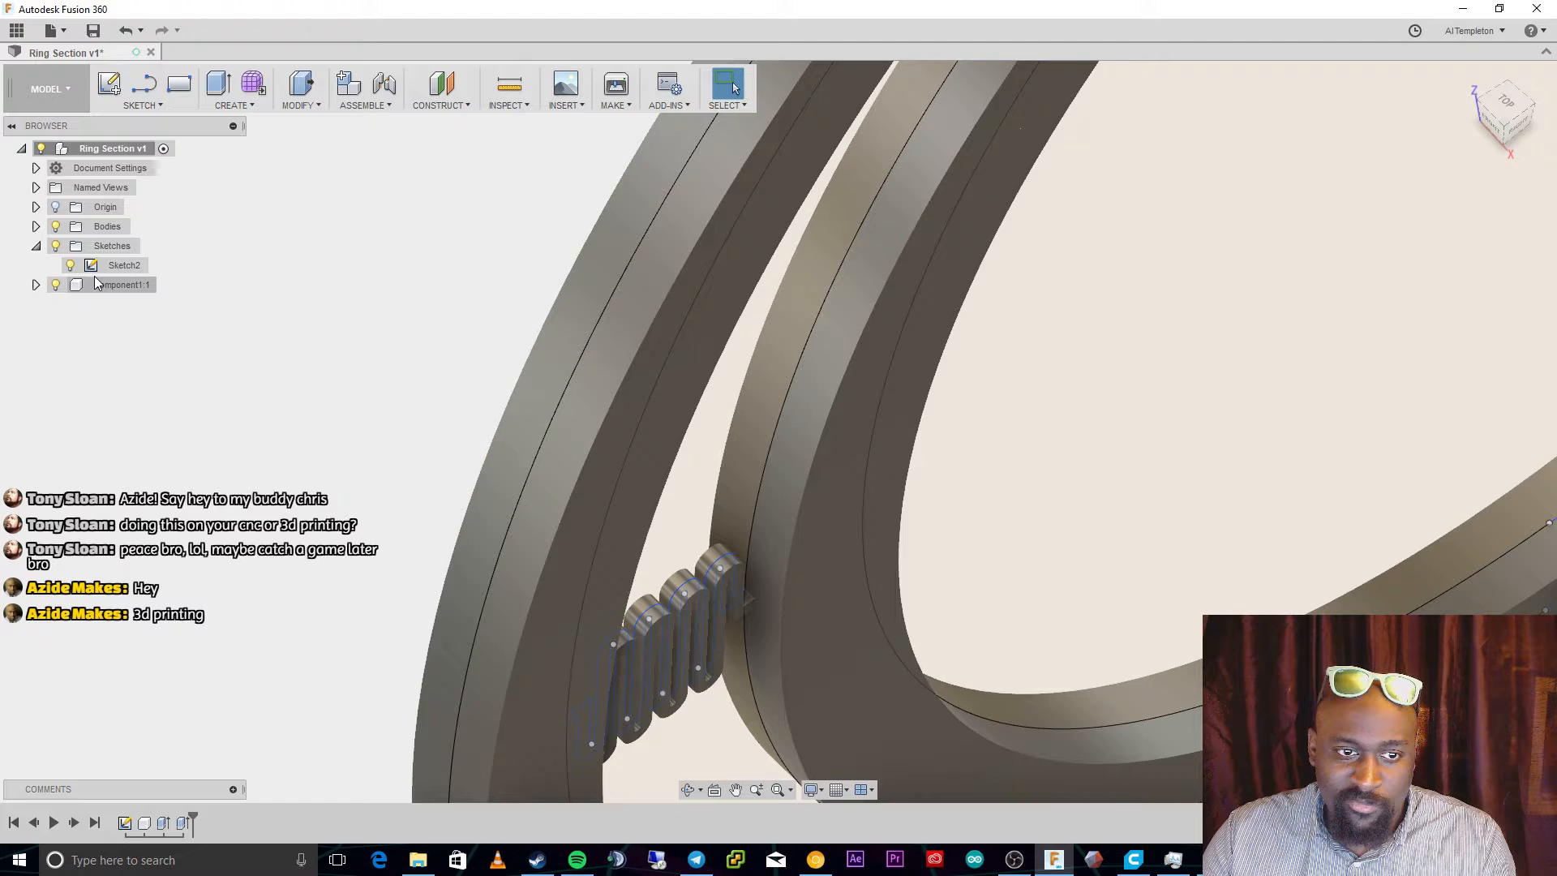
Delete the extruded inner and outer ring bodies and reopen Sketch2 with both ring profiles selected.
click(36, 226)
click(114, 265)
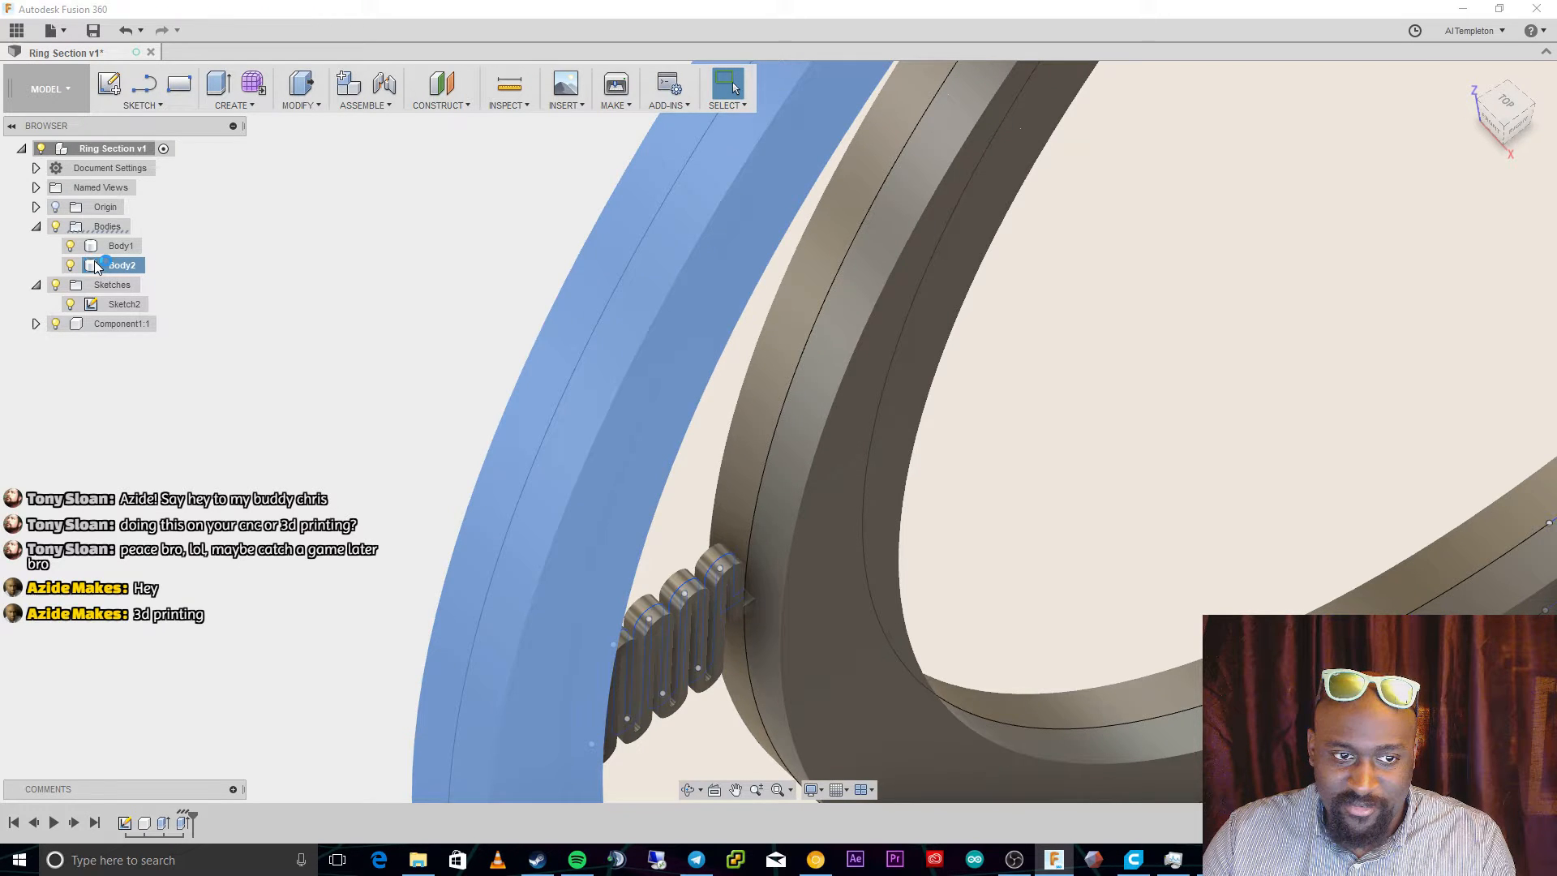
key(Delete)
double_click(122, 246)
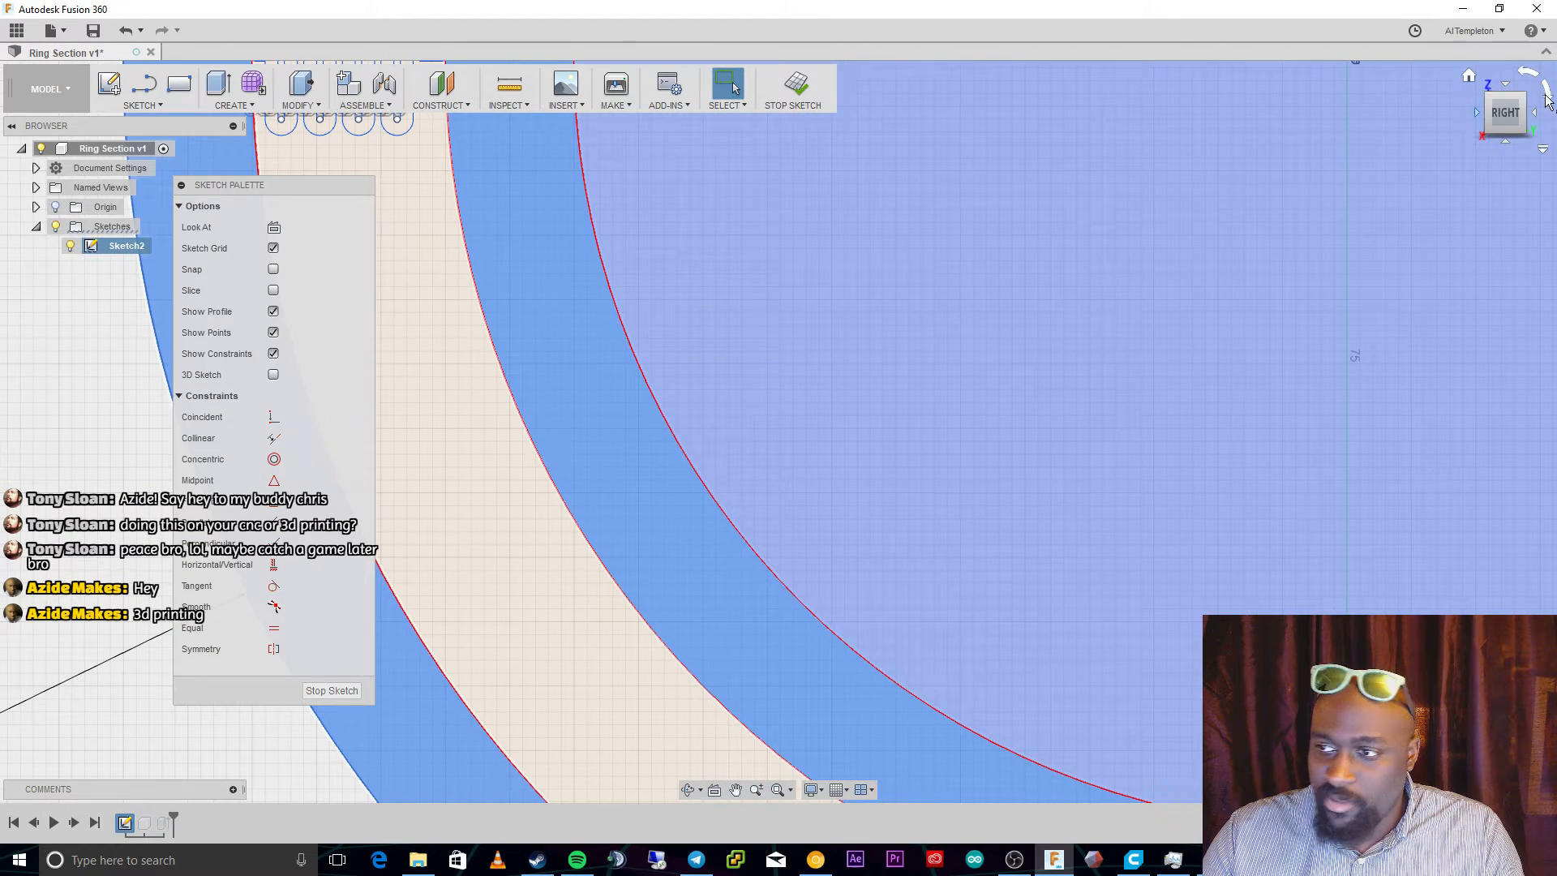
scroll(1215, 195, up, 1)
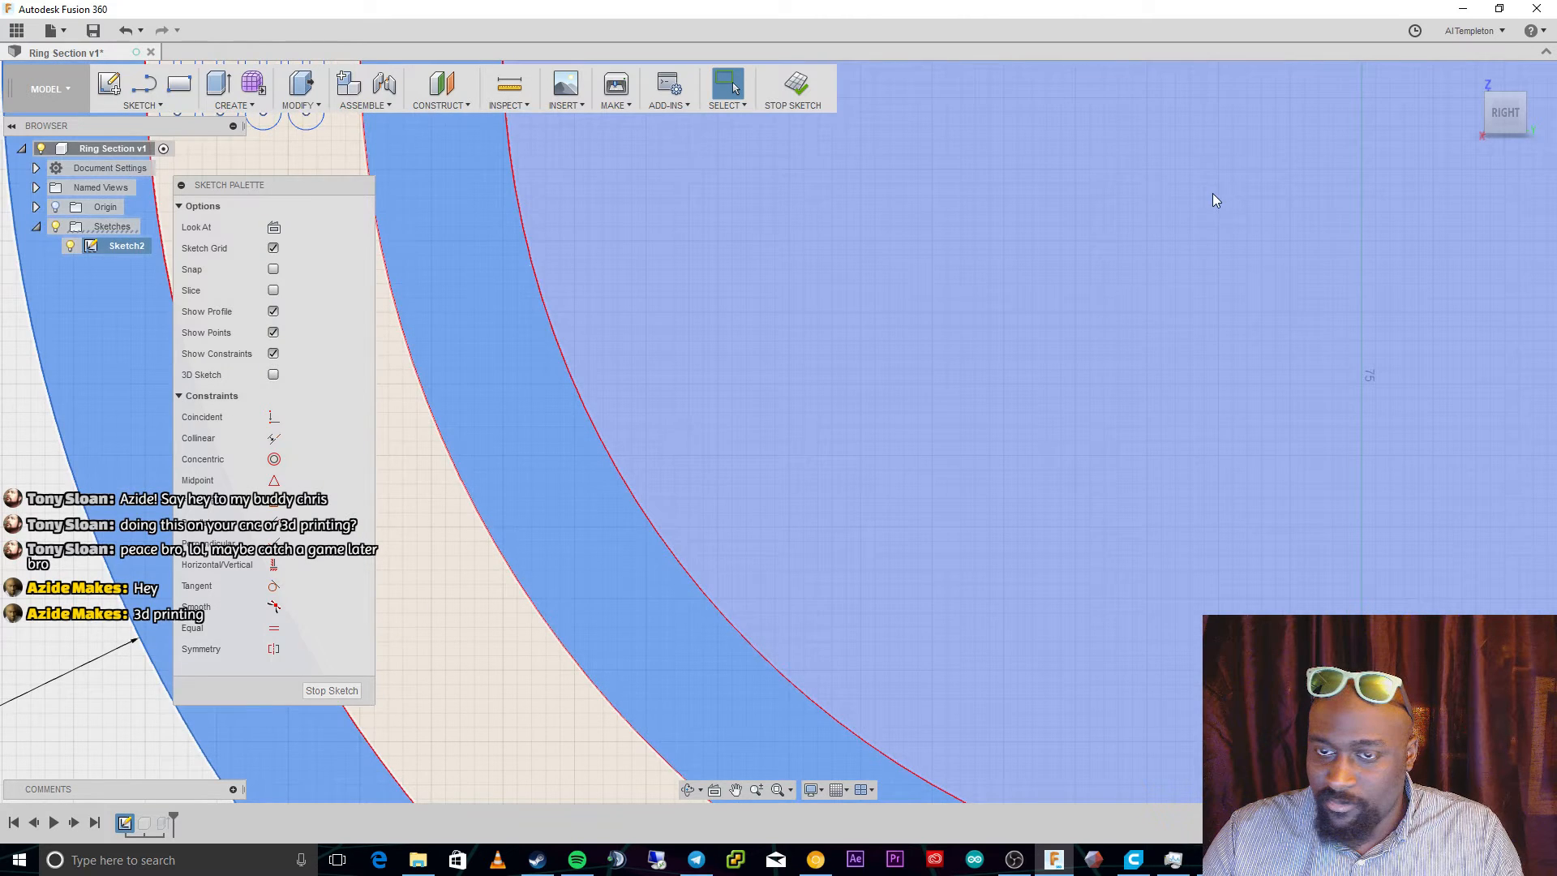
scroll(1213, 199, down, 5)
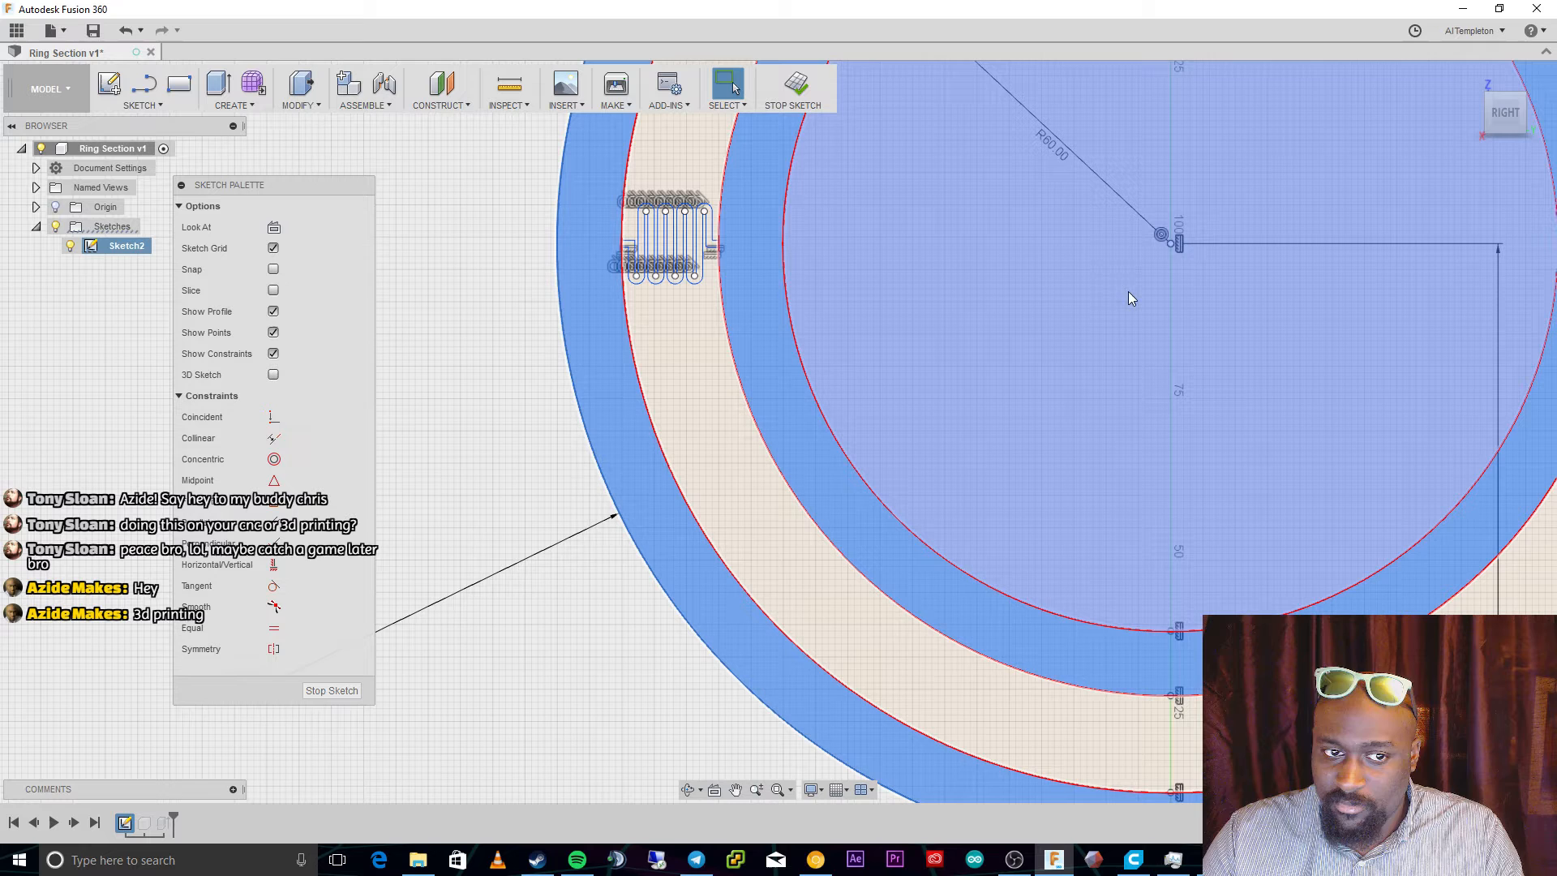
Set up an extrusion of the inner and outer ring profiles with the direction set to Two Sides.
click(249, 113)
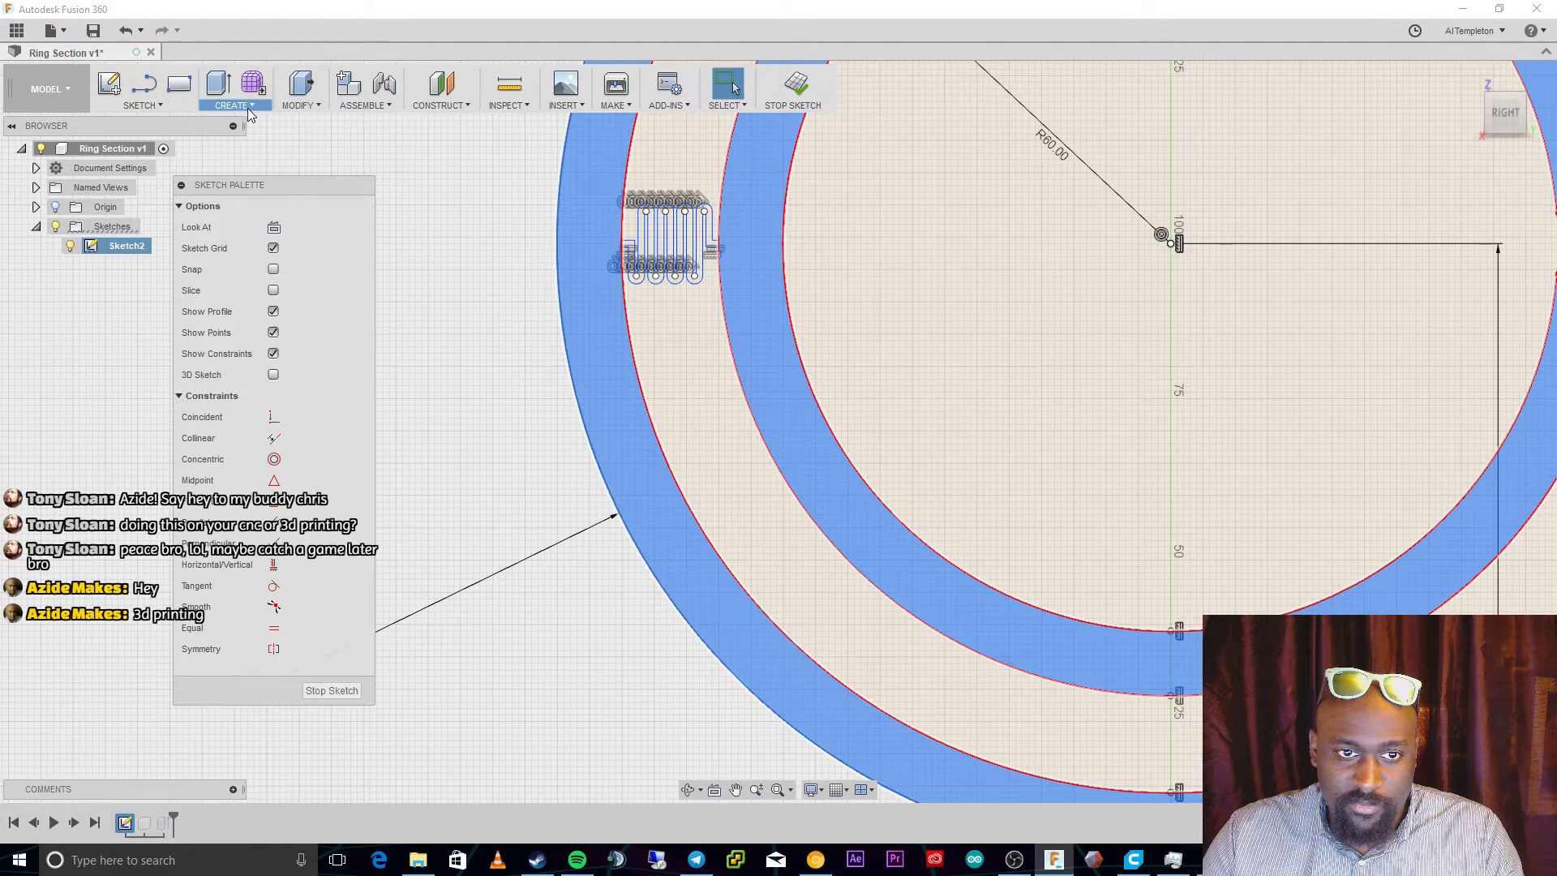
key(e)
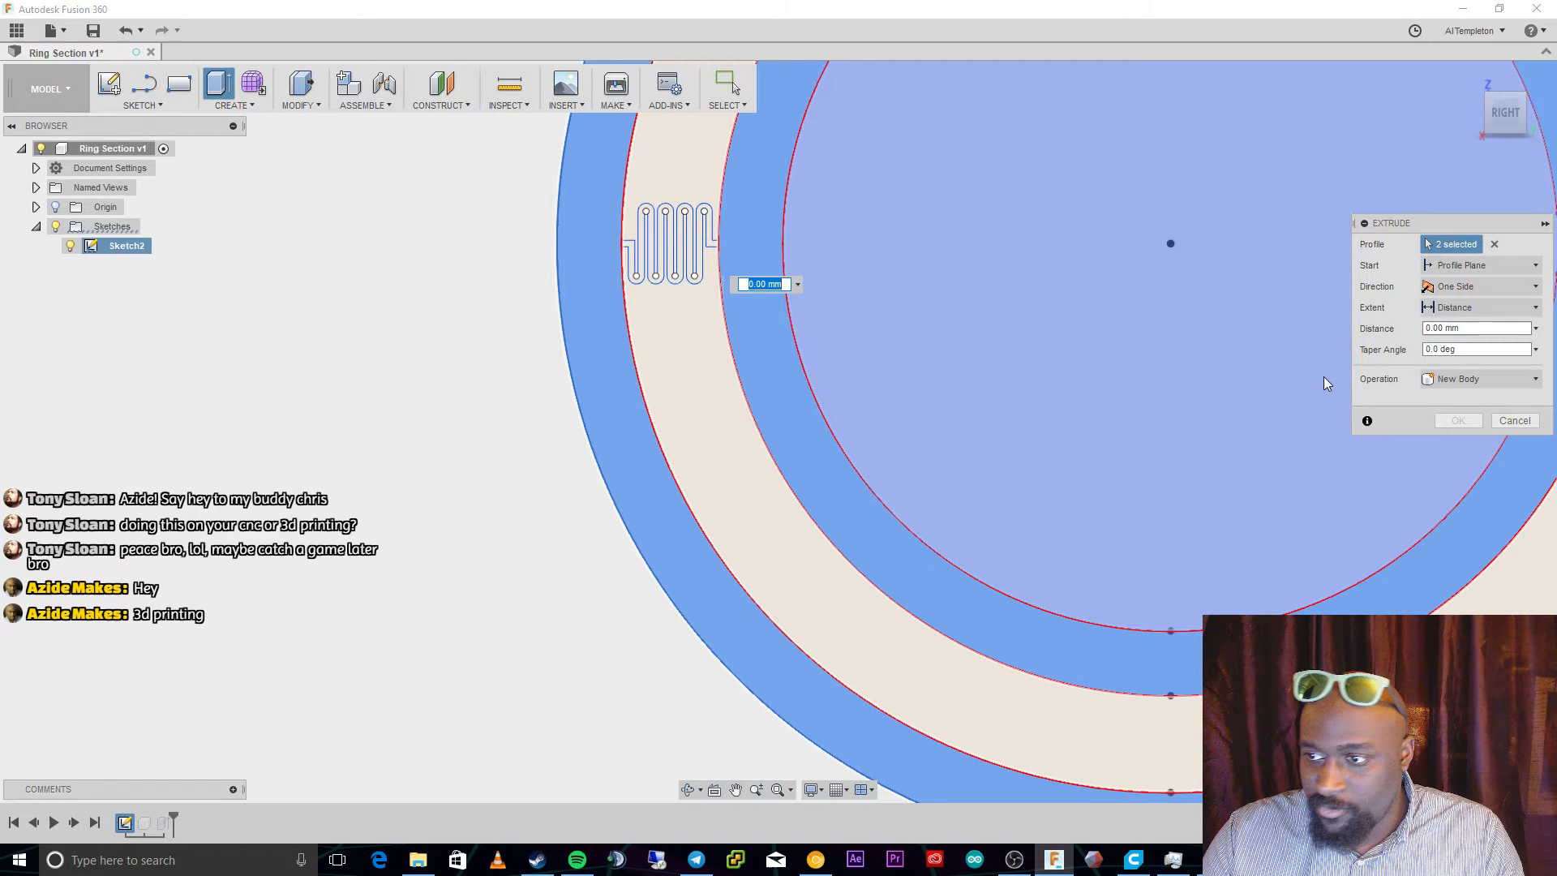
click(1447, 288)
click(1452, 327)
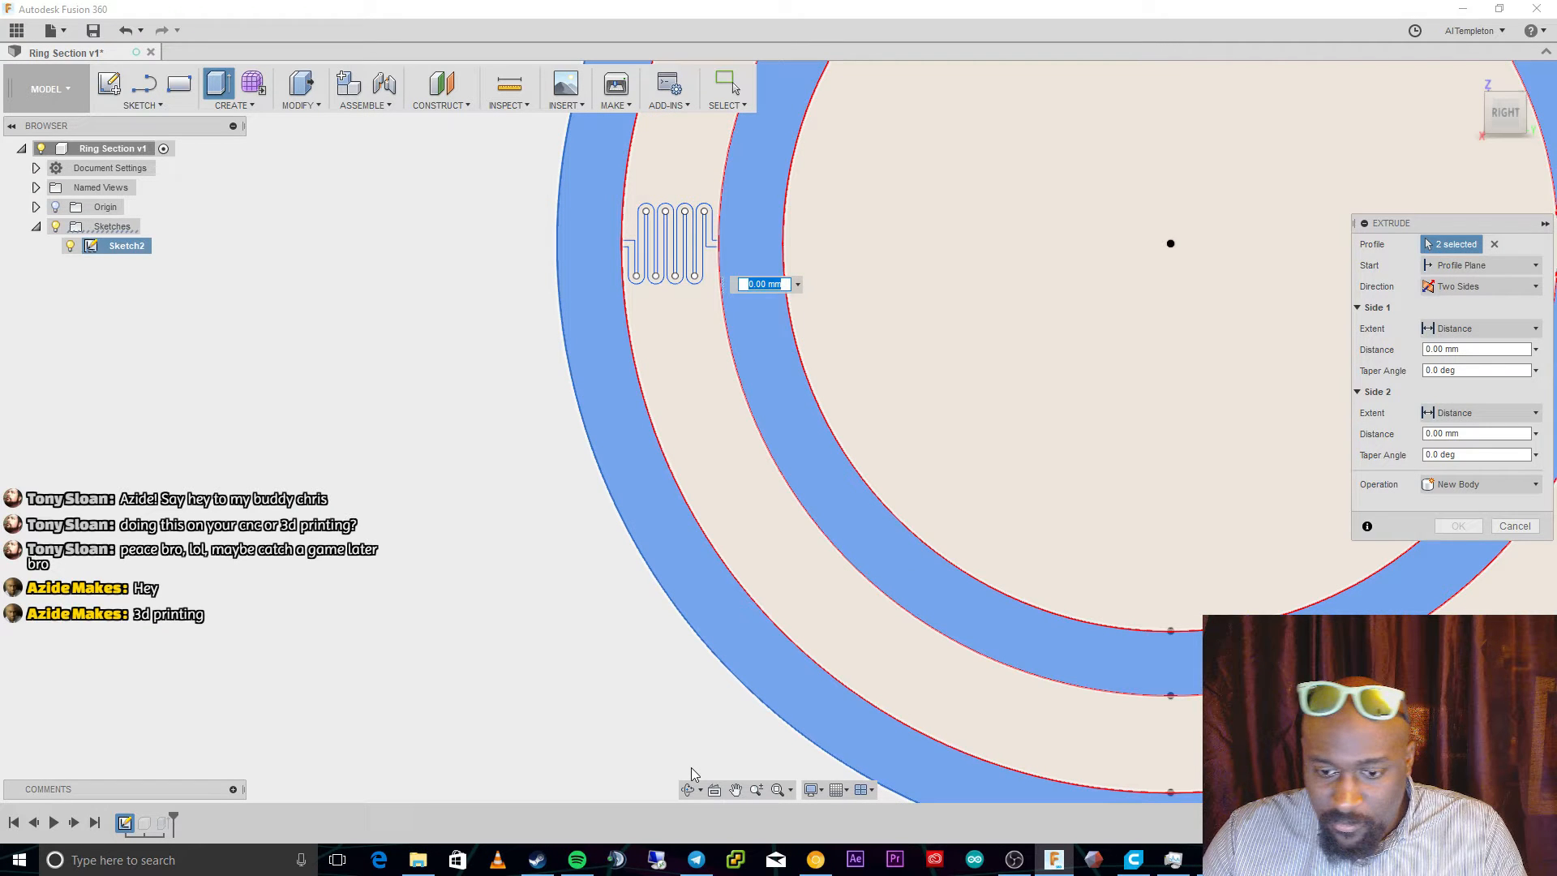
click(688, 789)
drag(654, 678, 600, 475)
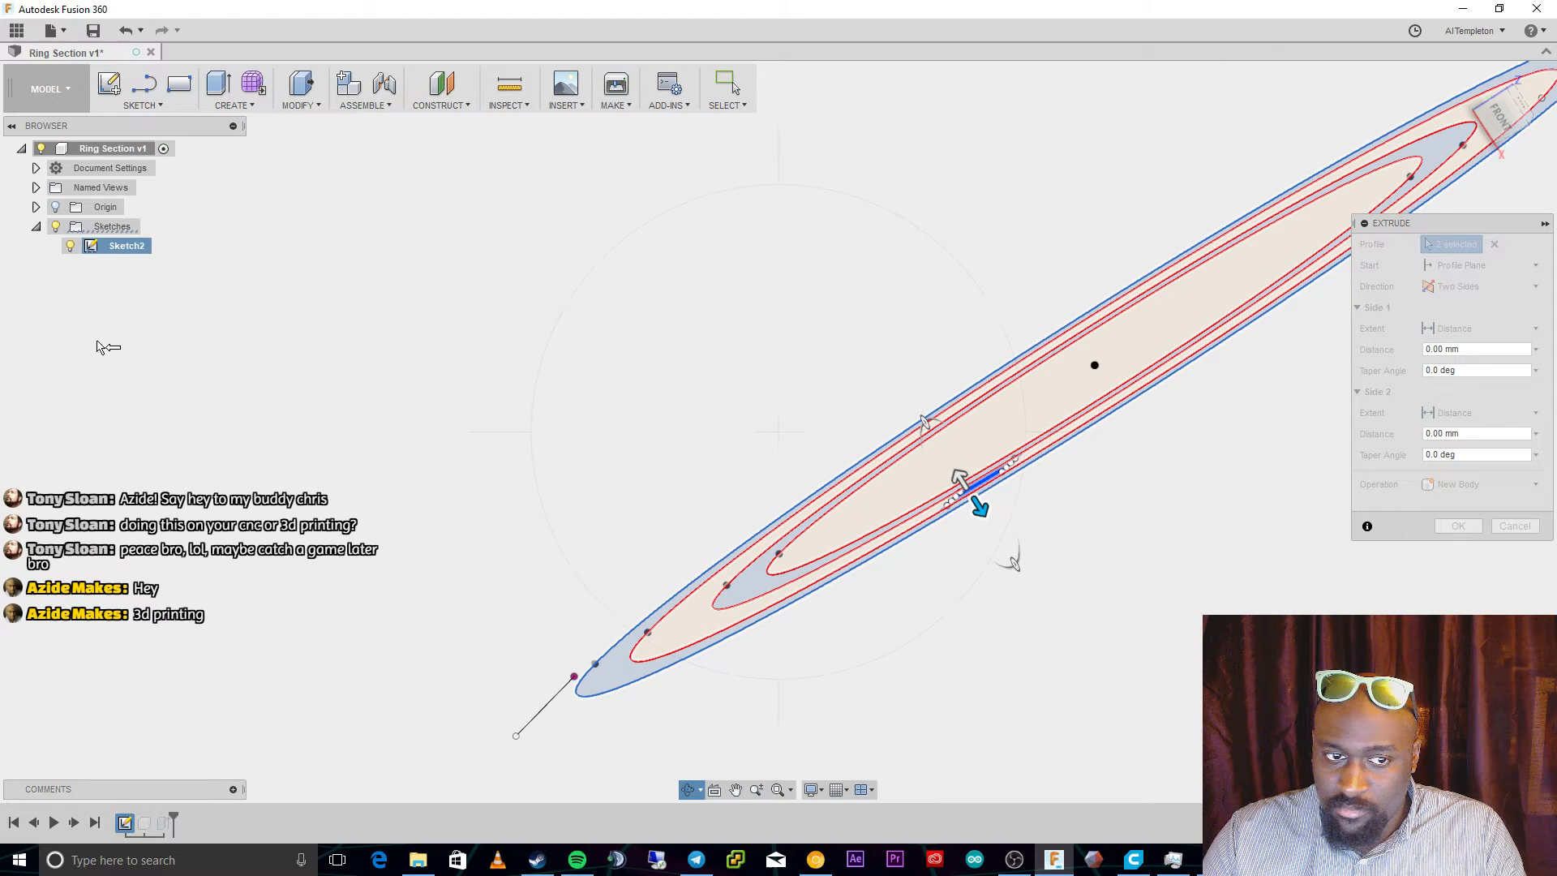
click(37, 227)
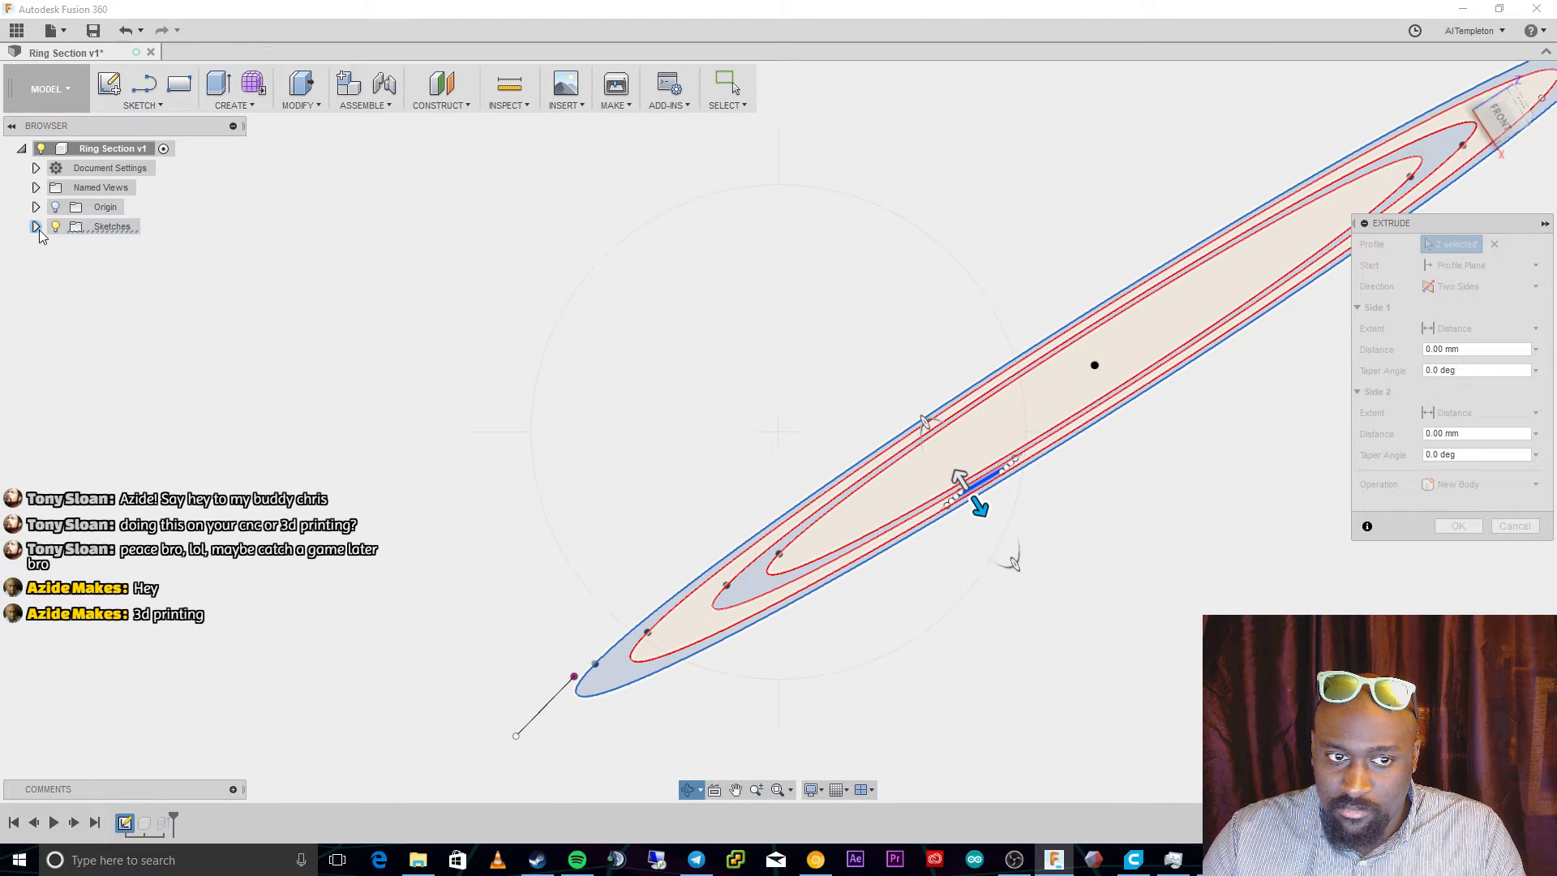
click(37, 227)
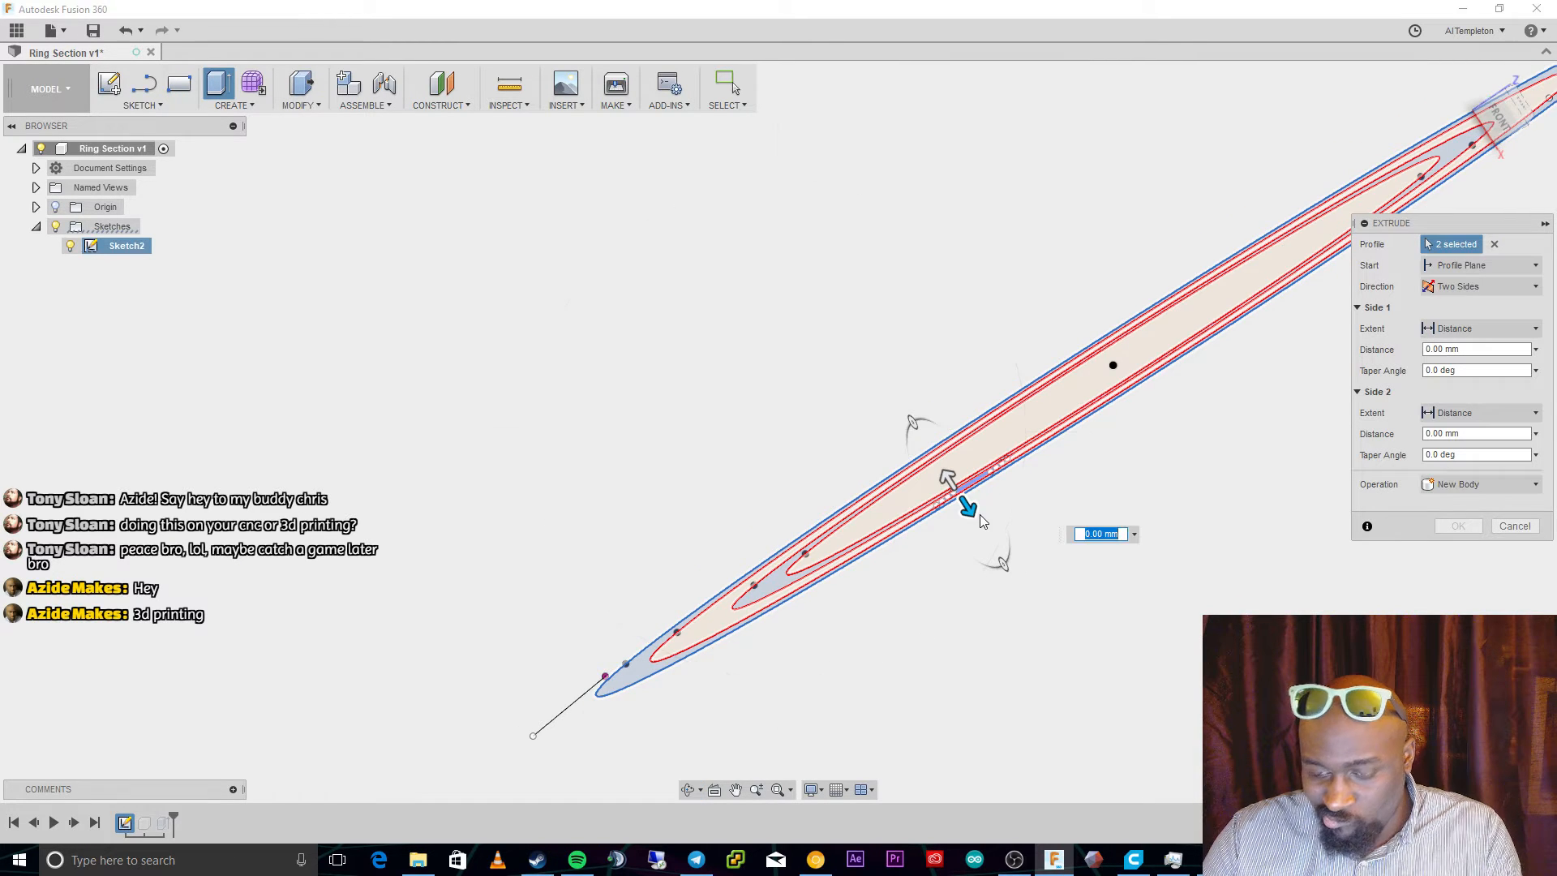
Set the ring extrusion to 1 mm on side 1 and 2 mm on side 2, and create it as new bodies.
click(1431, 350)
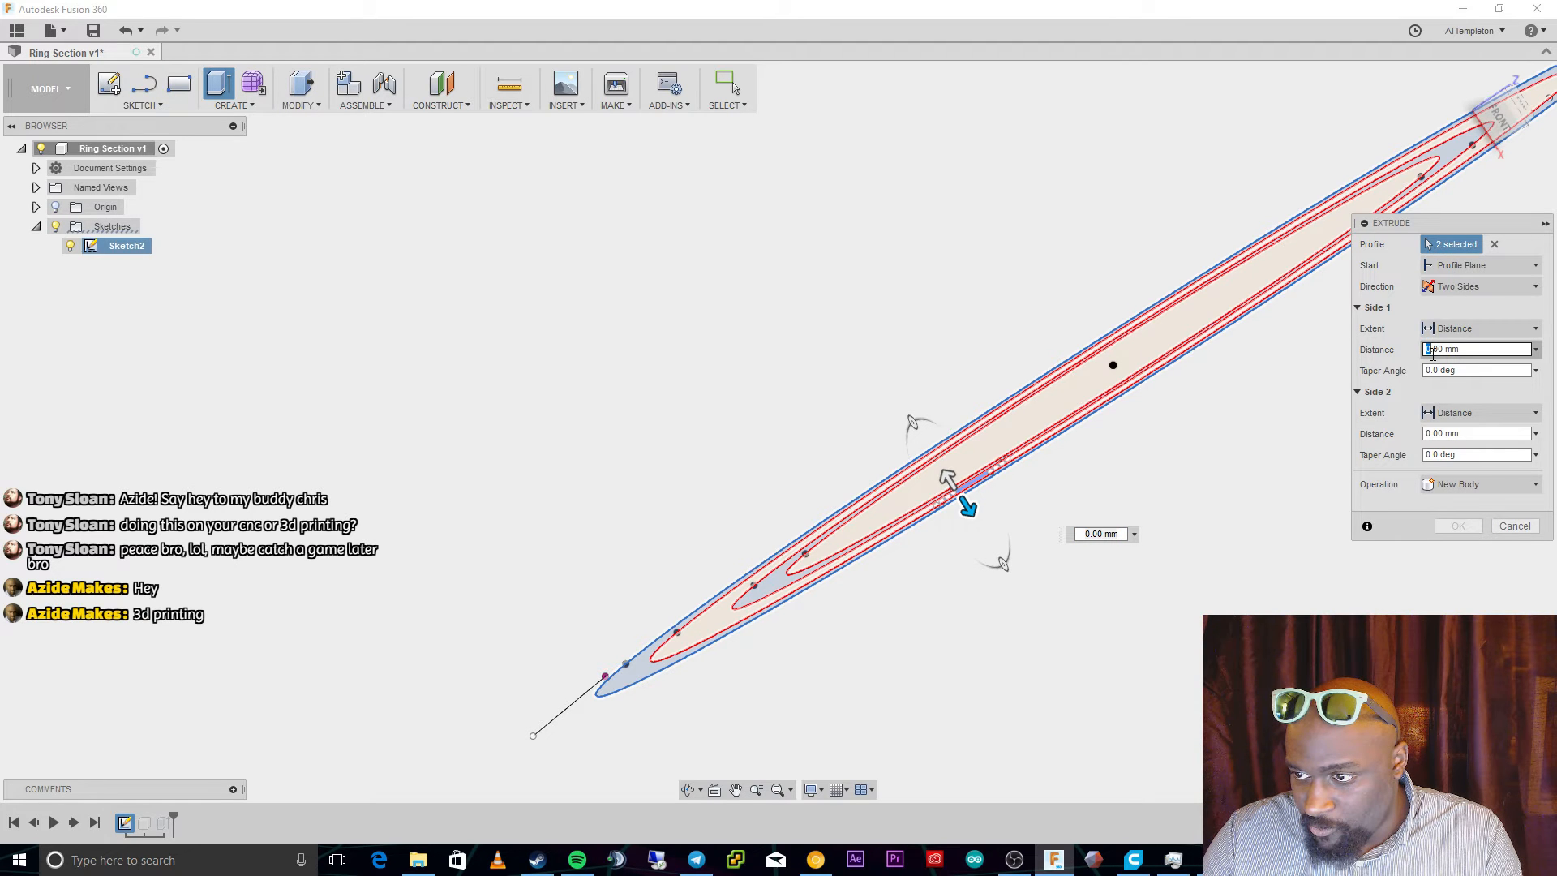
text(1)
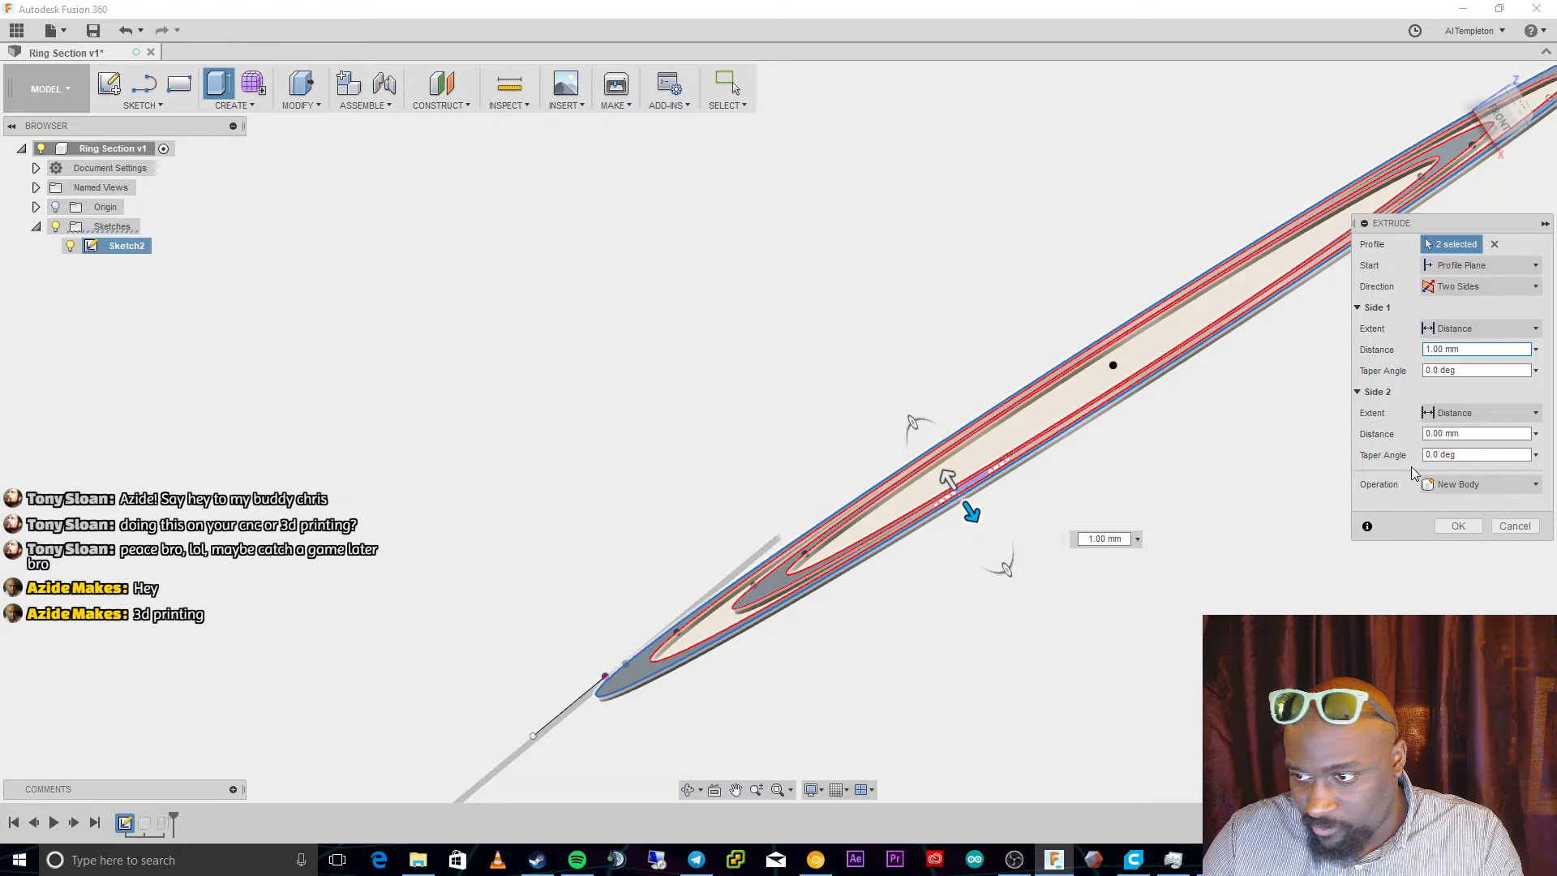
click(1429, 434)
text(2)
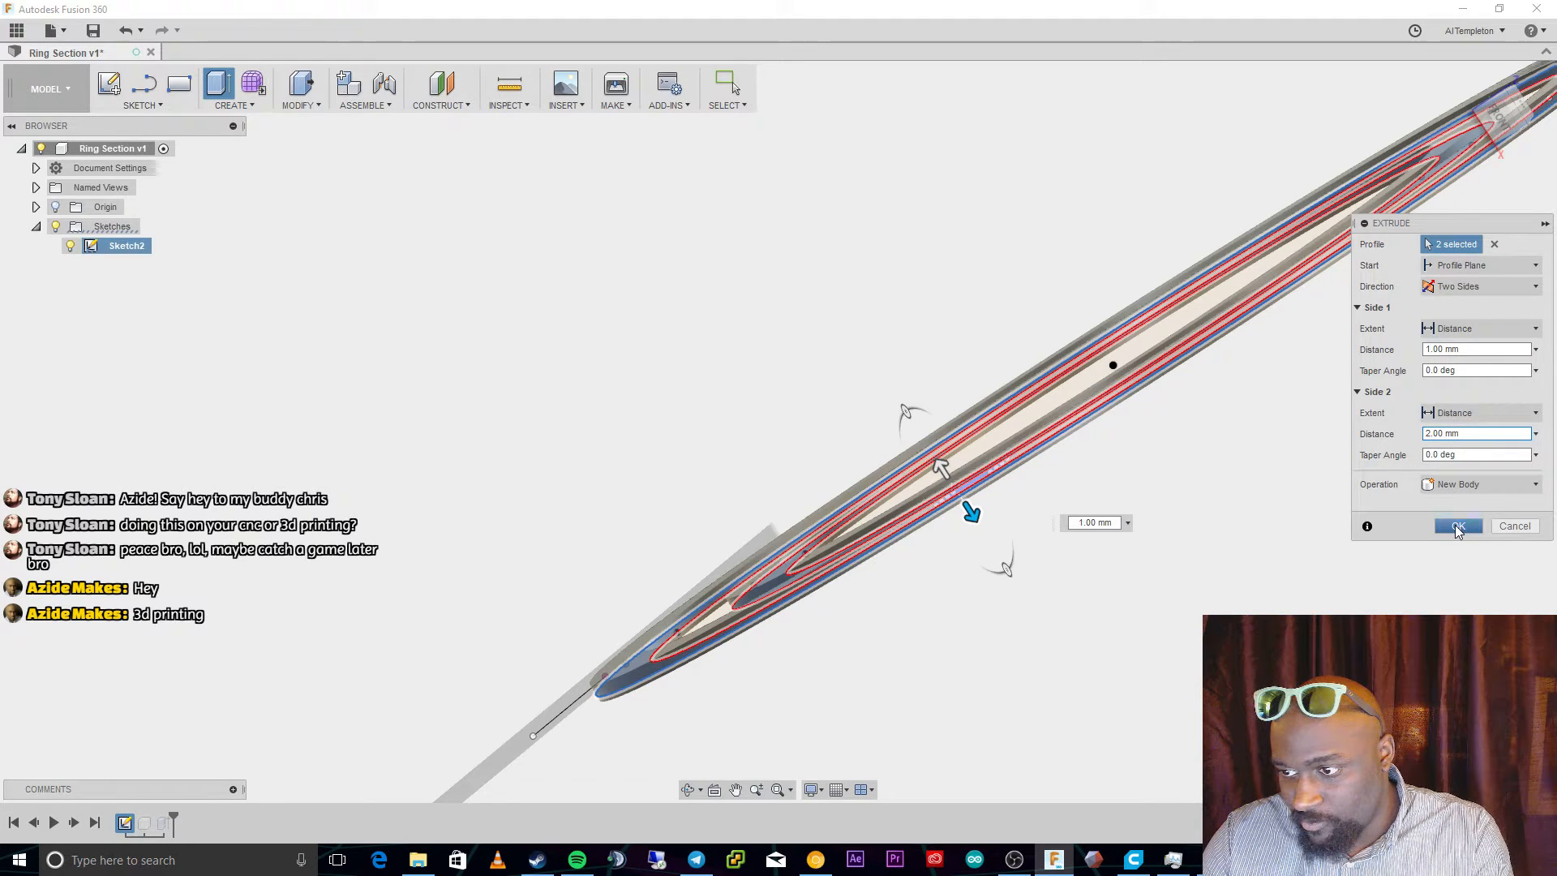
click(1457, 527)
Undo the two-sided ring extrusion, redo it, and inspect the spring between the rings from the home view.
right_click(1123, 537)
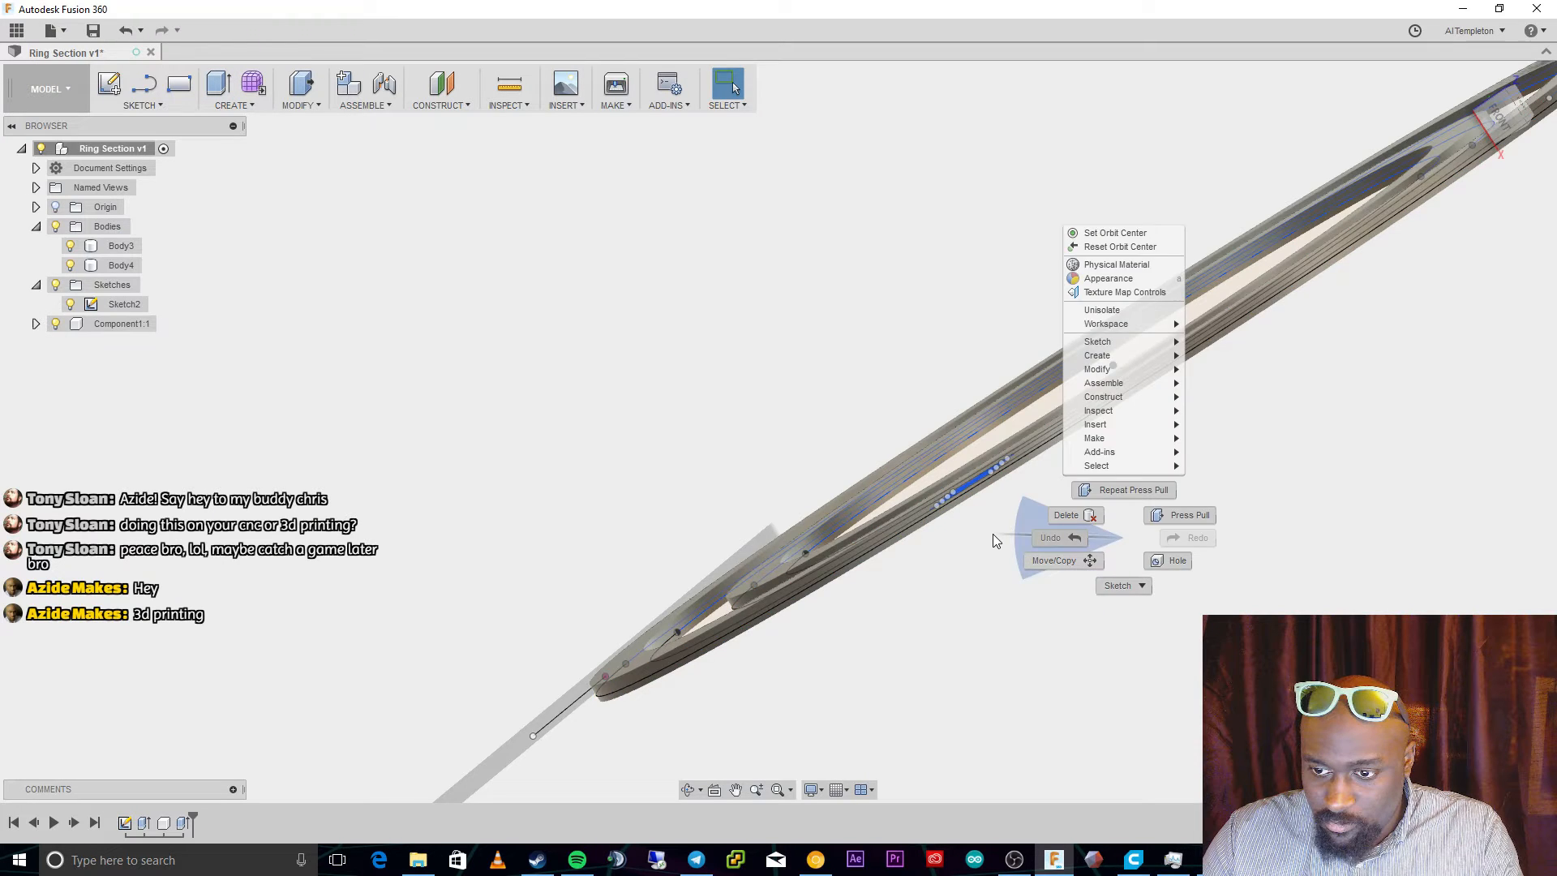
click(996, 541)
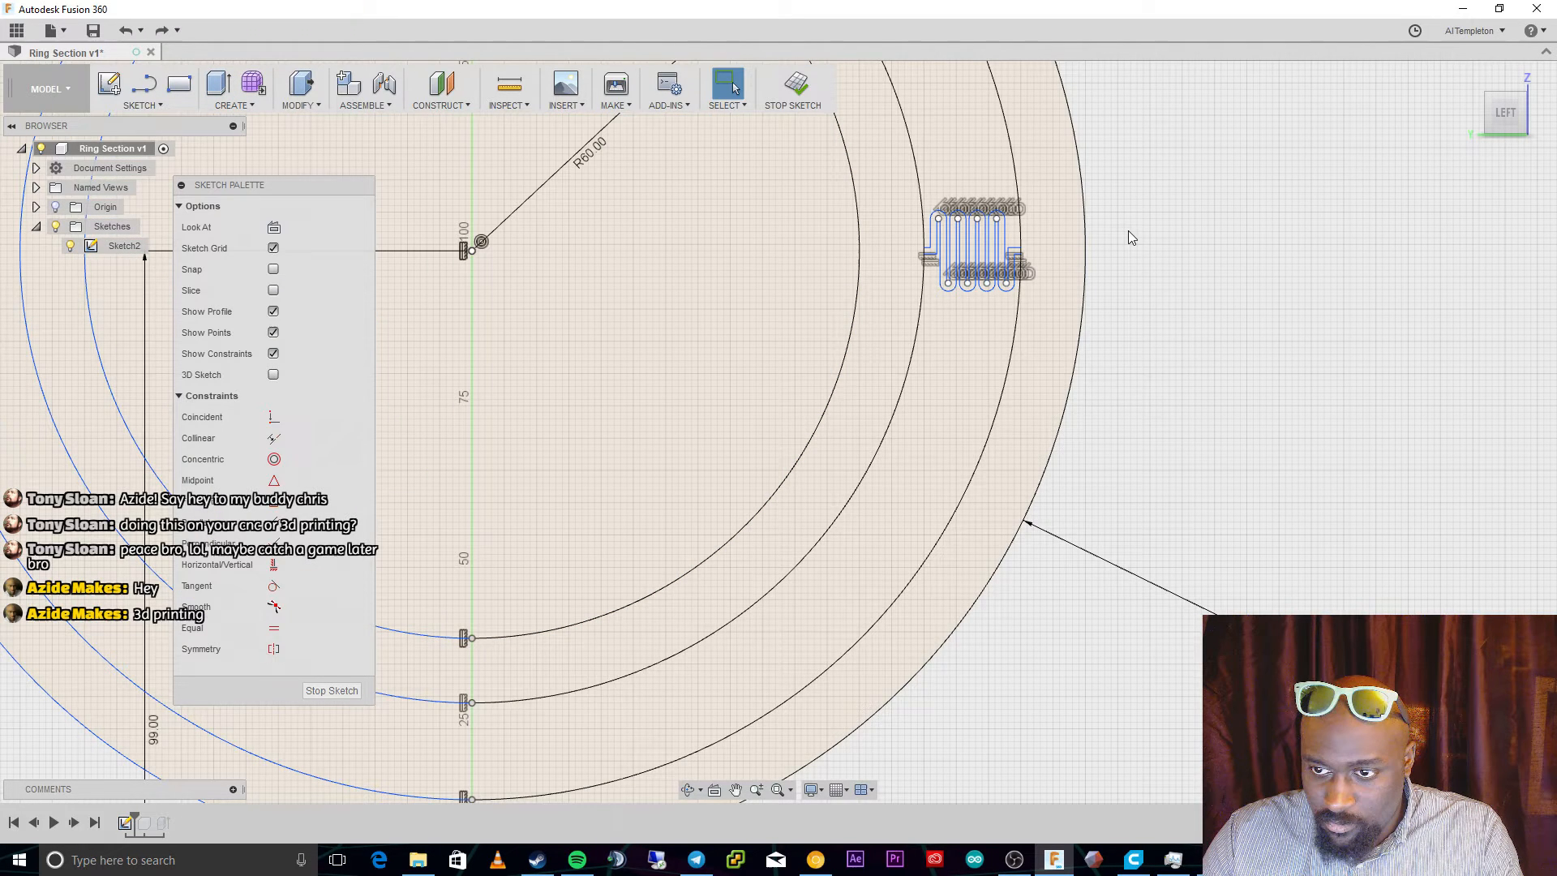
key(ctrl+y)
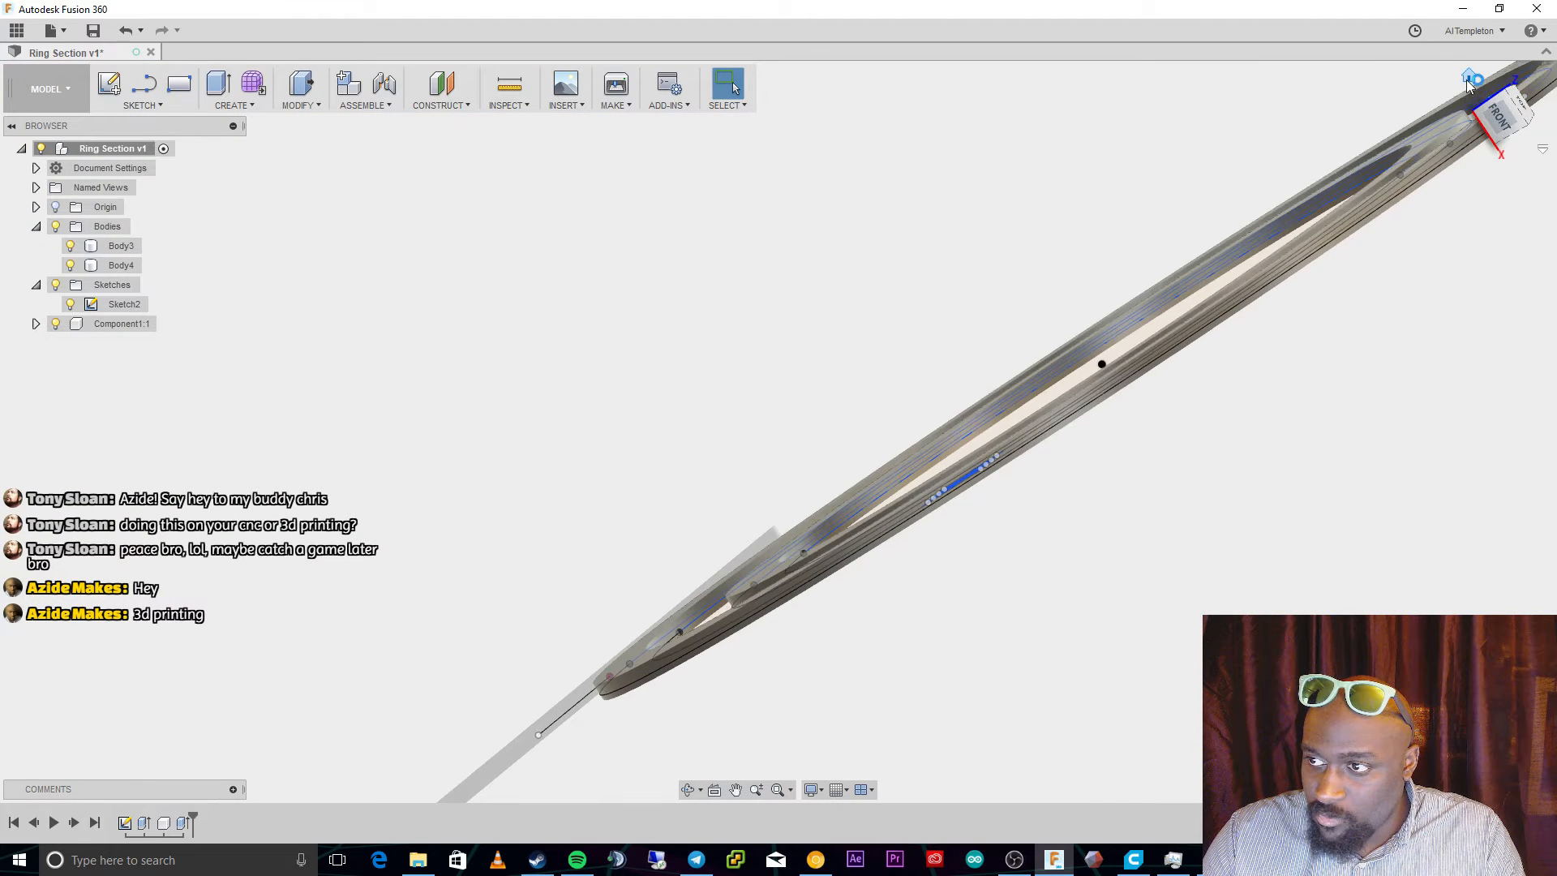
click(1466, 79)
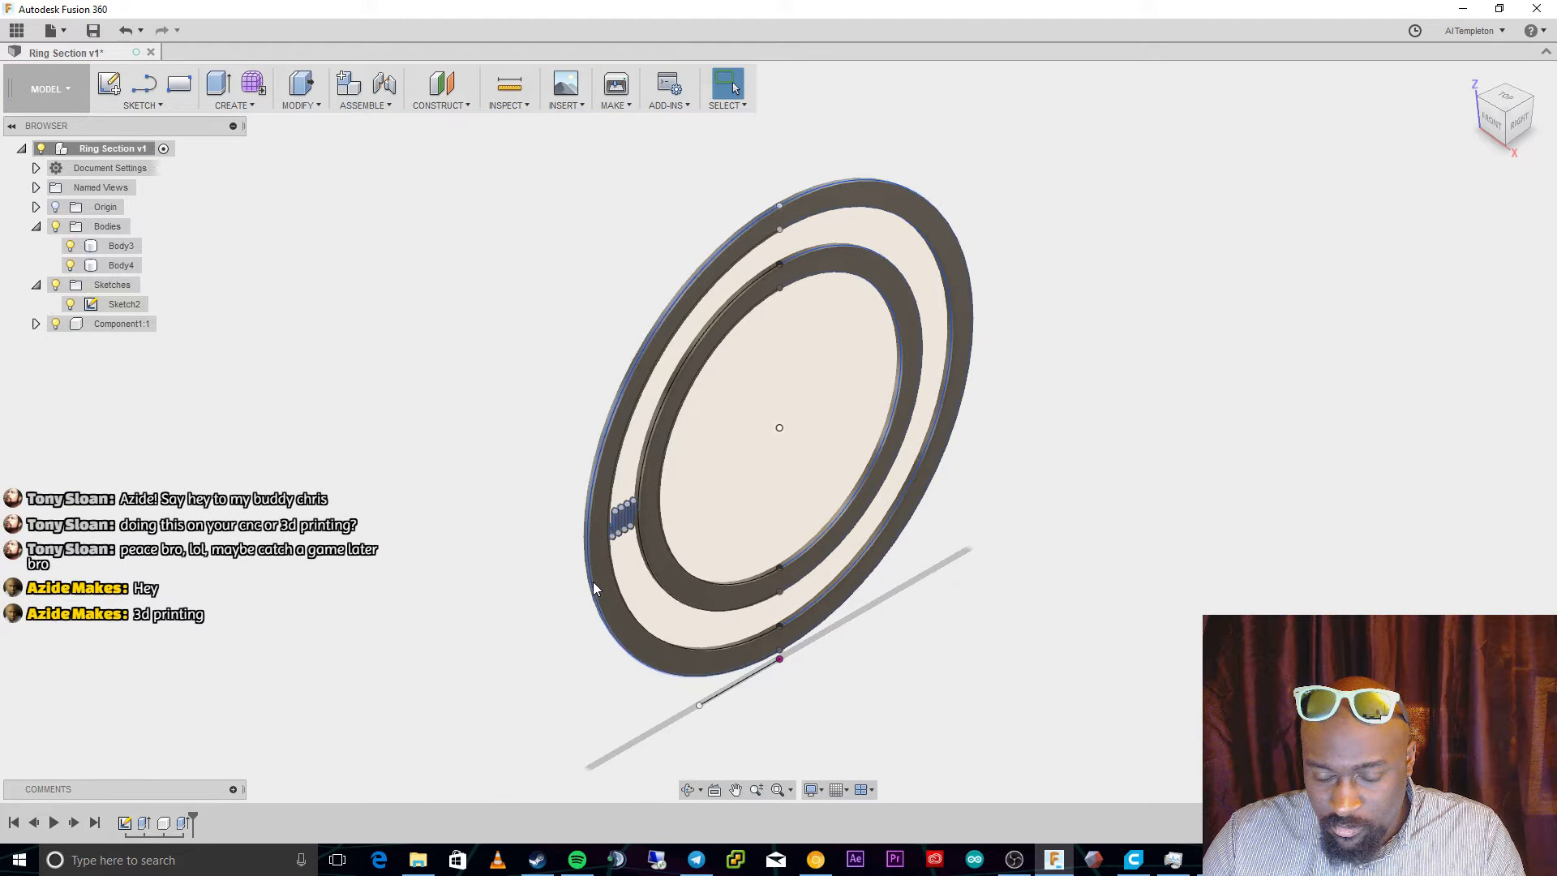
scroll(592, 581, up, 10)
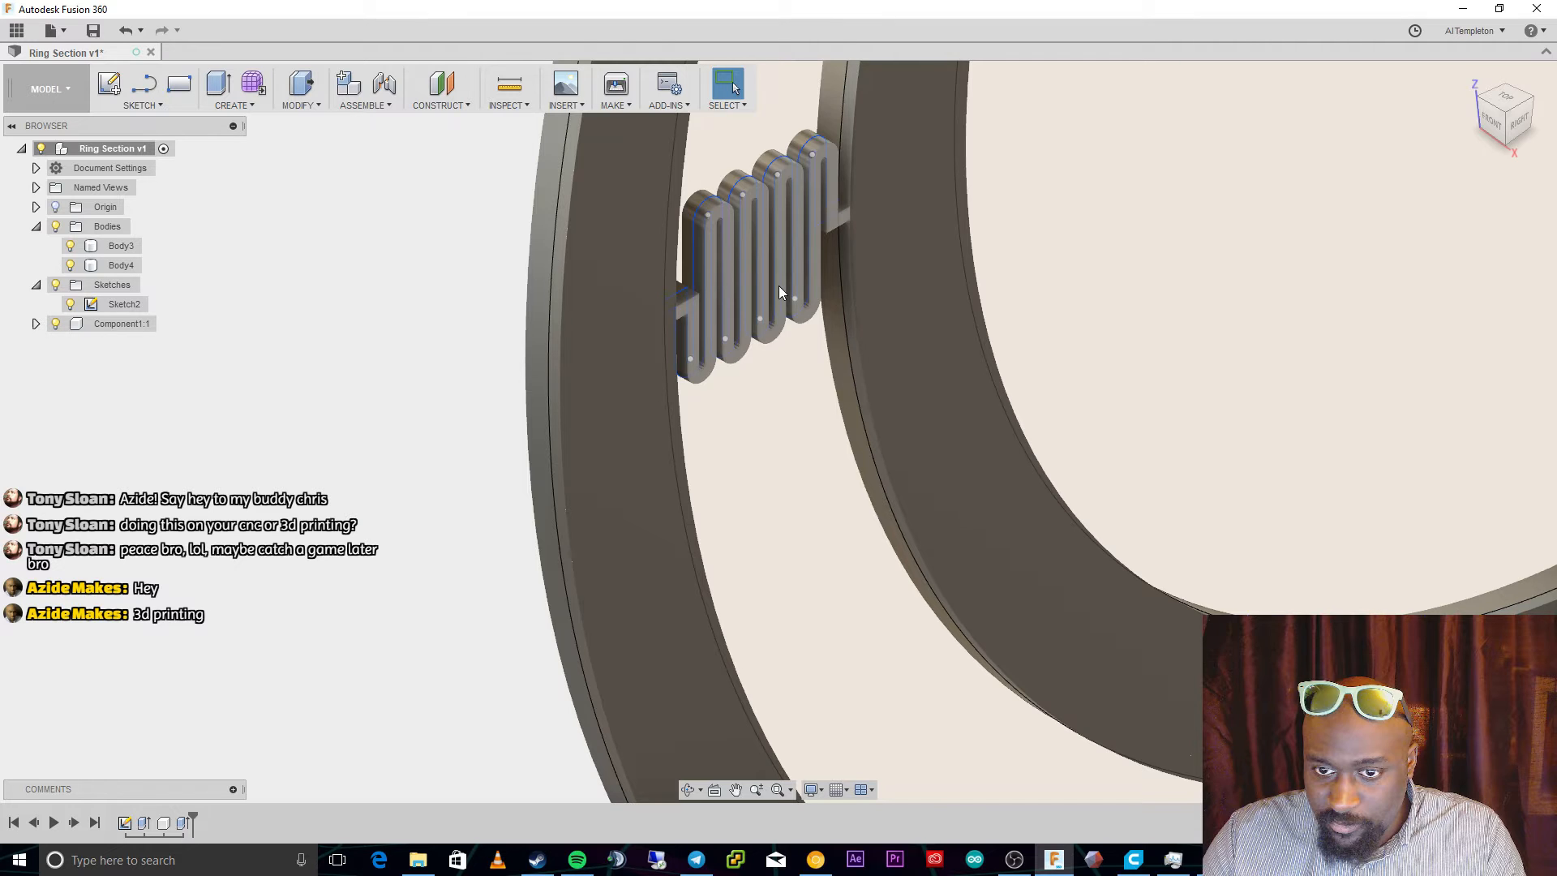
Inspect how the serpentine spring meets the inner and outer rings, close up and from an orbited view.
shift+middle_drag(779, 286, 821, 138)
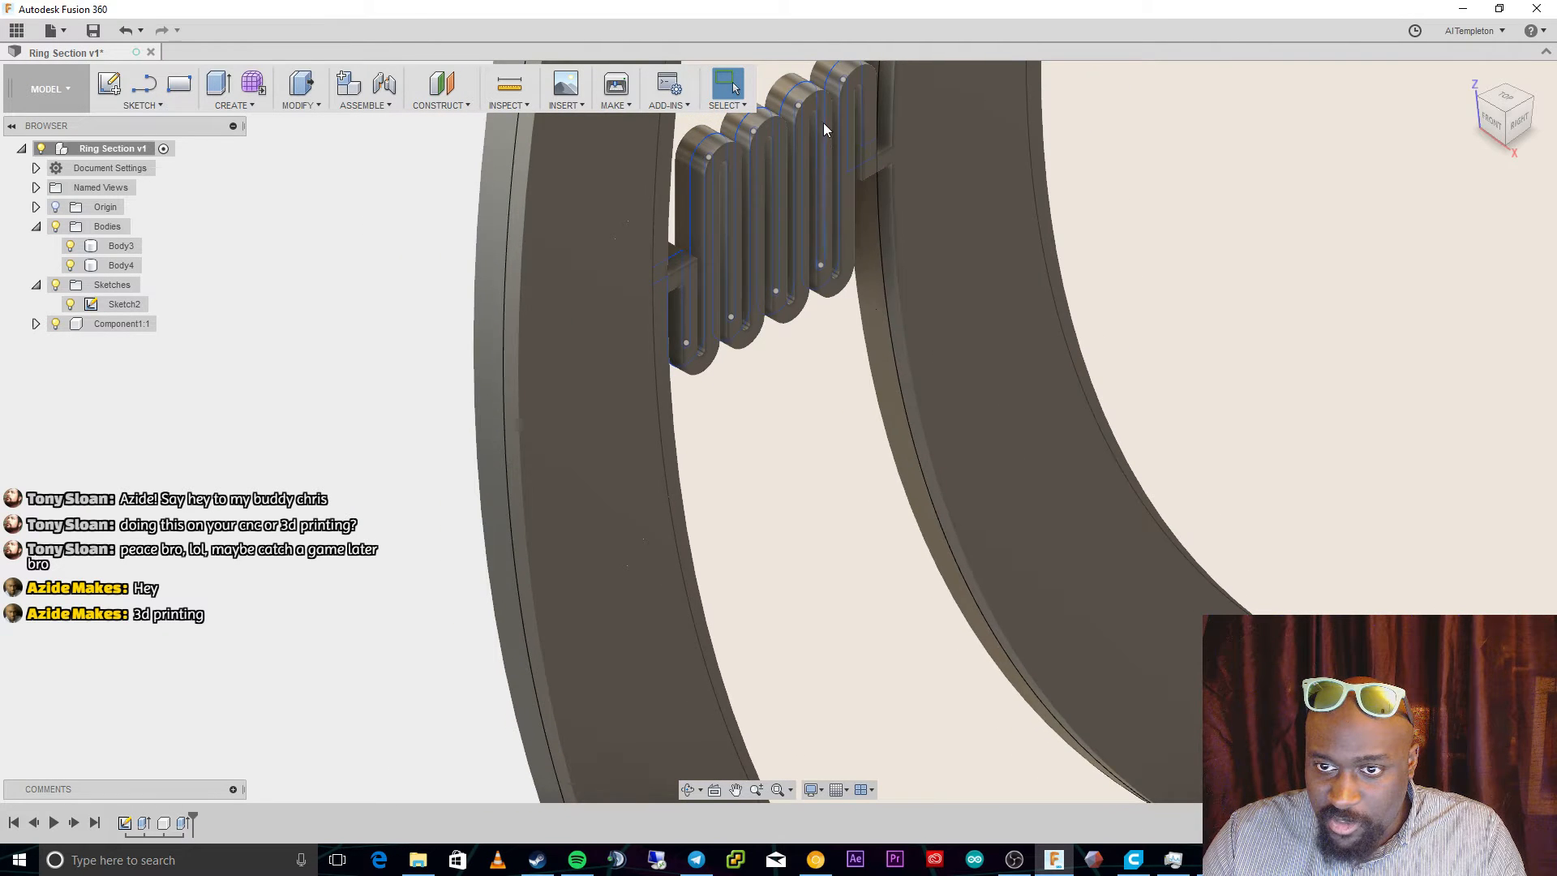
scroll(770, 218, up, 1)
scroll(709, 514, down, 1)
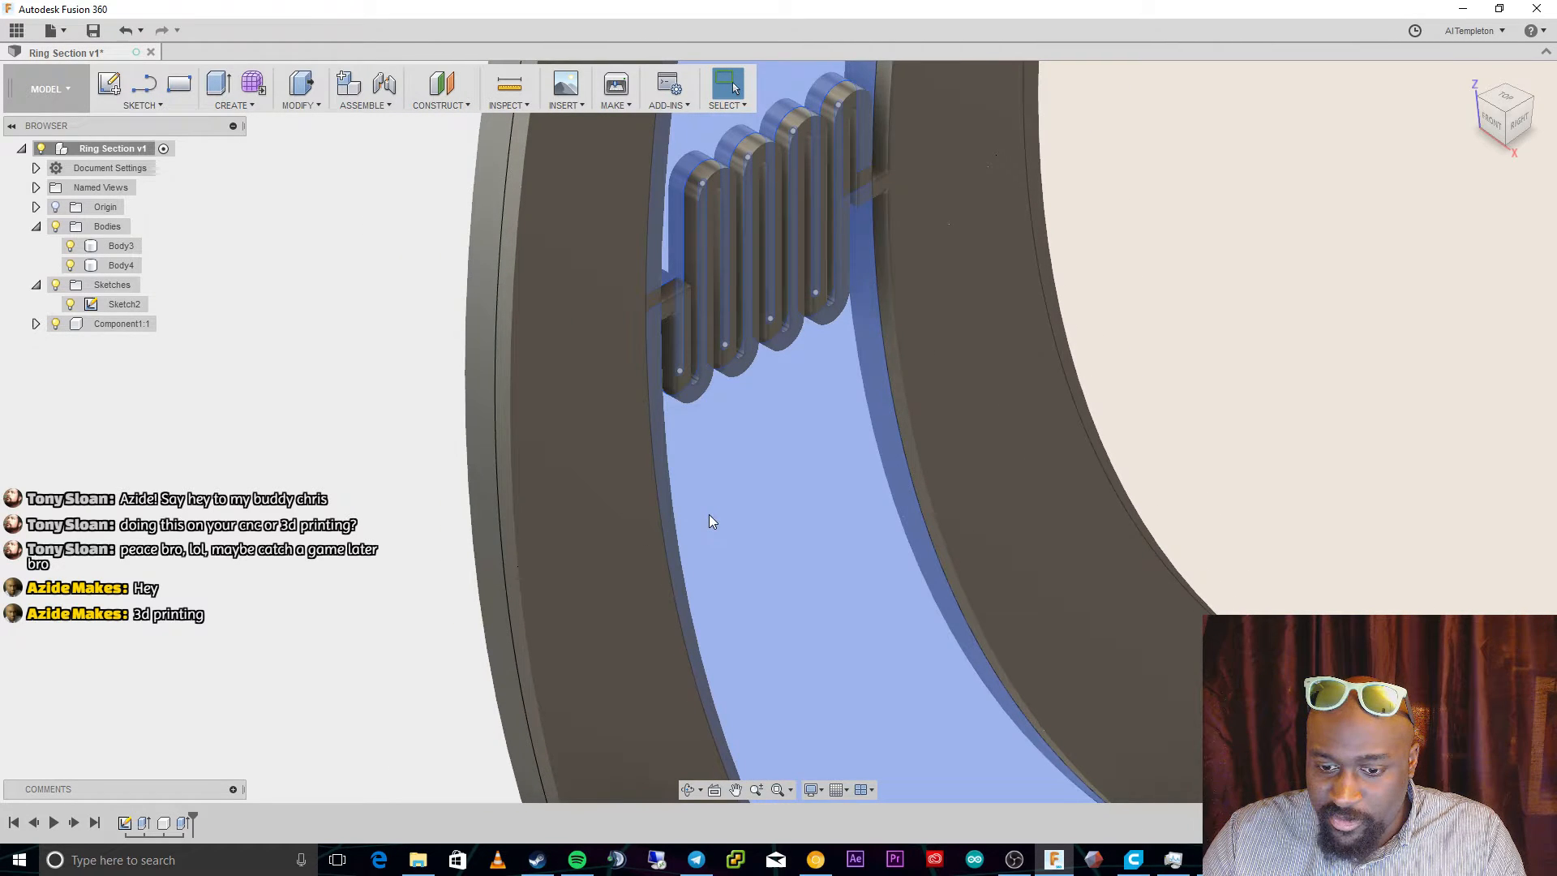
scroll(708, 515, down, 2)
click(830, 213)
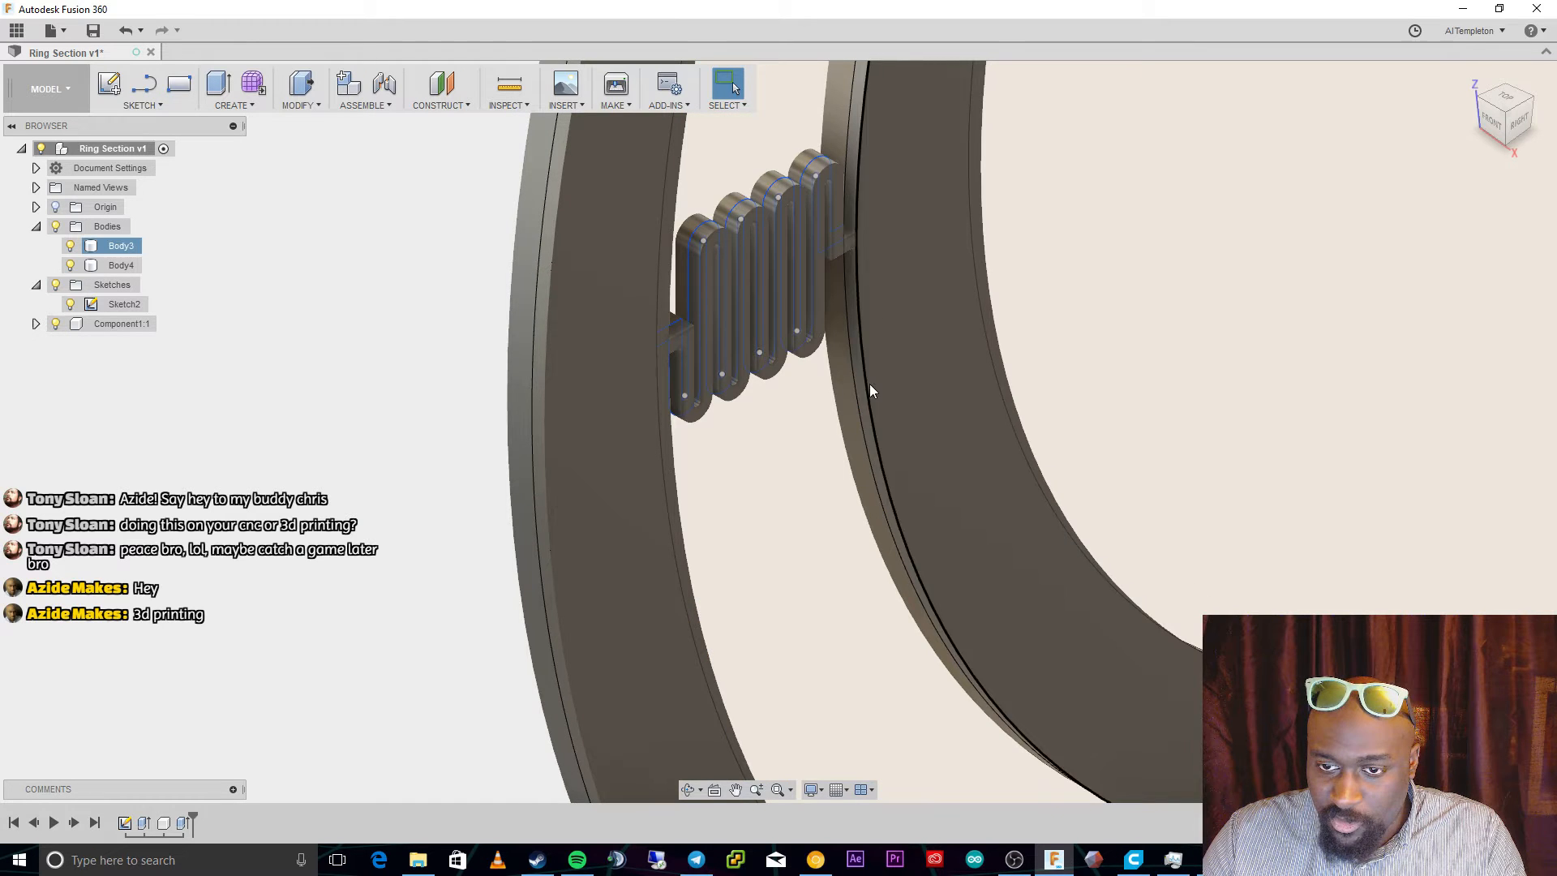
scroll(1011, 523, down, 3)
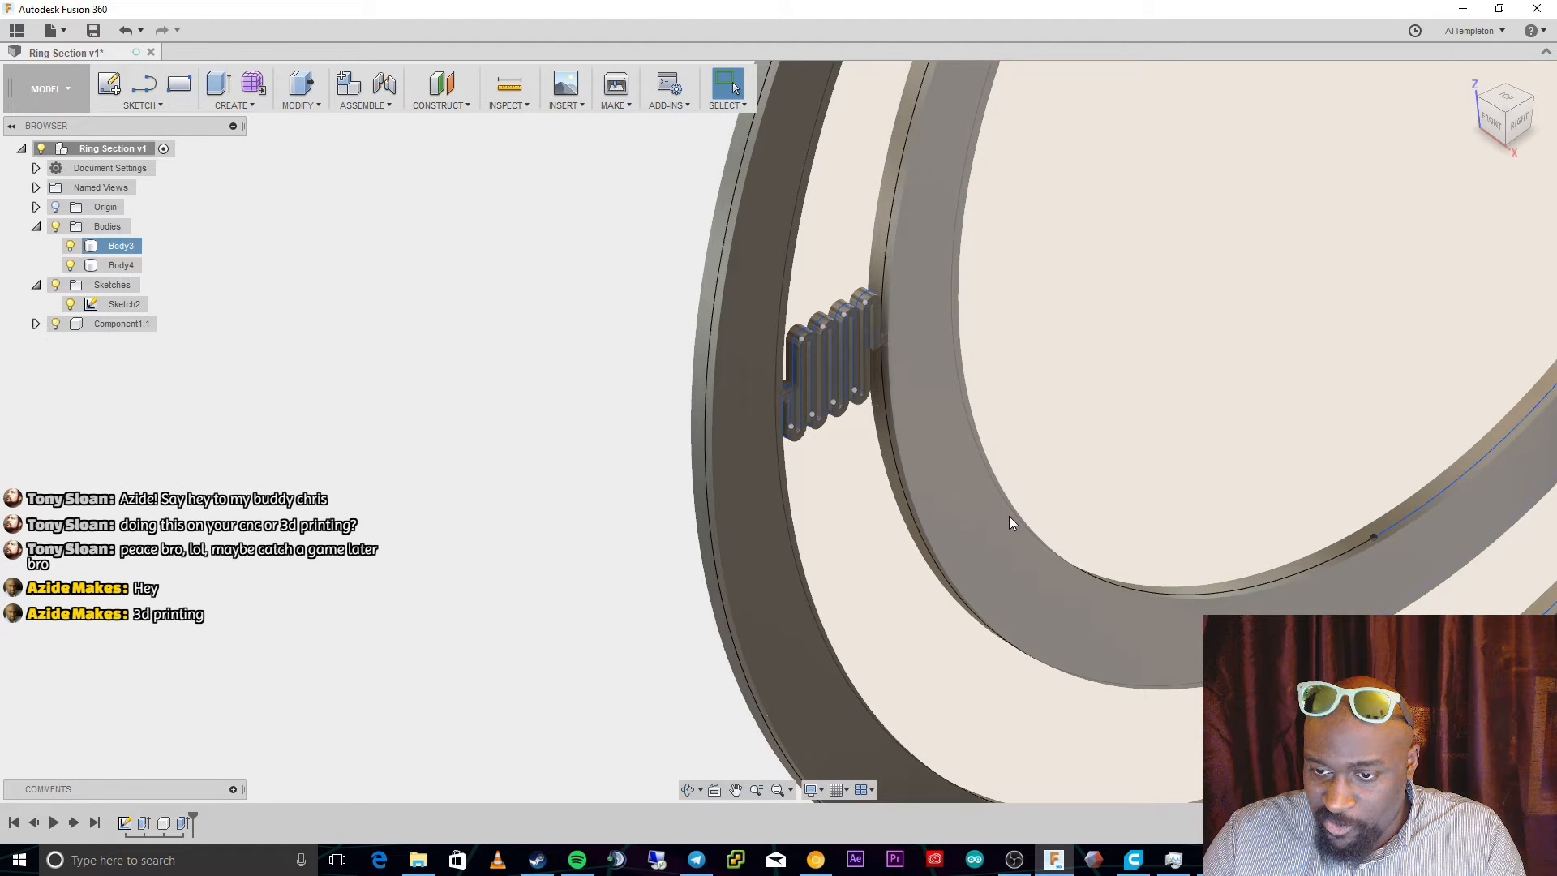
scroll(1009, 516, down, 5)
click(1470, 75)
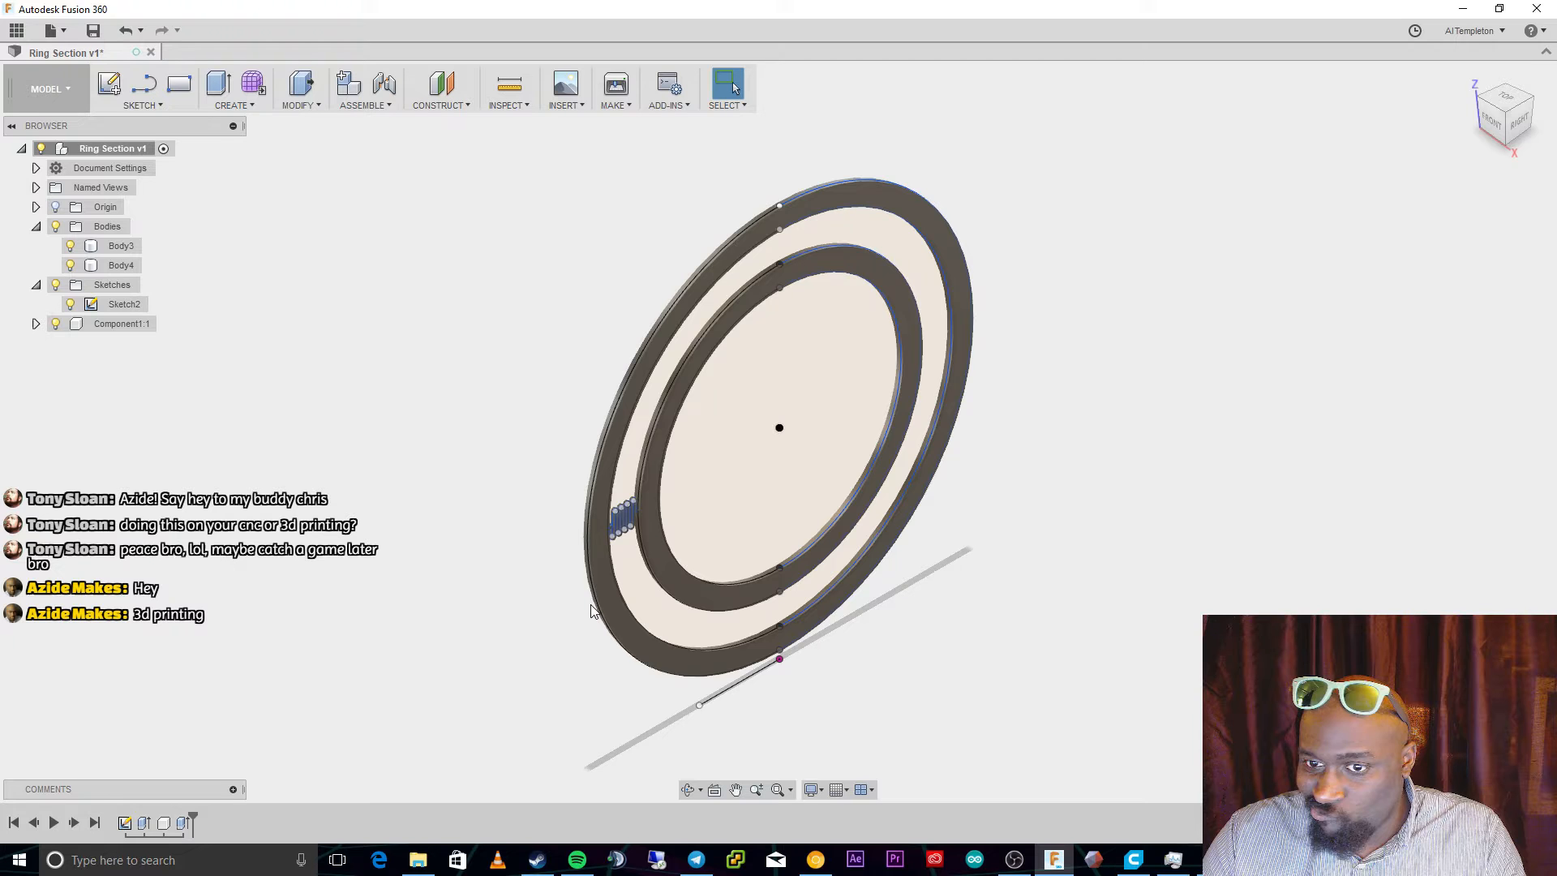
click(684, 792)
drag(730, 641, 695, 503)
scroll(688, 503, up, 10)
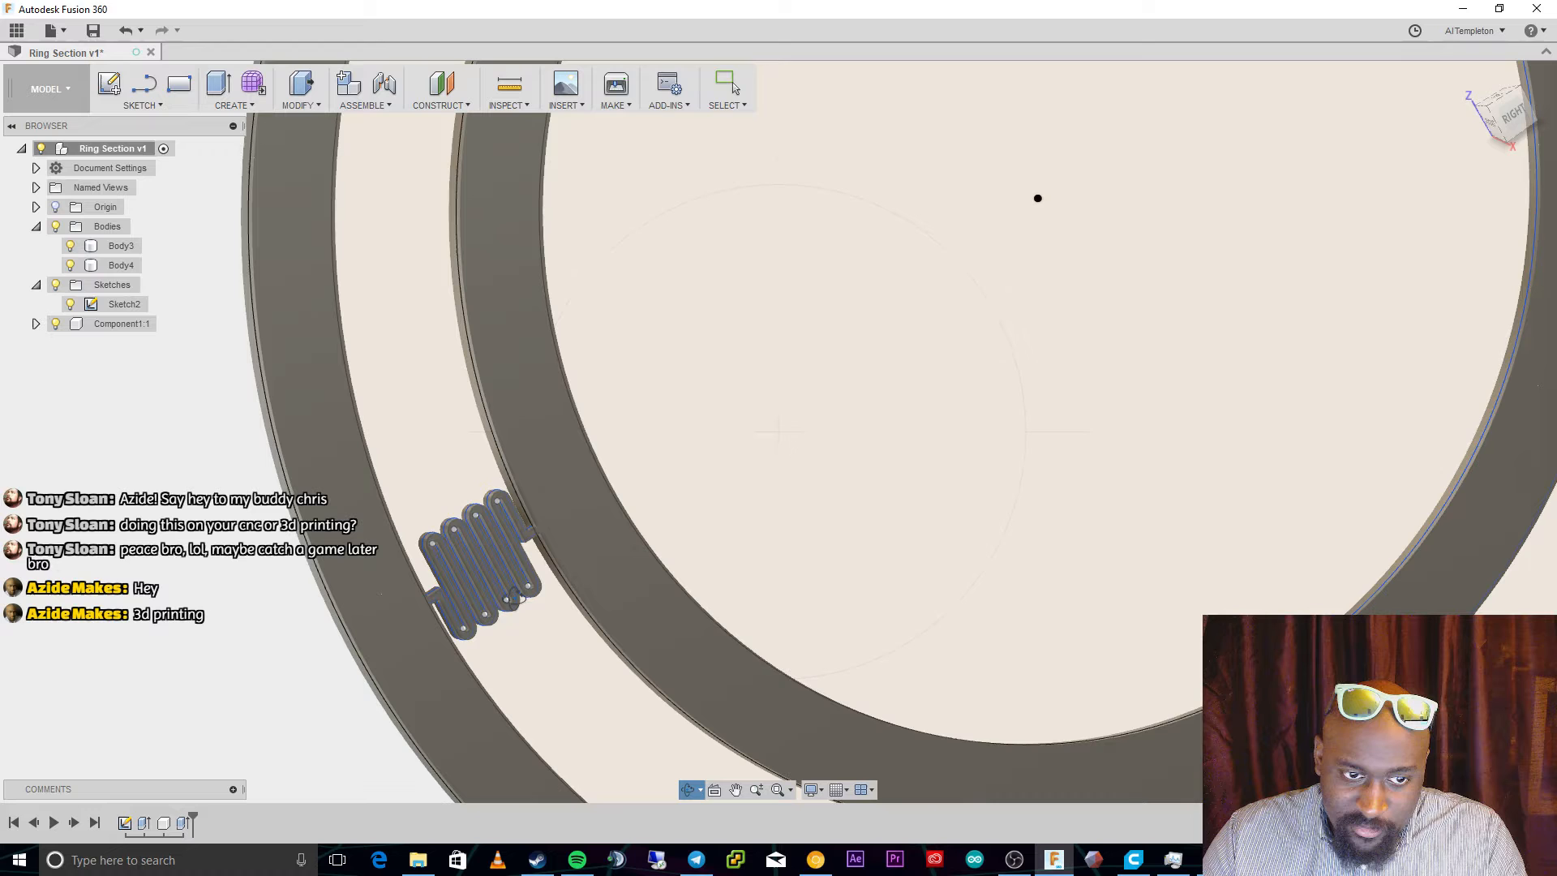
key(Escape)
Set up a Move/Copy of the serpentine spring component with Create Copy enabled, rotating about the inner ring's circular edge.
scroll(894, 451, down, 5)
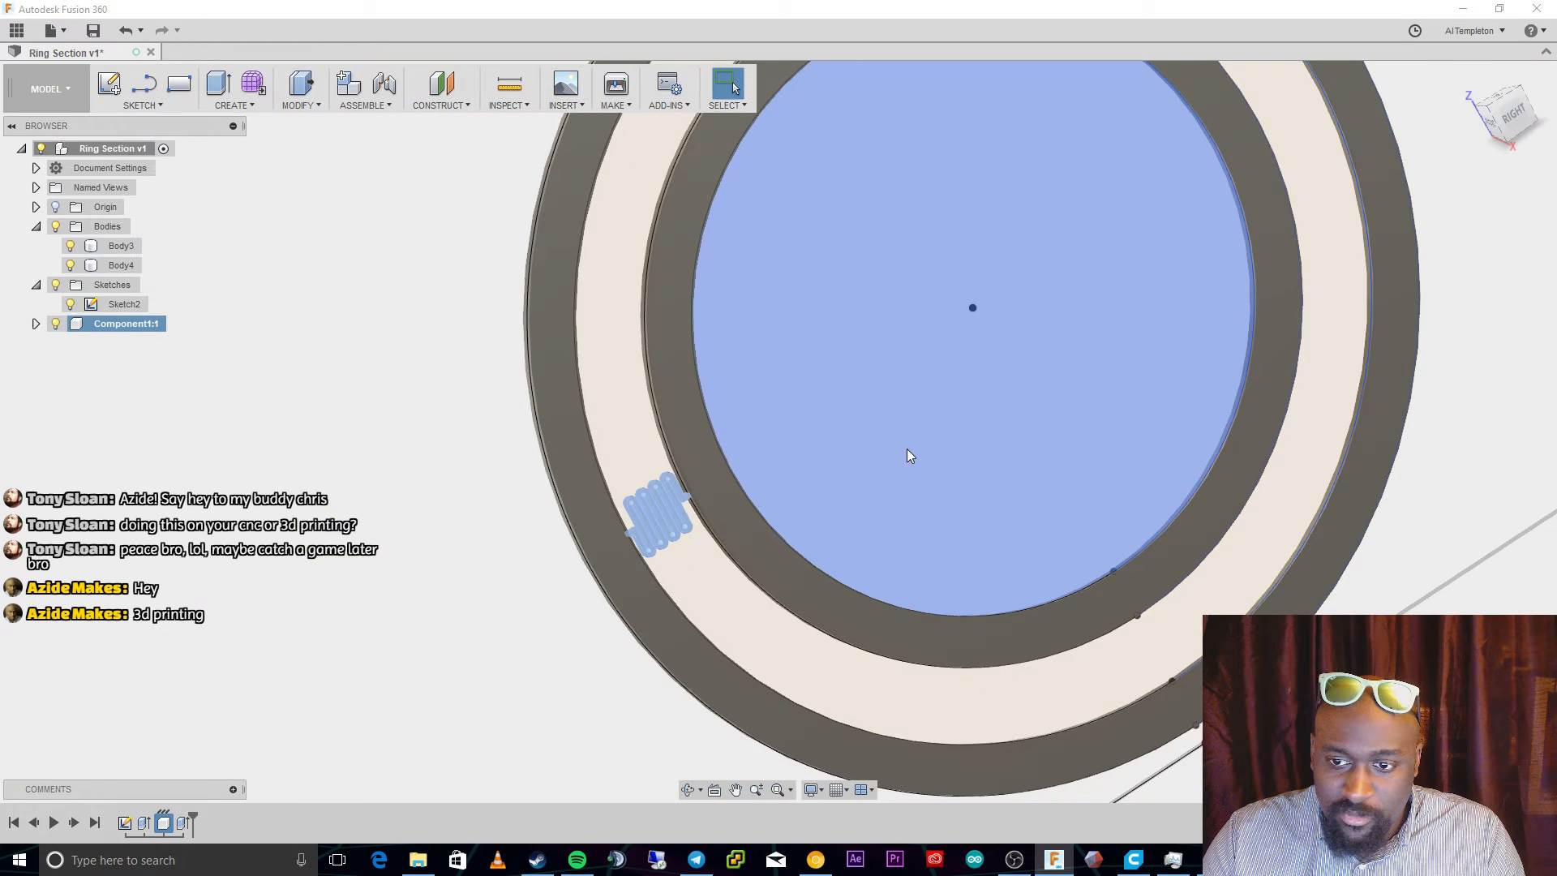
scroll(907, 450, down, 3)
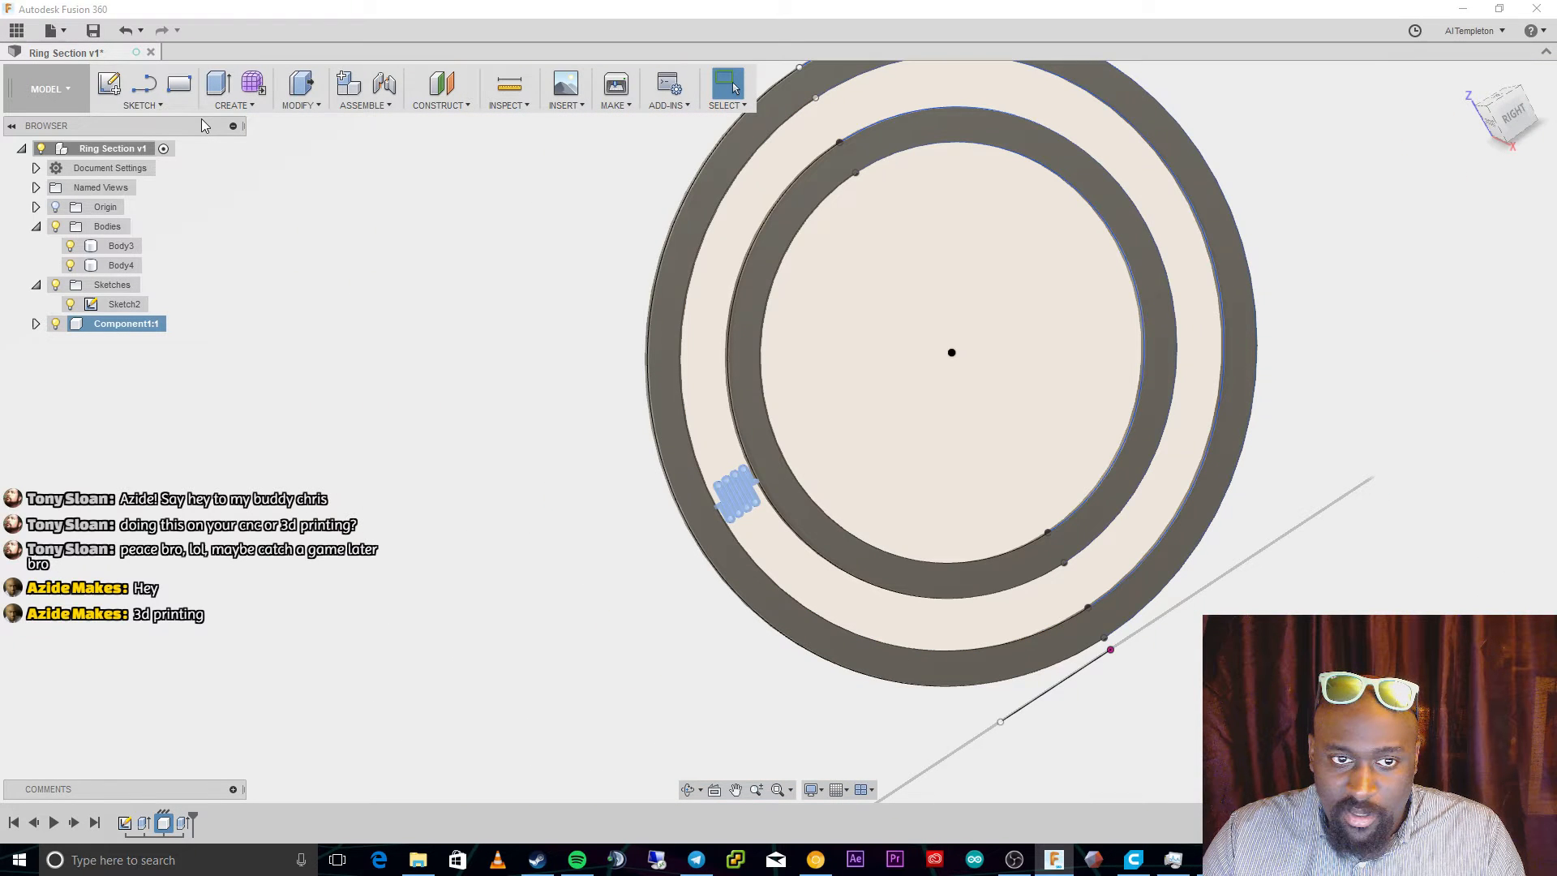
click(274, 106)
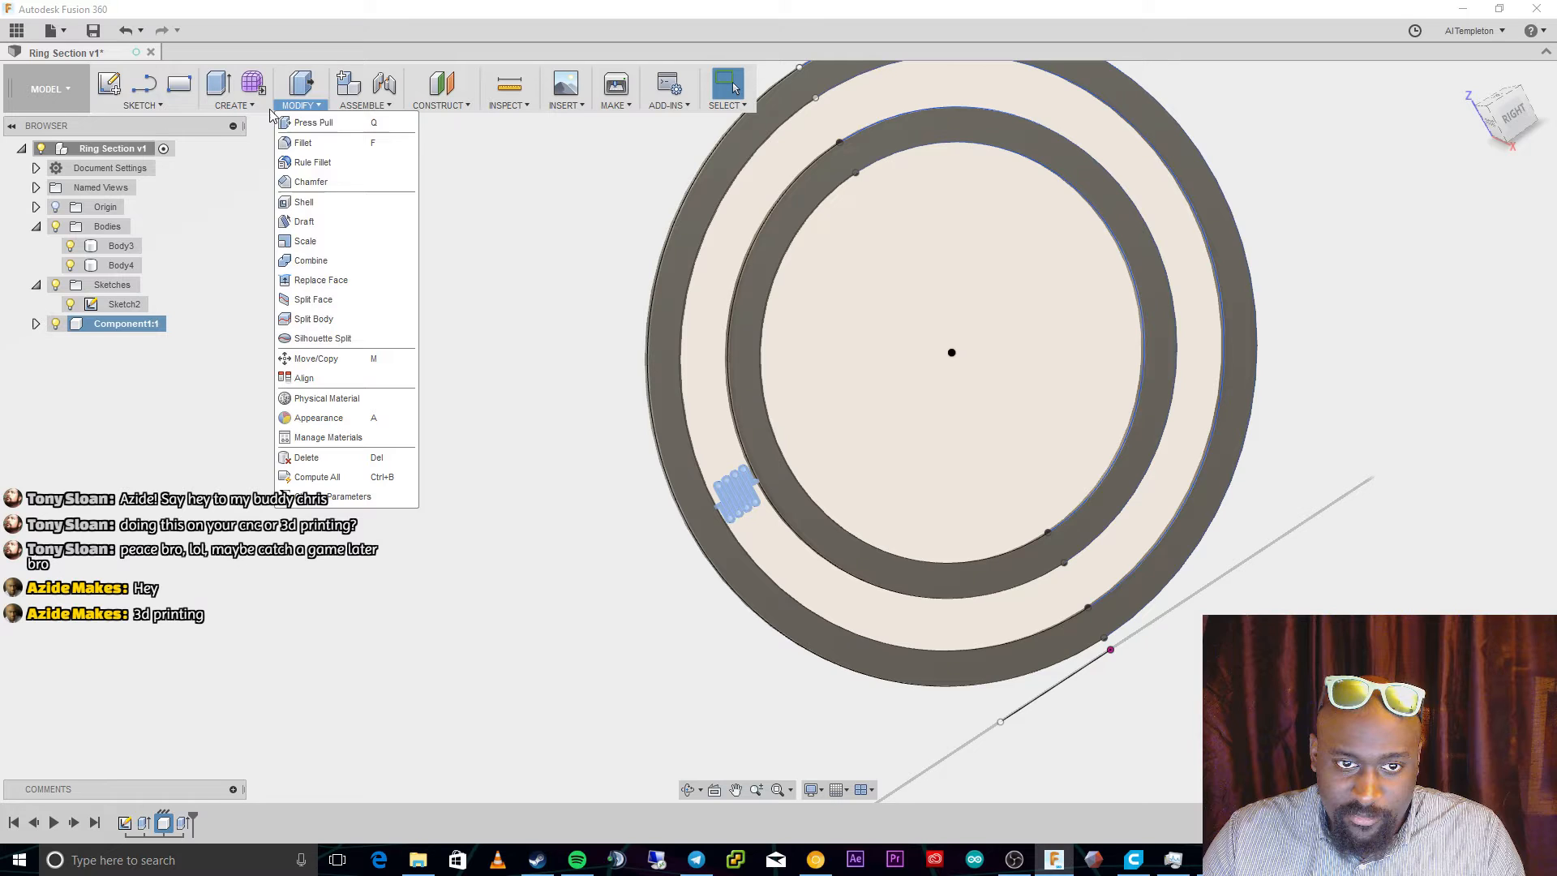
mouse_move(154, 106)
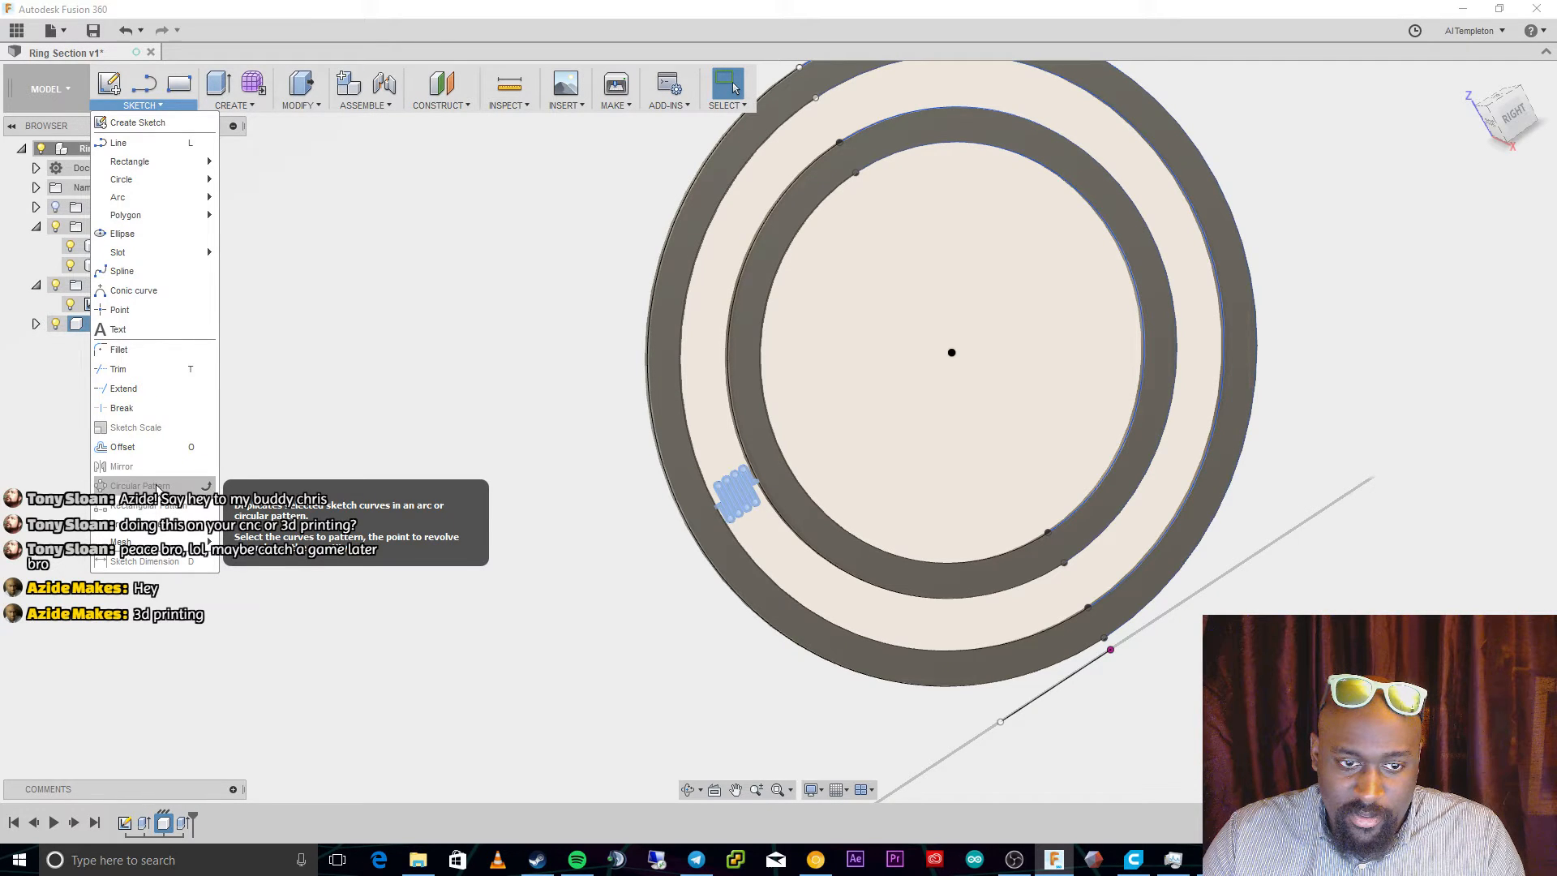
mouse_move(300, 105)
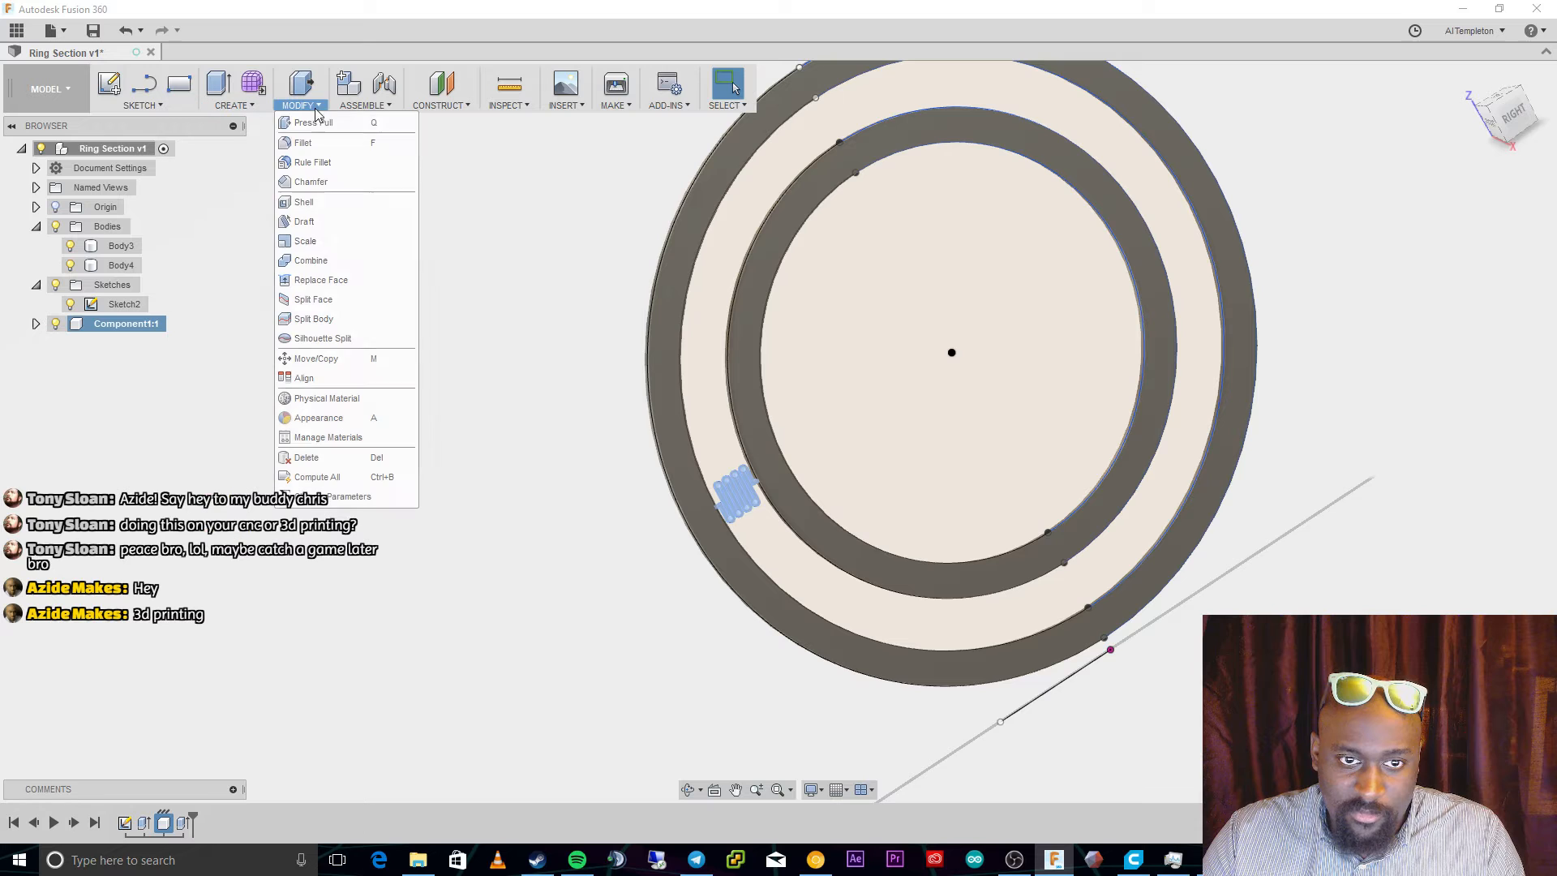
click(316, 358)
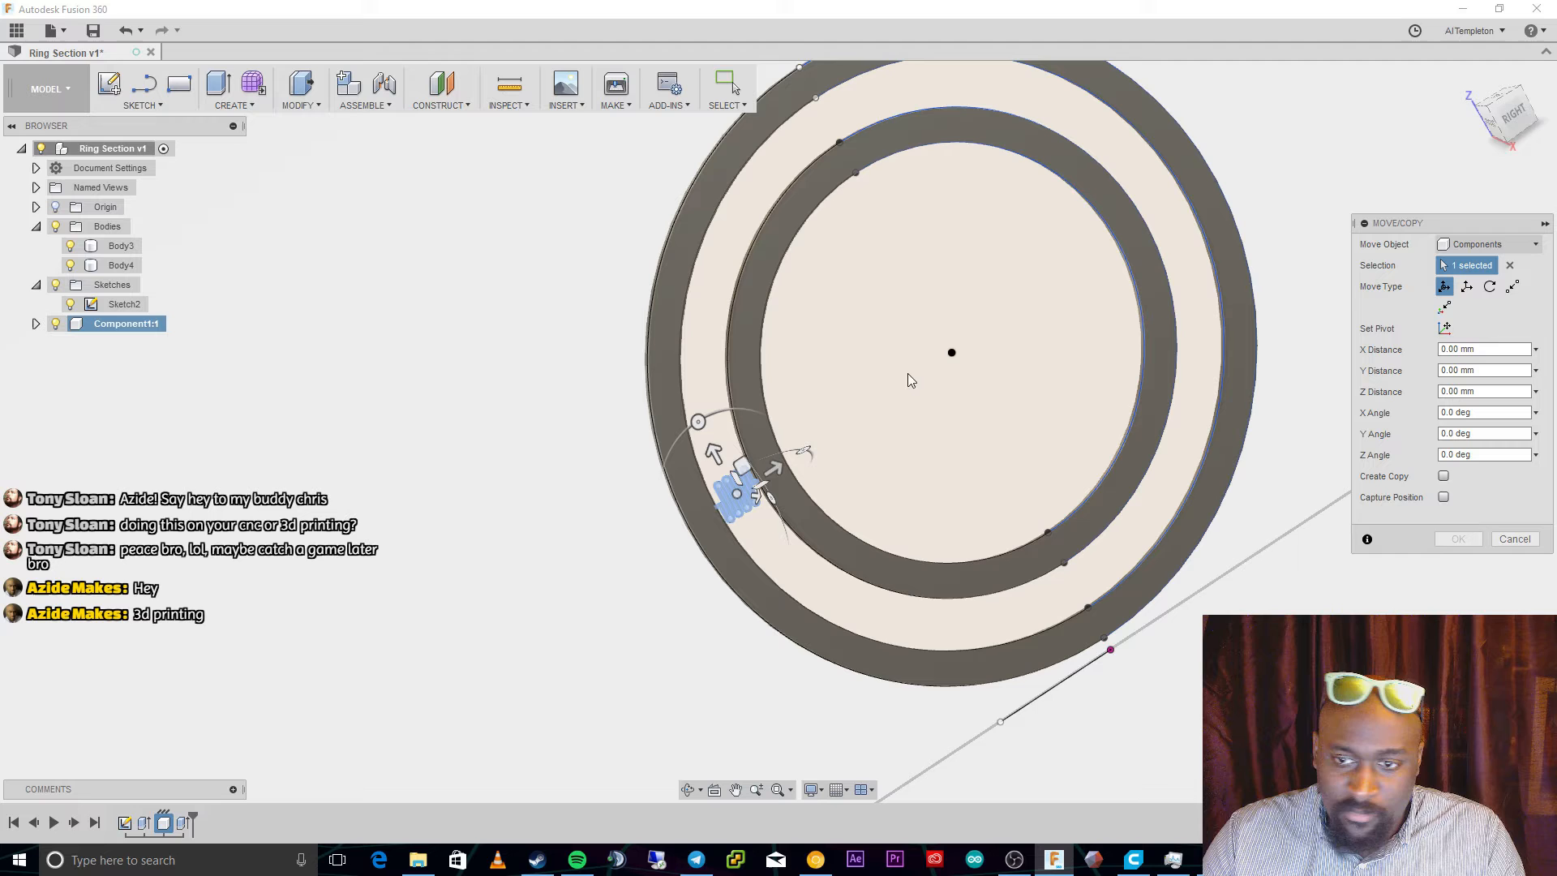
click(1443, 477)
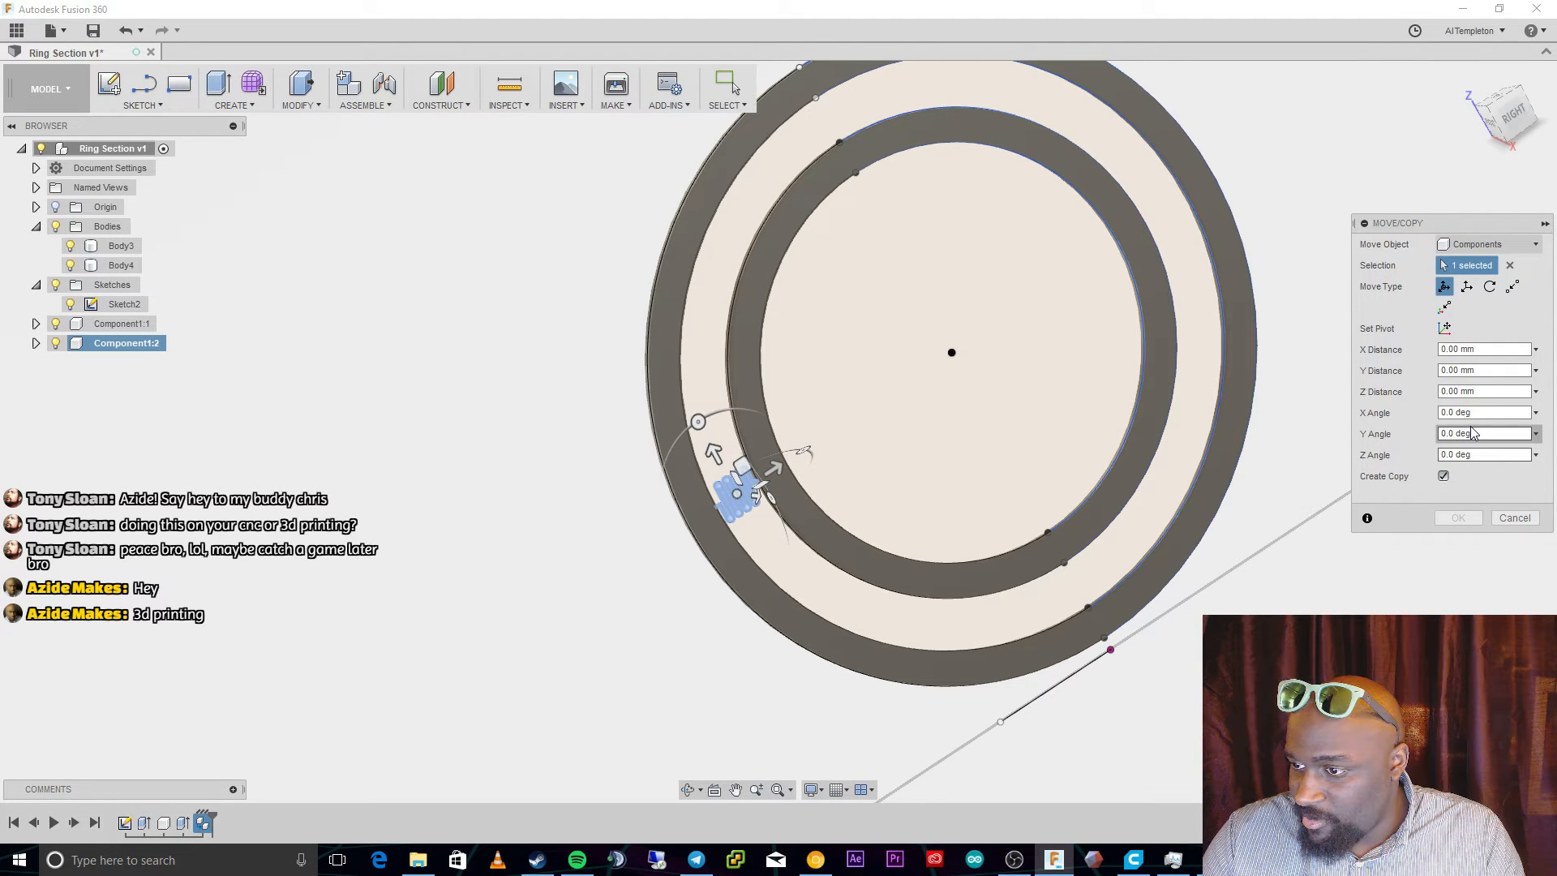
click(1491, 287)
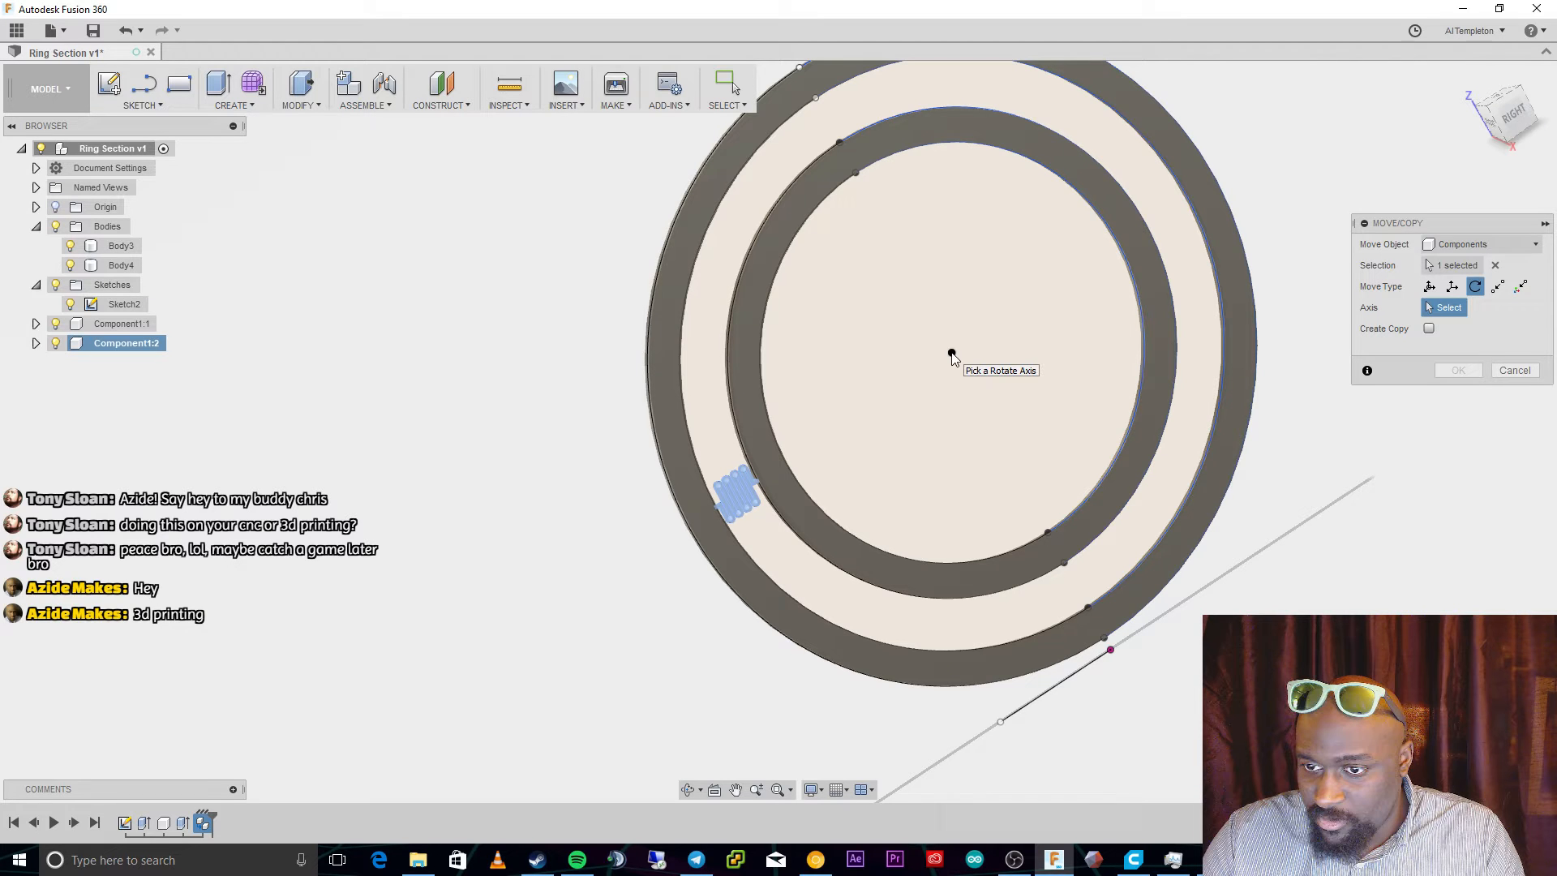
click(1132, 289)
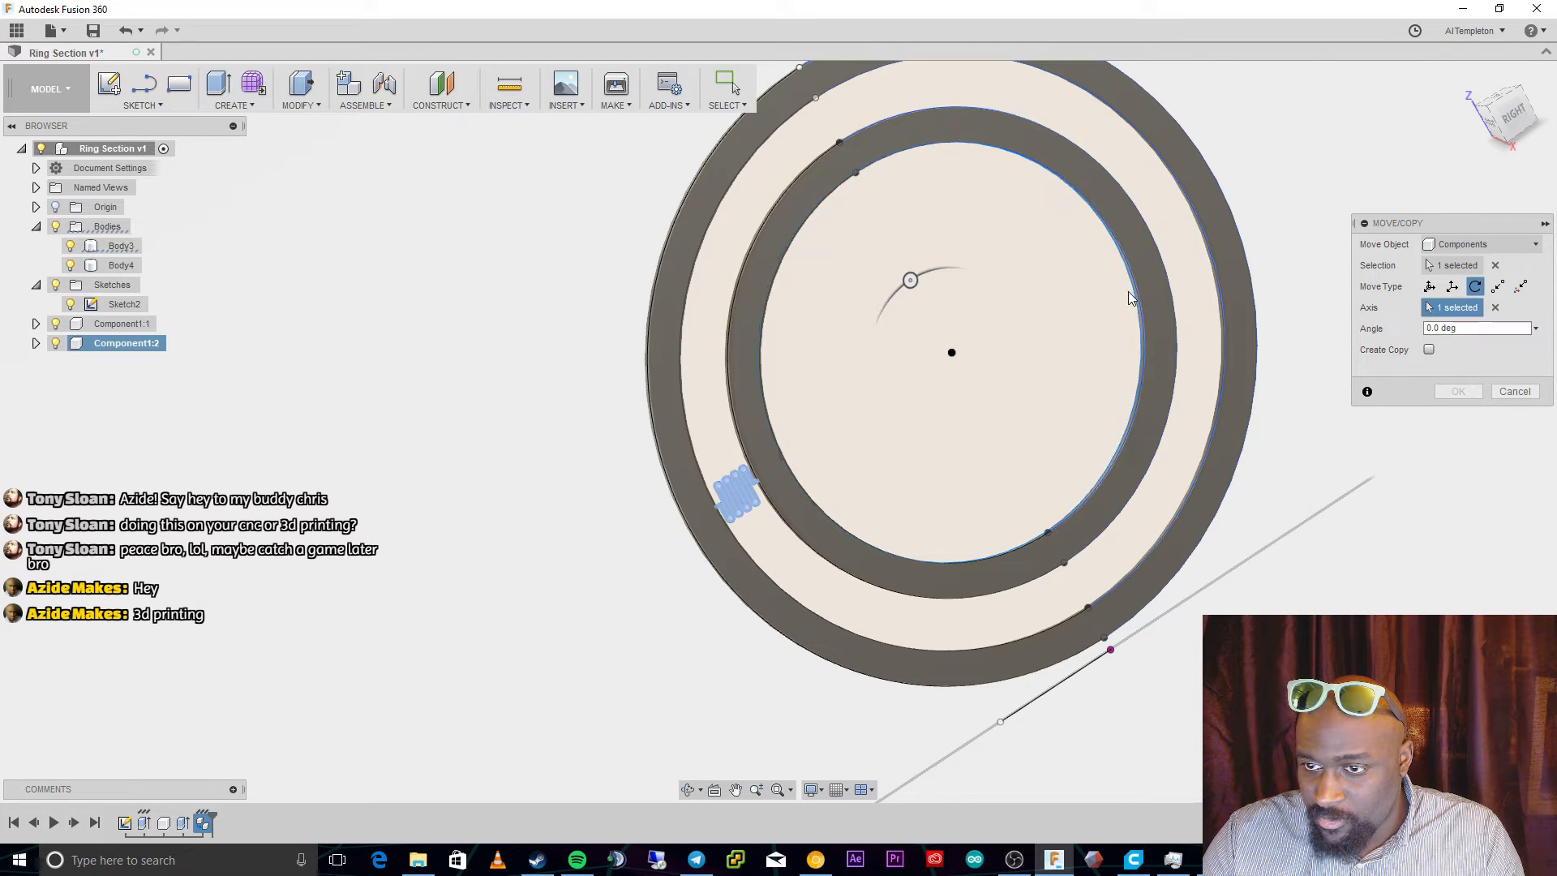
click(1429, 349)
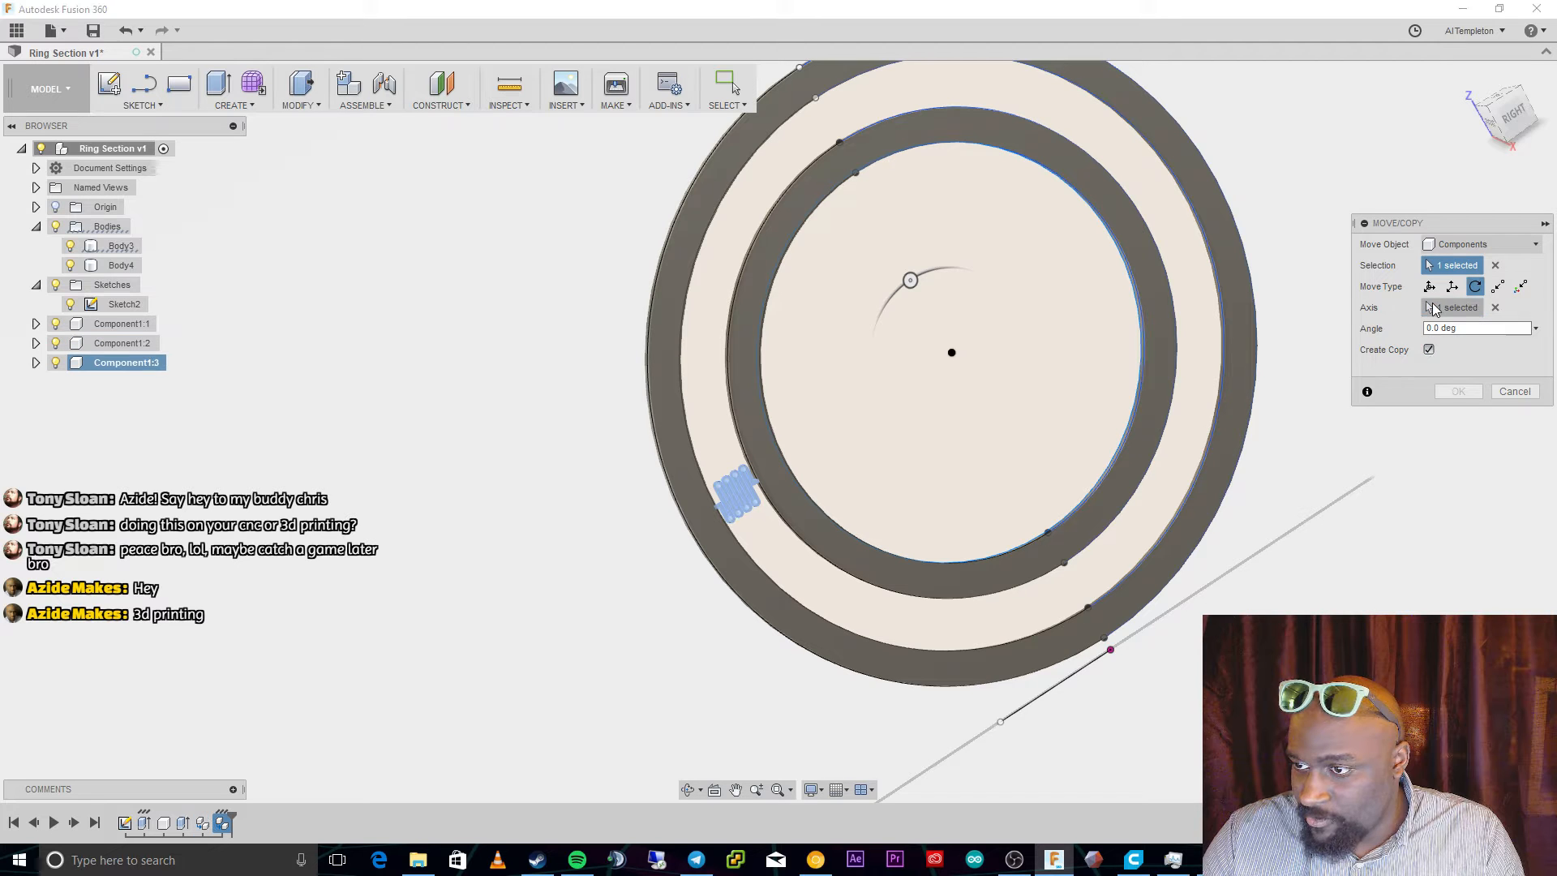
Rotate the spring copy by -30 degrees around the ring centre and accept the copy.
click(912, 280)
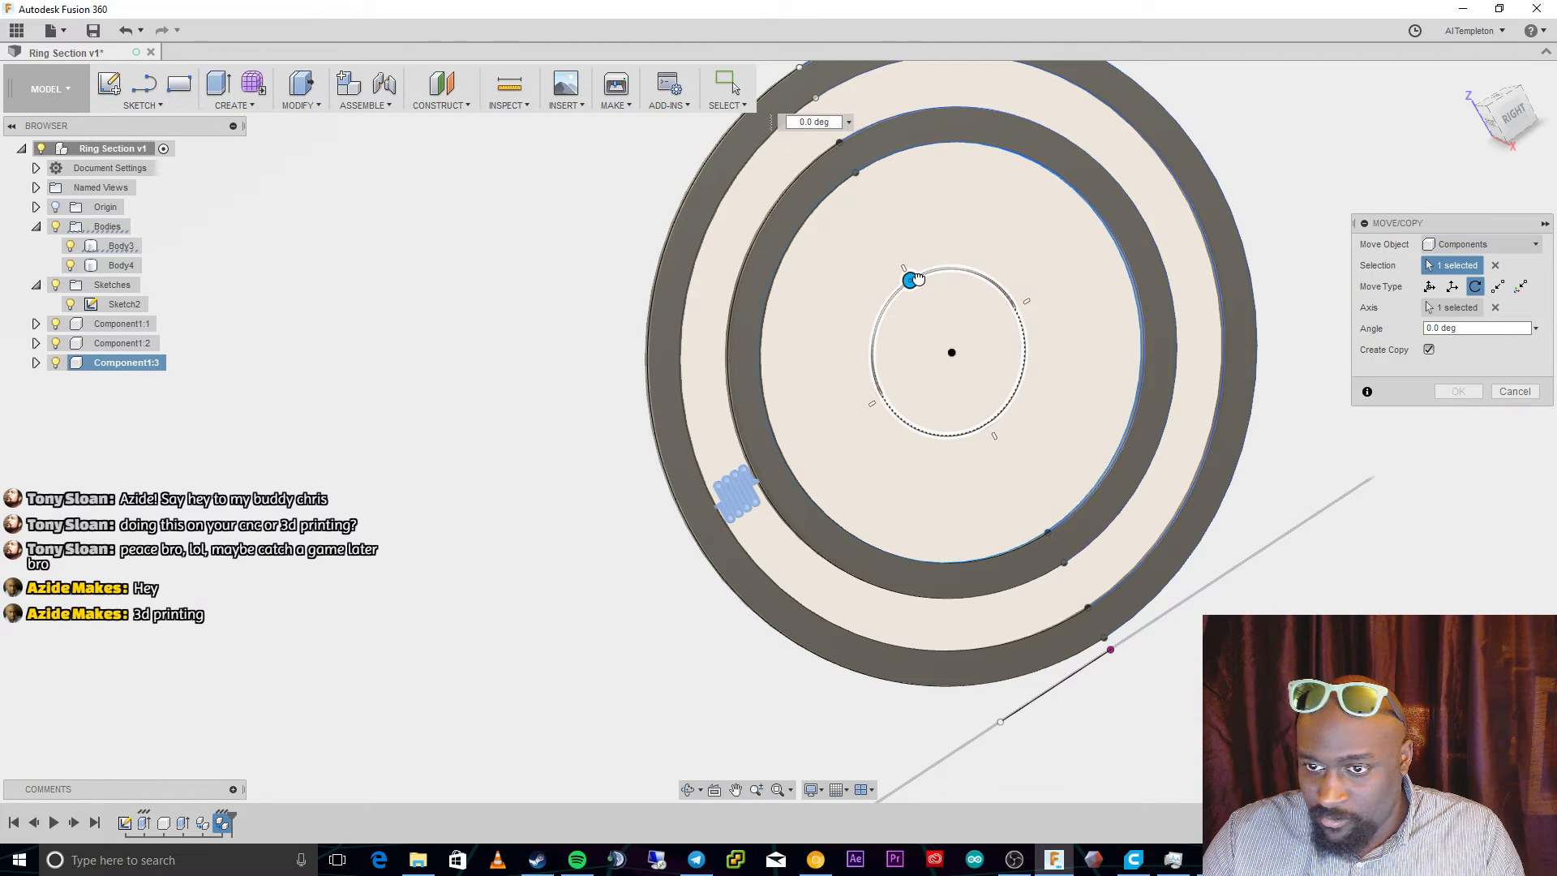
drag(913, 281, 937, 269)
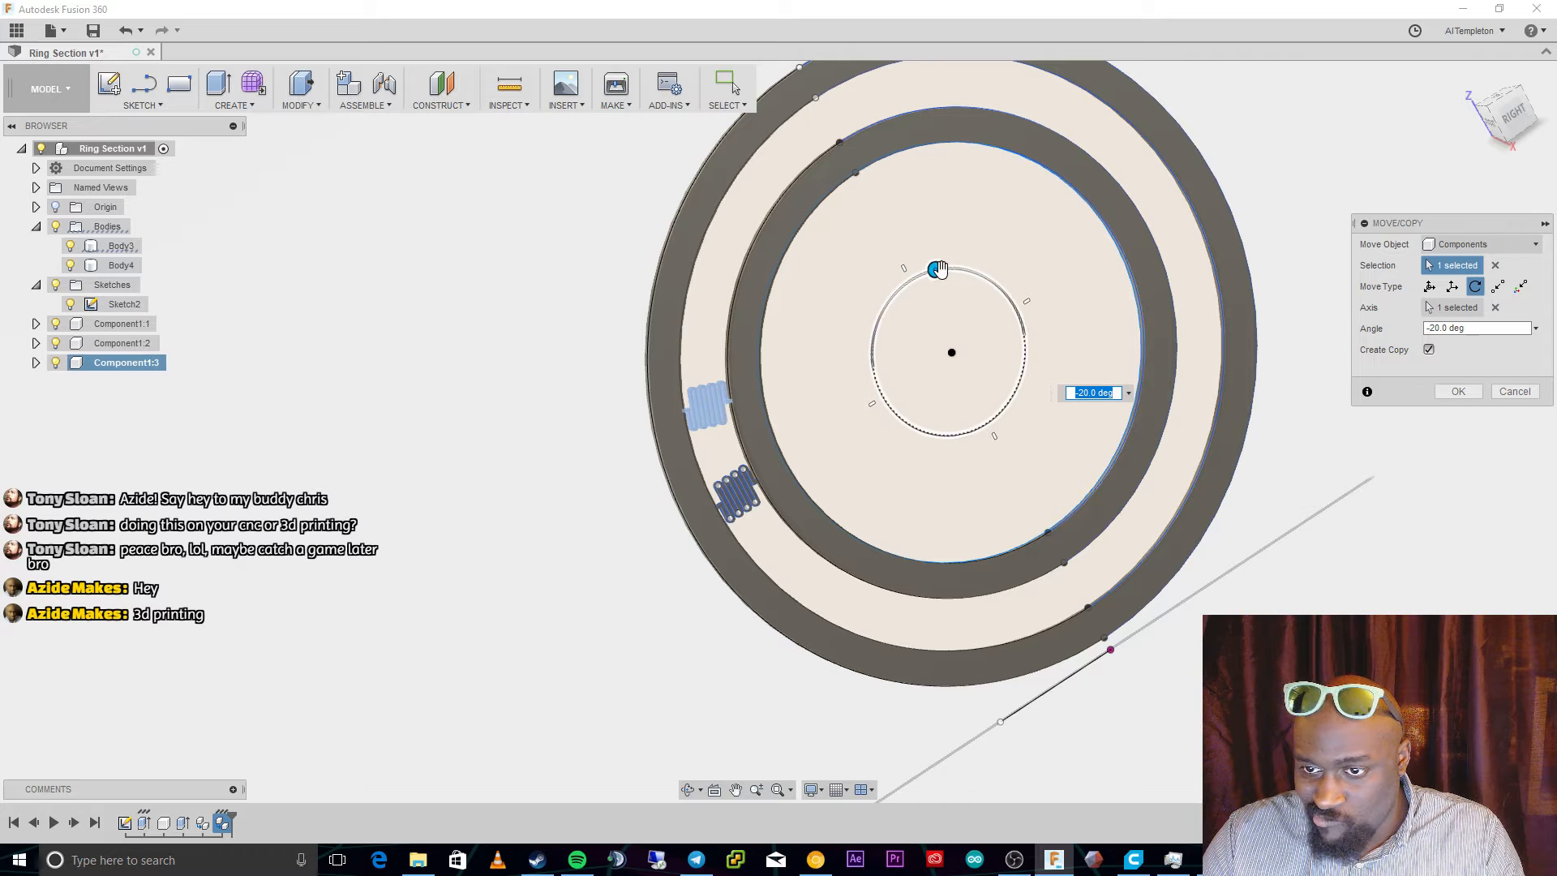
drag(938, 269, 949, 271)
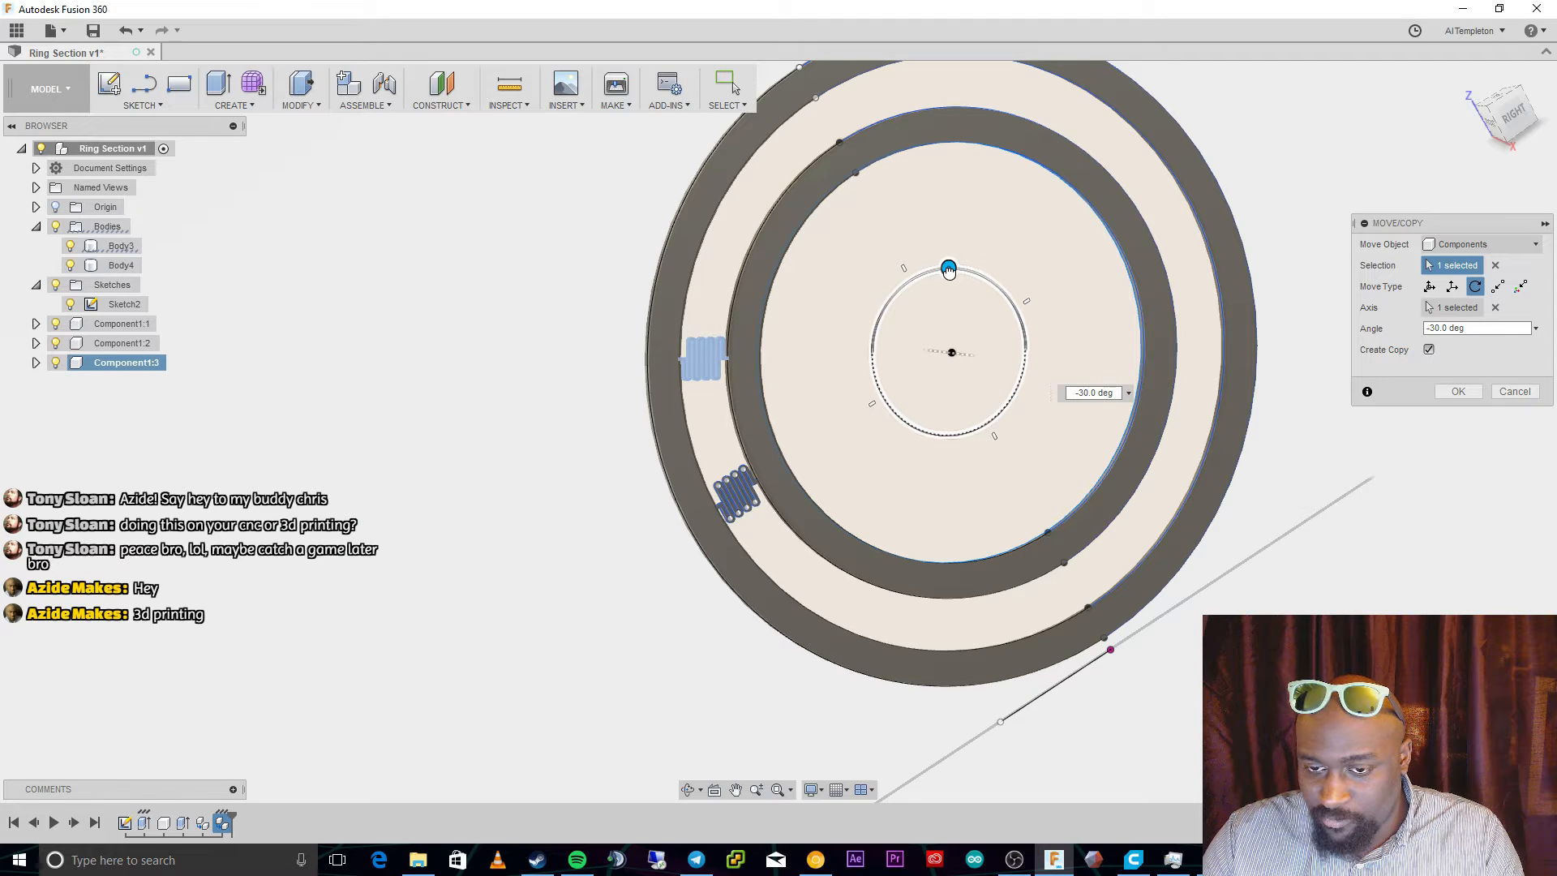
mouse_move(949, 271)
mouse_down()
mouse_move(975, 271)
mouse_move(946, 265)
mouse_move(961, 268)
mouse_up()
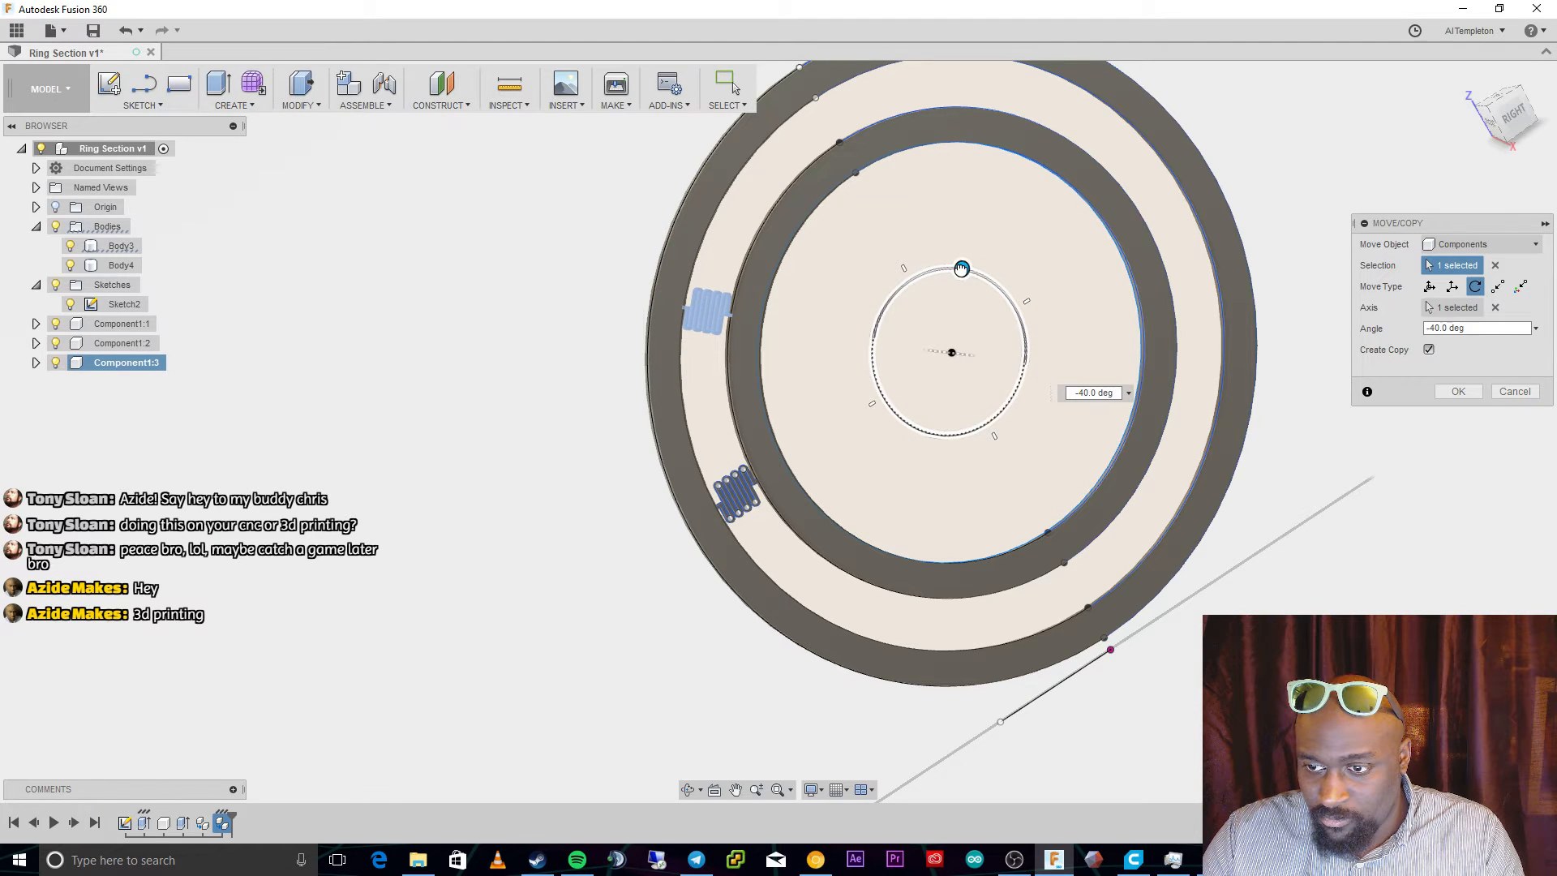
drag(961, 268, 949, 267)
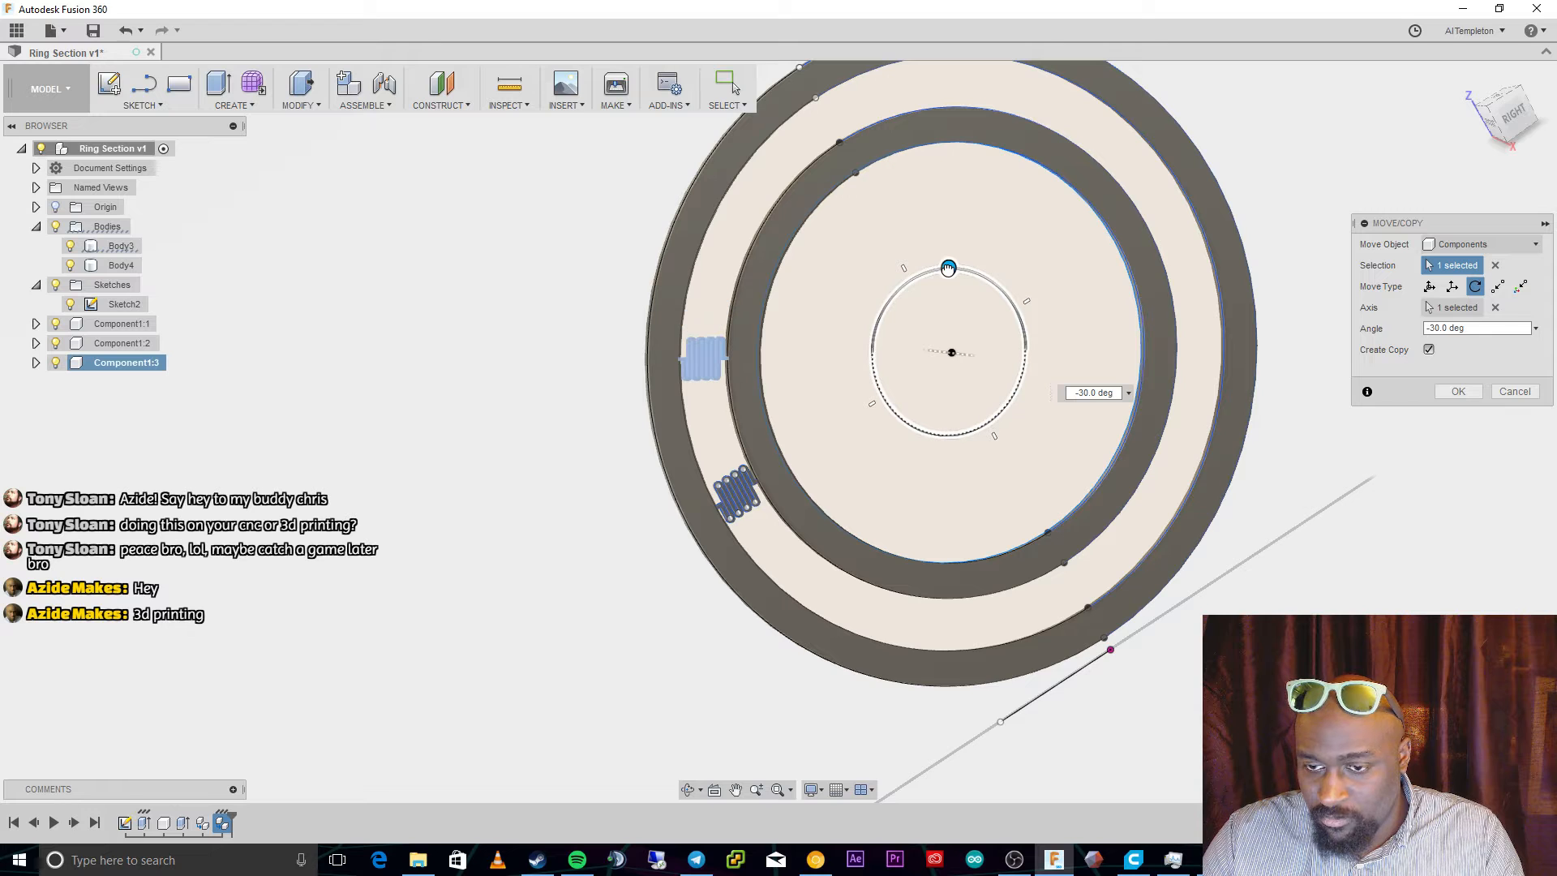
click(1451, 393)
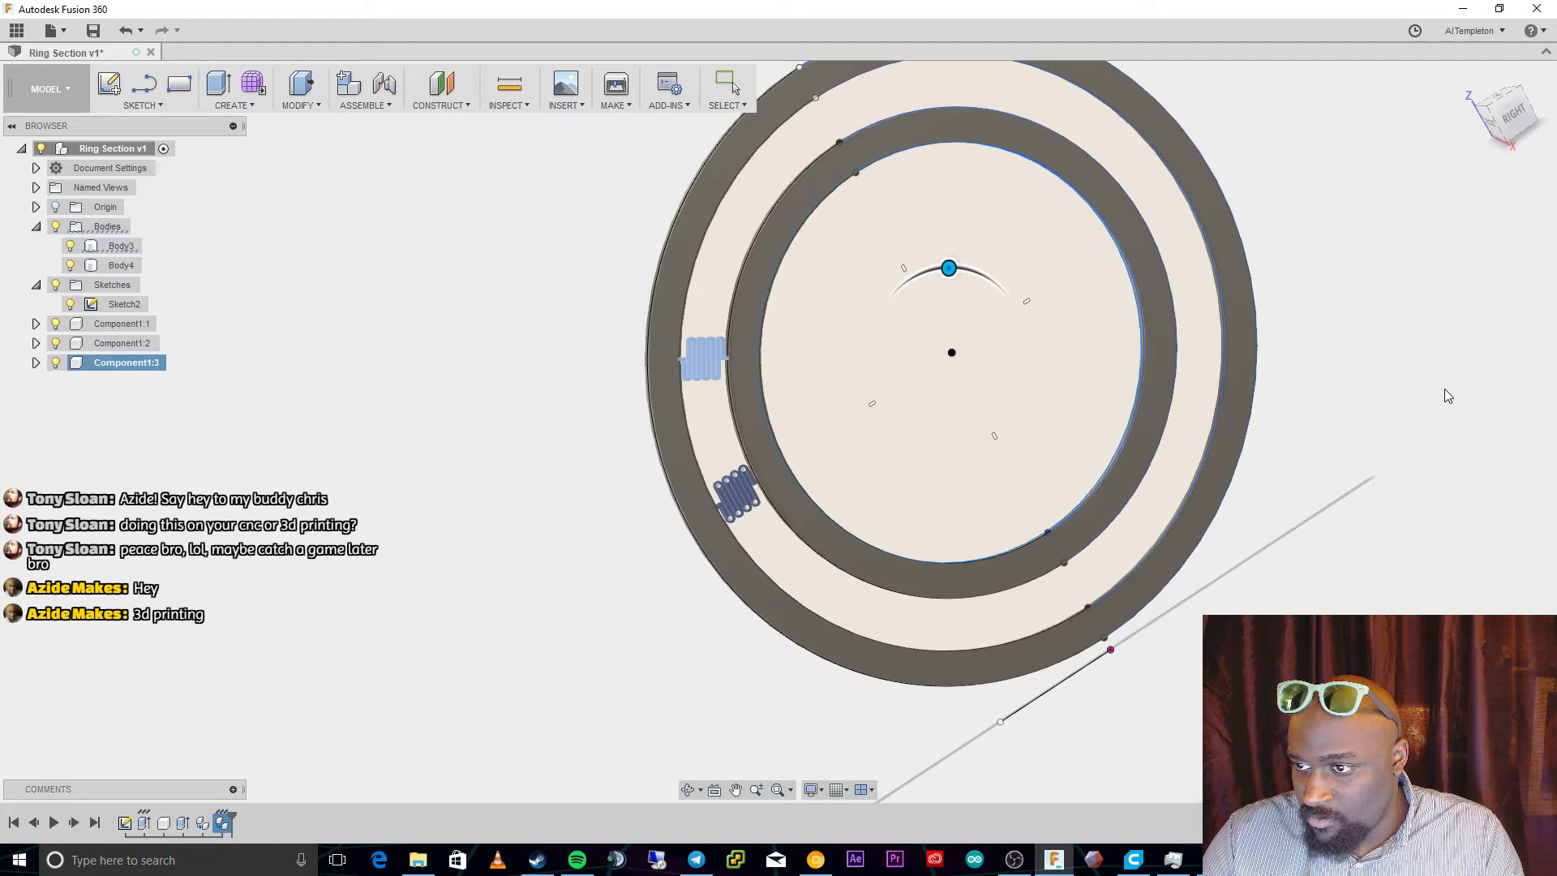
key(Escape)
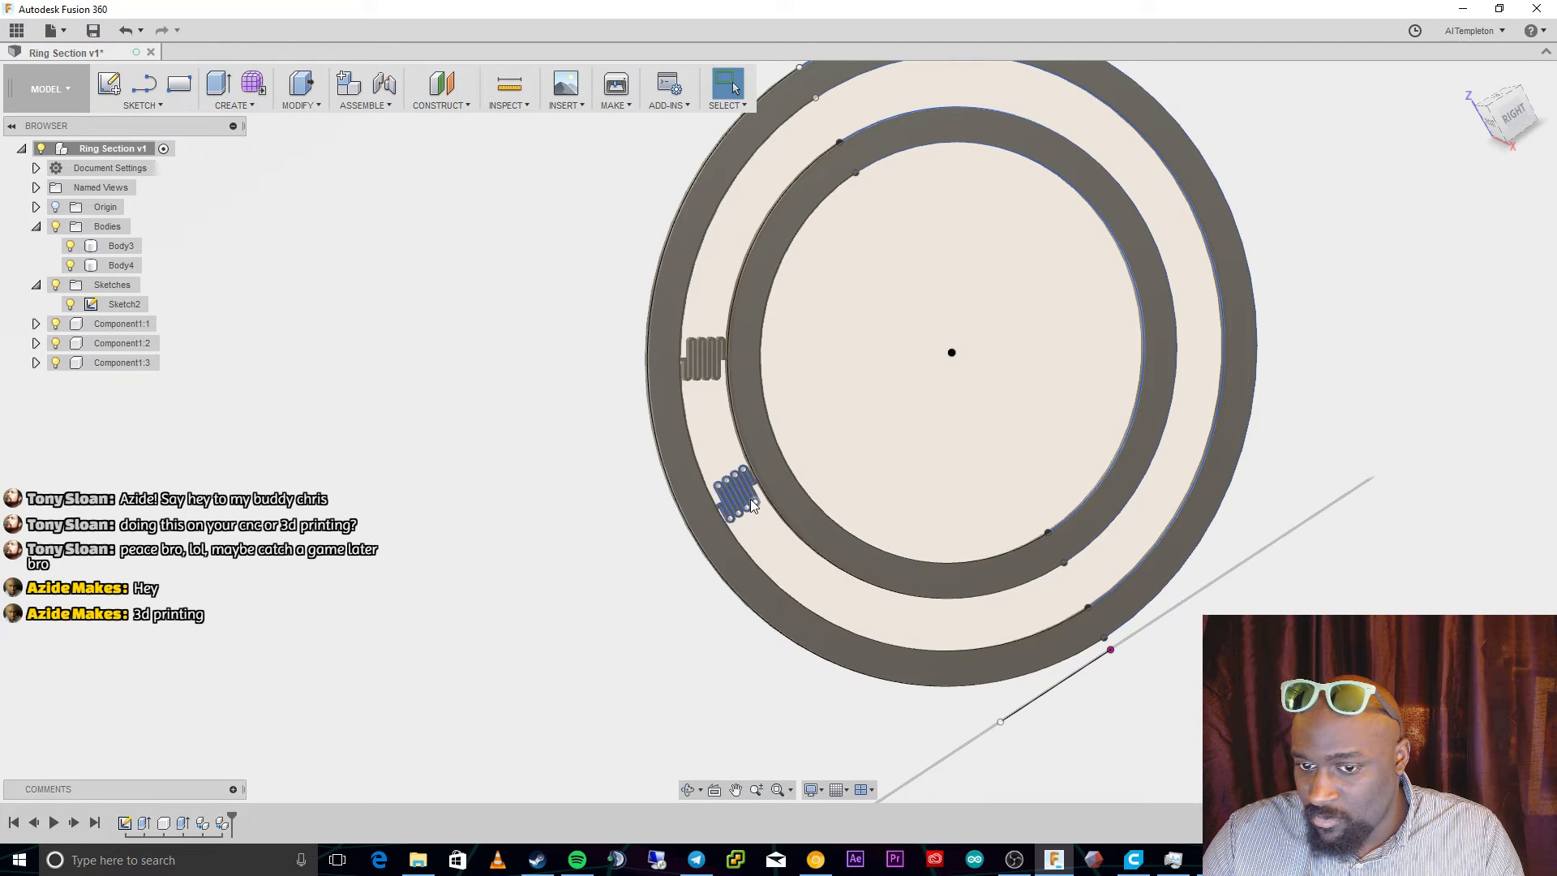
Delete the two copied spring components, Component1:2 and Component1:3.
click(114, 344)
shift+click(113, 363)
right_click(116, 340)
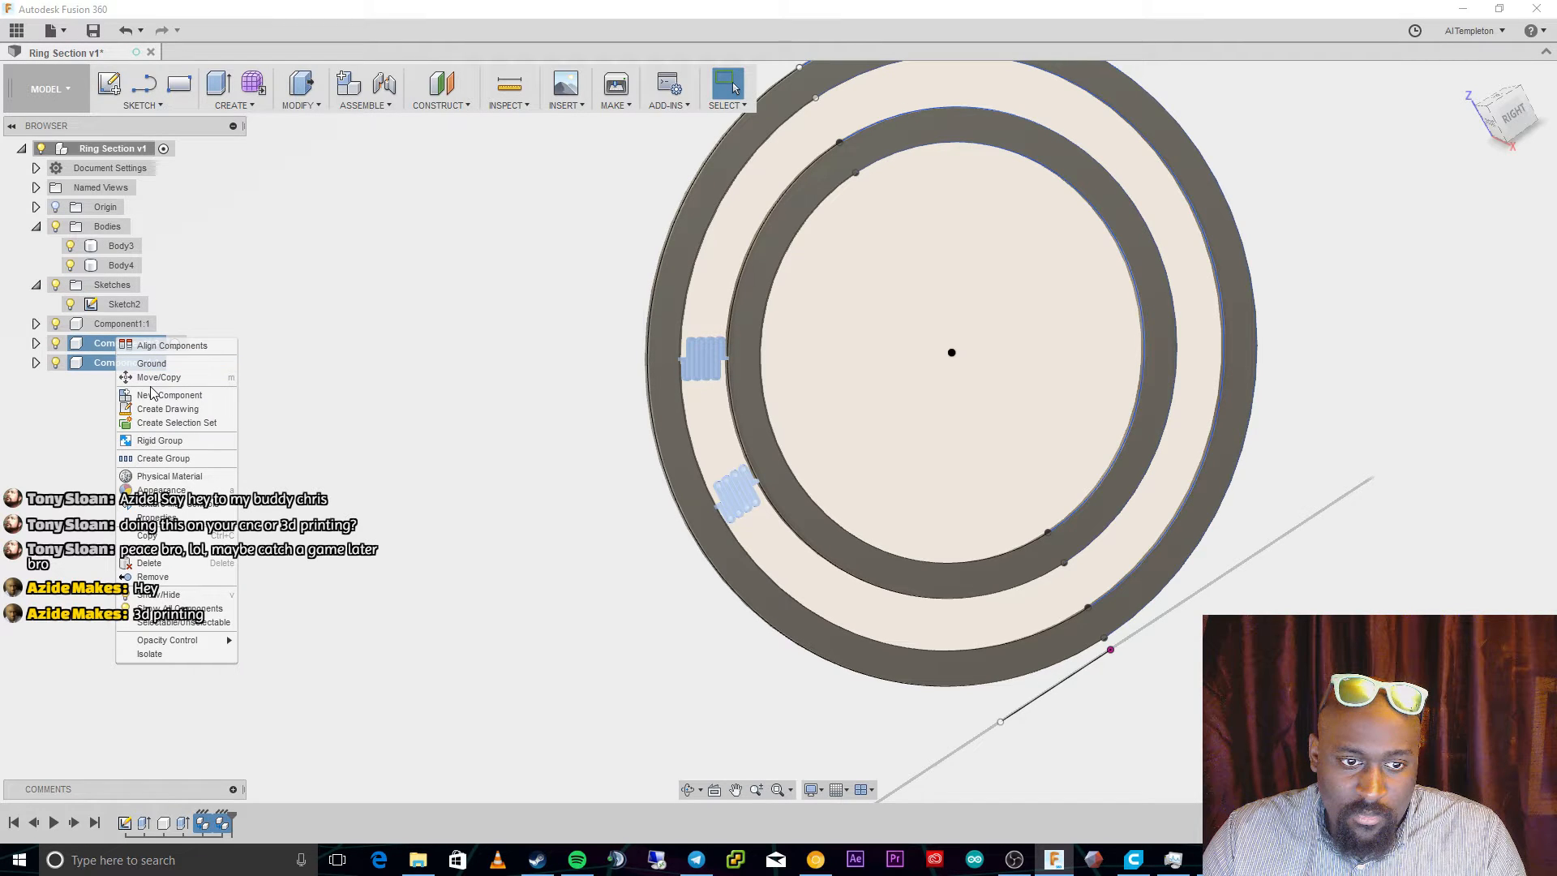
click(254, 105)
click(254, 105)
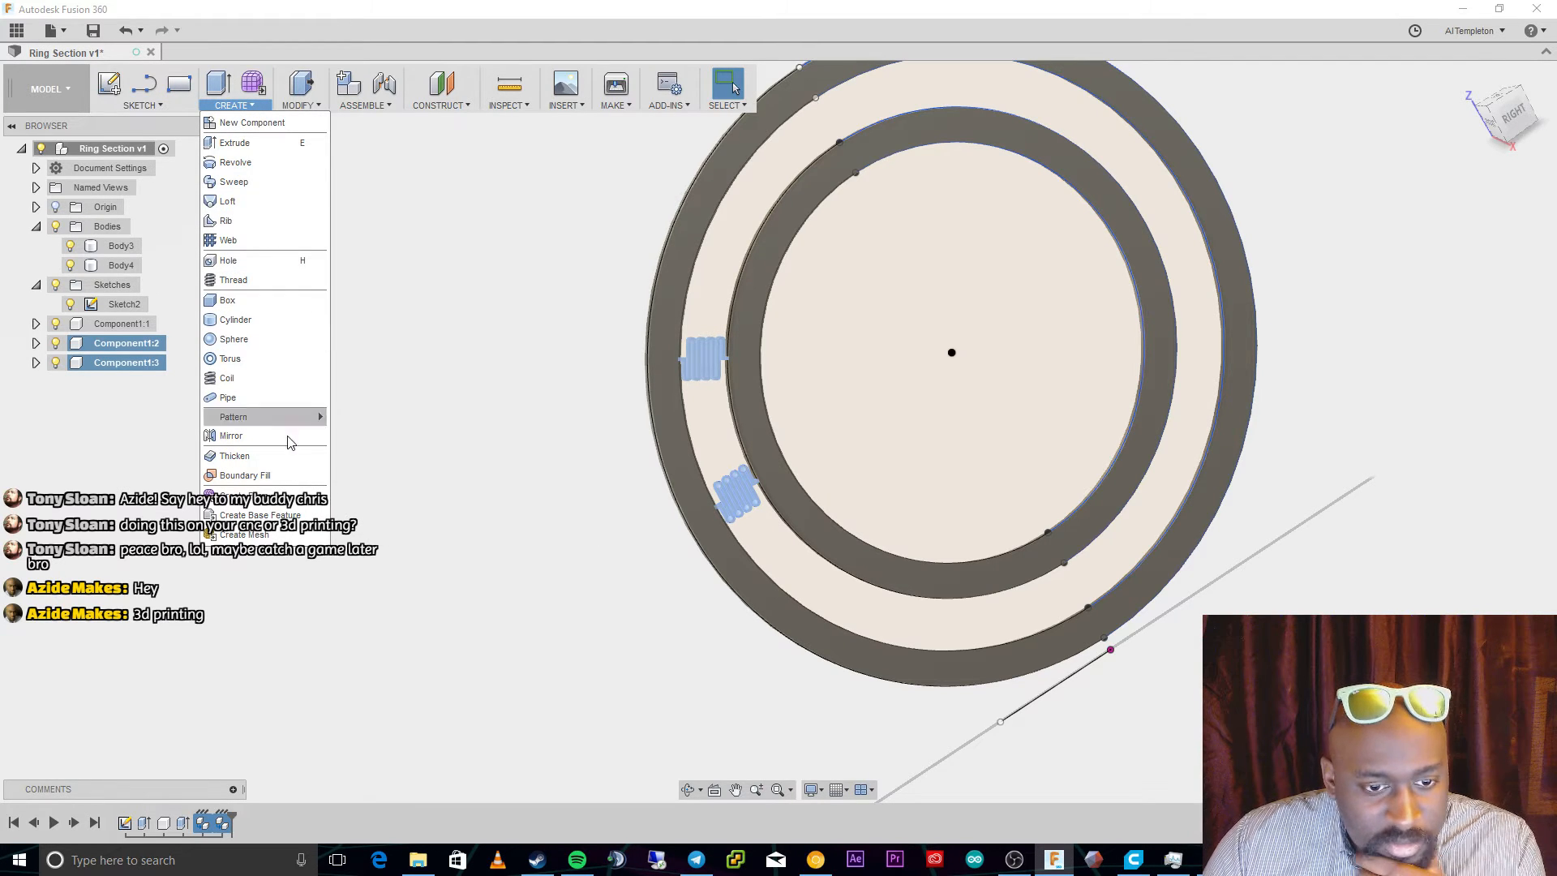
mouse_move(300, 416)
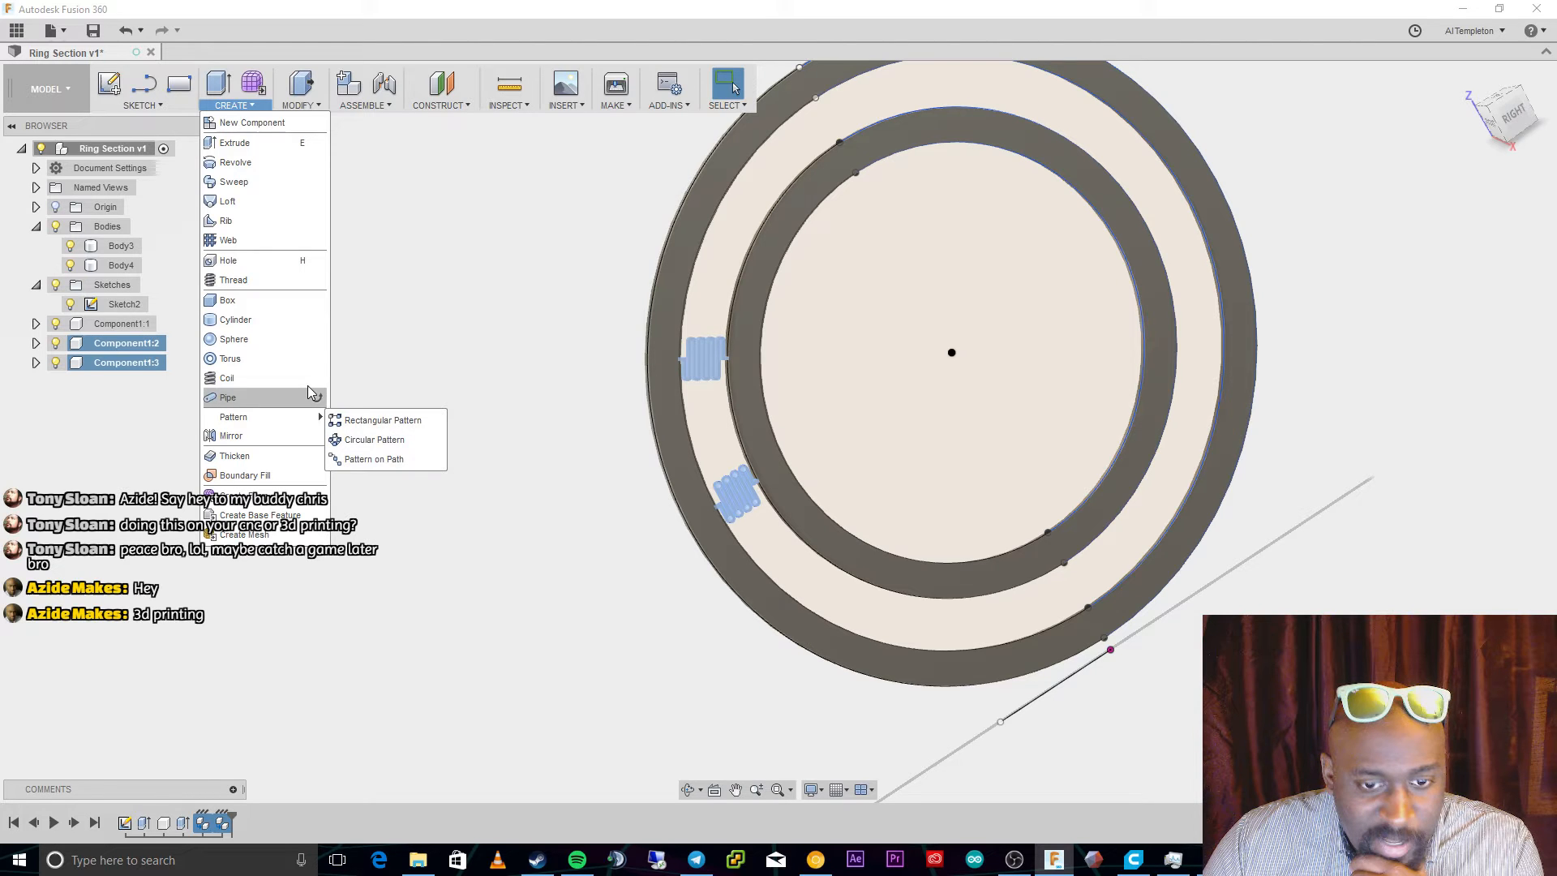
key(Delete)
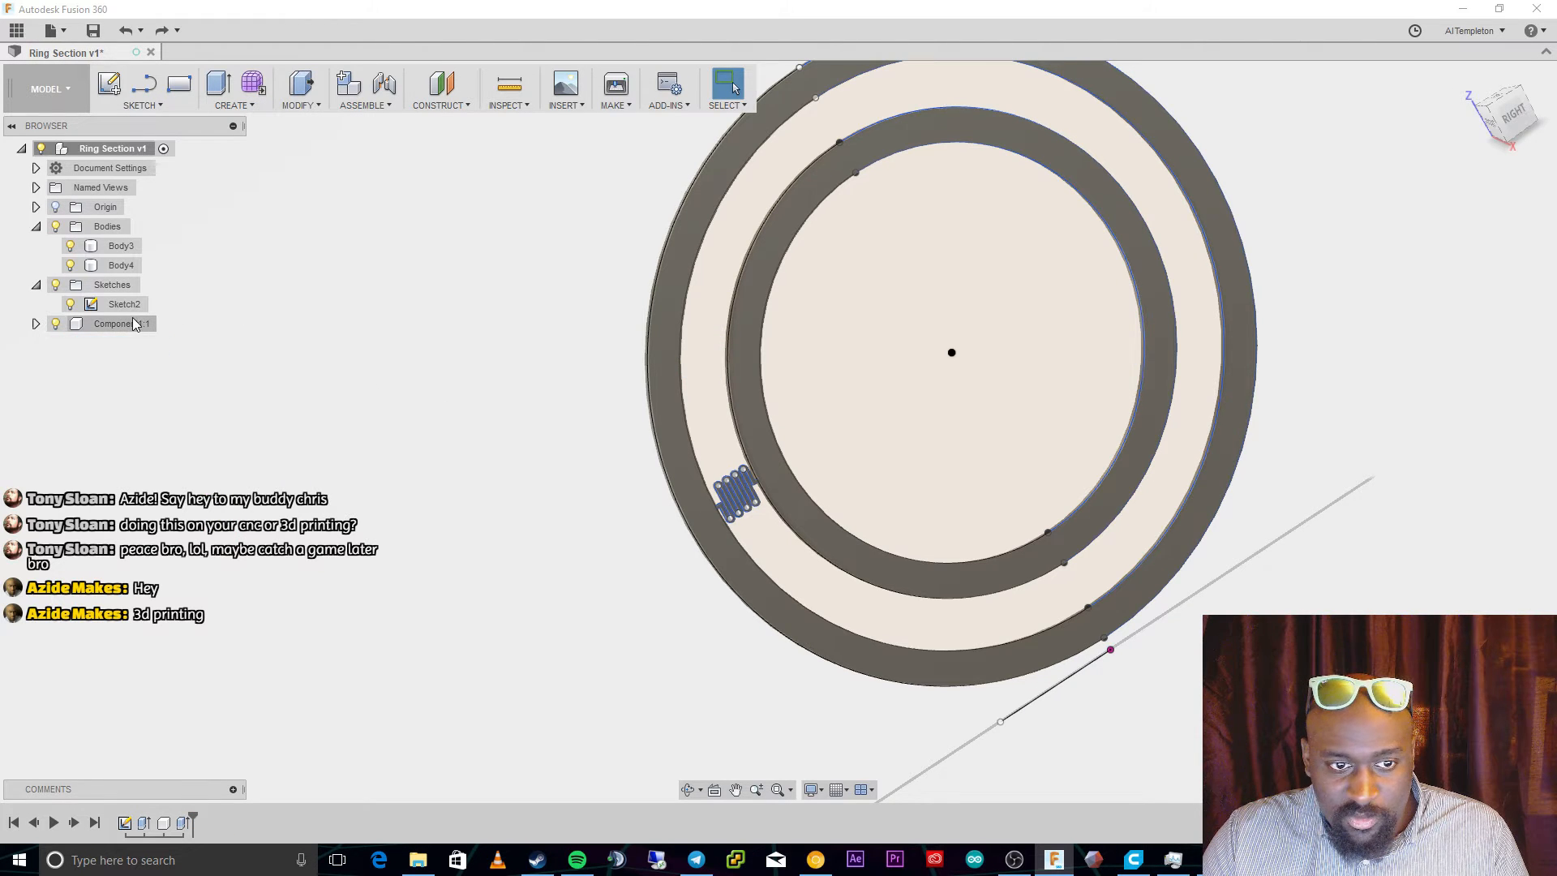
Set up a circular pattern of the serpentine spring's face, using the inner ring's inner circular edge as the axis.
click(133, 320)
click(235, 105)
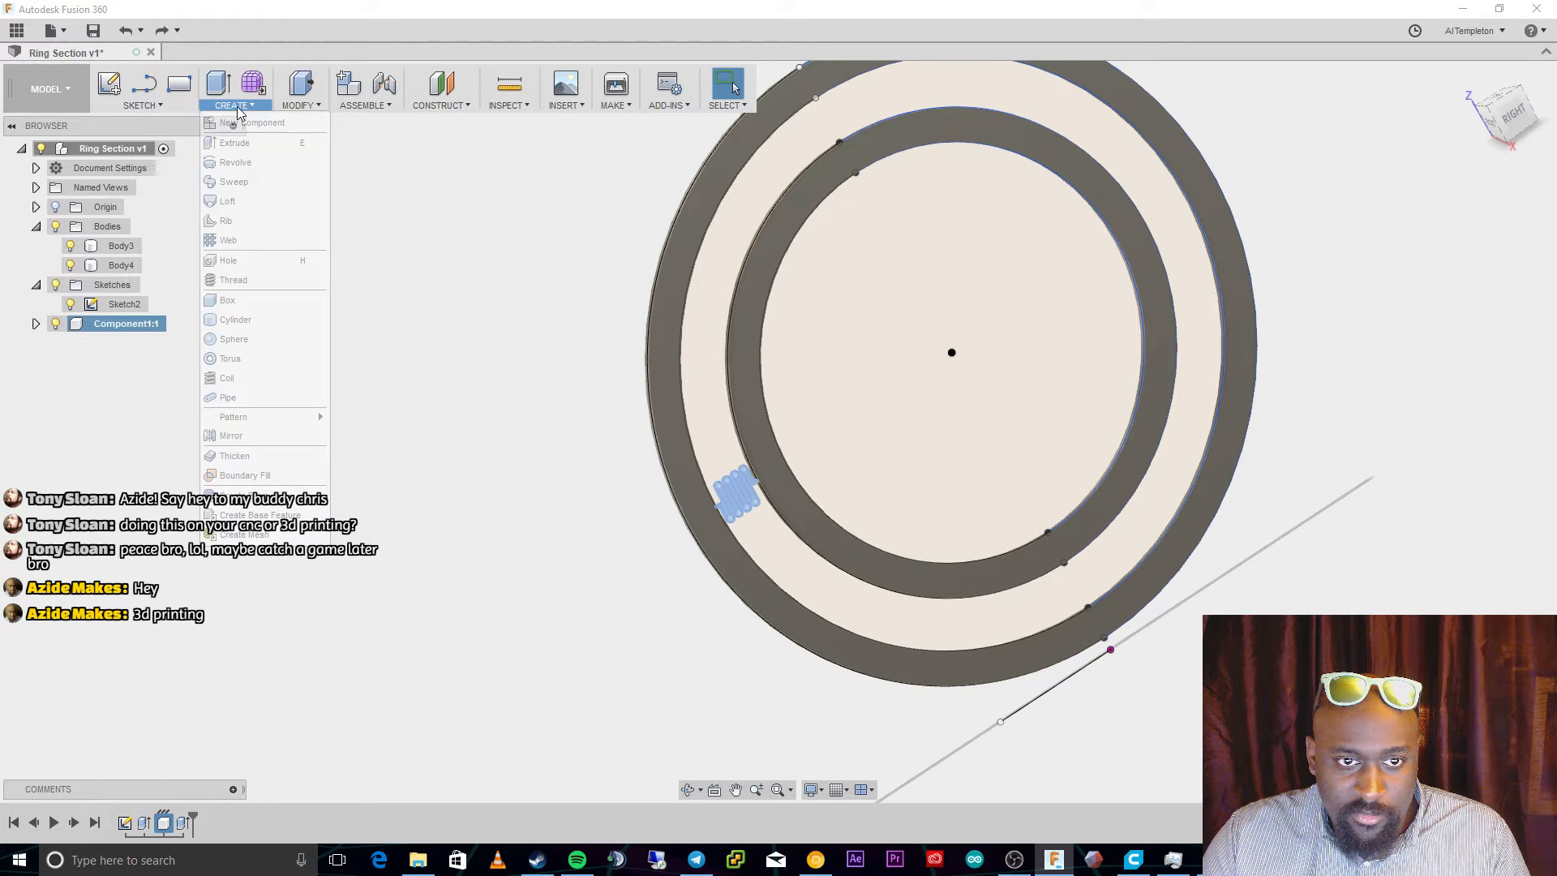
mouse_move(267, 417)
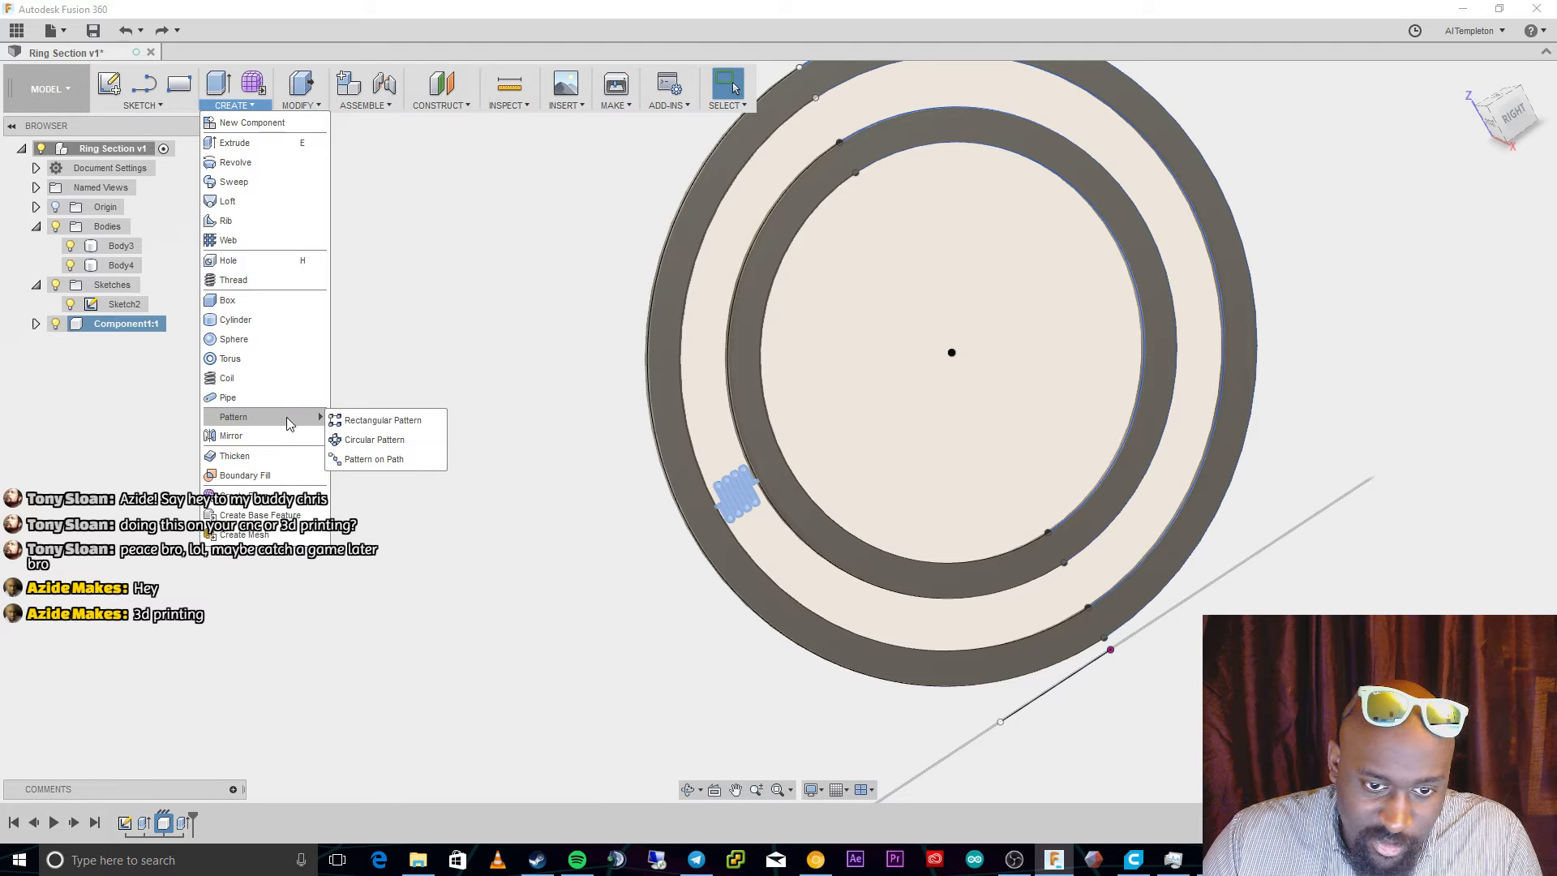
click(436, 420)
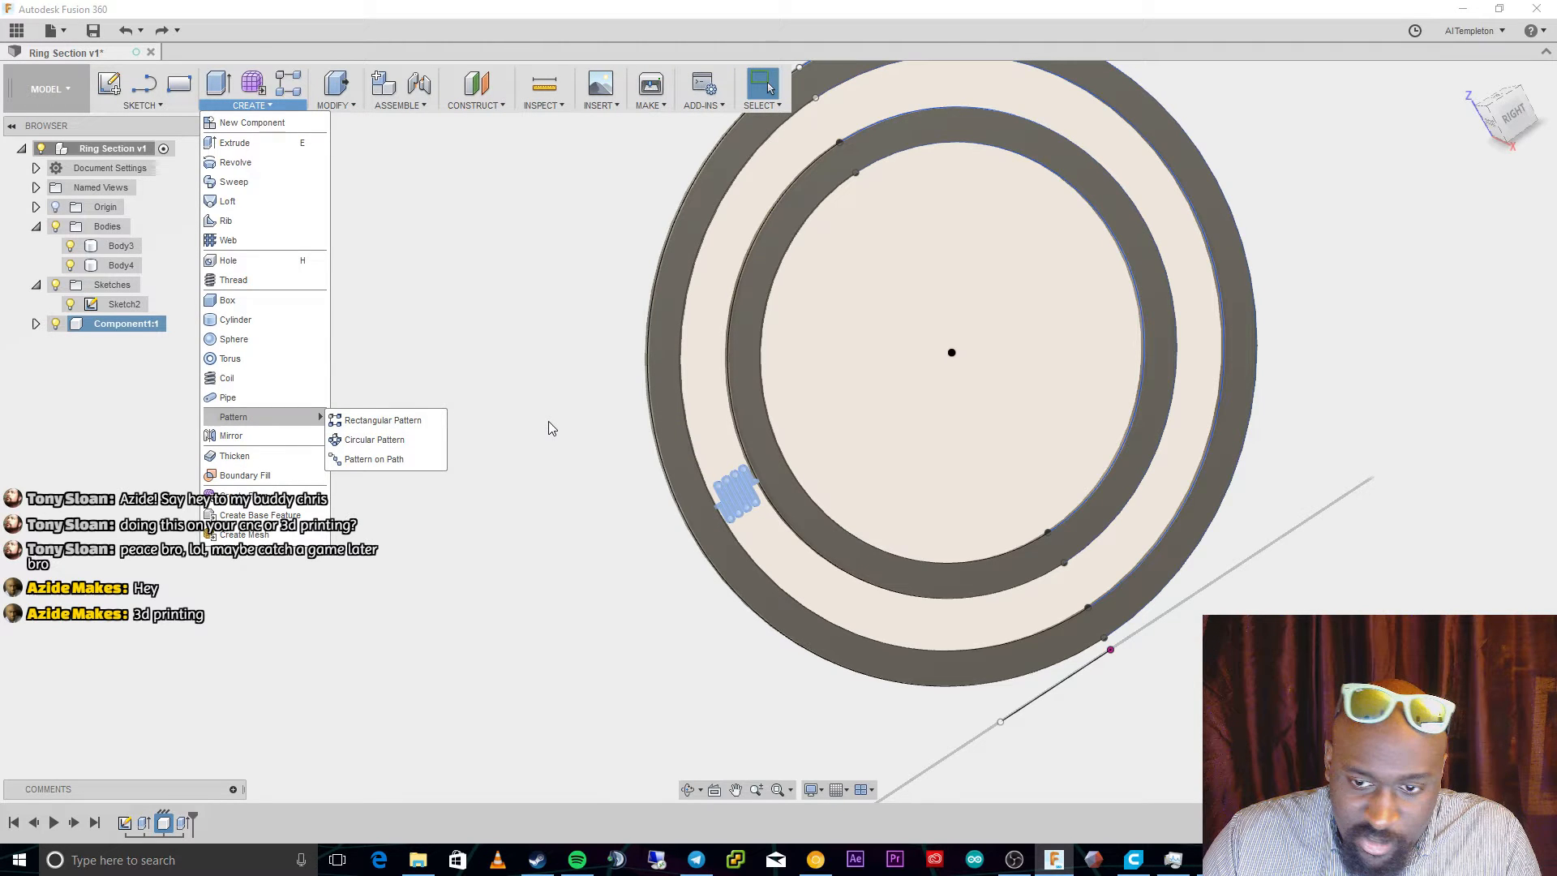
click(374, 439)
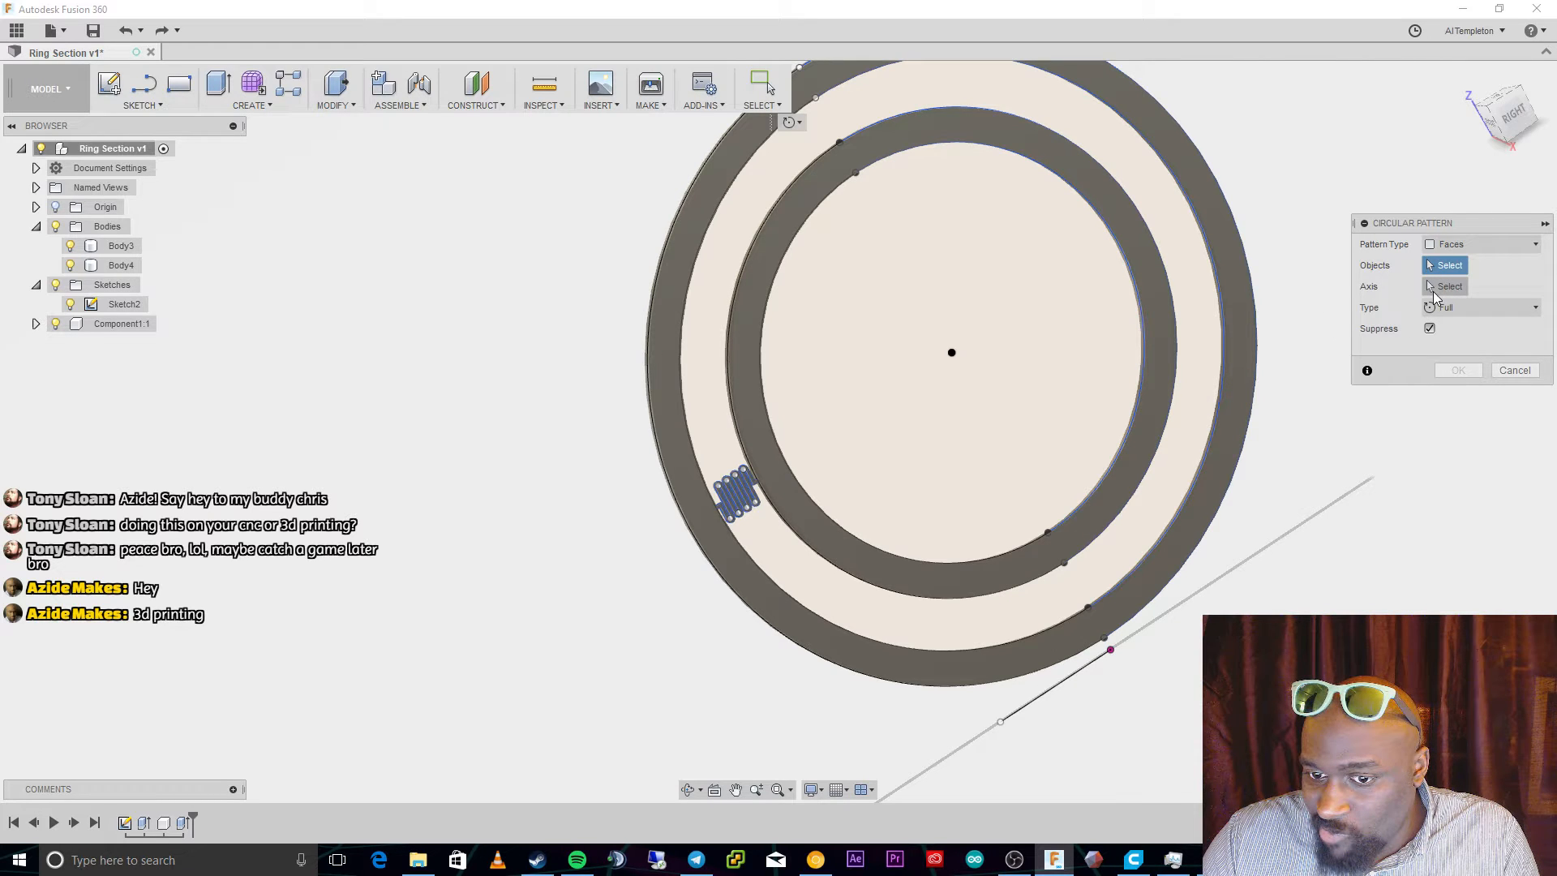
click(748, 486)
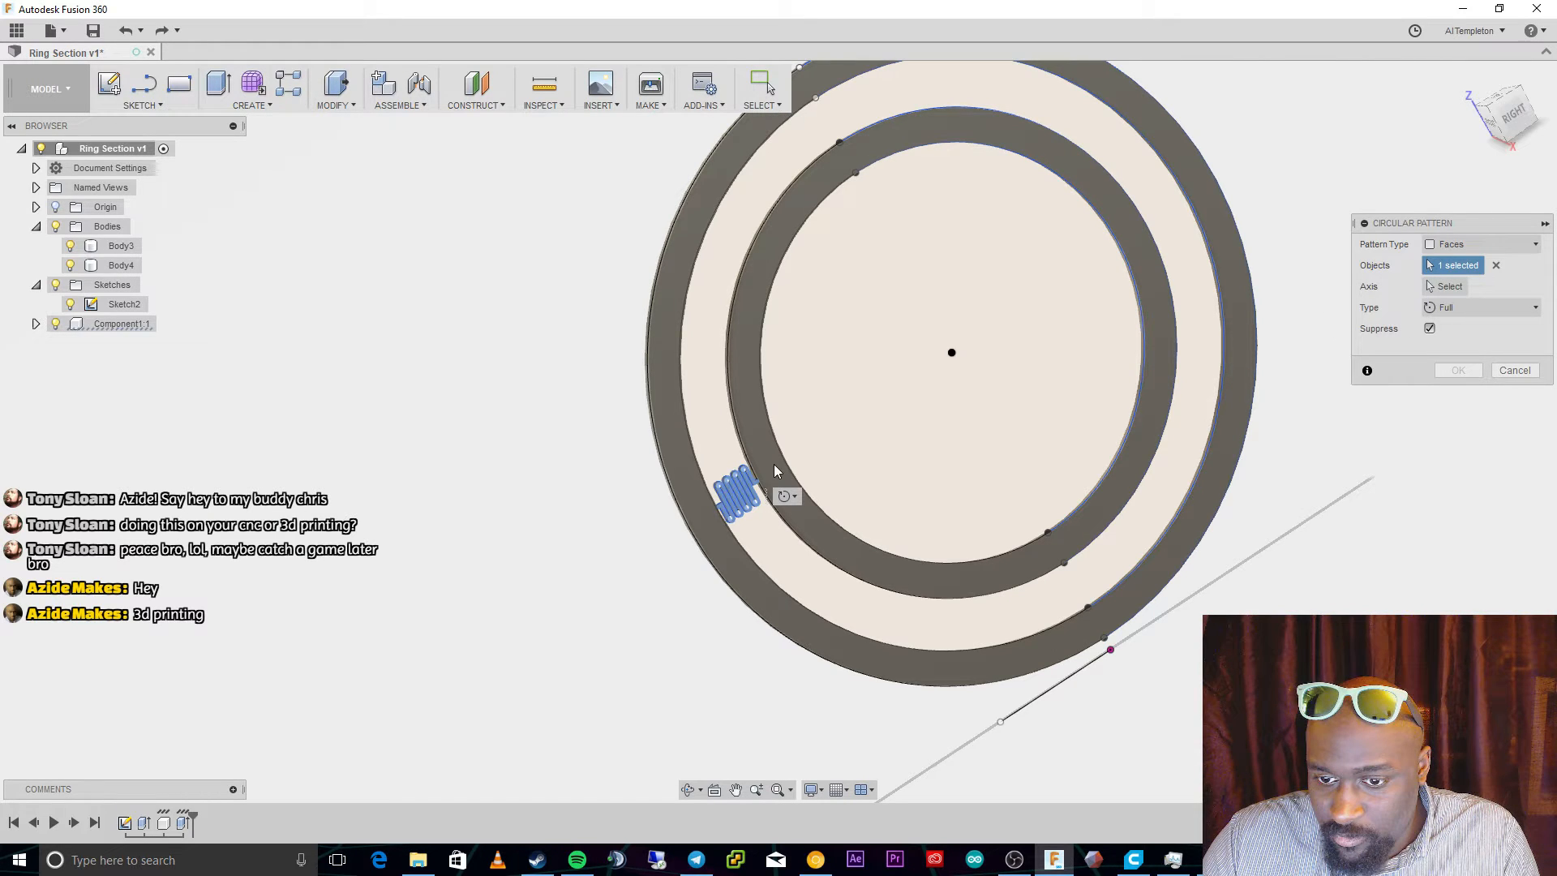
click(1445, 287)
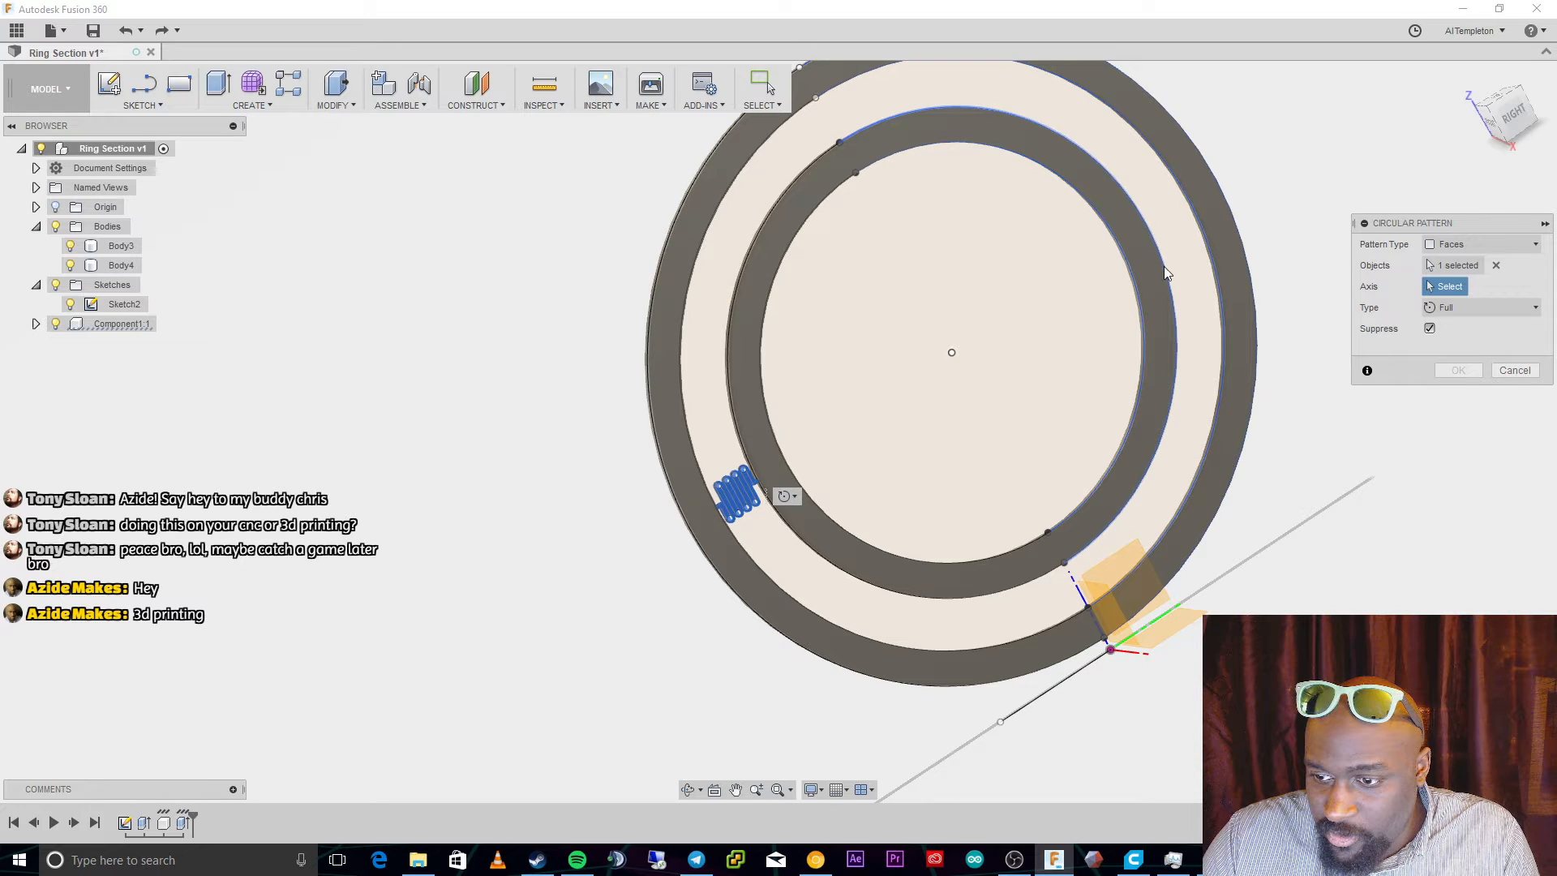
click(1165, 268)
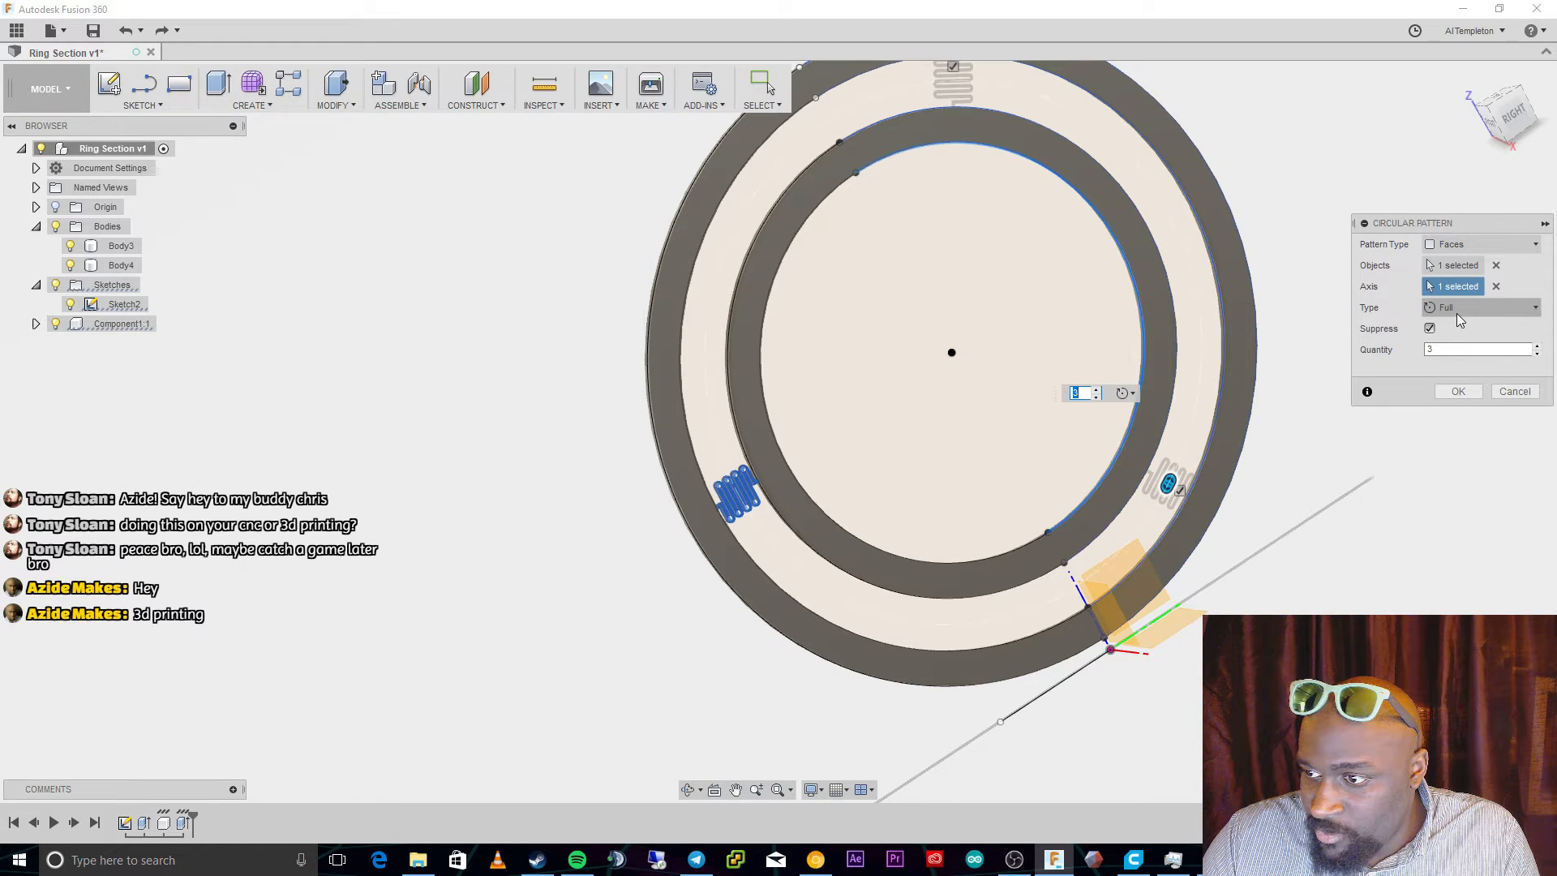
Try to apply the full circular pattern of the spring face with a quantity of 11.
text(9)
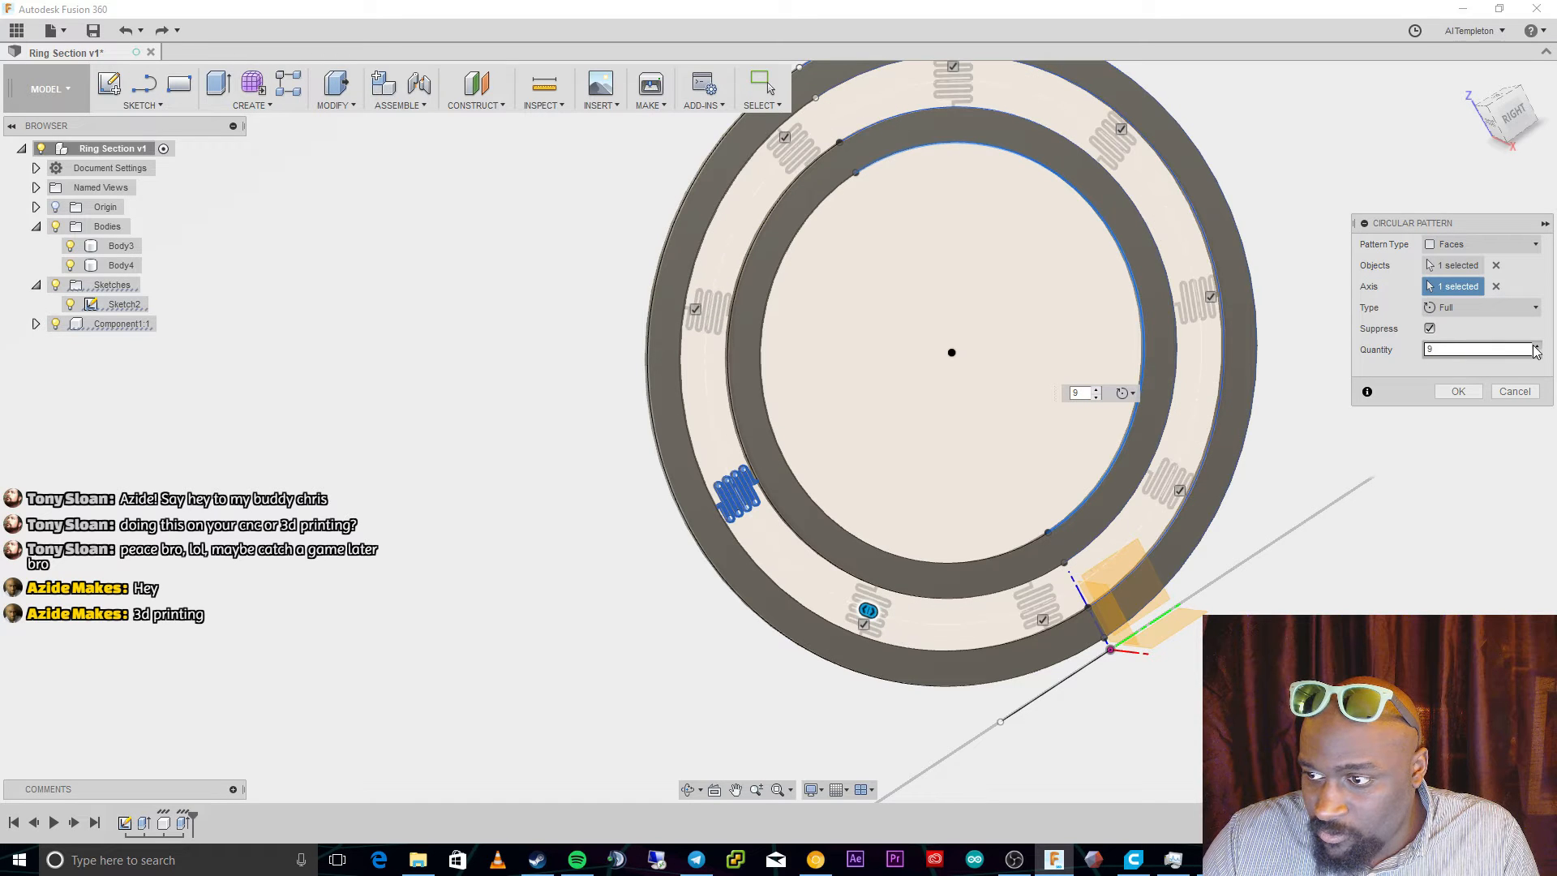
click(1534, 347)
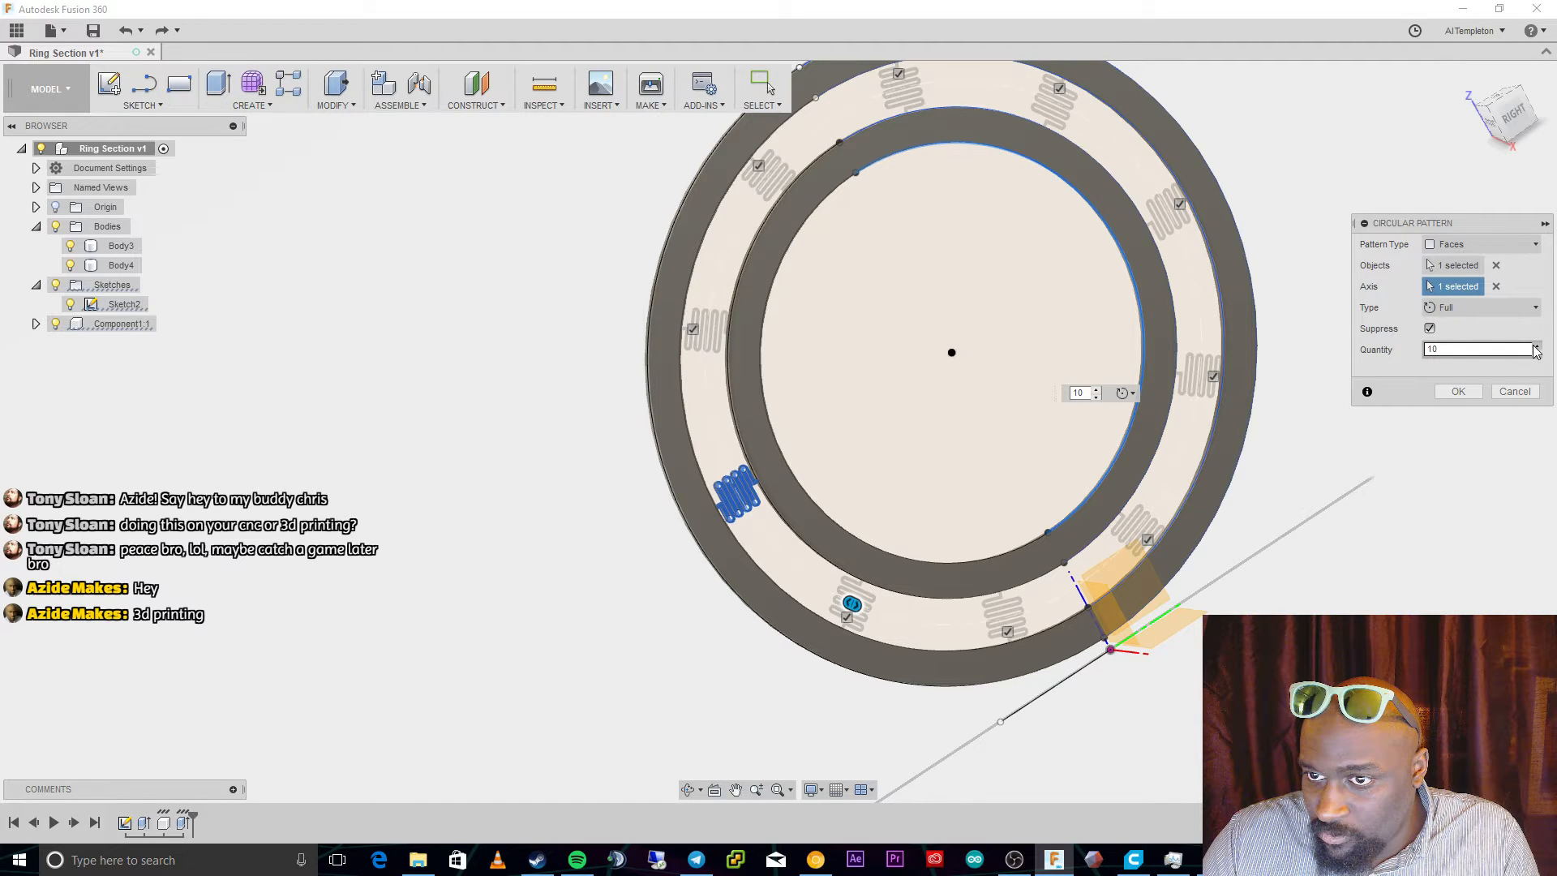
click(1534, 347)
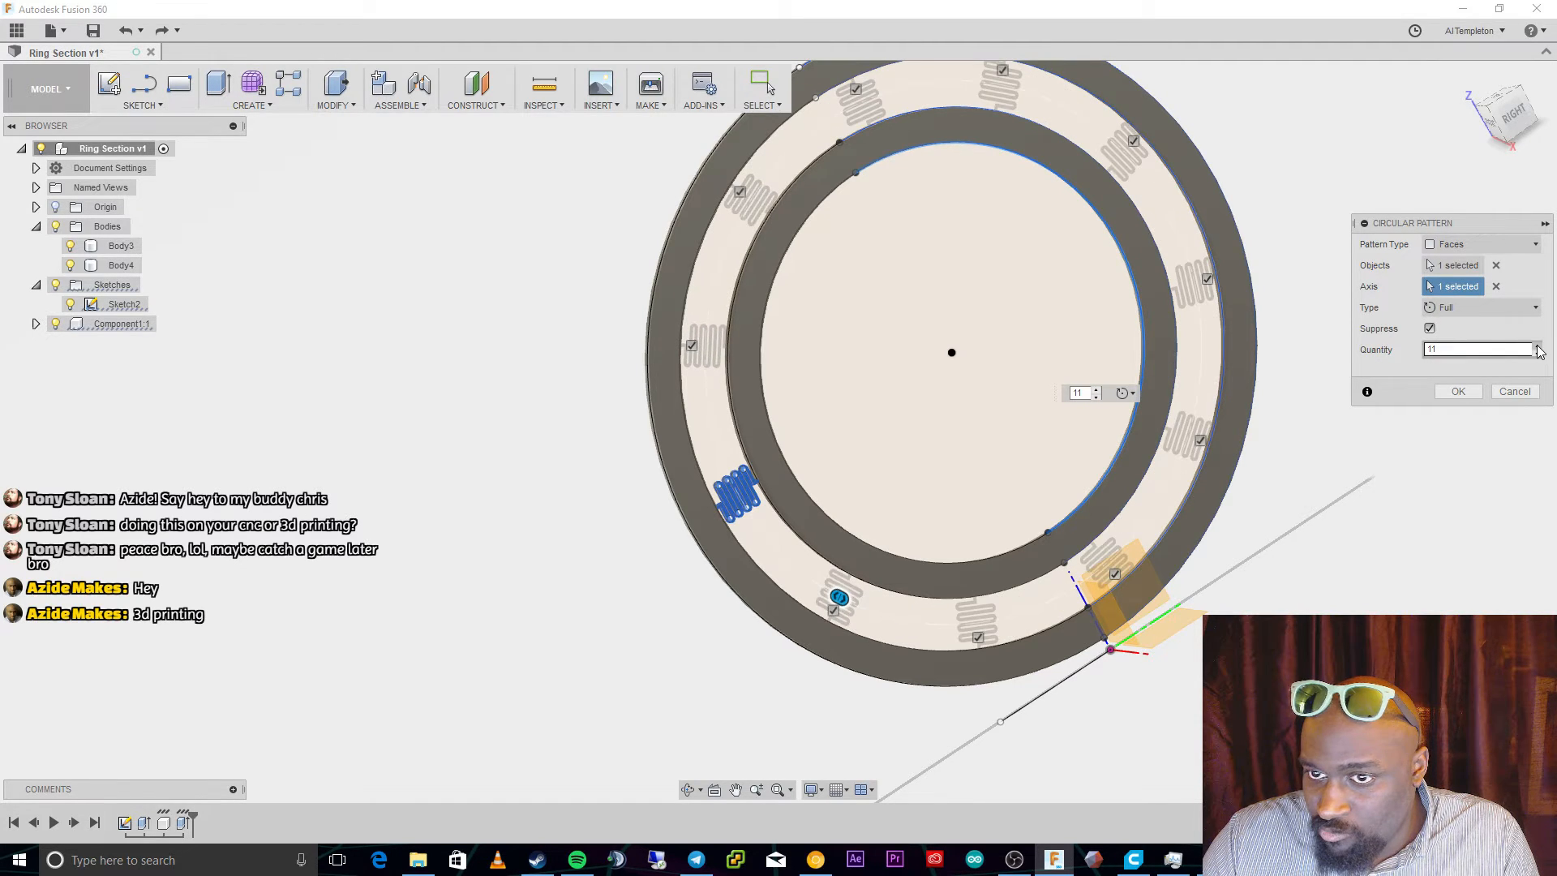
click(1476, 397)
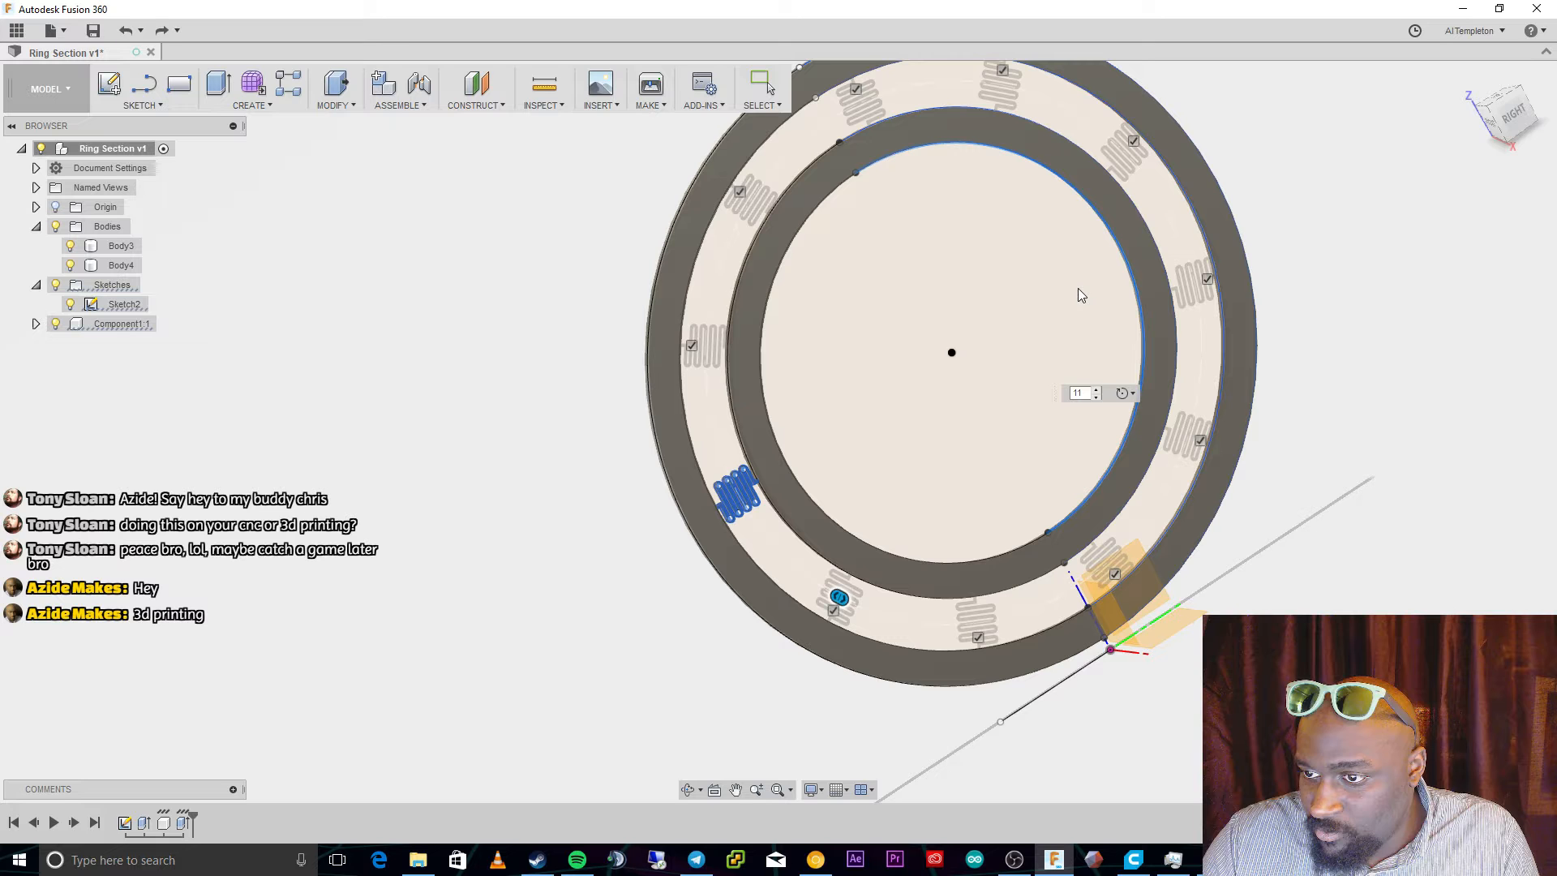
key(Escape)
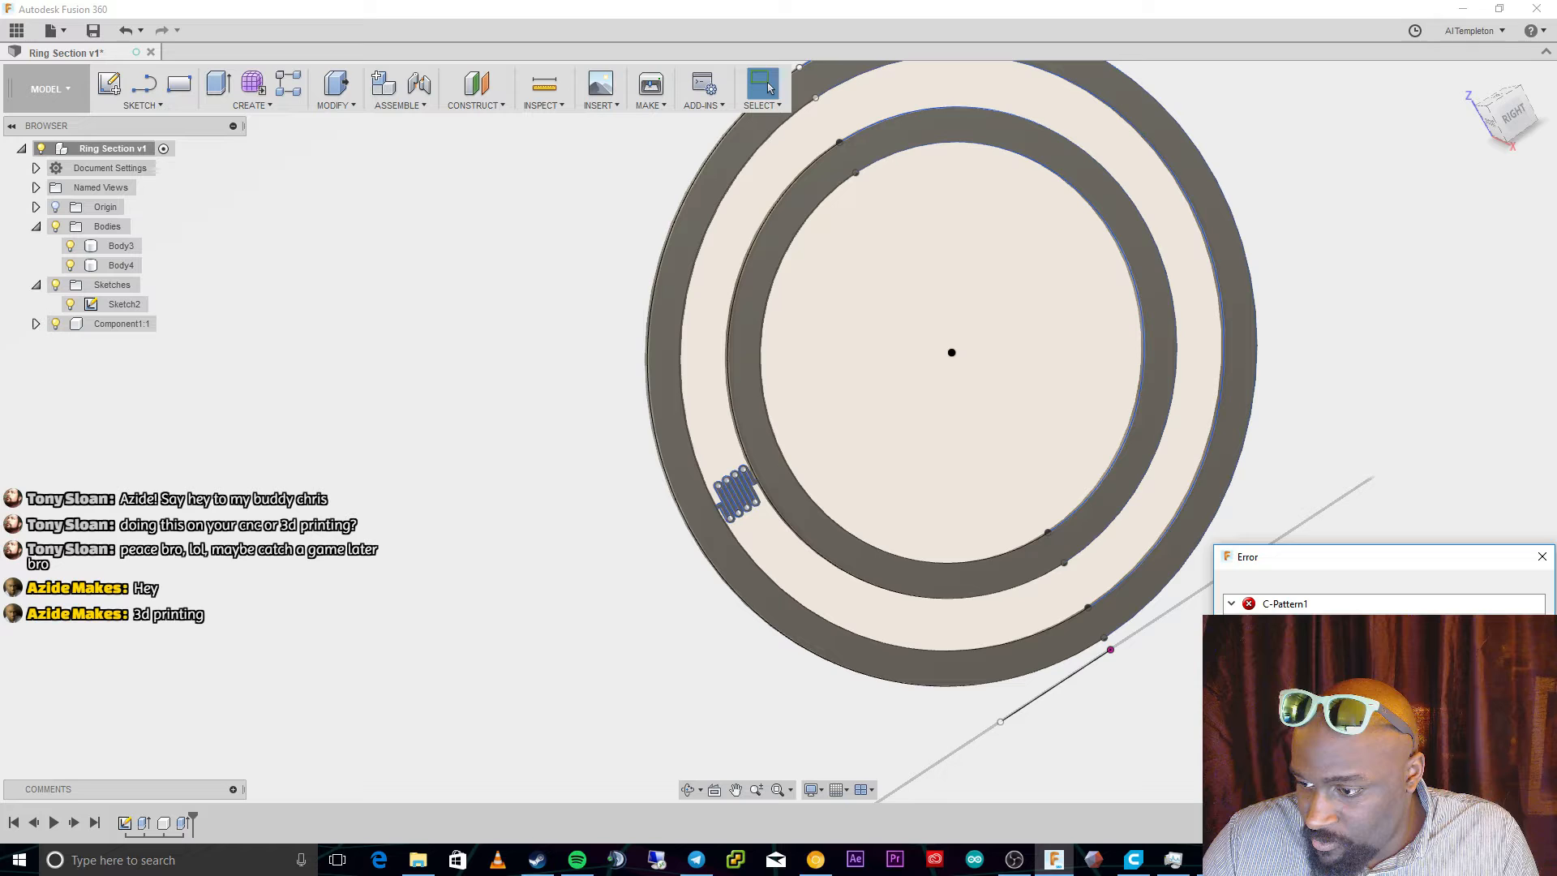
click(1510, 779)
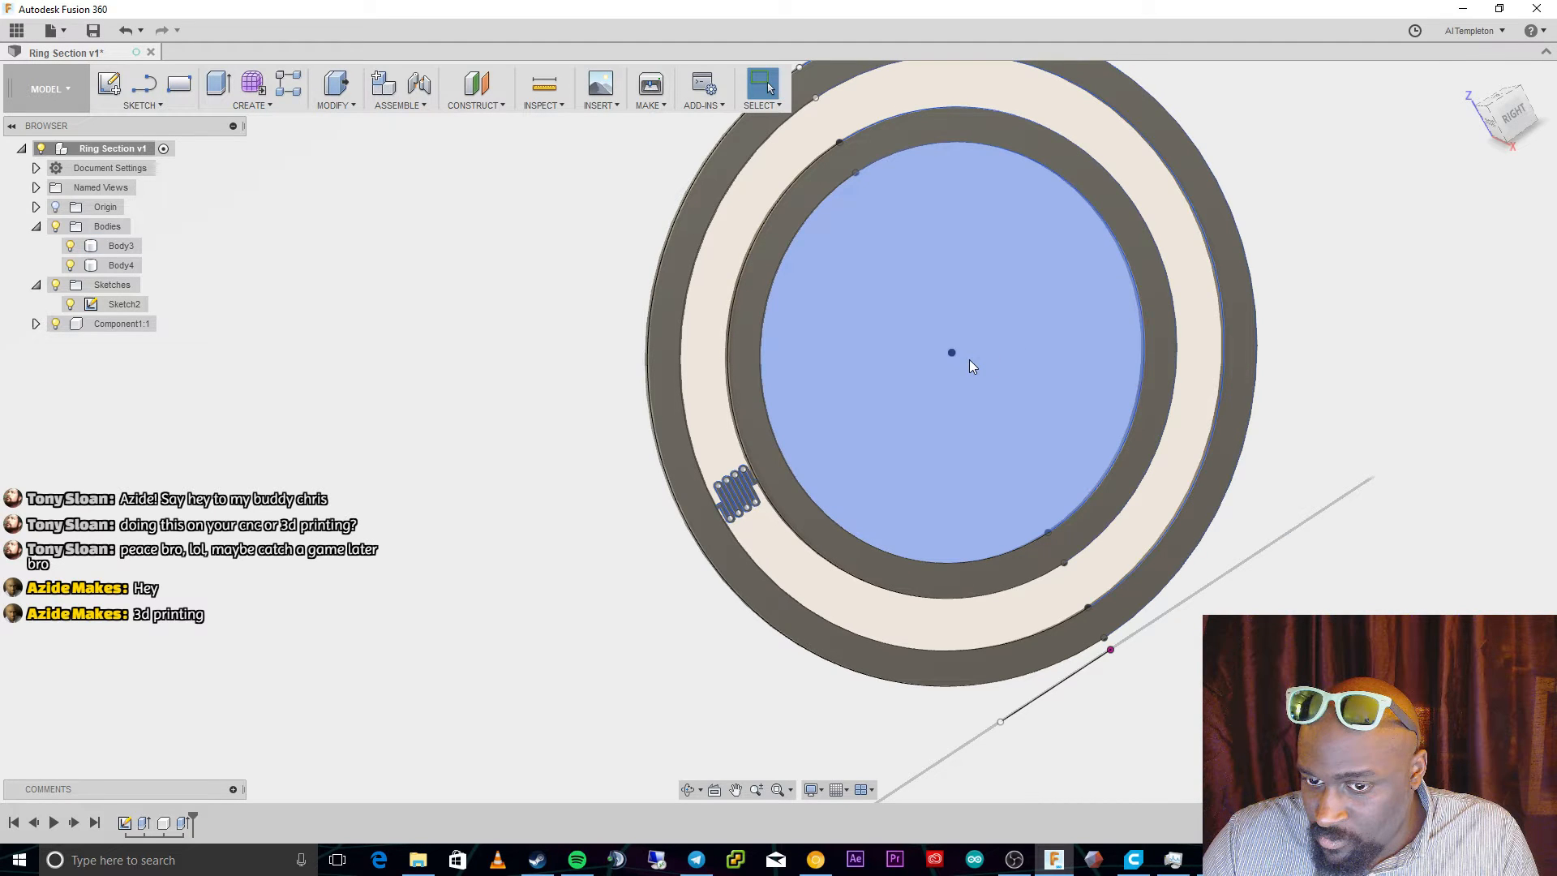
Restart the Faces circular pattern with the spring face as object and the inner ring's inner edge as axis.
click(276, 104)
mouse_move(323, 109)
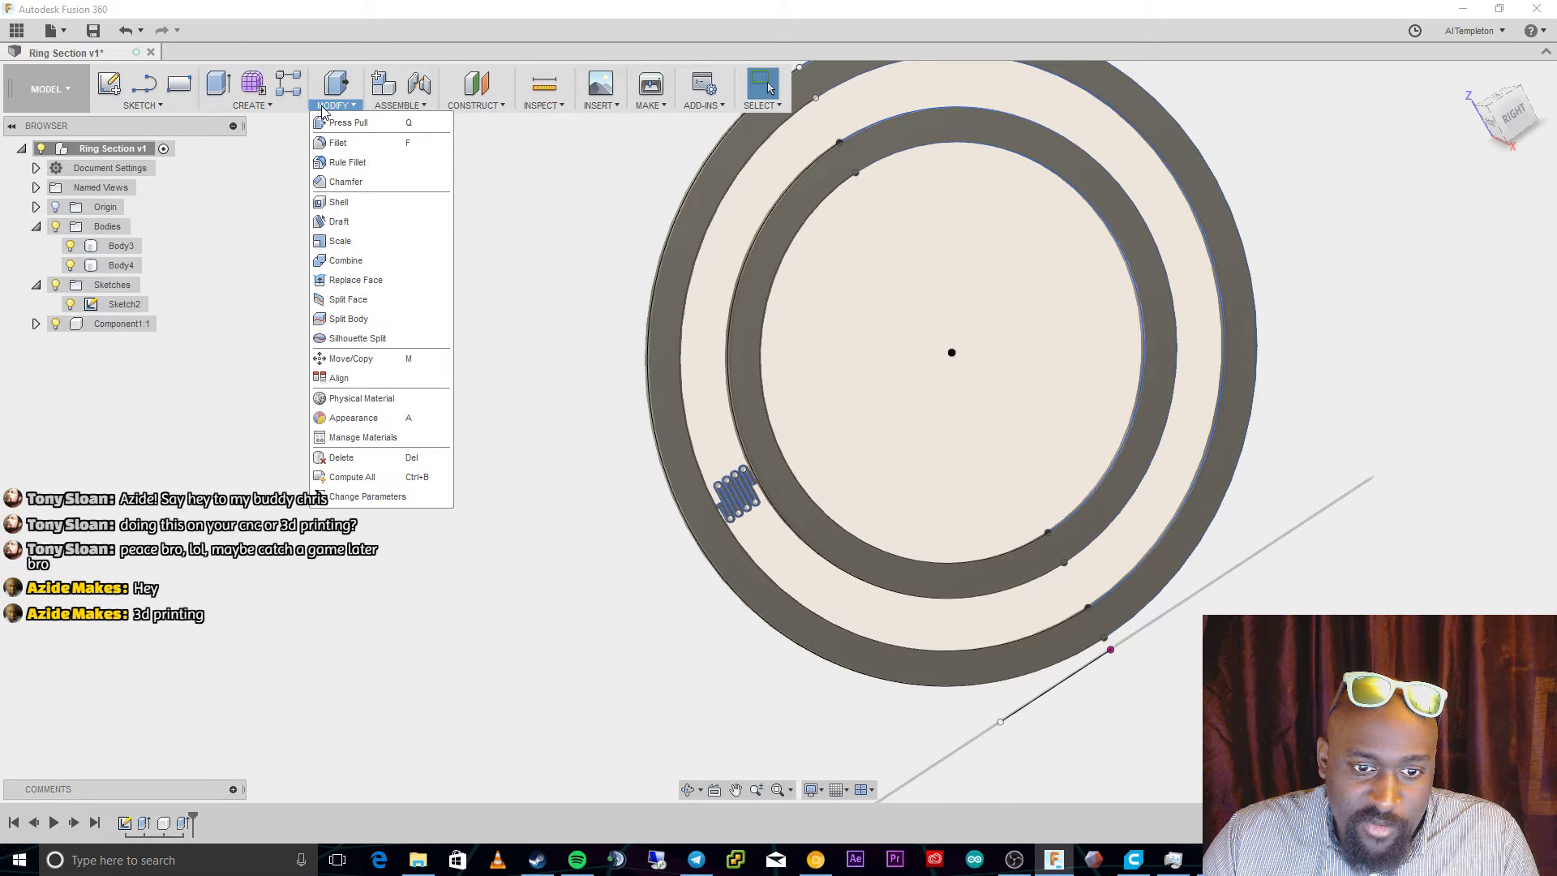
mouse_move(252, 105)
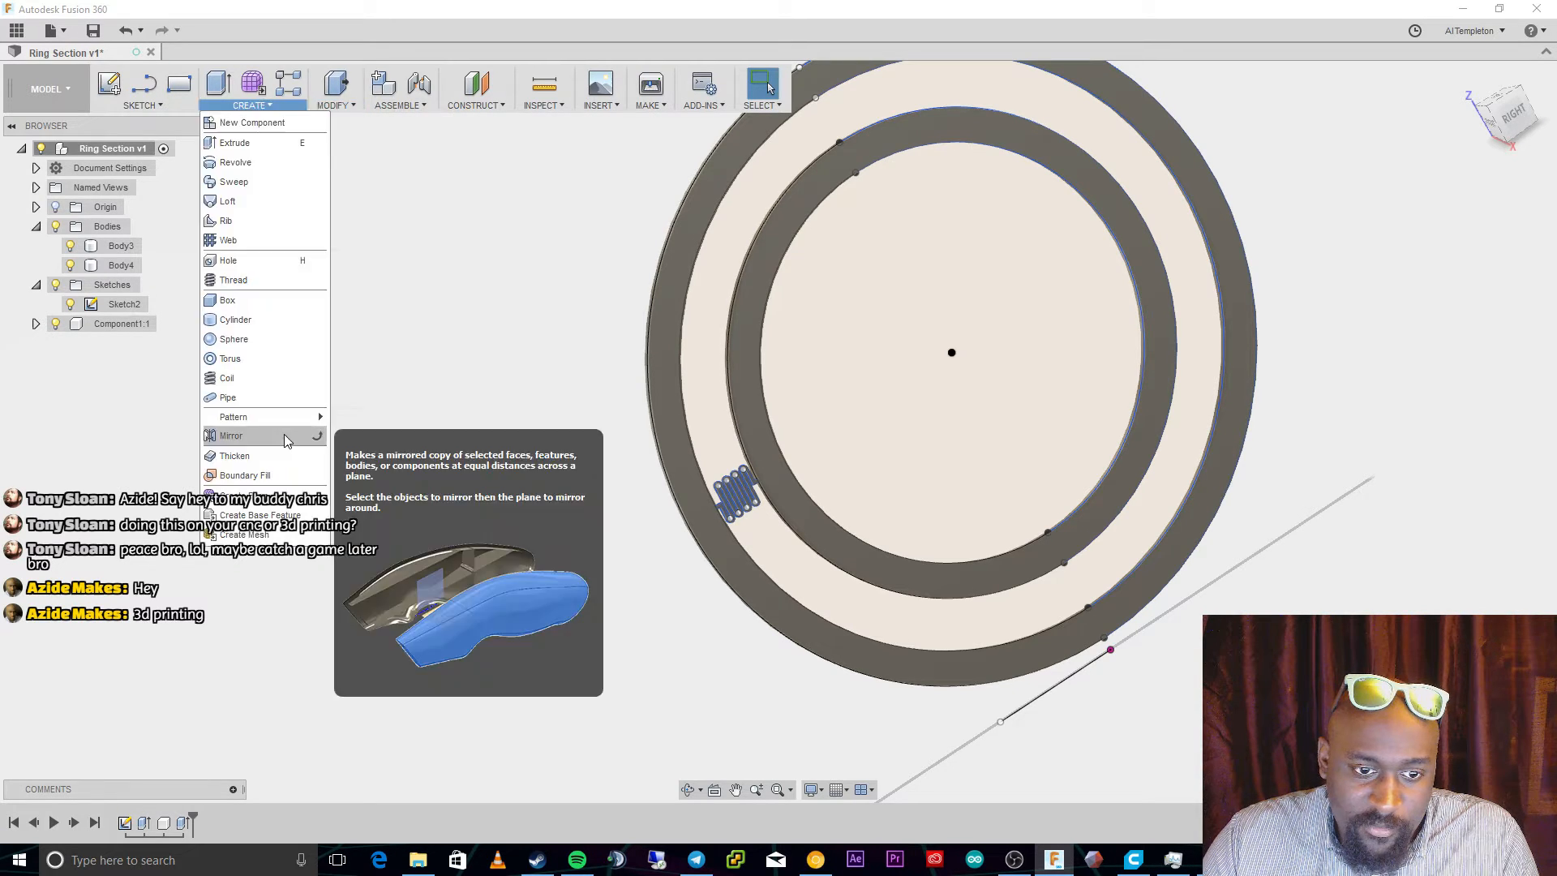
mouse_move(267, 417)
click(381, 437)
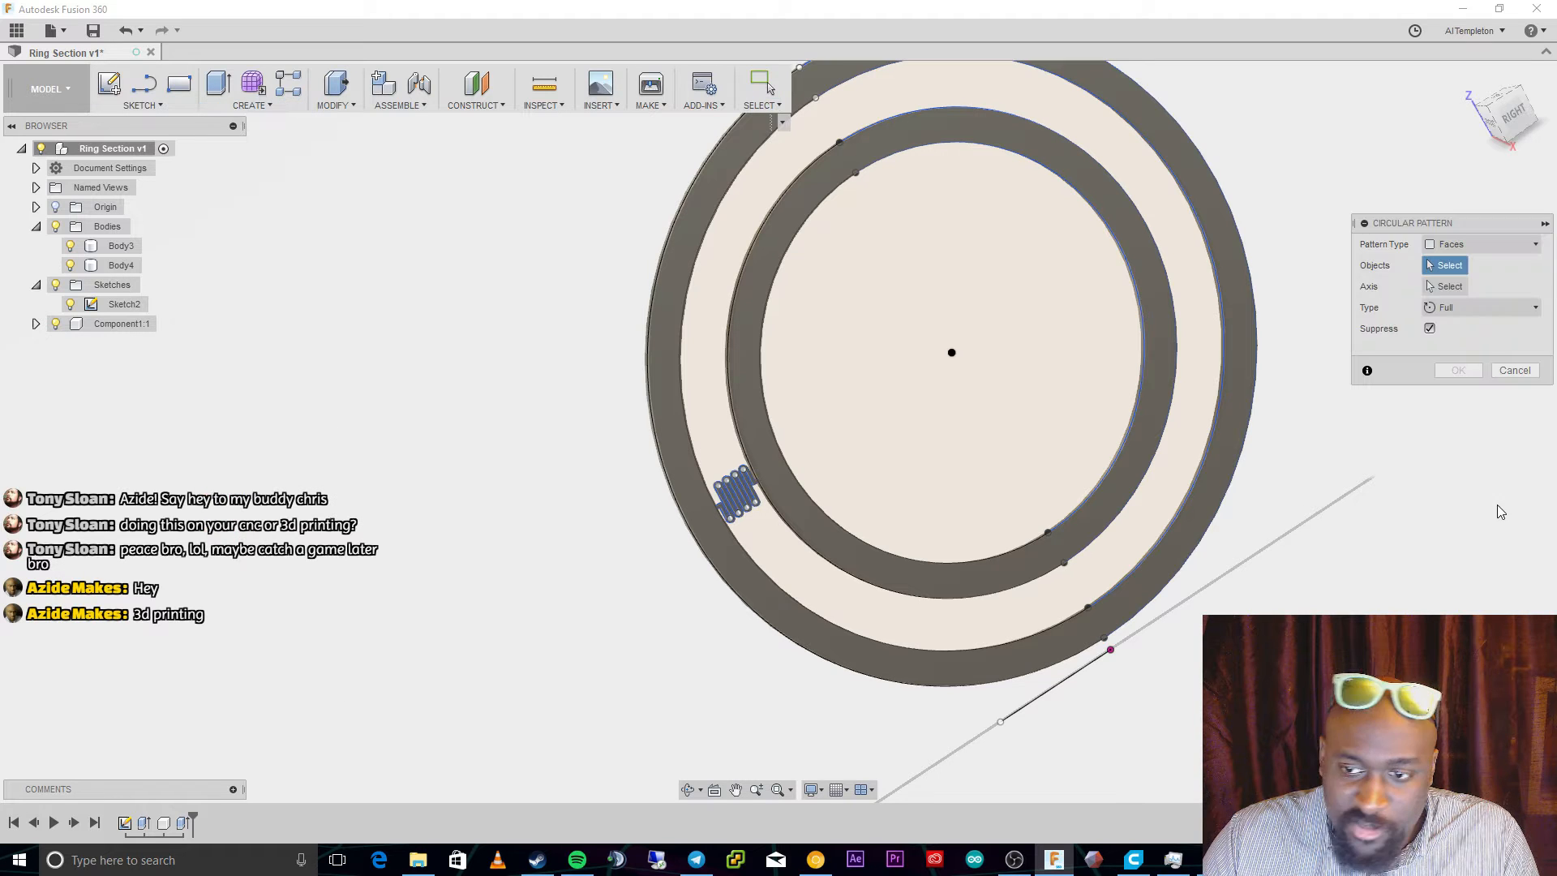
click(727, 520)
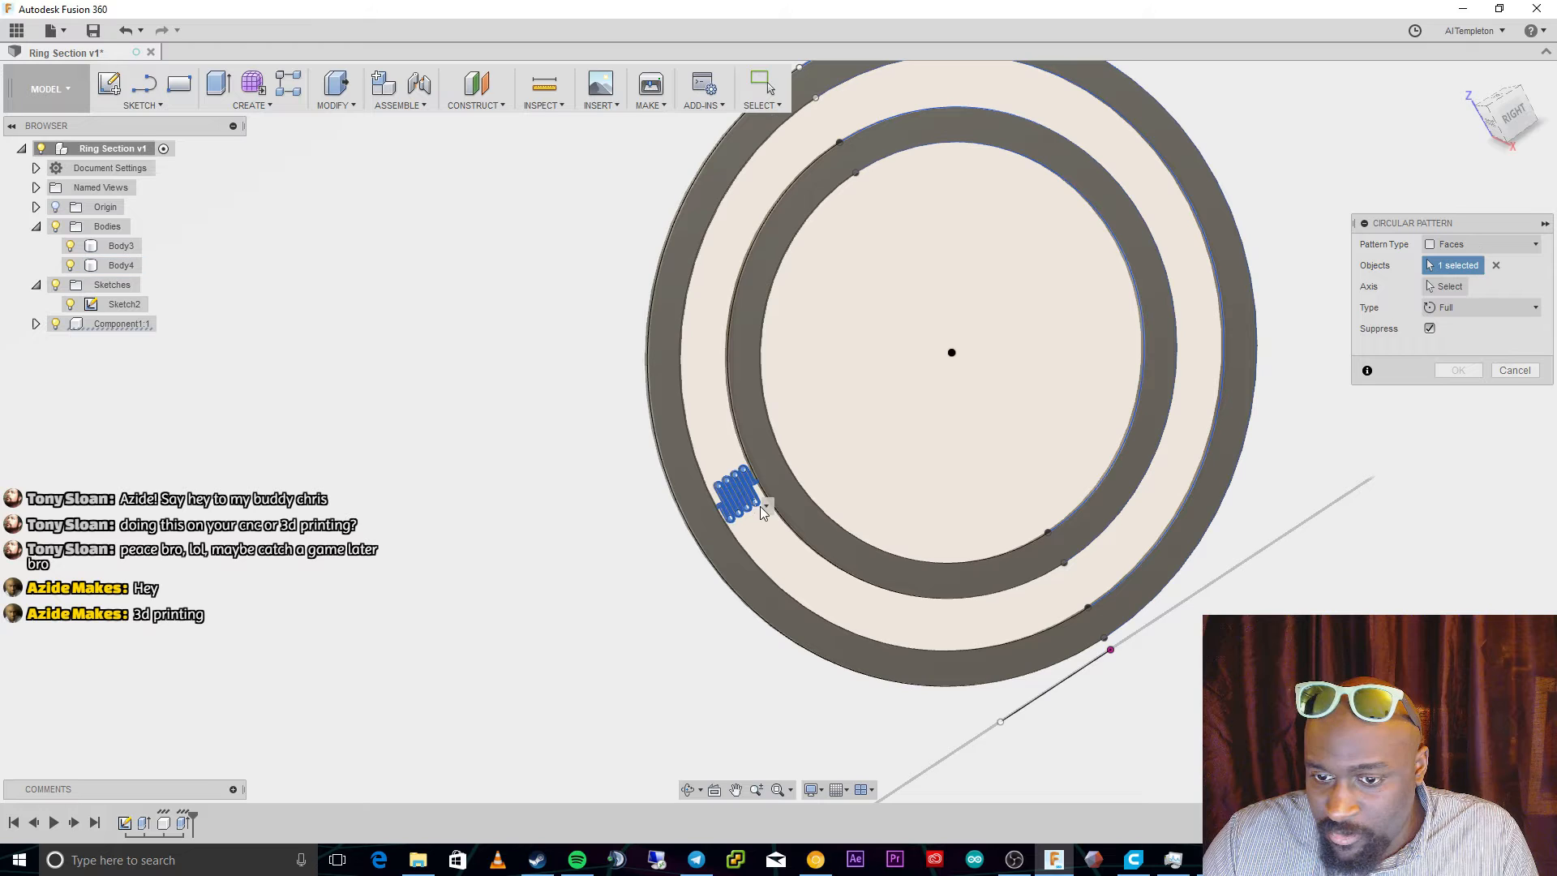
click(766, 506)
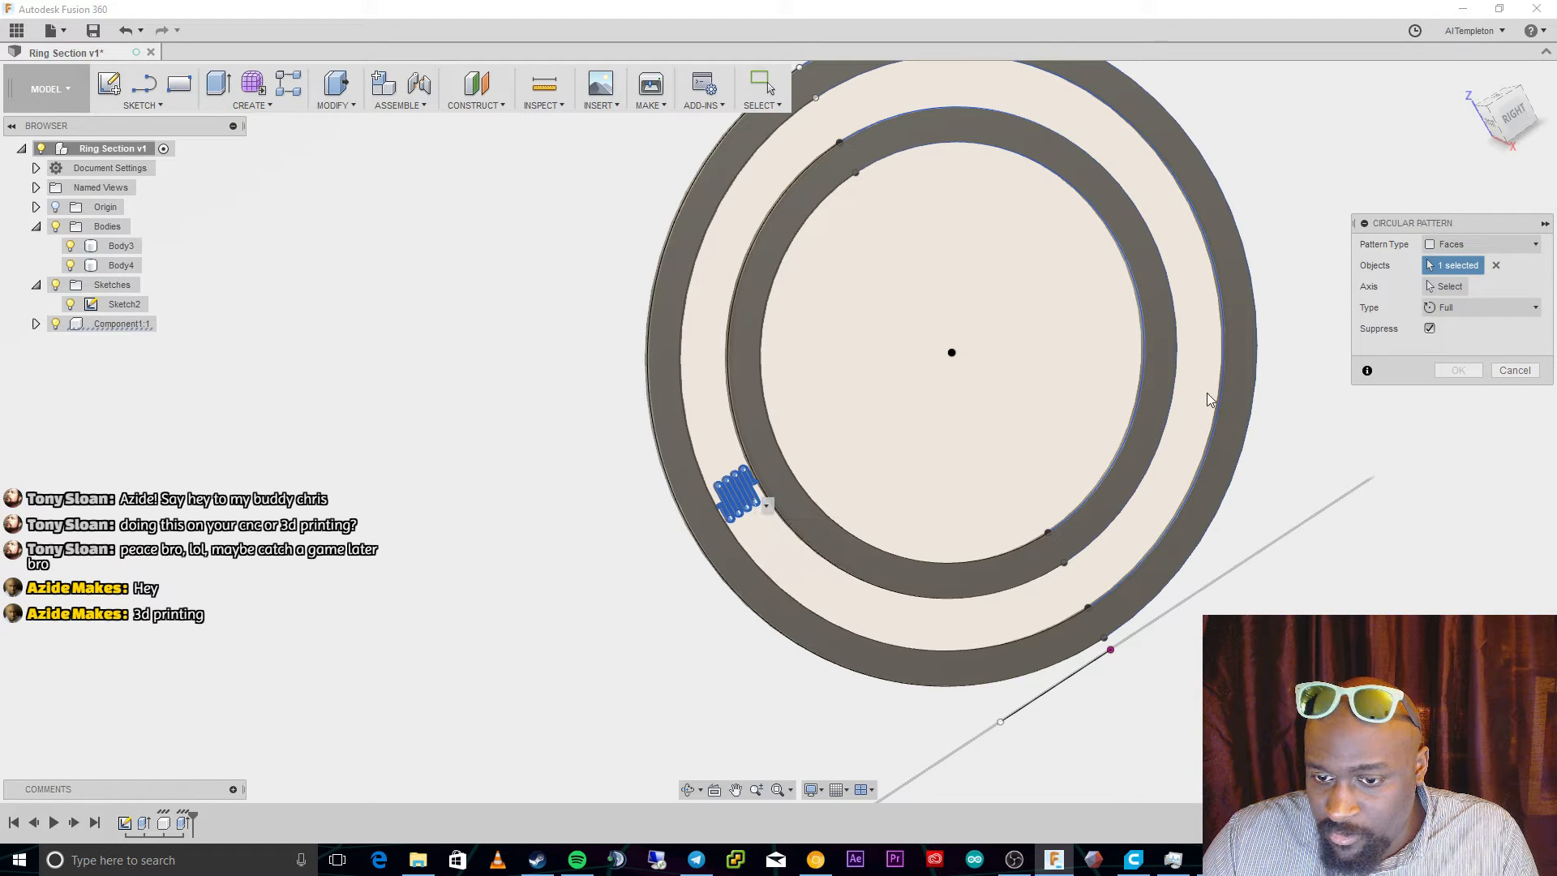
scroll(965, 352, up, 5)
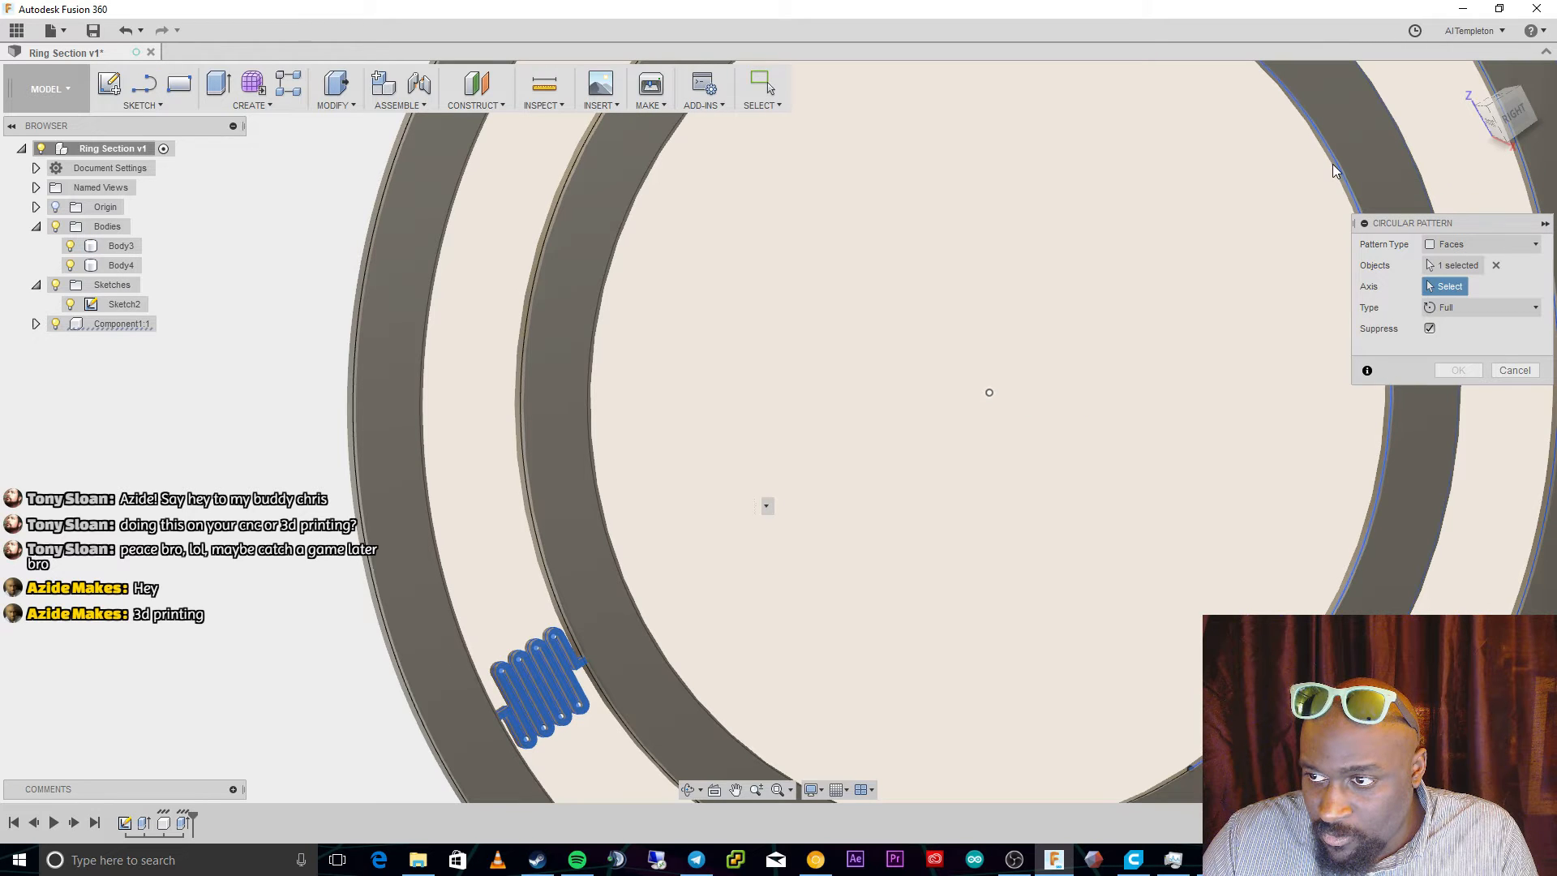
scroll(1332, 164, up, 5)
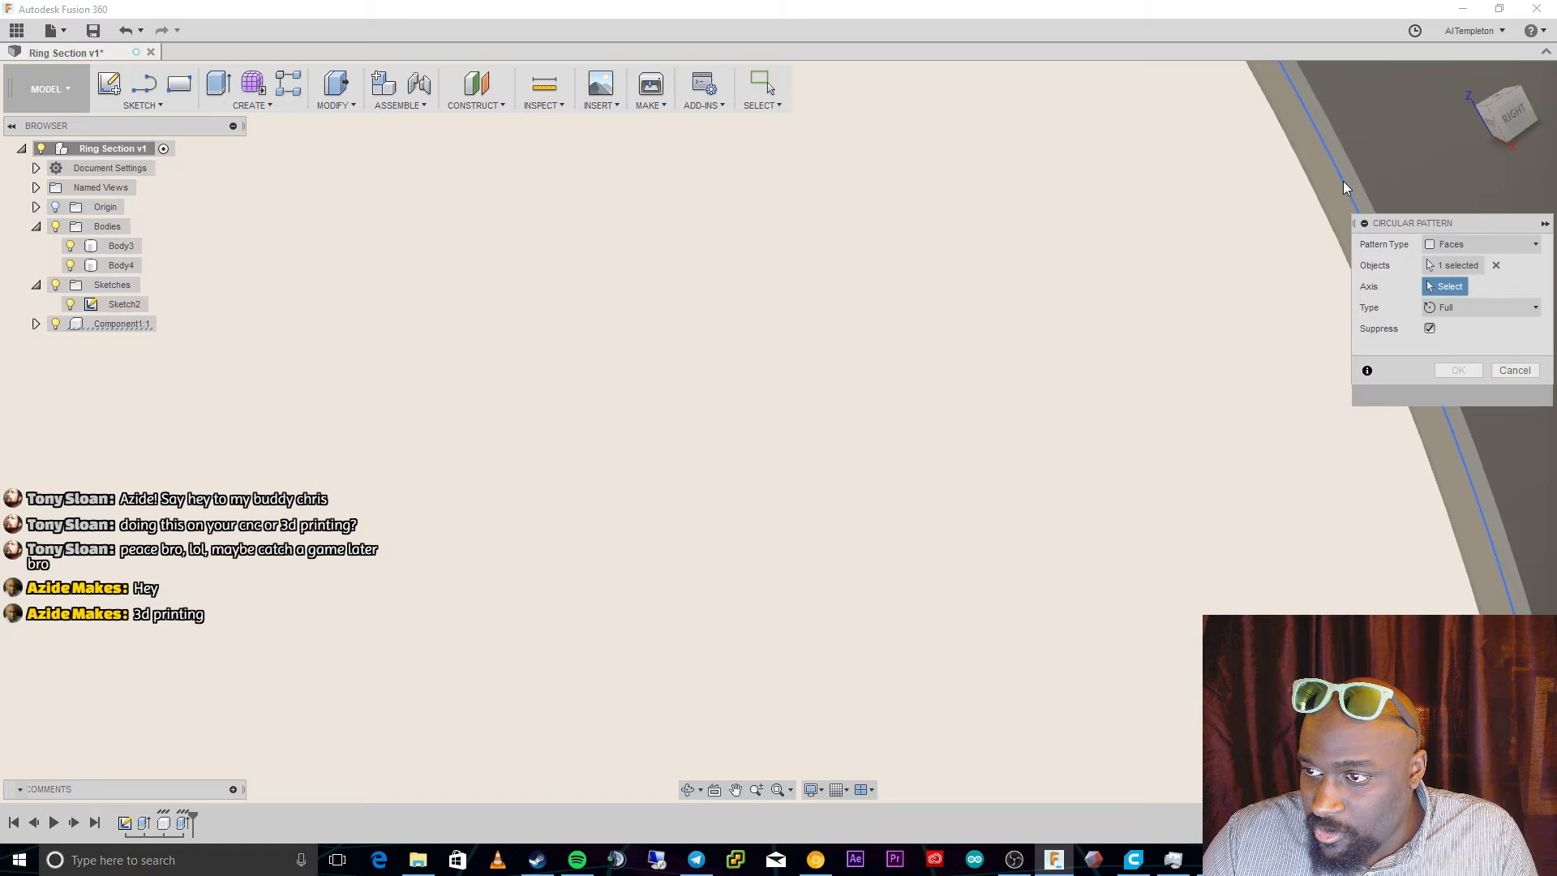
click(1343, 182)
Increase the quantity of the full circular pattern of the spring face and try to apply it.
scroll(937, 591, down, 5)
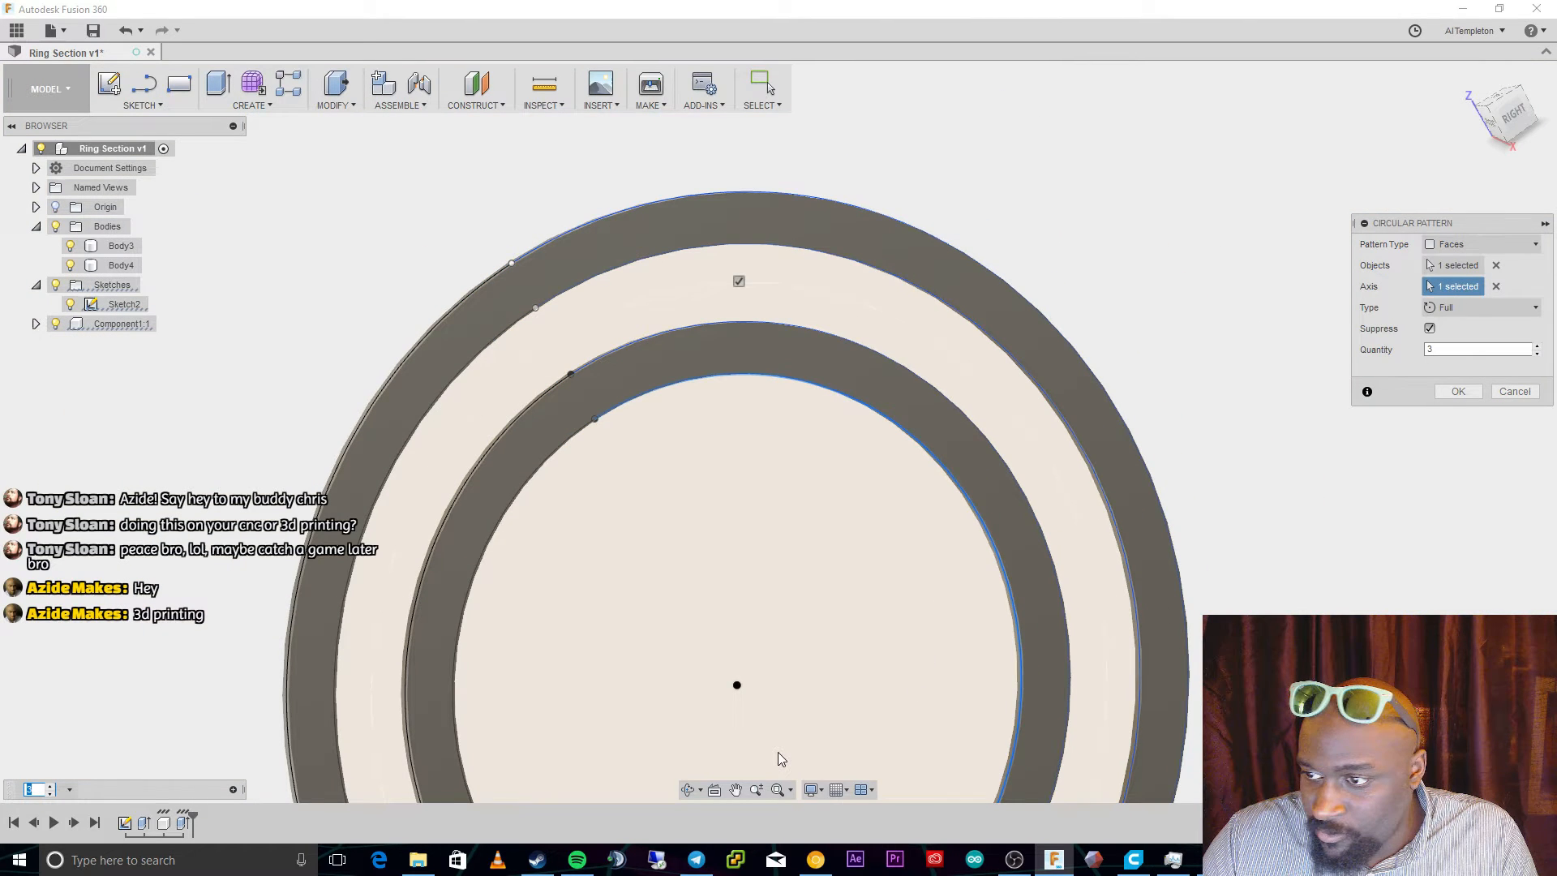
scroll(777, 751, down, 3)
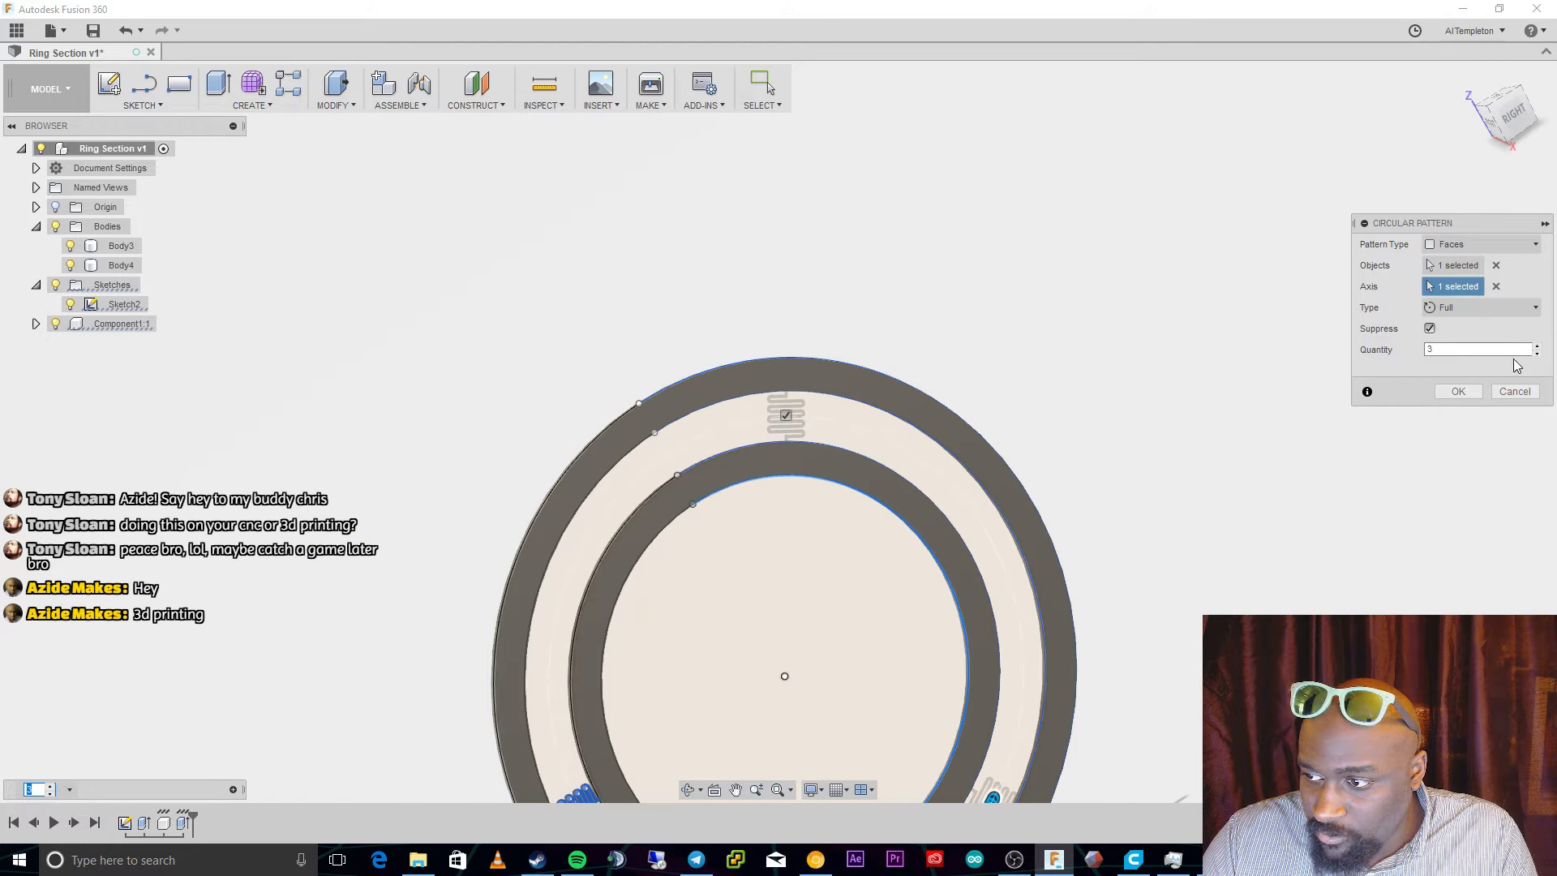
click(1536, 345)
click(1536, 346)
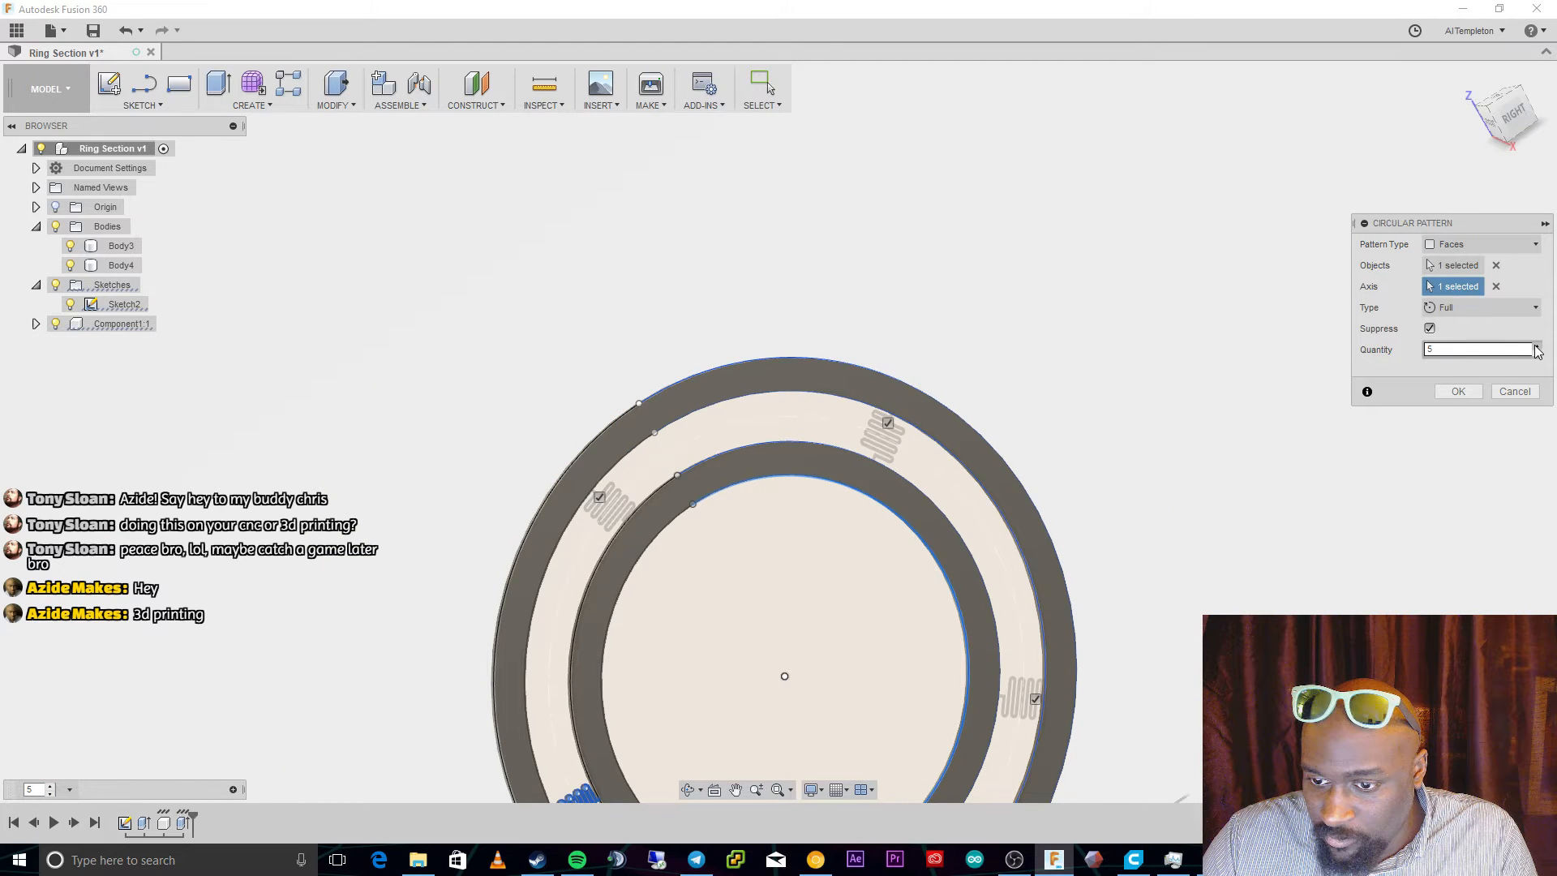
click(1536, 345)
click(1536, 345)
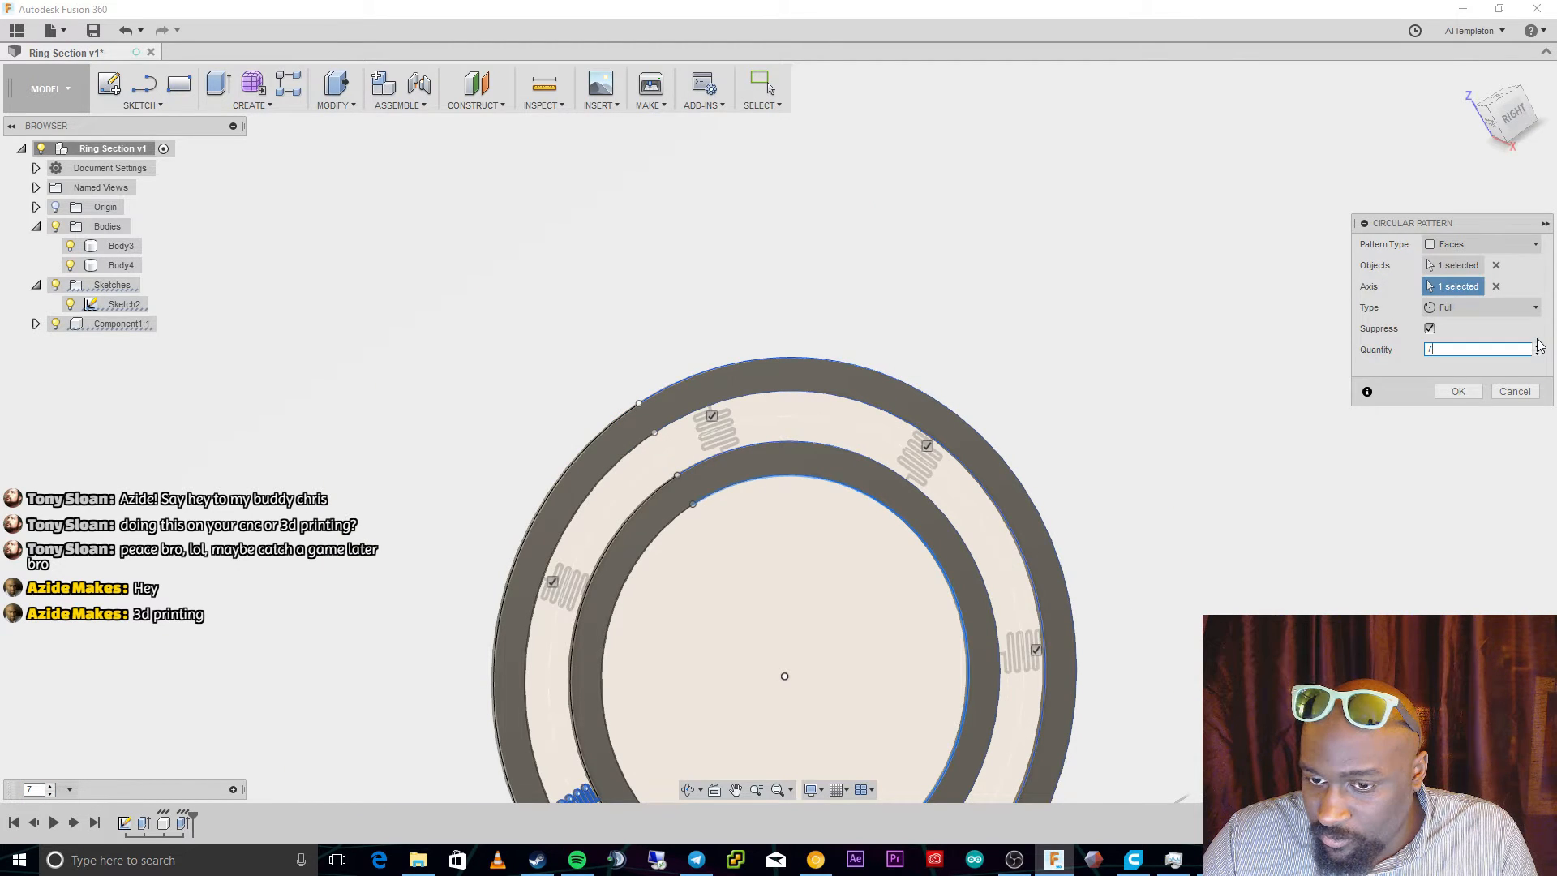
click(1536, 346)
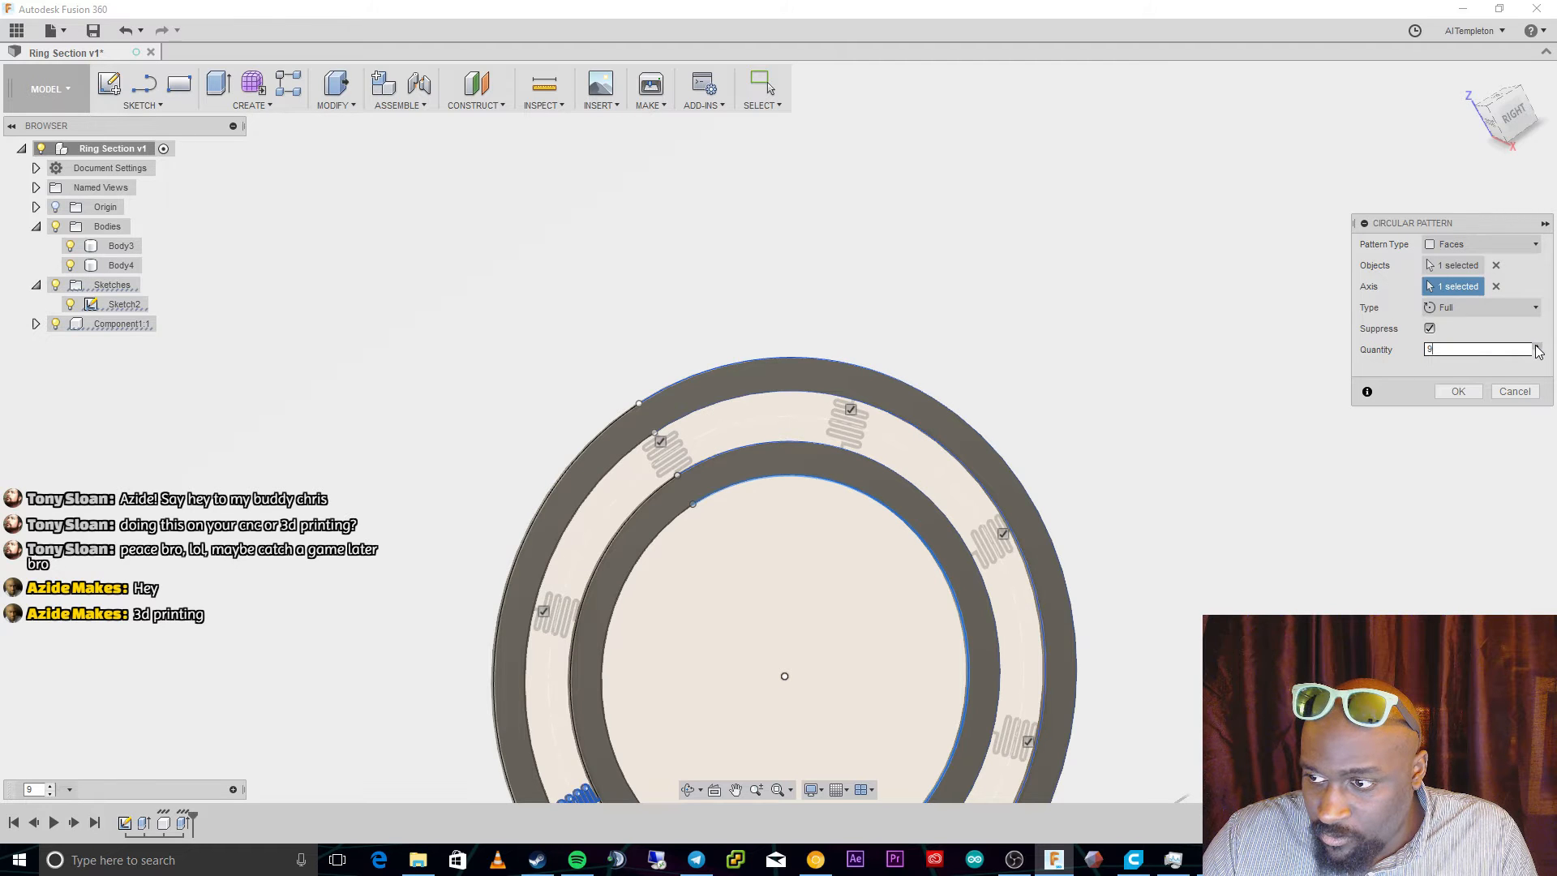
click(1536, 346)
click(1536, 346)
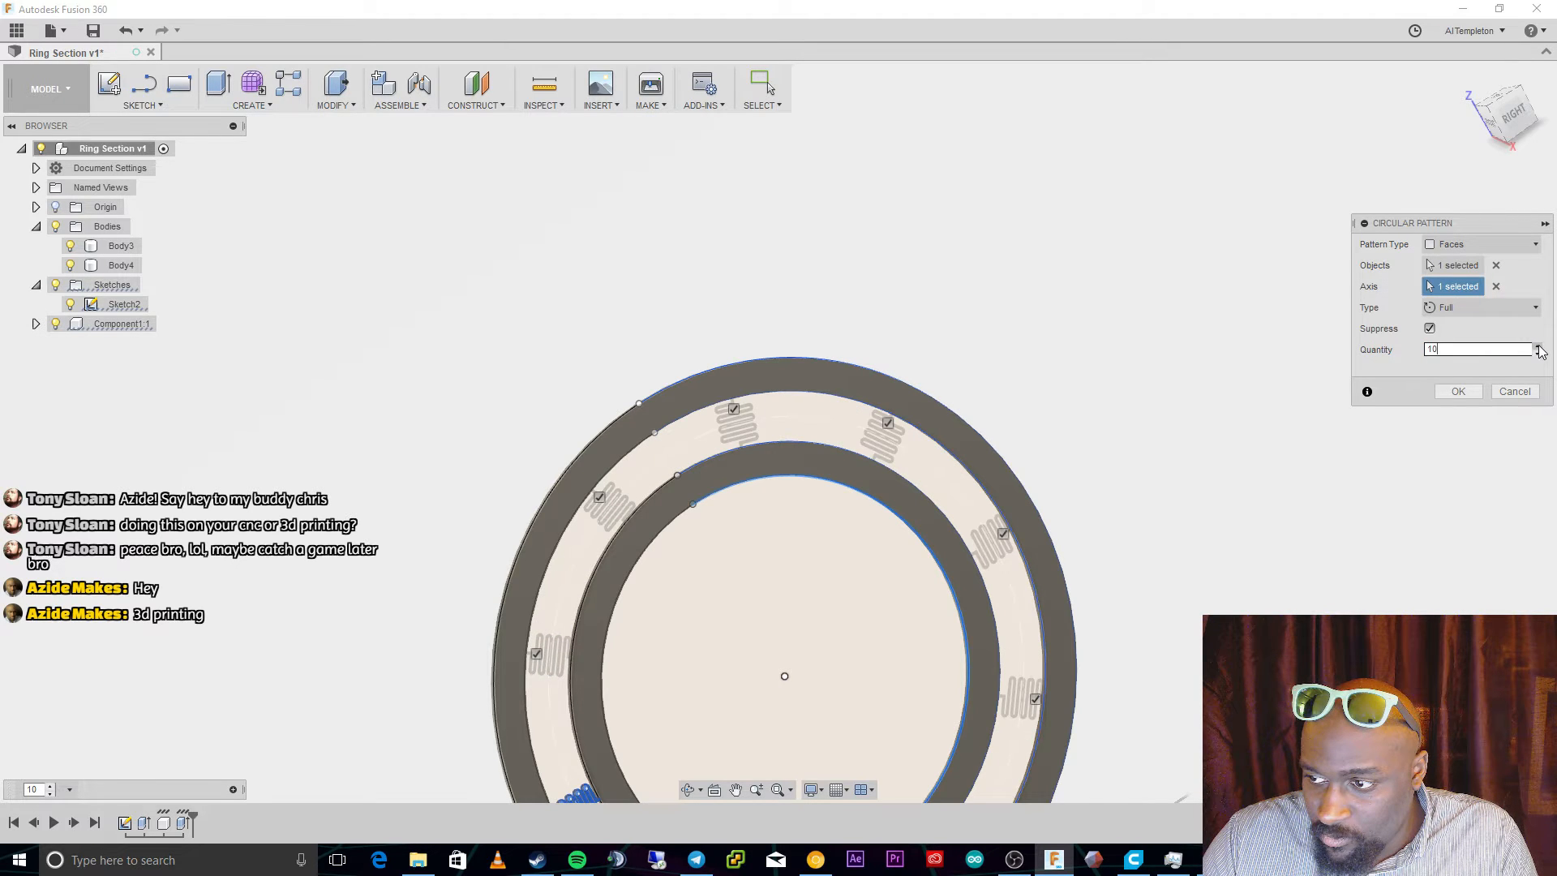
click(1536, 346)
click(1458, 391)
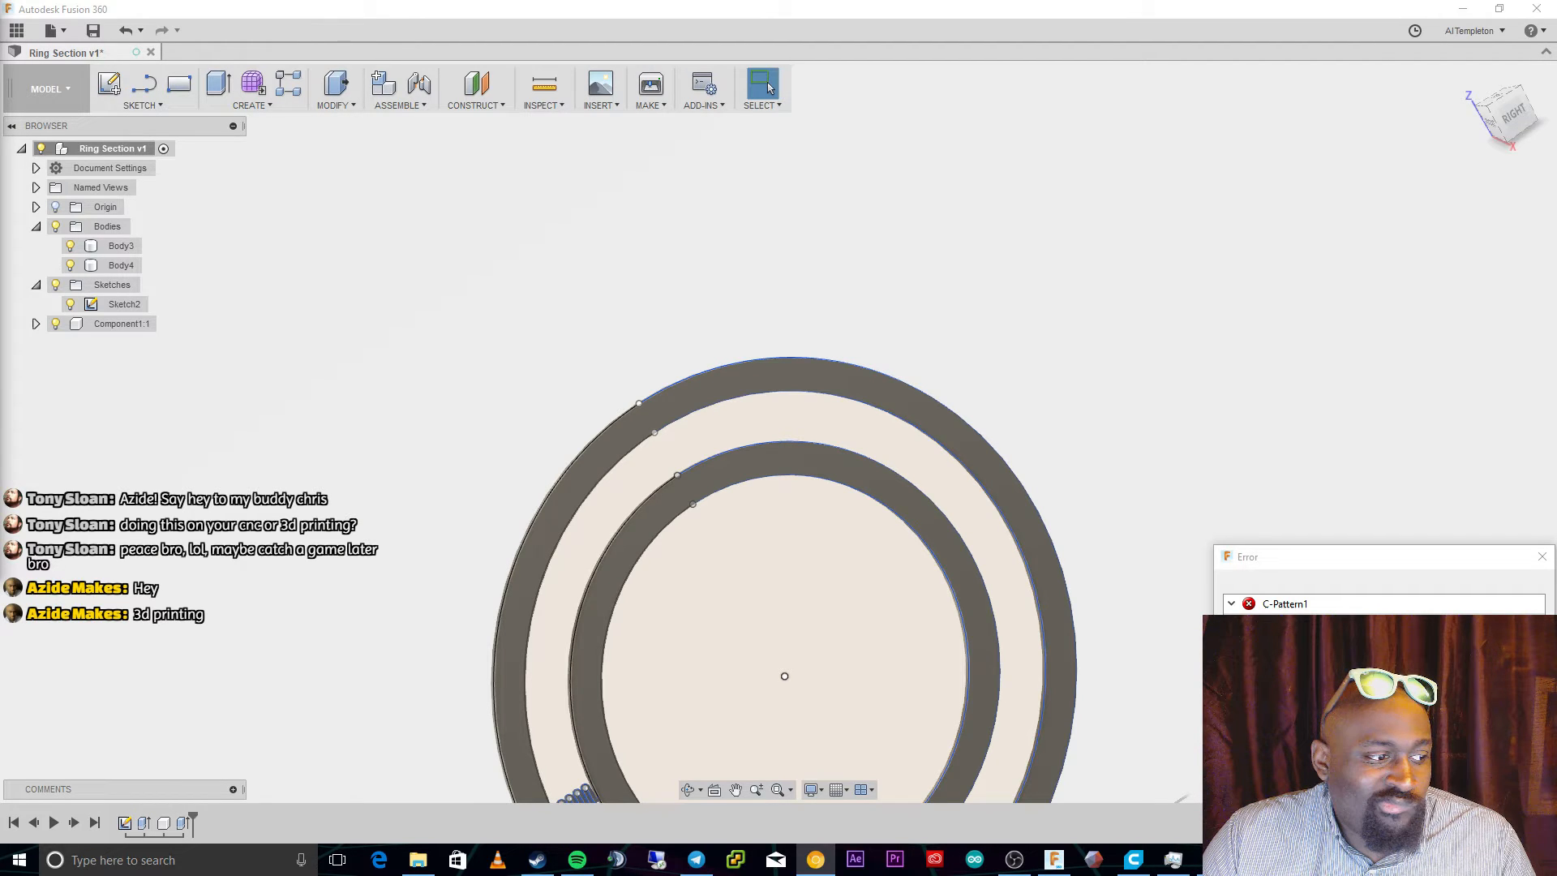
click(694, 815)
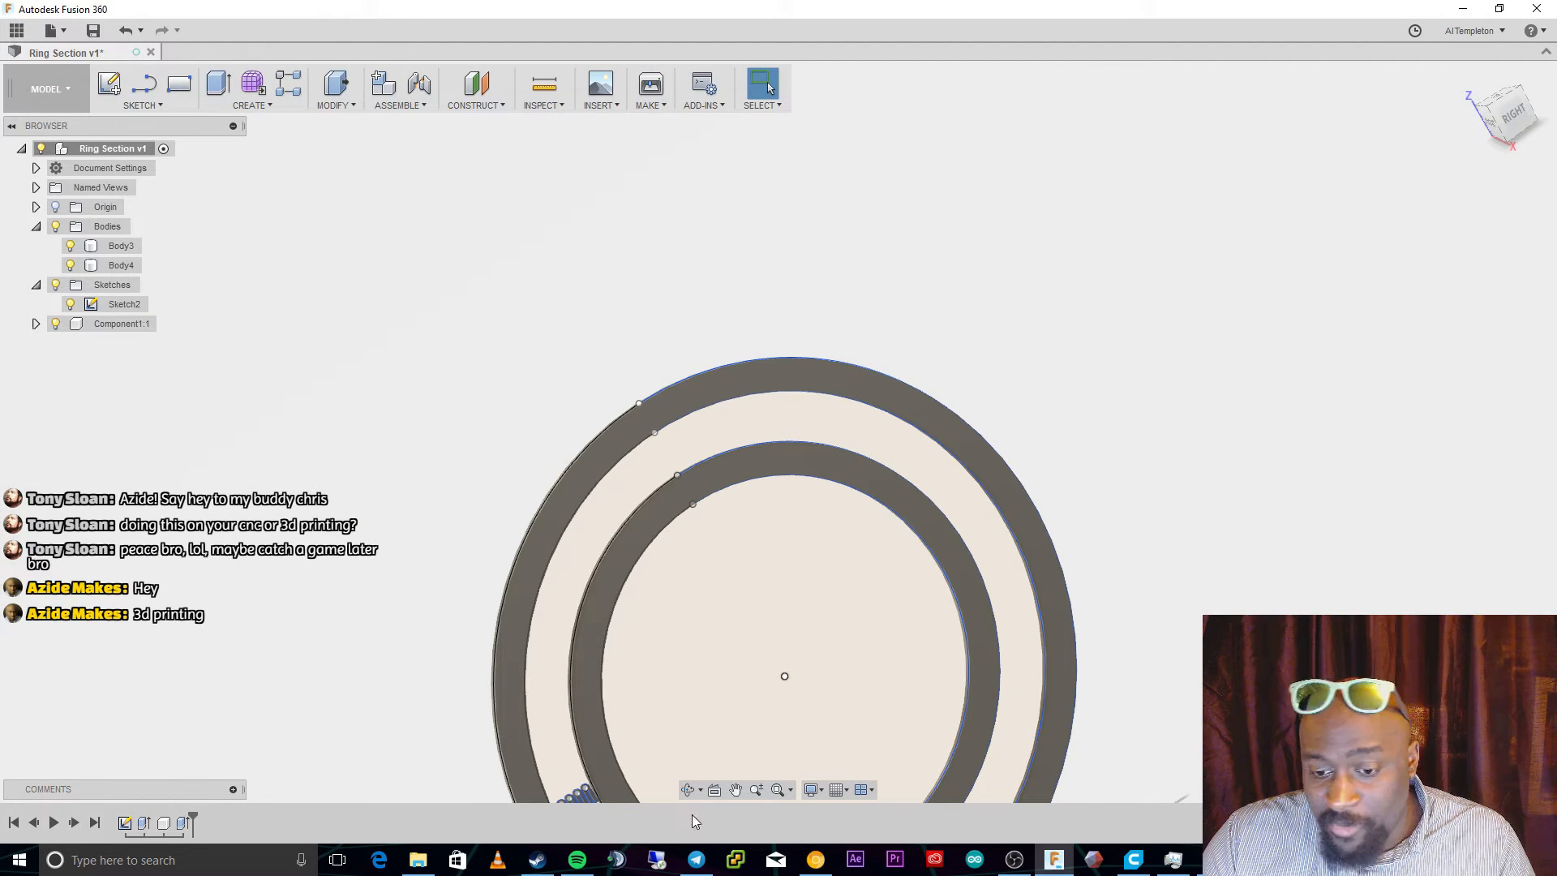
Open Sketch2 to check the ring and spring profiles, and return to the finished model.
click(778, 789)
scroll(688, 485, up, 4)
scroll(509, 526, down, 3)
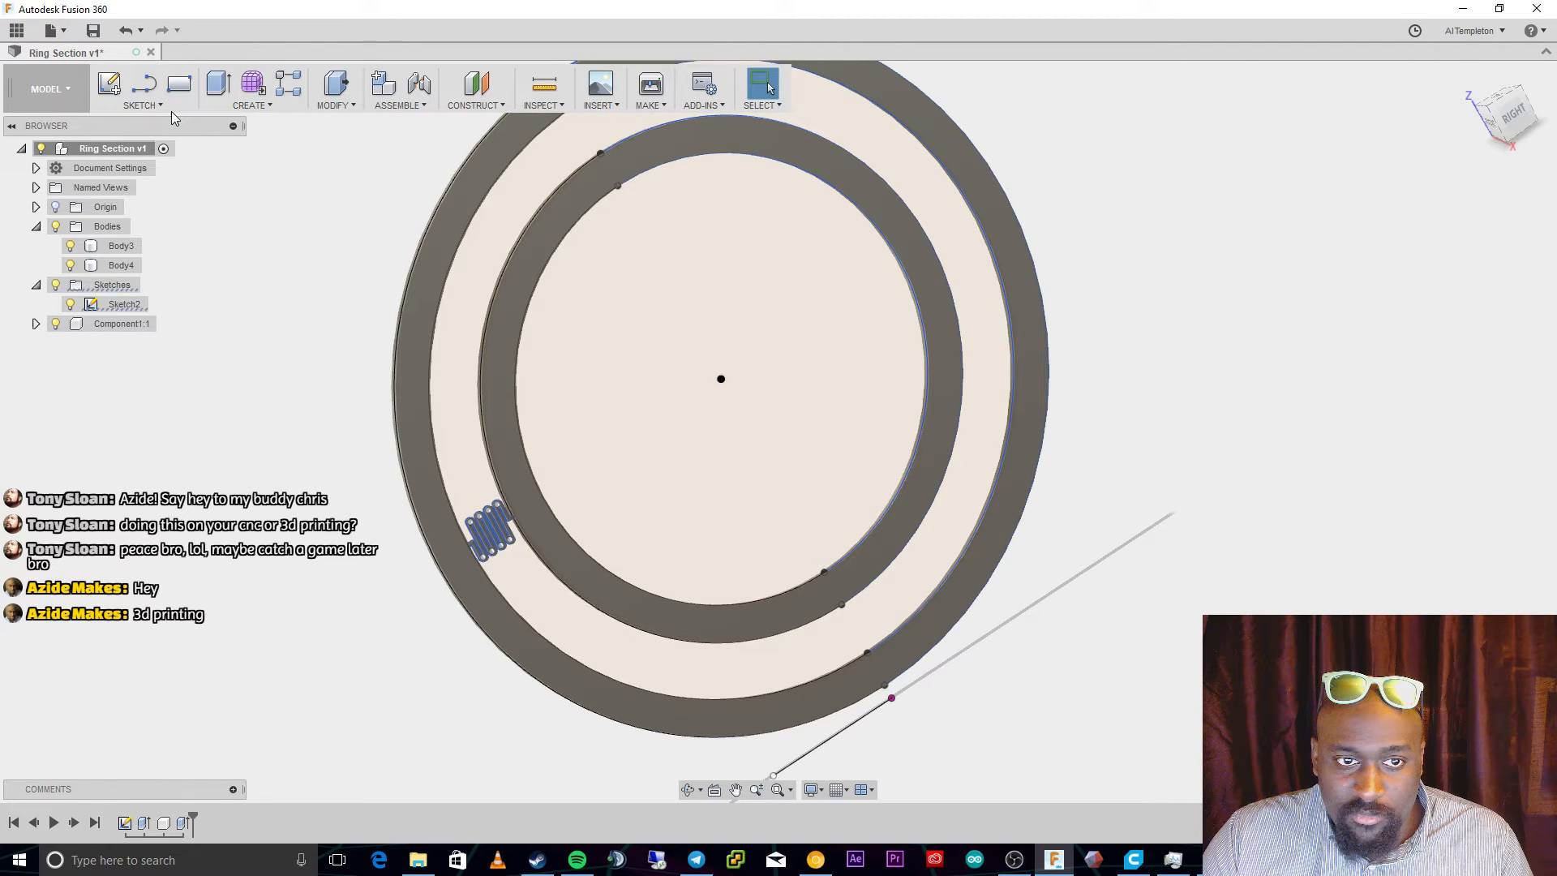
key(ctrl+z)
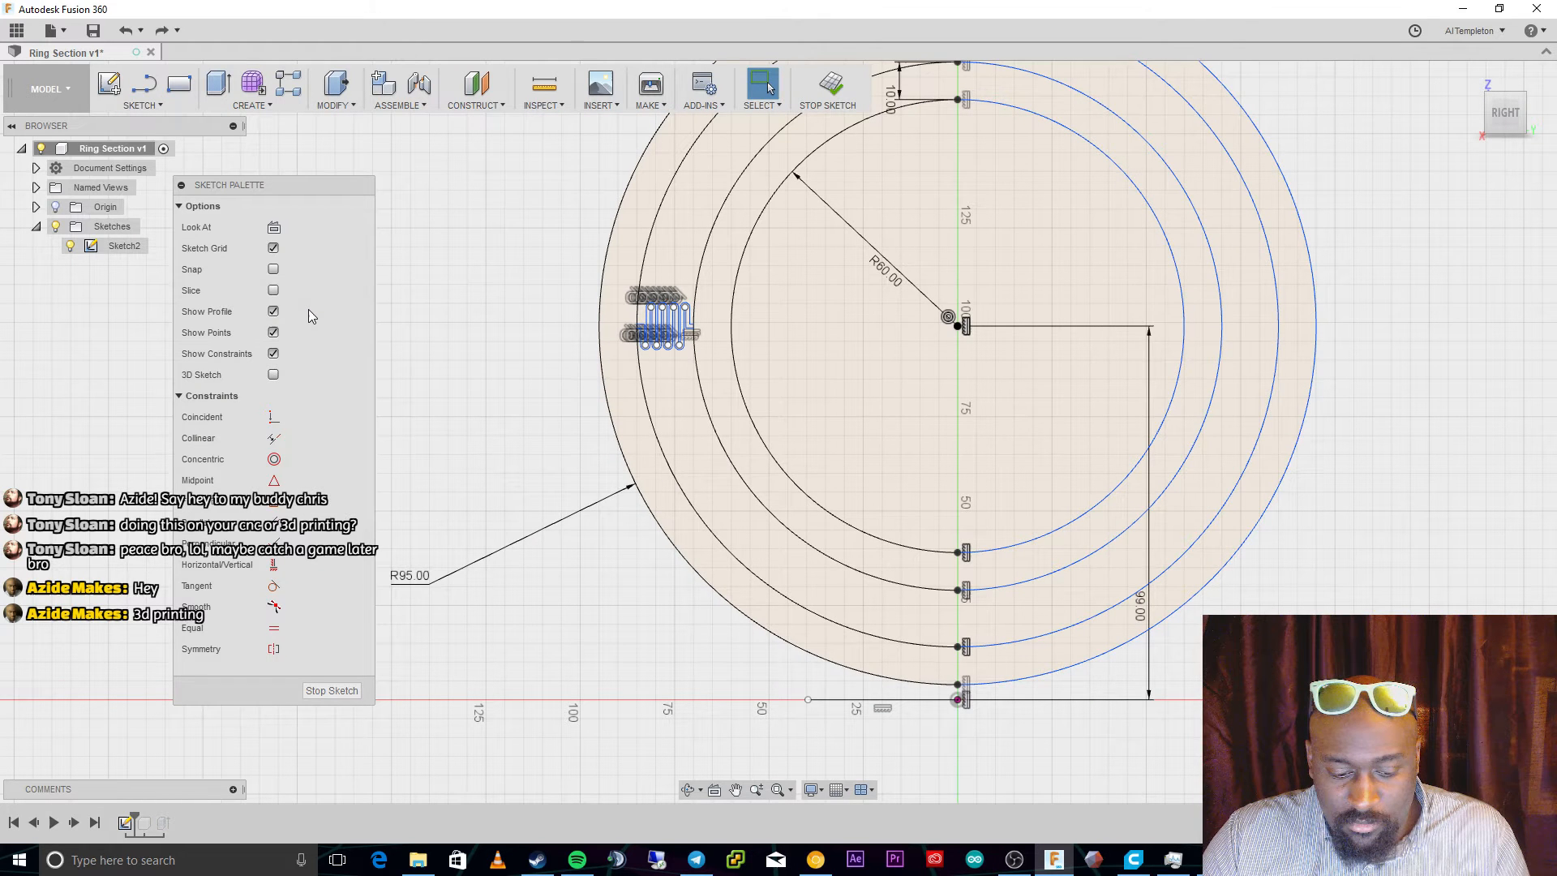
key(ctrl+y)
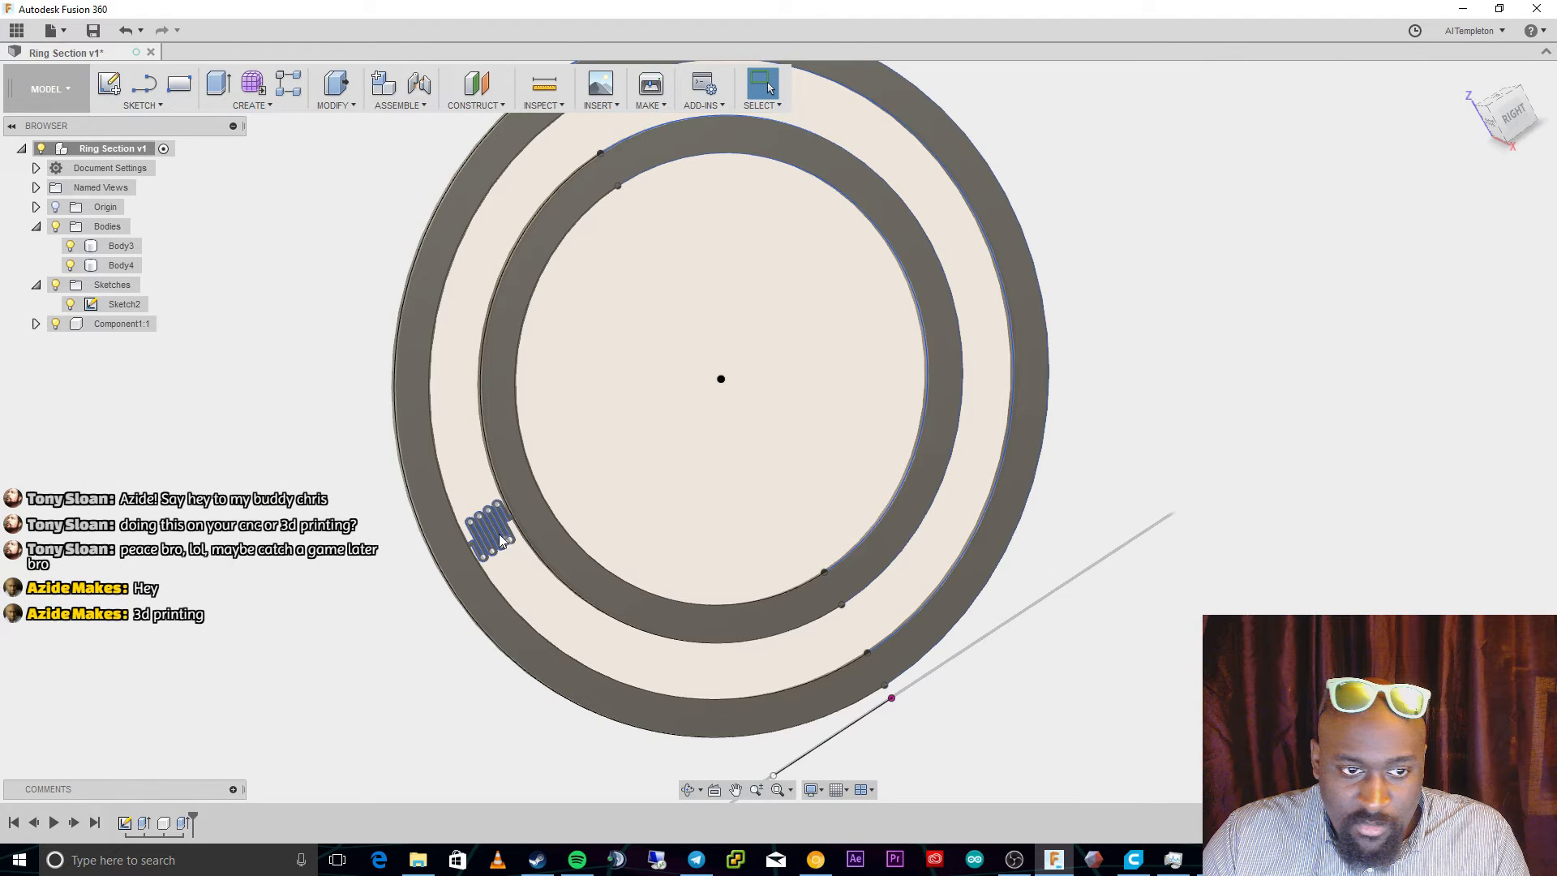
Start a rotate move of the spring component with the inner ring's inner edge as the axis.
click(159, 105)
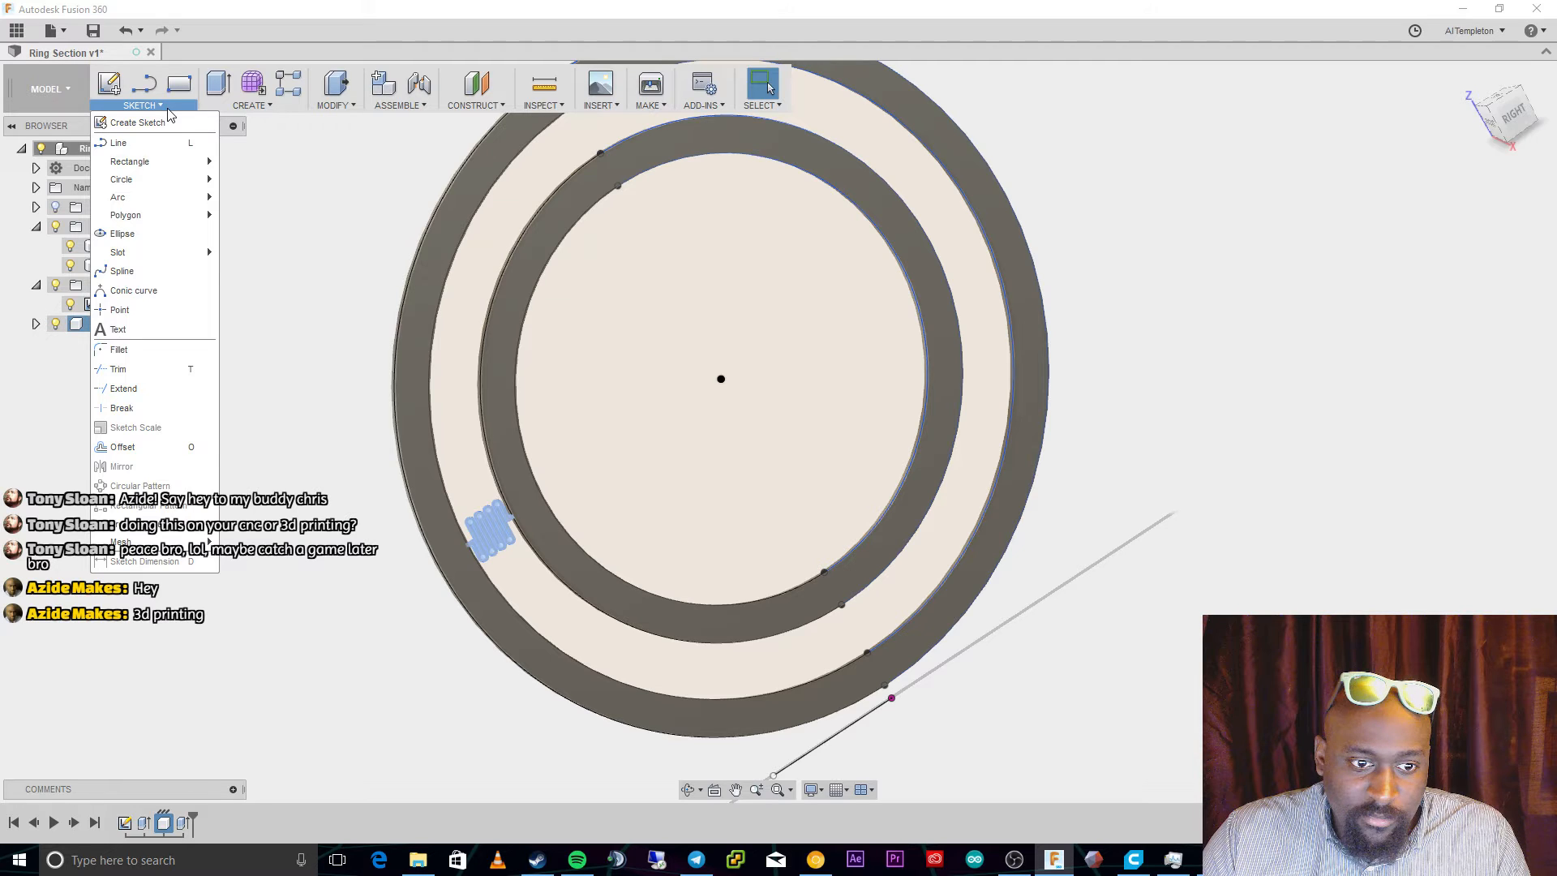
click(251, 105)
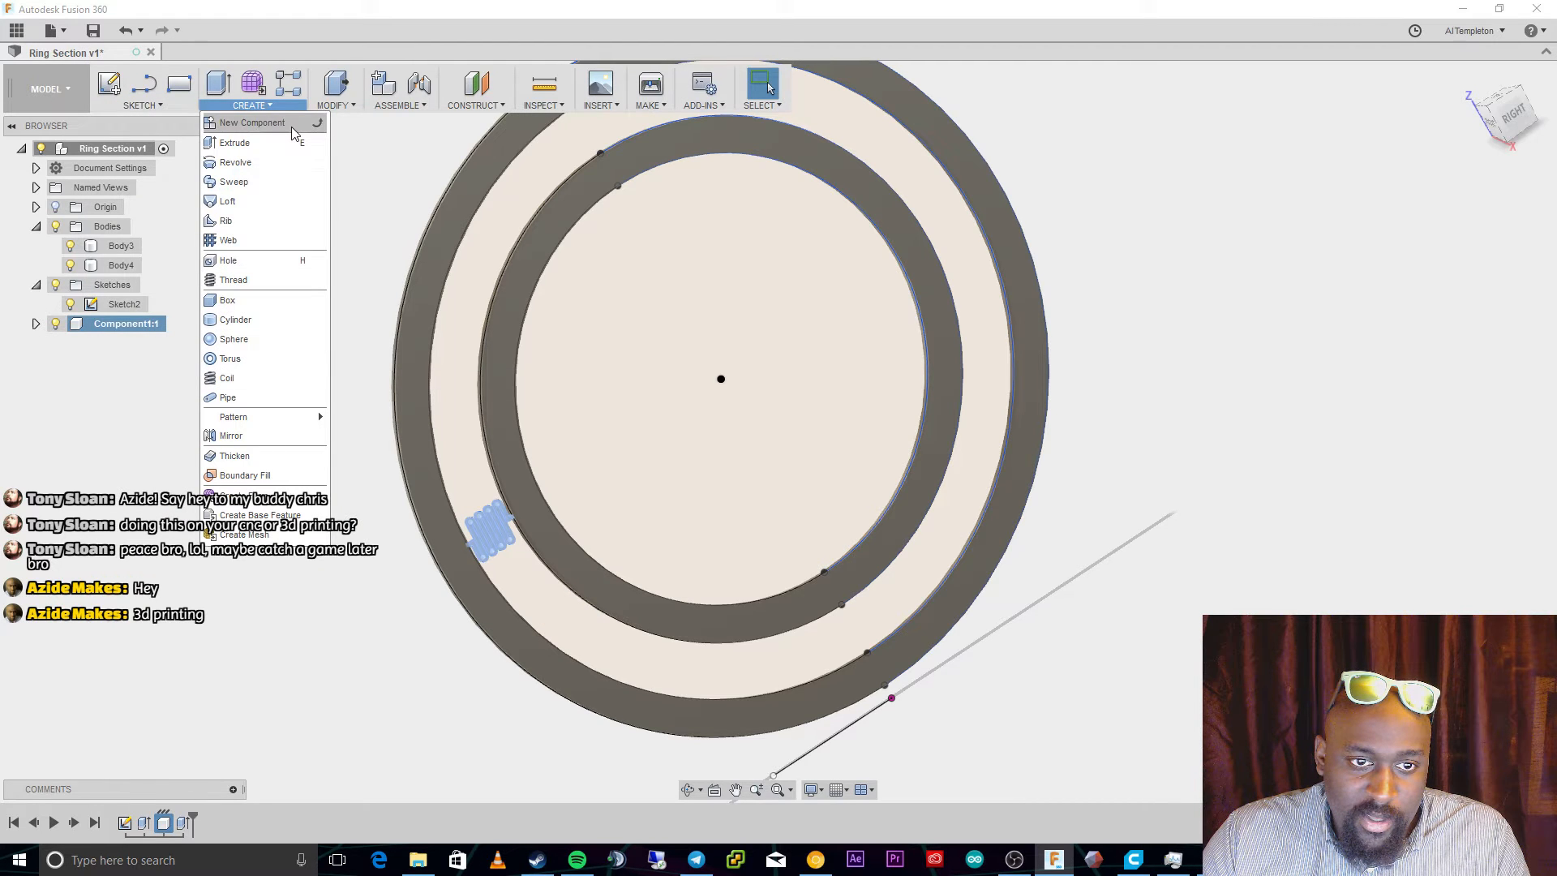
click(335, 107)
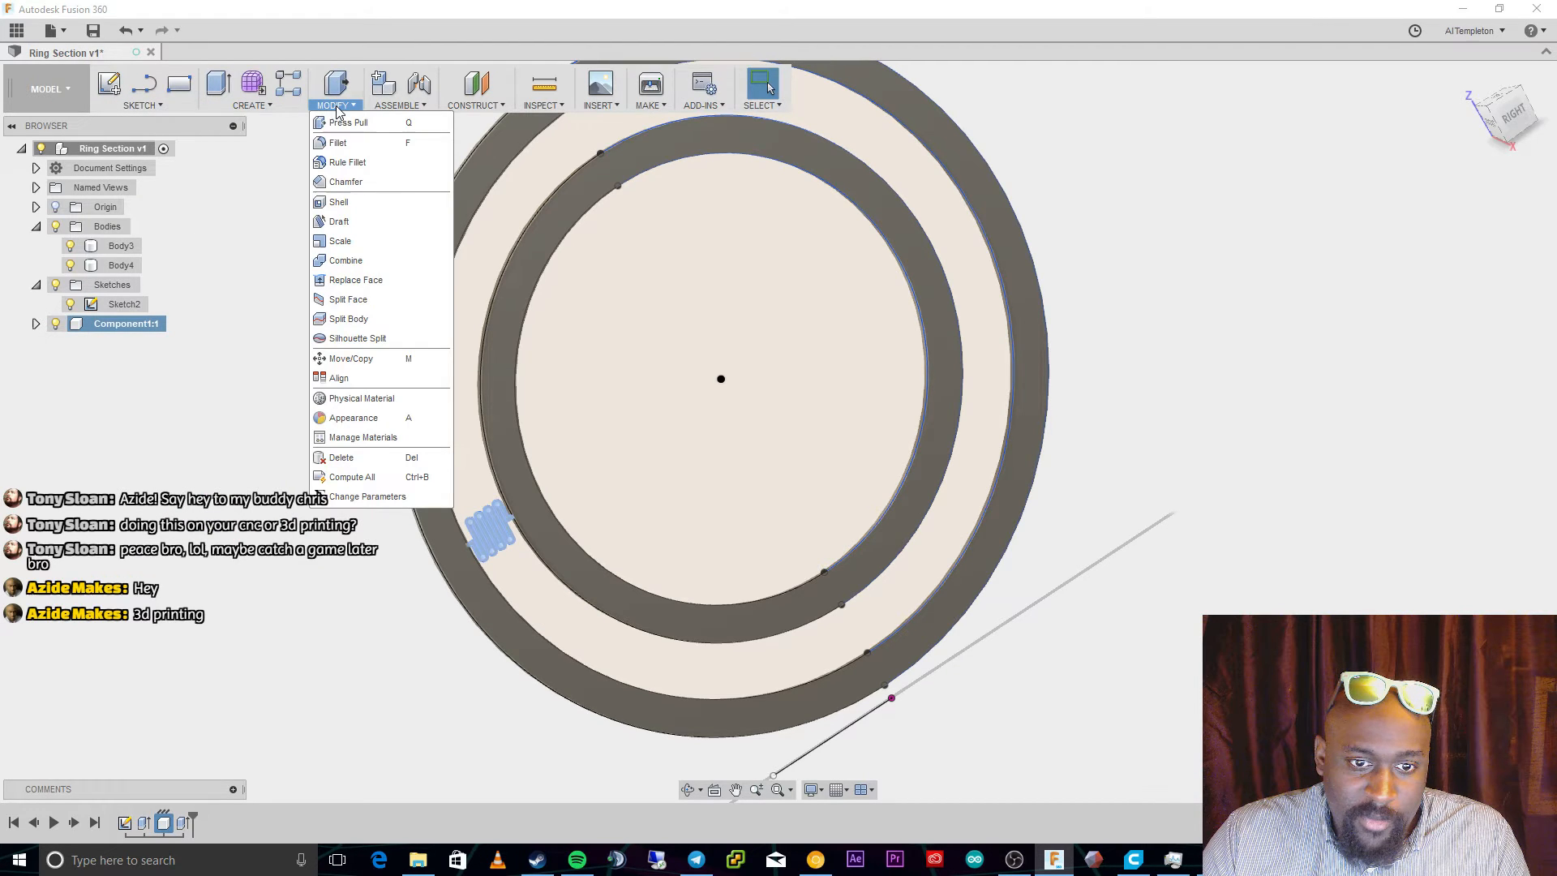
click(351, 359)
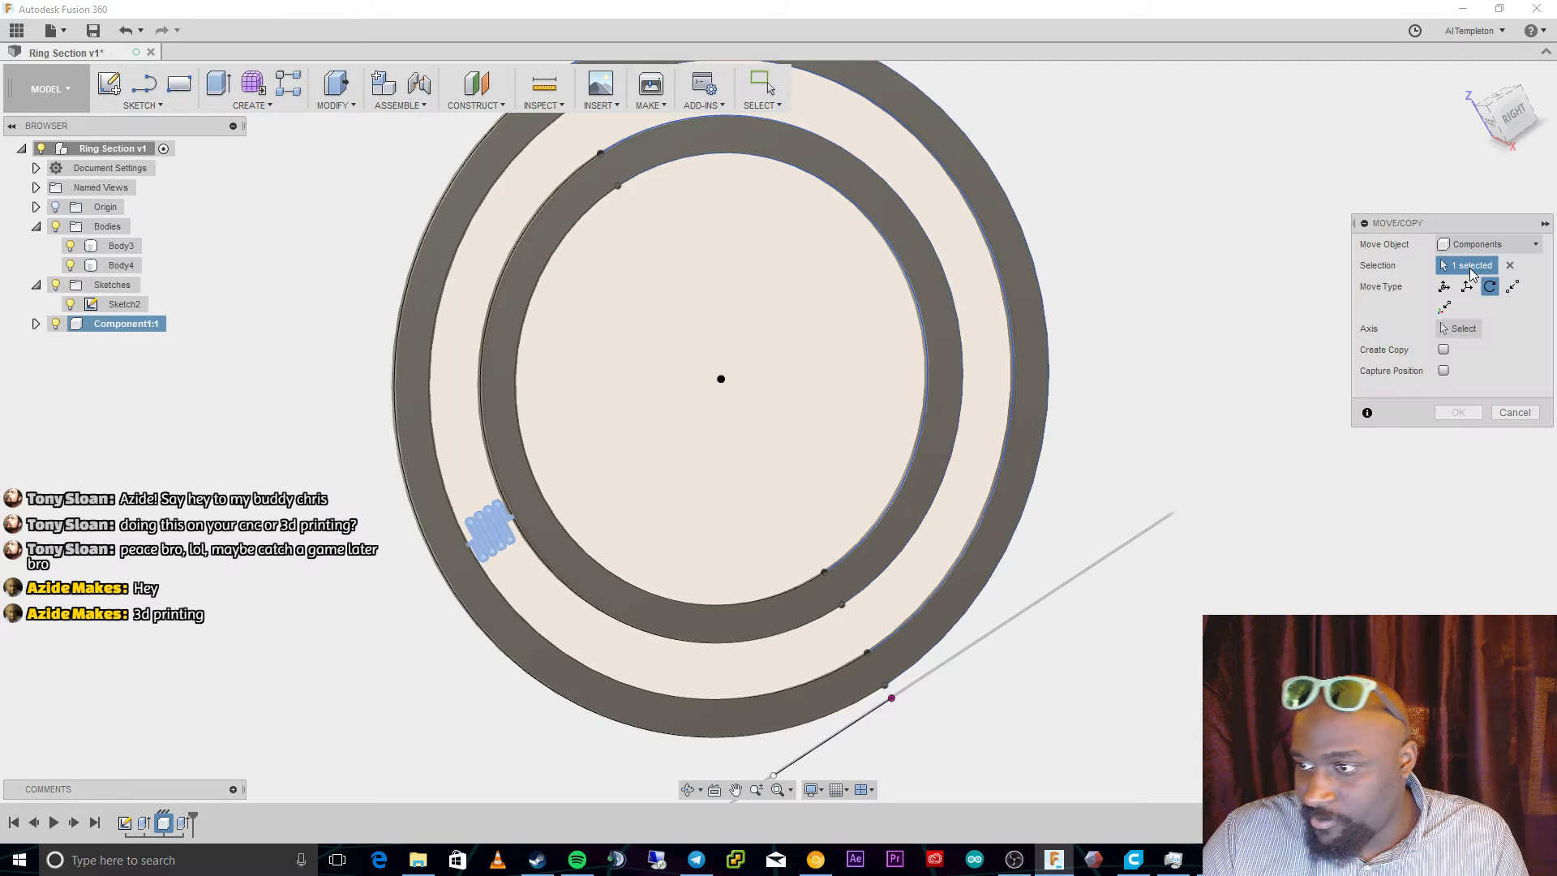
click(1456, 329)
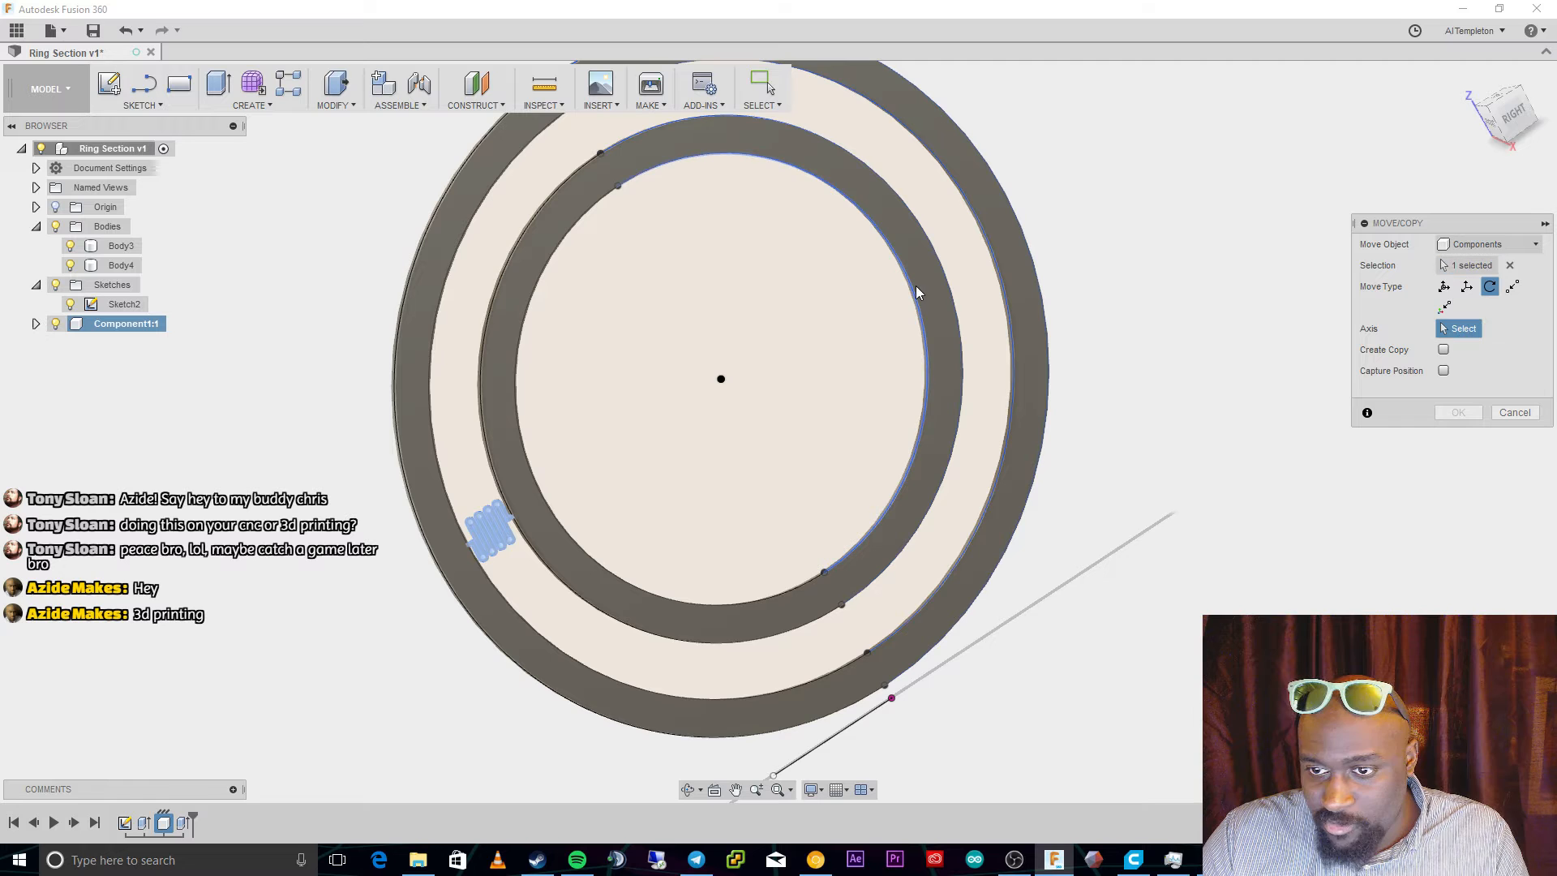
click(908, 279)
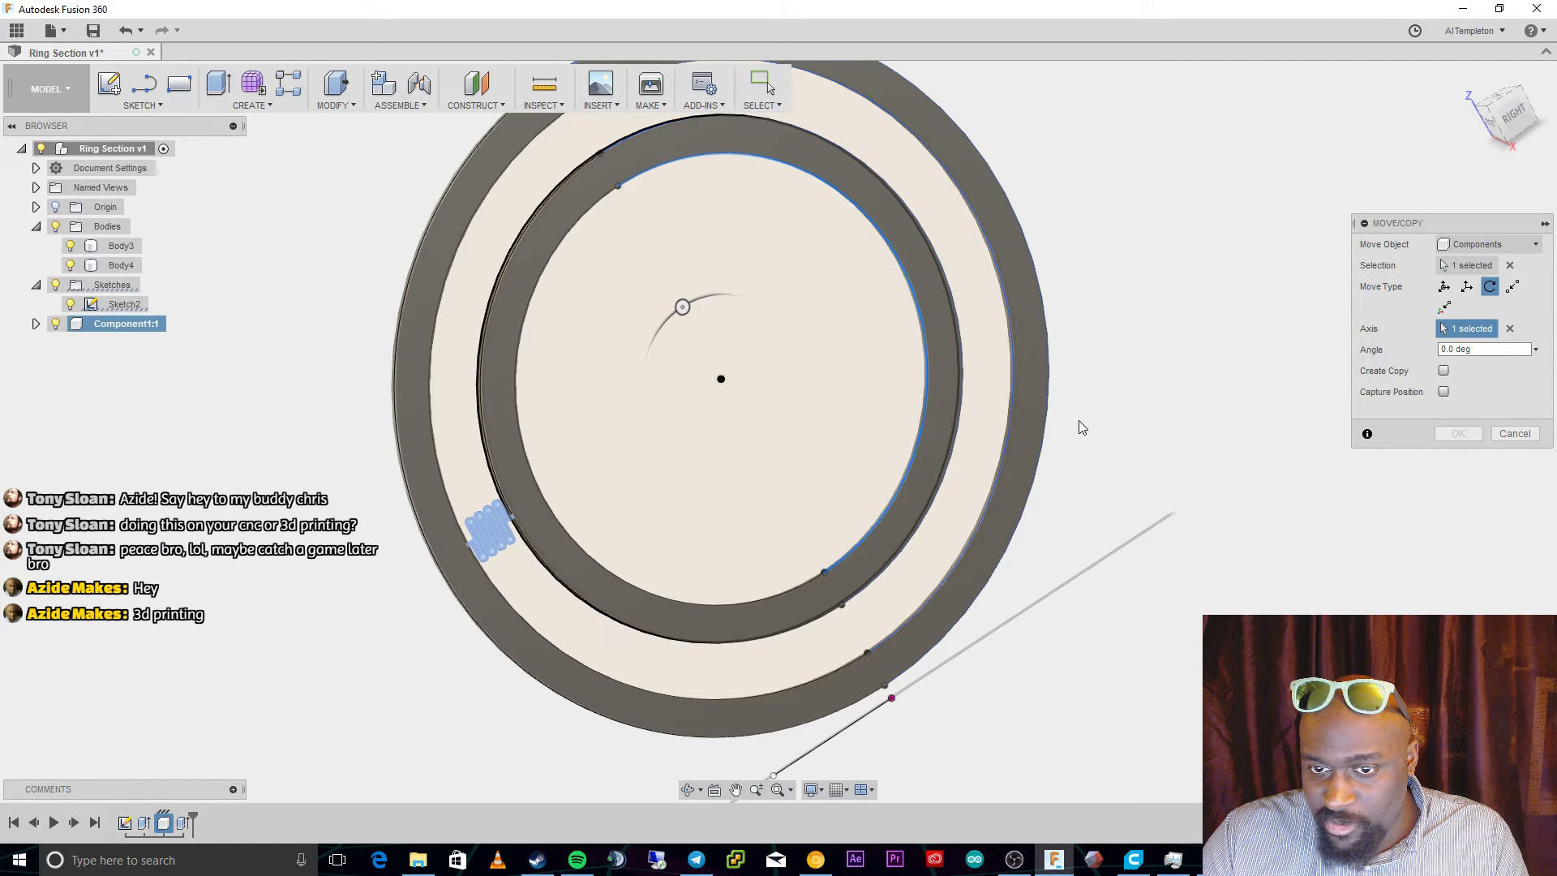
Try rotation angles of 30 and 32.72727 degrees for the spring component.
click(1441, 348)
text(3)
click(1496, 349)
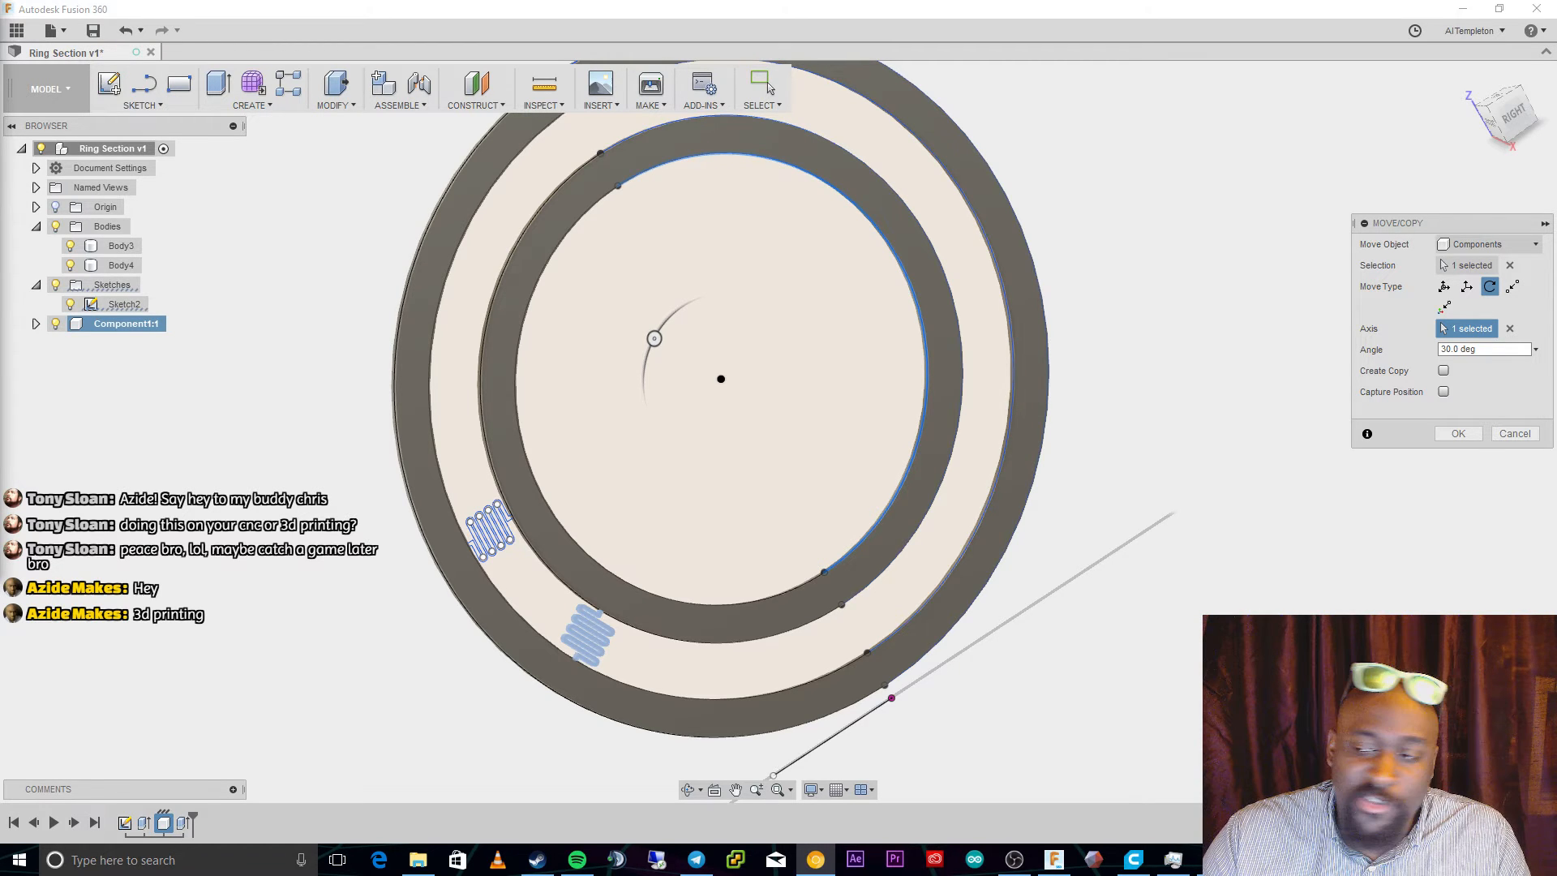
drag(1462, 350, 1408, 352)
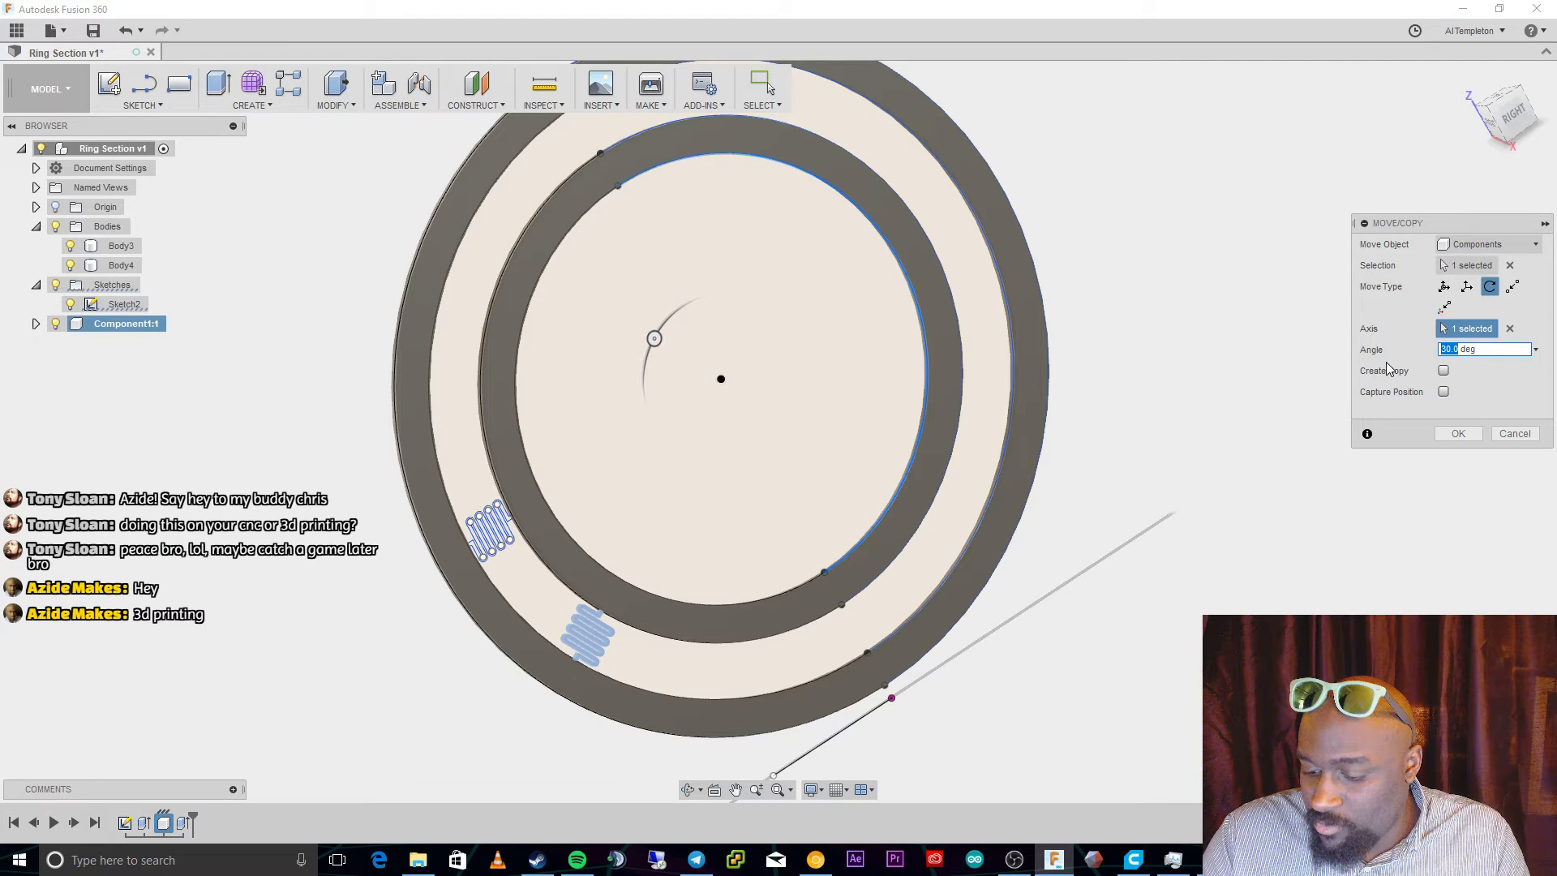
text(32.72727)
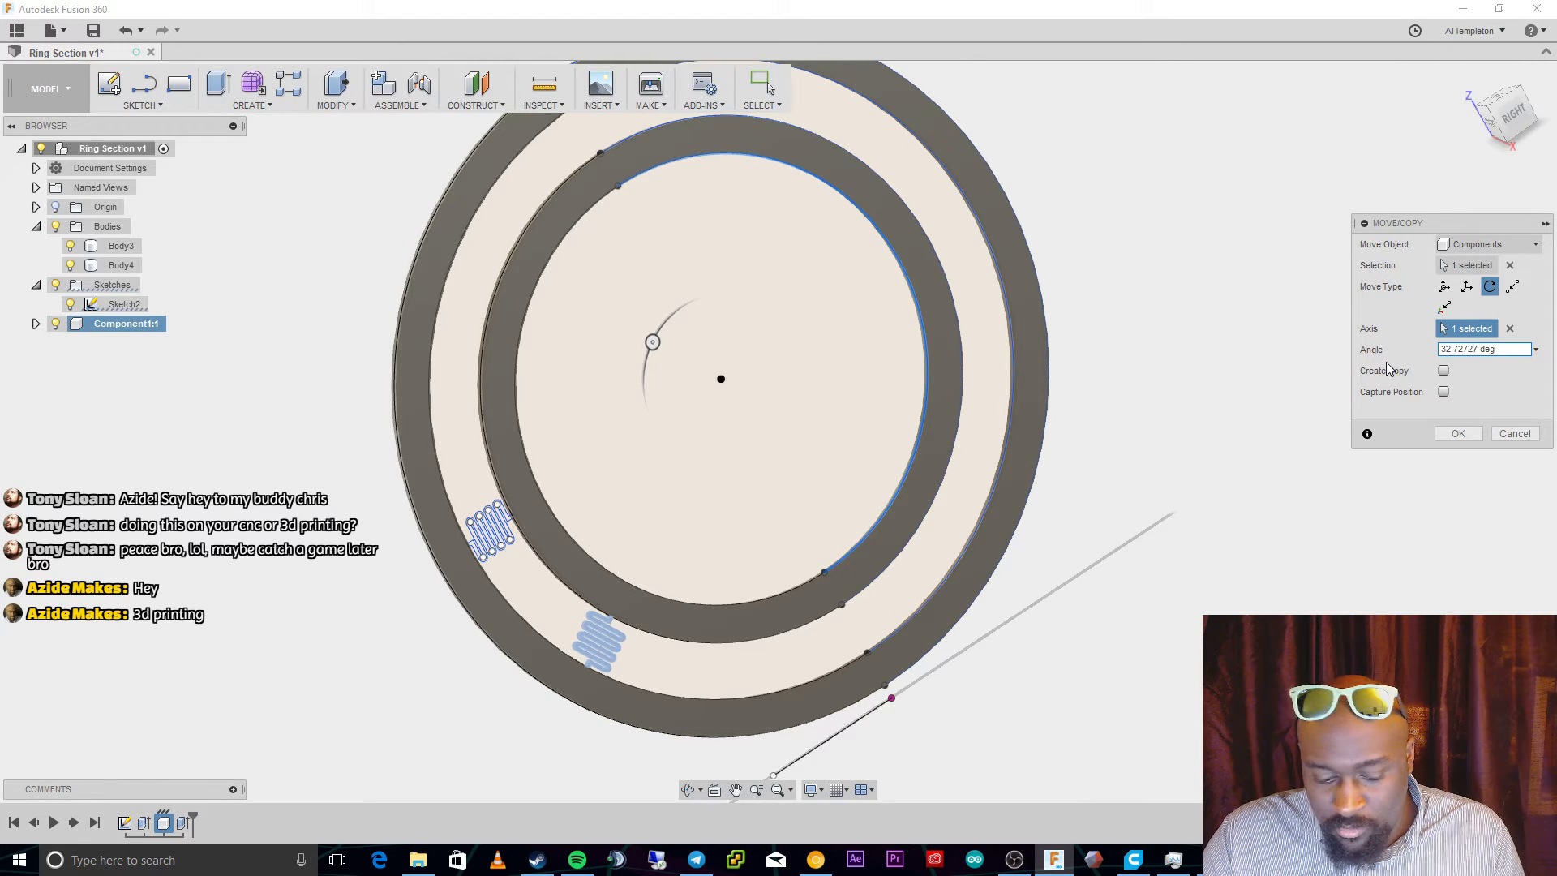
key(Tab)
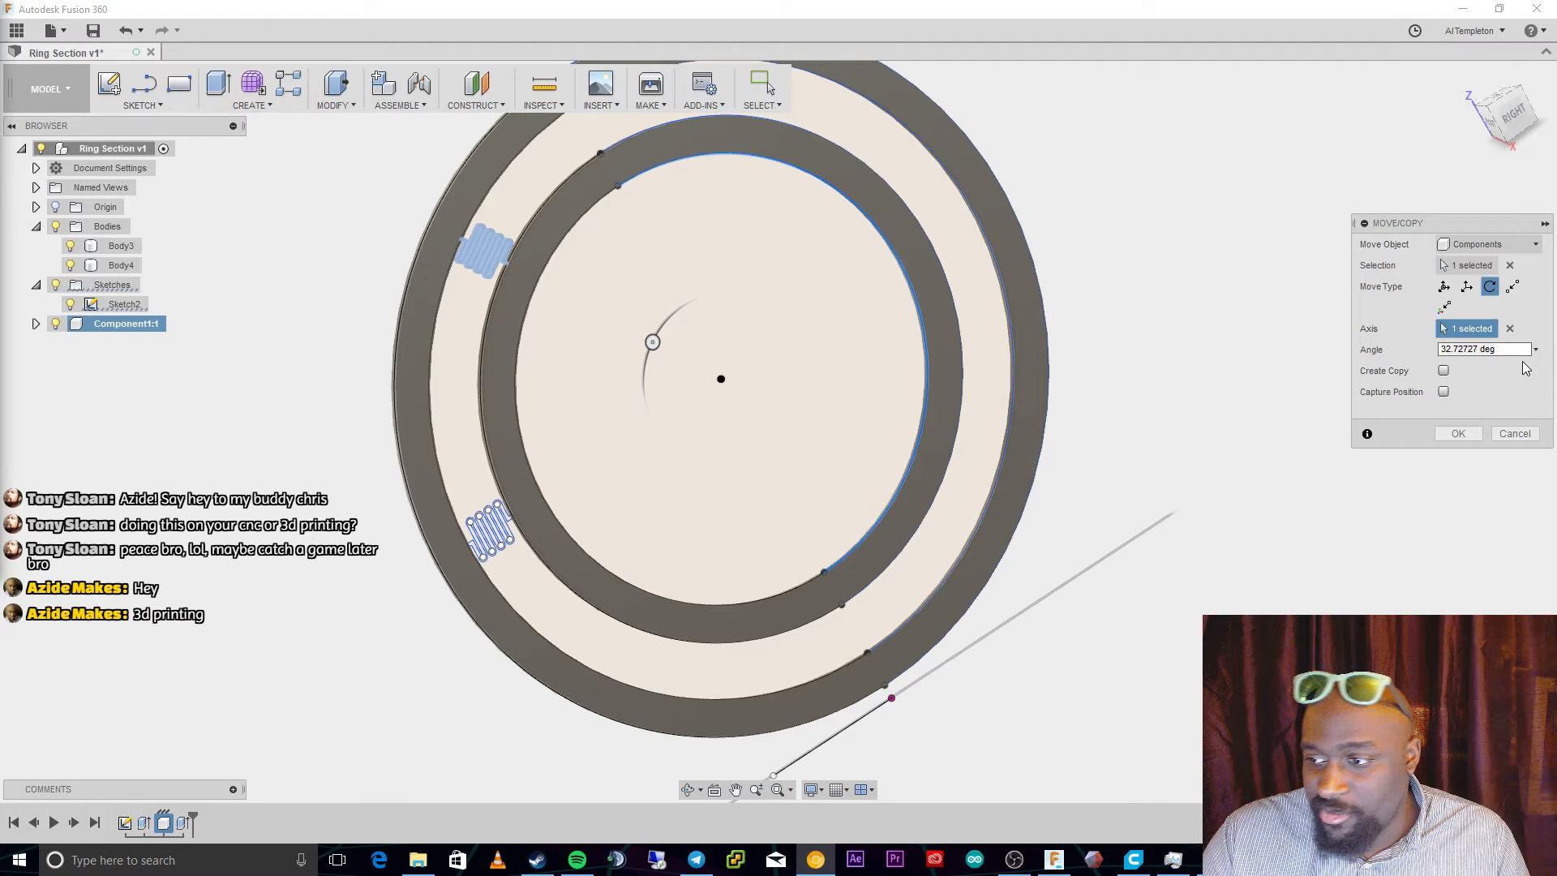
Set the spring component's rotation angle to 16.3636 degrees and enable creating a copy.
click(1484, 349)
text(16.)
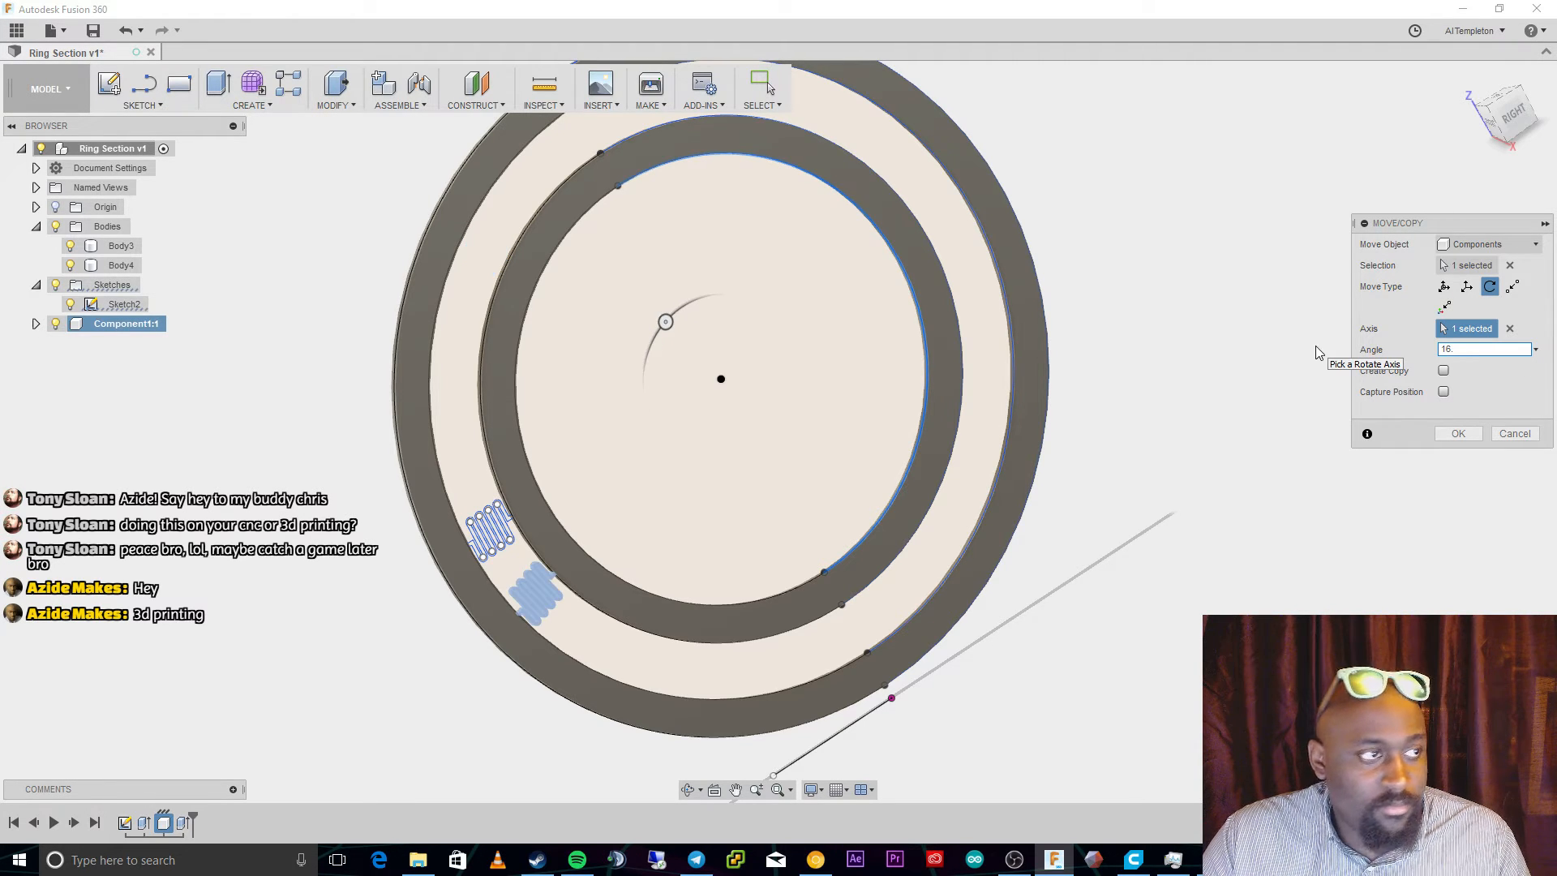
text(3636)
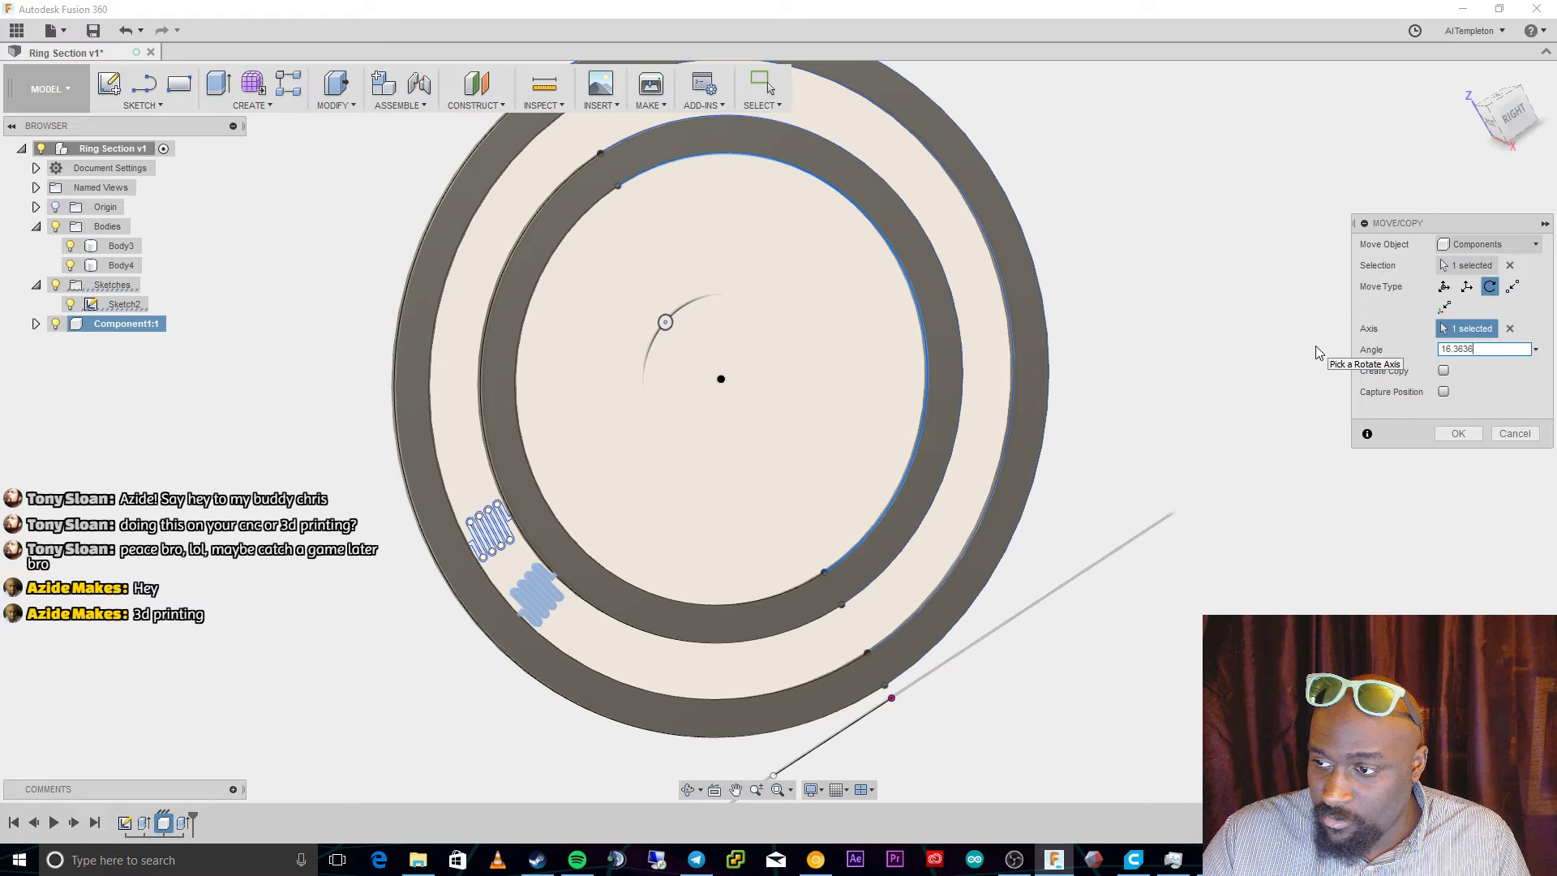
click(1443, 370)
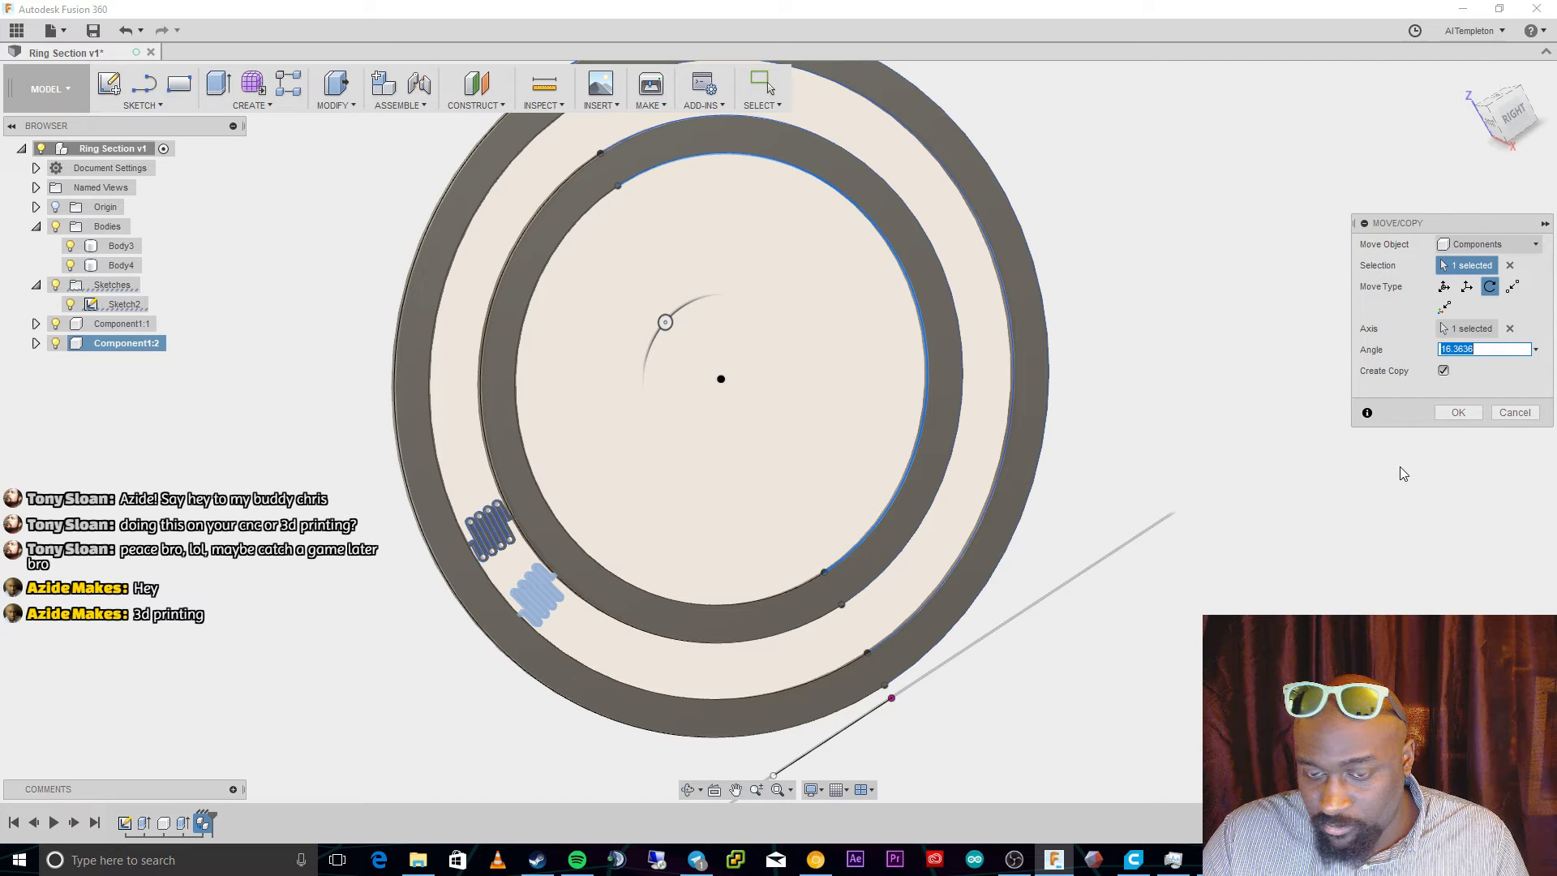
Set the spring copy's rotation angle to 32.72727 degrees and copy the value.
drag(1464, 348, 1423, 355)
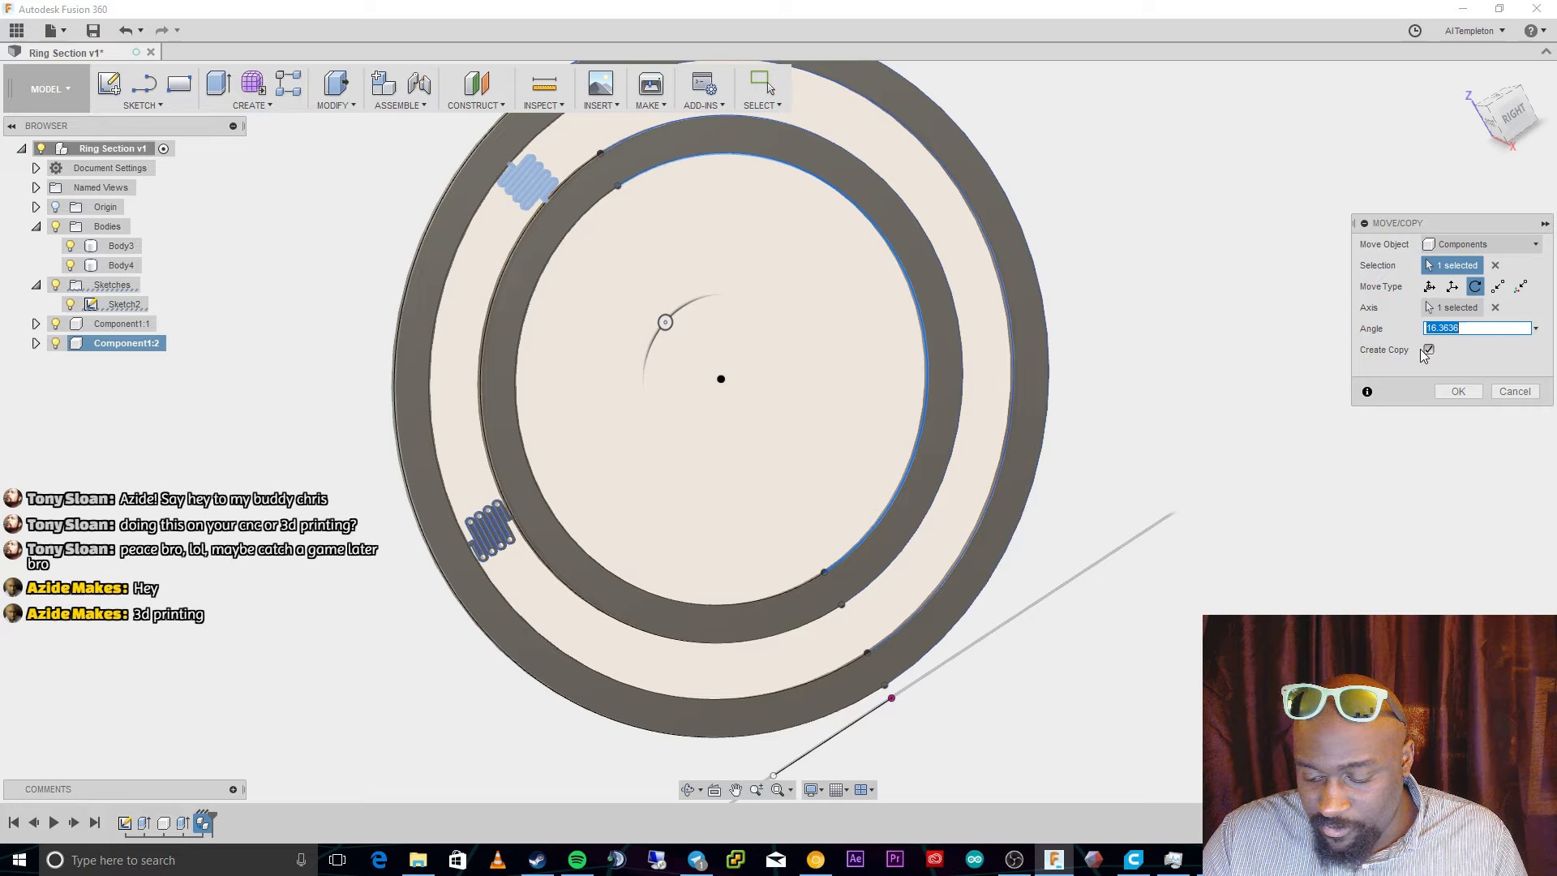
text(32.72727)
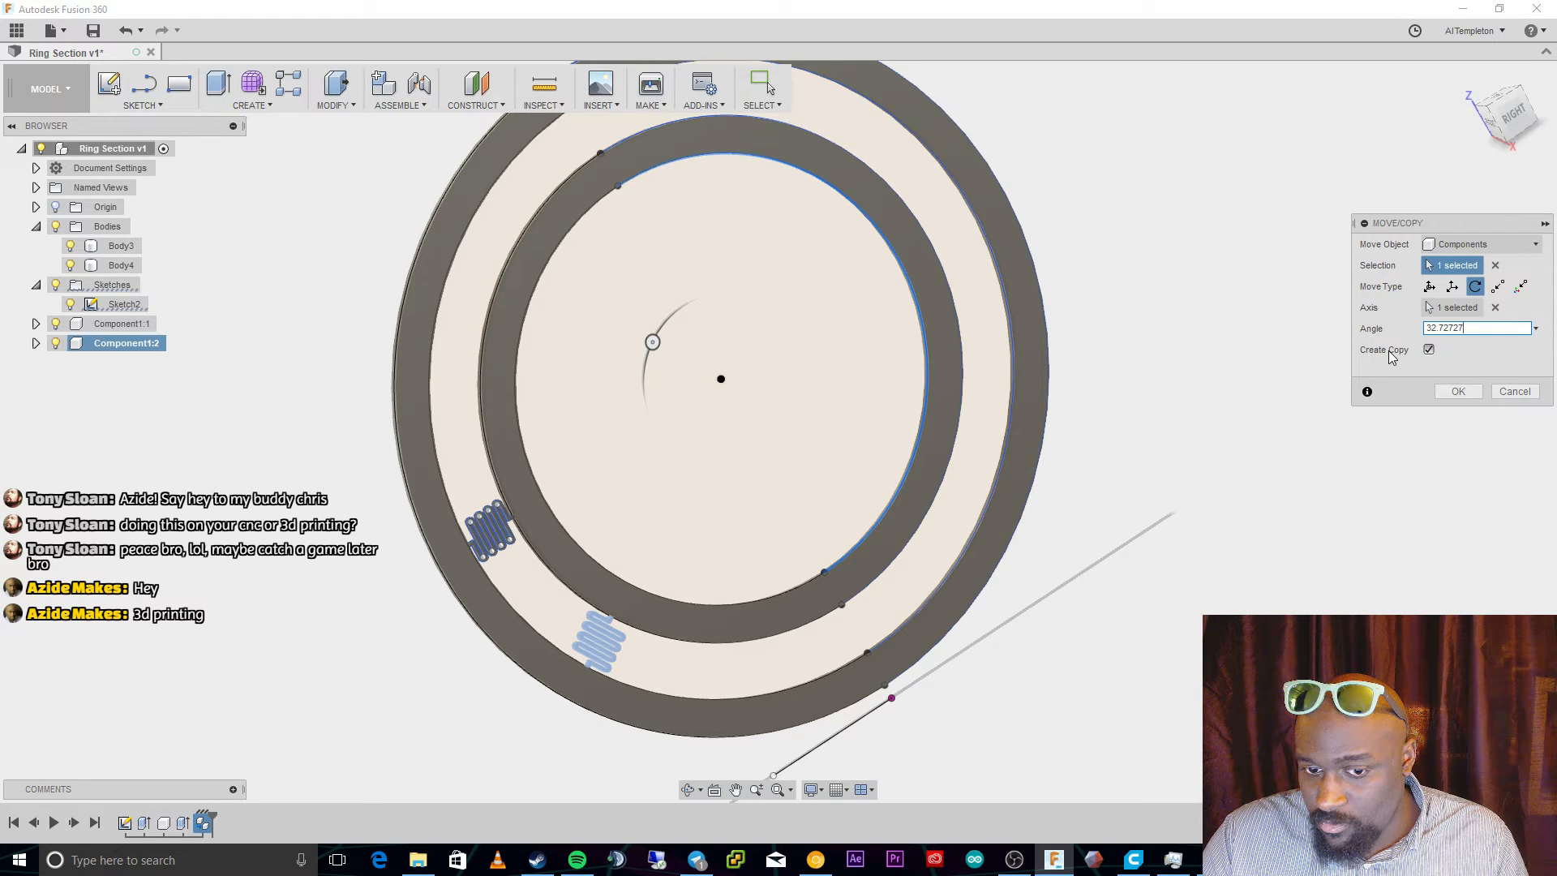
key(Return)
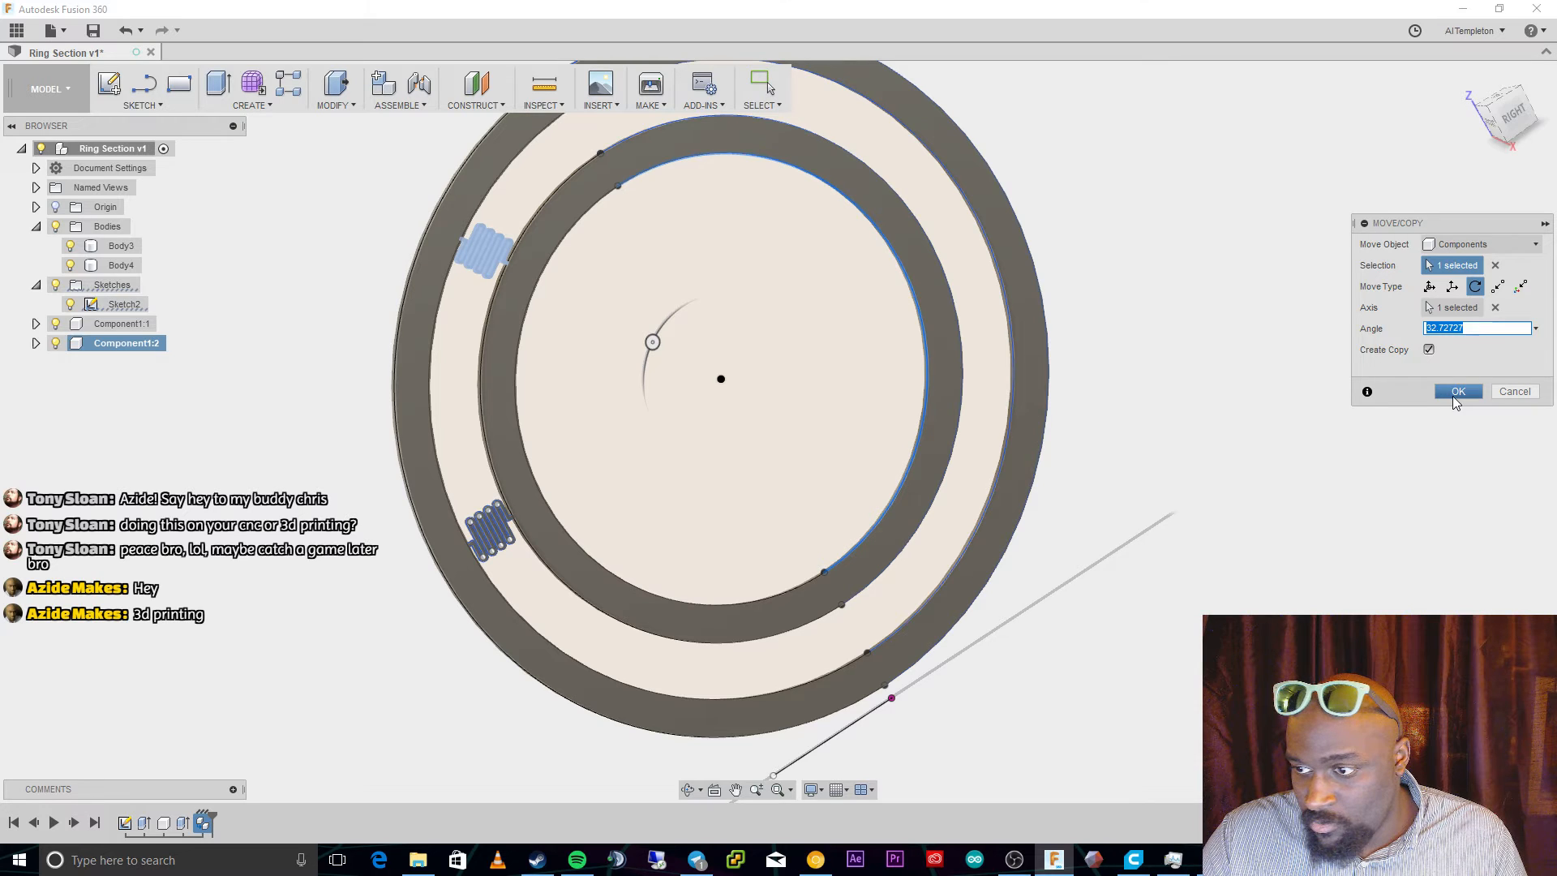
drag(1474, 328, 1380, 320)
key(ctrl+c)
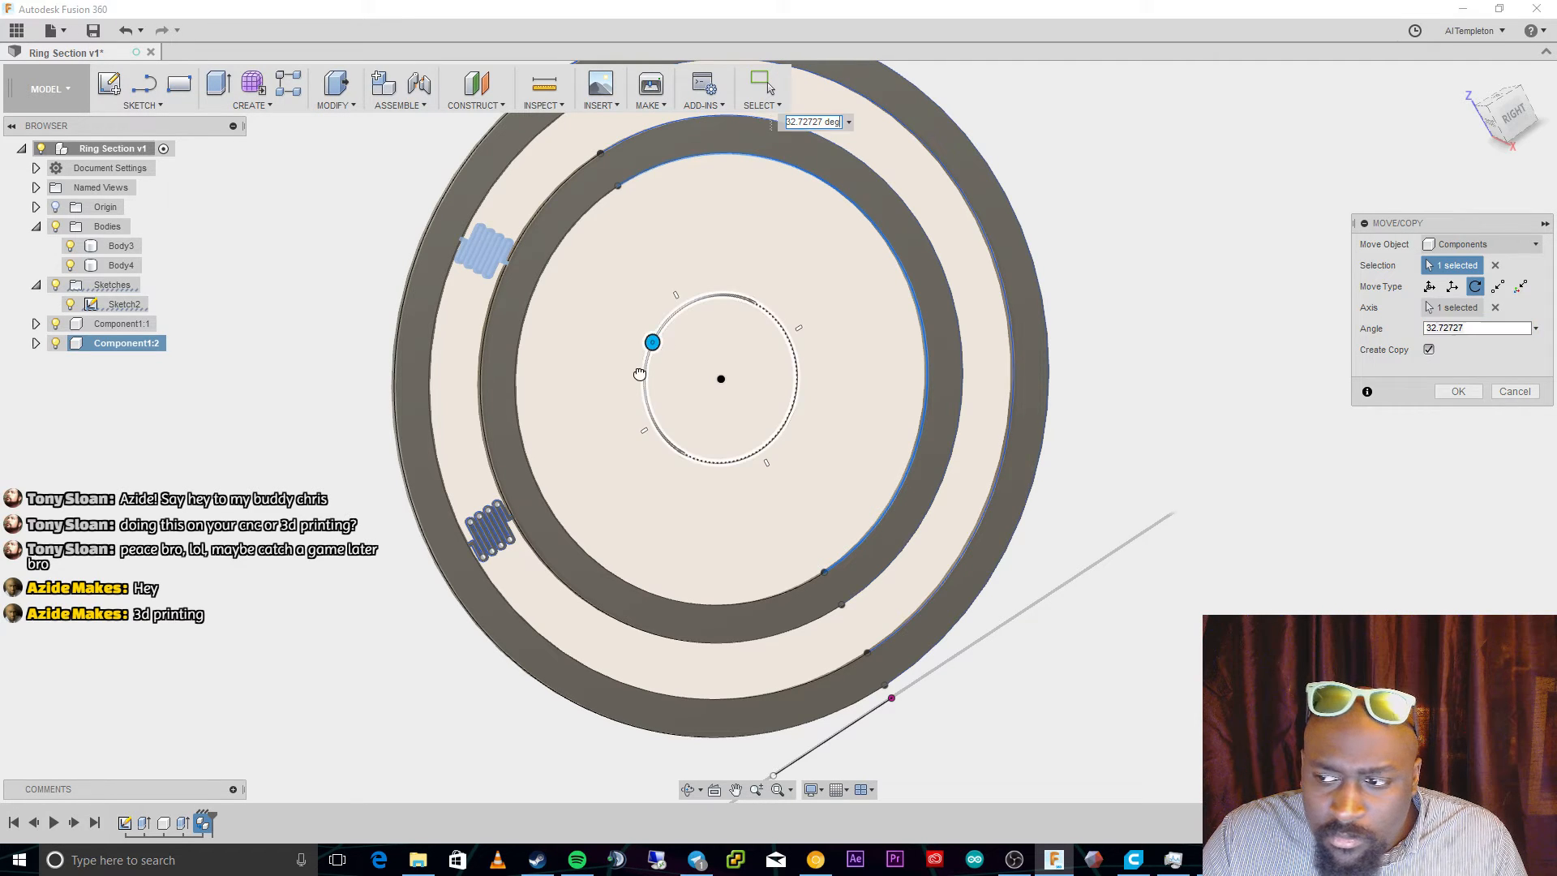
Rotate the spring copy freehand, set its angle to 32.727 degrees, and undo the applied copy.
drag(651, 341, 640, 386)
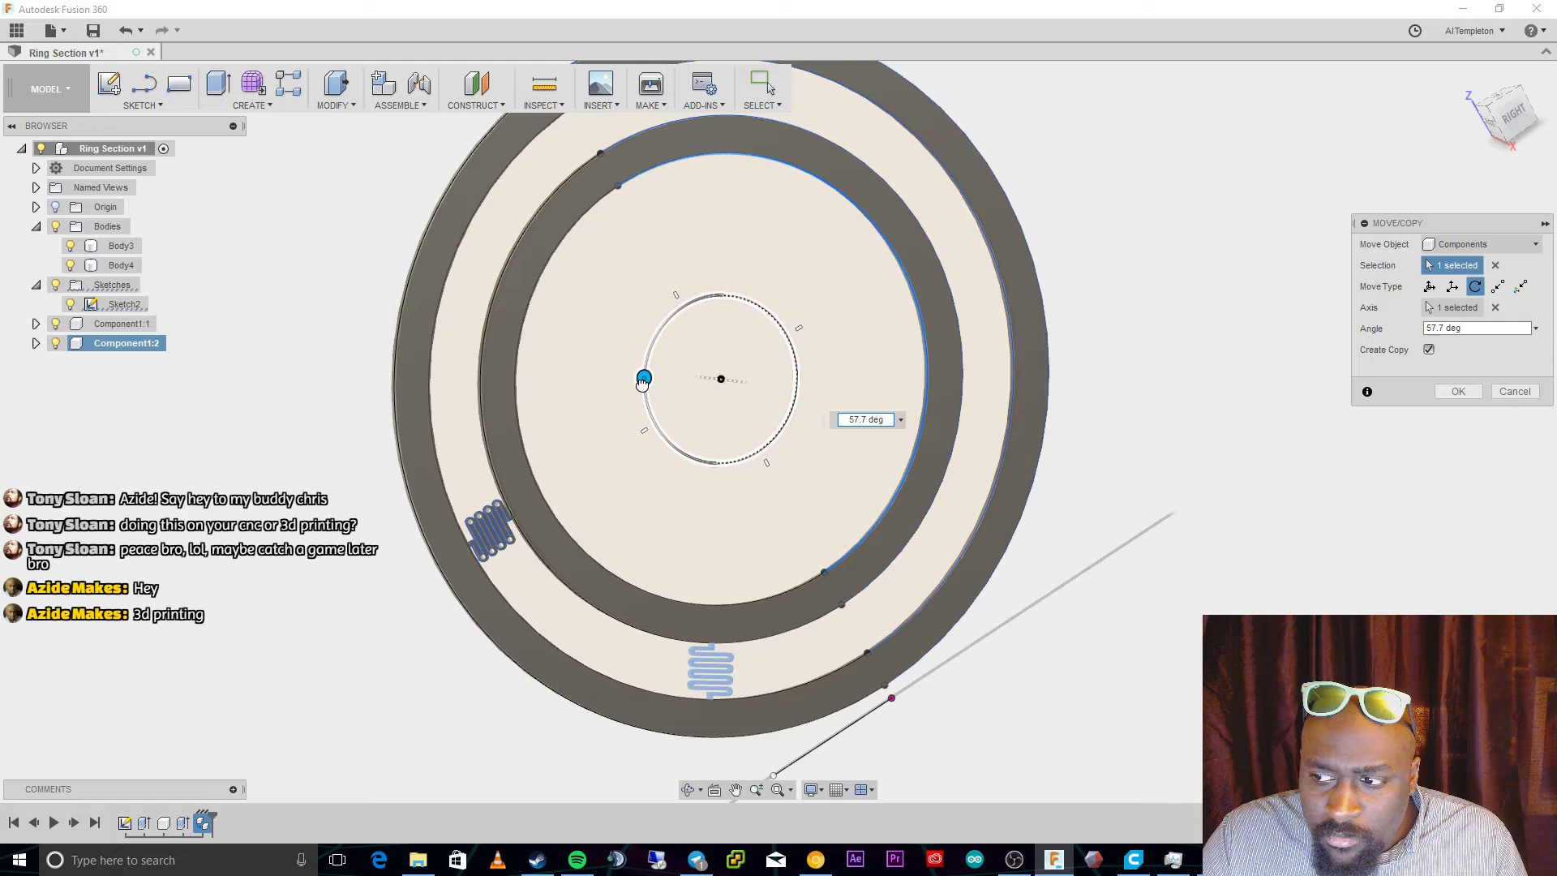
drag(642, 383, 649, 349)
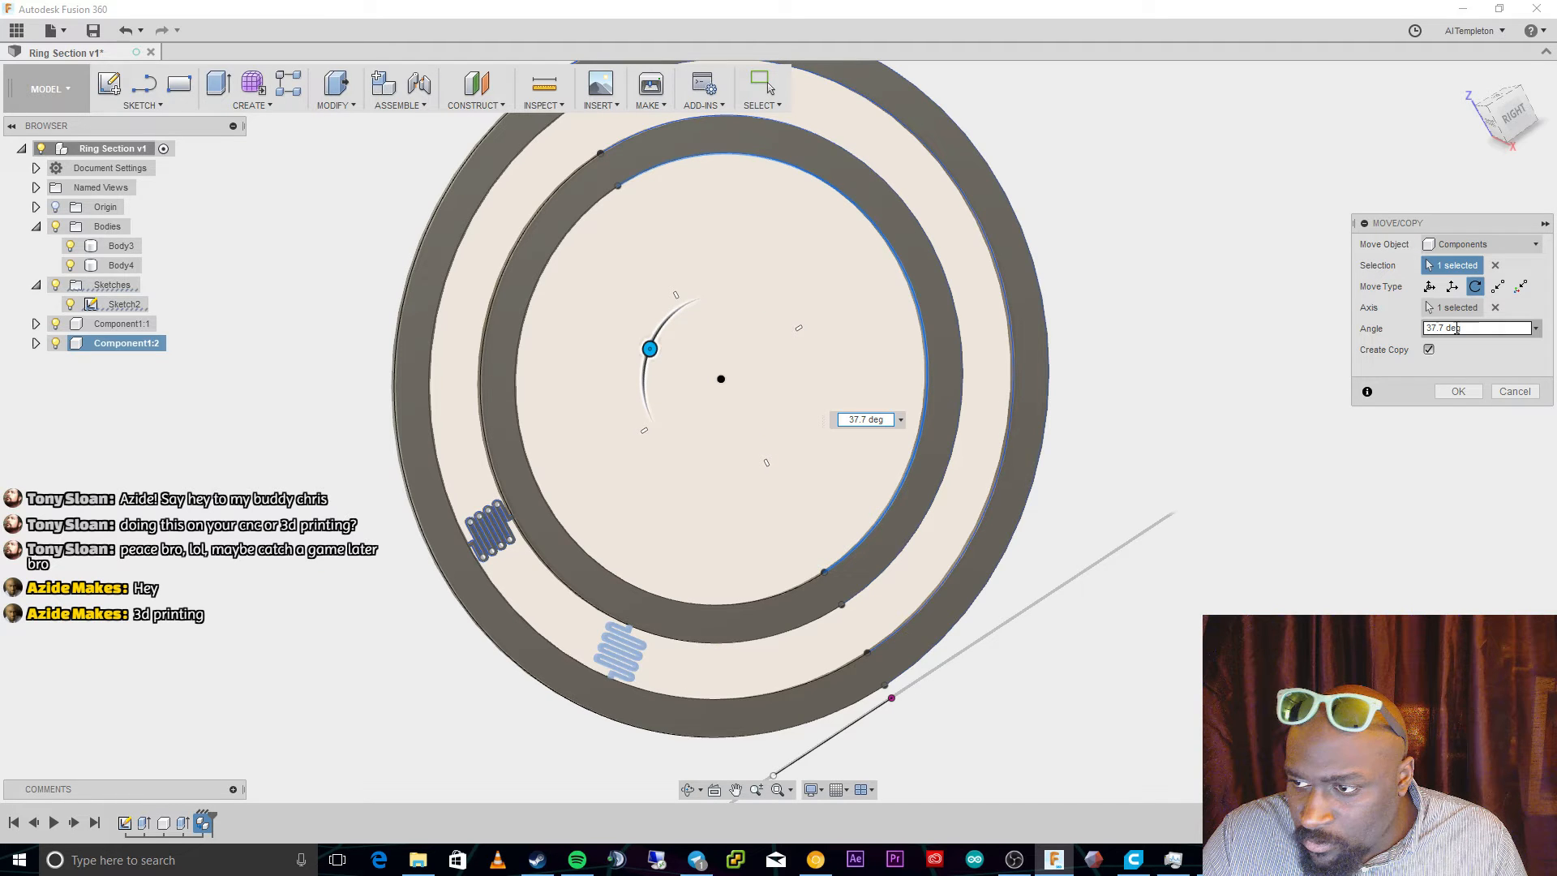
drag(1445, 329, 1406, 328)
text(32.727)
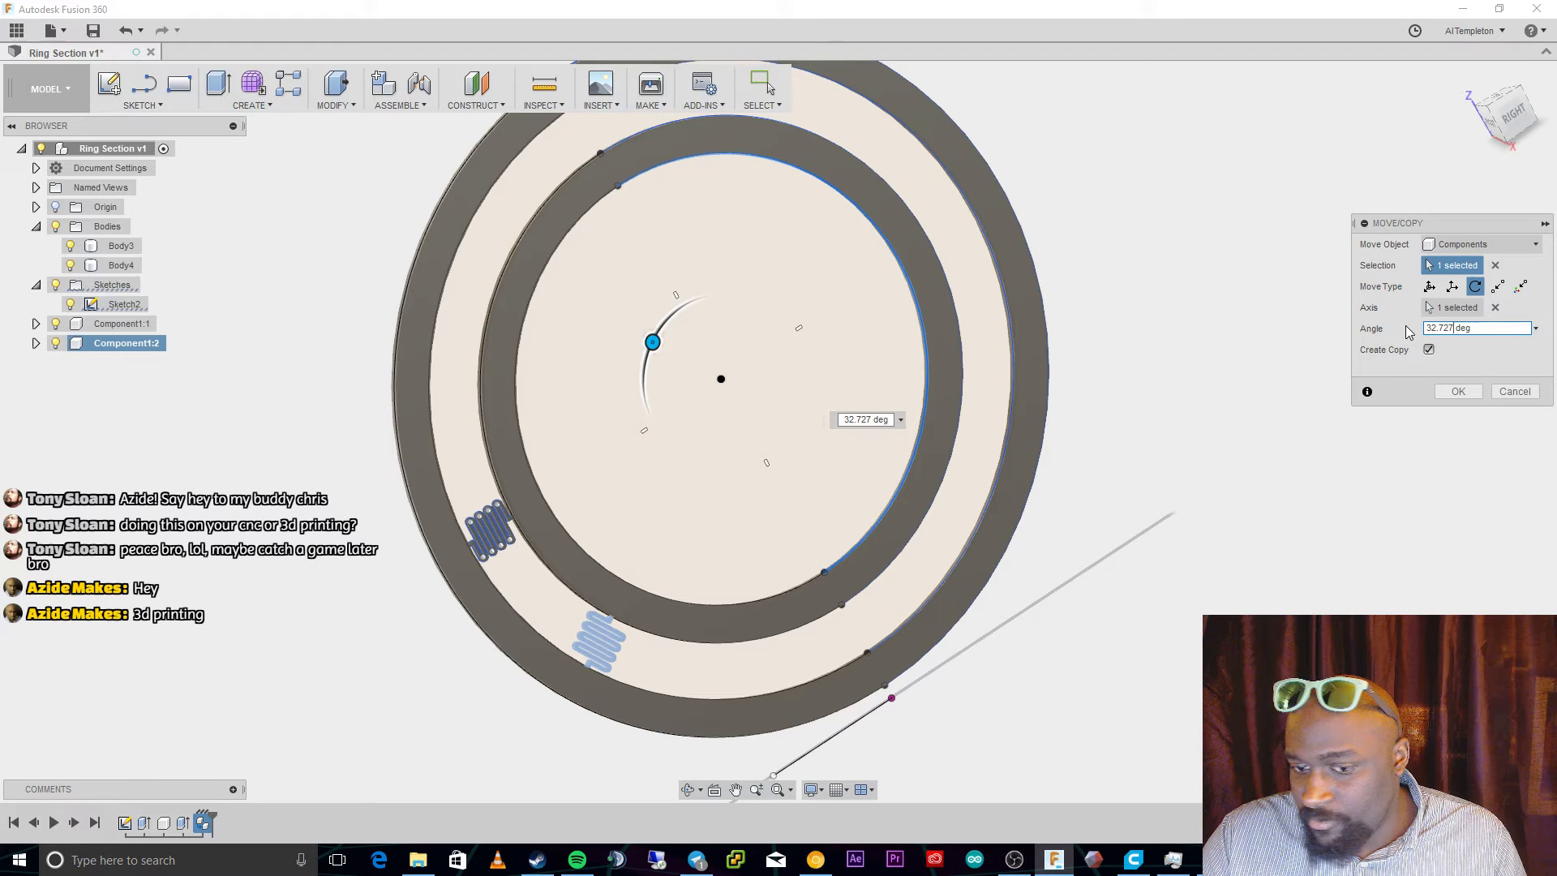
key(Return)
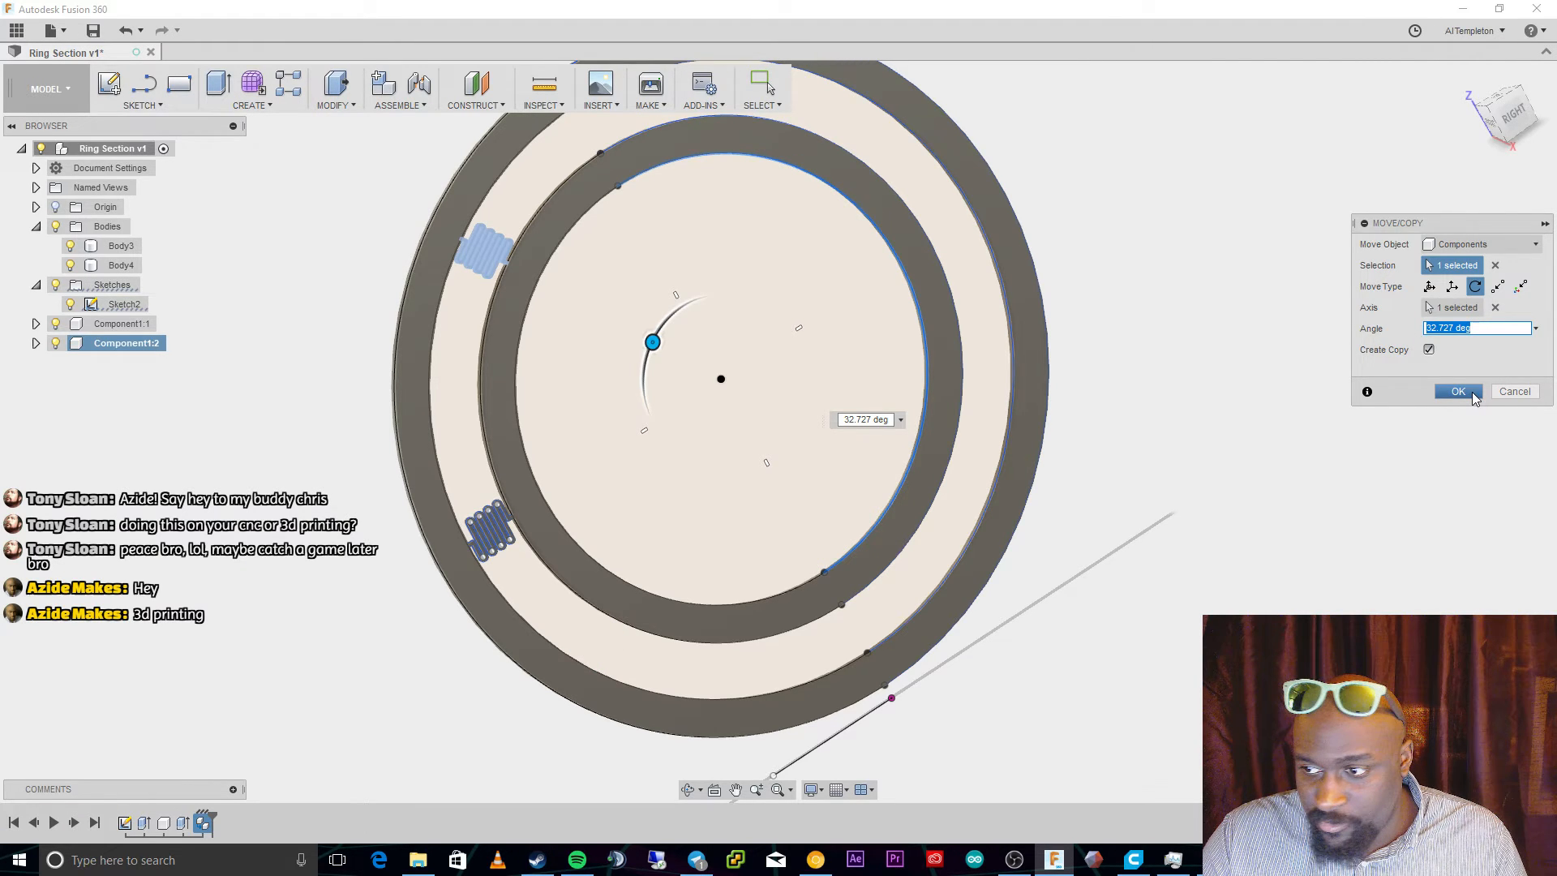
click(1474, 398)
key(ctrl+z)
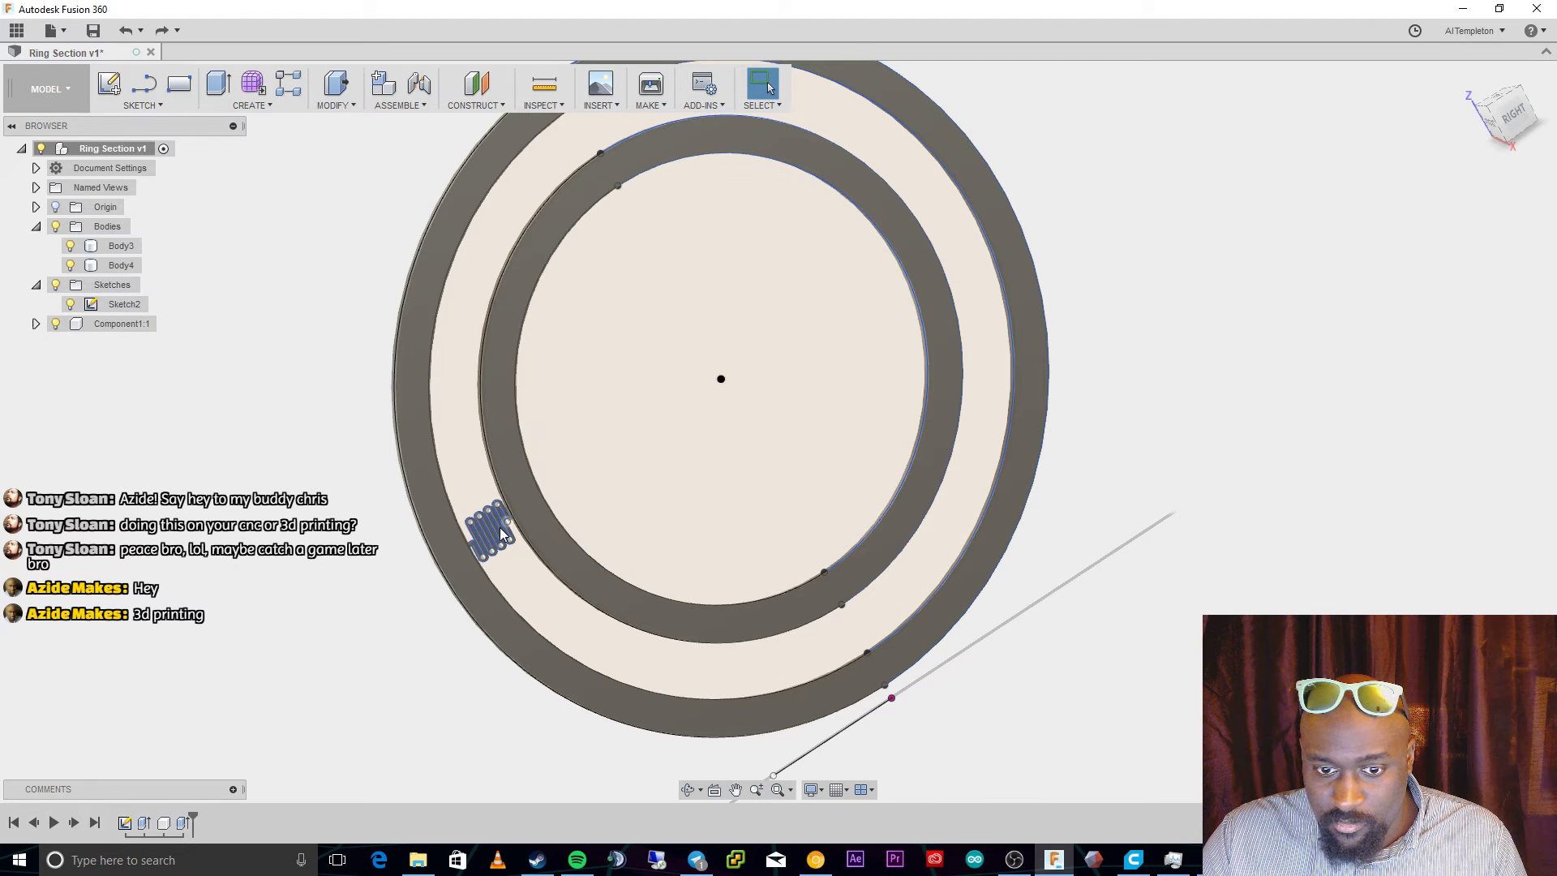
Set up a Faces circular pattern with the spring face as object and the inner ring's outer edge as axis.
click(183, 102)
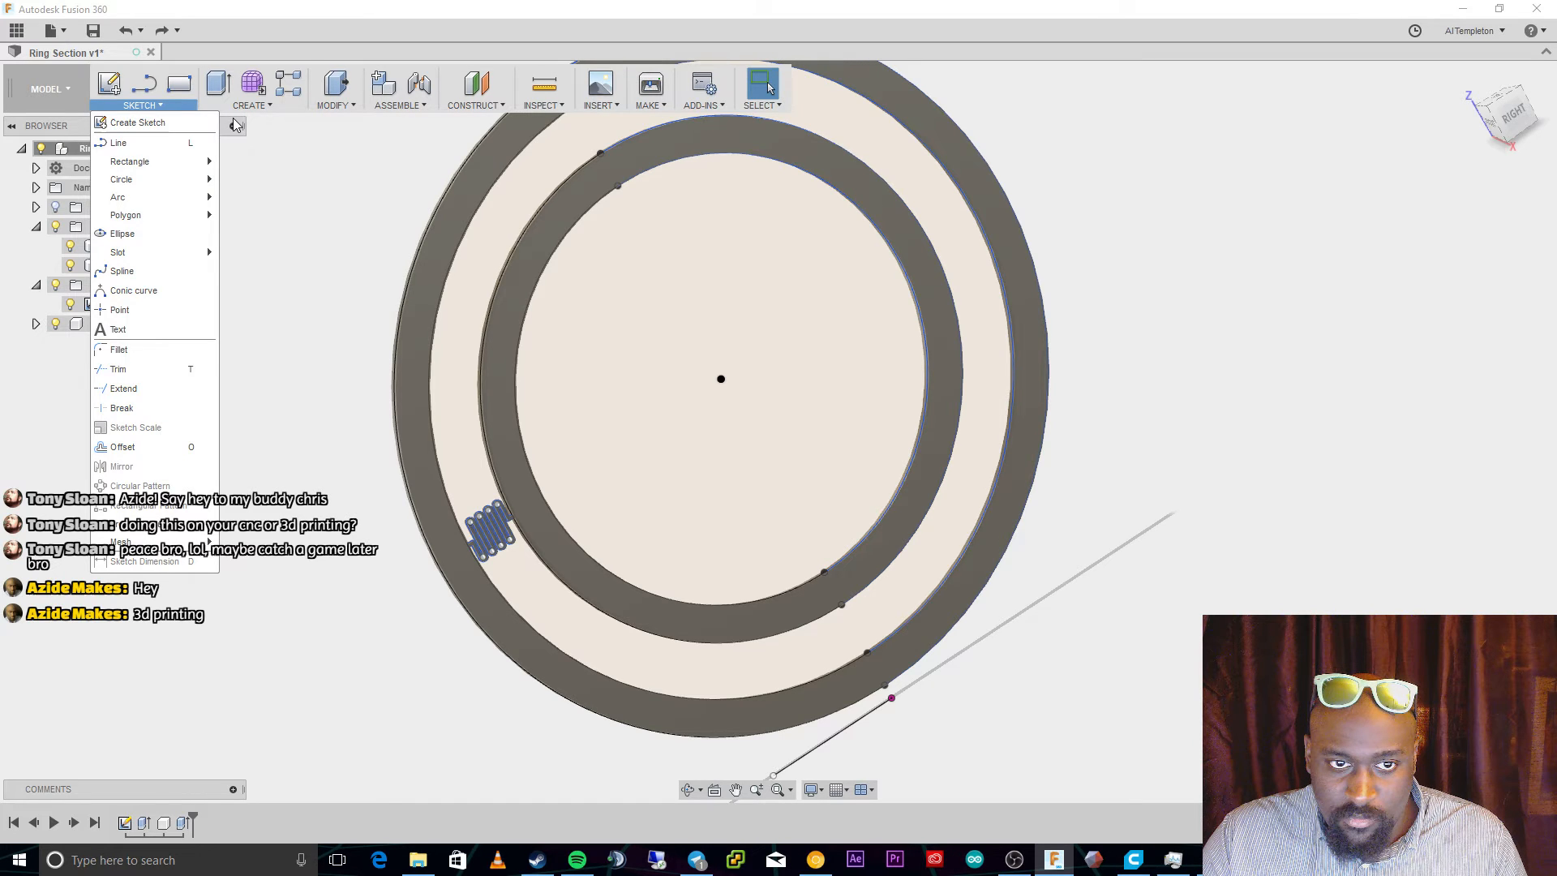
mouse_move(261, 108)
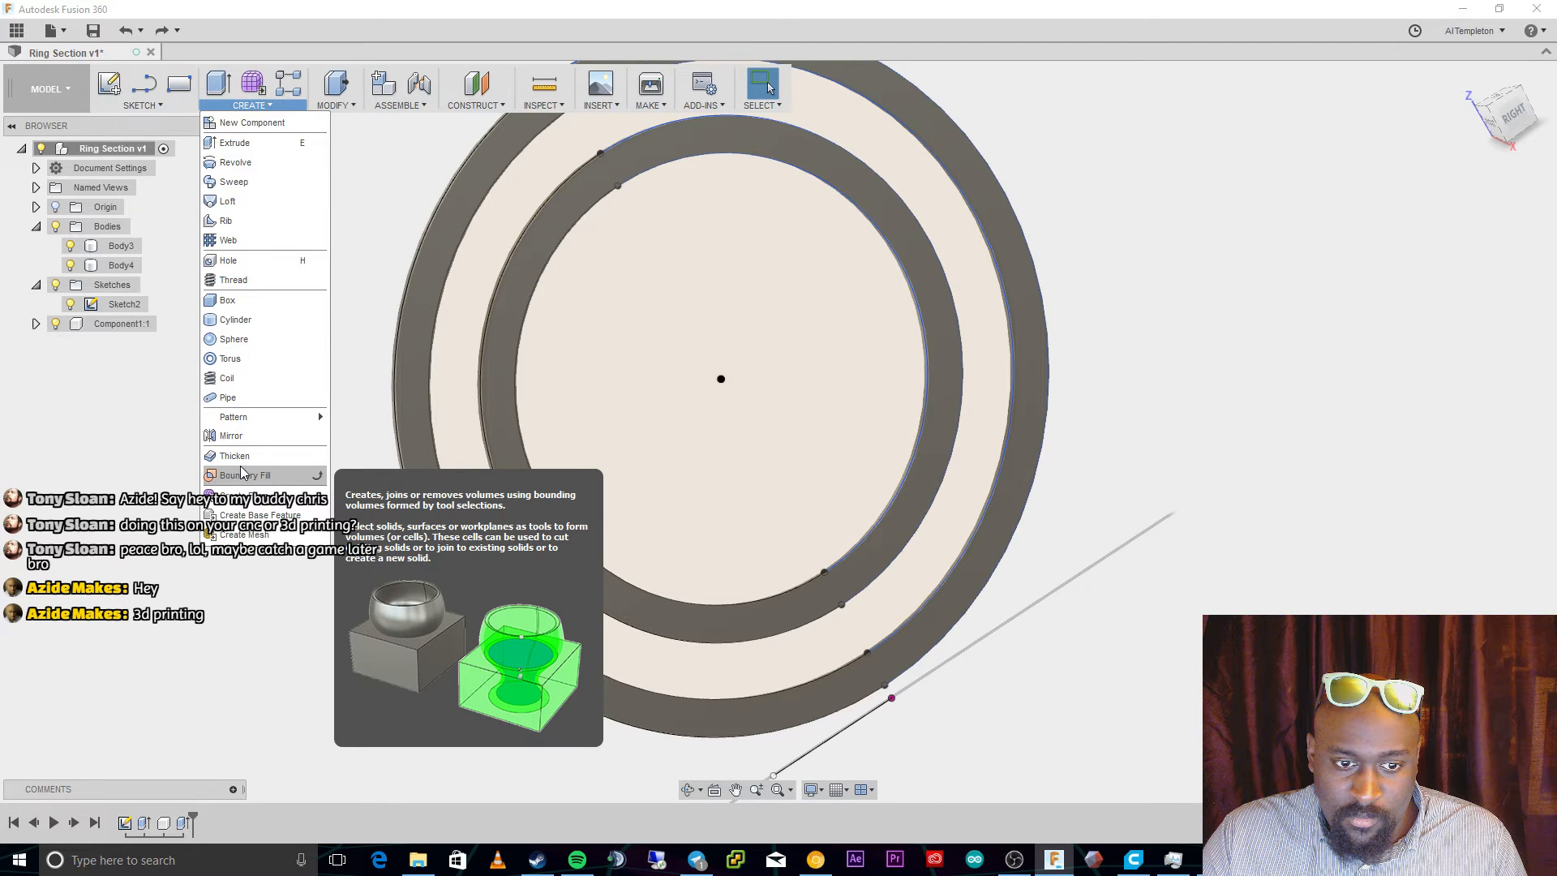
mouse_move(268, 417)
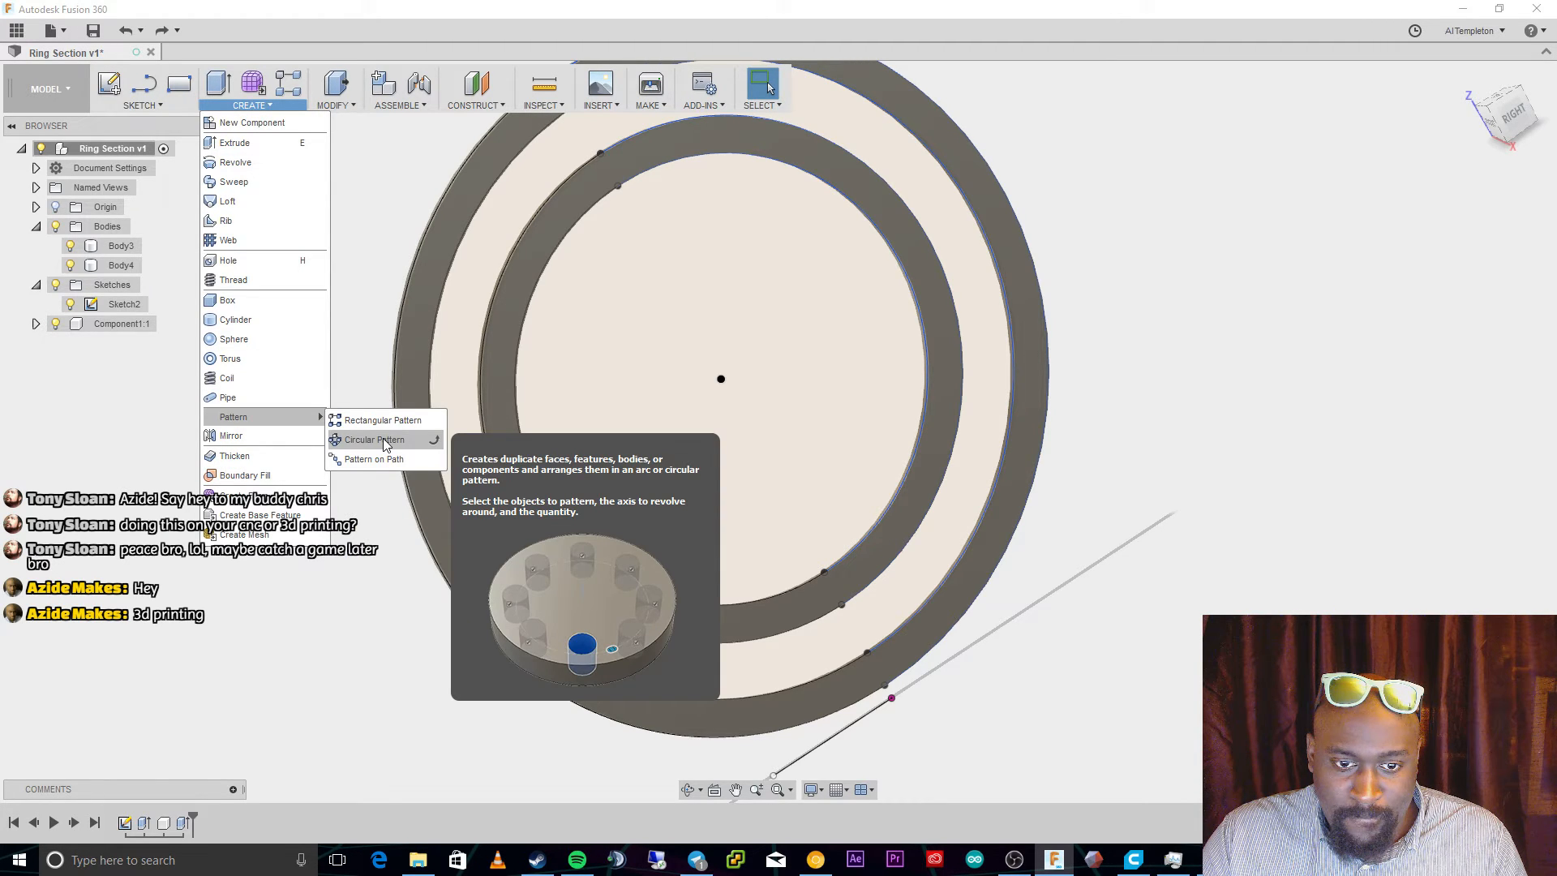
click(383, 438)
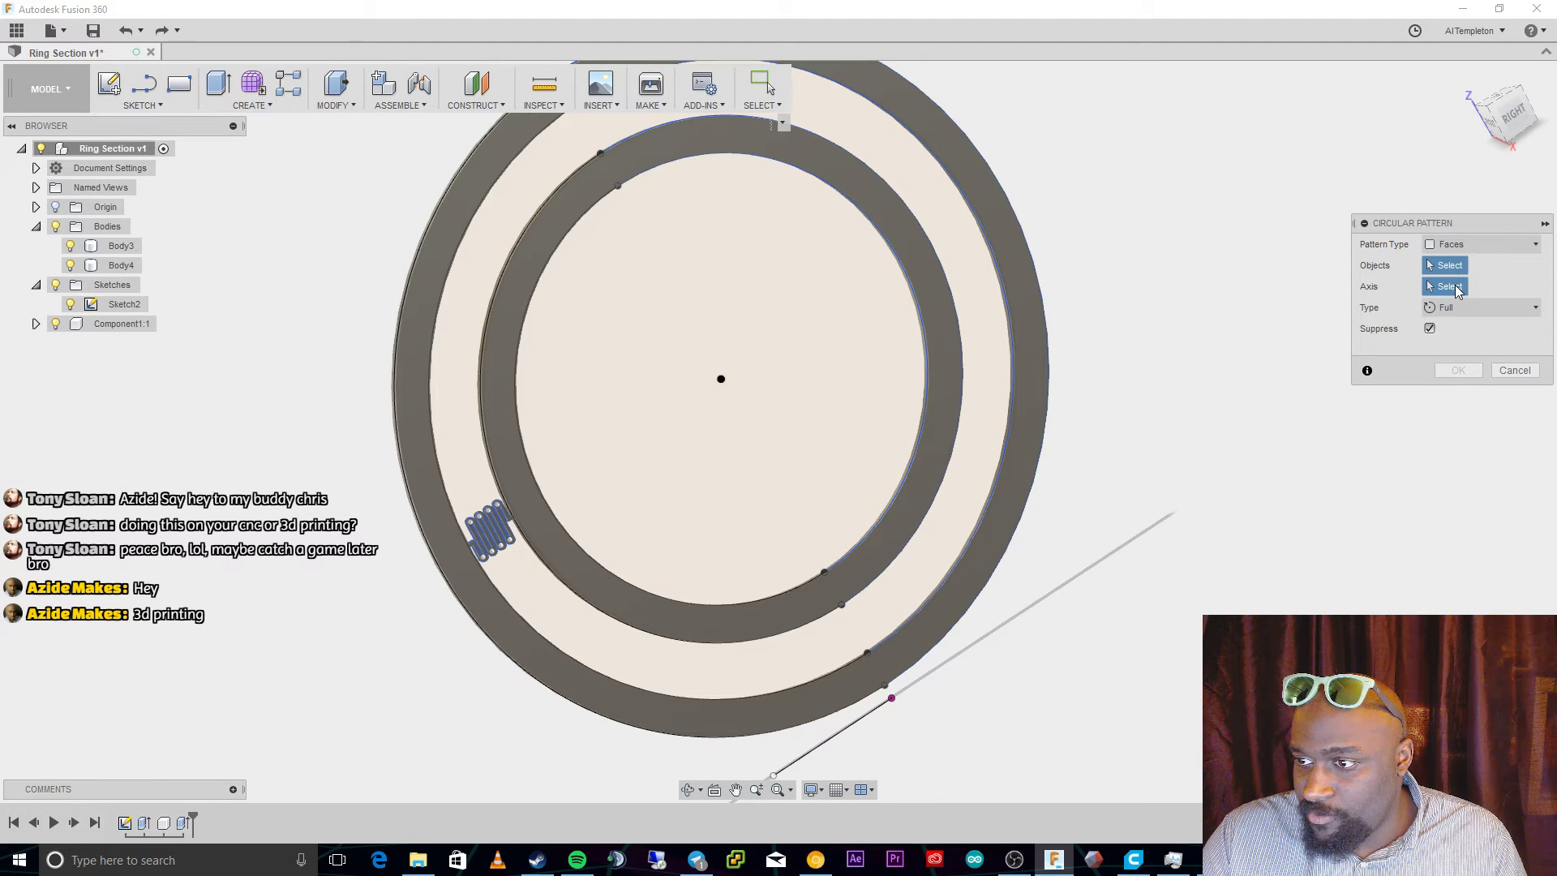
click(1458, 290)
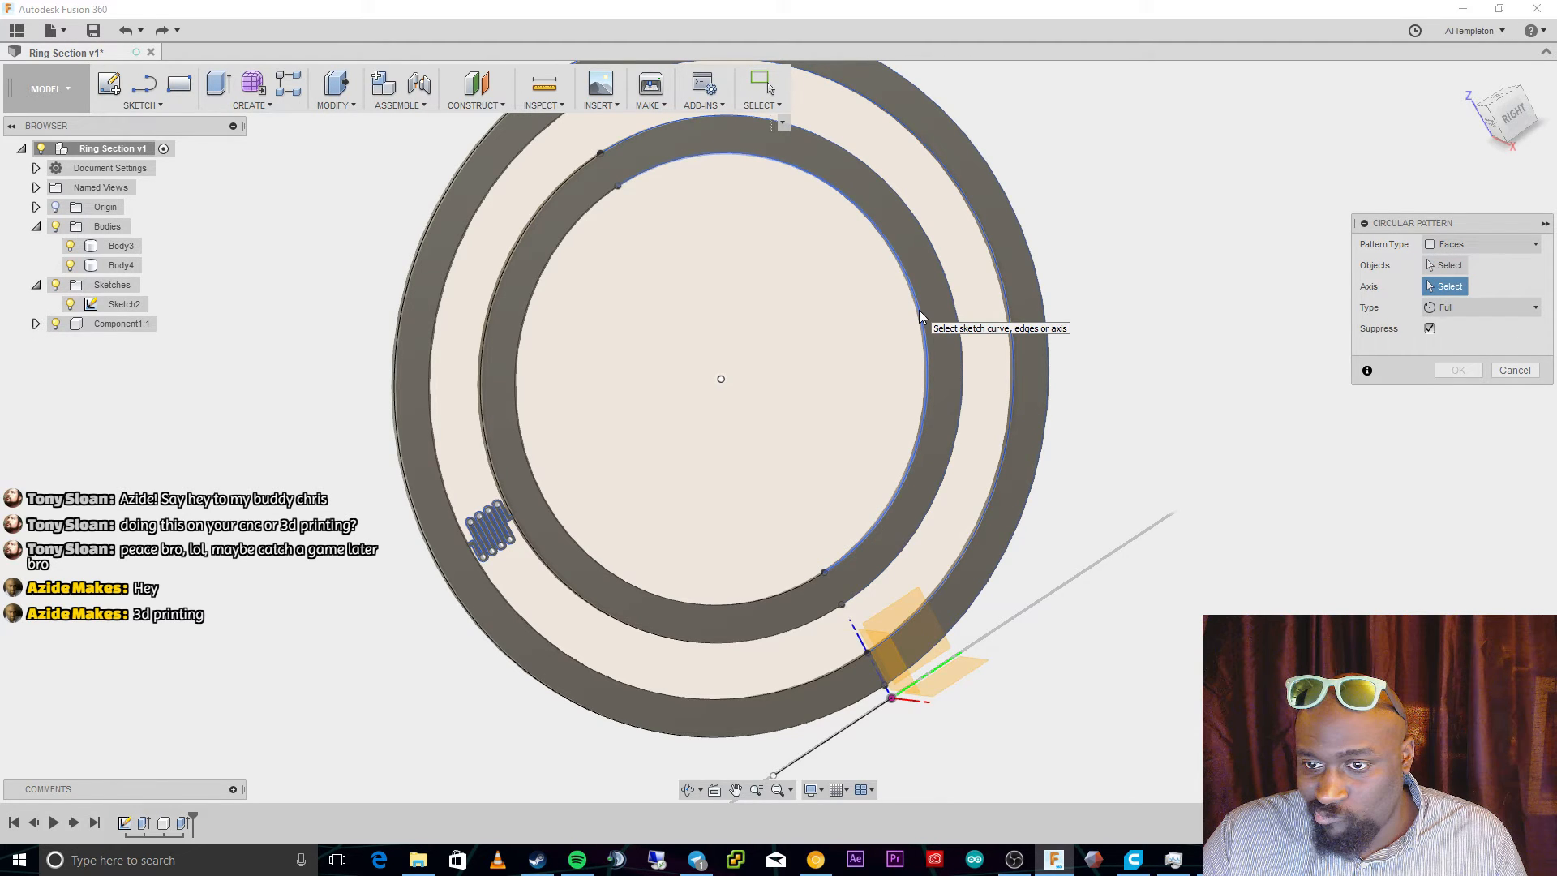
click(482, 408)
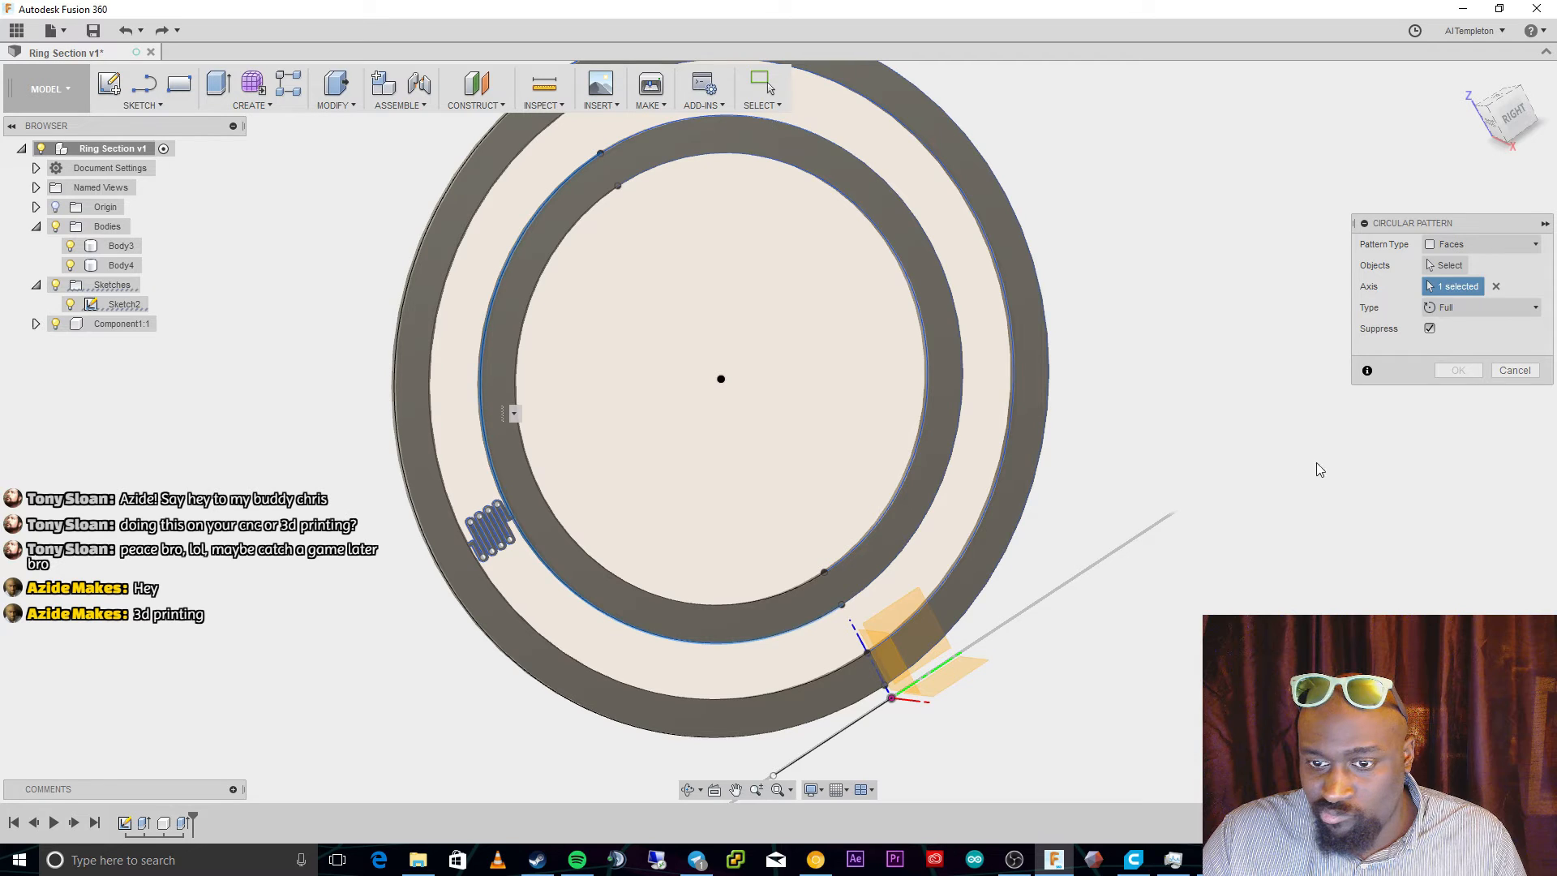
click(1448, 265)
click(493, 525)
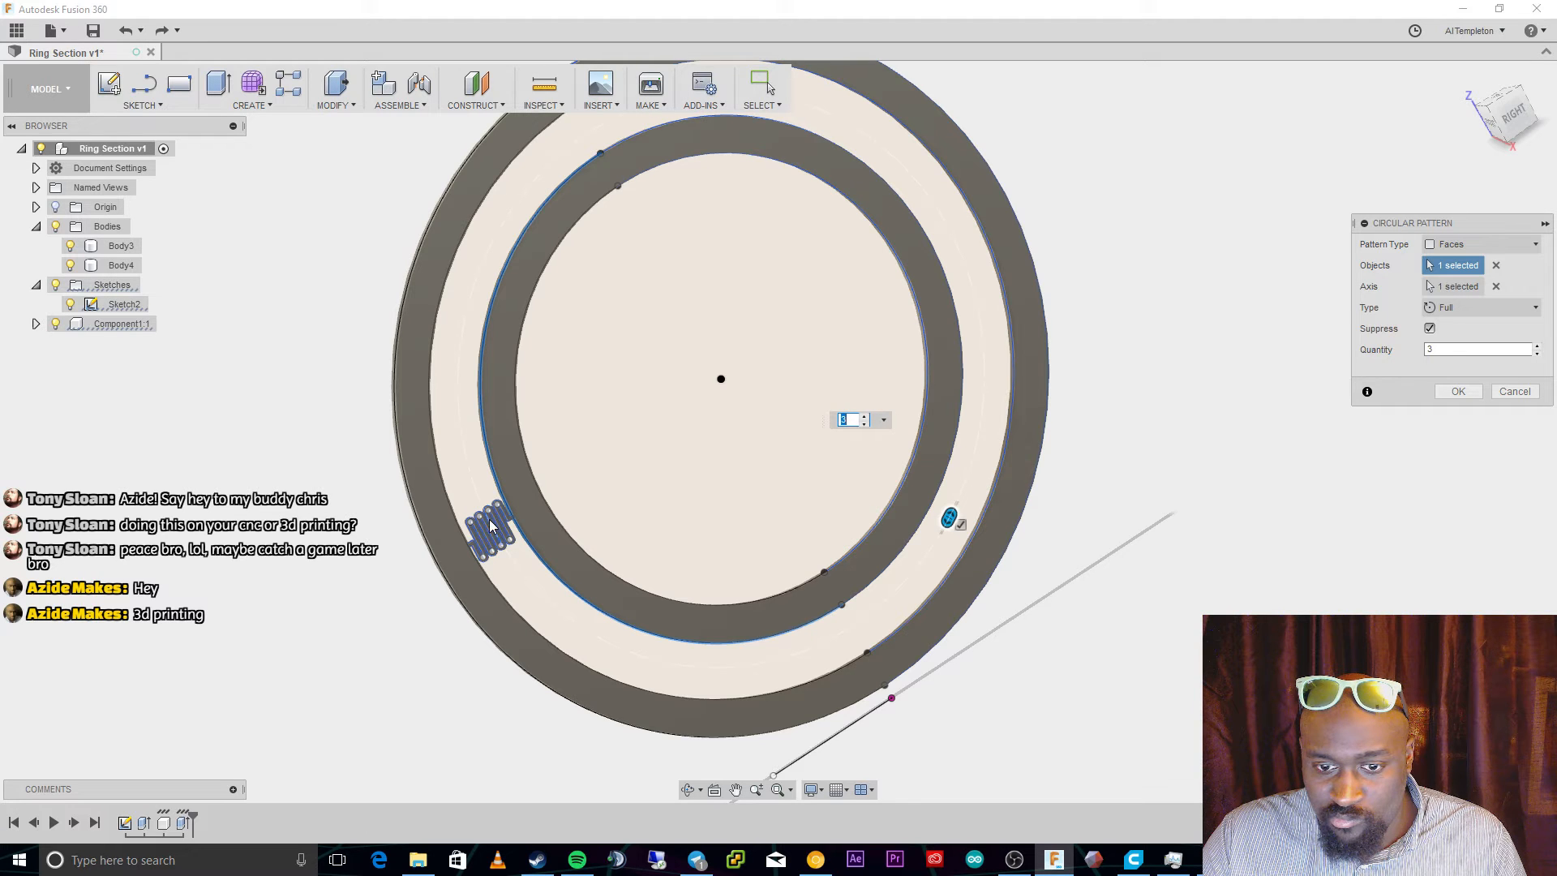
click(491, 525)
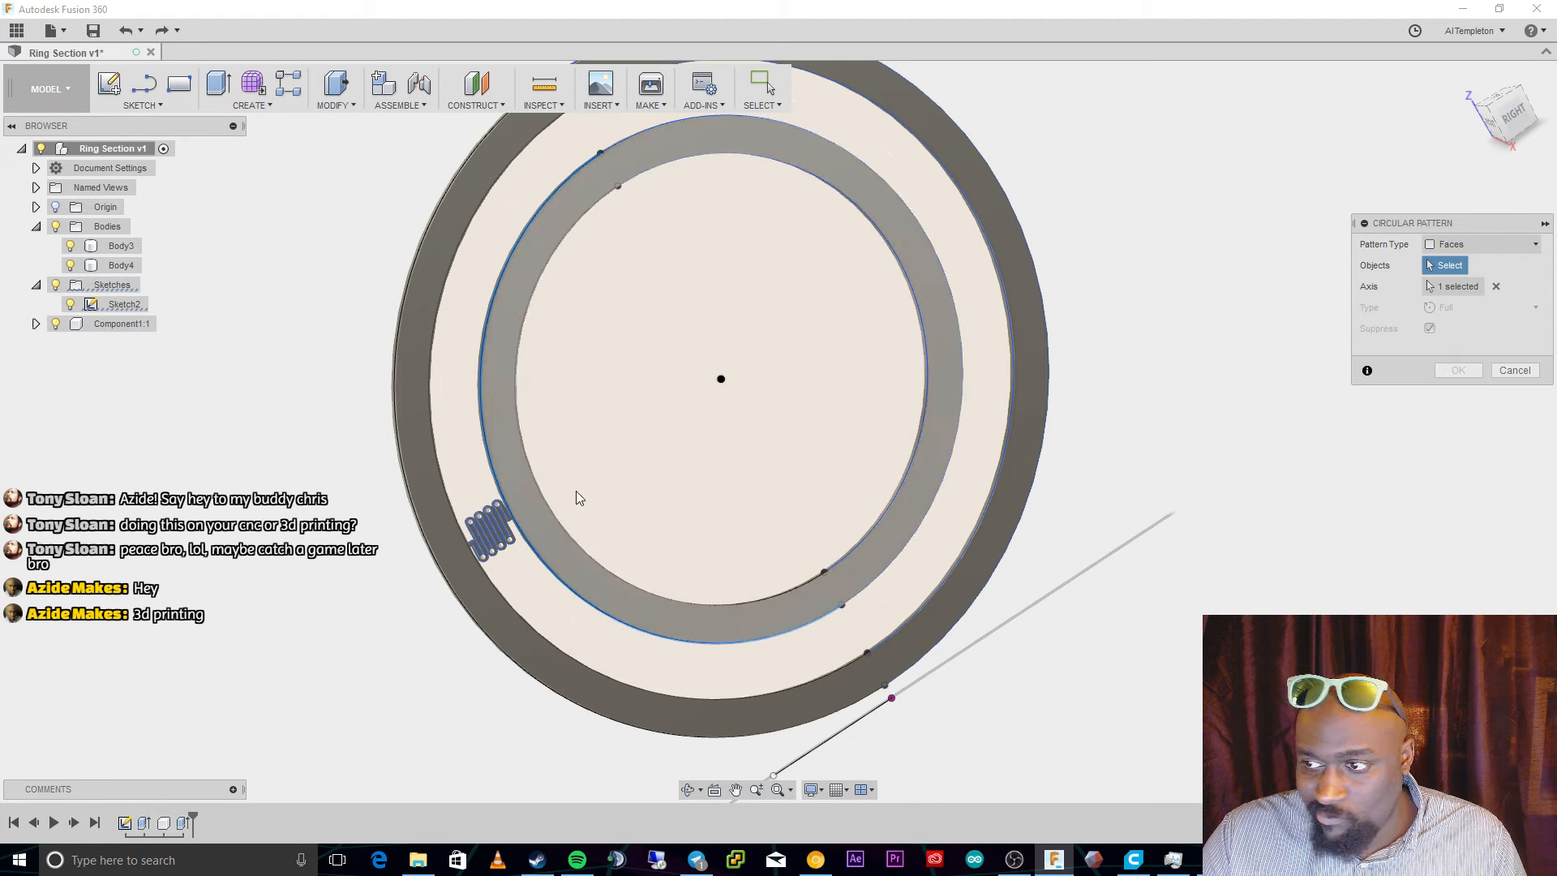
click(511, 536)
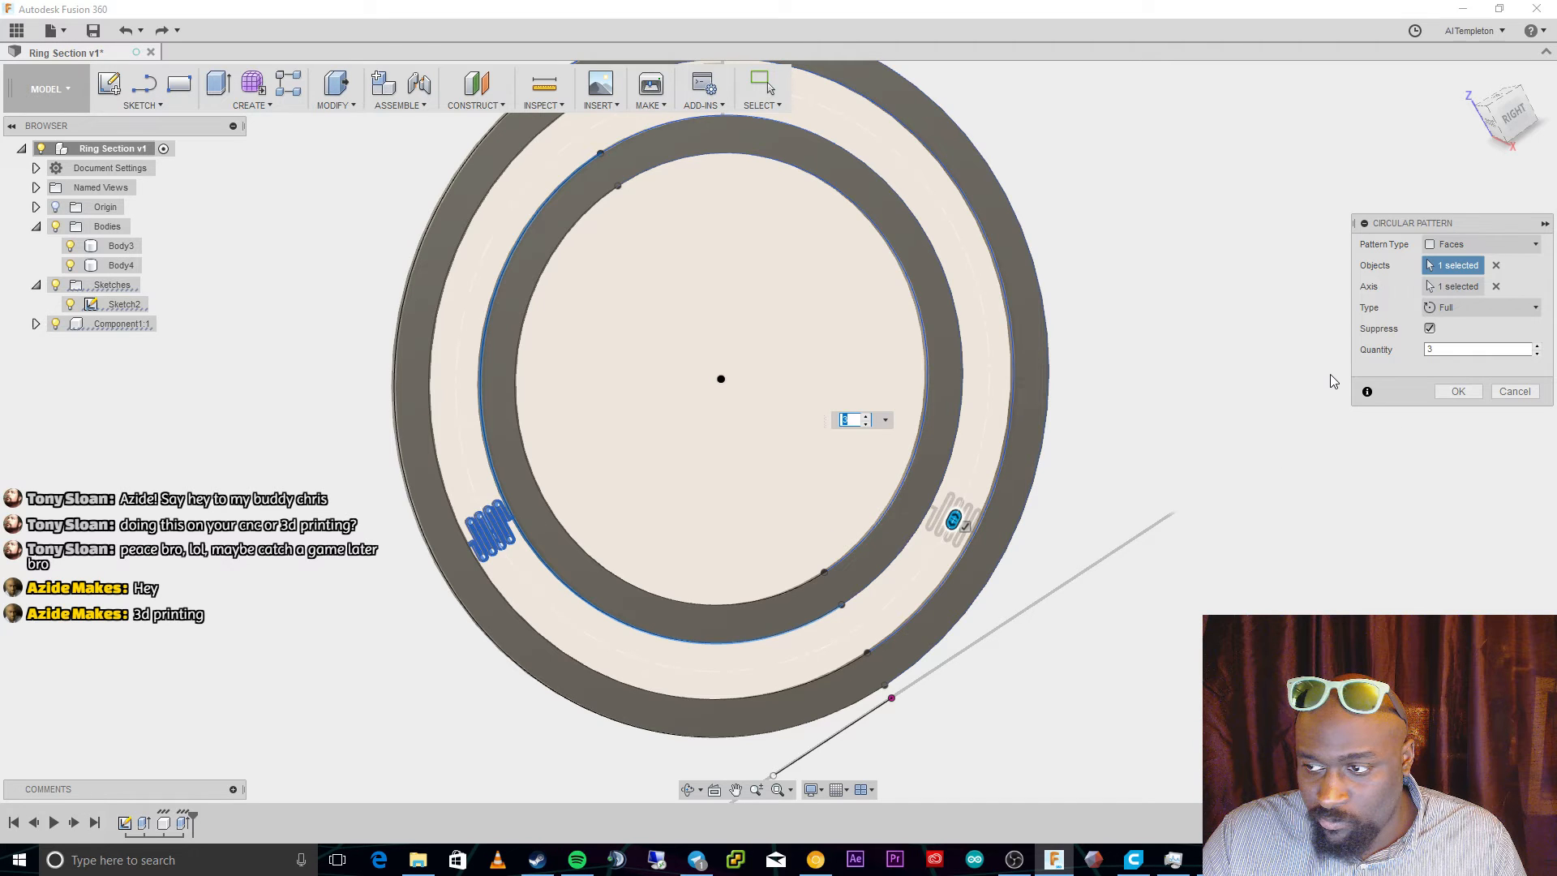
Increase the spring face pattern's quantity to 7 and try to apply the full circular pattern.
click(1537, 345)
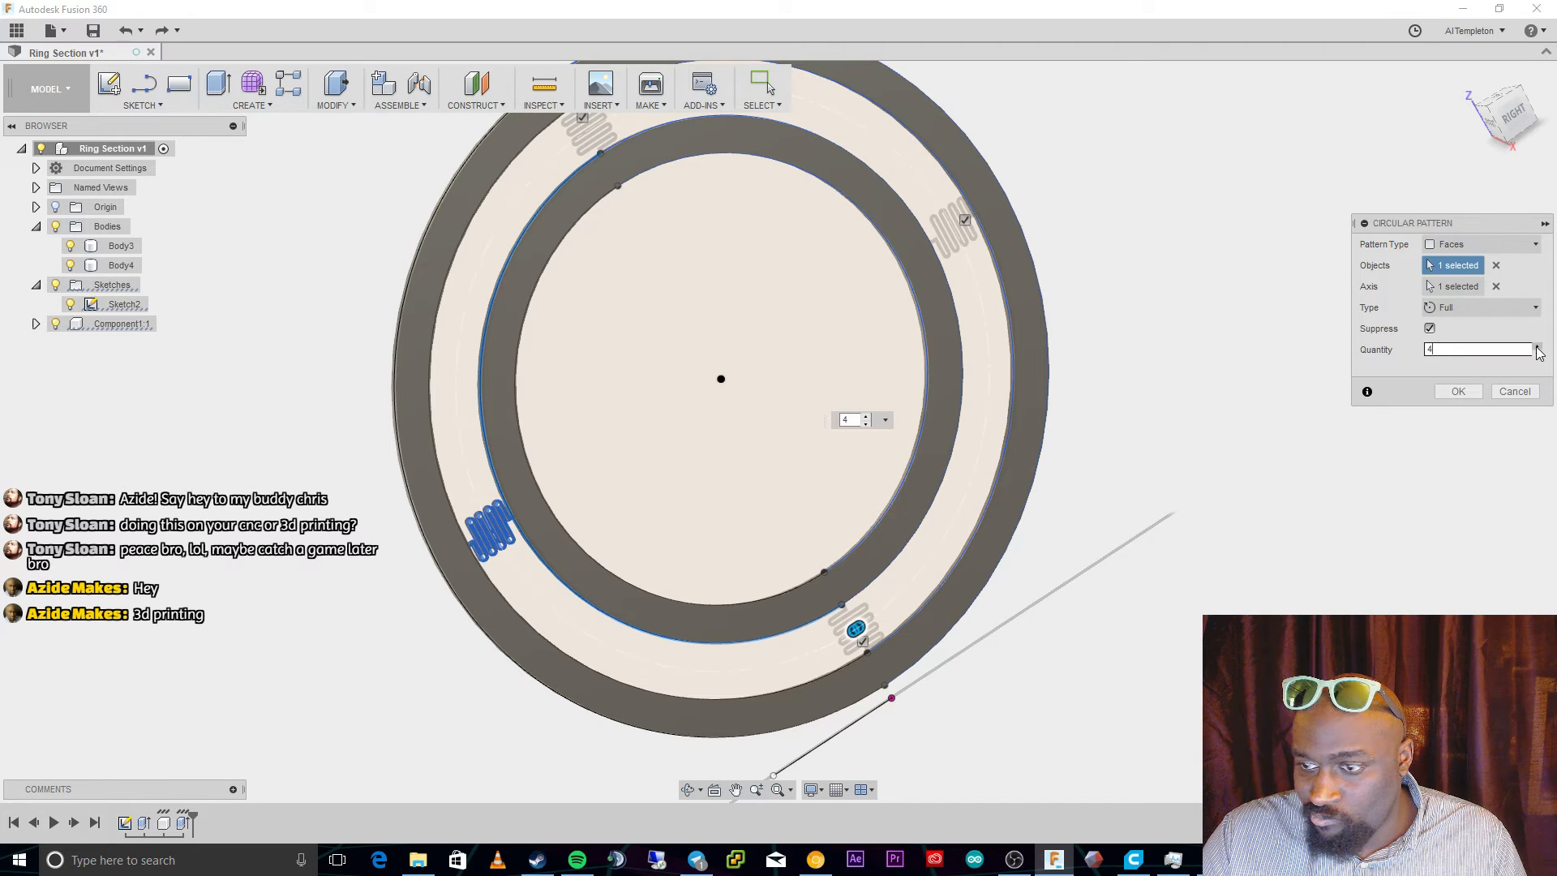
click(1537, 346)
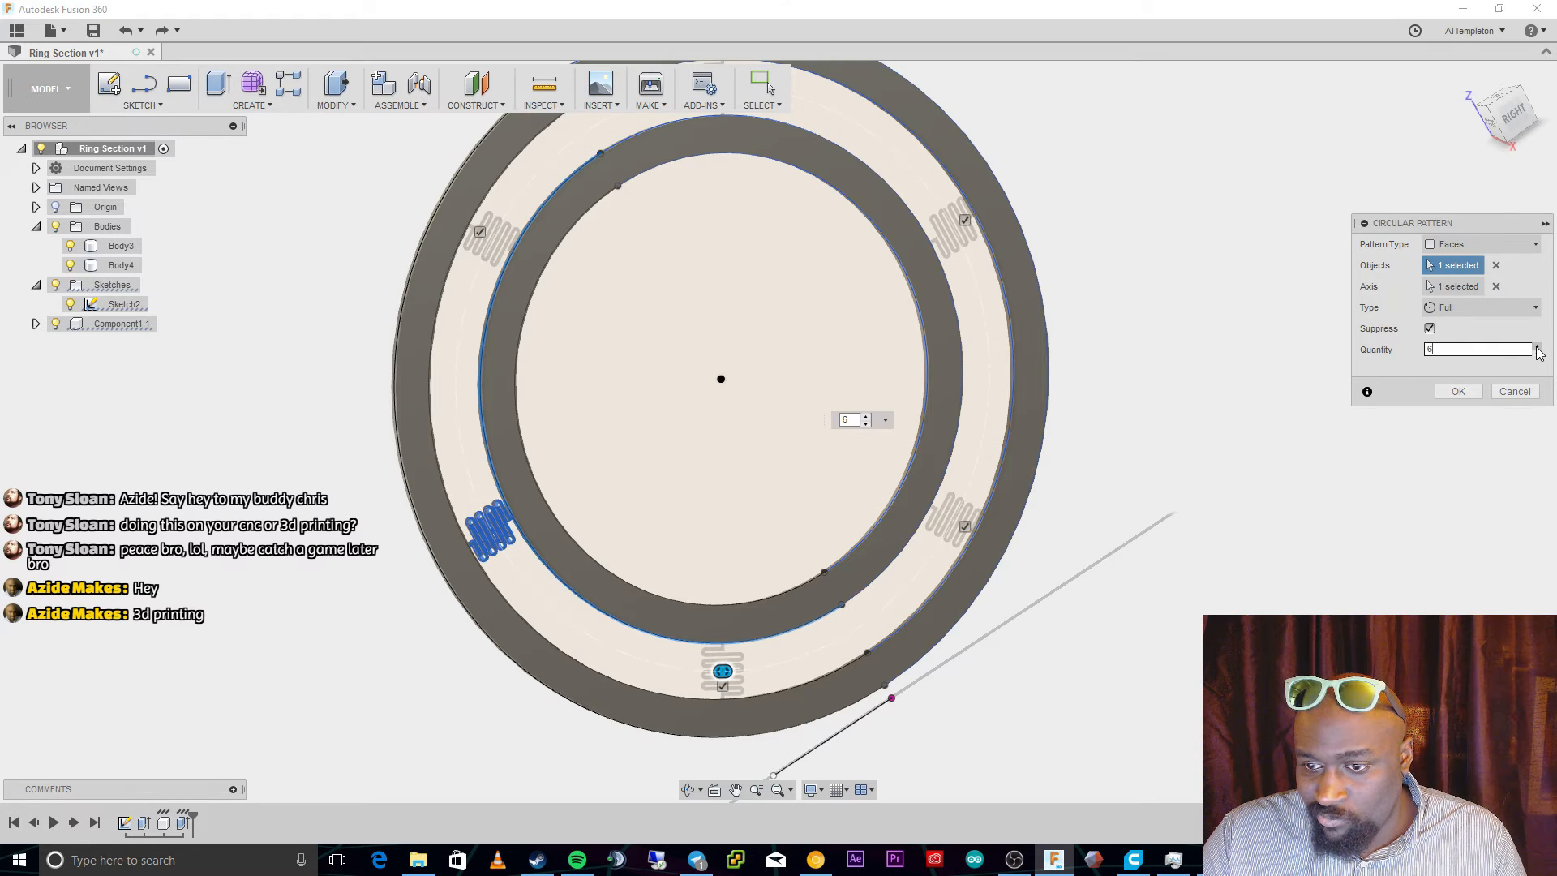
click(1537, 345)
click(1537, 345)
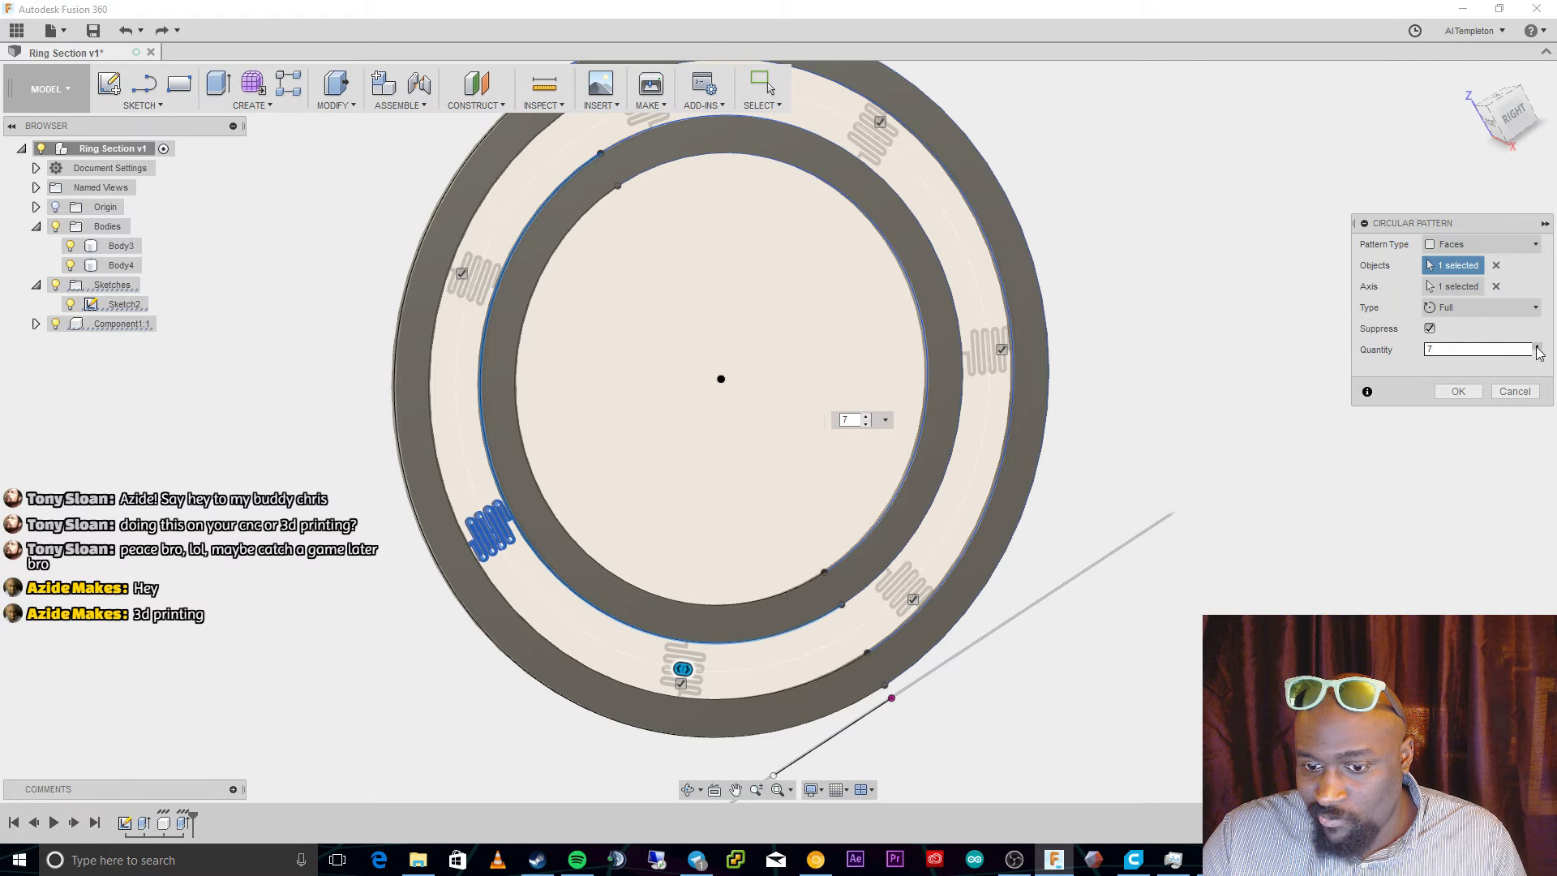
click(1466, 391)
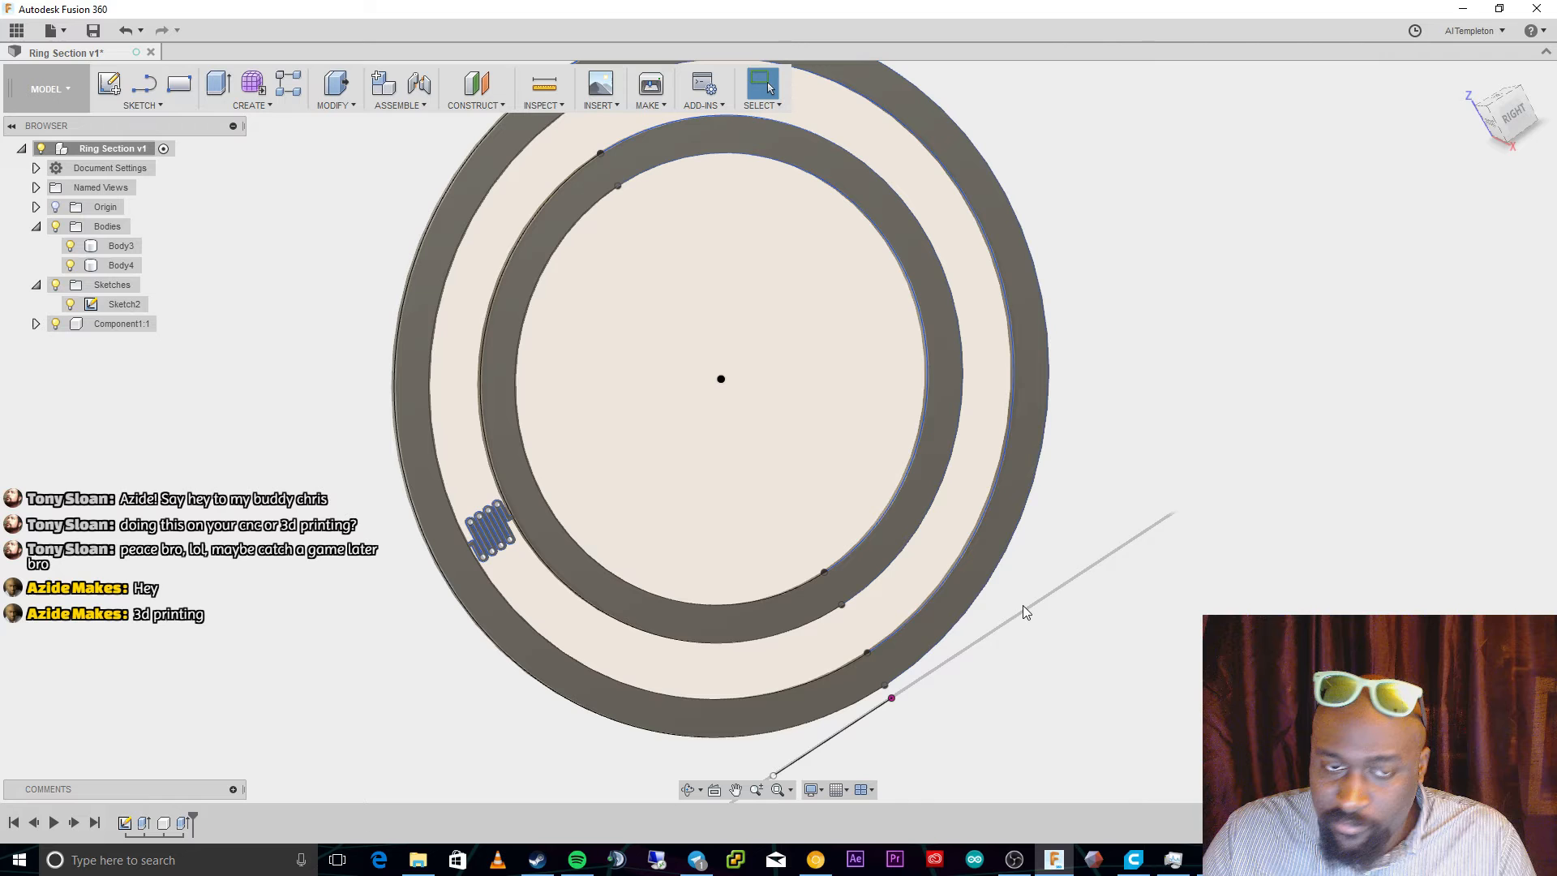
Set up a rotational Move/Copy of the spring component using the inner ring's outer edge as the axis.
click(162, 107)
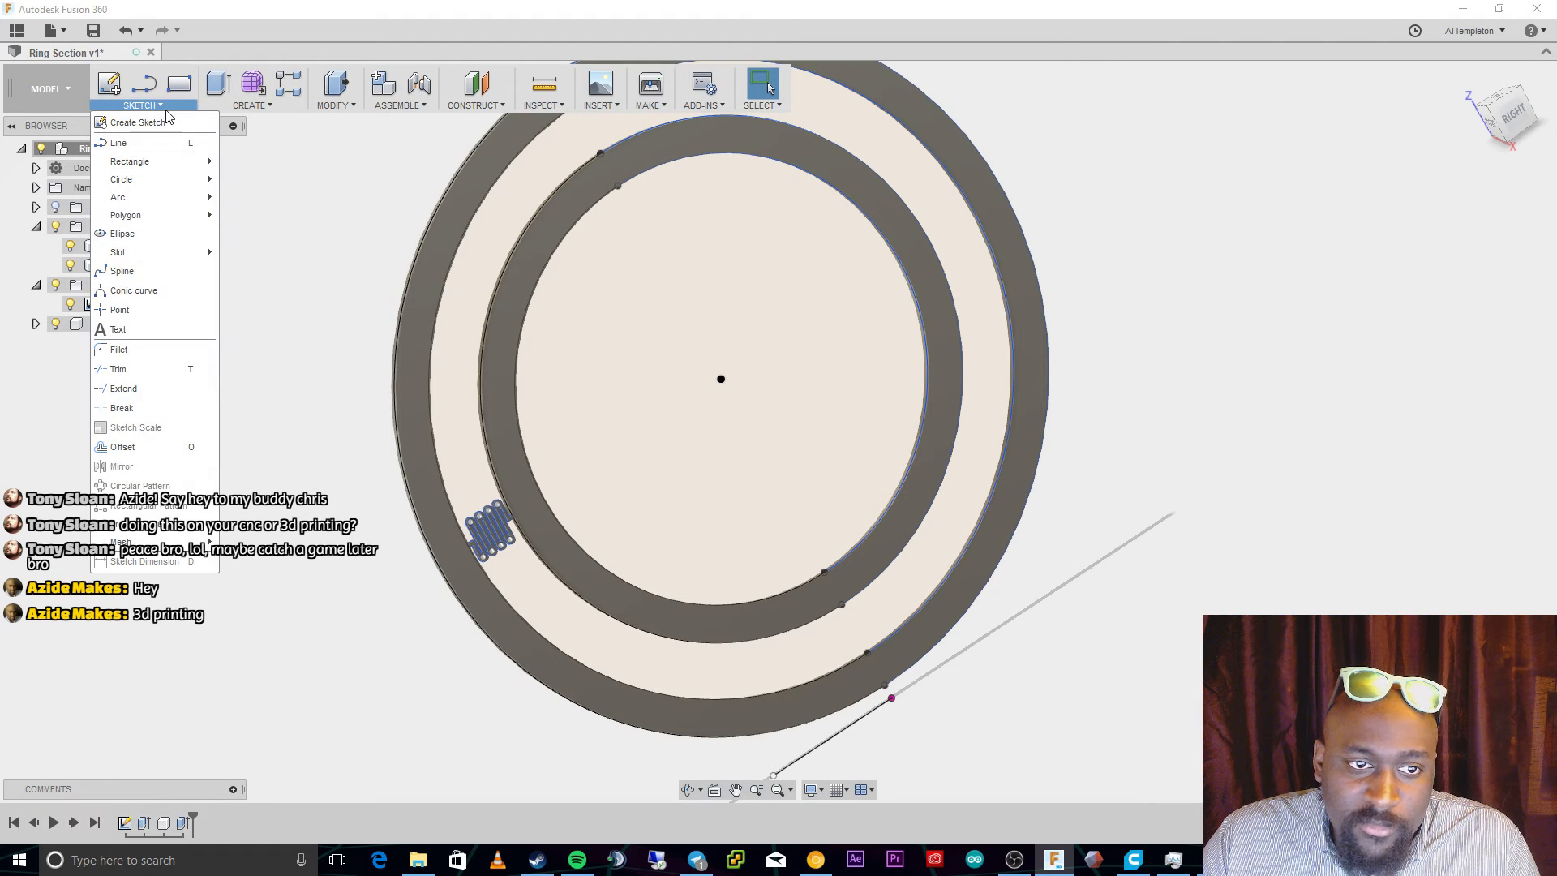
mouse_move(207, 109)
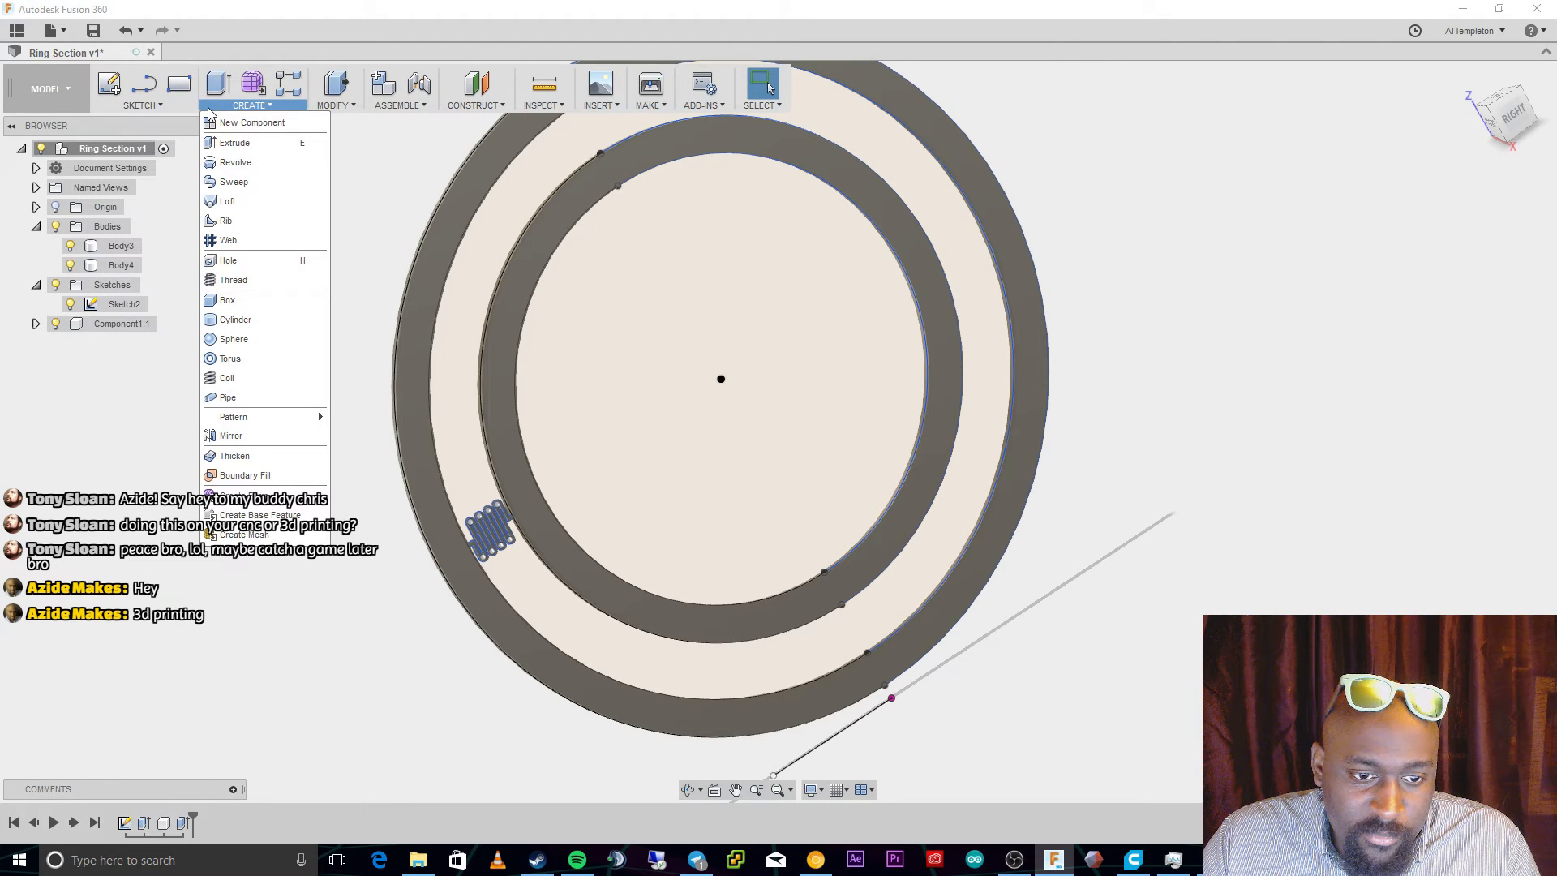
mouse_move(327, 107)
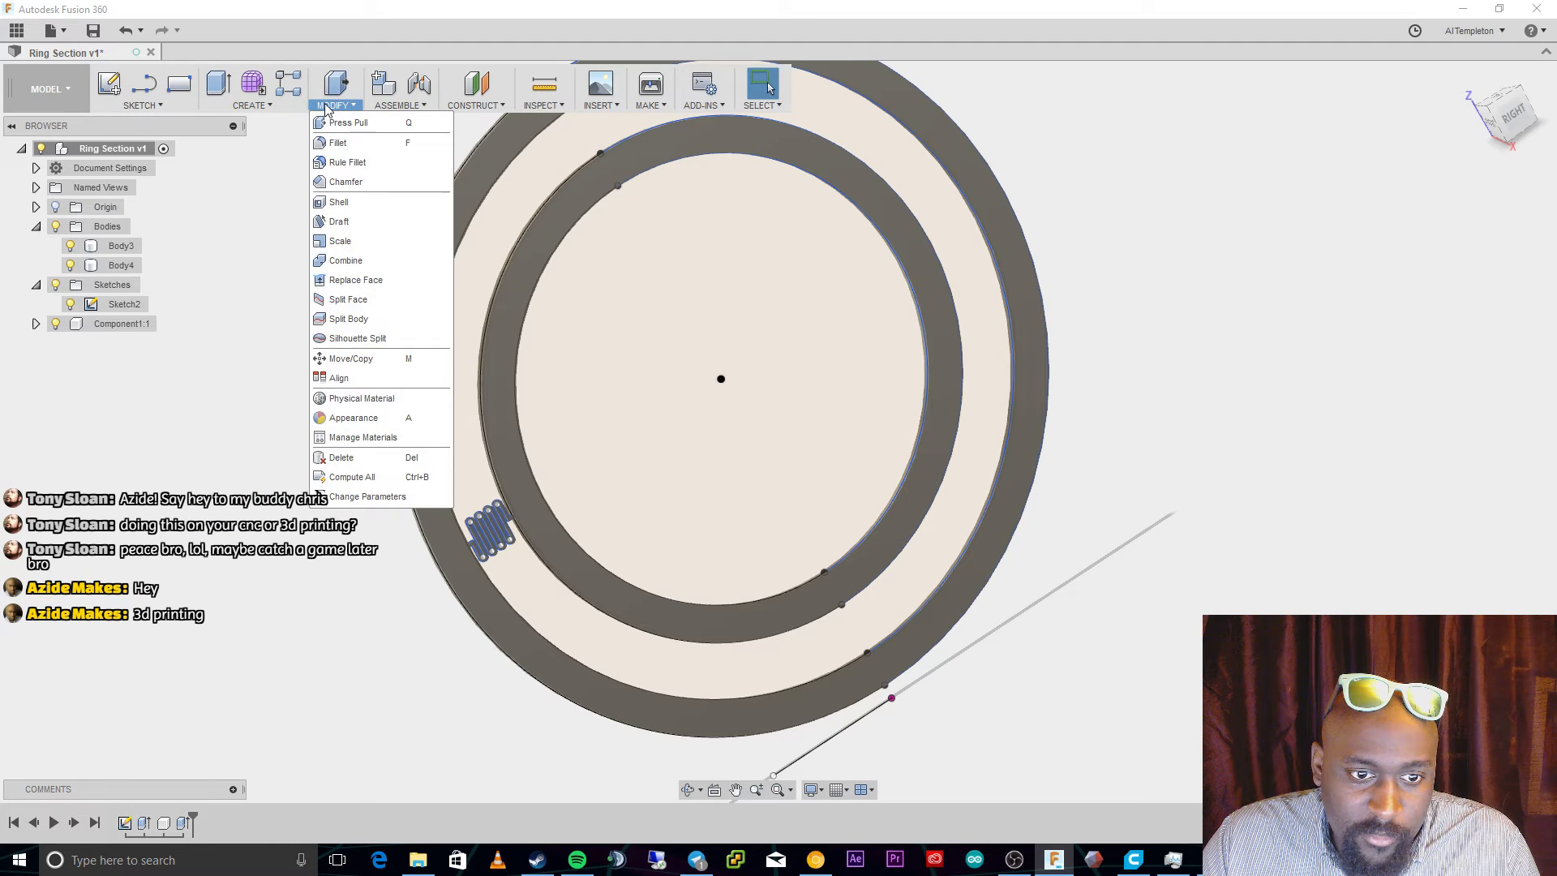
click(344, 359)
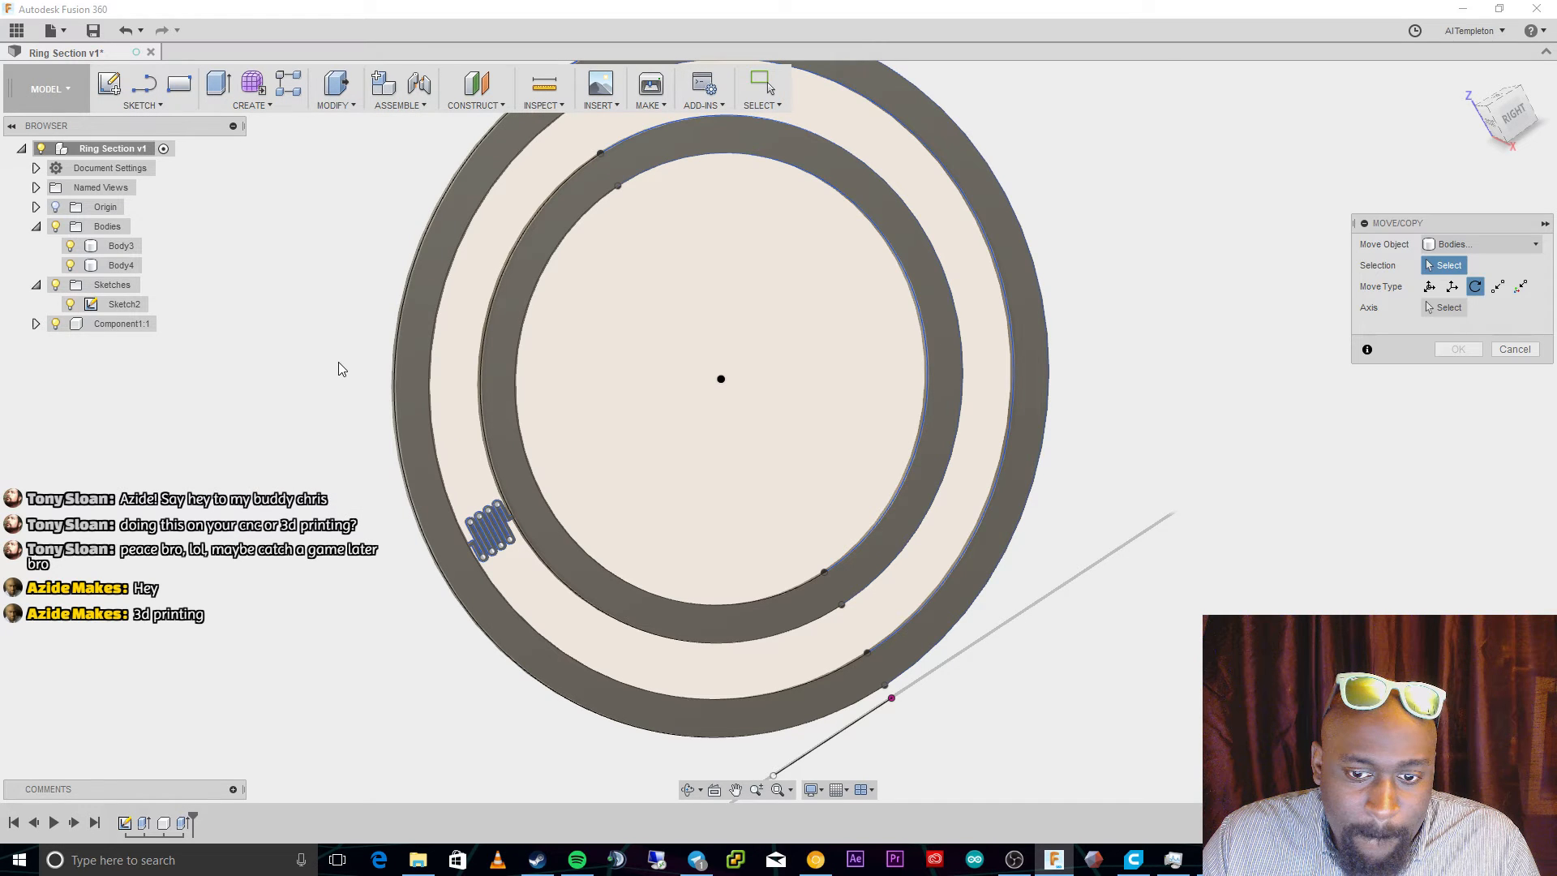
click(1446, 309)
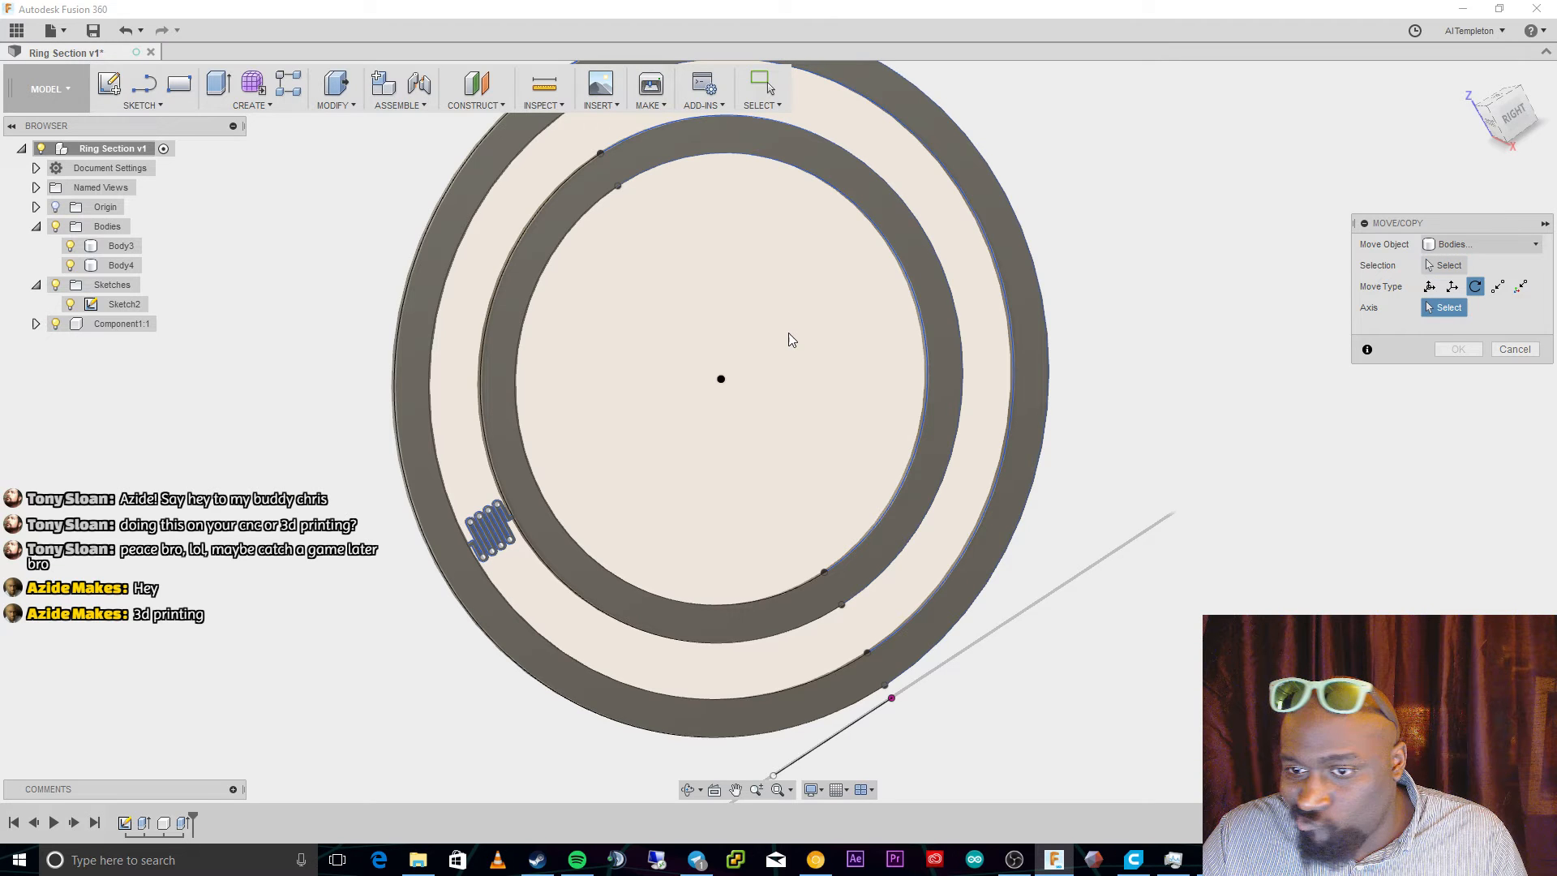
click(936, 251)
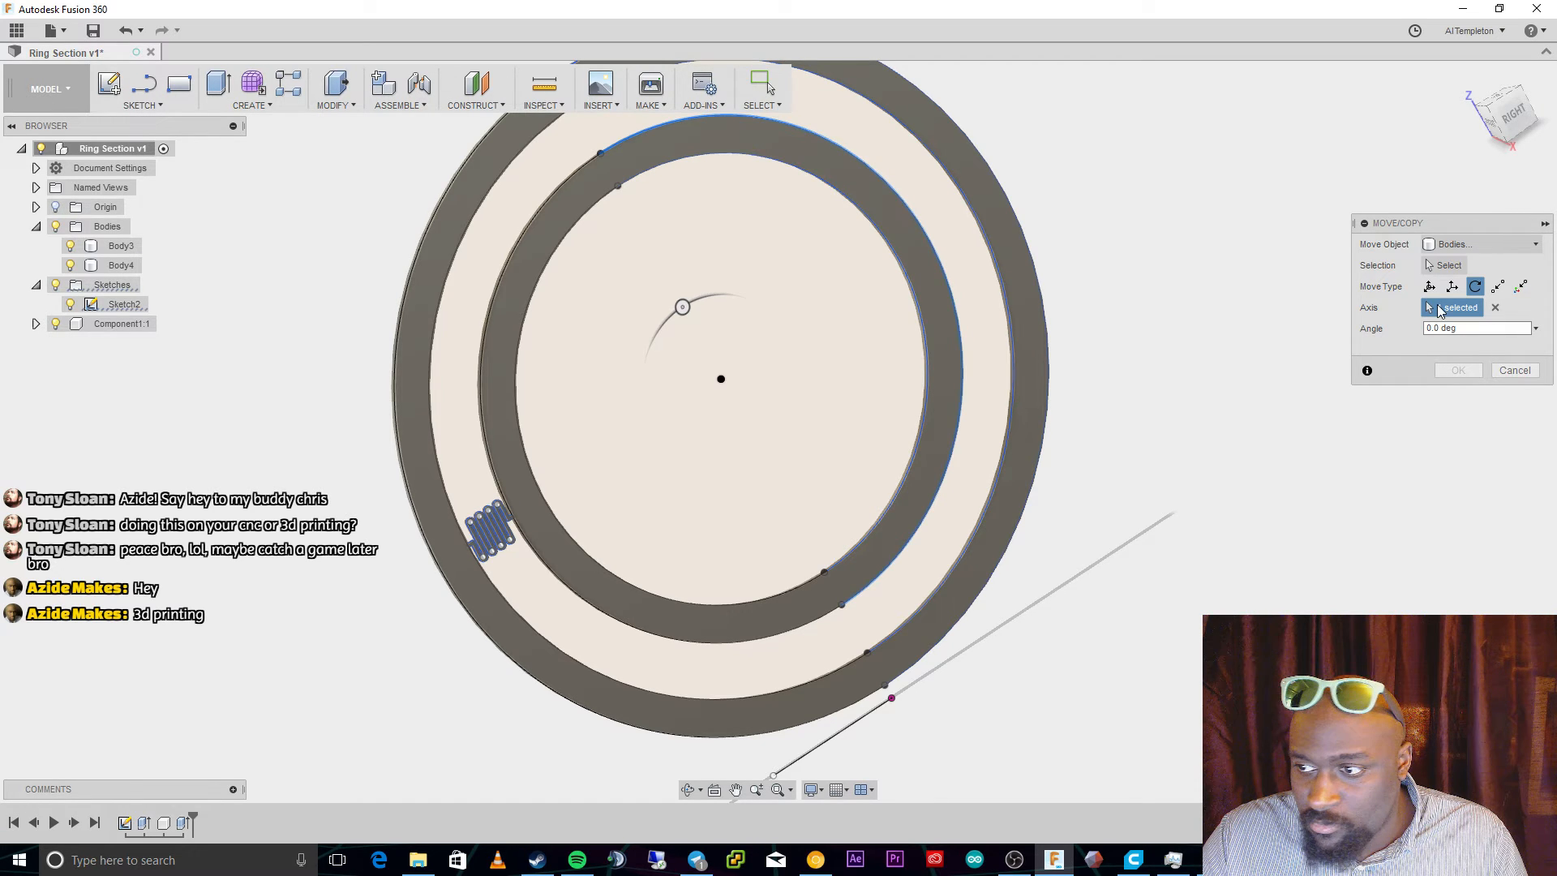
click(1476, 244)
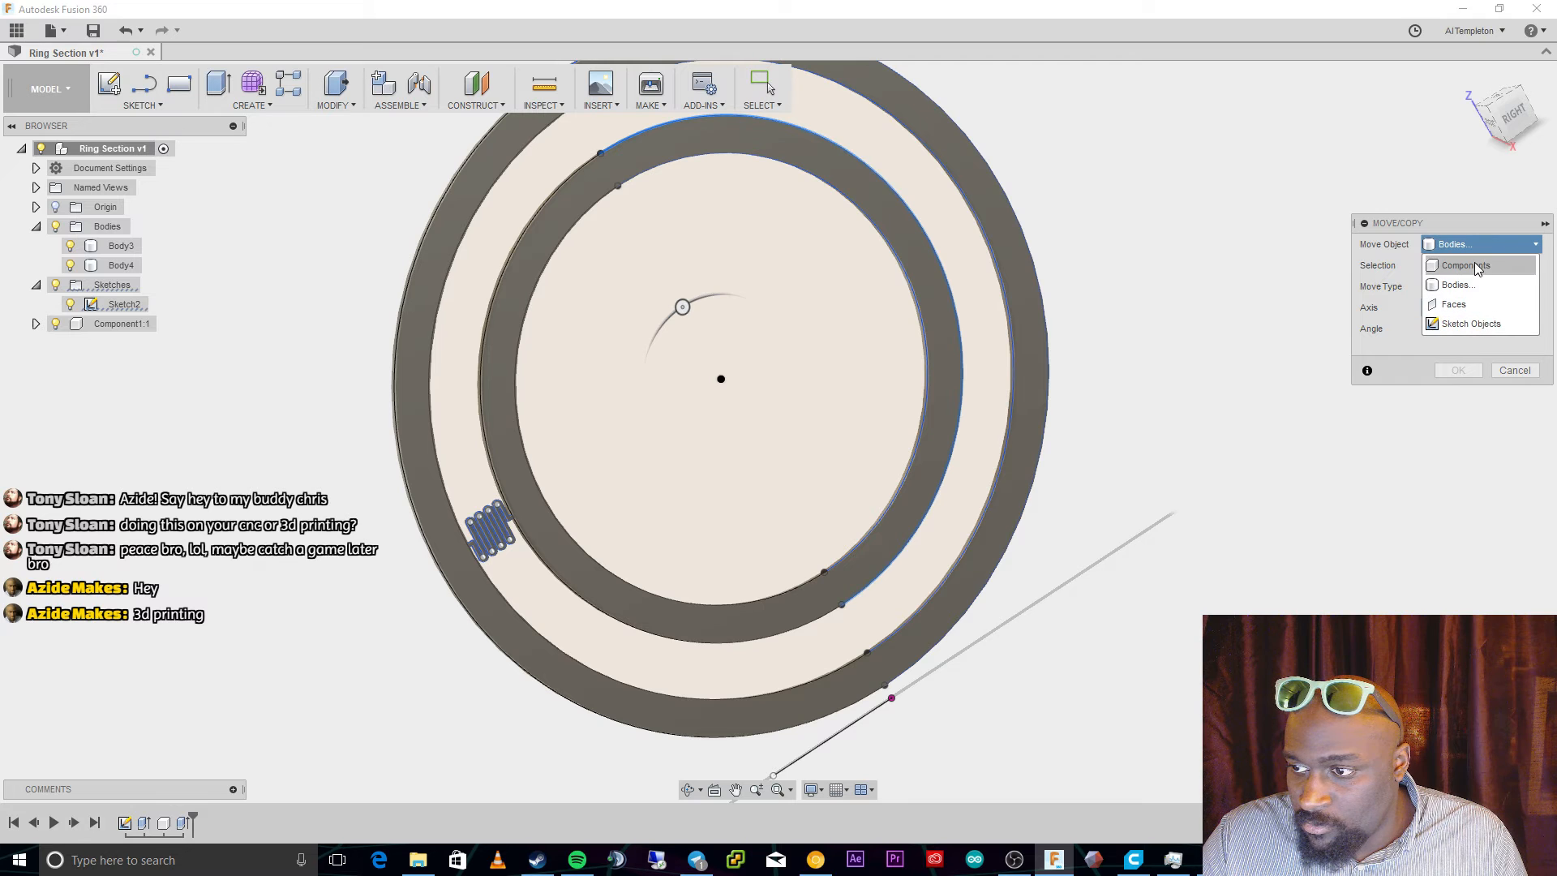
click(1475, 265)
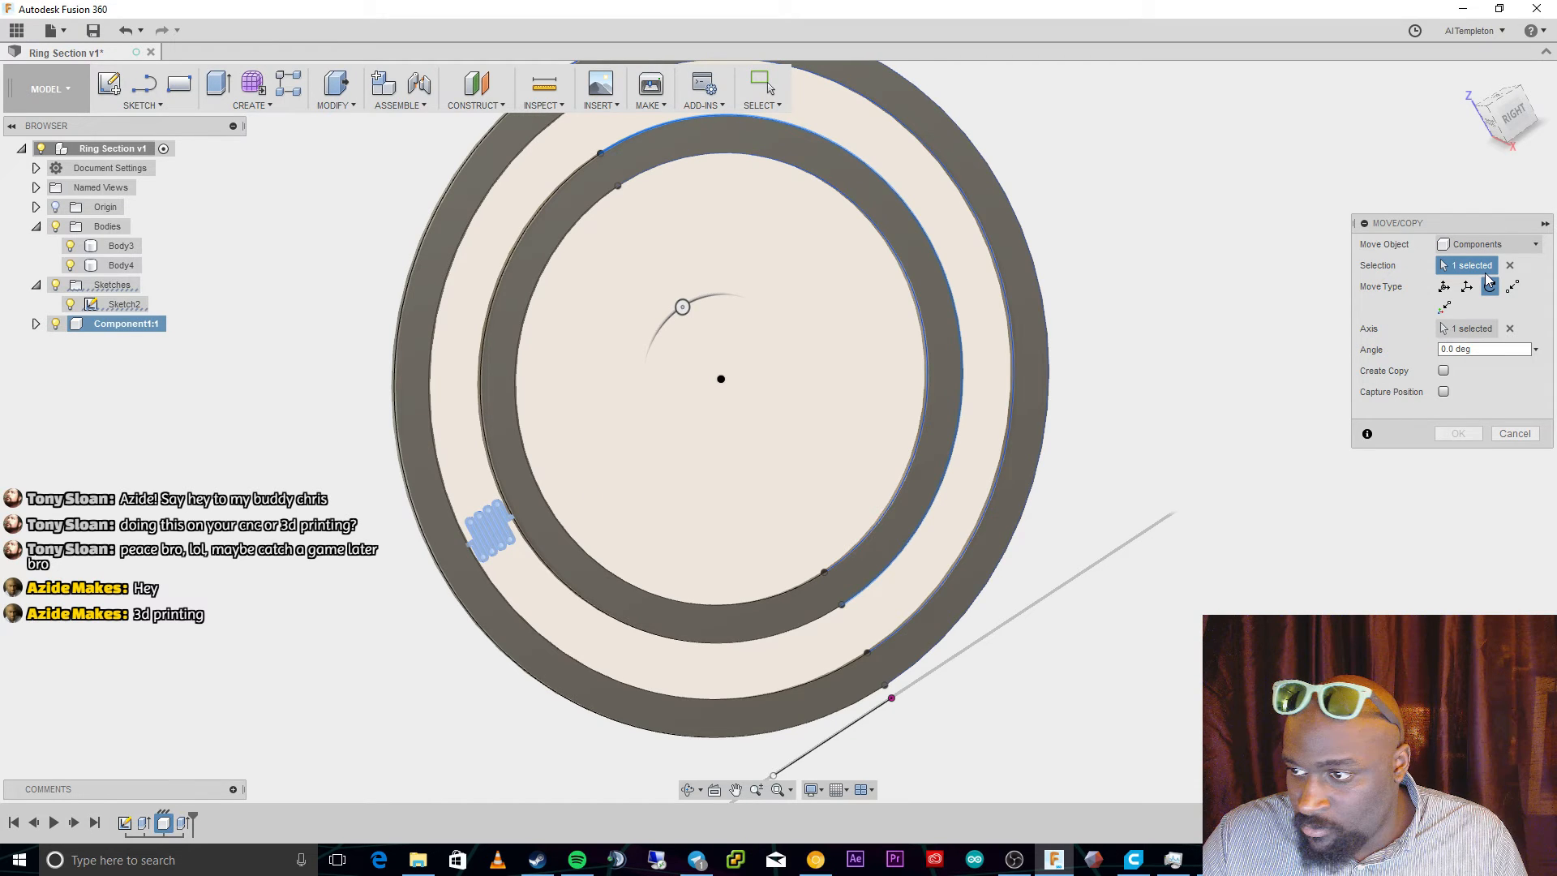
Create a copy of the spring component rotated 32.727 degrees around the ring centre.
click(1443, 371)
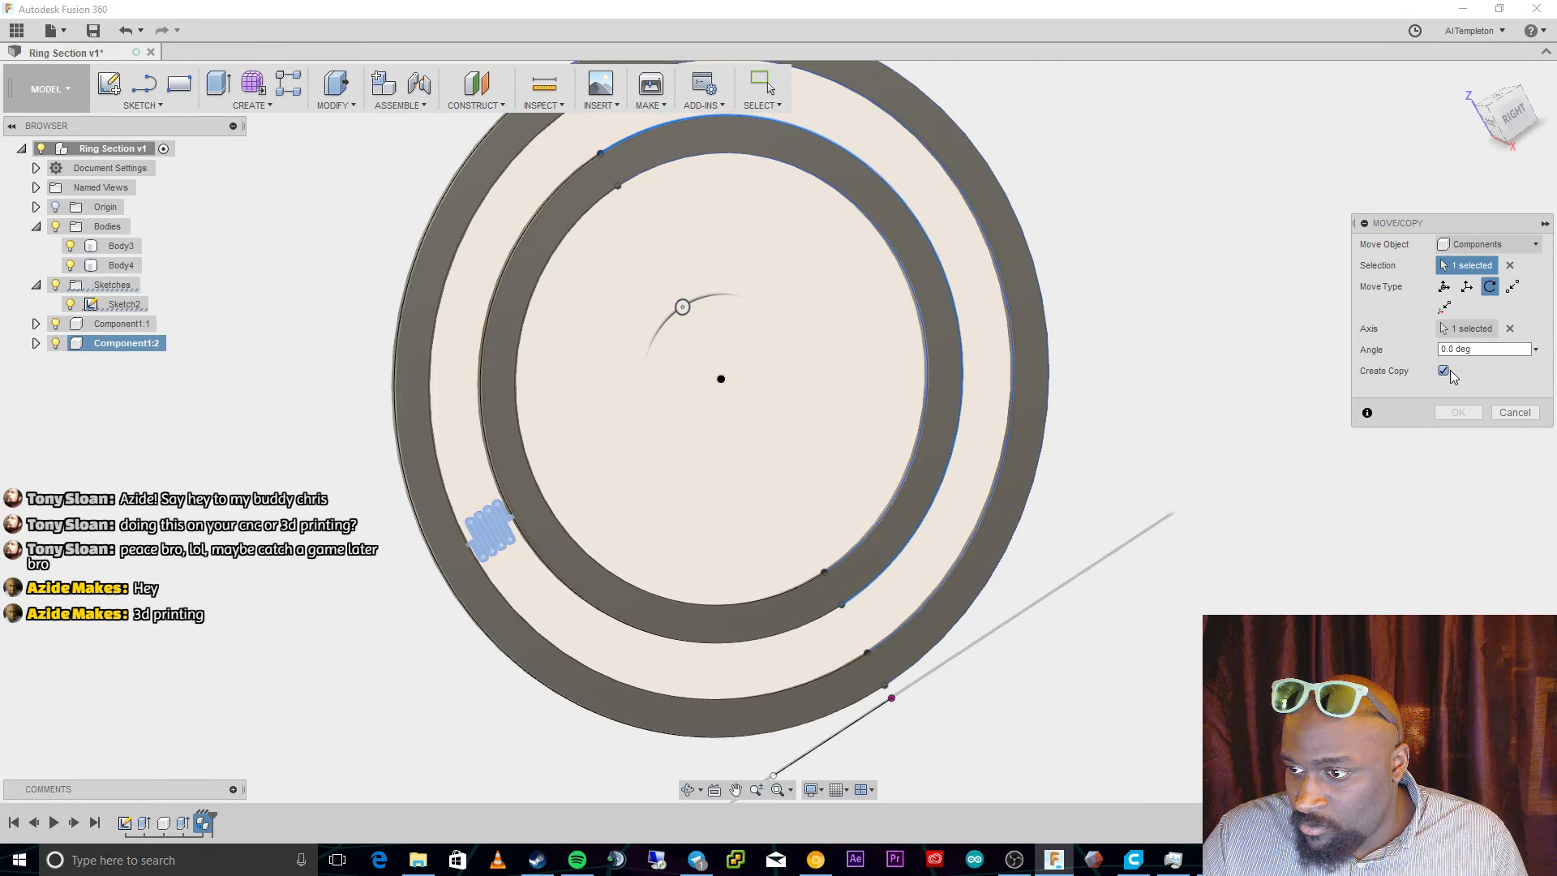
click(1485, 351)
text(32.727 deg)
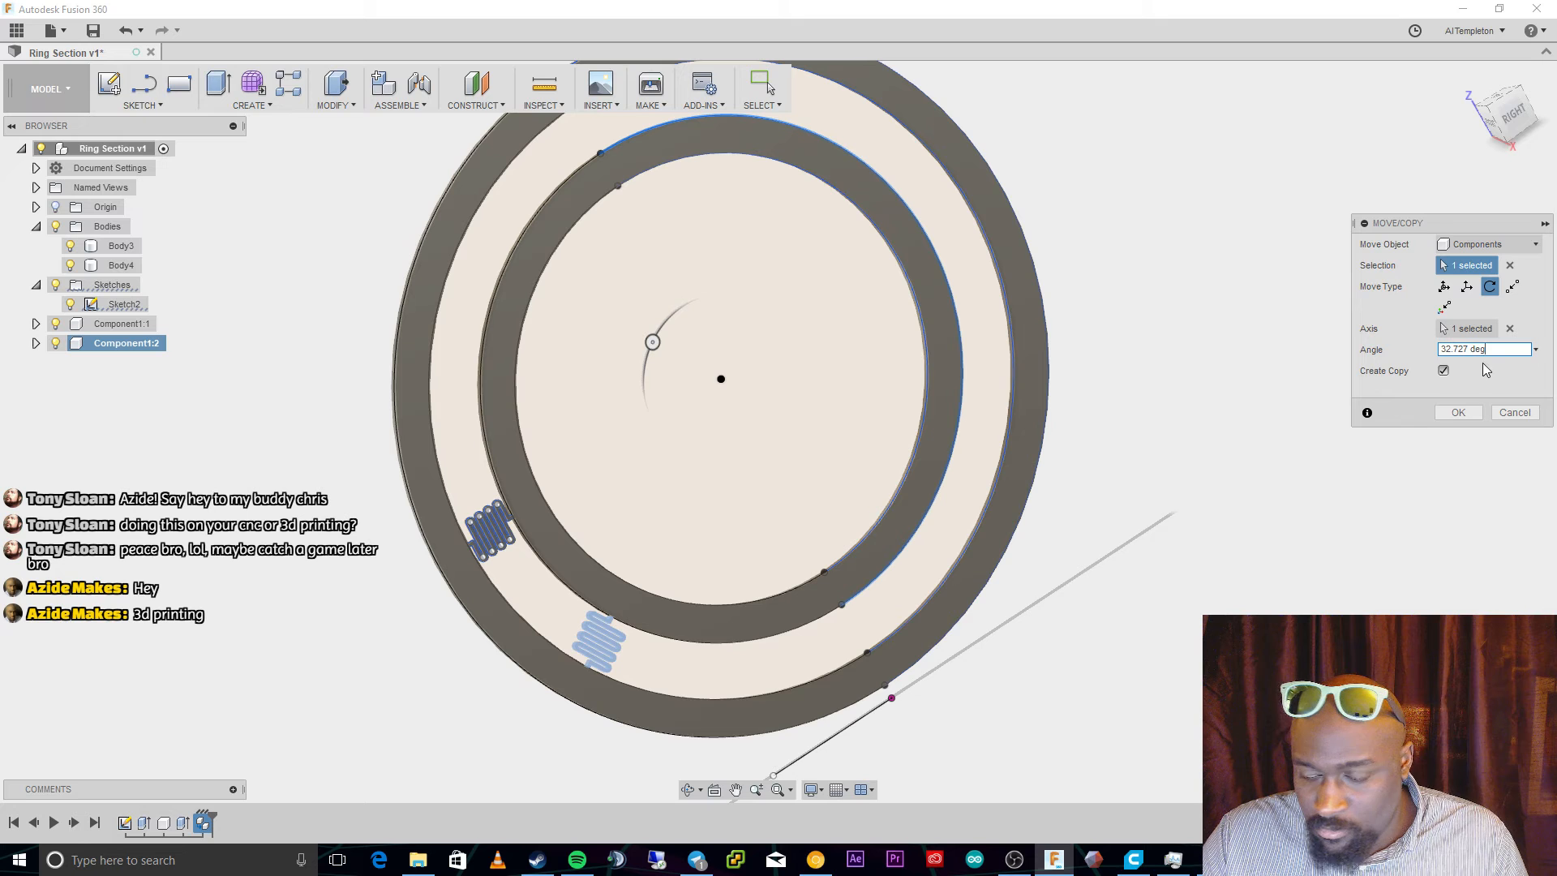
click(1471, 409)
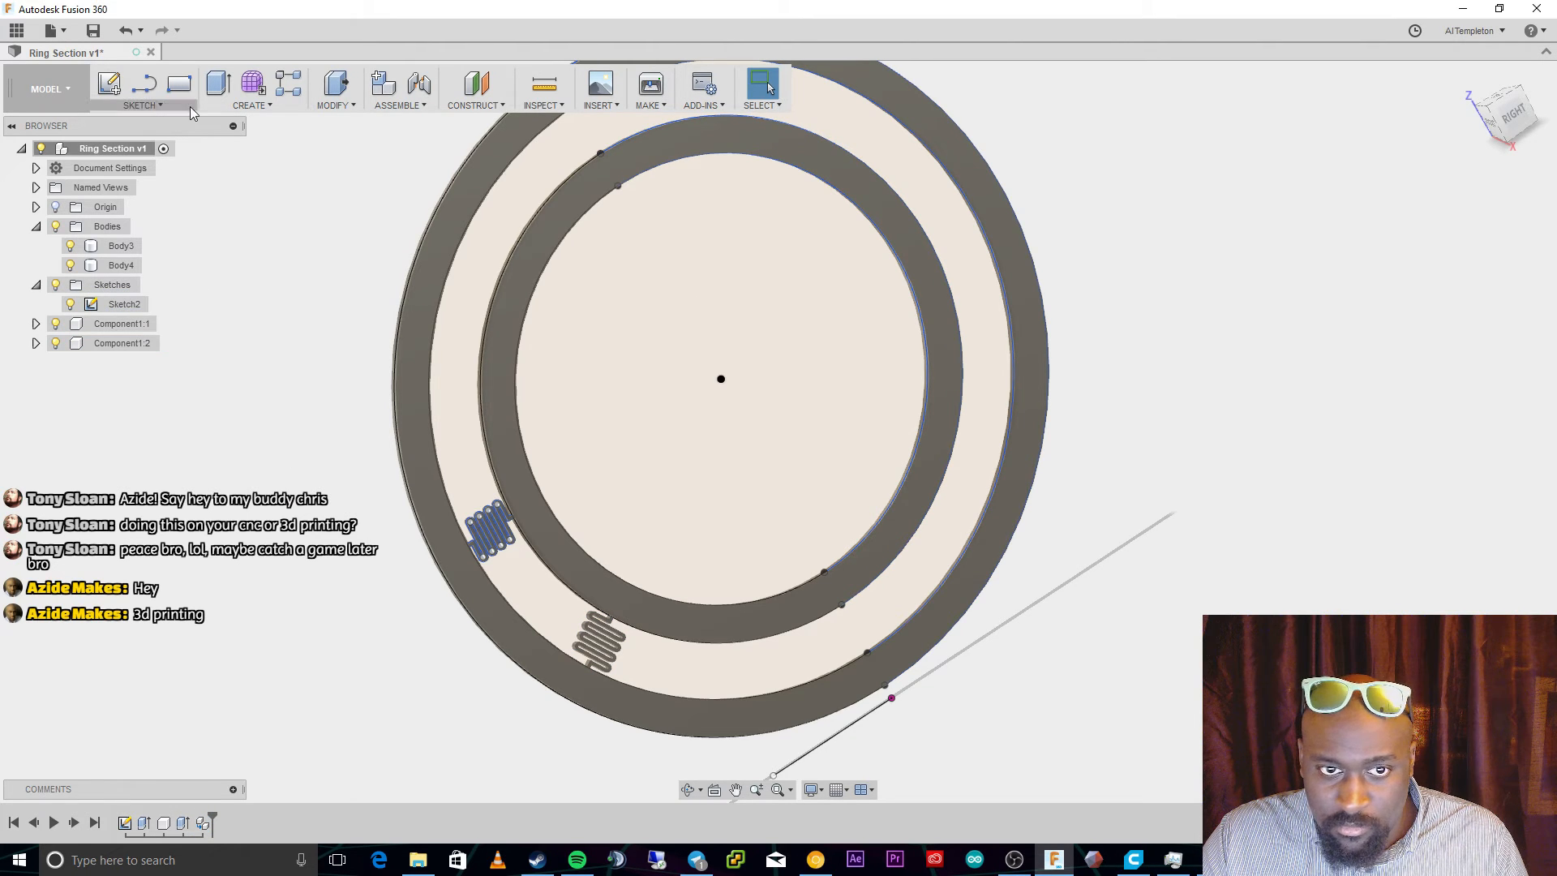
Set up a rotational move of both spring components using the inner ring's inner edge as the axis.
click(215, 110)
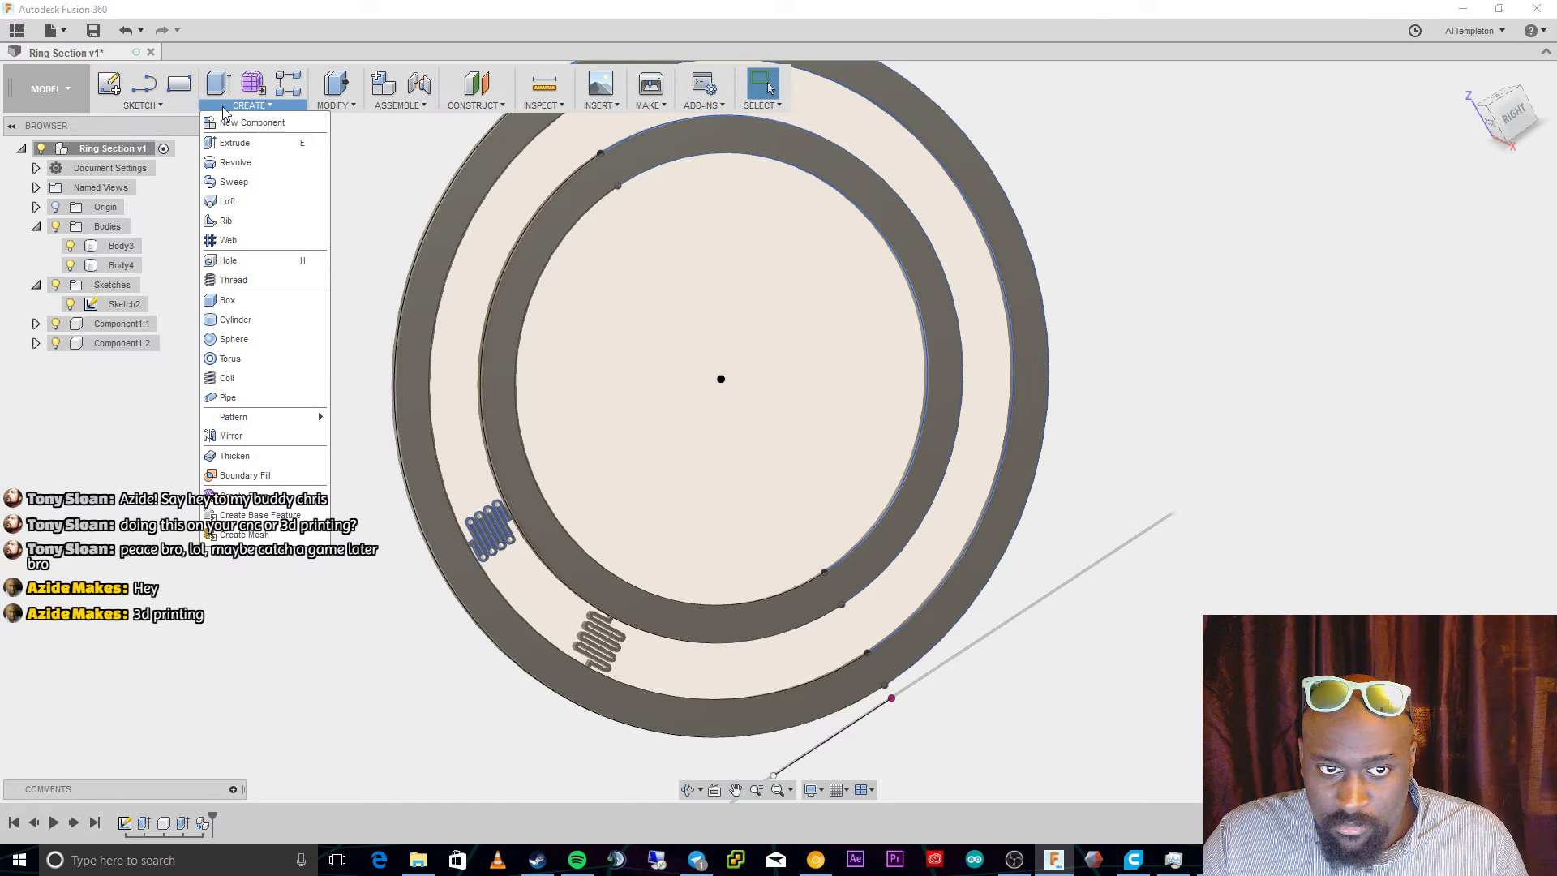
key(m)
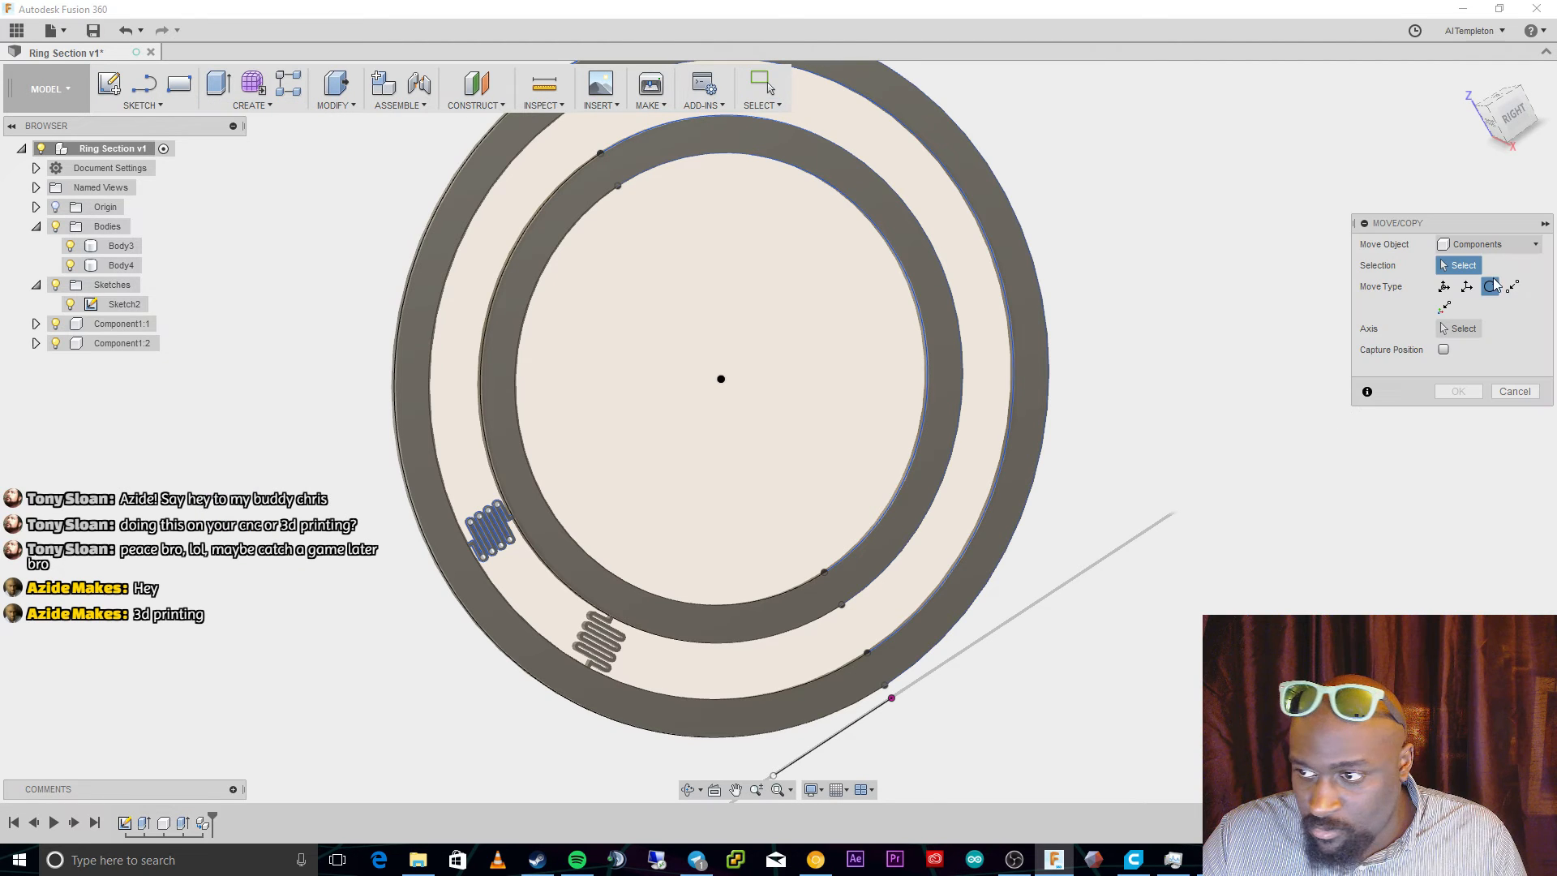
click(506, 540)
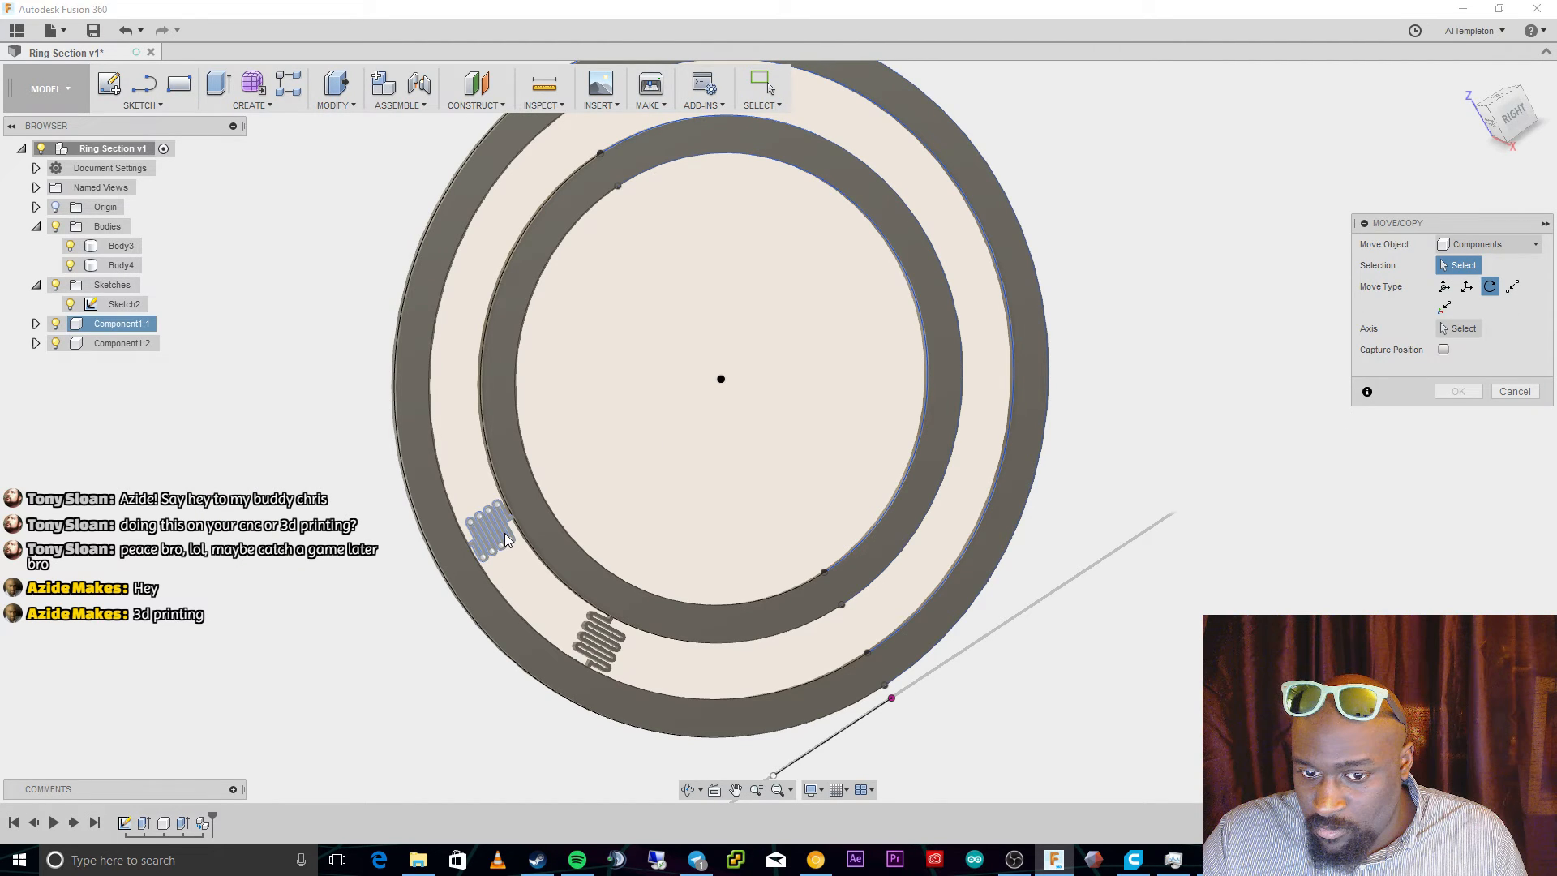
click(599, 641)
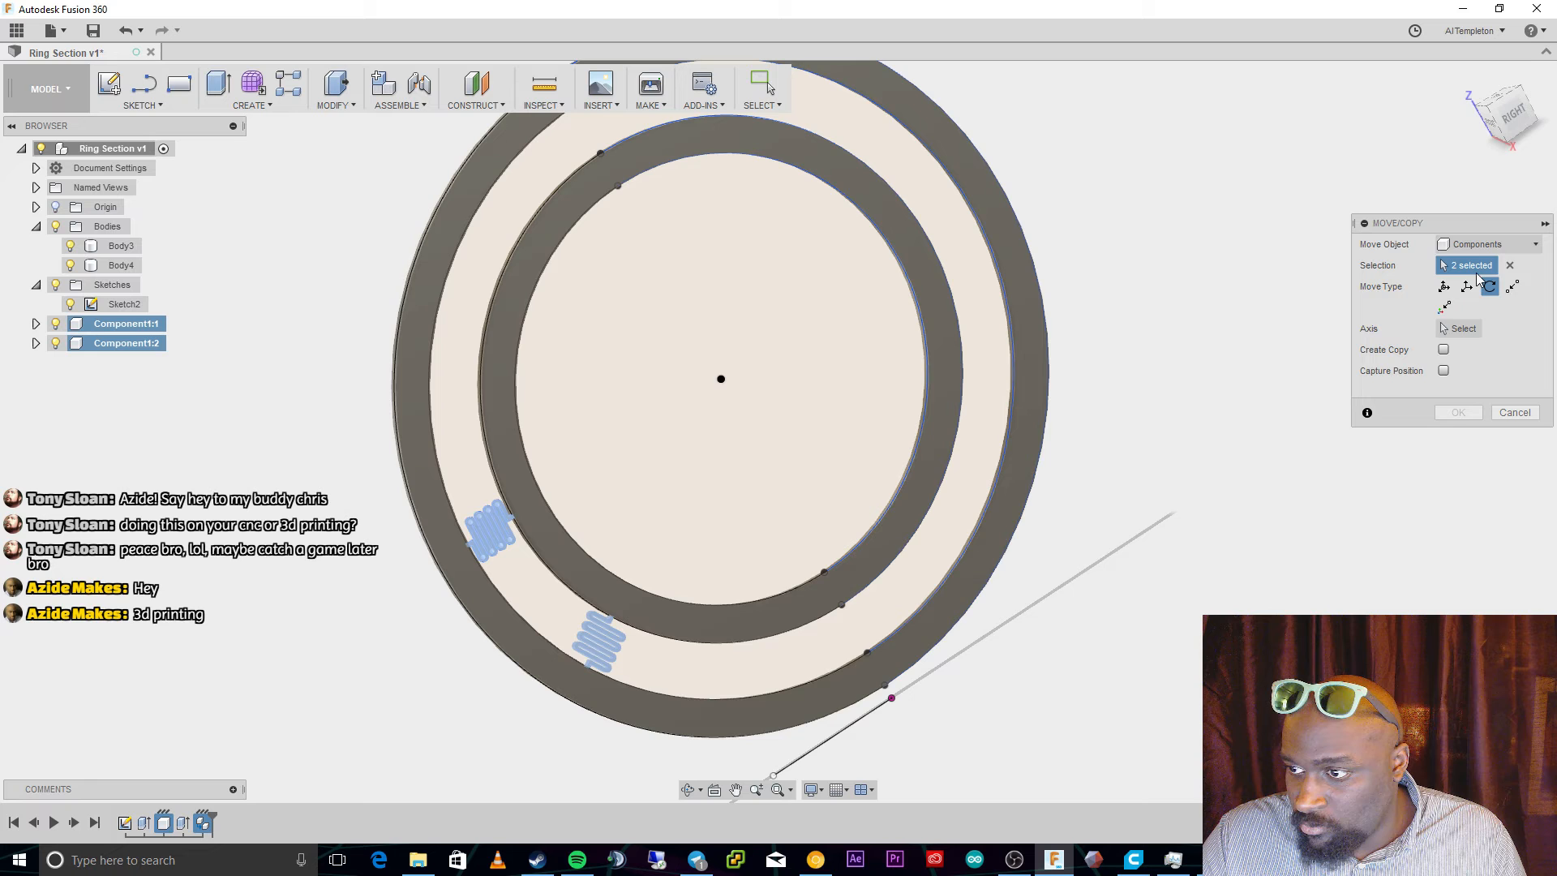
click(1460, 328)
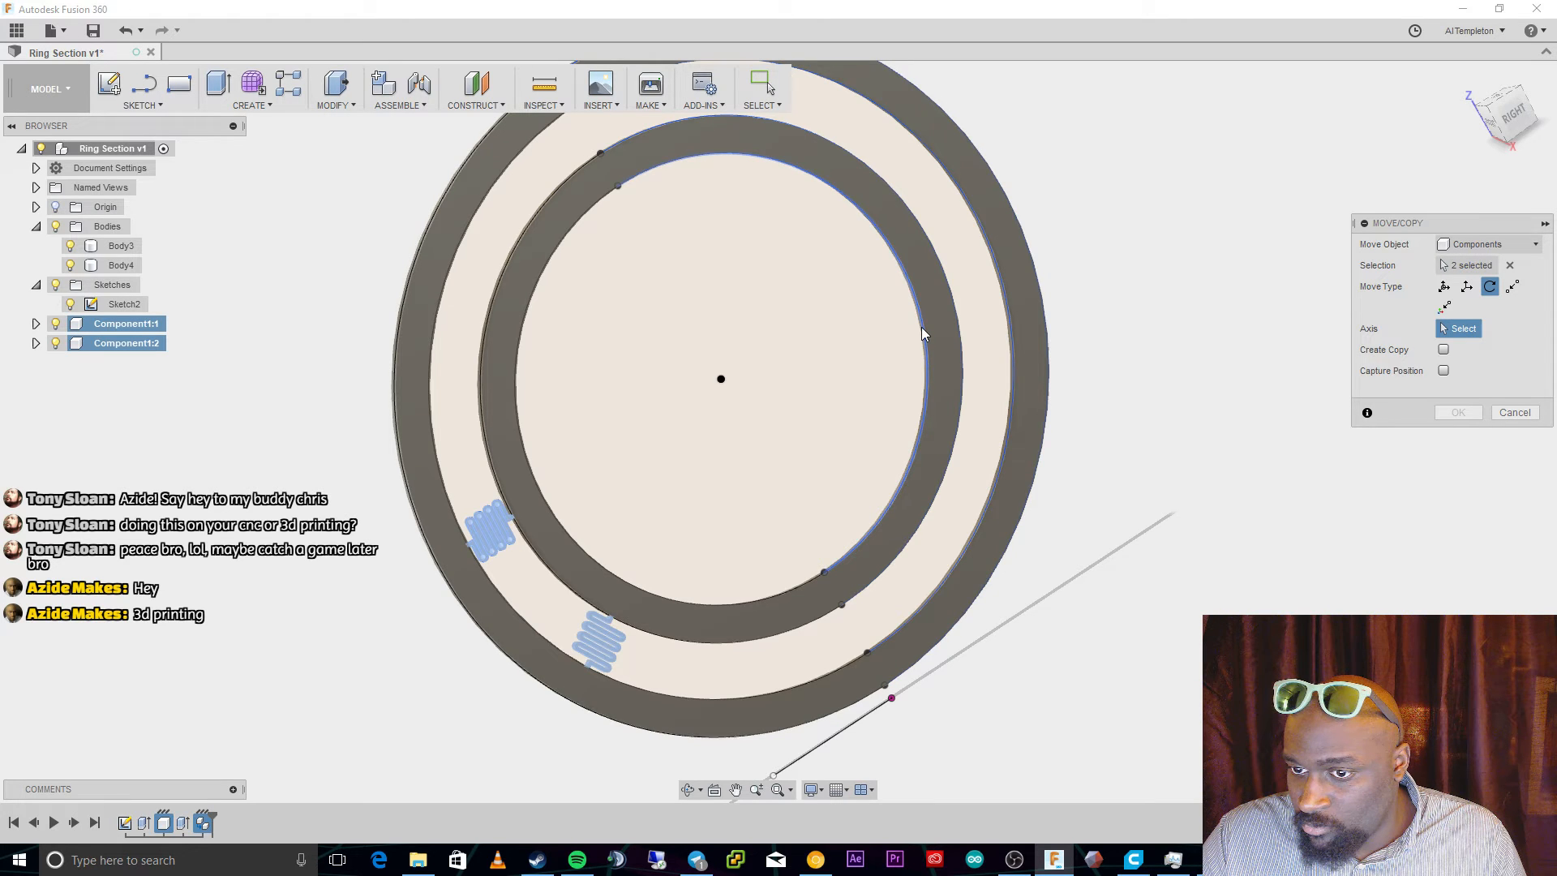
click(924, 332)
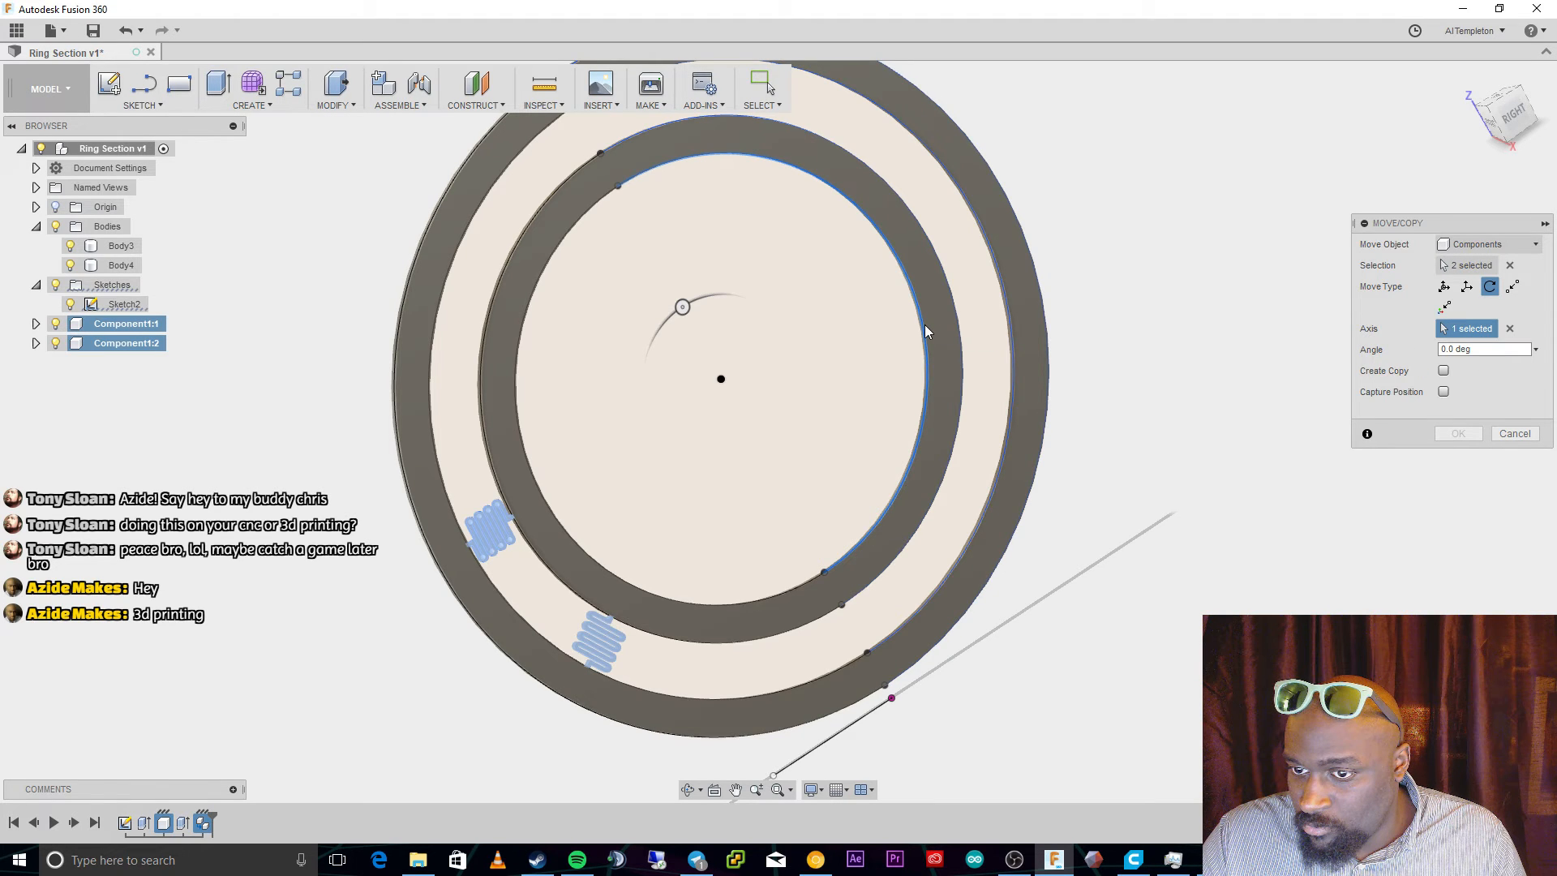
Create copies of the two selected springs rotated 65.4545 degrees around the axis.
double_click(1474, 349)
key(ctrl+v)
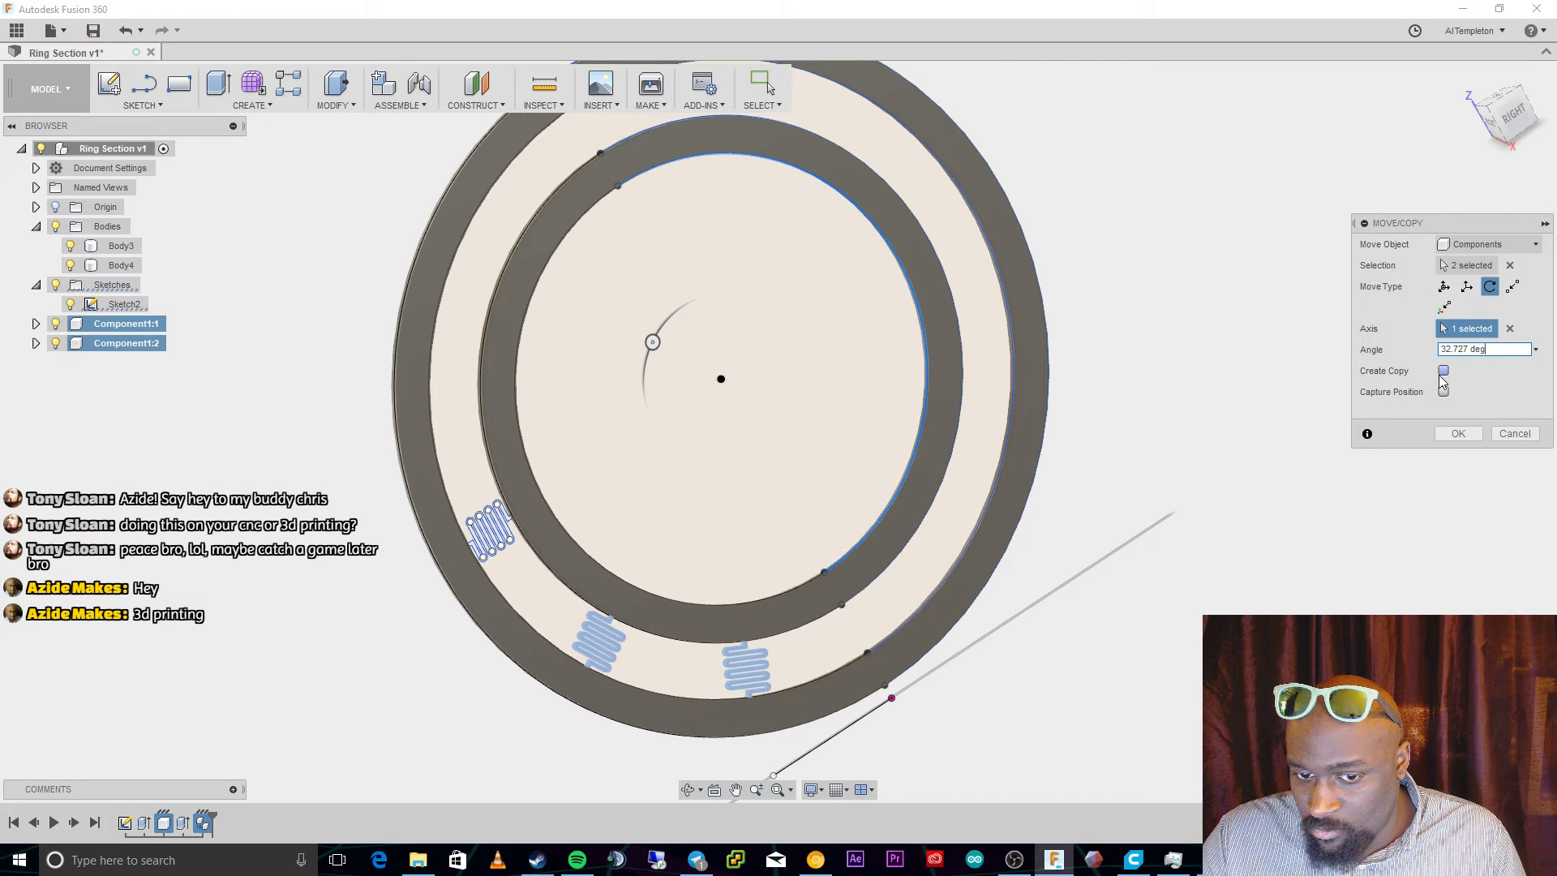
click(1444, 371)
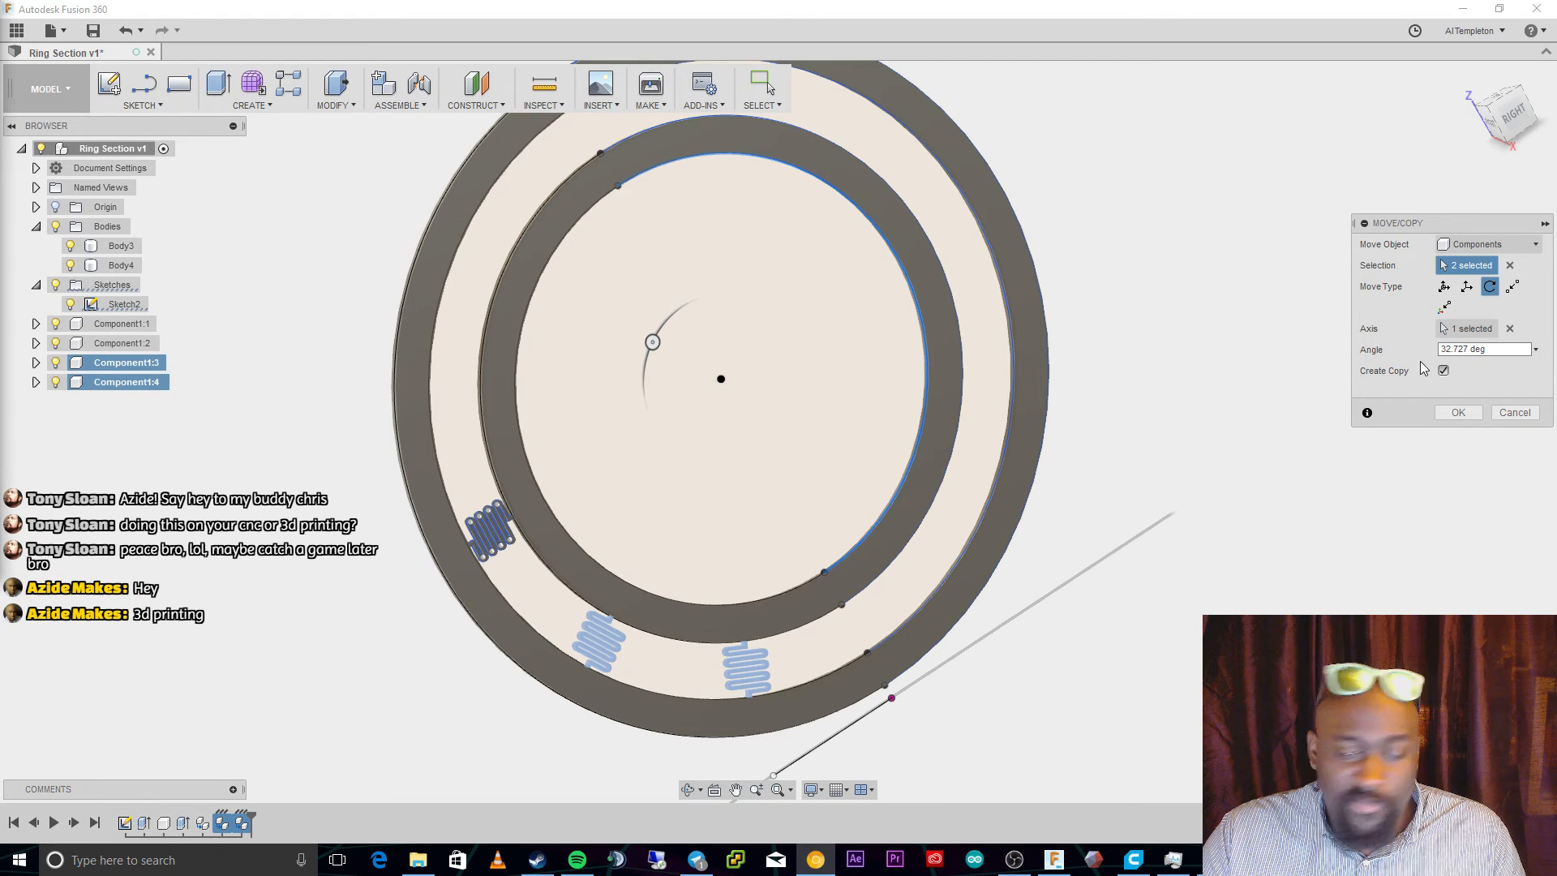
click(1460, 349)
click(1466, 350)
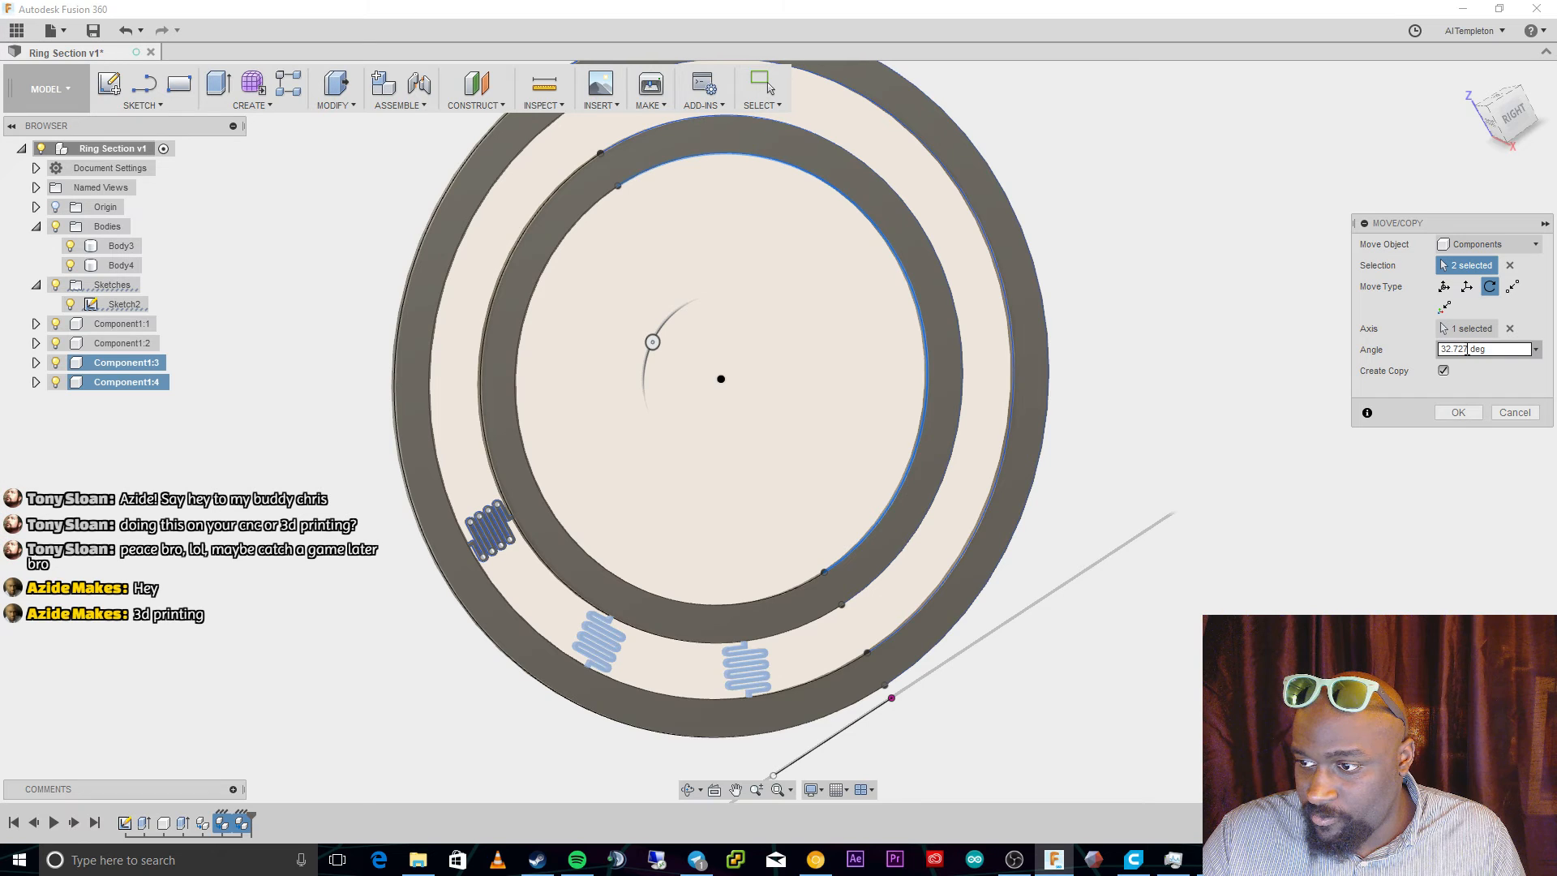
drag(1466, 350, 1314, 369)
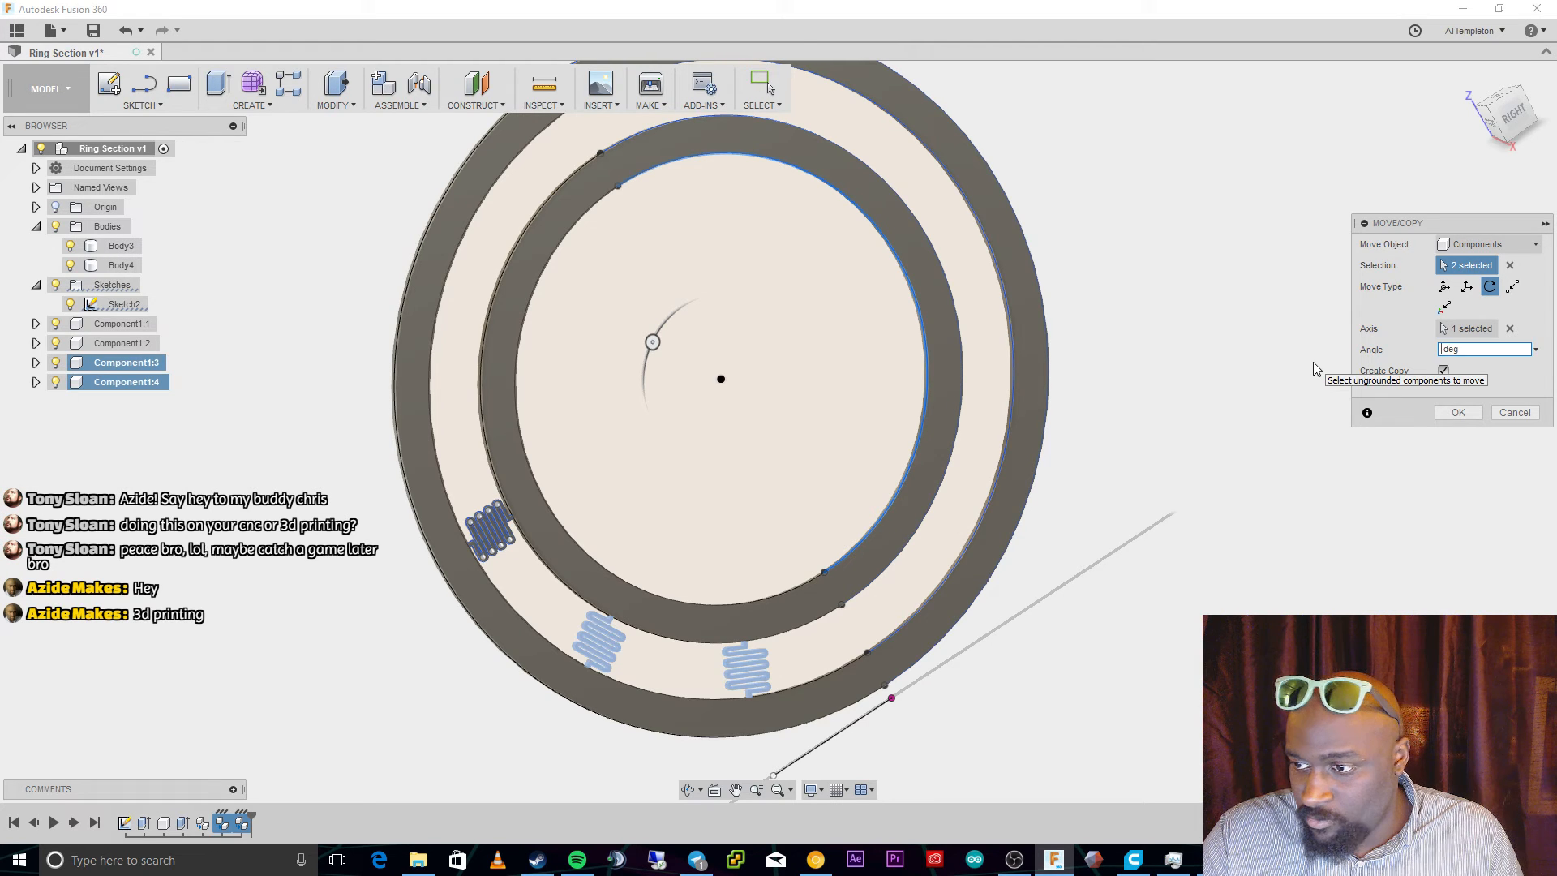
text(65.4545)
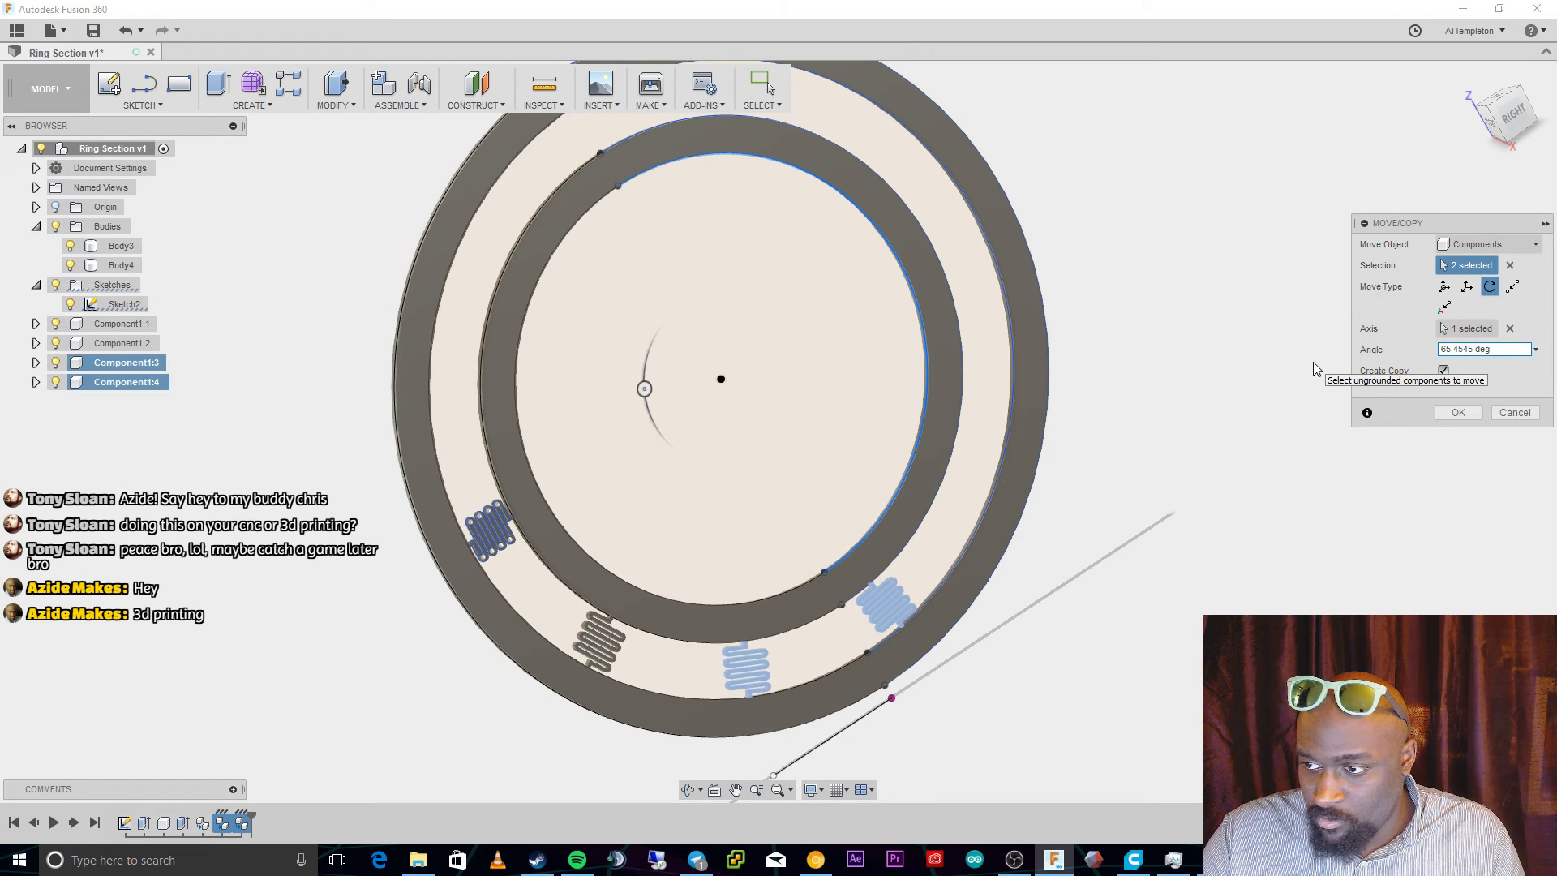
key(Return)
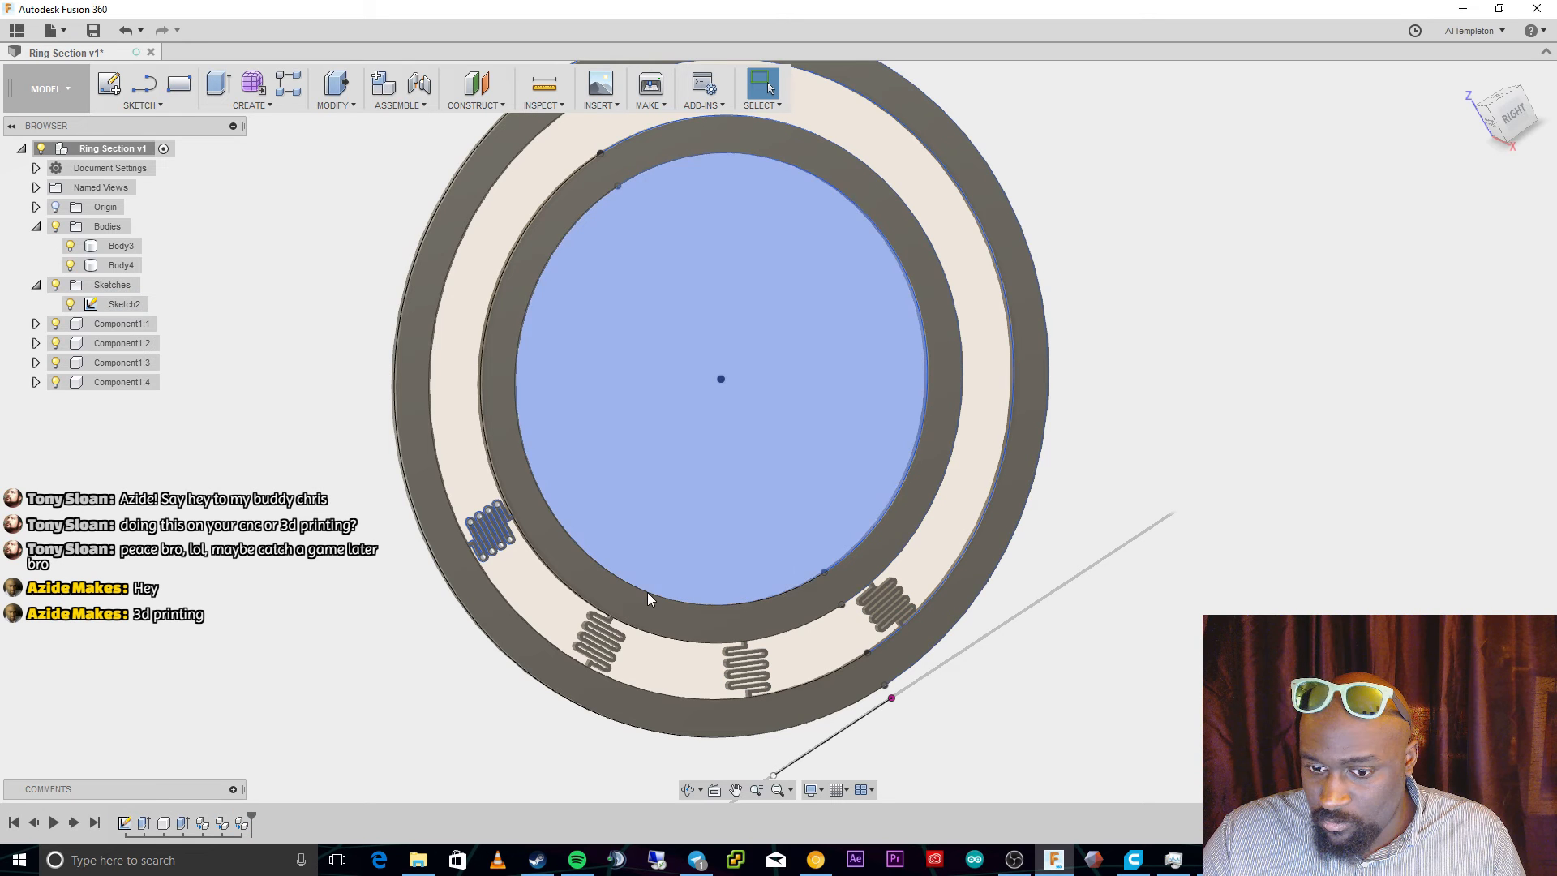
Set up a rotational move of all four spring components using the inner ring's outer edge as the axis.
scroll(469, 483, down, 3)
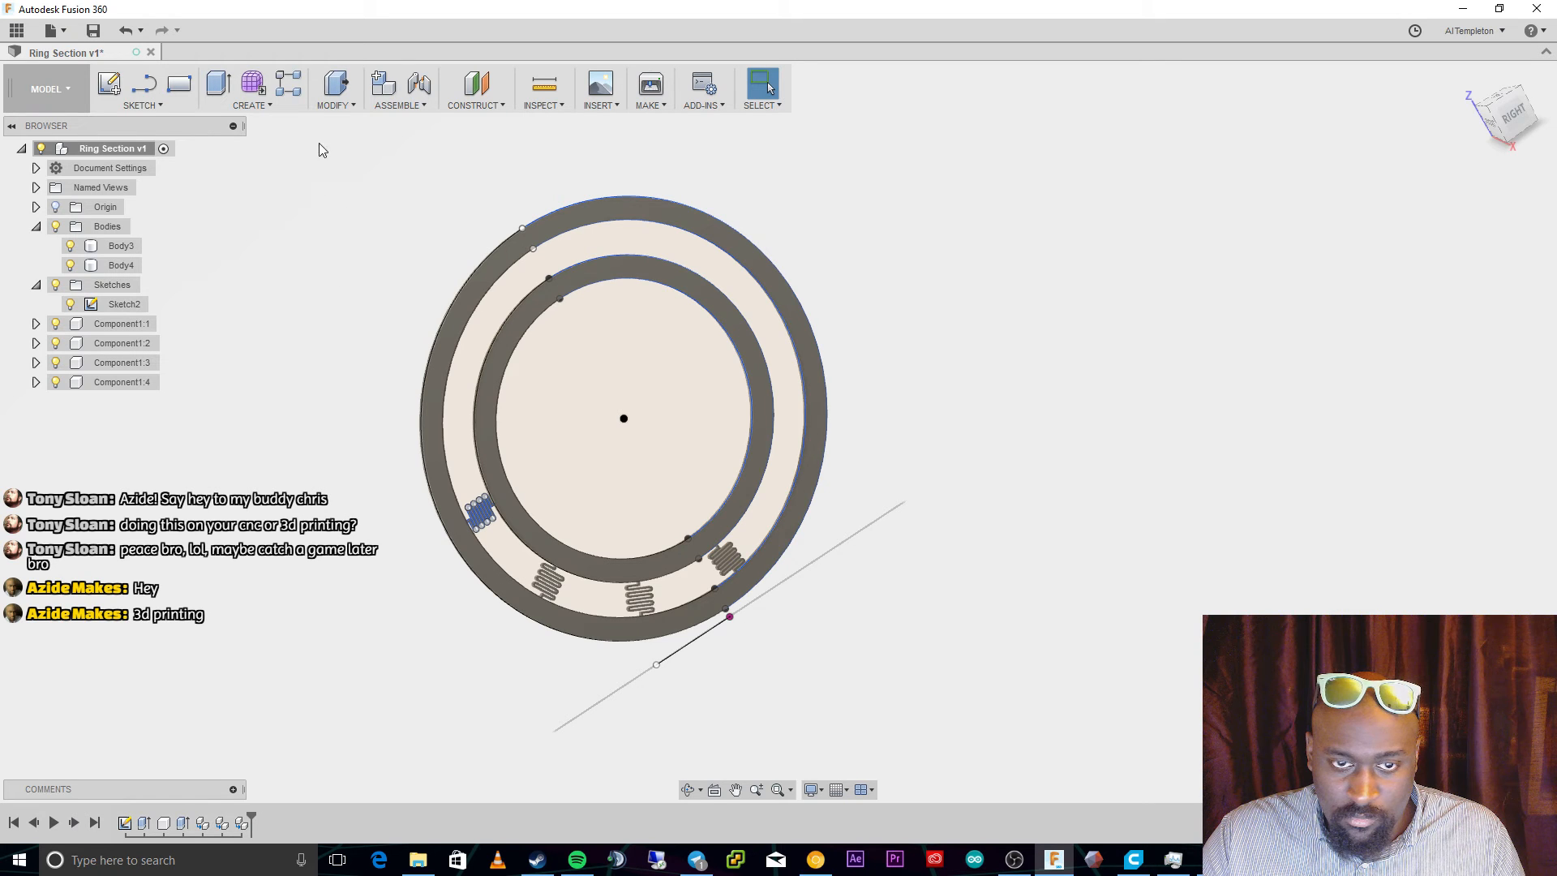
key(m)
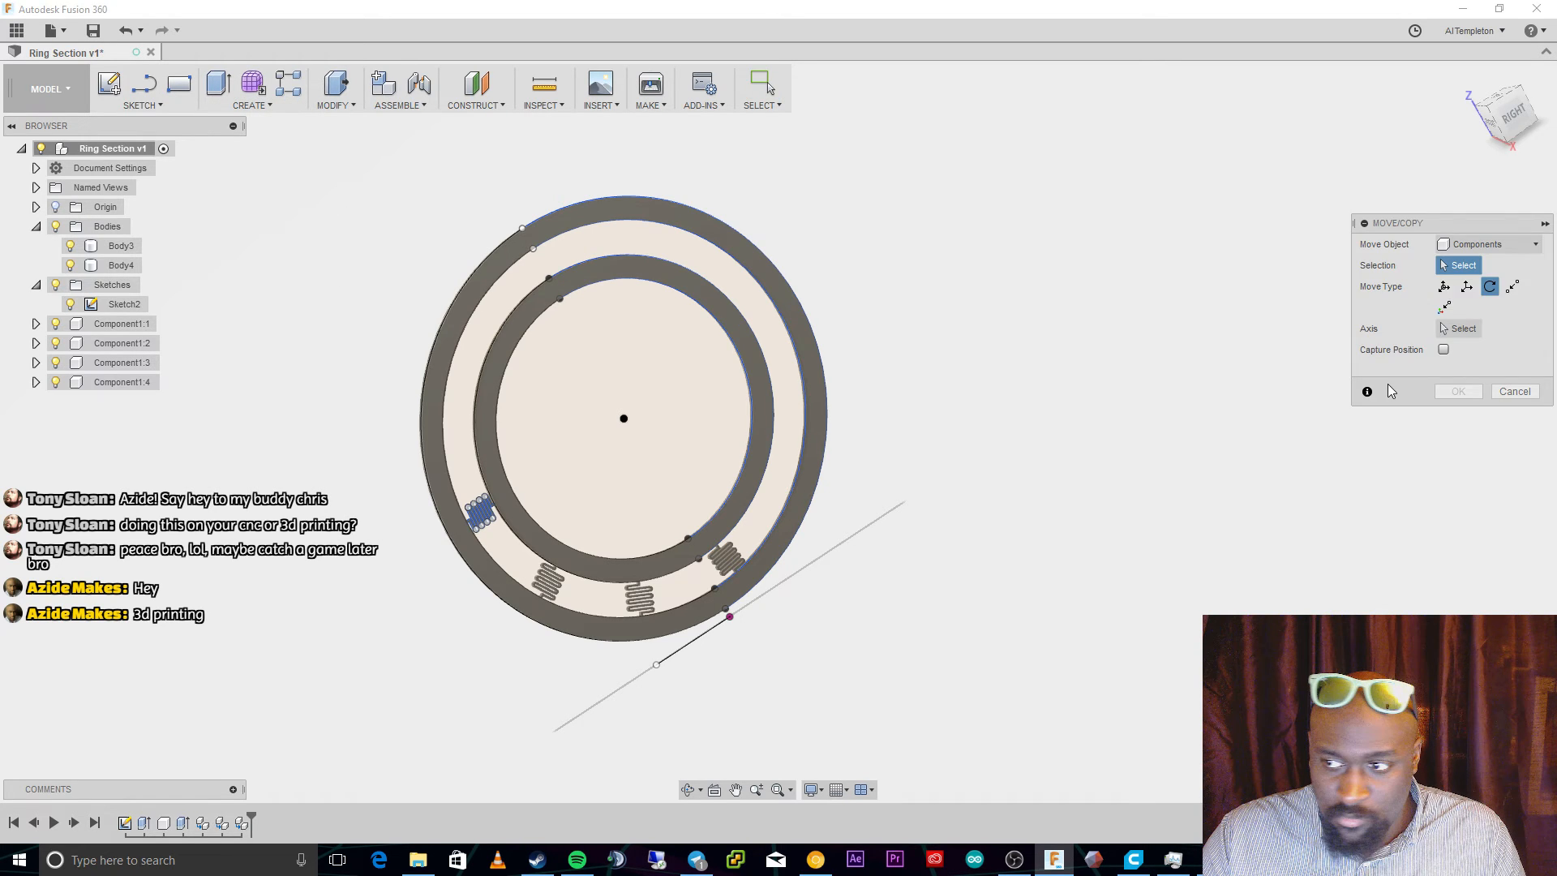
scroll(517, 614, up, 5)
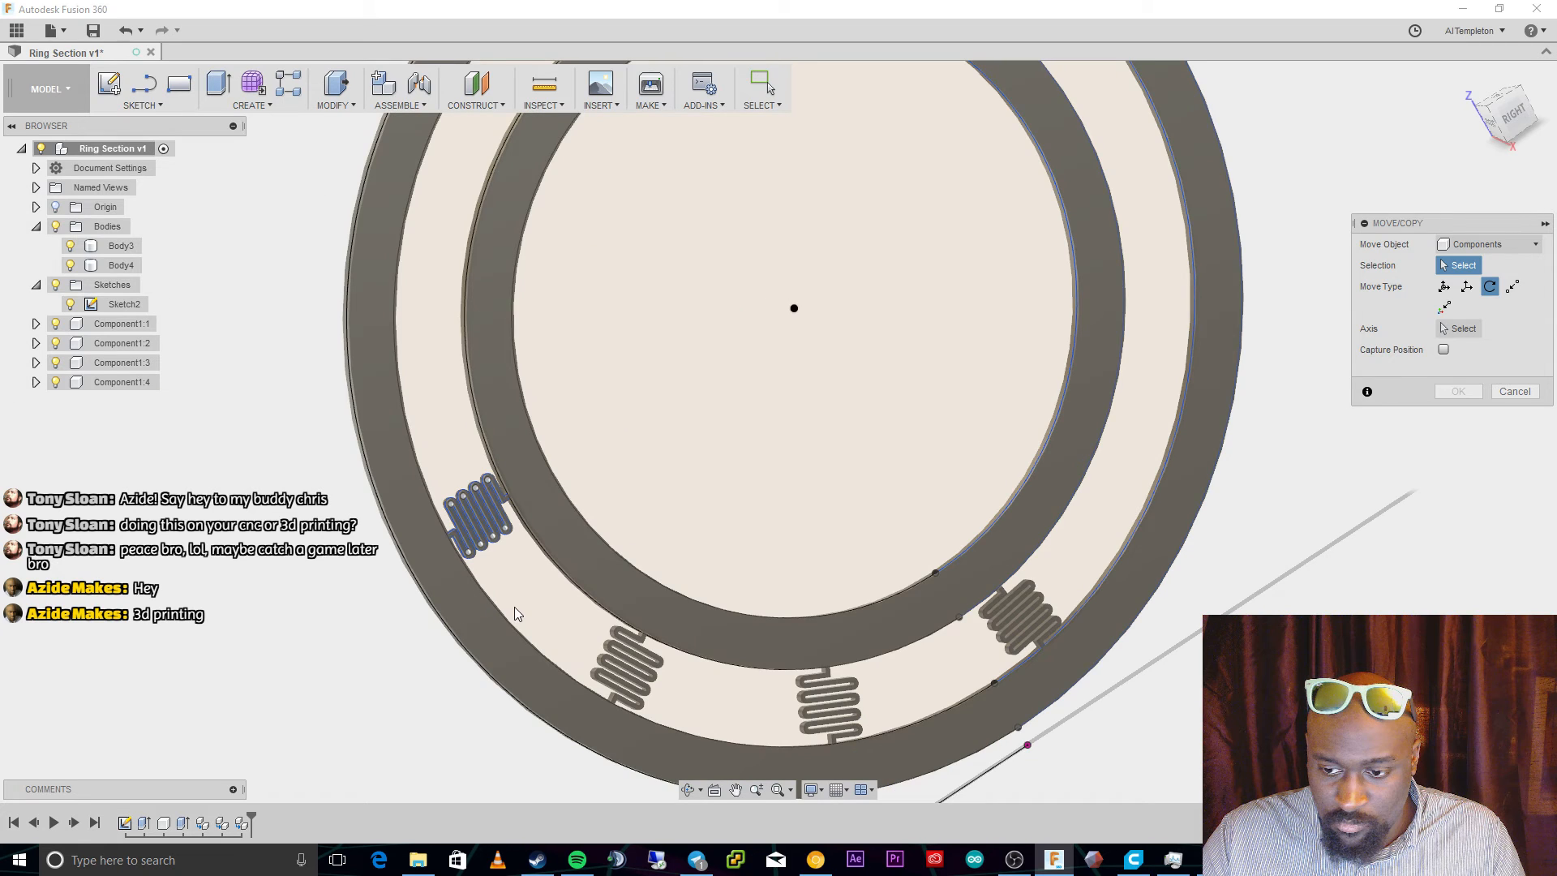
click(516, 614)
scroll(514, 607, up, 2)
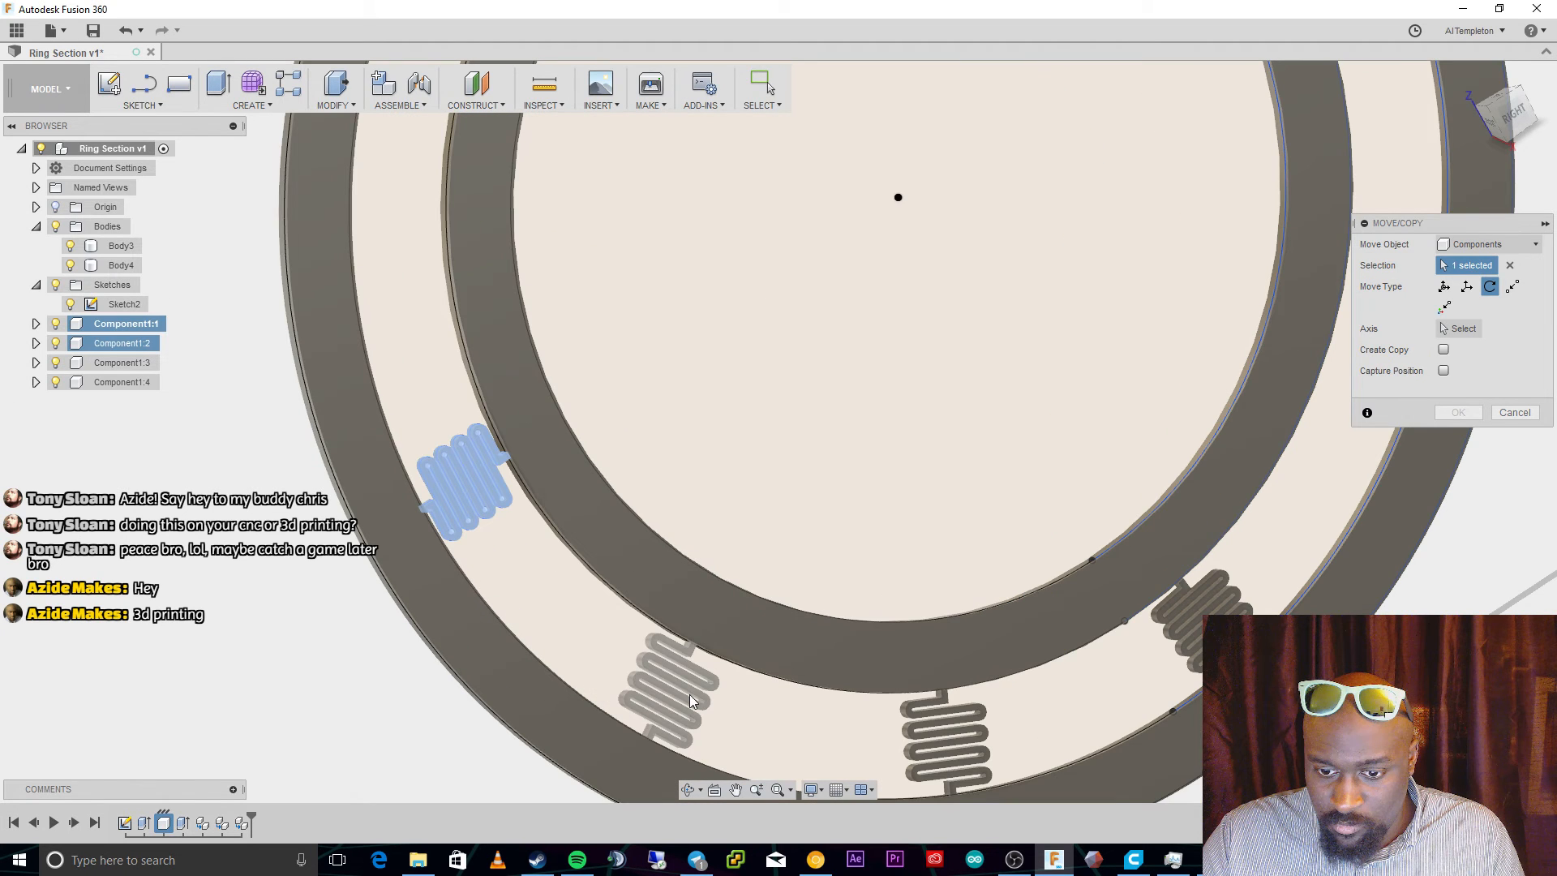
click(689, 694)
click(945, 742)
click(1200, 620)
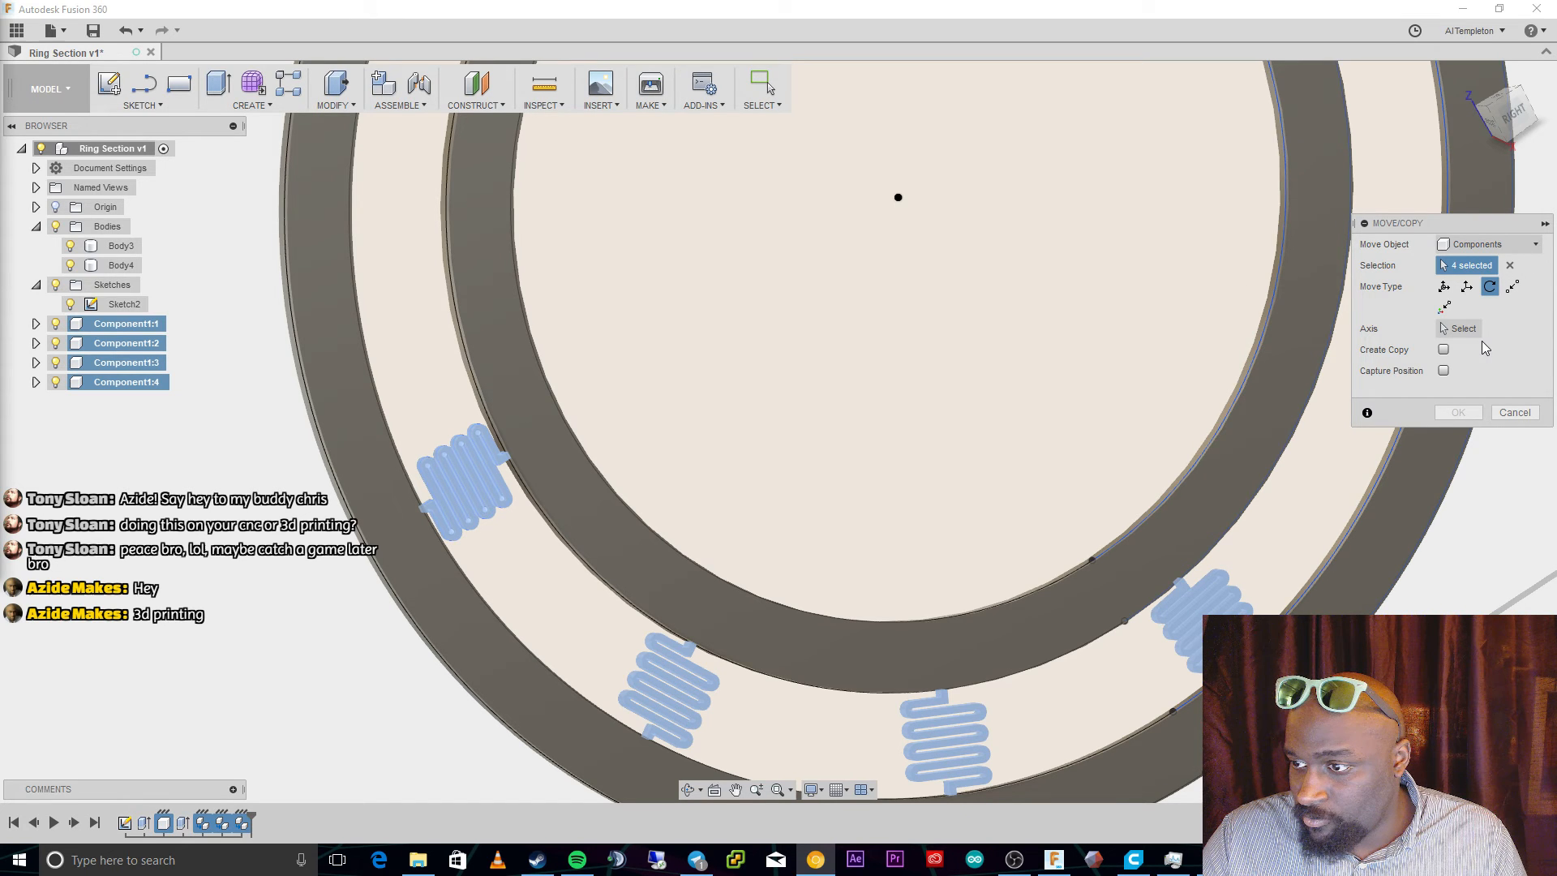
click(1321, 334)
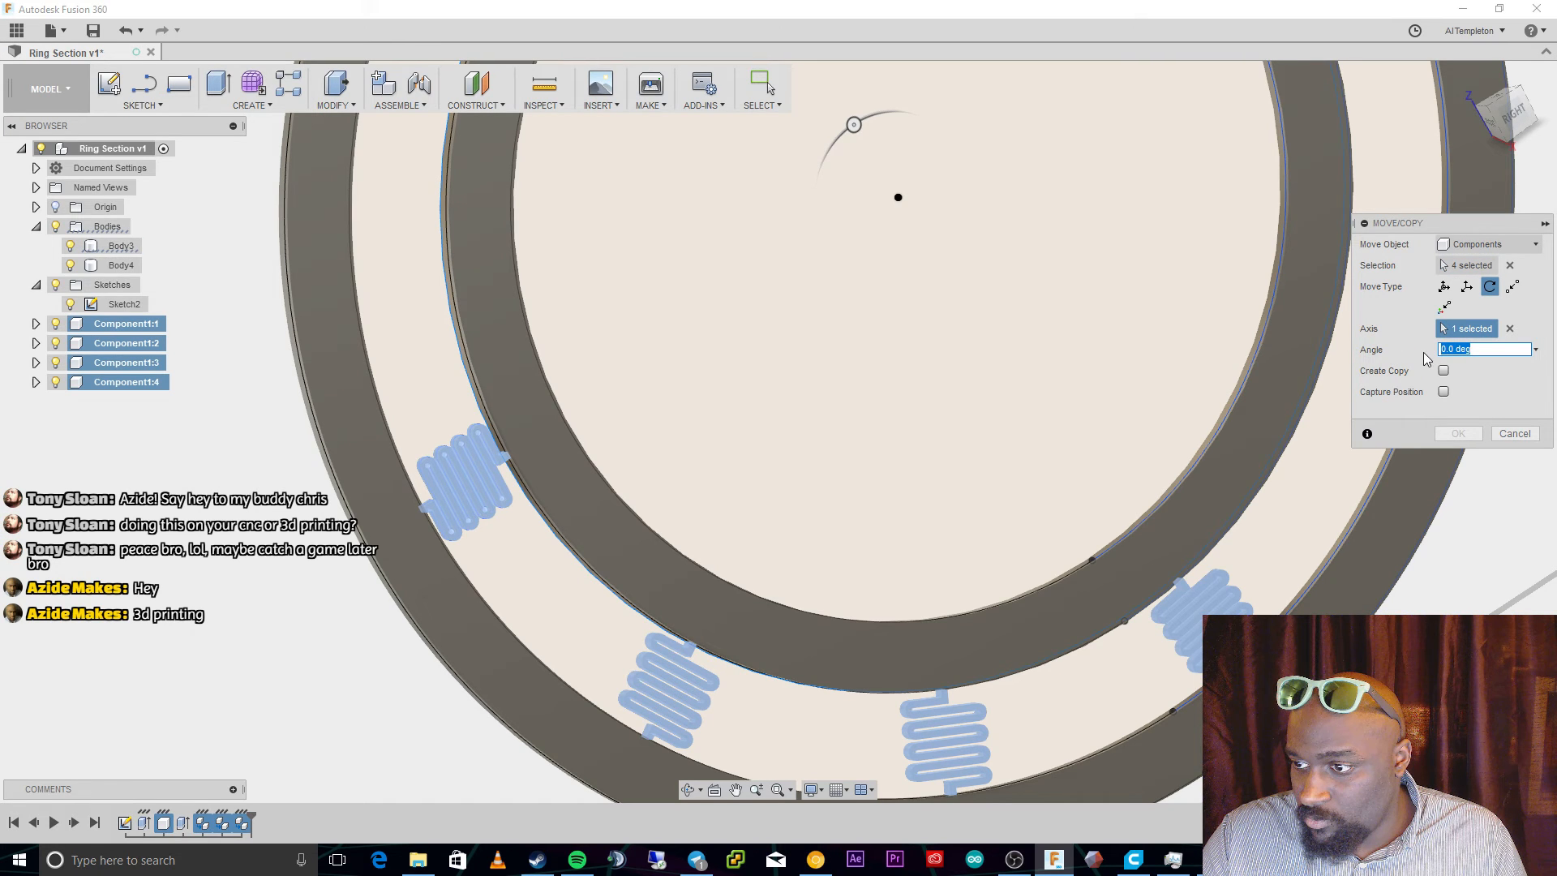
Create copies of the four selected springs at a rotation angle of -130.9090 degrees.
drag(1448, 350, 1395, 349)
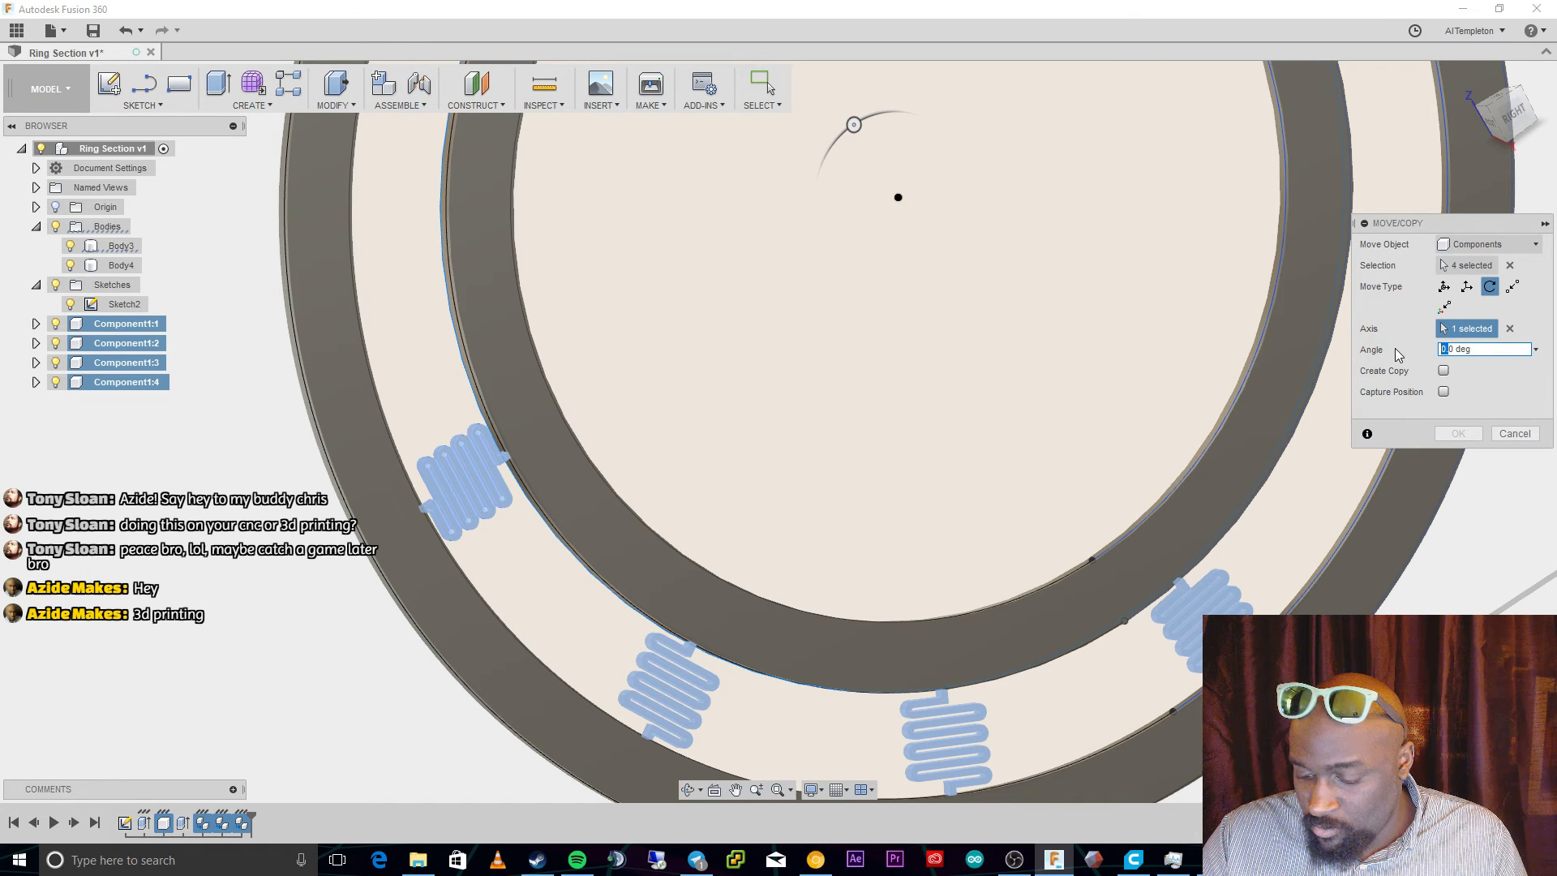
text(130.909)
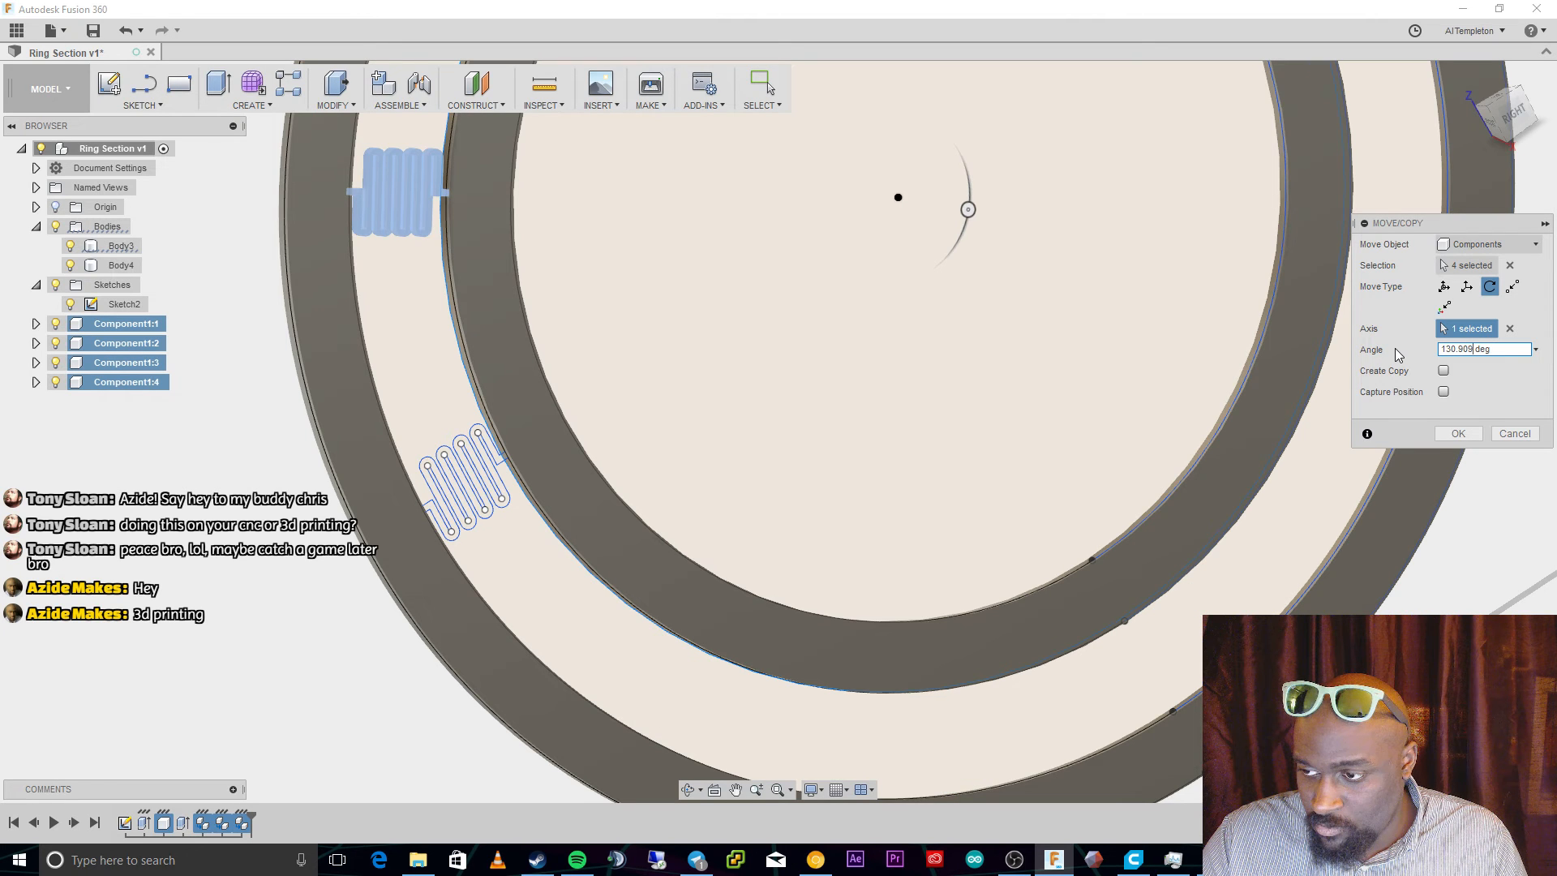
text(0)
scroll(858, 548, down, 5)
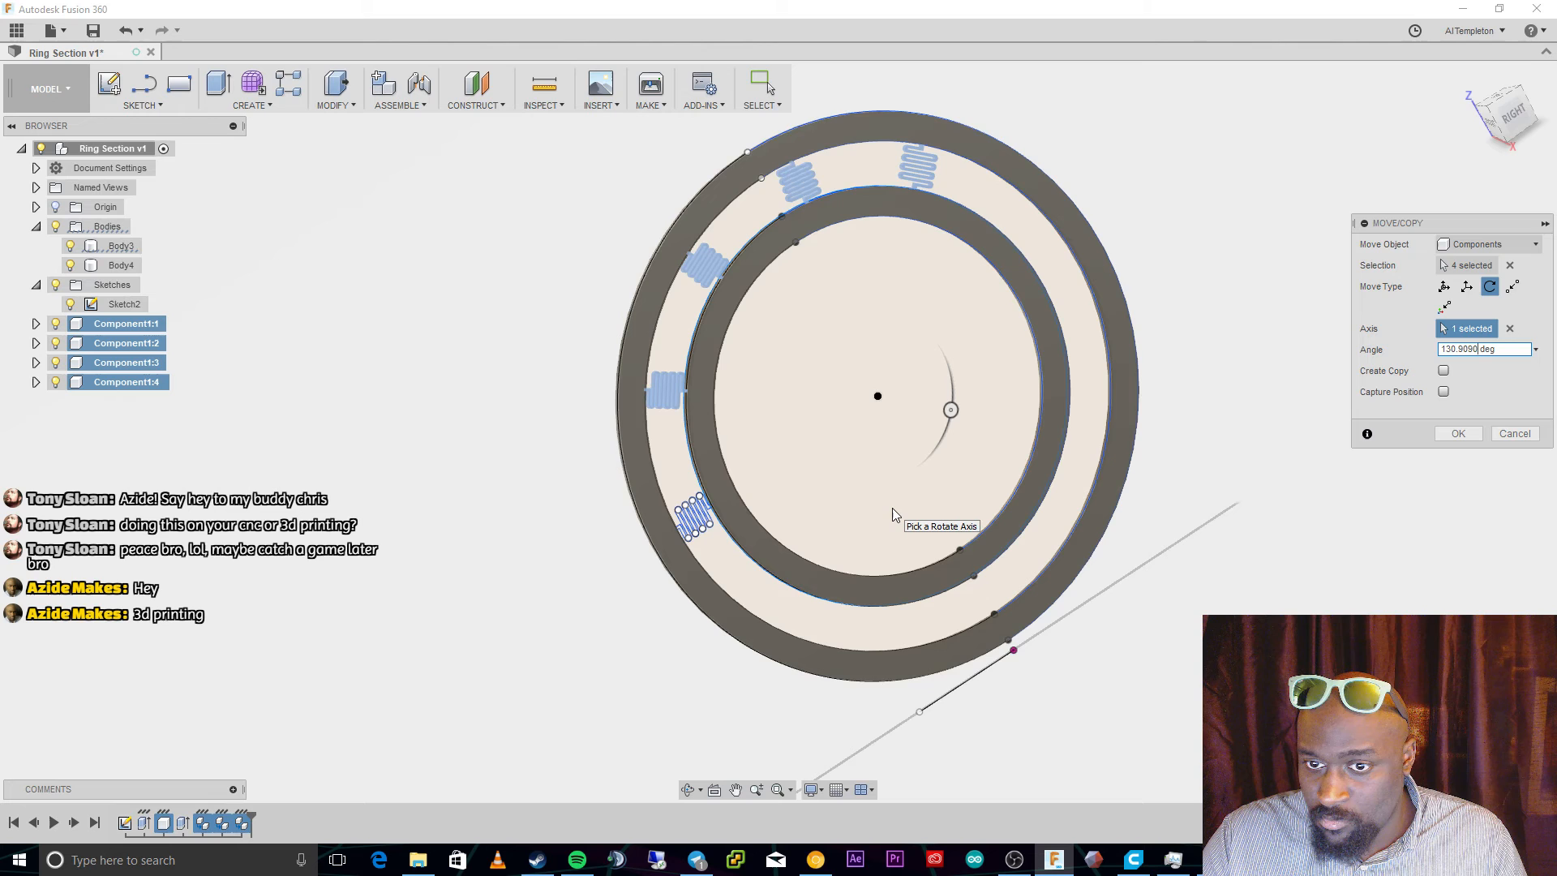
key(Home)
text(-)
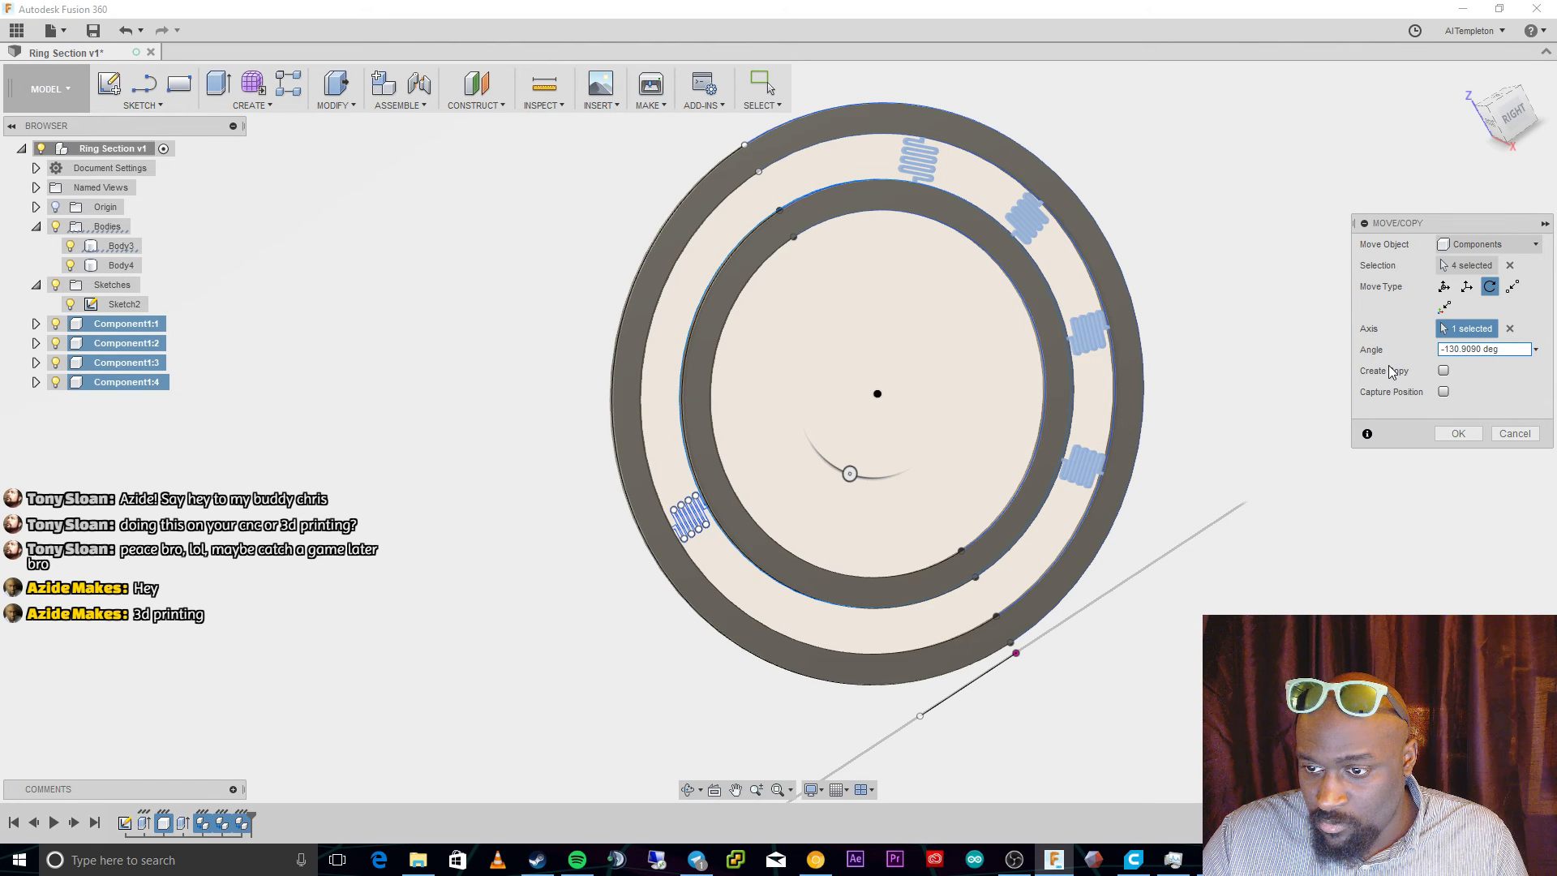
click(1448, 373)
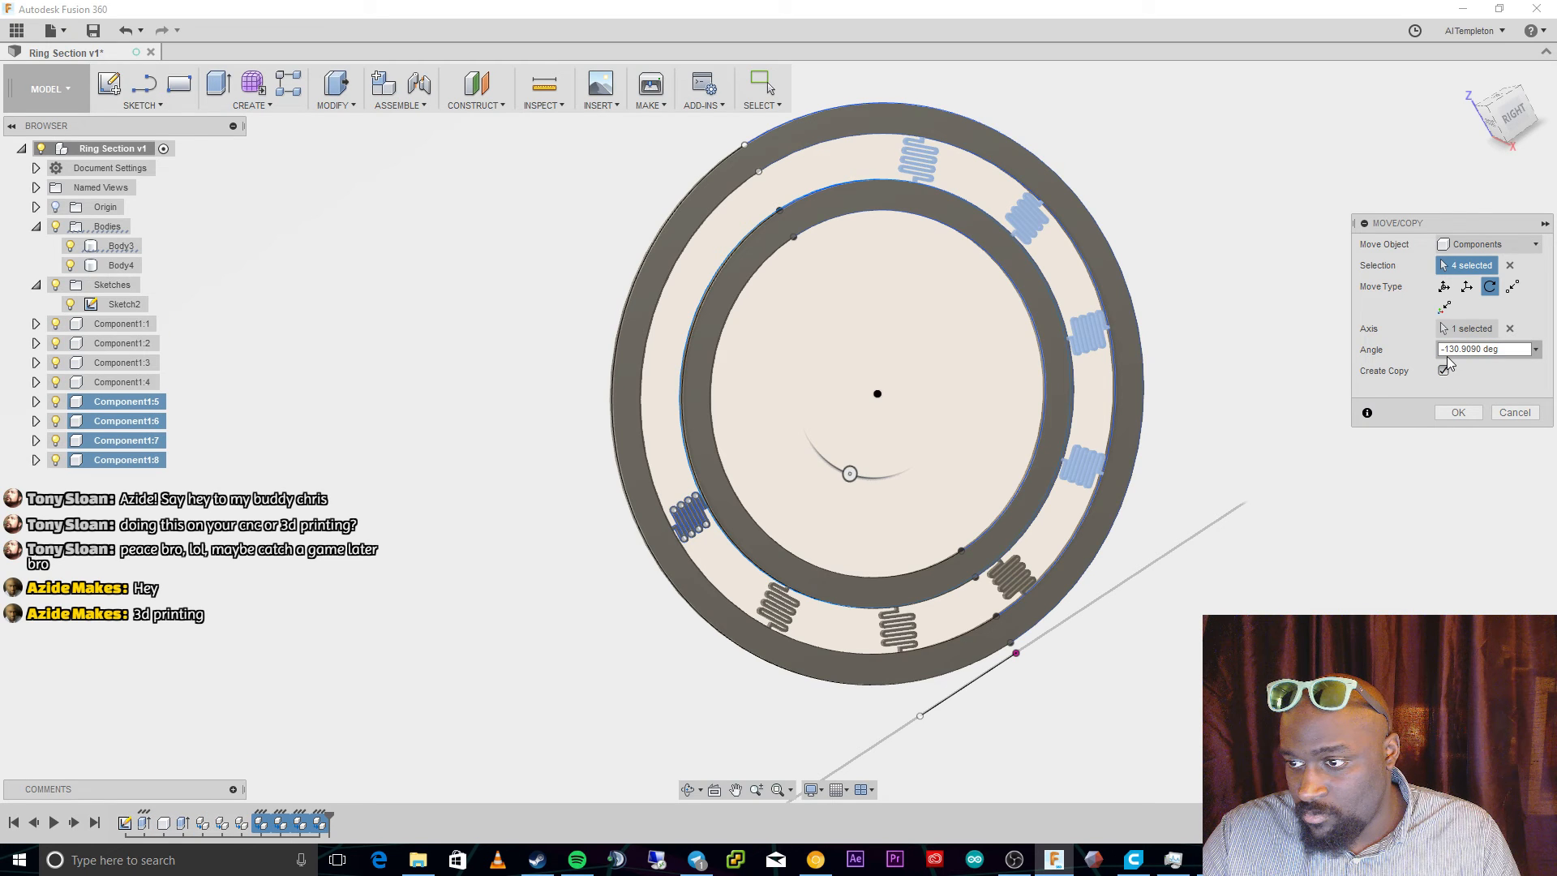
click(1458, 412)
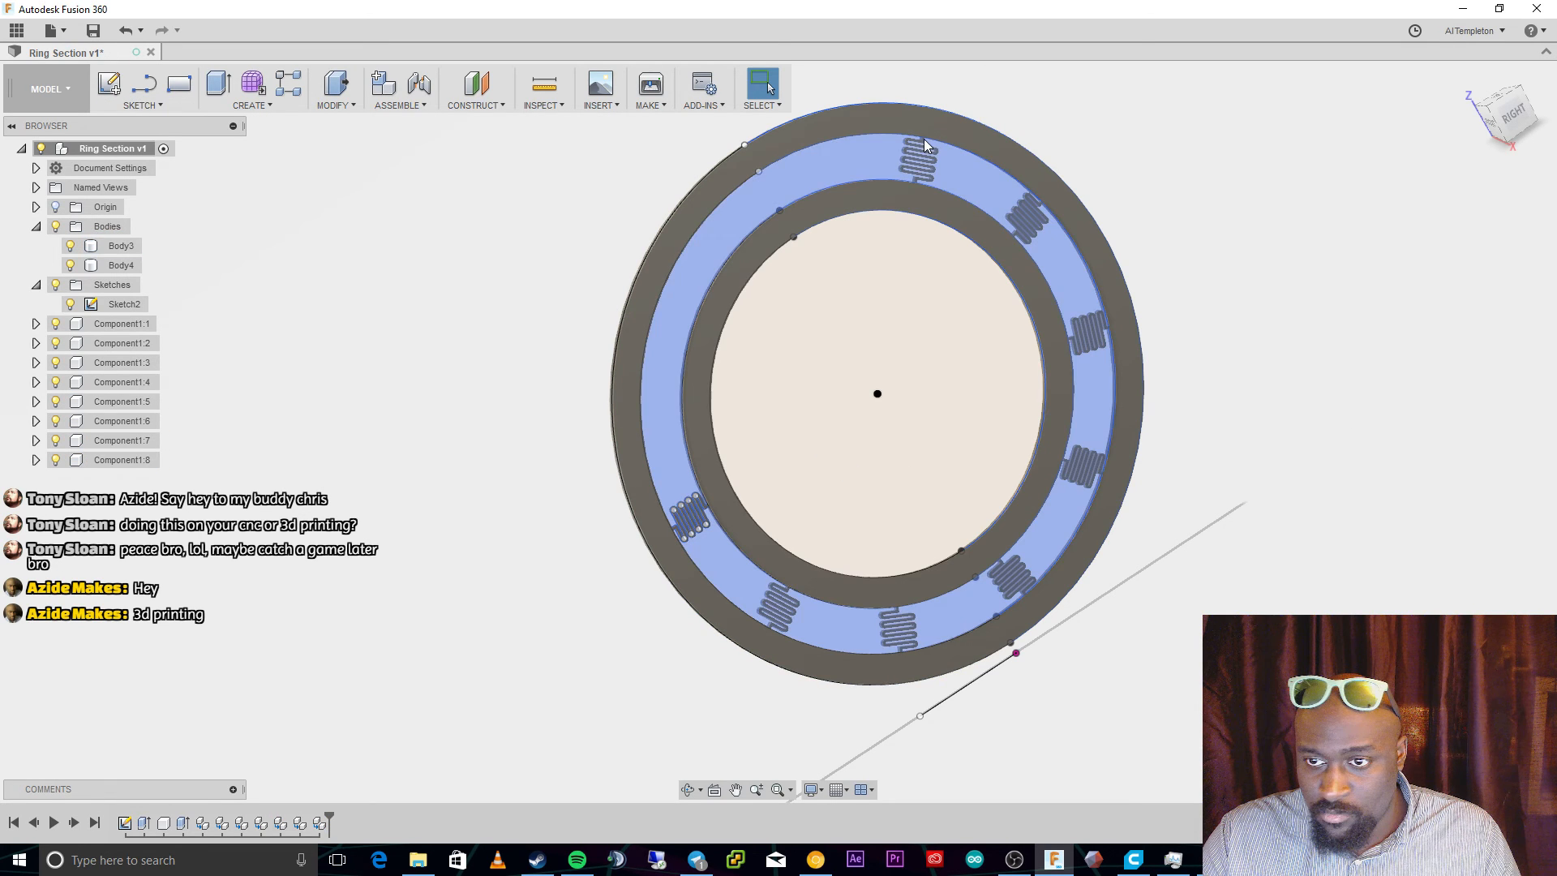
Set up a rotational move of the four spring components from the top around the right side, using the inner ring's inner edge as the axis.
key(m)
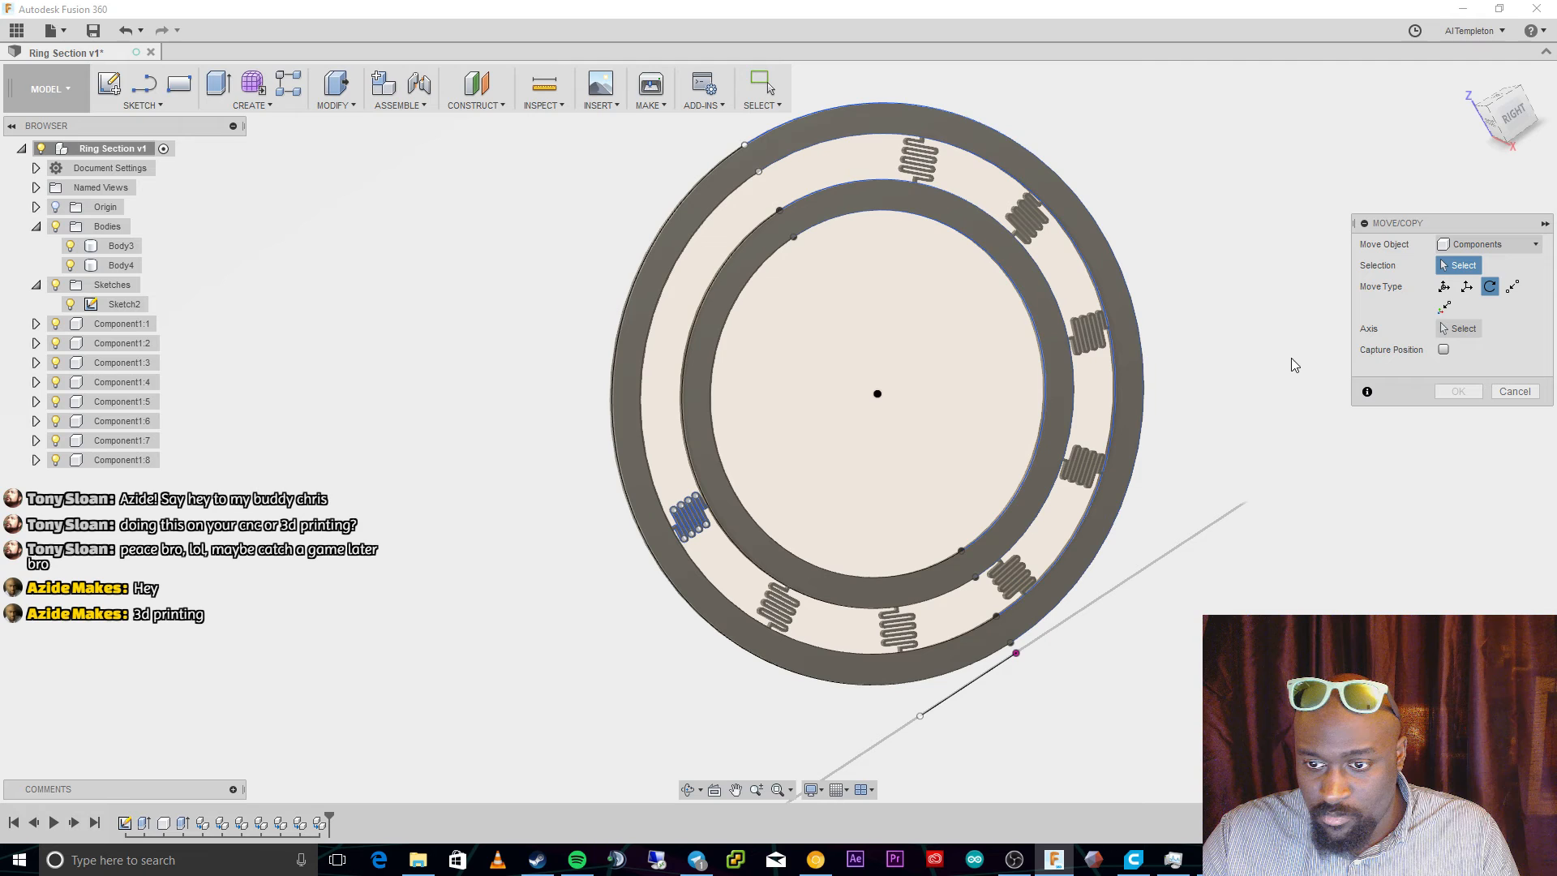
click(919, 158)
click(1027, 217)
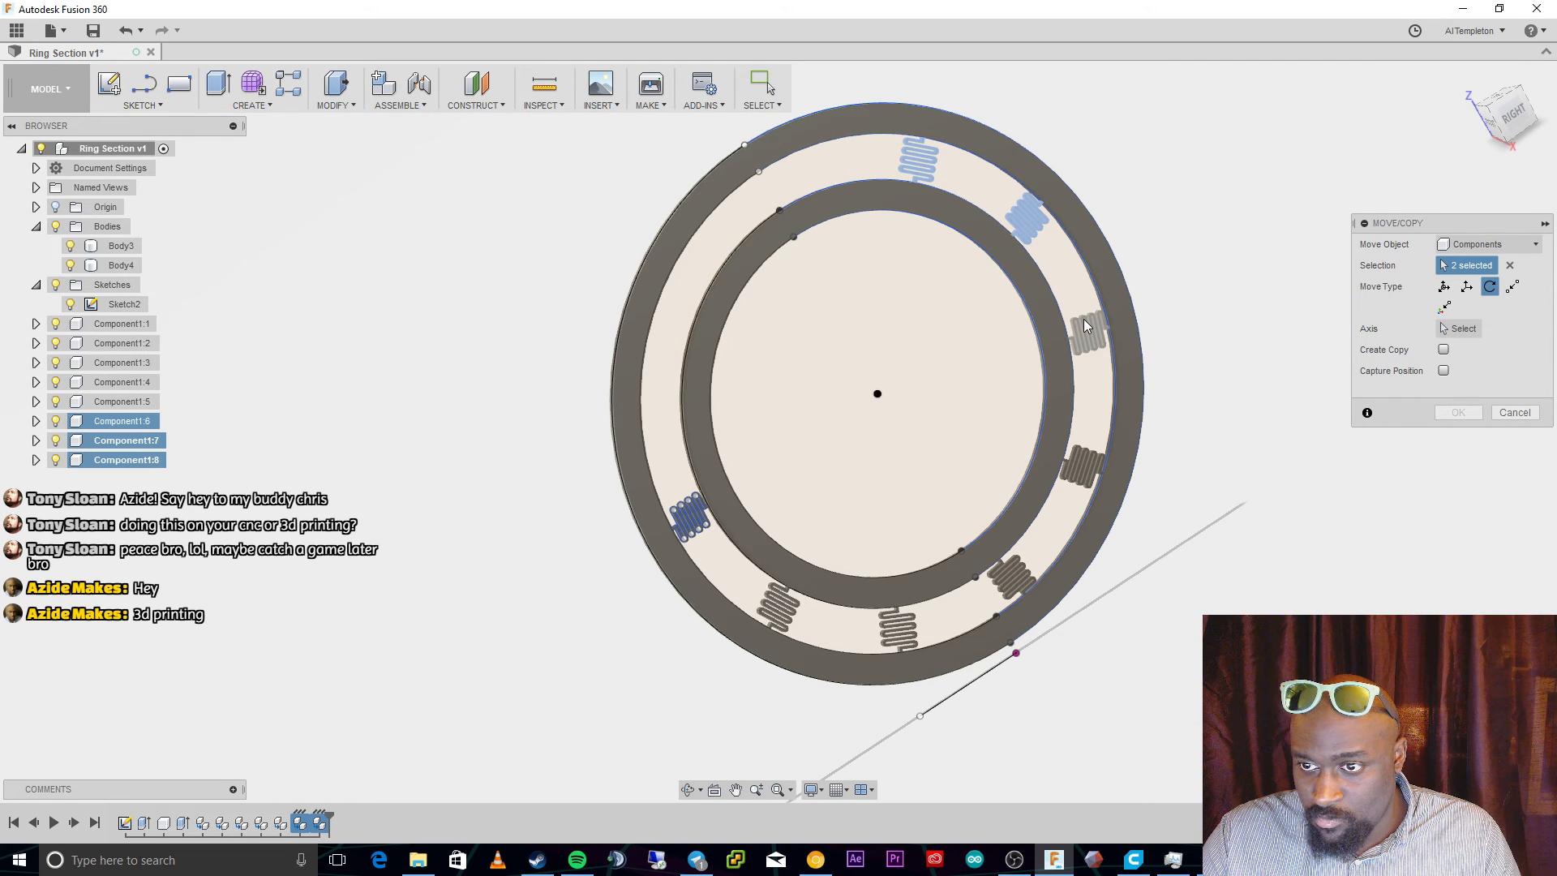
click(1084, 320)
click(1083, 465)
click(1466, 329)
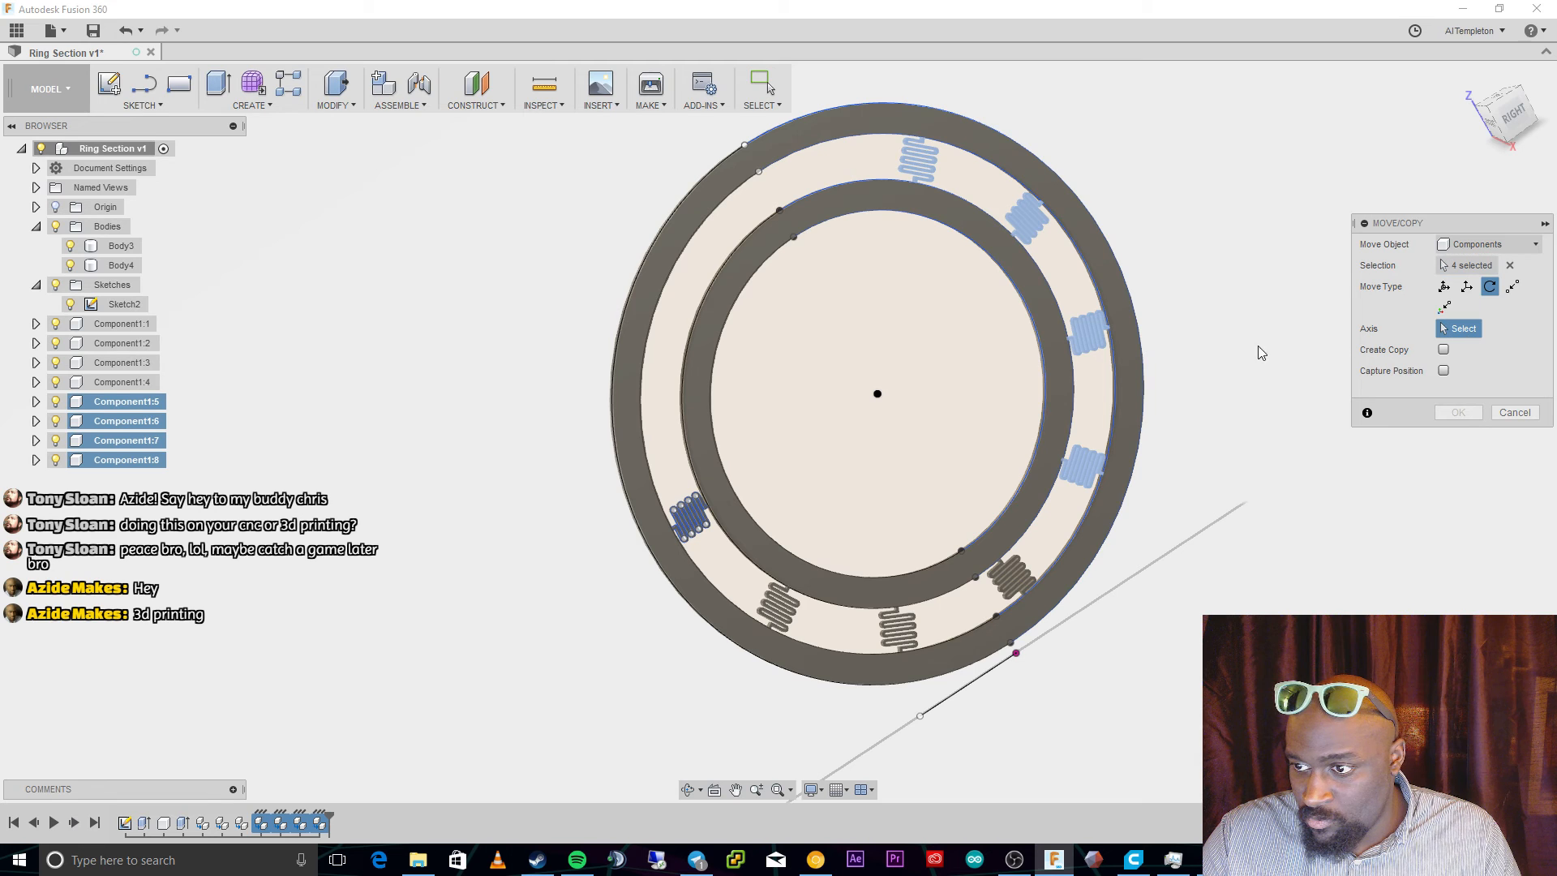
click(1064, 363)
Create copies of the four selected springs at a rotation angle of 130.9090 degrees.
click(1452, 349)
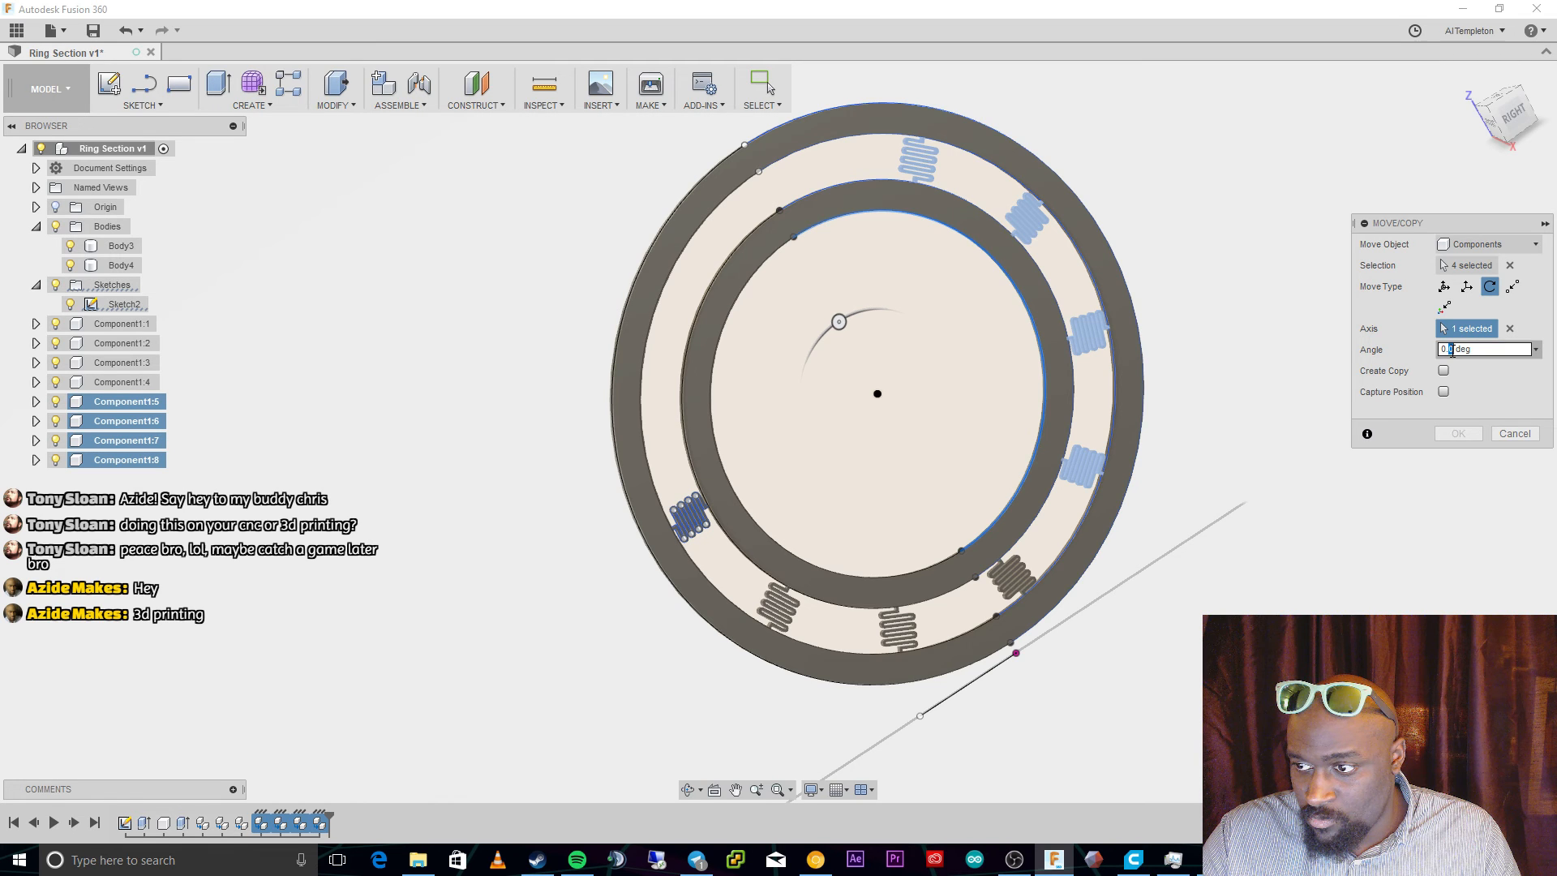
text(136)
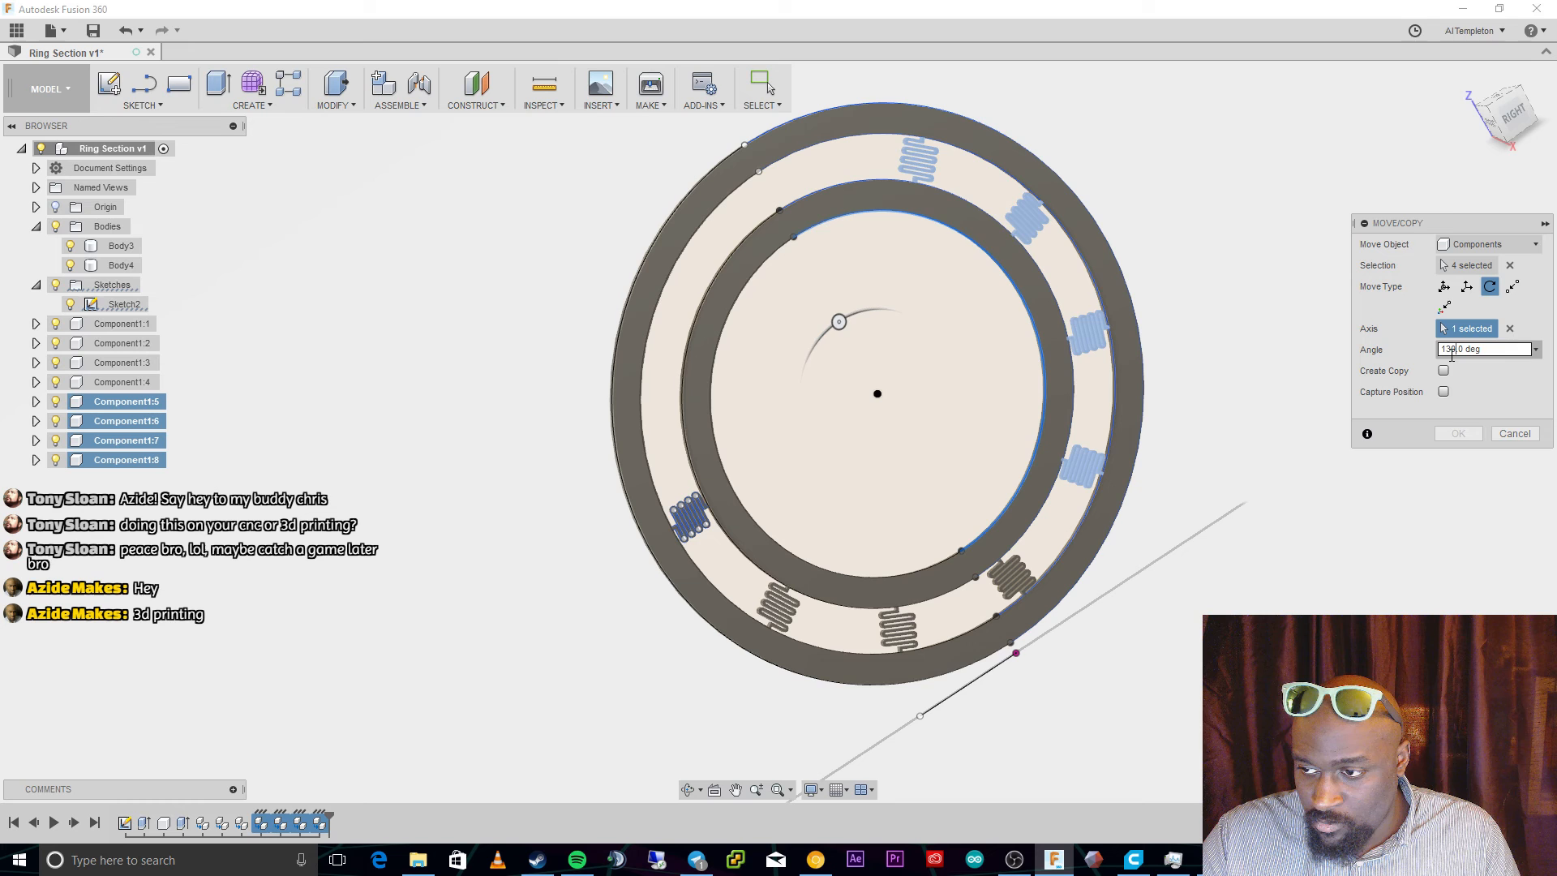
key(Right)
text(90)
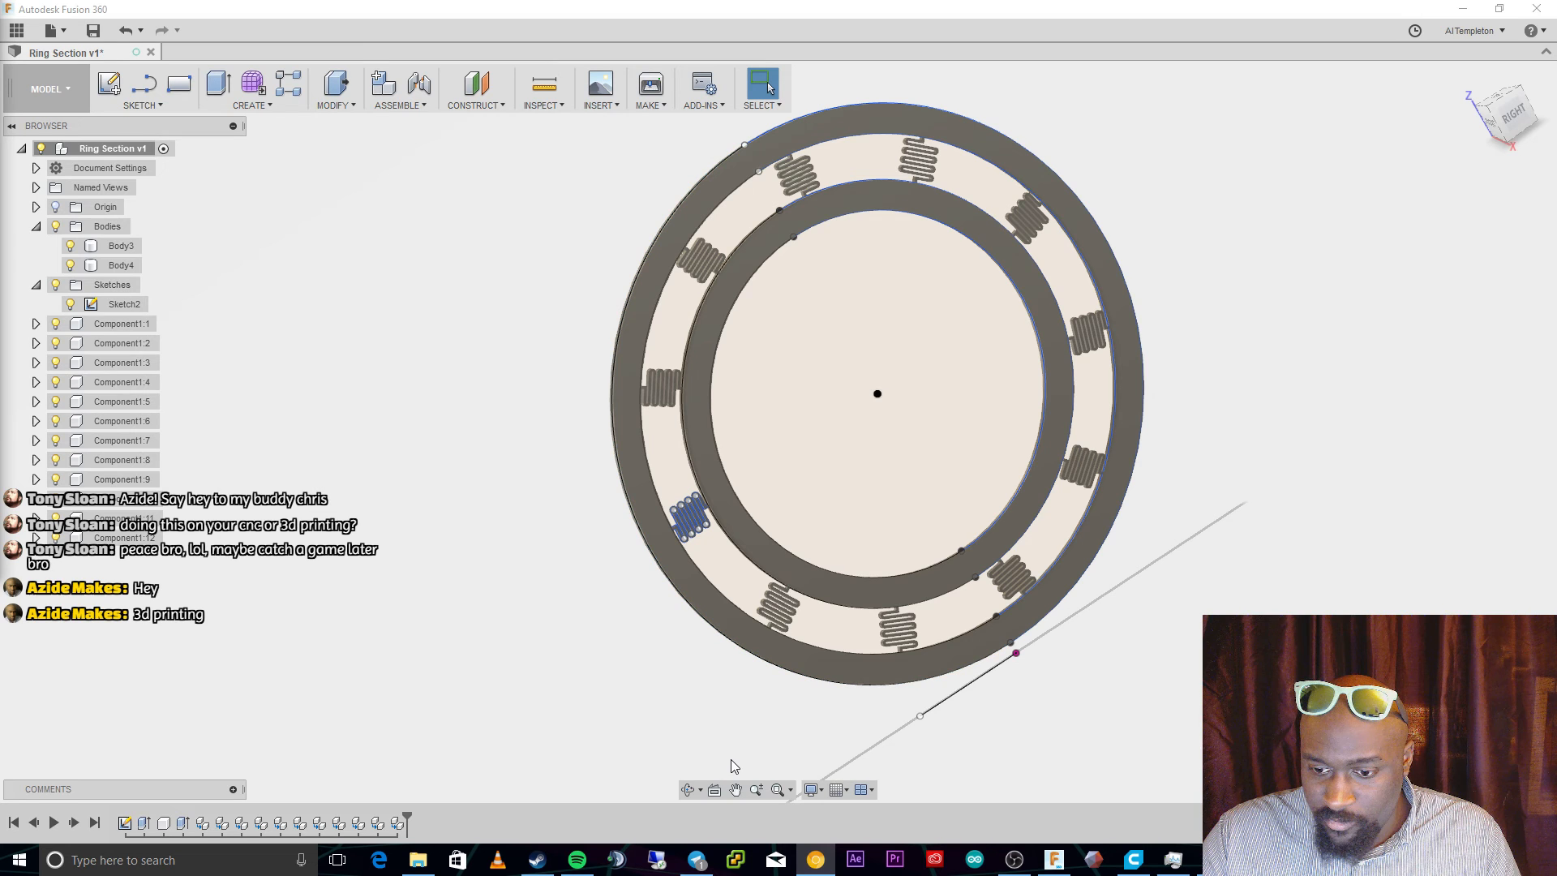
Collapse the bodies and sketches groups and examine the spacing of the springs between both rings from several angles.
shift+middle_drag(734, 766, 1037, 439)
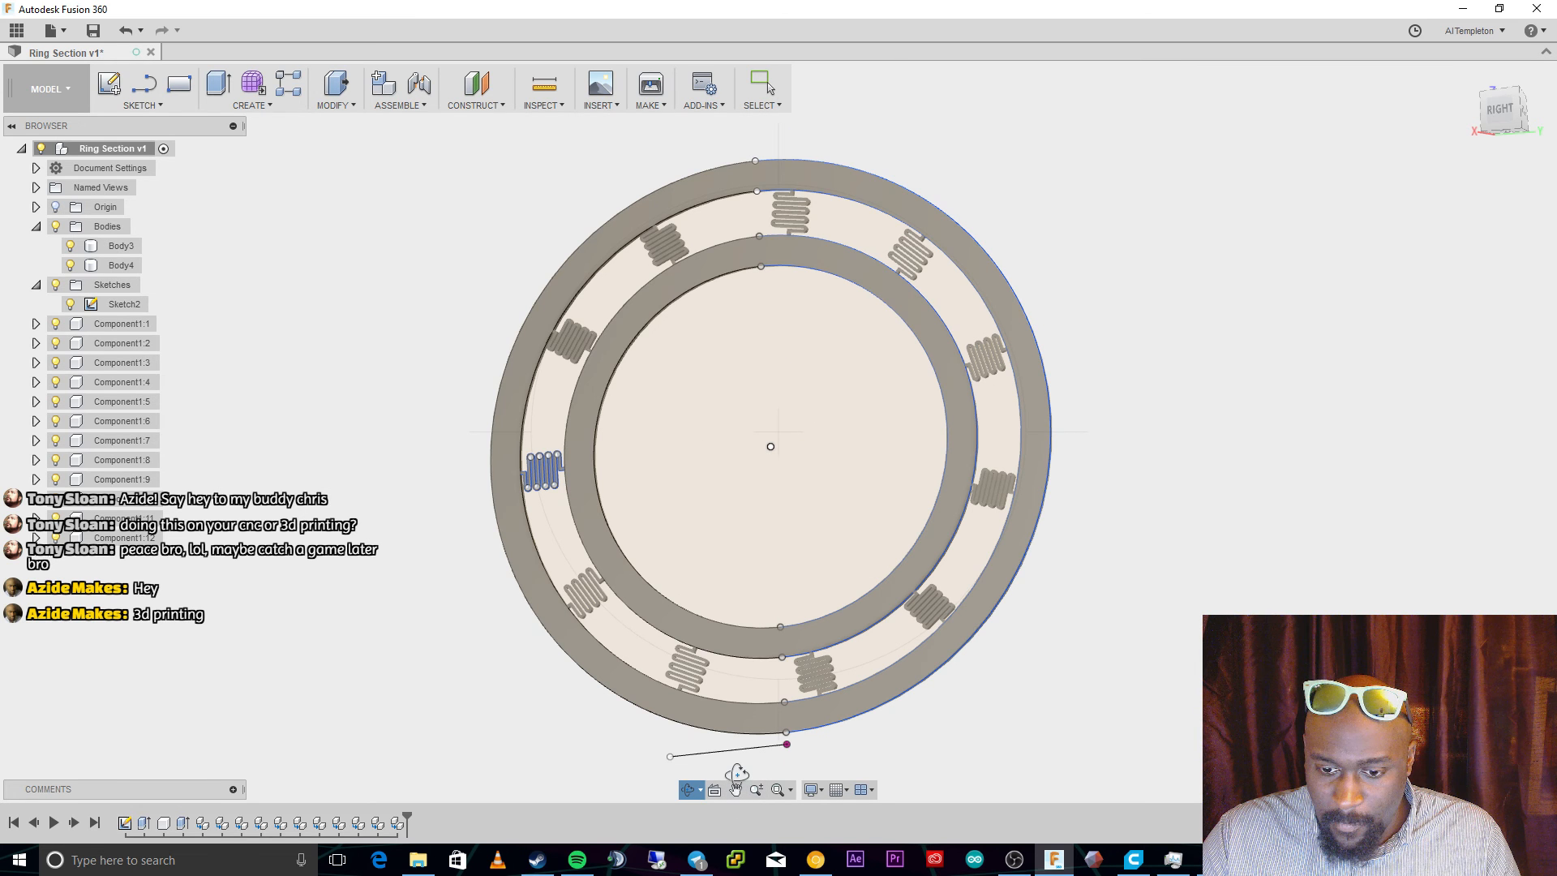
key(Escape)
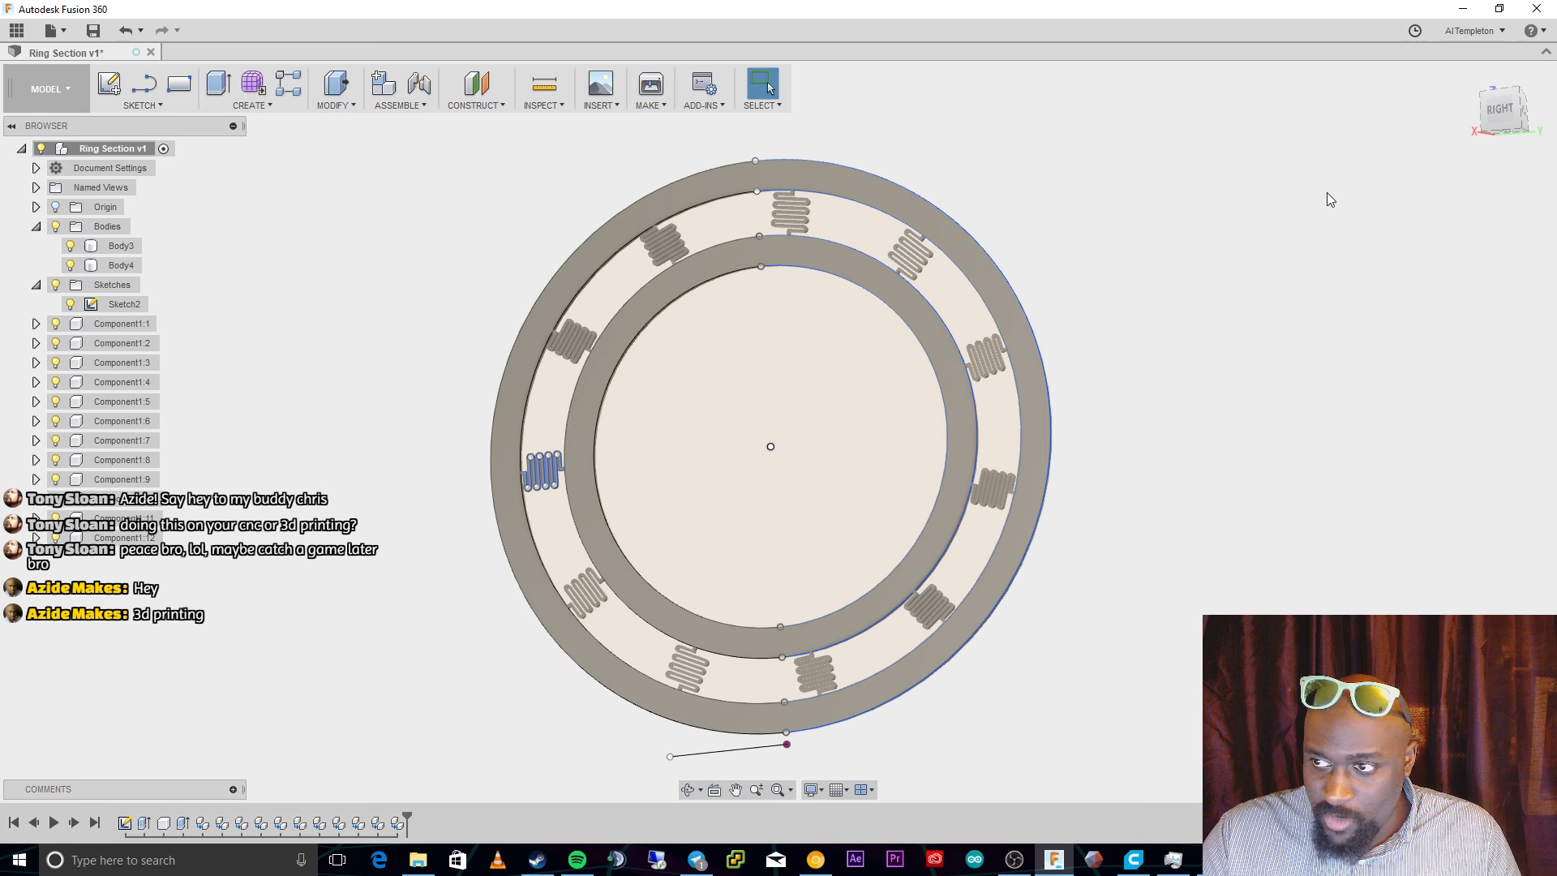
click(312, 334)
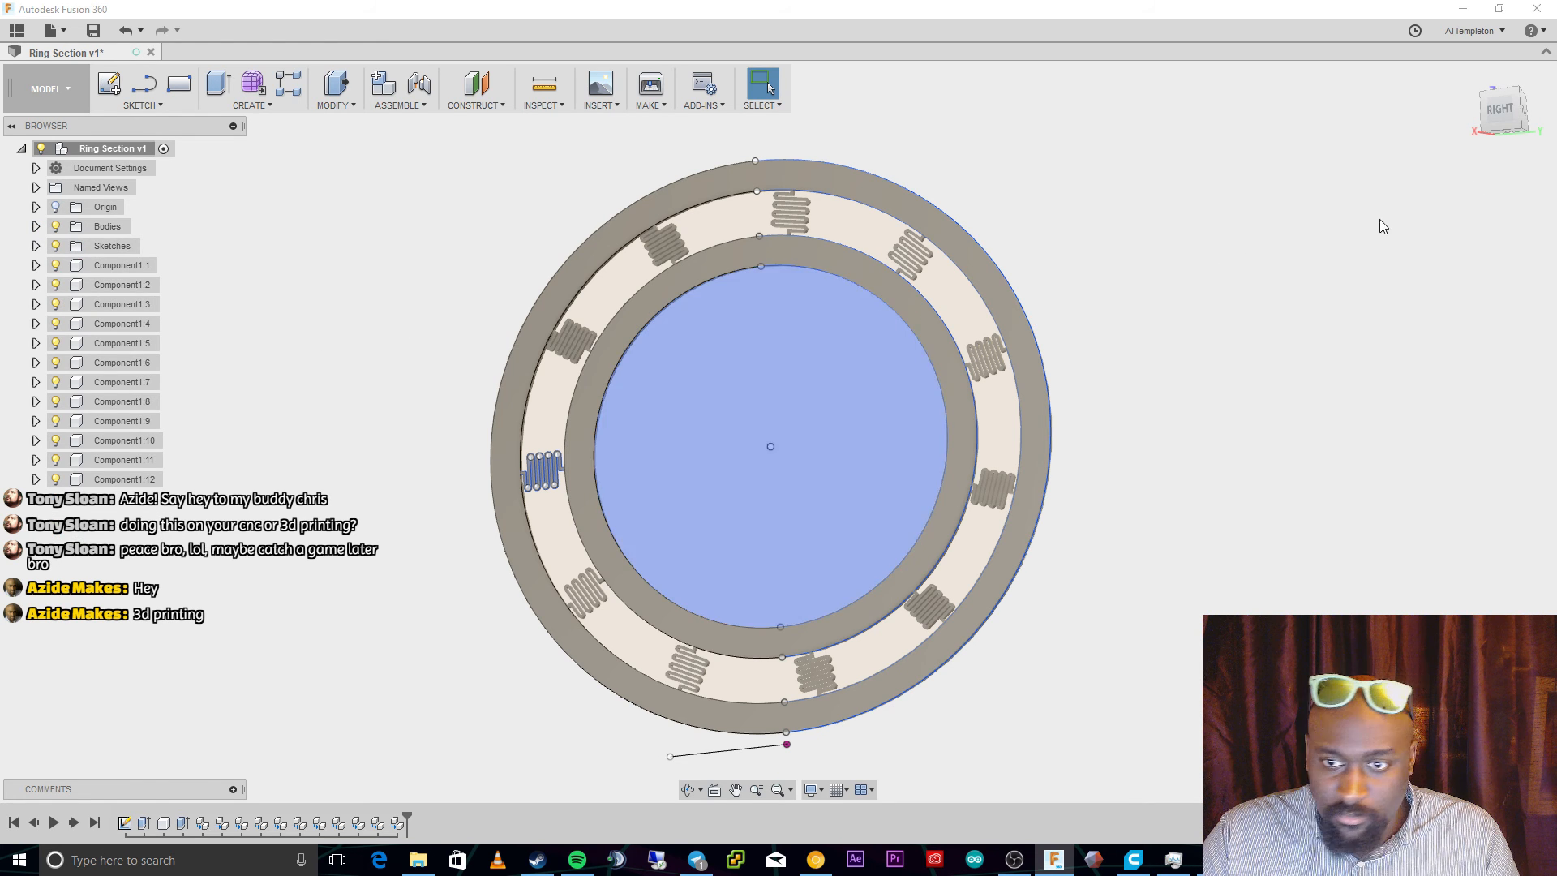
click(1468, 74)
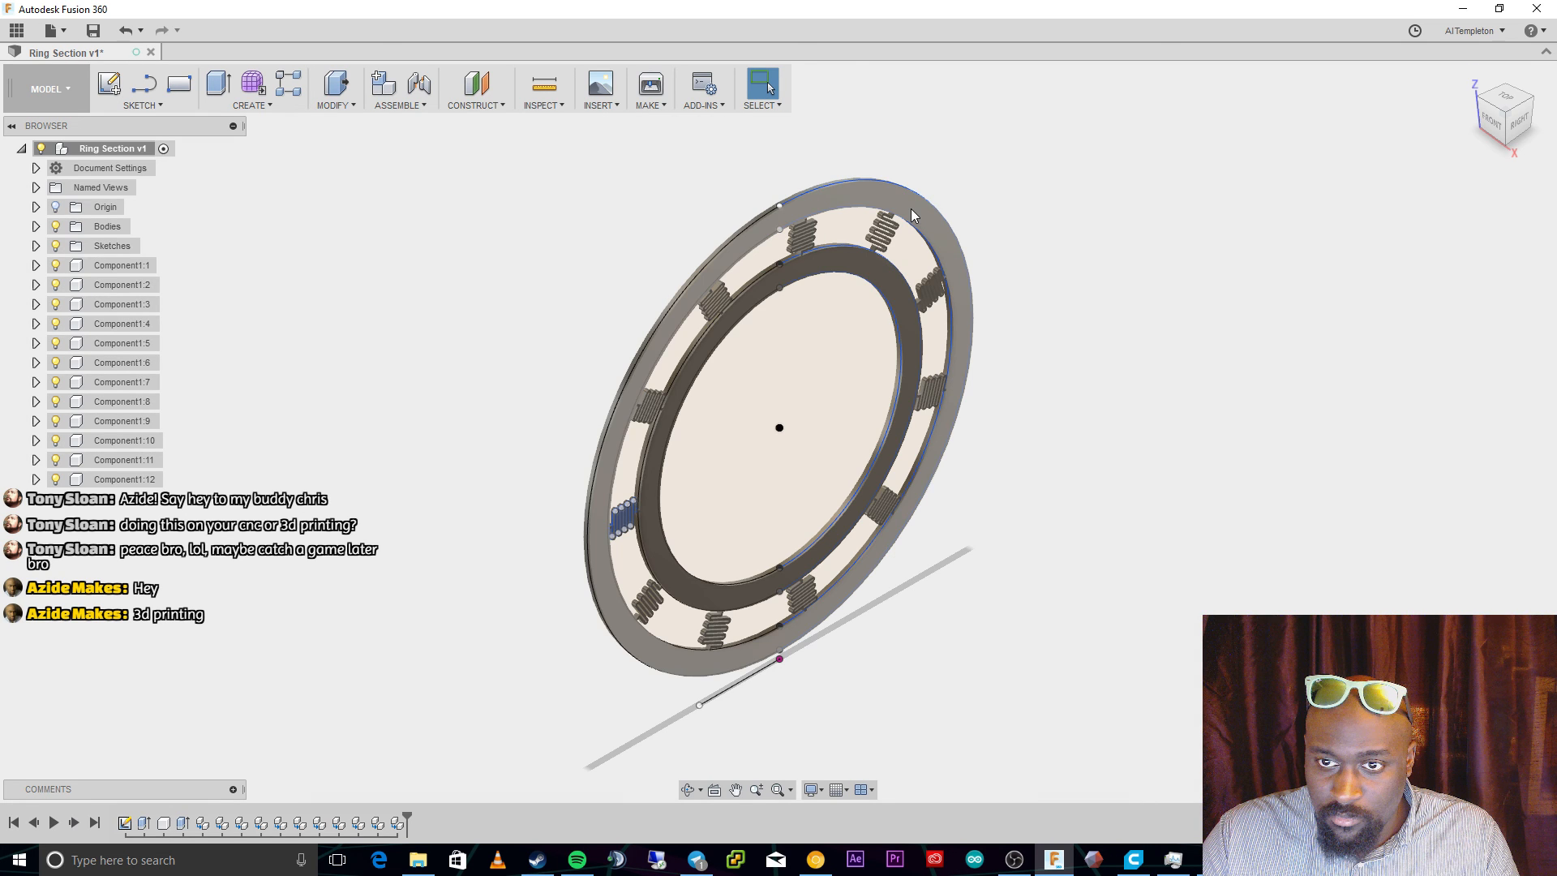
drag(482, 164, 1197, 700)
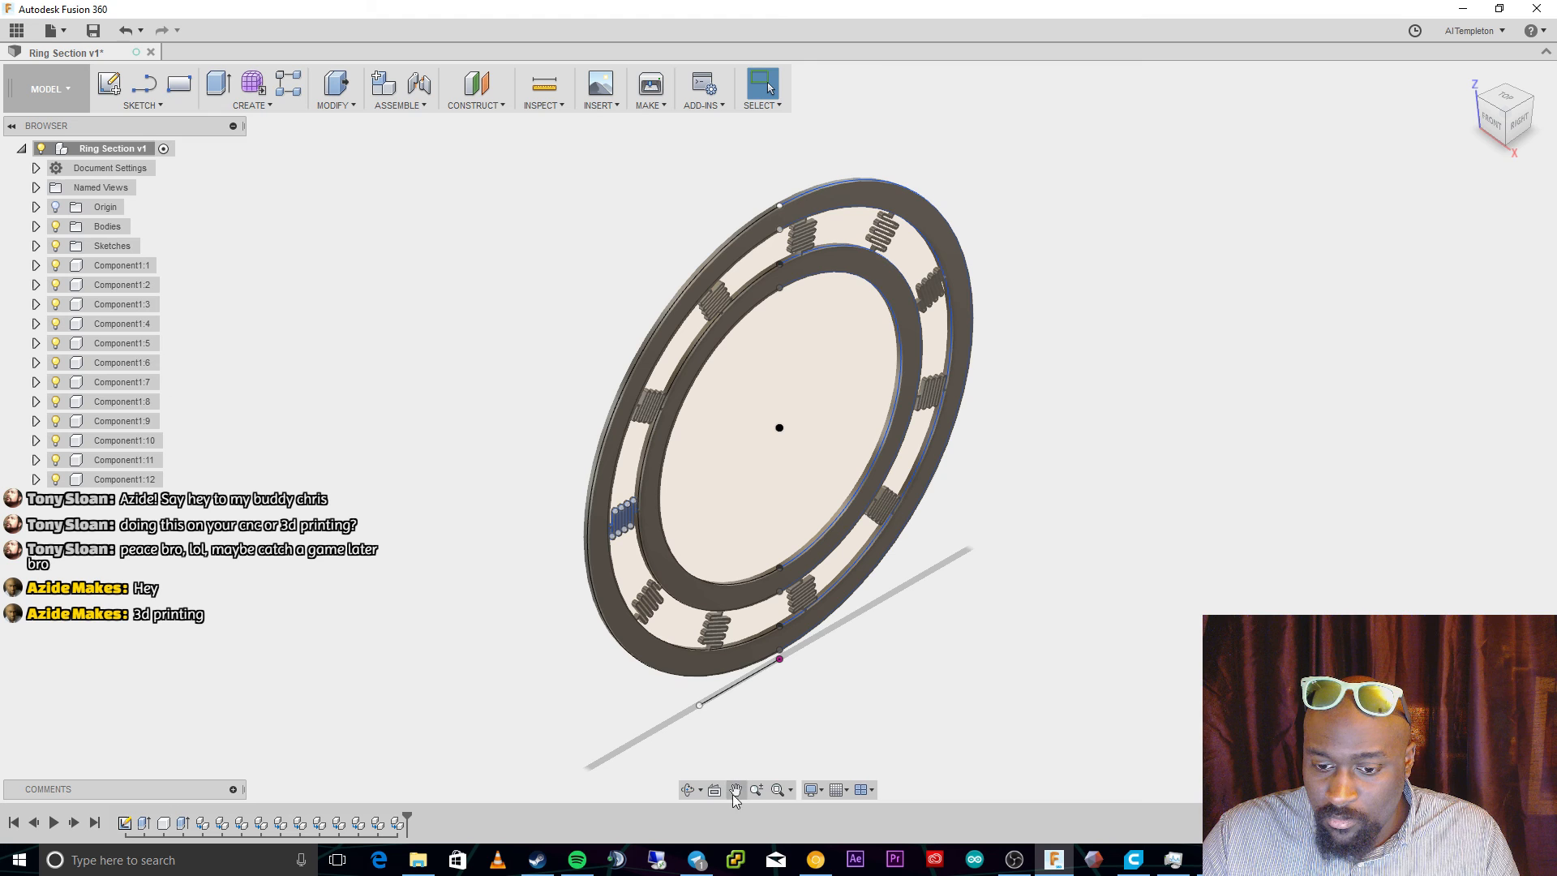
click(688, 789)
drag(557, 681, 982, 428)
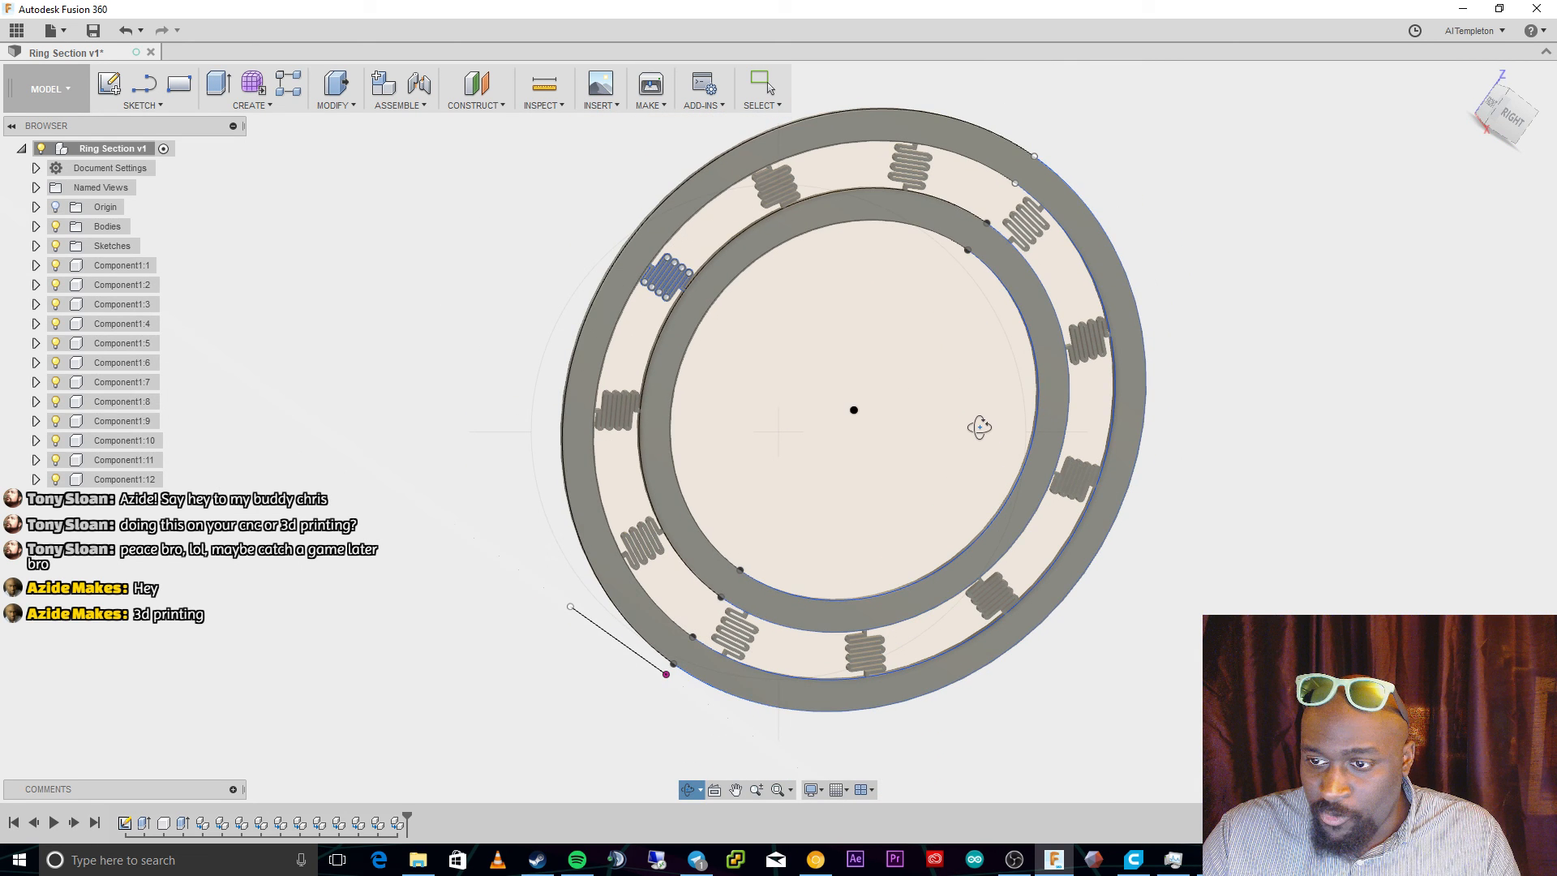
drag(980, 427, 1058, 508)
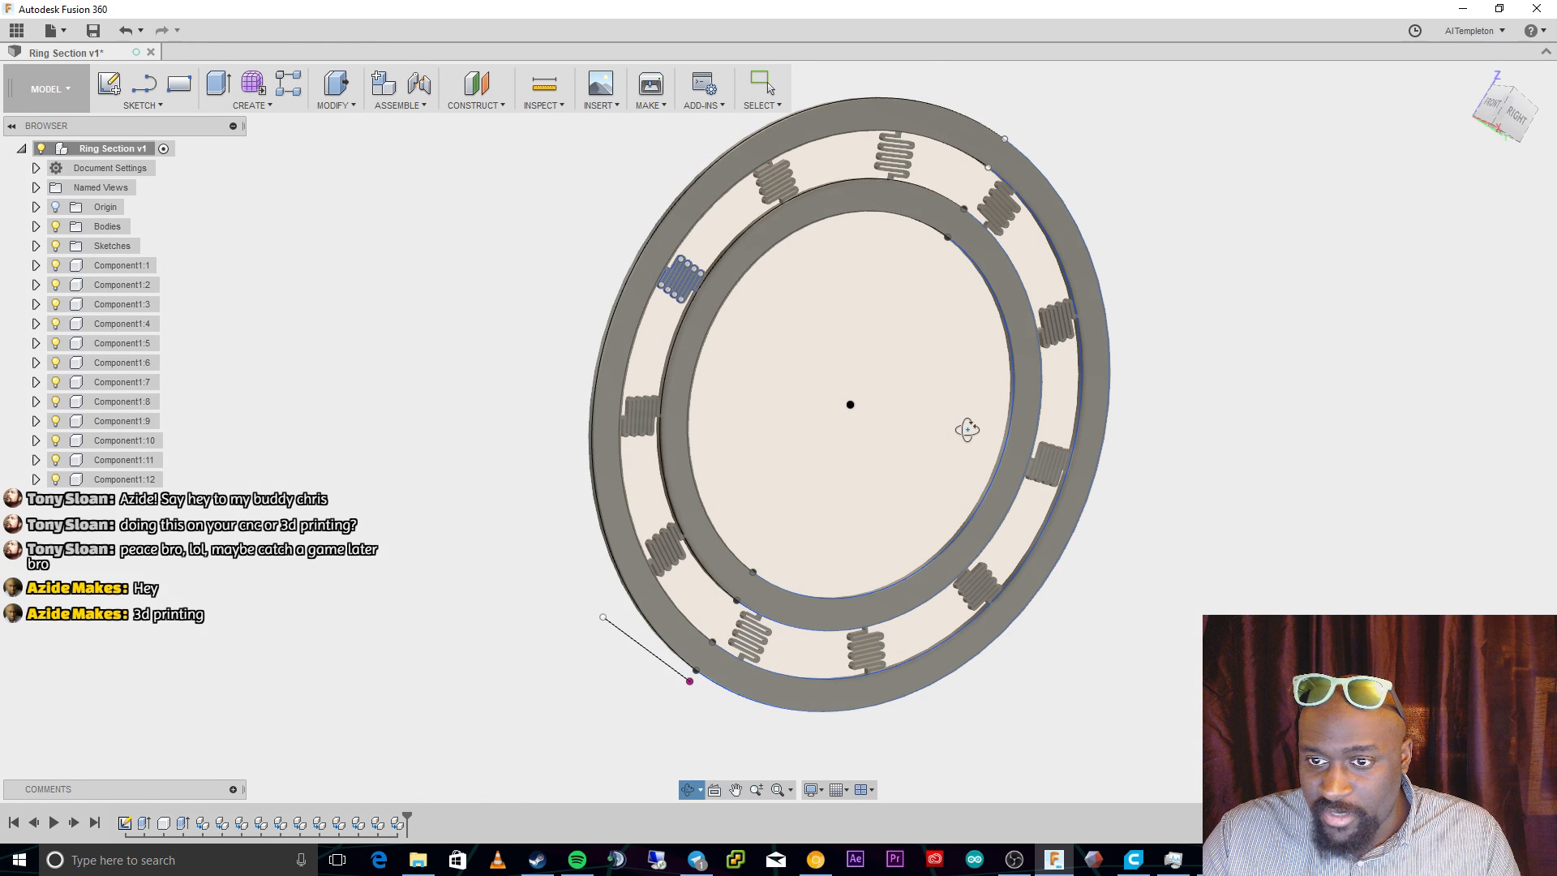